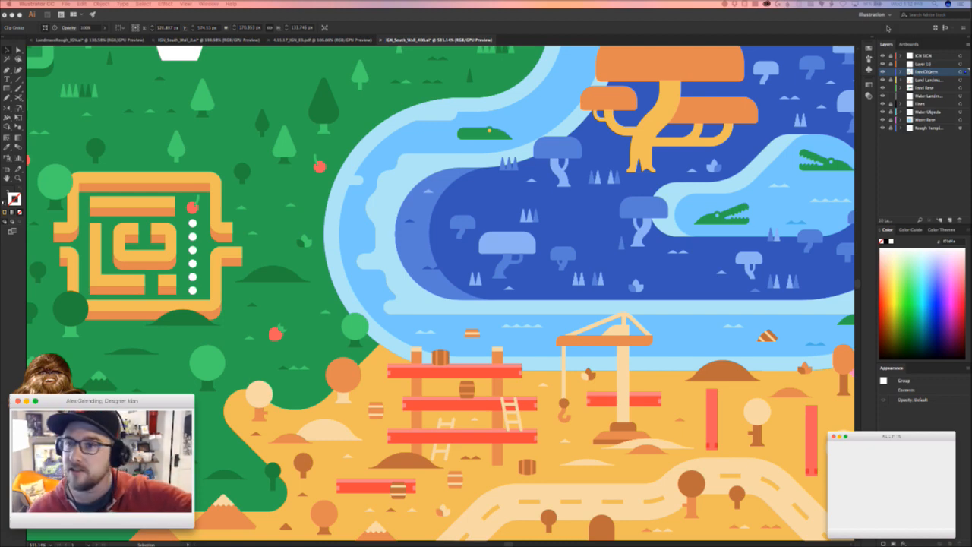
pyautogui.click(912, 6)
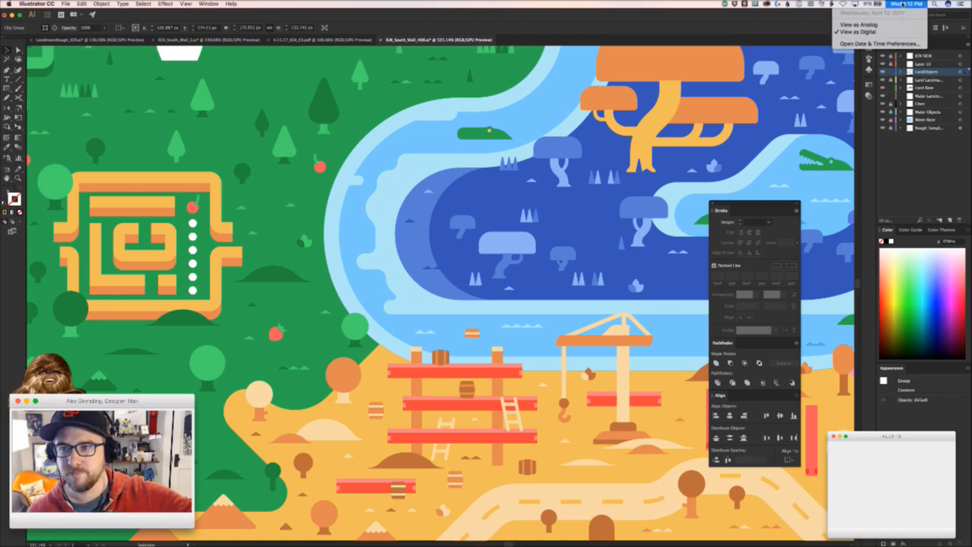
pyautogui.click(905, 6)
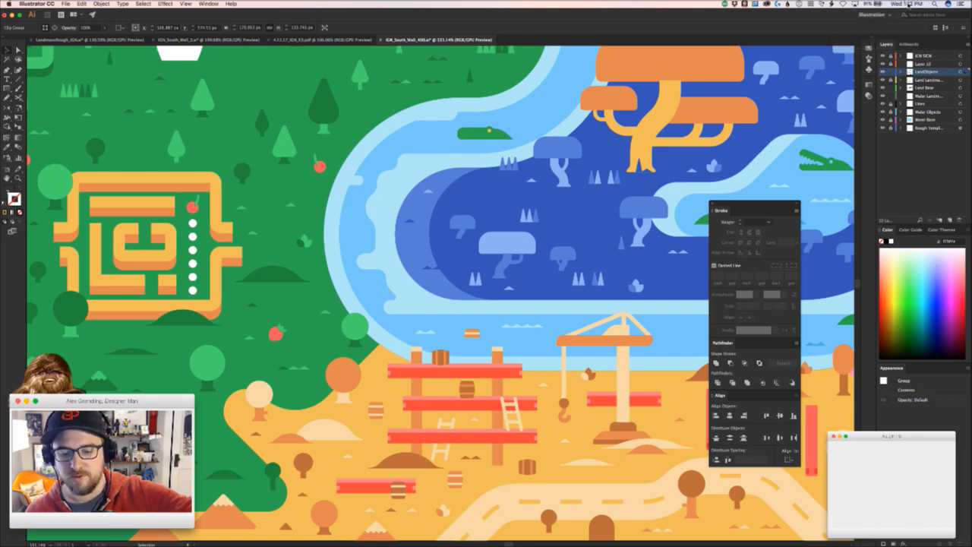
pyautogui.click(874, 5)
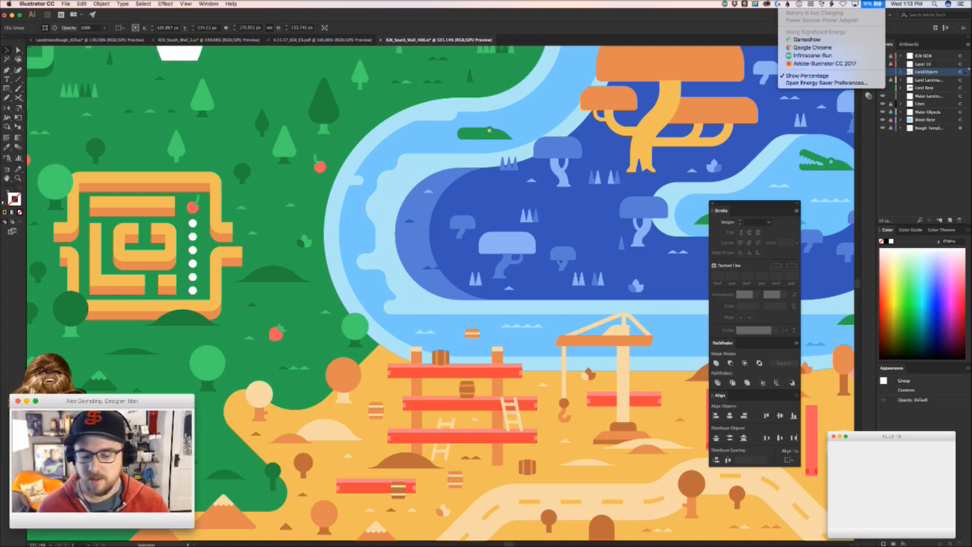
pyautogui.press('Escape')
pyautogui.hotkey('ctrl', 'Up')
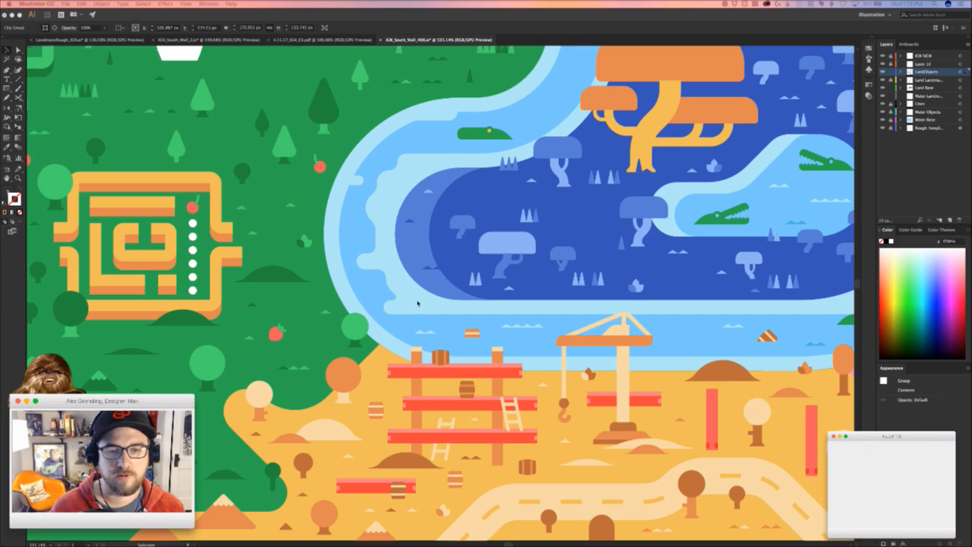
# - Examine the map from the lake across to the unfinished green, pink and white land areas
pyautogui.click(486, 320)
pyautogui.scroll(-6, 490, 320)
pyautogui.moveTo(646, 320); pyautogui.dragTo(377, 340)
pyautogui.scroll(3, 377, 339)
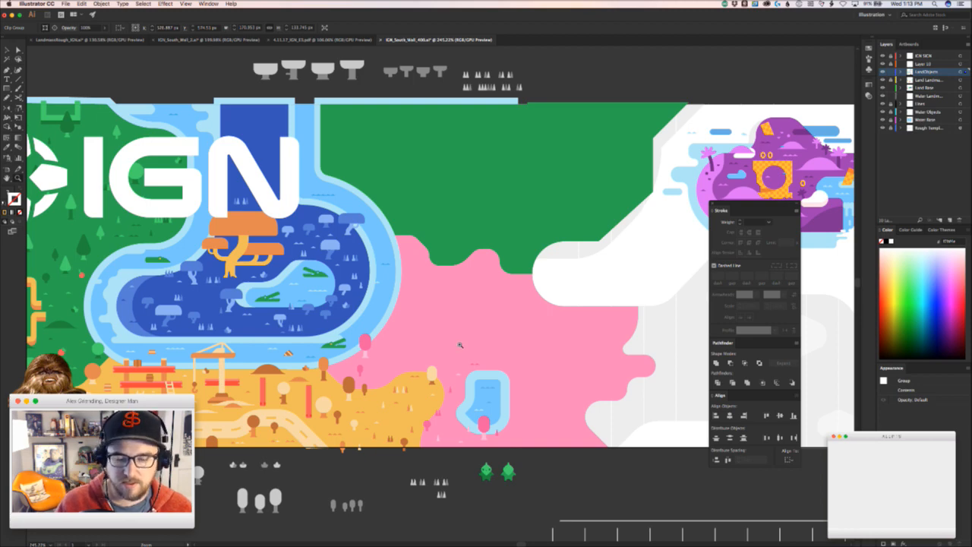
pyautogui.scroll(2, 334, 291)
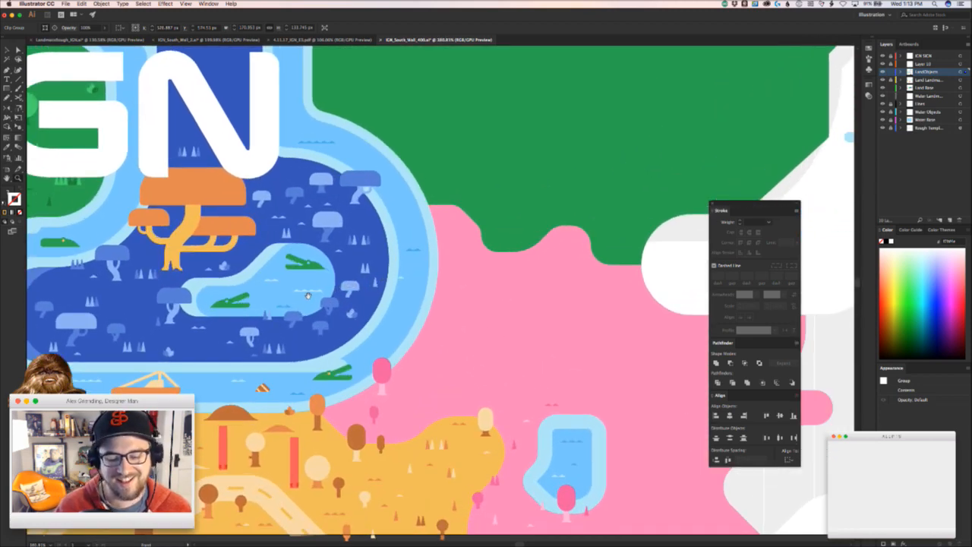
pyautogui.scroll(2, 402, 341)
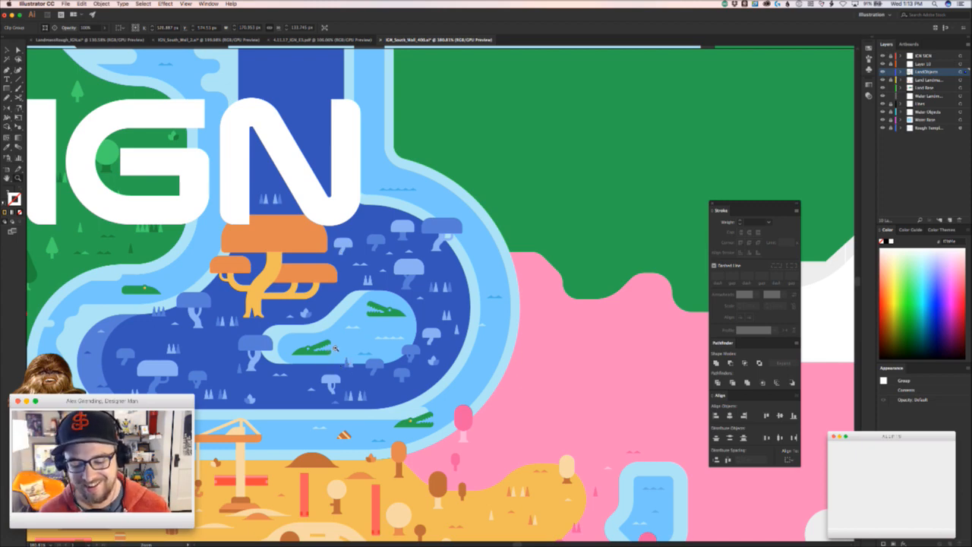
pyautogui.press('v')
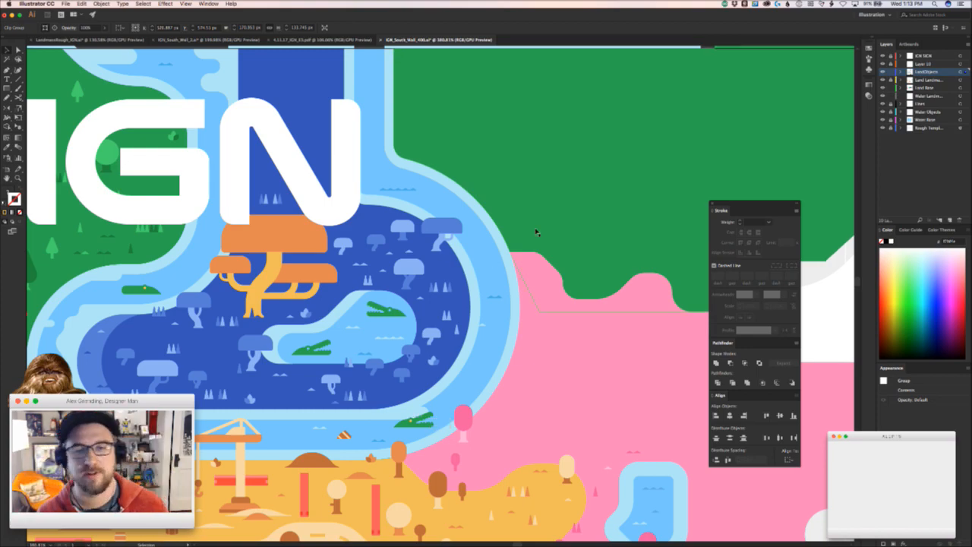
# - Move the pixel-art castle reference image onto the white area between the pink land and the purple island
pyautogui.click(498, 274)
pyautogui.moveTo(492, 288); pyautogui.dragTo(428, 304)
pyautogui.scroll(-8, 417, 272)
pyautogui.moveTo(418, 425); pyautogui.dragTo(508, 348)
pyautogui.press('super+z')
pyautogui.moveTo(484, 440); pyautogui.dragTo(447, 412)
pyautogui.click(464, 440)
pyautogui.moveTo(464, 441); pyautogui.dragTo(411, 544)
pyautogui.moveTo(361, 492); pyautogui.dragTo(669, 215)
# - Shift the castle reference image upward within the white area and deselect it
pyautogui.press('z')
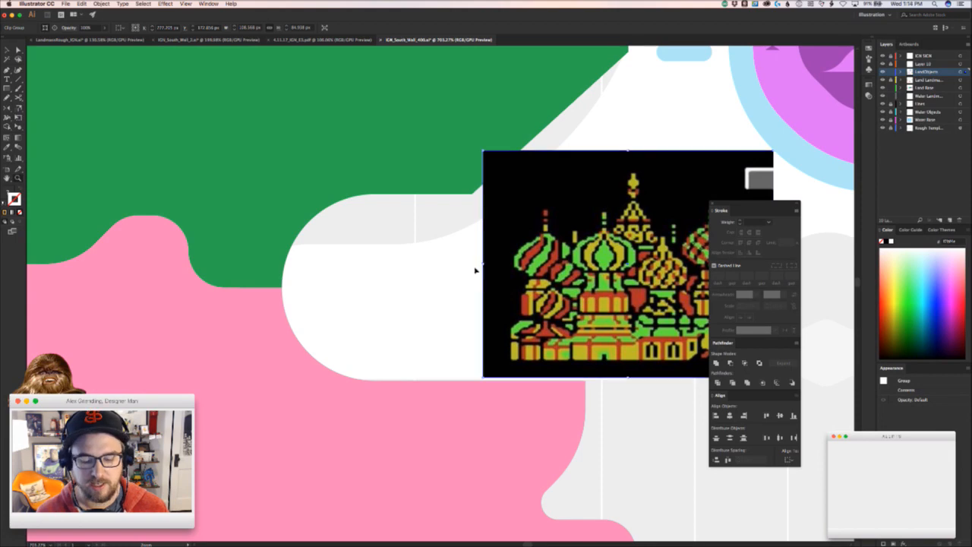
pyautogui.moveTo(453, 252); pyautogui.dragTo(536, 361)
pyautogui.scroll(-2, 536, 361)
pyautogui.hscroll(2, 536, 361)
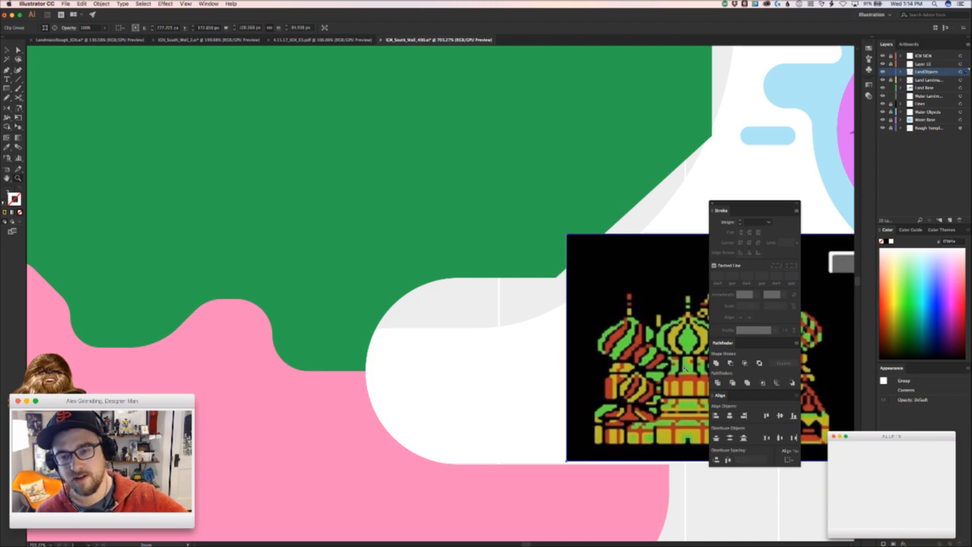
pyautogui.click(674, 375)
pyautogui.moveTo(430, 260); pyautogui.dragTo(444, 178)
pyautogui.moveTo(511, 240); pyautogui.dragTo(471, 396)
pyautogui.moveTo(506, 347); pyautogui.dragTo(535, 347)
pyautogui.click(369, 400)
pyautogui.moveTo(368, 402); pyautogui.dragTo(406, 266)
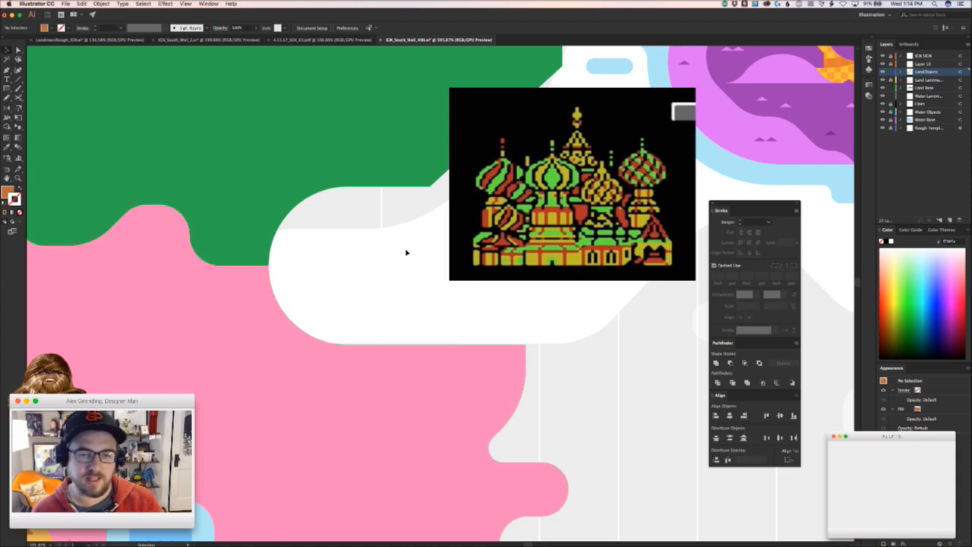
# - Reposition the castle reference image slightly lower and further left, over the white area's lower edge
pyautogui.moveTo(393, 284); pyautogui.dragTo(380, 254)
pyautogui.click(427, 354)
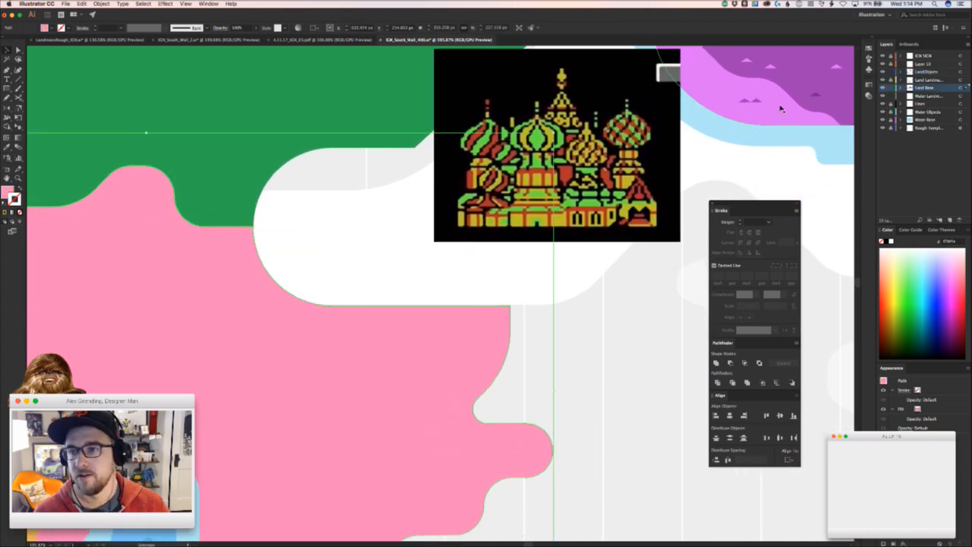
pyautogui.doubleClick(623, 264)
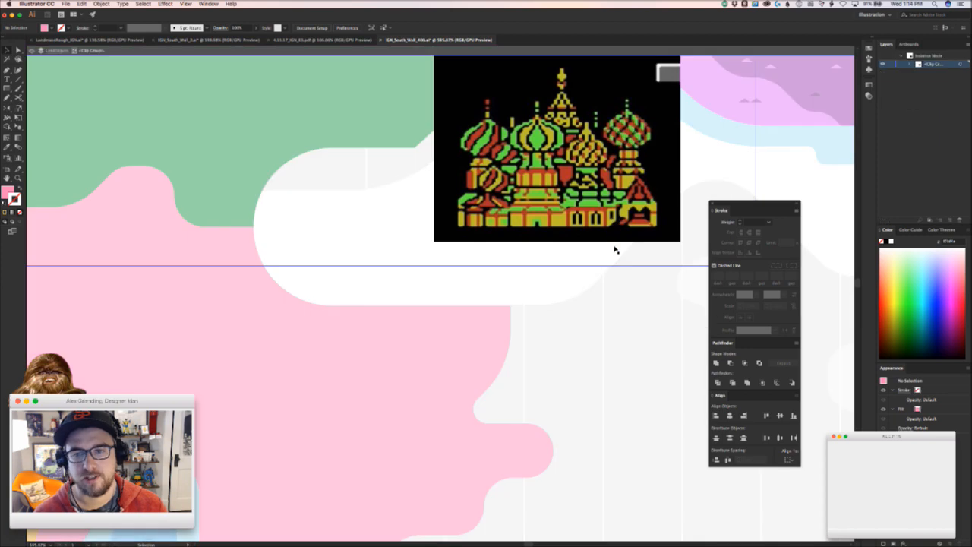
pyautogui.press('Escape')
pyautogui.moveTo(607, 177); pyautogui.dragTo(593, 209)
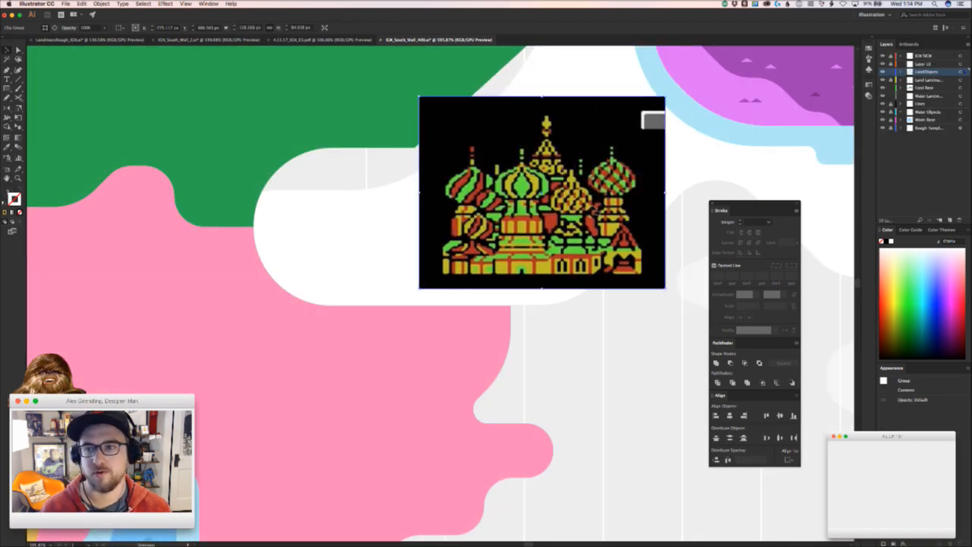
# - Cut the castle reference image and paste it into the land landmarks layer
pyautogui.press('super+x')
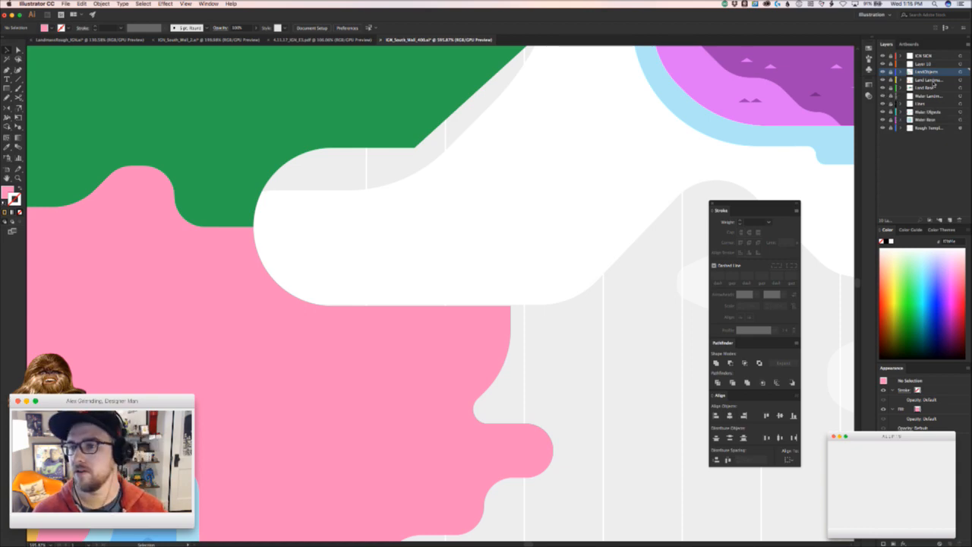
pyautogui.click(898, 81)
pyautogui.press('super+v')
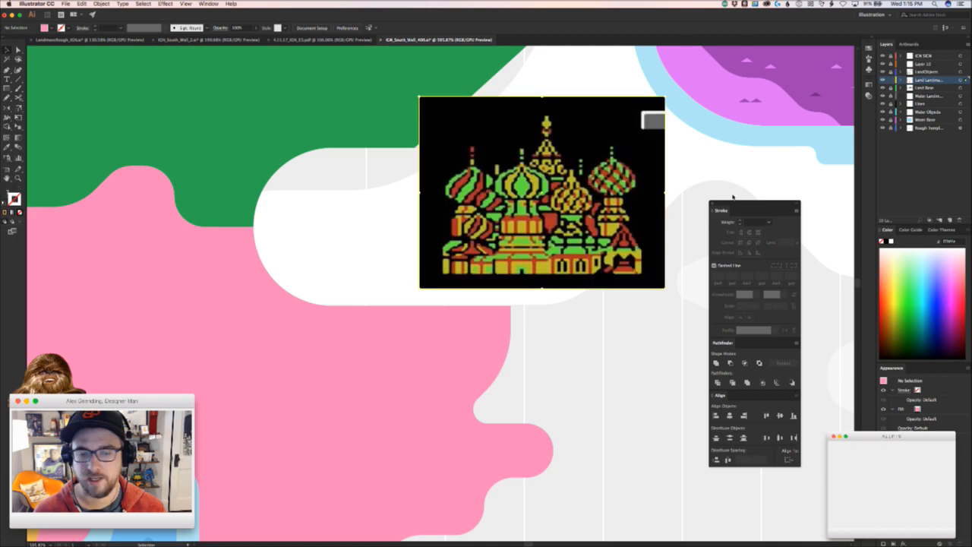
# - Move the castle reference image down so it overlaps the edge of the pink land, and deselect it
pyautogui.moveTo(541, 263); pyautogui.dragTo(592, 356)
pyautogui.scroll(-5, 577, 288)
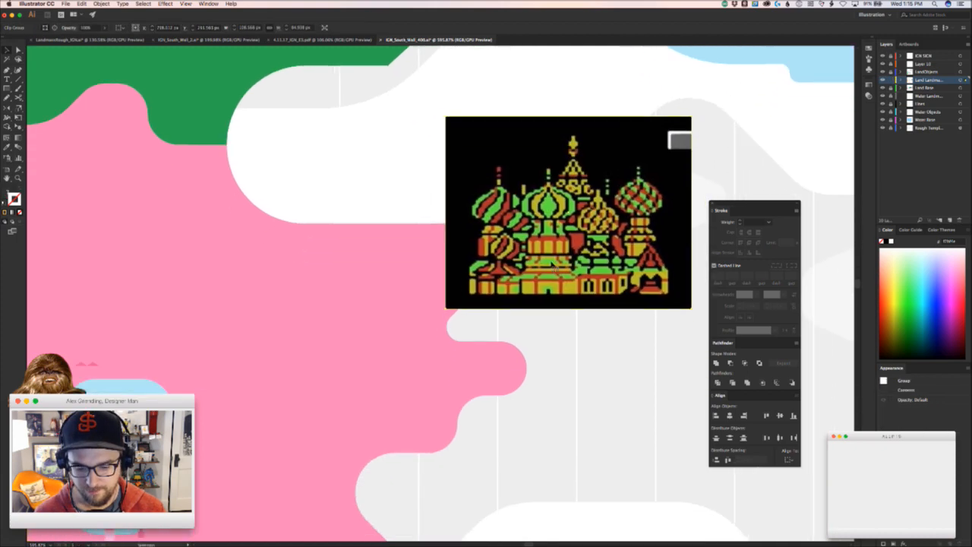
pyautogui.moveTo(589, 280); pyautogui.dragTo(565, 310)
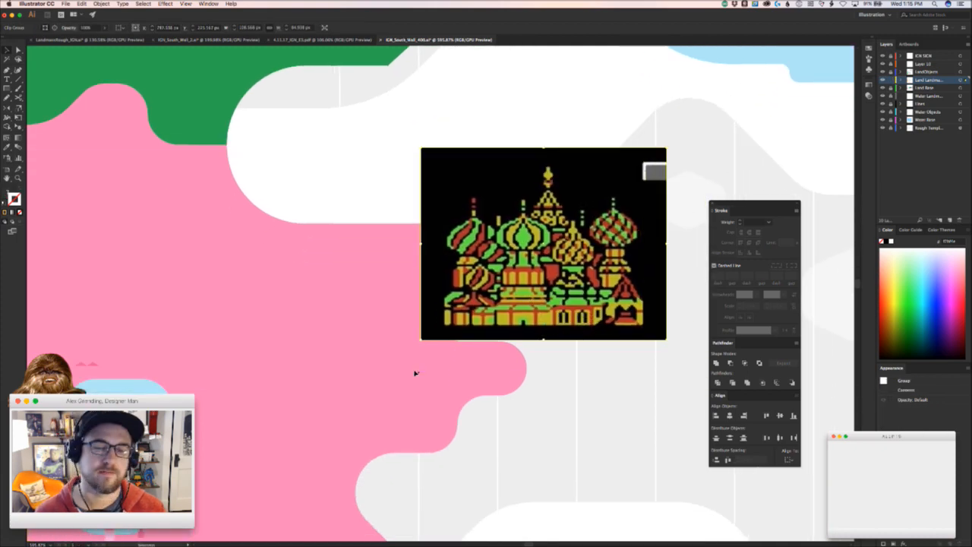
pyautogui.click(411, 397)
pyautogui.scroll(-3, 396, 394)
pyautogui.hscroll(-3, 395, 394)
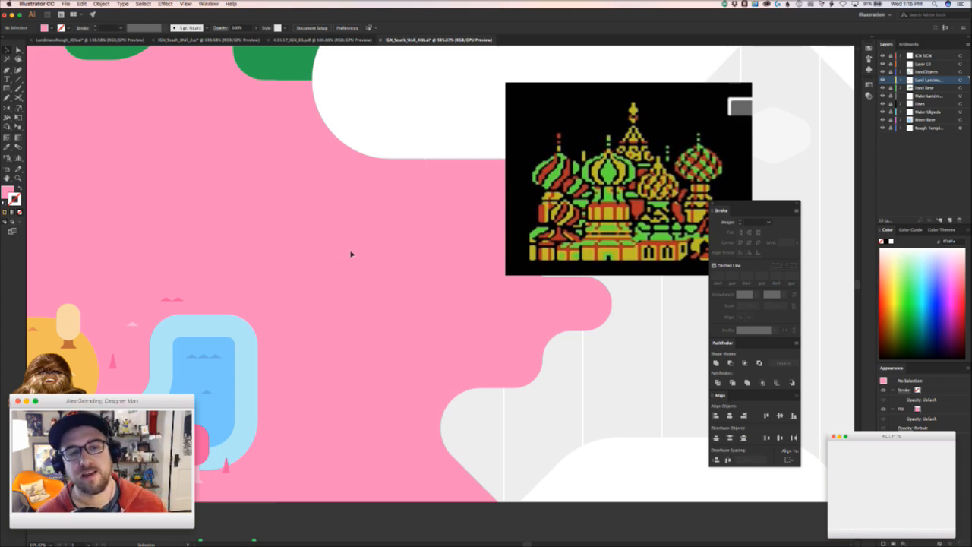
pyautogui.hscroll(5, 342, 293)
pyautogui.scroll(2, 341, 293)
pyautogui.moveTo(502, 254); pyautogui.dragTo(473, 257)
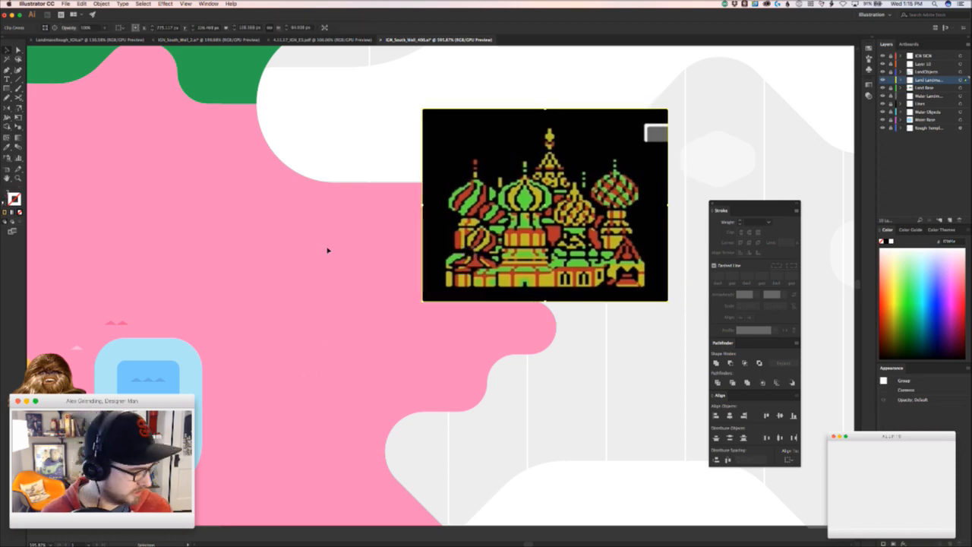
pyautogui.press('super+z')
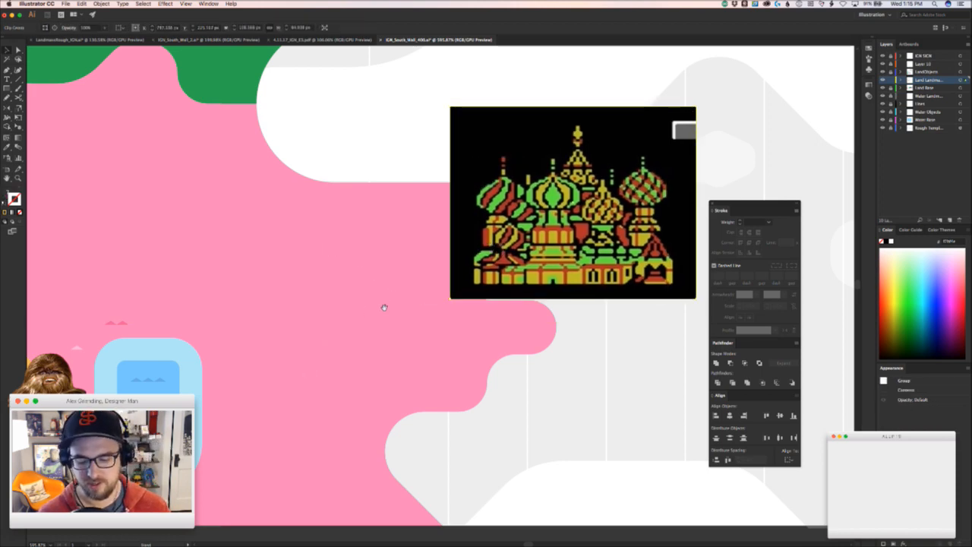
# - Move the castle reference image further left onto the eastern edge of the pink land
pyautogui.scroll(4, 384, 304)
pyautogui.hscroll(1, 385, 304)
pyautogui.moveTo(508, 325); pyautogui.dragTo(423, 330)
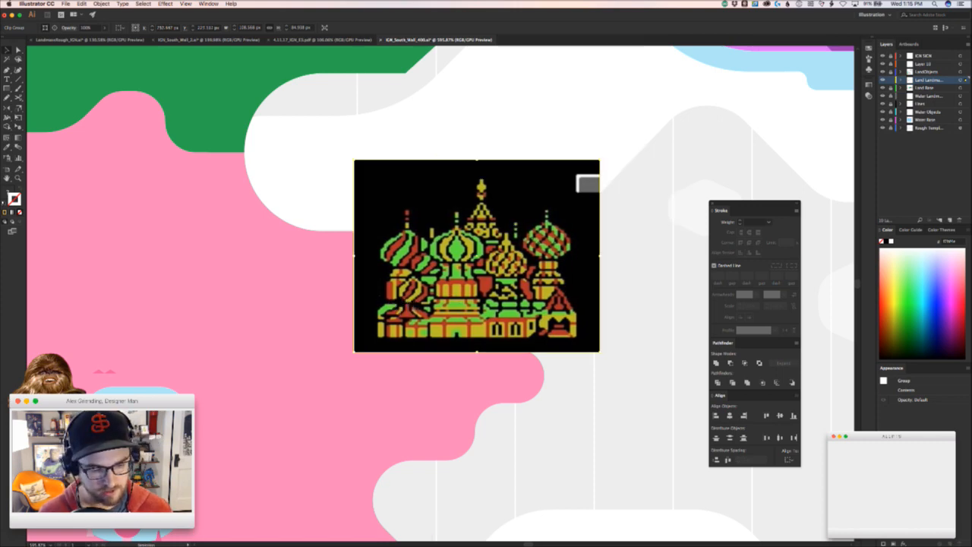
pyautogui.press('super+Tab')
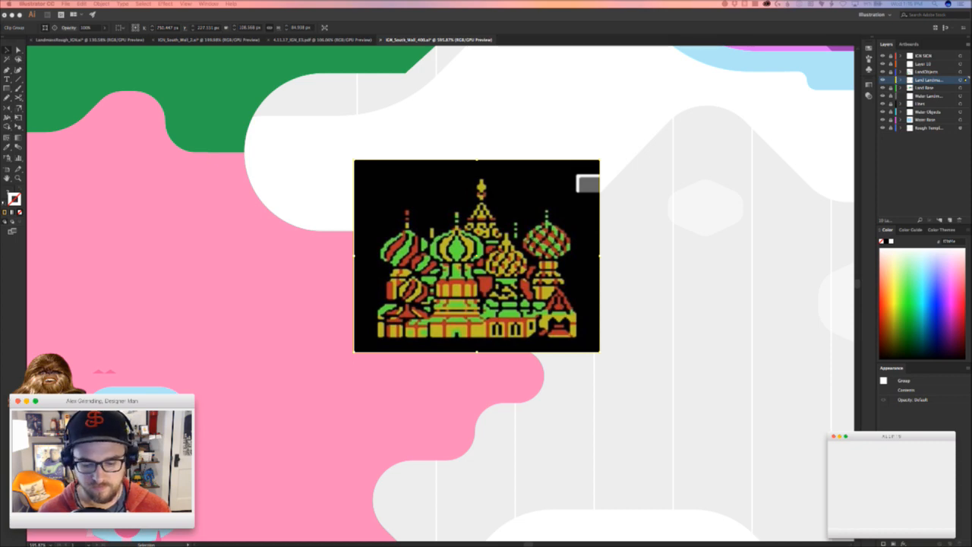
pyautogui.press('super+Tab')
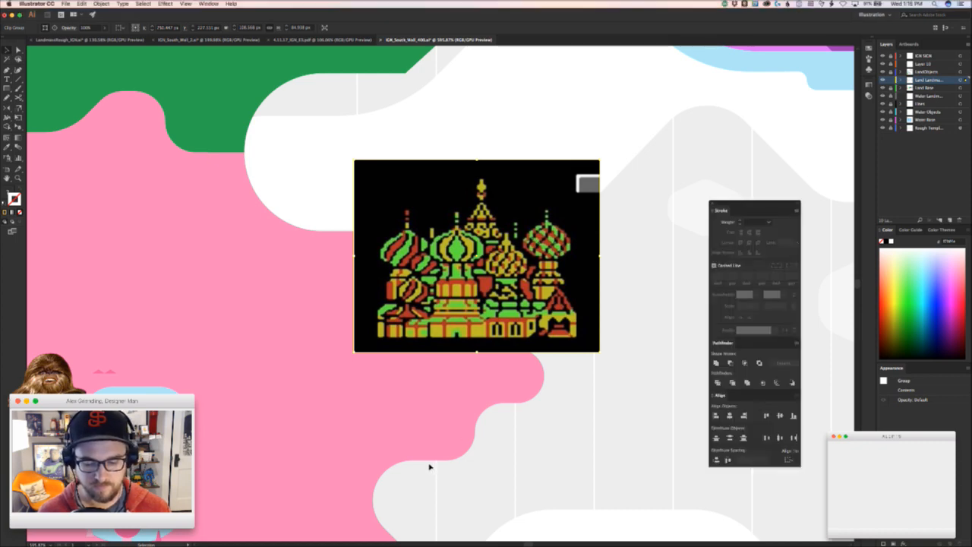
# - Draw a rectangle about 28.2 by 17.8 mm on the pink land beside the castle image and fully round its corners
pyautogui.hscroll(-2, 419, 478)
pyautogui.scroll(-3, 422, 480)
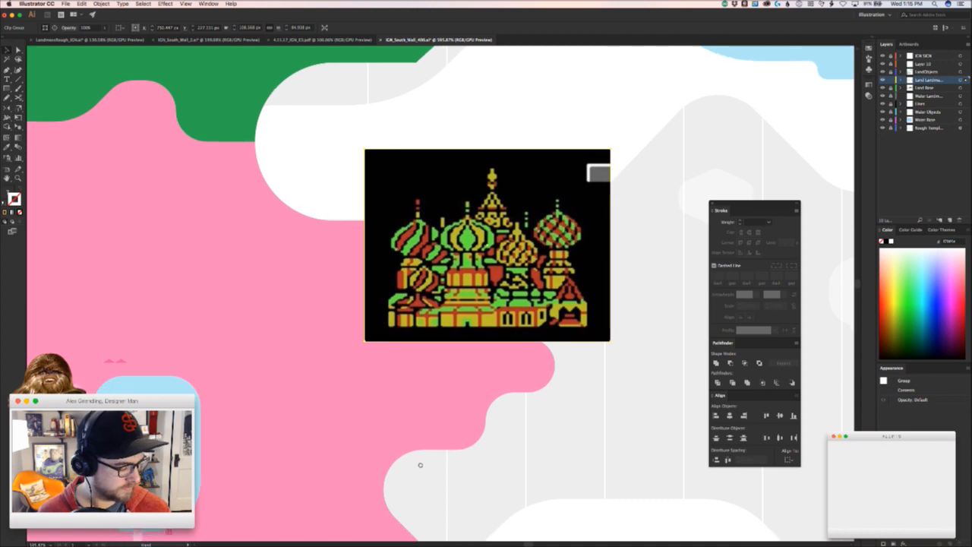
pyautogui.press('super+space')
pyautogui.moveTo(272, 363); pyautogui.dragTo(297, 363)
pyautogui.press('m')
pyautogui.moveTo(238, 277); pyautogui.dragTo(320, 328)
pyautogui.moveTo(314, 283); pyautogui.dragTo(301, 299)
pyautogui.scroll(5, 365, 347)
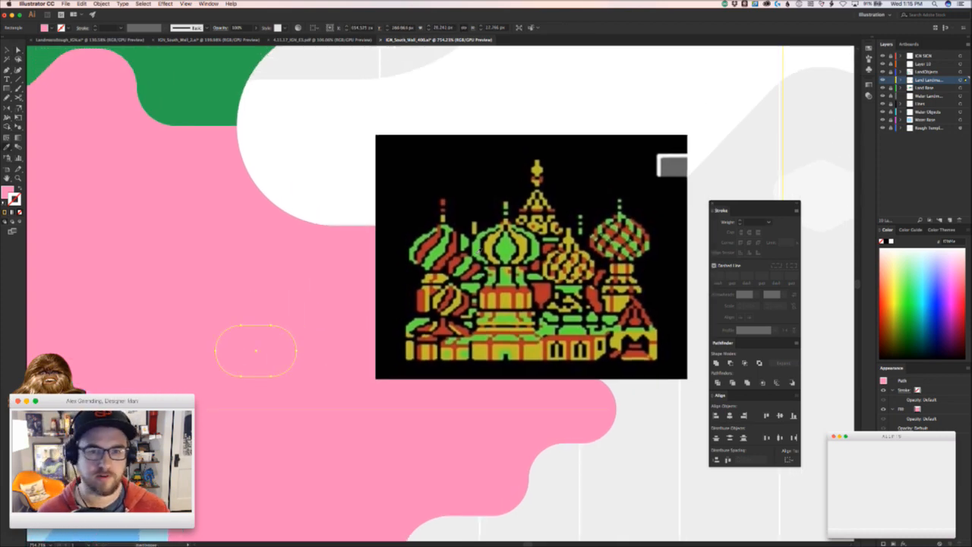
pyautogui.keyDown('shift'); pyautogui.click(495, 251); pyautogui.keyUp('shift')
pyautogui.press('z')
pyautogui.press('super+z')
# - Shorten the rounded rectangle to about 24 mm wide by shifting the anchor points of its right end inward
pyautogui.moveTo(322, 335); pyautogui.dragTo(486, 345)
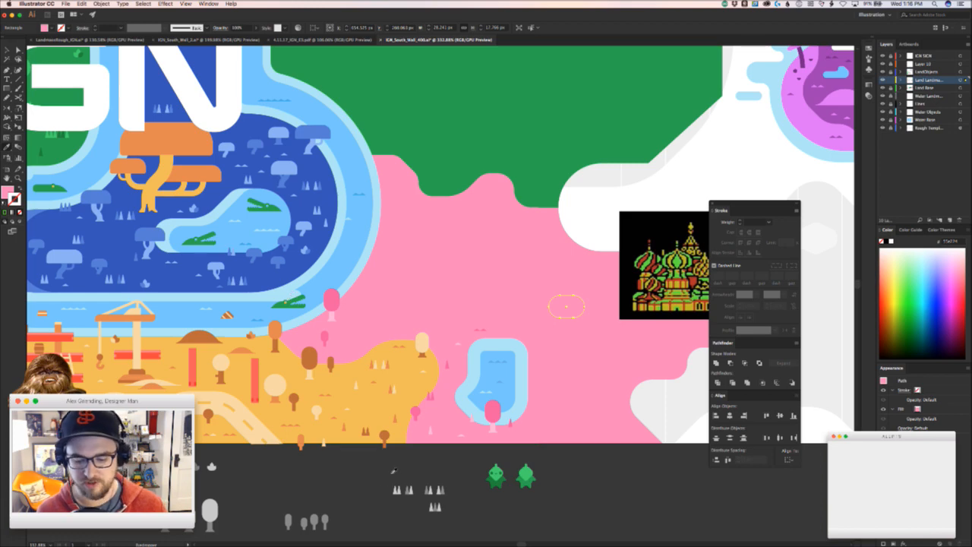
pyautogui.press('super+Tab')
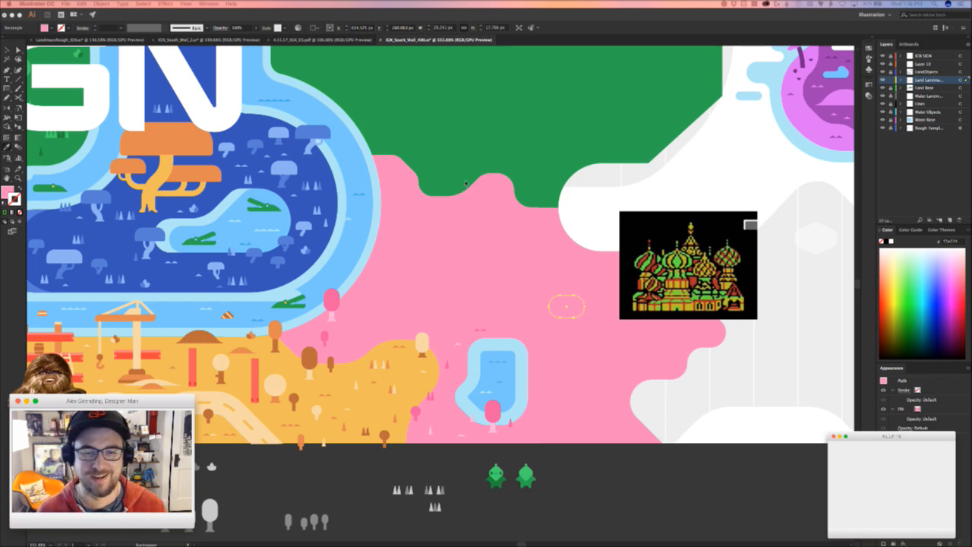
pyautogui.click(468, 263)
pyautogui.moveTo(486, 275); pyautogui.dragTo(327, 276)
pyautogui.moveTo(423, 338); pyautogui.dragTo(467, 268)
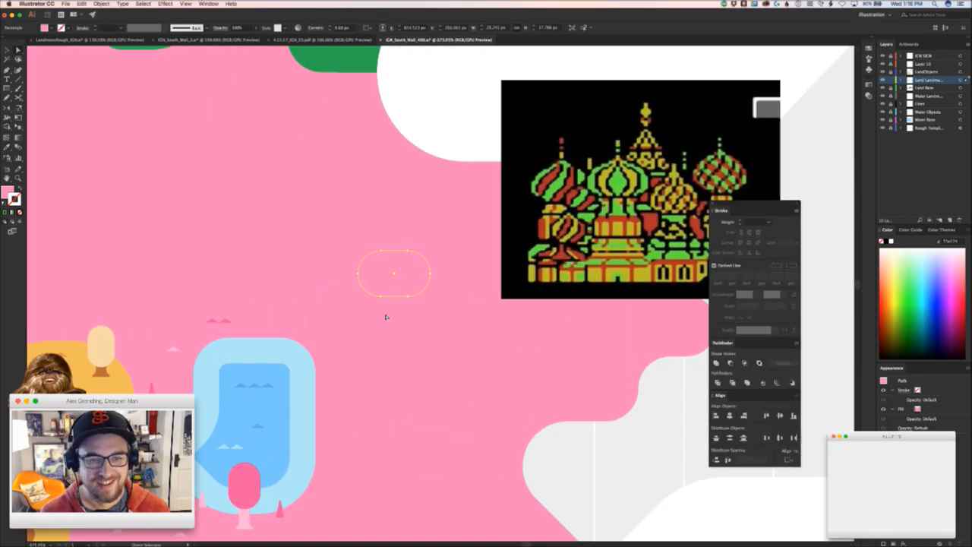
pyautogui.moveTo(385, 317); pyautogui.dragTo(448, 239)
pyautogui.hotkey('shift', 'Left')
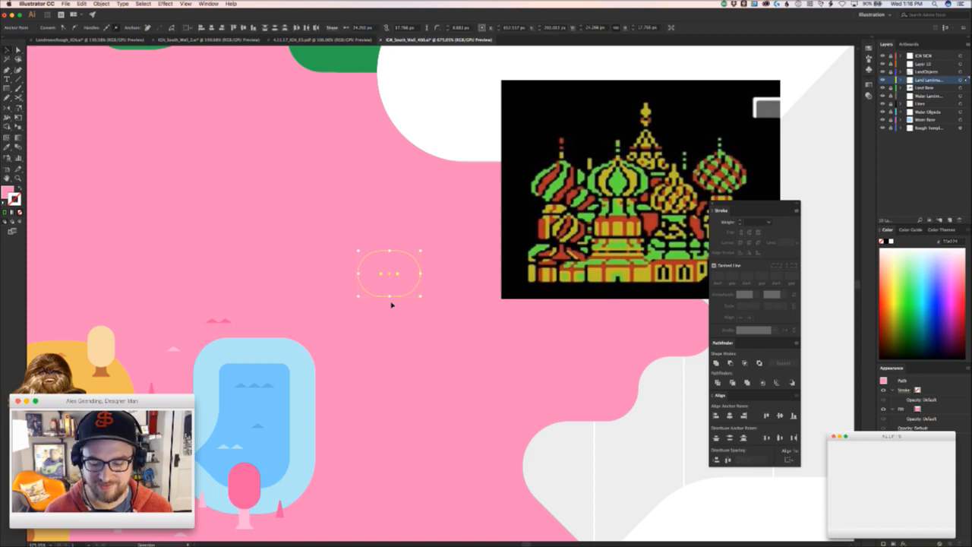
# - Move the rounded rectangle slightly up and to the right, closer to the castle image, and deselect it
pyautogui.click(445, 385)
pyautogui.moveTo(403, 258); pyautogui.dragTo(424, 246)
pyautogui.moveTo(328, 324); pyautogui.dragTo(507, 291)
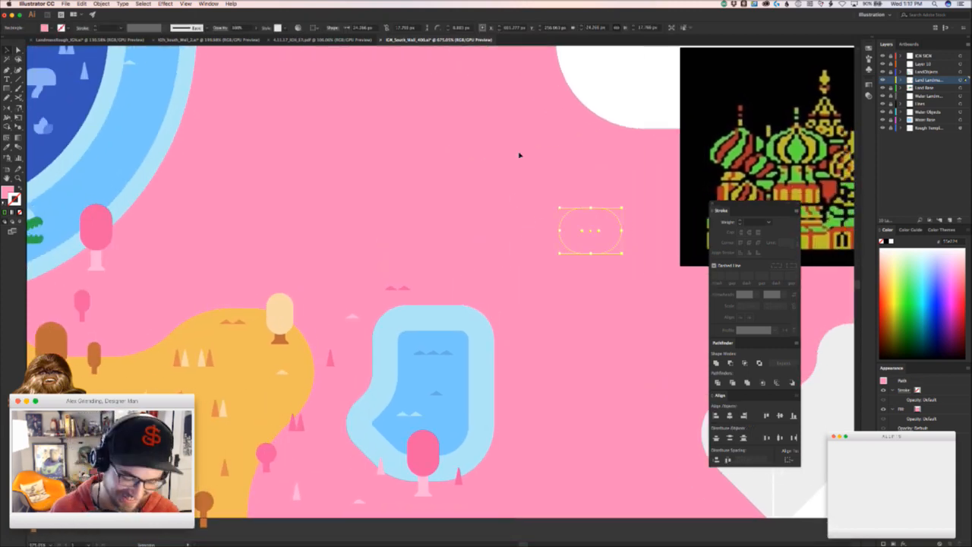
pyautogui.moveTo(494, 104); pyautogui.dragTo(419, 225)
pyautogui.click(437, 138)
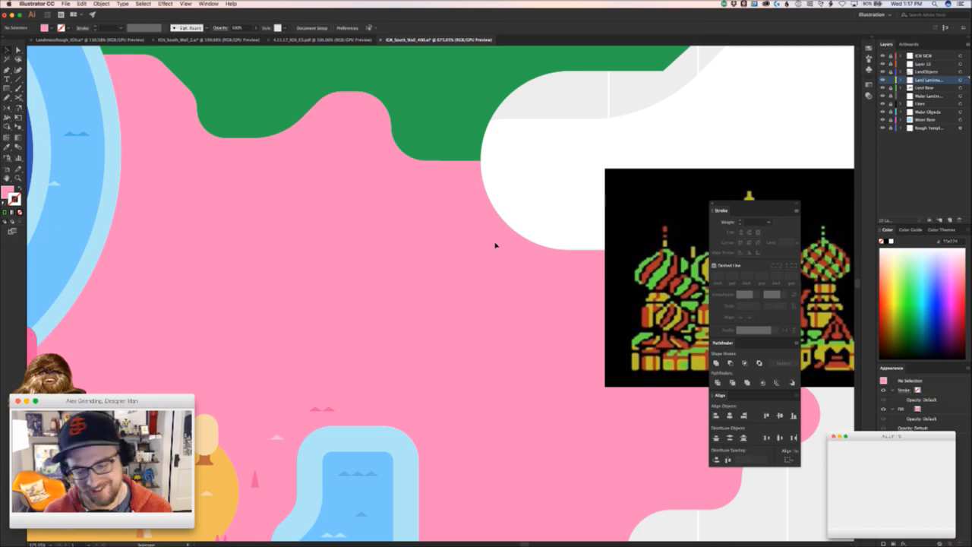
# - Fill the rounded rectangle with the dark green sampled from the land above and deselect it
pyautogui.press('super+a')
pyautogui.press('i')
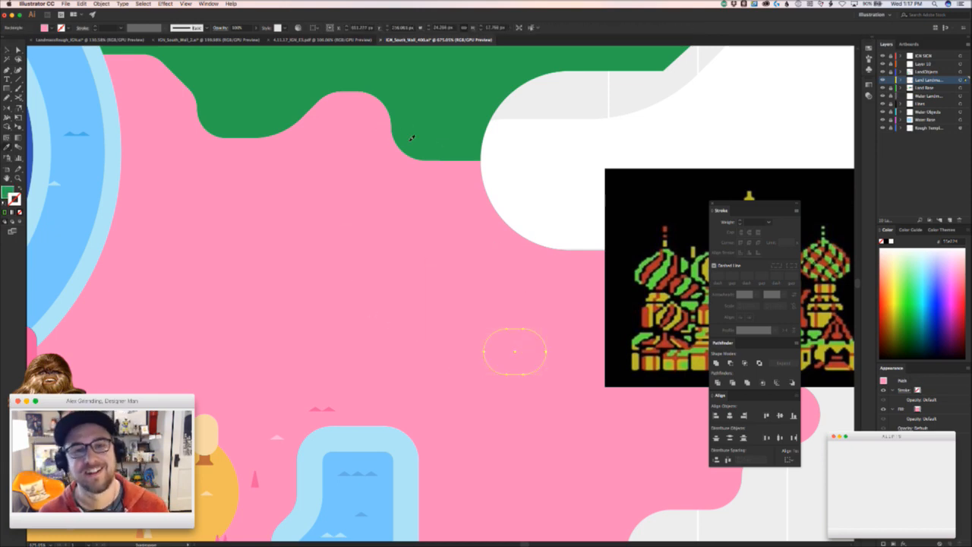
pyautogui.click(411, 138)
pyautogui.press('super+shift+a')
pyautogui.scroll(-1, 494, 397)
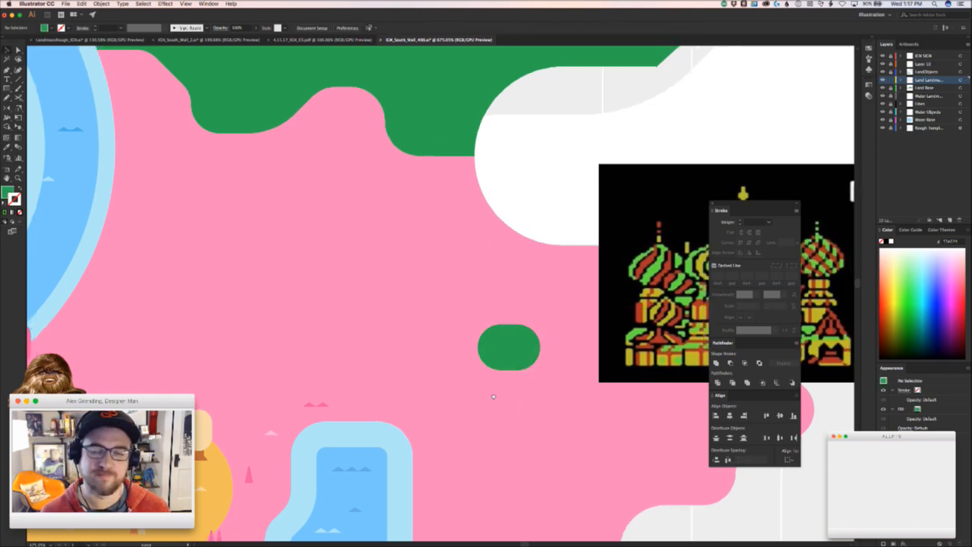
pyautogui.hscroll(3, 493, 397)
pyautogui.scroll(-1, 494, 397)
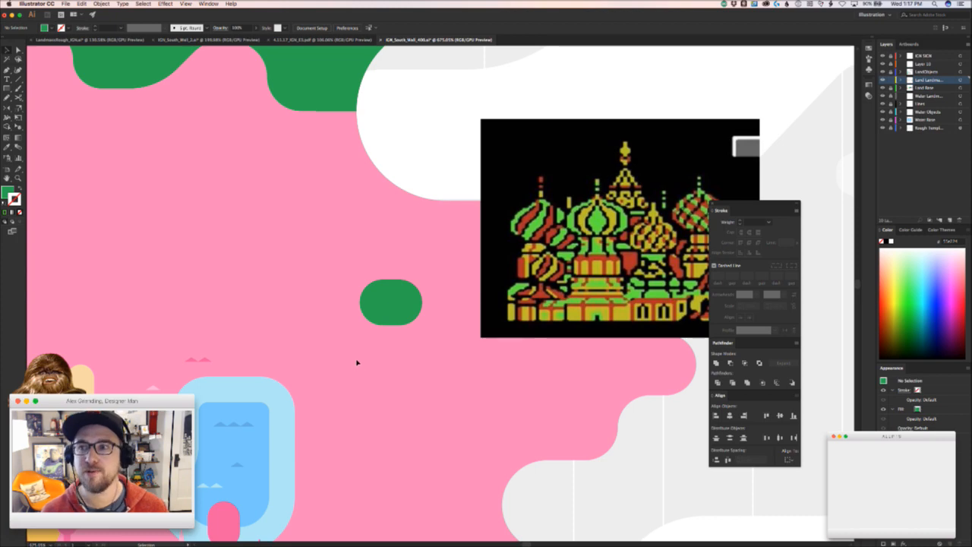
pyautogui.press('a')
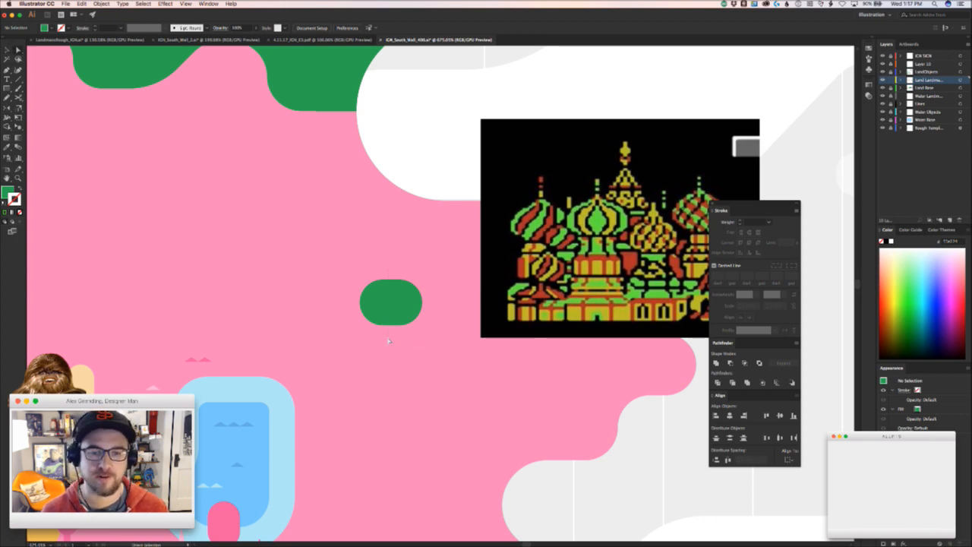
pyautogui.press('super+a')
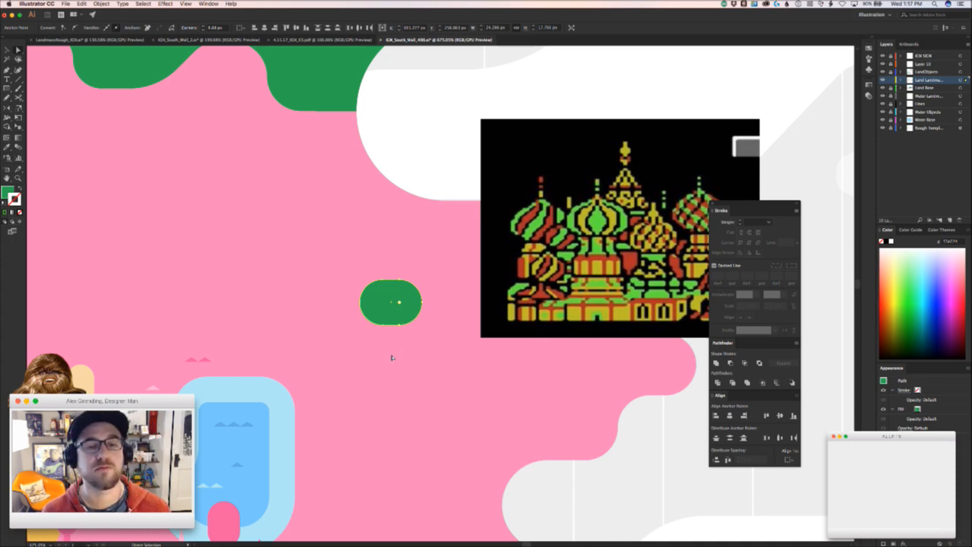
pyautogui.click(392, 357)
pyautogui.click(414, 303)
pyautogui.click(434, 321)
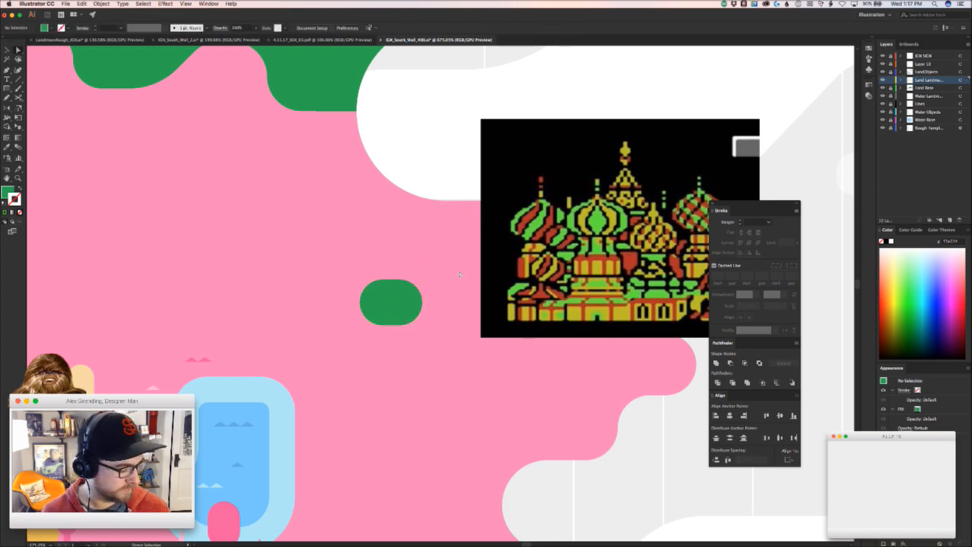
pyautogui.moveTo(400, 302); pyautogui.dragTo(417, 287)
pyautogui.click(412, 284)
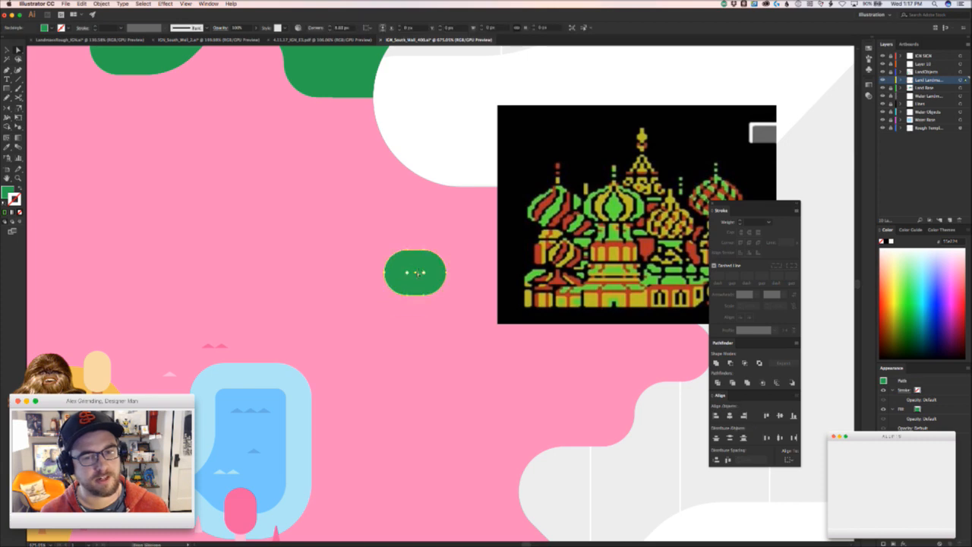
pyautogui.scroll(5, 374, 307)
pyautogui.click(8, 94)
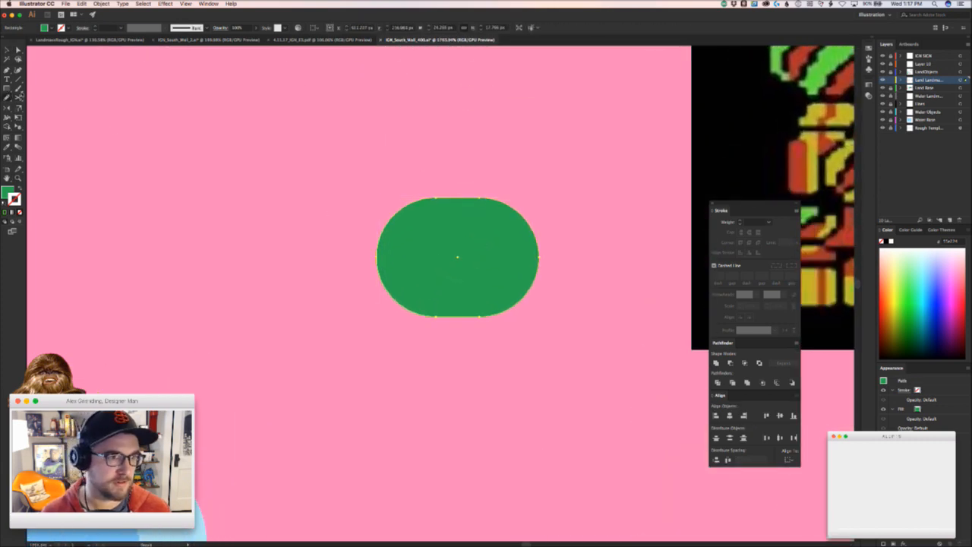
pyautogui.click(7, 89)
pyautogui.press('v')
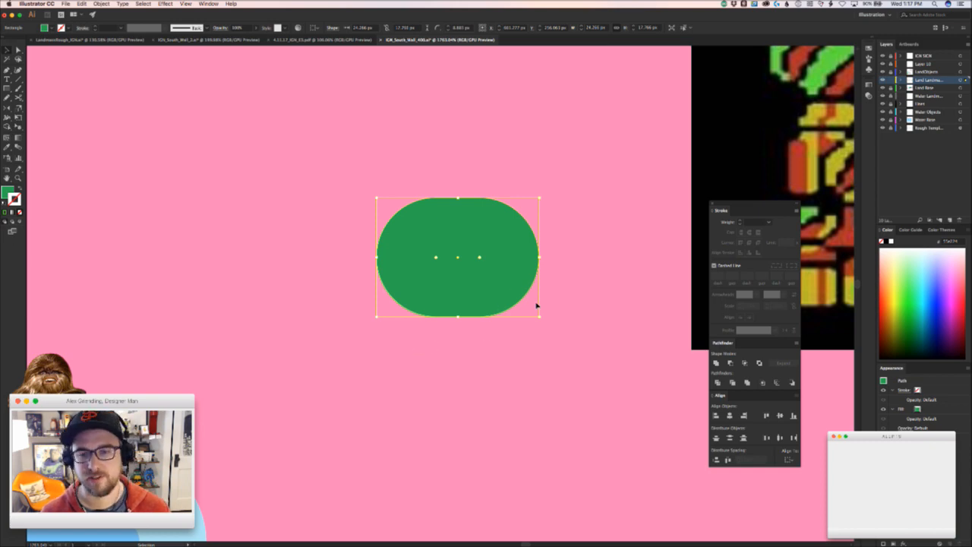
pyautogui.scroll(-5, 413, 322)
pyautogui.click(418, 342)
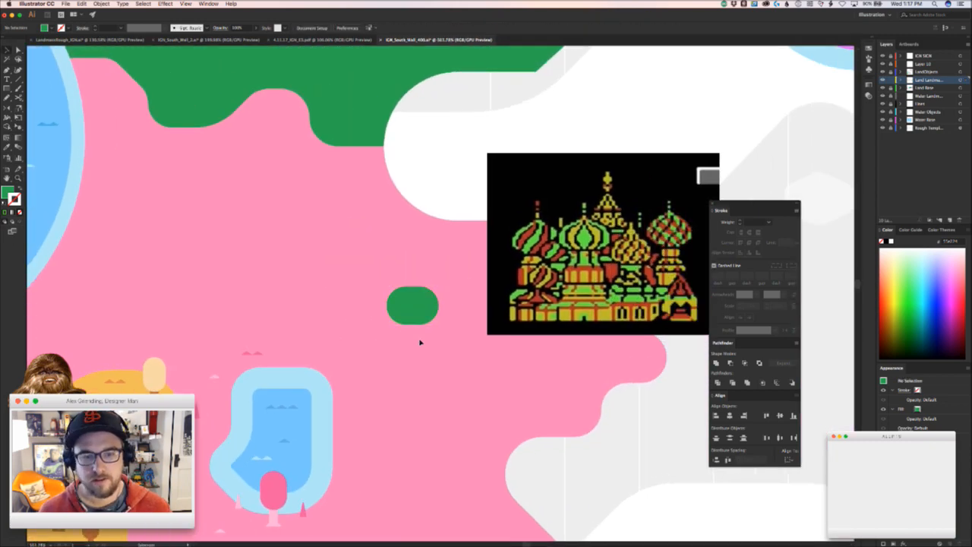
pyautogui.scroll(2, 418, 341)
pyautogui.press('m')
pyautogui.moveTo(410, 331); pyautogui.dragTo(471, 352)
pyautogui.press('Delete')
# - Duplicate the dark green rounded rectangle just below itself and add extra anchor points to both shapes
pyautogui.press('v')
pyautogui.moveTo(407, 269); pyautogui.dragTo(414, 363)
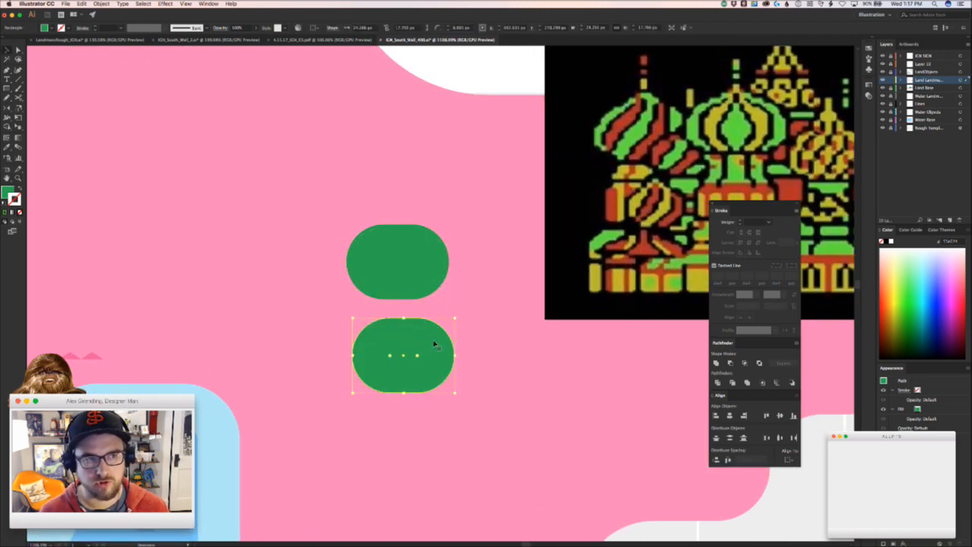
pyautogui.moveTo(471, 319); pyautogui.dragTo(335, 228)
pyautogui.moveTo(133, 13)
pyautogui.mouseDown()
pyautogui.moveTo(123, 14)
pyautogui.moveTo(142, 15)
pyautogui.mouseUp()
pyautogui.click(101, 4)
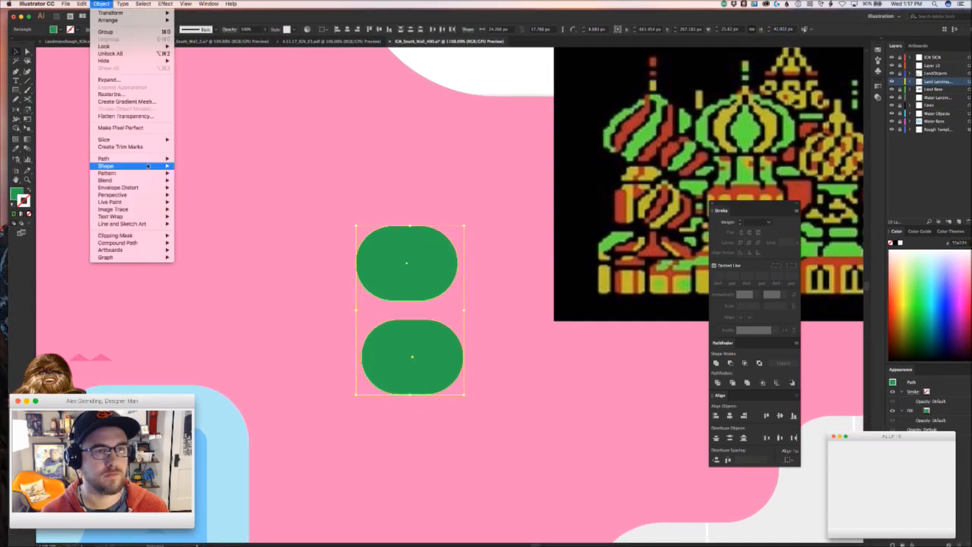
pyautogui.moveTo(147, 164)
pyautogui.click(209, 212)
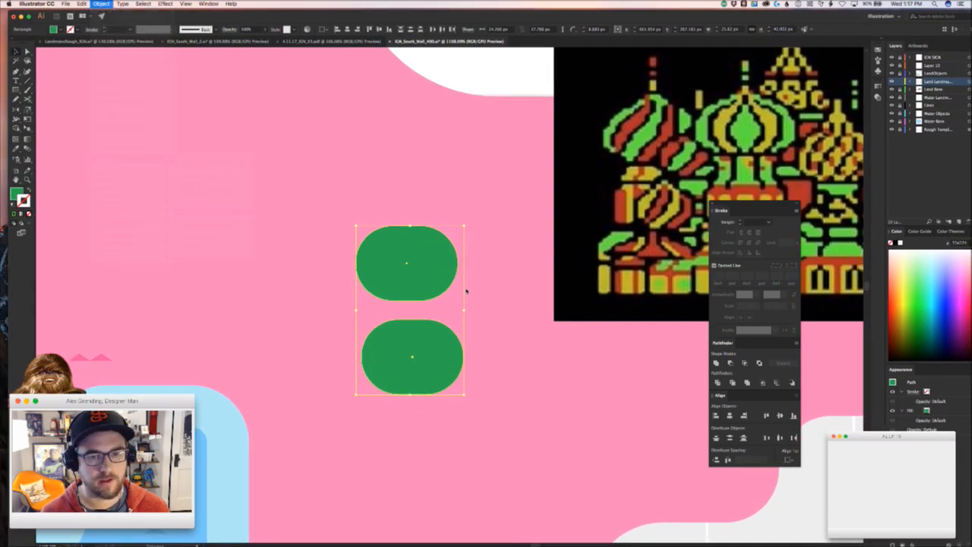
# - Move the lower copy so its upper-right diagonal anchor meets the lower-left diagonal anchor of the original
pyautogui.click(452, 331)
pyautogui.press('v')
pyautogui.press('super+shift+a')
pyautogui.click(429, 367)
pyautogui.moveTo(462, 338); pyautogui.dragTo(378, 297)
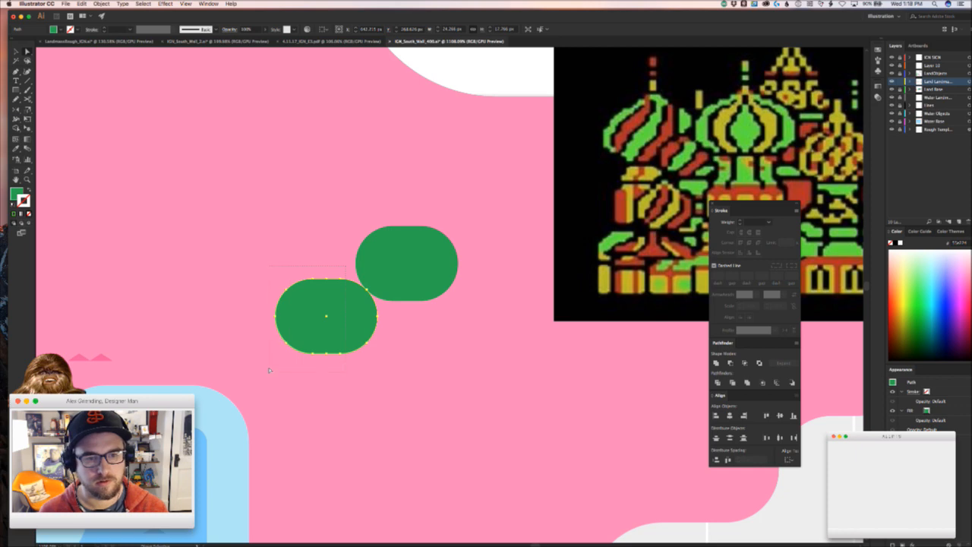
# - Delete the anchors of the lower copy except those on its right curve, leaving a thin crescent
pyautogui.moveTo(269, 370); pyautogui.dragTo(269, 371)
pyautogui.press('Delete')
pyautogui.press('super+shift+a')
pyautogui.press('v')
# - Mirror a copy of the crescent to the opposite side below the dome and join both into one flared base
pyautogui.moveTo(397, 334); pyautogui.dragTo(410, 386)
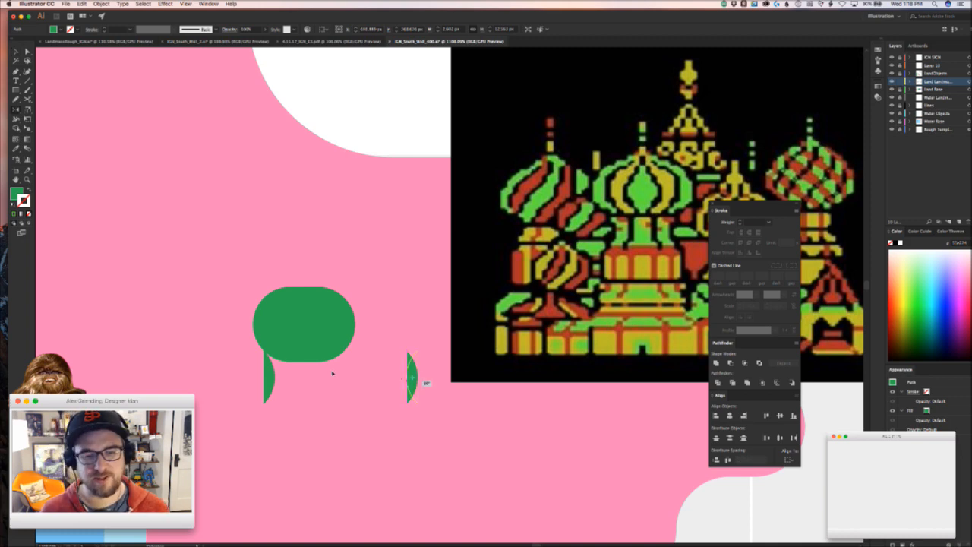
pyautogui.moveTo(418, 347); pyautogui.dragTo(345, 351)
pyautogui.press('a')
pyautogui.moveTo(250, 418); pyautogui.dragTo(394, 383)
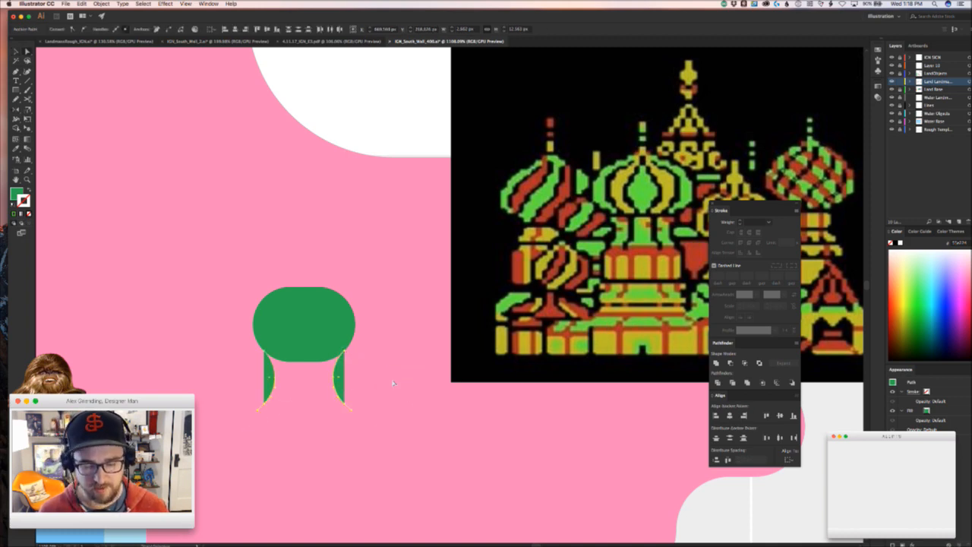
pyautogui.hotkey('ctrl', 'j')
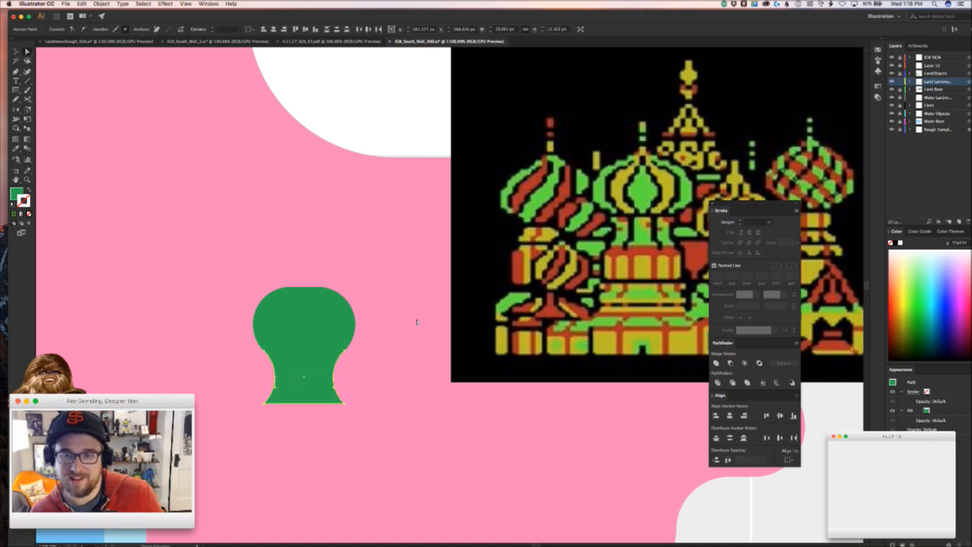
pyautogui.click(368, 373)
# - Draw a narrow vertical green spire with a rounded top, centred on the dome and overlapping its upper edge
pyautogui.press('v')
pyautogui.moveTo(318, 328)
pyautogui.mouseDown()
pyautogui.moveTo(304, 278)
pyautogui.moveTo(308, 303)
pyautogui.mouseUp()
pyautogui.hotkey('ctrl', 'z')
pyautogui.click(27, 89)
pyautogui.moveTo(304, 258); pyautogui.dragTo(298, 296)
pyautogui.click(352, 270)
pyautogui.press('z')
pyautogui.press('v')
pyautogui.moveTo(303, 407)
pyautogui.mouseDown()
pyautogui.moveTo(316, 389)
pyautogui.moveTo(279, 407)
pyautogui.moveTo(303, 406)
pyautogui.mouseUp()
pyautogui.click(323, 413)
pyautogui.press('z')
pyautogui.press('v')
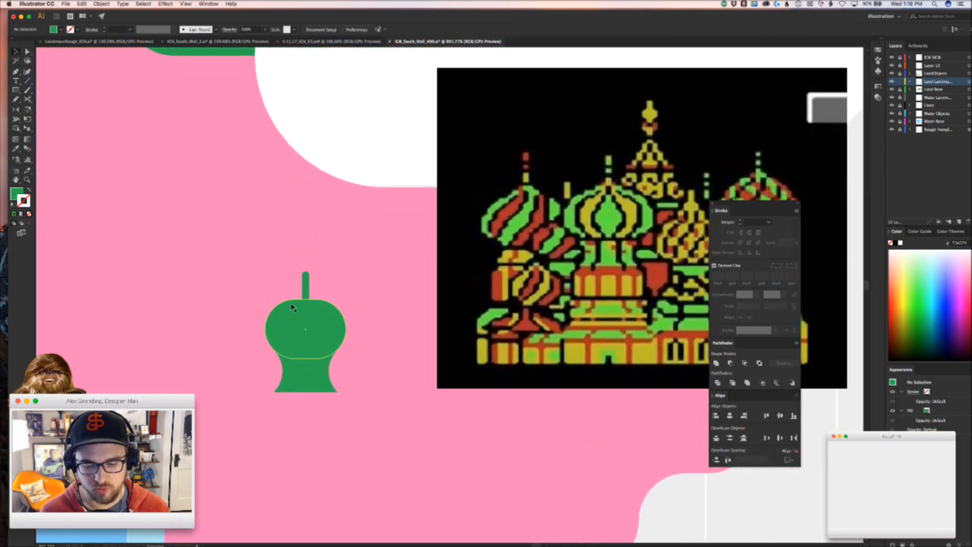
pyautogui.click(293, 309)
pyautogui.moveTo(286, 351); pyautogui.dragTo(300, 358)
pyautogui.click(282, 416)
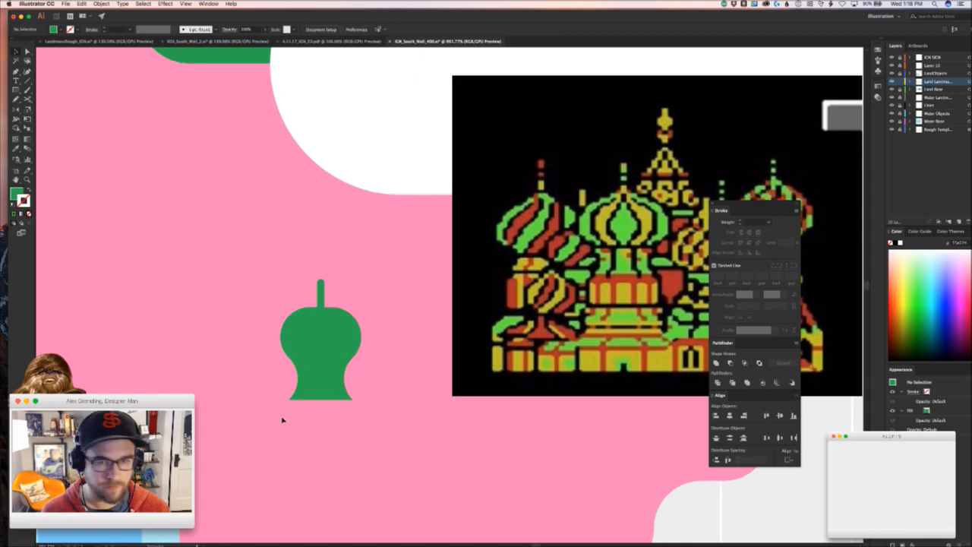
pyautogui.moveTo(247, 410); pyautogui.dragTo(244, 417)
pyautogui.moveTo(398, 338); pyautogui.dragTo(275, 332)
pyautogui.click(276, 332)
pyautogui.press('z')
pyautogui.click(198, 306)
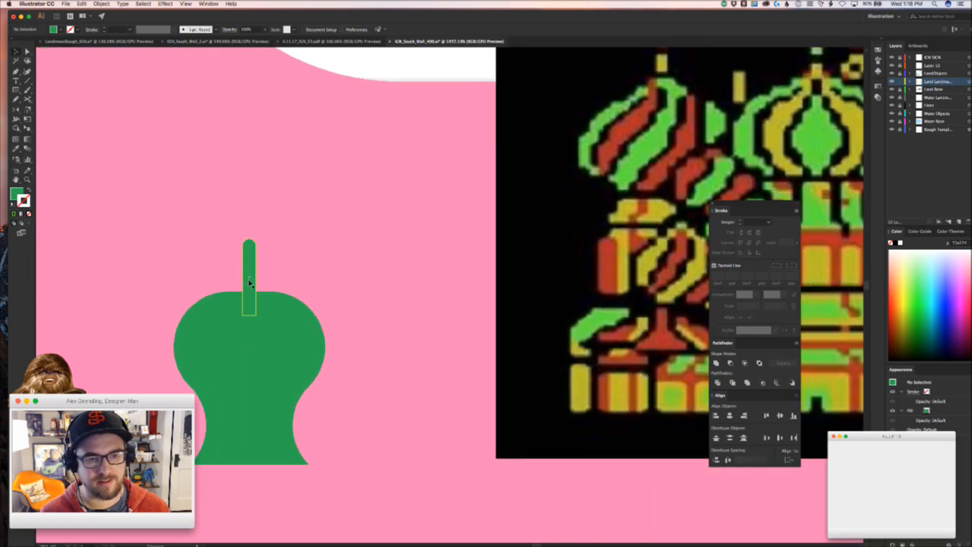
# - Duplicate the whole dome, base and spire beside the original on the pink land and deselect it
pyautogui.press('z')
pyautogui.moveTo(324, 258); pyautogui.dragTo(255, 278)
pyautogui.press('v')
pyautogui.press('super+a')
pyautogui.moveTo(231, 368); pyautogui.dragTo(349, 352)
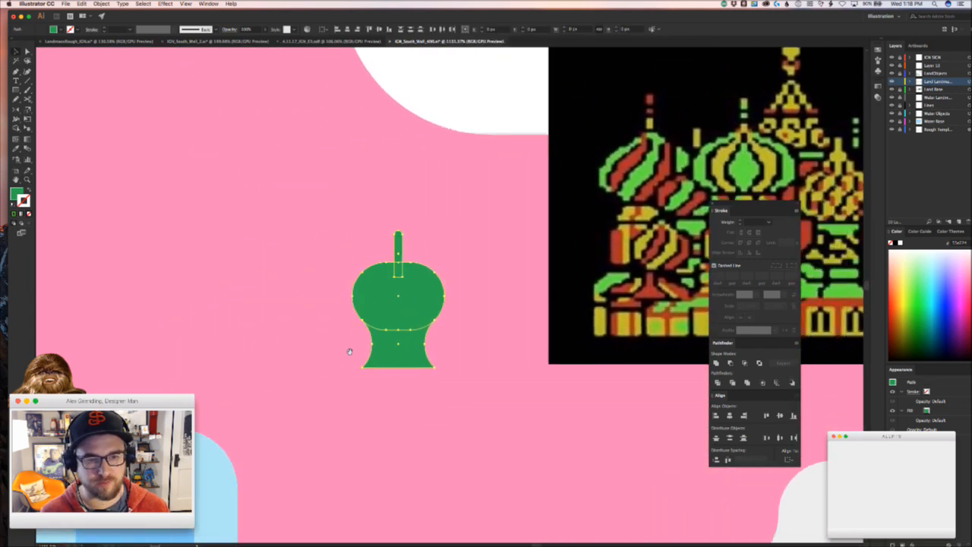
pyautogui.moveTo(398, 301); pyautogui.dragTo(327, 303)
pyautogui.press('super+shift+a')
# - Move the left tower's spire off the dome, up and to the right
pyautogui.press('z')
pyautogui.moveTo(333, 263); pyautogui.dragTo(397, 231)
pyautogui.press('v')
pyautogui.moveTo(317, 258); pyautogui.dragTo(407, 207)
# - Draw a green square rotated 45° over the left dome, its side corners meeting the curve to form a pointed top
pyautogui.click(313, 295)
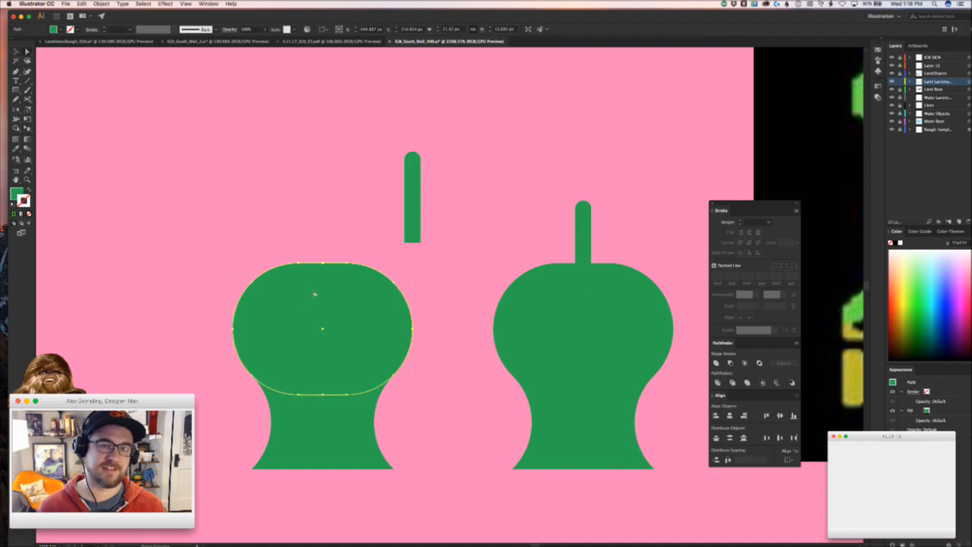
pyautogui.click(16, 90)
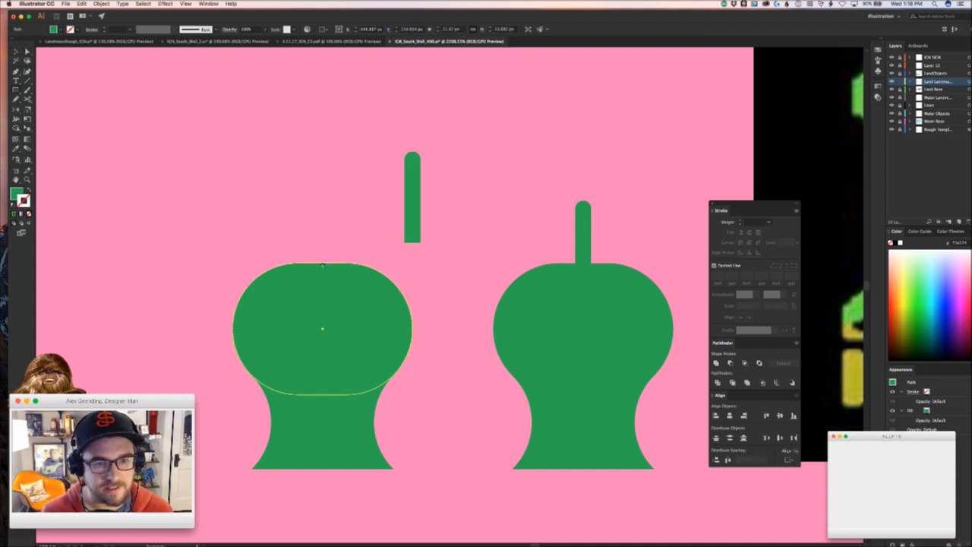
pyautogui.moveTo(323, 264); pyautogui.dragTo(394, 282)
pyautogui.moveTo(312, 282); pyautogui.dragTo(253, 283)
pyautogui.click(423, 267)
pyautogui.press('z')
pyautogui.moveTo(428, 271); pyautogui.dragTo(400, 258)
pyautogui.press('v')
pyautogui.press('a')
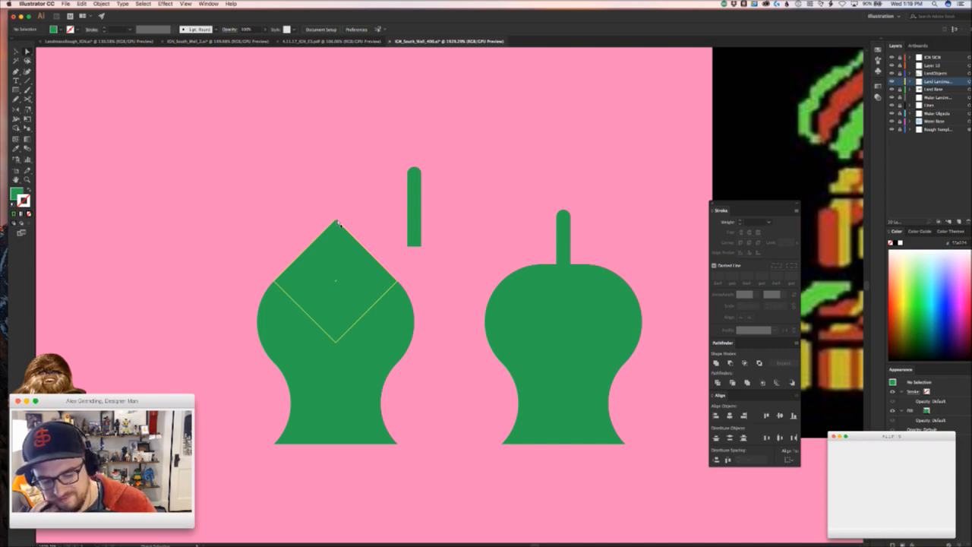
# - Try slightly rounding the top corner of the diamond on the left dome
pyautogui.press('v')
pyautogui.press('a')
pyautogui.click(336, 221)
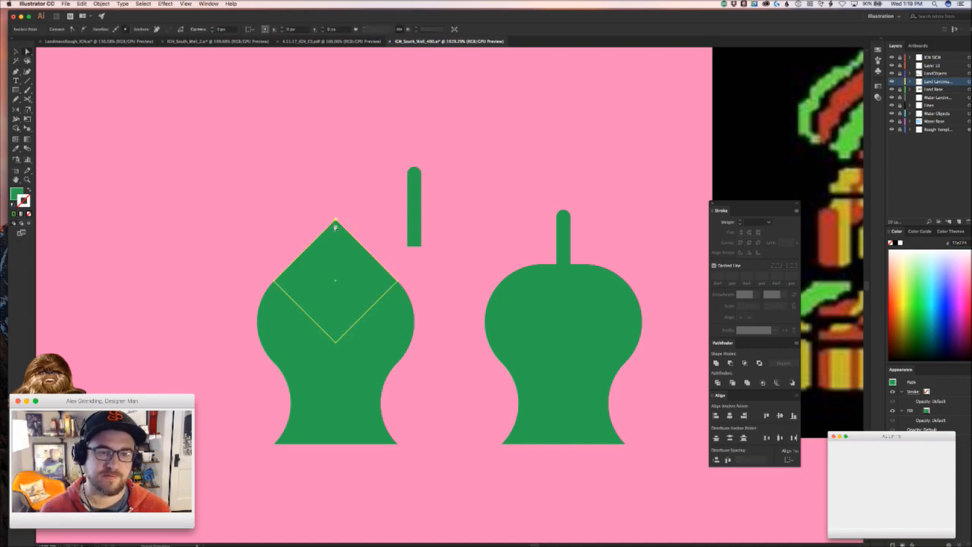
pyautogui.moveTo(337, 228); pyautogui.dragTo(337, 241)
pyautogui.press('super+shift+a')
# - Move the loose spire onto the centre of the diamond's tip and restore the tip's sharp corner
pyautogui.press('v')
pyautogui.moveTo(415, 228); pyautogui.dragTo(336, 228)
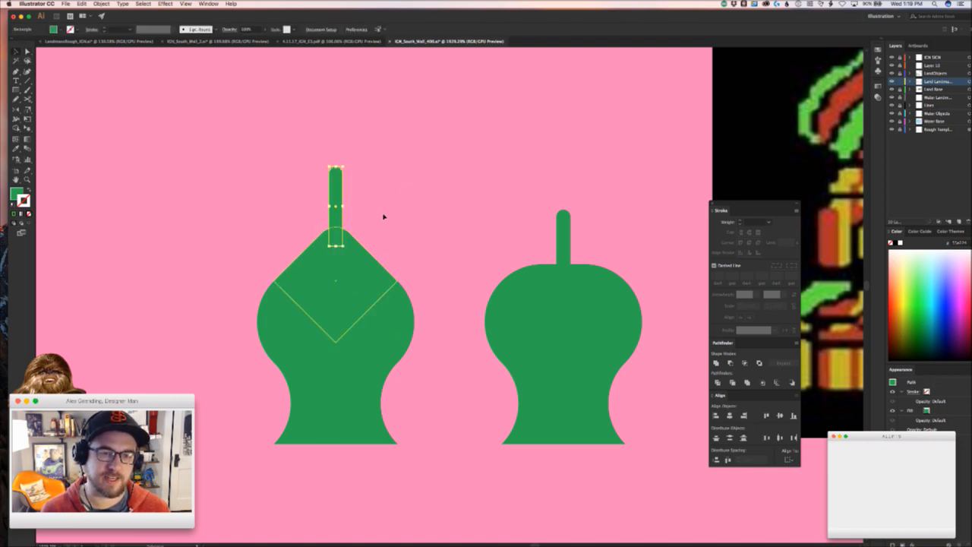
pyautogui.click(348, 237)
pyautogui.click(368, 227)
pyautogui.click(343, 228)
pyautogui.moveTo(337, 246); pyautogui.dragTo(398, 265)
pyautogui.click(391, 232)
# - Unite the diamond and the left dome into a single onion-shaped path, keeping the base and spire separate
pyautogui.press('z')
pyautogui.press('v')
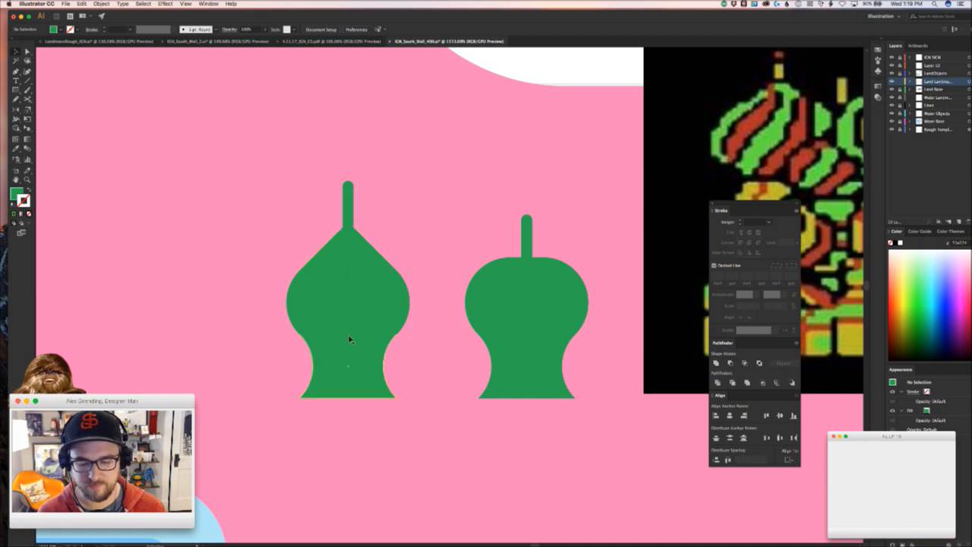
pyautogui.click(355, 269)
pyautogui.moveTo(552, 365); pyautogui.dragTo(395, 369)
pyautogui.click(716, 363)
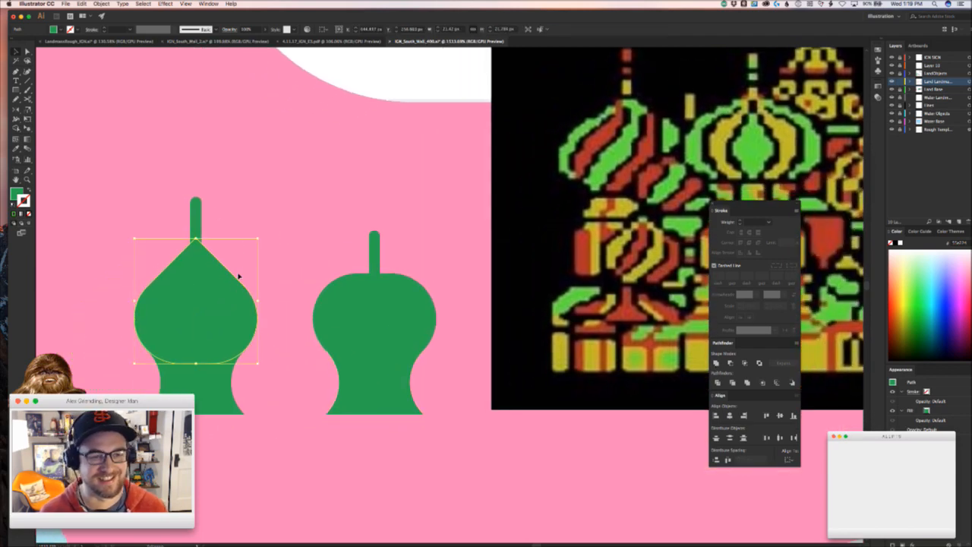
# - Try filling the onion dome with the yellow-orange sampled from the nearby land
pyautogui.moveTo(351, 310); pyautogui.dragTo(222, 327)
pyautogui.moveTo(254, 358); pyautogui.dragTo(600, 315)
pyautogui.press('i')
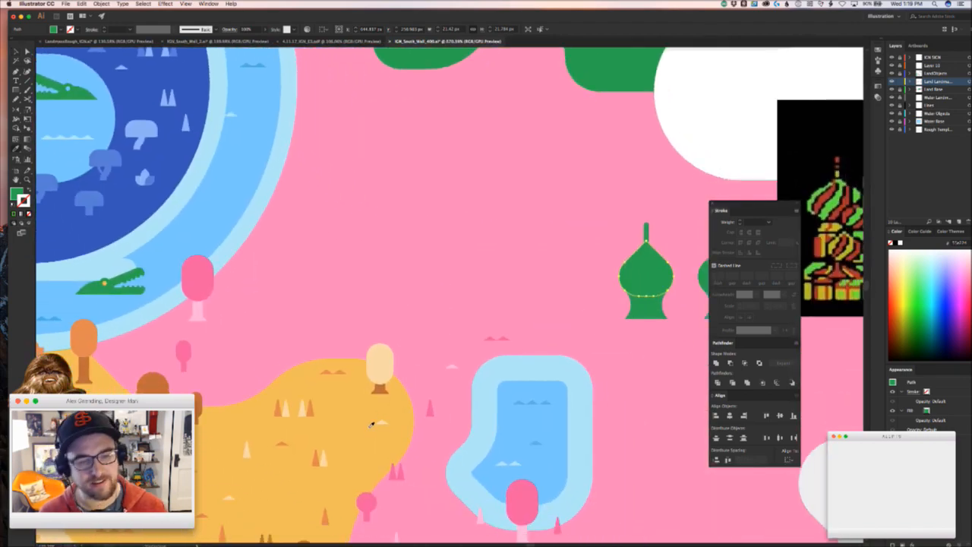
pyautogui.click(373, 423)
pyautogui.press('v')
pyautogui.click(450, 337)
pyautogui.moveTo(469, 304); pyautogui.dragTo(310, 311)
pyautogui.press('a')
pyautogui.click(494, 266)
pyautogui.moveTo(406, 284); pyautogui.dragTo(424, 352)
# - Fill the onion dome with the dark blue sampled from the water area and deselect it
pyautogui.press('i')
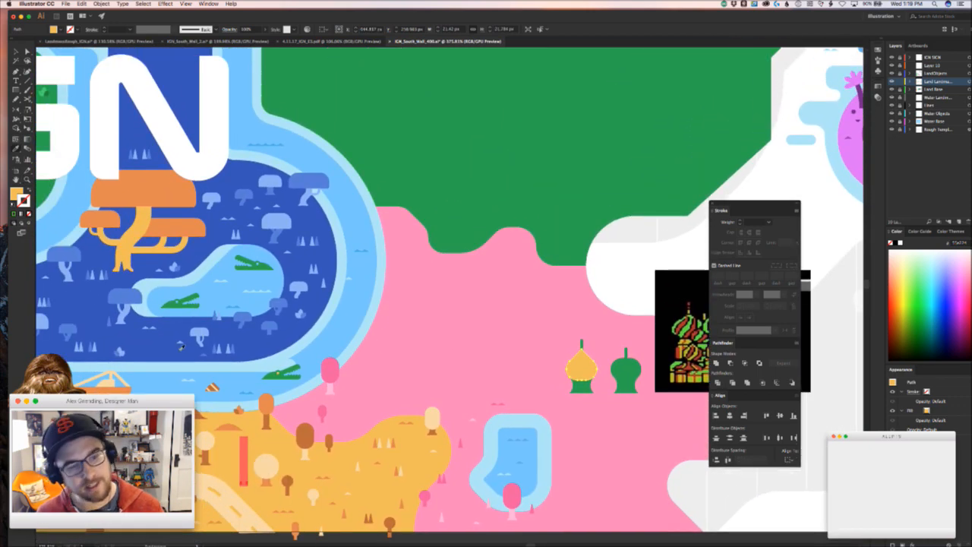
pyautogui.click(180, 347)
pyautogui.press('v')
pyautogui.click(363, 362)
# - Draw a slim dark blue bar about 21 by 4 px, angled at 45°, to the left of the blue dome
pyautogui.moveTo(597, 388); pyautogui.dragTo(461, 311)
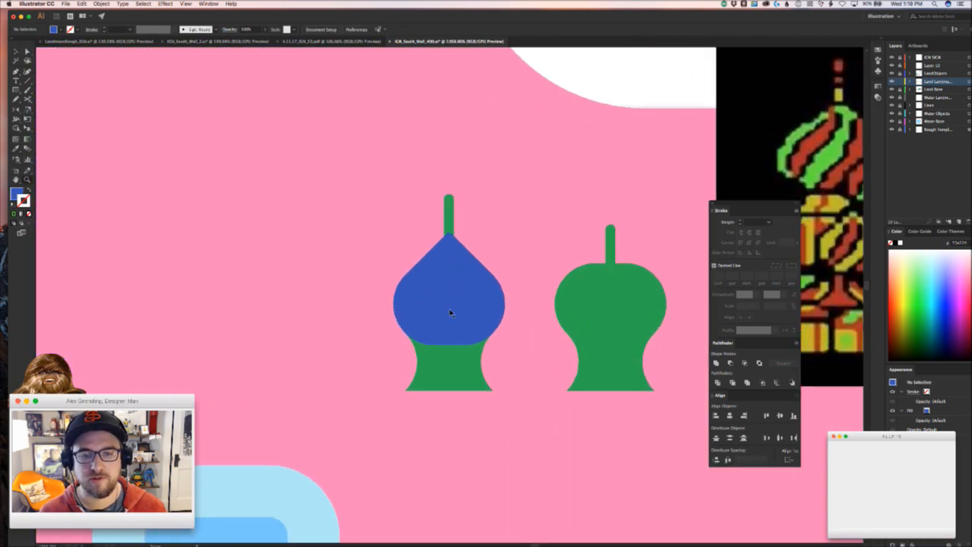
pyautogui.moveTo(287, 318); pyautogui.dragTo(416, 272)
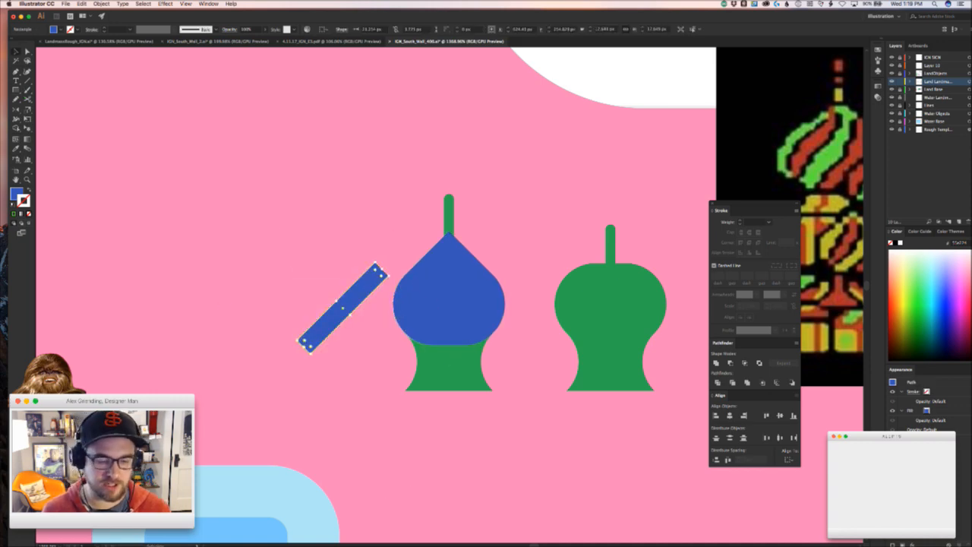
pyautogui.press('super+Tab')
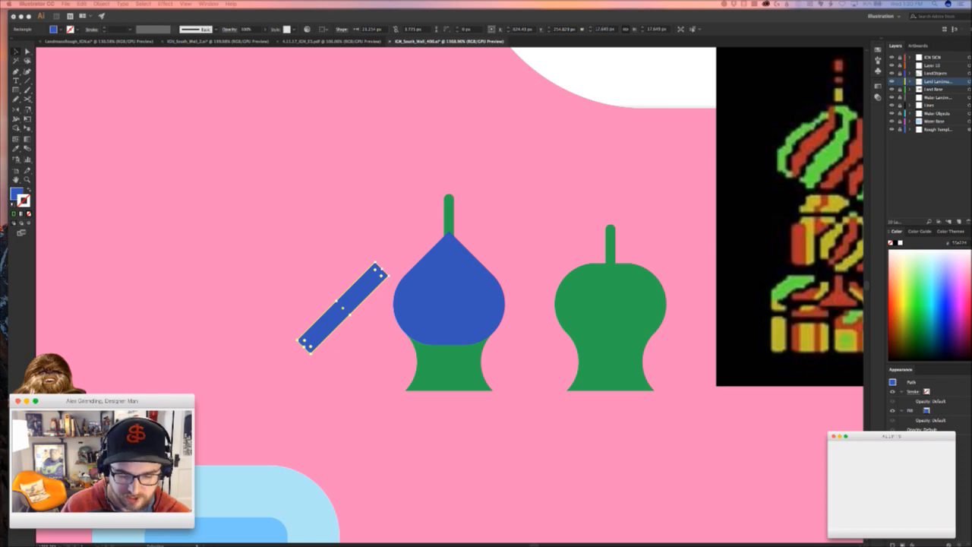
pyautogui.click(554, 196)
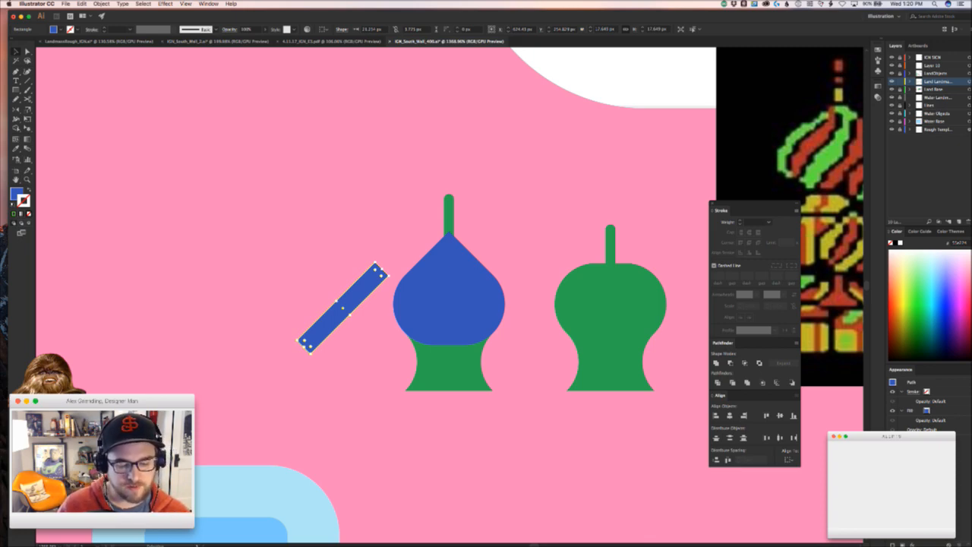
pyautogui.click(523, 235)
pyautogui.moveTo(551, 198); pyautogui.dragTo(486, 198)
pyautogui.moveTo(596, 150); pyautogui.dragTo(444, 282)
pyautogui.press('v')
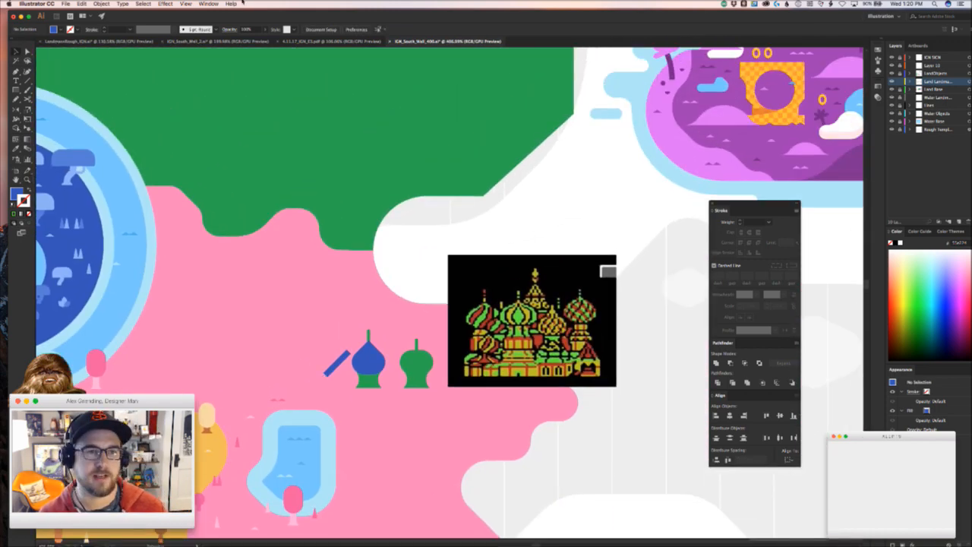
# - Fit the application window to the screen and open Libraries to show the contents of My Library
pyautogui.click(208, 4)
pyautogui.click(208, 4)
pyautogui.click(29, 16)
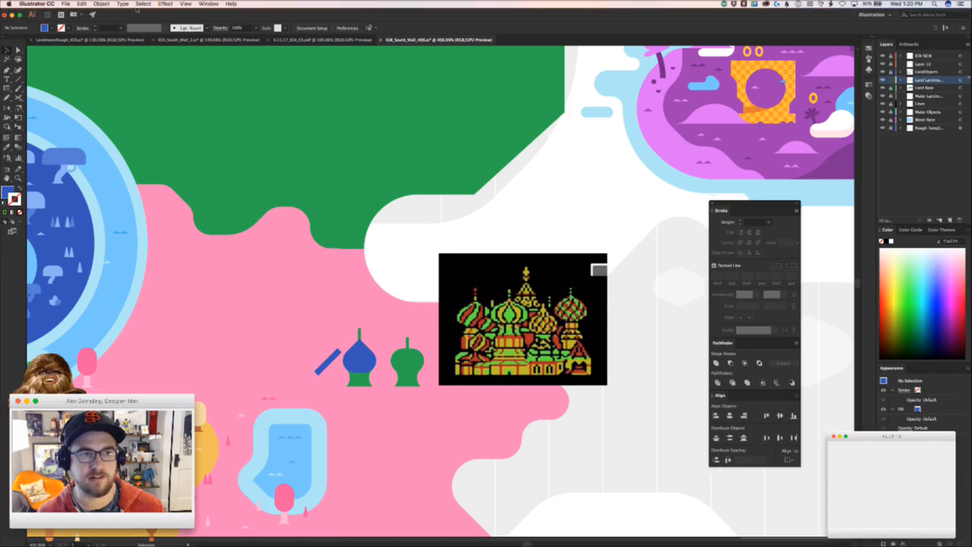
pyautogui.click(209, 4)
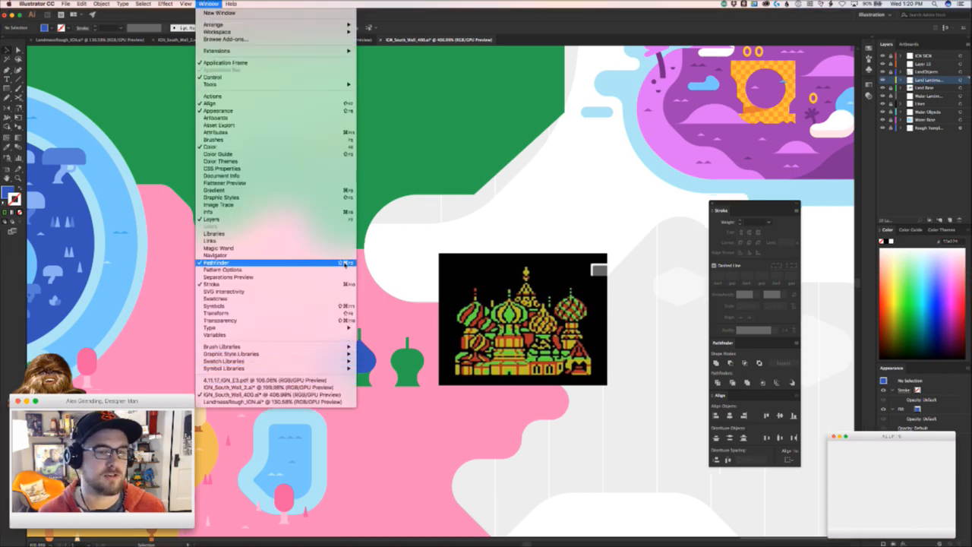
pyautogui.click(330, 235)
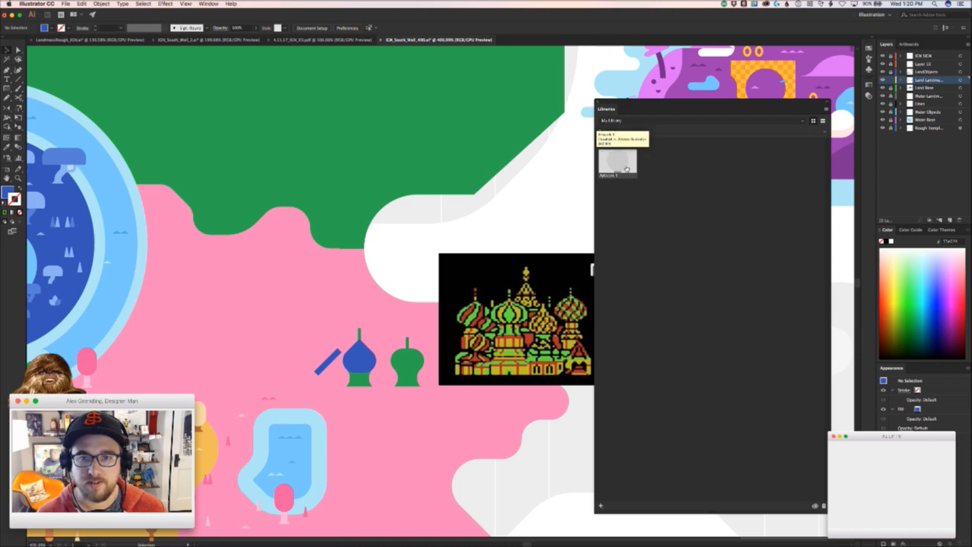
# - Place the round gray tree graphic from My Library above the castle reference, then try moving its canopy and undo that move
pyautogui.moveTo(622, 158); pyautogui.dragTo(545, 188)
pyautogui.click(552, 203)
pyautogui.press('super+z')
pyautogui.press('a')
pyautogui.click(557, 199)
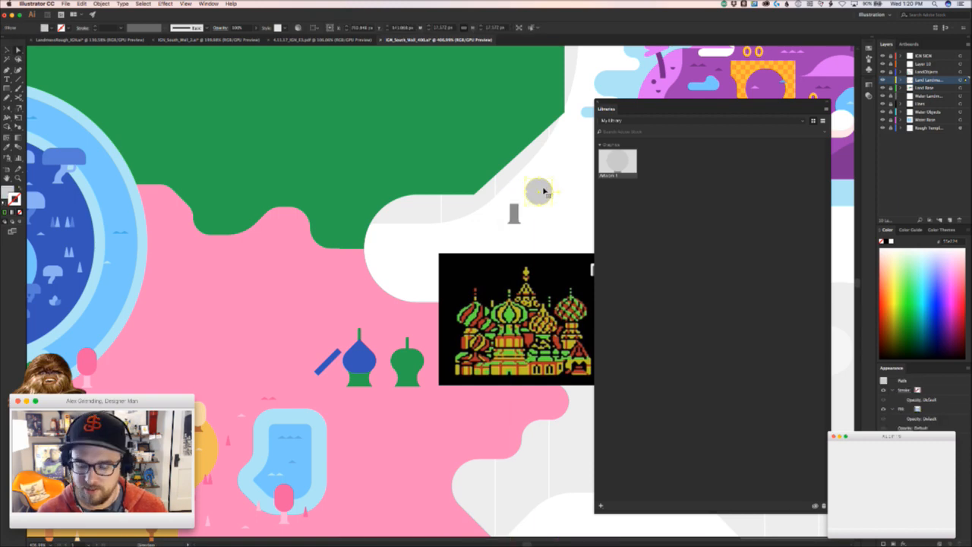
pyautogui.press('super+z')
# - Fill the placed tree's round canopy with the green sampled from the nearby land
pyautogui.press('super+space')
pyautogui.moveTo(493, 205); pyautogui.dragTo(600, 174)
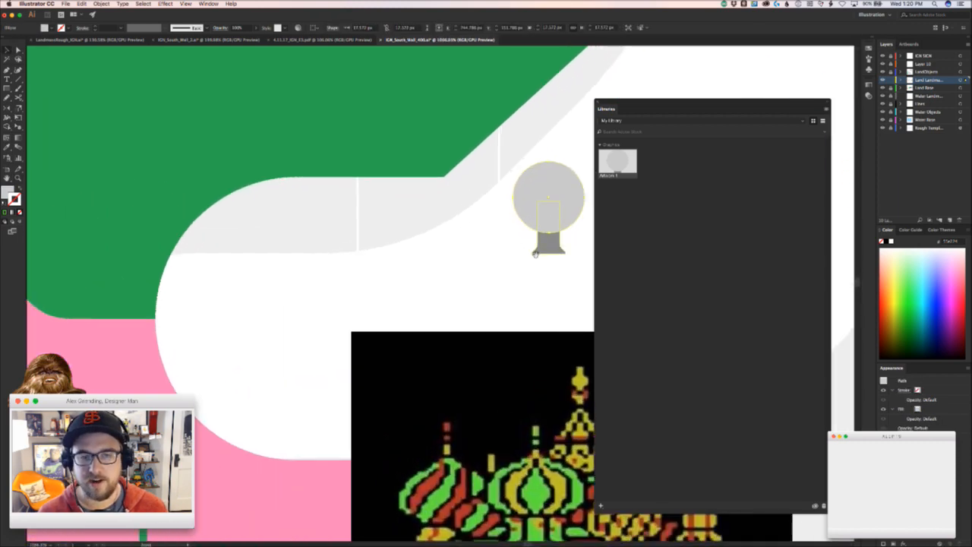
pyautogui.press('space')
pyautogui.moveTo(520, 244); pyautogui.dragTo(389, 291)
pyautogui.press('a')
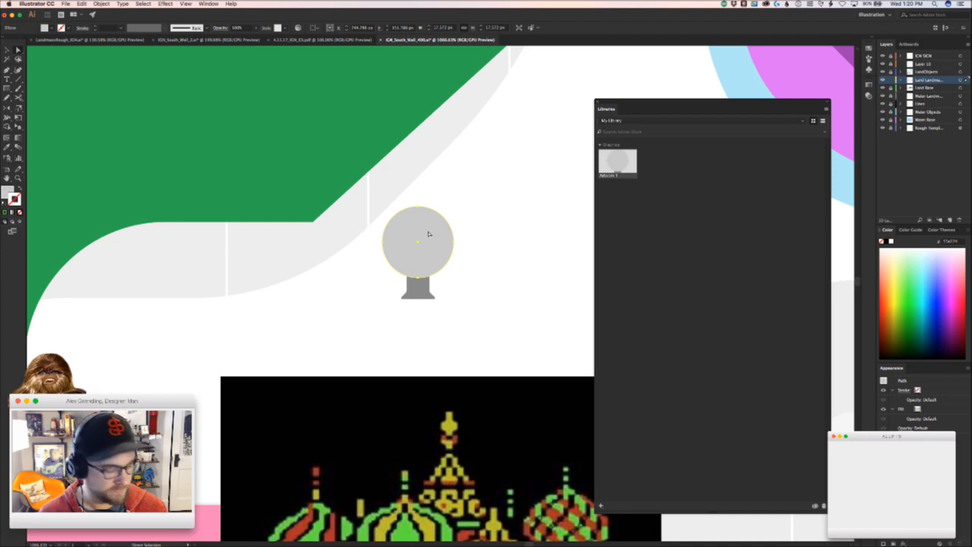
pyautogui.press('i')
pyautogui.click(290, 157)
# - Fill the tree's trunk with the pink sampled from the nearby land and deselect it
pyautogui.press('a')
pyautogui.click(424, 290)
pyautogui.press('space')
pyautogui.moveTo(355, 313); pyautogui.dragTo(462, 221)
pyautogui.press('i')
pyautogui.click(206, 434)
pyautogui.press('v')
pyautogui.click(287, 311)
# - Delete the recolored round tree from the white area above the castle reference
pyautogui.press('z')
pyautogui.moveTo(392, 247); pyautogui.dragTo(317, 264)
pyautogui.press('v')
pyautogui.moveTo(454, 233); pyautogui.dragTo(450, 186)
pyautogui.press('Delete')
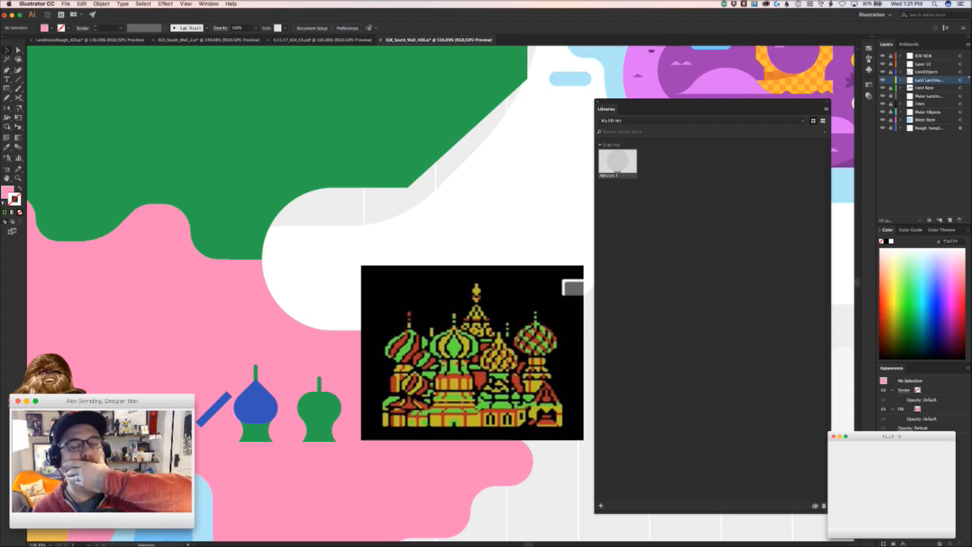
# - Add the pink fill color to My Library, then undo the tree's deletion and its trunk recoloring
pyautogui.click(601, 506)
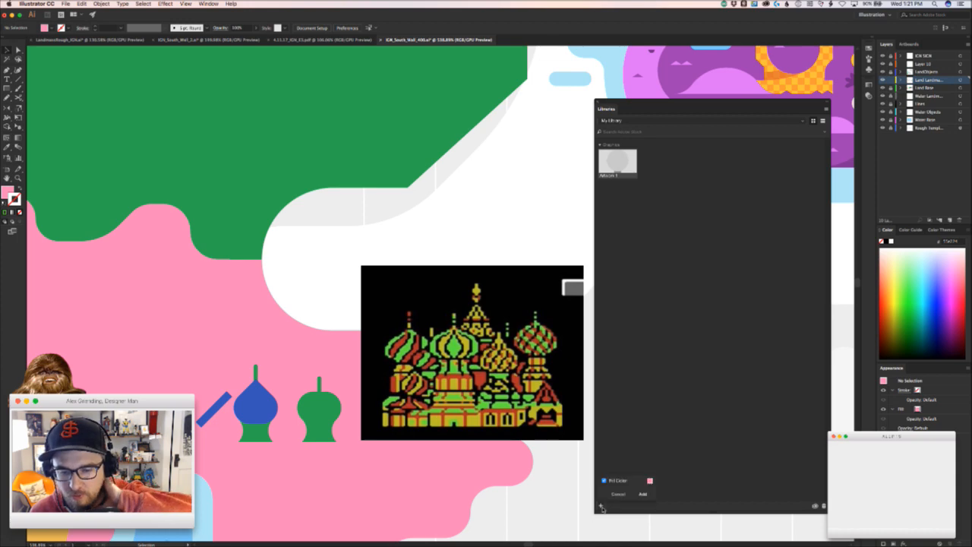
pyautogui.click(642, 494)
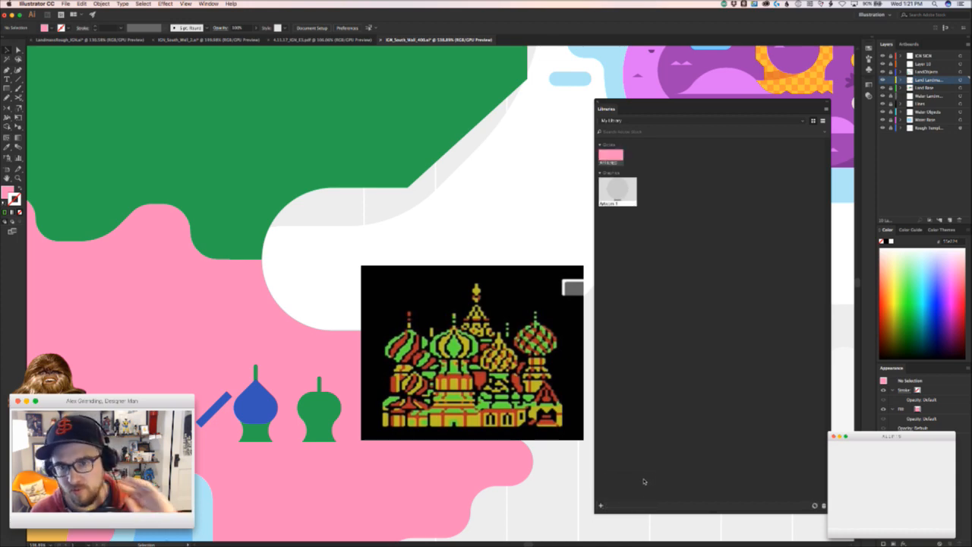
pyautogui.press('super+z')
pyautogui.press('super+z')
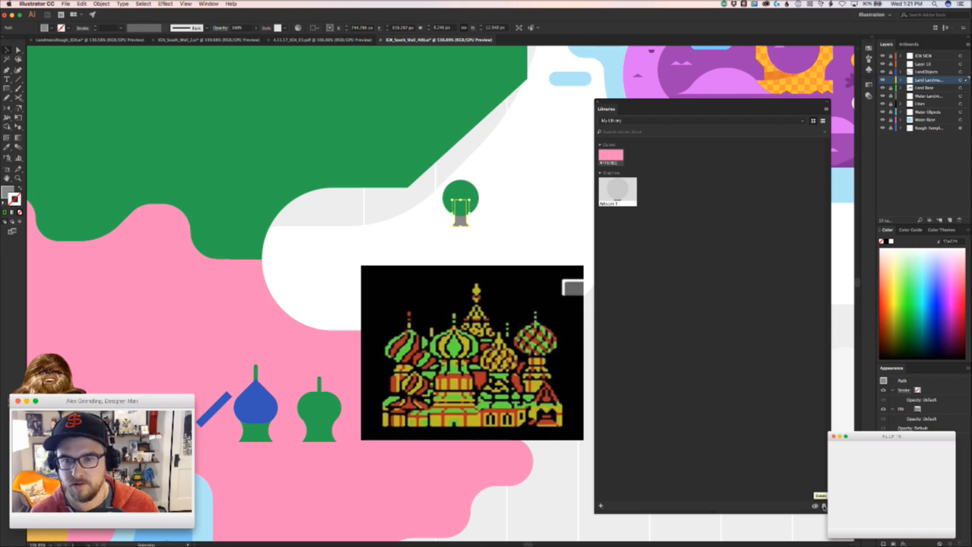
# - Apply the pink library color to the tree trunk's stroke and delete that color from My Library
pyautogui.click(612, 157)
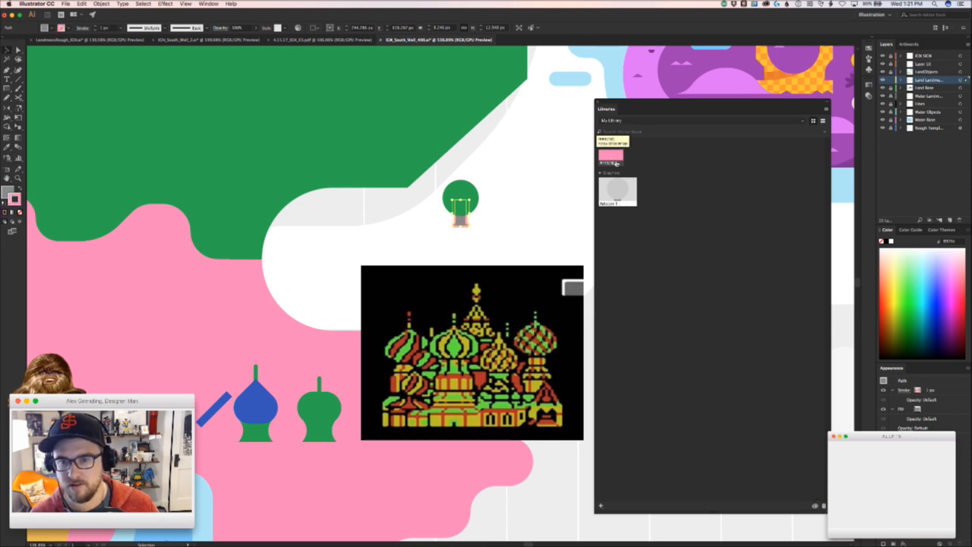
pyautogui.click(824, 506)
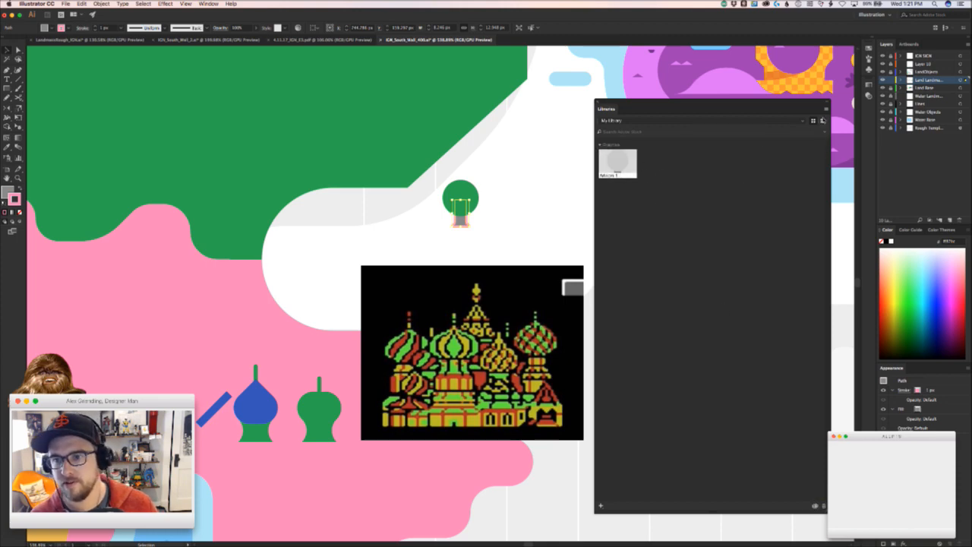
# - Look over the Libraries options and library list, collapse the Graphics group, and deselect the tree
pyautogui.click(823, 107)
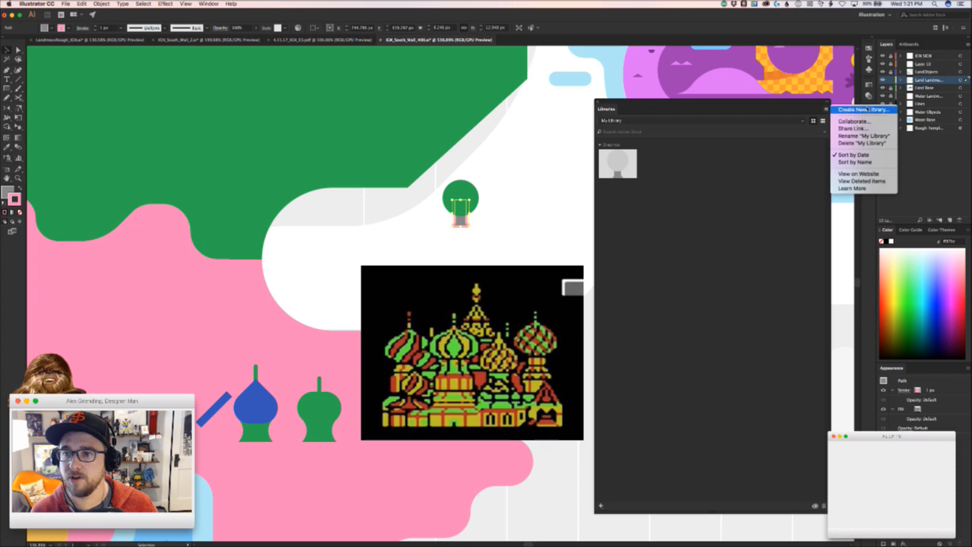
pyautogui.click(797, 121)
pyautogui.click(798, 122)
pyautogui.click(798, 122)
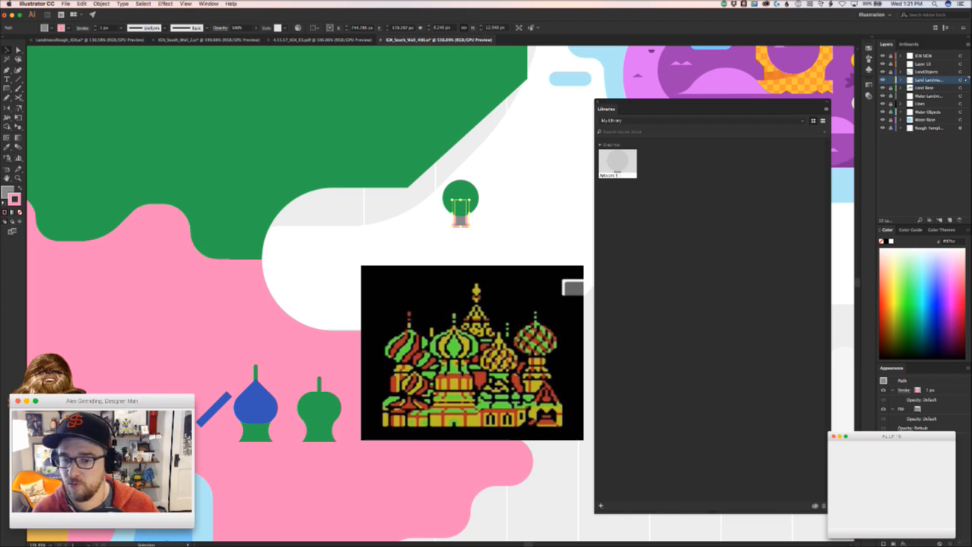
pyautogui.click(611, 146)
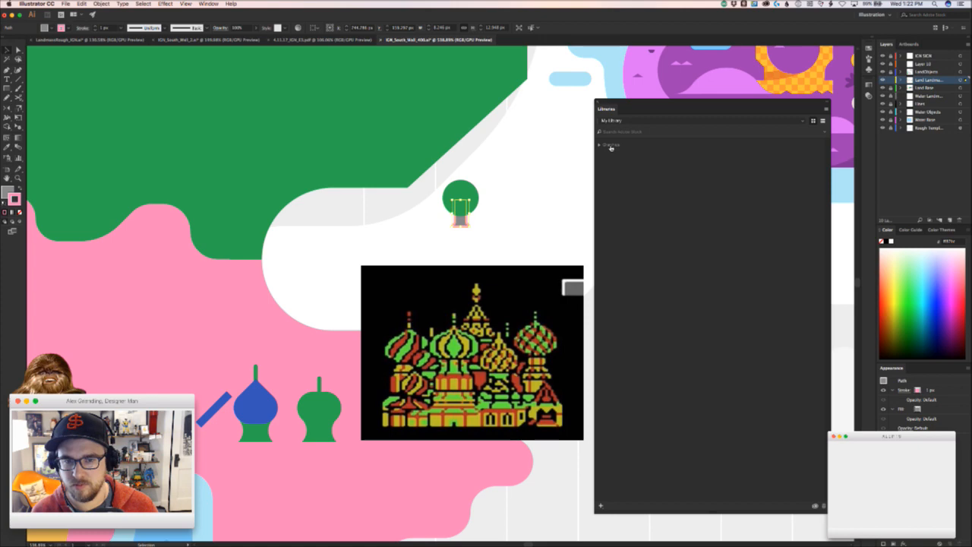
pyautogui.click(294, 339)
# - Recolor the green spire on the blue onion dome with the dome's dark blue, keeping it on the tip
pyautogui.moveTo(294, 339); pyautogui.dragTo(427, 258)
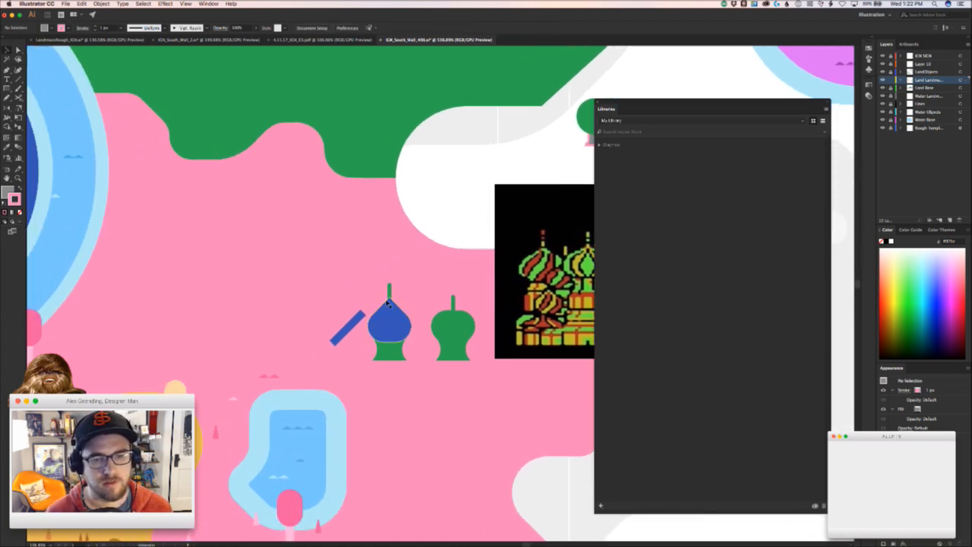
pyautogui.moveTo(389, 291); pyautogui.dragTo(398, 289)
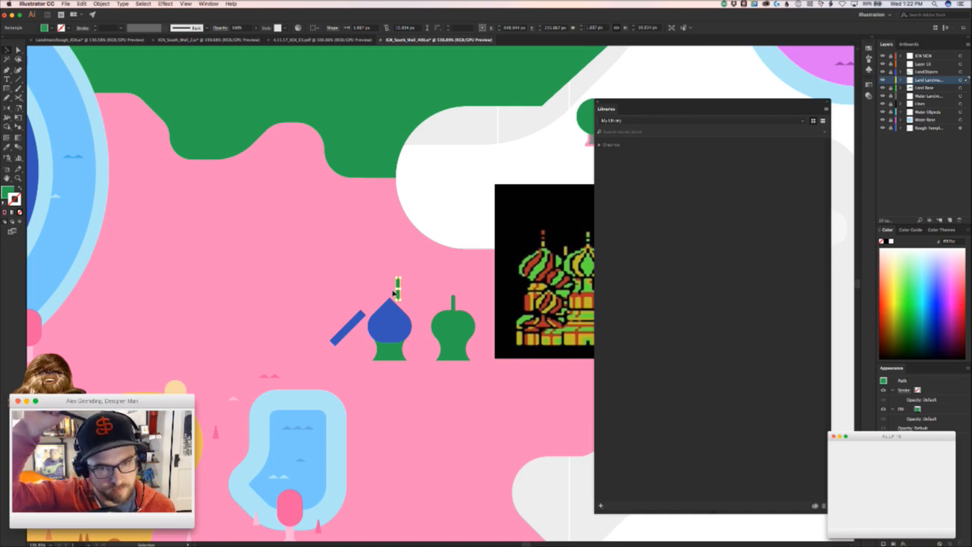
pyautogui.moveTo(394, 292); pyautogui.dragTo(410, 322)
pyautogui.press('i')
pyautogui.click(408, 333)
pyautogui.press('v')
pyautogui.click(432, 304)
# - Copy the slanted dark blue bar onto the dome as three adjoining parallel stripes
pyautogui.press('super+space')
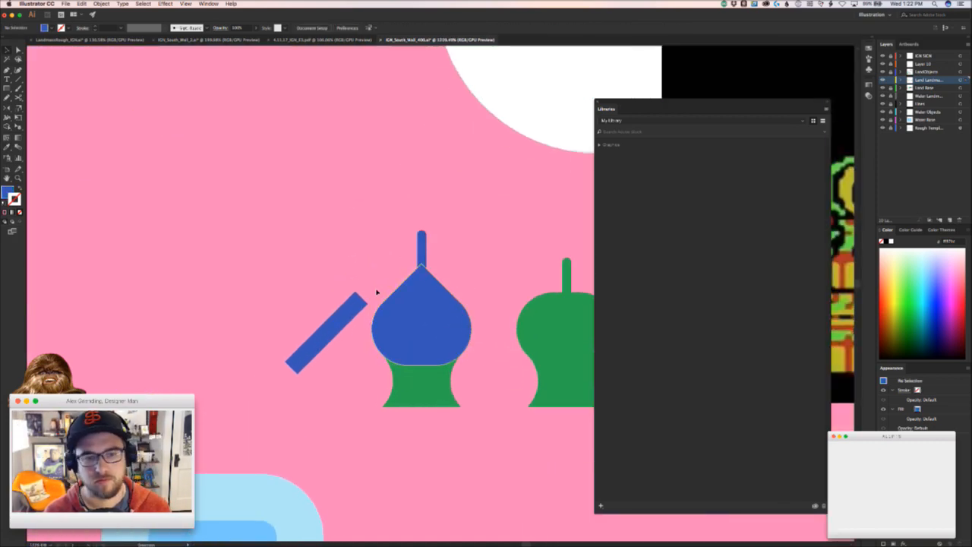
pyautogui.moveTo(335, 322)
pyautogui.mouseDown()
pyautogui.moveTo(415, 301)
pyautogui.moveTo(406, 282)
pyautogui.moveTo(410, 291)
pyautogui.moveTo(434, 264)
pyautogui.moveTo(436, 274)
pyautogui.moveTo(397, 273)
pyautogui.moveTo(405, 275)
pyautogui.moveTo(390, 257)
pyautogui.moveTo(430, 302)
pyautogui.moveTo(412, 278)
pyautogui.mouseUp()
pyautogui.hscroll(3, 410, 268)
pyautogui.scroll(3, 389, 270)
pyautogui.click(413, 256)
pyautogui.doubleClick(396, 271)
pyautogui.press('Escape')
pyautogui.click(441, 282)
pyautogui.click(441, 284)
# - Lengthen the three stripes on the dome together to about 23.7 px and deselect them
pyautogui.click(326, 391)
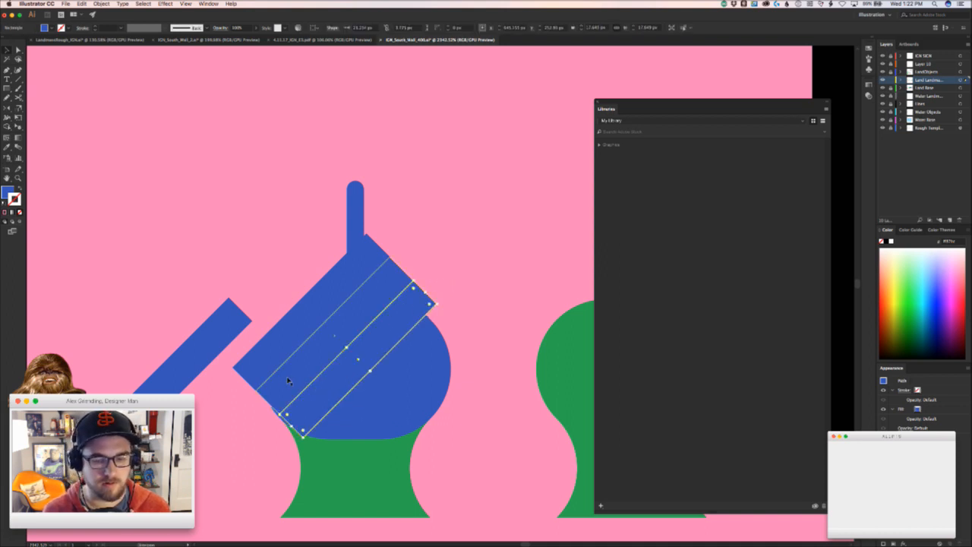
pyautogui.keyDown('shift'); pyautogui.click(286, 370); pyautogui.keyUp('shift')
pyautogui.keyDown('shift'); pyautogui.click(271, 356); pyautogui.keyUp('shift')
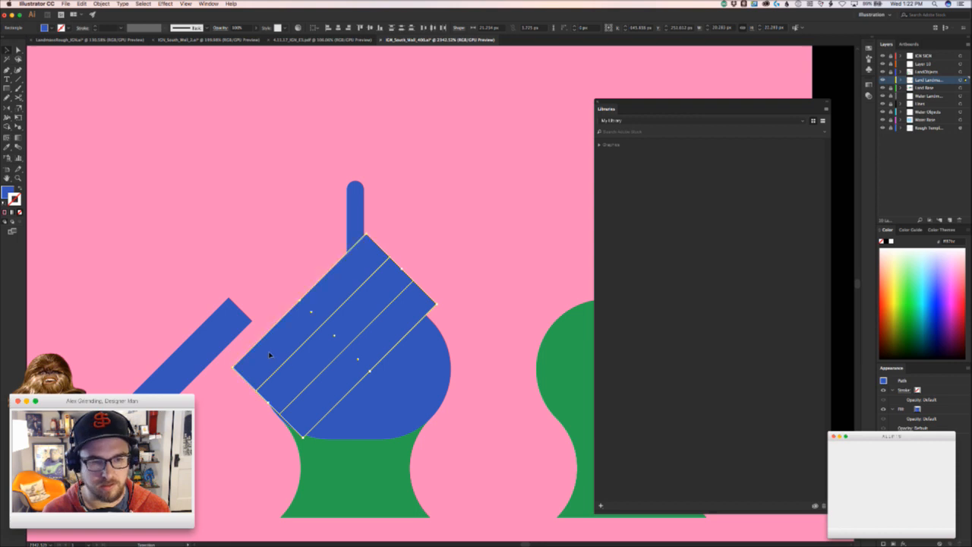
pyautogui.moveTo(269, 403); pyautogui.dragTo(251, 422)
pyautogui.click(245, 448)
# - Switch to the browser to view the Civilization image results, and return to the Illustrator document
pyautogui.moveTo(377, 399); pyautogui.dragTo(332, 387)
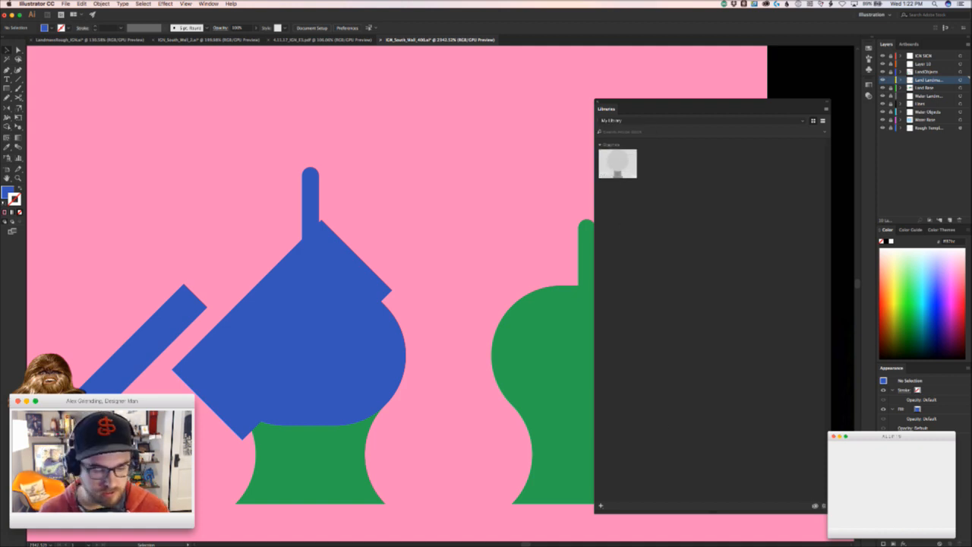
pyautogui.press('super+Tab')
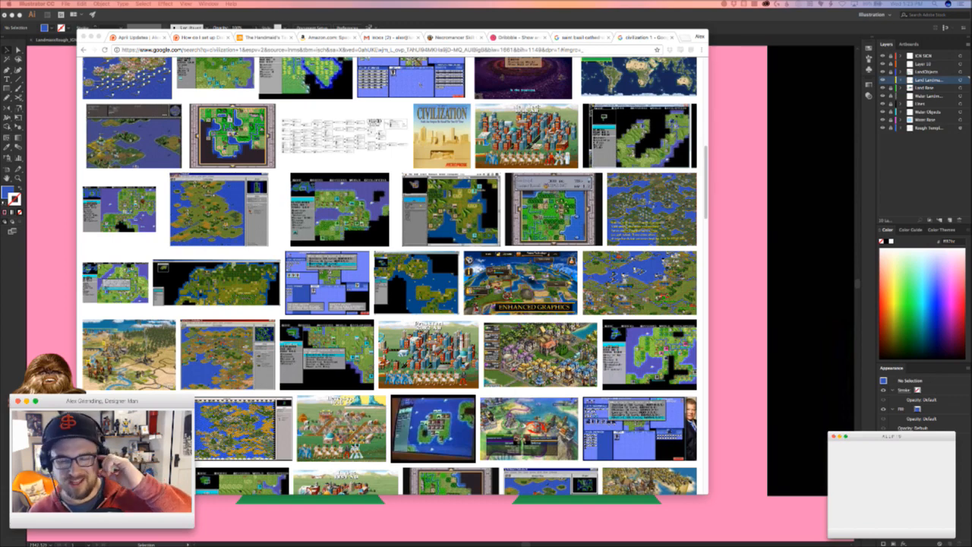
pyautogui.click(742, 324)
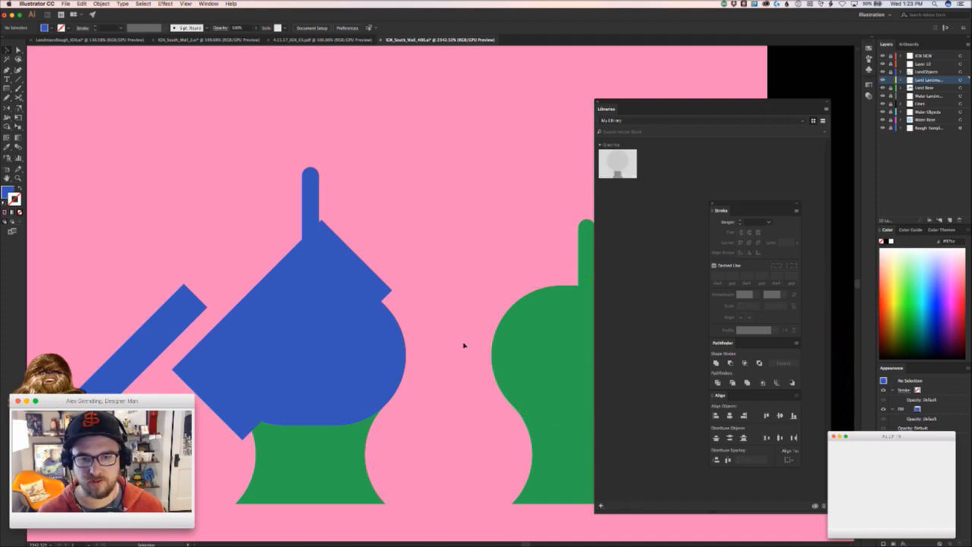
# - Unlock the LandObjects layer and add the last small gray flat-topped tree in its row to My Library
pyautogui.scroll(-8, 464, 345)
pyautogui.scroll(10, 286, 414)
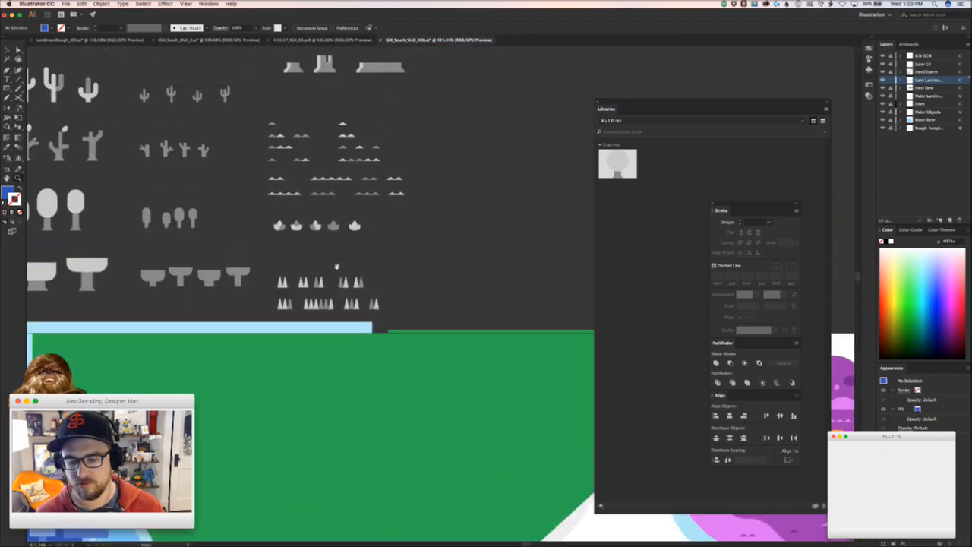
pyautogui.scroll(5, 456, 342)
pyautogui.hscroll(-5, 456, 342)
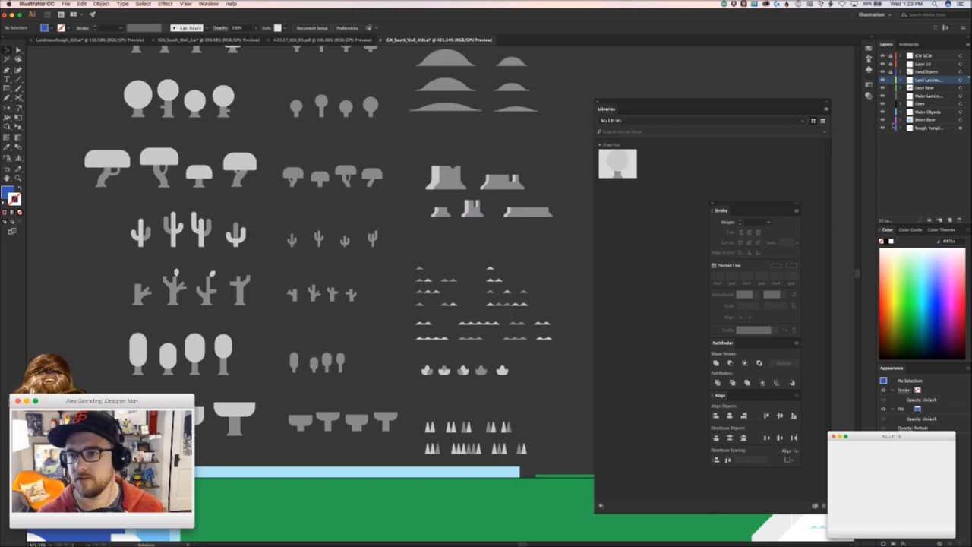
pyautogui.click(883, 72)
pyautogui.click(883, 72)
pyautogui.click(891, 71)
pyautogui.moveTo(372, 176); pyautogui.dragTo(642, 216)
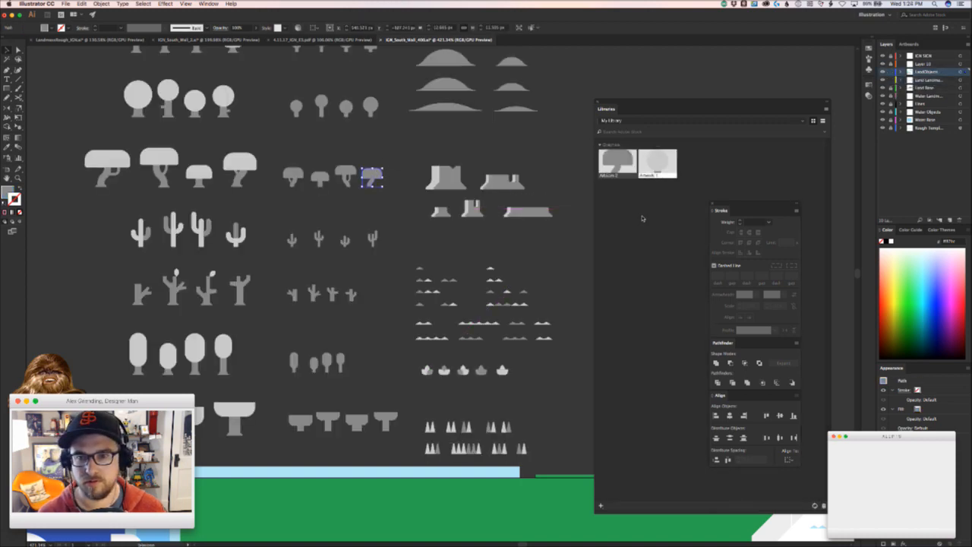
# - Open the new tree graphic's name for editing without changing it, then deselect the tree and close Libraries
pyautogui.doubleClick(617, 175)
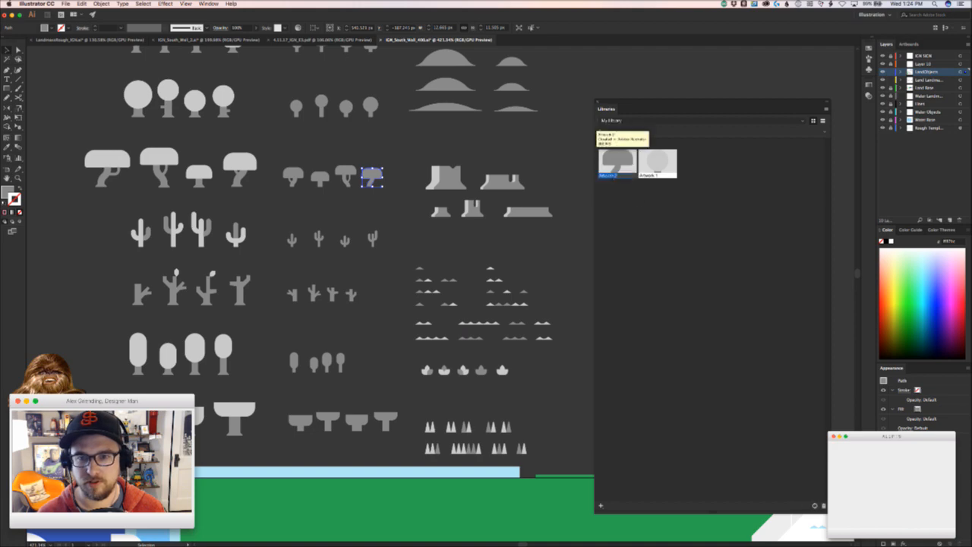
pyautogui.click(620, 188)
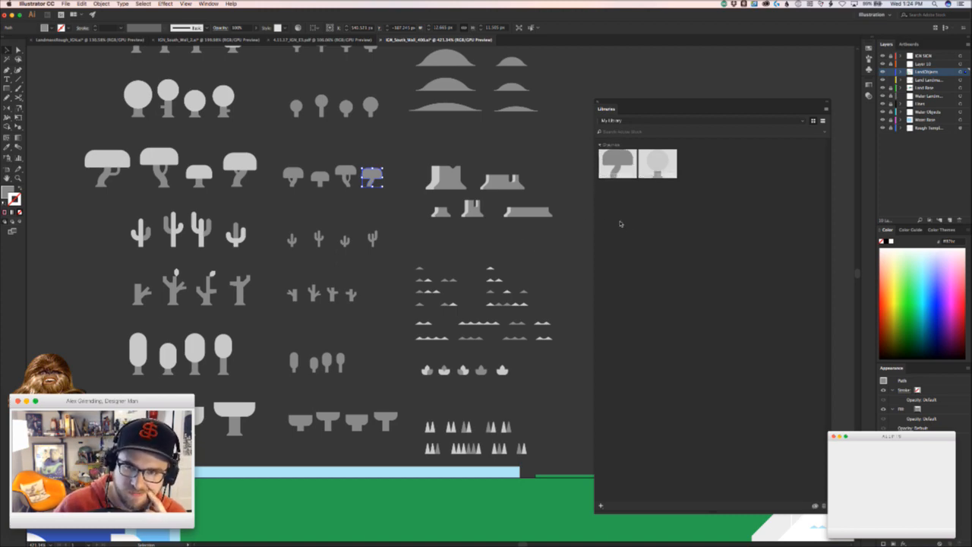
pyautogui.click(536, 232)
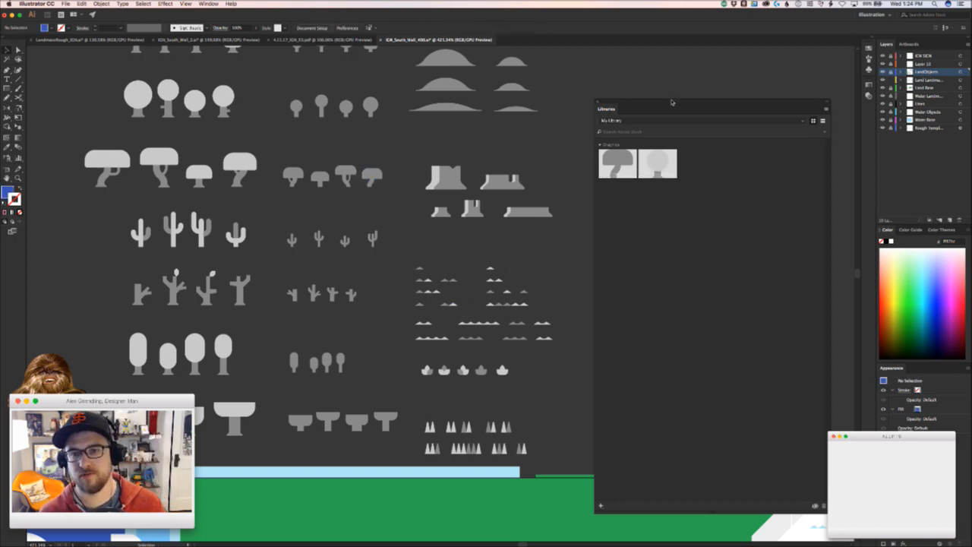
pyautogui.click(597, 104)
# - Duplicate the three slanted stripes and place the copies directly beside them to cover the rest of the dome
pyautogui.scroll(-15, 406, 262)
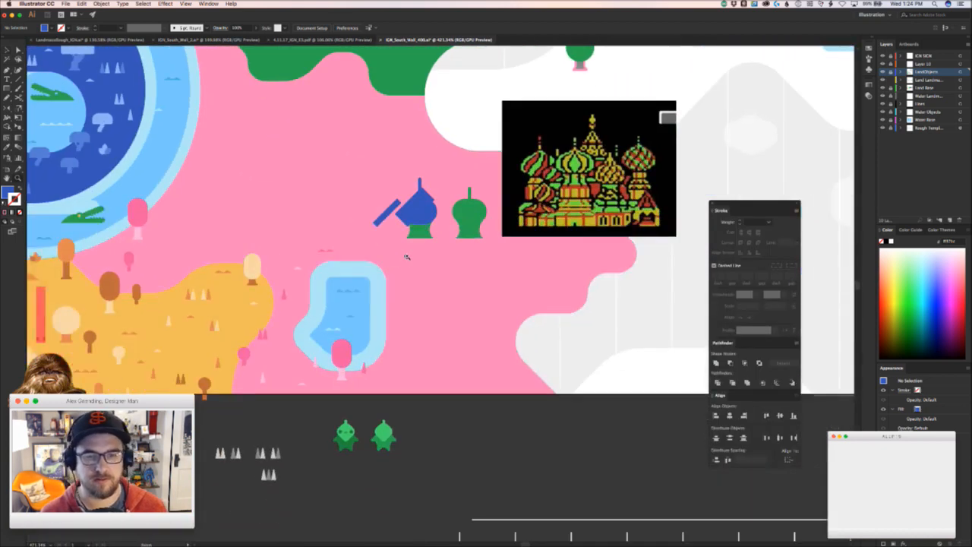
pyautogui.moveTo(414, 245); pyautogui.dragTo(486, 246)
pyautogui.moveTo(410, 151); pyautogui.dragTo(364, 355)
pyautogui.click(417, 265)
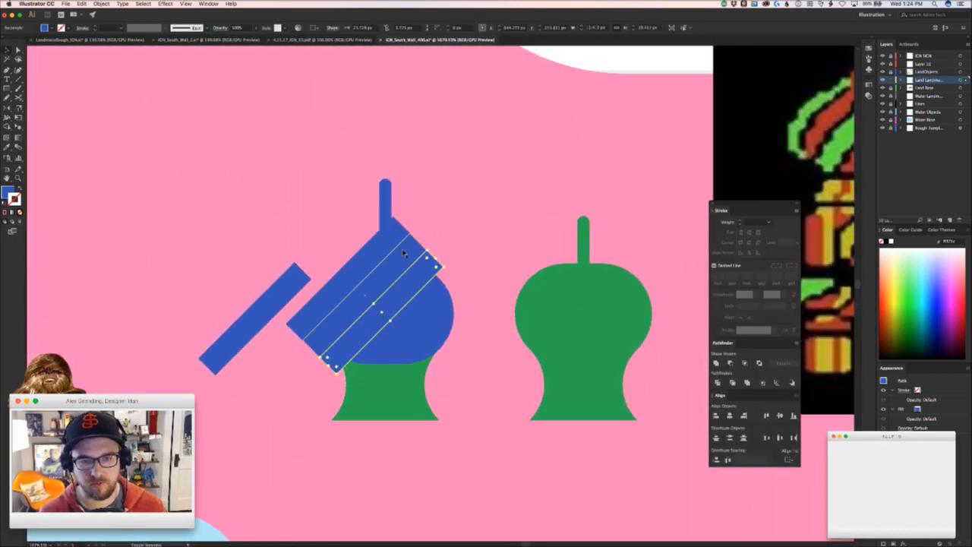
pyautogui.keyDown('shift'); pyautogui.click(405, 254); pyautogui.keyUp('shift')
pyautogui.moveTo(388, 237); pyautogui.dragTo(445, 265)
pyautogui.click(476, 370)
# - Move the outermost lower stripe off the blue dome, toward the base of the green dome
pyautogui.doubleClick(459, 348)
pyautogui.press('Escape')
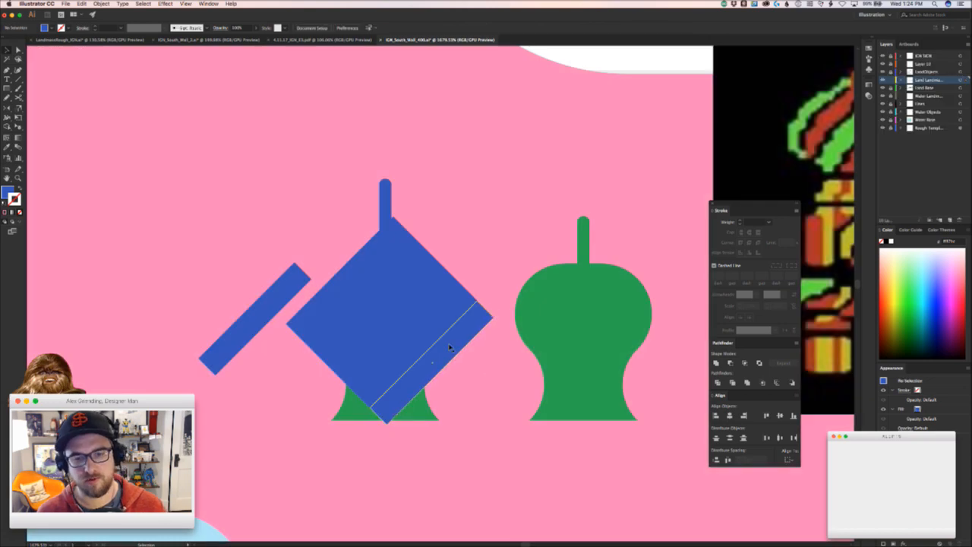
pyautogui.moveTo(451, 347); pyautogui.dragTo(497, 377)
# - Widen the five stripes over the dome together so they span slightly more of it, and deselect them
pyautogui.click(446, 314)
pyautogui.doubleClick(431, 299)
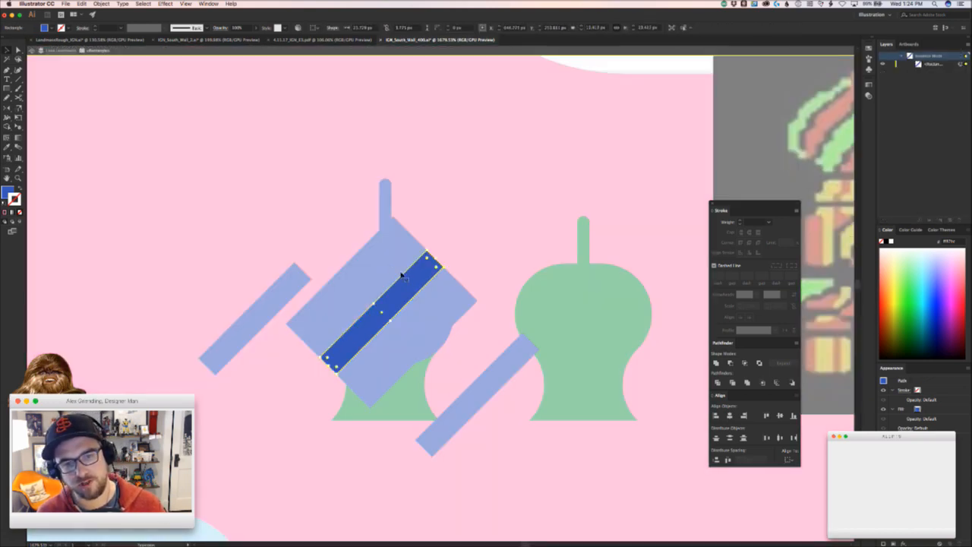
pyautogui.press('Escape')
pyautogui.click(404, 264)
pyautogui.moveTo(424, 353)
pyautogui.mouseDown()
pyautogui.moveTo(450, 350)
pyautogui.moveTo(441, 350)
pyautogui.mouseUp()
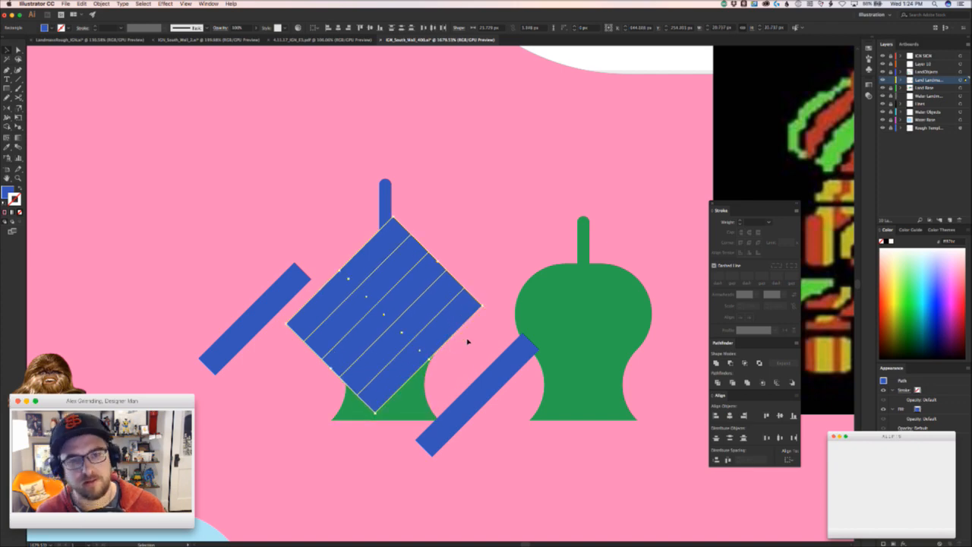
pyautogui.click(480, 335)
# - Delete the second and fourth of the five stripes over the dome
pyautogui.click(436, 302)
pyautogui.press('Delete')
pyautogui.moveTo(422, 257); pyautogui.dragTo(469, 207)
pyautogui.press('Delete')
# - Fill the three remaining stripes over the dome with a light blue sampled from the artwork and deselect them
pyautogui.click(448, 322)
pyautogui.keyDown('shift'); pyautogui.click(442, 268); pyautogui.keyUp('shift')
pyautogui.keyDown('shift'); pyautogui.click(401, 234); pyautogui.keyUp('shift')
pyautogui.moveTo(435, 238)
pyautogui.mouseDown()
pyautogui.moveTo(325, 283)
pyautogui.moveTo(452, 240)
pyautogui.mouseUp()
pyautogui.press('i')
pyautogui.moveTo(223, 183); pyautogui.dragTo(249, 220)
pyautogui.click(255, 198)
pyautogui.press('a')
pyautogui.click(501, 255)
pyautogui.moveTo(516, 257); pyautogui.dragTo(438, 261)
pyautogui.moveTo(527, 279); pyautogui.dragTo(567, 235)
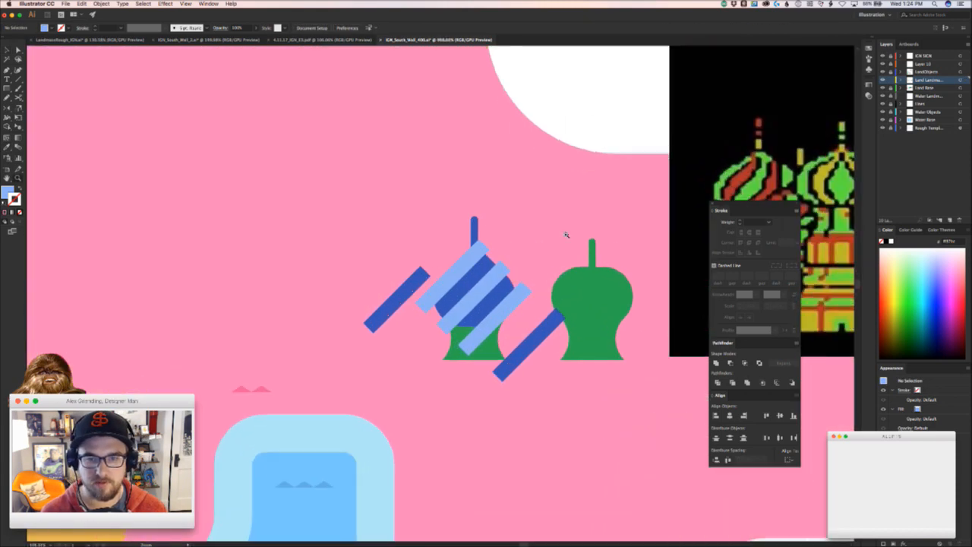
# - Paste a copy of the blue dome in front of the three light blue stripes
pyautogui.moveTo(505, 293); pyautogui.dragTo(494, 310)
pyautogui.press('super+z')
pyautogui.keyDown('super'); pyautogui.click(536, 272); pyautogui.keyUp('super')
pyautogui.press('super+f')
# - Try to intersect the dome copy with all three light blue stripes at once
pyautogui.keyDown('shift'); pyautogui.click(524, 289); pyautogui.keyUp('shift')
pyautogui.keyDown('shift'); pyautogui.click(503, 266); pyautogui.keyUp('shift')
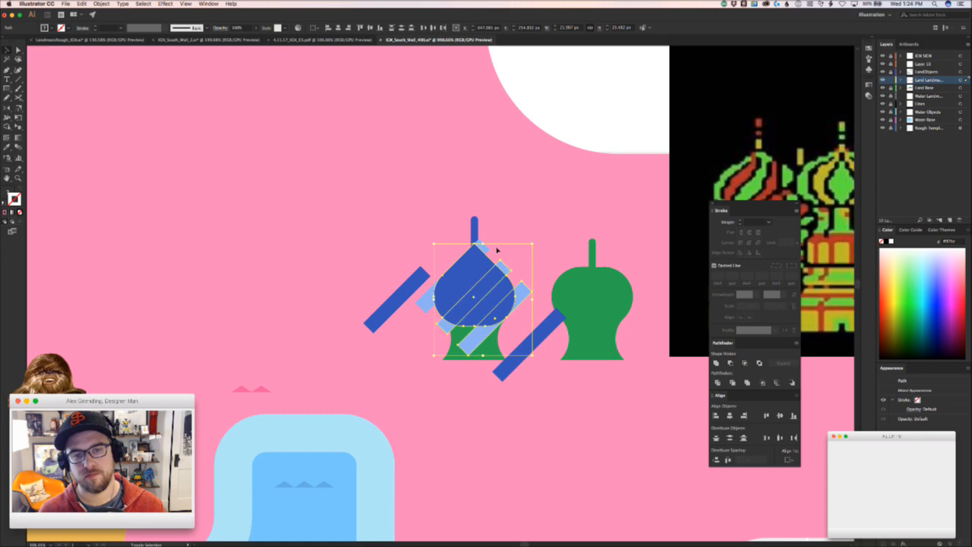
pyautogui.keyDown('shift'); pyautogui.click(424, 301); pyautogui.keyUp('shift')
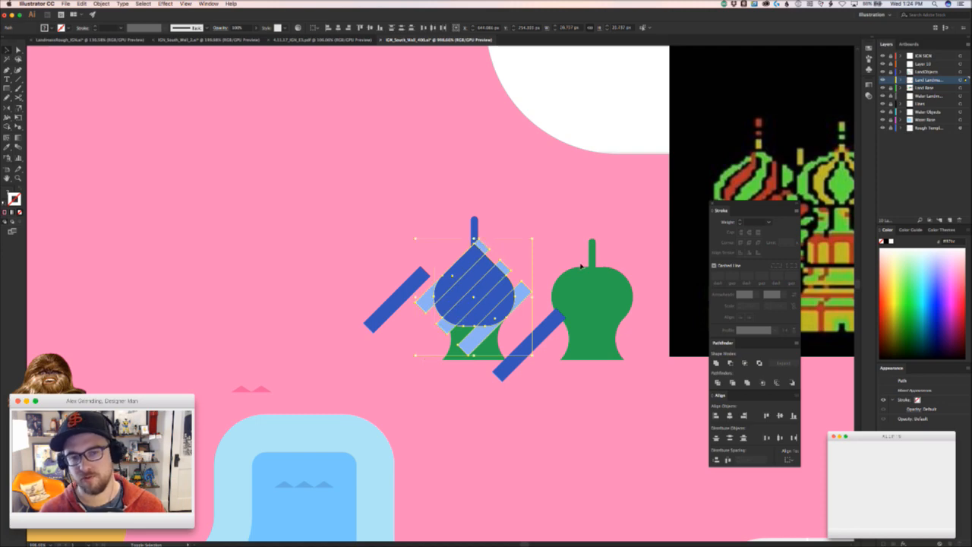
pyautogui.click(747, 363)
pyautogui.click(554, 292)
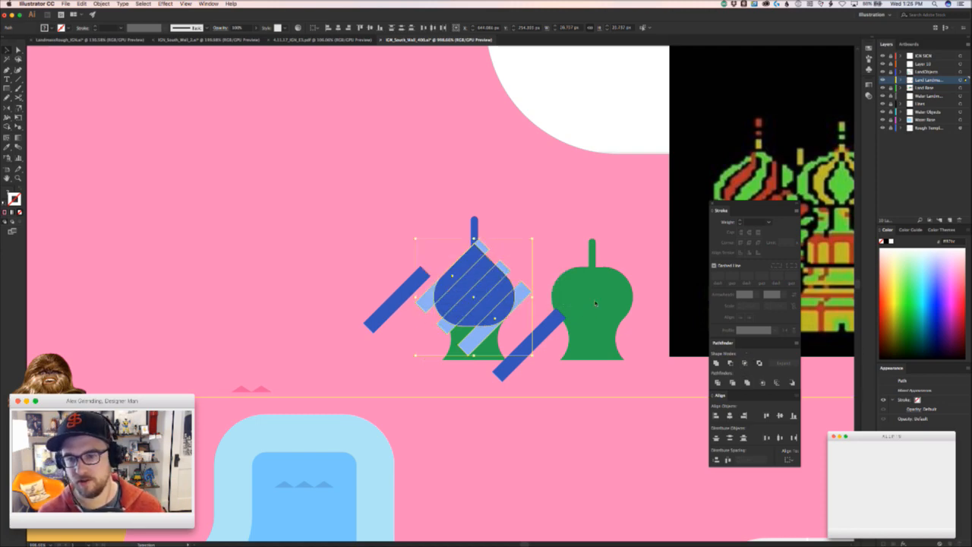
pyautogui.click(539, 270)
pyautogui.moveTo(504, 284); pyautogui.dragTo(537, 246)
pyautogui.press('cmd+z')
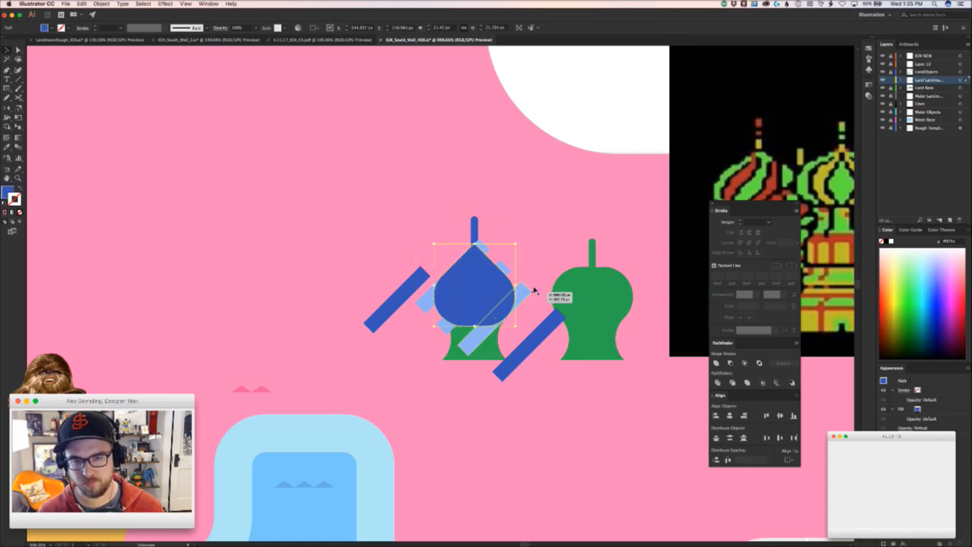
# - Intersect the lowest light blue stripe with the dome copy and place the trimmed piece in front of the dome
pyautogui.click(524, 291)
pyautogui.press('super+b')
pyautogui.keyDown('shift'); pyautogui.click(524, 293); pyautogui.keyUp('shift')
pyautogui.click(746, 363)
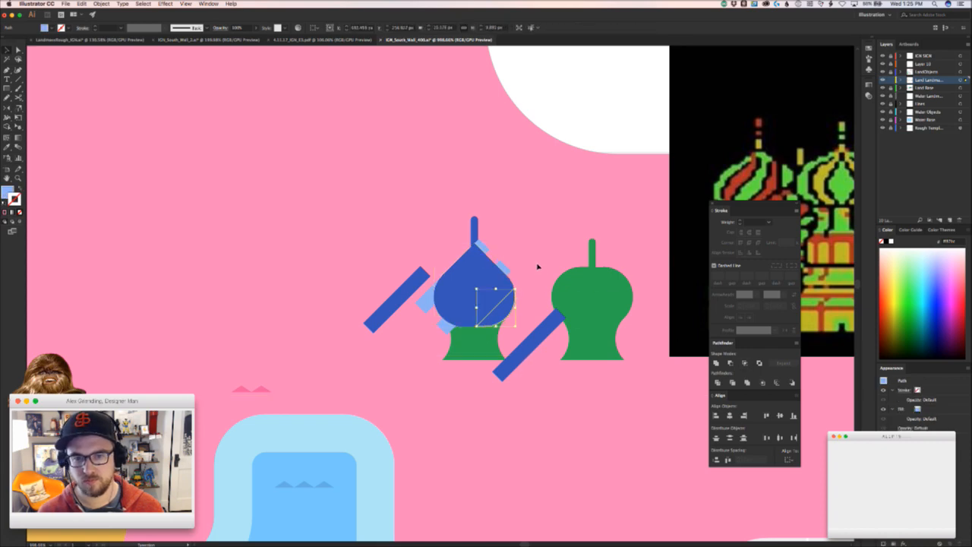
pyautogui.press('i')
pyautogui.press('v')
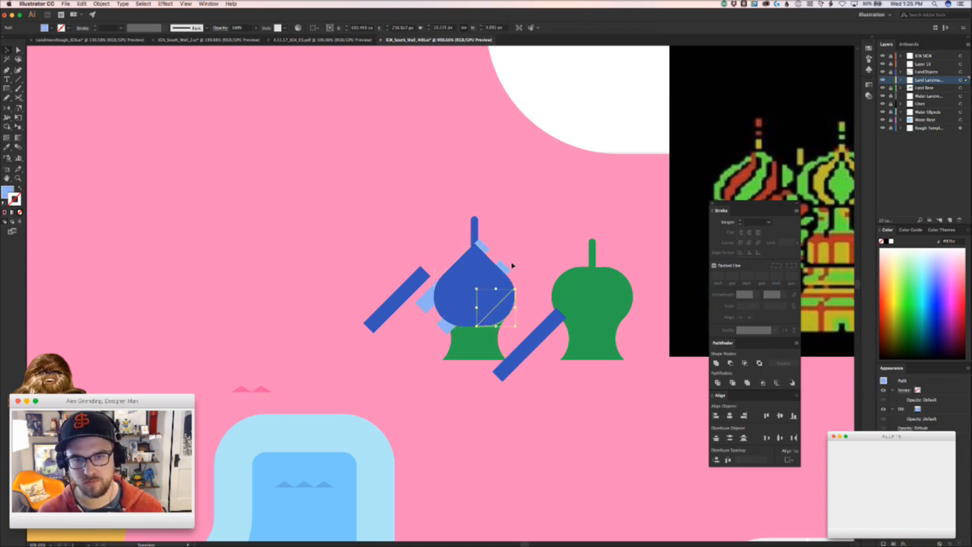
pyautogui.press('super+x')
pyautogui.press('super+f')
# - Trim the middle light blue stripe to the outline of another dome copy and place it in front of the dome
pyautogui.click(466, 296)
pyautogui.click(518, 225)
pyautogui.click(503, 266)
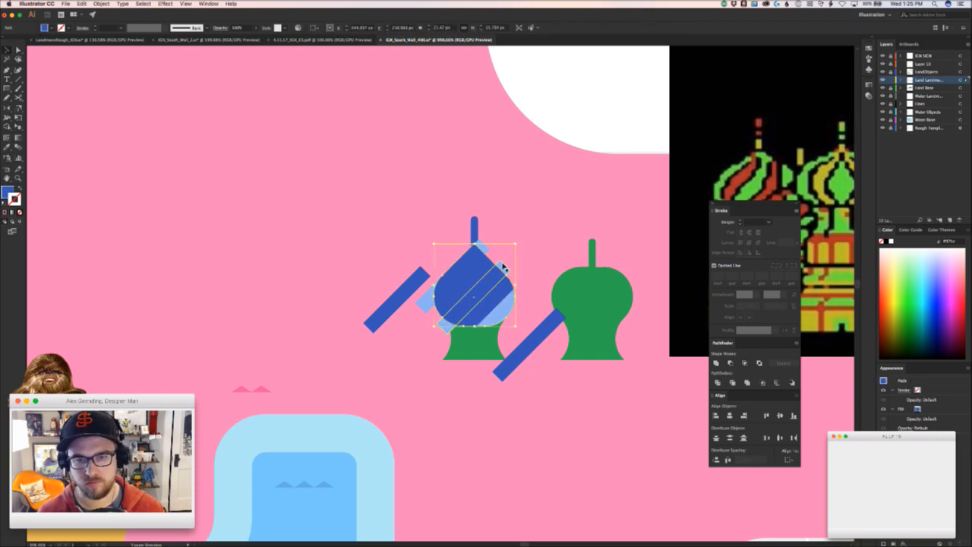
pyautogui.click(478, 286)
pyautogui.click(529, 248)
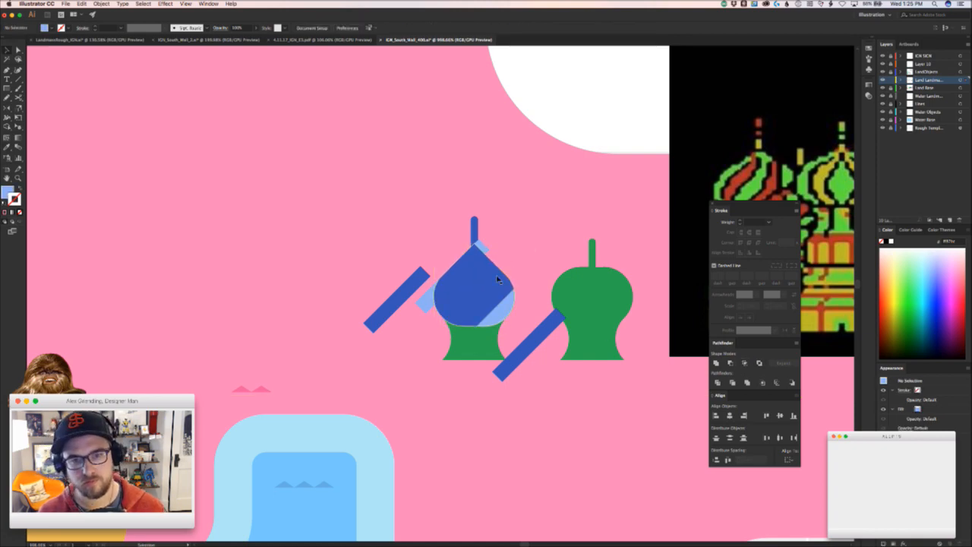
pyautogui.click(494, 275)
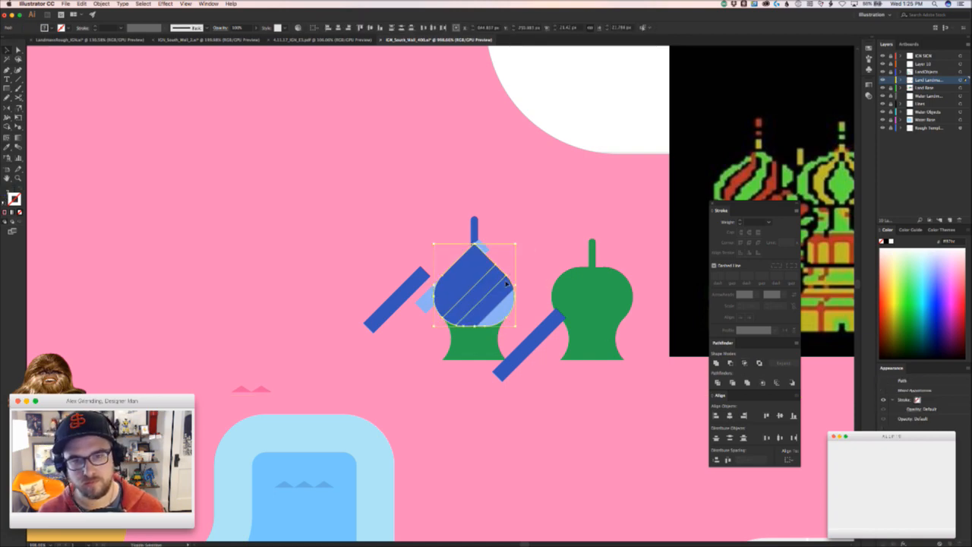
pyautogui.click(512, 287)
pyautogui.press('super+x')
pyautogui.press('super+f')
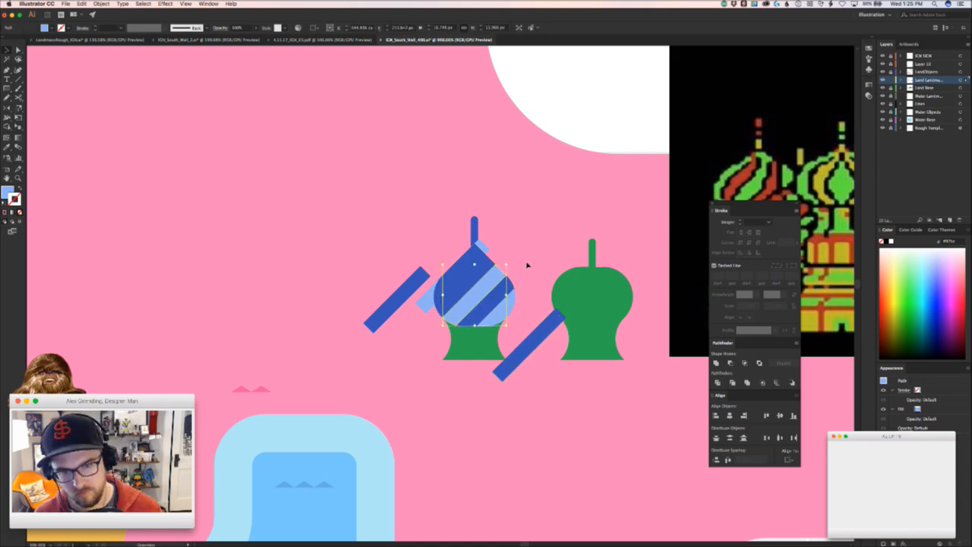
# - Intersect the uppermost stripe with a dome copy, fill the piece light blue, and place it in front of the dome
pyautogui.click(483, 255)
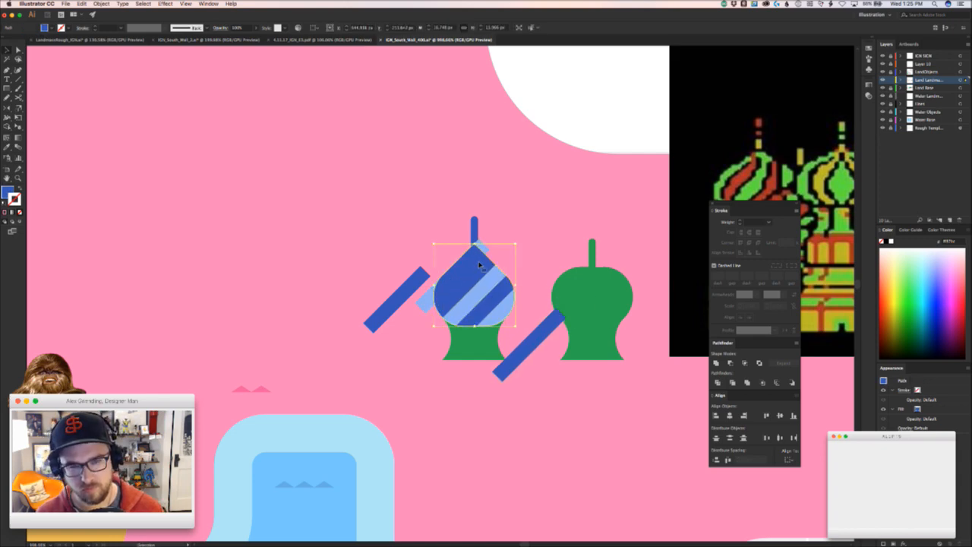
pyautogui.keyDown('shift'); pyautogui.click(485, 247); pyautogui.keyUp('shift')
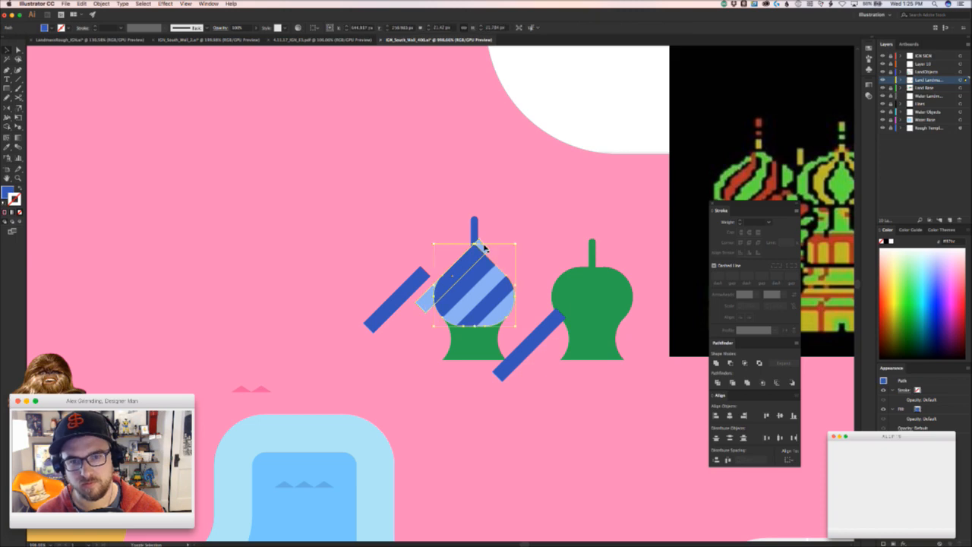
pyautogui.click(746, 364)
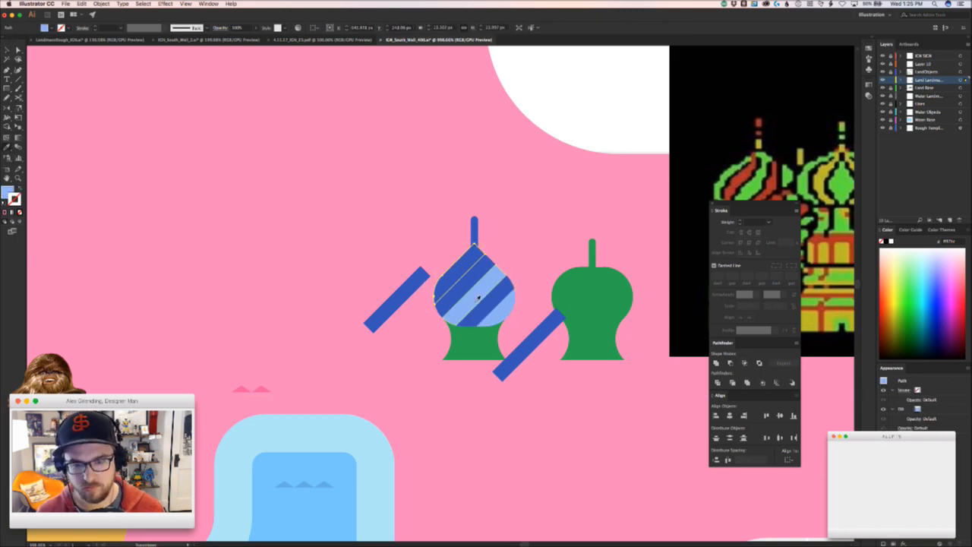
pyautogui.press('v')
pyautogui.press('super+x')
pyautogui.press('super+f')
# - Fill the striped dome's spire with the stripes' light blue and deselect it
pyautogui.click(472, 226)
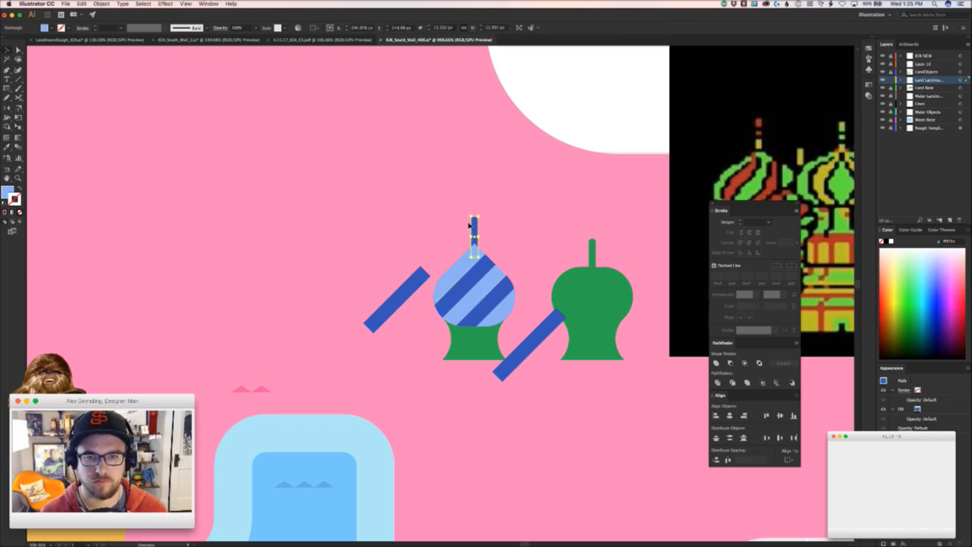
pyautogui.press('u')
pyautogui.press('i')
pyautogui.click(459, 276)
pyautogui.keyDown('super'); pyautogui.click(532, 243); pyautogui.keyUp('super')
# - Fill the green flared base under the striped dome with the stripes' dark blue and deselect it
pyautogui.press('z')
pyautogui.moveTo(531, 242); pyautogui.dragTo(551, 205)
pyautogui.press('v')
pyautogui.click(463, 343)
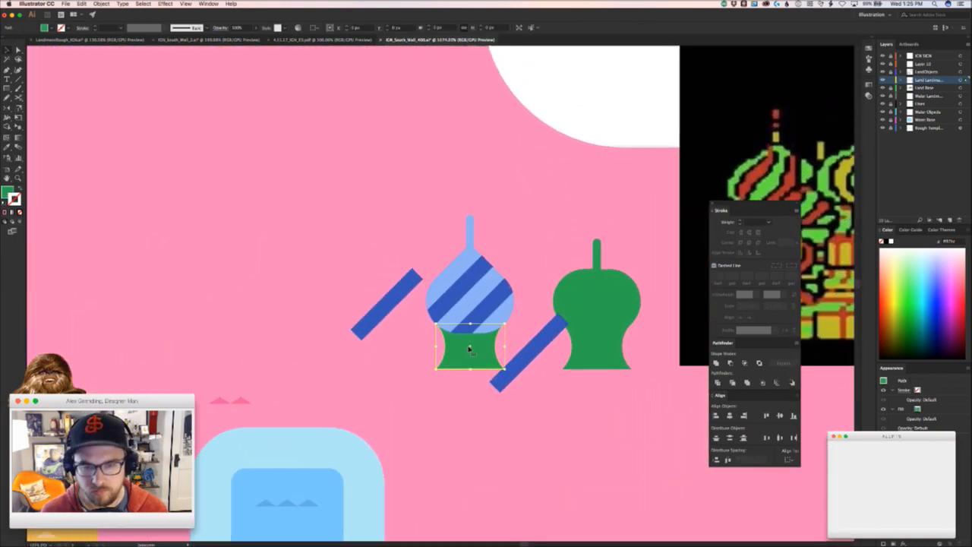
pyautogui.press('i')
pyautogui.click(480, 319)
pyautogui.press('v')
pyautogui.click(534, 260)
# - Move the loose stripe overlapping the green dome down into empty space, and delete the loose stripe beside the striped dome
pyautogui.moveTo(534, 260); pyautogui.dragTo(402, 234)
pyautogui.moveTo(399, 325); pyautogui.dragTo(447, 423)
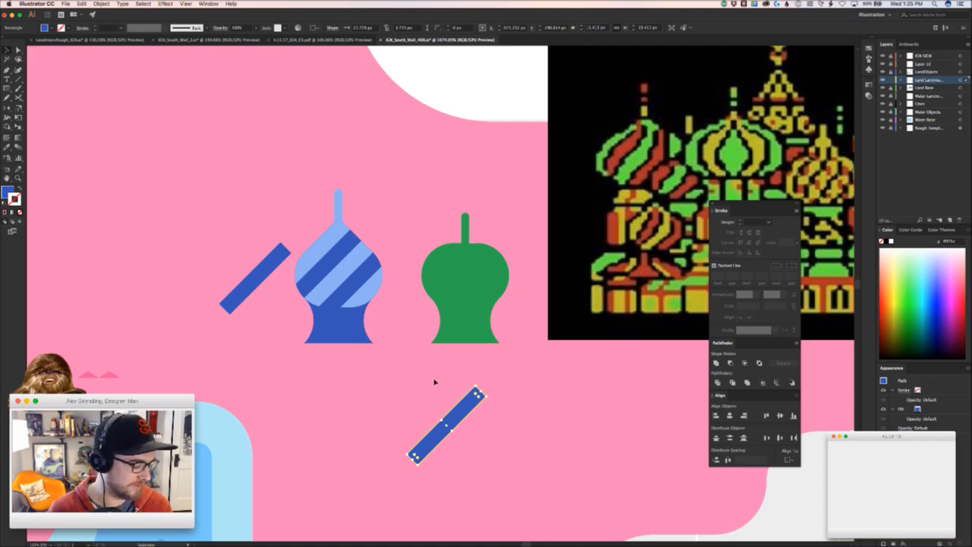
pyautogui.scroll(-1, 365, 350)
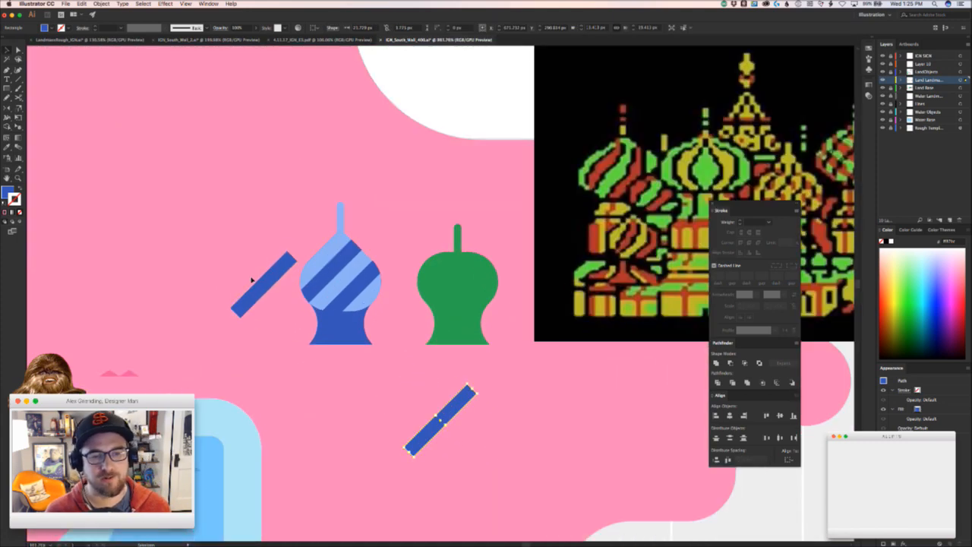
pyautogui.moveTo(273, 287); pyautogui.dragTo(215, 268)
pyautogui.press('Delete')
# - Draw a dark blue tower block under the striped dome's flared base and a wider flat rectangle centred across its foot
pyautogui.scroll(-3, 238, 228)
pyautogui.hscroll(2, 238, 228)
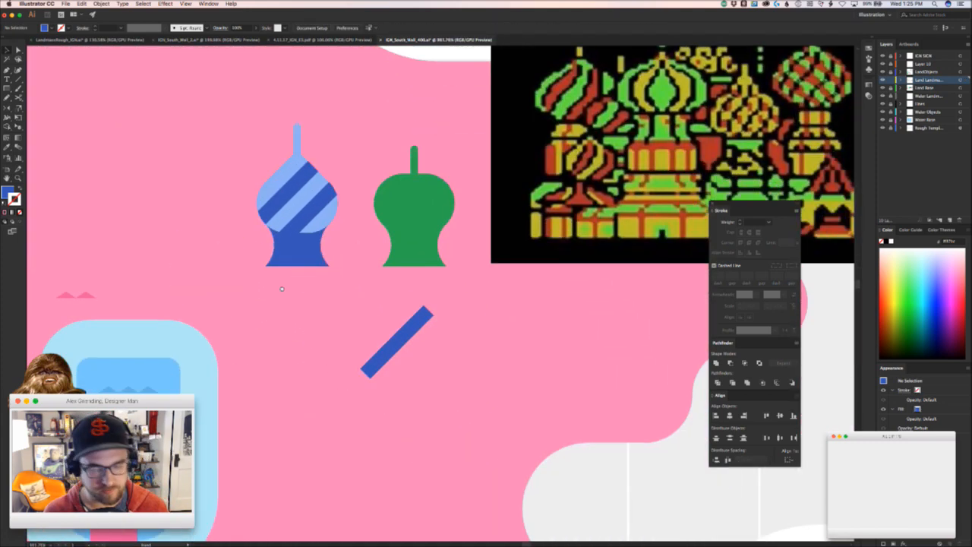
pyautogui.press('m')
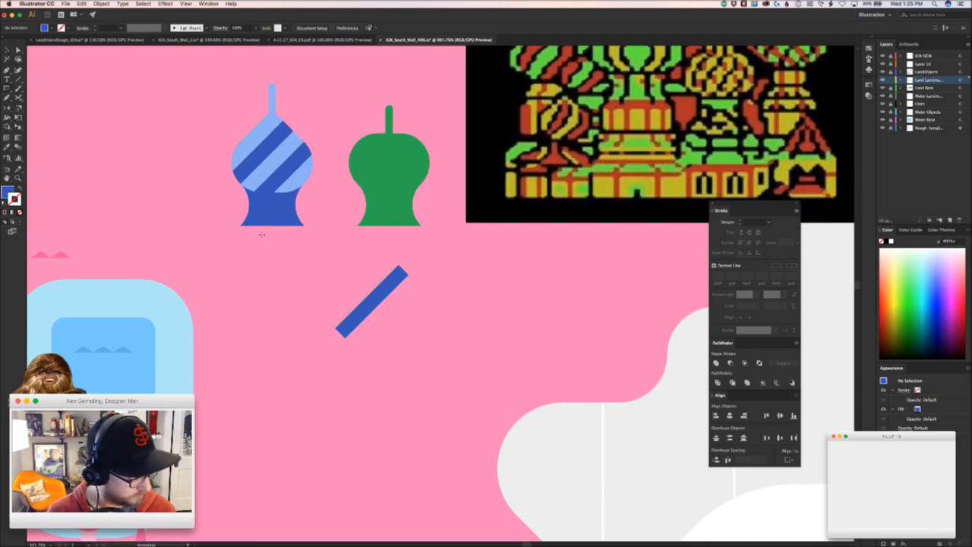
pyautogui.moveTo(240, 233); pyautogui.dragTo(237, 303)
pyautogui.moveTo(234, 297); pyautogui.dragTo(297, 351)
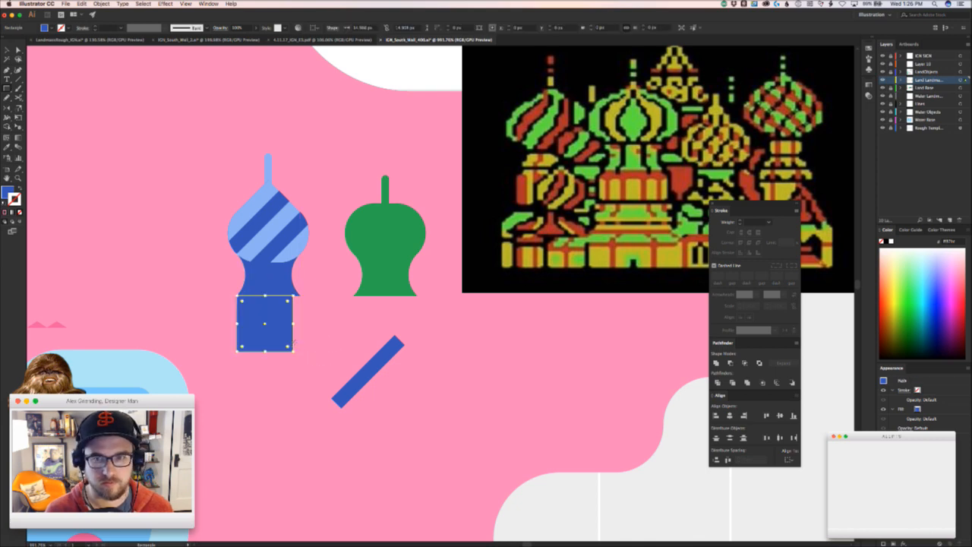
pyautogui.moveTo(301, 296); pyautogui.dragTo(329, 346)
pyautogui.click(345, 342)
# - Fill the wide rectangle at the tower's foot with the dome's light blue and deselect it
pyautogui.press('a')
pyautogui.click(270, 298)
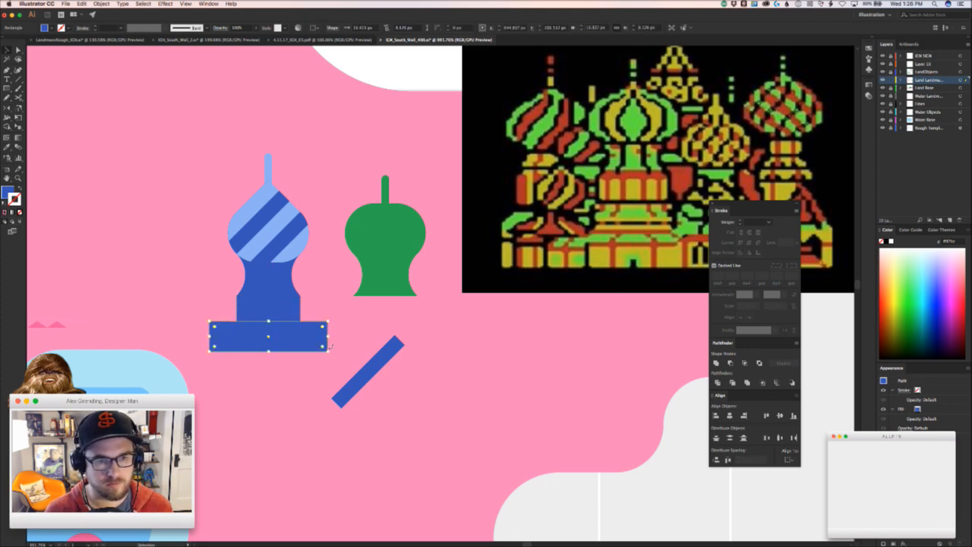
pyautogui.press('i')
pyautogui.click(306, 256)
pyautogui.press('v')
pyautogui.click(330, 289)
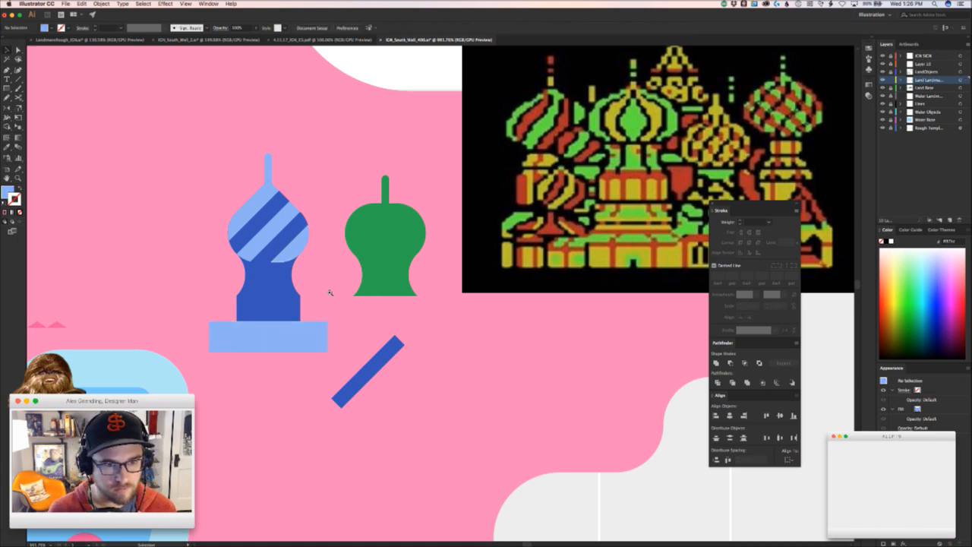
# - Move the loose stripe farther down from the towers and raise the green dome so its spire reaches slightly above the striped dome's
pyautogui.moveTo(332, 301); pyautogui.dragTo(281, 303)
pyautogui.moveTo(370, 313); pyautogui.dragTo(328, 329)
pyautogui.moveTo(297, 258); pyautogui.dragTo(327, 361)
pyautogui.moveTo(301, 301); pyautogui.dragTo(385, 418)
pyautogui.press('super+z')
pyautogui.click(352, 385)
pyautogui.click(364, 288)
pyautogui.moveTo(357, 287); pyautogui.dragTo(383, 348)
pyautogui.press('super+shift+a')
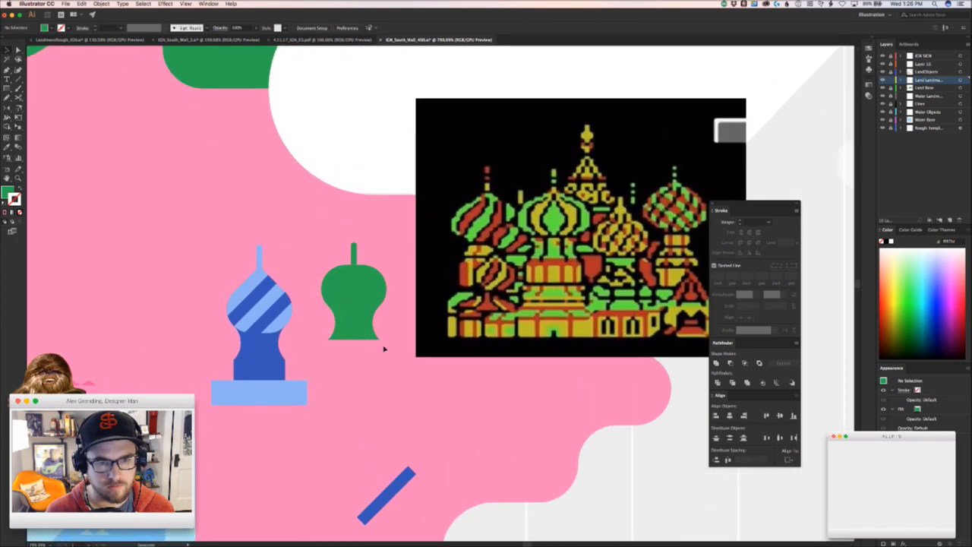
# - Recolour the green dome, its spire and base with the striped dome's dark blue, and deselect them
pyautogui.click(361, 326)
pyautogui.press('i')
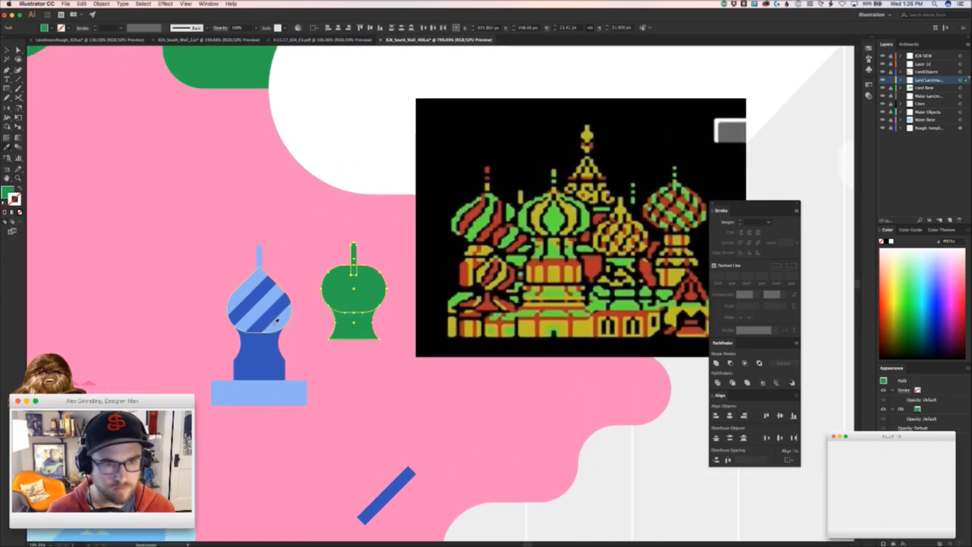
pyautogui.click(285, 308)
pyautogui.press('super+shift+a')
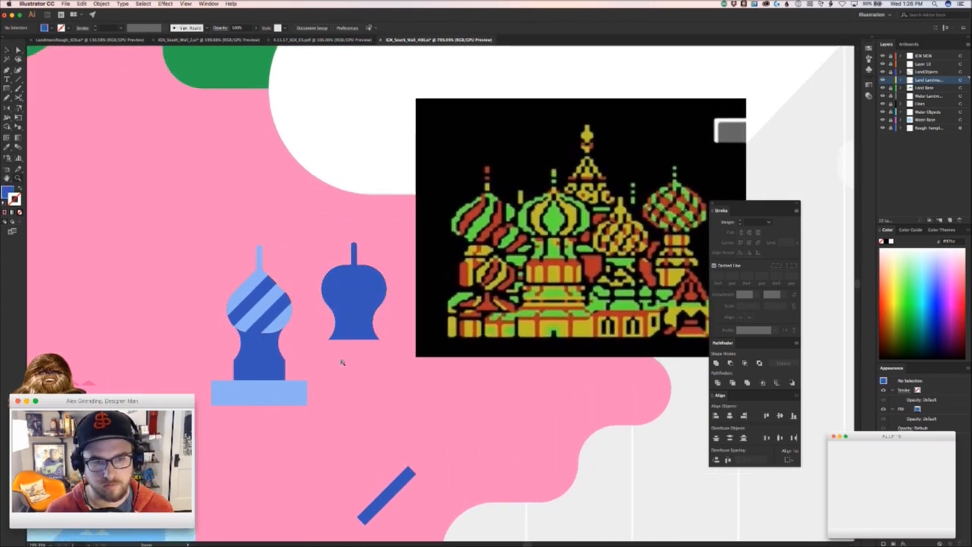
# - Draw the left half of a sloping roof with the Pen tool, from the plain dome's base corner to its centre line
pyautogui.moveTo(329, 365); pyautogui.dragTo(375, 343)
pyautogui.press('p')
pyautogui.click(329, 326)
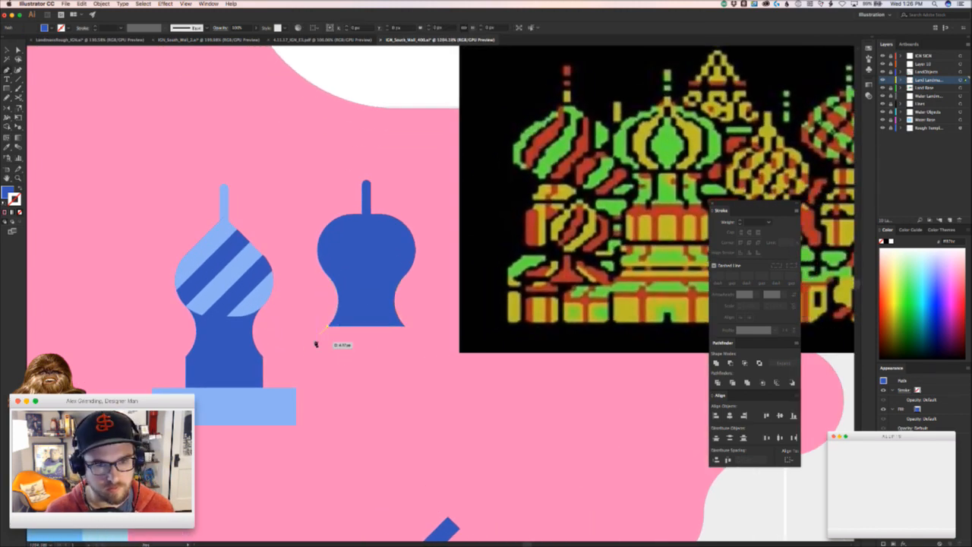
pyautogui.click(267, 387)
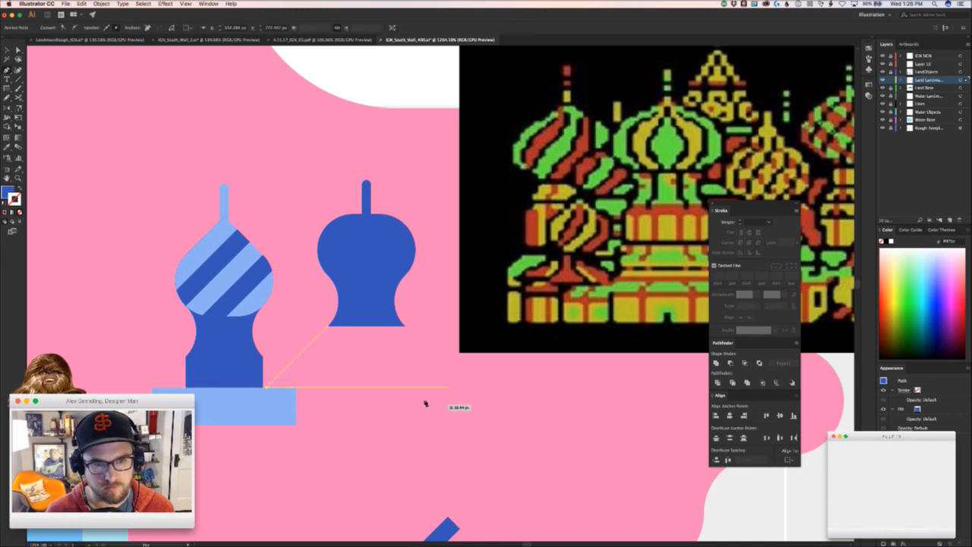
pyautogui.click(367, 388)
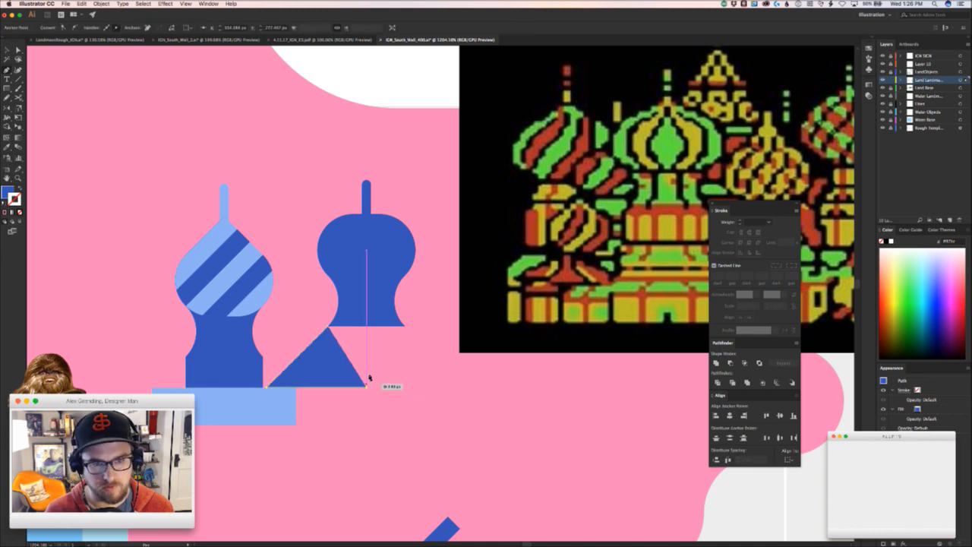
pyautogui.click(367, 311)
pyautogui.click(329, 325)
# - Reflect a copy of the half roof across the plain dome's vertical centre to complete the sloping roof
pyautogui.press('v')
pyautogui.moveTo(393, 367); pyautogui.dragTo(327, 384)
pyautogui.press('o')
pyautogui.keyDown('shift'); pyautogui.moveTo(388, 406); pyautogui.dragTo(245, 403); pyautogui.keyUp('shift')
pyautogui.press('v')
pyautogui.press('a')
pyautogui.press('v')
pyautogui.click(322, 432)
pyautogui.moveTo(264, 362); pyautogui.dragTo(234, 351)
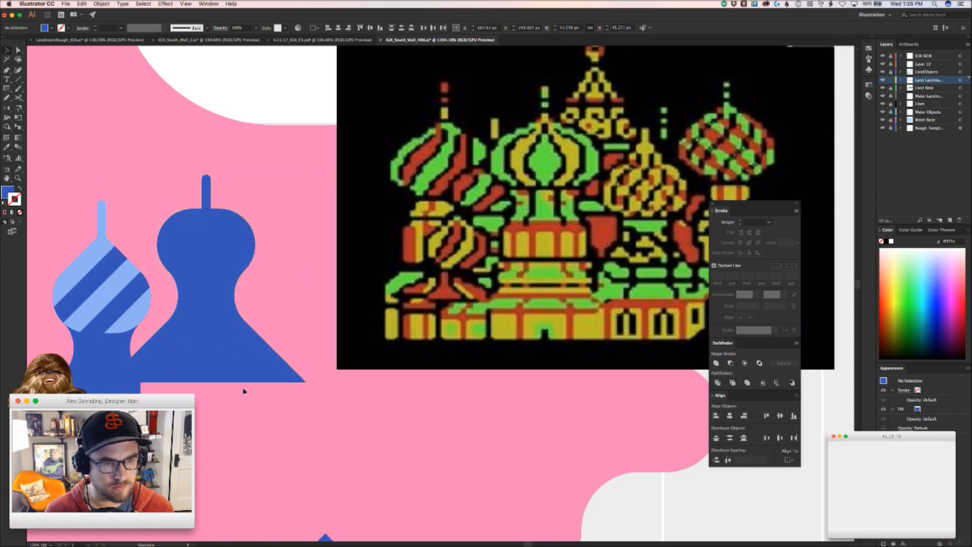
pyautogui.click(244, 390)
# - Draw a flat dark blue rectangle beneath the sloping roof, from its outer corner across to the striped dome's tower
pyautogui.moveTo(244, 391); pyautogui.dragTo(415, 391)
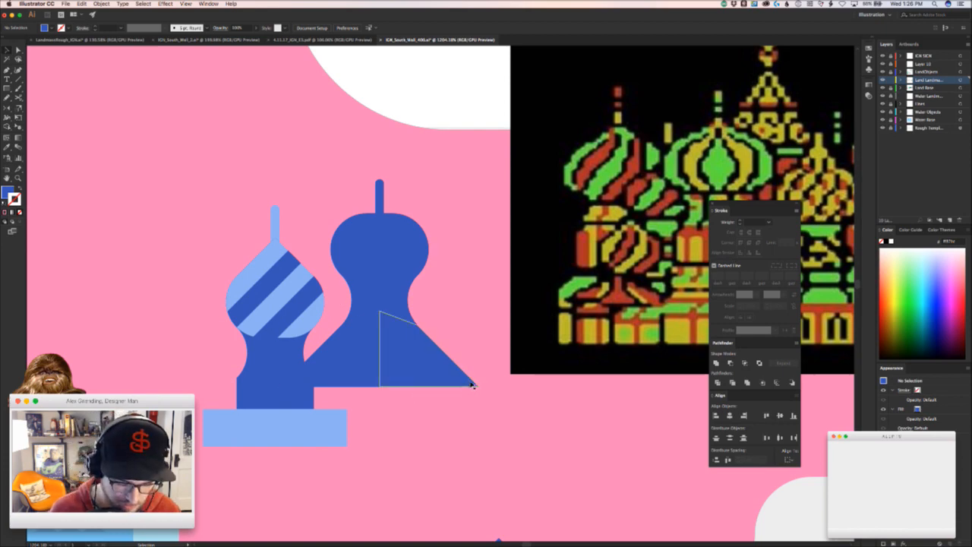
pyautogui.moveTo(478, 388); pyautogui.dragTo(265, 410)
pyautogui.click(436, 434)
# - Draw a rectangle from the roof's outer corner to the end of the light blue base, and fill it with that light blue
pyautogui.scroll(-5, 426, 440)
pyautogui.scroll(2, 324, 430)
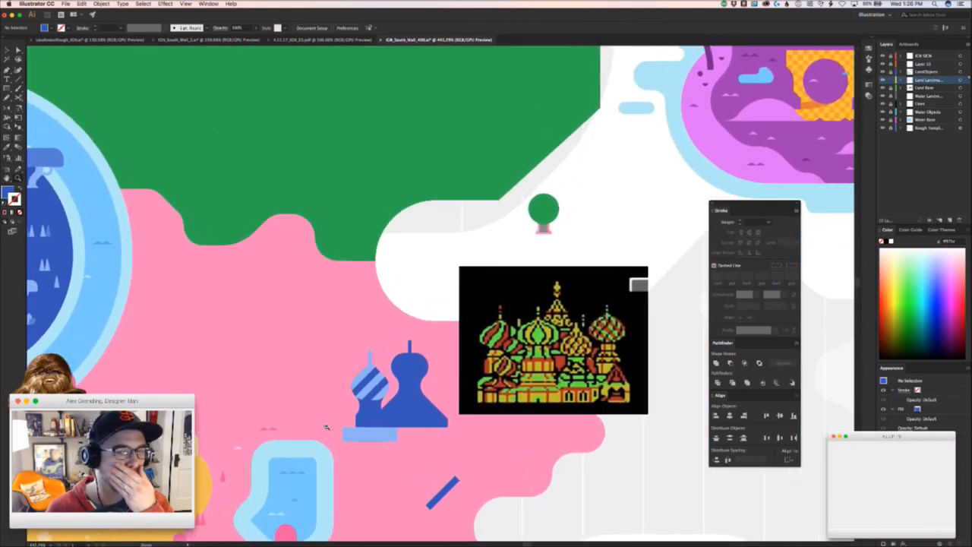
pyautogui.scroll(2, 323, 429)
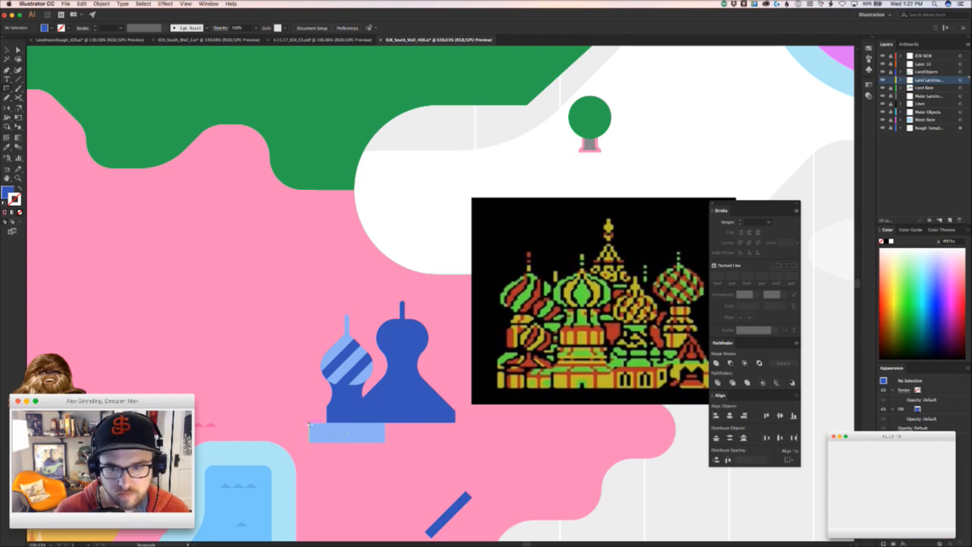
pyautogui.moveTo(387, 470)
pyautogui.mouseDown()
pyautogui.moveTo(367, 458)
pyautogui.moveTo(373, 467)
pyautogui.mouseUp()
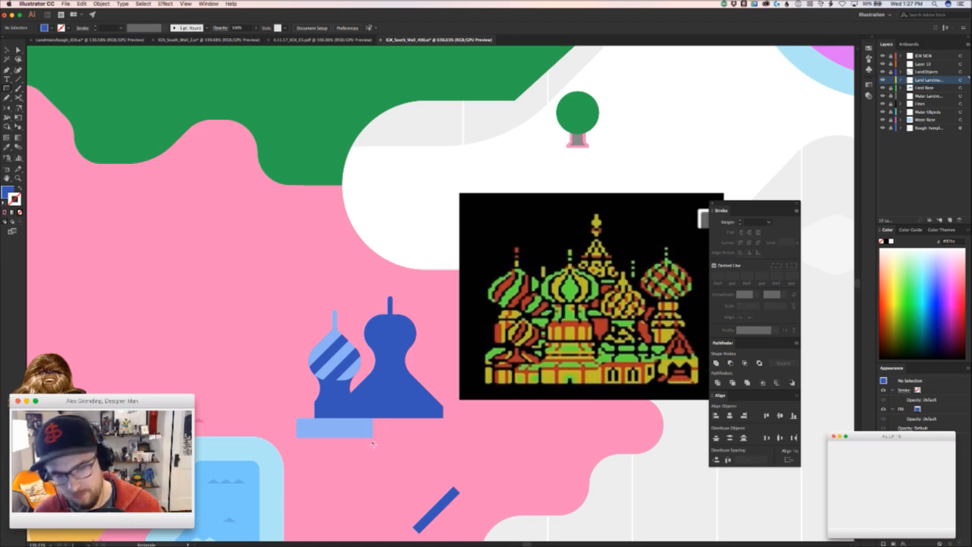
pyautogui.moveTo(328, 406); pyautogui.dragTo(444, 406)
pyautogui.press('v')
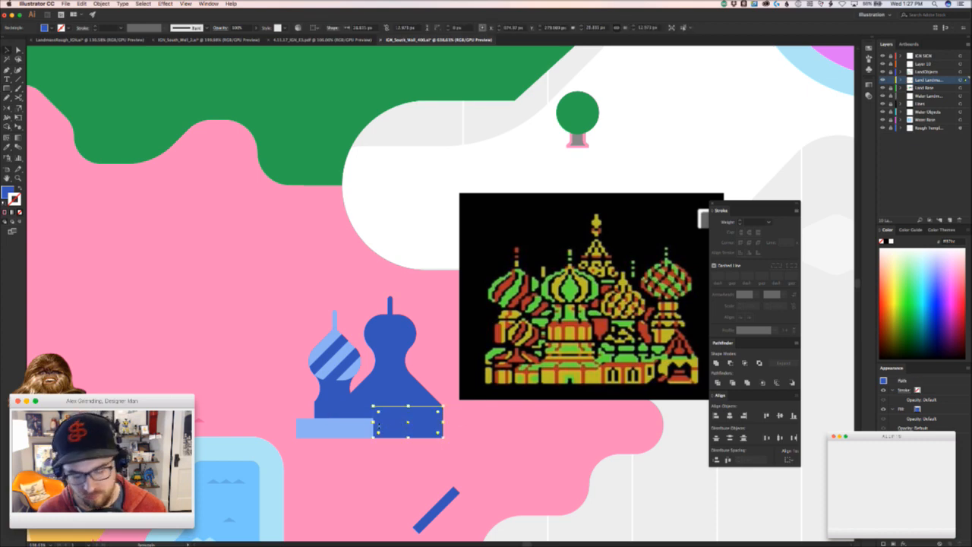
pyautogui.click(357, 434)
pyautogui.press('v')
pyautogui.click(424, 461)
# - Draw a light blue four-sided shape with the Pen tool above the raised light blue base, following a diagonal up to the roof's shoulder
pyautogui.press('z')
pyautogui.moveTo(420, 446); pyautogui.dragTo(496, 414)
pyautogui.click(332, 370)
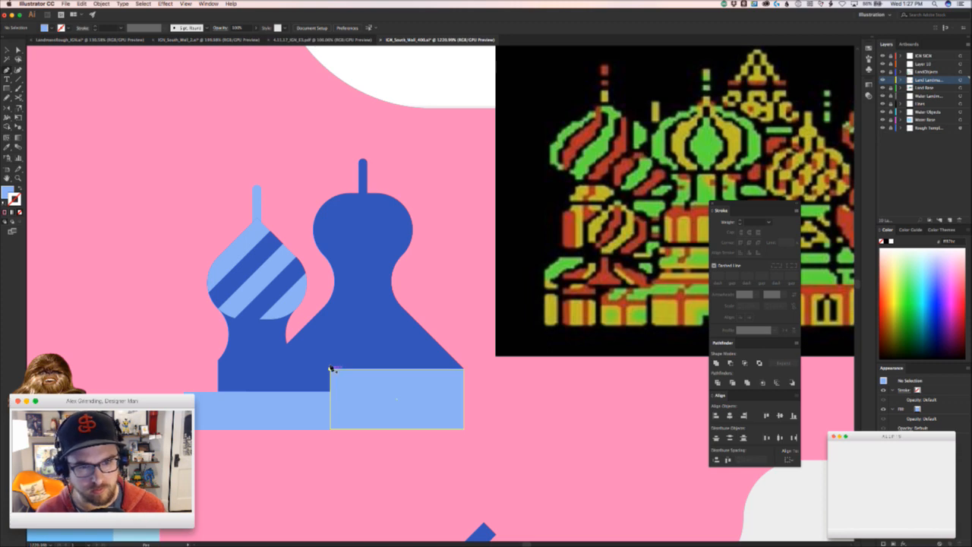
pyautogui.click(330, 369)
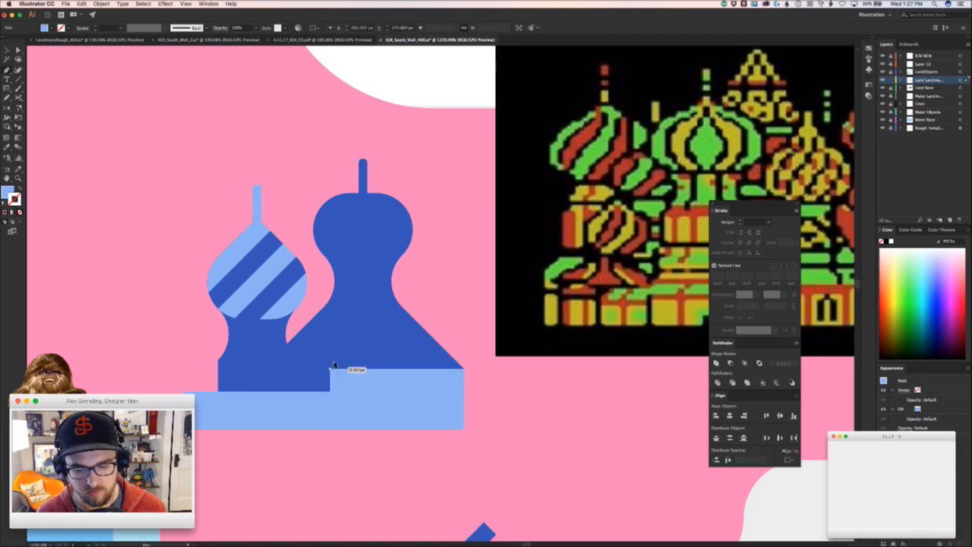
pyautogui.click(397, 303)
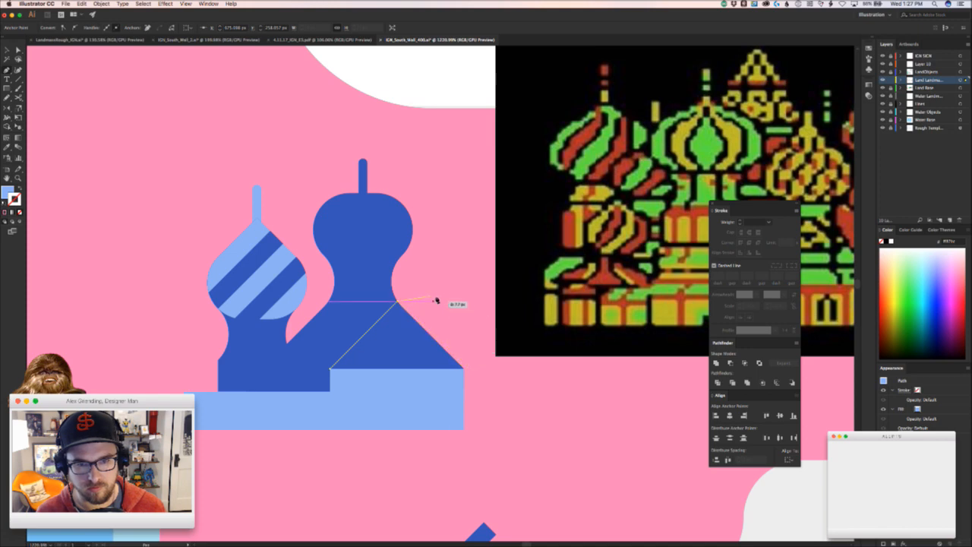
pyautogui.click(466, 303)
pyautogui.click(465, 368)
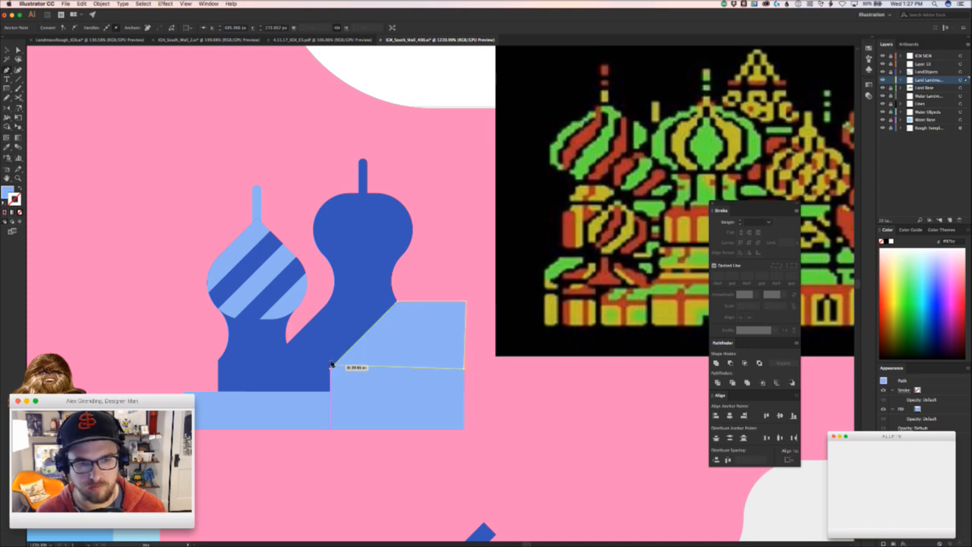
pyautogui.click(331, 368)
# - Adjust the upper slope anchor of the outer roof half to meet the top corner of the light blue four-sided shape
pyautogui.press('v')
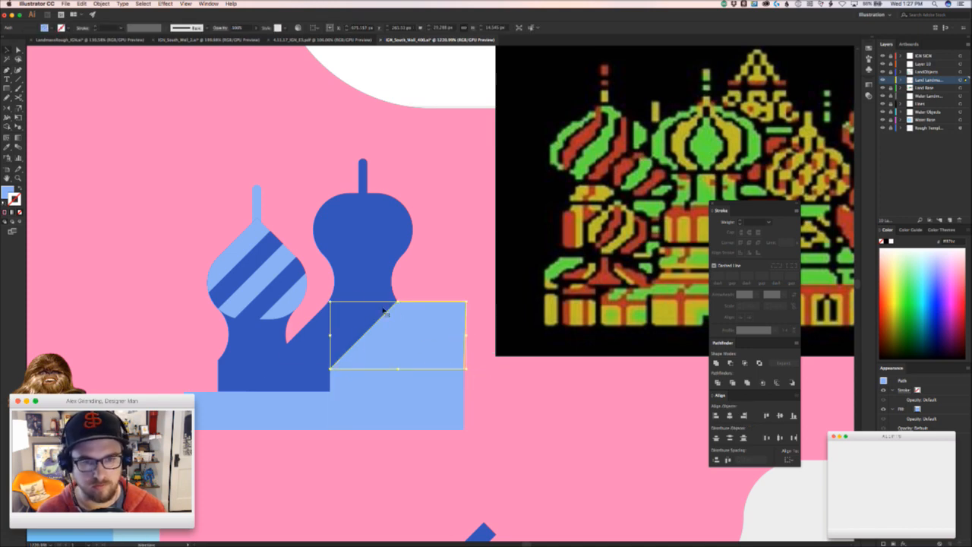
pyautogui.click(361, 319)
pyautogui.click(384, 309)
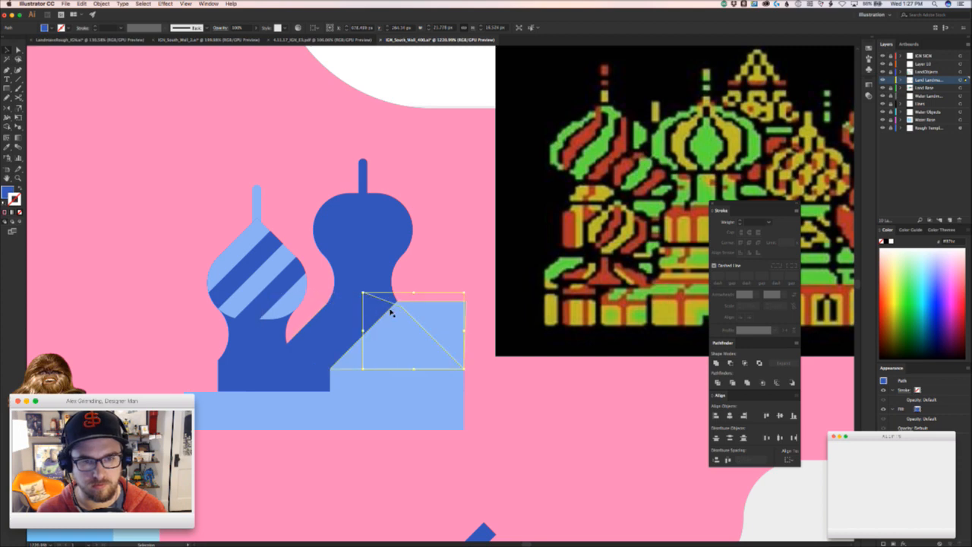
pyautogui.press('a')
pyautogui.moveTo(399, 305); pyautogui.dragTo(398, 300)
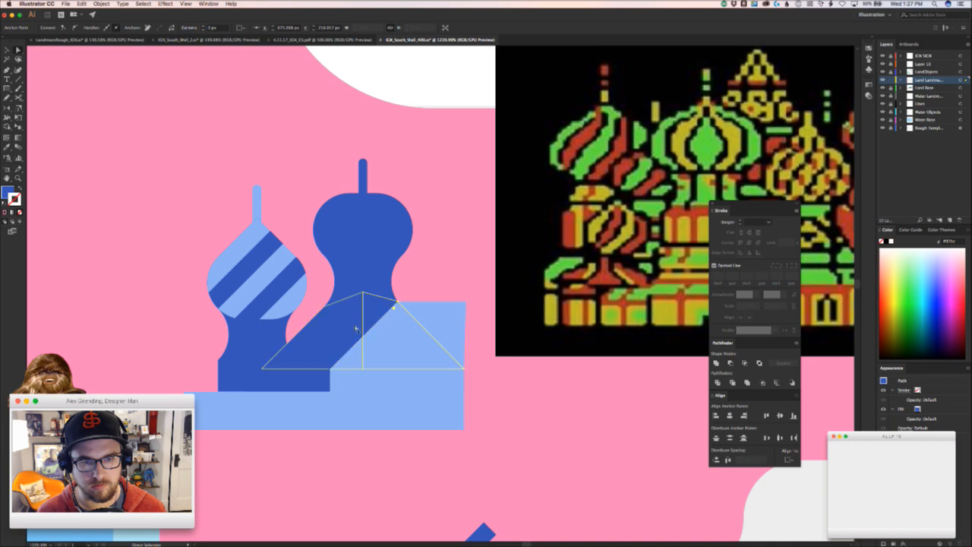
pyautogui.click(358, 349)
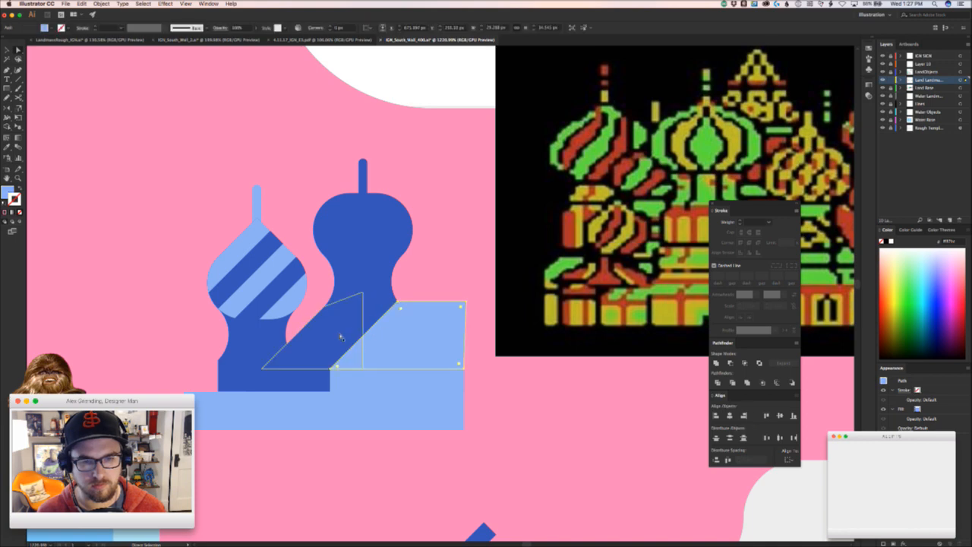
pyautogui.moveTo(372, 310); pyautogui.dragTo(368, 330)
pyautogui.press('super+z')
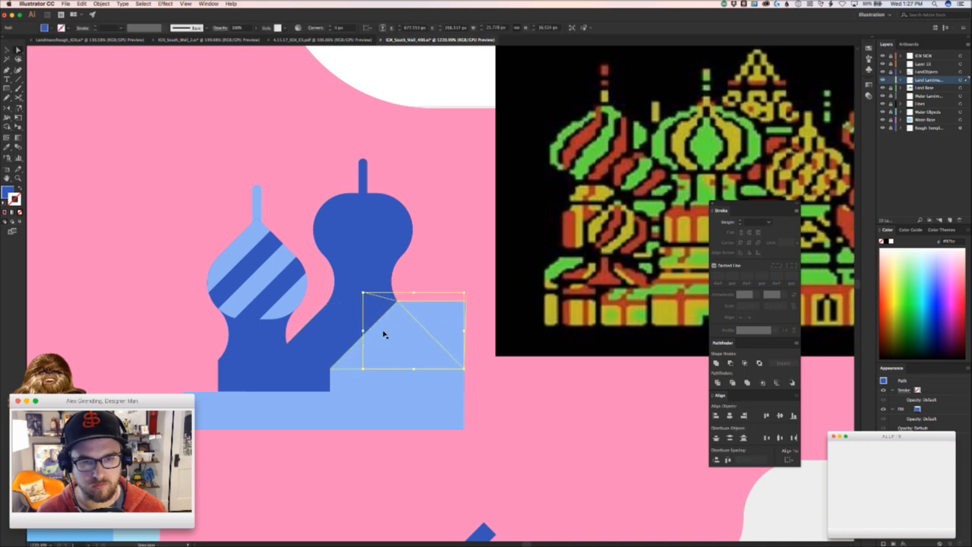
# - Trim the light blue four-sided shape along the roof slope into a triangular gable sitting on the base
pyautogui.scroll(3, 486, 332)
pyautogui.click(443, 282)
pyautogui.moveTo(438, 294); pyautogui.dragTo(311, 291)
pyautogui.scroll(-6, 358, 322)
pyautogui.scroll(4, 356, 335)
pyautogui.scroll(-4, 356, 335)
pyautogui.click(369, 341)
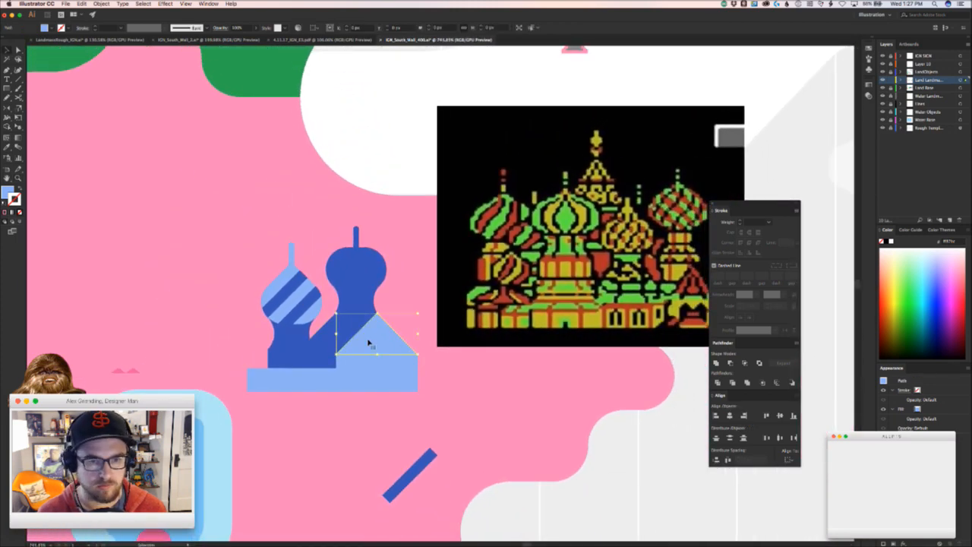
# - Fill the triangular gable with the yellow-orange sampled from the map's land
pyautogui.doubleClick(9, 195)
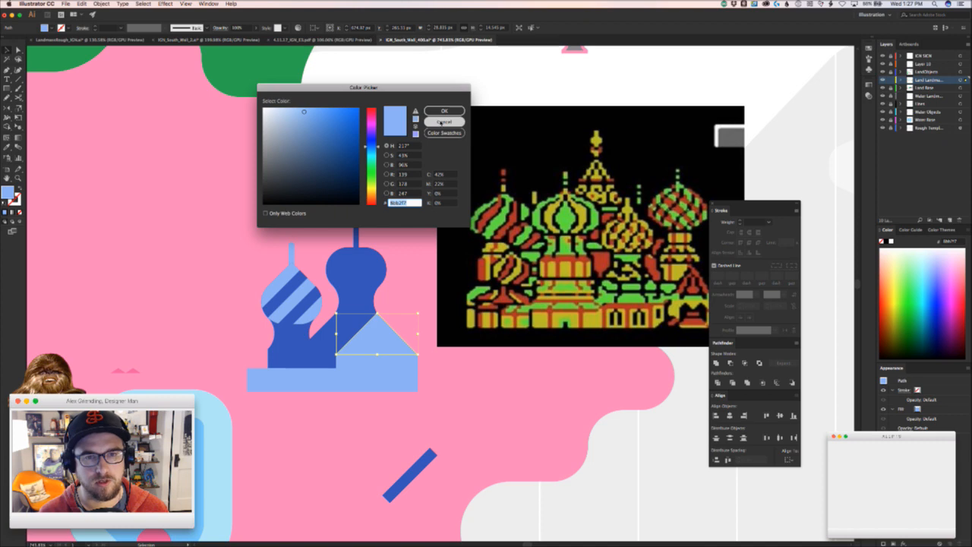
pyautogui.click(444, 122)
pyautogui.moveTo(322, 231); pyautogui.dragTo(254, 259)
pyautogui.moveTo(243, 292); pyautogui.dragTo(434, 202)
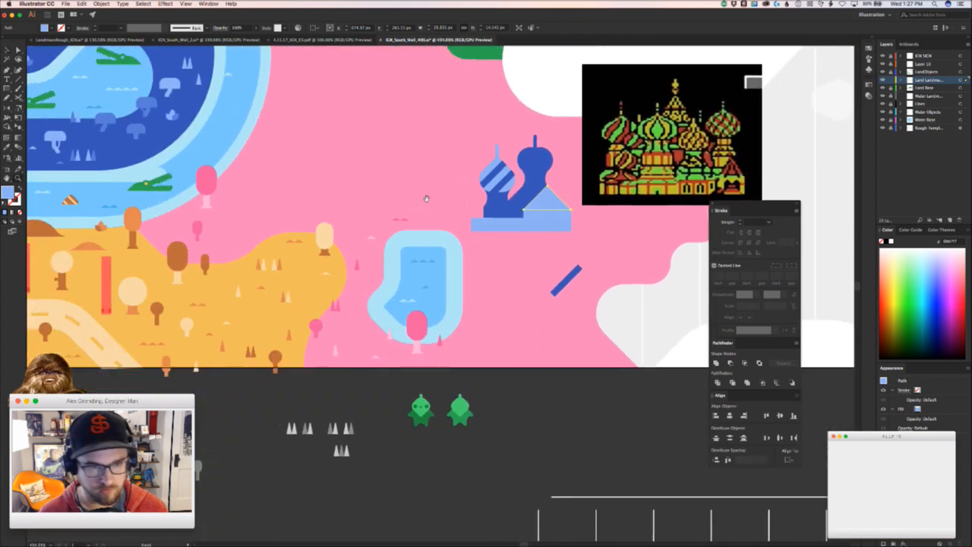
pyautogui.click(326, 174)
pyautogui.moveTo(349, 173); pyautogui.dragTo(291, 253)
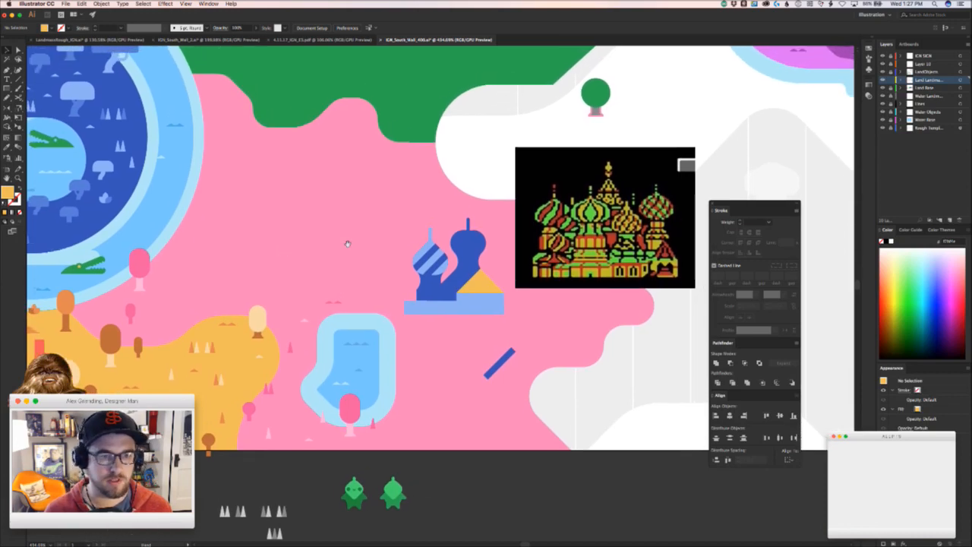
# - Draw a yellow-orange rectangular door about 9 by 10 px at the foot of the light blue building under the gable
pyautogui.press('a')
pyautogui.click(487, 278)
pyautogui.click(263, 317)
pyautogui.press('v')
pyautogui.click(293, 252)
pyautogui.press('super+z')
pyautogui.click(312, 243)
pyautogui.moveTo(490, 348); pyautogui.dragTo(465, 326)
pyautogui.moveTo(370, 279)
pyautogui.mouseDown()
pyautogui.moveTo(287, 298)
pyautogui.moveTo(297, 316)
pyautogui.moveTo(283, 281)
pyautogui.moveTo(285, 312)
pyautogui.mouseUp()
pyautogui.press('a')
pyautogui.press('super+z')
pyautogui.press('super+shift+a')
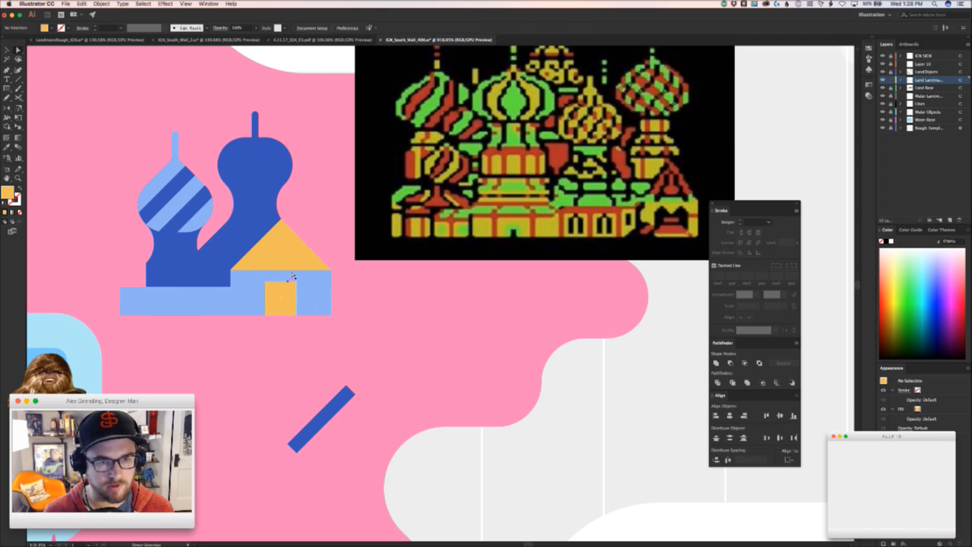
# - Round the door's two upper corners into an arch and fill the door with the plain dome's dark blue
pyautogui.click(297, 281)
pyautogui.keyDown('shift'); pyautogui.click(265, 280); pyautogui.keyUp('shift')
pyautogui.moveTo(270, 286); pyautogui.dragTo(290, 312)
pyautogui.press('super+shift+a')
pyautogui.press('v')
pyautogui.click(280, 293)
pyautogui.press('i')
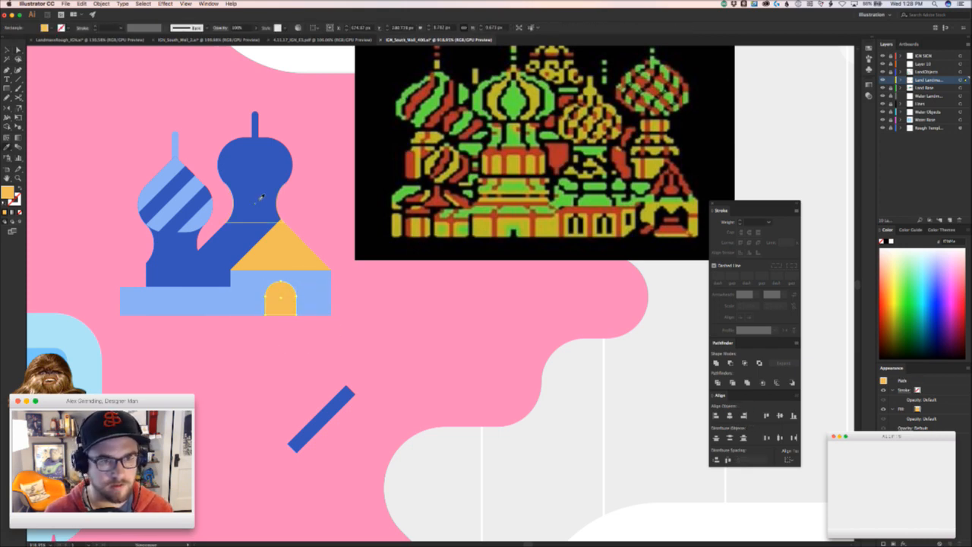
pyautogui.click(261, 200)
# - Move the pixel-art reference image farther away from the castle to free up drawing space
pyautogui.press('v')
pyautogui.click(325, 235)
pyautogui.moveTo(328, 236); pyautogui.dragTo(299, 310)
pyautogui.moveTo(460, 245); pyautogui.dragTo(544, 232)
pyautogui.press('super+z')
pyautogui.press('super+shift+z')
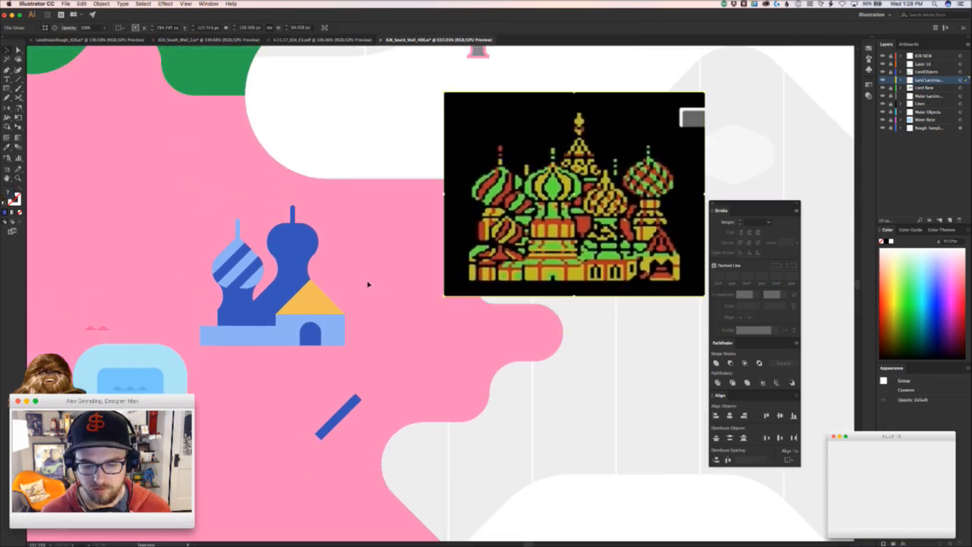
pyautogui.moveTo(372, 293); pyautogui.dragTo(426, 292)
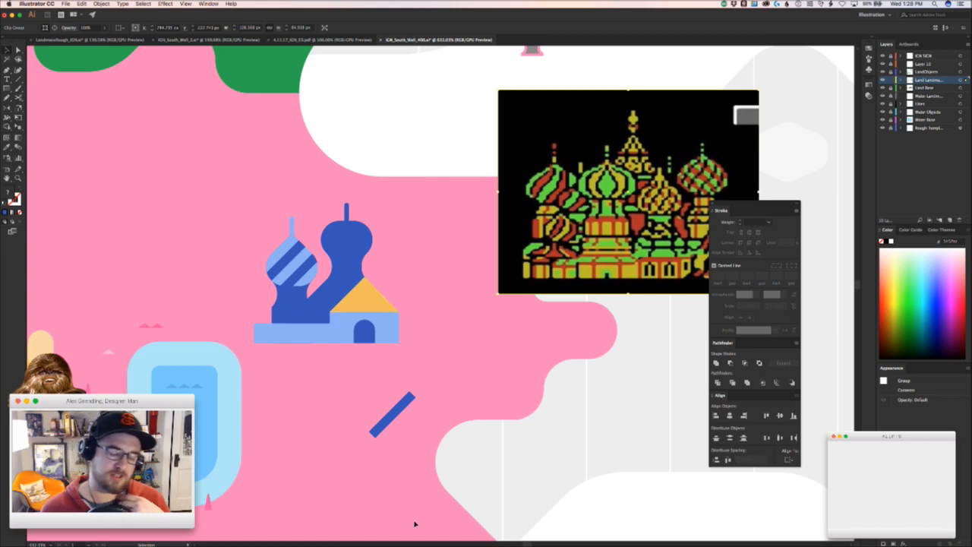
# - Recolour the striped dome's light blue stripes and spire with the gable's yellow-orange
pyautogui.press('super+Tab')
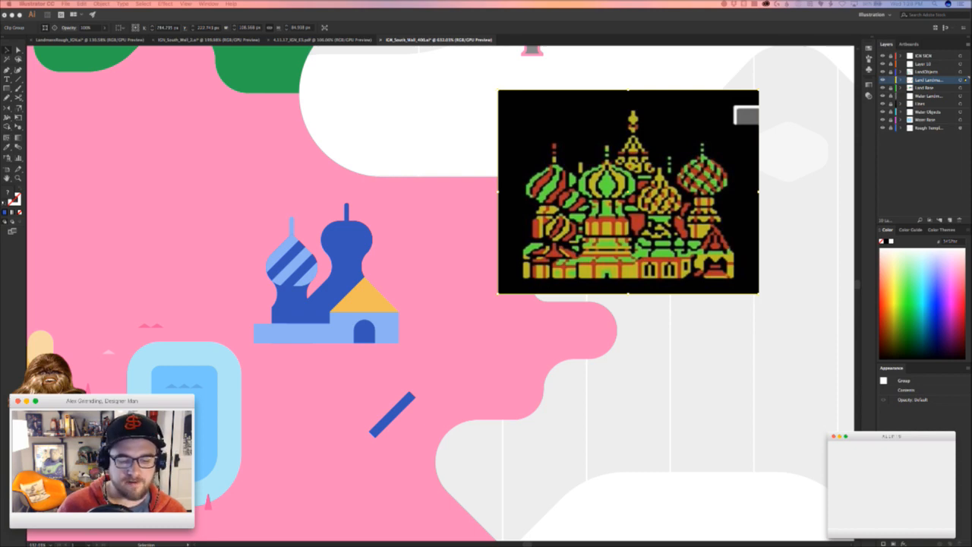
pyautogui.click(423, 395)
pyautogui.moveTo(265, 251); pyautogui.dragTo(293, 252)
pyautogui.press('a')
pyautogui.click(297, 239)
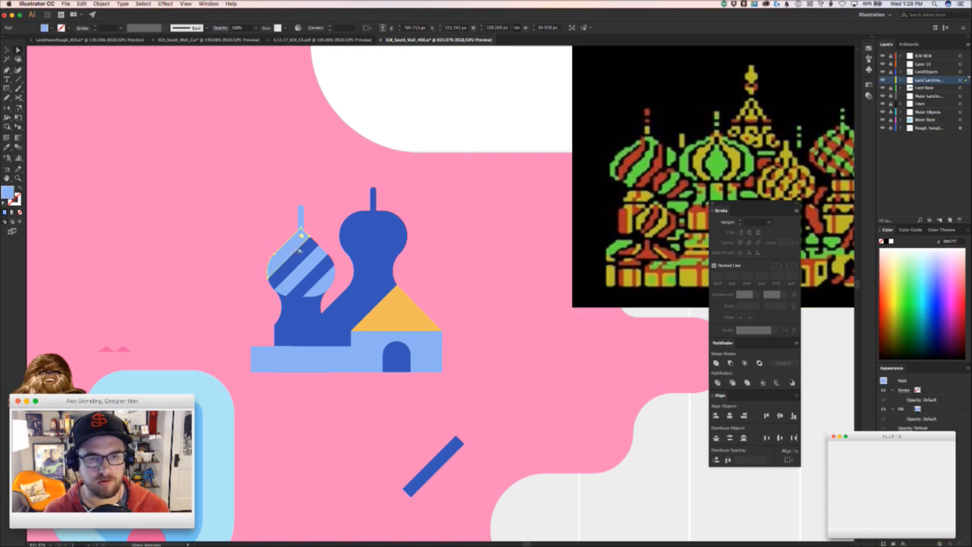
pyautogui.keyDown('shift'); pyautogui.click(325, 280); pyautogui.keyUp('shift')
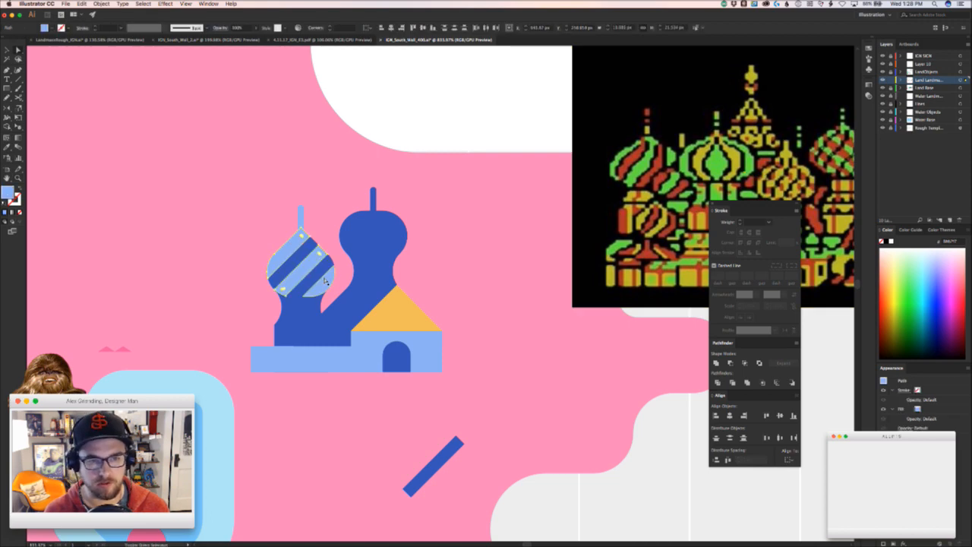
pyautogui.keyDown('shift'); pyautogui.click(303, 217); pyautogui.keyUp('shift')
pyautogui.press('i')
pyautogui.click(410, 320)
pyautogui.press('v')
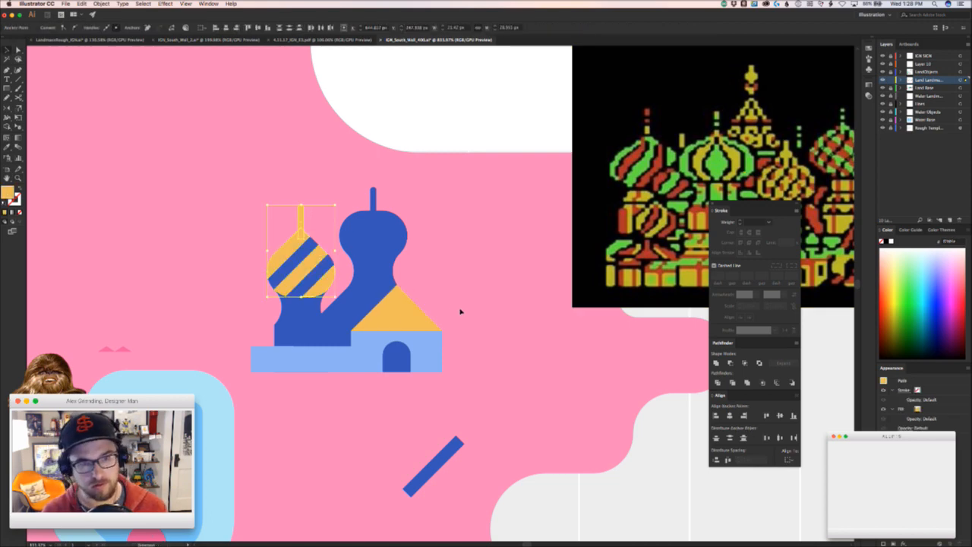
pyautogui.click(460, 311)
pyautogui.press('z')
pyautogui.moveTo(482, 237); pyautogui.dragTo(459, 237)
pyautogui.press('v')
pyautogui.moveTo(347, 401); pyautogui.dragTo(248, 430)
pyautogui.moveTo(200, 387); pyautogui.dragTo(244, 386)
pyautogui.click(261, 423)
pyautogui.moveTo(252, 431); pyautogui.dragTo(278, 430)
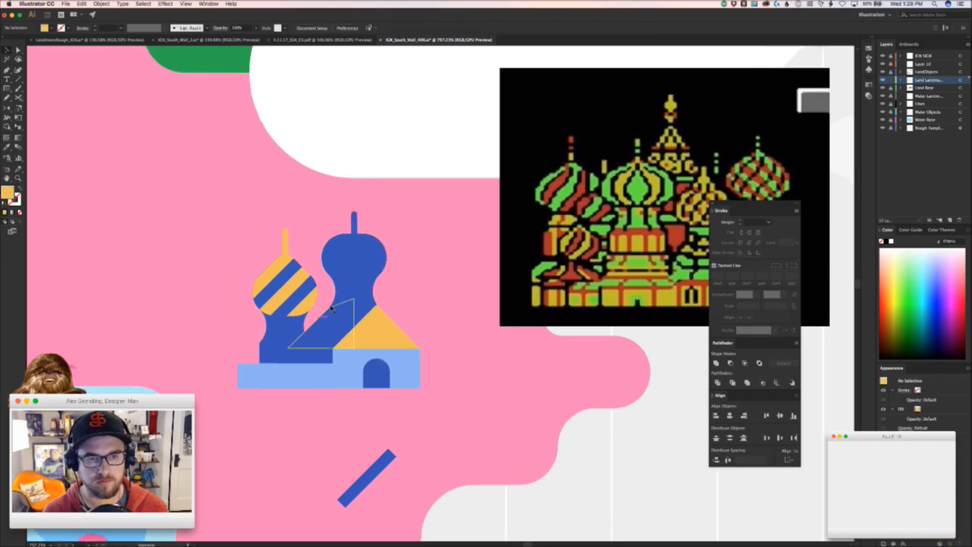
pyautogui.moveTo(370, 279); pyautogui.dragTo(269, 300)
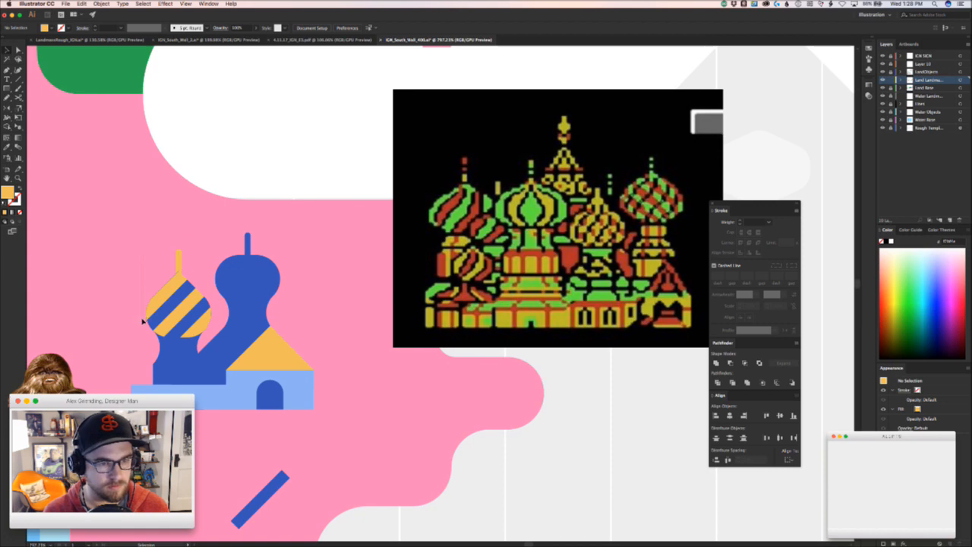
# - Duplicate the striped dome with its spire and place the copy on the far side of the plain dome
pyautogui.click(194, 315)
pyautogui.moveTo(190, 319); pyautogui.dragTo(289, 282)
pyautogui.moveTo(288, 283); pyautogui.dragTo(353, 284)
# - Draw a yellow-orange rectangular tower about 11 by 21 px under the copied striped dome and place it behind the dome
pyautogui.click(355, 334)
pyautogui.moveTo(350, 335); pyautogui.dragTo(333, 351)
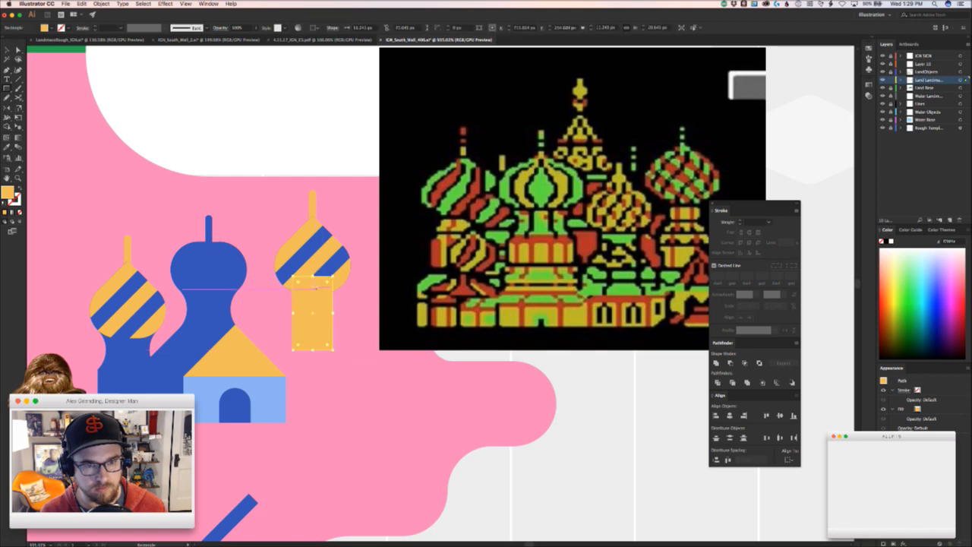
pyautogui.moveTo(312, 297); pyautogui.dragTo(313, 289)
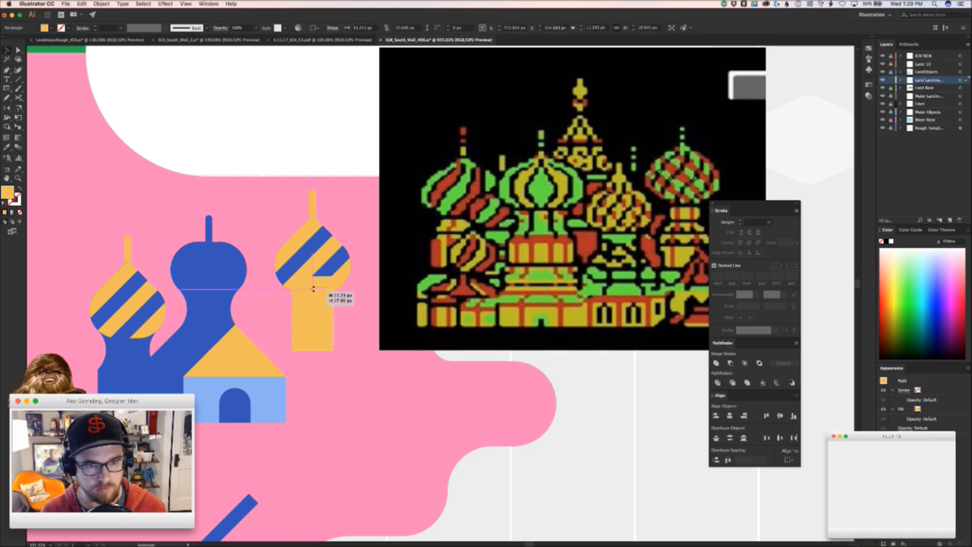
pyautogui.click(359, 327)
pyautogui.click(294, 328)
pyautogui.press('super+x')
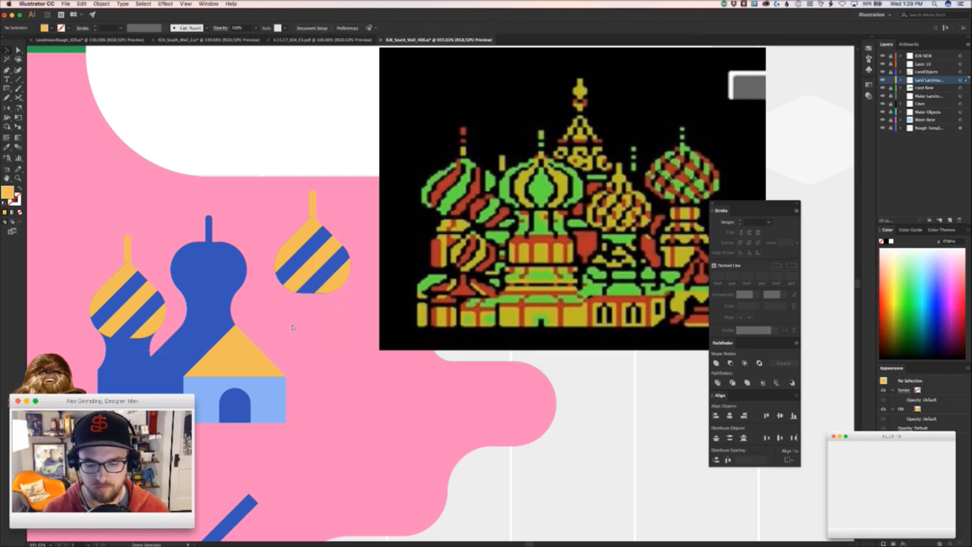
pyautogui.press('super+b')
# - Narrow the yellow-orange tower beneath the copied striped dome, keeping it centred under the dome
pyautogui.press('z')
pyautogui.moveTo(291, 299); pyautogui.dragTo(312, 296)
pyautogui.press('v')
pyautogui.moveTo(294, 335); pyautogui.dragTo(299, 286)
pyautogui.click(389, 337)
pyautogui.press('z')
pyautogui.moveTo(389, 337); pyautogui.dragTo(319, 352)
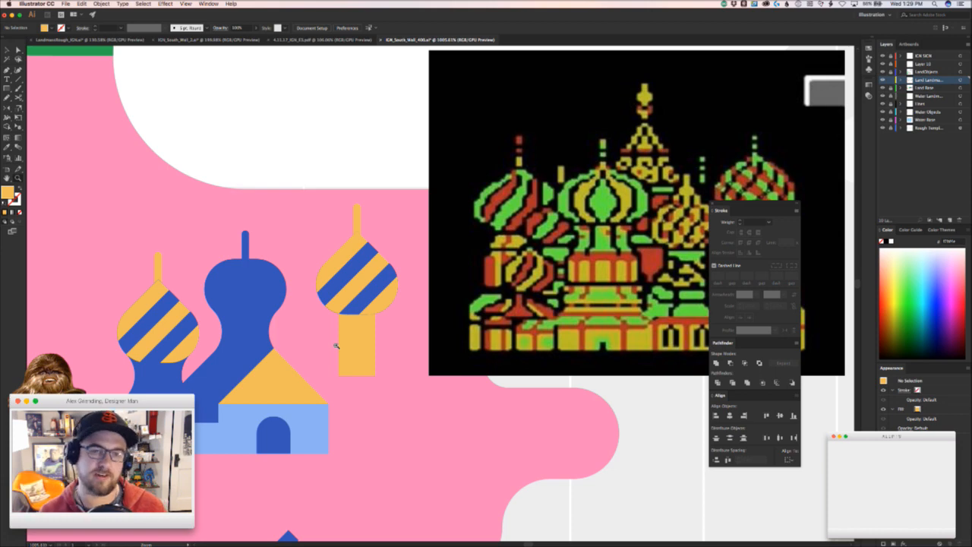
# - Shorten the copied striped dome's spire by lowering its top anchor points
pyautogui.moveTo(378, 189); pyautogui.dragTo(333, 213)
pyautogui.press('a')
pyautogui.press('Down')
pyautogui.press('Down')
pyautogui.press('Down')
pyautogui.press('Down')
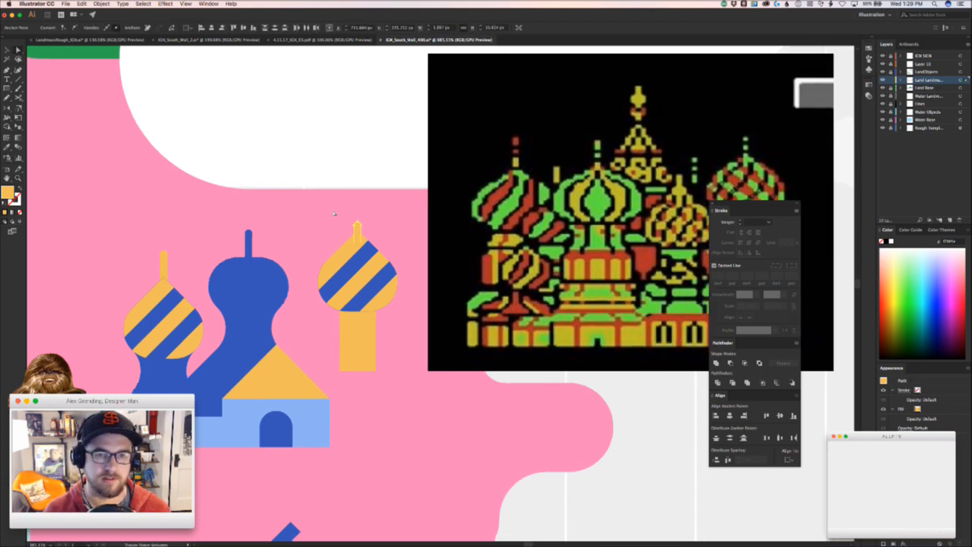
pyautogui.press('v')
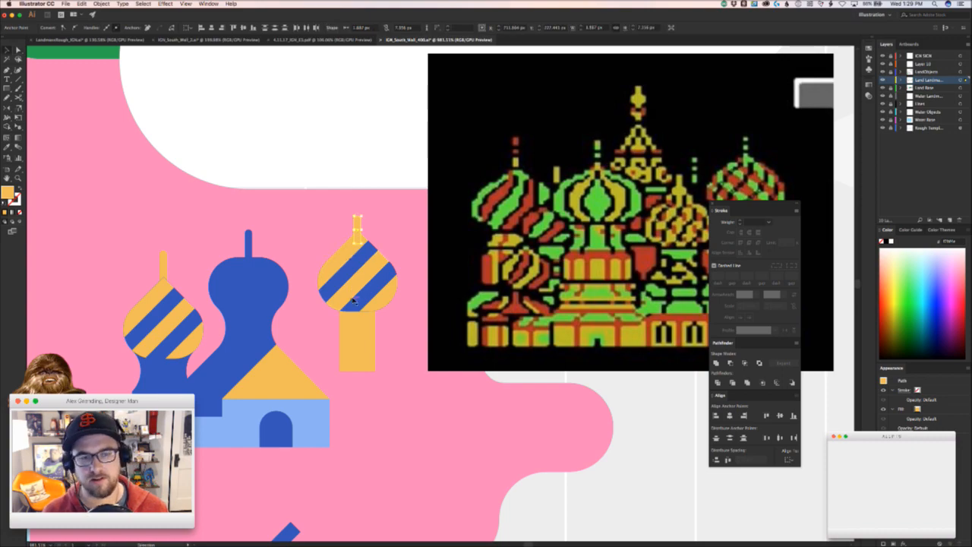
pyautogui.click(405, 355)
# - Draw a yellow-orange flared half ledge with the Pen tool, from the tower's side out diagonally, straight down and back to its centre line
pyautogui.moveTo(419, 351); pyautogui.dragTo(191, 280)
pyautogui.press('z')
pyautogui.press('v')
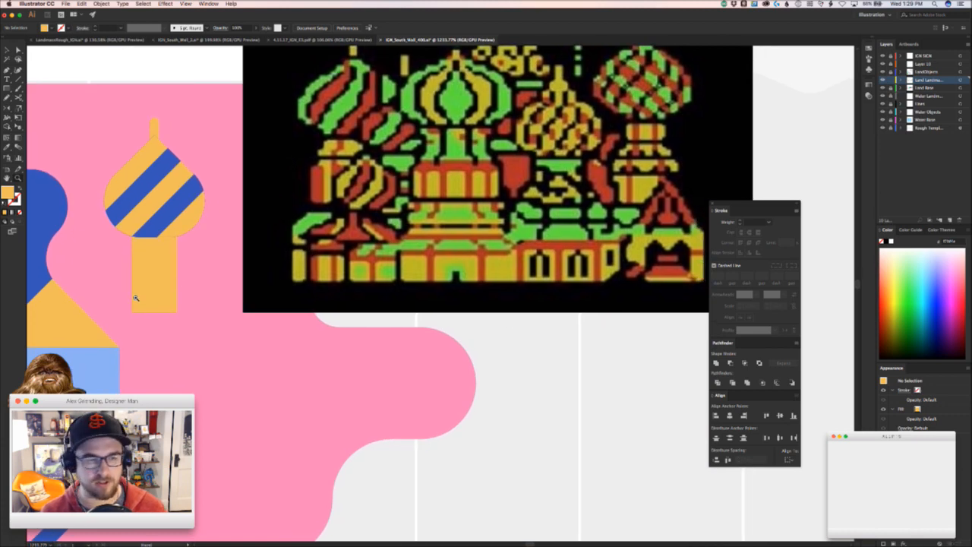
pyautogui.moveTo(109, 354); pyautogui.dragTo(273, 368)
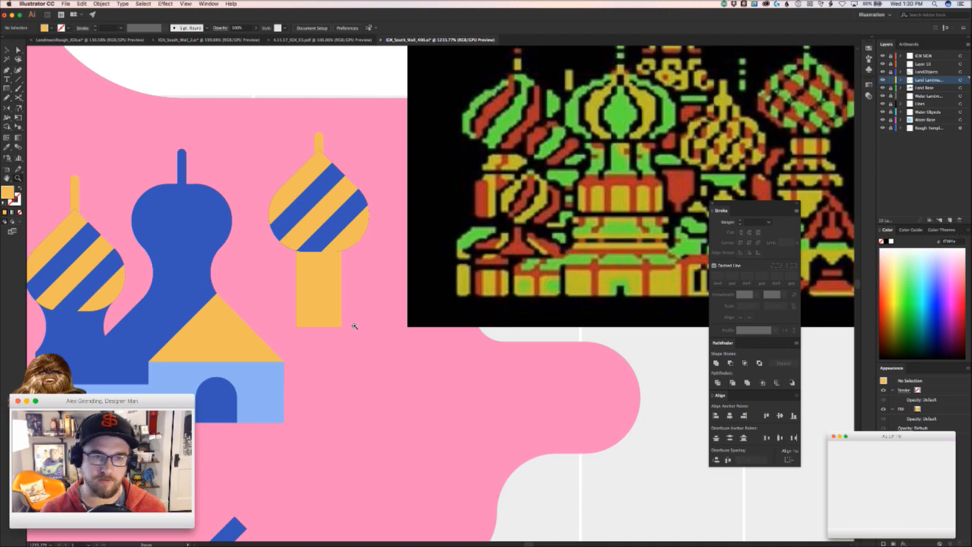
pyautogui.click(348, 361)
pyautogui.moveTo(461, 230); pyautogui.dragTo(218, 390)
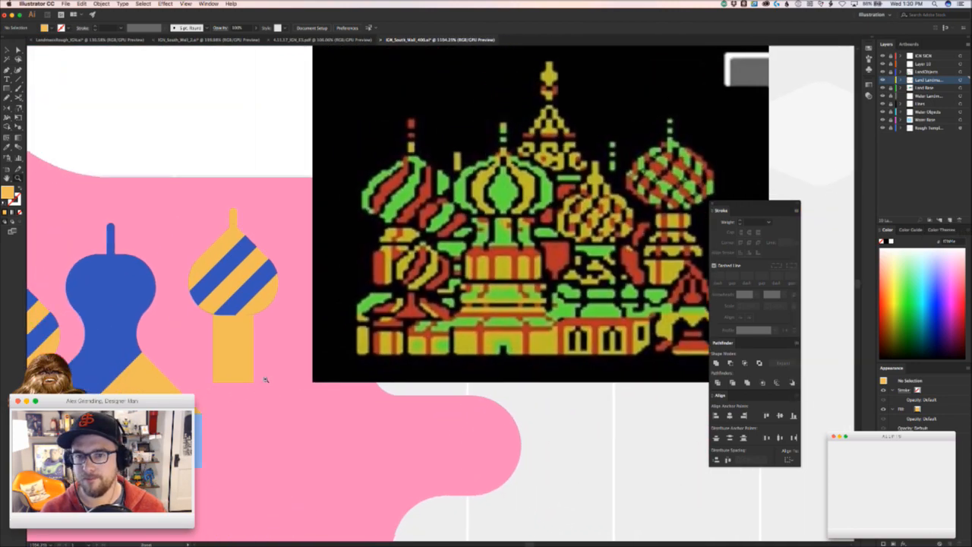
pyautogui.click(216, 383)
pyautogui.click(212, 315)
pyautogui.click(195, 332)
pyautogui.click(195, 355)
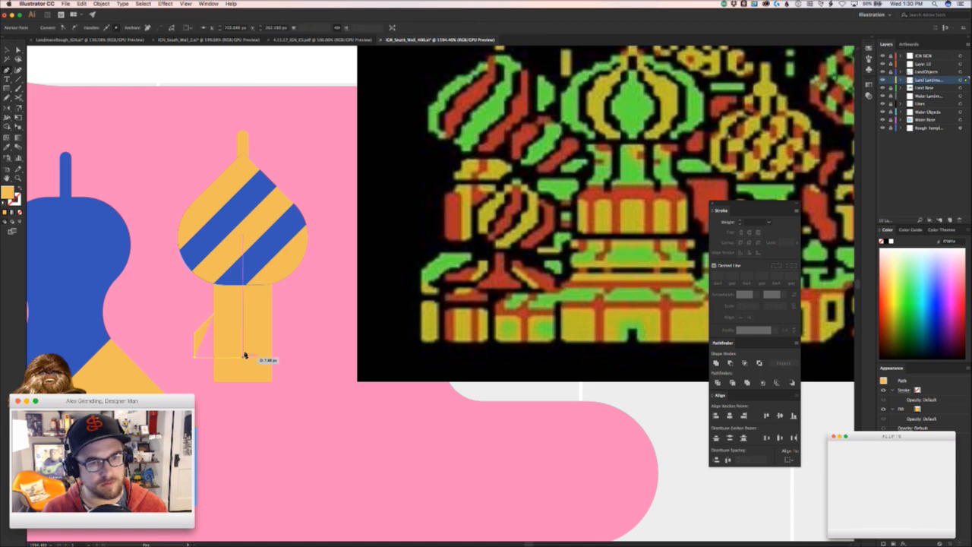
pyautogui.click(244, 356)
pyautogui.click(243, 313)
pyautogui.click(213, 314)
# - Reflect a copy of the flared half ledge across the tower's vertical centre to complete the ledge on both sides
pyautogui.press('v')
pyautogui.click(187, 313)
pyautogui.moveTo(205, 340); pyautogui.dragTo(313, 342)
pyautogui.hotkey('shift', 'v')
pyautogui.press('super+z')
pyautogui.press('a')
pyautogui.moveTo(300, 314); pyautogui.dragTo(245, 310)
pyautogui.click(304, 421)
pyautogui.press('z')
pyautogui.moveTo(316, 394); pyautogui.dragTo(237, 367)
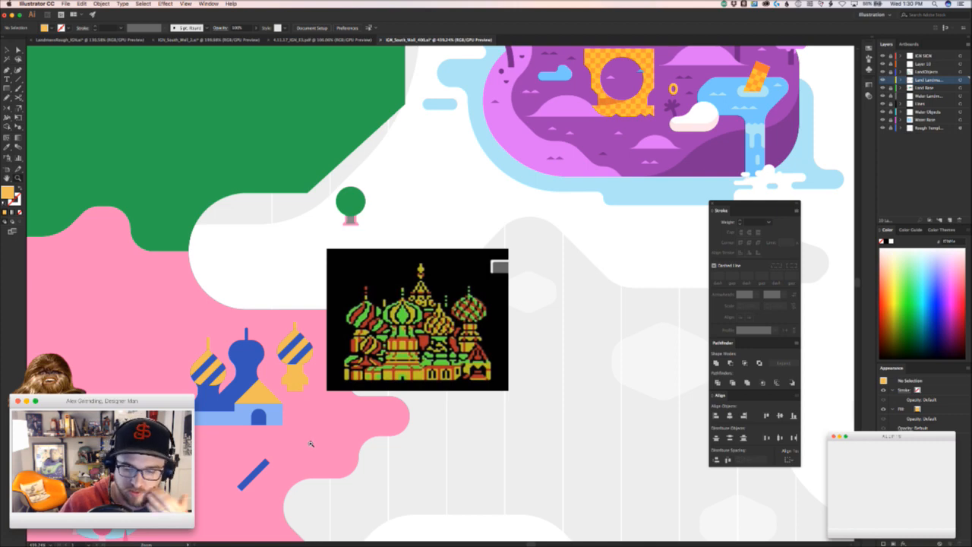
pyautogui.click(295, 365)
pyautogui.click(414, 342)
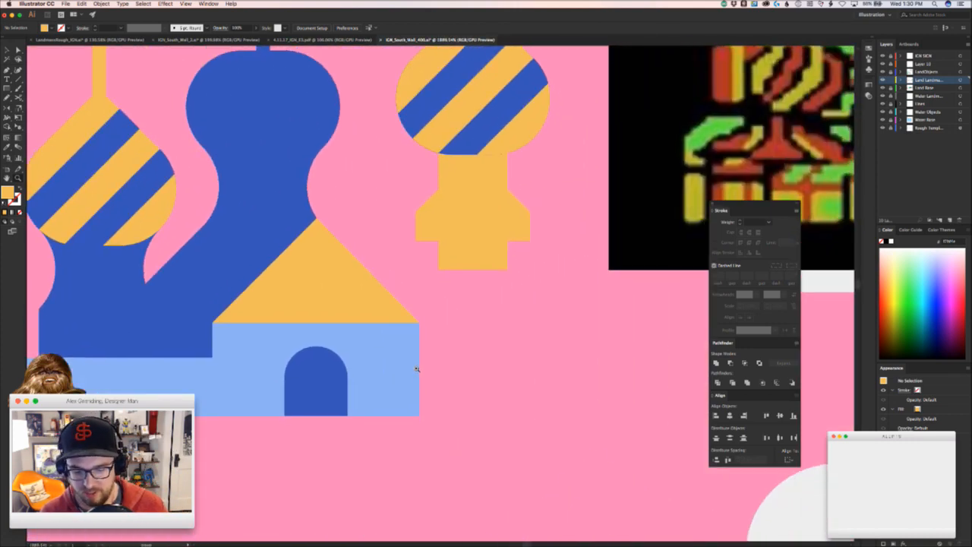
# - Extend the bottom edge of both halves of the flared ledge down to the tower's bottom
pyautogui.moveTo(428, 340); pyautogui.dragTo(326, 423)
pyautogui.moveTo(333, 369); pyautogui.dragTo(388, 369)
pyautogui.press('a')
pyautogui.moveTo(333, 286); pyautogui.dragTo(330, 344)
pyautogui.moveTo(498, 282); pyautogui.dragTo(487, 344)
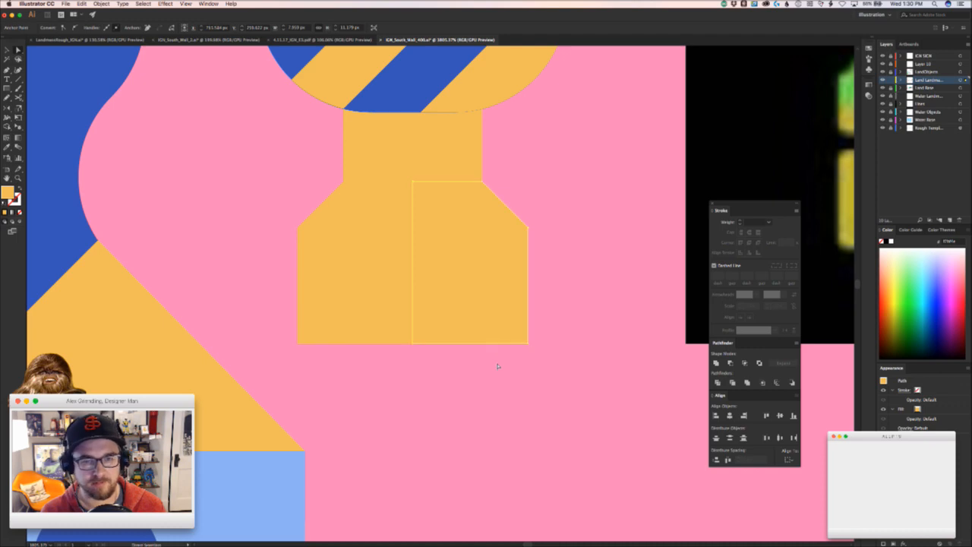
pyautogui.press('super+shift+a')
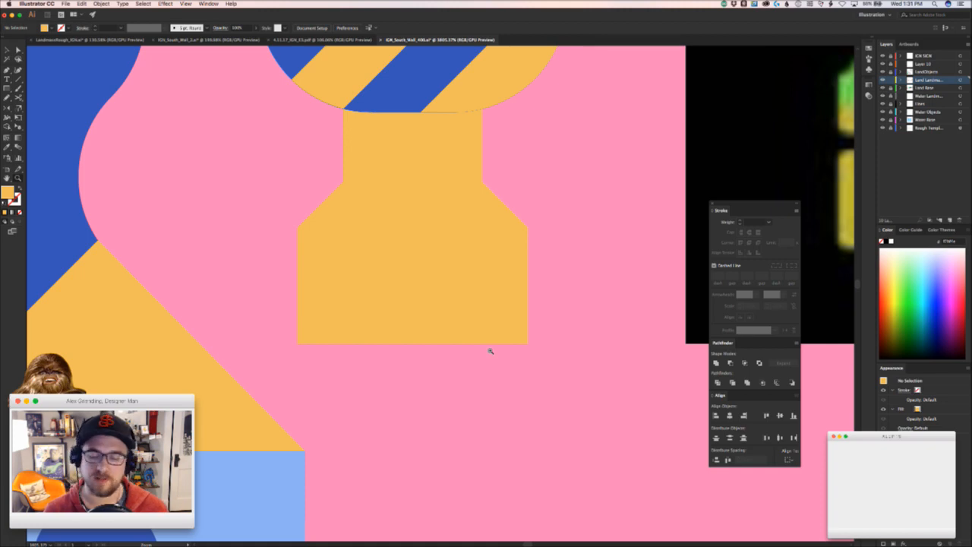
# - Move the flared base and the tower's bottom anchor points down to lengthen the narrow neck beneath the striped dome
pyautogui.moveTo(538, 186); pyautogui.dragTo(439, 210)
pyautogui.press('a')
pyautogui.moveTo(564, 256); pyautogui.dragTo(459, 328)
pyautogui.press('v')
pyautogui.press('a')
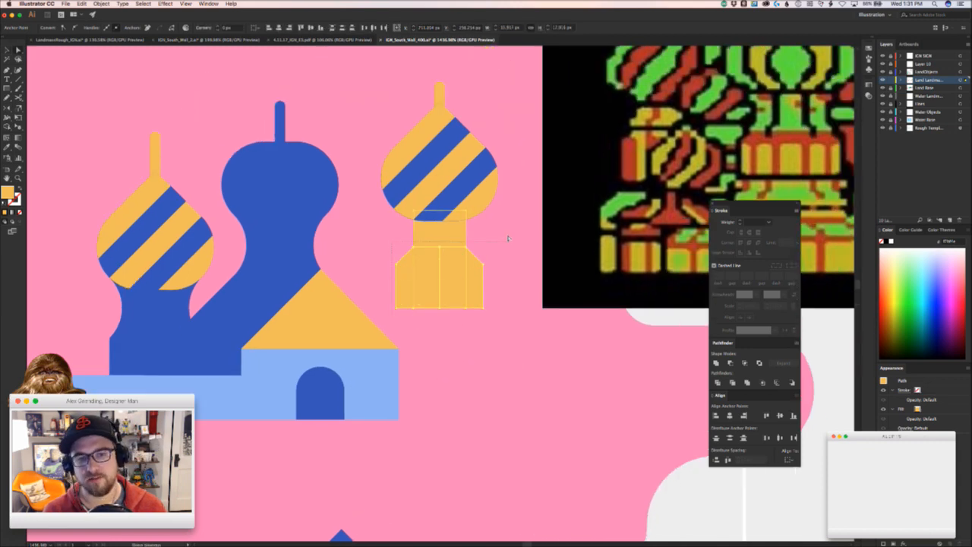
pyautogui.press('Down')
pyautogui.press('Down')
pyautogui.press('Down')
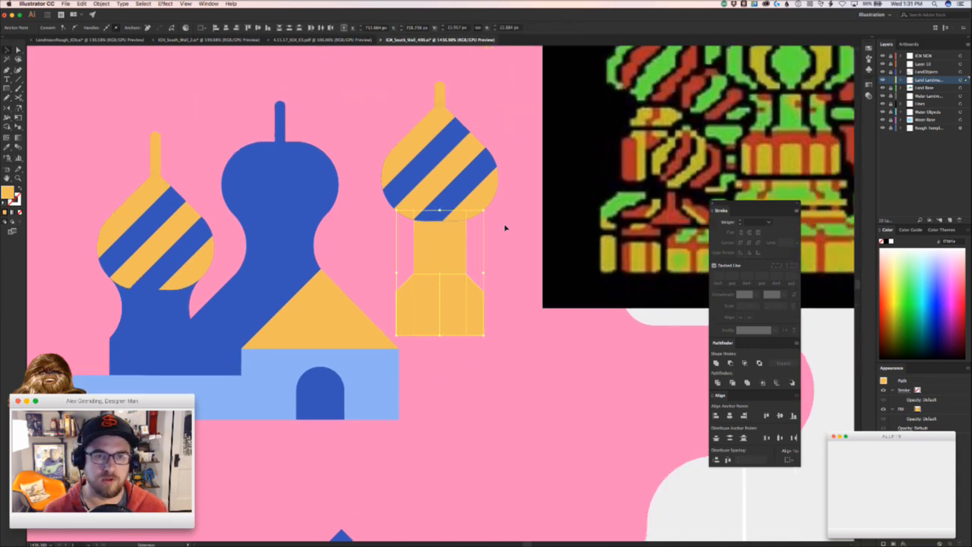
pyautogui.click(489, 343)
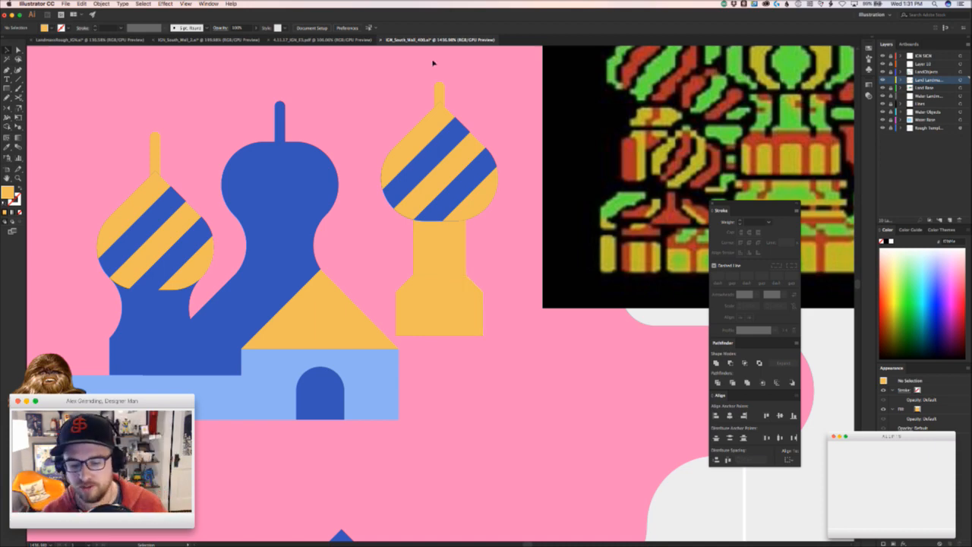
pyautogui.moveTo(490, 273); pyautogui.dragTo(400, 330)
pyautogui.scroll(3, 373, 337)
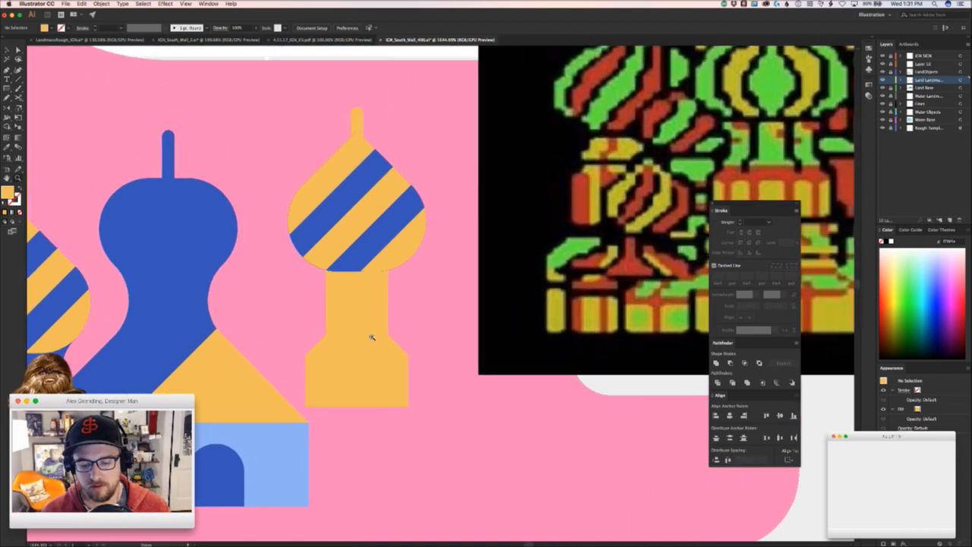
pyautogui.click(415, 413)
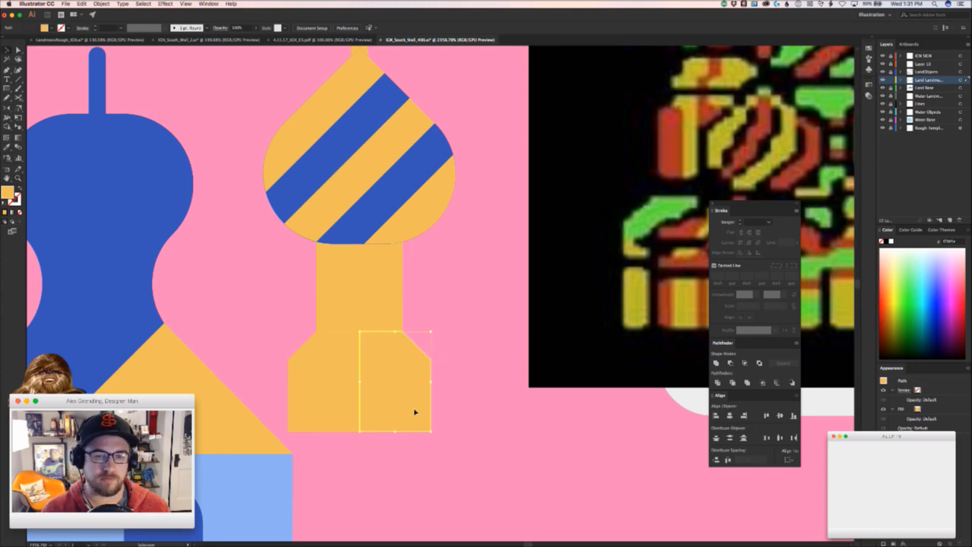
pyautogui.keyDown('shift'); pyautogui.click(329, 418); pyautogui.keyUp('shift')
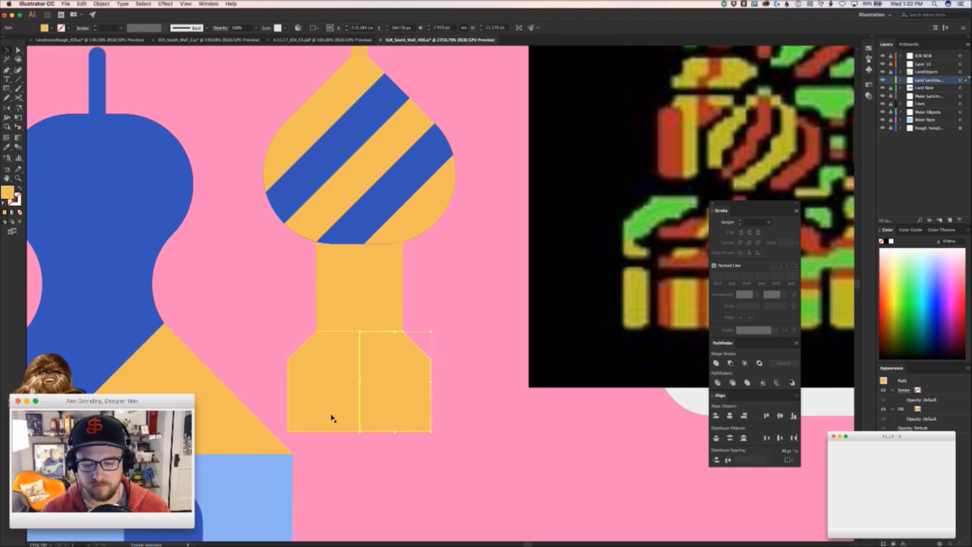
pyautogui.click(463, 332)
pyautogui.moveTo(399, 153); pyautogui.dragTo(364, 290)
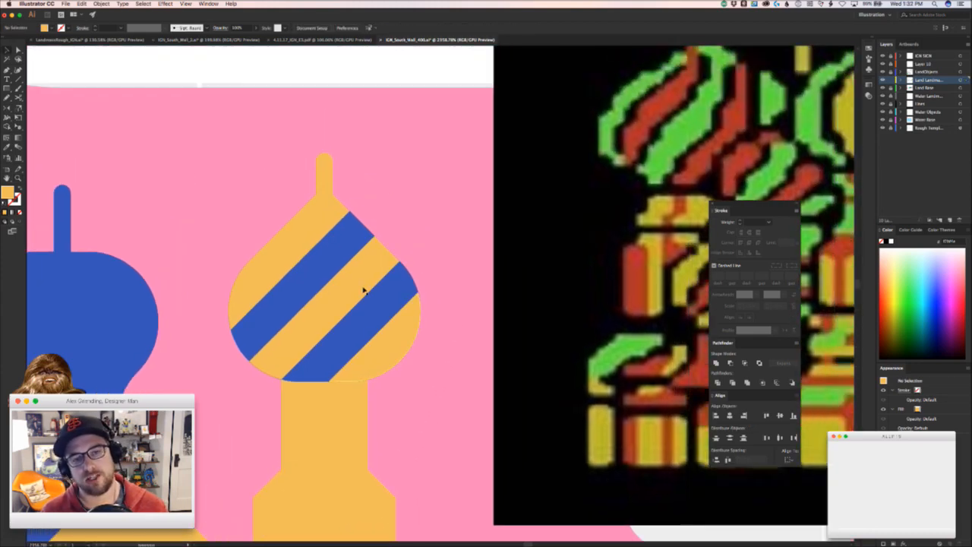
pyautogui.click(322, 172)
pyautogui.click(432, 276)
# - Move the flared tower with its striped dome down so its base meets the top corner of the gabled building's wall
pyautogui.press('z')
pyautogui.moveTo(449, 288); pyautogui.dragTo(330, 306)
pyautogui.moveTo(381, 229); pyautogui.dragTo(271, 227)
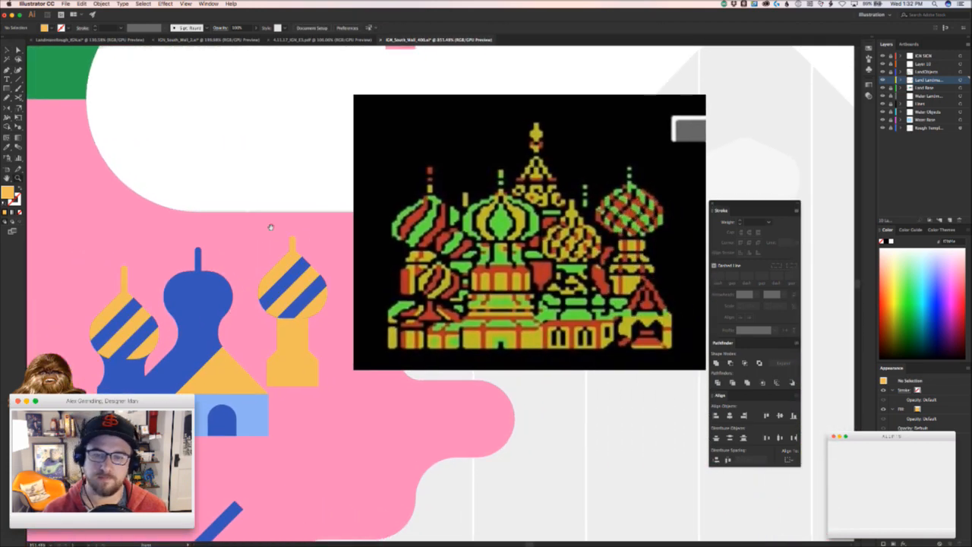
pyautogui.moveTo(285, 372); pyautogui.dragTo(273, 147)
pyautogui.press('v')
pyautogui.press('a')
pyautogui.moveTo(254, 396); pyautogui.dragTo(257, 412)
pyautogui.press('v')
pyautogui.click(395, 398)
# - Copy the gabled roof and wall to the flared tower, scaled to the tower base's width with the wall extended to ground level
pyautogui.press('z')
pyautogui.moveTo(392, 408); pyautogui.dragTo(237, 416)
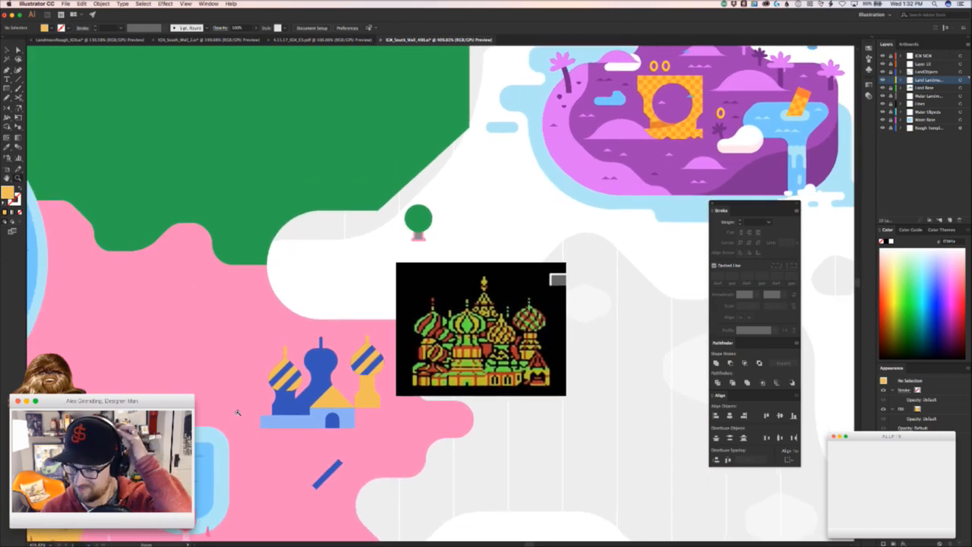
pyautogui.moveTo(354, 395); pyautogui.dragTo(460, 389)
pyautogui.moveTo(393, 410); pyautogui.dragTo(217, 358)
pyautogui.press('v')
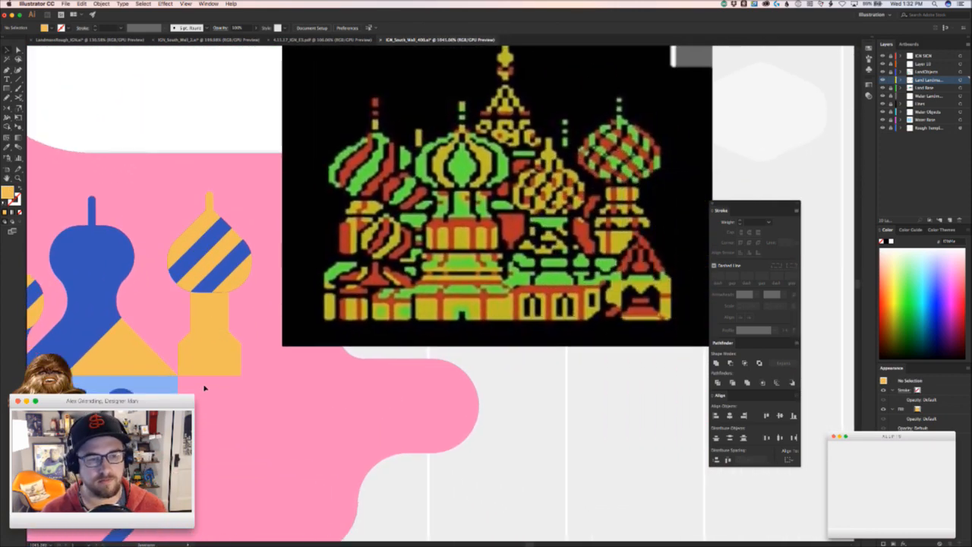
pyautogui.click(144, 357)
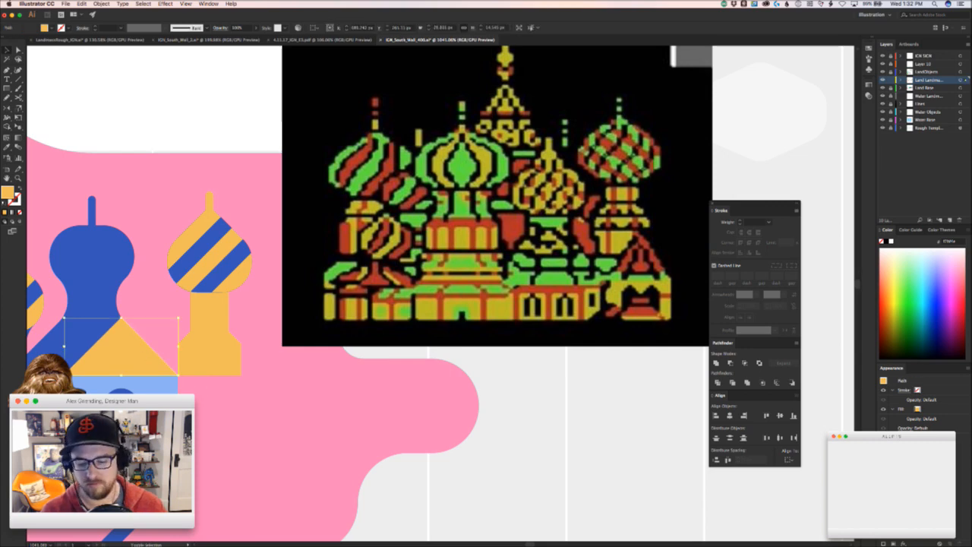
pyautogui.moveTo(165, 412); pyautogui.dragTo(254, 413)
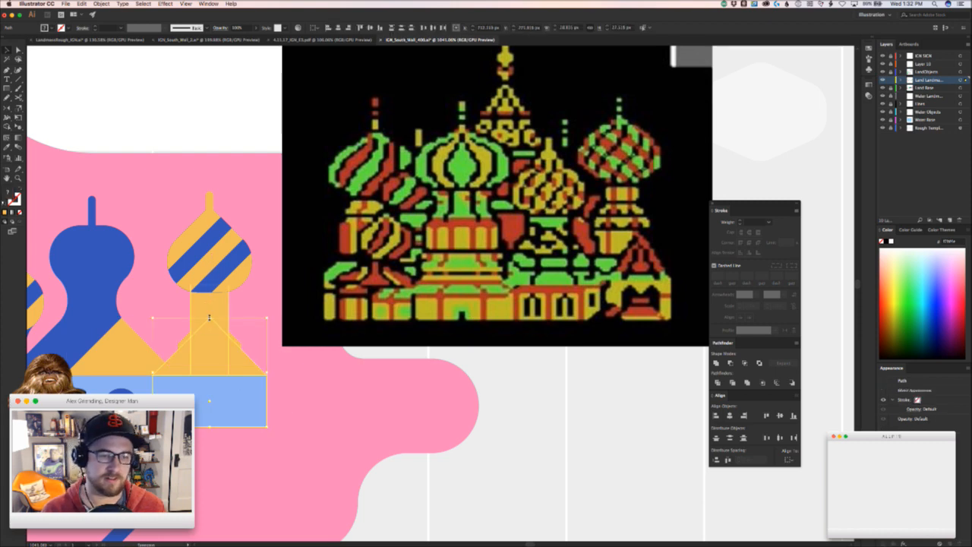
pyautogui.moveTo(269, 375); pyautogui.dragTo(242, 384)
pyautogui.press('a')
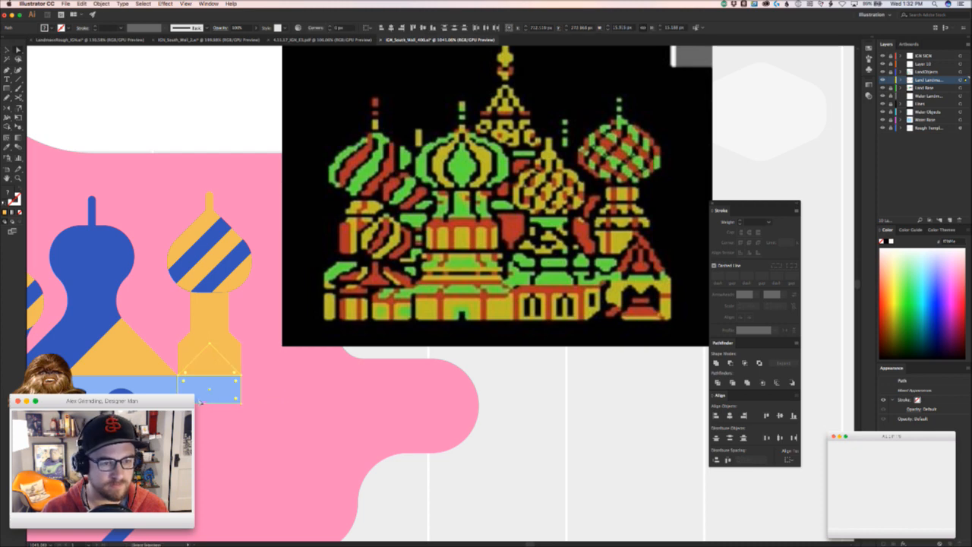
pyautogui.press('super+shift+a')
pyautogui.moveTo(196, 404); pyautogui.dragTo(197, 445)
pyautogui.click(214, 366)
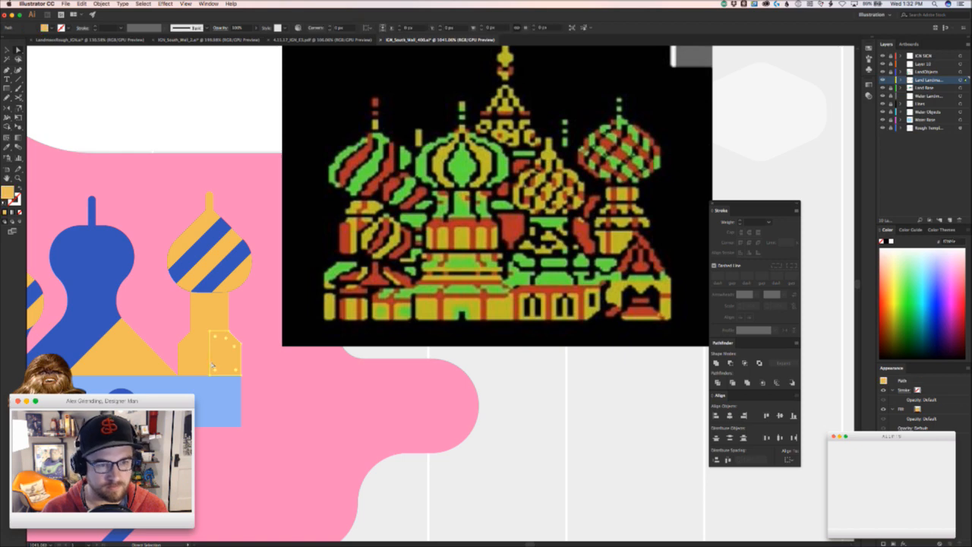
pyautogui.keyDown('shift'); pyautogui.click(199, 321); pyautogui.keyUp('shift')
pyautogui.press('Delete')
pyautogui.press('super+z')
pyautogui.press('v')
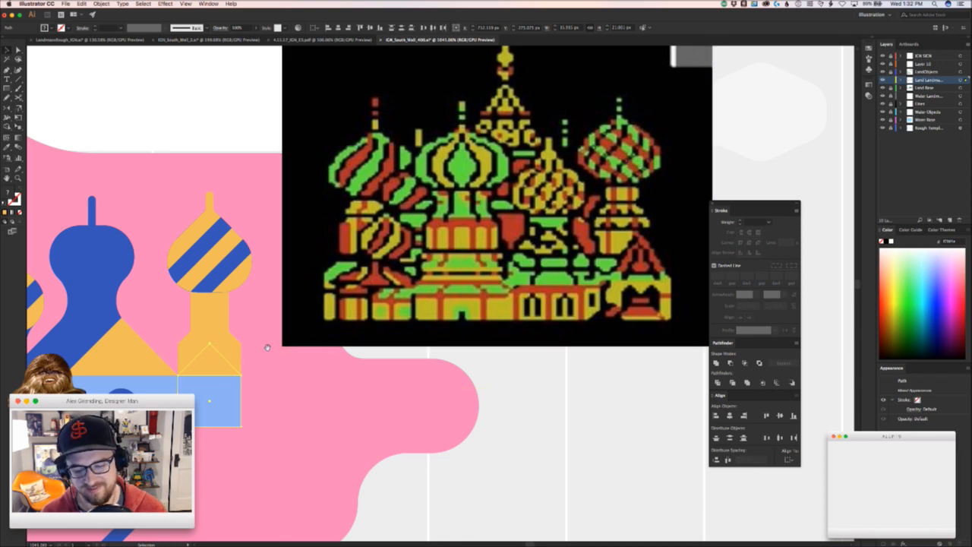
# - Fill the small gable on the flared tower with the door's dark blue
pyautogui.hscroll(-3, 275, 344)
pyautogui.click(299, 371)
pyautogui.press('i')
pyautogui.click(211, 417)
pyautogui.press('v')
pyautogui.click(321, 473)
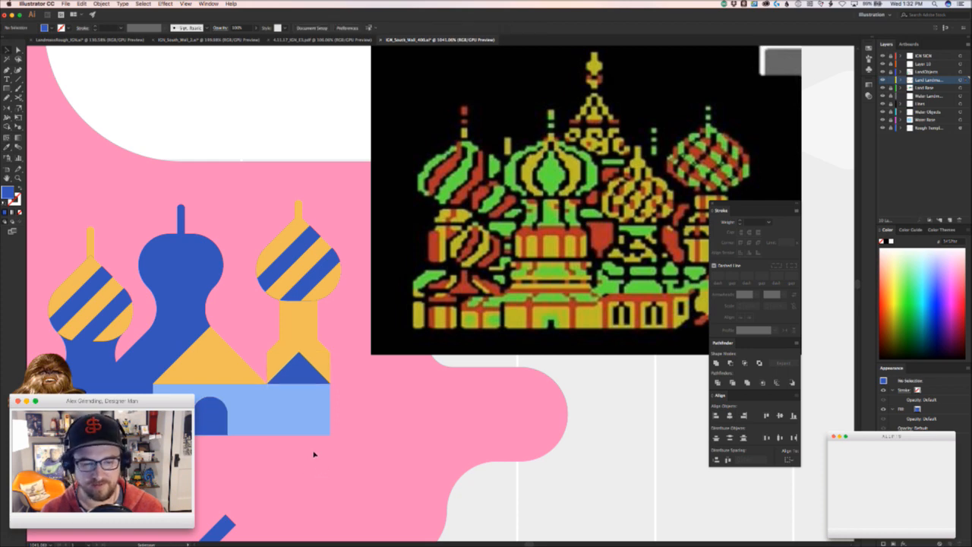
# - Fill the wall beneath the small gable with the large roof's yellow-orange
pyautogui.click(303, 423)
pyautogui.press('i')
pyautogui.click(220, 364)
pyautogui.press('v')
pyautogui.click(282, 477)
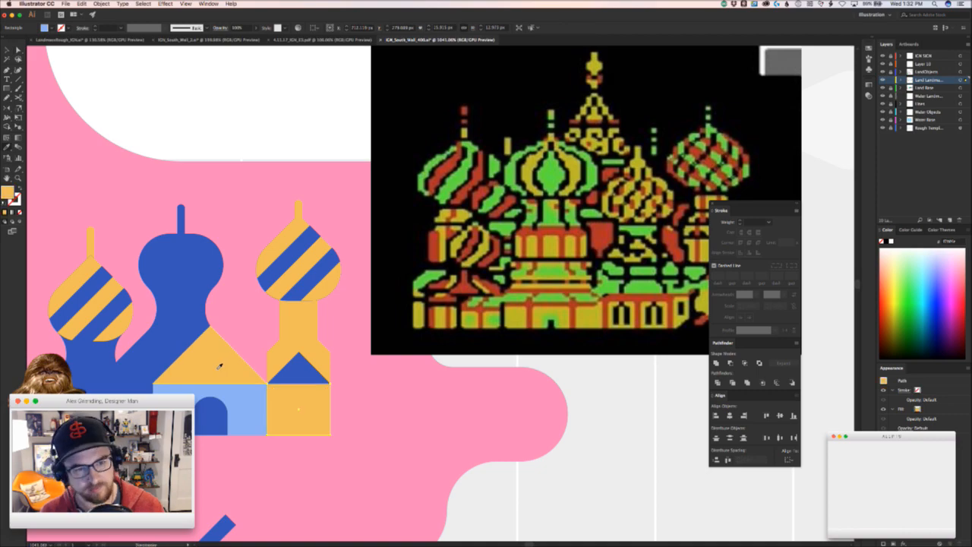
# - Fill the wall beneath the small gable with the arched door's dark blue
pyautogui.press('z')
pyautogui.moveTo(287, 455); pyautogui.dragTo(289, 403)
pyautogui.press('v')
pyautogui.click(287, 408)
pyautogui.press('i')
pyautogui.click(202, 403)
pyautogui.press('v')
pyautogui.click(251, 461)
# - Fill the small gable with the light blue of the neighbouring building's wall
pyautogui.press('a')
pyautogui.click(296, 355)
pyautogui.press('i')
pyautogui.click(256, 383)
pyautogui.press('v')
pyautogui.click(300, 443)
# - Compare the whole castle with the pixel-art reference beside it
pyautogui.press('z')
pyautogui.moveTo(299, 443); pyautogui.dragTo(228, 449)
pyautogui.moveTo(228, 448); pyautogui.dragTo(341, 399)
pyautogui.moveTo(341, 399)
pyautogui.mouseDown()
pyautogui.moveTo(210, 433)
pyautogui.moveTo(354, 395)
pyautogui.mouseUp()
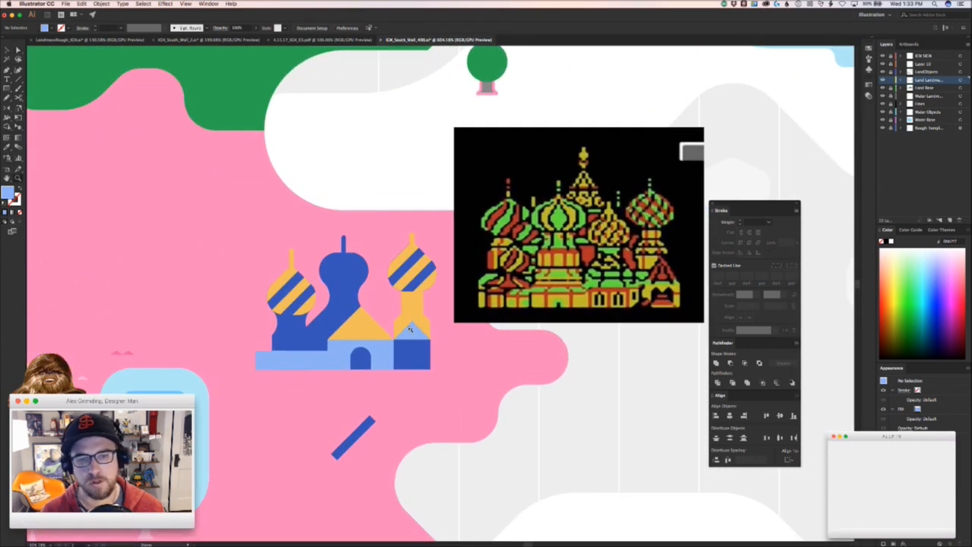
pyautogui.press('v')
pyautogui.moveTo(262, 257); pyautogui.dragTo(248, 297)
pyautogui.press('z')
pyautogui.press('v')
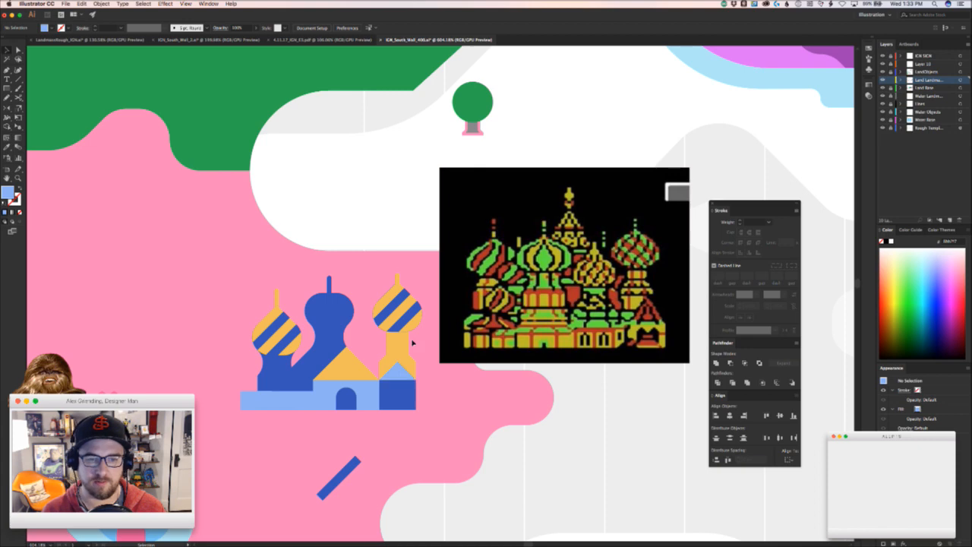
# - Copy the arched door onto the dark blue wall beneath the small gable, centred on the wall
pyautogui.press('z')
pyautogui.moveTo(384, 403); pyautogui.dragTo(448, 396)
pyautogui.press('v')
pyautogui.moveTo(321, 404); pyautogui.dragTo(408, 413)
# - Fill the copied arched door with the tower's yellow-orange and bring it in front of the dark blue wall
pyautogui.press('i')
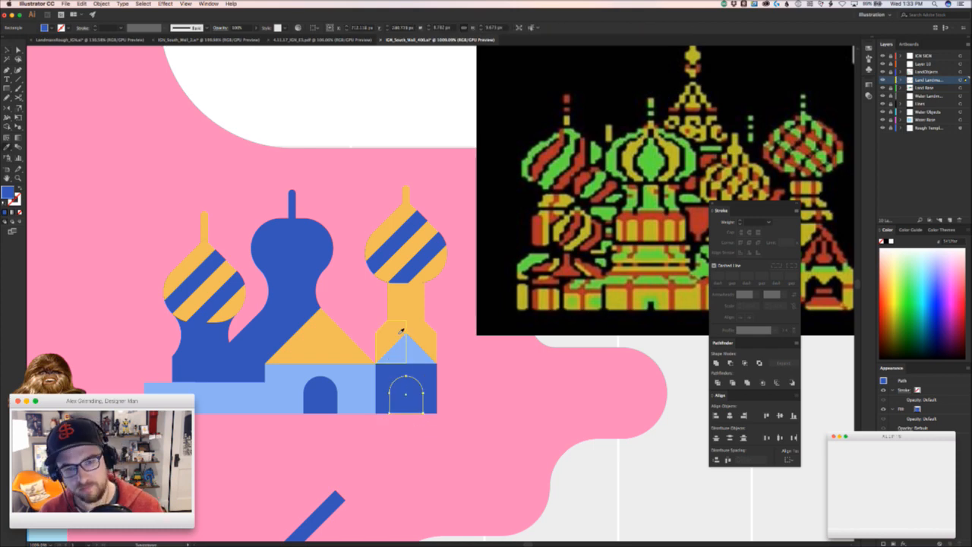
pyautogui.click(403, 332)
pyautogui.keyDown('super'); pyautogui.click(468, 385); pyautogui.keyUp('super')
pyautogui.moveTo(412, 419); pyautogui.dragTo(426, 401)
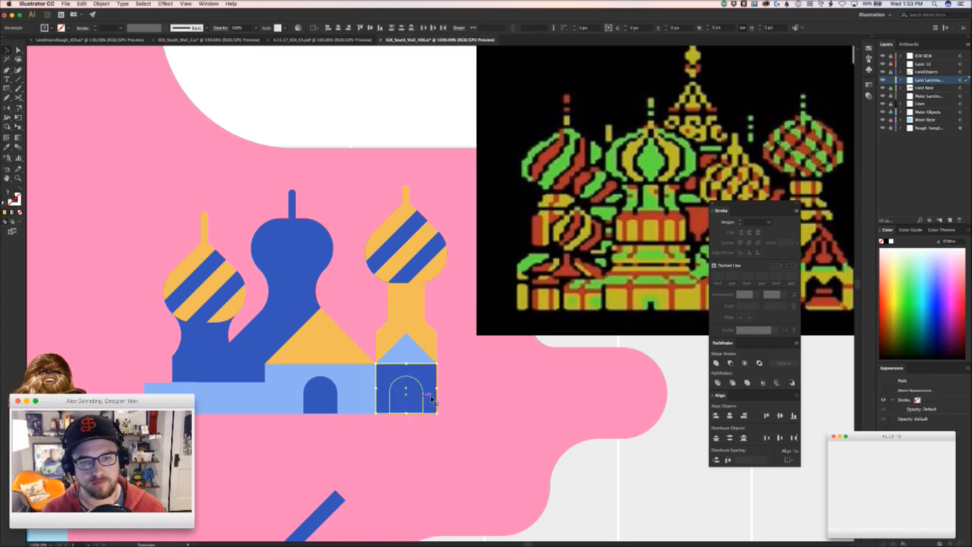
pyautogui.keyDown('shift'); pyautogui.click(433, 387); pyautogui.keyUp('shift')
pyautogui.press('super+shift+bracketright')
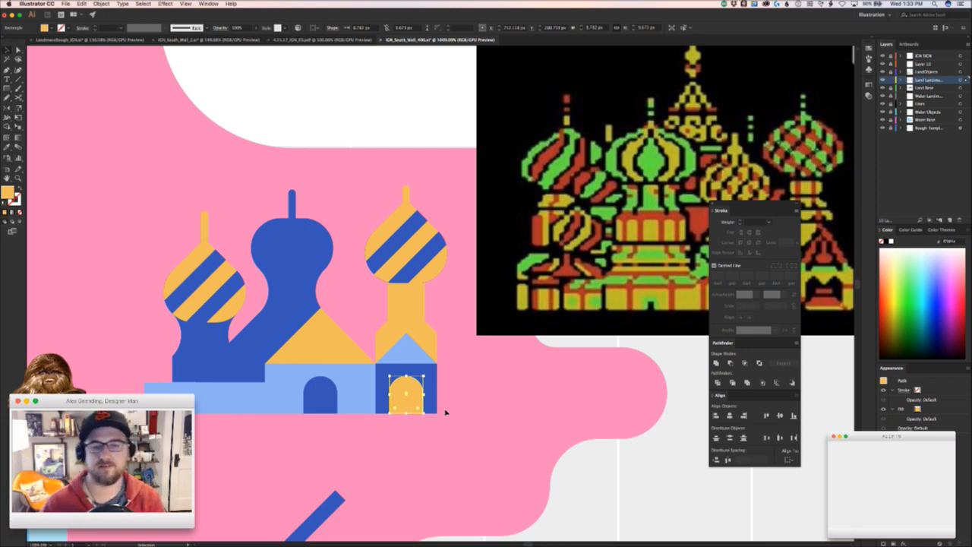
pyautogui.click(488, 458)
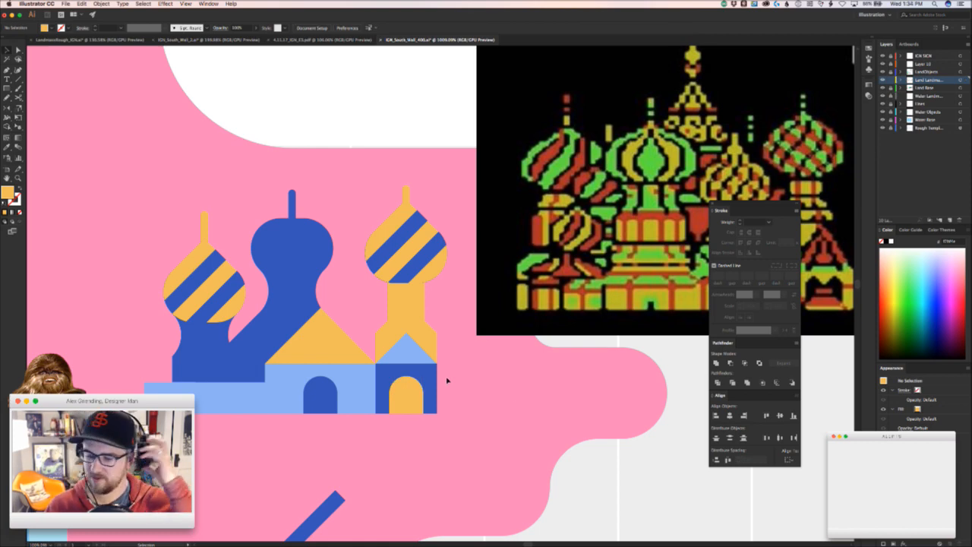
# - Reflect the flared tower's striped dome horizontally so its stripes slope the opposite way from the other striped dome
pyautogui.moveTo(435, 283); pyautogui.dragTo(336, 270)
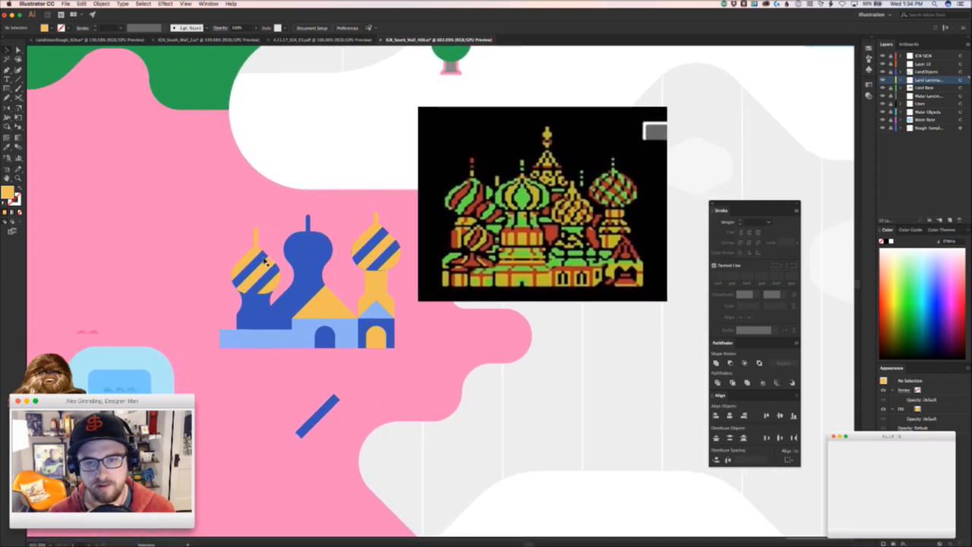
pyautogui.click(362, 260)
pyautogui.press('o')
pyautogui.moveTo(409, 258); pyautogui.dragTo(319, 304)
pyautogui.press('v')
pyautogui.click(413, 306)
# - Copy the plain blue dome and its spire to the outer side of the leftmost striped dome
pyautogui.press('z')
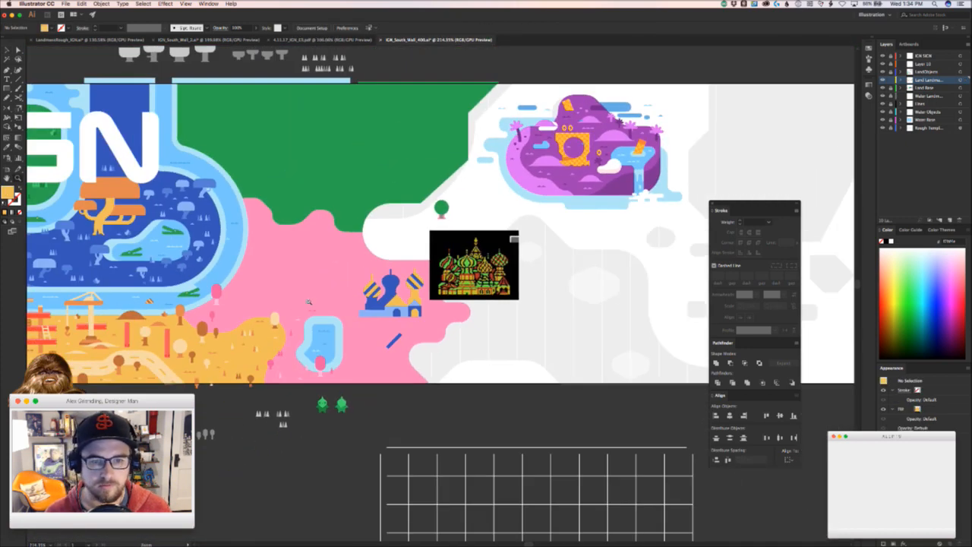
pyautogui.moveTo(371, 264); pyautogui.dragTo(479, 261)
pyautogui.press('v')
pyautogui.moveTo(357, 371); pyautogui.dragTo(357, 346)
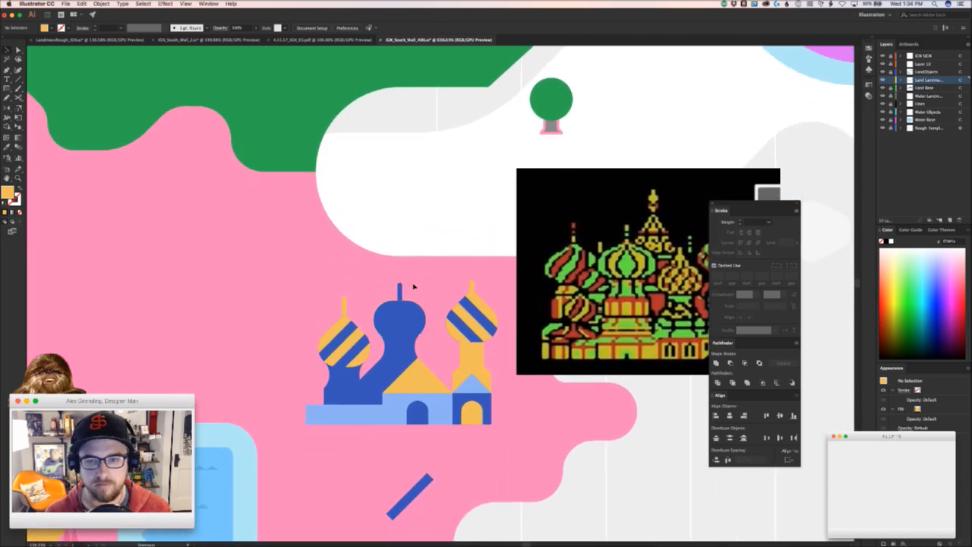
pyautogui.click(410, 311)
pyautogui.moveTo(411, 313); pyautogui.dragTo(307, 319)
pyautogui.moveTo(307, 283); pyautogui.dragTo(308, 262)
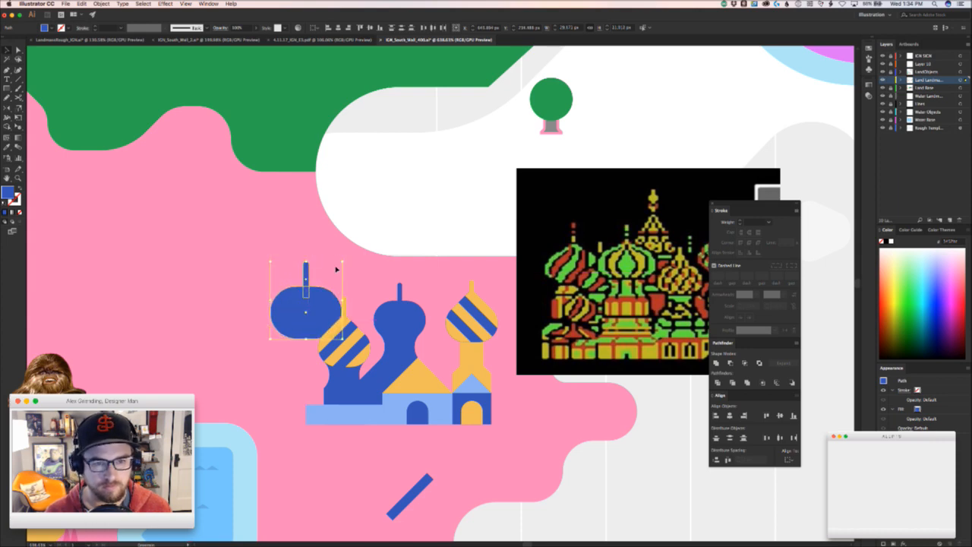
pyautogui.click(271, 386)
pyautogui.hscroll(5, 272, 386)
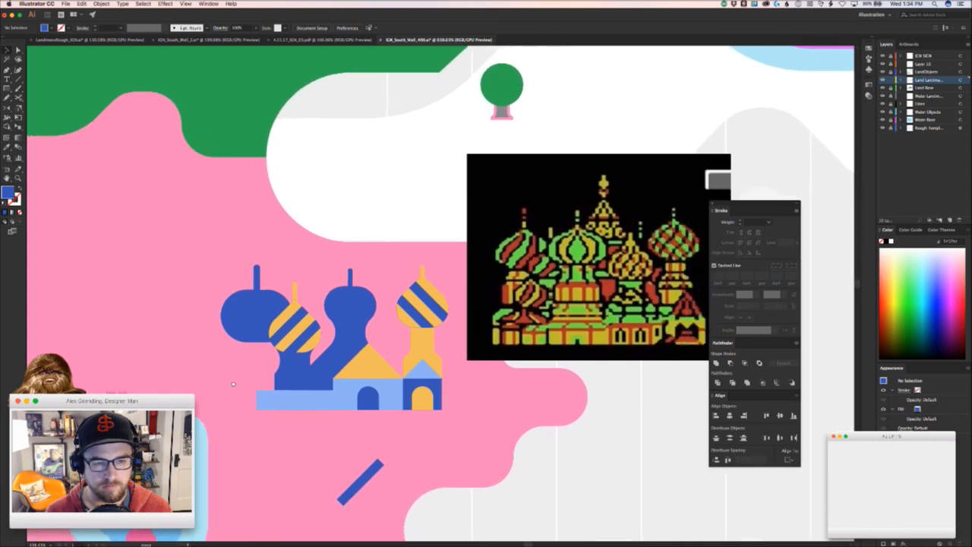
pyautogui.moveTo(212, 386); pyautogui.dragTo(282, 332)
pyautogui.press('super+z')
pyautogui.press('super+z')
# - Move the copied blue dome and spire straight down so they sit lower beside the leftmost striped dome
pyautogui.moveTo(263, 287); pyautogui.dragTo(263, 335)
pyautogui.press('super+z')
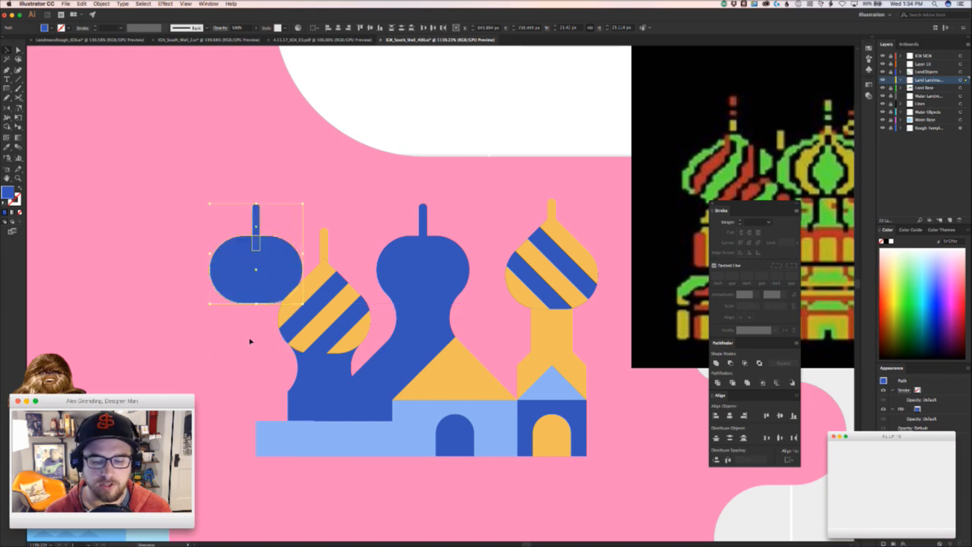
pyautogui.moveTo(255, 302); pyautogui.dragTo(256, 353)
pyautogui.click(245, 394)
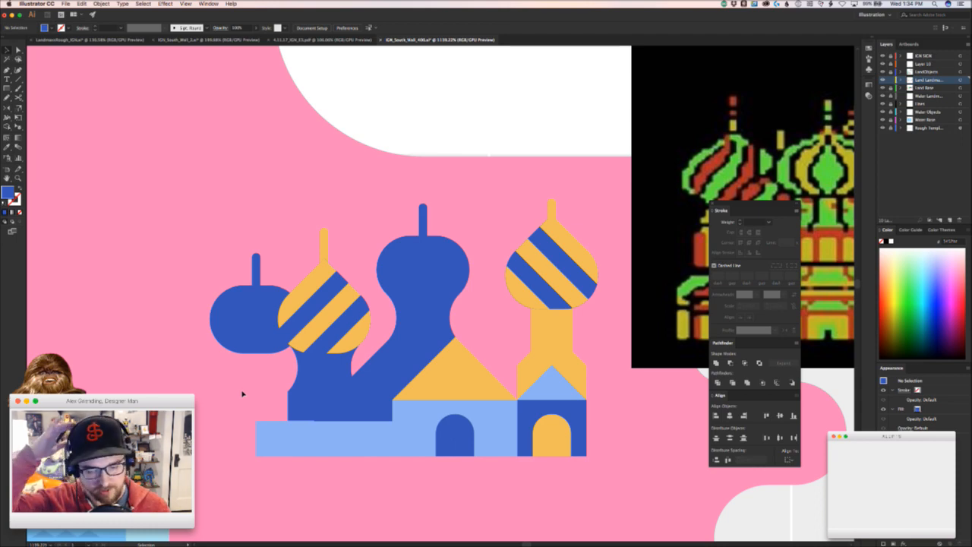
# - Examine the castle's silhouette, domes and bases both up close and against the reference
pyautogui.press('super+space')
pyautogui.moveTo(261, 304); pyautogui.dragTo(312, 304)
pyautogui.moveTo(273, 210); pyautogui.dragTo(236, 302)
pyautogui.press('super+space')
pyautogui.moveTo(235, 379); pyautogui.dragTo(282, 351)
pyautogui.click(282, 408)
pyautogui.press('super+space')
pyautogui.moveTo(282, 410)
pyautogui.mouseDown()
pyautogui.moveTo(213, 410)
pyautogui.moveTo(280, 410)
pyautogui.mouseUp()
pyautogui.moveTo(280, 410); pyautogui.dragTo(261, 224)
pyautogui.press('super+space')
pyautogui.moveTo(333, 384); pyautogui.dragTo(484, 344)
pyautogui.press('super+space')
pyautogui.moveTo(270, 258); pyautogui.dragTo(270, 267)
pyautogui.press('super+space')
pyautogui.moveTo(413, 357); pyautogui.dragTo(304, 357)
pyautogui.click(265, 428)
pyautogui.press('super+space')
pyautogui.moveTo(284, 423); pyautogui.dragTo(226, 423)
pyautogui.press('space')
pyautogui.moveTo(276, 462); pyautogui.dragTo(315, 398)
pyautogui.press('super+space')
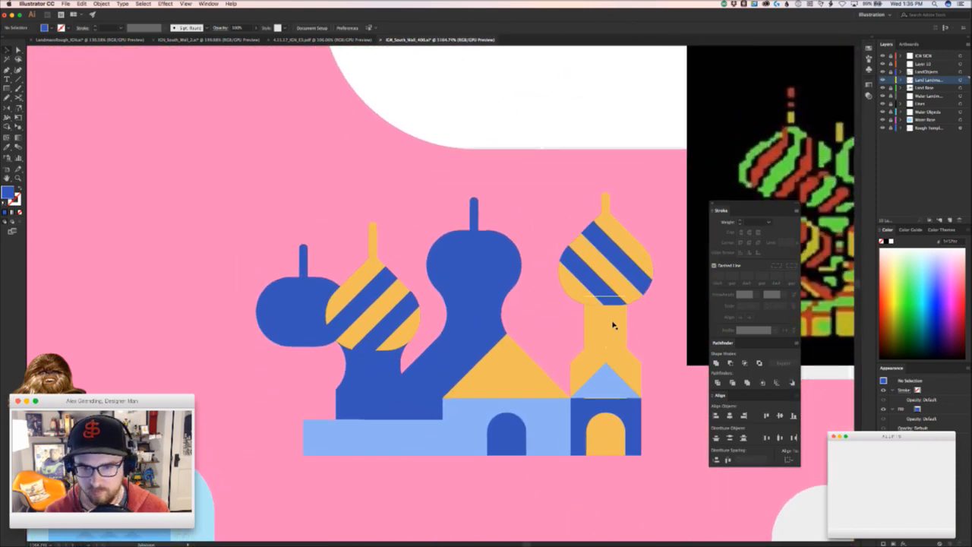
# - Raise the flared base's shoulder points and the small gable's peak to make both taller
pyautogui.click(621, 351)
pyautogui.moveTo(643, 348); pyautogui.dragTo(479, 369)
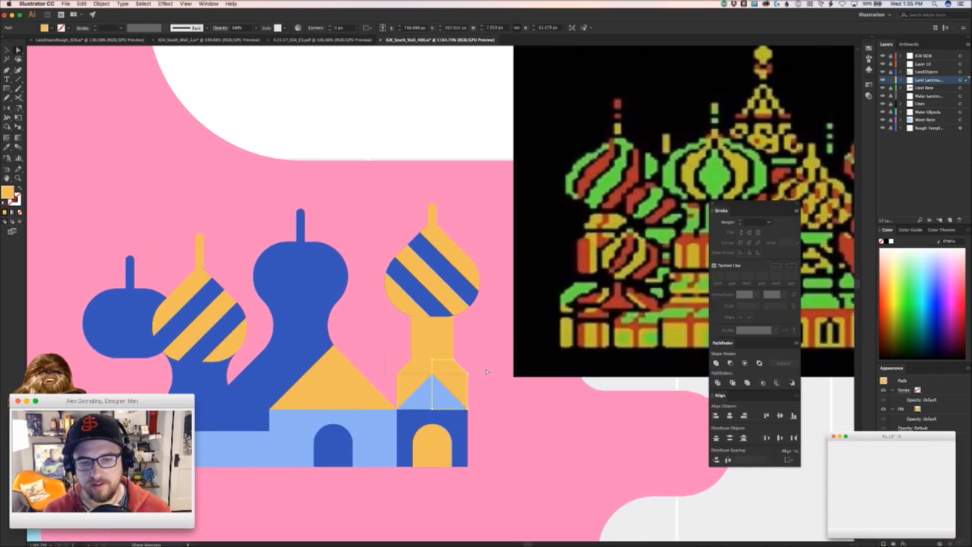
pyautogui.moveTo(487, 372); pyautogui.dragTo(485, 373)
pyautogui.hotkey('shift', 'Up')
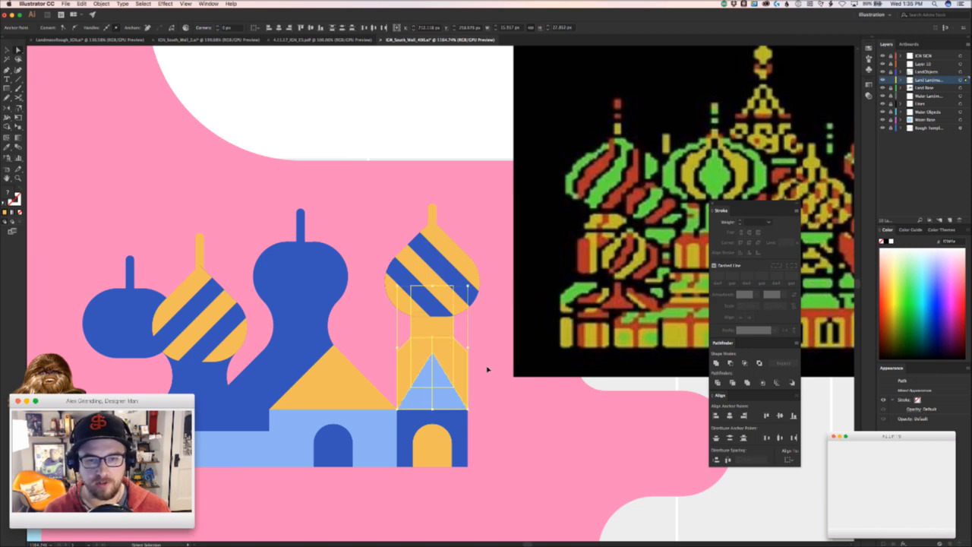
# - Lower the small gable's peak above the arched yellow door
pyautogui.hotkey('shift', 'Down')
pyautogui.press('shift+super+a')
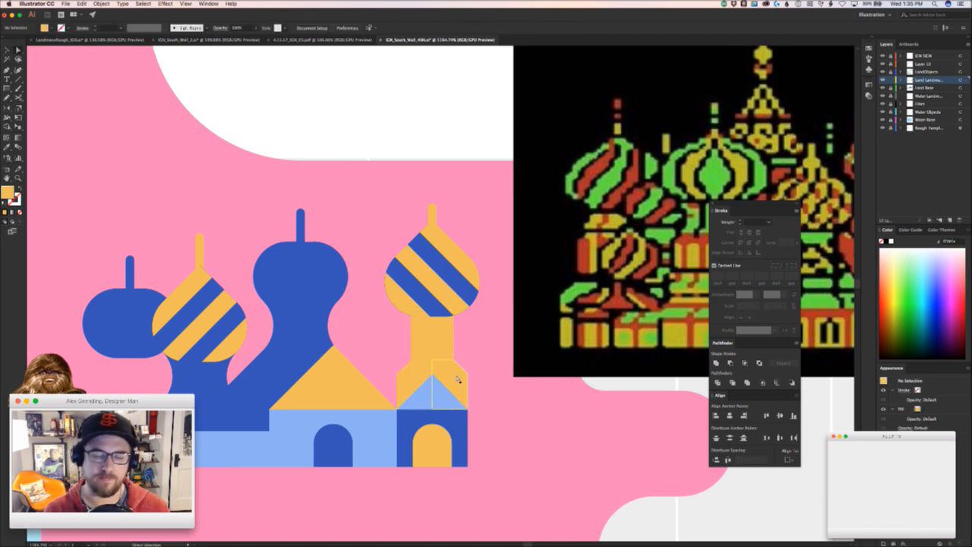
# - Reposition the yellow flared base and pull its left half's bottom edge down level with the right half's
pyautogui.click(406, 373)
pyautogui.click(405, 378)
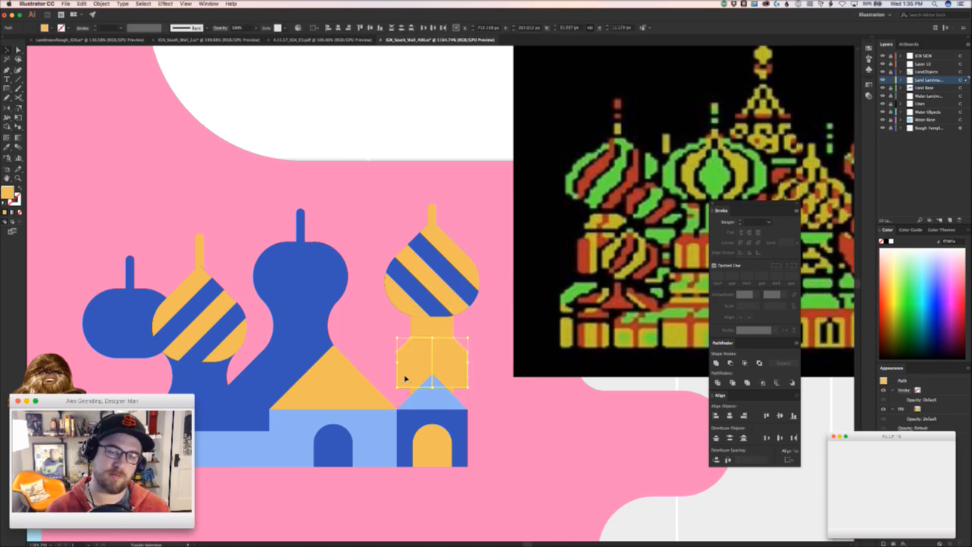
pyautogui.press('z')
pyautogui.moveTo(441, 372); pyautogui.dragTo(488, 454)
pyautogui.press('a')
pyautogui.click(541, 408)
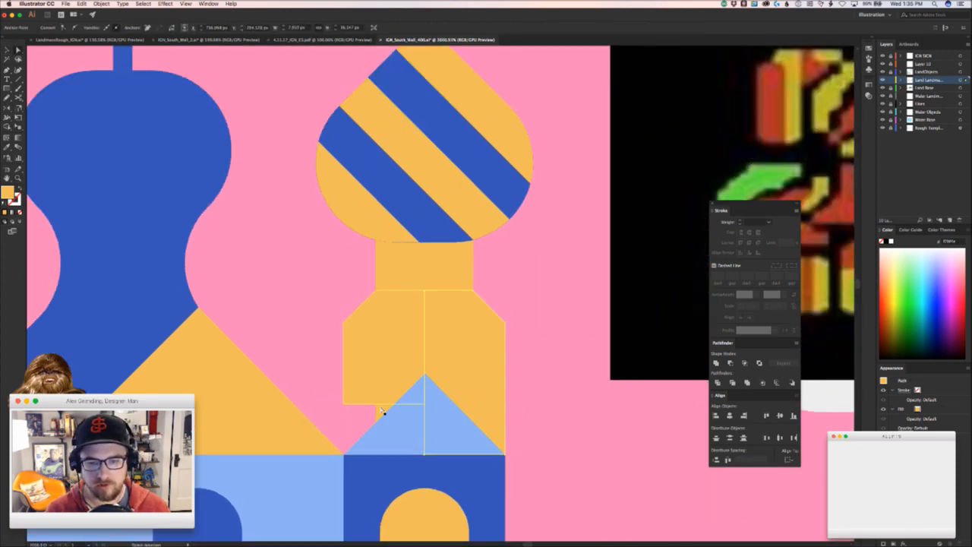
pyautogui.moveTo(357, 404); pyautogui.dragTo(356, 454)
pyautogui.keyDown('super'); pyautogui.click(322, 378); pyautogui.keyUp('super')
pyautogui.press('z')
pyautogui.moveTo(338, 376); pyautogui.dragTo(304, 357)
pyautogui.press('a')
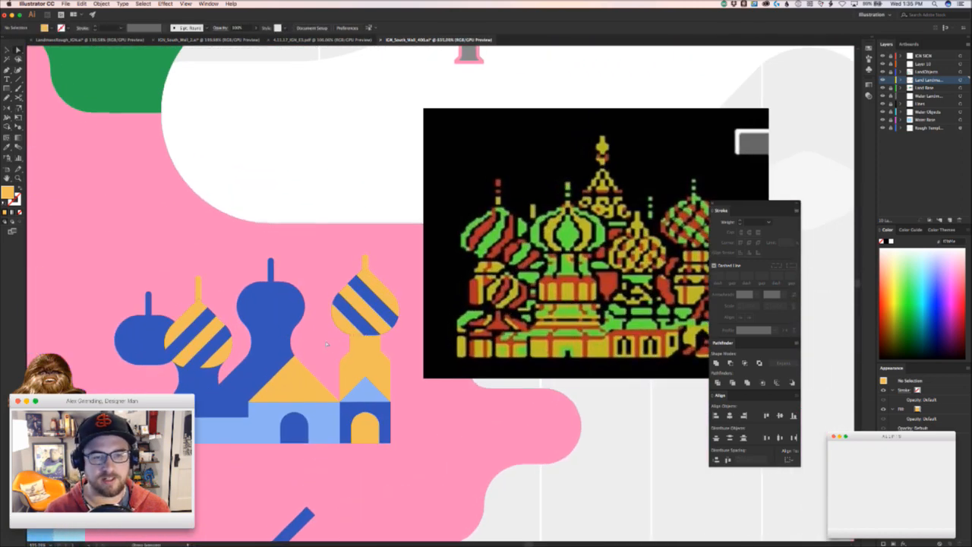
# - Undo the recent edits to the yellow flared base
pyautogui.press('super+z')
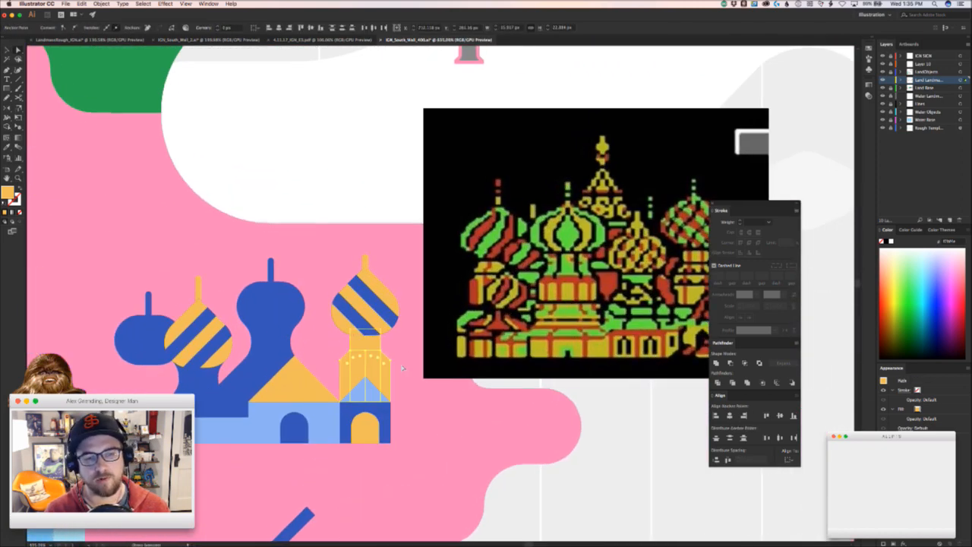
pyautogui.press('super+z')
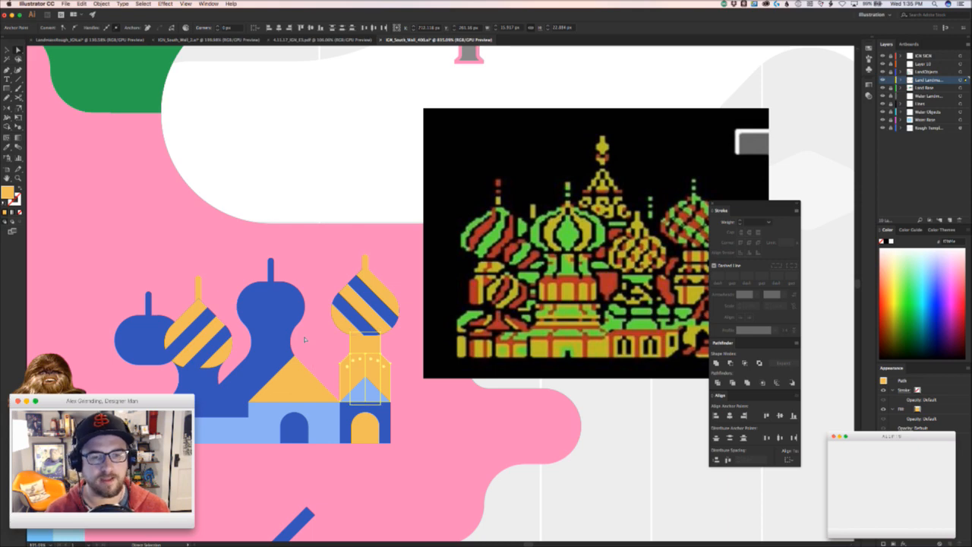
pyautogui.press('super+z')
pyautogui.press('super+z')
pyautogui.press('super+z')
pyautogui.press('super+z')
pyautogui.press('super+z')
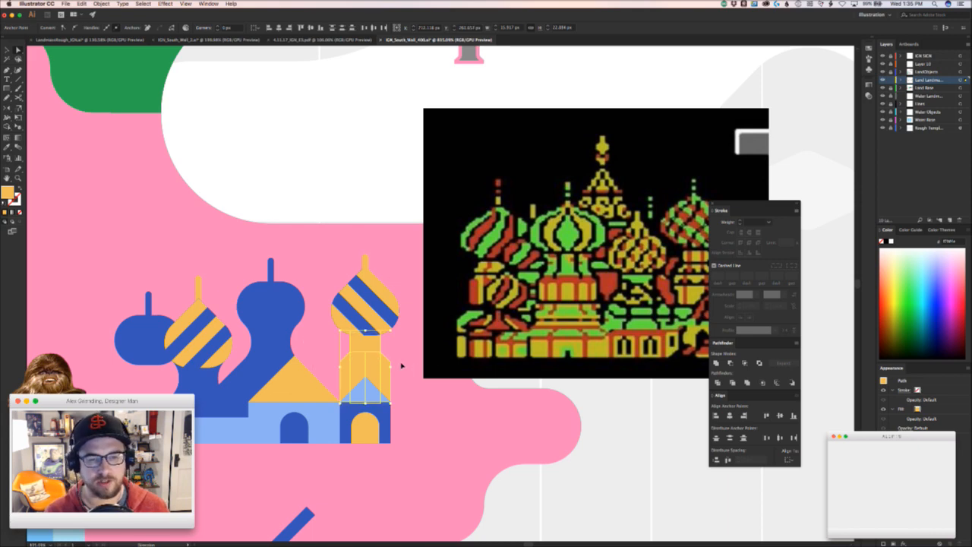
# - Try lowering only the shoulder points on the right half of the flared base
pyautogui.moveTo(394, 365); pyautogui.dragTo(517, 341)
pyautogui.click(402, 332)
pyautogui.click(386, 355)
pyautogui.keyDown('shift'); pyautogui.click(365, 334); pyautogui.keyUp('shift')
pyautogui.keyDown('shift'); pyautogui.click(332, 333); pyautogui.keyUp('shift')
pyautogui.press('Down')
pyautogui.press('Down')
pyautogui.press('Down')
pyautogui.press('Down')
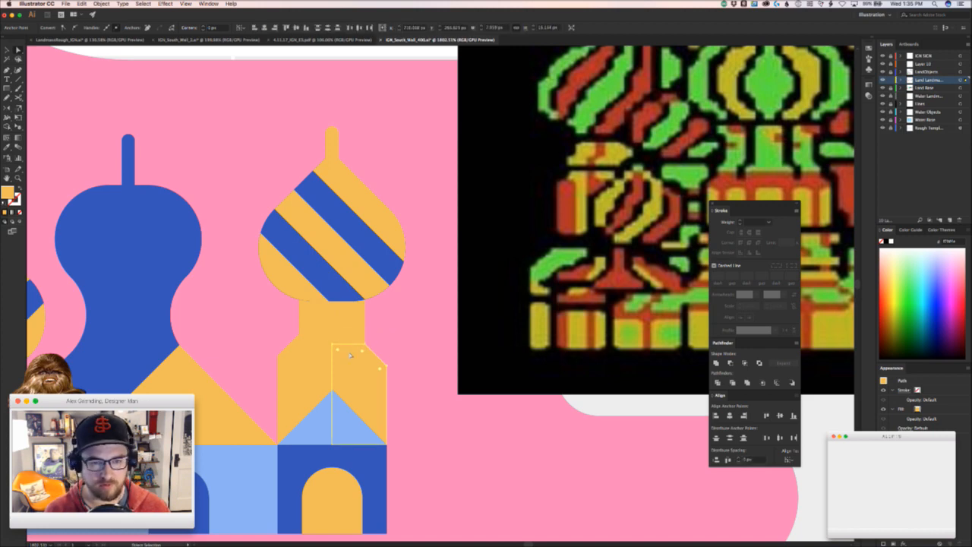
pyautogui.hotkey('shift', 'Down')
# - Step back through the shoulder-point nudges on the flared base's right half
pyautogui.press('super+z')
pyautogui.press('super+z')
pyautogui.press('super+z')
pyautogui.press('super+z')
pyautogui.press('super+z')
pyautogui.press('super+z')
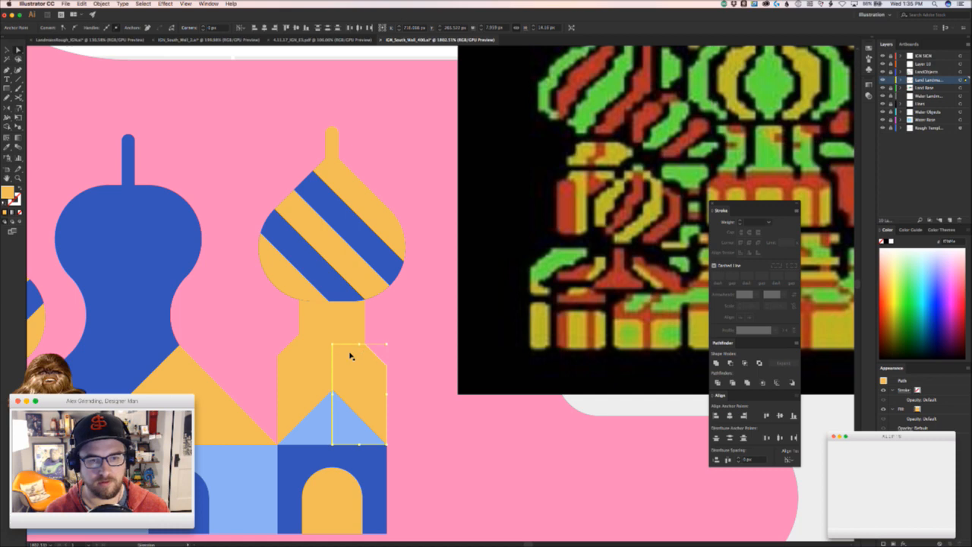
pyautogui.press('super+shift+z')
pyautogui.press('super+shift+z')
pyautogui.press('super+shift+z')
pyautogui.press('super+shift+z')
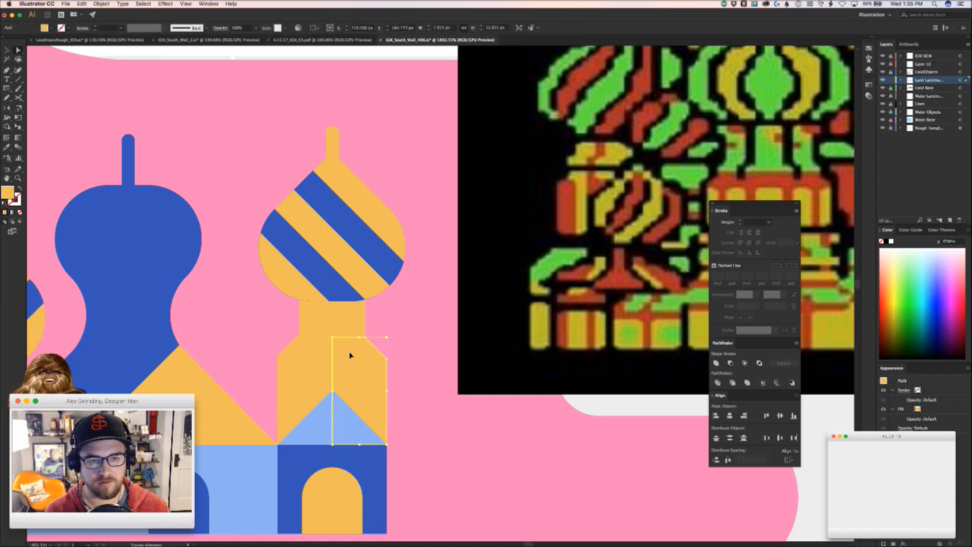
# - Move the whole right half of the flared base down so its bottom tucks behind the dark blue block
pyautogui.press('Down')
pyautogui.press('Down')
pyautogui.press('Down')
pyautogui.press('Down')
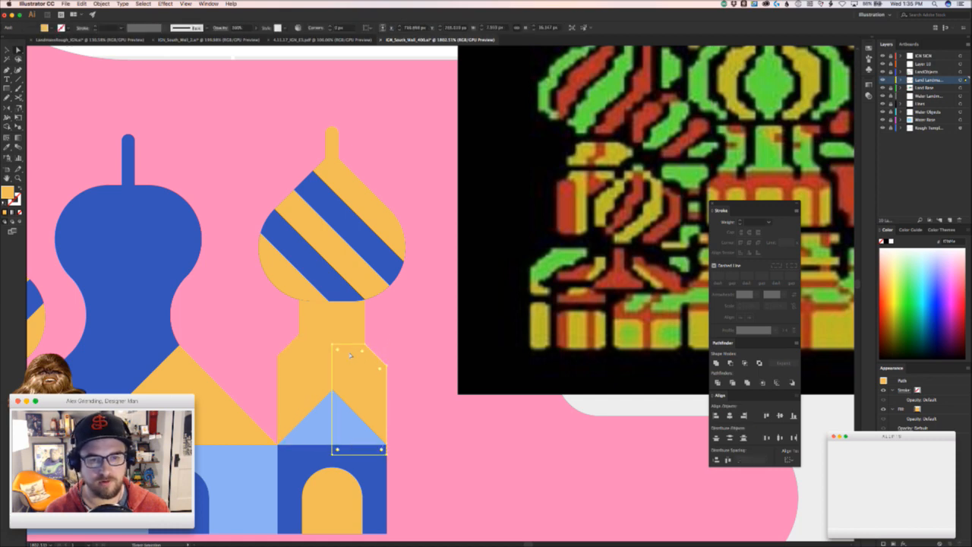
pyautogui.click(423, 461)
# - Move the left half of the flared base down level with the right half
pyautogui.click(293, 374)
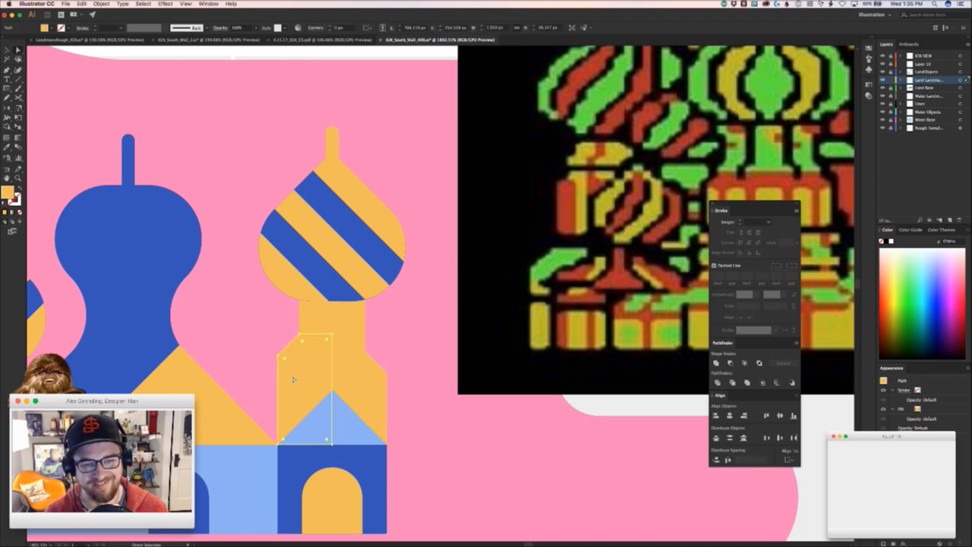
pyautogui.press('Down')
pyautogui.press('Down')
pyautogui.press('Down')
pyautogui.press('Down')
pyautogui.press('Down')
pyautogui.press('Down')
pyautogui.click(459, 419)
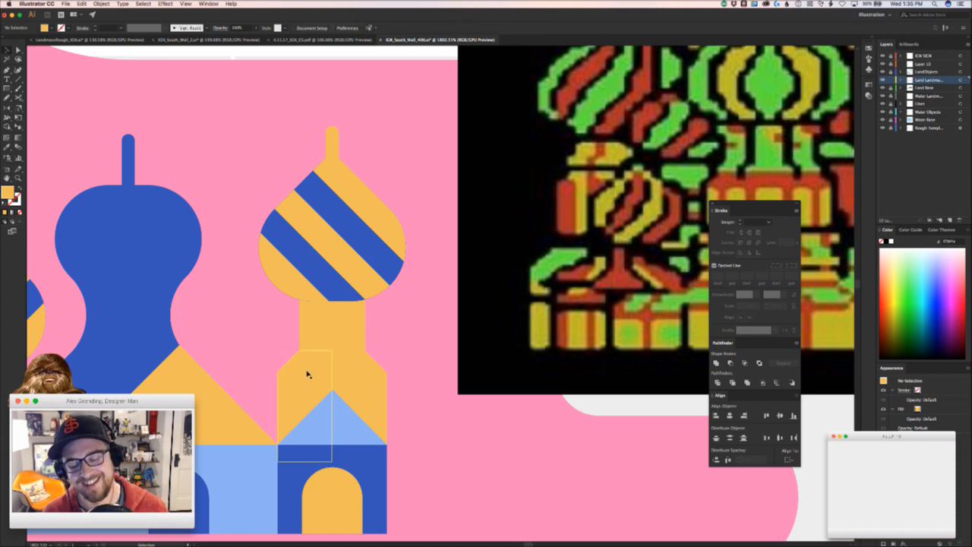
# - Examine the flared base's corner points and compare the castle's proportions with the pixel-art reference
pyautogui.press('a')
pyautogui.moveTo(270, 362); pyautogui.dragTo(287, 379)
pyautogui.click(389, 382)
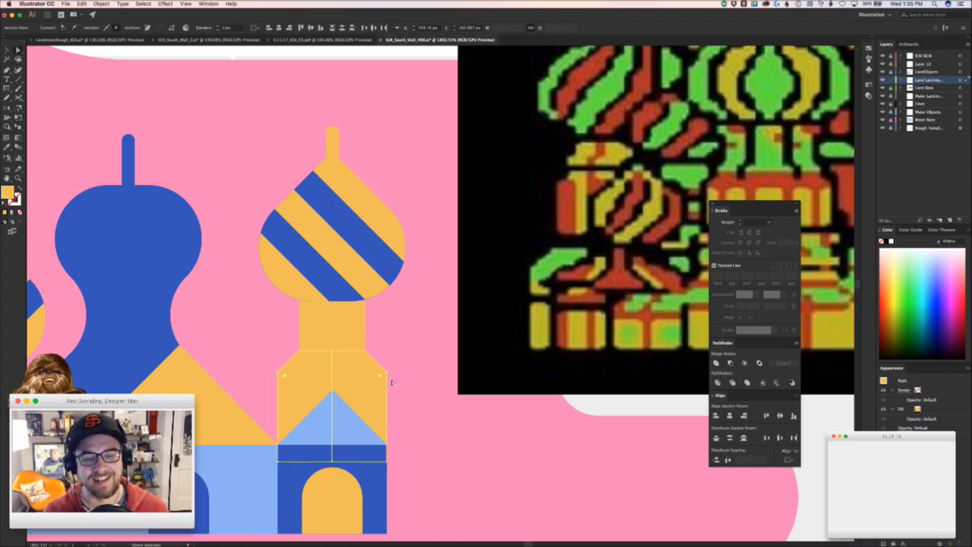
pyautogui.scroll(-1, 404, 384)
pyautogui.click(387, 376)
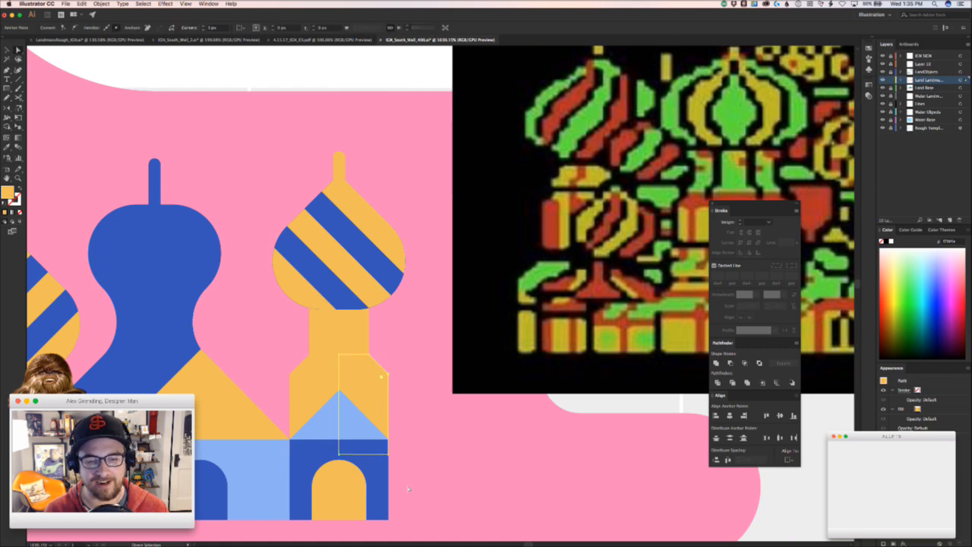
pyautogui.moveTo(389, 455); pyautogui.dragTo(400, 464)
pyautogui.moveTo(389, 374); pyautogui.dragTo(275, 442)
pyautogui.click(444, 410)
pyautogui.press('z')
pyautogui.scroll(1, 410, 433)
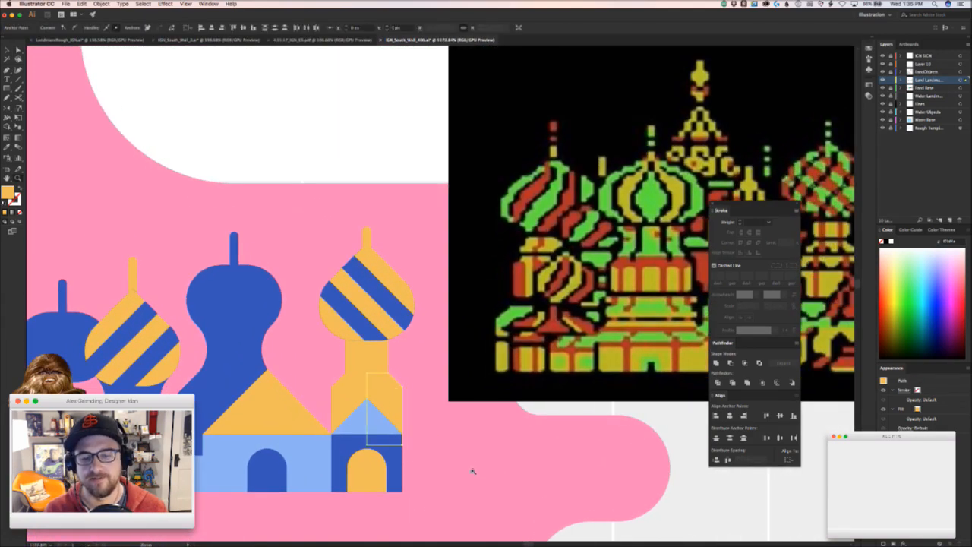
pyautogui.scroll(2, 362, 451)
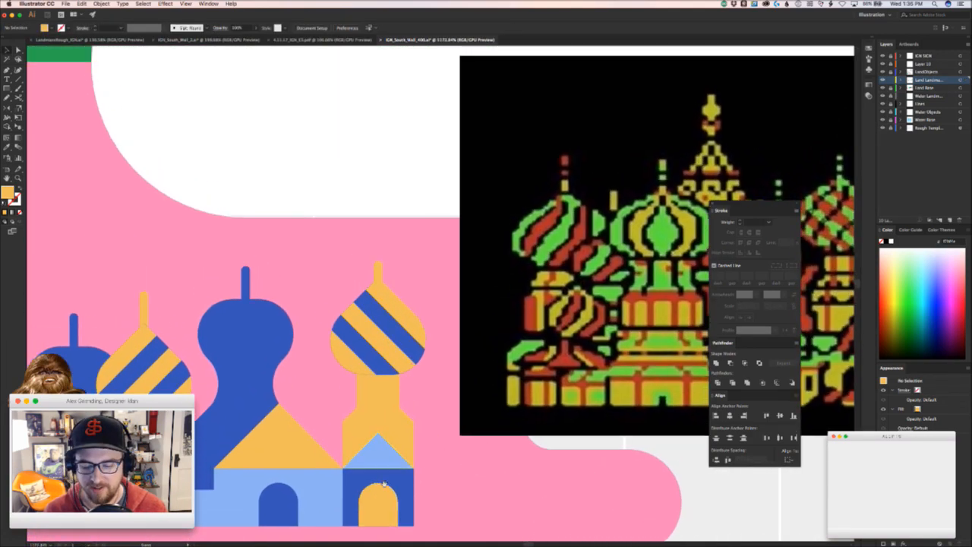
pyautogui.moveTo(330, 327); pyautogui.dragTo(345, 254)
pyautogui.moveTo(389, 328); pyautogui.dragTo(341, 353)
pyautogui.press('z')
pyautogui.press('v')
pyautogui.click(337, 333)
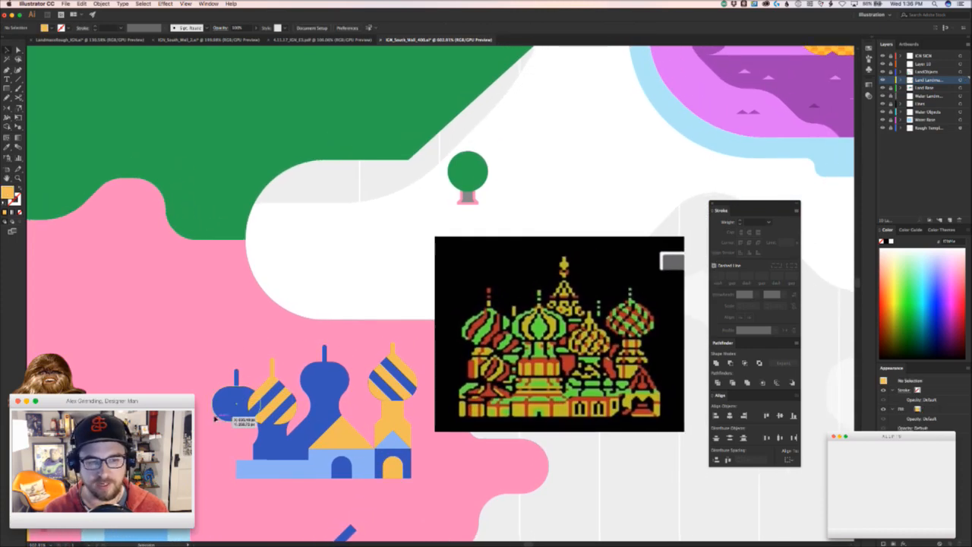
# - Draw a yellow tower rectangle about 8 by 25 px under the leftmost plain dome and place it behind the other shapes
pyautogui.scroll(4, 217, 416)
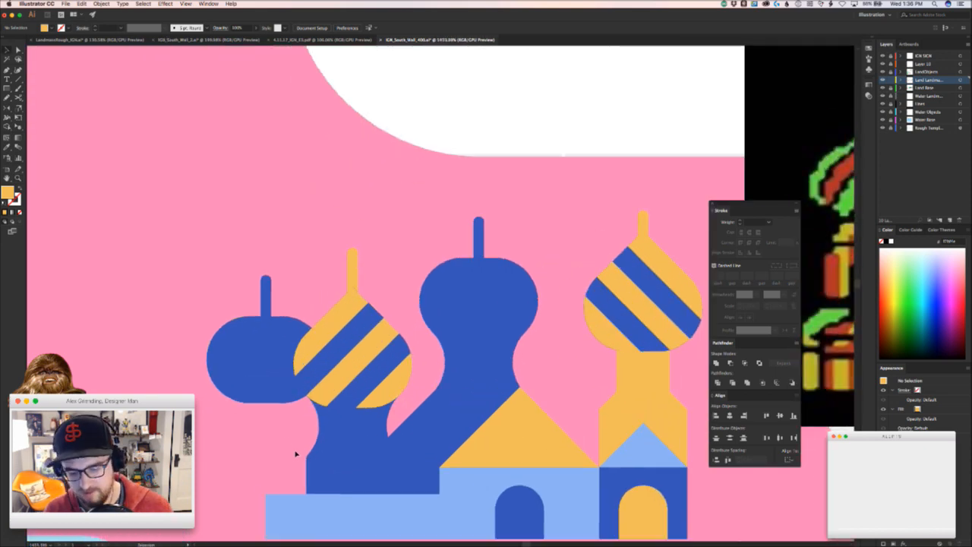
pyautogui.press('m')
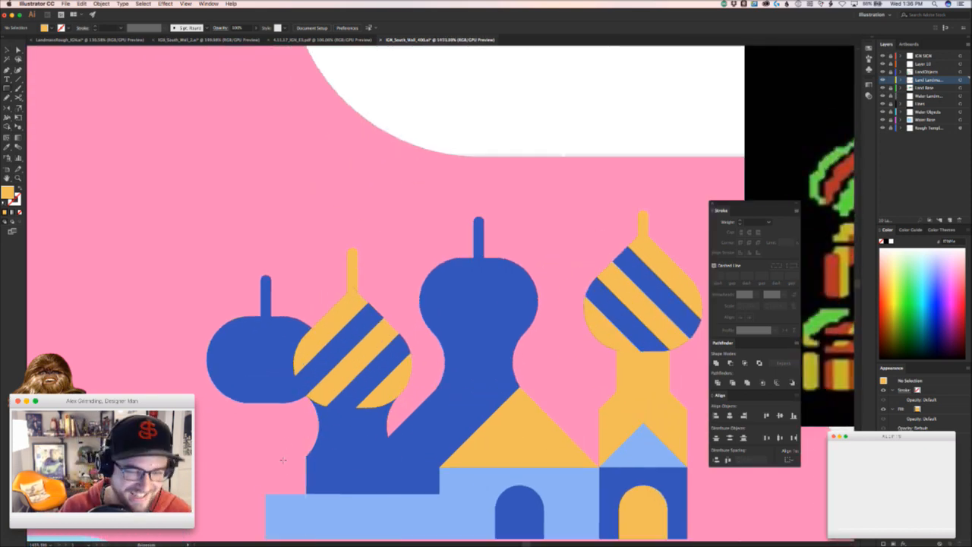
pyautogui.moveTo(265, 463)
pyautogui.mouseDown()
pyautogui.moveTo(291, 508)
pyautogui.moveTo(290, 527)
pyautogui.mouseUp()
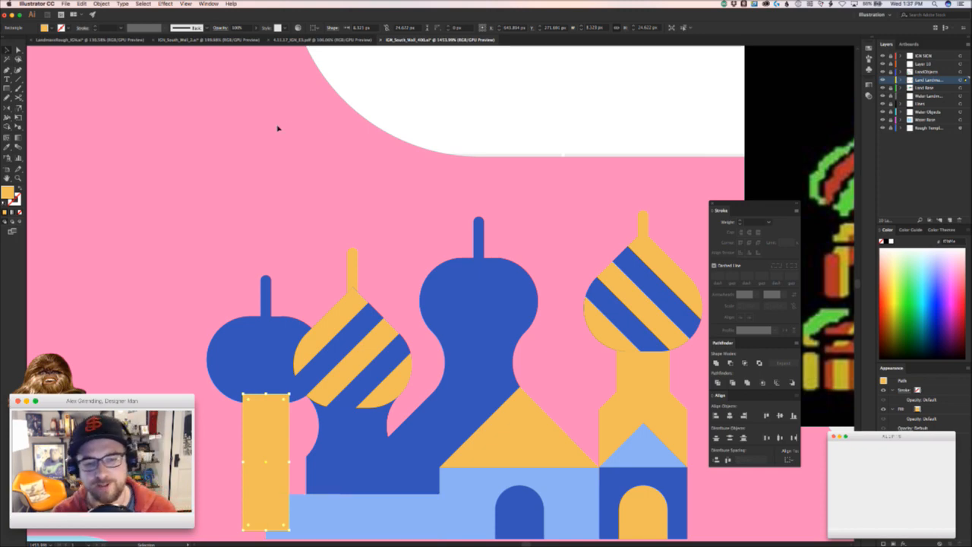
pyautogui.click(240, 445)
pyautogui.click(281, 438)
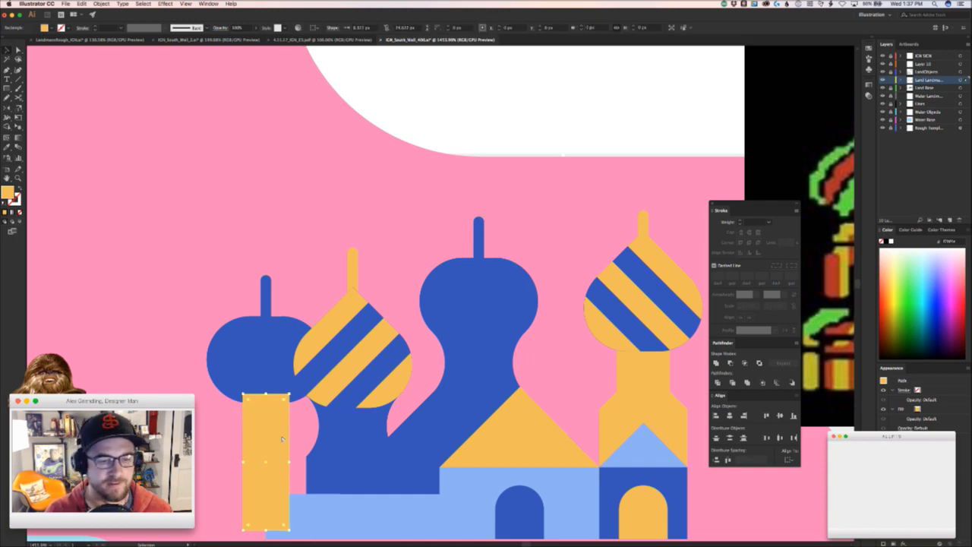
pyautogui.hotkey('ctrl', 'x')
pyautogui.hotkey('ctrl', 'b')
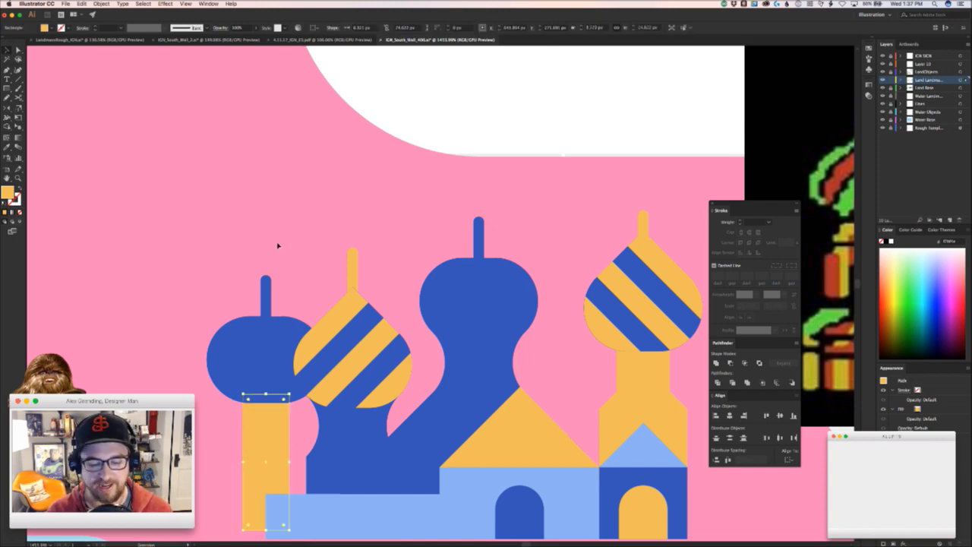
# - Recolour the leftmost plain dome and its spire with the castle's light blue
pyautogui.moveTo(268, 334); pyautogui.dragTo(272, 343)
pyautogui.press('i')
pyautogui.click(352, 263)
pyautogui.moveTo(382, 352); pyautogui.dragTo(332, 248)
pyautogui.click(493, 378)
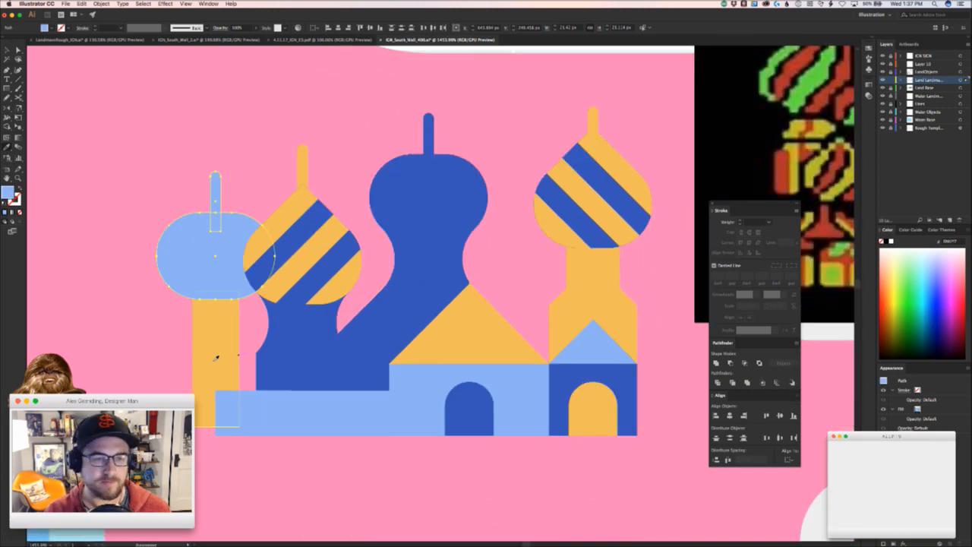
# - Recolour the yellow tower under the leftmost dome to match the dome's light blue
pyautogui.moveTo(179, 349); pyautogui.dragTo(136, 371)
pyautogui.press('v')
pyautogui.click(137, 371)
pyautogui.click(197, 349)
pyautogui.press('i')
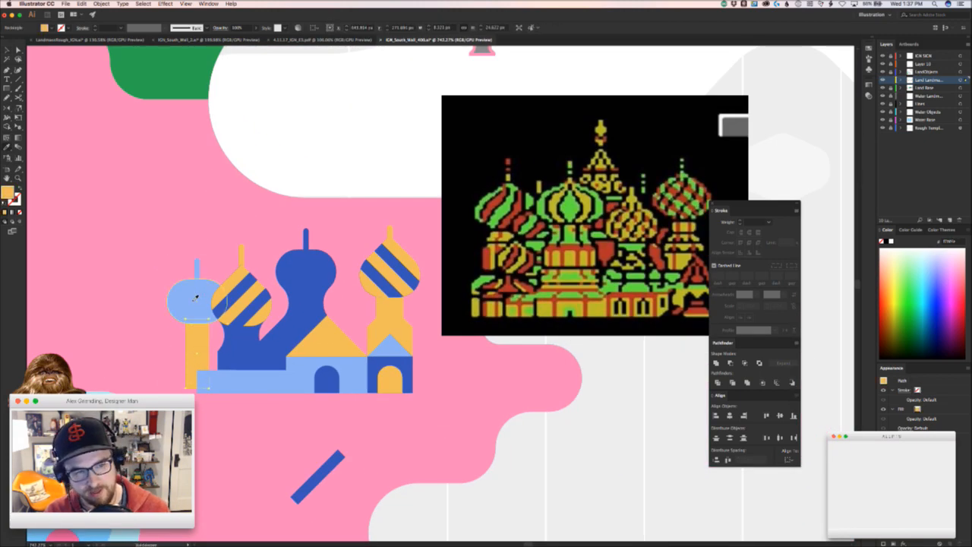
pyautogui.click(195, 299)
pyautogui.press('v')
pyautogui.click(163, 362)
# - Extend the leftmost tower's bottom edge down to the castle's baseline
pyautogui.press('z')
pyautogui.moveTo(218, 395); pyautogui.dragTo(257, 340)
pyautogui.press('v')
pyautogui.click(206, 342)
pyautogui.click(178, 388)
pyautogui.moveTo(178, 385); pyautogui.dragTo(178, 392)
pyautogui.click(245, 412)
pyautogui.press('z')
pyautogui.moveTo(245, 412); pyautogui.dragTo(233, 395)
pyautogui.press('v')
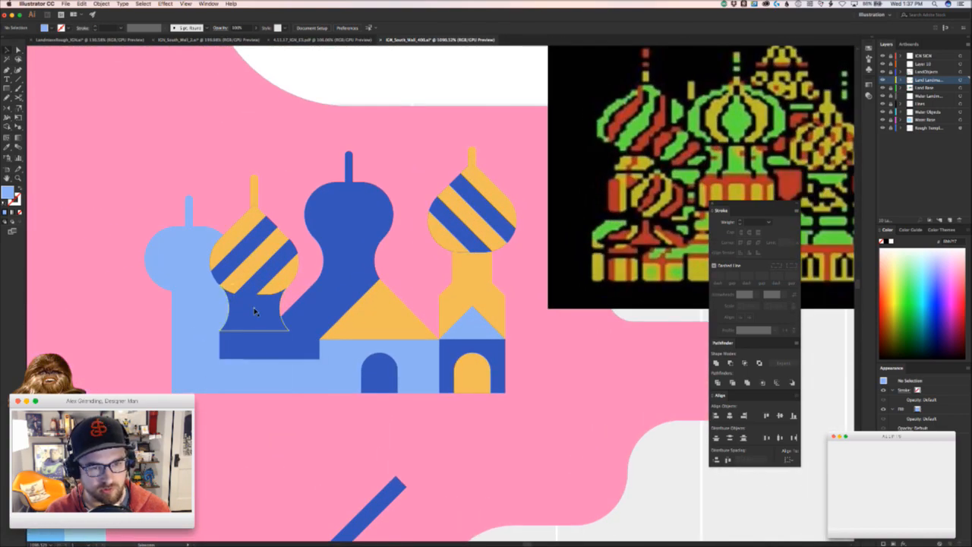
# - Recolour the leftmost dome, its spire and its tower with the castle's dark blue
pyautogui.moveTo(190, 184); pyautogui.dragTo(203, 202)
pyautogui.press('i')
pyautogui.click(325, 267)
pyautogui.press('v')
pyautogui.click(289, 419)
pyautogui.moveTo(276, 417); pyautogui.dragTo(280, 433)
# - Recolour the neck and block beneath the left striped dome with the castle's light blue
pyautogui.press('a')
pyautogui.moveTo(256, 334); pyautogui.dragTo(250, 357)
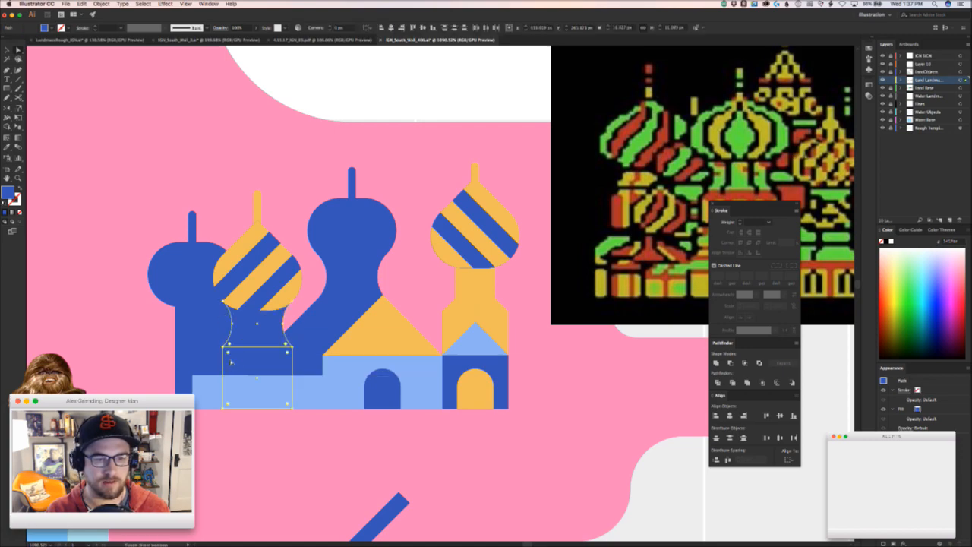
pyautogui.press('i')
pyautogui.click(314, 405)
pyautogui.press('v')
pyautogui.click(309, 429)
# - Send the tall plain dome with its spire, neck, sloping side and dark blue base strip behind the other castle shapes
pyautogui.press('z')
pyautogui.moveTo(310, 434); pyautogui.dragTo(334, 434)
pyautogui.press('v')
pyautogui.click(270, 354)
pyautogui.keyDown('shift'); pyautogui.click(323, 302); pyautogui.keyUp('shift')
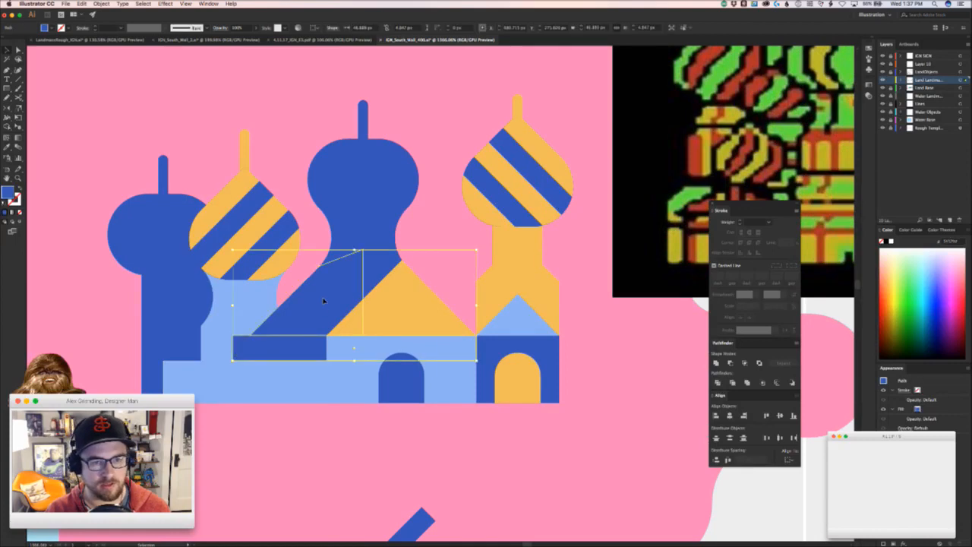
pyautogui.moveTo(342, 117); pyautogui.dragTo(325, 70)
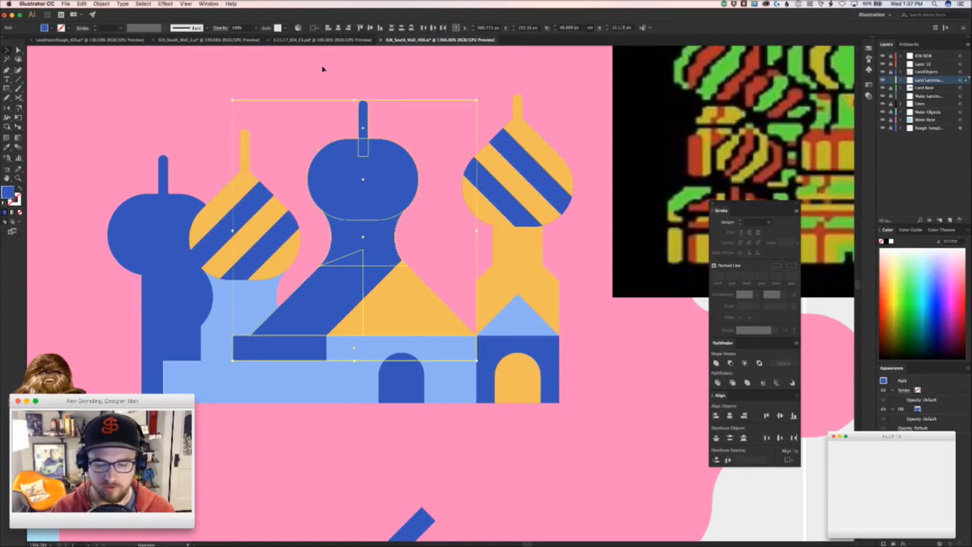
pyautogui.press('super+x')
pyautogui.press('super+b')
pyautogui.click(356, 434)
pyautogui.press('z')
pyautogui.moveTo(356, 433); pyautogui.dragTo(313, 470)
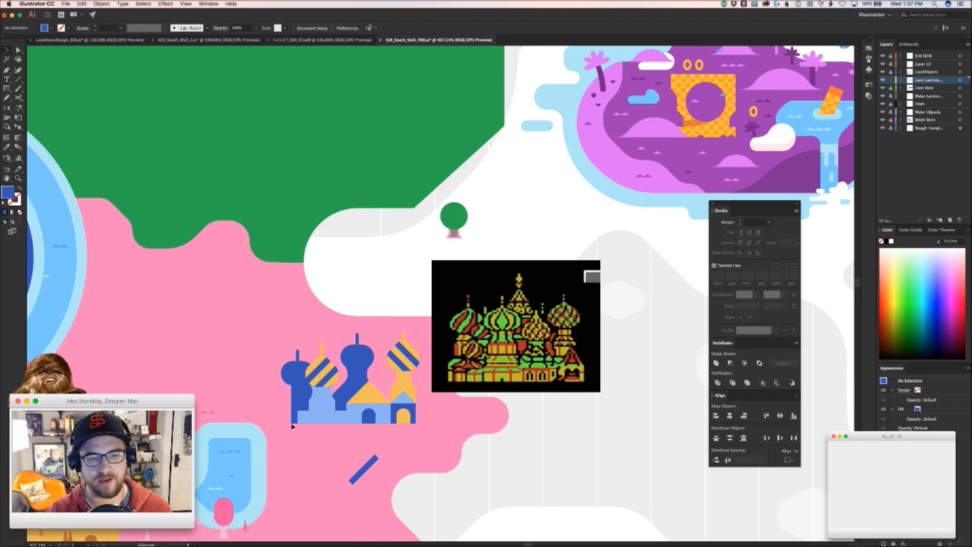
# - Try shifting the light blue base block's outer edge inward beside the leftmost tower
pyautogui.moveTo(282, 429); pyautogui.dragTo(330, 392)
pyautogui.click(356, 455)
pyautogui.press('z')
pyautogui.moveTo(374, 450); pyautogui.dragTo(385, 414)
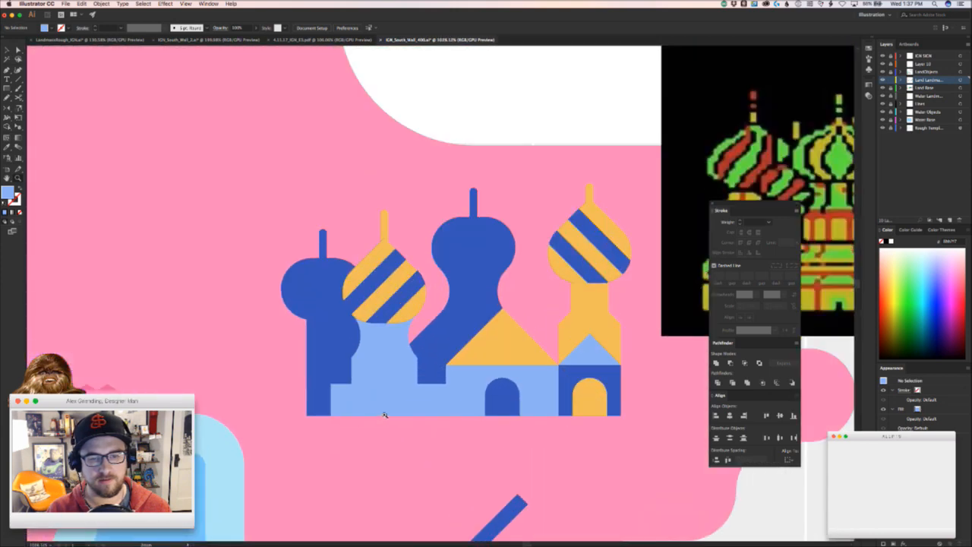
pyautogui.click(384, 415)
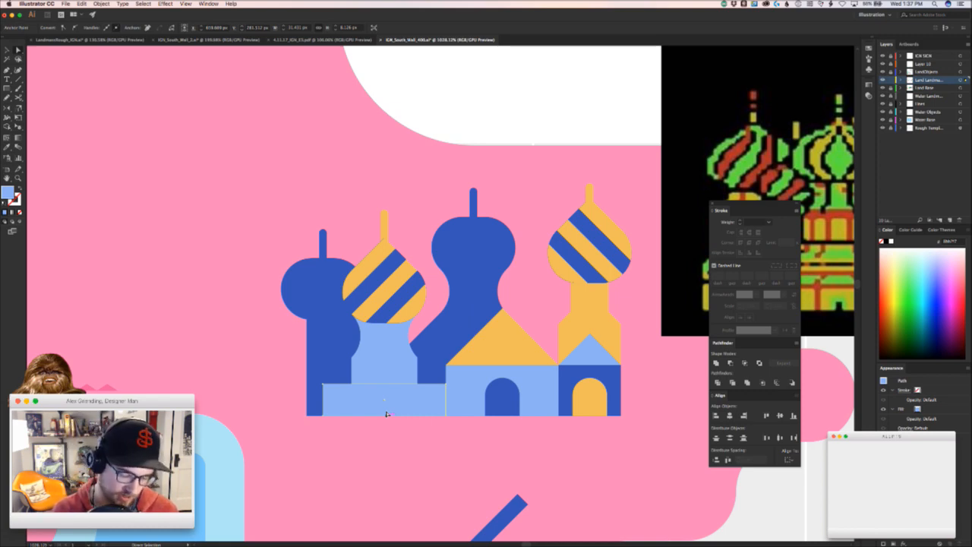
pyautogui.click(486, 281)
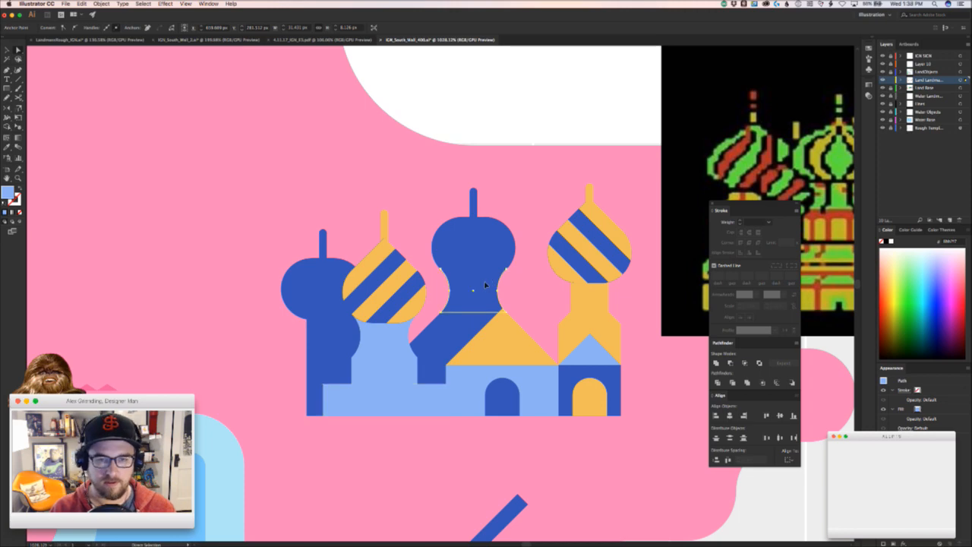
pyautogui.click(486, 285)
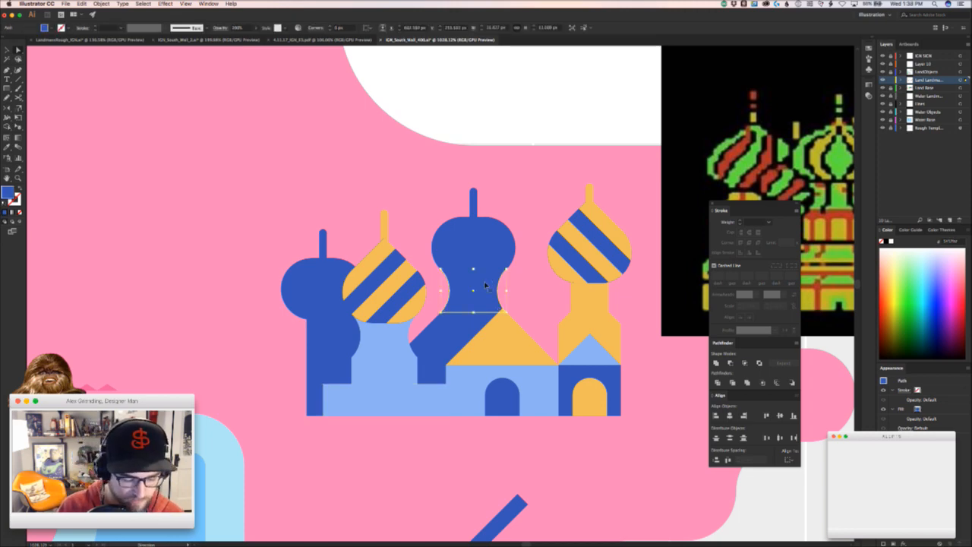
pyautogui.press('v')
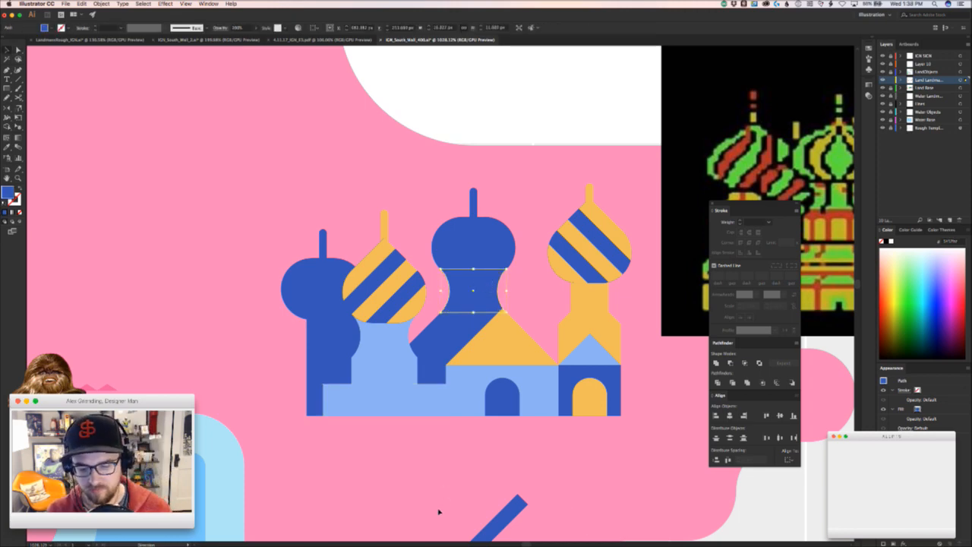
pyautogui.click(388, 508)
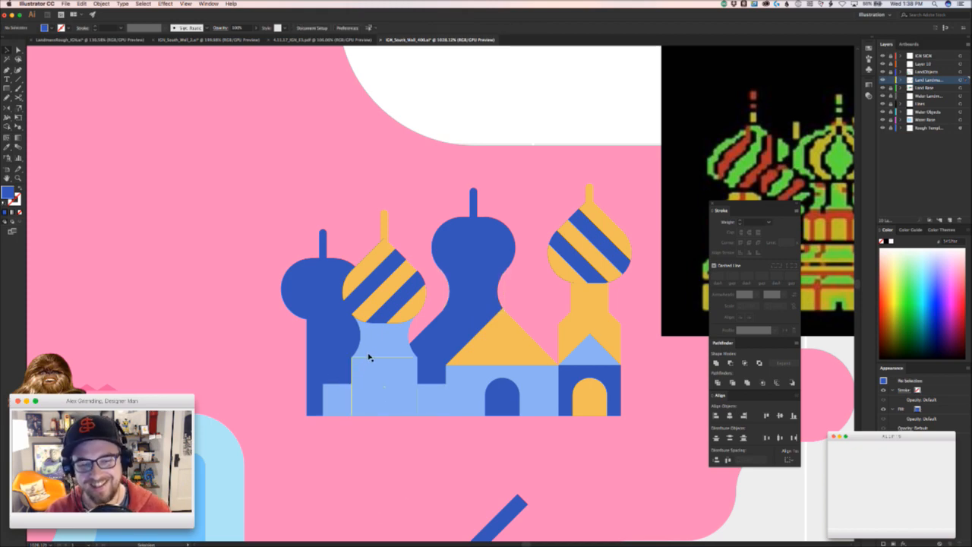
# - Recolour the dark blue stripes of the left striped dome with the castle's light blue
pyautogui.press('a')
pyautogui.click(392, 296)
pyautogui.press('i')
pyautogui.click(388, 367)
pyautogui.keyDown('super'); pyautogui.click(387, 455); pyautogui.keyUp('super')
pyautogui.press('z')
pyautogui.moveTo(390, 441); pyautogui.dragTo(248, 397)
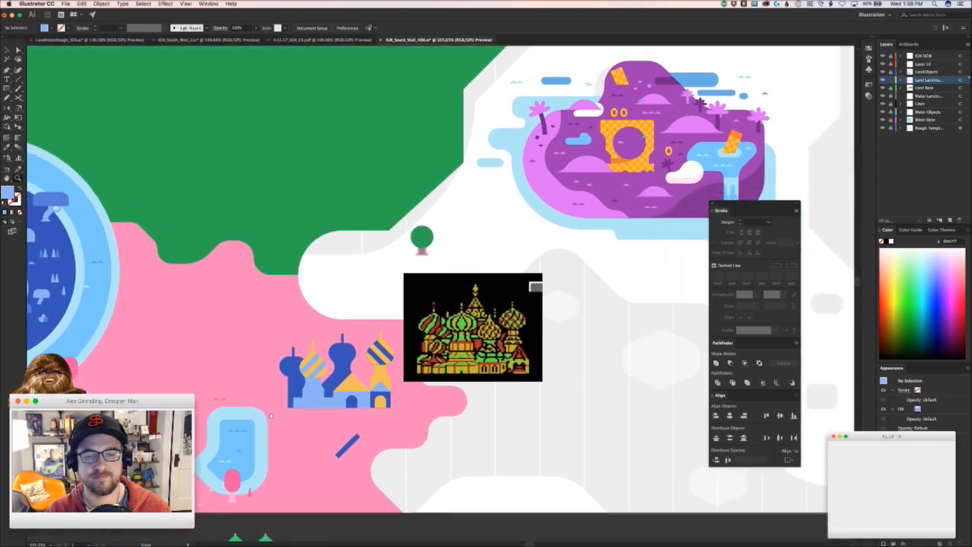
pyautogui.moveTo(331, 436); pyautogui.dragTo(422, 389)
pyautogui.press('super+z')
pyautogui.press('super+shift+z')
pyautogui.press('v')
# - Draw a narrow slanted-top buttress against the leftmost tower's outer edge and fill it with the castle's dark blue
pyautogui.click(294, 378)
pyautogui.moveTo(288, 387); pyautogui.dragTo(301, 449)
pyautogui.moveTo(202, 375); pyautogui.dragTo(257, 343)
pyautogui.click(246, 329)
pyautogui.click(231, 345)
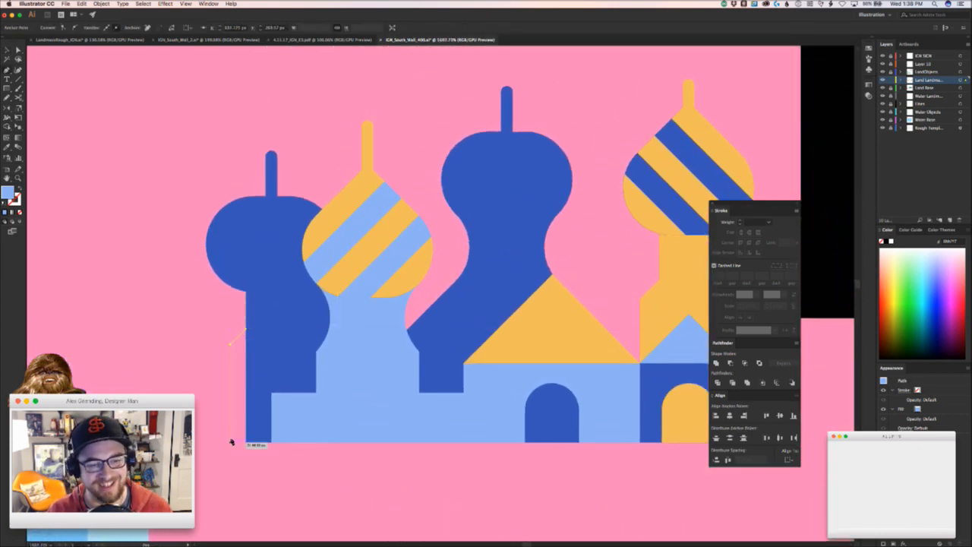
pyautogui.click(232, 440)
pyautogui.click(253, 441)
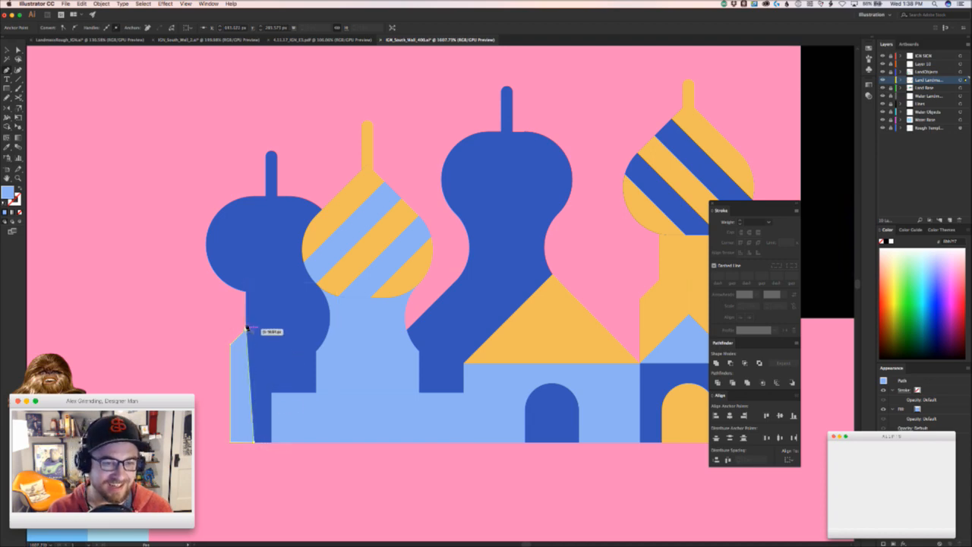
pyautogui.press('i')
pyautogui.click(277, 343)
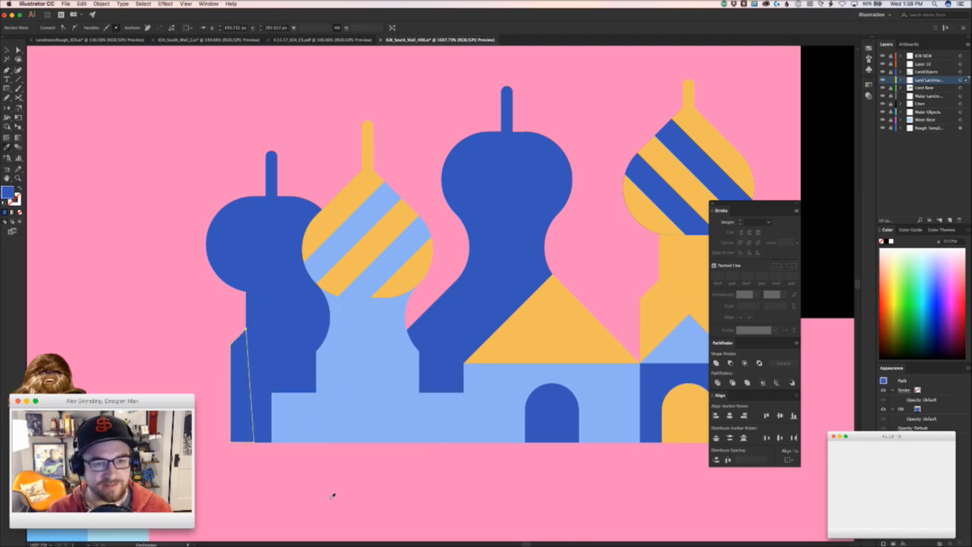
pyautogui.press('v')
pyautogui.click(355, 484)
# - Try a large dark blue polygon with a 45-degree roofline spanning from the leftmost dome to the right tower
pyautogui.scroll(-5, 355, 483)
pyautogui.hscroll(3, 281, 478)
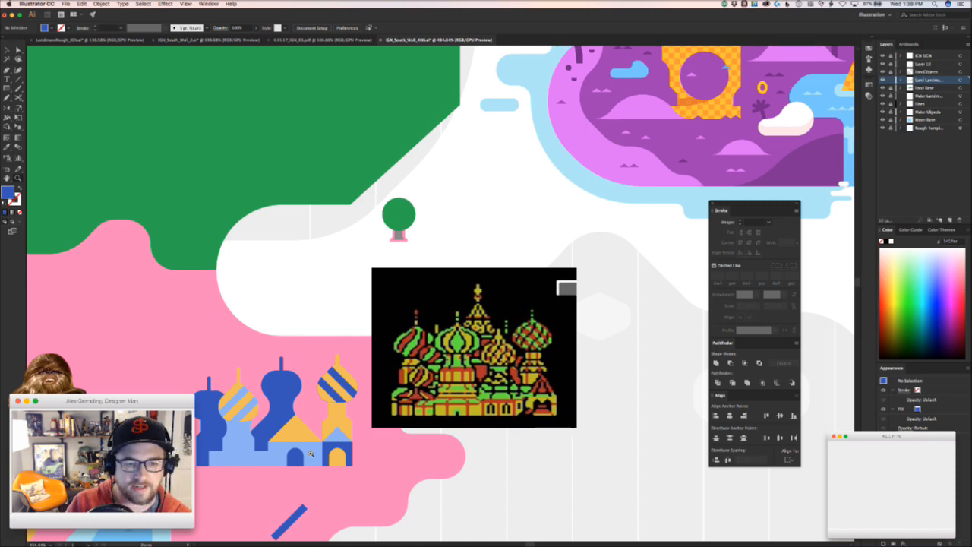
pyautogui.scroll(5, 235, 446)
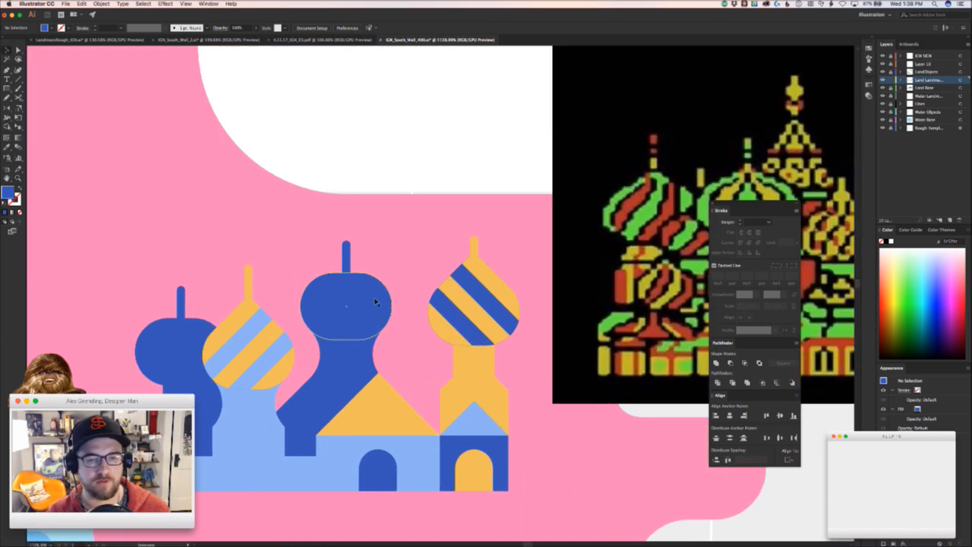
pyautogui.click(337, 313)
pyautogui.click(277, 295)
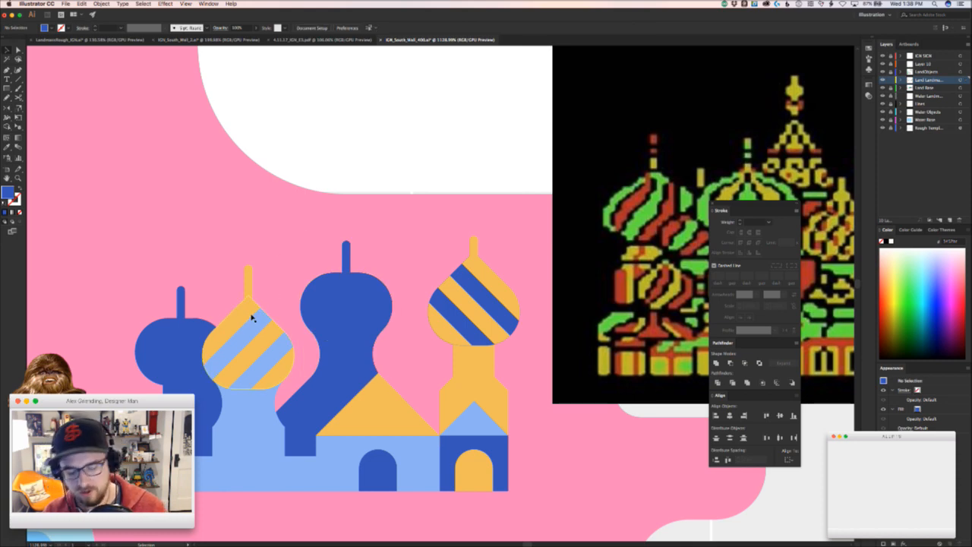
pyautogui.press('m')
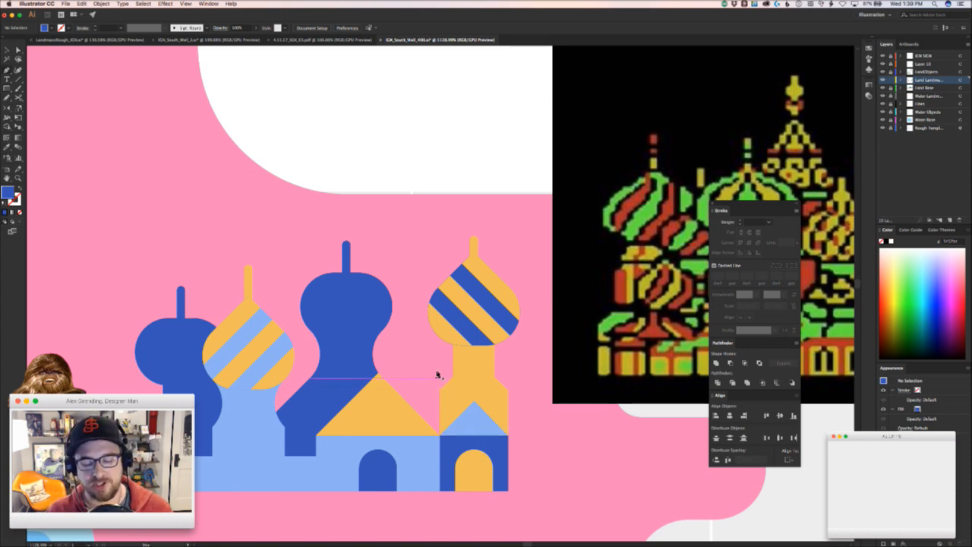
pyautogui.moveTo(440, 389); pyautogui.dragTo(250, 200)
pyautogui.click(250, 200)
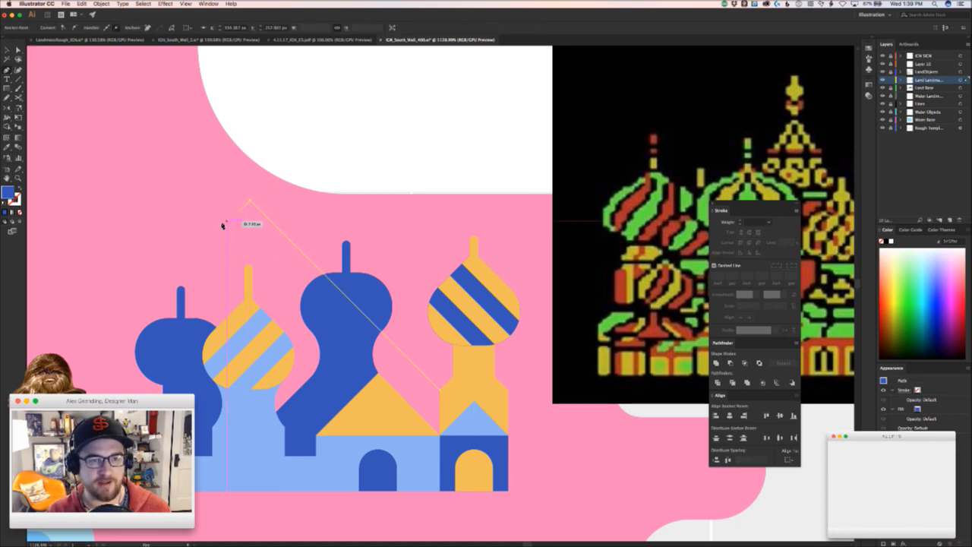
pyautogui.click(183, 270)
pyautogui.click(181, 368)
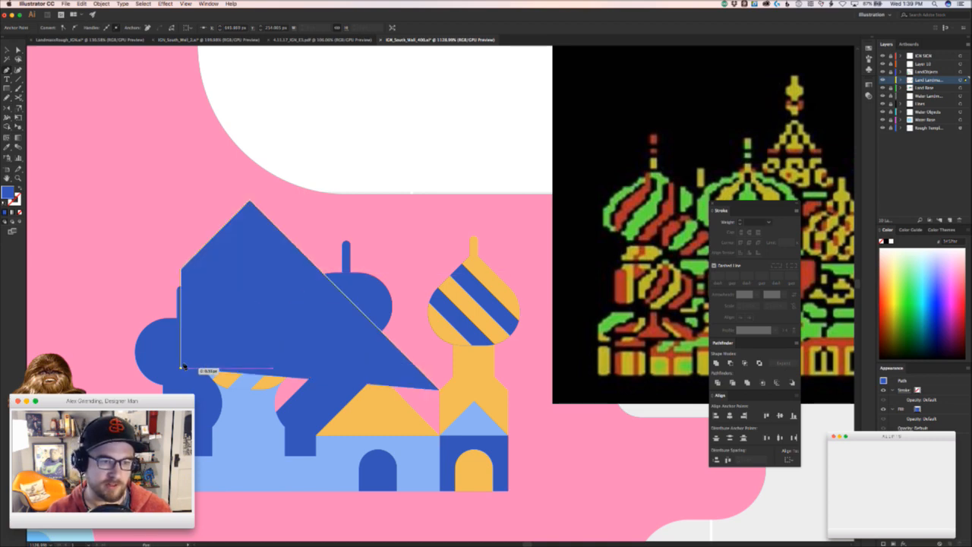
pyautogui.click(282, 452)
pyautogui.click(452, 449)
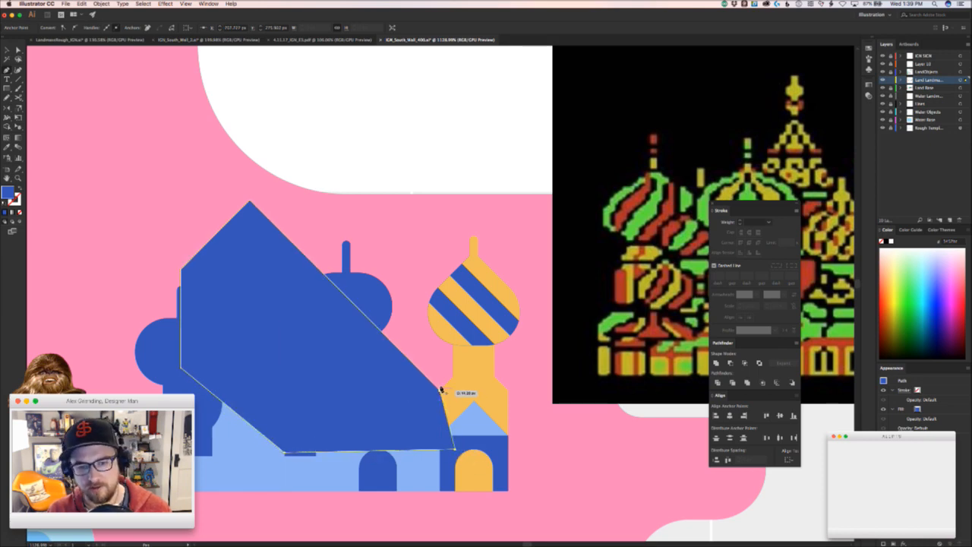
pyautogui.click(441, 389)
pyautogui.press('v')
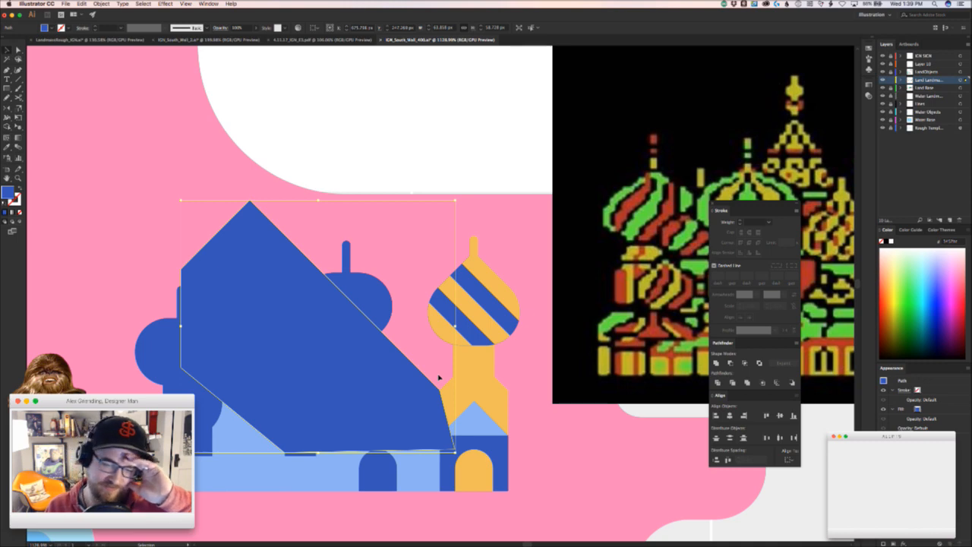
# - Send the large polygon behind the castle shapes and fill it with the castle's light blue
pyautogui.press('super')
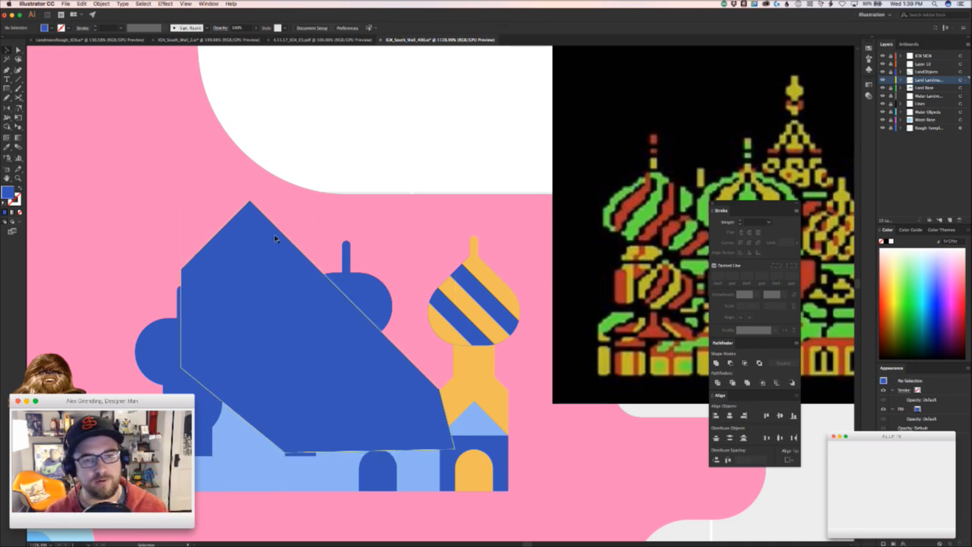
pyautogui.press('super')
pyautogui.press('super+x')
pyautogui.press('super+b')
pyautogui.press('super+x')
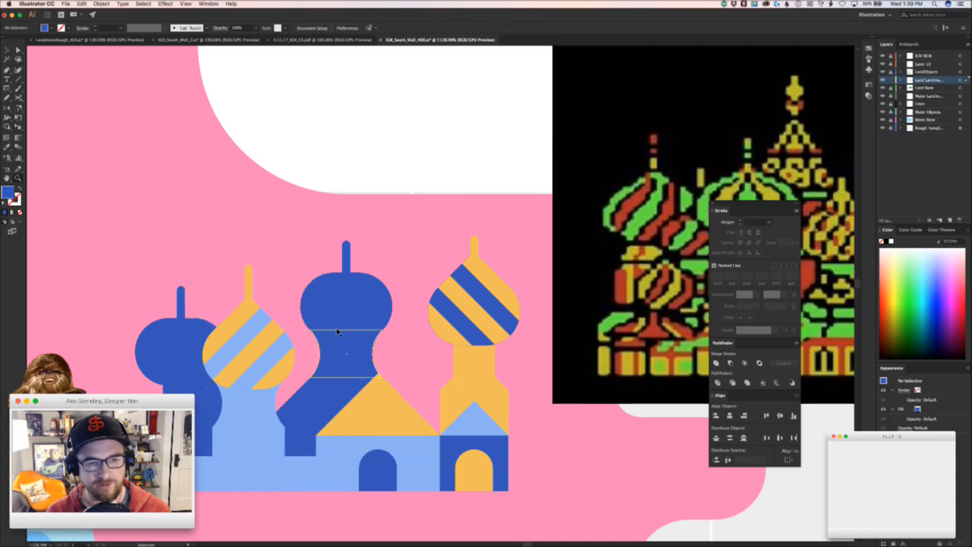
pyautogui.press('super+b')
pyautogui.press('i')
pyautogui.click(415, 476)
pyautogui.press('v')
pyautogui.click(399, 515)
# - Delete the large light blue polygon behind the castle
pyautogui.press('z')
pyautogui.moveTo(403, 497); pyautogui.dragTo(197, 323)
pyautogui.press('v')
pyautogui.click(337, 357)
pyautogui.press('Delete')
# - Draw a light blue flat-topped block with a slanted corner between the tall plain dome's neck and the right tower
pyautogui.press('z')
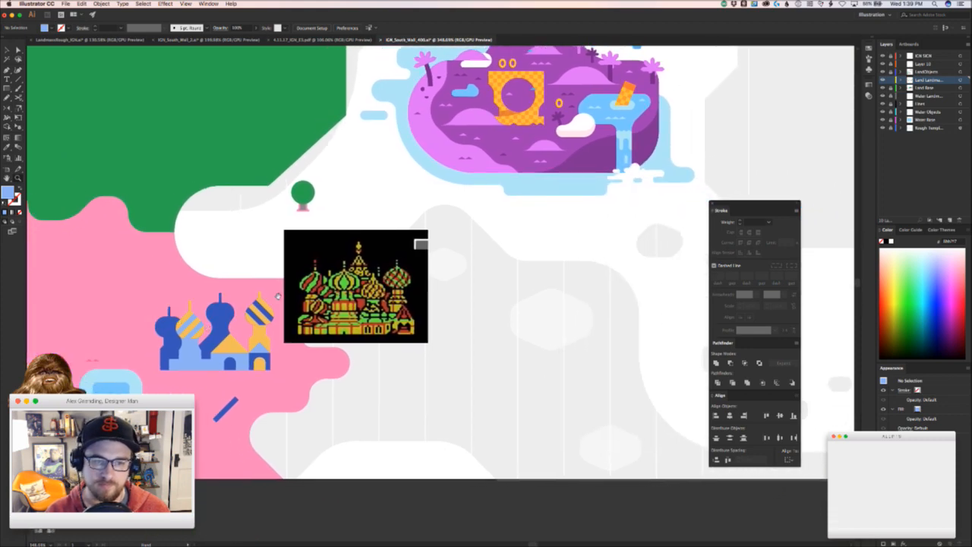
pyautogui.moveTo(204, 331); pyautogui.dragTo(106, 302)
pyautogui.moveTo(277, 254); pyautogui.dragTo(277, 253)
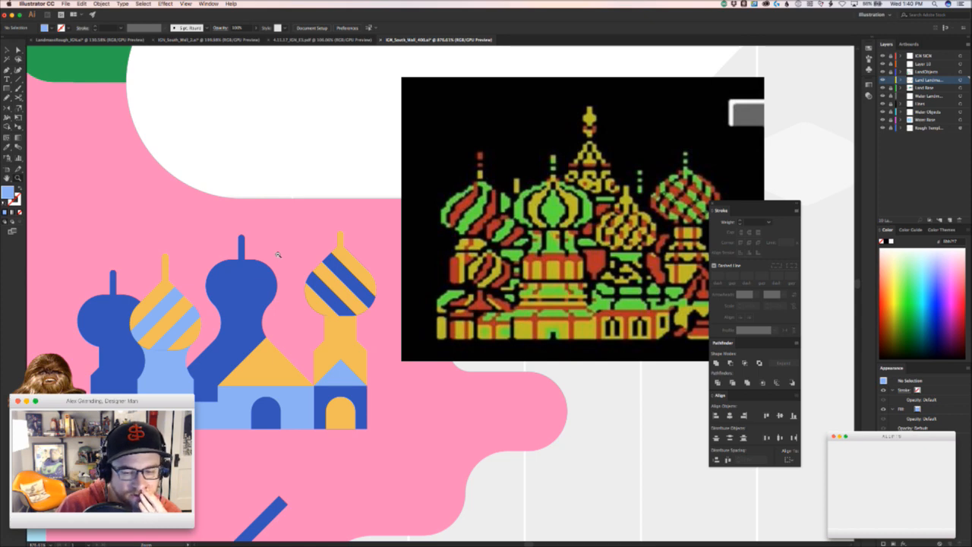
pyautogui.moveTo(278, 254); pyautogui.dragTo(294, 261)
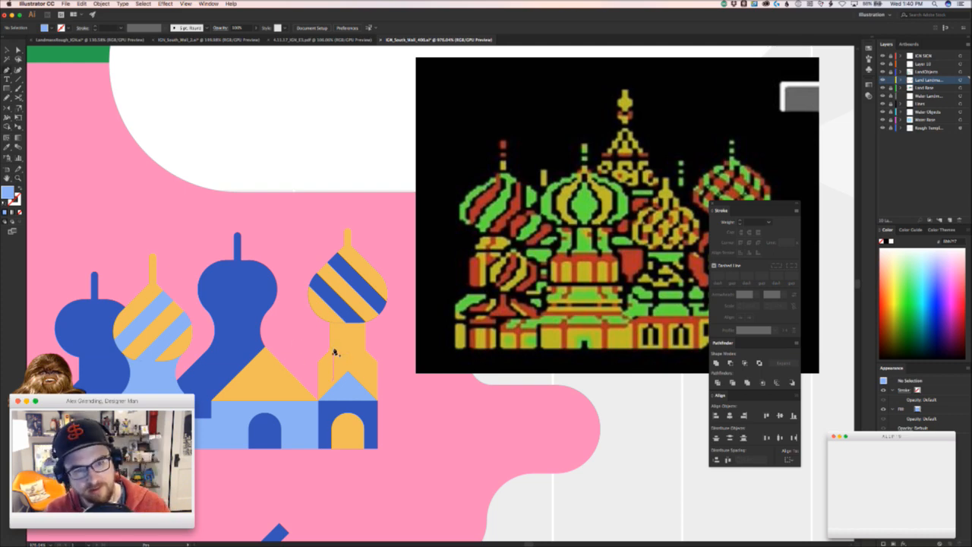
pyautogui.click(313, 334)
pyautogui.moveTo(313, 333); pyautogui.dragTo(243, 344)
pyautogui.click(243, 334)
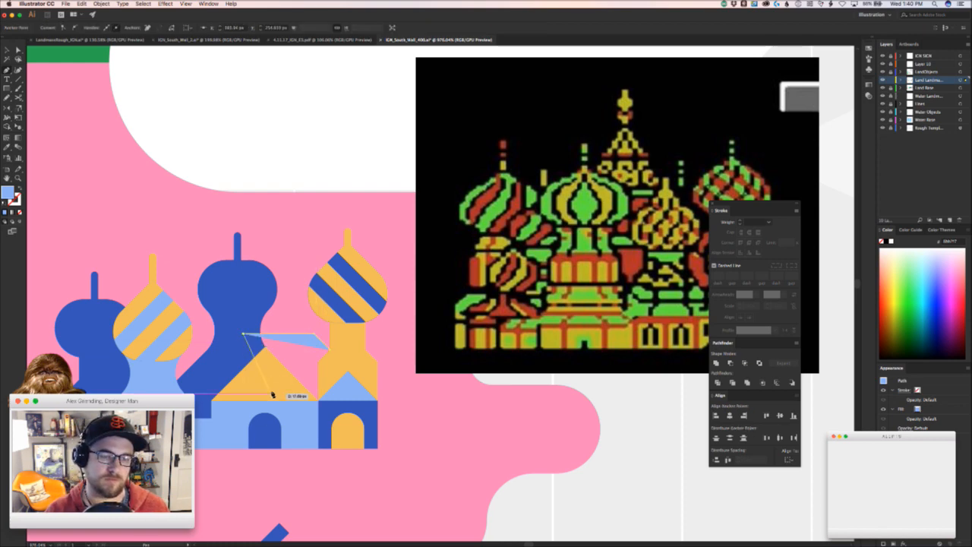
pyautogui.click(274, 400)
pyautogui.click(328, 400)
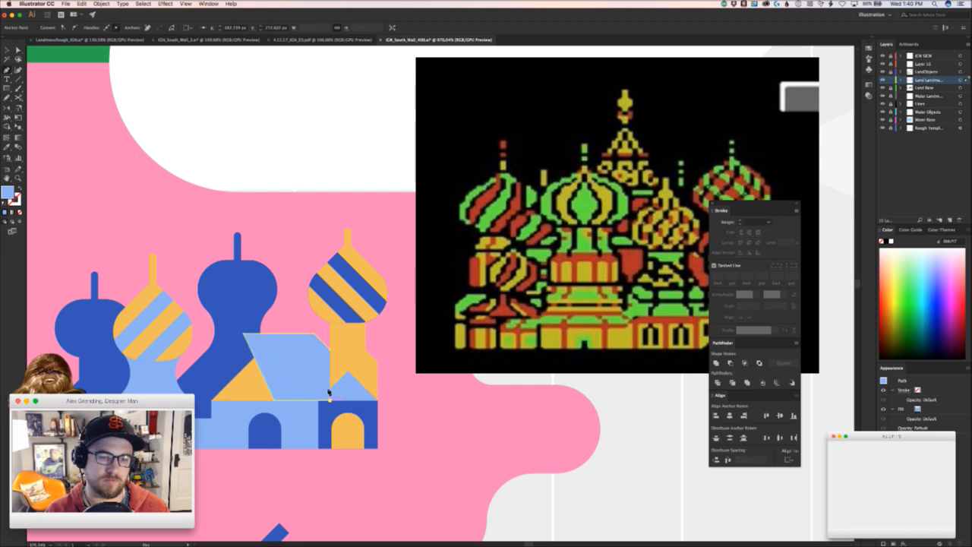
# - Send the new light blue flat-topped block behind the gabled roof and the other castle shapes
pyautogui.press('v')
pyautogui.press('super+x')
pyautogui.press('super+b')
pyautogui.press('y')
pyautogui.press('u')
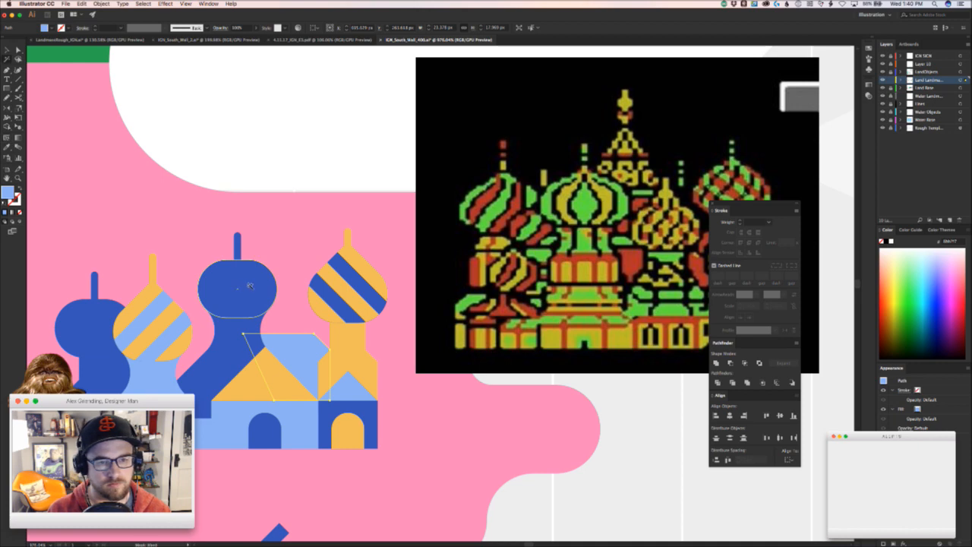
pyautogui.press('v')
pyautogui.click(284, 294)
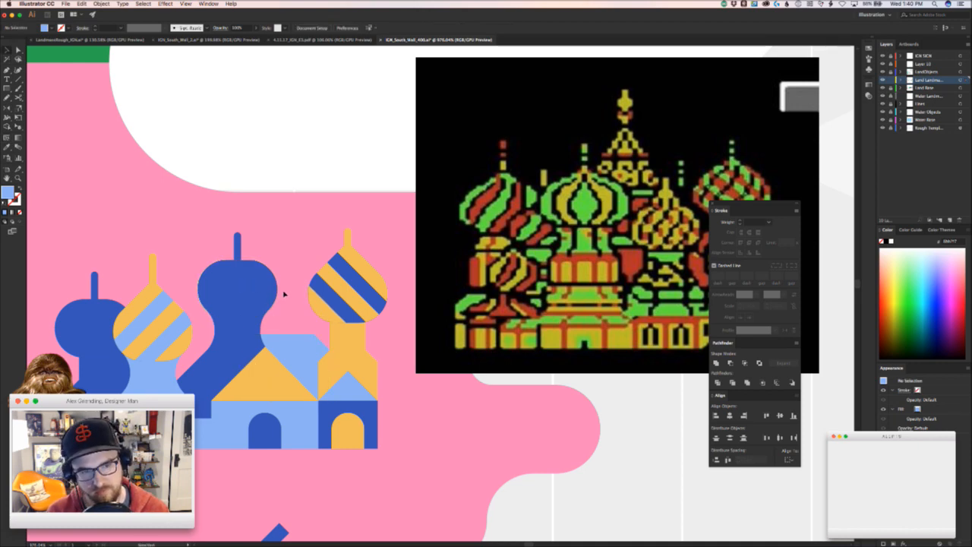
# - Move the tall plain dome with its spire, neck and sloping base closer to the left striped dome
pyautogui.click(226, 360)
pyautogui.moveTo(207, 343); pyautogui.dragTo(213, 327)
pyautogui.click(270, 308)
pyautogui.moveTo(265, 348); pyautogui.dragTo(291, 339)
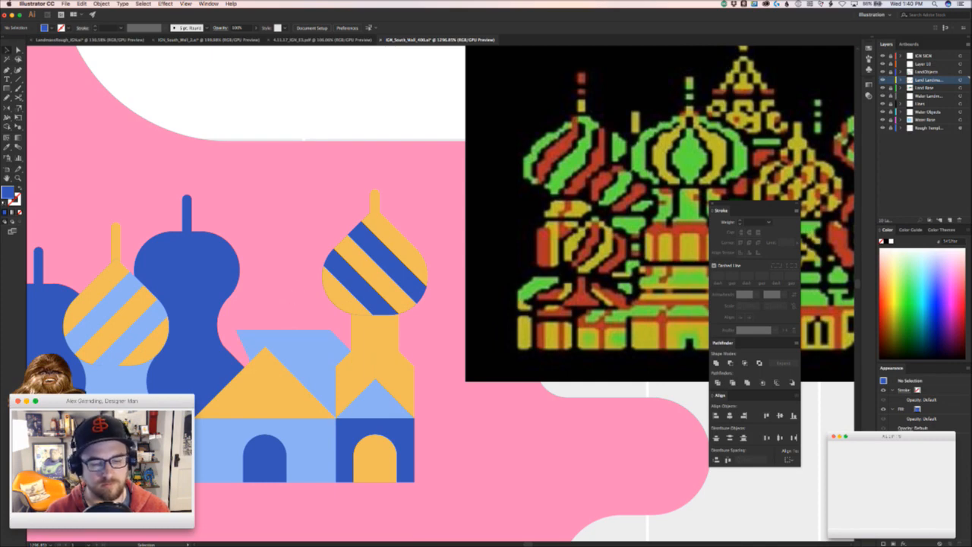
# - Adjust the upper corner of the tall dome's sloping base so it meets the neck's curved edge
pyautogui.press('super+Tab')
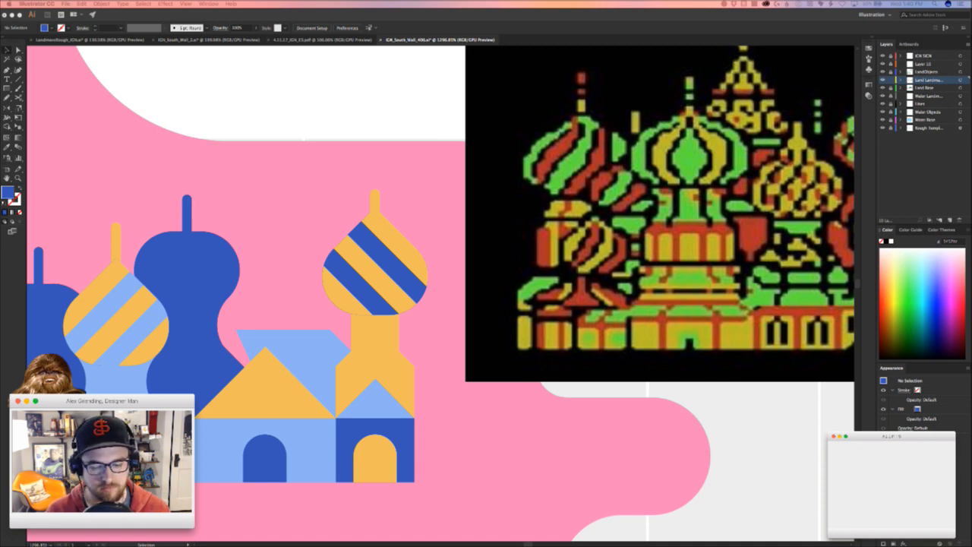
pyautogui.click(320, 278)
pyautogui.moveTo(320, 278)
pyautogui.mouseDown()
pyautogui.moveTo(385, 257)
pyautogui.moveTo(190, 337)
pyautogui.moveTo(414, 251)
pyautogui.mouseUp()
pyautogui.press('v')
pyautogui.moveTo(345, 336); pyautogui.dragTo(398, 402)
pyautogui.press('v')
pyautogui.hotkey('ctrl', 'z')
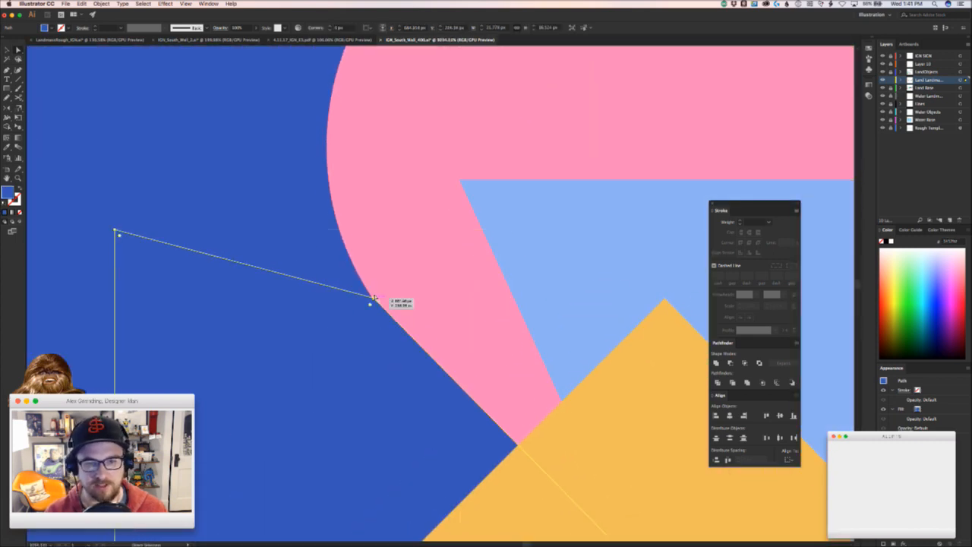
pyautogui.press('a')
pyautogui.moveTo(391, 322); pyautogui.dragTo(301, 347)
# - Extend the light blue block's upper corner behind the tall plain dome's neck to close the pink gap
pyautogui.click(464, 324)
pyautogui.moveTo(439, 325); pyautogui.dragTo(287, 325)
pyautogui.click(397, 303)
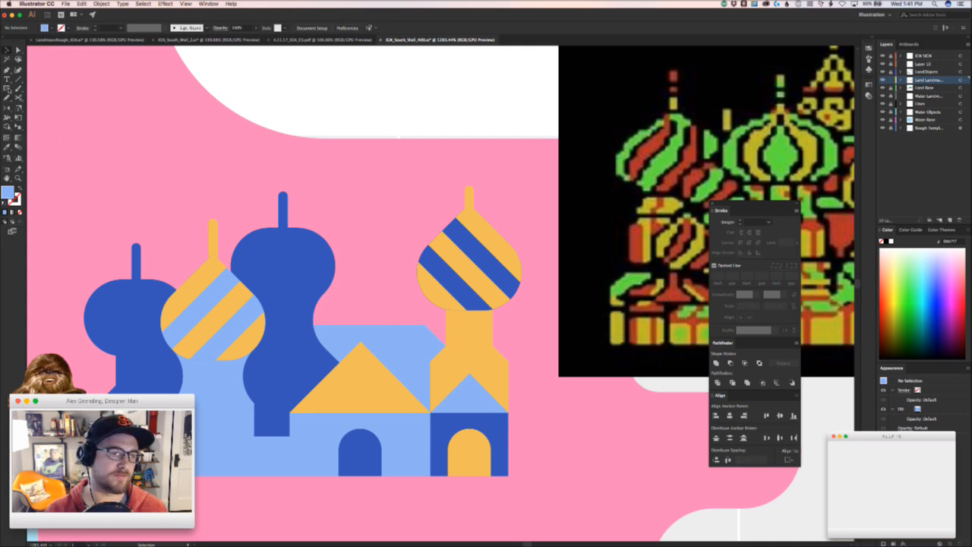
# - Draw a tall light blue rectangle centred above the gabled roof and send it behind the castle shapes
pyautogui.click(6, 90)
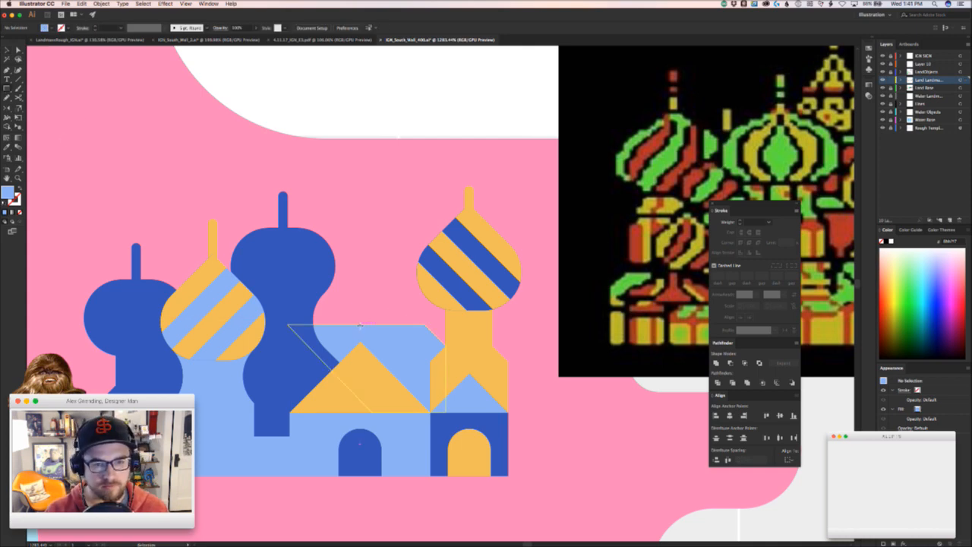
pyautogui.moveTo(371, 325); pyautogui.dragTo(410, 394)
pyautogui.moveTo(373, 304); pyautogui.dragTo(369, 243)
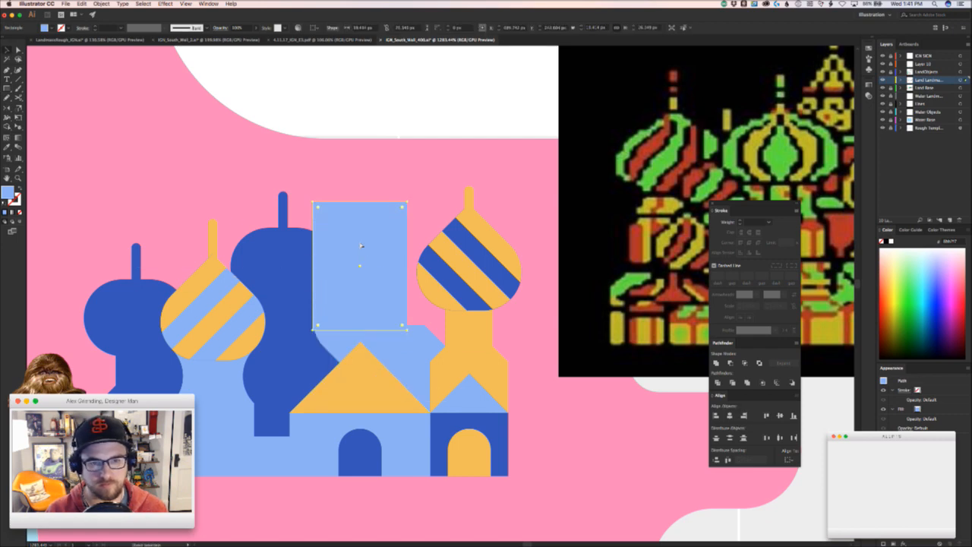
pyautogui.press('super+x')
pyautogui.press('super+b')
# - Lower the light blue rectangle's upper edge to the height of the tall plain dome's crown
pyautogui.press('a')
pyautogui.press('super+shift+a')
pyautogui.moveTo(360, 202); pyautogui.dragTo(286, 327)
pyautogui.press('super+shift+a')
pyautogui.press('v')
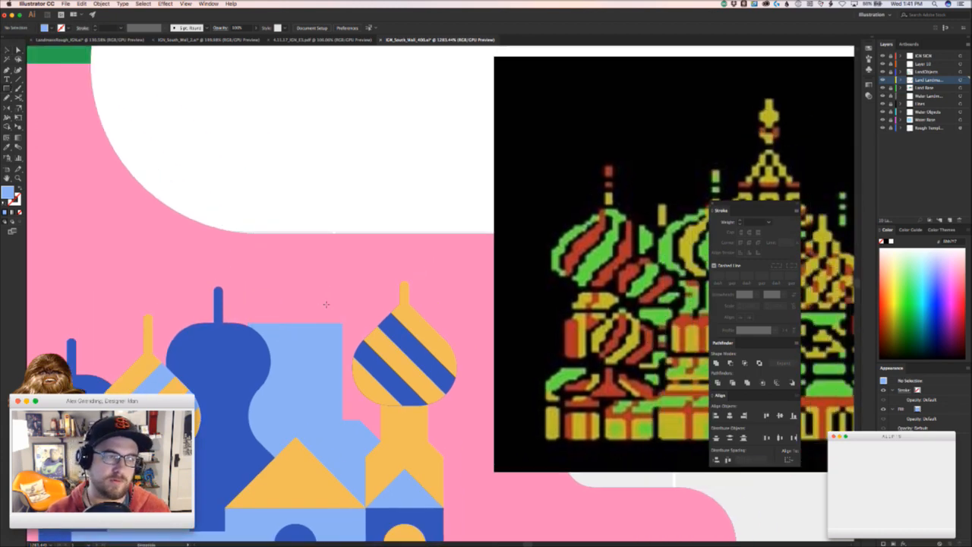
# - Top the light blue tower behind the gabled roof with a pointed roof in the same light blue
pyautogui.press('m')
pyautogui.moveTo(258, 260)
pyautogui.mouseDown()
pyautogui.moveTo(328, 328)
pyautogui.moveTo(357, 311)
pyautogui.moveTo(354, 296)
pyautogui.moveTo(346, 294)
pyautogui.moveTo(343, 320)
pyautogui.mouseUp()
pyautogui.moveTo(243, 322); pyautogui.dragTo(251, 322)
pyautogui.click(365, 271)
pyautogui.moveTo(369, 260)
pyautogui.mouseDown()
pyautogui.moveTo(191, 328)
pyautogui.moveTo(366, 269)
pyautogui.mouseUp()
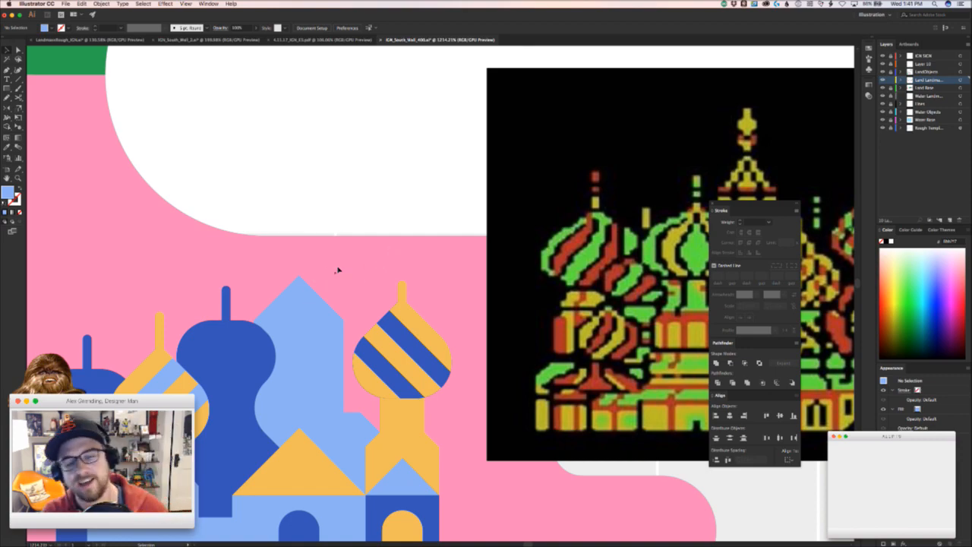
pyautogui.scroll(-5, 341, 287)
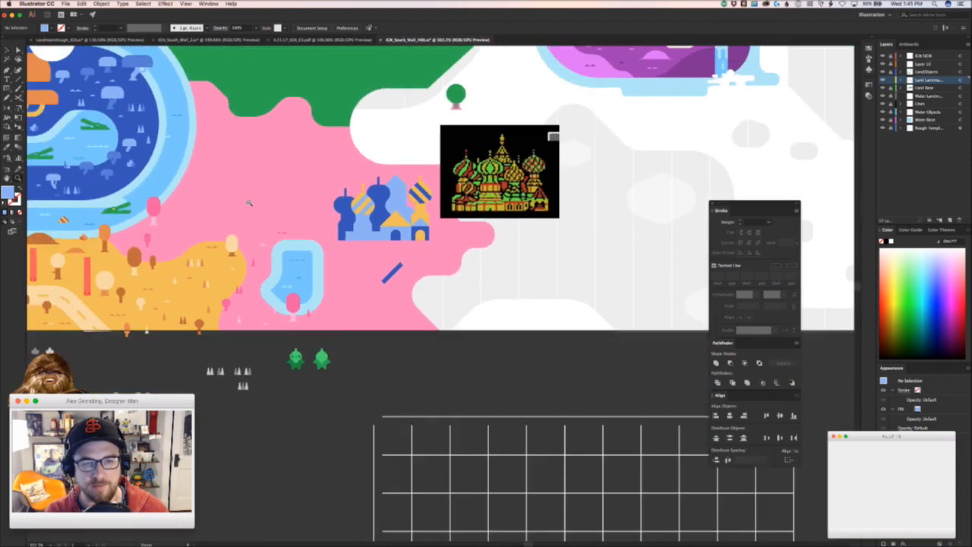
pyautogui.scroll(-2, 328, 225)
pyautogui.scroll(6, 326, 339)
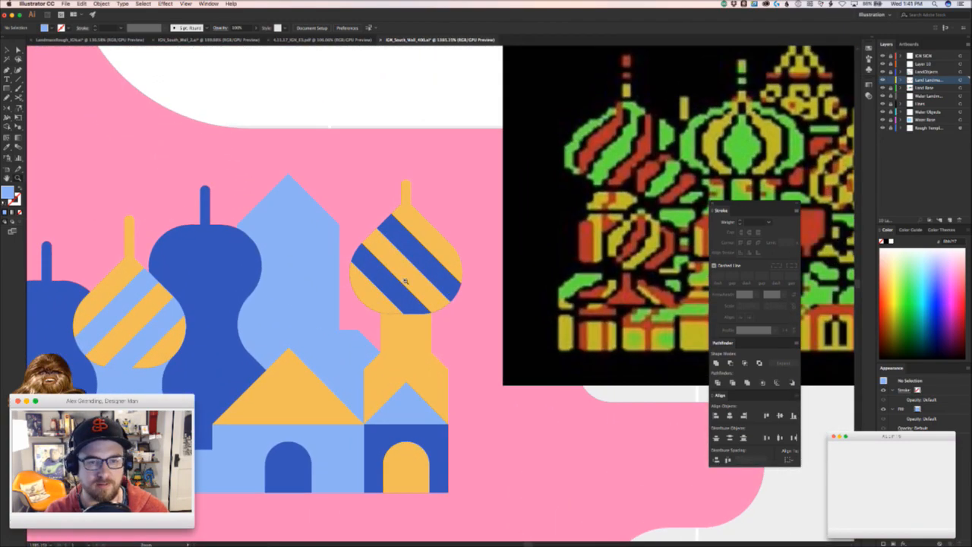
# - Draw a straight vertical line upward from near the lower corner of the light blue tower's pointed roof
pyautogui.hscroll(5, 365, 313)
pyautogui.hscroll(-8, 321, 278)
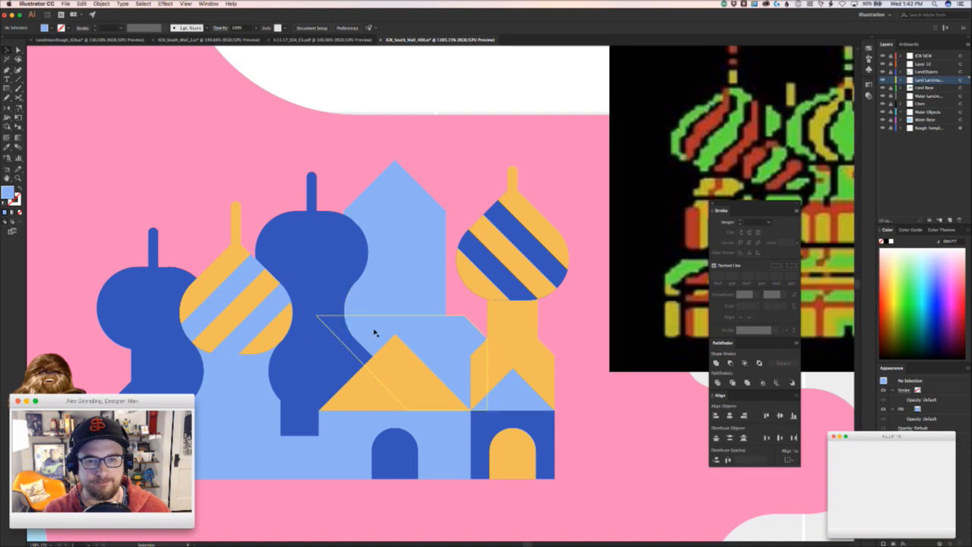
pyautogui.scroll(3, 425, 273)
pyautogui.hscroll(2, 426, 273)
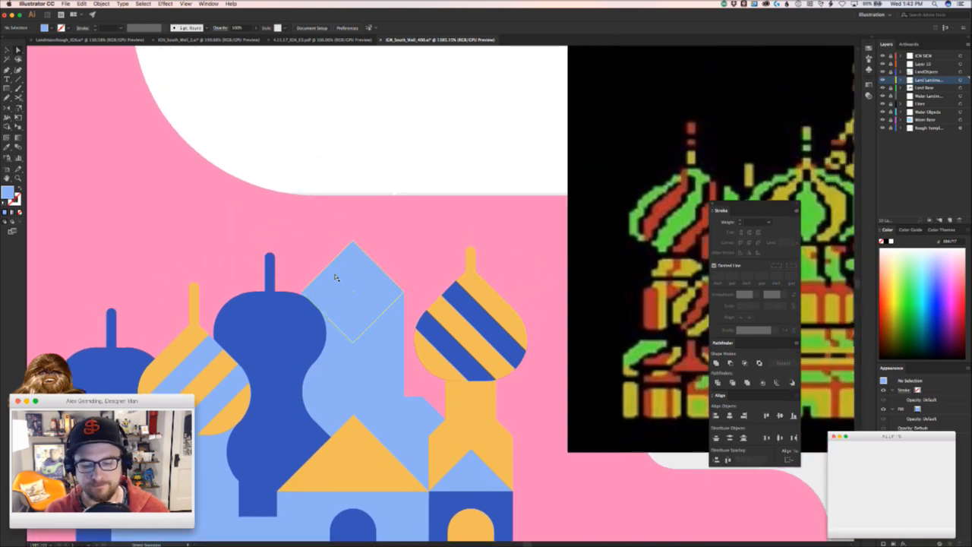
pyautogui.scroll(3, 342, 281)
pyautogui.hscroll(1, 341, 281)
pyautogui.press('\\')
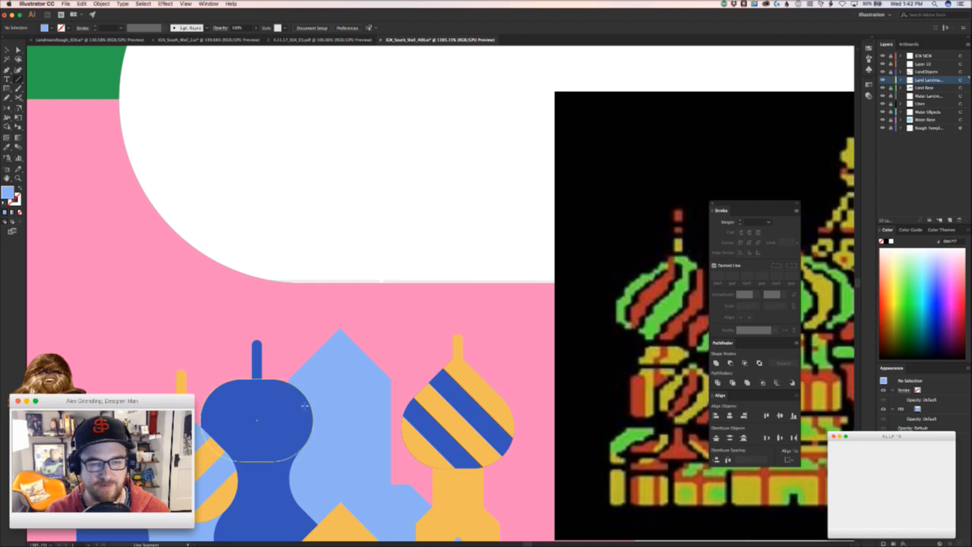
pyautogui.moveTo(289, 380); pyautogui.dragTo(289, 281)
pyautogui.press('super+z')
pyautogui.moveTo(290, 378); pyautogui.dragTo(304, 236)
# - Try rotating the line 11.25° and placing its lower end on the tower roof's outer corner
pyautogui.press('r')
pyautogui.doubleClick(6, 108)
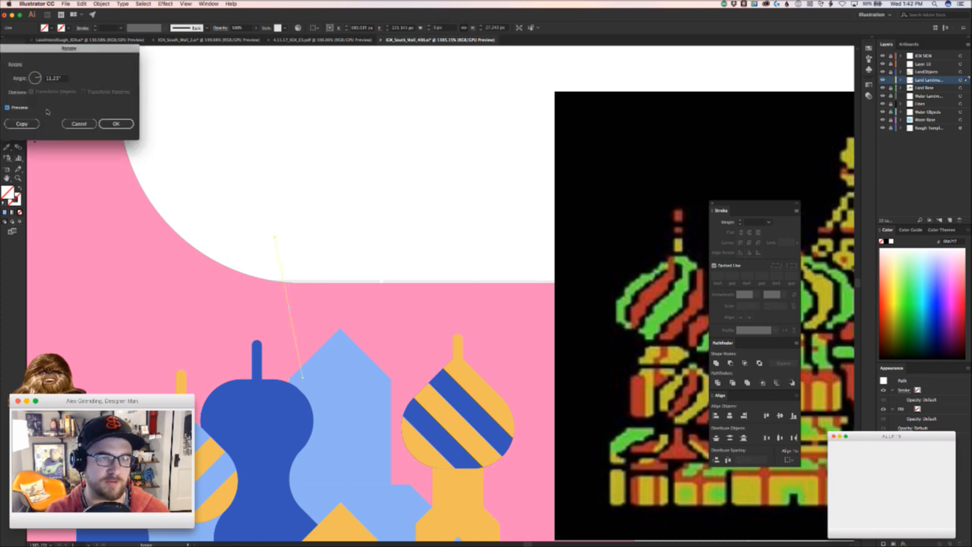
pyautogui.click(116, 122)
pyautogui.press('a')
pyautogui.moveTo(300, 378); pyautogui.dragTo(390, 378)
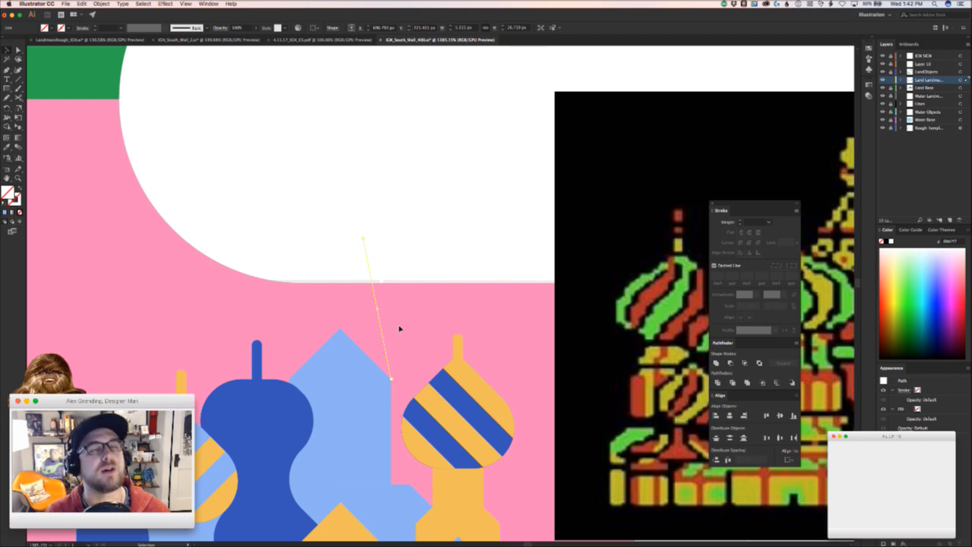
pyautogui.click(399, 329)
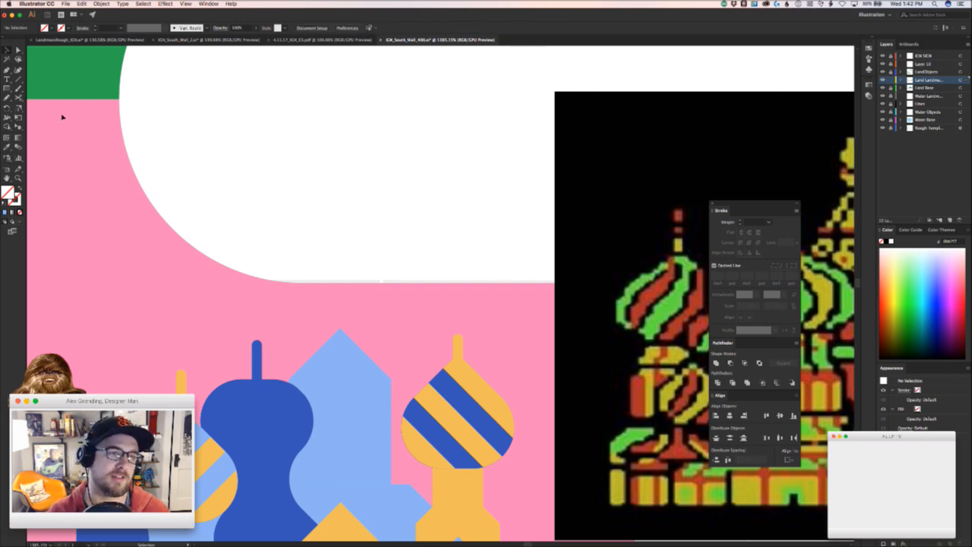
# - Redraw the vertical line beside the light blue tower's roof, rotate it 22.5° and place its lower end on the roof's outer corner
pyautogui.click(8, 89)
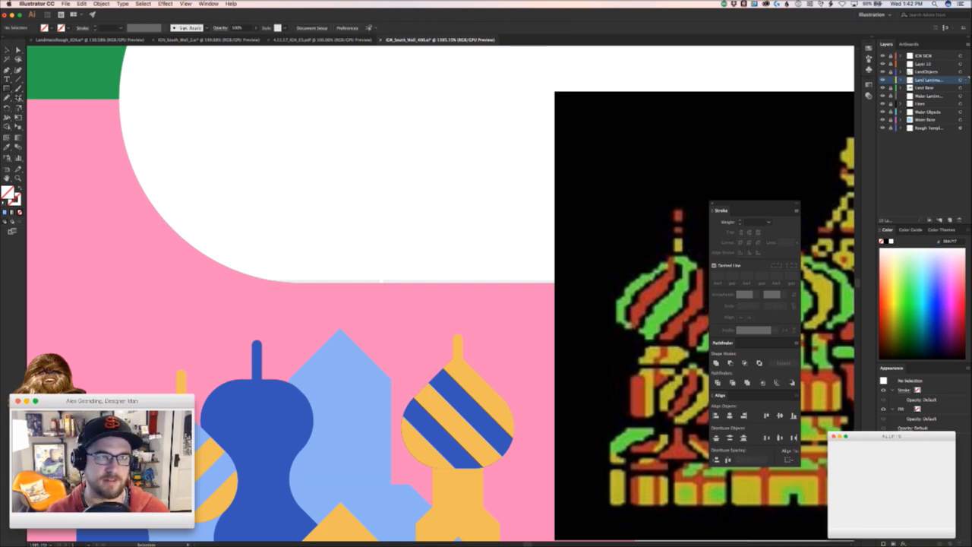
pyautogui.click(18, 79)
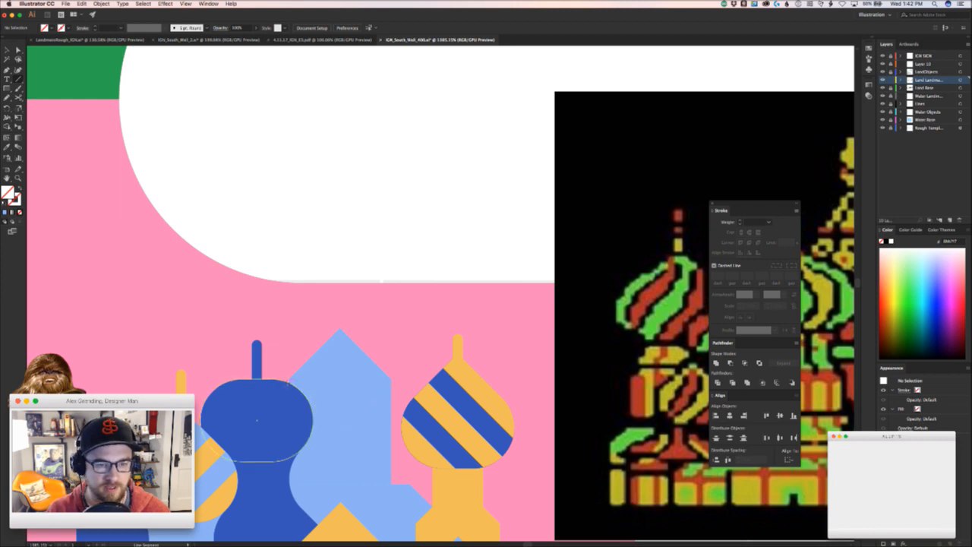
pyautogui.moveTo(289, 380); pyautogui.dragTo(289, 270)
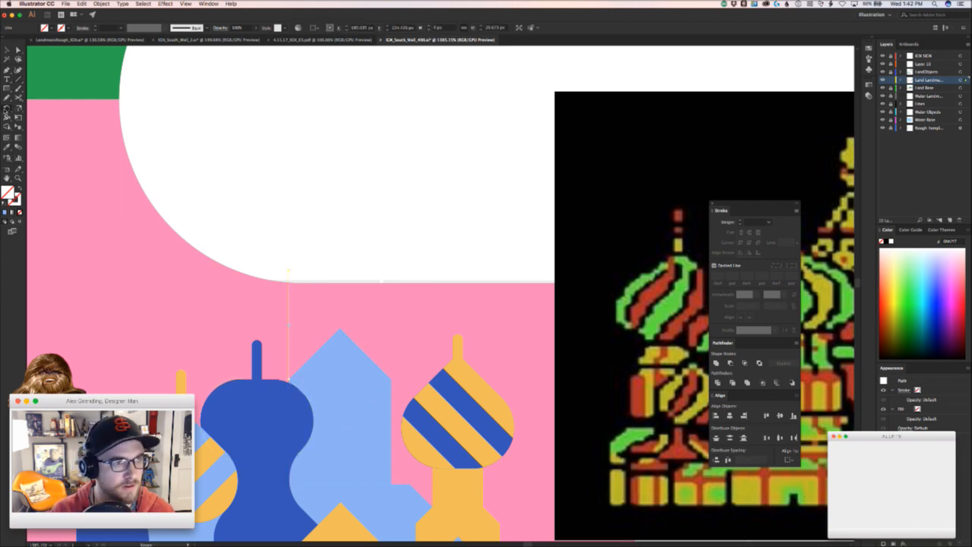
pyautogui.doubleClick(7, 109)
pyautogui.write('22.5')
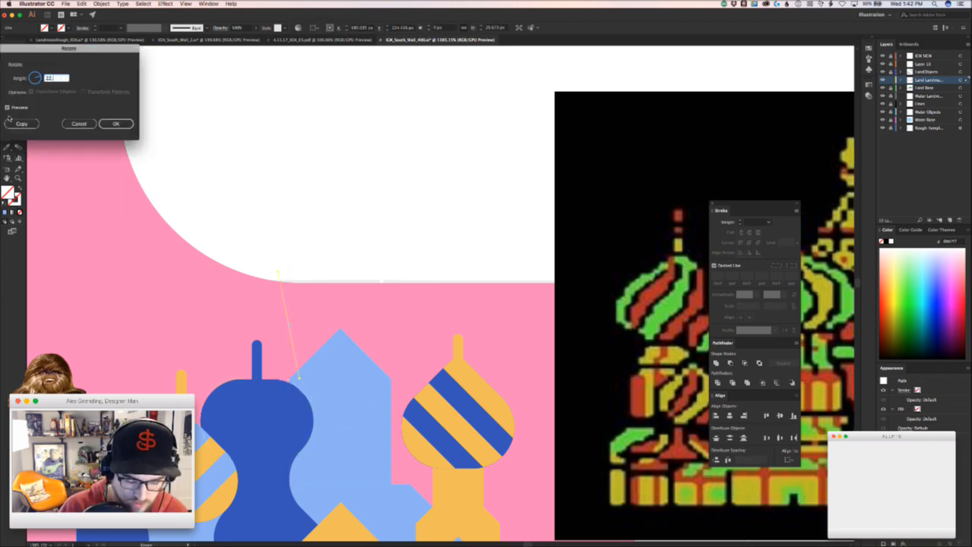
pyautogui.press('Return')
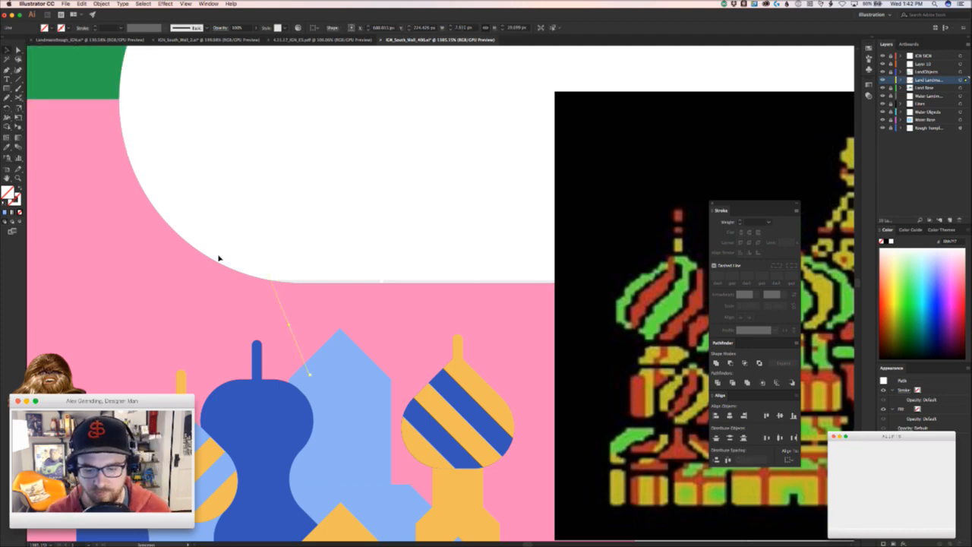
pyautogui.moveTo(311, 374); pyautogui.dragTo(392, 378)
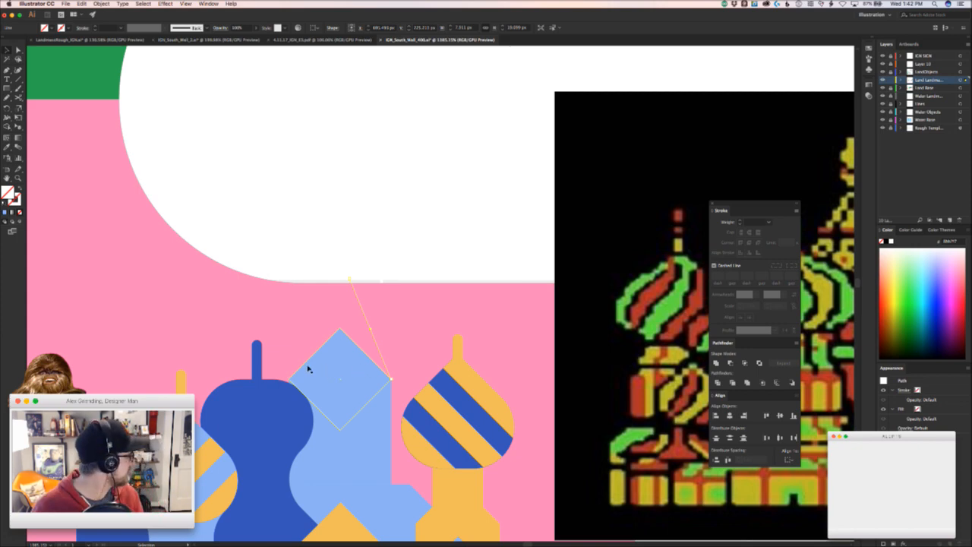
pyautogui.click(300, 391)
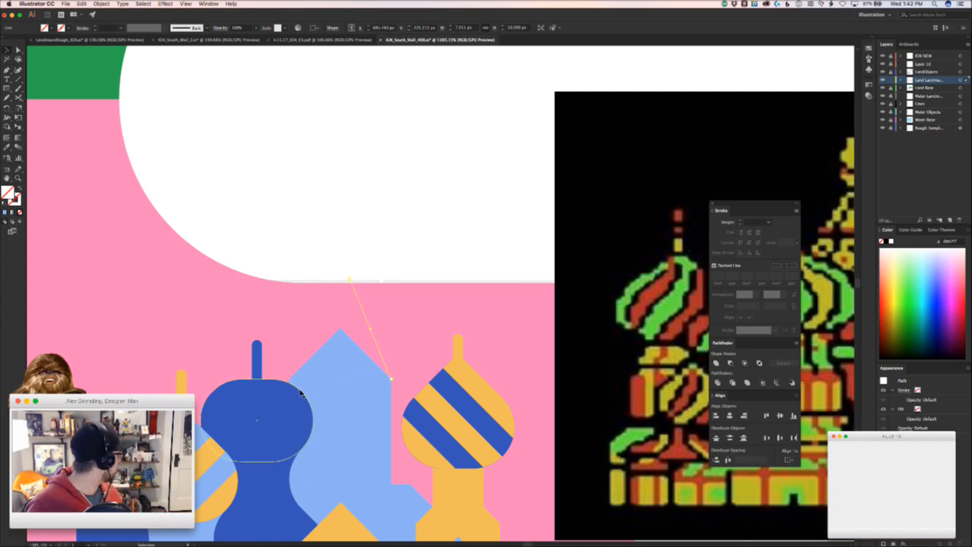
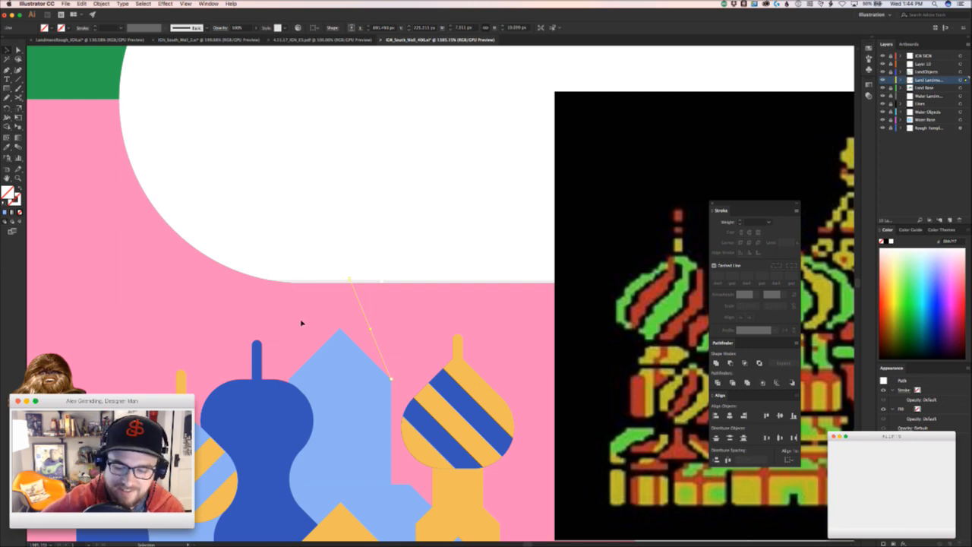
pyautogui.click(372, 304)
pyautogui.press('z')
pyautogui.moveTo(379, 315); pyautogui.dragTo(339, 317)
pyautogui.moveTo(367, 271); pyautogui.dragTo(296, 221)
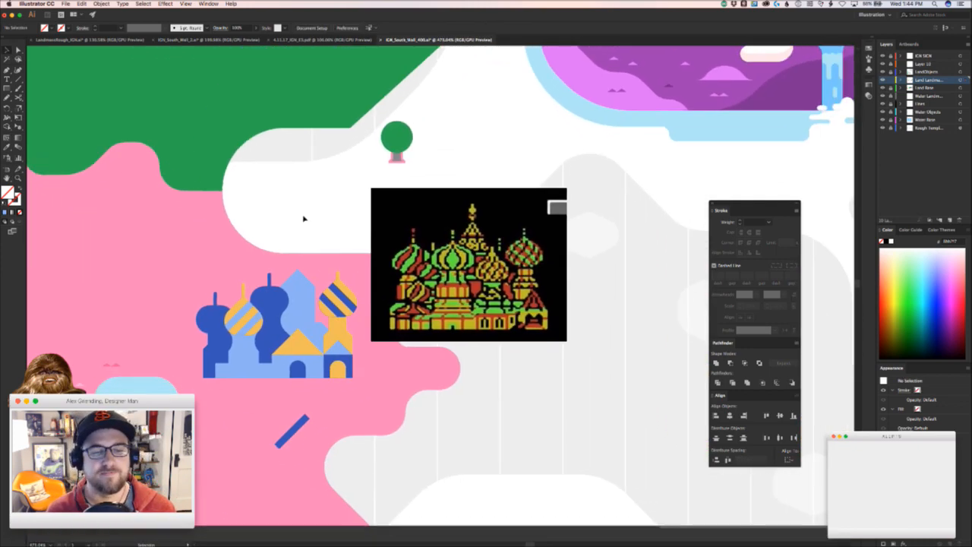
pyautogui.moveTo(289, 301); pyautogui.dragTo(339, 270)
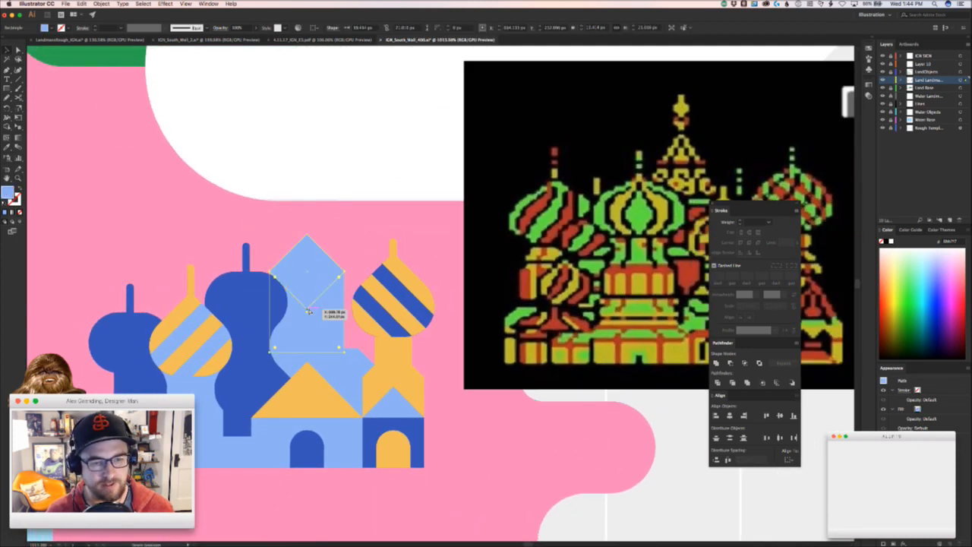
pyautogui.press('super+z')
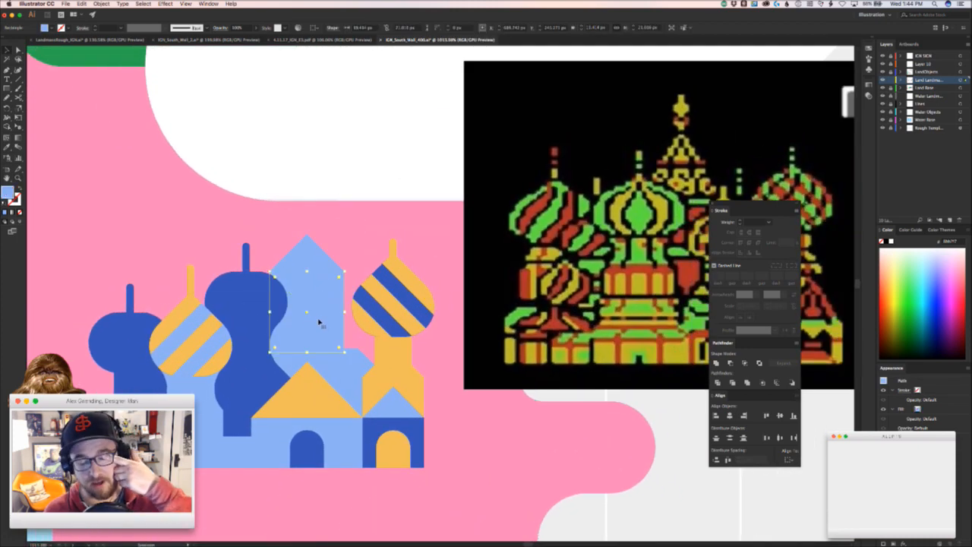
# - Extend the slanted line's upper end with a horizontal Pen segment ending directly above the light blue tower's peak
pyautogui.click(328, 231)
pyautogui.press('z')
pyautogui.moveTo(305, 212); pyautogui.dragTo(386, 212)
pyautogui.press('v')
pyautogui.moveTo(357, 241)
pyautogui.mouseDown()
pyautogui.moveTo(244, 253)
pyautogui.moveTo(355, 253)
pyautogui.mouseUp()
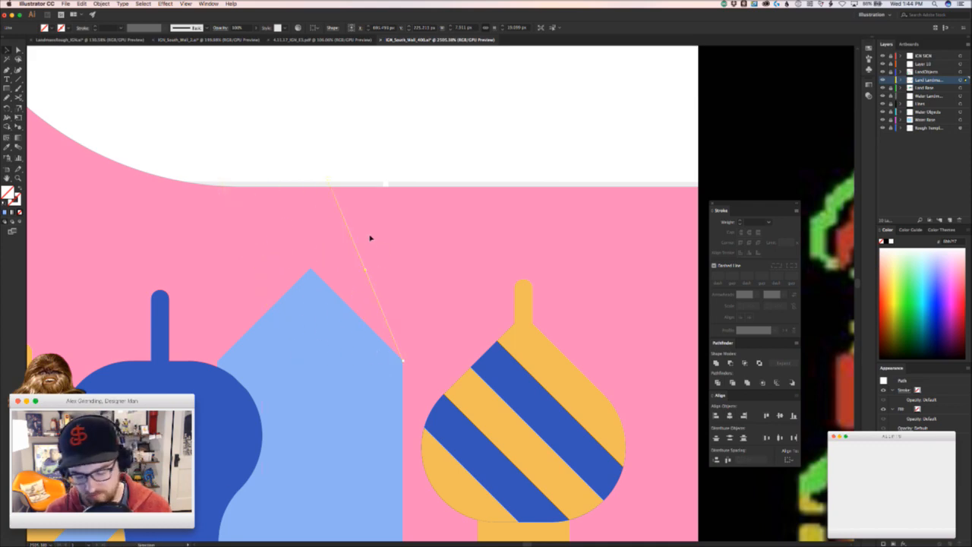
pyautogui.press('p')
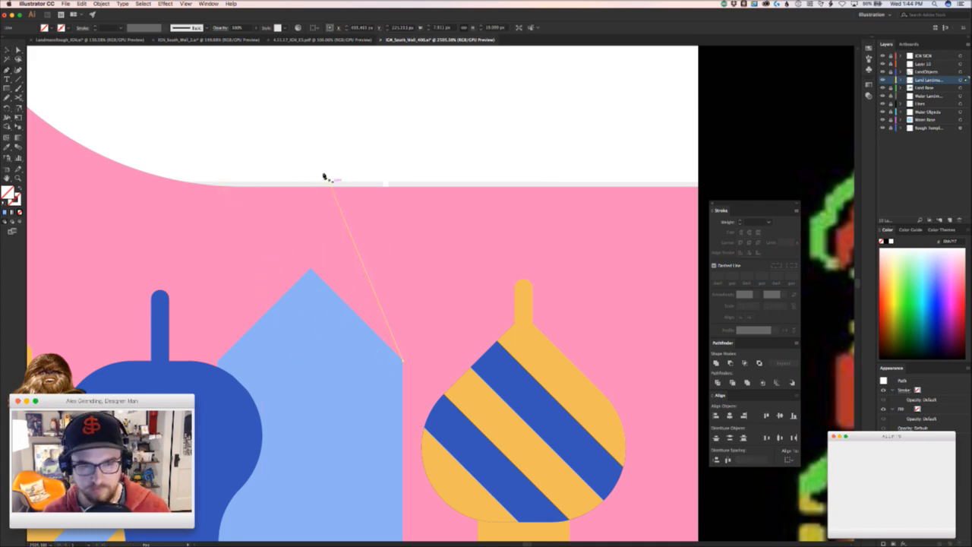
pyautogui.click(328, 179)
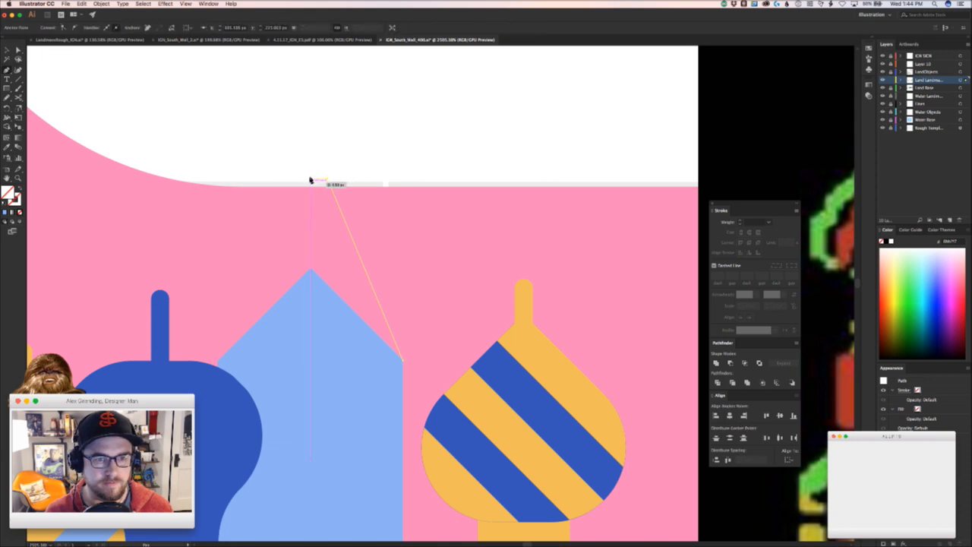
pyautogui.click(310, 179)
# - Fill the slanted path with the light blue sampled from the tower
pyautogui.press('v')
pyautogui.press('i')
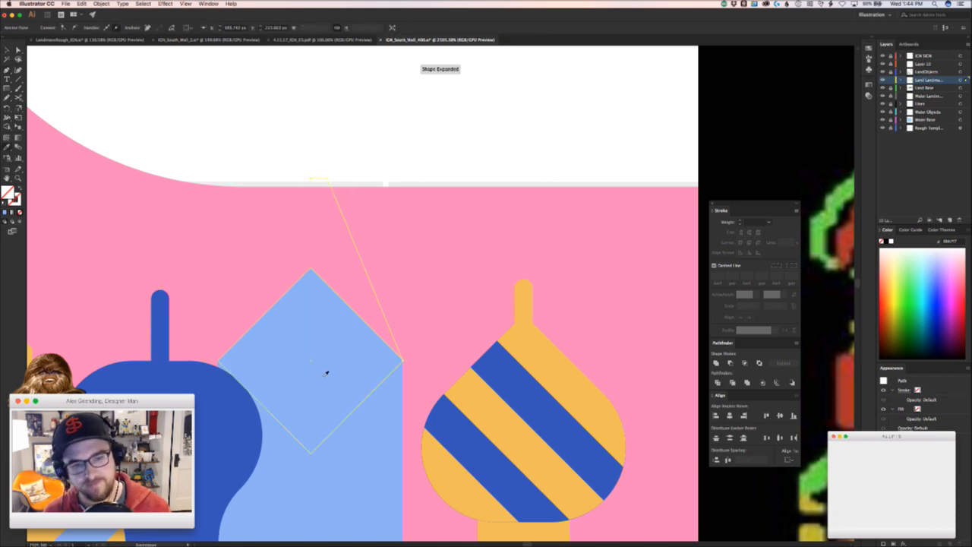
pyautogui.click(324, 373)
pyautogui.press('v')
pyautogui.click(410, 301)
# - Duplicate the light blue sliver, mirror the copy horizontally and butt its upper end against the original above the tower's centre
pyautogui.moveTo(369, 279); pyautogui.dragTo(250, 263)
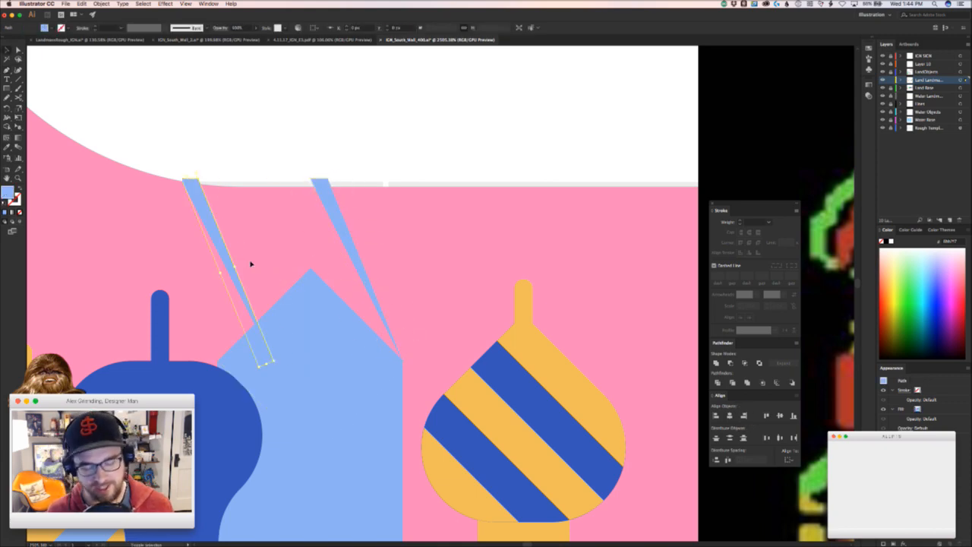
pyautogui.moveTo(184, 270); pyautogui.dragTo(190, 266)
pyautogui.press('v')
pyautogui.moveTo(272, 179); pyautogui.dragTo(319, 179)
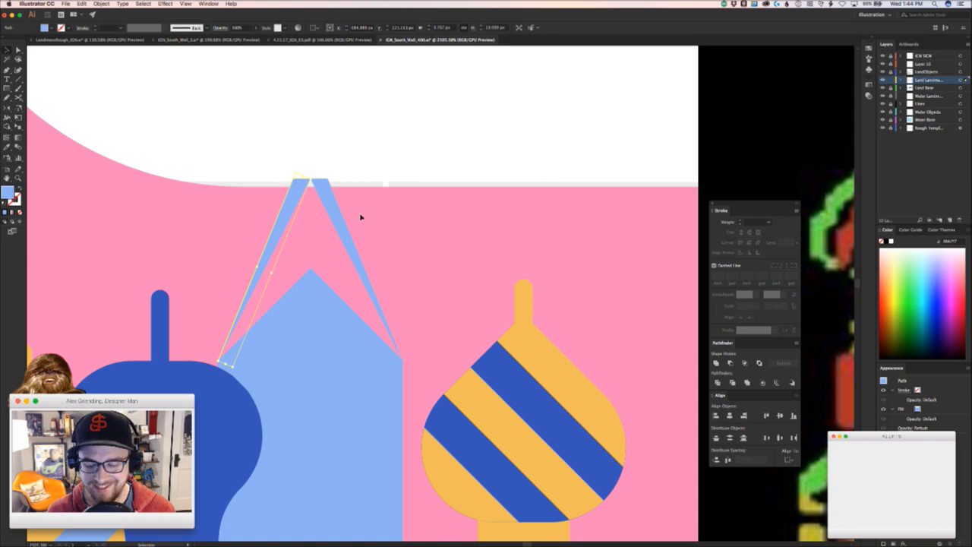
# - Delete the rotated light blue square that forms the tower's low pointed roof
pyautogui.press('z')
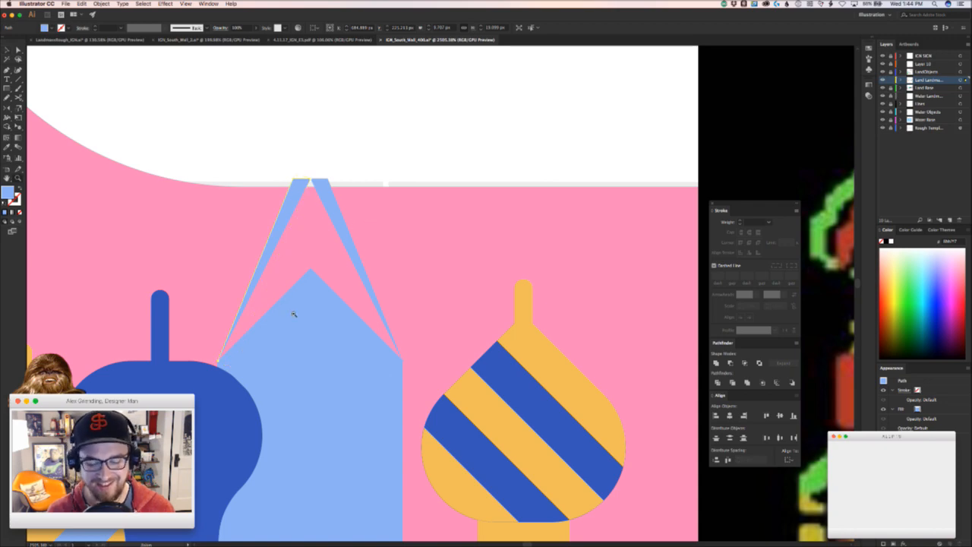
pyautogui.moveTo(301, 314); pyautogui.dragTo(375, 293)
pyautogui.press('v')
pyautogui.moveTo(282, 268); pyautogui.dragTo(293, 169)
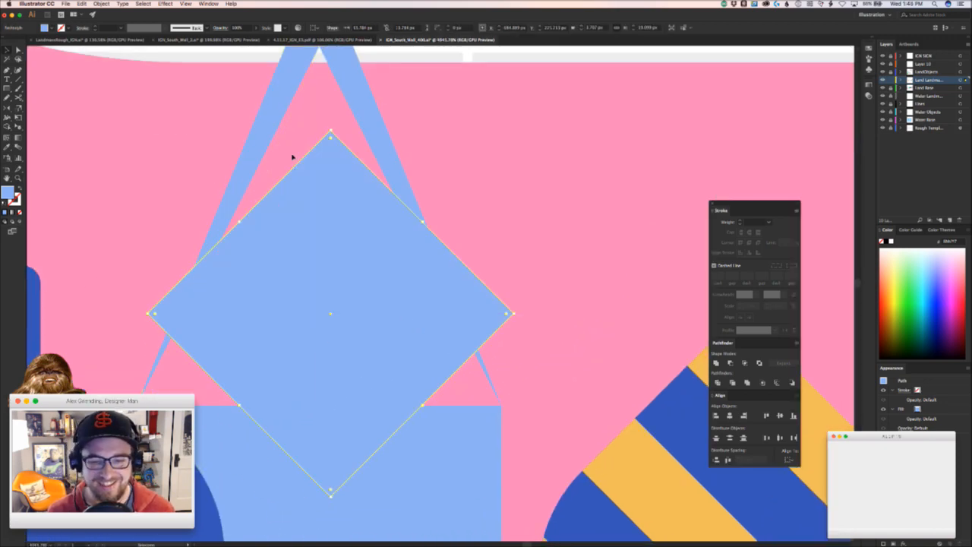
pyautogui.press('Delete')
# - Examine how the mirrored sliver's lower tip meets the upper corner of the light blue tower rectangle
pyautogui.moveTo(180, 362); pyautogui.dragTo(246, 268)
pyautogui.press('z')
pyautogui.moveTo(189, 311); pyautogui.dragTo(429, 215)
pyautogui.press('v')
pyautogui.press('z')
pyautogui.moveTo(308, 310); pyautogui.dragTo(284, 294)
pyautogui.press('a')
pyautogui.click(278, 277)
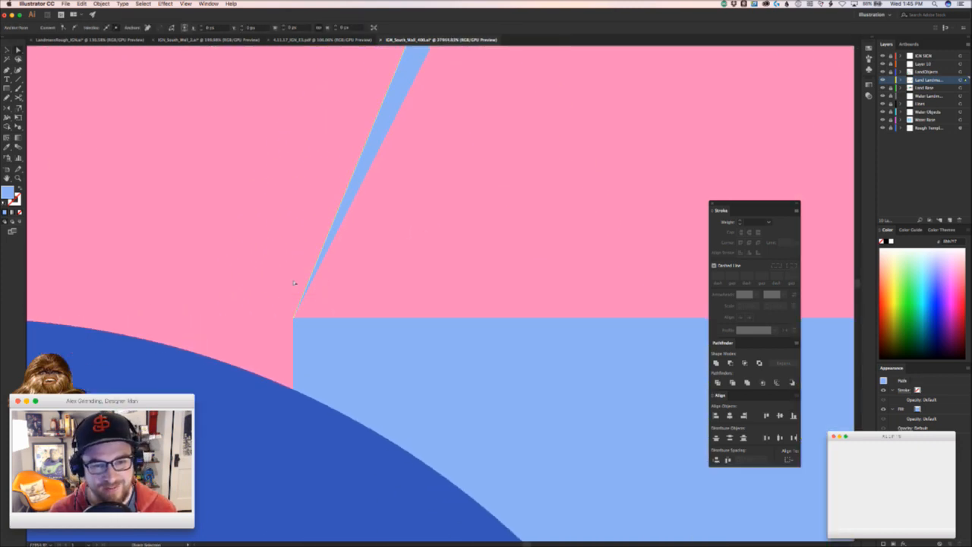
pyautogui.scroll(-3, 414, 265)
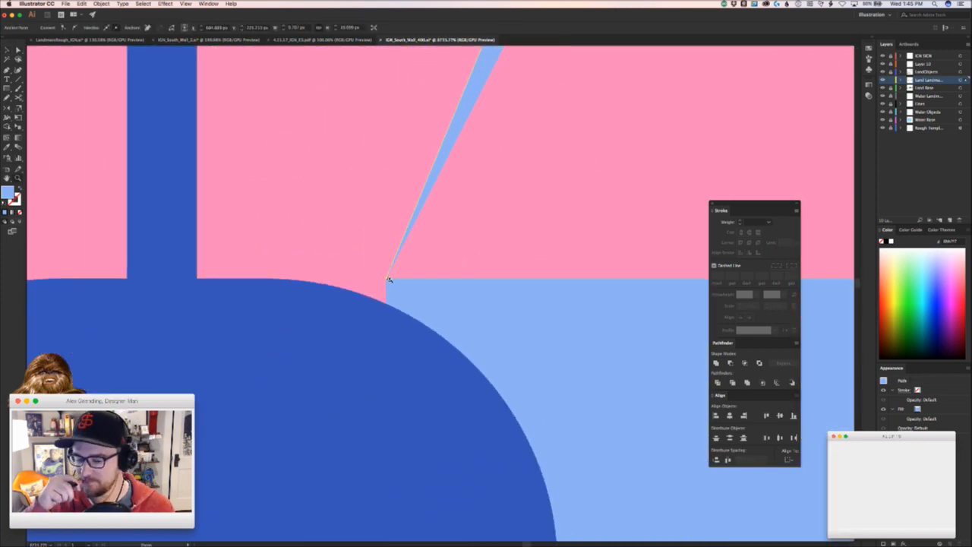
pyautogui.scroll(-3, 396, 310)
pyautogui.hscroll(3, 295, 150)
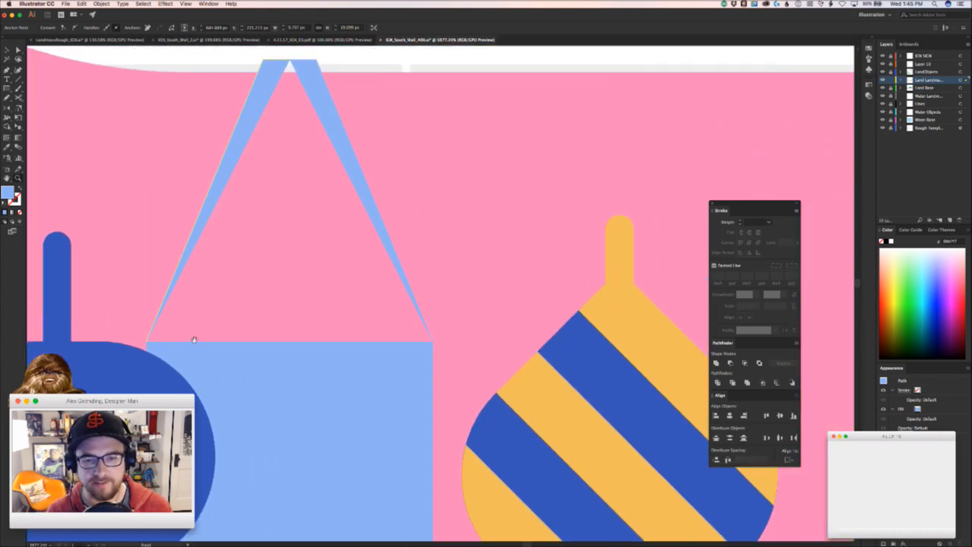
pyautogui.scroll(3, 290, 76)
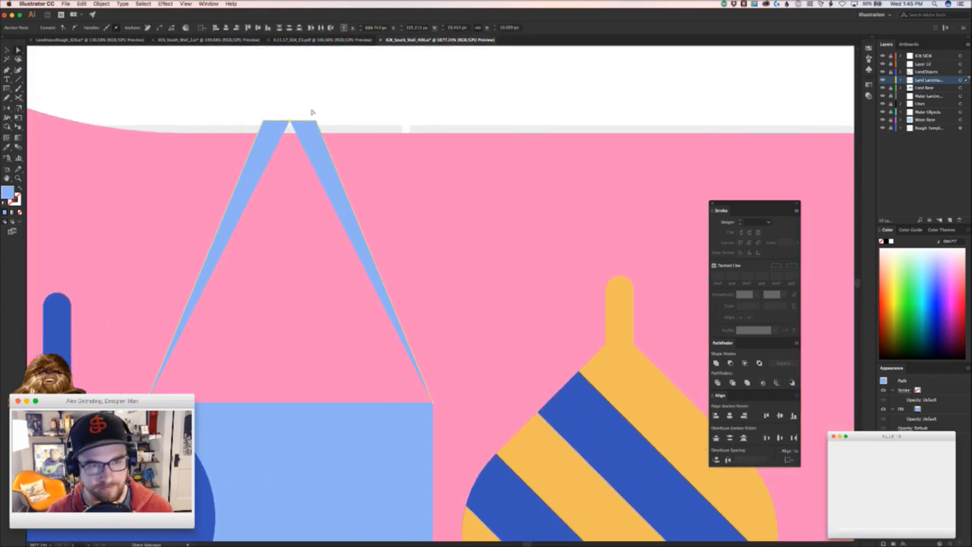
# - Remove the slivers' inner edges and join the two outer slanted edges into one tapered light blue roof
pyautogui.click(316, 142)
pyautogui.moveTo(332, 108); pyautogui.dragTo(227, 134)
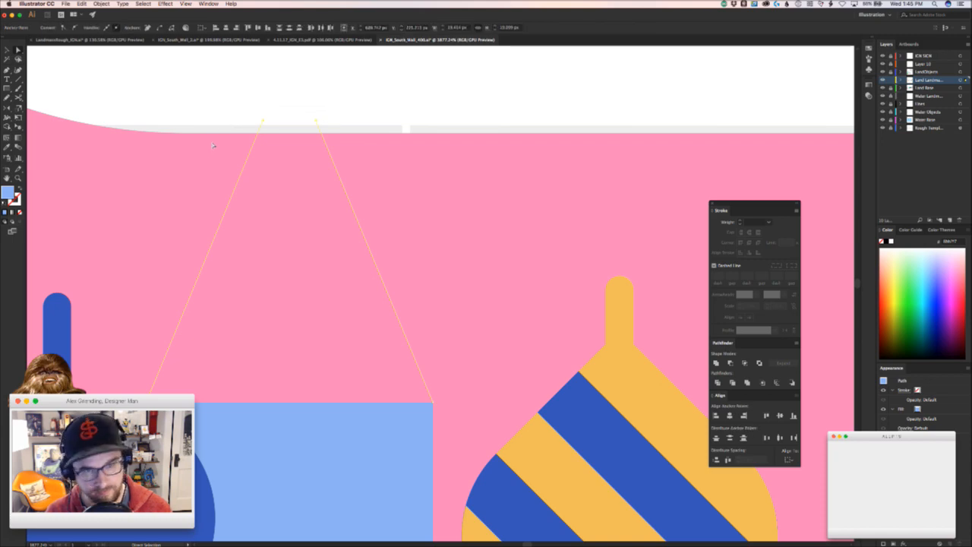
pyautogui.press('super+j')
# - Round the flat upper end of the tapered light blue roof into a smooth tip
pyautogui.moveTo(317, 113); pyautogui.dragTo(296, 156)
pyautogui.click(384, 180)
pyautogui.moveTo(380, 184); pyautogui.dragTo(172, 210)
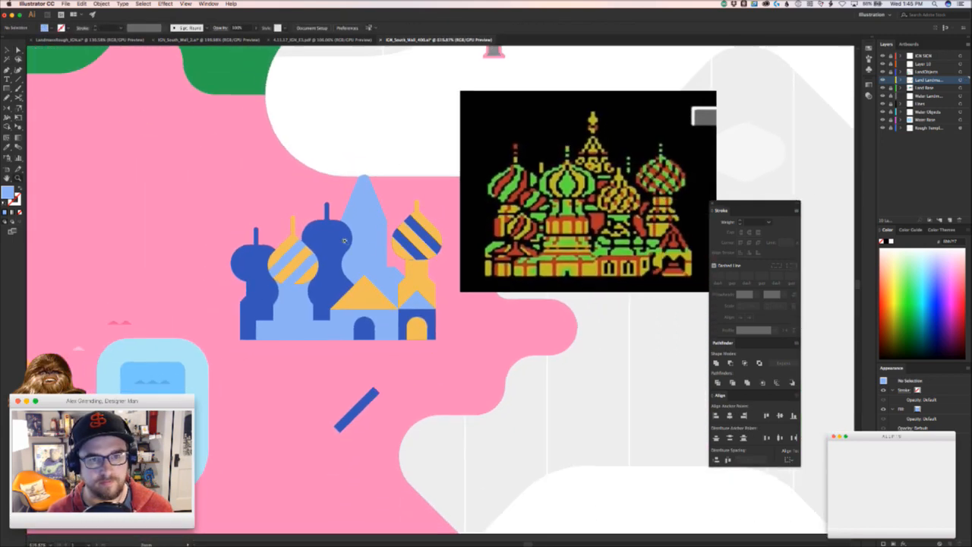
# - Draw a light blue triangle with the Pen tool, sloping from the low block's outer corner up to the striped dome tower's side
pyautogui.moveTo(369, 213); pyautogui.dragTo(467, 283)
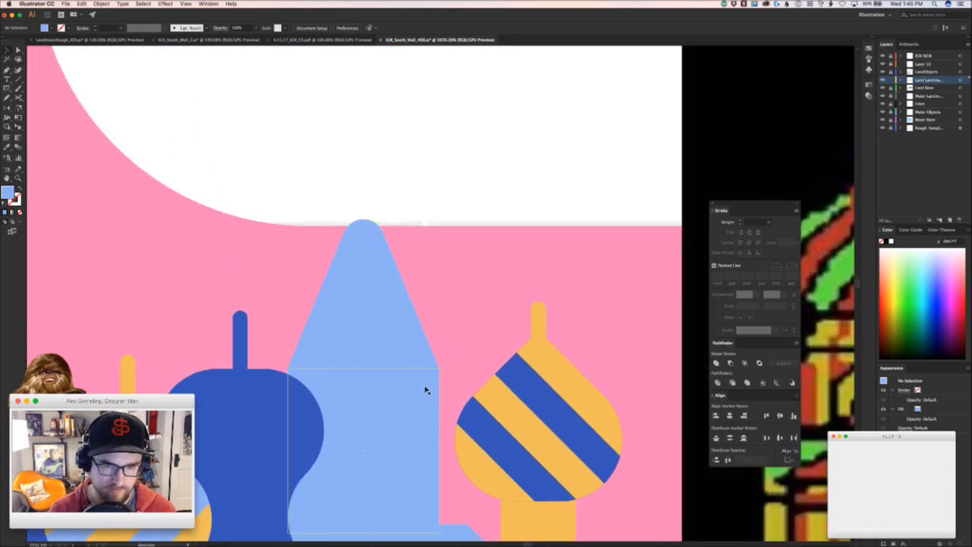
pyautogui.moveTo(410, 424); pyautogui.dragTo(441, 431)
pyautogui.moveTo(372, 484); pyautogui.dragTo(373, 406)
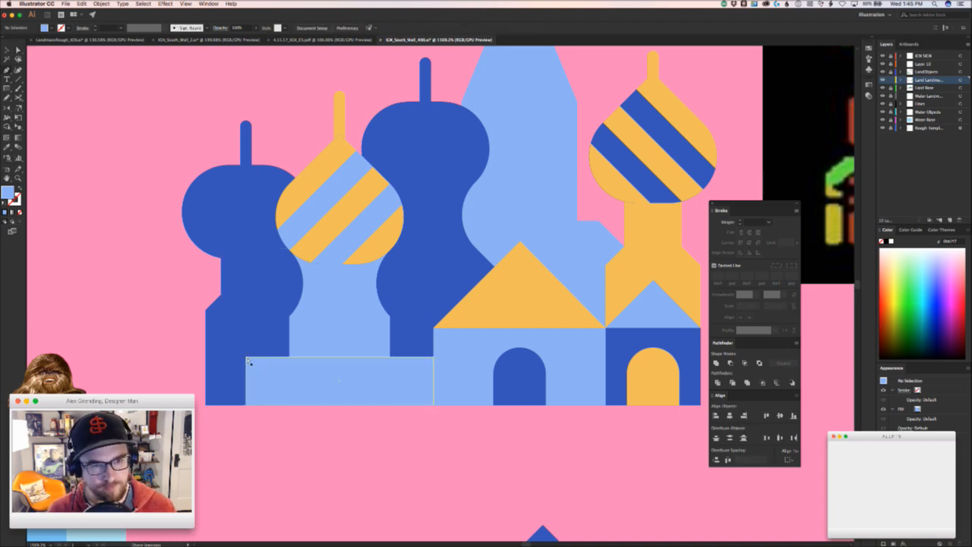
pyautogui.moveTo(246, 357); pyautogui.dragTo(289, 311)
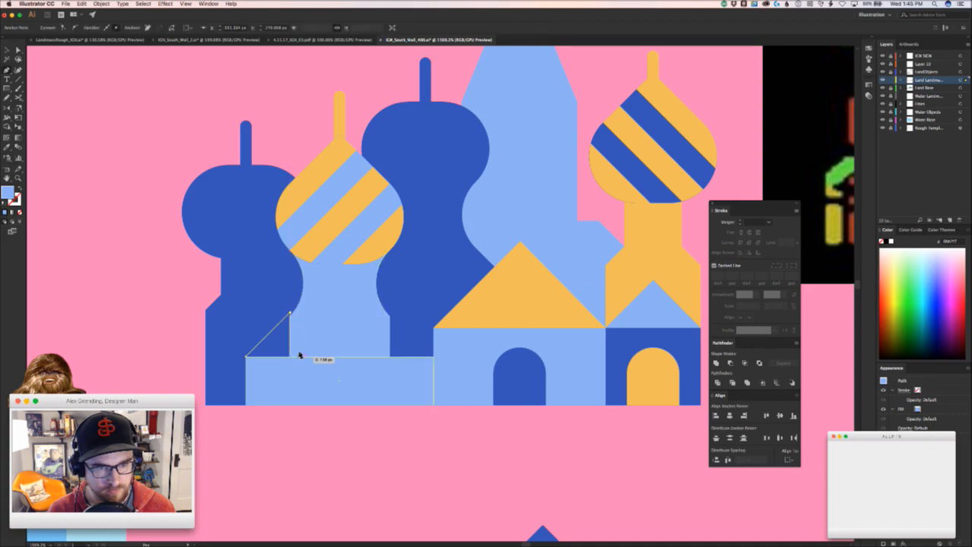
pyautogui.click(246, 356)
pyautogui.keyDown('super'); pyautogui.click(309, 442); pyautogui.keyUp('super')
# - Shift the light blue triangle down so its upper point meets the corner below the striped dome tower's curved neck
pyautogui.press('z')
pyautogui.moveTo(321, 424); pyautogui.dragTo(369, 282)
pyautogui.press('v')
pyautogui.moveTo(238, 228); pyautogui.dragTo(263, 214)
pyautogui.moveTo(280, 166)
pyautogui.mouseDown()
pyautogui.moveTo(280, 234)
pyautogui.moveTo(278, 179)
pyautogui.mouseUp()
pyautogui.moveTo(110, 373); pyautogui.dragTo(253, 316)
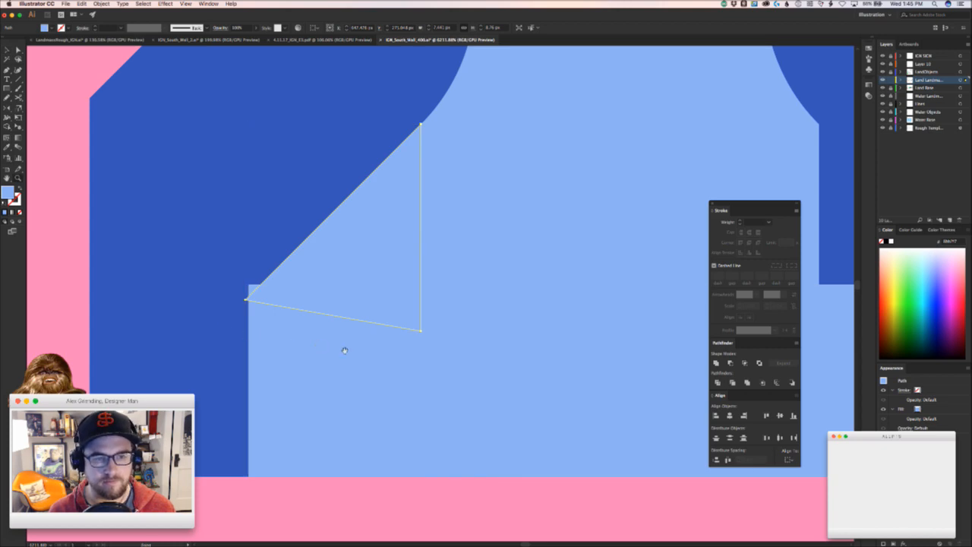
# - Fit the light blue triangle's lower point to the low block's outer corner, giving a clean slope, and deselect it
pyautogui.moveTo(427, 324); pyautogui.dragTo(84, 309)
pyautogui.moveTo(333, 357); pyautogui.dragTo(281, 368)
pyautogui.press('super+shift+a')
pyautogui.moveTo(76, 374); pyautogui.dragTo(348, 293)
pyautogui.click(250, 369)
pyautogui.press('a')
pyautogui.press('super+z')
pyautogui.moveTo(373, 371); pyautogui.dragTo(428, 330)
pyautogui.click(263, 423)
pyautogui.moveTo(391, 367); pyautogui.dragTo(402, 353)
pyautogui.moveTo(401, 352); pyautogui.dragTo(401, 352)
# - Nudge the upper outer point of the leftmost dark blue tower's base outward
pyautogui.moveTo(456, 387); pyautogui.dragTo(357, 396)
pyautogui.keyDown('super'); pyautogui.click(369, 402); pyautogui.keyUp('super')
pyautogui.moveTo(549, 425); pyautogui.dragTo(298, 408)
pyautogui.moveTo(296, 346); pyautogui.dragTo(418, 304)
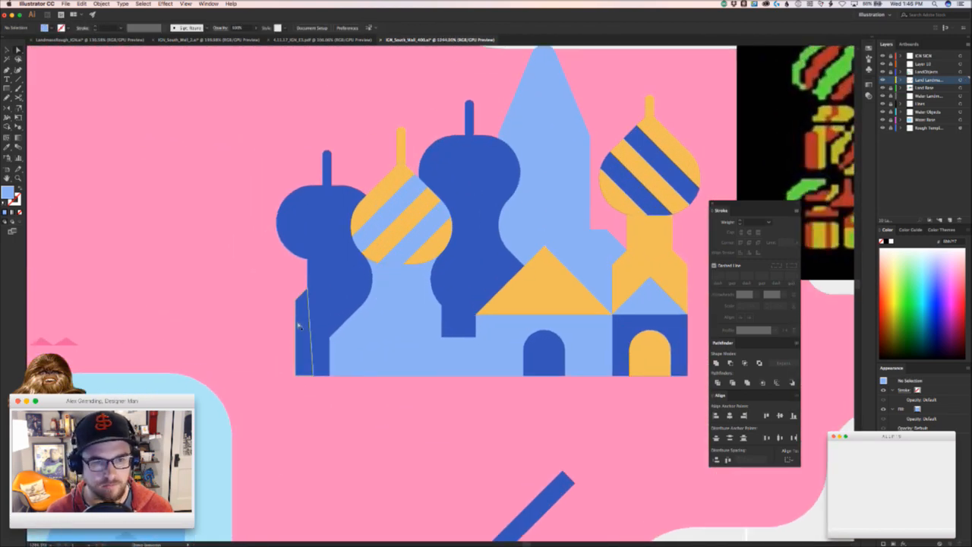
pyautogui.click(301, 301)
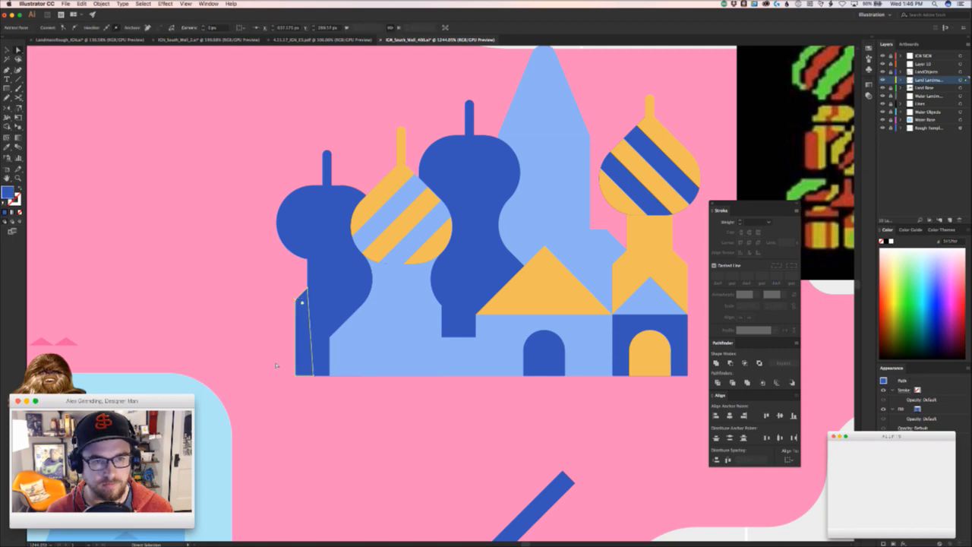
pyautogui.click(283, 312)
pyautogui.click(301, 306)
pyautogui.press('Left')
pyautogui.press('Left')
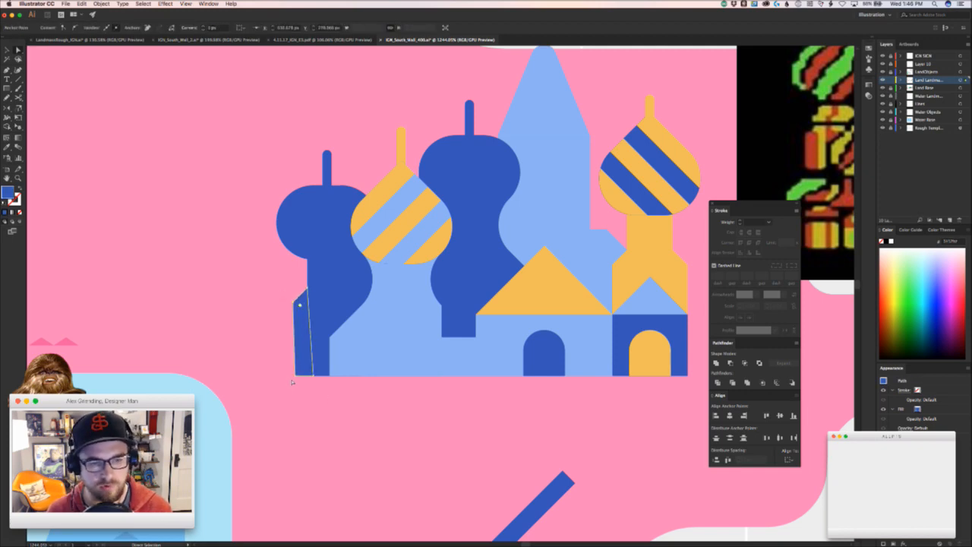
pyautogui.moveTo(297, 370); pyautogui.dragTo(294, 370)
pyautogui.click(353, 400)
pyautogui.moveTo(353, 400); pyautogui.dragTo(283, 456)
pyautogui.press('super+z')
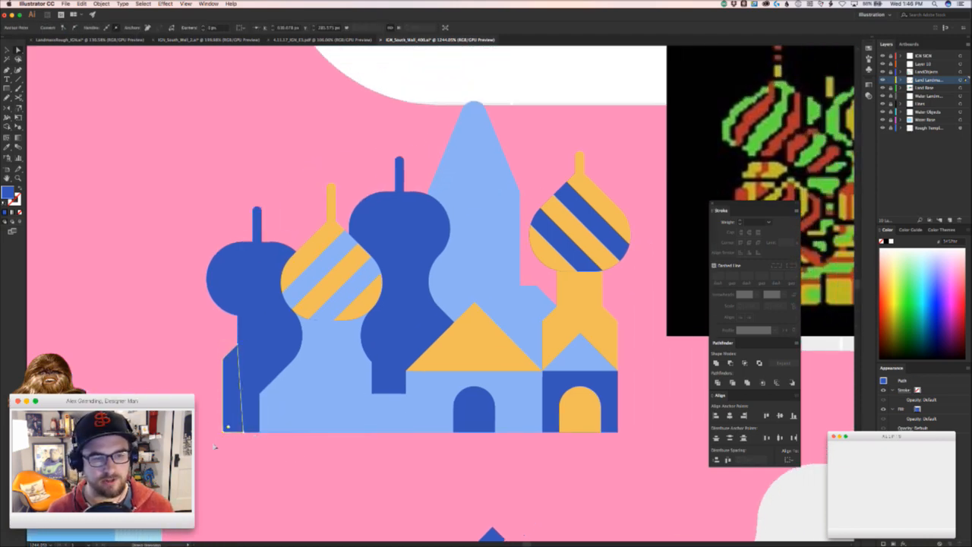
# - Nudge both outer points of the leftmost dark blue base until its outer edge is vertical, and deselect it
pyautogui.moveTo(196, 423); pyautogui.dragTo(334, 361)
pyautogui.press('a')
pyautogui.moveTo(286, 230); pyautogui.dragTo(279, 237)
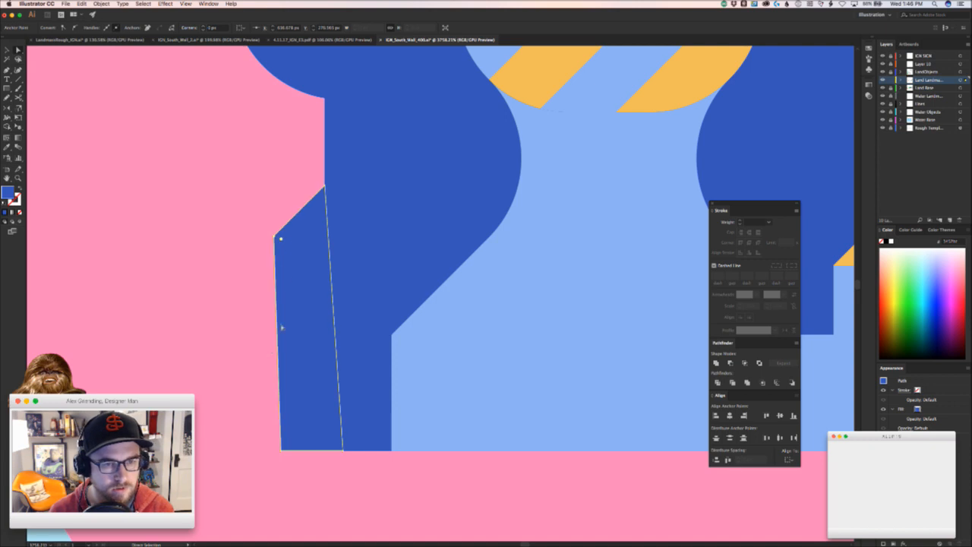
pyautogui.moveTo(281, 451); pyautogui.dragTo(294, 428)
pyautogui.click(270, 464)
pyautogui.press('Left')
pyautogui.moveTo(257, 213); pyautogui.dragTo(291, 251)
pyautogui.press('Down')
pyautogui.press('Left')
pyautogui.click(243, 287)
# - Extend the tapered light blue roof downward with the Pen tool, adding a rectangular section beneath its wide end
pyautogui.press('z')
pyautogui.keyDown('alt'); pyautogui.click(368, 355); pyautogui.keyUp('alt')
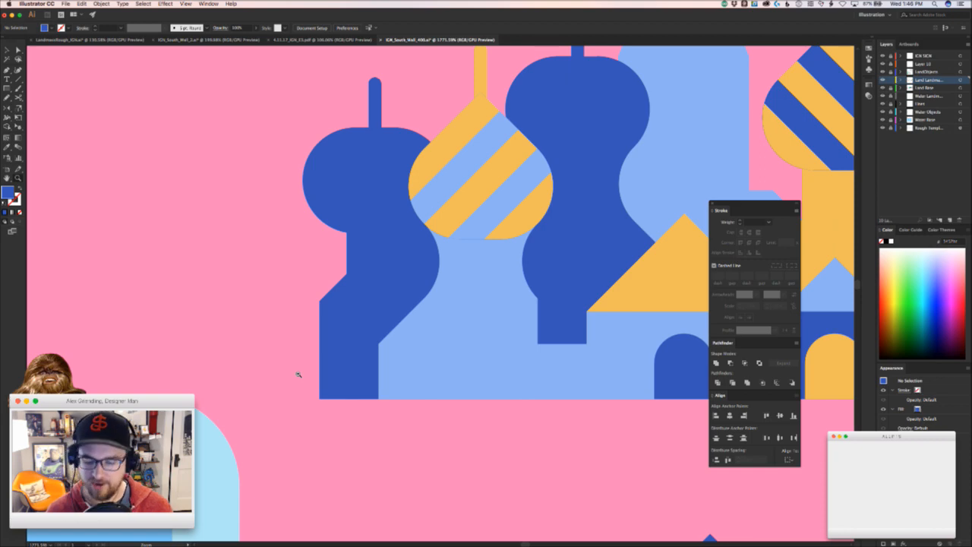
pyautogui.click(281, 348)
pyautogui.moveTo(675, 328); pyautogui.dragTo(117, 376)
pyautogui.moveTo(148, 370); pyautogui.dragTo(242, 363)
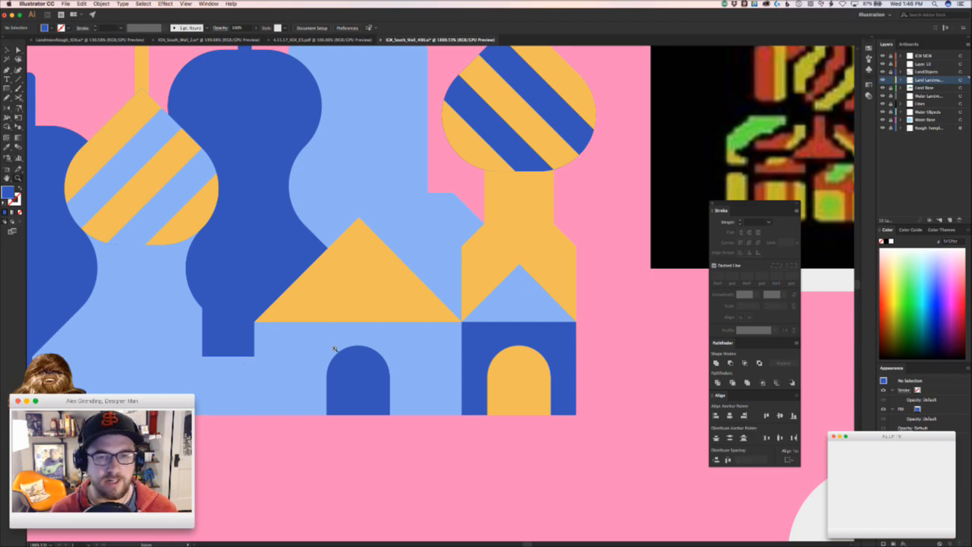
pyautogui.moveTo(336, 348); pyautogui.dragTo(297, 362)
pyautogui.click(345, 211)
pyautogui.moveTo(345, 216); pyautogui.dragTo(461, 250)
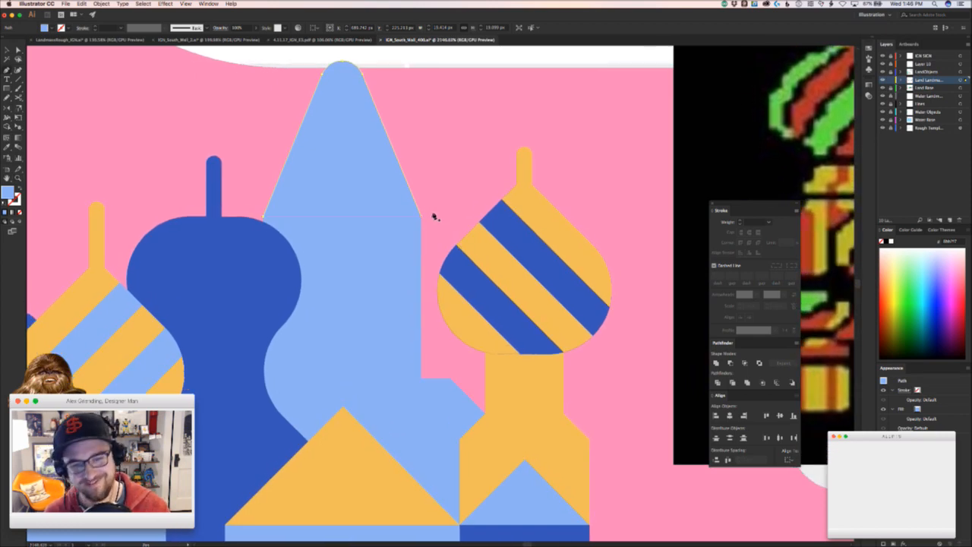
pyautogui.click(422, 215)
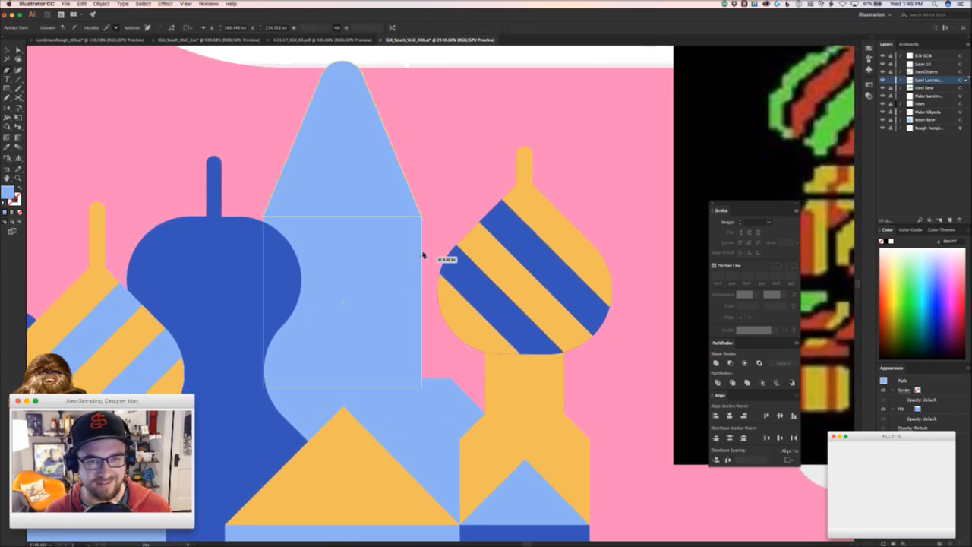
pyautogui.moveTo(423, 257); pyautogui.dragTo(264, 262)
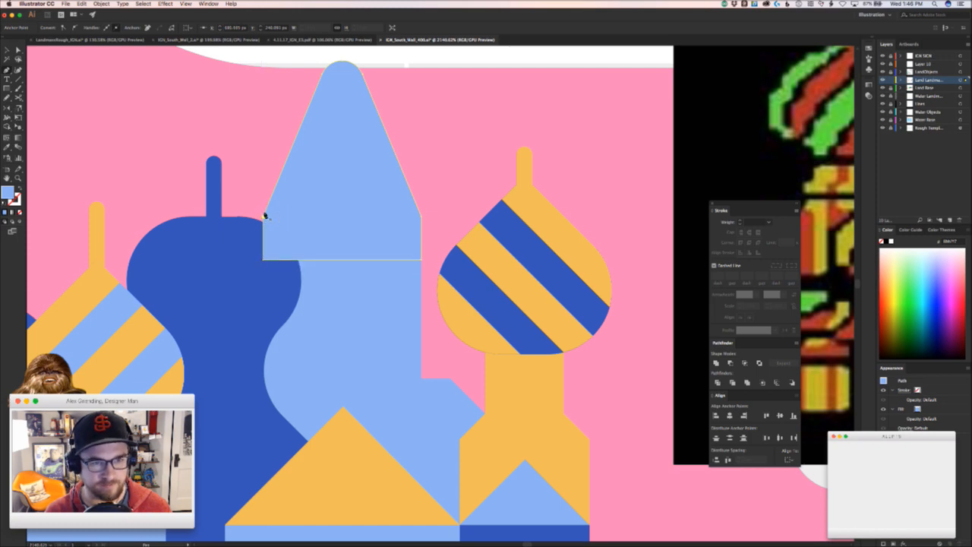
pyautogui.press('v')
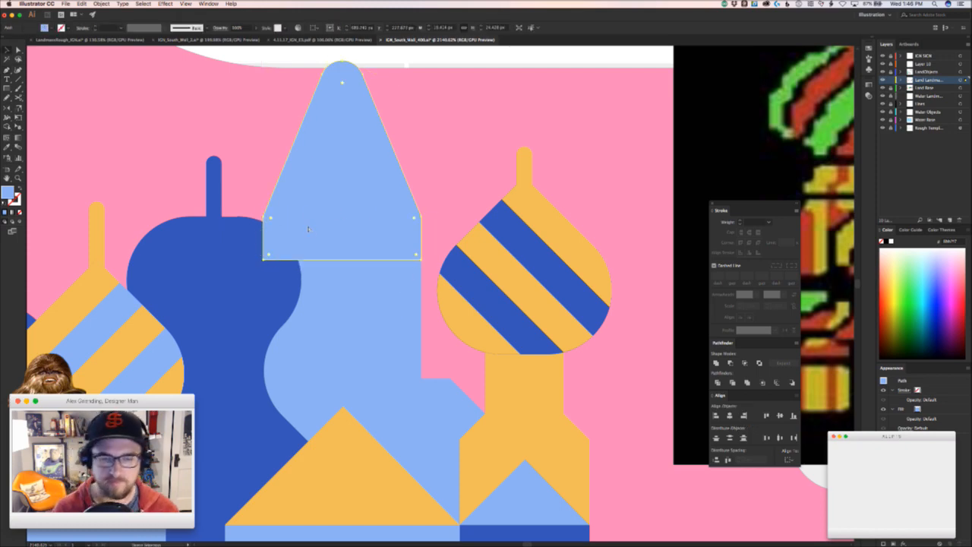
# - Restack the extended tapered roof behind the tall dark blue dome and recolor it with the striped-dome tower's orange
pyautogui.press('super+x')
pyautogui.press('super+f')
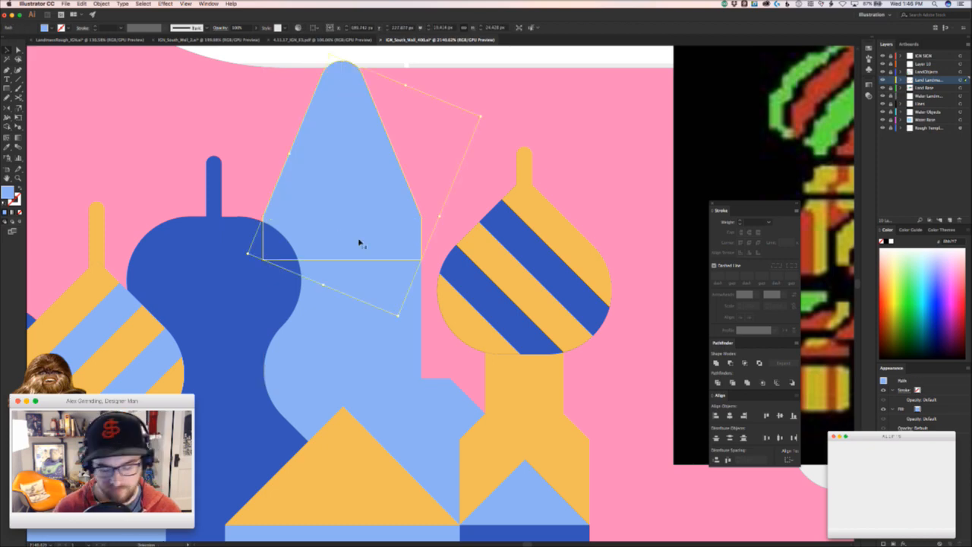
pyautogui.click(527, 437)
pyautogui.keyDown('super'); pyautogui.click(588, 386); pyautogui.keyUp('super')
pyautogui.moveTo(582, 393); pyautogui.dragTo(518, 347)
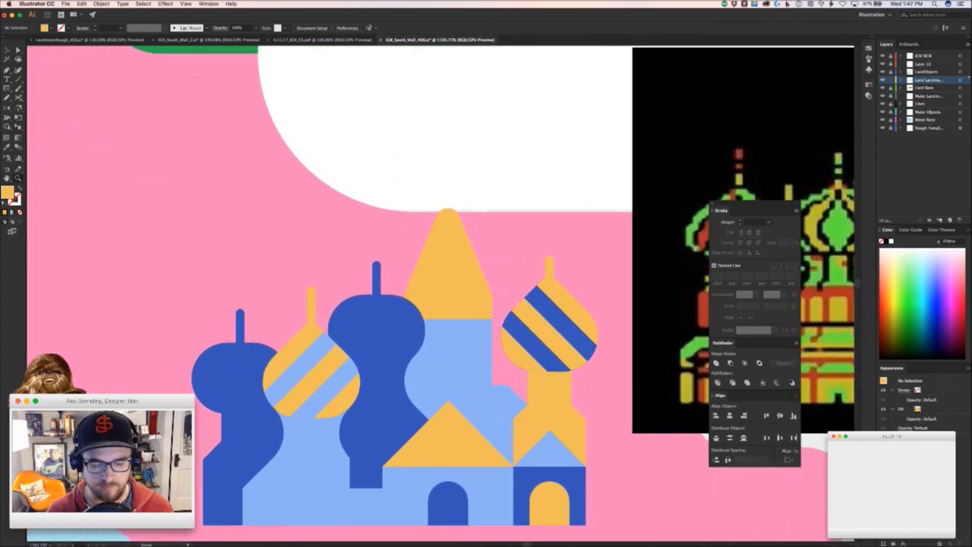
# - Switch to the browser, search Google Images for "st basil's cathedral", look over the photos and return to the Illustrator document
pyautogui.press('super+Tab')
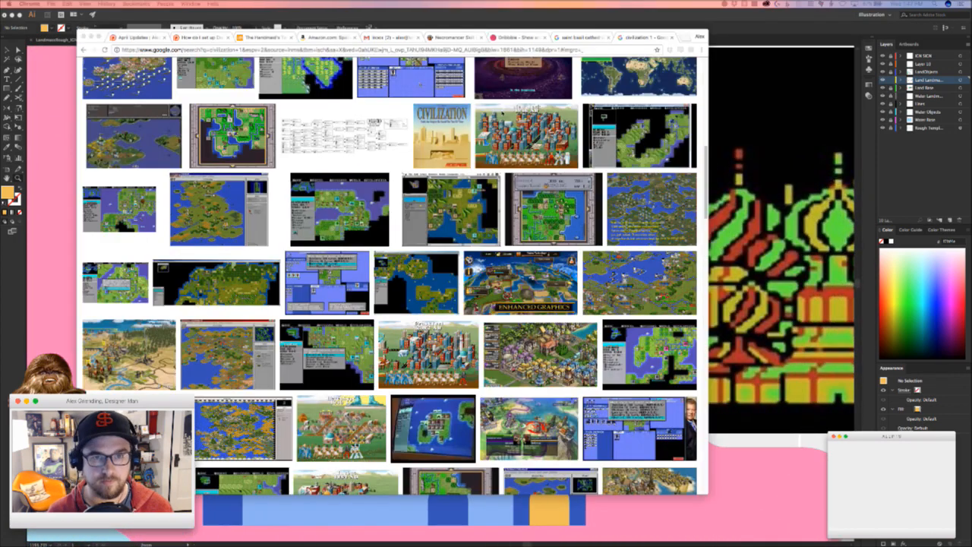
pyautogui.click(674, 37)
pyautogui.write('st.b')
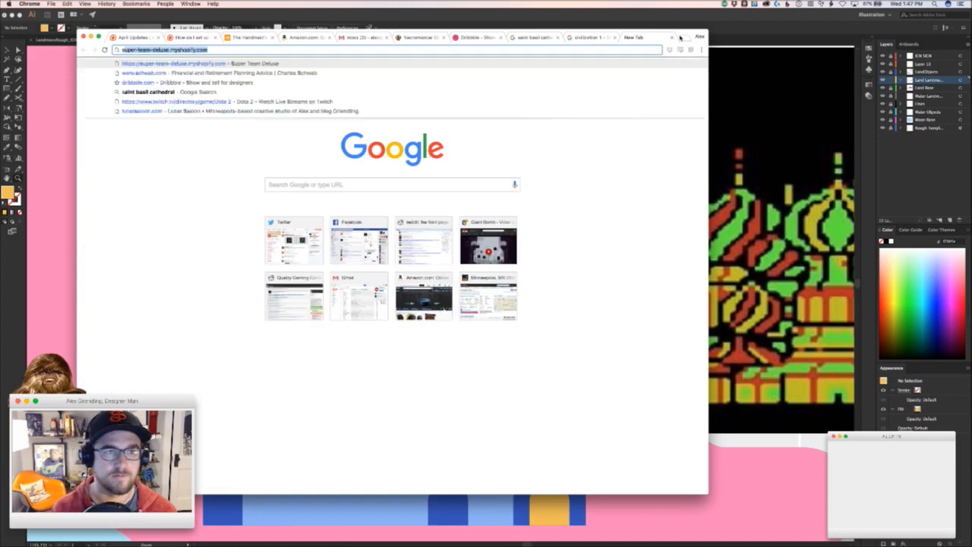
pyautogui.write("asil's cathedral")
pyautogui.press('Return')
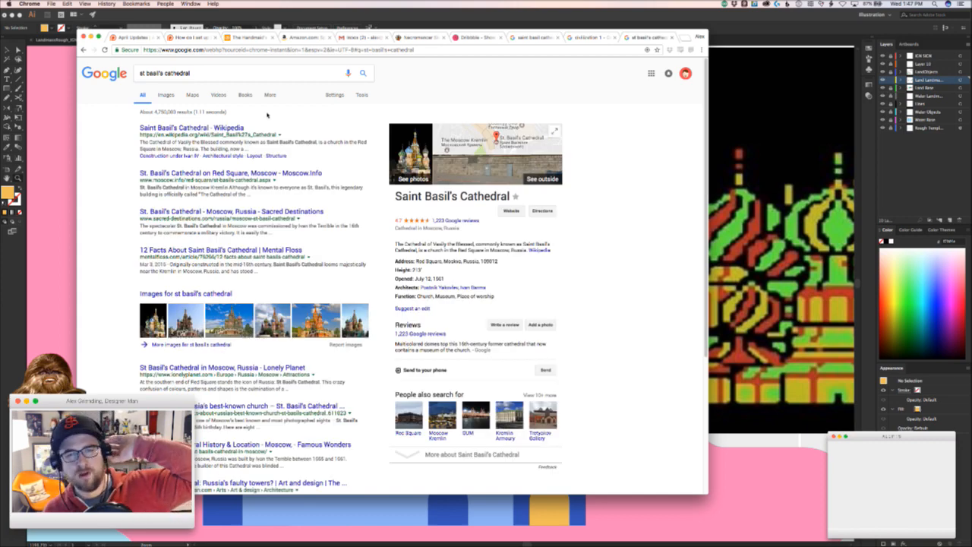
pyautogui.click(164, 95)
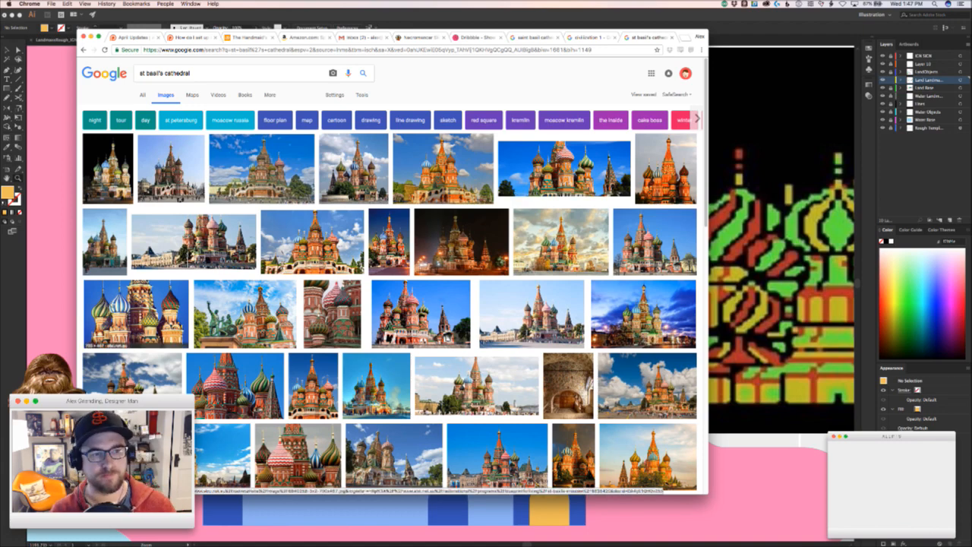
pyautogui.click(54, 332)
# - Select the whole castle and scale it down proportionally from its upper outer corner
pyautogui.moveTo(430, 411); pyautogui.dragTo(295, 370)
pyautogui.scroll(-5, 295, 370)
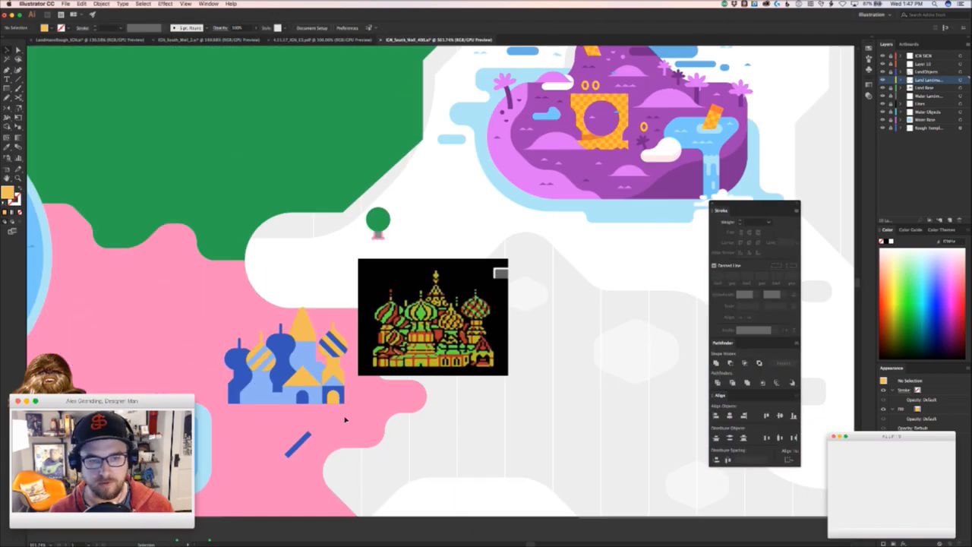
pyautogui.moveTo(214, 300); pyautogui.dragTo(353, 409)
pyautogui.scroll(-6, 548, 332)
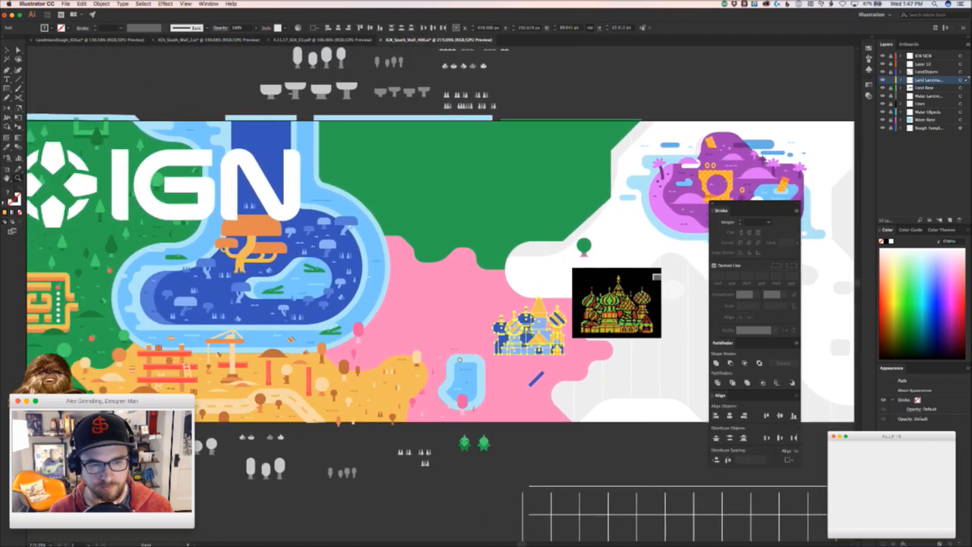
pyautogui.moveTo(549, 335); pyautogui.dragTo(188, 377)
pyautogui.press('super+z')
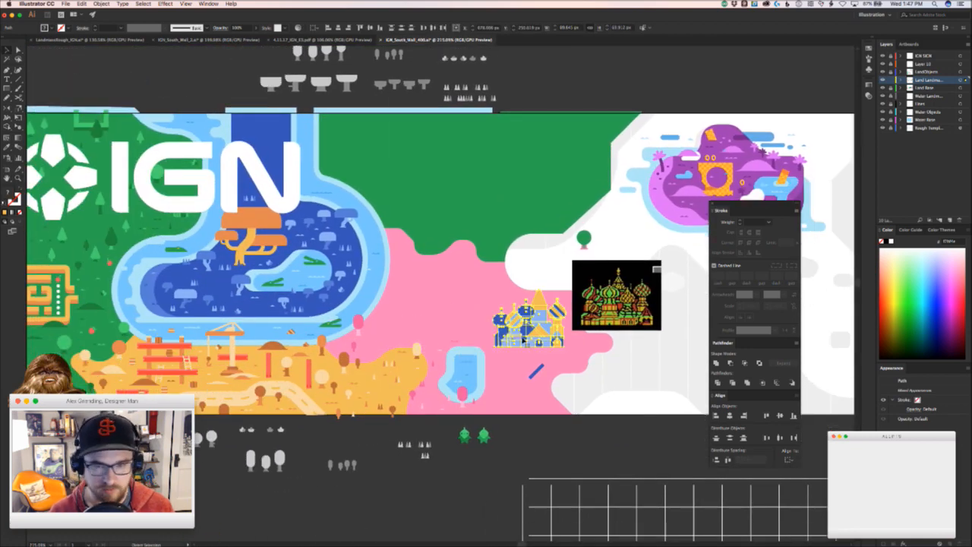
pyautogui.moveTo(518, 319); pyautogui.dragTo(407, 334)
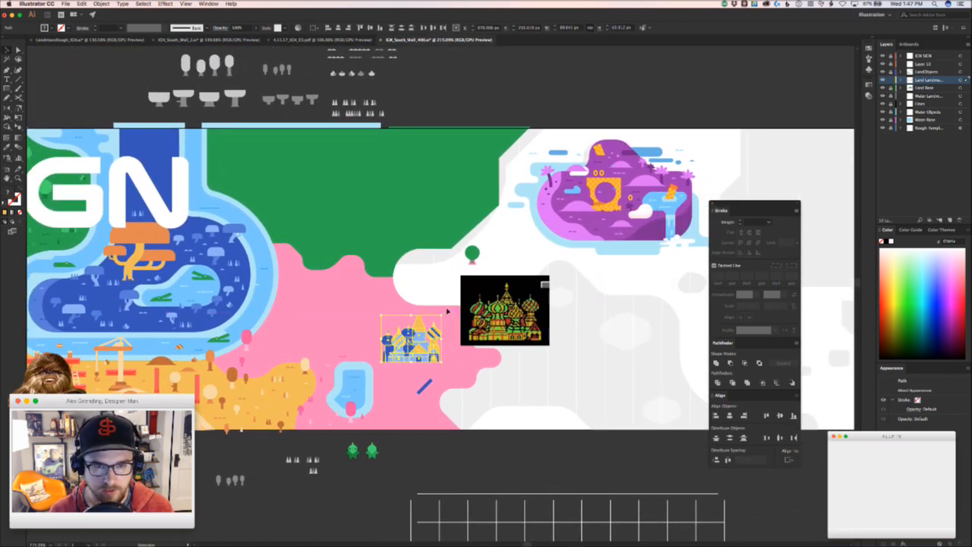
pyautogui.click(451, 322)
pyautogui.hscroll(-2, 480, 380)
pyautogui.click(444, 341)
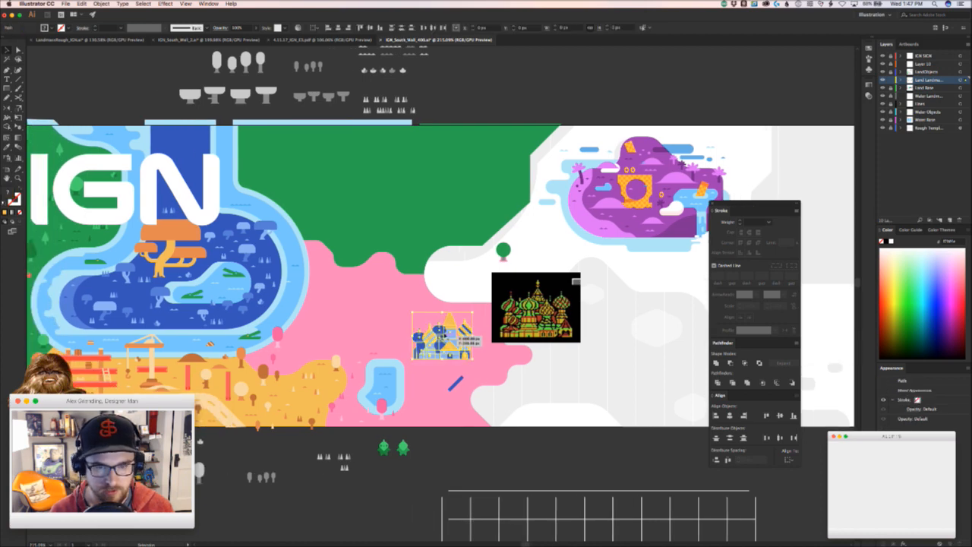
pyautogui.moveTo(444, 340); pyautogui.dragTo(82, 375)
pyautogui.press('super+z')
pyautogui.moveTo(356, 362); pyautogui.dragTo(556, 390)
pyautogui.moveTo(648, 383); pyautogui.dragTo(158, 354)
pyautogui.press('super+z')
pyautogui.moveTo(532, 459); pyautogui.dragTo(369, 425)
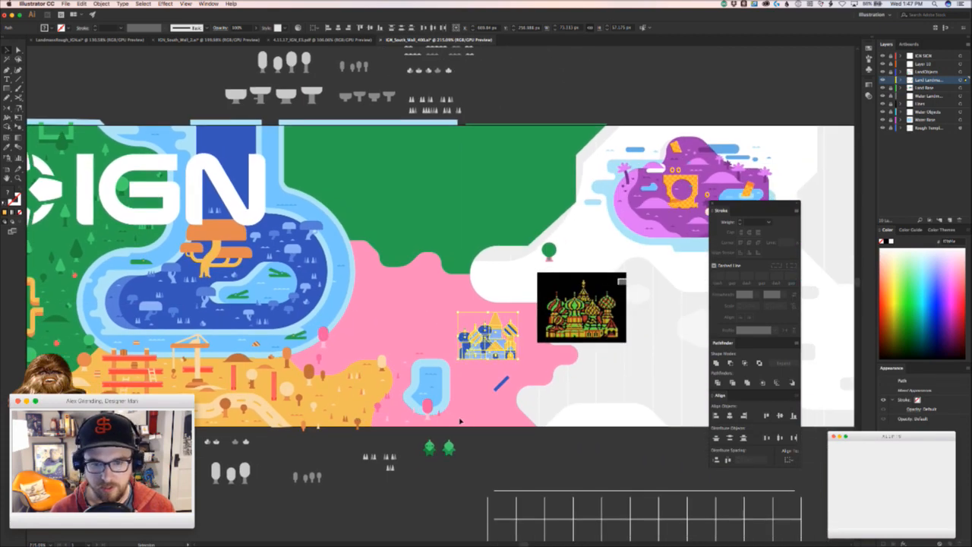
# - Move the scaled castle slightly closer to the pixel-art reference on the pink land
pyautogui.click(460, 421)
pyautogui.moveTo(461, 421); pyautogui.dragTo(374, 425)
pyautogui.moveTo(433, 388); pyautogui.dragTo(461, 325)
pyautogui.moveTo(328, 293); pyautogui.dragTo(354, 295)
pyautogui.click(425, 367)
pyautogui.moveTo(532, 287); pyautogui.dragTo(565, 328)
pyautogui.press('super+z')
pyautogui.moveTo(567, 380); pyautogui.dragTo(524, 380)
# - Delete the pixel-art reference image and the stray dark blue diagonal bar below the castle
pyautogui.moveTo(564, 320); pyautogui.dragTo(423, 236)
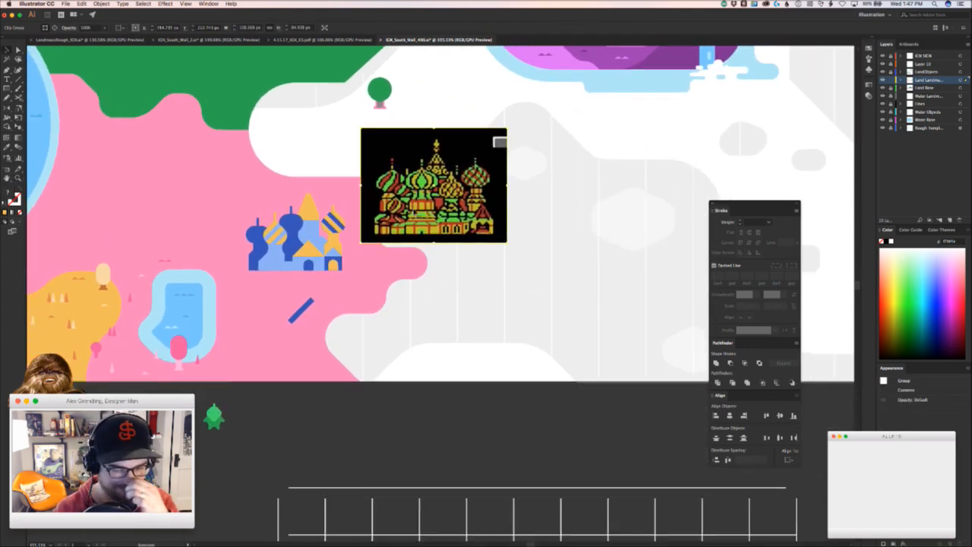
pyautogui.press('Delete')
pyautogui.press('super+Tab')
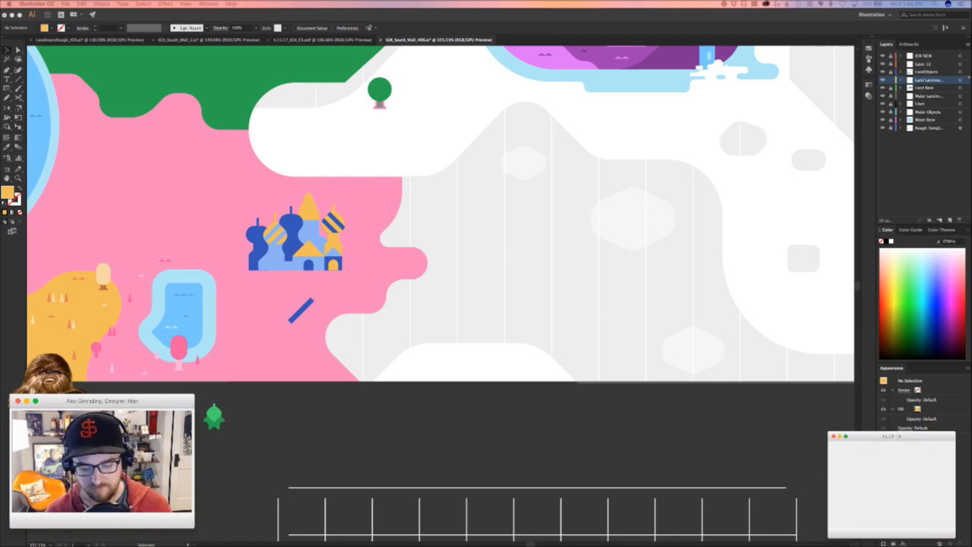
pyautogui.click(255, 300)
pyautogui.moveTo(362, 200)
pyautogui.mouseDown()
pyautogui.moveTo(393, 213)
pyautogui.moveTo(412, 195)
pyautogui.moveTo(460, 241)
pyautogui.mouseUp()
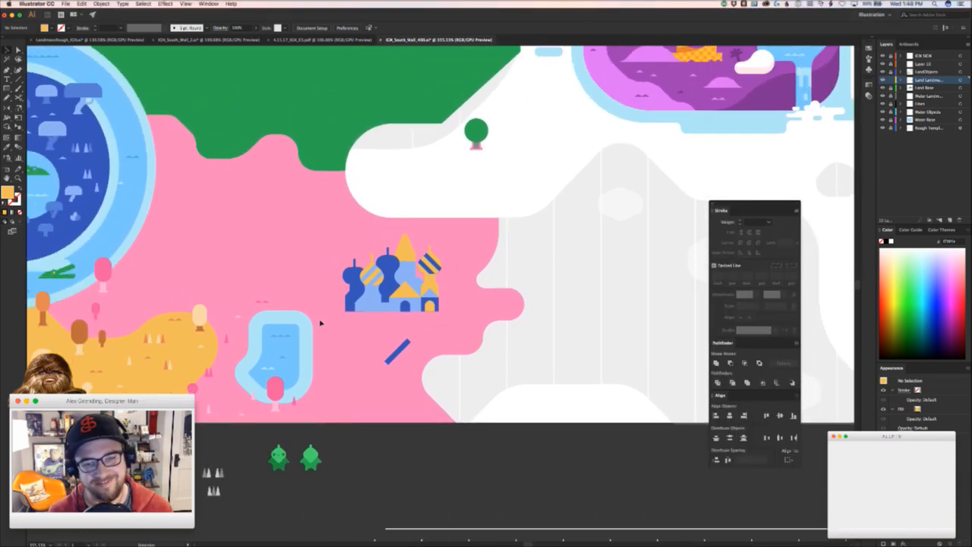
pyautogui.moveTo(362, 349); pyautogui.dragTo(549, 350)
pyautogui.press('v')
pyautogui.press('Delete')
# - Draw a tall dark blue rectangle beside the castle and set a copy rotated 90° against its lower side, forming an L
pyautogui.press('z')
pyautogui.press('m')
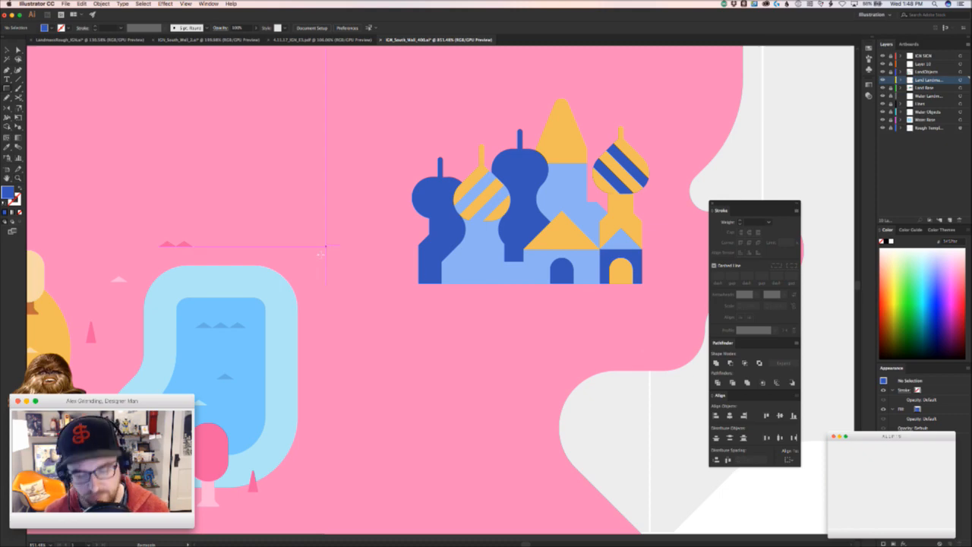
pyautogui.moveTo(274, 89)
pyautogui.mouseDown()
pyautogui.moveTo(319, 228)
pyautogui.moveTo(300, 165)
pyautogui.moveTo(382, 328)
pyautogui.mouseUp()
pyautogui.press('v')
pyautogui.click(390, 291)
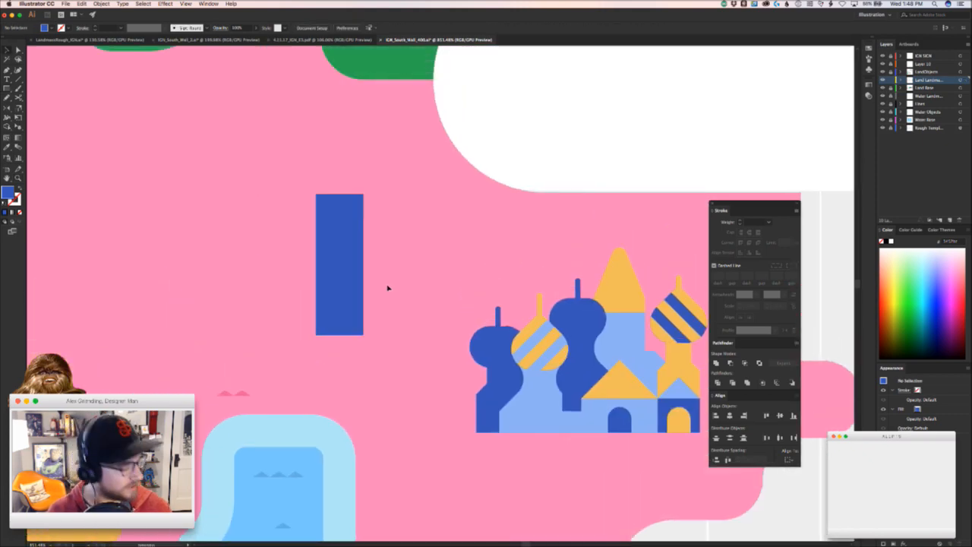
pyautogui.moveTo(327, 319); pyautogui.dragTo(327, 345)
pyautogui.press('super+shift+a')
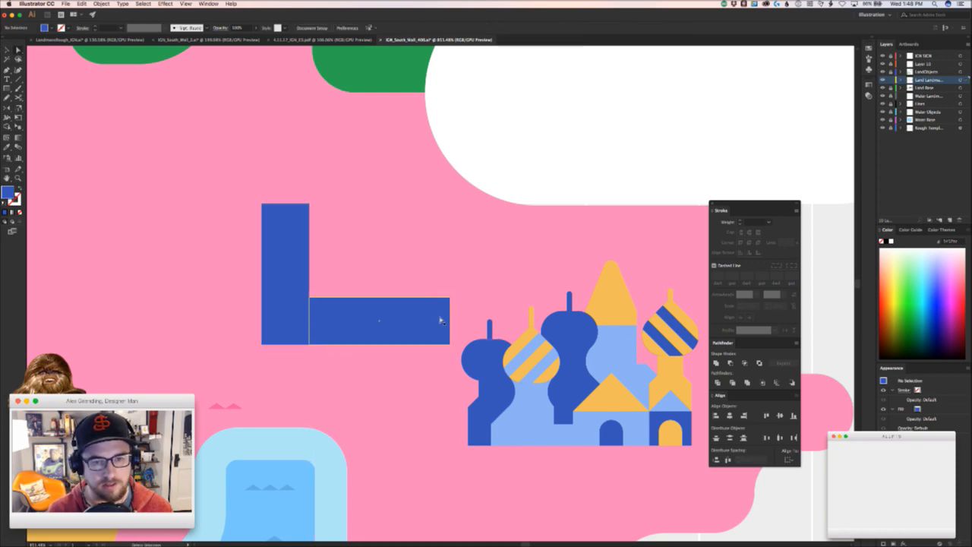
# - Try to shorten the horizontal rectangle of the L to roughly a square
pyautogui.moveTo(449, 315); pyautogui.dragTo(354, 317)
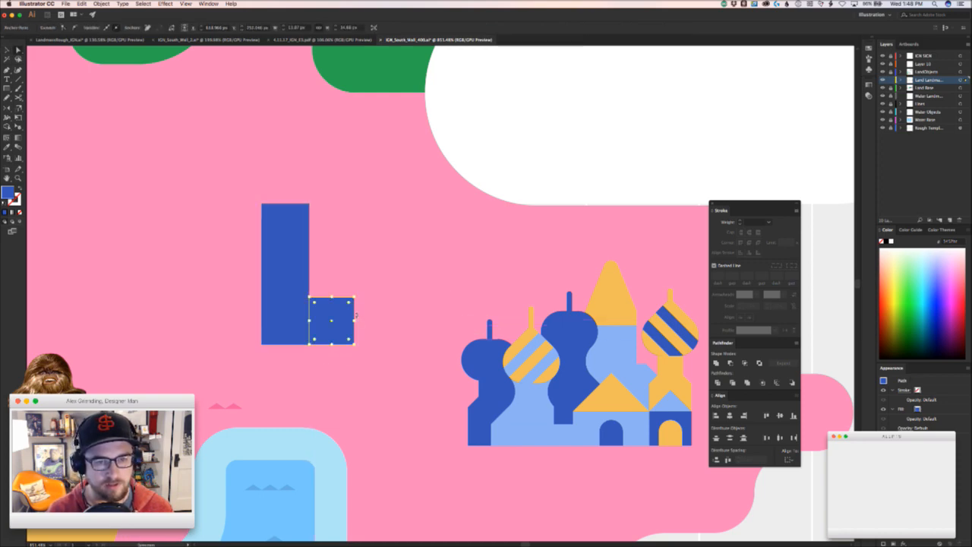
pyautogui.press('super+z')
pyautogui.press('super+shift+a')
# - Draw a dark blue square about 15 px wide, place it beside the tall rectangle's lower end and delete the horizontal rectangle
pyautogui.press('m')
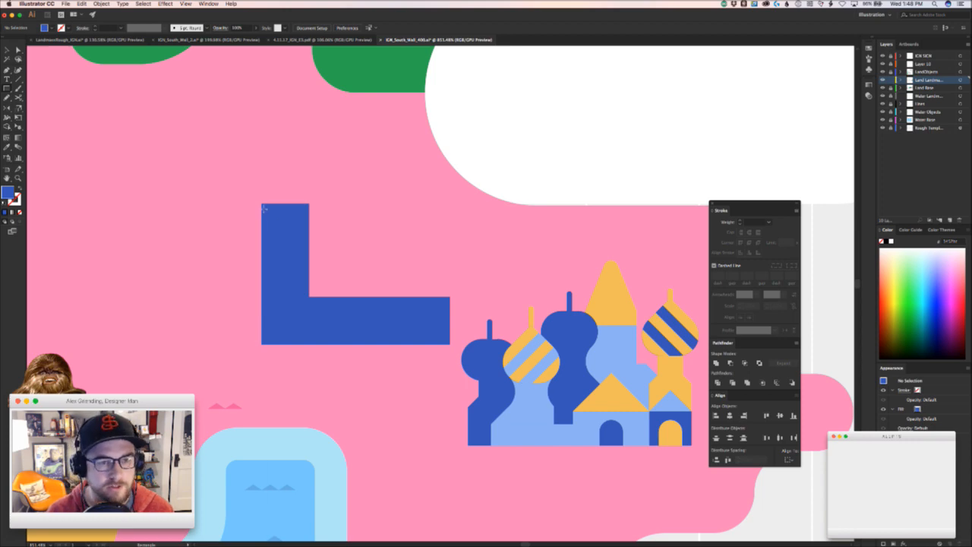
pyautogui.moveTo(262, 205); pyautogui.dragTo(308, 251)
pyautogui.moveTo(309, 296)
pyautogui.mouseDown()
pyautogui.moveTo(338, 322)
pyautogui.moveTo(328, 329)
pyautogui.moveTo(356, 340)
pyautogui.mouseUp()
pyautogui.moveTo(338, 306); pyautogui.dragTo(310, 297)
pyautogui.click(382, 311)
pyautogui.press('Delete')
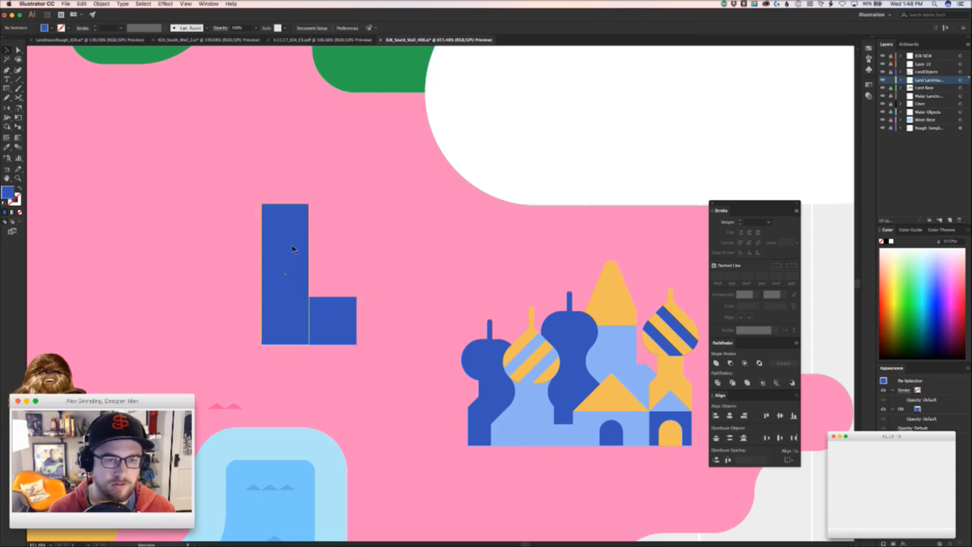
# - Stack a copy of the dark blue square on the lower square and draw a small square on the copy's upper edge
pyautogui.scroll(3, 315, 302)
pyautogui.moveTo(354, 357); pyautogui.dragTo(343, 246)
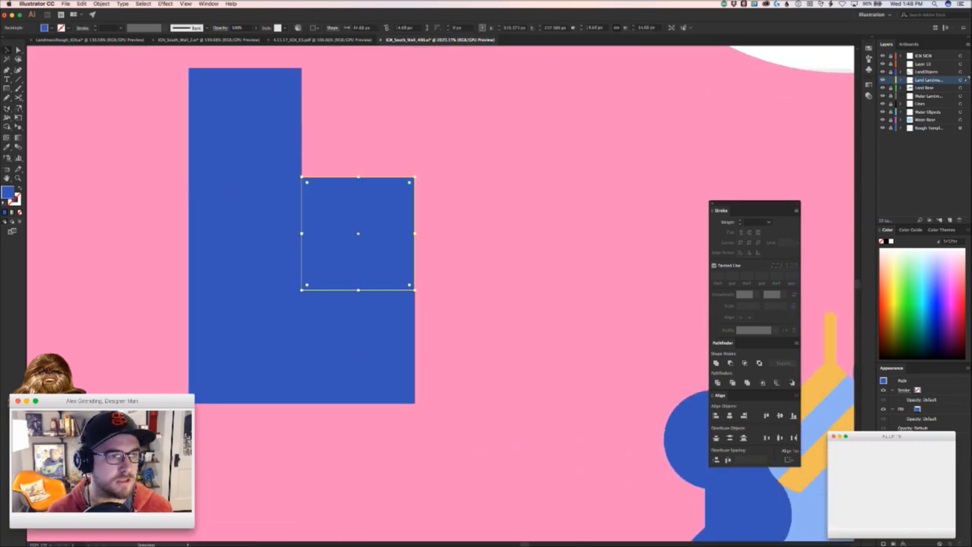
pyautogui.click(13, 91)
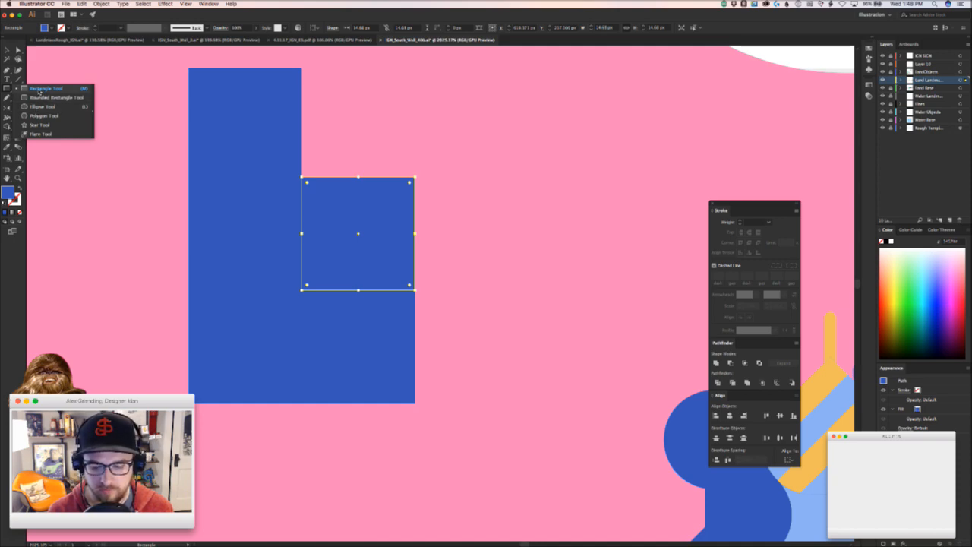
pyautogui.click(40, 90)
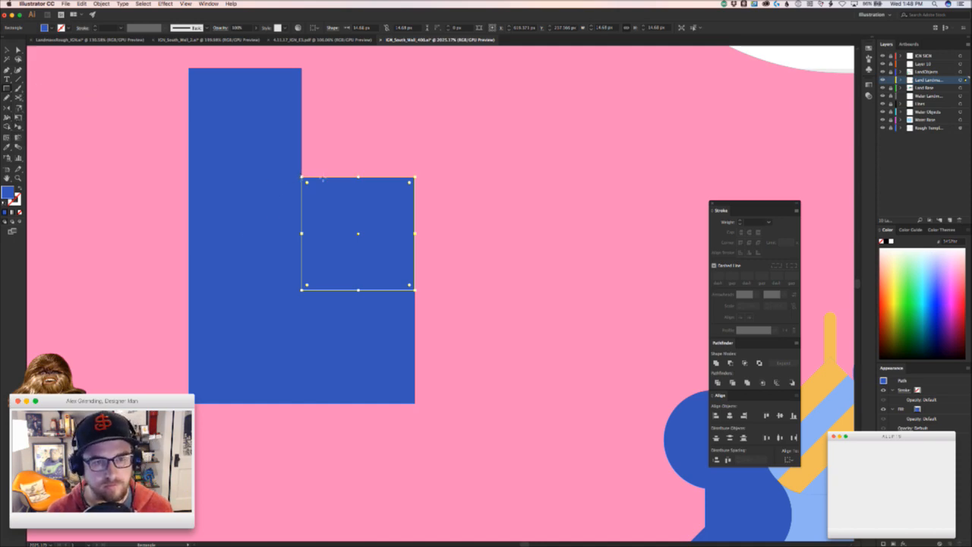
pyautogui.moveTo(323, 178)
pyautogui.mouseDown()
pyautogui.moveTo(332, 186)
pyautogui.moveTo(348, 178)
pyautogui.mouseUp()
# - Fill the small square with the background pink and turn it 45° so it forms a diamond notch
pyautogui.press('v')
pyautogui.press('i')
pyautogui.click(358, 148)
pyautogui.press('v')
pyautogui.click(341, 157)
pyautogui.doubleClick(323, 171)
pyautogui.press('Escape')
pyautogui.click(344, 150)
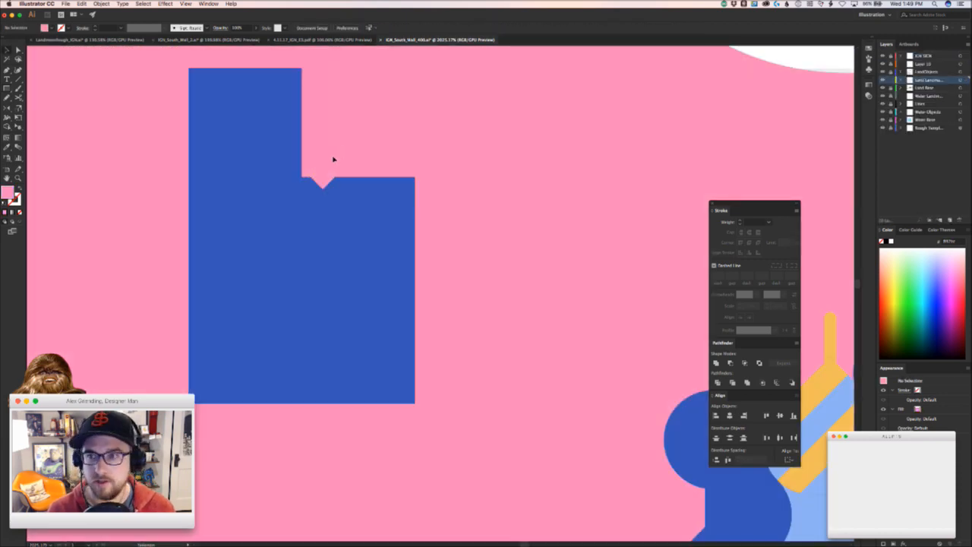
# - Move the pink diamond onto the tall rectangle's inner side and set the upper square aside, clear of the L
pyautogui.moveTo(326, 178); pyautogui.dragTo(301, 178)
pyautogui.click(337, 206)
pyautogui.moveTo(337, 205); pyautogui.dragTo(497, 206)
pyautogui.scroll(2, 456, 221)
pyautogui.hscroll(-3, 456, 220)
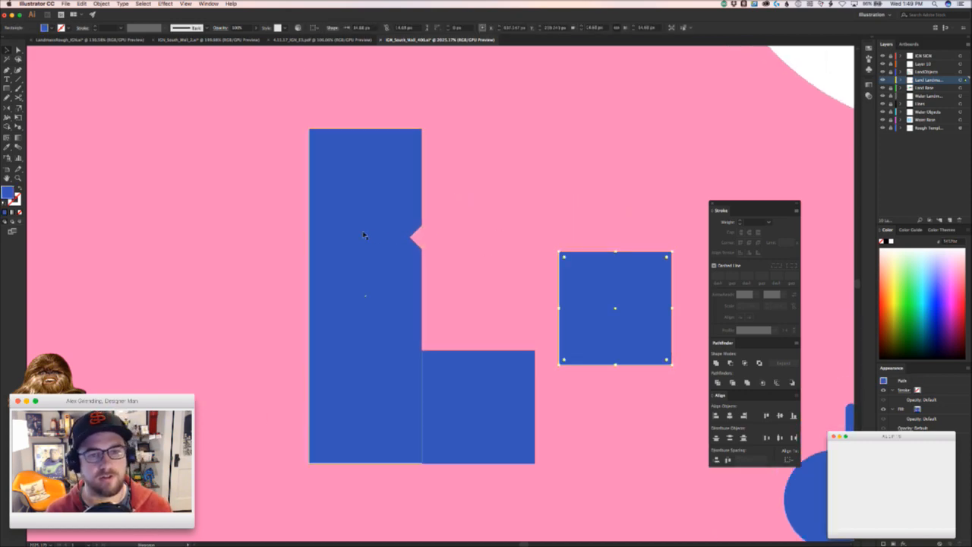
# - Copy the pink diamond to the tall rectangle's outer side, level with the first notch and again one block lower
pyautogui.moveTo(422, 237); pyautogui.dragTo(308, 238)
pyautogui.scroll(-3, 208, 157)
pyautogui.hscroll(1, 209, 156)
pyautogui.doubleClick(263, 114)
pyautogui.doubleClick(213, 170)
pyautogui.moveTo(272, 111); pyautogui.dragTo(288, 230)
pyautogui.press('cmd+z')
pyautogui.click(242, 136)
pyautogui.moveTo(437, 272); pyautogui.dragTo(309, 328)
pyautogui.click(266, 220)
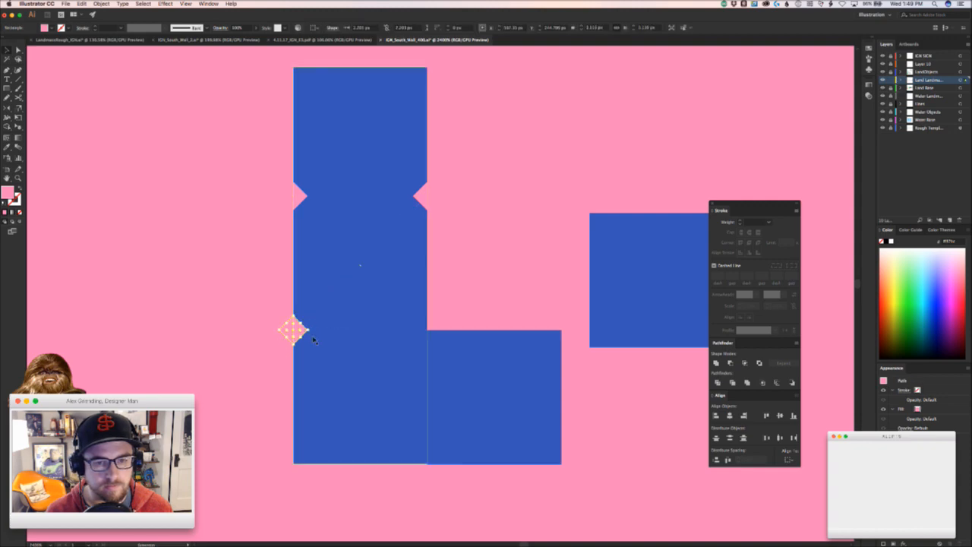
# - Copy the pink diamond to the L's lower edge, where the tall rectangle meets the square
pyautogui.scroll(-3, 267, 258)
pyautogui.hscroll(1, 267, 258)
pyautogui.keyDown('alt'); pyautogui.moveTo(258, 256); pyautogui.dragTo(395, 377); pyautogui.keyUp('alt')
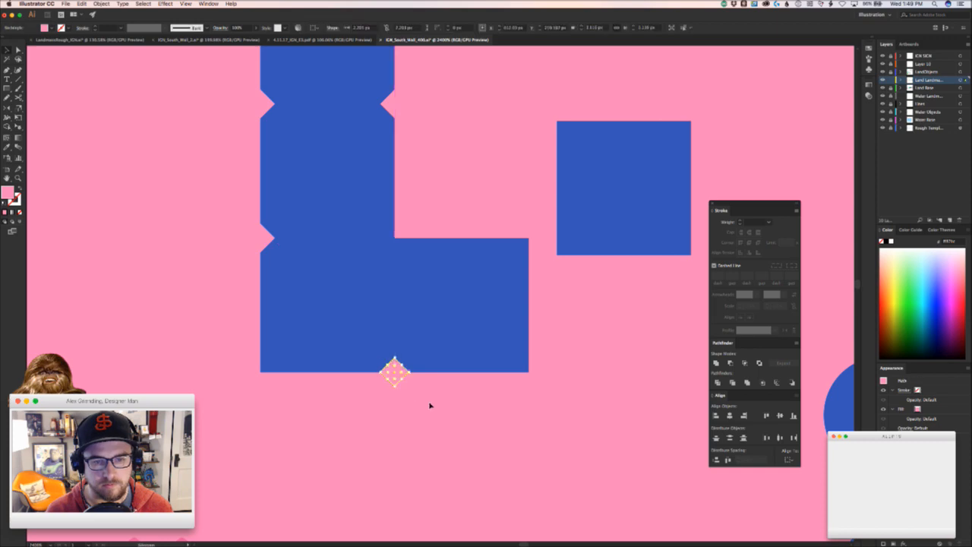
pyautogui.click(441, 394)
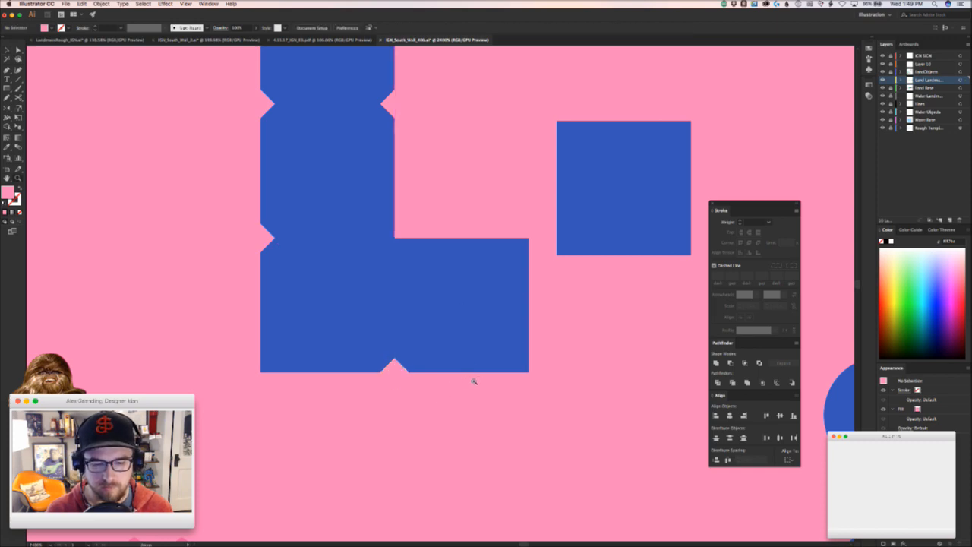
# - Copy the tall rectangle and its adjoining square straight down by less than one block, behind the pink diamonds
pyautogui.keyDown('alt'); pyautogui.scroll(-6, 459, 379); pyautogui.keyUp('alt')
pyautogui.keyDown('alt'); pyautogui.scroll(-2, 459, 379); pyautogui.keyUp('alt')
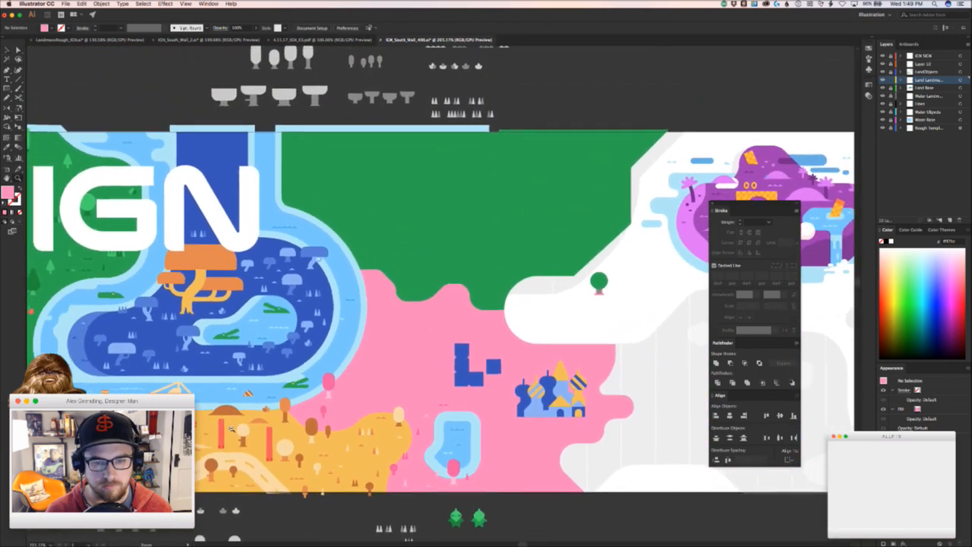
pyautogui.keyDown('alt'); pyautogui.scroll(8, 425, 357); pyautogui.keyUp('alt')
pyautogui.press('v')
pyautogui.click(456, 343)
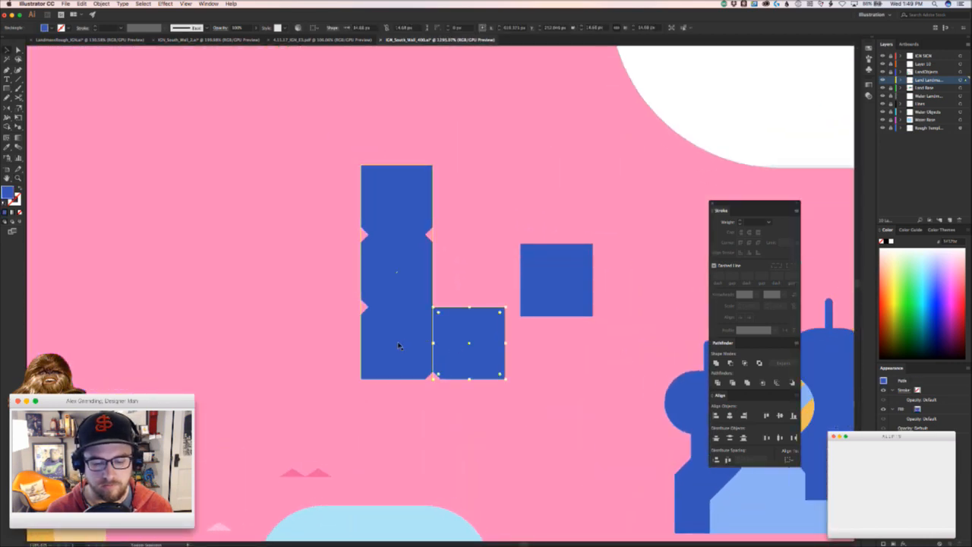
pyautogui.moveTo(389, 347); pyautogui.dragTo(387, 402)
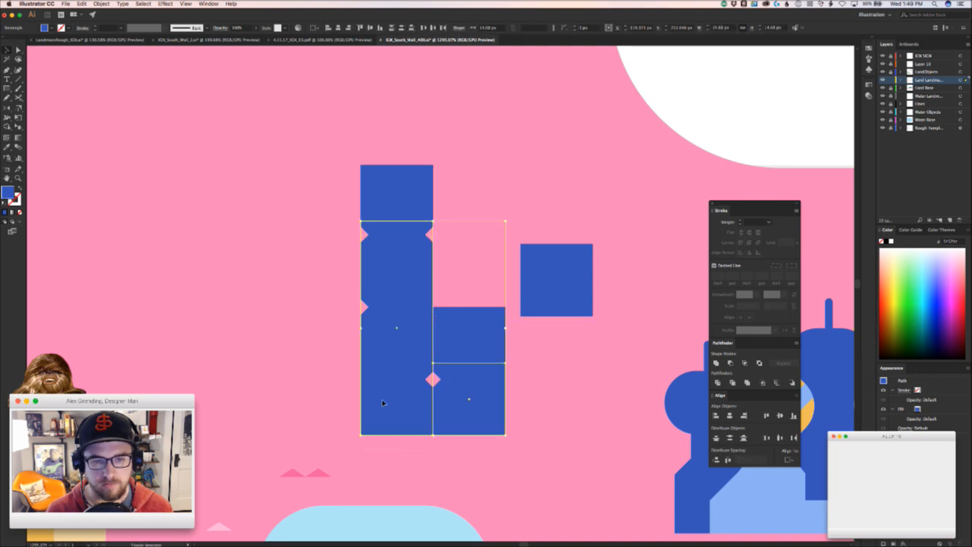
# - Fill the upper tall rectangle and its adjoining square with the castle's light blue
pyautogui.scroll(-5, 565, 371)
pyautogui.hscroll(7, 565, 371)
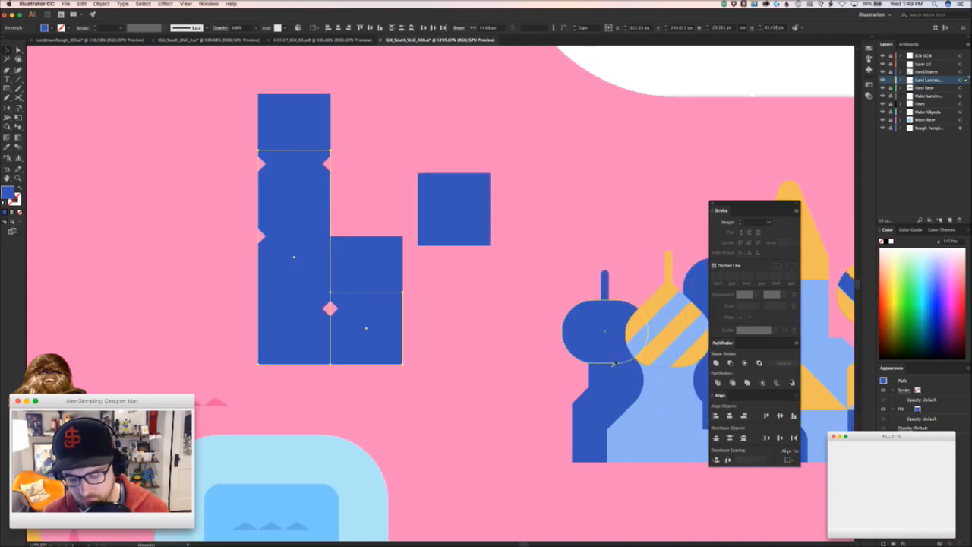
pyautogui.click(355, 254)
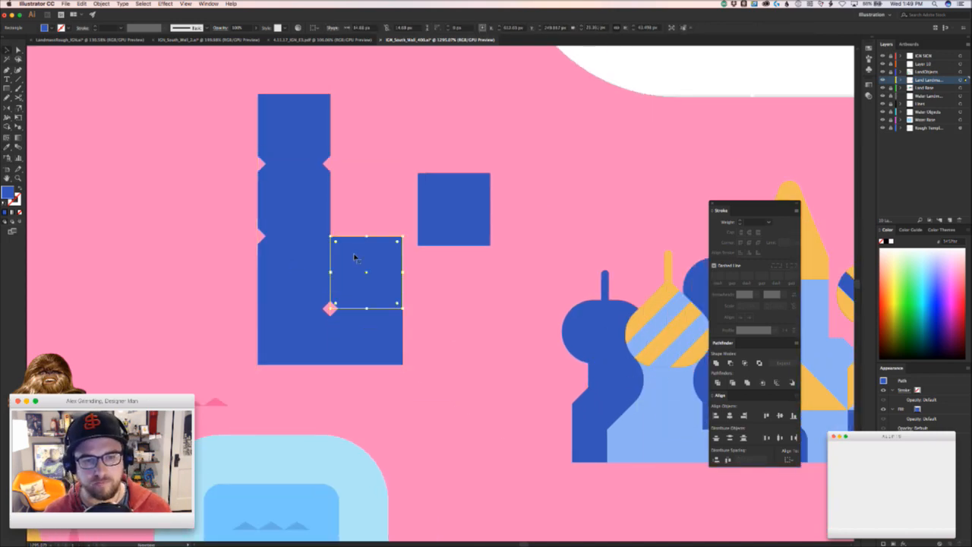
pyautogui.keyDown('shift'); pyautogui.click(309, 234); pyautogui.keyUp('shift')
pyautogui.press('i')
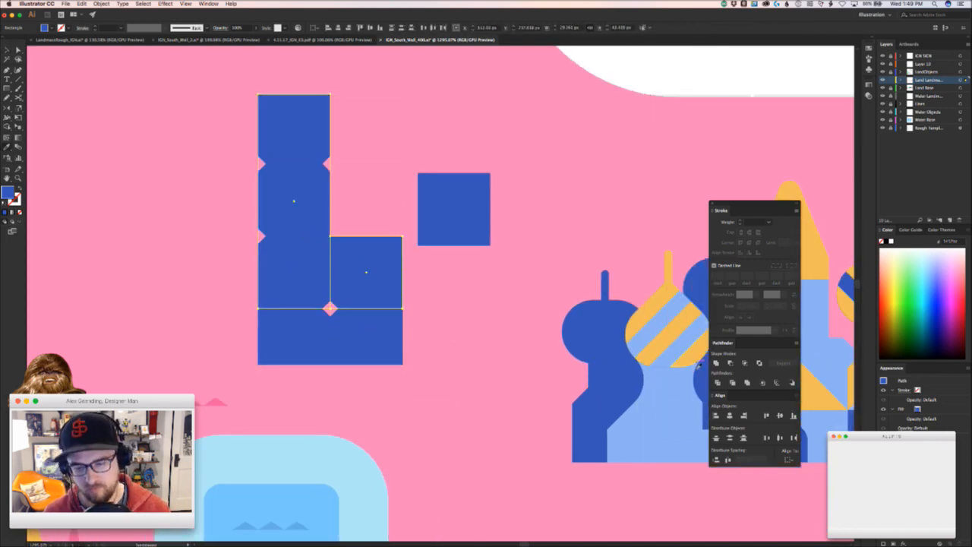
pyautogui.click(662, 425)
pyautogui.press('v')
pyautogui.click(466, 386)
# - Fill the pink diamond between the light blue blocks and the base with the base's dark blue
pyautogui.press('z')
pyautogui.moveTo(474, 381); pyautogui.dragTo(465, 352)
pyautogui.press('v')
pyautogui.click(335, 310)
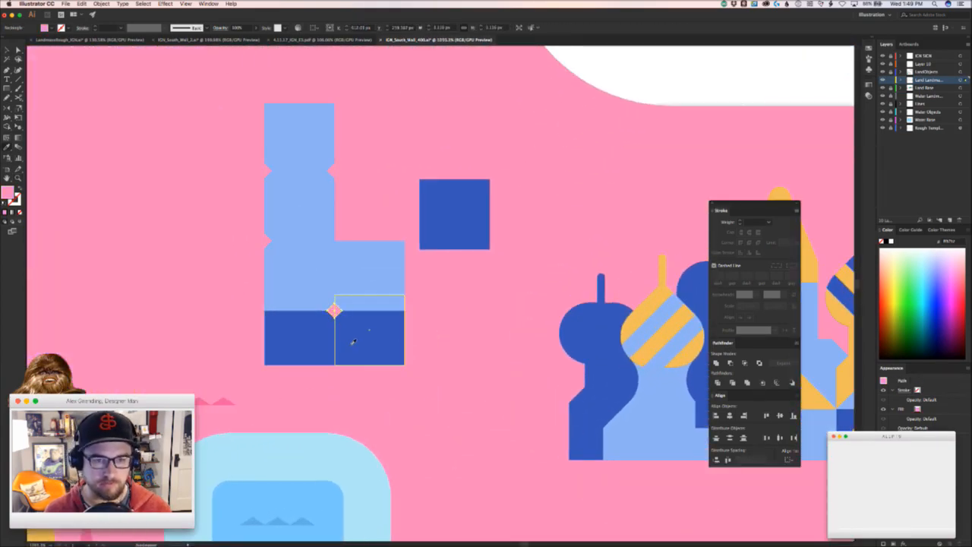
pyautogui.click(354, 391)
# - Delete the spare dark blue square standing beside the L-shaped building
pyautogui.press('z')
pyautogui.moveTo(341, 384); pyautogui.dragTo(232, 378)
pyautogui.press('v')
pyautogui.moveTo(386, 318); pyautogui.dragTo(410, 316)
pyautogui.press('Delete')
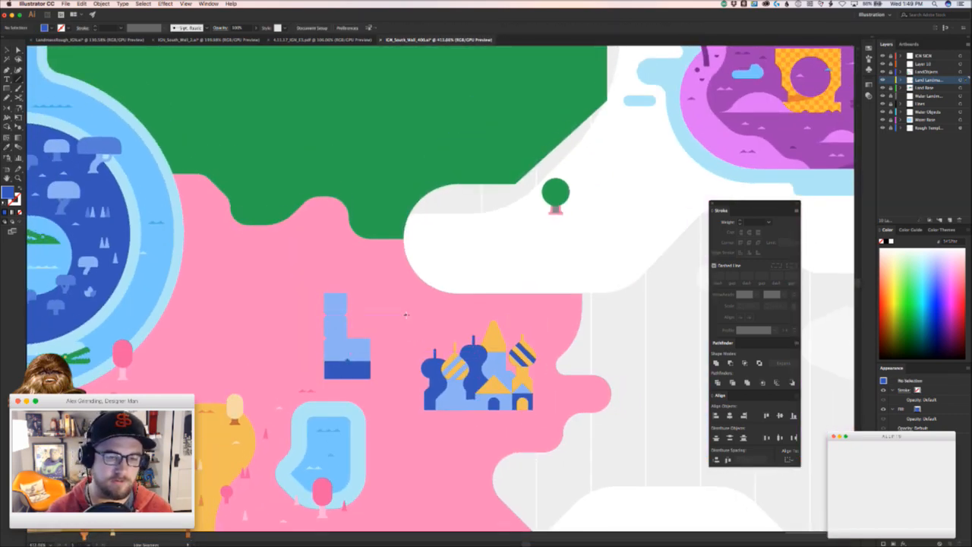
pyautogui.press('v')
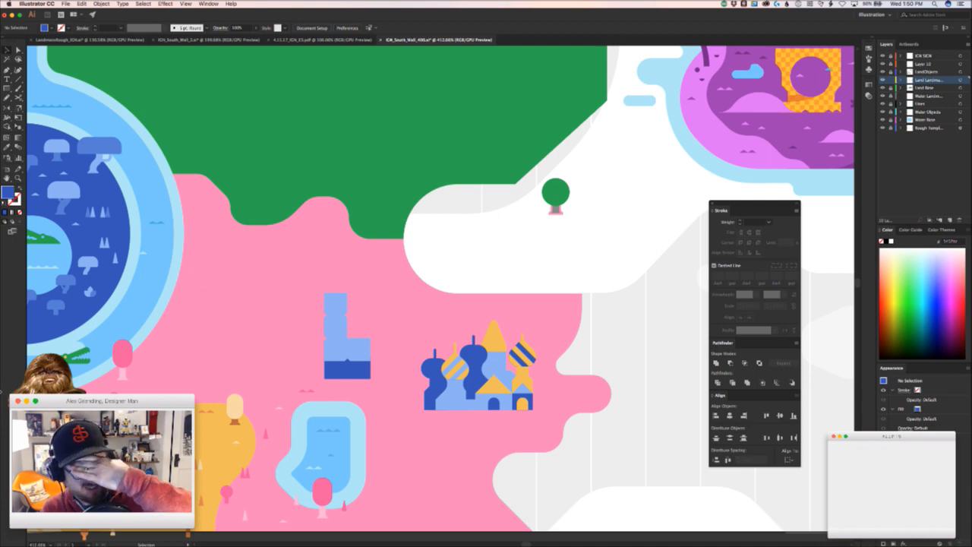
pyautogui.press('super+Tab')
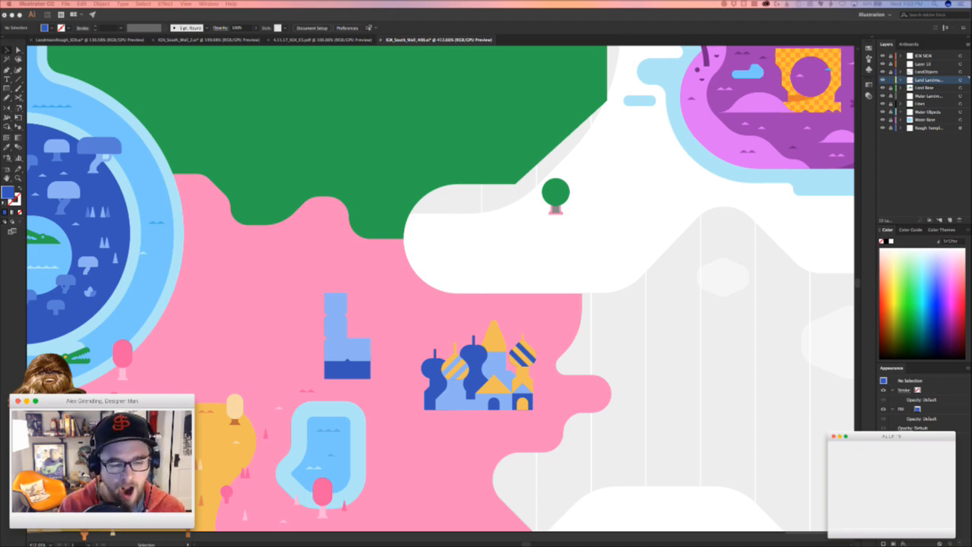
pyautogui.click(274, 347)
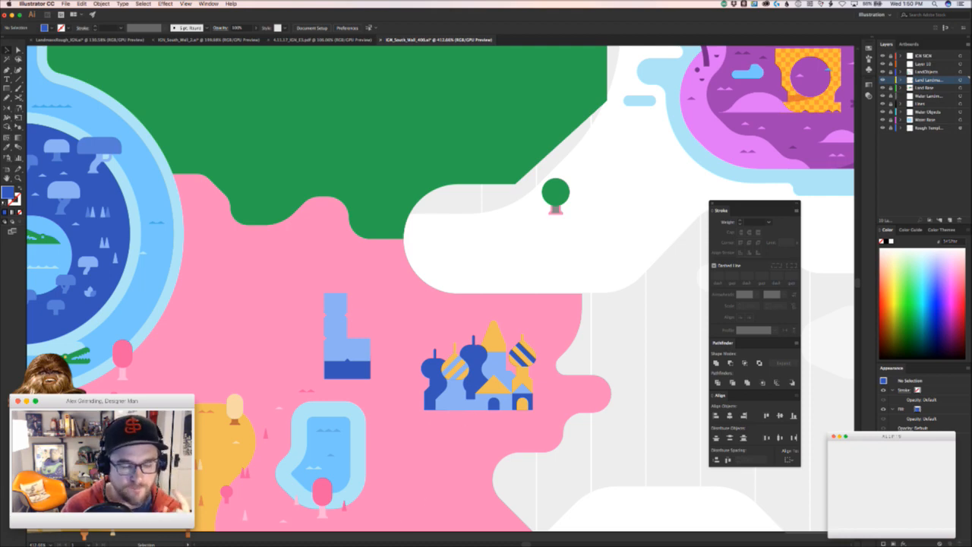
pyautogui.press('super+Tab')
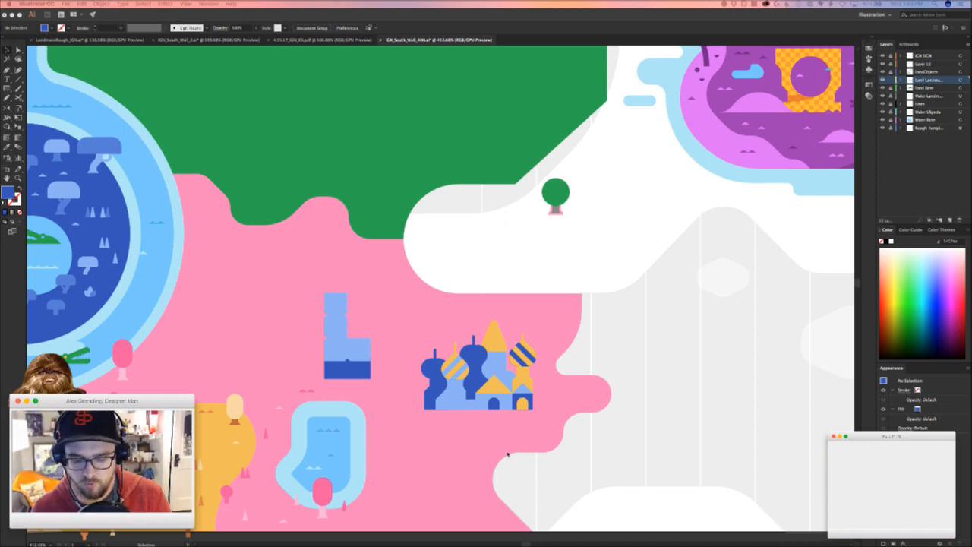
# - Draw a dark blue square about 14 px wide on the pink land between the lake and the L-shaped building
pyautogui.click(504, 271)
pyautogui.moveTo(465, 287); pyautogui.dragTo(494, 229)
pyautogui.press('z')
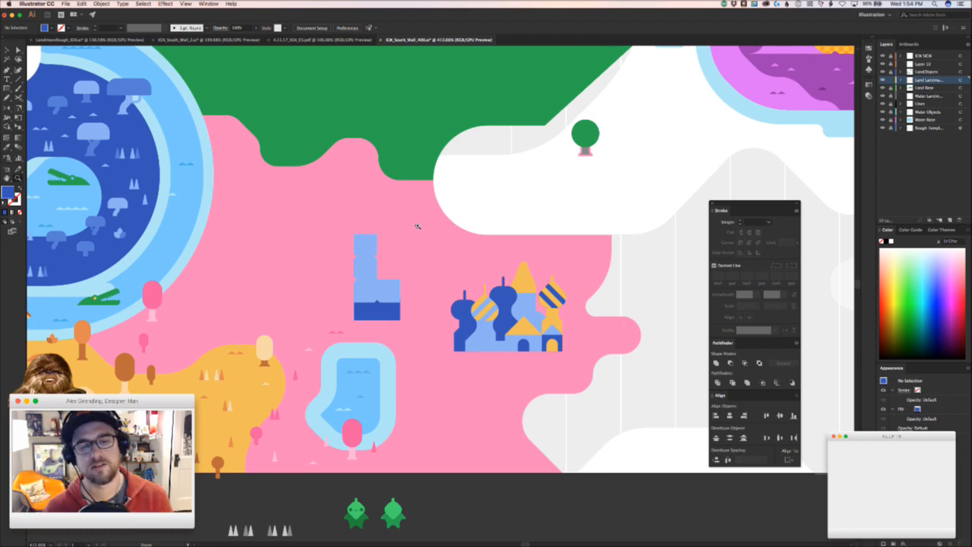
pyautogui.moveTo(265, 275); pyautogui.dragTo(357, 286)
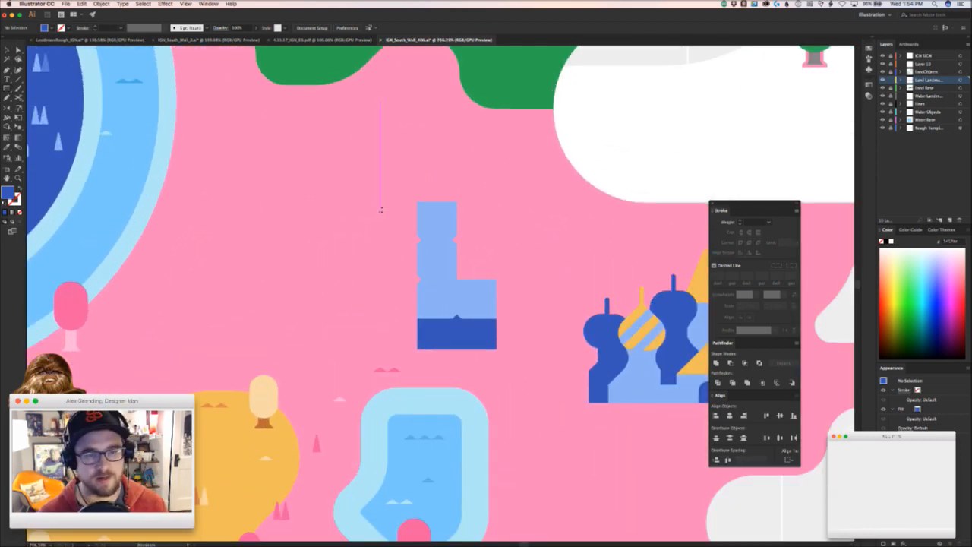
pyautogui.moveTo(407, 201)
pyautogui.mouseDown()
pyautogui.moveTo(377, 239)
pyautogui.moveTo(455, 246)
pyautogui.moveTo(417, 208)
pyautogui.moveTo(390, 212)
pyautogui.mouseUp()
pyautogui.press('v')
pyautogui.click(460, 237)
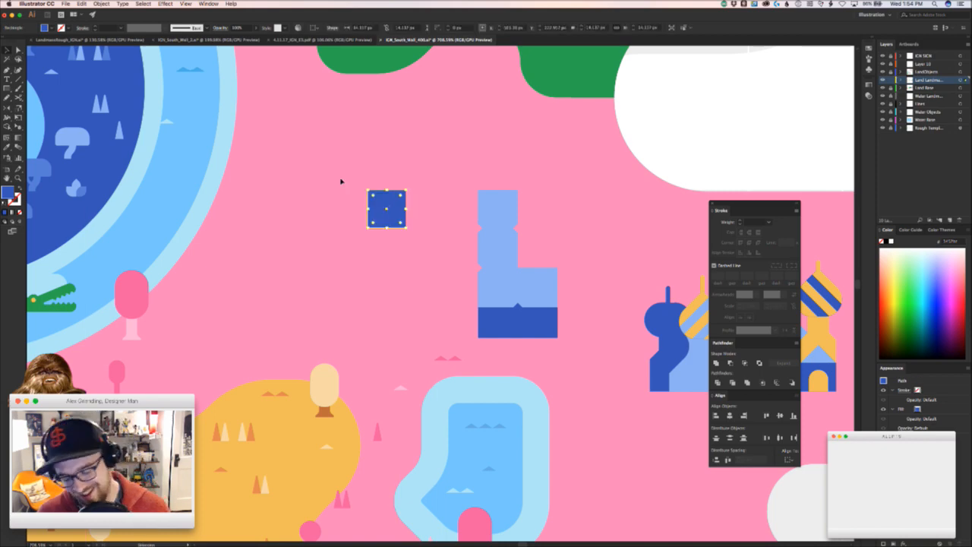
# - Fill the square with the pink tree trunk's pale pink and place a copy directly below in the treetop's darker pink
pyautogui.press('i')
pyautogui.click(131, 332)
pyautogui.press('v')
pyautogui.click(307, 276)
pyautogui.moveTo(393, 211); pyautogui.dragTo(393, 250)
pyautogui.press('i')
pyautogui.click(138, 283)
pyautogui.press('v')
pyautogui.click(375, 268)
# - Copy the two pink squares to build an L of four blocks alternating pale and darker pink
pyautogui.moveTo(389, 204); pyautogui.dragTo(352, 282)
pyautogui.click(431, 319)
pyautogui.moveTo(282, 163); pyautogui.dragTo(359, 265)
pyautogui.moveTo(319, 243); pyautogui.dragTo(295, 215)
pyautogui.click(312, 289)
pyautogui.moveTo(379, 258); pyautogui.dragTo(404, 248)
# - Recolour the two darker squares with the background pink, deepened to f476b2
pyautogui.click(426, 240)
pyautogui.keyDown('shift'); pyautogui.click(384, 206); pyautogui.keyUp('shift')
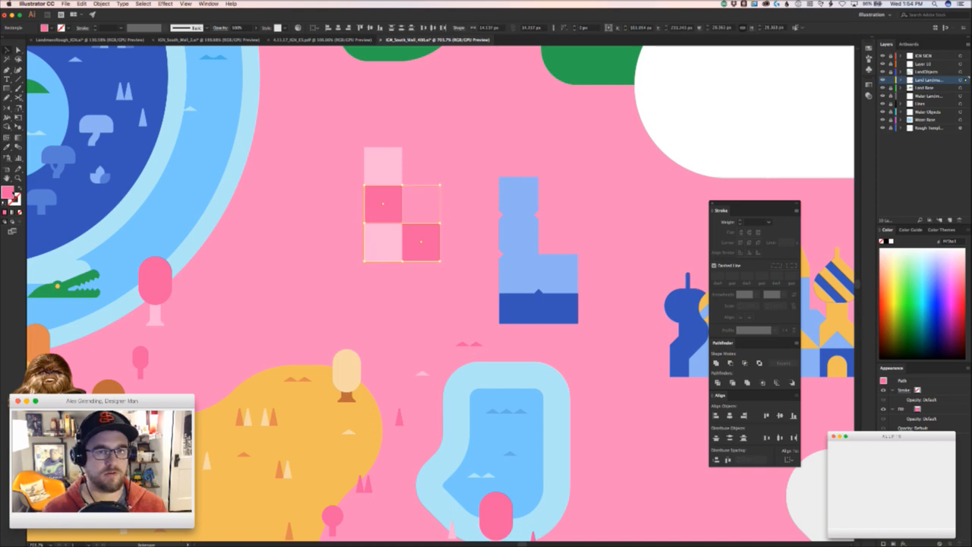
pyautogui.doubleClick(15, 193)
pyautogui.click(445, 111)
pyautogui.press('i')
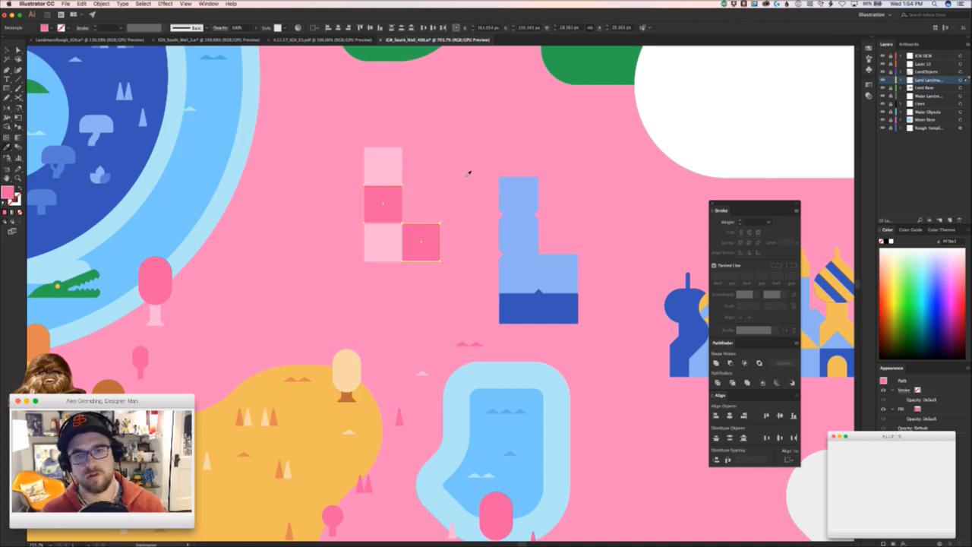
pyautogui.click(382, 169)
pyautogui.doubleClick(14, 192)
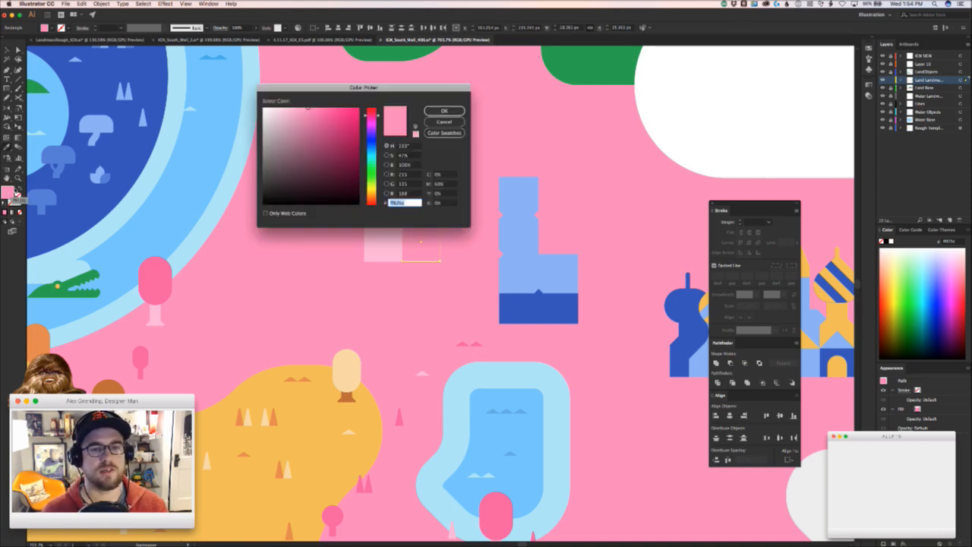
pyautogui.click(312, 113)
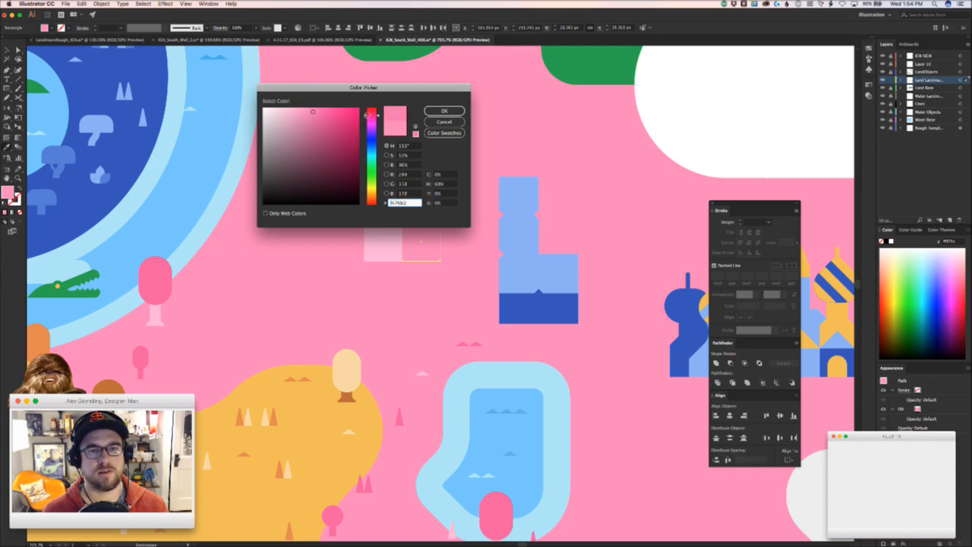
pyautogui.click(445, 110)
pyautogui.click(452, 159)
# - Try the duller pink ea6eaf on the two darker squares and undo it
pyautogui.click(426, 236)
pyautogui.keyDown('shift'); pyautogui.click(370, 200); pyautogui.keyUp('shift')
pyautogui.doubleClick(15, 192)
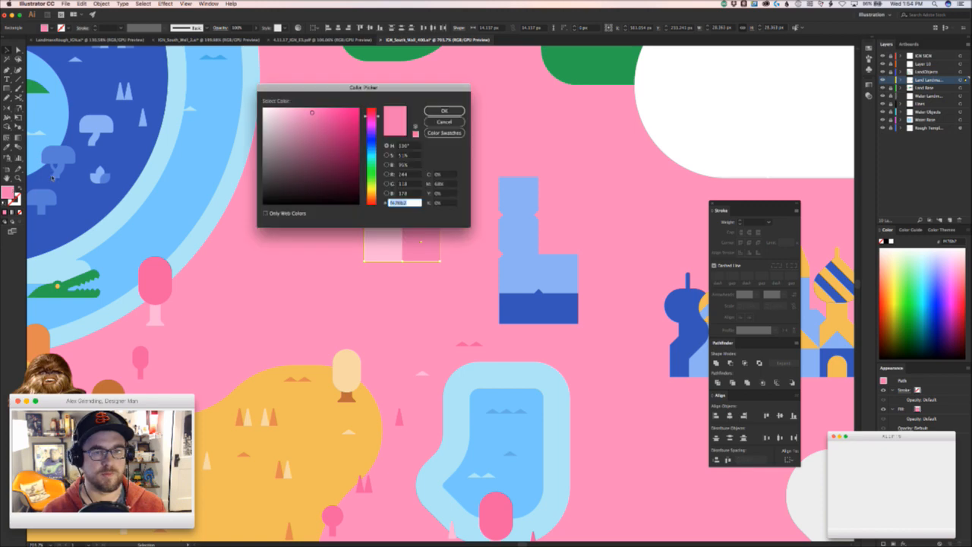
pyautogui.click(312, 114)
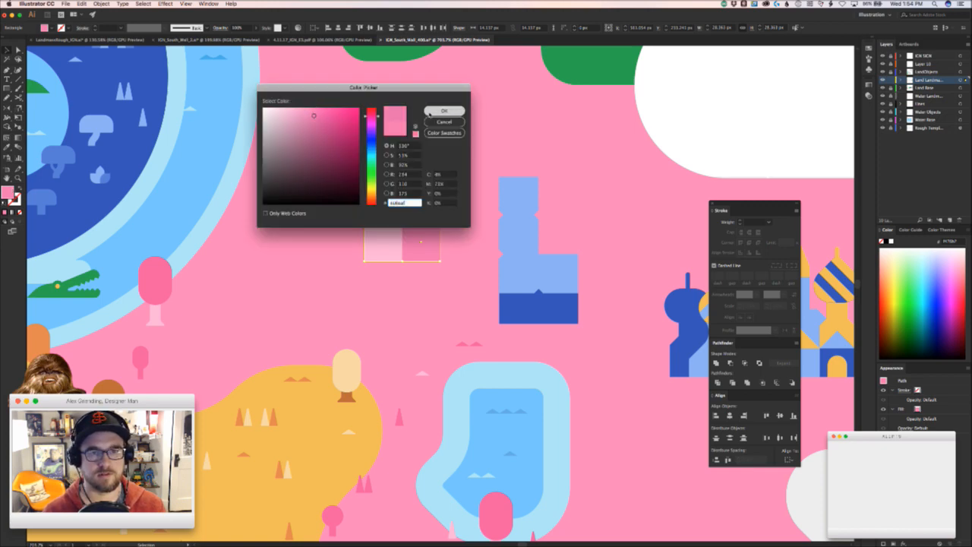
pyautogui.click(445, 111)
pyautogui.click(445, 172)
pyautogui.press('super+z')
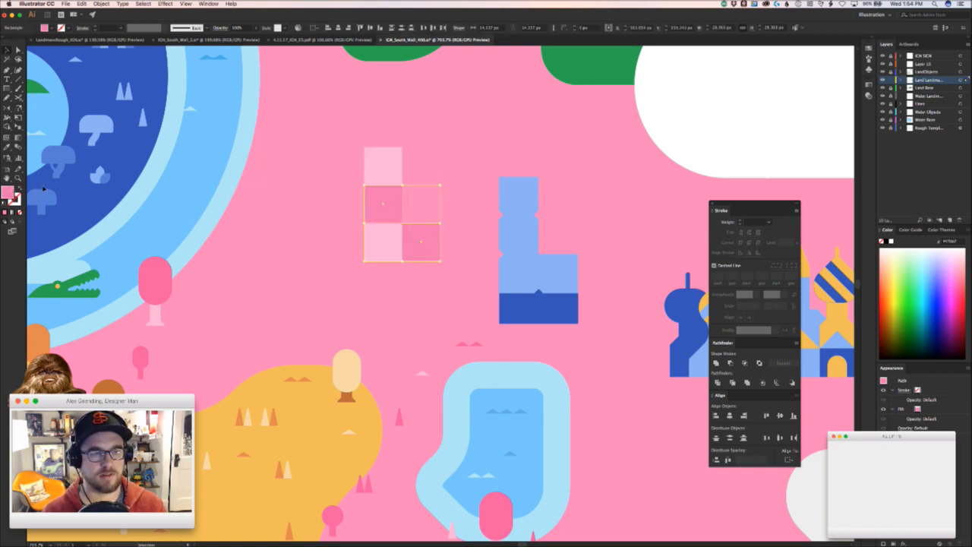
# - Recolour the two darker squares in a stronger, more saturated pink
pyautogui.doubleClick(8, 192)
pyautogui.moveTo(326, 113); pyautogui.dragTo(324, 112)
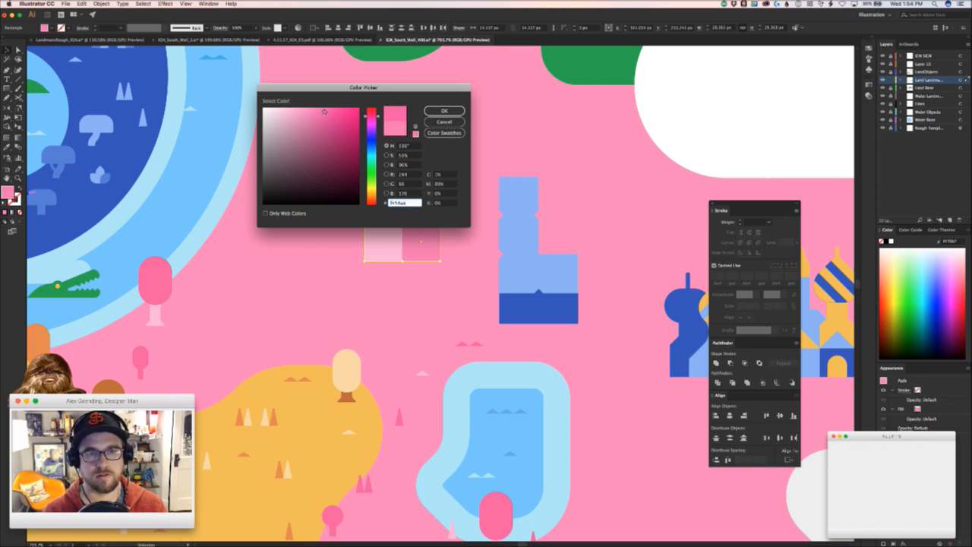
pyautogui.click(444, 111)
pyautogui.click(473, 168)
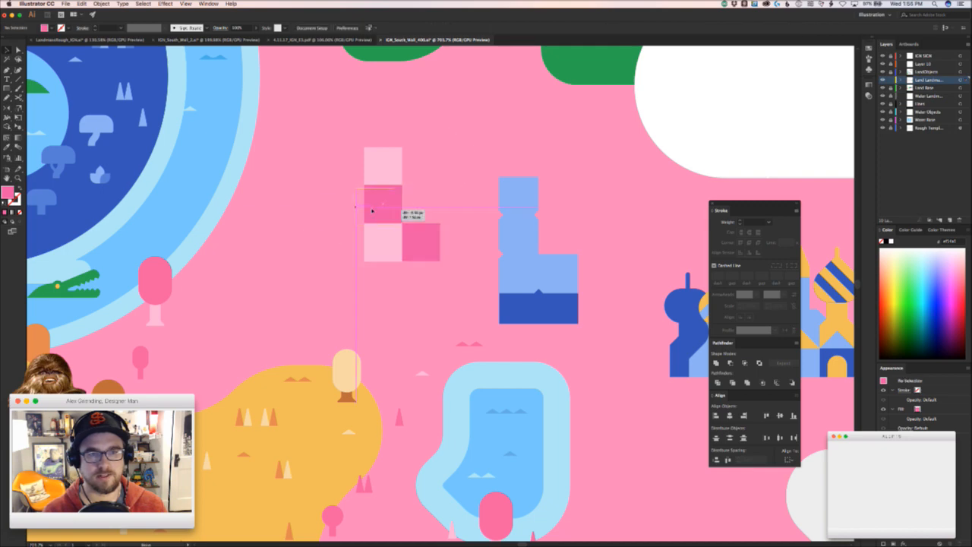
# - Try placing the middle darker pink square over the lake's shore and undo it
pyautogui.moveTo(390, 202); pyautogui.dragTo(180, 271)
pyautogui.click(228, 268)
pyautogui.hotkey('ctrl', 'z')
pyautogui.hotkey('ctrl', 'z')
pyautogui.hotkey('ctrl', 'z')
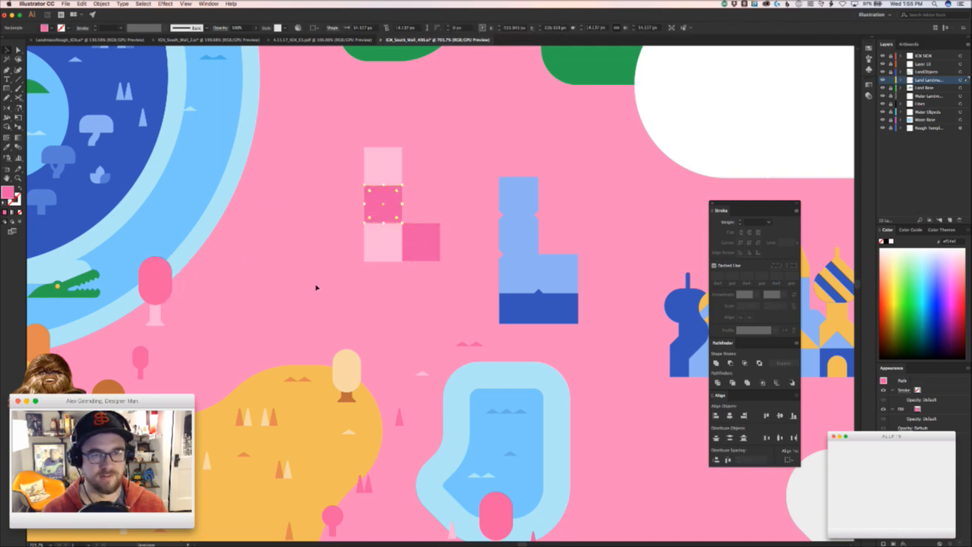
# - Recolour the two darker squares of the pink L with the background pink, made slightly deeper and more saturated
pyautogui.click(463, 258)
pyautogui.press('super+space')
pyautogui.moveTo(395, 253); pyautogui.dragTo(432, 274)
pyautogui.click(433, 258)
pyautogui.keyDown('shift'); pyautogui.click(401, 180); pyautogui.keyUp('shift')
pyautogui.press('i')
pyautogui.click(464, 166)
pyautogui.doubleClick(6, 190)
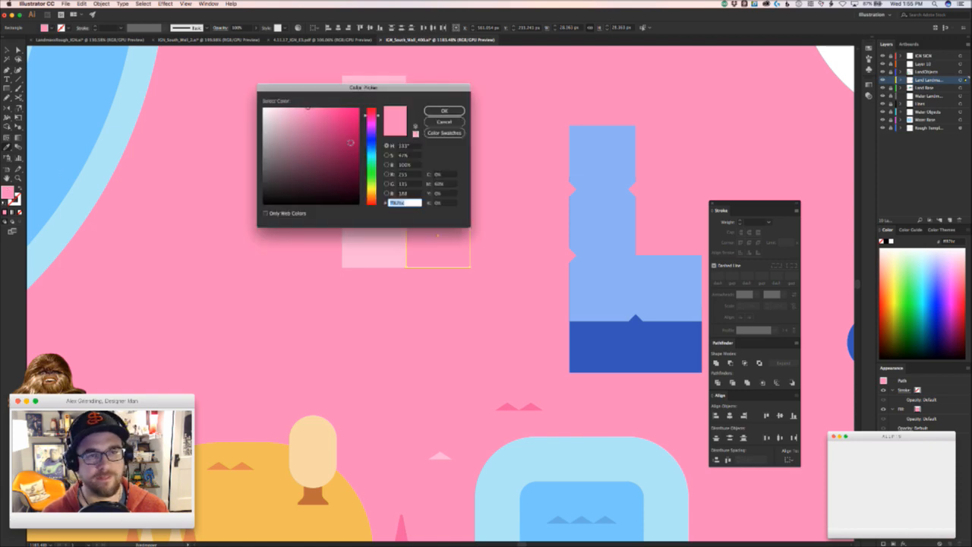
pyautogui.click(313, 113)
pyautogui.moveTo(314, 113); pyautogui.dragTo(317, 112)
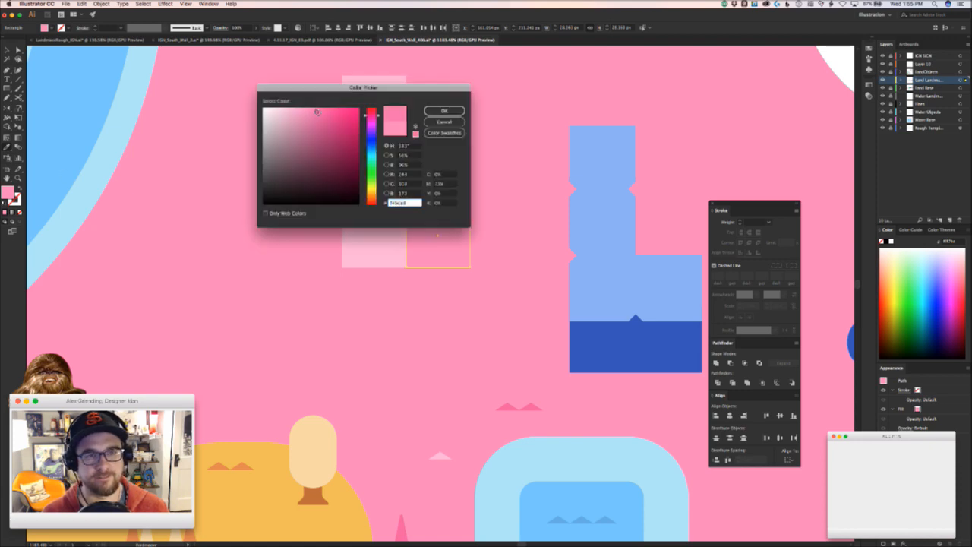
pyautogui.click(444, 111)
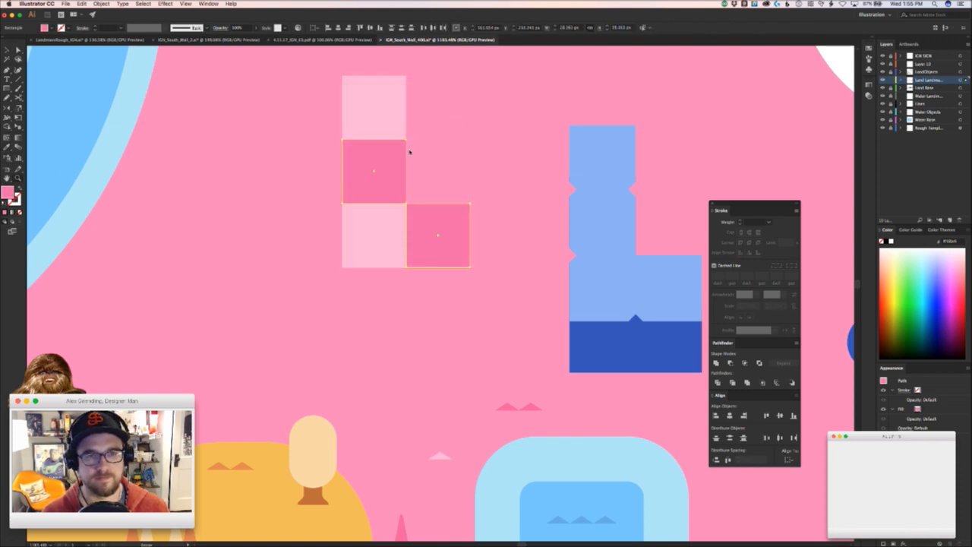
pyautogui.click(313, 173)
pyautogui.moveTo(313, 174); pyautogui.dragTo(172, 228)
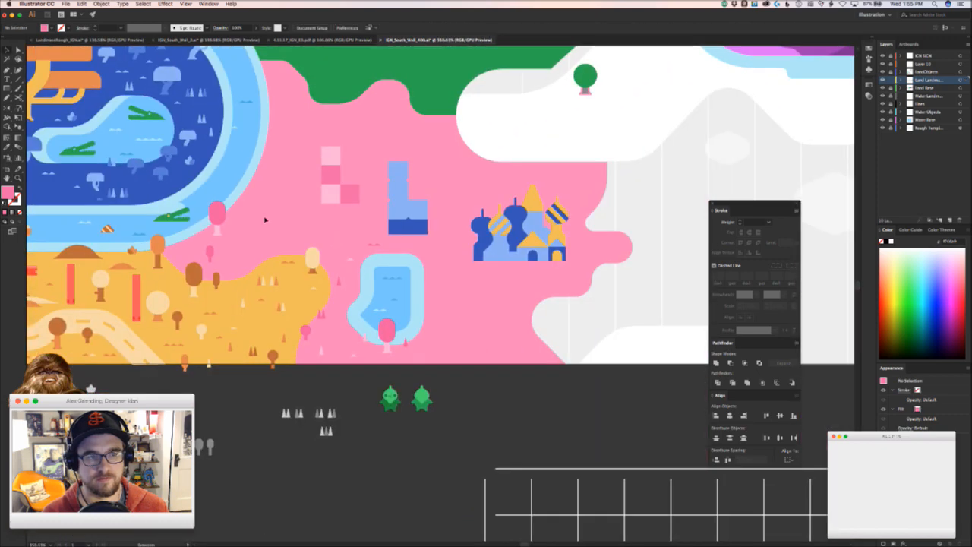
# - Draw a darker pink base bar, about 28 by 10 px, directly beneath the pink L across its full width
pyautogui.moveTo(295, 209); pyautogui.dragTo(370, 174)
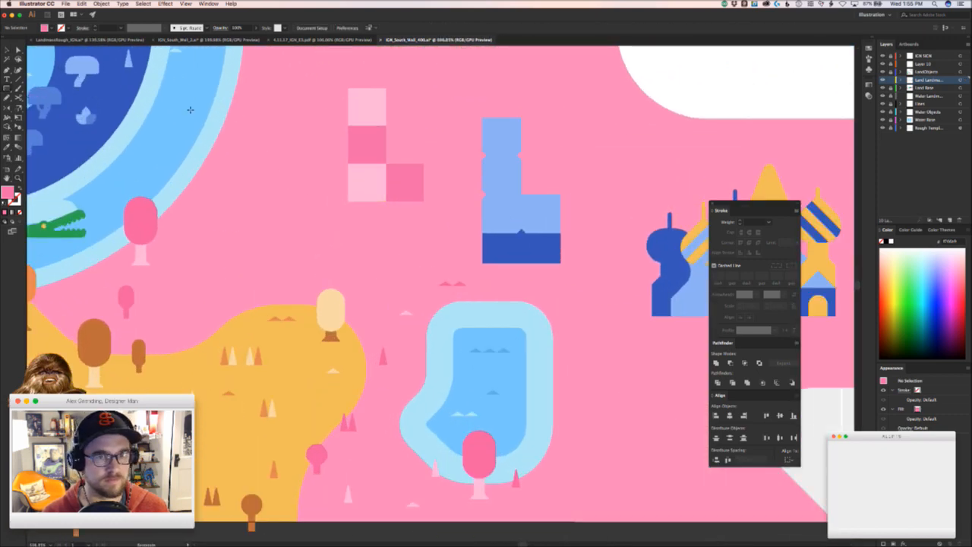
pyautogui.moveTo(348, 202); pyautogui.dragTo(423, 226)
pyautogui.press('i')
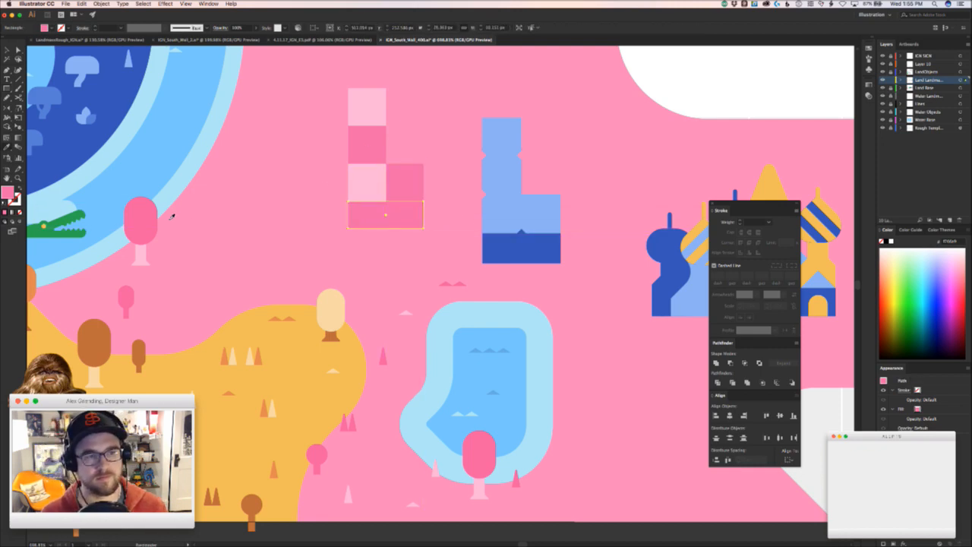
pyautogui.press('v')
pyautogui.click(263, 243)
# - Try the pale pink on the two darker squares, replace it with the base bar's pink and open their fill colour for editing
pyautogui.press('a')
pyautogui.click(417, 178)
pyautogui.keyDown('shift'); pyautogui.click(369, 146); pyautogui.keyUp('shift')
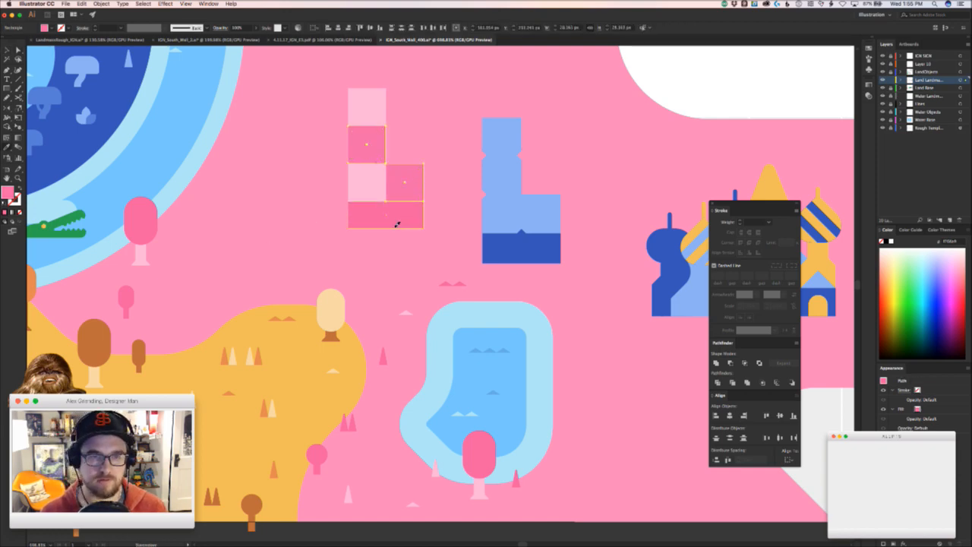
pyautogui.click(371, 188)
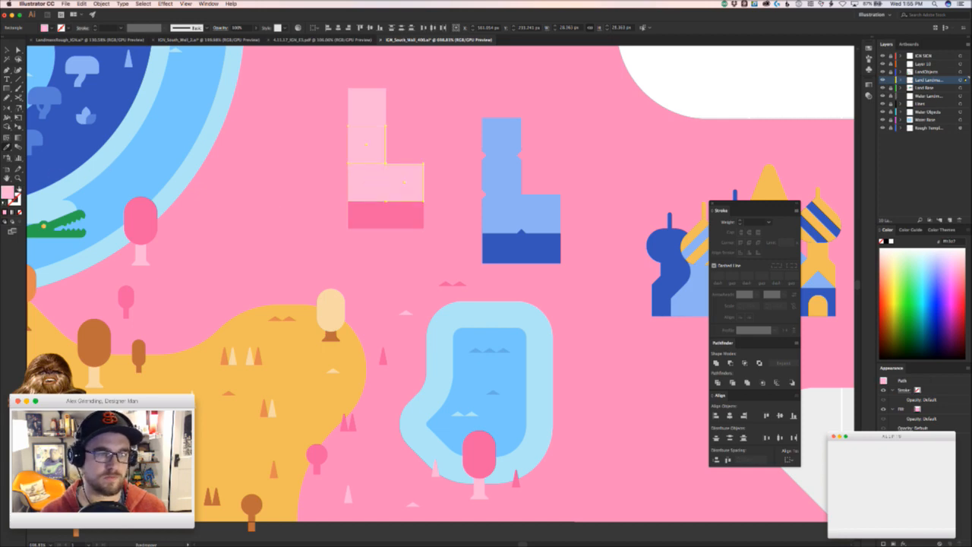
pyautogui.click(362, 202)
pyautogui.doubleClick(9, 193)
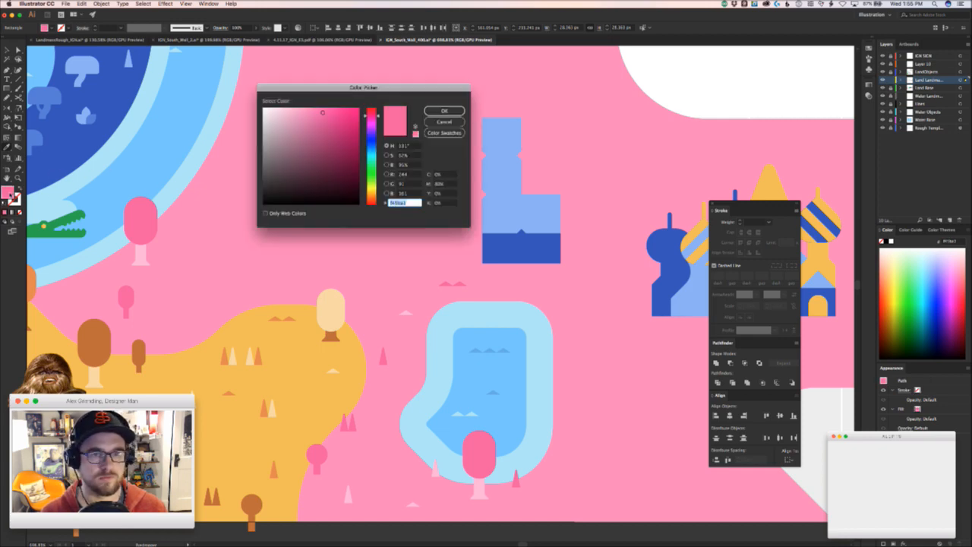
# - Try a lighter pink fill of RGB 244, 127, 186 on the two mid-tone squares of the pink stack
pyautogui.click(310, 112)
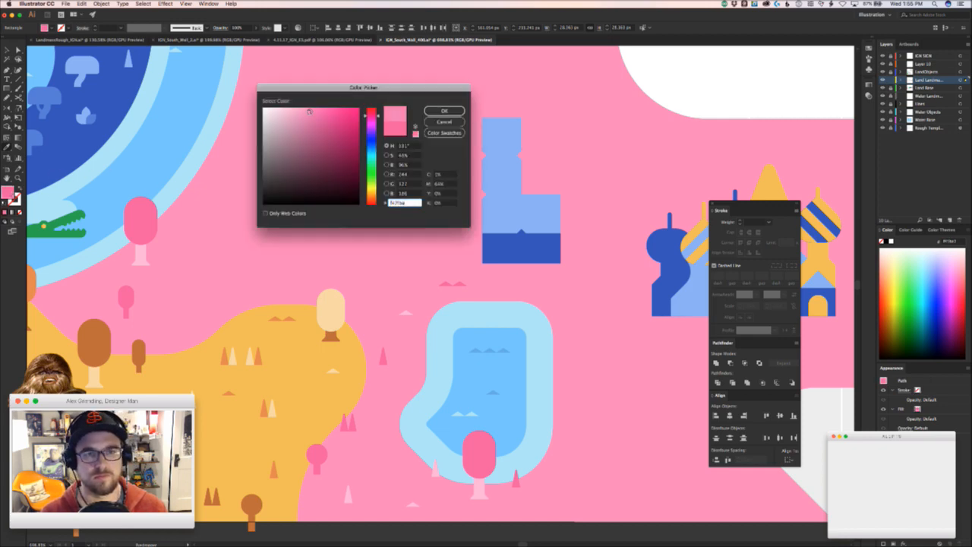
pyautogui.click(444, 111)
pyautogui.click(445, 142)
pyautogui.press('z')
pyautogui.moveTo(443, 142); pyautogui.dragTo(468, 129)
pyautogui.press('super+z')
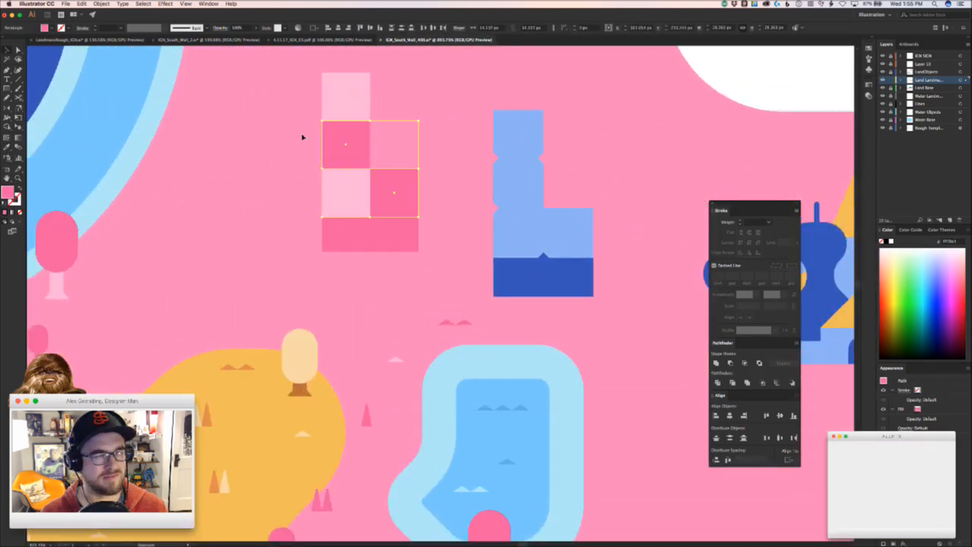
# - Set the fill of the two mid-tone squares in the pink stack to a slightly lighter pink
pyautogui.doubleClick(7, 194)
pyautogui.click(319, 112)
pyautogui.click(445, 111)
pyautogui.click(451, 130)
pyautogui.press('z')
pyautogui.moveTo(452, 141); pyautogui.dragTo(444, 122)
# - Delete the blue L-shaped tower beside the pink stack
pyautogui.press('v')
pyautogui.moveTo(516, 129); pyautogui.dragTo(451, 169)
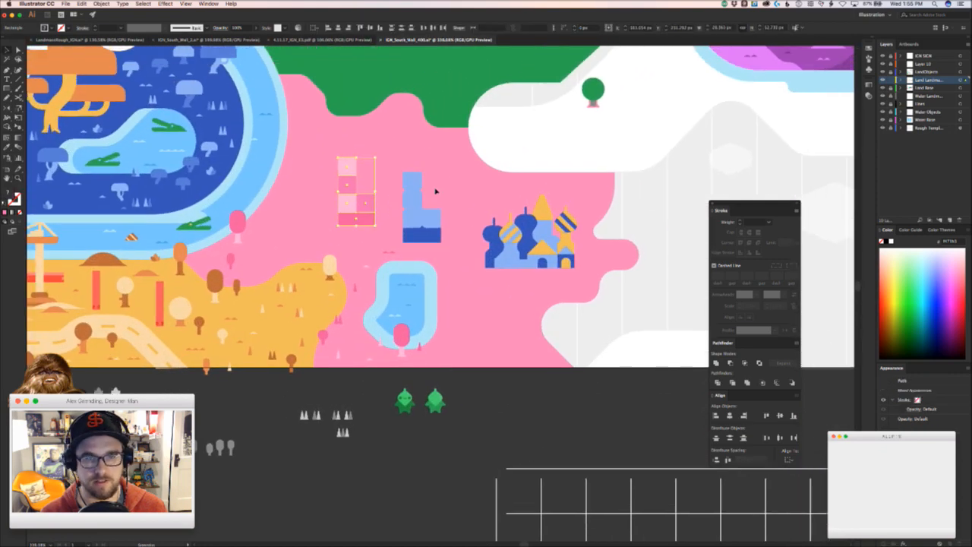
pyautogui.moveTo(423, 236); pyautogui.dragTo(477, 342)
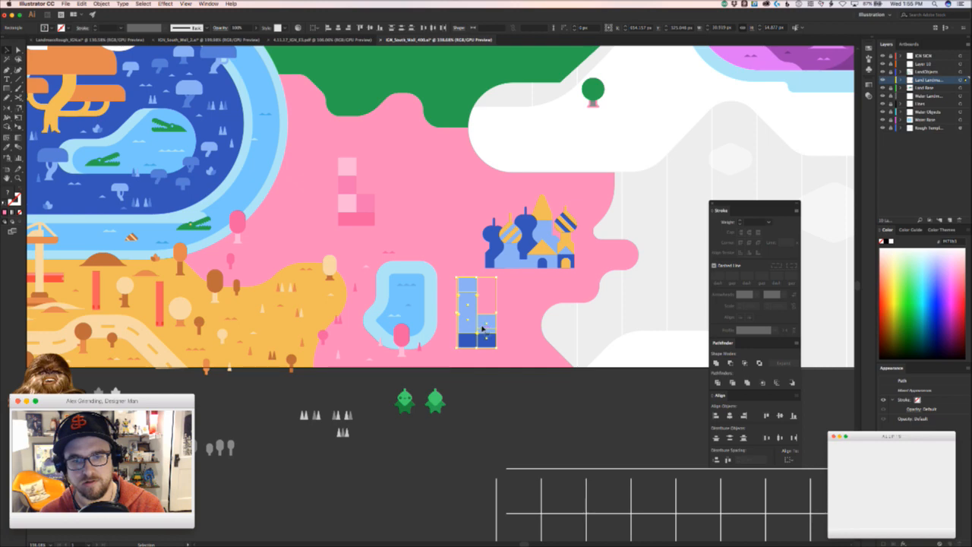
pyautogui.press('Delete')
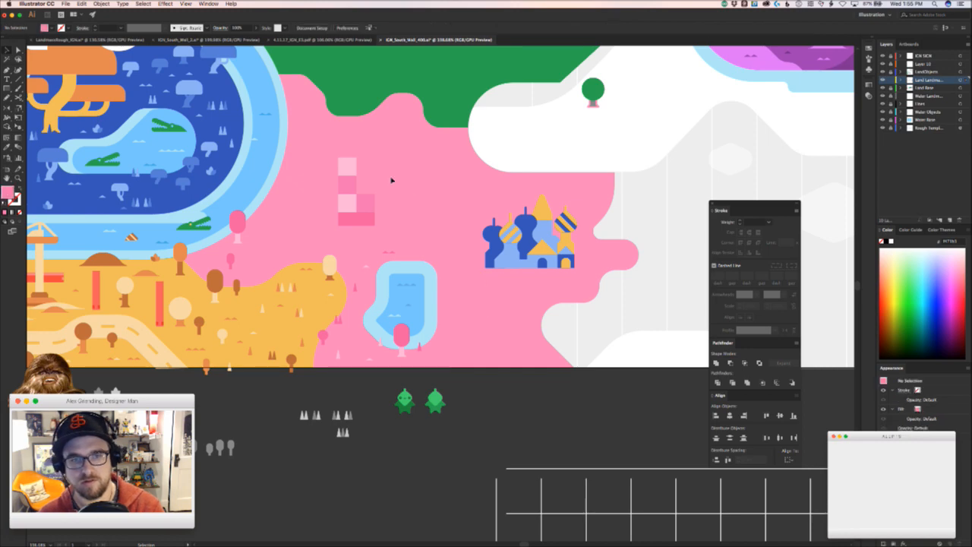
# - Copy pink squares beside the stack into a T shape and recolour them with the blue sampled from the pond
pyautogui.moveTo(372, 206); pyautogui.dragTo(440, 176)
pyautogui.click(478, 171)
pyautogui.click(428, 177)
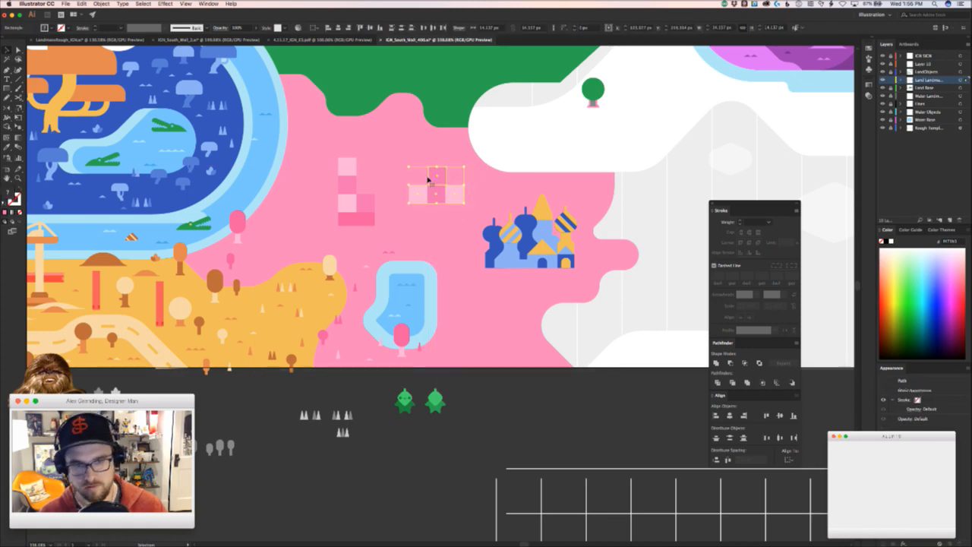
pyautogui.press('i')
pyautogui.click(421, 308)
pyautogui.press('v')
pyautogui.click(448, 271)
# - Reposition the end square of the blue T-shaped block flush against its neighbour
pyautogui.press('super+space')
pyautogui.moveTo(423, 191); pyautogui.dragTo(573, 176)
pyautogui.moveTo(575, 234); pyautogui.dragTo(614, 235)
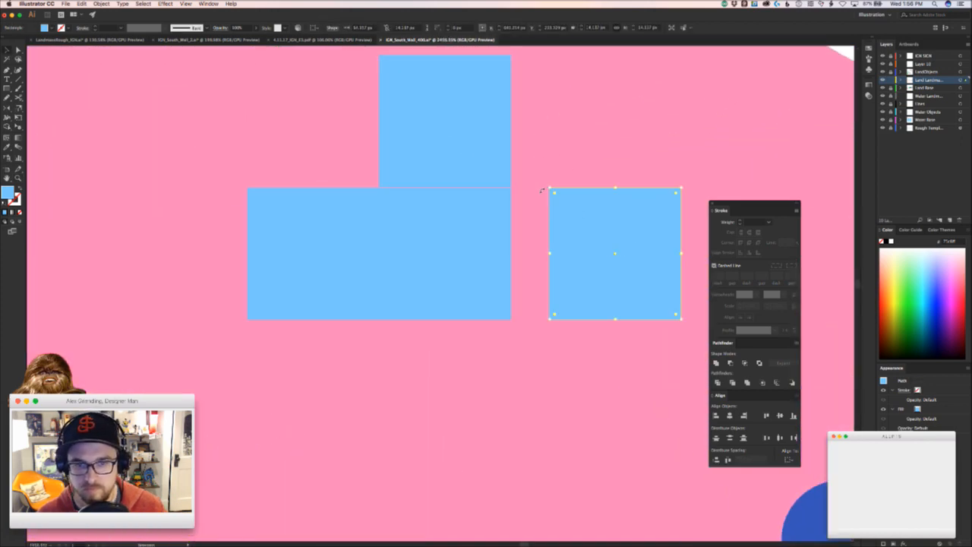
pyautogui.moveTo(552, 185); pyautogui.dragTo(498, 147)
# - Move the blue T-shaped block to the lower left of the pink stack
pyautogui.press('super+space')
pyautogui.moveTo(560, 196); pyautogui.dragTo(392, 291)
pyautogui.press('super+space')
pyautogui.moveTo(603, 308); pyautogui.dragTo(578, 243)
pyautogui.moveTo(535, 279); pyautogui.dragTo(227, 223)
# - Move the pink stack farther right, away from the blue T-shaped block
pyautogui.press('space')
pyautogui.click(291, 101)
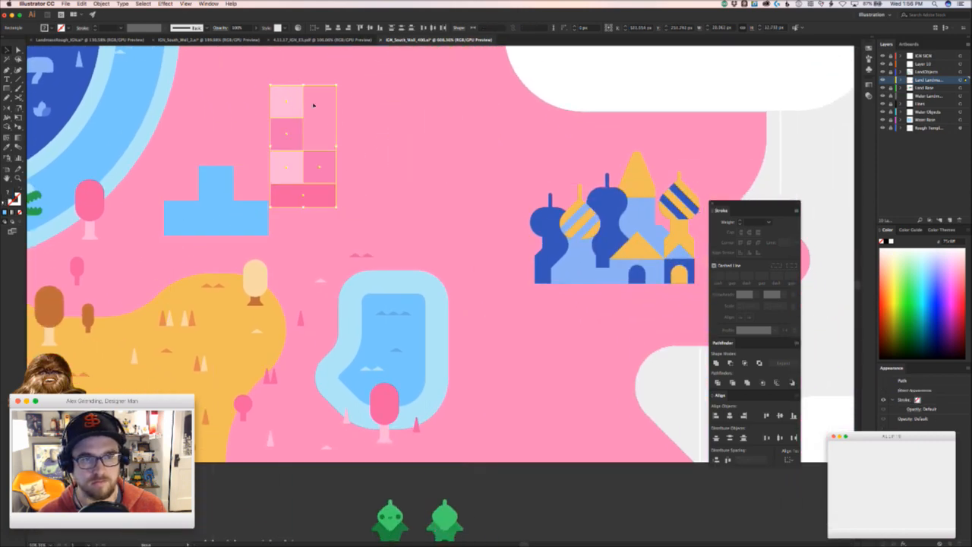
pyautogui.moveTo(299, 104); pyautogui.dragTo(486, 104)
# - Copy squares from the T-shaped block to its upper right and add a fourth to form a zigzag block
pyautogui.press('space')
pyautogui.moveTo(407, 168); pyautogui.dragTo(494, 241)
pyautogui.moveTo(302, 299); pyautogui.dragTo(411, 192)
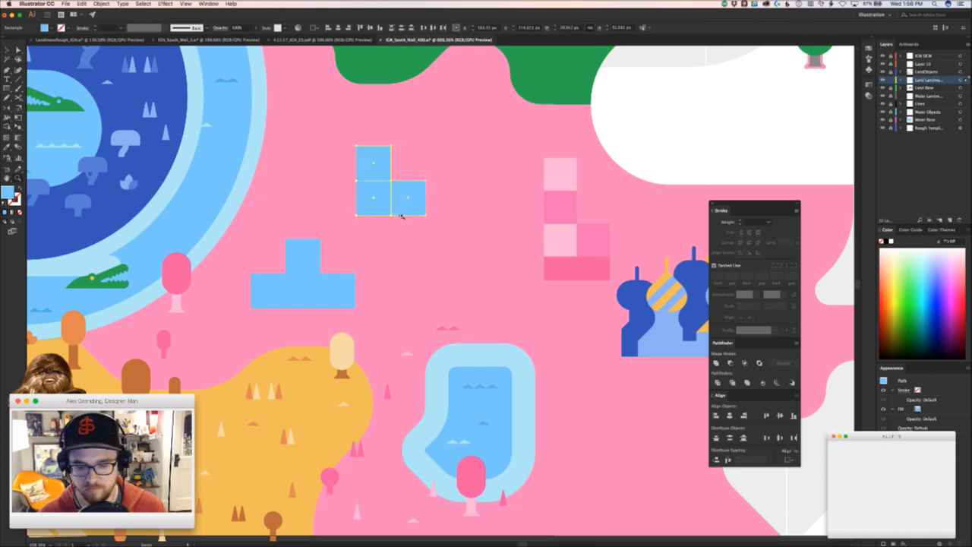
pyautogui.scroll(3, 403, 216)
pyautogui.doubleClick(374, 214)
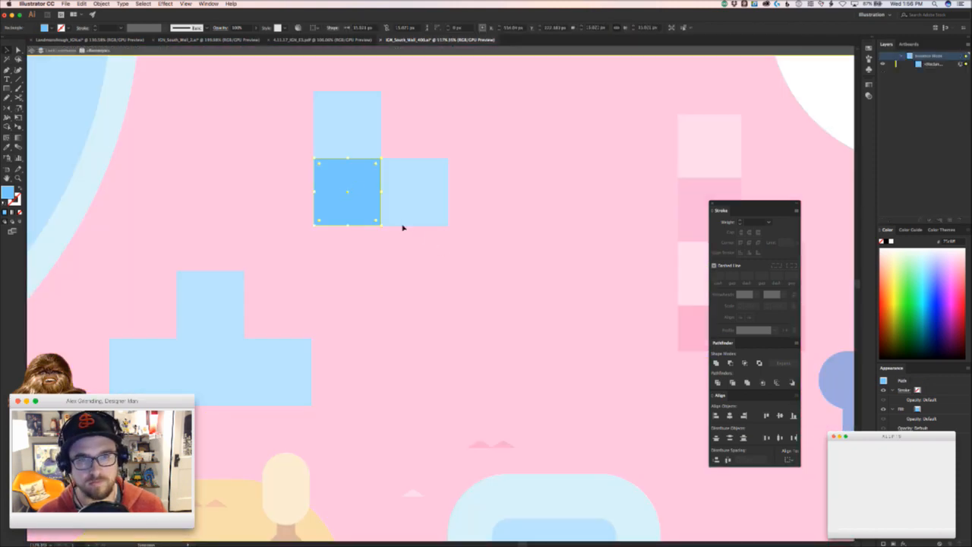
pyautogui.doubleClick(395, 250)
pyautogui.moveTo(348, 195); pyautogui.dragTo(405, 249)
# - Adjust the spacing between the T-shaped and zigzag blue blocks
pyautogui.click(483, 236)
pyautogui.click(484, 276)
pyautogui.moveTo(484, 276); pyautogui.dragTo(322, 291)
pyautogui.moveTo(506, 291); pyautogui.dragTo(449, 185)
pyautogui.moveTo(363, 260); pyautogui.dragTo(388, 259)
# - Move the pink stack below the castle and shift the two blue blocks up and left
pyautogui.click(504, 201)
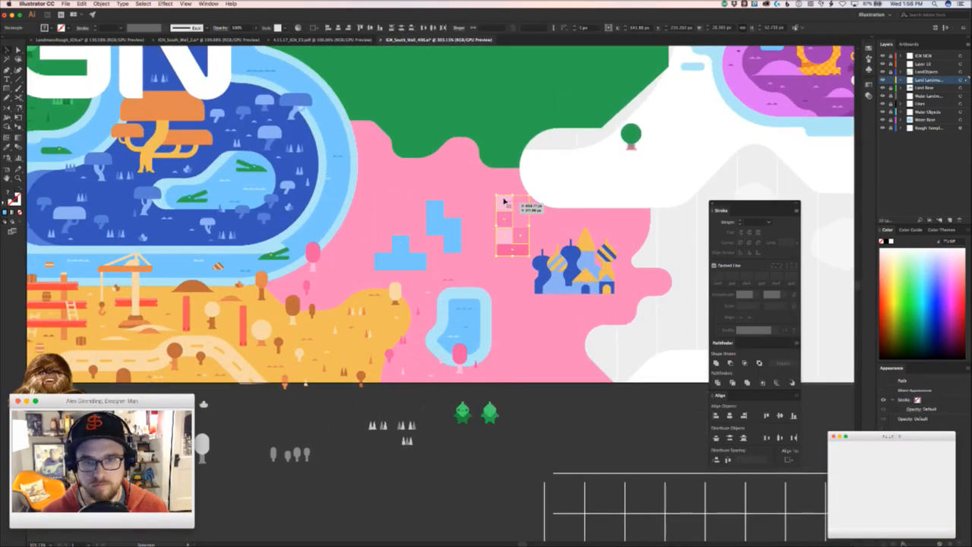
pyautogui.moveTo(505, 200); pyautogui.dragTo(545, 332)
pyautogui.moveTo(418, 222); pyautogui.dragTo(480, 228)
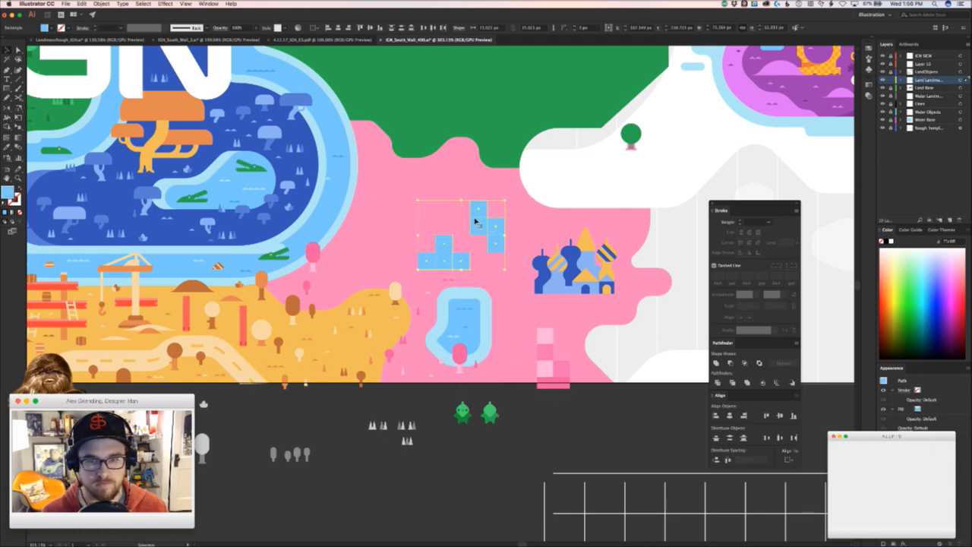
pyautogui.moveTo(498, 238); pyautogui.dragTo(437, 201)
# - Place a spare copy of the two blue blocks below the artboard
pyautogui.click(481, 220)
pyautogui.moveTo(474, 247); pyautogui.dragTo(392, 184)
pyautogui.moveTo(479, 247); pyautogui.dragTo(487, 468)
# - Unite the squares of the T-shaped block into a single shape
pyautogui.keyDown('shift'); pyautogui.click(374, 234); pyautogui.keyUp('shift')
pyautogui.scroll(3, 422, 216)
pyautogui.click(393, 198)
pyautogui.moveTo(313, 295); pyautogui.dragTo(408, 228)
pyautogui.click(715, 364)
# - Unite the squares of the zigzag block into a single shape
pyautogui.moveTo(454, 169); pyautogui.dragTo(459, 175)
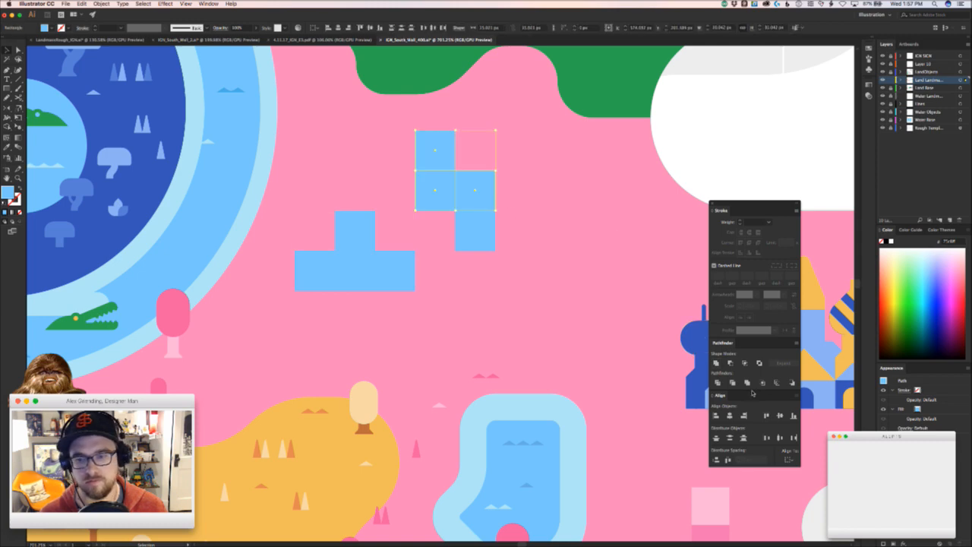
pyautogui.click(717, 364)
pyautogui.press('a')
pyautogui.moveTo(518, 226); pyautogui.dragTo(488, 200)
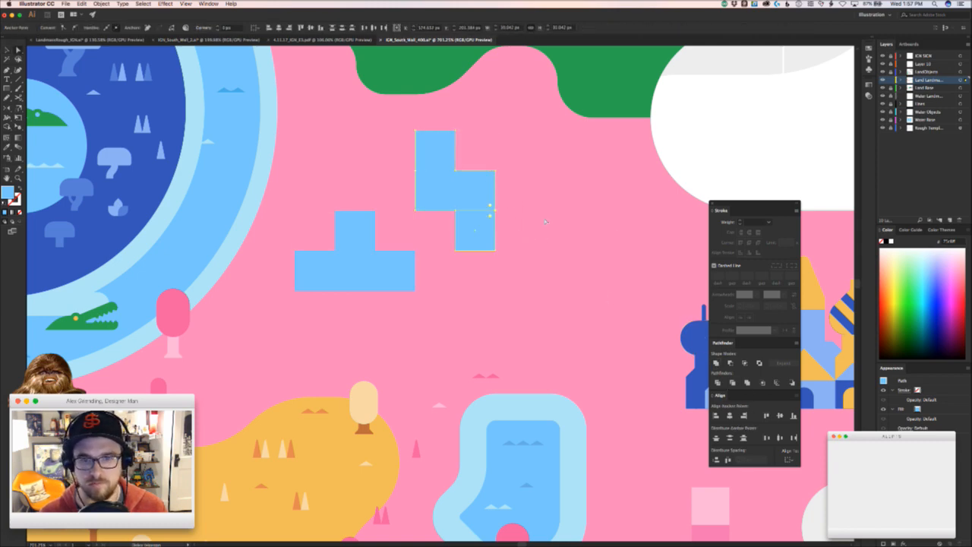
pyautogui.click(716, 364)
# - Round the corners of the zigzag block
pyautogui.click(519, 125)
pyautogui.moveTo(408, 227); pyautogui.dragTo(409, 227)
pyautogui.moveTo(463, 243); pyautogui.dragTo(469, 241)
pyautogui.click(532, 246)
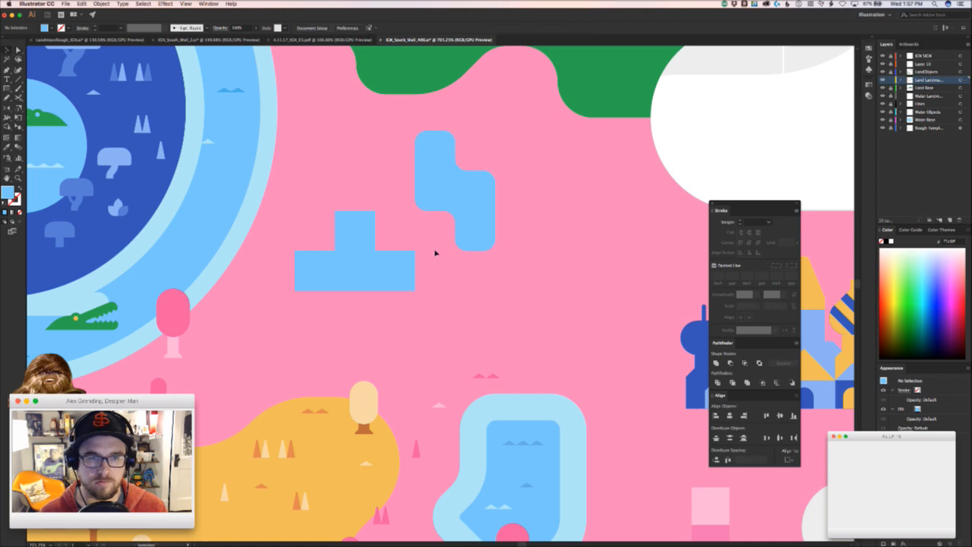
# - Round the outer corners and the left inner corner of the T-shaped block
pyautogui.moveTo(355, 306); pyautogui.dragTo(289, 304)
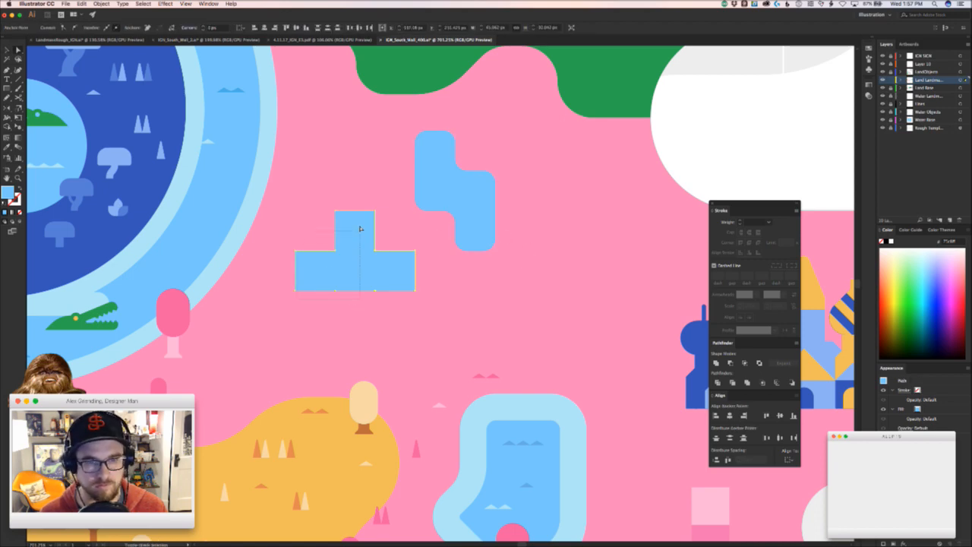
pyautogui.click(266, 305)
pyautogui.click(295, 290)
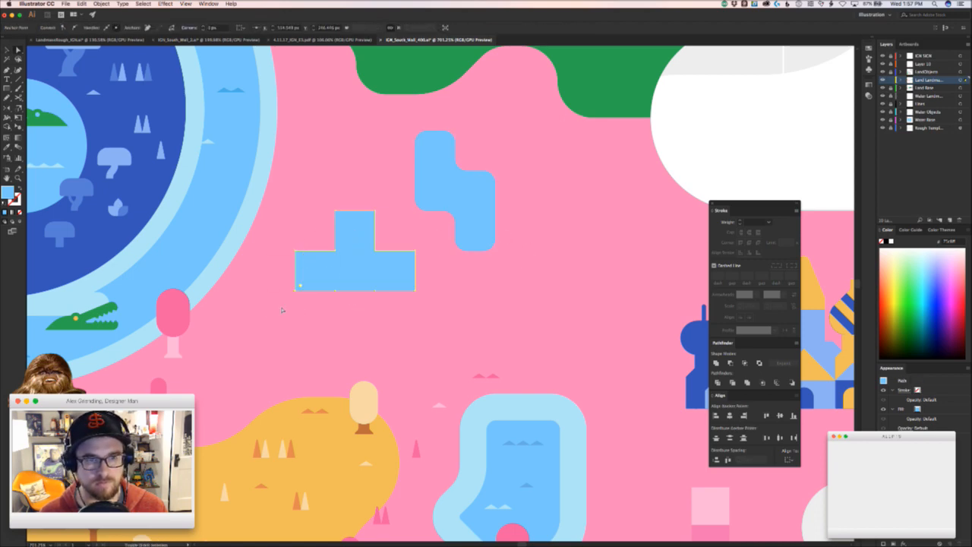
pyautogui.moveTo(320, 225)
pyautogui.mouseDown()
pyautogui.moveTo(350, 223)
pyautogui.moveTo(319, 233)
pyautogui.mouseUp()
pyautogui.click(335, 250)
pyautogui.click(317, 230)
pyautogui.press('z')
pyautogui.moveTo(345, 269); pyautogui.dragTo(266, 266)
pyautogui.press('v')
pyautogui.moveTo(441, 292); pyautogui.dragTo(405, 248)
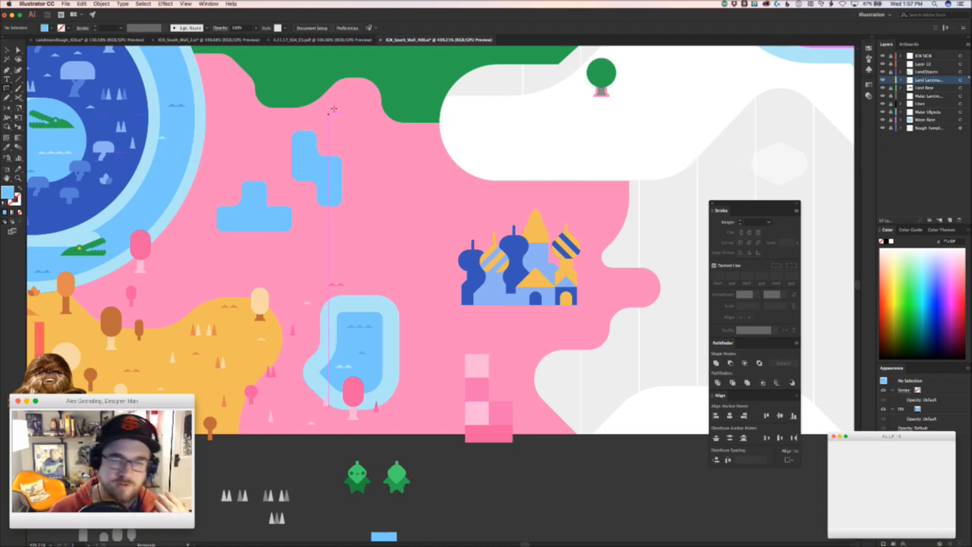
# - Draw a blue square about 15 px wide over the T-shaped block's right arm and move it to the lower right
pyautogui.scroll(5, 300, 199)
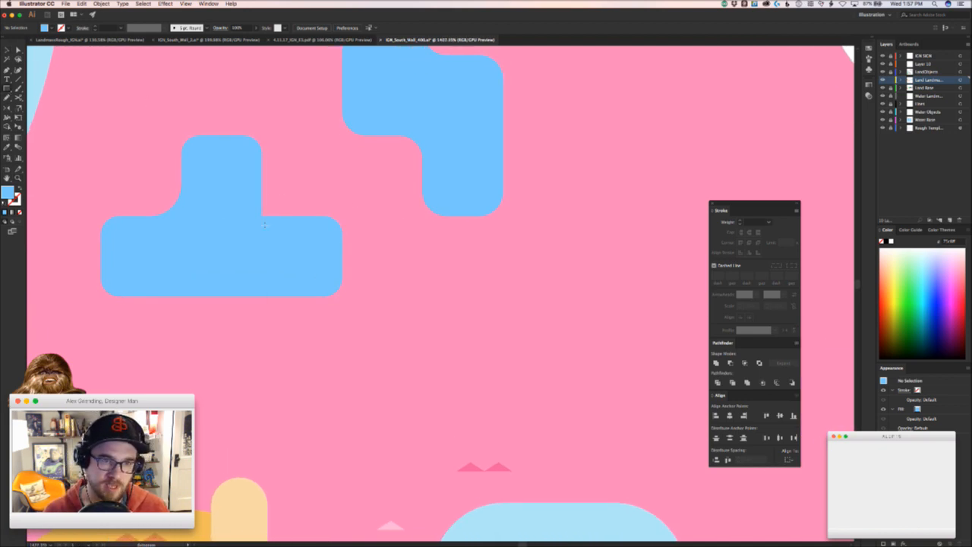
pyautogui.moveTo(261, 217); pyautogui.dragTo(350, 291)
pyautogui.press('v')
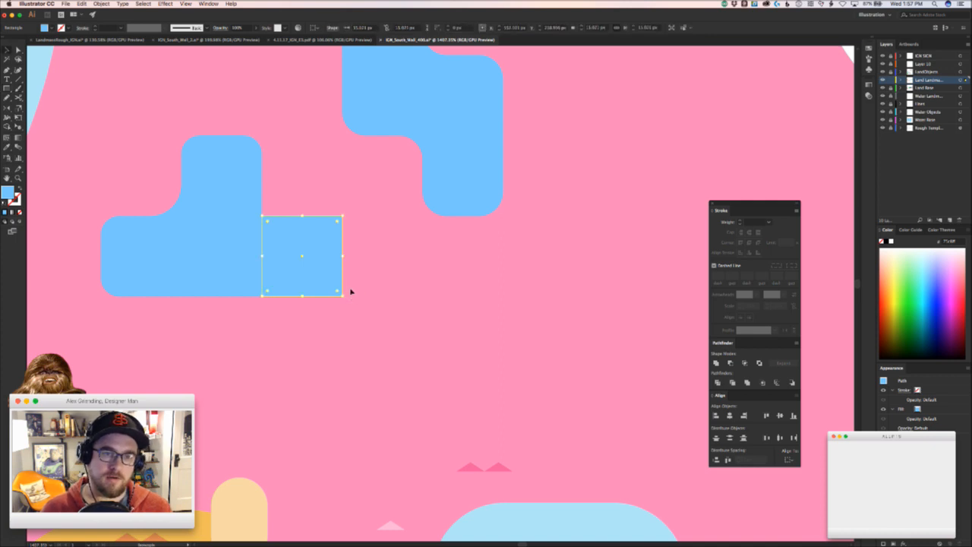
pyautogui.click(349, 287)
pyautogui.moveTo(340, 291); pyautogui.dragTo(362, 345)
pyautogui.click(532, 369)
# - Duplicate the loose blue square sideways into a row of five adjoining squares
pyautogui.hscroll(3, 361, 345)
pyautogui.scroll(-1, 362, 345)
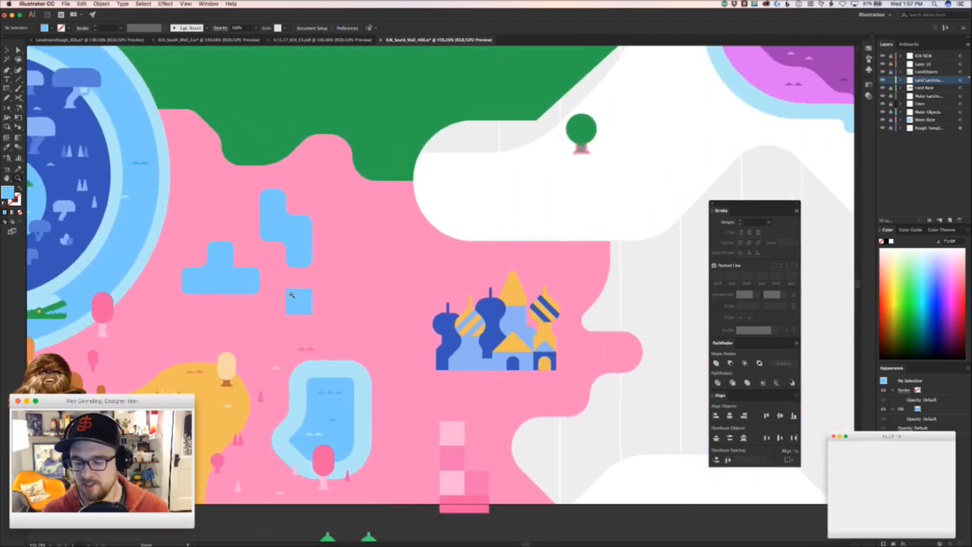
pyautogui.scroll(3, 292, 295)
pyautogui.moveTo(326, 306); pyautogui.dragTo(373, 309)
pyautogui.click(304, 306)
pyautogui.moveTo(301, 307); pyautogui.dragTo(416, 315)
pyautogui.click(521, 288)
pyautogui.moveTo(493, 306); pyautogui.dragTo(550, 308)
# - Try to merge the row of five squares by uniting them and removing the inner points
pyautogui.click(547, 250)
pyautogui.press('z')
pyautogui.moveTo(545, 250); pyautogui.dragTo(362, 279)
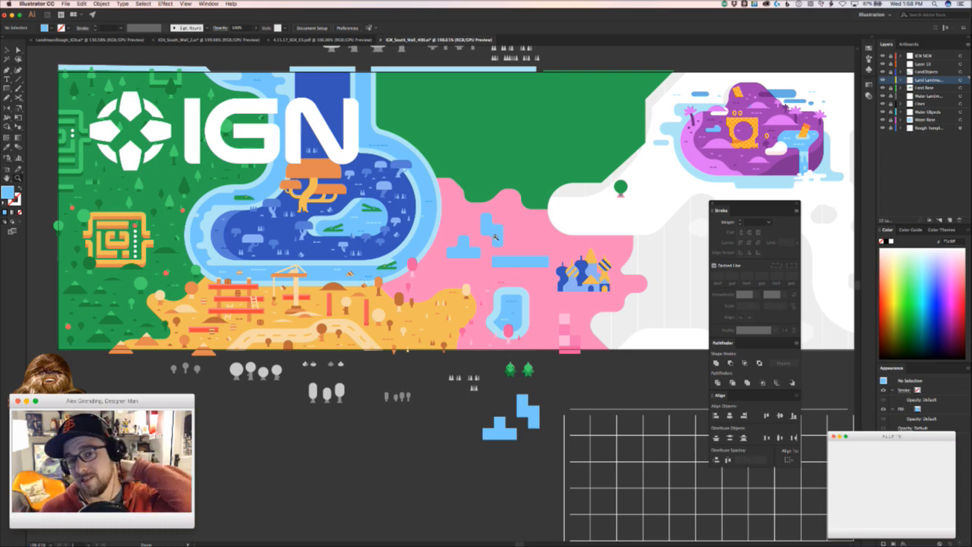
pyautogui.moveTo(497, 252); pyautogui.dragTo(645, 243)
pyautogui.press('v')
pyautogui.click(492, 296)
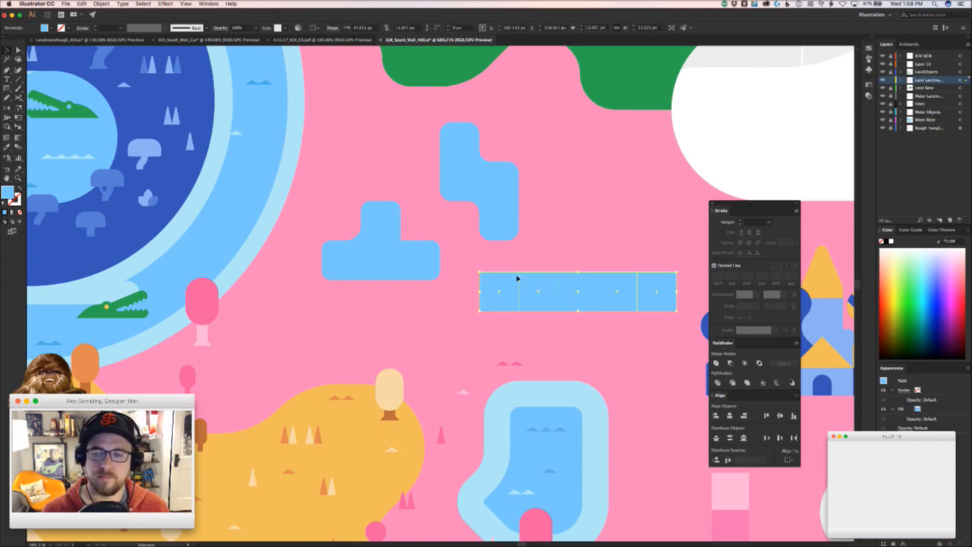
pyautogui.moveTo(482, 274); pyautogui.dragTo(475, 275)
pyautogui.click(717, 364)
pyautogui.click(593, 324)
pyautogui.moveTo(627, 250); pyautogui.dragTo(510, 329)
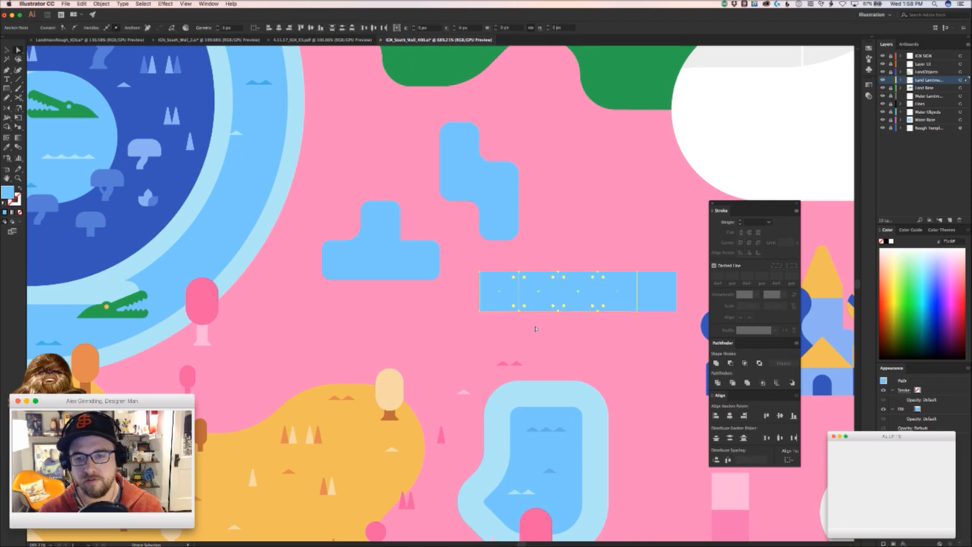
pyautogui.press('Delete')
pyautogui.hotkey('ctrl', 'z')
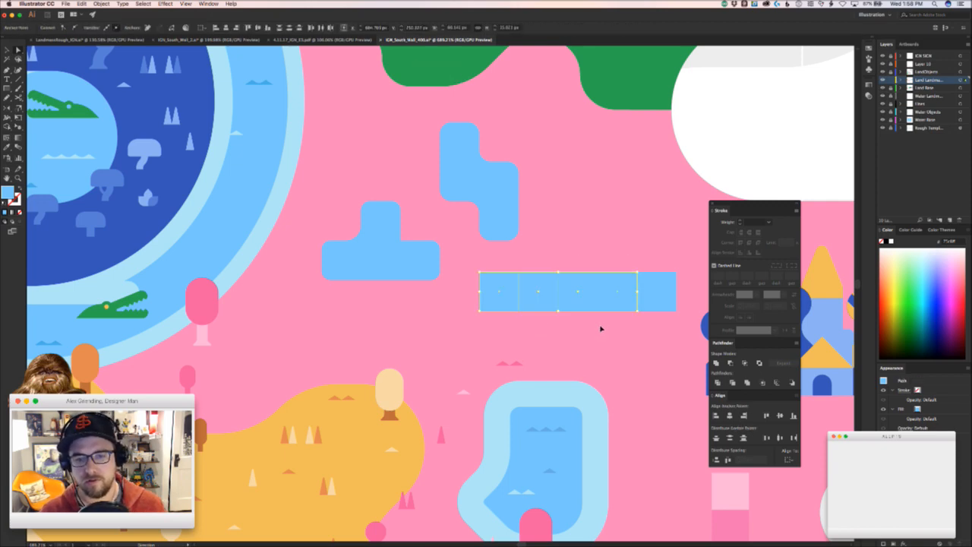
# - Delete the four left squares of the row and stretch the remaining one across the row's full length
pyautogui.press('Delete')
pyautogui.moveTo(637, 288); pyautogui.dragTo(478, 287)
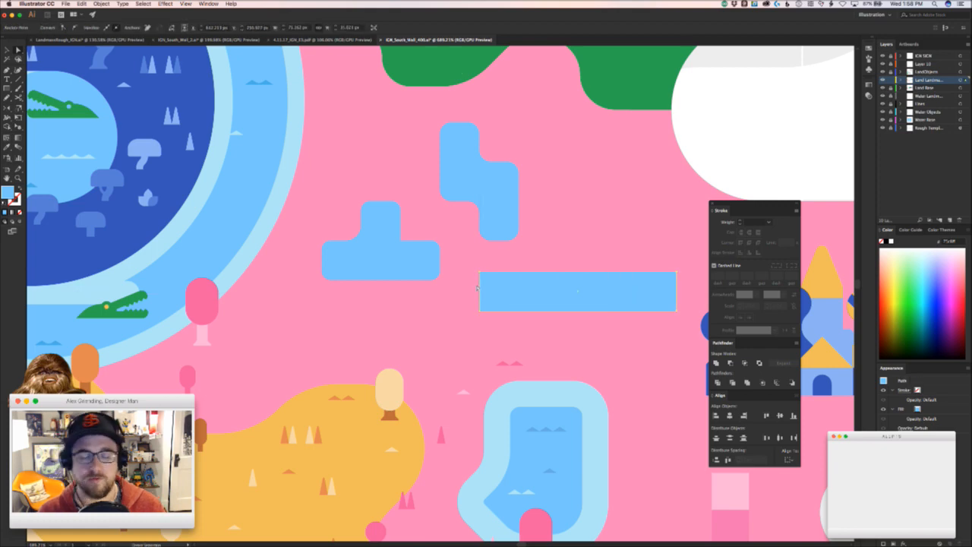
pyautogui.click(499, 291)
pyautogui.press('super+z')
pyautogui.press('super+z')
pyautogui.press('super+shift+z')
pyautogui.press('super+shift+z')
# - Round the corners of the long blue bar
pyautogui.click(471, 338)
pyautogui.click(515, 285)
pyautogui.press('a')
pyautogui.moveTo(485, 277); pyautogui.dragTo(494, 282)
pyautogui.click(460, 299)
# - Move the three rounded blue blocks together slightly down toward the pond
pyautogui.press('z')
pyautogui.moveTo(481, 334); pyautogui.dragTo(361, 344)
pyautogui.moveTo(360, 343); pyautogui.dragTo(226, 294)
pyautogui.press('v')
pyautogui.moveTo(432, 248); pyautogui.dragTo(450, 312)
pyautogui.click(413, 311)
pyautogui.press('z')
pyautogui.press('v')
pyautogui.moveTo(358, 221); pyautogui.dragTo(294, 265)
pyautogui.moveTo(374, 263); pyautogui.dragTo(375, 282)
pyautogui.click(421, 312)
# - Delete the pink stack of squares below the castle
pyautogui.press('z')
pyautogui.moveTo(422, 314); pyautogui.dragTo(574, 300)
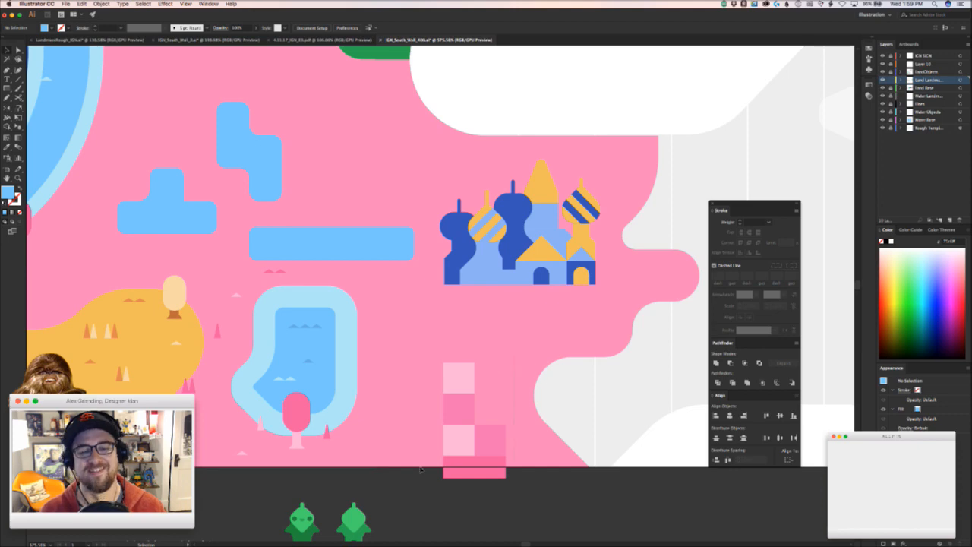
pyautogui.moveTo(481, 445); pyautogui.dragTo(374, 197)
pyautogui.click(399, 174)
pyautogui.click(293, 144)
pyautogui.moveTo(293, 144); pyautogui.dragTo(408, 394)
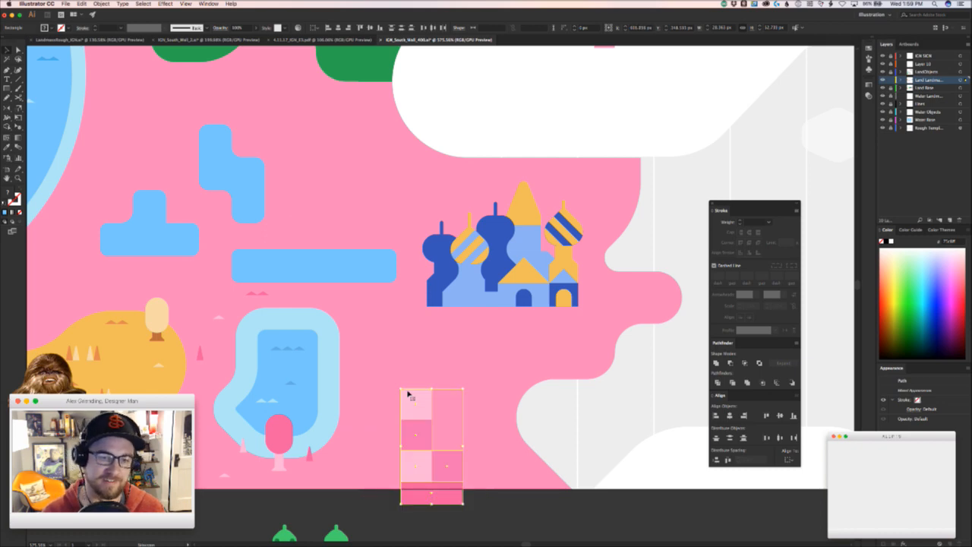
pyautogui.press('Delete')
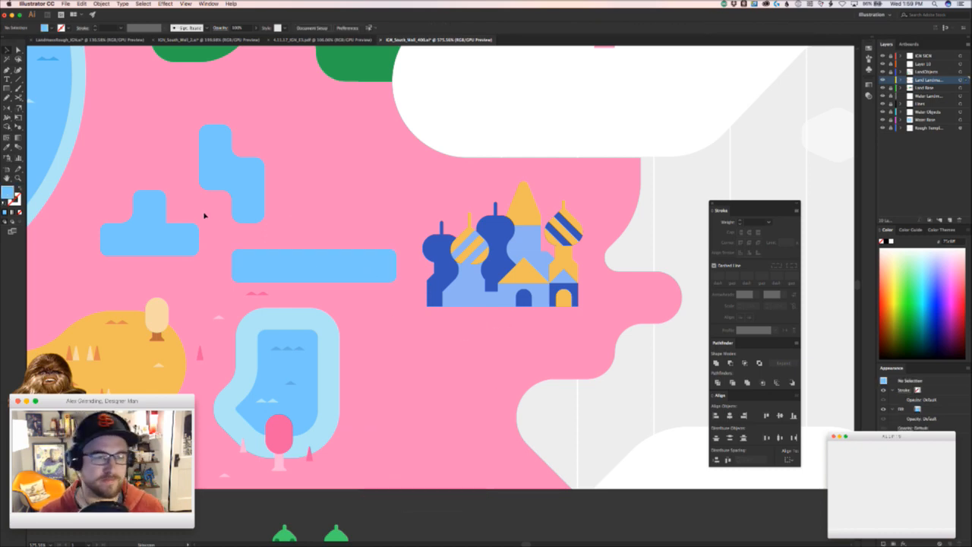
# - Draw a blue square about 30 px wide beside the zigzag block and round its corners
pyautogui.moveTo(351, 292); pyautogui.dragTo(341, 161)
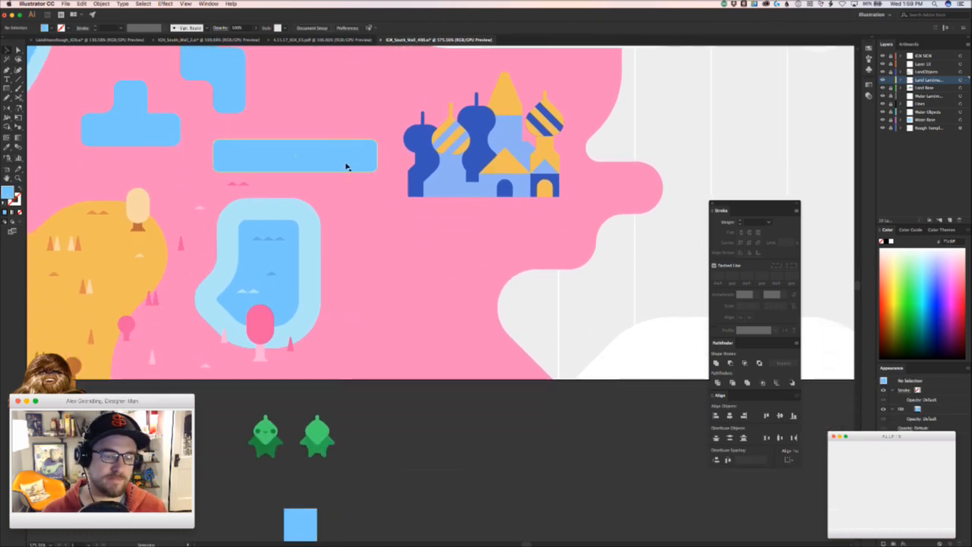
pyautogui.moveTo(364, 227); pyautogui.dragTo(383, 267)
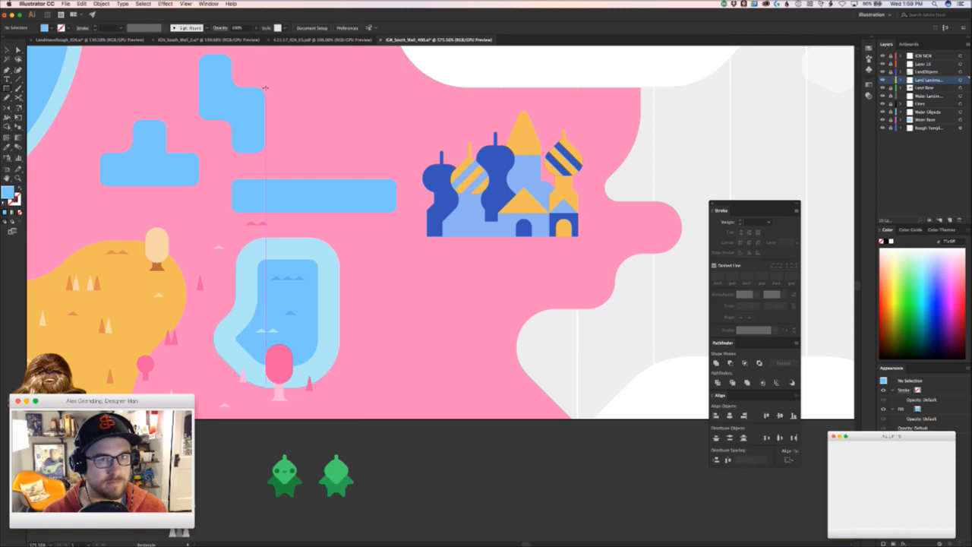
pyautogui.moveTo(265, 89); pyautogui.dragTo(310, 142)
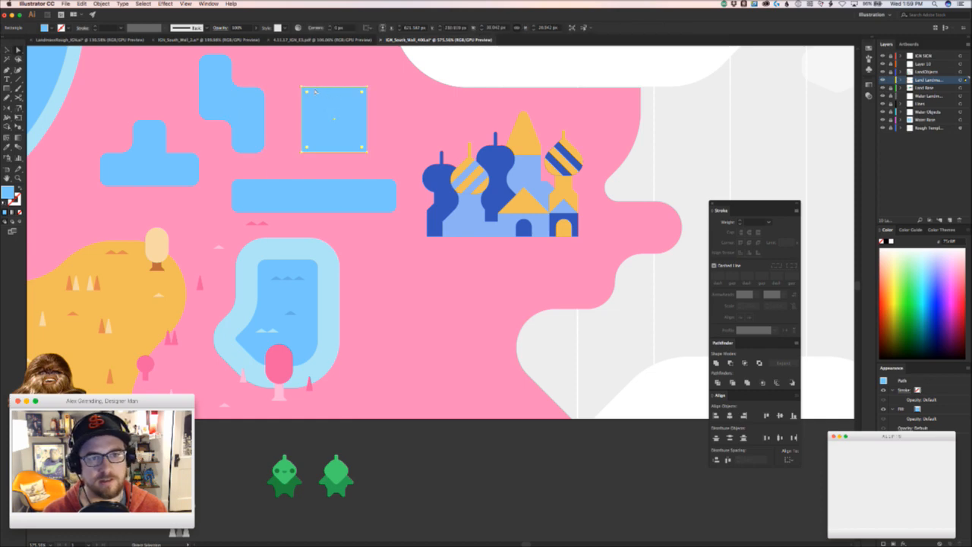
pyautogui.moveTo(308, 91); pyautogui.dragTo(316, 97)
# - Move the rounded square down to the open pink area between the pond and the castle
pyautogui.press('v')
pyautogui.press('super+shift+a')
pyautogui.moveTo(344, 142); pyautogui.dragTo(397, 296)
pyautogui.press('super+shift+a')
pyautogui.click(466, 309)
pyautogui.moveTo(466, 311); pyautogui.dragTo(361, 355)
pyautogui.moveTo(397, 241); pyautogui.dragTo(397, 232)
pyautogui.press('super+shift+a')
# - Shift the rounded square slightly up, closer to the long blue bar
pyautogui.doubleClick(314, 325)
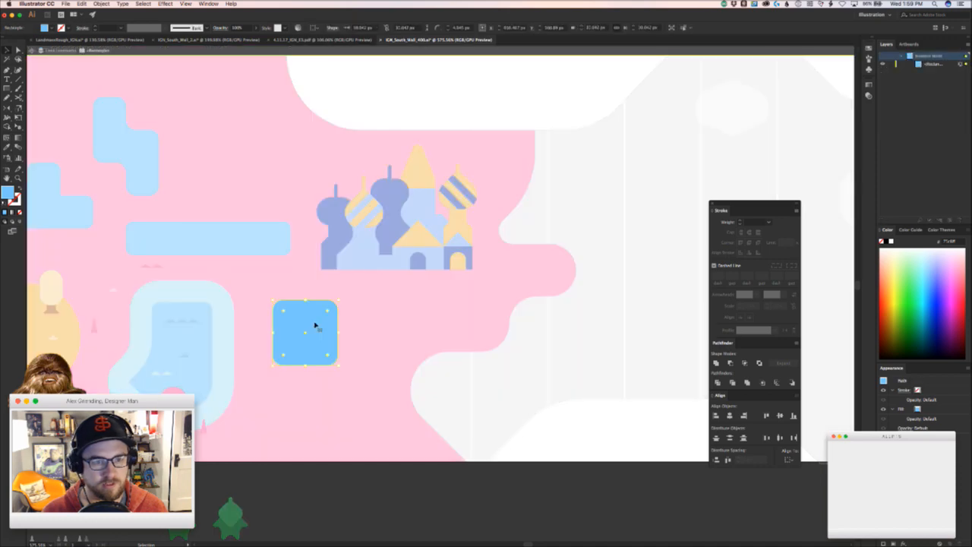
pyautogui.press('Escape')
pyautogui.click(348, 352)
pyautogui.moveTo(309, 346); pyautogui.dragTo(309, 320)
pyautogui.click(356, 355)
pyautogui.press('super+0')
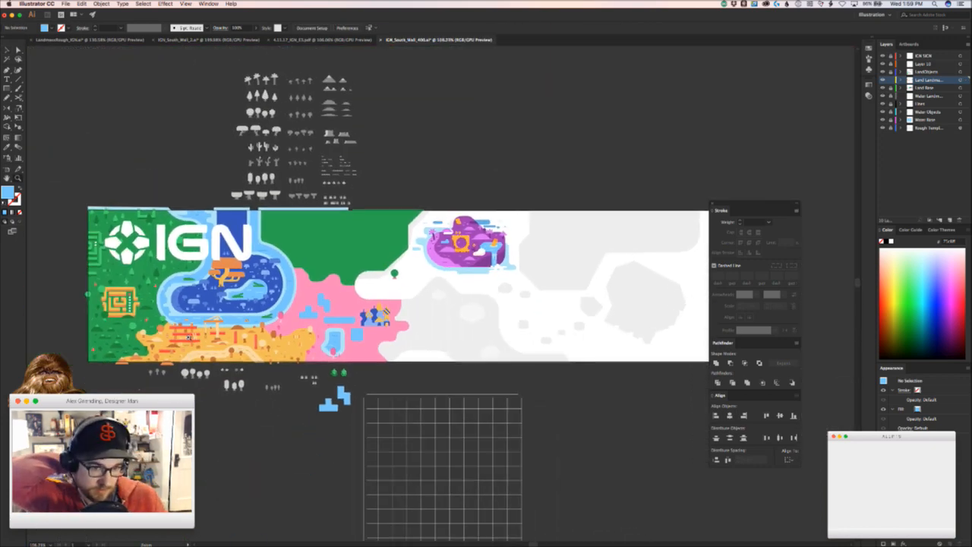
pyautogui.press('v')
pyautogui.moveTo(351, 303); pyautogui.dragTo(552, 249)
pyautogui.press('z')
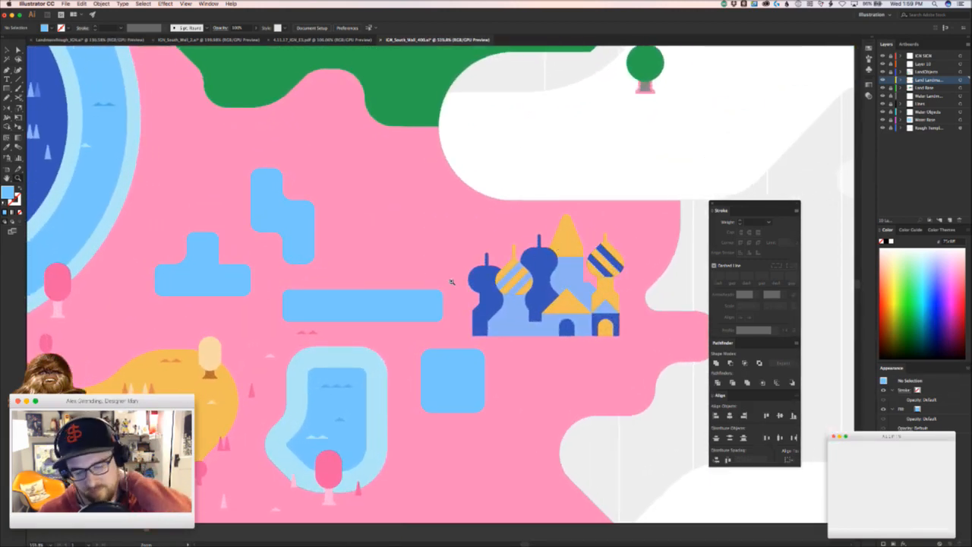
# - Try to move the rounded square lower in the pink area beside the pond, and undo it
pyautogui.hscroll(-5, 370, 223)
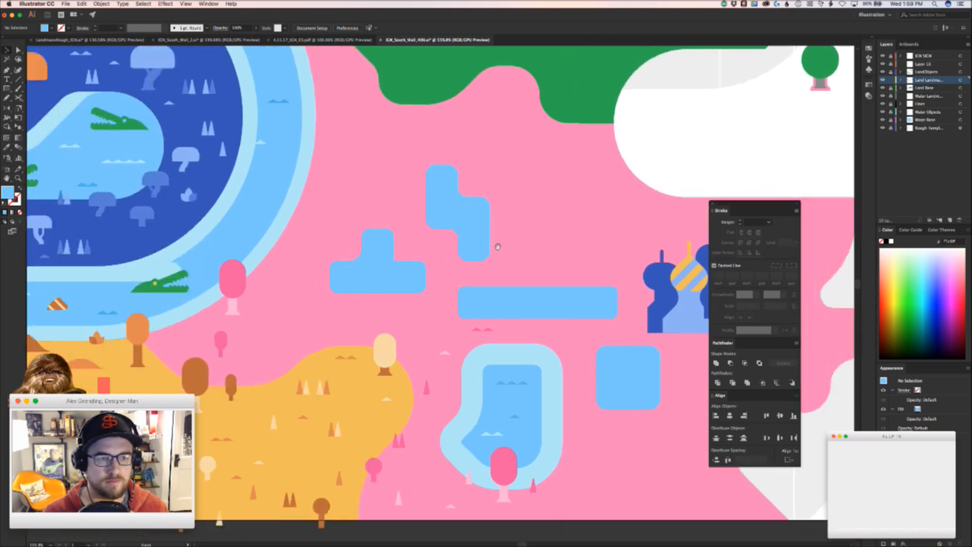
pyautogui.click(628, 380)
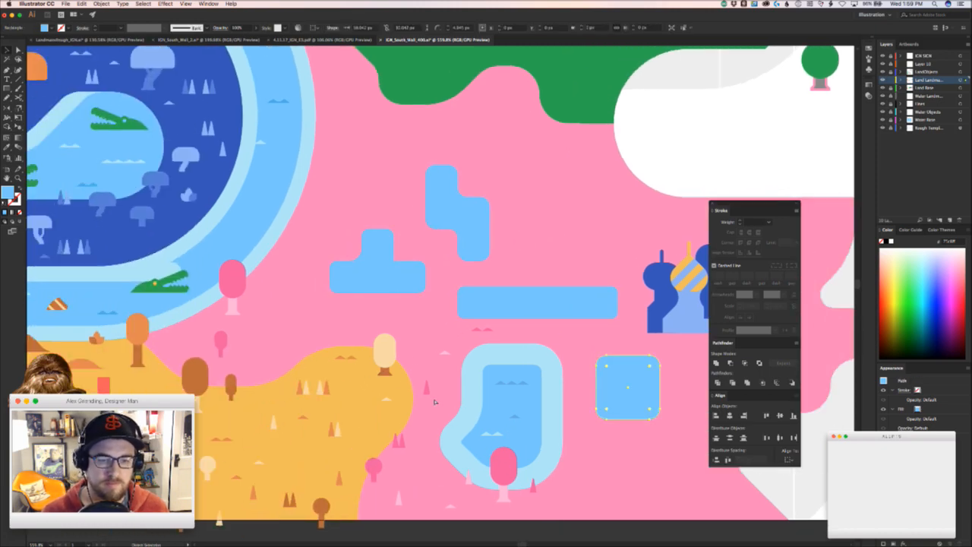
pyautogui.hscroll(8, 640, 445)
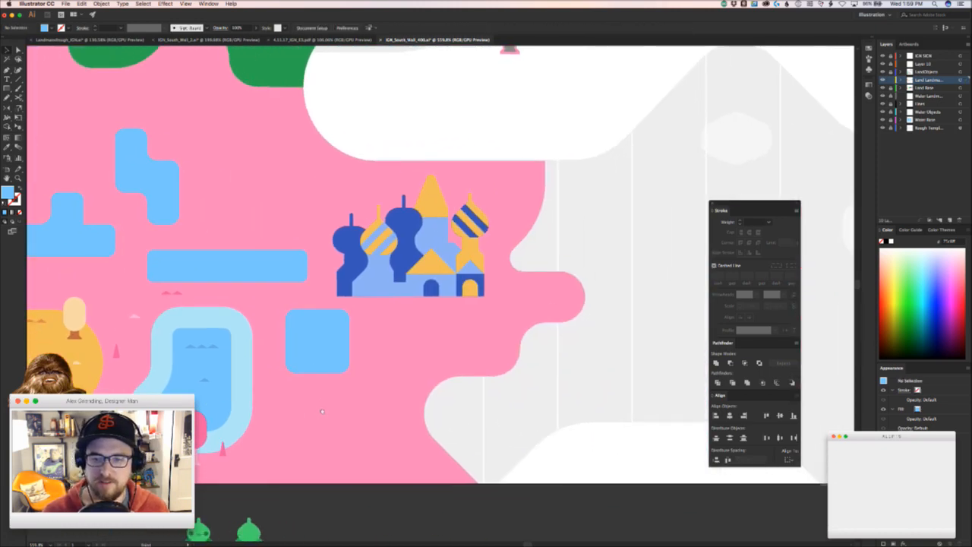
pyautogui.moveTo(368, 329)
pyautogui.mouseDown()
pyautogui.moveTo(423, 315)
pyautogui.moveTo(367, 369)
pyautogui.moveTo(438, 395)
pyautogui.mouseUp()
pyautogui.press('super+z')
pyautogui.press('super+shift+a')
# - Examine the whole illustration, then how the blue blocks, pond and castle sit together in the pink region
pyautogui.hscroll(5, 437, 395)
pyautogui.scroll(2, 437, 396)
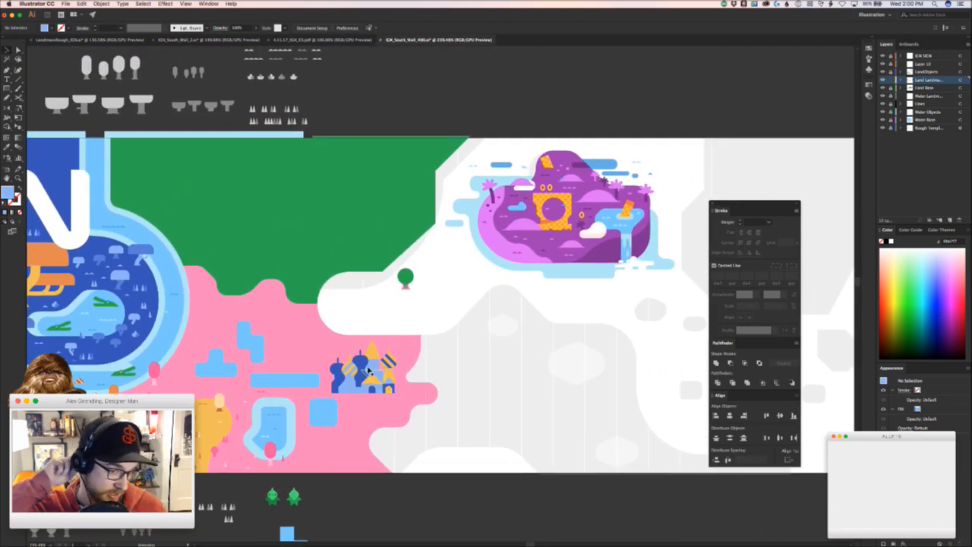
pyautogui.hscroll(-6, 376, 323)
pyautogui.scroll(1, 376, 323)
pyautogui.hscroll(-5, 377, 323)
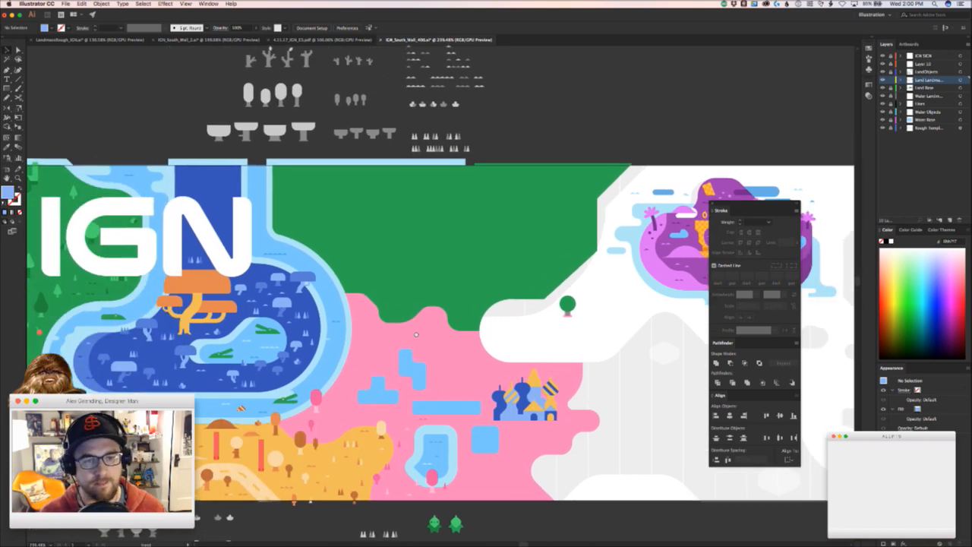
pyautogui.scroll(-2, 376, 323)
pyautogui.moveTo(451, 294); pyautogui.dragTo(339, 451)
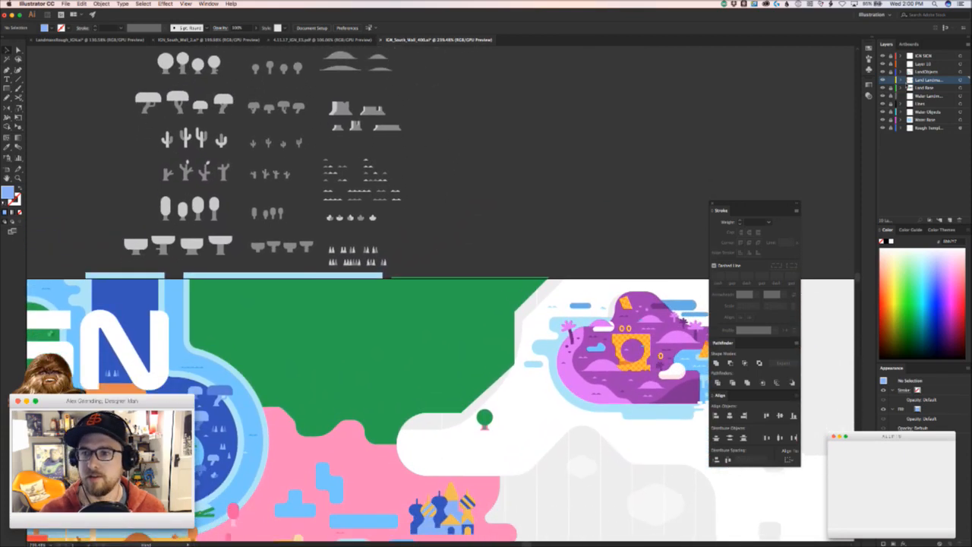
pyautogui.moveTo(246, 344); pyautogui.dragTo(293, 203)
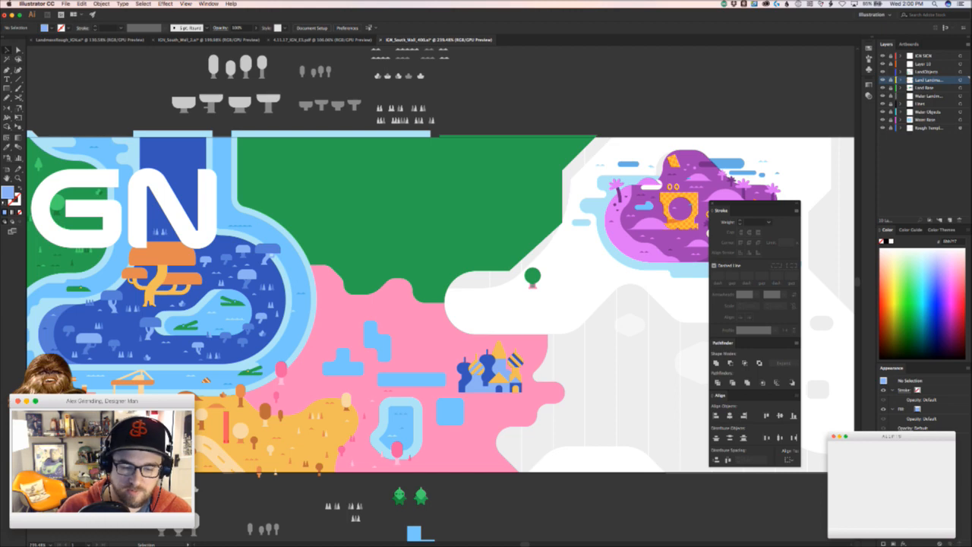
pyautogui.press('super+Tab')
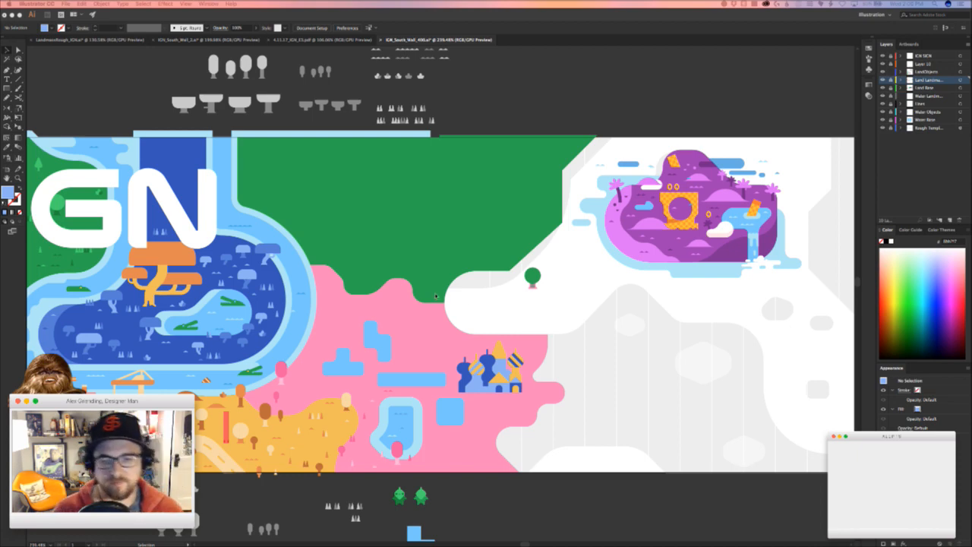
pyautogui.click(420, 451)
pyautogui.moveTo(390, 441); pyautogui.dragTo(454, 399)
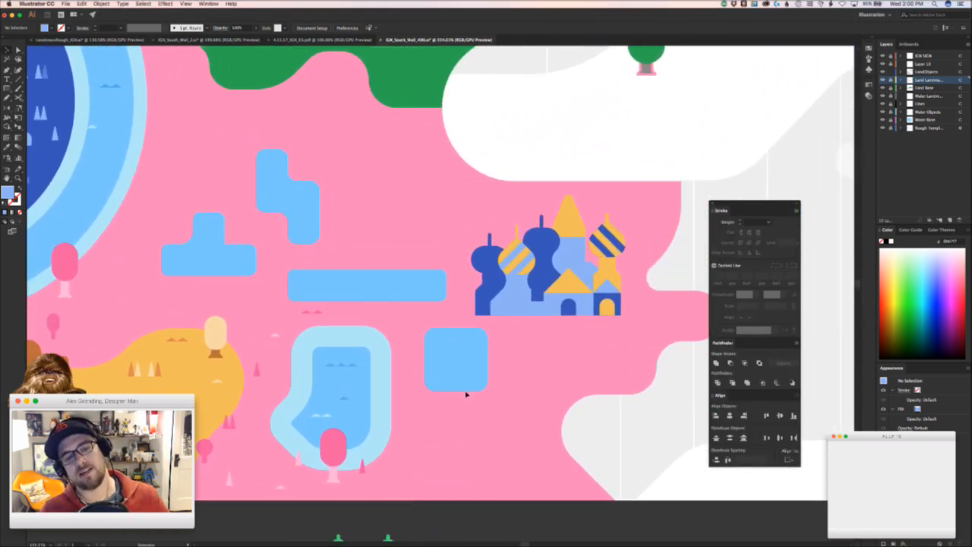
pyautogui.press('p')
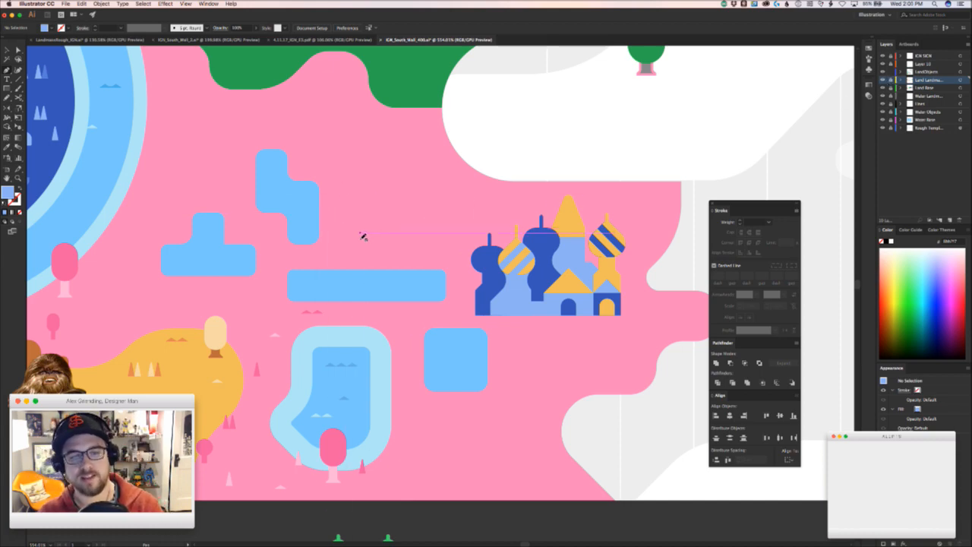
pyautogui.click(884, 79)
pyautogui.click(884, 79)
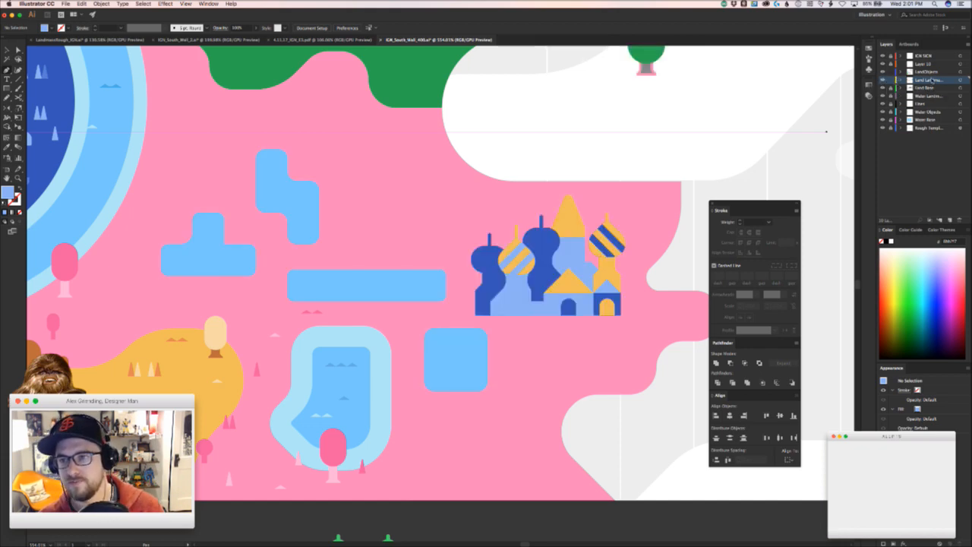
pyautogui.scroll(3, 391, 276)
pyautogui.hscroll(-3, 391, 275)
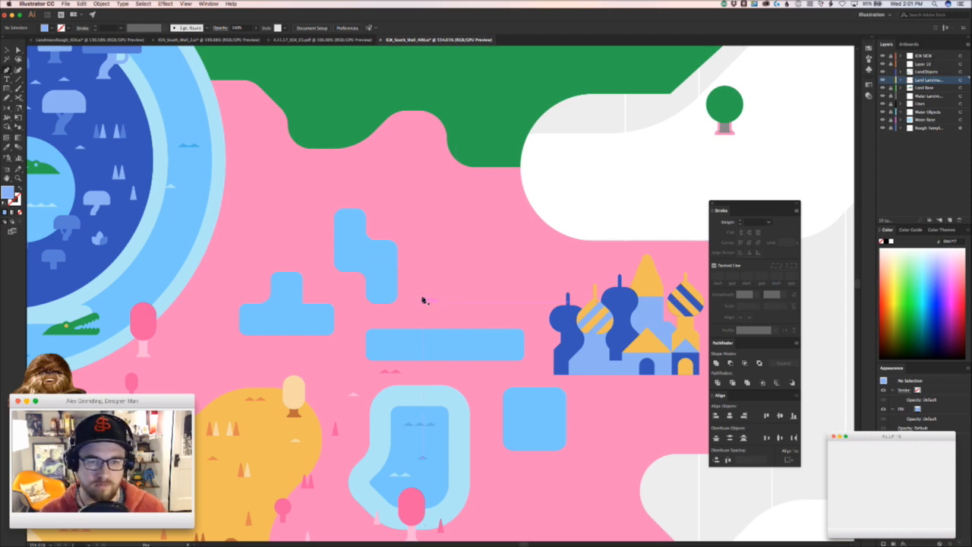
# - Pick up the light blue of the existing blocks as the current fill
pyautogui.press('v')
pyautogui.press('z')
pyautogui.moveTo(378, 311); pyautogui.dragTo(441, 287)
pyautogui.press('v')
pyautogui.moveTo(403, 323); pyautogui.dragTo(269, 241)
pyautogui.press('a')
pyautogui.moveTo(268, 354); pyautogui.dragTo(267, 342)
pyautogui.click(305, 369)
pyautogui.moveTo(319, 378); pyautogui.dragTo(258, 379)
pyautogui.moveTo(427, 315); pyautogui.dragTo(370, 331)
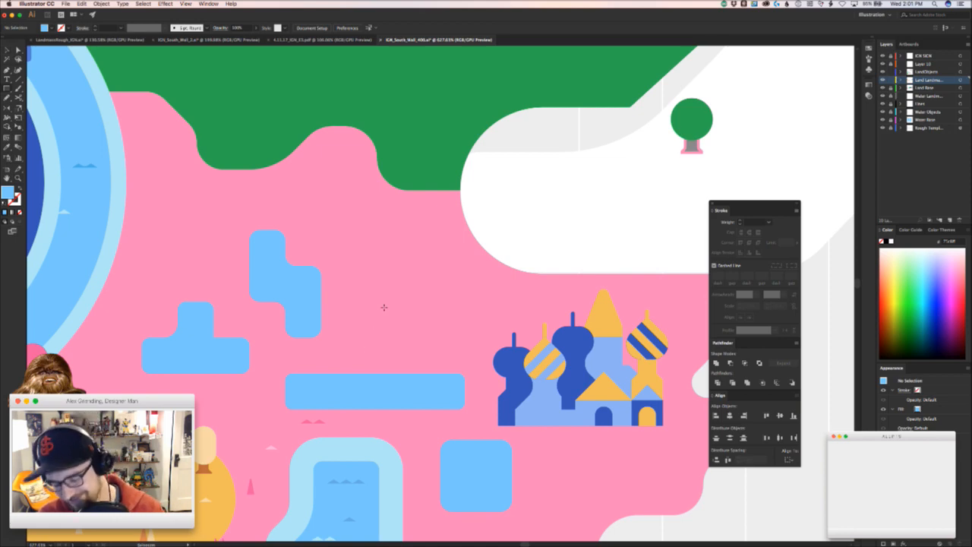
pyautogui.press('m')
pyautogui.click(360, 332)
pyautogui.press('Escape')
pyautogui.press('v')
# - Draw a closed light blue polygon about 37 px wide and 47 px high with the Pen tool between the zigzag block and castle, with a point facing the castle
pyautogui.press('p')
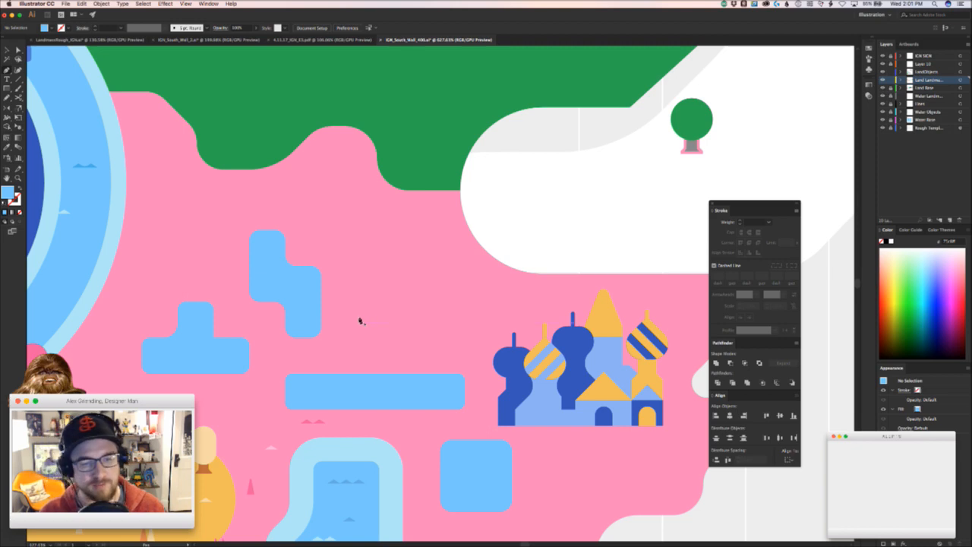
pyautogui.click(351, 311)
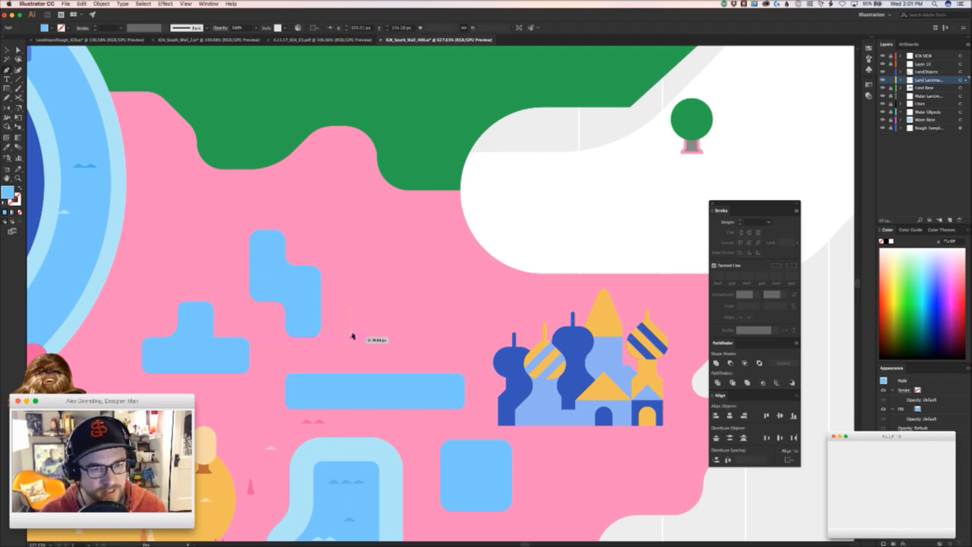
pyautogui.click(407, 336)
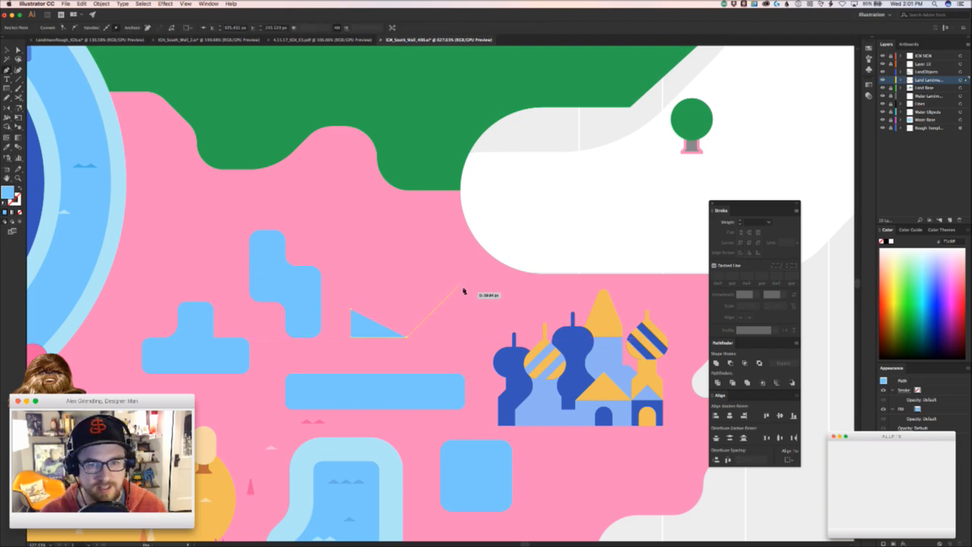
pyautogui.click(439, 304)
pyautogui.click(396, 264)
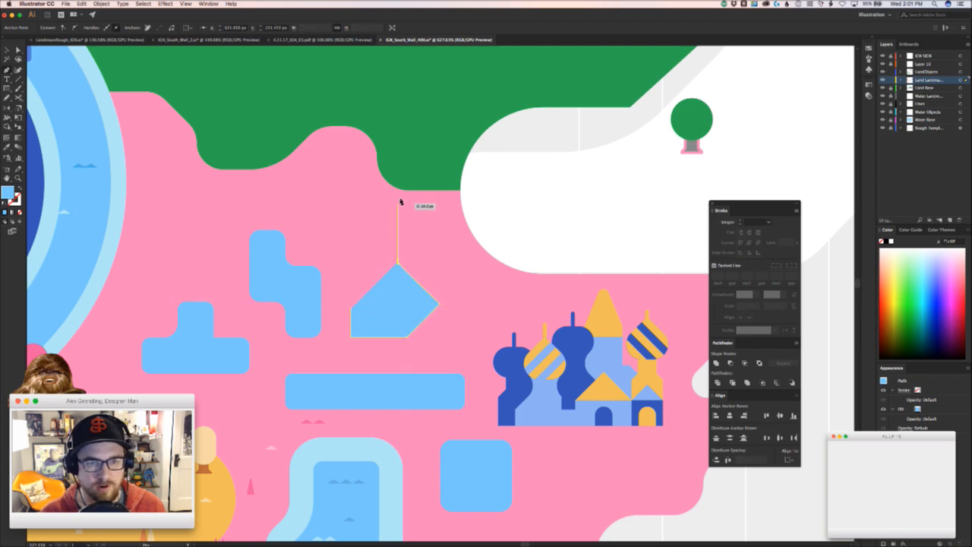
pyautogui.press('super+z')
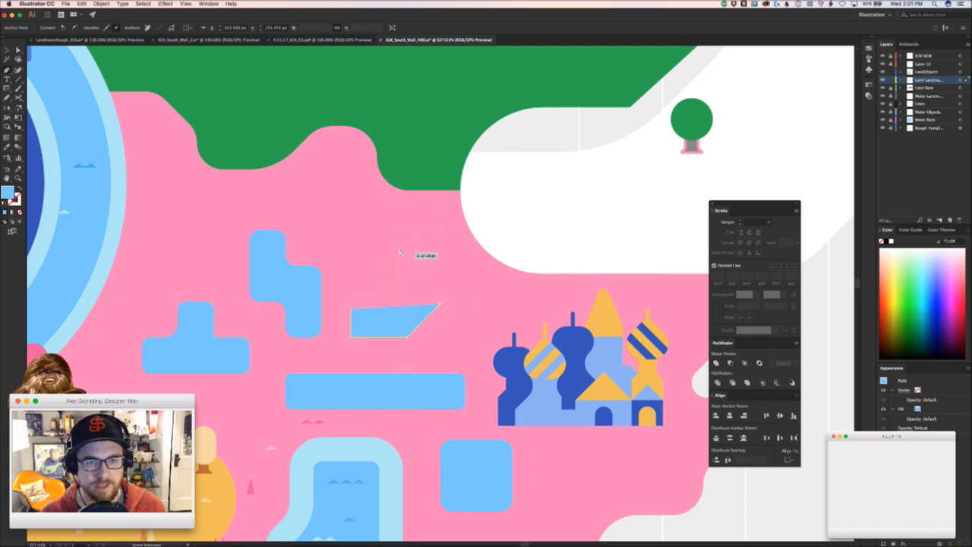
pyautogui.click(401, 224)
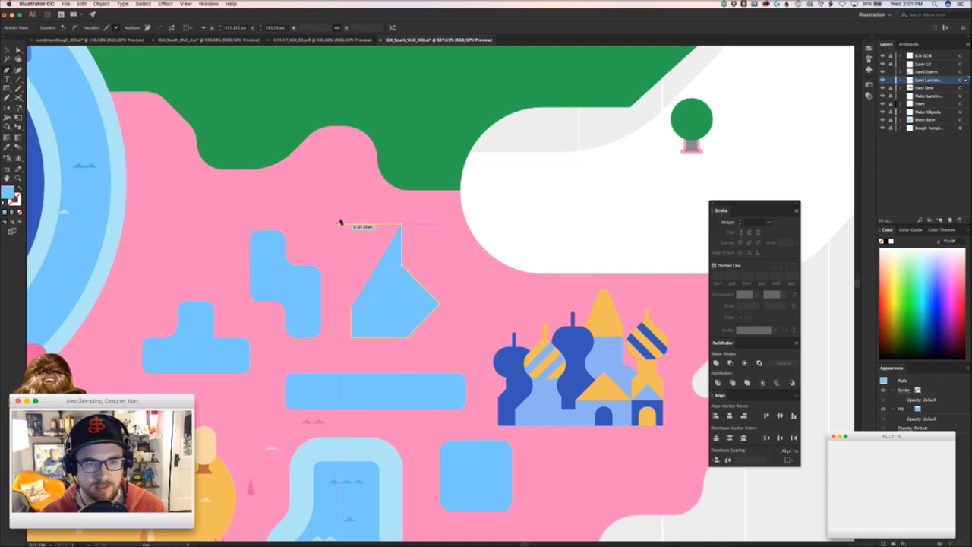
pyautogui.click(351, 223)
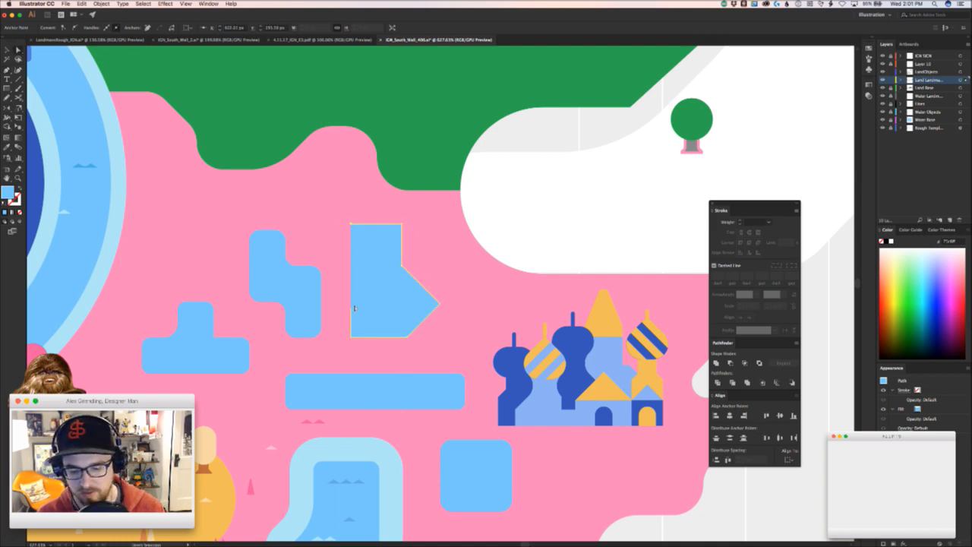
pyautogui.click(354, 335)
pyautogui.moveTo(364, 180); pyautogui.dragTo(235, 358)
pyautogui.press('super+shift+a')
# - Fully round the two upper corners of the new polygon
pyautogui.moveTo(478, 318); pyautogui.dragTo(426, 263)
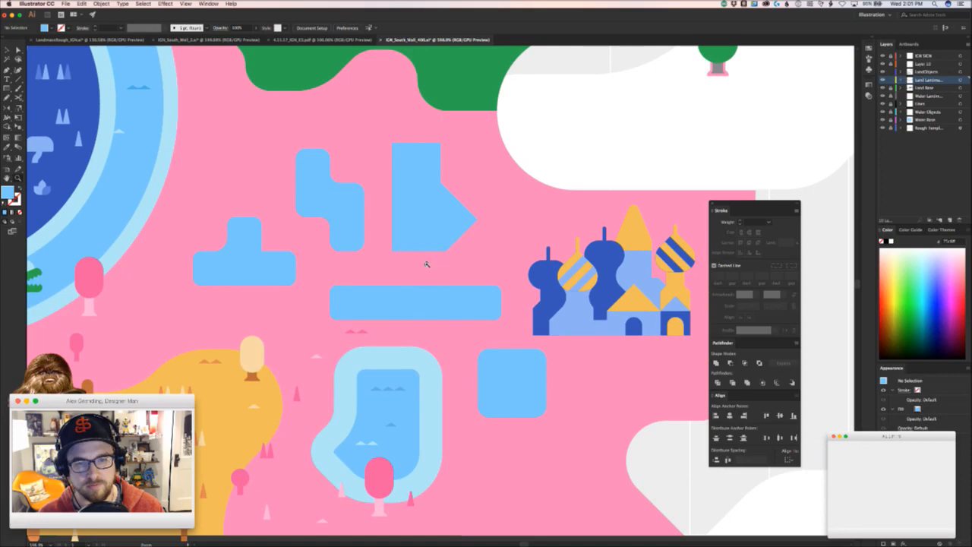
pyautogui.click(397, 152)
pyautogui.moveTo(401, 151); pyautogui.dragTo(457, 172)
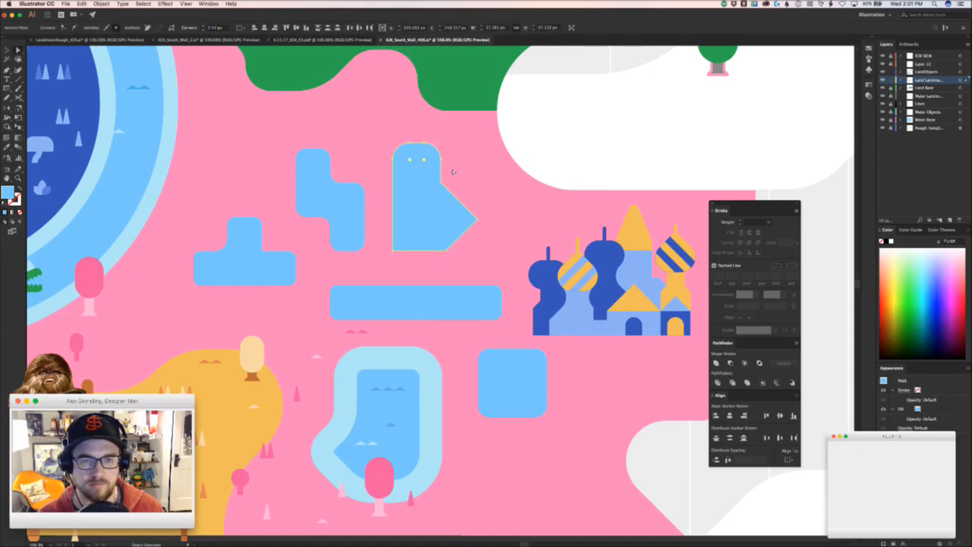
pyautogui.press('v')
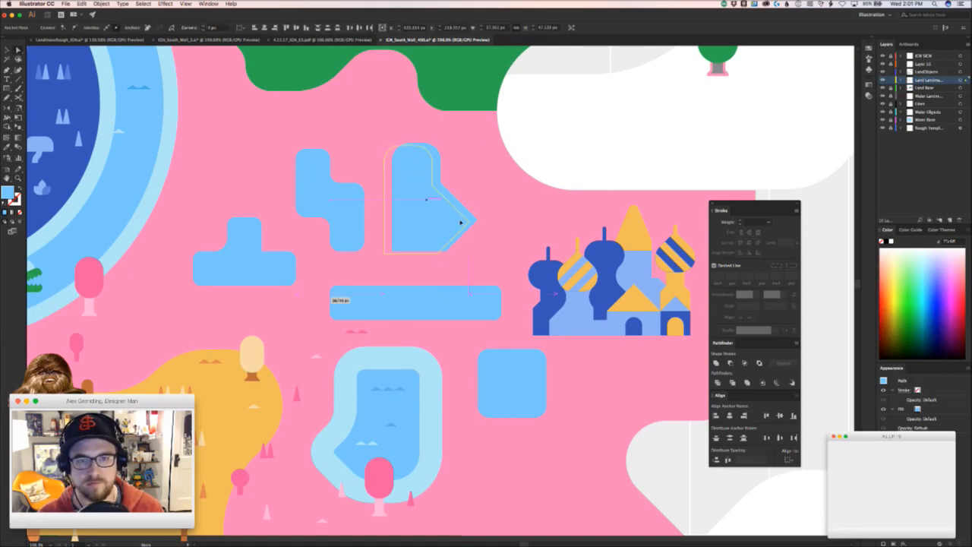
pyautogui.press('a')
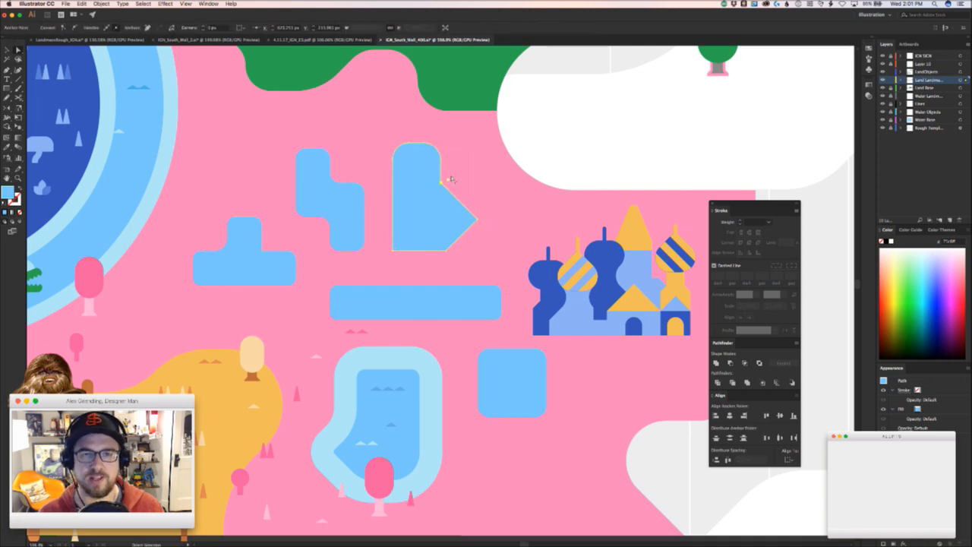
# - Round the polygon's inner notch, pointed tip and lower corners, the lower-left one by about 11.7 px
pyautogui.moveTo(470, 174); pyautogui.dragTo(471, 176)
pyautogui.click(476, 219)
pyautogui.moveTo(468, 218); pyautogui.dragTo(452, 221)
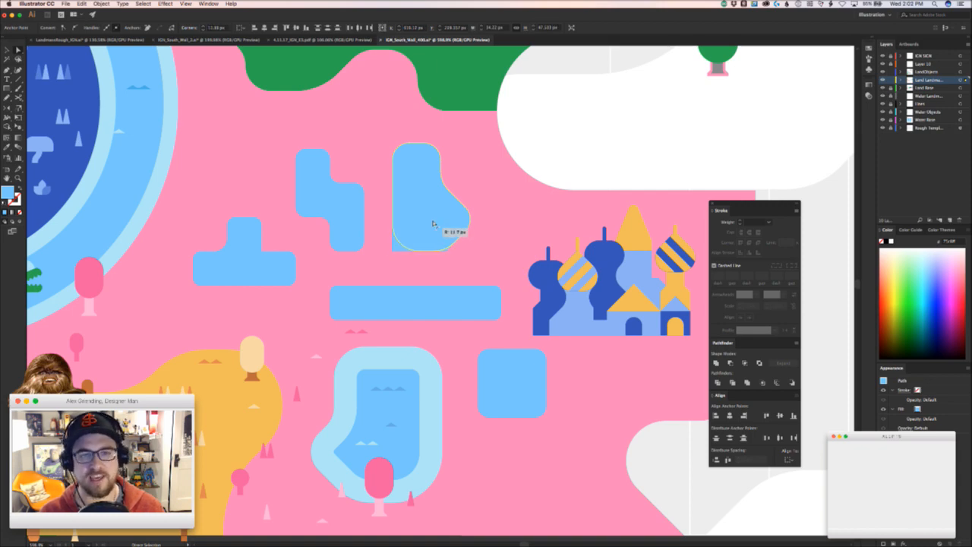
pyautogui.hotkey('ctrl', 'shift', 'a')
# - Review the blue shapes in the pink region and the options of the Land Landmarks layer
pyautogui.hotkey('ctrl', '0')
pyautogui.moveTo(318, 289); pyautogui.dragTo(477, 190)
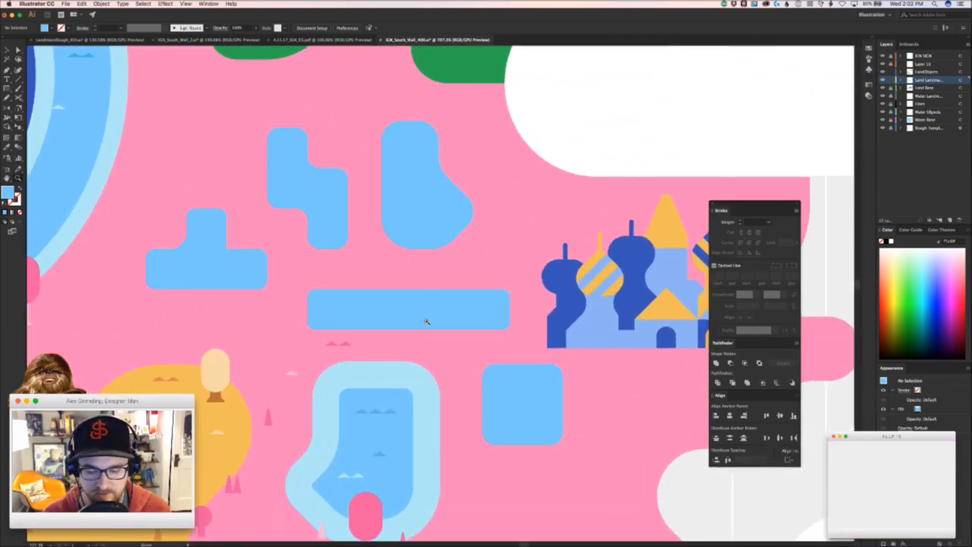
pyautogui.moveTo(389, 251); pyautogui.dragTo(284, 287)
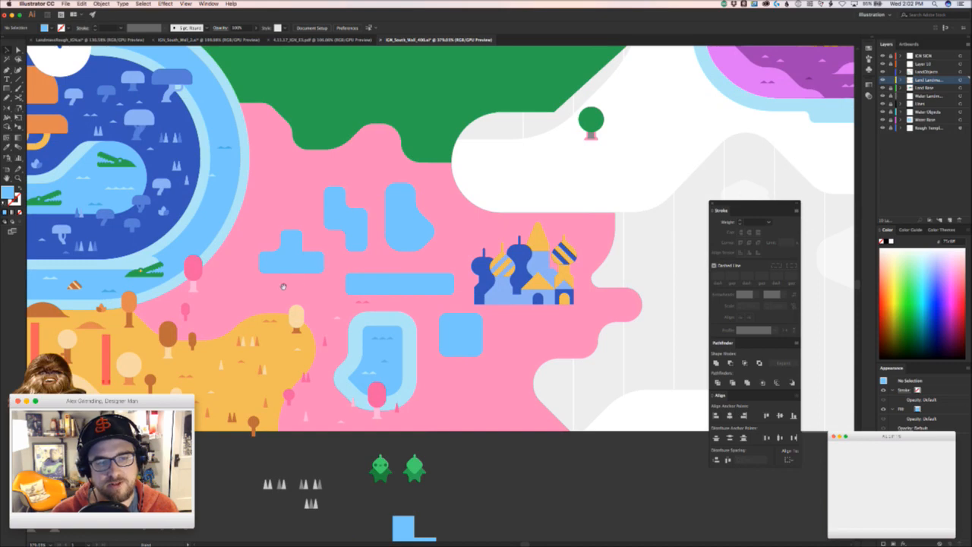
pyautogui.doubleClick(895, 79)
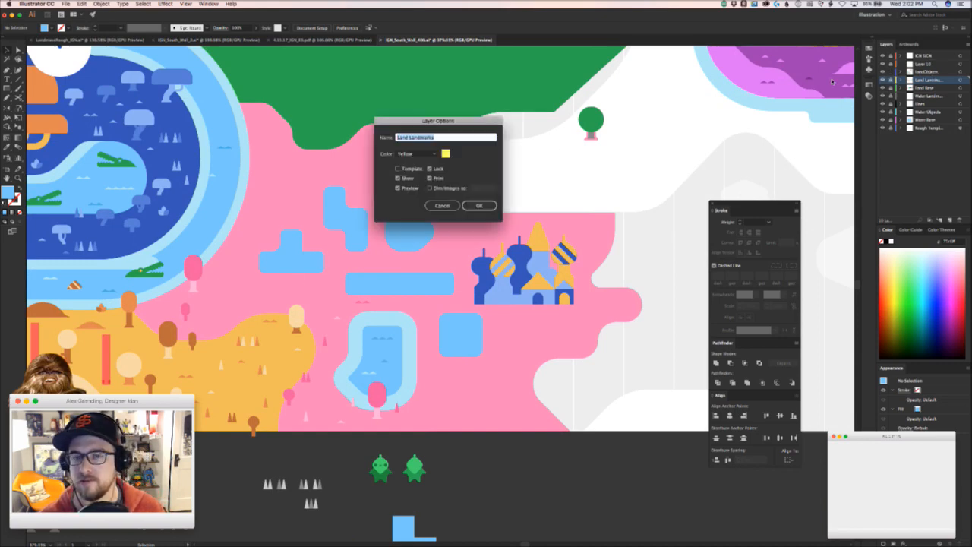
pyautogui.click(442, 206)
pyautogui.moveTo(377, 271)
pyautogui.mouseDown()
pyautogui.moveTo(331, 326)
pyautogui.moveTo(373, 284)
pyautogui.mouseUp()
pyautogui.moveTo(479, 251); pyautogui.dragTo(476, 345)
pyautogui.press('v')
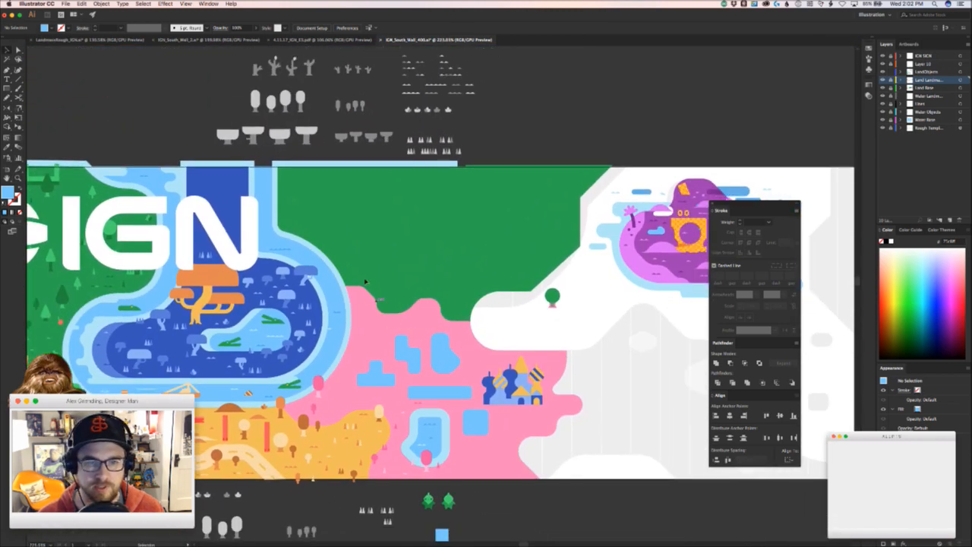
# - Copy the set of grey snow-capped mountains from the reference objects above the artboard onto the green land
pyautogui.scroll(5, 349, 250)
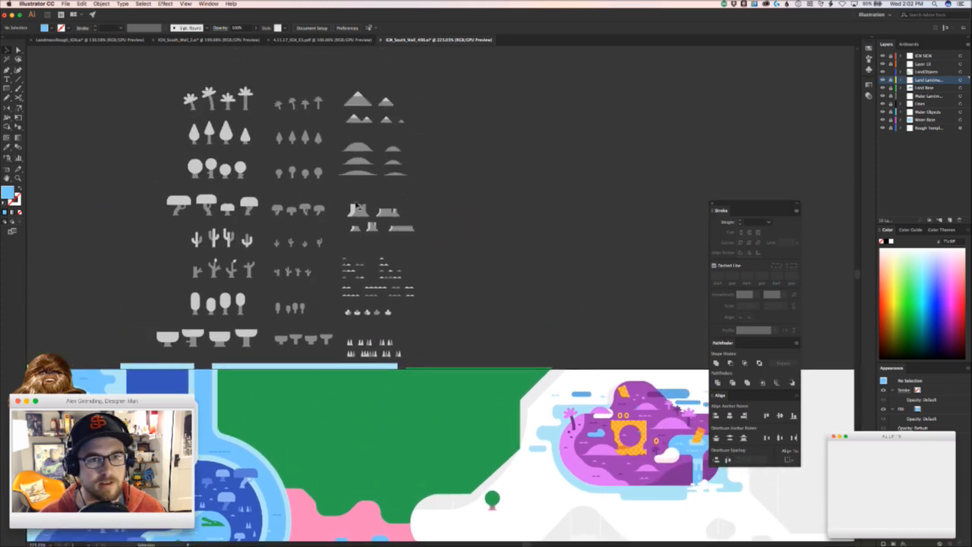
pyautogui.moveTo(418, 88); pyautogui.dragTo(326, 443)
pyautogui.moveTo(279, 486); pyautogui.dragTo(404, 262)
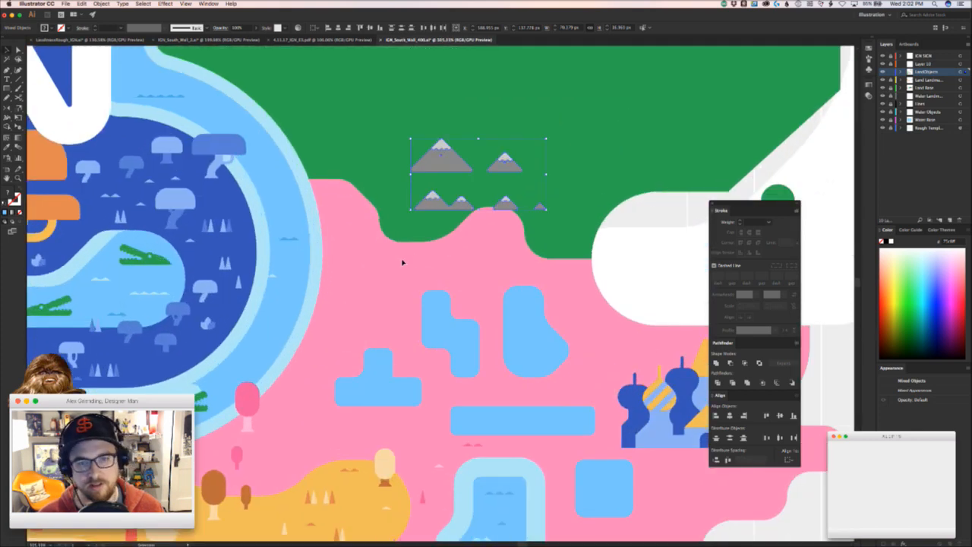
pyautogui.hscroll(5, 392, 228)
pyautogui.scroll(2, 391, 228)
# - Move the largest mountain and the separate smaller one across the green land toward the water's edge
pyautogui.click(380, 181)
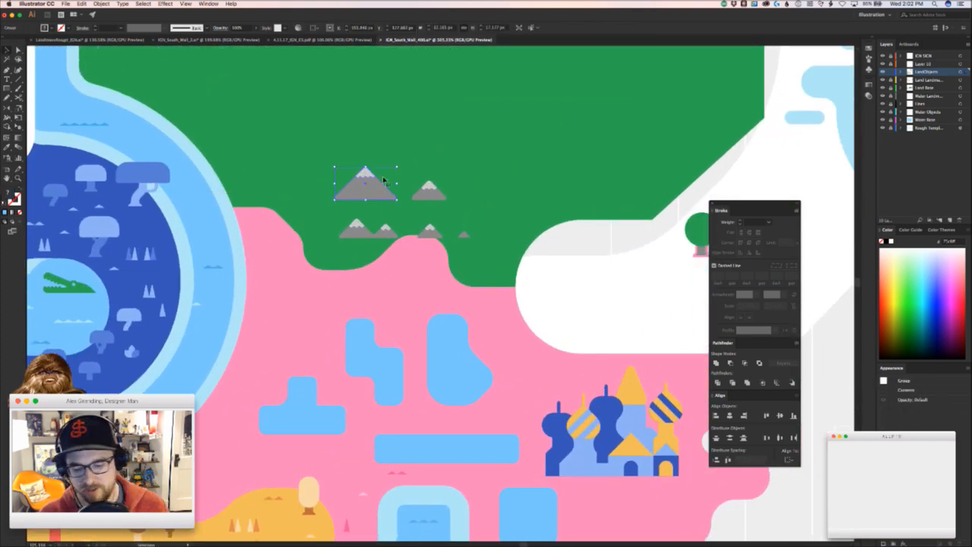
pyautogui.click(316, 153)
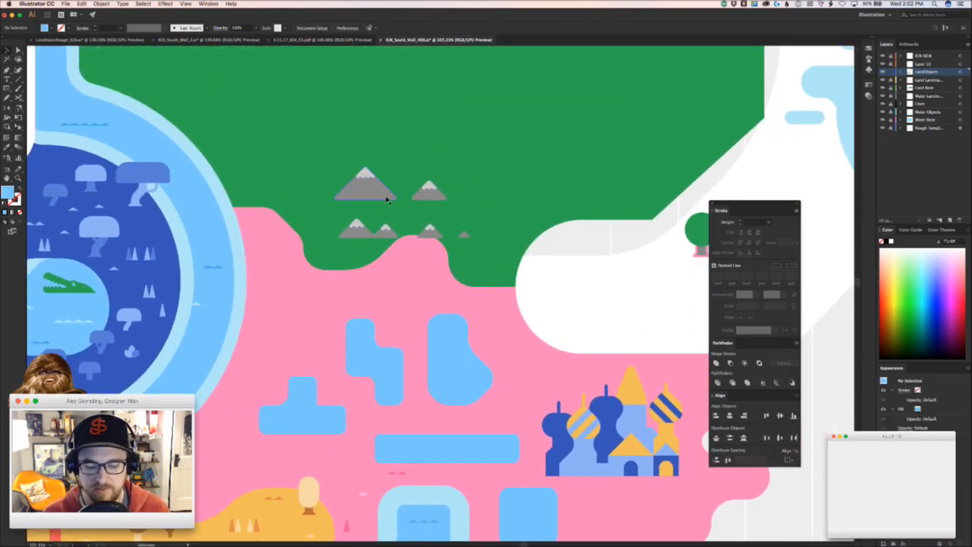
pyautogui.moveTo(360, 196); pyautogui.dragTo(269, 171)
pyautogui.moveTo(424, 192); pyautogui.dragTo(336, 188)
pyautogui.click(372, 229)
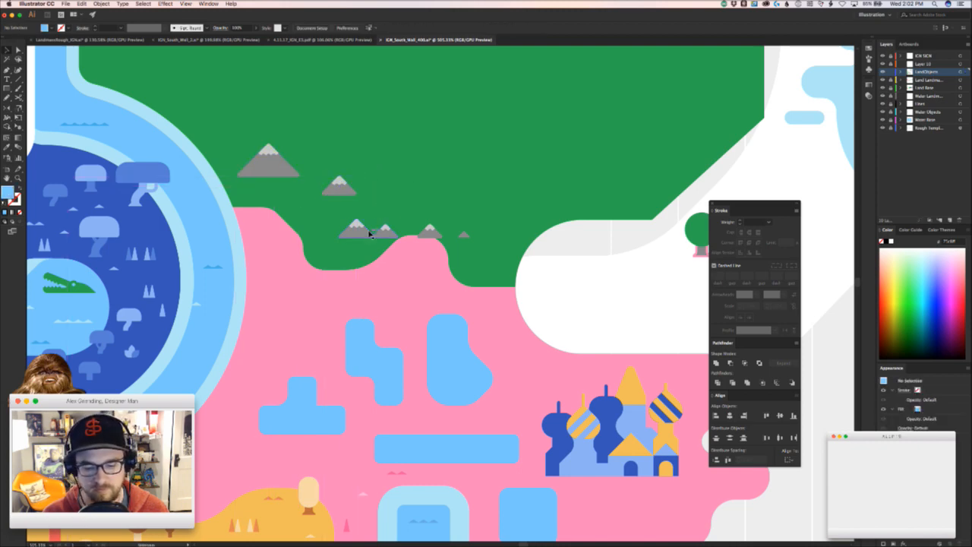
# - Spread the double-peak mountain and the remaining small mountains around the lower edge of the green land
pyautogui.moveTo(360, 238); pyautogui.dragTo(406, 275)
pyautogui.moveTo(430, 231); pyautogui.dragTo(363, 242)
pyautogui.press('shift+super+a')
pyautogui.moveTo(467, 237); pyautogui.dragTo(492, 303)
pyautogui.click(482, 299)
pyautogui.press('shift+super+a')
pyautogui.moveTo(501, 304); pyautogui.dragTo(425, 303)
# - Copy the set of six grey rounded hills from the reference objects above the artboard into the pink region
pyautogui.moveTo(430, 114); pyautogui.dragTo(359, 232)
pyautogui.moveTo(414, 135); pyautogui.dragTo(404, 293)
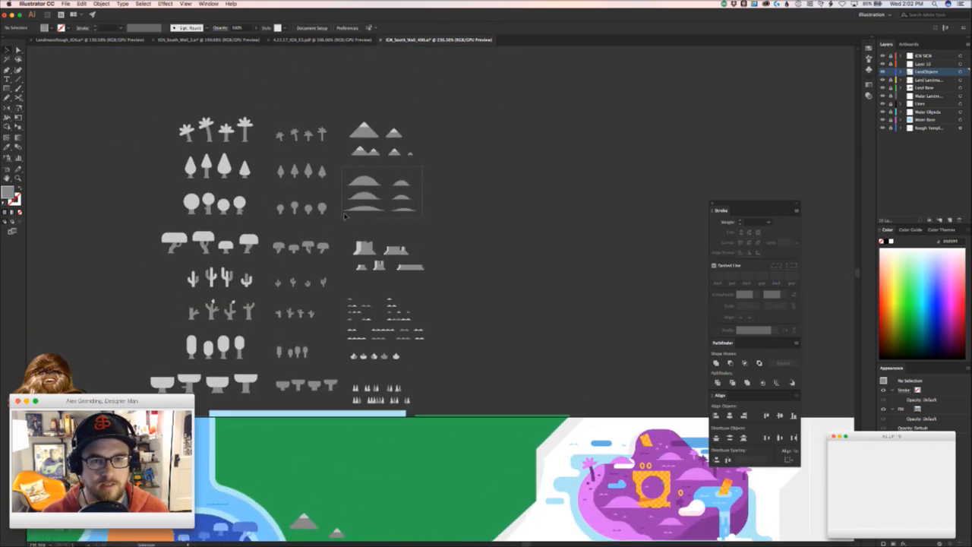
pyautogui.moveTo(354, 176); pyautogui.dragTo(350, 174)
pyautogui.press('super+c')
pyautogui.moveTo(365, 410); pyautogui.dragTo(459, 353)
pyautogui.press('super+v')
pyautogui.moveTo(416, 325); pyautogui.dragTo(291, 428)
pyautogui.press('shift+super+a')
# - Distribute grey hills with two on the green land, one near the castle, and two in the pink region's upper-left part
pyautogui.click(280, 359)
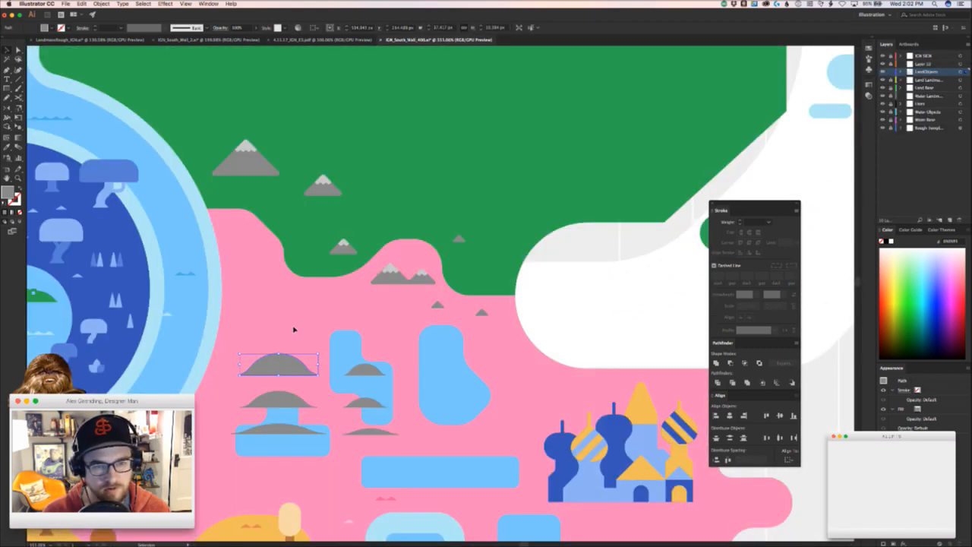
pyautogui.moveTo(280, 363); pyautogui.dragTo(291, 305)
pyautogui.press('shift+super+a')
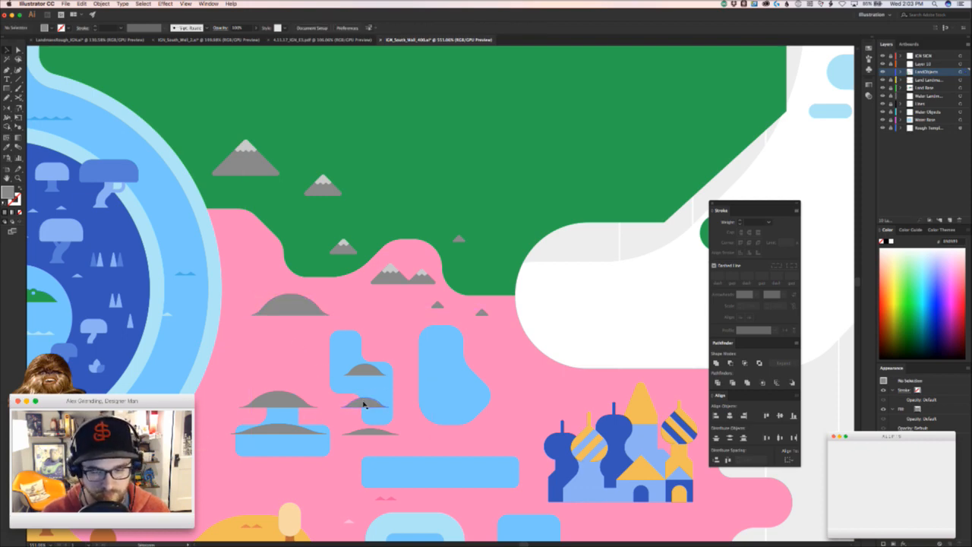
pyautogui.moveTo(343, 363); pyautogui.dragTo(379, 202)
pyautogui.click(412, 380)
pyautogui.moveTo(371, 423); pyautogui.dragTo(542, 379)
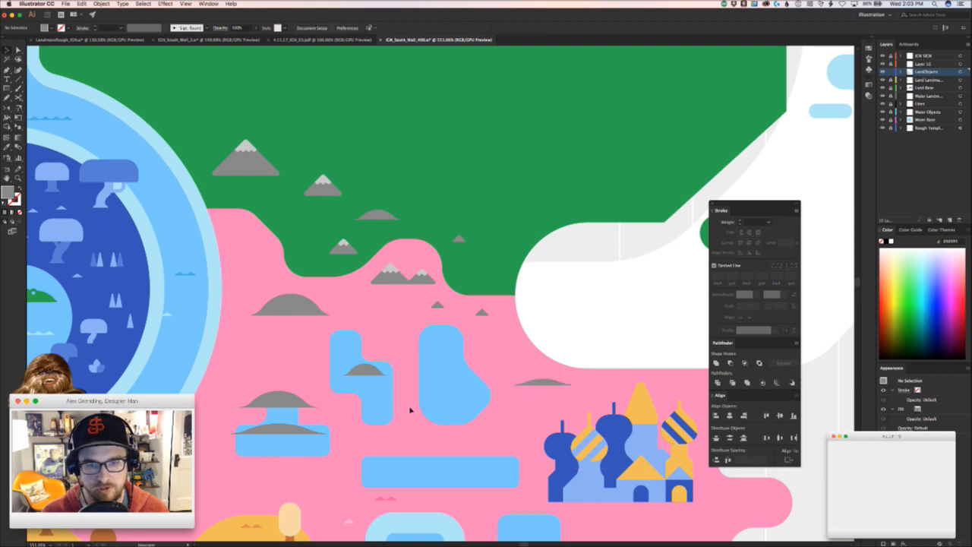
pyautogui.moveTo(286, 428); pyautogui.dragTo(430, 181)
pyautogui.moveTo(366, 367); pyautogui.dragTo(254, 242)
# - Spread the remaining hills over the pink region, with one on its border with the green land and one overlapping the long blue bar
pyautogui.click(297, 322)
pyautogui.moveTo(309, 301); pyautogui.dragTo(330, 283)
pyautogui.click(332, 314)
pyautogui.moveTo(311, 351); pyautogui.dragTo(256, 335)
pyautogui.click(280, 345)
pyautogui.click(290, 328)
pyautogui.moveTo(370, 227); pyautogui.dragTo(324, 410)
pyautogui.click(305, 420)
pyautogui.press('super+space')
pyautogui.moveTo(518, 142); pyautogui.dragTo(554, 396)
pyautogui.scroll(-3, 369, 311)
pyautogui.hscroll(-1, 370, 311)
pyautogui.click(303, 326)
pyautogui.press('super+shift+a')
# - Recolor three grey hills inside the pink region and the one on the green border light pink, matching the hill on the long blue bar
pyautogui.press('z')
pyautogui.moveTo(401, 332); pyautogui.dragTo(380, 334)
pyautogui.moveTo(513, 342); pyautogui.dragTo(463, 405)
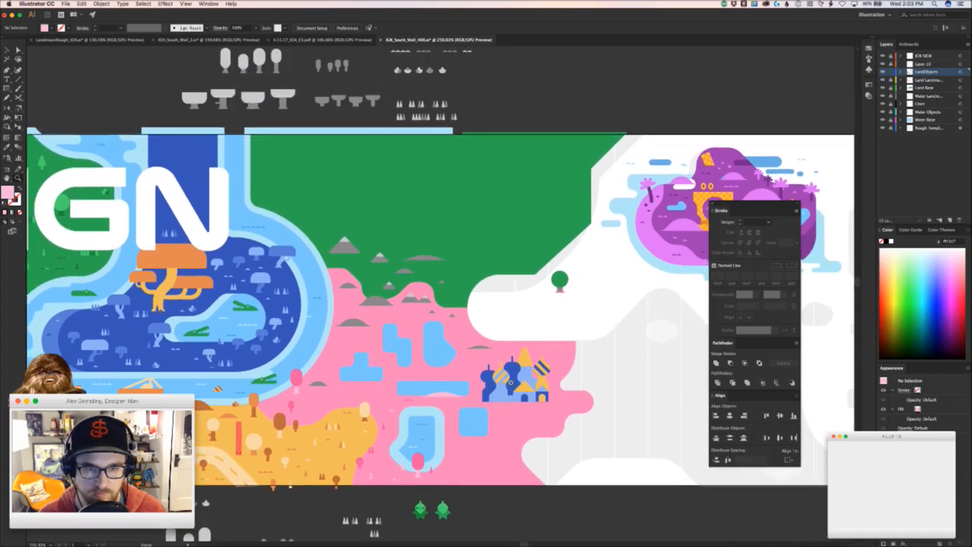
pyautogui.click(391, 373)
pyautogui.click(228, 399)
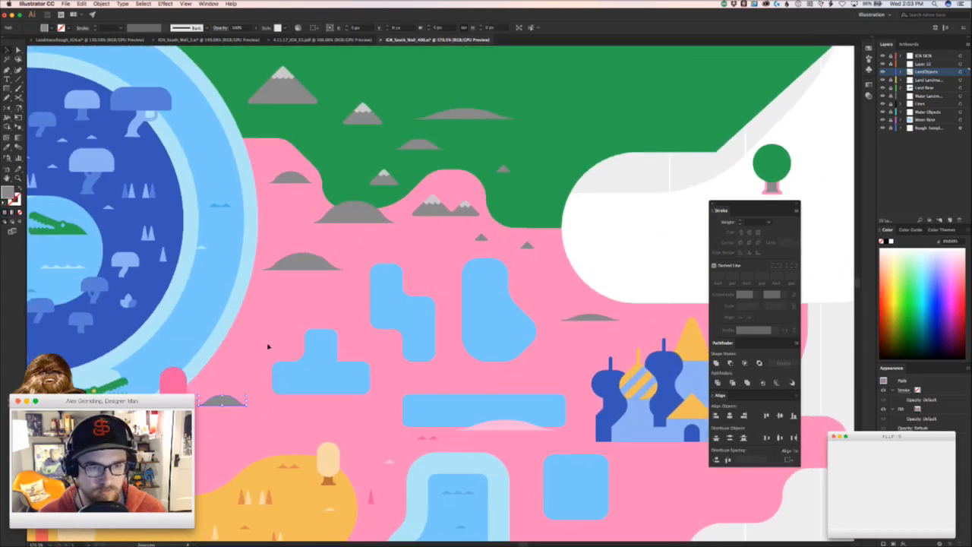
pyautogui.keyDown('shift'); pyautogui.click(303, 261); pyautogui.keyUp('shift')
pyautogui.keyDown('shift'); pyautogui.click(348, 214); pyautogui.keyUp('shift')
pyautogui.keyDown('shift'); pyautogui.click(292, 178); pyautogui.keyUp('shift')
pyautogui.press('i')
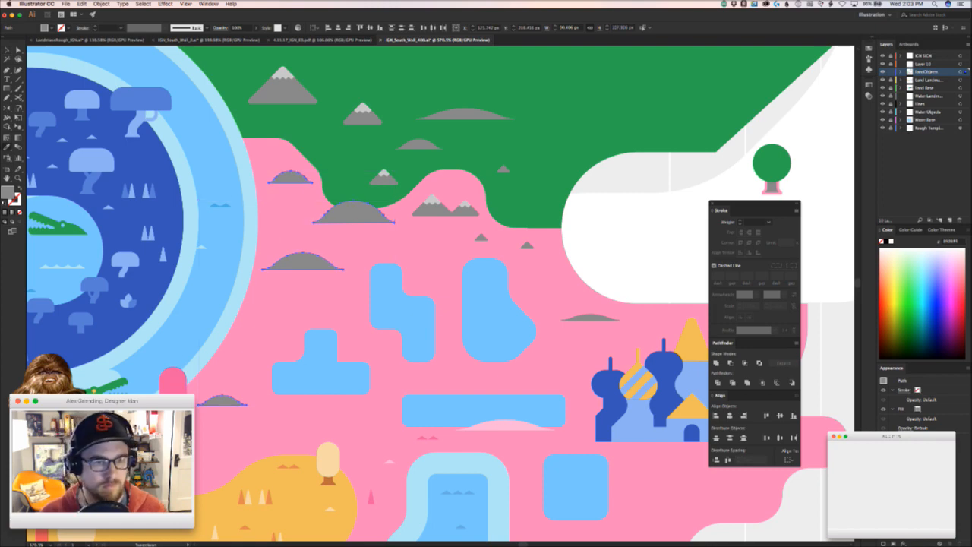
pyautogui.click(503, 426)
pyautogui.press('v')
pyautogui.click(277, 322)
# - Recolor the hill on the green border and the two tiny mountains in the pink region deep pink, matching the pink tree
pyautogui.press('a')
pyautogui.click(349, 218)
pyautogui.press('i')
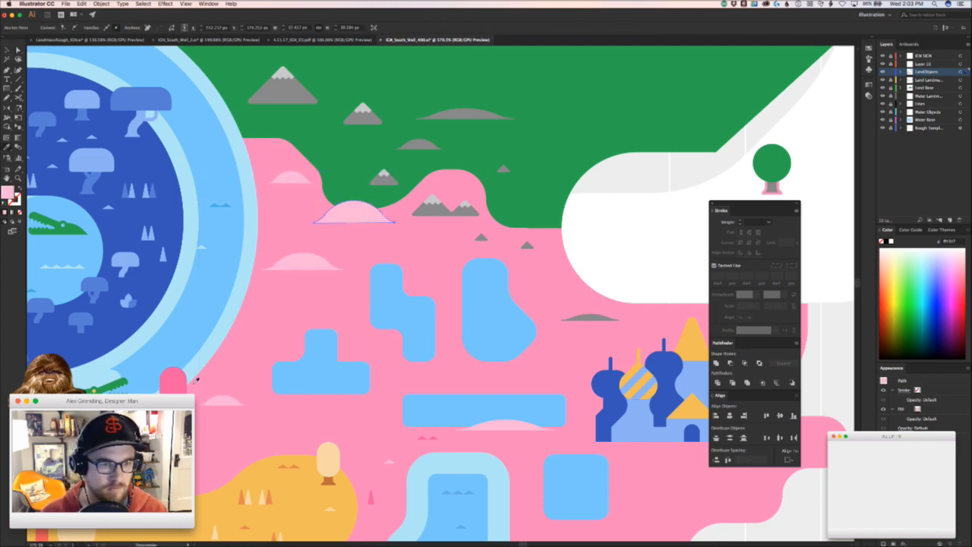
pyautogui.click(191, 380)
pyautogui.press('v')
pyautogui.click(285, 315)
pyautogui.click(481, 237)
pyautogui.keyDown('shift'); pyautogui.click(525, 246); pyautogui.keyUp('shift')
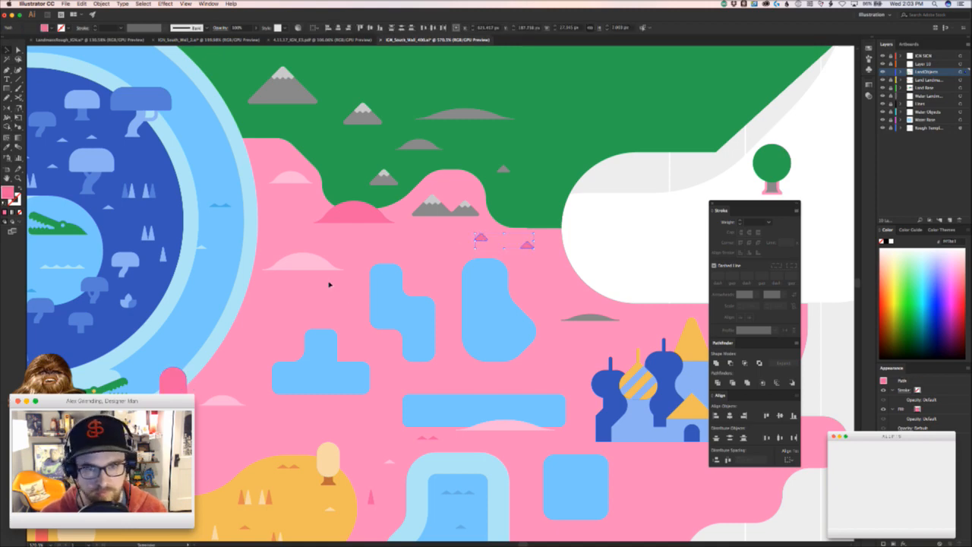
# - Recolor the flat grey hill near the castle light pink, matching the other light pink hills
pyautogui.moveTo(594, 335); pyautogui.dragTo(541, 299)
pyautogui.click(539, 284)
pyautogui.press('o')
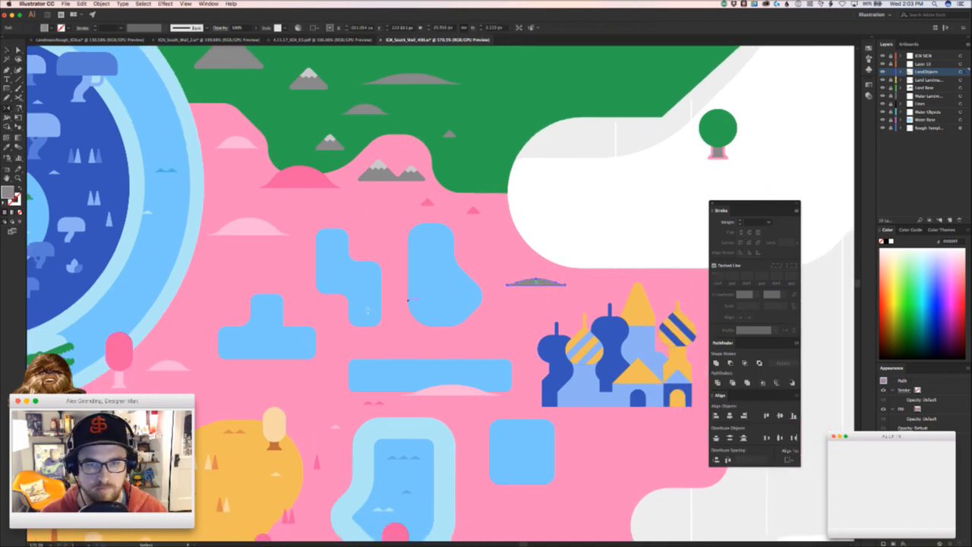
pyautogui.press('i')
pyautogui.click(180, 372)
pyautogui.press('v')
pyautogui.click(252, 382)
pyautogui.press('z')
pyautogui.moveTo(388, 366); pyautogui.dragTo(291, 363)
pyautogui.moveTo(356, 295); pyautogui.dragTo(430, 309)
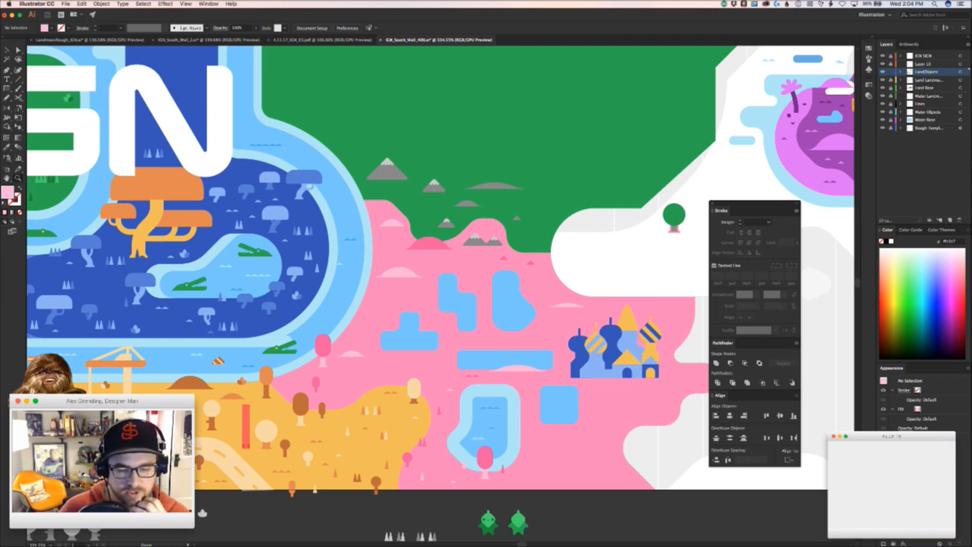
pyautogui.press('super+Tab')
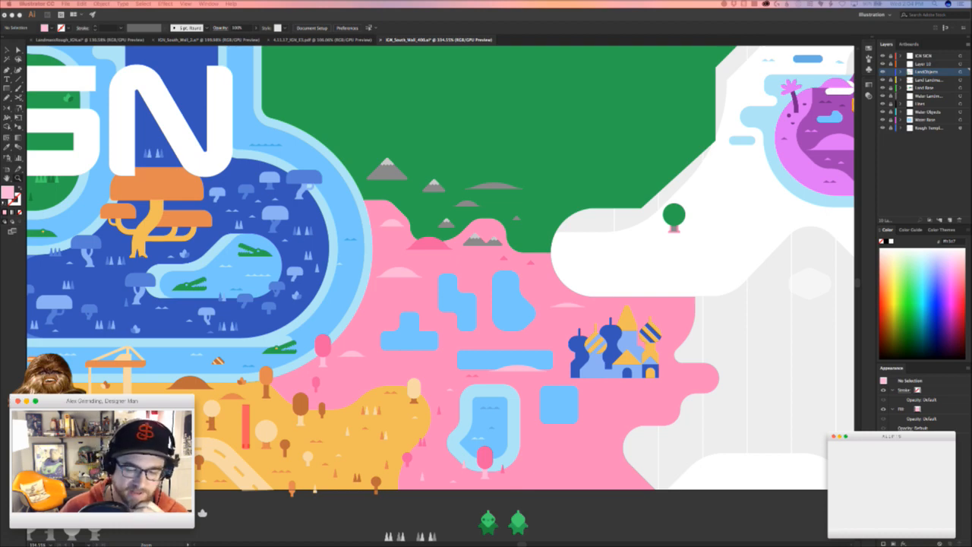
pyautogui.click(470, 265)
pyautogui.moveTo(464, 269); pyautogui.dragTo(415, 264)
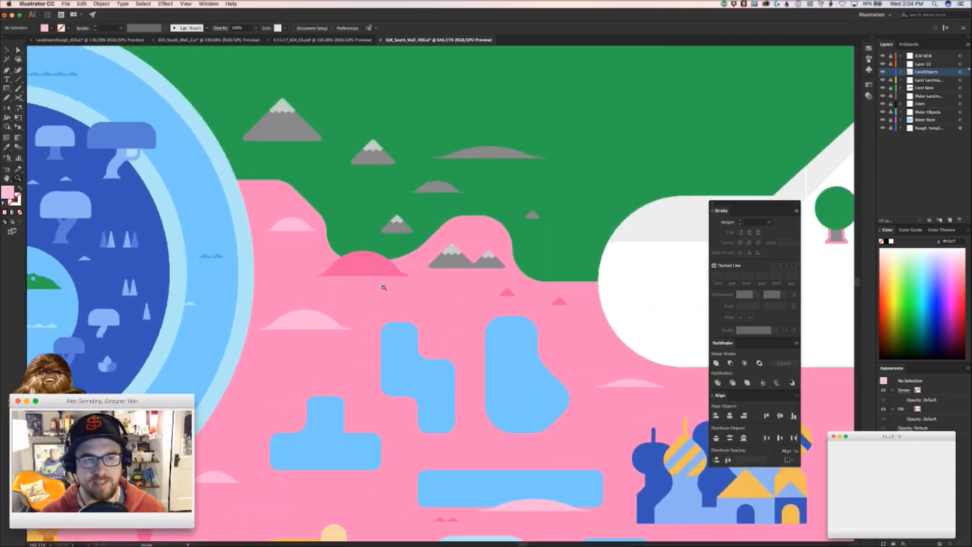
# - Try to recolor the grey double-peak mountain in the pink region with the deep pink of the nearby tiny mountain
pyautogui.click(403, 229)
pyautogui.moveTo(402, 230); pyautogui.dragTo(392, 329)
pyautogui.click(444, 366)
pyautogui.press('i')
pyautogui.click(496, 392)
pyautogui.press('v')
pyautogui.click(453, 384)
pyautogui.press('super+z')
# - Recolor the double-peak mountain's body deep pink and its two snow caps light pink, matching the nearby shapes
pyautogui.scroll(2, 453, 376)
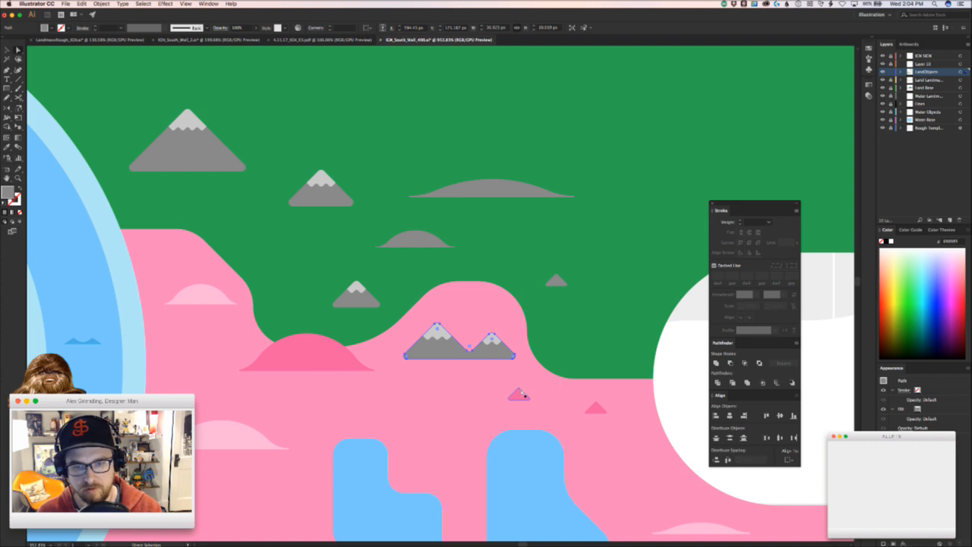
pyautogui.press('i')
pyautogui.press('v')
pyautogui.click(471, 374)
pyautogui.click(437, 334)
pyautogui.keyDown('shift'); pyautogui.click(492, 340); pyautogui.keyUp('shift')
pyautogui.press('o')
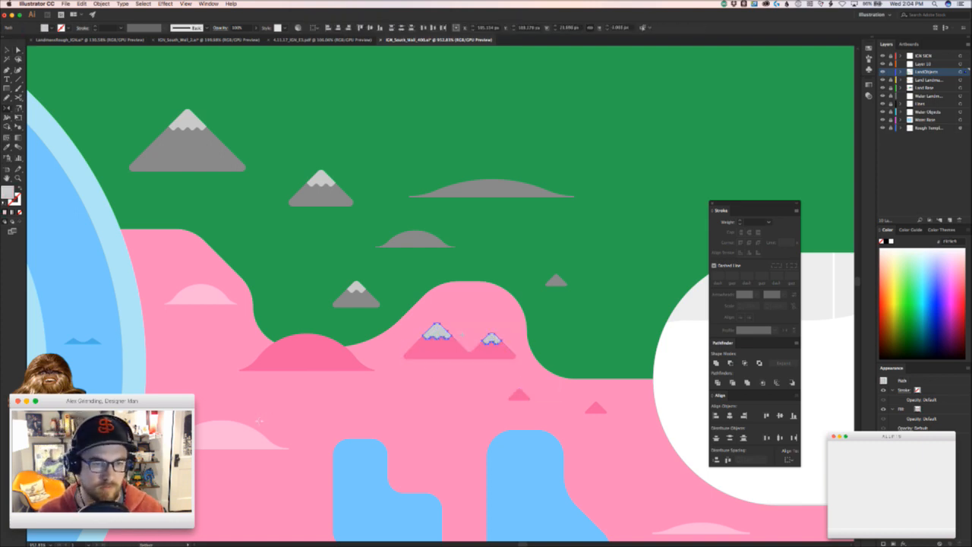
pyautogui.press('i')
pyautogui.click(252, 440)
pyautogui.press('v')
pyautogui.click(400, 395)
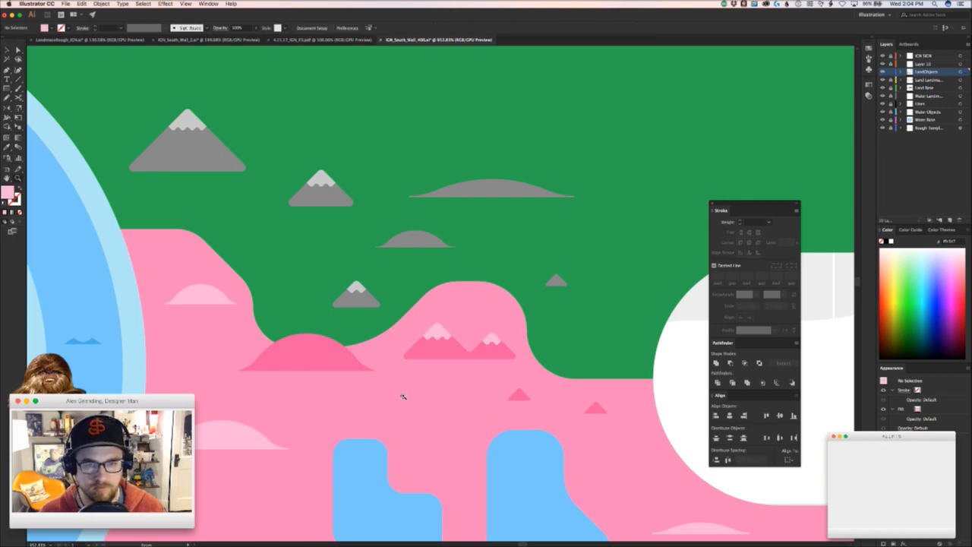
# - Recolor the body of the small snow-capped mountain at the lower edge of the green land with the dark green of a tree
pyautogui.scroll(-5, 400, 394)
pyautogui.scroll(5, 382, 360)
pyautogui.click(423, 350)
pyautogui.scroll(-5, 438, 355)
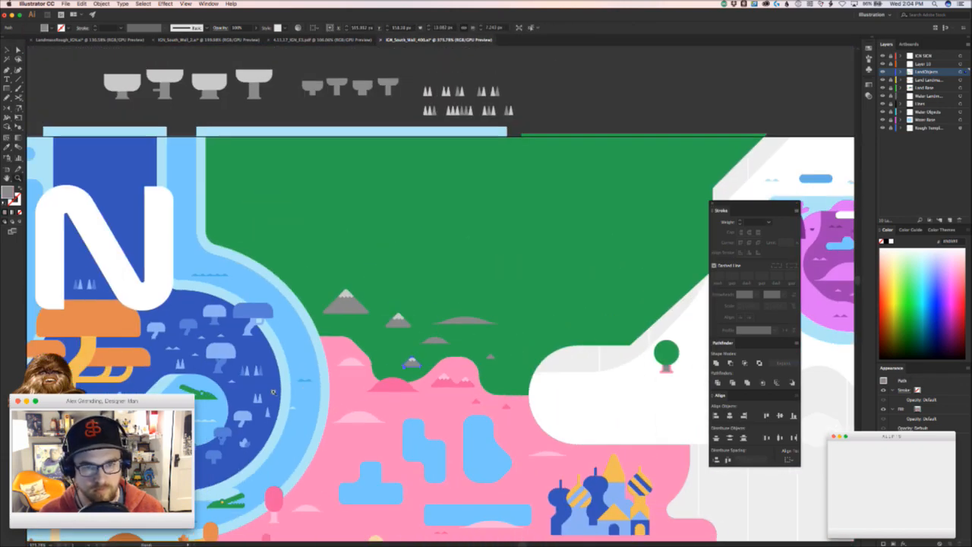
pyautogui.scroll(3, 183, 363)
pyautogui.click(220, 405)
pyautogui.moveTo(752, 193); pyautogui.dragTo(546, 249)
pyautogui.press('a')
pyautogui.moveTo(233, 328); pyautogui.dragTo(381, 347)
pyautogui.press('i')
pyautogui.click(141, 308)
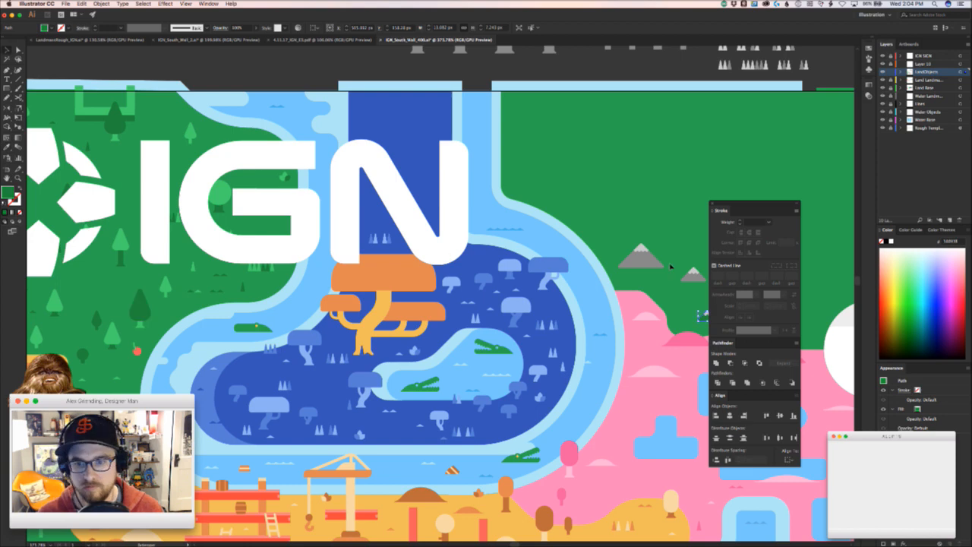
# - Recolor the same small mountain's snow cap with the light green of a tree near the IGN logo
pyautogui.moveTo(705, 310); pyautogui.dragTo(659, 310)
pyautogui.press('a')
pyautogui.click(661, 310)
pyautogui.moveTo(378, 326); pyautogui.dragTo(490, 294)
pyautogui.press('i')
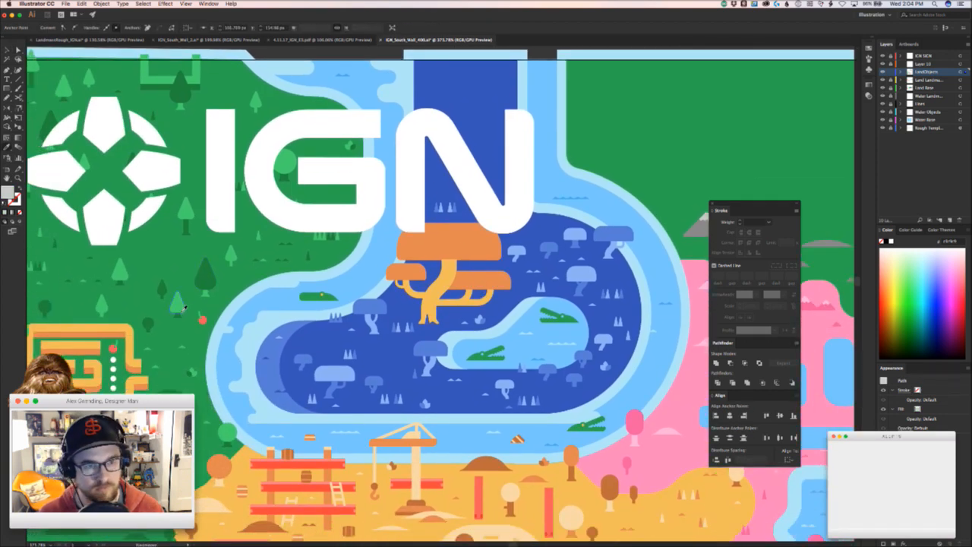
pyautogui.click(181, 310)
pyautogui.hscroll(5, 532, 297)
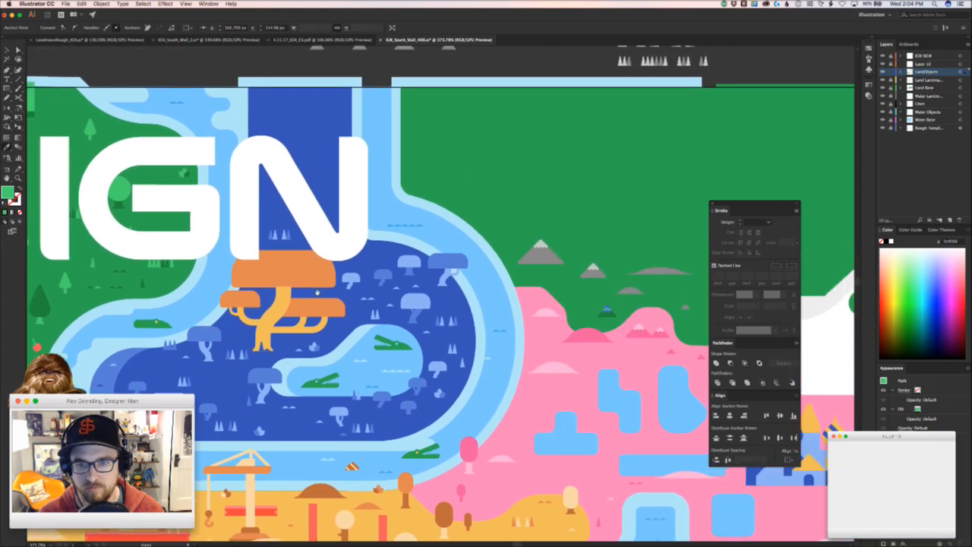
# - Recolor the two grey hills and the tiny mountain on the green land dark green, matching the small mountain's body
pyautogui.hscroll(3, 581, 295)
pyautogui.scroll(4, 524, 299)
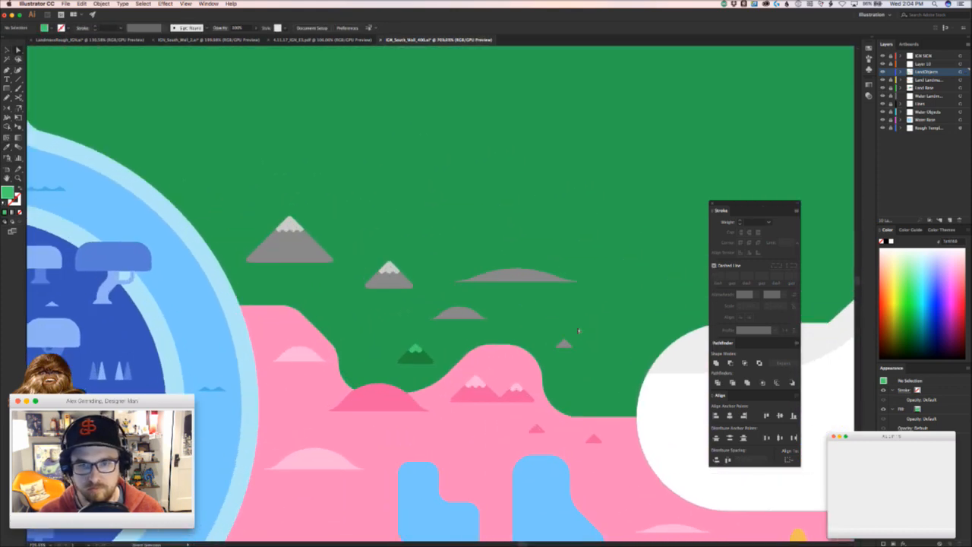
pyautogui.moveTo(589, 336); pyautogui.dragTo(463, 244)
pyautogui.press('i')
pyautogui.click(427, 362)
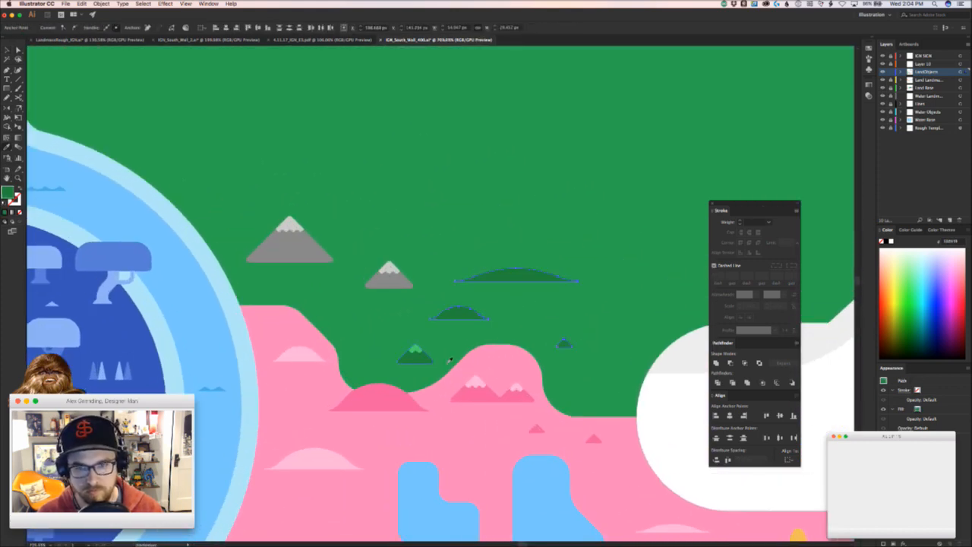
pyautogui.press('v')
pyautogui.click(521, 322)
# - Recolor the tiny mountain on the green land light green, matching the small mountain's snow cap
pyautogui.click(562, 347)
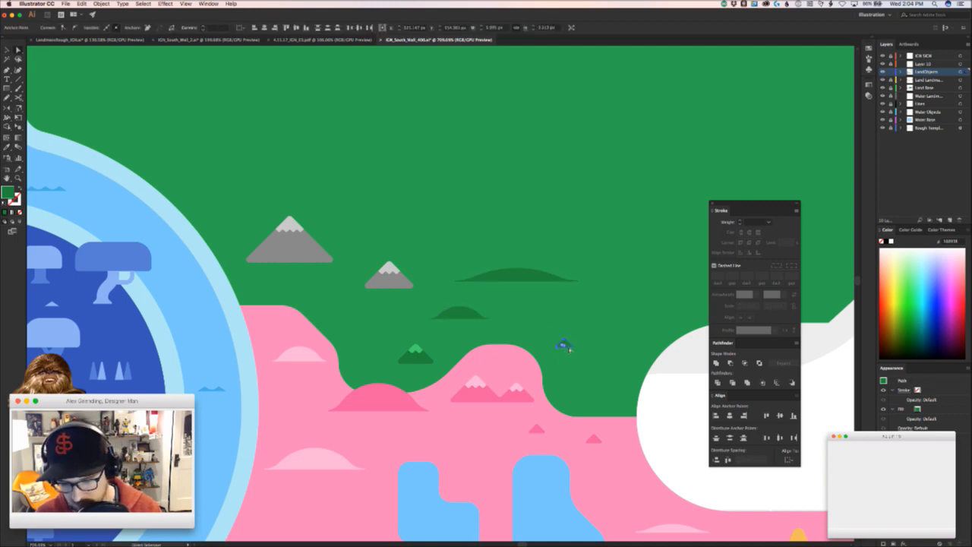
pyautogui.press('i')
pyautogui.click(415, 351)
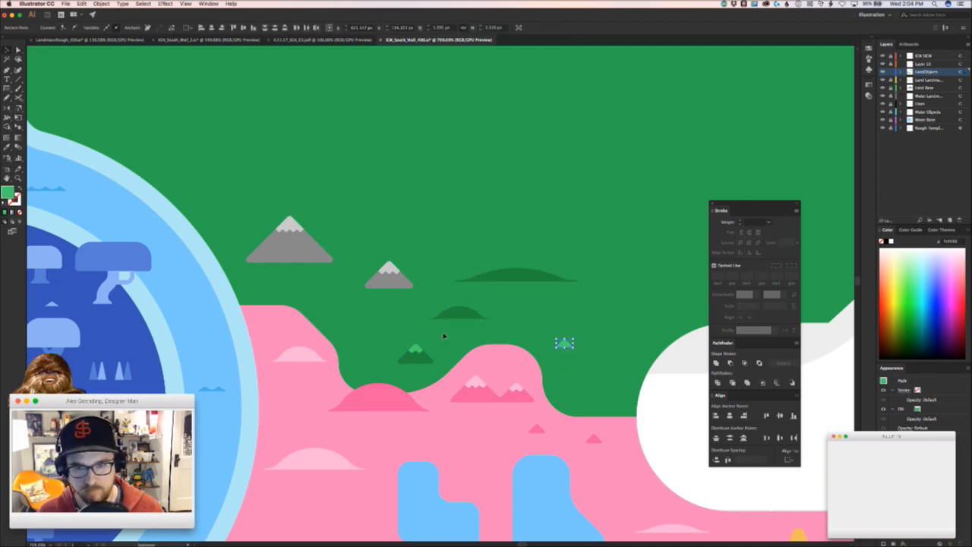
pyautogui.press('v')
pyautogui.click(449, 341)
# - Duplicate a tiny deep pink mountain above the double-peak one, and the tiny light green mountain beside the small green snow-capped one
pyautogui.scroll(-5, 471, 348)
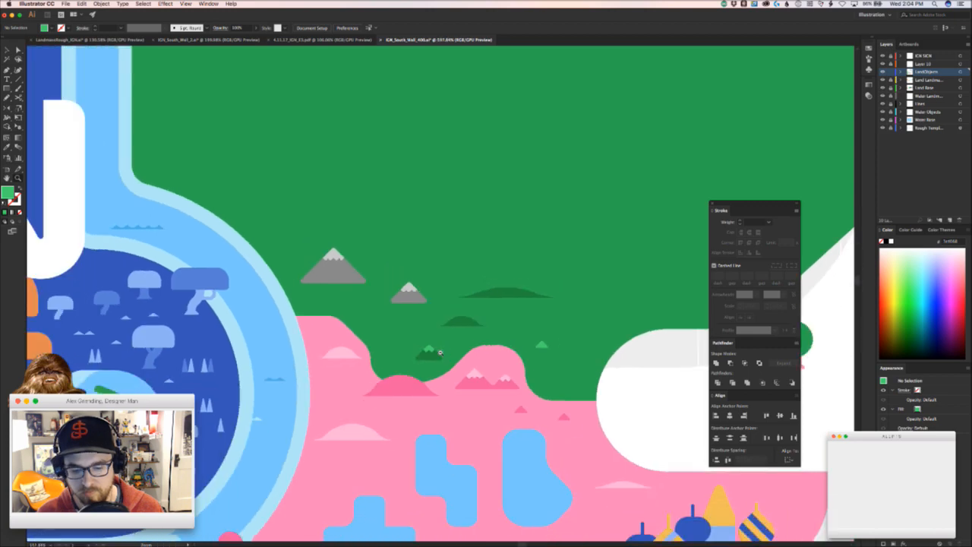
pyautogui.scroll(6, 490, 348)
pyautogui.keyDown('alt'); pyautogui.moveTo(545, 437); pyautogui.dragTo(575, 369); pyautogui.keyUp('alt')
pyautogui.click(521, 371)
pyautogui.keyDown('alt'); pyautogui.moveTo(631, 334); pyautogui.dragTo(416, 351); pyautogui.keyUp('alt')
pyautogui.click(428, 334)
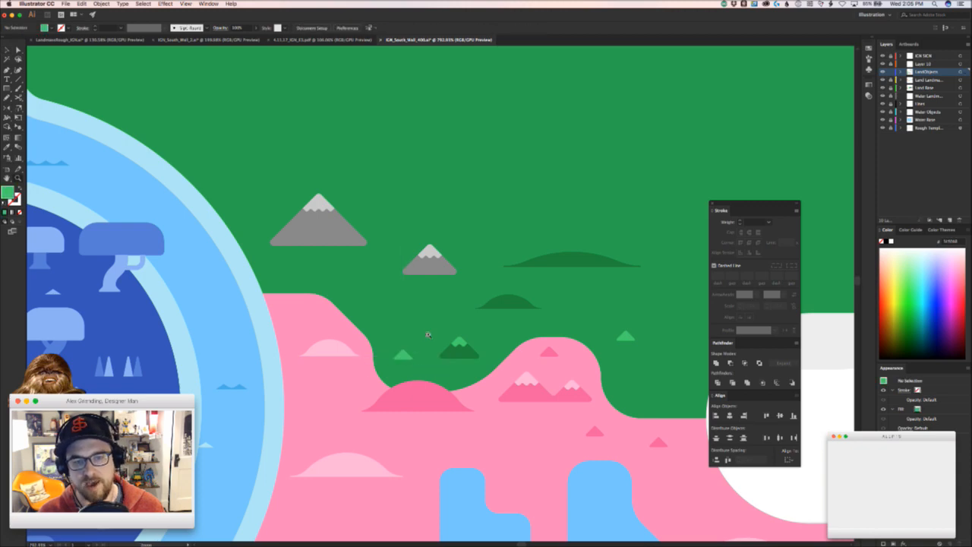
# - Add another copy of the tiny light green mountain on the green land above the two grey snow-capped mountains
pyautogui.scroll(-3, 427, 335)
pyautogui.scroll(4, 427, 334)
pyautogui.keyDown('alt'); pyautogui.moveTo(667, 336); pyautogui.dragTo(339, 272); pyautogui.keyUp('alt')
pyautogui.scroll(-2, 335, 311)
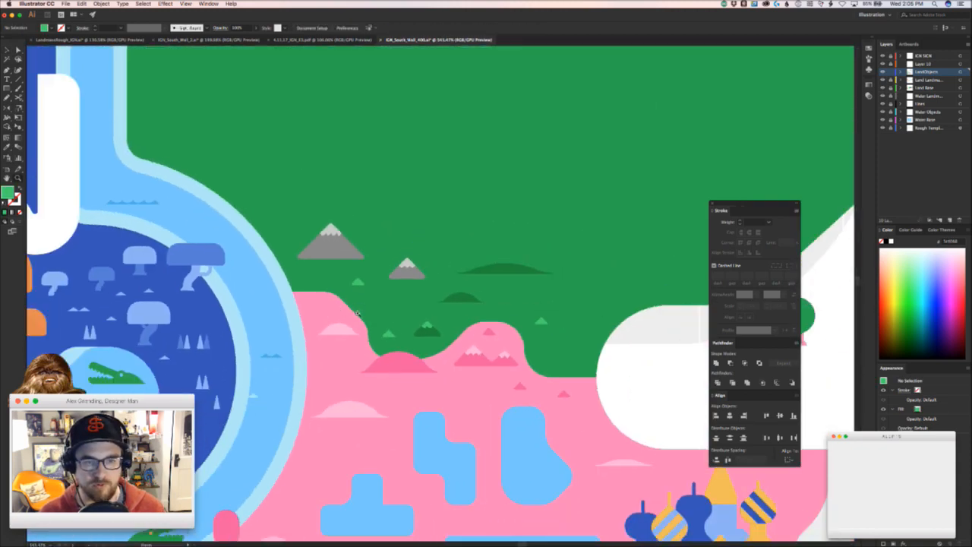
pyautogui.keyDown('alt'); pyautogui.moveTo(431, 322); pyautogui.dragTo(418, 206); pyautogui.keyUp('alt')
pyautogui.keyDown('super'); pyautogui.click(362, 281); pyautogui.keyUp('super')
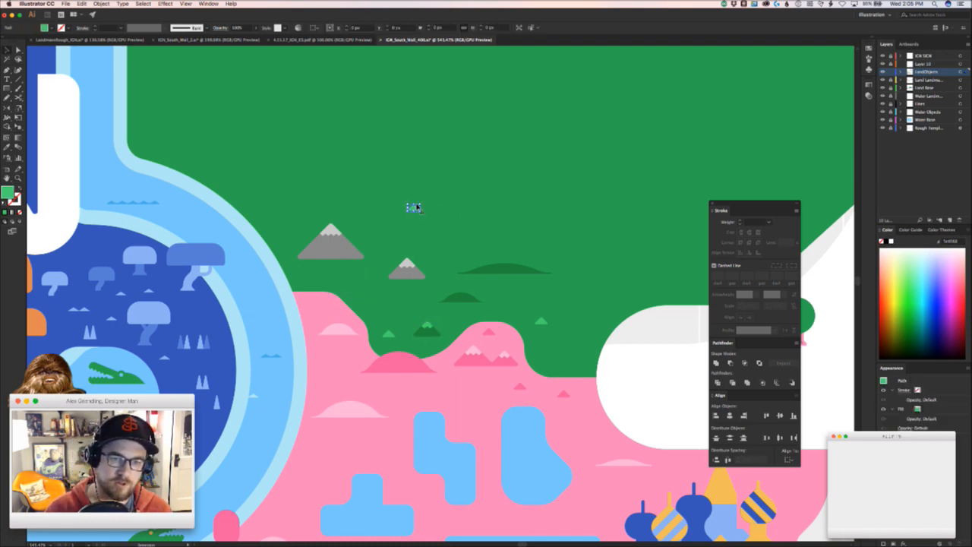
pyautogui.click(455, 228)
# - Place a copy of the green snow-capped mountain just below the large grey one and shift the smaller grey mountain slightly up and right
pyautogui.click(360, 278)
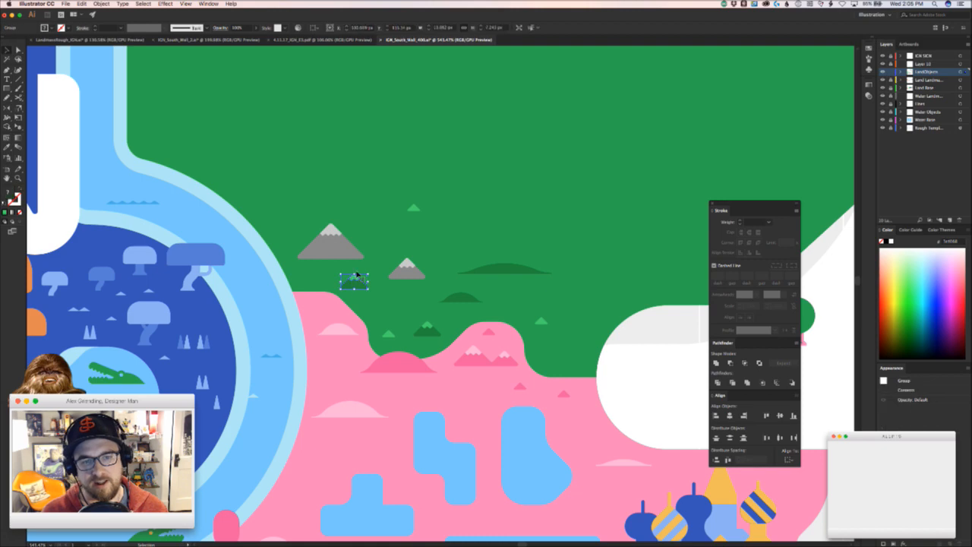
pyautogui.moveTo(359, 274); pyautogui.dragTo(356, 271)
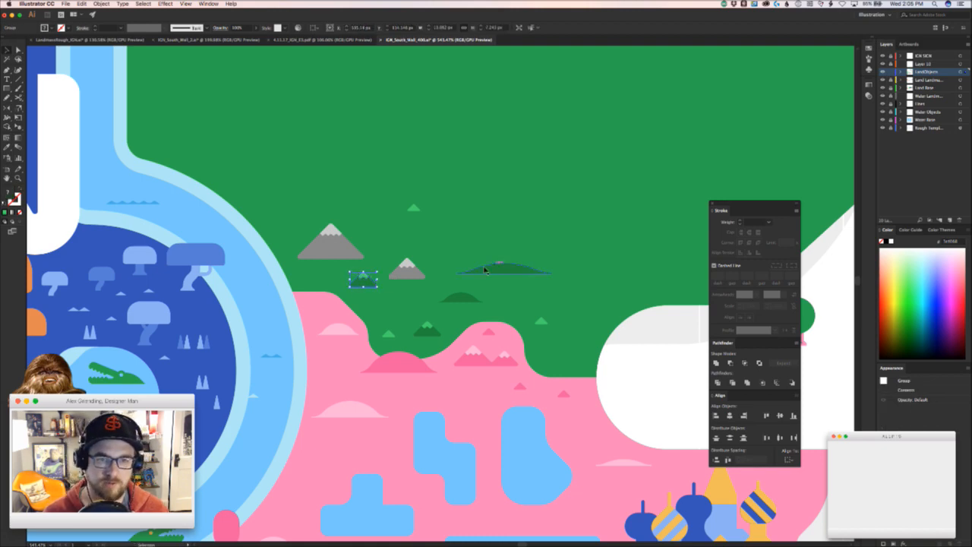
pyautogui.moveTo(412, 301)
pyautogui.mouseDown()
pyautogui.moveTo(336, 370)
pyautogui.moveTo(399, 308)
pyautogui.mouseUp()
pyautogui.click(349, 336)
pyautogui.moveTo(350, 336); pyautogui.dragTo(363, 325)
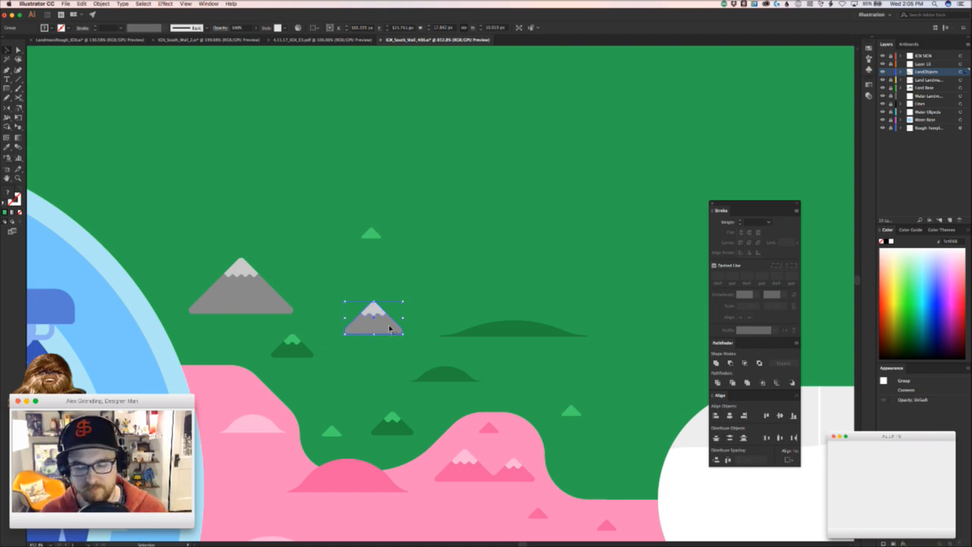
# - Recolor the smaller grey mountain's body dark green and its snow cap light green, matching the other green mountains
pyautogui.press('a')
pyautogui.click(376, 332)
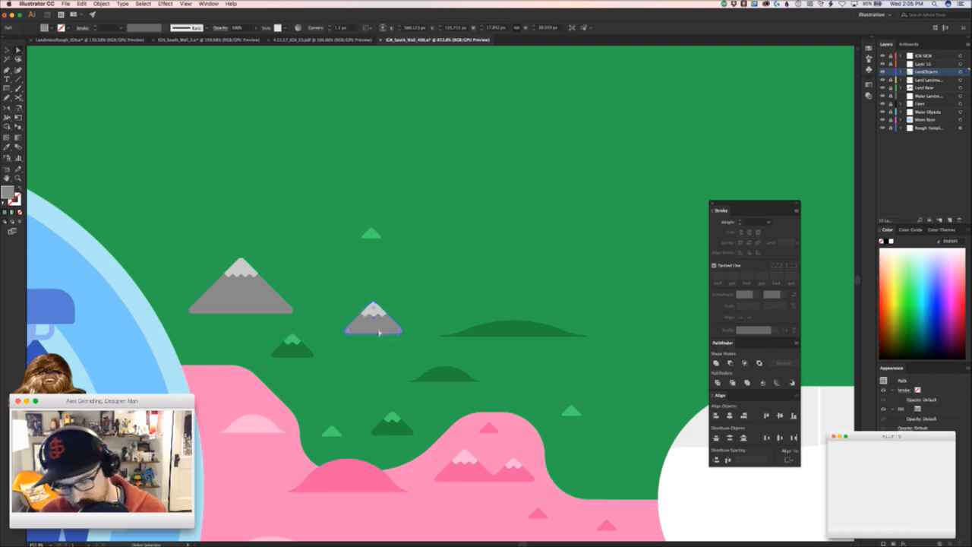
pyautogui.click(467, 332)
pyautogui.press('v')
pyautogui.click(425, 302)
pyautogui.press('a')
pyautogui.click(373, 310)
pyautogui.press('u')
pyautogui.click(332, 432)
pyautogui.press('v')
pyautogui.click(417, 277)
# - Move the tiny light green mountain rightward and duplicate the large grey snow-capped mountain up and to its right
pyautogui.moveTo(436, 309); pyautogui.dragTo(357, 327)
pyautogui.moveTo(422, 365); pyautogui.dragTo(372, 320)
pyautogui.click(363, 332)
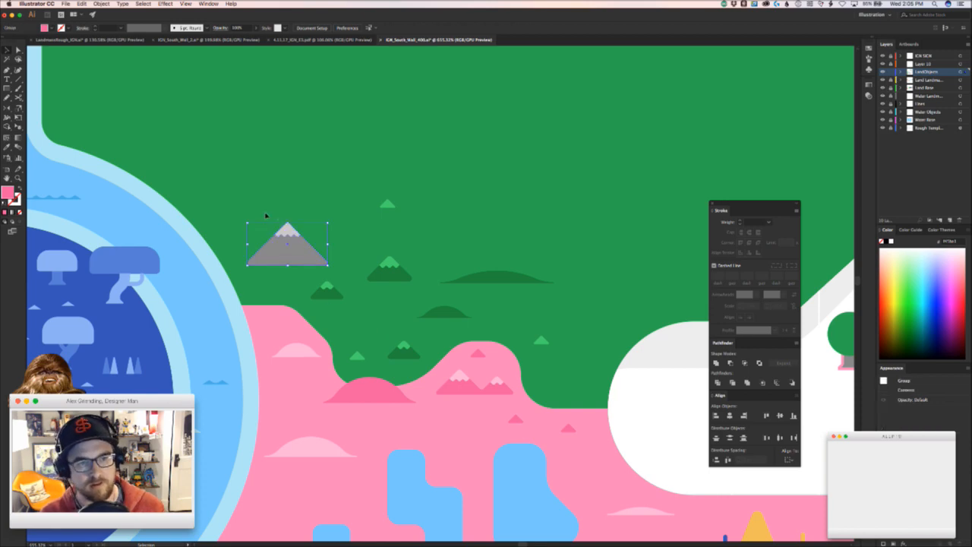
pyautogui.moveTo(387, 204); pyautogui.dragTo(439, 222)
pyautogui.moveTo(308, 253)
pyautogui.mouseDown()
pyautogui.moveTo(351, 233)
pyautogui.moveTo(395, 277)
pyautogui.moveTo(297, 246)
pyautogui.mouseUp()
# - Recolor the bodies of the two large grey mountains with the dark green of the neighbouring mountain
pyautogui.click(397, 308)
pyautogui.press('a')
pyautogui.press('i')
pyautogui.click(401, 286)
# - Recolor the snow caps of both large mountains with the light green of the tiny mountain
pyautogui.press('v')
pyautogui.click(366, 304)
pyautogui.press('a')
pyautogui.click(289, 230)
pyautogui.keyDown('shift'); pyautogui.click(342, 220); pyautogui.keyUp('shift')
pyautogui.press('i')
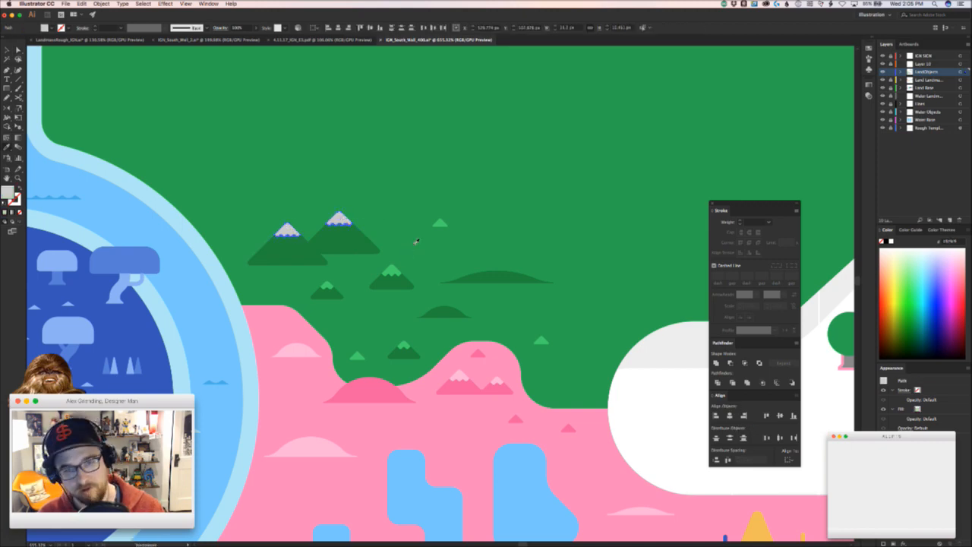
pyautogui.click(441, 226)
pyautogui.press('super+shift+a')
pyautogui.press('super+0')
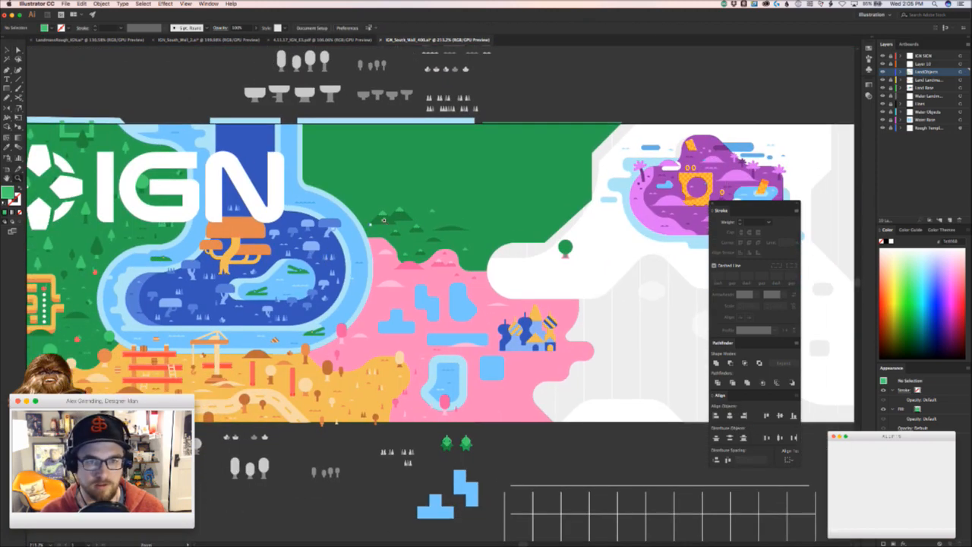
# - Duplicate the green snow-capped mountain to the upper left of the two large green mountains
pyautogui.moveTo(432, 207); pyautogui.dragTo(454, 344)
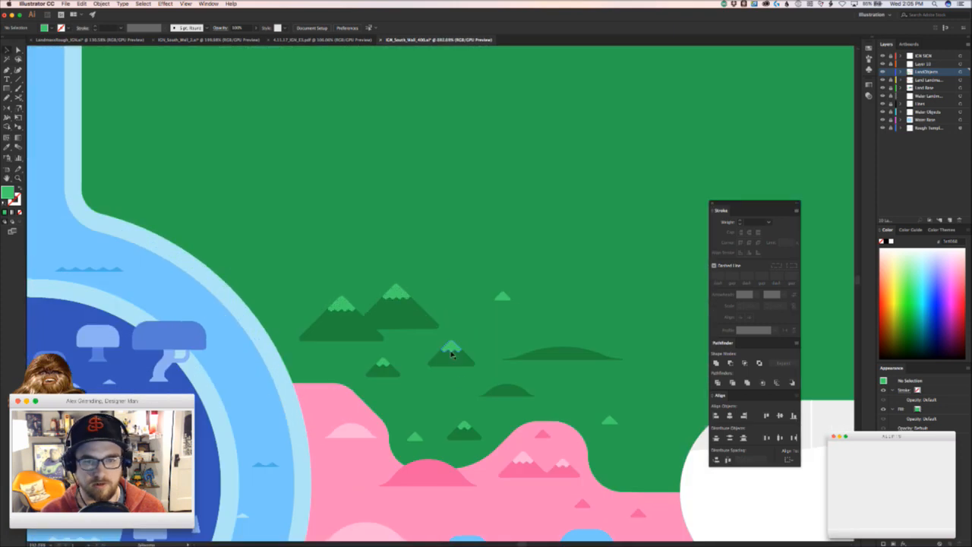
pyautogui.click(415, 436)
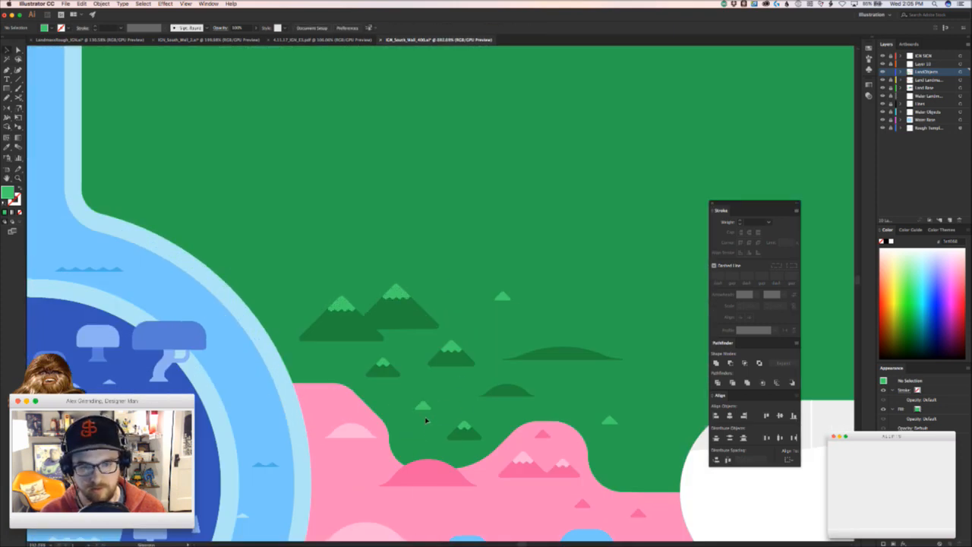
pyautogui.press('super+shift+a')
pyautogui.moveTo(459, 359); pyautogui.dragTo(290, 287)
pyautogui.moveTo(448, 401); pyautogui.dragTo(430, 342)
# - Copy the pink double-peak mountain onto the green land above the large green mountains and mirror it horizontally
pyautogui.moveTo(531, 401); pyautogui.dragTo(426, 186)
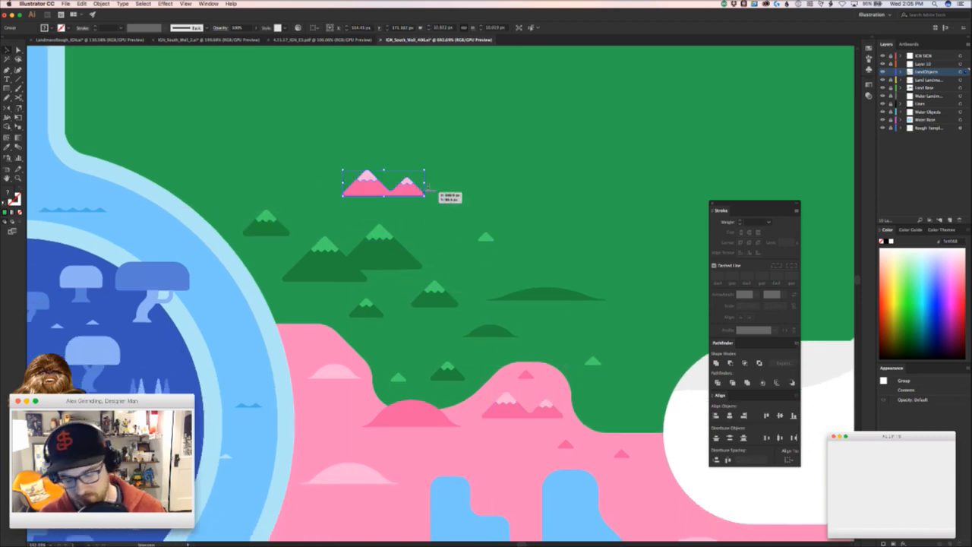
pyautogui.press('super+shift+a')
pyautogui.moveTo(333, 195); pyautogui.dragTo(333, 194)
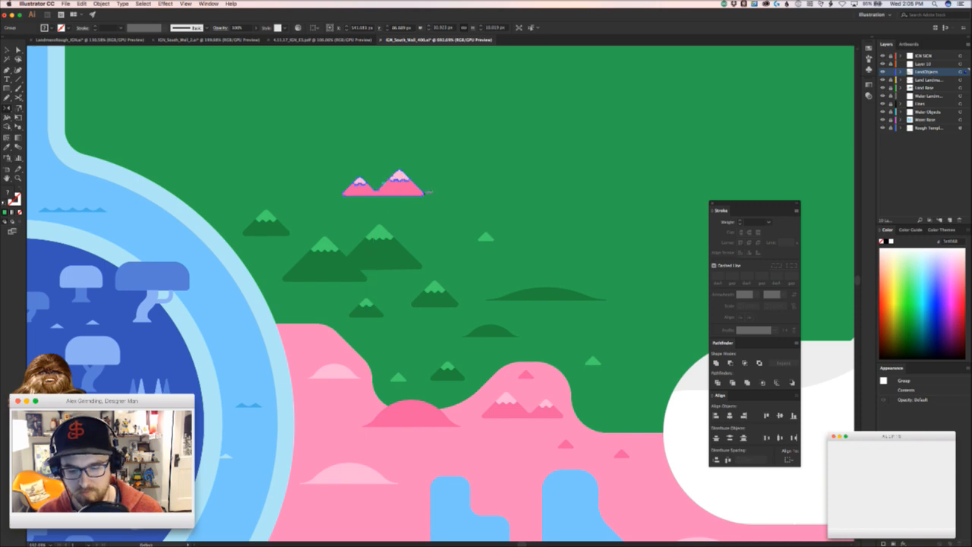
pyautogui.press('b')
pyautogui.click(451, 184)
pyautogui.press('v')
pyautogui.click(410, 196)
pyautogui.moveTo(403, 167); pyautogui.dragTo(423, 241)
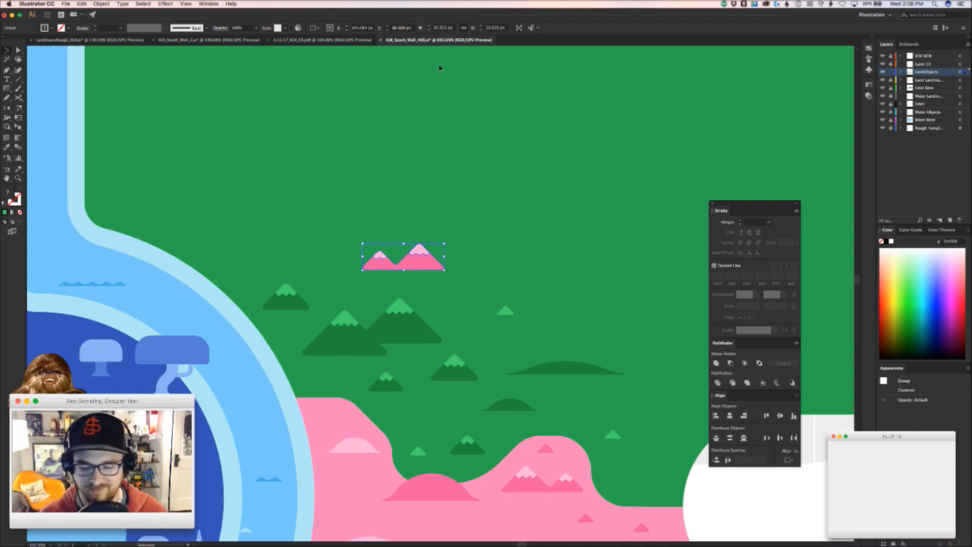
# - Recolor the body of the mirrored double-peak mountain dark green to match the other mountains on the green land
pyautogui.click(446, 202)
pyautogui.press('a')
pyautogui.moveTo(455, 263); pyautogui.dragTo(490, 245)
pyautogui.press('i')
pyautogui.click(413, 327)
# - Recolor both snow caps of the mirrored double-peak mountain light green
pyautogui.press('a')
pyautogui.click(441, 220)
pyautogui.keyDown('shift'); pyautogui.click(359, 238); pyautogui.keyUp('shift')
pyautogui.press('i')
pyautogui.click(408, 367)
pyautogui.press('v')
# - Place another copy of the green snow-capped mountain above the leftmost one, beside the double-peak mountain
pyautogui.click(456, 335)
pyautogui.scroll(-5, 454, 334)
pyautogui.moveTo(497, 395); pyautogui.dragTo(351, 210)
pyautogui.click(381, 195)
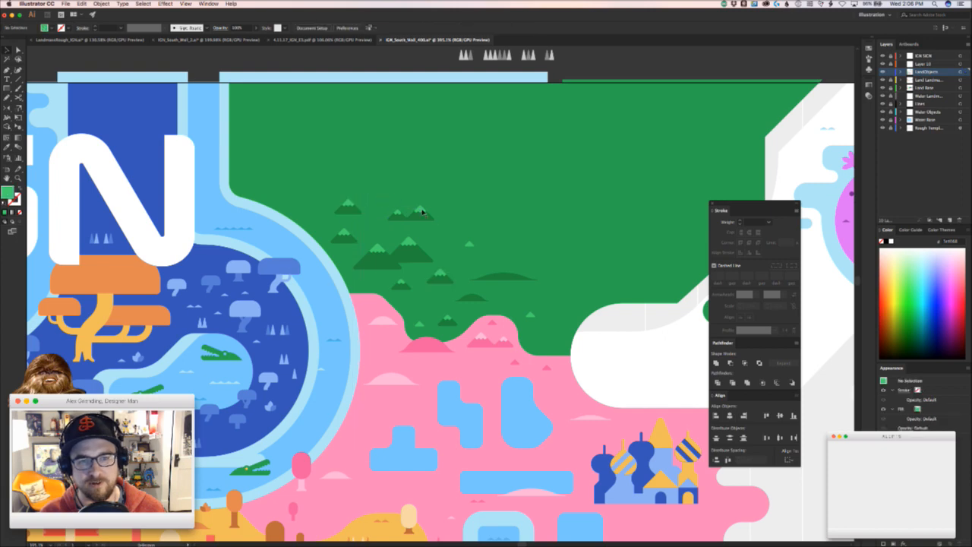
# - Try a dark green copy of the tiny light green mountain just above the original near the pink border
pyautogui.moveTo(422, 323); pyautogui.dragTo(428, 303)
pyautogui.press('super+shift+a')
pyautogui.scroll(-5, 455, 329)
pyautogui.scroll(-5, 436, 275)
pyautogui.scroll(7, 577, 274)
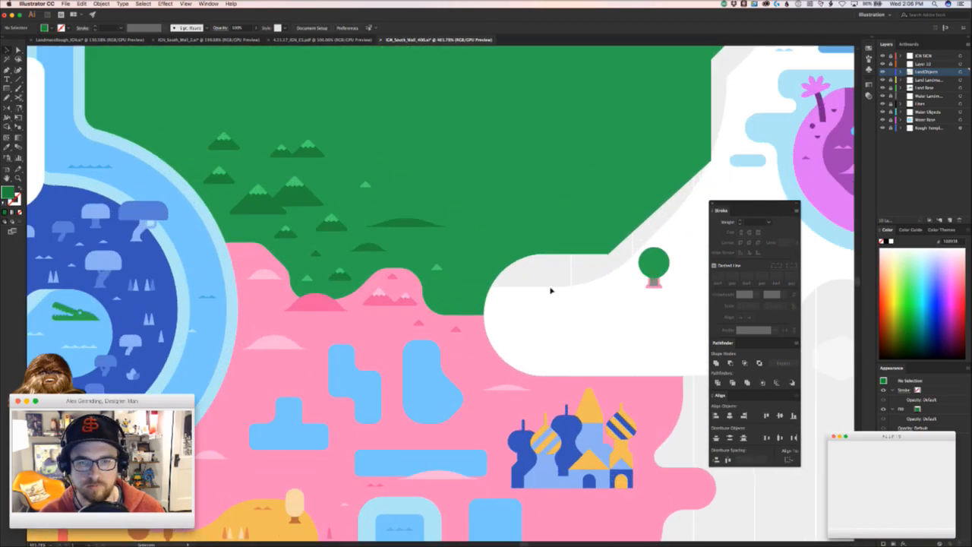
pyautogui.moveTo(409, 295); pyautogui.dragTo(390, 260)
pyautogui.scroll(5, 395, 271)
# - Duplicate the lower green snow-capped mountain onto the pink region, to the right of the rounded blue pond
pyautogui.moveTo(193, 160); pyautogui.dragTo(237, 202)
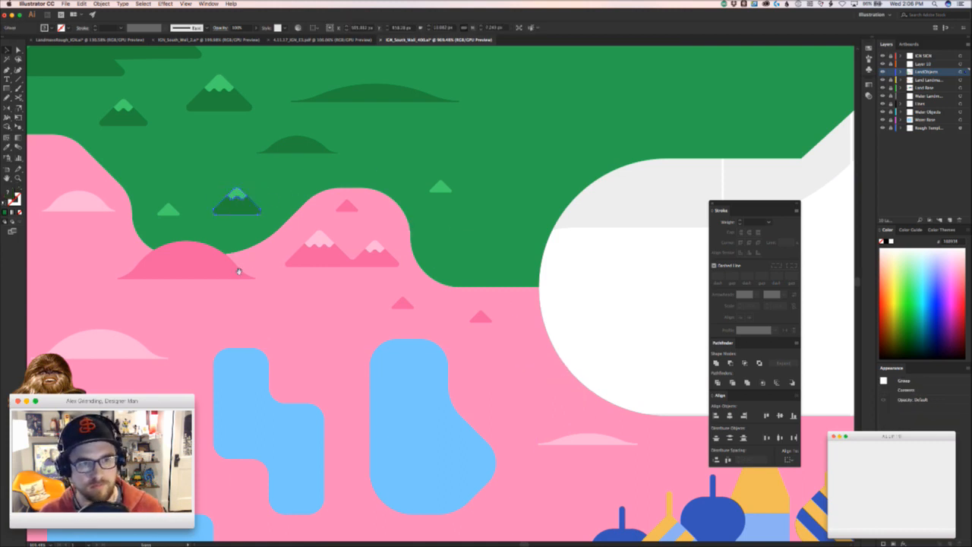
pyautogui.hscroll(-3, 236, 269)
pyautogui.moveTo(328, 209); pyautogui.dragTo(590, 365)
pyautogui.hscroll(3, 510, 391)
pyautogui.hscroll(3, 510, 391)
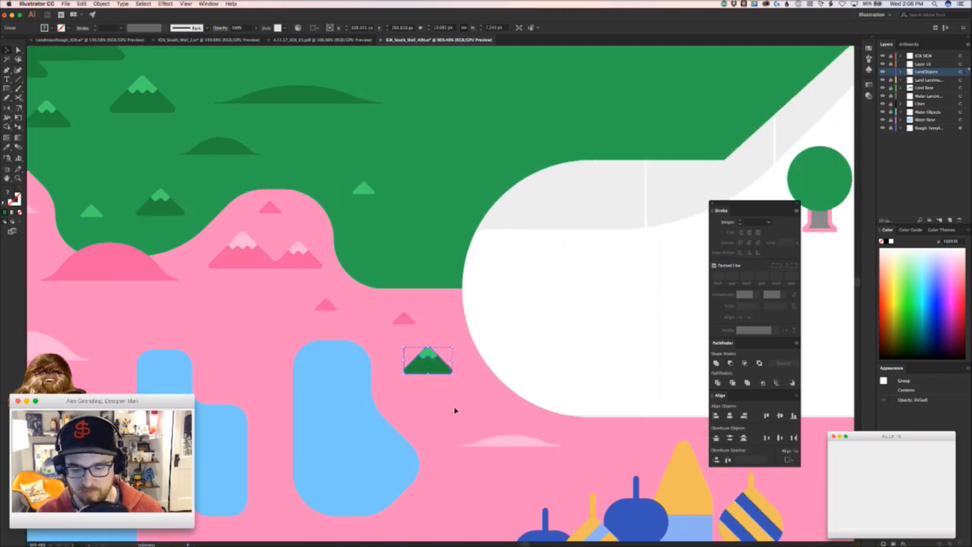
# - Recolor the copied mountain's snow cap light pink and its body deep pink, matching the pink double-peak mountain
pyautogui.click(427, 354)
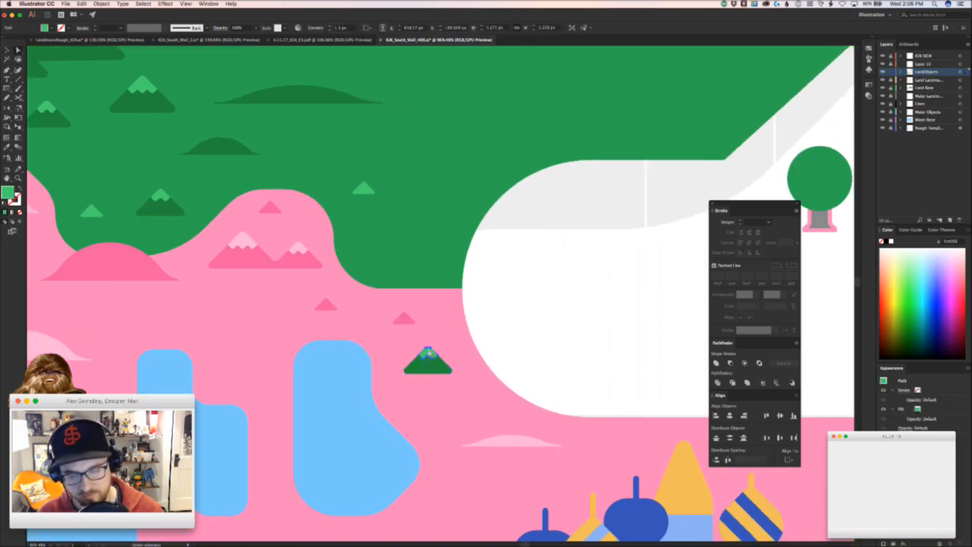
pyautogui.click(244, 242)
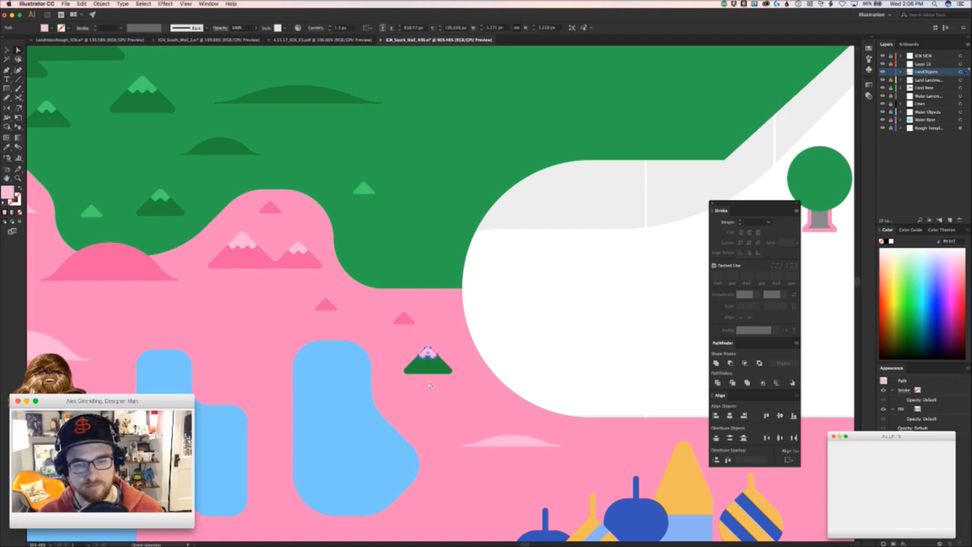
pyautogui.press('super+shift+a')
pyautogui.click(447, 369)
pyautogui.press('i')
pyautogui.click(289, 264)
pyautogui.press('v')
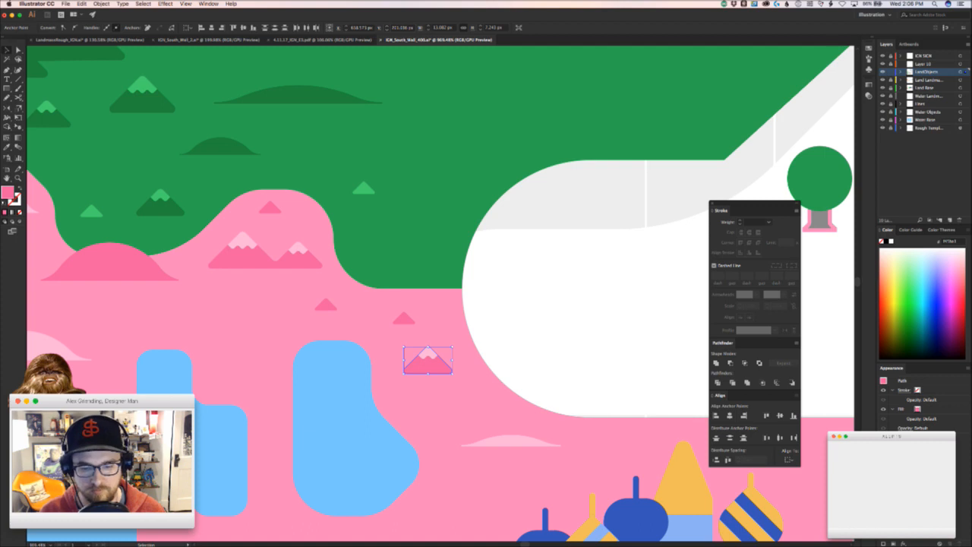
# - Copy the row of tiny hills from the left forest and paste it onto the green land near the snow-capped mountains
pyautogui.press('super+Tab')
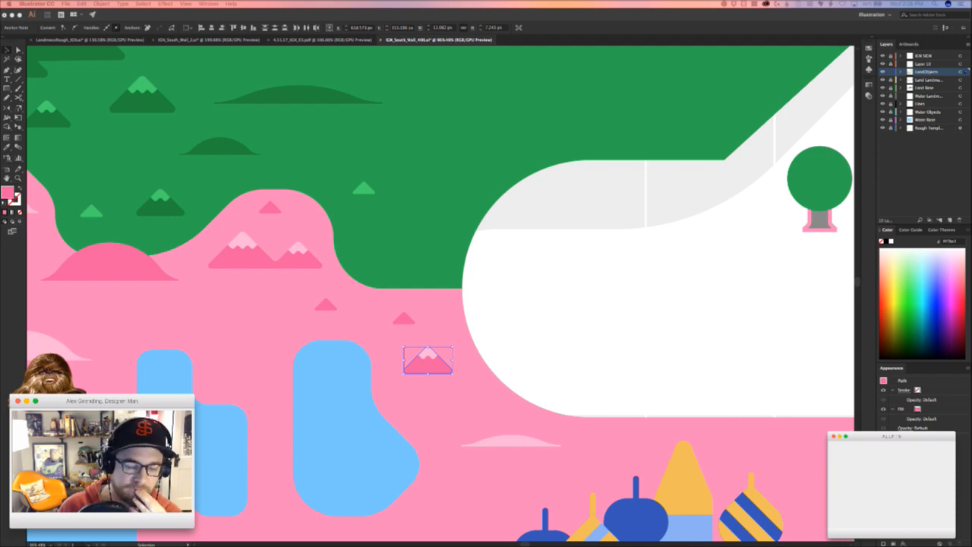
pyautogui.moveTo(423, 254)
pyautogui.mouseDown()
pyautogui.moveTo(337, 281)
pyautogui.moveTo(362, 315)
pyautogui.moveTo(368, 283)
pyautogui.moveTo(436, 330)
pyautogui.moveTo(577, 279)
pyautogui.moveTo(508, 303)
pyautogui.mouseUp()
pyautogui.moveTo(287, 333); pyautogui.dragTo(741, 271)
pyautogui.moveTo(231, 201); pyautogui.dragTo(223, 231)
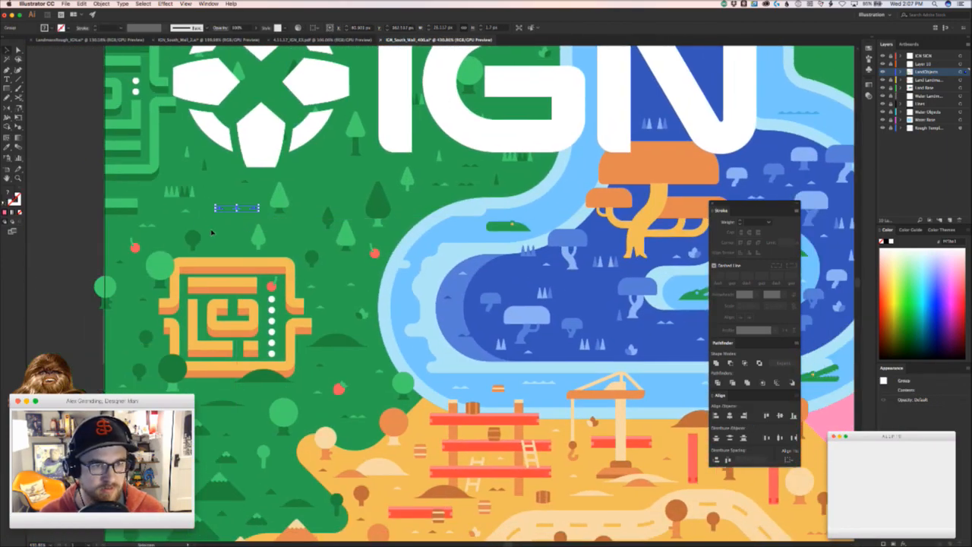
pyautogui.moveTo(824, 226); pyautogui.dragTo(569, 196)
pyautogui.press('super+v')
pyautogui.moveTo(502, 268); pyautogui.dragTo(525, 228)
pyautogui.click(628, 256)
pyautogui.press('a')
pyautogui.moveTo(628, 256); pyautogui.dragTo(514, 221)
pyautogui.moveTo(526, 233); pyautogui.dragTo(512, 175)
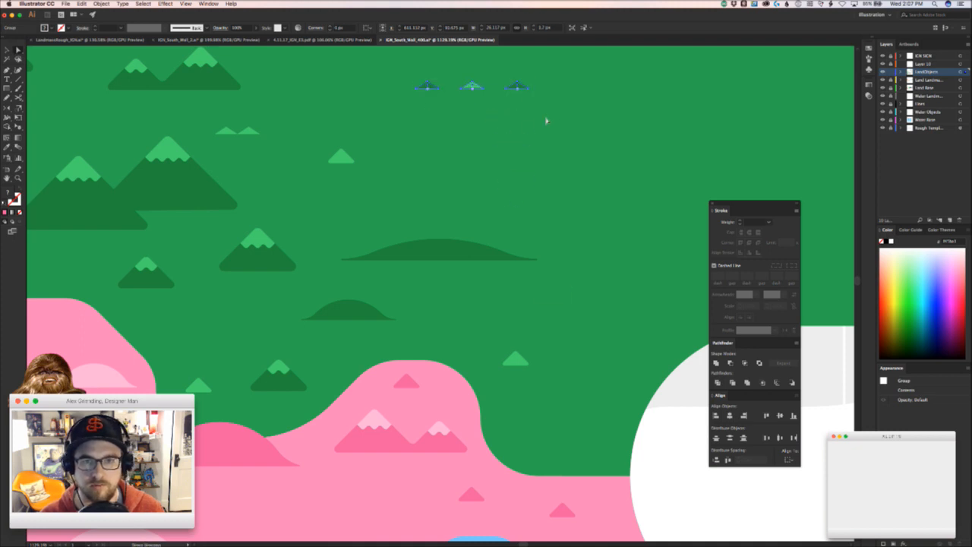
# - Delete the surplus pasted tiny hills from the green land
pyautogui.moveTo(431, 82); pyautogui.dragTo(524, 412)
pyautogui.click(578, 442)
pyautogui.press('Delete')
pyautogui.moveTo(624, 397); pyautogui.dragTo(413, 245)
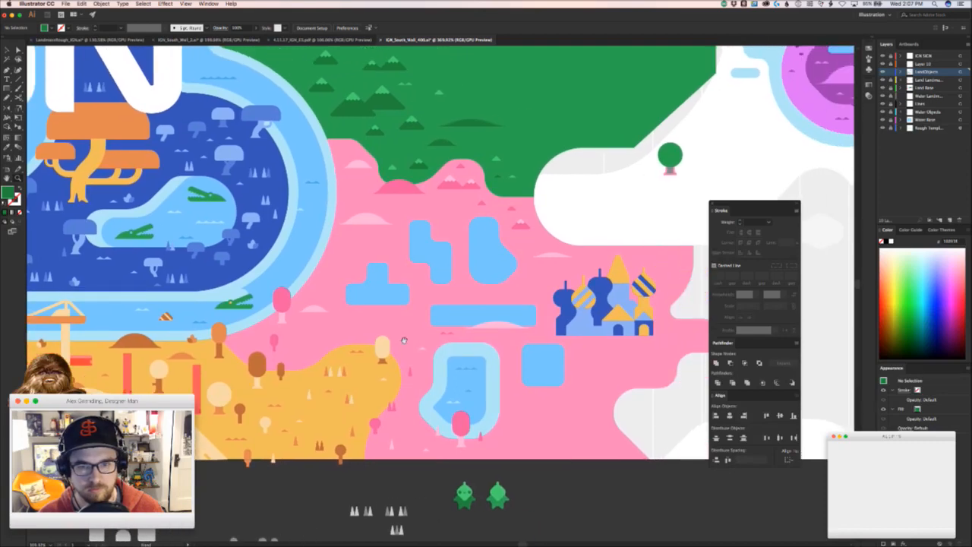
# - Place a small grey rounded tree from below the artboard on the pink region and recolor it light pink
pyautogui.moveTo(307, 349); pyautogui.dragTo(337, 349)
pyautogui.moveTo(259, 342); pyautogui.dragTo(333, 244)
pyautogui.click(367, 304)
pyautogui.moveTo(367, 304); pyautogui.dragTo(327, 306)
pyautogui.moveTo(312, 315); pyautogui.dragTo(331, 235)
pyautogui.moveTo(374, 336); pyautogui.dragTo(403, 337)
pyautogui.press('v')
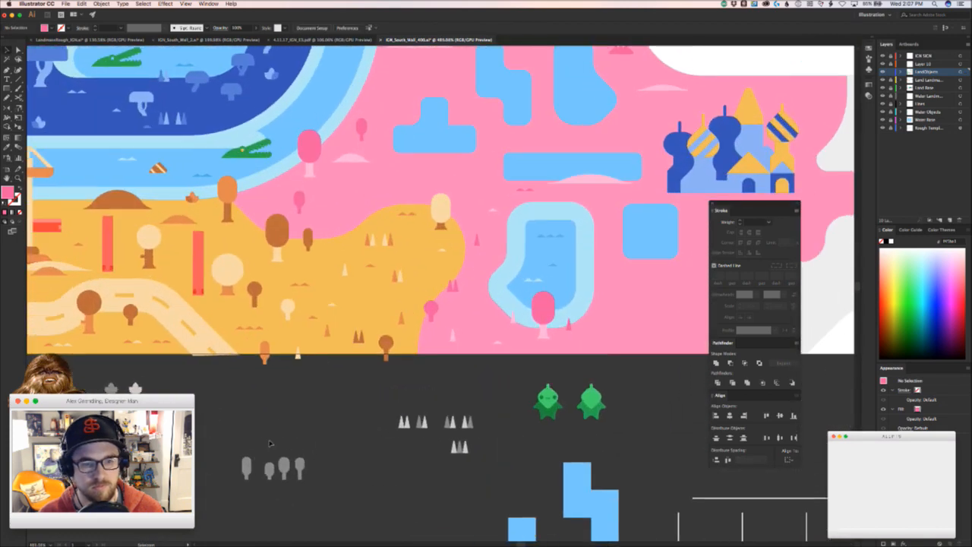
pyautogui.moveTo(269, 469); pyautogui.dragTo(389, 175)
pyautogui.press('i')
pyautogui.click(541, 335)
pyautogui.press('v')
# - Duplicate the small light pink tree onto the right end of the T-shaped blue pond
pyautogui.click(343, 435)
pyautogui.hscroll(3, 380, 205)
pyautogui.scroll(2, 357, 216)
pyautogui.moveTo(332, 217); pyautogui.dragTo(367, 194)
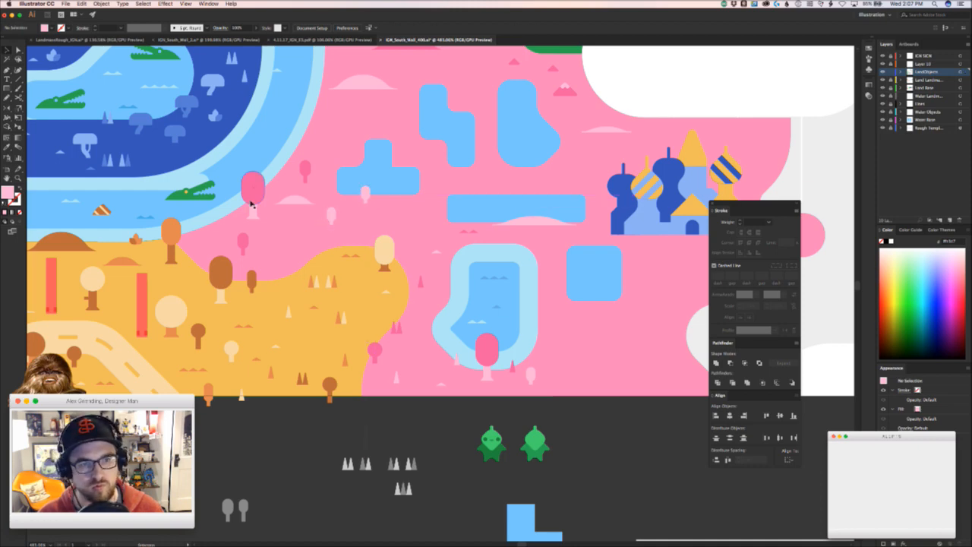
# - Place a large grey rounded tree beside the stepped blue pond and recolor its crown deep pink
pyautogui.scroll(-2, 374, 401)
pyautogui.hscroll(-1, 375, 400)
pyautogui.moveTo(76, 456); pyautogui.dragTo(438, 114)
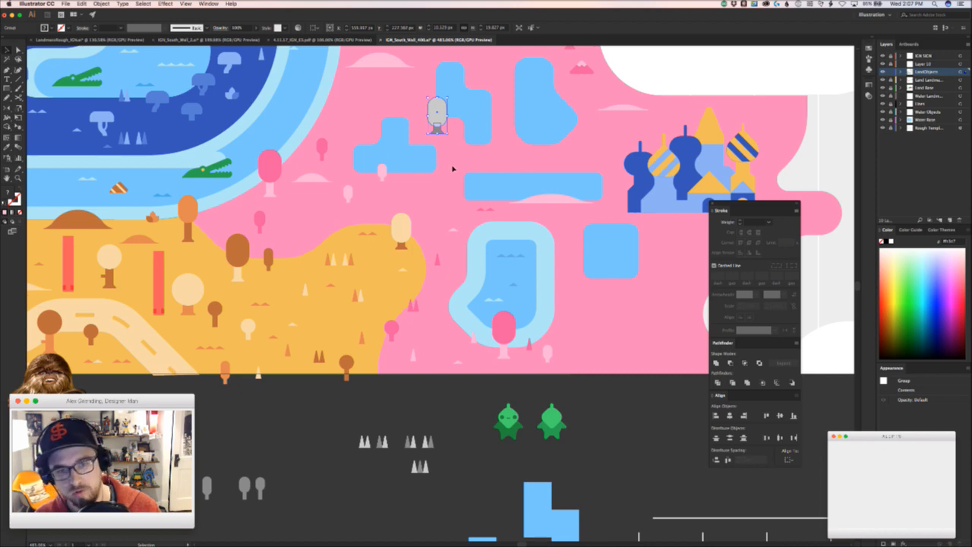
pyautogui.press('a')
pyautogui.click(439, 106)
pyautogui.press('i')
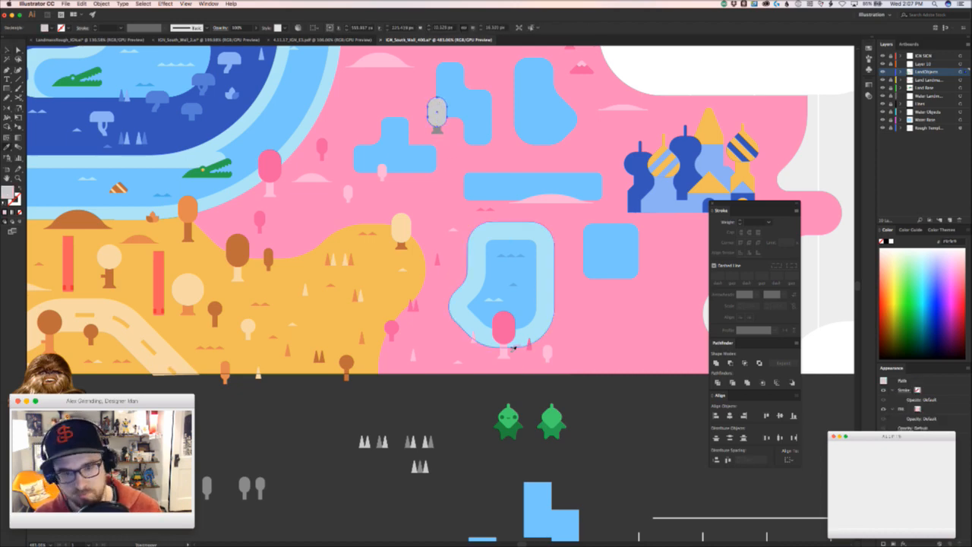
pyautogui.click(509, 336)
pyautogui.press('a')
# - Recolor the trunk of the newly placed large tree light pink, matching the tree at the lower pond
pyautogui.press('super+shift+a')
pyautogui.click(435, 129)
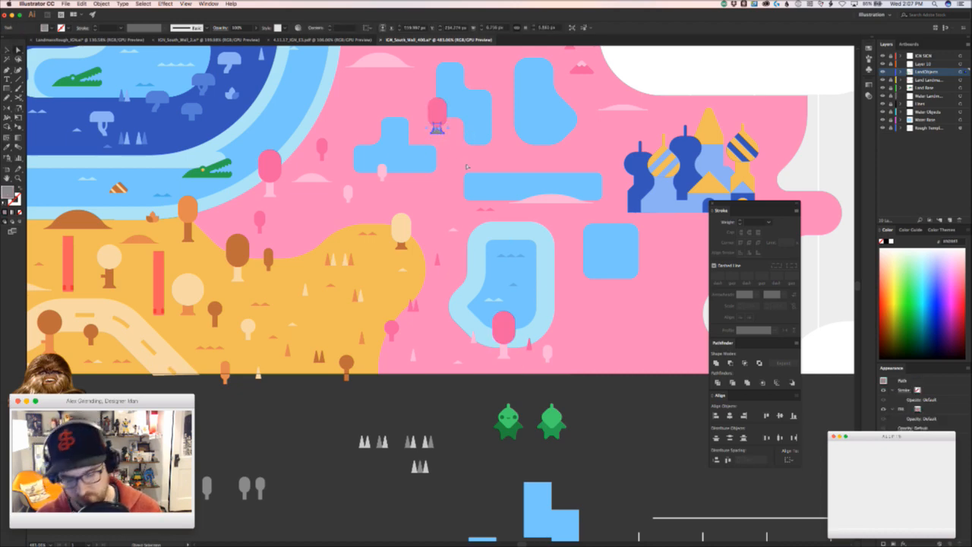
pyautogui.press('i')
pyautogui.click(504, 354)
pyautogui.press('v')
pyautogui.press('super+shift+a')
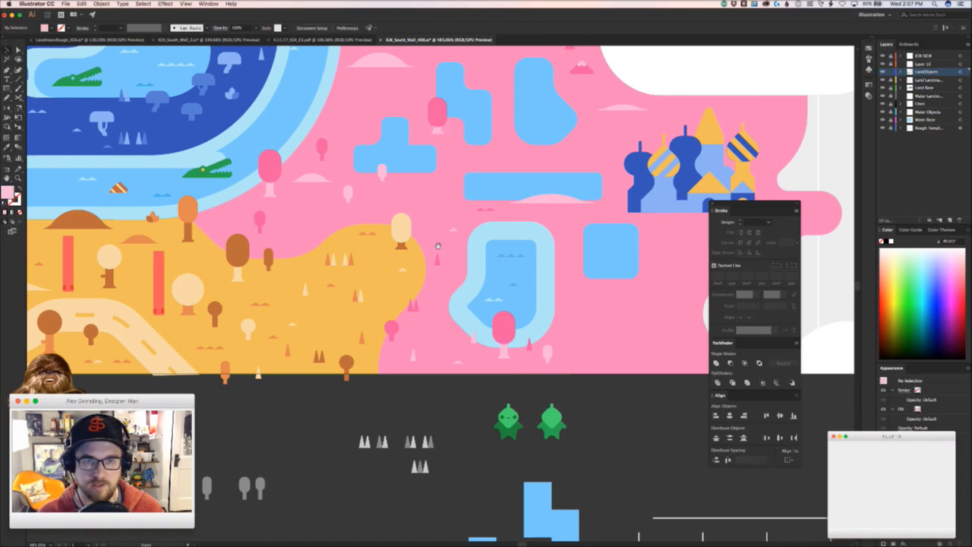
# - Examine the forest, desert, lake and pink areas to compare how densely their trees and mountains are distributed
pyautogui.hscroll(-15, 353, 376)
pyautogui.scroll(3, 353, 376)
pyautogui.scroll(10, 353, 376)
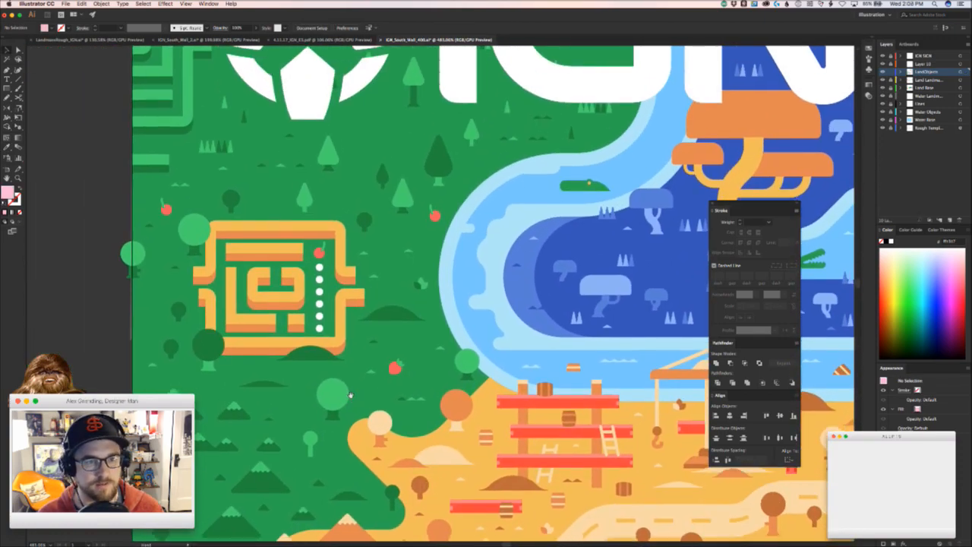
pyautogui.hscroll(3, 319, 441)
pyautogui.scroll(5, 187, 93)
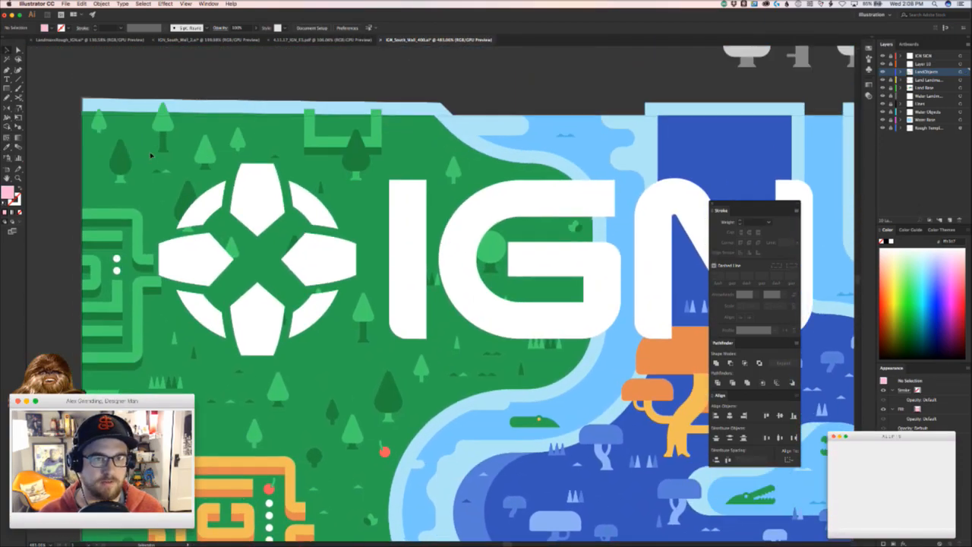
pyautogui.scroll(-10, 324, 286)
pyautogui.hscroll(-2, 330, 220)
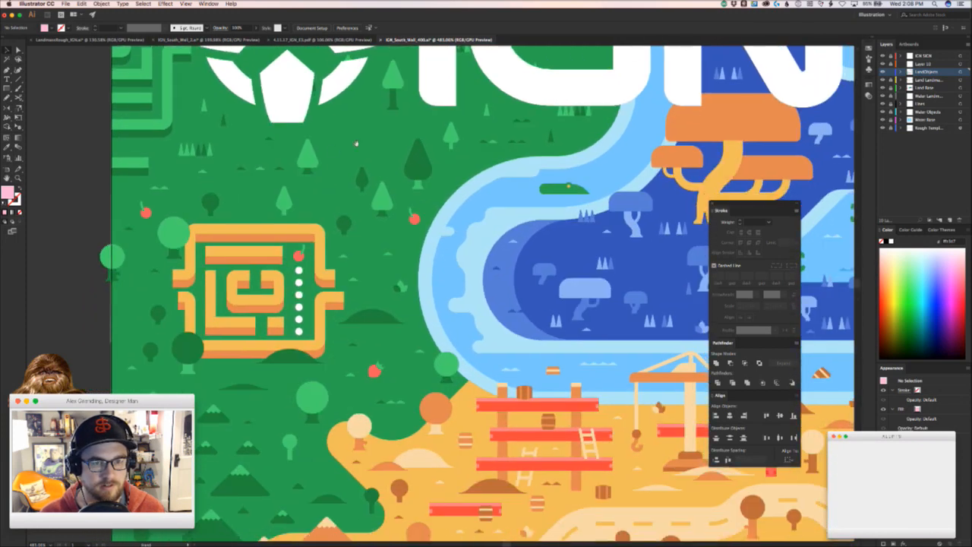
pyautogui.scroll(-5, 185, 382)
pyautogui.hscroll(1, 167, 304)
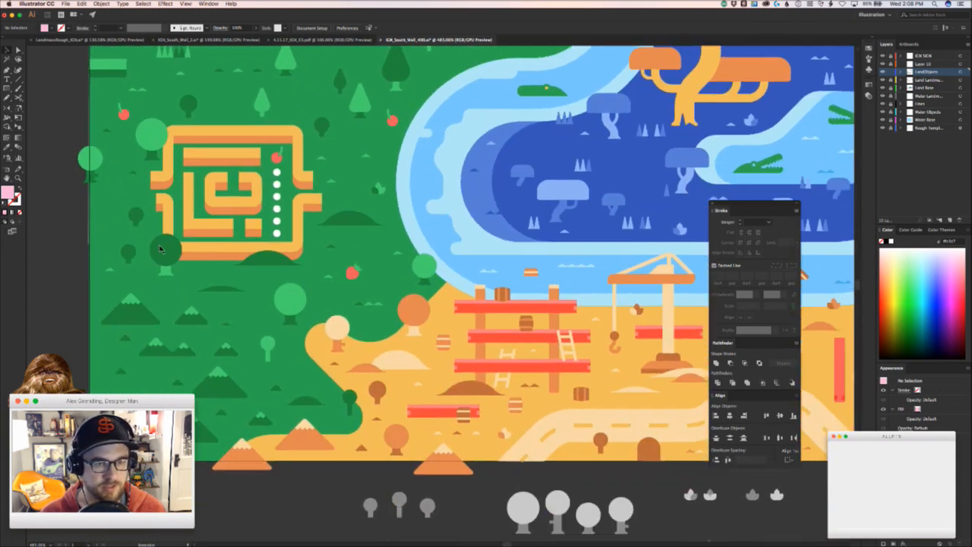
pyautogui.scroll(-3, 363, 344)
pyautogui.hscroll(4, 363, 344)
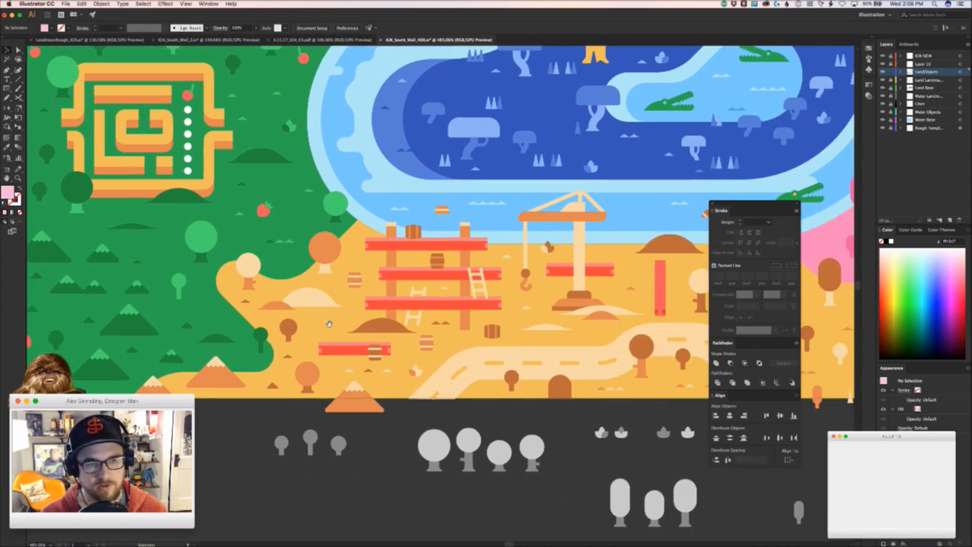
pyautogui.hscroll(10, 294, 320)
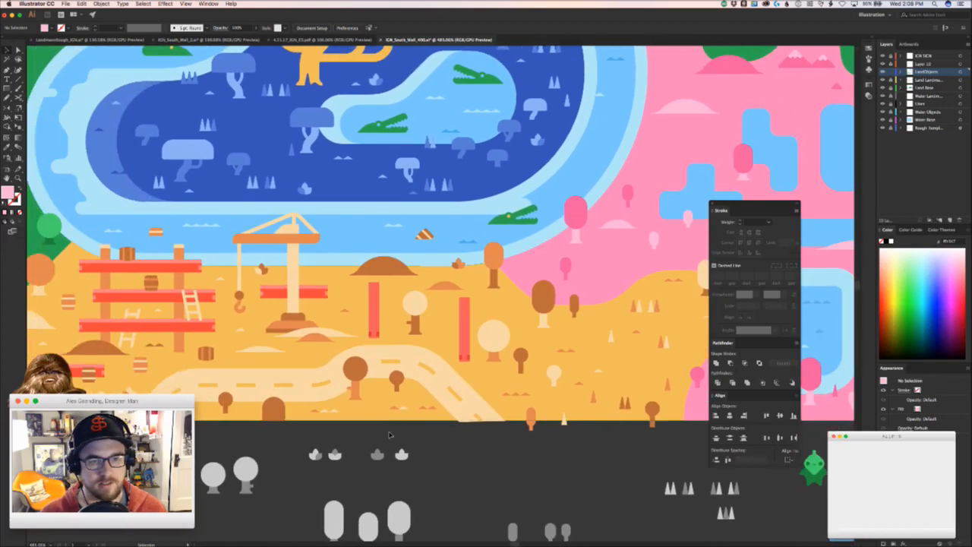
pyautogui.hscroll(5, 415, 404)
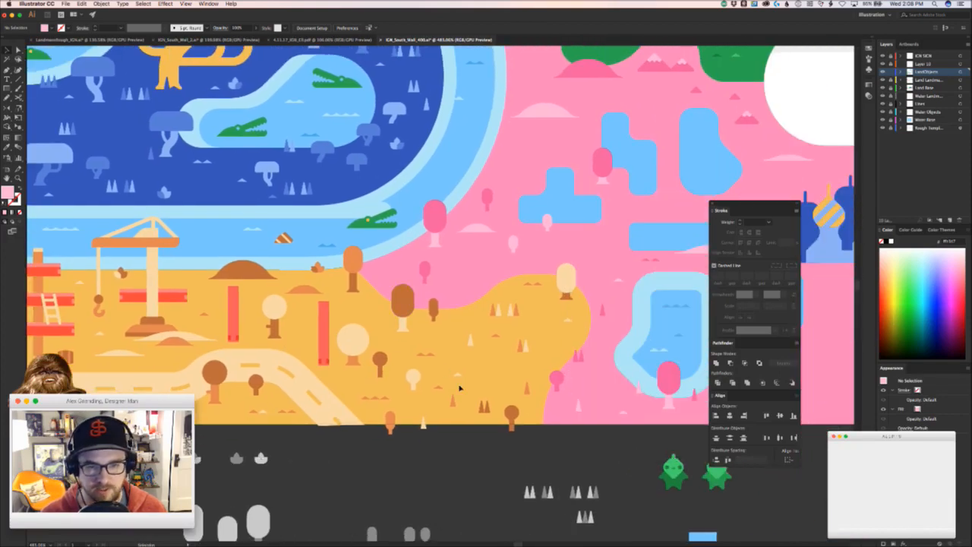
pyautogui.scroll(5, 575, 177)
pyautogui.hscroll(8, 479, 243)
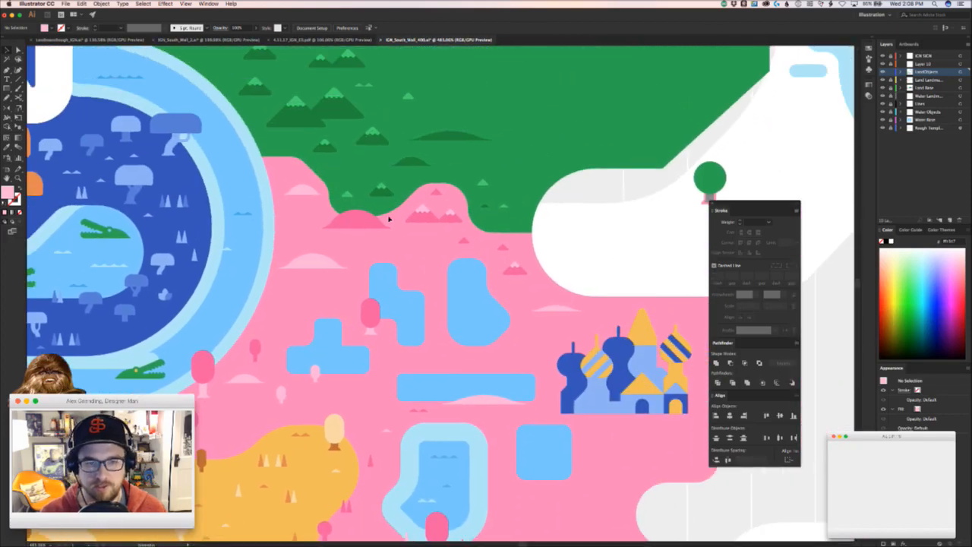
pyautogui.scroll(-3, 365, 265)
pyautogui.scroll(3, 372, 404)
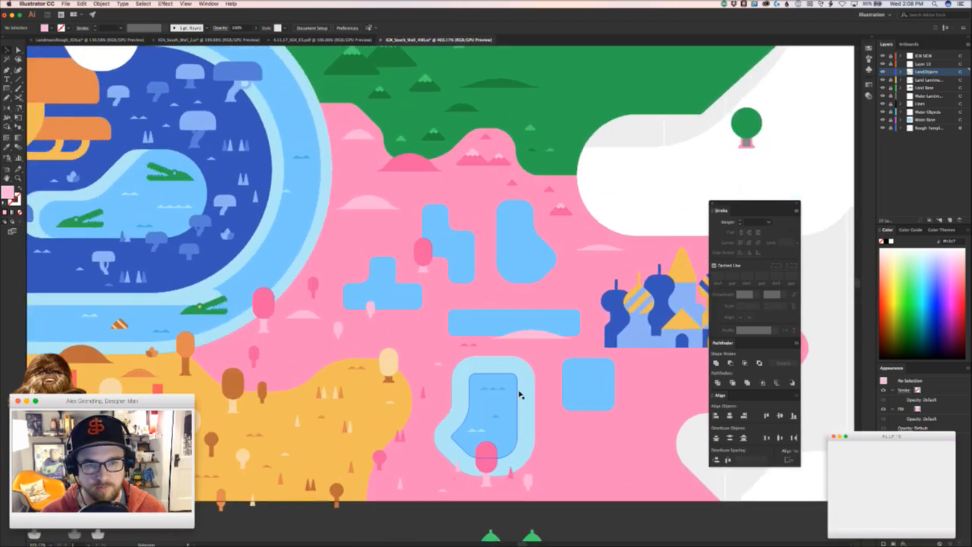
pyautogui.scroll(-2, 440, 357)
pyautogui.hscroll(-2, 440, 357)
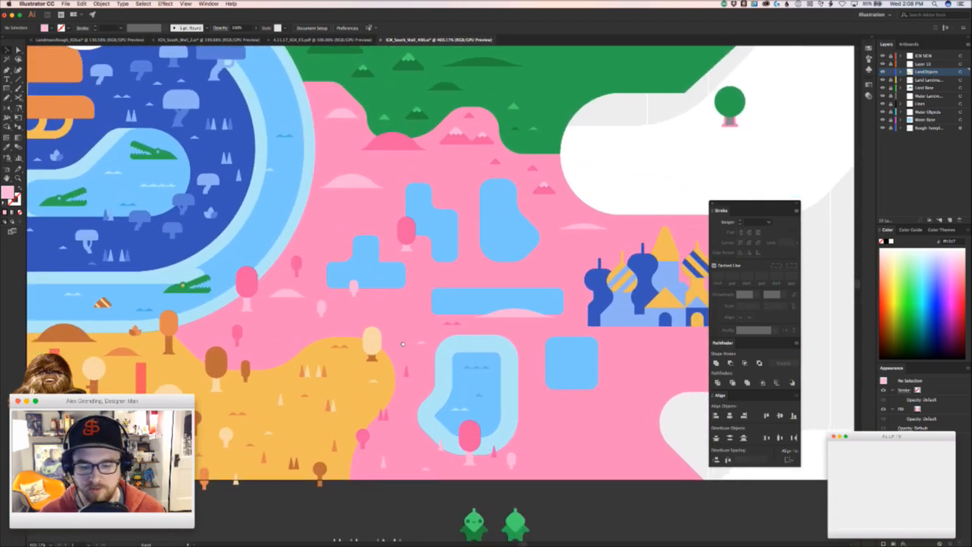
# - Copy the desert's group of three small peaks into the pink land near the river and recolor it light pink
pyautogui.moveTo(436, 413); pyautogui.dragTo(380, 320)
pyautogui.moveTo(311, 343)
pyautogui.mouseDown()
pyautogui.moveTo(329, 347)
pyautogui.moveTo(313, 357)
pyautogui.mouseUp()
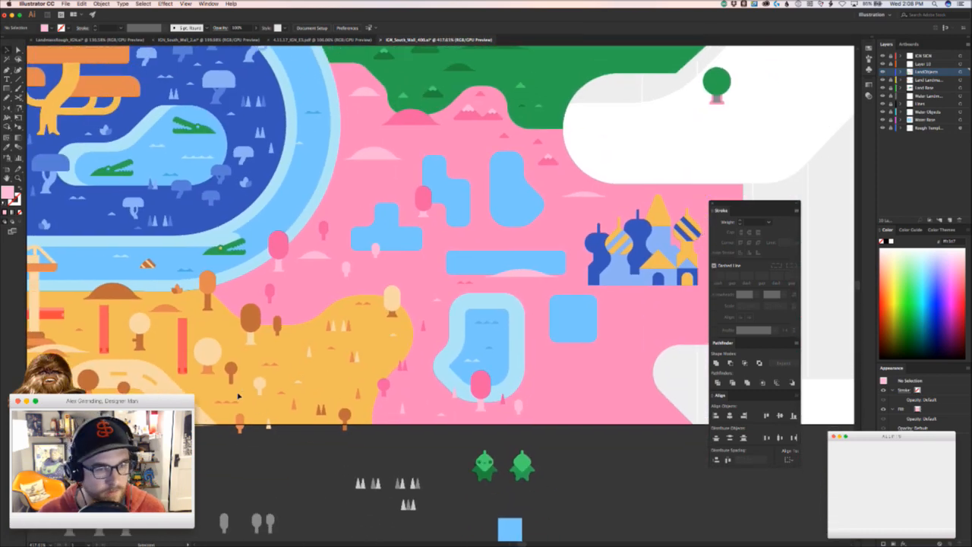
pyautogui.moveTo(238, 400); pyautogui.dragTo(395, 301)
pyautogui.press('i')
pyautogui.click(435, 303)
pyautogui.press('v')
pyautogui.click(310, 301)
# - Duplicate the small light pink peak beside the lower pond to the river end of the pink land
pyautogui.press('a')
pyautogui.moveTo(559, 295); pyautogui.dragTo(325, 303)
pyautogui.press('super+z')
pyautogui.press('v')
pyautogui.moveTo(558, 297); pyautogui.dragTo(501, 306)
pyautogui.press('super+z')
pyautogui.click(512, 300)
pyautogui.moveTo(557, 296); pyautogui.dragTo(183, 279)
pyautogui.moveTo(620, 265); pyautogui.dragTo(440, 317)
pyautogui.press('super+shift+a')
# - Copy a green three-peak group from the forest to below the square pond and recolor it light pink
pyautogui.moveTo(510, 350); pyautogui.dragTo(816, 396)
pyautogui.moveTo(225, 388); pyautogui.dragTo(417, 421)
pyautogui.moveTo(296, 425)
pyautogui.mouseDown()
pyautogui.moveTo(499, 408)
pyautogui.moveTo(438, 539)
pyautogui.moveTo(312, 408)
pyautogui.moveTo(291, 413)
pyautogui.mouseUp()
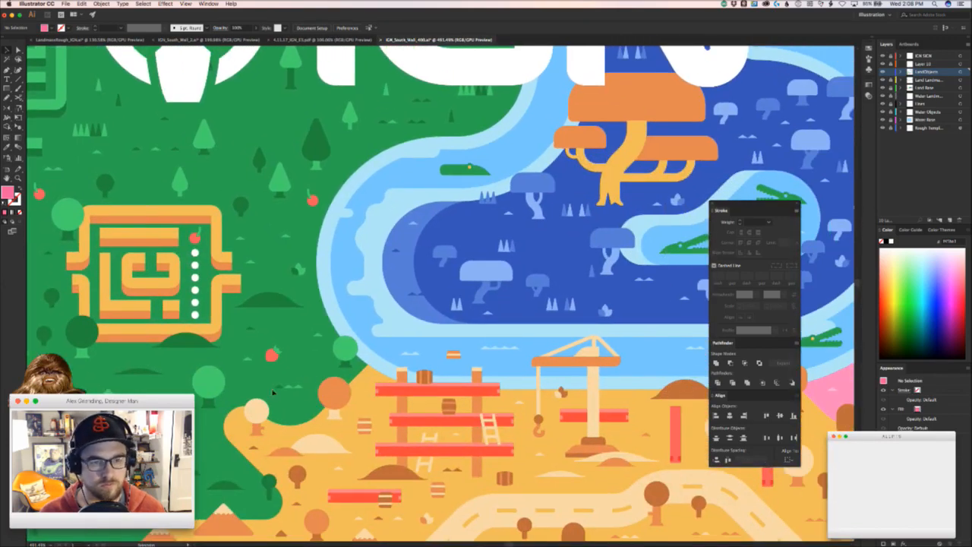
pyautogui.click(297, 383)
pyautogui.moveTo(603, 382); pyautogui.dragTo(30, 299)
pyautogui.moveTo(677, 395); pyautogui.dragTo(456, 326)
pyautogui.keyDown('super'); pyautogui.click(456, 327); pyautogui.keyUp('super')
pyautogui.press('super+v')
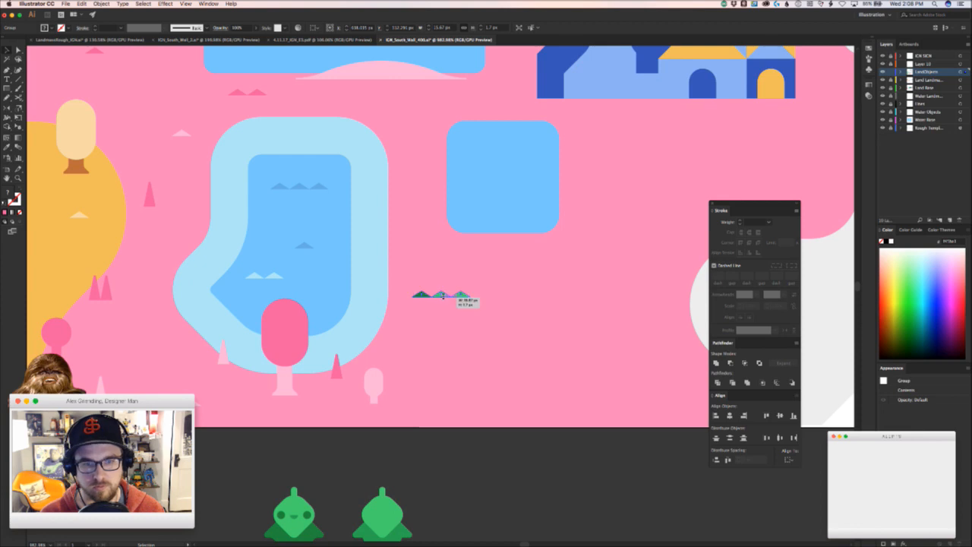
pyautogui.moveTo(442, 293); pyautogui.dragTo(459, 268)
pyautogui.click(373, 384)
pyautogui.press('v')
pyautogui.click(432, 369)
# - Duplicate the large deep pink tree from the lower pond onto the lower right corner of the square pond
pyautogui.moveTo(433, 369); pyautogui.dragTo(381, 408)
pyautogui.moveTo(256, 386); pyautogui.dragTo(528, 266)
pyautogui.moveTo(549, 279); pyautogui.dragTo(469, 360)
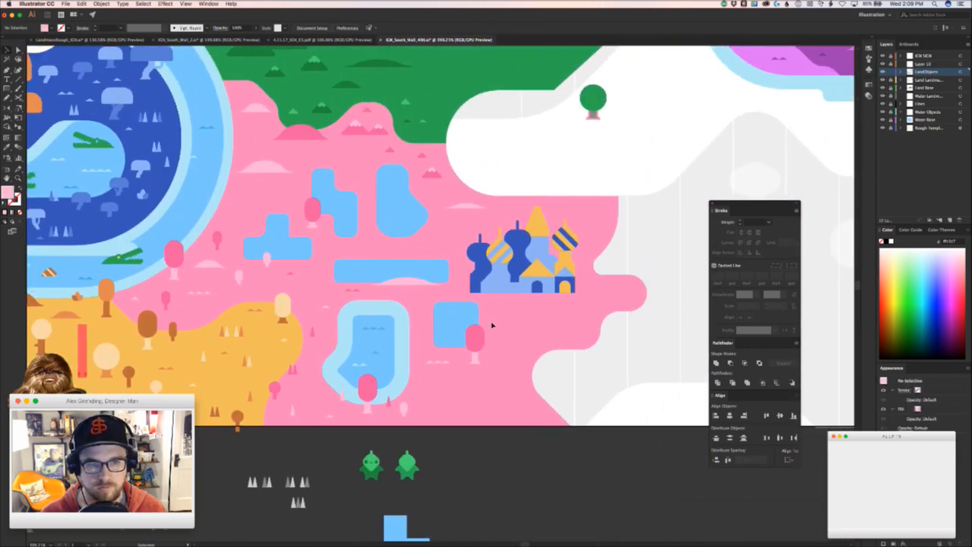
pyautogui.click(480, 336)
pyautogui.click(500, 335)
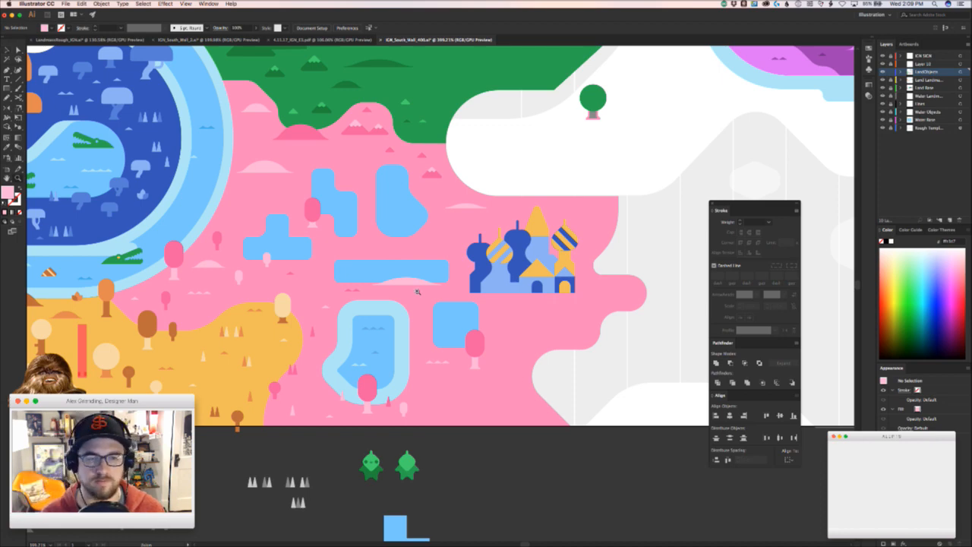
# - Duplicate a small light pink tree to the upper right of the stepped pond and recolor the copy deep pink
pyautogui.scroll(3, 424, 295)
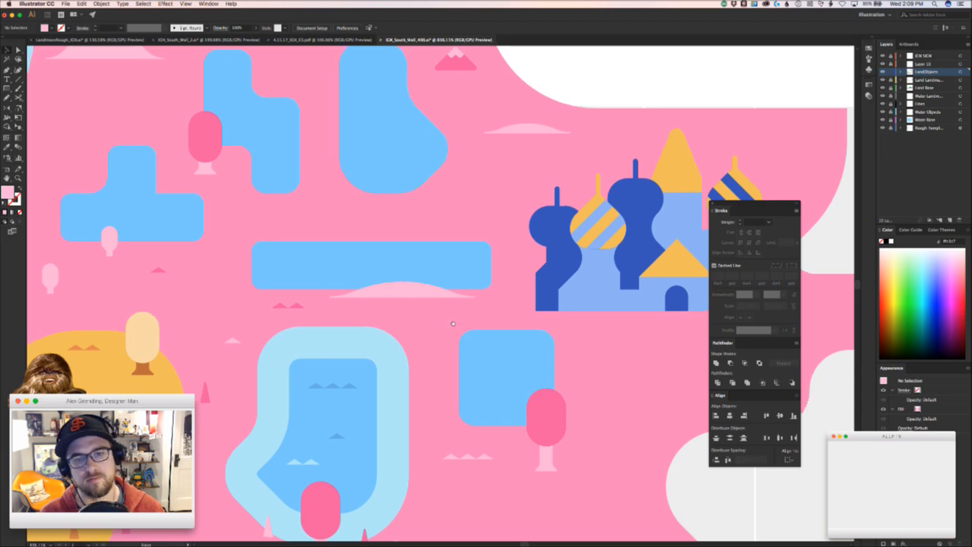
pyautogui.hscroll(-5, 449, 322)
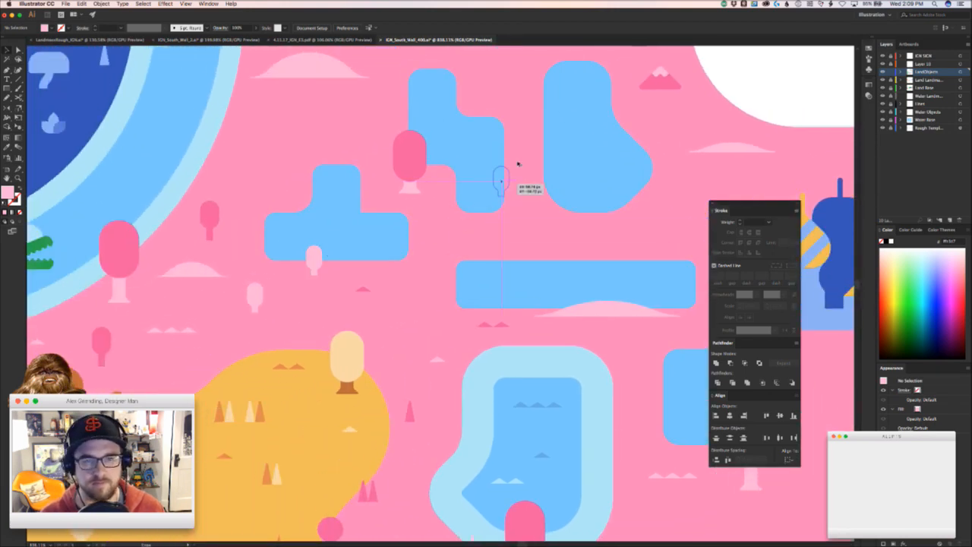
pyautogui.moveTo(517, 88); pyautogui.dragTo(429, 245)
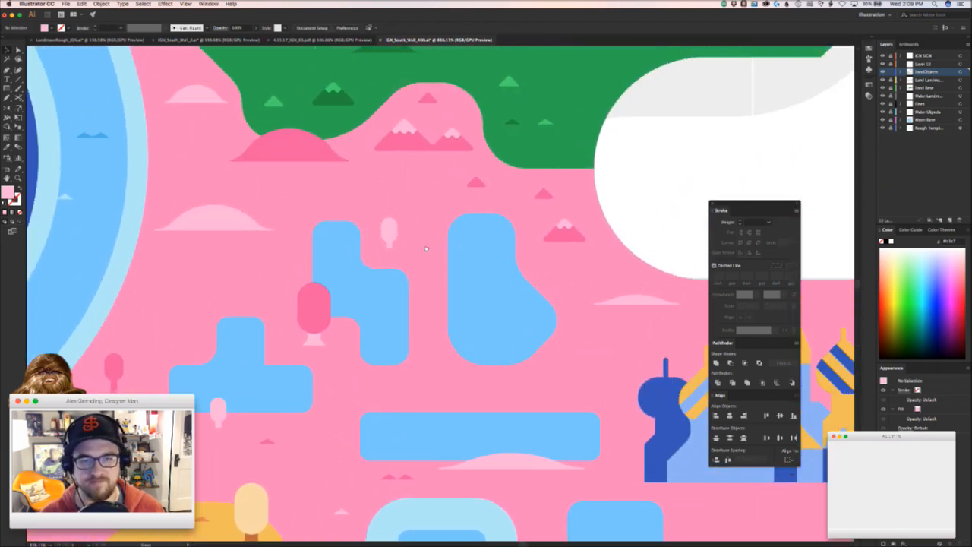
pyautogui.click(377, 229)
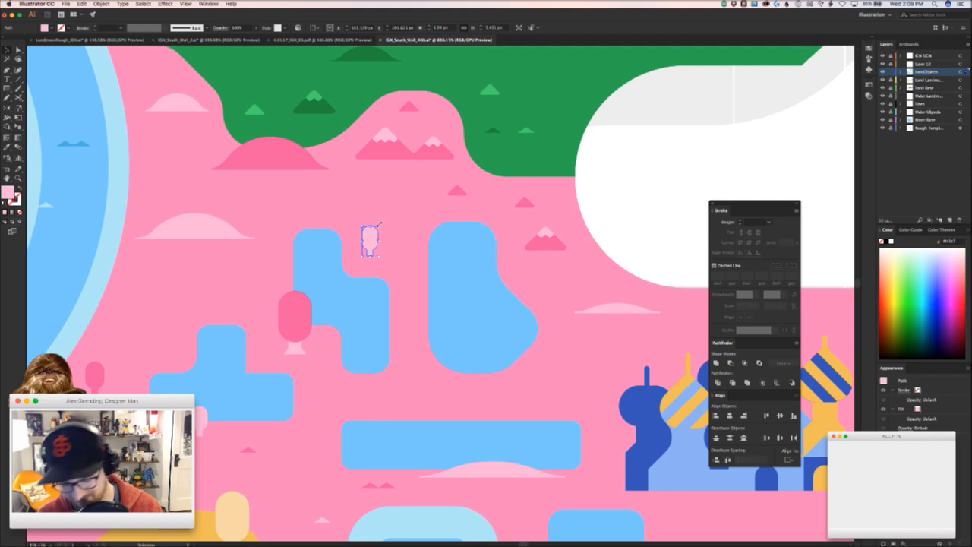
pyautogui.click(556, 250)
pyautogui.press('v')
pyautogui.click(562, 284)
pyautogui.moveTo(496, 307); pyautogui.dragTo(514, 251)
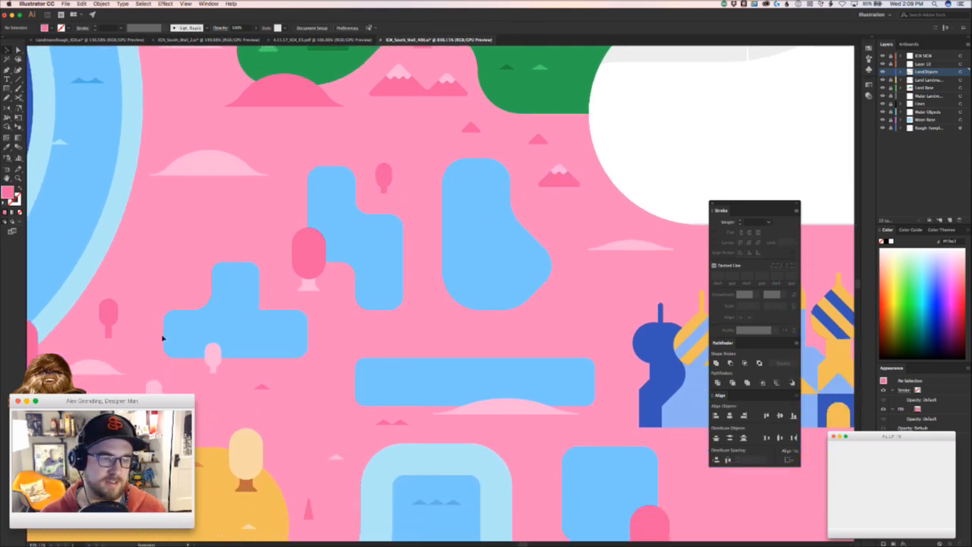
# - Try a large grey tree at the lower left edge of the curved pond with its crown recolored deep pink
pyautogui.scroll(-3, 157, 334)
pyautogui.moveTo(156, 456); pyautogui.dragTo(429, 298)
pyautogui.moveTo(217, 481); pyautogui.dragTo(524, 90)
pyautogui.click(230, 435)
pyautogui.moveTo(572, 136); pyautogui.dragTo(512, 211)
pyautogui.click(512, 210)
pyautogui.press('a')
pyautogui.click(475, 174)
pyautogui.press('i')
pyautogui.click(369, 148)
pyautogui.hotkey('ctrl', 'shift', 'a')
pyautogui.click(467, 173)
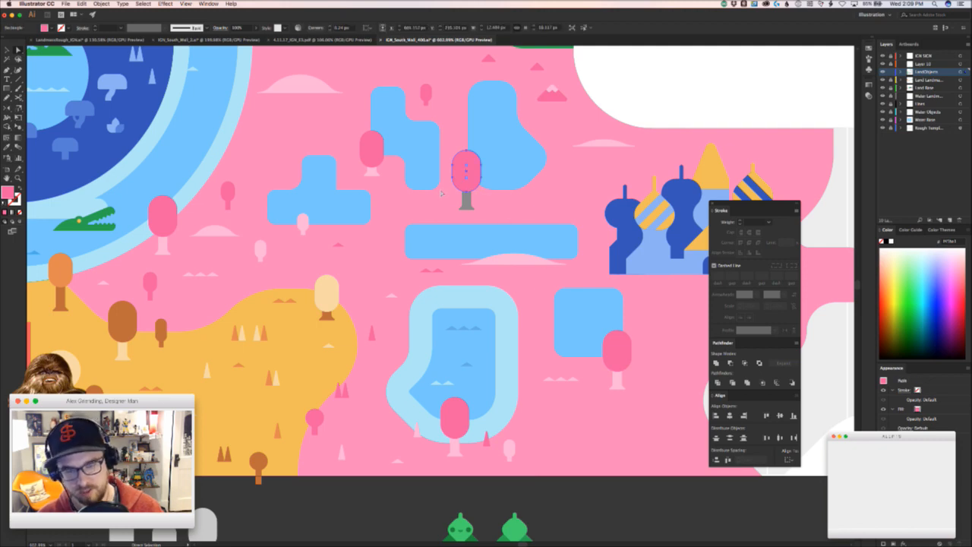
# - Delete the large tree with the grey trunk beside the curved pond
pyautogui.press('i')
pyautogui.press('a')
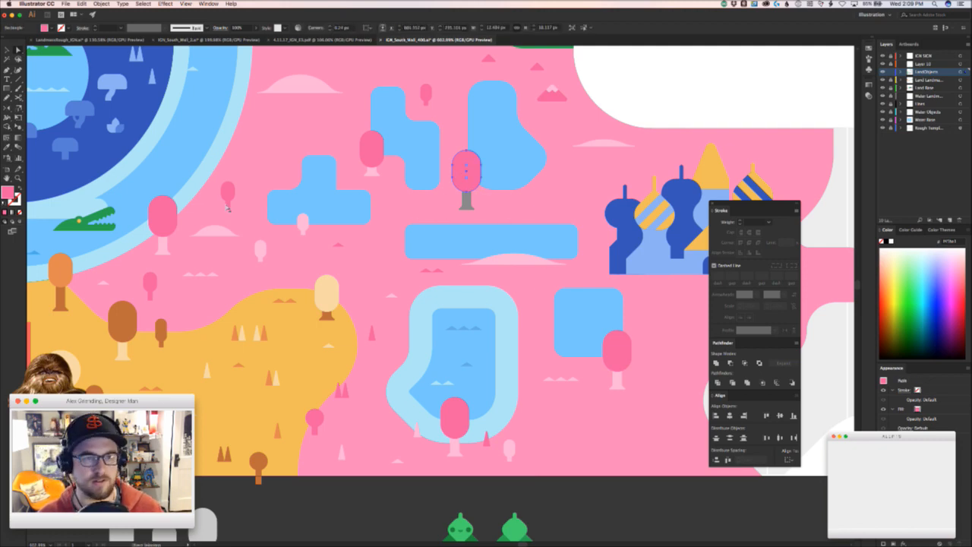
pyautogui.press('space')
pyautogui.moveTo(463, 227); pyautogui.dragTo(517, 275)
pyautogui.press('v')
pyautogui.click(456, 272)
pyautogui.press('Delete')
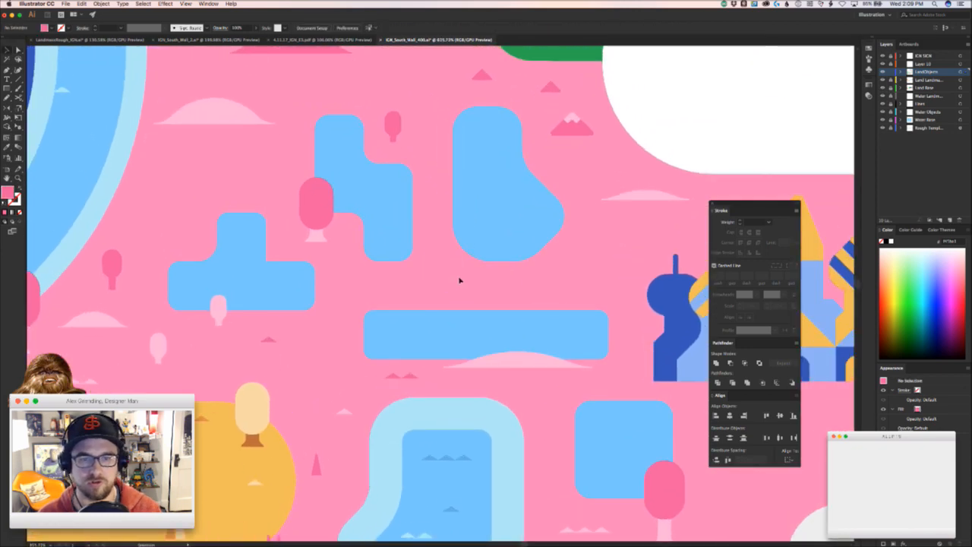
# - Move the tall grey tree from below the artboard onto the lower edge of the curved pond
pyautogui.moveTo(471, 323); pyautogui.dragTo(351, 267)
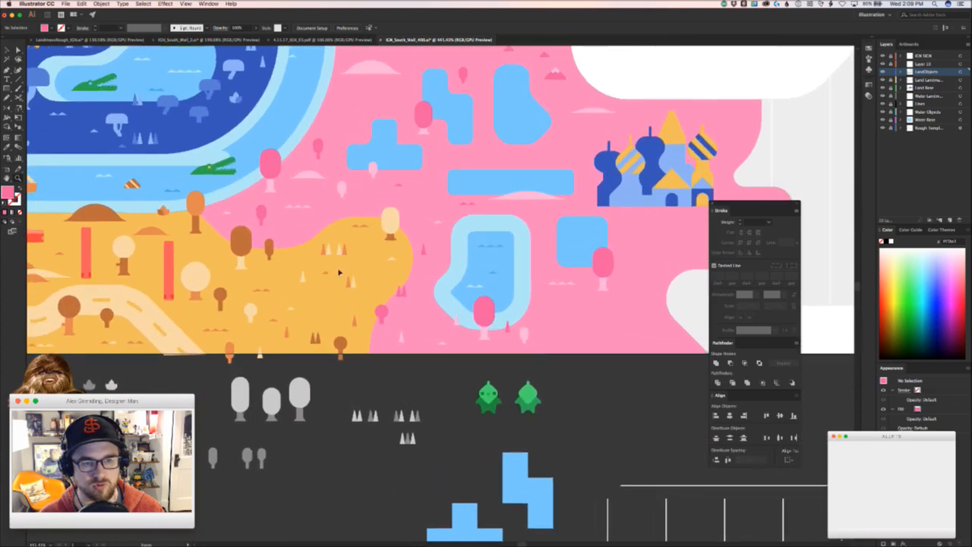
pyautogui.moveTo(309, 306); pyautogui.dragTo(274, 359)
pyautogui.click(205, 448)
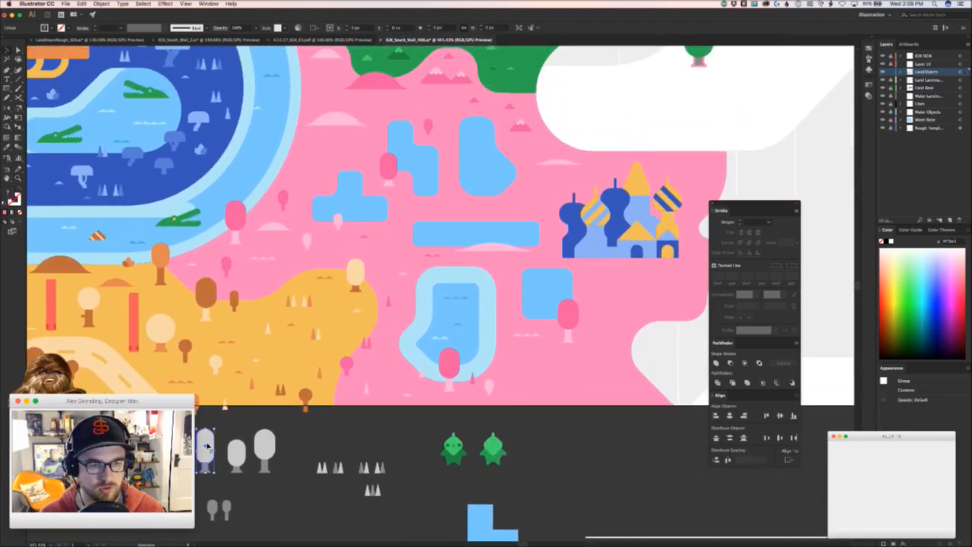
pyautogui.moveTo(205, 448); pyautogui.dragTo(487, 187)
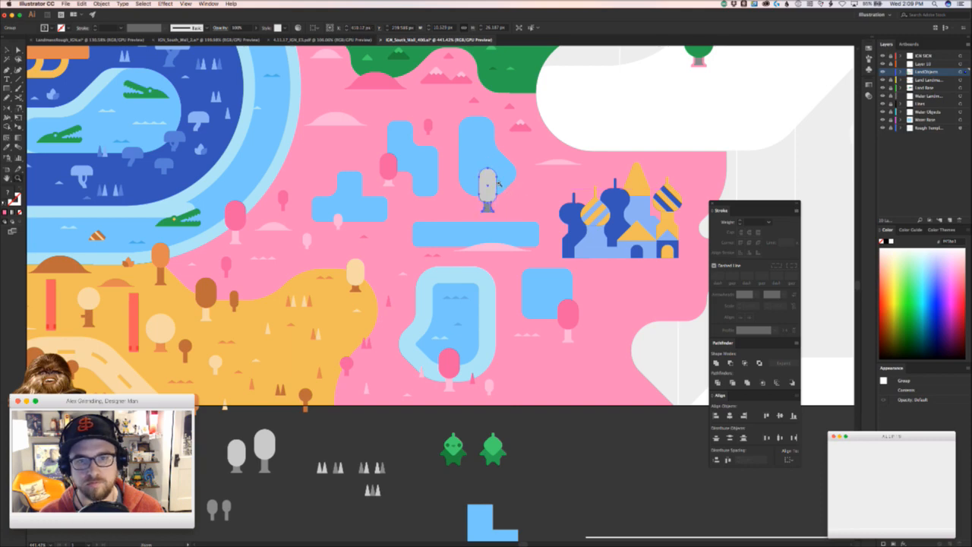
# - Recolor the grey tree at the curved pond with a deep pink trunk and a light pink crown
pyautogui.scroll(3, 496, 189)
pyautogui.click(487, 210)
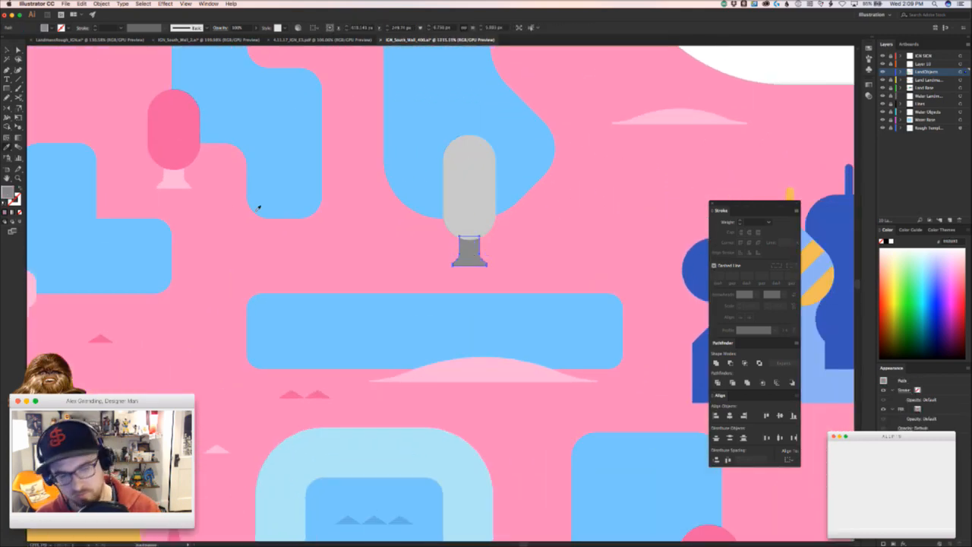
pyautogui.click(456, 164)
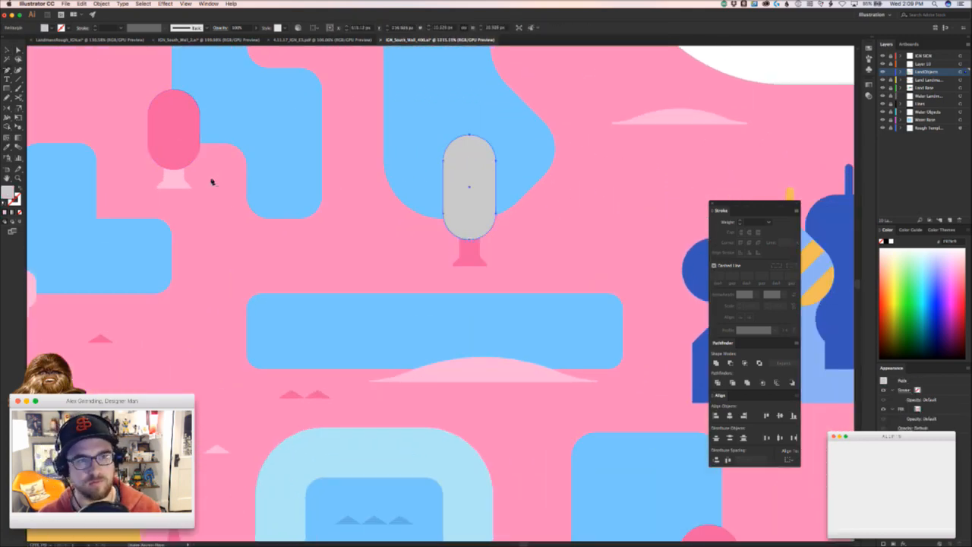
pyautogui.press('i')
pyautogui.click(185, 177)
pyautogui.keyDown('super'); pyautogui.click(375, 258); pyautogui.keyUp('super')
pyautogui.press('z')
pyautogui.moveTo(388, 258); pyautogui.dragTo(351, 271)
pyautogui.scroll(2, 399, 281)
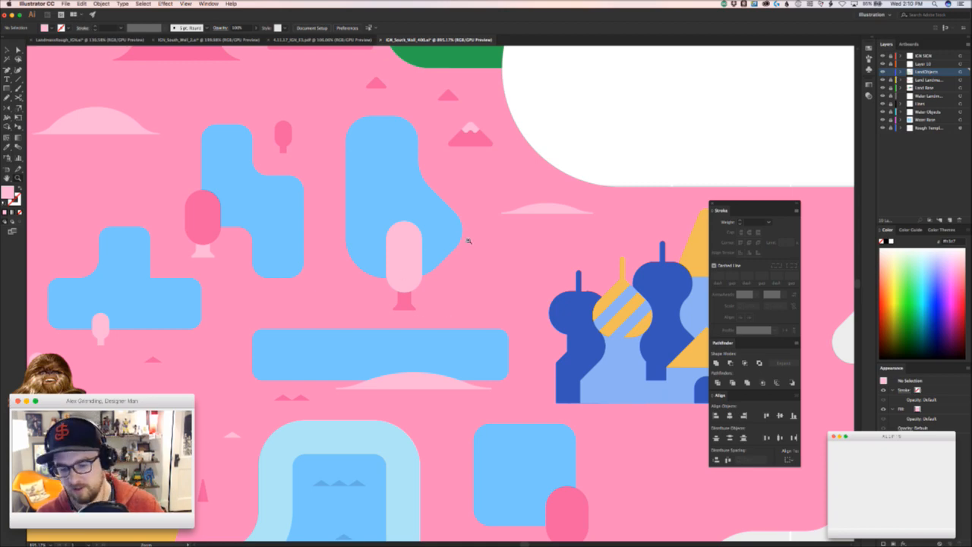
# - Duplicate the large light pink tree onto the pink peninsula to the right of the castle
pyautogui.moveTo(467, 355); pyautogui.dragTo(463, 261)
pyautogui.press('v')
pyautogui.click(551, 414)
pyautogui.hscroll(5, 552, 414)
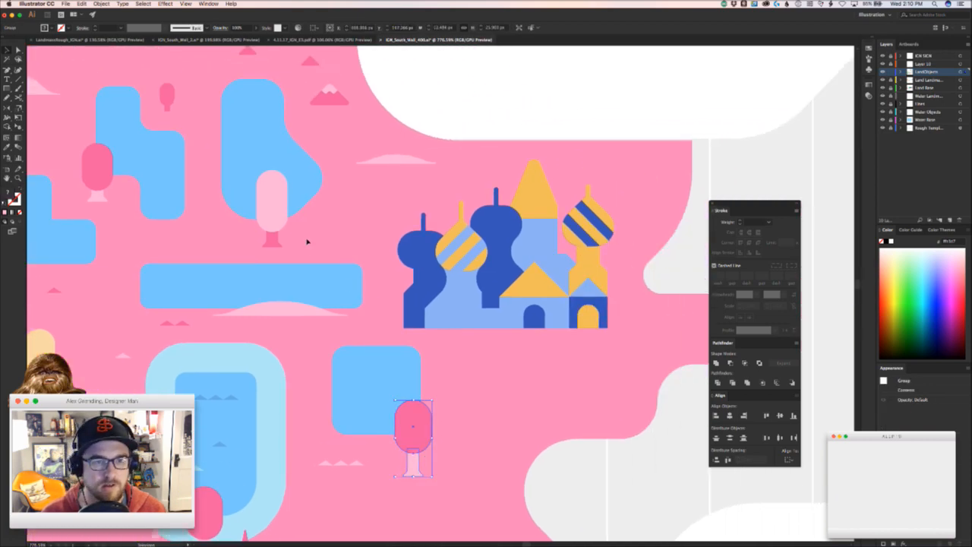
pyautogui.moveTo(268, 221); pyautogui.dragTo(704, 347)
pyautogui.hscroll(6, 704, 346)
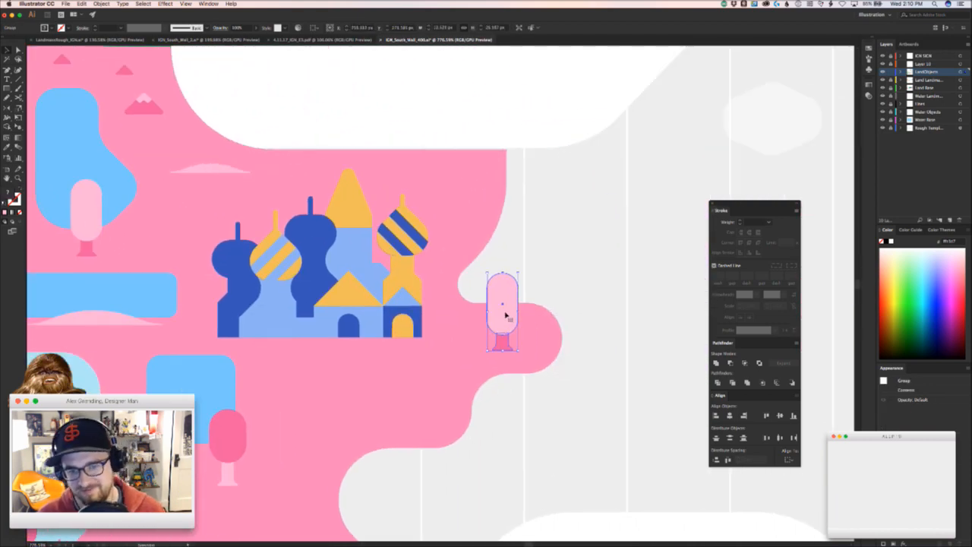
pyautogui.click(538, 339)
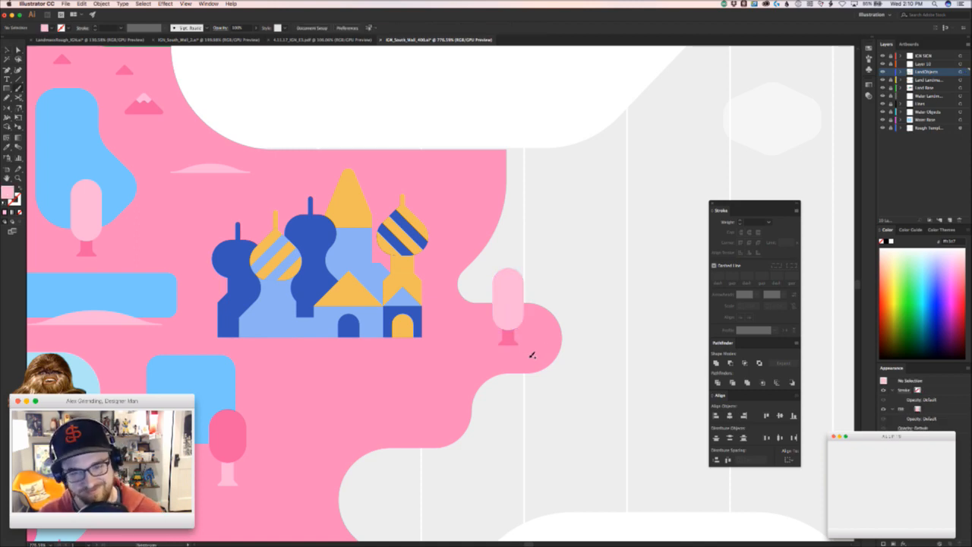
# - Move the orange three-peak group in the desert slightly left, closer to the road
pyautogui.hscroll(-5, 593, 304)
pyautogui.scroll(-2, 594, 304)
pyautogui.moveTo(531, 351); pyautogui.dragTo(390, 516)
pyautogui.hscroll(-5, 390, 515)
pyautogui.scroll(-8, 390, 516)
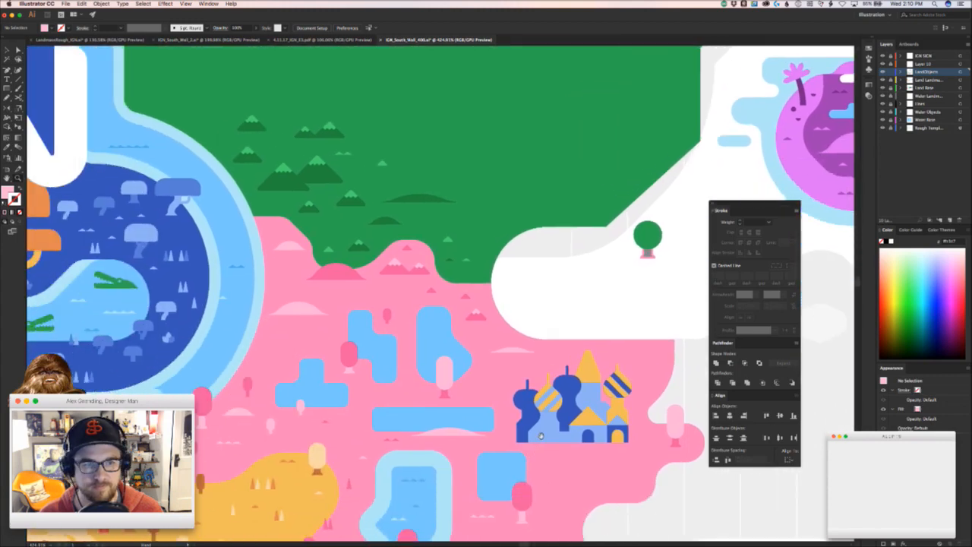
pyautogui.keyDown('super'); pyautogui.click(271, 356); pyautogui.keyUp('super')
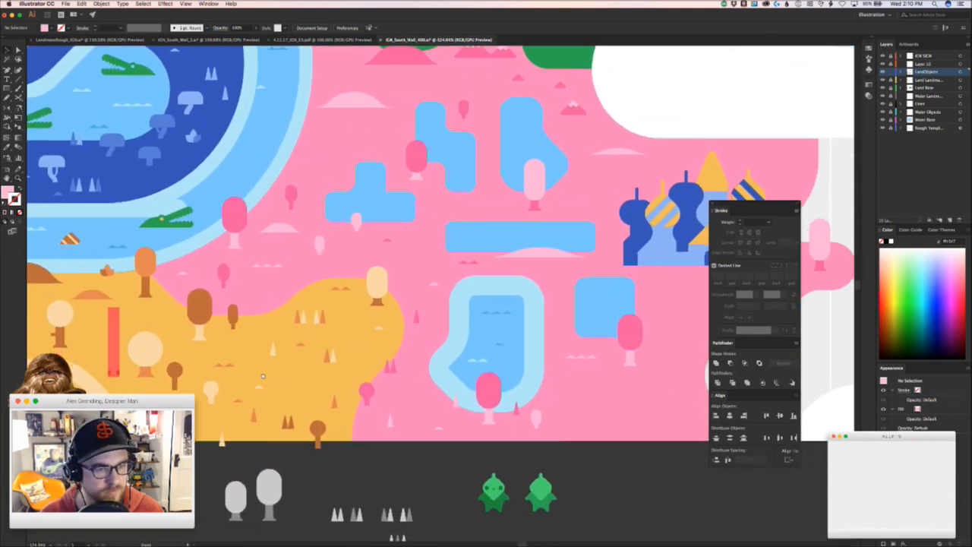
pyautogui.moveTo(256, 379); pyautogui.dragTo(422, 371)
pyautogui.click(343, 403)
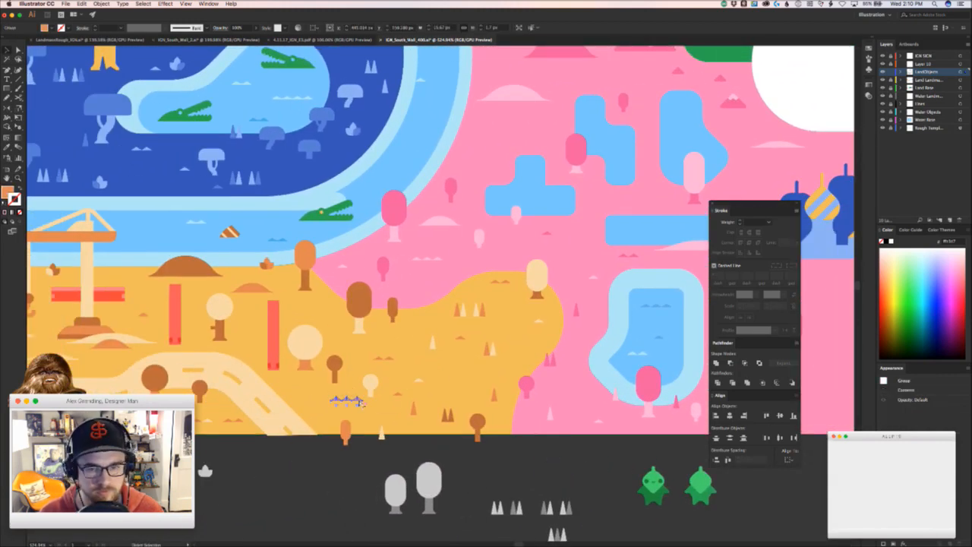
pyautogui.press('super+0')
pyautogui.moveTo(334, 423); pyautogui.dragTo(427, 354)
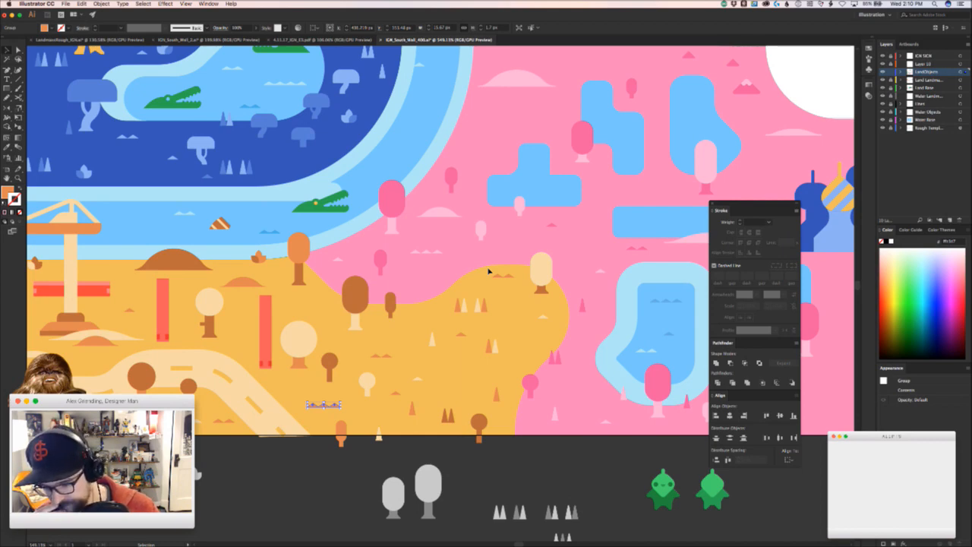
pyautogui.click(474, 273)
# - Duplicate the small light blue wave farther down the river, above the large deep pink tree
pyautogui.moveTo(494, 255); pyautogui.dragTo(345, 370)
pyautogui.click(288, 397)
pyautogui.moveTo(386, 304); pyautogui.dragTo(451, 335)
pyautogui.moveTo(429, 271); pyautogui.dragTo(402, 368)
pyautogui.scroll(2, 402, 368)
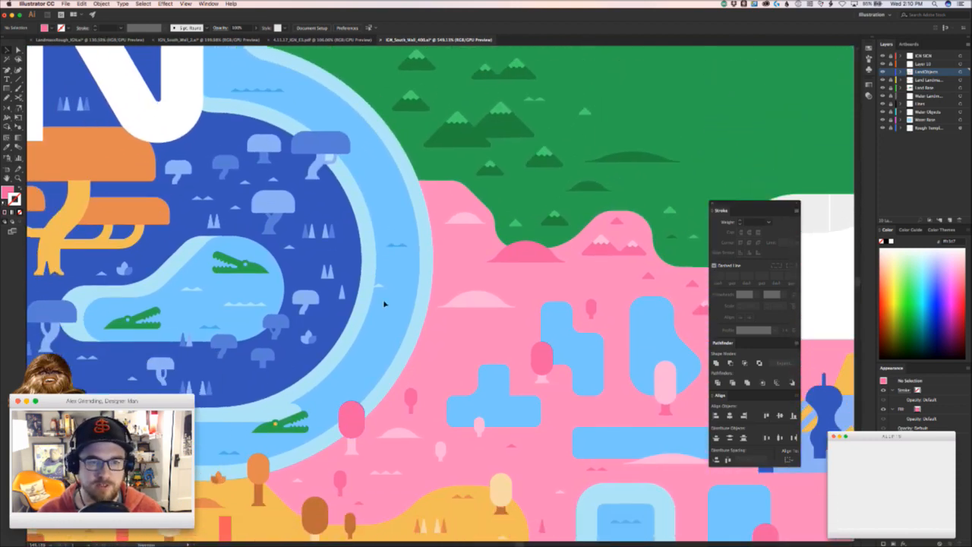
pyautogui.moveTo(382, 285); pyautogui.dragTo(345, 390)
pyautogui.click(362, 386)
pyautogui.moveTo(365, 340); pyautogui.dragTo(422, 285)
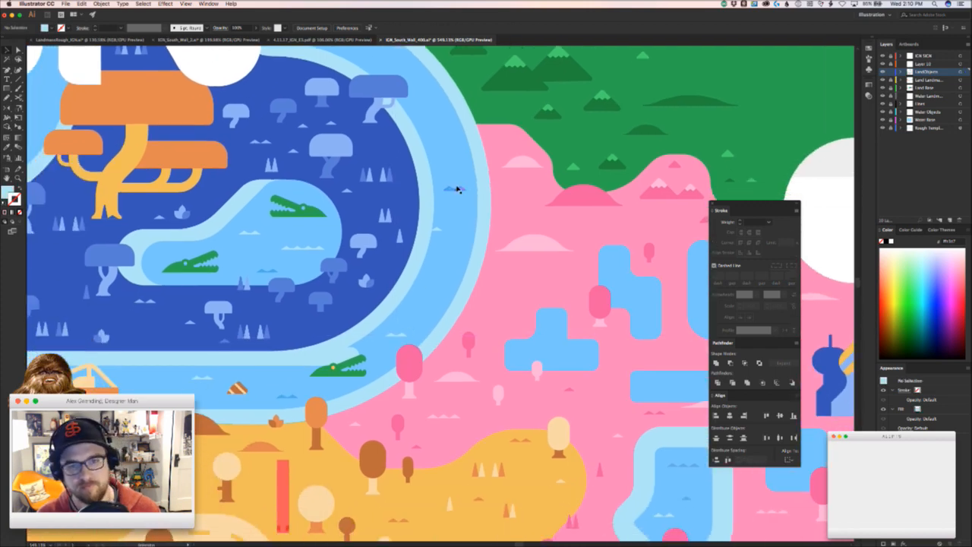
# - Examine how the waves and other small details are spread along the river above the desert
pyautogui.moveTo(310, 309); pyautogui.dragTo(489, 438)
pyautogui.moveTo(182, 501); pyautogui.dragTo(280, 236)
pyautogui.click(202, 269)
pyautogui.moveTo(590, 387); pyautogui.dragTo(450, 335)
pyautogui.moveTo(593, 296); pyautogui.dragTo(590, 302)
pyautogui.click(597, 318)
pyautogui.moveTo(260, 457); pyautogui.dragTo(482, 400)
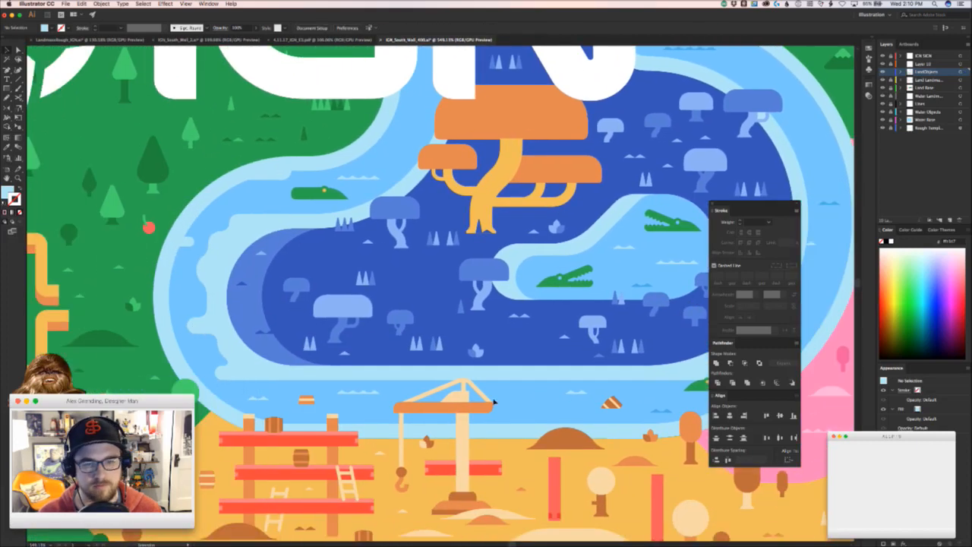
pyautogui.moveTo(581, 389); pyautogui.dragTo(498, 362)
pyautogui.click(541, 397)
pyautogui.press('z')
pyautogui.press('v')
pyautogui.click(493, 391)
pyautogui.click(494, 403)
pyautogui.moveTo(519, 410); pyautogui.dragTo(380, 402)
pyautogui.moveTo(570, 386); pyautogui.dragTo(188, 342)
# - Try moving the lower pond together with its pale blue rim up and to the right
pyautogui.press('z')
pyautogui.moveTo(330, 405); pyautogui.dragTo(444, 341)
pyautogui.click(426, 361)
pyautogui.press('a')
pyautogui.press('v')
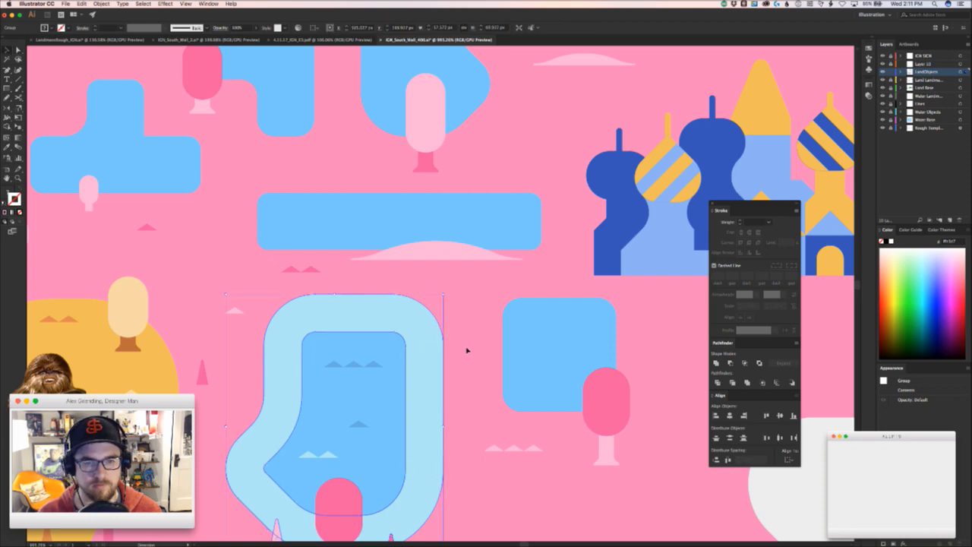
pyautogui.moveTo(434, 369); pyautogui.dragTo(469, 336)
pyautogui.press('super+z')
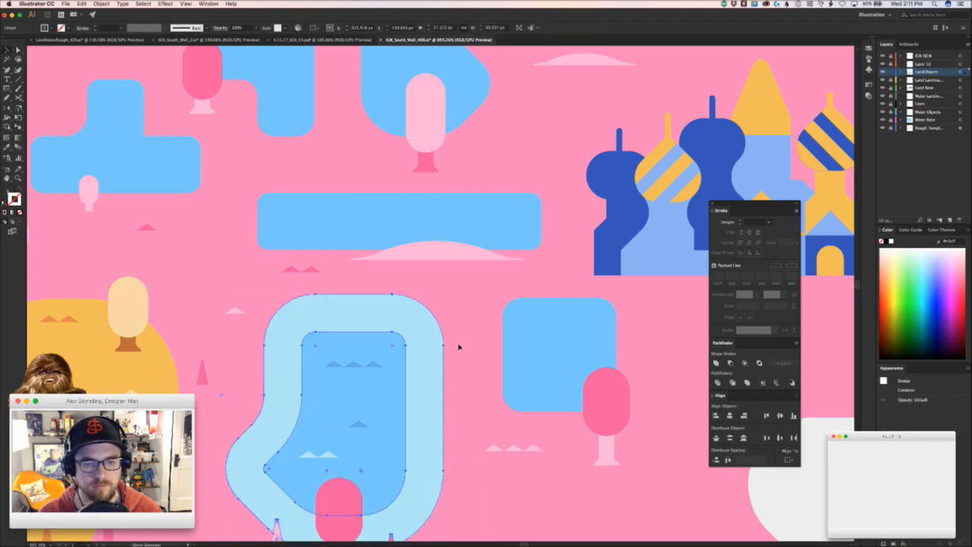
# - Try moving the lower pond's pale blue rim to the right, separately from the pond
pyautogui.scroll(-5, 455, 334)
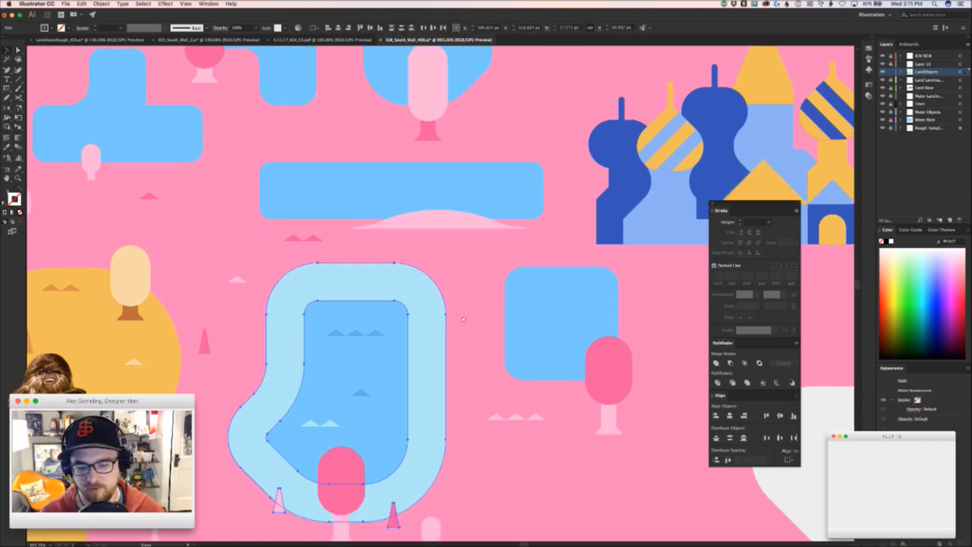
pyautogui.click(472, 293)
pyautogui.moveTo(441, 302); pyautogui.dragTo(501, 311)
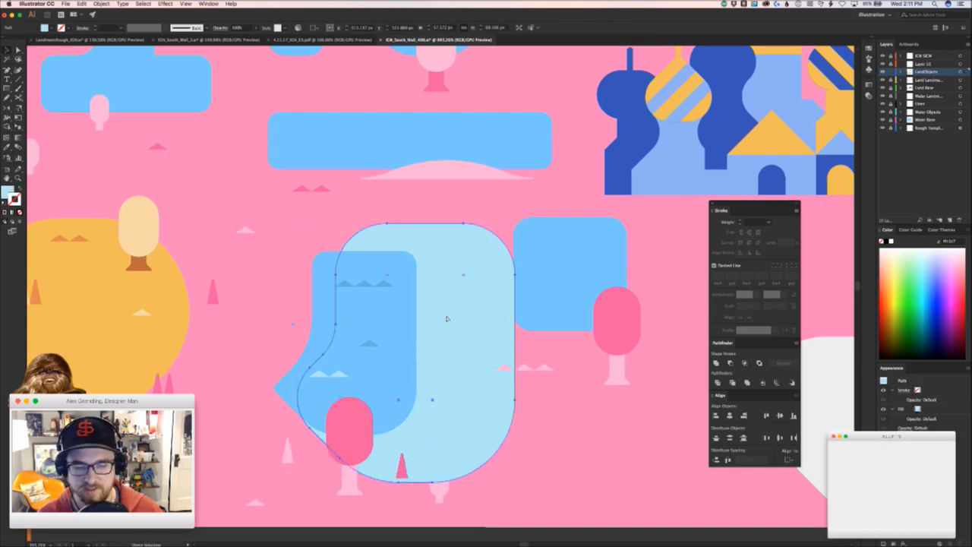
pyautogui.press('super+z')
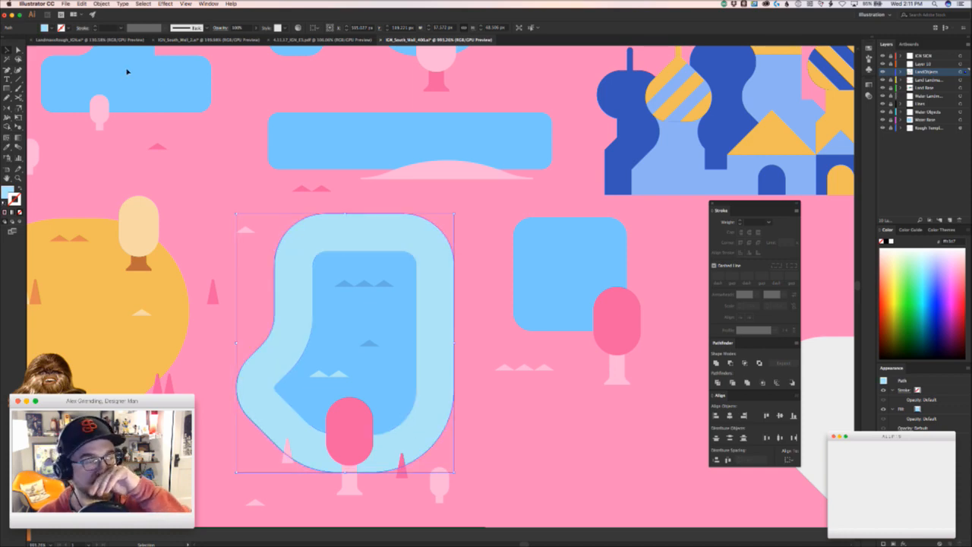
# - Create an inset copy of the lower pond's pale blue rim with Offset Path at -5 px
pyautogui.click(102, 4)
pyautogui.moveTo(122, 158)
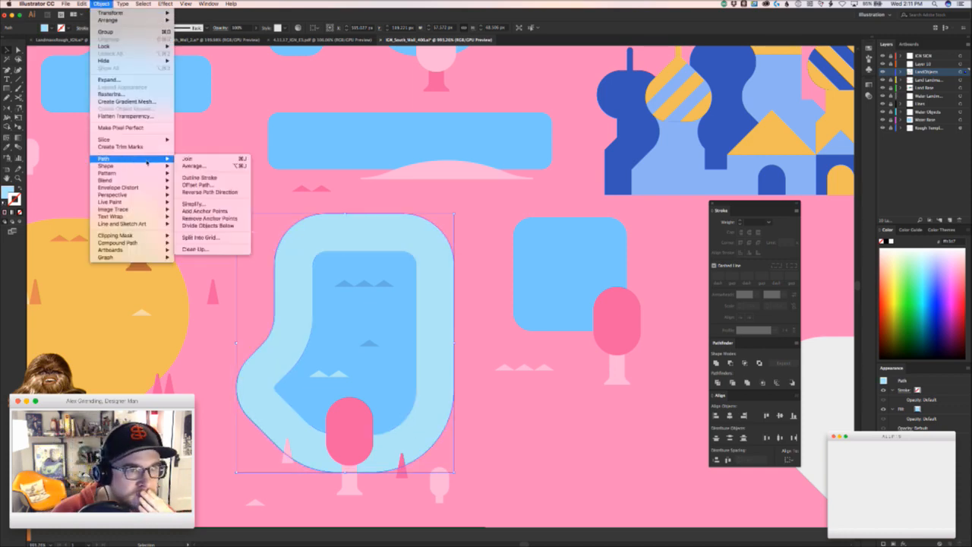
pyautogui.click(197, 184)
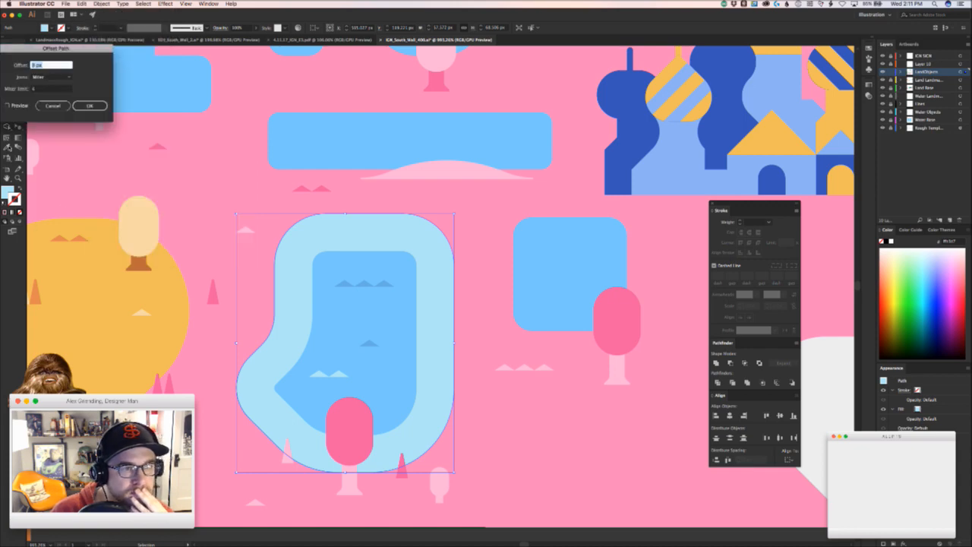
pyautogui.click(7, 105)
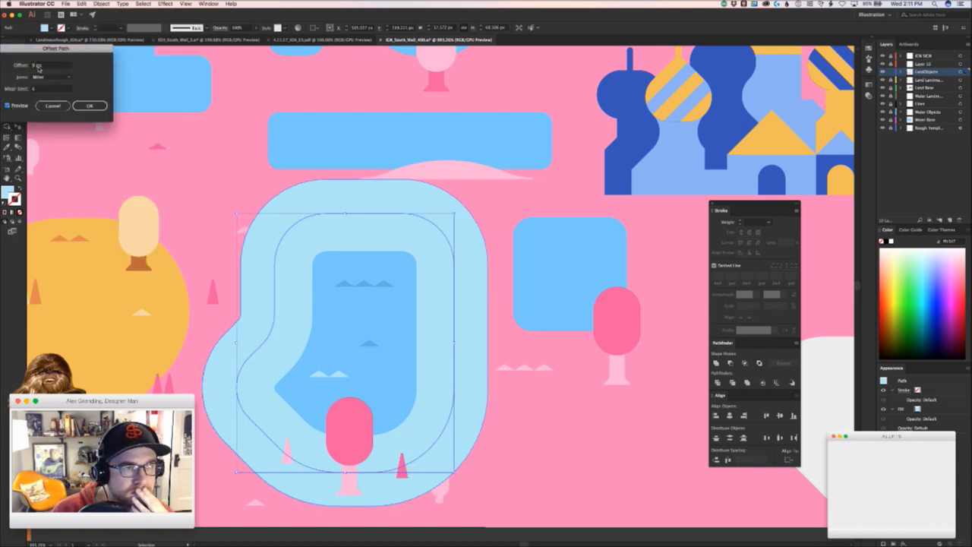
pyautogui.moveTo(35, 67); pyautogui.dragTo(27, 68)
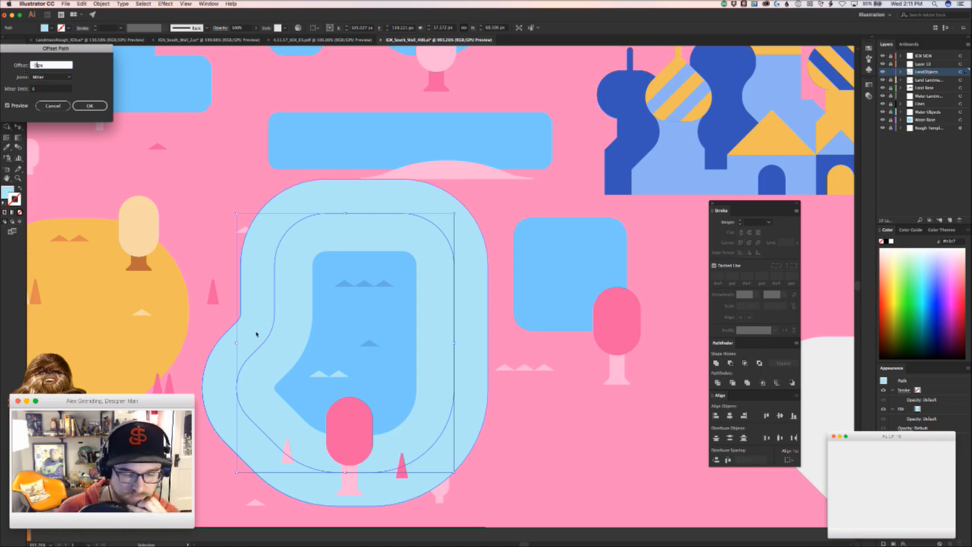
pyautogui.click(7, 106)
pyautogui.click(7, 106)
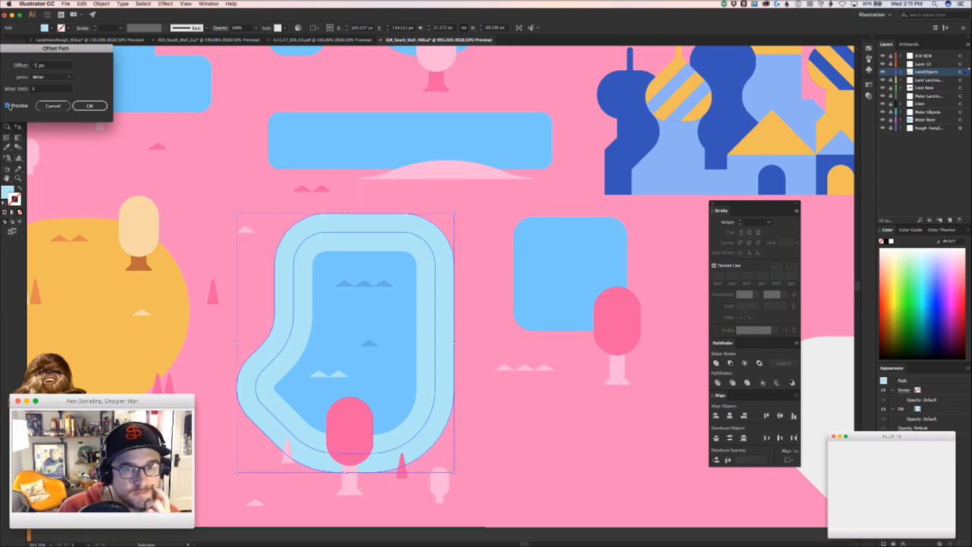
pyautogui.click(90, 105)
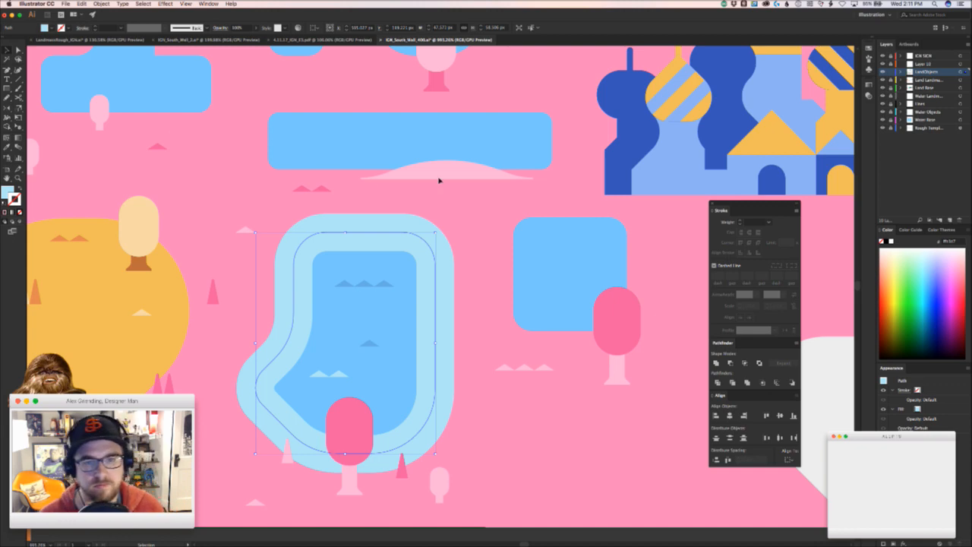
# - Delete the lower pond's original inner shape and fill the inset path with the square pond's blue
pyautogui.moveTo(414, 291); pyautogui.dragTo(488, 346)
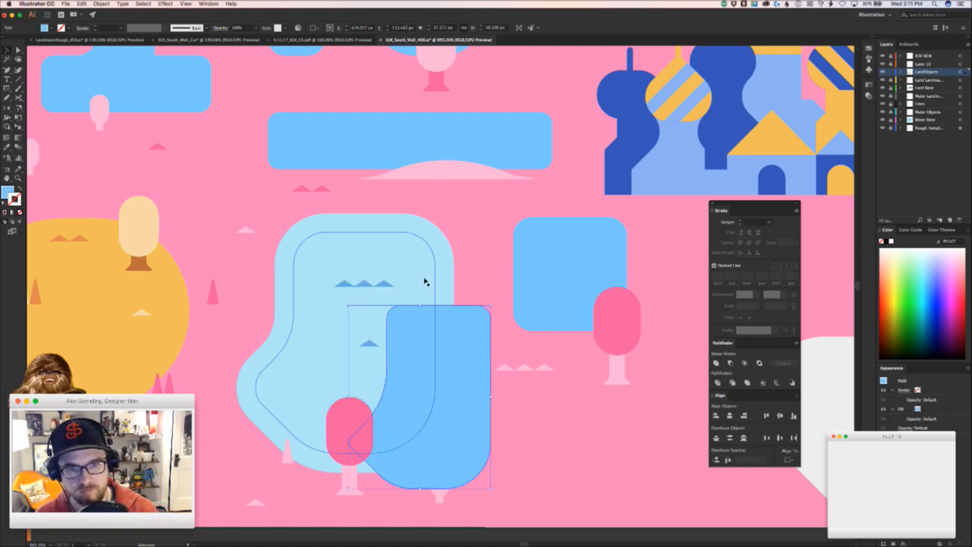
pyautogui.hotkey('ctrl', 'z')
pyautogui.hotkey('ctrl', 'z')
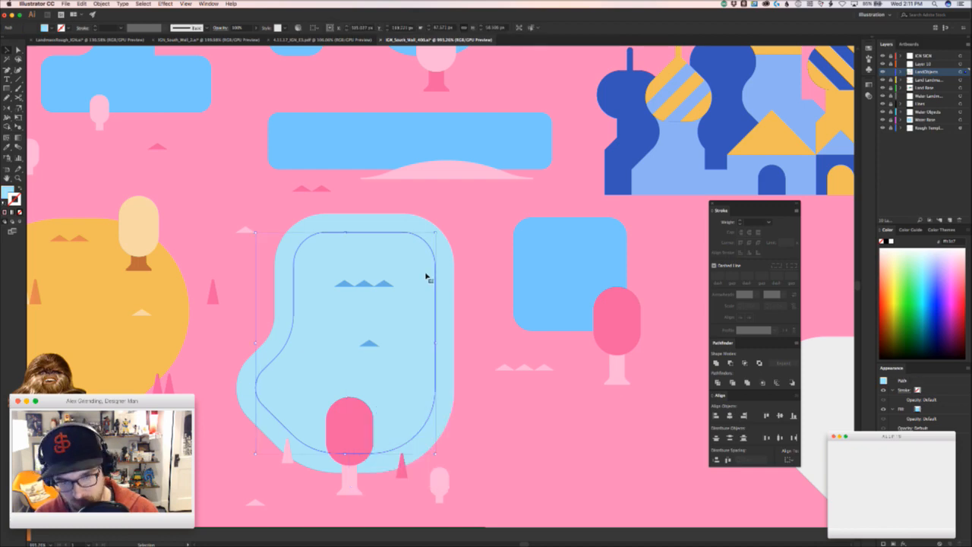
pyautogui.press('i')
pyautogui.click(581, 275)
pyautogui.press('v')
pyautogui.click(475, 328)
# - Remove the old wave marks from inside the lower pond
pyautogui.scroll(-8, 487, 326)
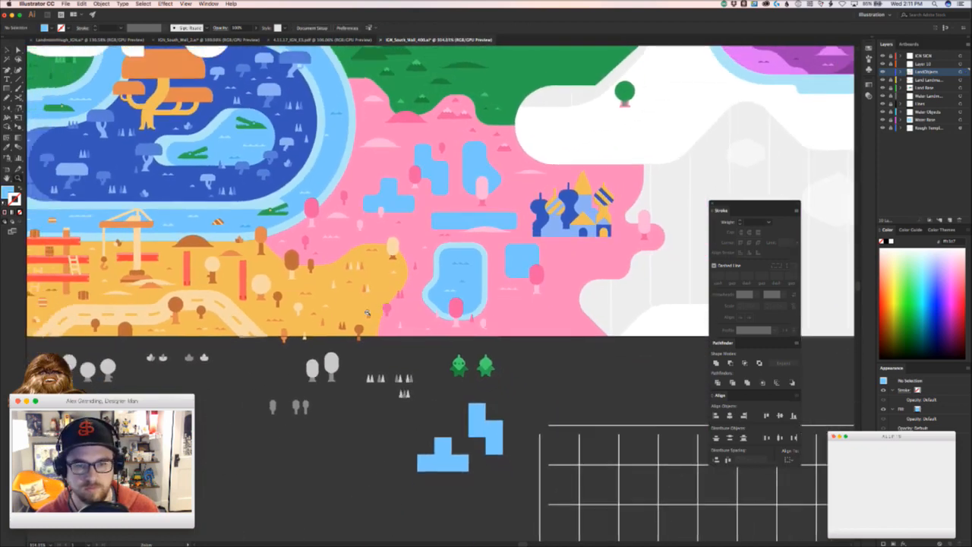
pyautogui.scroll(6, 492, 255)
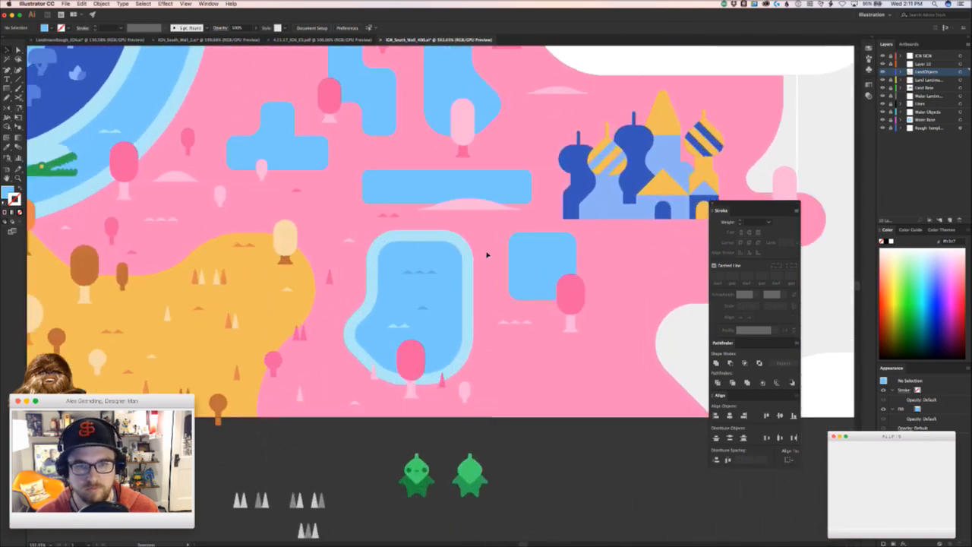
pyautogui.moveTo(389, 325); pyautogui.dragTo(387, 329)
pyautogui.keyDown('shift'); pyautogui.click(456, 301); pyautogui.keyUp('shift')
pyautogui.moveTo(434, 283); pyautogui.dragTo(414, 337)
pyautogui.press('Delete')
pyautogui.moveTo(302, 319); pyautogui.dragTo(411, 322)
pyautogui.moveTo(221, 198); pyautogui.dragTo(508, 326)
pyautogui.press('Delete')
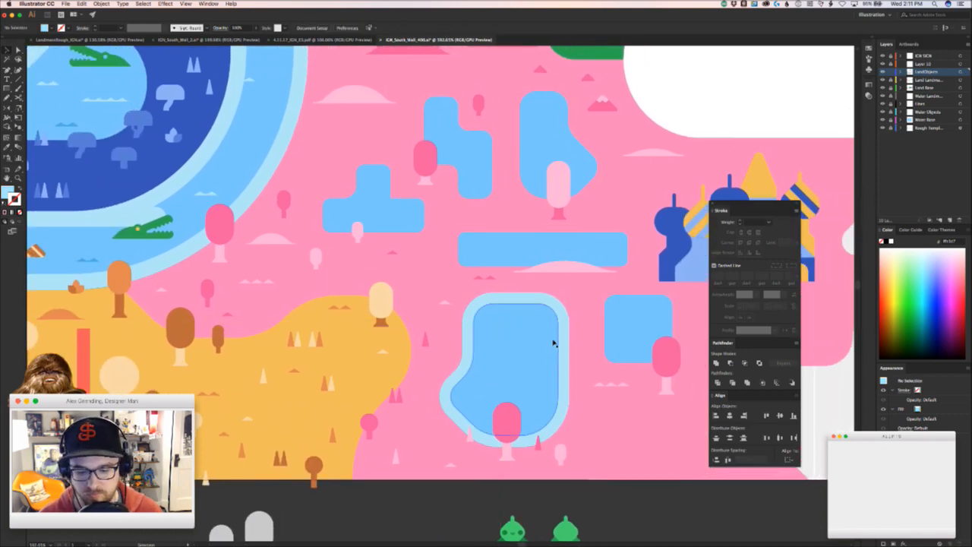
# - Place a pale two-peak wave in the lower pond's upper left and a darker blue two-peak wave right of its centre
pyautogui.press('super+z')
pyautogui.click(573, 364)
pyautogui.moveTo(577, 370); pyautogui.dragTo(595, 362)
pyautogui.moveTo(109, 247); pyautogui.dragTo(554, 345)
pyautogui.press('Delete')
pyautogui.press('z')
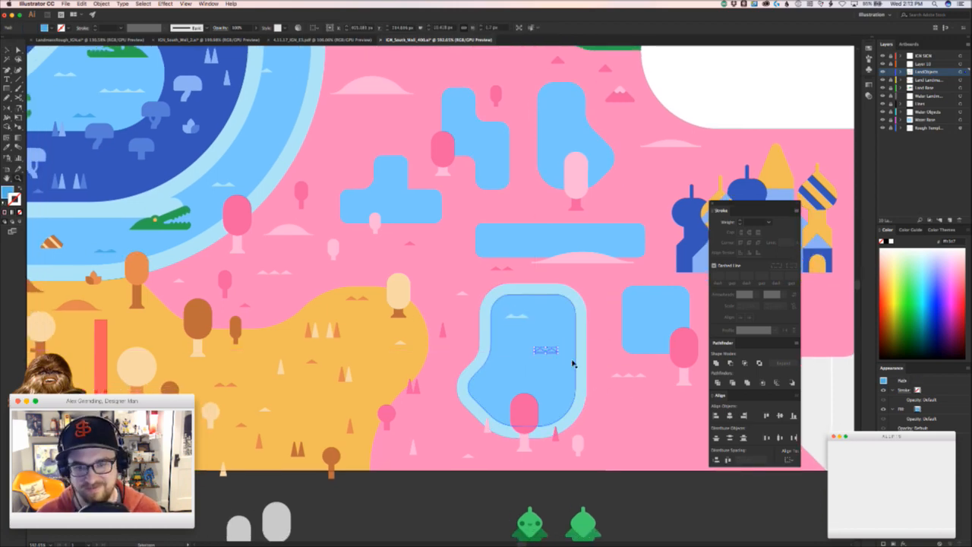
pyautogui.click(551, 358)
pyautogui.press('v')
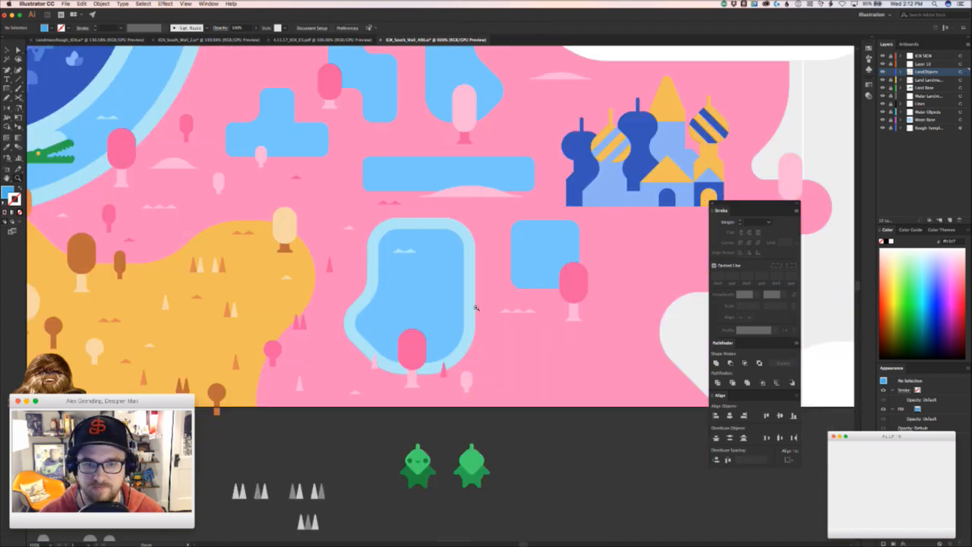
pyautogui.press('super+z')
# - Add a copy of the pale three-peak wave to the lower left part of the lower pond
pyautogui.click(502, 345)
pyautogui.moveTo(340, 215); pyautogui.dragTo(490, 439)
pyautogui.moveTo(198, 225); pyautogui.dragTo(749, 262)
pyautogui.click(361, 426)
pyautogui.moveTo(560, 468); pyautogui.dragTo(137, 234)
pyautogui.moveTo(390, 445); pyautogui.dragTo(243, 407)
pyautogui.moveTo(656, 316); pyautogui.dragTo(729, 316)
pyautogui.press('a')
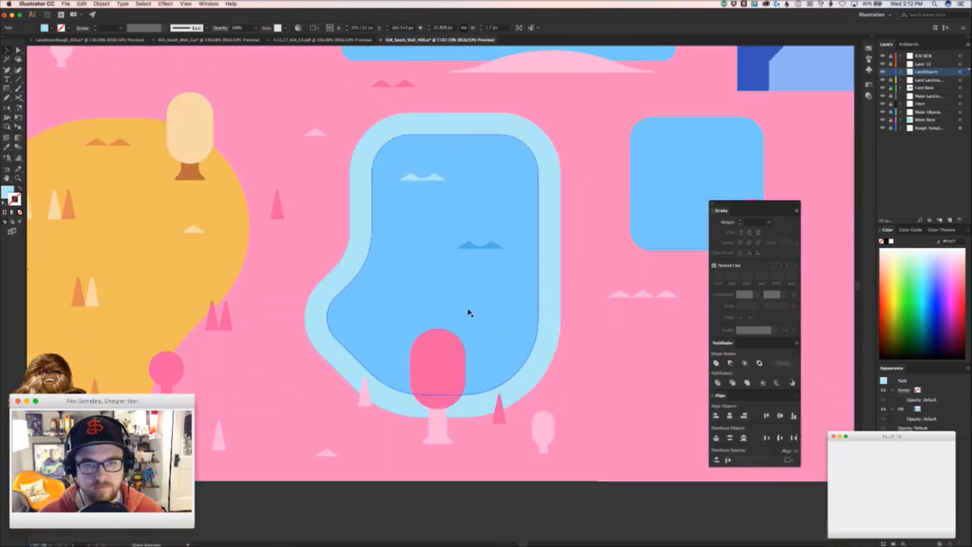
pyautogui.click(459, 309)
pyautogui.press('super+v')
pyautogui.moveTo(456, 293); pyautogui.dragTo(429, 307)
pyautogui.click(581, 349)
pyautogui.moveTo(582, 350); pyautogui.dragTo(409, 366)
pyautogui.scroll(-3, 409, 366)
pyautogui.scroll(3, 399, 334)
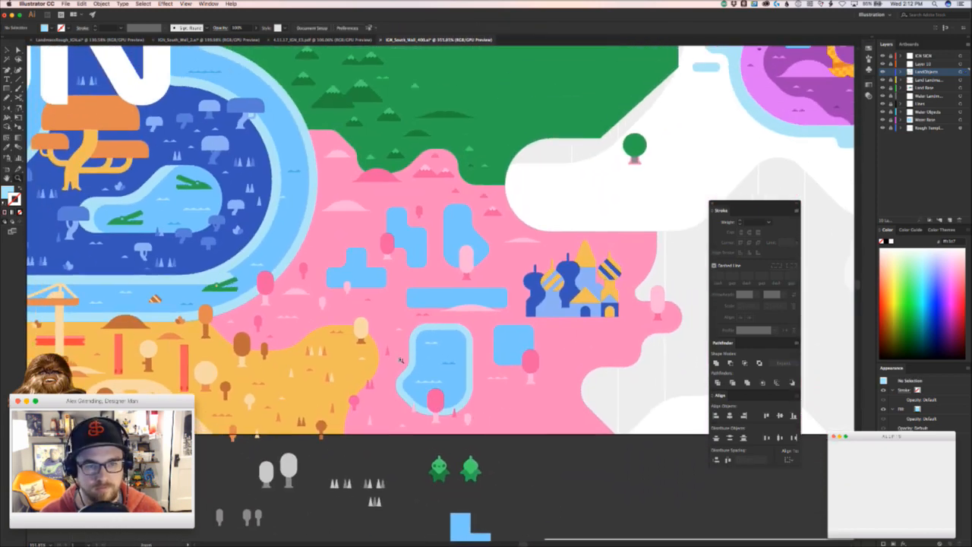
# - Copy a pair of desert peaks into the pink land below the T-shaped pond and recolor them deep and pale pink
pyautogui.scroll(-2, 318, 346)
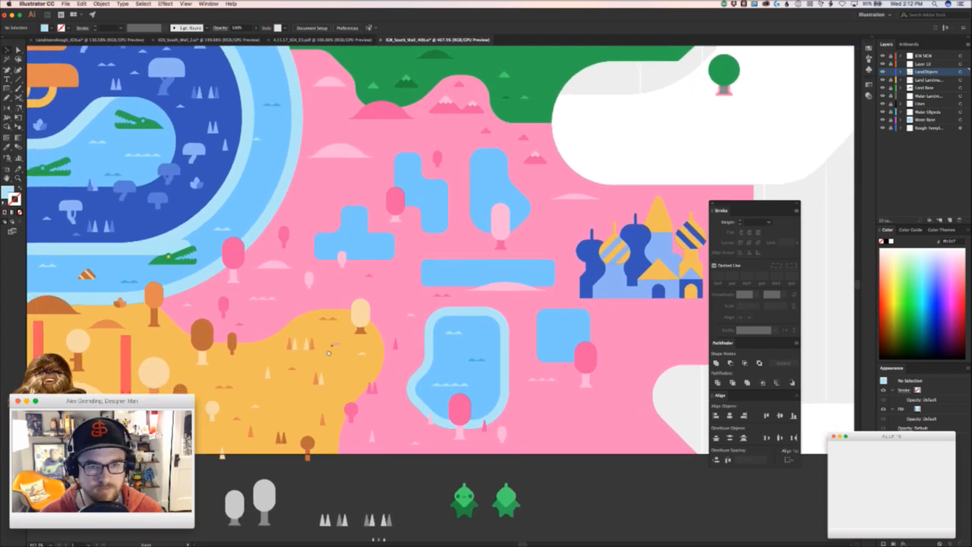
pyautogui.click(314, 334)
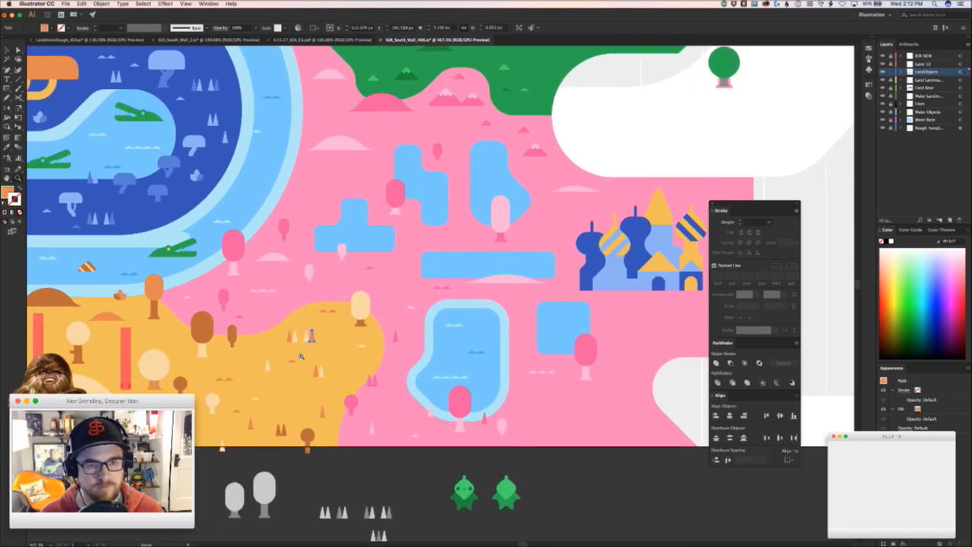
pyautogui.scroll(1, 319, 345)
pyautogui.moveTo(414, 401); pyautogui.dragTo(424, 254)
pyautogui.press('a')
pyautogui.click(456, 319)
pyautogui.moveTo(448, 327); pyautogui.dragTo(320, 453)
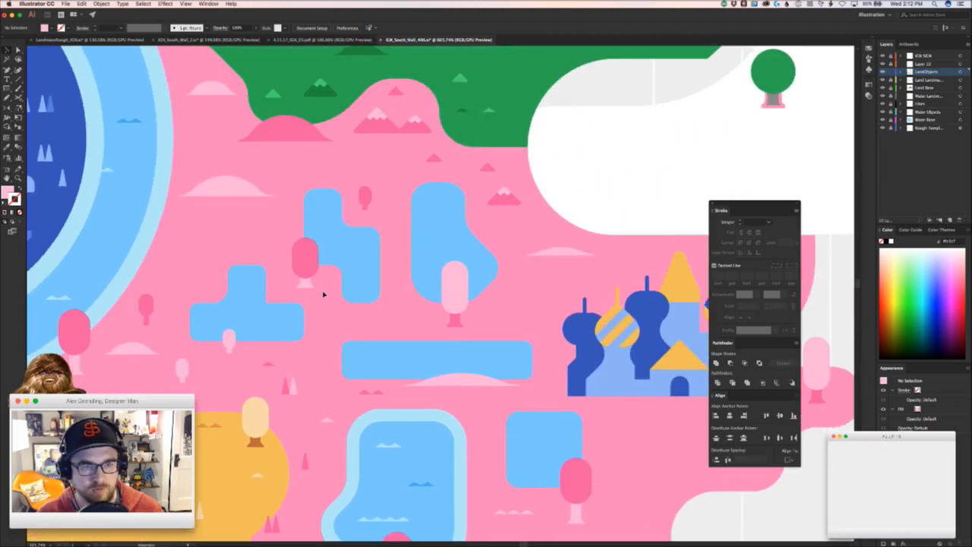
# - Move the deep pink tree off the Z-shaped pond to the river's edge, and the pale pink tree to the tall pond's right edge
pyautogui.click(304, 273)
pyautogui.click(322, 302)
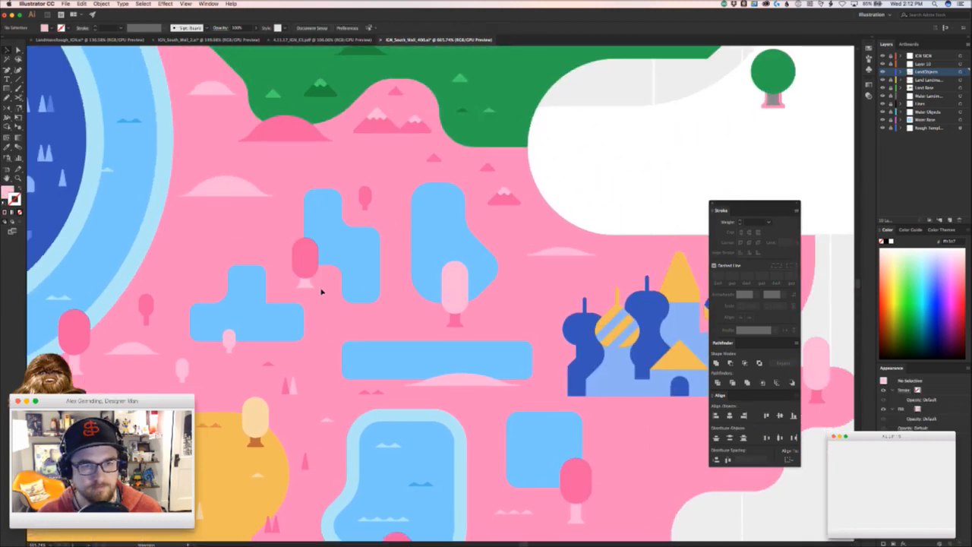
pyautogui.moveTo(306, 272); pyautogui.dragTo(165, 245)
pyautogui.click(207, 246)
pyautogui.moveTo(452, 314); pyautogui.dragTo(633, 274)
pyautogui.click(507, 306)
pyautogui.moveTo(535, 298); pyautogui.dragTo(352, 323)
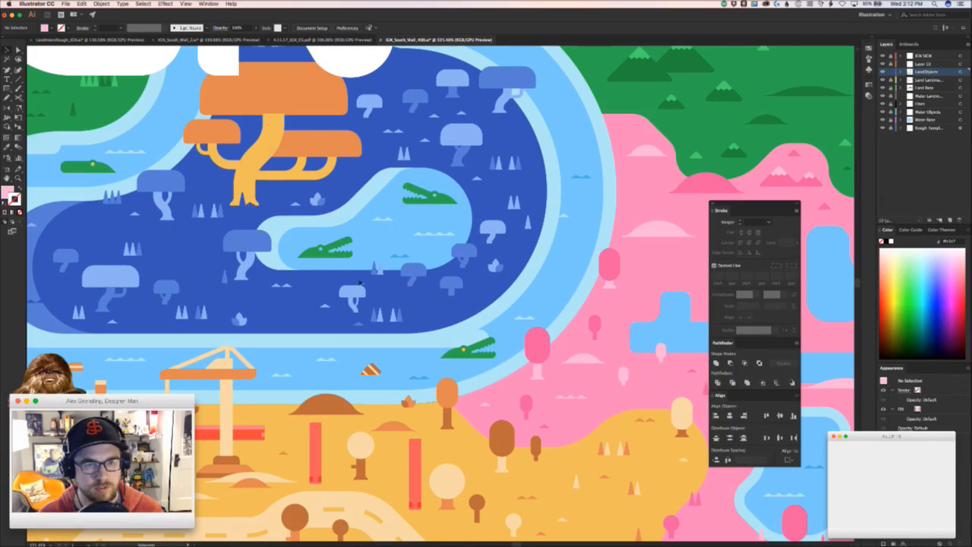
# - Copy the large flat-topped light blue tree with the bent trunk from the dark blue land
pyautogui.click(353, 293)
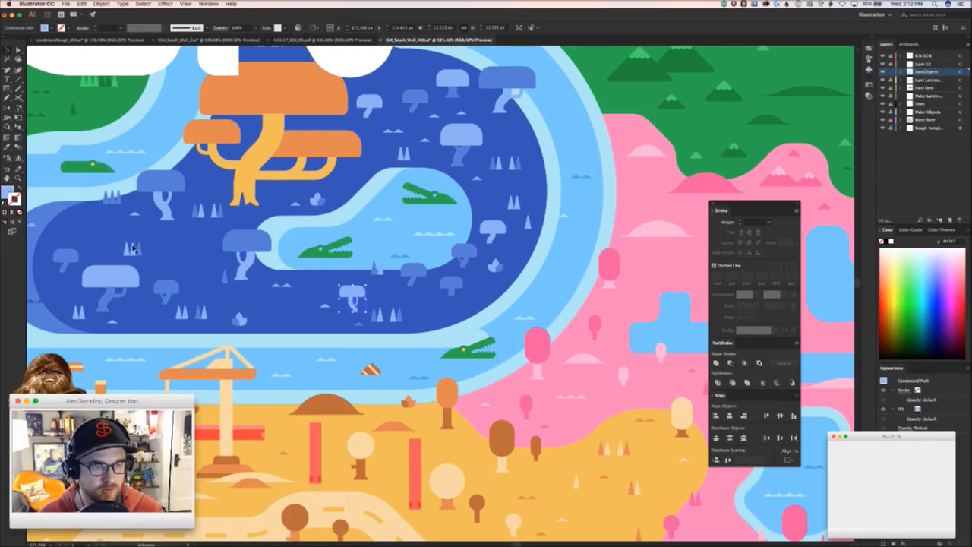
pyautogui.click(111, 277)
pyautogui.scroll(-2, 110, 275)
pyautogui.hscroll(2, 110, 275)
pyautogui.moveTo(83, 265); pyautogui.dragTo(503, 379)
pyautogui.hscroll(5, 657, 302)
pyautogui.scroll(-3, 456, 334)
pyautogui.hscroll(3, 456, 335)
# - Shift the small pale peak beside the lower pond down and move the deep pink two-peak group to the open land below the square pond
pyautogui.moveTo(408, 296); pyautogui.dragTo(408, 335)
pyautogui.press('Delete')
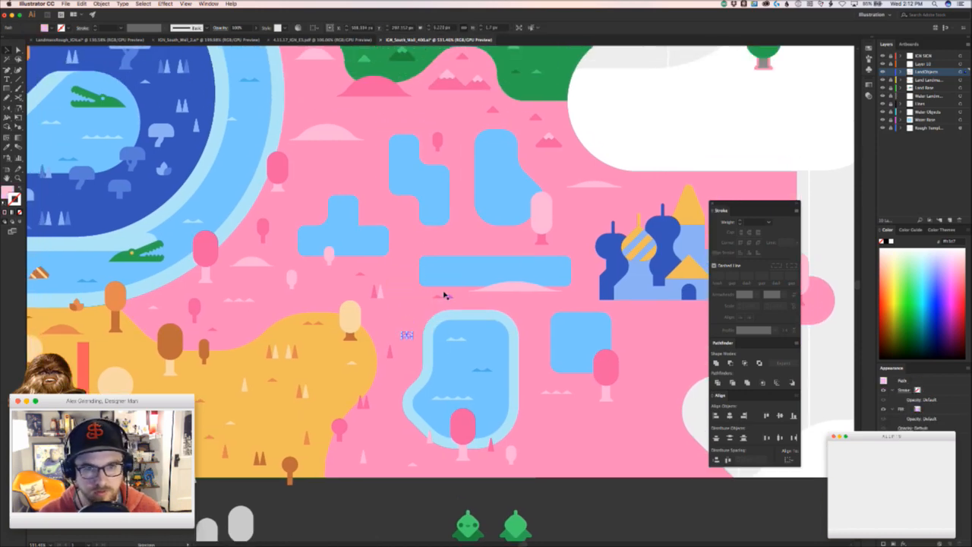
pyautogui.moveTo(449, 297); pyautogui.dragTo(448, 296)
pyautogui.doubleClick(448, 297)
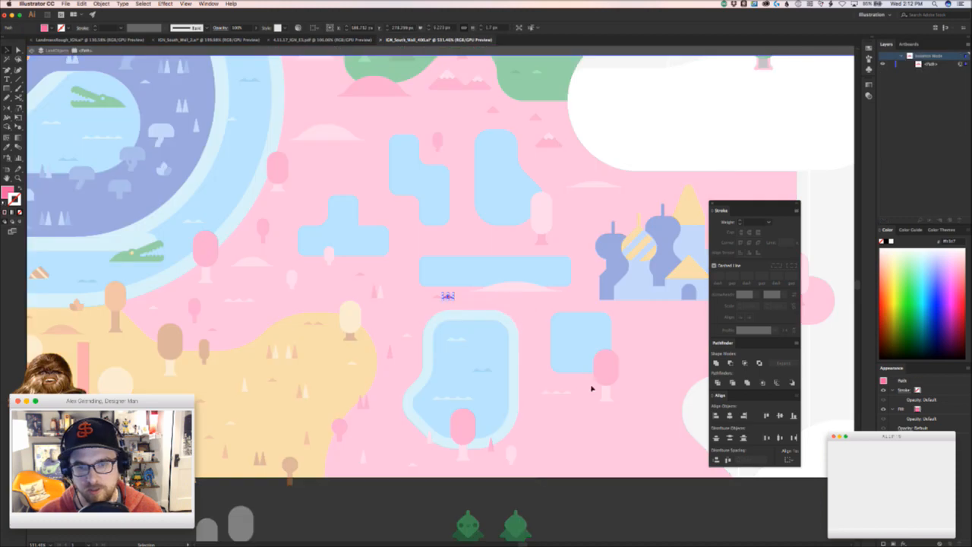
pyautogui.press('Escape')
pyautogui.moveTo(443, 295); pyautogui.dragTo(630, 434)
# - Paste the flat-topped tree at the long pond's left end and recolor its crown deep pink and its trunk pale pink
pyautogui.press('super+v')
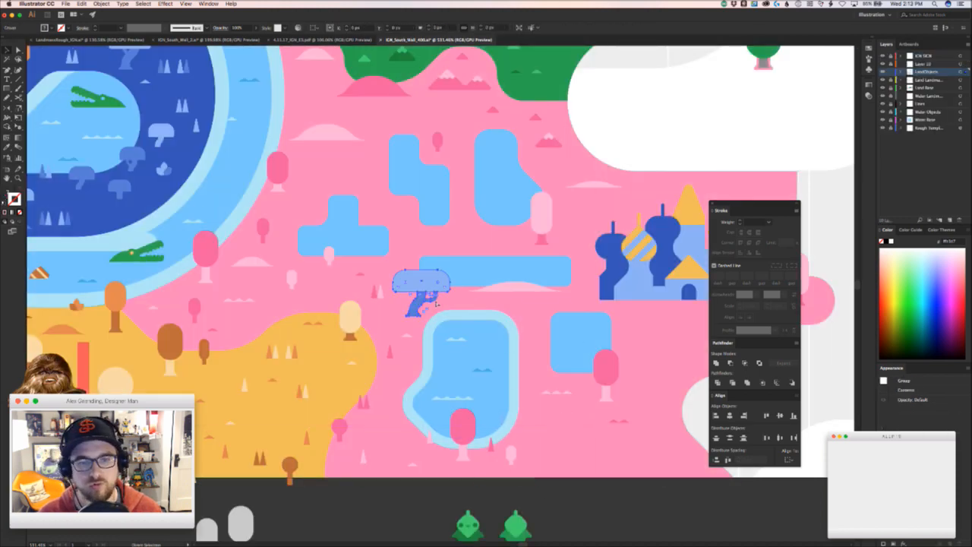
pyautogui.click(460, 301)
pyautogui.click(435, 282)
pyautogui.press('i')
pyautogui.click(608, 370)
pyautogui.keyDown('super'); pyautogui.click(415, 304); pyautogui.keyUp('super')
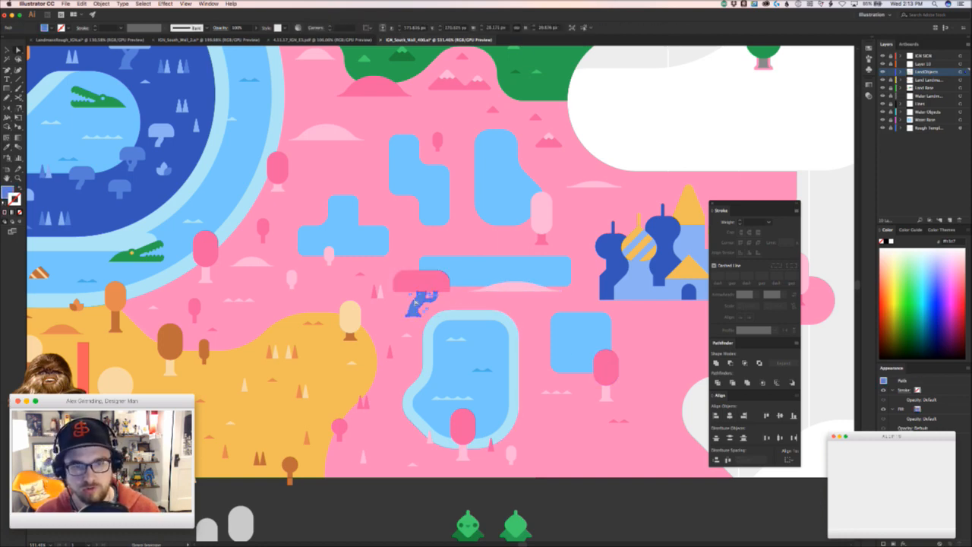
pyautogui.click(552, 227)
pyautogui.press('shift+super+a')
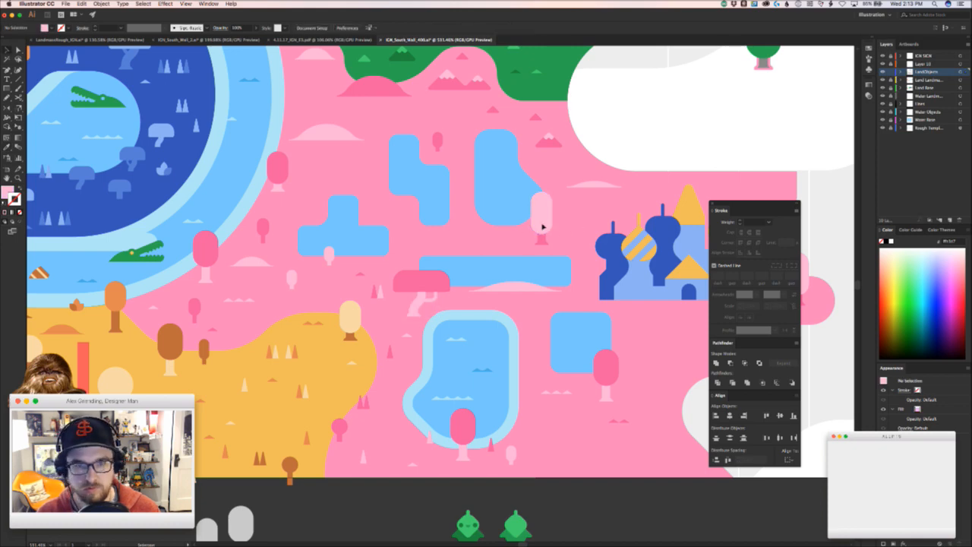
# - Duplicate the narrow pale pink peak into the gap to the right of the T-shaped pond's upper arm
pyautogui.click(380, 296)
pyautogui.moveTo(342, 279); pyautogui.dragTo(421, 308)
pyautogui.press('shift+super+a')
pyautogui.moveTo(434, 345); pyautogui.dragTo(325, 162)
pyautogui.press('v')
pyautogui.click(355, 163)
pyautogui.moveTo(364, 245); pyautogui.dragTo(395, 275)
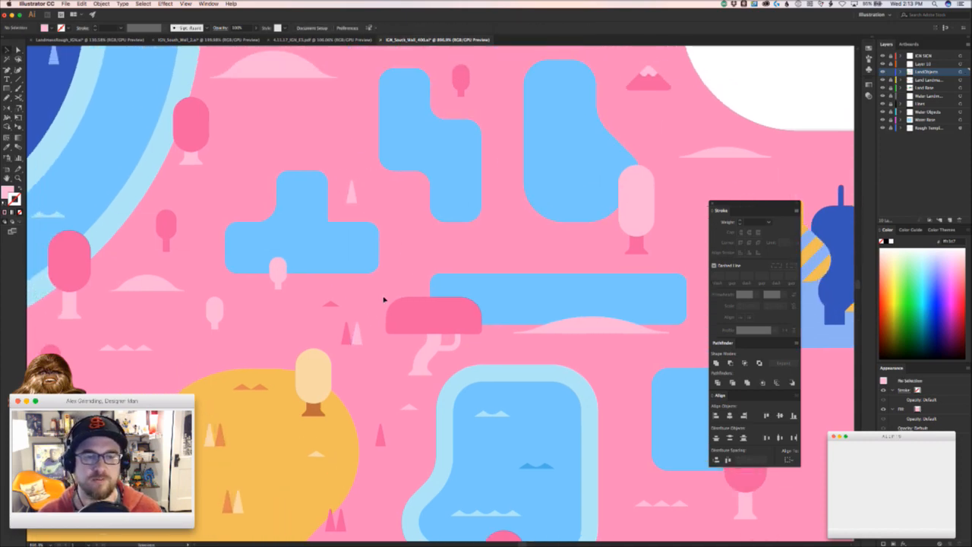
# - Build deep pink three-peak groups on the Z-shaped pond's lower edge and in the space above the long pond
pyautogui.moveTo(344, 333); pyautogui.dragTo(493, 243)
pyautogui.moveTo(246, 355); pyautogui.dragTo(280, 333)
pyautogui.moveTo(372, 508); pyautogui.dragTo(422, 193)
pyautogui.click(575, 226)
pyautogui.click(428, 226)
pyautogui.moveTo(428, 225); pyautogui.dragTo(432, 284)
pyautogui.moveTo(431, 285); pyautogui.dragTo(440, 267)
# - Recolor the two outer peaks of the group on the Z-shaped pond's edge with the nearby peak's pale pink
pyautogui.press('a')
pyautogui.click(416, 261)
pyautogui.keyDown('shift'); pyautogui.click(439, 260); pyautogui.keyUp('shift')
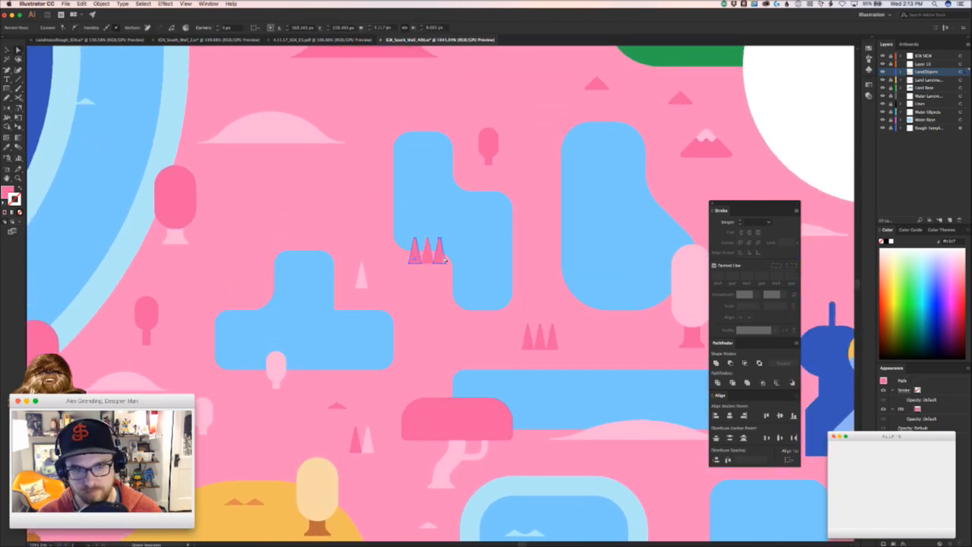
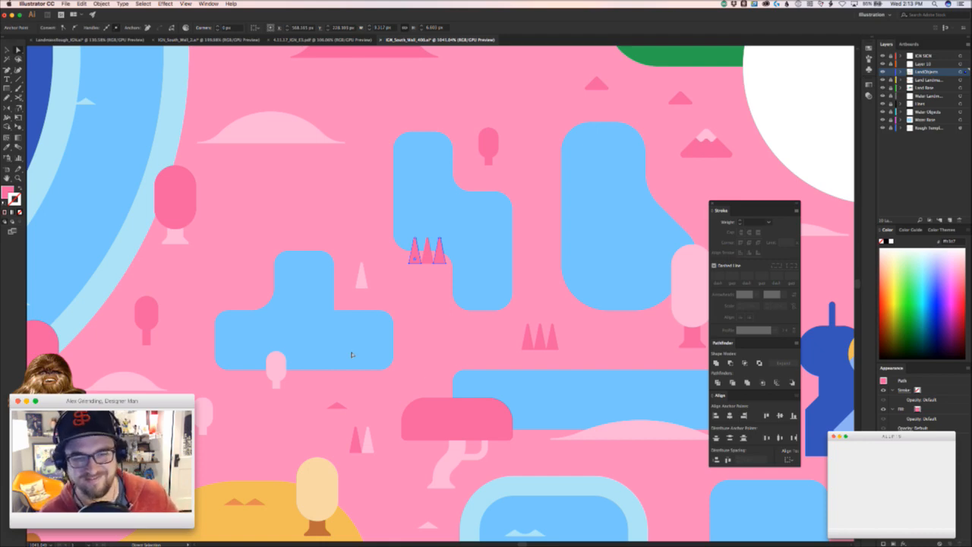
pyautogui.press('super+shift+a')
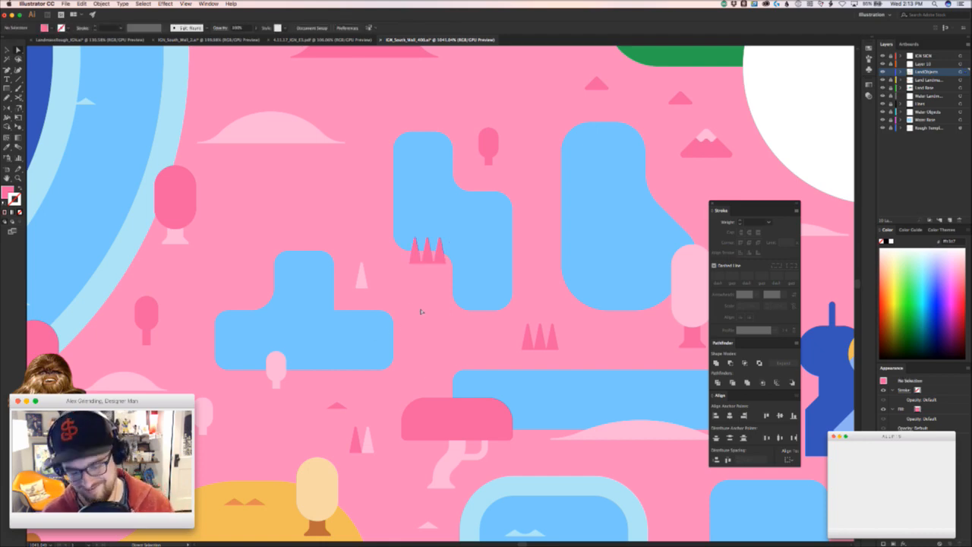
pyautogui.click(411, 251)
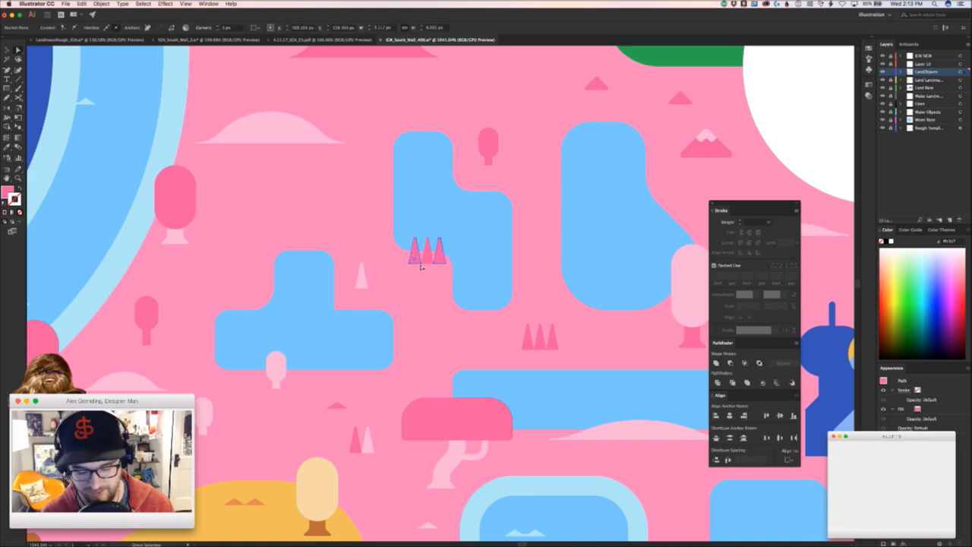
pyautogui.click(362, 287)
pyautogui.press('v')
pyautogui.click(426, 302)
# - Add single deep pink peaks to the right of the tall pond and beside the long pond's right end
pyautogui.press('z')
pyautogui.moveTo(430, 306); pyautogui.dragTo(383, 315)
pyautogui.moveTo(463, 295); pyautogui.dragTo(648, 427)
pyautogui.press('a')
pyautogui.click(577, 201)
pyautogui.click(654, 446)
pyautogui.moveTo(654, 446); pyautogui.dragTo(589, 366)
pyautogui.press('v')
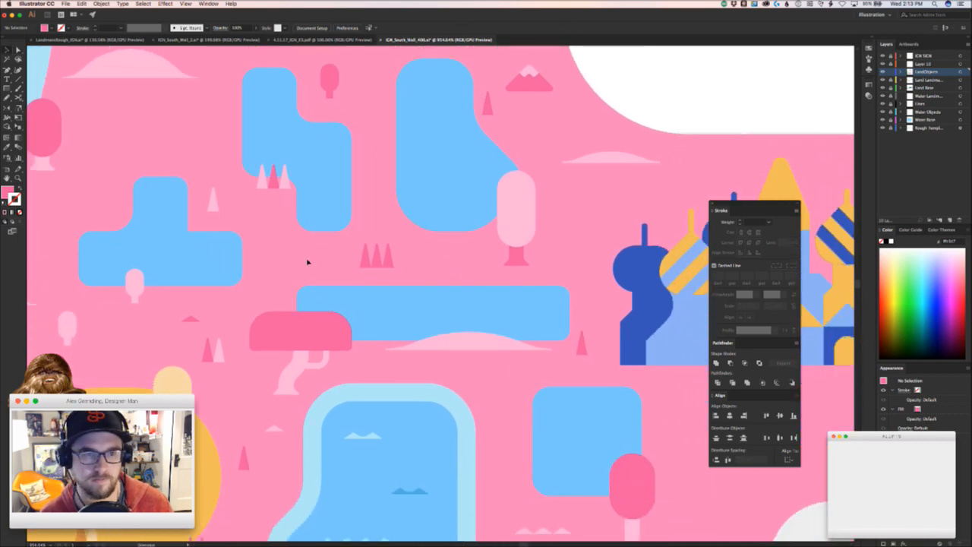
# - Duplicate a narrow deep pink peak to the left of the three-peak group above the long pond and recolor it pale pink
pyautogui.moveTo(386, 254); pyautogui.dragTo(346, 261)
pyautogui.click(349, 275)
pyautogui.press('a')
pyautogui.press('Delete')
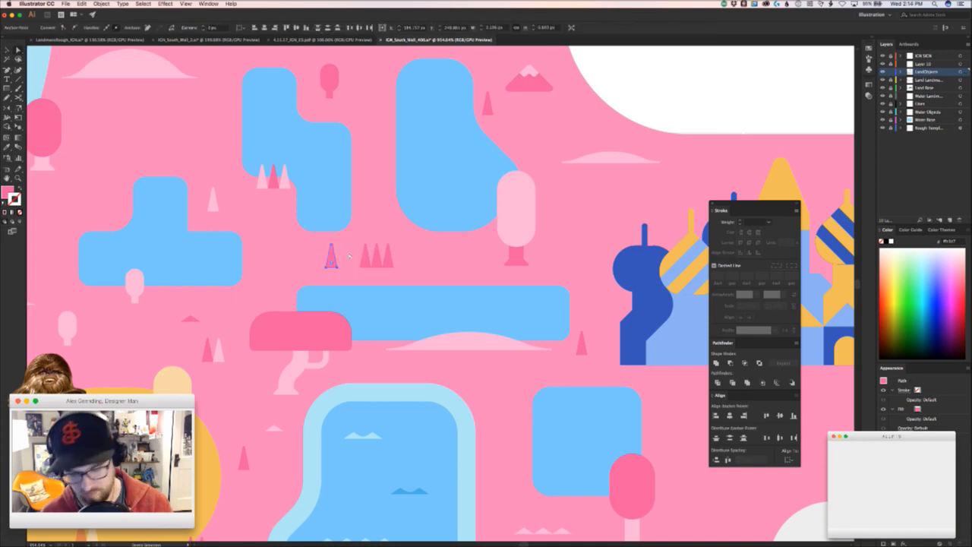
pyautogui.click(276, 231)
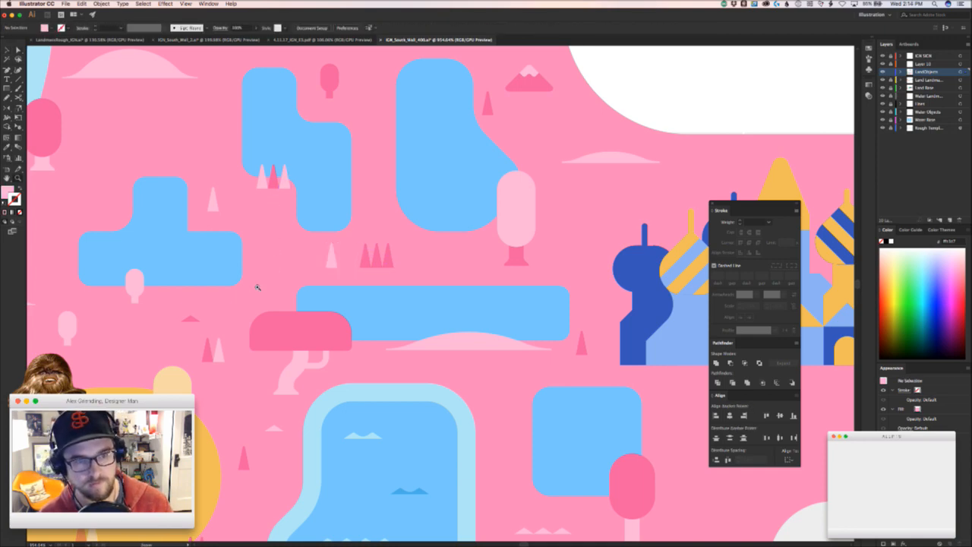
# - Duplicate the small deep pink hill into the gap between the T-shaped pond's upper arm and the Z-shaped pond
pyautogui.moveTo(191, 319); pyautogui.dragTo(251, 212)
pyautogui.rightClick(259, 234)
pyautogui.click(257, 241)
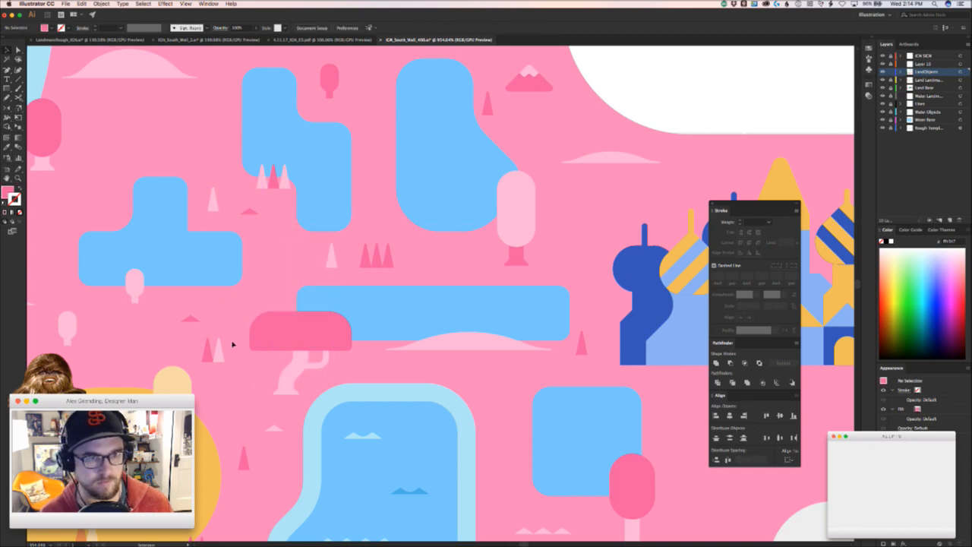
# - Build a pair of adjoining small pale pink hills between the T-shaped pond's right end and the pale peak
pyautogui.moveTo(275, 428); pyautogui.dragTo(266, 240)
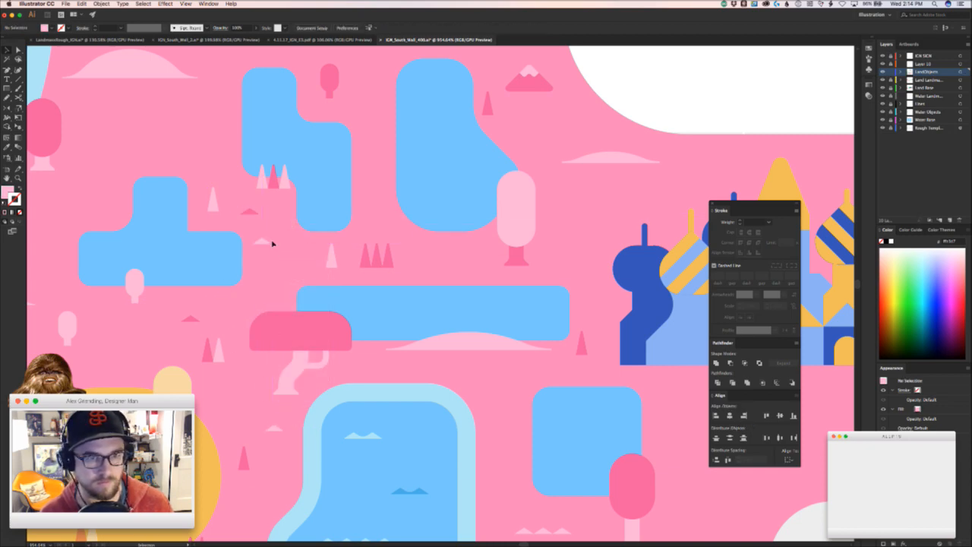
pyautogui.doubleClick(268, 242)
pyautogui.press('Escape')
pyautogui.scroll(2, 303, 218)
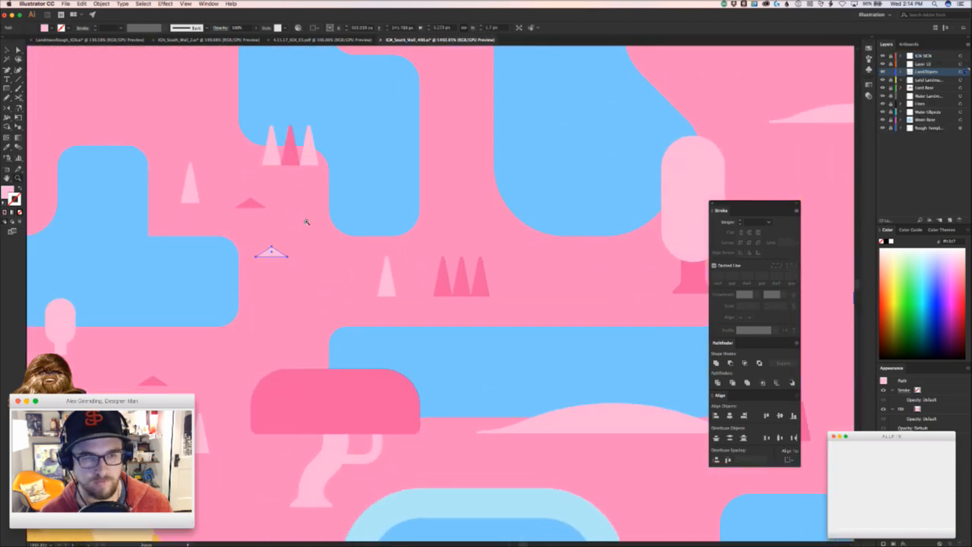
pyautogui.moveTo(273, 259); pyautogui.dragTo(321, 254)
pyautogui.press('super+shift+a')
pyautogui.press('super+Tab')
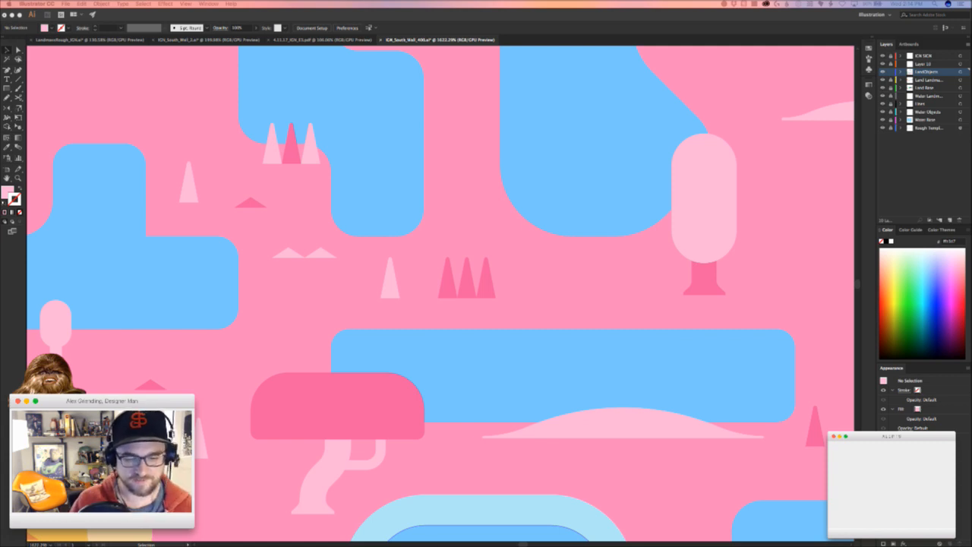
pyautogui.click(365, 168)
# - Copy a small flat-topped tree from the blue land onto the tall pond's lower edge and recolor it deep pink
pyautogui.press('z')
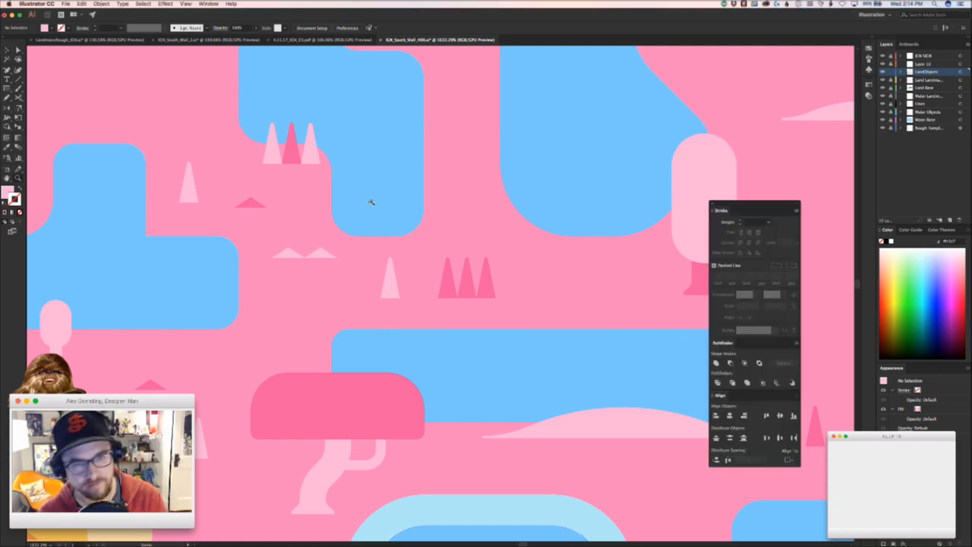
pyautogui.keyDown('alt'); pyautogui.click(370, 198); pyautogui.keyUp('alt')
pyautogui.moveTo(370, 198); pyautogui.dragTo(289, 209)
pyautogui.keyDown('alt'); pyautogui.click(273, 328); pyautogui.keyUp('alt')
pyautogui.moveTo(274, 328); pyautogui.dragTo(476, 393)
pyautogui.press('v')
pyautogui.click(508, 337)
pyautogui.press('a')
pyautogui.click(444, 384)
pyautogui.keyDown('super'); pyautogui.click(447, 347); pyautogui.keyUp('super')
pyautogui.press('v')
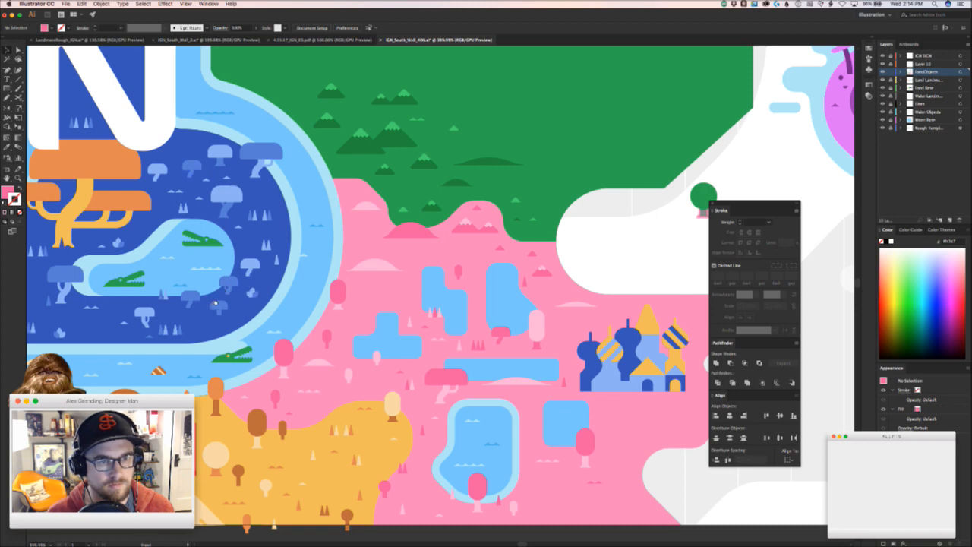
# - Copy another small blue tree to the left of the T-shaped pond's upper arm, matching the deep pink of the tall pond's tree
pyautogui.hscroll(-3, 240, 258)
pyautogui.click(235, 283)
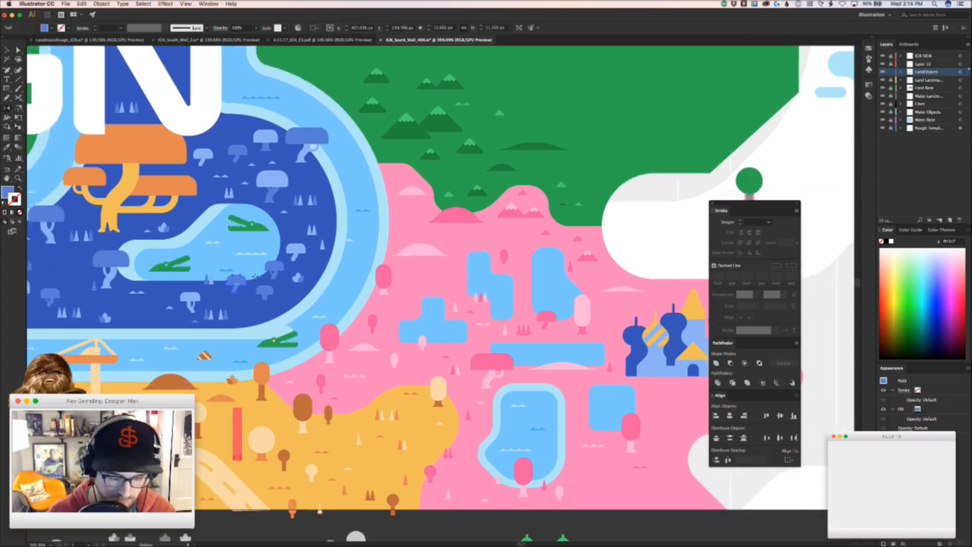
pyautogui.moveTo(247, 284); pyautogui.dragTo(231, 286)
pyautogui.press('v')
pyautogui.click(246, 344)
pyautogui.hscroll(-5, 221, 312)
pyautogui.moveTo(113, 291); pyautogui.dragTo(403, 287)
pyautogui.click(515, 287)
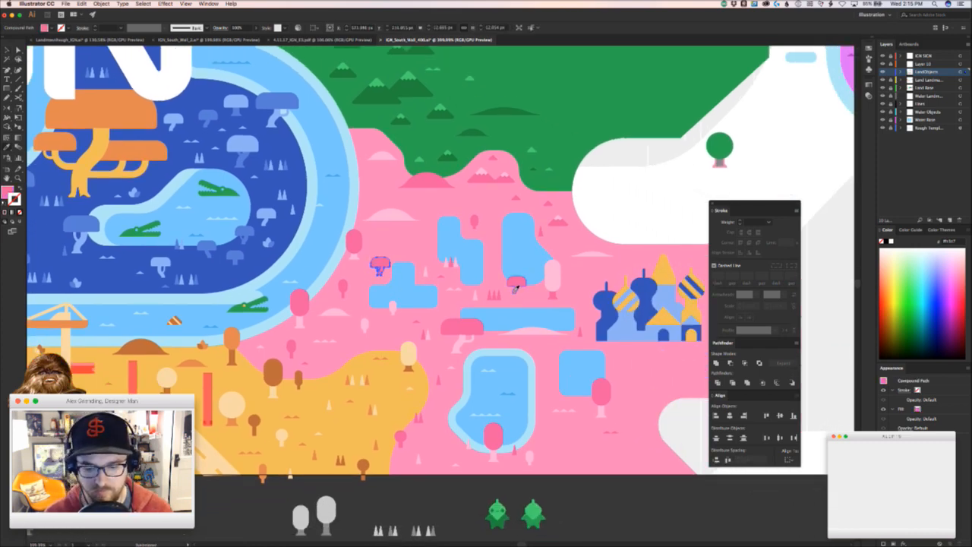
pyautogui.moveTo(391, 274); pyautogui.dragTo(294, 275)
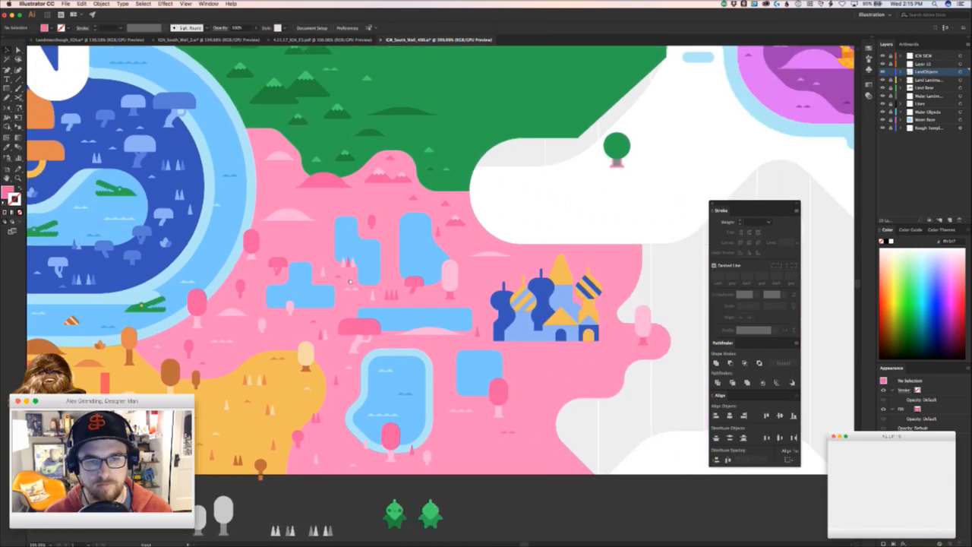
pyautogui.scroll(4, 287, 279)
pyautogui.click(324, 219)
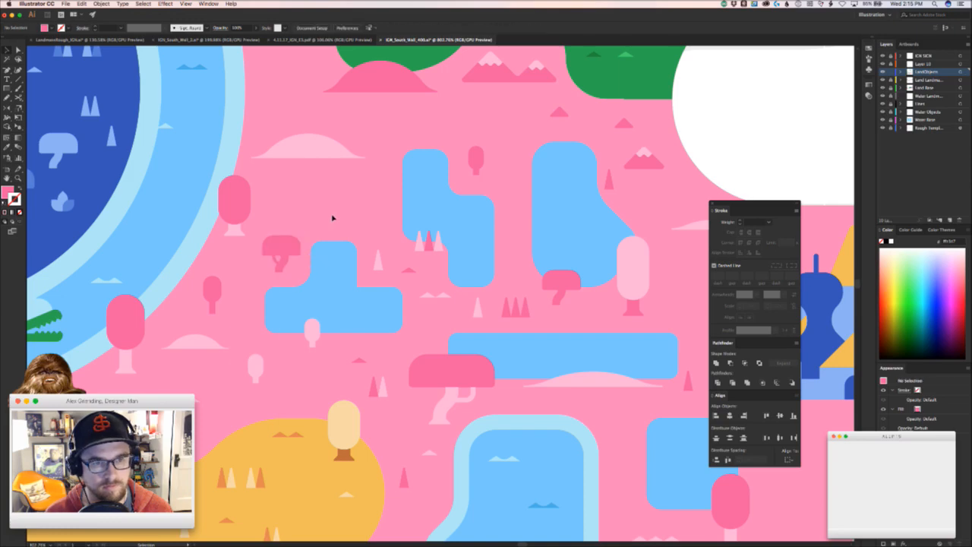
pyautogui.scroll(-5, 324, 220)
pyautogui.scroll(-4, 264, 253)
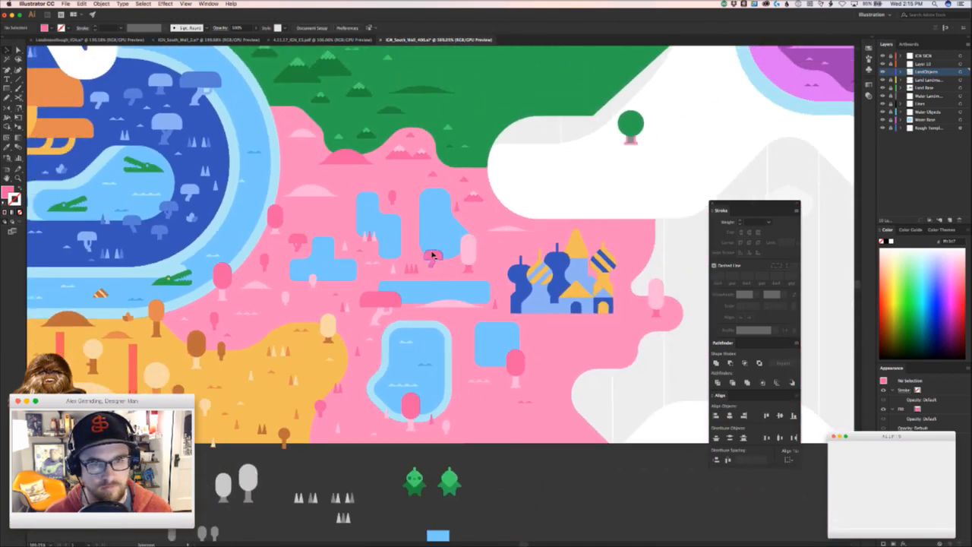
pyautogui.click(437, 253)
pyautogui.press('v')
pyautogui.moveTo(442, 262); pyautogui.dragTo(454, 328)
pyautogui.click(408, 251)
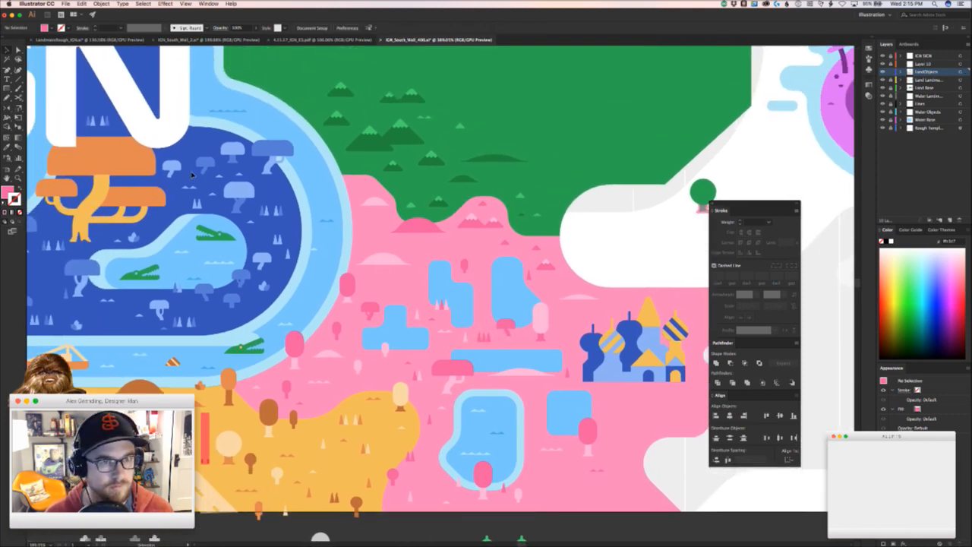
# - Copy the short flat-topped tree from the small trees in the grey asset library above the artwork
pyautogui.moveTo(180, 202); pyautogui.dragTo(278, 281)
pyautogui.scroll(-5, 304, 253)
pyautogui.scroll(1, 242, 312)
pyautogui.scroll(6, 242, 311)
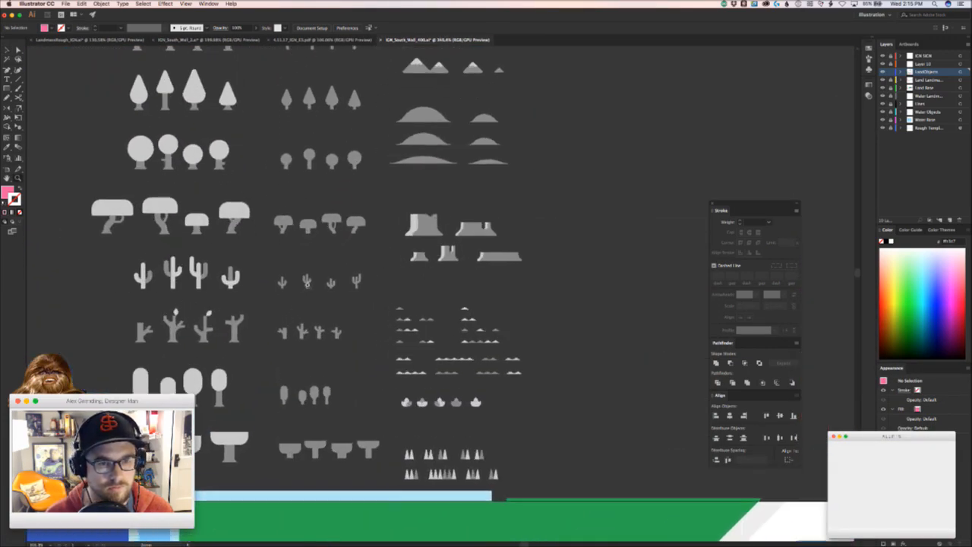
pyautogui.scroll(5, 326, 265)
pyautogui.scroll(-6, 352, 184)
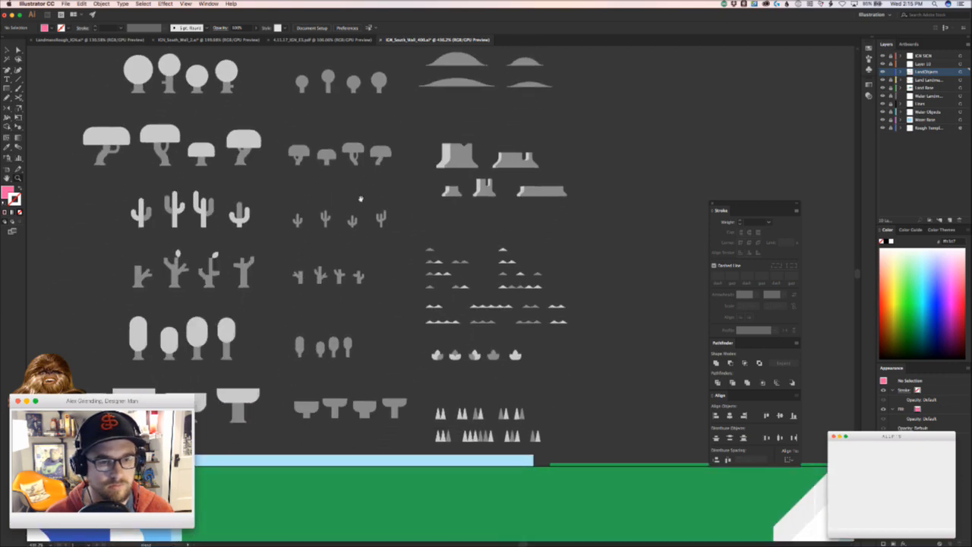
pyautogui.scroll(3, 319, 342)
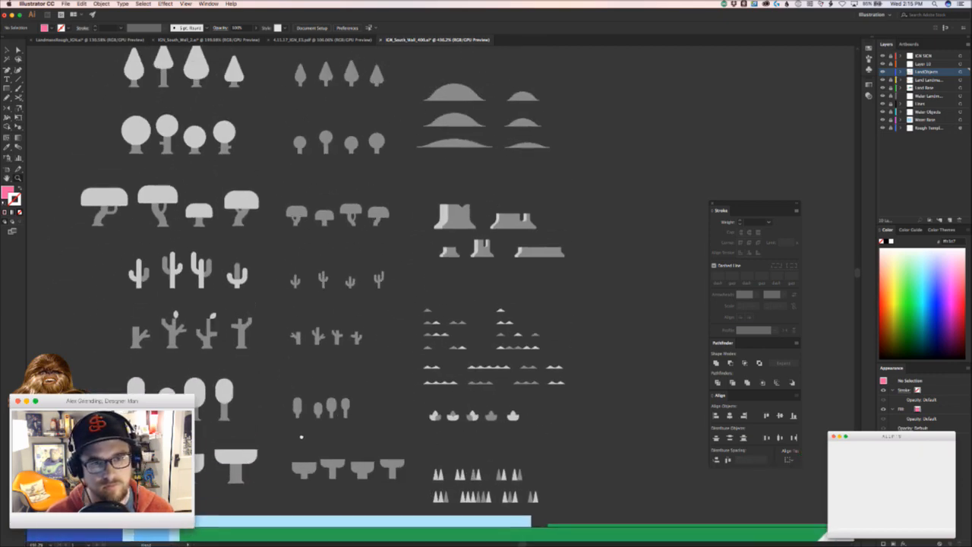
pyautogui.click(320, 197)
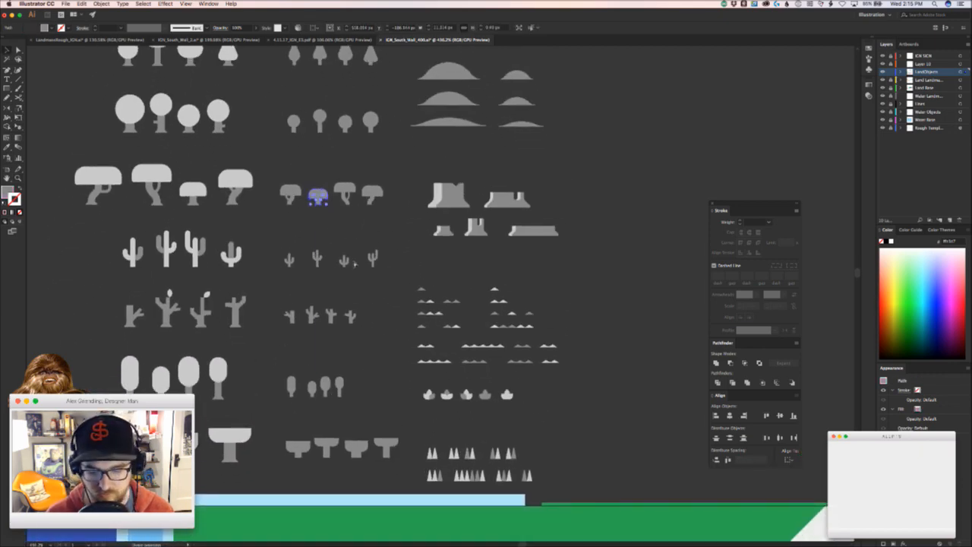
# - Paste the grey tree into the gap between the Z-shaped pond and the top of the tall pond
pyautogui.scroll(-10, 326, 220)
pyautogui.scroll(-6, 381, 252)
pyautogui.press('z')
pyautogui.moveTo(357, 307); pyautogui.dragTo(371, 137)
pyautogui.press('super+v')
pyautogui.press('v')
pyautogui.moveTo(405, 165); pyautogui.dragTo(399, 158)
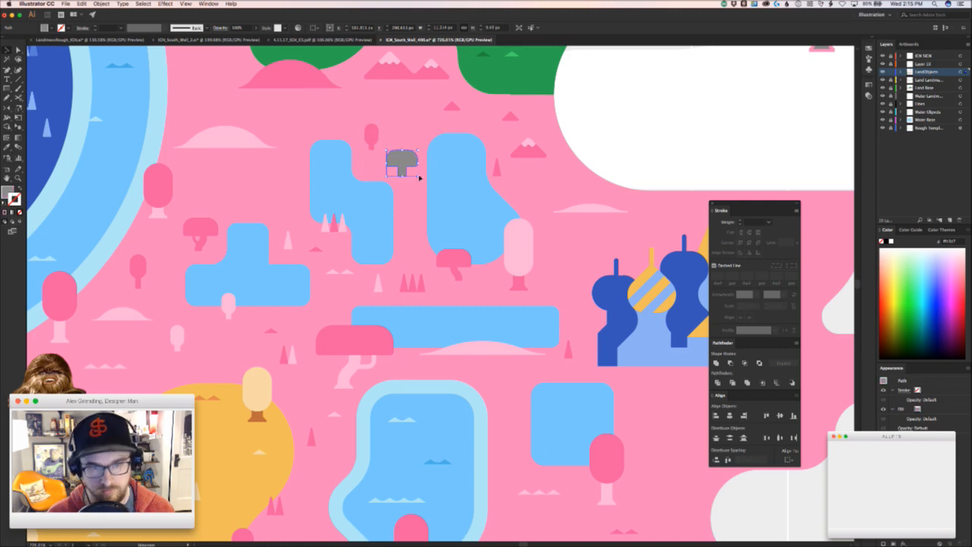
# - Recolor the pasted grey tree deep pink and duplicate it onto the square pond's left edge
pyautogui.press('v')
pyautogui.click(414, 252)
pyautogui.moveTo(415, 251); pyautogui.dragTo(356, 267)
pyautogui.moveTo(346, 185); pyautogui.dragTo(394, 305)
pyautogui.click(413, 282)
pyautogui.moveTo(410, 271); pyautogui.dragTo(420, 315)
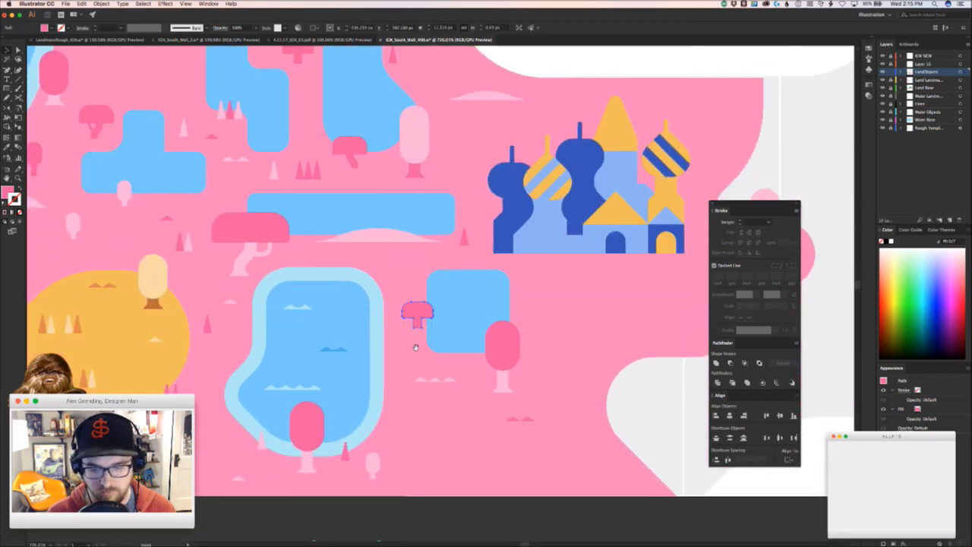
# - Recolor the tree between the Z-shaped and tall ponds pale pink, and add a second small deep pink hill below the T-shaped pond
pyautogui.scroll(2, 365, 308)
pyautogui.hscroll(1, 364, 308)
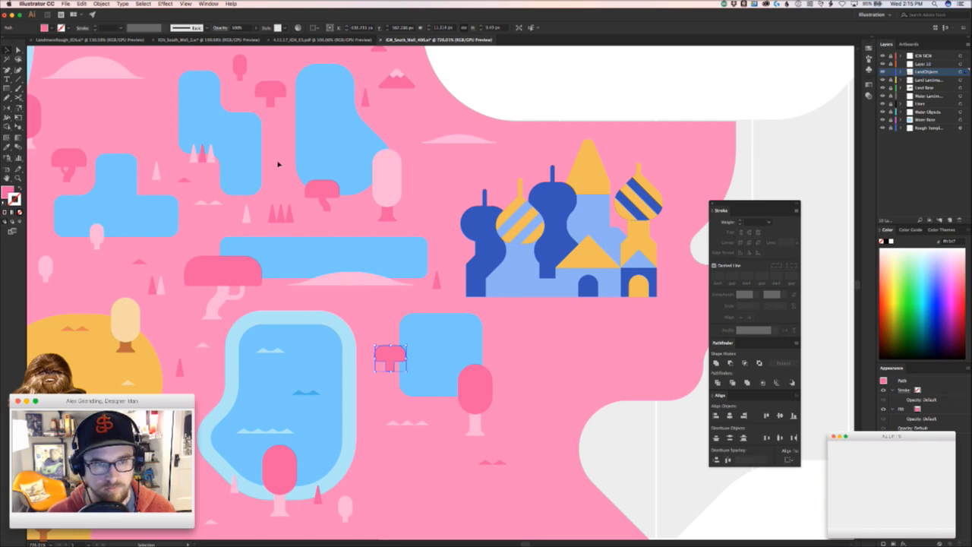
pyautogui.click(271, 90)
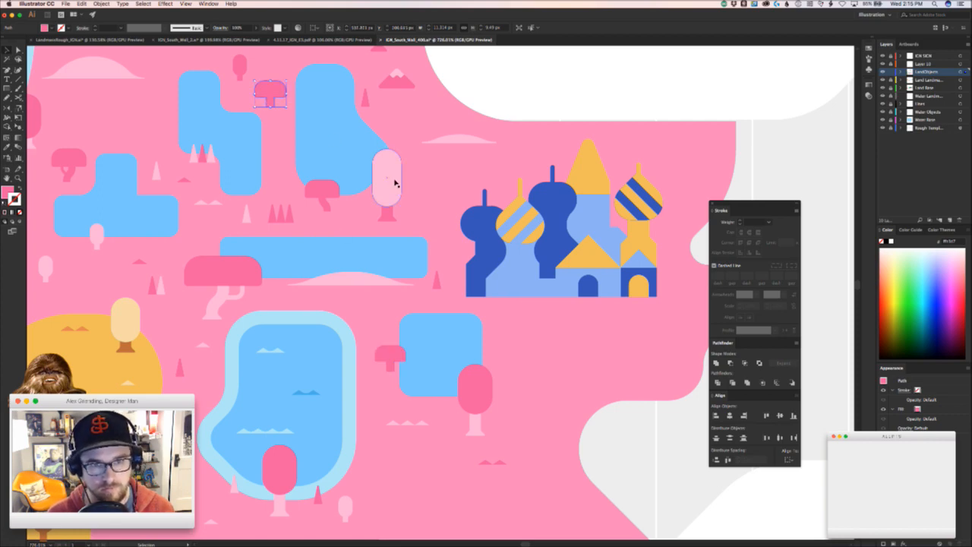
pyautogui.click(393, 189)
pyautogui.keyDown('super'); pyautogui.click(425, 193); pyautogui.keyUp('super')
pyautogui.press('z')
pyautogui.moveTo(438, 201); pyautogui.dragTo(399, 259)
pyautogui.click(302, 255)
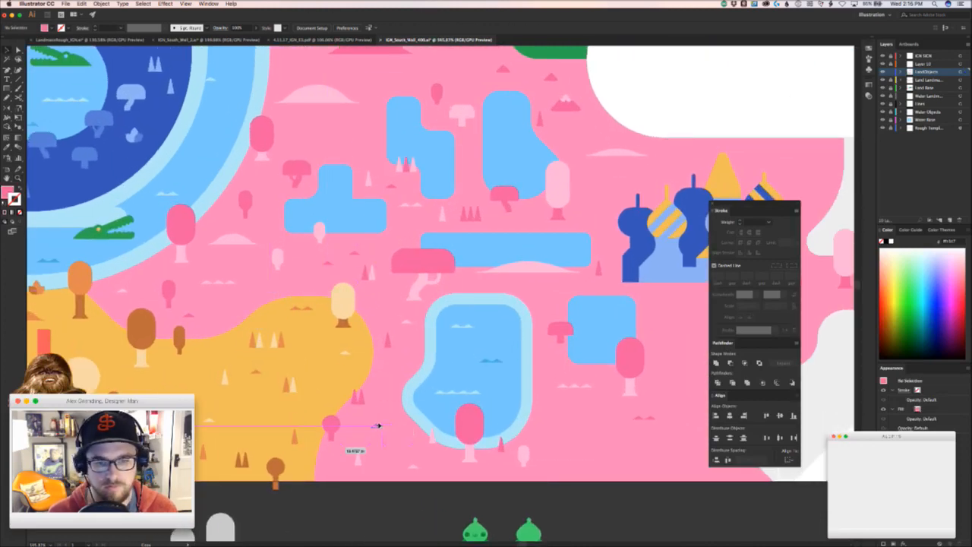
# - Duplicate two peaks of the three-peak group into the space left of the Z-shaped pond and recolor them pale pink
pyautogui.scroll(4, 397, 352)
pyautogui.hscroll(2, 397, 352)
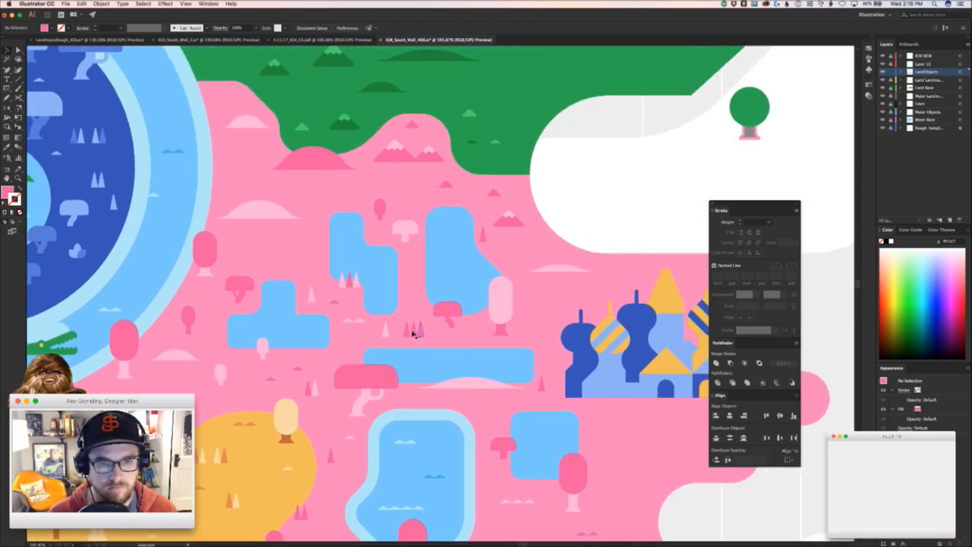
pyautogui.click(415, 330)
pyautogui.keyDown('shift'); pyautogui.click(408, 328); pyautogui.keyUp('shift')
pyautogui.moveTo(407, 329); pyautogui.dragTo(392, 292)
pyautogui.press('i')
pyautogui.click(312, 296)
pyautogui.keyDown('super'); pyautogui.click(323, 271); pyautogui.keyUp('super')
pyautogui.press('z')
pyautogui.press('v')
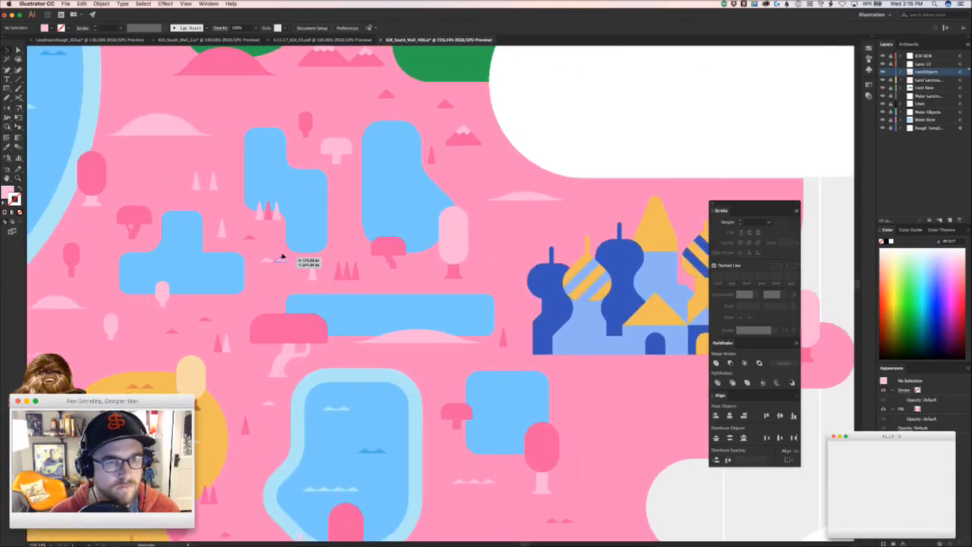
# - Duplicate single pale pink peaks to the right of the tall pond and beside the T-shaped pond's right end
pyautogui.moveTo(305, 267); pyautogui.dragTo(452, 203)
pyautogui.hscroll(2, 430, 213)
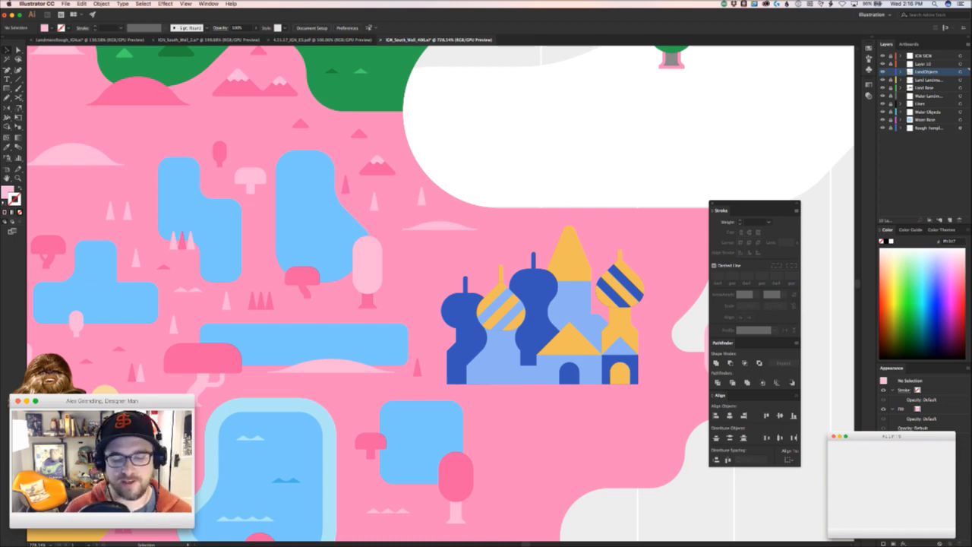
pyautogui.press('super+Tab')
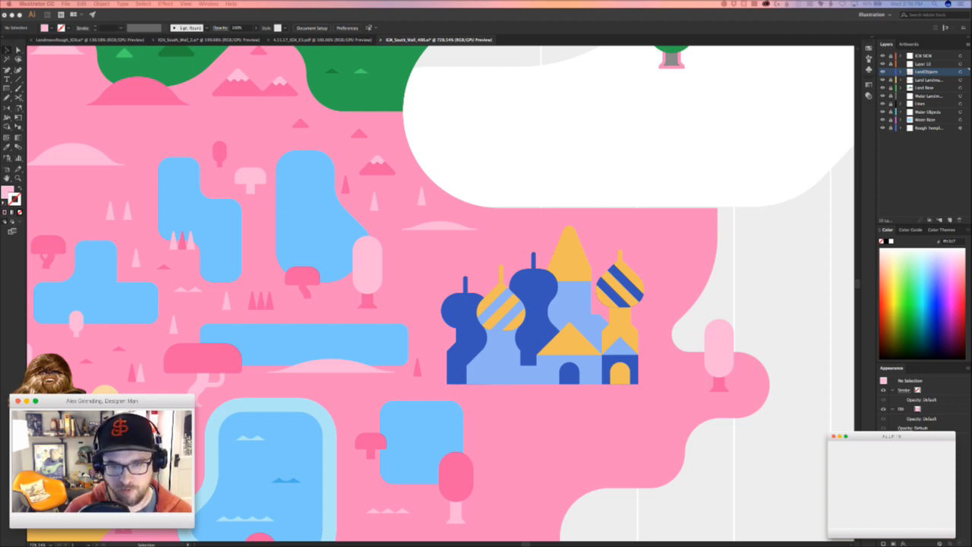
pyautogui.click(426, 344)
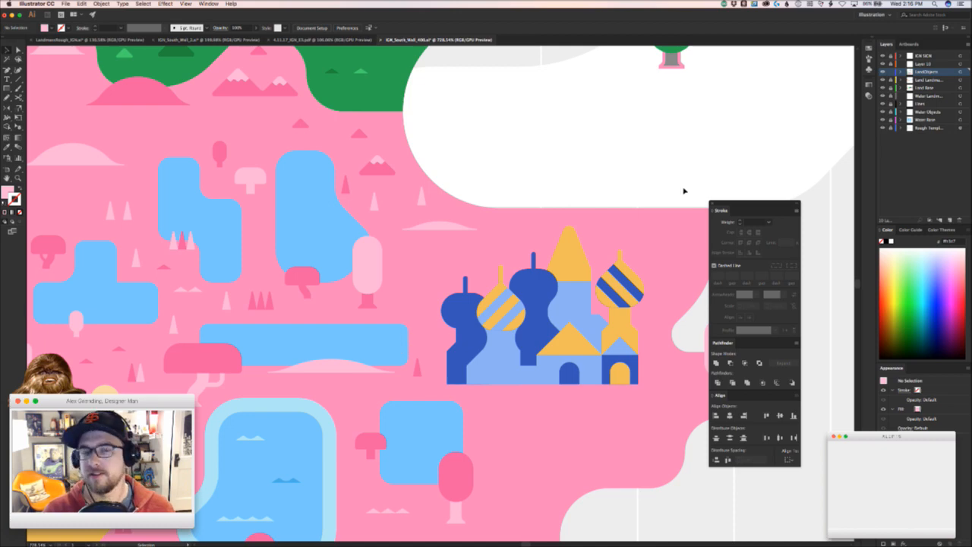
# - Make the Land Landmarks layer editable and select the Z-shaped pond
pyautogui.scroll(-2, 741, 150)
pyautogui.hscroll(-1, 741, 151)
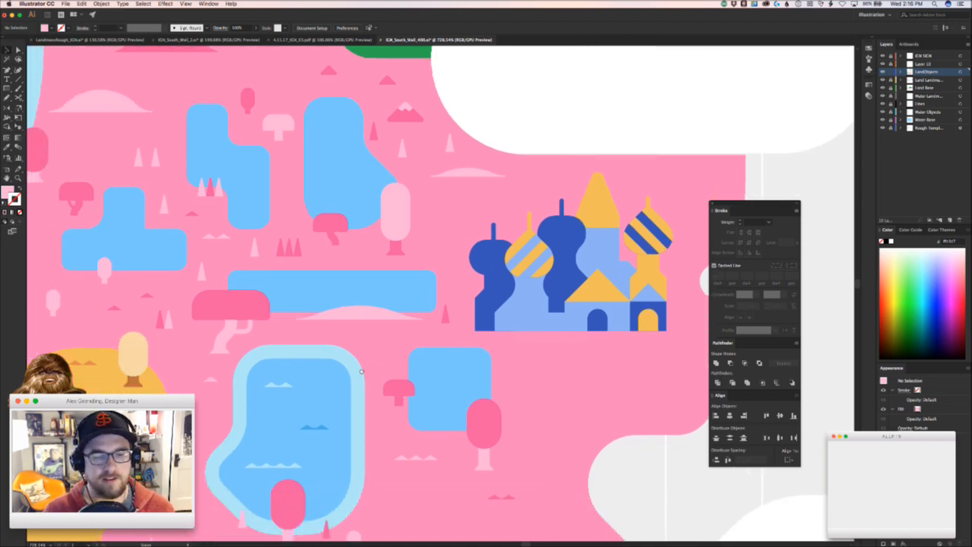
pyautogui.click(882, 79)
pyautogui.click(882, 79)
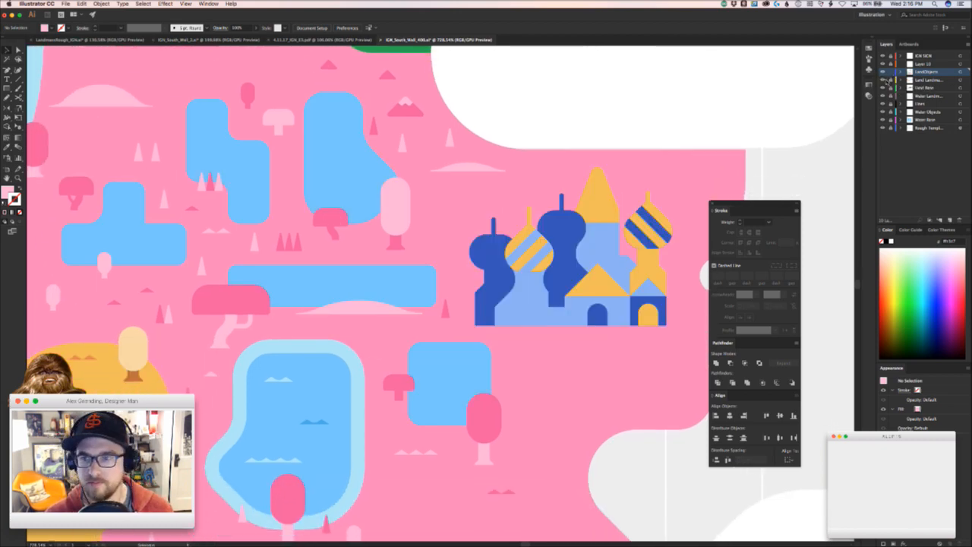
pyautogui.click(437, 388)
pyautogui.click(527, 382)
pyautogui.press('z')
pyautogui.moveTo(532, 380); pyautogui.dragTo(364, 398)
pyautogui.moveTo(483, 333); pyautogui.dragTo(637, 332)
pyautogui.press('v')
pyautogui.moveTo(433, 350); pyautogui.dragTo(448, 333)
pyautogui.press('super+z')
# - Offset the paths of the Z-shaped, tall, T-shaped, long and square ponds inward by -5 px with miter joins
pyautogui.scroll(-3, 458, 344)
pyautogui.hscroll(2, 458, 345)
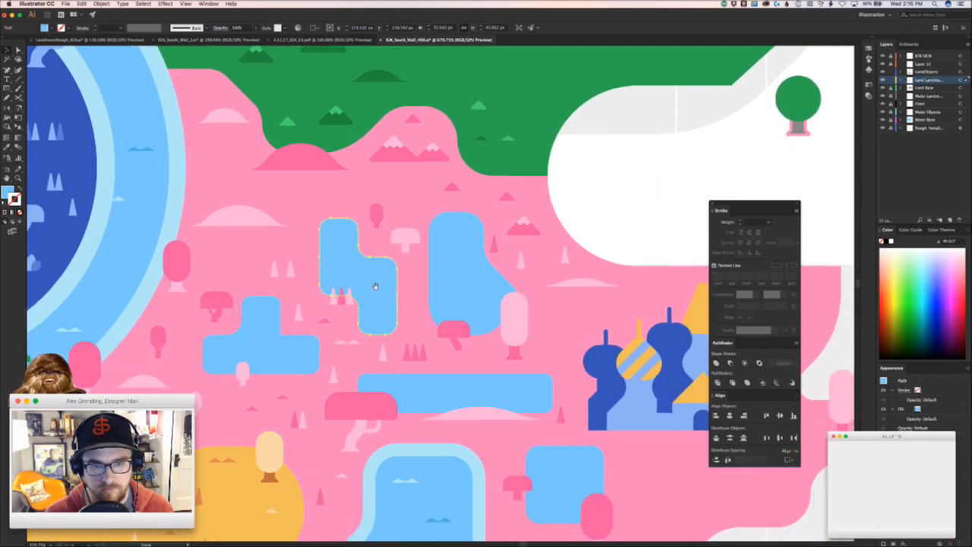
pyautogui.keyDown('shift'); pyautogui.click(450, 285); pyautogui.keyUp('shift')
pyautogui.keyDown('shift'); pyautogui.click(276, 341); pyautogui.keyUp('shift')
pyautogui.keyDown('shift'); pyautogui.click(467, 395); pyautogui.keyUp('shift')
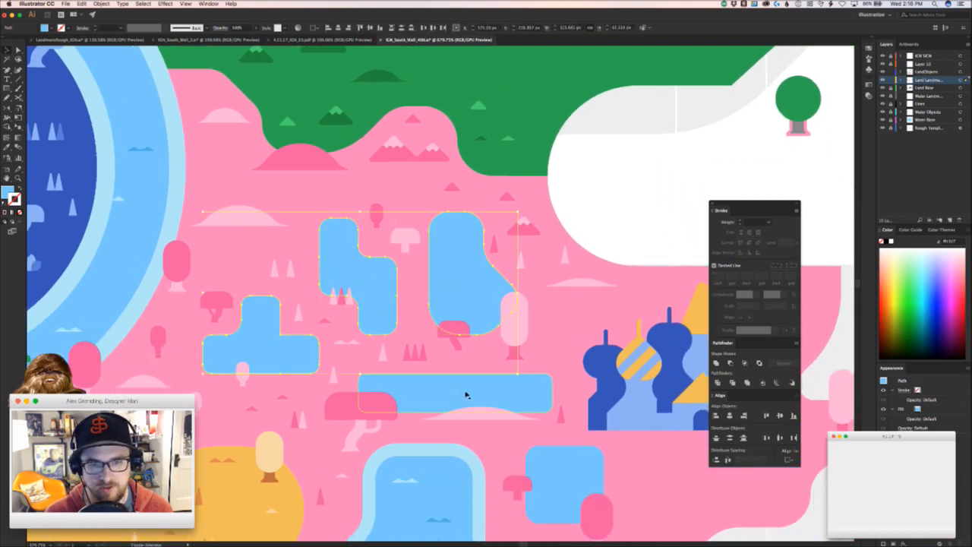
pyautogui.keyDown('shift'); pyautogui.click(560, 482); pyautogui.keyUp('shift')
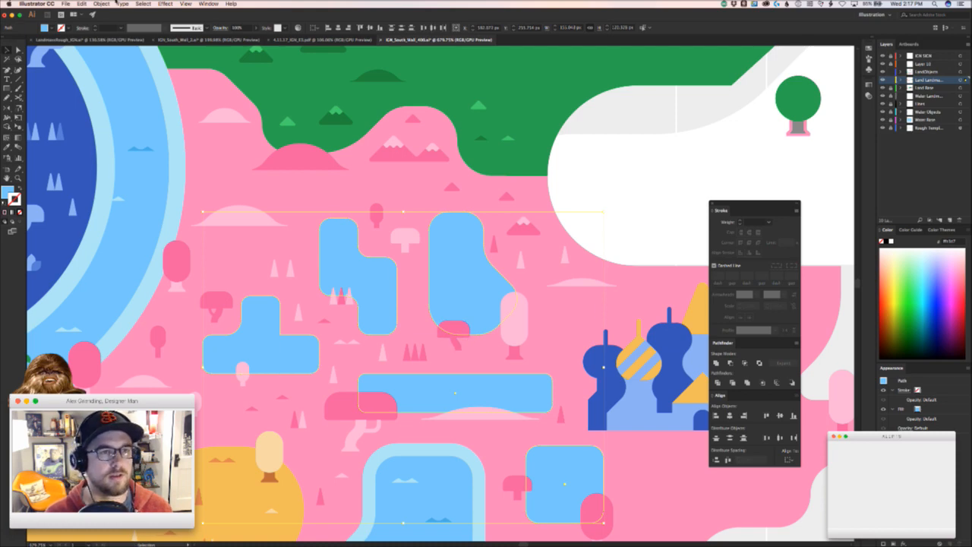
pyautogui.click(101, 4)
pyautogui.moveTo(115, 161)
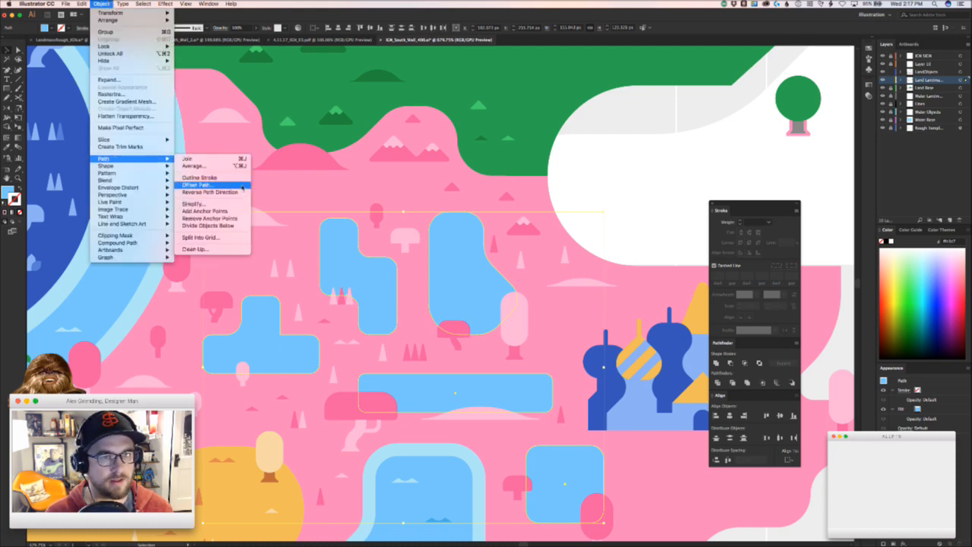
pyautogui.click(243, 186)
pyautogui.click(8, 106)
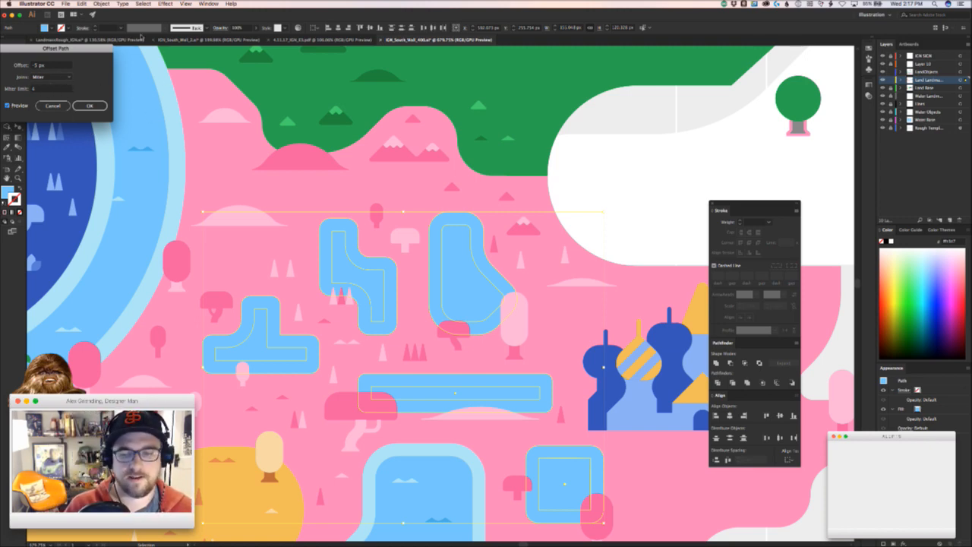
pyautogui.click(89, 106)
# - Recolor the outer shapes of the square, long, tall, Z-shaped and T-shaped ponds with the pale blue of the large pond's rim
pyautogui.scroll(-3, 463, 353)
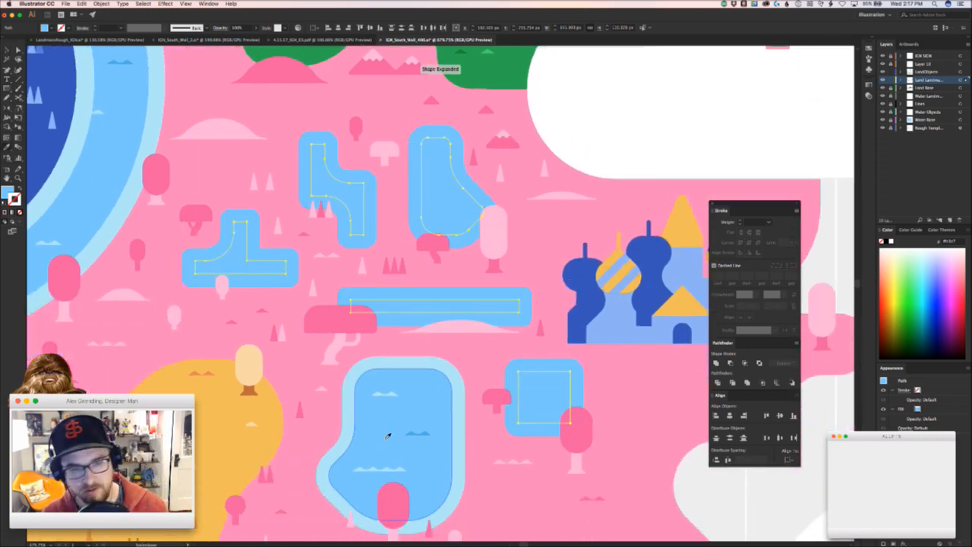
pyautogui.press('i')
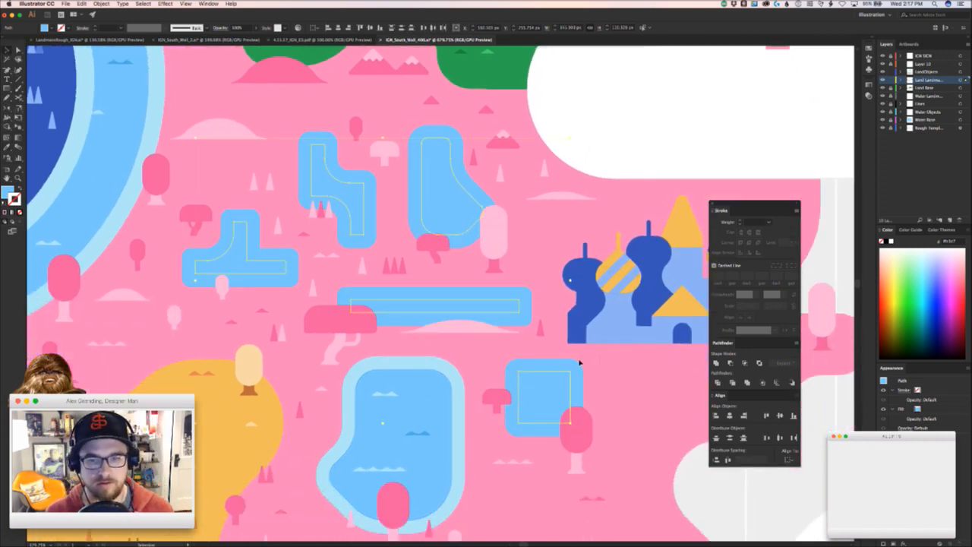
pyautogui.click(579, 364)
pyautogui.keyDown('shift'); pyautogui.click(527, 292); pyautogui.keyUp('shift')
pyautogui.keyDown('shift'); pyautogui.click(483, 193); pyautogui.keyUp('shift')
pyautogui.keyDown('shift'); pyautogui.click(353, 194); pyautogui.keyUp('shift')
pyautogui.keyDown('shift'); pyautogui.click(260, 219); pyautogui.keyUp('shift')
pyautogui.press('i')
pyautogui.click(446, 367)
pyautogui.press('v')
pyautogui.click(469, 358)
# - Round the sharp concave corner between the stem and right arm of the T-shaped pond's inner shape
pyautogui.press('z')
pyautogui.moveTo(470, 358); pyautogui.dragTo(563, 281)
pyautogui.click(423, 199)
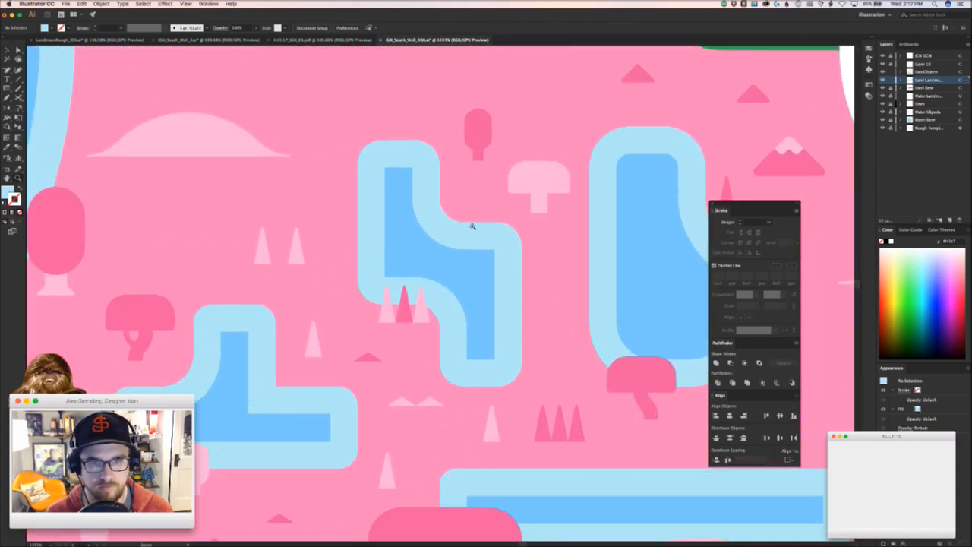
pyautogui.press('a')
pyautogui.click(254, 412)
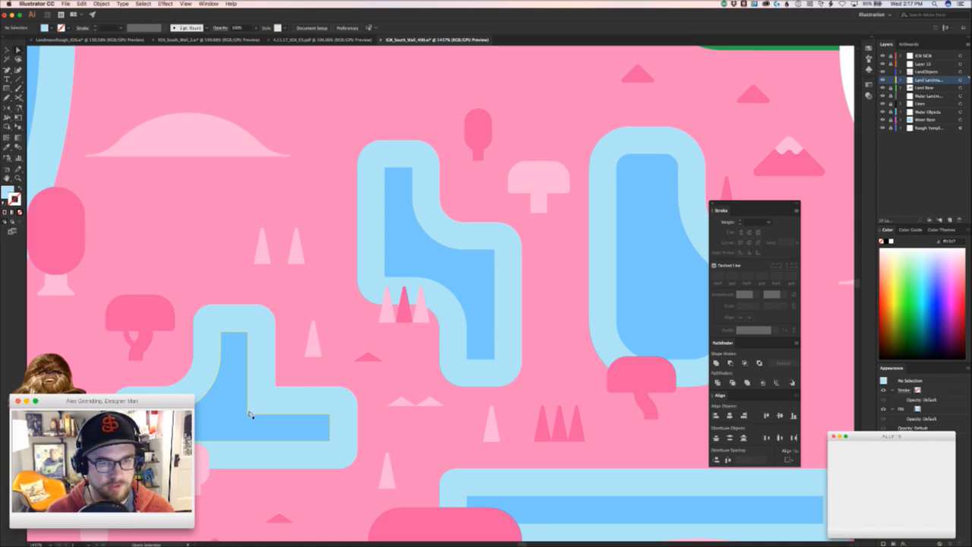
pyautogui.moveTo(251, 410); pyautogui.dragTo(293, 387)
pyautogui.moveTo(333, 414); pyautogui.dragTo(390, 361)
pyautogui.click(201, 370)
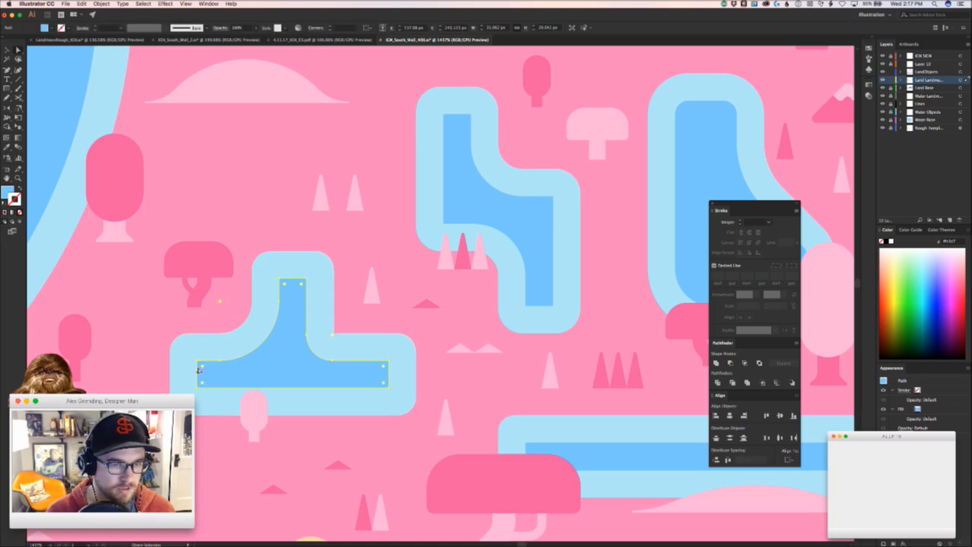
pyautogui.click(127, 362)
# - Lower the top edge of the large pond's inner shape and shift its upper wave slightly down
pyautogui.scroll(-5, 205, 369)
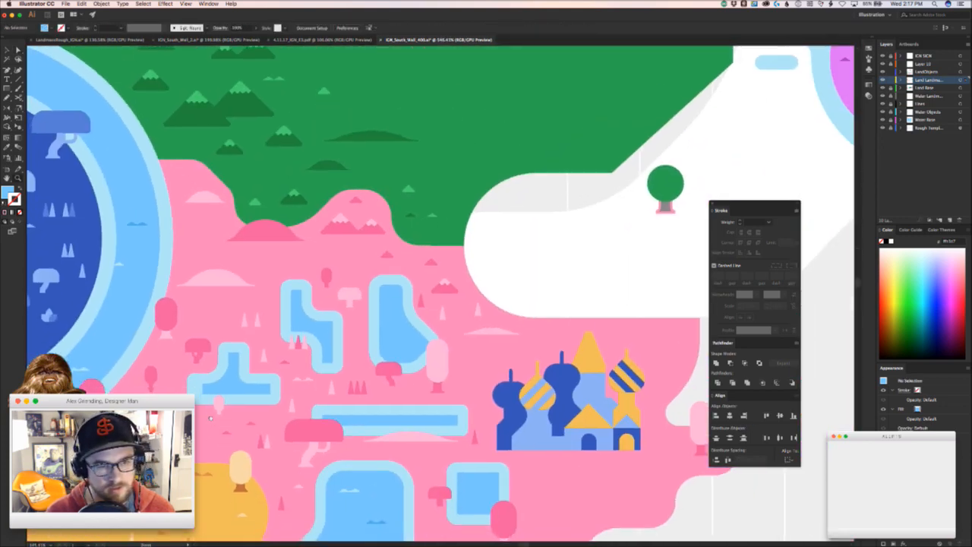
pyautogui.moveTo(314, 520); pyautogui.dragTo(340, 346)
pyautogui.moveTo(339, 345); pyautogui.dragTo(287, 372)
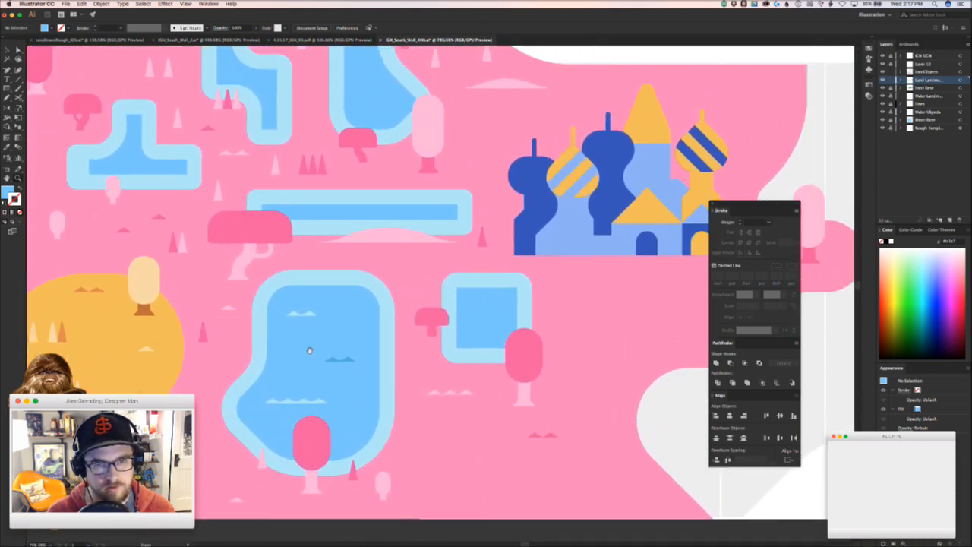
pyautogui.moveTo(311, 308); pyautogui.dragTo(387, 308)
pyautogui.click(423, 309)
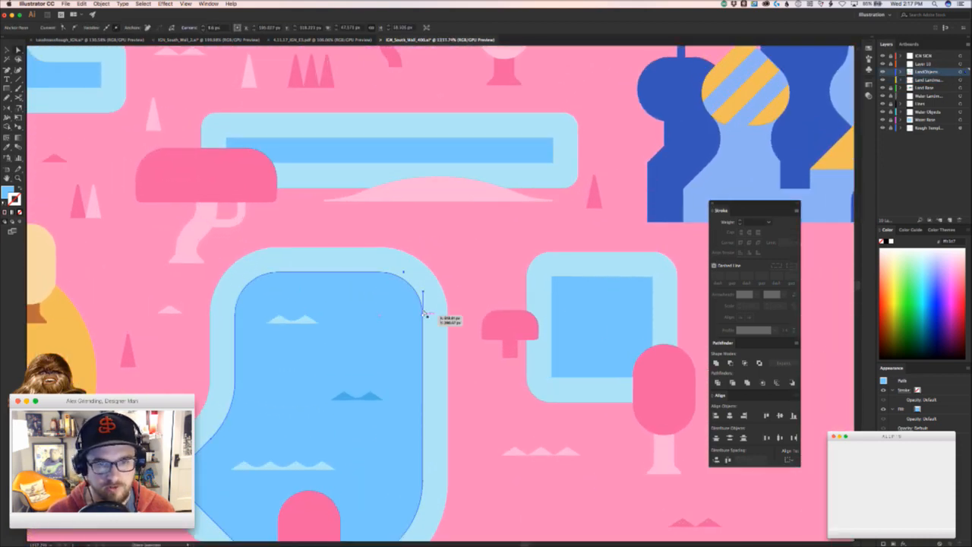
pyautogui.keyDown('shift'); pyautogui.click(380, 272); pyautogui.keyUp('shift')
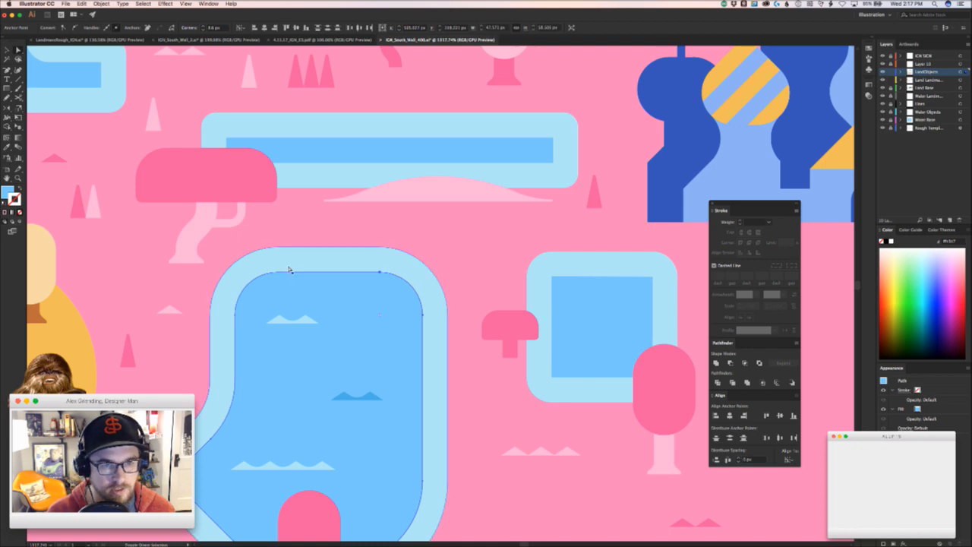
pyautogui.keyDown('shift'); pyautogui.click(278, 271); pyautogui.keyUp('shift')
pyautogui.keyDown('shift'); pyautogui.click(236, 315); pyautogui.keyUp('shift')
pyautogui.moveTo(237, 314); pyautogui.dragTo(236, 343)
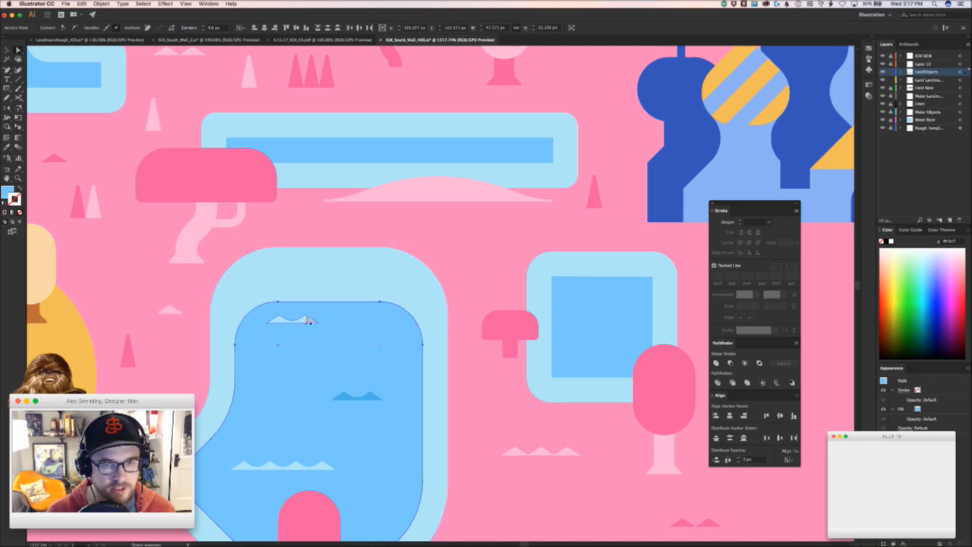
pyautogui.moveTo(306, 321); pyautogui.dragTo(313, 331)
# - Round all four corners of the square pond's inner shape, giving the upper-left corner a larger radius than the others
pyautogui.moveTo(327, 358); pyautogui.dragTo(199, 358)
pyautogui.click(413, 434)
pyautogui.moveTo(449, 327); pyautogui.dragTo(440, 265)
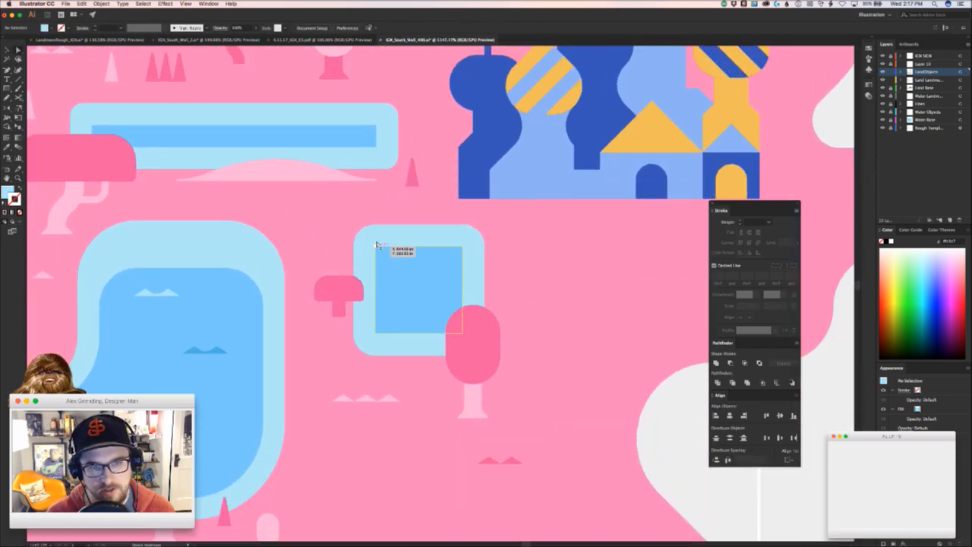
pyautogui.click(380, 249)
pyautogui.moveTo(383, 251); pyautogui.dragTo(422, 286)
pyautogui.click(375, 332)
pyautogui.moveTo(380, 326); pyautogui.dragTo(389, 319)
pyautogui.click(462, 332)
pyautogui.moveTo(459, 327); pyautogui.dragTo(452, 320)
pyautogui.click(463, 245)
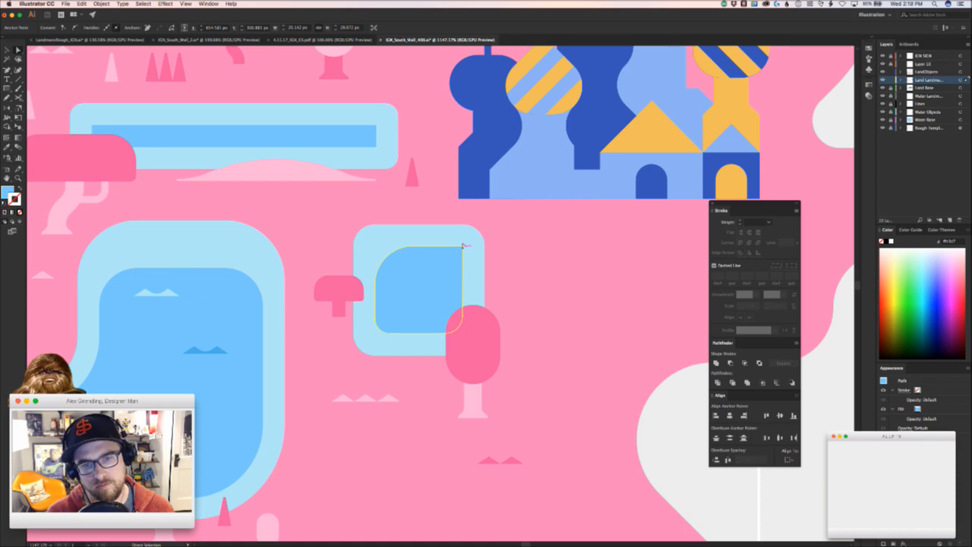
pyautogui.moveTo(458, 250); pyautogui.dragTo(448, 261)
pyautogui.click(525, 263)
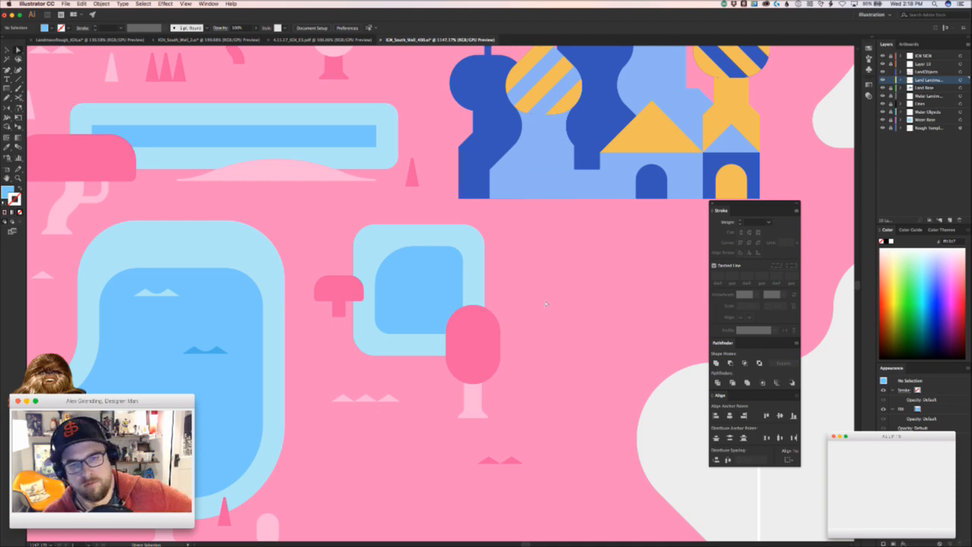
# - Fully round the right end of the long pond's inner shape and pull that end to the left
pyautogui.moveTo(319, 197); pyautogui.dragTo(470, 372)
pyautogui.moveTo(462, 308); pyautogui.dragTo(529, 297)
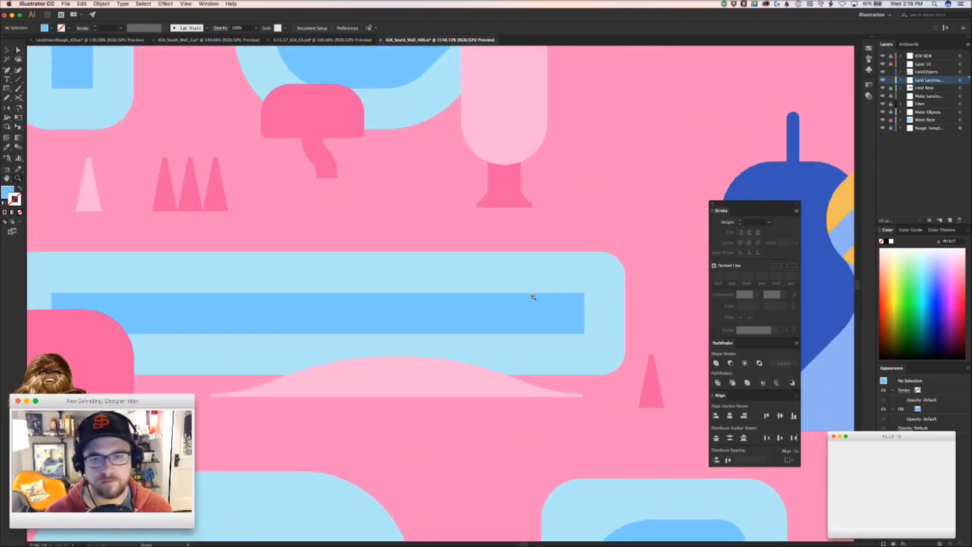
pyautogui.click(584, 293)
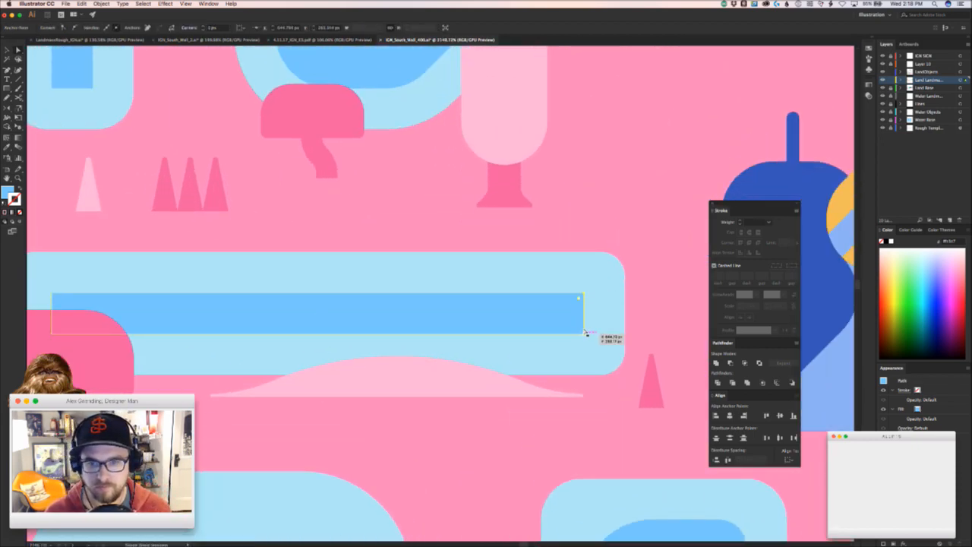
pyautogui.keyDown('shift'); pyautogui.click(584, 334); pyautogui.keyUp('shift')
pyautogui.moveTo(579, 327); pyautogui.dragTo(530, 297)
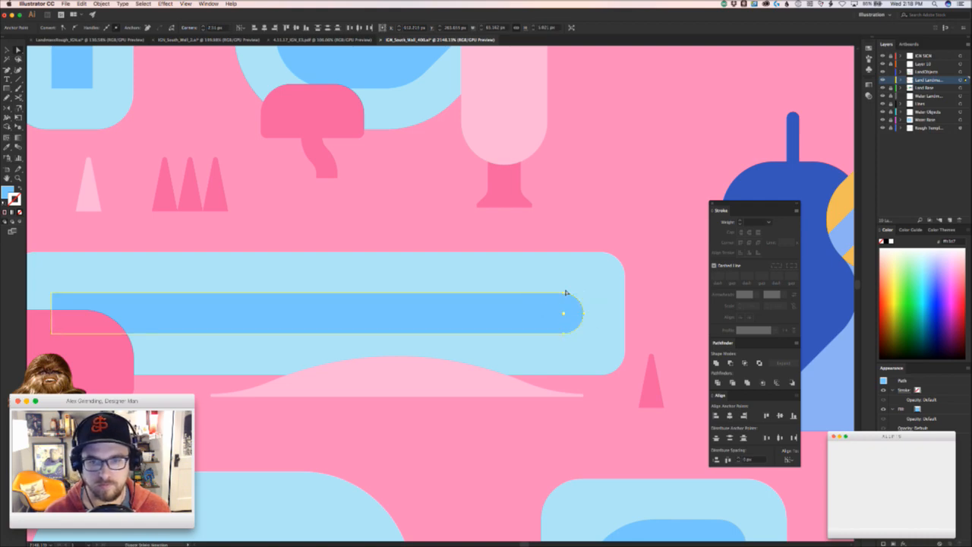
pyautogui.press('Left')
pyautogui.press('Left')
pyautogui.press('Left')
pyautogui.press('Left')
pyautogui.press('Left')
# - Round the left end of the long pond's inner shape
pyautogui.press('v')
pyautogui.moveTo(397, 291); pyautogui.dragTo(408, 247)
pyautogui.click(348, 266)
pyautogui.moveTo(333, 270); pyautogui.dragTo(348, 321)
pyautogui.press('a')
pyautogui.click(364, 269)
pyautogui.press('v')
pyautogui.click(358, 250)
pyautogui.moveTo(348, 321); pyautogui.dragTo(424, 297)
# - Round the bottom end, right shoulder and top end of the Z-shaped pond's inner shape, and pull its top end down
pyautogui.press('a')
pyautogui.click(333, 318)
pyautogui.click(355, 314)
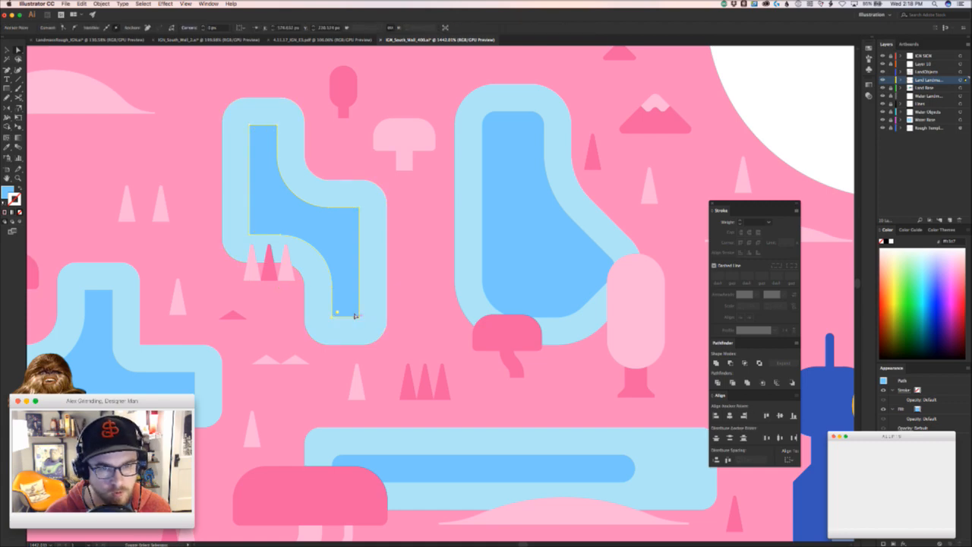
pyautogui.moveTo(355, 312); pyautogui.dragTo(346, 303)
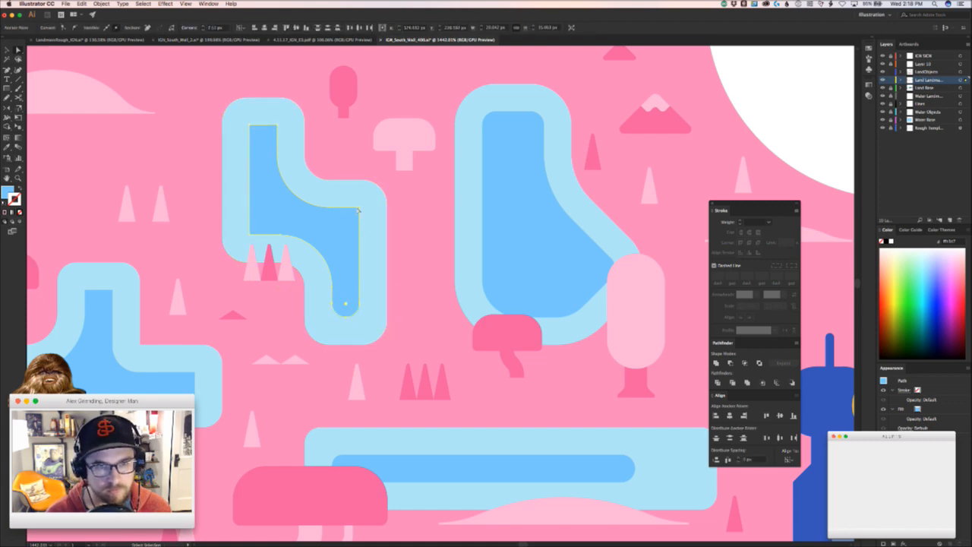
pyautogui.click(360, 208)
pyautogui.moveTo(356, 213); pyautogui.dragTo(479, 317)
pyautogui.click(419, 234)
pyautogui.moveTo(392, 201); pyautogui.dragTo(397, 236)
pyautogui.keyDown('shift'); pyautogui.click(412, 222); pyautogui.keyUp('shift')
pyautogui.moveTo(474, 298); pyautogui.dragTo(433, 289)
pyautogui.hscroll(5, 433, 290)
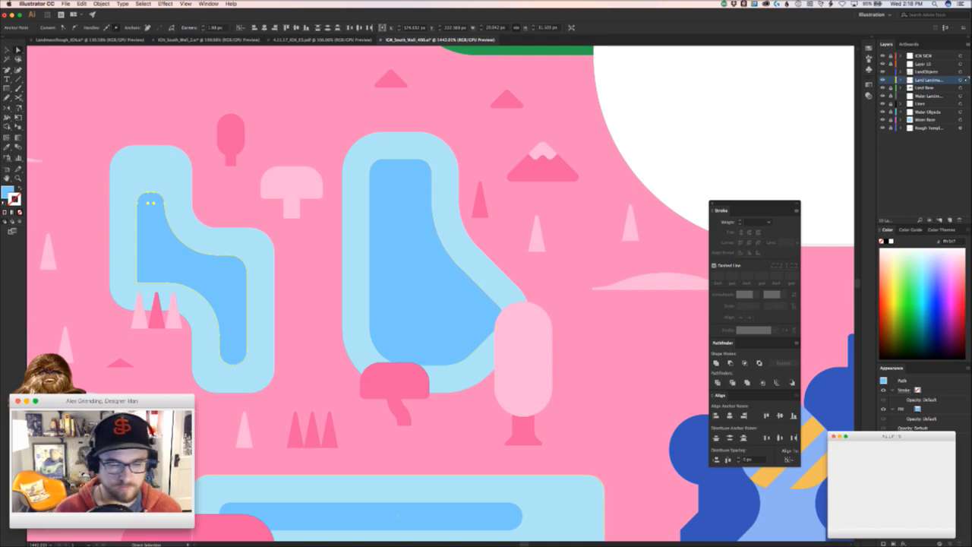
pyautogui.press('super+Tab')
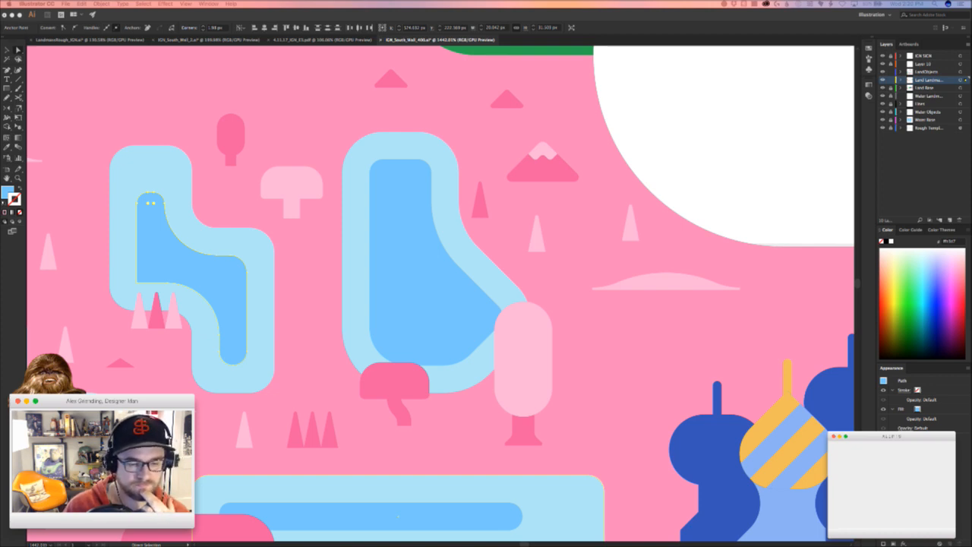
pyautogui.moveTo(426, 329)
pyautogui.mouseDown()
pyautogui.moveTo(384, 354)
pyautogui.moveTo(421, 337)
pyautogui.mouseUp()
pyautogui.press('a')
pyautogui.moveTo(336, 331); pyautogui.dragTo(265, 391)
pyautogui.press('super+z')
pyautogui.press('super+z')
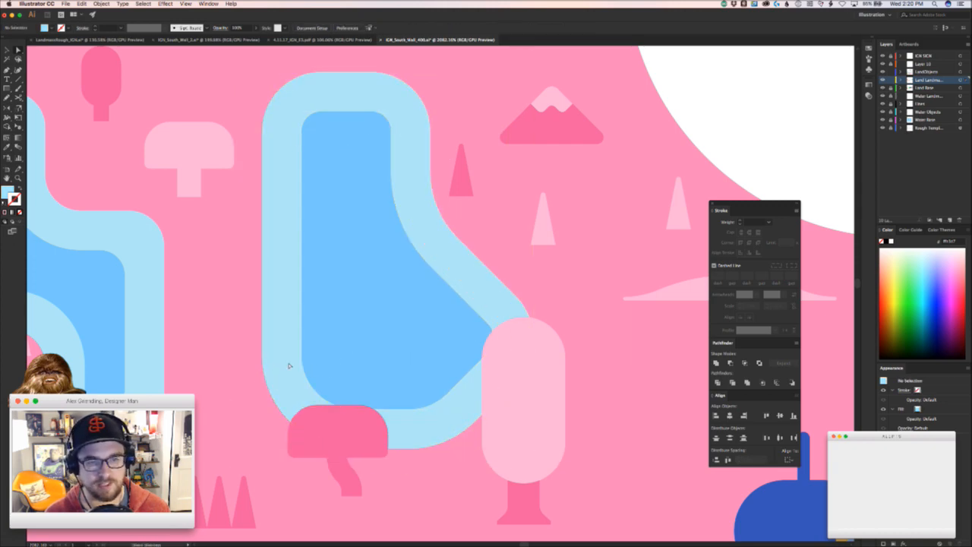
pyautogui.click(343, 387)
pyautogui.click(361, 418)
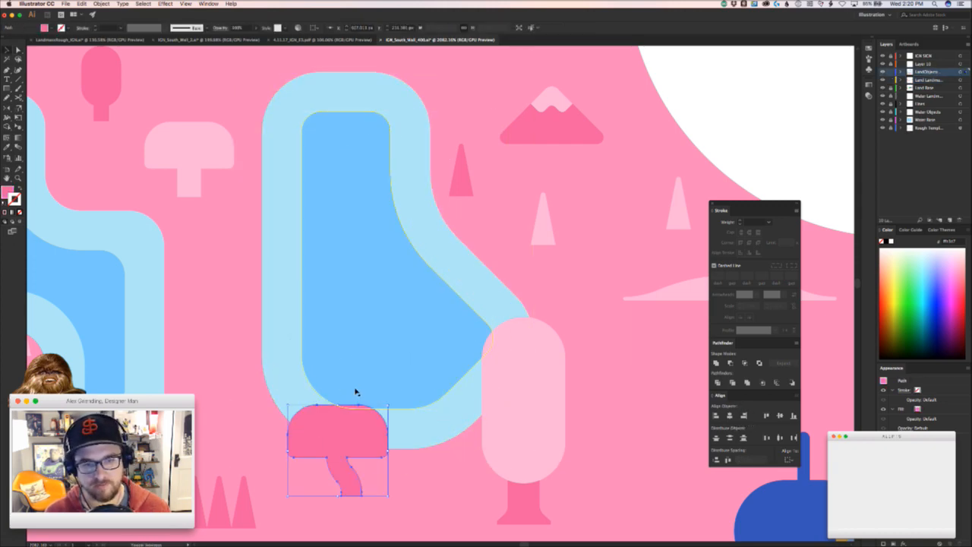
pyautogui.press('super+shift+a')
# - Lower the top edge of the tall pond's inner shape to widen the pale rim above it
pyautogui.click(403, 386)
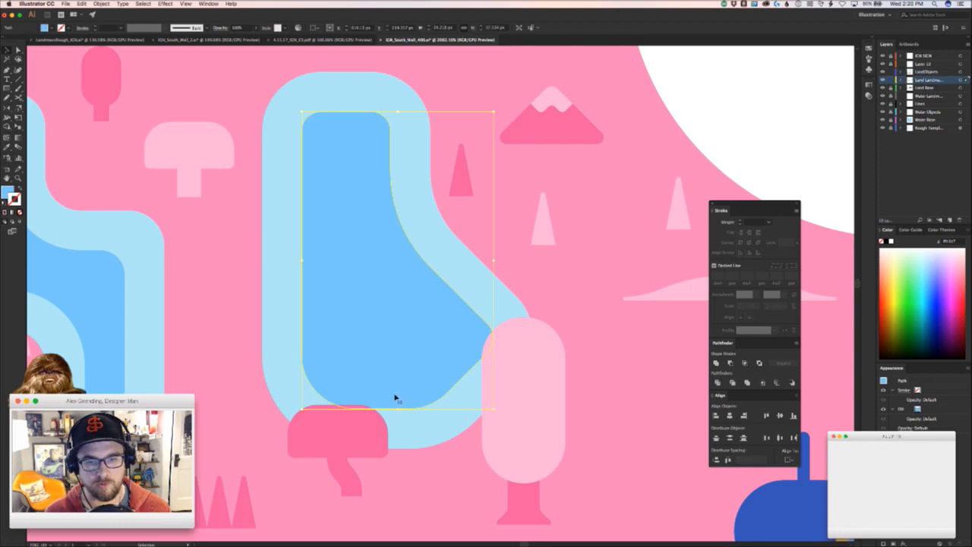
pyautogui.press('a')
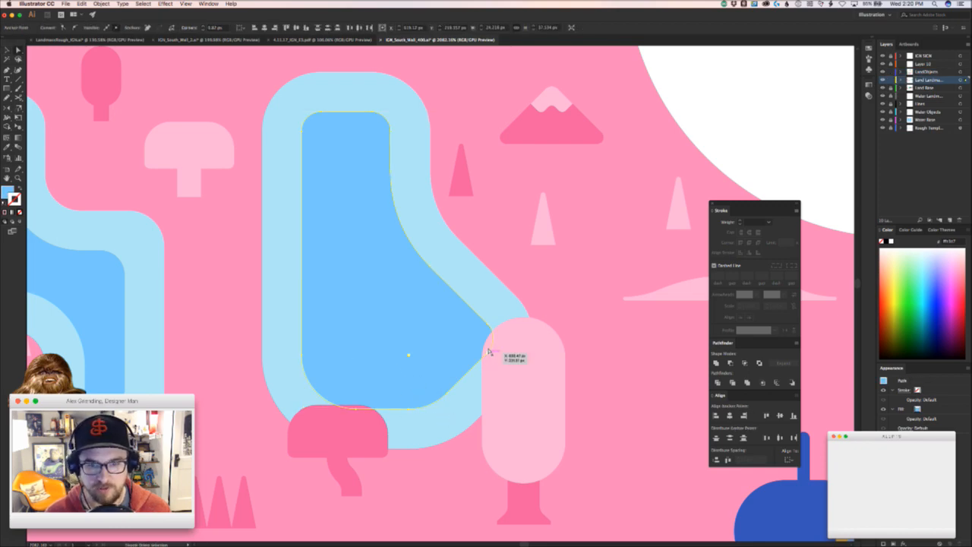
pyautogui.press('v')
pyautogui.press('a')
pyautogui.moveTo(411, 97); pyautogui.dragTo(319, 145)
pyautogui.moveTo(394, 131); pyautogui.dragTo(400, 155)
pyautogui.press('super+shift+a')
# - Duplicate a pale blue wave into the inner shape of the T-shaped pond
pyautogui.press('super+space')
pyautogui.moveTo(407, 166); pyautogui.dragTo(213, 202)
pyautogui.moveTo(418, 231); pyautogui.dragTo(332, 334)
pyautogui.press('super+space')
pyautogui.press('super+space')
pyautogui.moveTo(295, 283); pyautogui.dragTo(399, 281)
pyautogui.moveTo(539, 459); pyautogui.dragTo(343, 277)
pyautogui.click(386, 328)
pyautogui.moveTo(386, 328); pyautogui.dragTo(272, 303)
# - Place a copy of a grey three-peak wave in the tall pond
pyautogui.moveTo(445, 454); pyautogui.dragTo(314, 365)
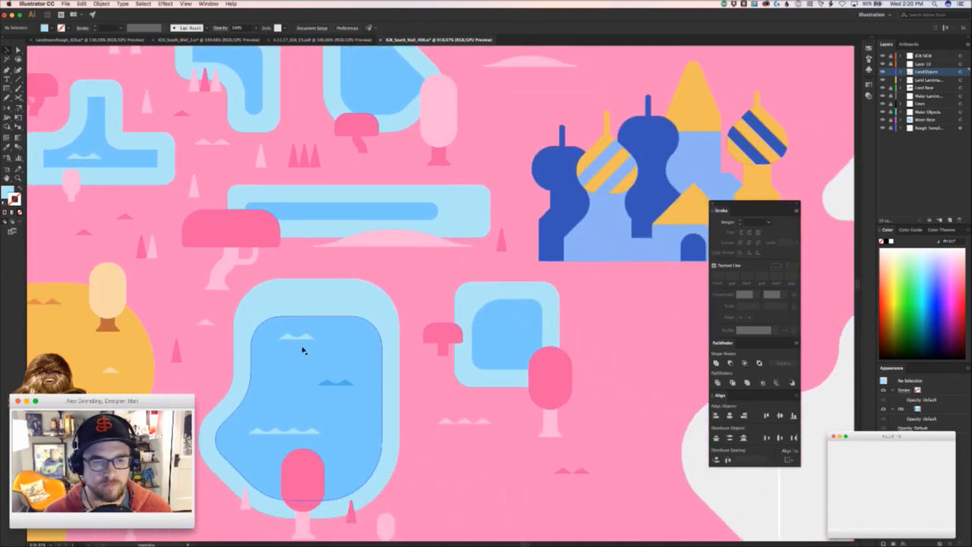
pyautogui.press('super+minus')
pyautogui.press('super+minus')
pyautogui.press('super+minus')
pyautogui.moveTo(277, 54); pyautogui.dragTo(250, 310)
pyautogui.moveTo(304, 419); pyautogui.dragTo(238, 450)
pyautogui.moveTo(257, 215); pyautogui.dragTo(365, 223)
pyautogui.press('v')
pyautogui.click(321, 270)
pyautogui.press('z')
pyautogui.moveTo(376, 372); pyautogui.dragTo(334, 372)
pyautogui.moveTo(315, 532); pyautogui.dragTo(323, 280)
pyautogui.moveTo(325, 501); pyautogui.dragTo(371, 289)
pyautogui.press('v')
pyautogui.press('super+z')
# - Nudge the three-peak wave into the lower part of the tall pond's inner shape and recolor it with the rim's pale blue
pyautogui.hotkey('shift', 'Left')
pyautogui.hotkey('shift', 'Left')
pyautogui.hotkey('shift', 'Left')
pyautogui.hotkey('shift', 'Left')
pyautogui.hotkey('shift', 'Up')
pyautogui.press('Down')
pyautogui.press('Down')
pyautogui.press('Down')
pyautogui.press('Down')
pyautogui.press('Down')
pyautogui.press('Down')
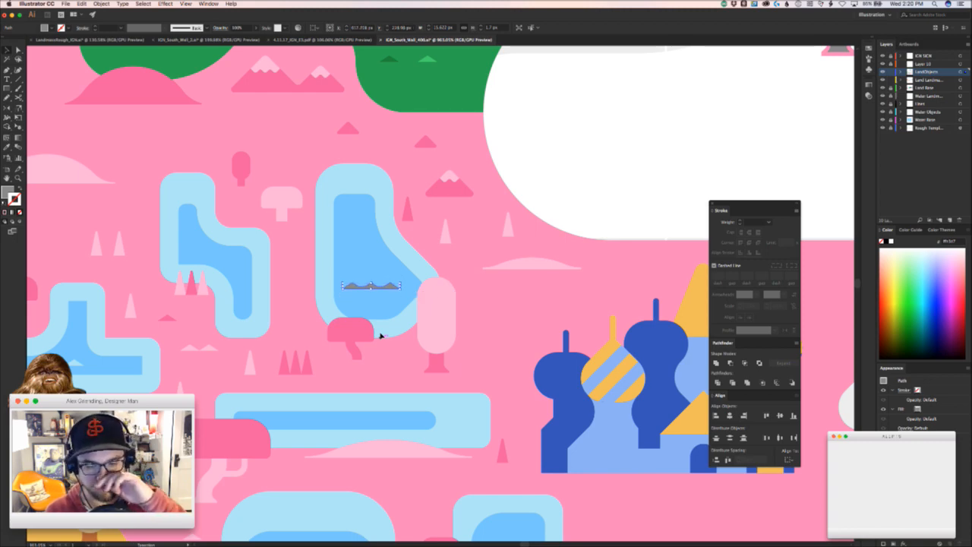
pyautogui.press('Right')
pyautogui.press('Right')
pyautogui.press('Down')
pyautogui.press('Down')
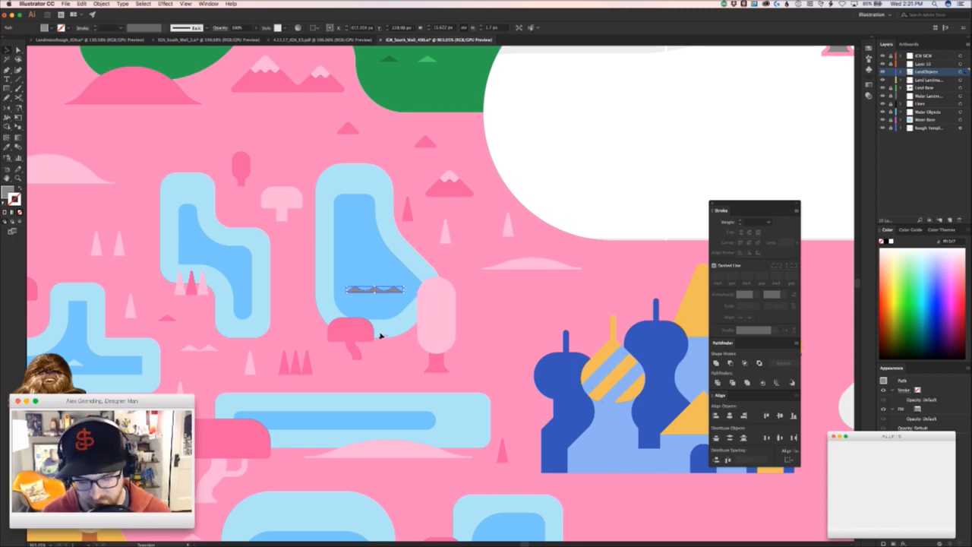
pyautogui.press('Right')
pyautogui.press('Right')
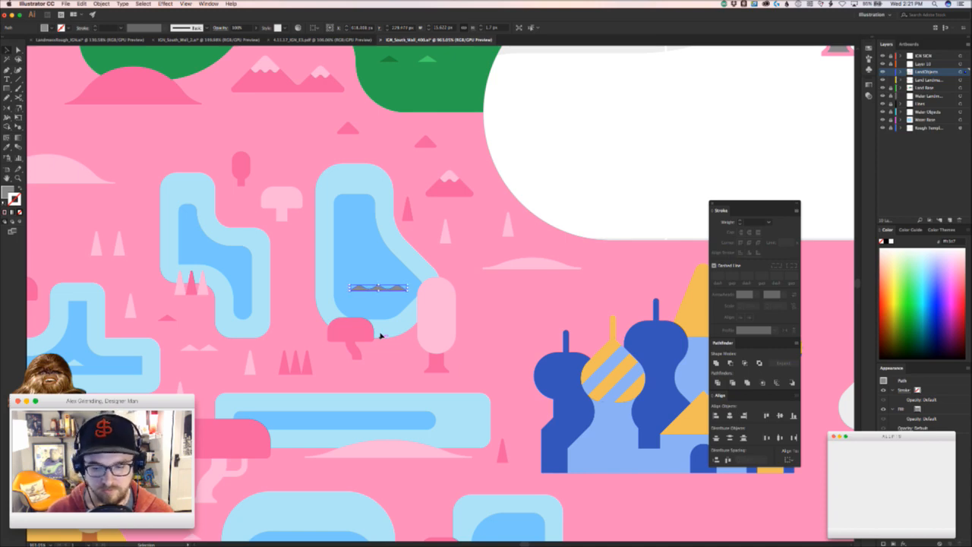
pyautogui.press('i')
pyautogui.click(412, 270)
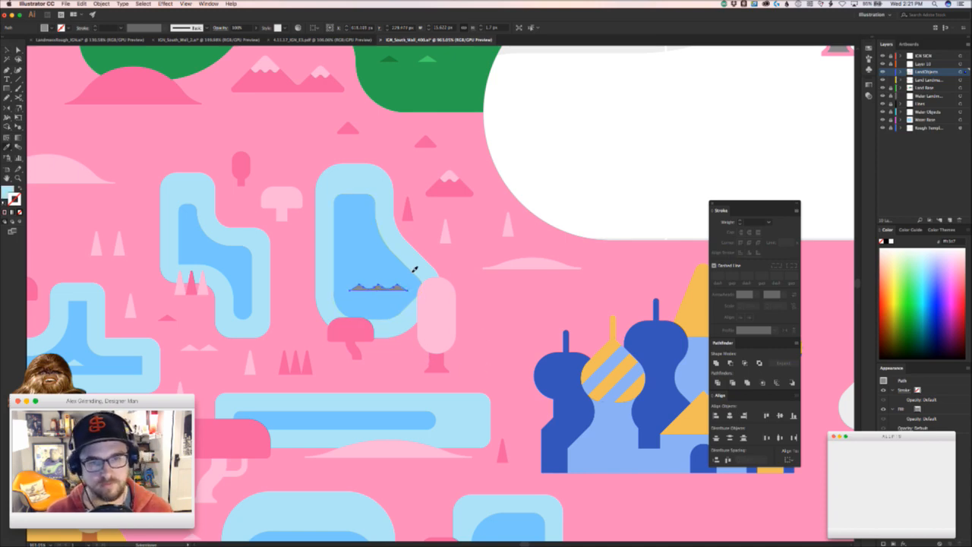
# - Place a copy of the T-shaped pond's pale blue wave inside the square pond's inner shape
pyautogui.press('v')
pyautogui.click(460, 261)
pyautogui.press('z')
pyautogui.moveTo(462, 262); pyautogui.dragTo(413, 285)
pyautogui.moveTo(380, 401); pyautogui.dragTo(250, 351)
pyautogui.moveTo(139, 303); pyautogui.dragTo(198, 299)
pyautogui.press('v')
pyautogui.moveTo(117, 231); pyautogui.dragTo(497, 411)
pyautogui.click(593, 413)
pyautogui.moveTo(589, 412); pyautogui.dragTo(531, 395)
pyautogui.moveTo(434, 304); pyautogui.dragTo(363, 335)
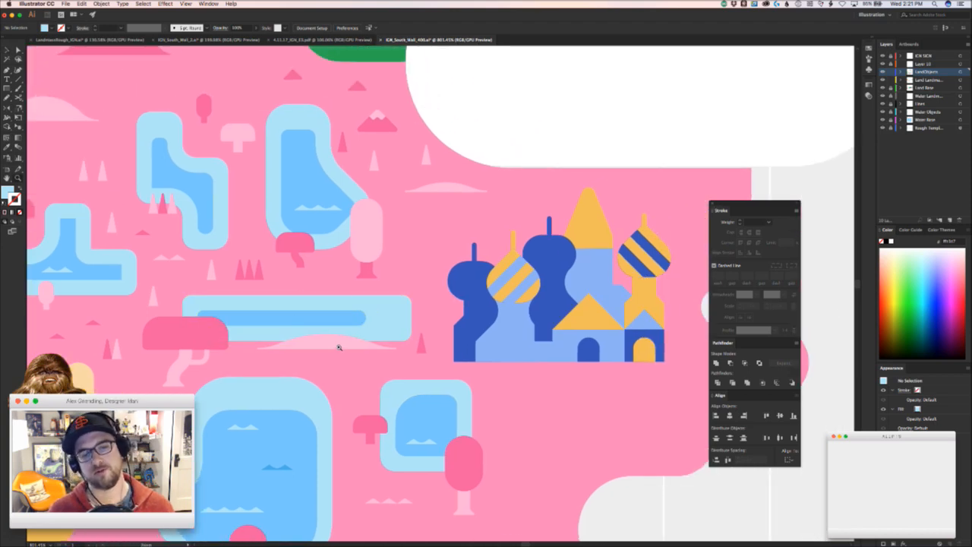
# - Round the lower-left corner of the stepped pond's inner shape
pyautogui.scroll(3, 181, 207)
pyautogui.hscroll(-3, 180, 207)
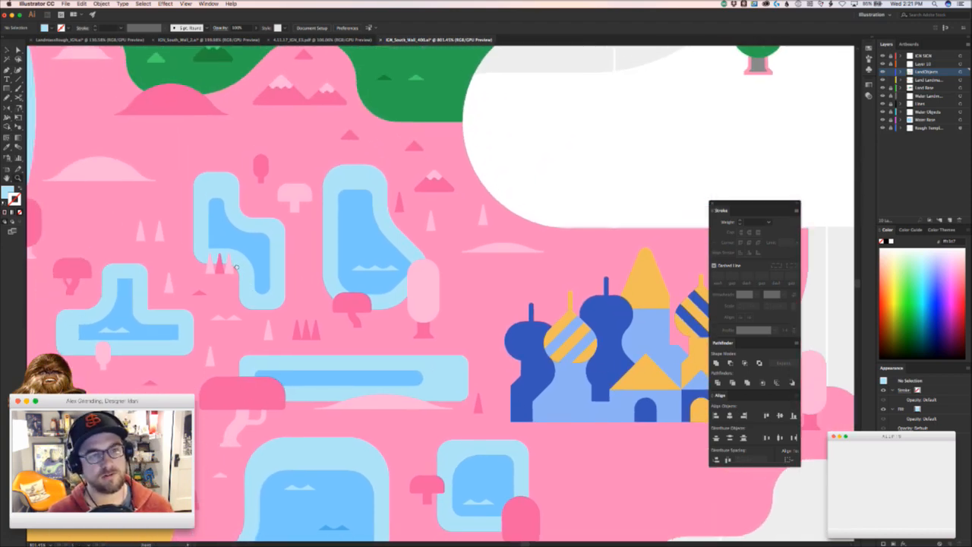
pyautogui.click(218, 243)
pyautogui.click(210, 248)
pyautogui.moveTo(215, 243); pyautogui.dragTo(228, 232)
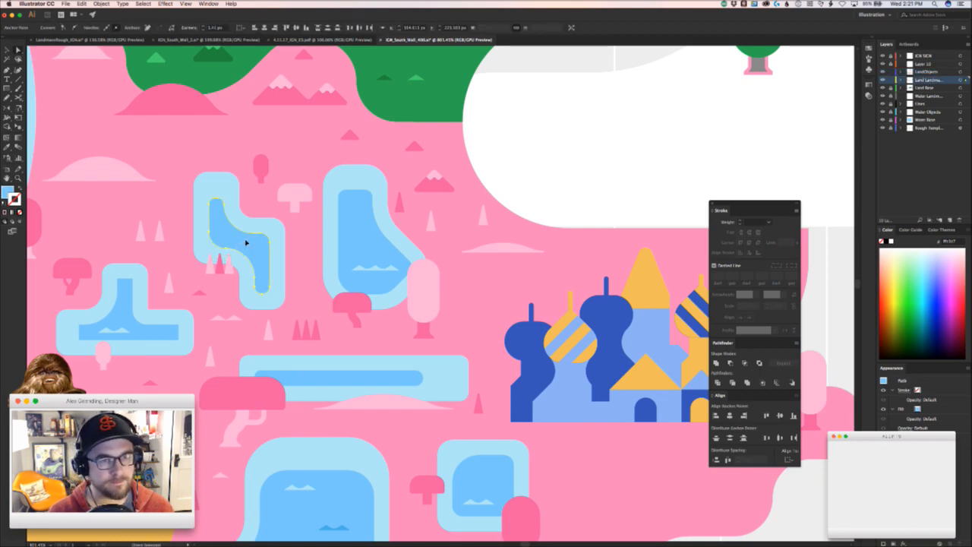
# - Duplicate two light pink pines into the gap between the tall pond's tree and the castle
pyautogui.press('z')
pyautogui.keyDown('super'); pyautogui.click(293, 217); pyautogui.keyUp('super')
pyautogui.moveTo(304, 228); pyautogui.dragTo(278, 233)
pyautogui.press('a')
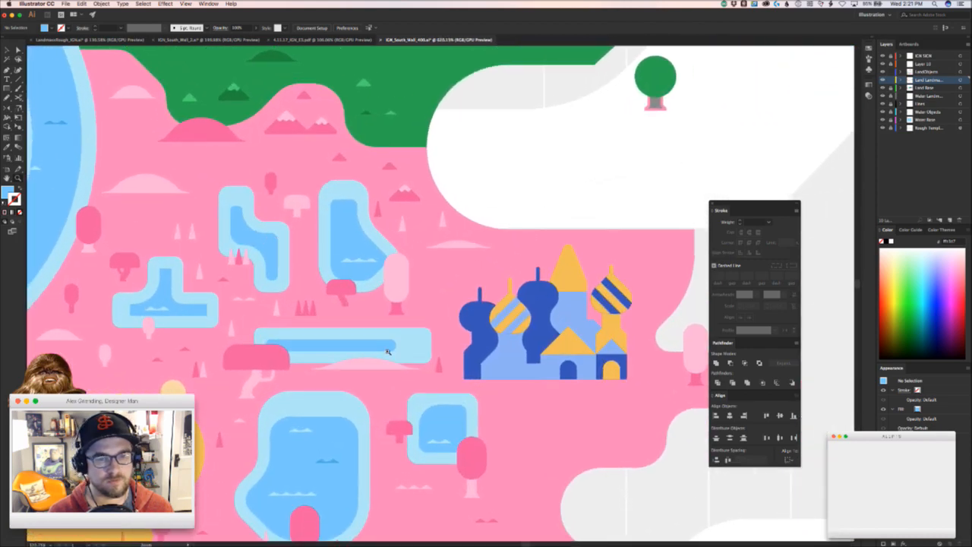
pyautogui.click(383, 342)
pyautogui.click(444, 320)
pyautogui.moveTo(438, 333); pyautogui.dragTo(449, 251)
pyautogui.press('v')
pyautogui.moveTo(395, 198); pyautogui.dragTo(421, 277)
pyautogui.click(439, 271)
pyautogui.moveTo(436, 195); pyautogui.dragTo(441, 266)
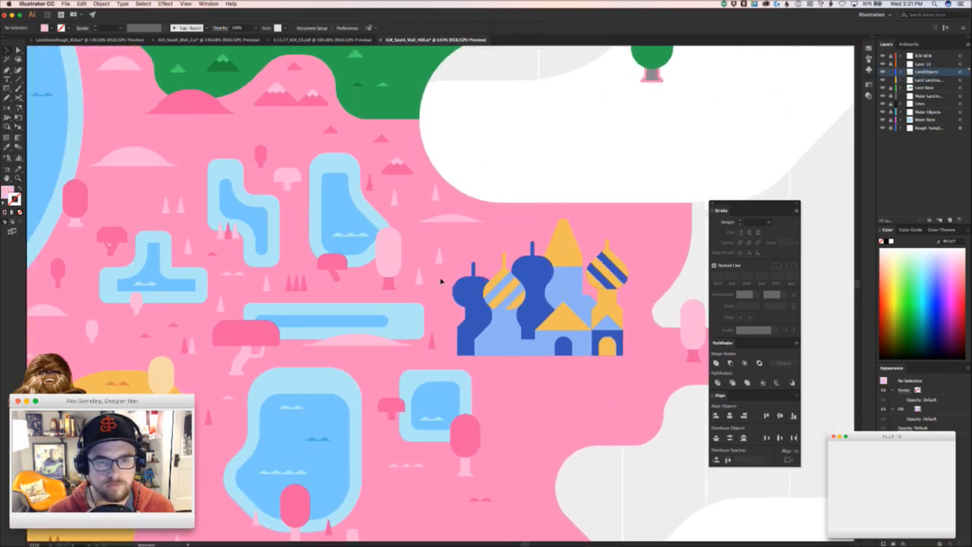
# - Look over the pink land and its neighbouring regions for empty spots that need more objects
pyautogui.hscroll(2, 437, 270)
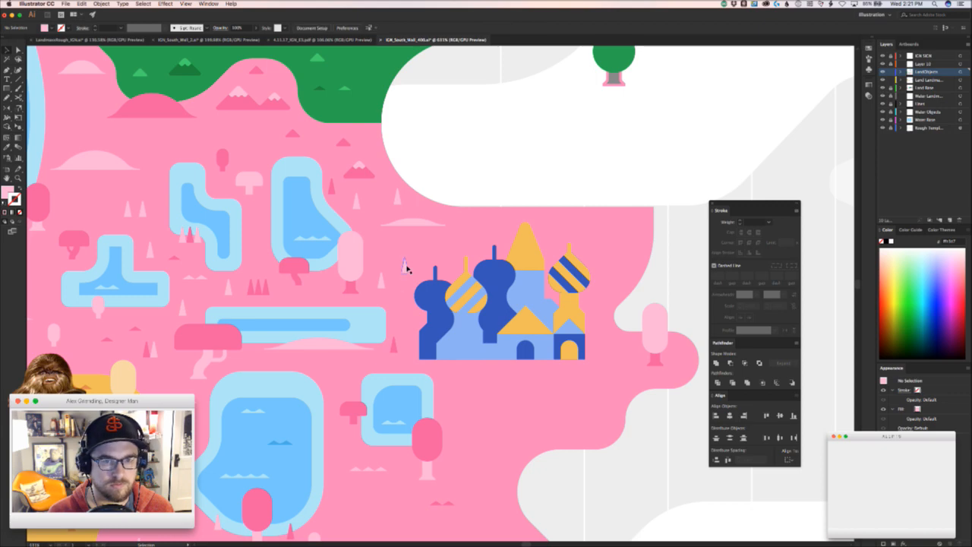
pyautogui.scroll(-3, 330, 256)
pyautogui.hscroll(-3, 330, 256)
pyautogui.scroll(-2, 329, 256)
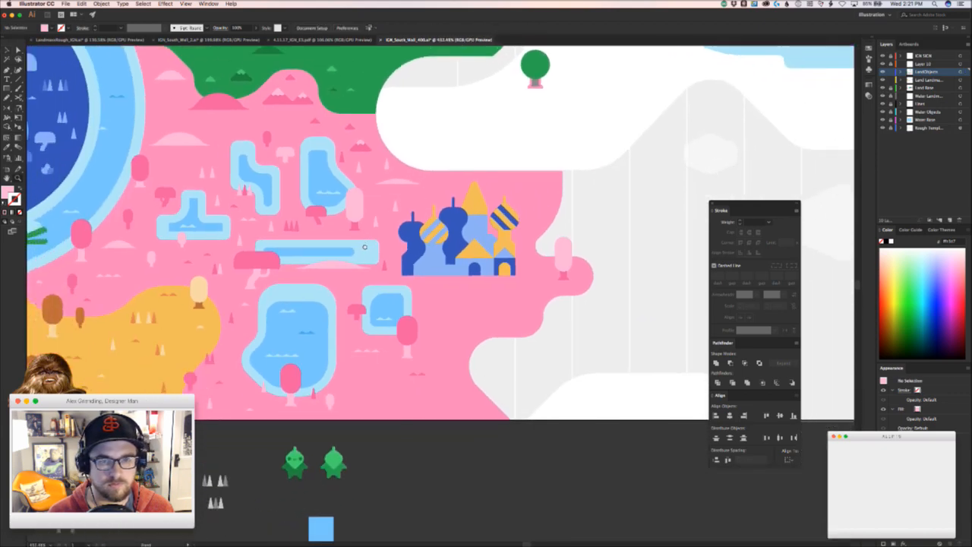
pyautogui.hscroll(-2, 405, 267)
pyautogui.scroll(5, 395, 304)
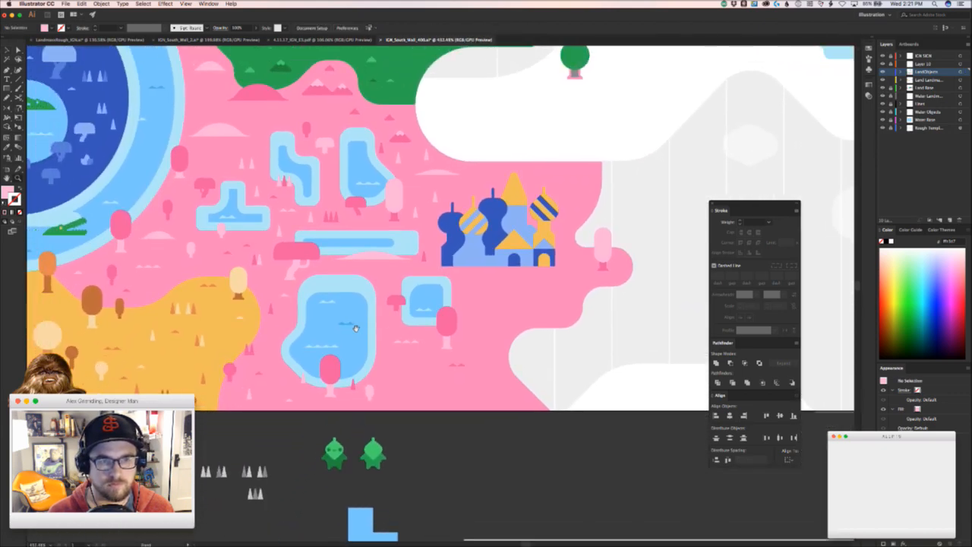
pyautogui.hscroll(-3, 298, 246)
pyautogui.scroll(2, 297, 246)
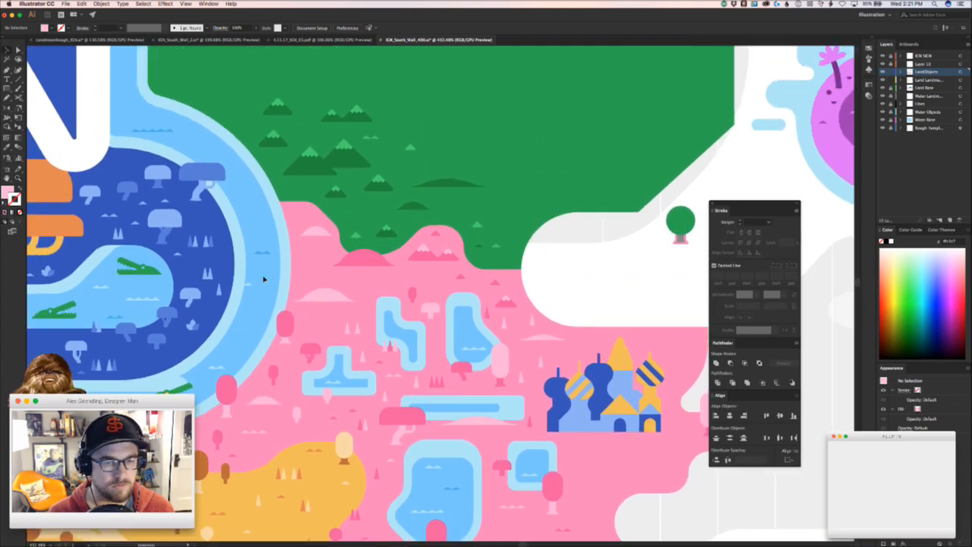
pyautogui.scroll(-3, 228, 342)
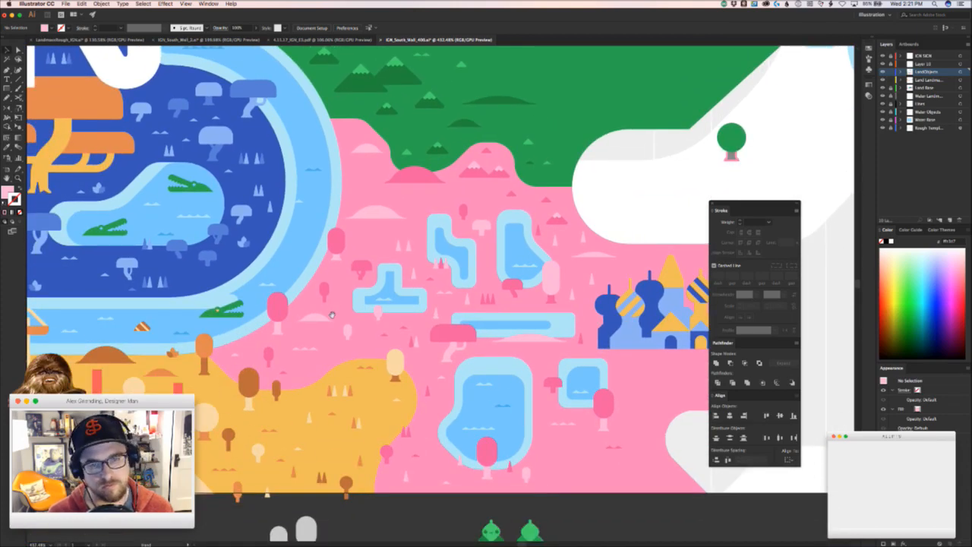
pyautogui.scroll(5, 332, 323)
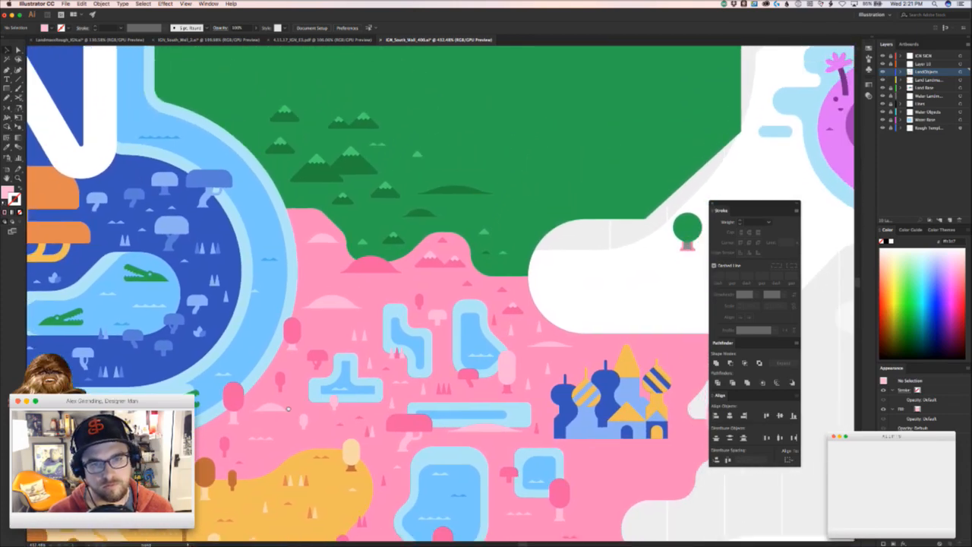
# - Place copies of the small dark pink tree and a small light peak in the pink land's upper-left corner
pyautogui.scroll(4, 358, 322)
pyautogui.moveTo(440, 304); pyautogui.dragTo(255, 157)
pyautogui.hscroll(-2, 259, 159)
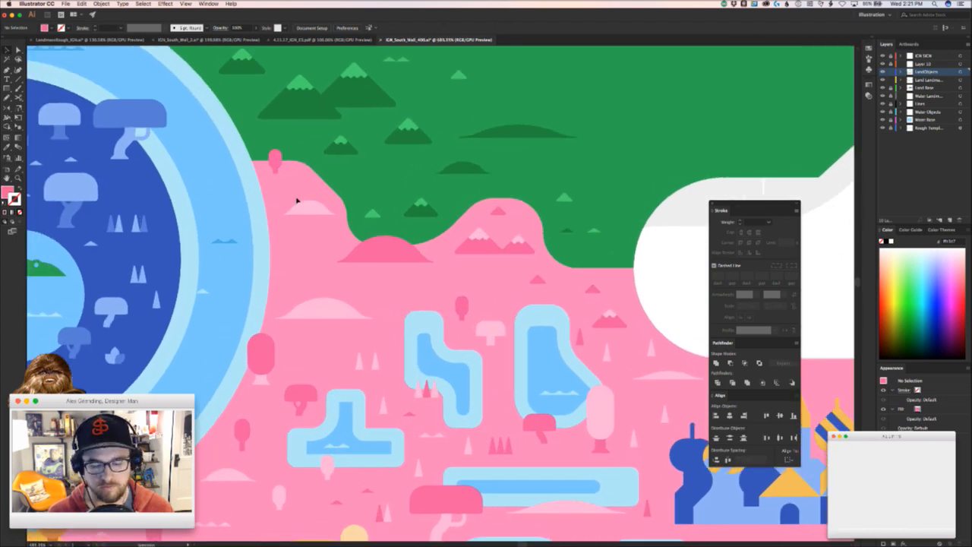
pyautogui.keyDown('alt'); pyautogui.moveTo(438, 432); pyautogui.dragTo(326, 253); pyautogui.keyUp('alt')
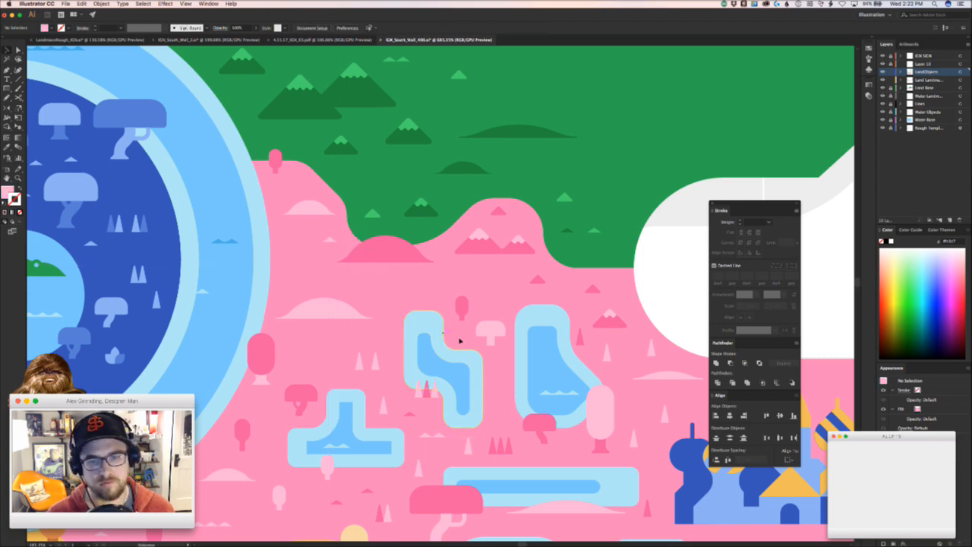
# - Duplicate the pair of light pines above the stepped pond and recolor the copies dark pink
pyautogui.keyDown('alt'); pyautogui.moveTo(367, 360); pyautogui.dragTo(407, 294); pyautogui.keyUp('alt')
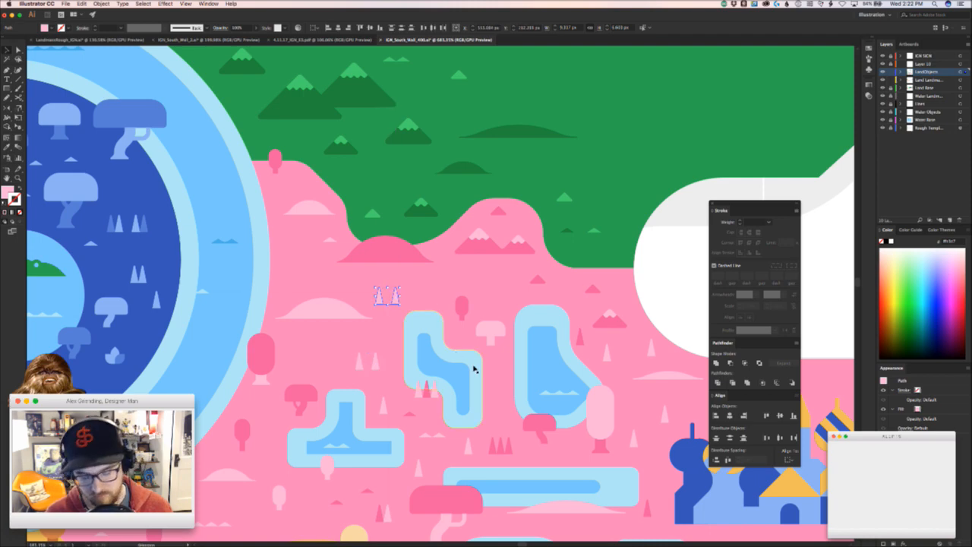
pyautogui.press('i')
pyautogui.click(462, 307)
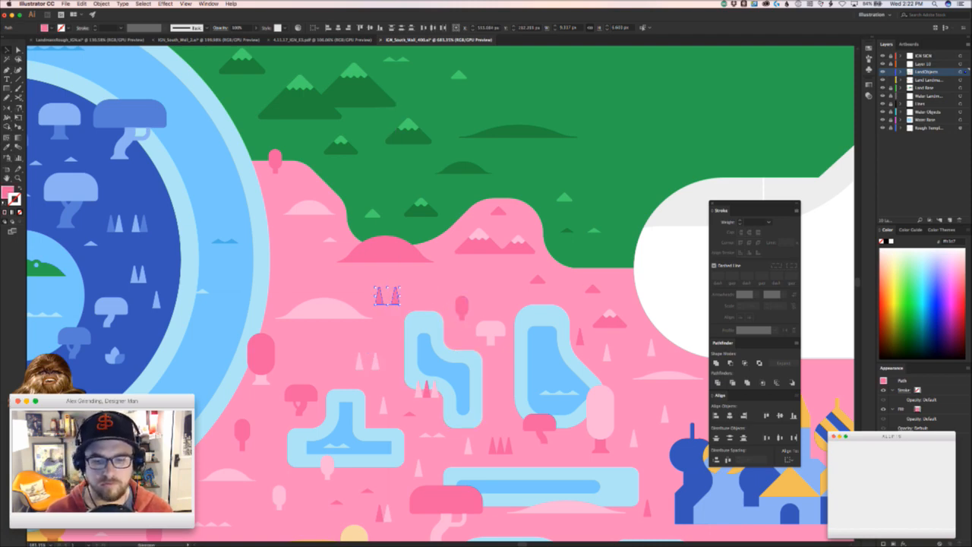
pyautogui.click(426, 284)
pyautogui.moveTo(426, 284); pyautogui.dragTo(332, 286)
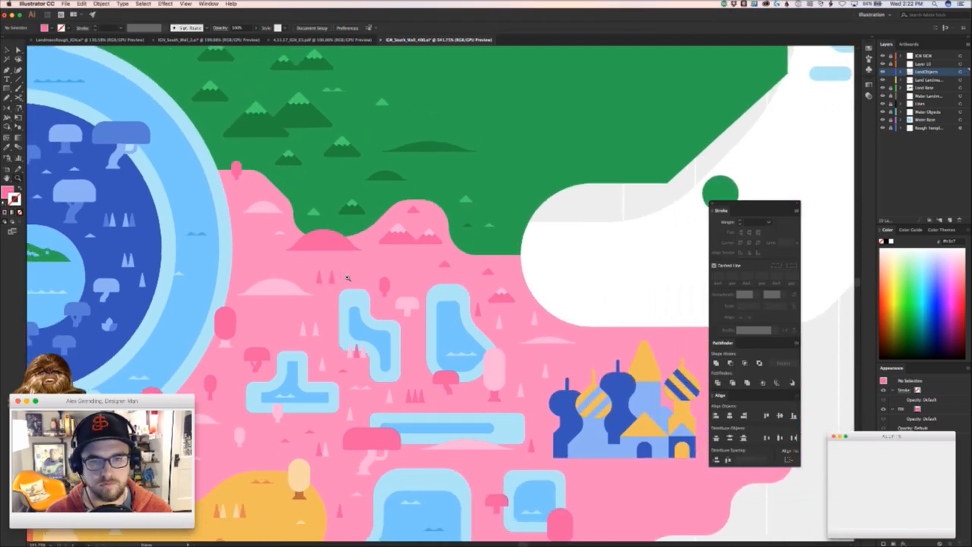
# - Scatter pine copies above the tall pond and across the green border, recoloring pines dark pink and dark green for variety
pyautogui.scroll(2, 347, 278)
pyautogui.moveTo(609, 403); pyautogui.dragTo(373, 211)
pyautogui.moveTo(431, 204); pyautogui.dragTo(448, 340)
pyautogui.click(467, 223)
pyautogui.keyDown('shift'); pyautogui.click(428, 430); pyautogui.keyUp('shift')
pyautogui.press('i')
pyautogui.click(441, 503)
pyautogui.press('v')
pyautogui.click(451, 486)
pyautogui.moveTo(428, 458); pyautogui.dragTo(425, 367)
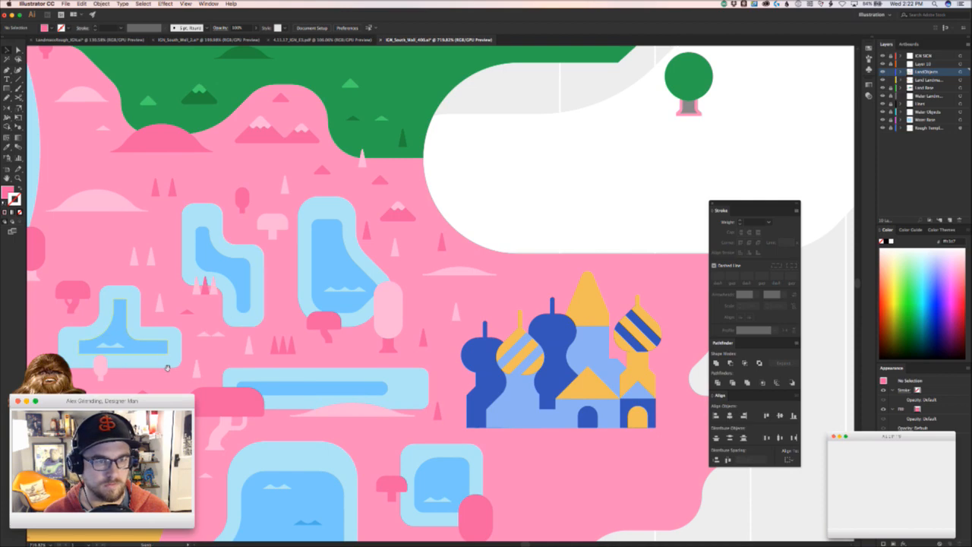
pyautogui.scroll(3, 102, 239)
pyautogui.moveTo(99, 235); pyautogui.dragTo(585, 318)
pyautogui.press('super+x')
pyautogui.press('super+b')
pyautogui.press('super+x')
pyautogui.press('super+z')
pyautogui.press('super+z')
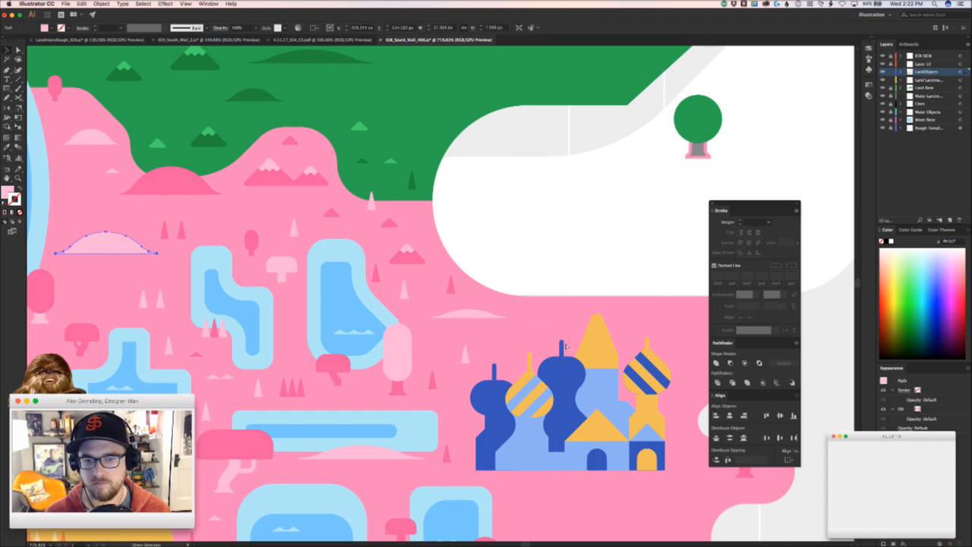
pyautogui.moveTo(565, 350); pyautogui.dragTo(472, 258)
pyautogui.press('Delete')
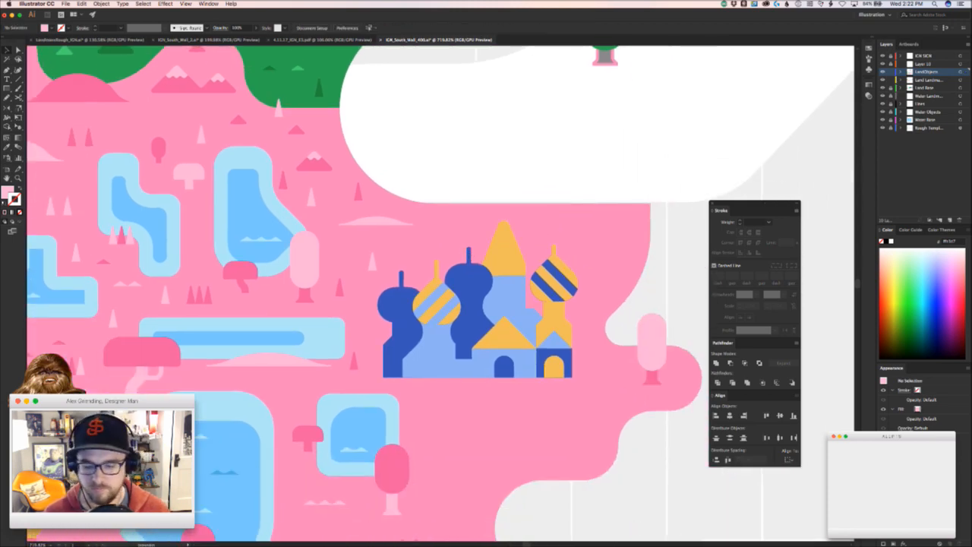
pyautogui.press('super+Tab')
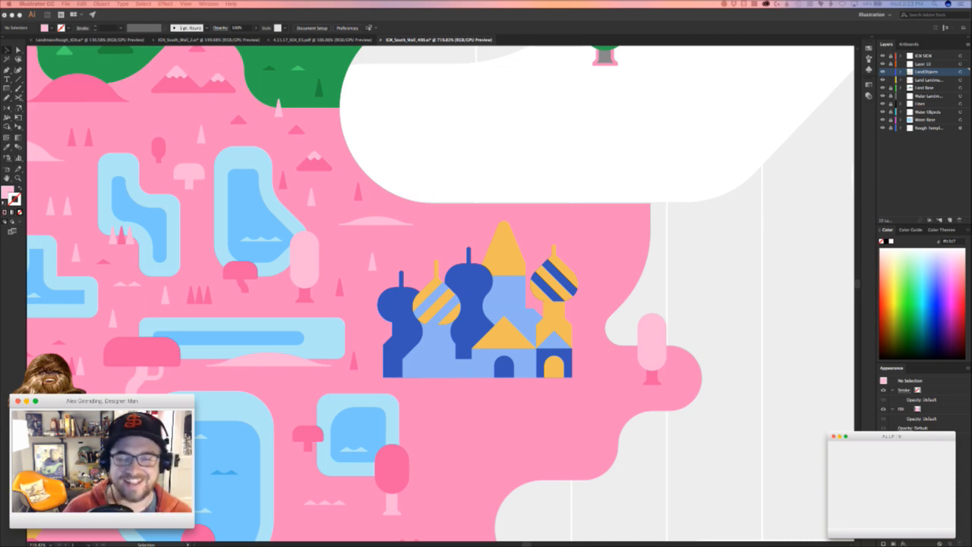
# - Place a copy of the dark pink oval tree beside the square pond on the artboard's bottom edge
pyautogui.click(506, 417)
pyautogui.moveTo(425, 448)
pyautogui.mouseDown()
pyautogui.moveTo(340, 431)
pyautogui.moveTo(406, 316)
pyautogui.mouseUp()
pyautogui.scroll(-2, 350, 410)
pyautogui.moveTo(302, 428); pyautogui.dragTo(444, 349)
pyautogui.moveTo(523, 281); pyautogui.dragTo(456, 400)
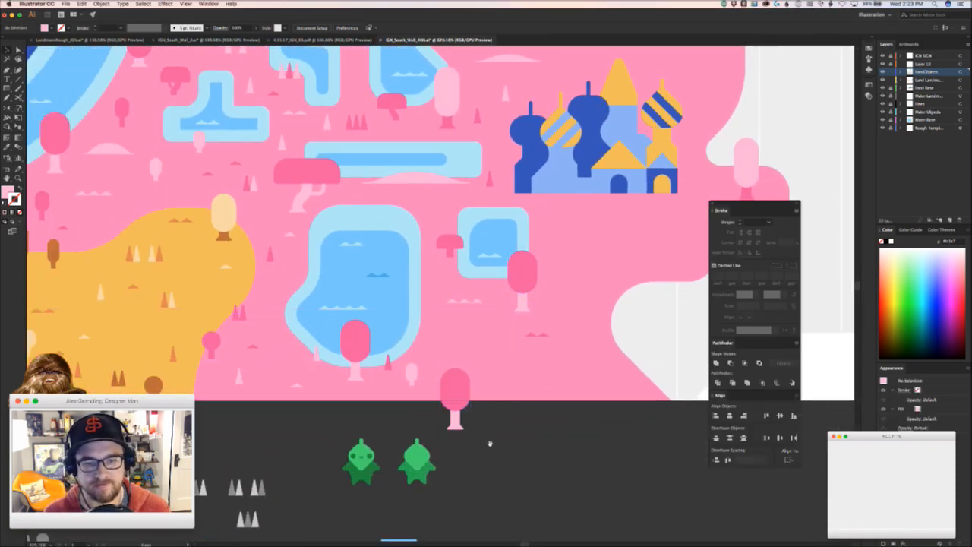
# - Recolor the copied oval tree's foliage light pink and remove its trunk
pyautogui.moveTo(490, 443); pyautogui.dragTo(504, 495)
pyautogui.press('a')
pyautogui.click(469, 437)
pyautogui.press('i')
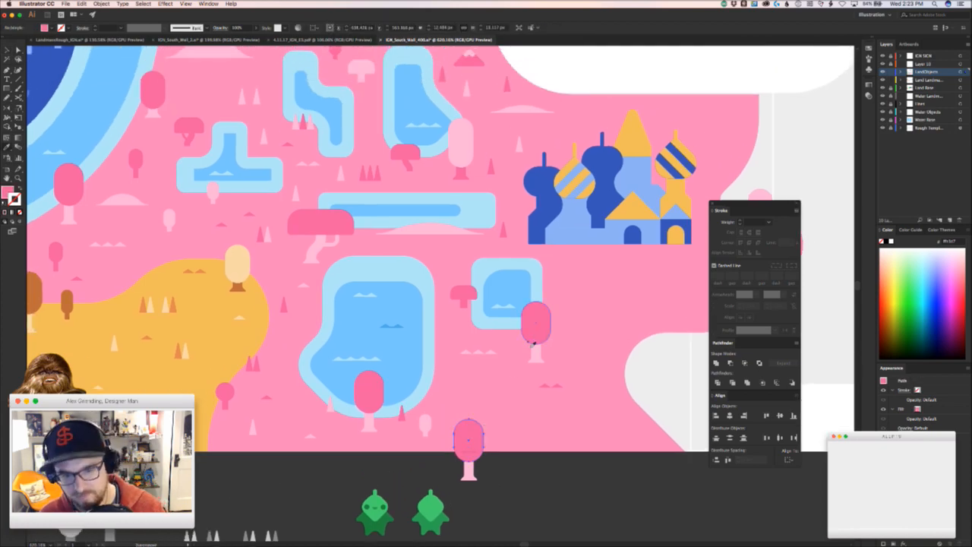
pyautogui.click(534, 357)
pyautogui.press('a')
pyautogui.click(485, 479)
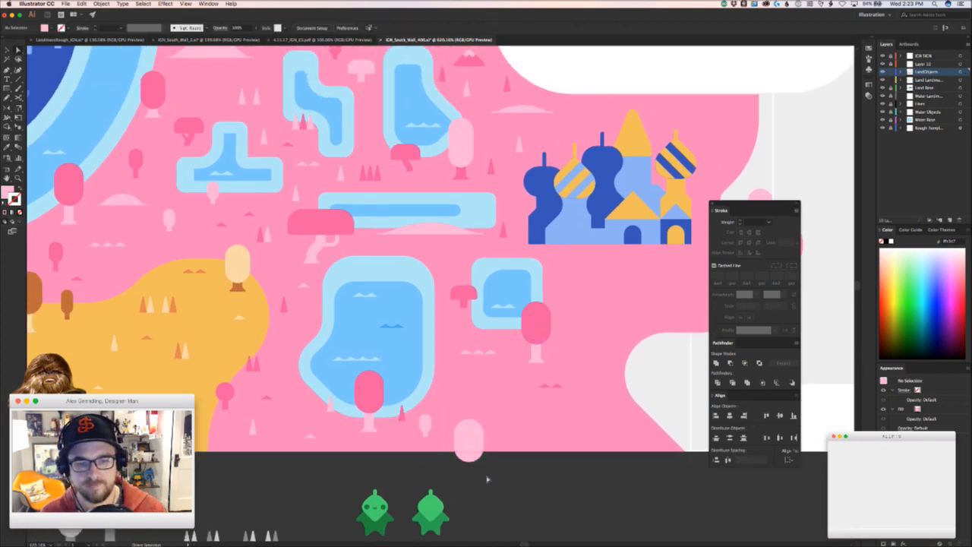
# - Clear the two green characters from the pasteboard below the pink land
pyautogui.moveTo(450, 460); pyautogui.dragTo(441, 400)
pyautogui.press('v')
pyautogui.moveTo(467, 432); pyautogui.dragTo(542, 523)
pyautogui.moveTo(479, 463); pyautogui.dragTo(499, 506)
pyautogui.click(463, 496)
pyautogui.moveTo(251, 351); pyautogui.dragTo(226, 371)
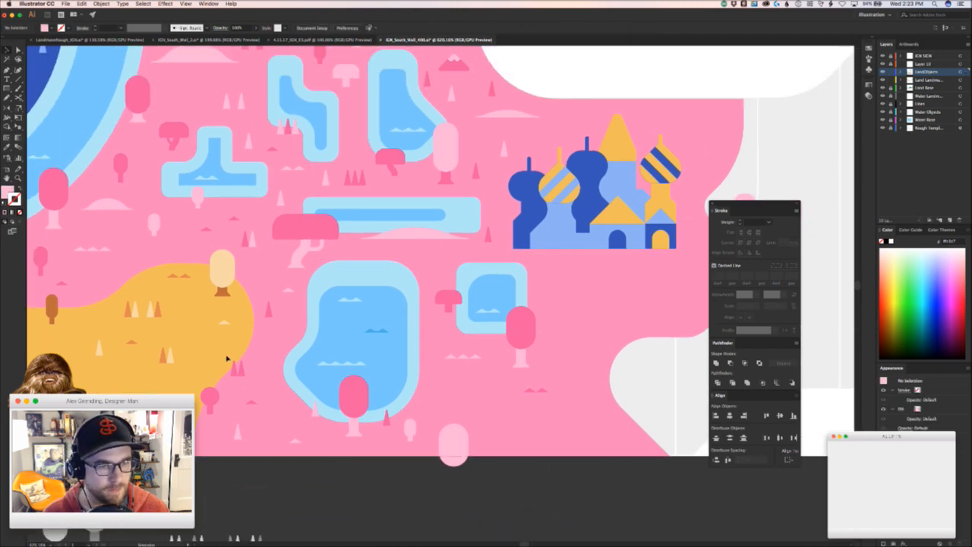
# - Copy the round cream tree onto the pink land's bottom edge and move the nearby light pine clear of it
pyautogui.hscroll(-6, 212, 431)
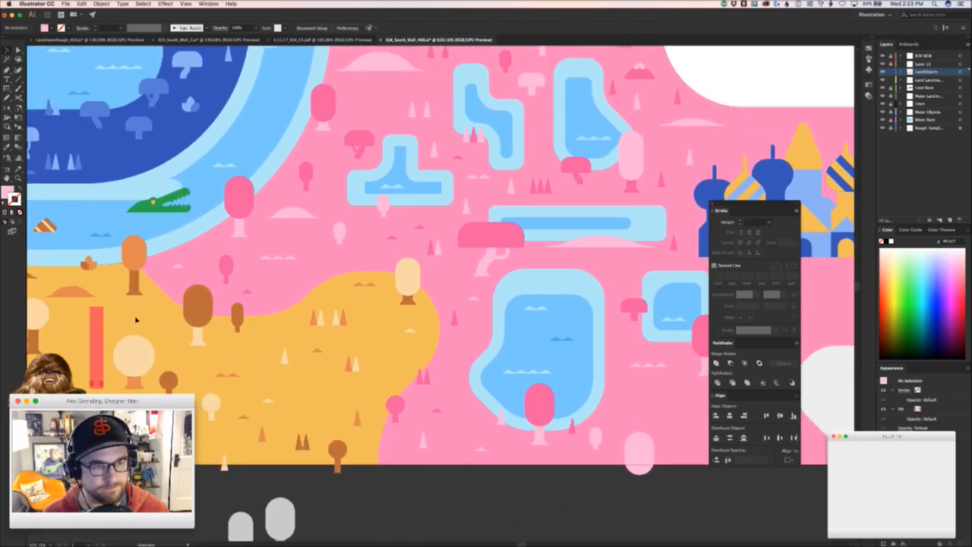
pyautogui.moveTo(152, 357); pyautogui.dragTo(491, 449)
pyautogui.moveTo(425, 439); pyautogui.dragTo(472, 423)
pyautogui.click(414, 443)
pyautogui.click(489, 502)
# - Recolor the copied round tree's foliage with the oval tree's light pink and delete its orange trunk
pyautogui.click(447, 457)
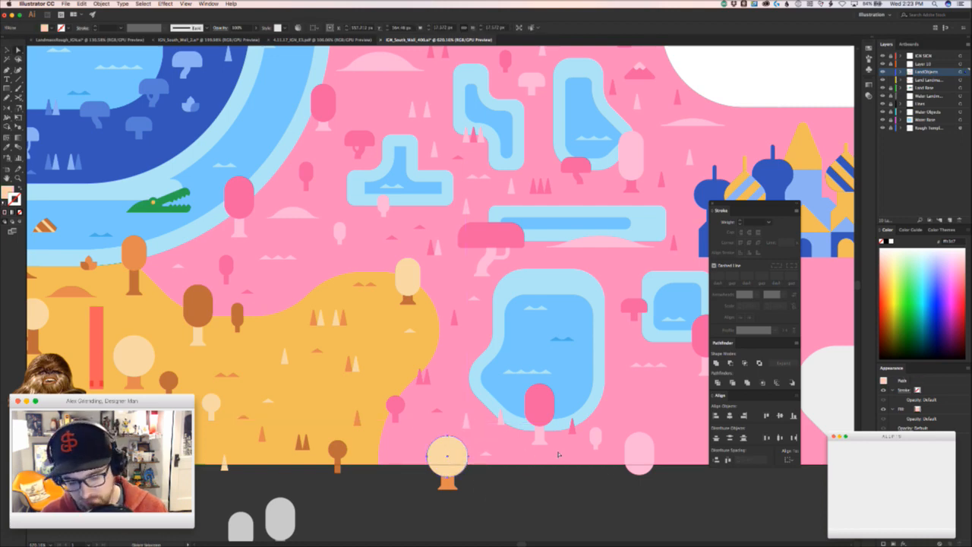
pyautogui.click(637, 458)
pyautogui.click(460, 503)
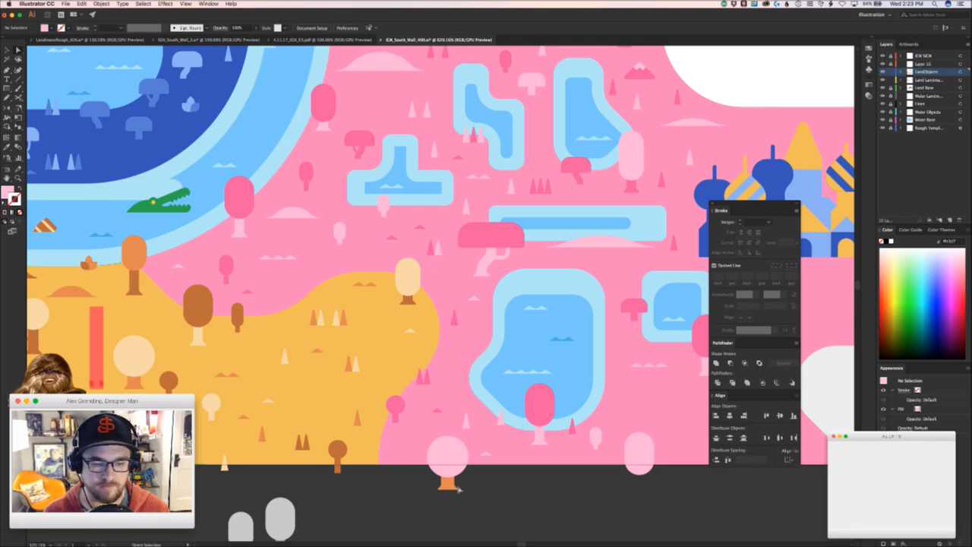
pyautogui.moveTo(448, 483); pyautogui.dragTo(449, 459)
pyautogui.press('Delete')
pyautogui.press('v')
pyautogui.click(473, 487)
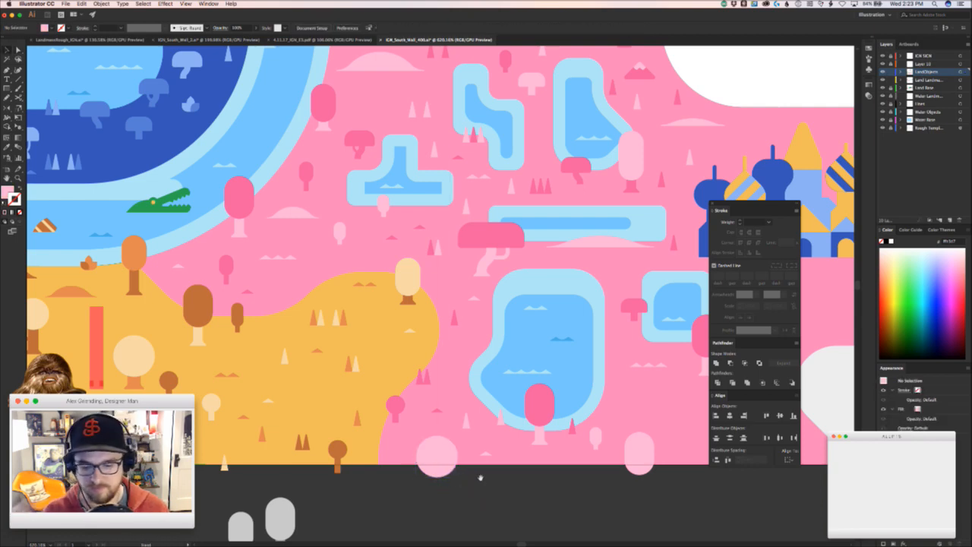
# - Duplicate the light pink multi-peak ridge below the square pond to the bottom edge, right of the light oval tree
pyautogui.moveTo(449, 408); pyautogui.dragTo(319, 426)
pyautogui.moveTo(376, 394); pyautogui.dragTo(308, 399)
pyautogui.moveTo(342, 370); pyautogui.dragTo(317, 369)
pyautogui.moveTo(376, 265); pyautogui.dragTo(414, 265)
pyautogui.moveTo(475, 404); pyautogui.dragTo(427, 267)
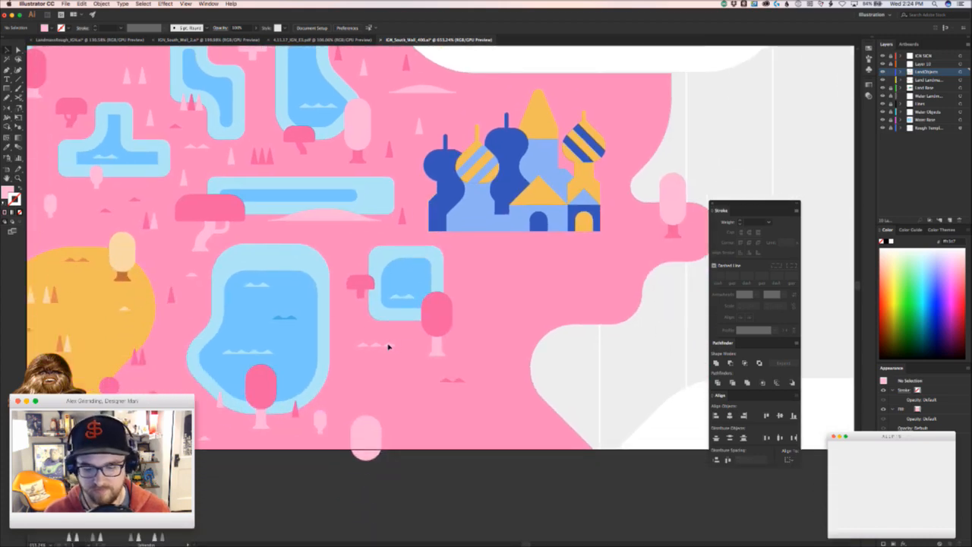
pyautogui.moveTo(387, 347); pyautogui.dragTo(439, 425)
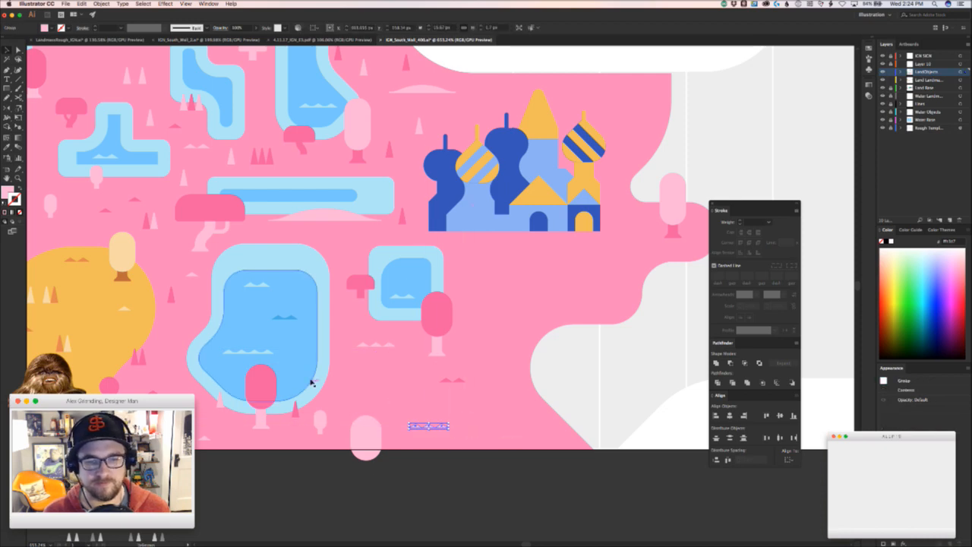
# - Build a row of five pines above the light oval tree, the first and fourth dark pink and the others light pink
pyautogui.moveTo(297, 406); pyautogui.dragTo(389, 385)
pyautogui.click(367, 399)
pyautogui.moveTo(371, 388); pyautogui.dragTo(432, 356)
pyautogui.click(360, 365)
pyautogui.click(400, 370)
pyautogui.click(436, 403)
pyautogui.click(521, 387)
pyautogui.moveTo(521, 388); pyautogui.dragTo(494, 369)
pyautogui.click(509, 369)
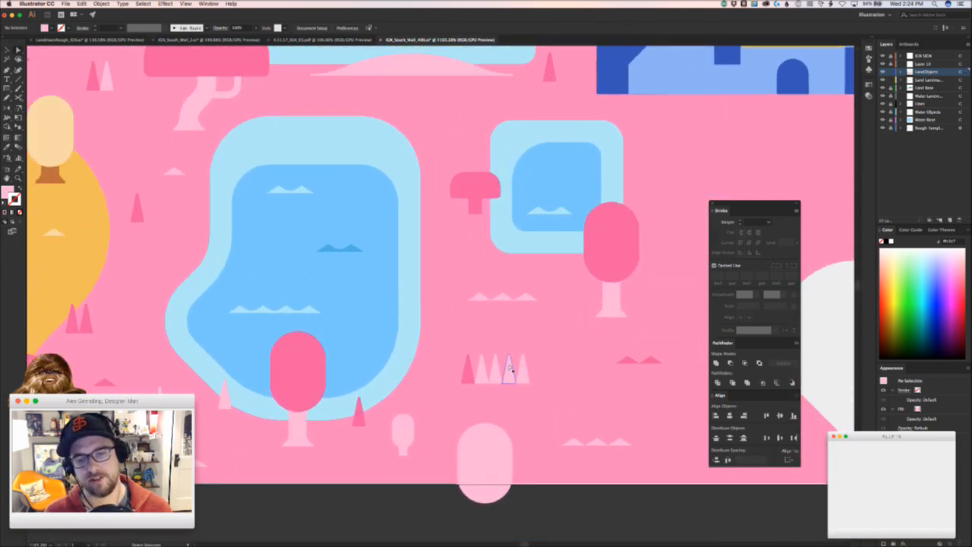
pyautogui.click(473, 400)
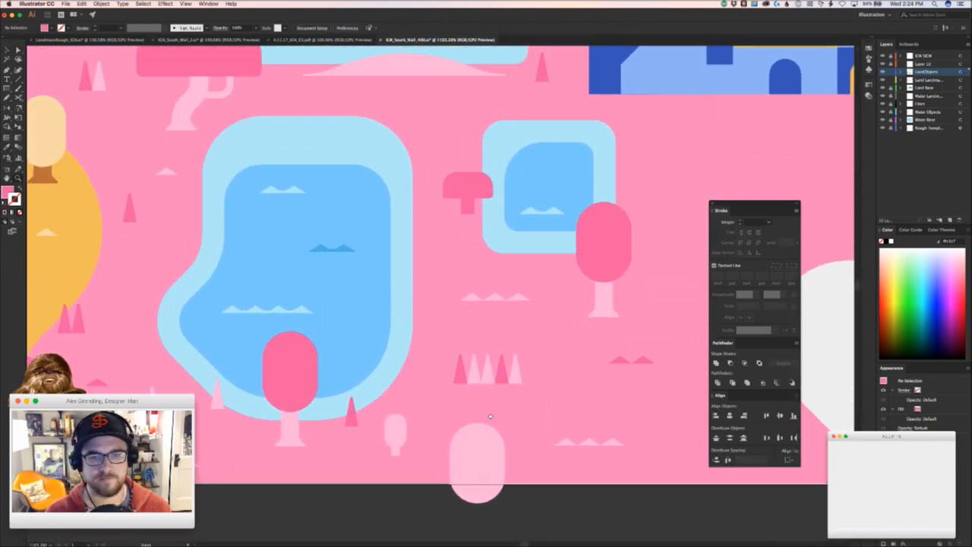
# - Place a copy of a small light pink peak between the large pond and the square pond
pyautogui.scroll(3, 391, 330)
pyautogui.hscroll(3, 390, 330)
pyautogui.moveTo(129, 215); pyautogui.dragTo(403, 298)
pyautogui.scroll(-1, 406, 323)
pyautogui.scroll(-2, 406, 323)
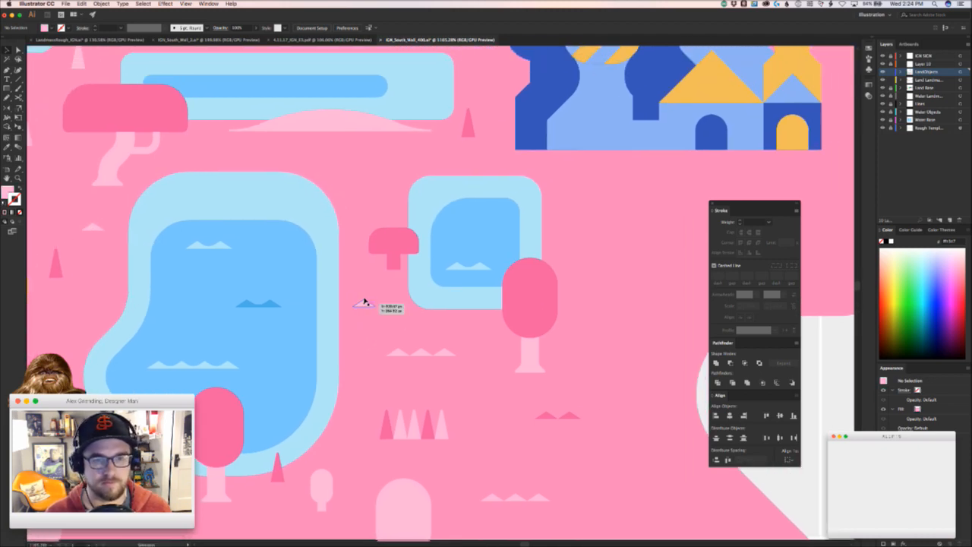
pyautogui.scroll(-4, 373, 321)
pyautogui.scroll(5, 312, 369)
pyautogui.hscroll(-5, 313, 369)
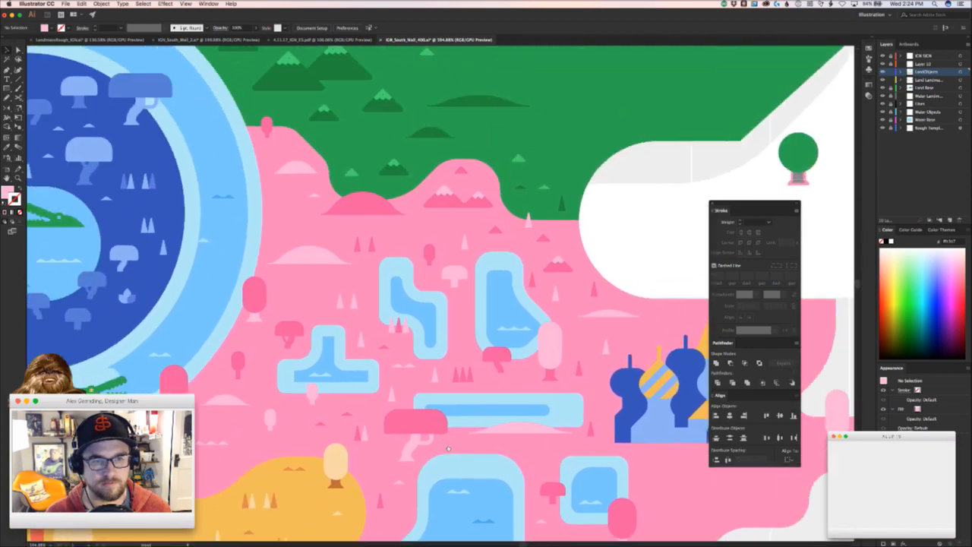
pyautogui.moveTo(448, 449); pyautogui.dragTo(476, 487)
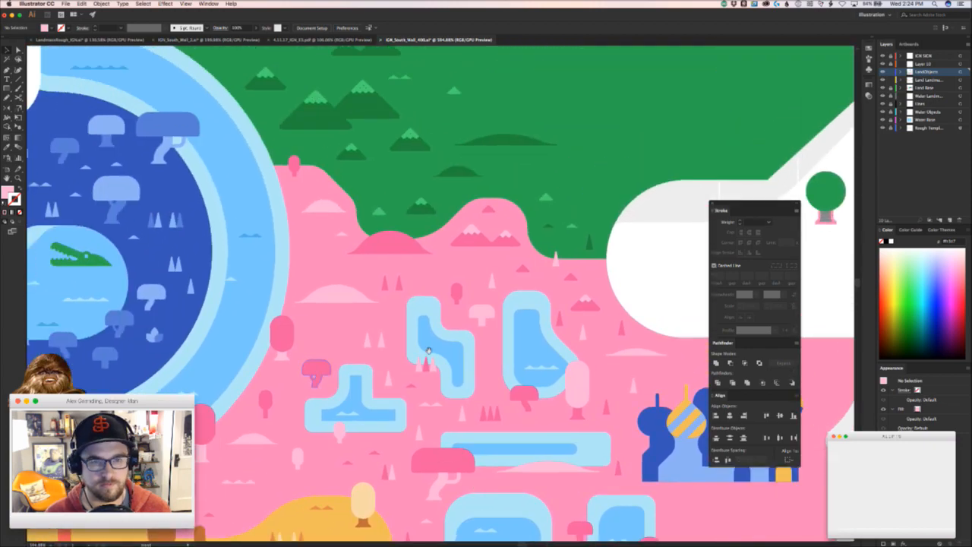
# - Place a row of four dark pink pines in front of the castle's base, near its left side
pyautogui.moveTo(426, 362); pyautogui.dragTo(408, 276)
pyautogui.press('z')
pyautogui.moveTo(401, 310); pyautogui.dragTo(324, 314)
pyautogui.moveTo(531, 373); pyautogui.dragTo(488, 319)
pyautogui.moveTo(329, 281); pyautogui.dragTo(420, 283)
pyautogui.press('super+shift+a')
pyautogui.moveTo(448, 318); pyautogui.dragTo(385, 275)
pyautogui.moveTo(384, 275); pyautogui.dragTo(449, 287)
pyautogui.press('super+shift+a')
pyautogui.scroll(-6, 456, 304)
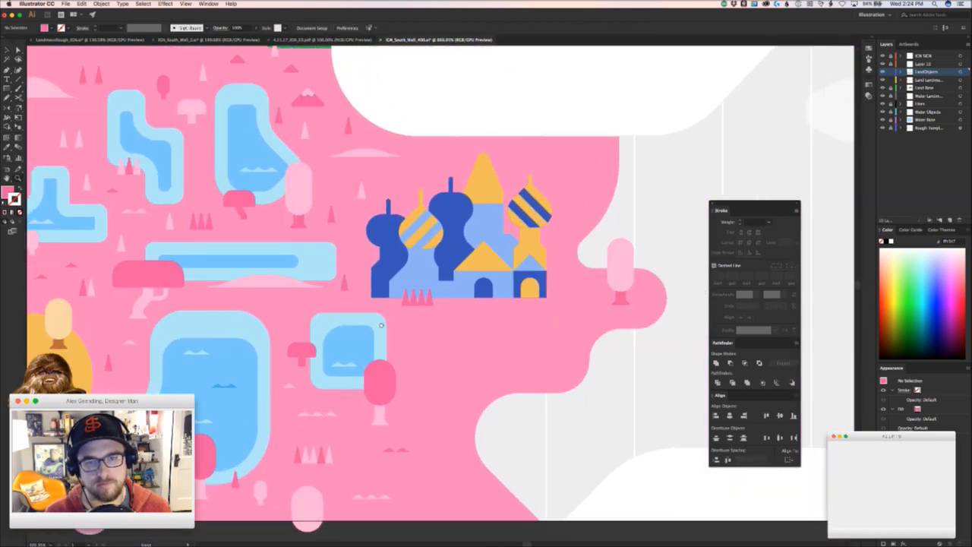
# - Recolor the two rightmost pines of the castle row light pink and shift the row right along the castle's base
pyautogui.moveTo(385, 323); pyautogui.dragTo(387, 331)
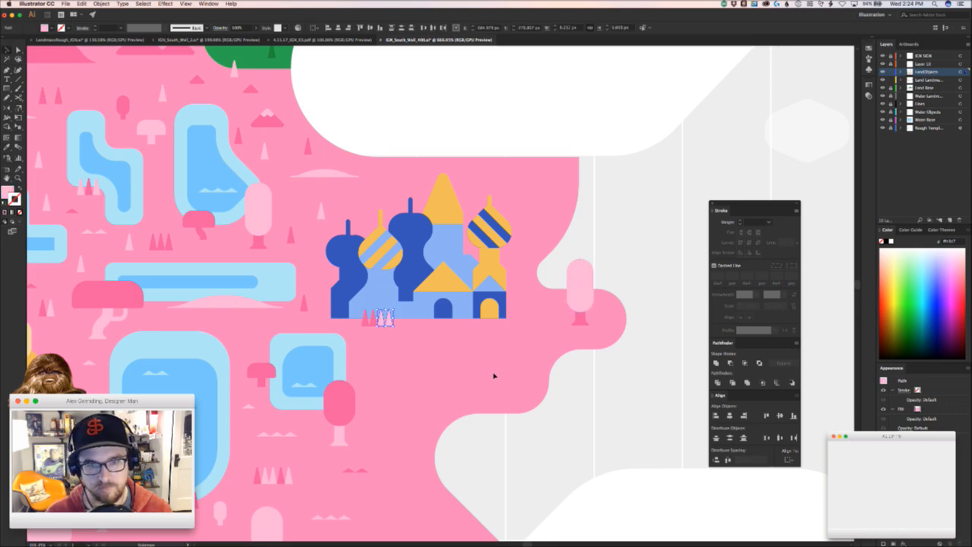
pyautogui.press('super+shift+a')
pyautogui.hscroll(-3, 512, 371)
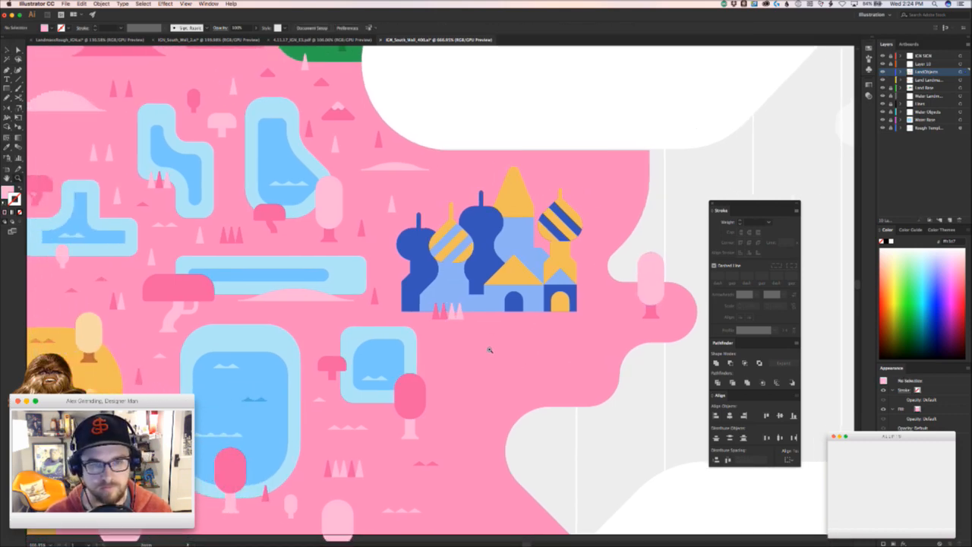
pyautogui.moveTo(459, 314); pyautogui.dragTo(491, 315)
pyautogui.click(499, 339)
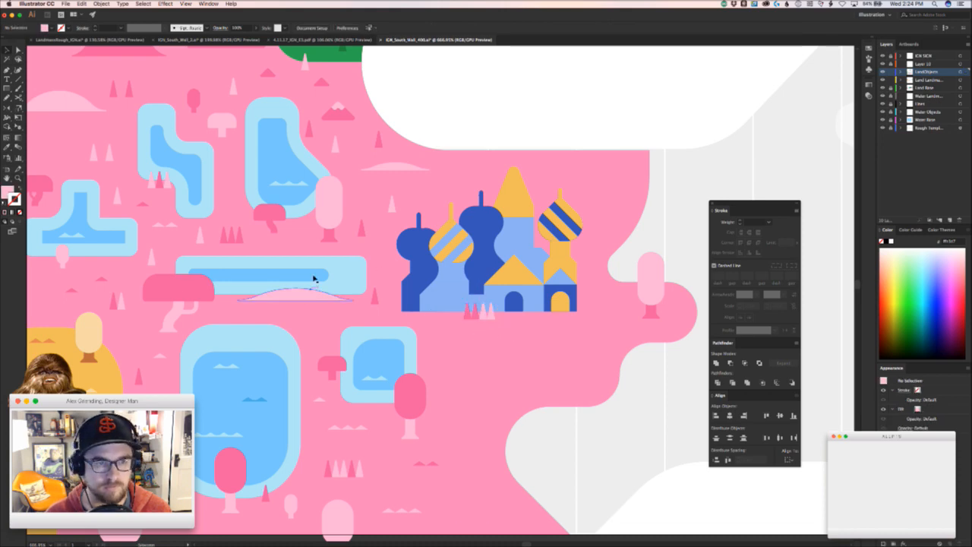
# - Place a copy of the rounded light pink mound from the land's upper left over the castle's lower-left corner
pyautogui.moveTo(79, 112); pyautogui.dragTo(420, 369)
pyautogui.click(446, 348)
pyautogui.moveTo(394, 333); pyautogui.dragTo(514, 323)
pyautogui.moveTo(283, 291); pyautogui.dragTo(310, 236)
pyautogui.click(368, 315)
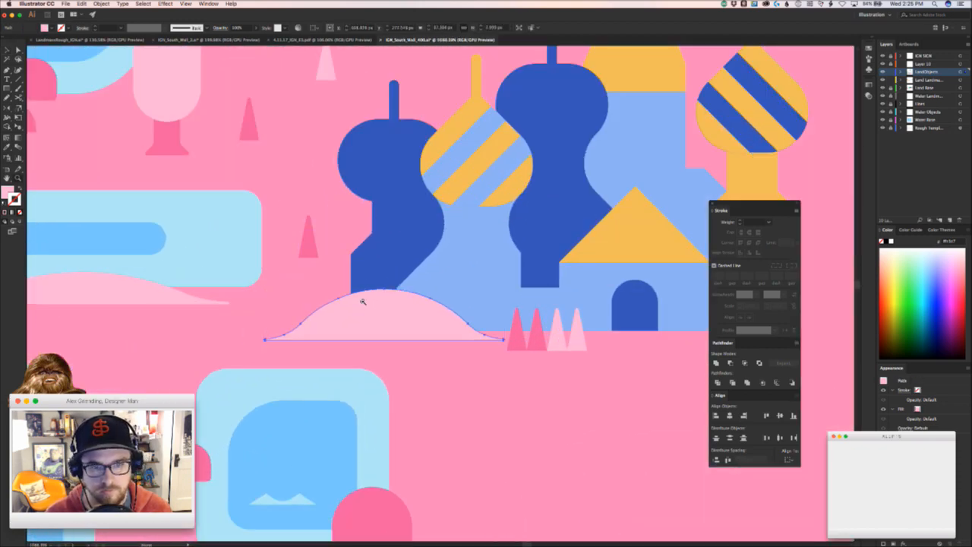
pyautogui.scroll(2, 365, 303)
pyautogui.moveTo(406, 278); pyautogui.dragTo(431, 275)
# - Move the four-pine row to the castle's lower-right corner, partly overlapping the yellow door
pyautogui.hscroll(5, 502, 352)
pyautogui.moveTo(594, 365); pyautogui.dragTo(614, 357)
pyautogui.scroll(-3, 588, 391)
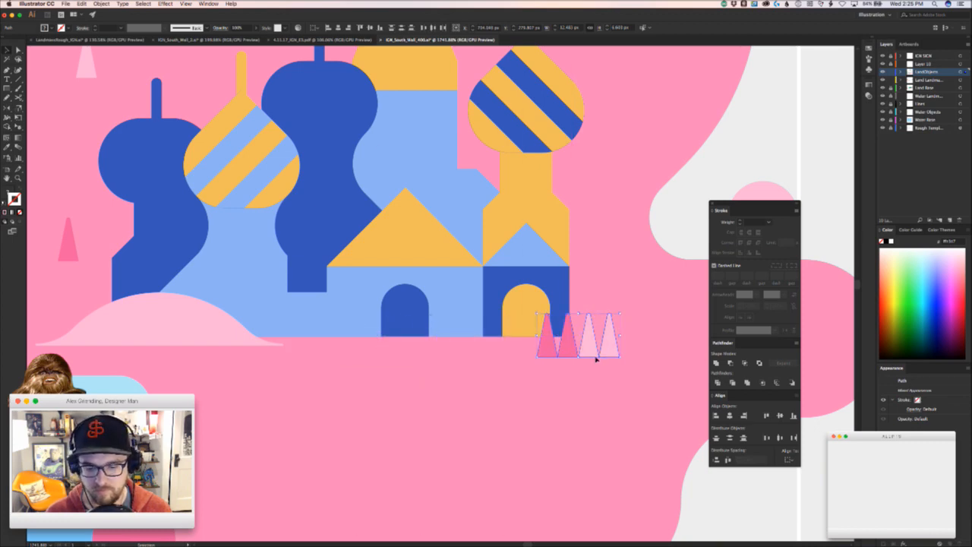
pyautogui.click(568, 387)
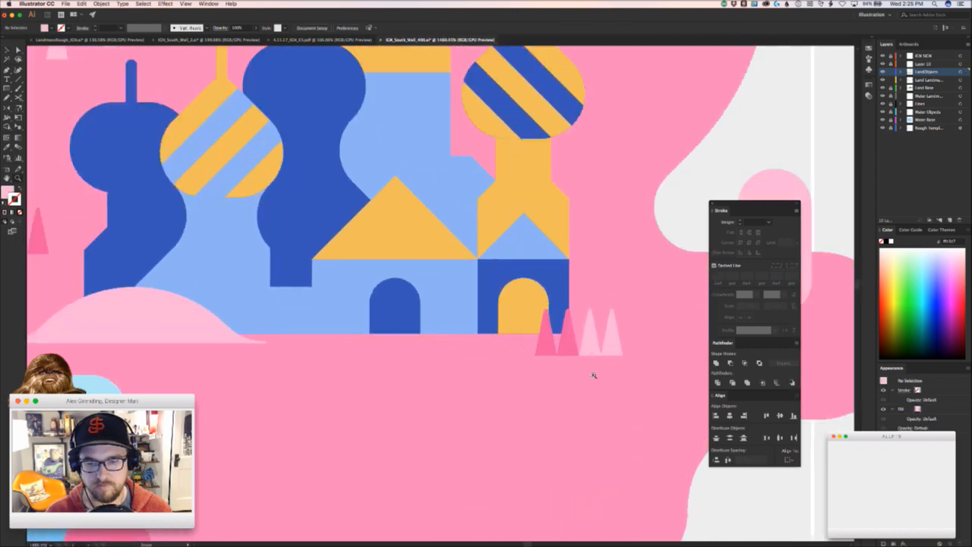
# - Nudge the four-pine row slightly right so the second pine's tip lines up with the castle's right edge
pyautogui.click(578, 365)
pyautogui.moveTo(540, 327); pyautogui.dragTo(514, 398)
pyautogui.press('super+z')
pyautogui.click(647, 383)
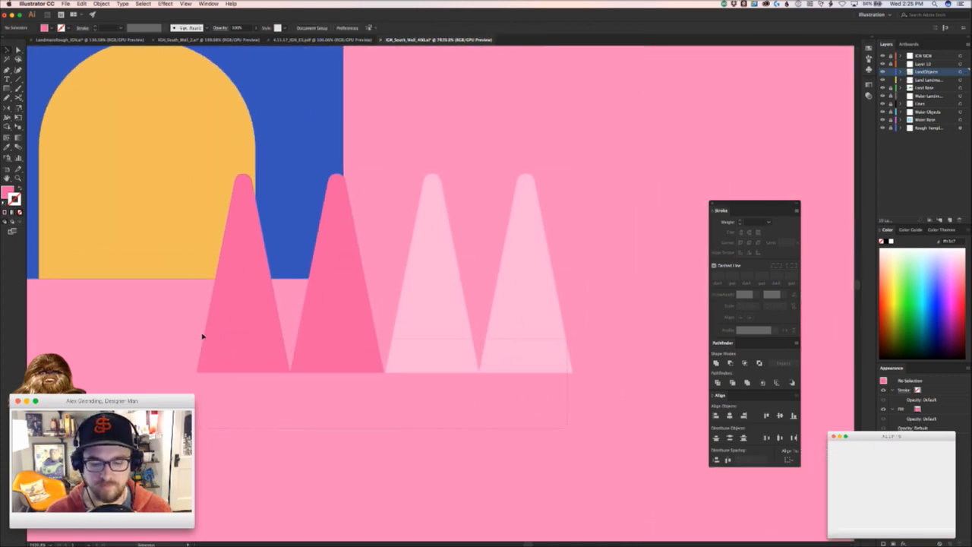
pyautogui.click(337, 319)
pyautogui.moveTo(336, 319); pyautogui.dragTo(342, 320)
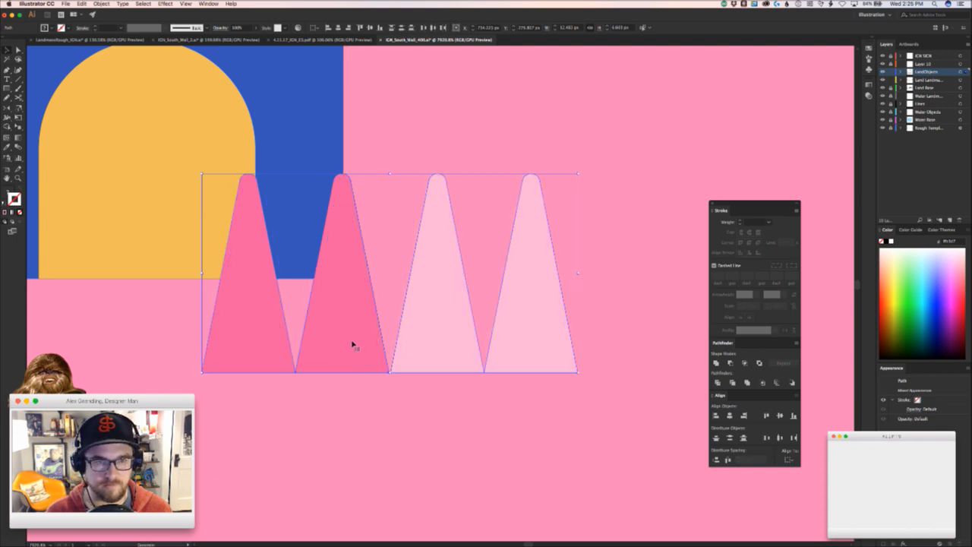
pyautogui.press('super+z')
# - Delete the leftmost dark pink pine of the row, leaving one dark and two light pines at the castle's corner
pyautogui.moveTo(310, 266); pyautogui.dragTo(361, 343)
pyautogui.moveTo(369, 376); pyautogui.dragTo(311, 388)
pyautogui.press('a')
pyautogui.click(279, 390)
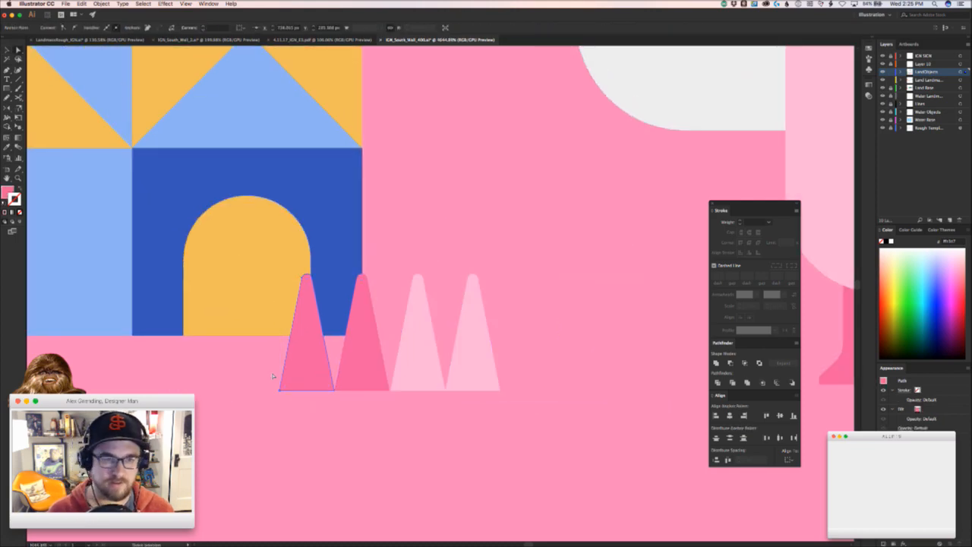
pyautogui.press('Delete')
pyautogui.scroll(-2, 375, 354)
pyautogui.press('v')
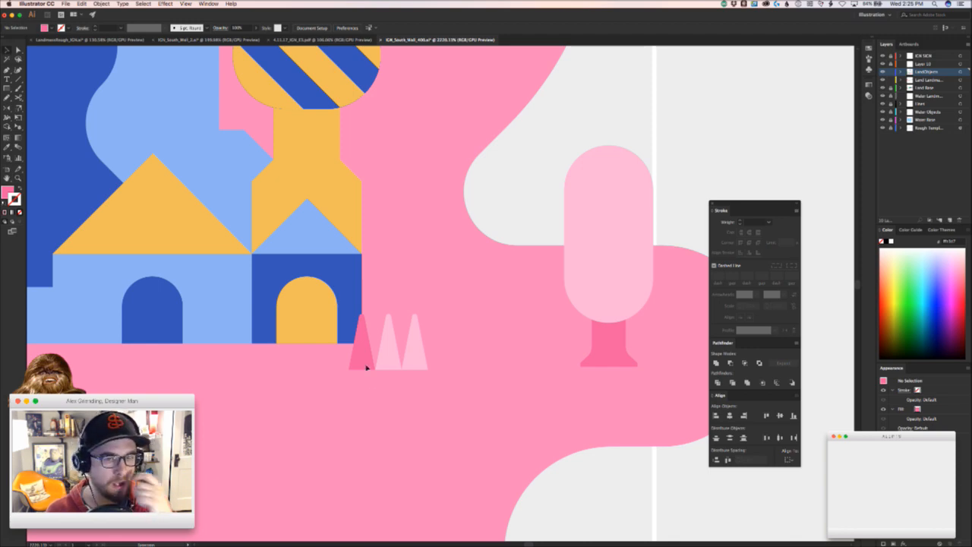
# - Place a mirrored copy of the two small dark pink peaks and their neighbouring pine pair below the castle
pyautogui.scroll(-2, 311, 289)
pyautogui.hscroll(-2, 414, 371)
pyautogui.scroll(-4, 165, 323)
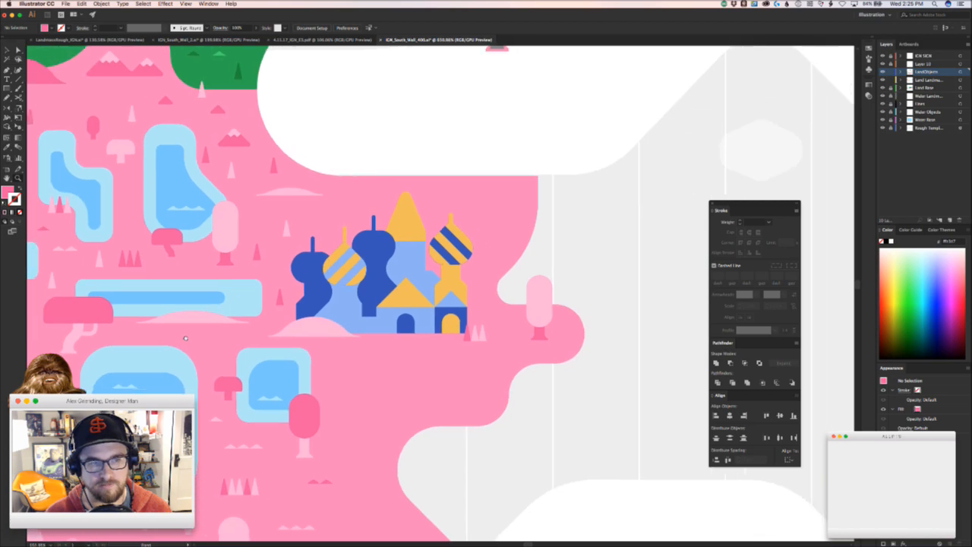
pyautogui.scroll(2, 172, 329)
pyautogui.scroll(-2, 171, 329)
pyautogui.scroll(2, 240, 326)
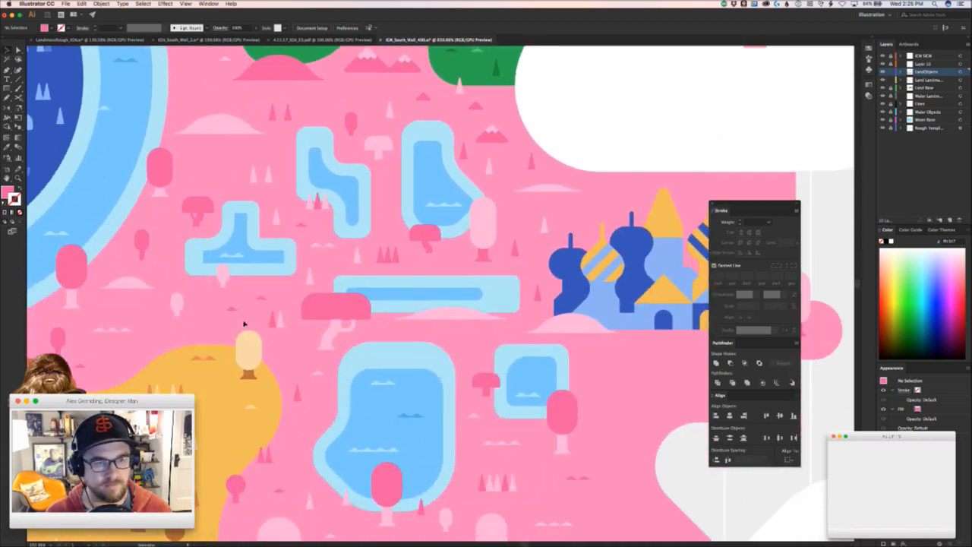
pyautogui.click(260, 298)
pyautogui.keyDown('shift'); pyautogui.click(232, 309); pyautogui.keyUp('shift')
pyautogui.moveTo(291, 347); pyautogui.dragTo(486, 364)
pyautogui.press('super+z')
pyautogui.press('o')
pyautogui.moveTo(579, 365); pyautogui.dragTo(392, 237)
pyautogui.press('v')
pyautogui.click(473, 322)
pyautogui.moveTo(473, 322); pyautogui.dragTo(409, 377)
pyautogui.scroll(4, 371, 332)
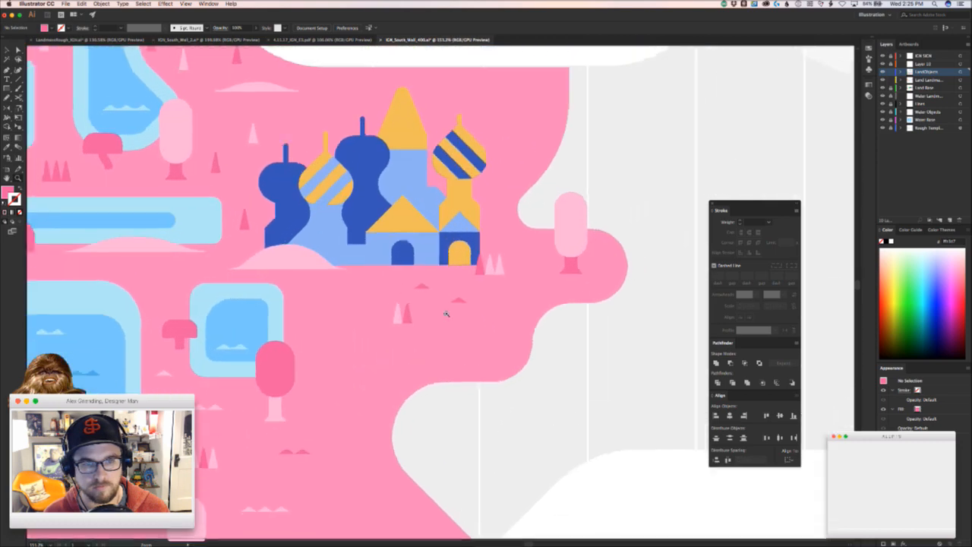
# - Place a copy of a three-crest wave above the castle's right striped dome and recolor it dark pink
pyautogui.moveTo(279, 380)
pyautogui.mouseDown()
pyautogui.moveTo(406, 345)
pyautogui.moveTo(395, 459)
pyautogui.moveTo(421, 515)
pyautogui.moveTo(395, 444)
pyautogui.moveTo(534, 119)
pyautogui.moveTo(480, 77)
pyautogui.mouseUp()
pyautogui.moveTo(510, 127); pyautogui.dragTo(476, 190)
pyautogui.press('i')
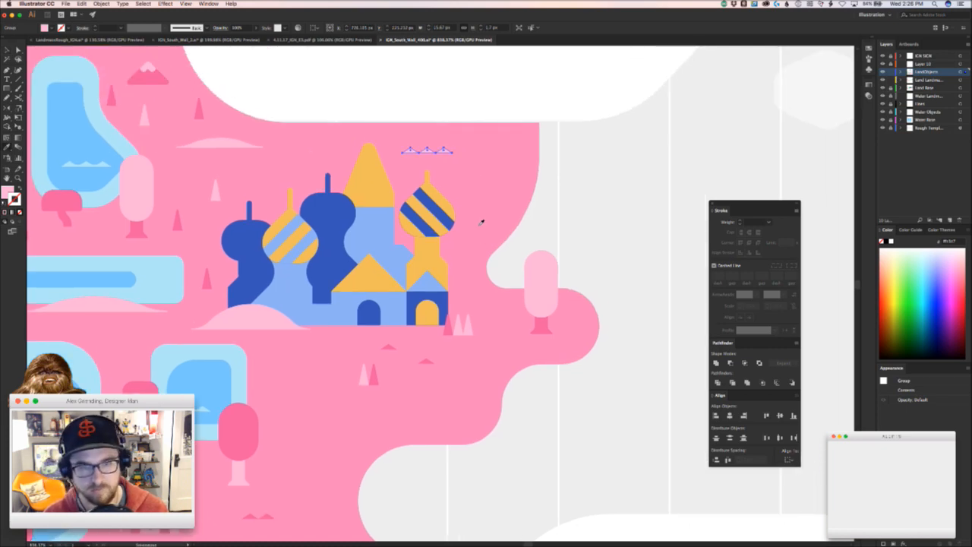
pyautogui.click(427, 362)
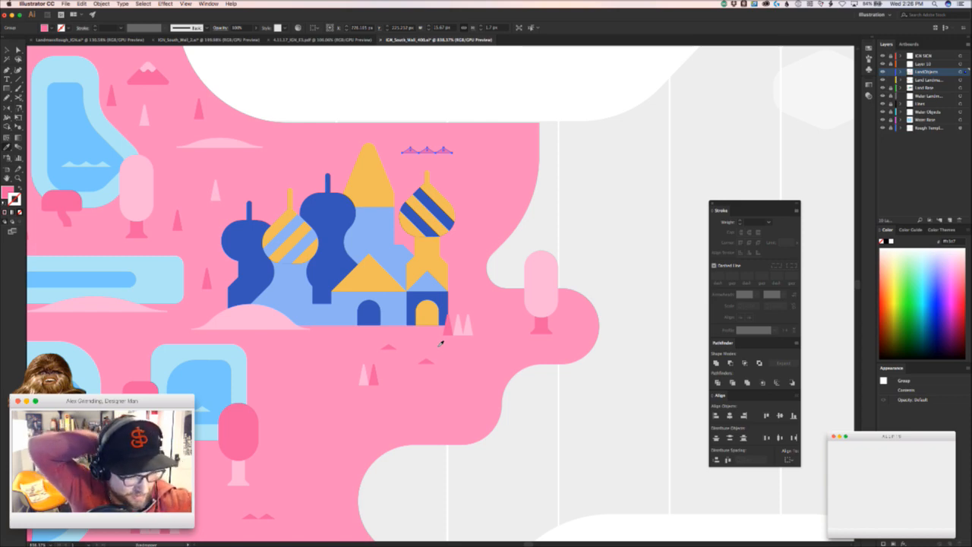
pyautogui.click(584, 210)
pyautogui.press('v')
pyautogui.press('super+z')
pyautogui.click(524, 93)
# - Save the illustration with the filled pink land
pyautogui.moveTo(532, 150); pyautogui.dragTo(524, 354)
pyautogui.moveTo(440, 306); pyautogui.dragTo(561, 198)
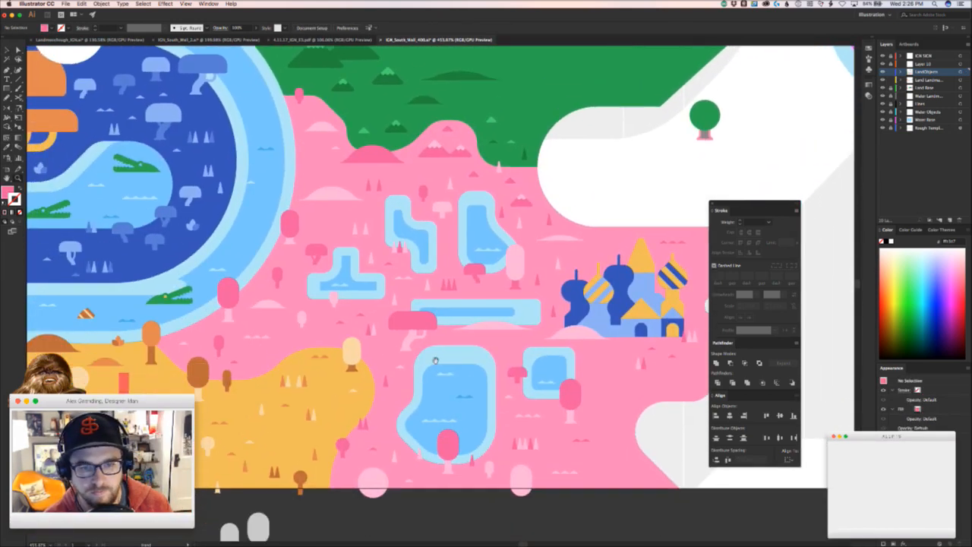
pyautogui.press('super+s')
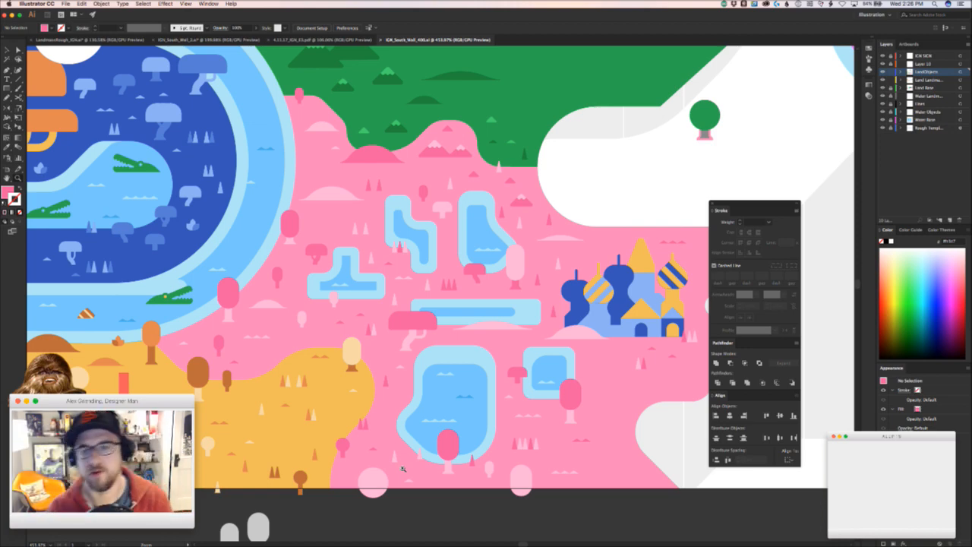
pyautogui.click(603, 185)
pyautogui.press('v')
pyautogui.press('z')
pyautogui.moveTo(515, 282); pyautogui.dragTo(420, 290)
pyautogui.press('space')
pyautogui.hscroll(5, 420, 291)
pyautogui.scroll(2, 420, 290)
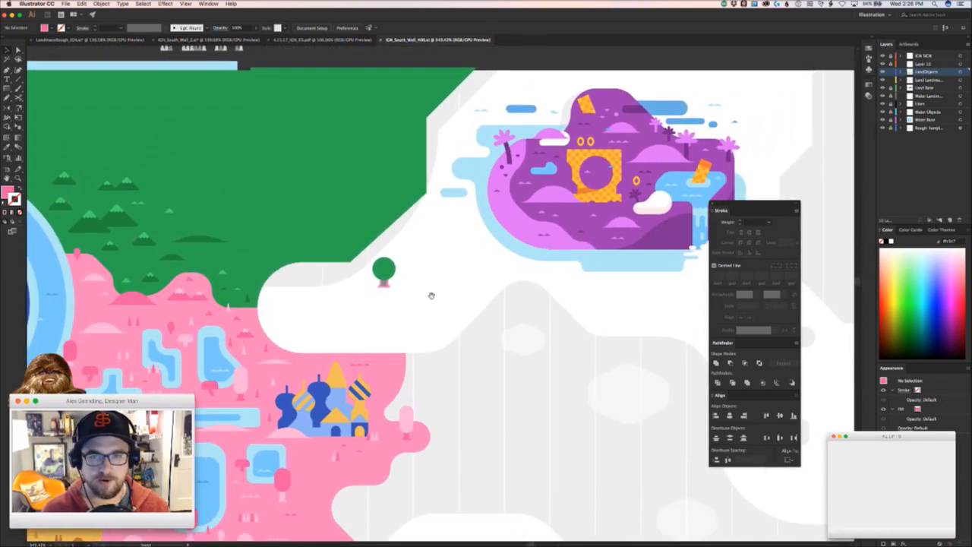
pyautogui.moveTo(439, 282); pyautogui.dragTo(502, 301)
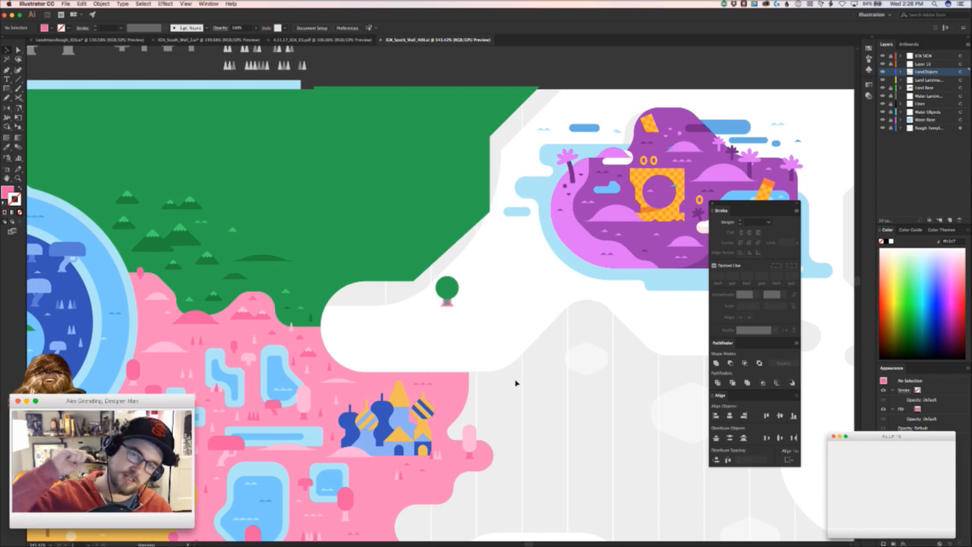
# - Draw a closed pen shape with a square stub reaching into the river from its outer rim, filled with the rim's light blue
pyautogui.moveTo(269, 353); pyautogui.dragTo(534, 368)
pyautogui.press('z')
pyautogui.moveTo(378, 349); pyautogui.dragTo(456, 329)
pyautogui.press('p')
pyautogui.click(411, 275)
pyautogui.click(411, 313)
pyautogui.click(392, 315)
pyautogui.click(391, 335)
pyautogui.click(411, 335)
pyautogui.click(411, 378)
pyautogui.click(433, 320)
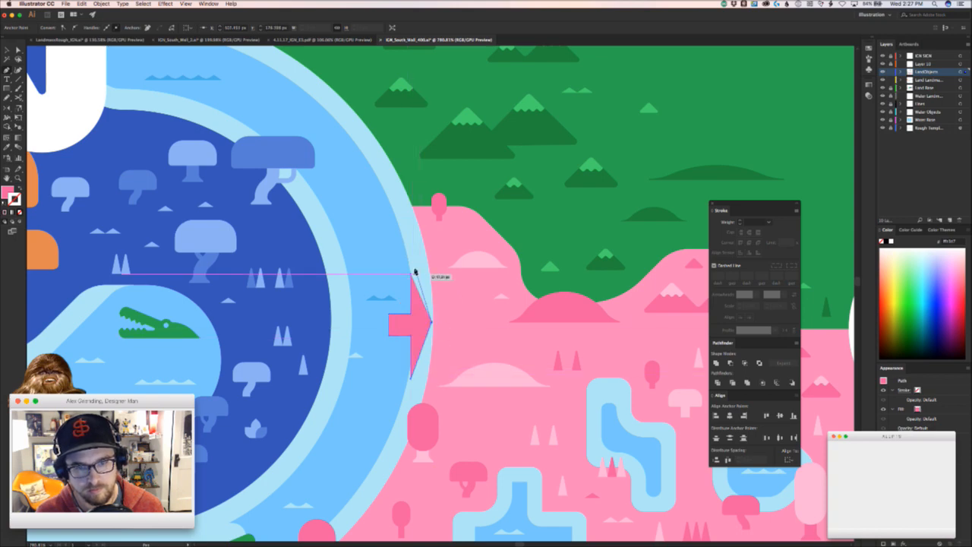
pyautogui.click(411, 275)
pyautogui.click(414, 263)
pyautogui.press('v')
# - Round the outer and inner corners of the stub so it blends into the river's light blue rim
pyautogui.press('a')
pyautogui.click(389, 314)
pyautogui.keyDown('shift'); pyautogui.click(411, 312); pyautogui.keyUp('shift')
pyautogui.moveTo(408, 312); pyautogui.dragTo(407, 308)
pyautogui.press('super+z')
pyautogui.click(392, 316)
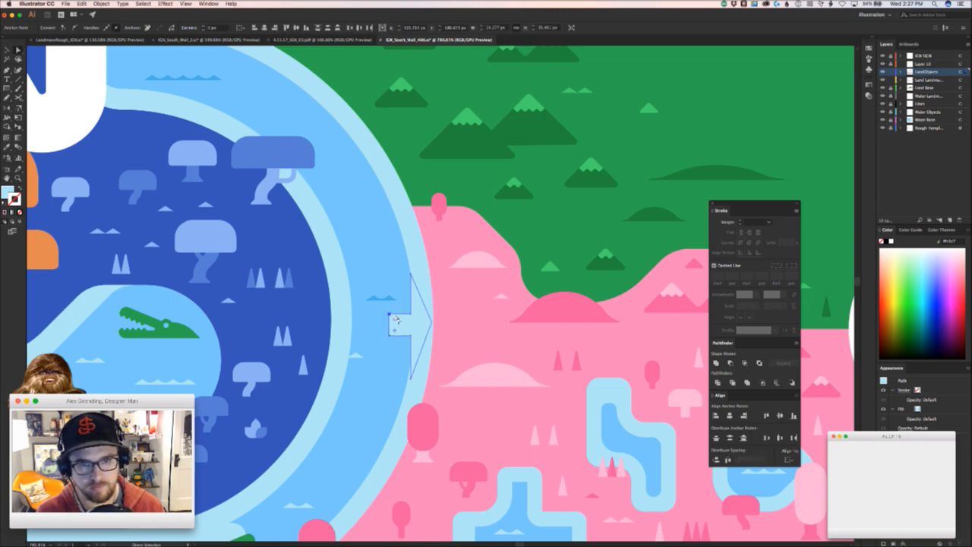
pyautogui.click(412, 315)
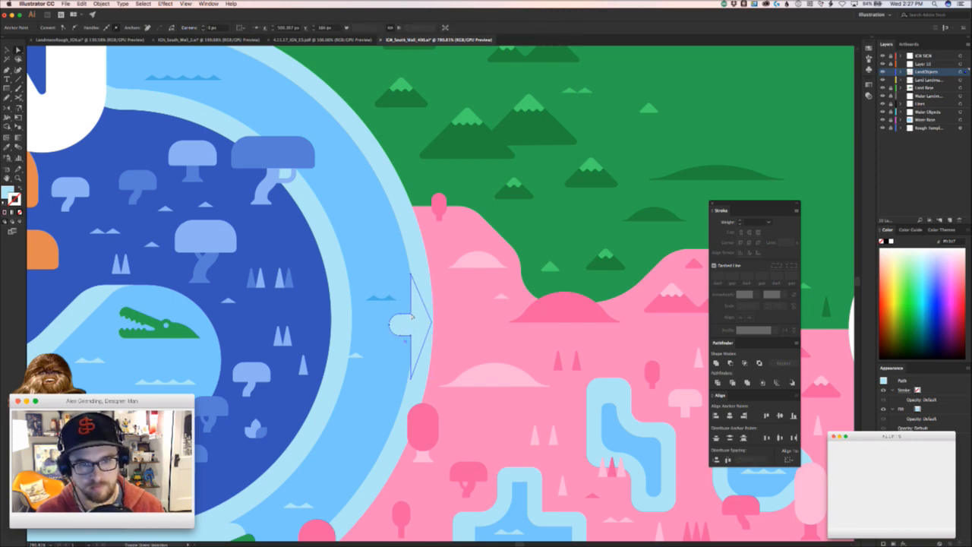
pyautogui.keyDown('shift'); pyautogui.click(411, 315); pyautogui.keyUp('shift')
pyautogui.moveTo(407, 309); pyautogui.dragTo(401, 304)
pyautogui.click(357, 340)
pyautogui.press('super+space')
pyautogui.moveTo(375, 357); pyautogui.dragTo(401, 326)
pyautogui.press('space')
pyautogui.moveTo(393, 360); pyautogui.dragTo(409, 348)
pyautogui.click(413, 373)
pyautogui.press('super+space')
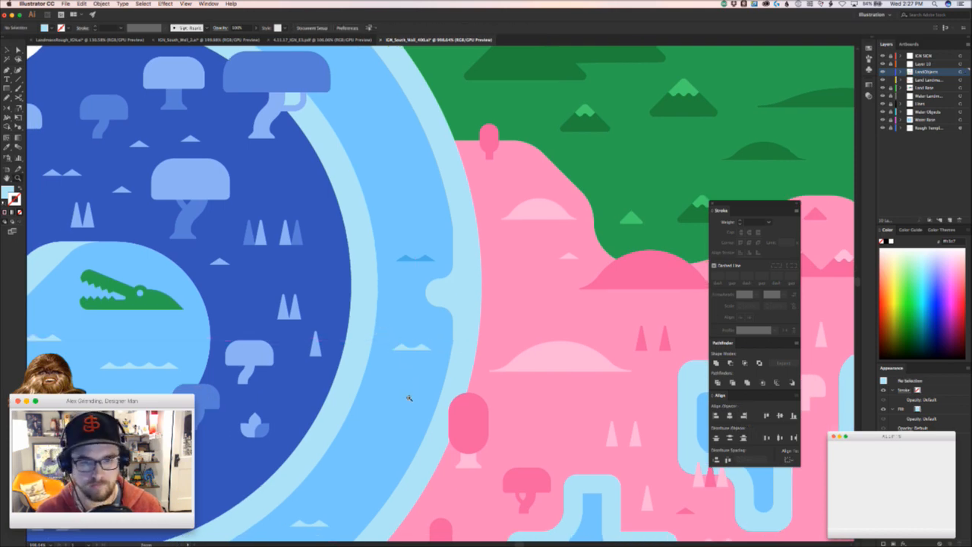
pyautogui.moveTo(413, 398); pyautogui.dragTo(397, 387)
# - Draw a stepped blue pen shape with two blocks reaching into the river from the rim beside the N's upper-right stem
pyautogui.scroll(5, 398, 387)
pyautogui.hscroll(-5, 397, 387)
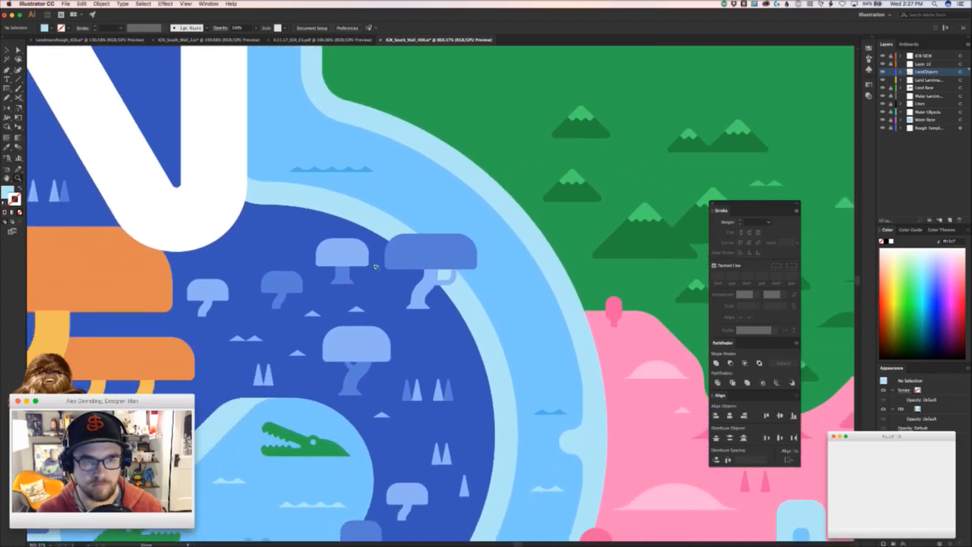
pyautogui.moveTo(323, 170); pyautogui.dragTo(313, 159)
pyautogui.click(383, 177)
pyautogui.press('space')
pyautogui.moveTo(371, 185); pyautogui.dragTo(506, 380)
pyautogui.scroll(5, 465, 314)
pyautogui.hscroll(-2, 424, 248)
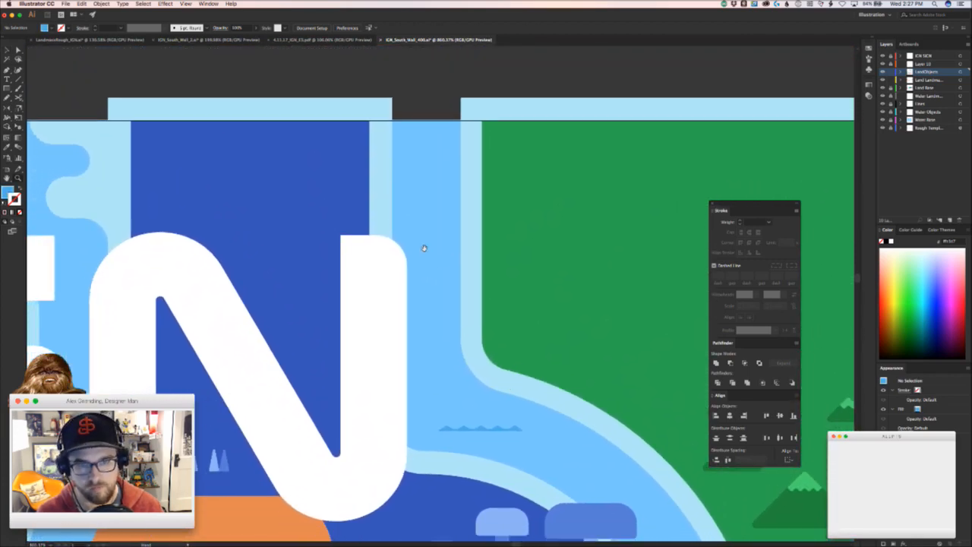
pyautogui.click(393, 120)
pyautogui.click(392, 142)
pyautogui.click(428, 142)
pyautogui.click(428, 163)
pyautogui.click(400, 164)
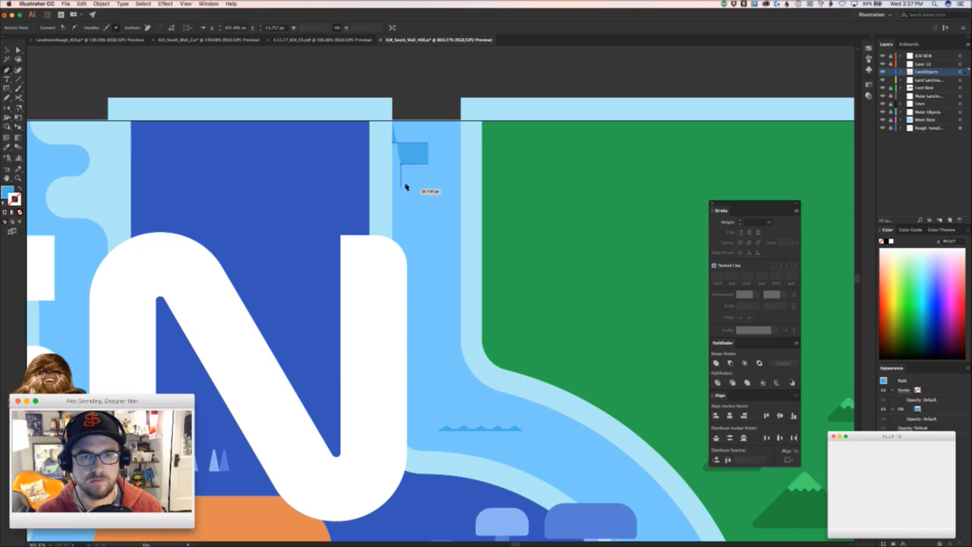
pyautogui.click(400, 213)
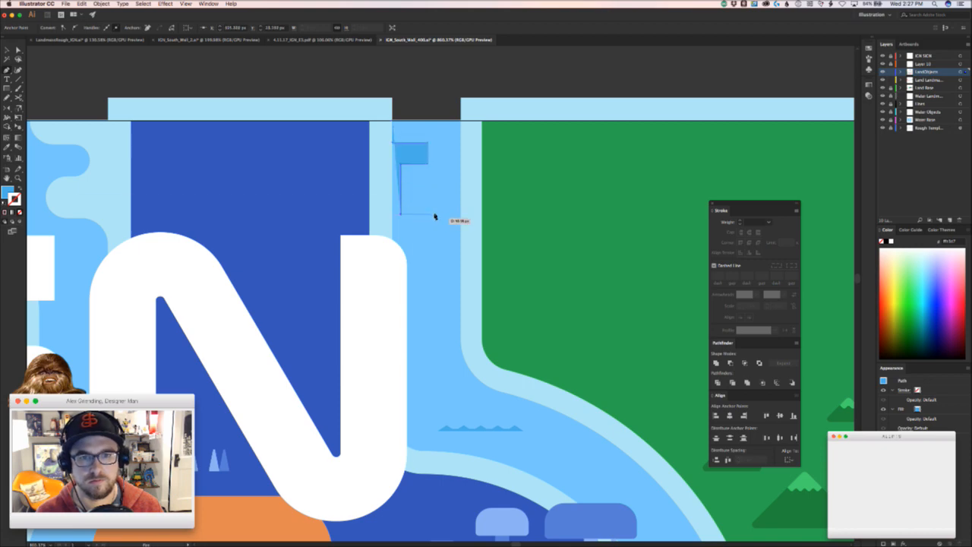
pyautogui.click(438, 214)
pyautogui.click(438, 267)
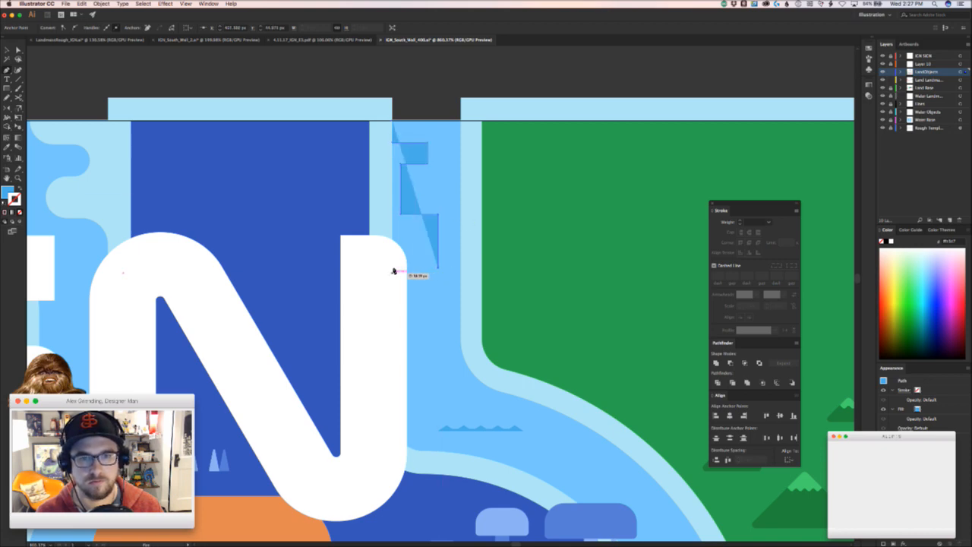
pyautogui.click(391, 267)
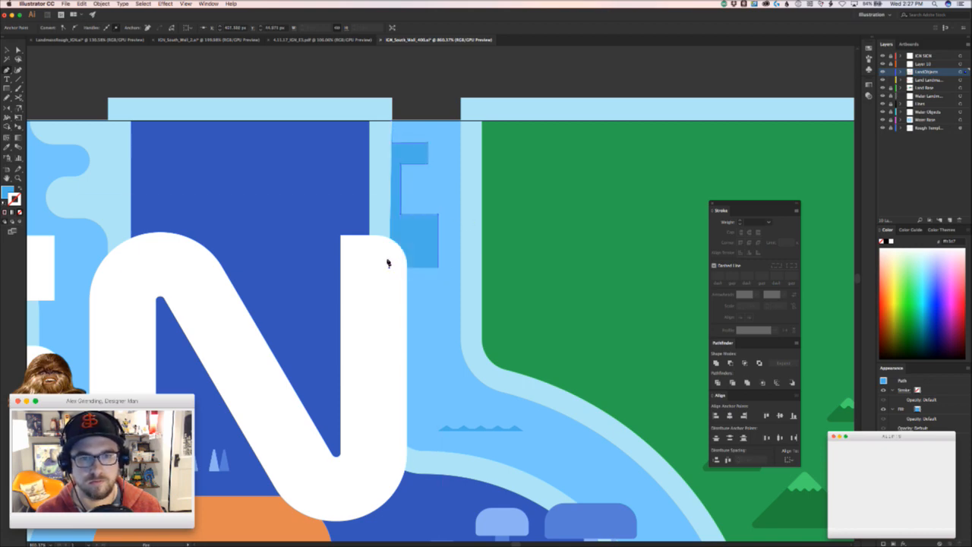
pyautogui.click(387, 127)
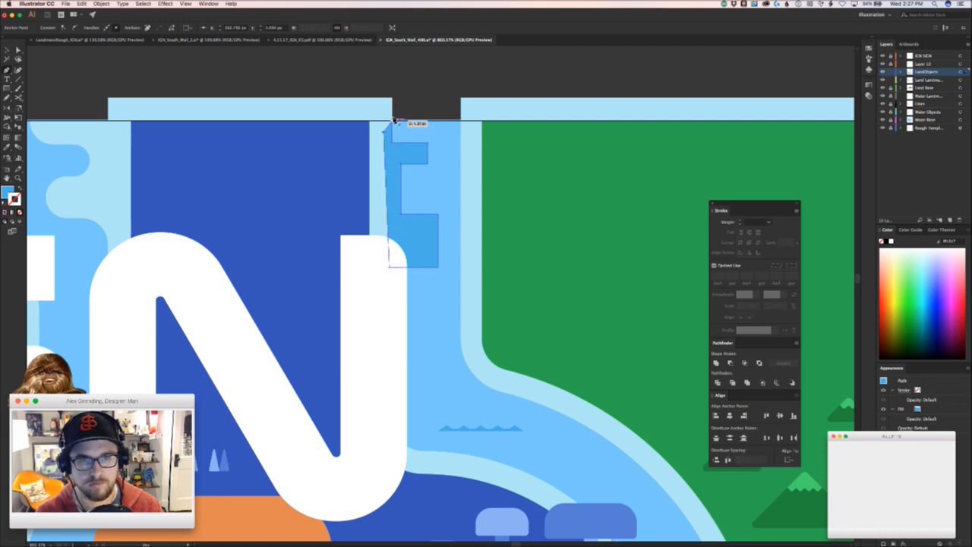
# - Round the corners of both blocks of the stepped shape into smooth lobes
pyautogui.press('a')
pyautogui.click(399, 142)
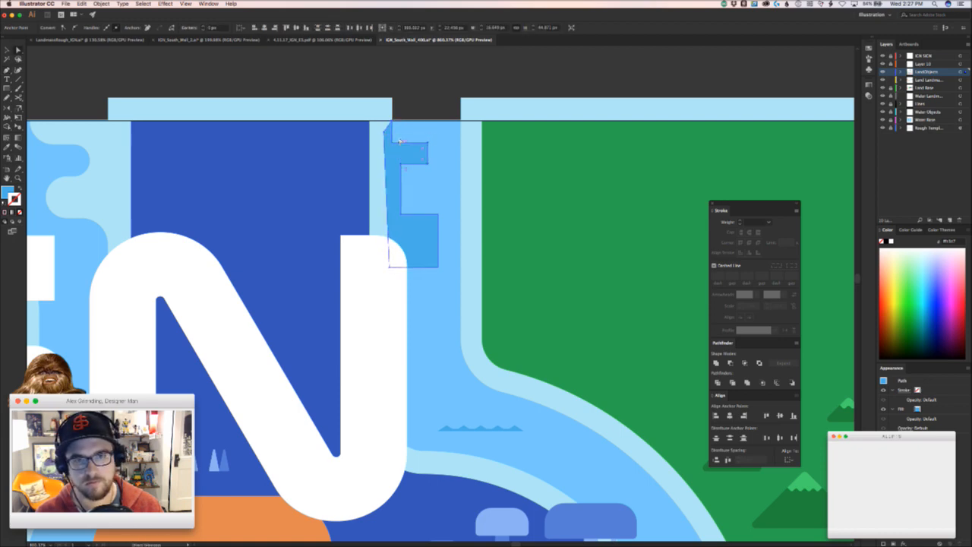
pyautogui.moveTo(402, 135); pyautogui.dragTo(427, 133)
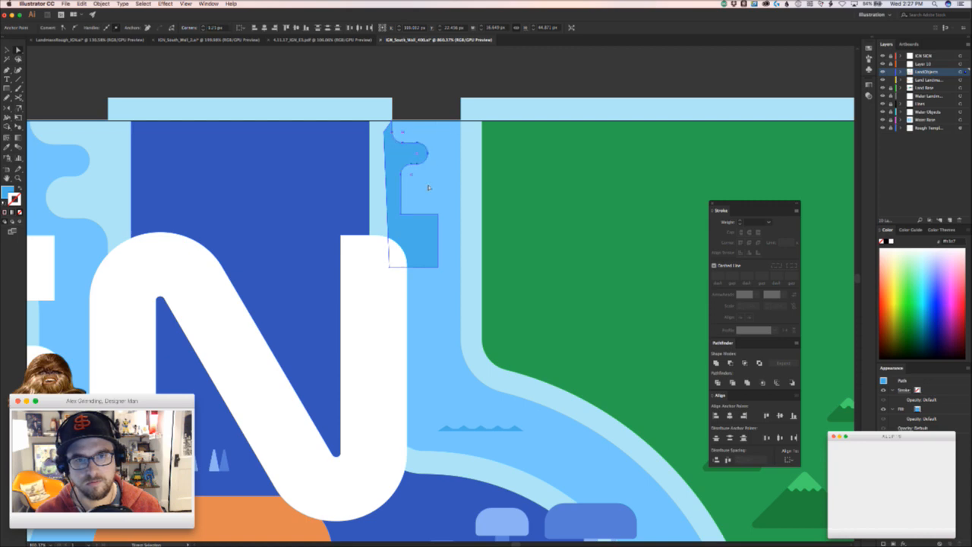
pyautogui.moveTo(433, 261); pyautogui.dragTo(423, 252)
pyautogui.press('v')
# - Recolor the lobed shape beside the N with the river rim's light blue and deselect it
pyautogui.click(441, 306)
pyautogui.scroll(2, 414, 321)
pyautogui.scroll(2, 414, 321)
pyautogui.click(409, 284)
pyautogui.click(449, 275)
pyautogui.press('super+shift+a')
pyautogui.scroll(-4, 397, 304)
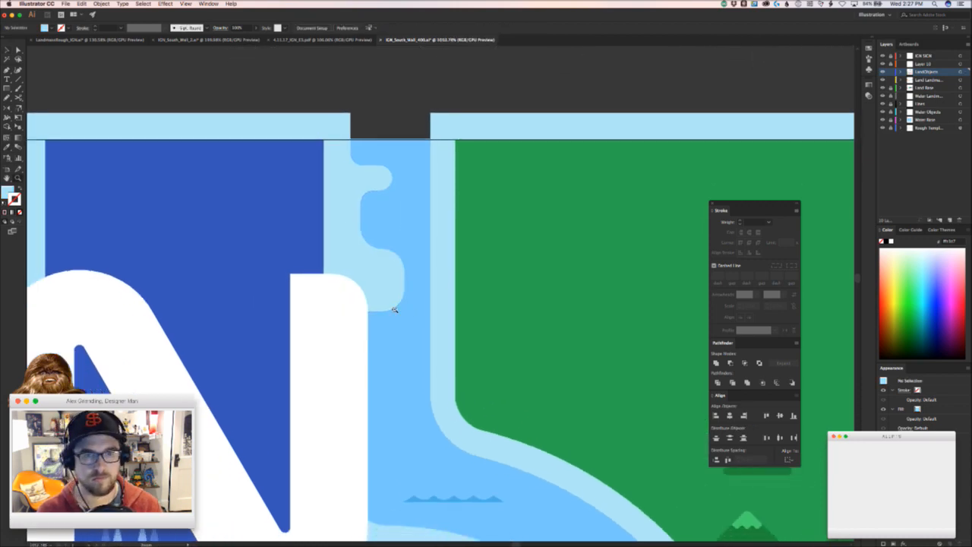
pyautogui.scroll(-2, 323, 309)
pyautogui.scroll(6, 373, 278)
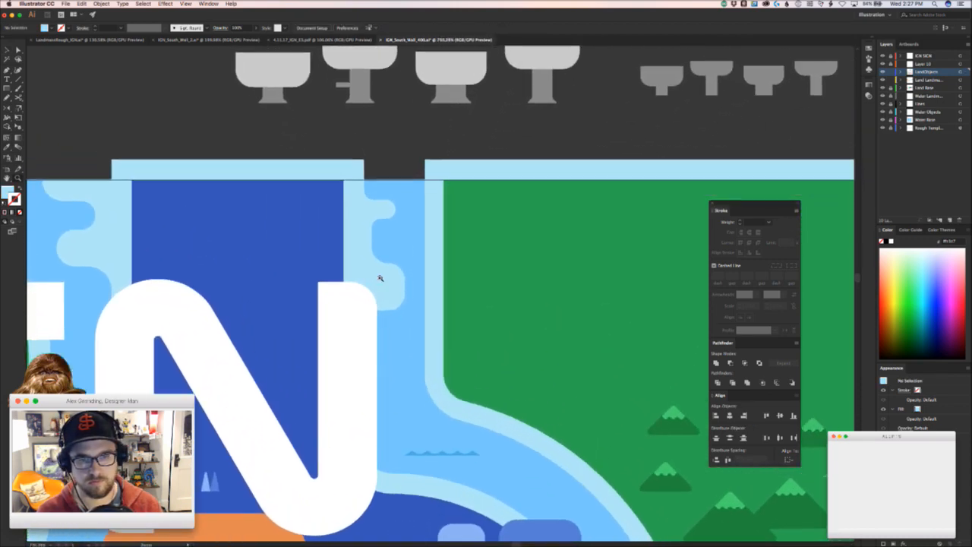
# - Draw a light blue T-shaped pen path over the green land's river rim, with a small block jutting into the water opposite the N's lobes
pyautogui.click(439, 179)
pyautogui.click(408, 180)
pyautogui.click(408, 203)
pyautogui.click(452, 203)
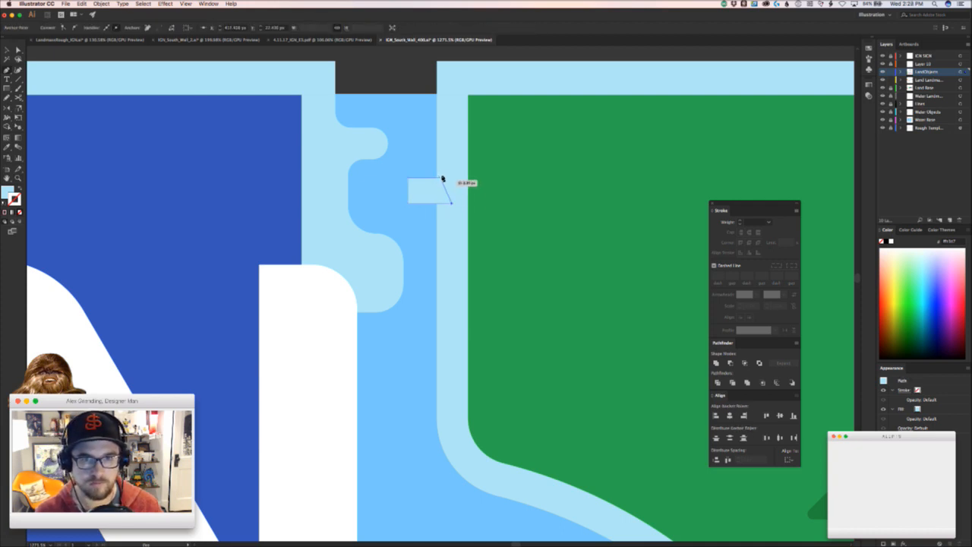
pyautogui.press('super+z')
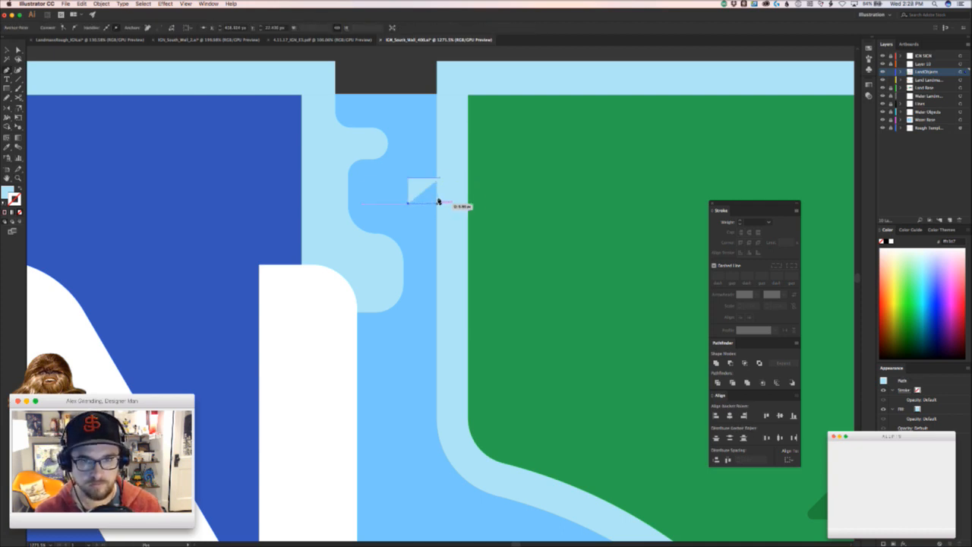
pyautogui.click(437, 203)
pyautogui.click(437, 230)
pyautogui.click(453, 229)
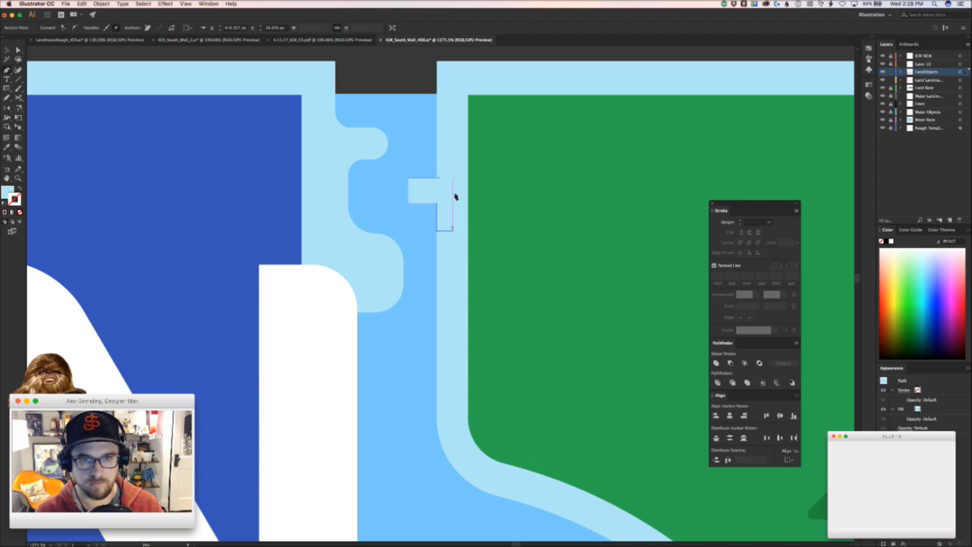
pyautogui.click(453, 152)
pyautogui.click(437, 151)
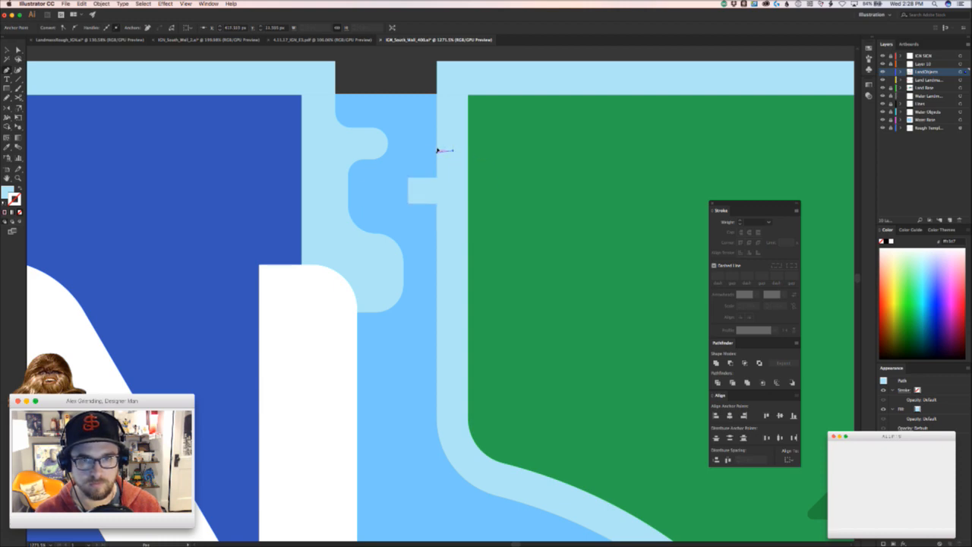
pyautogui.scroll(3, 440, 176)
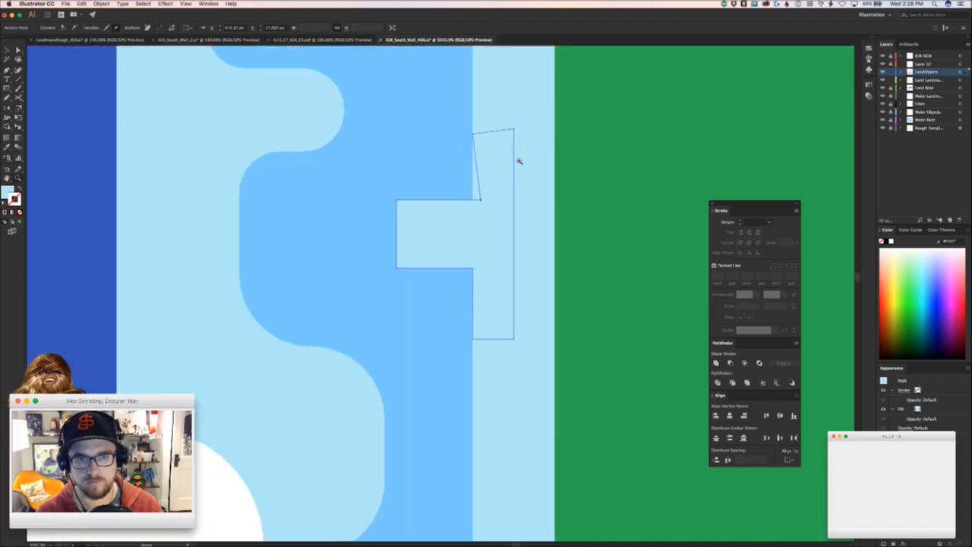
pyautogui.click(472, 199)
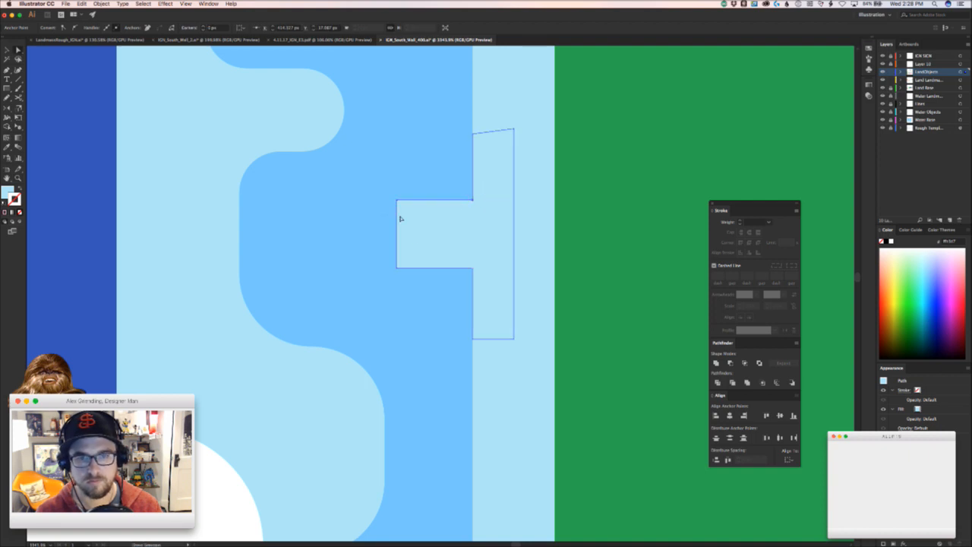
# - Round the outer and inner corners of the jutting block so it blends into the green land's rim, and deselect it
pyautogui.keyDown('shift'); pyautogui.click(473, 267); pyautogui.keyUp('shift')
pyautogui.keyDown('shift'); pyautogui.click(472, 199); pyautogui.keyUp('shift')
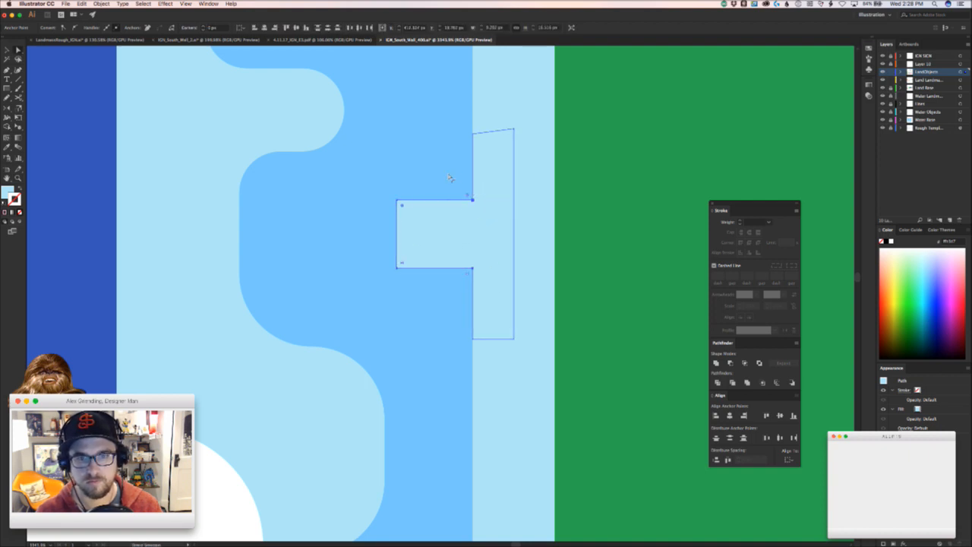
pyautogui.moveTo(466, 193); pyautogui.dragTo(329, 208)
pyautogui.press('super+shift+a')
pyautogui.scroll(-10, 329, 207)
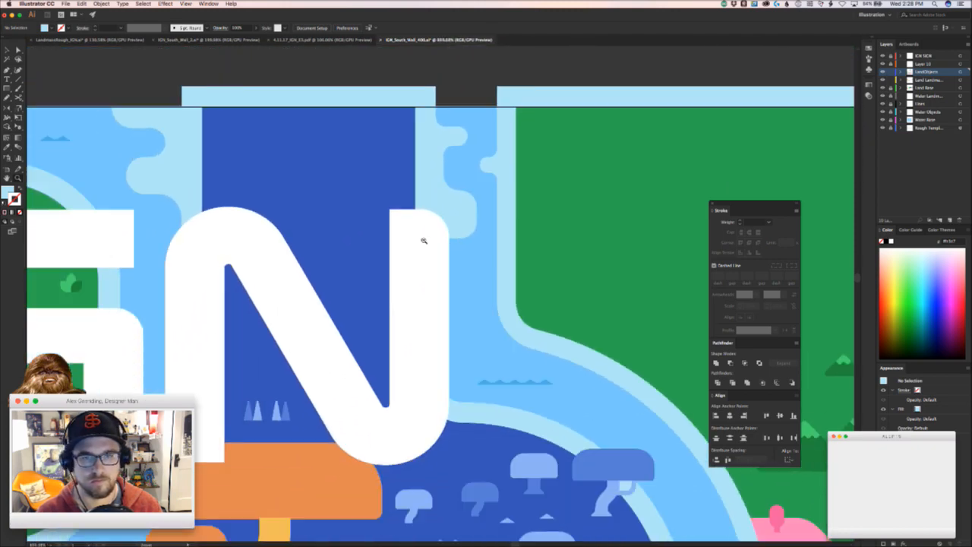
pyautogui.scroll(-5, 412, 243)
pyautogui.hscroll(-2, 456, 242)
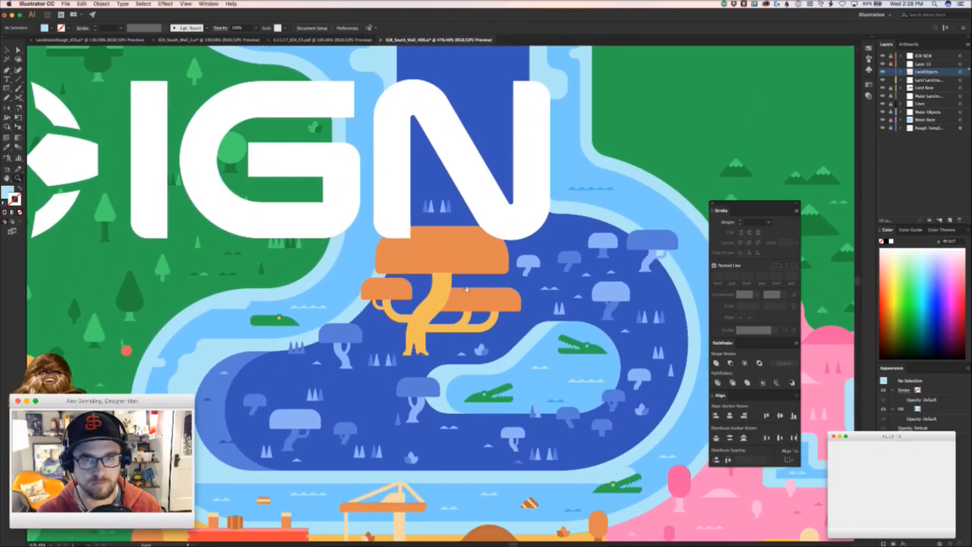
pyautogui.scroll(6, 417, 291)
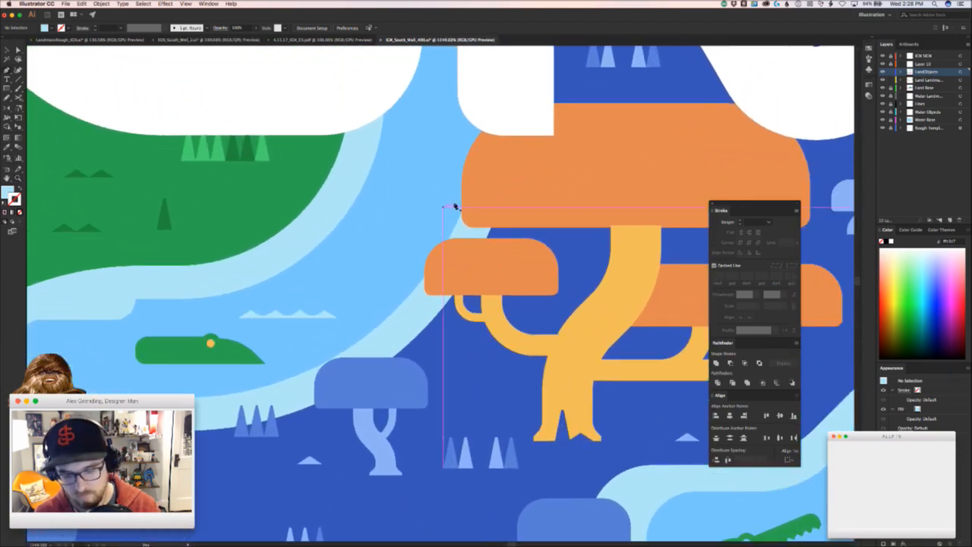
pyautogui.click(433, 185)
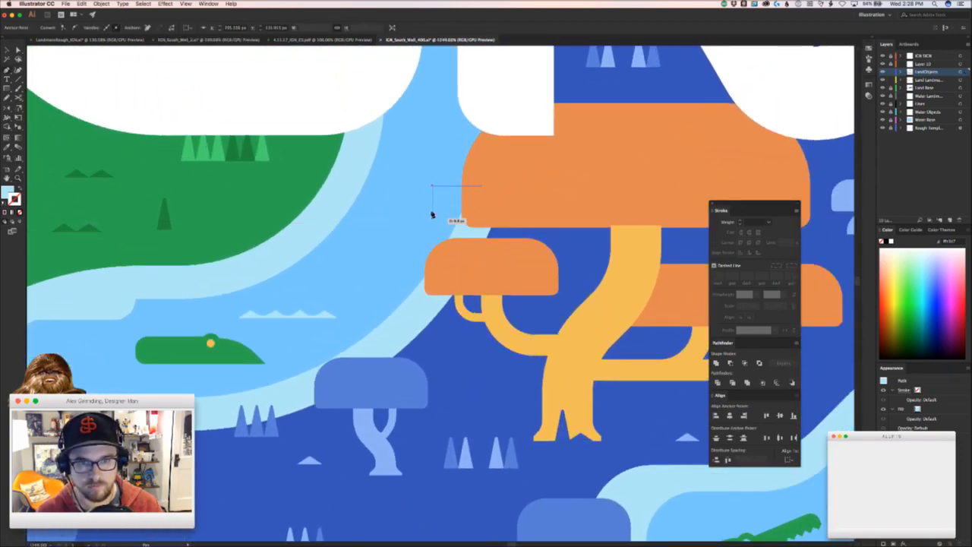
pyautogui.click(432, 213)
pyautogui.click(400, 213)
pyautogui.hotkey('ctrl', 'z')
pyautogui.hotkey('ctrl', 'z')
pyautogui.hotkey('ctrl', 'z')
# - Draw a stepped light blue pen shape with a block reaching into the river from the rim beside the orange tree's canopies
pyautogui.click(443, 185)
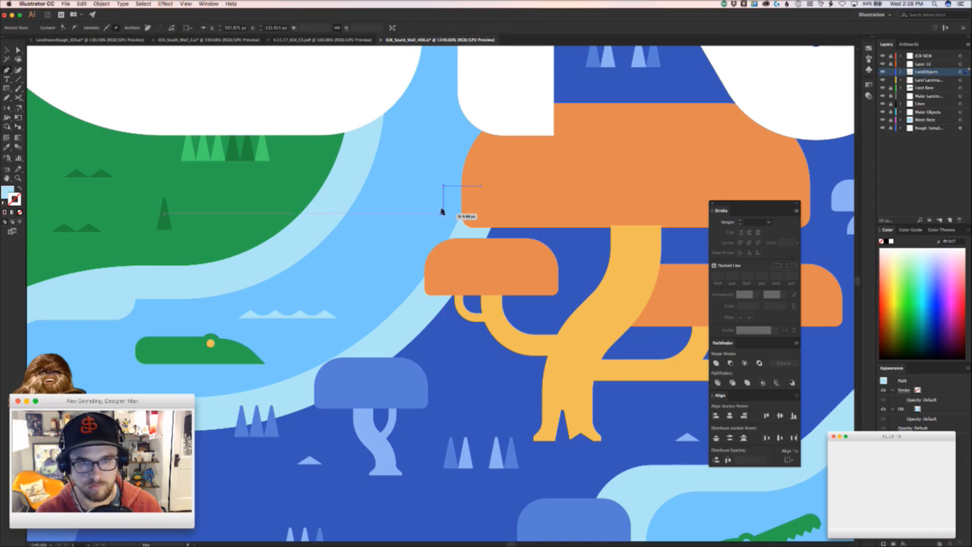
pyautogui.click(444, 199)
pyautogui.click(392, 210)
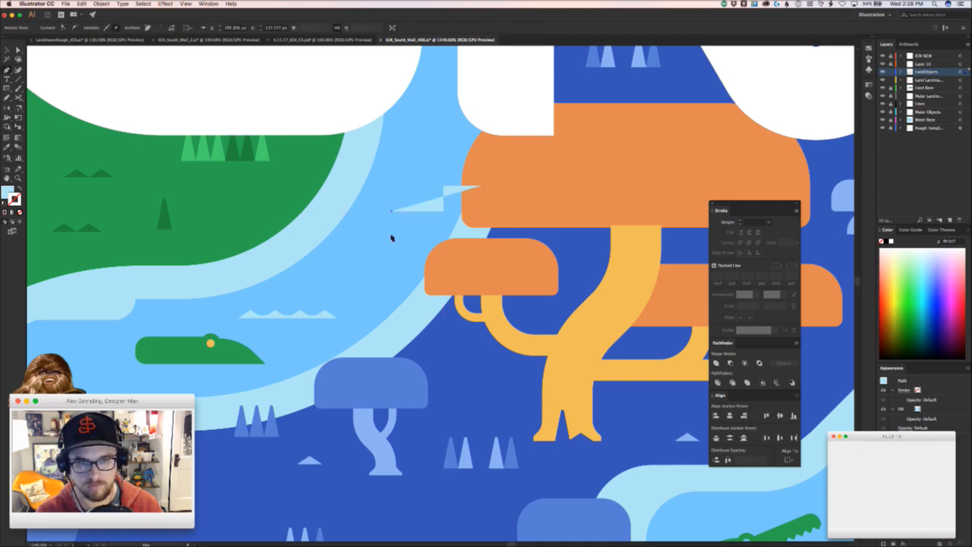
pyautogui.click(391, 238)
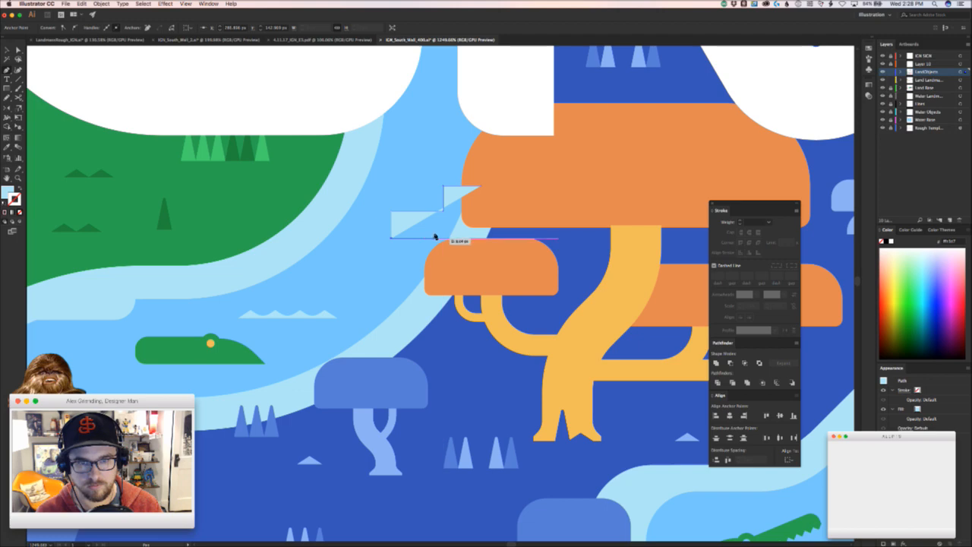
pyautogui.click(425, 238)
pyautogui.click(425, 292)
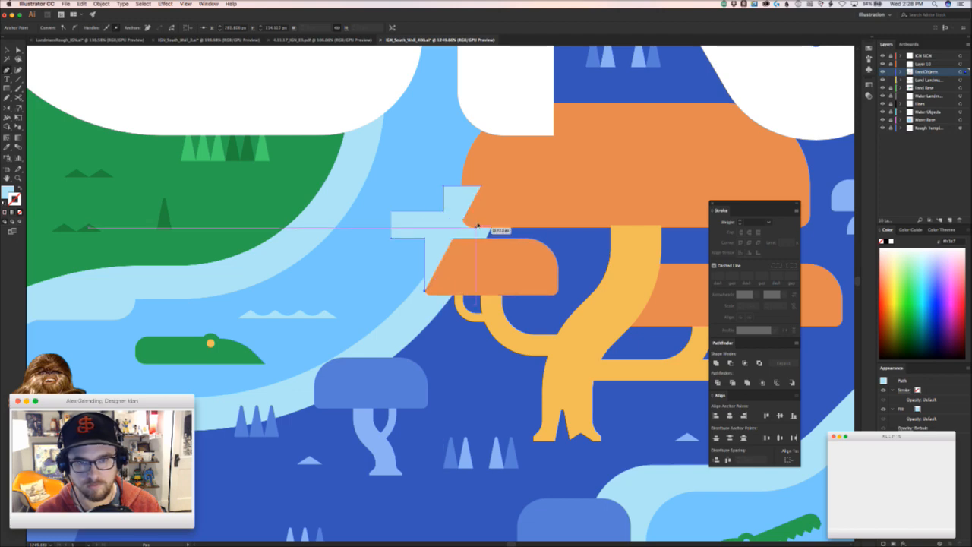
pyautogui.click(479, 225)
# - Move the stepped shape in place onto the unlocked Water Objects layer so it sits behind the orange tree
pyautogui.hotkey('ctrl', 'shift', 'a')
pyautogui.click(457, 204)
pyautogui.press('Delete')
pyautogui.press('a')
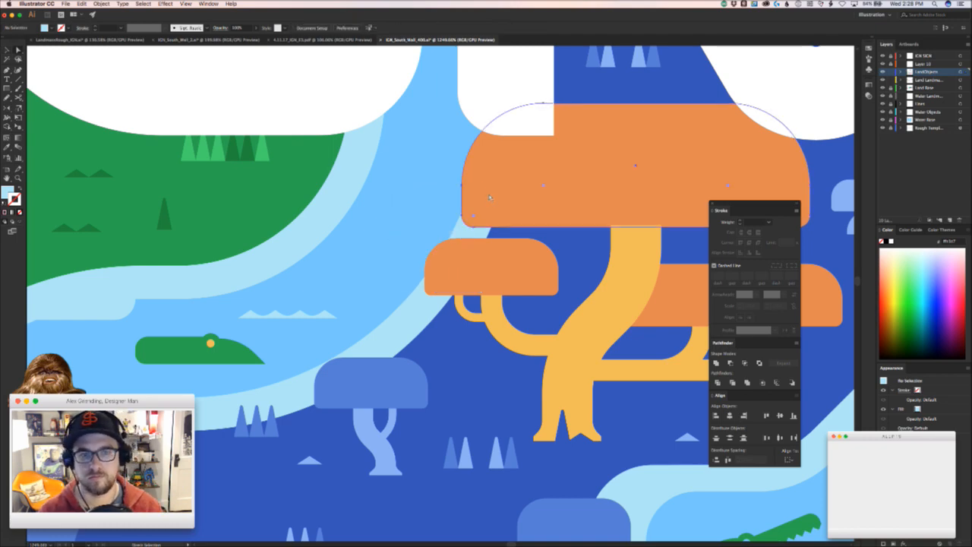
pyautogui.hotkey('ctrl', 'z')
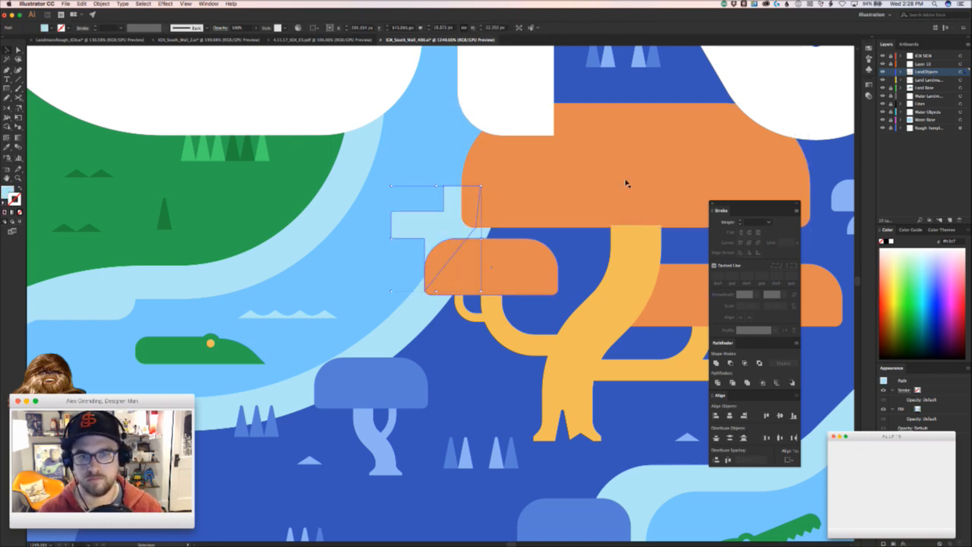
pyautogui.hotkey('ctrl', 'z')
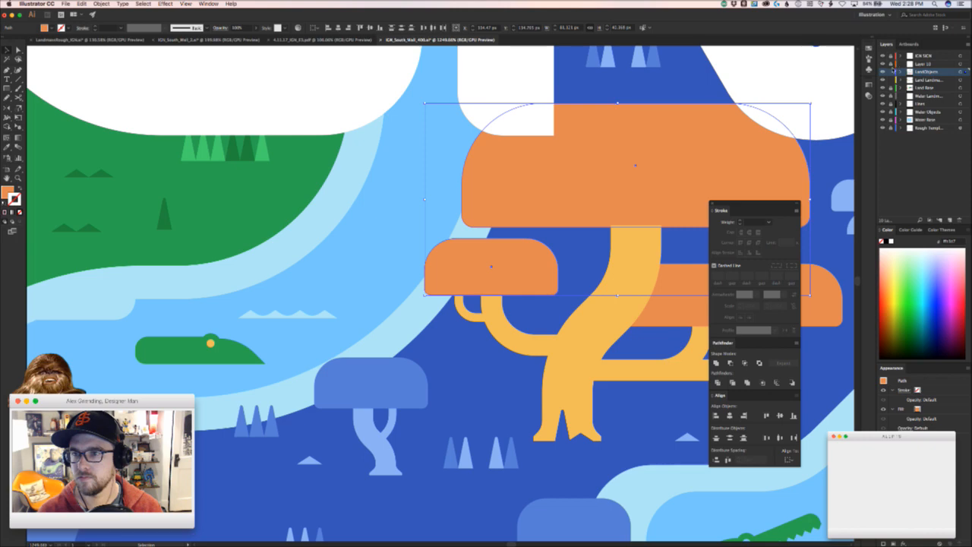
pyautogui.hotkey('ctrl', 'shift', 'a')
pyautogui.click(943, 112)
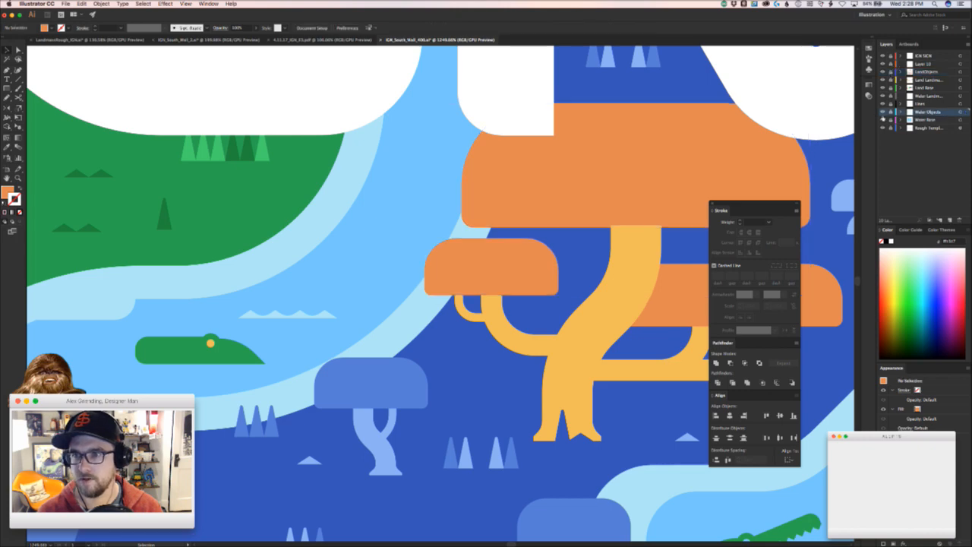
pyautogui.click(890, 112)
pyautogui.hotkey('ctrl', 'f')
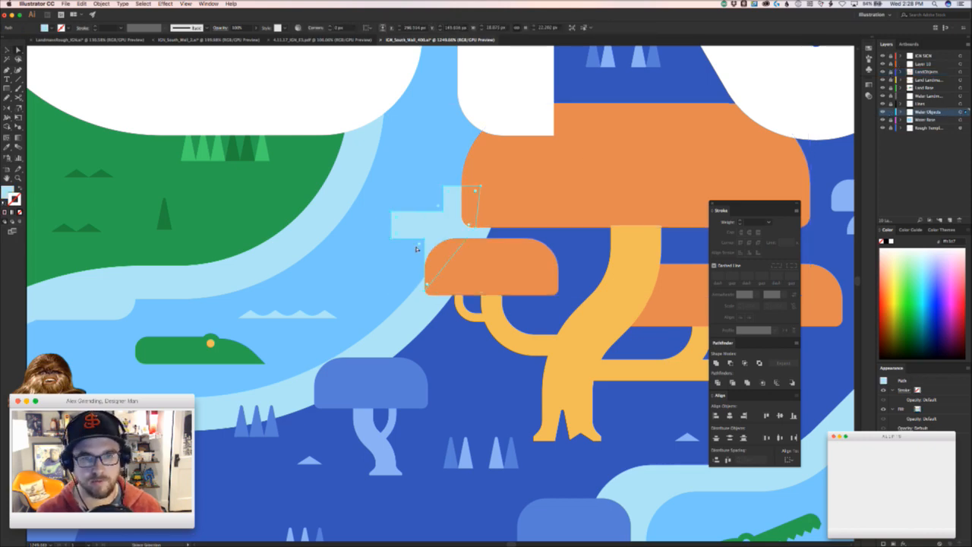
# - Round the stepped shape's corners into smooth lobes beside the orange tree and deselect it
pyautogui.press('a')
pyautogui.keyDown('shift'); pyautogui.click(403, 212); pyautogui.keyUp('shift')
pyautogui.moveTo(431, 198); pyautogui.dragTo(454, 210)
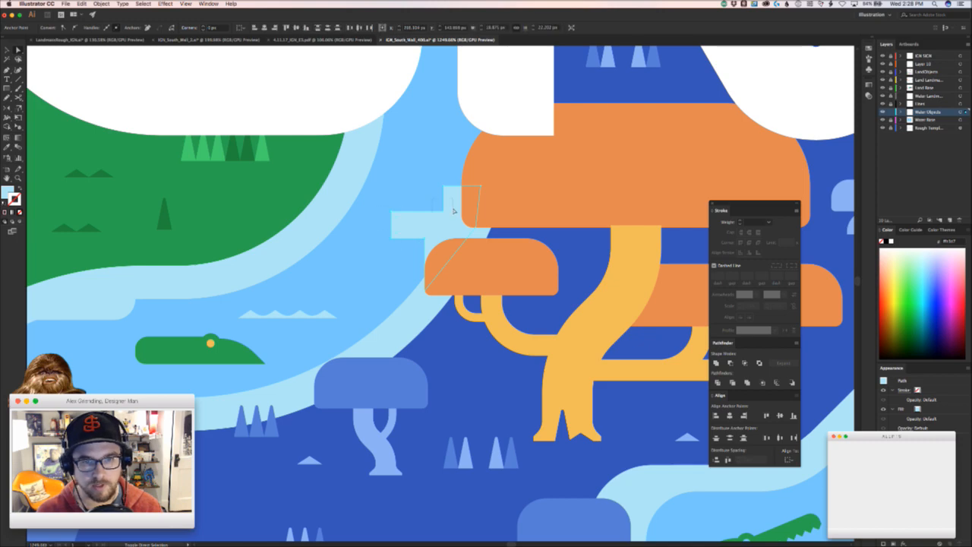
pyautogui.click(407, 190)
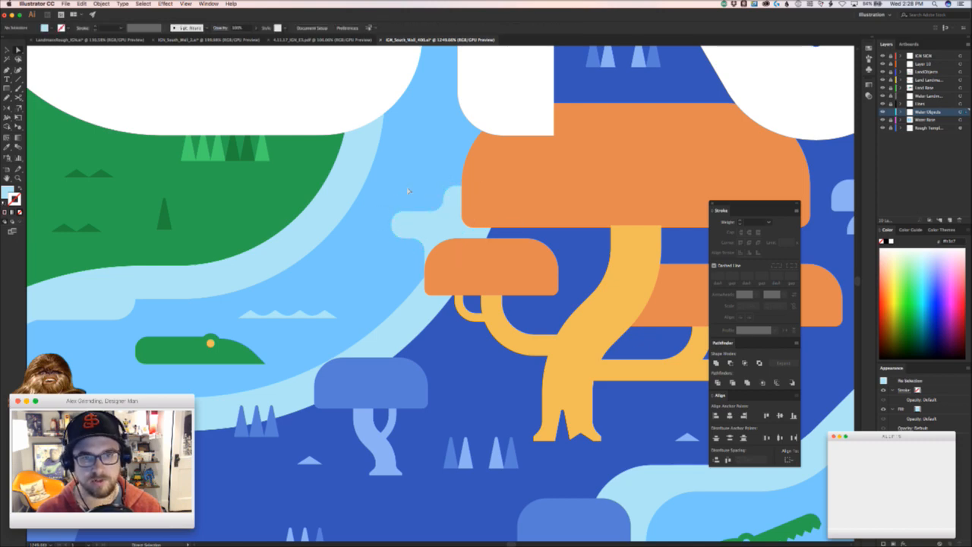
# - Save the illustration with the new river rim details
pyautogui.press('z')
pyautogui.moveTo(408, 190); pyautogui.dragTo(357, 199)
pyautogui.moveTo(383, 291); pyautogui.dragTo(319, 316)
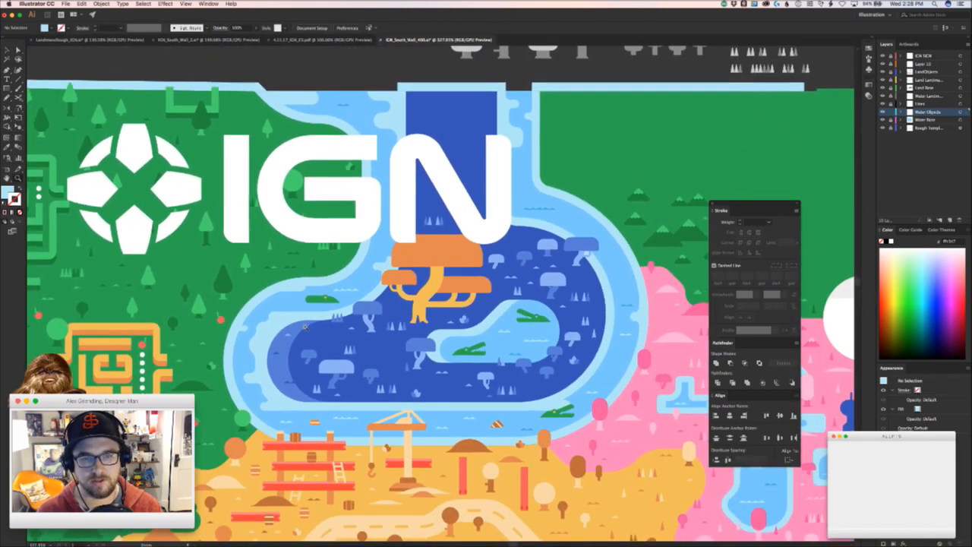
pyautogui.moveTo(438, 323); pyautogui.dragTo(418, 271)
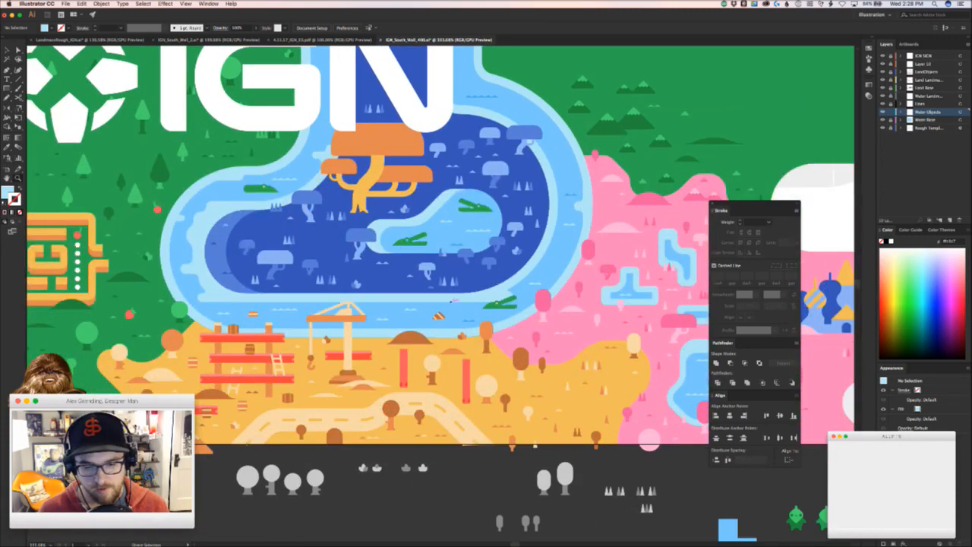
pyautogui.press('super+s')
pyautogui.press('super+Tab')
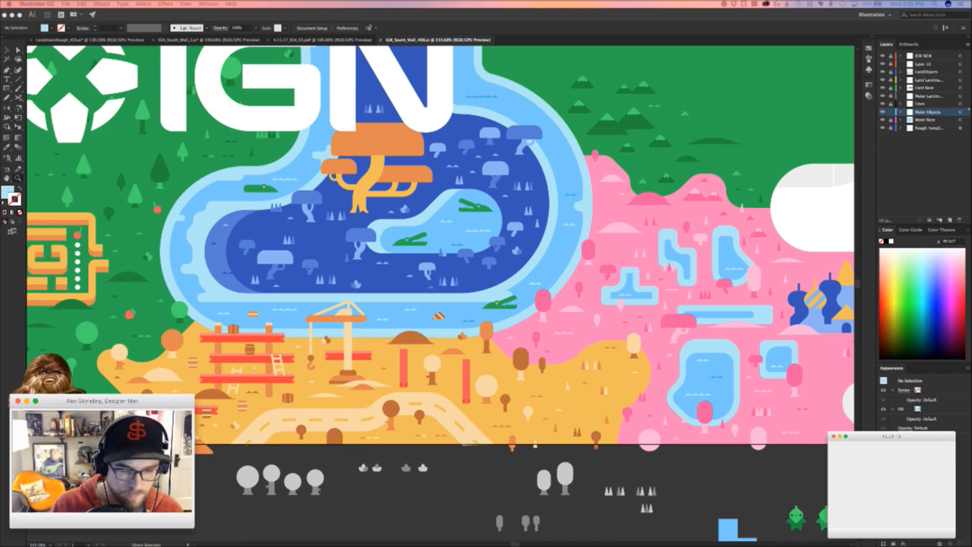
pyautogui.click(547, 283)
pyautogui.moveTo(703, 234); pyautogui.dragTo(386, 421)
pyautogui.moveTo(403, 343); pyautogui.dragTo(455, 327)
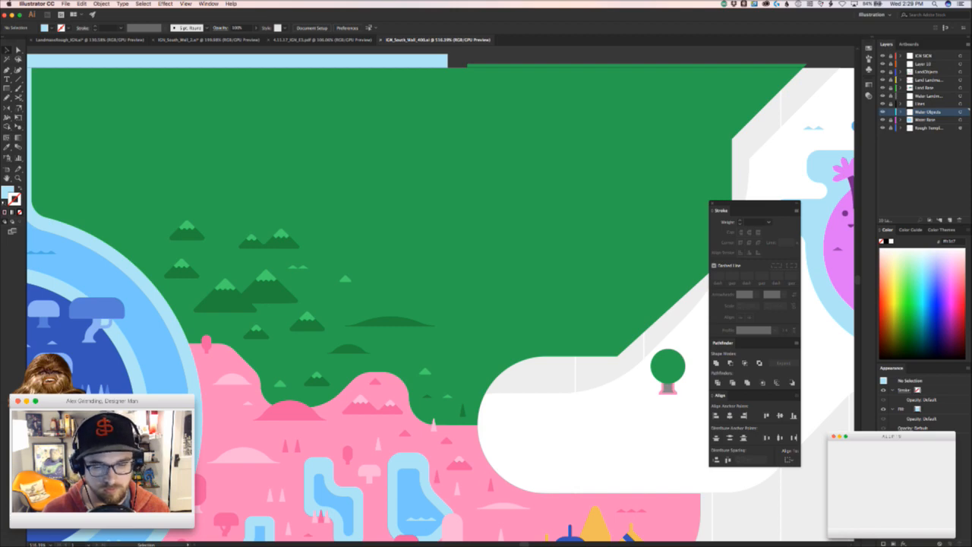
pyautogui.press('super+Tab')
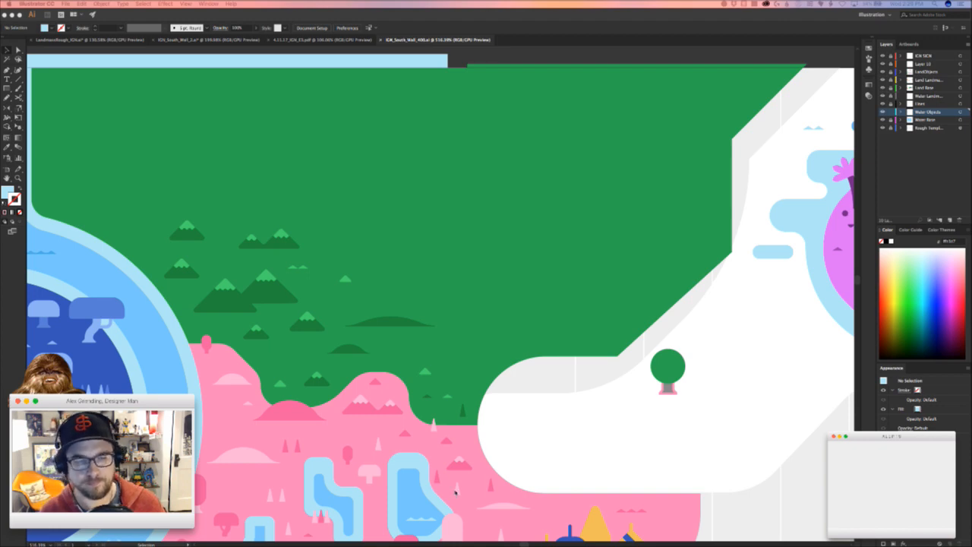
pyautogui.click(482, 319)
pyautogui.moveTo(489, 322)
pyautogui.mouseDown()
pyautogui.moveTo(503, 317)
pyautogui.moveTo(489, 389)
pyautogui.mouseUp()
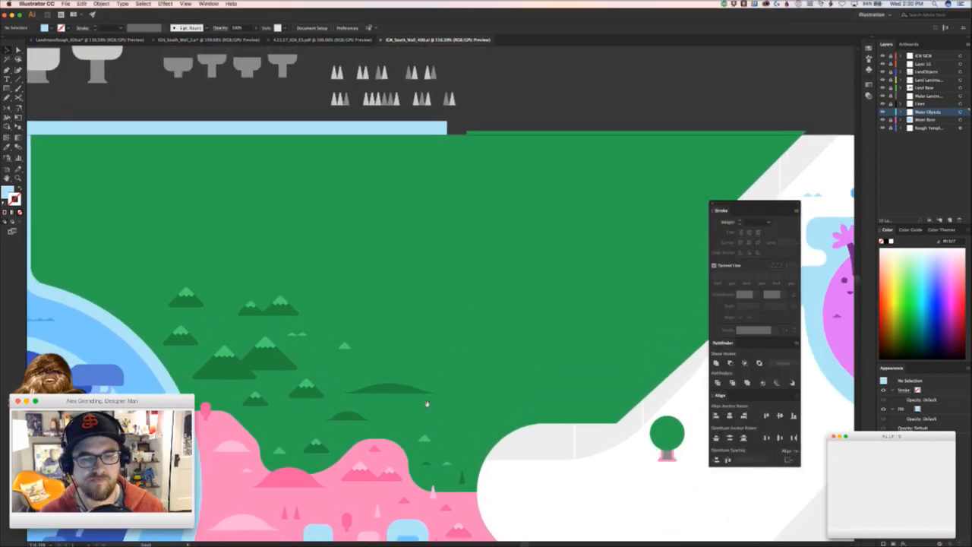
pyautogui.press('super+Tab')
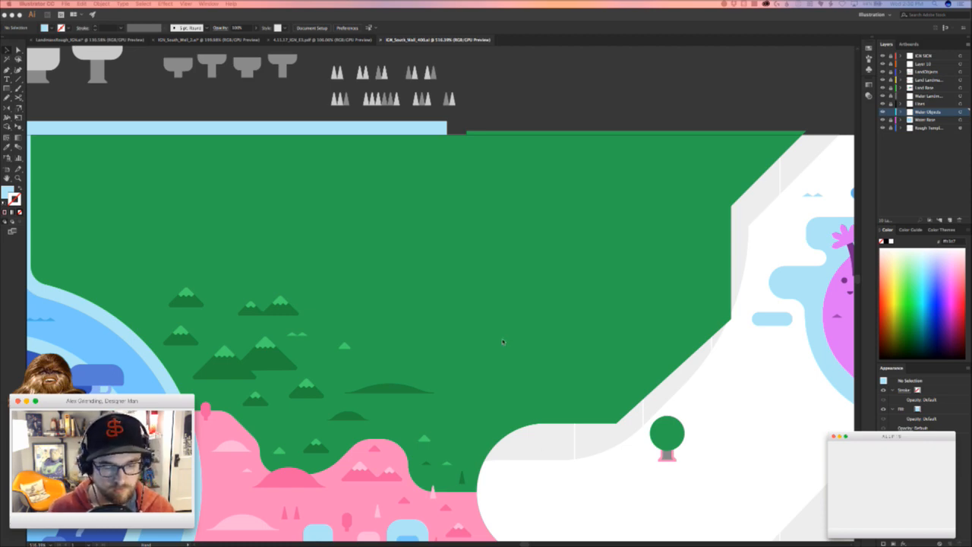
pyautogui.click(468, 326)
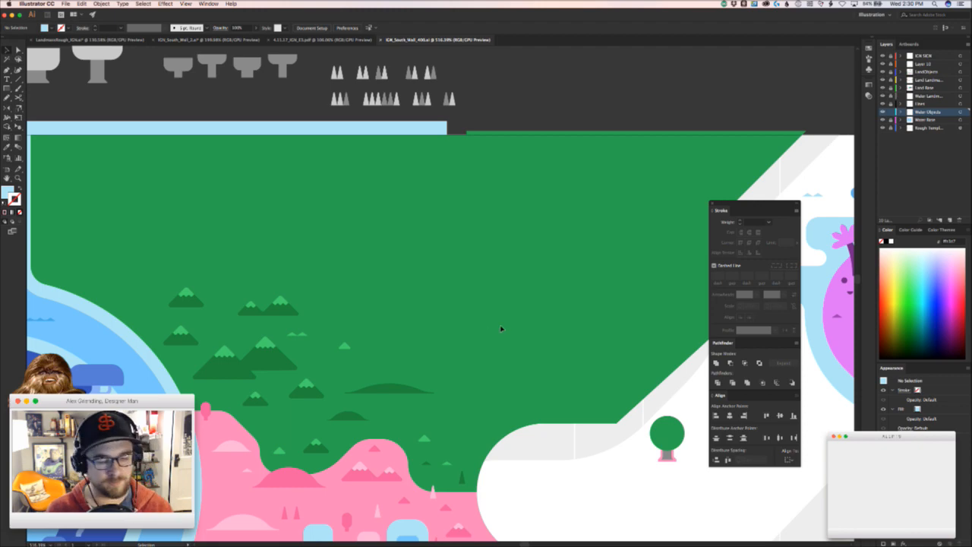
# - Look over the green land, the pink land and the river around the IGN logo for areas that need more detail
pyautogui.hscroll(10, 487, 325)
pyautogui.scroll(-6, 334, 319)
pyautogui.moveTo(362, 312); pyautogui.dragTo(471, 448)
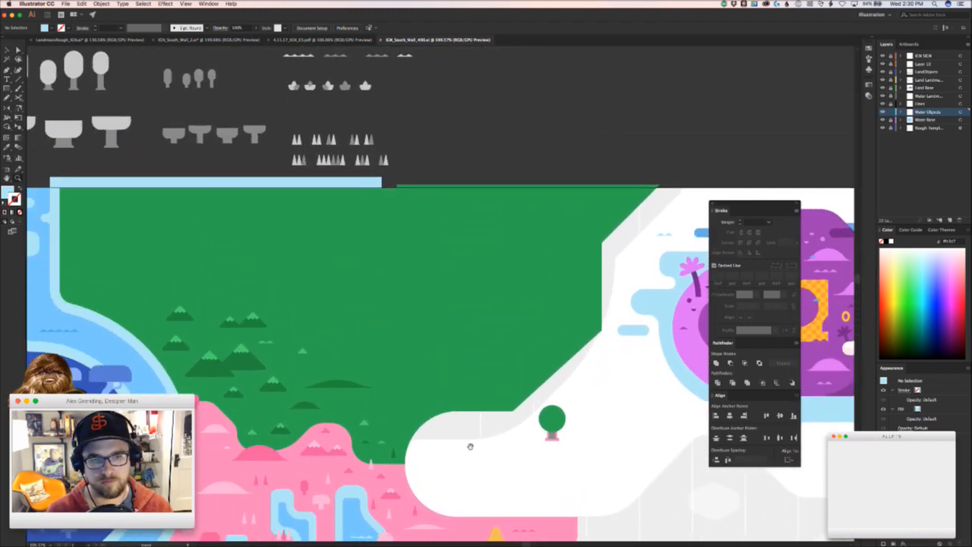
pyautogui.scroll(-5, 463, 288)
pyautogui.hscroll(-3, 463, 288)
pyautogui.scroll(-4, 443, 249)
pyautogui.hscroll(-4, 342, 357)
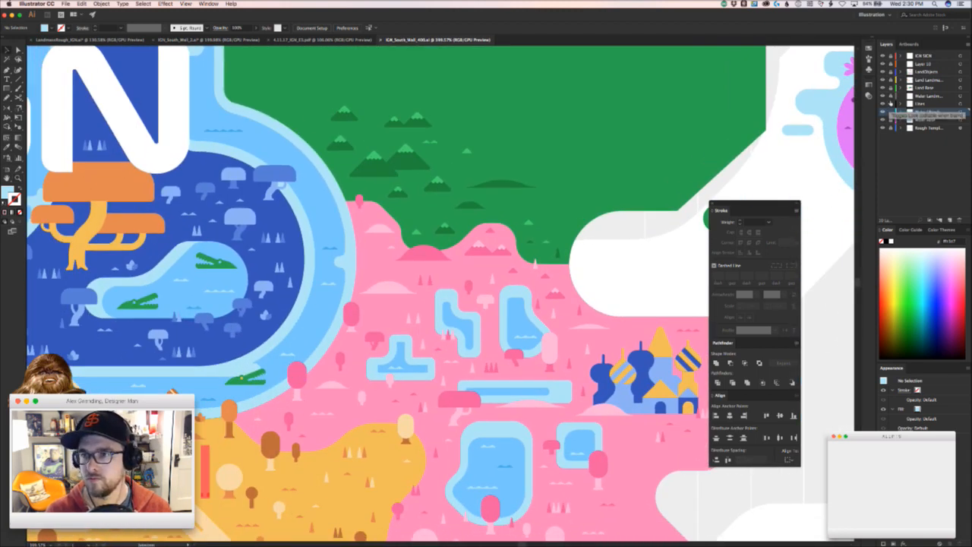
pyautogui.moveTo(299, 240); pyautogui.dragTo(637, 361)
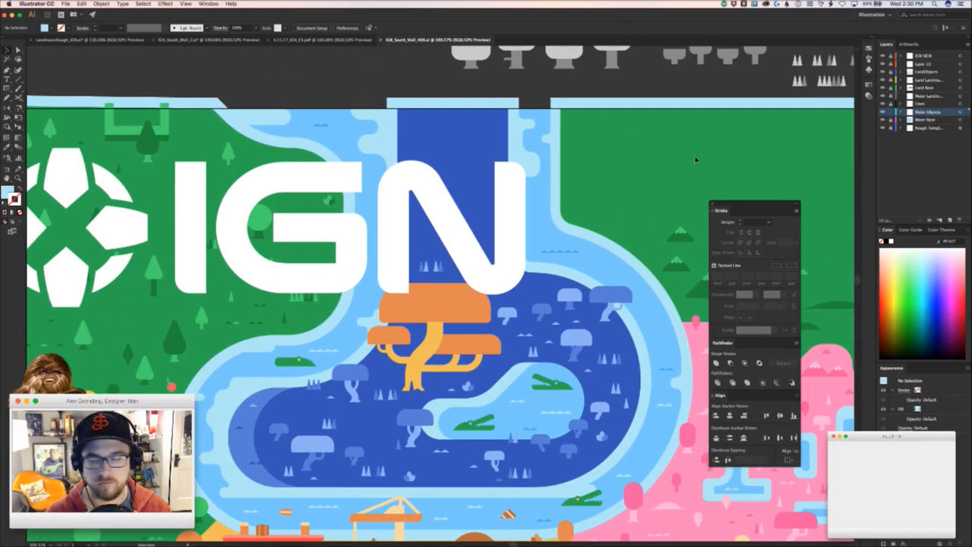
# - Lock the Water Objects layer and make the LandObjects layer active for work on the land around the IGN logo
pyautogui.click(891, 112)
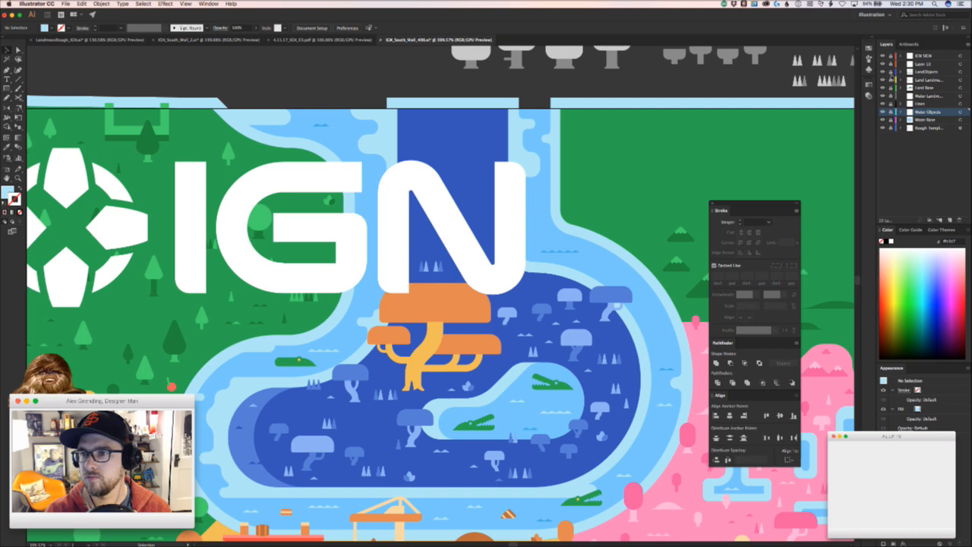
pyautogui.click(935, 72)
pyautogui.moveTo(101, 220); pyautogui.dragTo(334, 245)
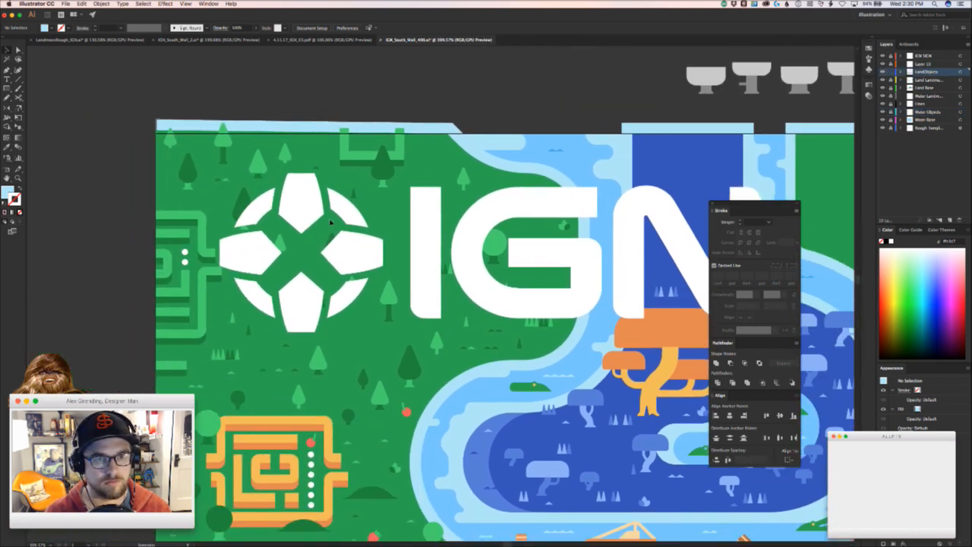
# - Copy the group of pointed trees around the IGN emblem into the empty green land beyond the N
pyautogui.moveTo(211, 160); pyautogui.dragTo(207, 134)
pyautogui.keyDown('shift'); pyautogui.click(188, 185); pyautogui.keyUp('shift')
pyautogui.moveTo(616, 237); pyautogui.dragTo(89, 275)
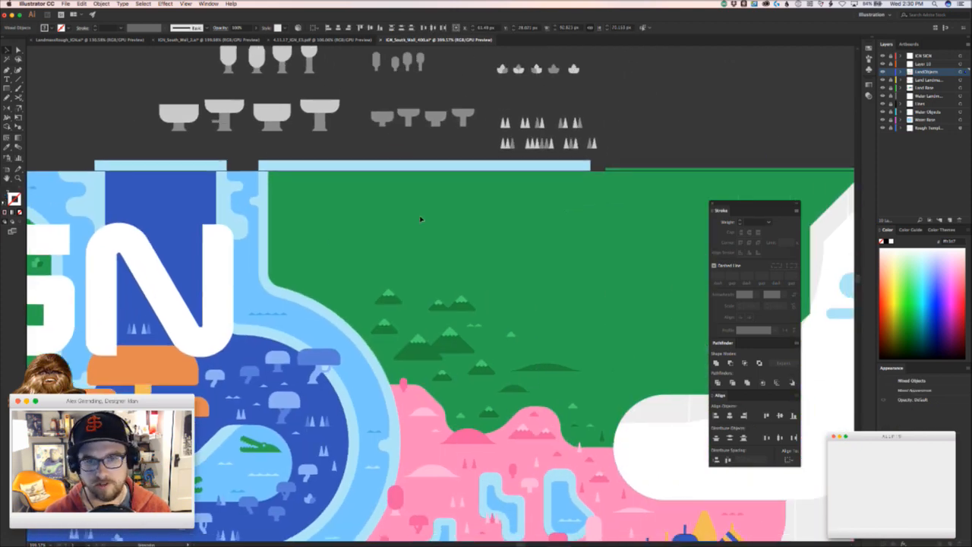
pyautogui.click(426, 220)
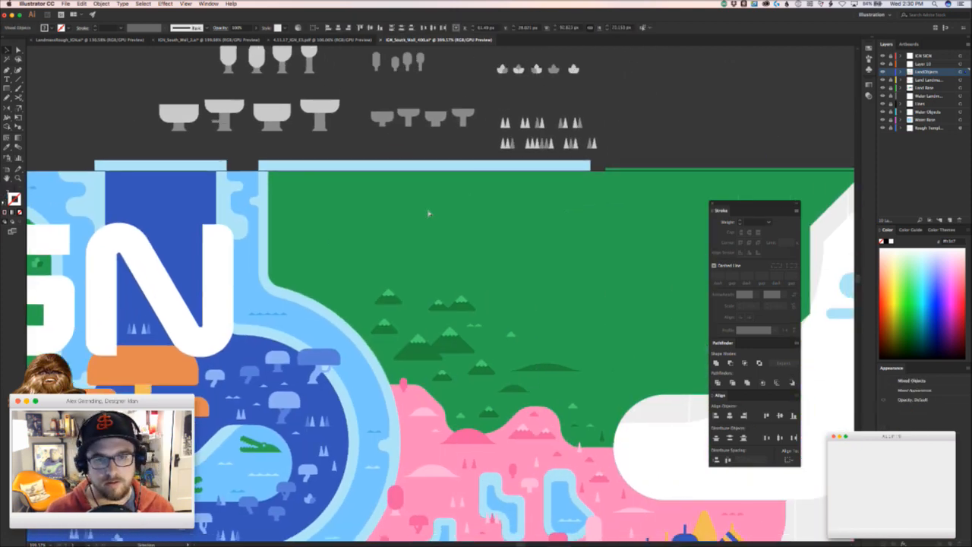
pyautogui.hotkey('ctrl', 'v')
pyautogui.moveTo(448, 273); pyautogui.dragTo(533, 221)
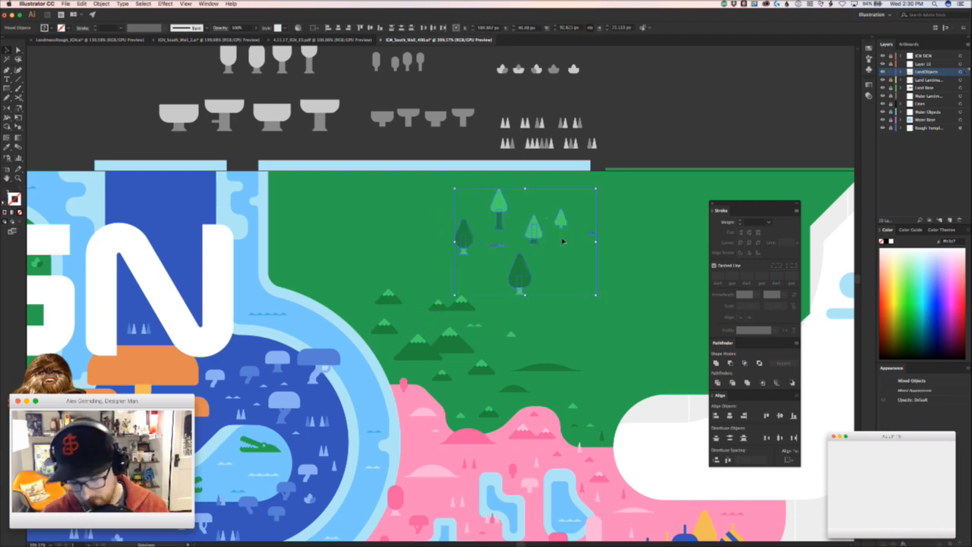
# - Mirror the copied tree group, place it beside the river above the mountains and deselect it
pyautogui.press('o')
pyautogui.moveTo(564, 262); pyautogui.dragTo(343, 207)
pyautogui.press('v')
pyautogui.click(454, 227)
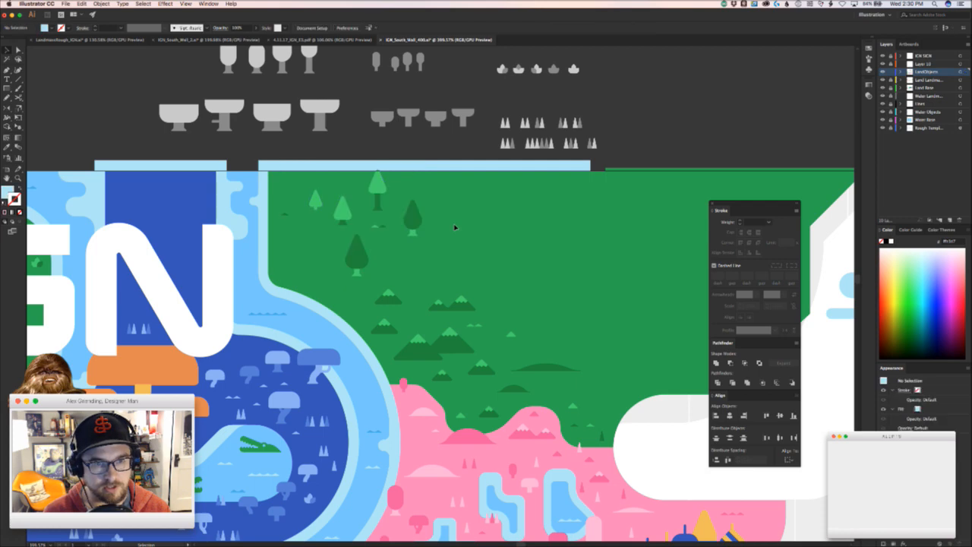
# - Shift the mirrored tree group slightly upward so its highest tree overlaps the upper edge of the green land
pyautogui.click(421, 232)
pyautogui.moveTo(297, 182); pyautogui.dragTo(295, 181)
pyautogui.moveTo(374, 191); pyautogui.dragTo(376, 180)
pyautogui.click(466, 200)
pyautogui.press('space')
pyautogui.moveTo(436, 239); pyautogui.dragTo(480, 234)
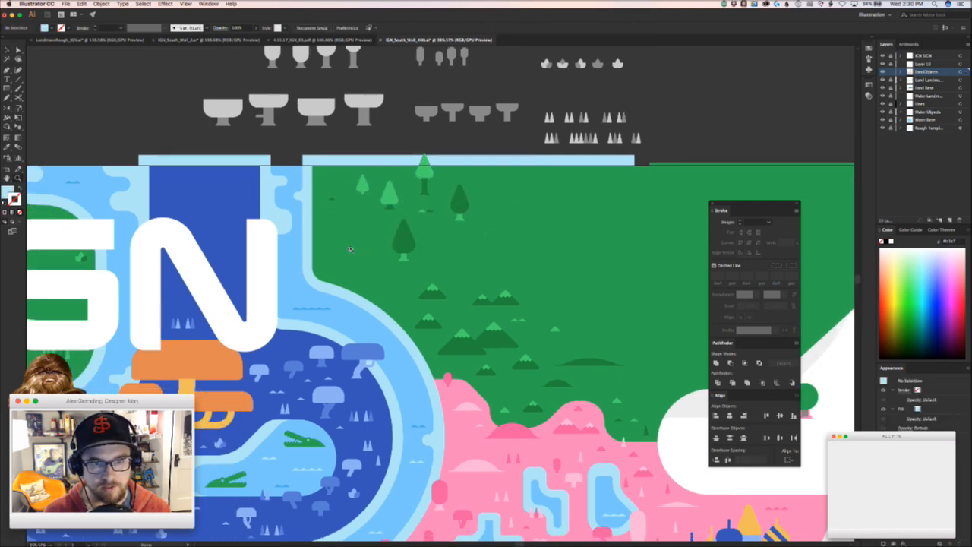
# - Copy two dark trees and one light tree from below the IGN logo into the open green land above the mountains
pyautogui.moveTo(352, 248); pyautogui.dragTo(319, 247)
pyautogui.moveTo(55, 360); pyautogui.dragTo(375, 356)
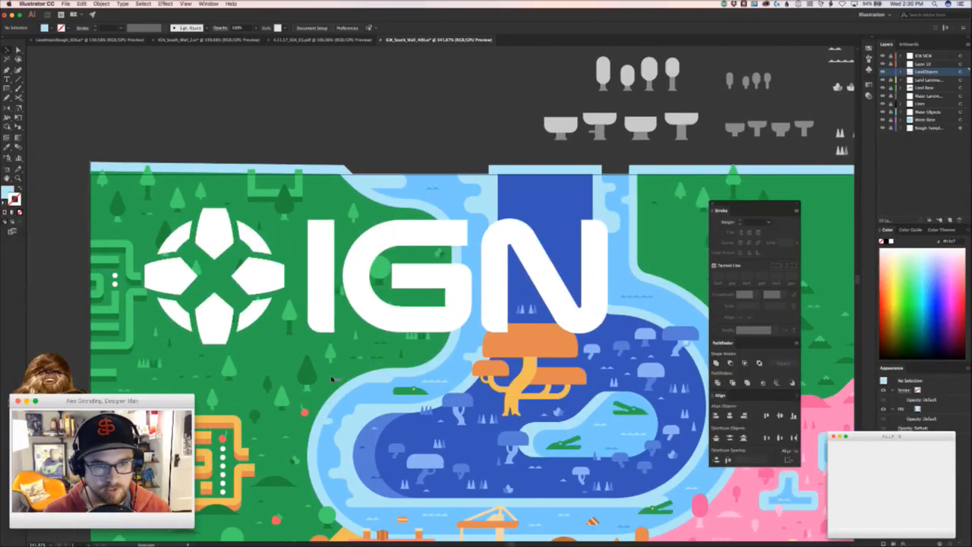
pyautogui.click(282, 399)
pyautogui.keyDown('shift'); pyautogui.click(266, 385); pyautogui.keyUp('shift')
pyautogui.keyDown('shift'); pyautogui.click(306, 384); pyautogui.keyUp('shift')
pyautogui.moveTo(332, 357); pyautogui.dragTo(666, 216)
pyautogui.moveTo(658, 234); pyautogui.dragTo(501, 273)
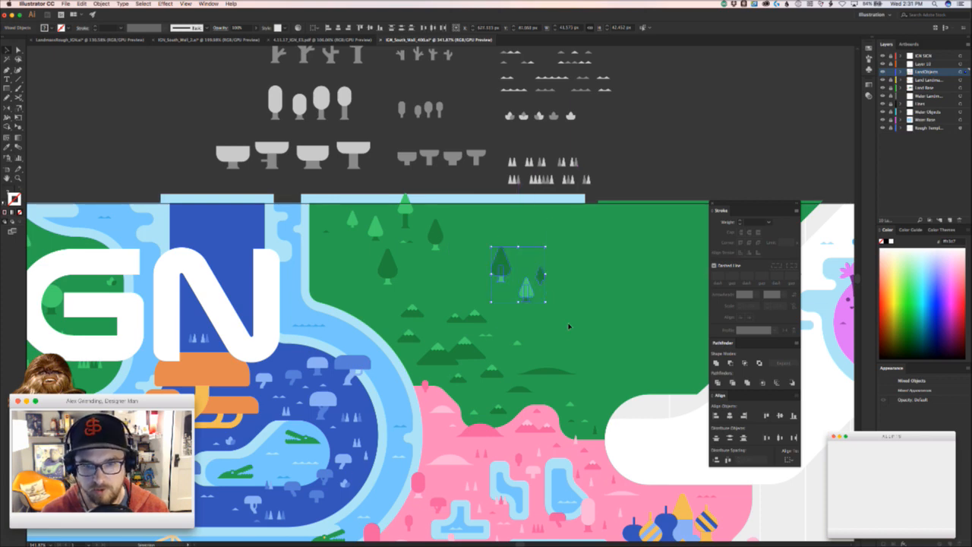
pyautogui.click(561, 313)
# - Look over the green land, the pink land and the neighbouring white area for spots that need more detail
pyautogui.moveTo(564, 330); pyautogui.dragTo(529, 285)
pyautogui.scroll(-5, 530, 286)
pyautogui.hscroll(2, 529, 285)
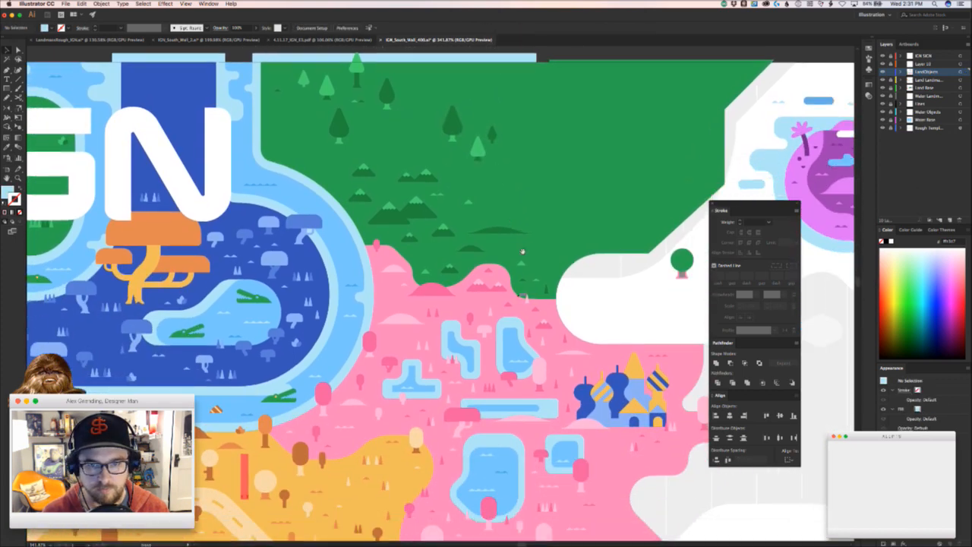
pyautogui.scroll(2, 498, 269)
pyautogui.hscroll(2, 499, 269)
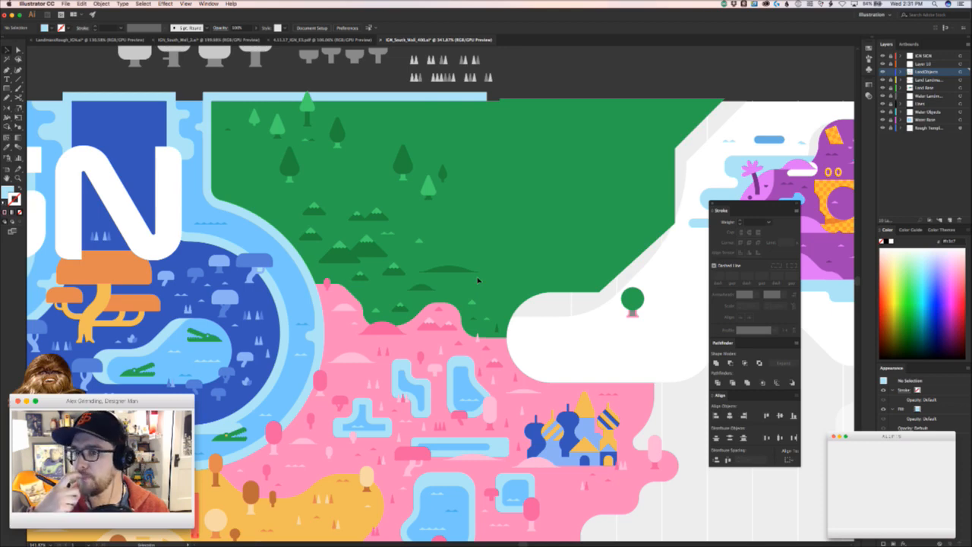
pyautogui.hscroll(10, 478, 280)
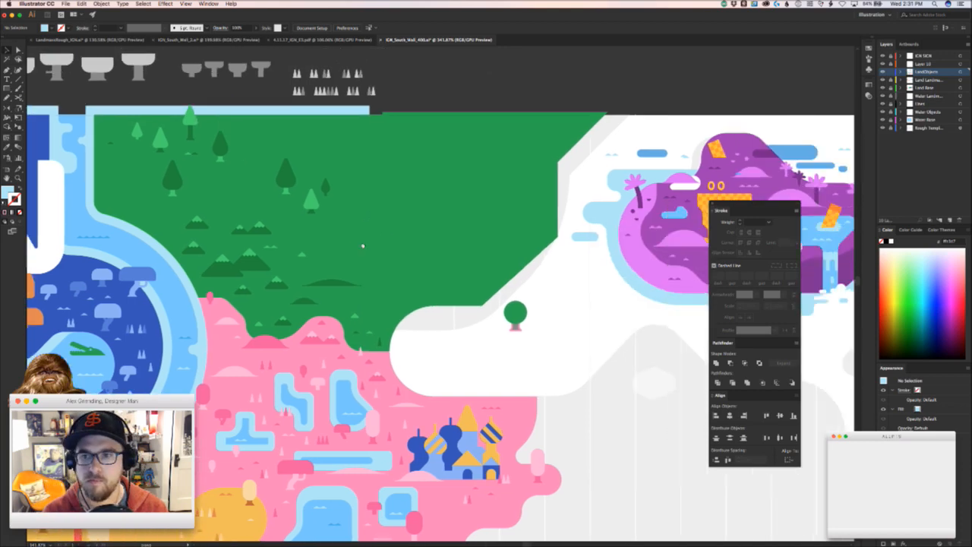
pyautogui.moveTo(248, 239); pyautogui.dragTo(369, 215)
pyautogui.hscroll(-5, 368, 215)
pyautogui.scroll(-3, 369, 215)
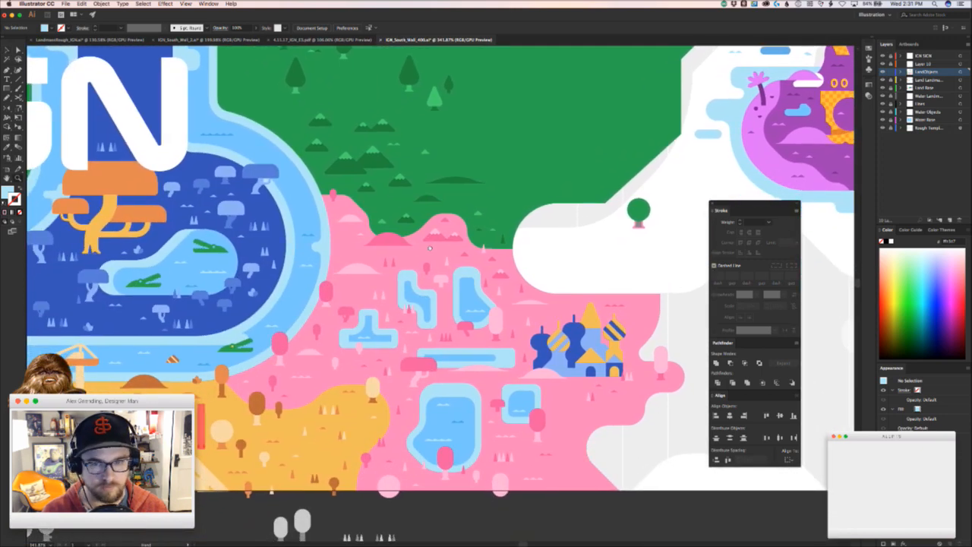
# - Look over the IGN south wall illustration, including its lands, unfinished areas and surrounding spare objects
pyautogui.moveTo(430, 248); pyautogui.dragTo(430, 253)
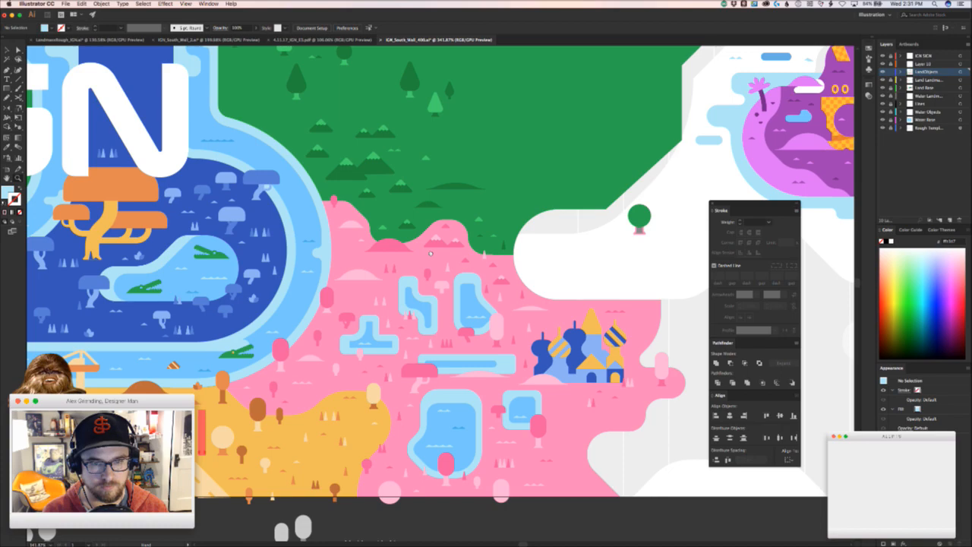
pyautogui.moveTo(430, 254); pyautogui.dragTo(687, 285)
pyautogui.moveTo(592, 292); pyautogui.dragTo(420, 321)
pyautogui.moveTo(533, 271); pyautogui.dragTo(403, 329)
pyautogui.scroll(-2, 537, 312)
pyautogui.moveTo(646, 354); pyautogui.dragTo(406, 330)
pyautogui.moveTo(684, 345); pyautogui.dragTo(367, 330)
pyautogui.moveTo(664, 389); pyautogui.dragTo(676, 322)
pyautogui.moveTo(360, 347); pyautogui.dragTo(823, 113)
pyautogui.moveTo(291, 319); pyautogui.dragTo(705, 345)
pyautogui.moveTo(499, 241); pyautogui.dragTo(638, 532)
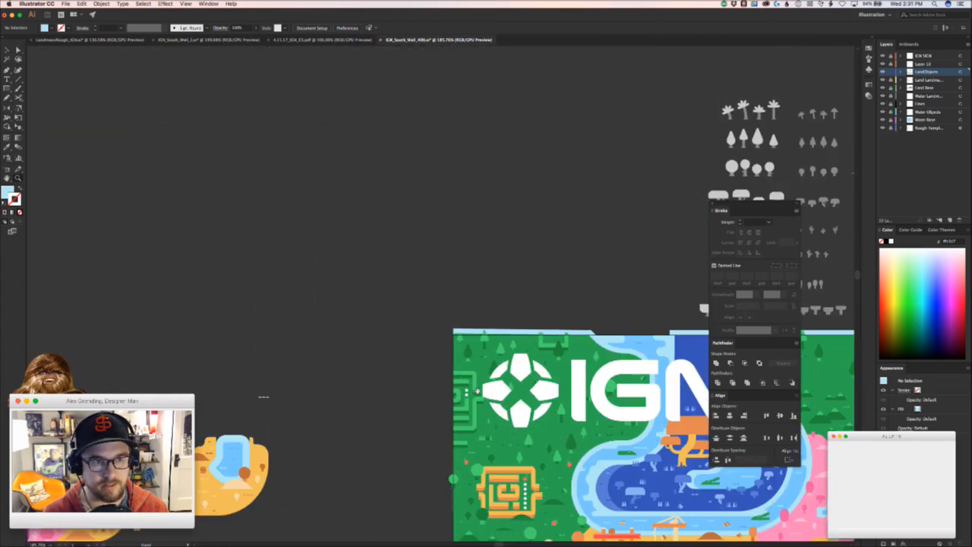
pyautogui.moveTo(493, 292); pyautogui.dragTo(206, 182)
# - Review the booth rough in 4.11.17_IGN_E3.pdf and the full wall layout in LandmassRough_IGN.ai
pyautogui.click(297, 39)
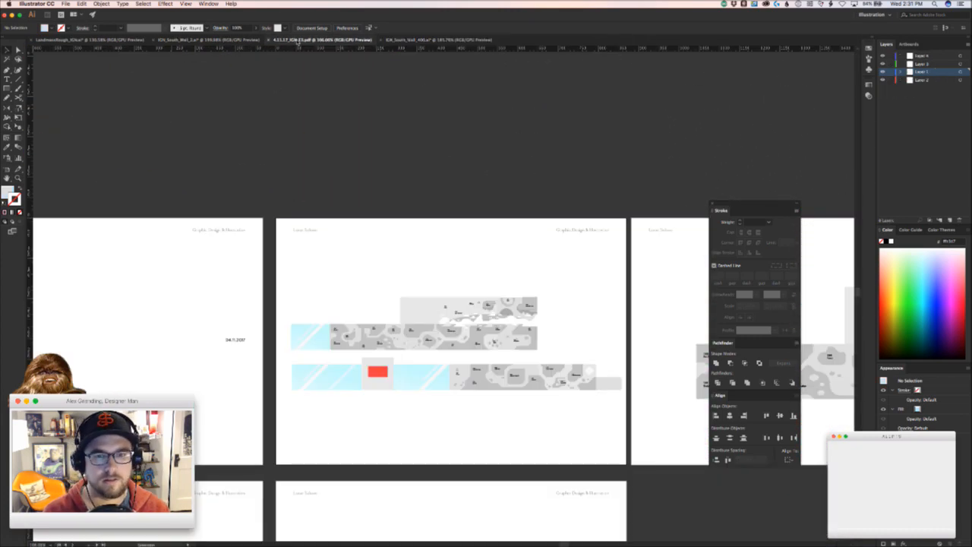
pyautogui.moveTo(508, 433); pyautogui.dragTo(665, 376)
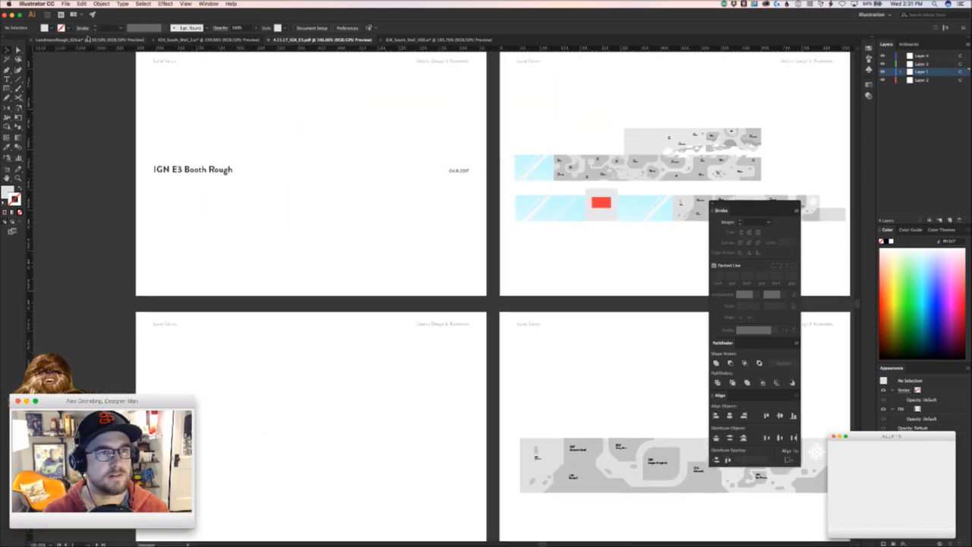
pyautogui.click(89, 41)
pyautogui.moveTo(584, 307); pyautogui.dragTo(696, 342)
pyautogui.moveTo(189, 345); pyautogui.dragTo(817, 342)
pyautogui.moveTo(243, 316); pyautogui.dragTo(102, 310)
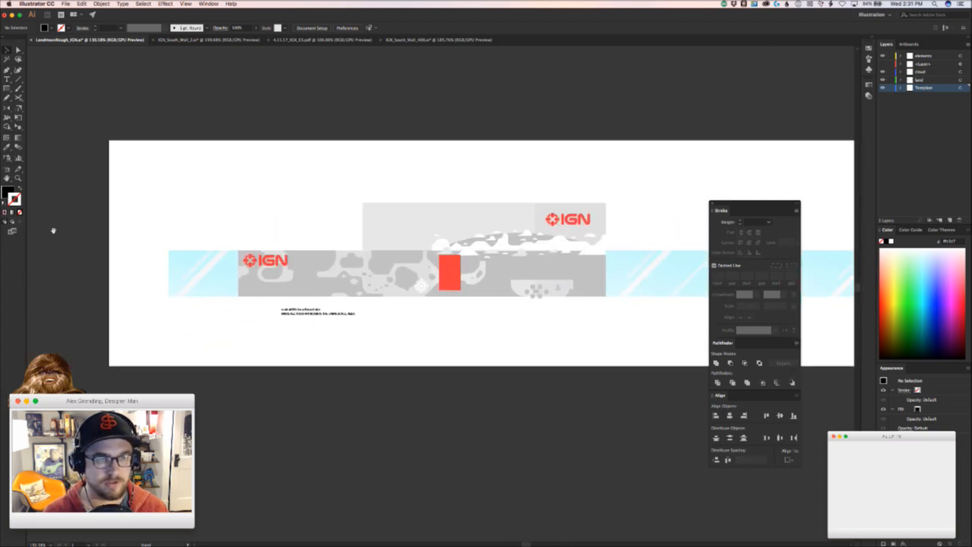
# - Open the recent file 4.04.17_IGN_E3.pdf, review its style sketches and close it
pyautogui.click(66, 4)
pyautogui.moveTo(91, 34)
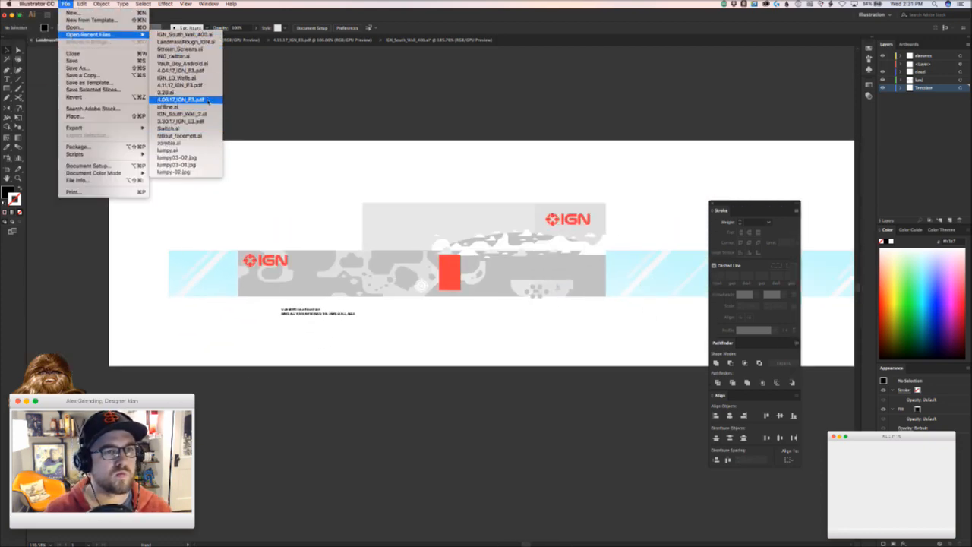
pyautogui.click(203, 78)
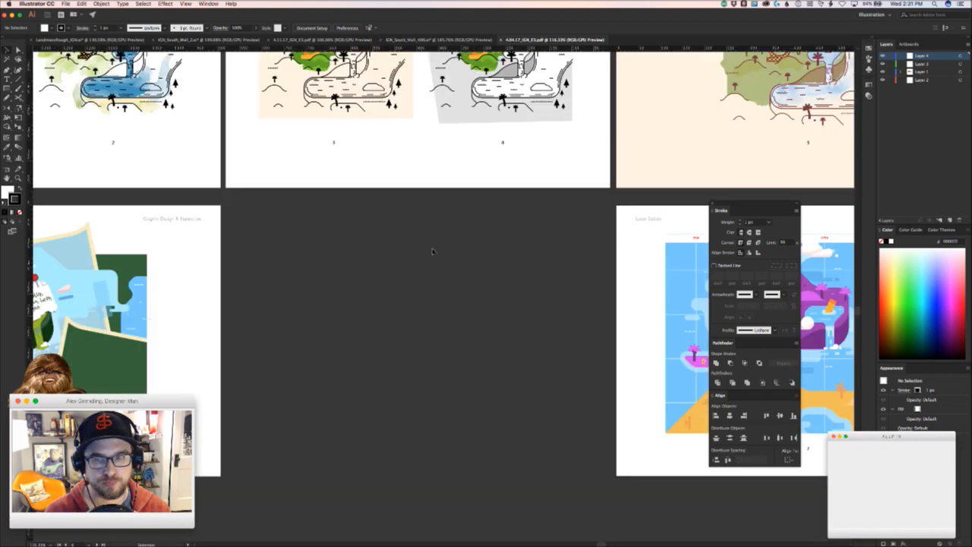
pyautogui.moveTo(375, 303); pyautogui.dragTo(608, 334)
pyautogui.moveTo(208, 360); pyautogui.dragTo(311, 457)
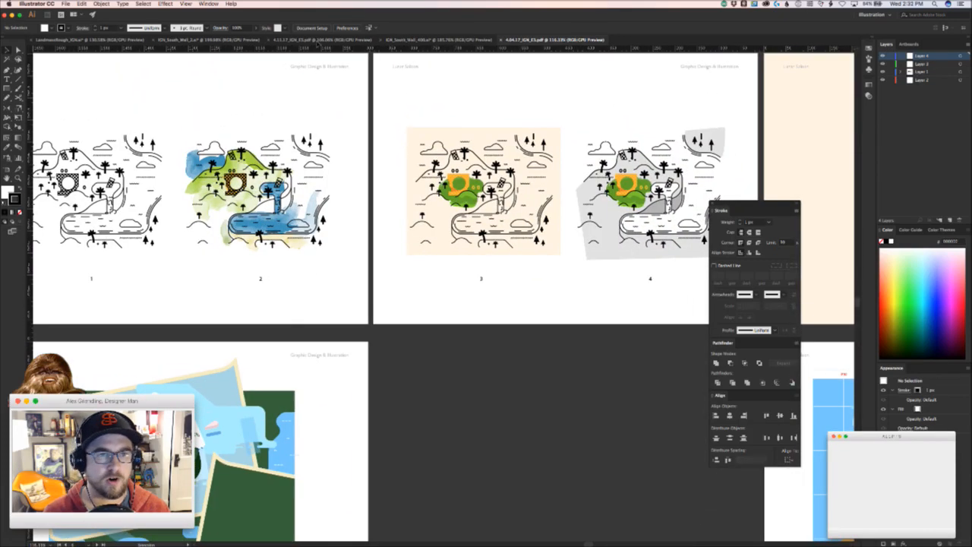
pyautogui.click(502, 40)
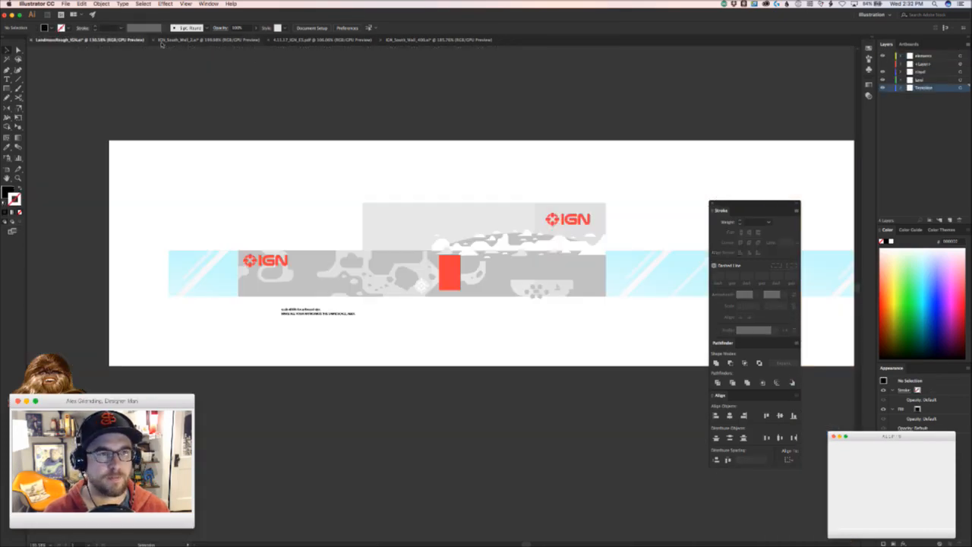
# - Open IGN_South_Wall_2.ai and copy the black human silhouette with its height bracket and 5'7" label
pyautogui.click(65, 4)
pyautogui.moveTo(87, 34)
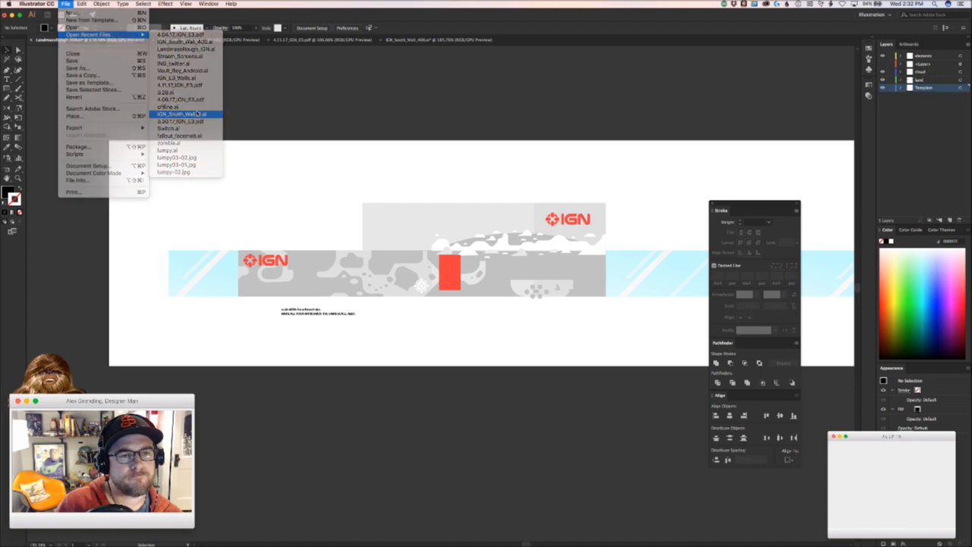
pyautogui.click(190, 113)
pyautogui.moveTo(629, 392); pyautogui.dragTo(161, 301)
pyautogui.moveTo(278, 318); pyautogui.dragTo(284, 357)
pyautogui.moveTo(298, 330); pyautogui.dragTo(502, 331)
pyautogui.moveTo(412, 308); pyautogui.dragTo(429, 289)
pyautogui.press('super+z')
pyautogui.moveTo(457, 375); pyautogui.dragTo(374, 207)
pyautogui.press('super+c')
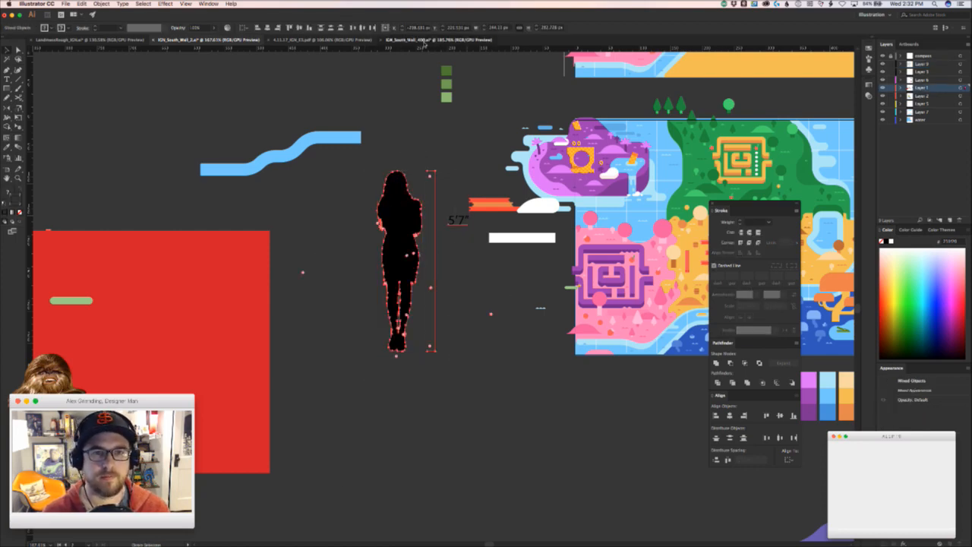
# - Paste the silhouette with its height bracket into IGN_South_Wall_400.ai and place it beside the wall's left edge
pyautogui.click(425, 39)
pyautogui.press('super+v')
pyautogui.moveTo(521, 384); pyautogui.dragTo(428, 283)
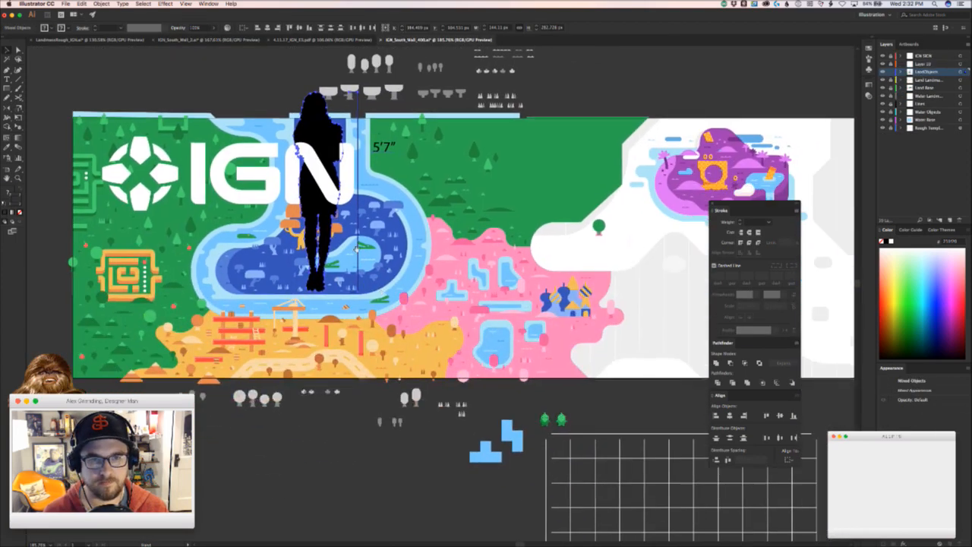
pyautogui.moveTo(329, 131); pyautogui.dragTo(607, 221)
pyautogui.hscroll(5, 570, 213)
pyautogui.moveTo(537, 199); pyautogui.dragTo(546, 182)
pyautogui.moveTo(483, 268); pyautogui.dragTo(196, 266)
pyautogui.click(216, 408)
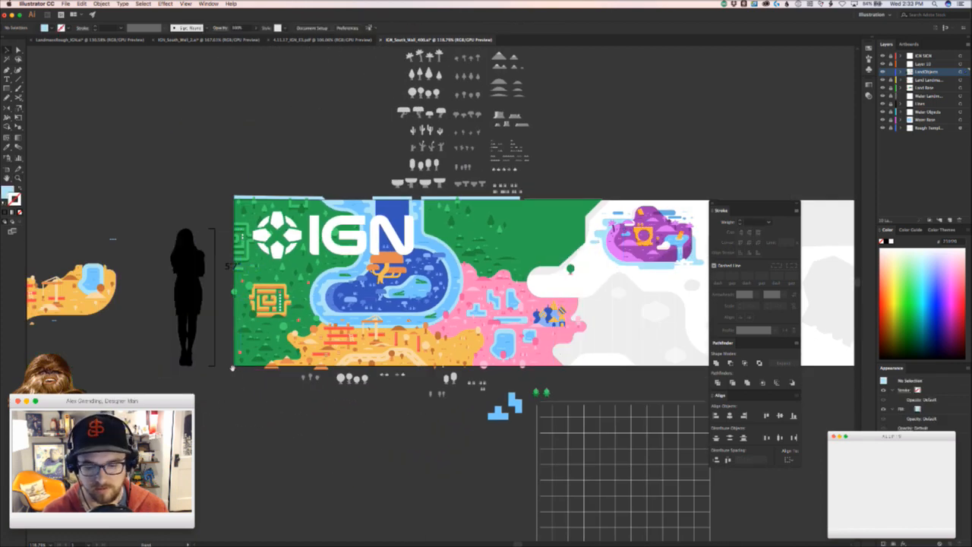
# - Center the 5'7" label over the vertical line of the silhouette's height bracket
pyautogui.scroll(5, 234, 346)
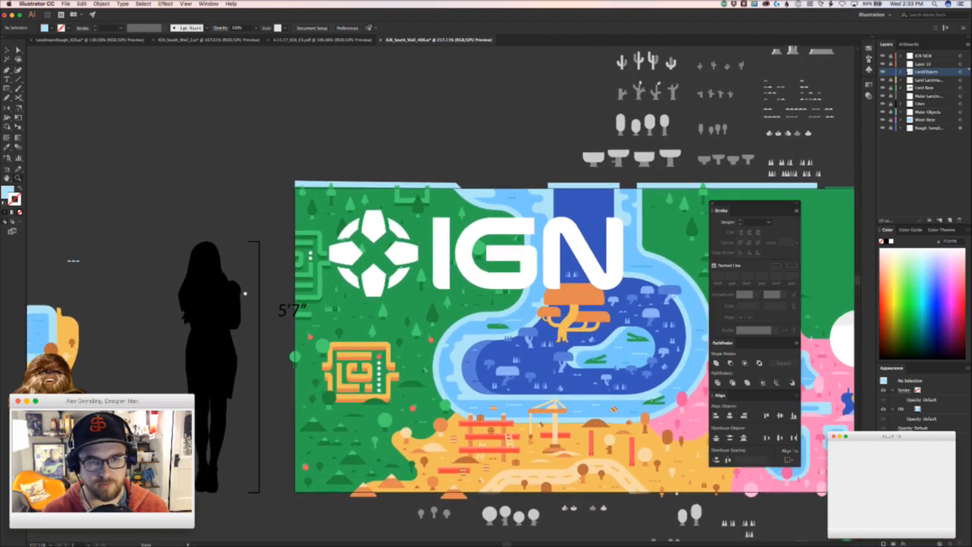
pyautogui.moveTo(245, 294); pyautogui.dragTo(270, 238)
pyautogui.press('v')
pyautogui.moveTo(283, 158); pyautogui.dragTo(212, 300)
pyautogui.moveTo(245, 382); pyautogui.dragTo(402, 388)
pyautogui.hotkey('ctrl', 'z')
pyautogui.moveTo(310, 262); pyautogui.dragTo(237, 262)
pyautogui.press('super+z')
pyautogui.moveTo(311, 261); pyautogui.dragTo(282, 314)
pyautogui.click(301, 340)
# - Draw a black square over the 5'7" label and cut it out of the bracket line with a Pathfinder operation
pyautogui.scroll(5, 301, 341)
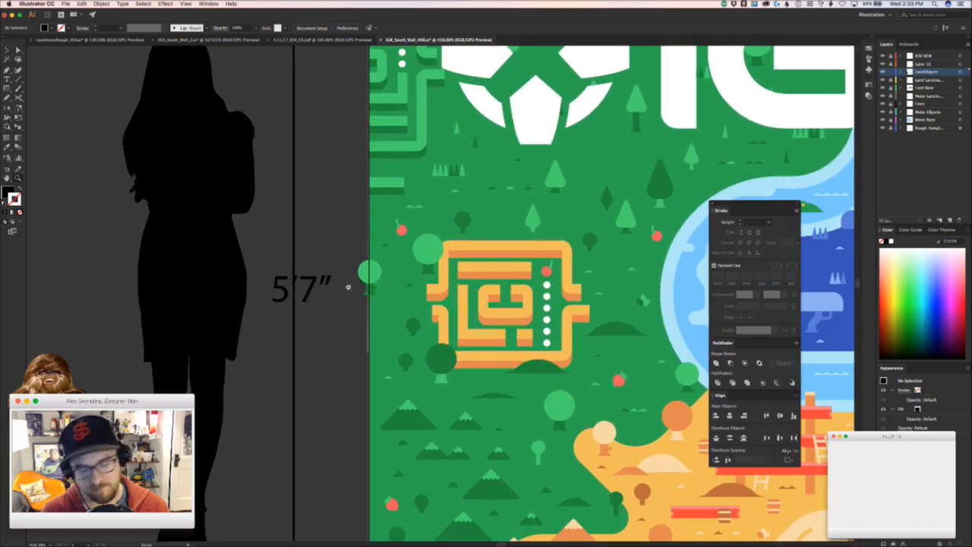
pyautogui.moveTo(329, 338); pyautogui.dragTo(346, 336)
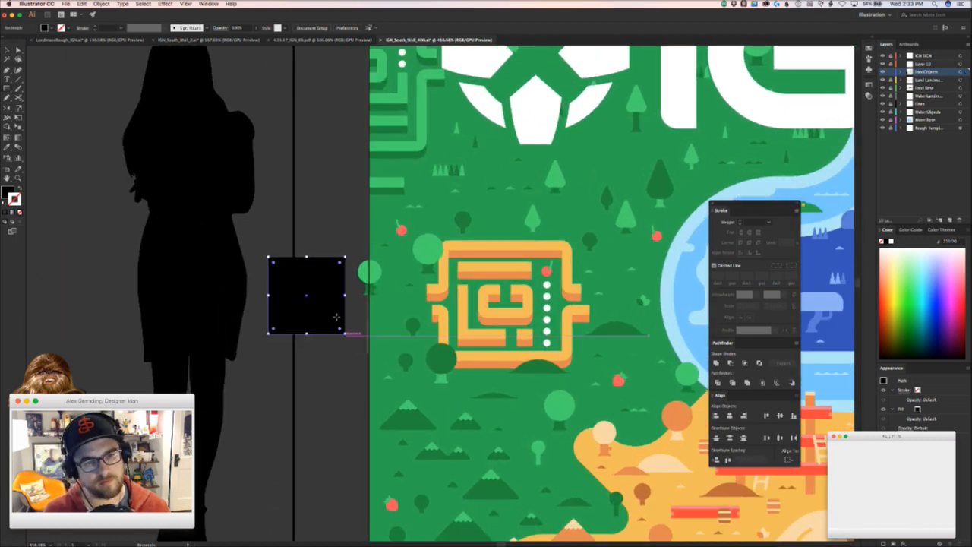
pyautogui.press('super+z')
pyautogui.press('a')
pyautogui.click(293, 236)
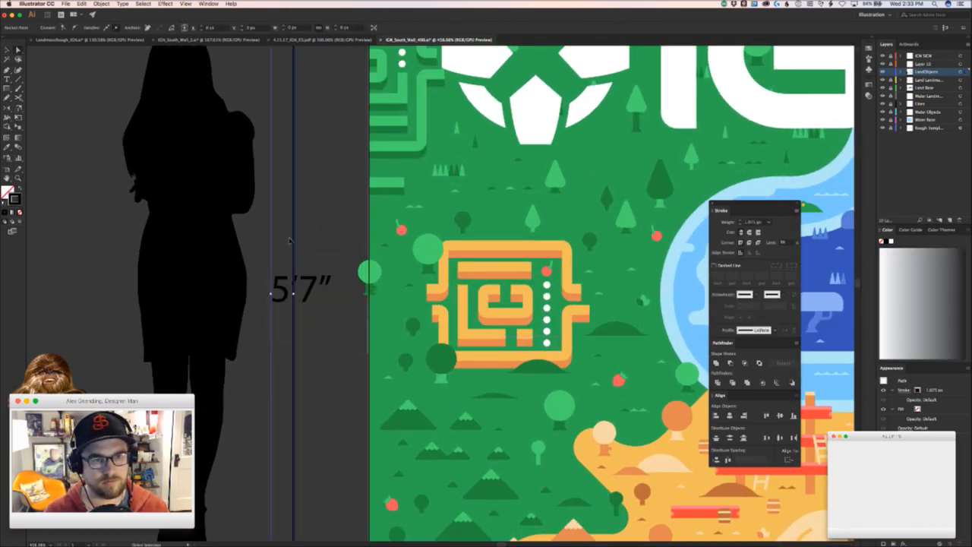
pyautogui.press('super+shift+z')
pyautogui.keyDown('shift'); pyautogui.click(293, 230); pyautogui.keyUp('shift')
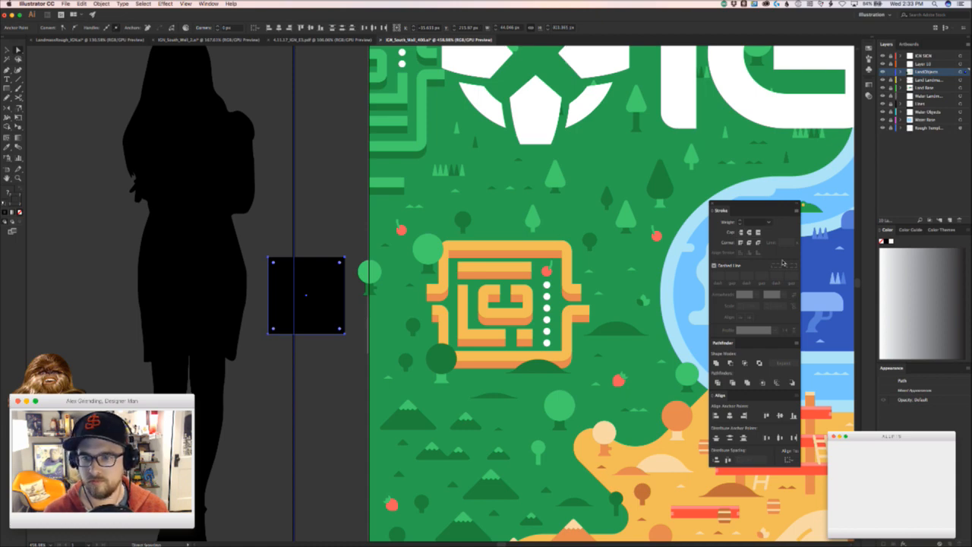
pyautogui.click(792, 382)
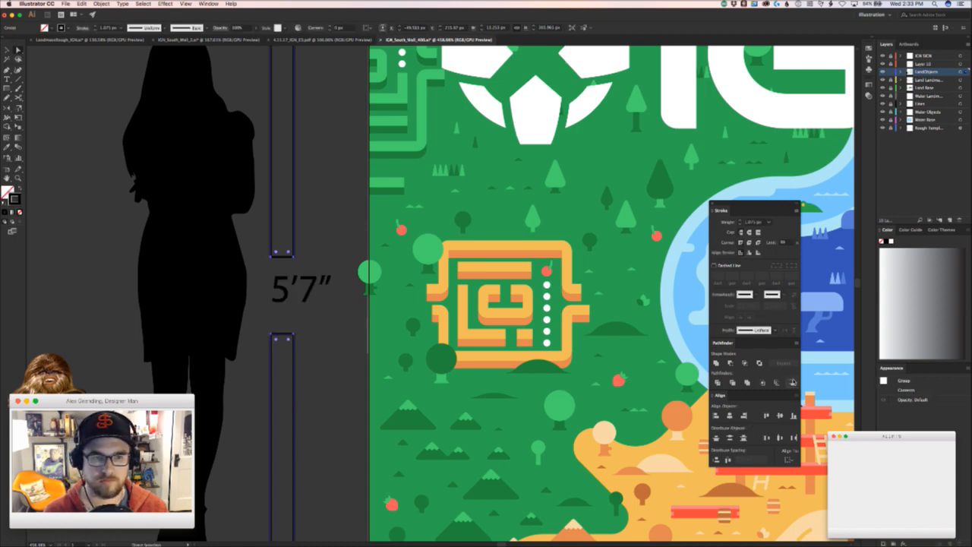
# - Delete the surplus segments that close off the two cut pieces of the height bracket
pyautogui.click(278, 281)
pyautogui.click(321, 248)
pyautogui.moveTo(321, 248); pyautogui.dragTo(288, 300)
pyautogui.press('a')
pyautogui.click(319, 278)
pyautogui.keyDown('shift'); pyautogui.click(318, 318); pyautogui.keyUp('shift')
pyautogui.press('Delete')
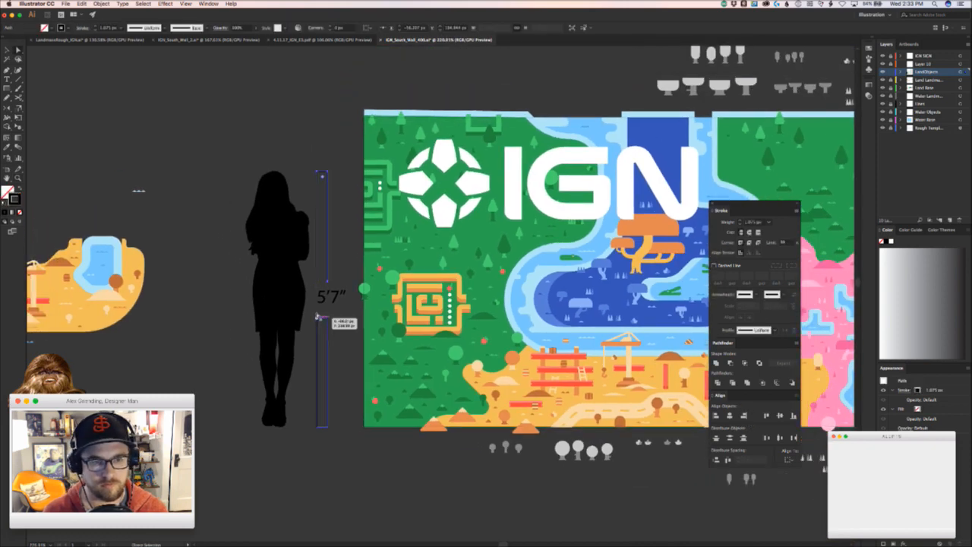
pyautogui.click(345, 338)
# - Group the silhouette, the height bracket and the 5'7" label
pyautogui.press('v')
pyautogui.press('a')
pyautogui.press('v')
pyautogui.moveTo(353, 424); pyautogui.dragTo(238, 141)
pyautogui.press('super+g')
# - Move the silhouette group onto the wall over the castle in the pink land to compare its scale
pyautogui.click(313, 463)
pyautogui.moveTo(312, 462); pyautogui.dragTo(150, 500)
pyautogui.moveTo(123, 380); pyautogui.dragTo(518, 364)
pyautogui.moveTo(518, 359); pyautogui.dragTo(533, 347)
pyautogui.hscroll(5, 494, 350)
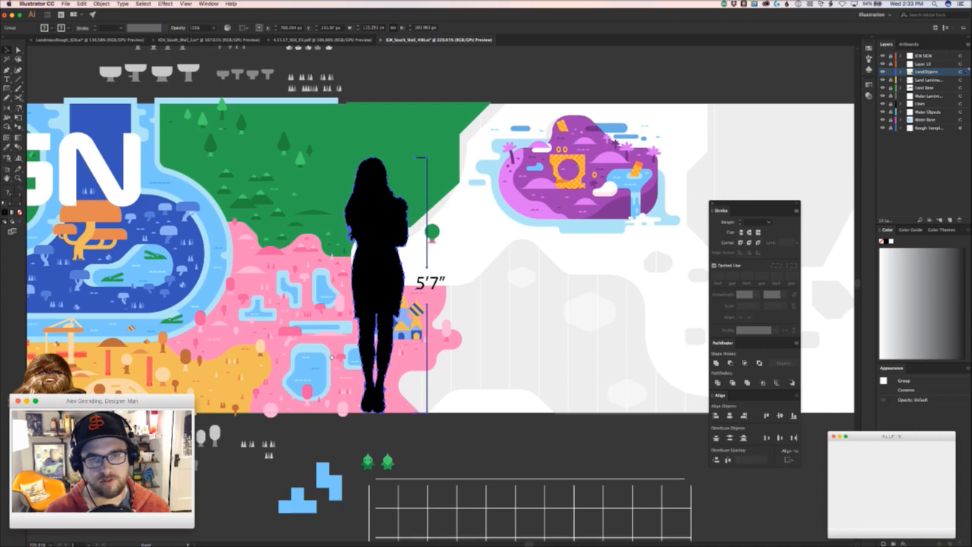
pyautogui.scroll(2, 438, 169)
pyautogui.hscroll(2, 439, 168)
pyautogui.moveTo(416, 195)
pyautogui.mouseDown()
pyautogui.moveTo(407, 219)
pyautogui.moveTo(416, 197)
pyautogui.mouseUp()
pyautogui.moveTo(320, 286); pyautogui.dragTo(294, 250)
pyautogui.moveTo(497, 295); pyautogui.dragTo(368, 308)
pyautogui.moveTo(536, 355); pyautogui.dragTo(469, 368)
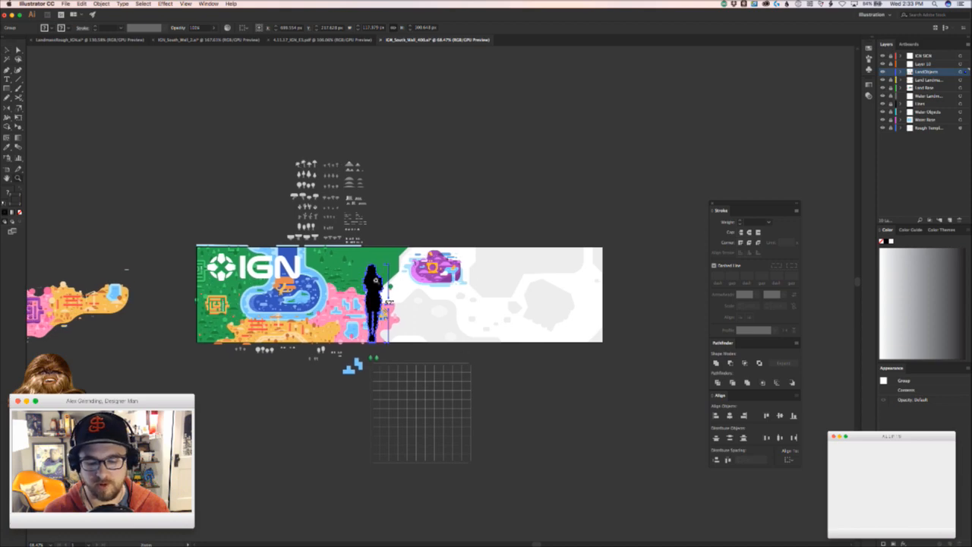
# - Move the silhouette group off the artwork to stand above the wall near the purple island, and deselect it
pyautogui.scroll(5, 364, 289)
pyautogui.moveTo(375, 300); pyautogui.dragTo(512, 68)
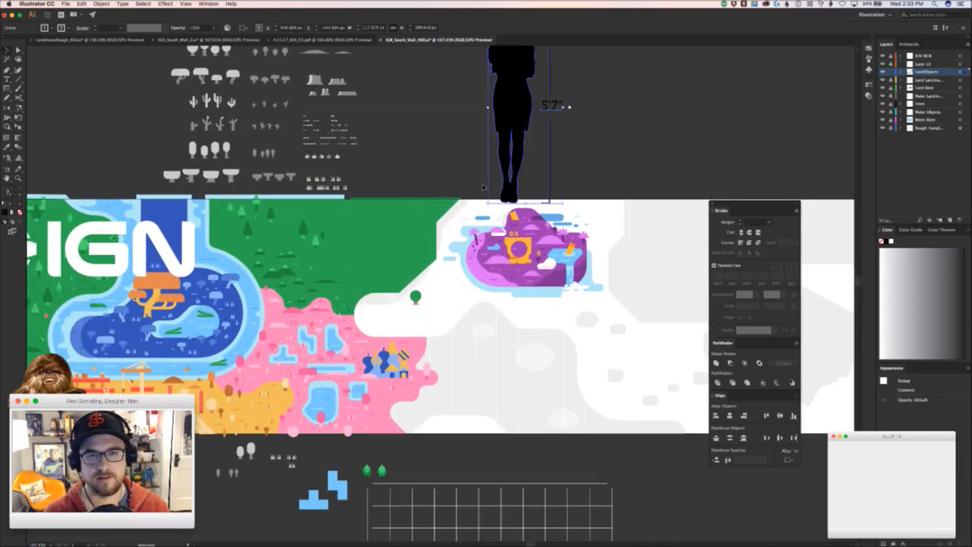
pyautogui.press('super+z')
pyautogui.moveTo(388, 287); pyautogui.dragTo(501, 52)
pyautogui.moveTo(339, 290); pyautogui.dragTo(443, 300)
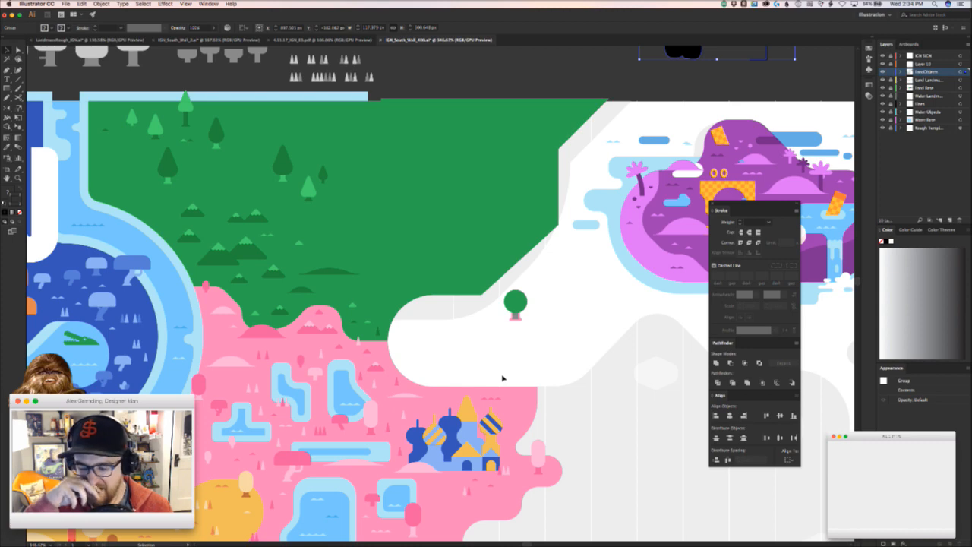
pyautogui.click(486, 252)
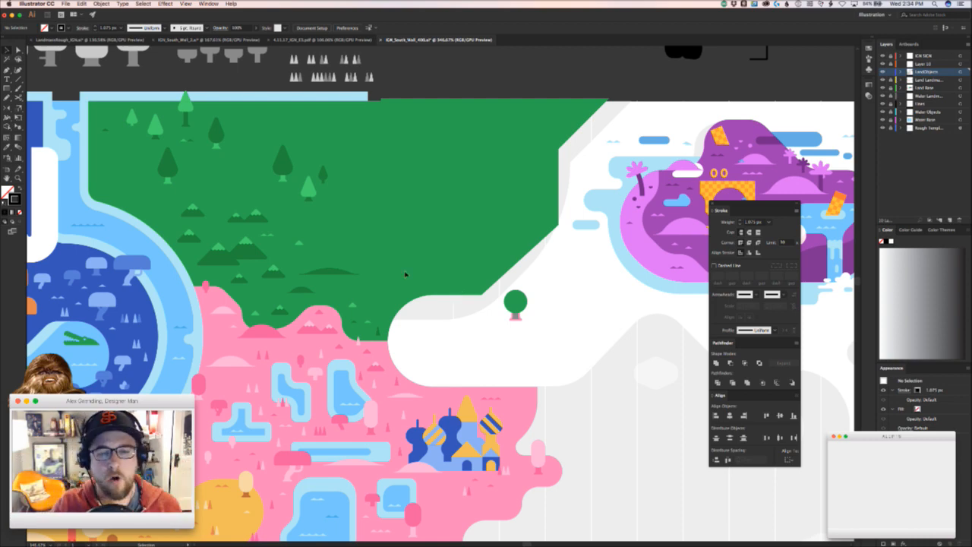
pyautogui.moveTo(444, 336); pyautogui.dragTo(405, 382)
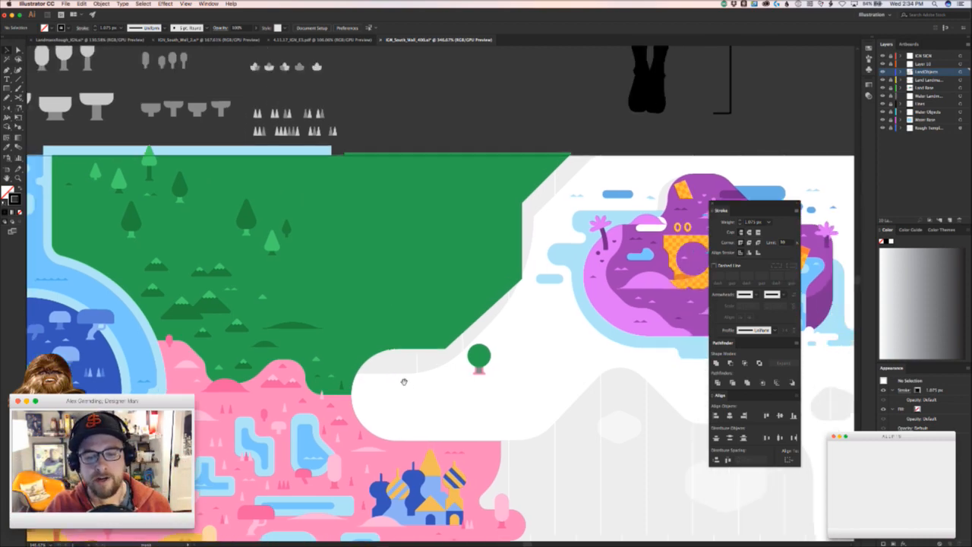
pyautogui.click(338, 300)
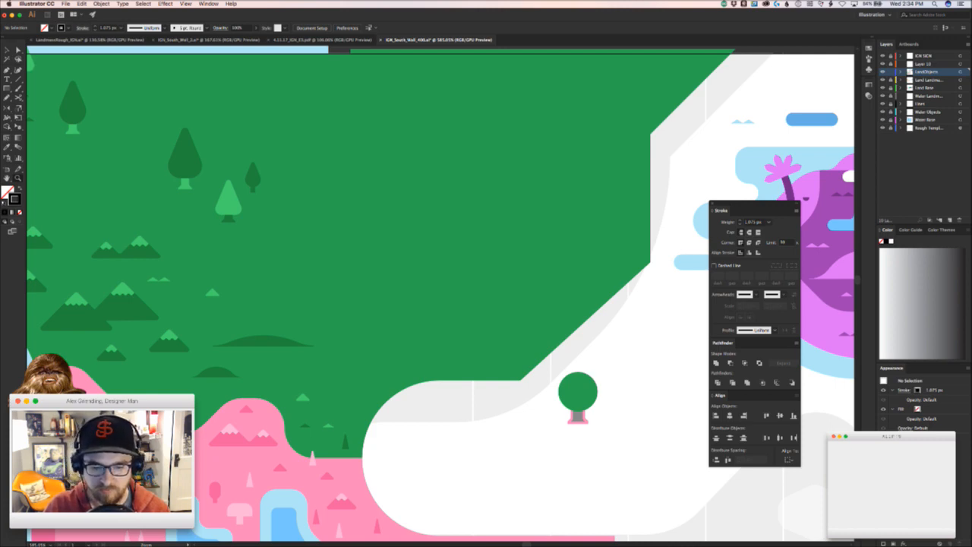
pyautogui.press('super+Tab')
pyautogui.click(310, 343)
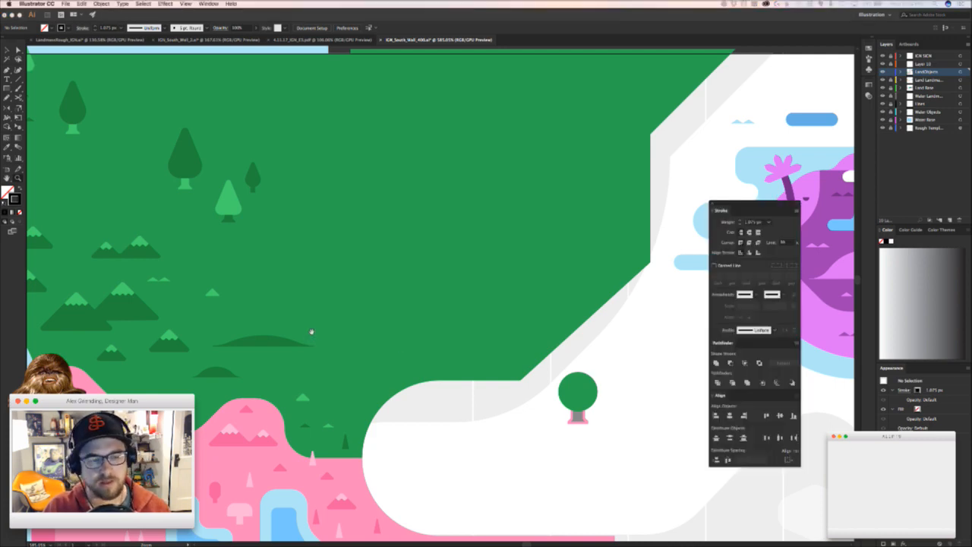
# - Draw a rectangle about 38 by 23 px on the empty area of the green land
pyautogui.moveTo(243, 213); pyautogui.dragTo(187, 293)
pyautogui.press('v')
pyautogui.press('m')
pyautogui.moveTo(383, 313)
pyautogui.mouseDown()
pyautogui.moveTo(481, 256)
pyautogui.moveTo(468, 263)
pyautogui.mouseUp()
pyautogui.moveTo(465, 329)
pyautogui.mouseDown()
pyautogui.moveTo(345, 141)
pyautogui.moveTo(430, 269)
pyautogui.mouseUp()
pyautogui.press('v')
pyautogui.rightClick(351, 143)
pyautogui.click(362, 103)
pyautogui.click(362, 103)
pyautogui.moveTo(372, 252); pyautogui.dragTo(476, 225)
pyautogui.click(455, 225)
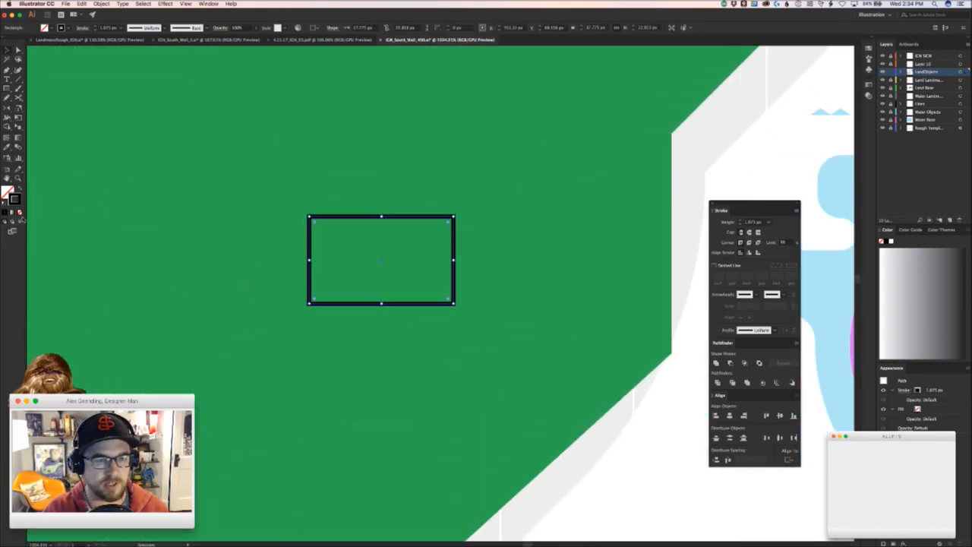
# - Swap the rectangle's fill and stroke to give it a solid black fill without an outline
pyautogui.click(20, 188)
pyautogui.click(298, 252)
pyautogui.doubleClick(372, 277)
pyautogui.moveTo(391, 318); pyautogui.dragTo(371, 313)
pyautogui.press('Escape')
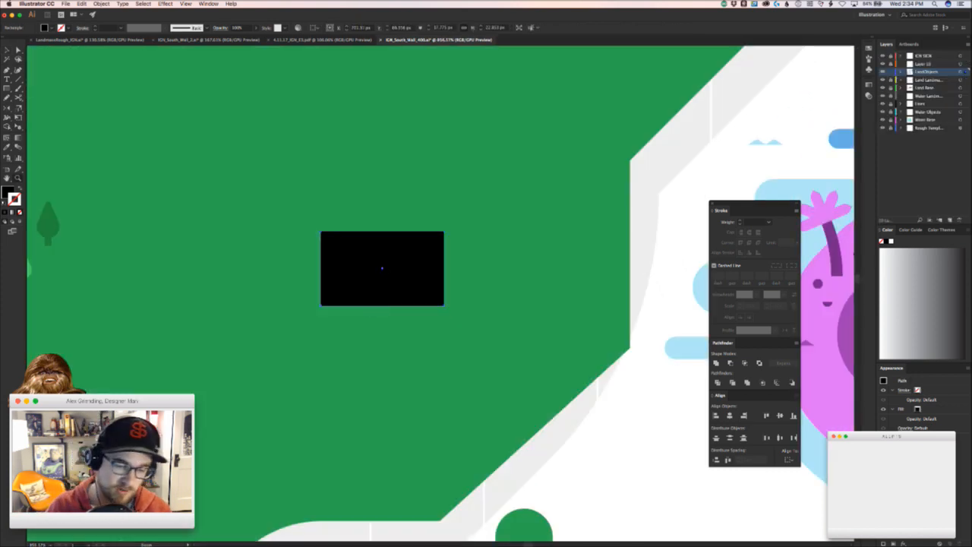
# - Examine the landmass shapes of the gray wall template in LandmassRough_IGN.ai
pyautogui.press('super+Tab')
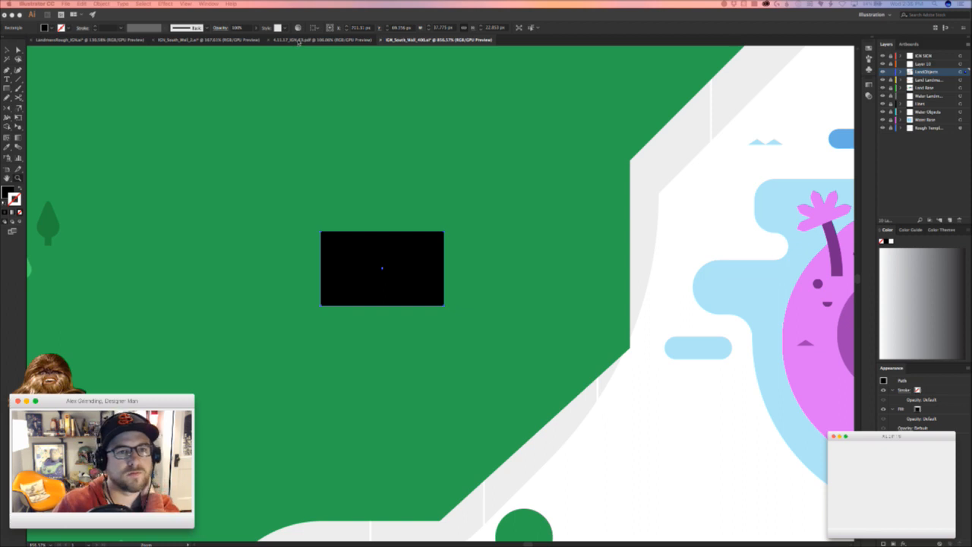
pyautogui.click(244, 42)
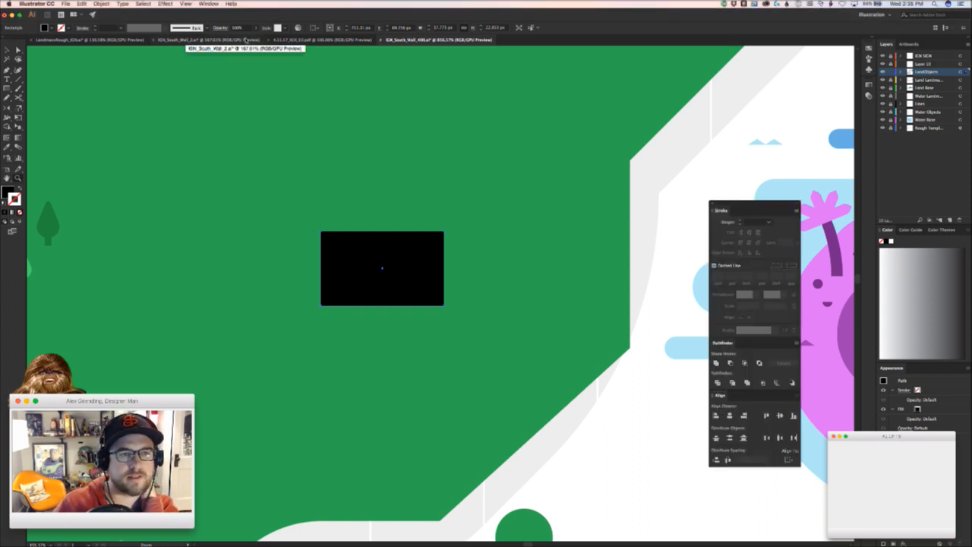
pyautogui.click(111, 43)
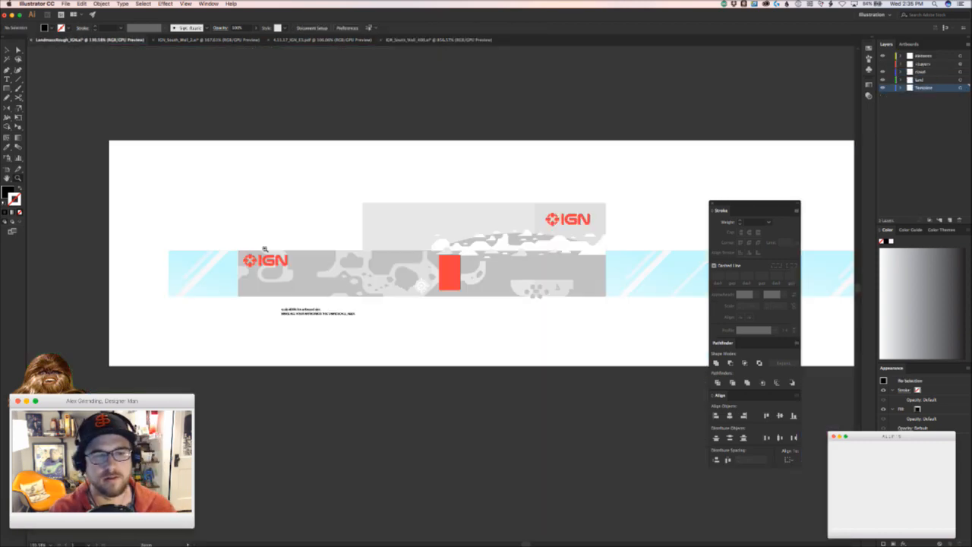
pyautogui.moveTo(466, 356); pyautogui.dragTo(577, 380)
pyautogui.moveTo(330, 364); pyautogui.dragTo(451, 365)
pyautogui.moveTo(451, 178); pyautogui.dragTo(328, 407)
pyautogui.moveTo(400, 363); pyautogui.dragTo(430, 284)
pyautogui.press('super+z')
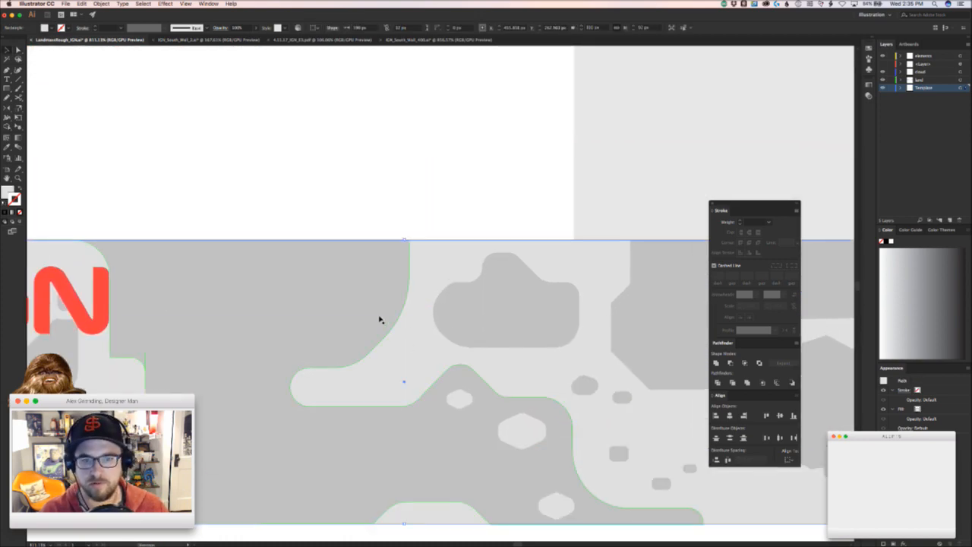
pyautogui.moveTo(372, 334); pyautogui.dragTo(340, 326)
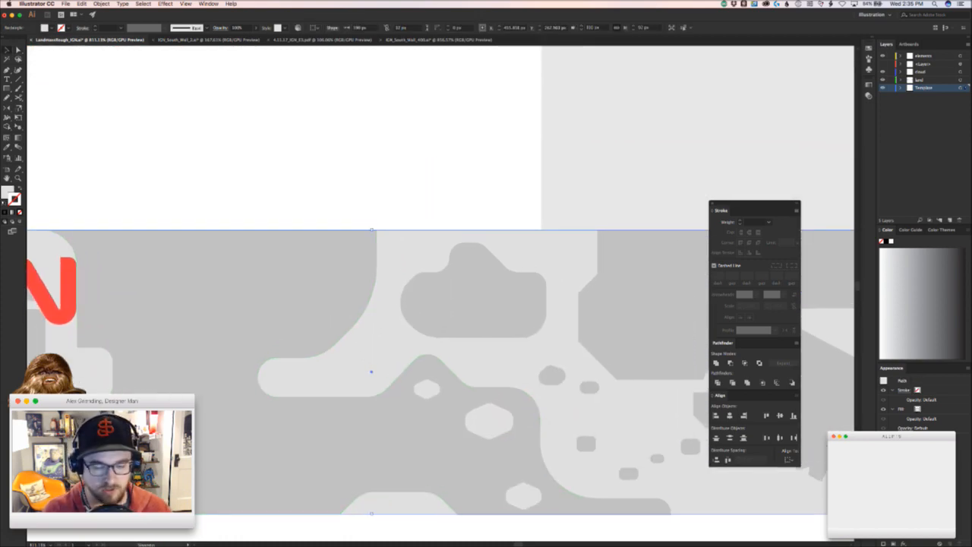
# - Look through the IGN E3 booth rough document, and return to the south wall artwork with the black rectangle
pyautogui.press('super+Tab')
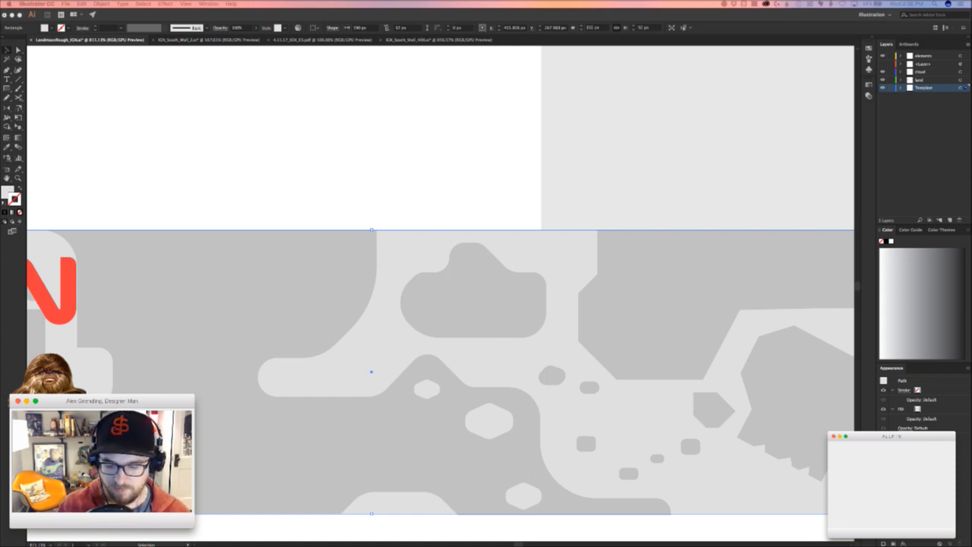
pyautogui.click(352, 109)
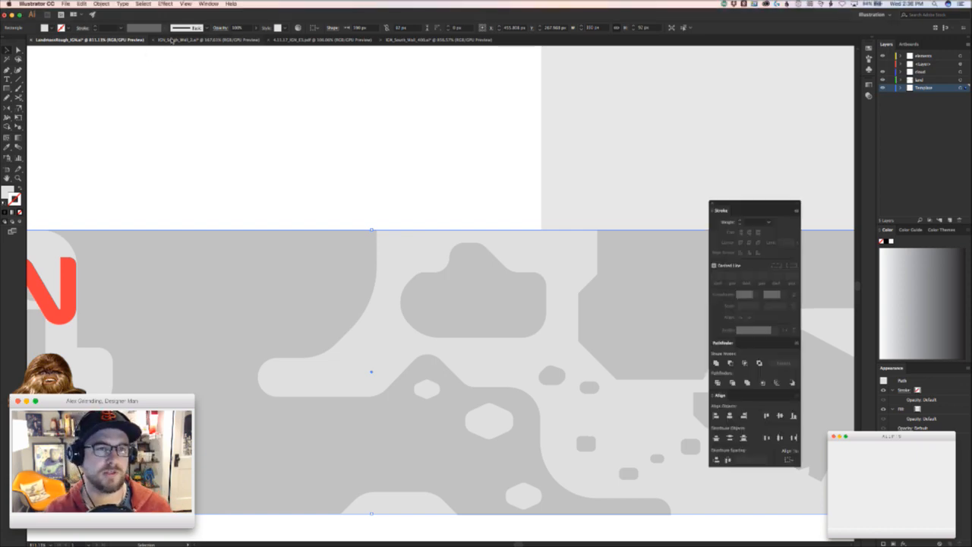
pyautogui.click(173, 39)
pyautogui.click(310, 40)
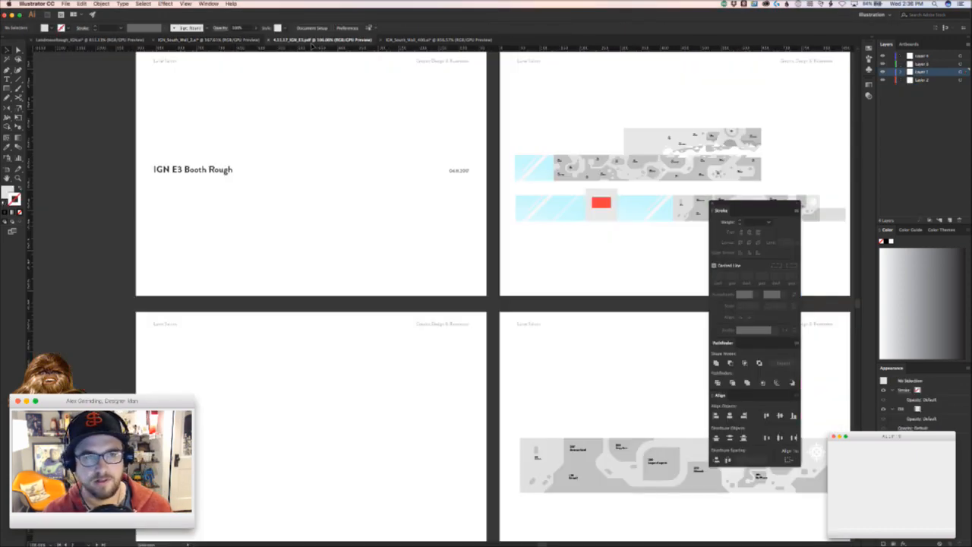
pyautogui.click(406, 40)
pyautogui.moveTo(596, 330); pyautogui.dragTo(345, 287)
pyautogui.moveTo(395, 294); pyautogui.dragTo(424, 299)
pyautogui.press('super+Tab')
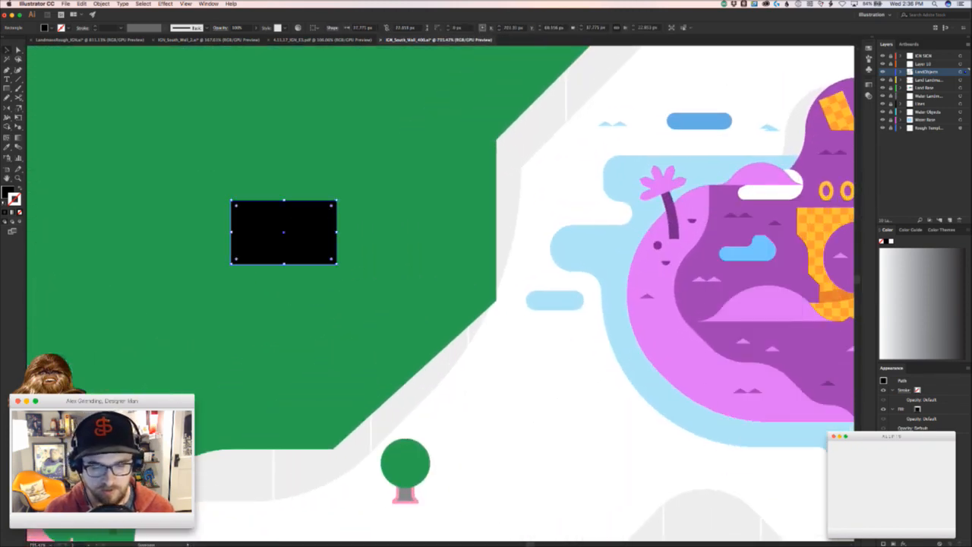
pyautogui.press('super+Tab')
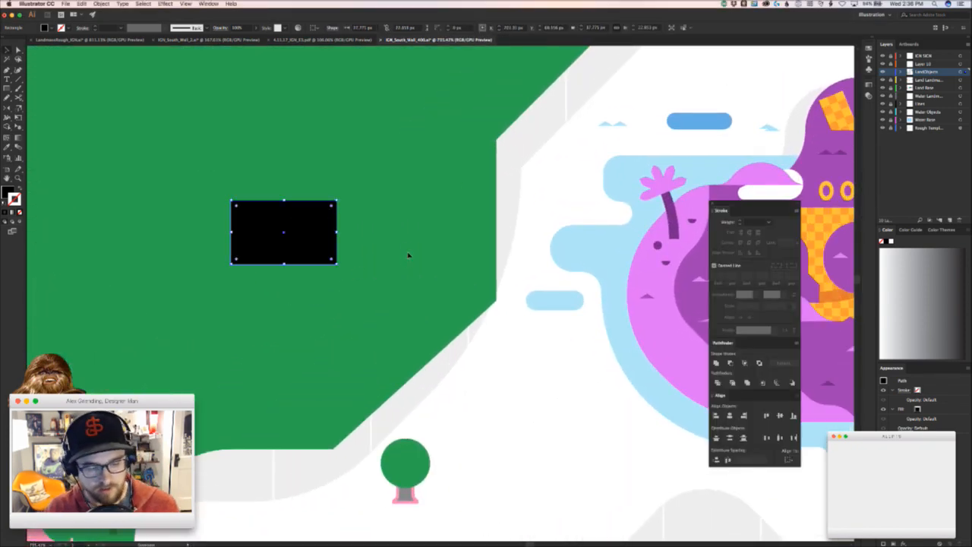
# - Fill the black rectangle with the red sampled from the bar beside the crane on the yellow land
pyautogui.moveTo(287, 280); pyautogui.dragTo(378, 306)
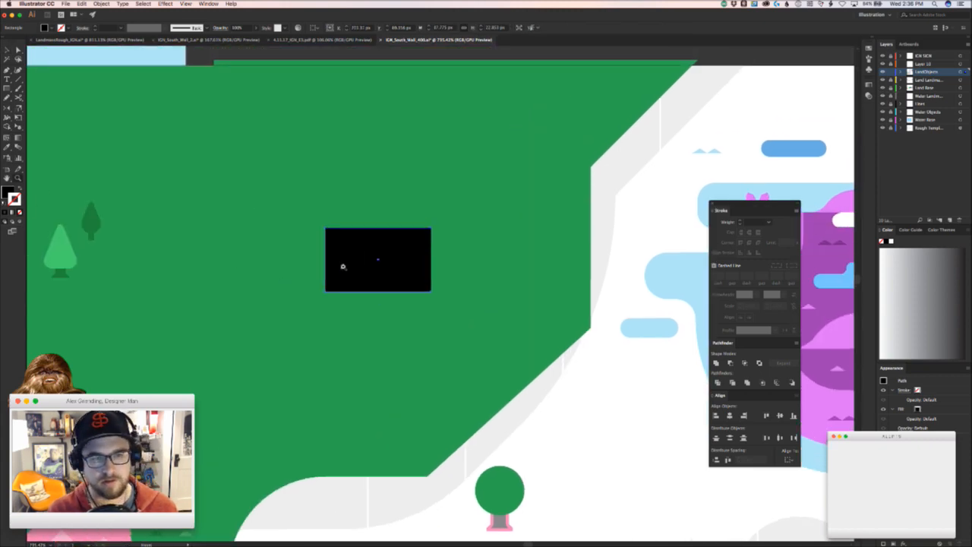
pyautogui.moveTo(431, 258); pyautogui.dragTo(347, 269)
pyautogui.moveTo(296, 310); pyautogui.dragTo(627, 214)
pyautogui.moveTo(447, 278); pyautogui.dragTo(611, 189)
pyautogui.press('i')
pyautogui.click(223, 430)
pyautogui.hscroll(5, 223, 430)
pyautogui.scroll(2, 223, 430)
pyautogui.hscroll(-3, 223, 430)
pyautogui.scroll(-2, 223, 430)
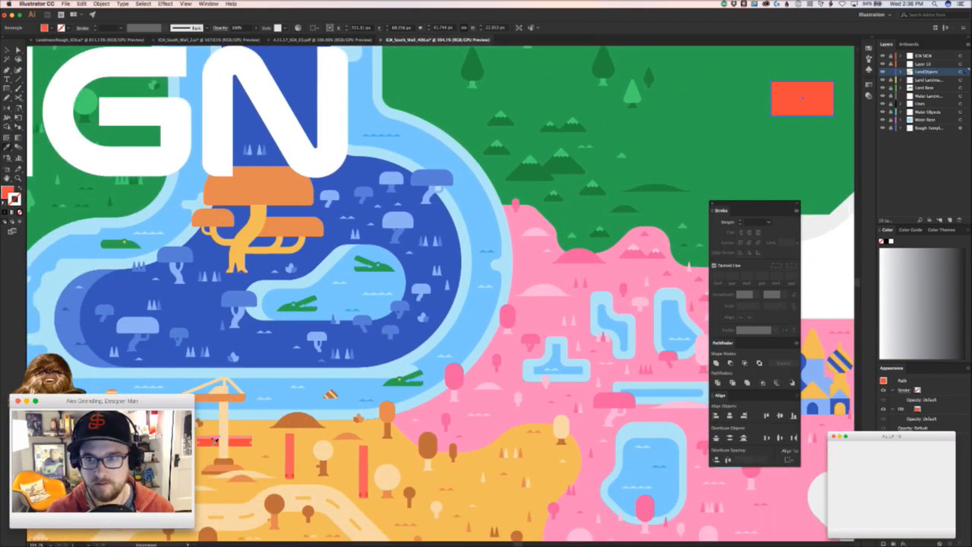
pyautogui.click(215, 438)
pyautogui.click(214, 448)
# - Try the dark purple and light pink-purple sampled from the purple island as the rectangle's fill, ending with dark purple
pyautogui.hscroll(10, 265, 331)
pyautogui.scroll(4, 265, 331)
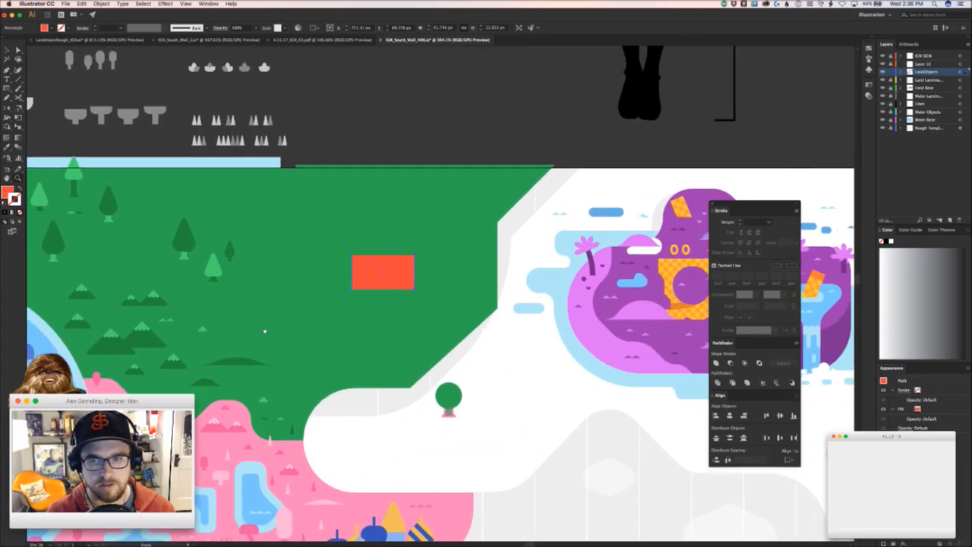
pyautogui.moveTo(265, 332); pyautogui.dragTo(269, 332)
pyautogui.click(629, 334)
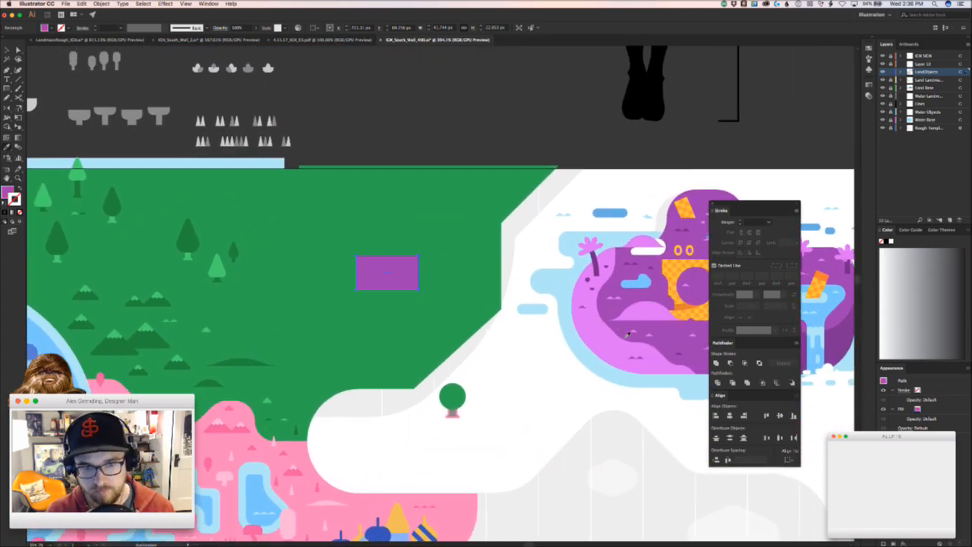
pyautogui.click(661, 314)
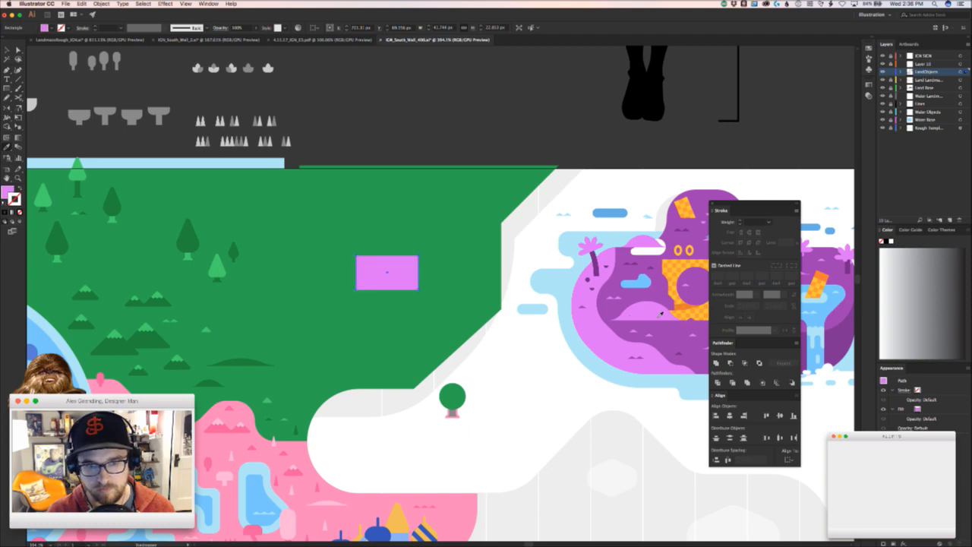
pyautogui.click(660, 323)
pyautogui.press('v')
pyautogui.click(462, 279)
# - Change the rectangle's fill to a bright teal green with the Color Picker
pyautogui.press('z')
pyautogui.moveTo(366, 262); pyautogui.dragTo(406, 259)
pyautogui.press('v')
pyautogui.doubleClick(405, 284)
pyautogui.press('z')
pyautogui.press('Escape')
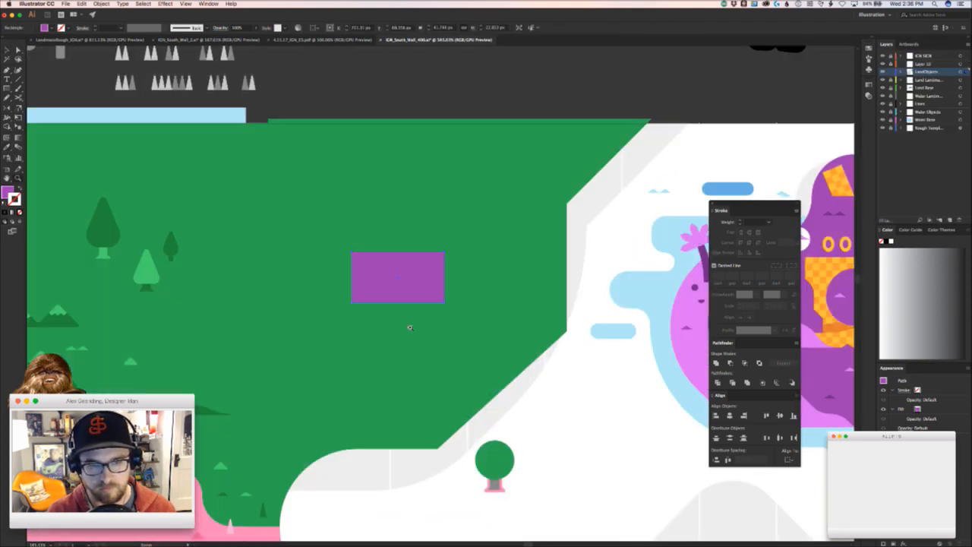
pyautogui.press('v')
pyautogui.doubleClick(7, 192)
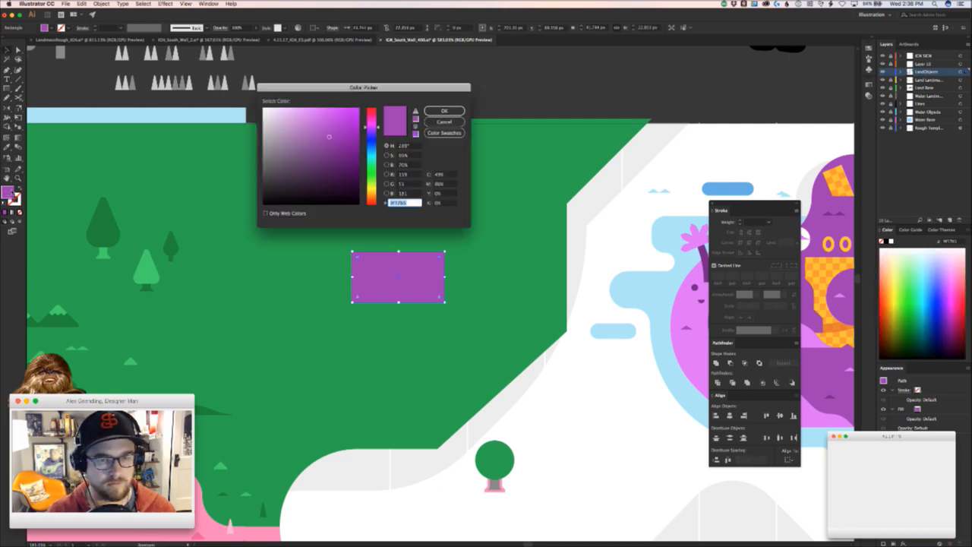
pyautogui.click(372, 155)
pyautogui.moveTo(372, 155); pyautogui.dragTo(373, 156)
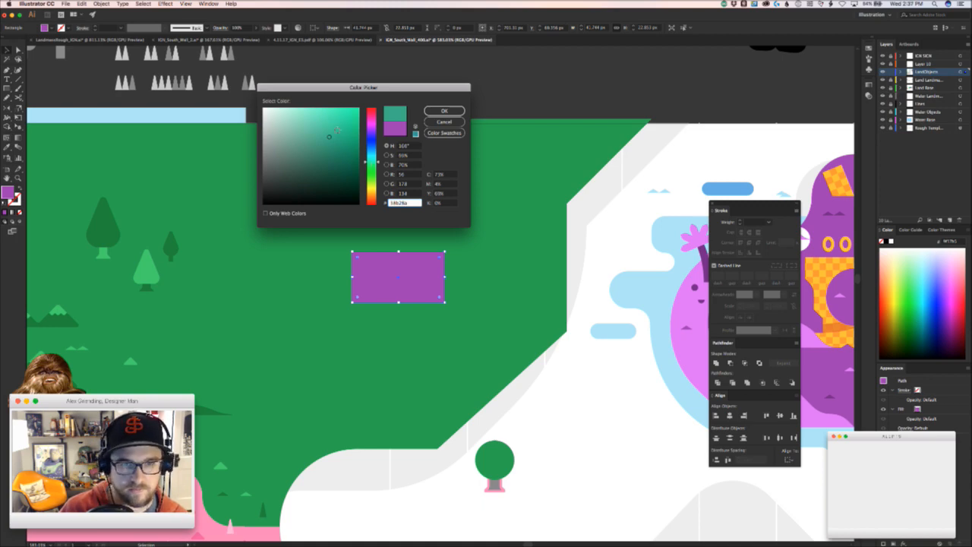
pyautogui.click(445, 111)
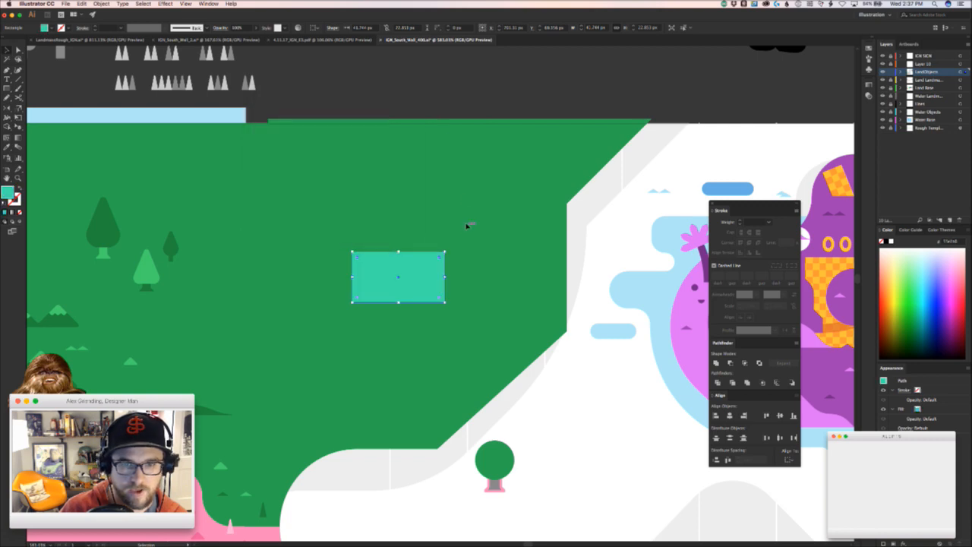
# - Set the rectangle's fill color to golden yellow #E0AF34
pyautogui.doubleClick(9, 193)
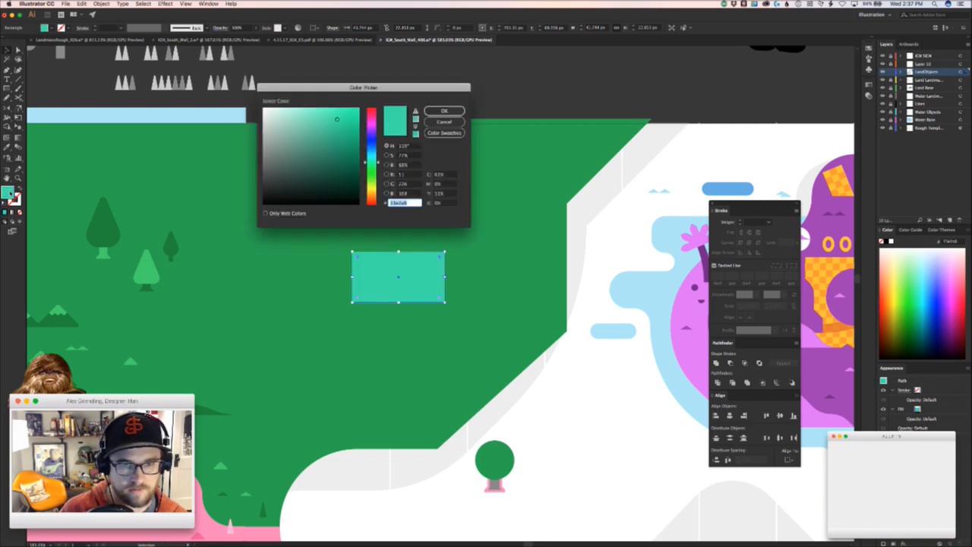
pyautogui.write('e5af39')
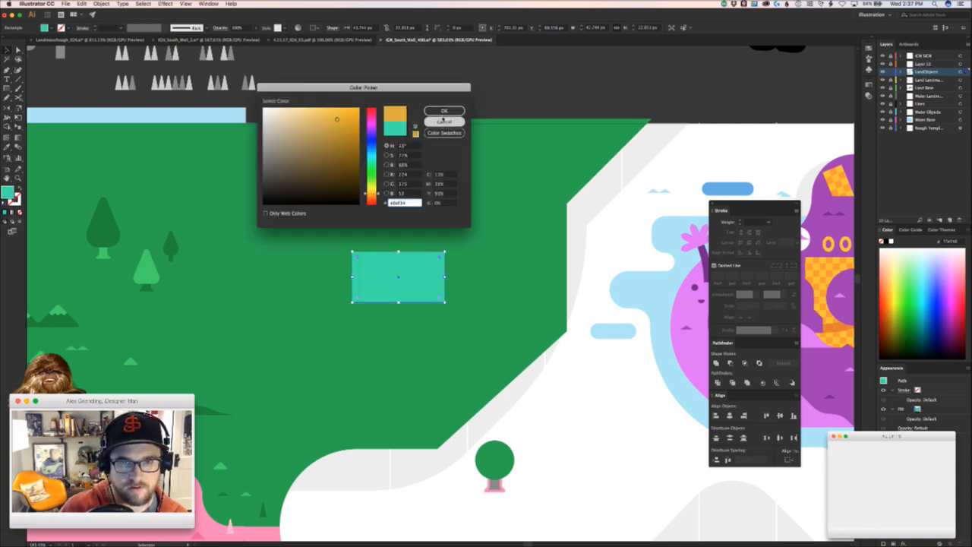
pyautogui.click(445, 112)
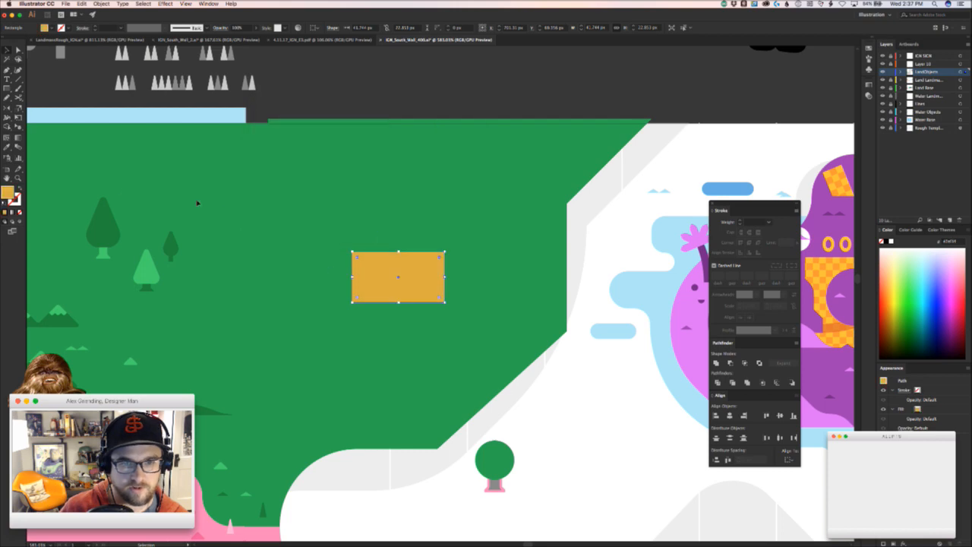
# - Fill the rectangle with the light orange-yellow sampled from the sandy land below the lake, and deselect it
pyautogui.moveTo(292, 326); pyautogui.dragTo(526, 217)
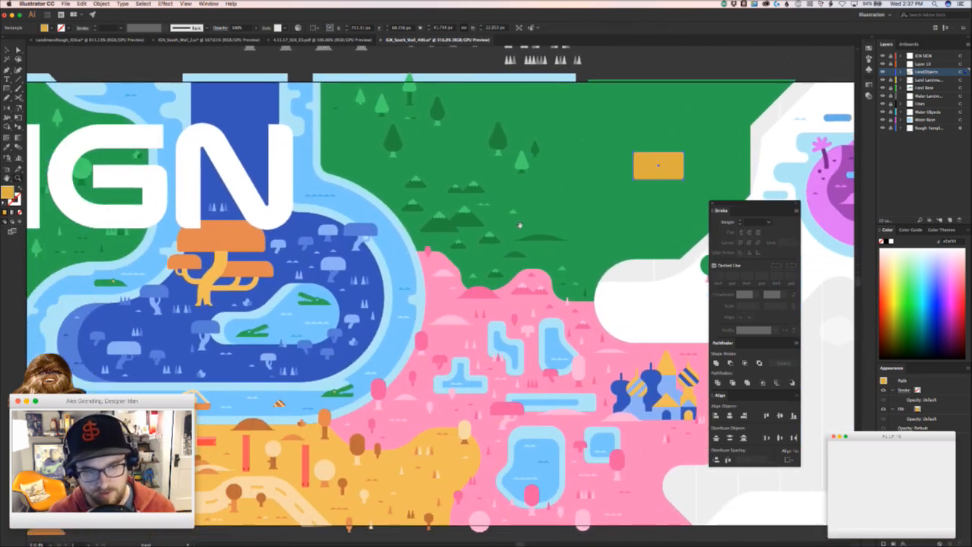
pyautogui.press('i')
pyautogui.click(393, 470)
pyautogui.press('v')
pyautogui.click(568, 213)
pyautogui.moveTo(567, 213); pyautogui.dragTo(325, 348)
pyautogui.moveTo(405, 275); pyautogui.dragTo(517, 267)
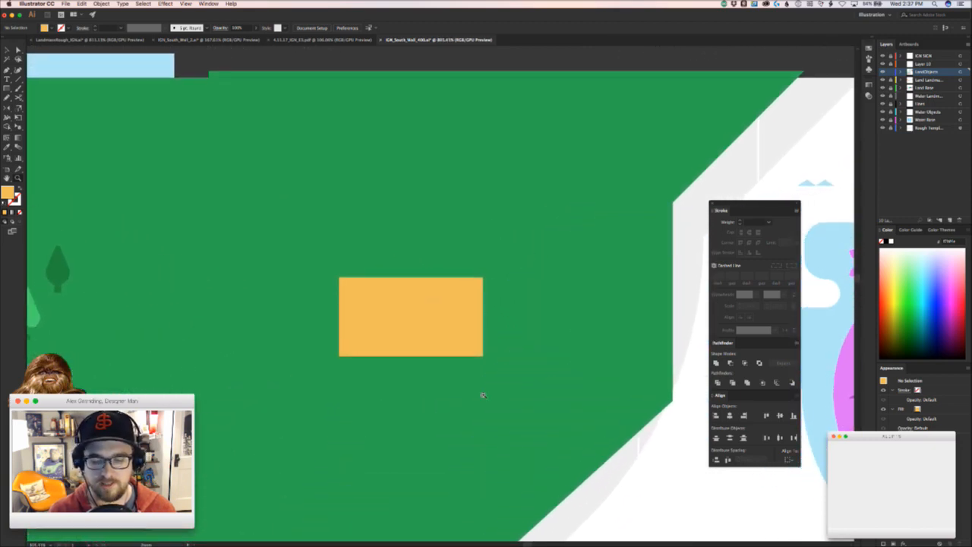
# - Draw a small yellow block about 5.2 by 4.4 px centered on the top edge of the yellow rectangle
pyautogui.press('v')
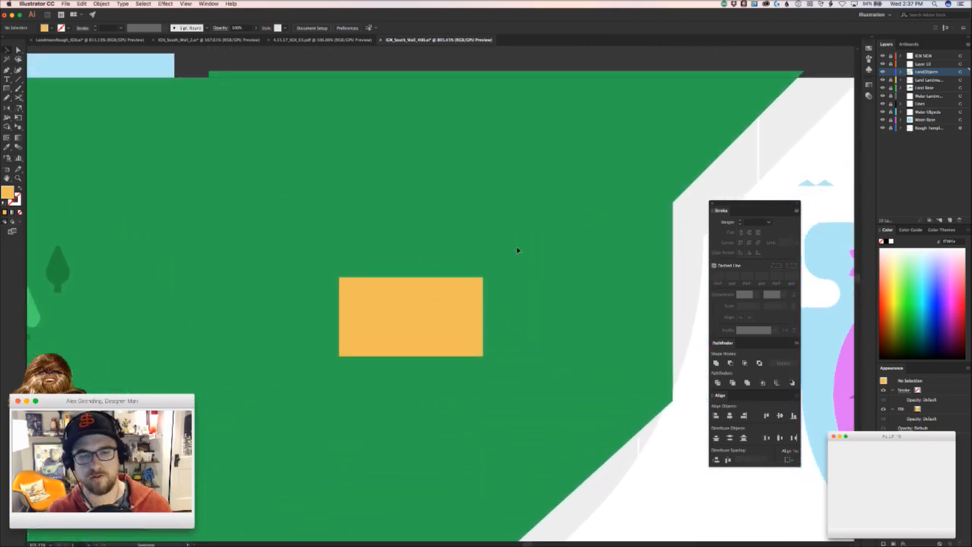
pyautogui.press('z')
pyautogui.moveTo(375, 299); pyautogui.dragTo(436, 302)
pyautogui.press('v')
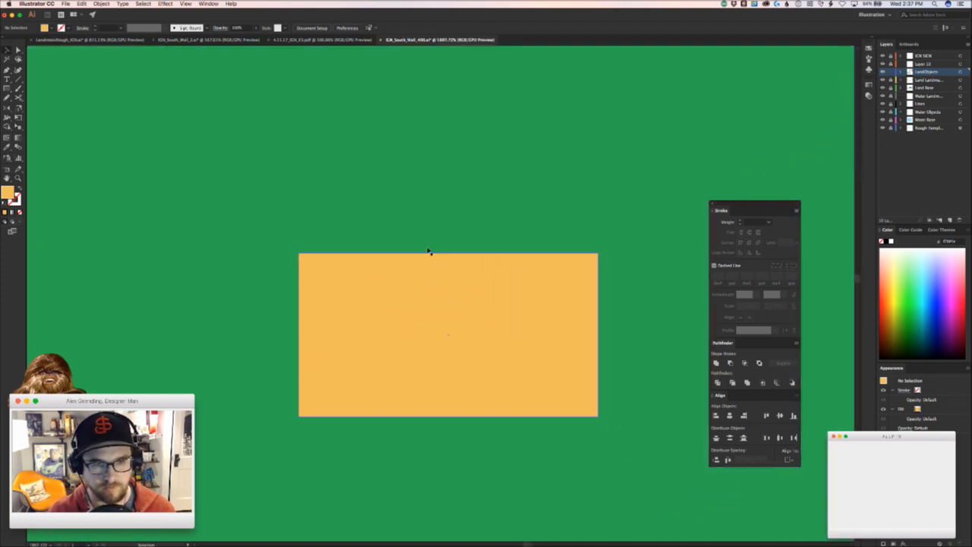
pyautogui.press('m')
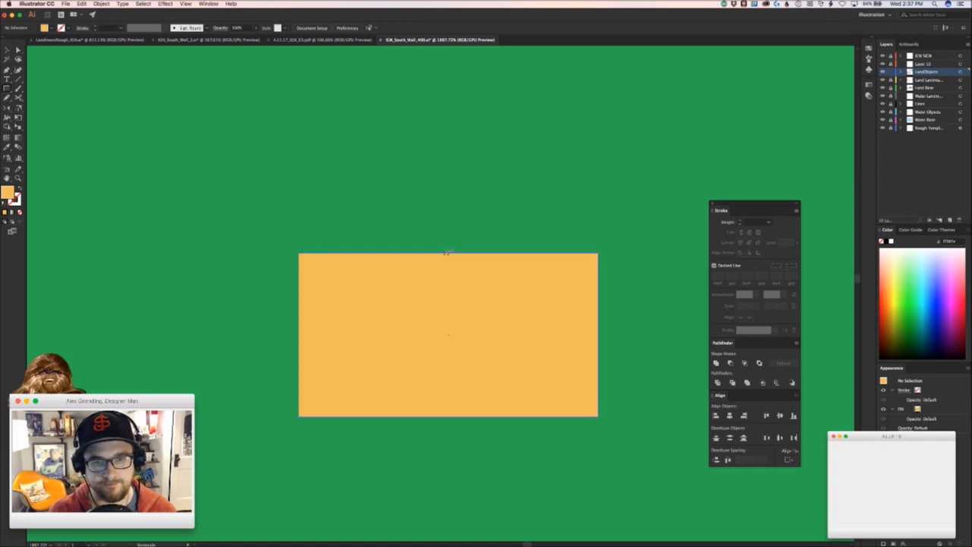
pyautogui.moveTo(450, 253); pyautogui.dragTo(469, 269)
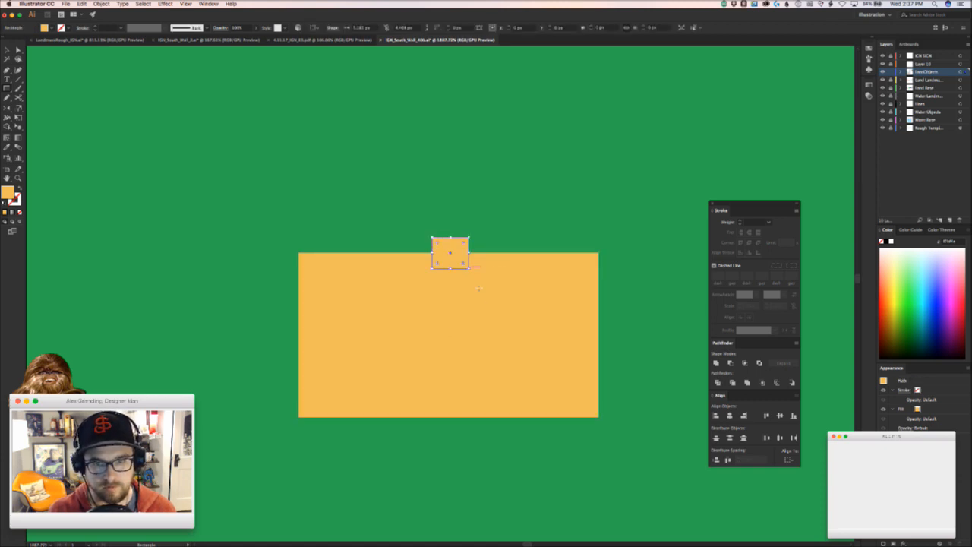
pyautogui.moveTo(452, 429); pyautogui.dragTo(394, 411)
pyautogui.moveTo(393, 410); pyautogui.dragTo(316, 340)
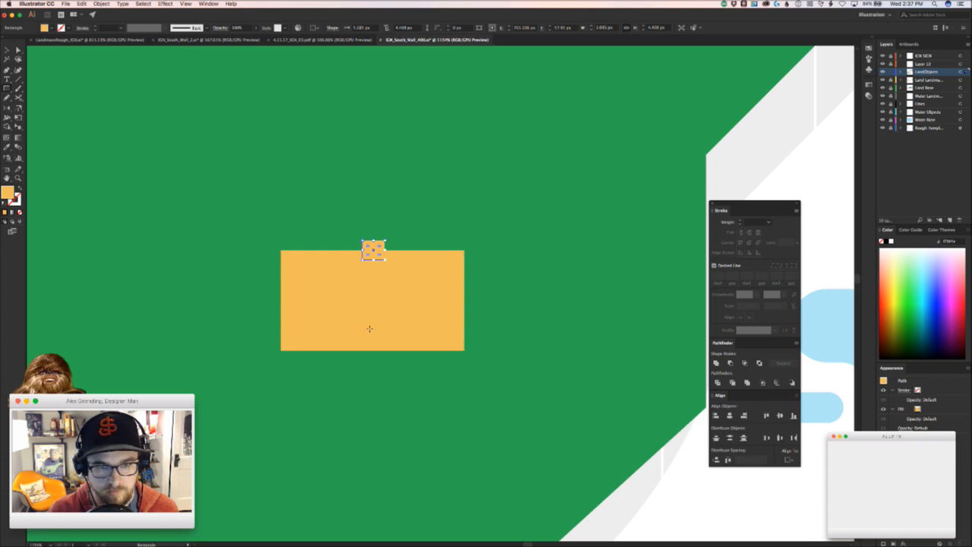
# - Draw a door about 8 by 13 px at the bottom center of the yellow building and round its top into an arch
pyautogui.moveTo(373, 327); pyautogui.dragTo(389, 354)
pyautogui.press('super+z')
pyautogui.press('a')
pyautogui.click(387, 293)
pyautogui.moveTo(362, 296); pyautogui.dragTo(390, 337)
# - Fill the arched door with the brown sampled from the dark tree on the yellow land
pyautogui.scroll(-2, 354, 398)
pyautogui.scroll(-10, 354, 397)
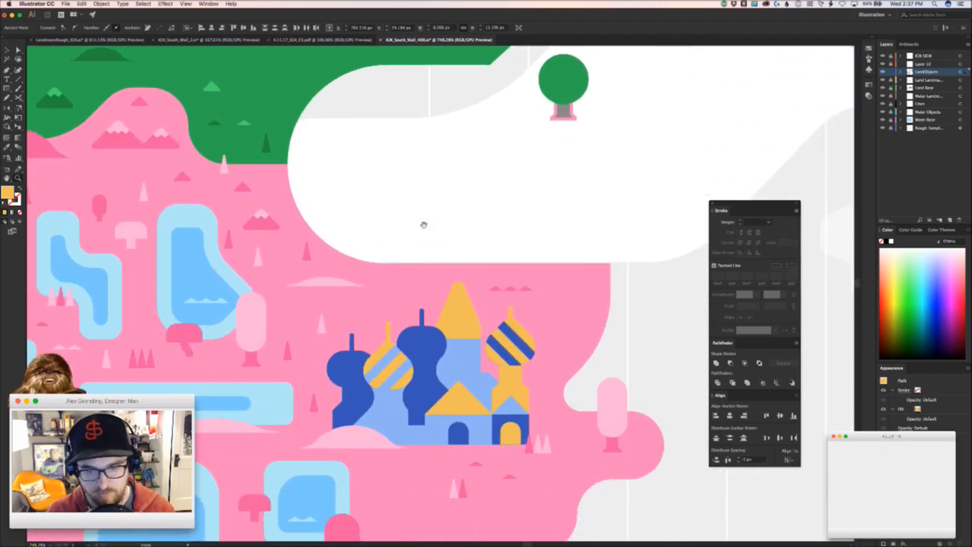
pyautogui.scroll(7, 396, 182)
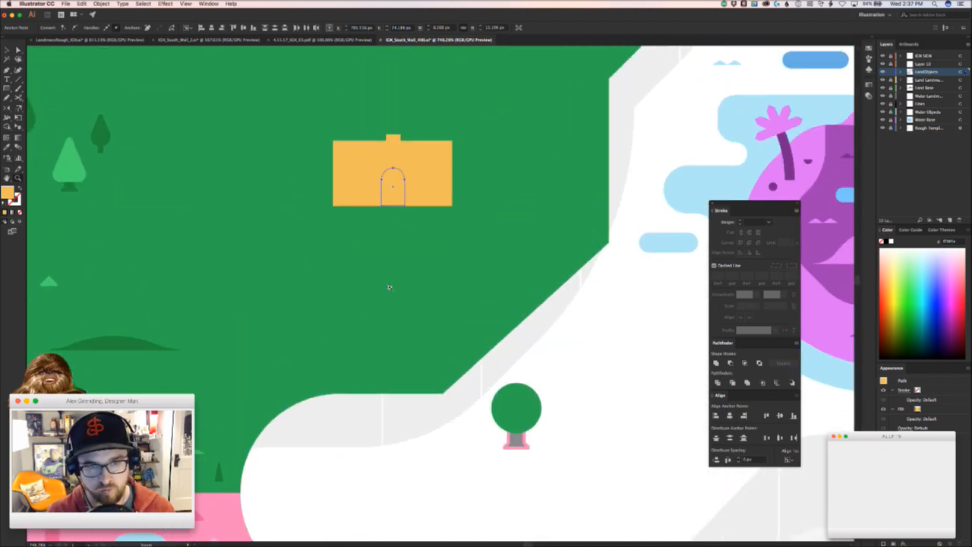
pyautogui.scroll(-2, 387, 282)
pyautogui.scroll(-3, 378, 162)
pyautogui.press('v')
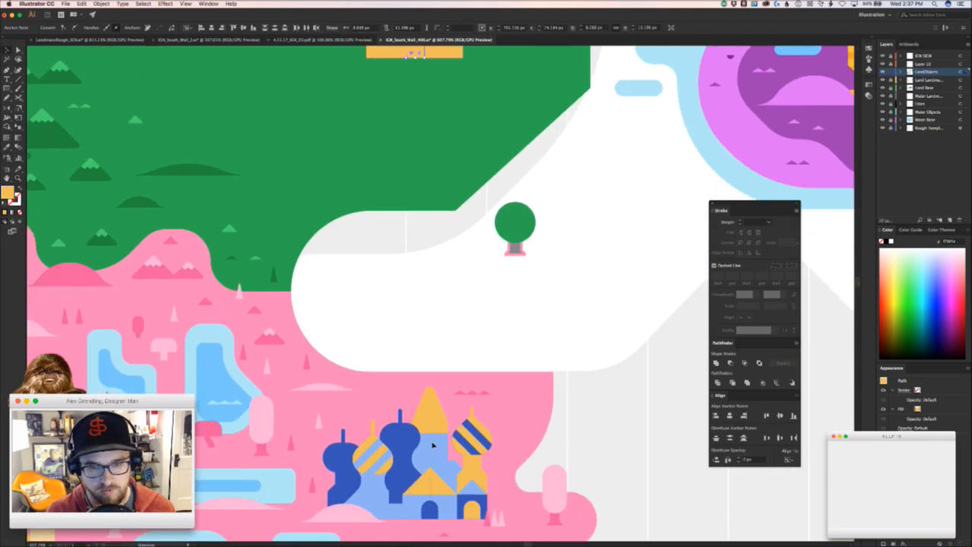
pyautogui.click(424, 235)
pyautogui.scroll(5, 425, 235)
pyautogui.click(387, 280)
pyautogui.moveTo(238, 354); pyautogui.dragTo(530, 296)
pyautogui.press('i')
pyautogui.moveTo(243, 367); pyautogui.dragTo(420, 83)
pyautogui.click(289, 471)
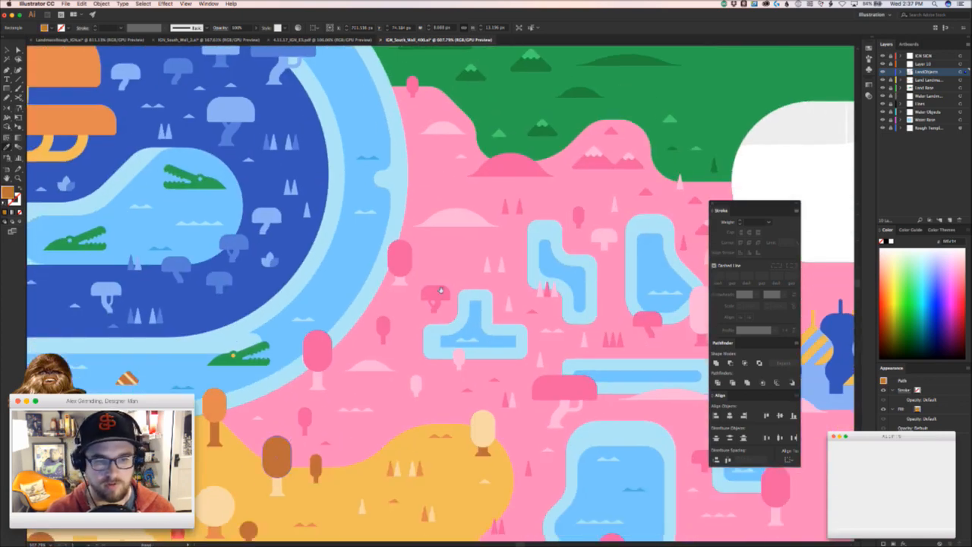
# - Shorten the building and its door by nudging their bottom anchor points upward
pyautogui.moveTo(387, 343); pyautogui.dragTo(150, 514)
pyautogui.moveTo(542, 228); pyautogui.dragTo(324, 402)
pyautogui.moveTo(339, 307); pyautogui.dragTo(302, 198)
pyautogui.moveTo(308, 190); pyautogui.dragTo(519, 289)
pyautogui.hotkey('shift', 'Down')
pyautogui.hotkey('shift', 'Up')
pyautogui.hotkey('shift', 'Up')
pyautogui.hotkey('shift', 'Up')
pyautogui.hotkey('shift', 'Up')
# - Select the golden spire roof of the castle on the pink land
pyautogui.scroll(-5, 413, 163)
pyautogui.scroll(-8, 412, 163)
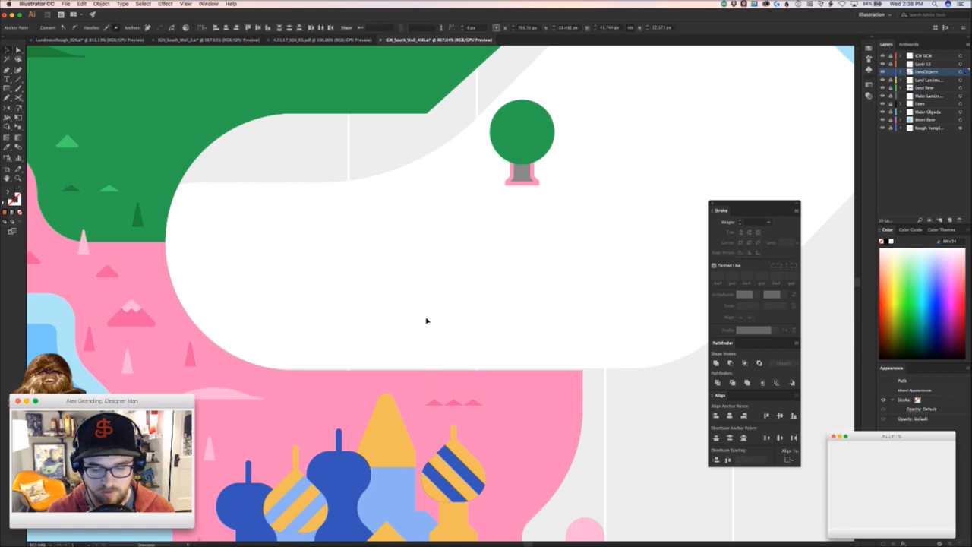
pyautogui.click(381, 434)
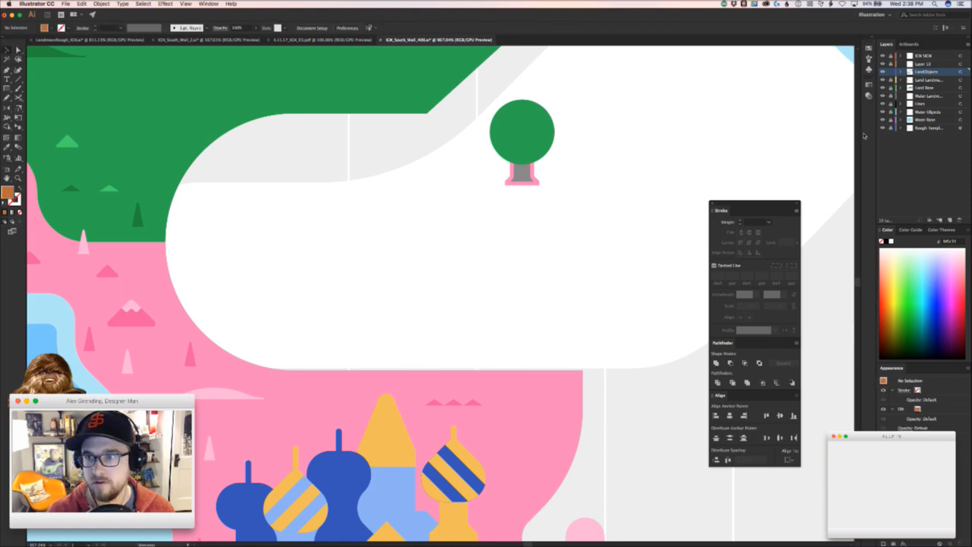
pyautogui.click(394, 442)
pyautogui.scroll(10, 375, 212)
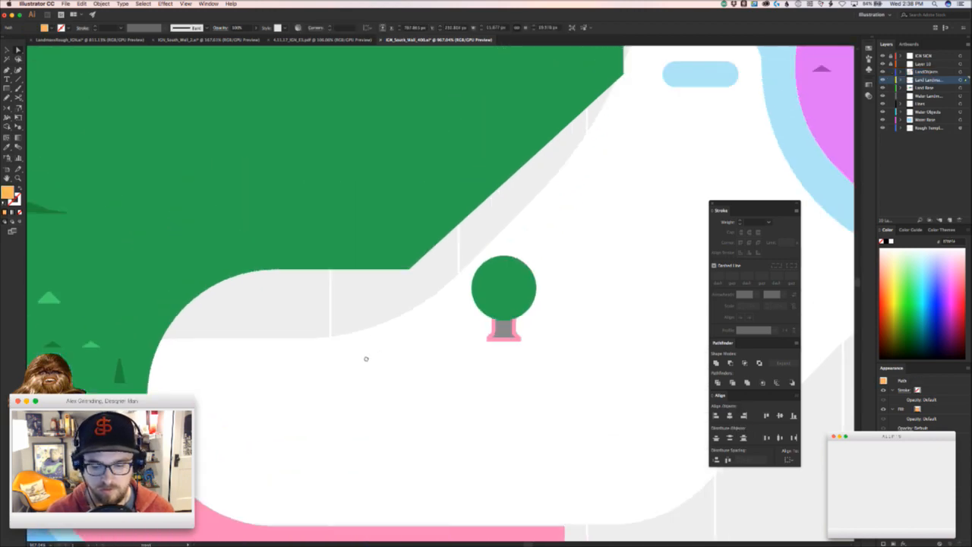
# - Try to move the small block on top of the building up and to the right, and undo the move
pyautogui.press('v')
pyautogui.moveTo(403, 255); pyautogui.dragTo(432, 247)
pyautogui.press('super+z')
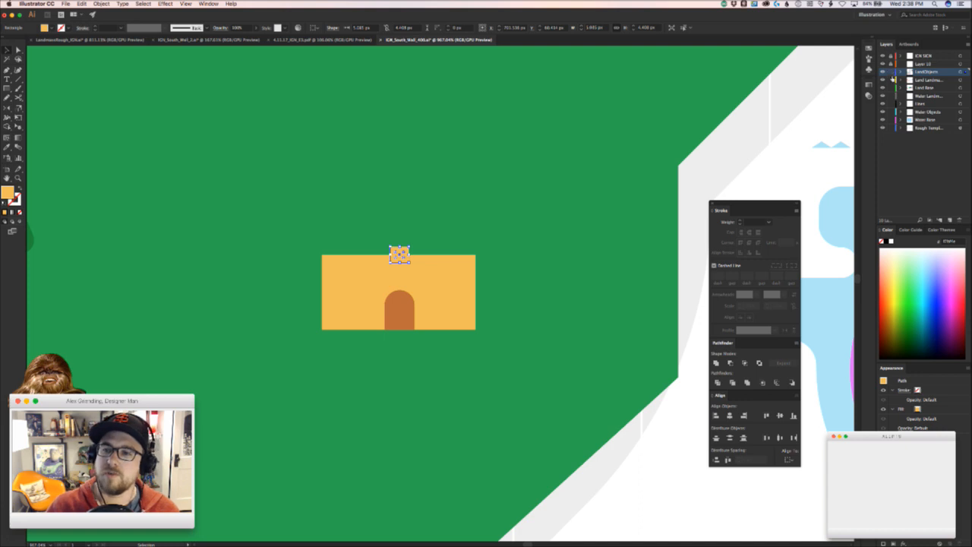
# - Deselect the small block, toggle the LandObjects layer's visibility off and on, and inspect the castle on the pink land
pyautogui.press('super+shift+a')
pyautogui.click(883, 72)
pyautogui.click(883, 72)
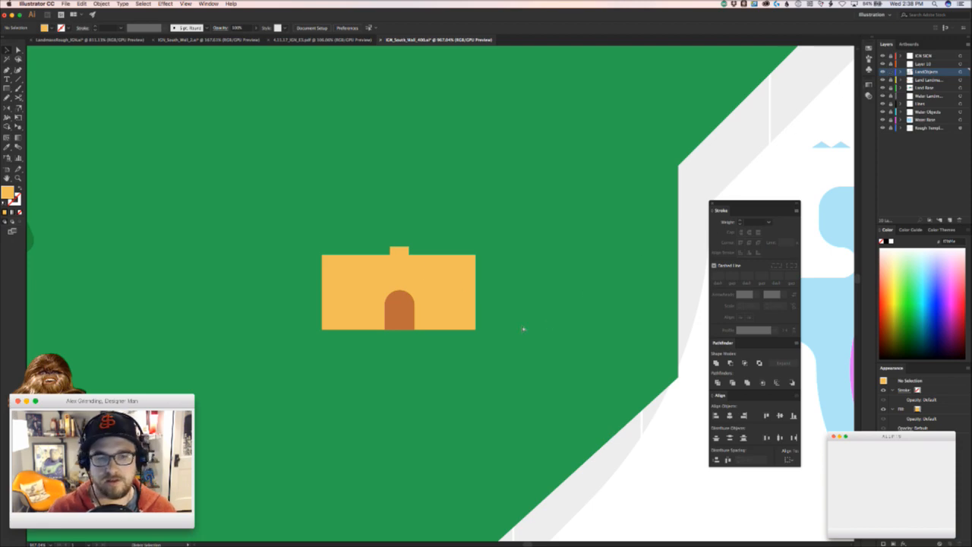
pyautogui.scroll(-3, 415, 353)
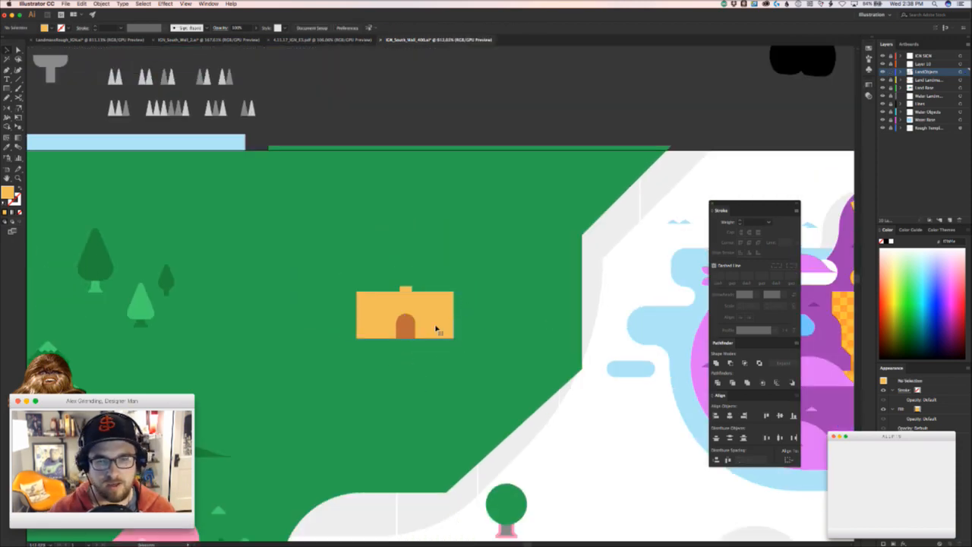
pyautogui.scroll(-5, 446, 357)
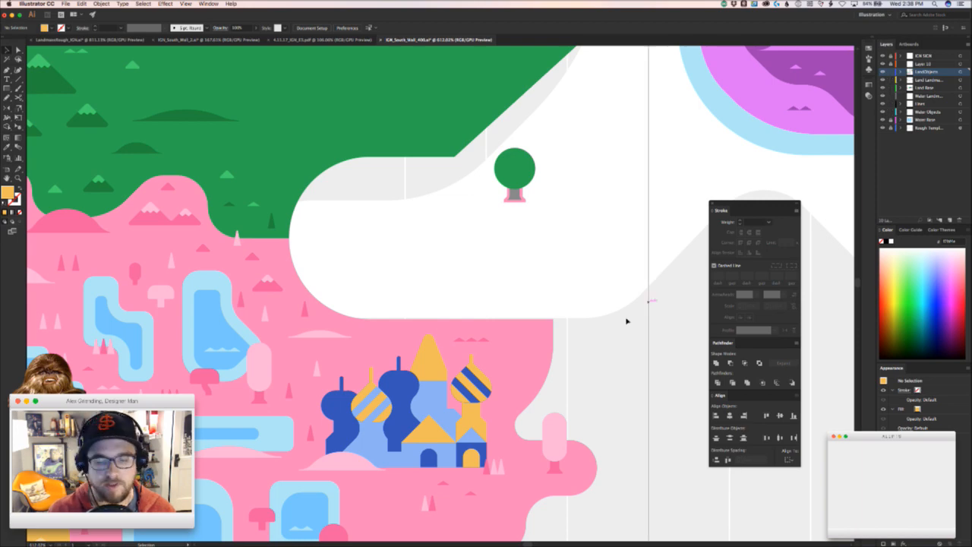
# - Copy the blue arched door of the castle on the pink land and make LandObjects the active layer with the other layers locked
pyautogui.click(429, 457)
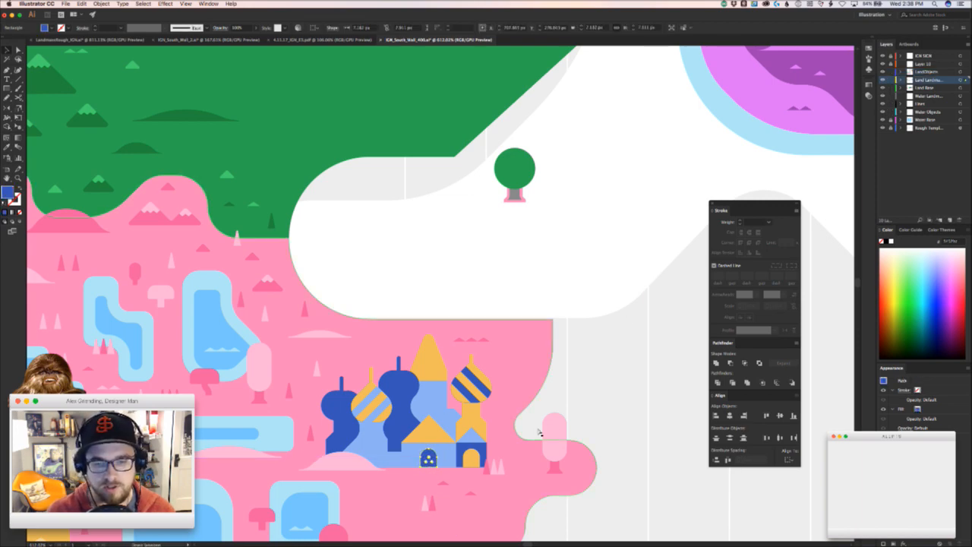
pyautogui.scroll(5, 562, 158)
pyautogui.press('z')
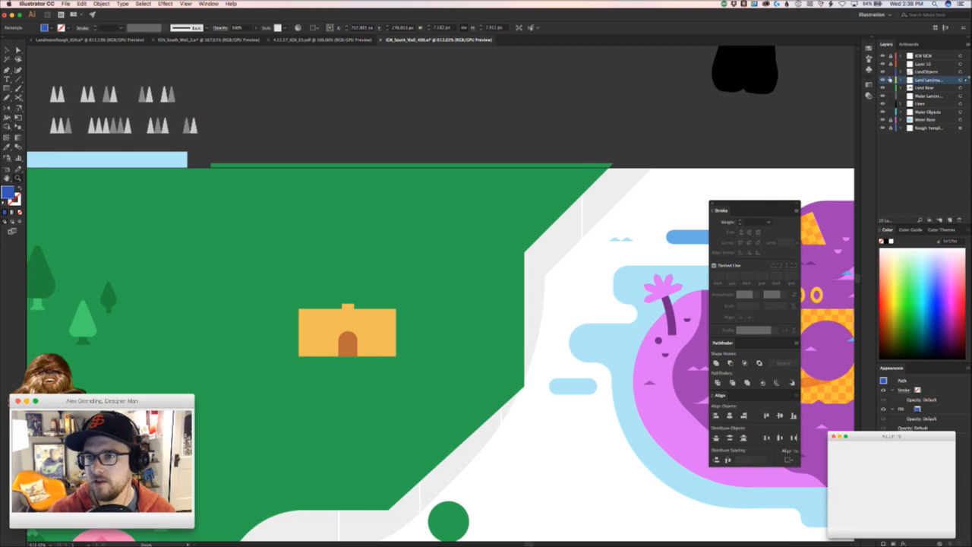
pyautogui.press('super+shift+a')
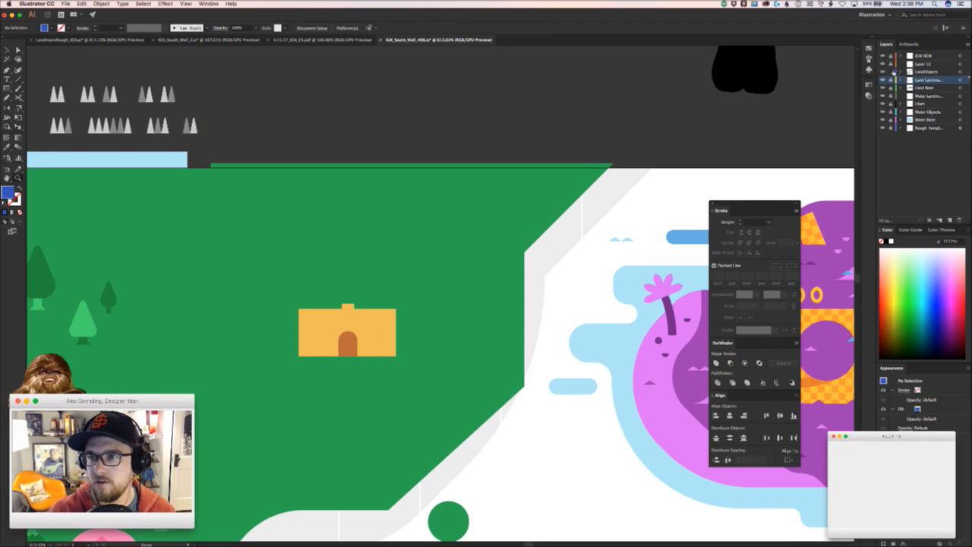
pyautogui.click(945, 72)
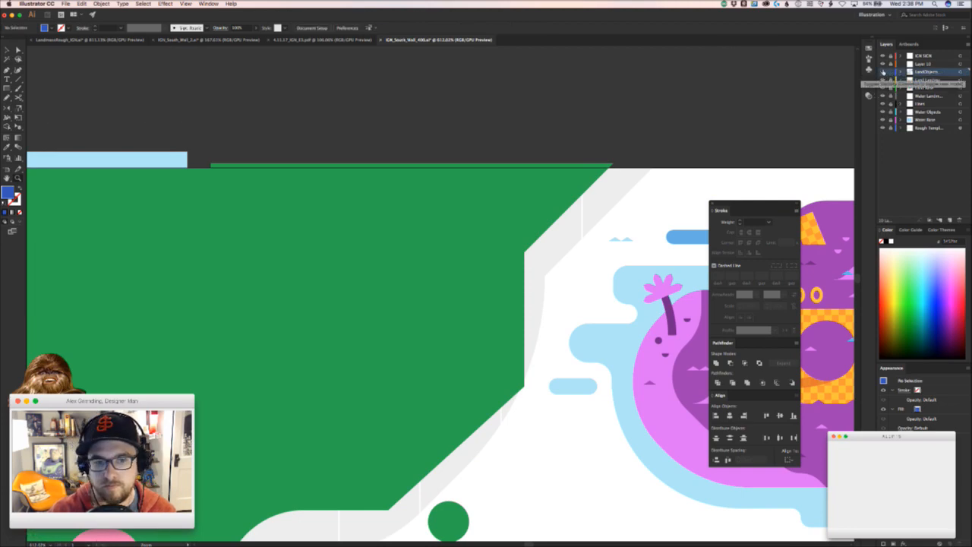
pyautogui.moveTo(396, 352); pyautogui.dragTo(425, 350)
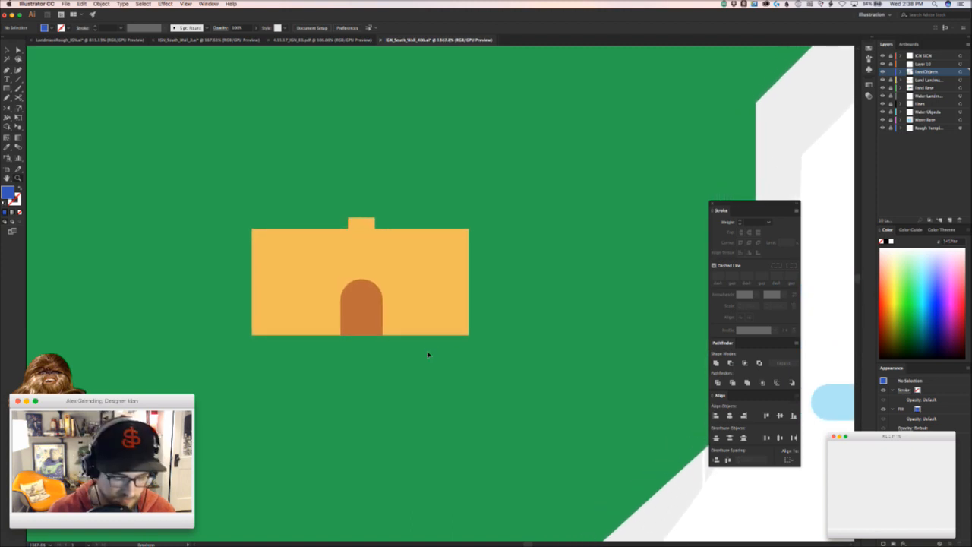
# - Paste the blue arched door at the middle of the yellow building's base and delete the brown door
pyautogui.press('super+v')
pyautogui.scroll(-1, 437, 311)
pyautogui.scroll(1, 437, 311)
pyautogui.moveTo(374, 328); pyautogui.dragTo(371, 325)
pyautogui.press('super+shift+a')
pyautogui.moveTo(369, 284); pyautogui.dragTo(422, 311)
pyautogui.press('Delete')
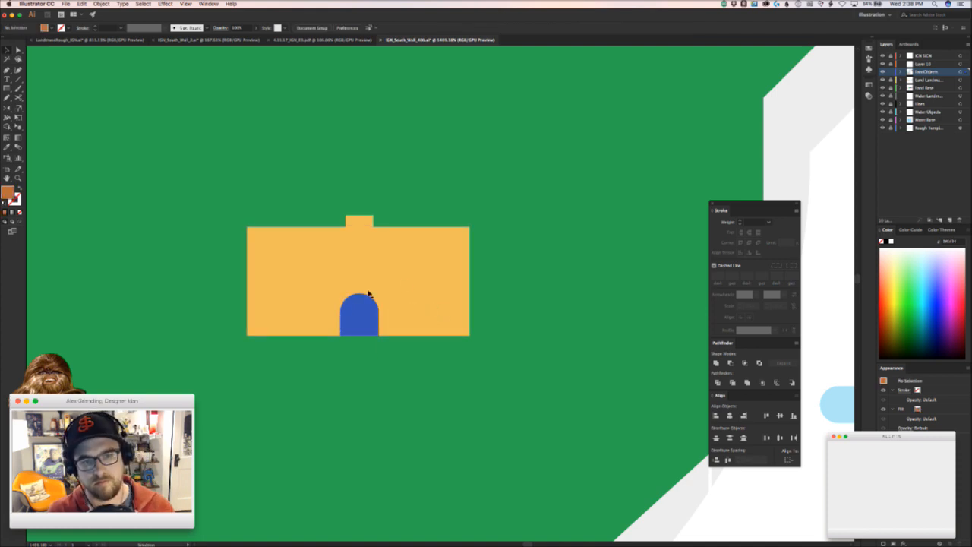
# - Move the yellow building with its block and blue door from LandObjects to the Land Landmarks layer, keeping its position
pyautogui.press('super+a')
pyautogui.press('Delete')
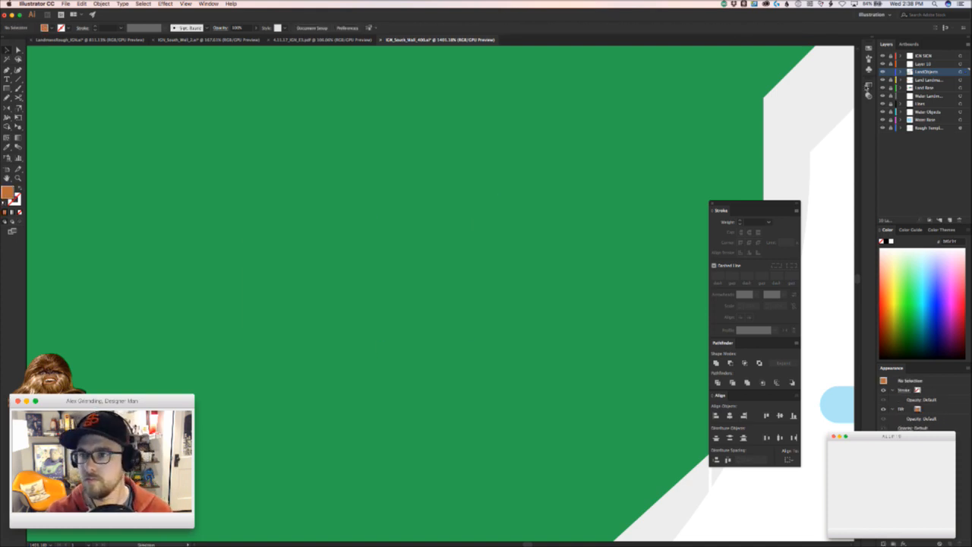
pyautogui.click(948, 80)
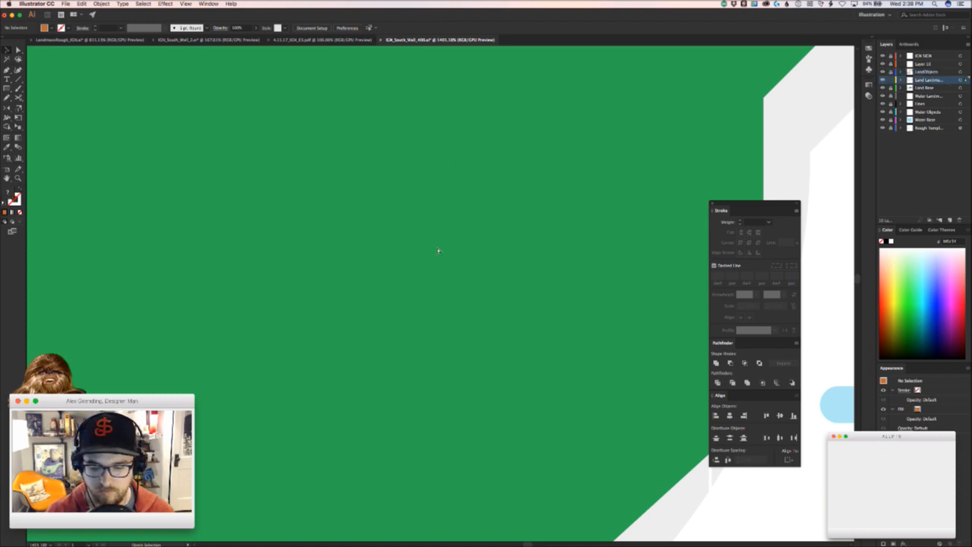
pyautogui.press('super+f')
pyautogui.click(483, 287)
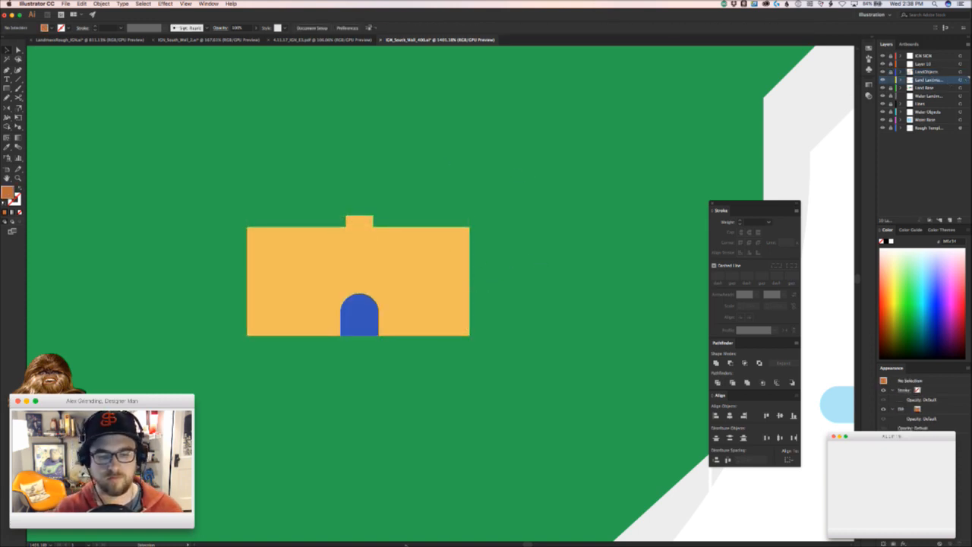
# - Lower the building's top edge together with the small block by moving their upper anchor points down
pyautogui.press('a')
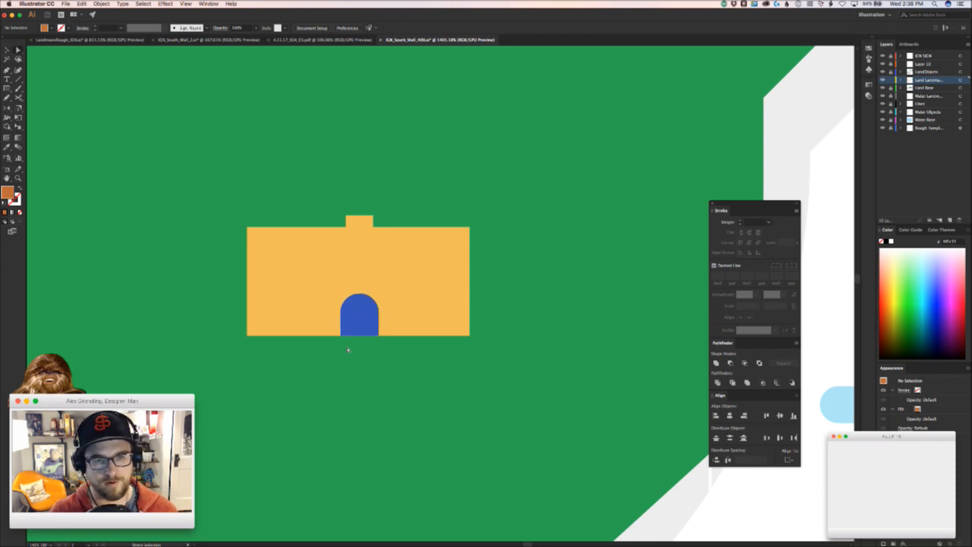
pyautogui.press('super+Tab')
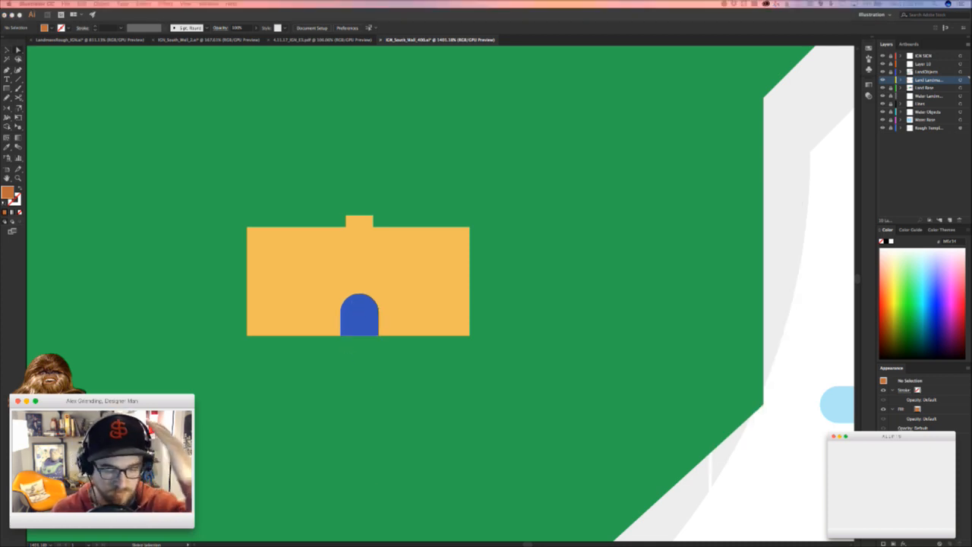
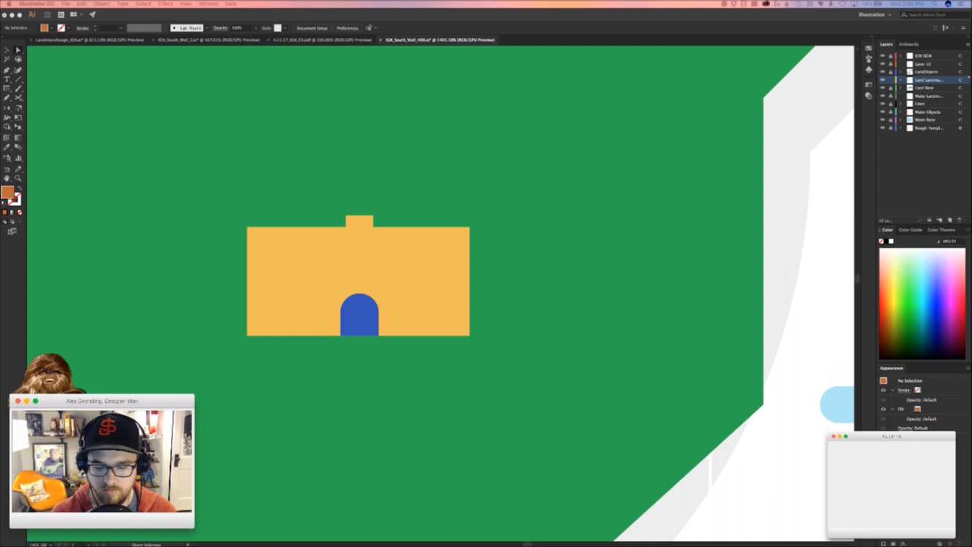
pyautogui.click(534, 330)
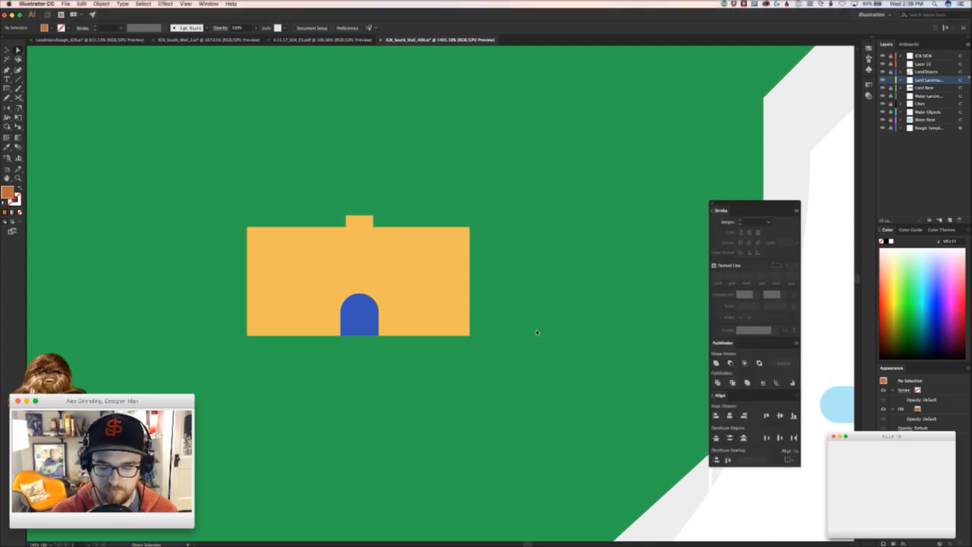
pyautogui.press('space')
pyautogui.moveTo(520, 308); pyautogui.dragTo(510, 336)
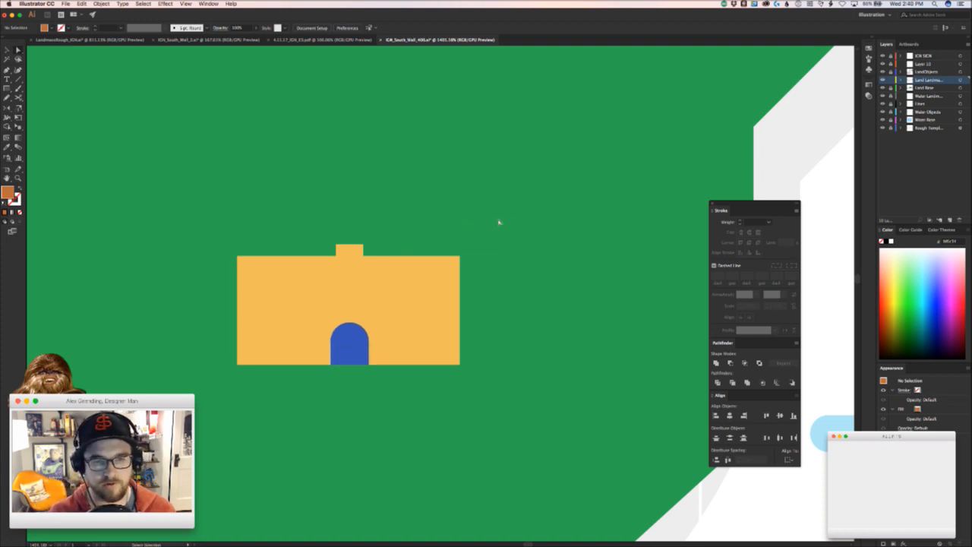
pyautogui.moveTo(509, 221); pyautogui.dragTo(196, 266)
pyautogui.hotkey('shift', 'Down')
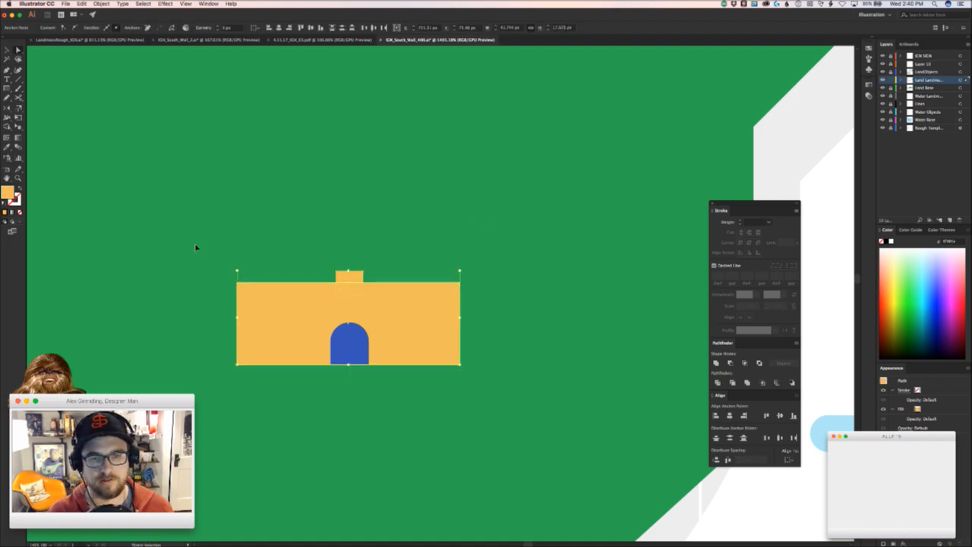
# - Narrow the building by moving the anchor points of its right and left edges inward
pyautogui.moveTo(510, 280); pyautogui.dragTo(415, 373)
pyautogui.hotkey('shift', 'Left')
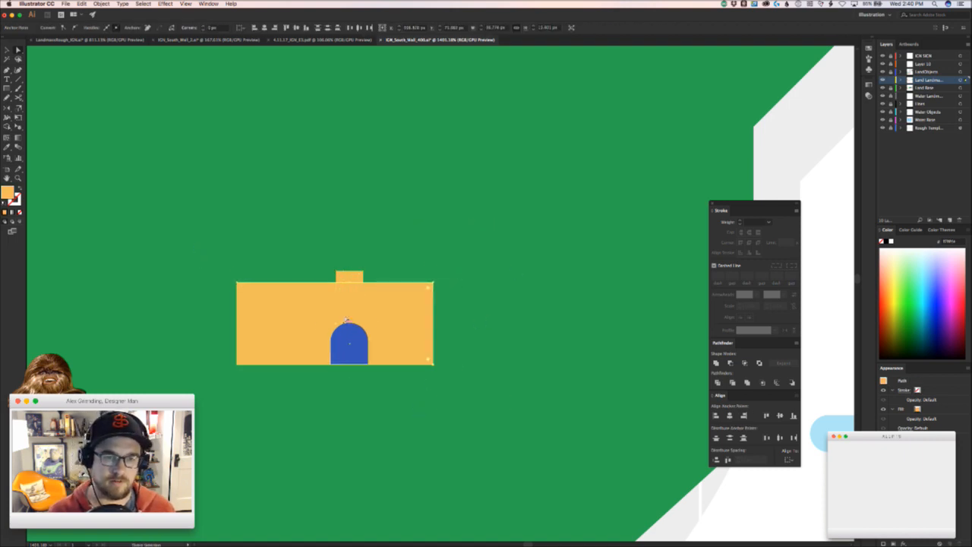
pyautogui.hotkey('shift', 'Right')
pyautogui.press('Left')
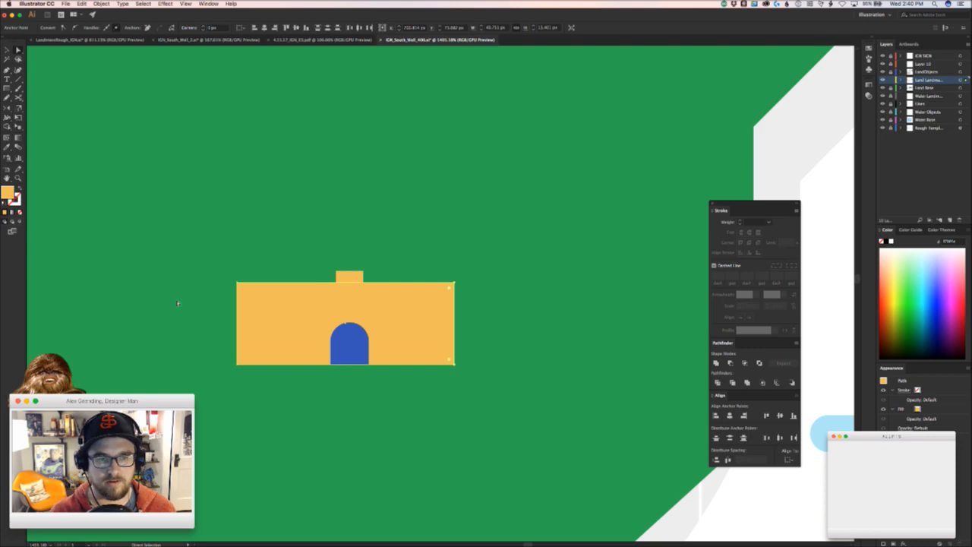
pyautogui.moveTo(262, 358); pyautogui.dragTo(262, 386)
pyautogui.press('Right')
pyautogui.press('Right')
# - Nudge both side edges of the building slightly further inward, keeping the door centred
pyautogui.press('super+shift+a')
pyautogui.press('z')
pyautogui.moveTo(349, 276); pyautogui.dragTo(311, 281)
pyautogui.press('v')
pyautogui.moveTo(409, 268); pyautogui.dragTo(425, 299)
pyautogui.press('a')
pyautogui.moveTo(278, 199); pyautogui.dragTo(349, 295)
pyautogui.press('Right')
pyautogui.press('Right')
pyautogui.moveTo(510, 184); pyautogui.dragTo(434, 347)
pyautogui.press('Left')
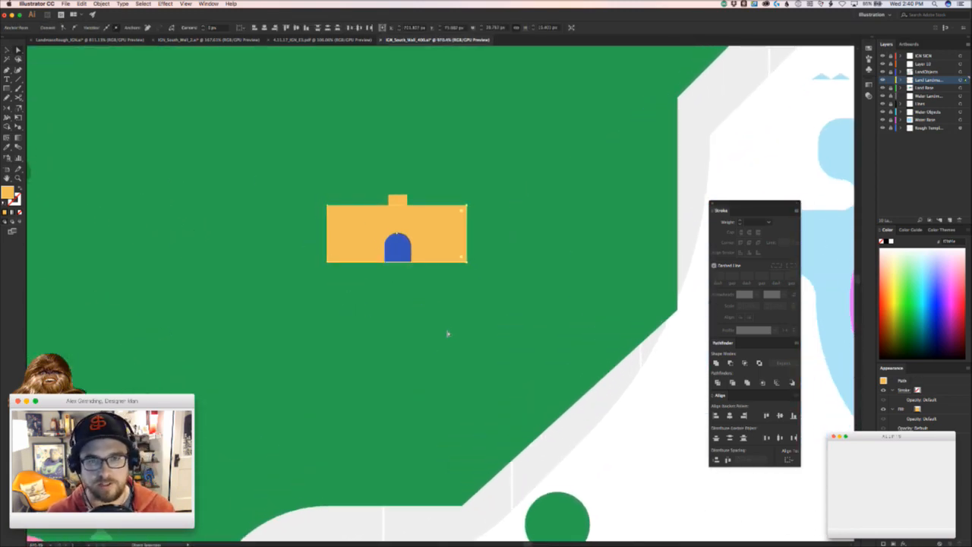
pyautogui.click(448, 334)
# - Move the small block to the building's upper-left corner and duplicate it into a row of four adjoining blocks
pyautogui.moveTo(382, 240); pyautogui.dragTo(356, 293)
pyautogui.moveTo(356, 293); pyautogui.dragTo(433, 292)
pyautogui.press('v')
pyautogui.moveTo(378, 234); pyautogui.dragTo(267, 237)
pyautogui.click(339, 206)
pyautogui.moveTo(383, 219); pyautogui.dragTo(381, 161)
pyautogui.press('Delete')
pyautogui.moveTo(293, 215); pyautogui.dragTo(398, 226)
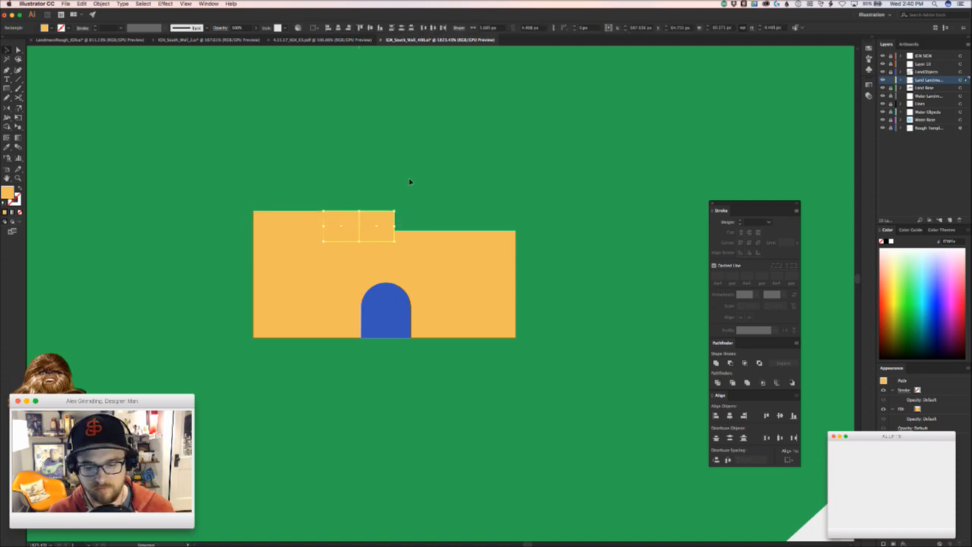
# - Enlarge the row of four small blocks slightly, keeping it flush with the building's left edge
pyautogui.keyDown('shift'); pyautogui.click(280, 215); pyautogui.keyUp('shift')
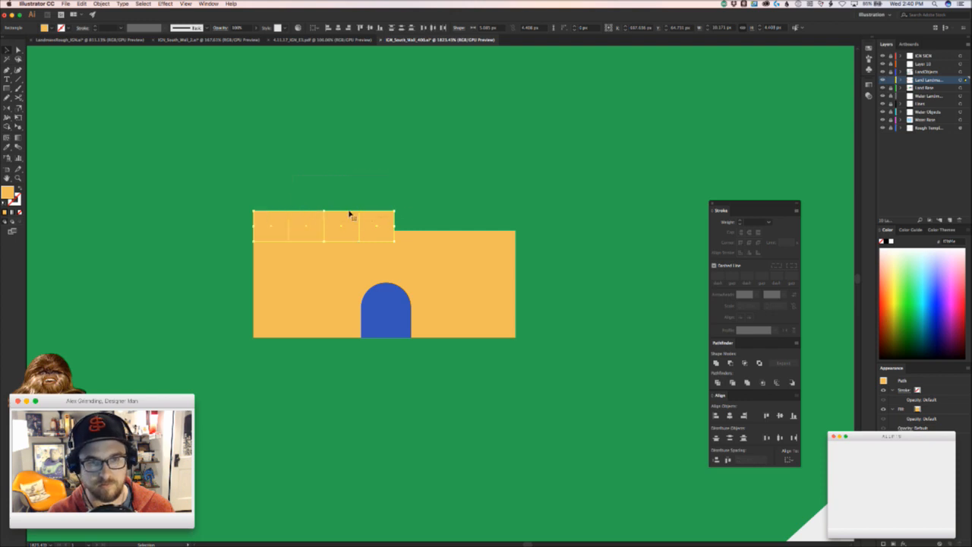
pyautogui.moveTo(395, 226)
pyautogui.mouseDown()
pyautogui.moveTo(405, 227)
pyautogui.moveTo(403, 291)
pyautogui.mouseUp()
pyautogui.press('super+z')
pyautogui.click(443, 178)
pyautogui.press('z')
pyautogui.moveTo(415, 202); pyautogui.dragTo(449, 202)
pyautogui.press('v')
pyautogui.moveTo(383, 228); pyautogui.dragTo(387, 228)
pyautogui.click(335, 193)
pyautogui.press('super+z')
pyautogui.press('super+Tab')
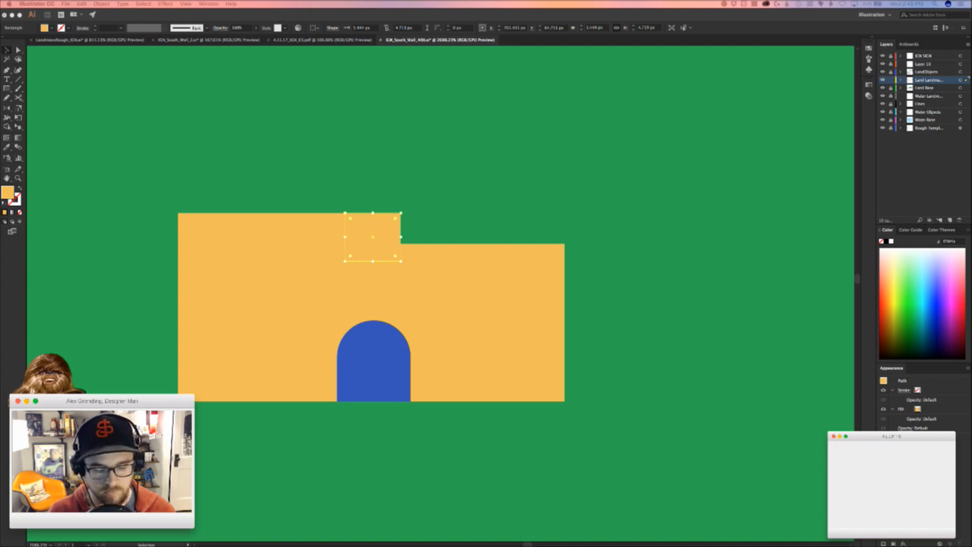
pyautogui.hotkey('shift', 'F7')
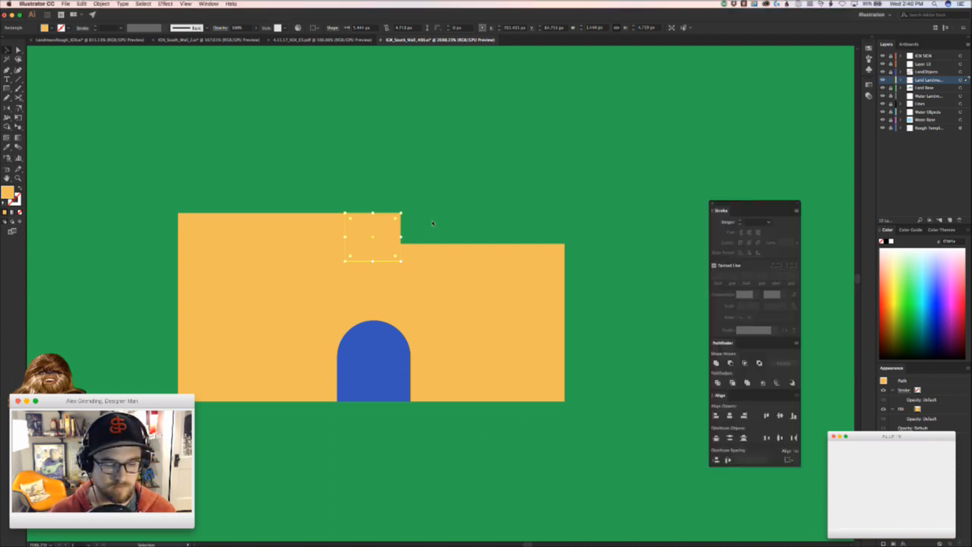
pyautogui.moveTo(171, 217); pyautogui.dragTo(169, 226)
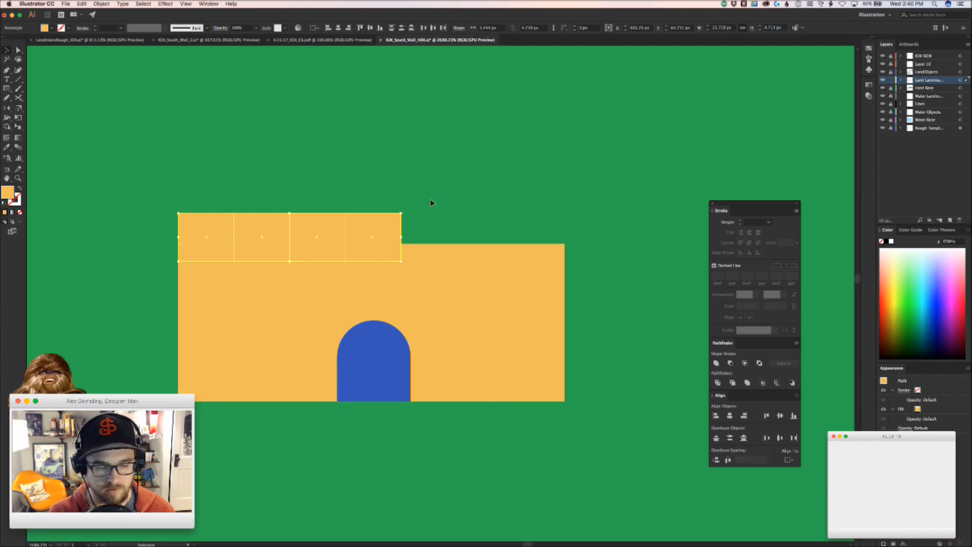
pyautogui.click(462, 163)
# - Replace the last block of the row with a copy of its neighbour snapped flush beside the third block
pyautogui.scroll(2, 433, 205)
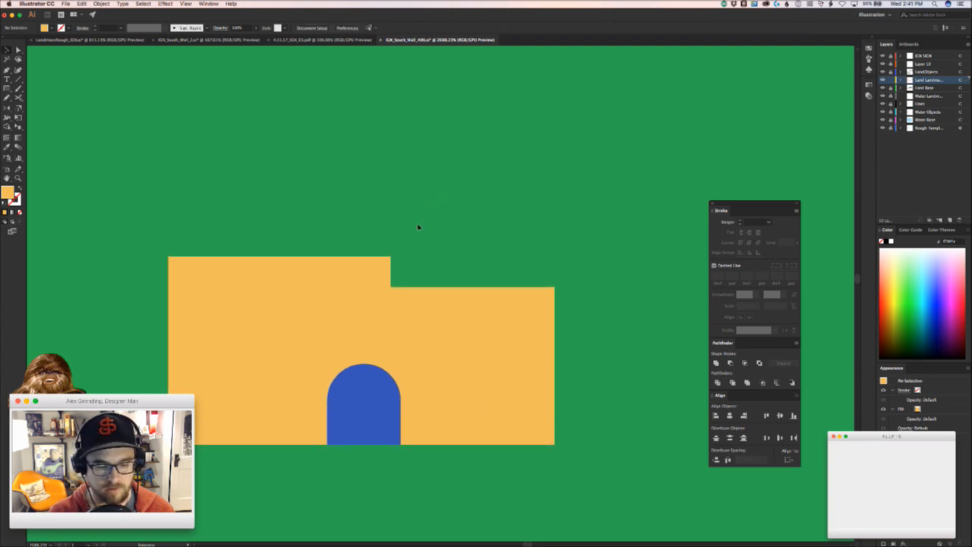
pyautogui.moveTo(322, 280); pyautogui.dragTo(295, 200)
pyautogui.press('Delete')
pyautogui.moveTo(358, 270); pyautogui.dragTo(303, 265)
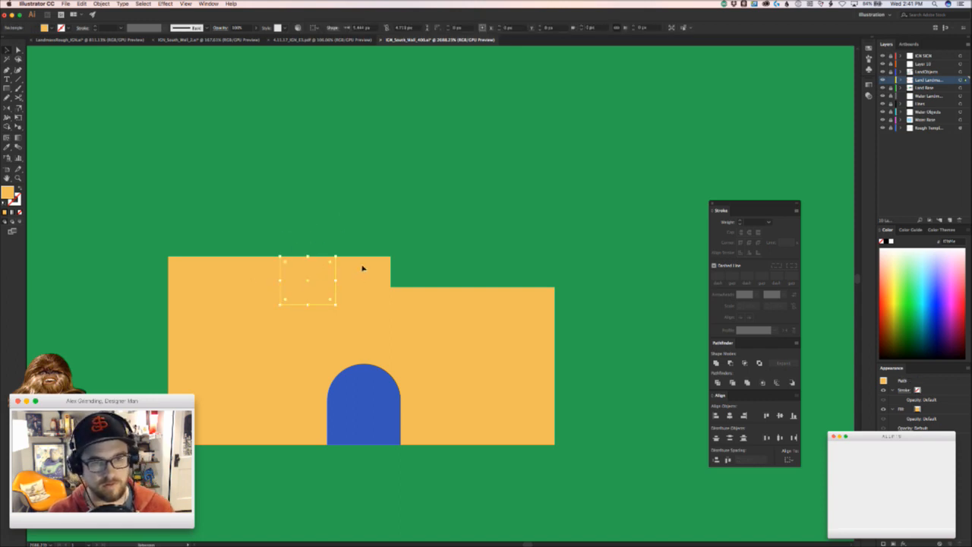
pyautogui.moveTo(362, 267); pyautogui.dragTo(336, 255)
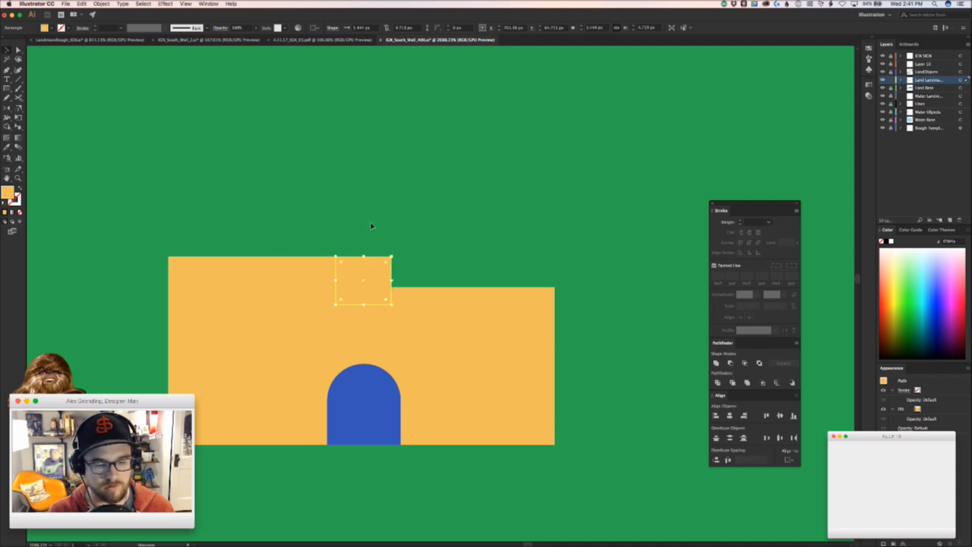
# - Extend the row of blocks along the top of the building to seven with adjoining duplicates
pyautogui.click(392, 235)
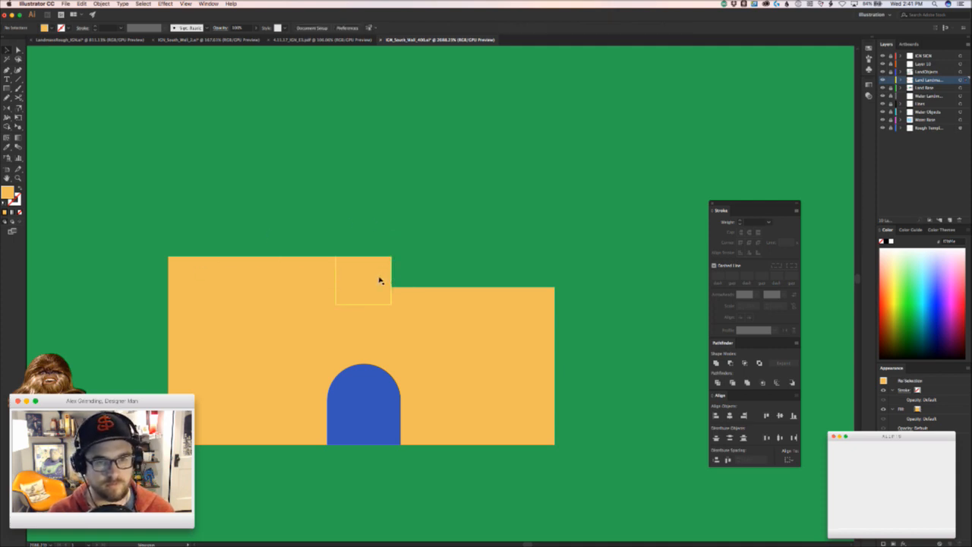
pyautogui.moveTo(376, 279); pyautogui.dragTo(473, 275)
pyautogui.moveTo(402, 246); pyautogui.dragTo(186, 270)
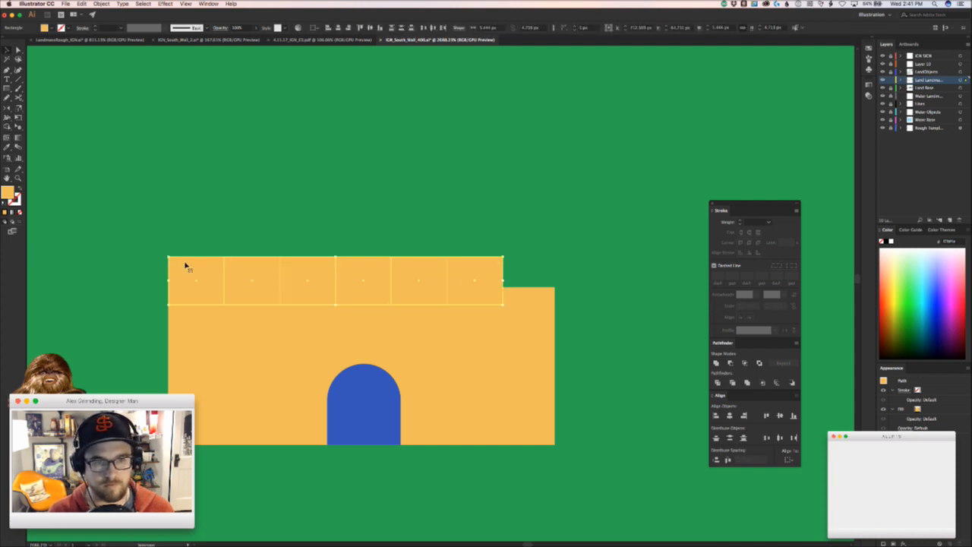
pyautogui.click(519, 246)
pyautogui.moveTo(487, 272); pyautogui.dragTo(544, 275)
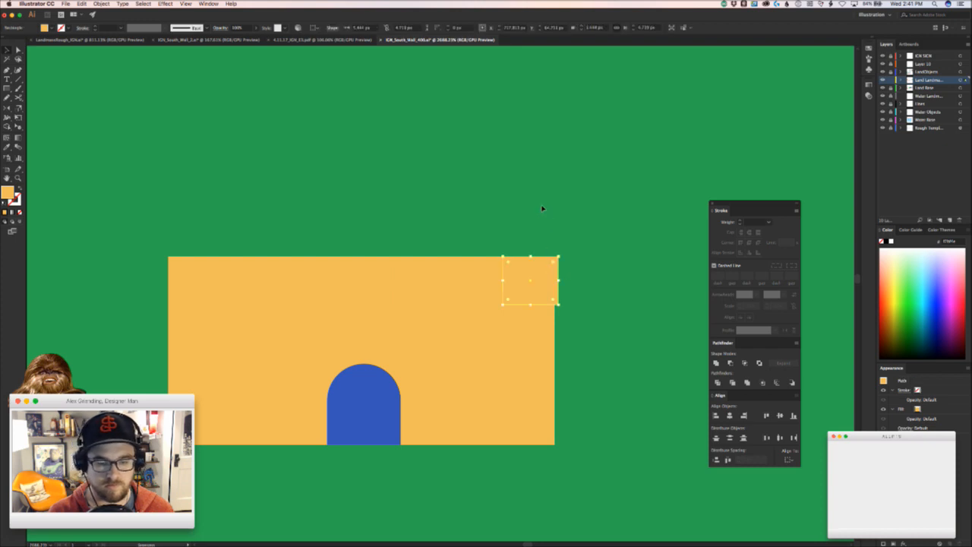
# - Scale the row of seven blocks horizontally so that it ends flush with the building's right edge
pyautogui.moveTo(139, 266); pyautogui.dragTo(495, 277)
pyautogui.moveTo(560, 280)
pyautogui.mouseDown()
pyautogui.moveTo(541, 280)
pyautogui.moveTo(555, 287)
pyautogui.mouseUp()
pyautogui.click(574, 302)
pyautogui.click(471, 268)
pyautogui.press('Delete')
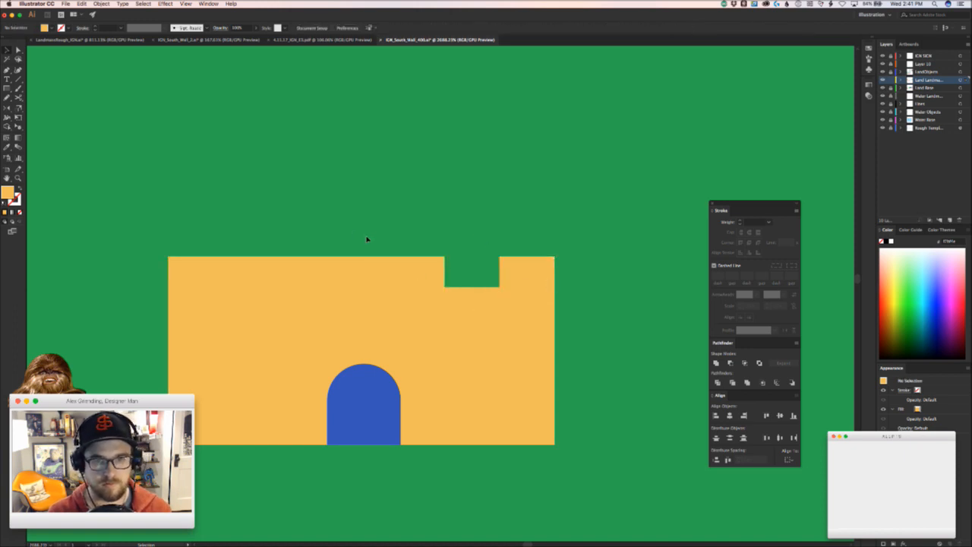
pyautogui.hotkey('ctrl', 'z')
pyautogui.click(508, 272)
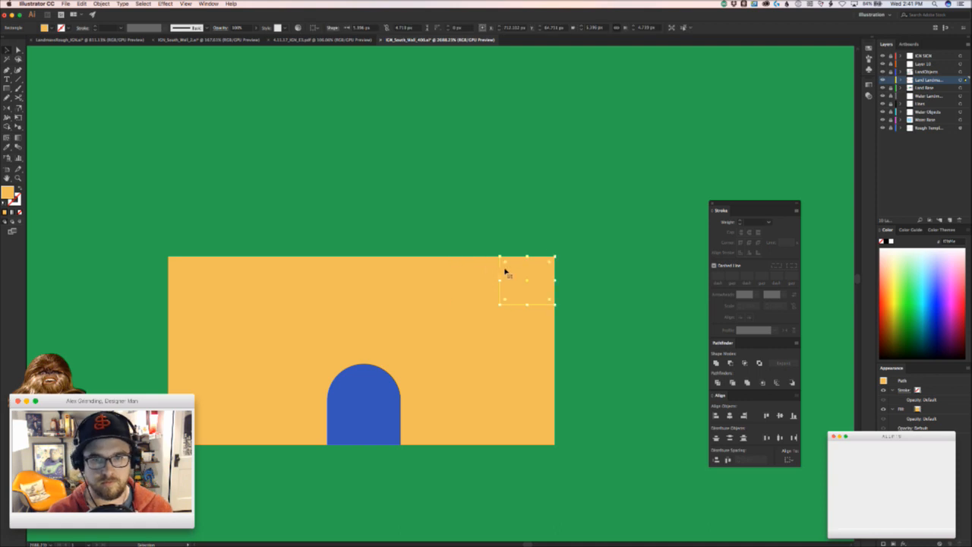
pyautogui.press('Delete')
pyautogui.click(354, 267)
pyautogui.press('Delete')
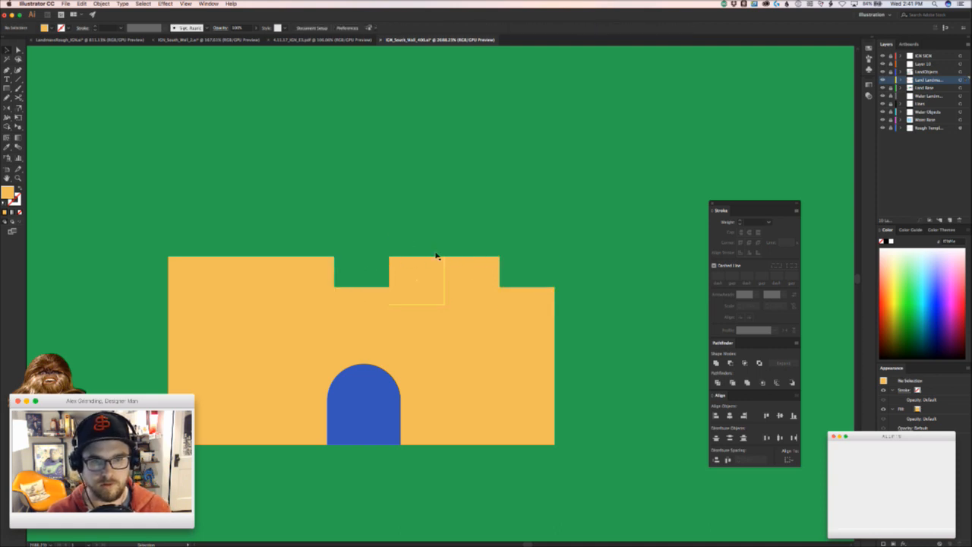
pyautogui.hotkey('ctrl', 'z')
pyautogui.hotkey('ctrl', 'z')
# - Delete the second, fourth and sixth blocks of the row to form battlements on top of the building
pyautogui.click(444, 264)
pyautogui.press('Delete')
pyautogui.click(365, 263)
pyautogui.press('Delete')
pyautogui.click(260, 265)
pyautogui.press('Delete')
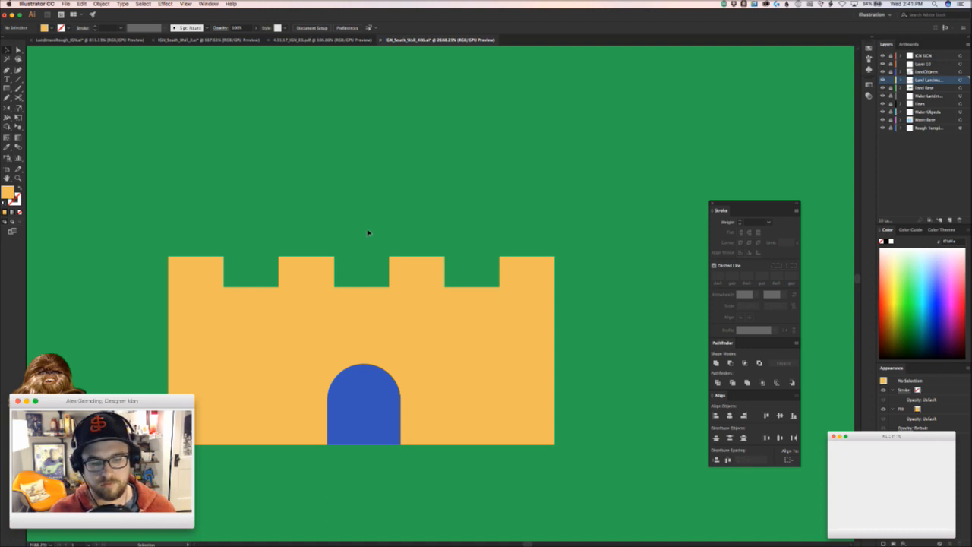
# - Duplicate the battlemented wall without its door and place the copy above and to the left of the original
pyautogui.scroll(2, 414, 275)
pyautogui.scroll(-1, 414, 276)
pyautogui.click(455, 342)
pyautogui.moveTo(478, 363); pyautogui.dragTo(465, 230)
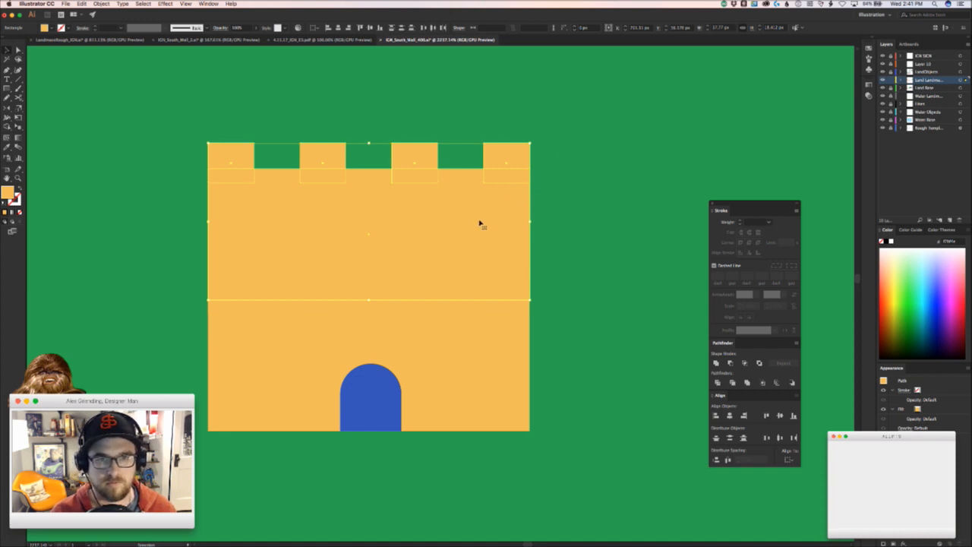
pyautogui.hscroll(-5, 601, 281)
pyautogui.scroll(1, 600, 281)
pyautogui.moveTo(619, 252); pyautogui.dragTo(289, 246)
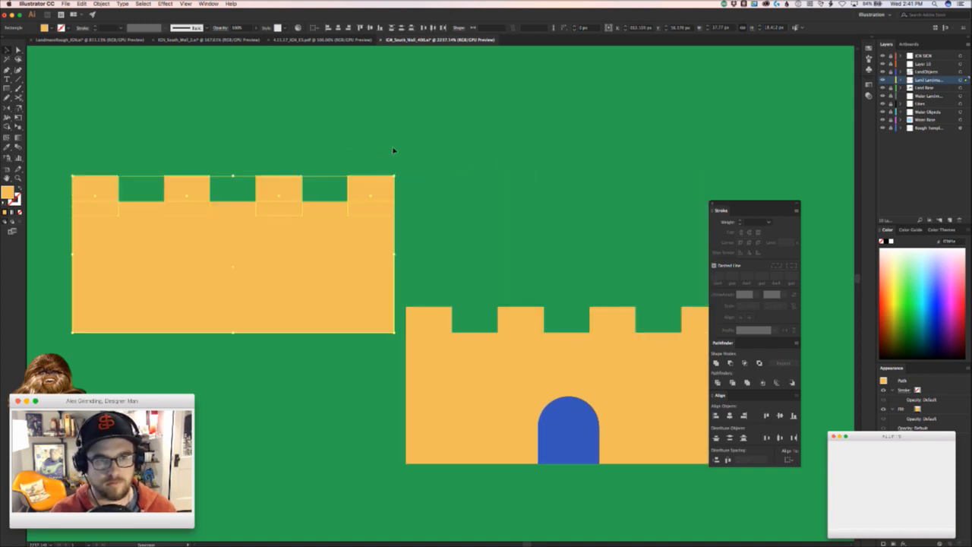
# - Delete the rightmost battlement of the copied wall
pyautogui.press('Delete')
pyautogui.click(97, 183)
pyautogui.press('Delete')
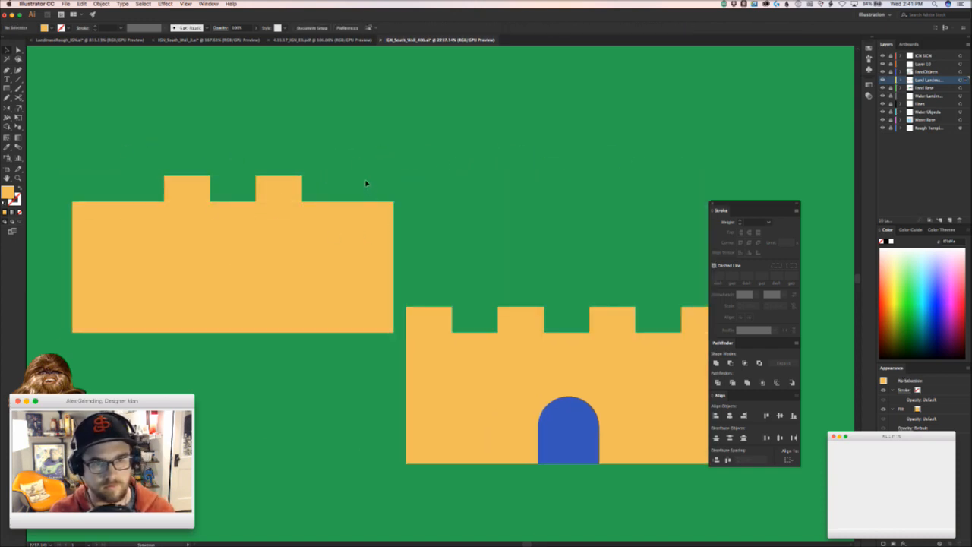
pyautogui.click(383, 255)
pyautogui.moveTo(393, 267); pyautogui.dragTo(302, 204)
pyautogui.click(327, 181)
pyautogui.moveTo(237, 287); pyautogui.dragTo(571, 290)
pyautogui.hscroll(6, 532, 296)
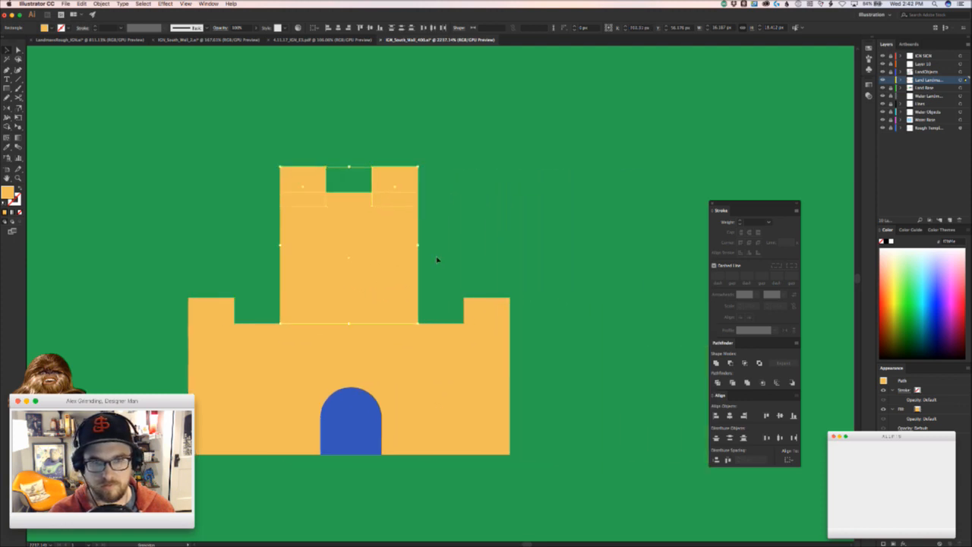
pyautogui.press('cmd+z')
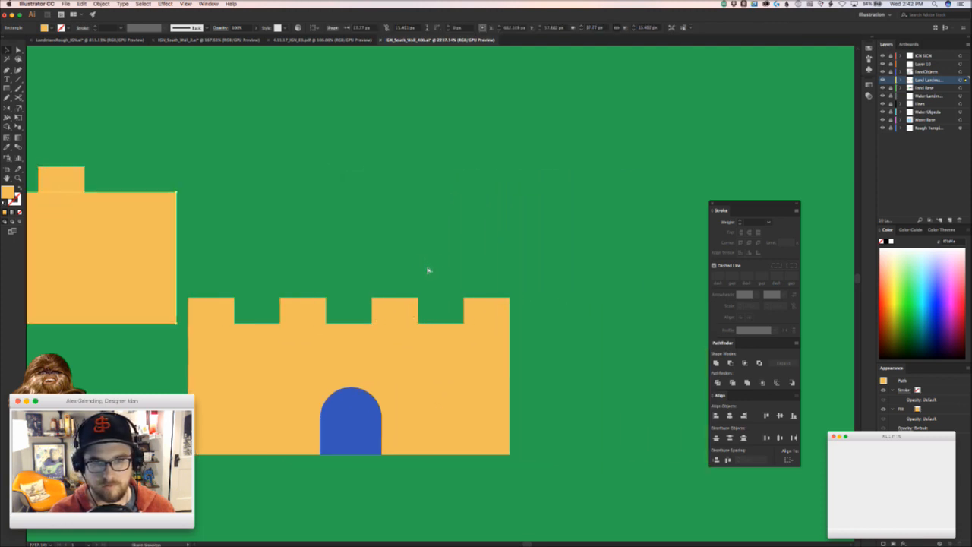
pyautogui.press('cmd+z')
# - Narrow the copied wall from its right edge so that it ends flush with the third battlement
pyautogui.moveTo(201, 277); pyautogui.dragTo(488, 317)
pyautogui.press('a')
pyautogui.click(467, 273)
pyautogui.moveTo(466, 276); pyautogui.dragTo(374, 260)
pyautogui.click(402, 217)
# - Move the narrowed wall with its three battlements onto the center of the lower wall and place it behind the lower battlements
pyautogui.press('v')
pyautogui.moveTo(402, 217); pyautogui.dragTo(115, 332)
pyautogui.moveTo(237, 325); pyautogui.dragTo(603, 366)
pyautogui.moveTo(606, 374); pyautogui.dragTo(341, 343)
pyautogui.press('super+x')
pyautogui.press('super+b')
# - Fill the upper tower and its battlements with the orange sampled from a tree on the yellow land
pyautogui.press('z')
pyautogui.moveTo(416, 373); pyautogui.dragTo(321, 405)
pyautogui.moveTo(316, 520); pyautogui.dragTo(438, 297)
pyautogui.moveTo(346, 409); pyautogui.dragTo(300, 438)
pyautogui.scroll(-15, 299, 437)
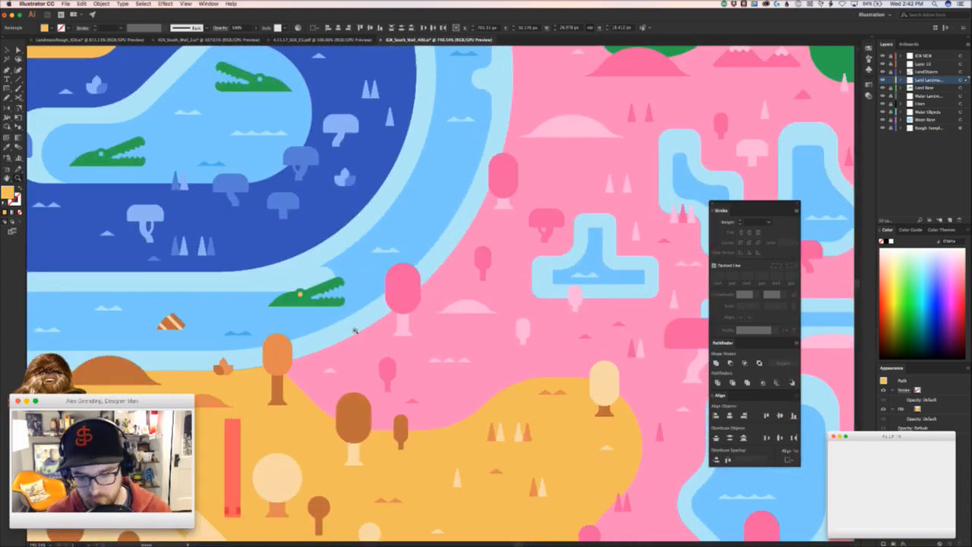
pyautogui.press('i')
pyautogui.click(287, 355)
pyautogui.moveTo(482, 236); pyautogui.dragTo(188, 411)
pyautogui.moveTo(690, 51); pyautogui.dragTo(337, 412)
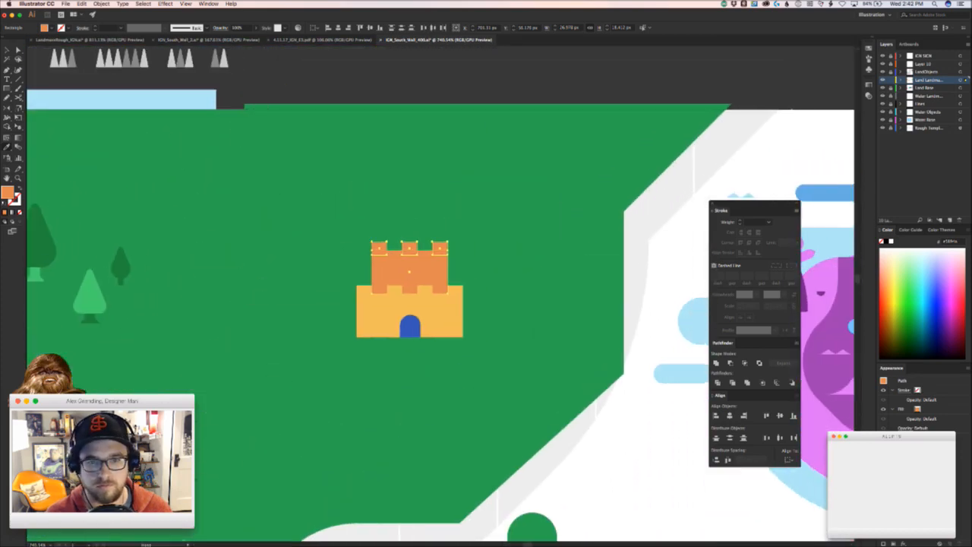
# - Draw a rectangle about 5.4 by 11.5 px on the tower below its left gap, matching the gap's width
pyautogui.press('v')
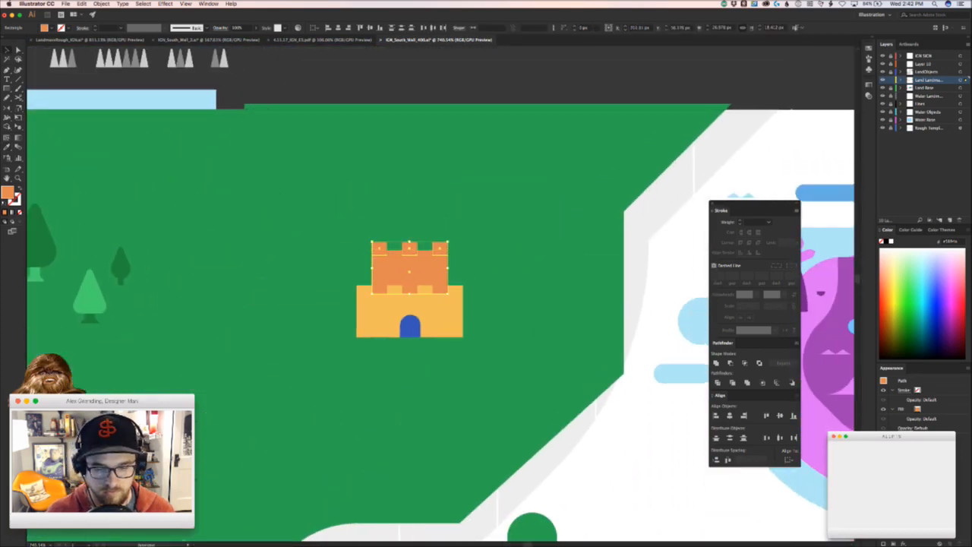
pyautogui.press('super+Tab')
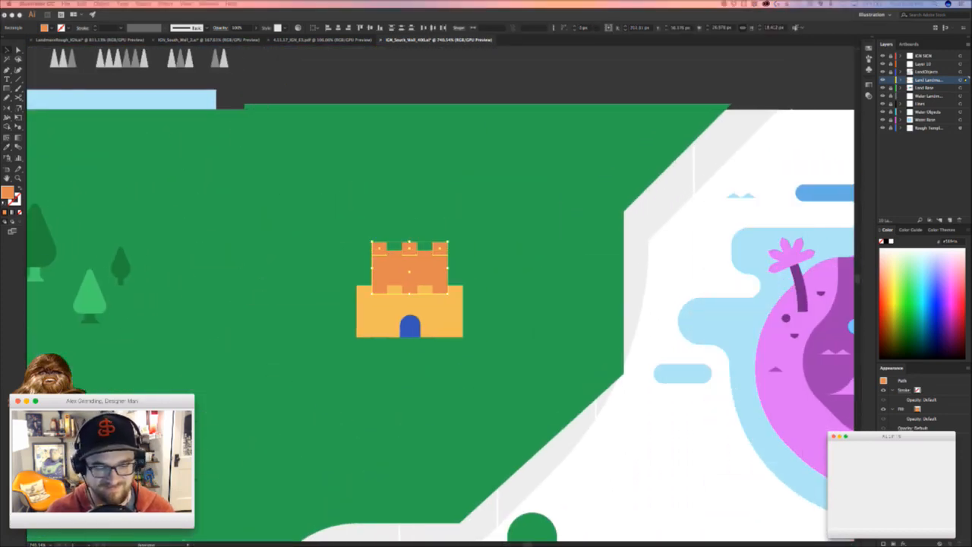
pyautogui.press('super+Tab')
pyautogui.click(463, 395)
pyautogui.moveTo(464, 391); pyautogui.dragTo(417, 456)
pyautogui.press('z')
pyautogui.moveTo(369, 378); pyautogui.dragTo(445, 370)
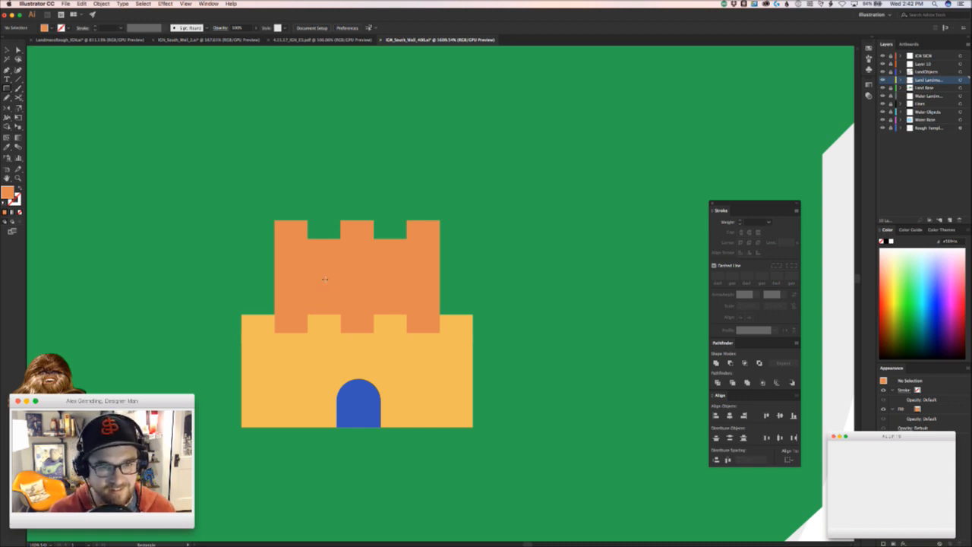
pyautogui.moveTo(326, 279); pyautogui.dragTo(341, 313)
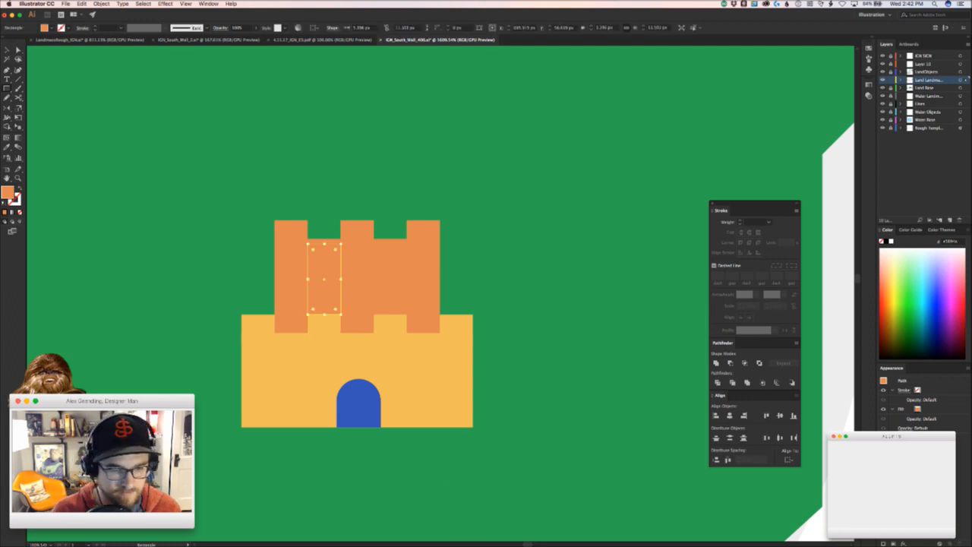
# - Shorten the window rectangle from both ends to about 6.2 px high
pyautogui.press('super+Tab')
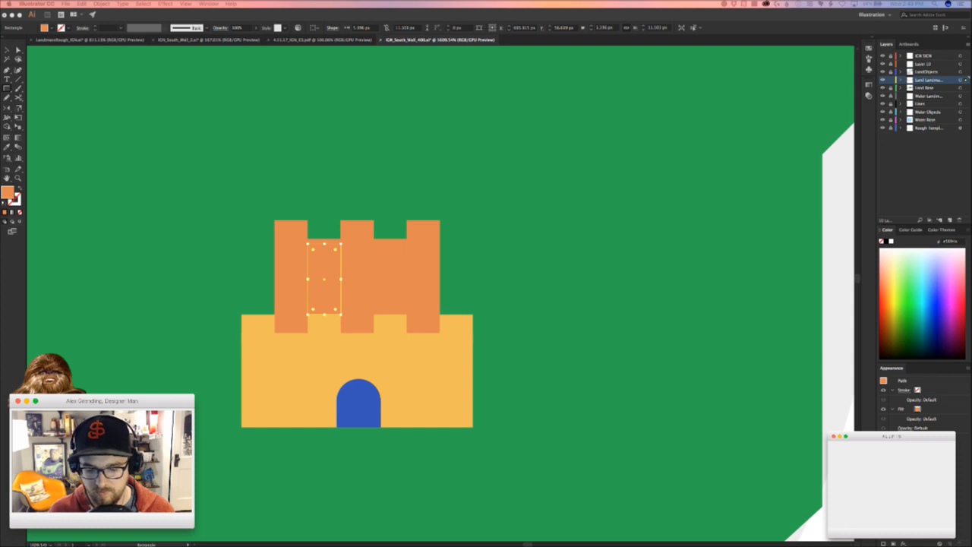
pyautogui.click(595, 312)
pyautogui.press('v')
pyautogui.moveTo(325, 246); pyautogui.dragTo(326, 257)
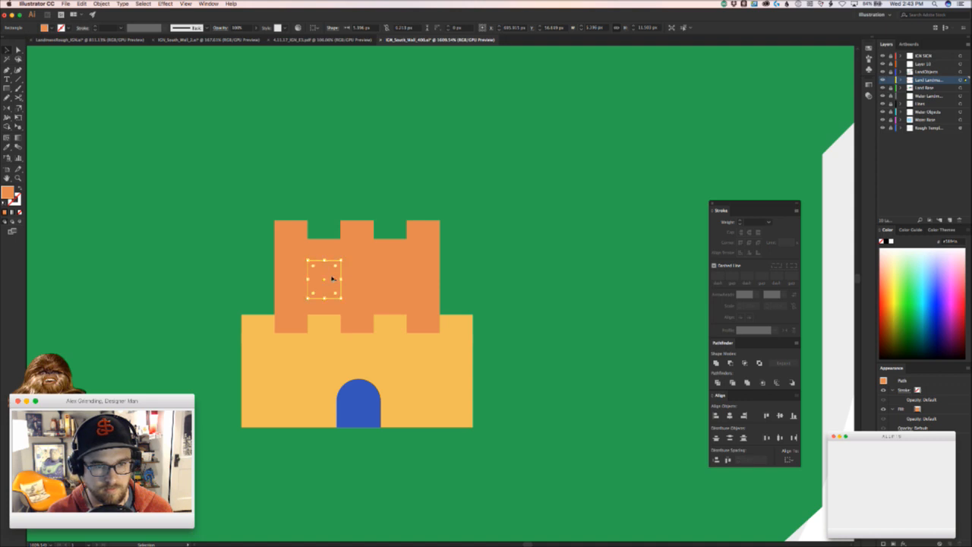
pyautogui.moveTo(341, 297); pyautogui.dragTo(395, 278)
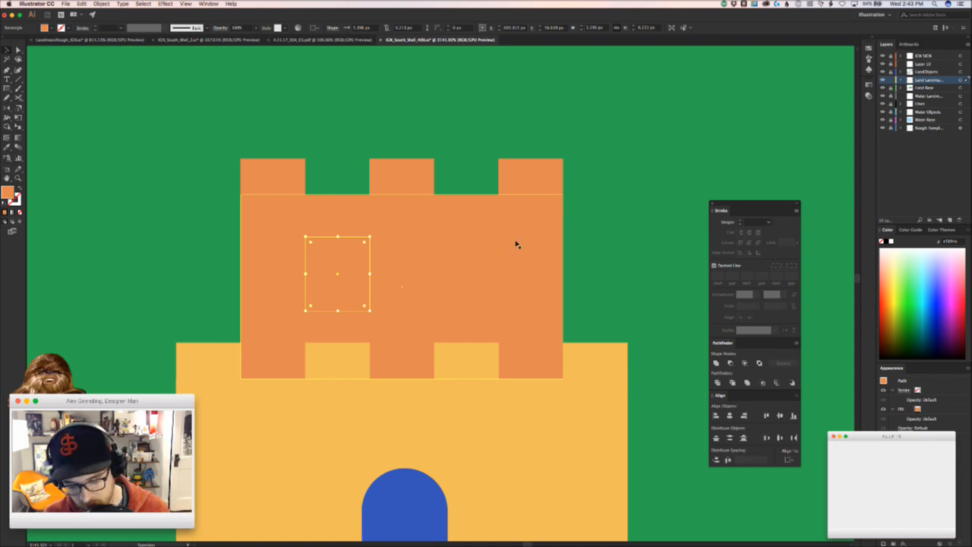
# - Center the window vertically between the tower wall's upper edge and the lower battlements, using a temporary blue rectangle as the alignment guide
pyautogui.moveTo(361, 194); pyautogui.dragTo(626, 343)
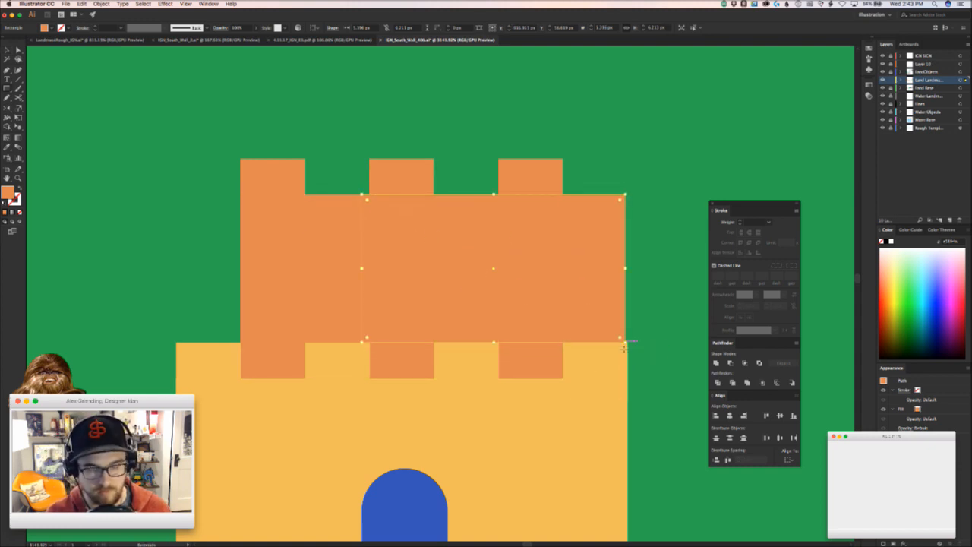
pyautogui.click(437, 513)
pyautogui.click(406, 280)
pyautogui.click(339, 28)
pyautogui.press('super+z')
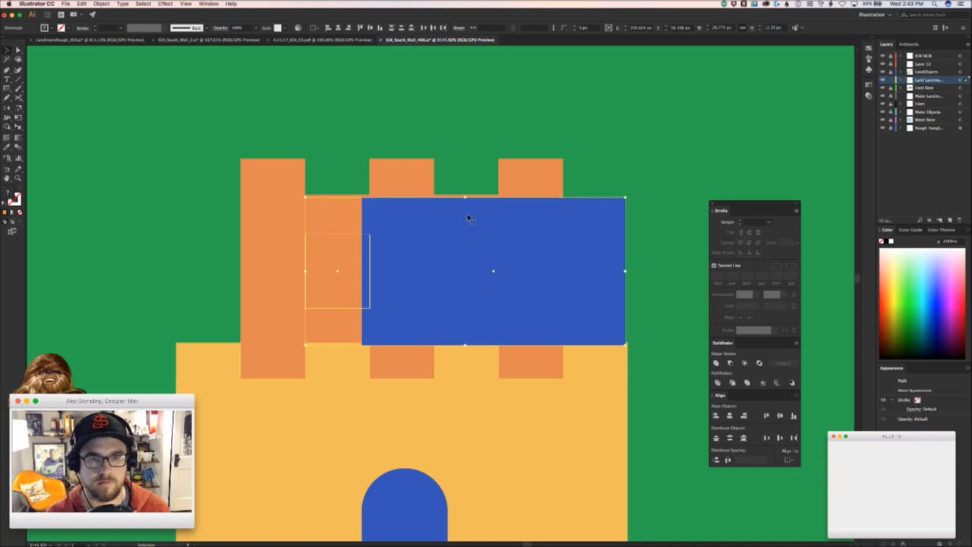
pyautogui.click(465, 203)
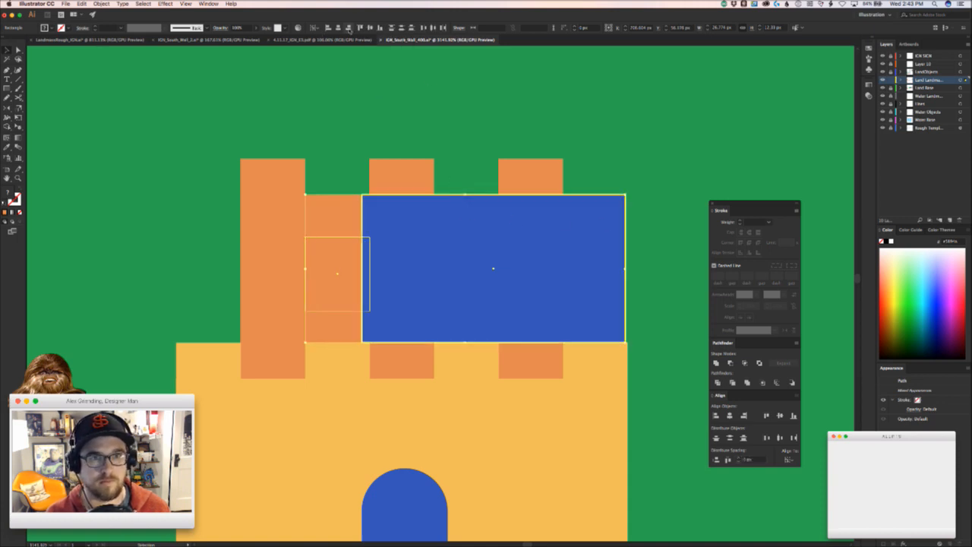
pyautogui.click(370, 28)
pyautogui.doubleClick(533, 215)
pyautogui.press('Escape')
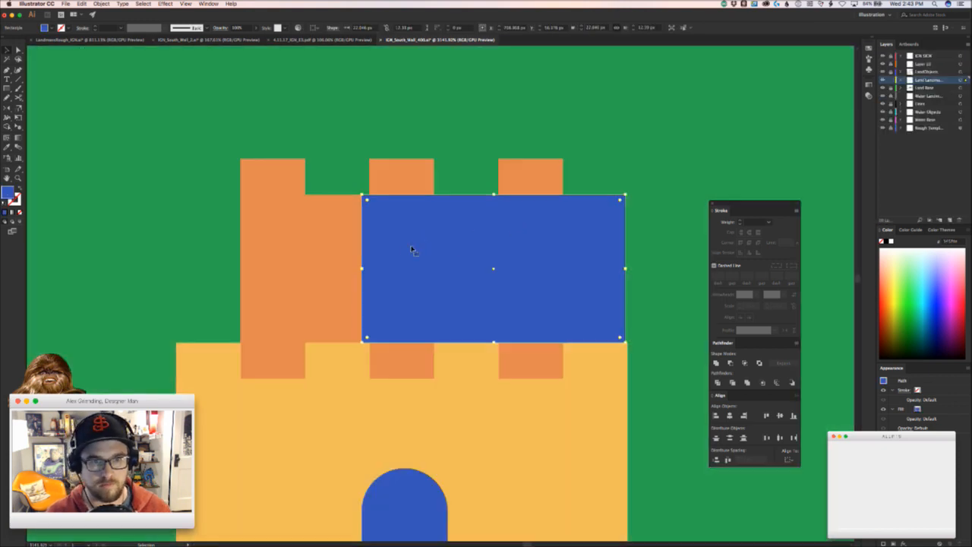
pyautogui.press('Delete')
# - Fill the window with the lower wall's yellow and duplicate it horizontally below the tower's right gap
pyautogui.click(329, 262)
pyautogui.press('i')
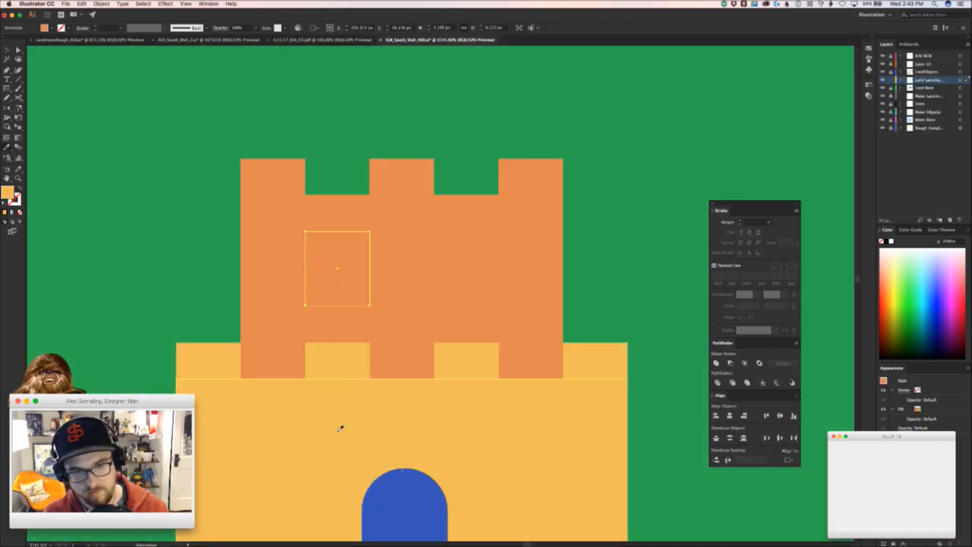
pyautogui.click(342, 433)
pyautogui.press('v')
pyautogui.click(114, 273)
pyautogui.moveTo(370, 271); pyautogui.dragTo(486, 270)
pyautogui.click(605, 273)
pyautogui.press('z')
pyautogui.moveTo(606, 274); pyautogui.dragTo(461, 296)
pyautogui.moveTo(462, 297); pyautogui.dragTo(379, 292)
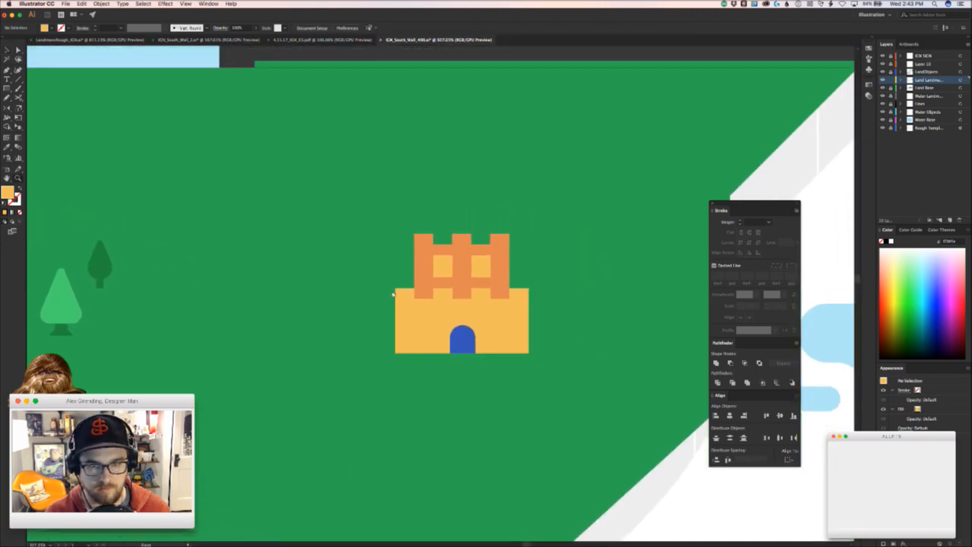
# - Try the door's blue on both tower windows, and fill them with the lower wall's yellow again
pyautogui.moveTo(440, 281); pyautogui.dragTo(464, 256)
pyautogui.press('a')
pyautogui.click(454, 256)
pyautogui.keyDown('shift'); pyautogui.click(503, 256); pyautogui.keyUp('shift')
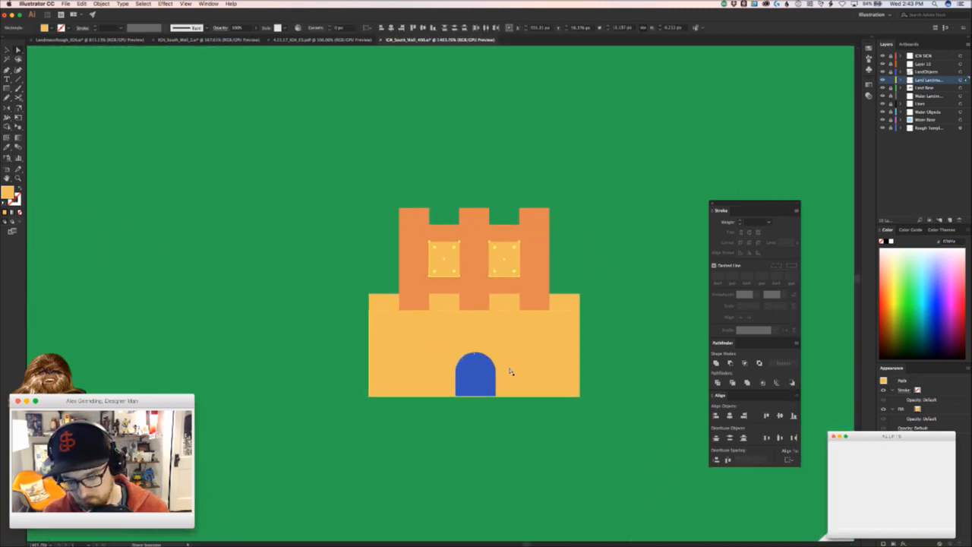
pyautogui.press('i')
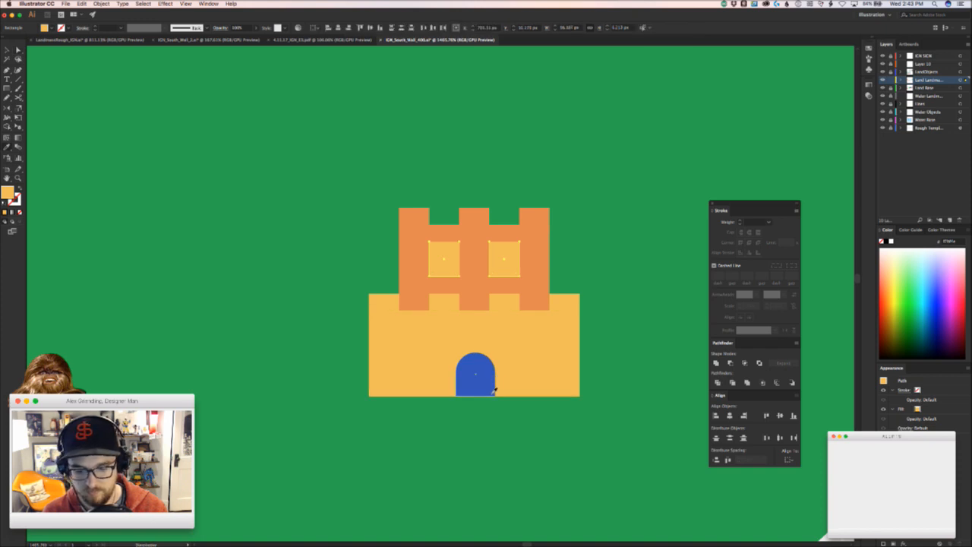
pyautogui.click(489, 390)
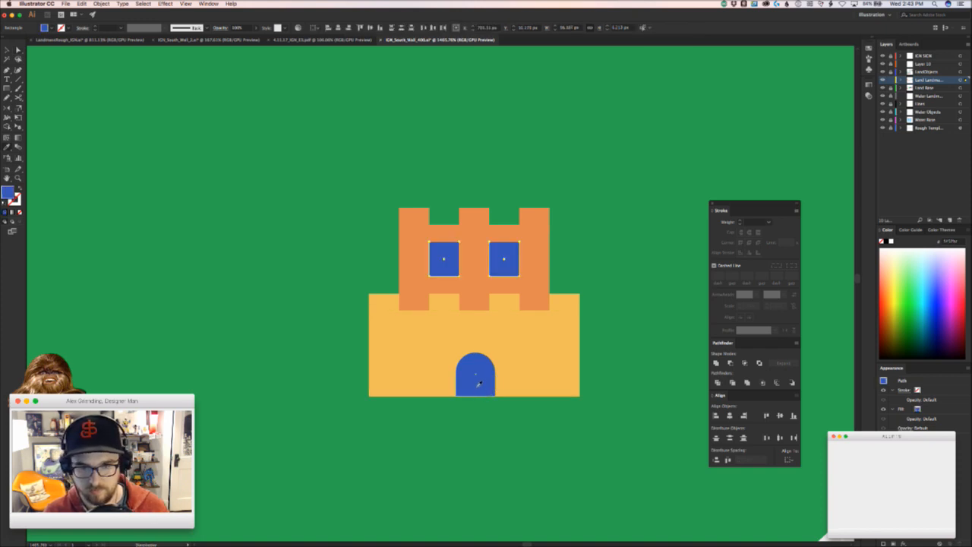
pyautogui.press('v')
pyautogui.press('i')
pyautogui.click(545, 363)
pyautogui.press('v')
pyautogui.click(507, 418)
# - Fill the arched door with the tower's orange
pyautogui.press('a')
pyautogui.click(471, 382)
pyautogui.press('i')
pyautogui.click(489, 289)
pyautogui.press('v')
pyautogui.click(466, 434)
pyautogui.press('z')
pyautogui.moveTo(400, 412); pyautogui.dragTo(376, 369)
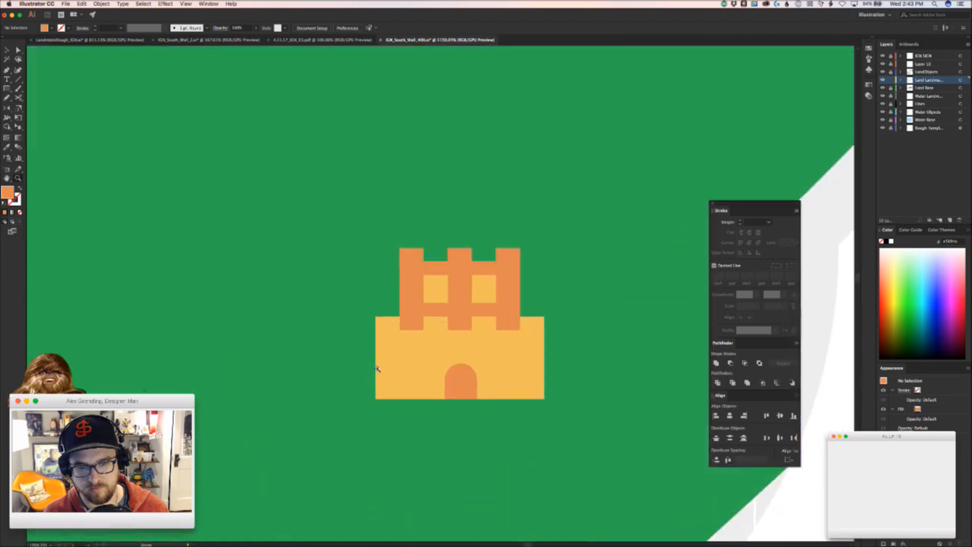
# - Lower the castle's tower and the lower wall's top edge slightly, and shorten the tower a little more
pyautogui.press('v')
pyautogui.press('a')
pyautogui.press('super+a')
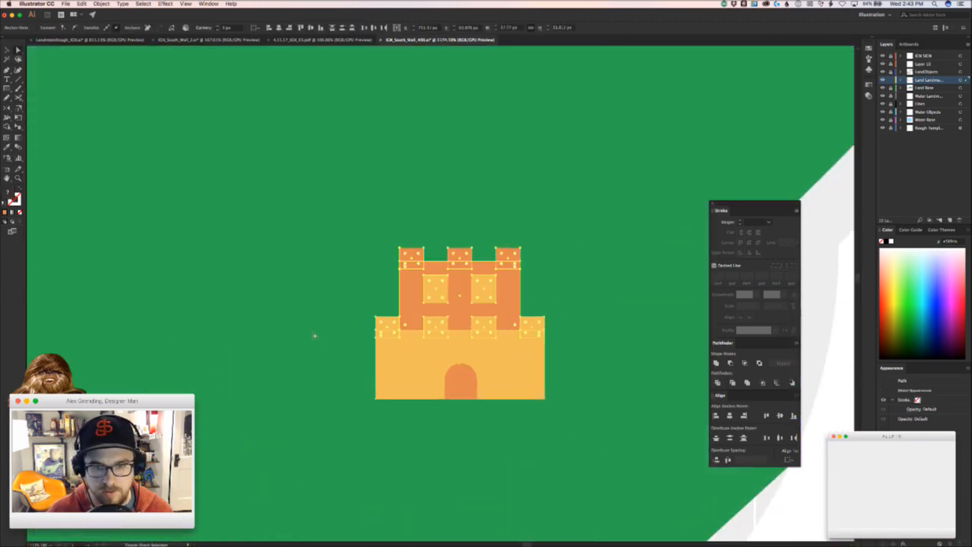
pyautogui.press('Down')
pyautogui.press('Down')
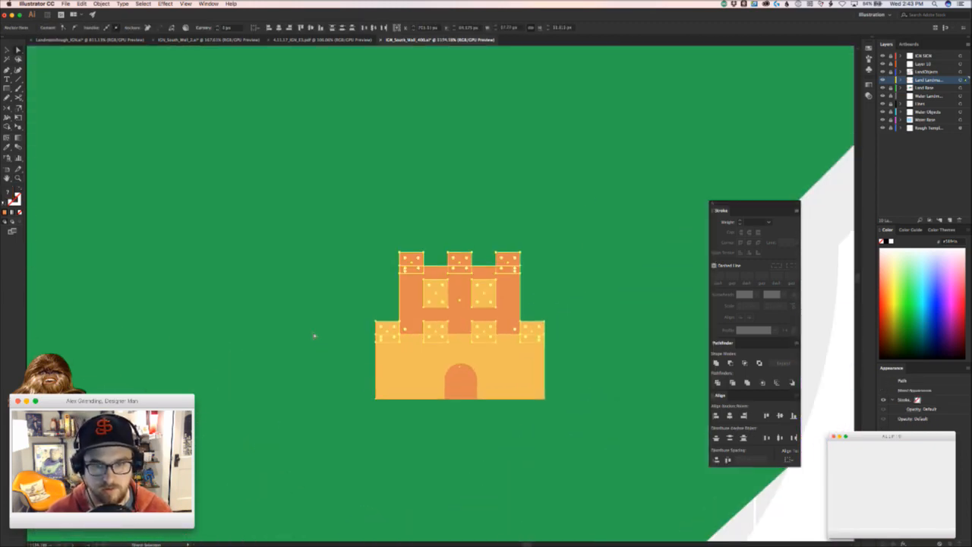
pyautogui.moveTo(537, 275); pyautogui.dragTo(467, 293)
pyautogui.press('Down')
pyautogui.click(564, 289)
pyautogui.press('z')
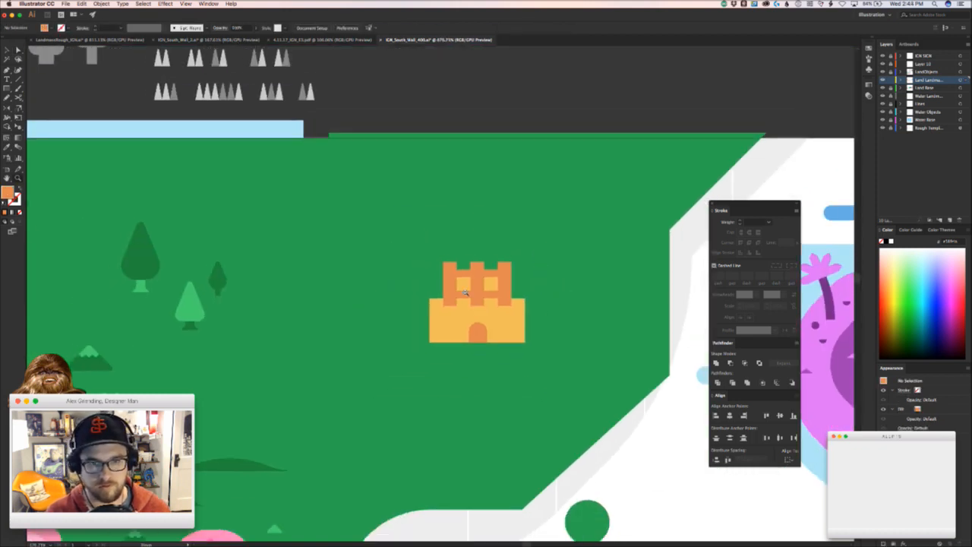
pyautogui.press('v')
pyautogui.press('super+Tab')
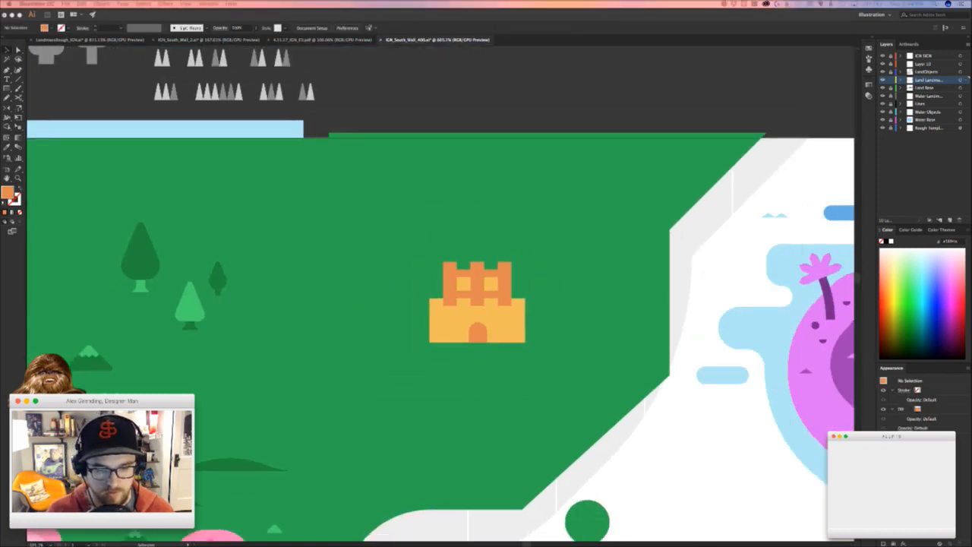
pyautogui.click(363, 452)
pyautogui.moveTo(366, 453); pyautogui.dragTo(250, 476)
pyautogui.moveTo(6, 89); pyautogui.dragTo(40, 107)
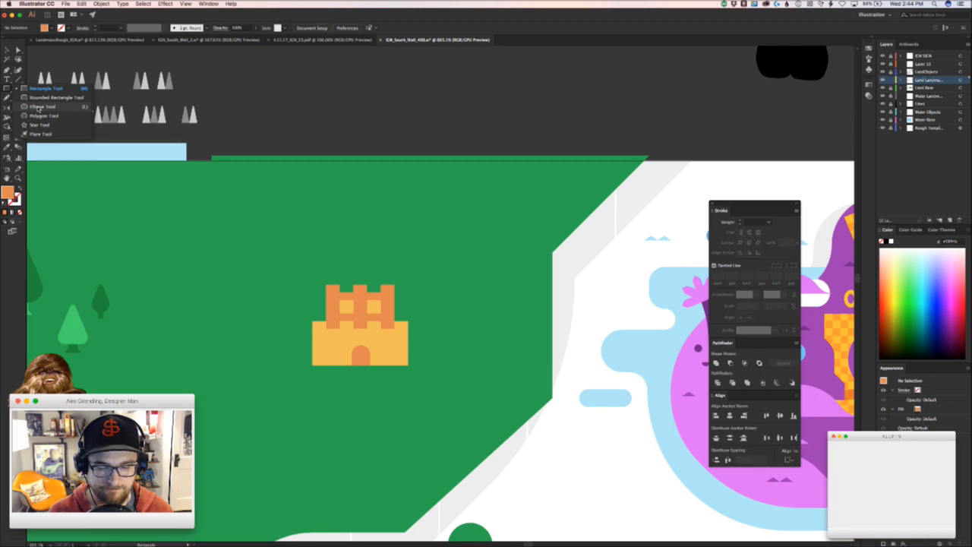
pyautogui.moveTo(39, 106); pyautogui.dragTo(39, 106)
pyautogui.moveTo(444, 314); pyautogui.dragTo(468, 339)
pyautogui.press('super+z')
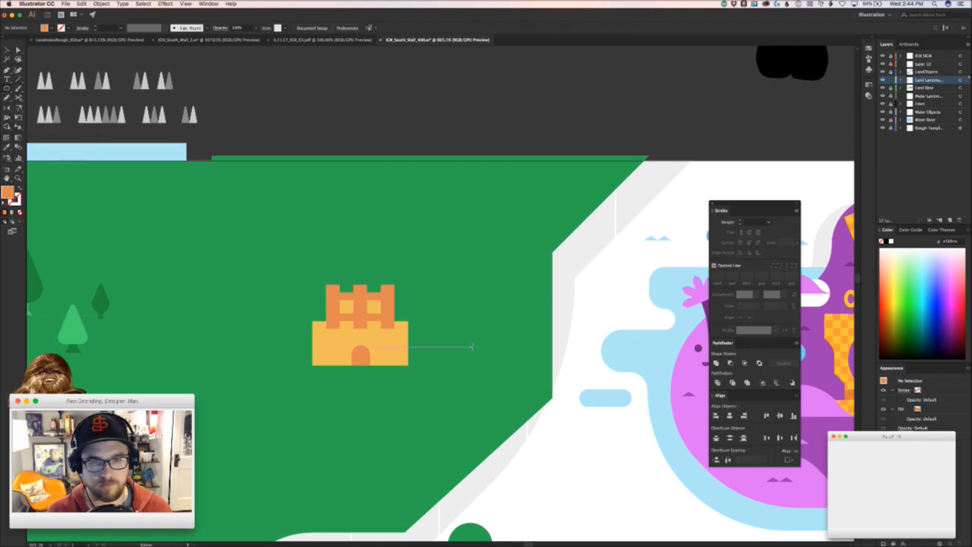
# - Draw a small horizontal rectangle to the right of the castle and round its corners fully into a pill about 3.4 px high
pyautogui.scroll(3, 461, 335)
pyautogui.press('v')
pyautogui.moveTo(7, 89); pyautogui.dragTo(35, 89)
pyautogui.moveTo(430, 291); pyautogui.dragTo(465, 323)
pyautogui.press('a')
pyautogui.click(467, 327)
pyautogui.press('v')
pyautogui.scroll(3, 455, 319)
pyautogui.click(453, 290)
pyautogui.press('z')
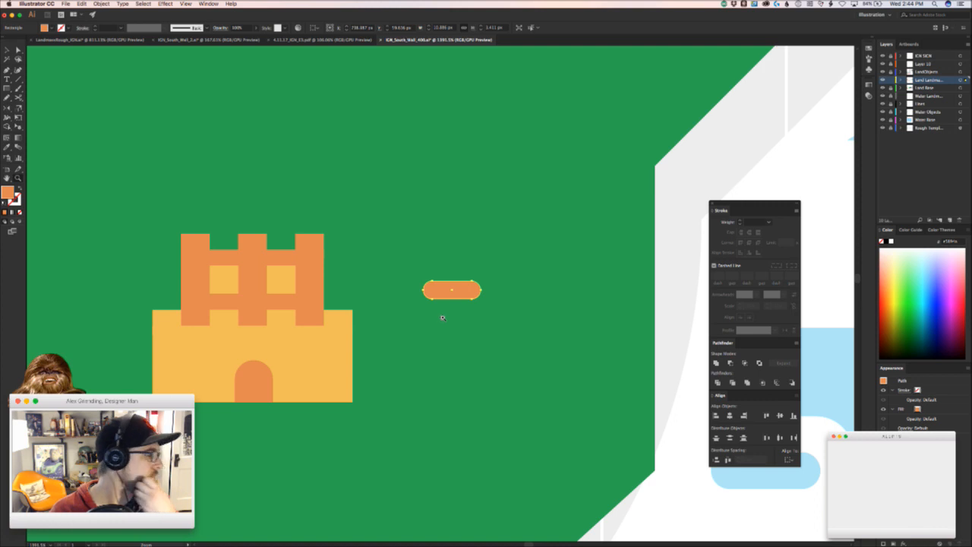
# - Fill the pill with the dark green sampled from the trees to the left of the castle
pyautogui.moveTo(414, 340); pyautogui.dragTo(240, 303)
pyautogui.moveTo(241, 303); pyautogui.dragTo(393, 296)
pyautogui.press('i')
pyautogui.click(156, 291)
pyautogui.press('v')
pyautogui.click(392, 377)
# - Shorten the dark green pill to about 9 px wide and select the whole shape
pyautogui.moveTo(549, 323); pyautogui.dragTo(423, 358)
pyautogui.press('a')
pyautogui.press('Left')
pyautogui.press('Left')
pyautogui.click(431, 360)
pyautogui.press('v')
pyautogui.click(413, 339)
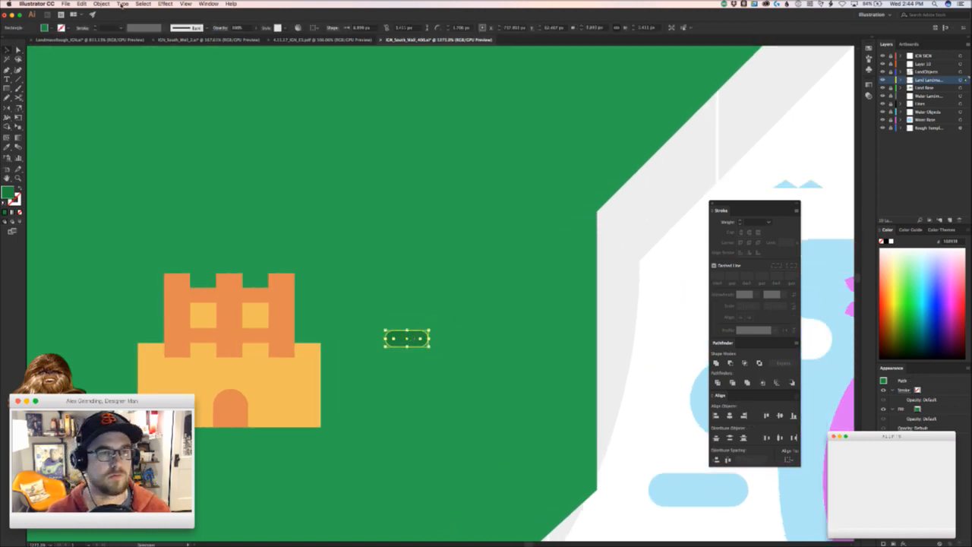
# - Offset the dark green pill's path outward by 2 px to create a larger surrounding pill
pyautogui.click(101, 4)
pyautogui.moveTo(122, 160)
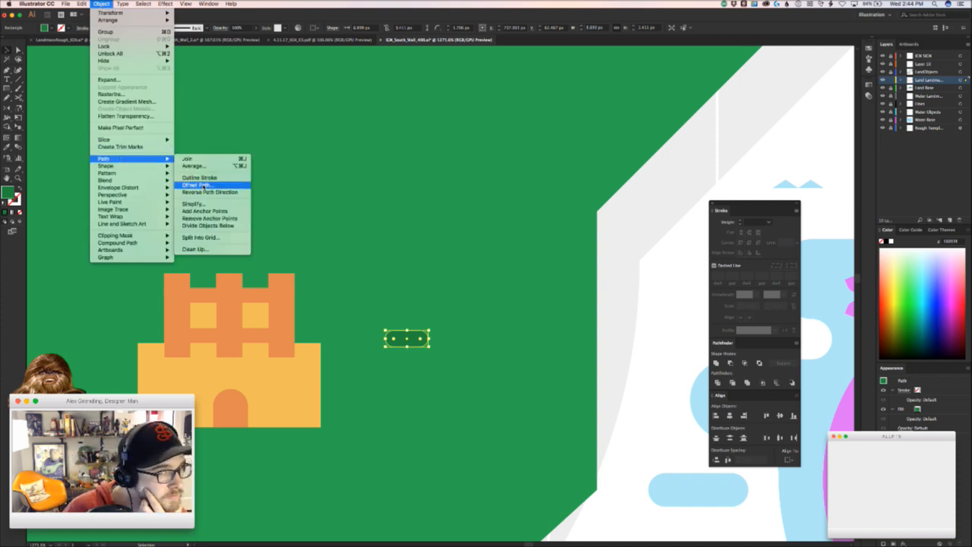
pyautogui.click(205, 185)
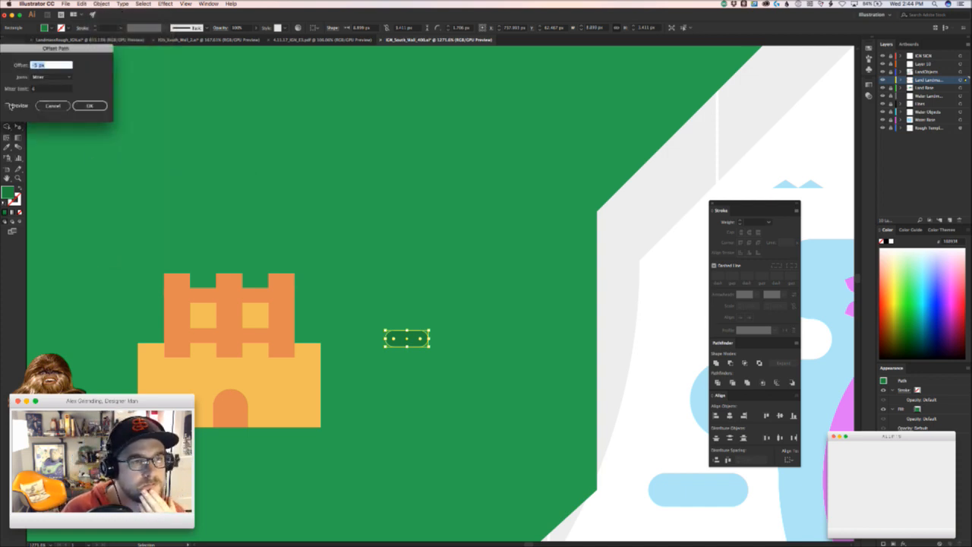
pyautogui.click(8, 105)
pyautogui.doubleClick(37, 66)
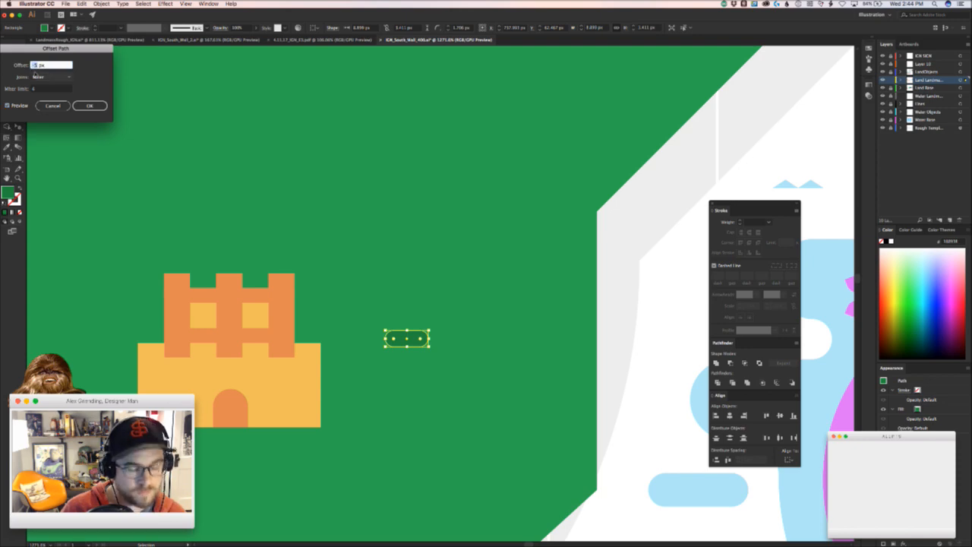
pyautogui.write('5')
pyautogui.doubleClick(40, 89)
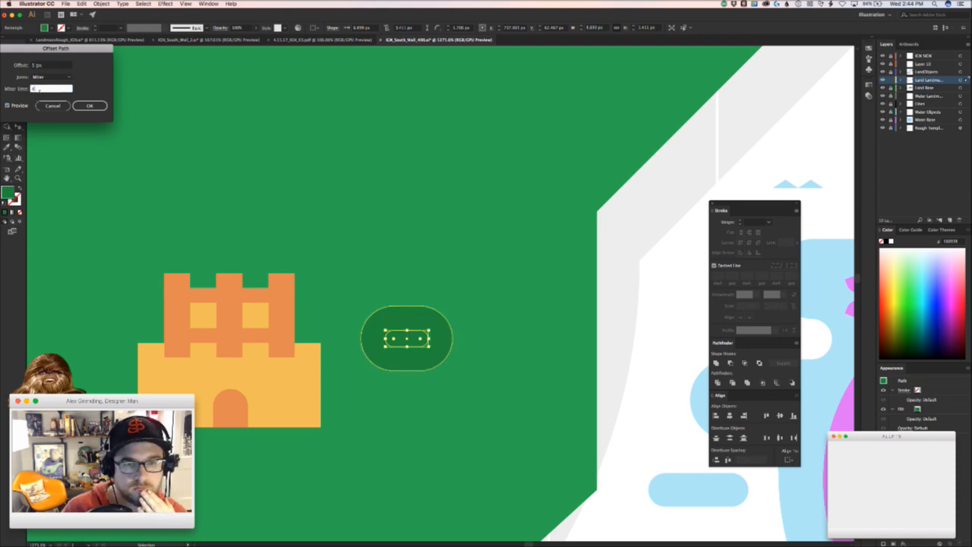
pyautogui.click(34, 66)
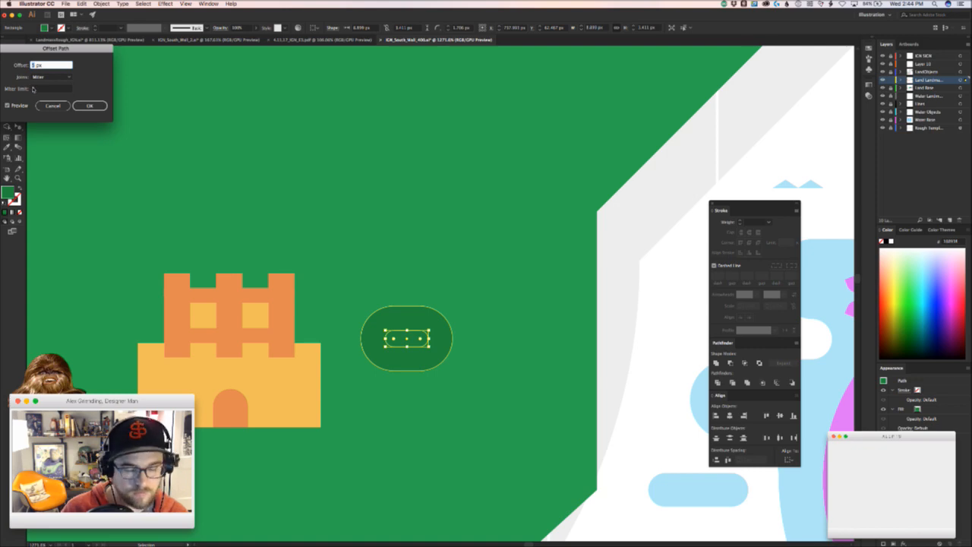
pyautogui.doubleClick(46, 88)
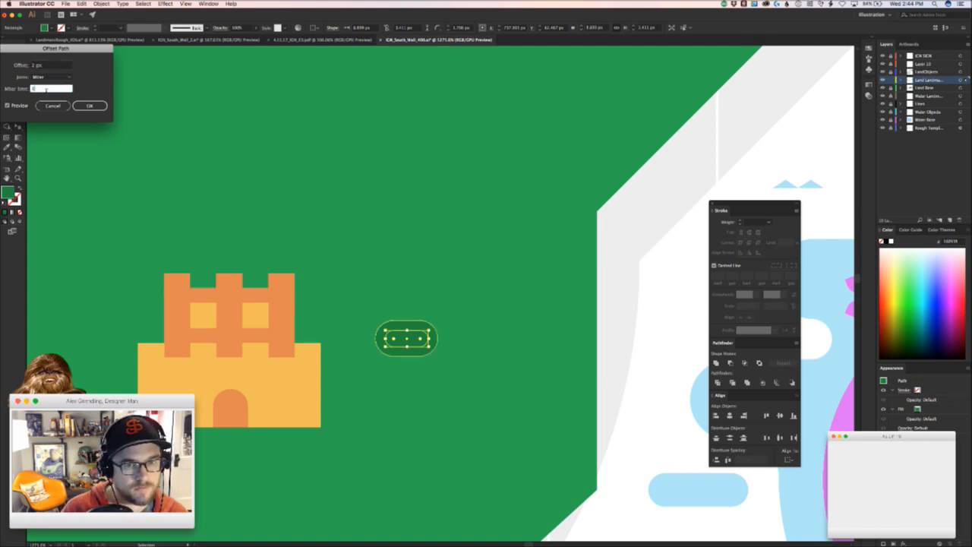
pyautogui.click(90, 104)
# - Fill the larger outer pill with a lighter green so it frames the dark inner pill
pyautogui.moveTo(302, 377); pyautogui.dragTo(688, 444)
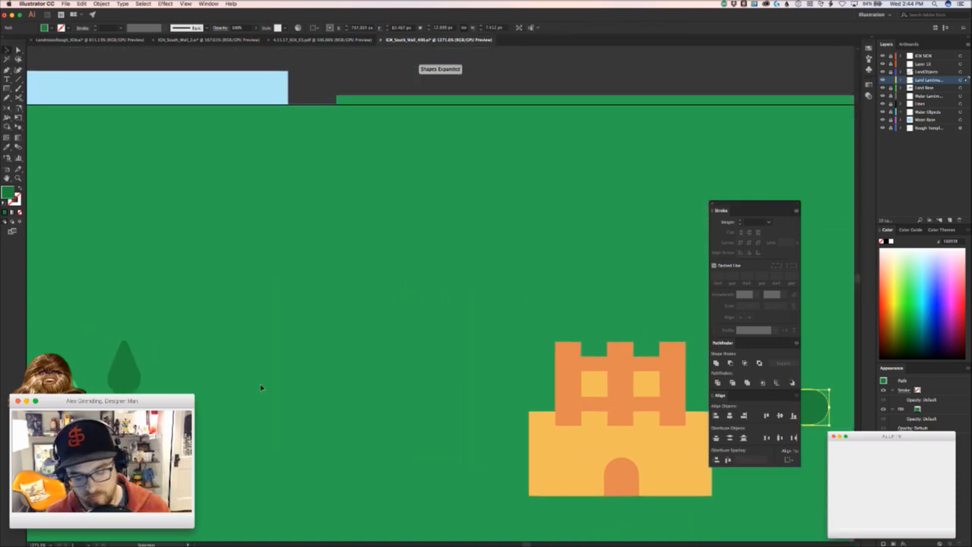
pyautogui.hscroll(10, 293, 403)
pyautogui.scroll(-2, 293, 403)
pyautogui.click(477, 430)
pyautogui.moveTo(473, 436); pyautogui.dragTo(395, 425)
pyautogui.press('z')
pyautogui.moveTo(353, 347); pyautogui.dragTo(424, 346)
# - Duplicate the light green outer pill slightly below the original, keeping it vertically in line
pyautogui.press('m')
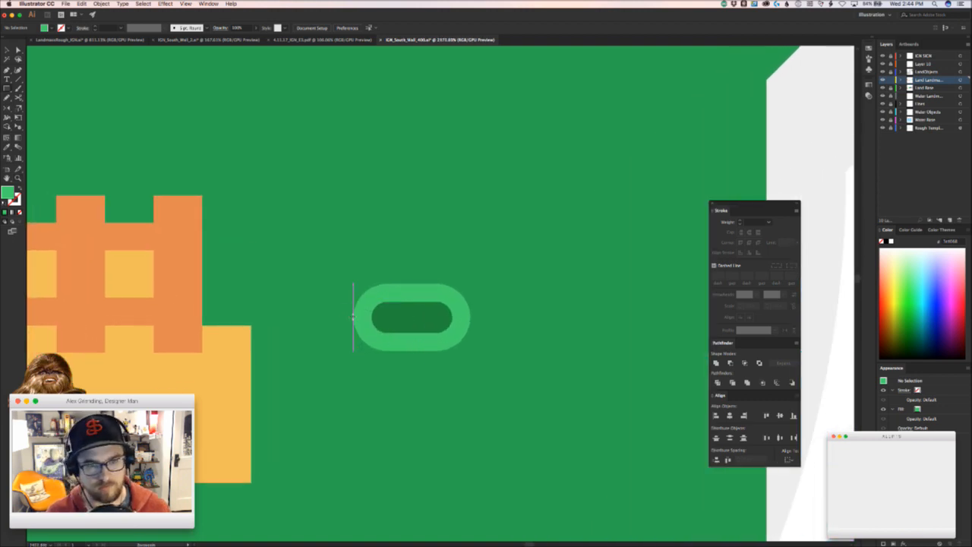
pyautogui.moveTo(367, 329); pyautogui.dragTo(371, 357)
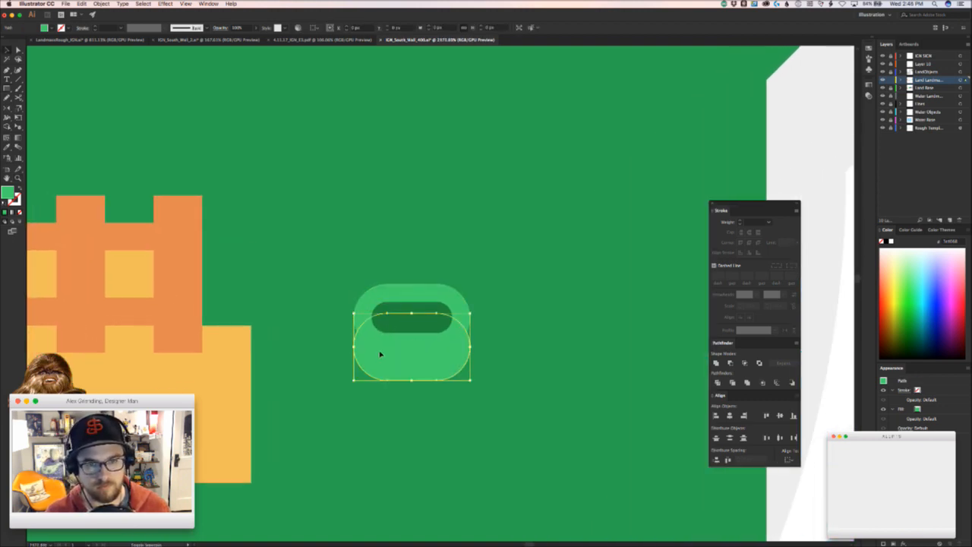
pyautogui.click(340, 334)
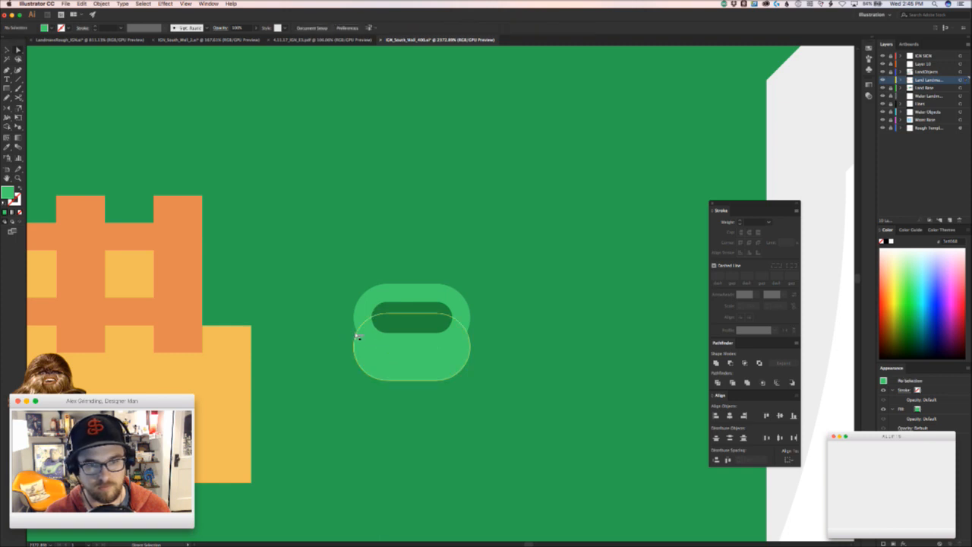
pyautogui.click(358, 338)
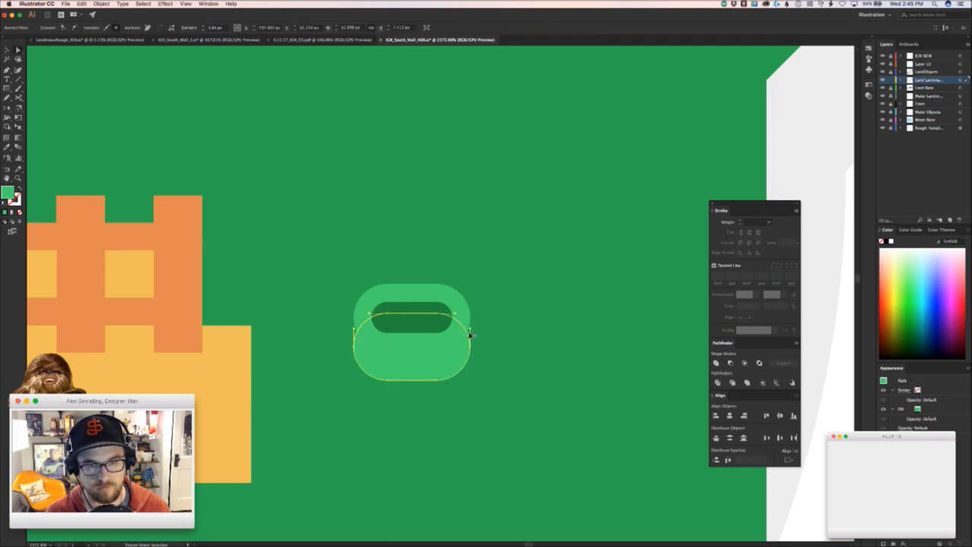
pyautogui.moveTo(437, 347); pyautogui.dragTo(498, 250)
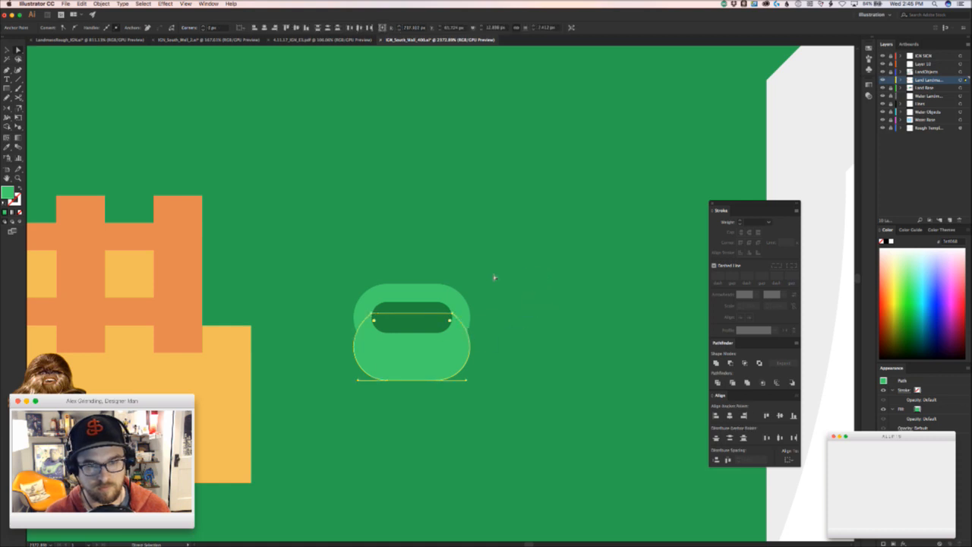
pyautogui.press('v')
# - Draw a rectangle bridging the middles of the ring and its lower copy, and place the rectangle and copy behind the ring
pyautogui.moveTo(345, 346); pyautogui.dragTo(380, 346)
pyautogui.click(327, 358)
pyautogui.press('m')
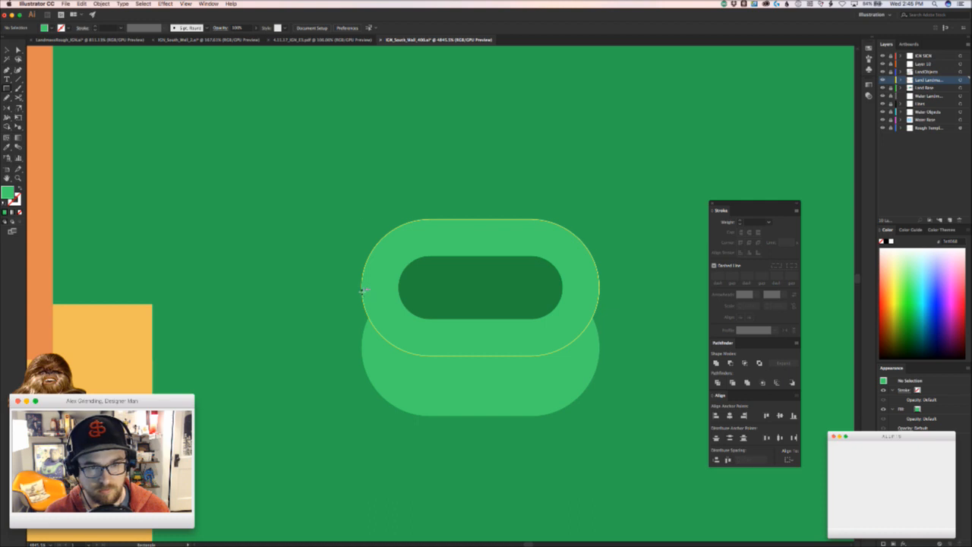
pyautogui.moveTo(363, 288)
pyautogui.mouseDown()
pyautogui.moveTo(601, 355)
pyautogui.moveTo(600, 347)
pyautogui.mouseUp()
pyautogui.keyDown('shift'); pyautogui.click(589, 367); pyautogui.keyUp('shift')
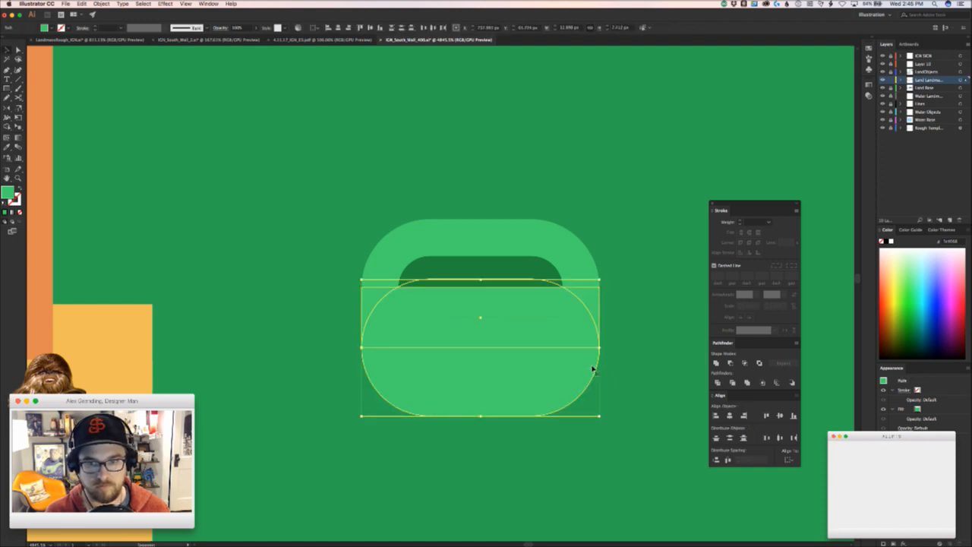
pyautogui.press('super+x')
pyautogui.press('super+b')
pyautogui.press('z')
pyautogui.moveTo(507, 374); pyautogui.dragTo(469, 387)
pyautogui.moveTo(468, 389); pyautogui.dragTo(348, 365)
# - Fill the rectangle and lower pill behind the ring with the dark green to form the rim's side
pyautogui.press('i')
pyautogui.click(374, 303)
pyautogui.press('v')
pyautogui.click(486, 320)
# - Duplicate the dark green pill of the rim's side straight down below the rim
pyautogui.press('z')
pyautogui.moveTo(458, 341); pyautogui.dragTo(400, 390)
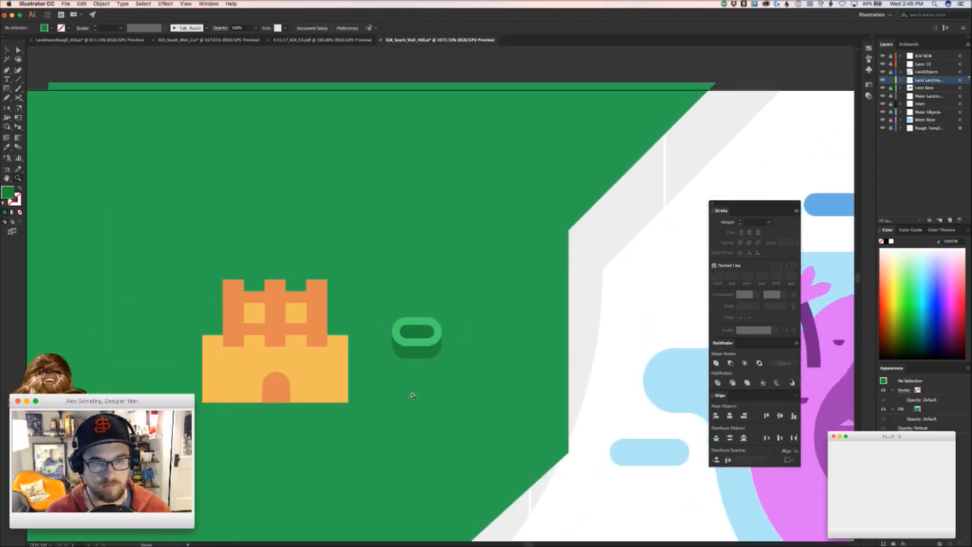
pyautogui.click(416, 370)
pyautogui.press('v')
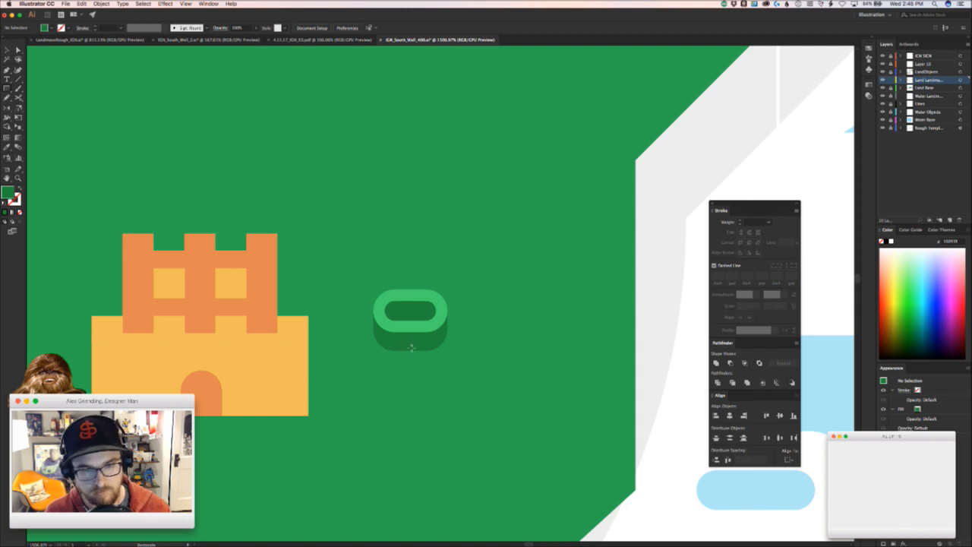
pyautogui.moveTo(417, 344); pyautogui.dragTo(419, 407)
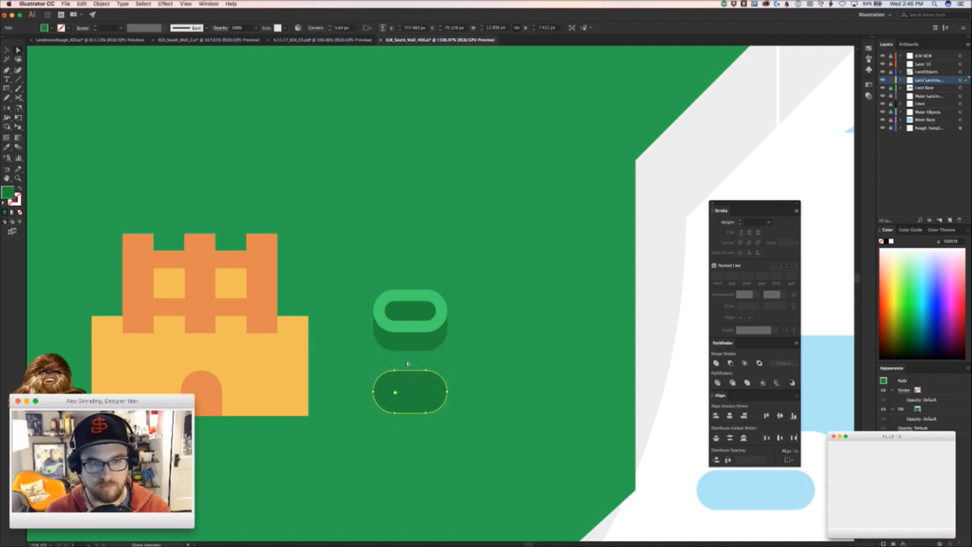
# - Narrow the lower dark green copy by moving its end points inward on both sides
pyautogui.moveTo(406, 363); pyautogui.dragTo(407, 365)
pyautogui.press('Right')
pyautogui.press('Right')
pyautogui.press('Right')
pyautogui.press('Left')
pyautogui.press('Left')
pyautogui.press('Left')
pyautogui.click(420, 435)
pyautogui.moveTo(420, 436); pyautogui.dragTo(426, 412)
pyautogui.press('v')
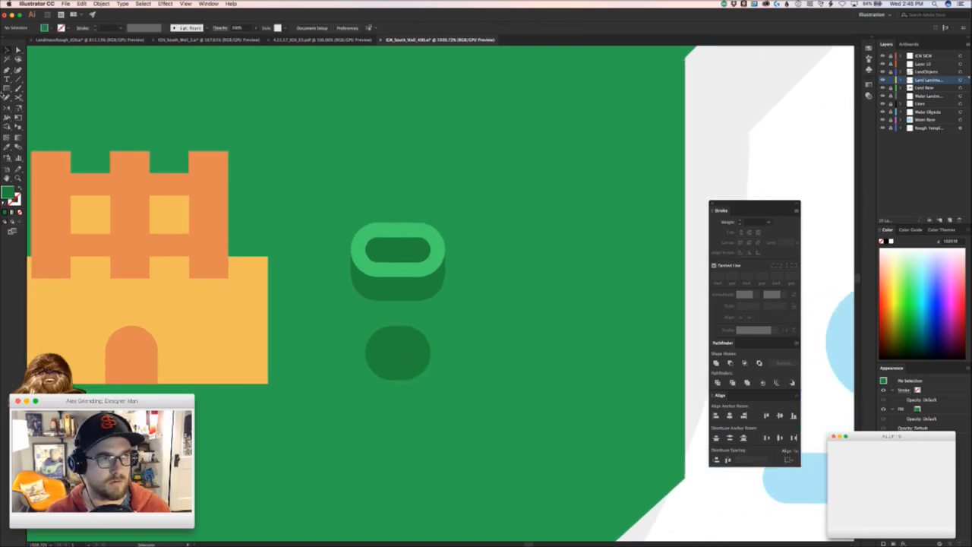
# - Widen the lower dark green shape slightly on both sides to about 9.9 px
pyautogui.click(400, 362)
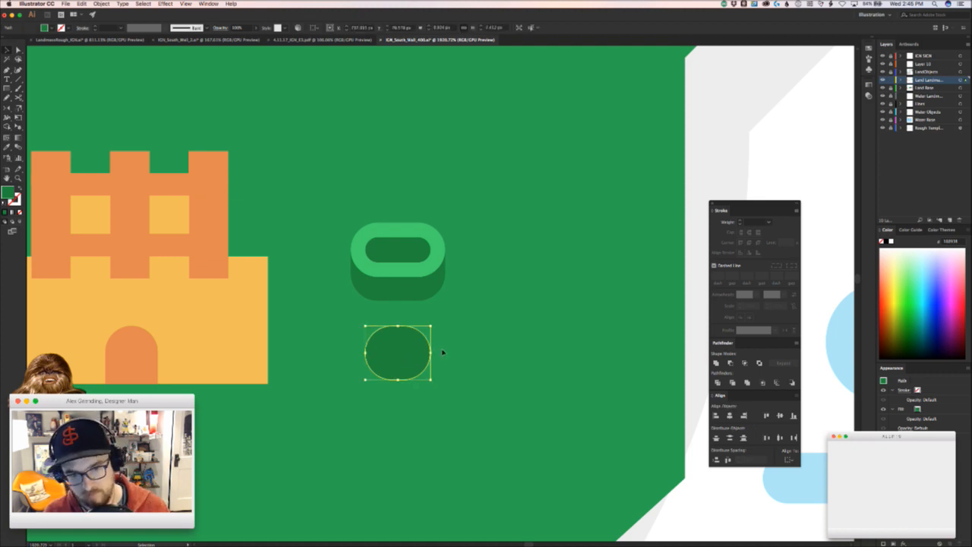
pyautogui.press('a')
pyautogui.press('Left')
pyautogui.press('Left')
pyautogui.press('Left')
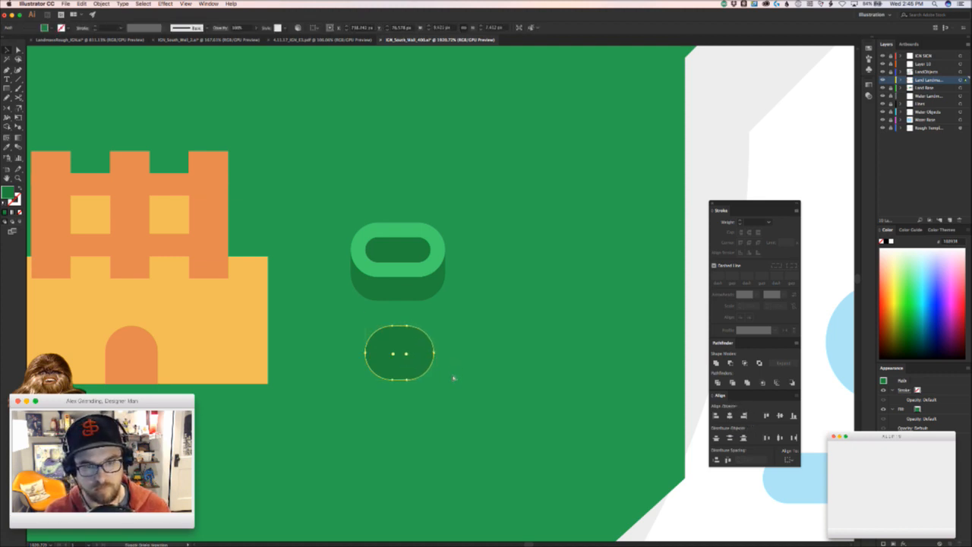
pyautogui.click(443, 402)
pyautogui.moveTo(393, 312); pyautogui.dragTo(354, 385)
pyautogui.press('Left')
pyautogui.press('Right')
pyautogui.click(406, 400)
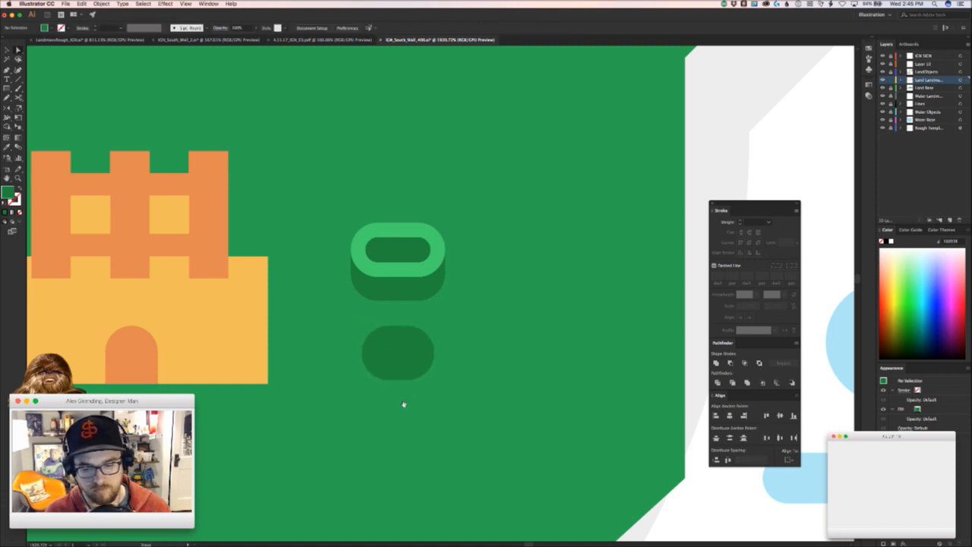
# - Fill the lower rounded shape with the light green sampled from the rim's top ring
pyautogui.scroll(2, 396, 400)
pyautogui.press('v')
pyautogui.click(387, 391)
pyautogui.press('i')
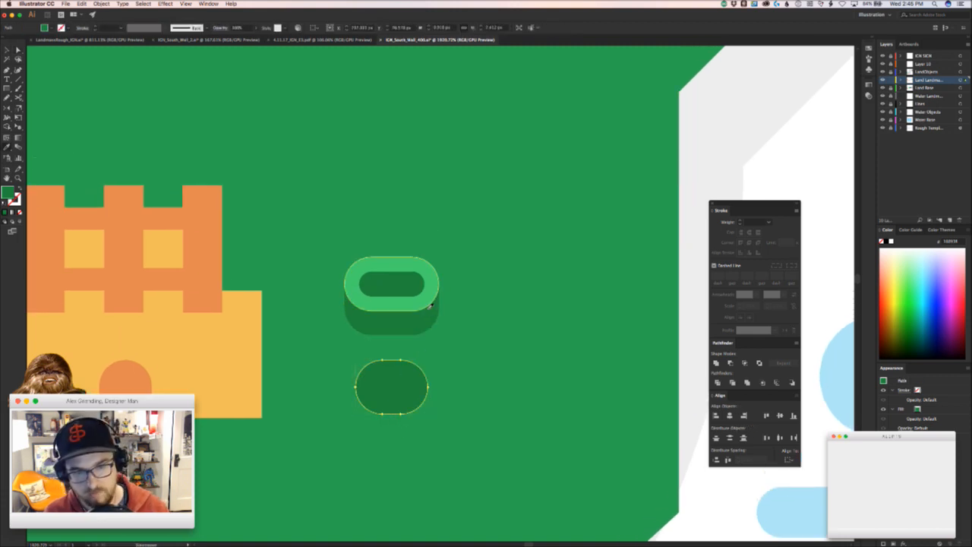
pyautogui.click(432, 301)
pyautogui.press('v')
pyautogui.click(447, 357)
# - Draw a light green rectangle as wide as the lower rounded shape and extend its upper edge behind the rim
pyautogui.press('a')
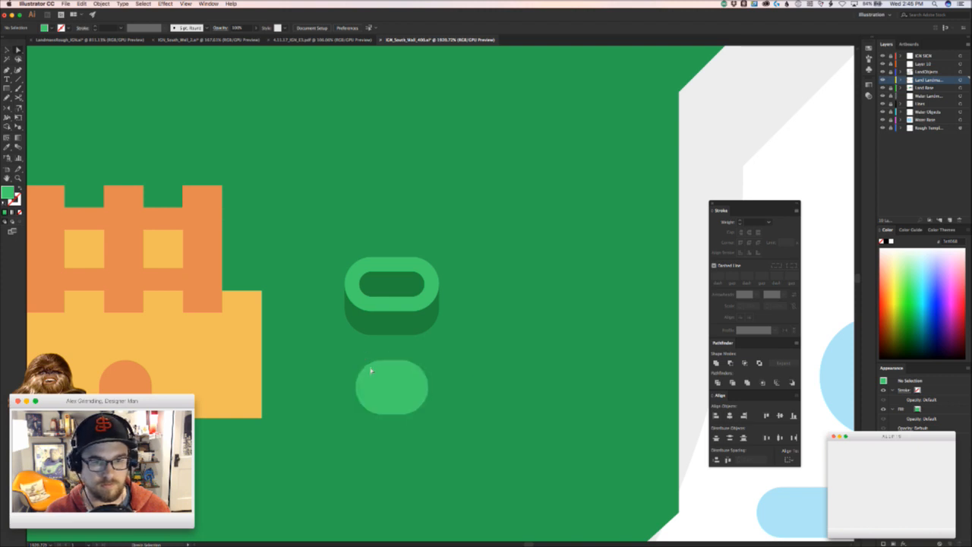
pyautogui.click(372, 368)
pyautogui.click(353, 357)
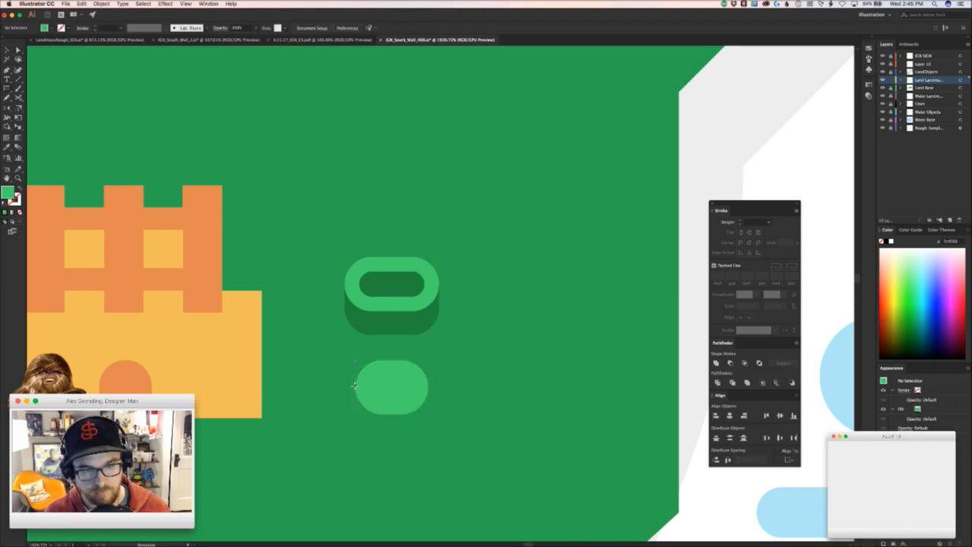
pyautogui.press('m')
pyautogui.moveTo(355, 341); pyautogui.dragTo(429, 387)
pyautogui.click(445, 356)
pyautogui.press('a')
pyautogui.moveTo(420, 336); pyautogui.dragTo(423, 315)
pyautogui.click(362, 368)
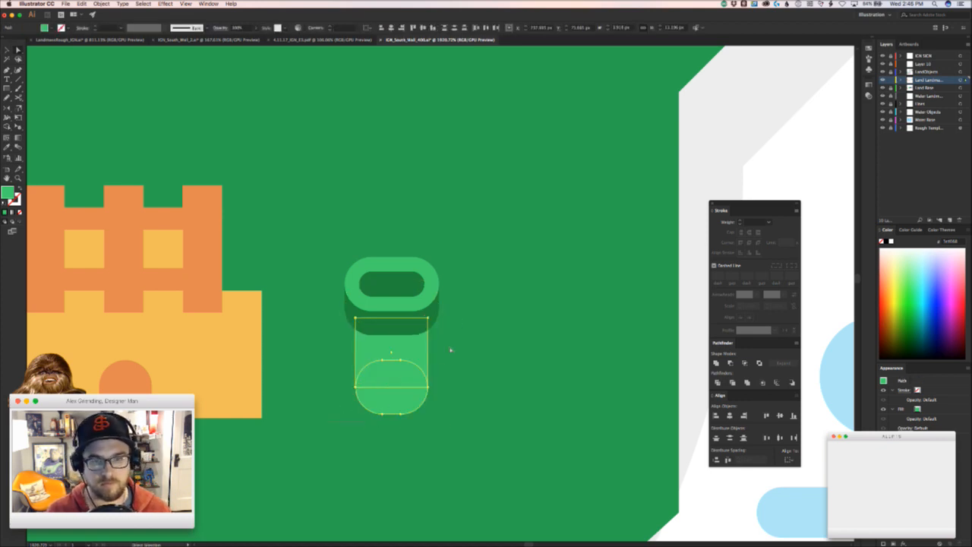
# - Raise the rounded base and the rectangle's lower edge together to shorten the pipe body
pyautogui.moveTo(448, 350); pyautogui.dragTo(444, 349)
pyautogui.hotkey('shift', 'Up')
pyautogui.press('Down')
pyautogui.press('Down')
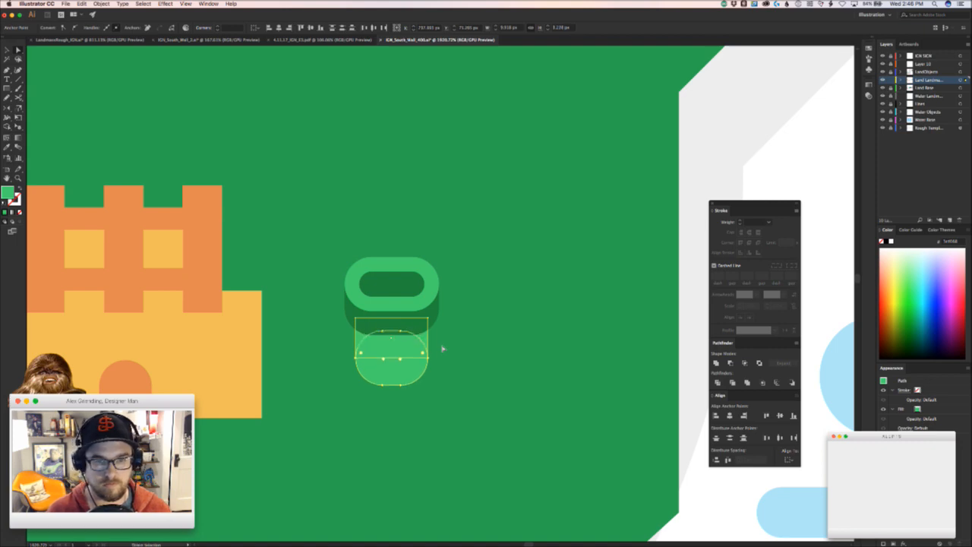
pyautogui.press('Up')
pyautogui.press('Up')
# - Select all parts of the green pipe beside the castle
pyautogui.keyDown('super'); pyautogui.click(426, 421); pyautogui.keyUp('super')
pyautogui.moveTo(444, 404); pyautogui.dragTo(252, 431)
pyautogui.moveTo(346, 435); pyautogui.dragTo(412, 291)
pyautogui.moveTo(436, 334); pyautogui.dragTo(351, 395)
pyautogui.moveTo(415, 301); pyautogui.dragTo(426, 236)
pyautogui.click(81, 3)
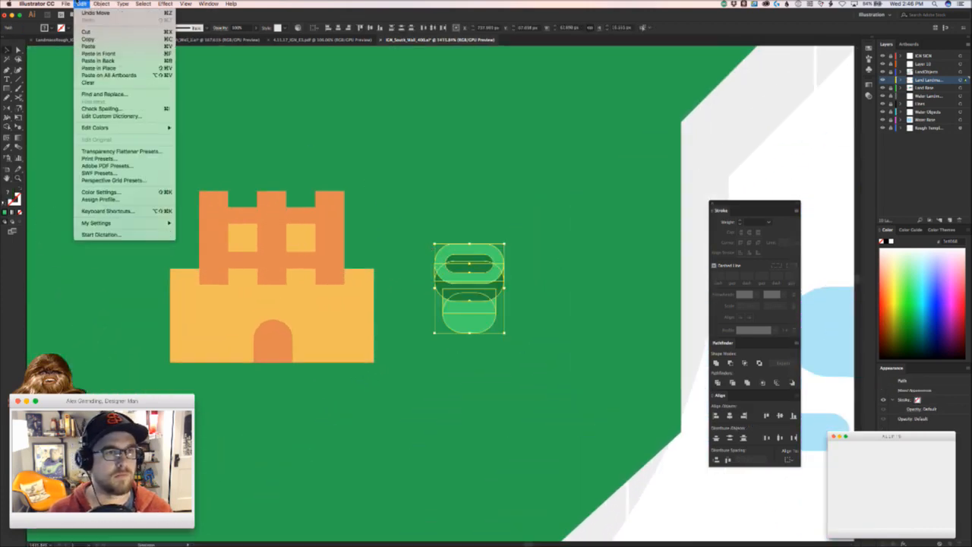
pyautogui.moveTo(114, 127)
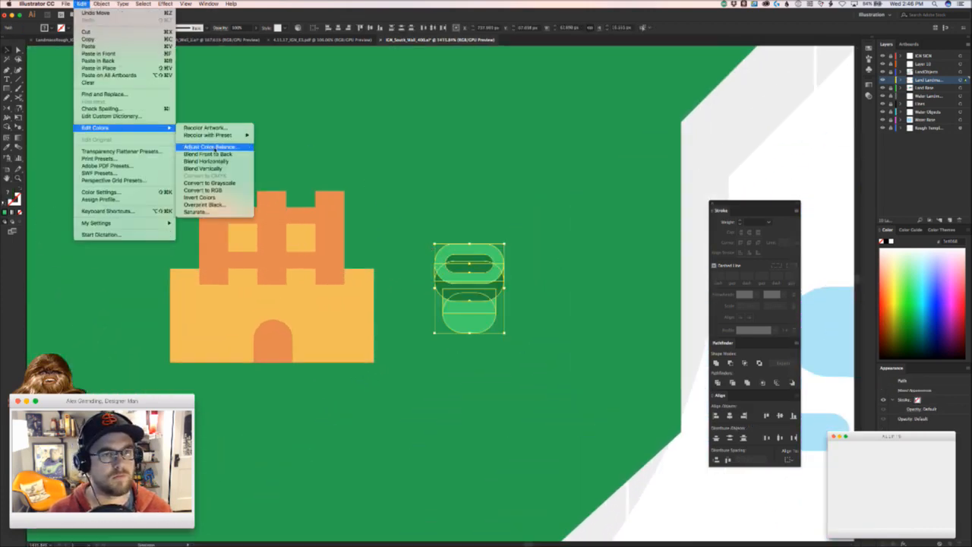
pyautogui.click(216, 148)
pyautogui.click(200, 266)
# - Duplicate the whole green pipe straight above the original
pyautogui.moveTo(474, 288); pyautogui.dragTo(475, 139)
pyautogui.moveTo(492, 176); pyautogui.dragTo(462, 321)
pyautogui.press('a')
pyautogui.press('v')
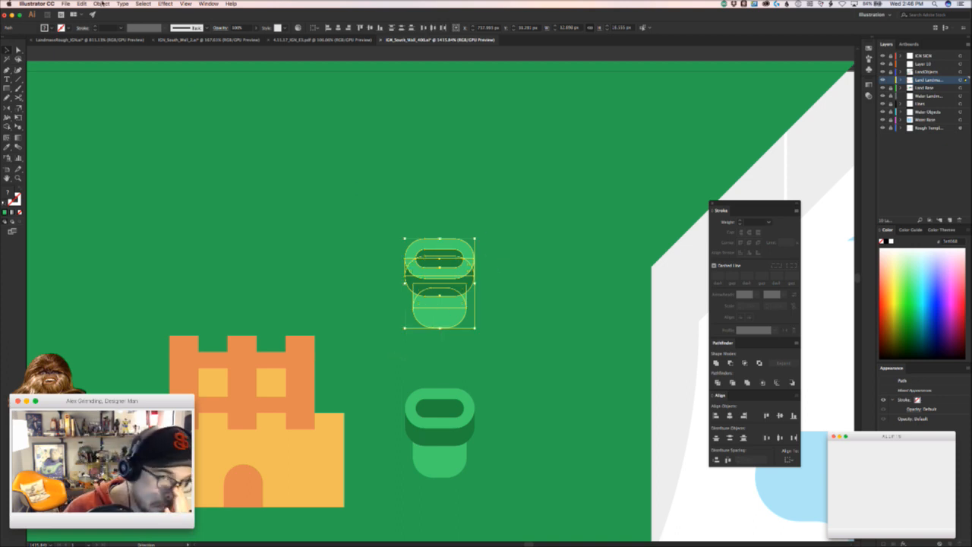
# - Hide the selection edges while the upper pipe stays selected
pyautogui.click(101, 3)
pyautogui.moveTo(113, 167)
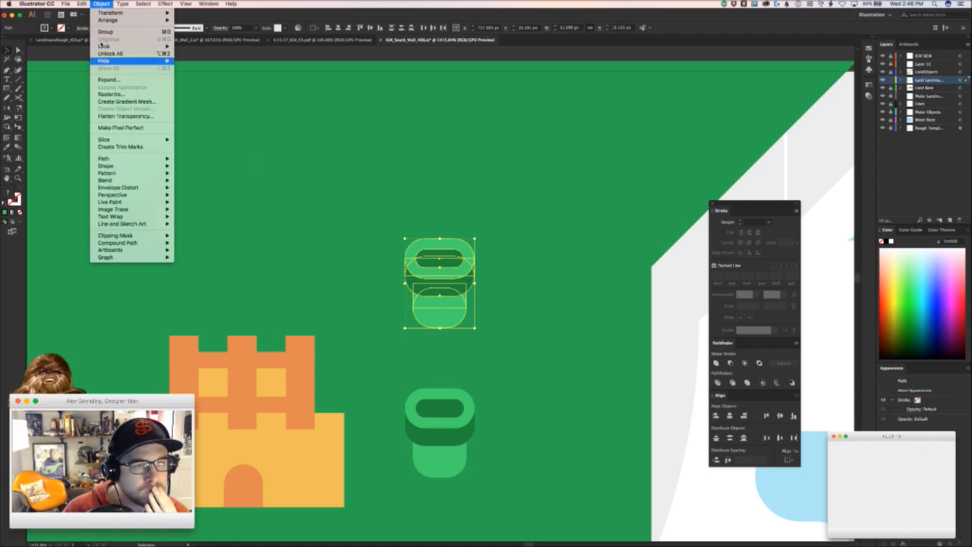
pyautogui.click(102, 3)
pyautogui.press('super+h')
# - Brighten the duplicate pipe to a yellower green by adjusting its RGB color balance with the preview on
pyautogui.click(101, 3)
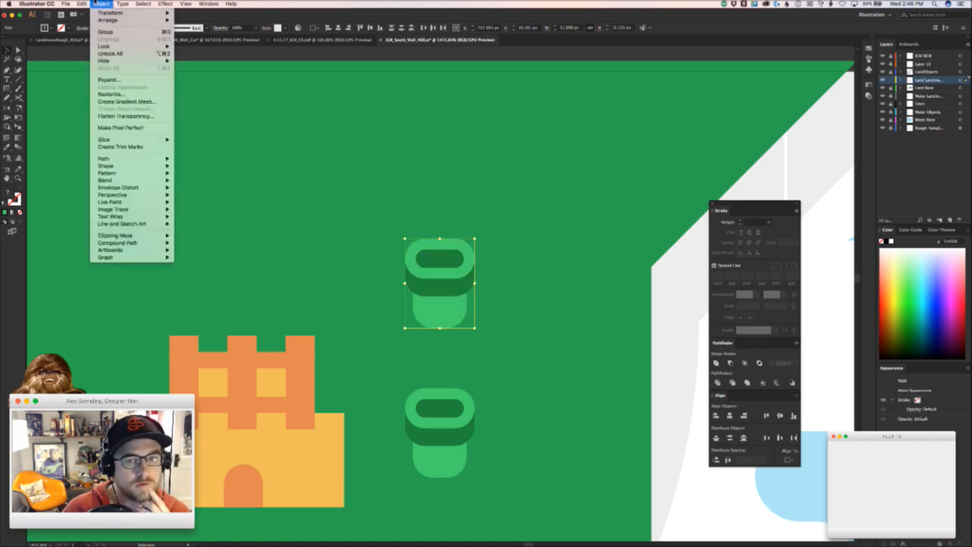
pyautogui.moveTo(81, 4)
pyautogui.moveTo(95, 127)
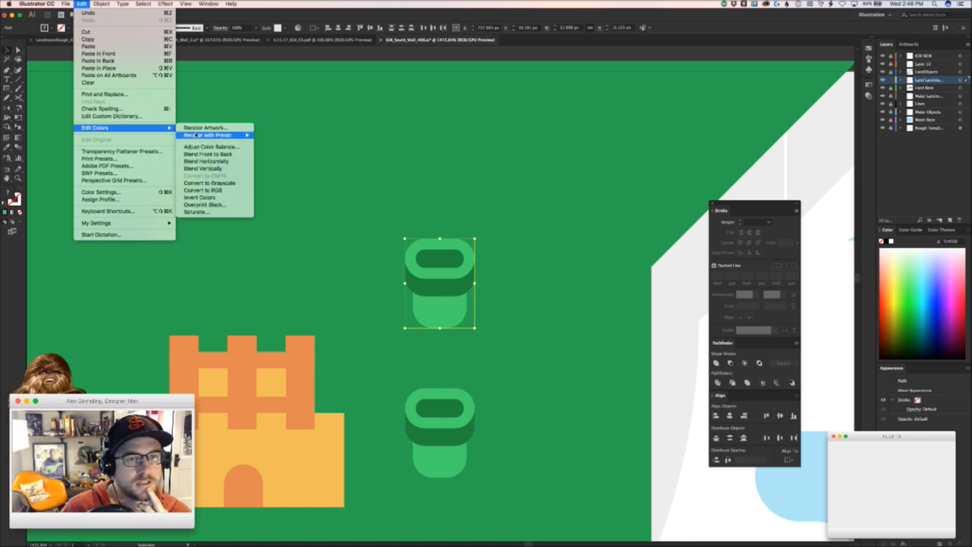
pyautogui.click(205, 149)
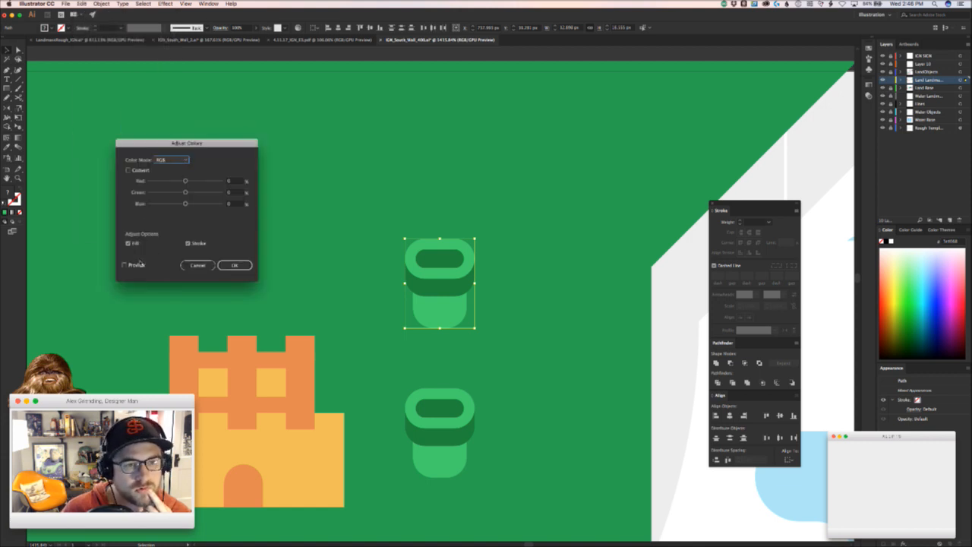
pyautogui.click(124, 265)
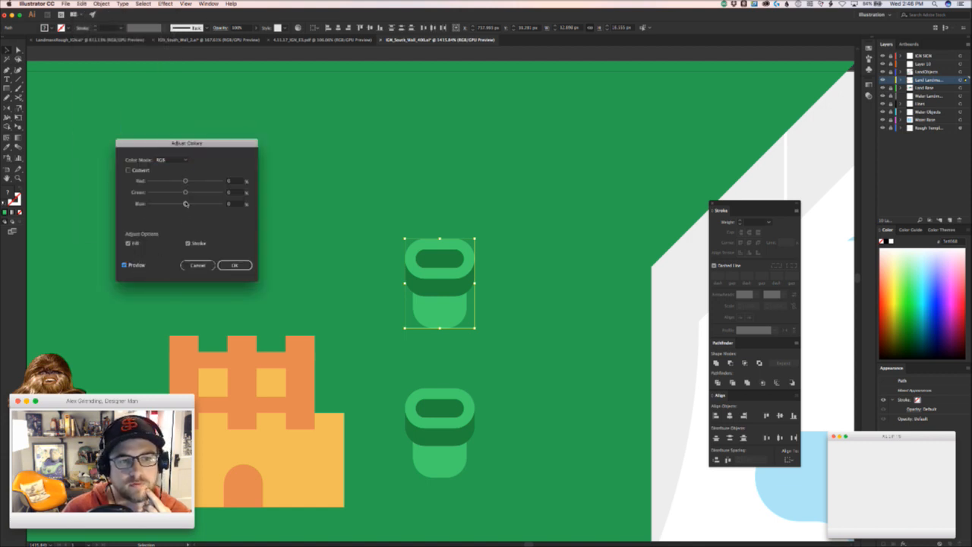
pyautogui.moveTo(186, 194)
pyautogui.mouseDown()
pyautogui.moveTo(198, 193)
pyautogui.moveTo(178, 205)
pyautogui.moveTo(197, 193)
pyautogui.moveTo(180, 181)
pyautogui.moveTo(210, 181)
pyautogui.moveTo(154, 181)
pyautogui.moveTo(196, 182)
pyautogui.moveTo(171, 204)
pyautogui.moveTo(150, 204)
pyautogui.moveTo(193, 205)
pyautogui.moveTo(182, 204)
pyautogui.moveTo(202, 193)
pyautogui.moveTo(183, 204)
pyautogui.moveTo(200, 181)
pyautogui.moveTo(184, 182)
pyautogui.moveTo(193, 193)
pyautogui.mouseUp()
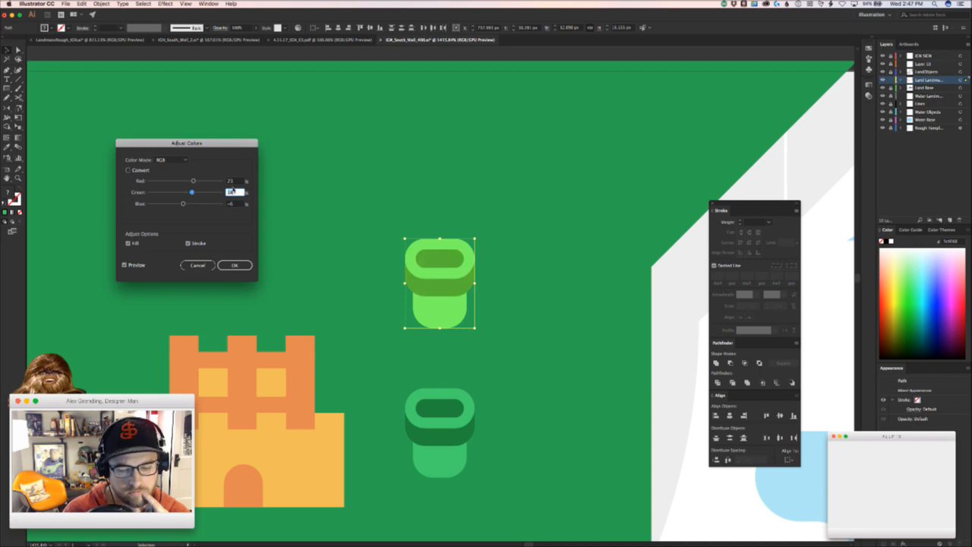
pyautogui.click(235, 265)
# - Delete the brightened duplicate of the pipe above the original
pyautogui.click(357, 298)
pyautogui.press('z')
pyautogui.moveTo(358, 298); pyautogui.dragTo(240, 298)
pyautogui.moveTo(122, 328); pyautogui.dragTo(275, 310)
pyautogui.press('v')
pyautogui.moveTo(417, 281); pyautogui.dragTo(369, 292)
pyautogui.press('Delete')
pyautogui.press('space')
pyautogui.moveTo(294, 415); pyautogui.dragTo(345, 383)
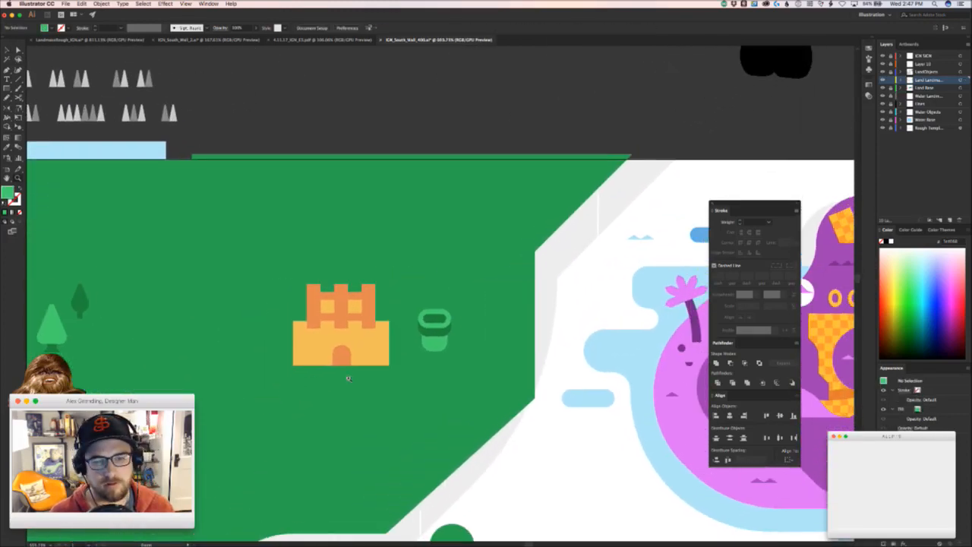
# - Draw a small light green rectangle about 7 px wide on the open land beside the castle, near its base level
pyautogui.press('v')
pyautogui.moveTo(235, 384); pyautogui.dragTo(399, 378)
pyautogui.press('m')
pyautogui.moveTo(381, 363); pyautogui.dragTo(400, 352)
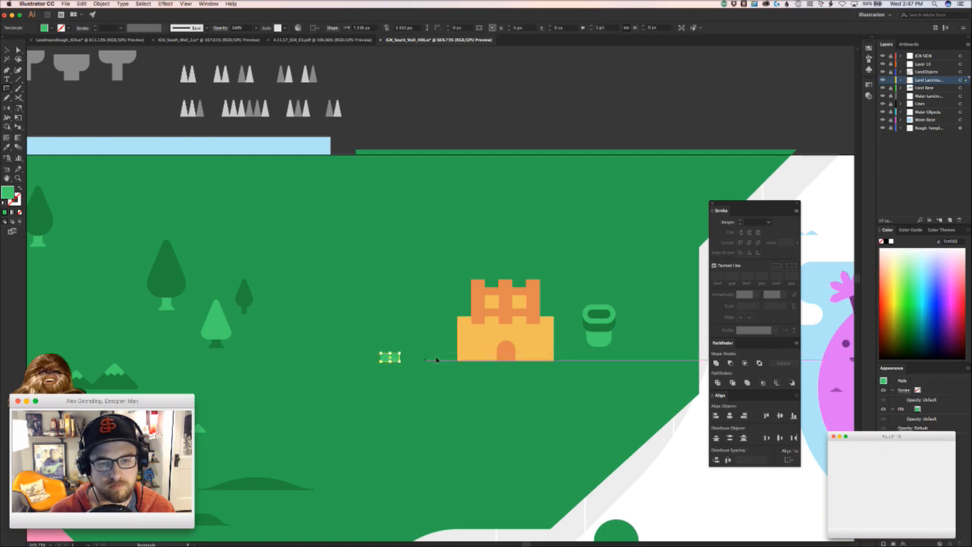
pyautogui.click(450, 385)
pyautogui.moveTo(451, 385); pyautogui.dragTo(386, 410)
pyautogui.moveTo(428, 372); pyautogui.dragTo(419, 383)
pyautogui.press('super+z')
# - Try recoloring the castle's yellow base with blues sampled from the lake and its trees
pyautogui.click(475, 375)
pyautogui.keyDown('shift'); pyautogui.click(456, 334); pyautogui.keyUp('shift')
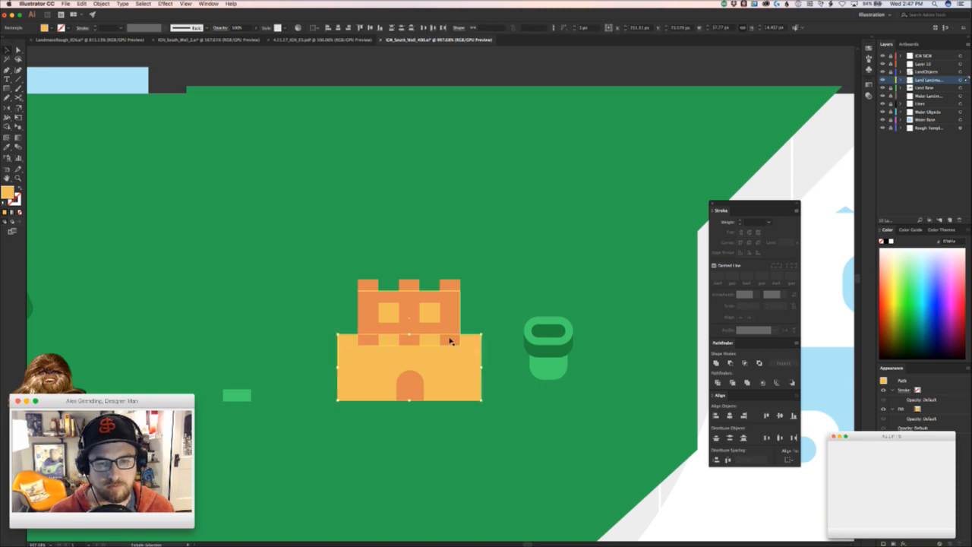
pyautogui.moveTo(386, 407); pyautogui.dragTo(573, 253)
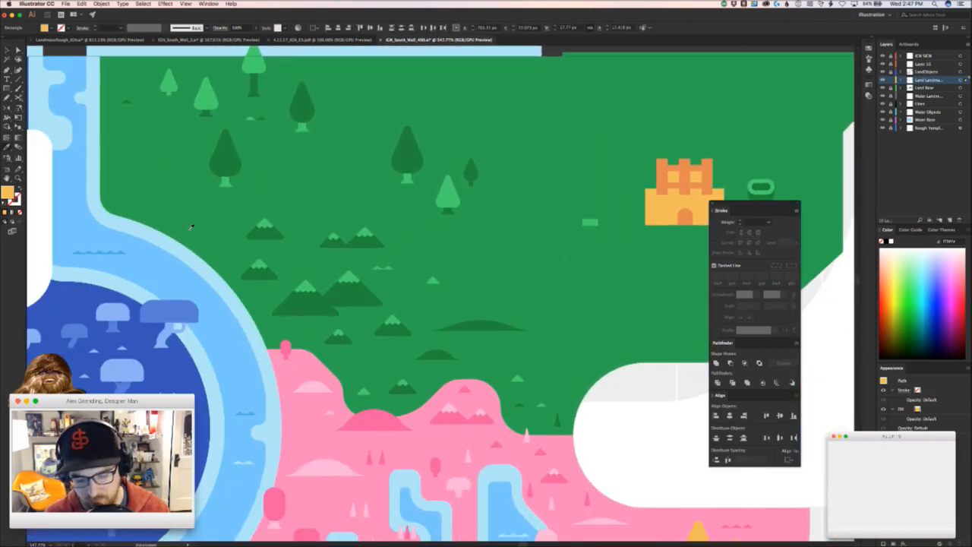
pyautogui.click(169, 315)
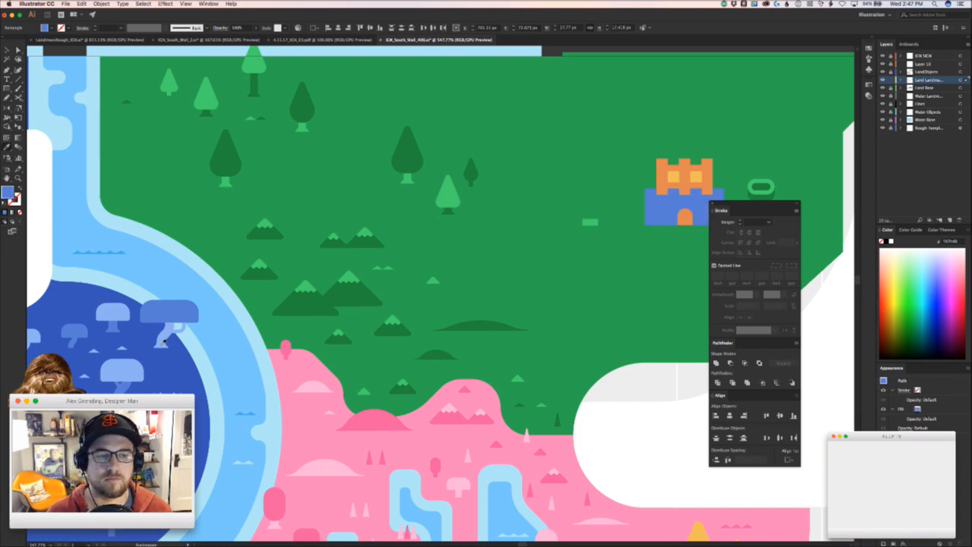
pyautogui.click(163, 342)
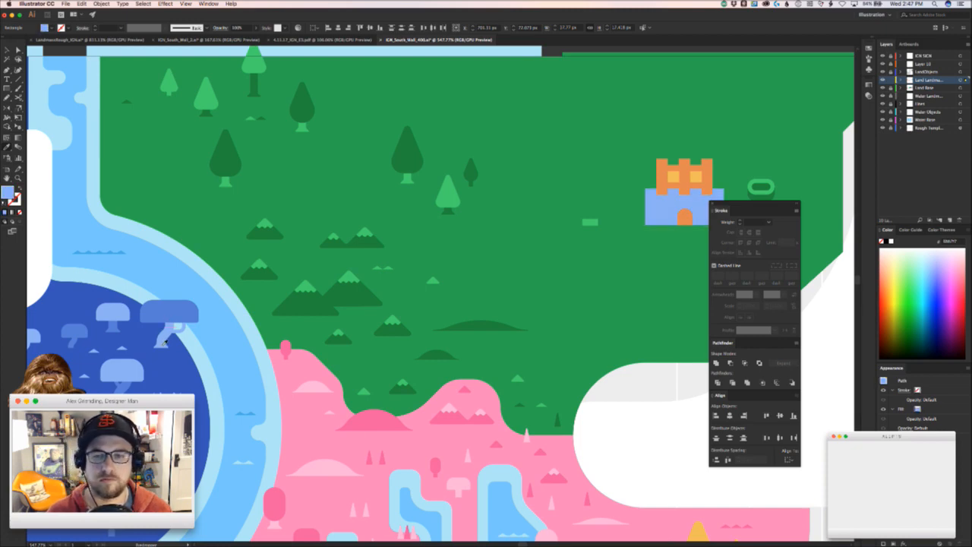
pyautogui.click(161, 380)
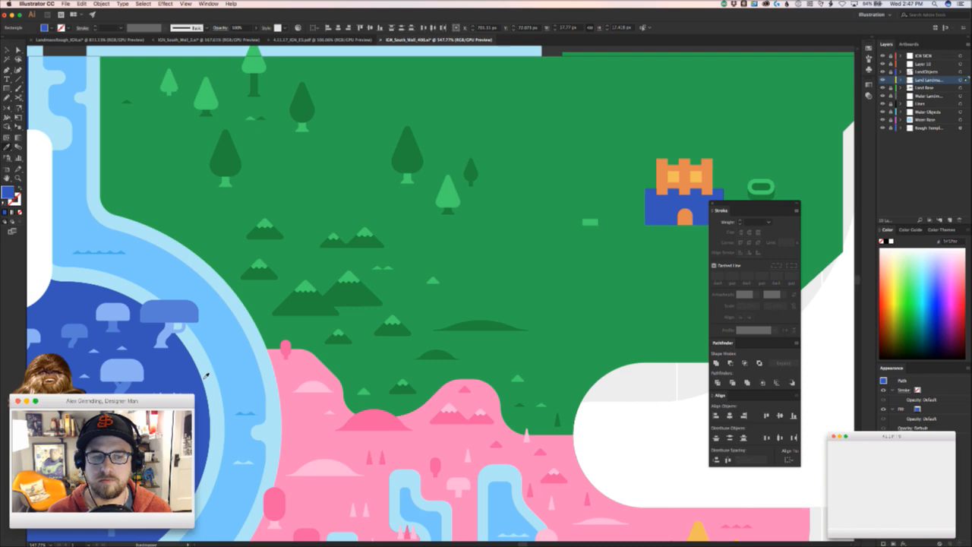
pyautogui.click(176, 318)
pyautogui.click(187, 331)
pyautogui.moveTo(569, 303); pyautogui.dragTo(297, 354)
pyautogui.moveTo(343, 285); pyautogui.dragTo(391, 284)
pyautogui.press('v')
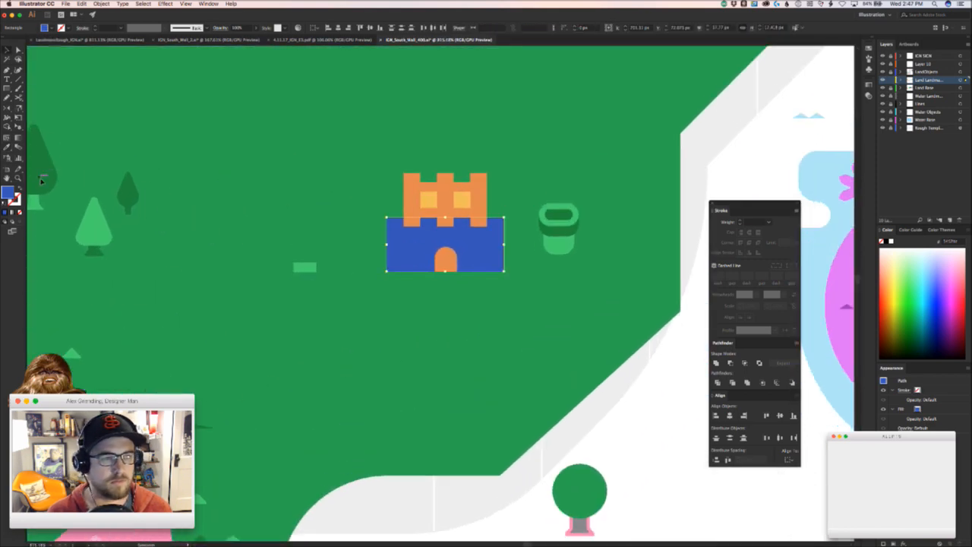
# - Try a custom light gray fill on the castle base and undo it
pyautogui.doubleClick(8, 192)
pyautogui.moveTo(291, 134)
pyautogui.mouseDown()
pyautogui.moveTo(287, 121)
pyautogui.moveTo(266, 127)
pyautogui.mouseUp()
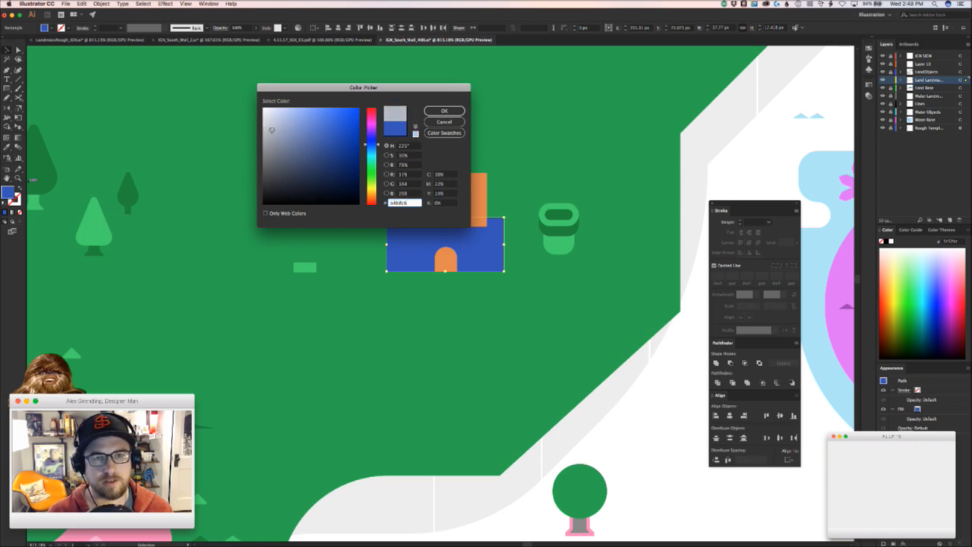
pyautogui.click(453, 112)
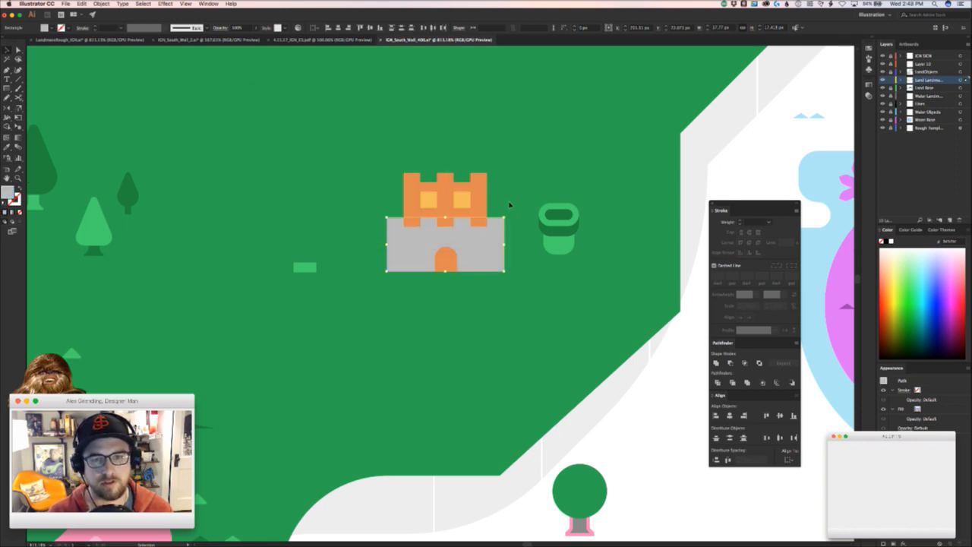
pyautogui.press('super+z')
pyautogui.press('super+shift+z')
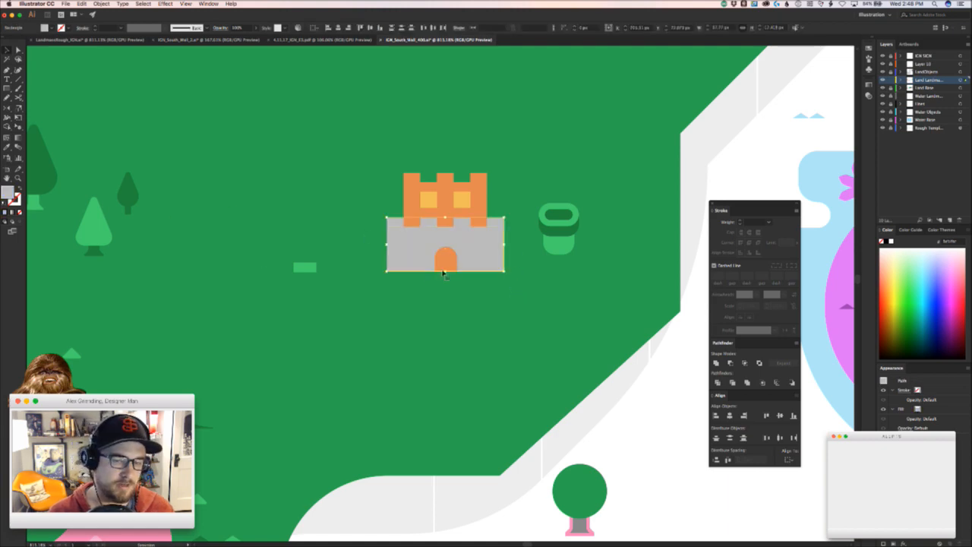
pyautogui.press('super+z')
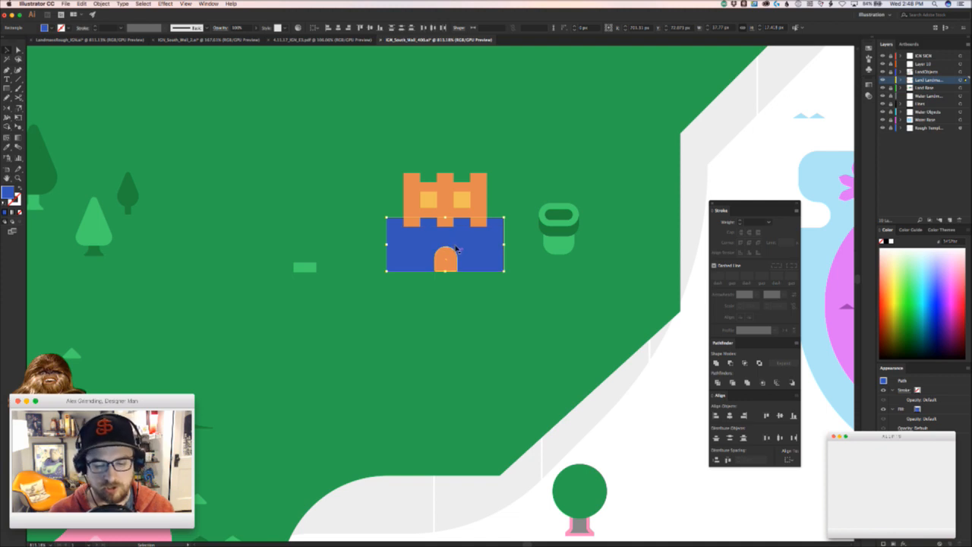
# - Try the door's orange as the castle base fill and undo it
pyautogui.press('i')
pyautogui.click(456, 260)
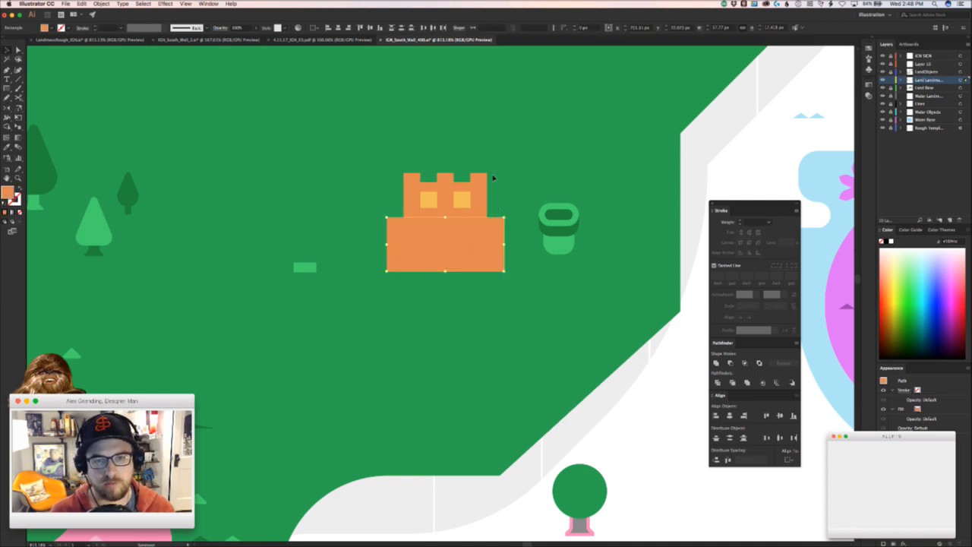
pyautogui.press('super+z')
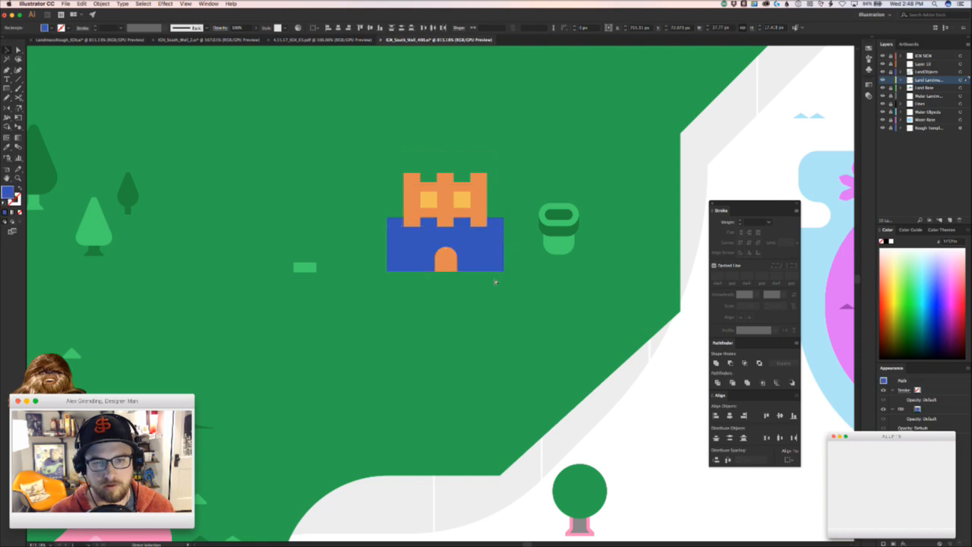
# - Recolor the castle base with the pale cream sampled from the desert trees
pyautogui.moveTo(492, 320); pyautogui.dragTo(342, 321)
pyautogui.moveTo(295, 430); pyautogui.dragTo(372, 322)
pyautogui.press('i')
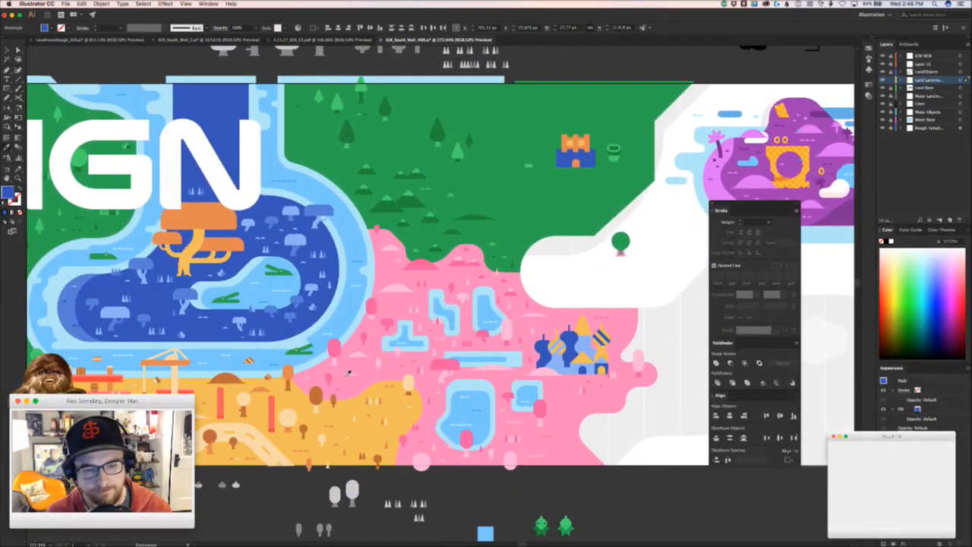
pyautogui.click(317, 398)
pyautogui.click(318, 411)
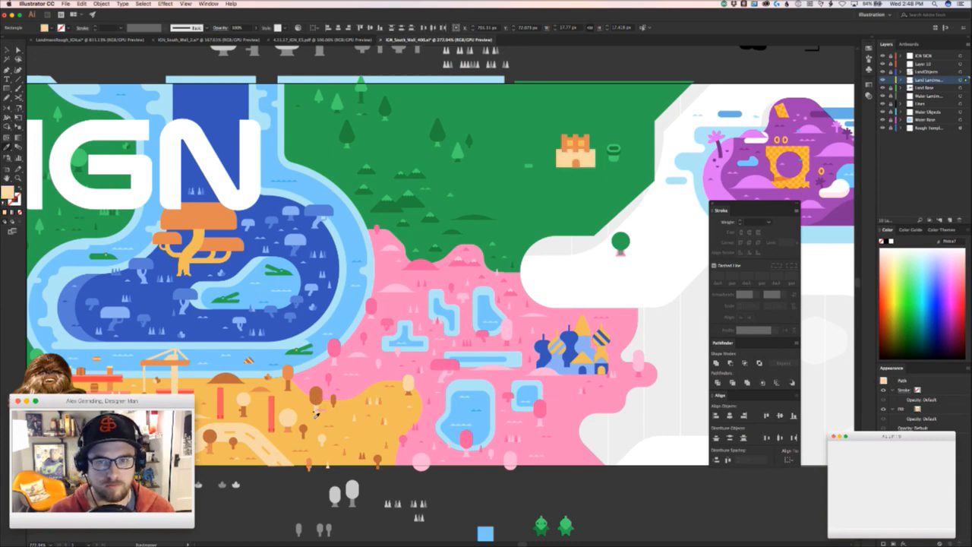
pyautogui.keyDown('super'); pyautogui.click(574, 200); pyautogui.keyUp('super')
# - Recolor the castle door with colors sampled from the desert trees, ending on orange
pyautogui.press('a')
pyautogui.click(576, 162)
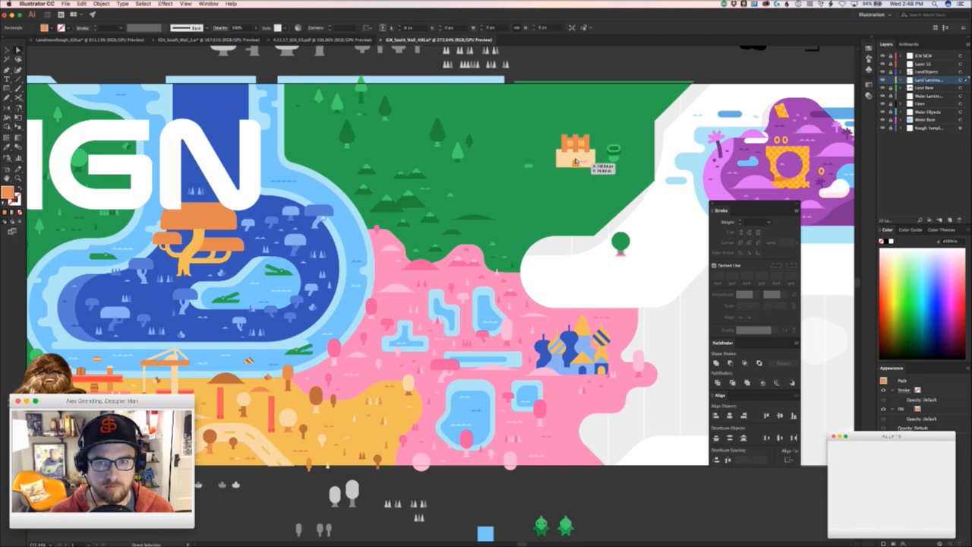
pyautogui.press('i')
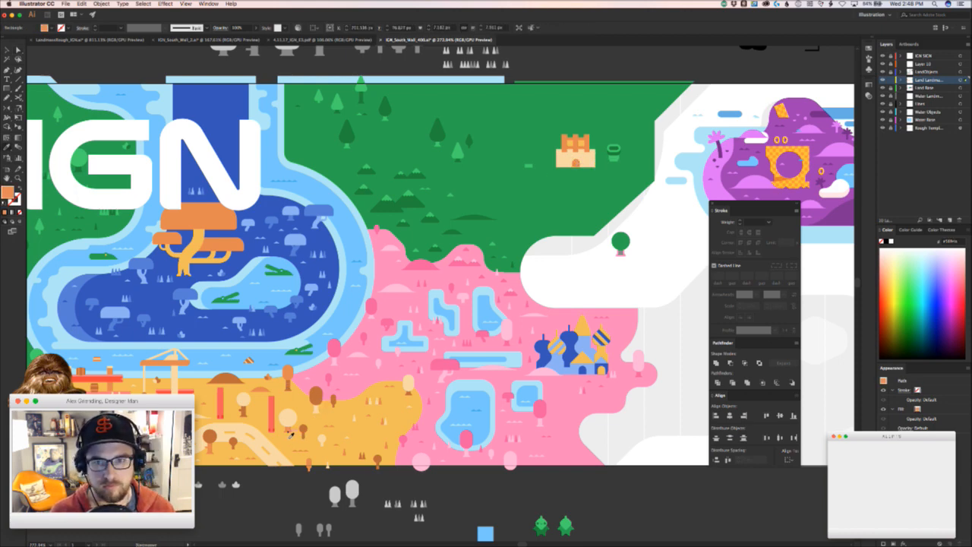
pyautogui.click(292, 420)
pyautogui.click(291, 372)
pyautogui.click(576, 155)
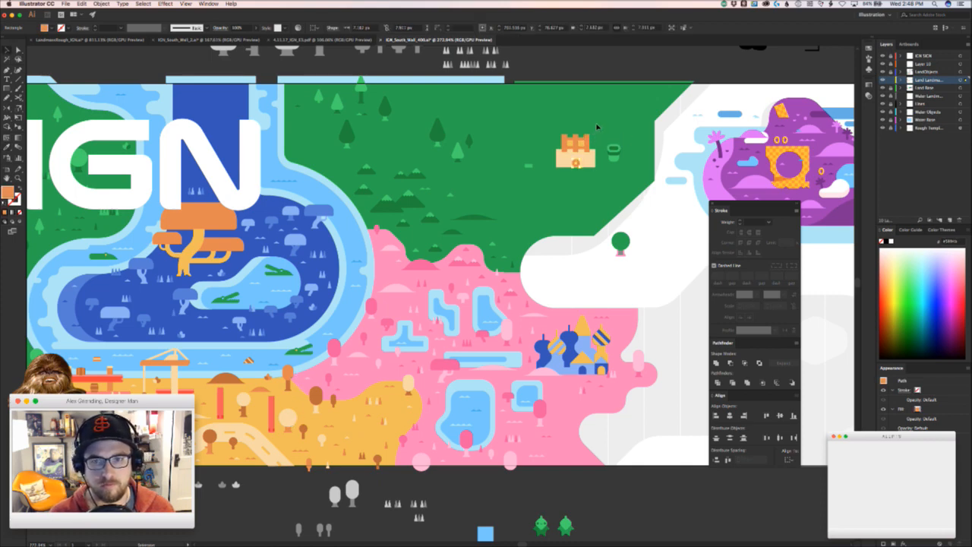
# - Select the castle's upper tower pieces and match their fill to the orange desert tree
pyautogui.moveTo(552, 135); pyautogui.dragTo(614, 131)
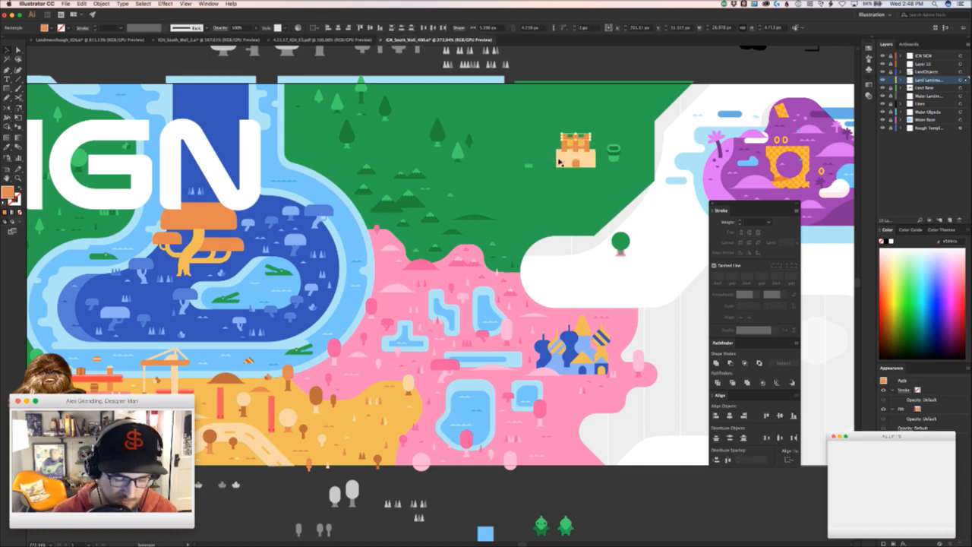
pyautogui.moveTo(545, 137); pyautogui.dragTo(597, 147)
pyautogui.press('i')
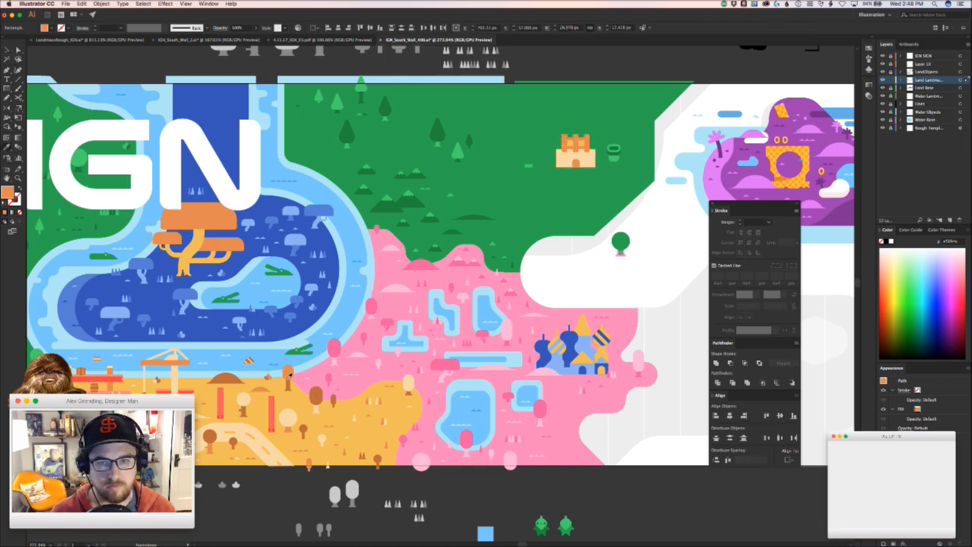
# - Recolor both castle windows with the brown sampled from the dark desert tree
pyautogui.press('v')
pyautogui.click(582, 144)
pyautogui.keyDown('shift'); pyautogui.click(571, 141); pyautogui.keyUp('shift')
pyautogui.press('i')
pyautogui.click(316, 397)
pyautogui.press('v')
# - Recolor the castle base with the yellow of the desert ground
pyautogui.click(495, 184)
pyautogui.moveTo(541, 170); pyautogui.dragTo(616, 206)
pyautogui.press('a')
pyautogui.press('super+z')
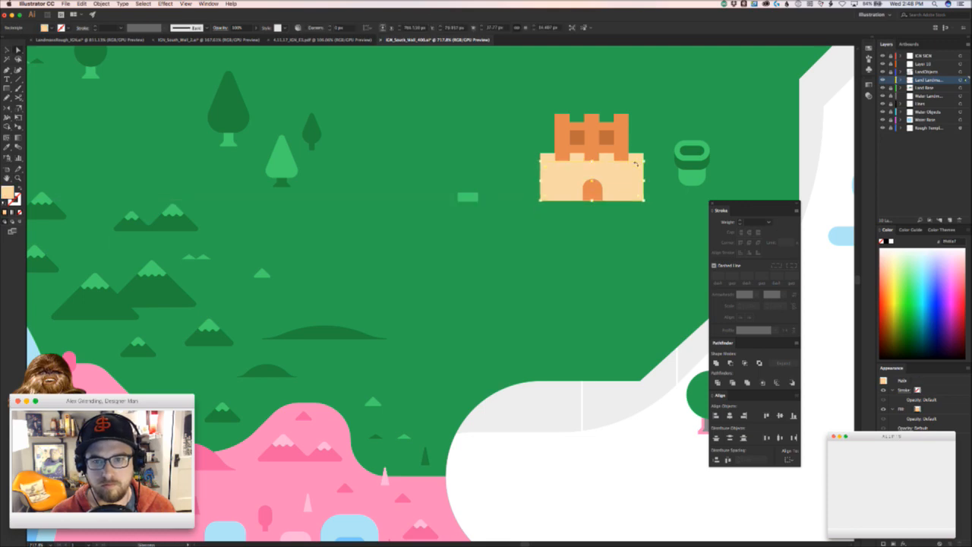
pyautogui.click(636, 153)
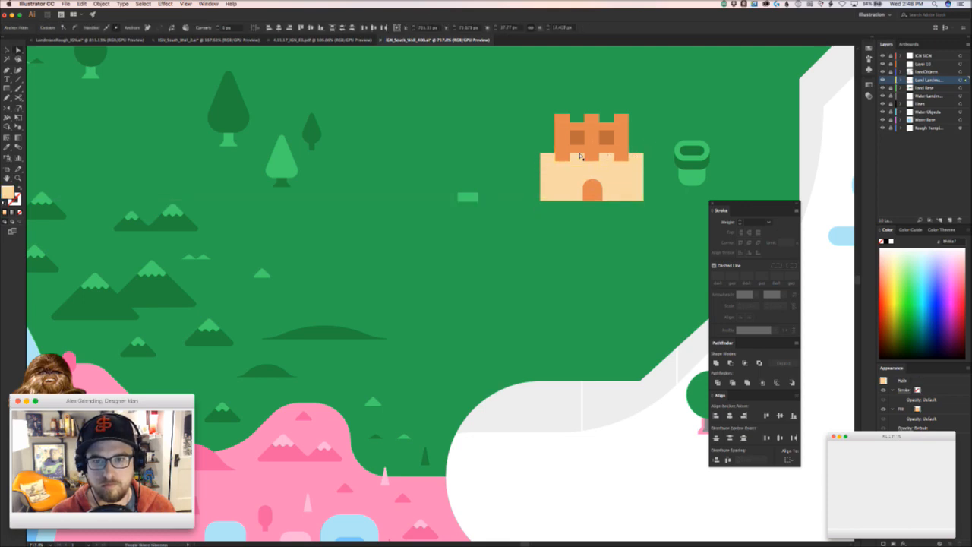
pyautogui.press('z')
pyautogui.moveTo(518, 252); pyautogui.dragTo(429, 290)
pyautogui.scroll(-5, 429, 290)
pyautogui.hscroll(-4, 429, 291)
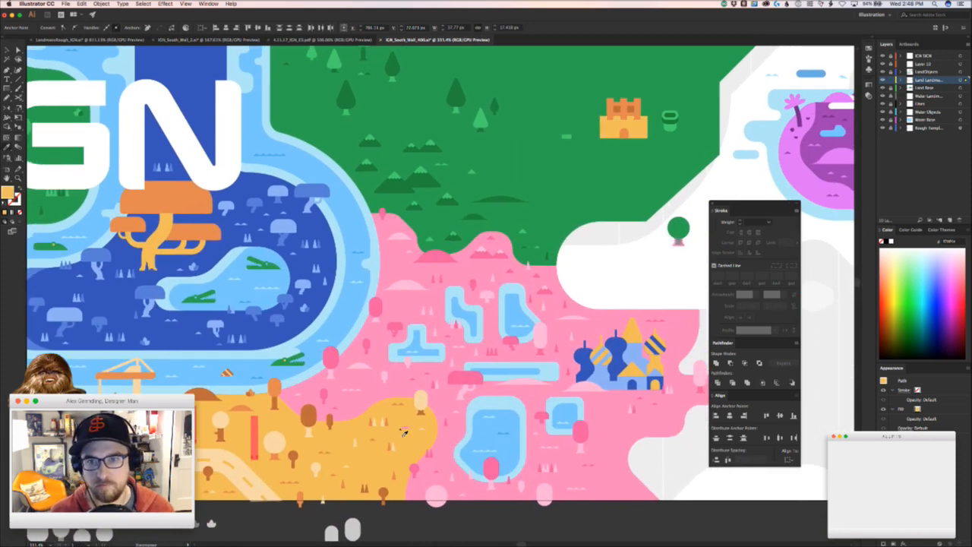
# - Recolor the castle door with the brown sampled from the castle windows
pyautogui.press('super+shift+a')
pyautogui.moveTo(632, 162); pyautogui.dragTo(604, 253)
pyautogui.click(597, 199)
pyautogui.press('i')
pyautogui.click(607, 178)
pyautogui.press('v')
pyautogui.click(609, 223)
pyautogui.scroll(-3, 577, 319)
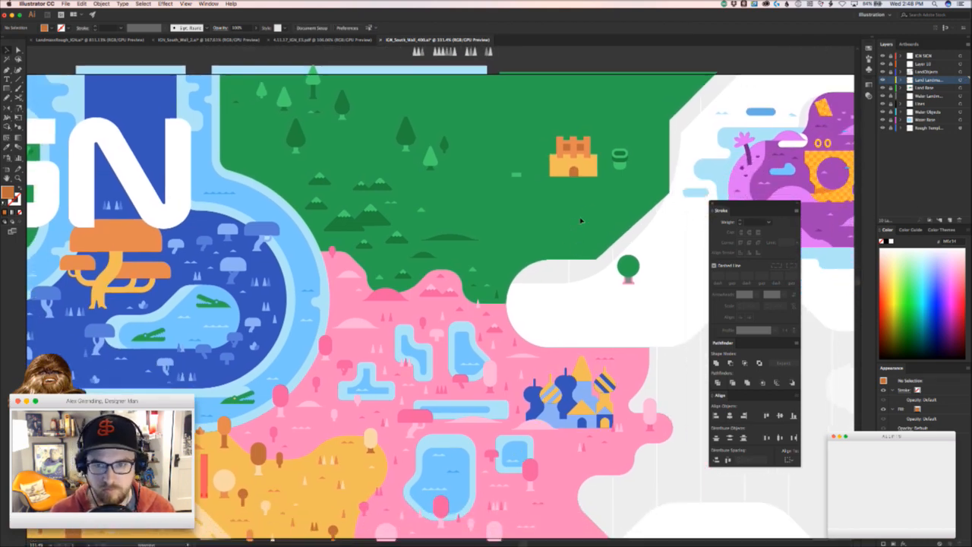
# - Move the whole green pipe straight down so its base lines up with the castle's bottom edge
pyautogui.moveTo(581, 211); pyautogui.dragTo(427, 337)
pyautogui.moveTo(445, 289); pyautogui.dragTo(497, 297)
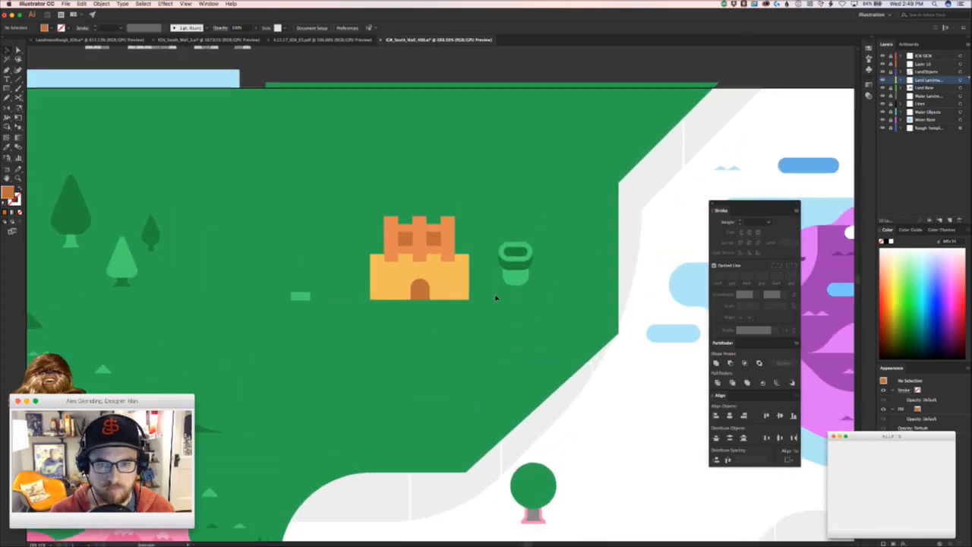
pyautogui.click(514, 278)
pyautogui.click(528, 311)
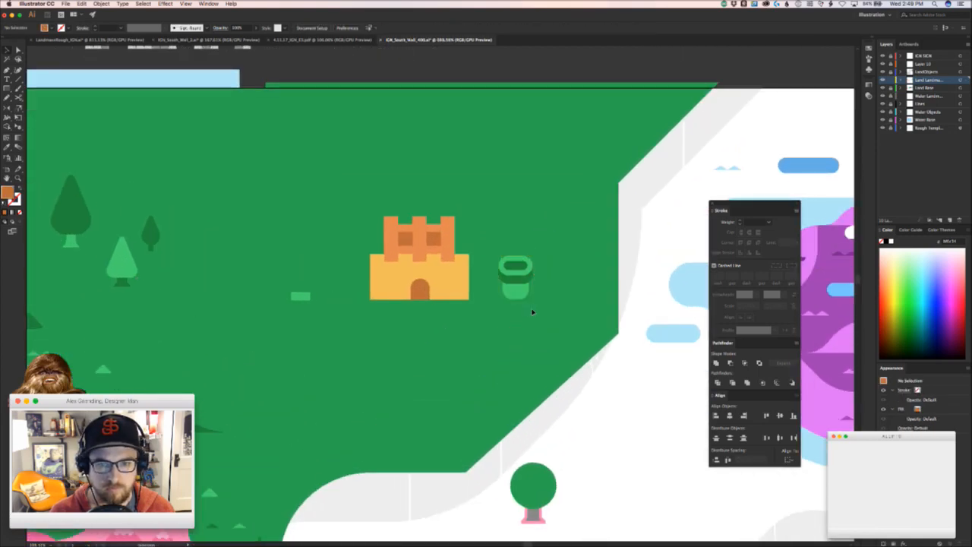
pyautogui.press('super+z')
pyautogui.moveTo(516, 284); pyautogui.dragTo(516, 298)
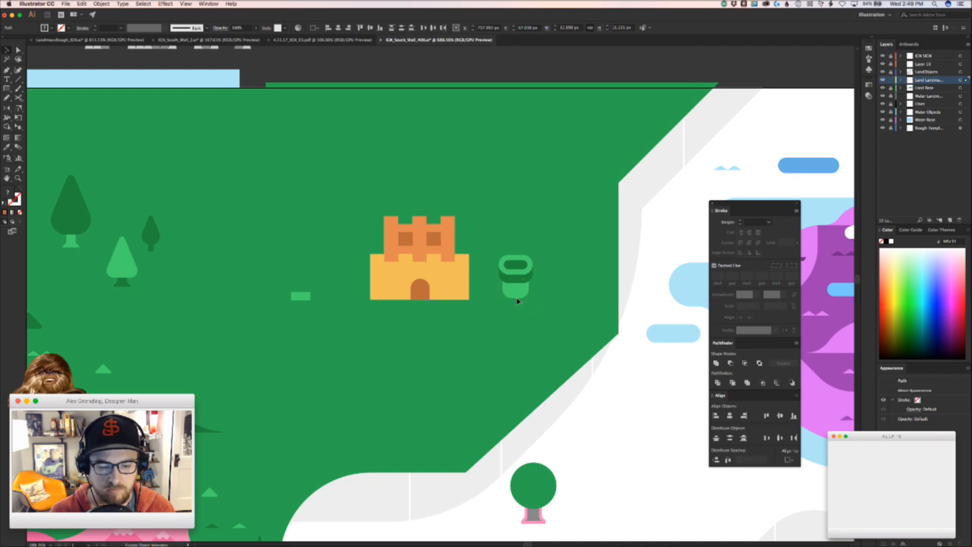
pyautogui.click(508, 338)
pyautogui.moveTo(509, 337); pyautogui.dragTo(477, 382)
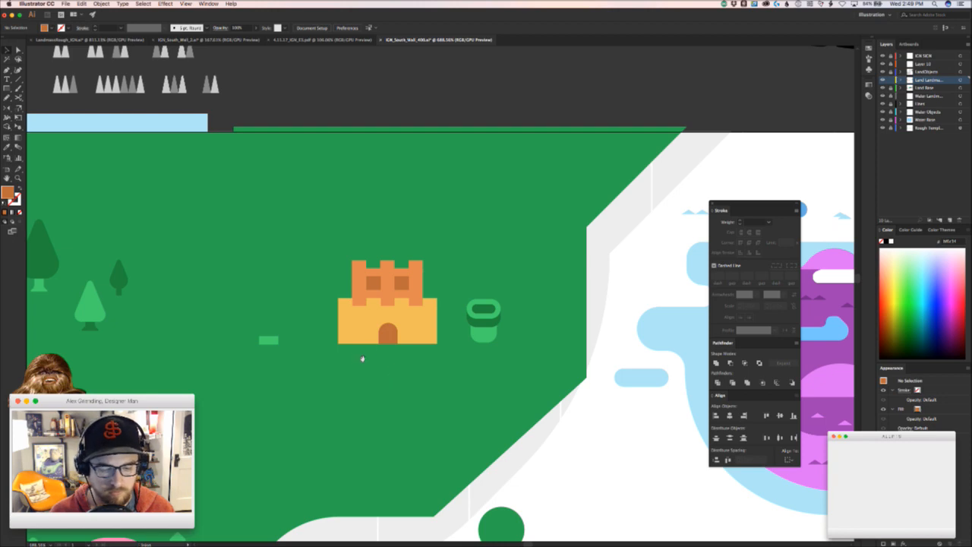
pyautogui.hscroll(-3, 362, 359)
pyautogui.scroll(-1, 362, 359)
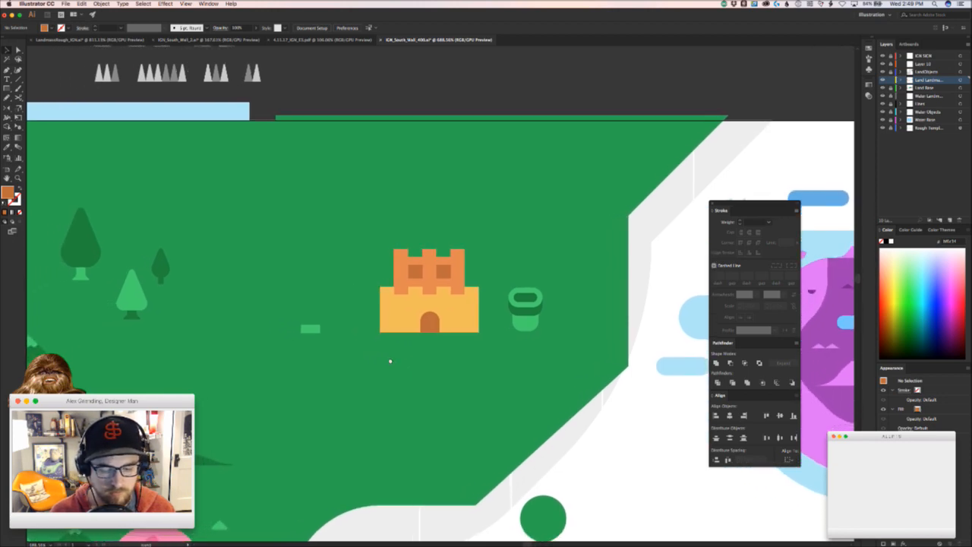
# - Build a tall, thin light-green pole standing on the small light-green rectangle beside the castle
pyautogui.moveTo(391, 362); pyautogui.dragTo(459, 382)
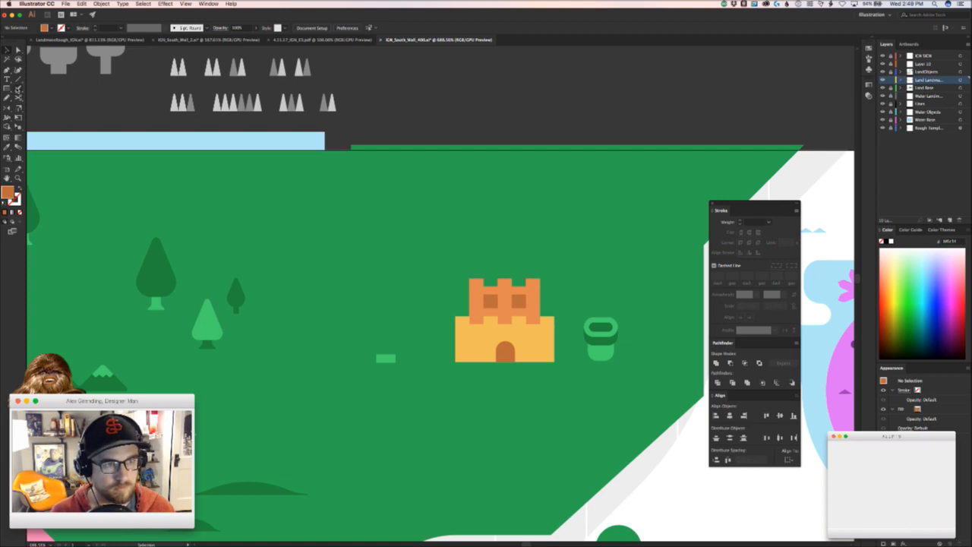
pyautogui.moveTo(396, 361); pyautogui.dragTo(391, 326)
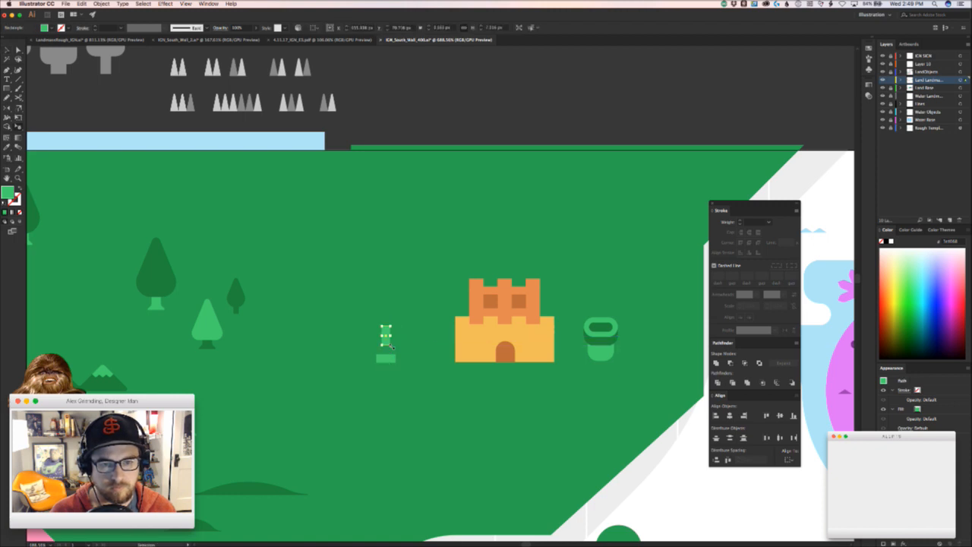
pyautogui.press('v')
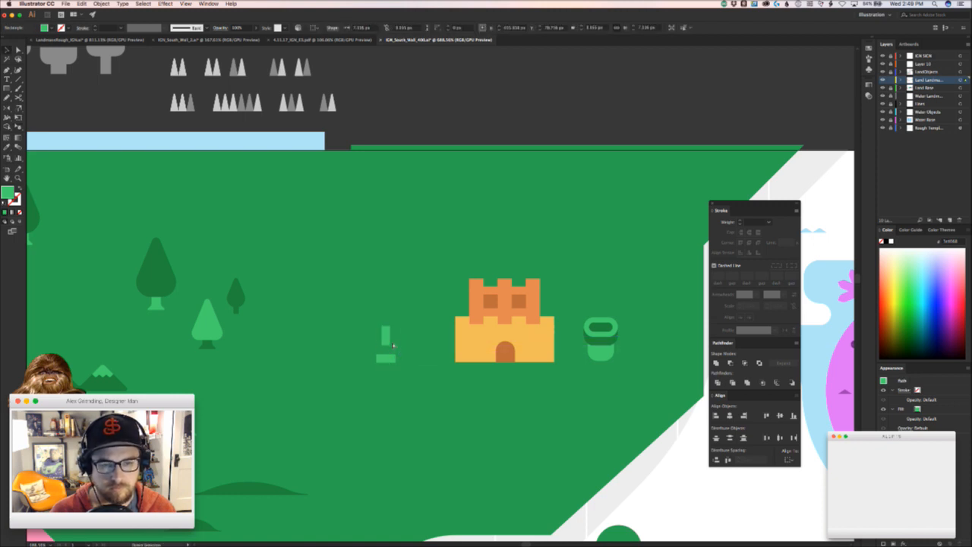
pyautogui.moveTo(391, 343); pyautogui.dragTo(386, 245)
pyautogui.click(406, 343)
pyautogui.press('a')
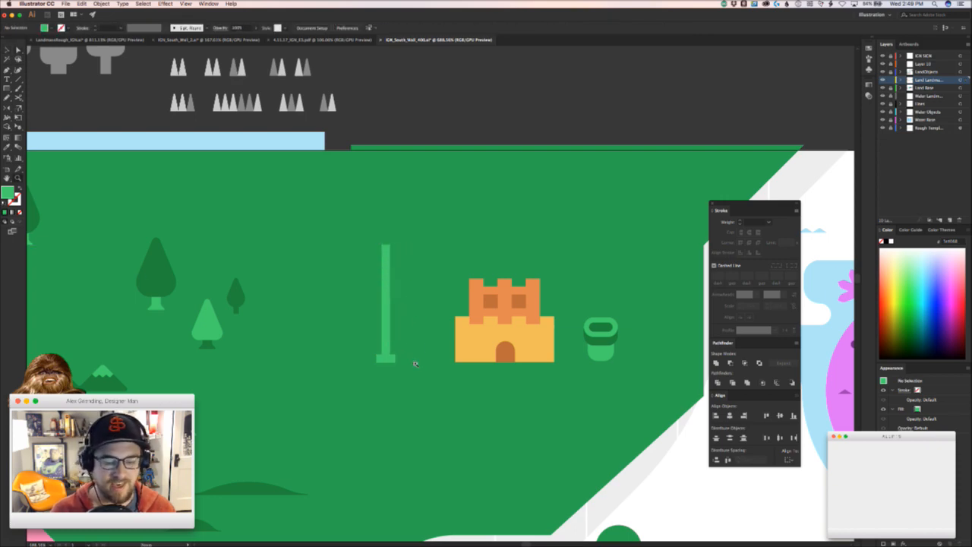
# - Draw a light-green circle and centre it on top of the pole
pyautogui.scroll(3, 416, 292)
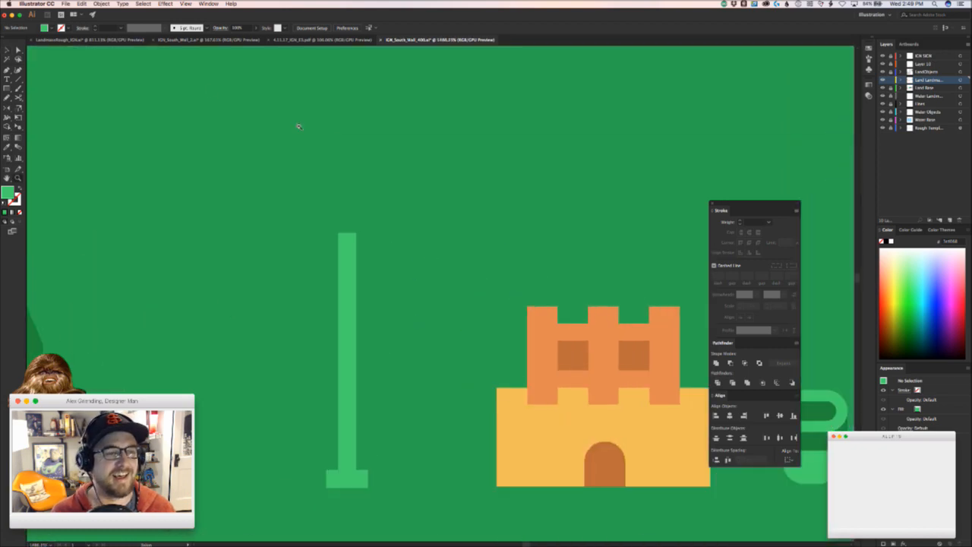
pyautogui.moveTo(7, 89); pyautogui.dragTo(41, 107)
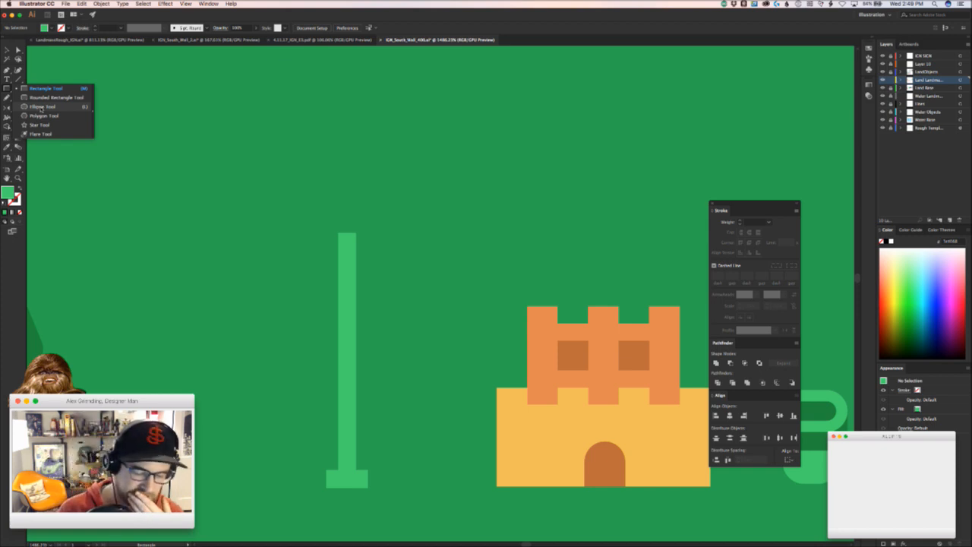
pyautogui.moveTo(42, 107); pyautogui.dragTo(42, 104)
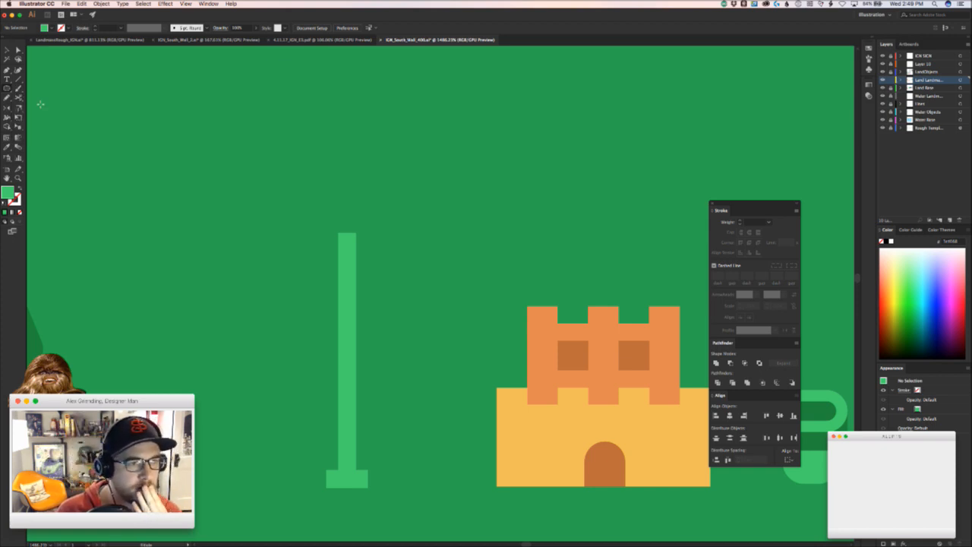
pyautogui.moveTo(347, 228); pyautogui.dragTo(361, 240)
pyautogui.moveTo(394, 272); pyautogui.dragTo(344, 281)
pyautogui.moveTo(351, 221); pyautogui.dragTo(371, 229)
pyautogui.doubleClick(386, 257)
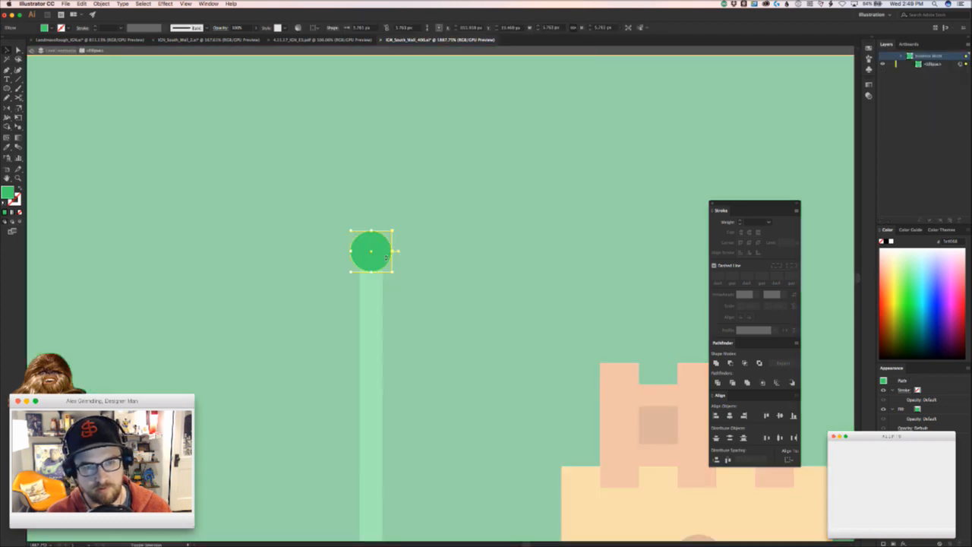
pyautogui.press('Escape')
pyautogui.click(437, 270)
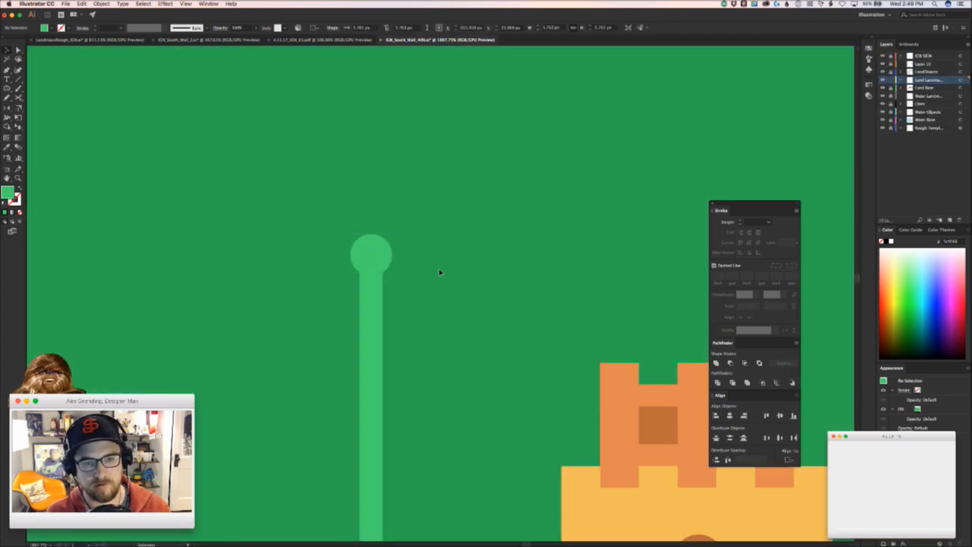
# - Recolor the pole shaft with the dark green sampled from the nearby tree
pyautogui.moveTo(444, 315); pyautogui.dragTo(418, 300)
pyautogui.press('v')
pyautogui.click(411, 326)
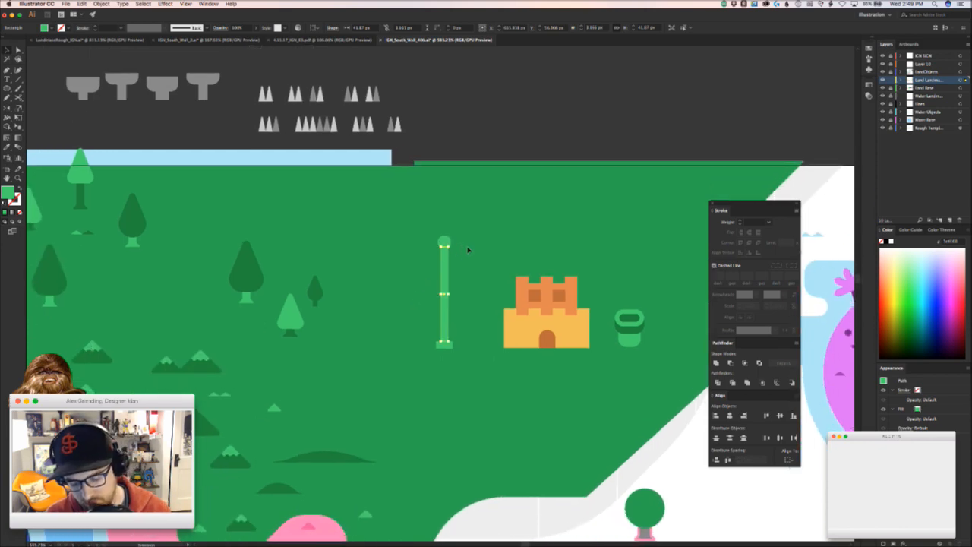
pyautogui.click(247, 279)
pyautogui.click(478, 262)
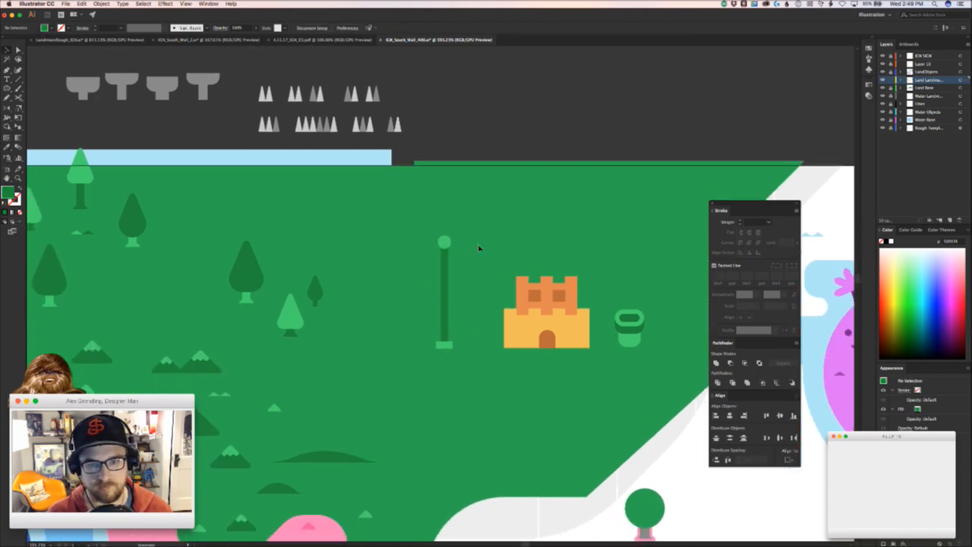
# - Try a smaller circle on top of the flagpole
pyautogui.moveTo(444, 324); pyautogui.dragTo(461, 322)
pyautogui.click(472, 373)
pyautogui.moveTo(474, 375); pyautogui.dragTo(540, 233)
pyautogui.moveTo(499, 303); pyautogui.dragTo(431, 305)
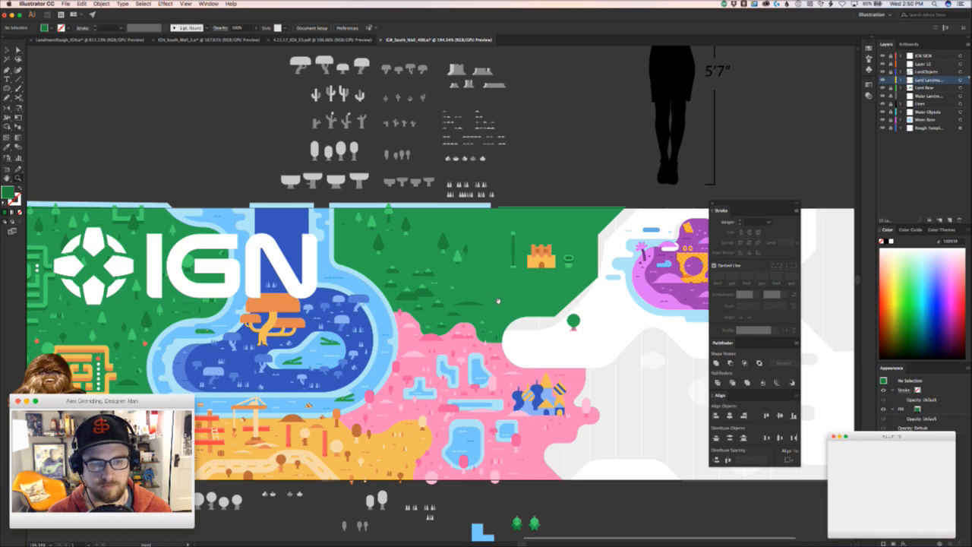
pyautogui.moveTo(496, 298); pyautogui.dragTo(615, 275)
pyautogui.click(413, 270)
pyautogui.moveTo(413, 270); pyautogui.dragTo(493, 251)
pyautogui.click(510, 248)
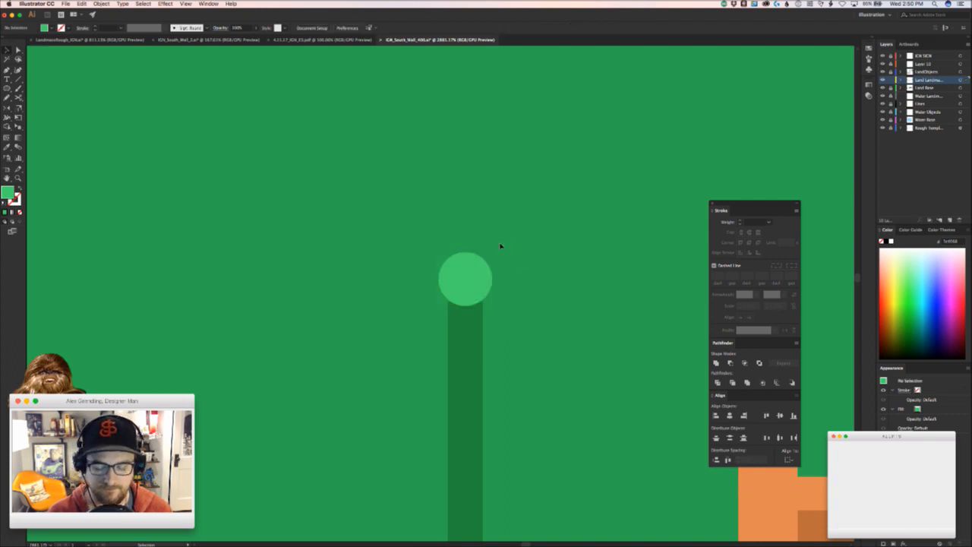
pyautogui.press('XF86AudioLowerVolume')
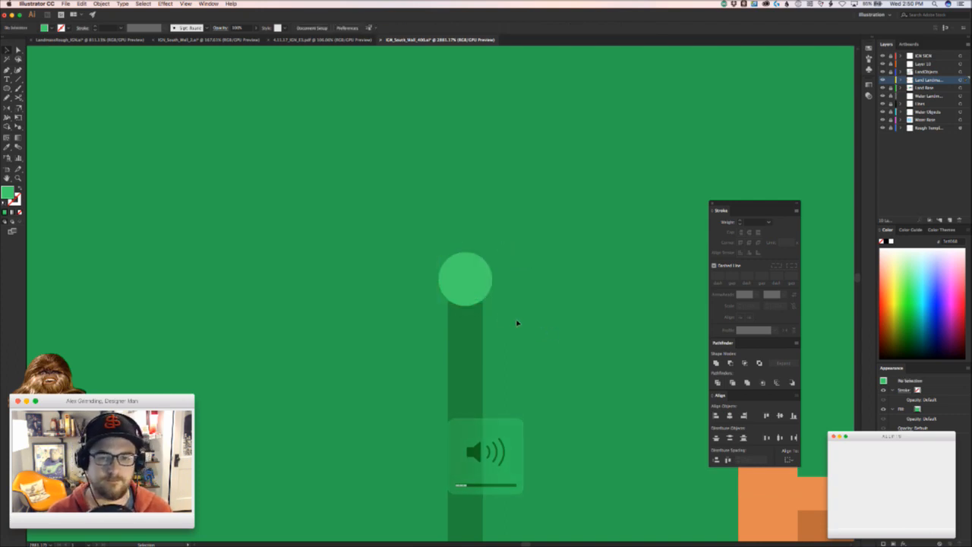
pyautogui.moveTo(469, 282); pyautogui.dragTo(576, 286)
pyautogui.press('super+z')
pyautogui.press('super+z')
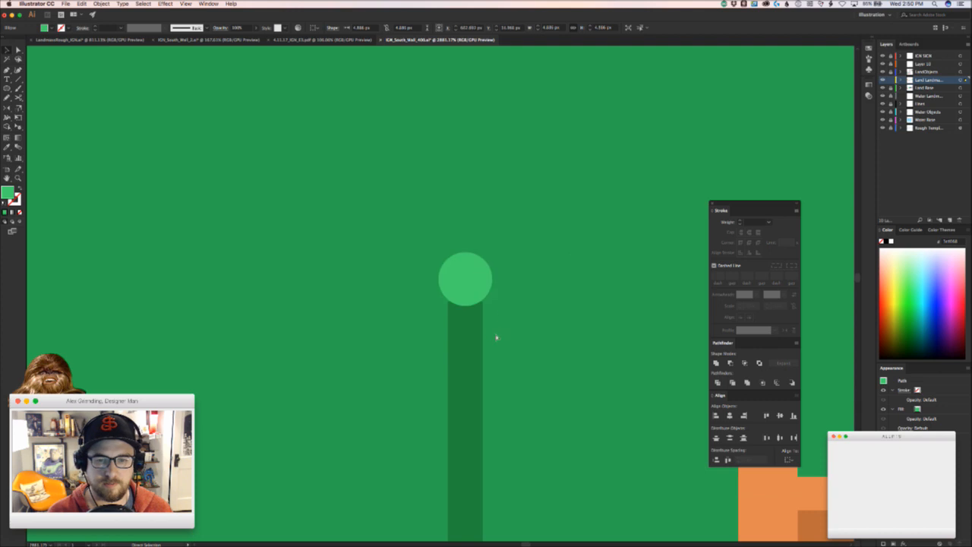
pyautogui.click(521, 354)
# - Copy the yellow rounded triangle from elsewhere in the artwork and paste it between the flagpole and the castle
pyautogui.press('z')
pyautogui.moveTo(335, 356); pyautogui.dragTo(202, 410)
pyautogui.press('space')
pyautogui.moveTo(281, 420); pyautogui.dragTo(180, 80)
pyautogui.moveTo(425, 356); pyautogui.dragTo(443, 61)
pyautogui.moveTo(437, 385); pyautogui.dragTo(404, 277)
pyautogui.click(448, 376)
pyautogui.scroll(3, 388, 273)
pyautogui.scroll(10, 388, 273)
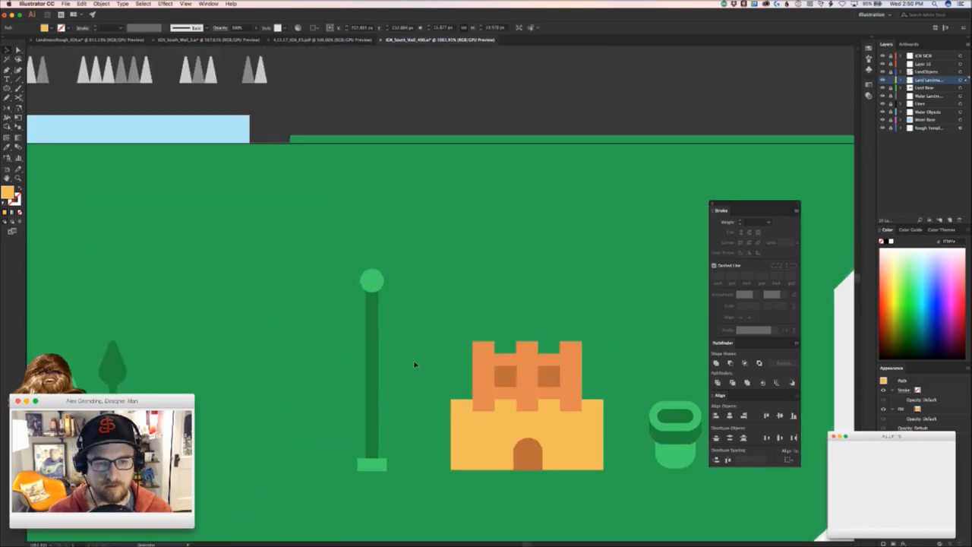
pyautogui.press('super+v')
pyautogui.click(468, 354)
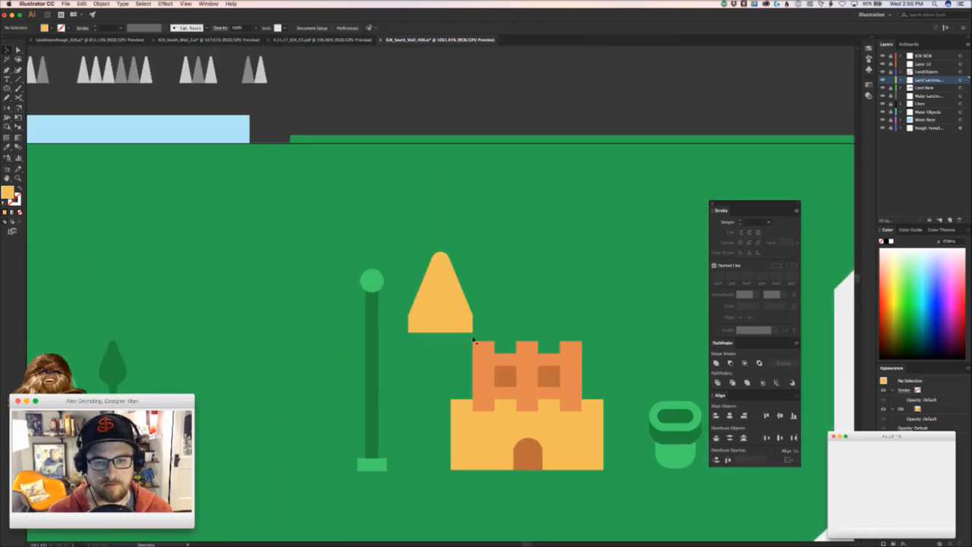
# - Rotate the yellow triangle to point left with its flat edge against the flagpole, and reset its bounding box
pyautogui.click(451, 323)
pyautogui.moveTo(465, 354); pyautogui.dragTo(343, 316)
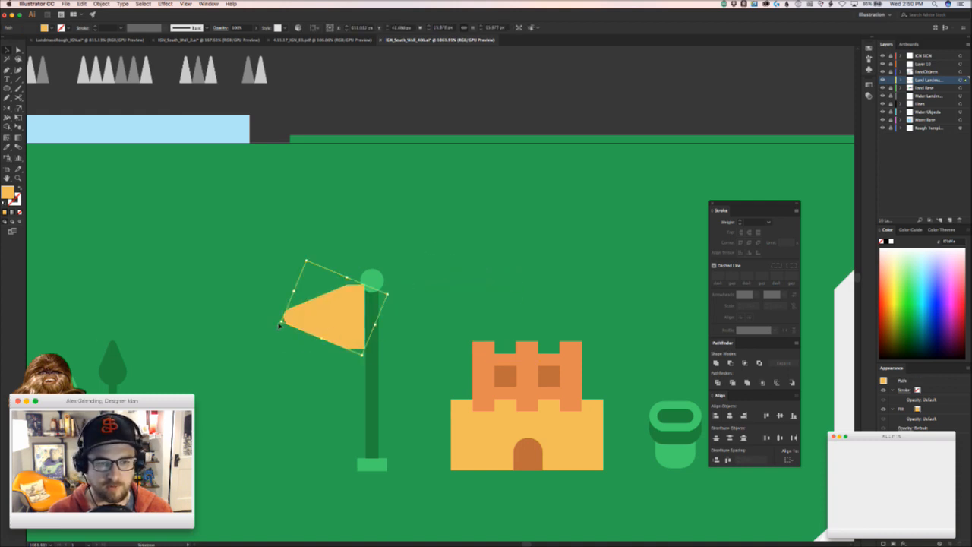
pyautogui.click(101, 4)
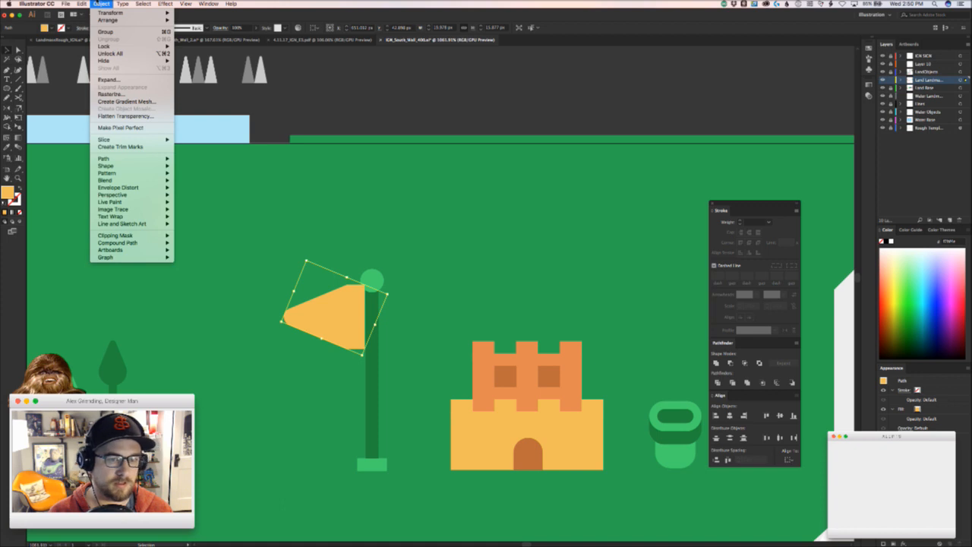
pyautogui.moveTo(103, 15)
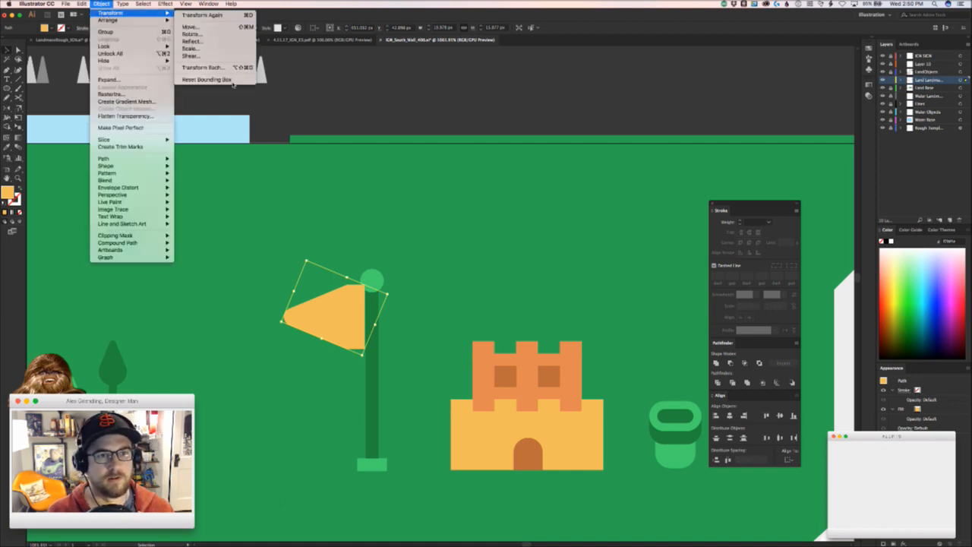
pyautogui.click(231, 80)
# - Delete the extra corner points at the flat end of the yellow triangle
pyautogui.moveTo(309, 294); pyautogui.dragTo(357, 292)
pyautogui.moveTo(272, 374); pyautogui.dragTo(322, 336)
pyautogui.moveTo(373, 306); pyautogui.dragTo(326, 325)
pyautogui.press('a')
pyautogui.moveTo(351, 368); pyautogui.dragTo(338, 295)
pyautogui.press('Delete')
pyautogui.click(345, 317)
pyautogui.click(312, 335)
pyautogui.press('z')
# - Extend the triangle's upper and lower corners outward along its slanted sides to meet the pole
pyautogui.moveTo(304, 326); pyautogui.dragTo(339, 325)
pyautogui.press('a')
pyautogui.click(380, 287)
pyautogui.moveTo(356, 272); pyautogui.dragTo(416, 247)
pyautogui.click(354, 389)
pyautogui.moveTo(354, 389); pyautogui.dragTo(415, 415)
pyautogui.click(432, 417)
pyautogui.press('super+space')
# - Adjust the yellow flag's lower corner so its flat edge runs flush with the pole
pyautogui.moveTo(218, 331); pyautogui.dragTo(158, 349)
pyautogui.moveTo(312, 340); pyautogui.dragTo(354, 370)
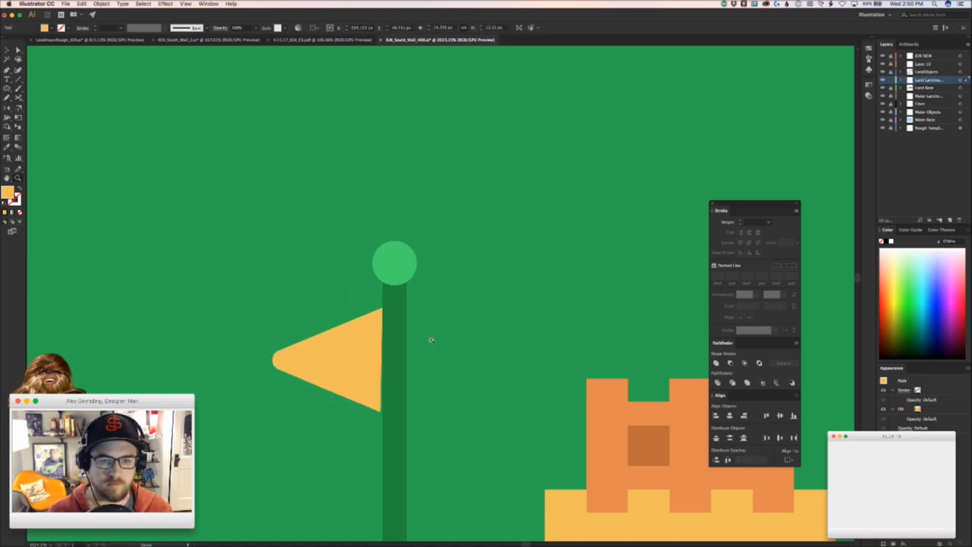
pyautogui.moveTo(379, 410); pyautogui.dragTo(448, 410)
pyautogui.press('a')
pyautogui.click(380, 421)
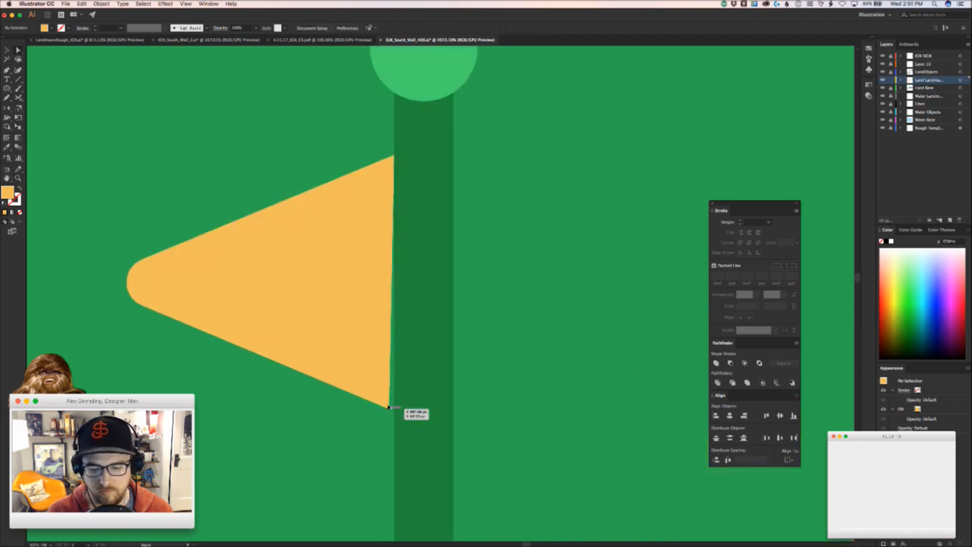
pyautogui.moveTo(389, 408); pyautogui.dragTo(311, 369)
# - Scale the yellow flag down and place it flush against the pole just below the circle
pyautogui.press('v')
pyautogui.press('super+z')
pyautogui.moveTo(298, 336); pyautogui.dragTo(373, 318)
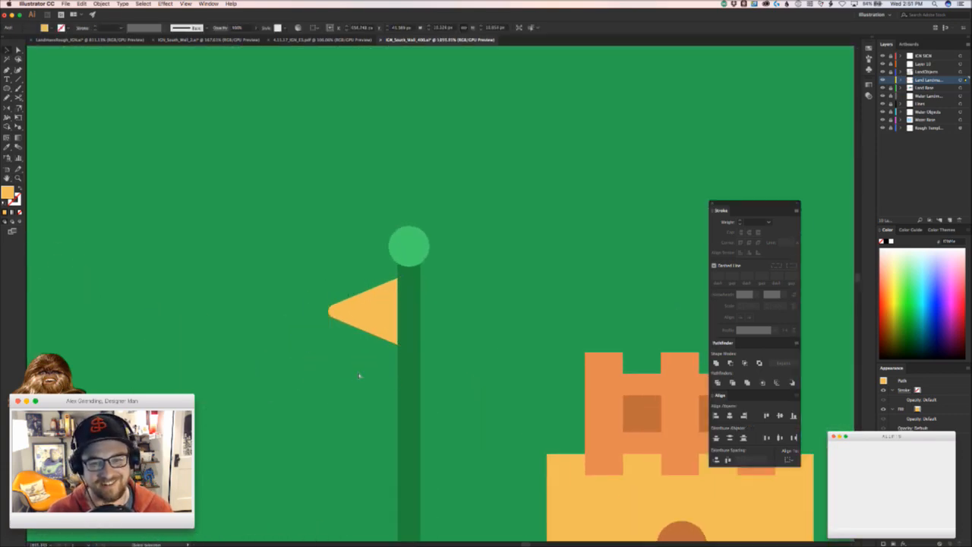
pyautogui.press('super+z')
pyautogui.moveTo(359, 386); pyautogui.dragTo(296, 420)
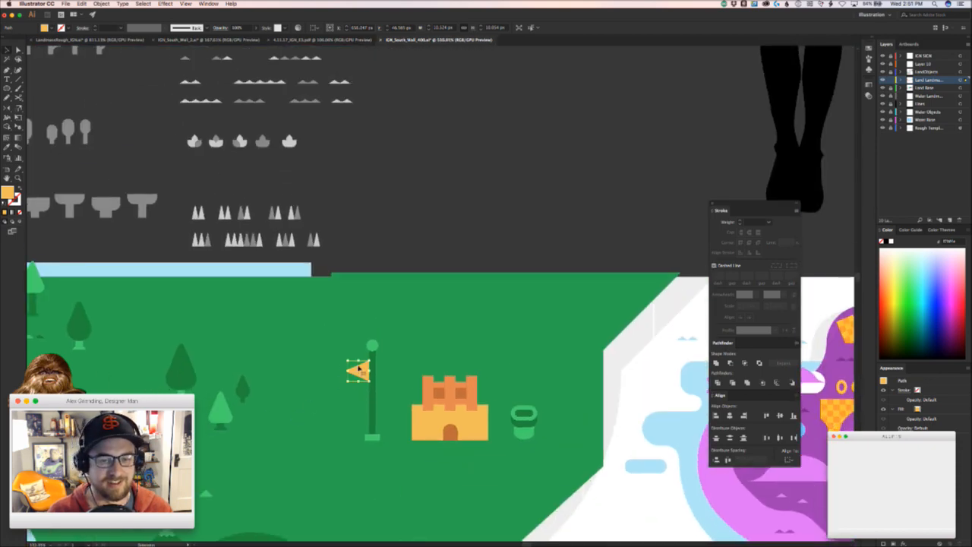
# - Widen the flagpole's light-green base evenly on both sides of the pole
pyautogui.scroll(3, 373, 458)
pyautogui.click(376, 396)
pyautogui.moveTo(413, 397); pyautogui.dragTo(428, 397)
pyautogui.click(440, 405)
pyautogui.moveTo(482, 198); pyautogui.dragTo(367, 254)
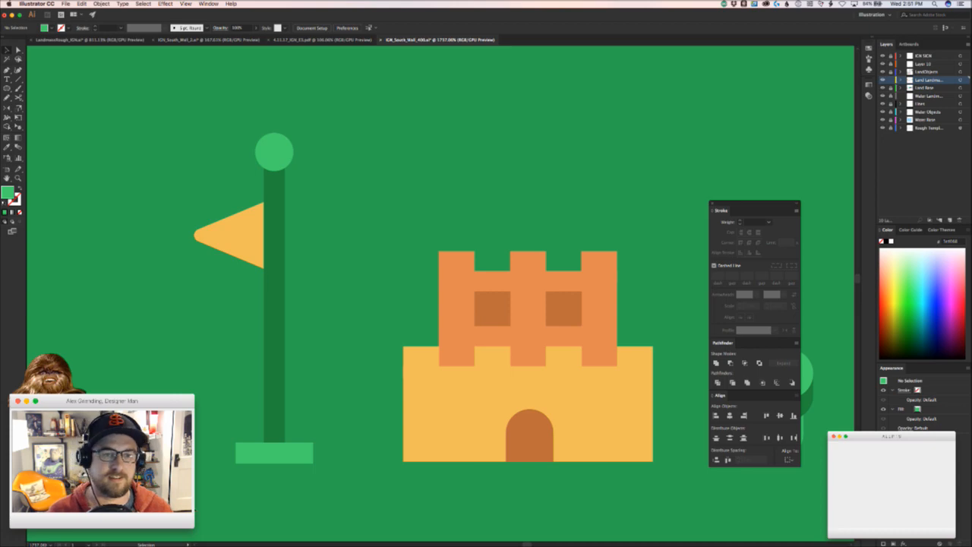
pyautogui.click(271, 444)
pyautogui.moveTo(272, 444); pyautogui.dragTo(394, 290)
pyautogui.click(295, 488)
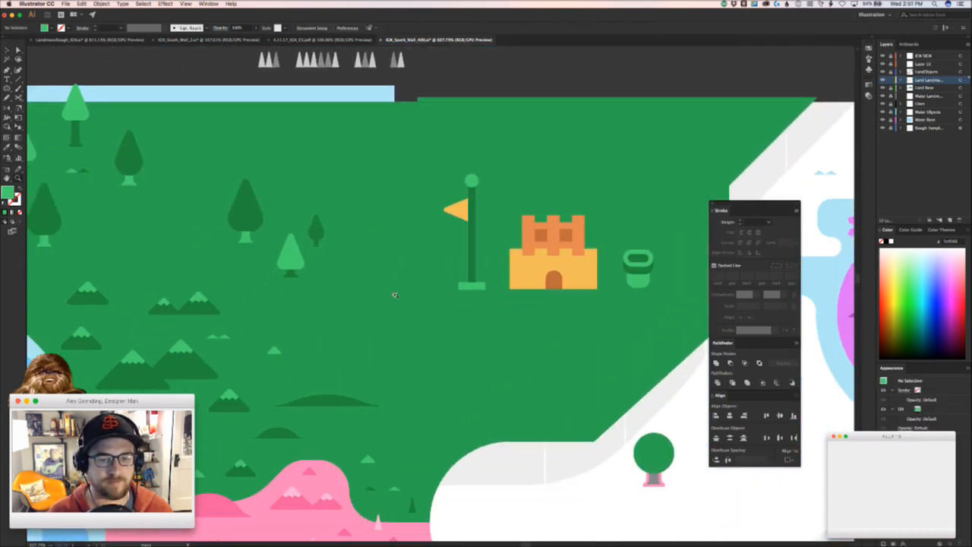
# - Draw a light-green circle on the empty green land up and to the left of the flagpole
pyautogui.scroll(-1, 398, 354)
pyautogui.moveTo(590, 274); pyautogui.dragTo(513, 347)
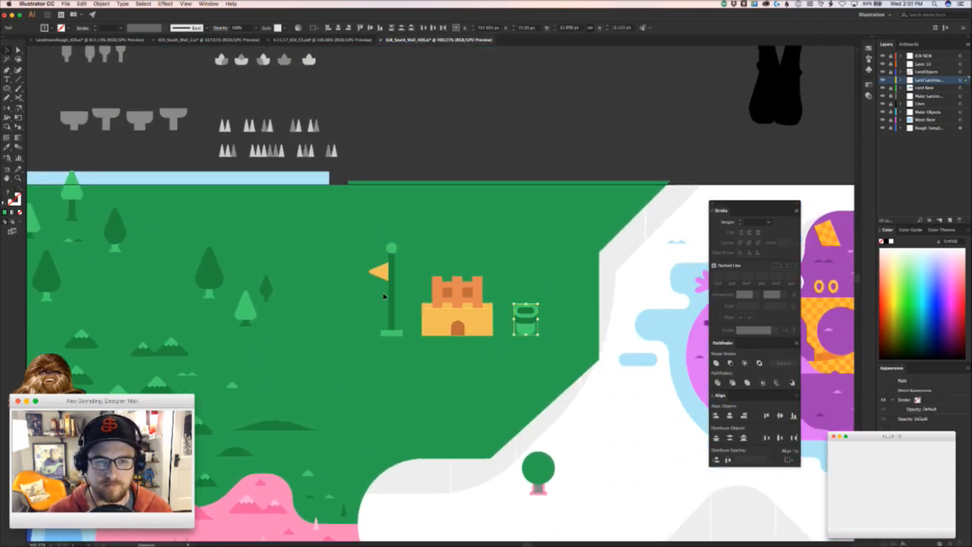
pyautogui.moveTo(314, 262); pyautogui.dragTo(390, 285)
pyautogui.click(386, 267)
pyautogui.moveTo(377, 244); pyautogui.dragTo(479, 232)
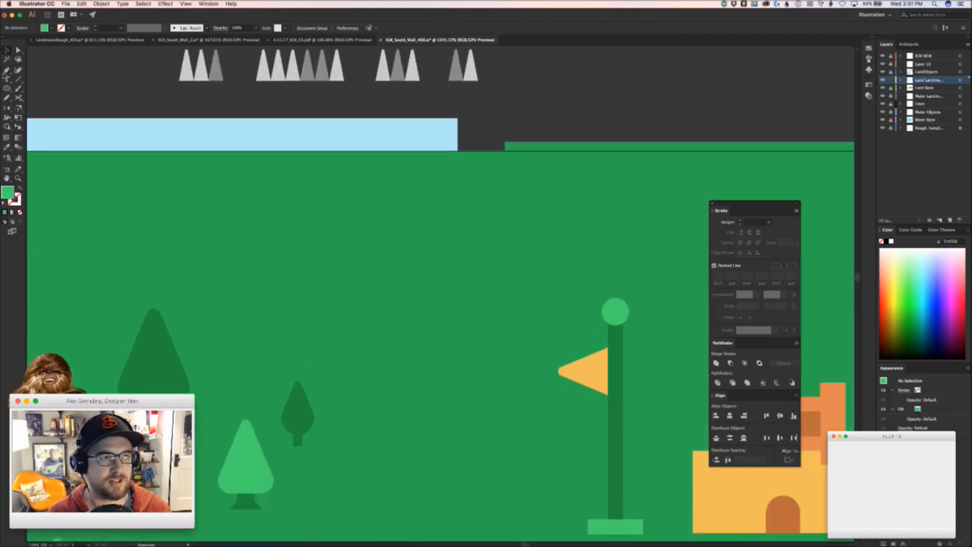
pyautogui.moveTo(353, 249)
pyautogui.mouseDown()
pyautogui.moveTo(386, 281)
pyautogui.moveTo(420, 271)
pyautogui.mouseUp()
pyautogui.press('v')
# - Duplicate the light-green circle into an overlapping cluster of three, with one circle above two side by side
pyautogui.click(424, 269)
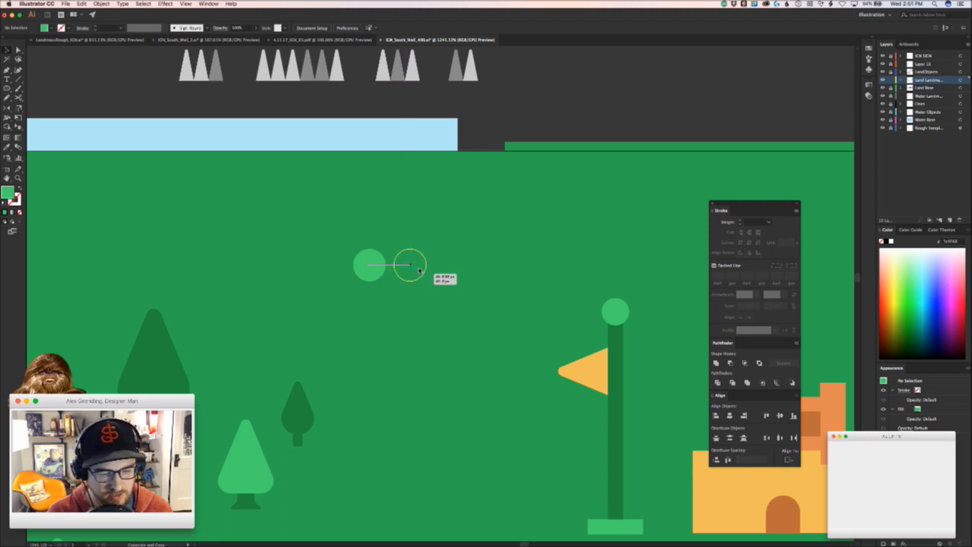
pyautogui.moveTo(419, 271); pyautogui.dragTo(369, 291)
pyautogui.click(443, 286)
pyautogui.click(376, 361)
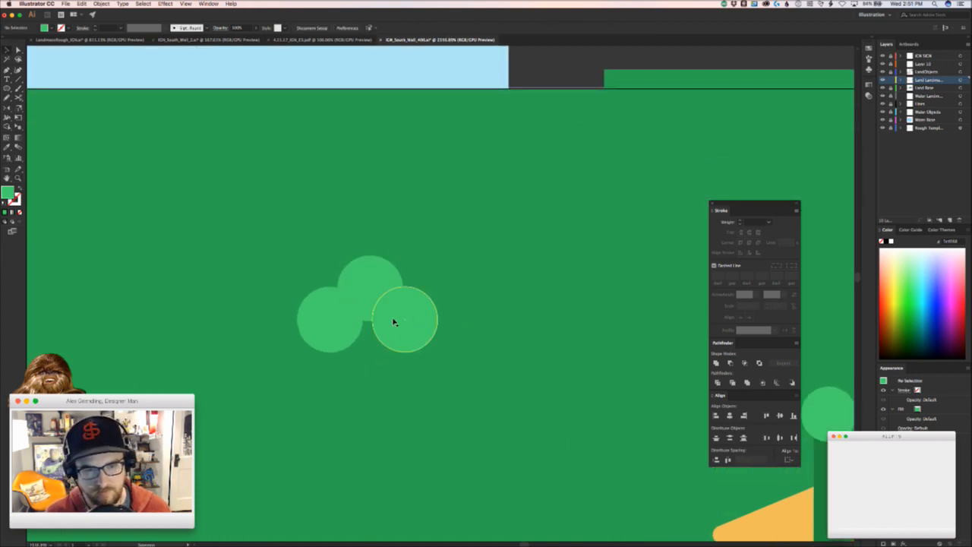
# - Group the two lower circles of the cluster
pyautogui.moveTo(378, 289); pyautogui.dragTo(371, 287)
pyautogui.press('super+z')
pyautogui.moveTo(422, 371); pyautogui.dragTo(323, 334)
pyautogui.press('super+f')
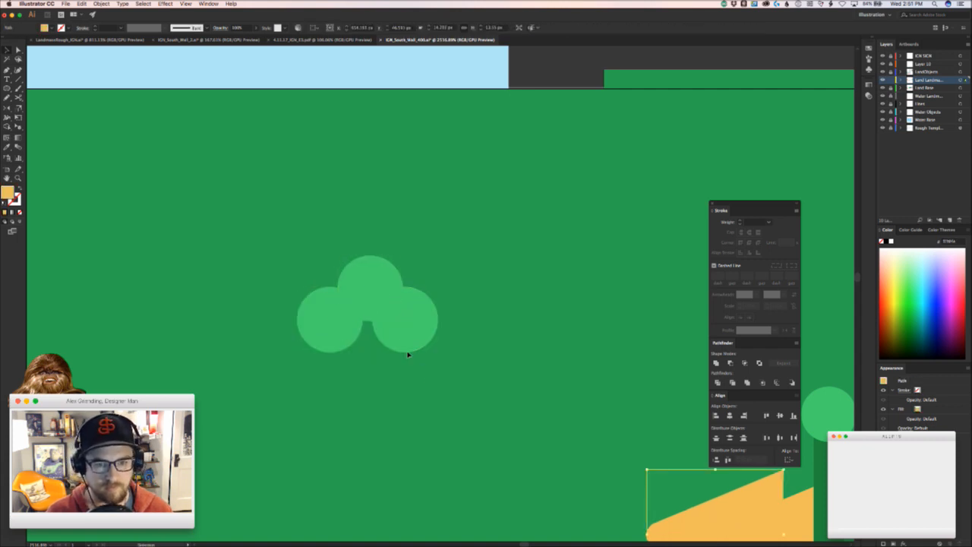
pyautogui.press('super+z')
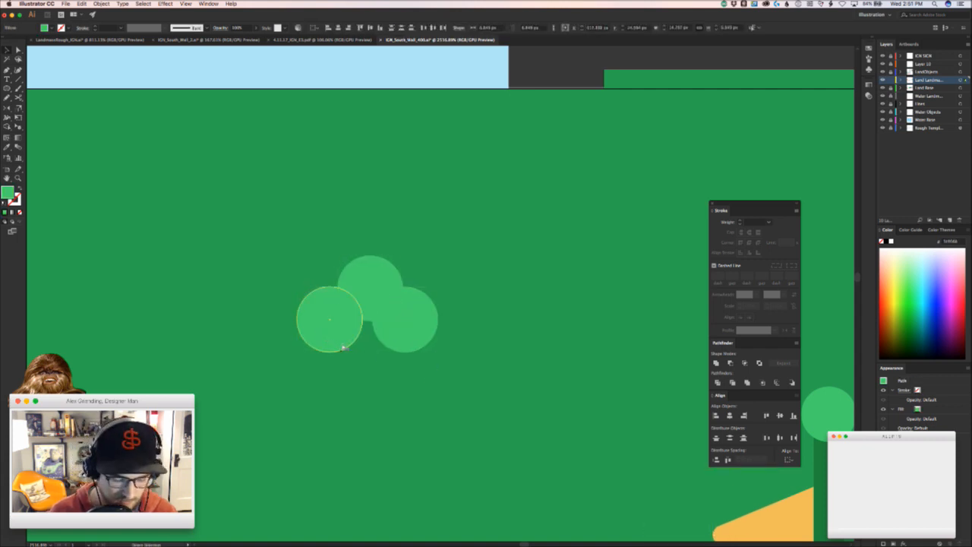
pyautogui.press('super+g')
pyautogui.click(413, 370)
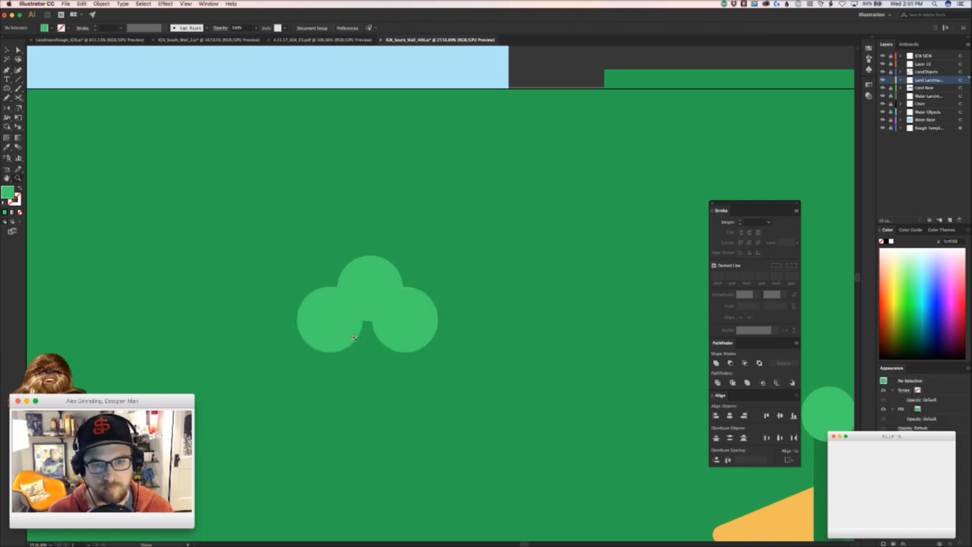
# - Align the top circle and the grouped lower circles on their horizontal centres
pyautogui.moveTo(382, 281); pyautogui.dragTo(375, 282)
pyautogui.press('super+z')
pyautogui.keyDown('shift'); pyautogui.click(313, 342); pyautogui.keyUp('shift')
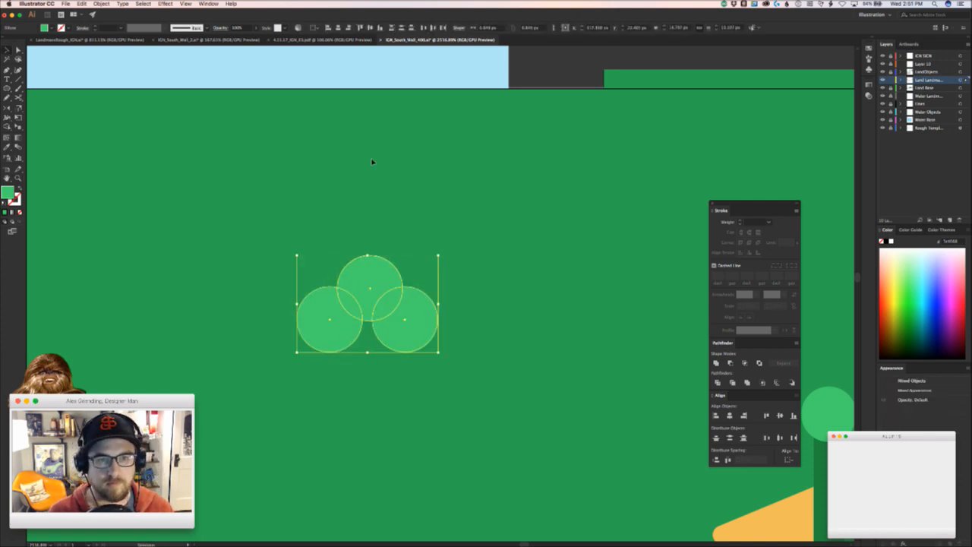
pyautogui.click(340, 28)
pyautogui.click(471, 307)
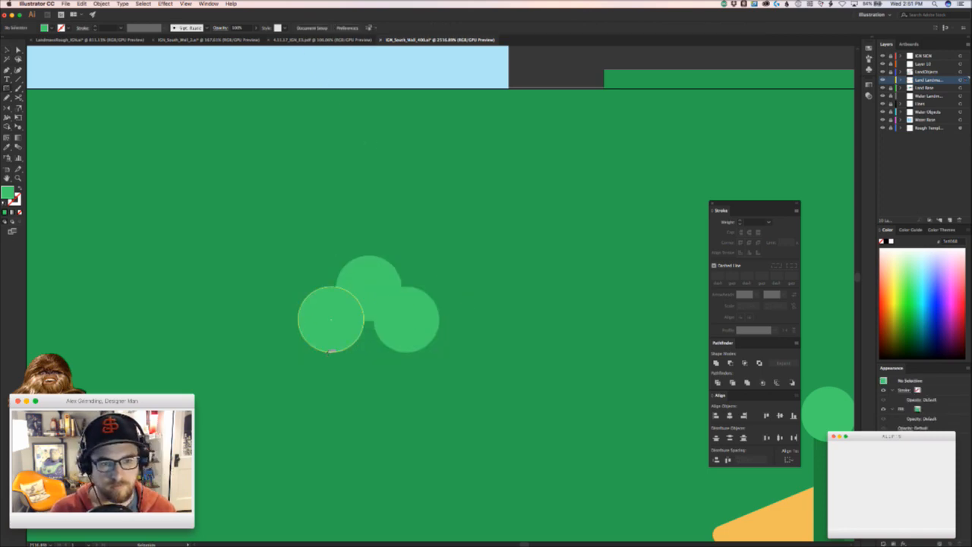
# - Draw a light-green rectangle between the two lower circles to give the cluster a flat cloud base
pyautogui.moveTo(332, 351)
pyautogui.mouseDown()
pyautogui.moveTo(358, 304)
pyautogui.moveTo(370, 332)
pyautogui.moveTo(407, 353)
pyautogui.mouseUp()
pyautogui.press('v')
pyautogui.click(434, 382)
pyautogui.press('z')
pyautogui.moveTo(441, 382); pyautogui.dragTo(443, 326)
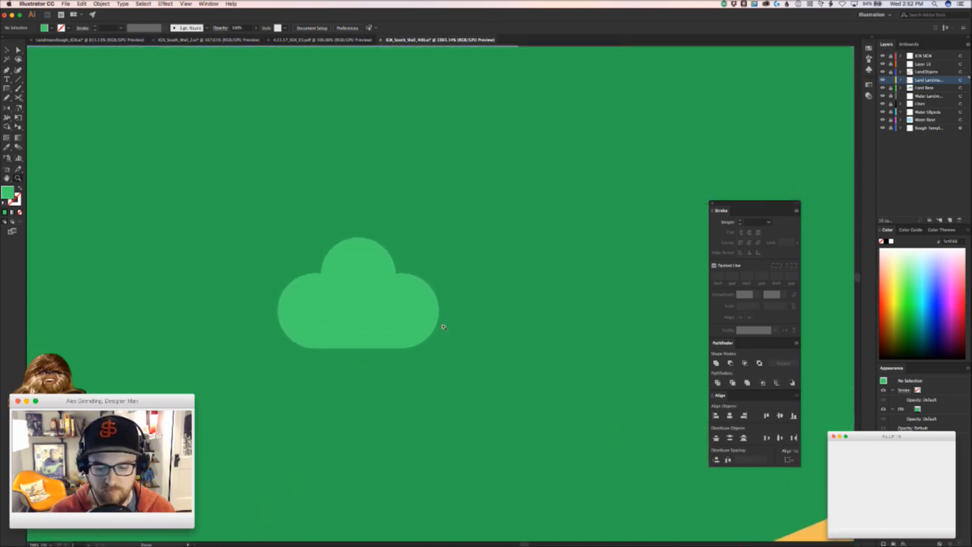
# - Raise the top circle slightly and unite the circles and rectangle into a single cloud shape
pyautogui.press('v')
pyautogui.moveTo(362, 250); pyautogui.dragTo(360, 245)
pyautogui.click(423, 237)
pyautogui.press('z')
pyautogui.moveTo(427, 249); pyautogui.dragTo(407, 277)
pyautogui.click(407, 278)
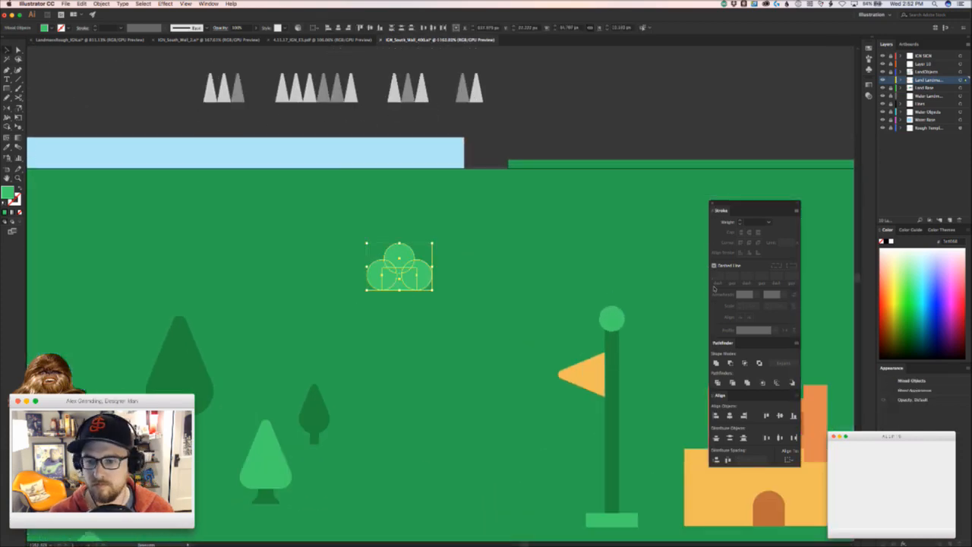
pyautogui.scroll(3, 379, 347)
pyautogui.hscroll(3, 380, 346)
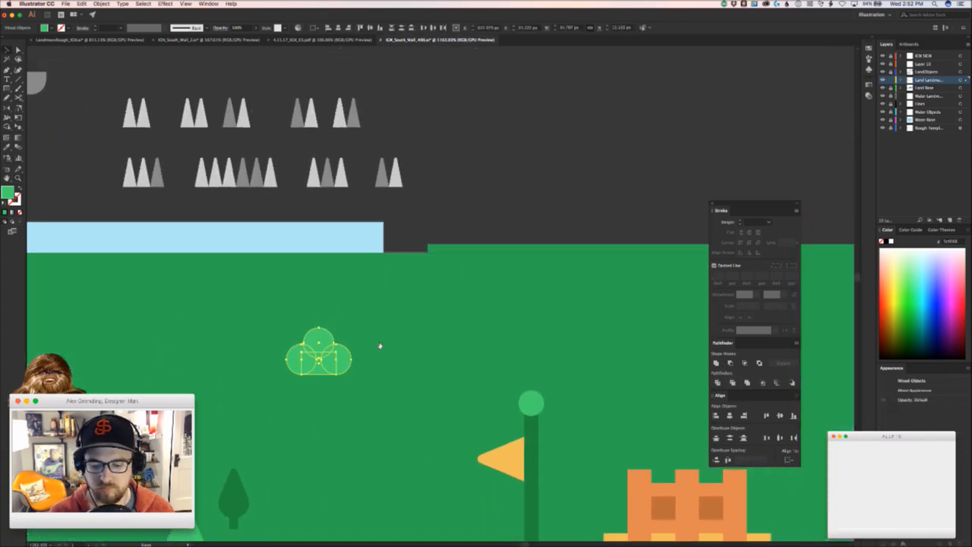
pyautogui.press('v')
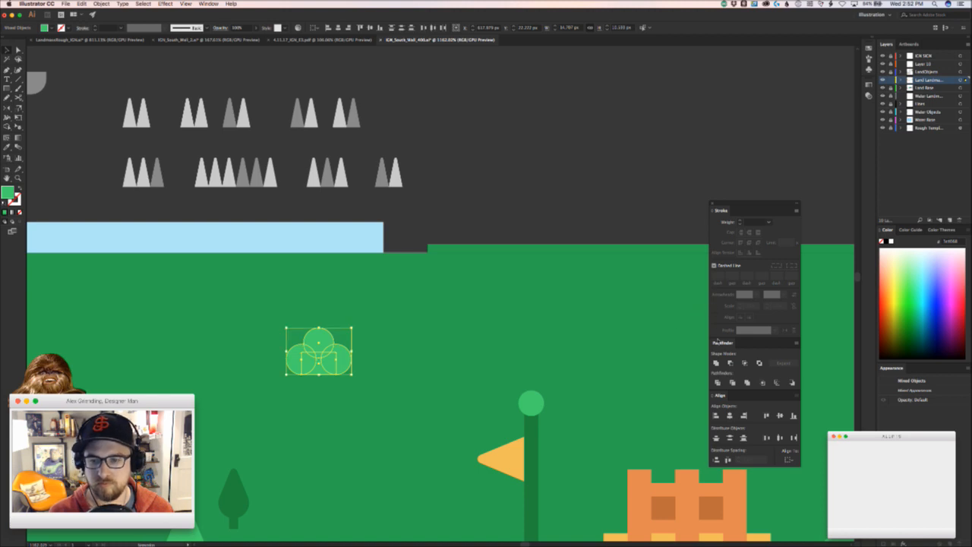
pyautogui.click(716, 363)
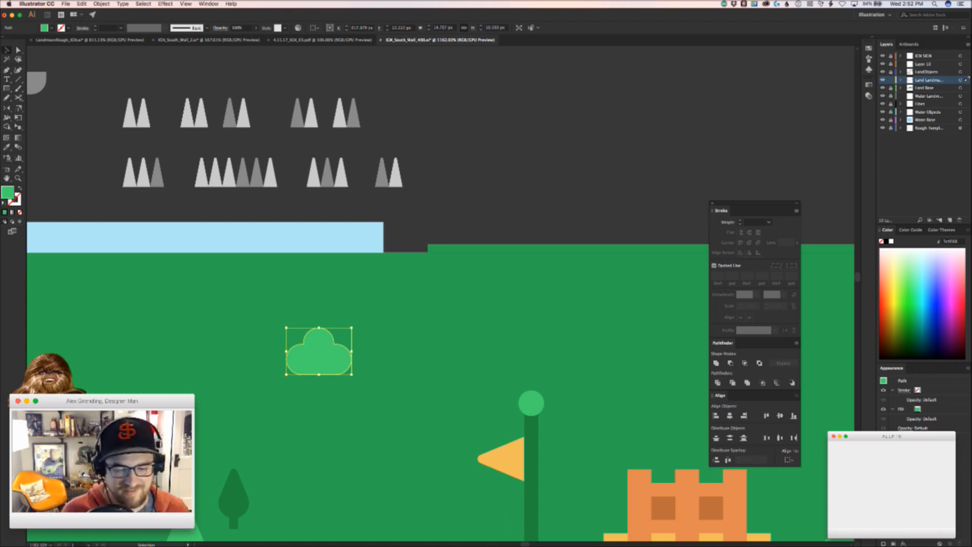
# - Fill the cloud with the white sampled from the empty area beside the green land
pyautogui.press('super+Tab')
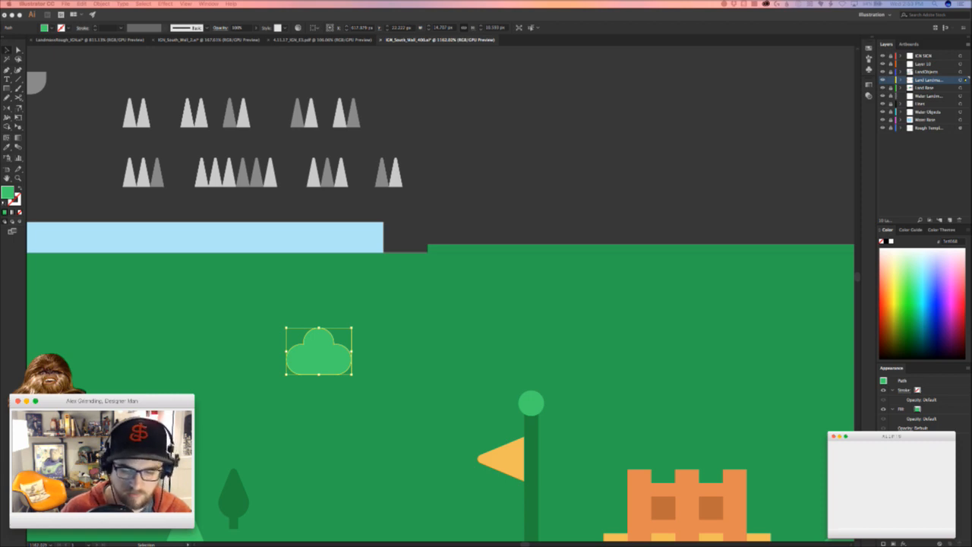
pyautogui.click(479, 353)
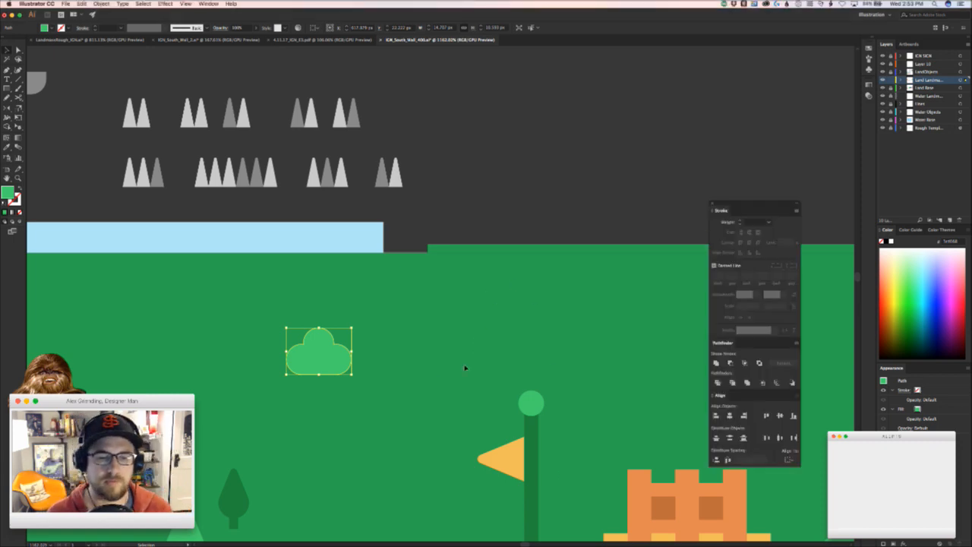
pyautogui.press('z')
pyautogui.moveTo(366, 414); pyautogui.dragTo(243, 391)
pyautogui.press('i')
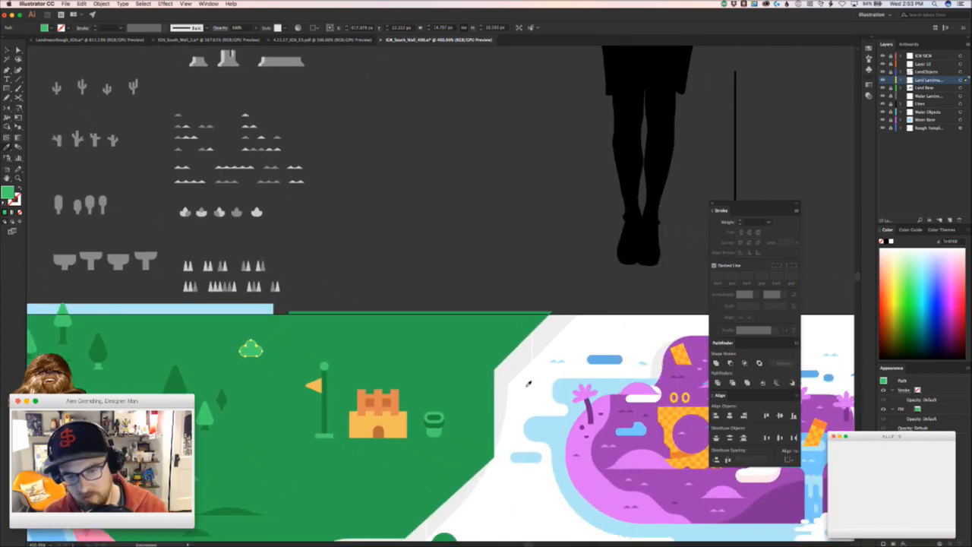
pyautogui.click(532, 395)
pyautogui.press('v')
pyautogui.click(324, 344)
pyautogui.moveTo(319, 344); pyautogui.dragTo(262, 324)
pyautogui.press('z')
pyautogui.moveTo(368, 315); pyautogui.dragTo(420, 303)
pyautogui.press('v')
# - Draw a square about 7.8 px on each side on the open land between the trees and the flagpole
pyautogui.click(433, 318)
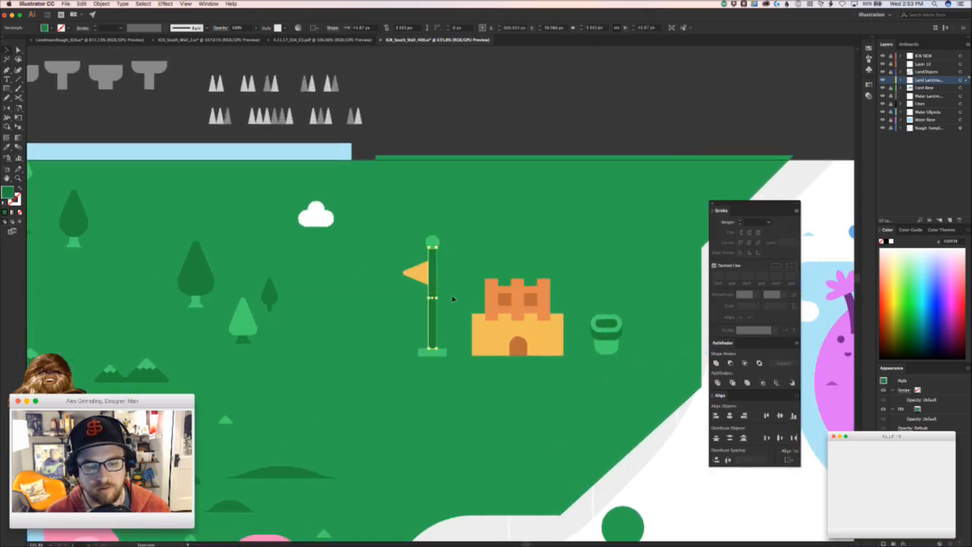
pyautogui.scroll(2, 356, 355)
pyautogui.click(356, 355)
pyautogui.moveTo(377, 363); pyautogui.dragTo(430, 354)
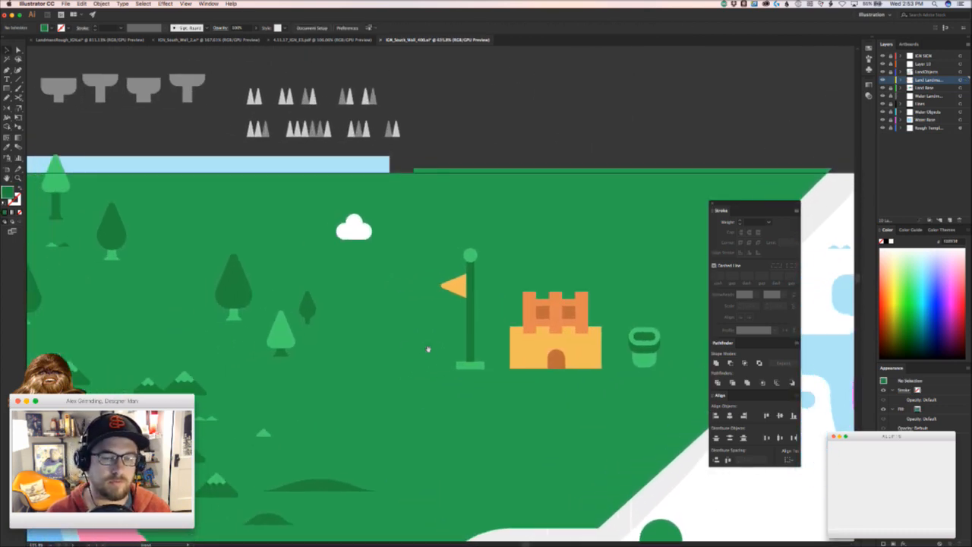
pyautogui.click(7, 88)
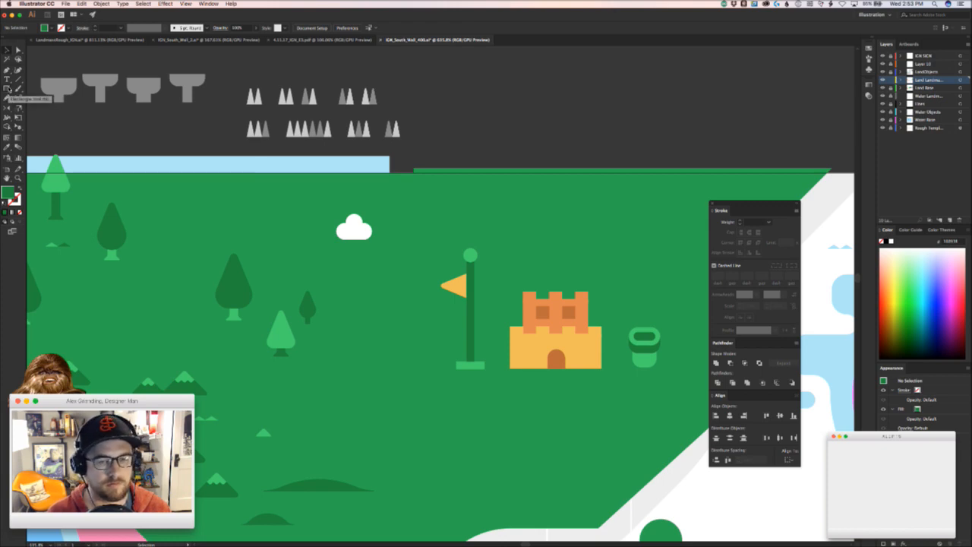
pyautogui.moveTo(152, 327)
pyautogui.mouseDown()
pyautogui.moveTo(174, 307)
pyautogui.moveTo(250, 333)
pyautogui.mouseUp()
pyautogui.moveTo(184, 336)
pyautogui.mouseDown()
pyautogui.moveTo(257, 323)
pyautogui.moveTo(616, 342)
pyautogui.mouseUp()
pyautogui.click(225, 332)
pyautogui.press('v')
pyautogui.moveTo(616, 342); pyautogui.dragTo(296, 382)
# - Fill the square with the castle's yellow and round its corners by about 1.9 px
pyautogui.press('z')
pyautogui.press('i')
pyautogui.click(425, 398)
pyautogui.press('v')
pyautogui.click(269, 401)
pyautogui.press('z')
pyautogui.press('v')
pyautogui.moveTo(273, 349); pyautogui.dragTo(293, 346)
pyautogui.press('super+z')
pyautogui.press('z')
pyautogui.press('v')
# - Duplicate the yellow rounded square slightly upwards so that the copy overlaps the original
pyautogui.moveTo(228, 343); pyautogui.dragTo(314, 321)
pyautogui.press('z')
pyautogui.moveTo(358, 351); pyautogui.dragTo(254, 365)
pyautogui.press('v')
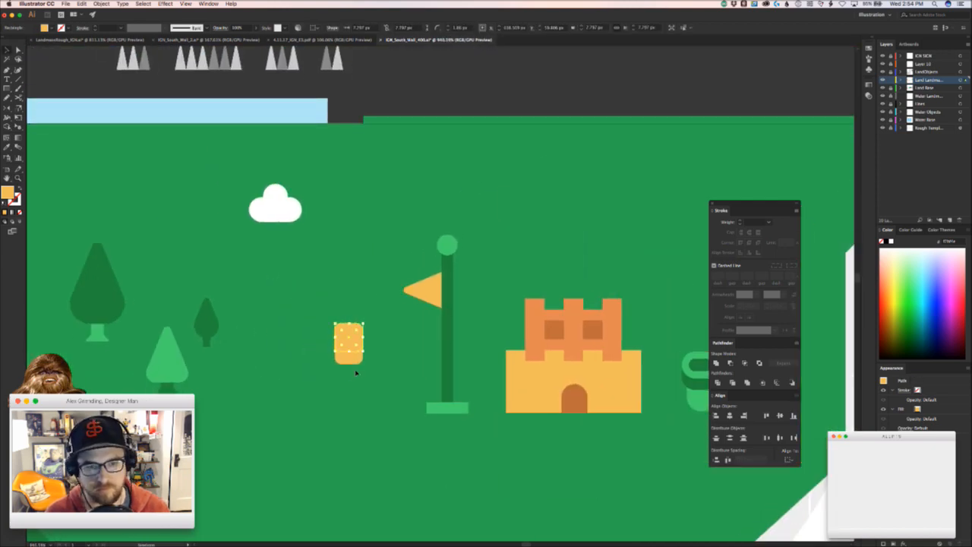
pyautogui.click(347, 355)
pyautogui.press('i')
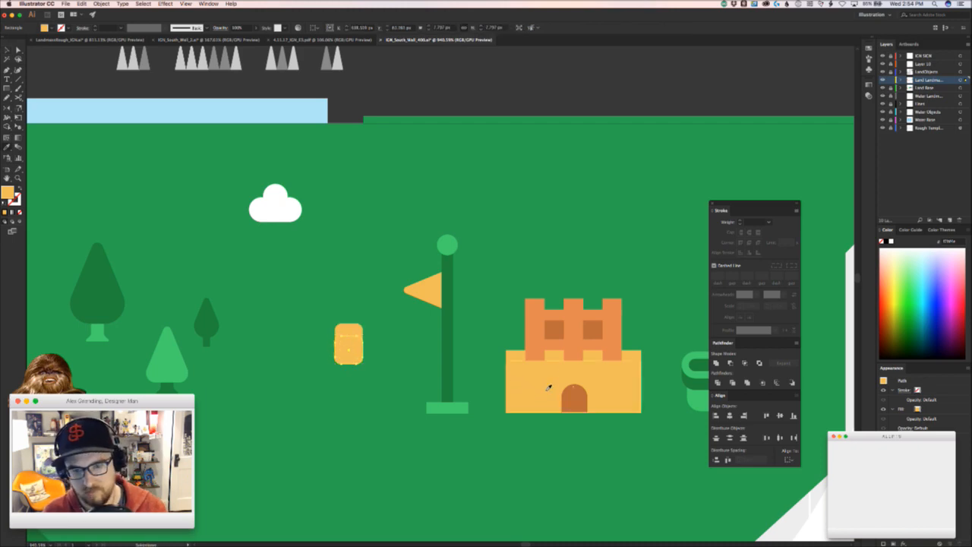
pyautogui.click(536, 341)
pyautogui.hotkey('ctrl', 'z')
# - Place the upper rounded square behind the lower one and fill it with the castle's orange
pyautogui.press('v')
pyautogui.click(354, 327)
pyautogui.press('super+x')
pyautogui.press('super+f')
pyautogui.press('i')
pyautogui.click(532, 329)
pyautogui.press('v')
# - Widen both rounded squares slightly by shifting their right-hand anchor points outwards together
pyautogui.click(353, 405)
pyautogui.moveTo(352, 406); pyautogui.dragTo(284, 404)
pyautogui.moveTo(258, 358); pyautogui.dragTo(342, 321)
pyautogui.moveTo(303, 395); pyautogui.dragTo(355, 342)
pyautogui.press('a')
pyautogui.moveTo(330, 259); pyautogui.dragTo(403, 403)
pyautogui.press('Right')
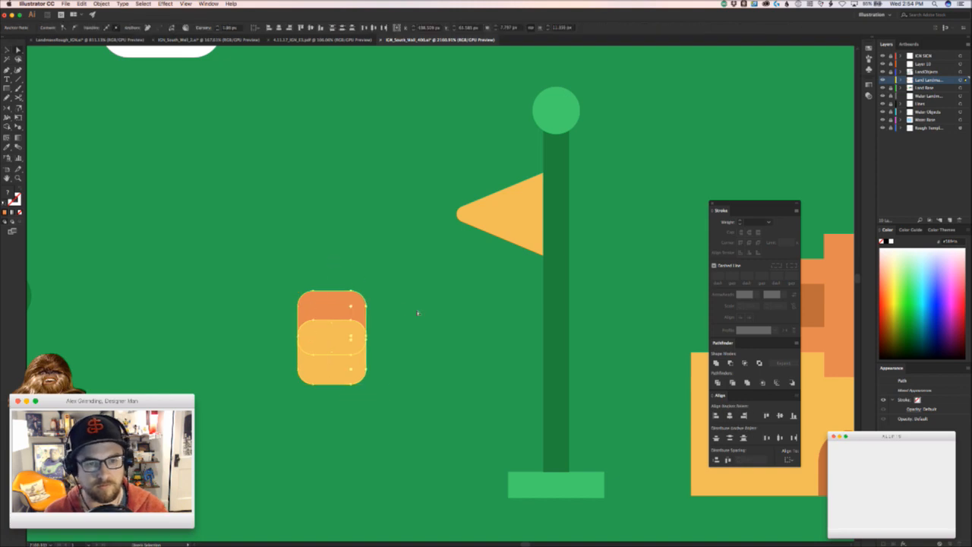
pyautogui.click(410, 318)
pyautogui.moveTo(367, 311); pyautogui.dragTo(356, 341)
# - Draw an open angular question-mark path with the Pen tool on the face of the yellow square
pyautogui.press('z')
pyautogui.moveTo(302, 360); pyautogui.dragTo(383, 344)
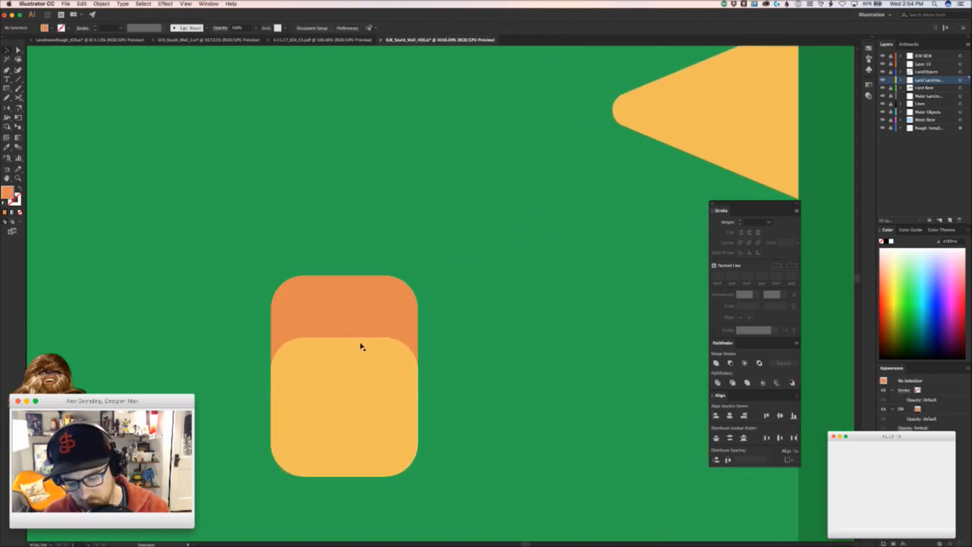
pyautogui.moveTo(313, 370); pyautogui.dragTo(373, 370)
pyautogui.click(378, 371)
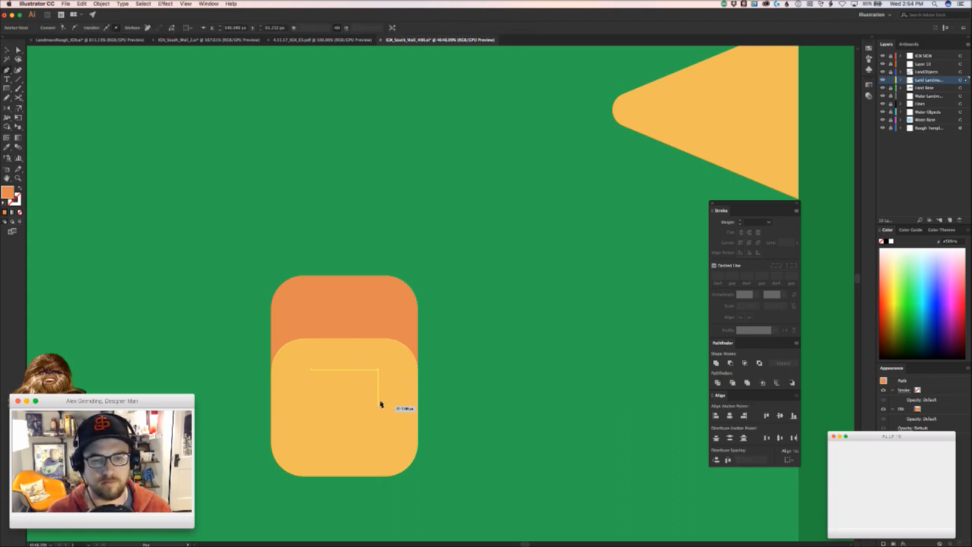
pyautogui.click(378, 407)
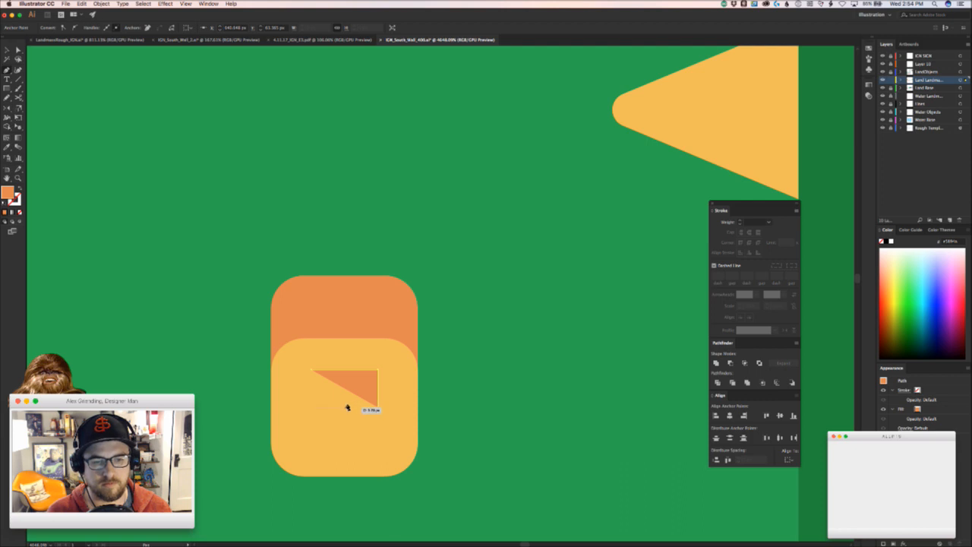
pyautogui.click(346, 407)
pyautogui.click(346, 428)
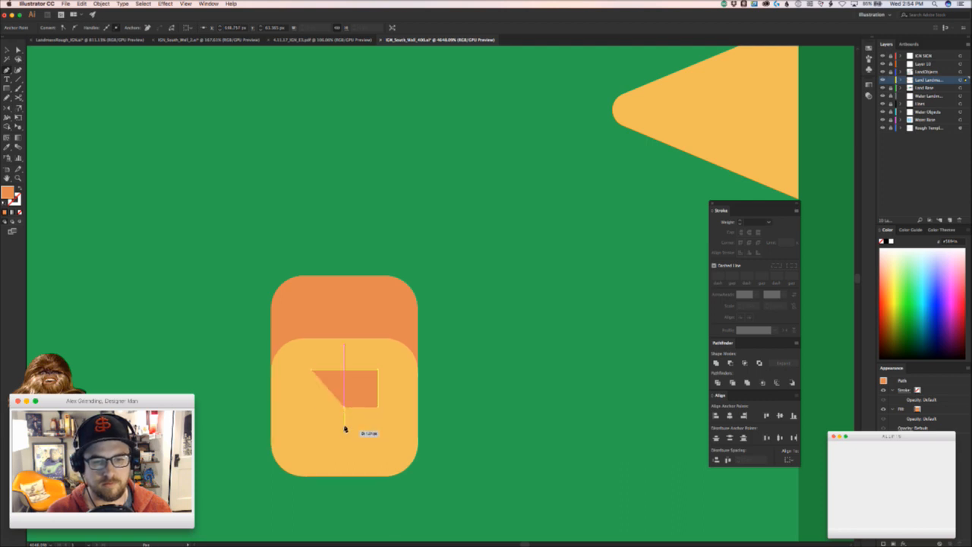
# - Round the question mark's two right-hand corners and swap its orange fill to a 1 px stroke without fill
pyautogui.keyDown('shift'); pyautogui.click(378, 407); pyautogui.keyUp('shift')
pyautogui.moveTo(373, 401); pyautogui.dragTo(346, 408)
pyautogui.click(345, 408)
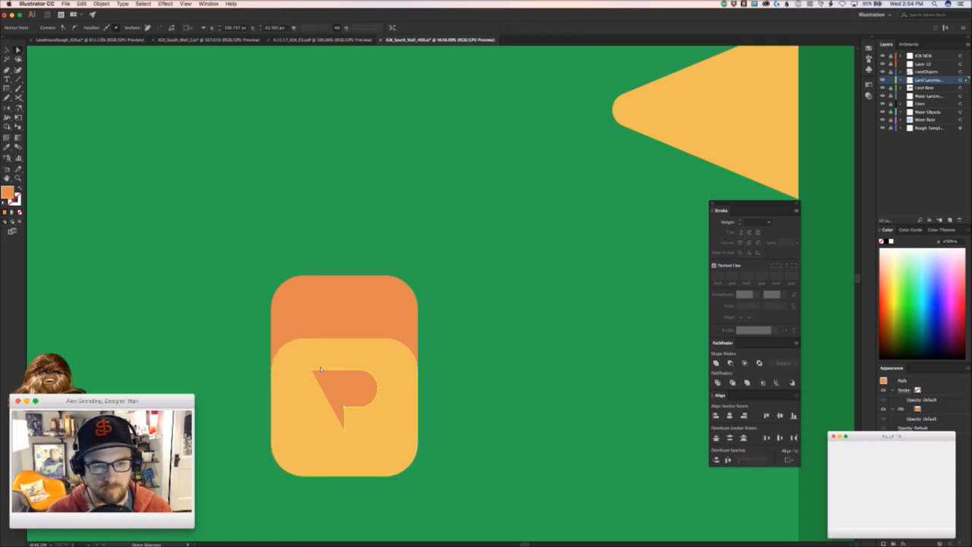
pyautogui.press('v')
pyautogui.click(20, 187)
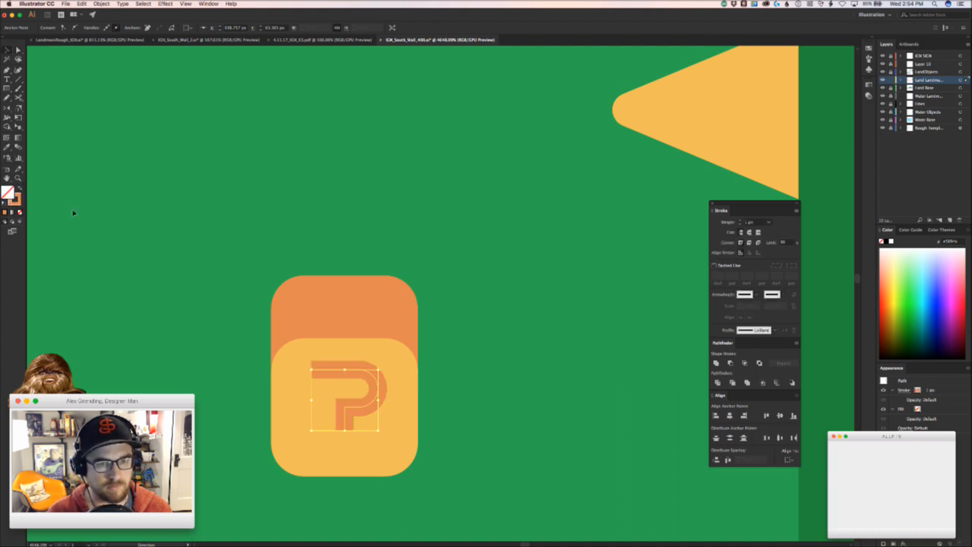
pyautogui.click(161, 285)
# - Shorten the question mark's stem by nudging its lower end point upwards
pyautogui.moveTo(198, 302); pyautogui.dragTo(126, 313)
pyautogui.press('a')
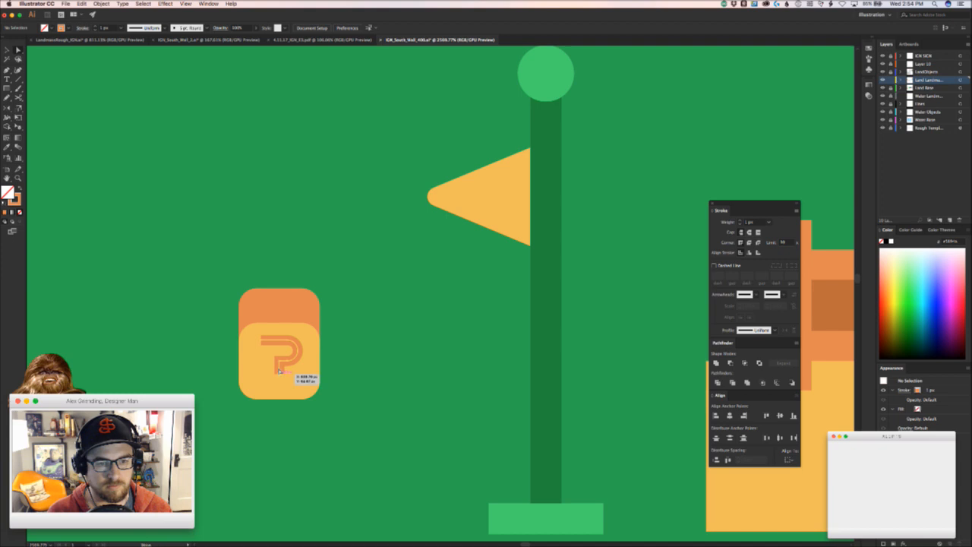
pyautogui.click(282, 370)
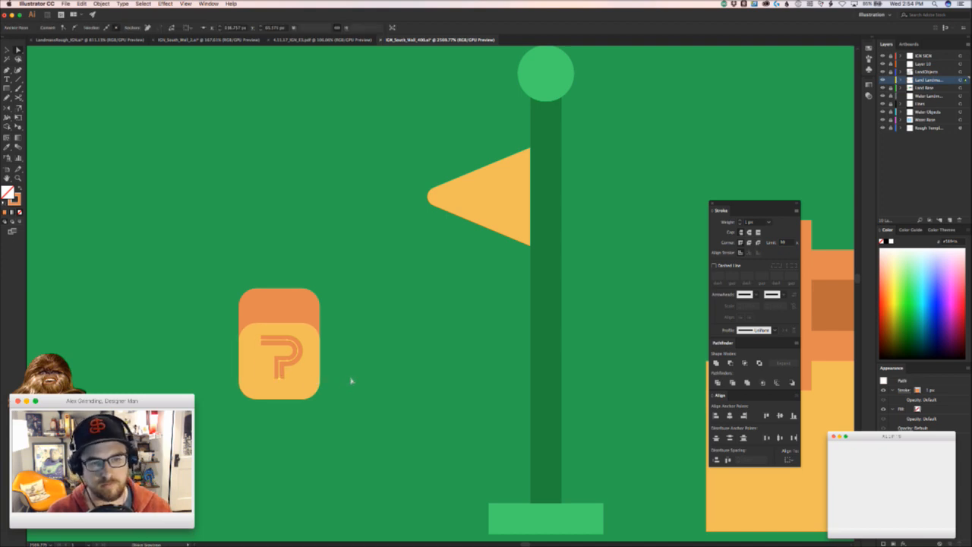
pyautogui.press('Up')
pyautogui.click(355, 384)
# - Draw a small square dot about 0.9 px wide below the question mark's stem and give it a solid orange fill
pyautogui.press('v')
pyautogui.moveTo(254, 412); pyautogui.dragTo(300, 412)
pyautogui.press('m')
pyautogui.moveTo(296, 367); pyautogui.dragTo(311, 381)
pyautogui.press('z')
pyautogui.press('v')
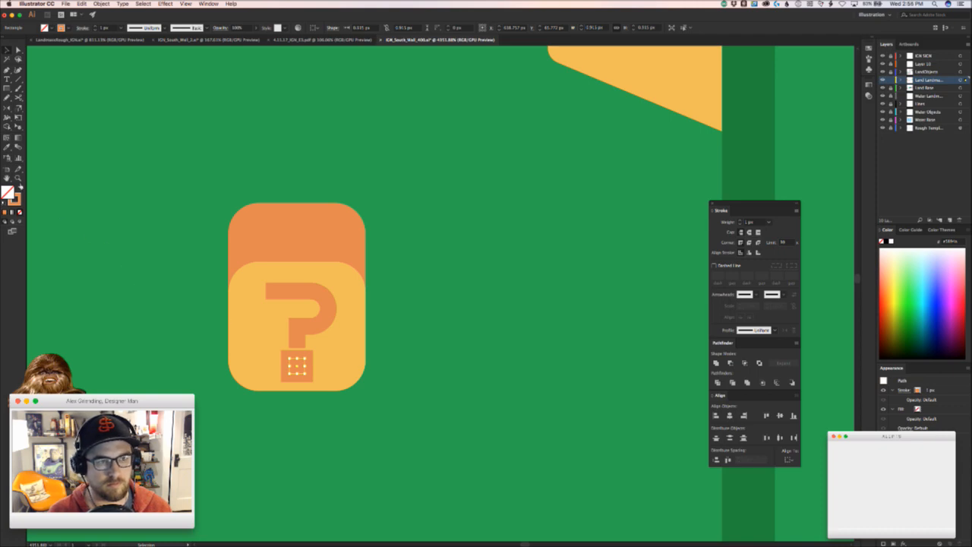
pyautogui.click(21, 187)
pyautogui.press('super+shift+a')
# - Move the whole question-mark block away from the flagpole to the open spot among the dark-green trees further left
pyautogui.press('z')
pyautogui.moveTo(233, 337); pyautogui.dragTo(137, 348)
pyautogui.moveTo(247, 396); pyautogui.dragTo(178, 367)
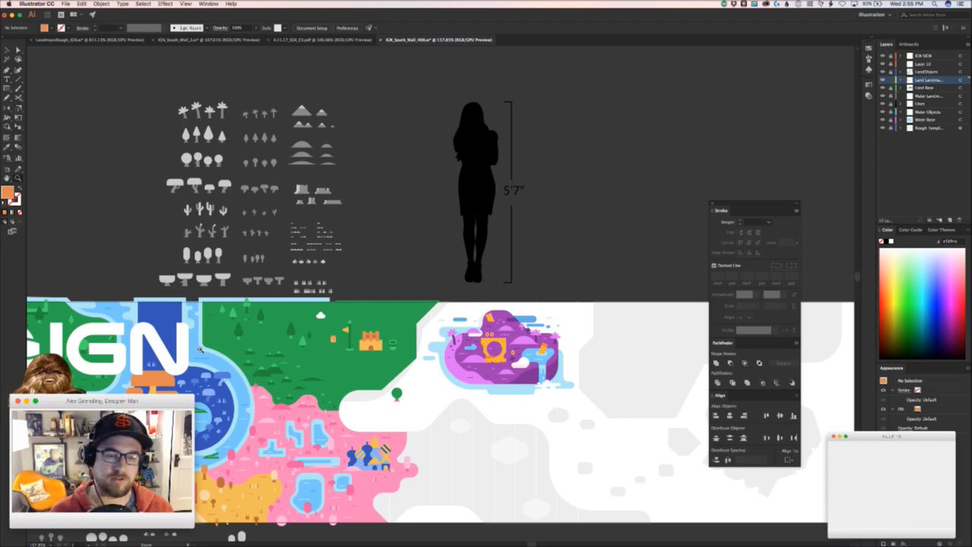
pyautogui.moveTo(324, 357); pyautogui.dragTo(395, 357)
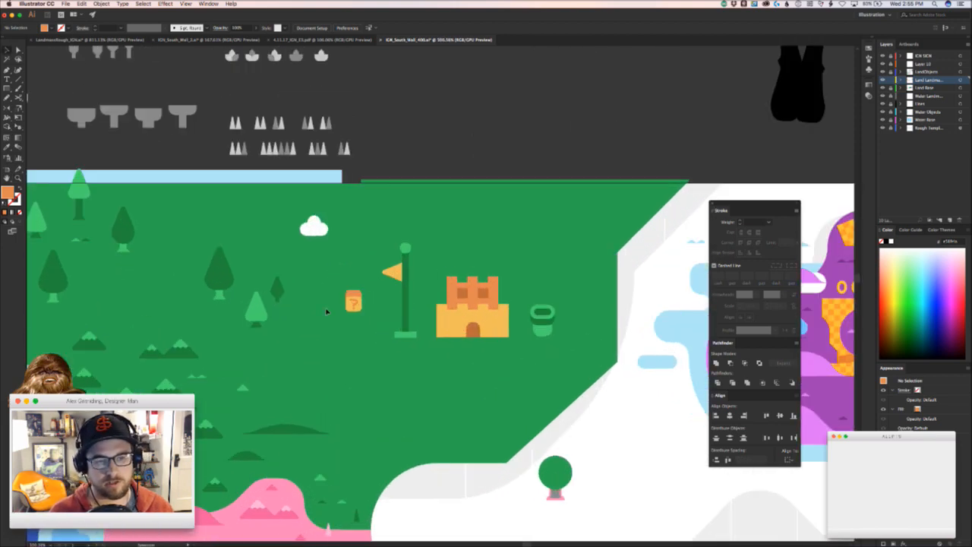
pyautogui.moveTo(329, 312); pyautogui.dragTo(402, 276)
pyautogui.hscroll(-5, 360, 336)
pyautogui.scroll(2, 360, 336)
pyautogui.moveTo(536, 343); pyautogui.dragTo(131, 305)
pyautogui.click(164, 330)
pyautogui.moveTo(124, 348); pyautogui.dragTo(345, 220)
# - Enlarge the block's orange and yellow rounded squares around the question mark
pyautogui.press('z')
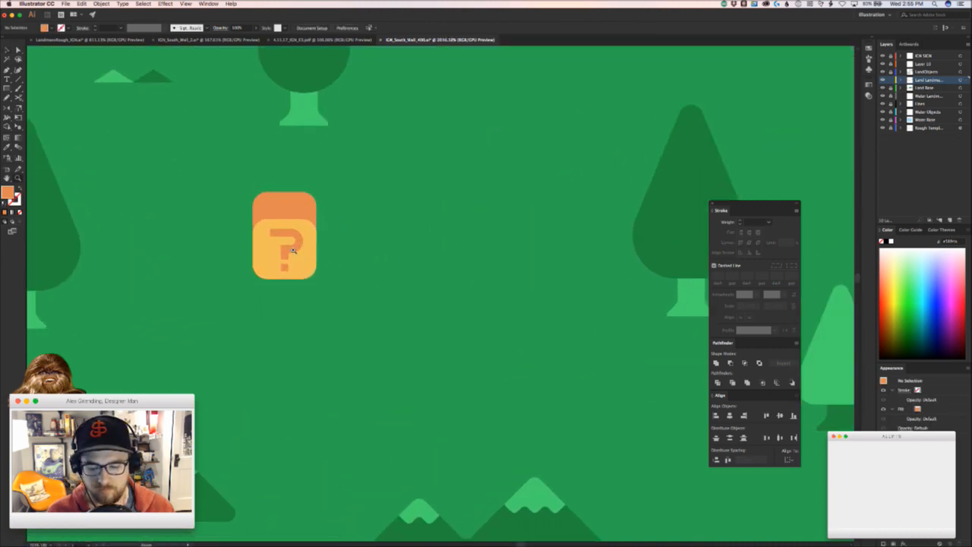
pyautogui.press('v')
pyautogui.click(265, 199)
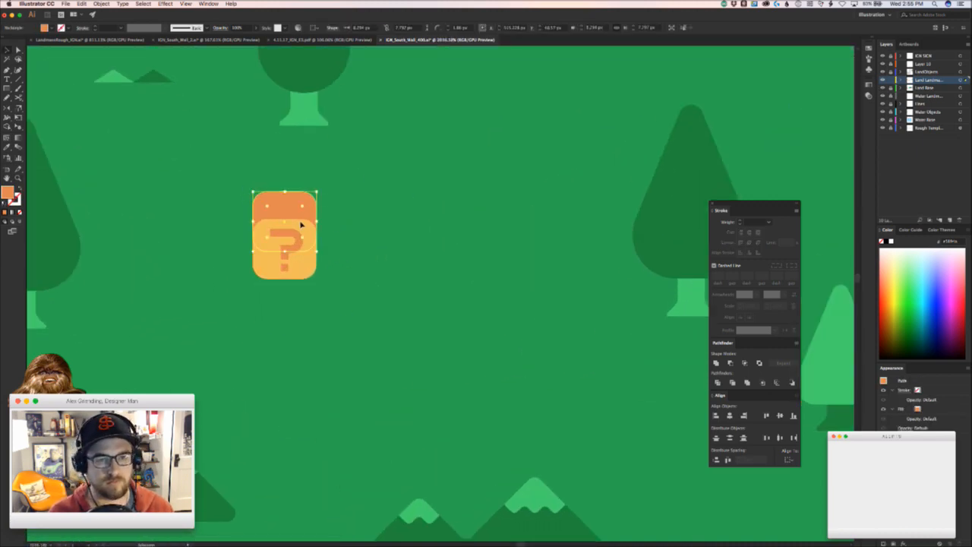
pyautogui.moveTo(317, 233); pyautogui.dragTo(323, 236)
pyautogui.click(347, 241)
pyautogui.moveTo(355, 273); pyautogui.dragTo(357, 306)
pyautogui.moveTo(234, 339); pyautogui.dragTo(350, 321)
pyautogui.click(287, 167)
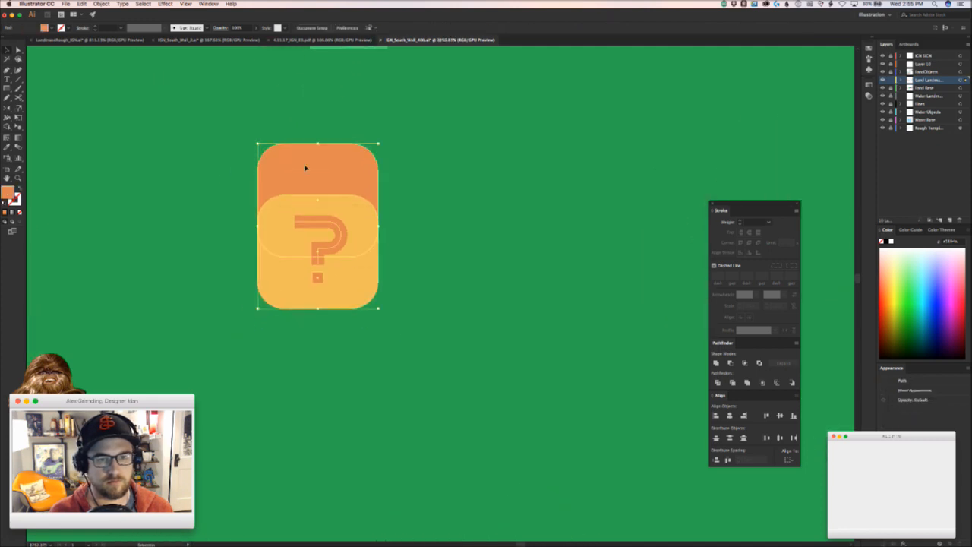
# - Select the question mark together with its dot and enlarge them on the yellow face
pyautogui.press('super+shift+g')
pyautogui.keyDown('shift'); pyautogui.click(336, 208); pyautogui.keyUp('shift')
pyautogui.moveTo(318, 286)
pyautogui.mouseDown()
pyautogui.moveTo(317, 295)
pyautogui.moveTo(320, 286)
pyautogui.mouseUp()
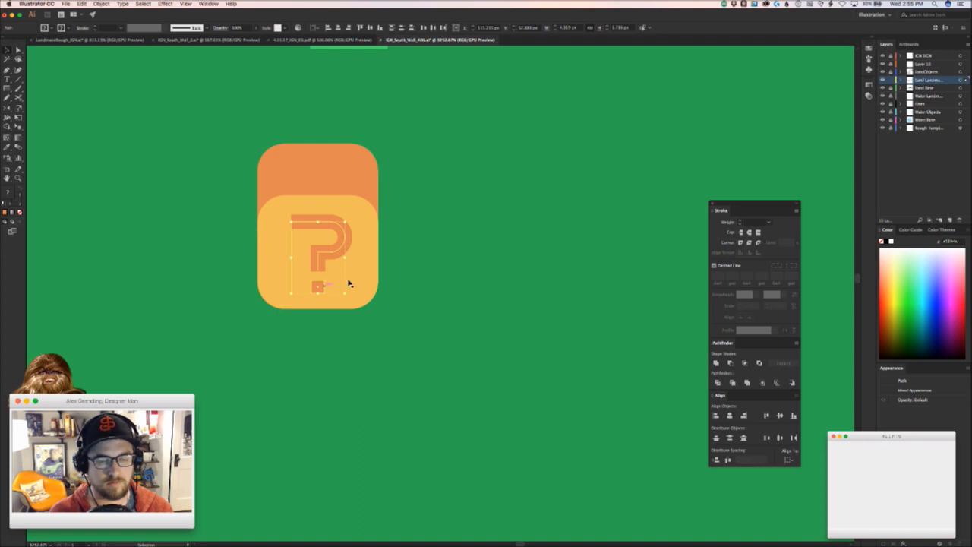
pyautogui.press('super+shift+a')
# - Set the stroke weight of the question mark's curved path to 2 px
pyautogui.click(341, 244)
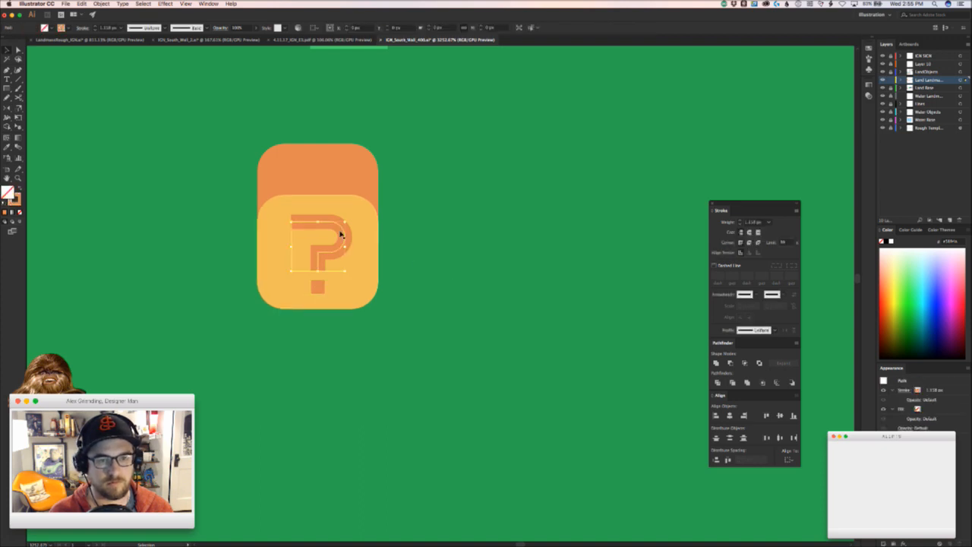
pyautogui.click(96, 28)
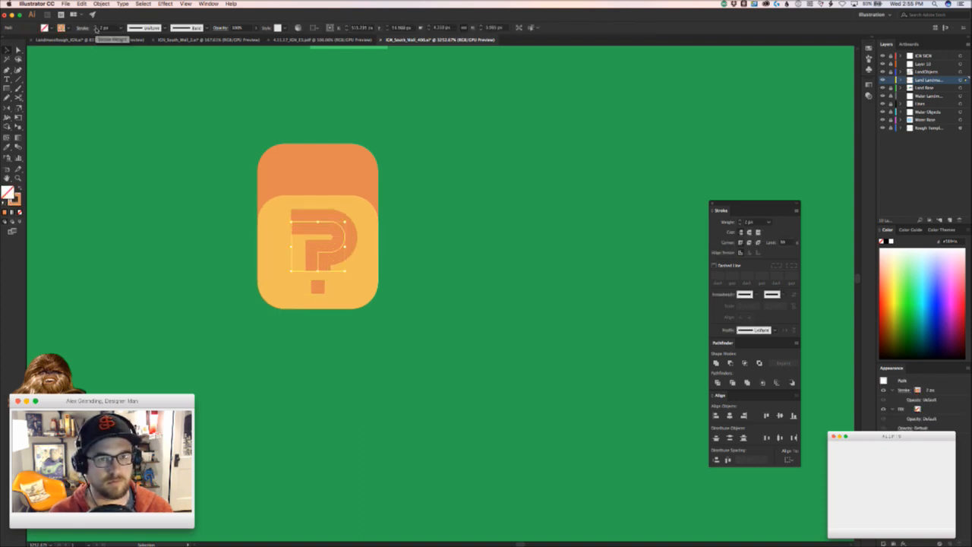
pyautogui.click(432, 292)
pyautogui.scroll(-10, 426, 288)
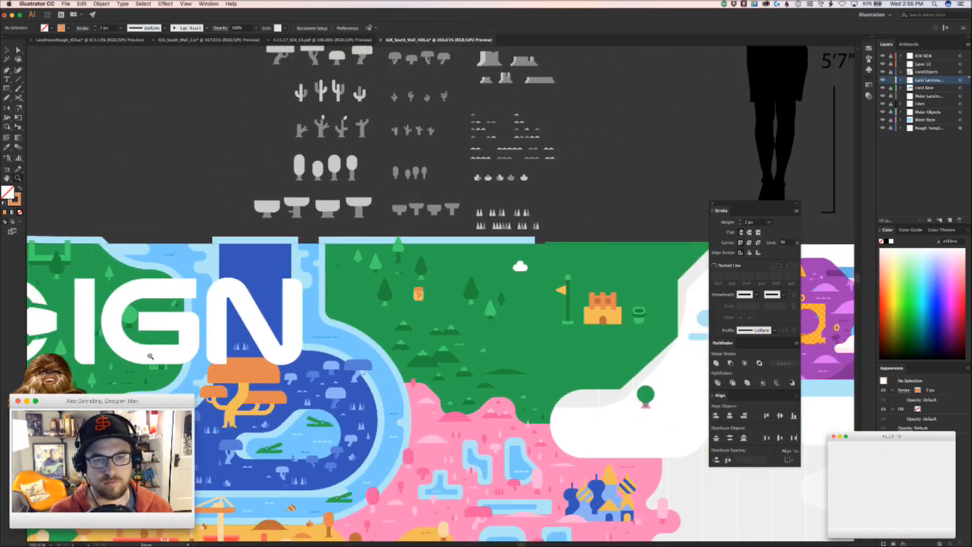
pyautogui.scroll(5, 368, 281)
pyautogui.scroll(3, 369, 281)
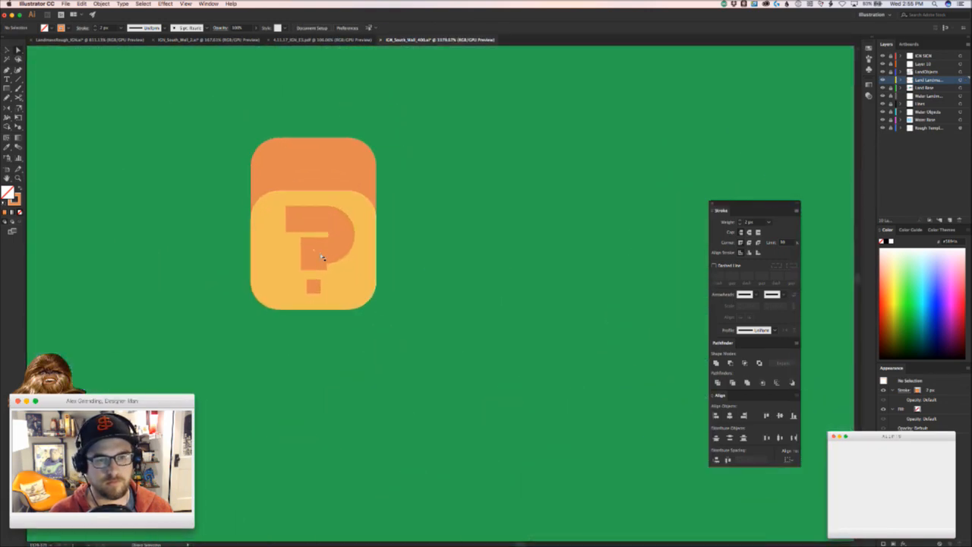
pyautogui.click(341, 240)
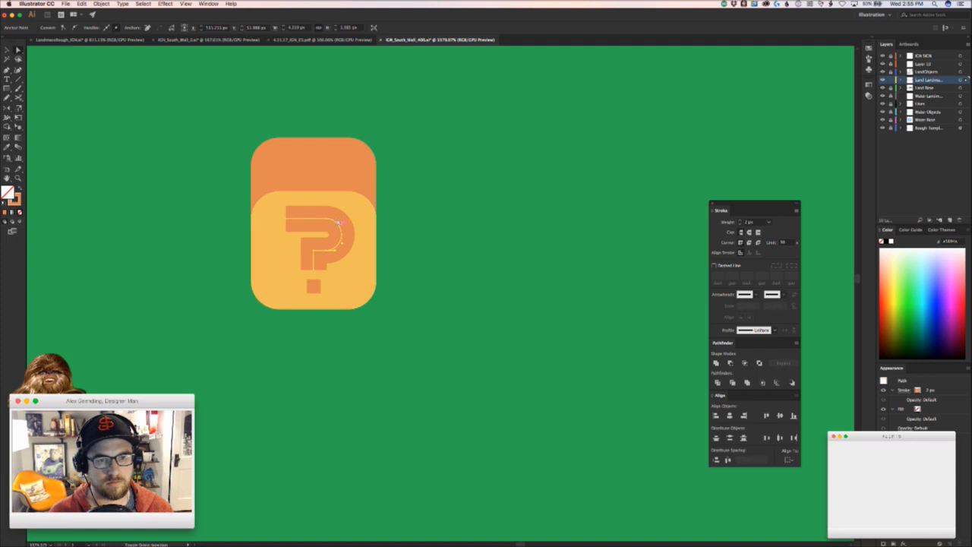
pyautogui.click(448, 254)
pyautogui.press('v')
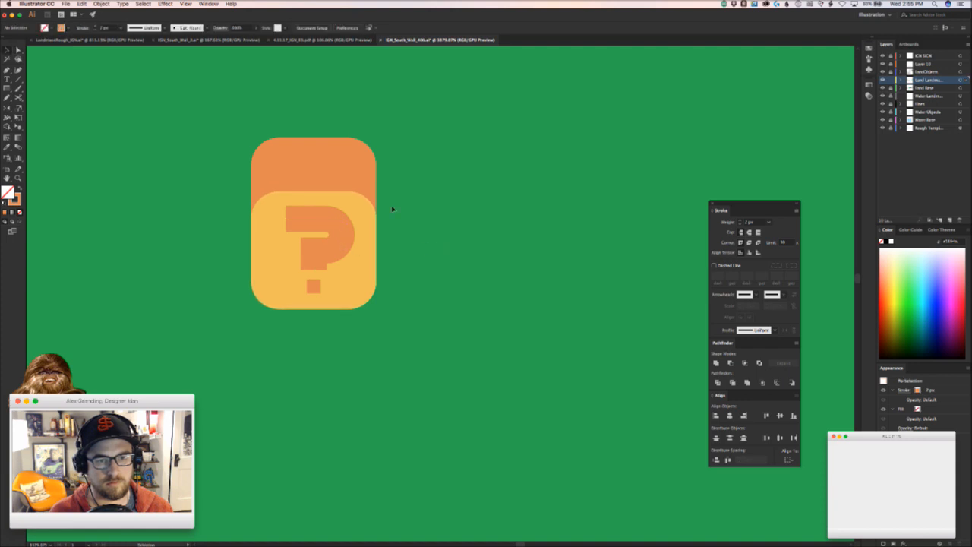
# - Select the right-hand curve points of the question mark's path and delete its curved segments
pyautogui.moveTo(400, 221); pyautogui.dragTo(362, 190)
pyautogui.press('super+2')
pyautogui.scroll(3, 342, 232)
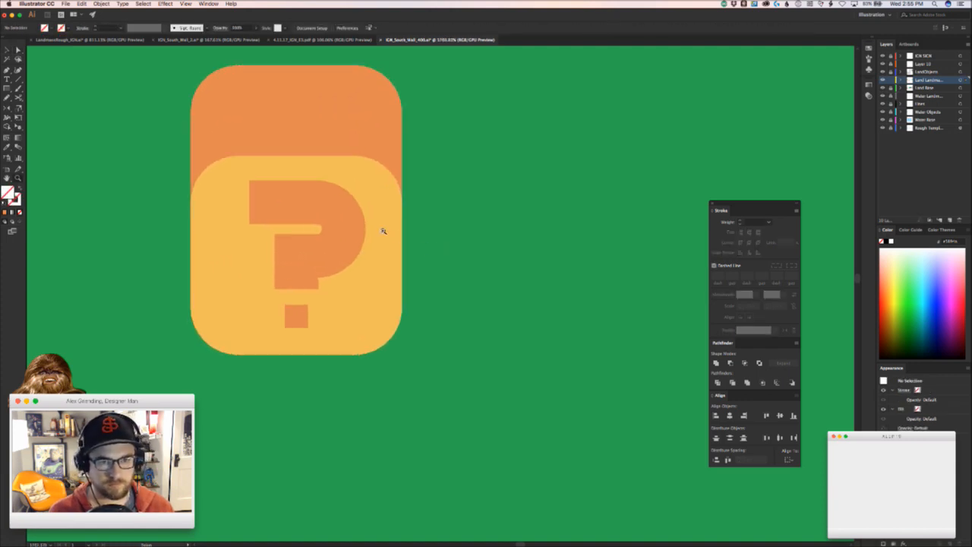
pyautogui.click(351, 247)
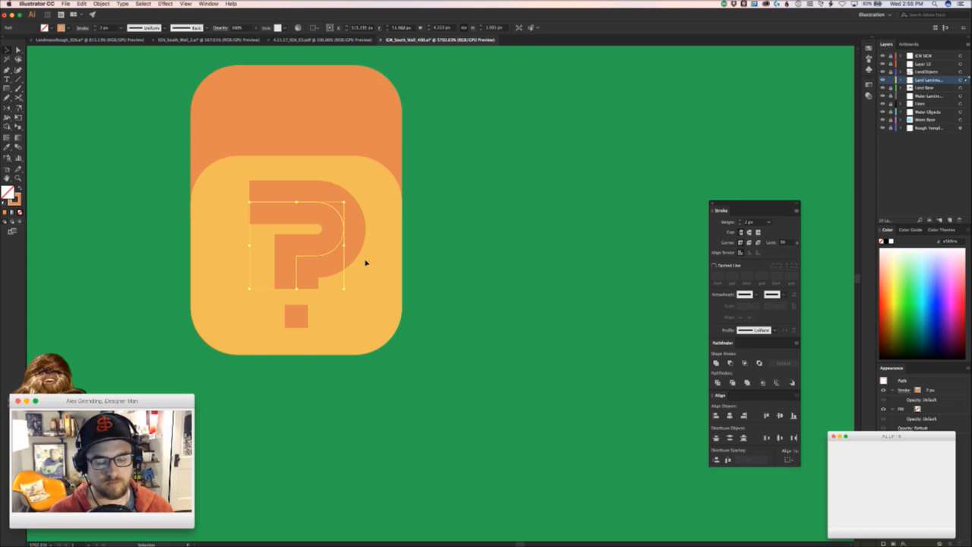
pyautogui.click(365, 264)
pyautogui.press('a')
pyautogui.click(329, 245)
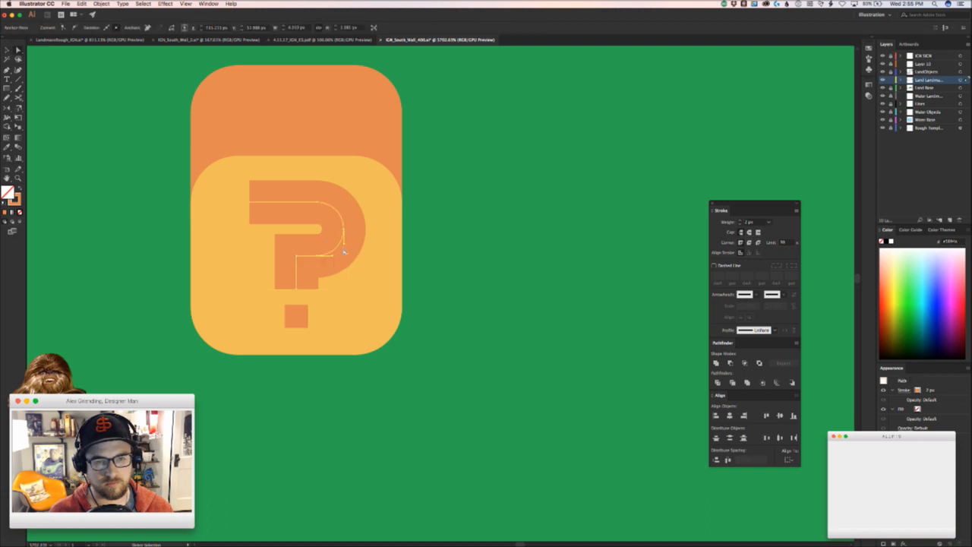
pyautogui.moveTo(342, 248); pyautogui.dragTo(342, 199)
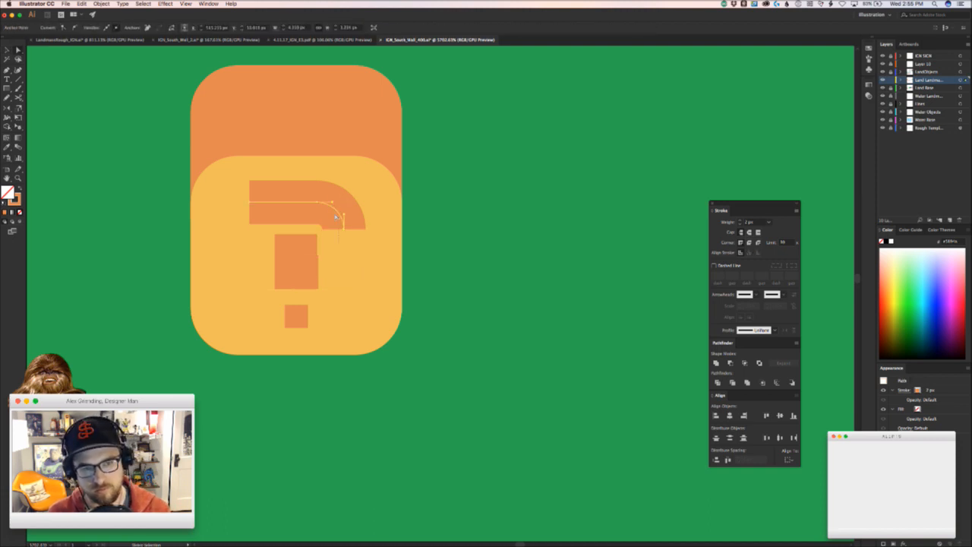
pyautogui.press('Delete')
pyautogui.press('v')
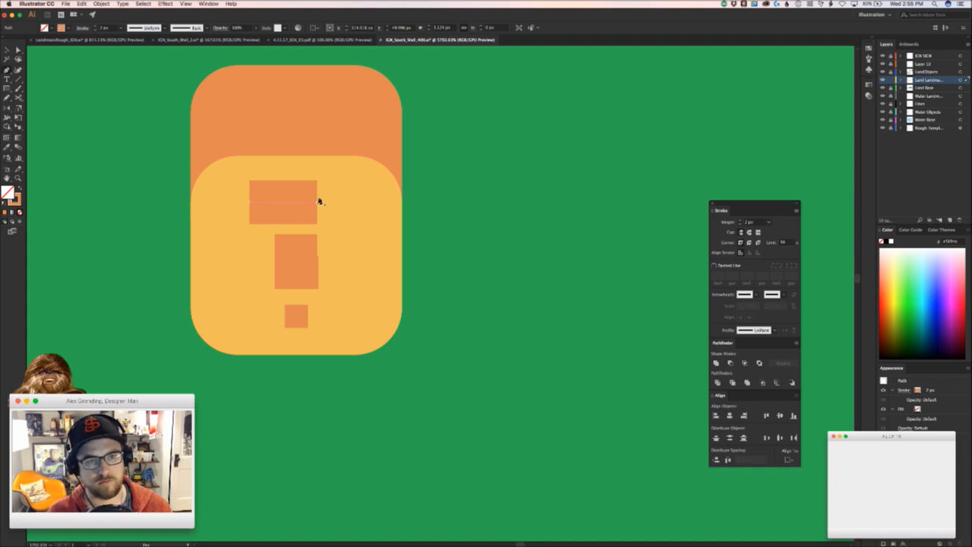
# - Redraw the question mark's missing part with the Pen tool as straight, right-angled segments joining down to the stem
pyautogui.moveTo(317, 198); pyautogui.dragTo(354, 211)
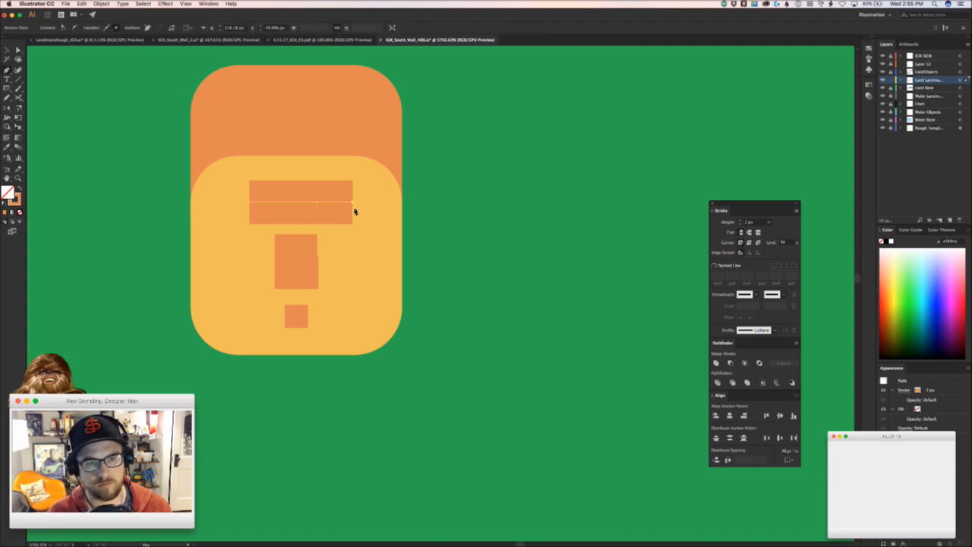
pyautogui.click(353, 266)
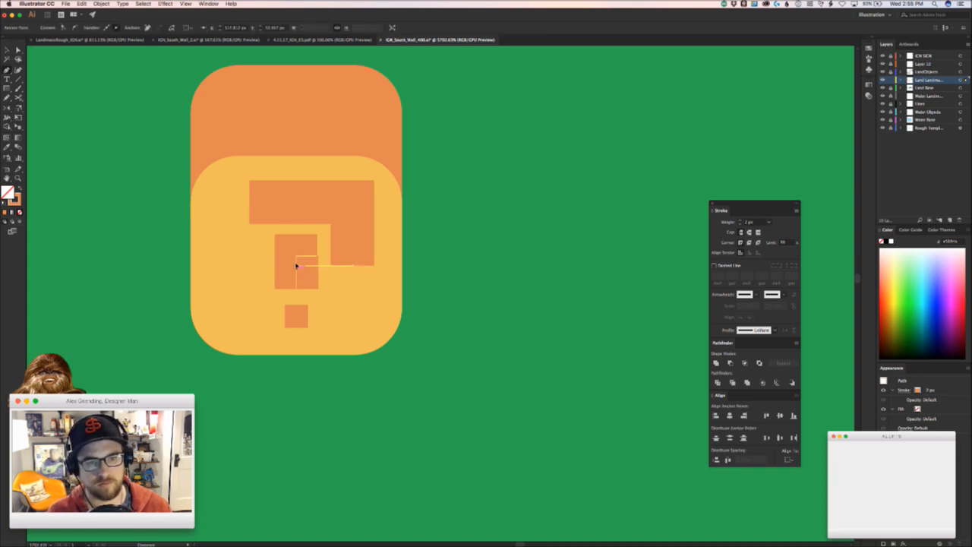
pyautogui.click(296, 266)
pyautogui.click(298, 299)
pyautogui.press('v')
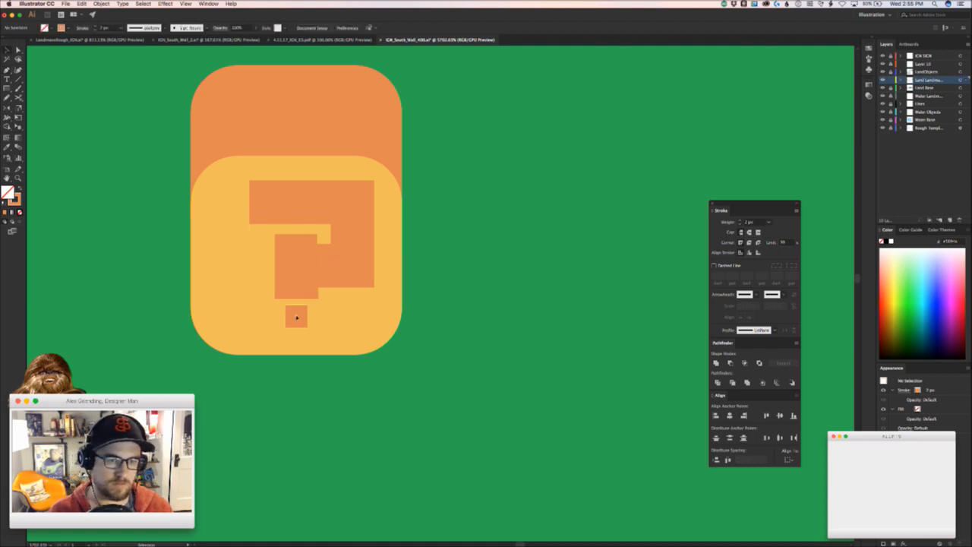
# - Delete the square dot beneath the question mark
pyautogui.moveTo(297, 318); pyautogui.dragTo(284, 369)
pyautogui.press('Delete')
pyautogui.press('super+a')
pyautogui.press('v')
pyautogui.click(451, 297)
# - Duplicate the block's orange and yellow rounded squares flush against its right side, without the question mark
pyautogui.moveTo(398, 213); pyautogui.dragTo(328, 220)
pyautogui.click(343, 165)
pyautogui.moveTo(312, 263); pyautogui.dragTo(432, 272)
pyautogui.hscroll(5, 433, 272)
pyautogui.scroll(2, 432, 272)
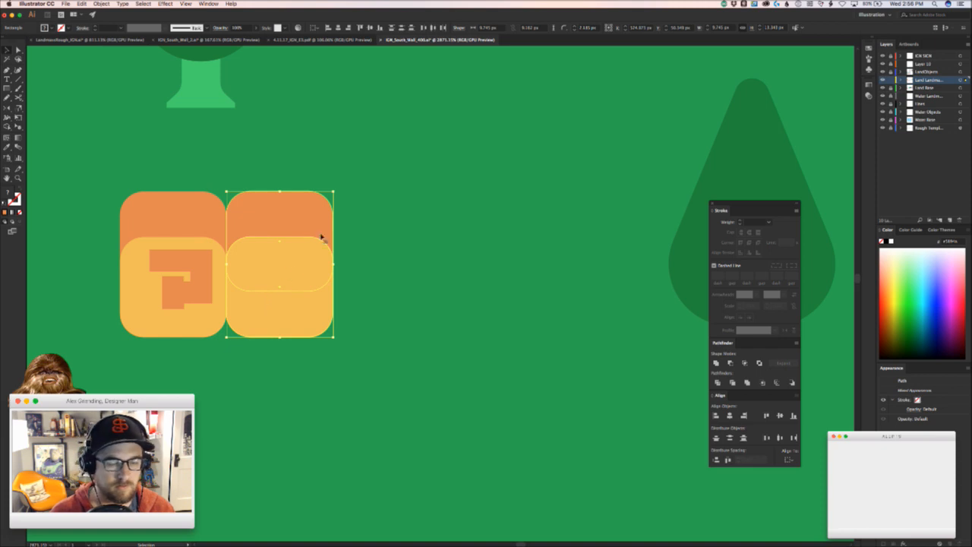
pyautogui.click(358, 220)
# - Recolor the copied block's rear square from the orange to a darker reddish orange
pyautogui.click(322, 217)
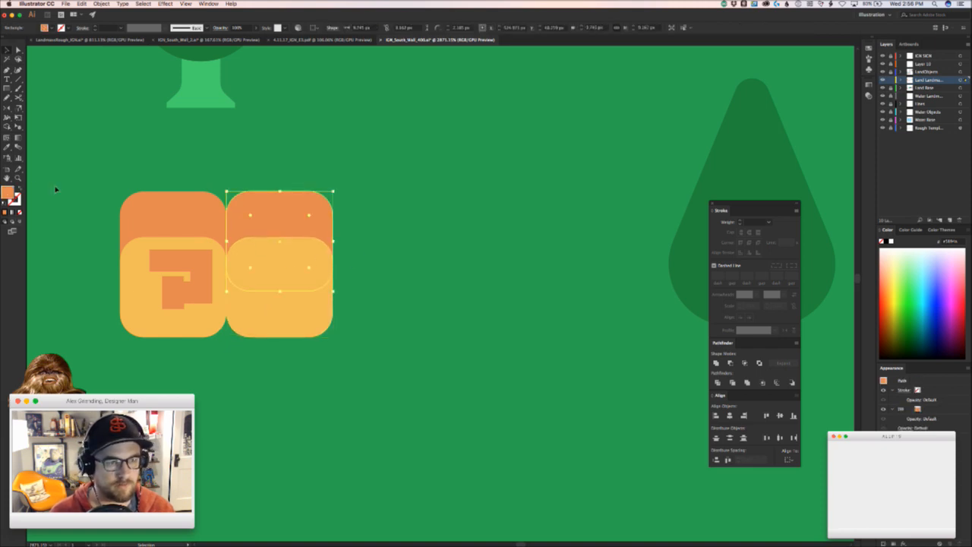
pyautogui.doubleClick(10, 193)
pyautogui.moveTo(373, 199); pyautogui.dragTo(373, 202)
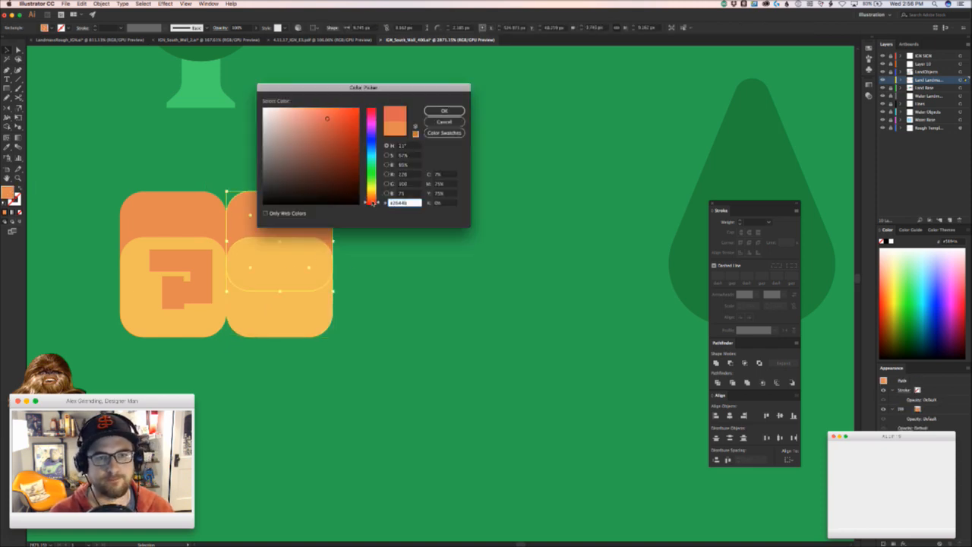
pyautogui.click(332, 130)
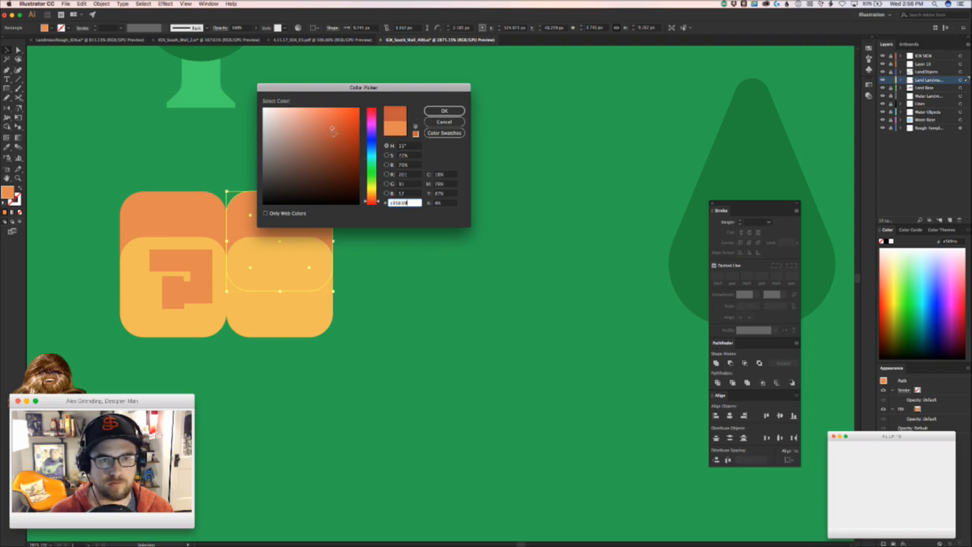
pyautogui.click(442, 113)
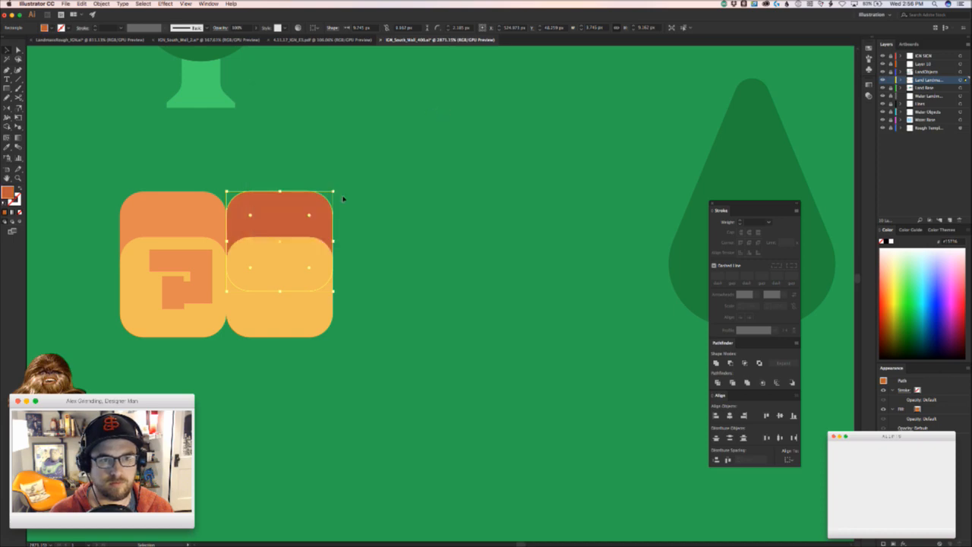
pyautogui.click(350, 293)
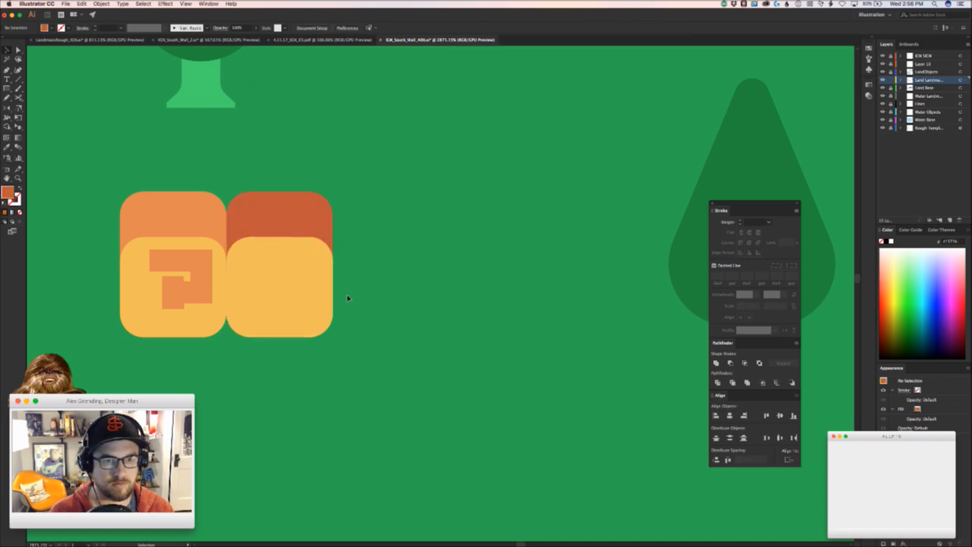
# - Sample the dark reddish orange onto the copied block's front square and lighten that fill to a coral tone
pyautogui.doubleClick(309, 312)
pyautogui.press('Escape')
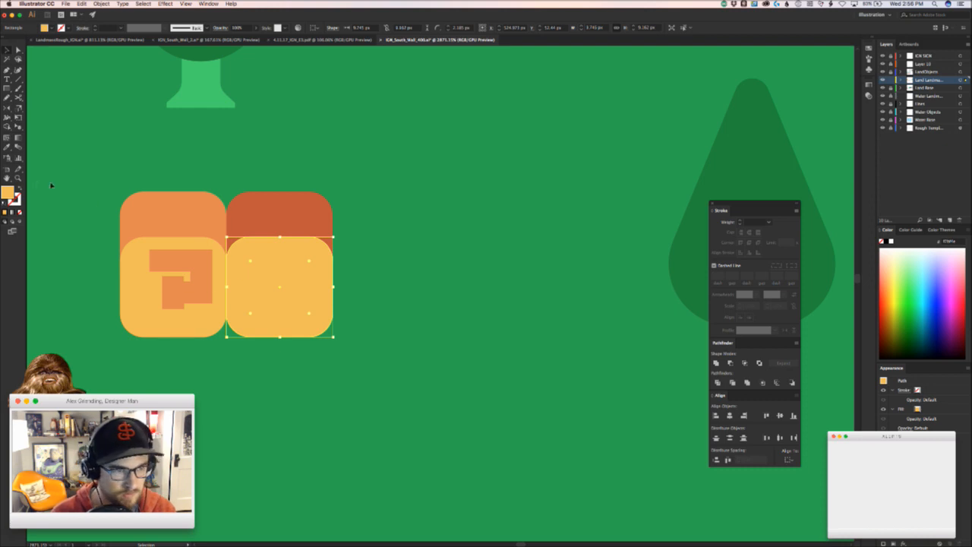
pyautogui.click(228, 215)
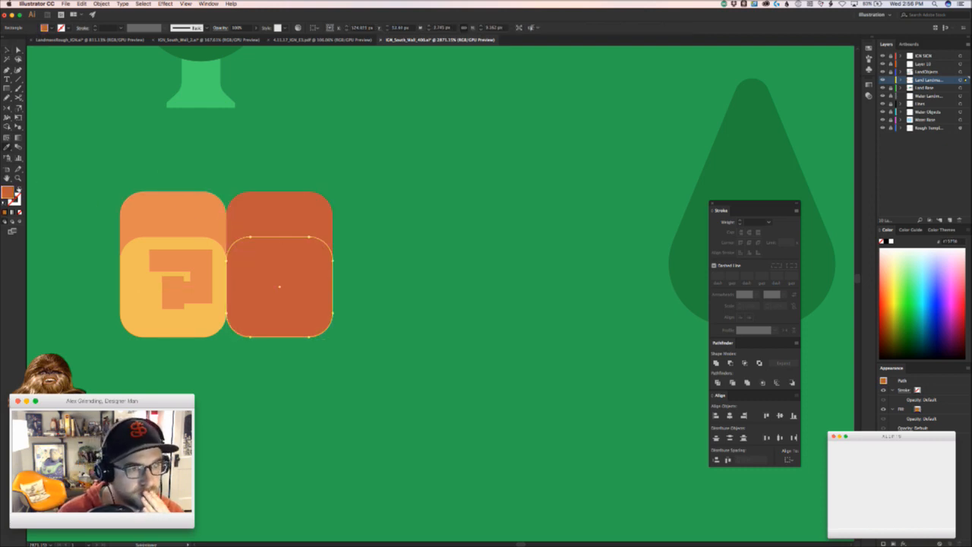
pyautogui.doubleClick(9, 193)
pyautogui.click(325, 124)
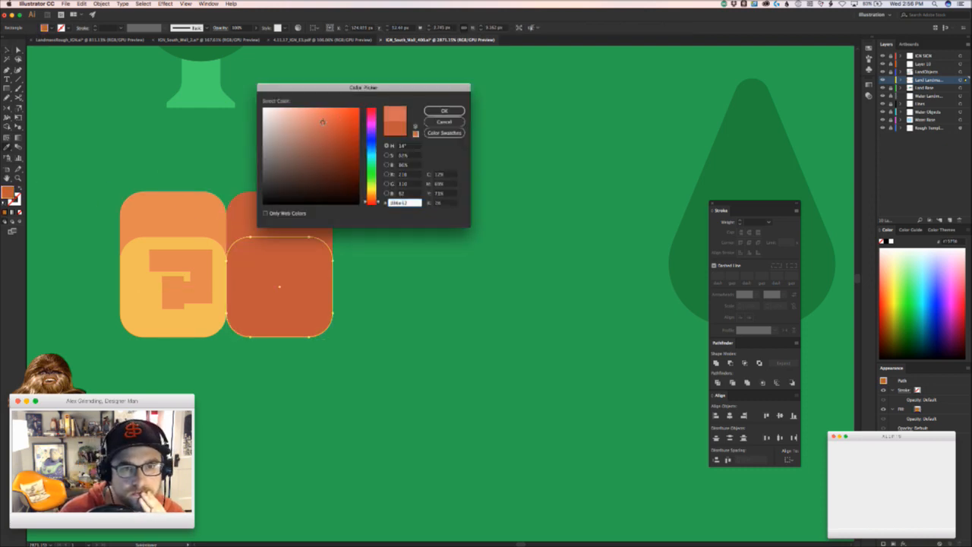
pyautogui.click(445, 111)
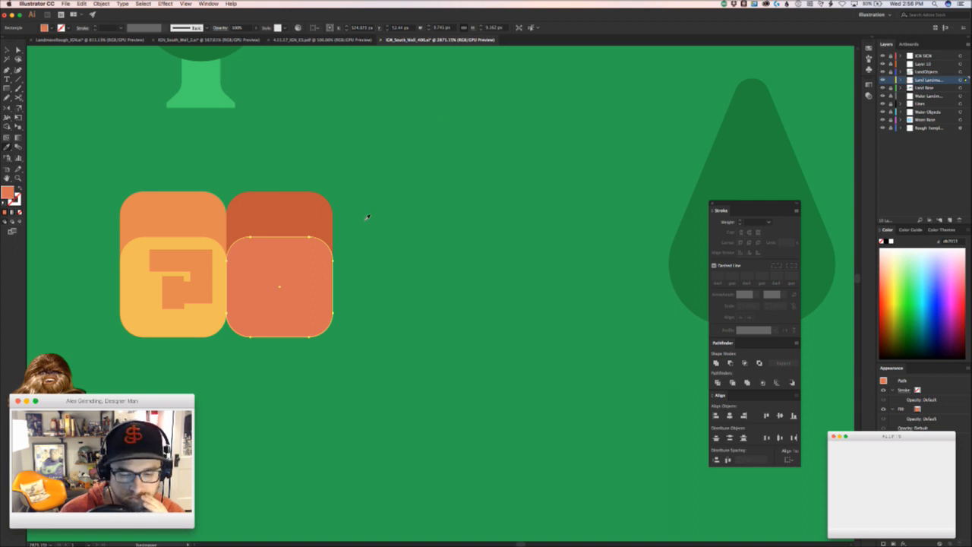
pyautogui.scroll(-6, 387, 261)
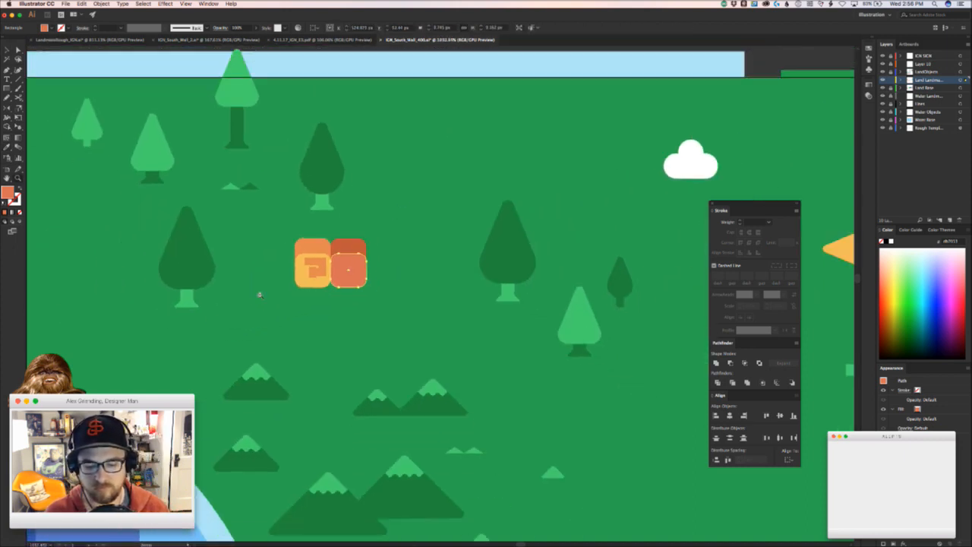
pyautogui.hscroll(2, 433, 324)
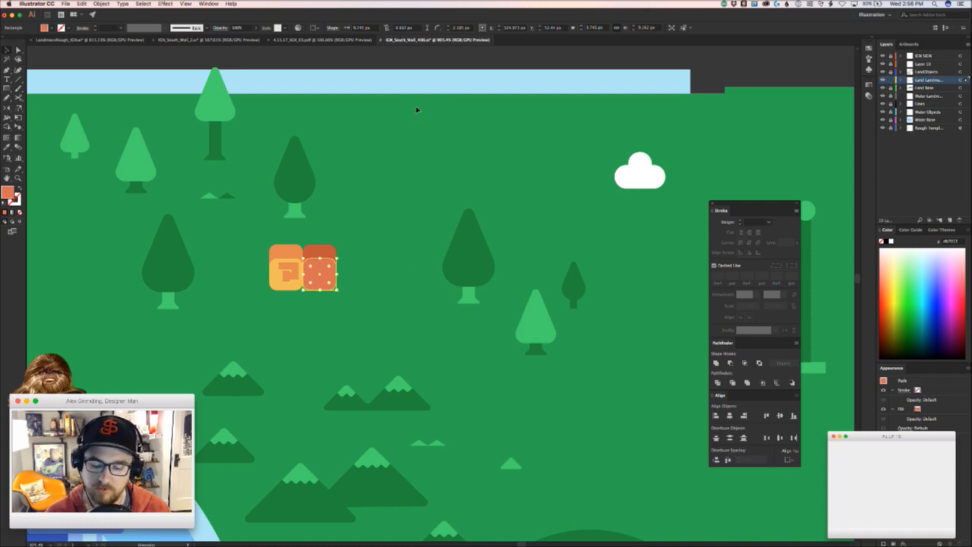
pyautogui.click(350, 283)
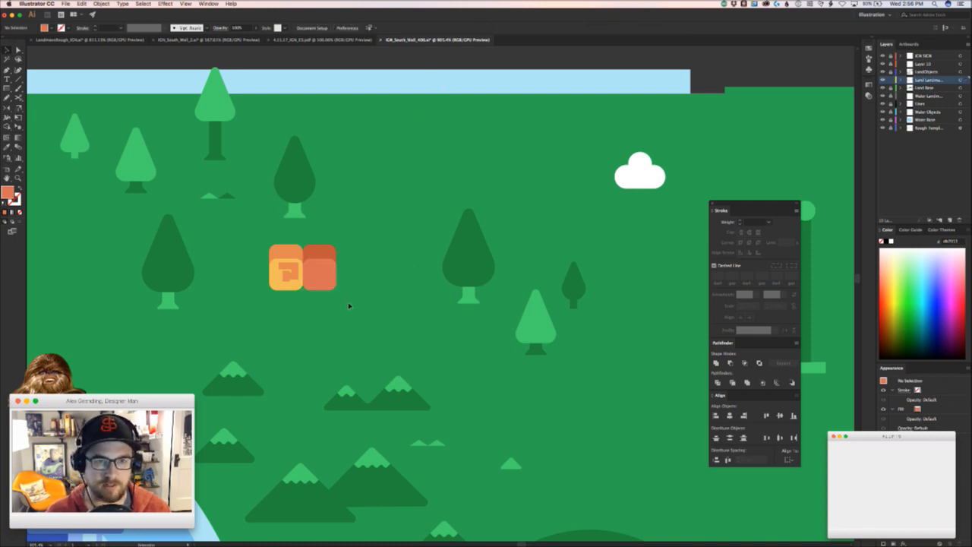
# - Duplicate the coral block flush against its right side to extend the row
pyautogui.moveTo(295, 285); pyautogui.dragTo(422, 253)
pyautogui.press('super+z')
pyautogui.press('z')
pyautogui.moveTo(341, 281); pyautogui.dragTo(464, 261)
pyautogui.press('v')
pyautogui.moveTo(395, 271); pyautogui.dragTo(306, 226)
pyautogui.moveTo(295, 265); pyautogui.dragTo(362, 261)
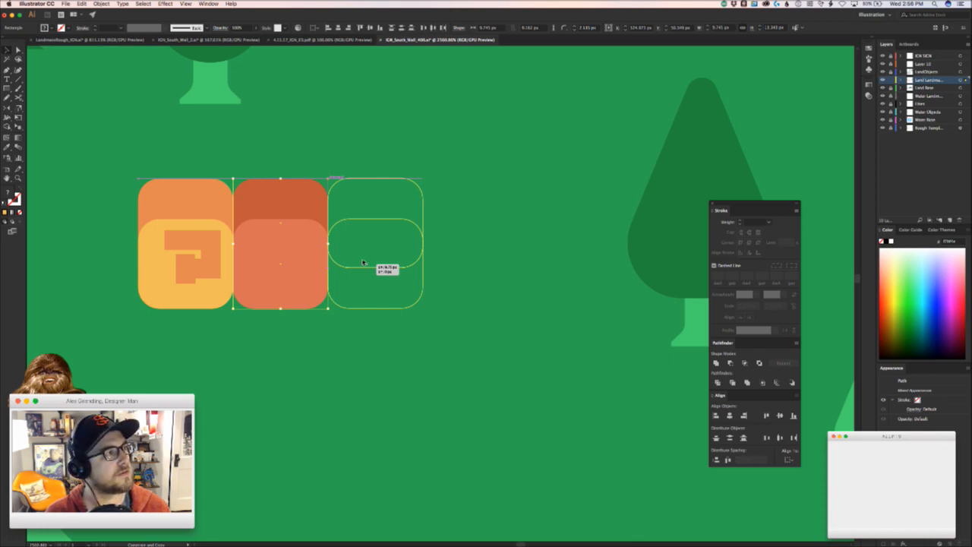
pyautogui.moveTo(362, 263); pyautogui.dragTo(361, 263)
pyautogui.click(345, 330)
# - Delete the question mark's lower stem point and extend the remaining path end slightly to the left
pyautogui.press('z')
pyautogui.moveTo(342, 325); pyautogui.dragTo(317, 252)
pyautogui.press('v')
pyautogui.press('space')
pyautogui.moveTo(186, 306); pyautogui.dragTo(232, 354)
pyautogui.press('z')
pyautogui.moveTo(224, 330)
pyautogui.mouseDown()
pyautogui.moveTo(320, 291)
pyautogui.moveTo(230, 337)
pyautogui.mouseUp()
pyautogui.press('v')
pyautogui.press('Delete')
pyautogui.press('a')
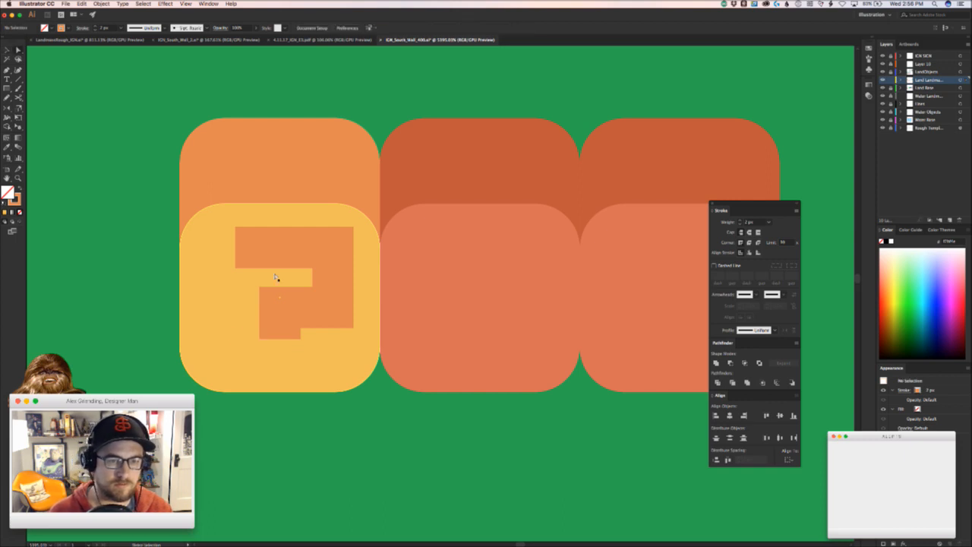
pyautogui.click(281, 337)
pyautogui.press('Delete')
pyautogui.moveTo(281, 306); pyautogui.dragTo(266, 306)
# - Draw a short horizontal line at the question mark's lower end and nudge it down as the dot
pyautogui.click(18, 80)
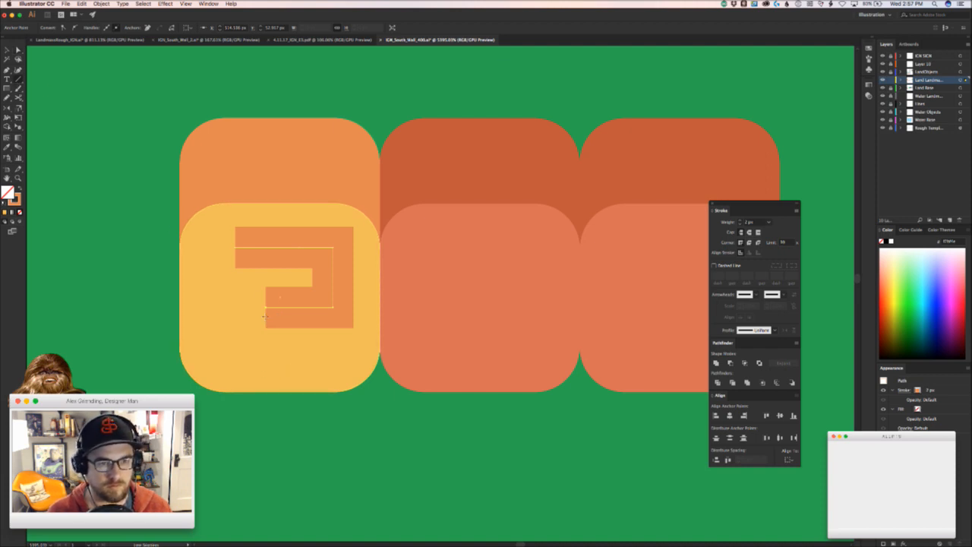
pyautogui.moveTo(266, 307)
pyautogui.mouseDown()
pyautogui.moveTo(303, 307)
pyautogui.moveTo(288, 317)
pyautogui.moveTo(293, 330)
pyautogui.mouseUp()
pyautogui.press('super+z')
pyautogui.moveTo(265, 399); pyautogui.dragTo(304, 302)
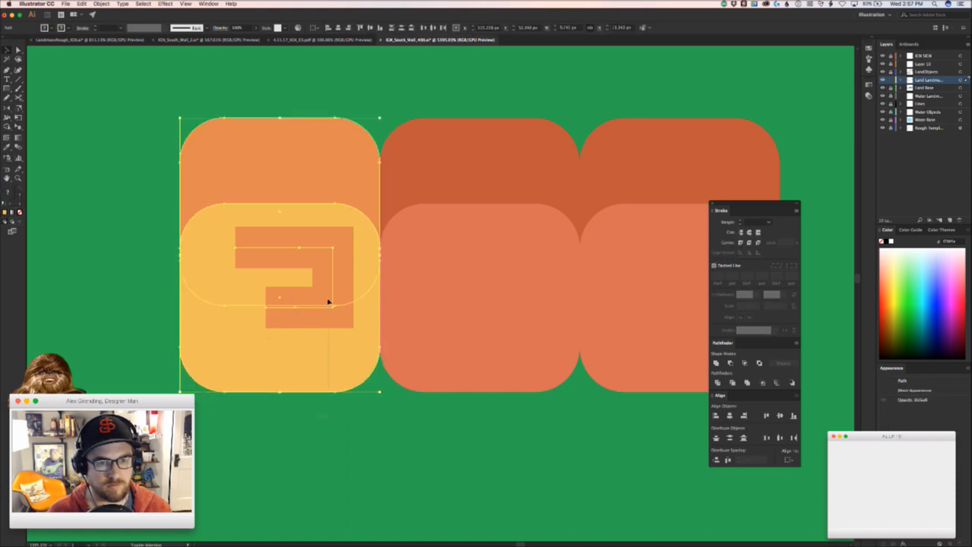
pyautogui.click(282, 307)
pyautogui.hotkey('shift', 'Down')
pyautogui.press('Up')
pyautogui.press('Up')
pyautogui.press('Up')
pyautogui.press('Up')
pyautogui.press('Up')
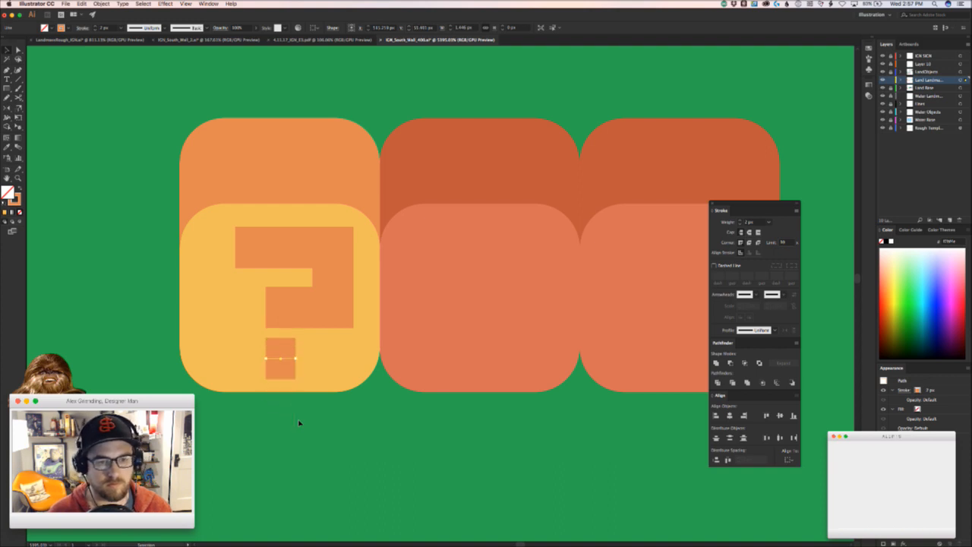
# - Round the two right-hand corners of the question mark's path into a full curve
pyautogui.click(331, 284)
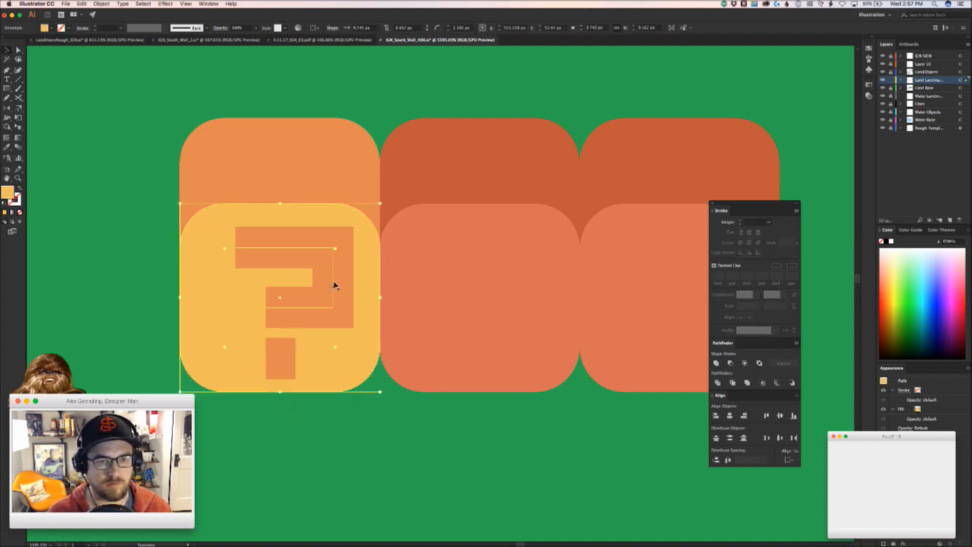
pyautogui.click(335, 285)
pyautogui.press('a')
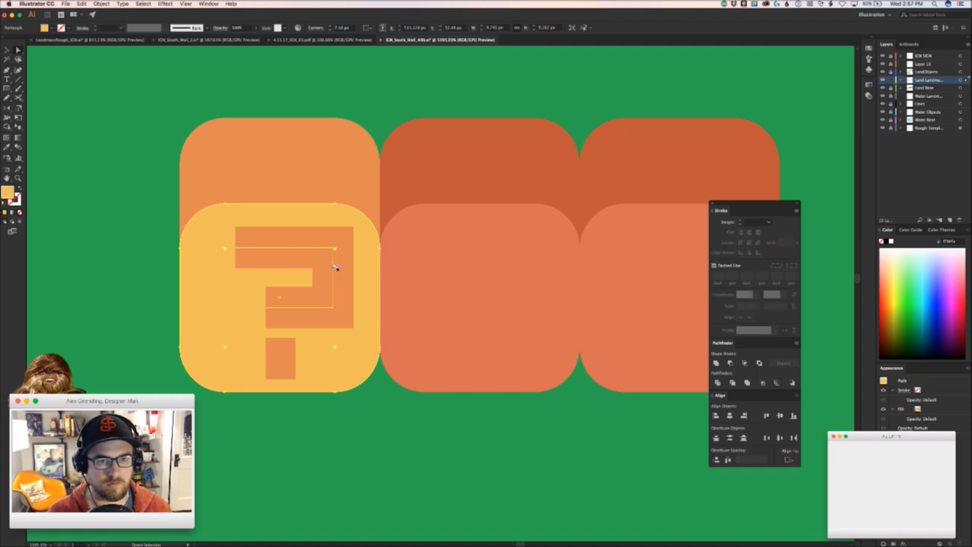
pyautogui.click(334, 246)
pyautogui.keyDown('shift'); pyautogui.click(333, 307); pyautogui.keyUp('shift')
pyautogui.moveTo(328, 301); pyautogui.dragTo(323, 297)
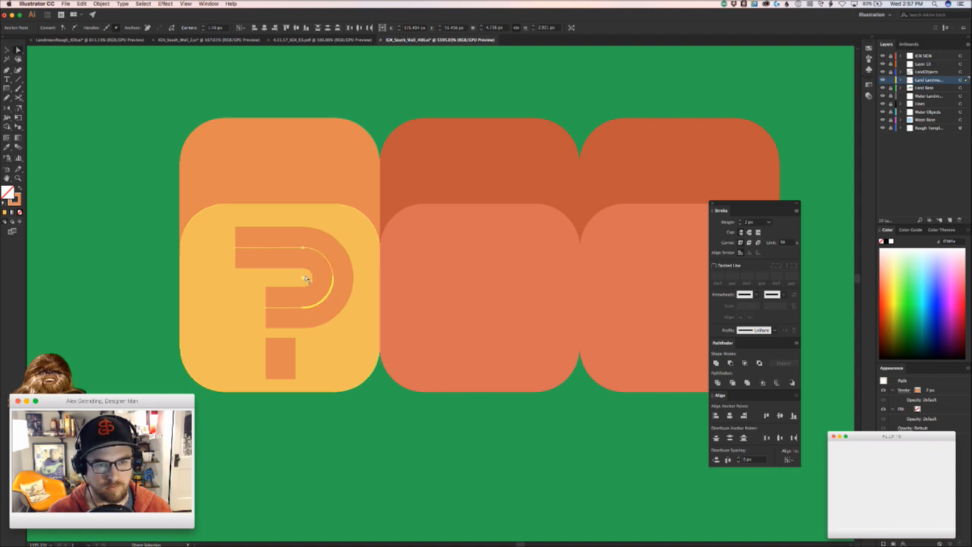
pyautogui.press('v')
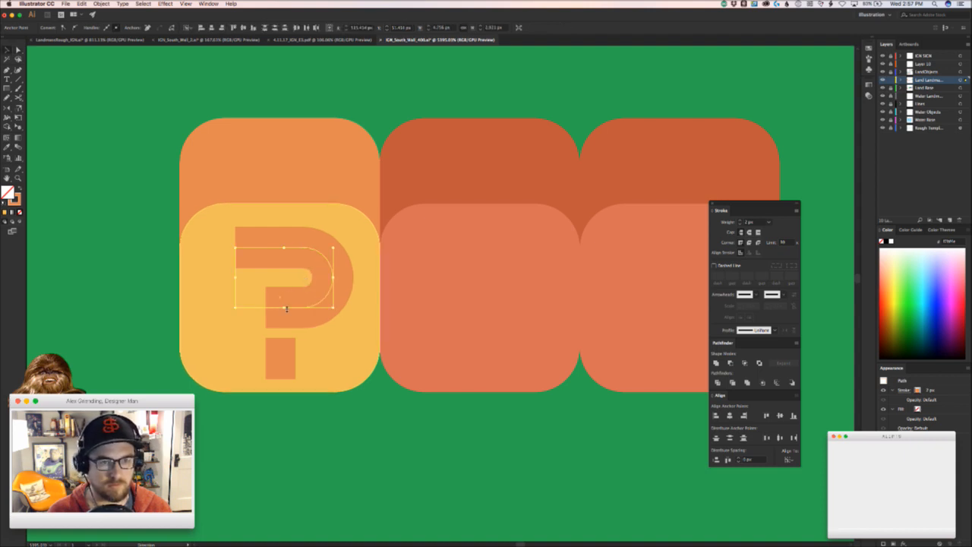
pyautogui.click(341, 410)
# - Delete the question mark and its dot, leaving the yellow block face plain
pyautogui.press('z')
pyautogui.moveTo(367, 401); pyautogui.dragTo(228, 402)
pyautogui.press('v')
pyautogui.moveTo(341, 395); pyautogui.dragTo(430, 395)
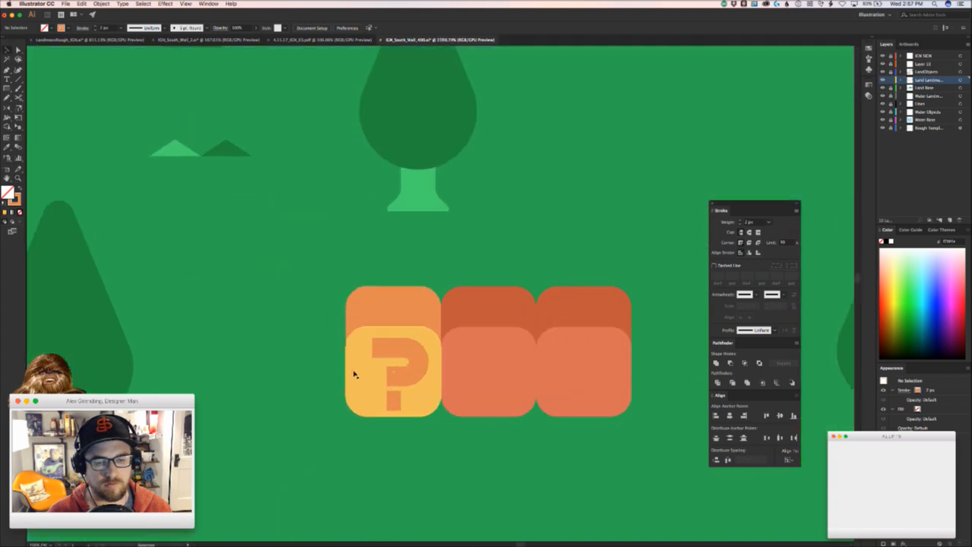
pyautogui.click(393, 396)
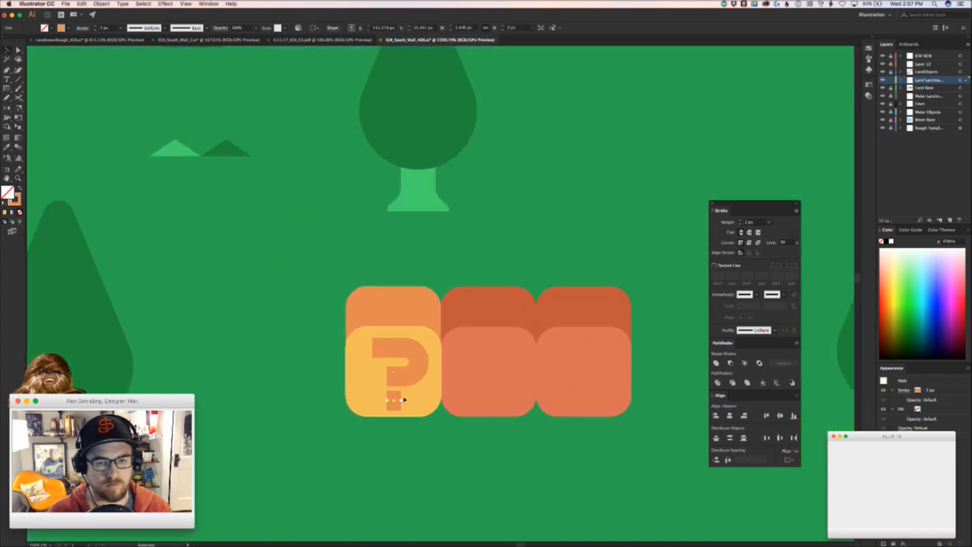
pyautogui.moveTo(405, 401); pyautogui.dragTo(315, 435)
pyautogui.click(397, 421)
pyautogui.moveTo(393, 459); pyautogui.dragTo(461, 380)
pyautogui.click(289, 287)
pyautogui.click(263, 267)
pyautogui.press('Delete')
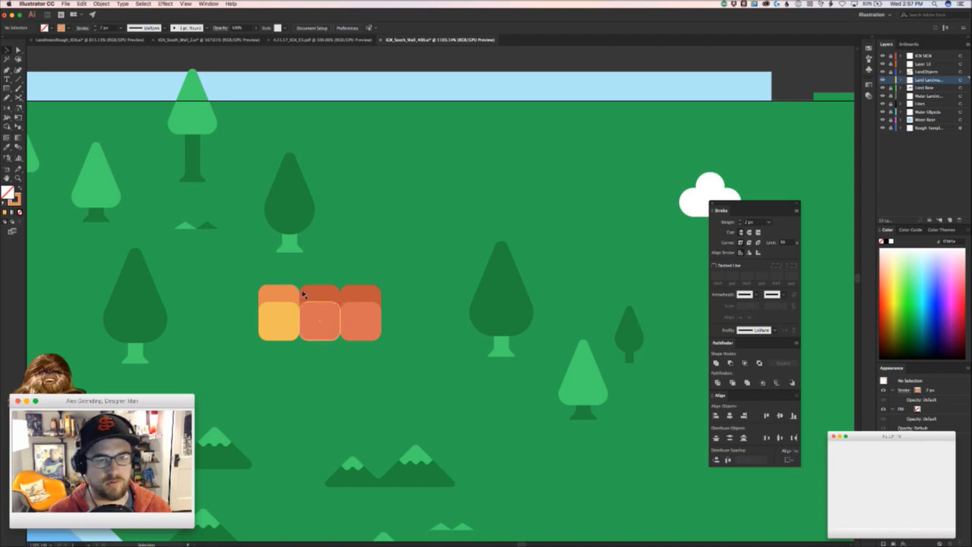
# - Duplicate the plain yellow block onto the right end of the row, beside the second coral block
pyautogui.moveTo(282, 332); pyautogui.dragTo(405, 332)
pyautogui.click(417, 365)
pyautogui.moveTo(486, 285); pyautogui.dragTo(376, 281)
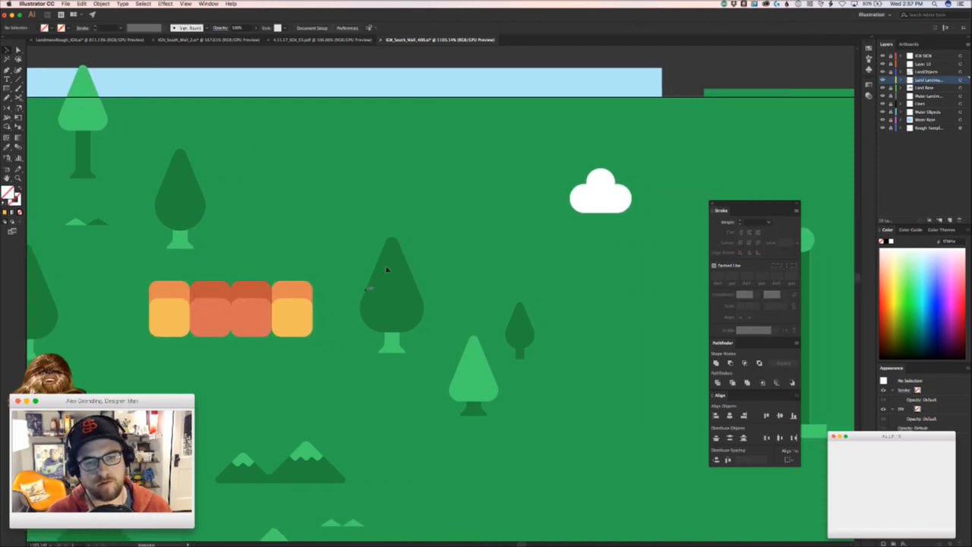
# - Shift the whole block row slightly left and add another copy of the yellow block at its right end
pyautogui.moveTo(199, 326); pyautogui.dragTo(170, 326)
pyautogui.click(304, 271)
pyautogui.click(260, 325)
pyautogui.moveTo(260, 324); pyautogui.dragTo(301, 325)
pyautogui.click(292, 370)
pyautogui.moveTo(292, 370); pyautogui.dragTo(384, 358)
# - Draw a rectangle about 49 by 6 px below the block row, spanning its width, and fully round its ends
pyautogui.click(7, 88)
pyautogui.moveTo(211, 365); pyautogui.dragTo(416, 392)
pyautogui.press('a')
pyautogui.moveTo(220, 368); pyautogui.dragTo(244, 383)
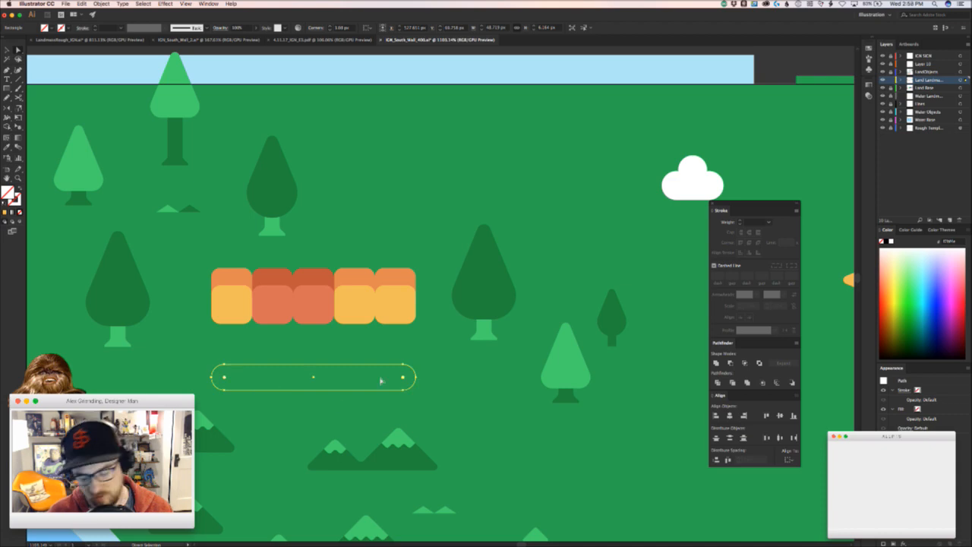
# - Fill the rounded bar with the mountains' dark green and move it up closer beneath the block row
pyautogui.press('i')
pyautogui.click(391, 462)
pyautogui.press('v')
pyautogui.click(373, 423)
pyautogui.moveTo(332, 389); pyautogui.dragTo(330, 373)
pyautogui.click(357, 404)
# - Examine how the block row and its dark green bar sit among the surrounding trees, mountains and castle
pyautogui.press('z')
pyautogui.moveTo(369, 398); pyautogui.dragTo(382, 272)
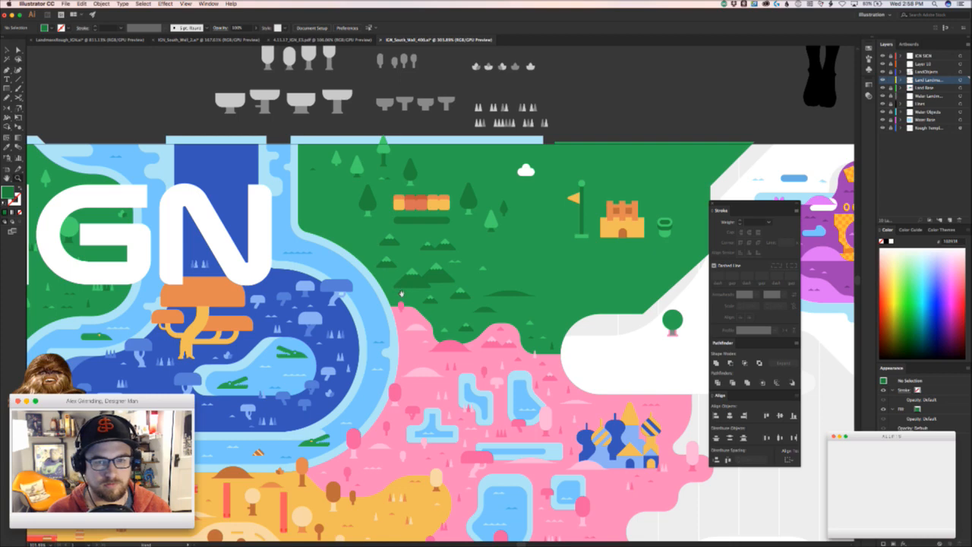
pyautogui.moveTo(381, 298); pyautogui.dragTo(348, 354)
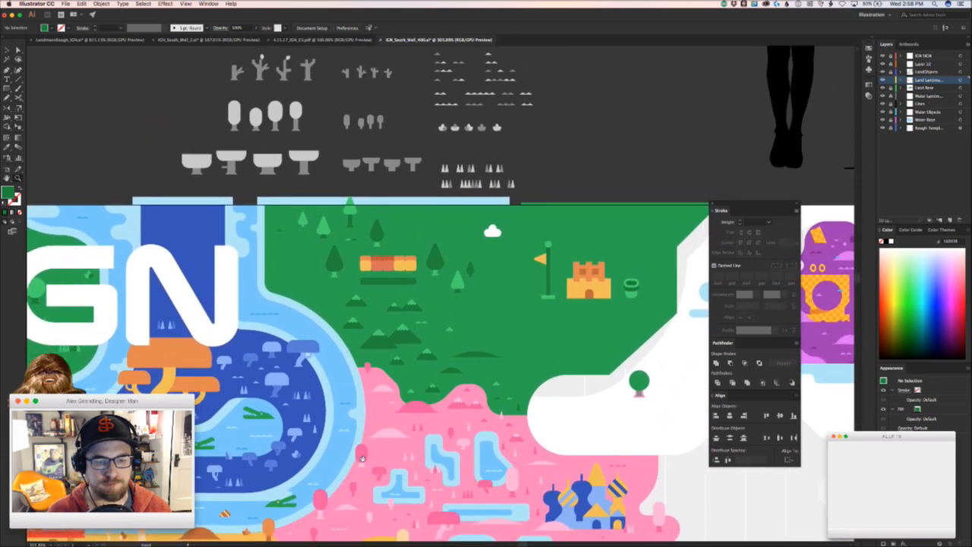
pyautogui.press('super+Tab')
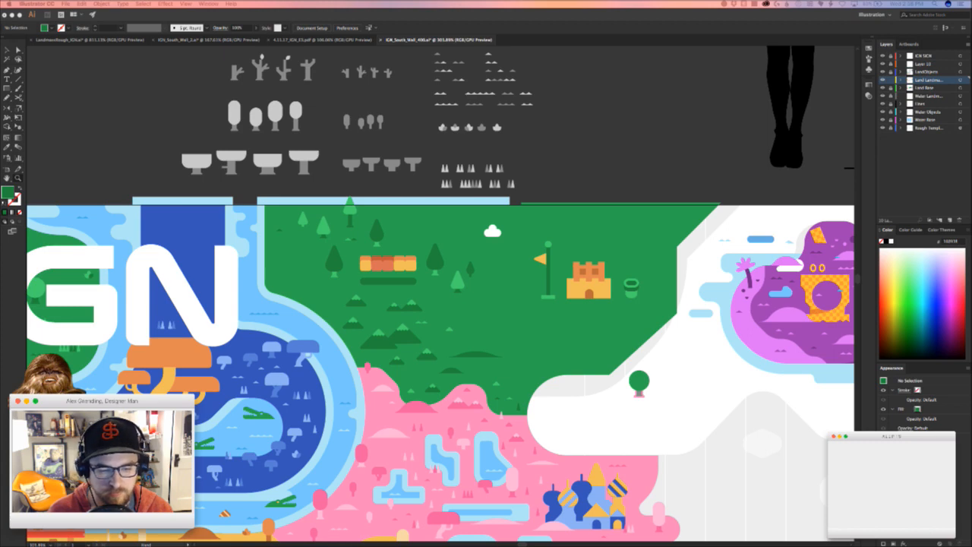
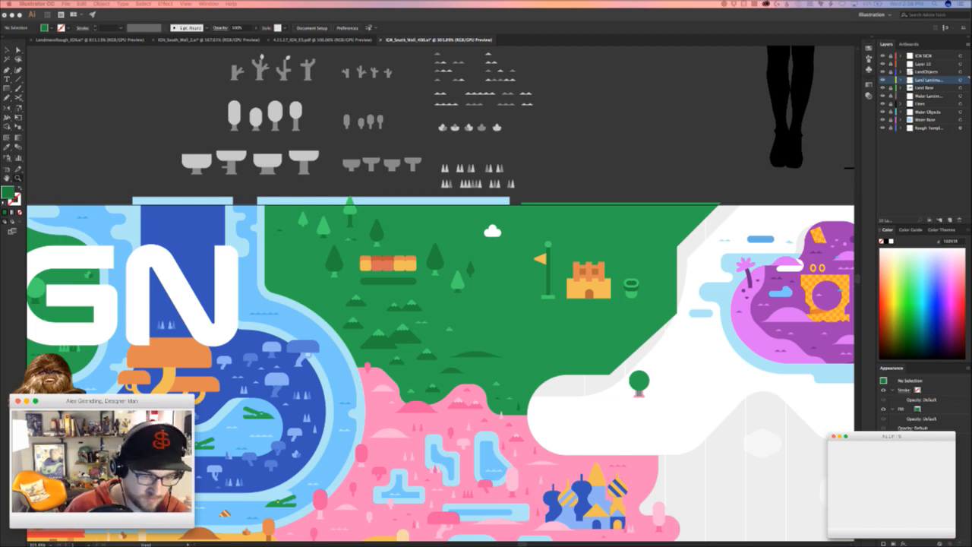
pyautogui.click(486, 242)
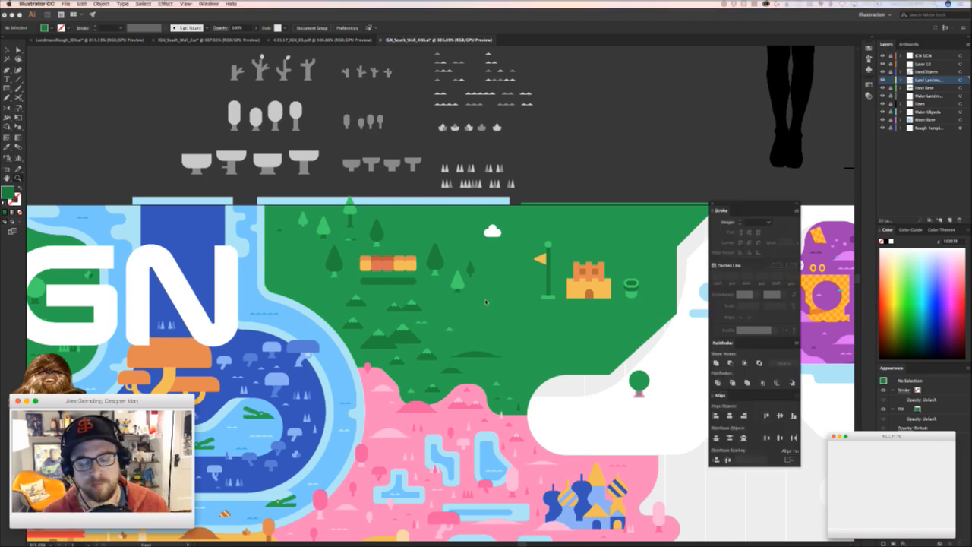
pyautogui.moveTo(382, 296); pyautogui.dragTo(495, 271)
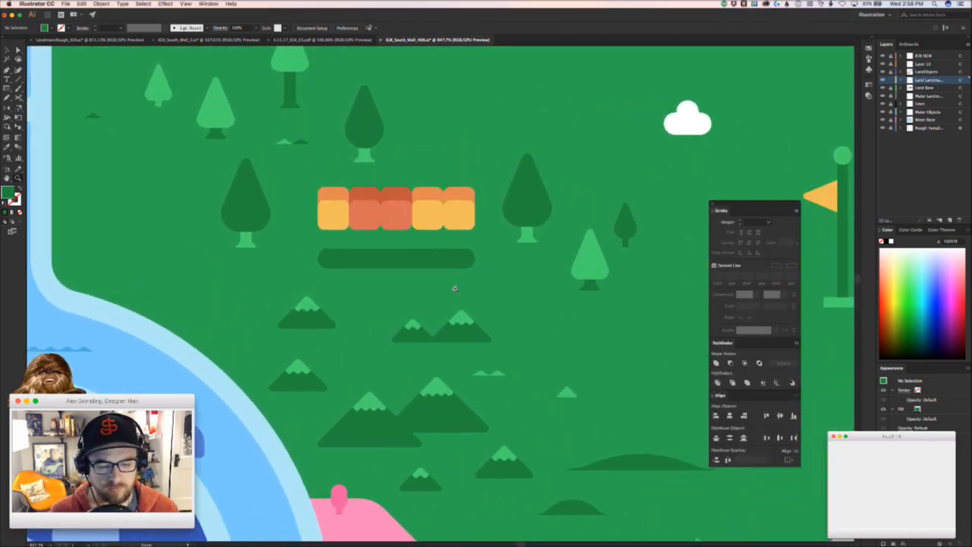
pyautogui.moveTo(455, 304); pyautogui.dragTo(433, 286)
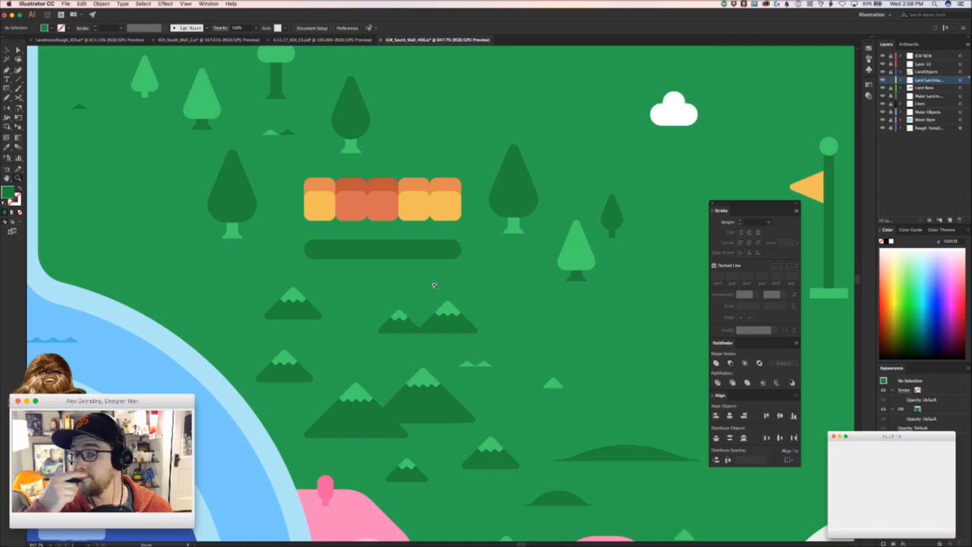
pyautogui.moveTo(385, 263); pyautogui.dragTo(333, 316)
# - Move the block row together with its dark green bar up and to the right, clear of the tree above it
pyautogui.scroll(-5, 333, 315)
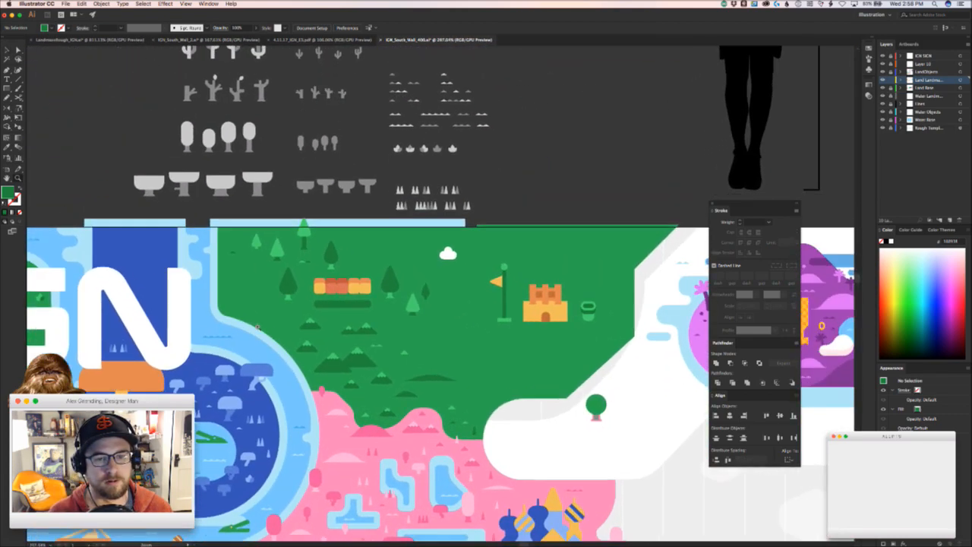
pyautogui.moveTo(310, 272); pyautogui.dragTo(363, 307)
pyautogui.moveTo(365, 288); pyautogui.dragTo(318, 273)
pyautogui.scroll(2, 307, 324)
pyautogui.click(307, 341)
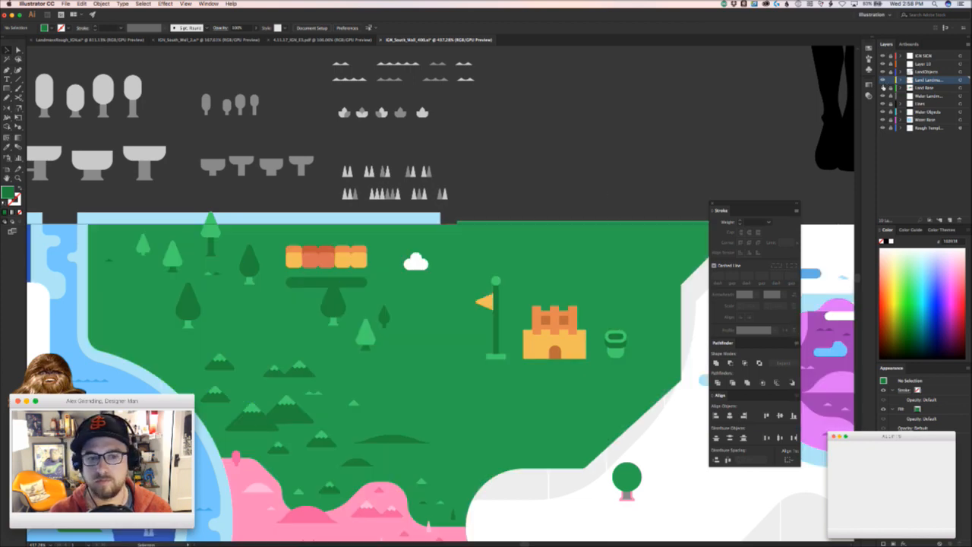
# - Unlock the LandObjects layer and move the dark green tree from beneath the block row to just above the flagpole
pyautogui.click(884, 72)
pyautogui.click(885, 71)
pyautogui.moveTo(333, 307); pyautogui.dragTo(493, 232)
pyautogui.click(458, 273)
pyautogui.moveTo(438, 286); pyautogui.dragTo(499, 284)
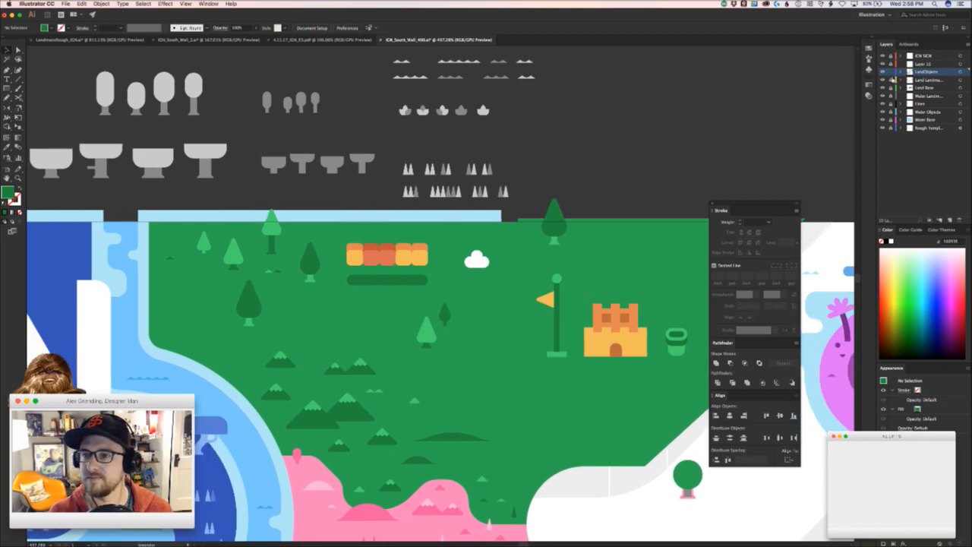
# - Move the white cloud off the green land onto the dark canvas above the castle
pyautogui.moveTo(480, 256); pyautogui.dragTo(490, 263)
pyautogui.moveTo(493, 305); pyautogui.dragTo(341, 330)
pyautogui.click(341, 329)
pyautogui.moveTo(344, 287); pyautogui.dragTo(483, 199)
pyautogui.scroll(5, 486, 200)
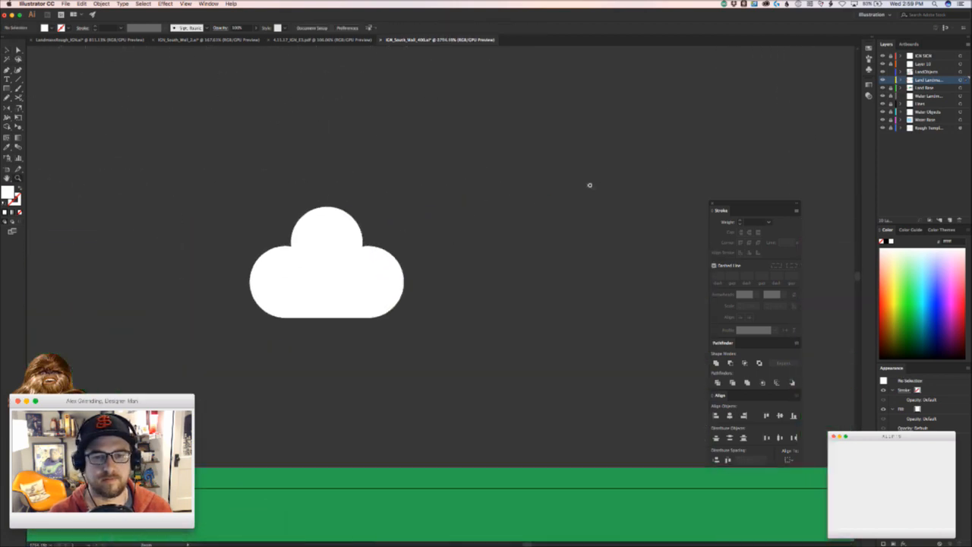
pyautogui.scroll(-5, 445, 279)
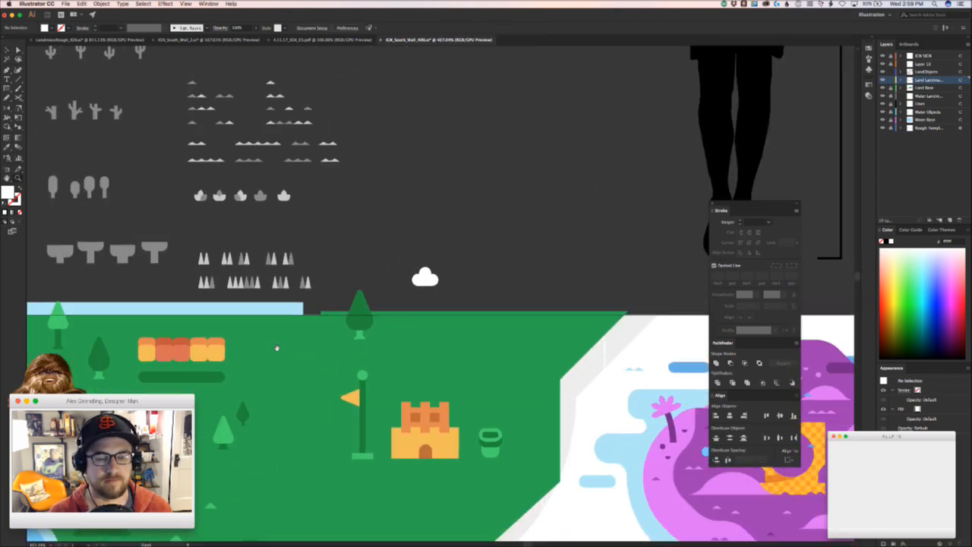
# - Duplicate the green pipe twice, placing one copy left of the flagpole and another above the mountains on the left
pyautogui.moveTo(271, 352); pyautogui.dragTo(351, 296)
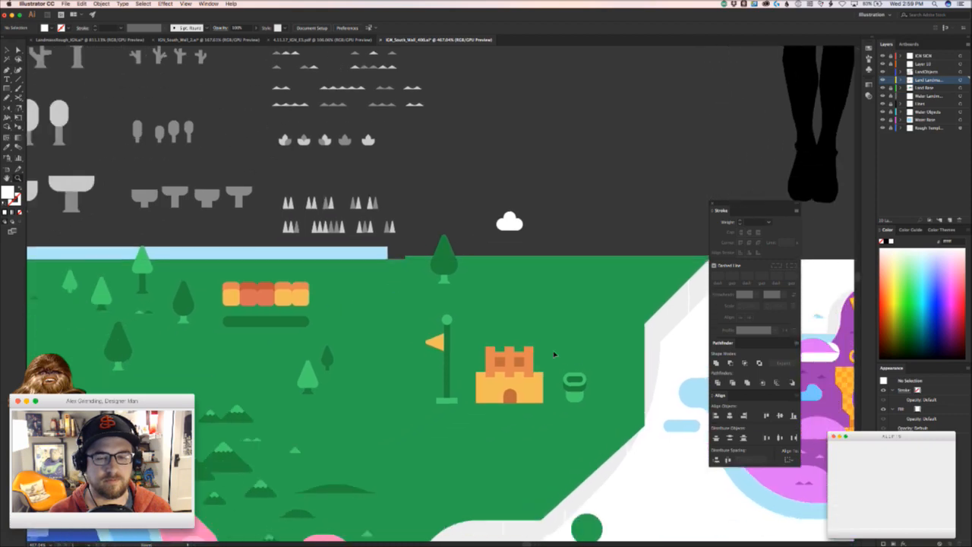
pyautogui.click(575, 391)
pyautogui.moveTo(577, 396); pyautogui.dragTo(367, 351)
pyautogui.moveTo(394, 404); pyautogui.dragTo(479, 361)
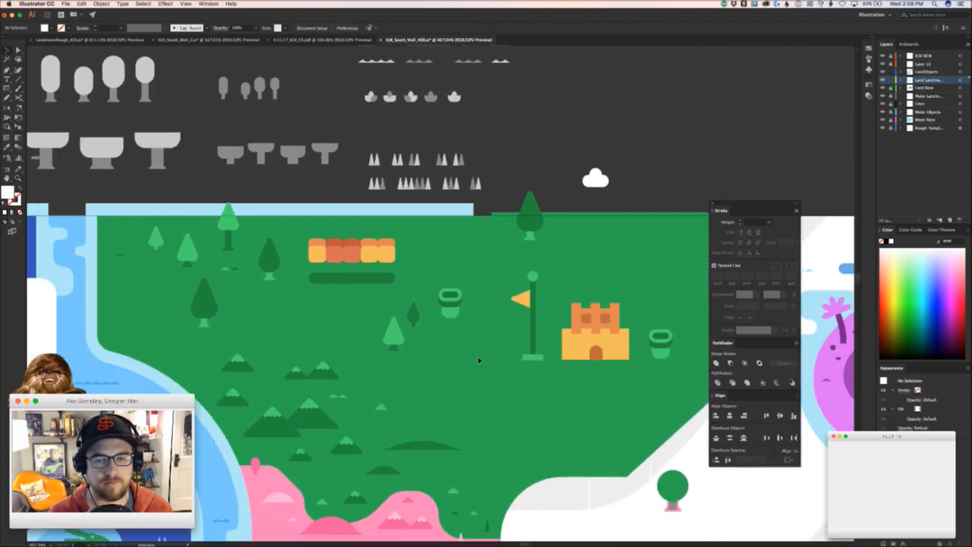
pyautogui.moveTo(451, 304); pyautogui.dragTo(263, 335)
pyautogui.scroll(-3, 349, 339)
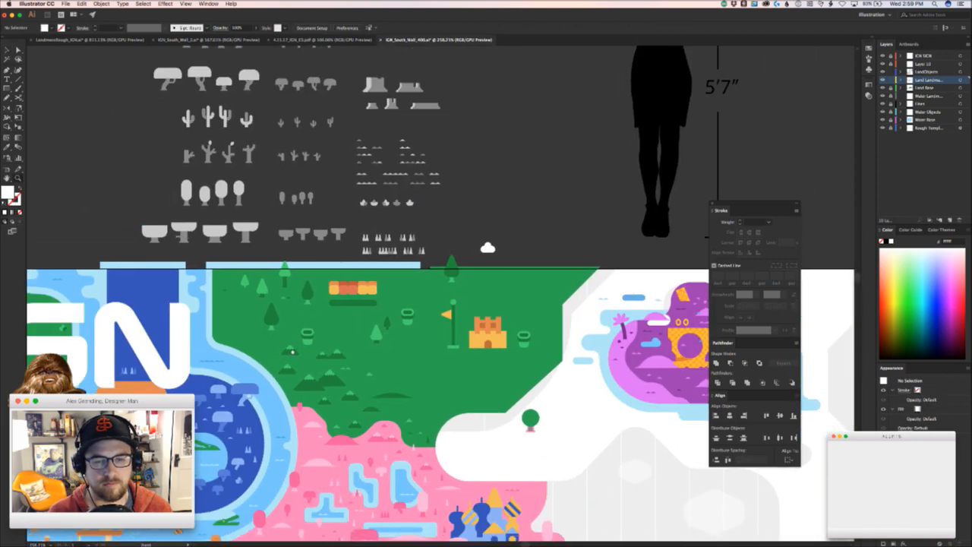
# - Place a third copy of the green pipe on the open land below and left of the flagpole
pyautogui.moveTo(345, 273); pyautogui.dragTo(346, 270)
pyautogui.moveTo(490, 203); pyautogui.dragTo(509, 301)
pyautogui.click(522, 350)
pyautogui.moveTo(523, 350); pyautogui.dragTo(264, 316)
pyautogui.press('a')
# - Copy the light blue rectangle on the Water Base layer to the right so it lies behind the purple island
pyautogui.press('z')
pyautogui.moveTo(422, 344); pyautogui.dragTo(403, 345)
pyautogui.moveTo(412, 348); pyautogui.dragTo(346, 248)
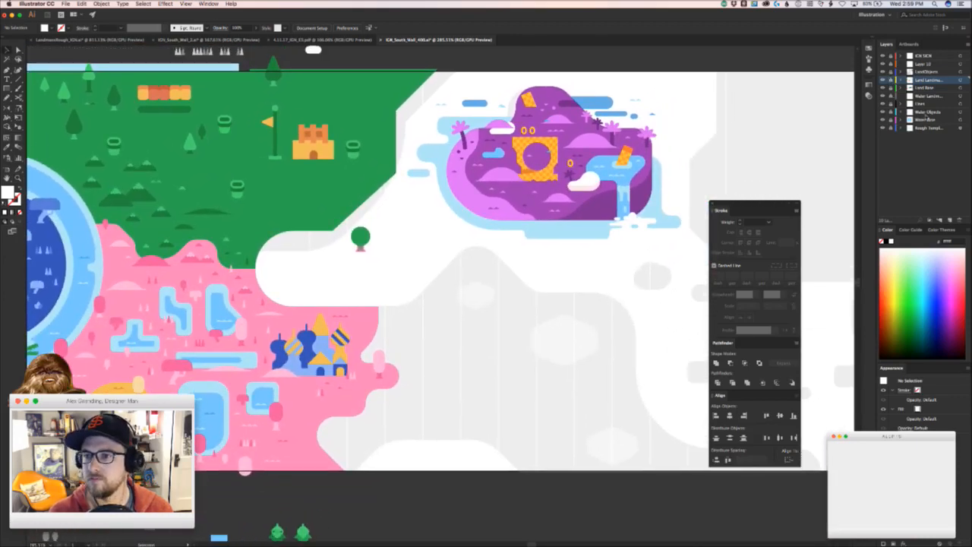
pyautogui.click(930, 120)
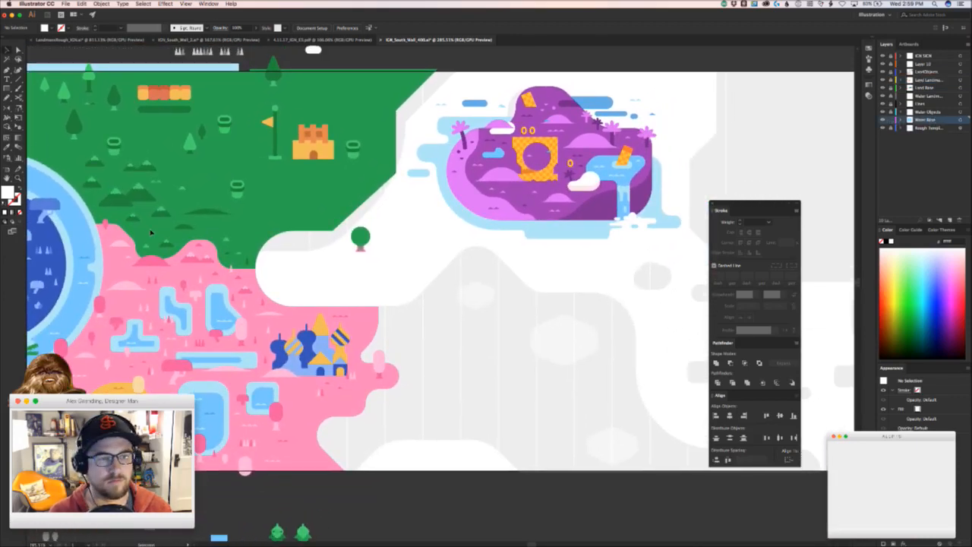
pyautogui.click(122, 232)
pyautogui.click(370, 289)
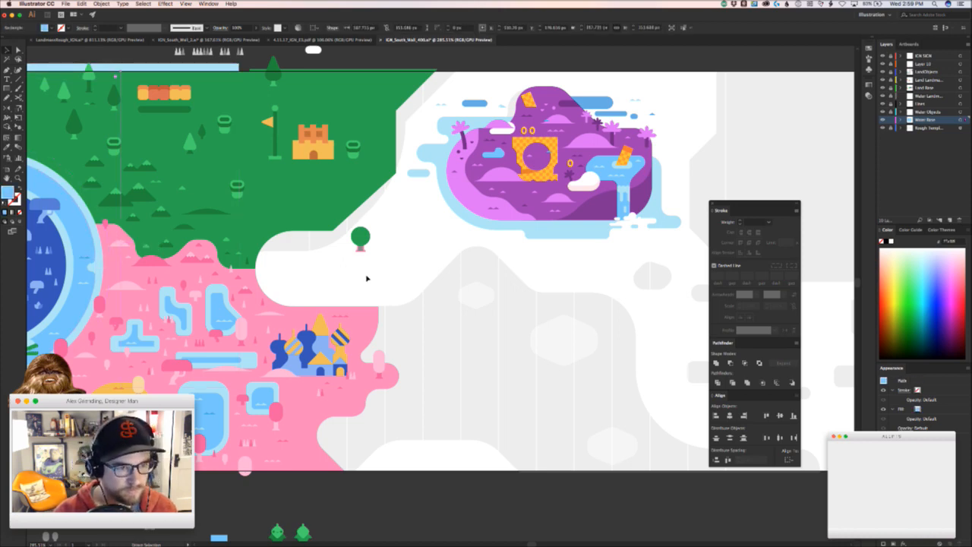
pyautogui.moveTo(82, 231); pyautogui.dragTo(623, 277)
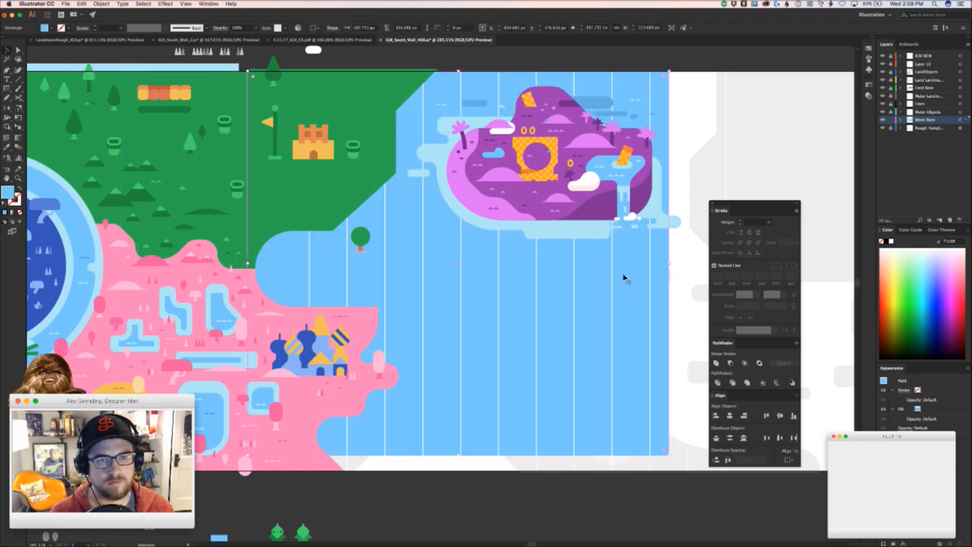
# - Extend the copied water rectangle's lower edge down to the bottom of the artboard
pyautogui.scroll(-3, 595, 283)
pyautogui.hscroll(3, 594, 282)
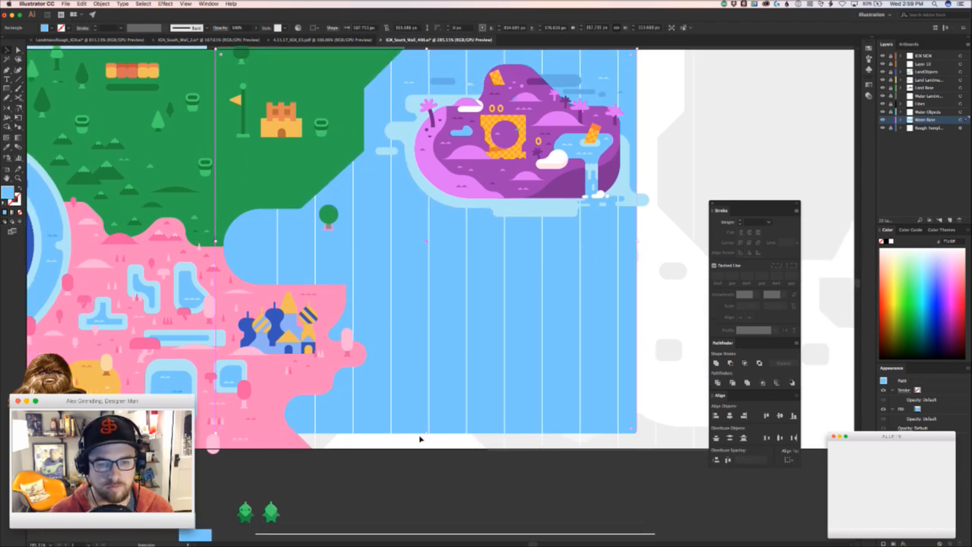
pyautogui.moveTo(426, 432); pyautogui.dragTo(427, 449)
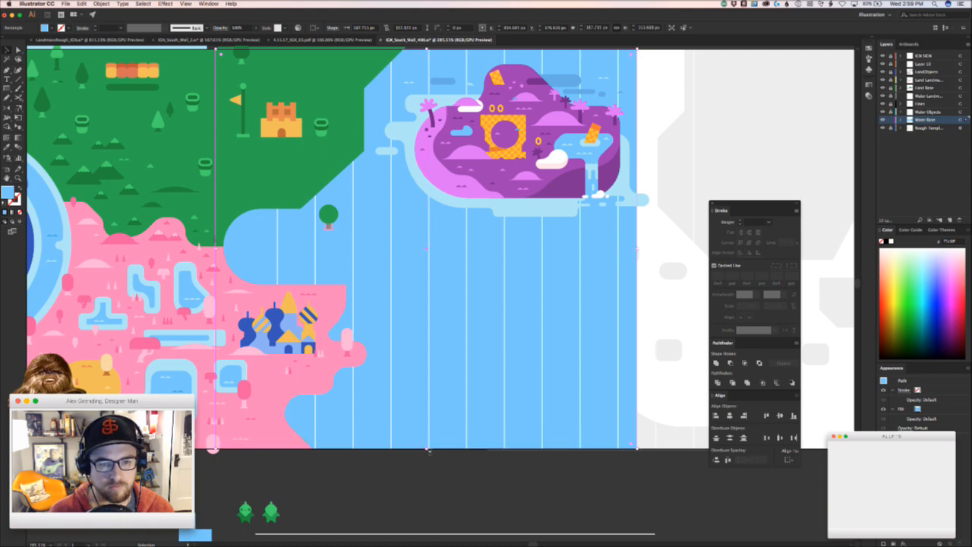
pyautogui.hscroll(-10, 442, 430)
pyautogui.scroll(2, 442, 430)
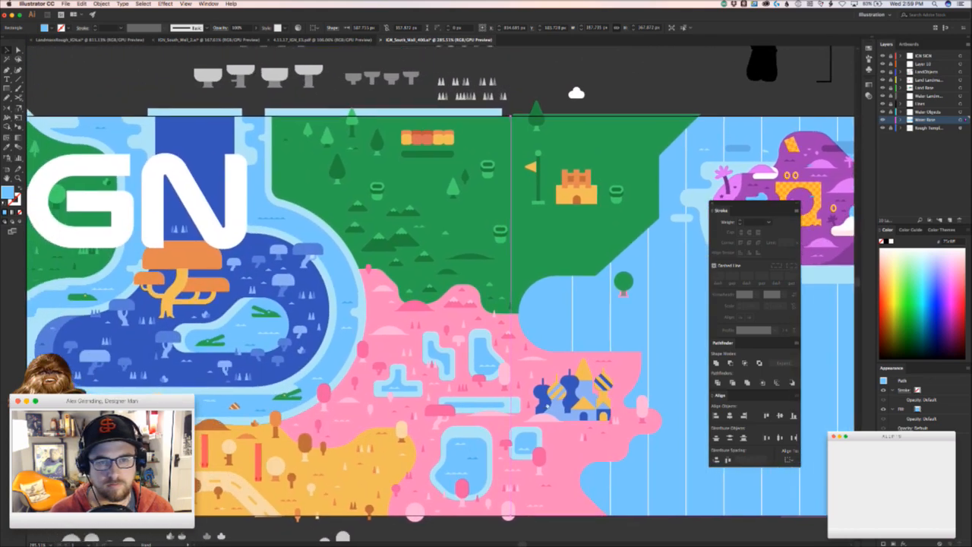
pyautogui.hscroll(10, 591, 397)
pyautogui.scroll(1, 591, 398)
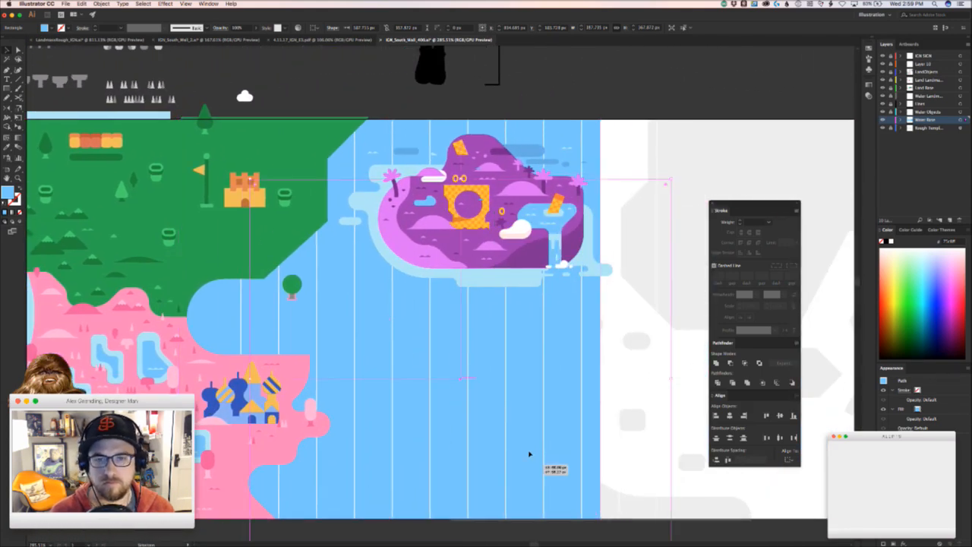
pyautogui.press('Delete')
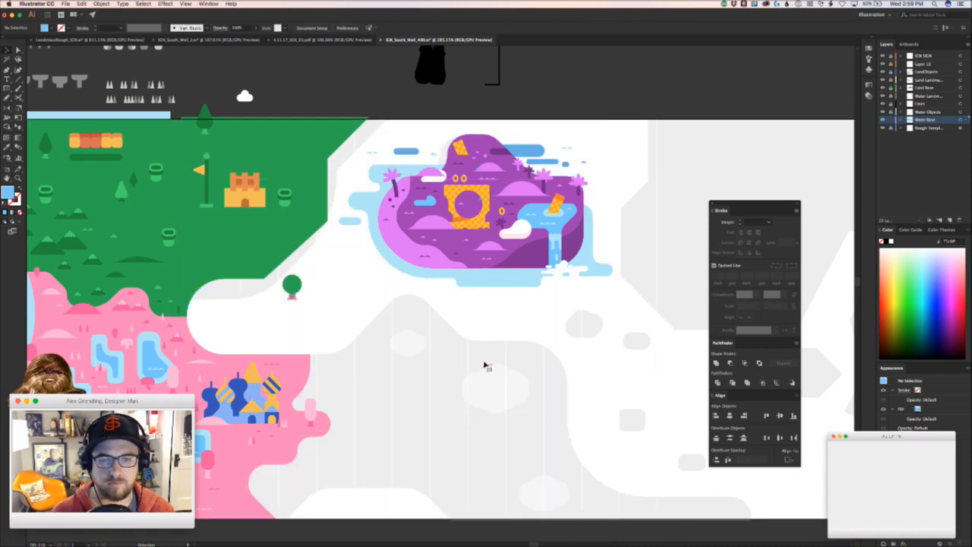
pyautogui.press('super+z')
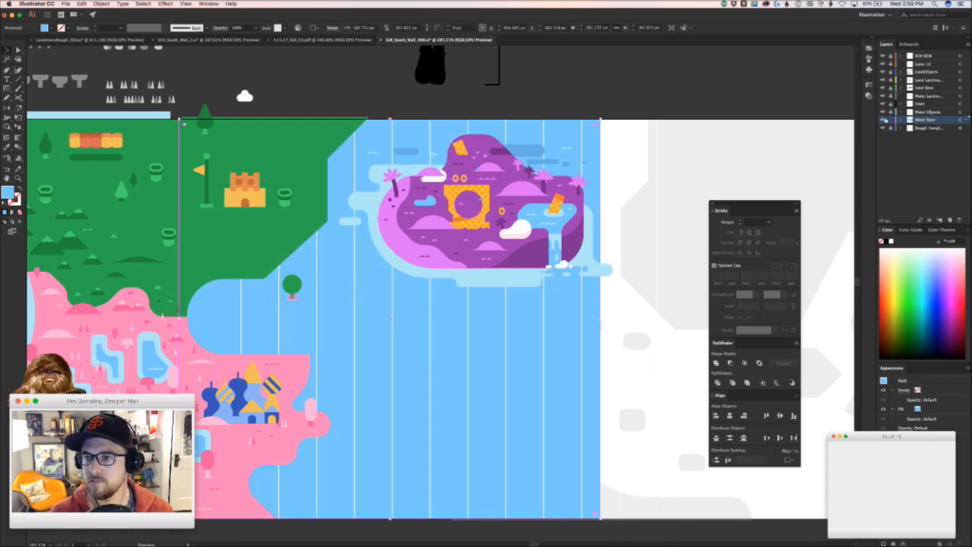
# - Hide the Water Base layer, unlock the Land Base layer and make it active for drawing with the Pen tool
pyautogui.click(883, 120)
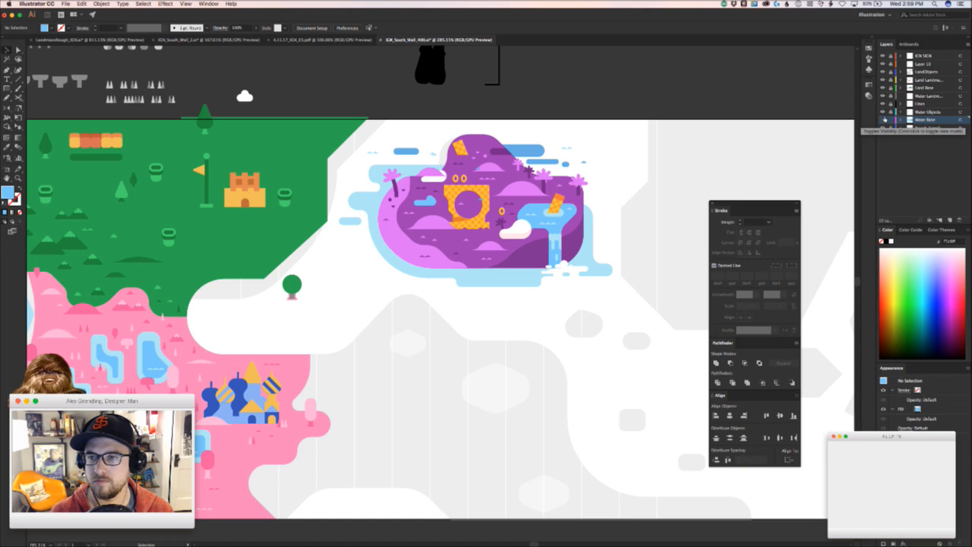
pyautogui.moveTo(237, 298); pyautogui.dragTo(244, 263)
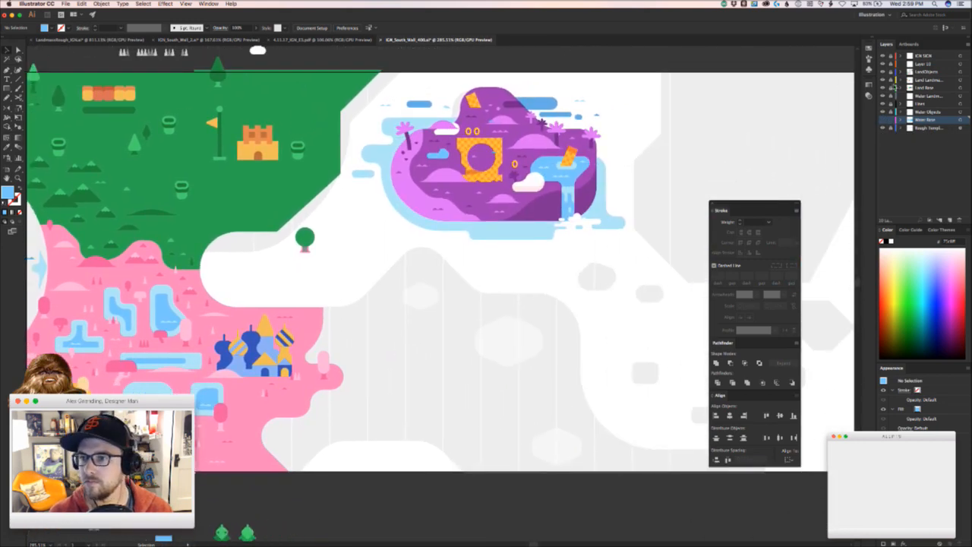
pyautogui.press('z')
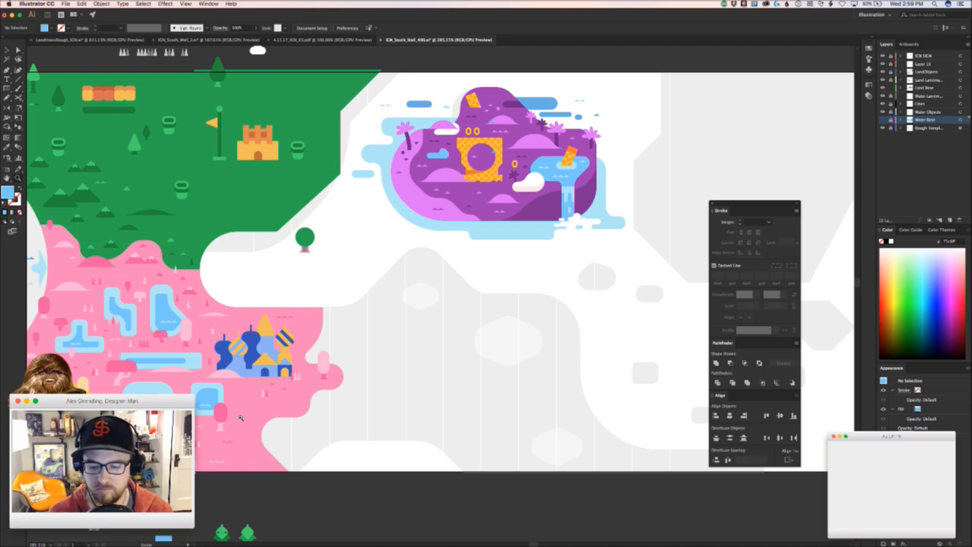
pyautogui.moveTo(240, 410); pyautogui.dragTo(360, 393)
pyautogui.moveTo(421, 234); pyautogui.dragTo(284, 282)
pyautogui.press('p')
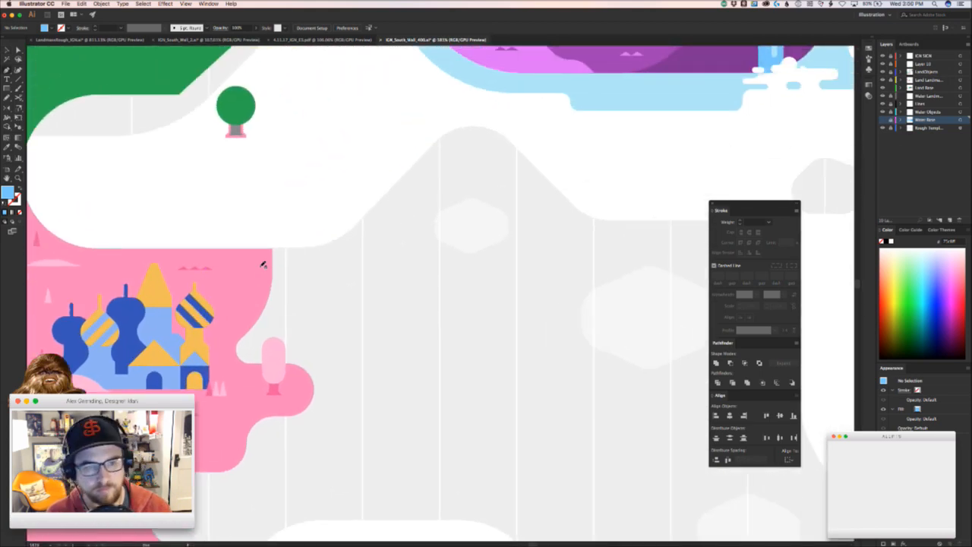
pyautogui.click(950, 88)
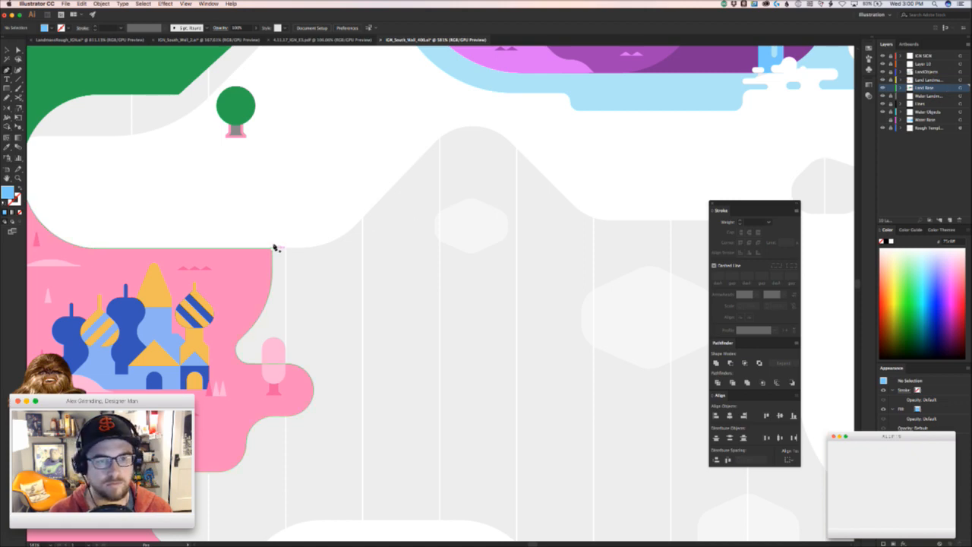
# - Draw the new land's upper outline with the Pen tool, running right from the pink land over a flat-topped hill with sloped sides
pyautogui.click(335, 247)
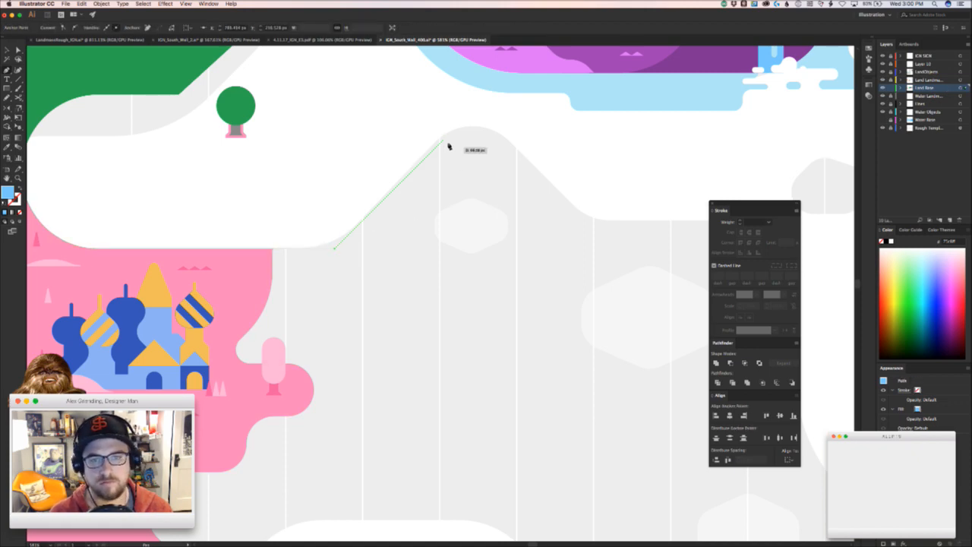
pyautogui.click(431, 152)
pyautogui.moveTo(462, 168); pyautogui.dragTo(307, 193)
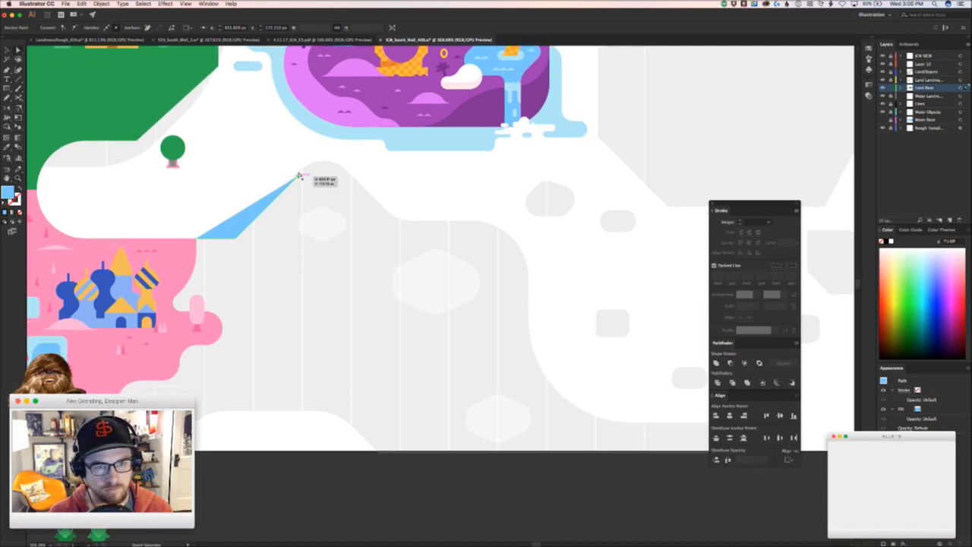
pyautogui.click(299, 176)
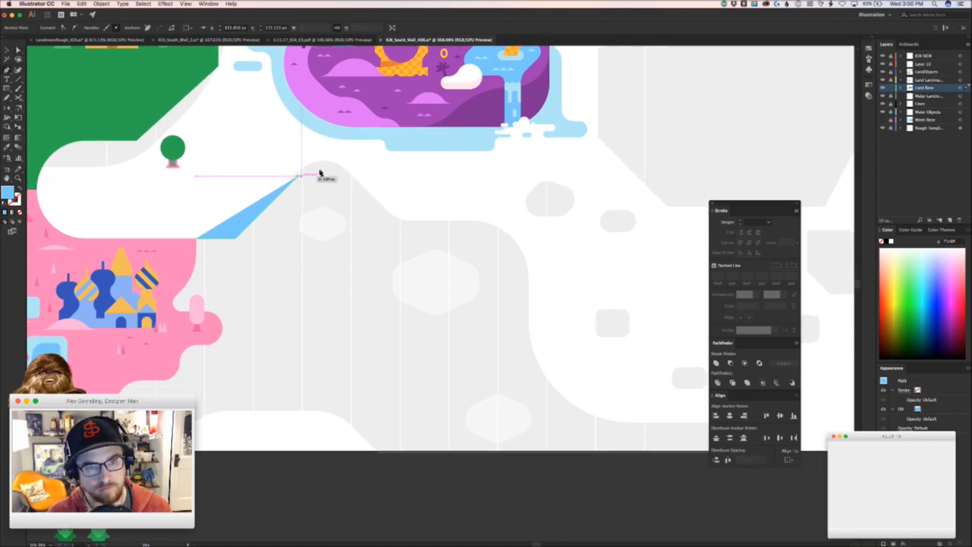
pyautogui.click(369, 182)
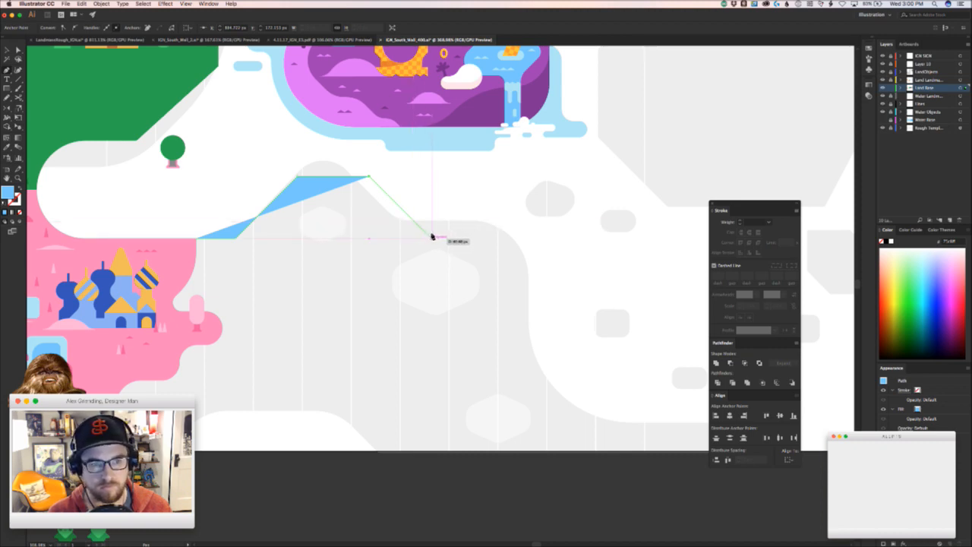
pyautogui.click(431, 236)
pyautogui.moveTo(431, 237); pyautogui.dragTo(381, 206)
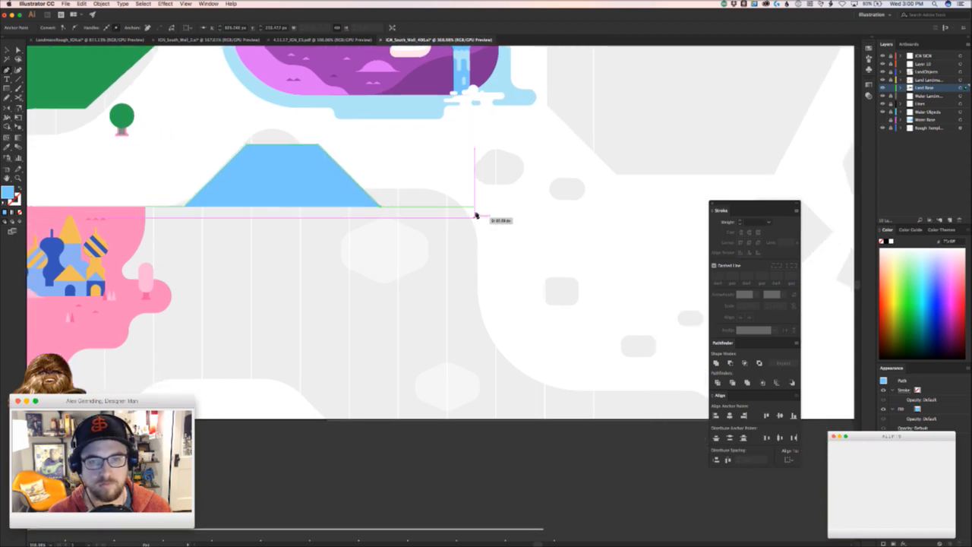
# - Continue the outline along a flat shoulder, straight down and along a low step to the artboard's lower edge, following the grey rough
pyautogui.keyDown('shift'); pyautogui.click(479, 219); pyautogui.keyUp('shift')
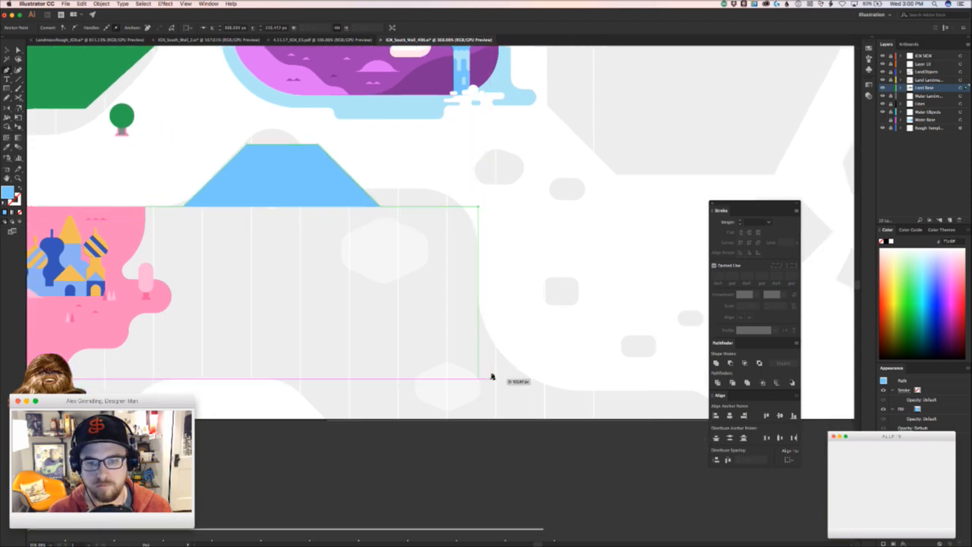
pyautogui.keyDown('shift'); pyautogui.click(491, 373); pyautogui.keyUp('shift')
pyautogui.moveTo(497, 373); pyautogui.dragTo(282, 325)
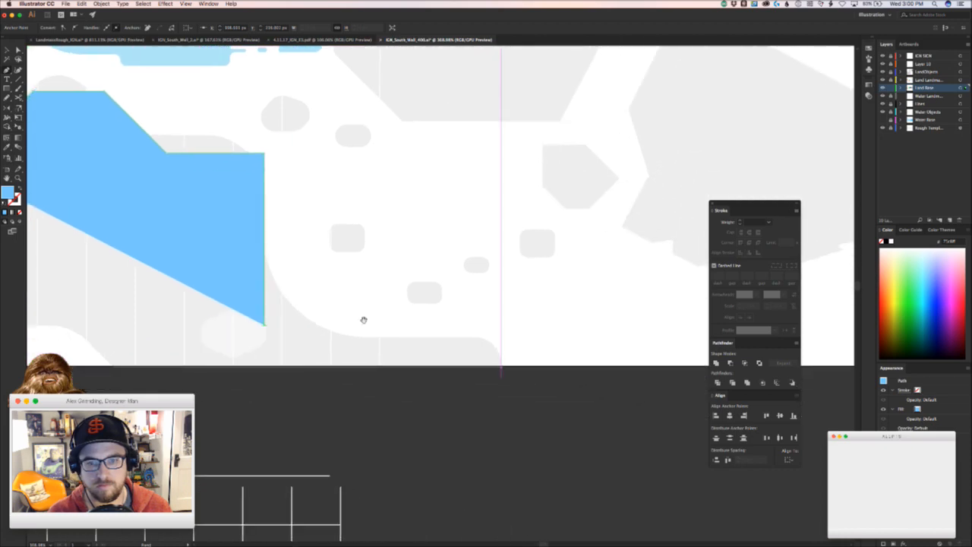
pyautogui.keyDown('shift'); pyautogui.click(500, 327); pyautogui.keyUp('shift')
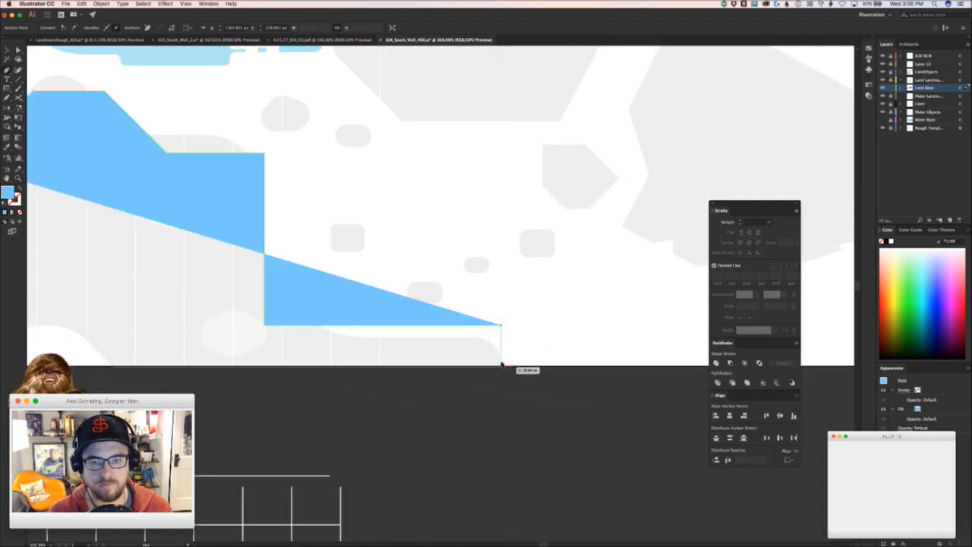
pyautogui.keyDown('shift'); pyautogui.click(502, 365); pyautogui.keyUp('shift')
pyautogui.moveTo(334, 397); pyautogui.dragTo(364, 397)
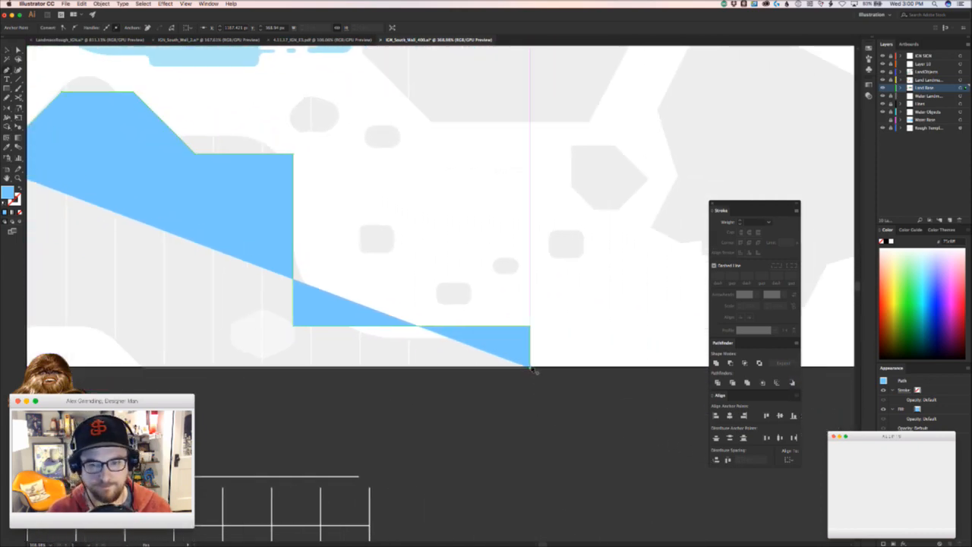
# - Close the land outline along the artboard's lower edge and up across the pink land behind the castle
pyautogui.moveTo(273, 364); pyautogui.dragTo(621, 441)
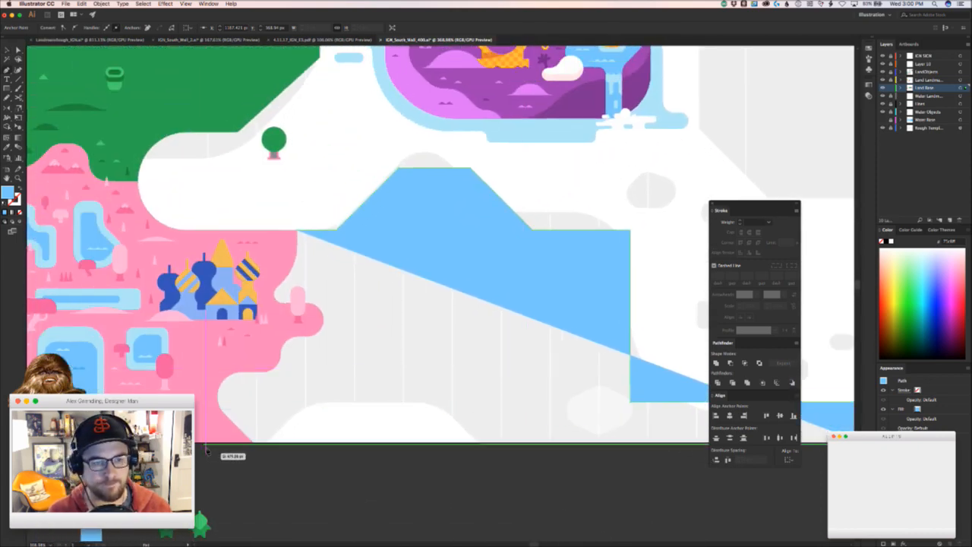
pyautogui.keyDown('shift'); pyautogui.click(207, 443); pyautogui.keyUp('shift')
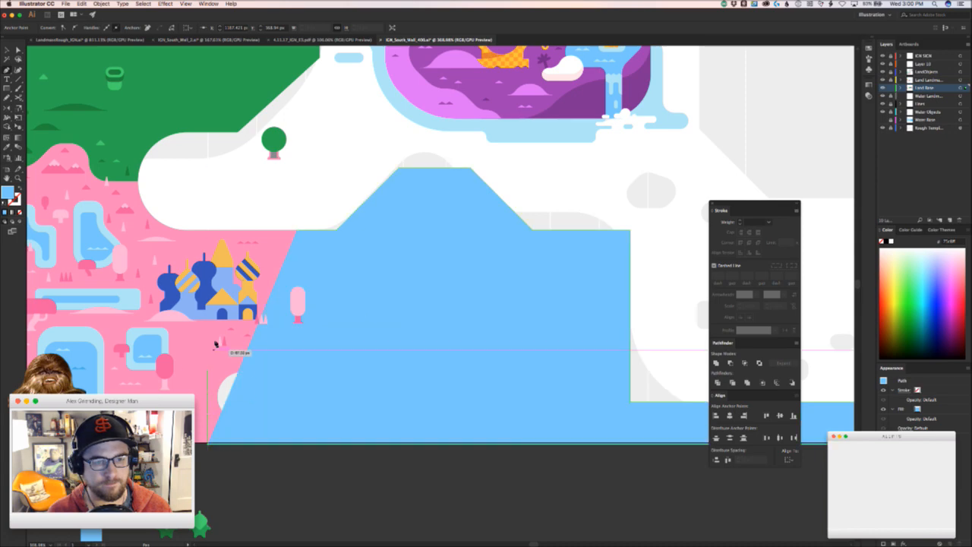
pyautogui.click(210, 227)
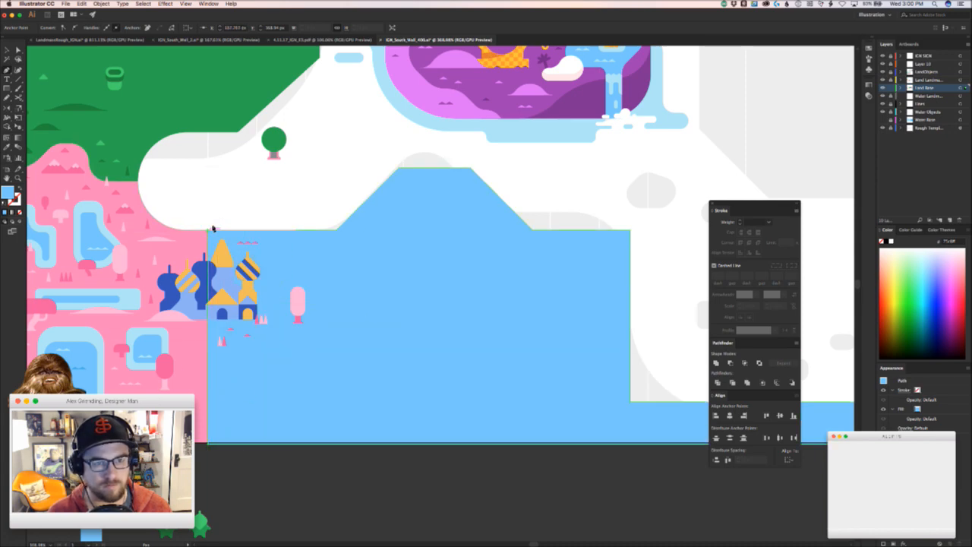
pyautogui.click(297, 228)
pyautogui.press('v')
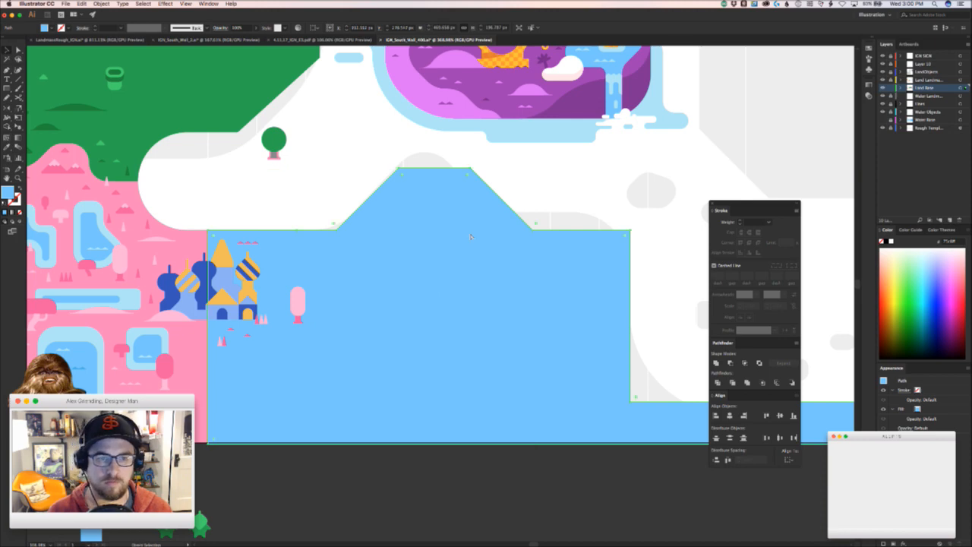
# - Move the new blue land shape behind the pink land using cut and paste in back
pyautogui.press('super+x')
pyautogui.press('super+b')
pyautogui.press('a')
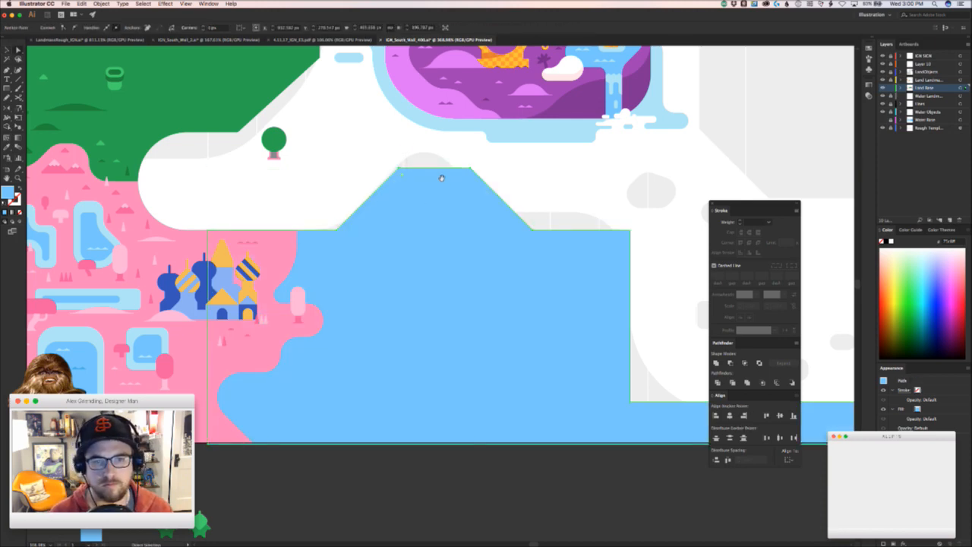
# - Round the corner at the hill's left base and the two hilltop corners into smooth curves
pyautogui.hscroll(3, 401, 156)
pyautogui.moveTo(253, 195); pyautogui.dragTo(213, 178)
pyautogui.moveTo(382, 157); pyautogui.dragTo(263, 186)
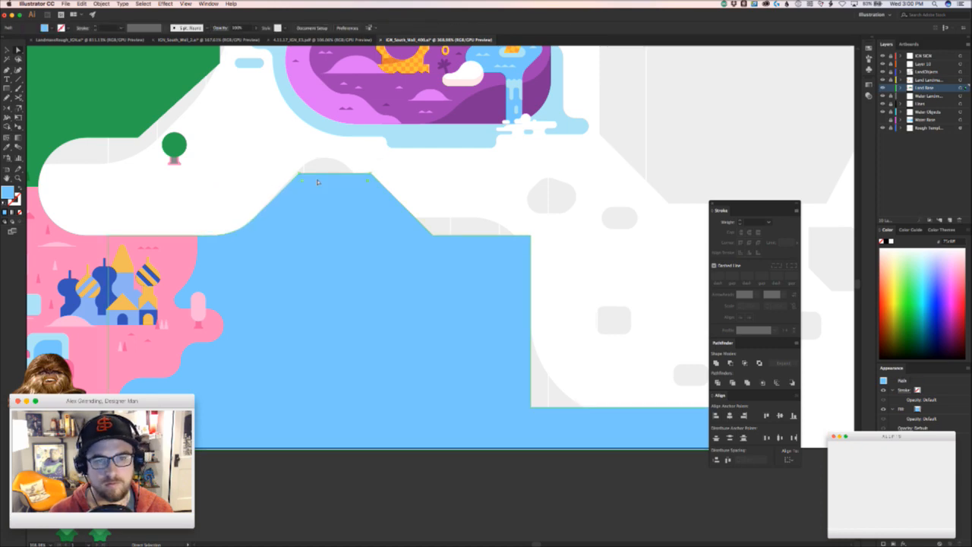
pyautogui.moveTo(369, 181); pyautogui.dragTo(341, 242)
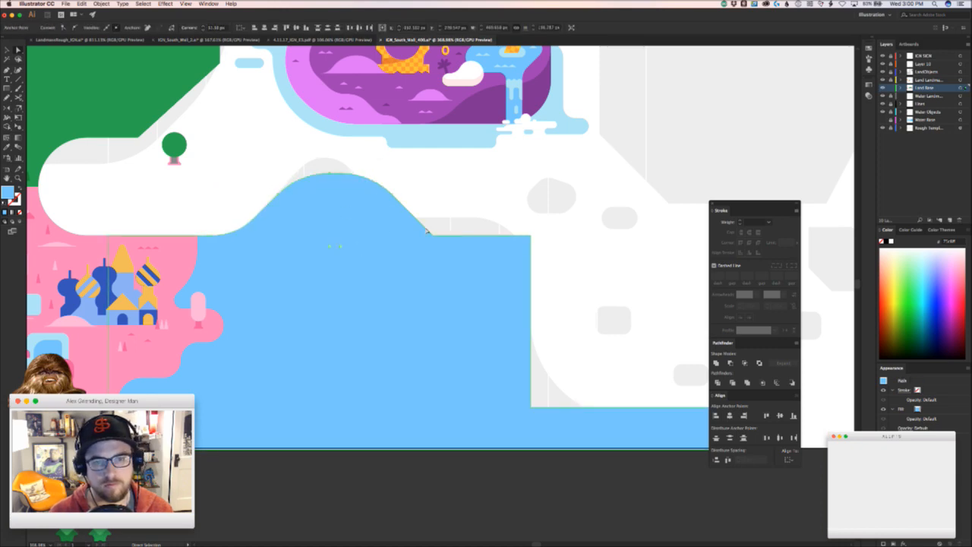
# - Try rounding the hill's right base corner and the shoulder corner together, then undo the rounding
pyautogui.moveTo(456, 215); pyautogui.dragTo(416, 250)
pyautogui.moveTo(540, 224); pyautogui.dragTo(517, 250)
pyautogui.moveTo(436, 228); pyautogui.dragTo(498, 174)
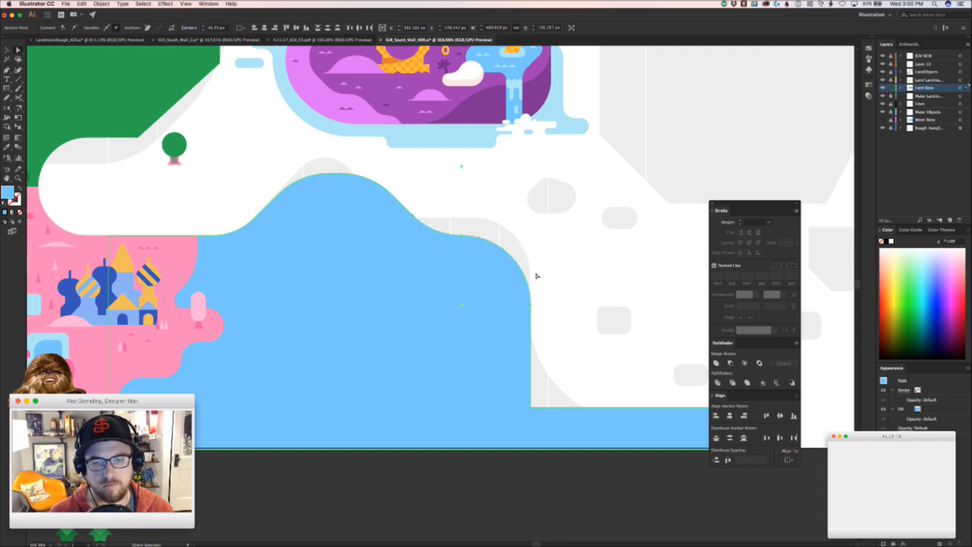
pyautogui.hotkey('ctrl', 'z')
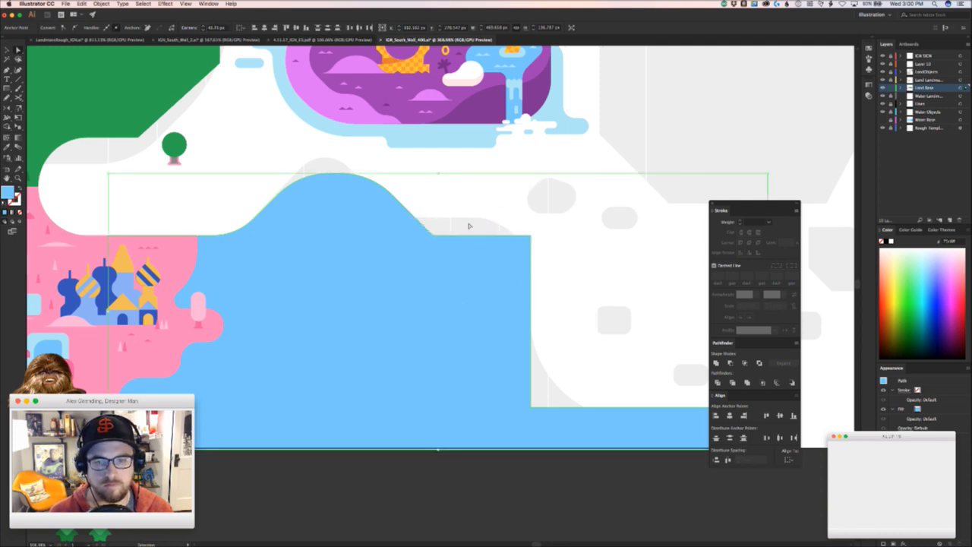
# - Round the remaining corners on the land's right side separately, from the hill's base and shoulder down to the low step
pyautogui.moveTo(434, 225); pyautogui.dragTo(498, 182)
pyautogui.moveTo(539, 229); pyautogui.dragTo(495, 299)
pyautogui.press('space')
pyautogui.moveTo(527, 337); pyautogui.dragTo(441, 223)
pyautogui.moveTo(432, 313); pyautogui.dragTo(538, 233)
pyautogui.click(538, 245)
pyautogui.press('space')
pyautogui.moveTo(538, 256); pyautogui.dragTo(447, 277)
pyautogui.moveTo(610, 295); pyautogui.dragTo(583, 372)
pyautogui.click(585, 291)
# - Select the new land shape and fill it with the dark blue sampled from the island below the IGN logo
pyautogui.press('super+space')
pyautogui.press('space')
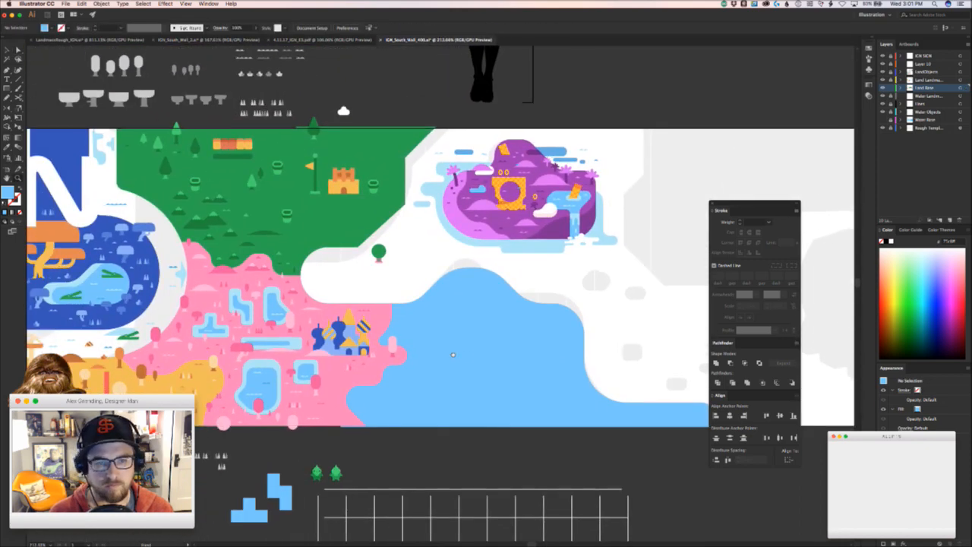
pyautogui.moveTo(454, 354); pyautogui.dragTo(471, 324)
pyautogui.click(485, 317)
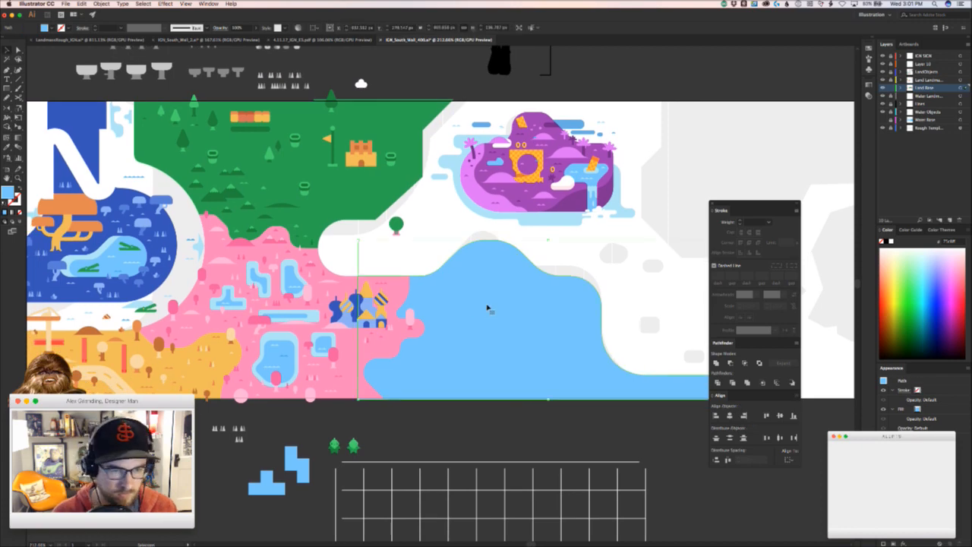
pyautogui.hscroll(-6, 502, 322)
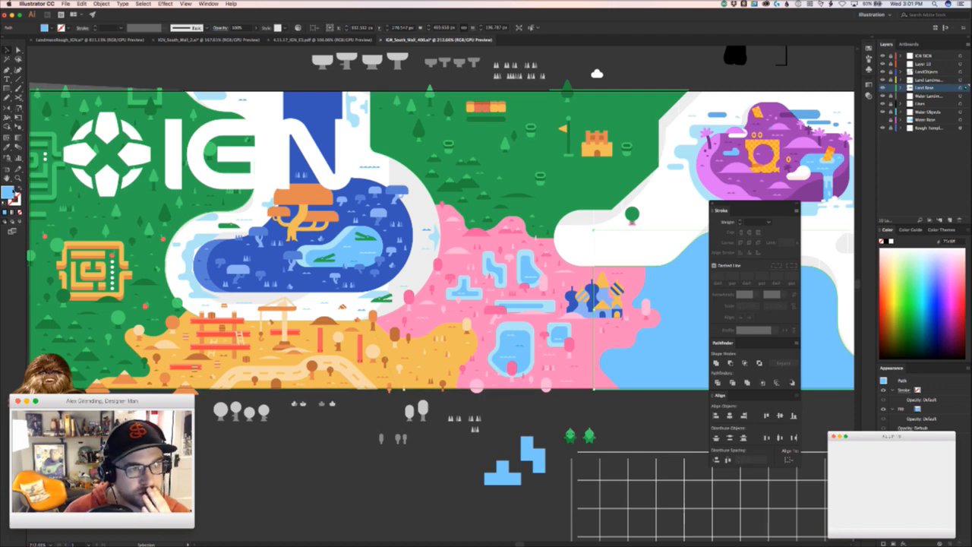
pyautogui.doubleClick(9, 194)
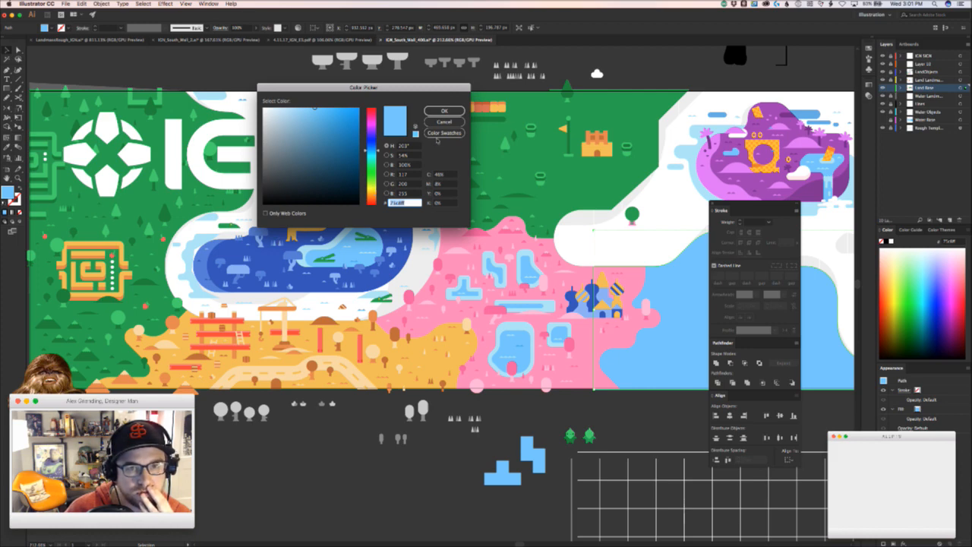
pyautogui.click(444, 112)
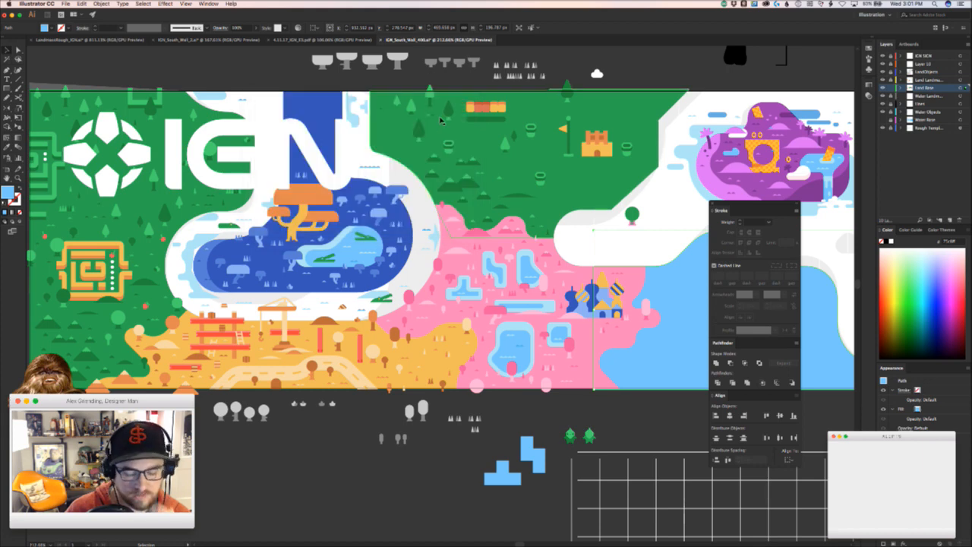
pyautogui.click(346, 218)
pyautogui.moveTo(429, 258); pyautogui.dragTo(250, 287)
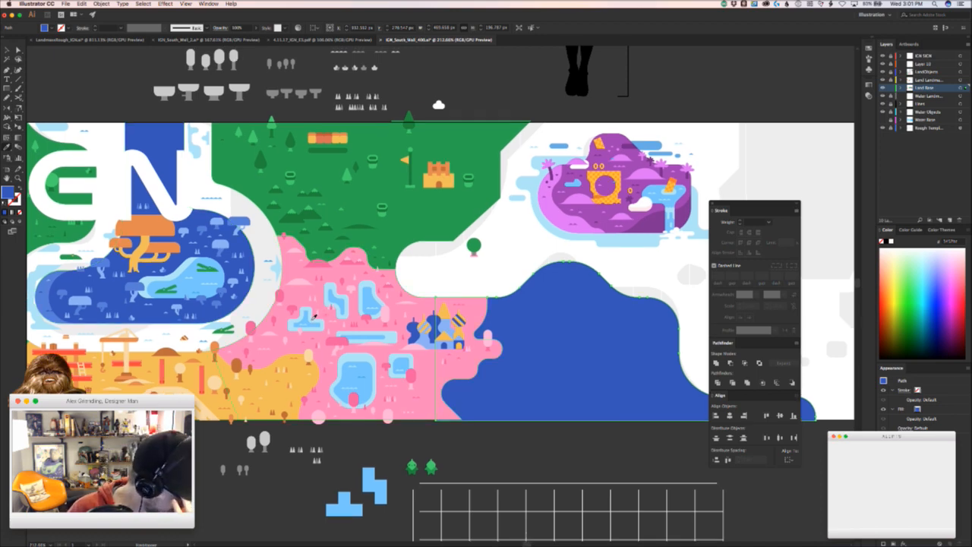
# - Shift the hue of the new land's fill to a teal of about 186°
pyautogui.doubleClick(8, 193)
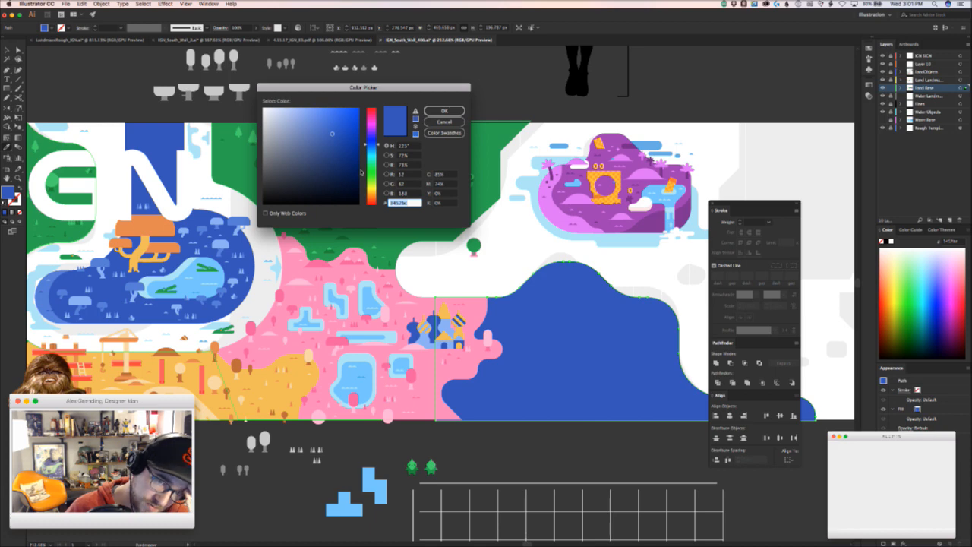
pyautogui.click(371, 160)
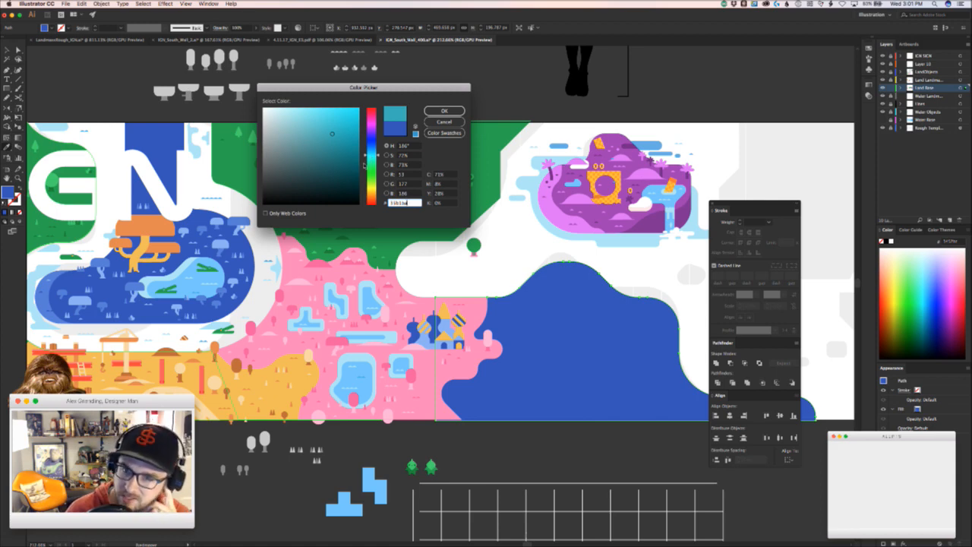
pyautogui.click(440, 113)
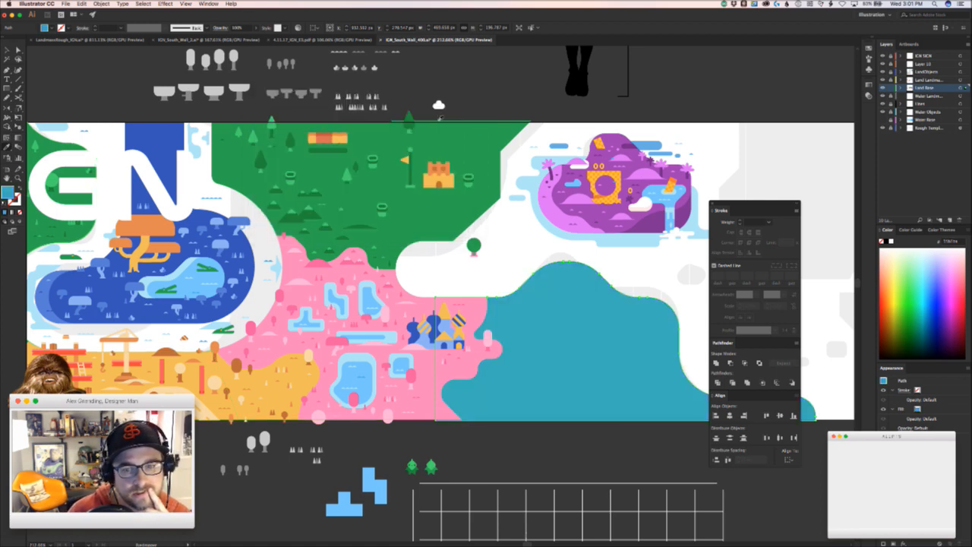
# - Brighten the land's teal fill to a light turquoise with about 82% brightness
pyautogui.doubleClick(10, 195)
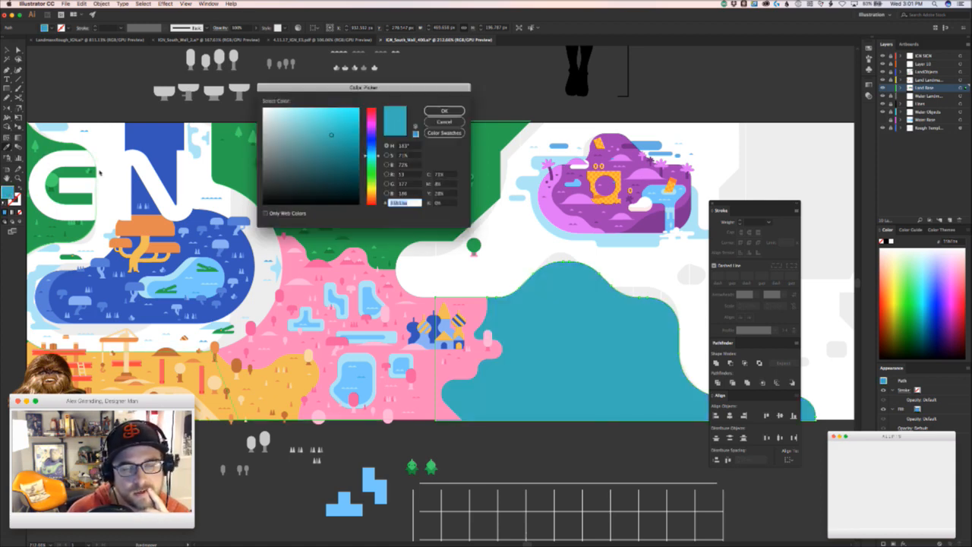
pyautogui.moveTo(345, 120); pyautogui.dragTo(328, 121)
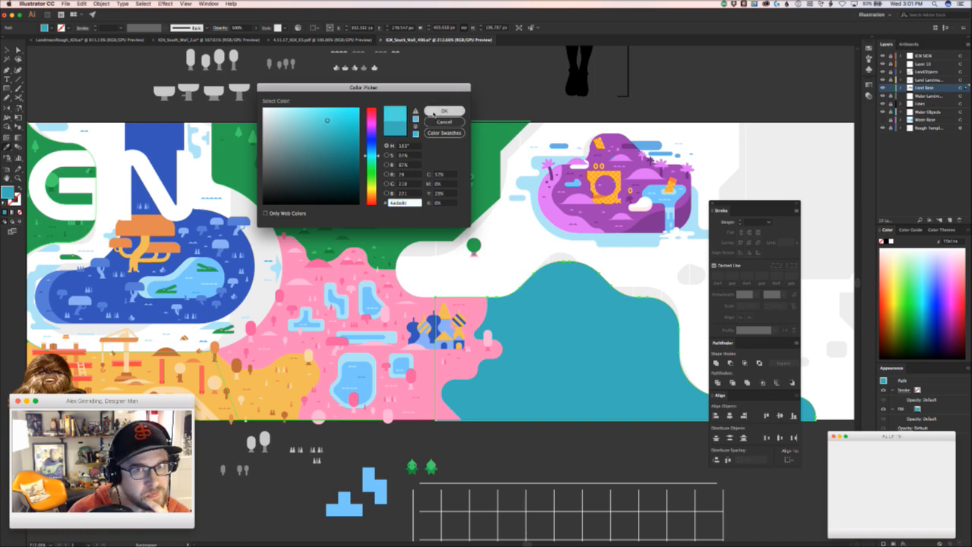
pyautogui.click(437, 113)
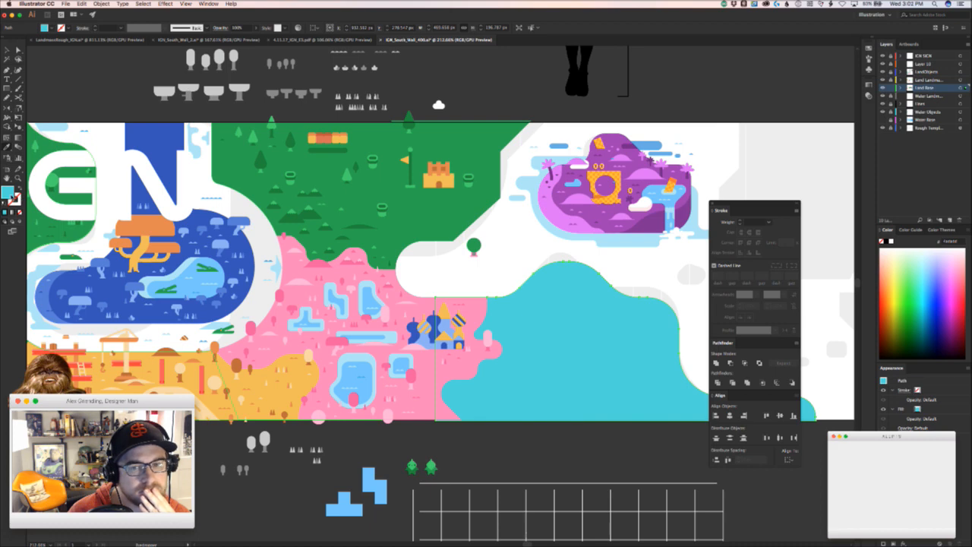
pyautogui.doubleClick(8, 193)
pyautogui.click(329, 123)
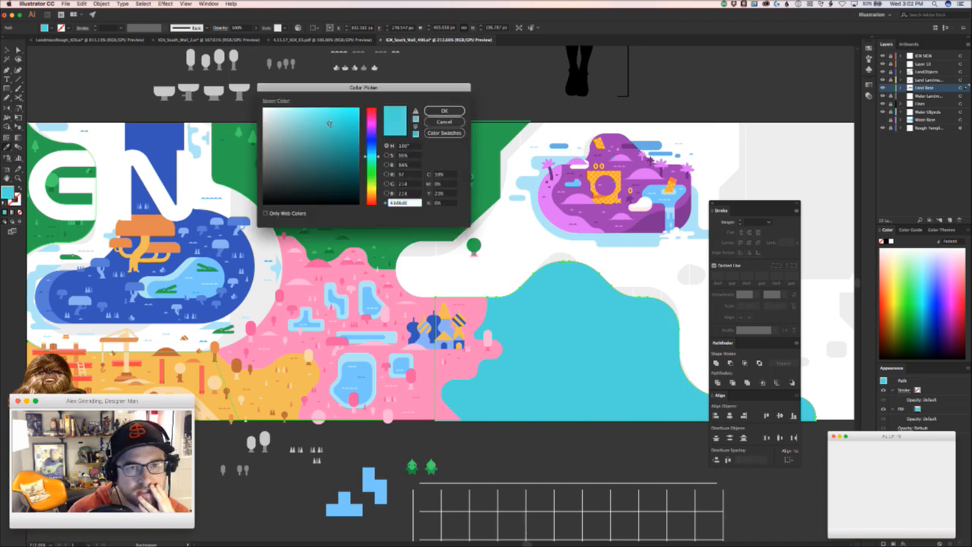
pyautogui.click(444, 110)
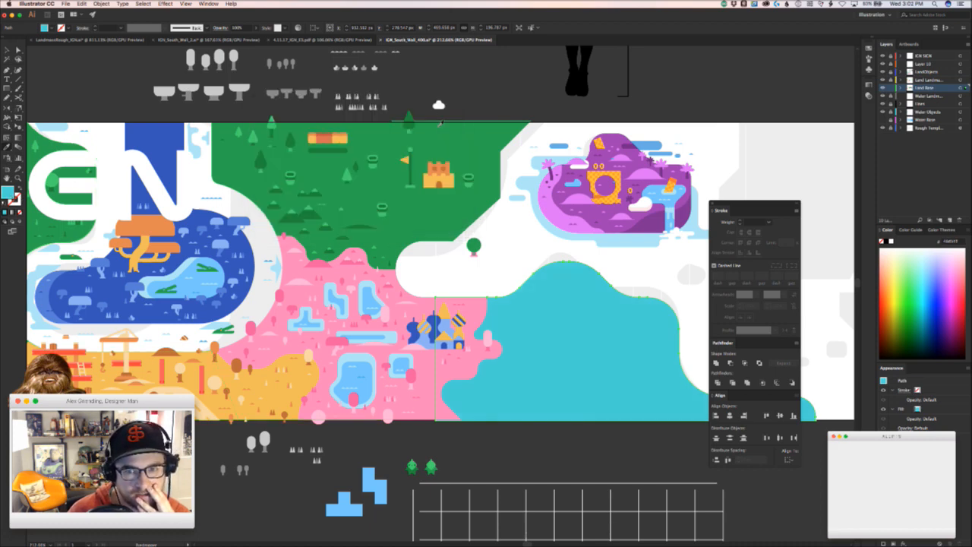
# - Change the new land's turquoise fill to a bright orange
pyautogui.doubleClick(9, 196)
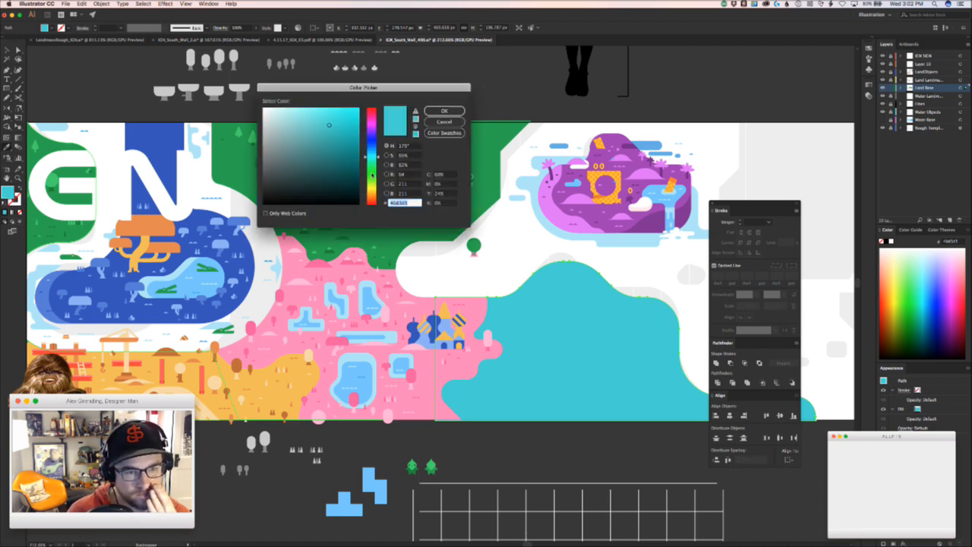
pyautogui.click(372, 196)
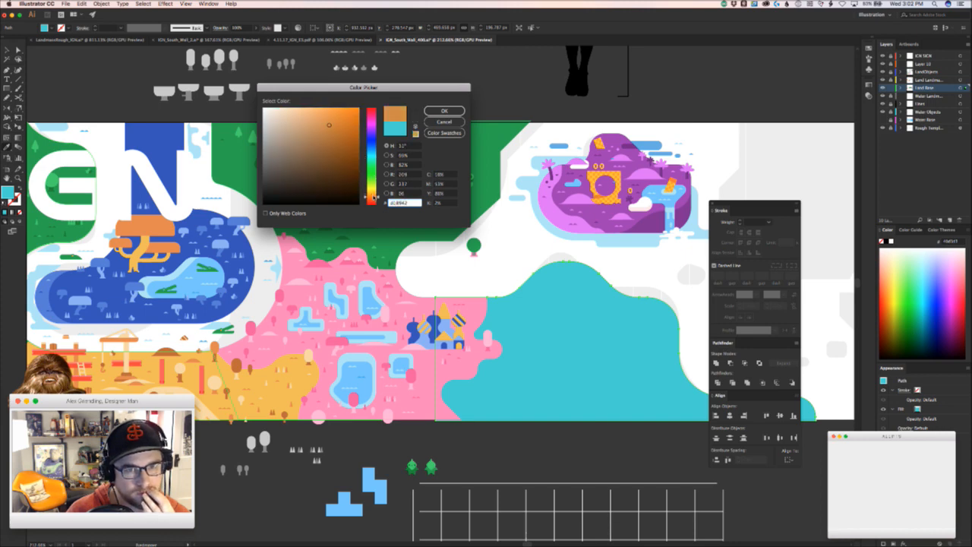
pyautogui.click(336, 114)
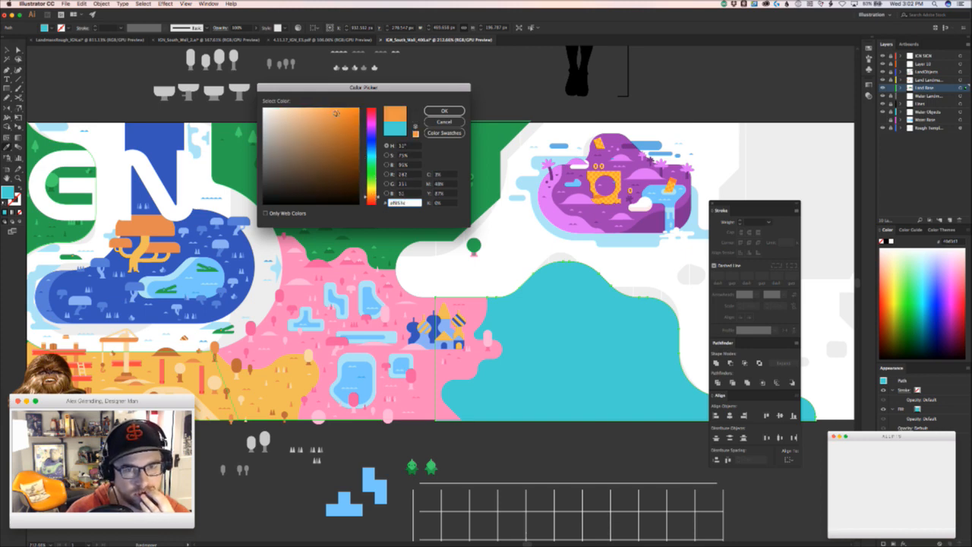
pyautogui.click(442, 112)
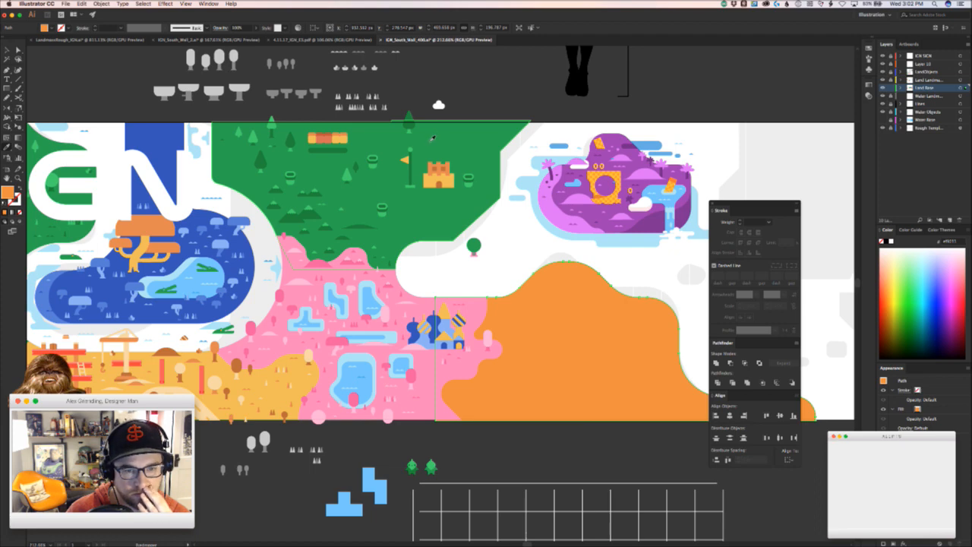
# - Refine the new land's orange fill to a stronger, more saturated shade
pyautogui.doubleClick(9, 193)
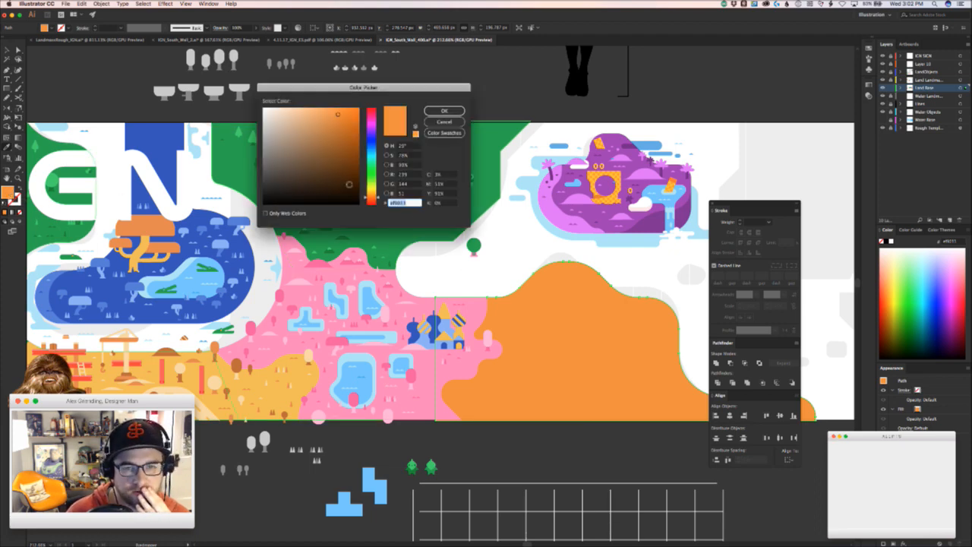
pyautogui.click(340, 120)
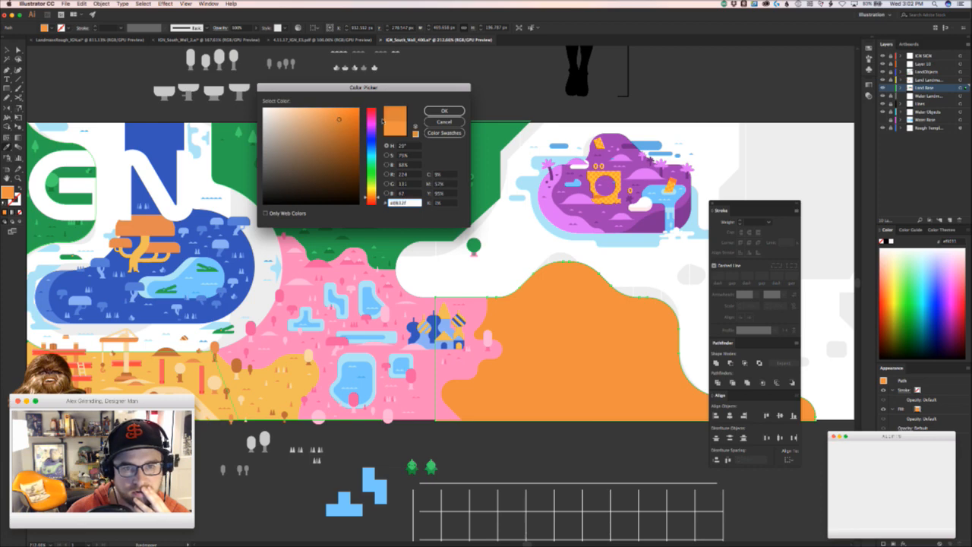
pyautogui.click(342, 114)
pyautogui.click(444, 111)
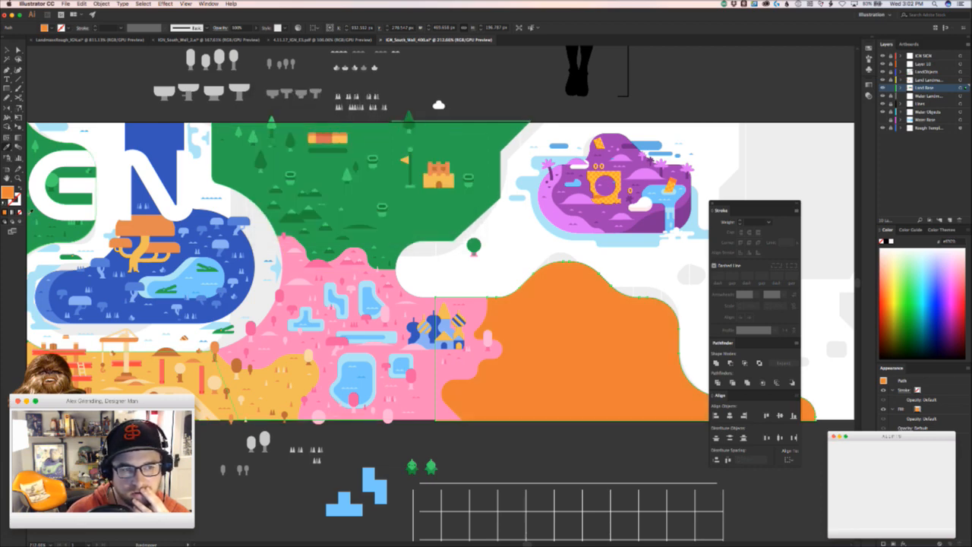
# - Shift the new land's fill to a softened lime green with a hue of about 77°
pyautogui.doubleClick(9, 193)
pyautogui.moveTo(375, 144); pyautogui.dragTo(376, 184)
pyautogui.moveTo(341, 116); pyautogui.dragTo(325, 121)
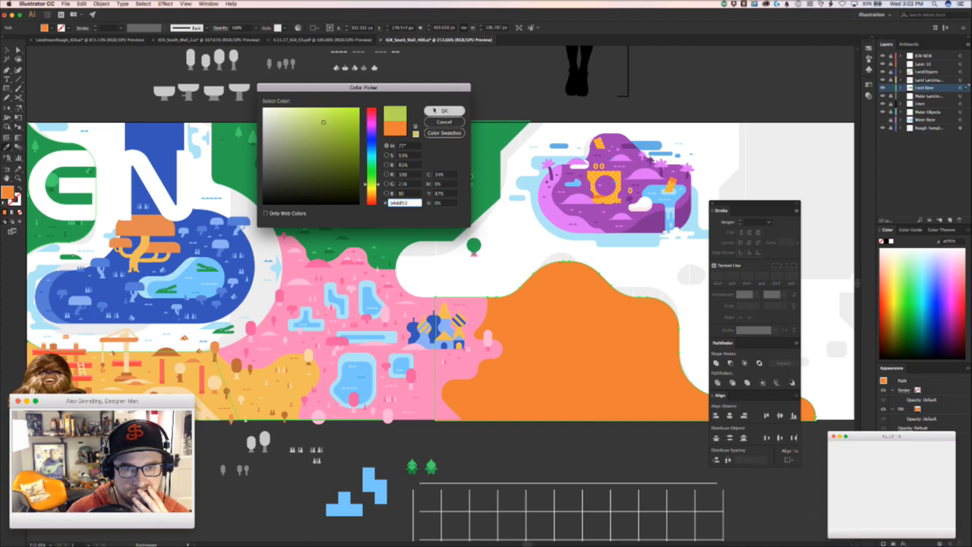
pyautogui.click(434, 113)
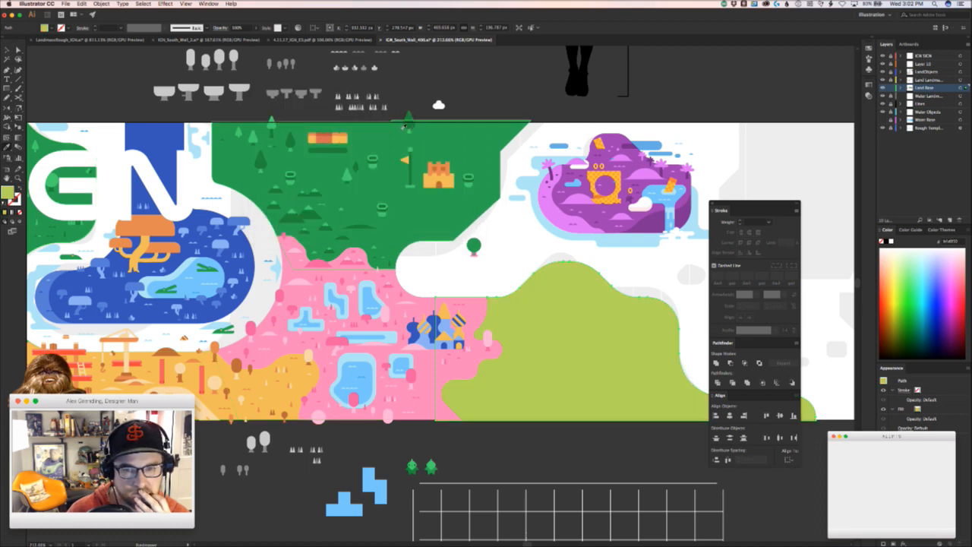
# - Try the yellow-orange sampled from the desert land as the new land's fill, and undo the change
pyautogui.press('v')
pyautogui.click(521, 262)
pyautogui.moveTo(435, 265); pyautogui.dragTo(318, 253)
pyautogui.moveTo(538, 297); pyautogui.dragTo(487, 273)
pyautogui.click(339, 302)
pyautogui.moveTo(285, 310); pyautogui.dragTo(448, 335)
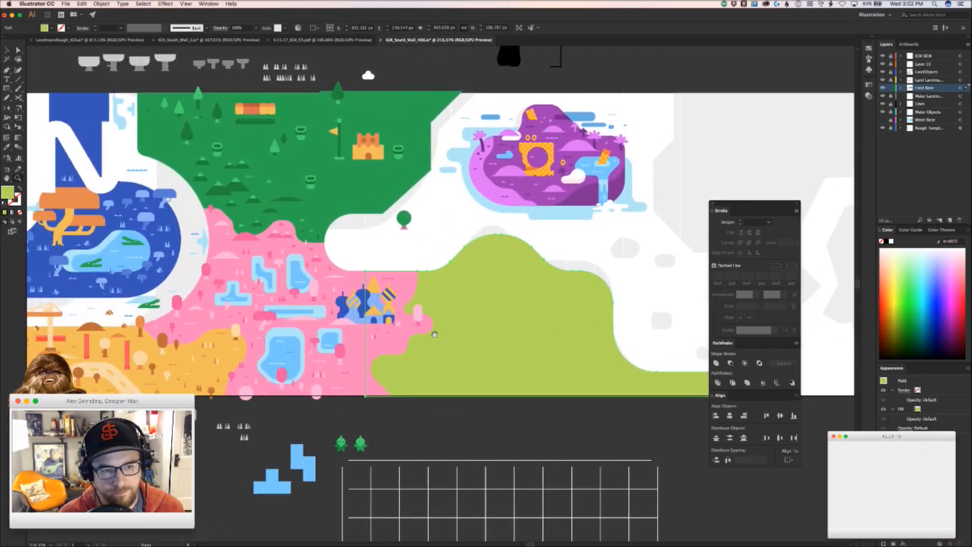
pyautogui.press('i')
pyautogui.click(198, 357)
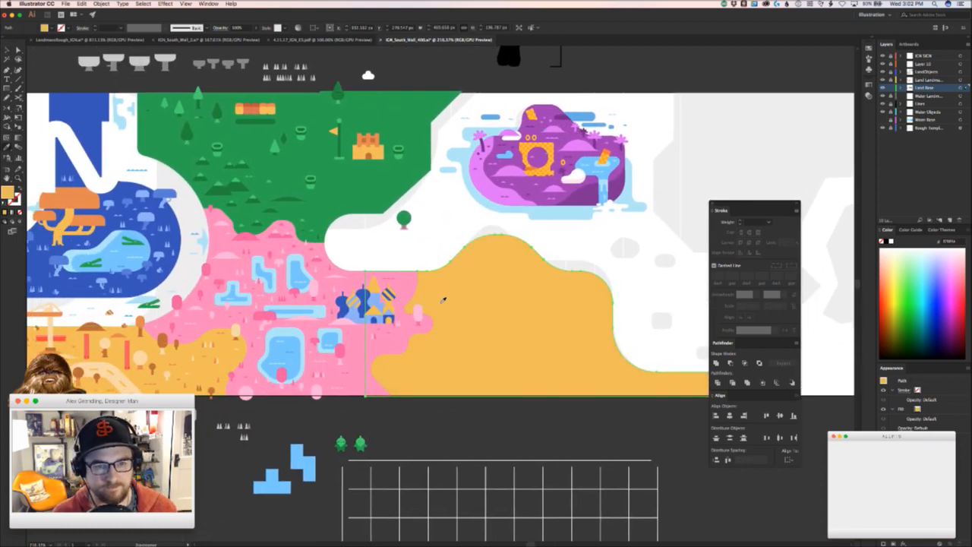
pyautogui.click(420, 252)
pyautogui.moveTo(421, 252); pyautogui.dragTo(394, 302)
pyautogui.press('super+z')
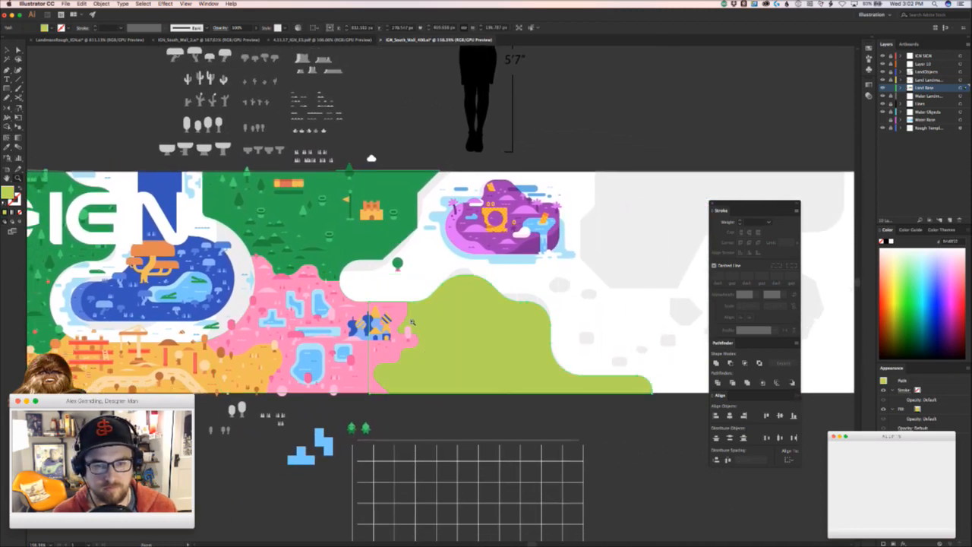
# - Duplicate the lime green land shape into the empty area below the artboard, beside the white grid
pyautogui.moveTo(447, 376); pyautogui.dragTo(359, 249)
pyautogui.keyDown('alt'); pyautogui.moveTo(286, 260); pyautogui.dragTo(524, 467); pyautogui.keyUp('alt')
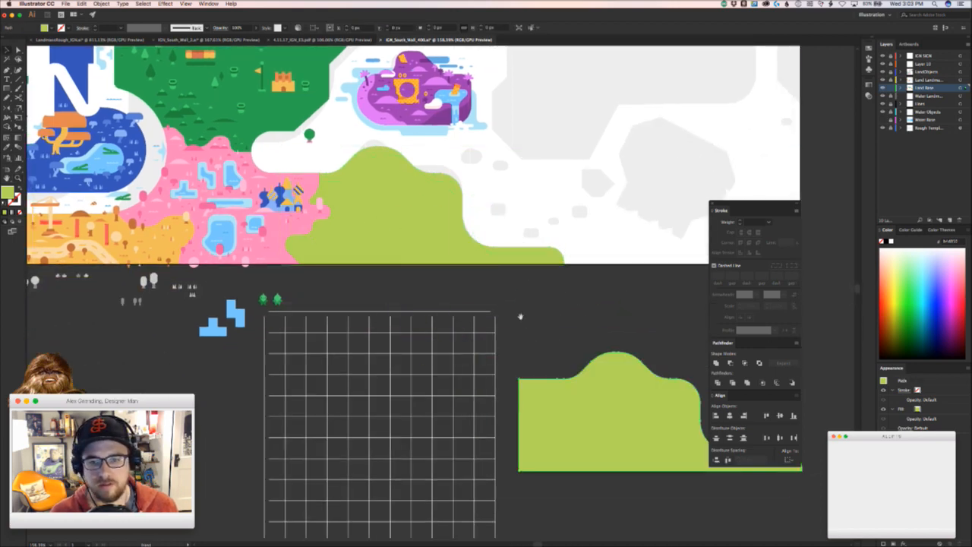
# - Draw a small lime green square above the left end of the land copy and place a duplicate beside it
pyautogui.moveTo(449, 274); pyautogui.dragTo(455, 369)
pyautogui.moveTo(462, 402); pyautogui.dragTo(295, 283)
pyautogui.press('m')
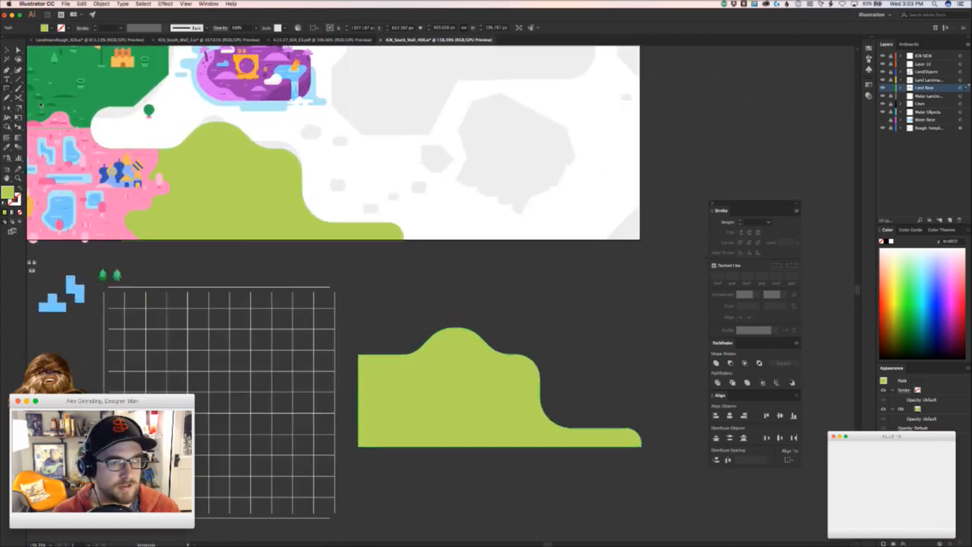
pyautogui.moveTo(358, 316)
pyautogui.mouseDown()
pyautogui.moveTo(381, 292)
pyautogui.moveTo(427, 316)
pyautogui.moveTo(497, 395)
pyautogui.mouseUp()
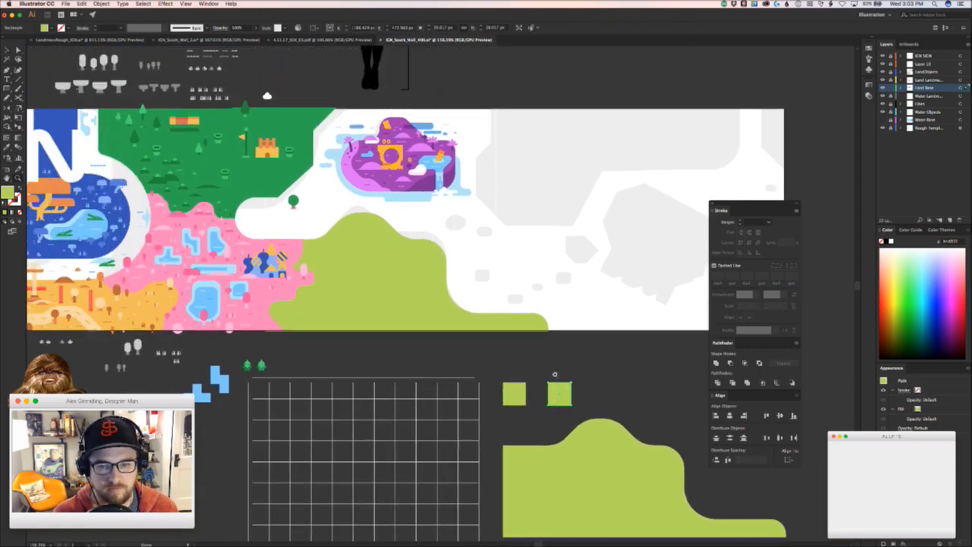
# - Show the hidden Water Base layer behind the map's land shapes
pyautogui.keyDown('super'); pyautogui.moveTo(477, 353); pyautogui.dragTo(517, 360); pyautogui.keyUp('super')
pyautogui.click(611, 397)
pyautogui.moveTo(584, 407); pyautogui.dragTo(578, 407)
pyautogui.click(606, 408)
pyautogui.moveTo(432, 359); pyautogui.dragTo(466, 317)
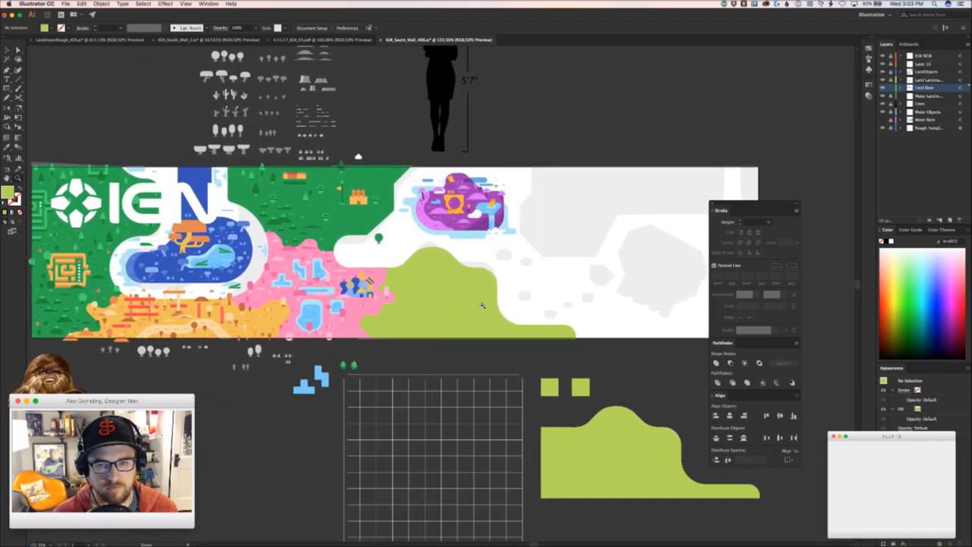
pyautogui.hscroll(5, 516, 243)
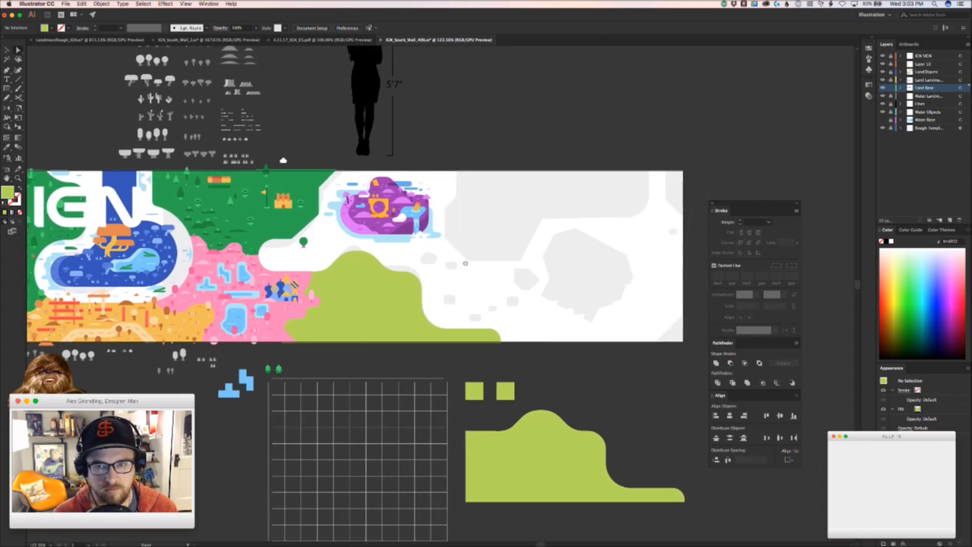
pyautogui.hscroll(-5, 465, 263)
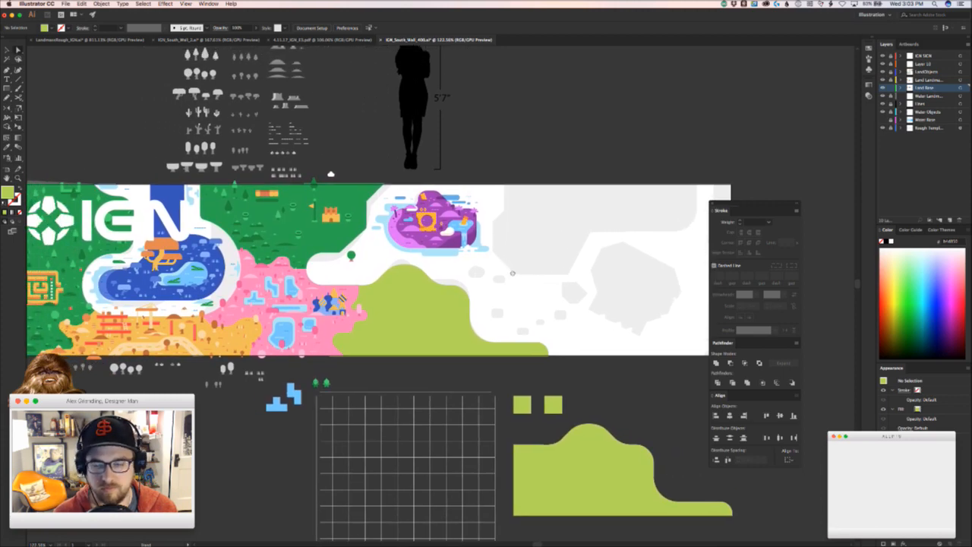
pyautogui.click(882, 120)
pyautogui.press('z')
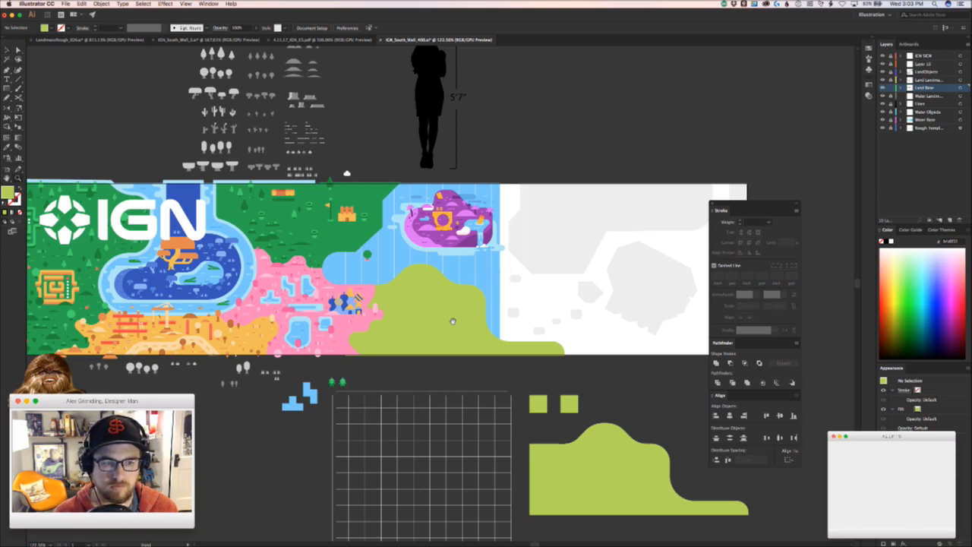
pyautogui.hscroll(2, 453, 322)
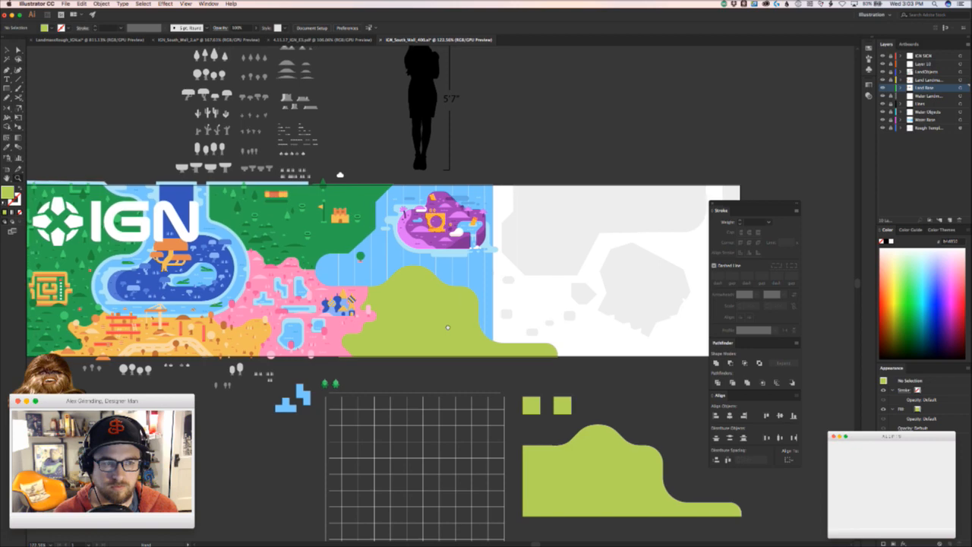
pyautogui.hscroll(-2, 448, 327)
pyautogui.moveTo(453, 328); pyautogui.dragTo(451, 332)
pyautogui.moveTo(279, 210); pyautogui.dragTo(329, 217)
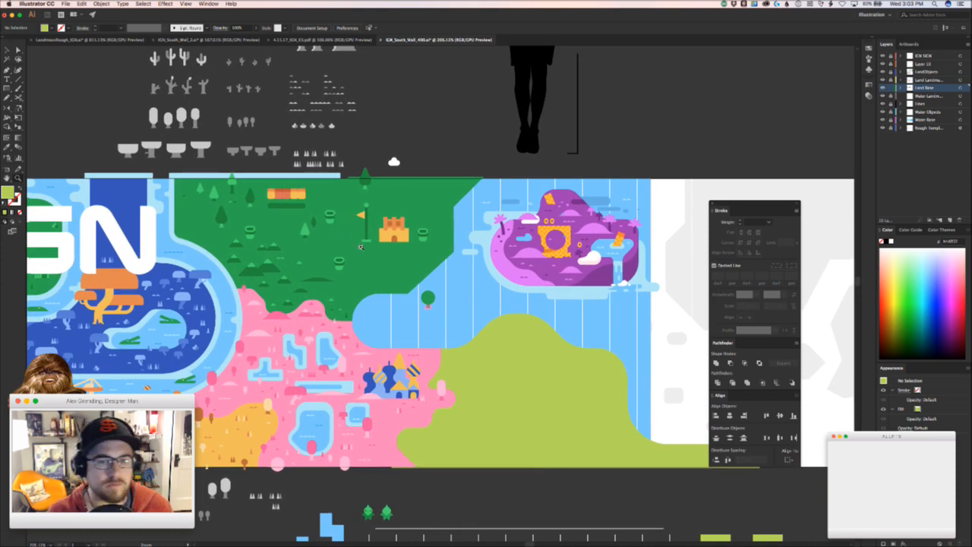
# - Lock the Land Base layer
pyautogui.moveTo(335, 262); pyautogui.dragTo(467, 215)
pyautogui.moveTo(404, 228); pyautogui.dragTo(340, 280)
pyautogui.press('super+z')
pyautogui.press('v')
pyautogui.click(891, 87)
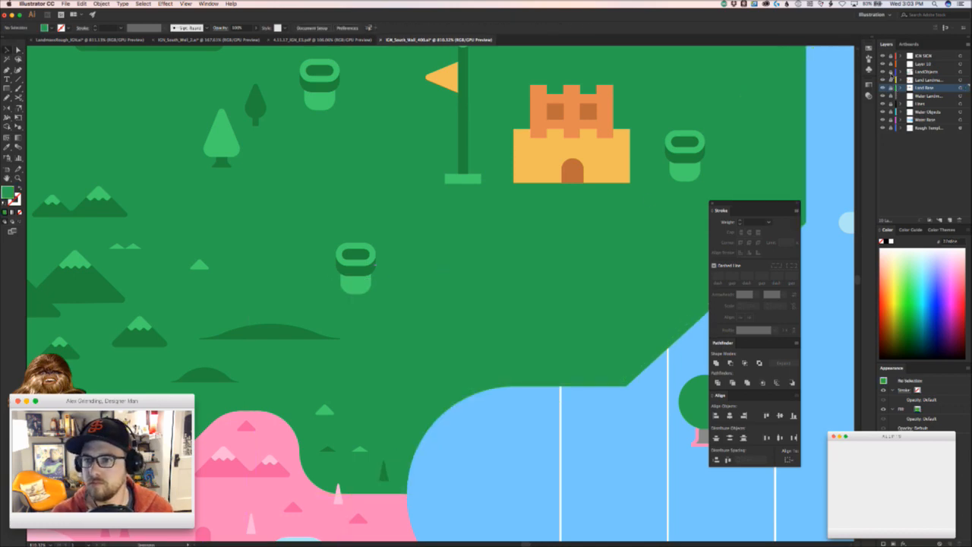
# - Make the pipe below the flagpole taller by raising its upper part while its base stays in place
pyautogui.press('a')
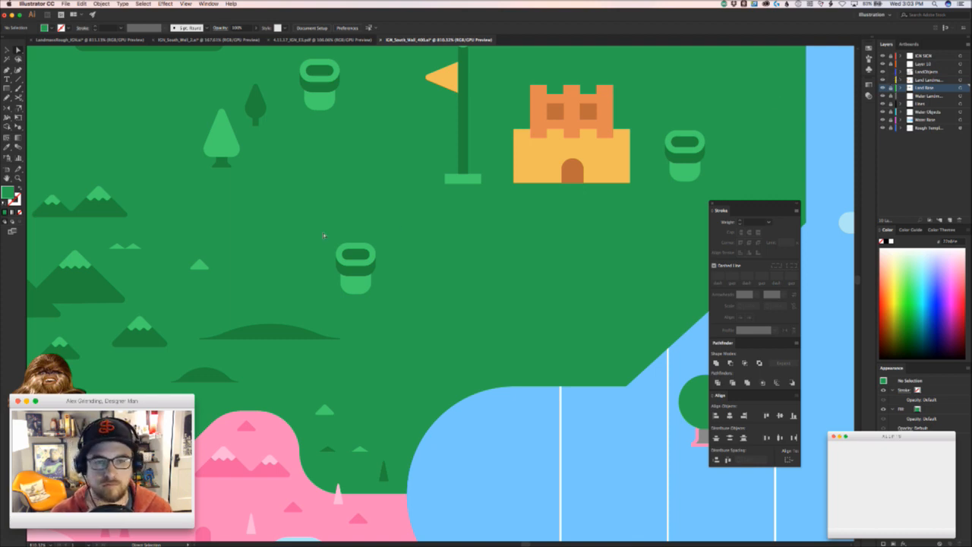
pyautogui.moveTo(391, 278); pyautogui.dragTo(389, 274)
pyautogui.press('Up')
pyautogui.press('Up')
pyautogui.press('Up')
pyautogui.press('Up')
pyautogui.press('Up')
pyautogui.press('Up')
pyautogui.press('Up')
pyautogui.press('Up')
pyautogui.press('Up')
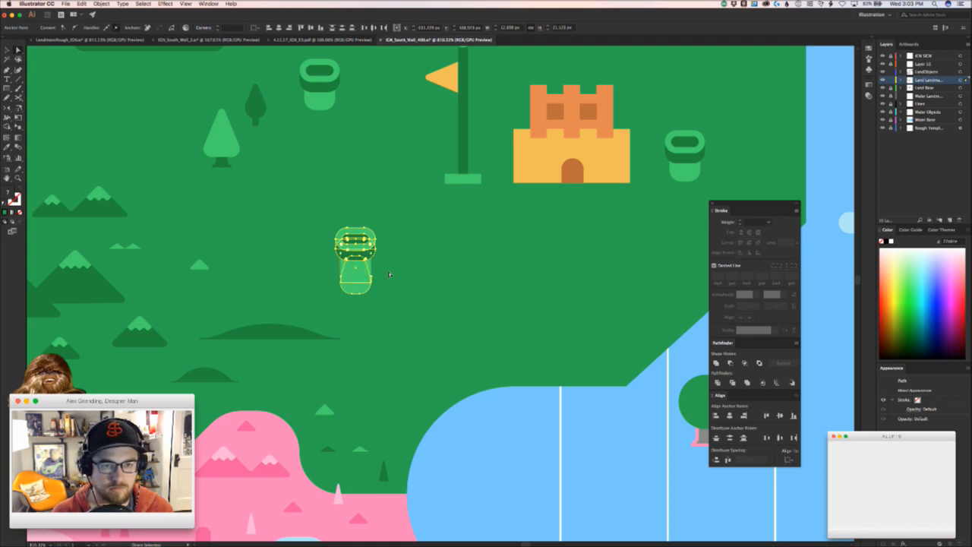
# - Copy the pipe beside the castle onto the water east of the green land and delete the round tree there
pyautogui.click(459, 285)
pyautogui.moveTo(459, 286); pyautogui.dragTo(312, 309)
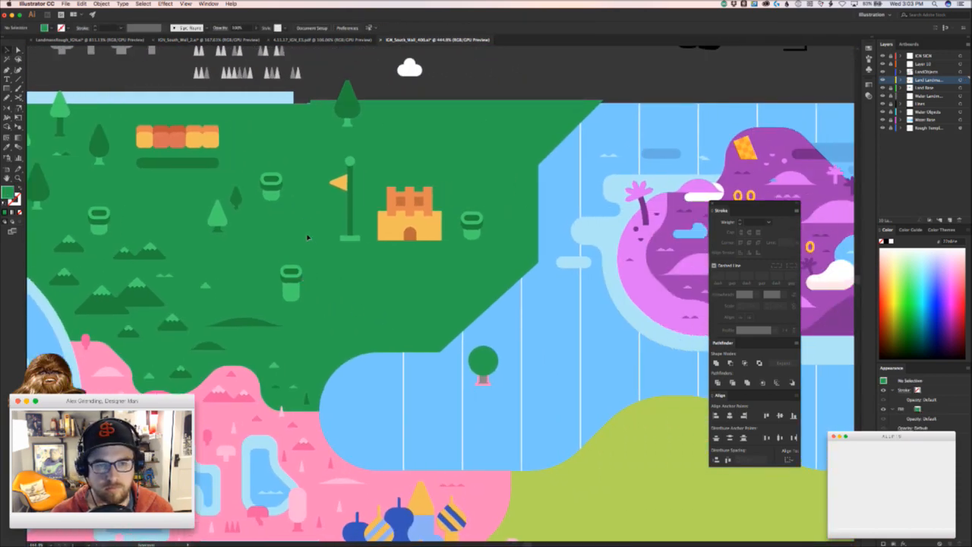
pyautogui.moveTo(492, 196); pyautogui.dragTo(388, 211)
pyautogui.moveTo(405, 186); pyautogui.dragTo(477, 271)
pyautogui.moveTo(412, 321); pyautogui.dragTo(369, 305)
pyautogui.press('Delete')
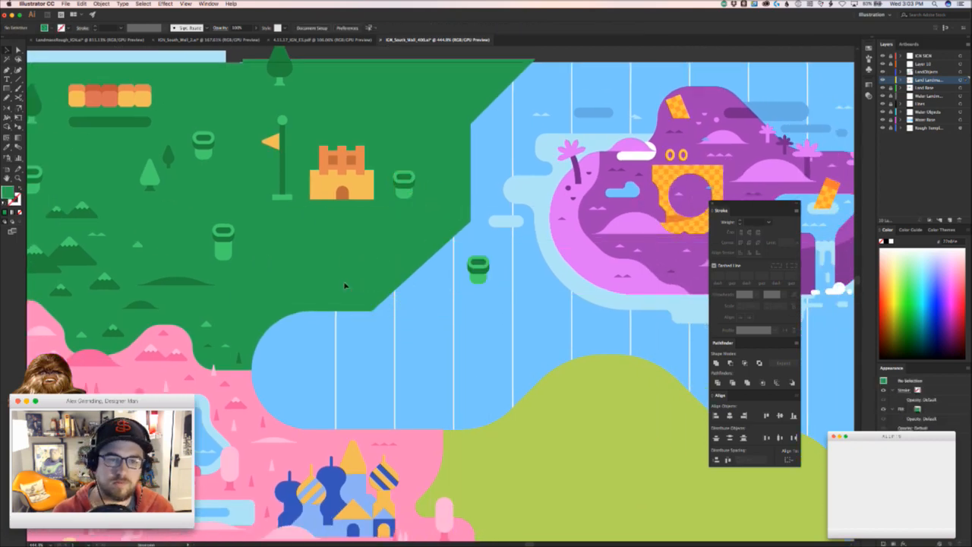
# - Unlock the Land Base layer and make it the active layer
pyautogui.scroll(-2, 417, 332)
pyautogui.scroll(3, 463, 302)
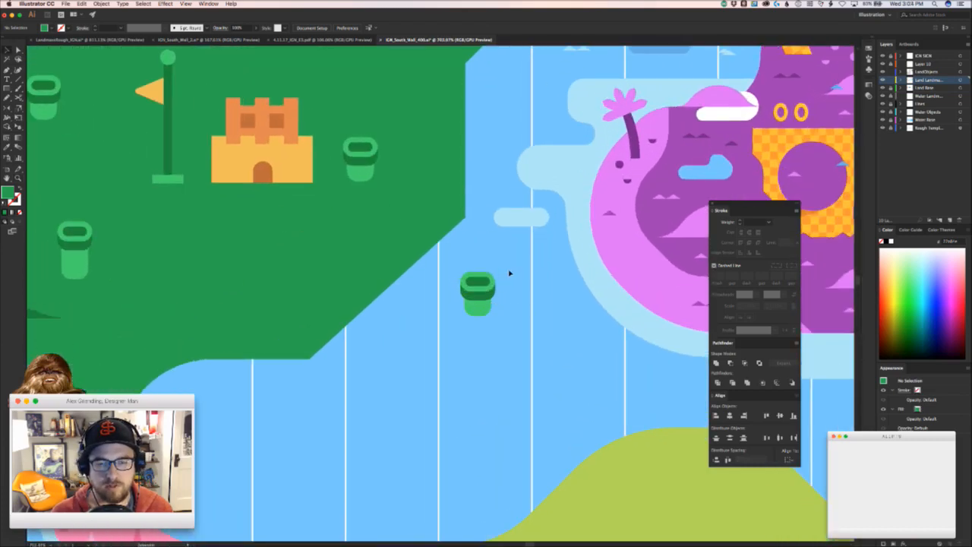
pyautogui.scroll(-3, 498, 298)
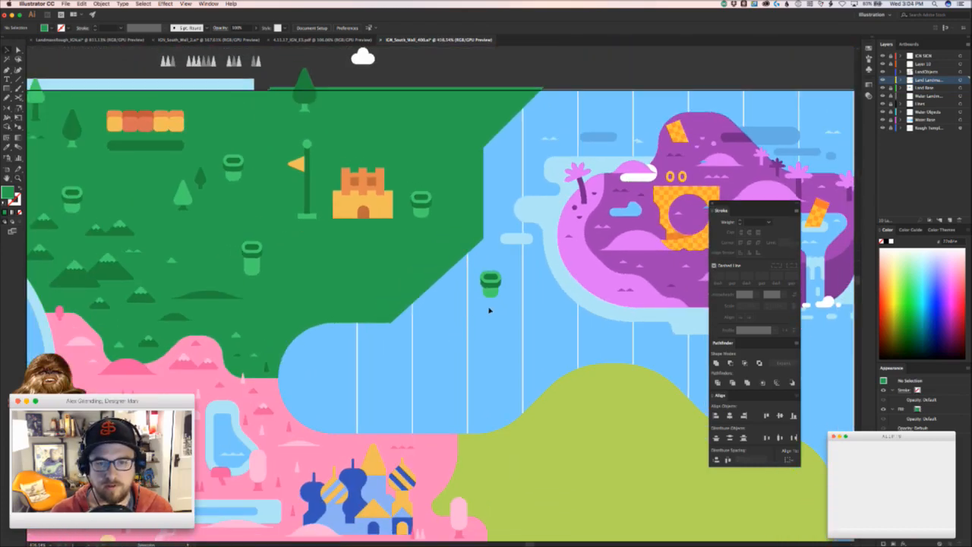
pyautogui.hscroll(1, 483, 319)
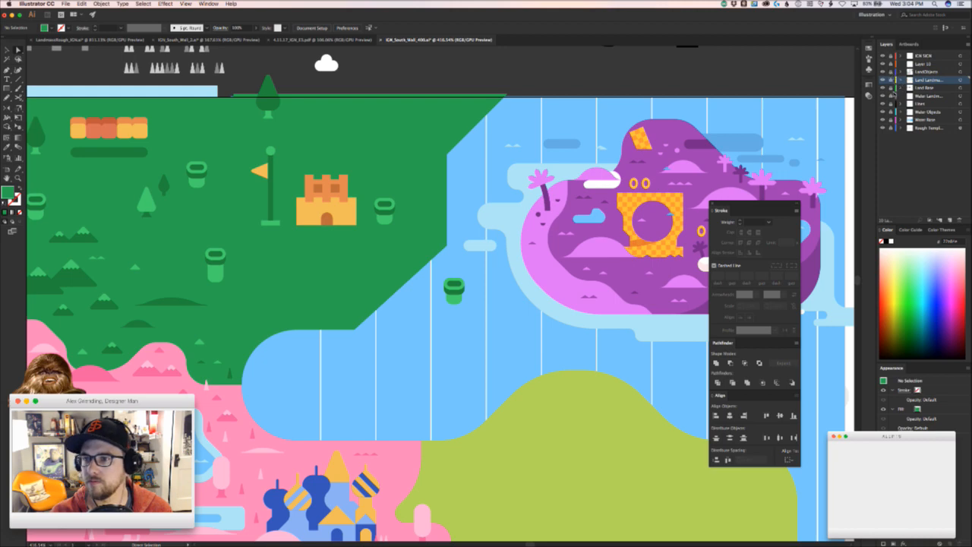
pyautogui.click(930, 88)
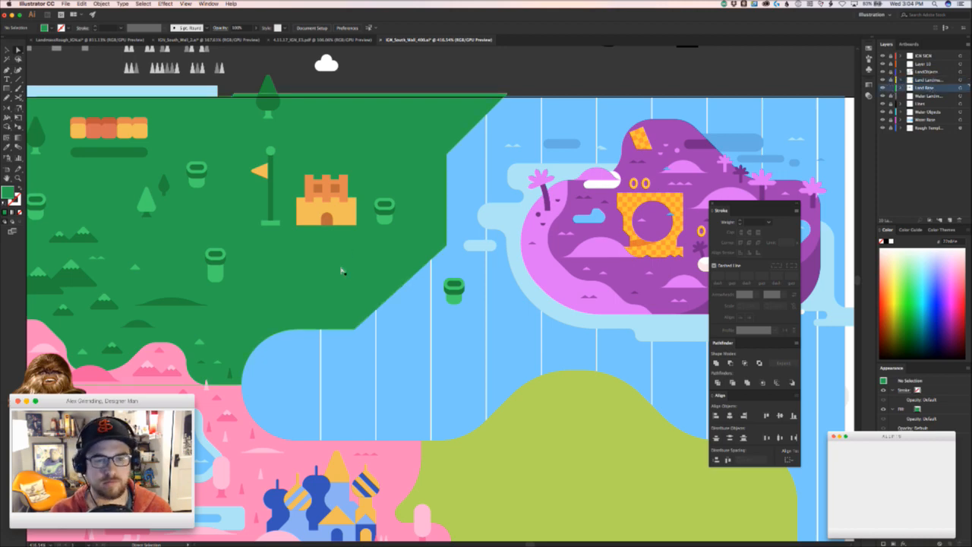
# - Round the angular corners of the green land's eastern coastline into smooth curves
pyautogui.click(382, 256)
pyautogui.moveTo(345, 336); pyautogui.dragTo(319, 364)
pyautogui.press('v')
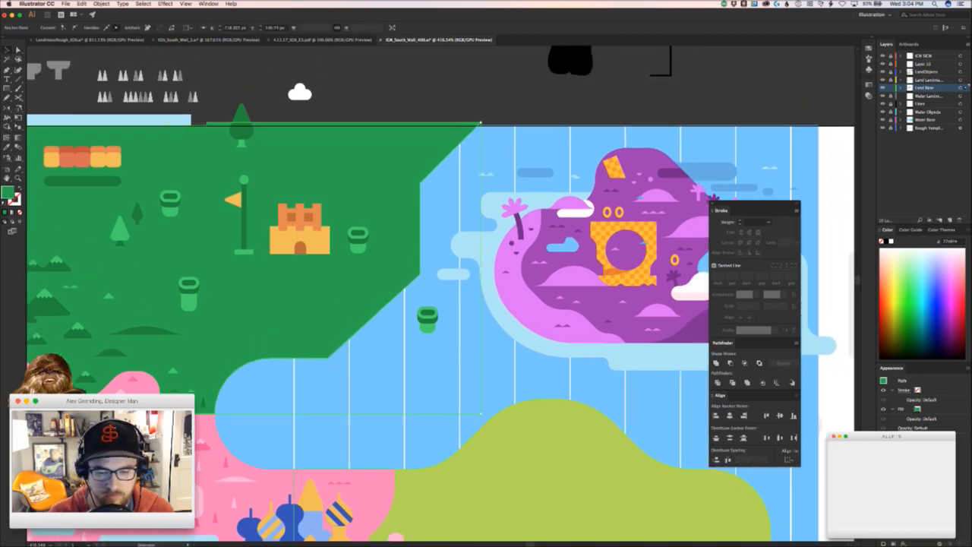
pyautogui.press('super+Tab')
pyautogui.click(405, 355)
pyautogui.press('a')
pyautogui.moveTo(412, 264); pyautogui.dragTo(351, 199)
pyautogui.click(420, 182)
pyautogui.moveTo(429, 186); pyautogui.dragTo(353, 196)
pyautogui.click(453, 215)
# - Hide the Lines layer to remove the white vertical guides over the water
pyautogui.press('z')
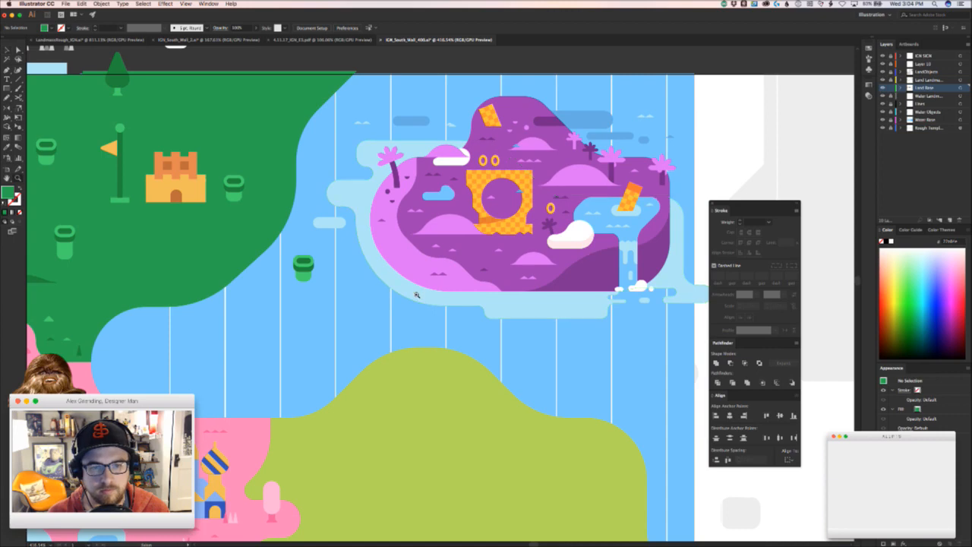
pyautogui.moveTo(412, 300); pyautogui.dragTo(382, 304)
pyautogui.press('v')
pyautogui.click(882, 103)
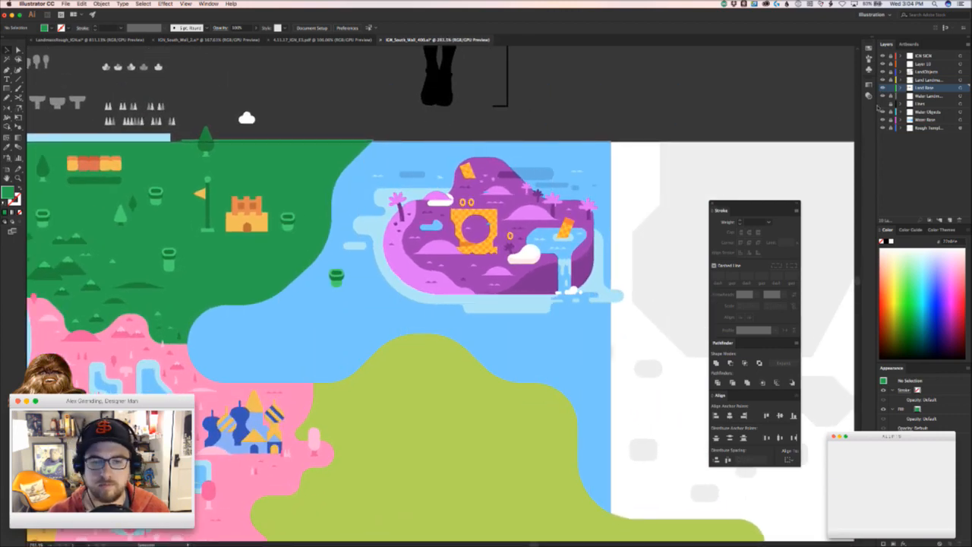
pyautogui.moveTo(269, 341); pyautogui.dragTo(454, 313)
pyautogui.moveTo(454, 313); pyautogui.dragTo(392, 303)
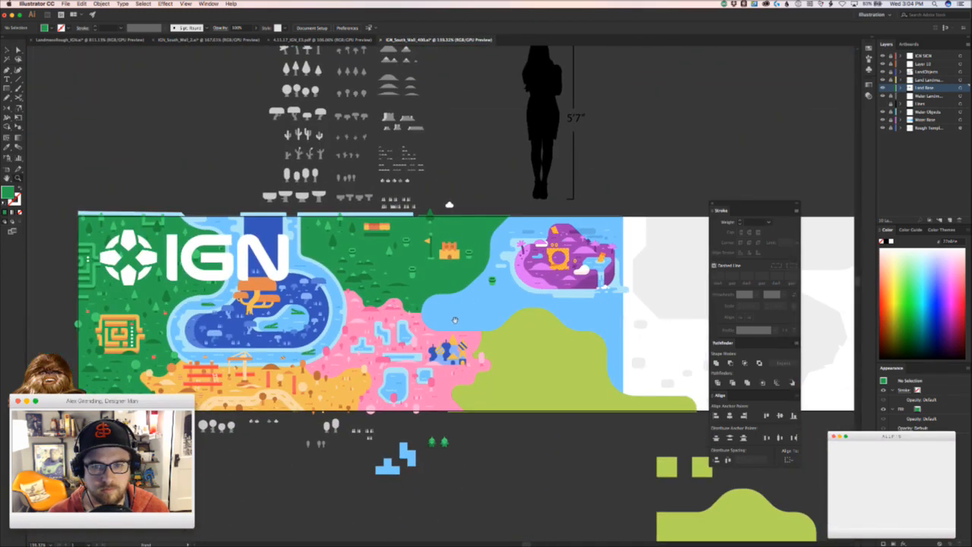
pyautogui.moveTo(481, 328); pyautogui.dragTo(240, 355)
pyautogui.moveTo(389, 340)
pyautogui.mouseDown()
pyautogui.moveTo(443, 339)
pyautogui.moveTo(495, 314)
pyautogui.moveTo(580, 504)
pyautogui.mouseUp()
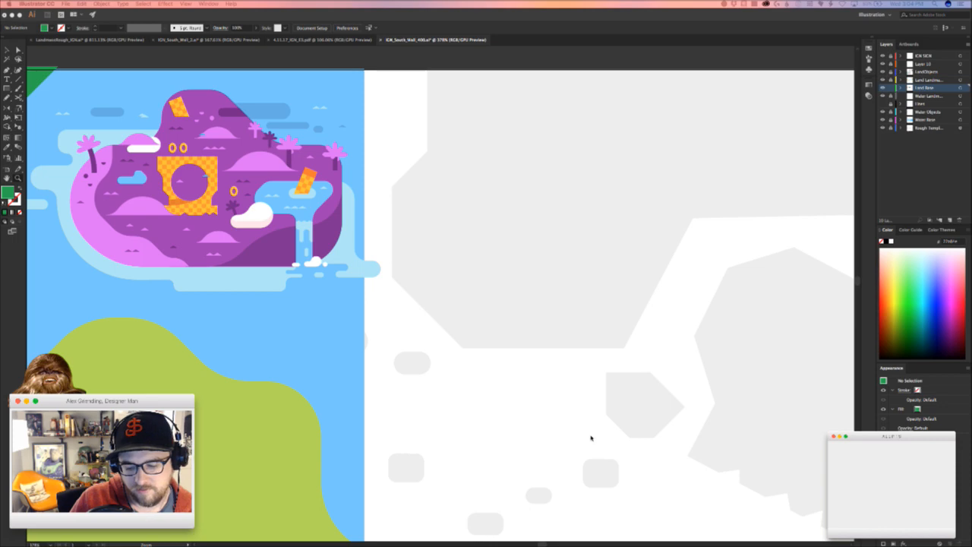
pyautogui.click(408, 330)
pyautogui.moveTo(311, 388); pyautogui.dragTo(454, 196)
pyautogui.moveTo(464, 314); pyautogui.dragTo(510, 244)
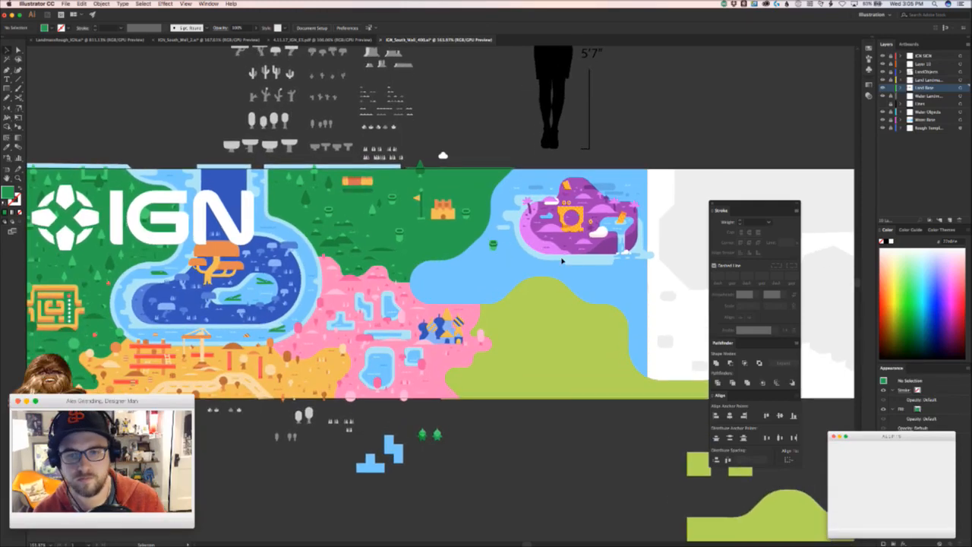
# - Enlarge the purple island and its surrounding waves slightly, and move the whole group down a little
pyautogui.moveTo(556, 290); pyautogui.dragTo(615, 276)
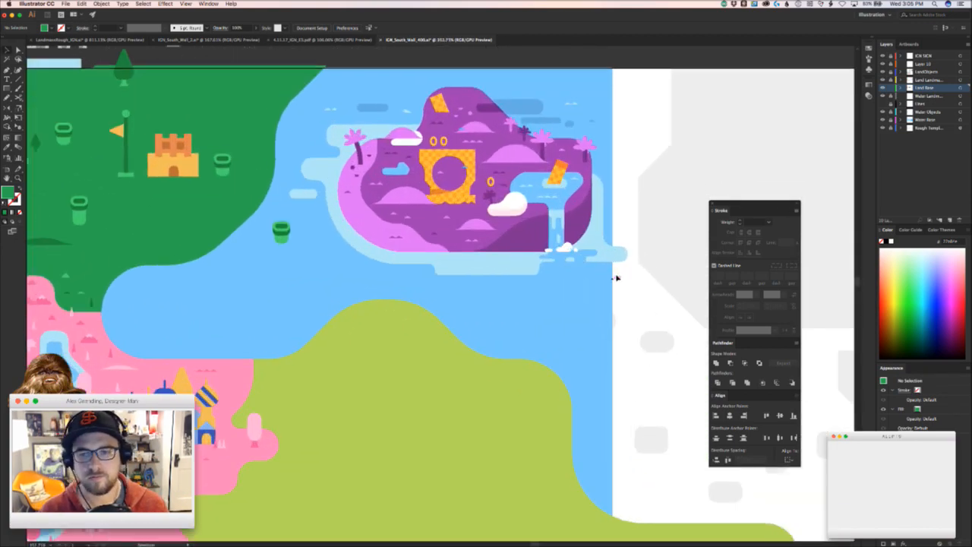
pyautogui.moveTo(320, 91); pyautogui.dragTo(312, 90)
pyautogui.moveTo(587, 91); pyautogui.dragTo(559, 159)
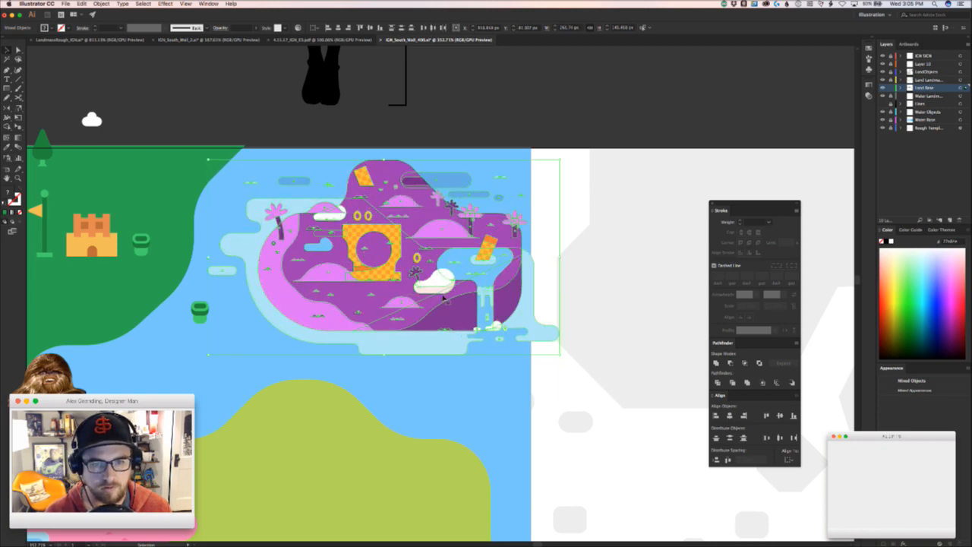
pyautogui.press('super+z')
pyautogui.press('super+shift+z')
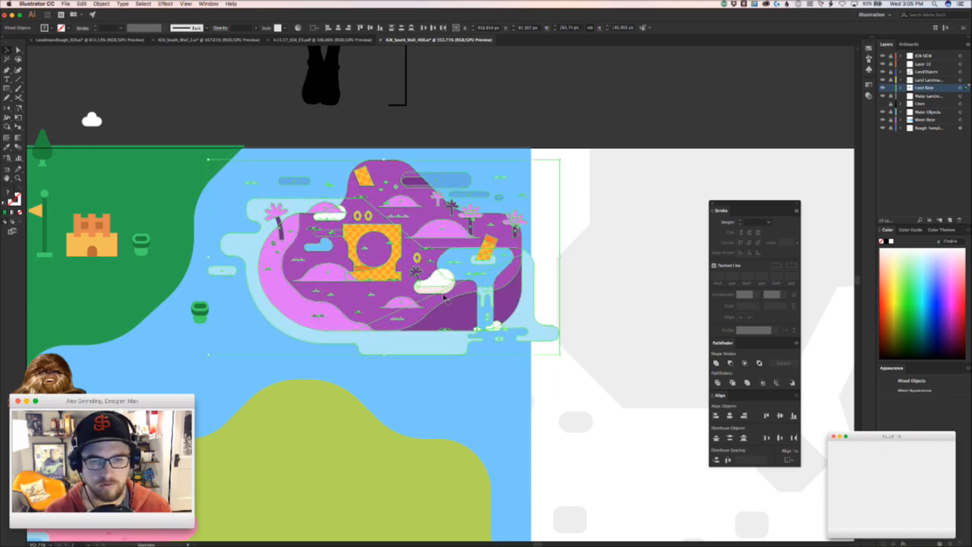
pyautogui.moveTo(444, 297); pyautogui.dragTo(444, 305)
pyautogui.click(458, 402)
# - Open the recently used file offline.ai
pyautogui.press('z')
pyautogui.moveTo(458, 399); pyautogui.dragTo(388, 370)
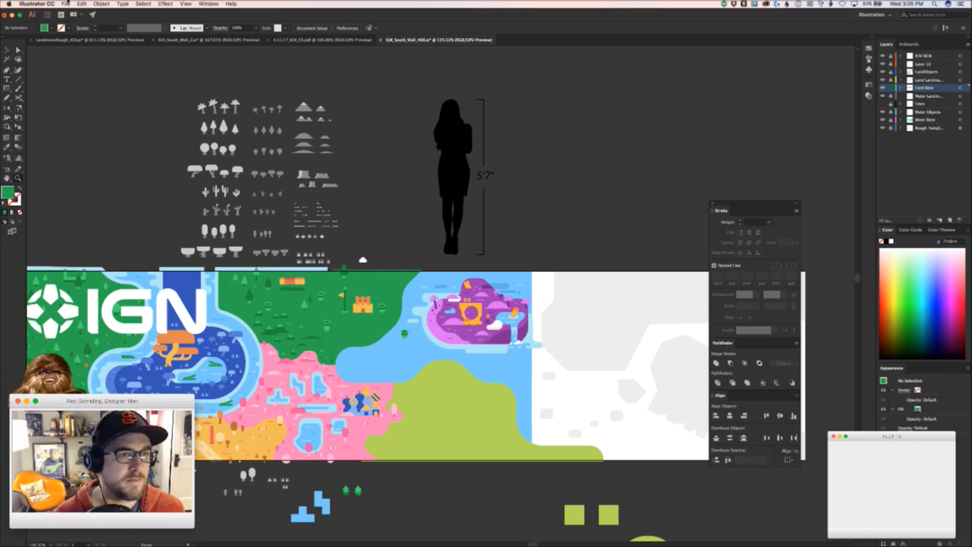
pyautogui.click(66, 4)
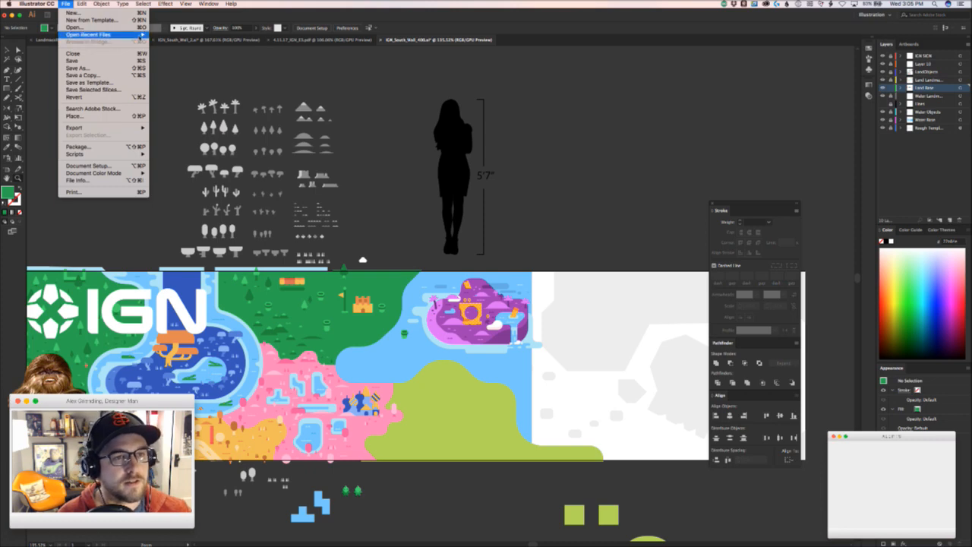
pyautogui.moveTo(141, 35)
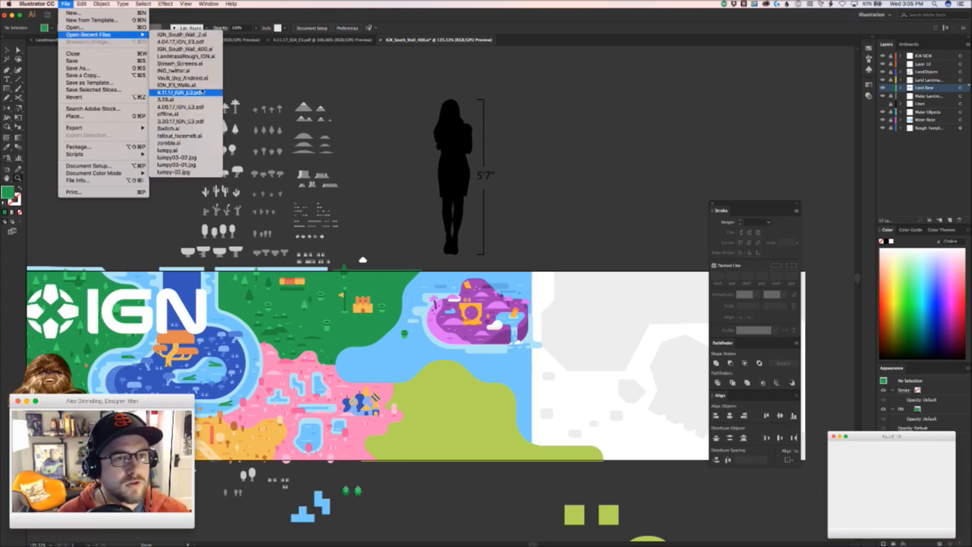
pyautogui.click(200, 114)
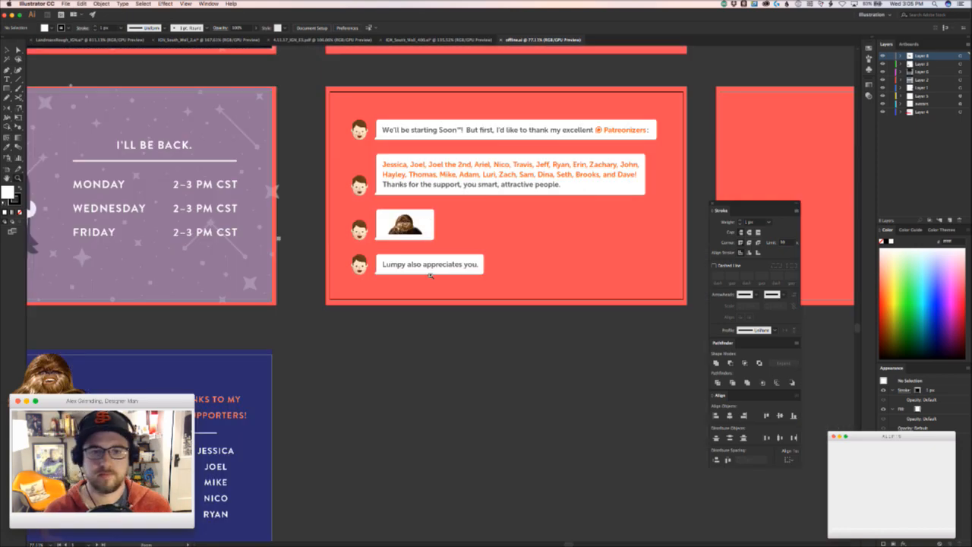
pyautogui.moveTo(492, 248); pyautogui.dragTo(132, 293)
pyautogui.moveTo(457, 294); pyautogui.dragTo(248, 202)
pyautogui.hotkey('shift', 'o')
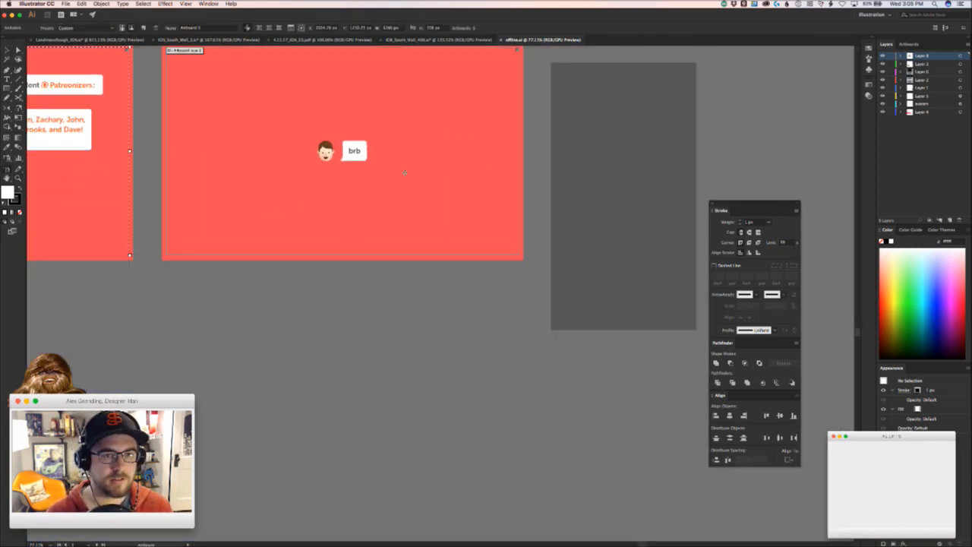
pyautogui.moveTo(412, 156); pyautogui.dragTo(403, 413)
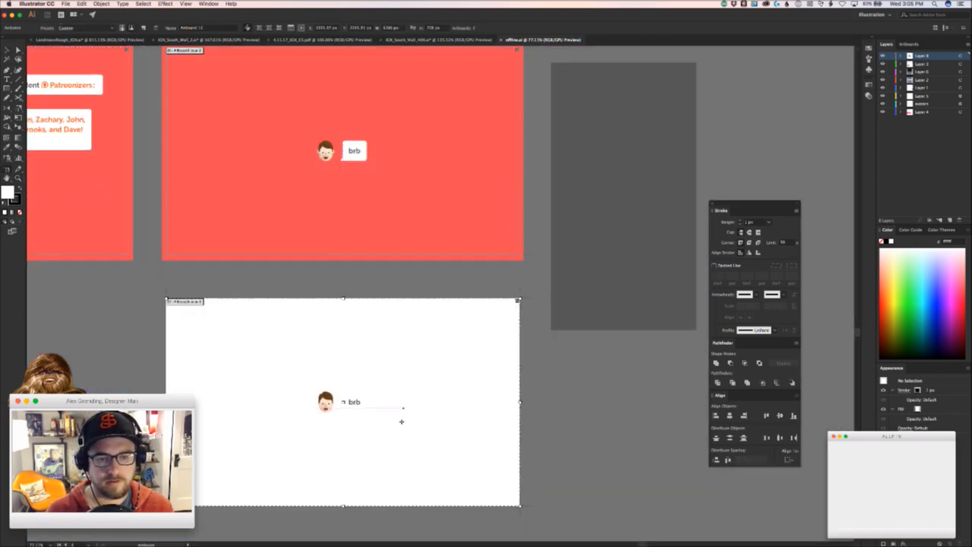
pyautogui.scroll(-2, 426, 334)
pyautogui.press('super+z')
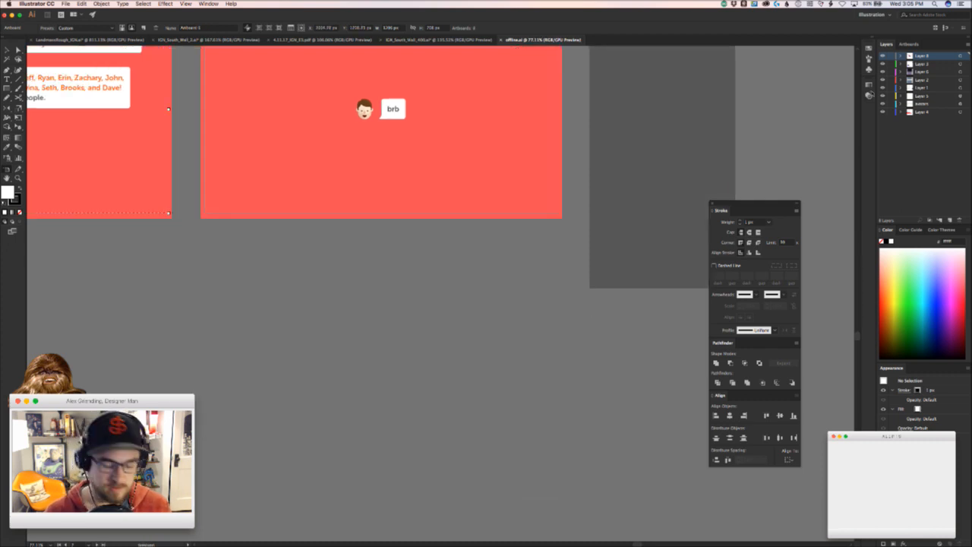
pyautogui.press('super+z')
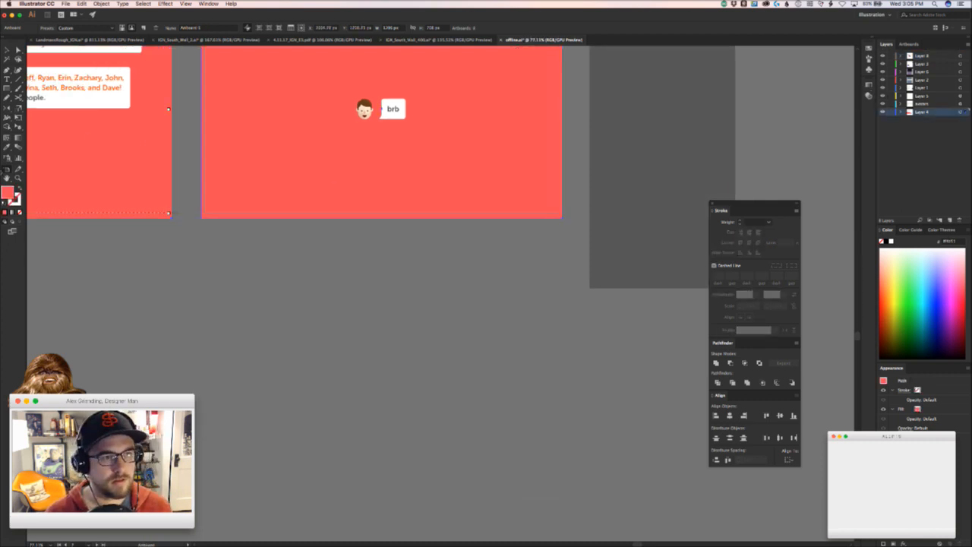
# - Duplicate the red "brb" artboard with its artwork directly below the original
pyautogui.moveTo(456, 103); pyautogui.dragTo(516, 381)
pyautogui.press('v')
pyautogui.moveTo(393, 396); pyautogui.dragTo(494, 337)
pyautogui.press('super+z')
pyautogui.press('super+shift+a')
# - Replace the "brb" text on the duplicated artboard with "Getting my fitbit steps in! brb."
pyautogui.press('z')
pyautogui.moveTo(426, 338); pyautogui.dragTo(569, 311)
pyautogui.press('t')
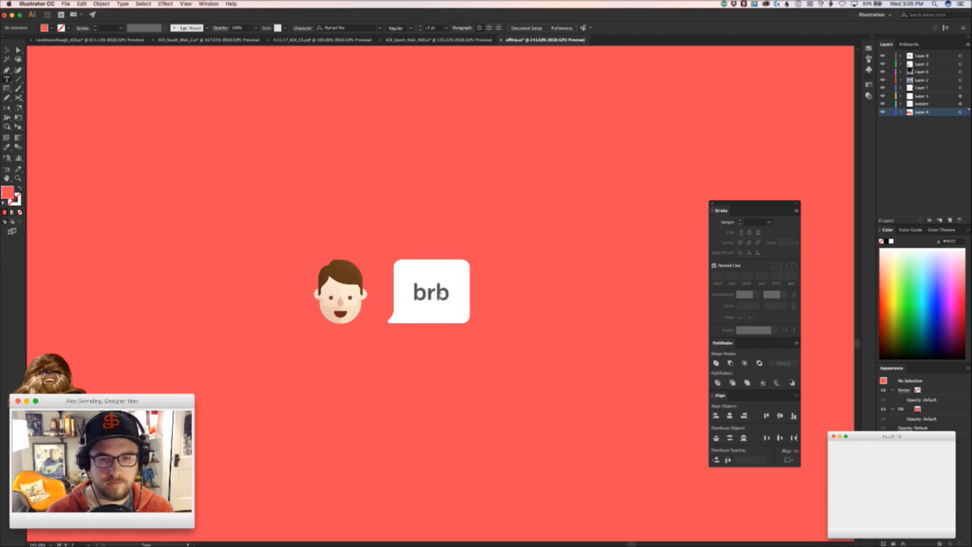
pyautogui.moveTo(447, 295); pyautogui.dragTo(397, 311)
pyautogui.write('getting m')
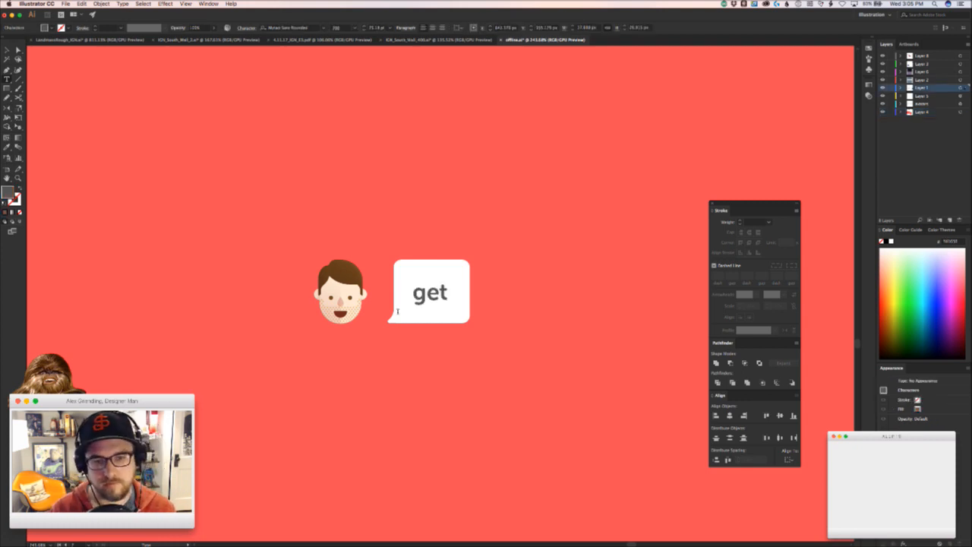
pyautogui.press('super+a')
pyautogui.write('Getting my')
pyautogui.press('BackSpace')
pyautogui.press('BackSpace')
pyautogui.write('my fit')
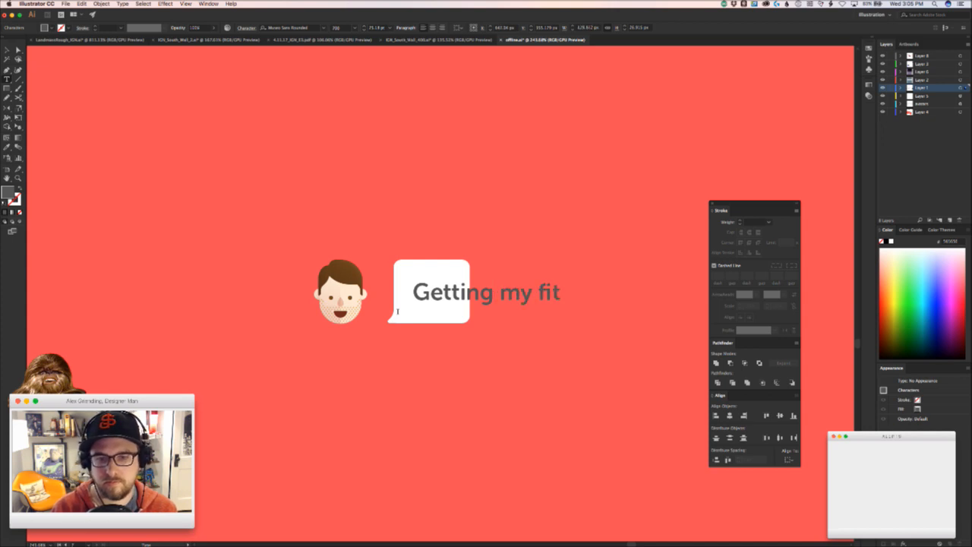
pyautogui.write('bit steps in')
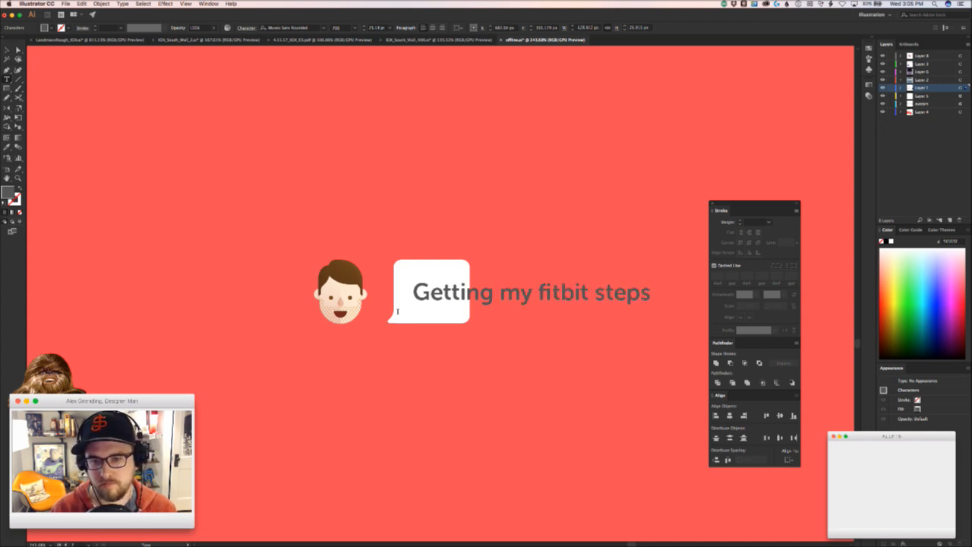
pyautogui.write('!')
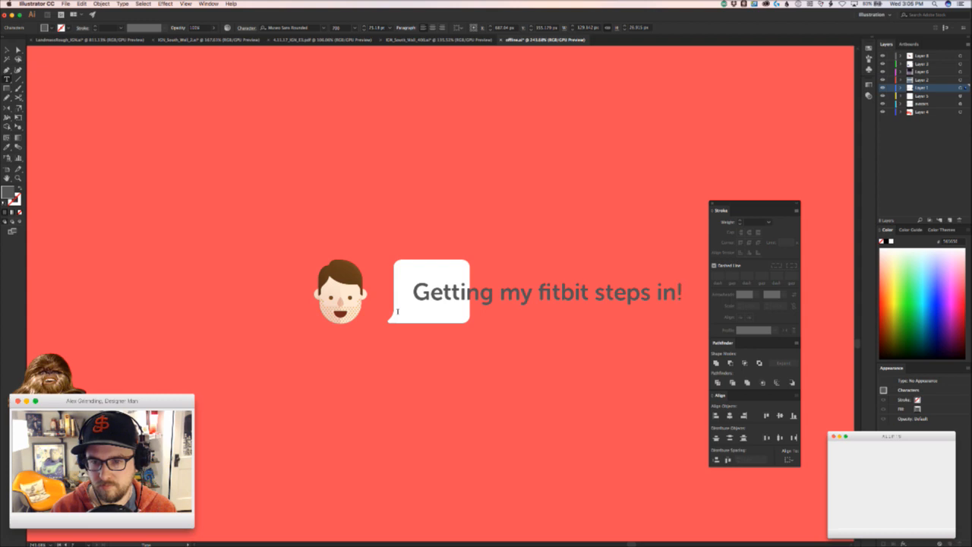
pyautogui.write(' br')
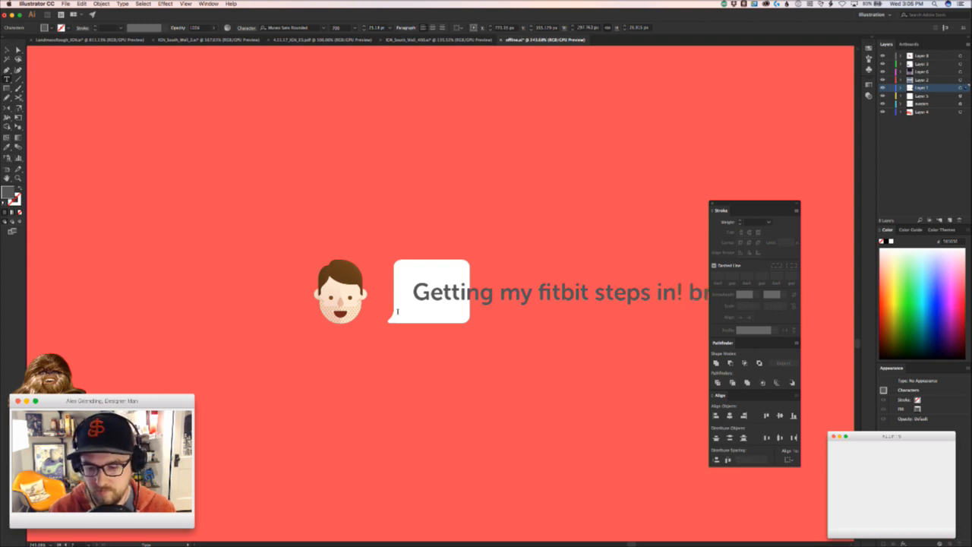
pyautogui.moveTo(521, 432); pyautogui.dragTo(404, 399)
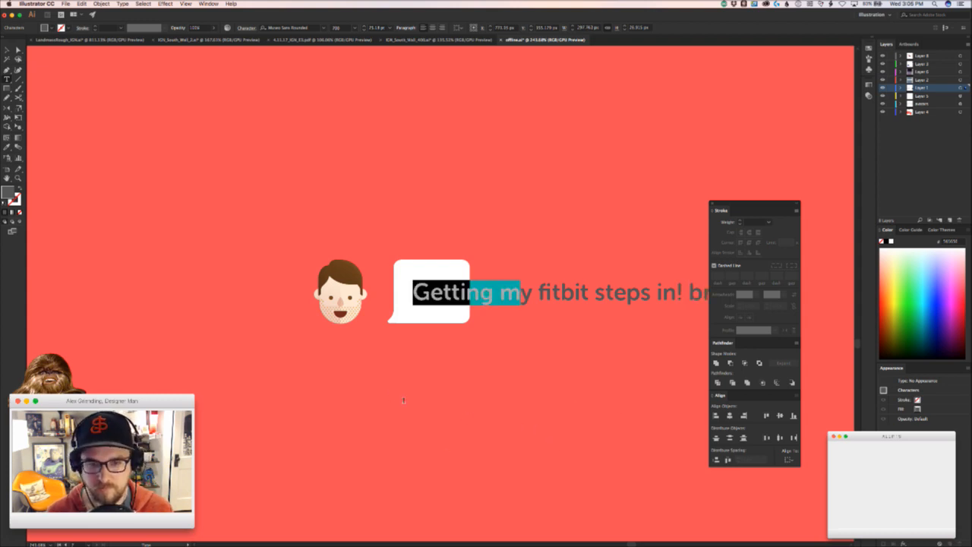
pyautogui.press('Escape')
# - Stretch the white speech bubble horizontally by its far-end anchor points until it encloses the whole message with even padding
pyautogui.hscroll(10, 423, 402)
pyautogui.scroll(-3, 422, 402)
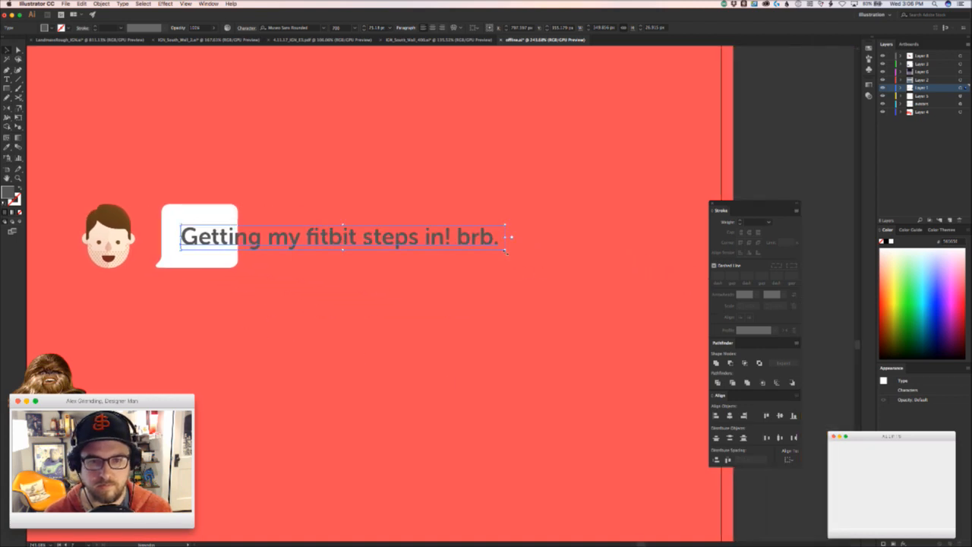
pyautogui.press('t')
pyautogui.hscroll(-8, 508, 261)
pyautogui.scroll(2, 508, 261)
pyautogui.press('a')
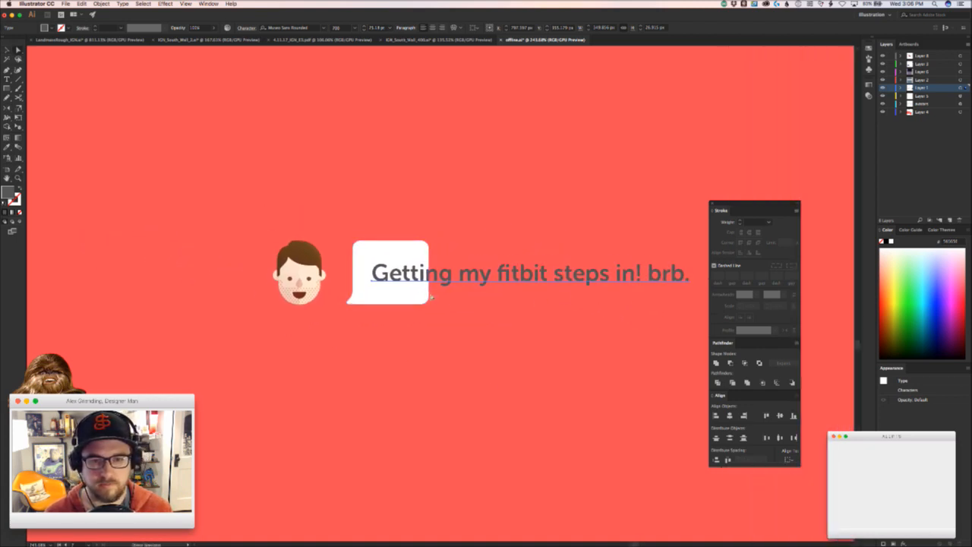
pyautogui.click(429, 300)
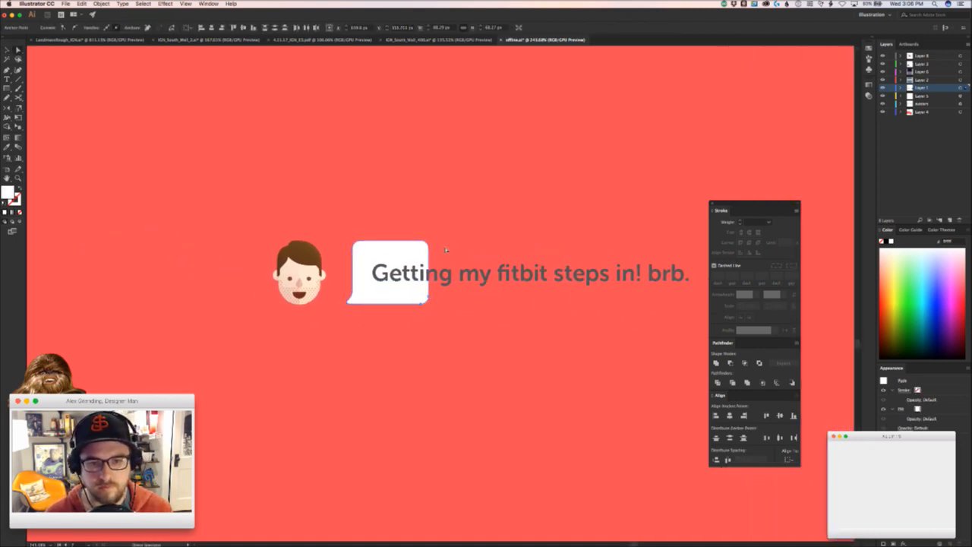
pyautogui.moveTo(423, 250); pyautogui.dragTo(279, 237)
pyautogui.press('v')
pyautogui.press('a')
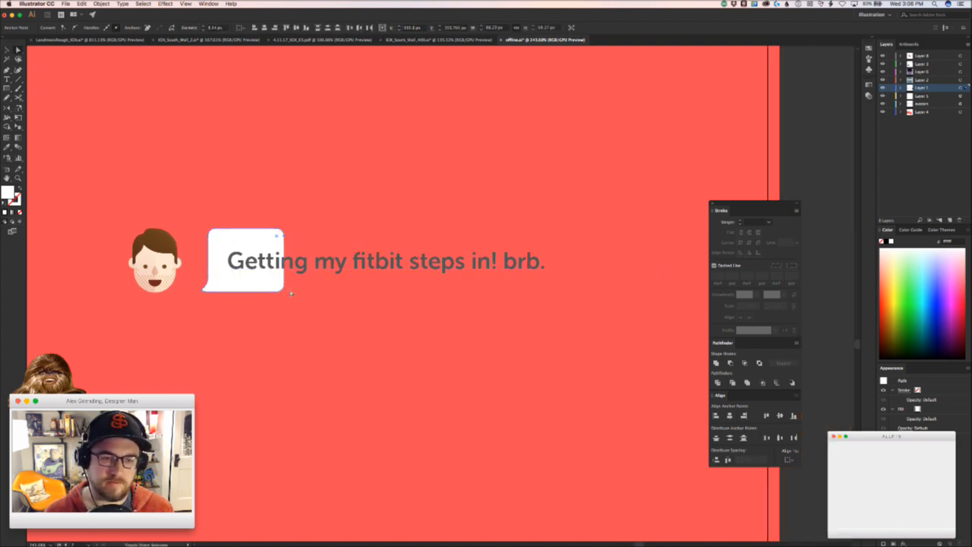
pyautogui.moveTo(285, 285); pyautogui.dragTo(566, 290)
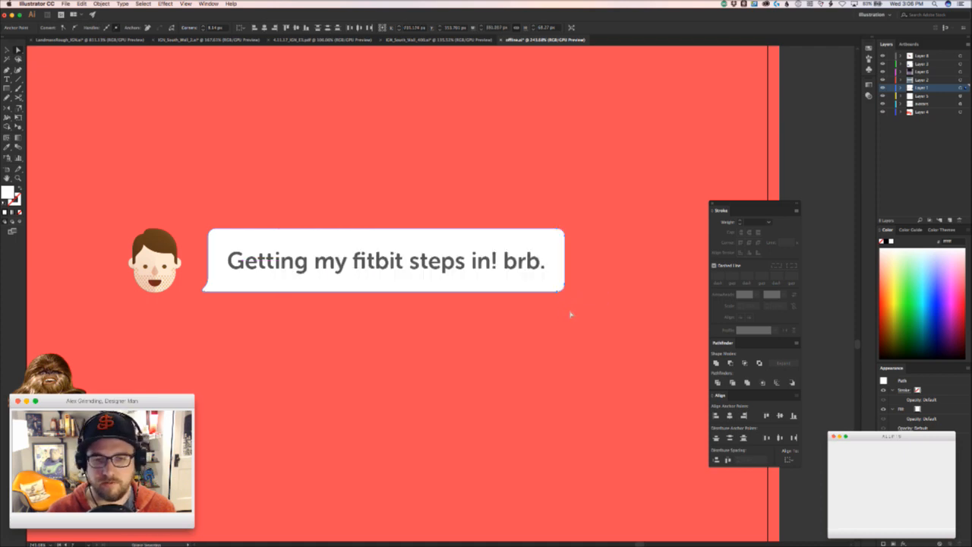
pyautogui.click(571, 312)
# - Group the avatar, speech bubble and message, and centre the group horizontally on the artboard
pyautogui.press('z')
pyautogui.moveTo(660, 329); pyautogui.dragTo(504, 314)
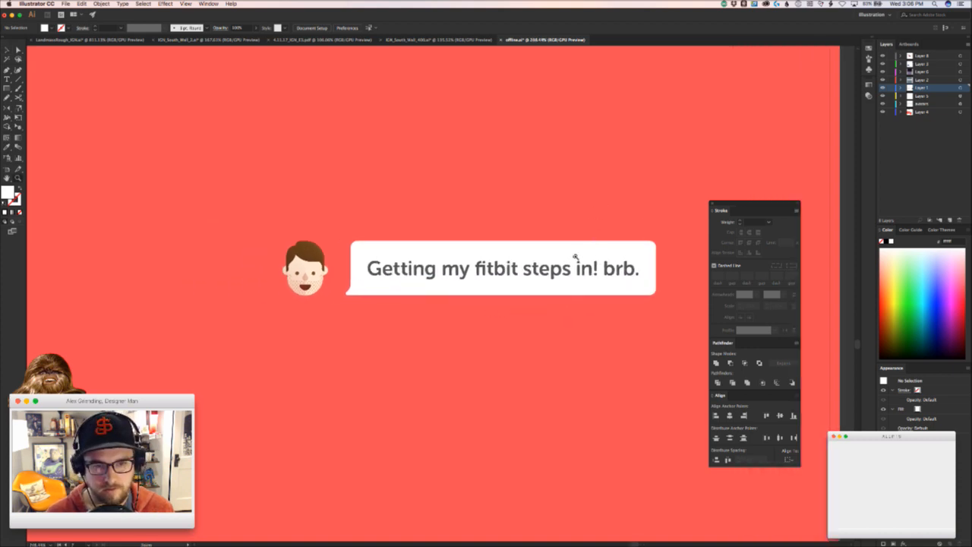
pyautogui.press('super+0')
pyautogui.moveTo(375, 234); pyautogui.dragTo(606, 337)
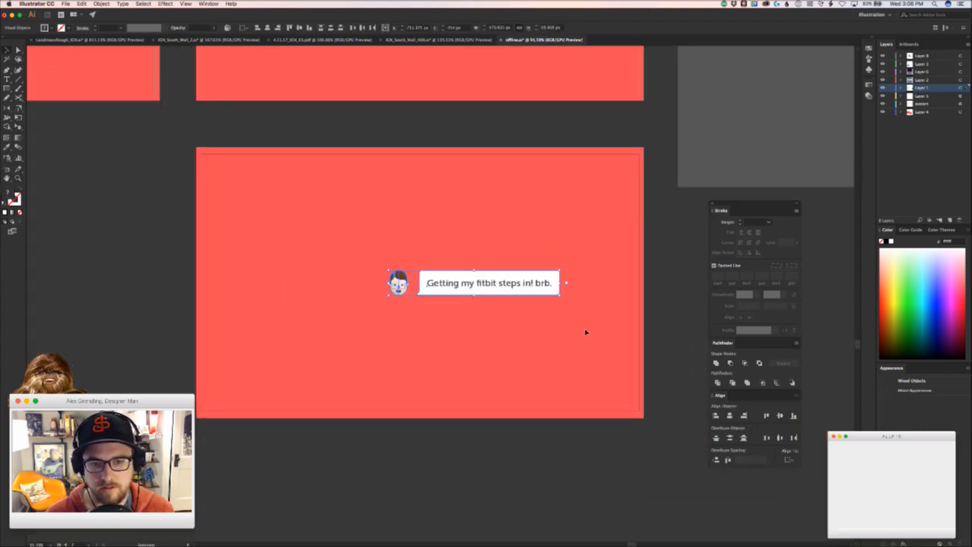
pyautogui.press('v')
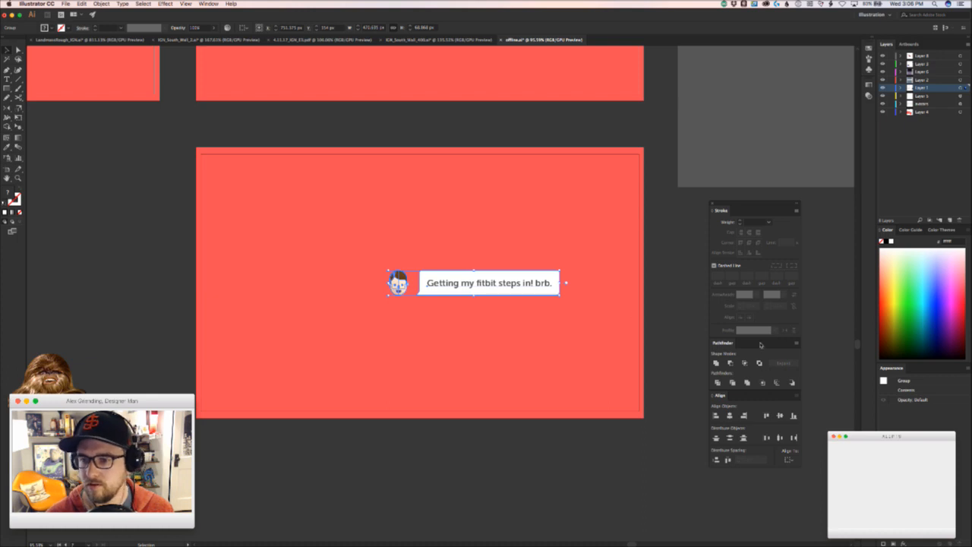
pyautogui.click(798, 396)
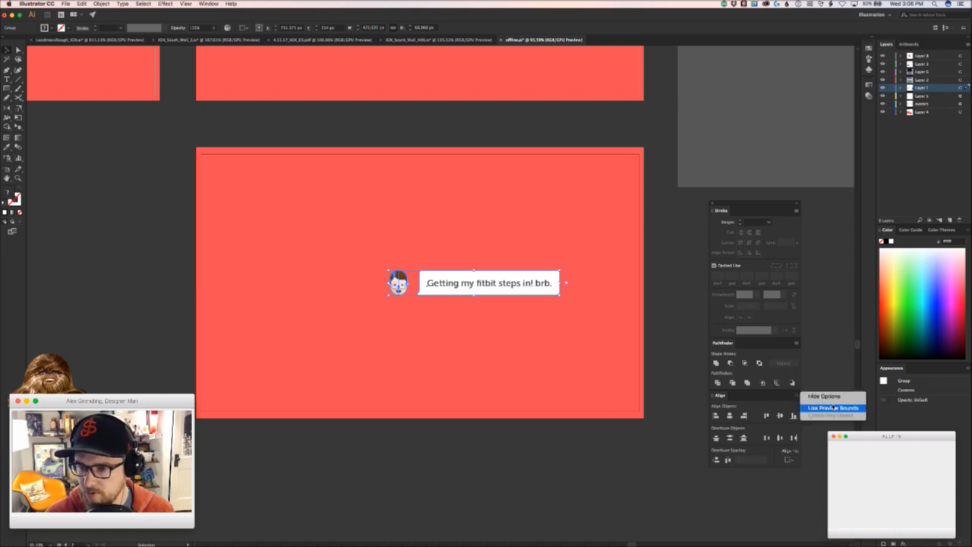
pyautogui.click(789, 460)
pyautogui.click(789, 460)
pyautogui.click(804, 484)
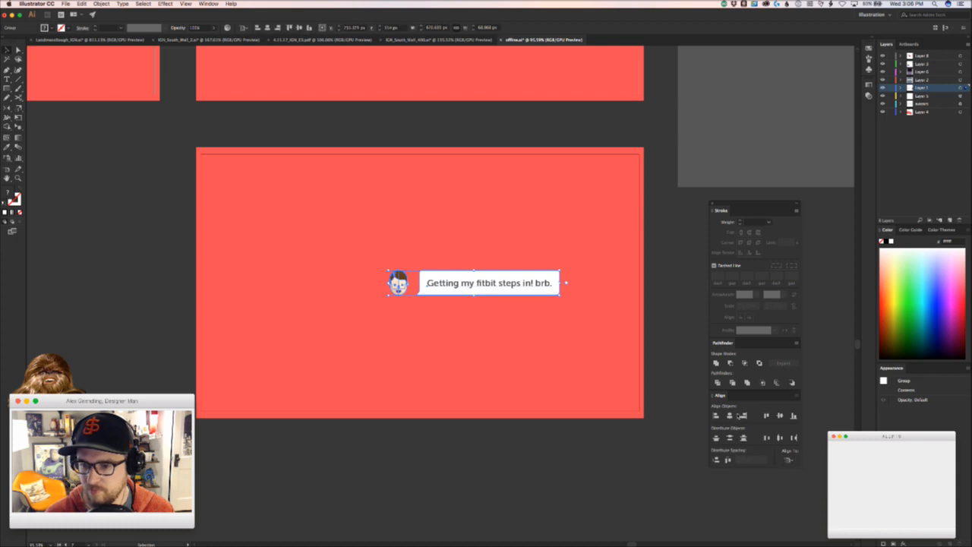
pyautogui.click(729, 415)
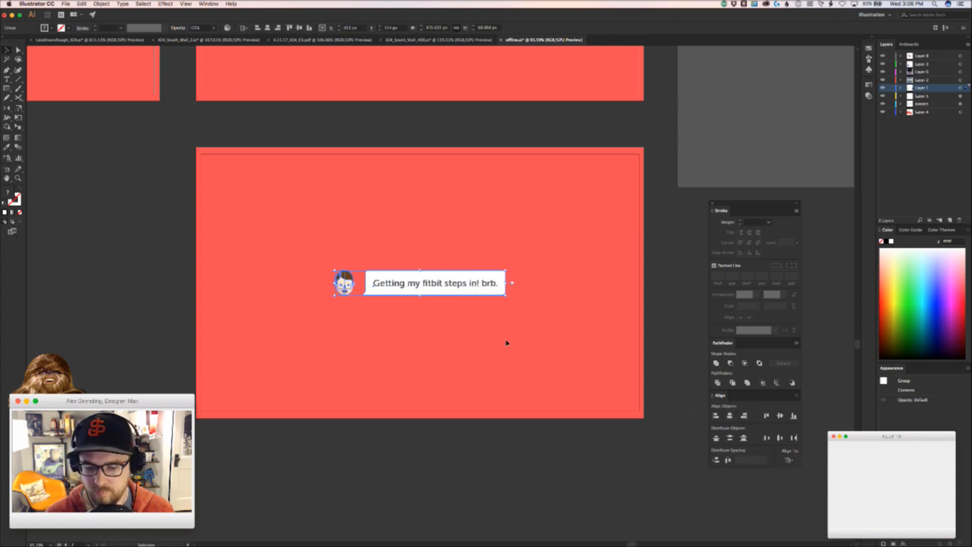
pyautogui.click(483, 357)
# - Place the newest screenshot from the Screenshots folder just below the avatar as a colour reference
pyautogui.scroll(3, 479, 372)
pyautogui.press('z')
pyautogui.click(405, 346)
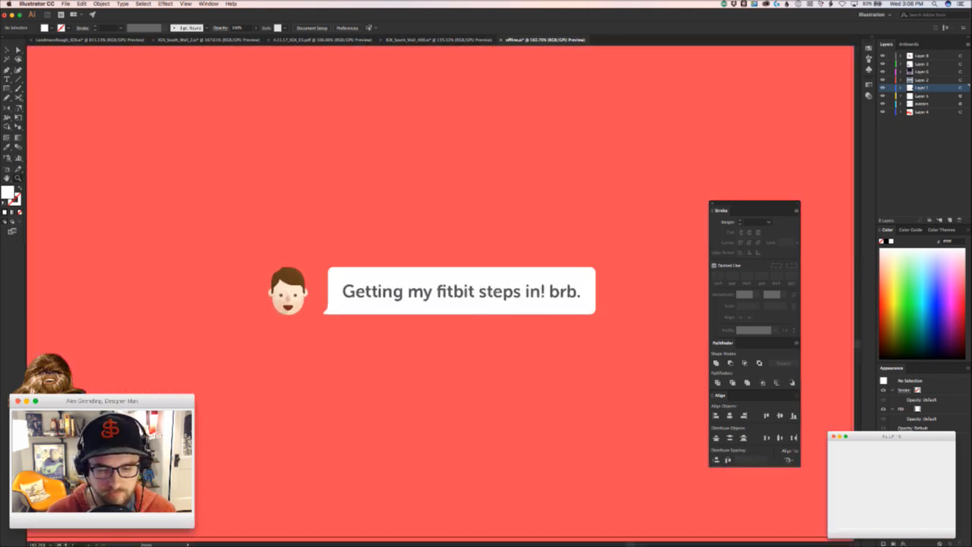
pyautogui.press('super+Tab')
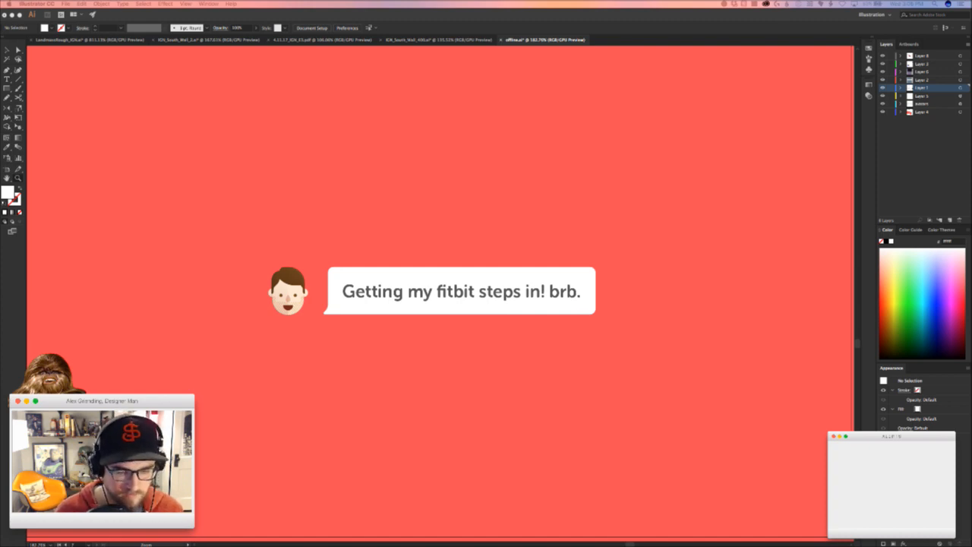
pyautogui.press('super+Tab')
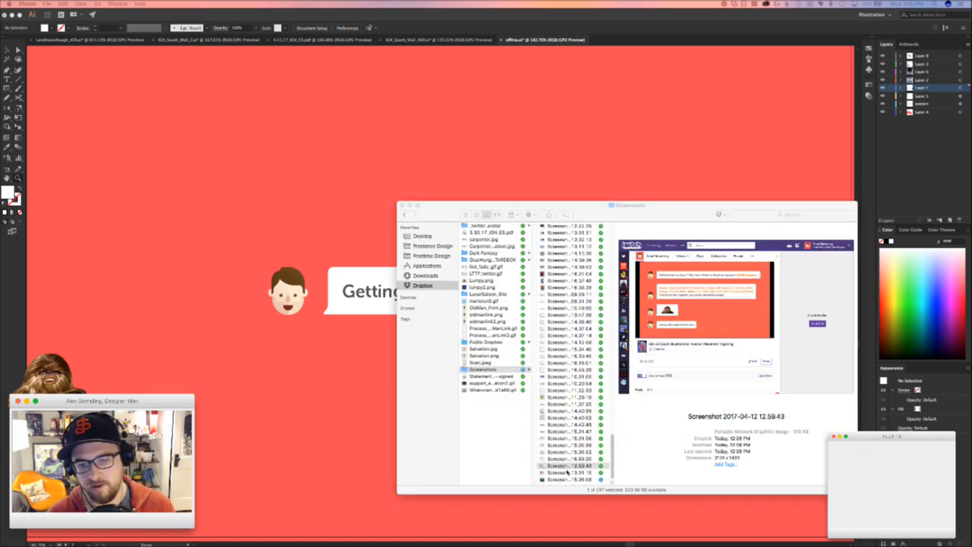
pyautogui.moveTo(570, 469); pyautogui.dragTo(297, 390)
pyautogui.click(297, 390)
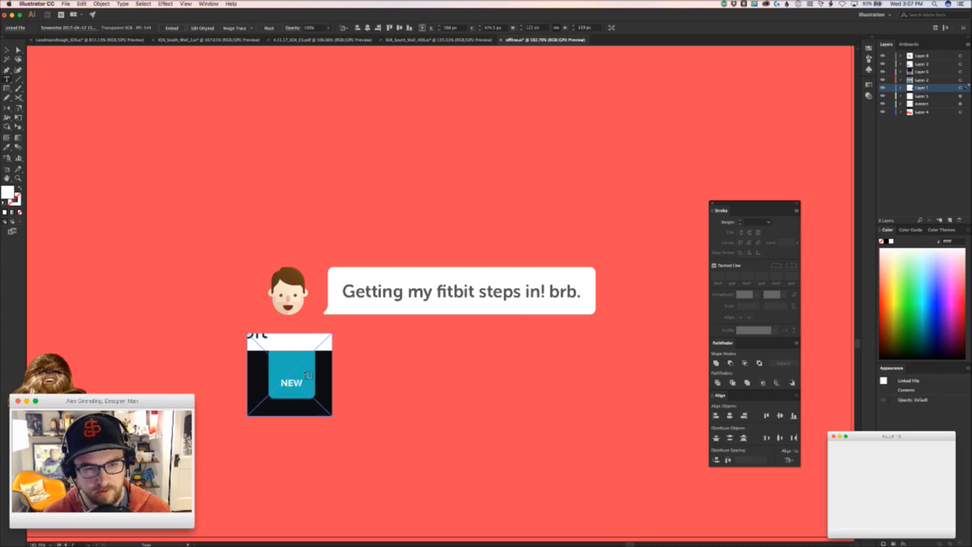
pyautogui.press('v')
pyautogui.click(381, 410)
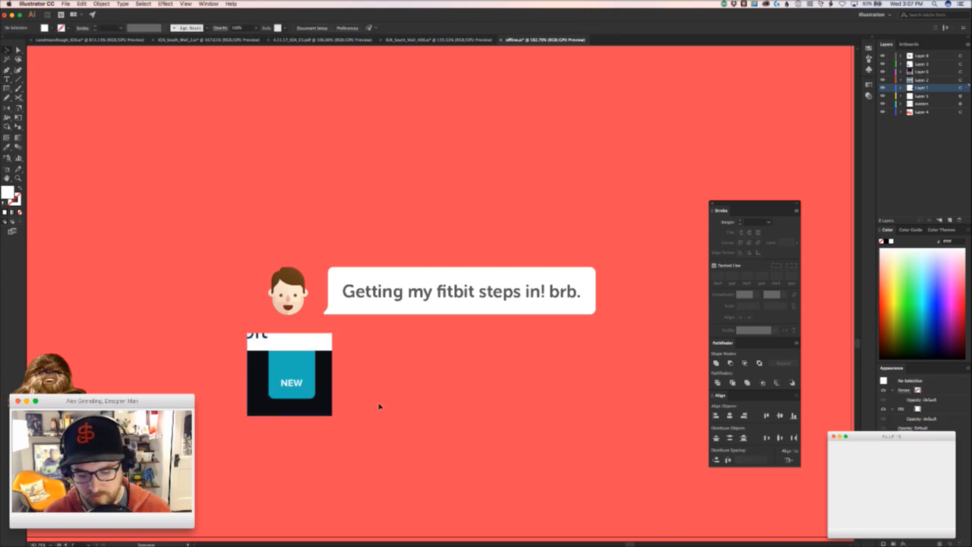
# - Sample the teal of the "NEW" badge in the placed screenshot and copy its colour value
pyautogui.click(296, 367)
pyautogui.press('v')
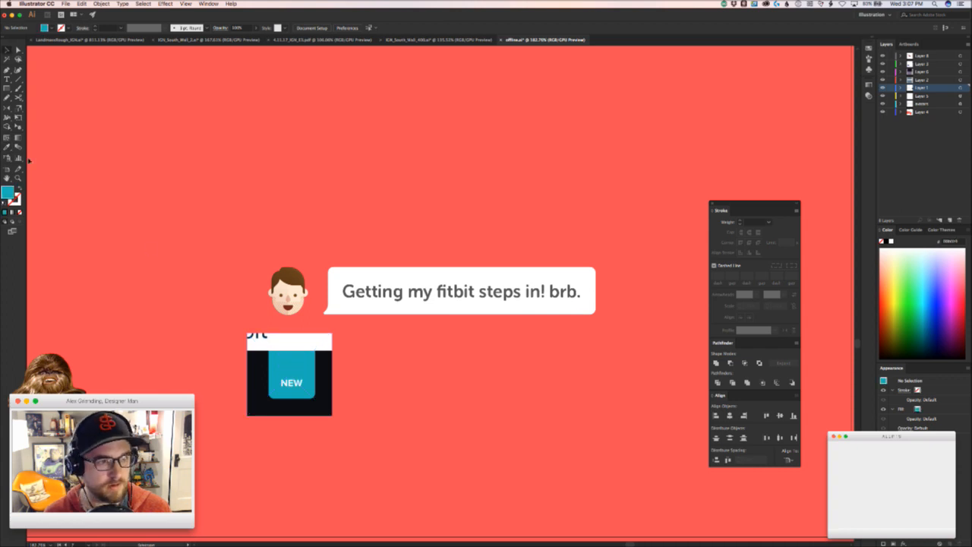
pyautogui.doubleClick(8, 192)
pyautogui.click(445, 123)
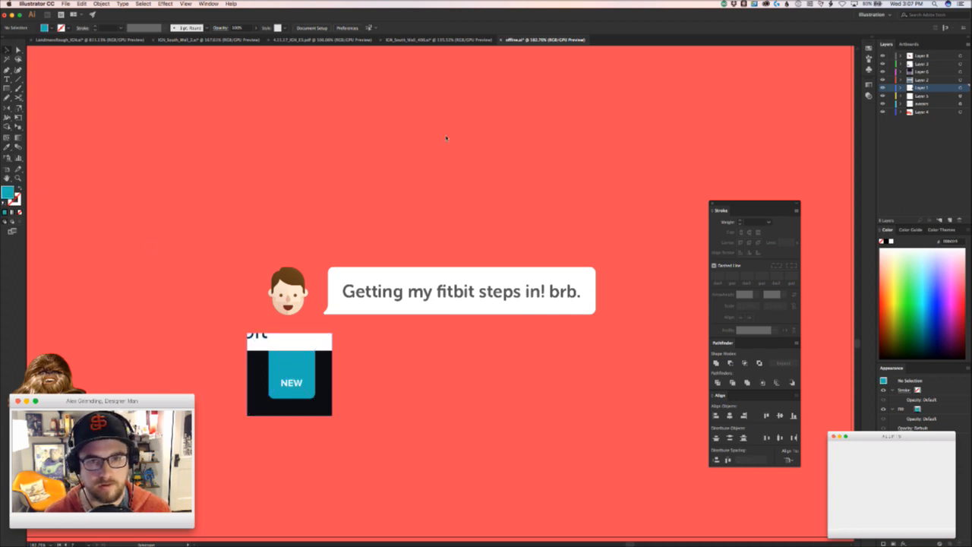
# - Recolour the word "fitbit" in the message with the sampled teal and delete the reference screenshot
pyautogui.doubleClick(469, 292)
pyautogui.moveTo(475, 292); pyautogui.dragTo(437, 291)
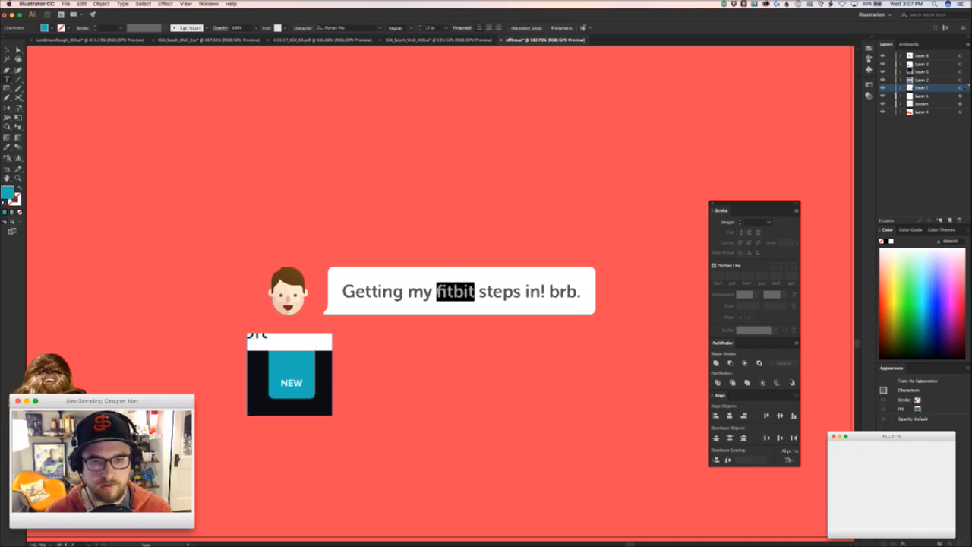
pyautogui.doubleClick(7, 192)
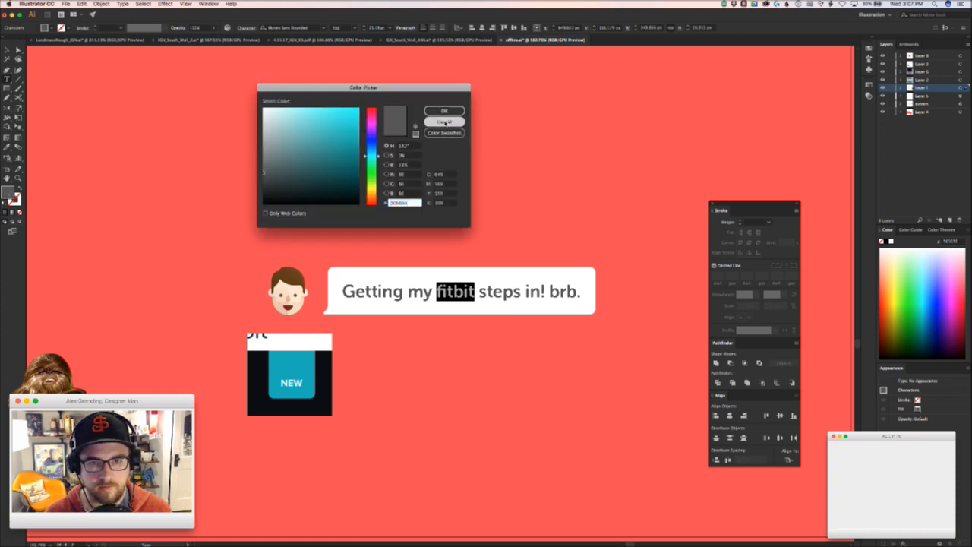
pyautogui.click(444, 122)
pyautogui.press('Escape')
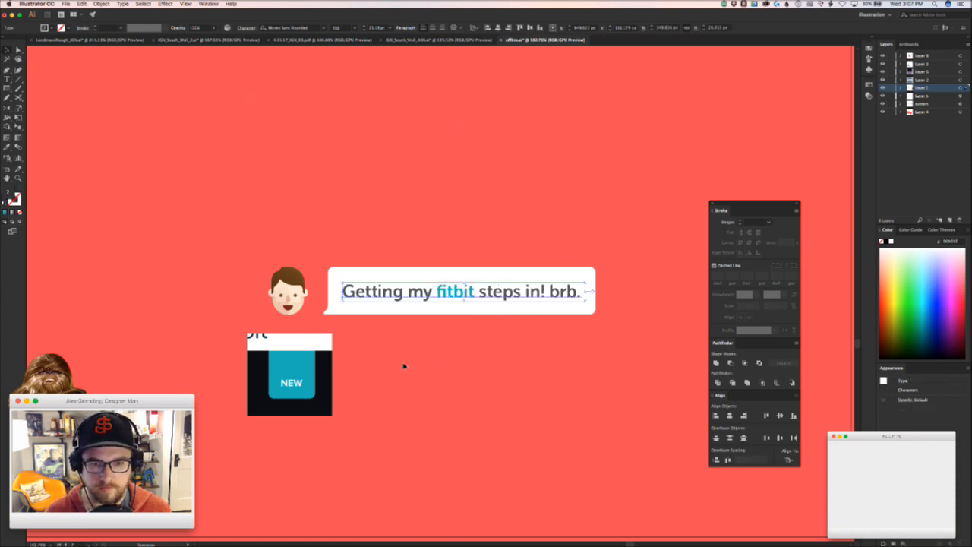
pyautogui.click(384, 390)
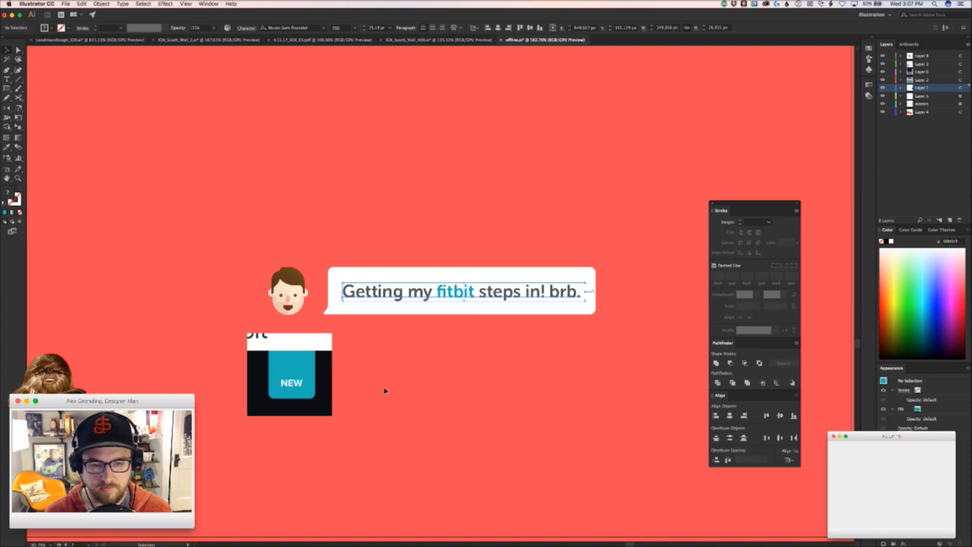
pyautogui.click(289, 384)
pyautogui.press('Delete')
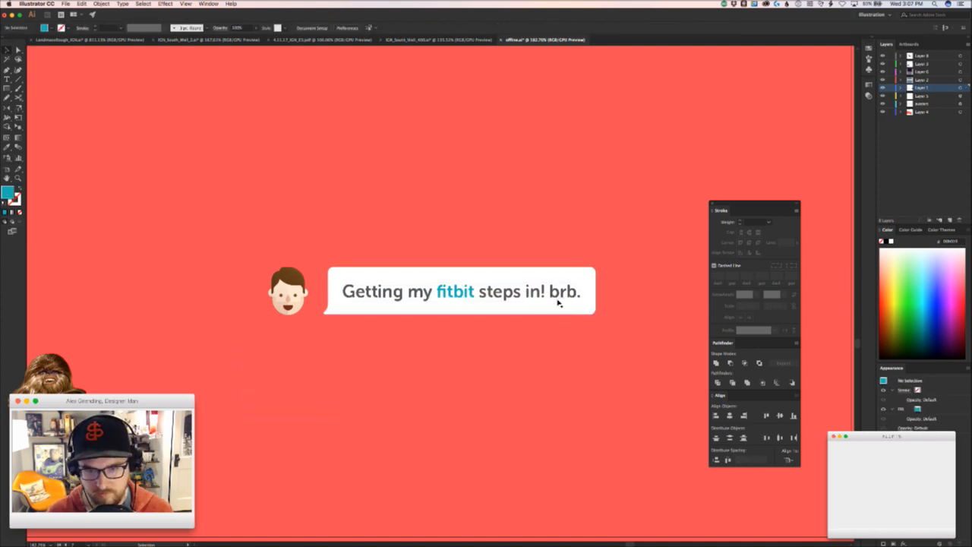
# - Capitalise the last word of the message so that it reads "Brb."
pyautogui.scroll(-2, 573, 347)
pyautogui.moveTo(531, 348); pyautogui.dragTo(589, 352)
pyautogui.press('t')
pyautogui.moveTo(507, 307); pyautogui.dragTo(515, 307)
pyautogui.write('B')
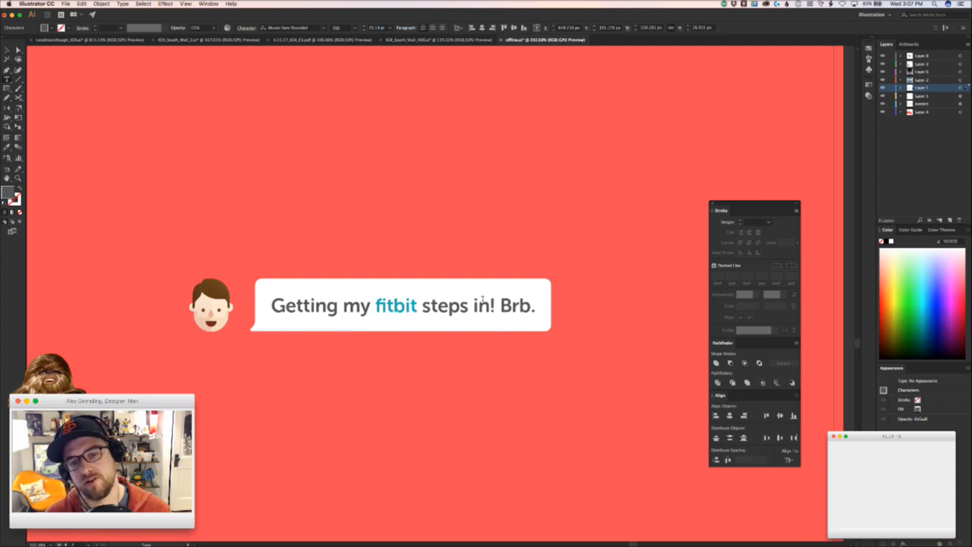
pyautogui.click(491, 307)
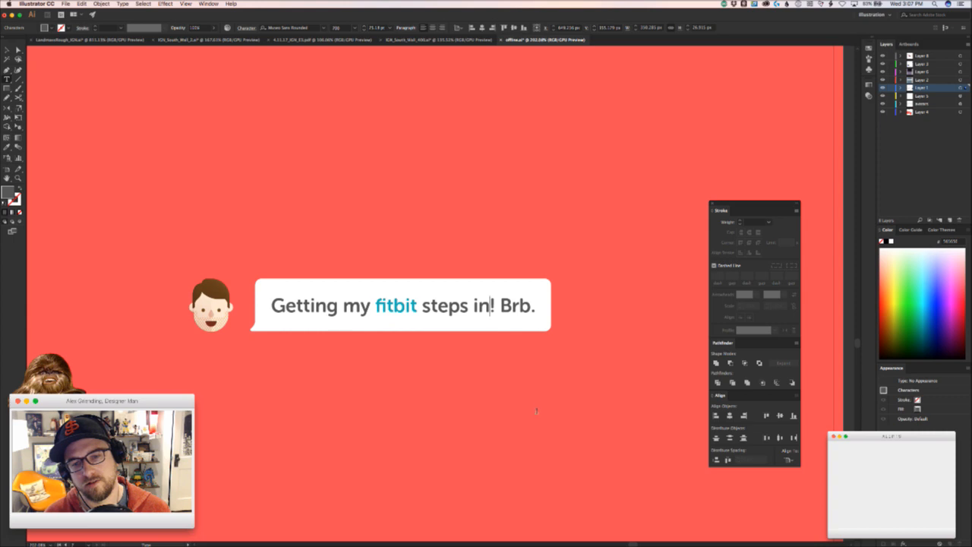
pyautogui.press('Escape')
pyautogui.scroll(-3, 471, 403)
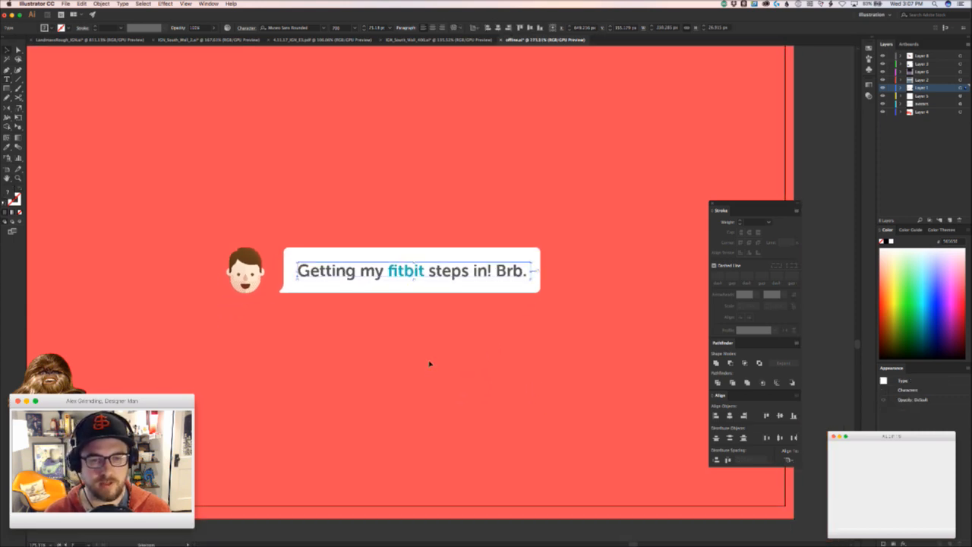
pyautogui.click(415, 404)
# - Export the break screen artboard for web as a PNG-24 named "fitbit" in the Twitch folder's Patreon_Stream_Stuff subfolder
pyautogui.scroll(-3, 416, 404)
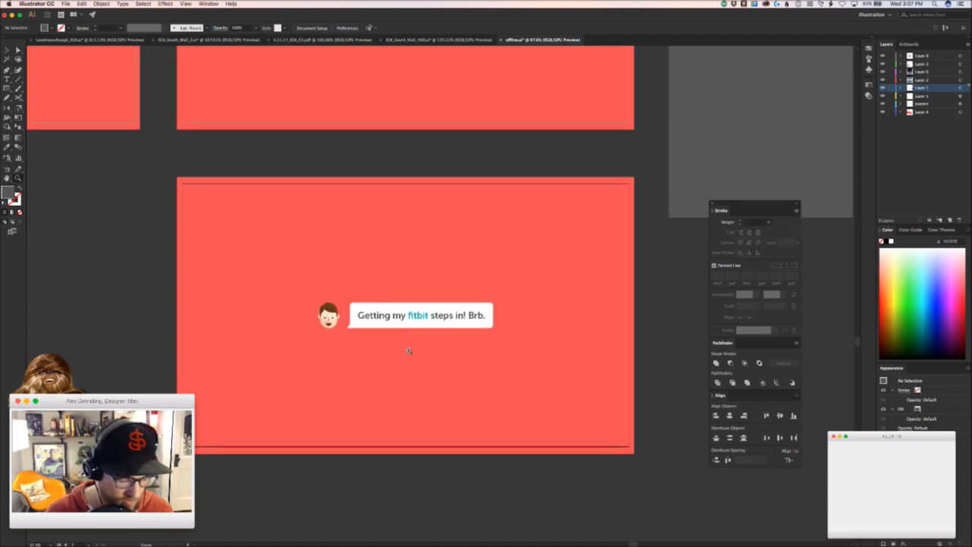
pyautogui.press('super+alt+shift+s')
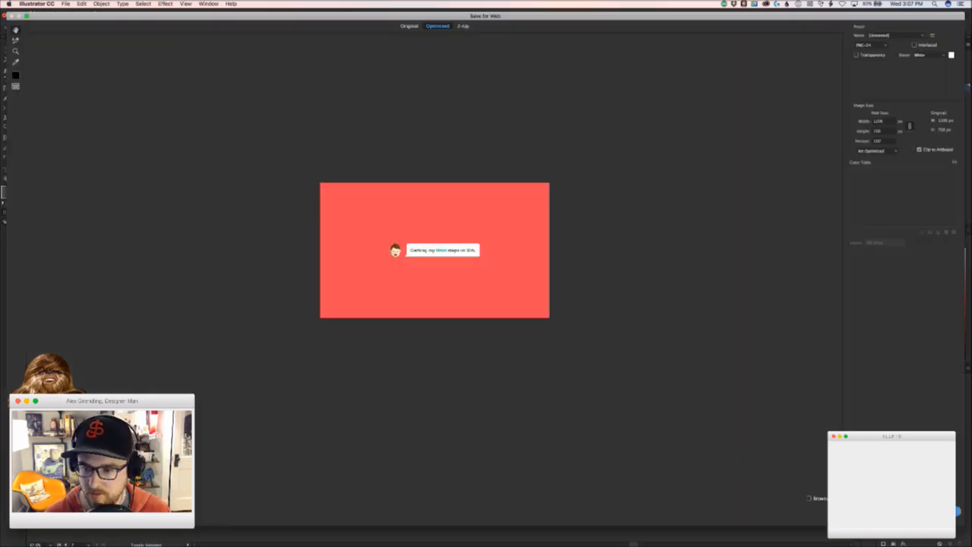
pyautogui.press('Return')
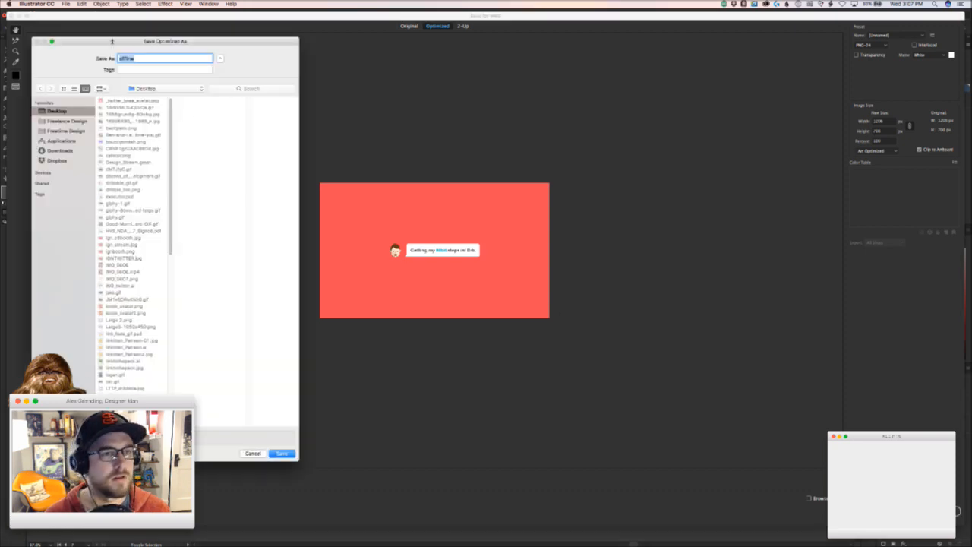
pyautogui.click(70, 143)
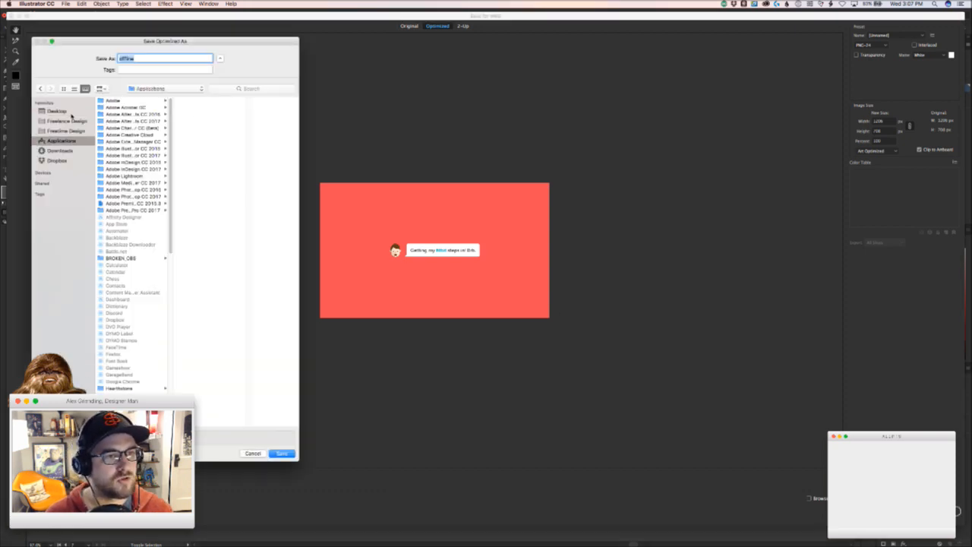
pyautogui.click(71, 131)
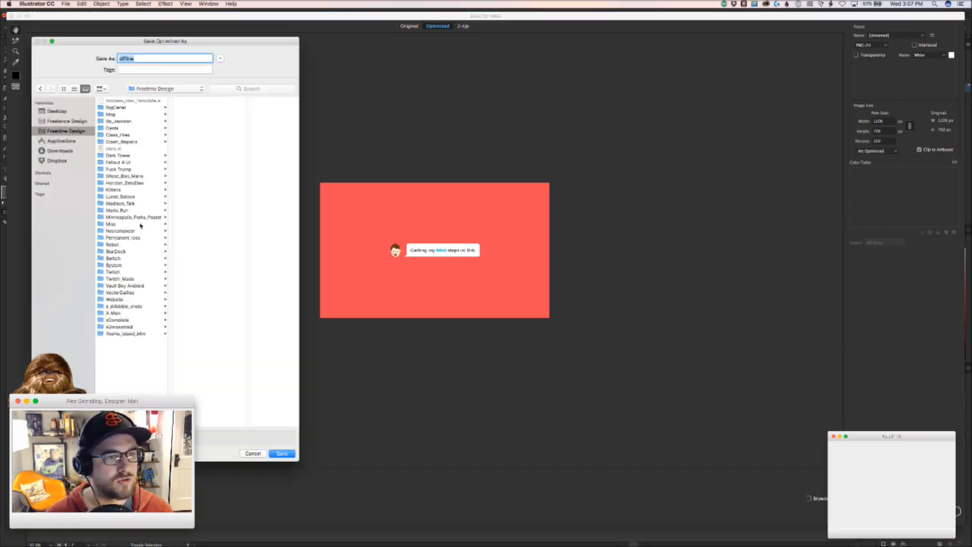
pyautogui.click(121, 271)
pyautogui.click(209, 127)
pyautogui.press('Tab')
pyautogui.write('fitbi')
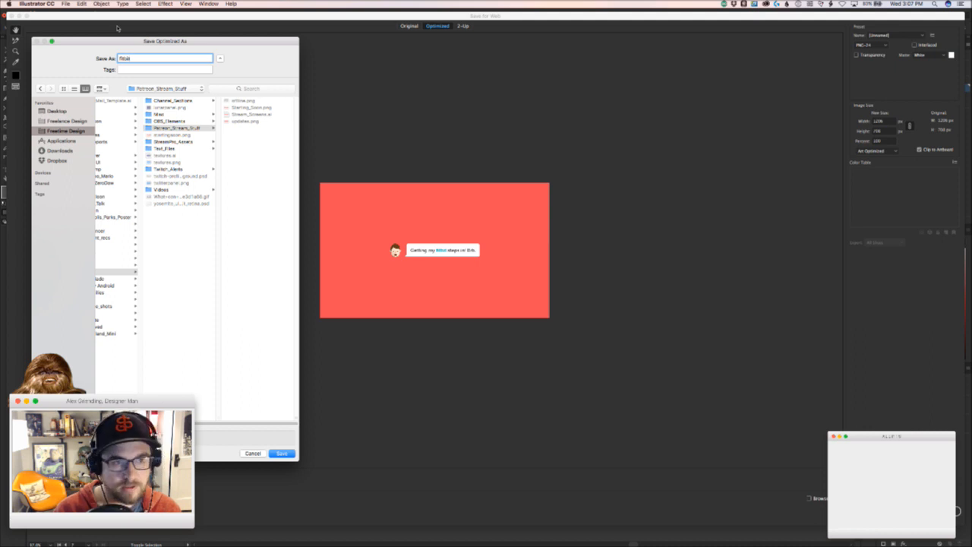
pyautogui.write('t')
pyautogui.press('Return')
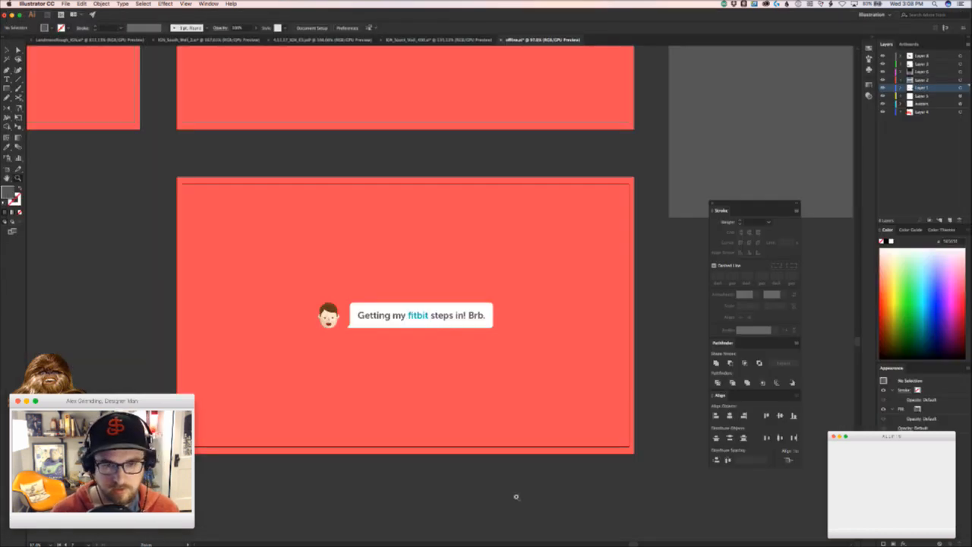
# - Switch to Finder and locate the exported fitbit image in Freetime Design > Twitch > Patreon_Stream_Stuff
pyautogui.press('super+Tab')
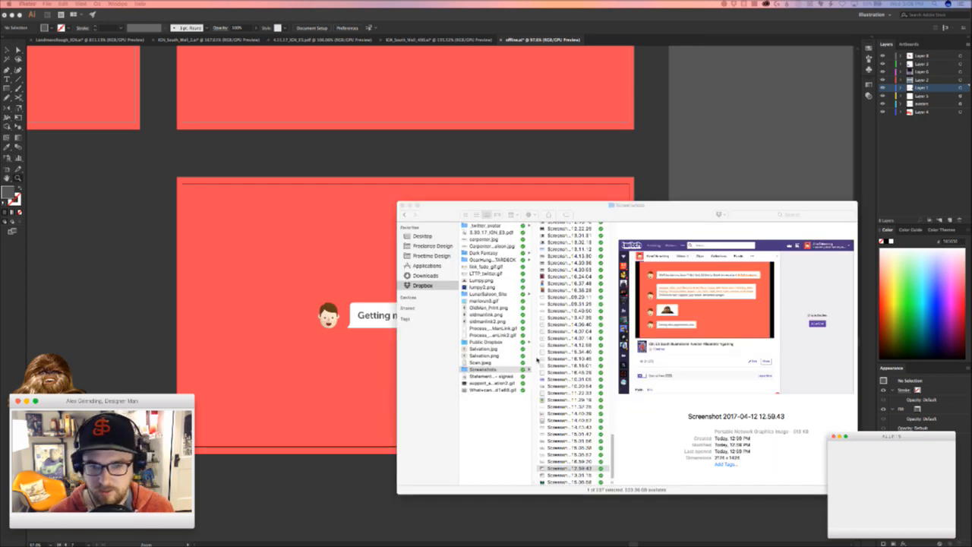
pyautogui.click(439, 253)
pyautogui.click(441, 256)
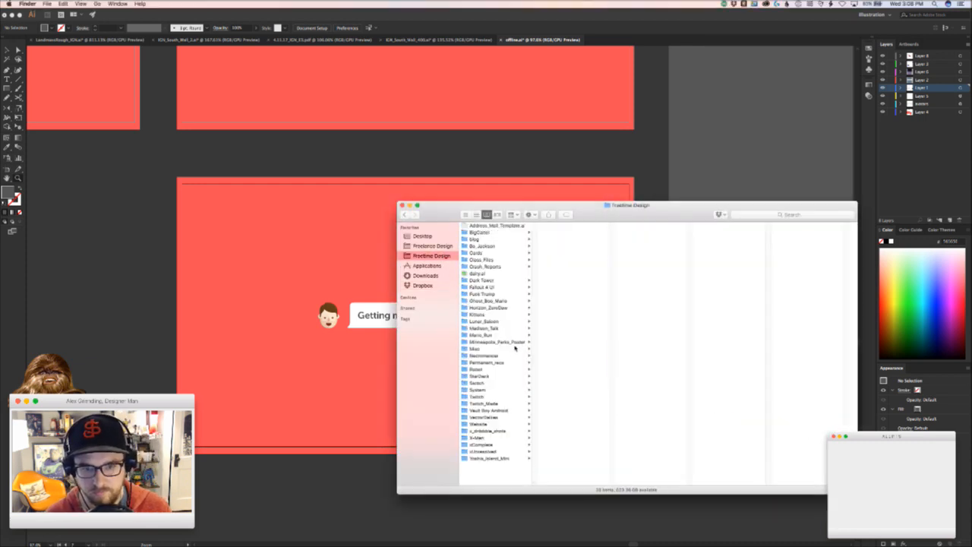
pyautogui.click(495, 389)
pyautogui.click(495, 397)
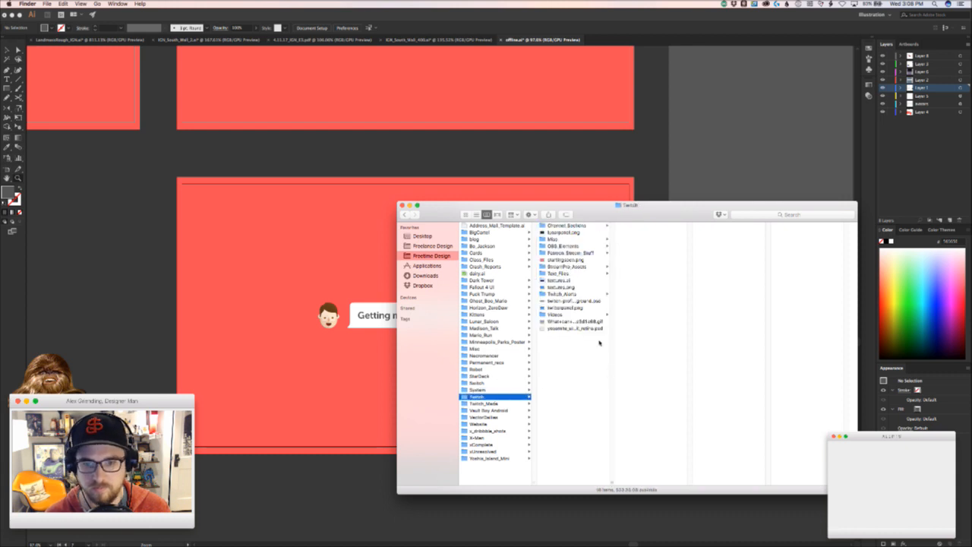
pyautogui.click(576, 294)
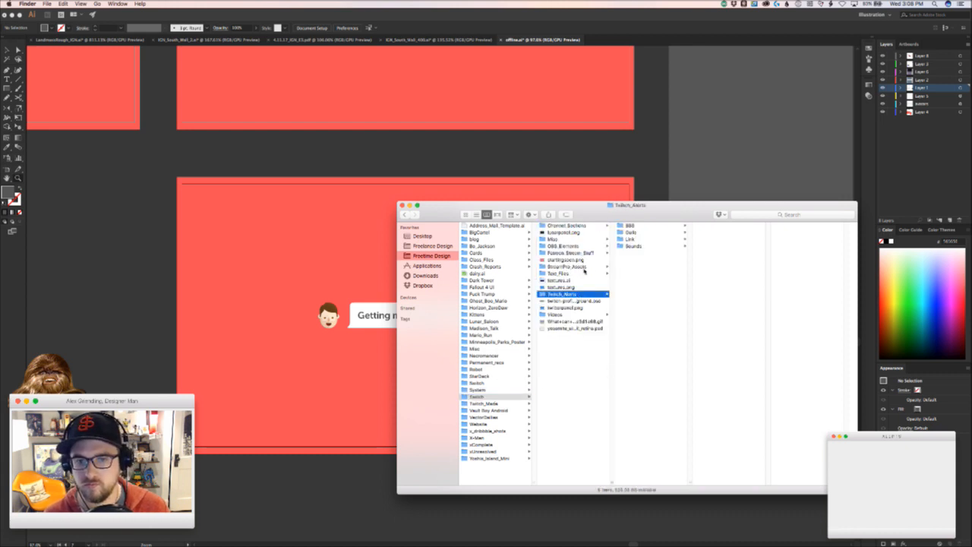
pyautogui.click(591, 252)
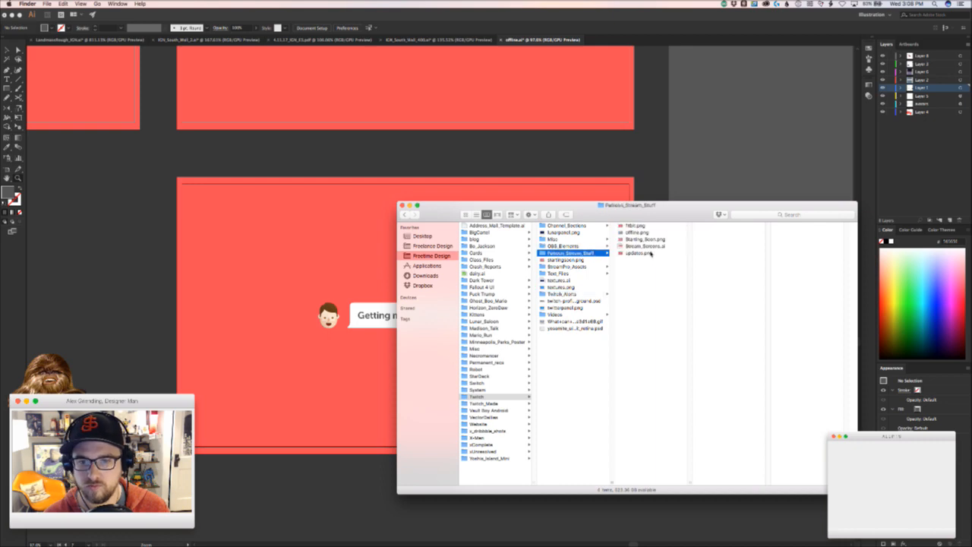
pyautogui.moveTo(640, 225); pyautogui.dragTo(650, 258)
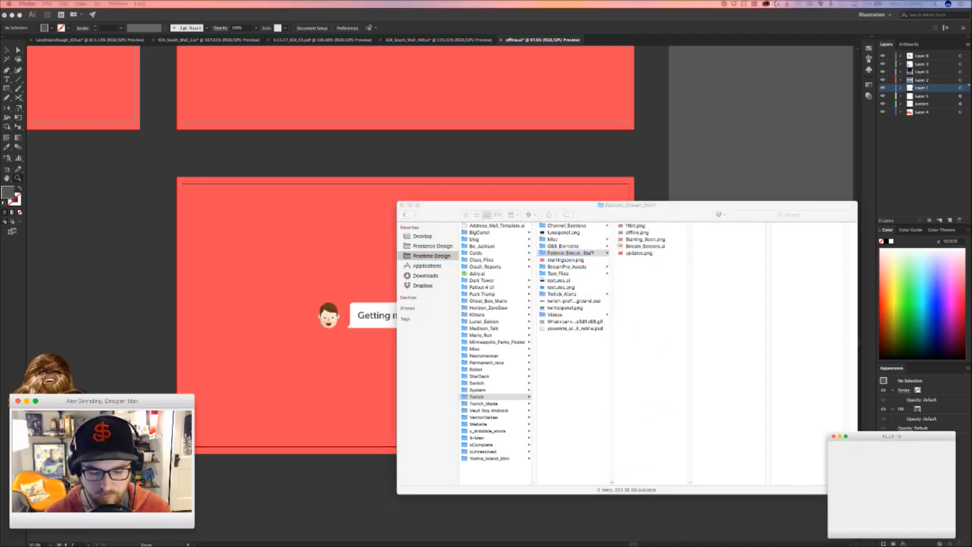
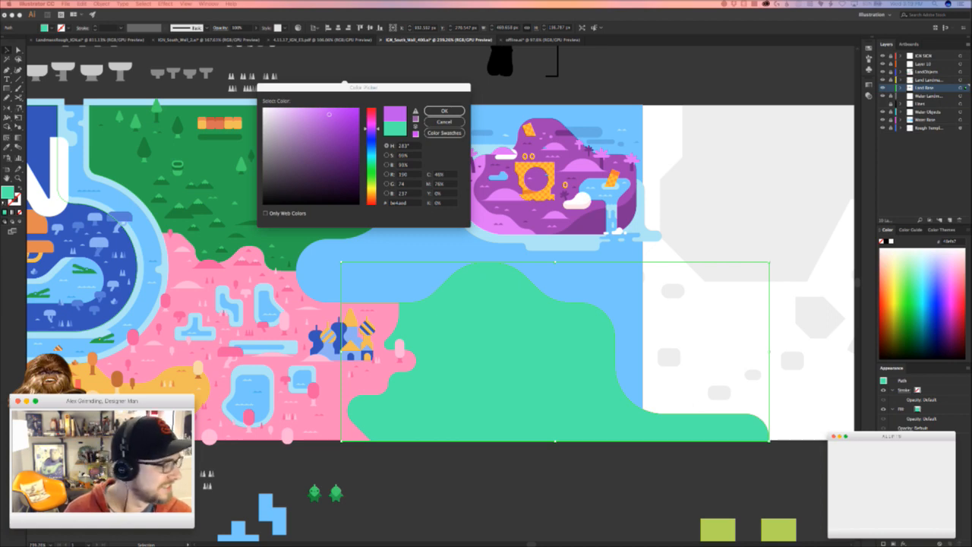
# - Dismiss the colour picker and recolour the large mint-green land shape with the dark purple sampled from the floating island
pyautogui.click(334, 87)
pyautogui.click(438, 121)
pyautogui.press('i')
pyautogui.click(531, 218)
pyautogui.press('v')
# - Undo the accidental move of the green land mass and lock the Land Base layer
pyautogui.press('z')
pyautogui.moveTo(530, 295); pyautogui.dragTo(430, 262)
pyautogui.scroll(5, 415, 234)
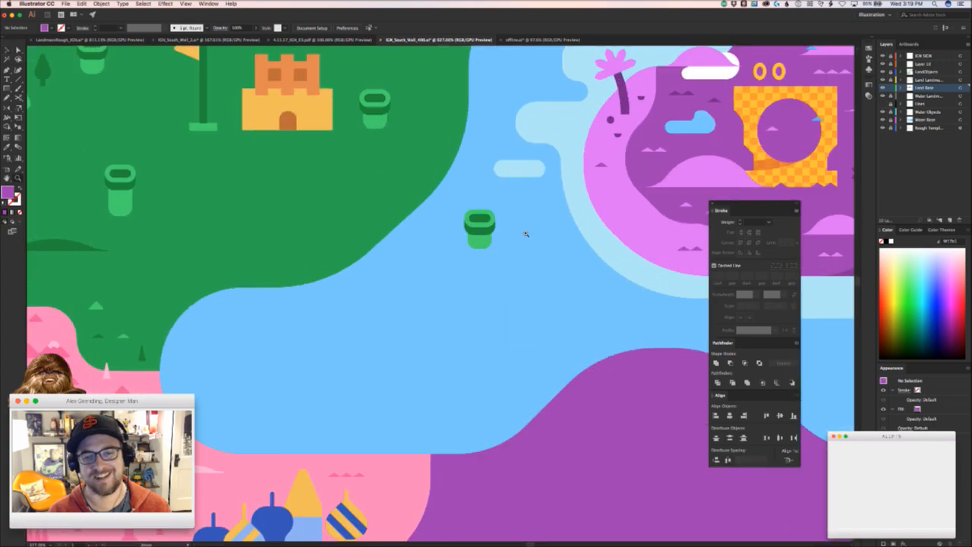
pyautogui.scroll(-5, 498, 268)
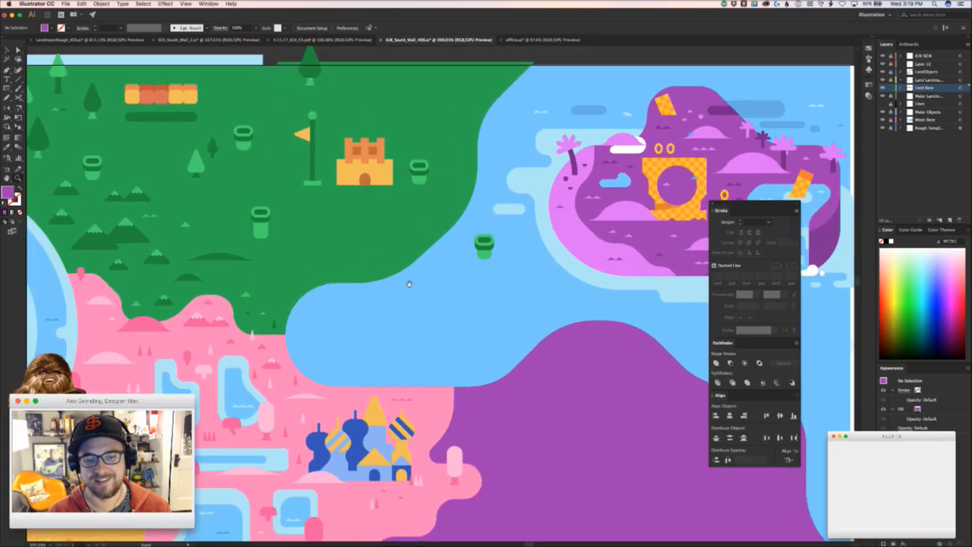
pyautogui.scroll(-2, 395, 291)
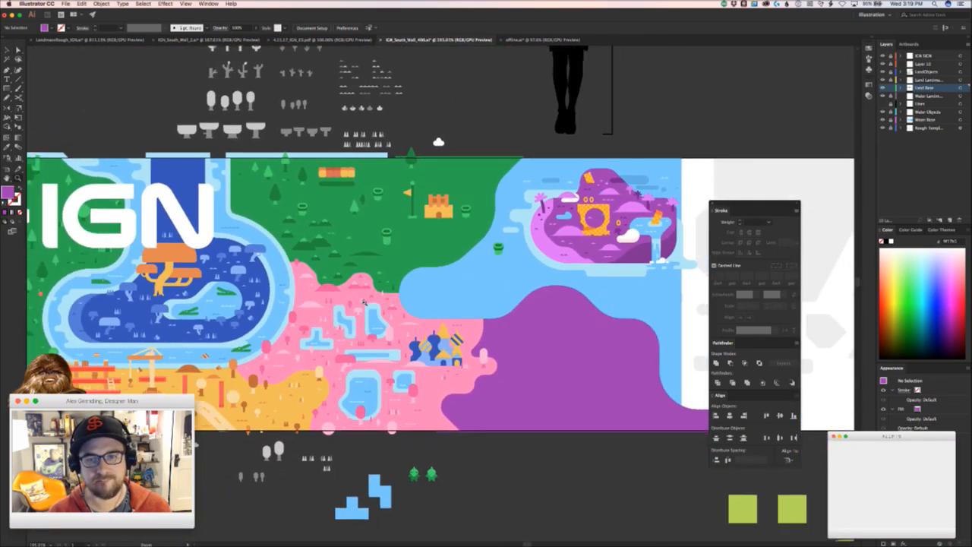
pyautogui.moveTo(368, 347); pyautogui.dragTo(434, 325)
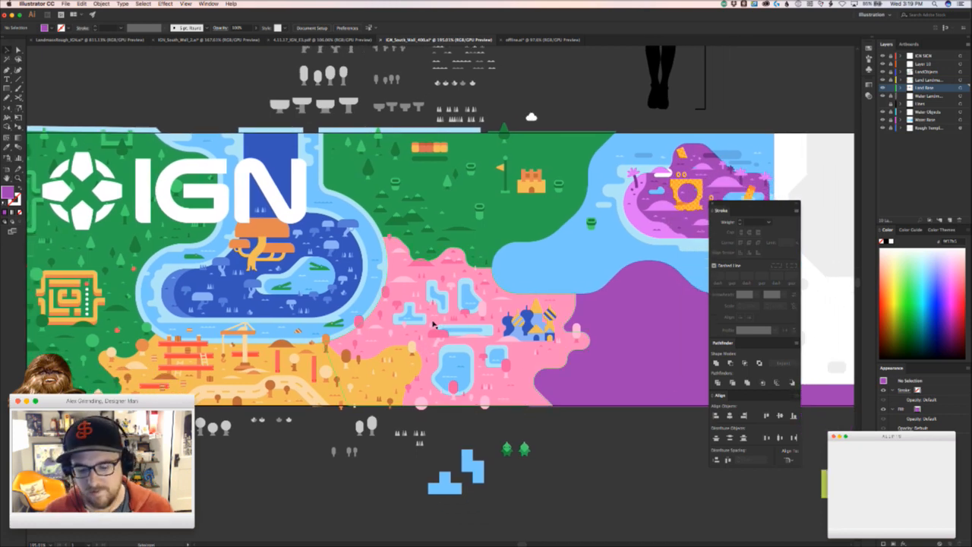
pyautogui.moveTo(460, 278); pyautogui.dragTo(370, 321)
pyautogui.moveTo(329, 184); pyautogui.dragTo(372, 209)
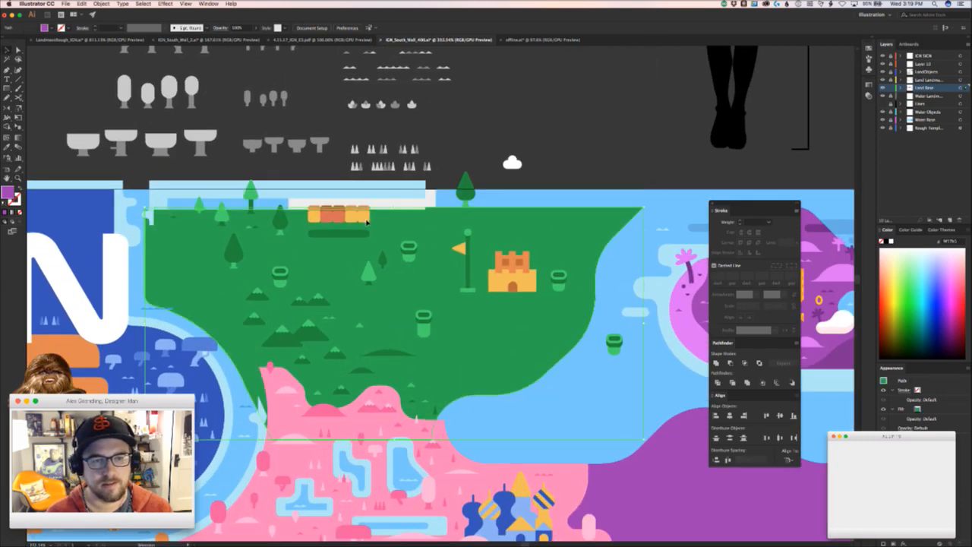
pyautogui.press('super+z')
pyautogui.click(891, 88)
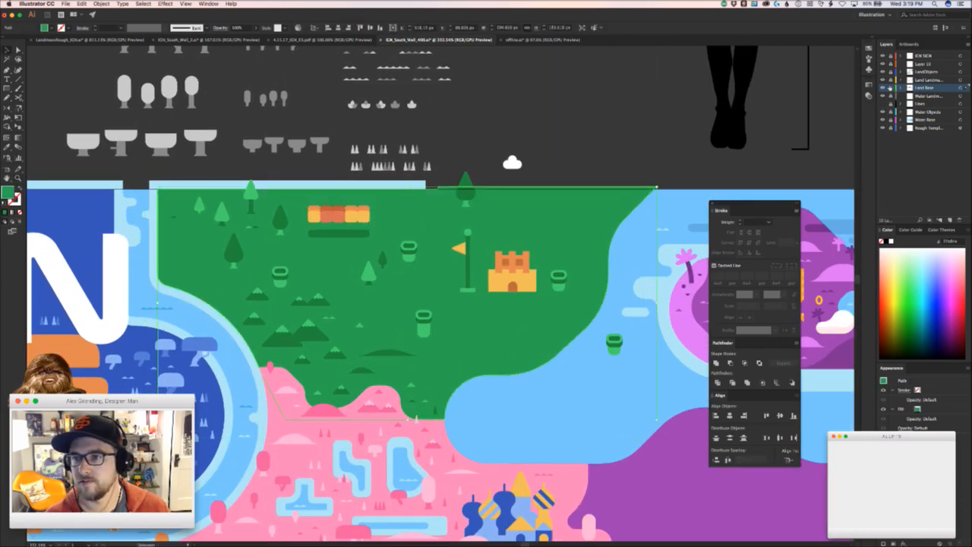
# - Hide and reshow the LandObjects layer to check its contents, and unlock the LandObjects and land landmarks layers
pyautogui.click(883, 71)
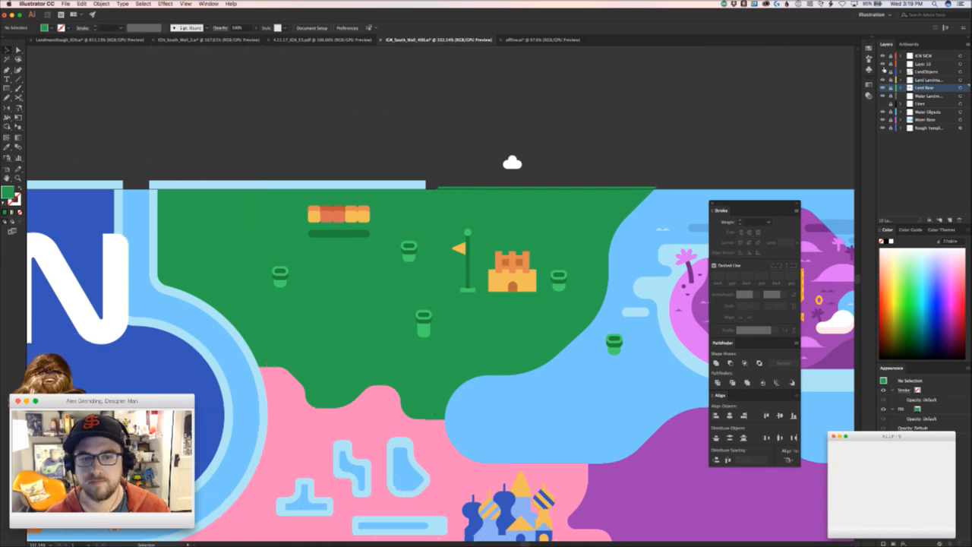
pyautogui.click(883, 71)
pyautogui.click(891, 71)
pyautogui.click(891, 80)
# - Duplicate the end block of the orange brick row together with its shadow to the green land's upper right, above the castle
pyautogui.scroll(3, 420, 210)
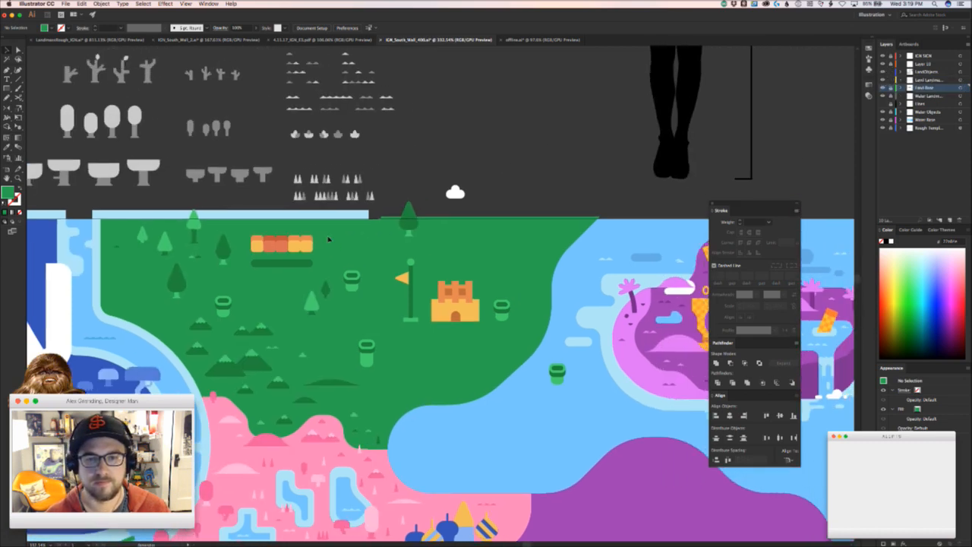
pyautogui.moveTo(297, 279); pyautogui.dragTo(510, 289)
pyautogui.press('a')
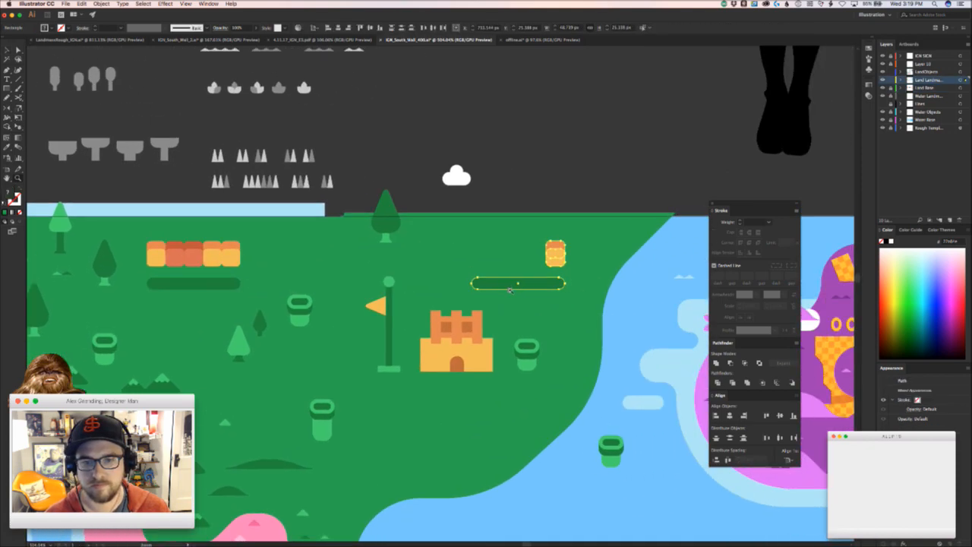
# - Shorten the copied dark green shadow to the width of the single block above it
pyautogui.scroll(4, 521, 284)
pyautogui.click(428, 287)
pyautogui.moveTo(428, 287); pyautogui.dragTo(543, 307)
pyautogui.click(601, 314)
pyautogui.press('z')
pyautogui.press('v')
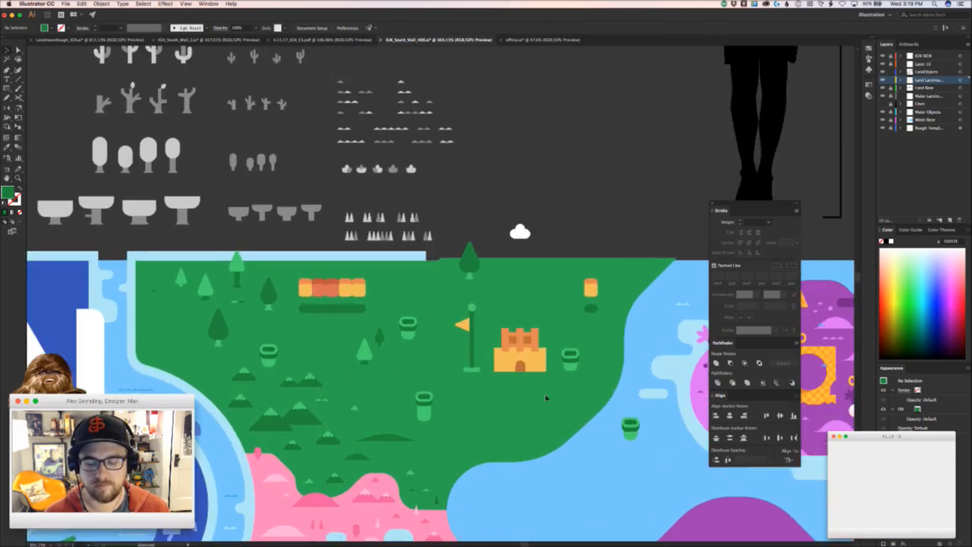
# - Recolour the yellow eyes of the two crocodiles in the river around the dark blue lake with the water's light blue
pyautogui.hscroll(-4, 496, 462)
pyautogui.scroll(-3, 496, 462)
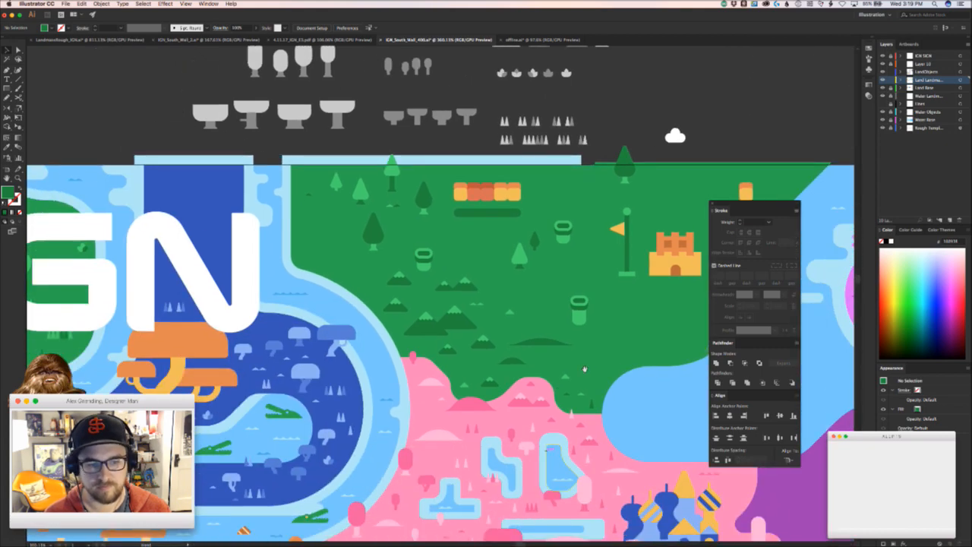
pyautogui.scroll(-2, 397, 383)
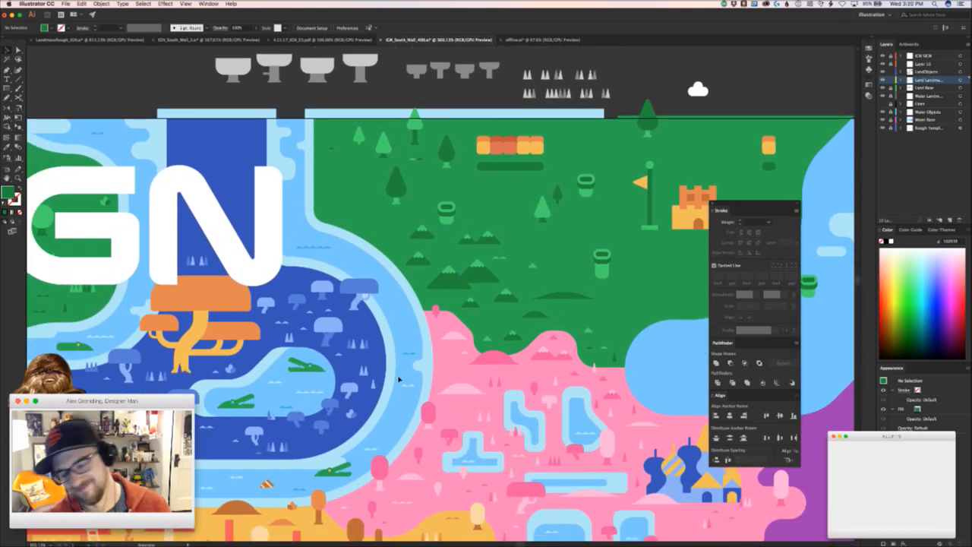
pyautogui.hscroll(-4, 172, 372)
pyautogui.scroll(-1, 172, 372)
pyautogui.moveTo(215, 362); pyautogui.dragTo(259, 362)
pyautogui.press('a')
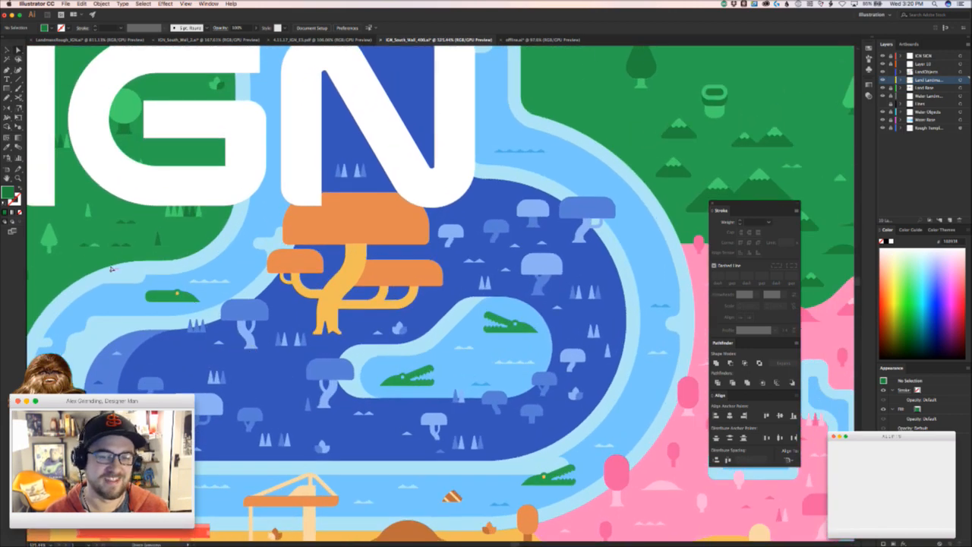
pyautogui.click(177, 294)
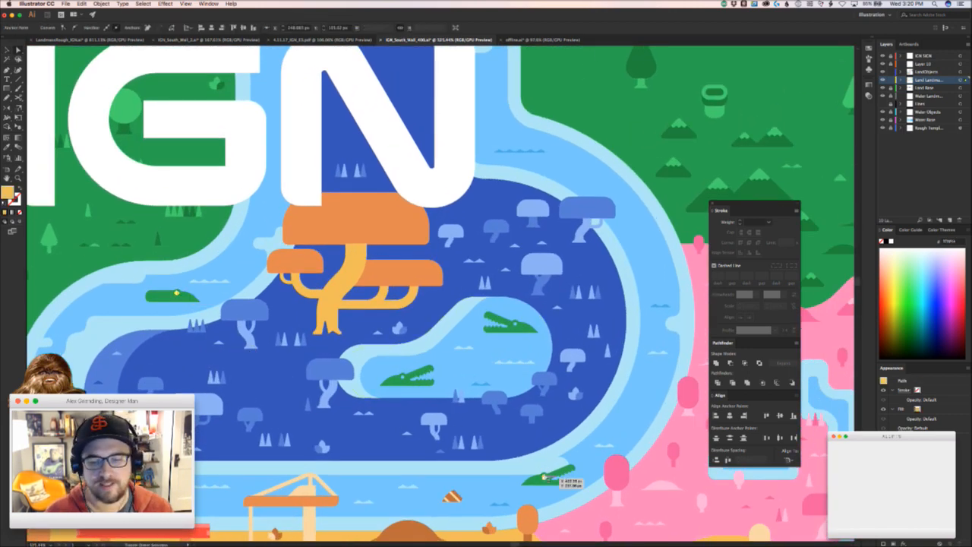
pyautogui.click(541, 371)
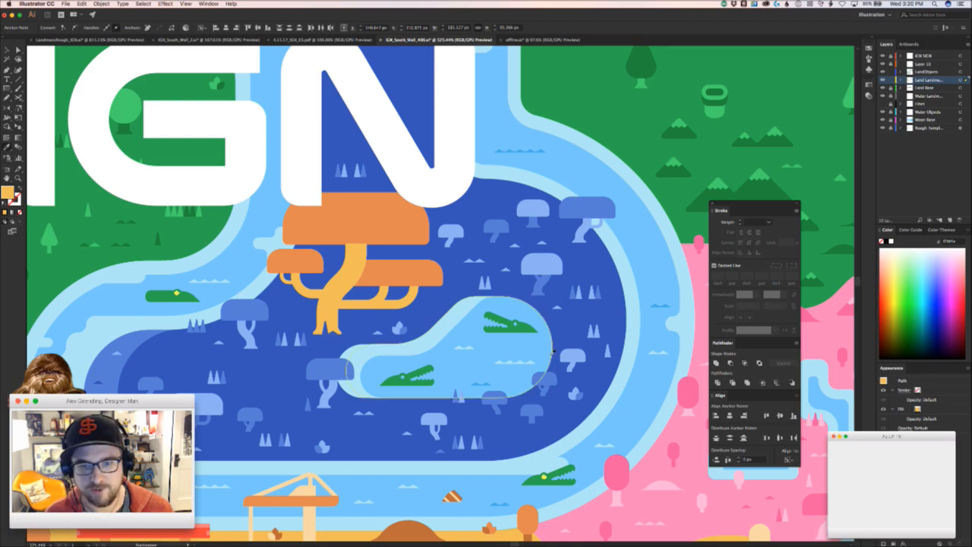
pyautogui.press('v')
pyautogui.click(220, 262)
# - Lock the LandObjects and land landmarks layers and make the Water Base layer active
pyautogui.press('z')
pyautogui.moveTo(226, 270); pyautogui.dragTo(171, 286)
pyautogui.press('v')
pyautogui.press('space')
pyautogui.moveTo(231, 352); pyautogui.dragTo(179, 351)
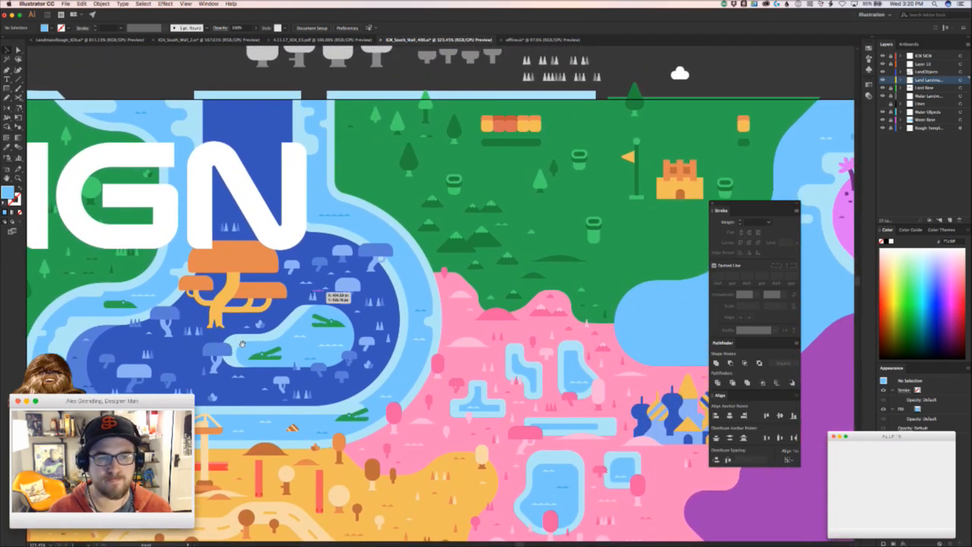
pyautogui.hscroll(10, 240, 352)
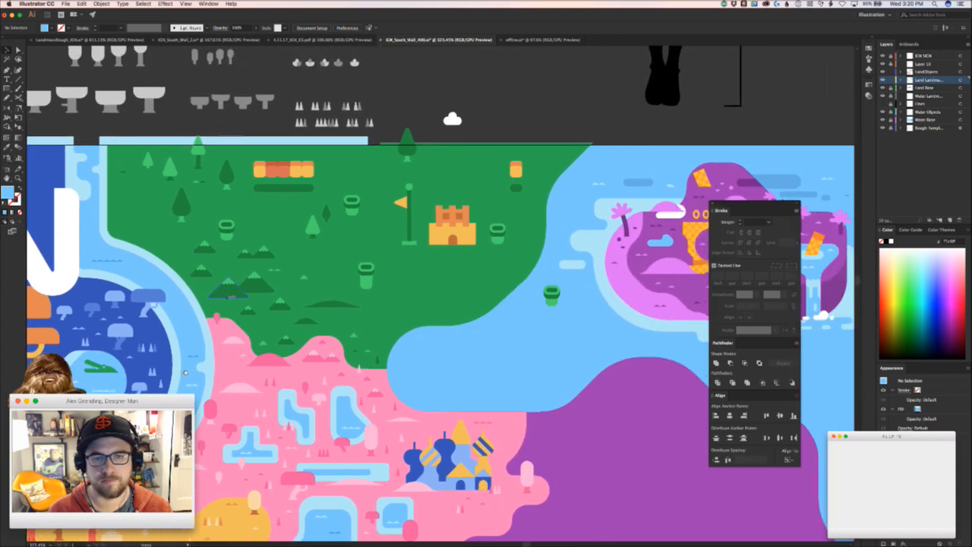
pyautogui.moveTo(187, 374); pyautogui.dragTo(160, 407)
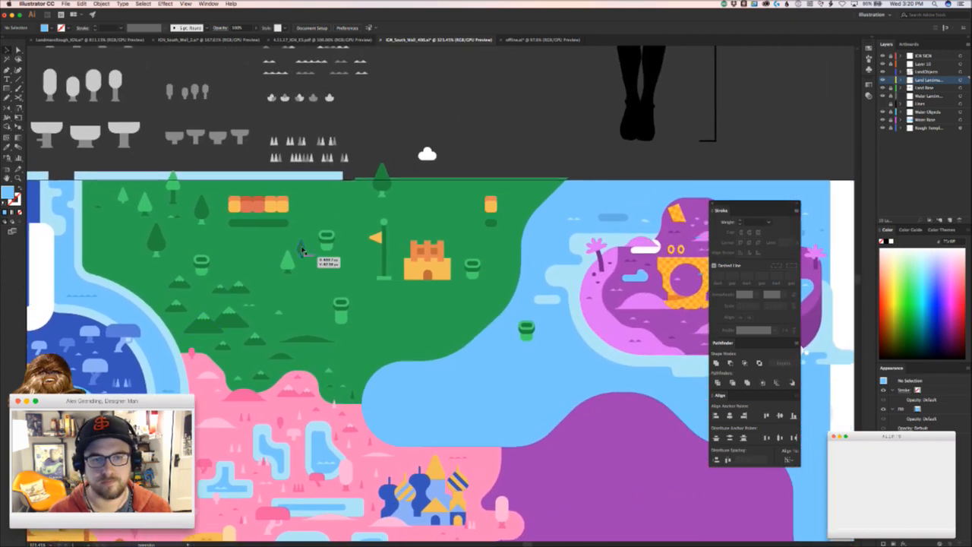
pyautogui.scroll(-3, 325, 262)
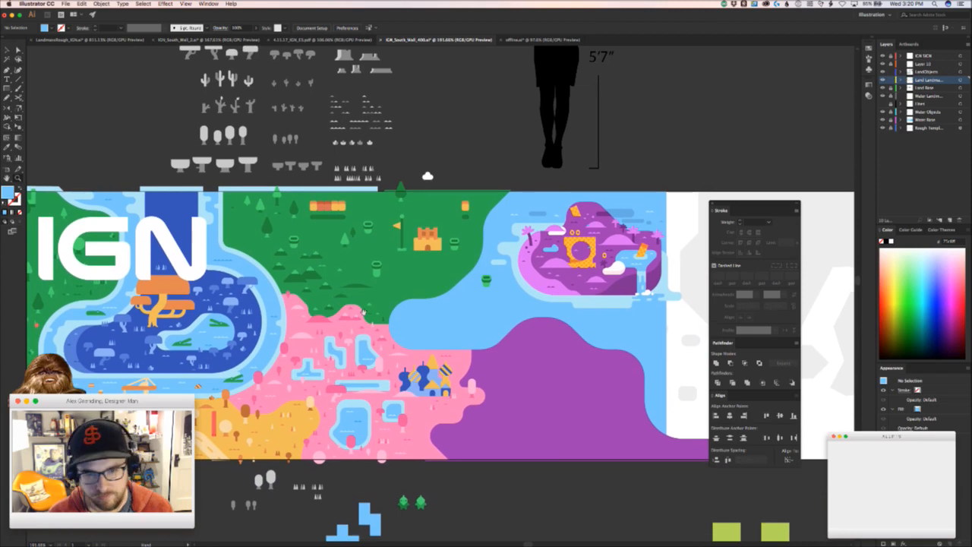
pyautogui.scroll(3, 581, 219)
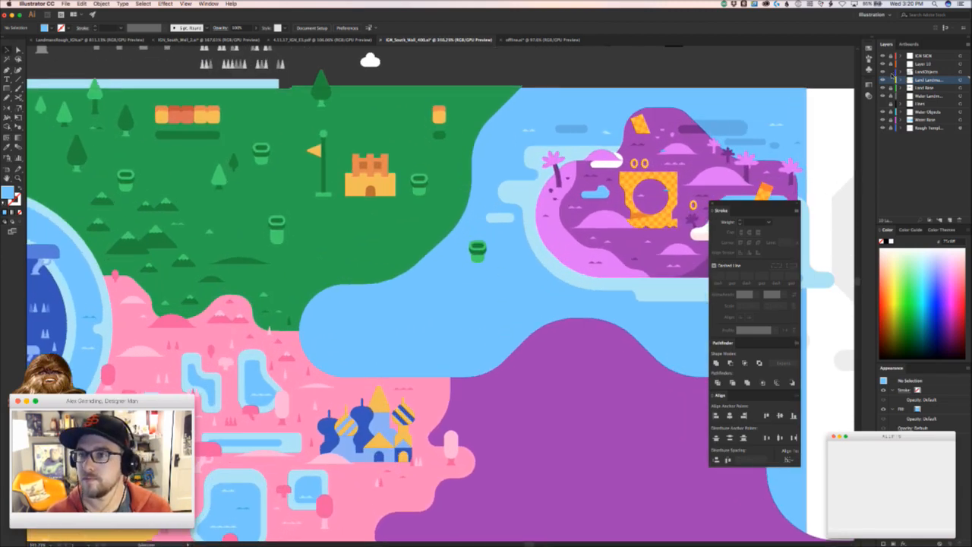
pyautogui.click(927, 119)
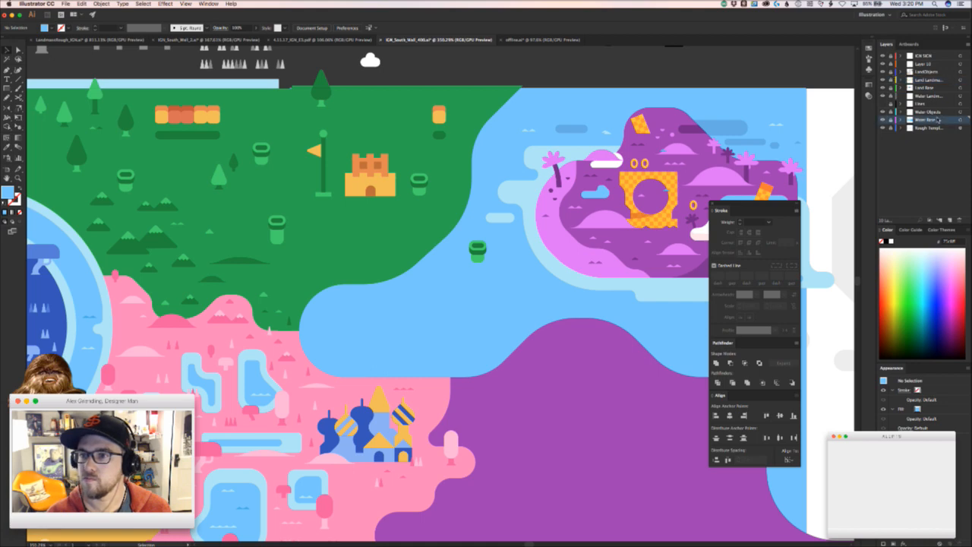
# - Try to extend the light blue water base eastward past the purple island over the empty white area
pyautogui.click(501, 337)
pyautogui.moveTo(486, 321); pyautogui.dragTo(519, 327)
pyautogui.press('super+z')
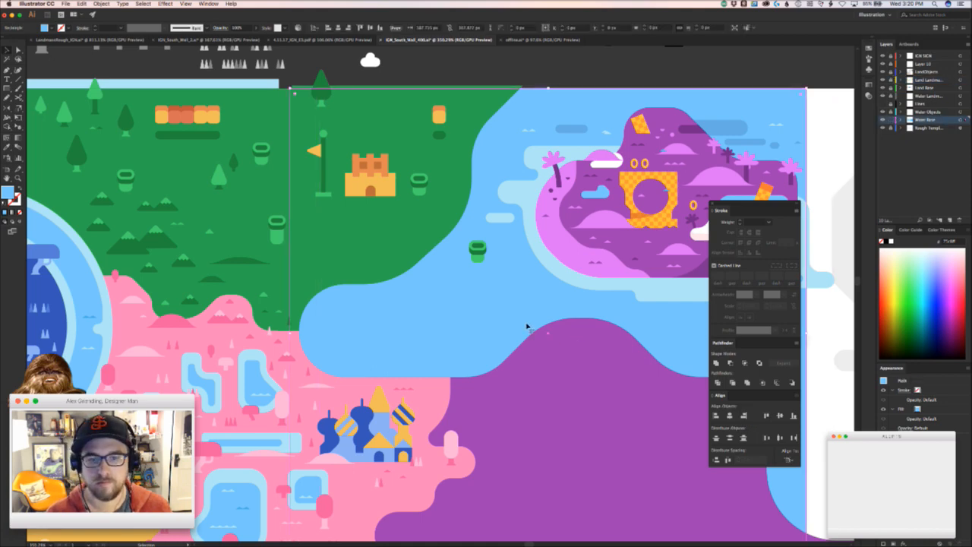
pyautogui.moveTo(632, 328); pyautogui.dragTo(375, 226)
pyautogui.scroll(-5, 558, 249)
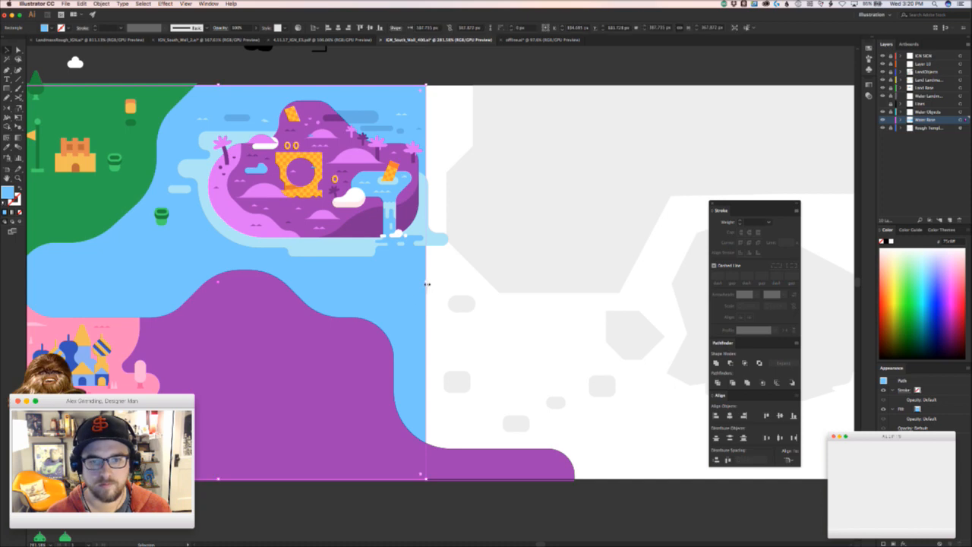
pyautogui.moveTo(427, 284); pyautogui.dragTo(614, 282)
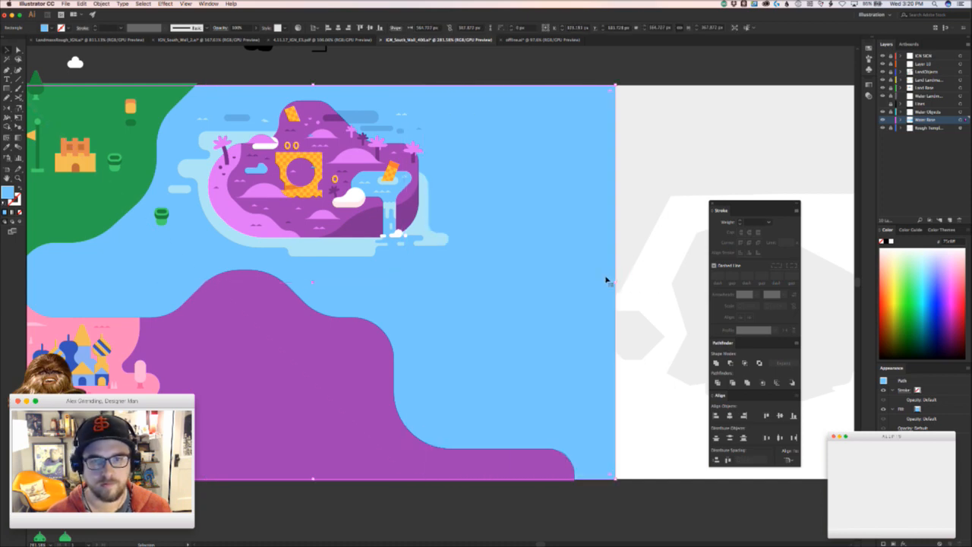
pyautogui.press('super+z')
pyautogui.moveTo(196, 290); pyautogui.dragTo(353, 282)
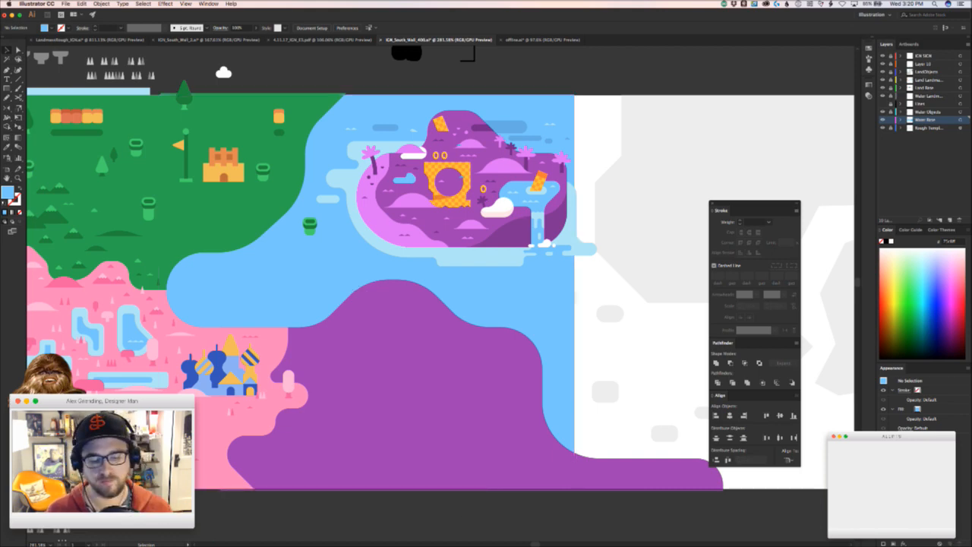
pyautogui.press('super+Tab')
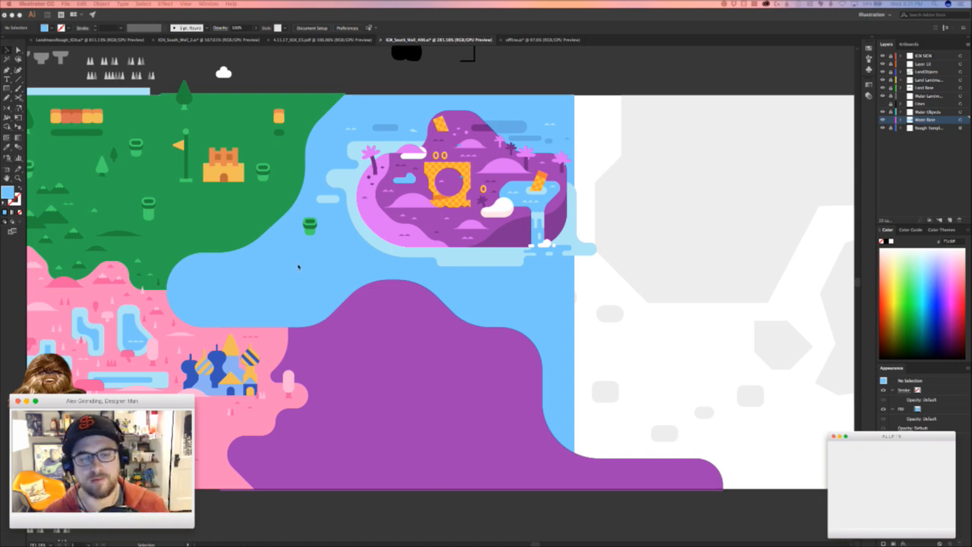
pyautogui.moveTo(283, 290); pyautogui.dragTo(329, 327)
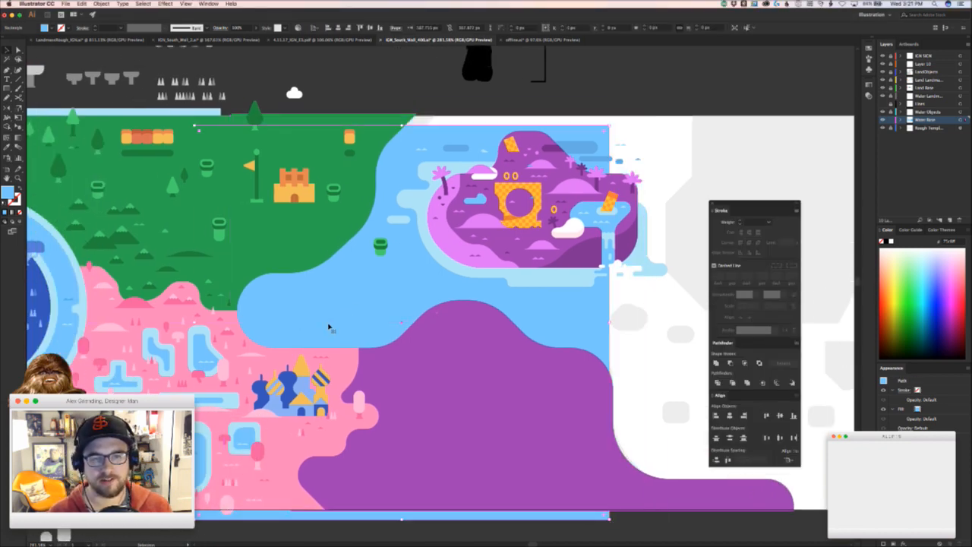
pyautogui.press('super+z')
pyautogui.moveTo(472, 303); pyautogui.dragTo(300, 386)
pyautogui.press('super+shift+a')
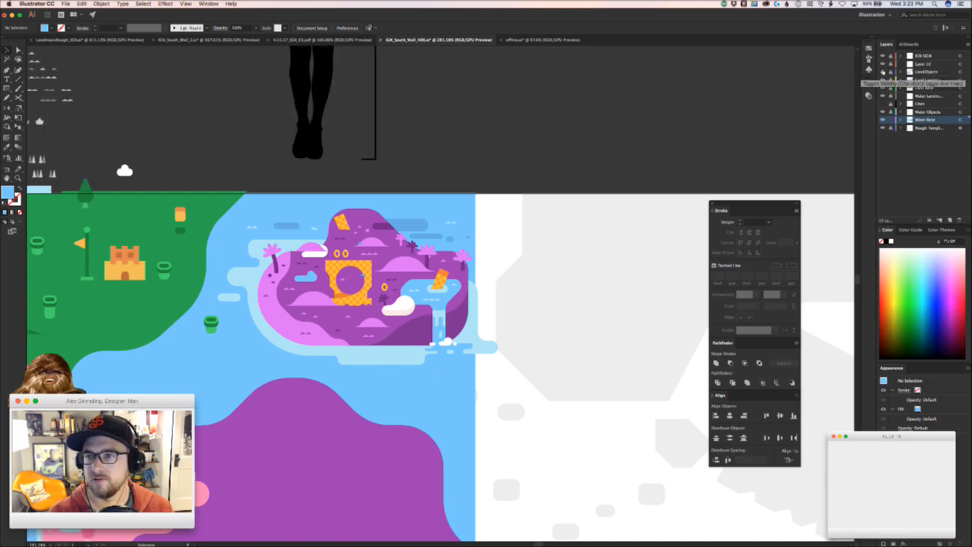
# - Unlock the layers and delete the spare pink and yellow land piece with its maze, crane, trees and stray waves west of the artboard
pyautogui.moveTo(251, 297); pyautogui.dragTo(838, 244)
pyautogui.moveTo(289, 358)
pyautogui.mouseDown()
pyautogui.moveTo(643, 273)
pyautogui.moveTo(895, 281)
pyautogui.mouseUp()
pyautogui.moveTo(435, 326)
pyautogui.mouseDown()
pyautogui.moveTo(723, 337)
pyautogui.moveTo(660, 339)
pyautogui.mouseUp()
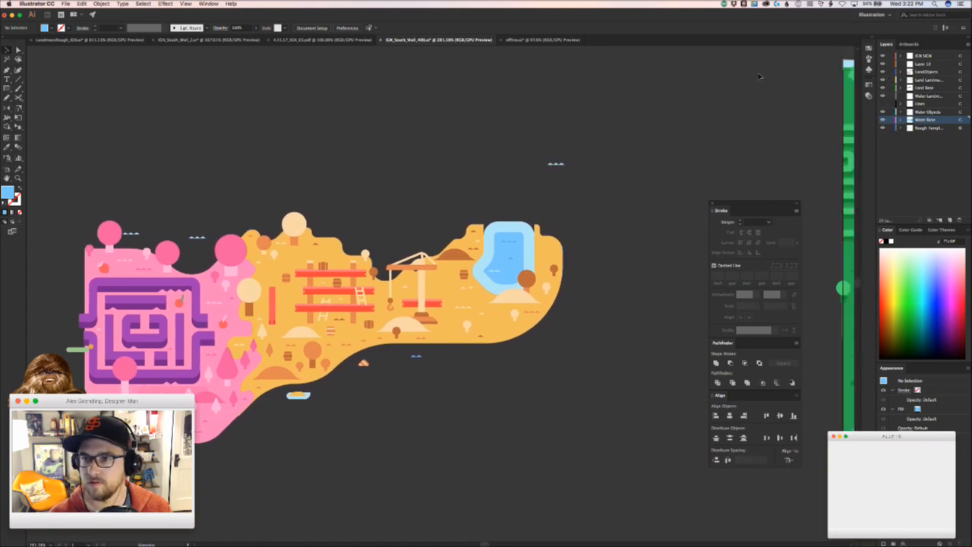
pyautogui.moveTo(96, 199); pyautogui.dragTo(596, 422)
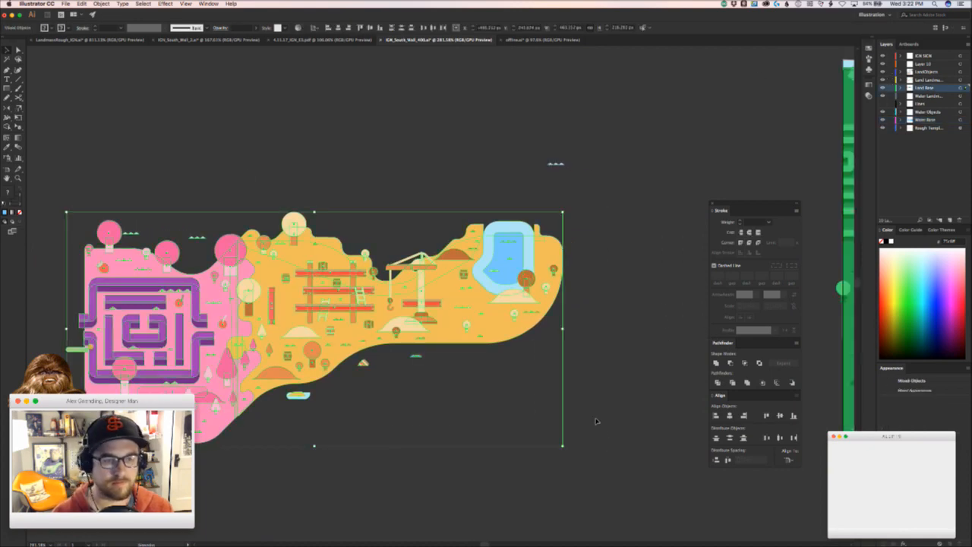
pyautogui.press('Delete')
pyautogui.click(555, 164)
pyautogui.press('Delete')
# - Delete the leftover light blue block shapes below the artboard's pink land
pyautogui.moveTo(617, 293); pyautogui.dragTo(218, 295)
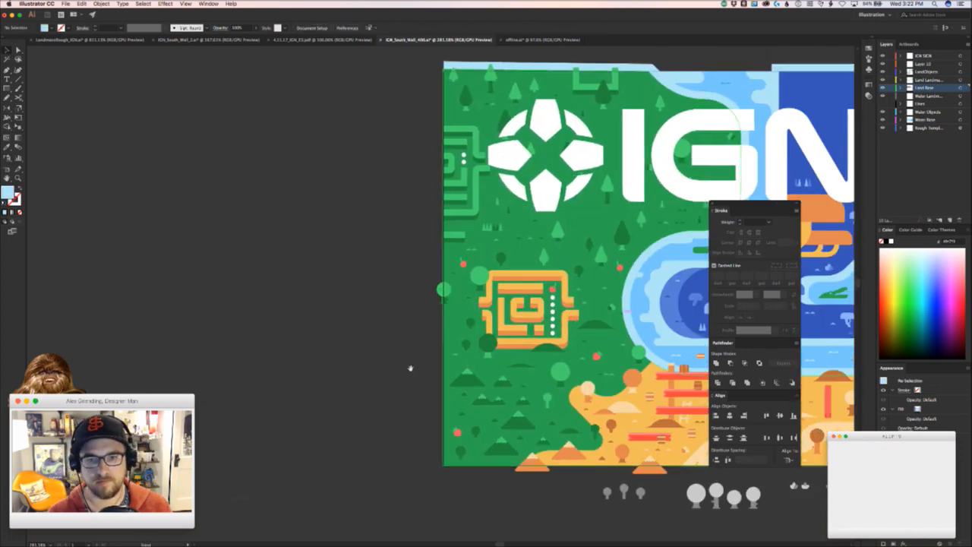
pyautogui.moveTo(414, 368); pyautogui.dragTo(154, 317)
pyautogui.moveTo(544, 398); pyautogui.dragTo(278, 308)
pyautogui.moveTo(166, 364); pyautogui.dragTo(342, 342)
pyautogui.moveTo(195, 354); pyautogui.dragTo(366, 416)
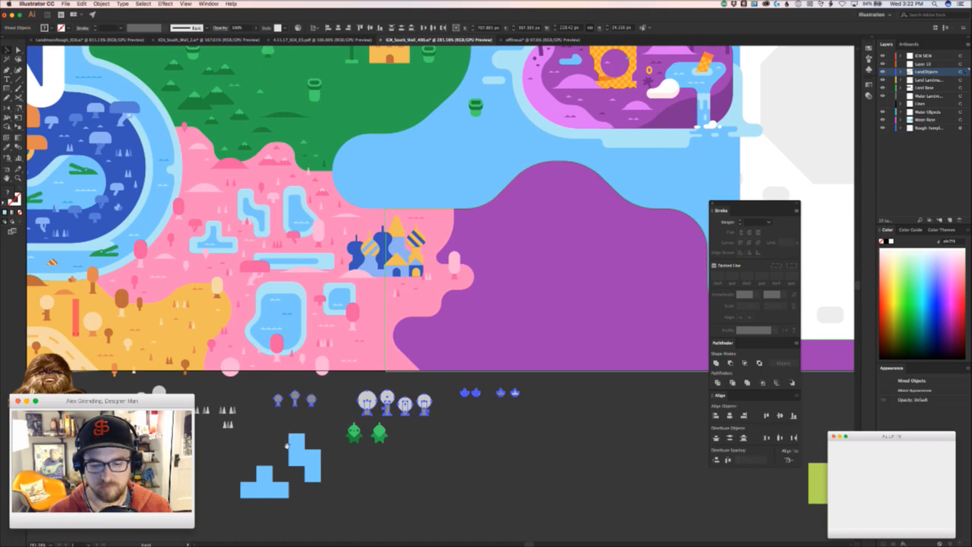
pyautogui.click(319, 454)
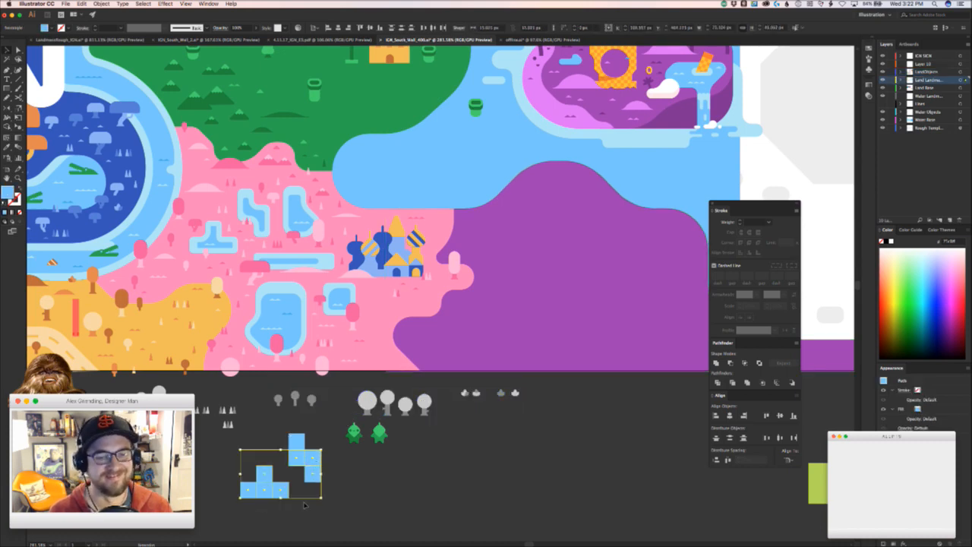
pyautogui.press('Delete')
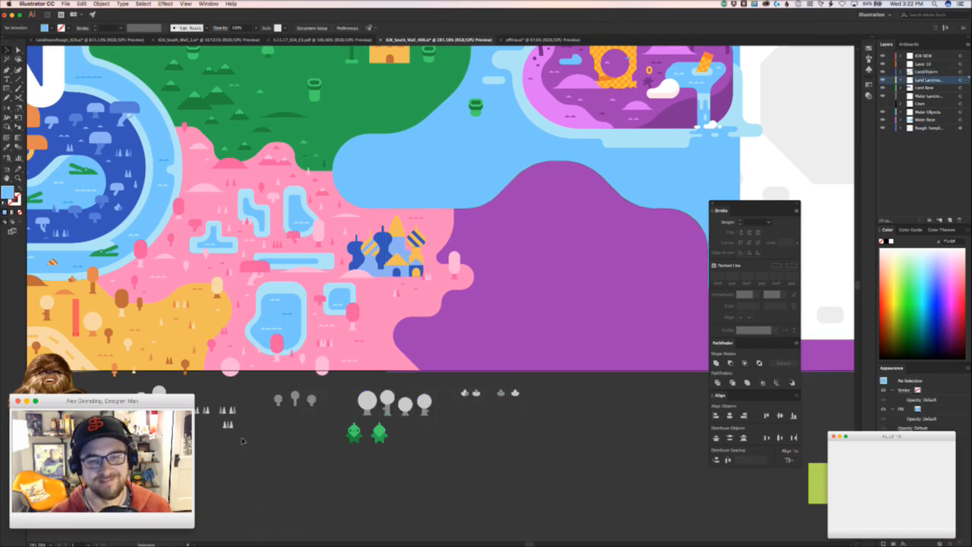
pyautogui.scroll(3, 251, 449)
pyautogui.hscroll(5, 250, 448)
pyautogui.scroll(2, 273, 441)
pyautogui.hscroll(1, 273, 441)
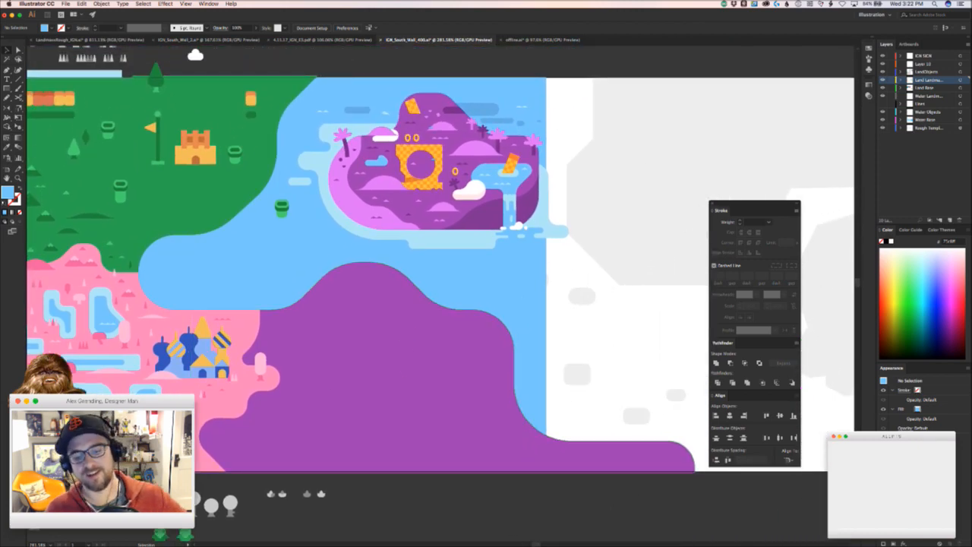
pyautogui.press('super+Tab')
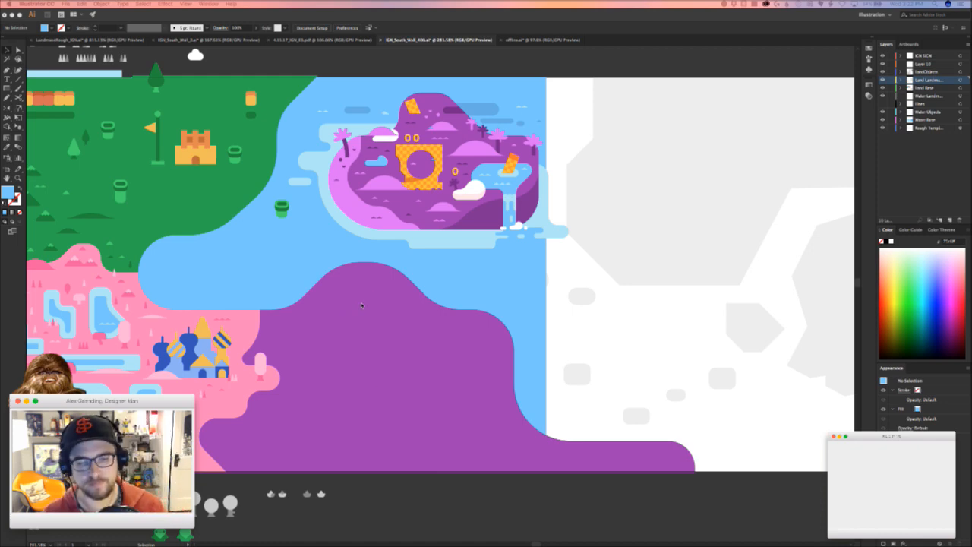
pyautogui.click(403, 304)
pyautogui.click(376, 323)
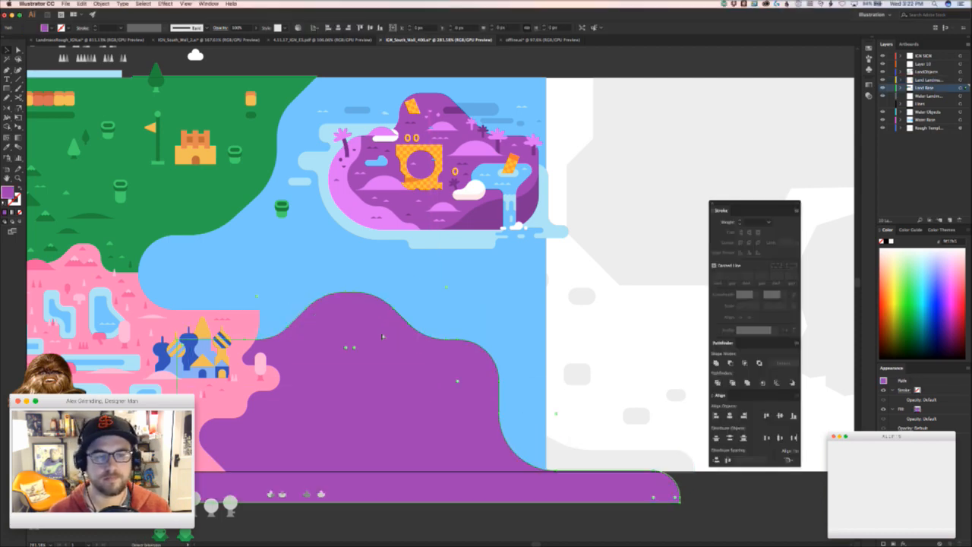
pyautogui.scroll(3, 359, 332)
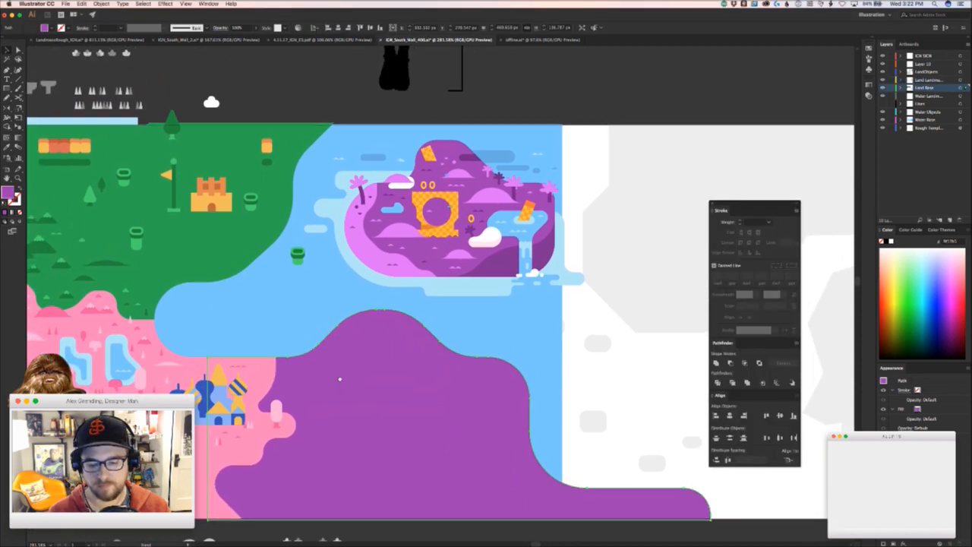
pyautogui.moveTo(218, 337); pyautogui.dragTo(297, 333)
pyautogui.press('super+shift+a')
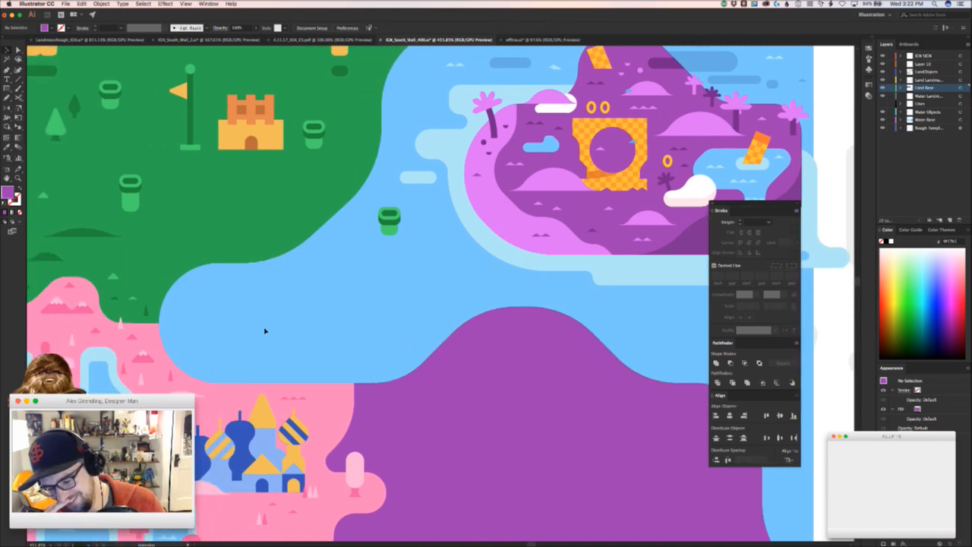
# - Draw a small purple island with a cut-off lower corner in the light blue water above the pink land's castle using the Pen tool
pyautogui.moveTo(241, 335); pyautogui.dragTo(310, 332)
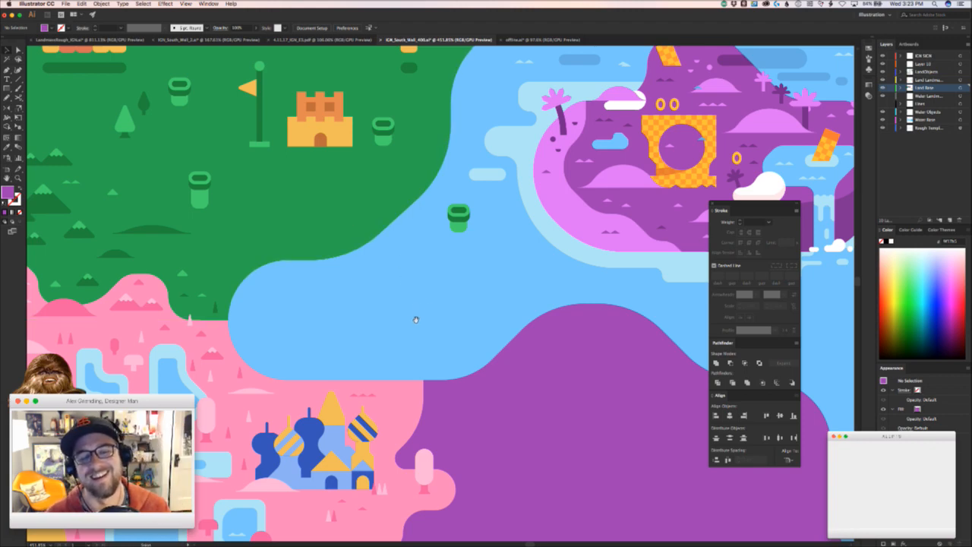
pyautogui.hscroll(3, 416, 324)
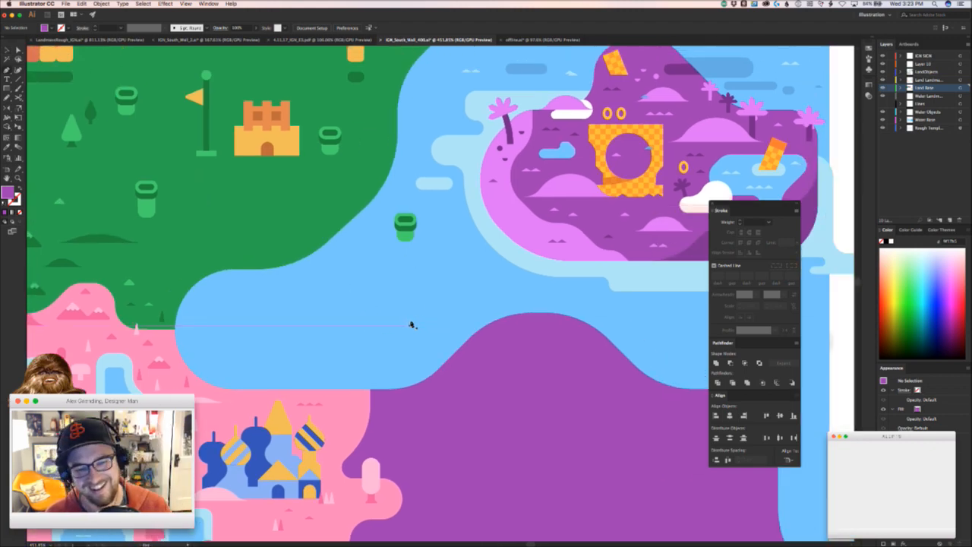
pyautogui.click(391, 349)
pyautogui.click(332, 348)
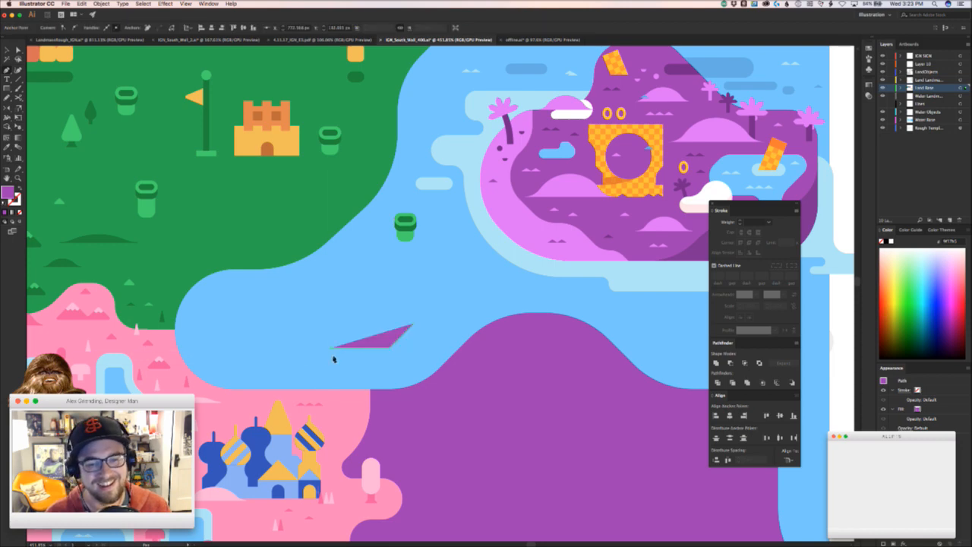
pyautogui.click(332, 305)
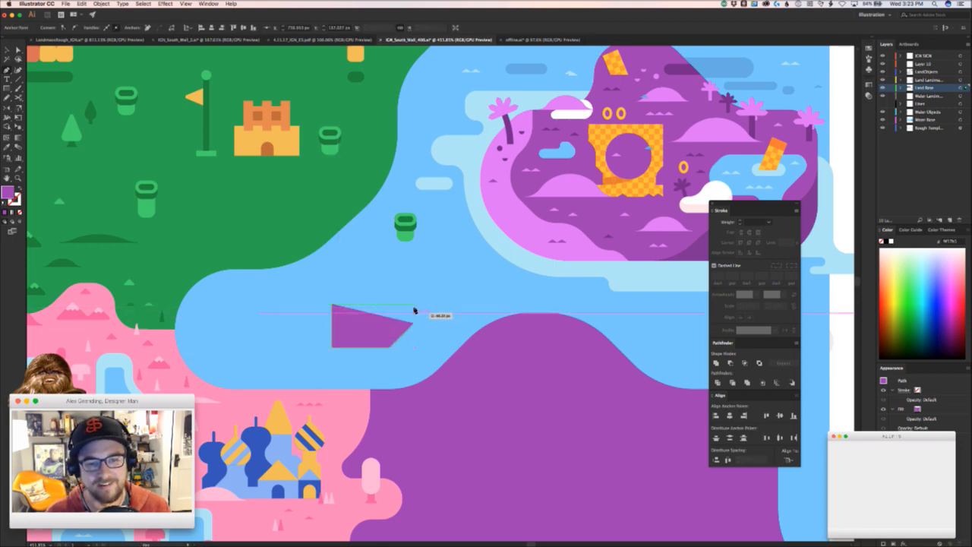
pyautogui.click(414, 305)
pyautogui.click(414, 321)
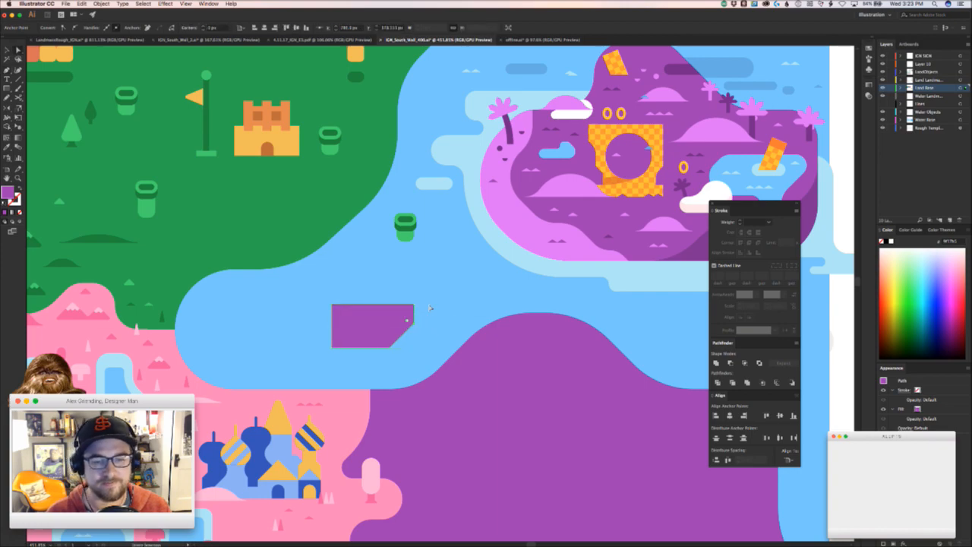
# - Round all the corners of the small purple island into a smooth, irregular blob
pyautogui.moveTo(458, 288); pyautogui.dragTo(362, 289)
pyautogui.moveTo(425, 290); pyautogui.dragTo(375, 293)
pyautogui.press('super+z')
pyautogui.click(374, 296)
pyautogui.click(405, 289)
pyautogui.moveTo(373, 356); pyautogui.dragTo(360, 320)
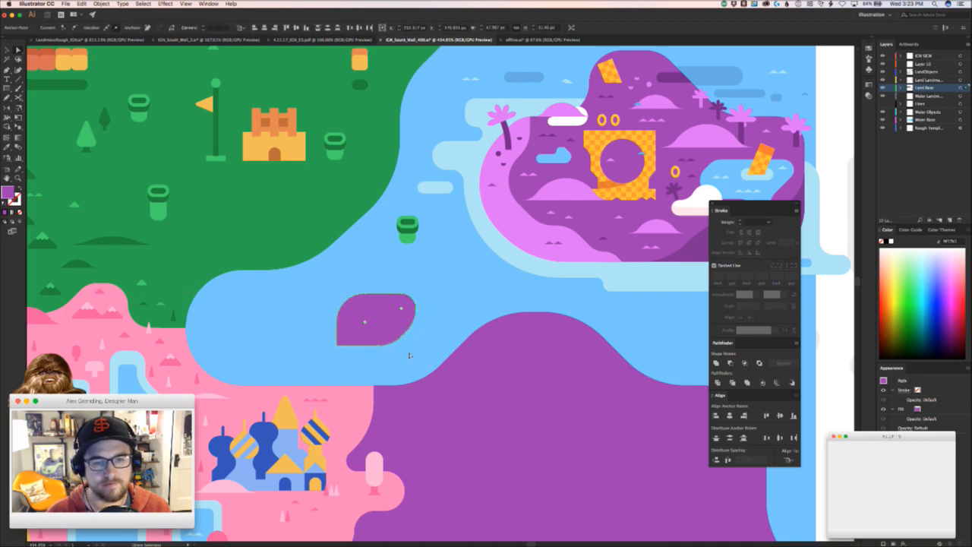
pyautogui.click(337, 346)
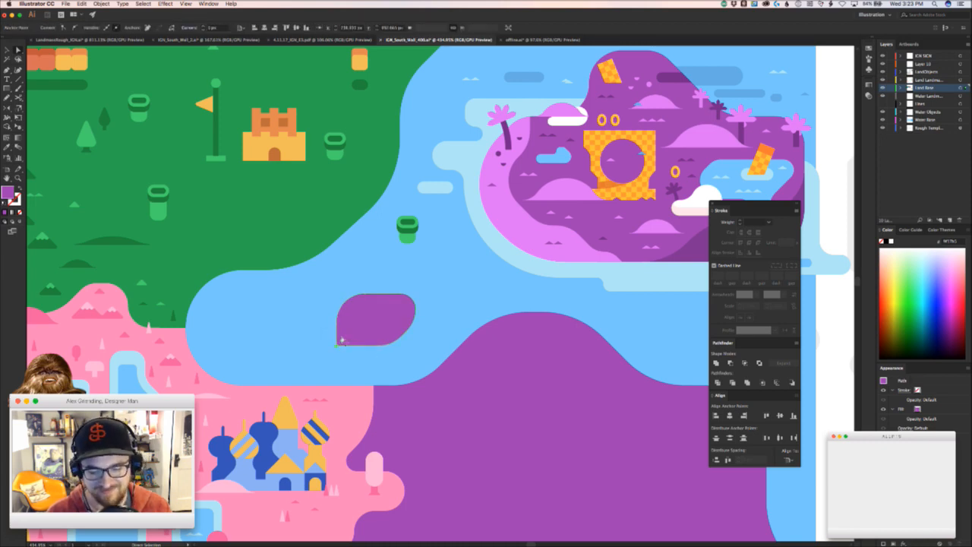
pyautogui.moveTo(344, 340); pyautogui.dragTo(384, 321)
pyautogui.press('v')
pyautogui.click(339, 355)
pyautogui.click(347, 360)
# - Examine the new purple island against its surroundings and the whole wall illustration
pyautogui.press('z')
pyautogui.moveTo(372, 357); pyautogui.dragTo(450, 269)
pyautogui.press('space')
pyautogui.moveTo(504, 314); pyautogui.dragTo(418, 335)
pyautogui.moveTo(453, 369); pyautogui.dragTo(211, 401)
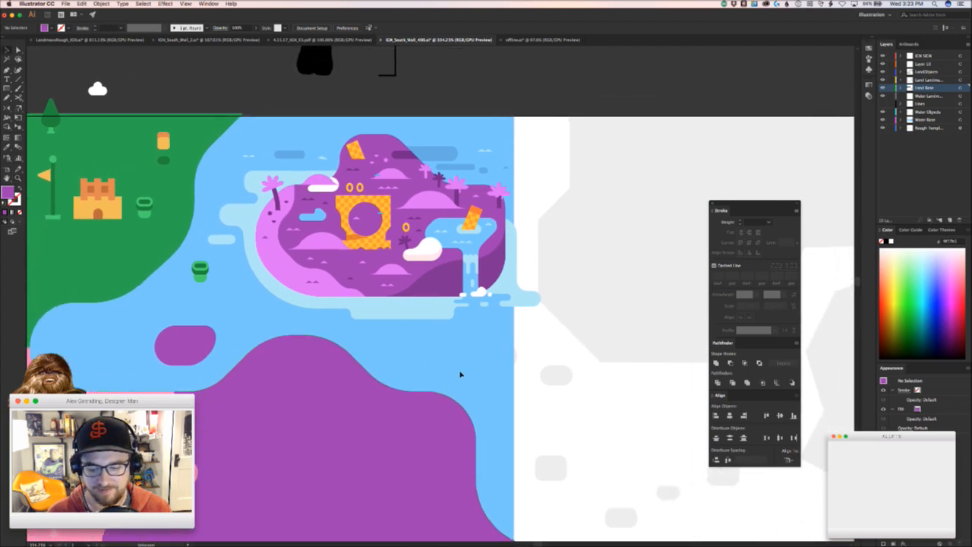
pyautogui.press('space')
pyautogui.moveTo(373, 348); pyautogui.dragTo(330, 400)
pyautogui.press('space')
pyautogui.moveTo(237, 399); pyautogui.dragTo(353, 327)
pyautogui.press('super+space')
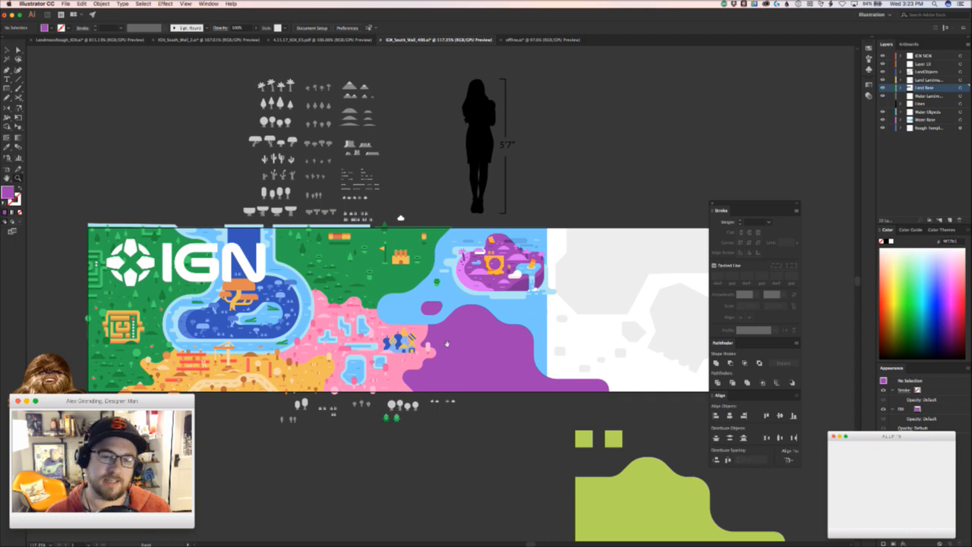
pyautogui.moveTo(448, 344); pyautogui.dragTo(422, 337)
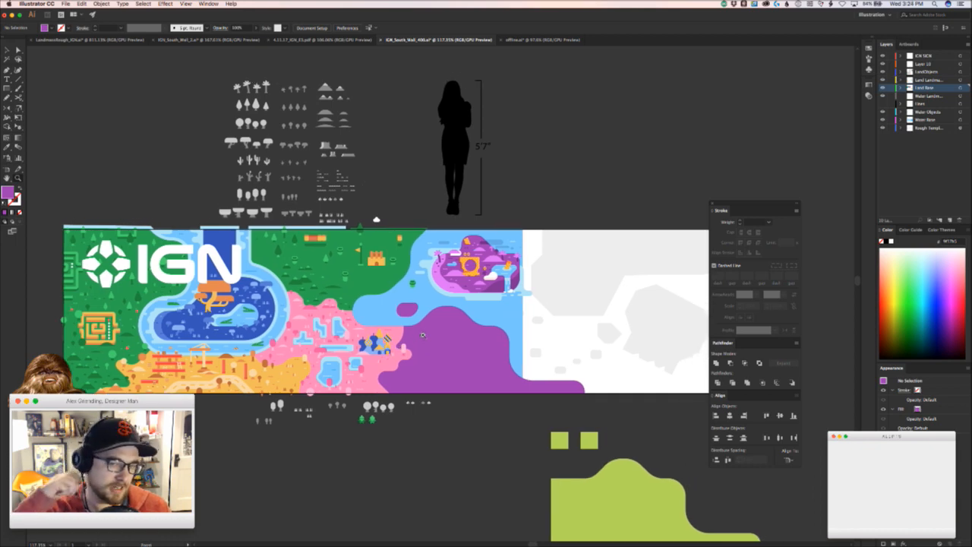
pyautogui.moveTo(417, 313); pyautogui.dragTo(547, 284)
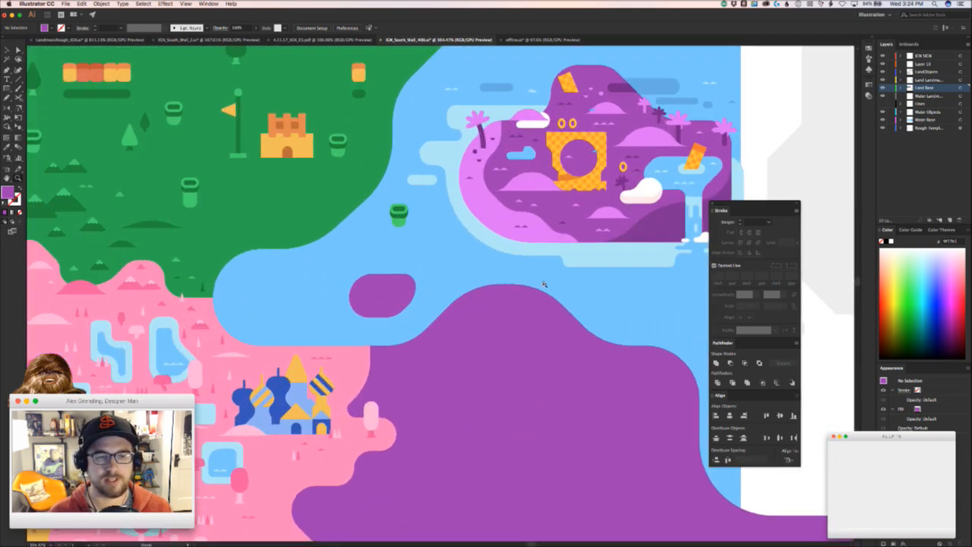
# - Draw a square over the large purple land and cut it out of the Land Base layer
pyautogui.moveTo(505, 328); pyautogui.dragTo(400, 251)
pyautogui.moveTo(18, 88)
pyautogui.mouseDown()
pyautogui.moveTo(35, 107)
pyautogui.moveTo(46, 98)
pyautogui.moveTo(46, 108)
pyautogui.moveTo(48, 90)
pyautogui.mouseUp()
pyautogui.moveTo(487, 257)
pyautogui.mouseDown()
pyautogui.moveTo(539, 302)
pyautogui.moveTo(540, 255)
pyautogui.mouseUp()
pyautogui.press('v')
pyautogui.press('Delete')
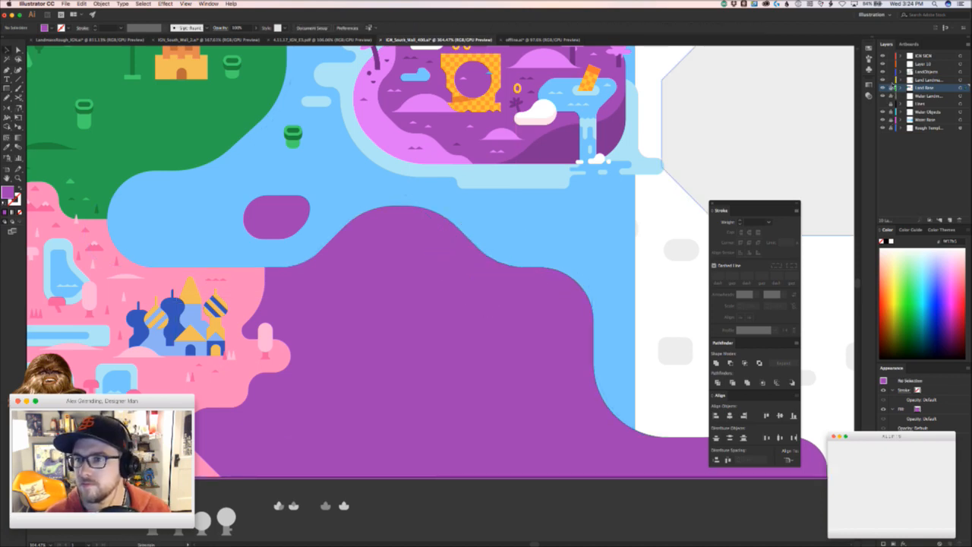
# - Make the land landmarks layer active and editable and paste the square onto it
pyautogui.click(947, 80)
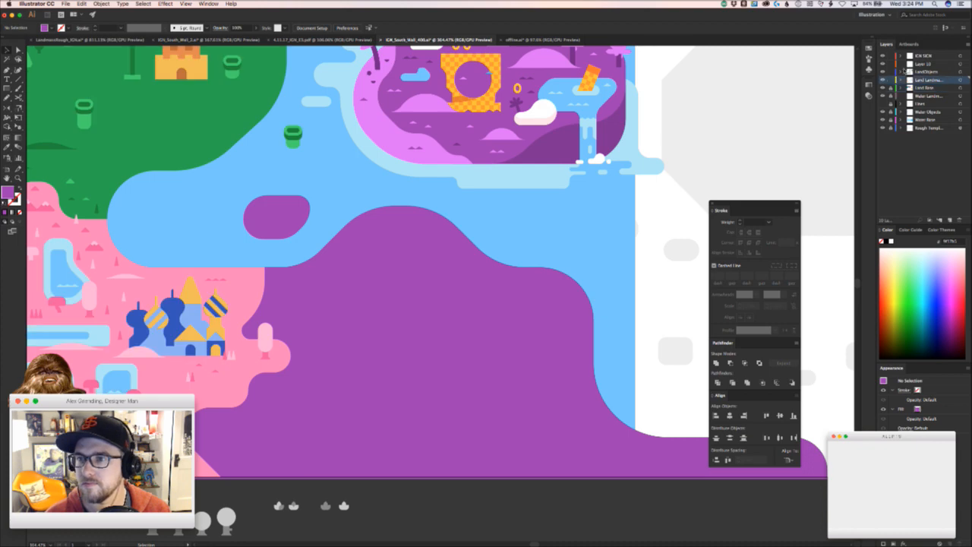
pyautogui.click(884, 79)
pyautogui.click(884, 79)
pyautogui.click(883, 79)
pyautogui.click(883, 79)
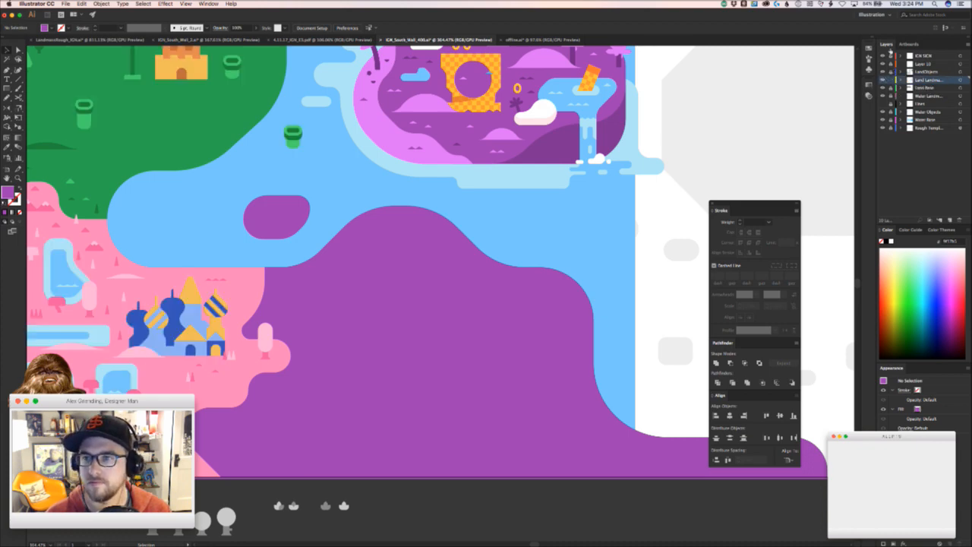
pyautogui.press('super+v')
# - Rotate the square 45 degrees, remove its lowest anchor point and close the path to form an upward-pointing triangle
pyautogui.moveTo(492, 275); pyautogui.dragTo(434, 349)
pyautogui.press('a')
pyautogui.click(432, 376)
pyautogui.press('Delete')
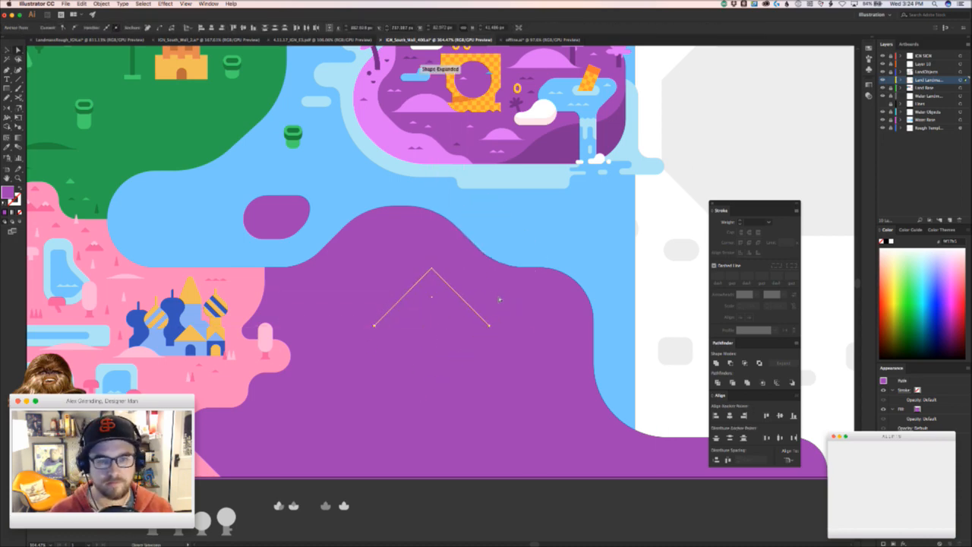
pyautogui.press('super+z')
pyautogui.press('Delete')
pyautogui.press('super+j')
# - Fill the triangle on the large purple land with the golden yellow of the checkered ring landmark
pyautogui.press('space')
pyautogui.moveTo(417, 343); pyautogui.dragTo(411, 425)
pyautogui.press('i')
pyautogui.click(448, 142)
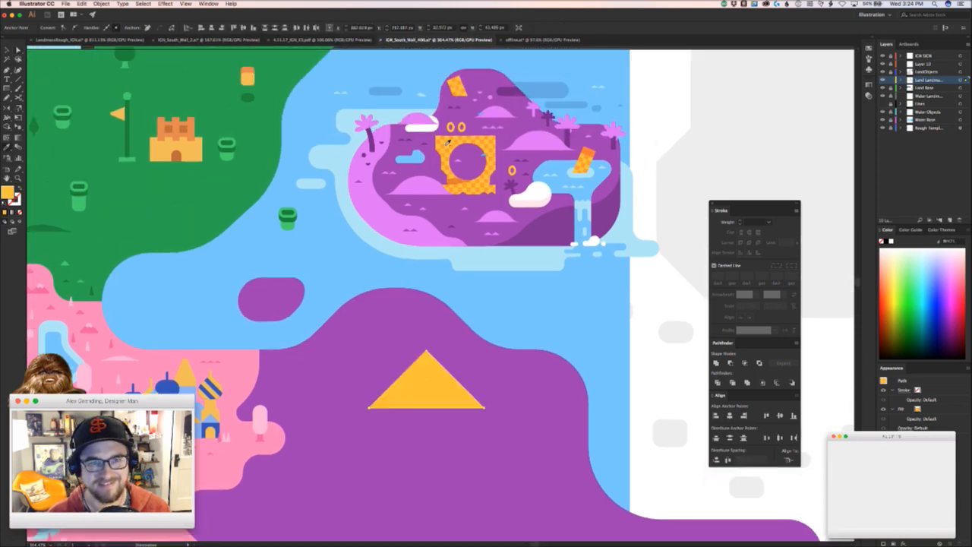
pyautogui.press('v')
pyautogui.click(400, 456)
pyautogui.press('a')
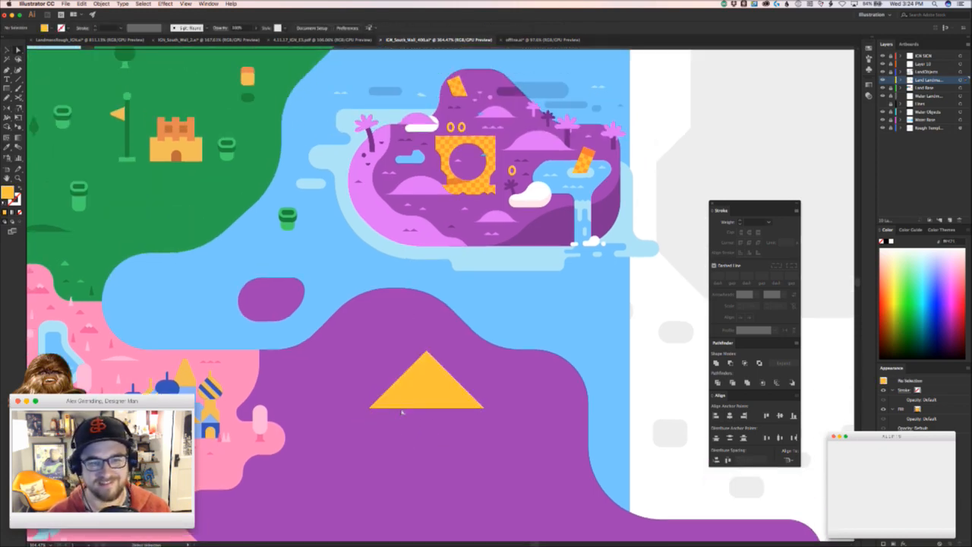
# - Slightly round the apex of the golden triangle on the purple land
pyautogui.click(426, 353)
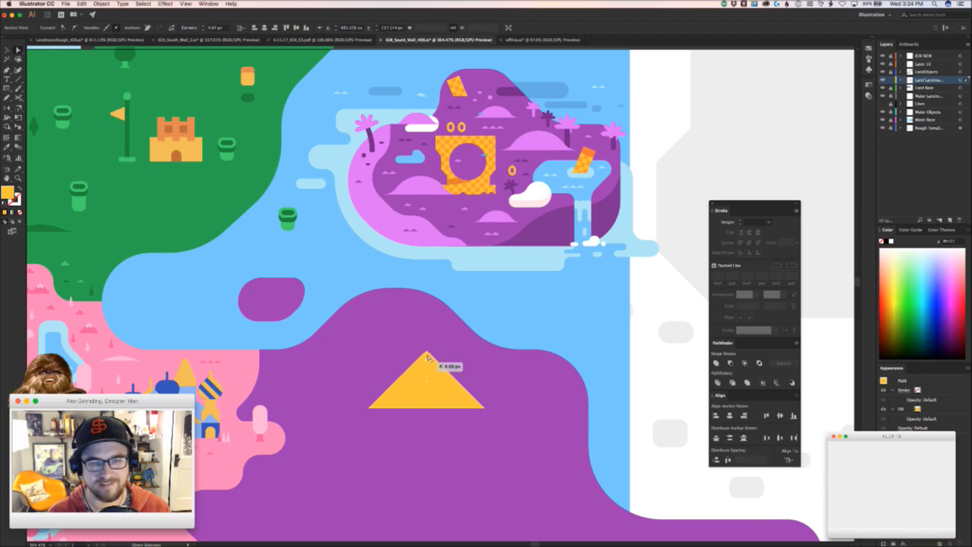
pyautogui.click(456, 362)
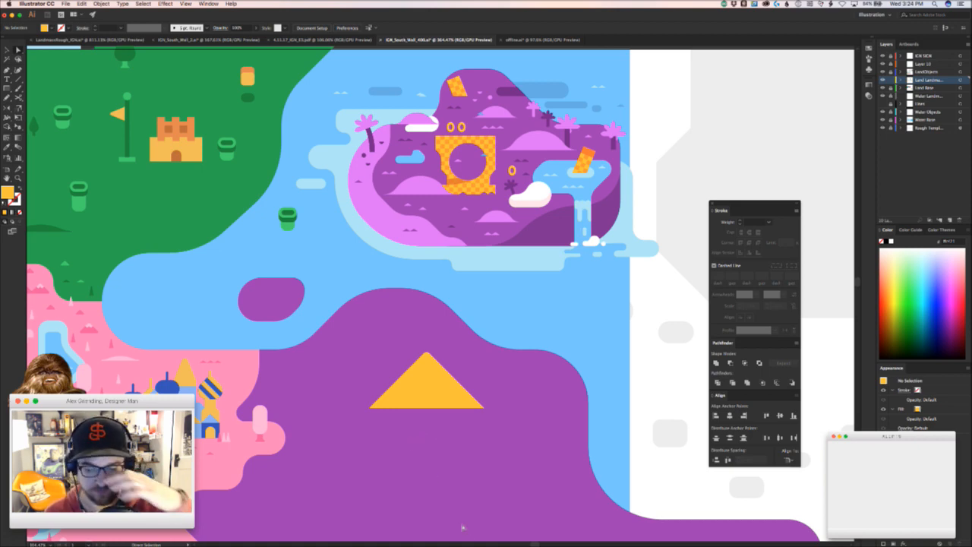
pyautogui.press('super+Tab')
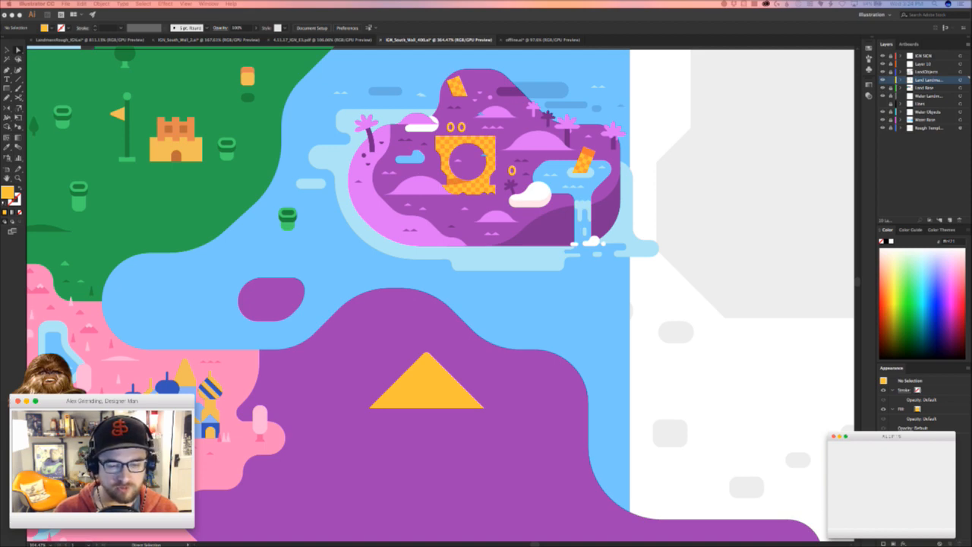
pyautogui.press('super+Tab')
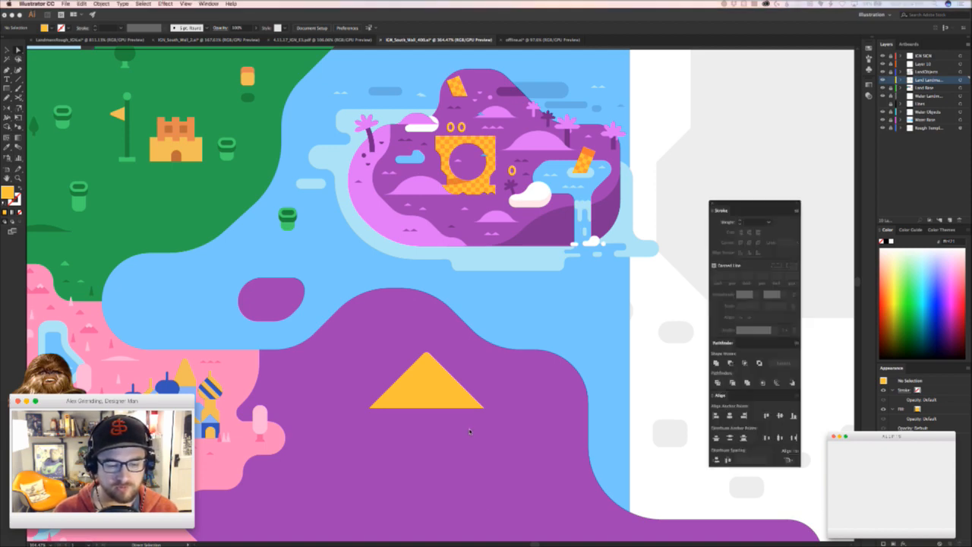
# - Draw a small golden half-trapezoid below the triangle, with a slanted left side and a vertical right side
pyautogui.scroll(-2, 421, 426)
pyautogui.moveTo(421, 427); pyautogui.dragTo(437, 381)
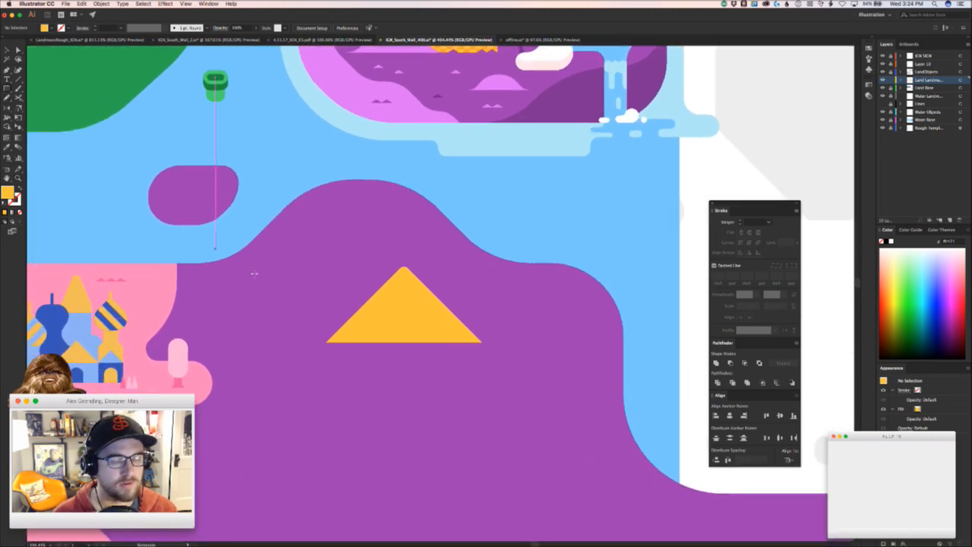
pyautogui.press('p')
pyautogui.click(389, 411)
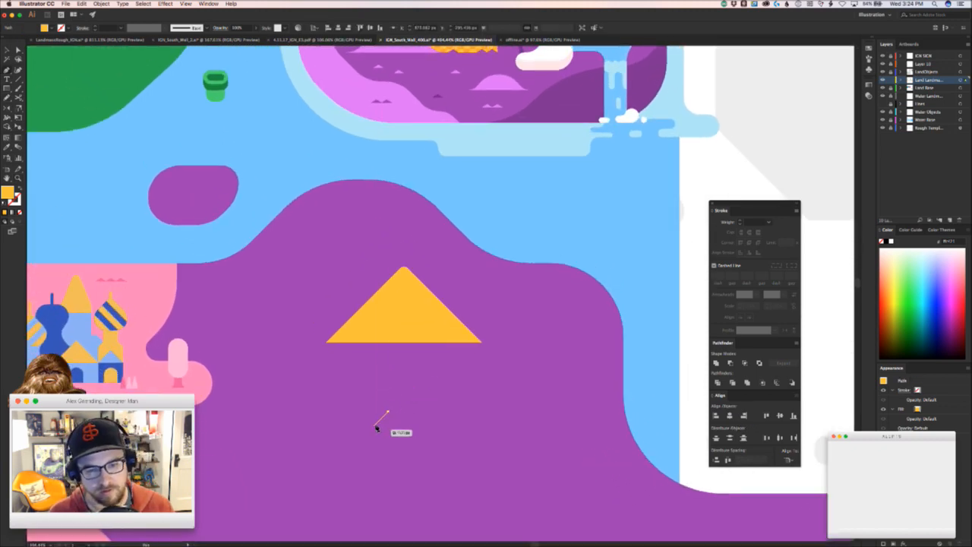
pyautogui.click(373, 428)
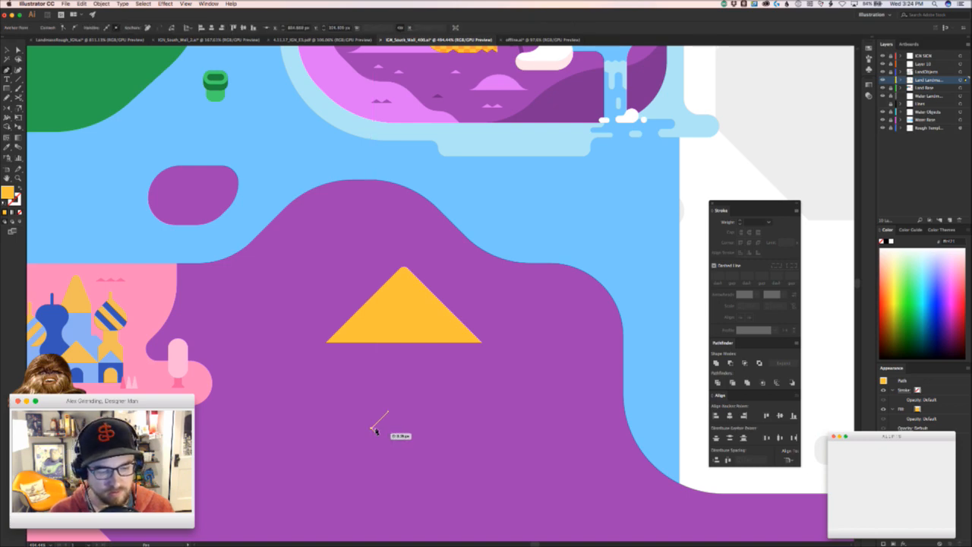
pyautogui.click(417, 428)
pyautogui.click(416, 412)
pyautogui.click(388, 412)
# - Add a mirrored copy of the half-trapezoid against its vertical side to form a full trapezoid
pyautogui.press('super+space')
pyautogui.moveTo(430, 438); pyautogui.dragTo(515, 405)
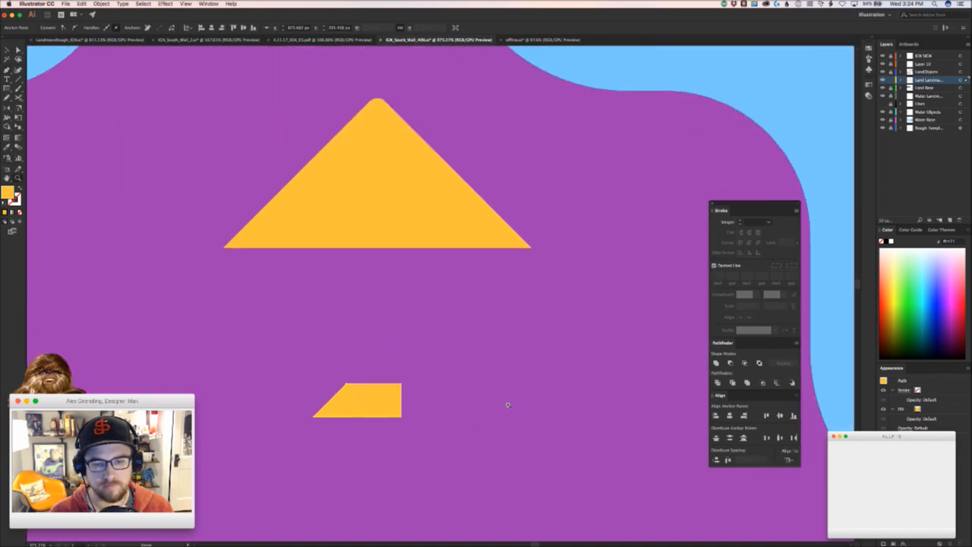
pyautogui.press('v')
pyautogui.click(456, 410)
pyautogui.moveTo(367, 407); pyautogui.dragTo(505, 407)
pyautogui.moveTo(426, 402); pyautogui.dragTo(404, 415)
pyautogui.press('v')
pyautogui.moveTo(358, 436); pyautogui.dragTo(386, 340)
# - Widen the trapezoid by moving its left and right slanted ends outward by equal amounts
pyautogui.press('a')
pyautogui.moveTo(345, 306); pyautogui.dragTo(230, 374)
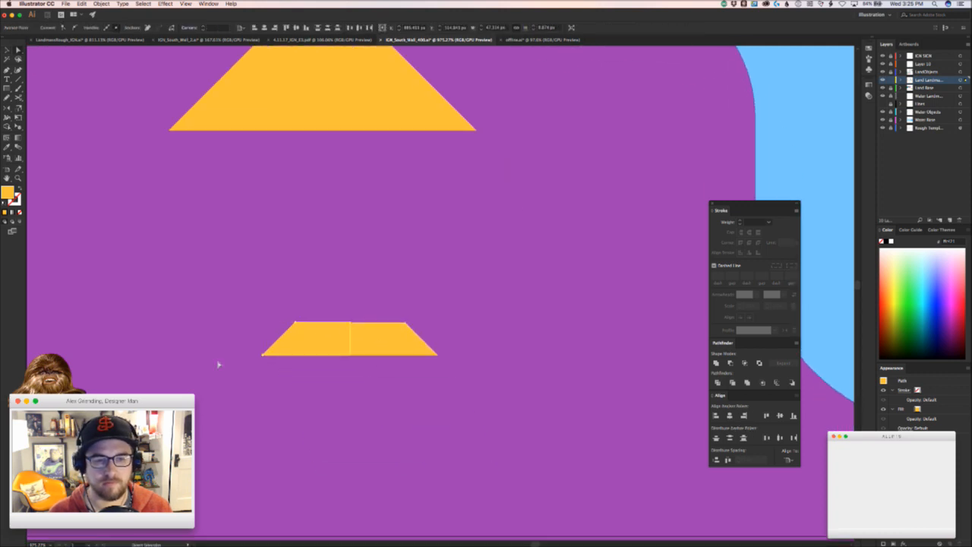
pyautogui.hotkey('shift', 'Left')
pyautogui.moveTo(485, 303); pyautogui.dragTo(352, 382)
pyautogui.hotkey('shift', 'Right')
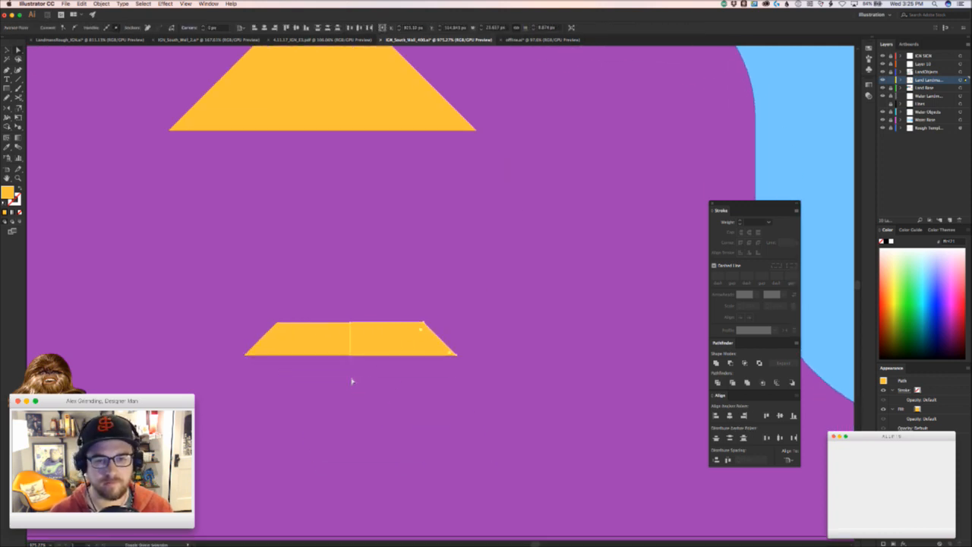
# - Duplicate the trapezoid above the original and narrow the copy by moving both slanted ends inward
pyautogui.press('v')
pyautogui.click(332, 393)
pyautogui.moveTo(377, 322); pyautogui.dragTo(408, 286)
pyautogui.press('a')
pyautogui.hotkey('shift', 'Left')
pyautogui.hotkey('shift', 'Left')
pyautogui.hotkey('shift', 'Left')
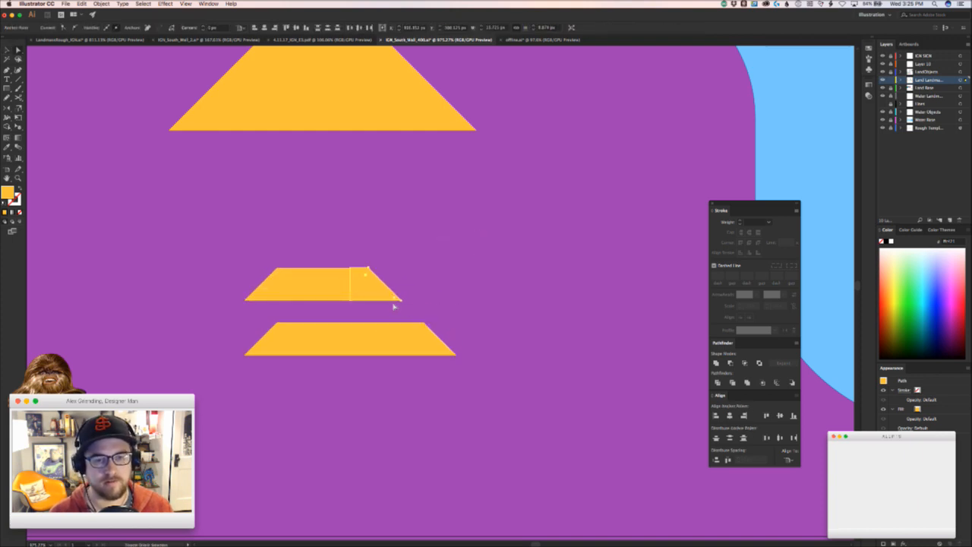
pyautogui.moveTo(234, 311); pyautogui.dragTo(226, 311)
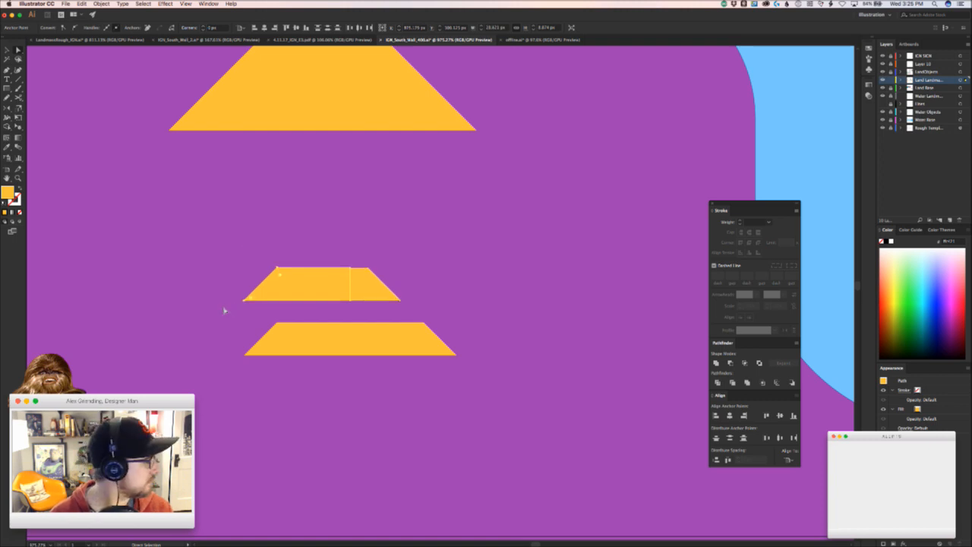
pyautogui.hotkey('shift', 'Right')
pyautogui.hotkey('shift', 'Right')
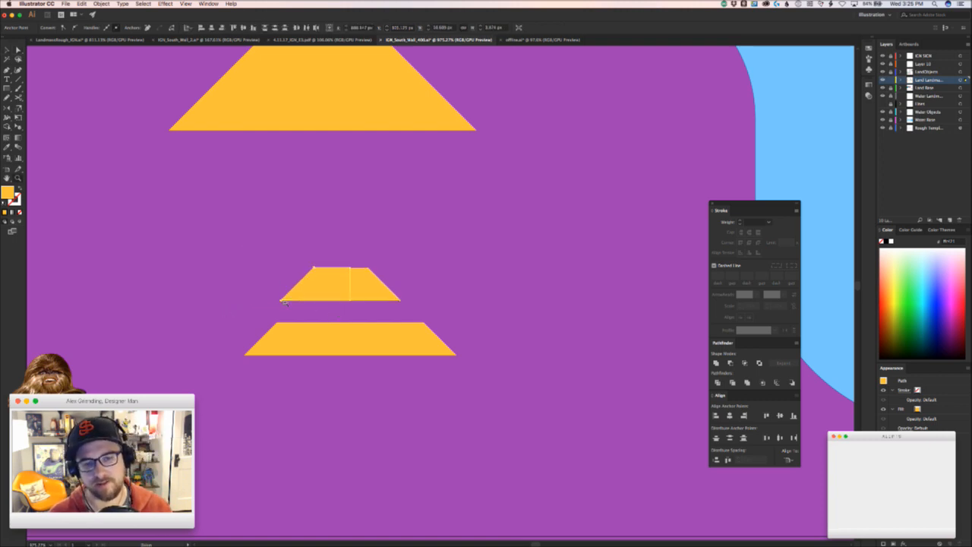
pyautogui.hotkey('shift', 'Right')
# - Move the narrow trapezoid down so it sits directly on top of the wide one
pyautogui.moveTo(319, 240); pyautogui.dragTo(347, 223)
pyautogui.moveTo(413, 241); pyautogui.dragTo(310, 357)
pyautogui.press('v')
pyautogui.moveTo(312, 262); pyautogui.dragTo(373, 277)
pyautogui.press('a')
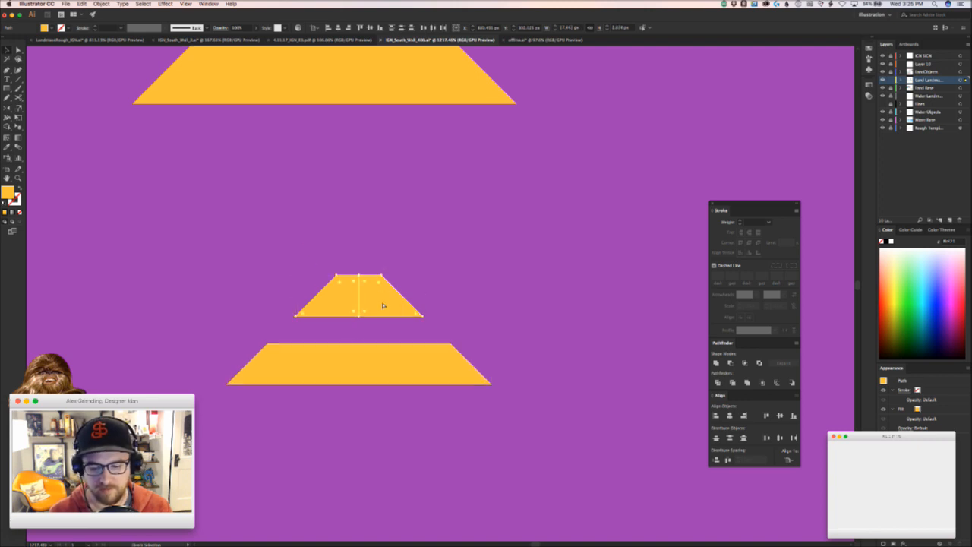
pyautogui.press('v')
pyautogui.press('a')
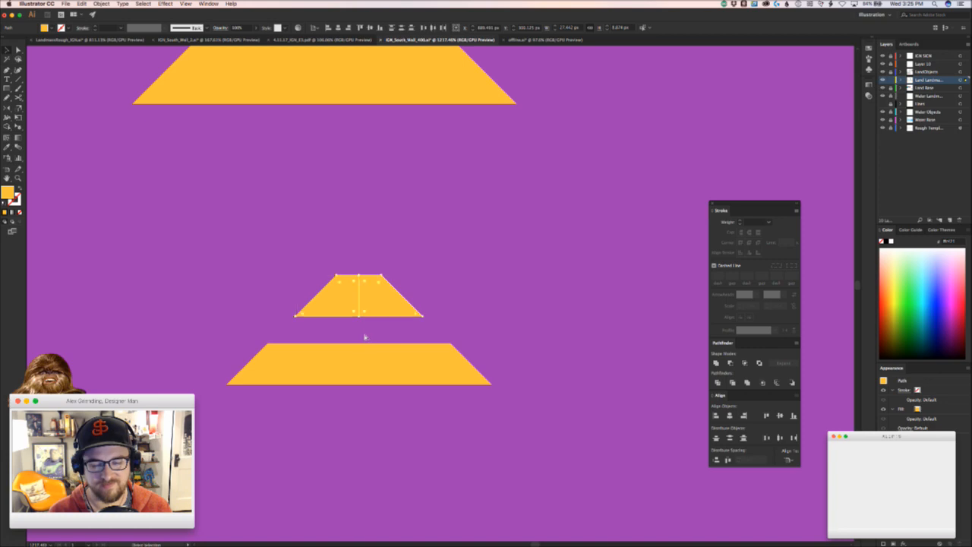
pyautogui.moveTo(366, 313); pyautogui.dragTo(363, 343)
pyautogui.press('v')
pyautogui.click(448, 313)
# - Add small golden half-trapezoid pieces below both ends of the stacked trapezoids
pyautogui.press('z')
pyautogui.moveTo(448, 314); pyautogui.dragTo(394, 336)
pyautogui.press('v')
pyautogui.click(449, 343)
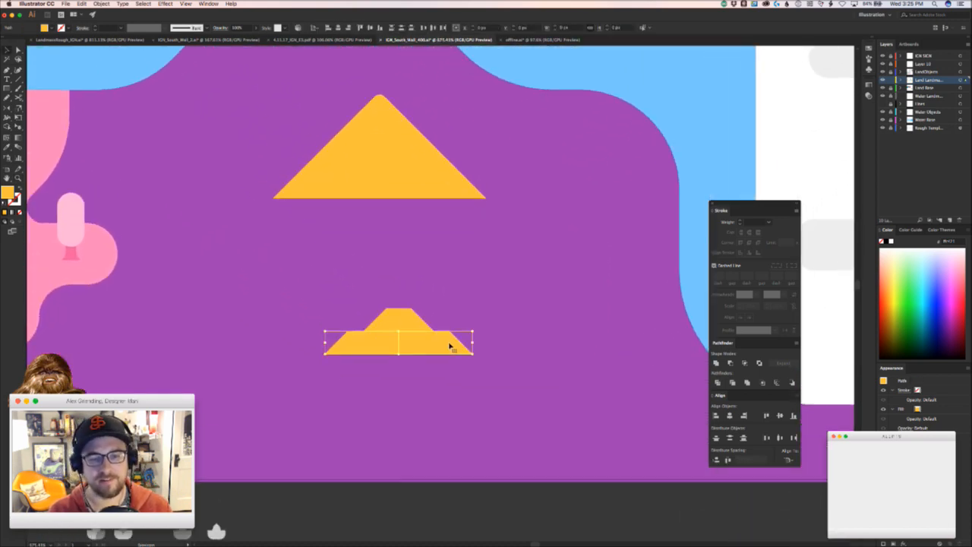
pyautogui.click(393, 318)
pyautogui.moveTo(393, 318); pyautogui.dragTo(325, 374)
pyautogui.click(385, 392)
pyautogui.click(329, 393)
pyautogui.moveTo(412, 372); pyautogui.dragTo(487, 371)
pyautogui.click(467, 388)
# - Reduce the corner rounding at the large triangle's apex to give it a sharper point
pyautogui.press('z')
pyautogui.moveTo(430, 327)
pyautogui.mouseDown()
pyautogui.moveTo(304, 330)
pyautogui.moveTo(456, 344)
pyautogui.moveTo(422, 341)
pyautogui.mouseUp()
pyautogui.scroll(4, 390, 268)
pyautogui.press('a')
pyautogui.click(397, 225)
pyautogui.moveTo(406, 245); pyautogui.dragTo(407, 215)
pyautogui.press('super+z')
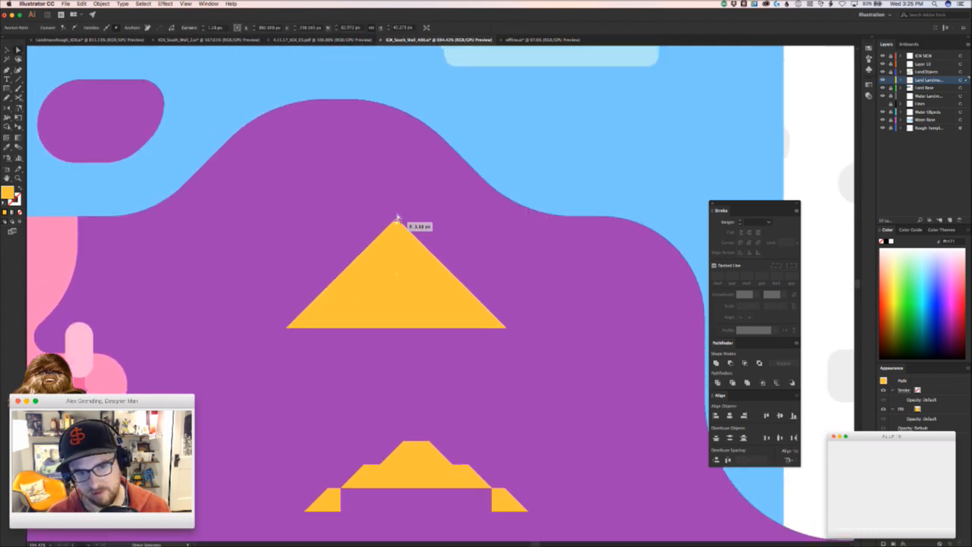
pyautogui.click(410, 205)
pyautogui.click(19, 79)
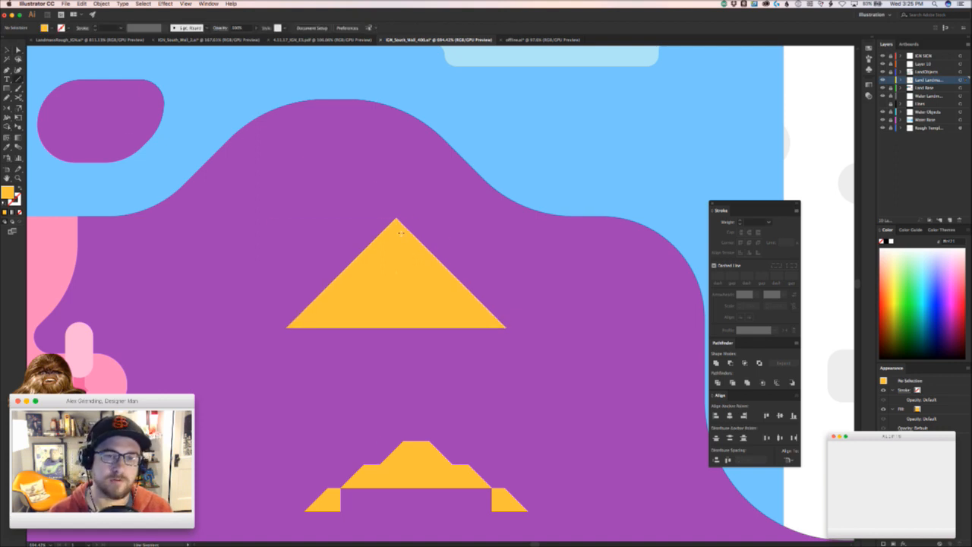
pyautogui.moveTo(396, 219)
pyautogui.mouseDown()
pyautogui.moveTo(390, 324)
pyautogui.moveTo(367, 329)
pyautogui.mouseUp()
pyautogui.moveTo(365, 328); pyautogui.dragTo(363, 328)
pyautogui.press('super+z')
# - Draw a straight line from the triangle's apex past its base, rotated -22.5 degrees with its upper end on the apex
pyautogui.moveTo(397, 222)
pyautogui.mouseDown()
pyautogui.moveTo(273, 221)
pyautogui.moveTo(397, 222)
pyautogui.moveTo(397, 353)
pyautogui.mouseUp()
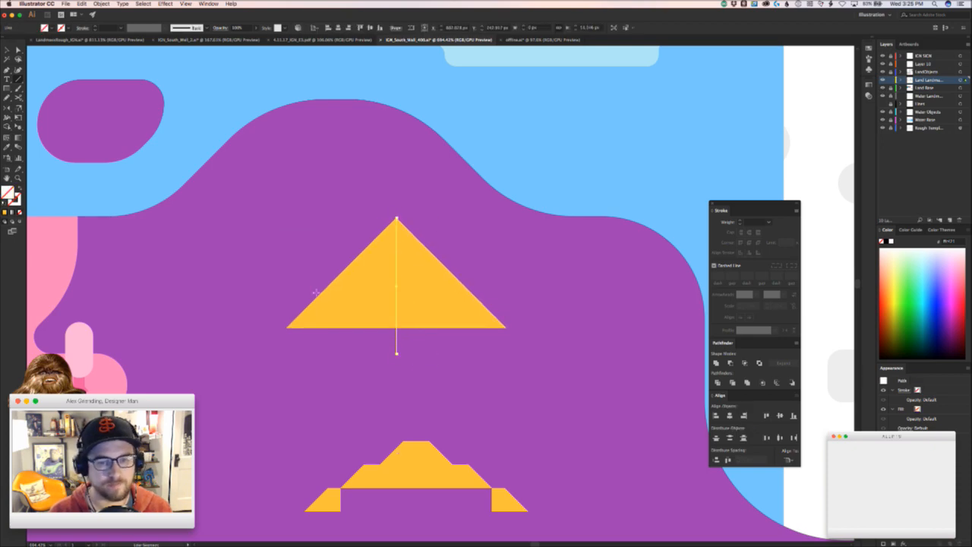
pyautogui.doubleClick(9, 106)
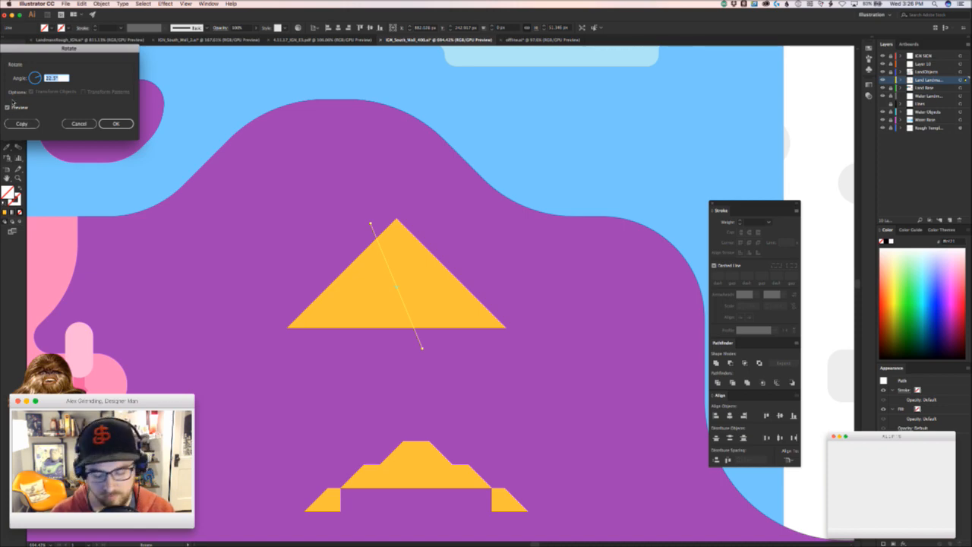
pyautogui.write('-22.5')
pyautogui.press('Return')
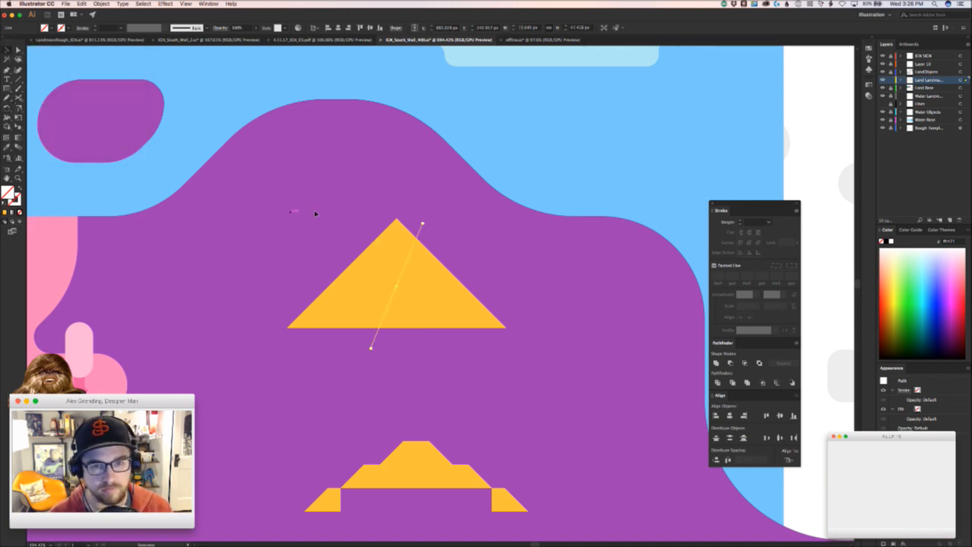
pyautogui.moveTo(425, 220); pyautogui.dragTo(397, 217)
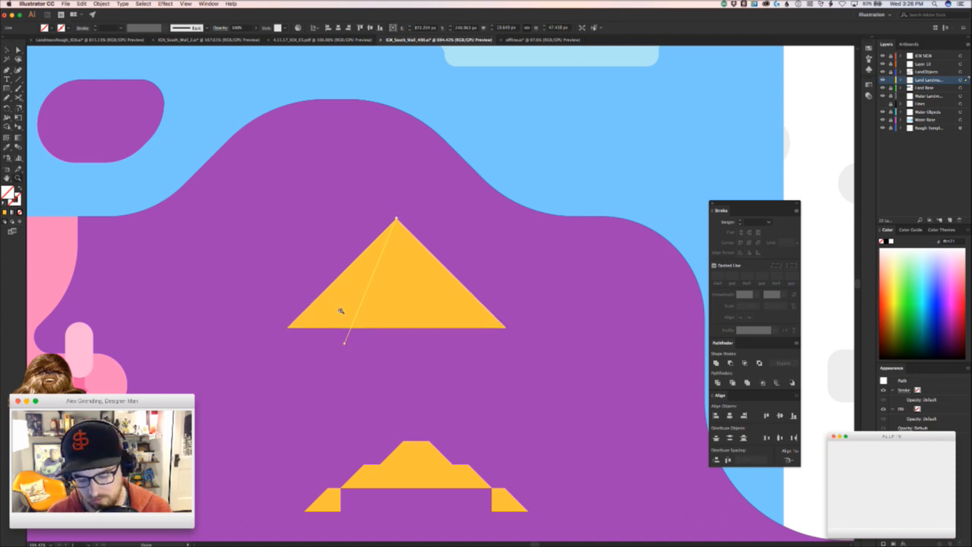
# - Extend the slanted line into a closed shape that covers the triangle's left side
pyautogui.click(345, 342)
pyautogui.click(253, 338)
pyautogui.click(287, 262)
pyautogui.click(322, 200)
pyautogui.moveTo(363, 184); pyautogui.dragTo(377, 181)
pyautogui.click(401, 190)
pyautogui.click(397, 218)
# - Fill the closed shape with the orange of the checkered block above the waterfall
pyautogui.press('v')
pyautogui.scroll(-5, 320, 302)
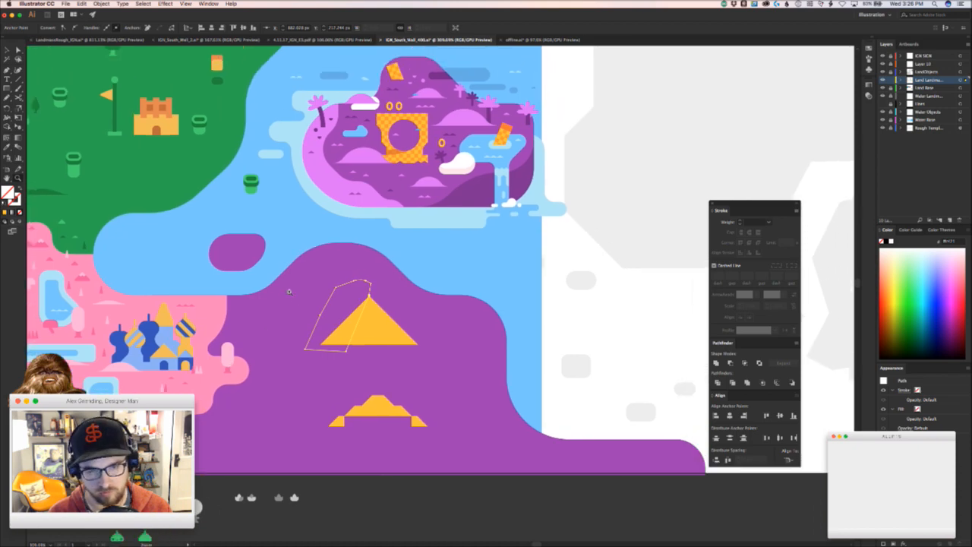
pyautogui.scroll(3, 365, 238)
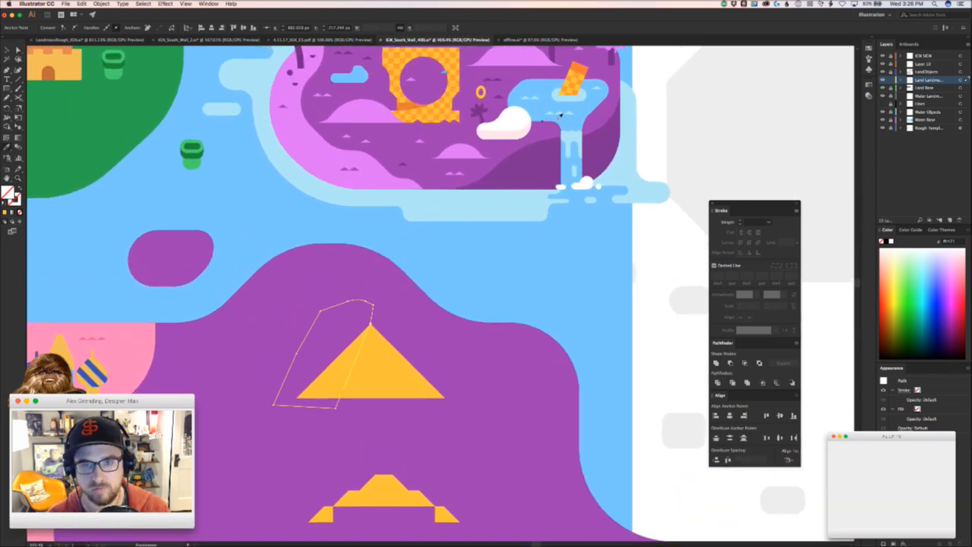
pyautogui.click(581, 69)
pyautogui.press('v')
# - Intersect the orange shape with a copy of the triangle and fill the resulting left face with the checkered block's orange
pyautogui.click(376, 372)
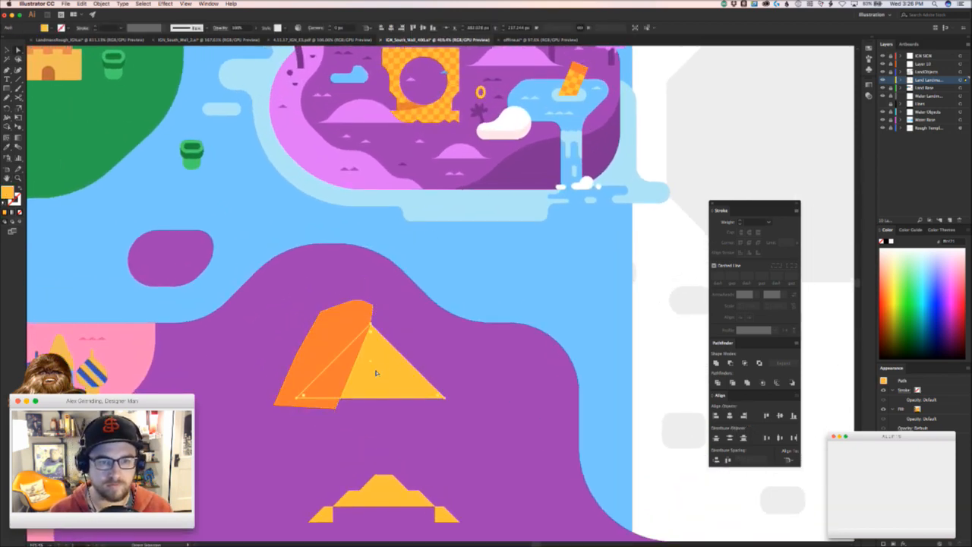
pyautogui.keyDown('shift'); pyautogui.click(336, 314); pyautogui.keyUp('shift')
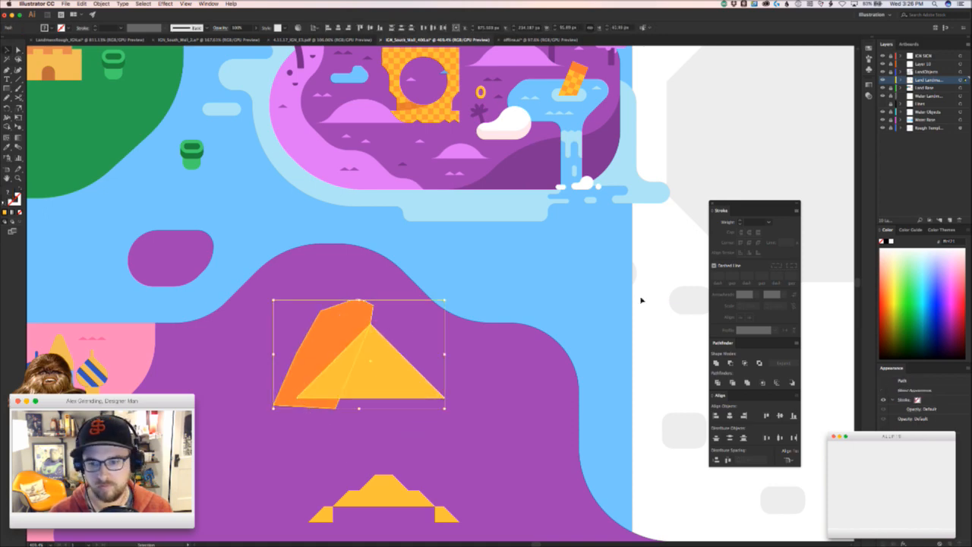
pyautogui.click(732, 362)
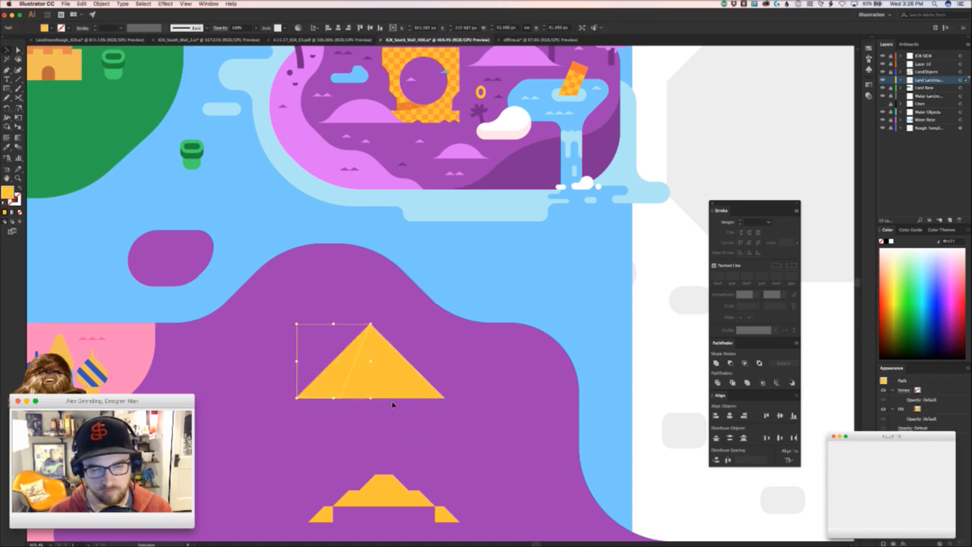
pyautogui.press('i')
pyautogui.click(578, 72)
# - Recolour the pyramid's left face with the softer orange of the small details on the yellow land
pyautogui.press('space')
pyautogui.moveTo(231, 372); pyautogui.dragTo(581, 289)
pyautogui.moveTo(389, 335); pyautogui.dragTo(324, 375)
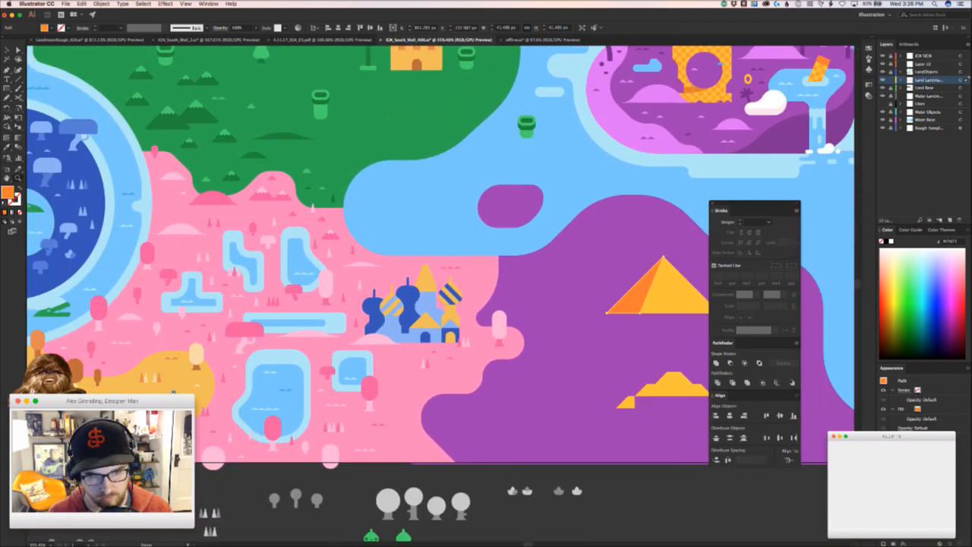
pyautogui.press('v')
pyautogui.click(638, 308)
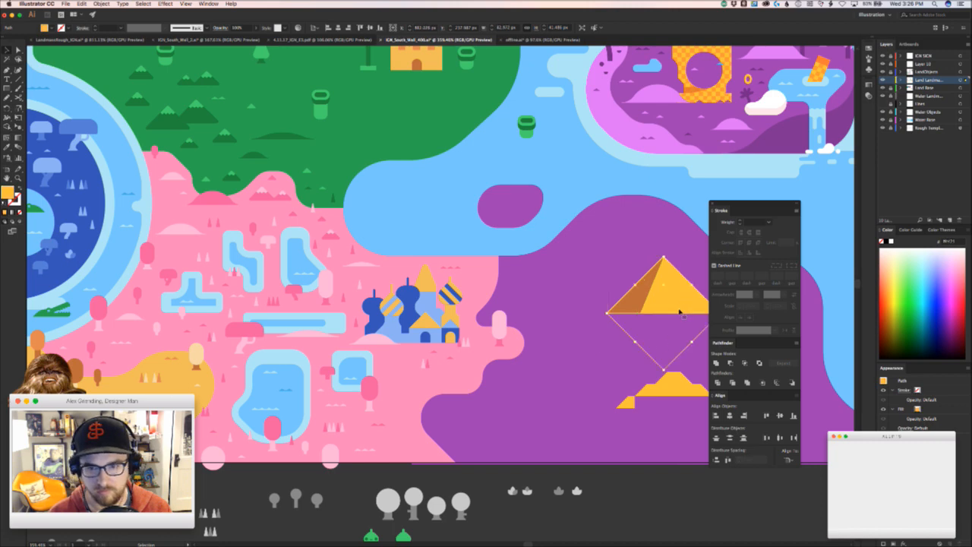
pyautogui.doubleClick(634, 303)
pyautogui.press('Escape')
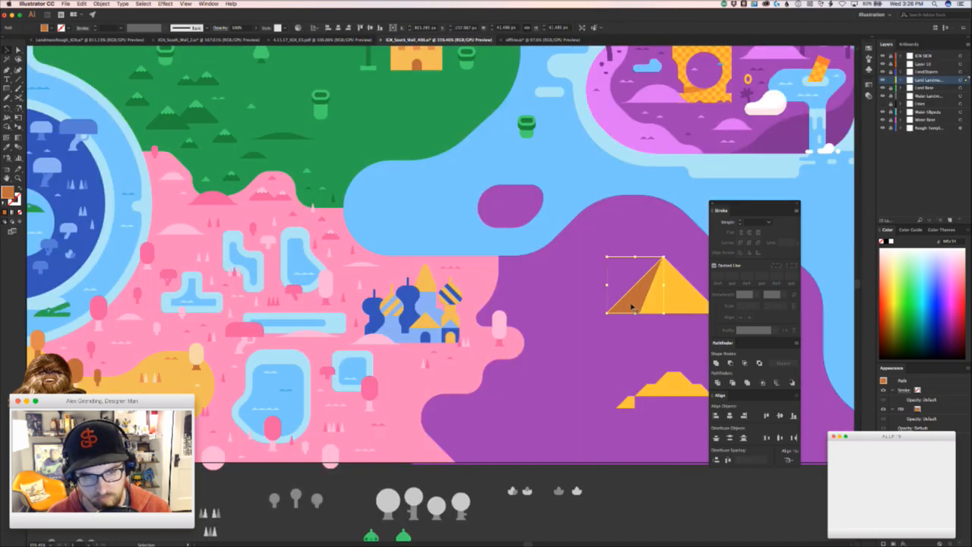
pyautogui.press('i')
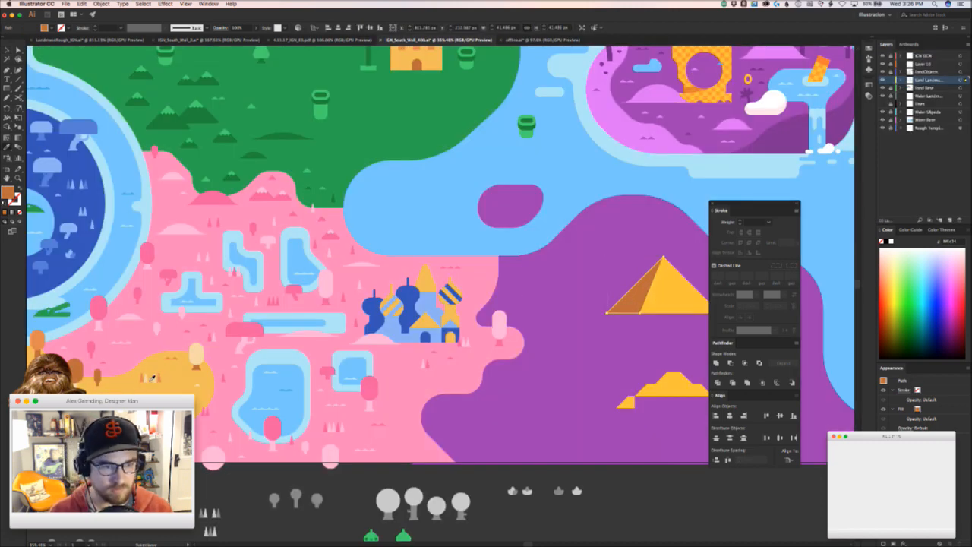
pyautogui.click(147, 380)
# - Recolour the pyramid's main face with the paler yellow of the yellow land
pyautogui.press('a')
pyautogui.click(675, 307)
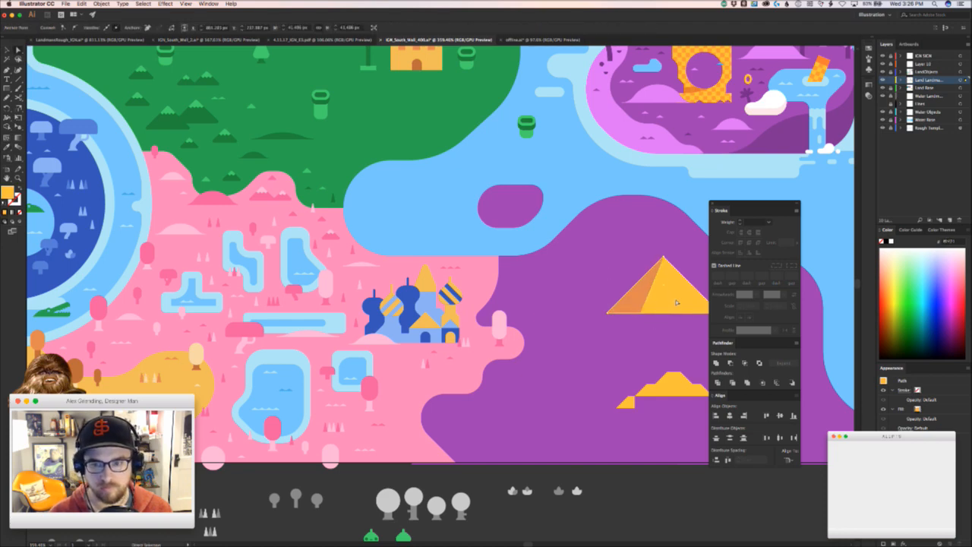
pyautogui.press('i')
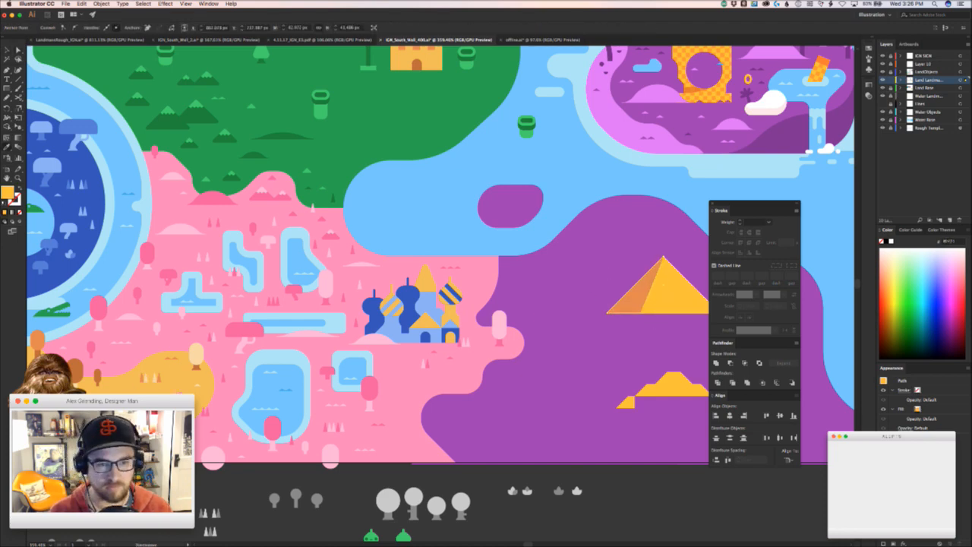
pyautogui.press('v')
pyautogui.click(559, 380)
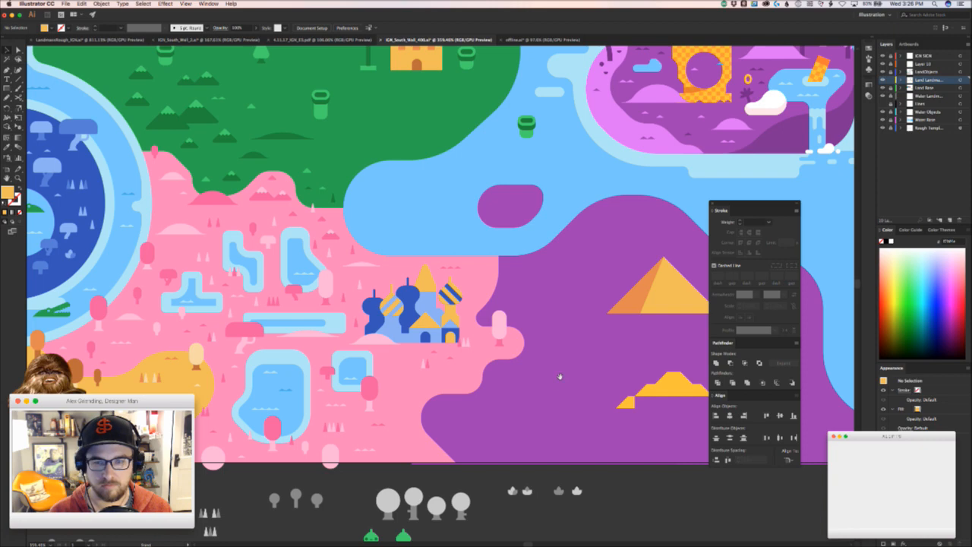
pyautogui.hscroll(10, 559, 378)
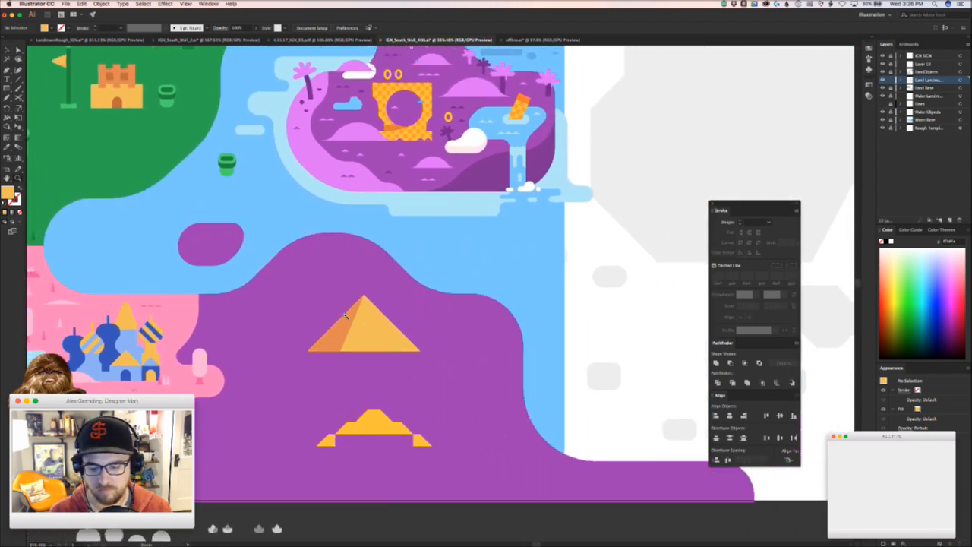
# - Move the shaded pyramid slightly right and up on the large purple land
pyautogui.scroll(3, 346, 315)
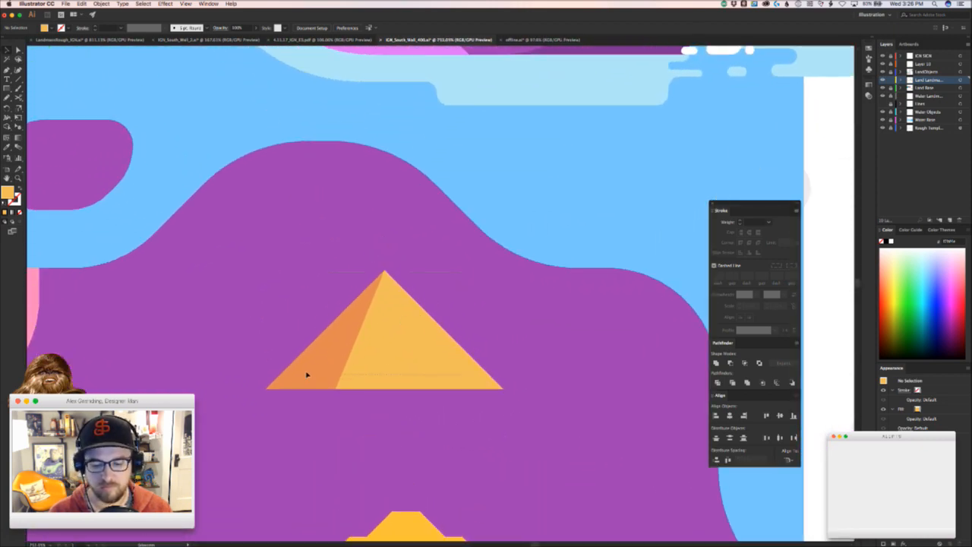
pyautogui.click(307, 374)
pyautogui.moveTo(419, 319); pyautogui.dragTo(457, 312)
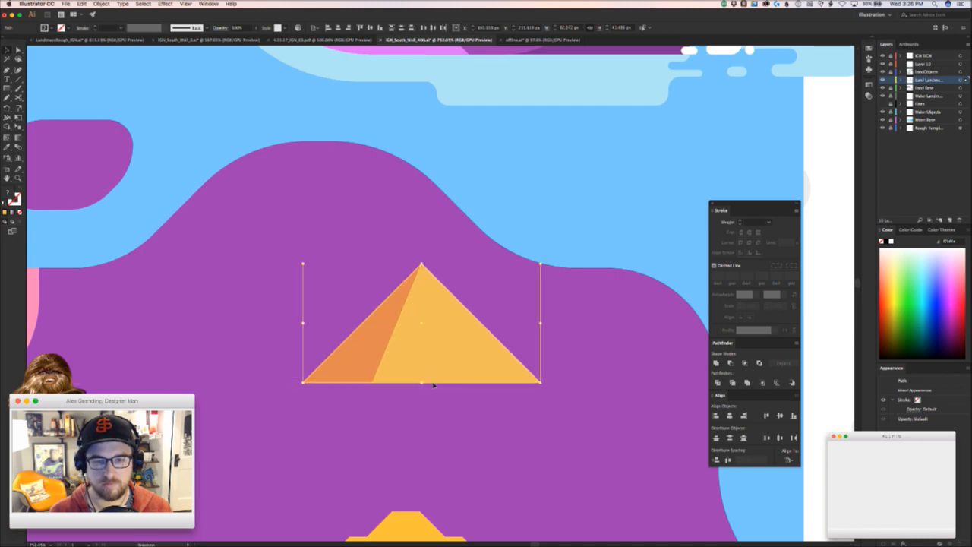
pyautogui.click(433, 396)
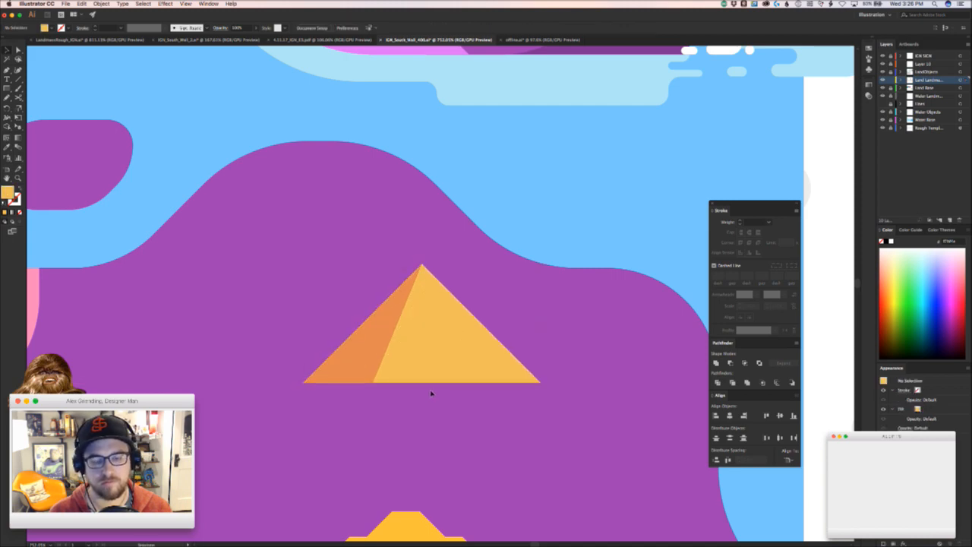
pyautogui.scroll(-4, 427, 380)
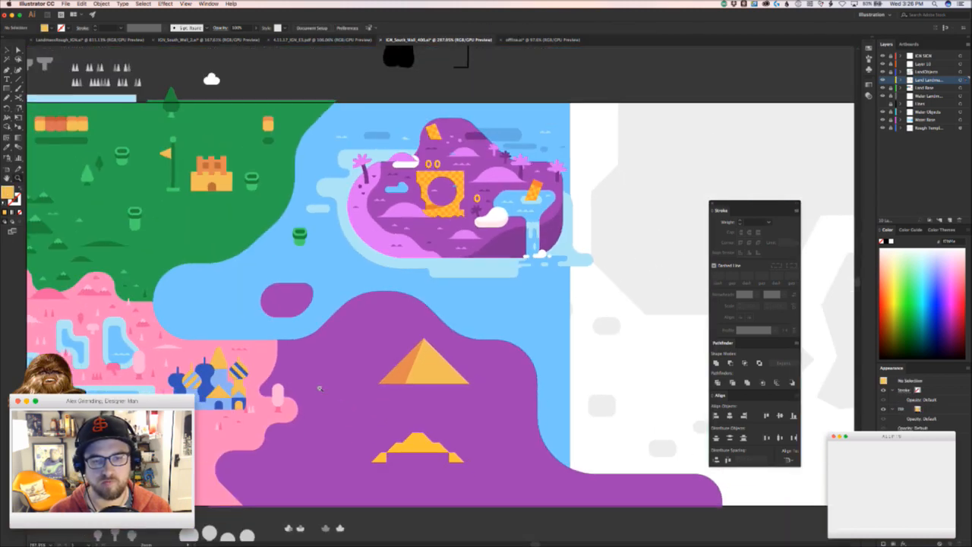
pyautogui.scroll(4, 425, 383)
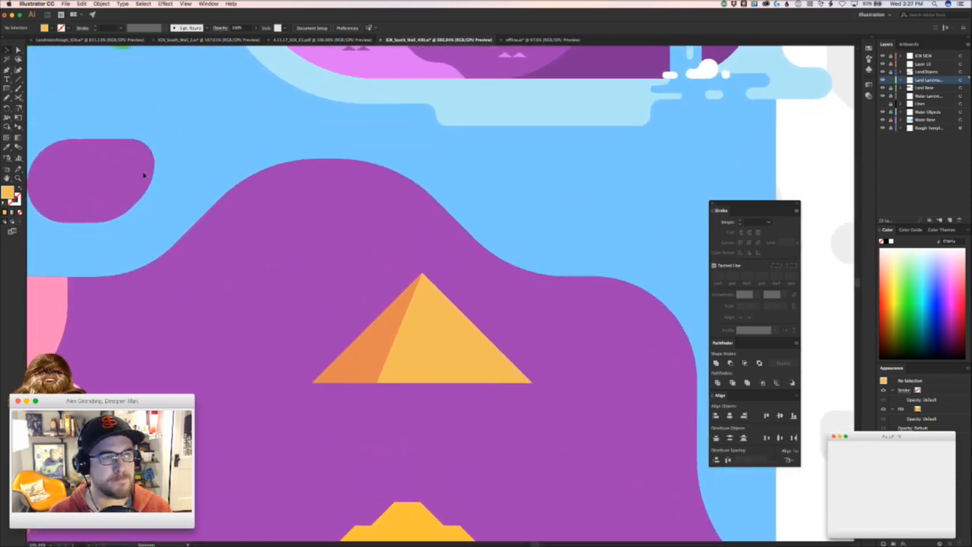
# - Draw a small doorway rectangle along the pyramid's base, starting where its two faces meet
pyautogui.press('m')
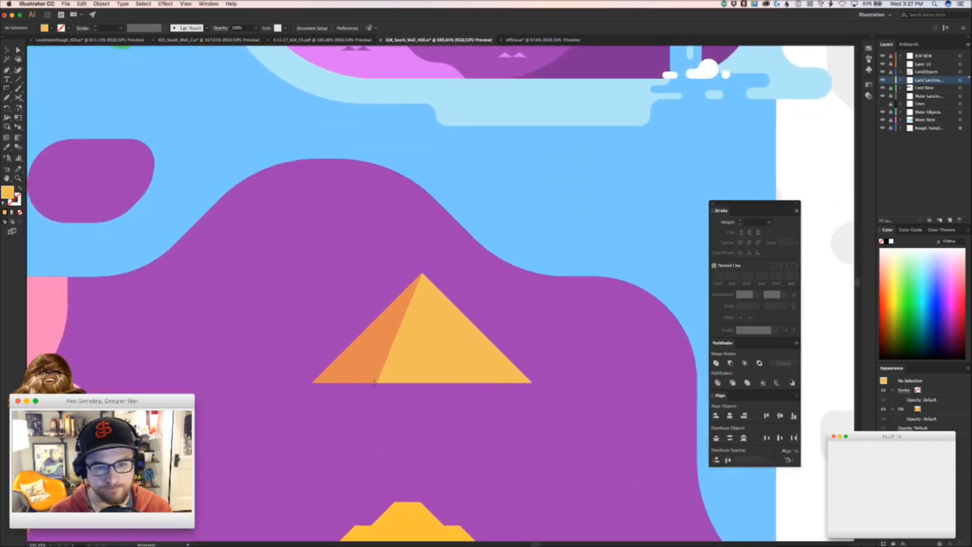
pyautogui.moveTo(377, 382); pyautogui.dragTo(408, 370)
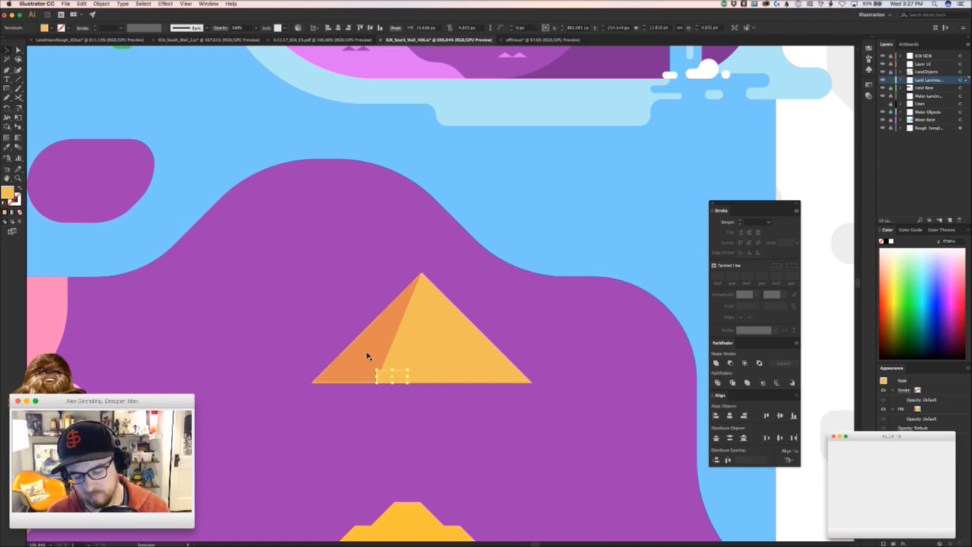
pyautogui.click(395, 408)
pyautogui.press('z')
pyautogui.moveTo(368, 394); pyautogui.dragTo(482, 356)
pyautogui.press('v')
pyautogui.moveTo(418, 345); pyautogui.dragTo(451, 278)
pyautogui.moveTo(454, 283); pyautogui.dragTo(486, 220)
pyautogui.moveTo(492, 282); pyautogui.dragTo(380, 304)
pyautogui.click(432, 398)
pyautogui.moveTo(443, 384); pyautogui.dragTo(284, 428)
pyautogui.scroll(-1, 298, 410)
pyautogui.press('super+z')
pyautogui.press('super+z')
pyautogui.press('super+z')
pyautogui.press('super+z')
# - Fill the small rectangle at the pyramid's base with the darker orange of the left face
pyautogui.press('i')
pyautogui.click(336, 326)
pyautogui.keyDown('super'); pyautogui.click(330, 267); pyautogui.keyUp('super')
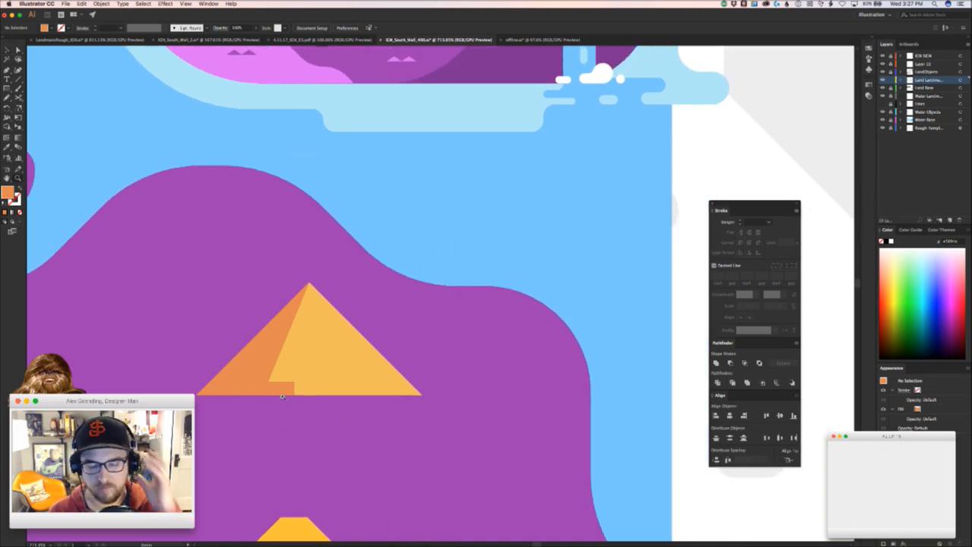
# - Try the pale cream of the tree on the yellow land as the small rectangle's fill, and undo the recolouring
pyautogui.scroll(-3, 286, 406)
pyautogui.moveTo(199, 430); pyautogui.dragTo(385, 388)
pyautogui.click(465, 355)
pyautogui.moveTo(310, 371); pyautogui.dragTo(426, 357)
pyautogui.press('i')
pyautogui.click(148, 385)
pyautogui.press('v')
pyautogui.click(491, 368)
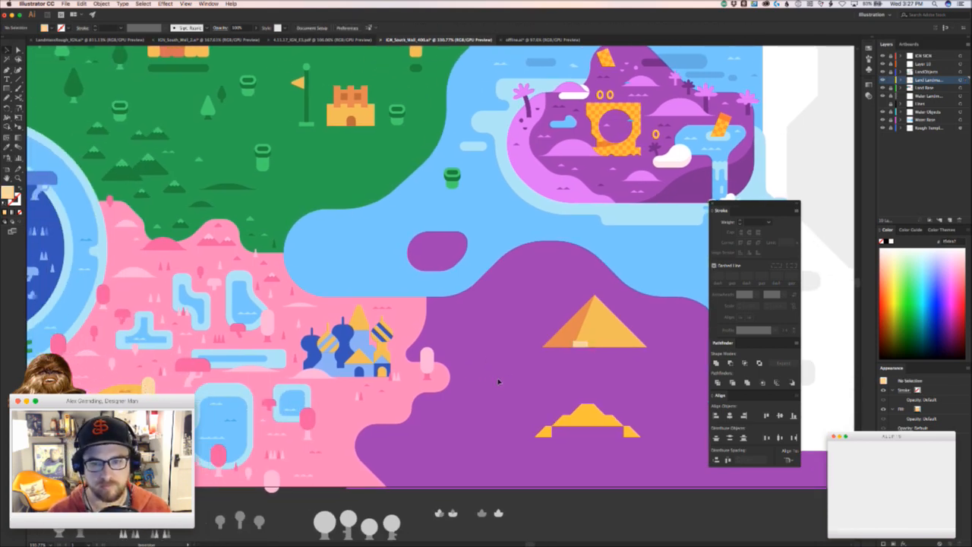
pyautogui.press('super+z')
pyautogui.press('super+z')
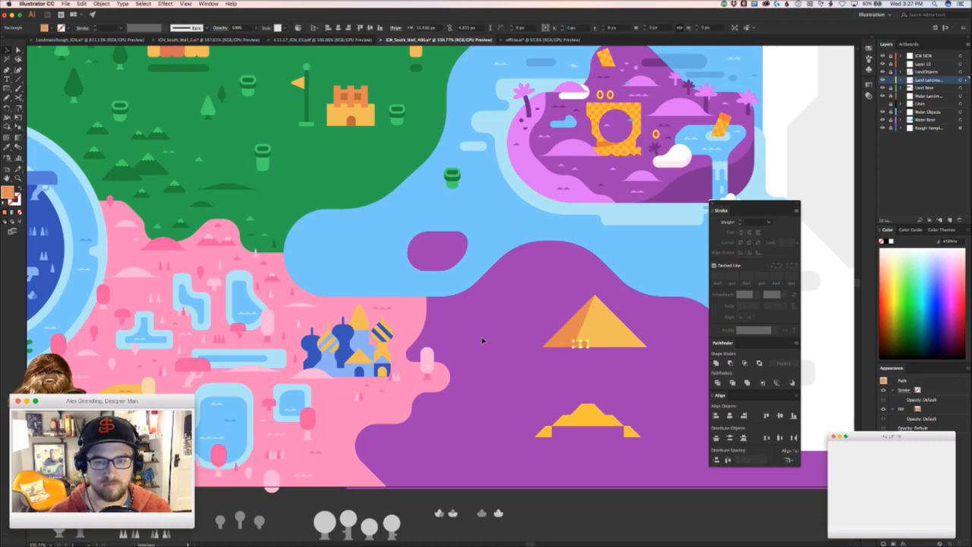
# - Extend the bottom tier of the yellow stepped shape from both sides to close the opening in its base
pyautogui.moveTo(523, 371); pyautogui.dragTo(312, 348)
pyautogui.press('z')
pyautogui.press('a')
pyautogui.moveTo(318, 425); pyautogui.dragTo(445, 385)
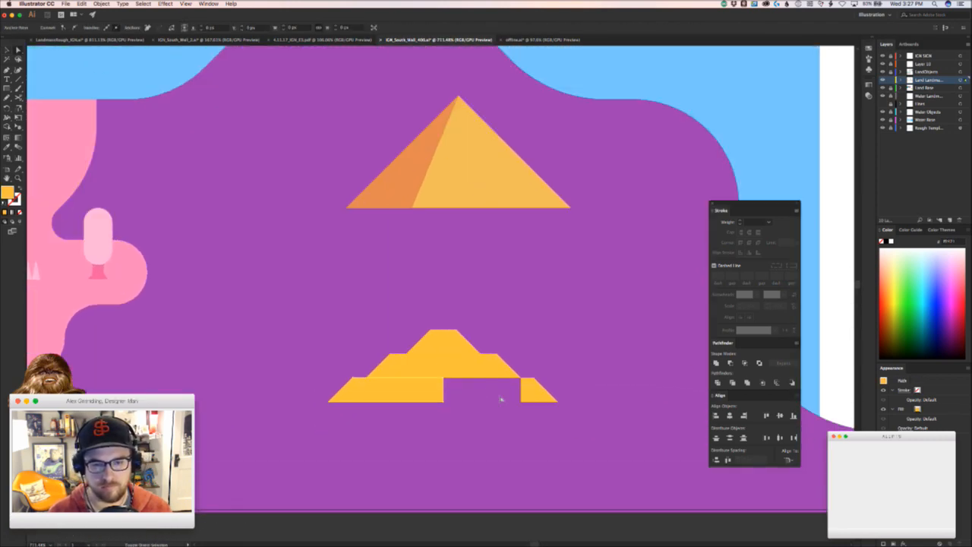
pyautogui.moveTo(521, 389); pyautogui.dragTo(445, 389)
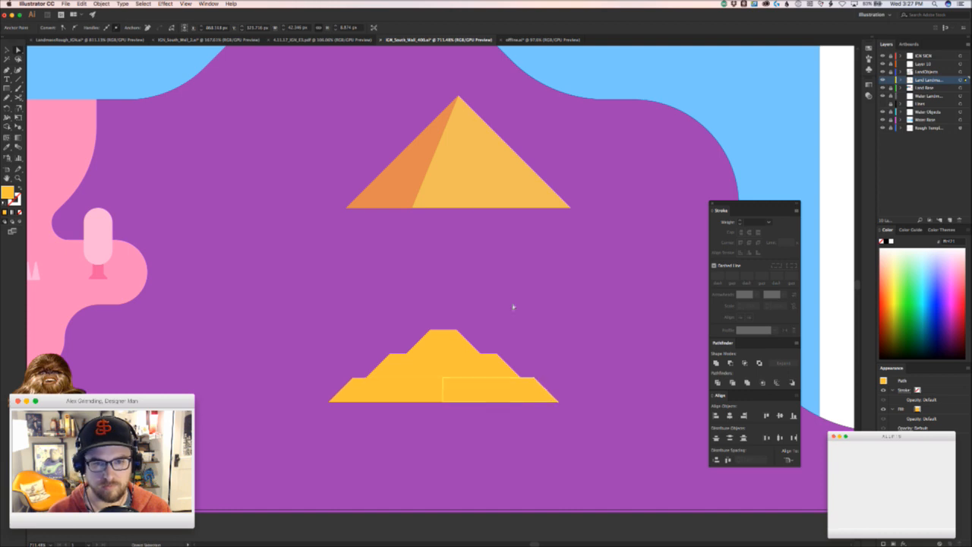
# - Duplicate the pyramid and scale the copy down, placing it in front of the original's lower left corner
pyautogui.scroll(5, 508, 319)
pyautogui.hscroll(2, 508, 319)
pyautogui.moveTo(381, 196); pyautogui.dragTo(372, 300)
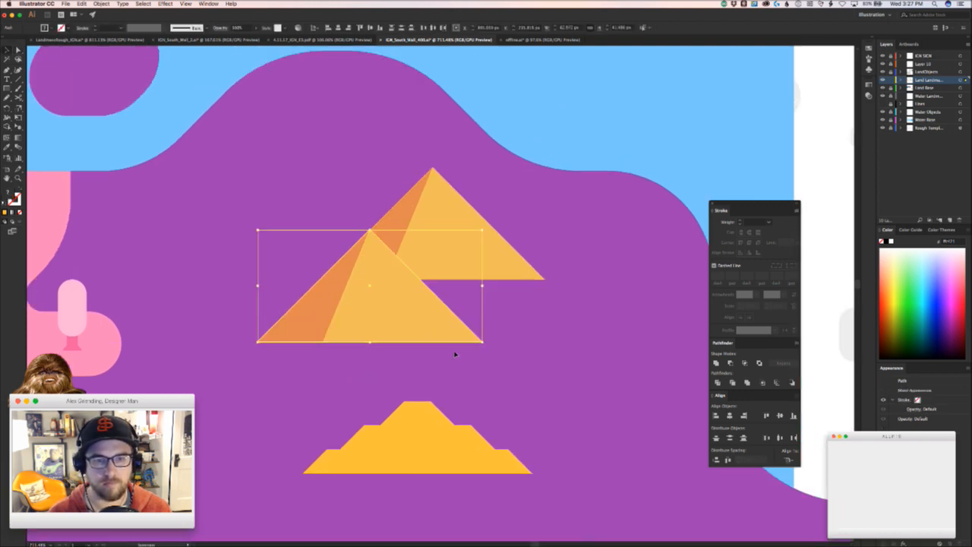
pyautogui.moveTo(486, 344); pyautogui.dragTo(341, 288)
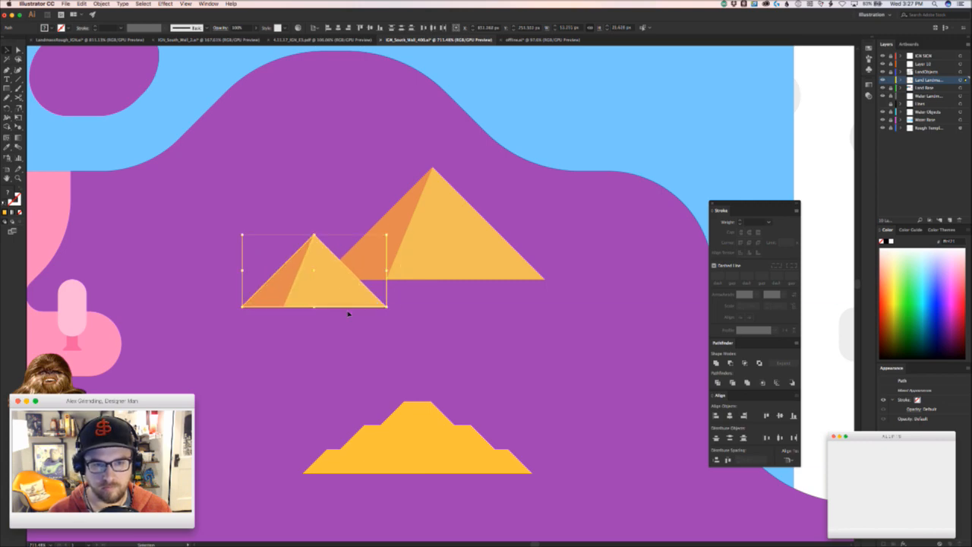
pyautogui.click(372, 323)
# - Select both pyramids and scale them down together proportionally
pyautogui.scroll(-5, 380, 327)
pyautogui.moveTo(325, 341); pyautogui.dragTo(374, 377)
pyautogui.moveTo(306, 391); pyautogui.dragTo(326, 395)
pyautogui.scroll(4, 325, 394)
pyautogui.keyDown('shift'); pyautogui.click(478, 311); pyautogui.keyUp('shift')
pyautogui.moveTo(537, 378); pyautogui.dragTo(505, 366)
pyautogui.click(514, 380)
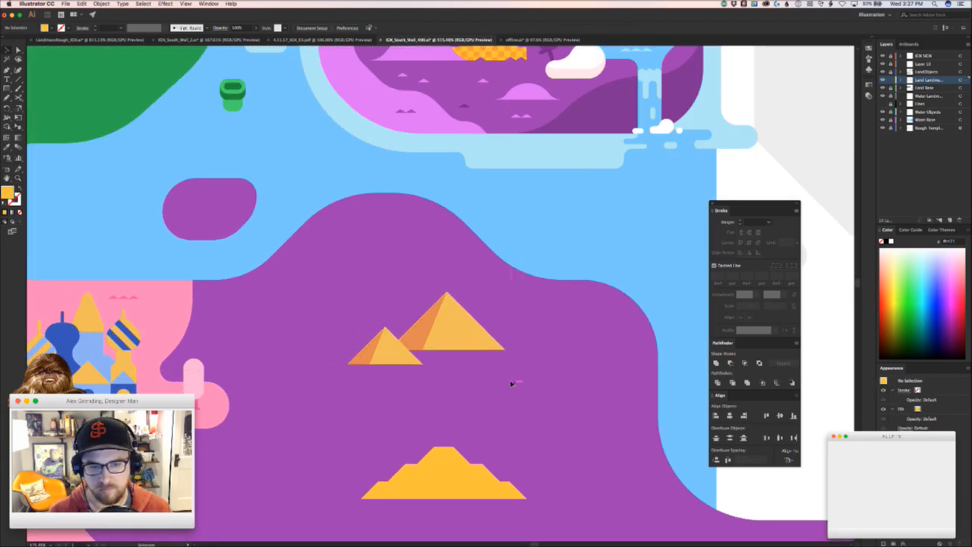
# - Duplicate the yellow stepped shape straight upward and send the copy behind the original
pyautogui.scroll(-2, 490, 383)
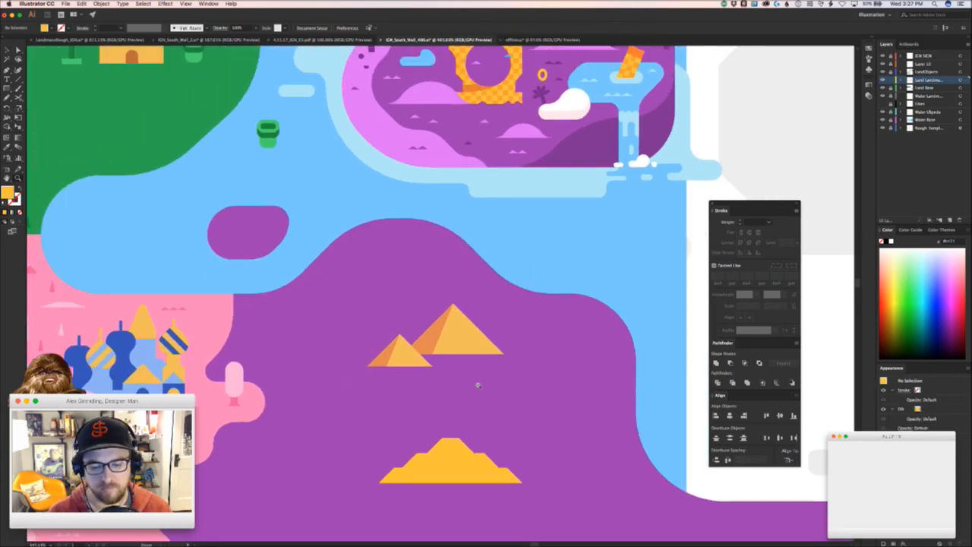
pyautogui.moveTo(478, 384); pyautogui.dragTo(496, 326)
pyautogui.moveTo(380, 431); pyautogui.dragTo(455, 395)
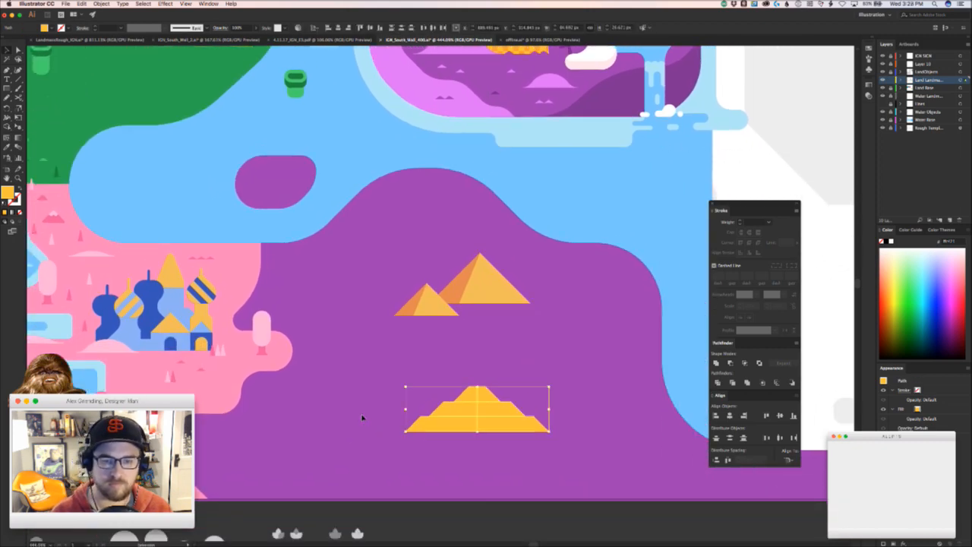
pyautogui.moveTo(488, 448); pyautogui.dragTo(560, 436)
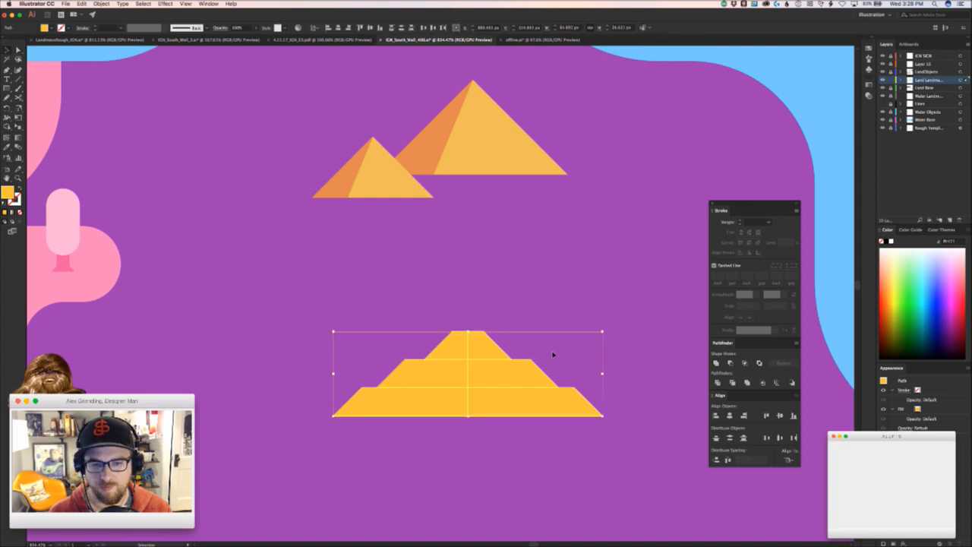
pyautogui.moveTo(541, 371); pyautogui.dragTo(533, 316)
pyautogui.press('a')
pyautogui.press('super+shift+[')
# - Fill the raised stepped copy with the darker orange of the pyramids' shaded faces
pyautogui.press('i')
pyautogui.click(427, 165)
pyautogui.press('v')
pyautogui.click(420, 234)
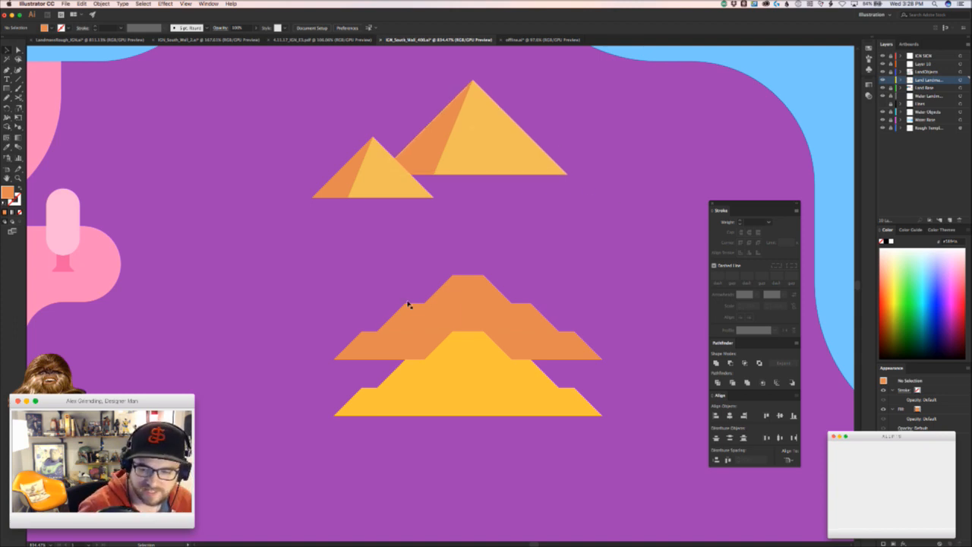
pyautogui.press('super+Tab')
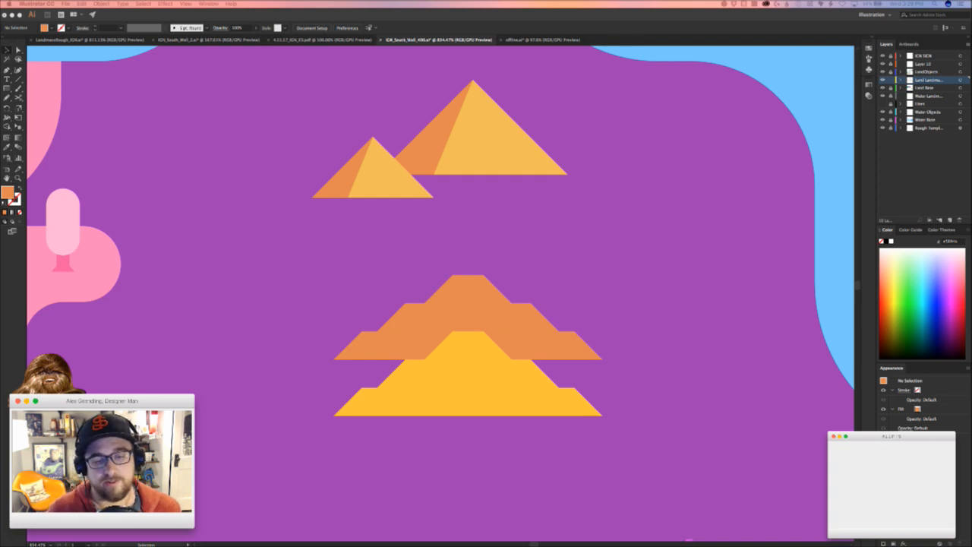
pyautogui.click(509, 266)
# - Draw an orange rectangle spanning the stepped shape's full base width beneath the raised copy, and send it behind the yellow shape
pyautogui.press('z')
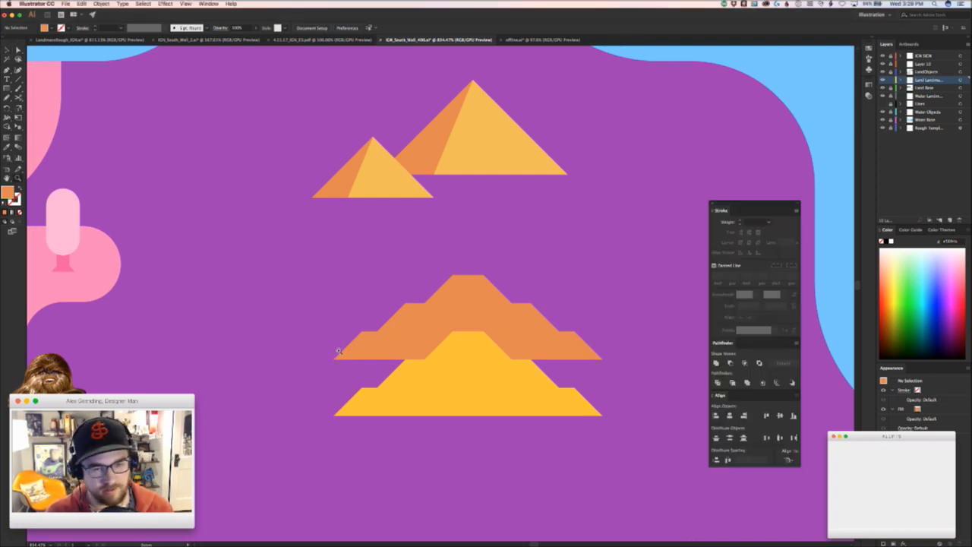
pyautogui.press('m')
pyautogui.moveTo(468, 330); pyautogui.dragTo(604, 415)
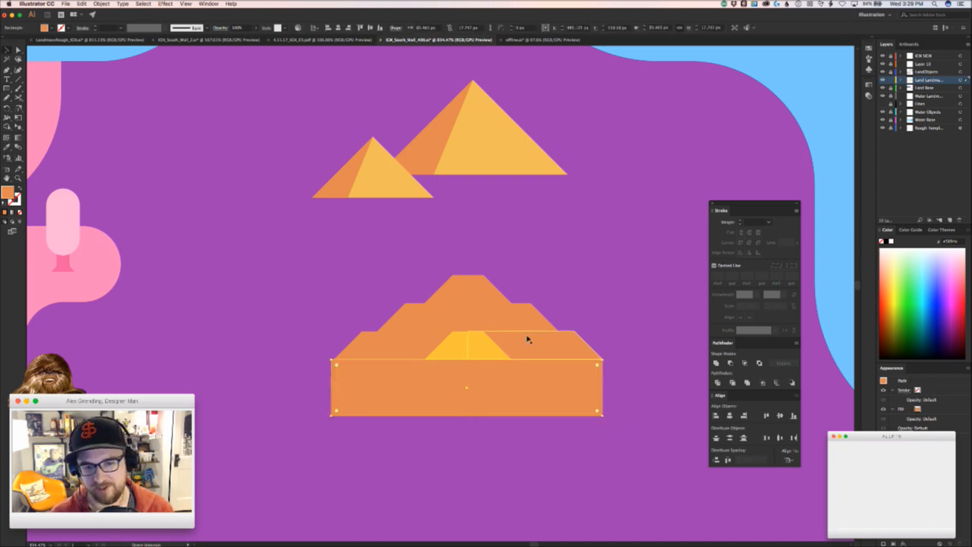
pyautogui.press('super+bracketleft')
pyautogui.click(301, 303)
# - Try moving the upper-left corner of the orange rectangle inward
pyautogui.press('z')
pyautogui.moveTo(336, 291); pyautogui.dragTo(351, 303)
pyautogui.press('a')
pyautogui.moveTo(332, 350); pyautogui.dragTo(349, 350)
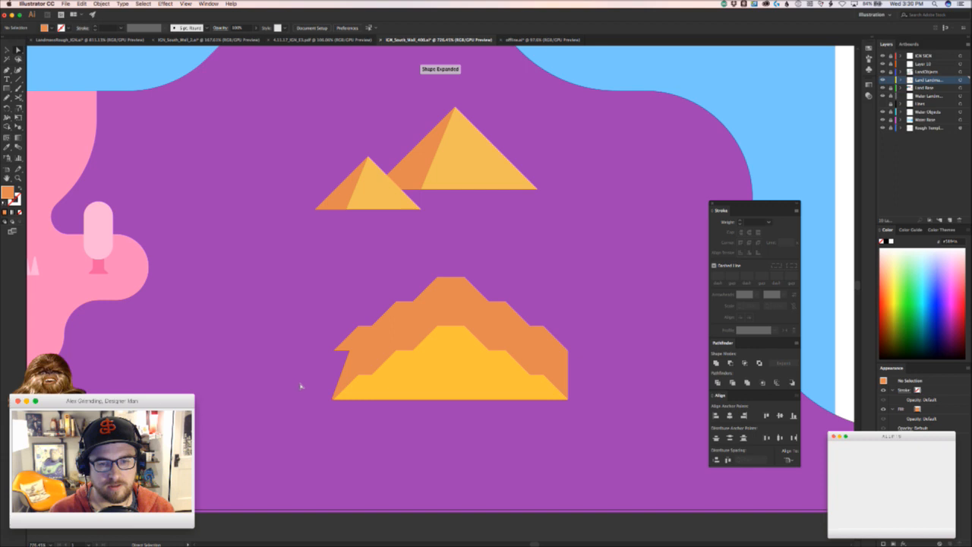
# - Delete the orange rectangle and every tier of the orange copy, leaving only the yellow stepped shape
pyautogui.click(343, 355)
pyautogui.keyDown('shift'); pyautogui.click(397, 312); pyautogui.keyUp('shift')
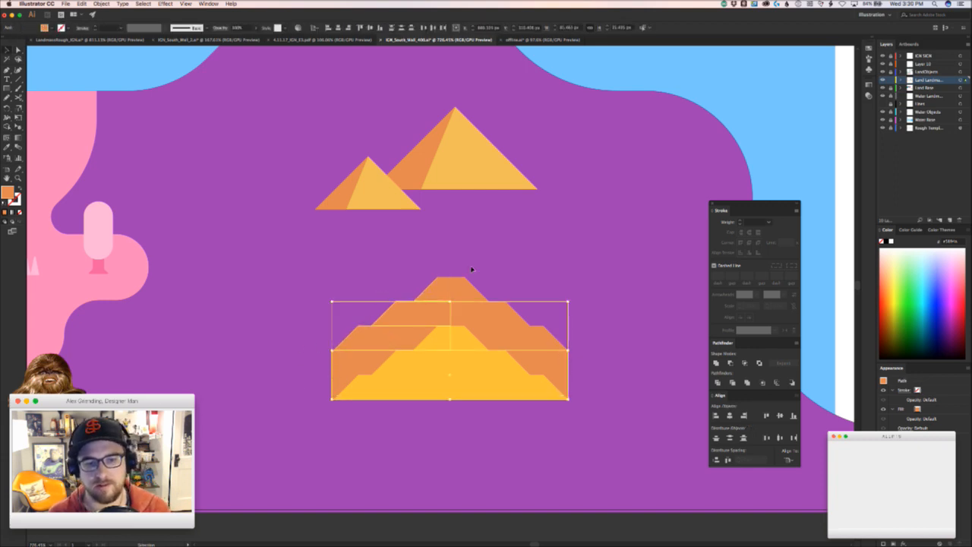
pyautogui.press('Delete')
pyautogui.click(433, 295)
pyautogui.press('Delete')
pyautogui.click(507, 314)
pyautogui.press('Delete')
pyautogui.click(553, 340)
pyautogui.press('Delete')
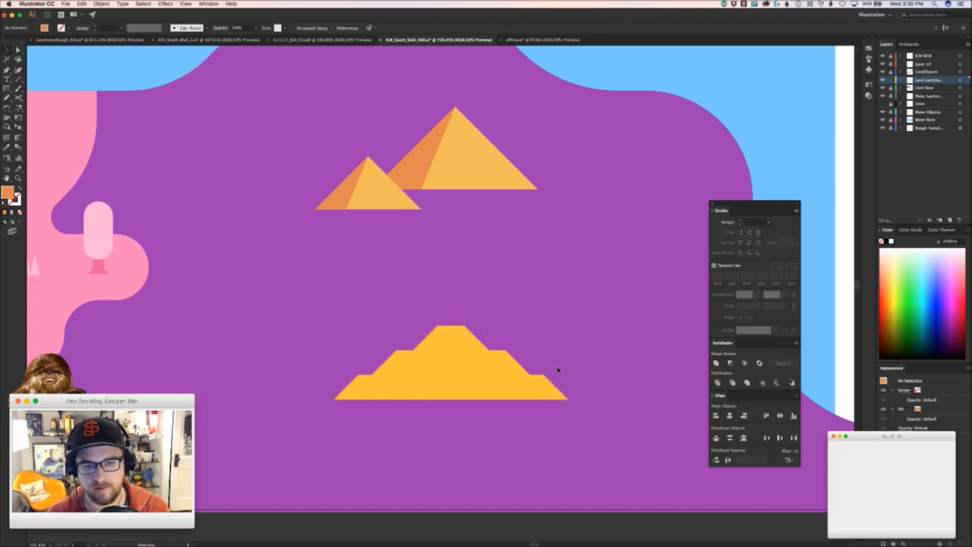
# - Move the yellow stepped shape off the purple land onto the empty canvas below the artboard
pyautogui.moveTo(307, 327); pyautogui.dragTo(487, 388)
pyautogui.moveTo(445, 361); pyautogui.dragTo(413, 421)
pyautogui.moveTo(430, 367); pyautogui.dragTo(431, 181)
pyautogui.moveTo(428, 222); pyautogui.dragTo(533, 475)
pyautogui.click(457, 311)
pyautogui.moveTo(392, 303); pyautogui.dragTo(586, 339)
pyautogui.moveTo(585, 339); pyautogui.dragTo(461, 408)
pyautogui.moveTo(467, 339); pyautogui.dragTo(341, 361)
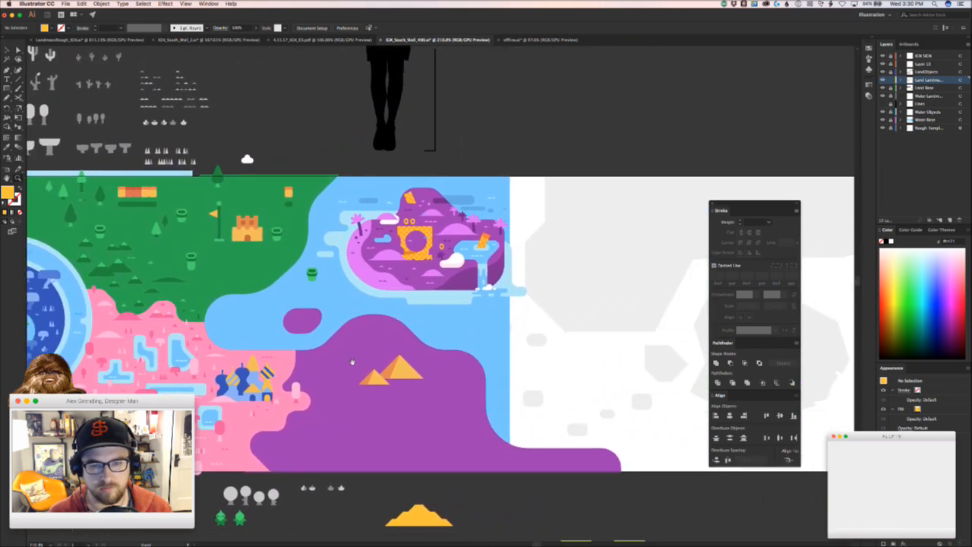
# - Identify the Land Base layer by toggling its visibility, and make its shapes editable
pyautogui.scroll(4, 415, 311)
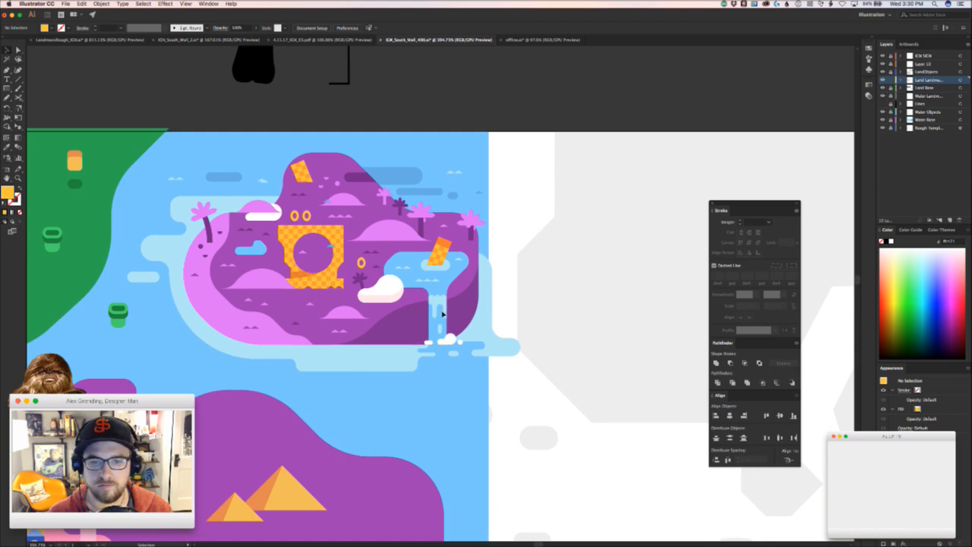
pyautogui.moveTo(325, 349); pyautogui.dragTo(699, 367)
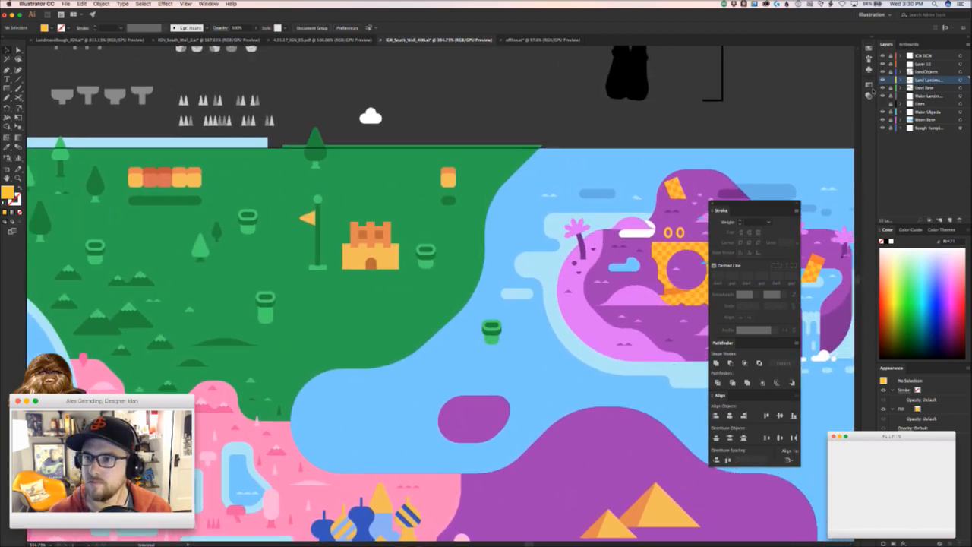
pyautogui.click(883, 87)
pyautogui.click(882, 88)
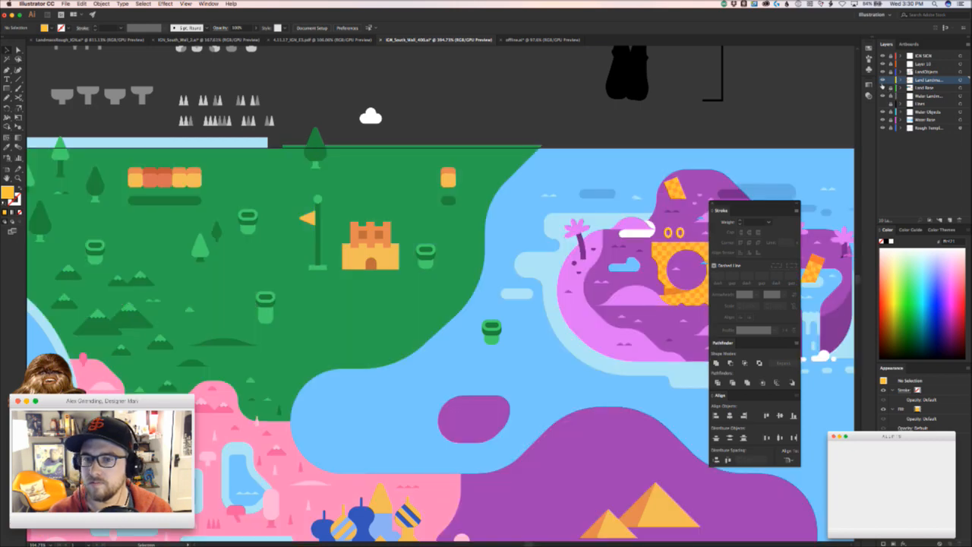
pyautogui.hscroll(8, 312, 238)
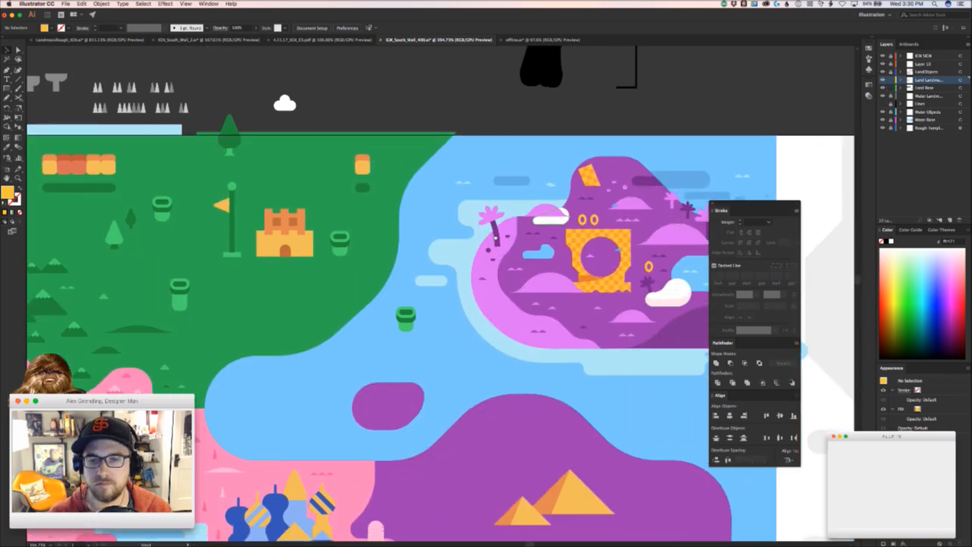
pyautogui.moveTo(320, 242); pyautogui.dragTo(325, 276)
pyautogui.press('super+z')
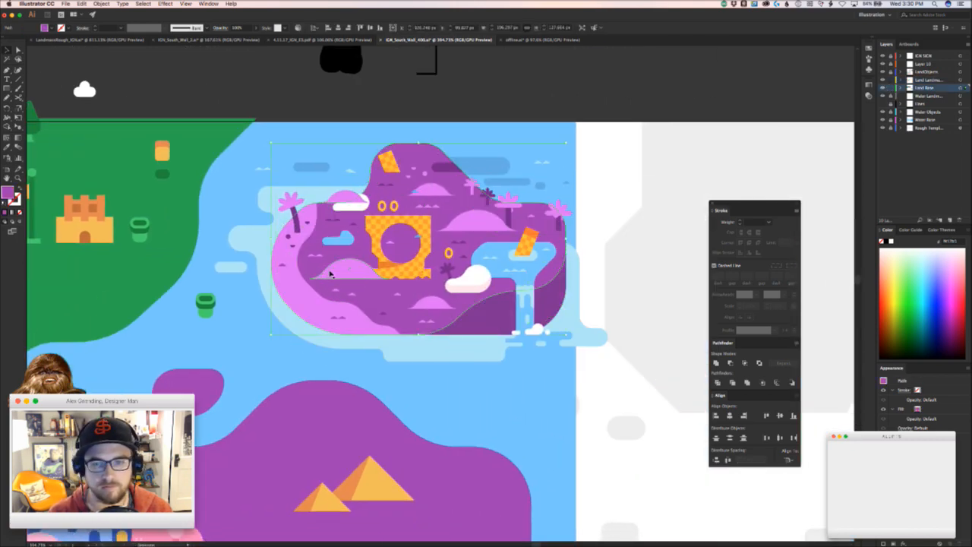
pyautogui.moveTo(179, 373); pyautogui.dragTo(661, 244)
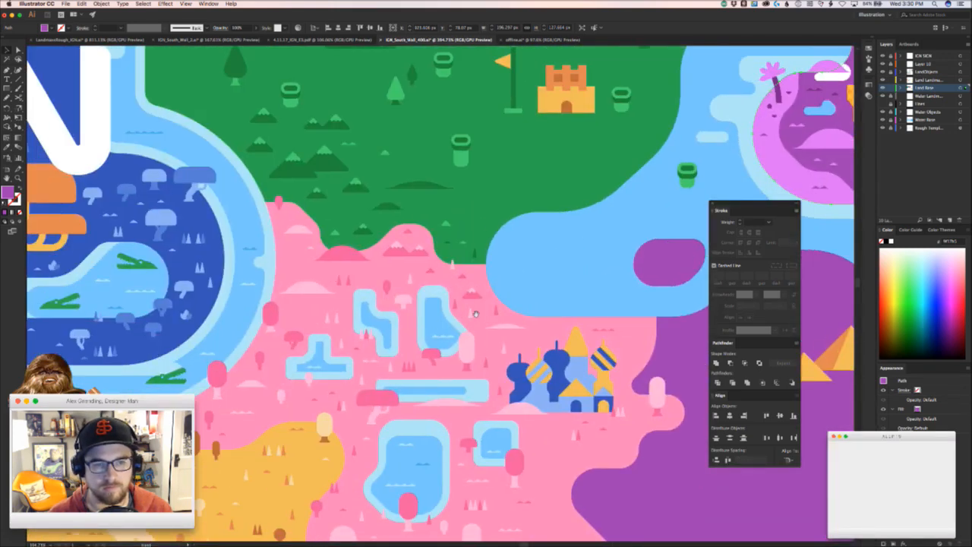
pyautogui.hscroll(7, 559, 274)
pyautogui.scroll(3, 559, 274)
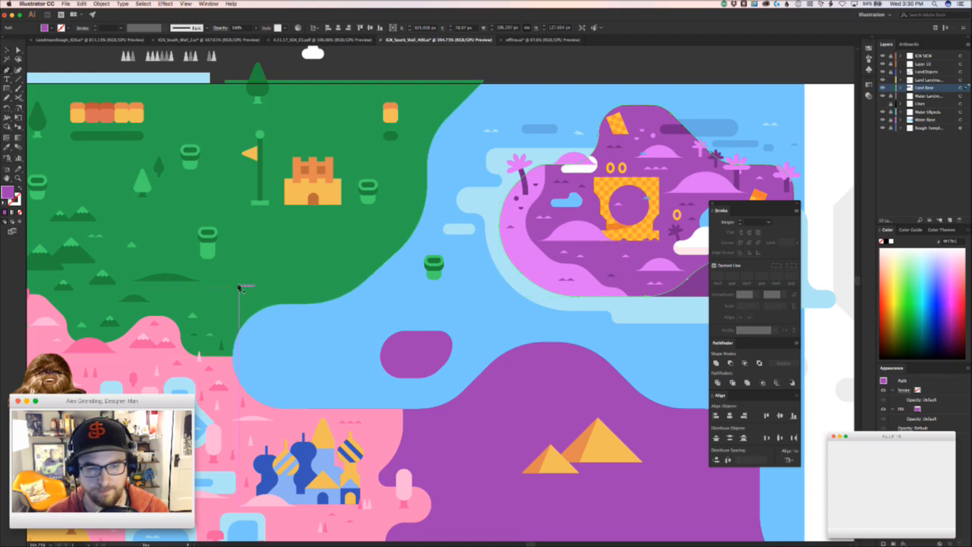
# - Add anchor points along the green land's outline, giving its coastline extra editable points
pyautogui.moveTo(245, 319); pyautogui.dragTo(256, 302)
pyautogui.press('super+z')
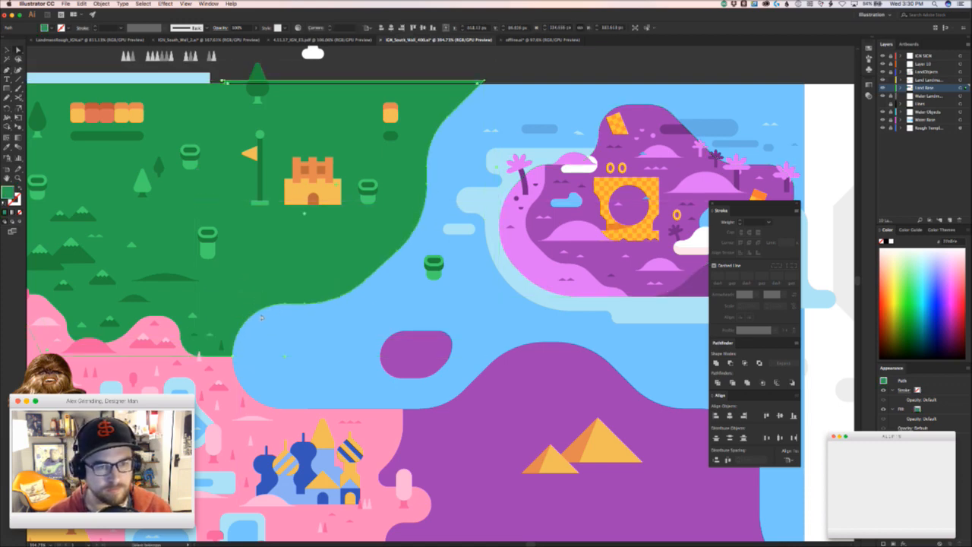
pyautogui.scroll(3, 230, 319)
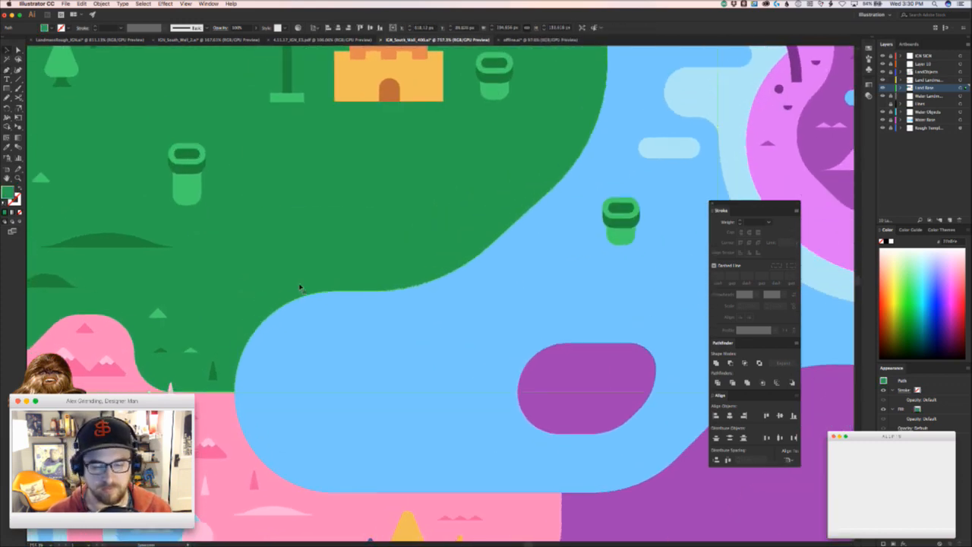
pyautogui.click(97, 3)
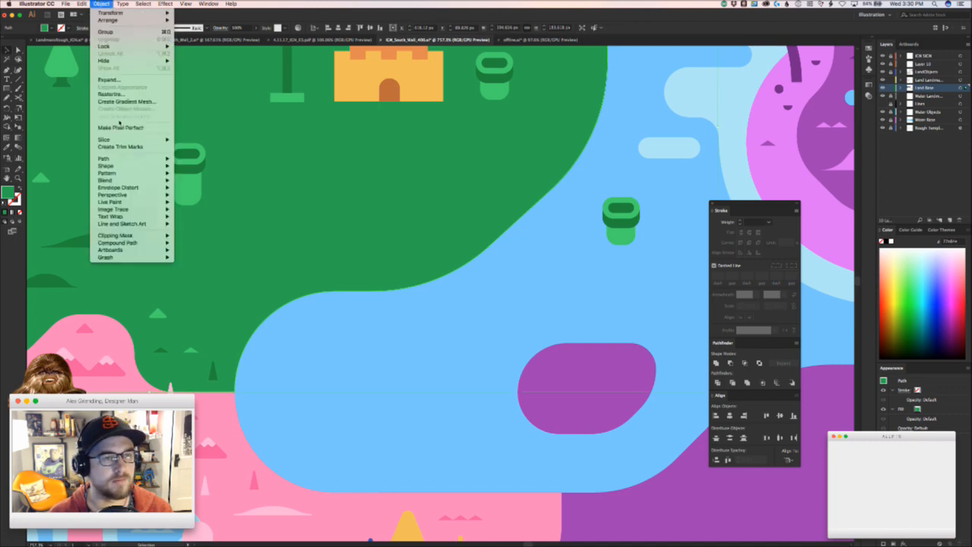
pyautogui.moveTo(136, 158)
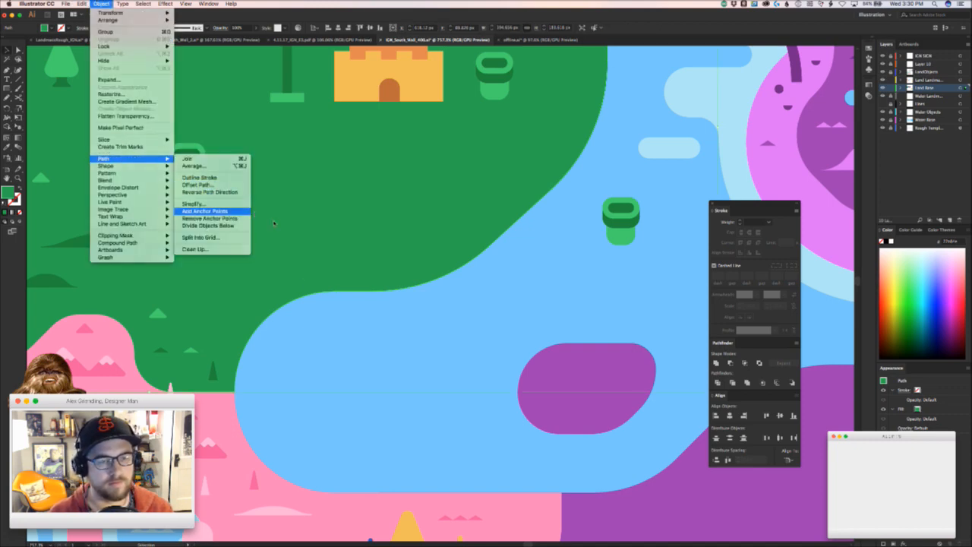
pyautogui.press('a')
pyautogui.press('v')
pyautogui.click(302, 345)
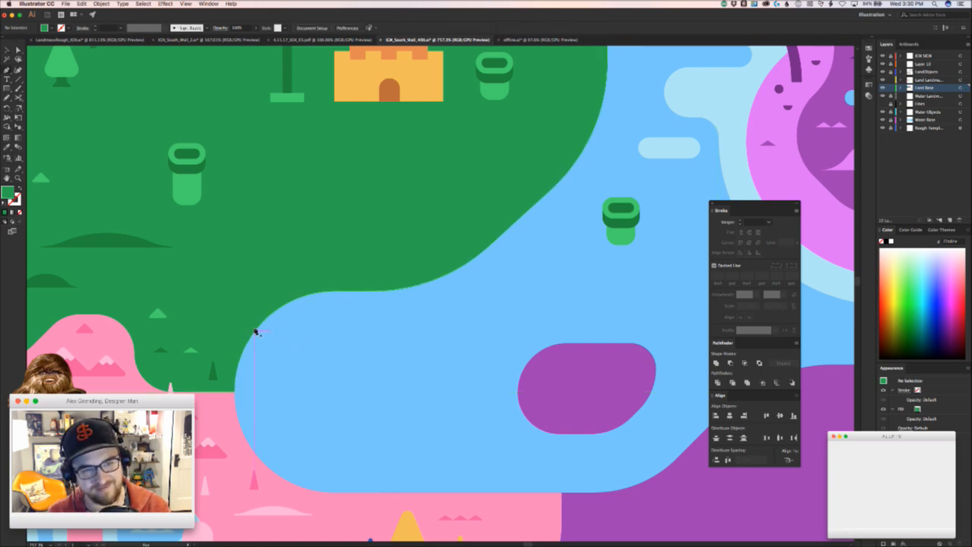
# - Draw a triangle with the Pen tool from the green land's lower shore and fill it with the pipe's dark green
pyautogui.click(266, 319)
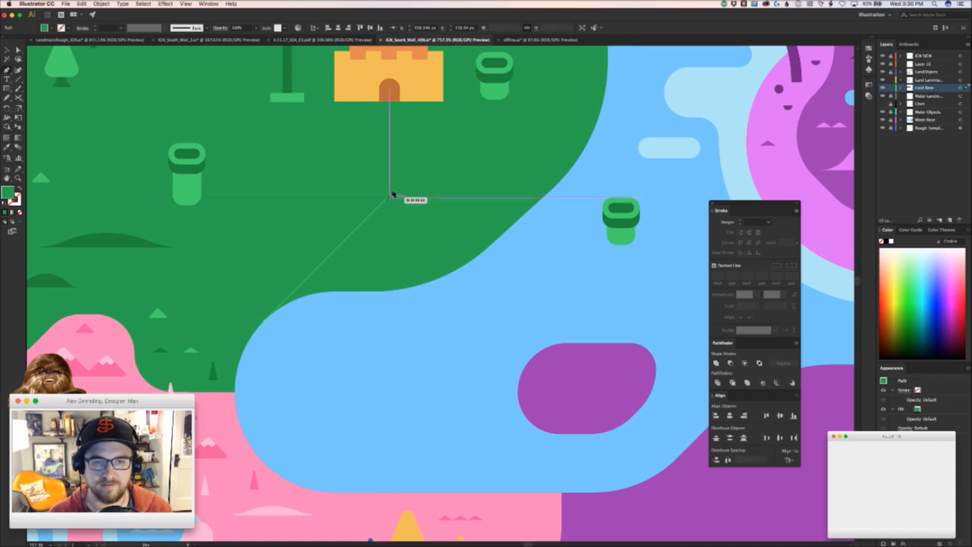
pyautogui.moveTo(405, 191); pyautogui.dragTo(306, 326)
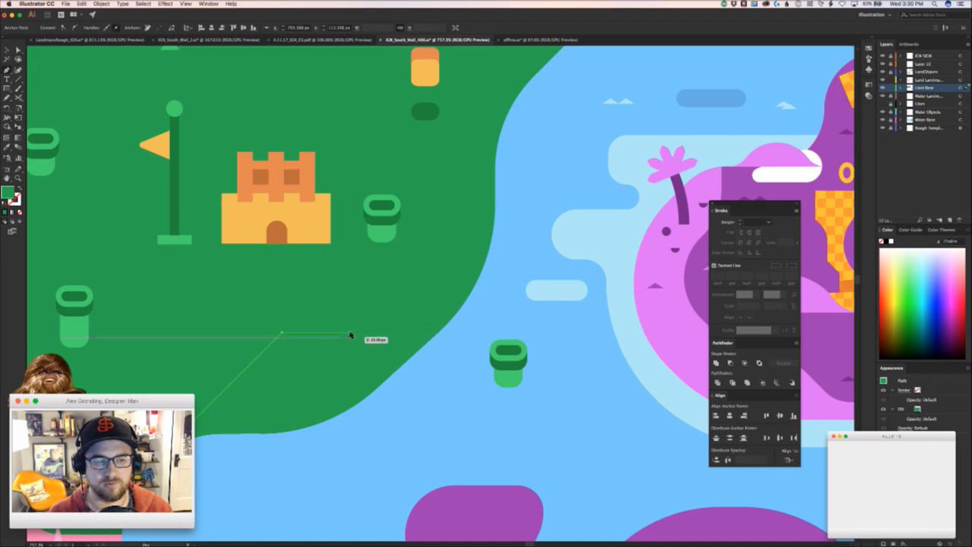
pyautogui.hscroll(-3, 336, 337)
pyautogui.scroll(-2, 337, 337)
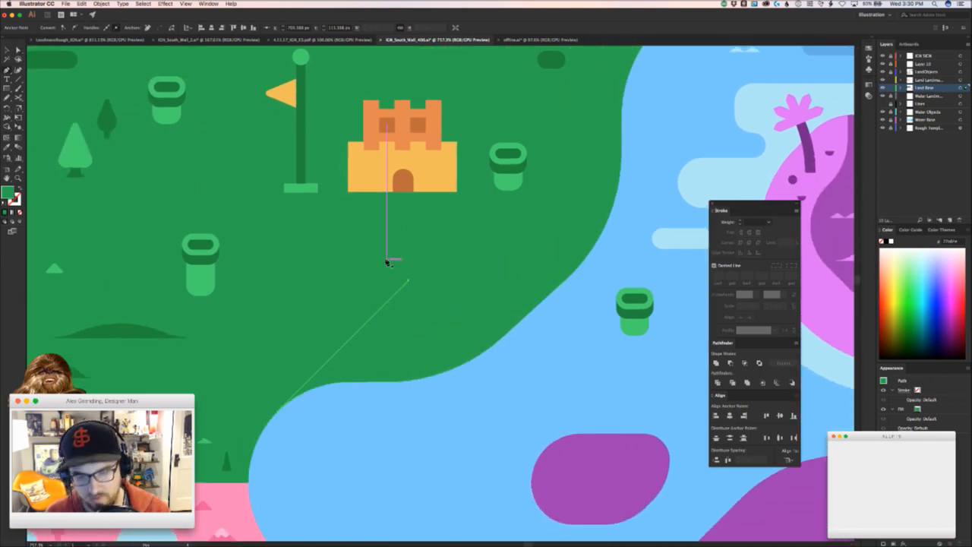
pyautogui.click(262, 292)
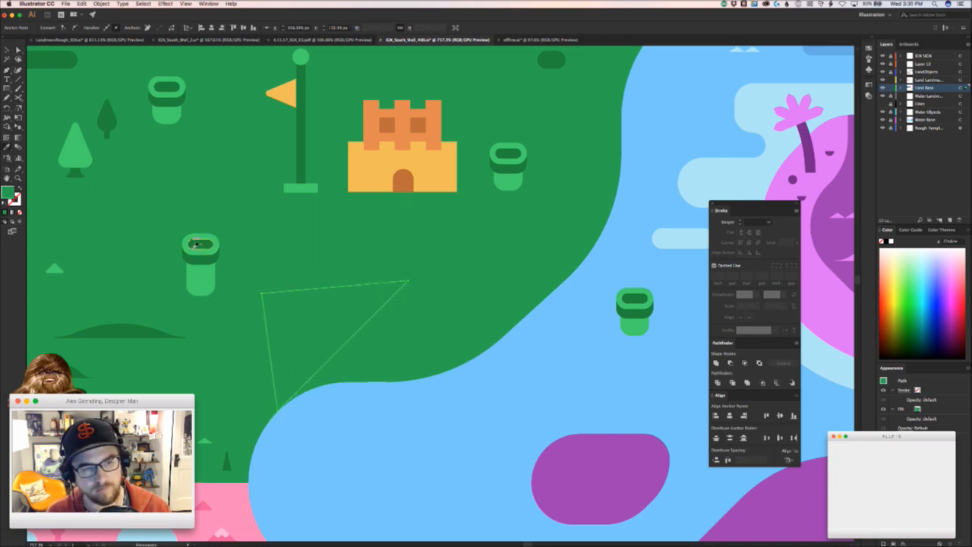
pyautogui.click(278, 410)
pyautogui.press('super+shift+a')
# - Duplicate the green land's right-hand coastline segment and place the copy higher so it runs inside the land edge
pyautogui.moveTo(394, 429); pyautogui.dragTo(345, 457)
pyautogui.press('a')
pyautogui.click(341, 409)
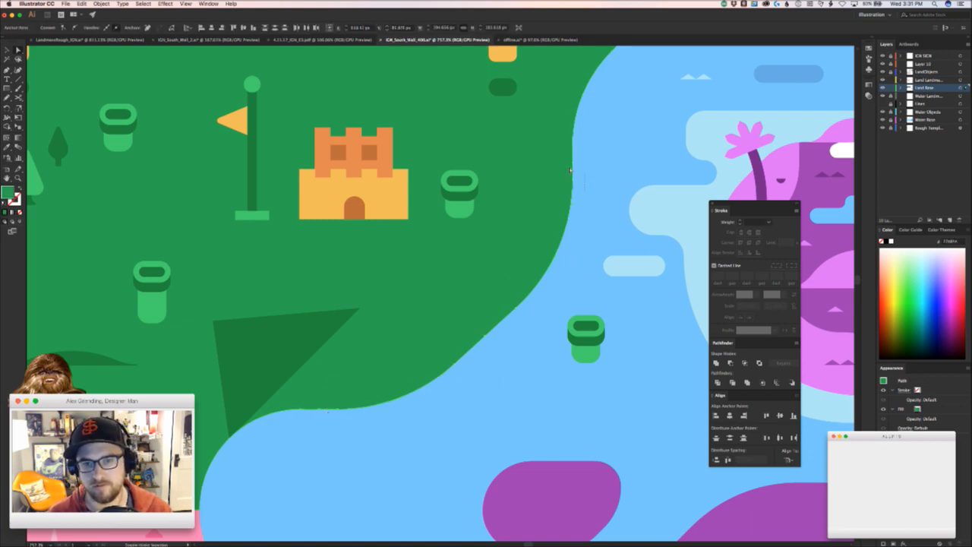
pyautogui.moveTo(577, 170); pyautogui.dragTo(501, 286)
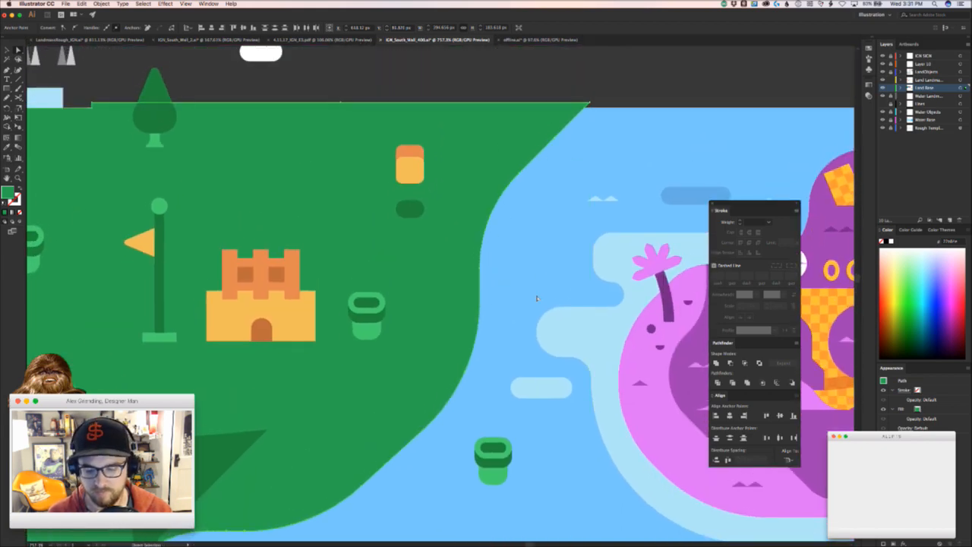
pyautogui.moveTo(522, 318); pyautogui.dragTo(585, 244)
pyautogui.press('super+z')
pyautogui.moveTo(454, 381); pyautogui.dragTo(454, 297)
pyautogui.moveTo(514, 284); pyautogui.dragTo(376, 401)
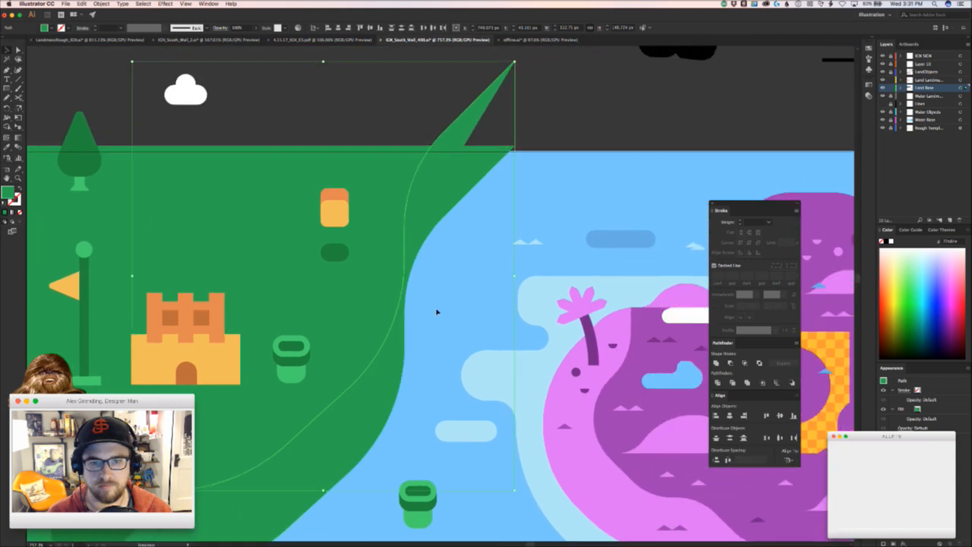
pyautogui.moveTo(405, 260); pyautogui.dragTo(406, 290)
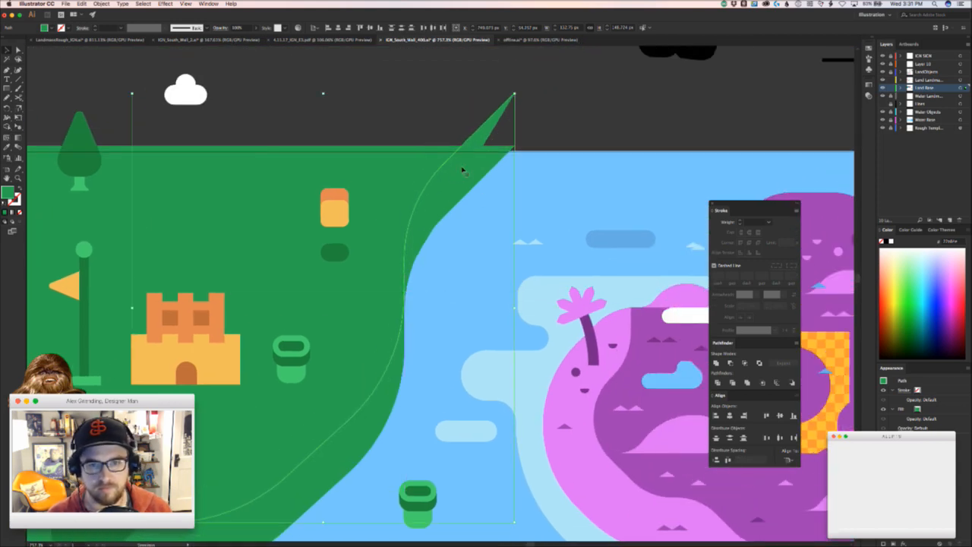
# - Select the upper anchor points of the duplicated coastline and move them upward to lengthen its straight stretch
pyautogui.moveTo(470, 132); pyautogui.dragTo(469, 132)
pyautogui.keyDown('shift'); pyautogui.click(445, 164); pyautogui.keyUp('shift')
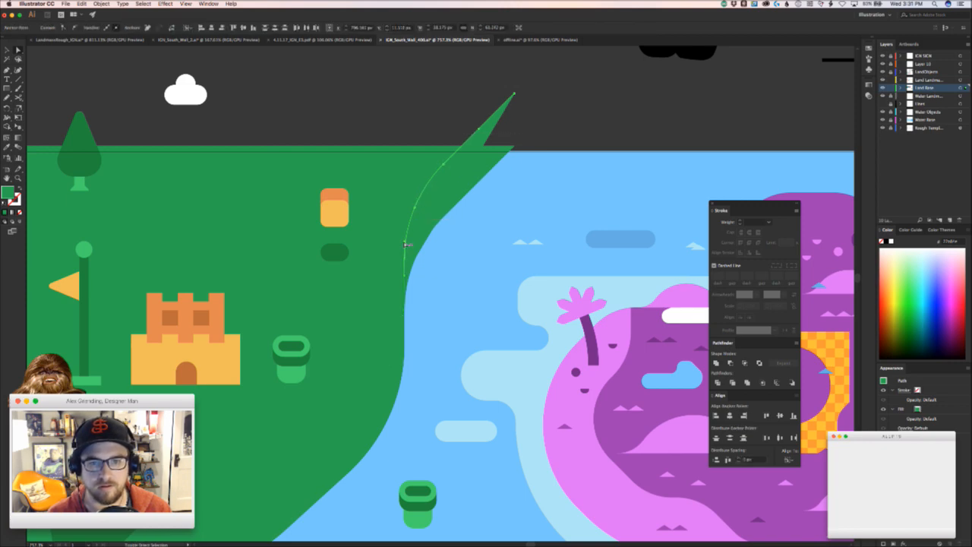
pyautogui.moveTo(405, 259); pyautogui.dragTo(473, 119)
pyautogui.moveTo(459, 199); pyautogui.dragTo(479, 213)
pyautogui.press('v')
# - Reposition the whole duplicated coastline horizontally so it follows the green land's shore from the inside
pyautogui.click(485, 189)
pyautogui.moveTo(487, 152); pyautogui.dragTo(527, 118)
pyautogui.press('a')
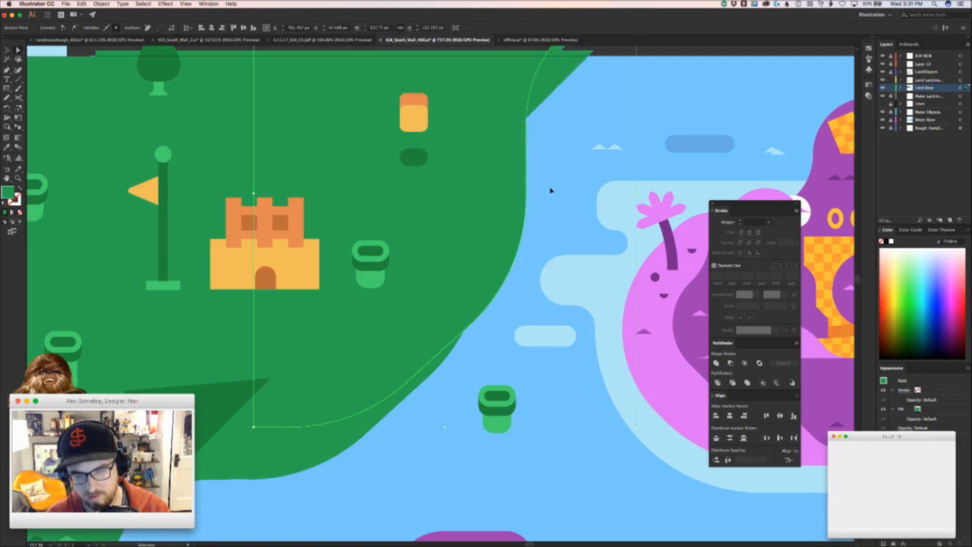
pyautogui.click(551, 190)
pyautogui.press('v')
pyautogui.moveTo(526, 191); pyautogui.dragTo(482, 196)
pyautogui.scroll(-3, 495, 228)
pyautogui.hscroll(-3, 495, 228)
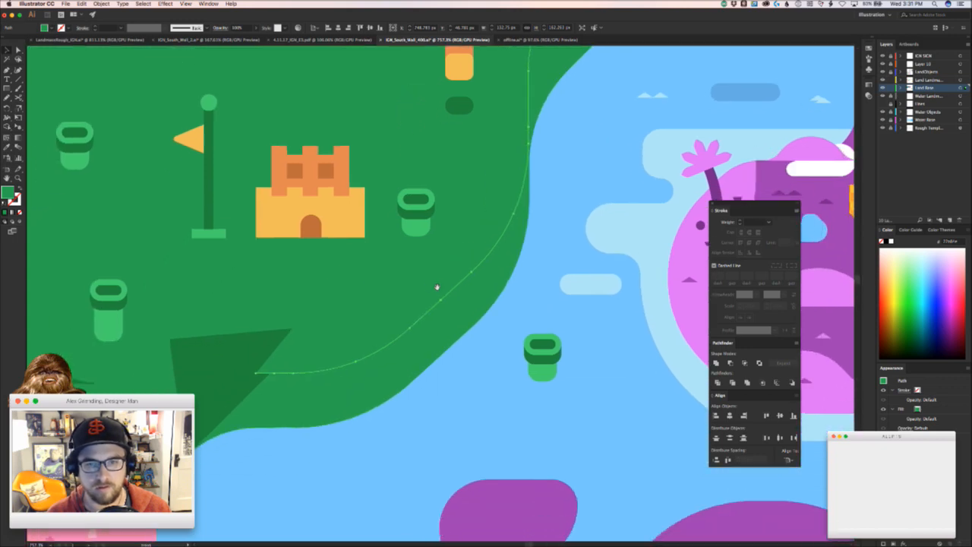
# - Try moving the dark green triangle, and undo the stray moves
pyautogui.click(468, 267)
pyautogui.press('a')
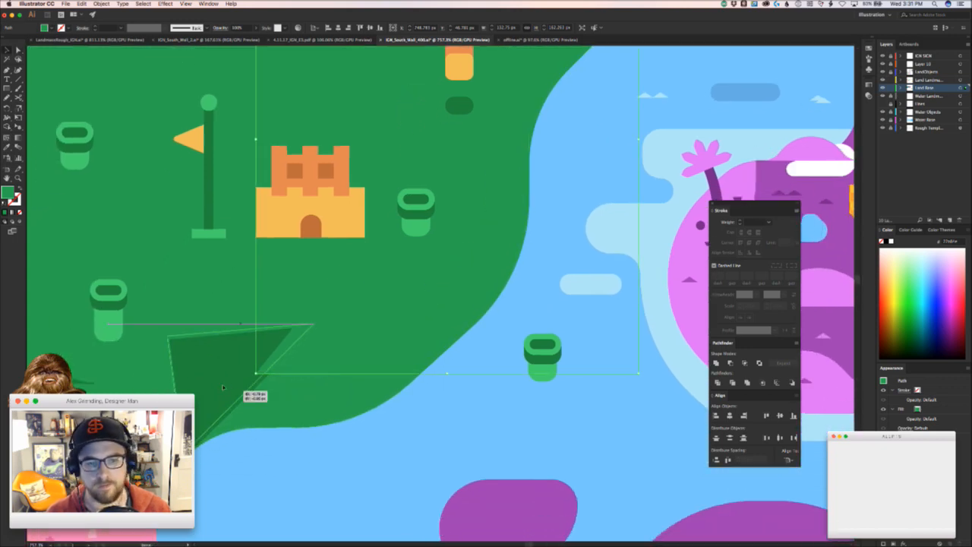
pyautogui.press('super+z')
pyautogui.press('super+z')
pyautogui.press('super+z')
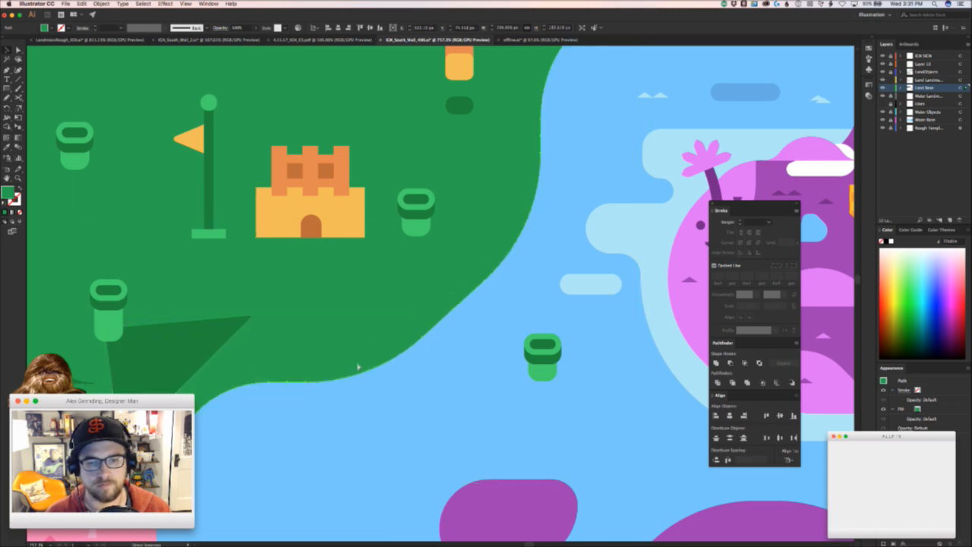
pyautogui.press('super+z')
pyautogui.press('super+z')
# - Extend the duplicated coastline path straight down from its upper endpoint, and undo the misplaced point over the water
pyautogui.click(386, 334)
pyautogui.moveTo(386, 334); pyautogui.dragTo(226, 502)
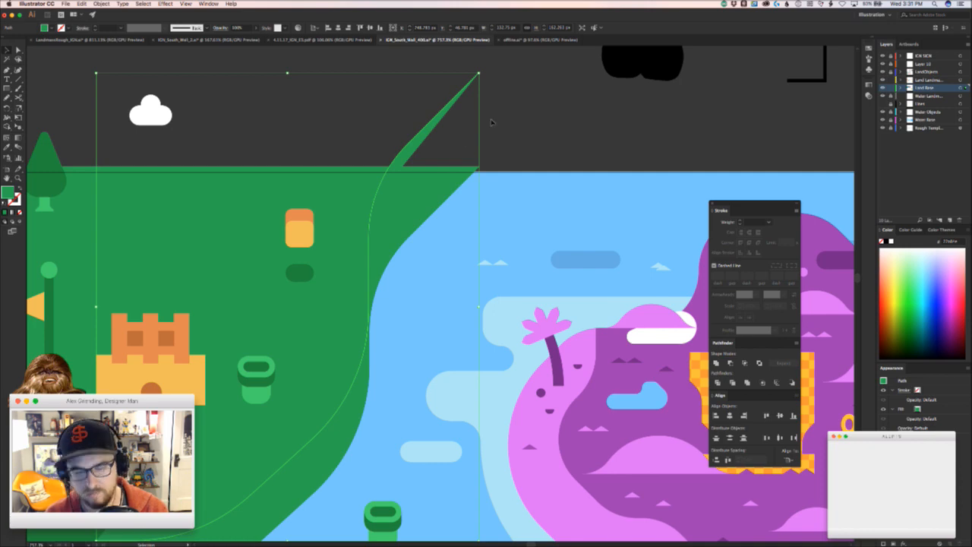
pyautogui.press('a')
pyautogui.click(478, 73)
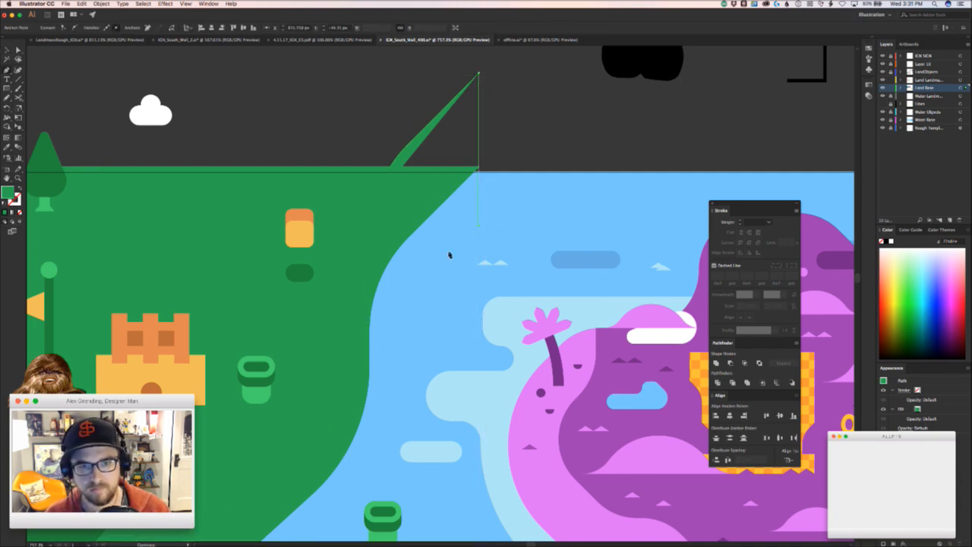
pyautogui.scroll(-6, 449, 255)
pyautogui.hscroll(-3, 449, 255)
pyautogui.hscroll(-5, 412, 336)
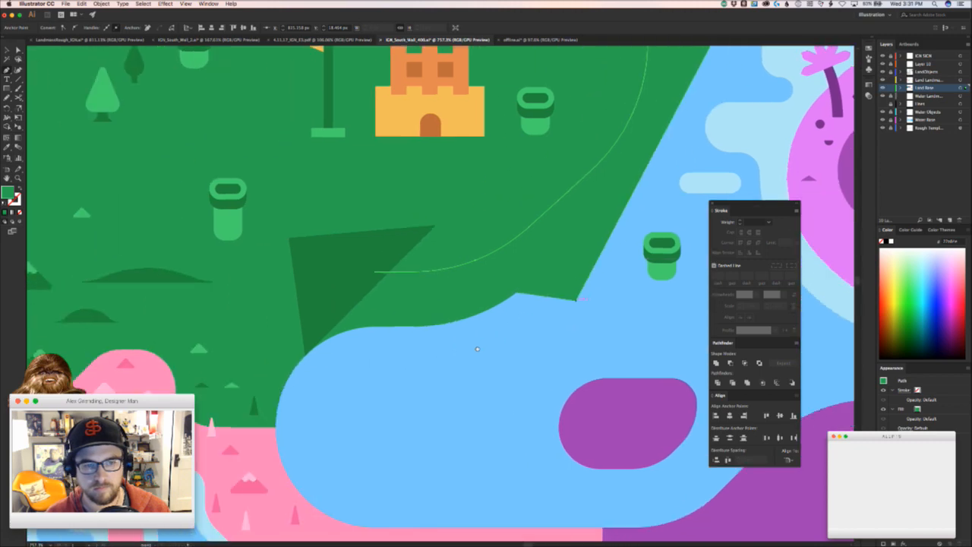
pyautogui.click(368, 383)
pyautogui.press('super+z')
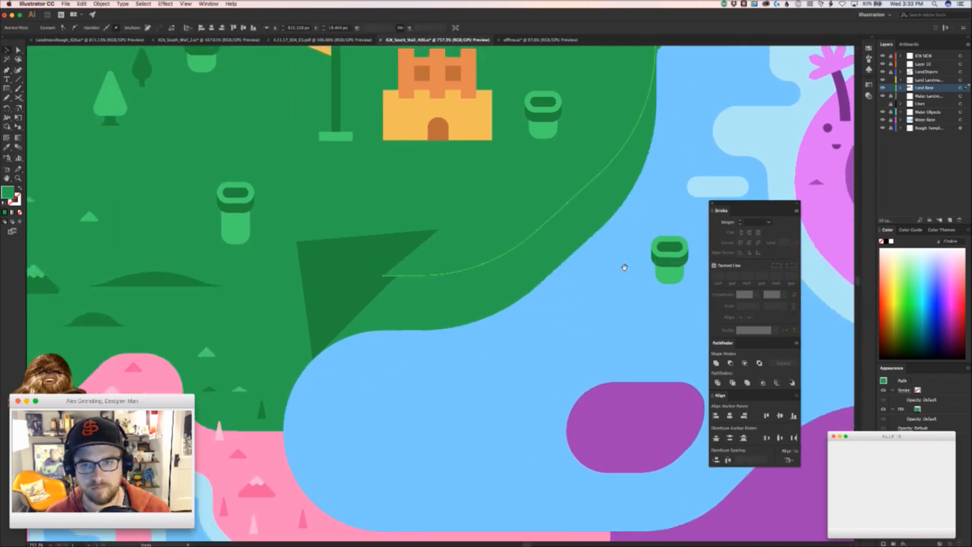
# - Continue the coastline path with straight segments through the water beyond the shore and close it at its lower-left endpoint
pyautogui.scroll(4, 625, 267)
pyautogui.hscroll(4, 624, 267)
pyautogui.press('p')
pyautogui.click(506, 394)
pyautogui.moveTo(506, 393); pyautogui.dragTo(677, 247)
pyautogui.click(491, 415)
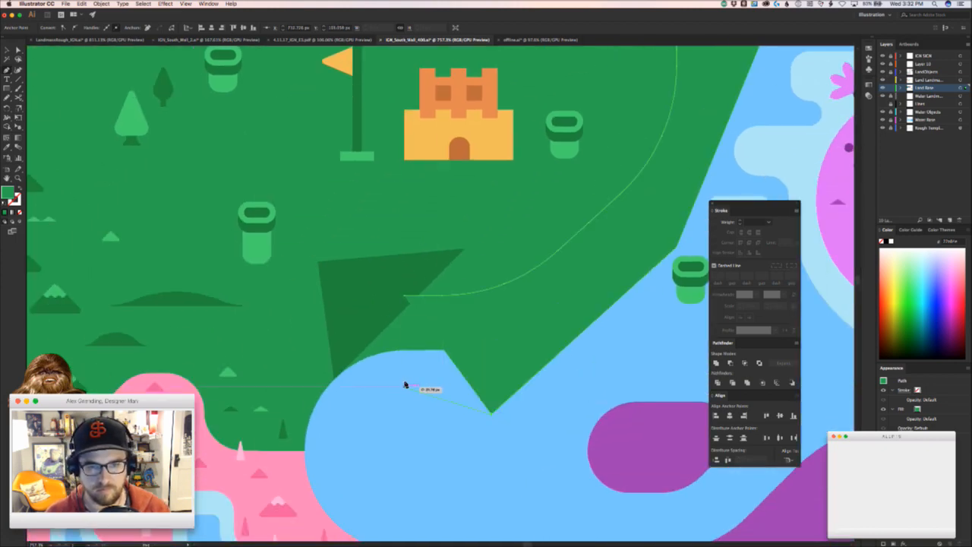
pyautogui.click(404, 385)
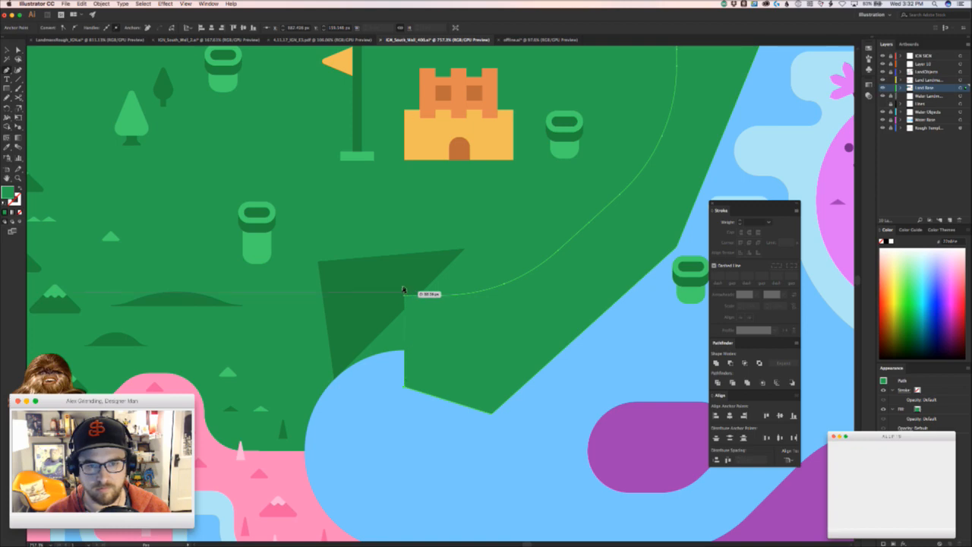
pyautogui.click(403, 296)
# - Reshape the dark green triangle so its corners meet the closed band's left end and overlap the band
pyautogui.scroll(4, 391, 299)
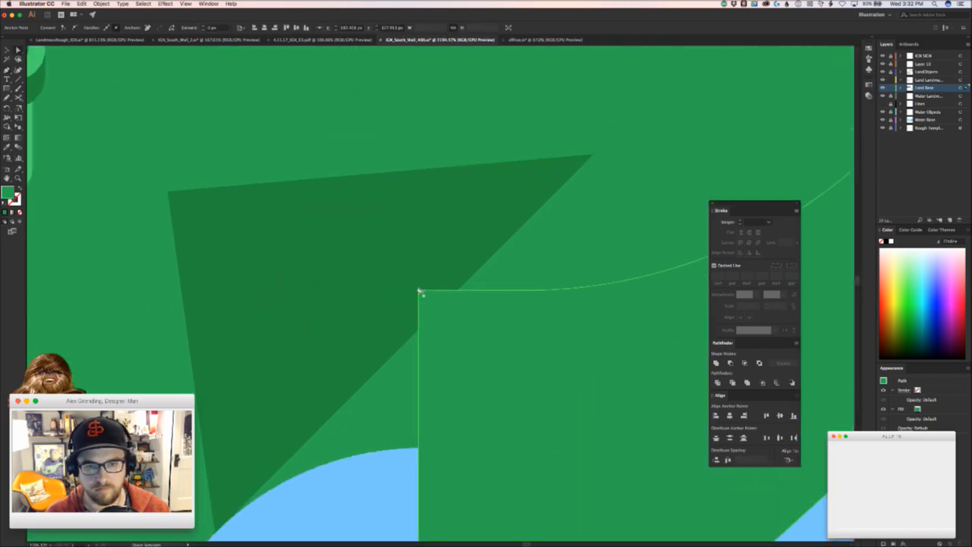
pyautogui.moveTo(420, 290); pyautogui.dragTo(457, 289)
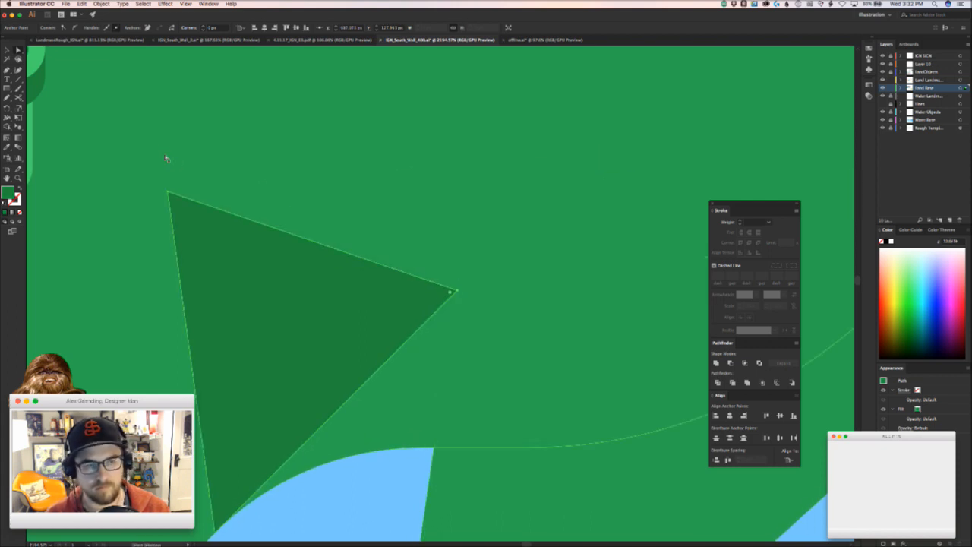
pyautogui.moveTo(169, 192); pyautogui.dragTo(513, 503)
pyautogui.moveTo(517, 497); pyautogui.dragTo(462, 445)
pyautogui.moveTo(462, 445); pyautogui.dragTo(338, 419)
# - Fill the coastline band with the triangle's dark green and merge both into one shape
pyautogui.click(521, 424)
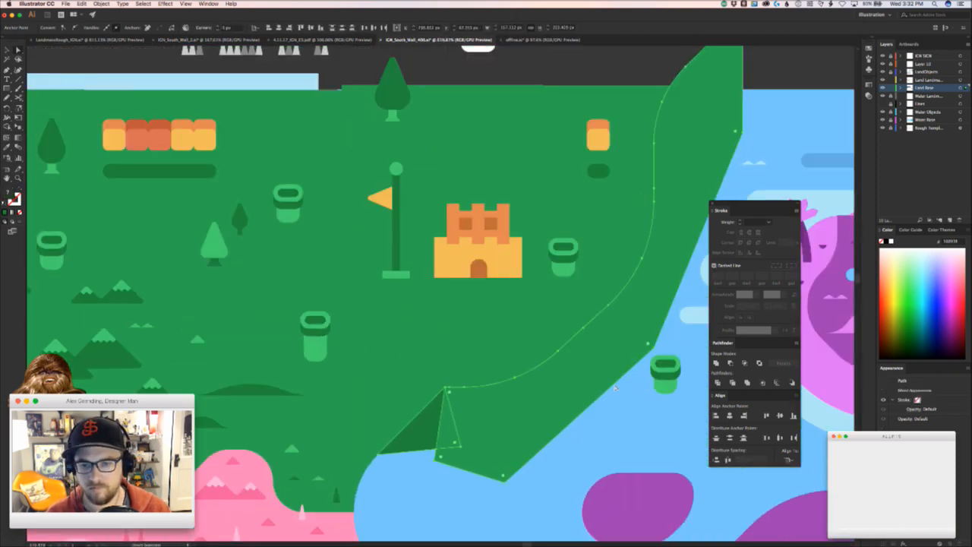
pyautogui.click(428, 420)
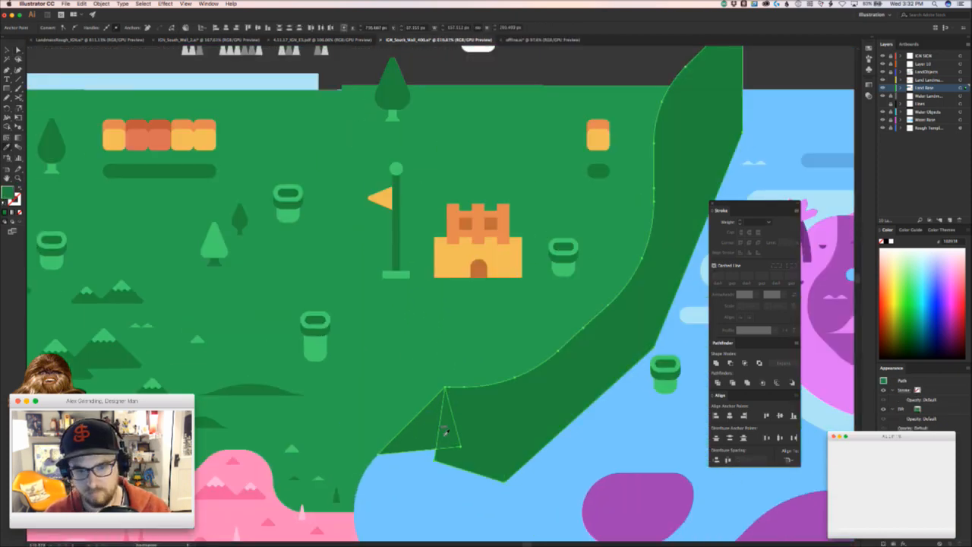
pyautogui.click(377, 245)
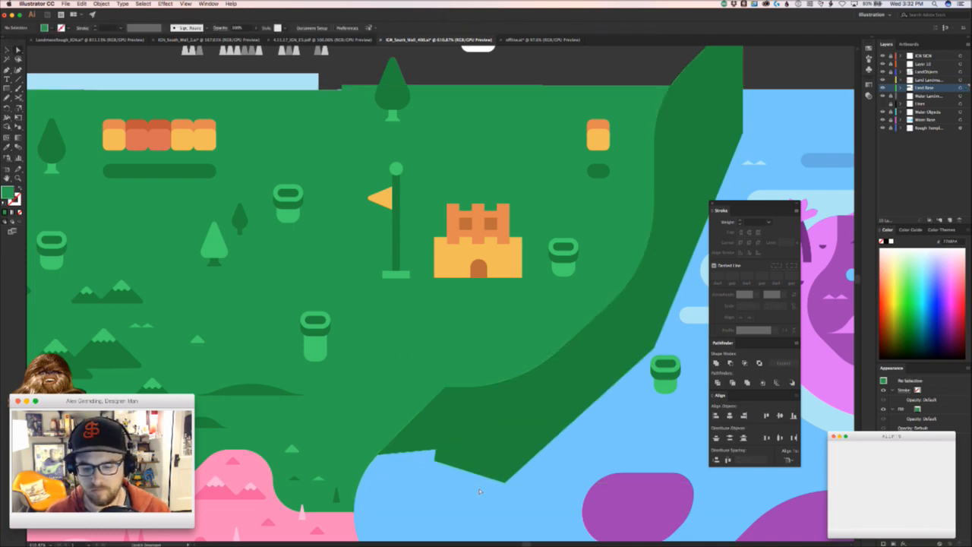
# - Trim the dark green shape to the land's outline with the Pathfinder Intersect operation
pyautogui.keyDown('shift'); pyautogui.click(554, 433); pyautogui.keyUp('shift')
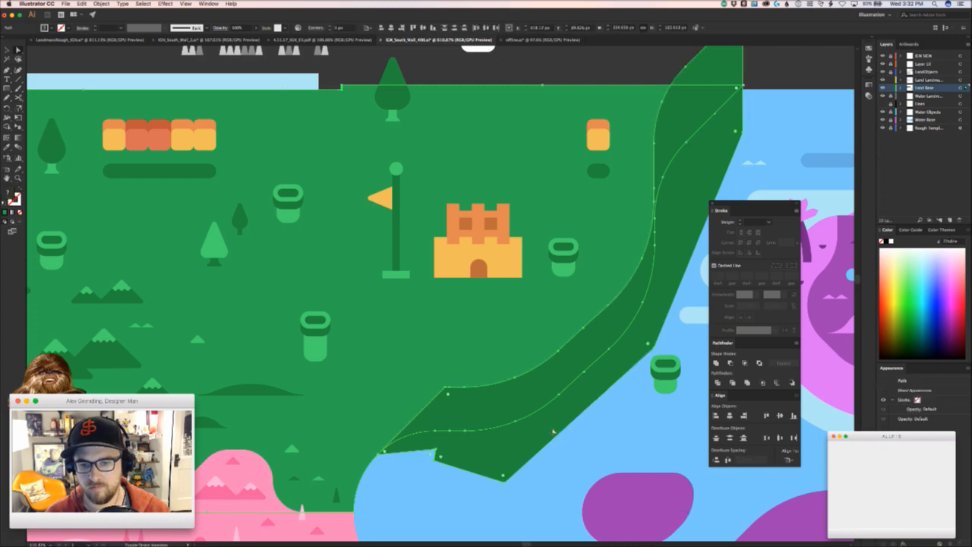
pyautogui.click(745, 363)
pyautogui.click(605, 421)
pyautogui.press('z')
pyautogui.moveTo(605, 421); pyautogui.dragTo(389, 270)
pyautogui.moveTo(426, 267); pyautogui.dragTo(524, 267)
# - Round the sharp inner corner at the lower-left end of the dark green shoreline shading
pyautogui.press('a')
pyautogui.click(464, 218)
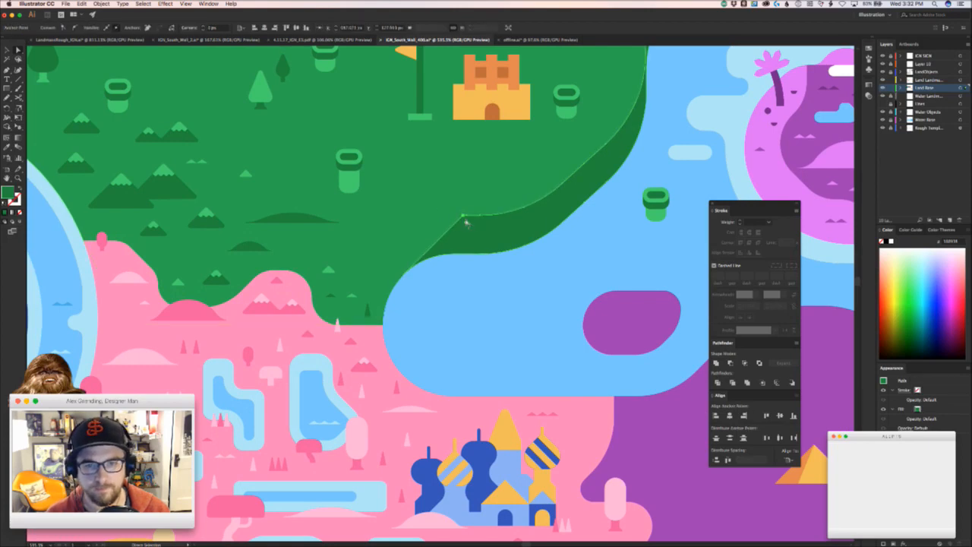
pyautogui.scroll(5, 493, 242)
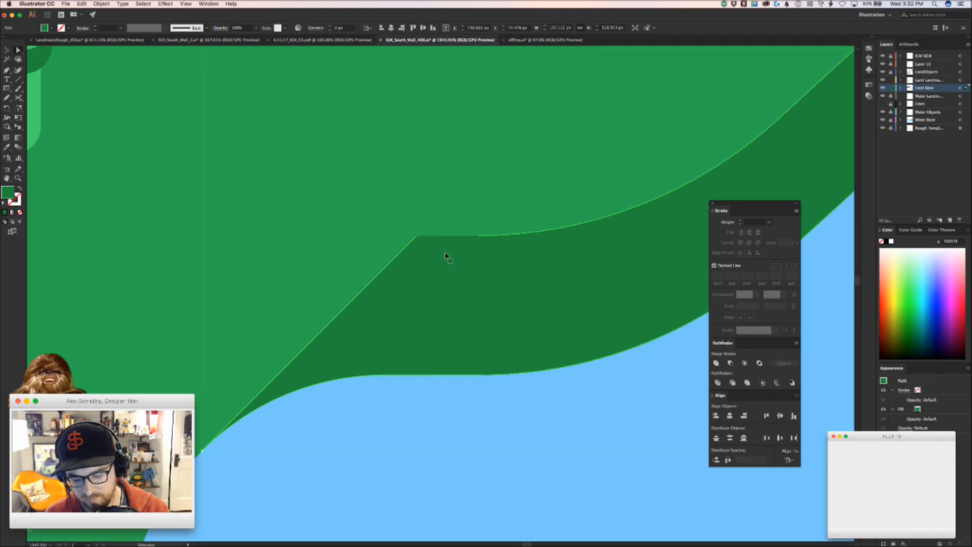
pyautogui.click(417, 235)
pyautogui.moveTo(419, 243); pyautogui.dragTo(534, 447)
pyautogui.press('super+shift+a')
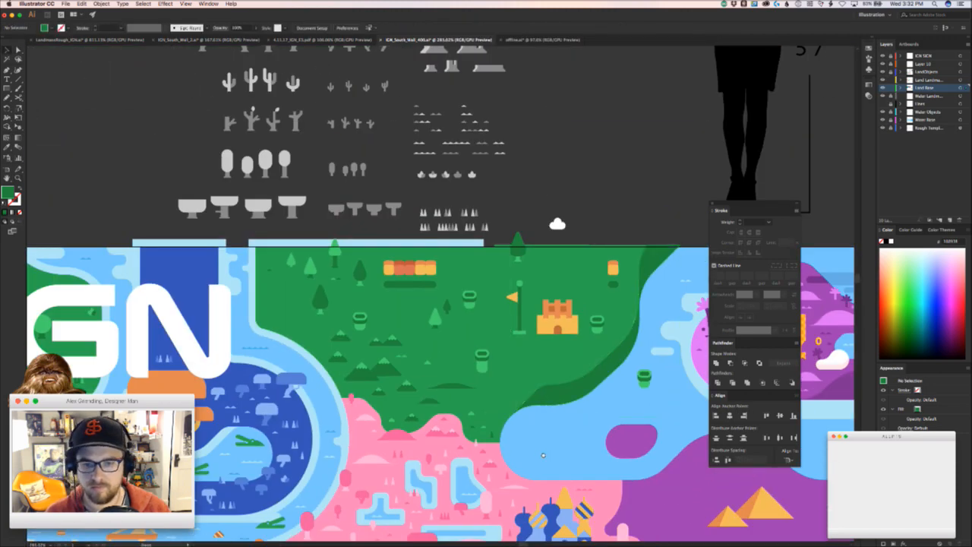
# - Try to nudge the anchors along the green land's upper east coast upward while leaving its tip in place
pyautogui.hscroll(10, 542, 454)
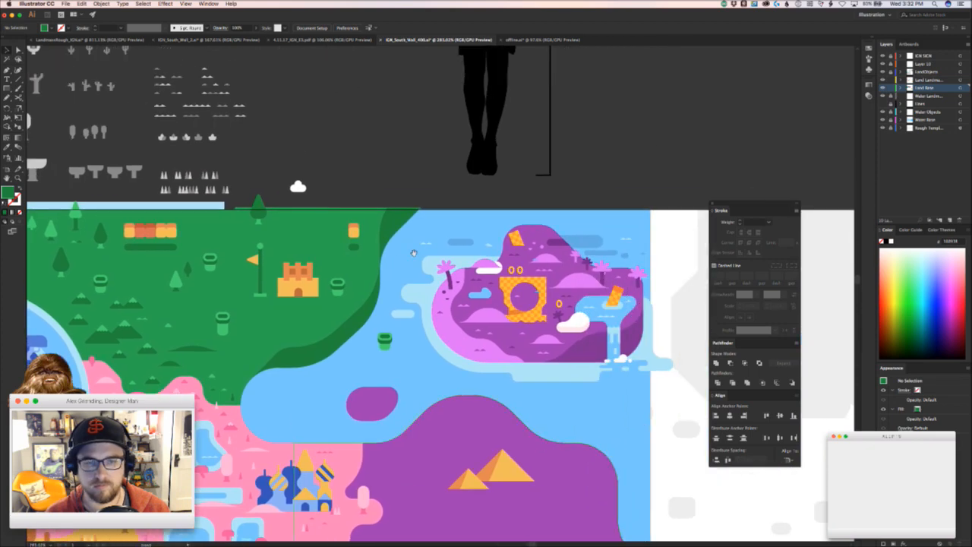
pyautogui.moveTo(394, 252); pyautogui.dragTo(516, 237)
pyautogui.click(348, 328)
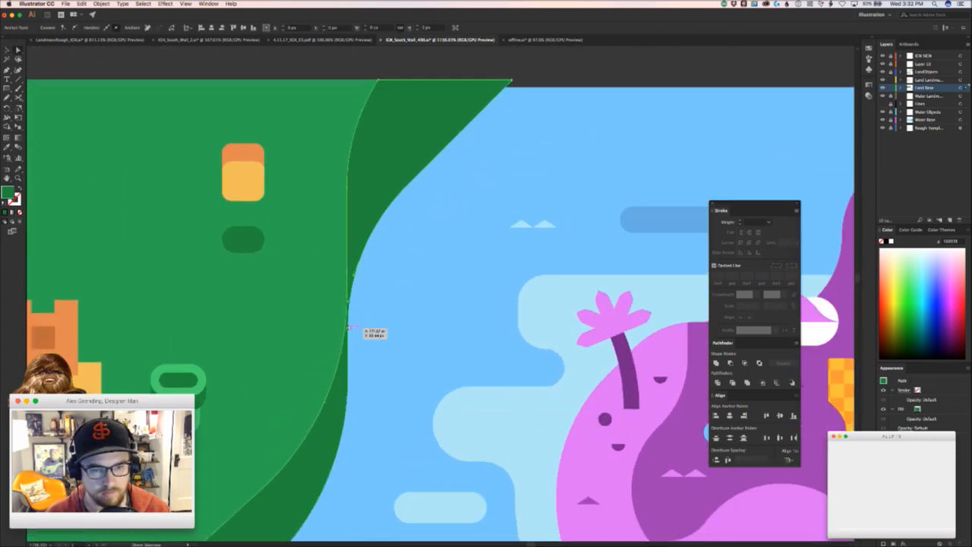
pyautogui.click(375, 291)
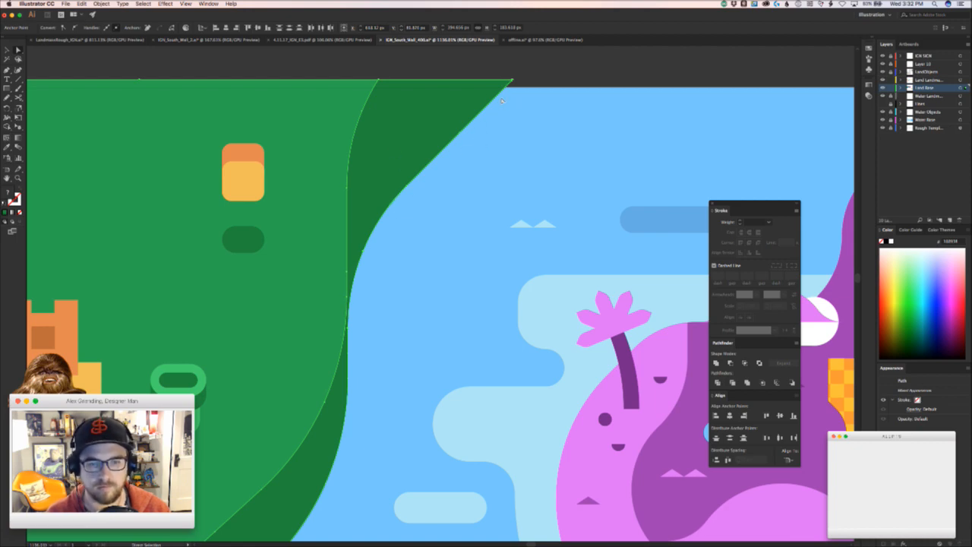
pyautogui.hotkey('shift', 'Up')
pyautogui.hotkey('shift', 'Up')
pyautogui.press('Down')
pyautogui.press('Down')
pyautogui.press('Down')
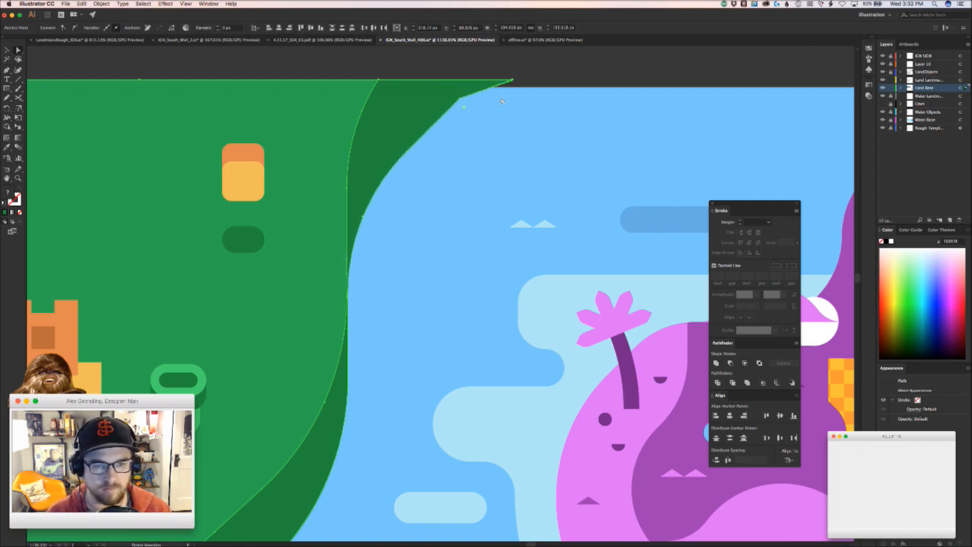
pyautogui.click(469, 203)
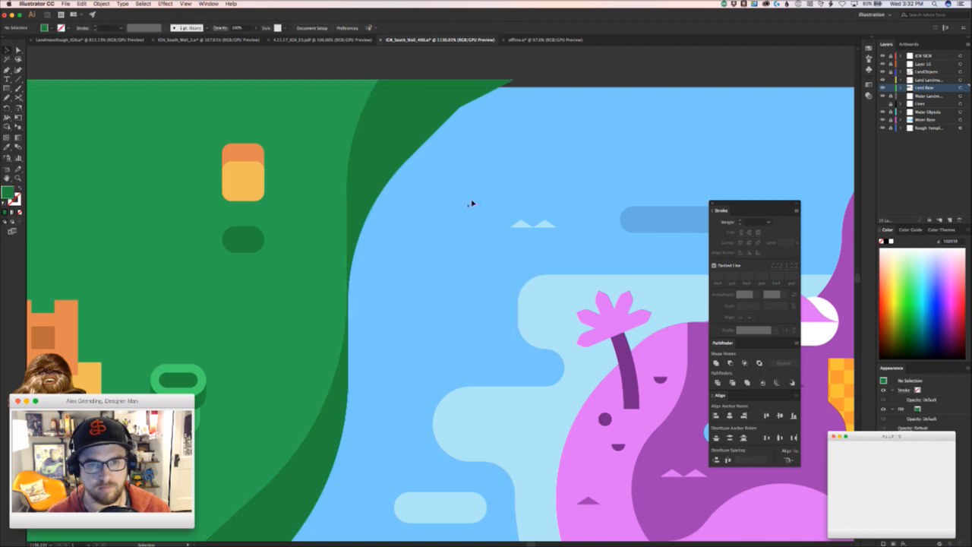
pyautogui.click(498, 185)
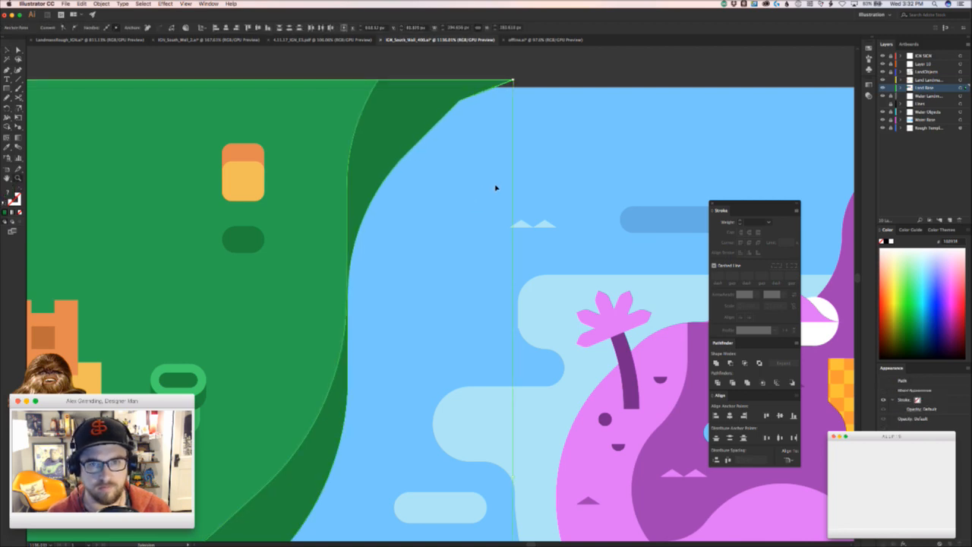
pyautogui.press('super+z')
pyautogui.press('super+z')
# - Move the green land's upper east coast anchors, including the pointed tip, upward beside the narrowest part of the dark shading
pyautogui.press('a')
pyautogui.moveTo(536, 114); pyautogui.dragTo(492, 53)
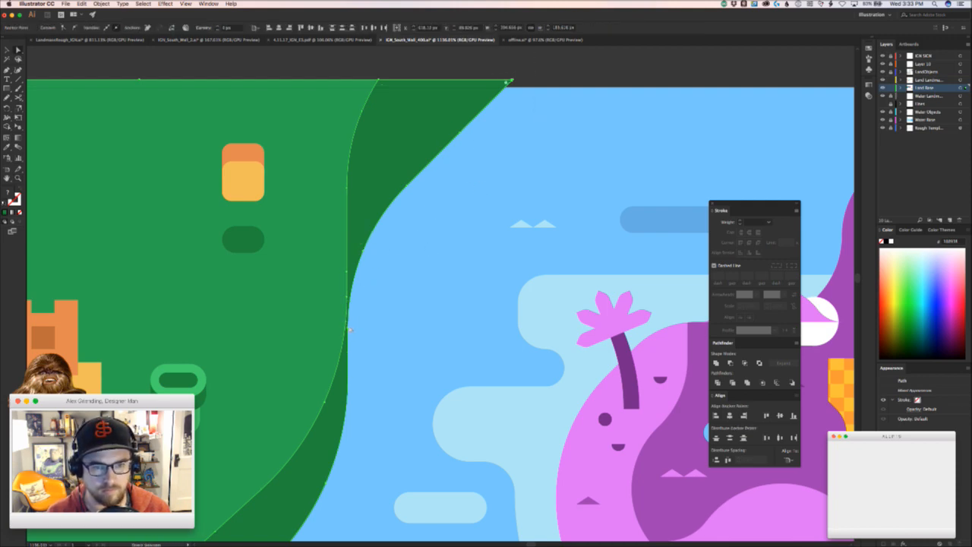
pyautogui.moveTo(348, 328); pyautogui.dragTo(455, 267)
pyautogui.press('v')
pyautogui.click(415, 323)
pyautogui.press('z')
pyautogui.press('v')
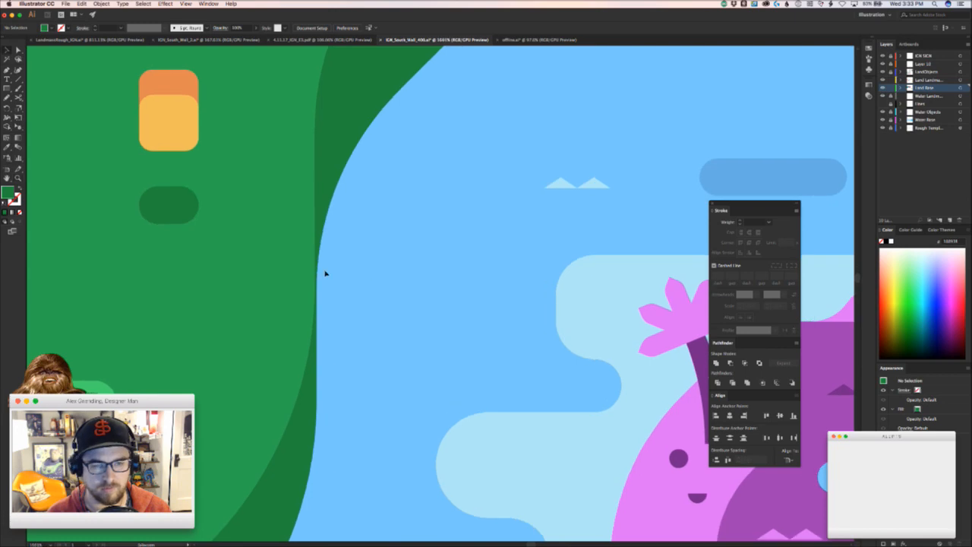
# - Try to shift the whole dark green coast shading outward from the land, and undo the move
pyautogui.moveTo(298, 337); pyautogui.dragTo(153, 383)
pyautogui.moveTo(344, 354); pyautogui.dragTo(367, 290)
pyautogui.press('a')
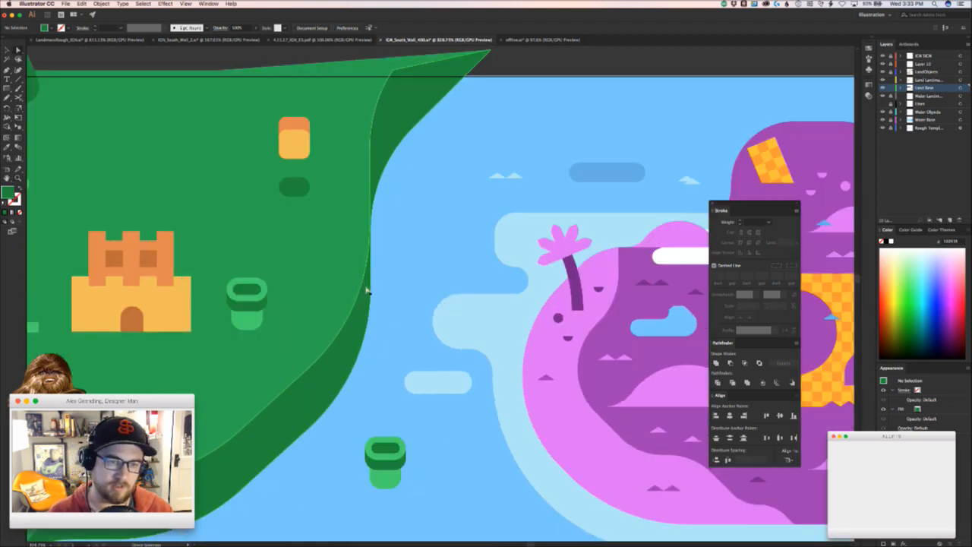
pyautogui.click(372, 260)
pyautogui.moveTo(371, 234); pyautogui.dragTo(390, 269)
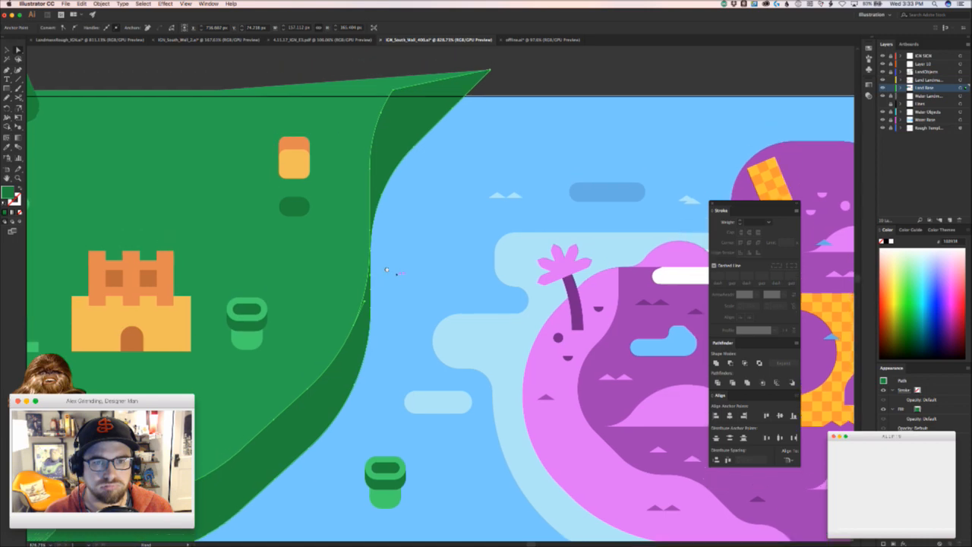
pyautogui.click(386, 325)
pyautogui.moveTo(359, 344); pyautogui.dragTo(377, 352)
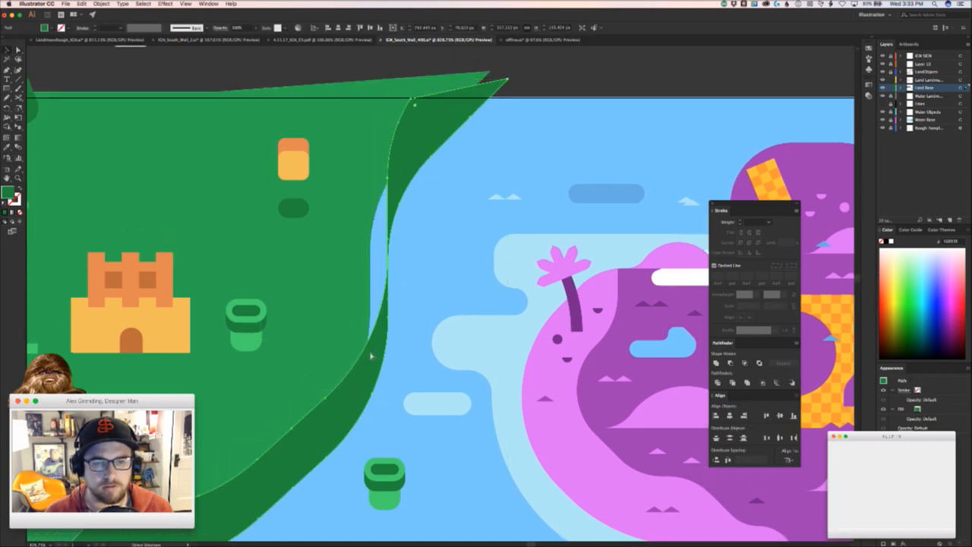
pyautogui.hotkey('ctrl', 'z')
# - Lock the light green land shape and adjust the inner-edge anchors of the dark green coast shading
pyautogui.press('a')
pyautogui.click(304, 380)
pyautogui.click(306, 326)
pyautogui.press('super+2')
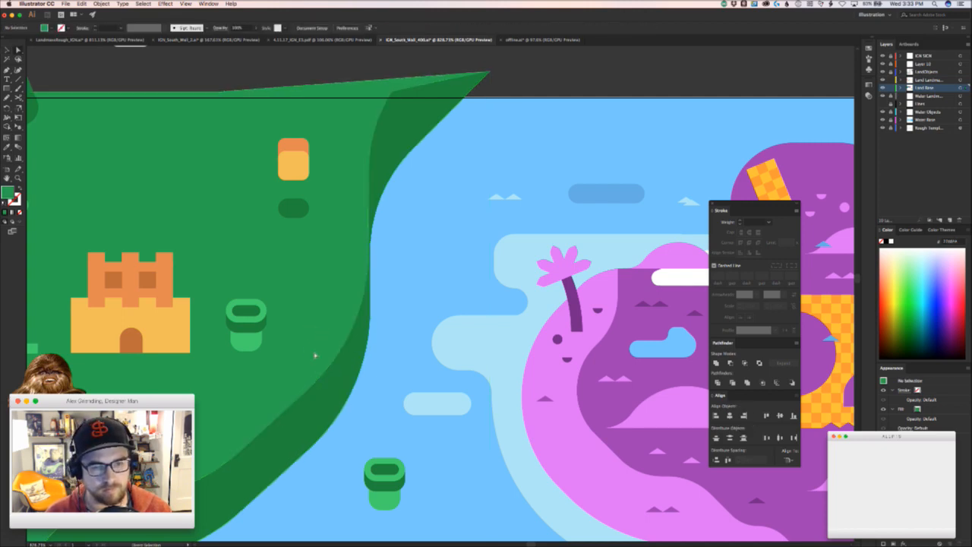
pyautogui.moveTo(314, 354); pyautogui.dragTo(293, 409)
pyautogui.click(364, 332)
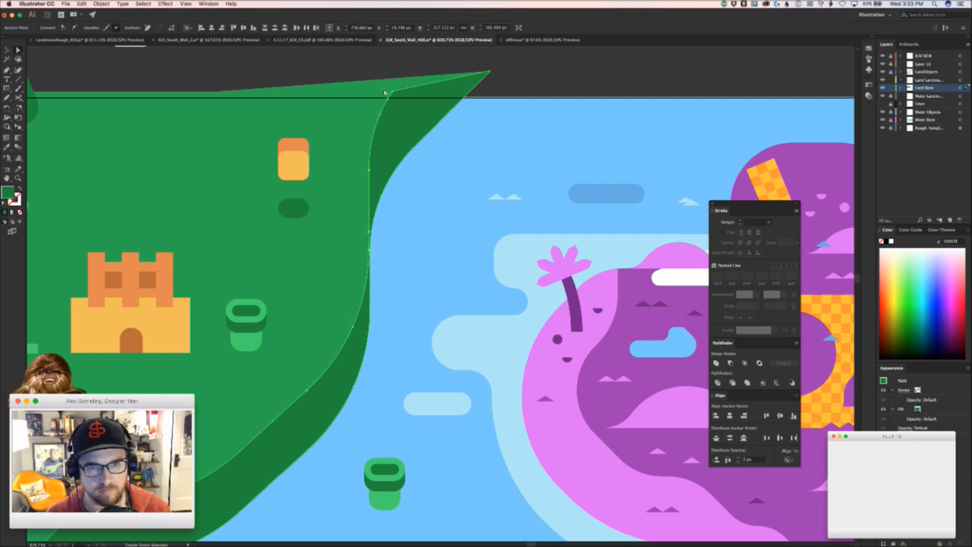
pyautogui.press('z')
pyautogui.moveTo(356, 272); pyautogui.dragTo(549, 152)
pyautogui.press('a')
pyautogui.moveTo(423, 166); pyautogui.dragTo(429, 161)
pyautogui.press('v')
pyautogui.click(482, 187)
pyautogui.press('z')
pyautogui.moveTo(497, 193); pyautogui.dragTo(379, 269)
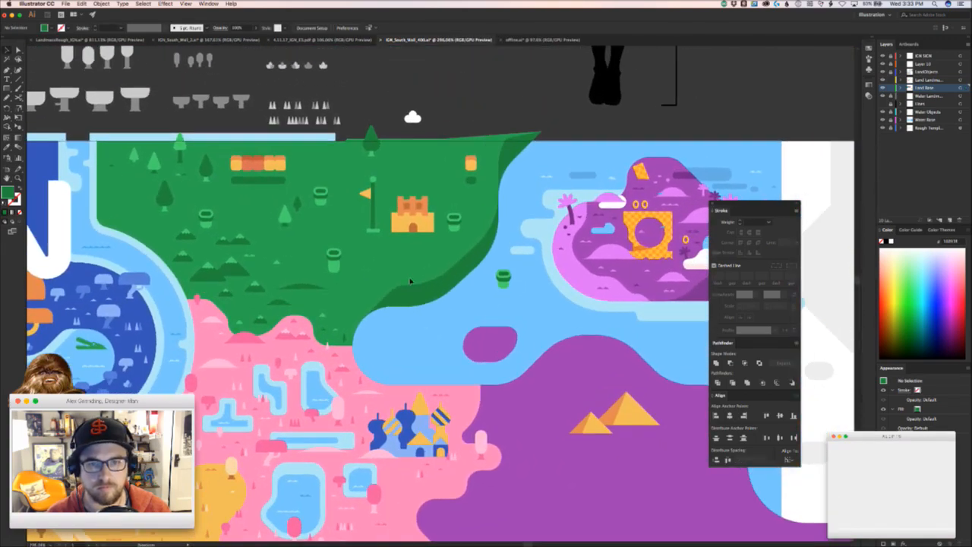
# - Draw a closed five-sided shape with the Pen tool over the upper-left part of the small purple island
pyautogui.moveTo(478, 307); pyautogui.dragTo(335, 338)
pyautogui.press('v')
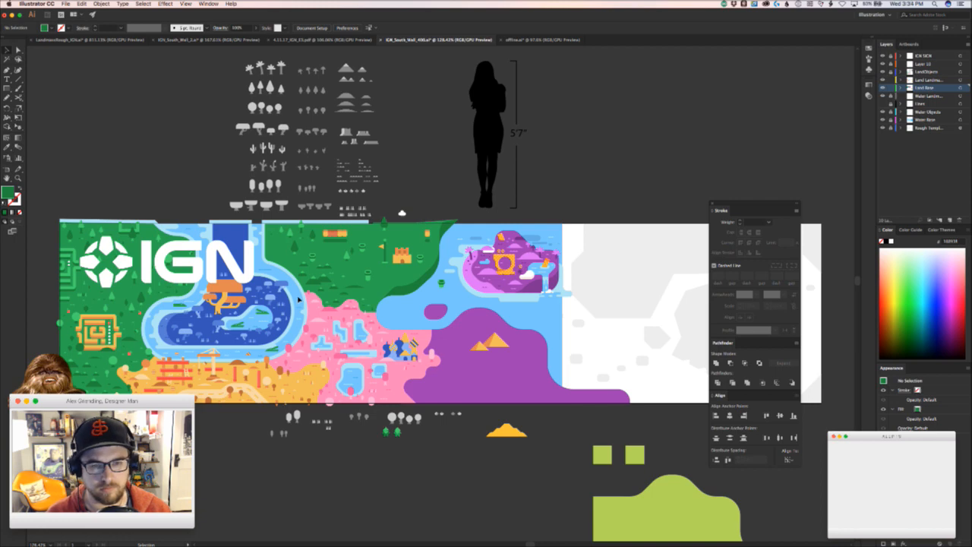
pyautogui.press('z')
pyautogui.moveTo(462, 317); pyautogui.dragTo(509, 252)
pyautogui.press('v')
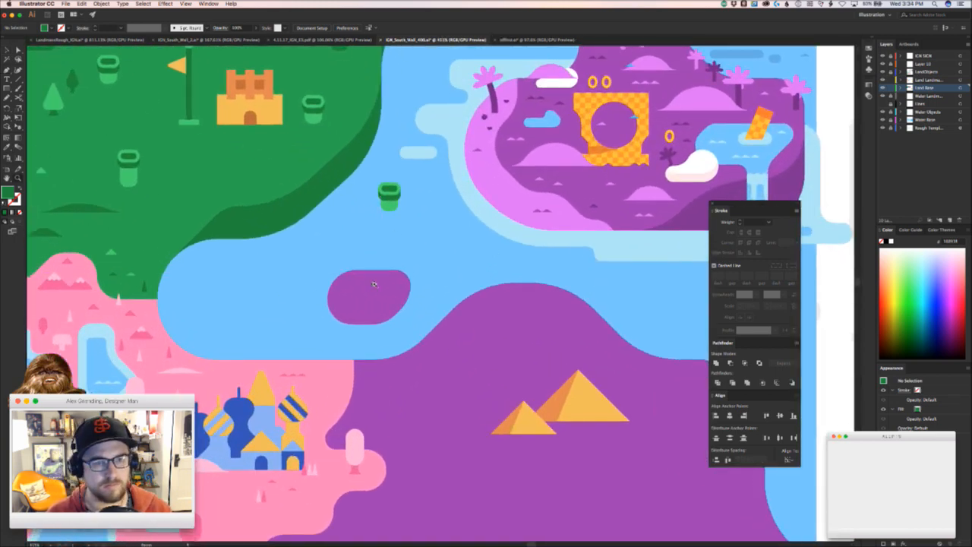
pyautogui.moveTo(386, 271); pyautogui.dragTo(360, 252)
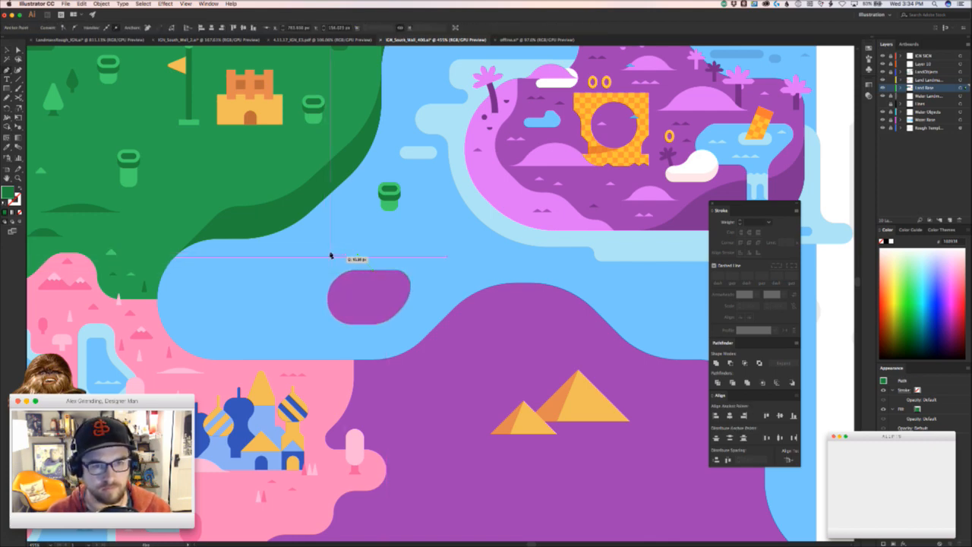
pyautogui.click(328, 255)
pyautogui.press('super+z')
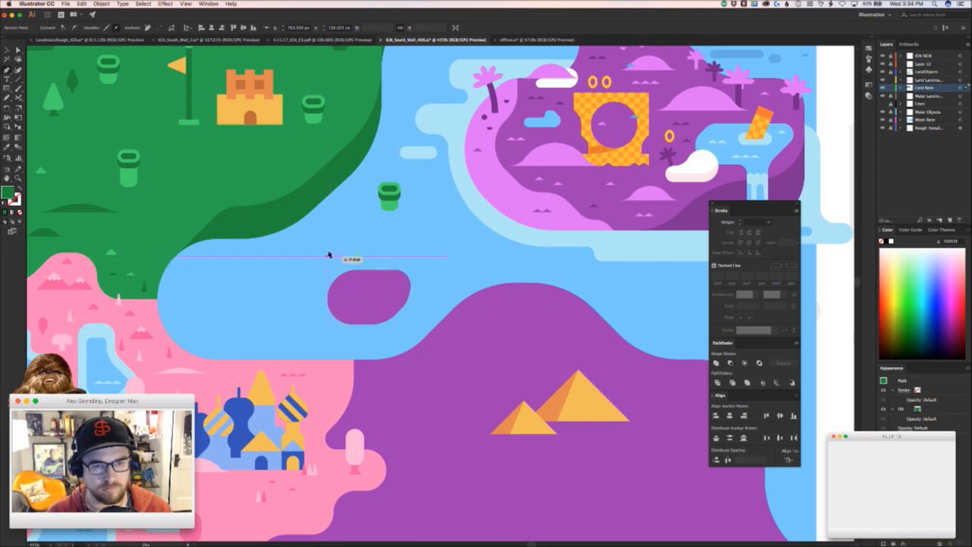
pyautogui.click(329, 255)
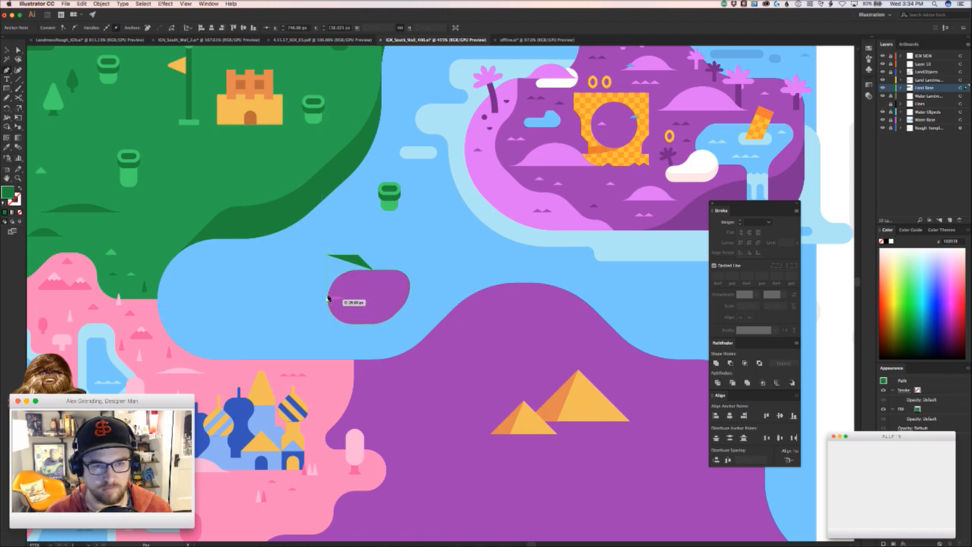
pyautogui.click(329, 298)
pyautogui.click(356, 304)
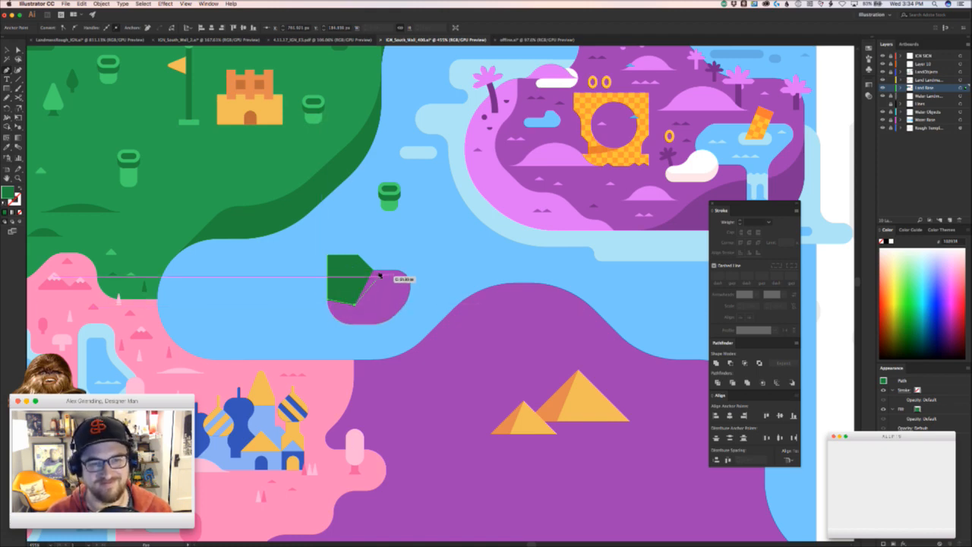
pyautogui.hscroll(6, 375, 267)
pyautogui.scroll(2, 375, 267)
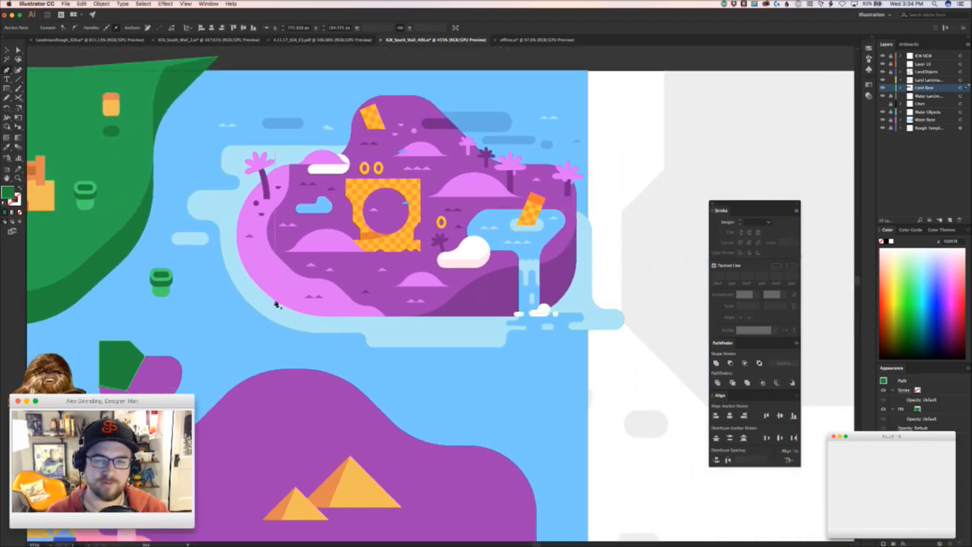
# - Fill the new five-sided shape with the small island's purple
pyautogui.press('v')
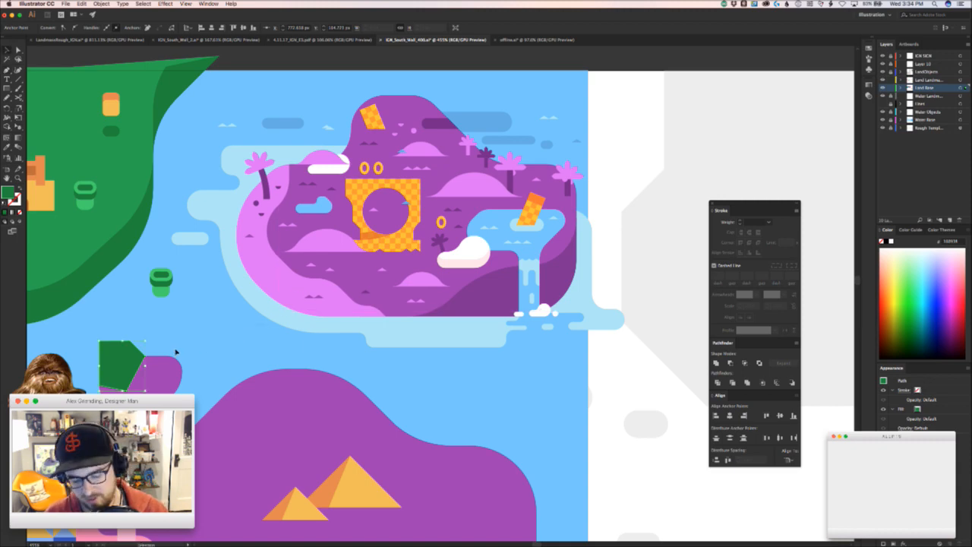
pyautogui.click(166, 384)
pyautogui.press('v')
pyautogui.moveTo(300, 355); pyautogui.dragTo(193, 354)
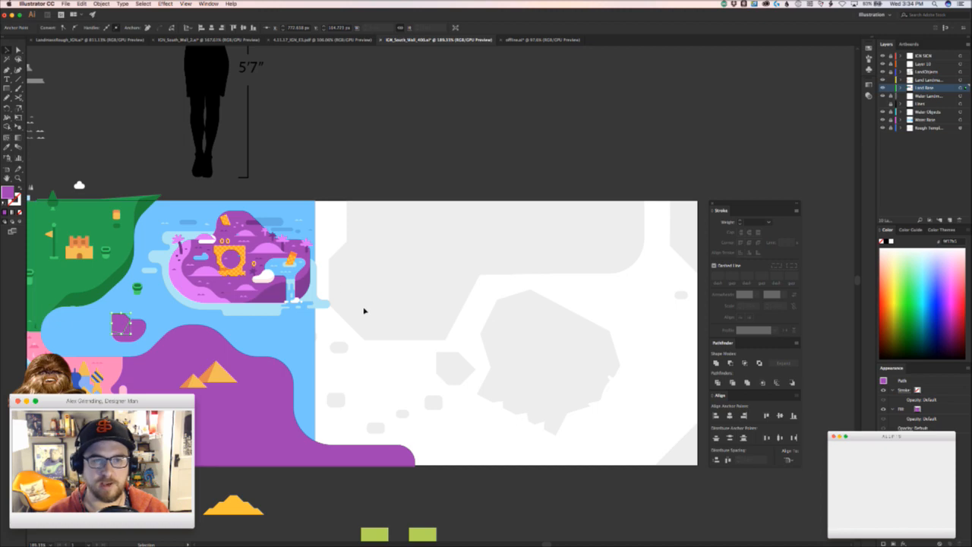
pyautogui.moveTo(329, 340); pyautogui.dragTo(582, 264)
pyautogui.moveTo(495, 287); pyautogui.dragTo(444, 329)
pyautogui.moveTo(393, 310); pyautogui.dragTo(486, 310)
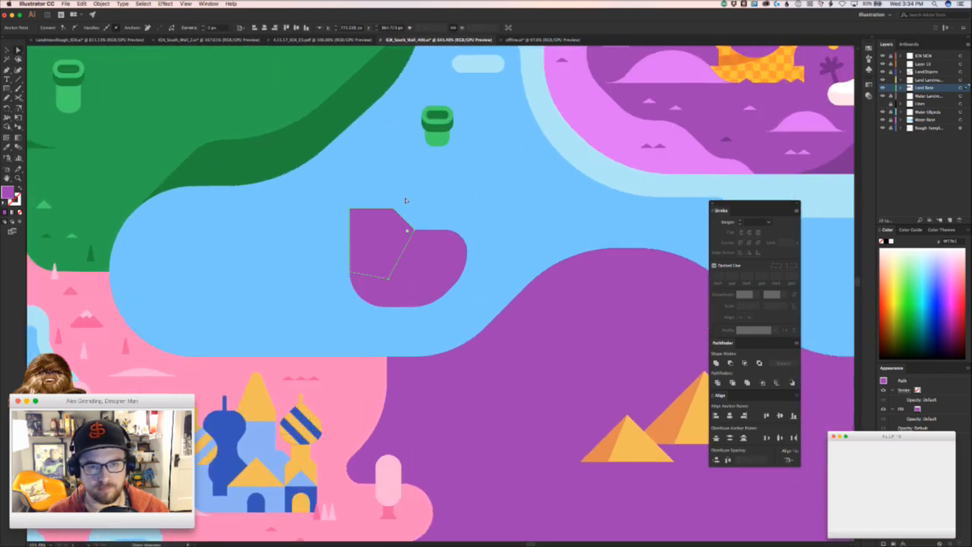
# - Duplicate the small island's two shapes to the left as a spare, and unite the original pair into one shape
pyautogui.press('v')
pyautogui.moveTo(423, 258); pyautogui.dragTo(288, 258)
pyautogui.moveTo(477, 206); pyautogui.dragTo(369, 274)
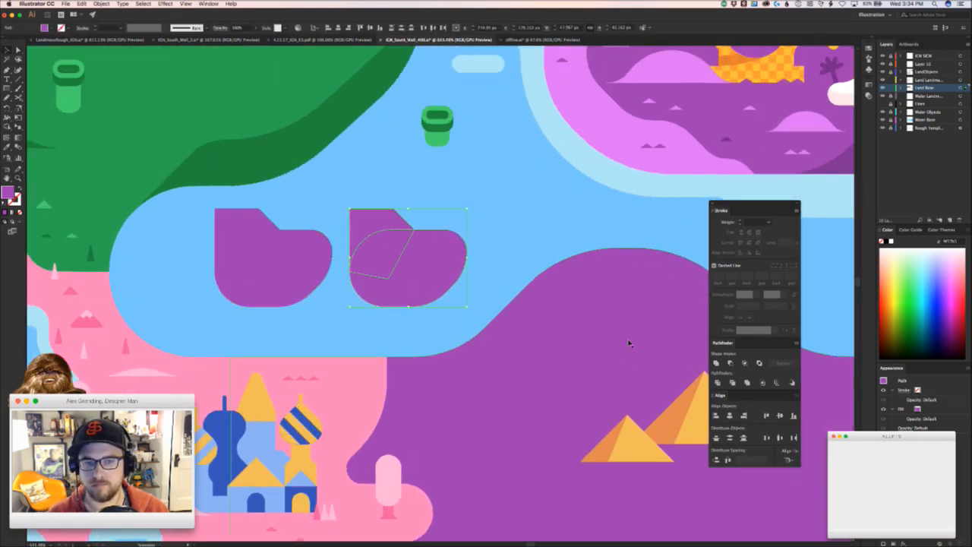
pyautogui.click(717, 363)
# - Round the sharp upper corners and the inner notch of the united purple island
pyautogui.press('a')
pyautogui.click(418, 224)
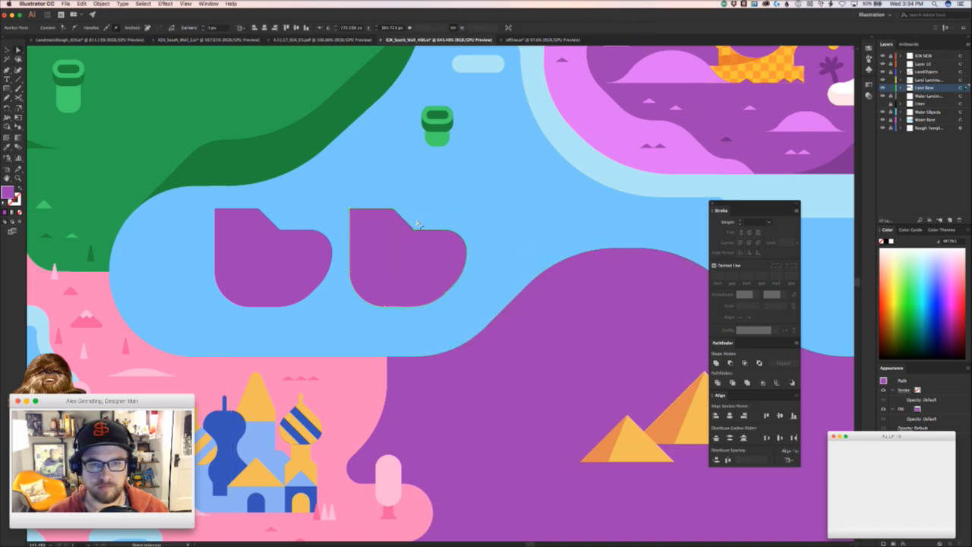
pyautogui.moveTo(424, 217); pyautogui.dragTo(372, 217)
pyautogui.click(375, 209)
pyautogui.click(395, 202)
# - Copy the rounded island straight upward and intersect it with the island outline to make a top-surface shape
pyautogui.moveTo(430, 269); pyautogui.dragTo(436, 238)
pyautogui.press('super+z')
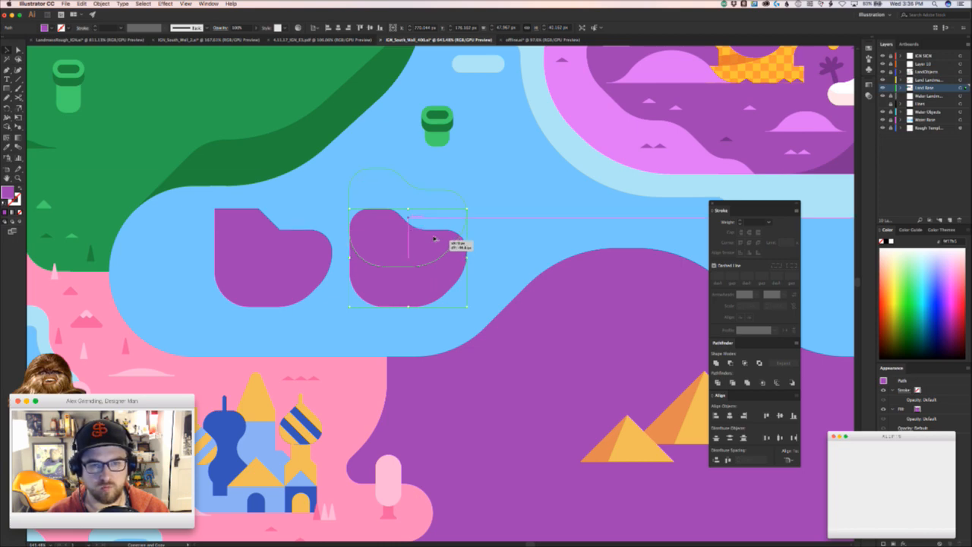
pyautogui.moveTo(435, 239); pyautogui.dragTo(435, 239)
pyautogui.click(415, 282)
pyautogui.click(391, 309)
pyautogui.click(419, 278)
pyautogui.keyDown('shift'); pyautogui.click(439, 202); pyautogui.keyUp('shift')
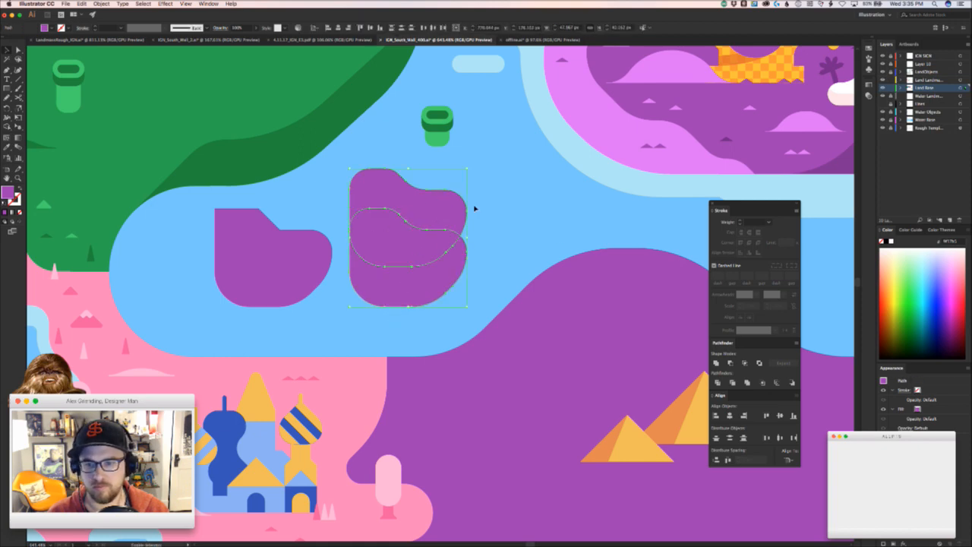
pyautogui.click(745, 362)
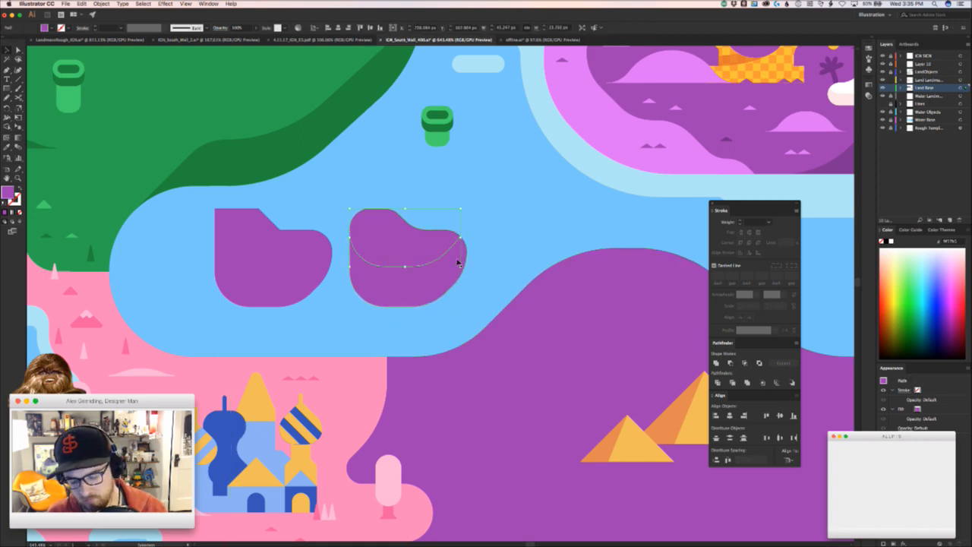
# - Fill the small island's top-surface shape with the light pinkish purple sampled from the neighbouring large island
pyautogui.press('i')
pyautogui.click(603, 132)
pyautogui.press('v')
pyautogui.click(508, 221)
# - Remove the curve anchor on the light top shape's lower-right edge to make that edge straight
pyautogui.press('z')
pyautogui.moveTo(442, 272); pyautogui.dragTo(481, 256)
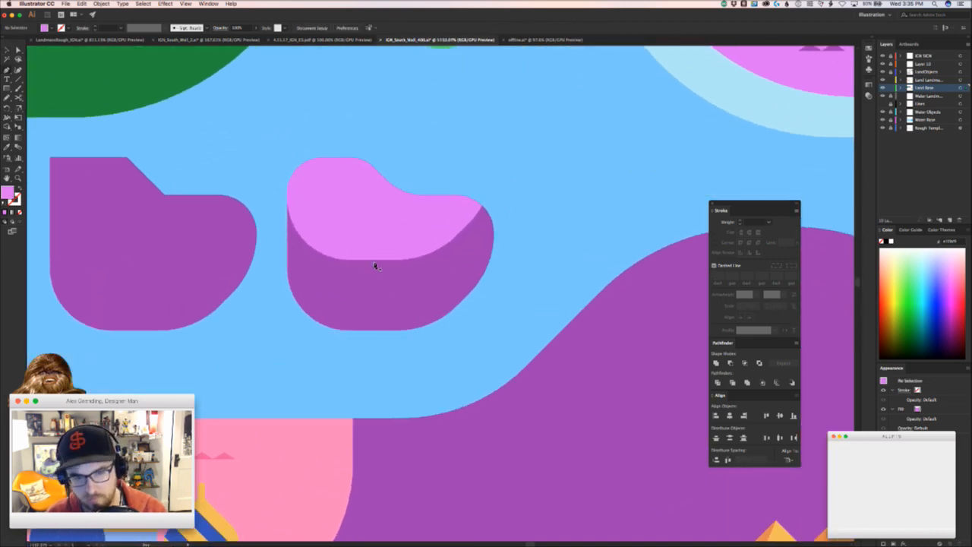
pyautogui.press('a')
pyautogui.click(452, 228)
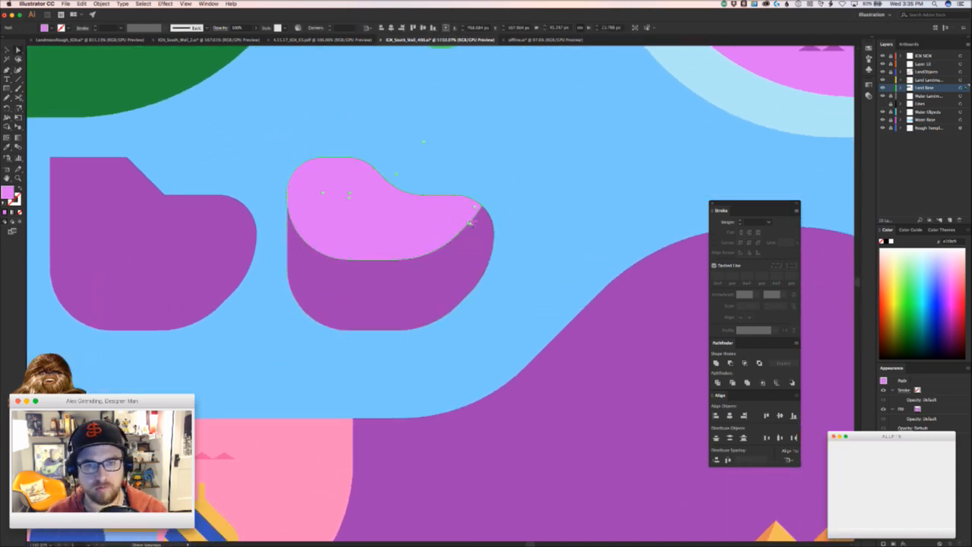
pyautogui.moveTo(461, 234); pyautogui.dragTo(438, 255)
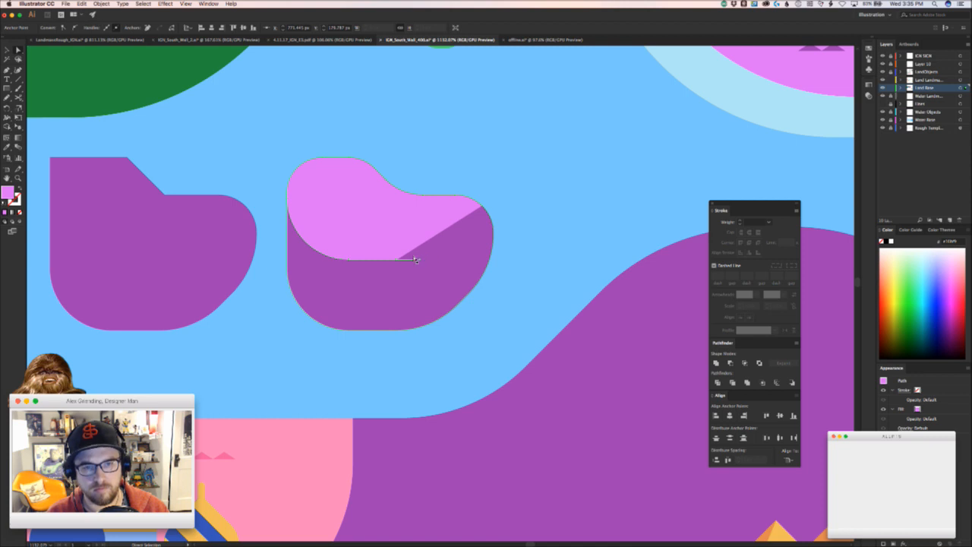
# - Copy the wavy upper edge of the light top shape and move the copy straight down so it starts at the shape's lower edge
pyautogui.click(386, 177)
pyautogui.click(353, 157)
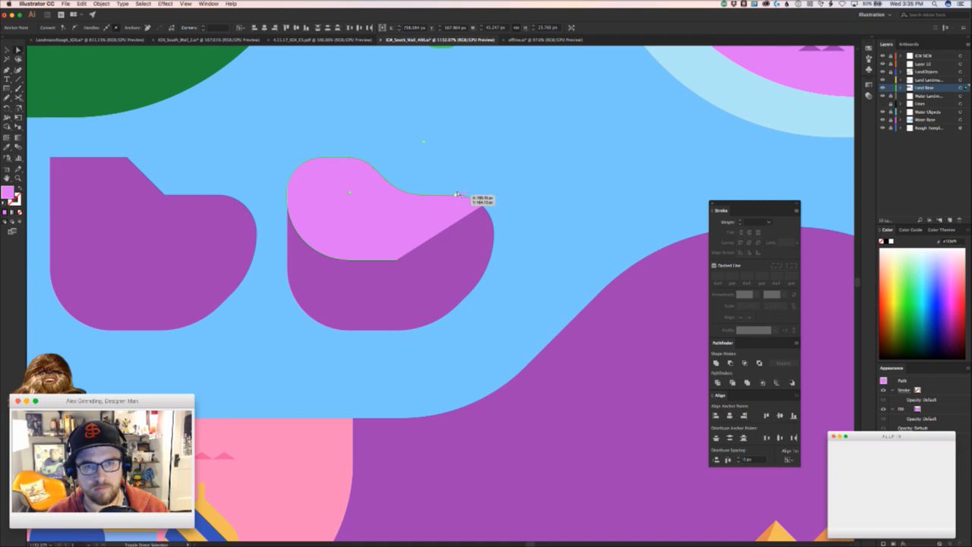
pyautogui.press('super+c')
pyautogui.press('super+f')
pyautogui.press('v')
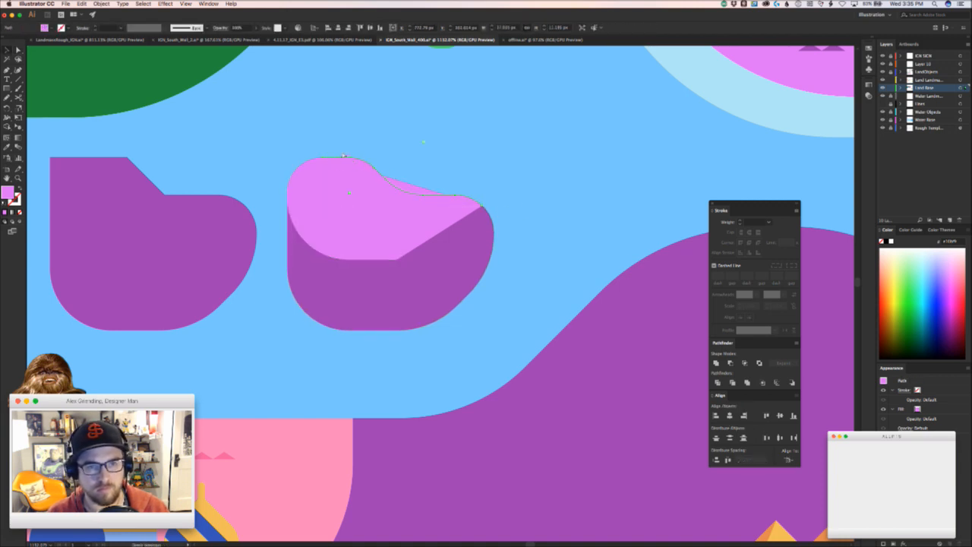
pyautogui.moveTo(353, 156); pyautogui.dragTo(351, 258)
pyautogui.click(323, 259)
pyautogui.press('Delete')
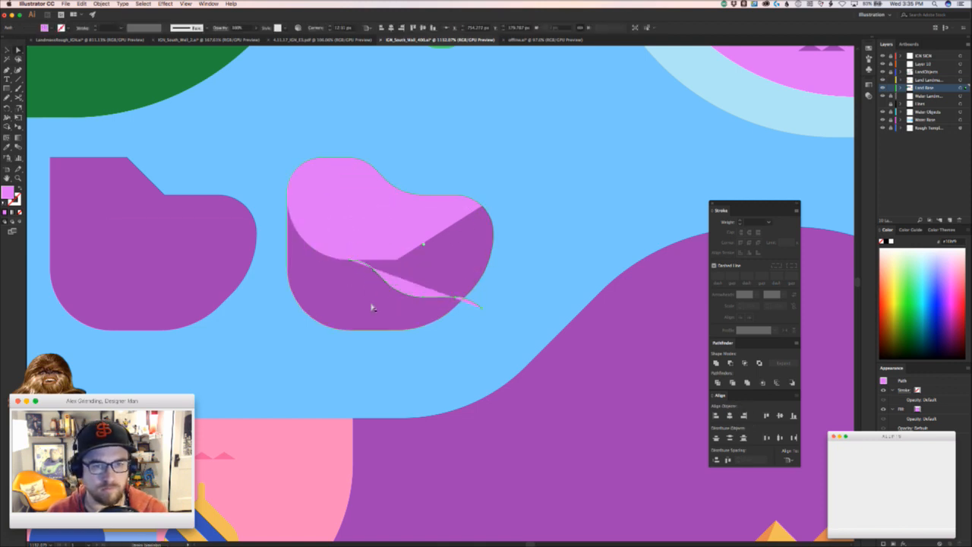
# - Straighten the copied curve's outer end past the island's edge and close it into a shape covering the island's right half
pyautogui.keyDown('super'); pyautogui.click(462, 347); pyautogui.keyUp('super')
pyautogui.click(480, 309)
pyautogui.moveTo(480, 308); pyautogui.dragTo(518, 296)
pyautogui.press('super+z')
pyautogui.press('super+shift+a')
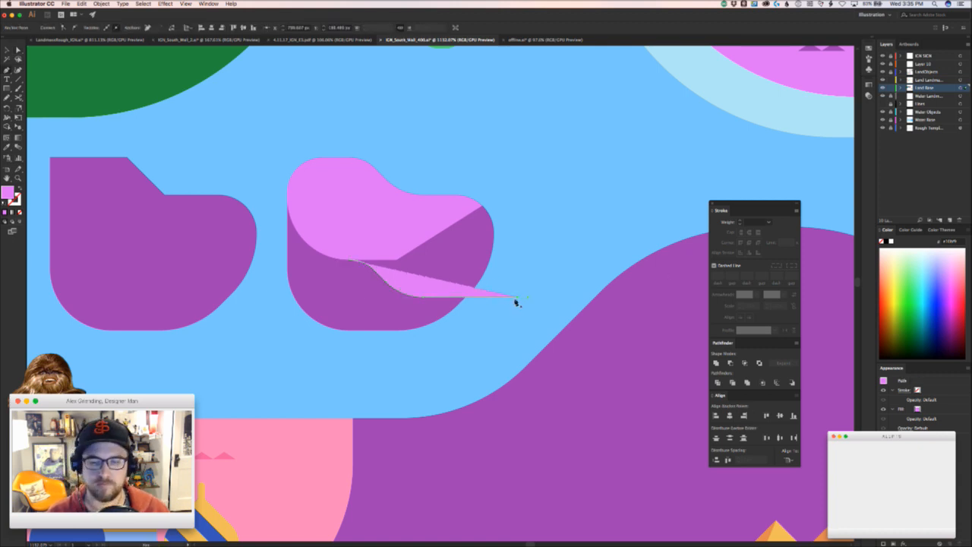
pyautogui.click(508, 177)
pyautogui.click(355, 198)
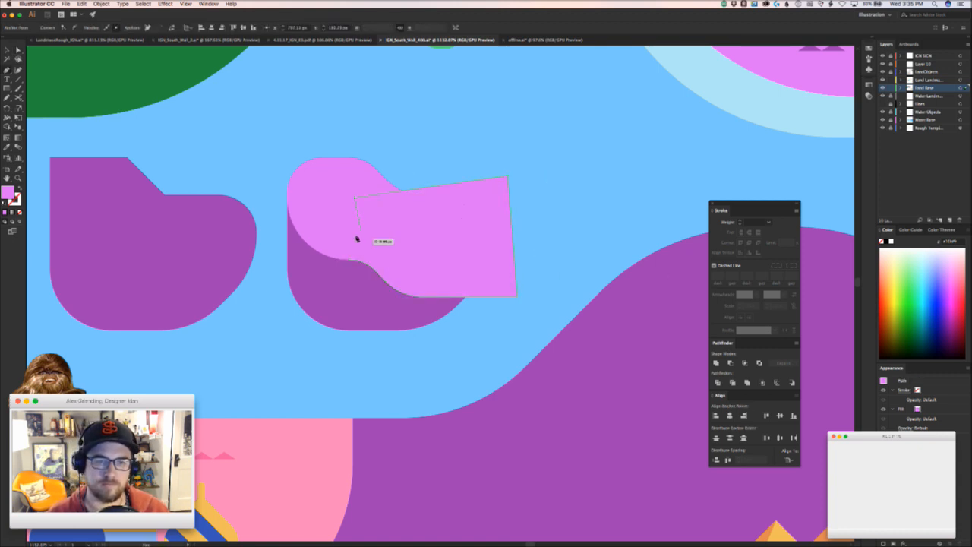
pyautogui.click(350, 257)
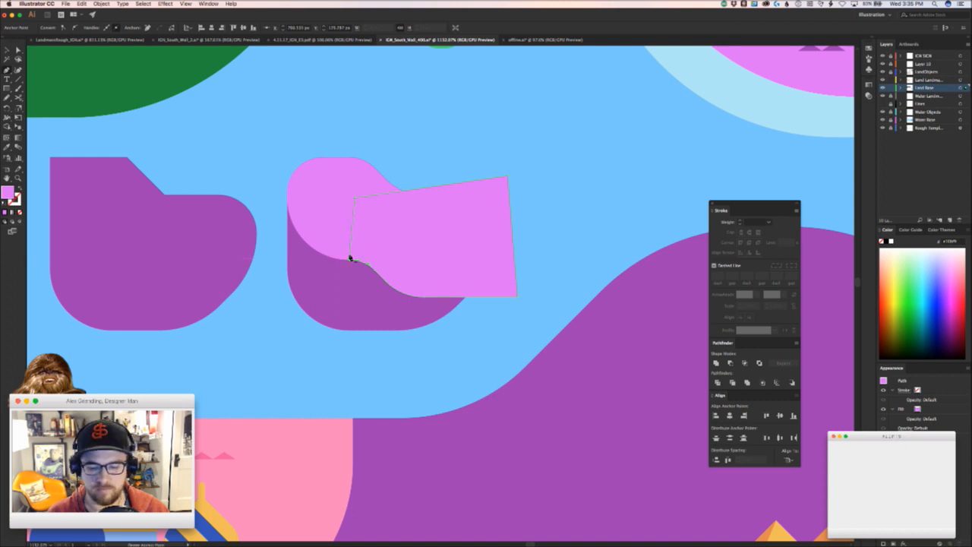
# - Paste a copy of the island base in front and intersect it with the closed wavy shape to trim it to the island outline
pyautogui.press('v')
pyautogui.moveTo(418, 290); pyautogui.dragTo(361, 359)
pyautogui.click(371, 339)
pyautogui.moveTo(443, 315); pyautogui.dragTo(492, 263)
pyautogui.press('super+z')
pyautogui.click(324, 342)
pyautogui.press('super+f')
pyautogui.press('super+shift+]')
pyautogui.keyDown('shift'); pyautogui.click(450, 327); pyautogui.keyUp('shift')
pyautogui.click(744, 363)
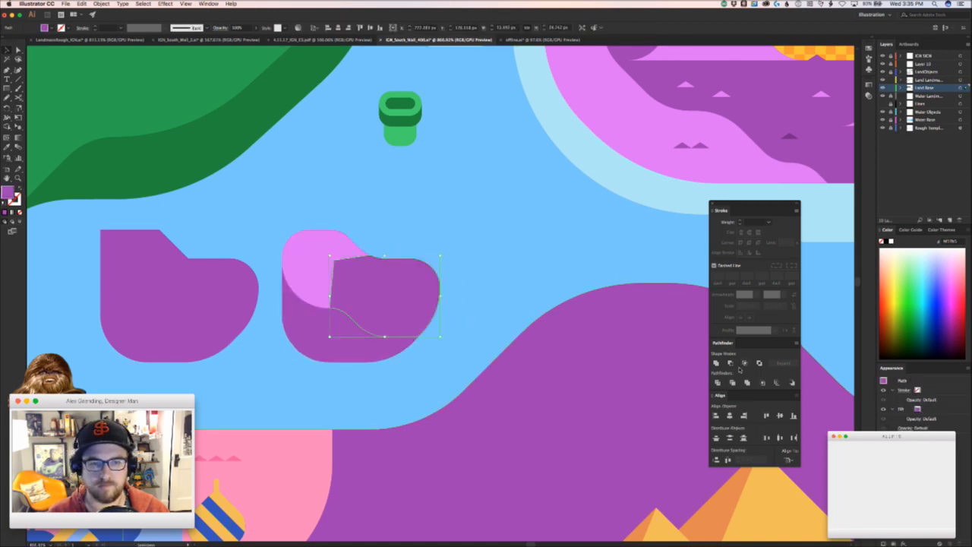
# - Fill the trimmed shape with the light pinkish purple sampled from the island's top surface
pyautogui.press('p')
pyautogui.click(316, 273)
pyautogui.keyDown('super'); pyautogui.click(271, 364); pyautogui.keyUp('super')
pyautogui.moveTo(271, 365); pyautogui.dragTo(229, 365)
pyautogui.moveTo(250, 358); pyautogui.dragTo(211, 352)
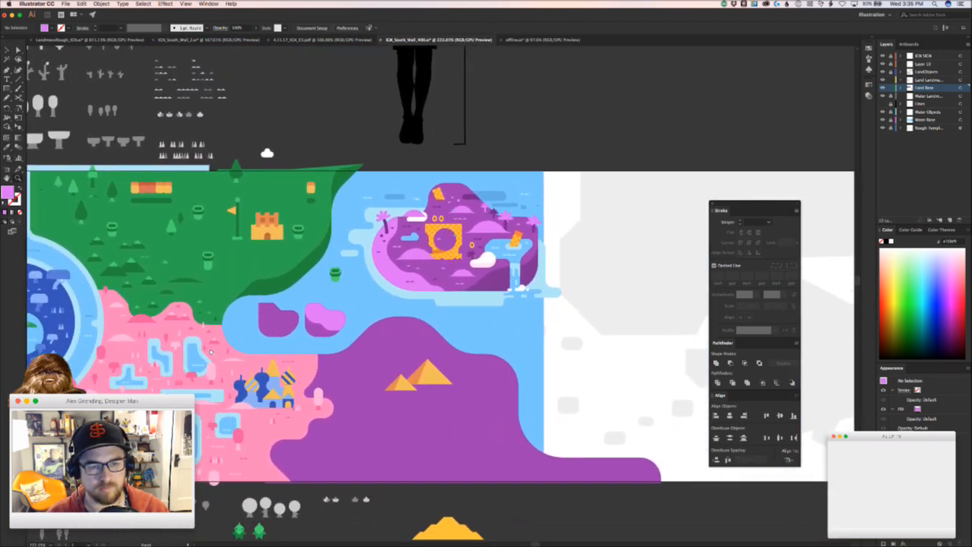
# - Delete the spare sharp-cornered purple island beside the finished two-tone one
pyautogui.moveTo(324, 295); pyautogui.dragTo(345, 313)
pyautogui.moveTo(310, 380); pyautogui.dragTo(370, 332)
pyautogui.press('super+z')
pyautogui.click(393, 375)
pyautogui.click(314, 319)
pyautogui.click(316, 369)
pyautogui.click(254, 278)
pyautogui.press('Delete')
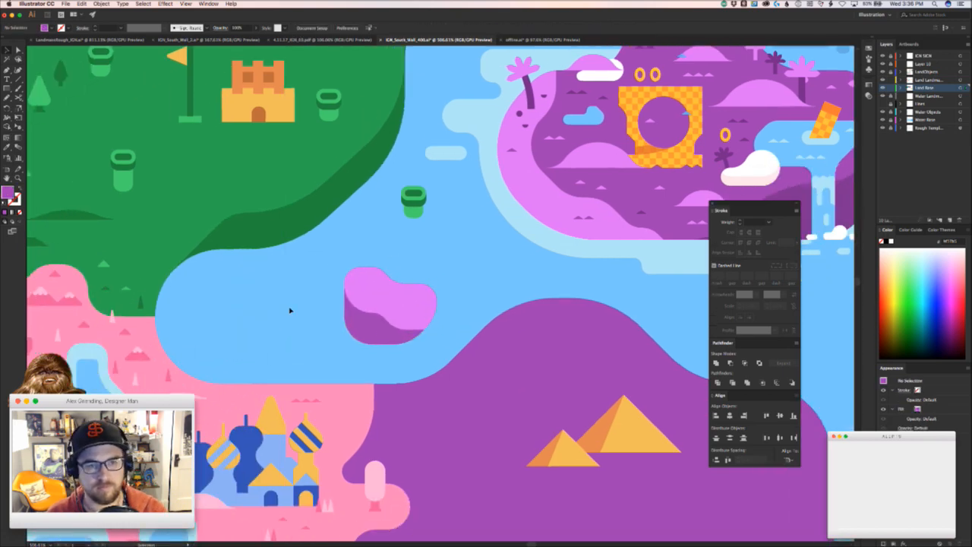
# - Fill the lower body of the small pipe in the water with the dark green sampled from its rim
pyautogui.moveTo(297, 306); pyautogui.dragTo(325, 365)
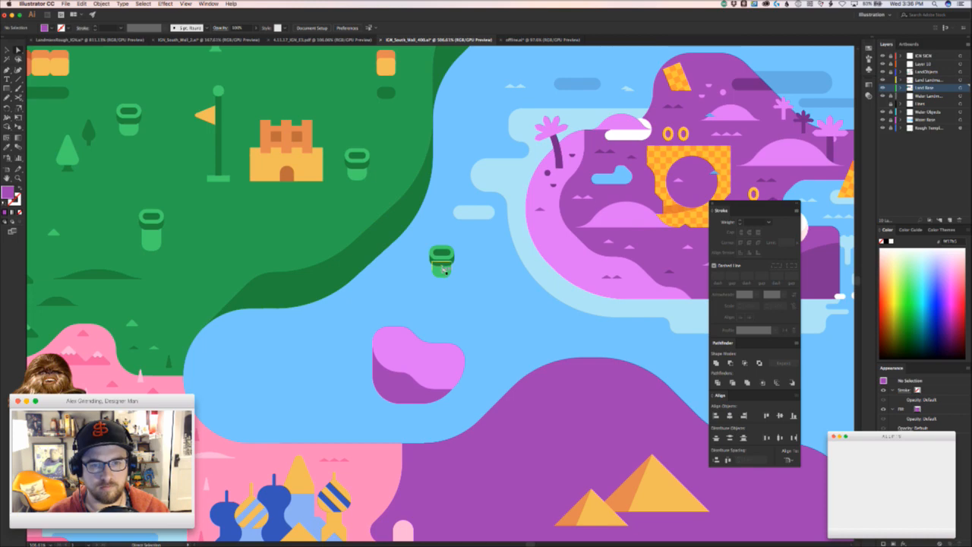
pyautogui.click(456, 267)
pyautogui.press('i')
pyautogui.click(451, 259)
pyautogui.press('v')
pyautogui.click(476, 273)
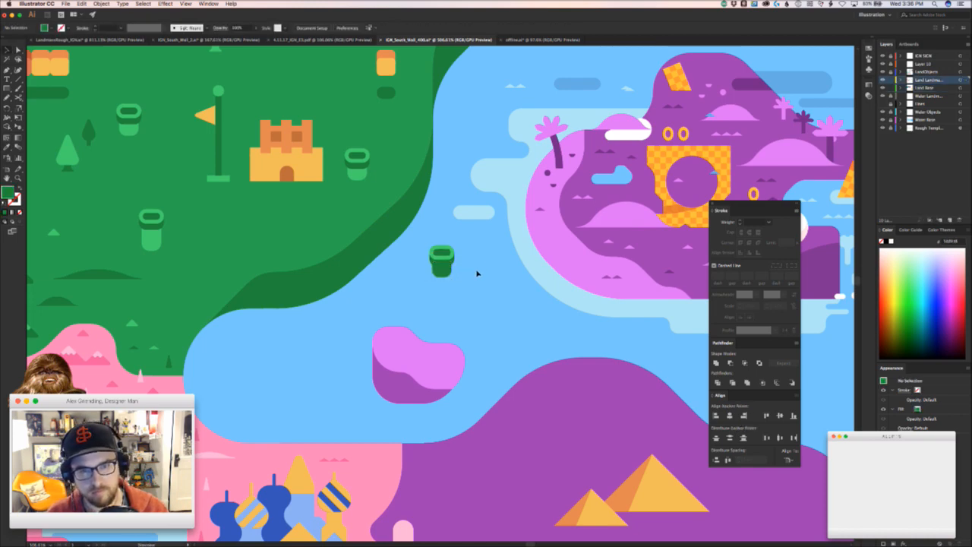
pyautogui.moveTo(484, 275); pyautogui.dragTo(497, 319)
pyautogui.moveTo(430, 323)
pyautogui.mouseDown()
pyautogui.moveTo(445, 314)
pyautogui.moveTo(431, 318)
pyautogui.mouseUp()
pyautogui.press('super+z')
# - Move the large purple island with all its details and surrounding water off the artboard, up beside the human silhouette
pyautogui.hscroll(10, 498, 362)
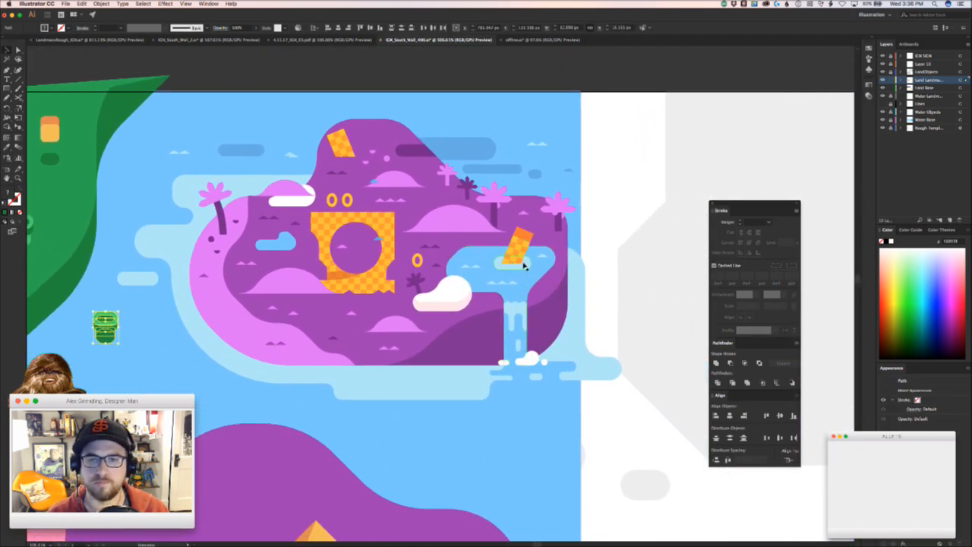
pyautogui.moveTo(554, 257)
pyautogui.mouseDown()
pyautogui.moveTo(602, 255)
pyautogui.moveTo(571, 256)
pyautogui.mouseUp()
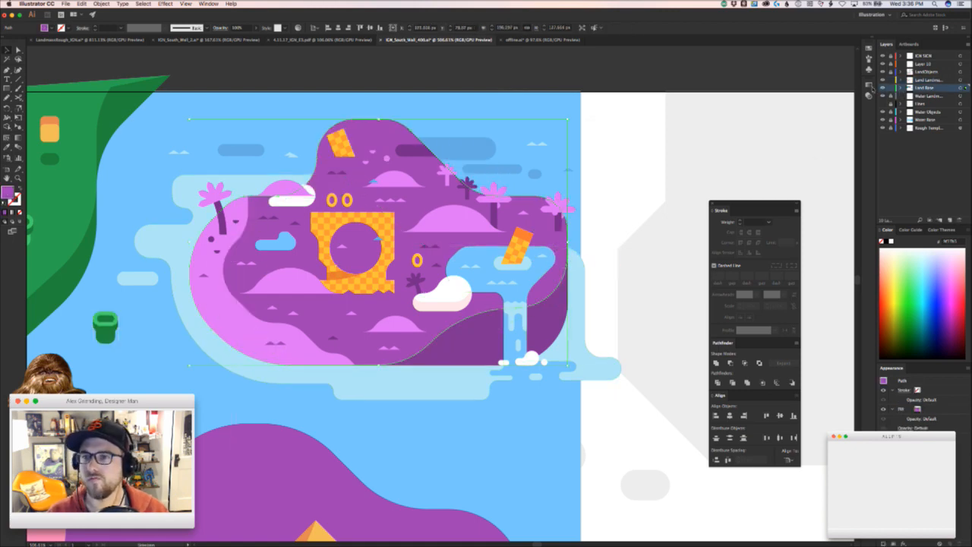
pyautogui.scroll(-5, 553, 254)
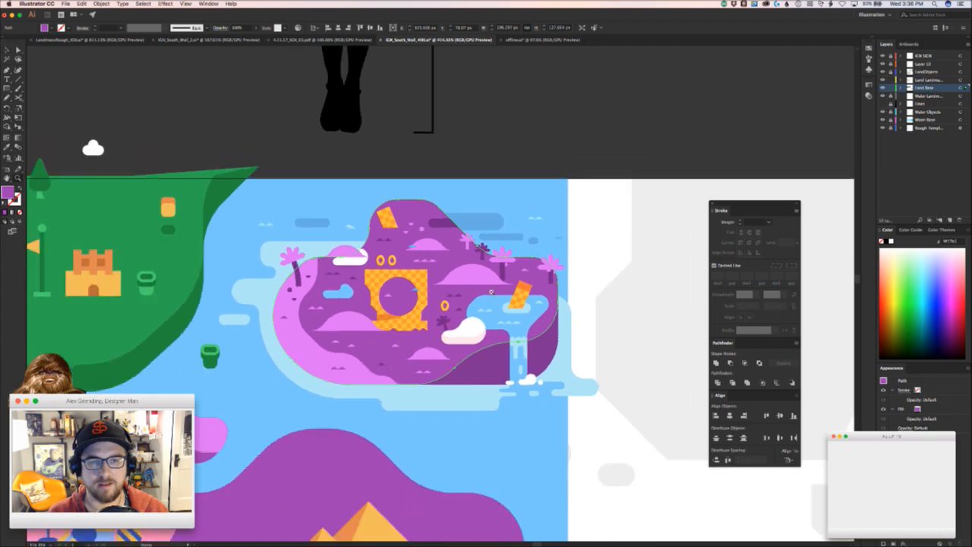
pyautogui.moveTo(324, 218); pyautogui.dragTo(323, 218)
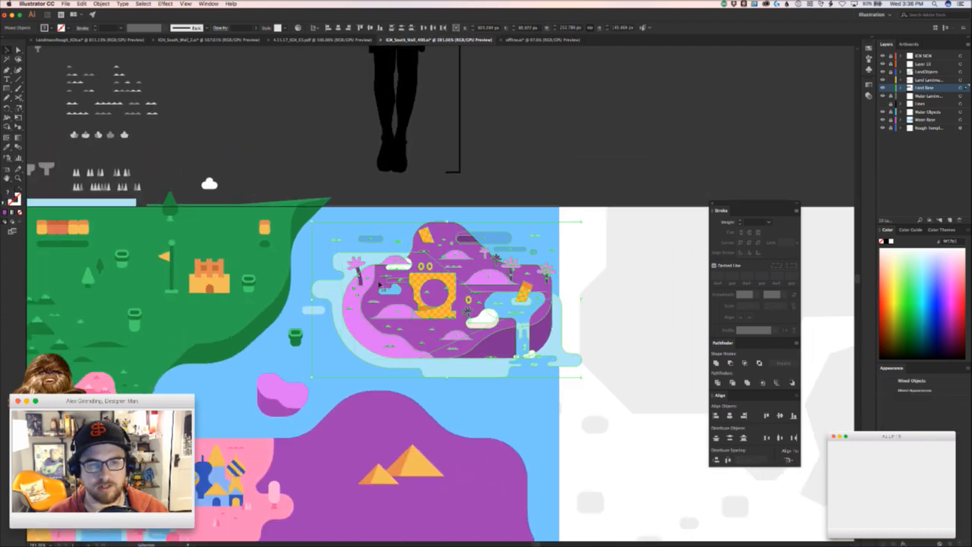
pyautogui.moveTo(326, 317); pyautogui.dragTo(405, 227)
pyautogui.click(478, 339)
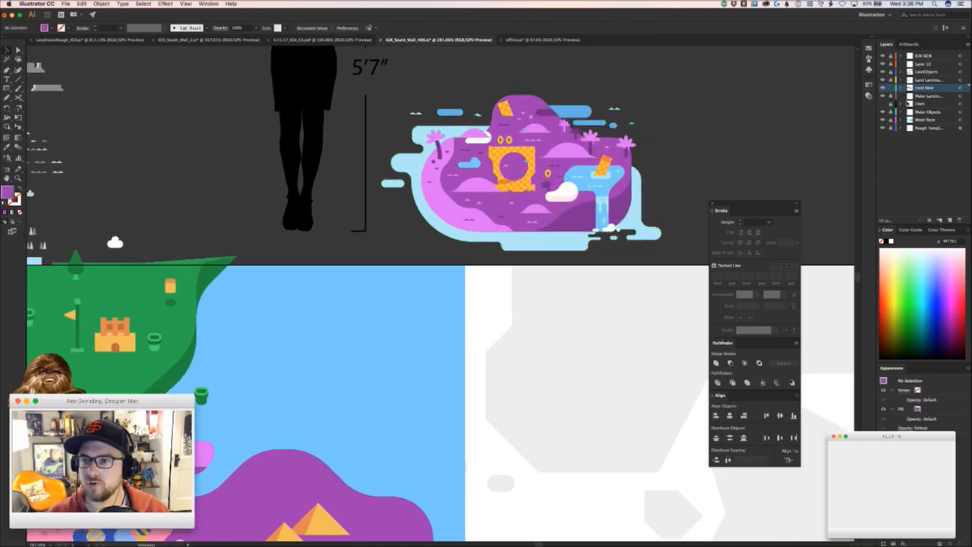
# - Start a purple landmass outline with straight segments from the artboard's upper edge down, across a flat notch and diagonally up again
pyautogui.moveTo(416, 380); pyautogui.dragTo(433, 318)
pyautogui.press('p')
pyautogui.moveTo(501, 247); pyautogui.dragTo(481, 290)
pyautogui.press('v')
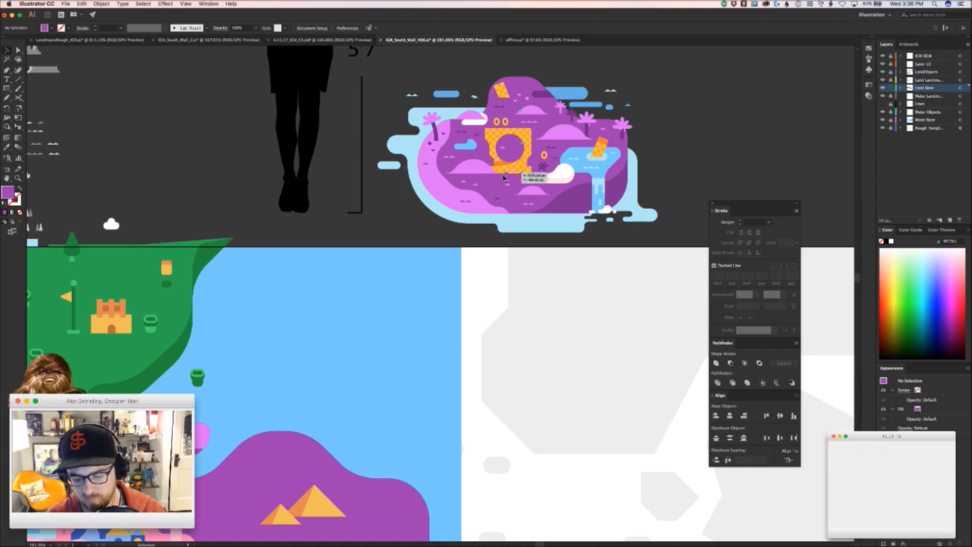
pyautogui.click(492, 246)
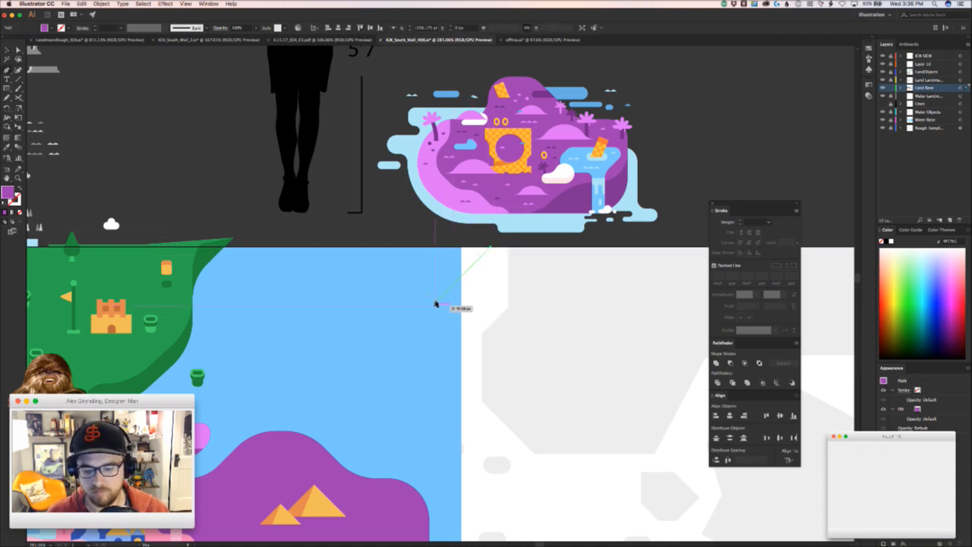
pyautogui.click(437, 304)
pyautogui.click(373, 305)
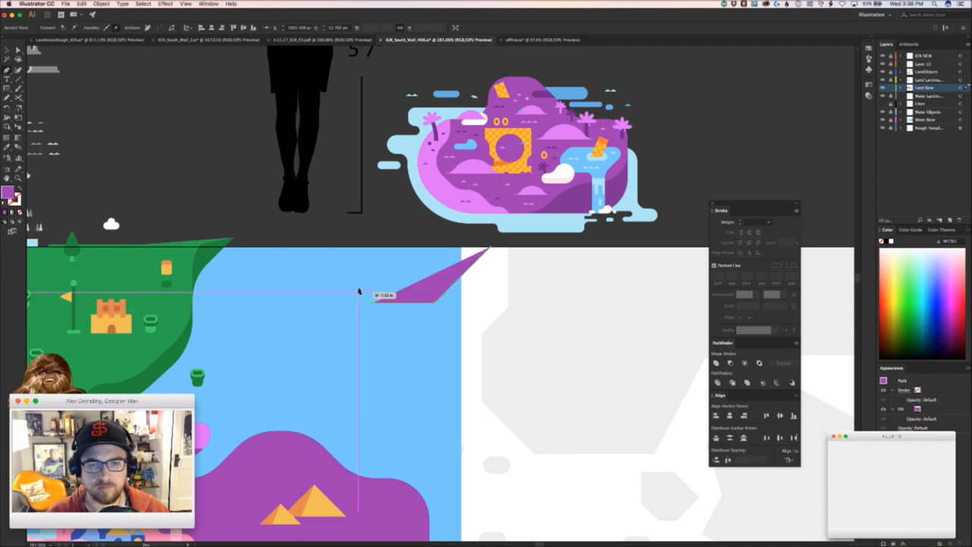
pyautogui.click(344, 275)
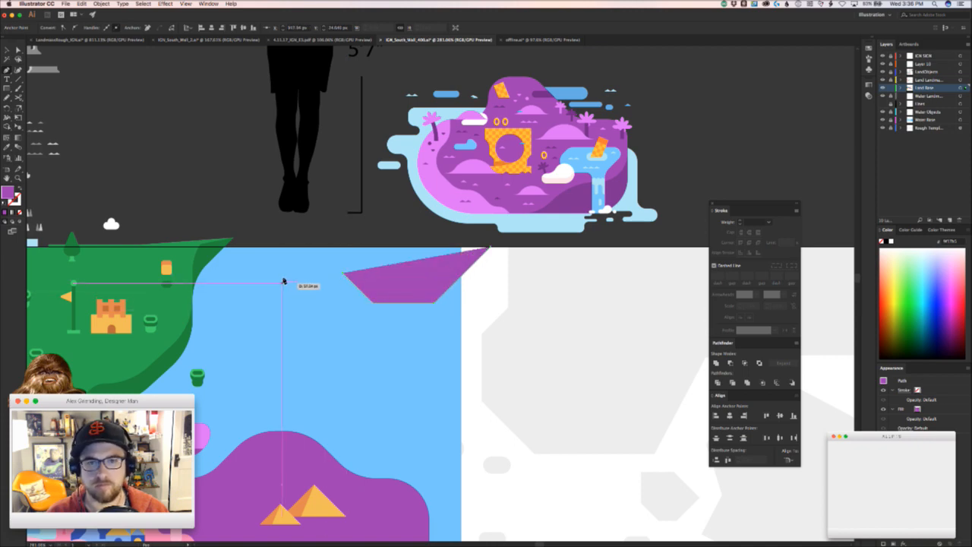
pyautogui.click(283, 272)
pyautogui.click(283, 322)
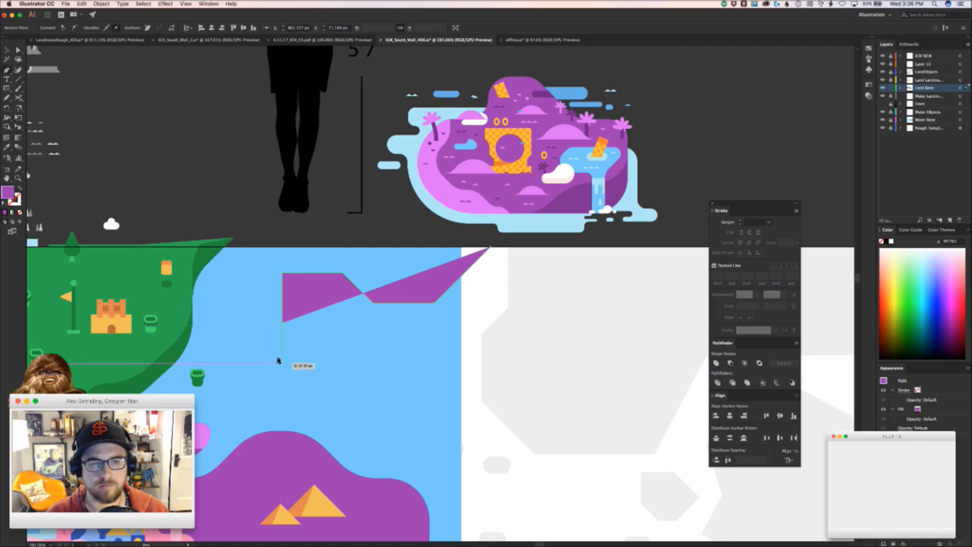
pyautogui.press('super+z')
pyautogui.click(284, 332)
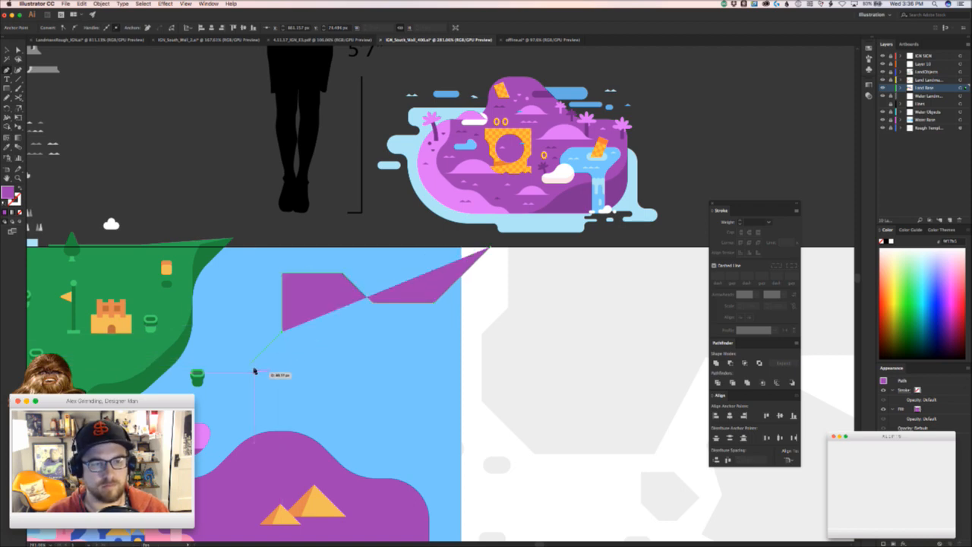
pyautogui.click(243, 371)
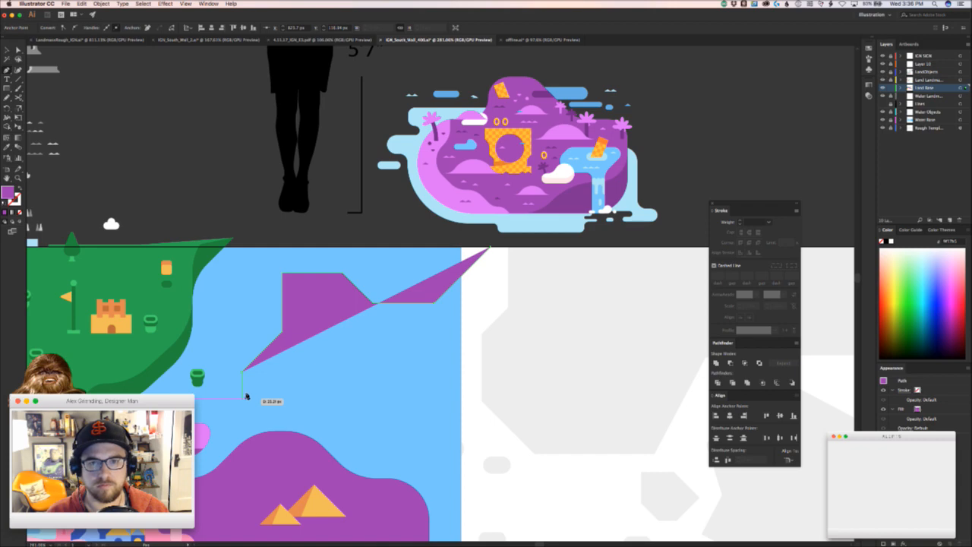
pyautogui.press('super+z')
pyautogui.press('super+z')
pyautogui.press('super+z')
# - Shift the notch's left edge to the right, then shift the landmass's upper-right point and slope farther right over the white area
pyautogui.click(376, 298)
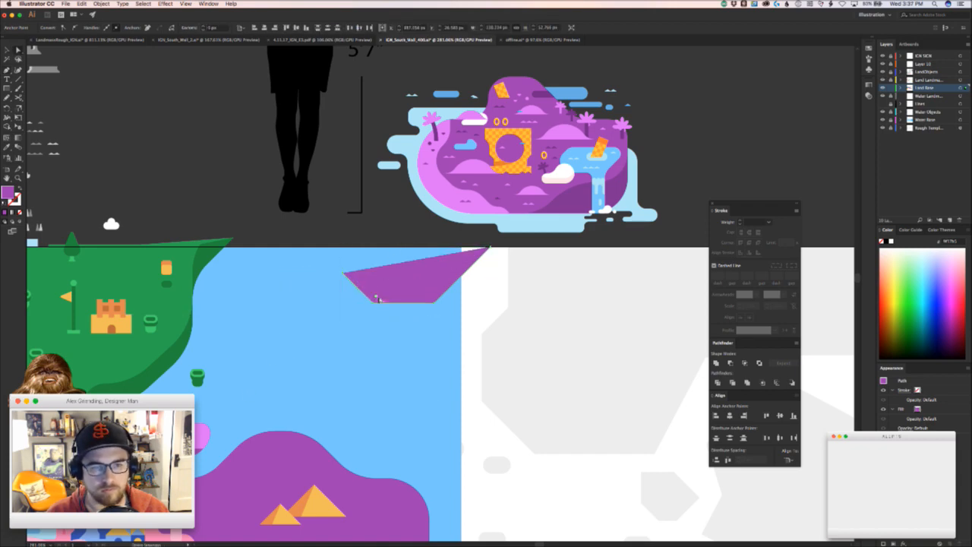
pyautogui.moveTo(374, 301); pyautogui.dragTo(405, 302)
pyautogui.click(441, 321)
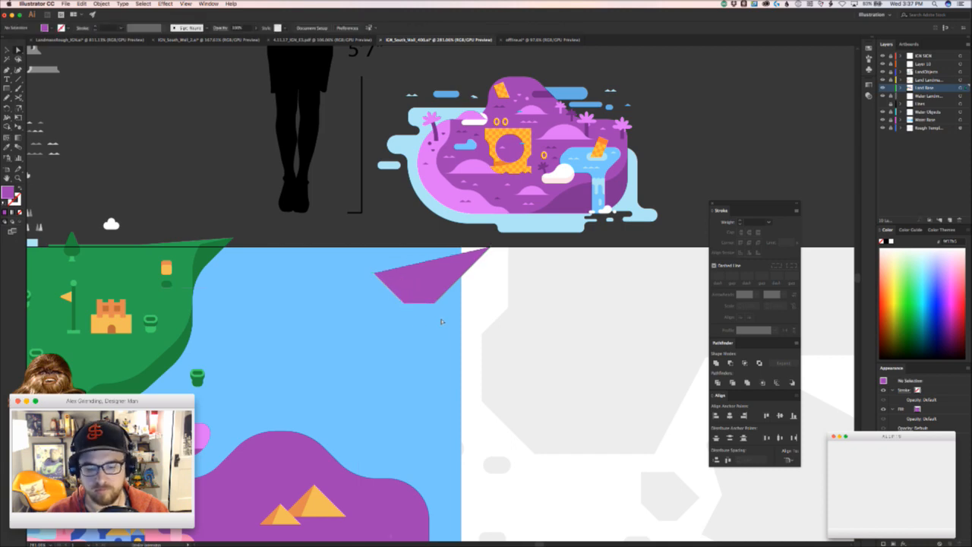
pyautogui.moveTo(491, 248); pyautogui.dragTo(507, 248)
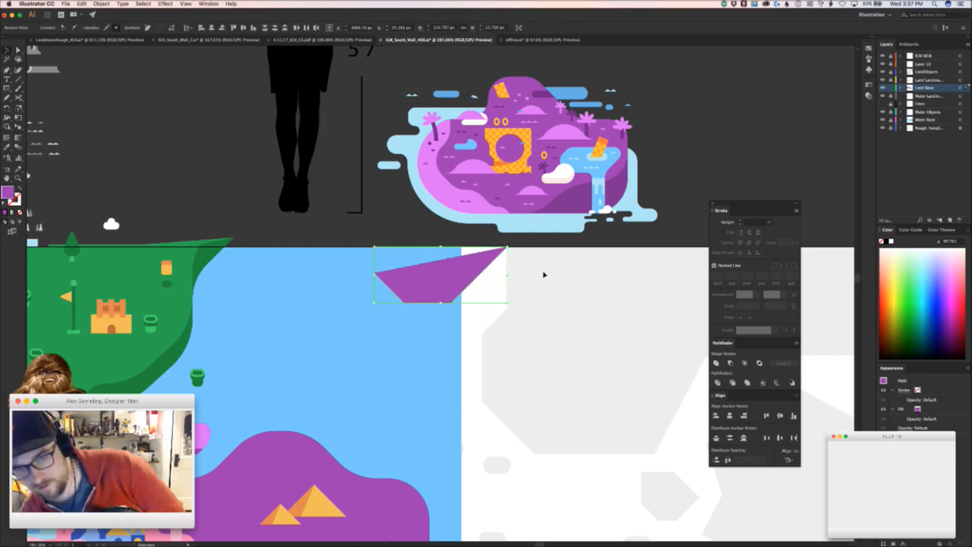
# - Continue the landmass outline leftward in a stepped block, down its left side, and back across a flat base to the water's right edge
pyautogui.click(348, 316)
pyautogui.moveTo(374, 272); pyautogui.dragTo(338, 281)
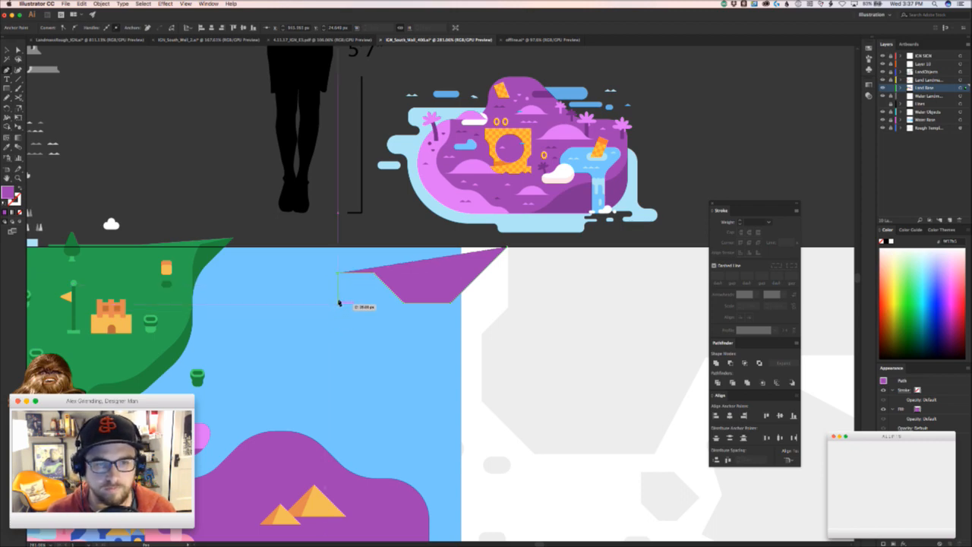
pyautogui.click(338, 303)
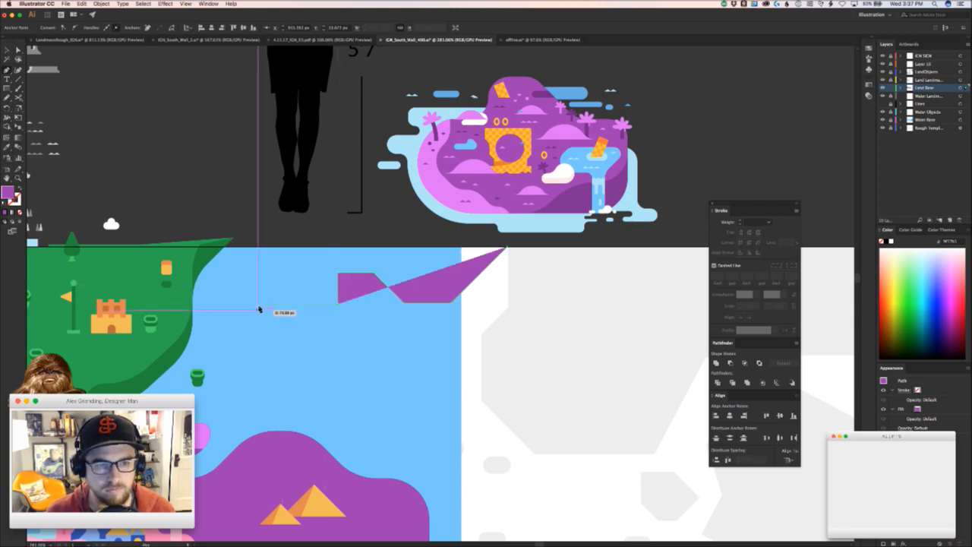
pyautogui.click(260, 311)
pyautogui.click(259, 394)
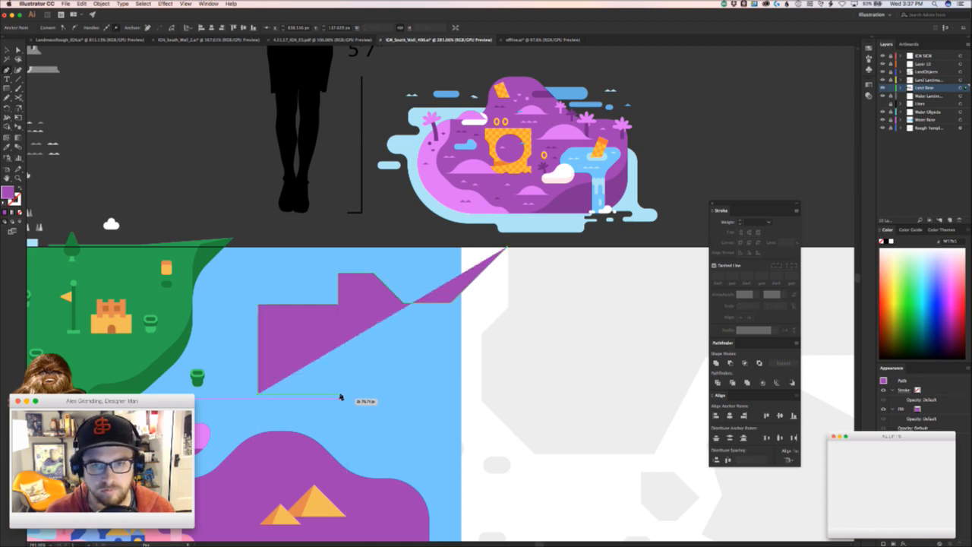
pyautogui.click(462, 395)
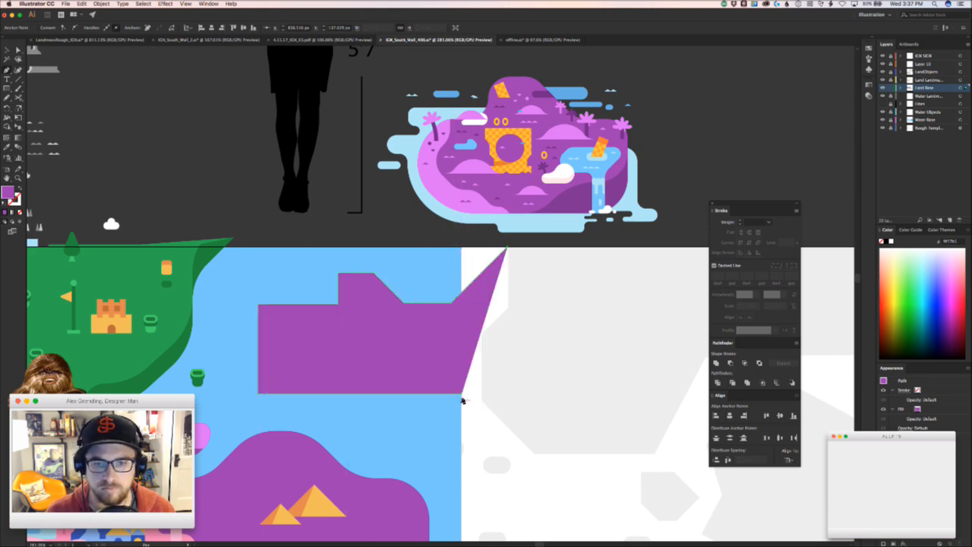
# - Lower the base edge of the new landmass slightly and shift the whole shape up a little past the artboard's upper edge
pyautogui.click(398, 422)
pyautogui.moveTo(367, 392); pyautogui.dragTo(366, 409)
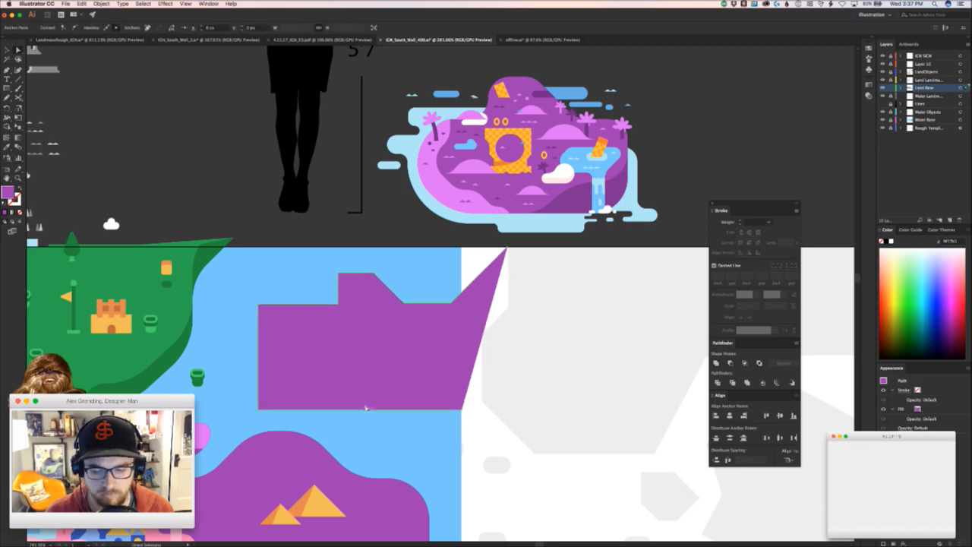
pyautogui.moveTo(359, 350); pyautogui.dragTo(360, 344)
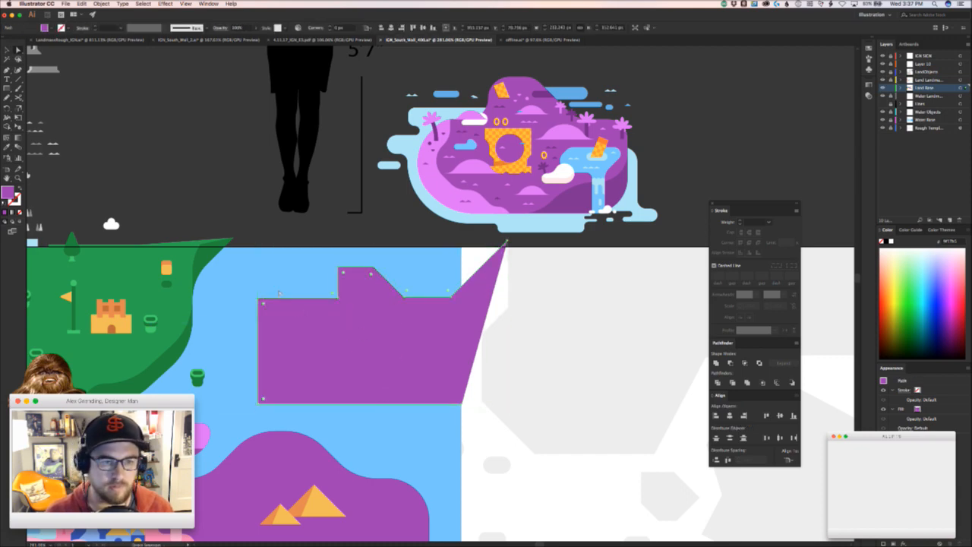
# - Round the two left corners of the new landmass fully into a semicircular end
pyautogui.moveTo(242, 394); pyautogui.dragTo(396, 367)
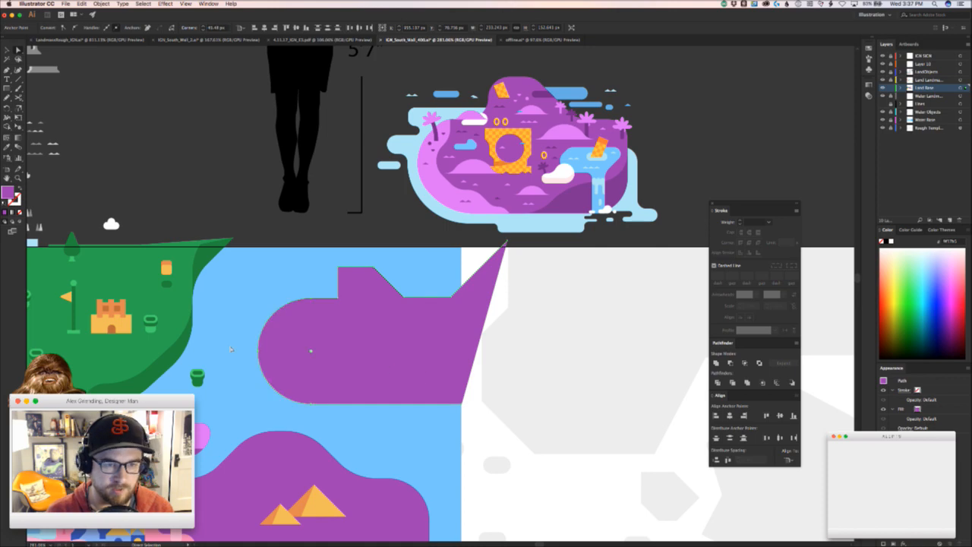
pyautogui.click(251, 355)
pyautogui.moveTo(274, 414); pyautogui.dragTo(272, 406)
pyautogui.scroll(-8, 271, 406)
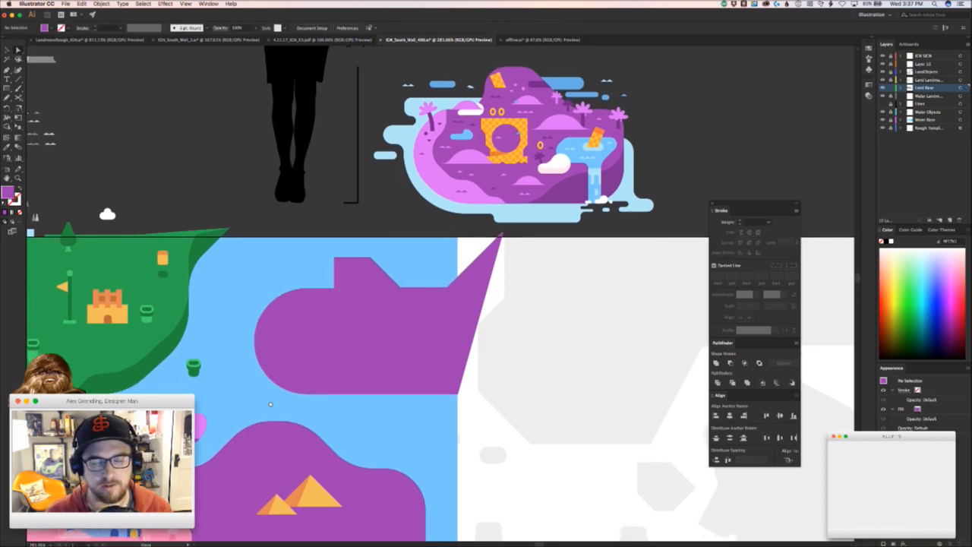
pyautogui.scroll(7, 316, 391)
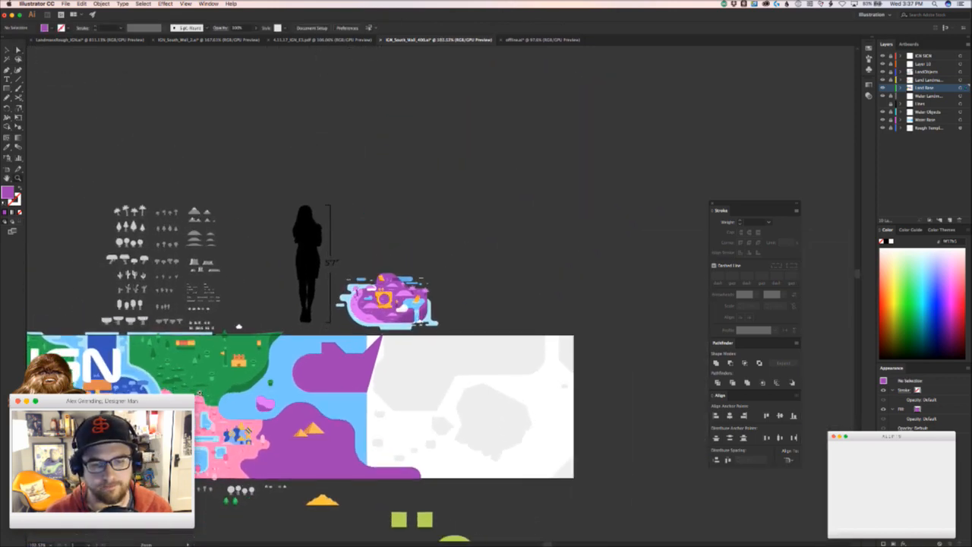
# - Widen the raised block on the purple landmass's upper edge by shifting its diagonal right slope to the right
pyautogui.click(371, 359)
pyautogui.moveTo(377, 368); pyautogui.dragTo(383, 366)
pyautogui.moveTo(459, 410); pyautogui.dragTo(447, 351)
pyautogui.click(455, 421)
pyautogui.press('a')
pyautogui.scroll(3, 271, 312)
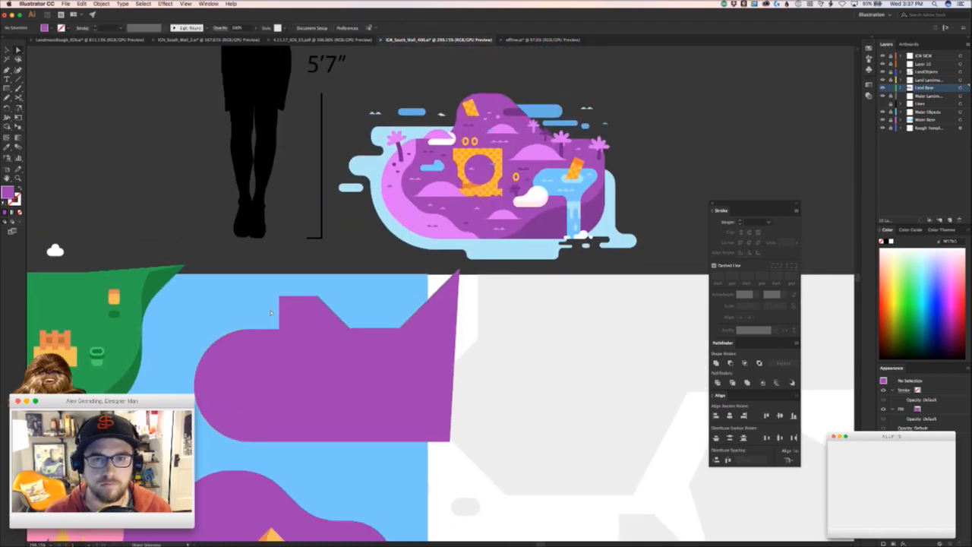
pyautogui.click(332, 312)
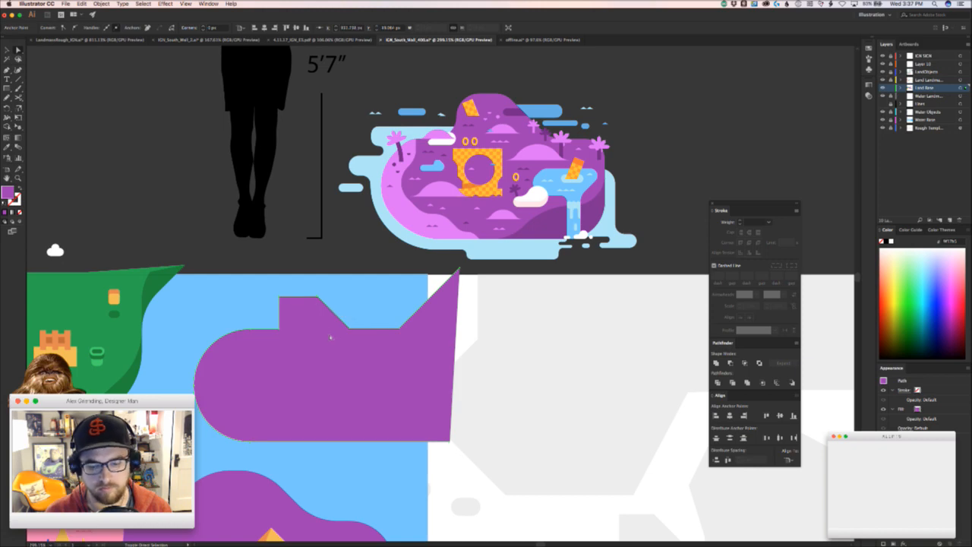
pyautogui.press('Right')
pyautogui.press('Right')
pyautogui.press('Right')
pyautogui.press('Right')
pyautogui.press('Right')
pyautogui.press('Right')
pyautogui.press('Right')
pyautogui.press('Right')
pyautogui.press('Right')
pyautogui.press('Right')
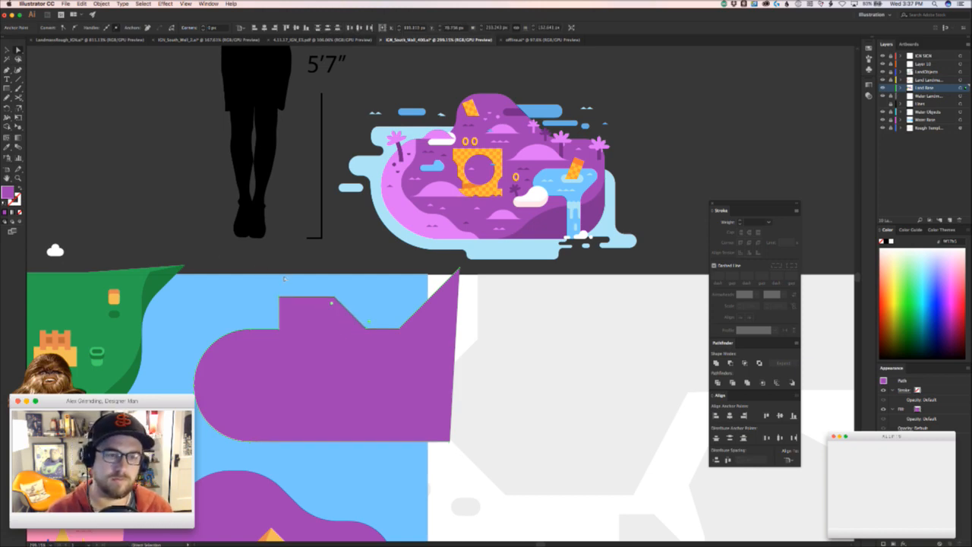
# - Round the corners of the raised block and of the dip beside it into smooth curves
pyautogui.moveTo(277, 323); pyautogui.dragTo(257, 280)
pyautogui.click(335, 297)
pyautogui.moveTo(353, 337); pyautogui.dragTo(414, 301)
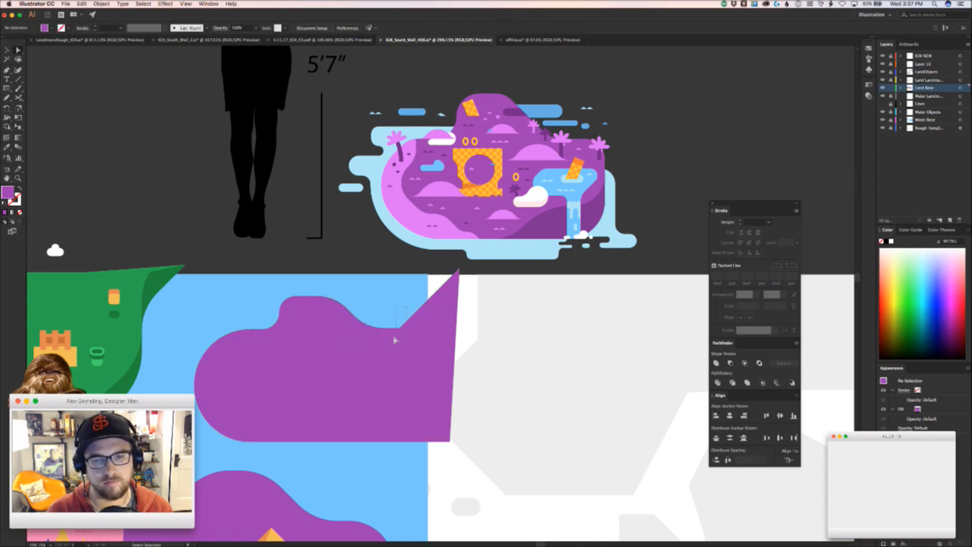
pyautogui.press('super+shift+a')
pyautogui.press('v')
pyautogui.press('a')
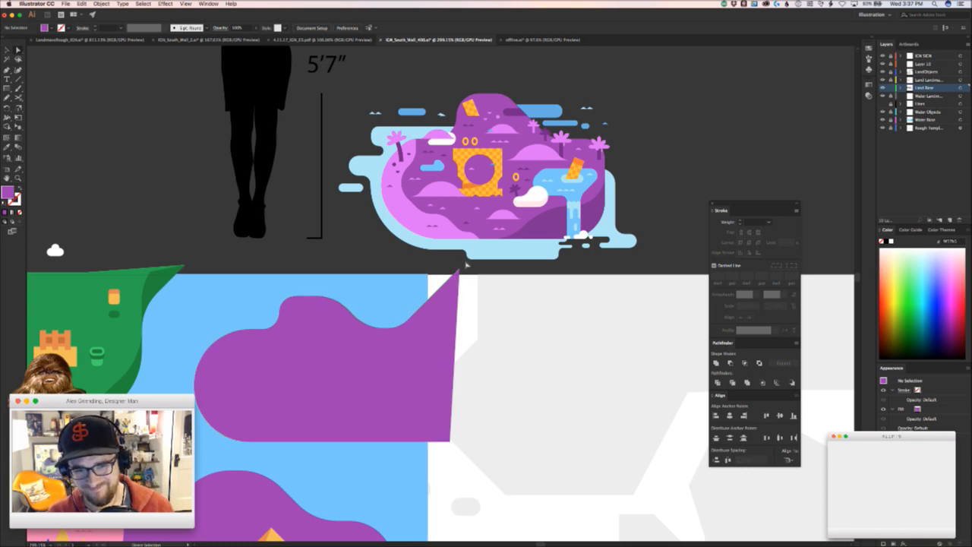
# - Extend the landmass outline from its lower-right corner diagonally down over the grey sketch, then along a flat base to the right
pyautogui.scroll(-5, 461, 275)
pyautogui.hscroll(6, 461, 275)
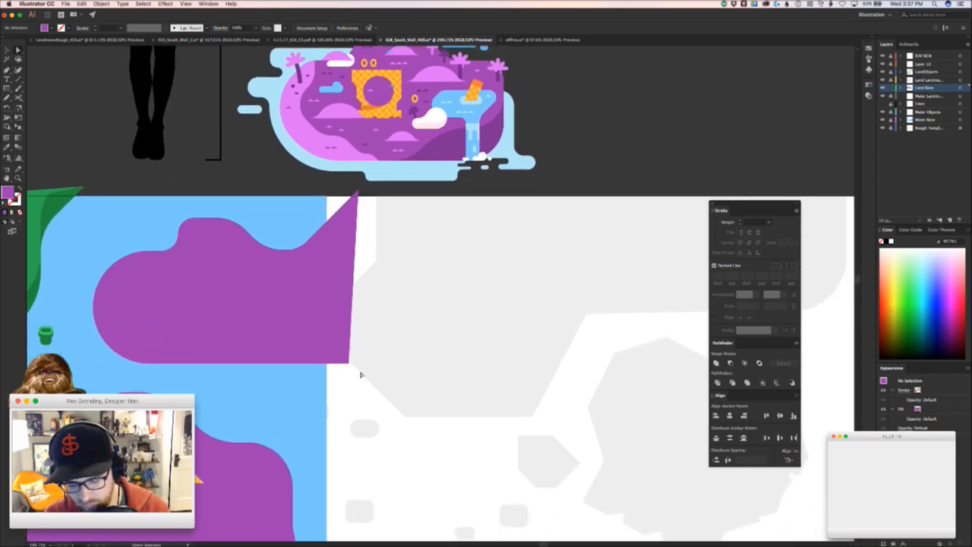
pyautogui.moveTo(349, 364); pyautogui.dragTo(399, 414)
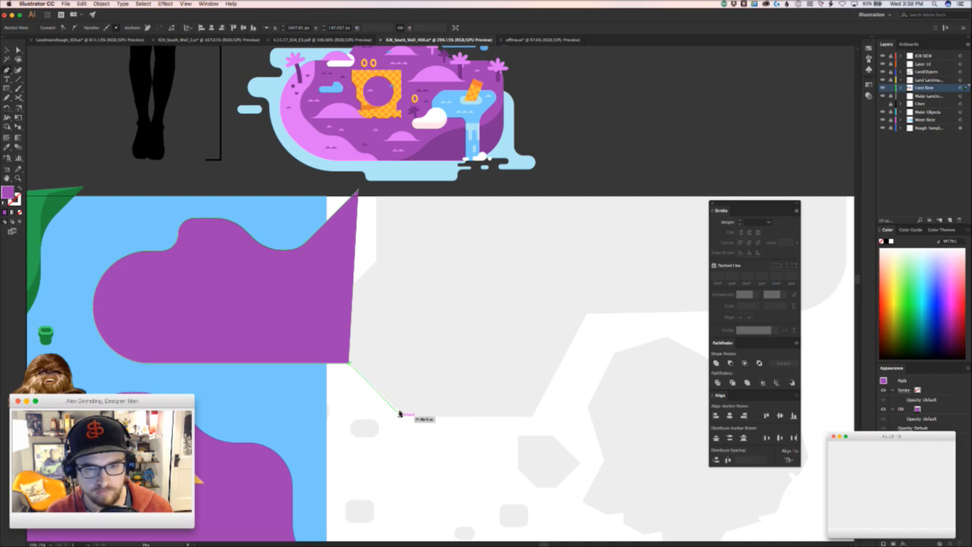
pyautogui.click(403, 415)
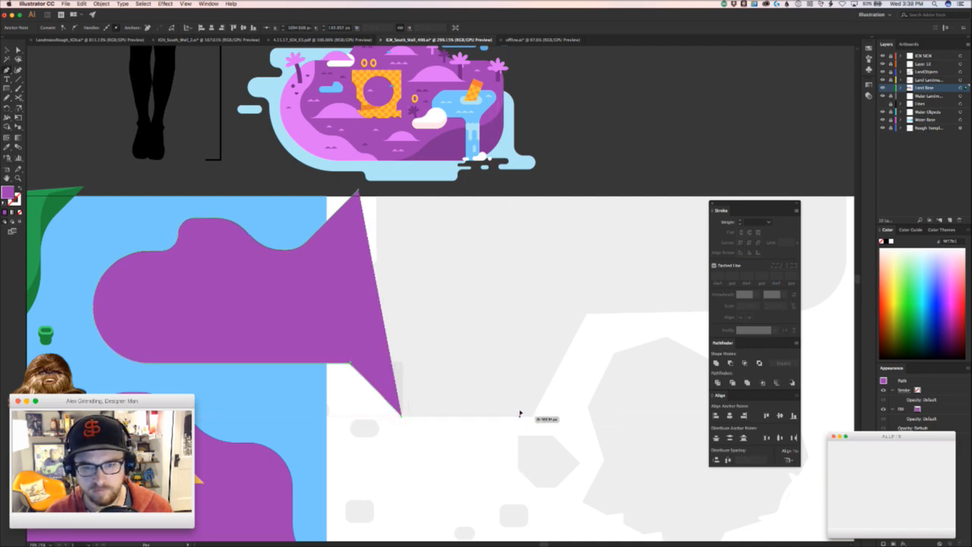
pyautogui.click(520, 416)
# - Continue the outline up an angled right side, around an inward notch, and along a straight horizontal edge to the right
pyautogui.moveTo(475, 407); pyautogui.dragTo(349, 353)
pyautogui.scroll(-4, 350, 352)
pyautogui.hscroll(8, 349, 352)
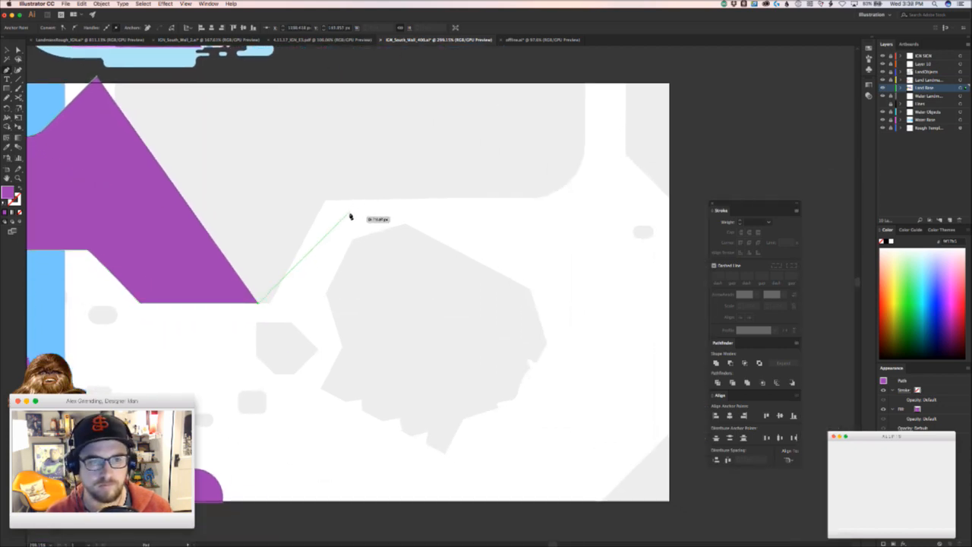
pyautogui.click(300, 263)
pyautogui.click(300, 221)
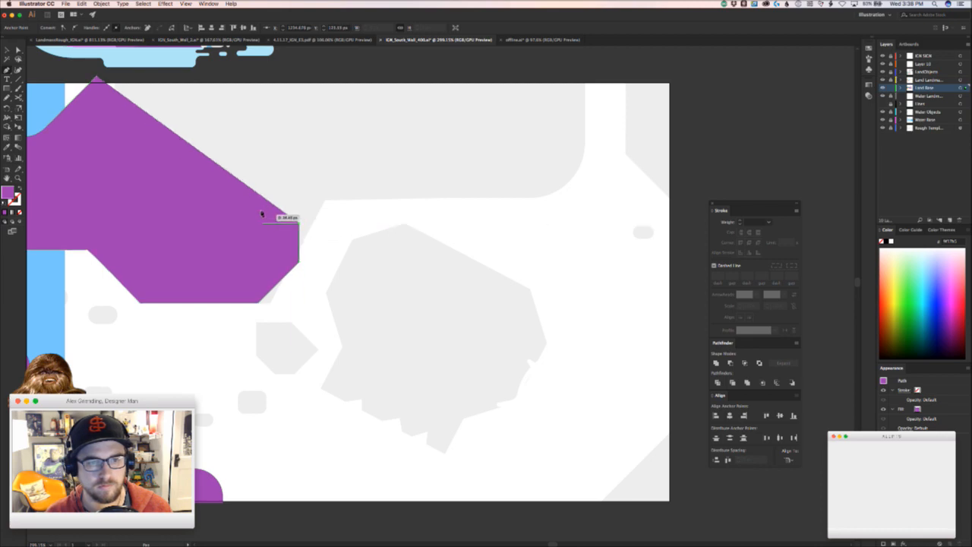
pyautogui.click(268, 186)
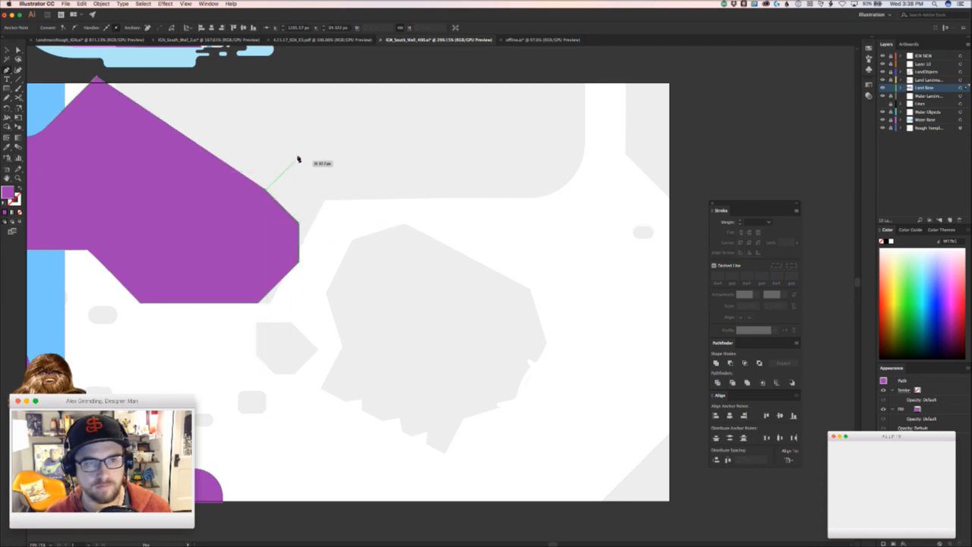
pyautogui.click(299, 157)
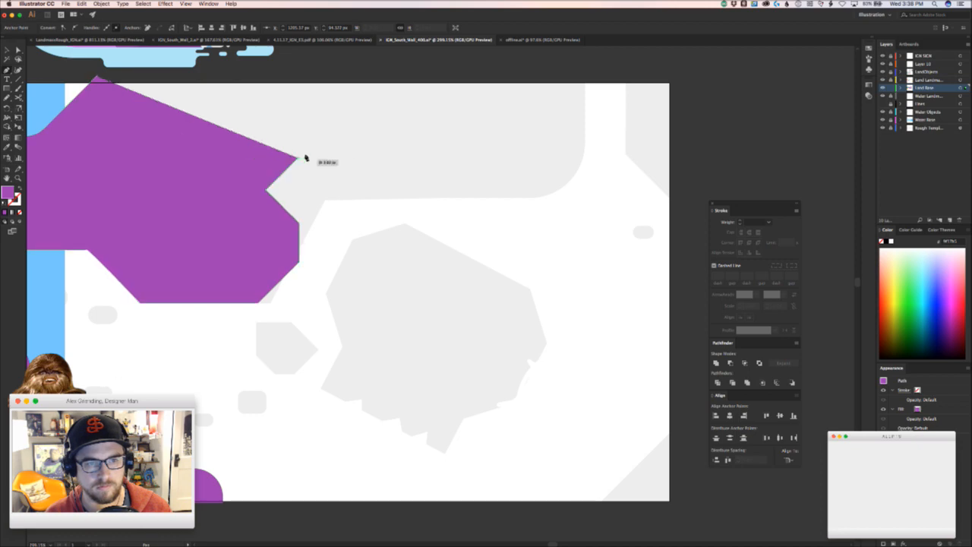
pyautogui.click(414, 158)
pyautogui.keyDown('super'); pyautogui.click(423, 193); pyautogui.keyUp('super')
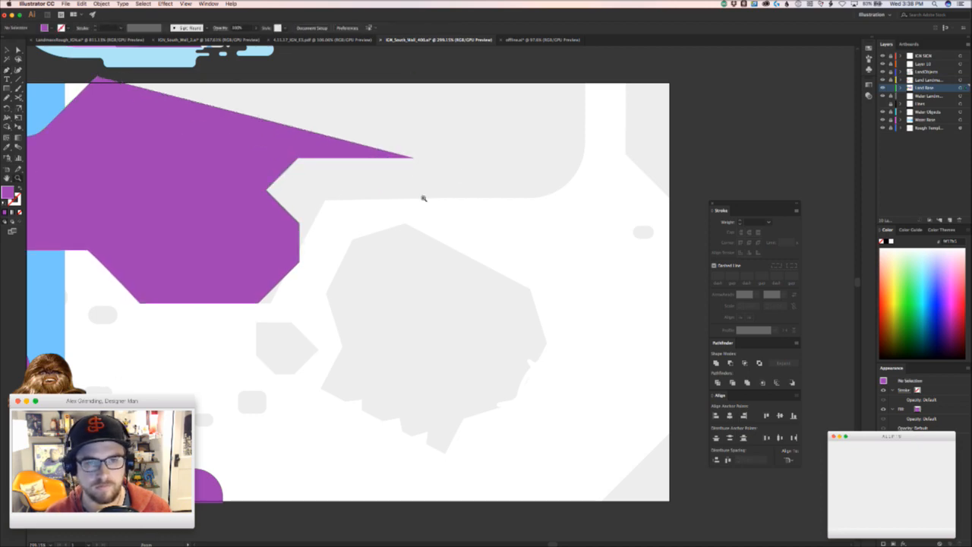
# - Continue the outline diagonally down, across a flat edge and straight up to the artboard's upper edge, closing it at the upper-left point
pyautogui.moveTo(422, 199); pyautogui.dragTo(309, 242)
pyautogui.moveTo(413, 223); pyautogui.dragTo(394, 303)
pyautogui.moveTo(404, 278); pyautogui.dragTo(517, 260)
pyautogui.moveTo(489, 268); pyautogui.dragTo(387, 299)
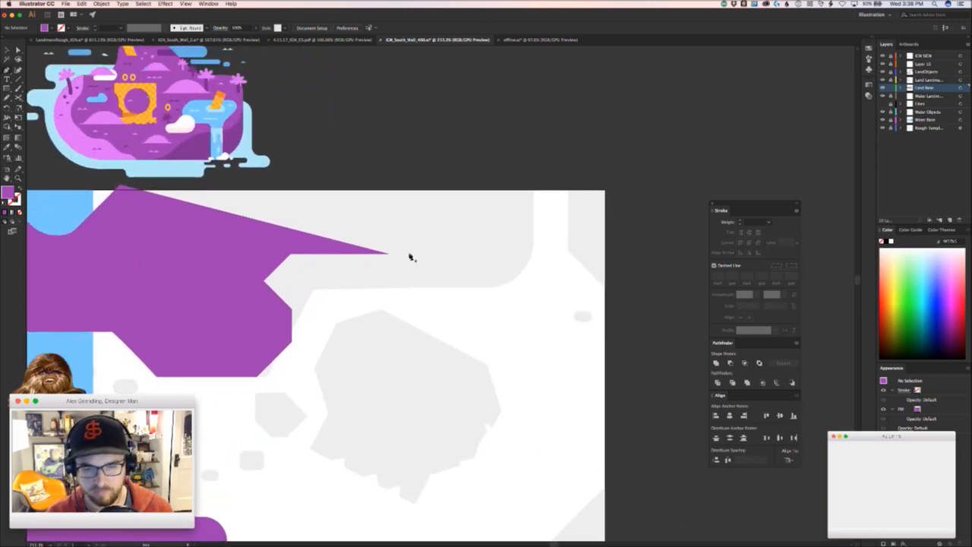
pyautogui.click(389, 252)
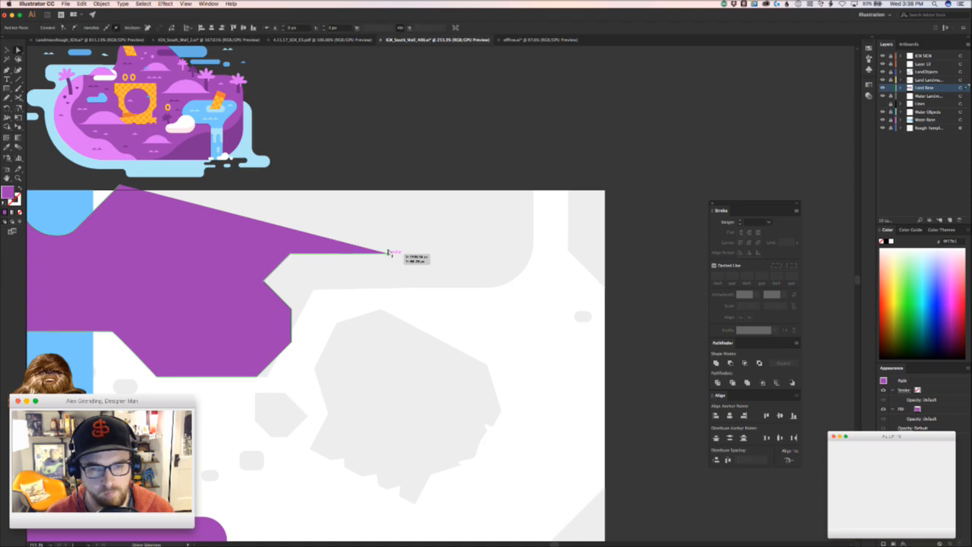
pyautogui.press('p')
pyautogui.click(389, 253)
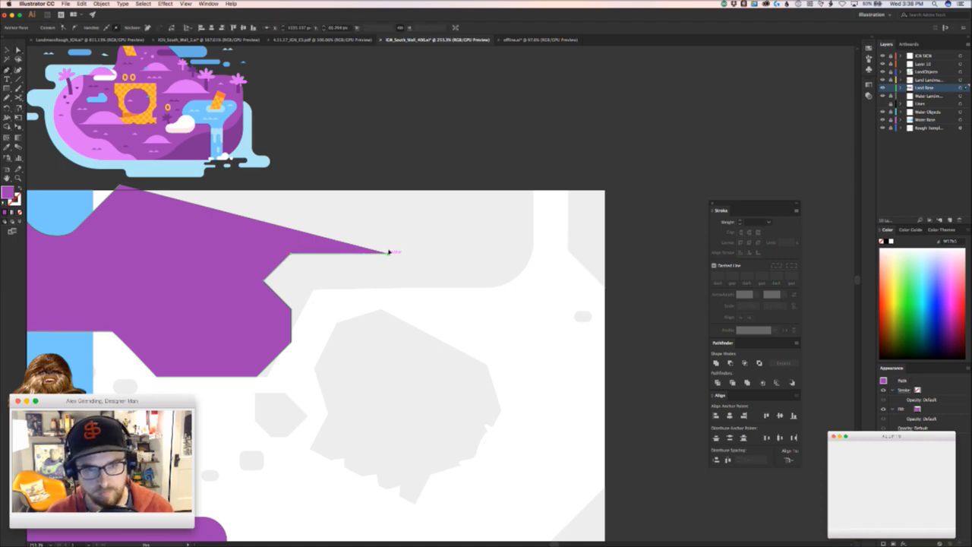
pyautogui.click(437, 303)
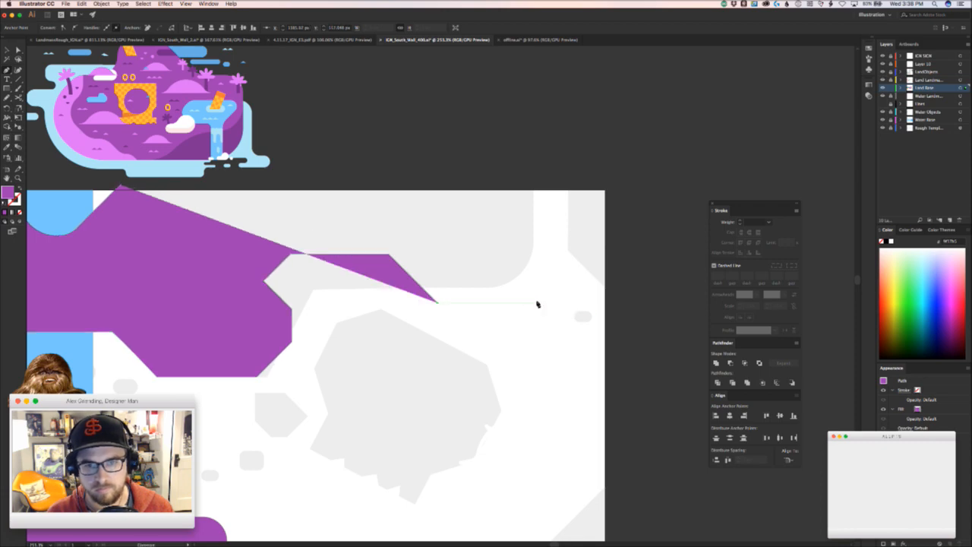
pyautogui.click(537, 303)
pyautogui.click(537, 190)
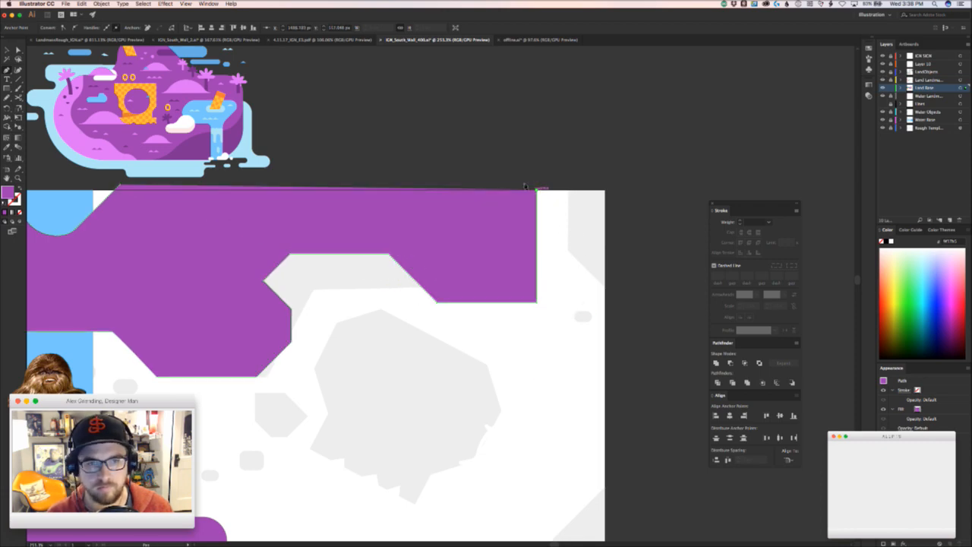
pyautogui.click(120, 184)
pyautogui.press('super+shift+a')
# - Examine the closed purple landmass against the grey rough sketch and the neighbouring green, pink and purple lands
pyautogui.moveTo(274, 254); pyautogui.dragTo(235, 291)
pyautogui.moveTo(405, 302); pyautogui.dragTo(491, 280)
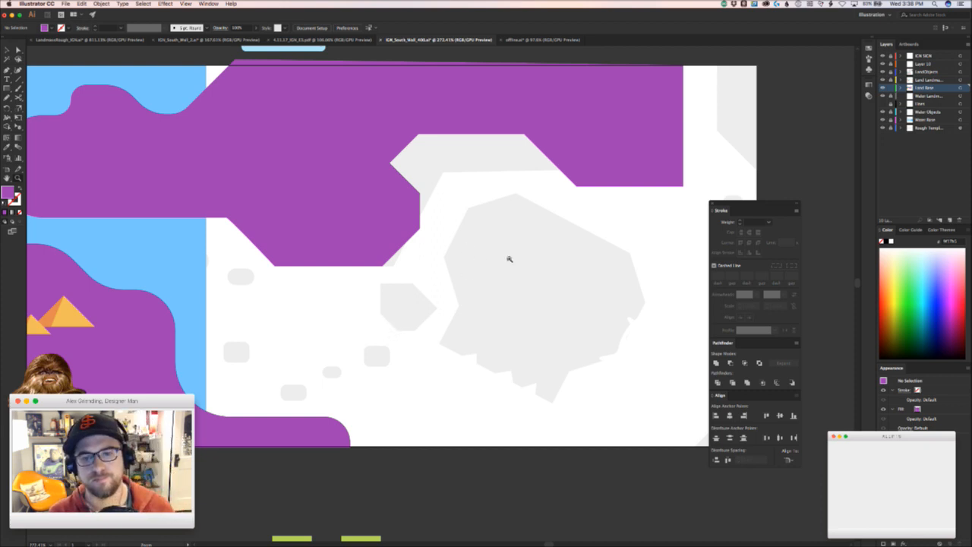
pyautogui.moveTo(560, 274); pyautogui.dragTo(426, 301)
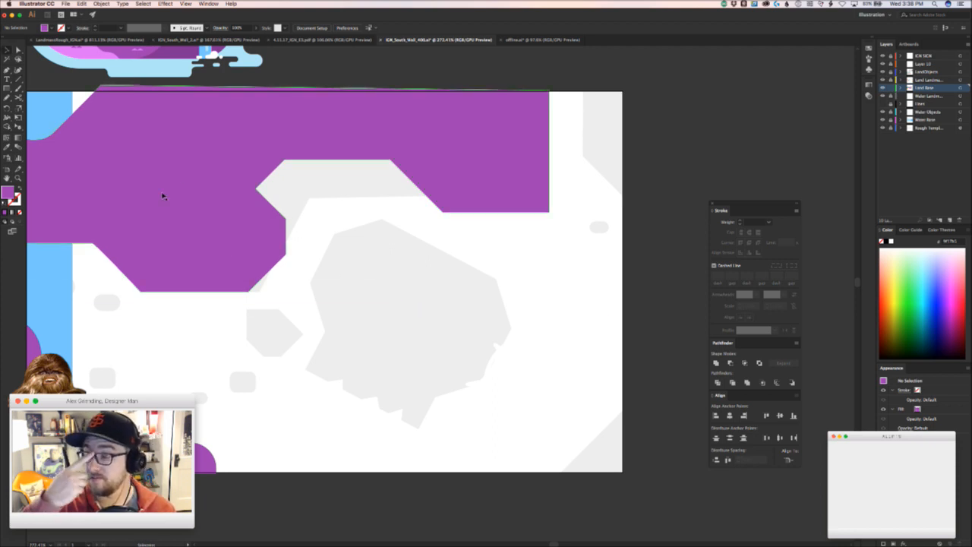
pyautogui.press('p')
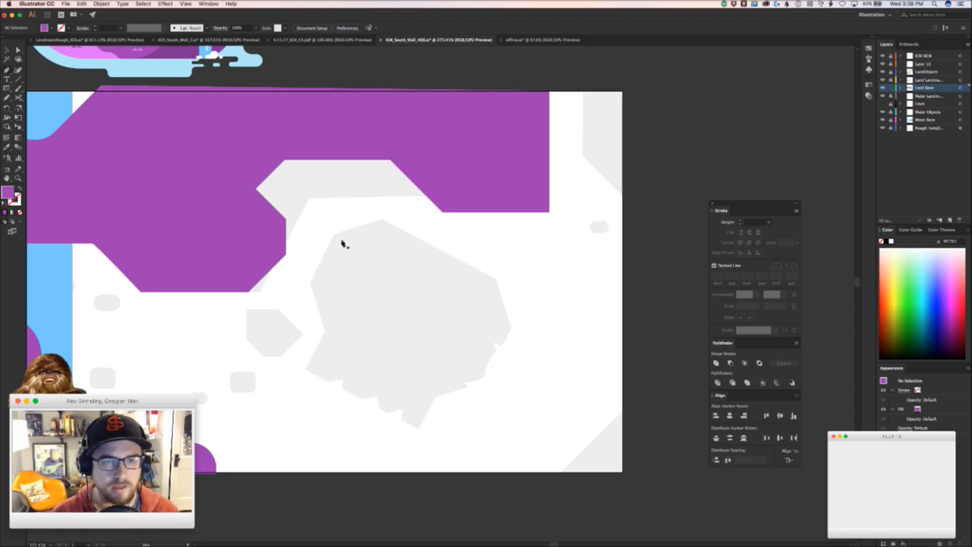
pyautogui.hscroll(-10, 316, 312)
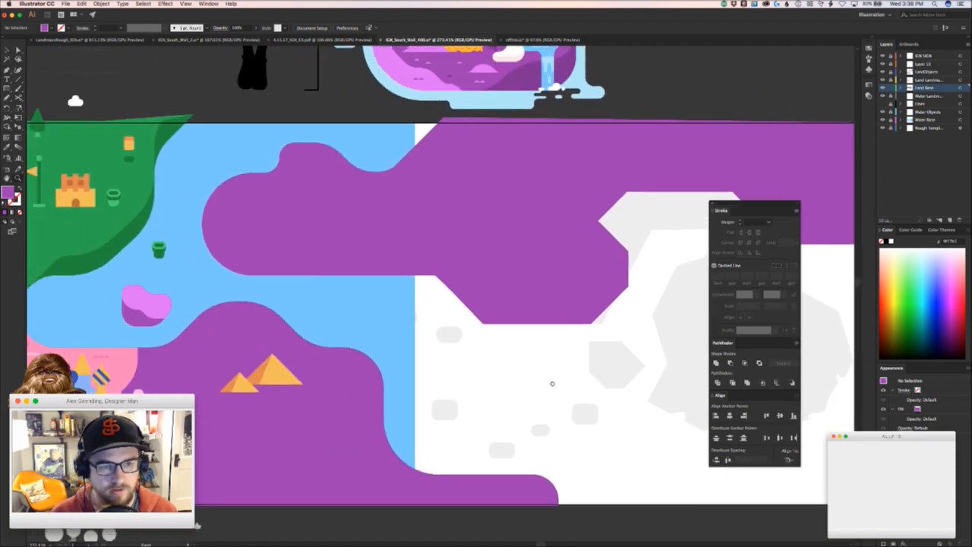
pyautogui.scroll(-2, 506, 375)
pyautogui.hscroll(2, 494, 352)
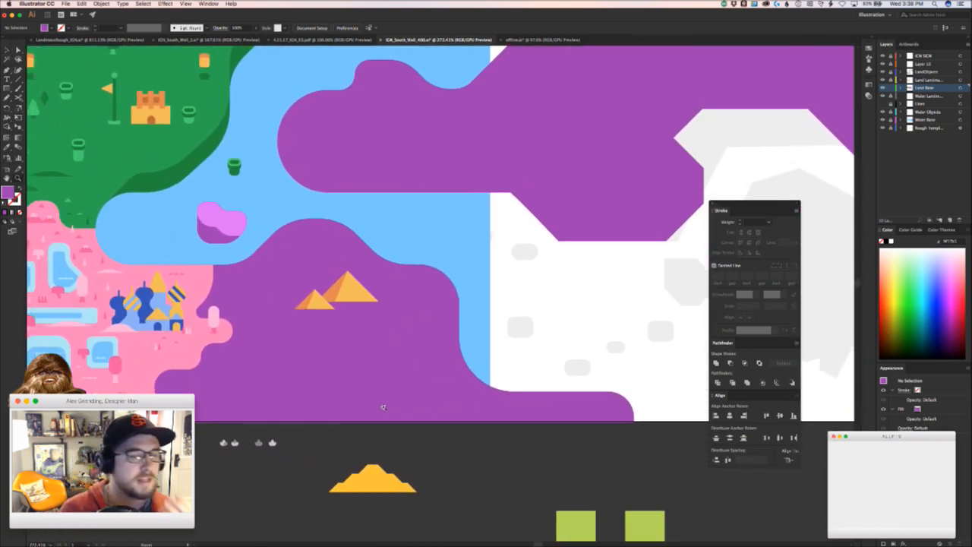
pyautogui.scroll(2, 378, 405)
pyautogui.hscroll(-5, 377, 405)
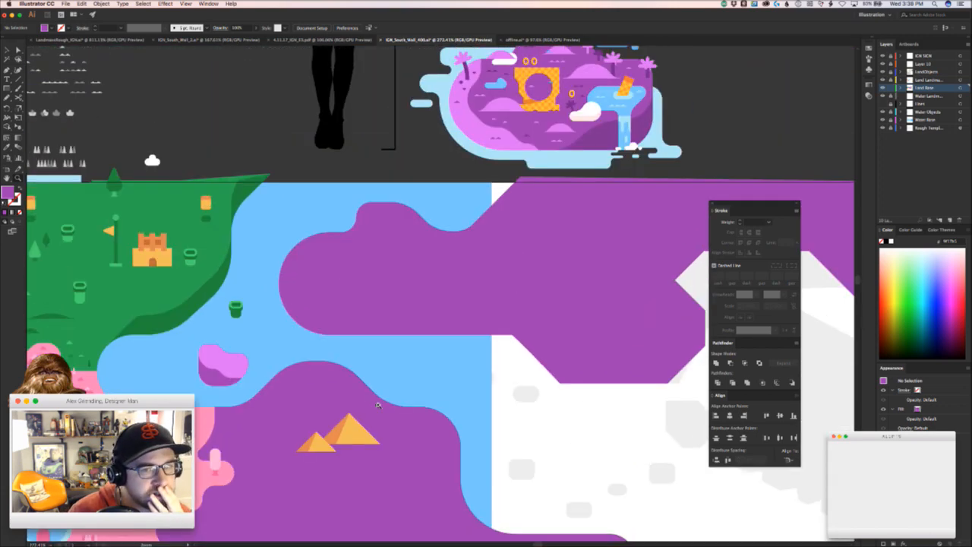
pyautogui.hscroll(-8, 378, 405)
pyautogui.hscroll(10, 378, 405)
pyautogui.hscroll(7, 378, 405)
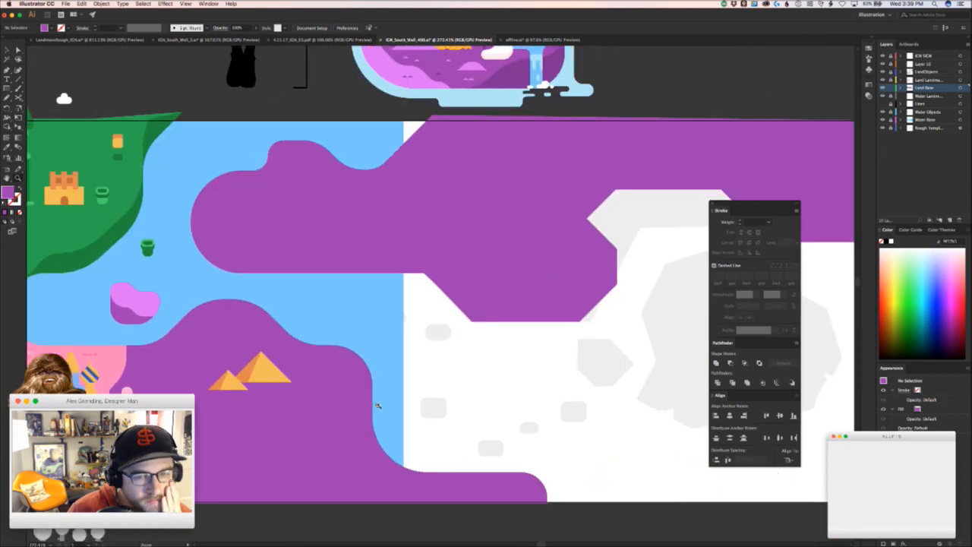
pyautogui.scroll(1, 378, 405)
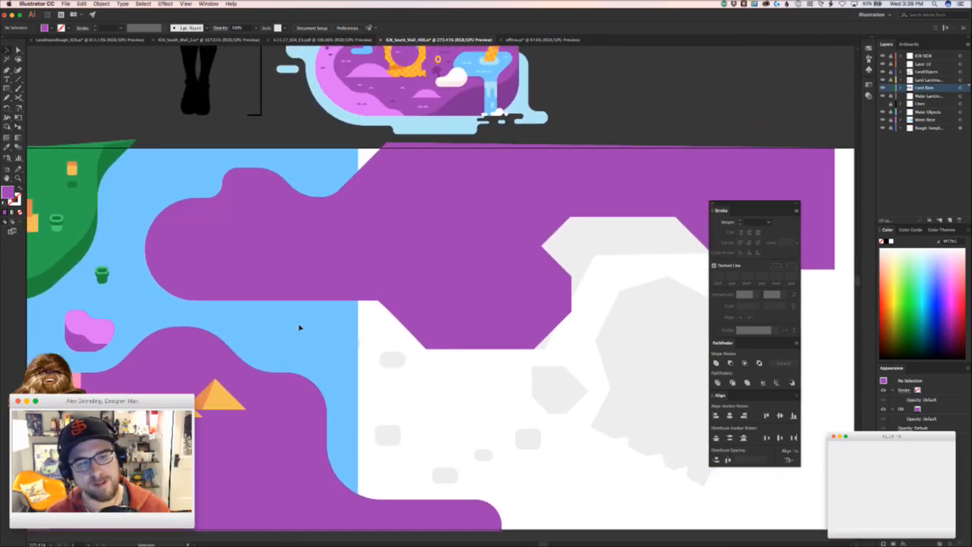
pyautogui.scroll(1, 300, 335)
pyautogui.hscroll(-1, 301, 335)
# - Shift the landmass's lower-left diagonal edge to the left so its lower end sits near the water's right edge
pyautogui.click(408, 351)
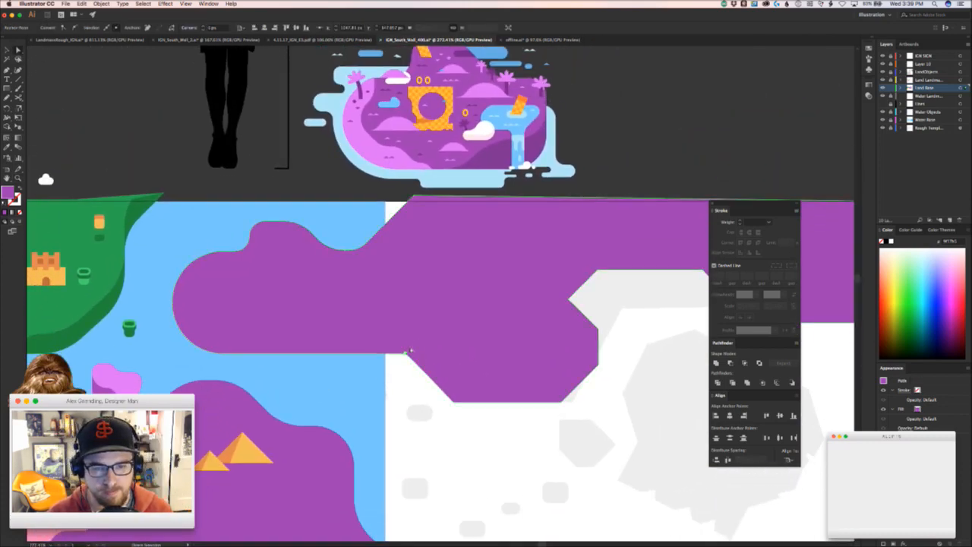
pyautogui.press('p')
pyautogui.keyDown('alt'); pyautogui.click(407, 352); pyautogui.keyUp('alt')
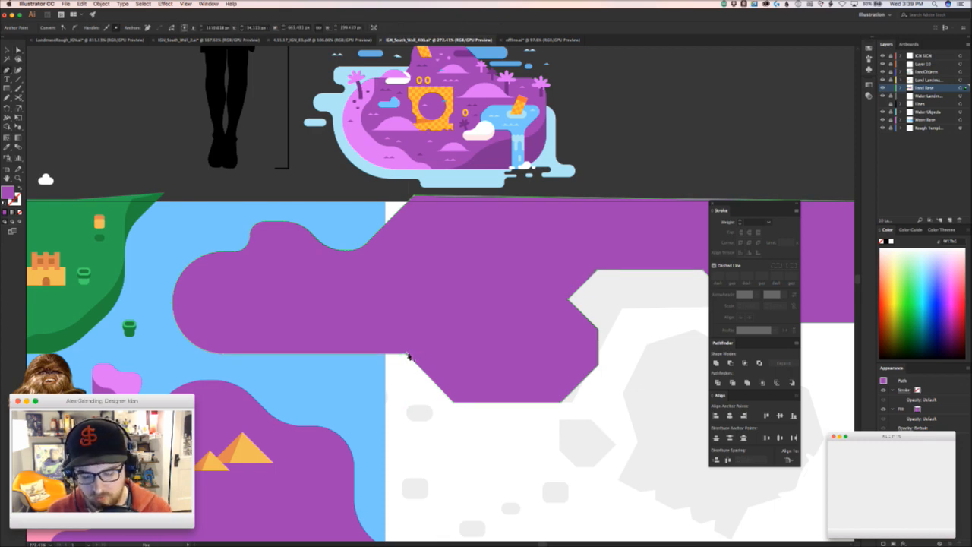
pyautogui.press('a')
pyautogui.moveTo(404, 367); pyautogui.dragTo(420, 352)
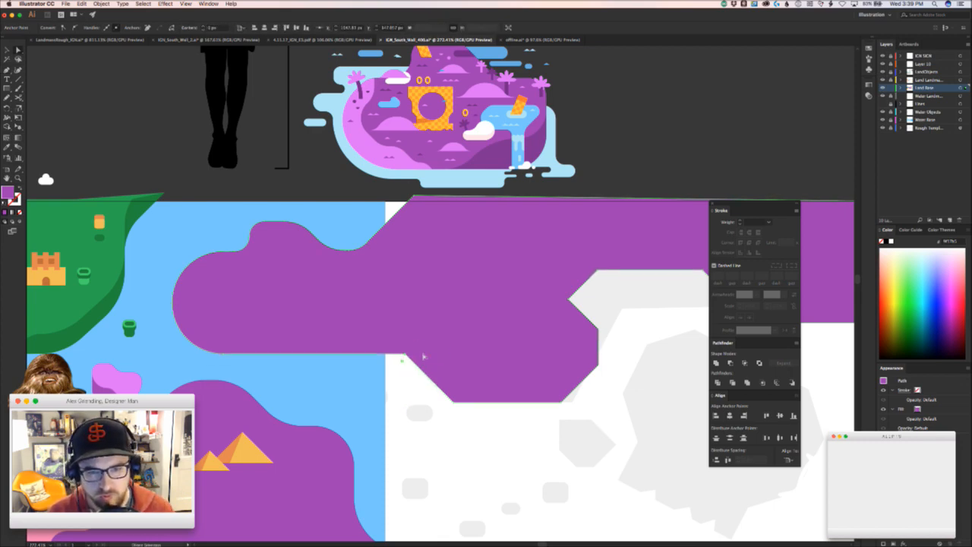
pyautogui.keyDown('shift'); pyautogui.click(453, 400); pyautogui.keyUp('shift')
pyautogui.moveTo(451, 395); pyautogui.dragTo(396, 396)
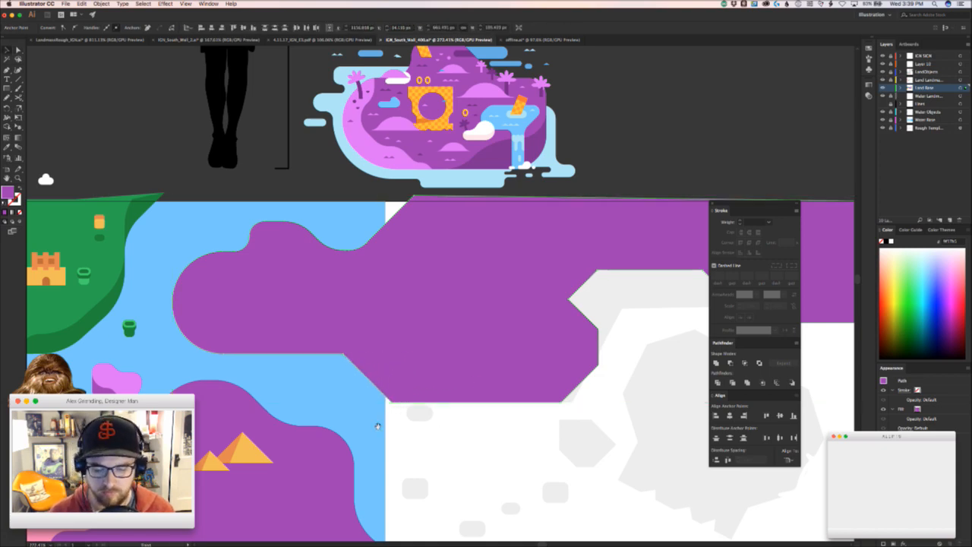
# - Recolor the lower purple landmass with the dark blue sampled from behind the IGN lettering
pyautogui.moveTo(343, 443); pyautogui.dragTo(497, 357)
pyautogui.click(454, 416)
pyautogui.moveTo(369, 435); pyautogui.dragTo(633, 466)
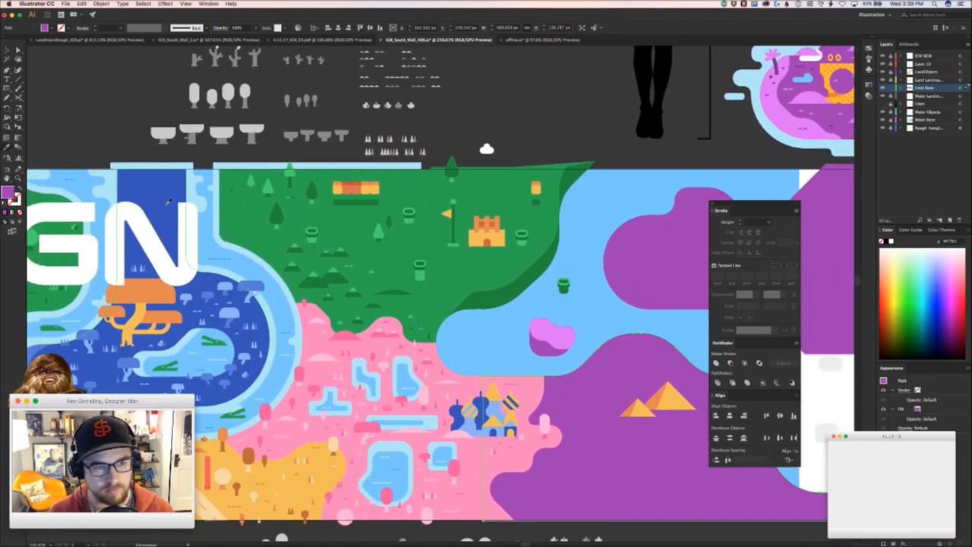
pyautogui.click(169, 201)
pyautogui.click(592, 302)
# - Try shifting the upper purple landmass's vertical right edge to the left, and undo the move
pyautogui.scroll(-3, 564, 300)
pyautogui.moveTo(604, 347); pyautogui.dragTo(524, 330)
pyautogui.hscroll(6, 524, 330)
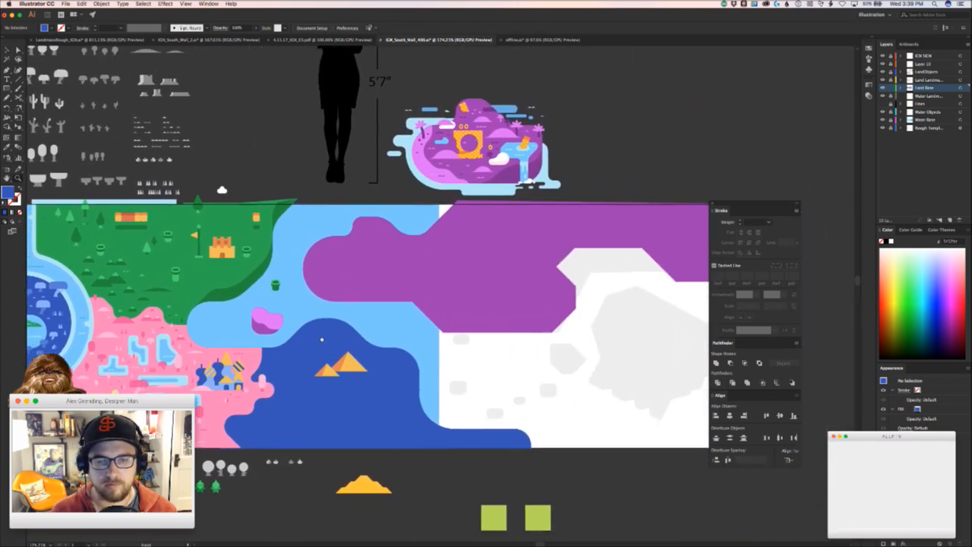
pyautogui.scroll(4, 445, 391)
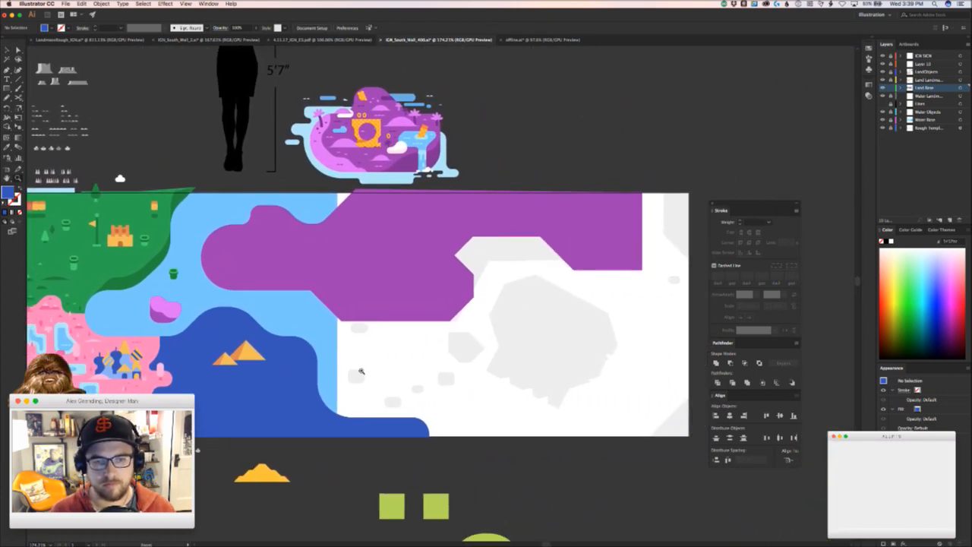
pyautogui.hscroll(4, 436, 386)
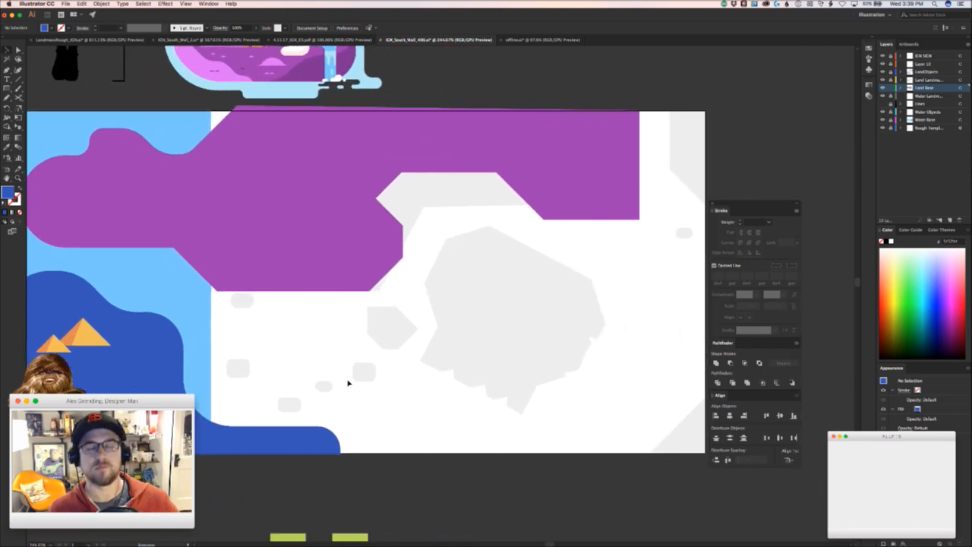
pyautogui.moveTo(645, 232); pyautogui.dragTo(577, 271)
pyautogui.press('a')
pyautogui.moveTo(571, 212); pyautogui.dragTo(536, 212)
pyautogui.hotkey('ctrl', 'z')
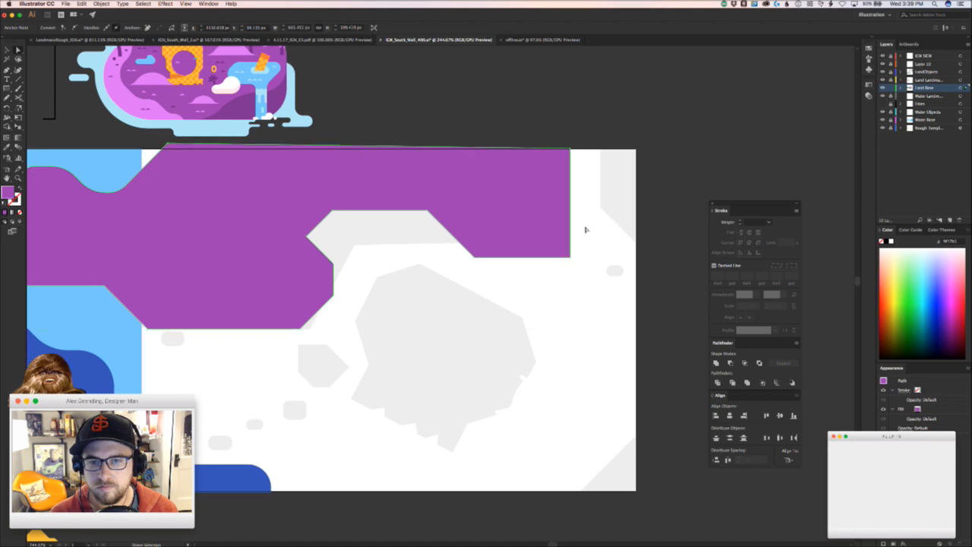
# - Draw a purple rectangle about 133 by 67 px over the large grey island sketch and rotate it clockwise
pyautogui.click(576, 256)
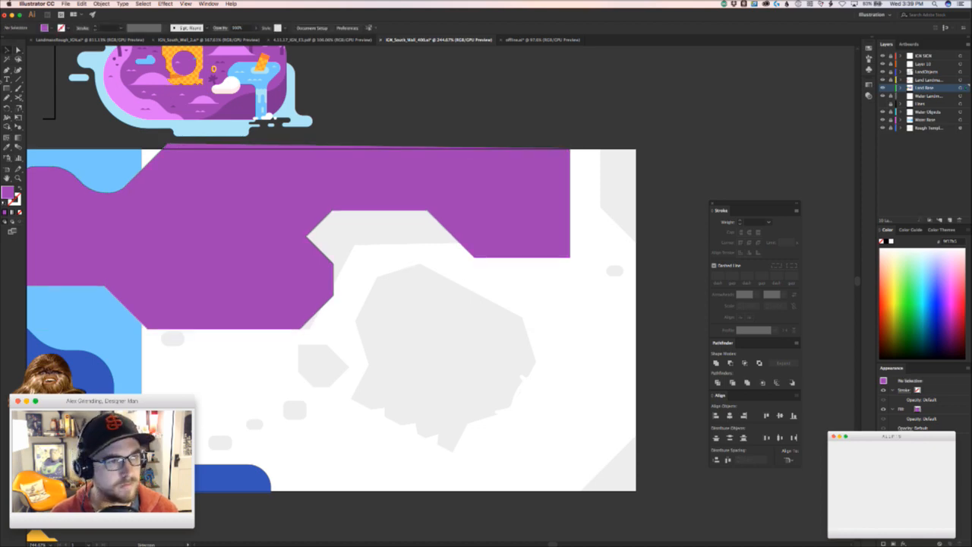
pyautogui.press('m')
pyautogui.moveTo(417, 391); pyautogui.dragTo(541, 329)
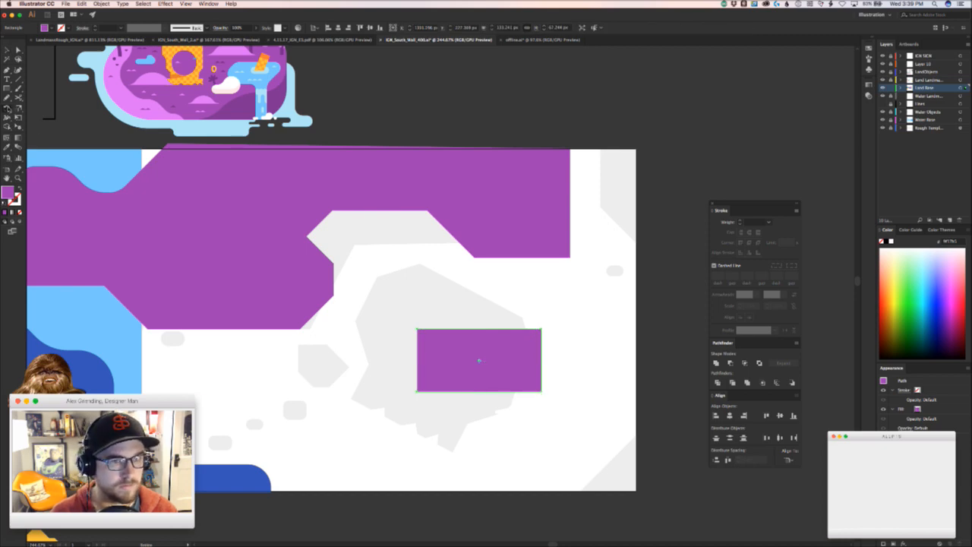
pyautogui.doubleClick(8, 108)
pyautogui.press('Return')
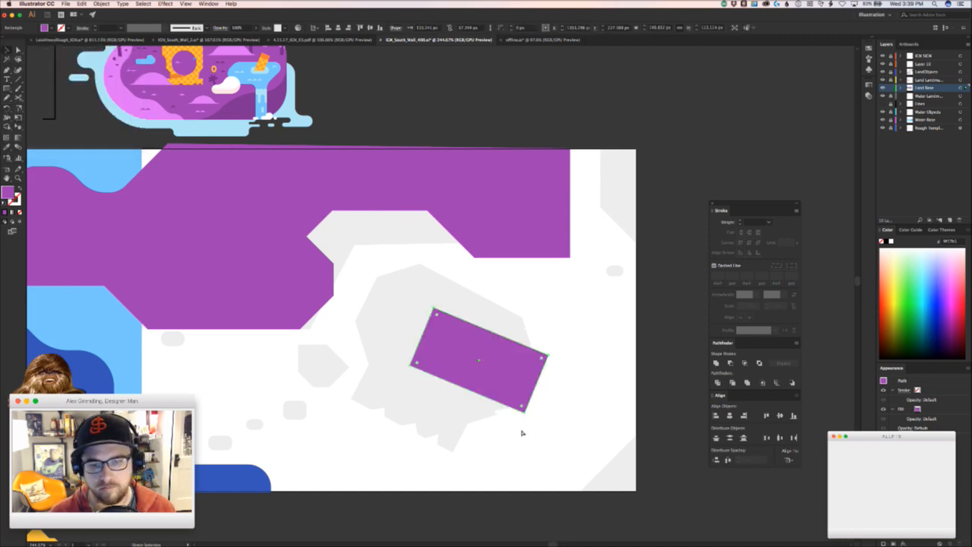
# - Try reshaping the upper landmass's lower-right diagonal to the rotated rectangle's shallower slope, and undo the reshaping
pyautogui.moveTo(523, 413); pyautogui.dragTo(475, 256)
pyautogui.click(486, 281)
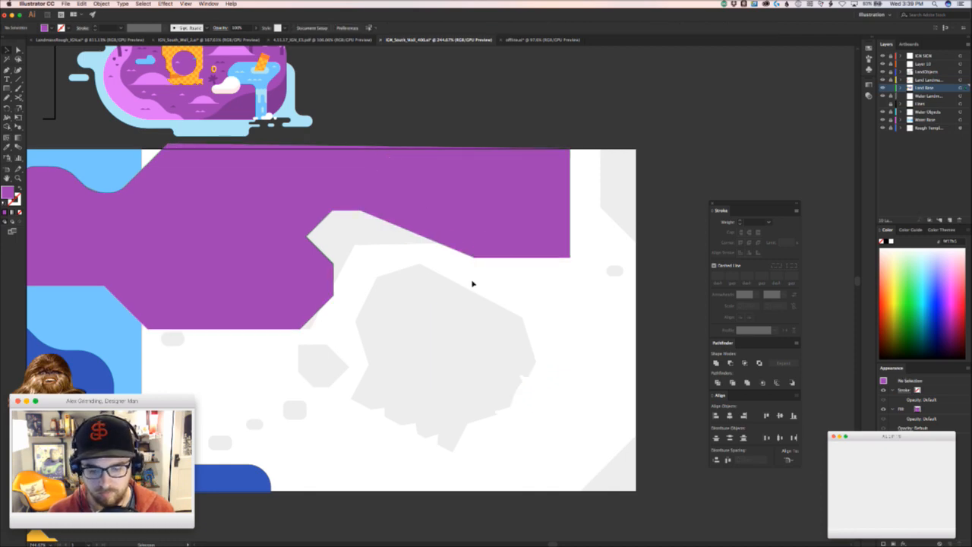
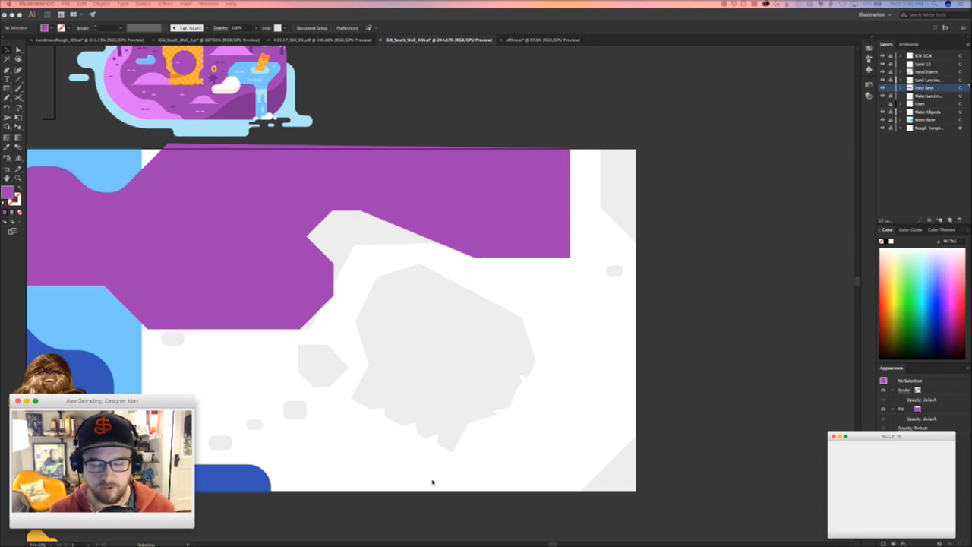
pyautogui.moveTo(373, 294)
pyautogui.mouseDown()
pyautogui.moveTo(386, 299)
pyautogui.moveTo(451, 269)
pyautogui.mouseUp()
pyautogui.moveTo(491, 195); pyautogui.dragTo(523, 315)
pyautogui.moveTo(530, 363); pyautogui.dragTo(418, 369)
pyautogui.moveTo(505, 382); pyautogui.dragTo(454, 342)
pyautogui.click(454, 343)
pyautogui.moveTo(448, 288); pyautogui.dragTo(481, 383)
# - Begin a purple island path over the large grey sketch, with stepped horizontal and 45-degree segments along its top and a vertical right side
pyautogui.press('z')
pyautogui.moveTo(413, 274); pyautogui.dragTo(490, 263)
pyautogui.press('v')
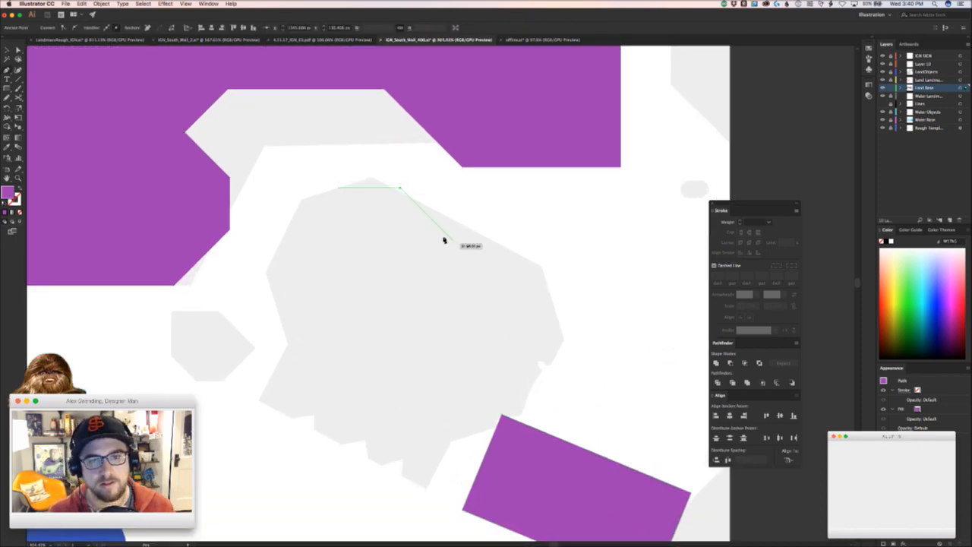
pyautogui.moveTo(431, 225); pyautogui.dragTo(556, 243)
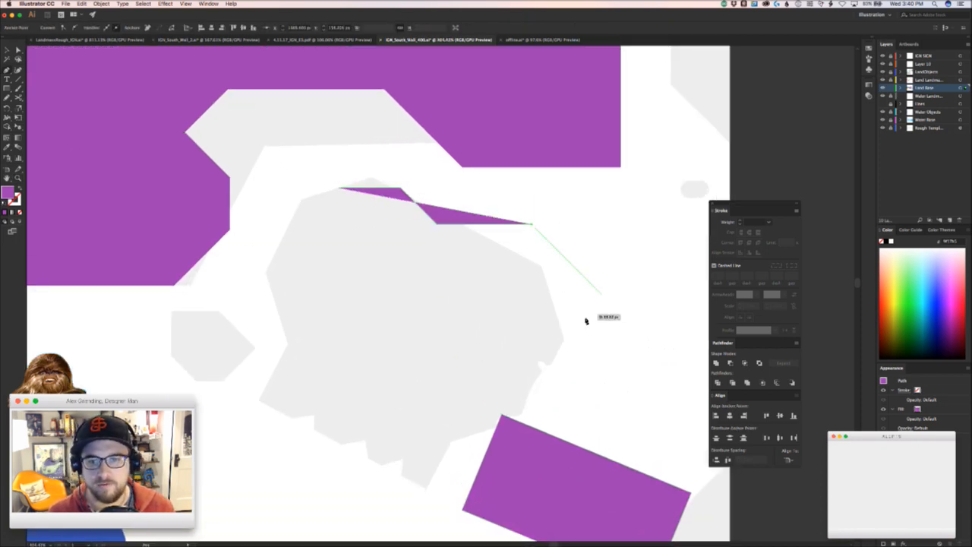
pyautogui.click(532, 225)
pyautogui.click(583, 276)
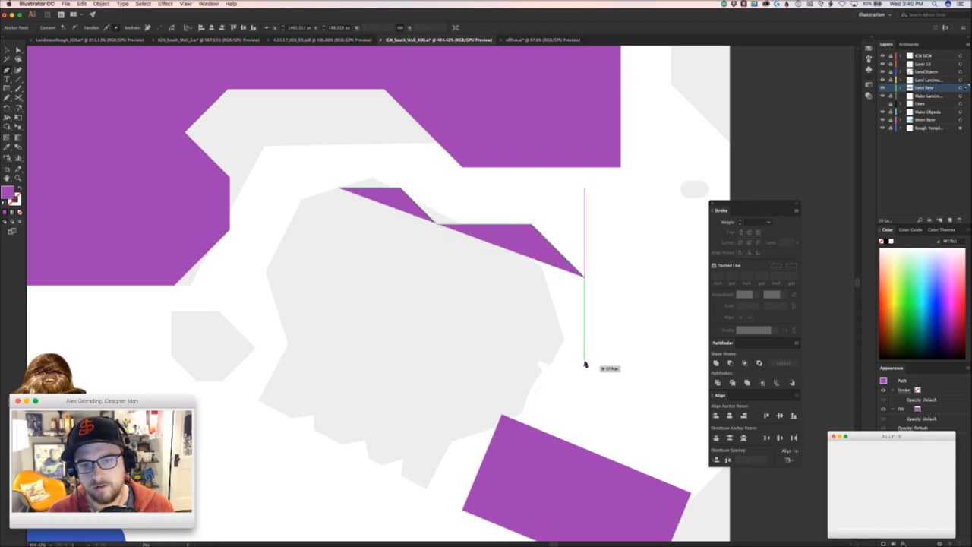
pyautogui.click(584, 367)
# - Move the tilted purple rectangle down and to the right, away from the island sketch
pyautogui.scroll(-3, 506, 313)
pyautogui.hscroll(1, 507, 313)
pyautogui.moveTo(507, 313); pyautogui.dragTo(557, 400)
pyautogui.scroll(3, 412, 365)
pyautogui.hscroll(-2, 413, 365)
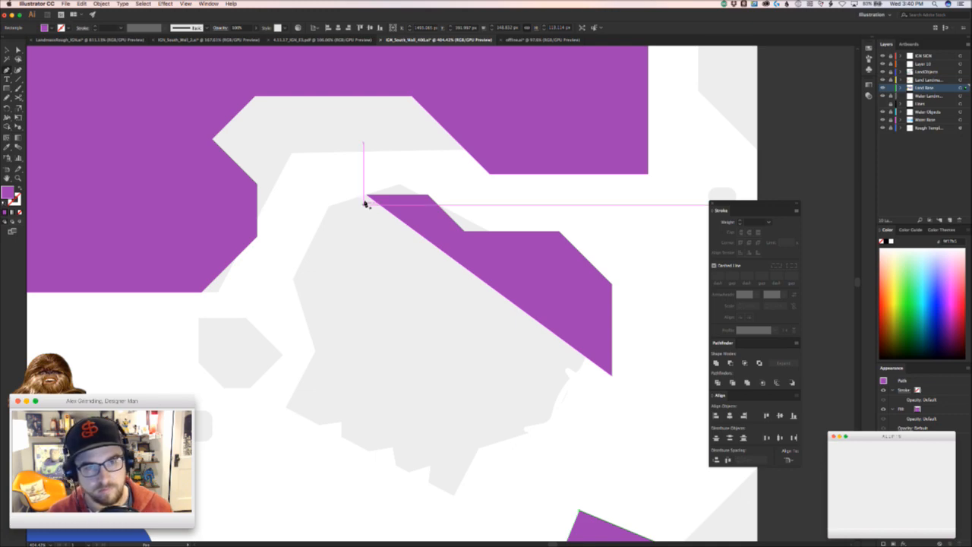
# - Continue the island path from its top-left end down the left side with alternating 45-degree and vertical segments
pyautogui.click(365, 196)
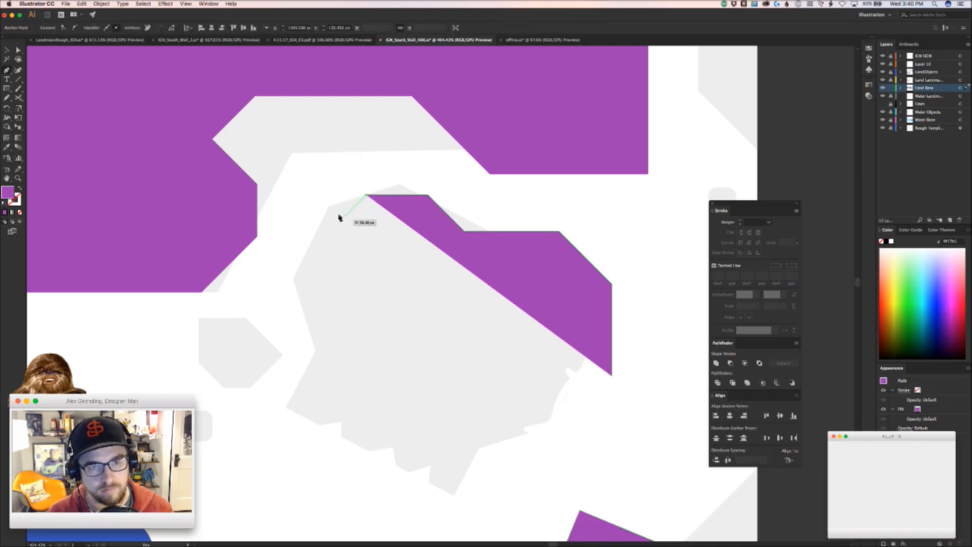
pyautogui.click(337, 224)
pyautogui.click(338, 252)
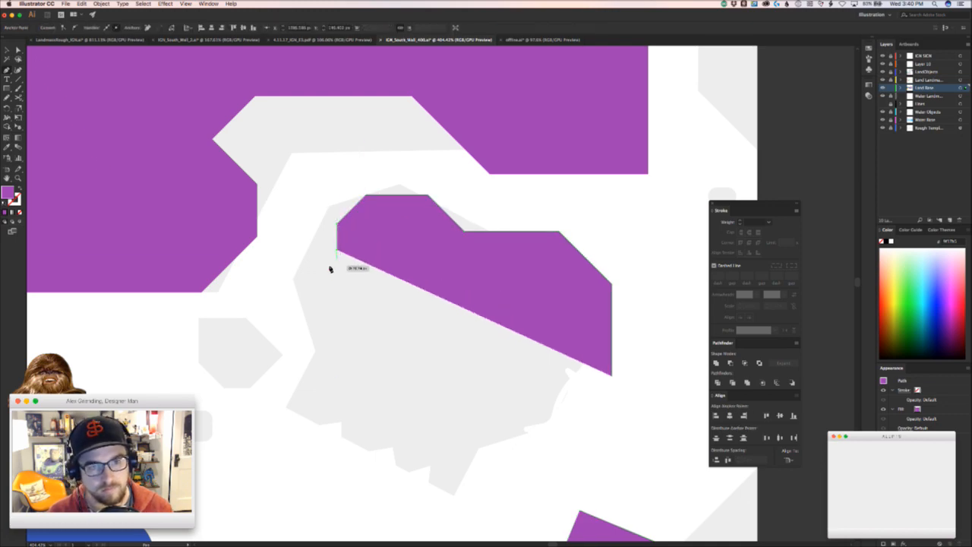
pyautogui.click(293, 293)
pyautogui.click(294, 368)
pyautogui.moveTo(299, 372); pyautogui.dragTo(309, 301)
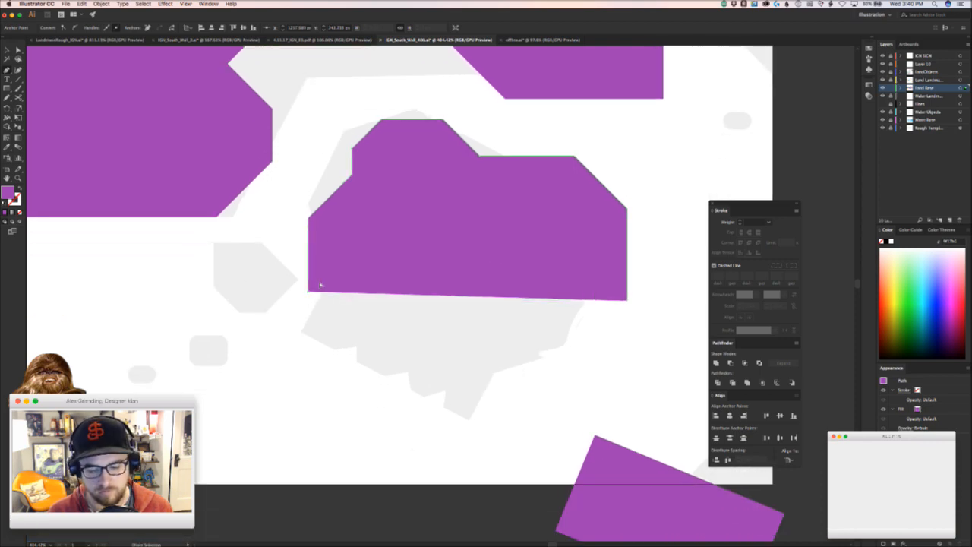
# - Shift the island's lower-left vertical edge inward along its diagonal, narrowing the left side
pyautogui.press('v')
pyautogui.press('super+Tab')
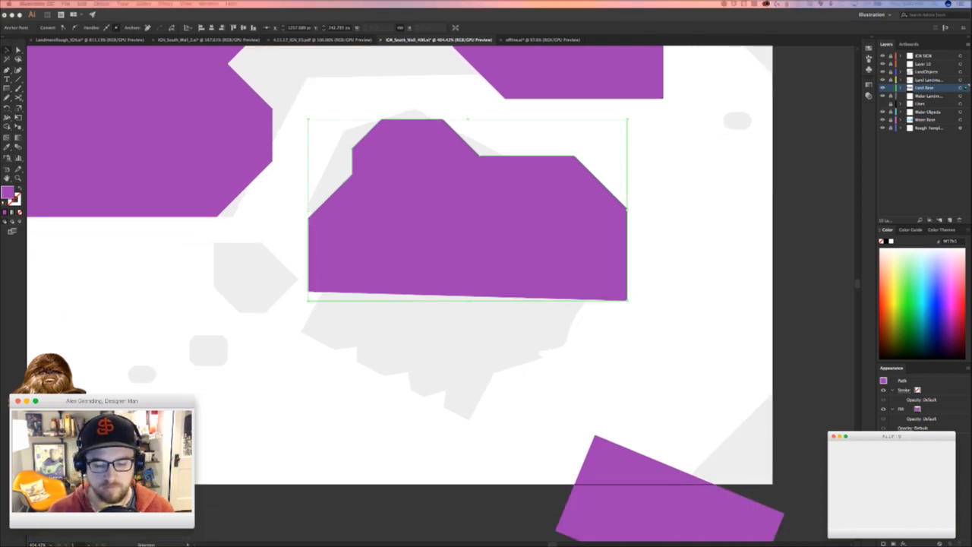
pyautogui.click(287, 332)
pyautogui.press('a')
pyautogui.moveTo(308, 255); pyautogui.dragTo(328, 237)
pyautogui.click(296, 287)
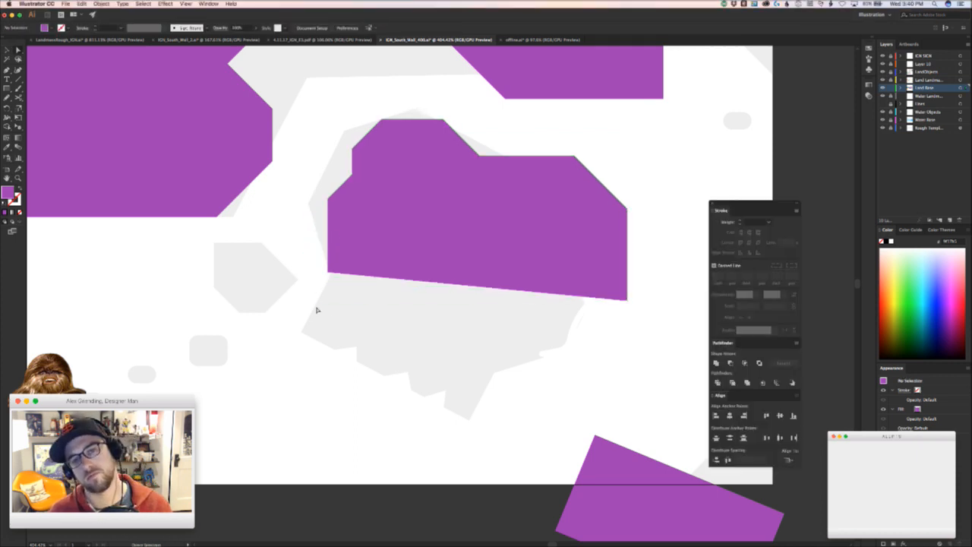
# - Extend the island path out to a lower-left corner, down to a bottom point, back up diagonally and across, closing it at the right edge
pyautogui.press('p')
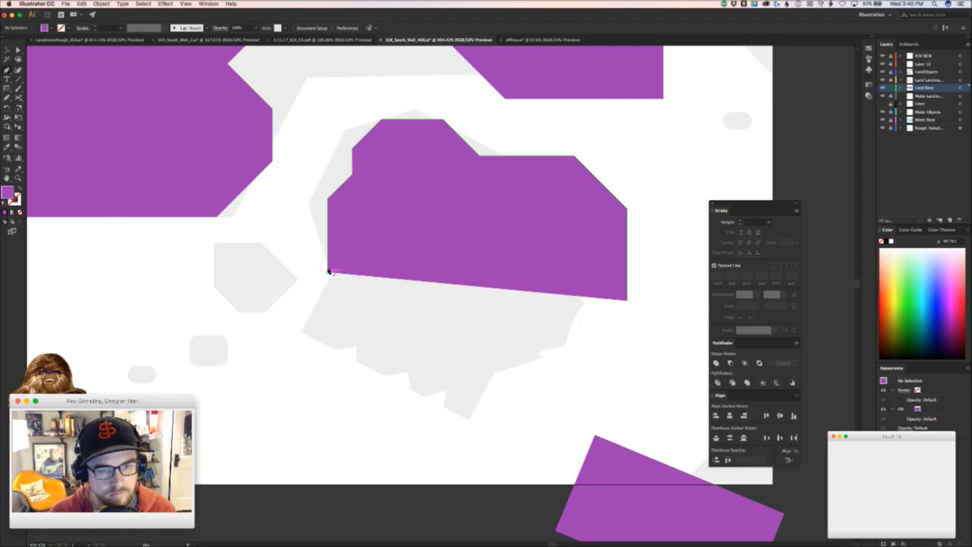
pyautogui.click(328, 272)
pyautogui.click(291, 328)
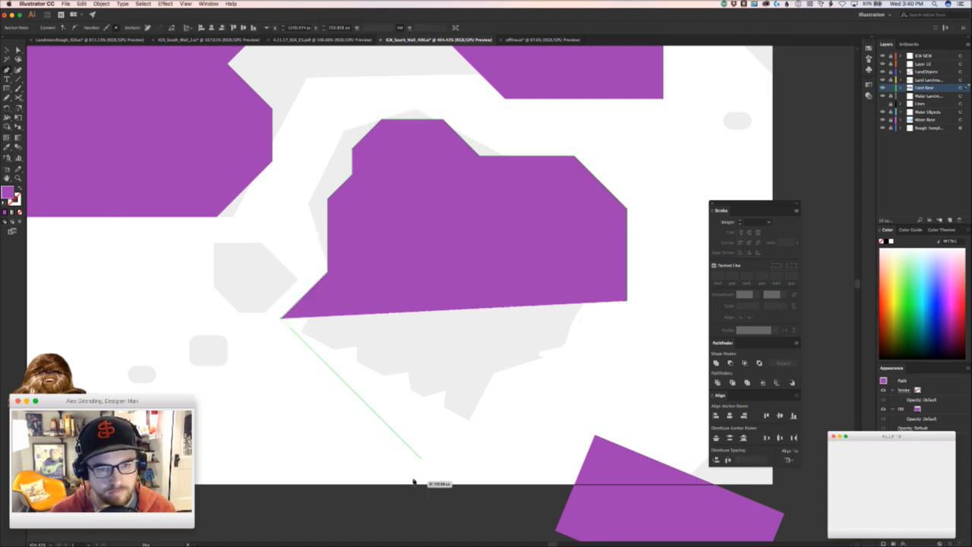
pyautogui.click(412, 449)
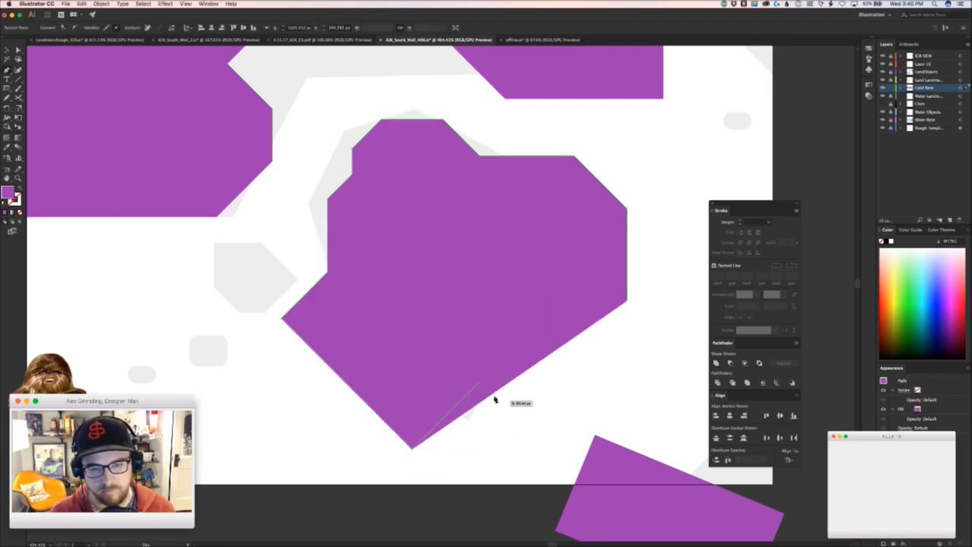
pyautogui.click(500, 361)
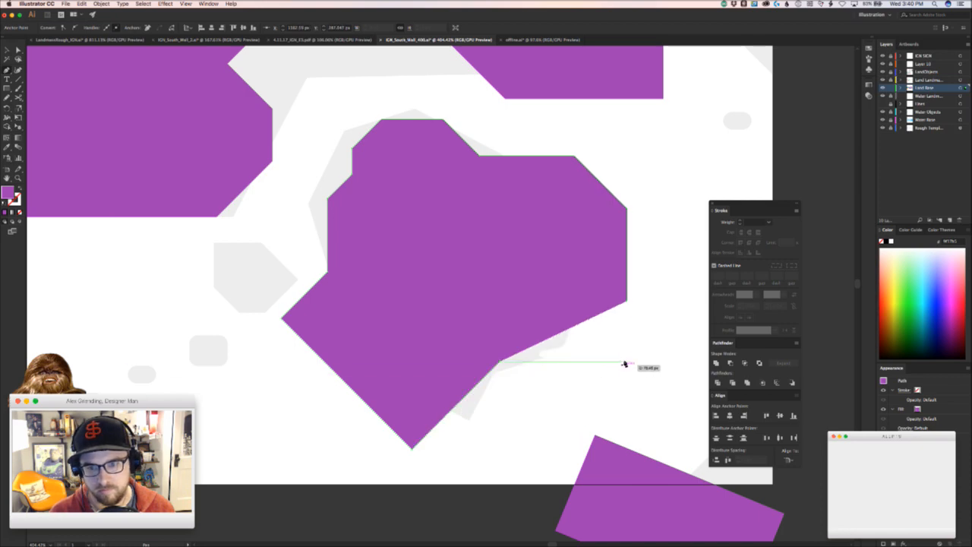
pyautogui.click(627, 362)
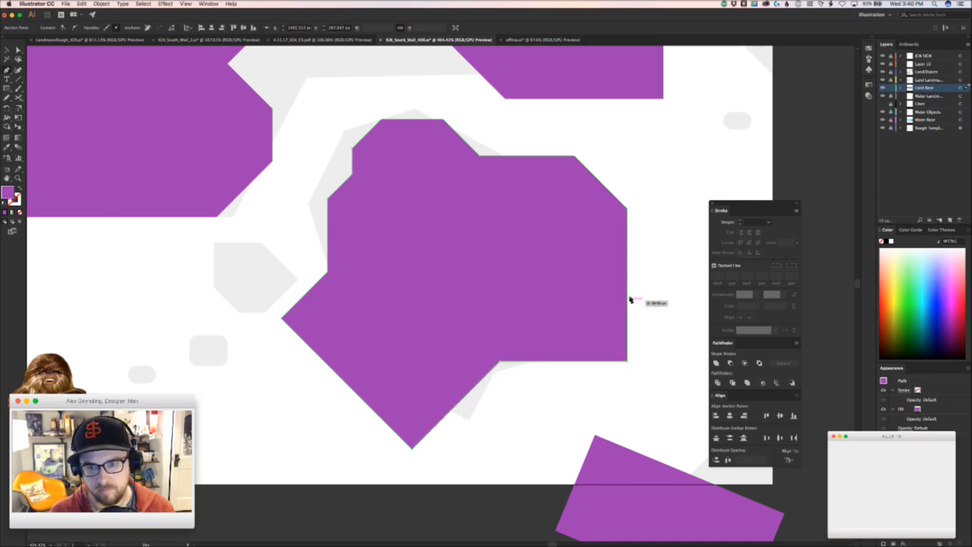
# - Try a large rounding on the island's lower inner corner, and undo it
pyautogui.hscroll(5, 623, 303)
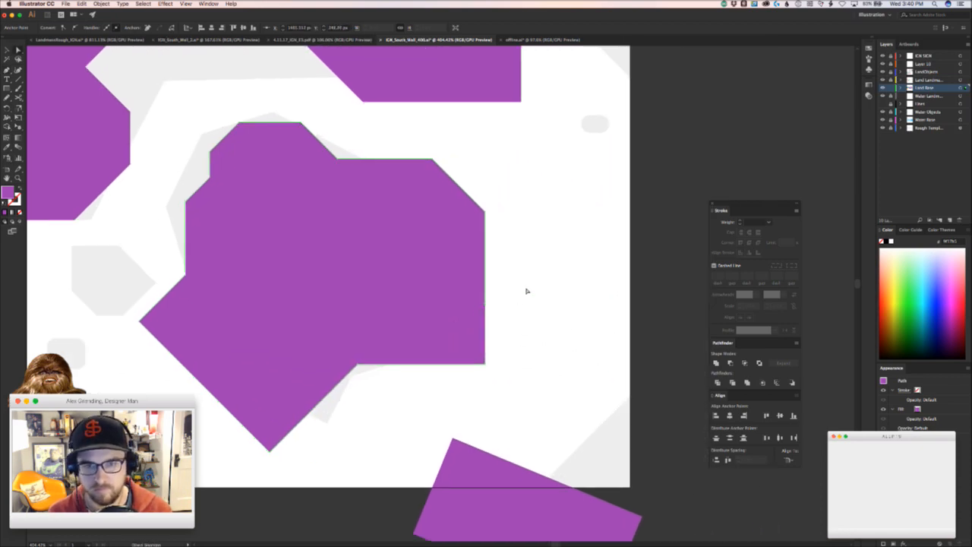
pyautogui.moveTo(509, 374); pyautogui.dragTo(473, 190)
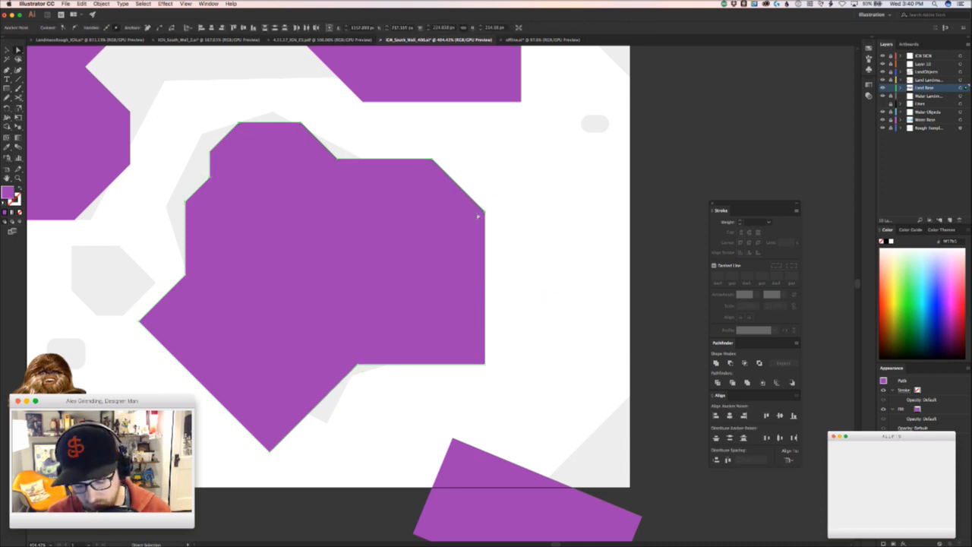
pyautogui.click(370, 395)
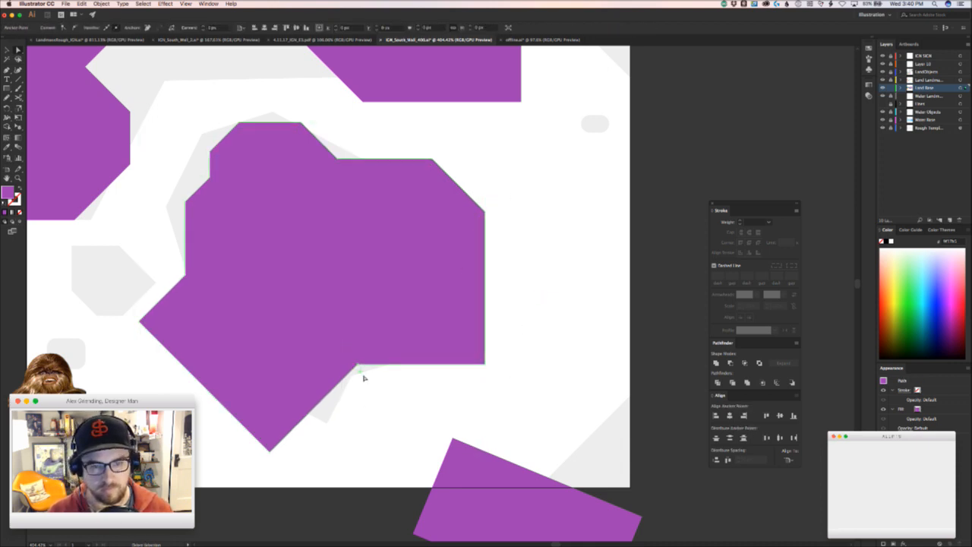
pyautogui.moveTo(362, 369); pyautogui.dragTo(492, 396)
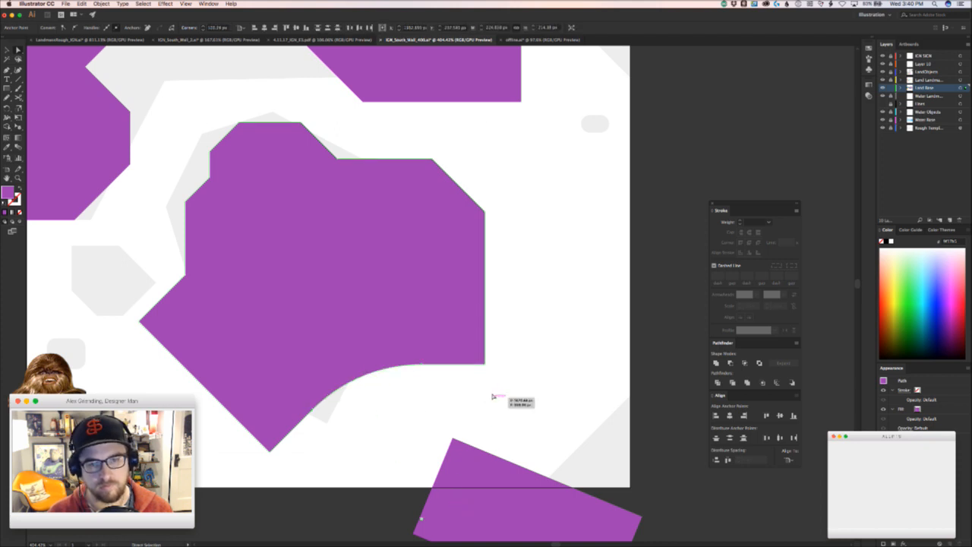
pyautogui.press('super+z')
# - Round the two corners of the island's vertical right edge with a large radius
pyautogui.moveTo(515, 200); pyautogui.dragTo(403, 216)
pyautogui.click(556, 296)
pyautogui.press('z')
pyautogui.moveTo(545, 303); pyautogui.dragTo(427, 314)
pyautogui.moveTo(364, 311); pyautogui.dragTo(424, 287)
# - Shift the island's long lower-left diagonal edge inward, up and to the right
pyautogui.press('a')
pyautogui.click(393, 296)
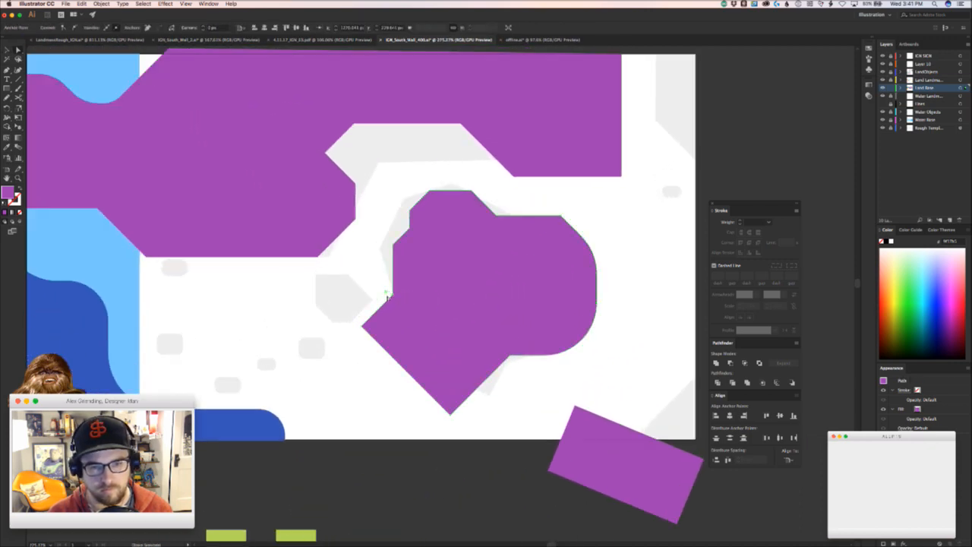
pyautogui.press('z')
pyautogui.moveTo(353, 328); pyautogui.dragTo(399, 327)
pyautogui.press('a')
pyautogui.click(414, 391)
pyautogui.moveTo(428, 381); pyautogui.dragTo(441, 367)
pyautogui.click(423, 382)
pyautogui.moveTo(421, 404); pyautogui.dragTo(356, 390)
# - Round the island's inner corner between the bottom point and the rounded right side
pyautogui.press('z')
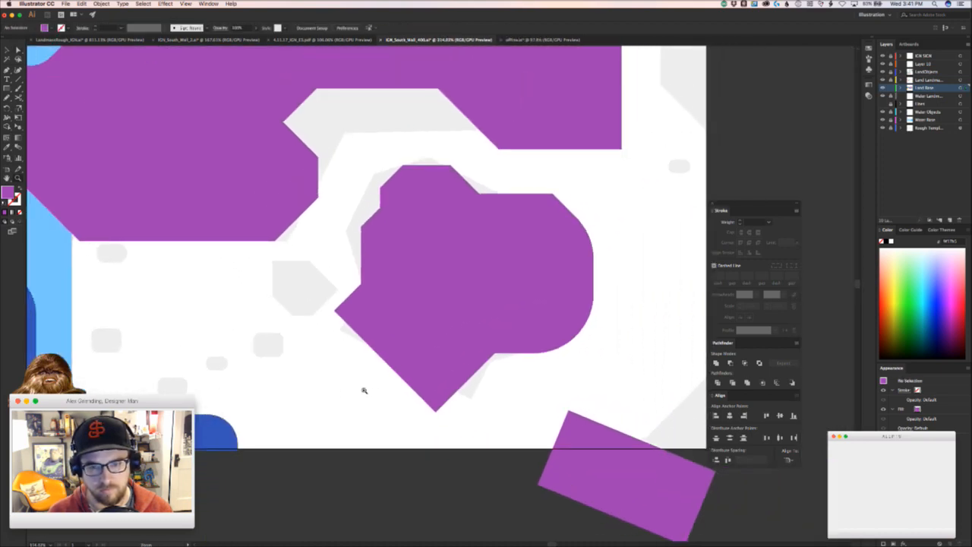
pyautogui.moveTo(467, 395); pyautogui.dragTo(469, 355)
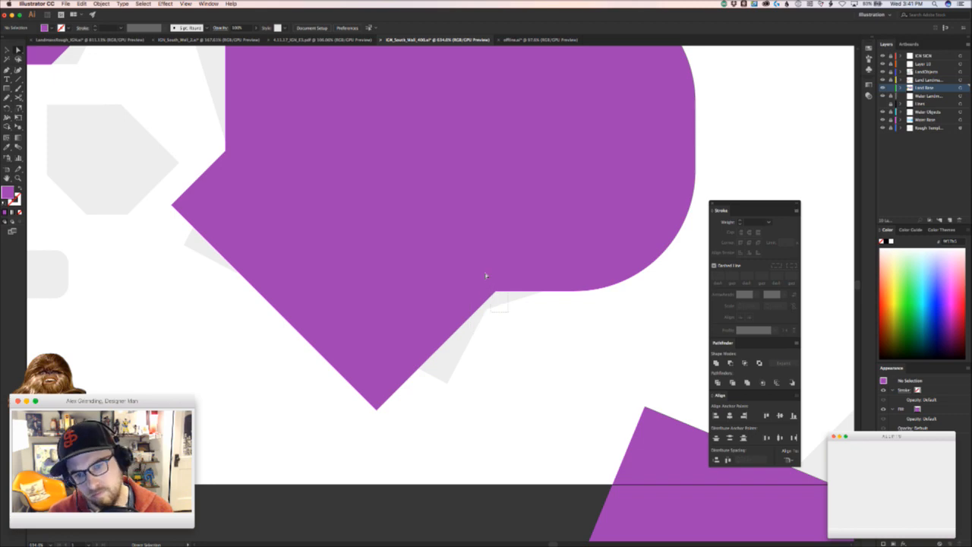
pyautogui.moveTo(564, 421); pyautogui.dragTo(441, 436)
pyautogui.press('a')
# - Round the concave corner on the island's top edge and the stepped corners on its upper-left side
pyautogui.click(460, 234)
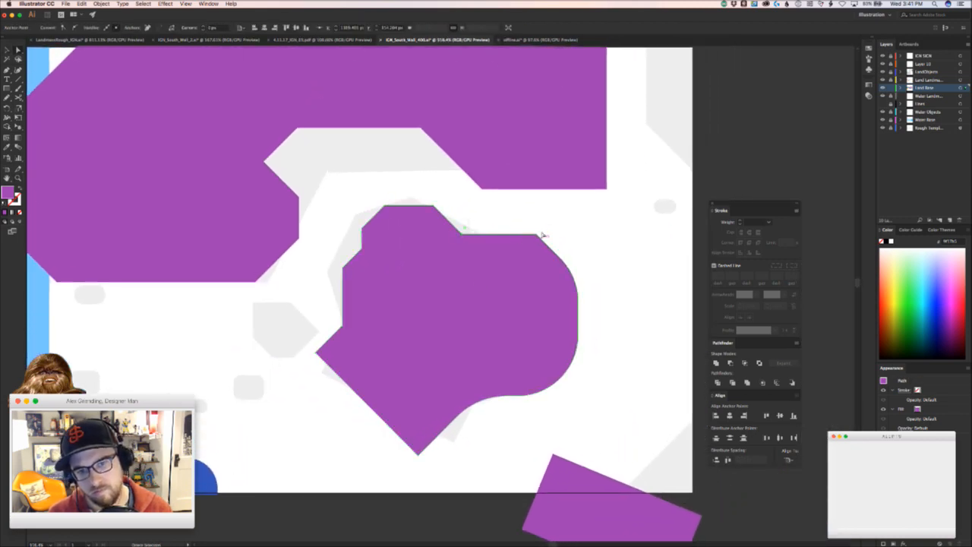
pyautogui.moveTo(467, 228); pyautogui.dragTo(489, 210)
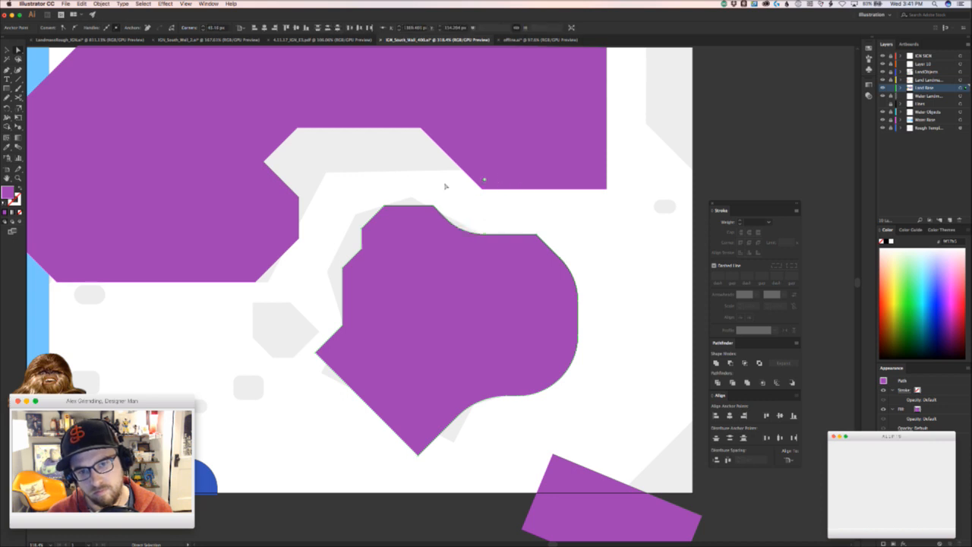
pyautogui.moveTo(367, 266); pyautogui.dragTo(327, 213)
pyautogui.click(333, 254)
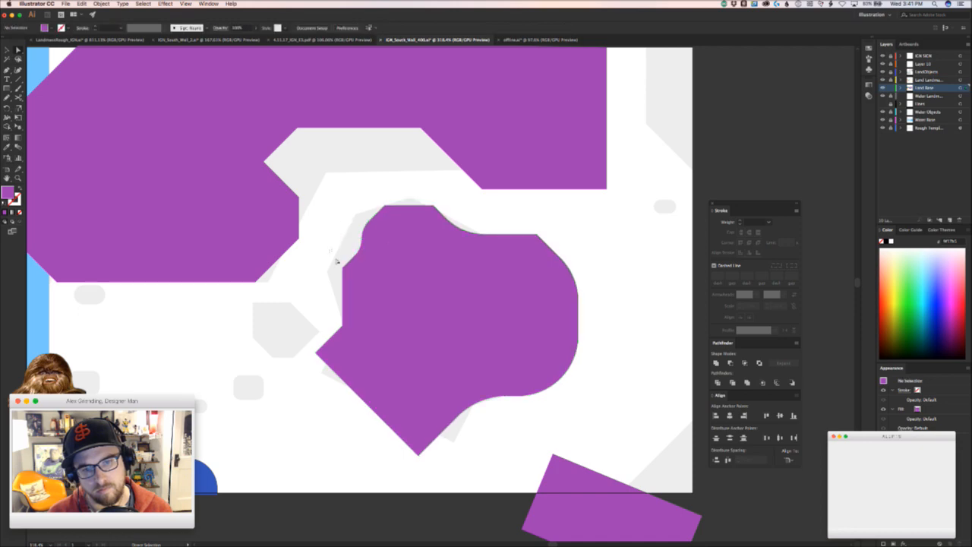
pyautogui.moveTo(348, 288); pyautogui.dragTo(388, 297)
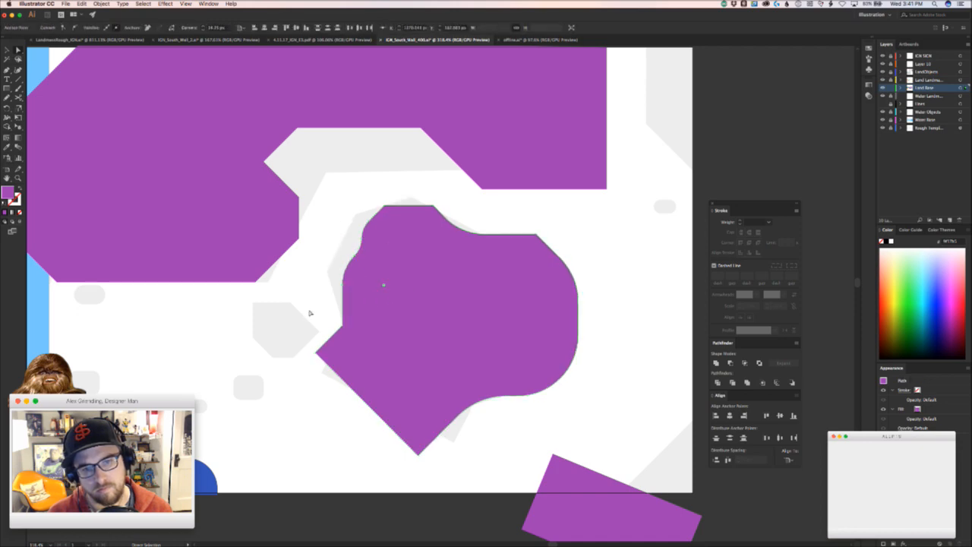
pyautogui.click(314, 316)
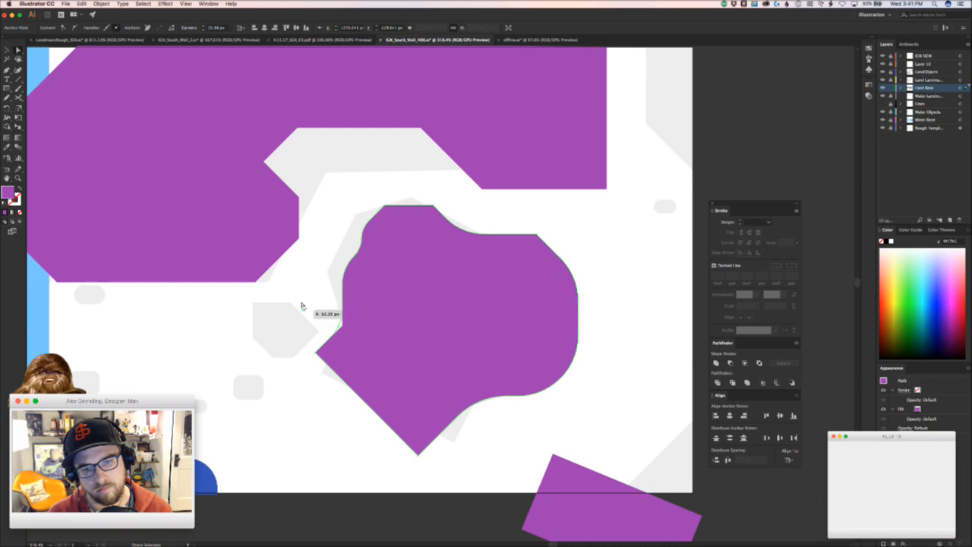
# - Draw a rectangle about 57 by 45 px over the island's pointed bottom tip
pyautogui.moveTo(291, 313); pyautogui.dragTo(332, 234)
pyautogui.click(460, 377)
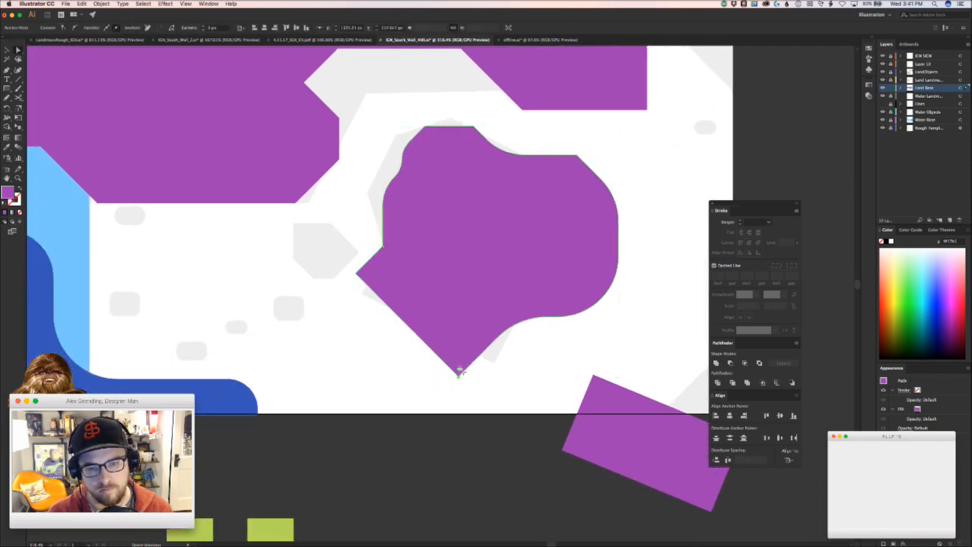
pyautogui.press('Delete')
pyautogui.press('m')
pyautogui.moveTo(428, 351)
pyautogui.mouseDown()
pyautogui.moveTo(481, 403)
pyautogui.moveTo(497, 403)
pyautogui.mouseUp()
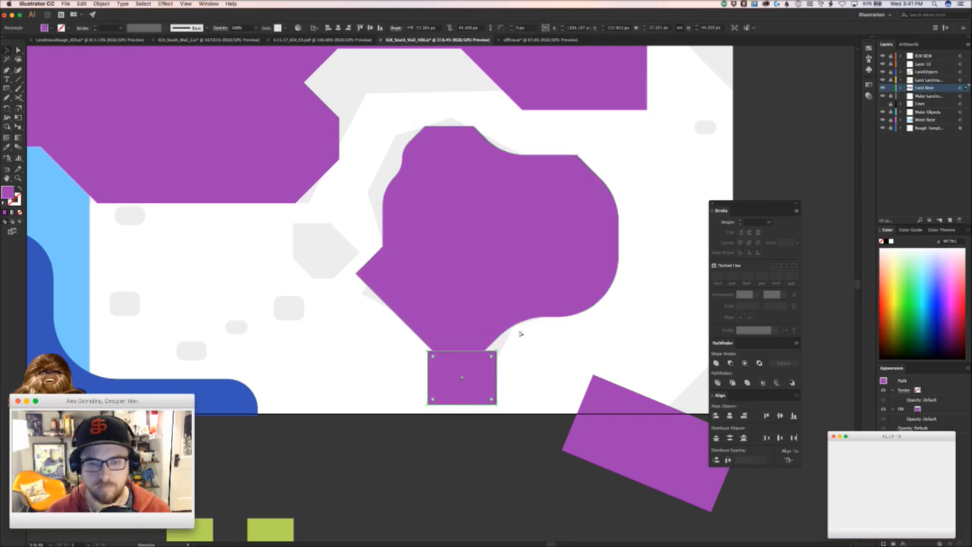
# - Restack the small rectangle and the island, and subtract the rectangle with Minus Back to flatten the bottom tip
pyautogui.press('super+x')
pyautogui.click(509, 272)
pyautogui.press('super+f')
pyautogui.keyDown('shift'); pyautogui.click(515, 261); pyautogui.keyUp('shift')
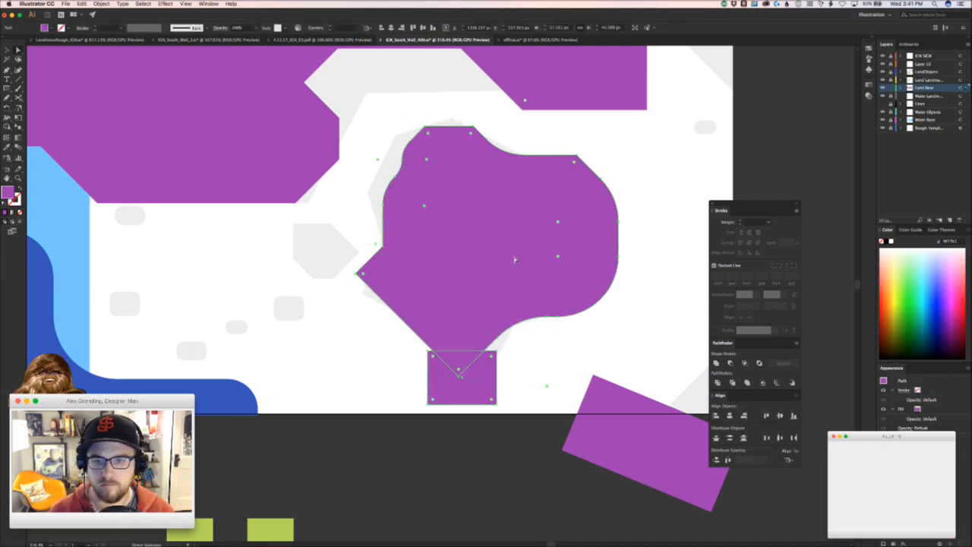
pyautogui.click(793, 384)
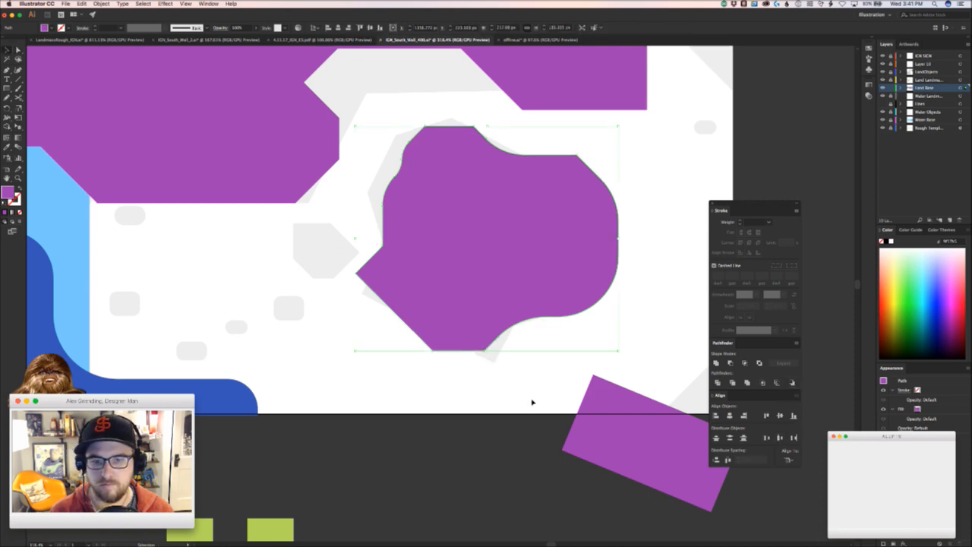
# - Round the two corners at the ends of the island's flattened bottom edge
pyautogui.click(490, 351)
pyautogui.click(479, 344)
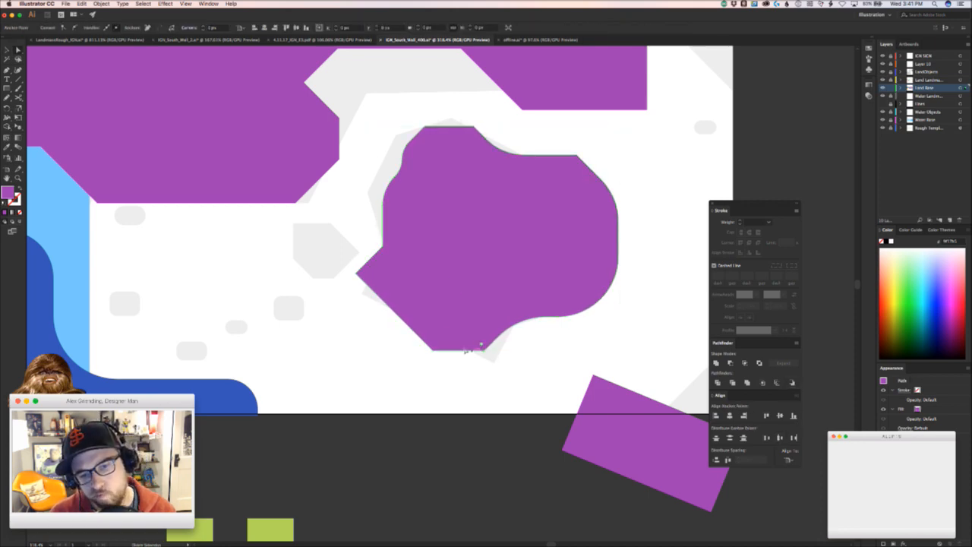
pyautogui.moveTo(439, 336); pyautogui.dragTo(450, 338)
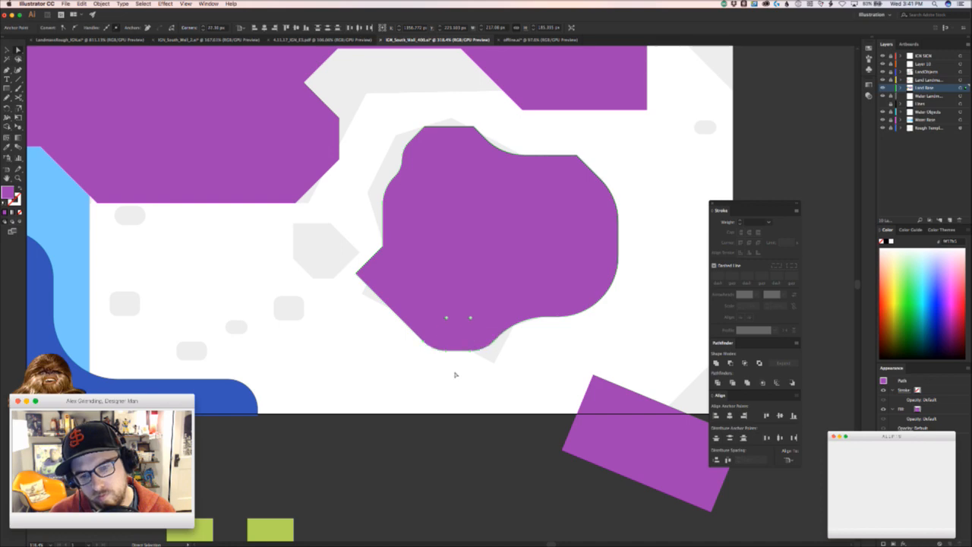
pyautogui.click(407, 376)
# - Fill the purple island with the lime green sampled from the large hill-shaped piece below the artboard
pyautogui.moveTo(430, 375); pyautogui.dragTo(359, 377)
pyautogui.moveTo(359, 378); pyautogui.dragTo(480, 352)
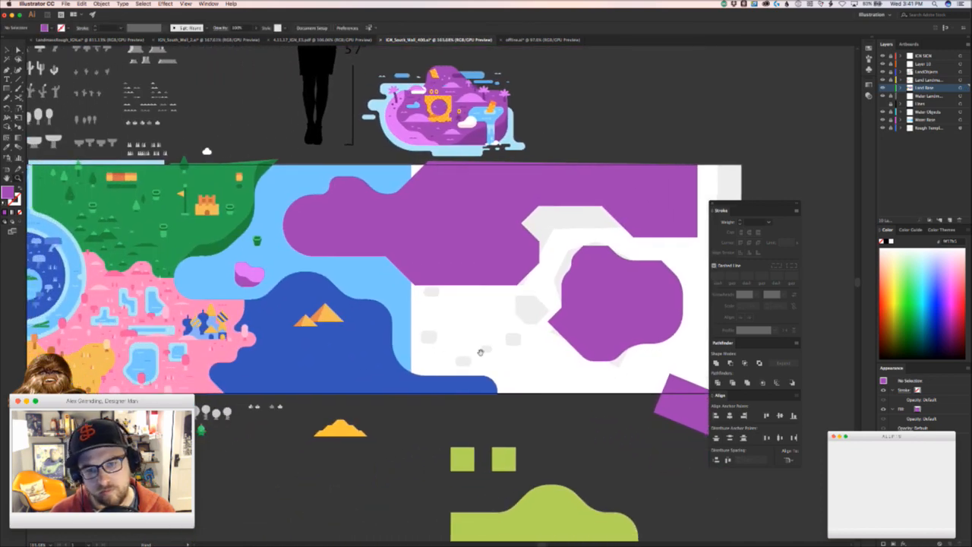
pyautogui.click(619, 297)
pyautogui.moveTo(580, 378); pyautogui.dragTo(511, 275)
pyautogui.press('i')
pyautogui.click(538, 413)
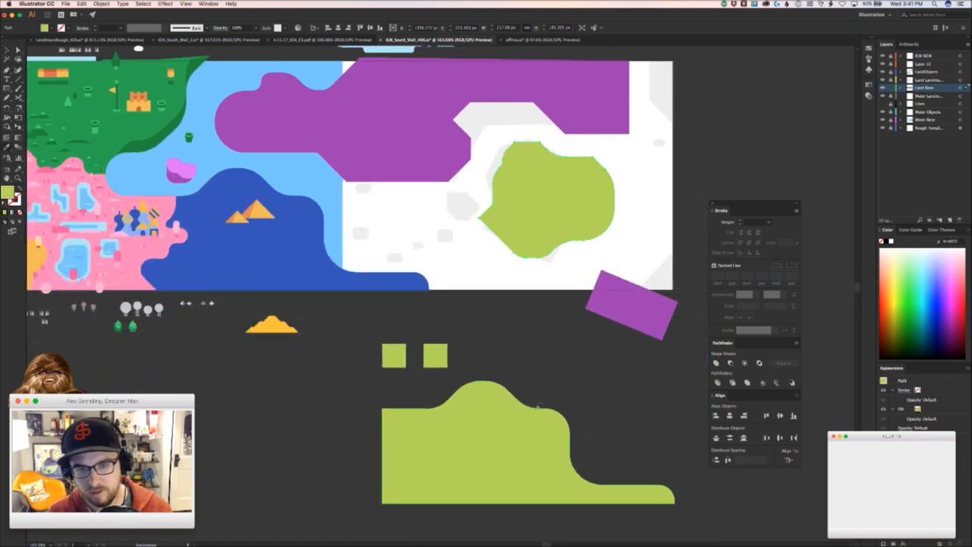
pyautogui.press('v')
pyautogui.click(501, 359)
# - Recolour the lime green island with the dark blue sampled from the landmass holding the orange pyramids
pyautogui.scroll(5, 502, 359)
pyautogui.hscroll(-5, 501, 359)
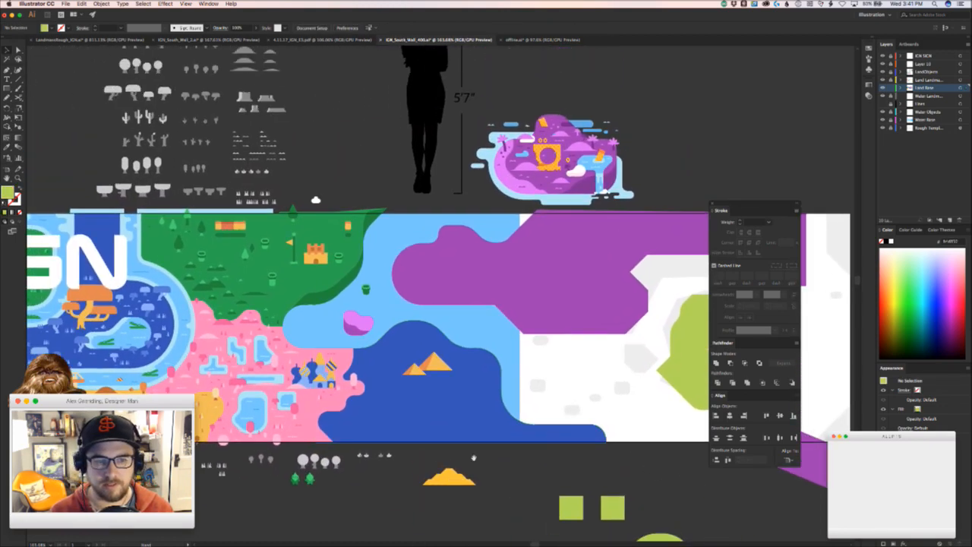
pyautogui.hscroll(-4, 498, 422)
pyautogui.scroll(-2, 486, 410)
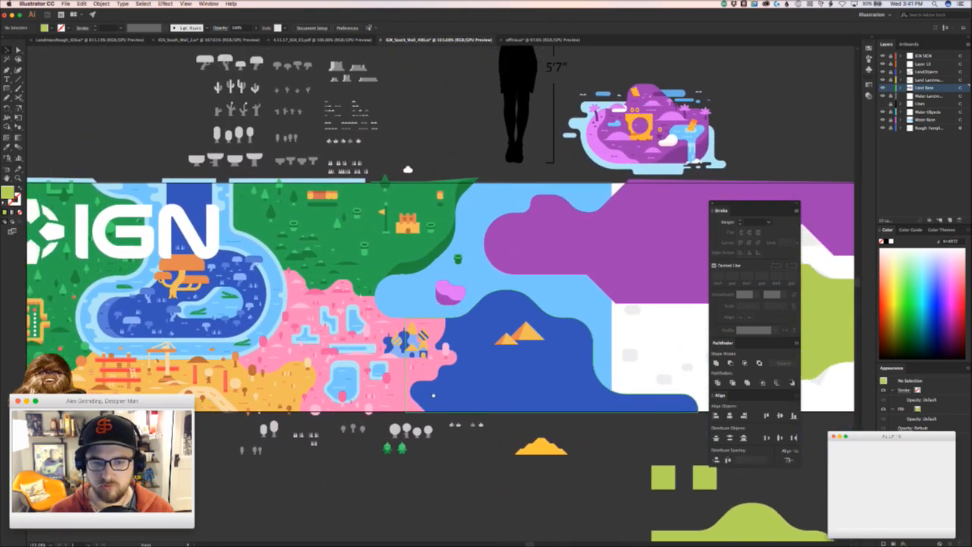
pyautogui.moveTo(473, 403); pyautogui.dragTo(479, 393)
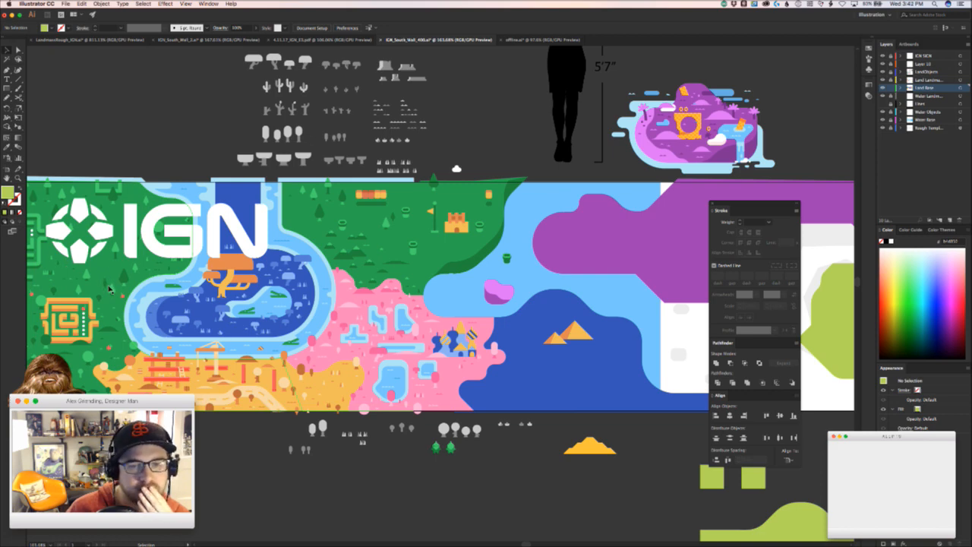
pyautogui.click(827, 331)
pyautogui.moveTo(828, 331); pyautogui.dragTo(459, 270)
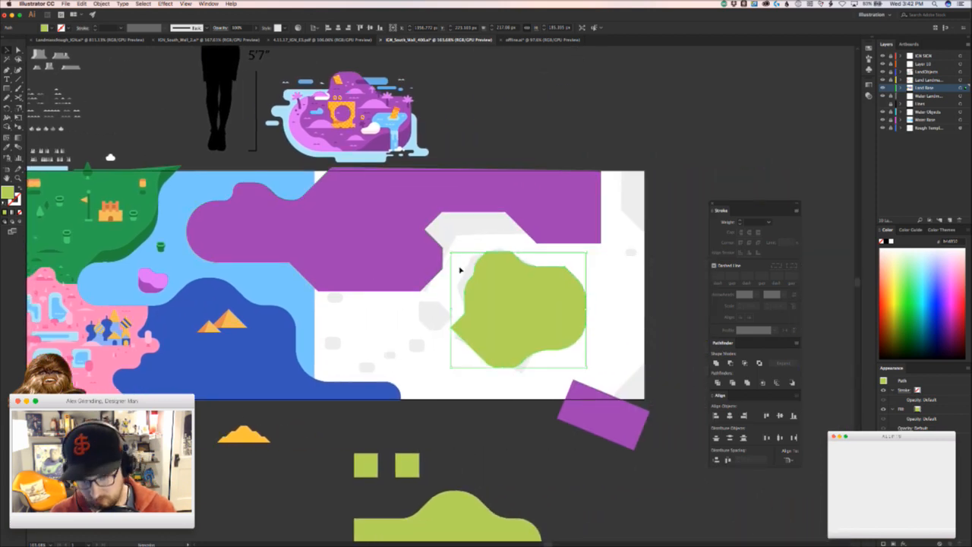
pyautogui.press('i')
pyautogui.click(369, 248)
pyautogui.click(275, 372)
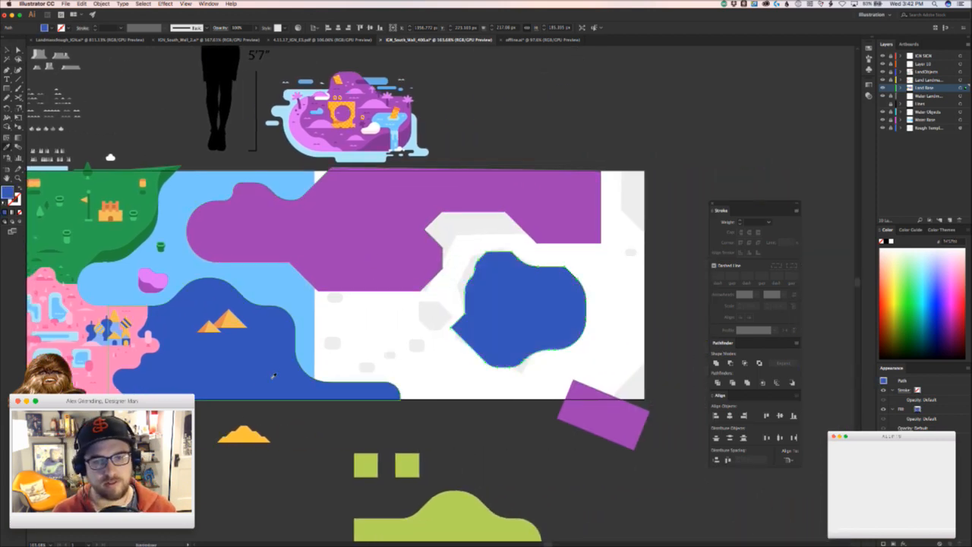
# - Recolour the blue blob on the unfinished part of the wall with the orange sampled from the desert area, and deselect it
pyautogui.hscroll(-5, 248, 396)
pyautogui.scroll(1, 247, 357)
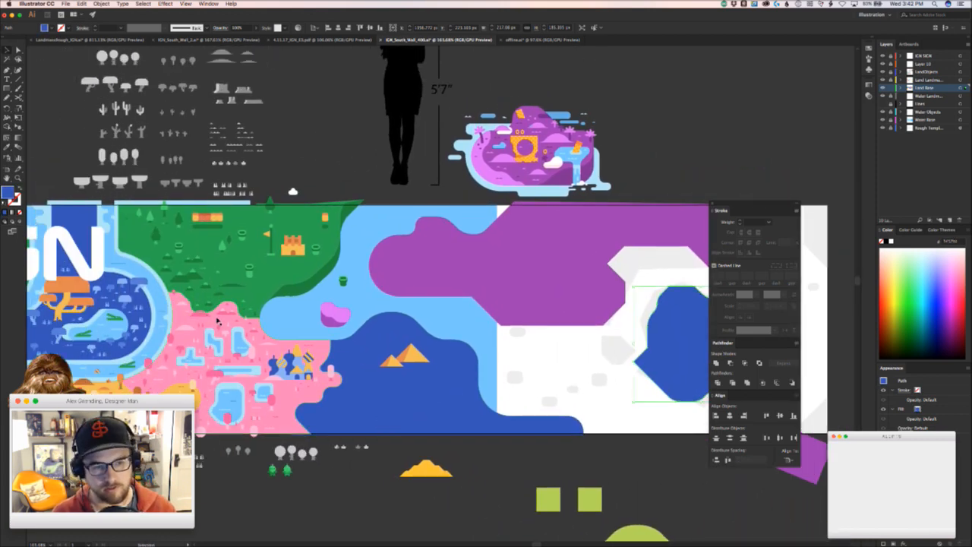
pyautogui.press('i')
pyautogui.click(172, 384)
pyautogui.press('v')
pyautogui.click(588, 427)
pyautogui.moveTo(588, 436); pyautogui.dragTo(328, 364)
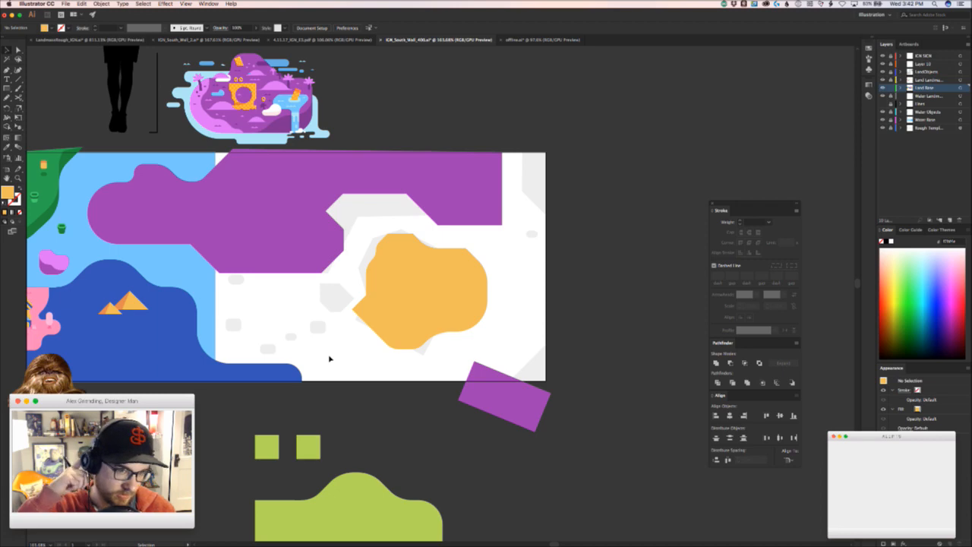
pyautogui.moveTo(172, 308); pyautogui.dragTo(288, 400)
pyautogui.click(447, 328)
pyautogui.click(428, 393)
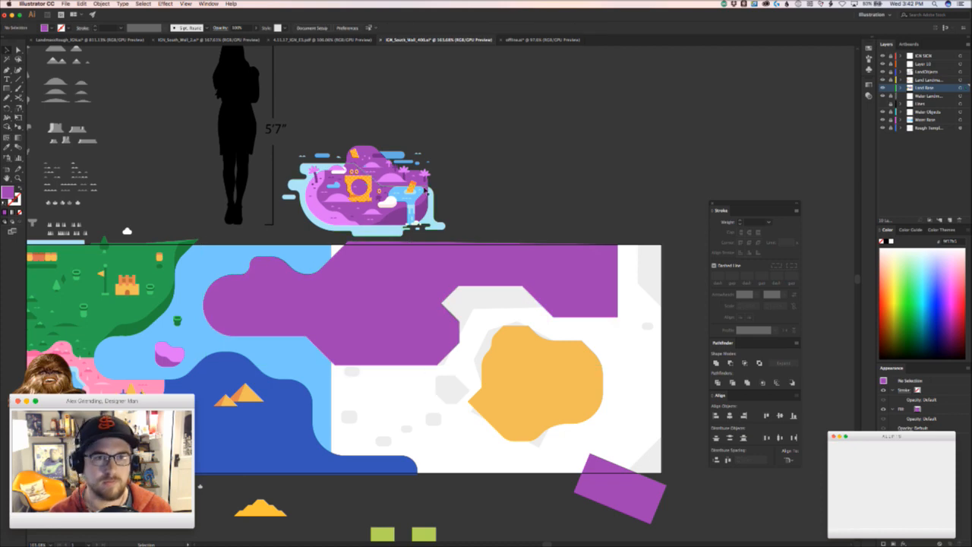
# - Check the recent file 4.11.17_IGN_E3.pdf for the island artwork and close it
pyautogui.click(65, 4)
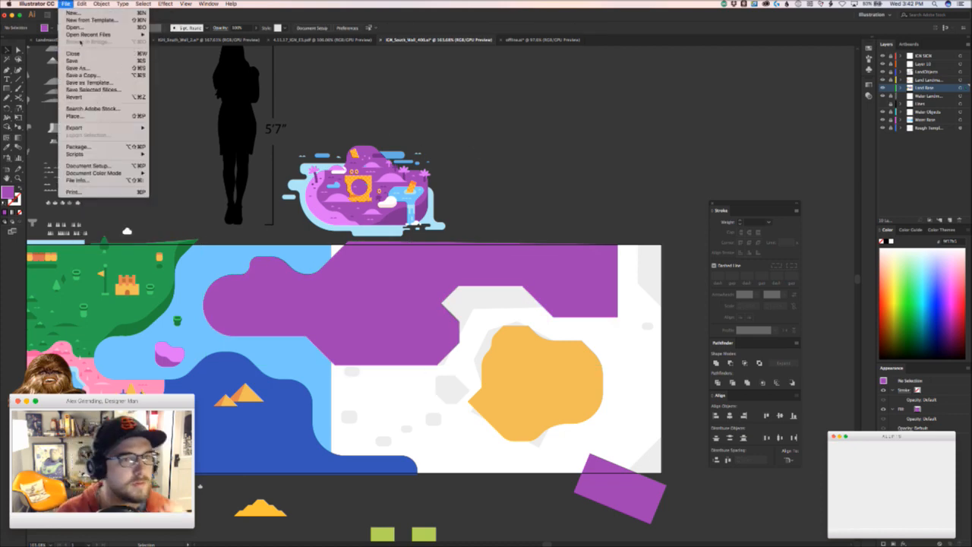
pyautogui.moveTo(114, 34)
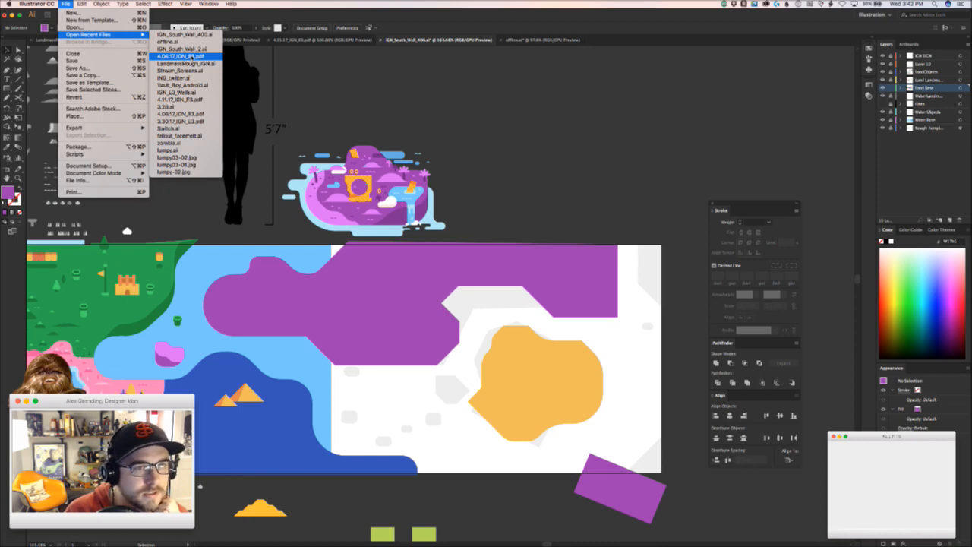
pyautogui.click(185, 100)
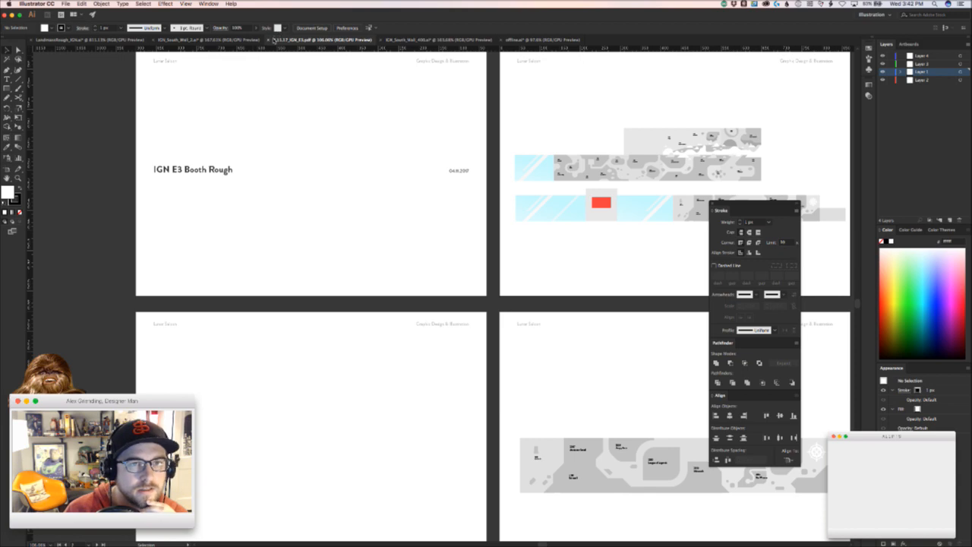
pyautogui.press('super+w')
# - Open the recent file 4.06.17_IGN_E3.pdf, look through its pages and close it
pyautogui.click(66, 4)
pyautogui.moveTo(76, 35)
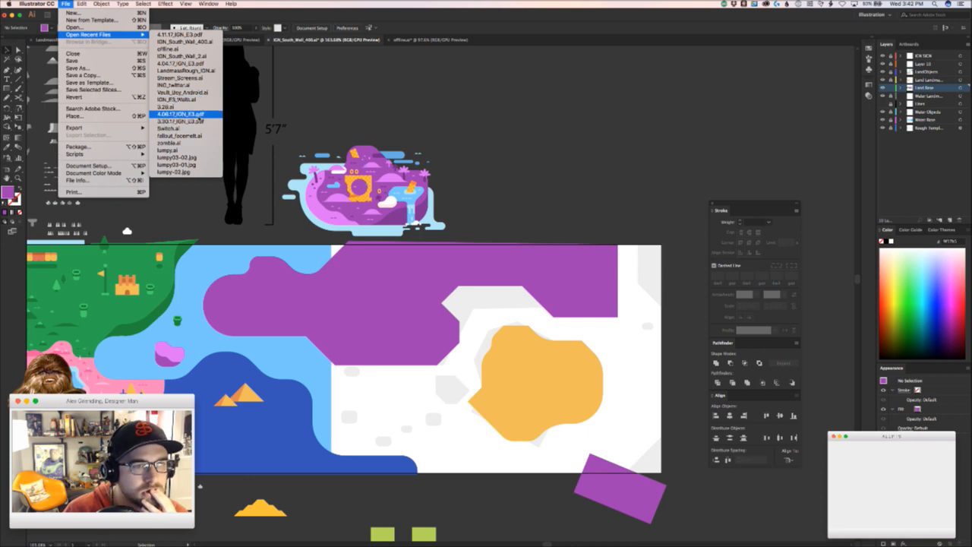
pyautogui.click(196, 114)
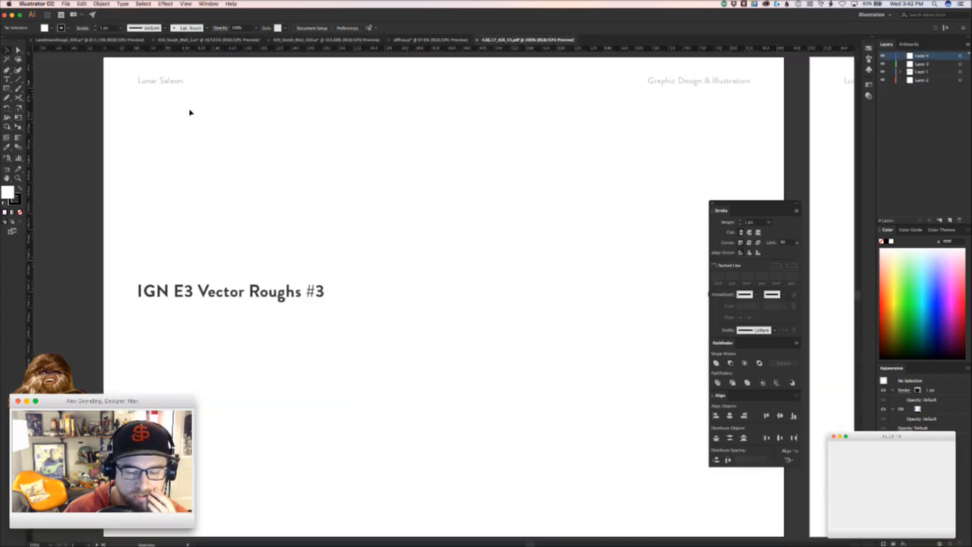
pyautogui.moveTo(519, 351); pyautogui.dragTo(445, 361)
pyautogui.moveTo(629, 426); pyautogui.dragTo(314, 354)
pyautogui.moveTo(406, 388); pyautogui.dragTo(152, 380)
pyautogui.moveTo(301, 307); pyautogui.dragTo(227, 301)
pyautogui.moveTo(144, 357); pyautogui.dragTo(469, 376)
pyautogui.press('v')
pyautogui.click(478, 40)
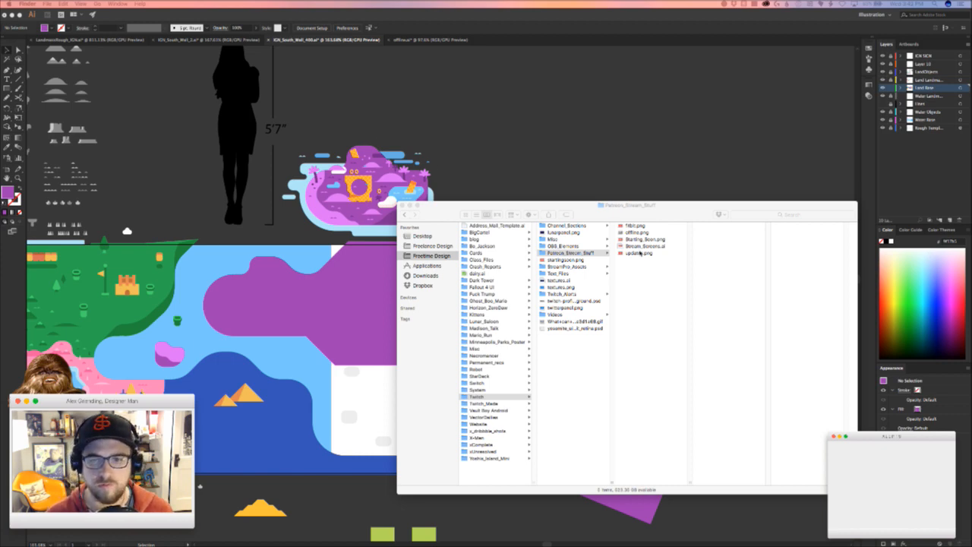
# - Switch to Finder and preview 4.06.17_IGN_E3.pdf in the IGN_E3_2017 project folder under Freelance Design
pyautogui.click(434, 246)
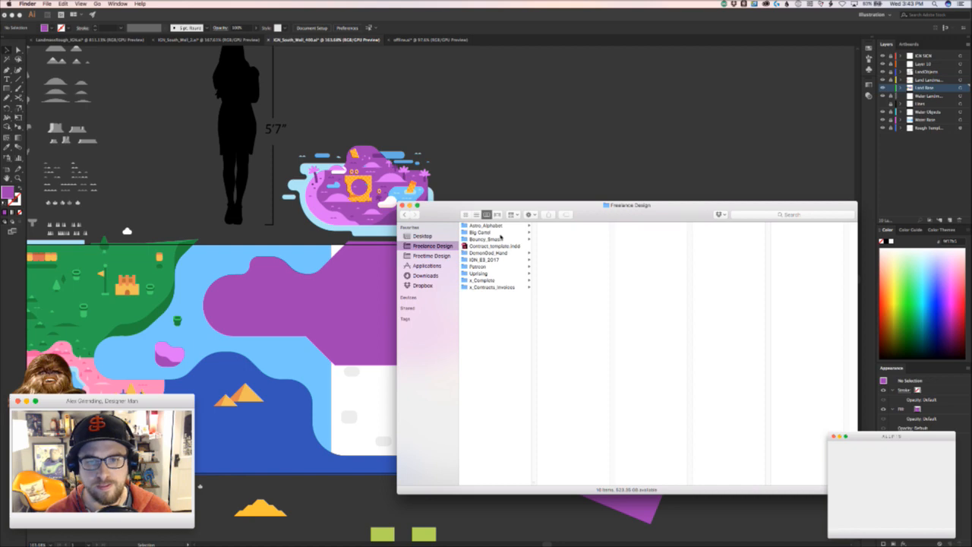
pyautogui.click(511, 261)
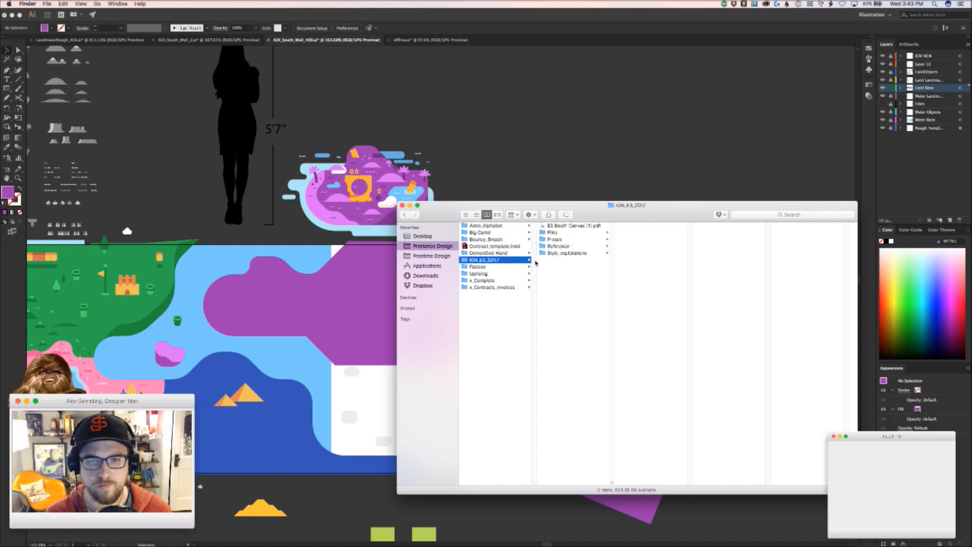
pyautogui.click(582, 239)
pyautogui.click(649, 239)
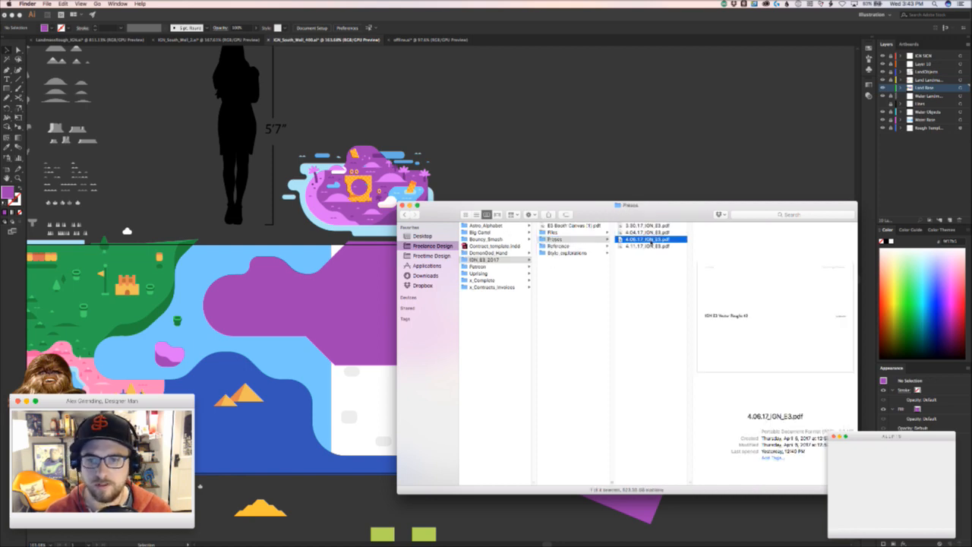
pyautogui.press('space')
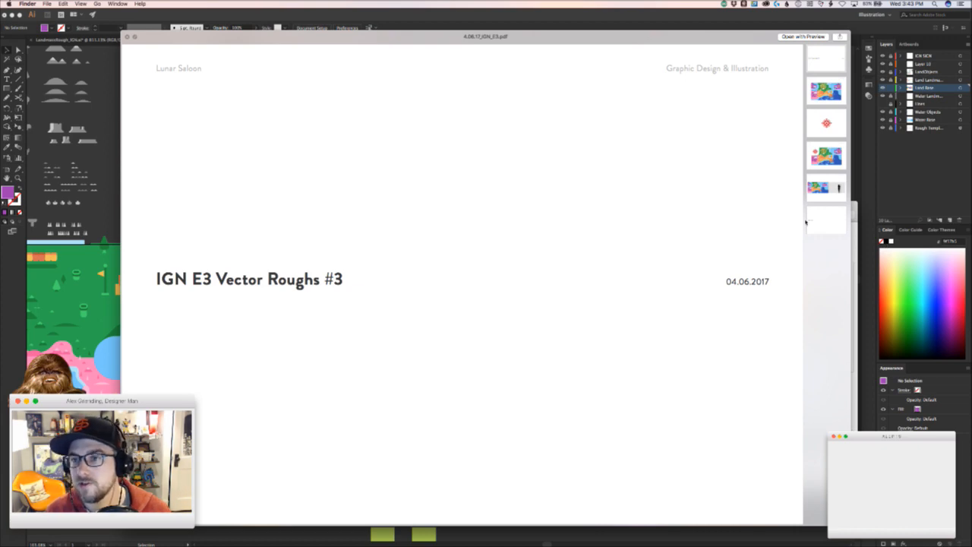
# - Preview 4.04.17_IGN_E3.pdf at page 6 with the green island map, and close the preview
pyautogui.press('Up')
pyautogui.click(815, 195)
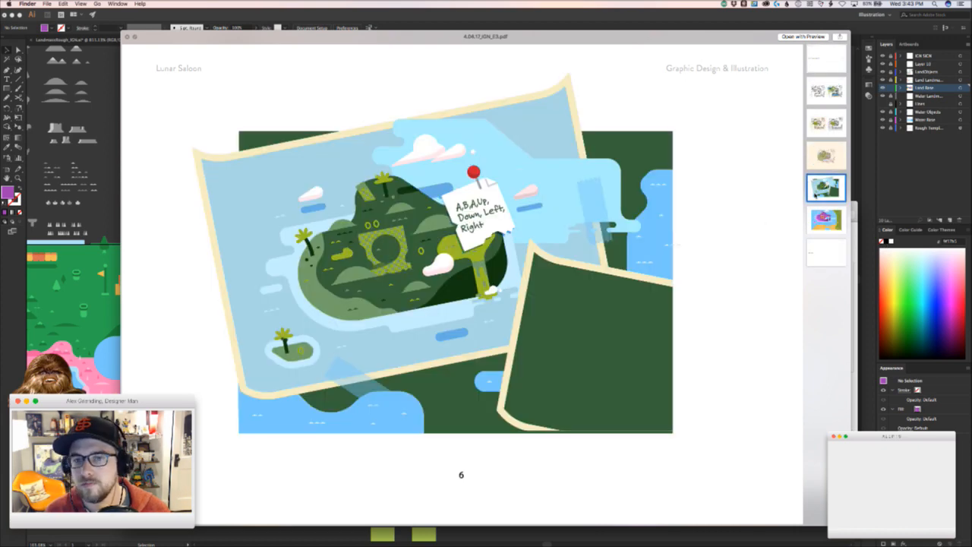
pyautogui.press('space')
pyautogui.press('space')
pyautogui.press('space')
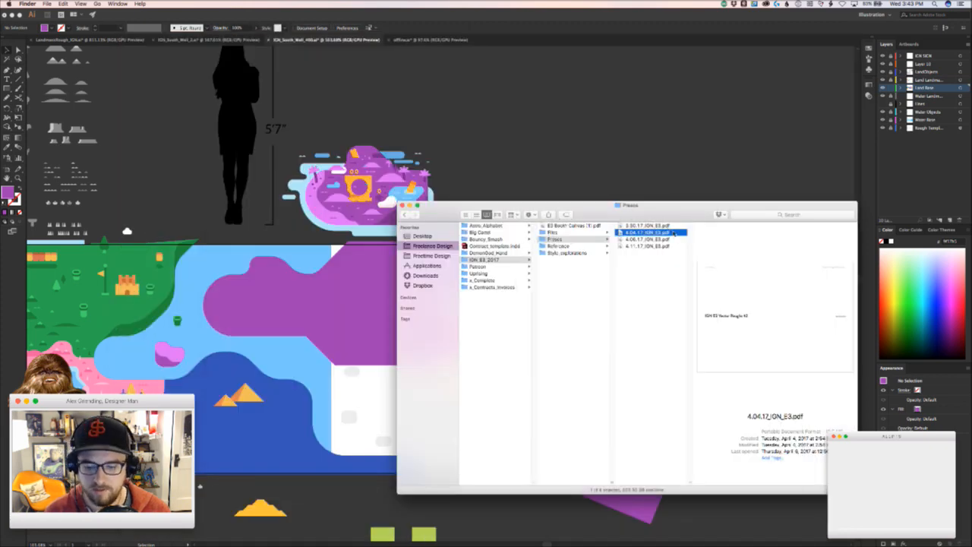
# - Open 4.04.17_IGN_E3.pdf in Preview, examine the island artwork on pages 6 and 7, and close the document
pyautogui.doubleClick(674, 234)
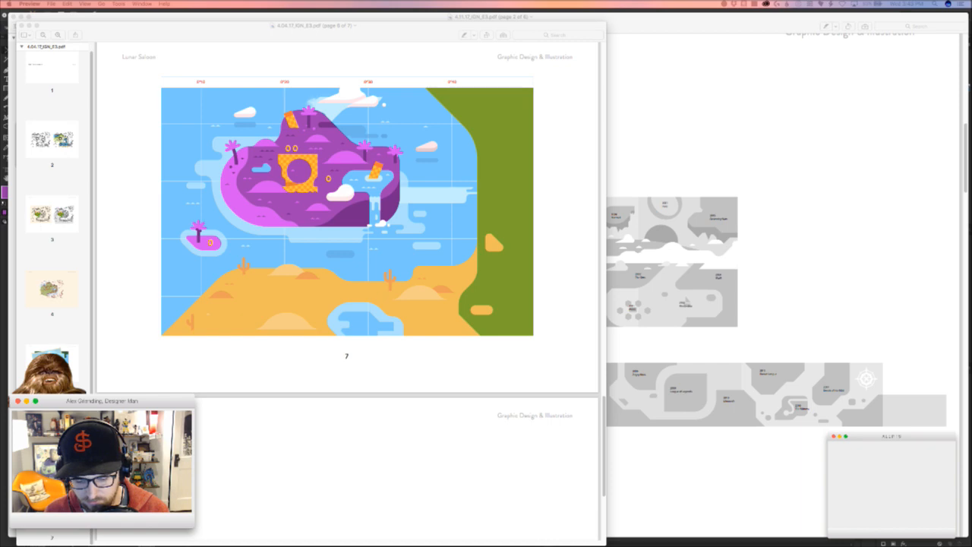
pyautogui.press('XF86AudioLowerVolume')
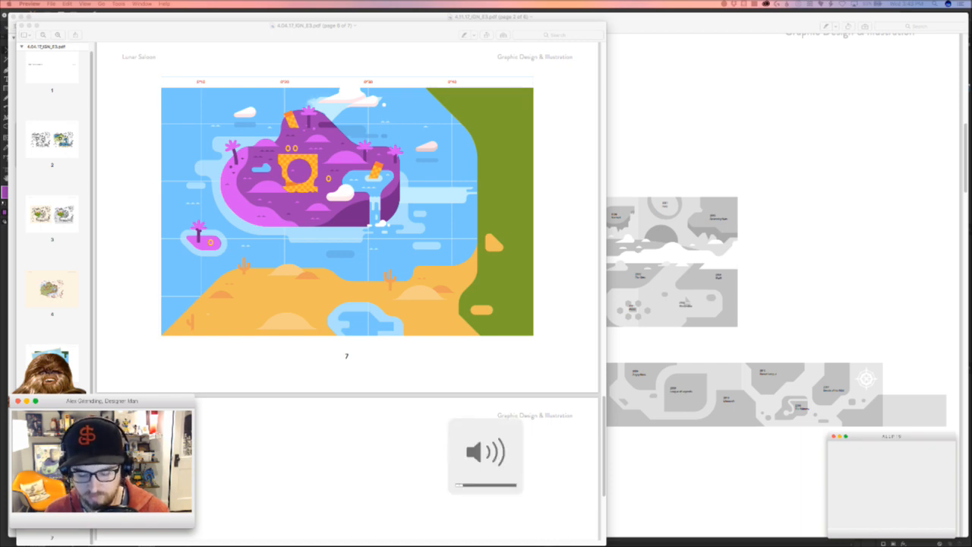
pyautogui.click(397, 396)
pyautogui.scroll(-1, 87, 141)
pyautogui.press('Up')
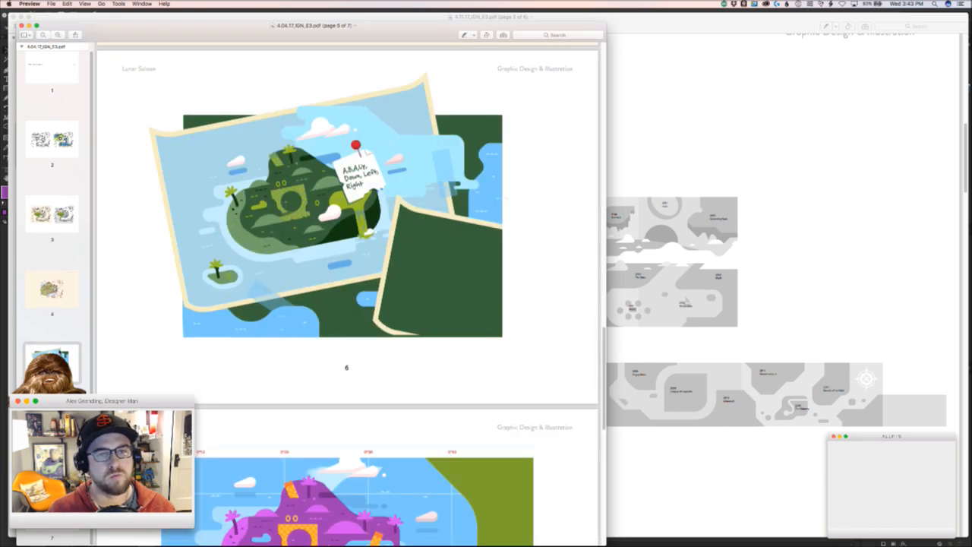
pyautogui.click(19, 26)
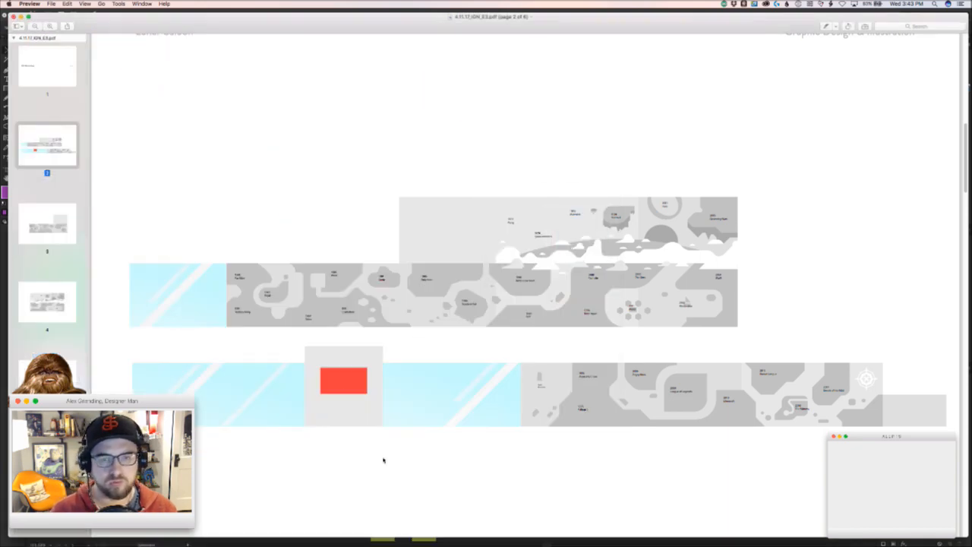
# - Open 4.04.17_IGN_E3.pdf in Illustrator from Finder and copy the green island artwork on page 6
pyautogui.press('super+Tab')
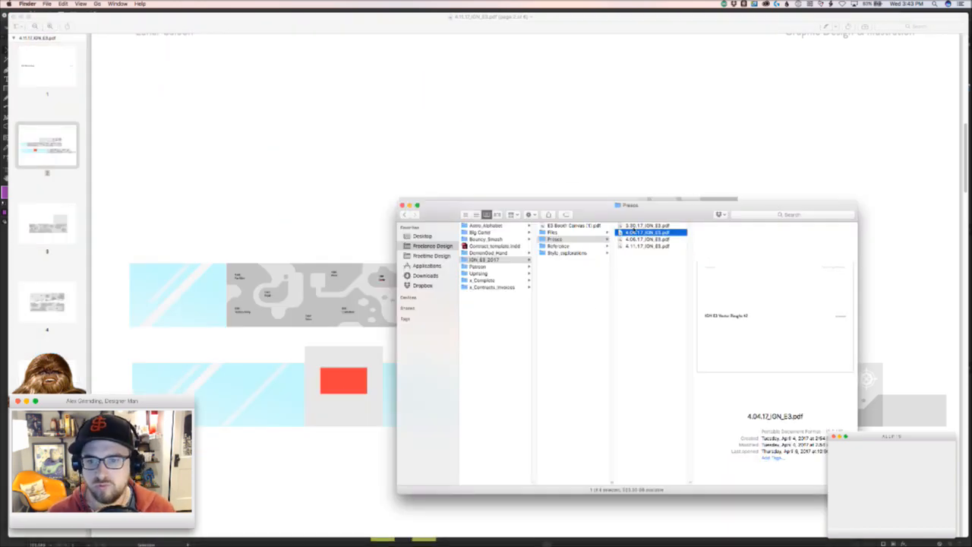
pyautogui.press('super+Tab')
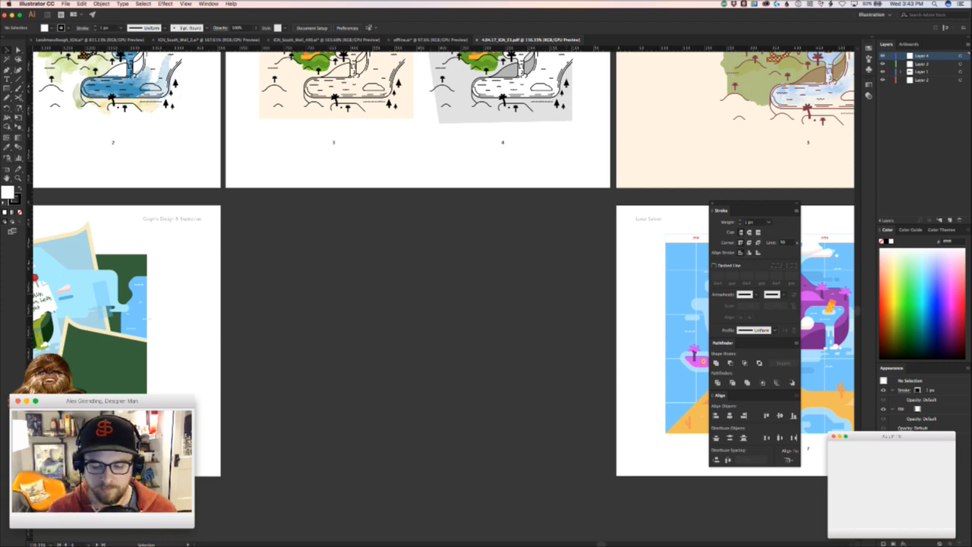
pyautogui.moveTo(283, 417); pyautogui.dragTo(604, 392)
pyautogui.moveTo(316, 301); pyautogui.dragTo(337, 260)
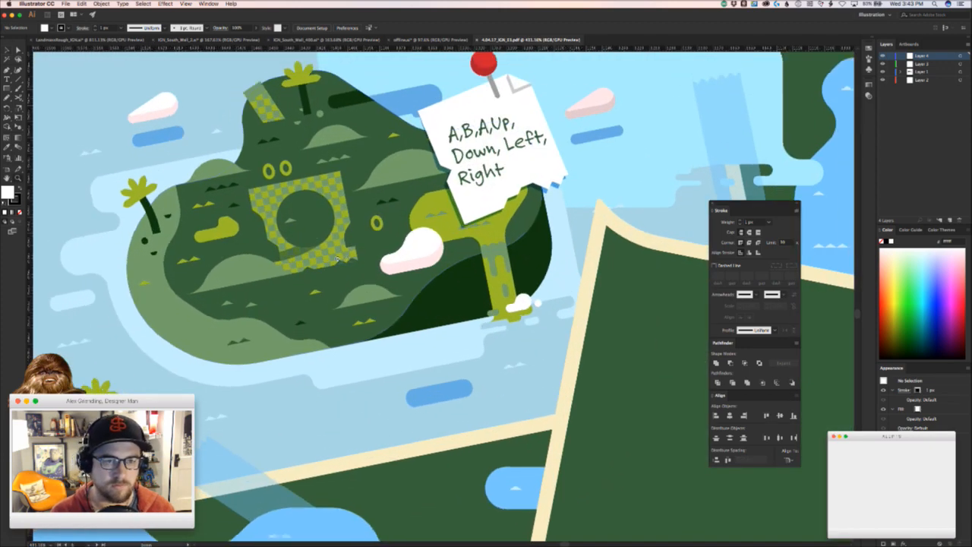
pyautogui.press('super+0')
pyautogui.moveTo(222, 97); pyautogui.dragTo(458, 303)
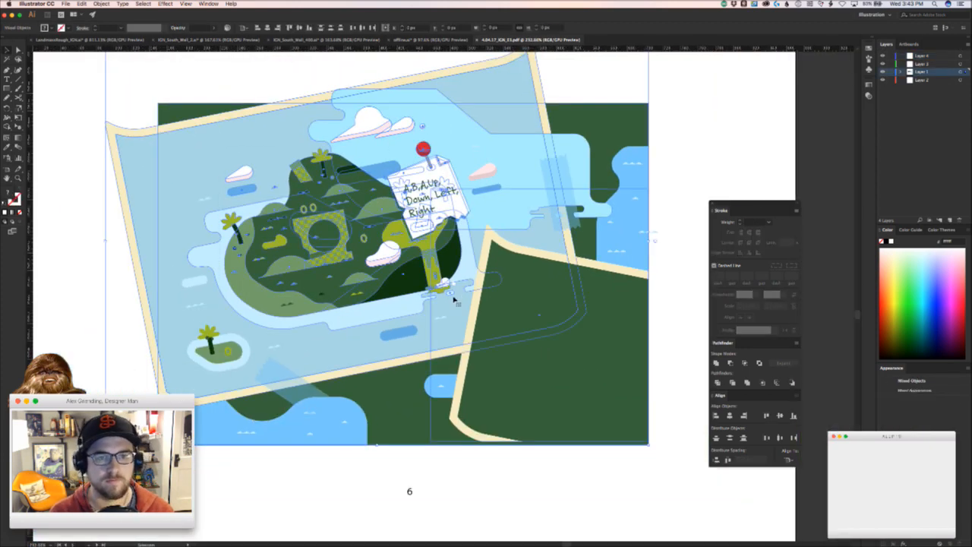
pyautogui.press('super+c')
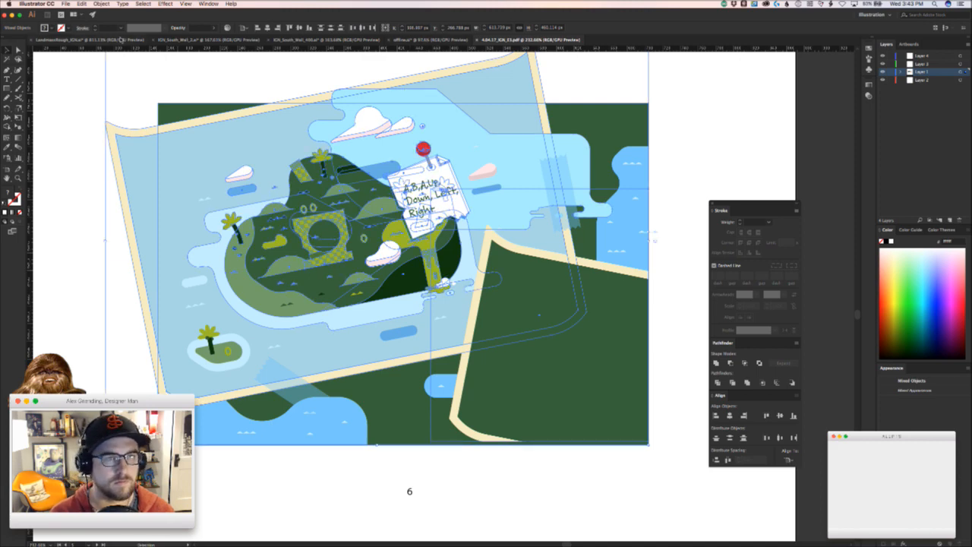
# - Paste the copied island artwork into the IGN_South_Wall_400 document, on the empty area below the wall
pyautogui.click(319, 40)
pyautogui.scroll(-5, 388, 239)
pyautogui.hscroll(5, 388, 239)
pyautogui.scroll(-4, 387, 239)
pyautogui.press('super+v')
pyautogui.moveTo(397, 297); pyautogui.dragTo(573, 381)
# - Delete the map sheet, the background land shapes and the large light-blue water shape around the pasted green island
pyautogui.hscroll(4, 573, 380)
pyautogui.scroll(-1, 572, 380)
pyautogui.click(313, 502)
pyautogui.click(322, 466)
pyautogui.press('Delete')
pyautogui.click(544, 349)
pyautogui.press('Delete')
pyautogui.click(536, 256)
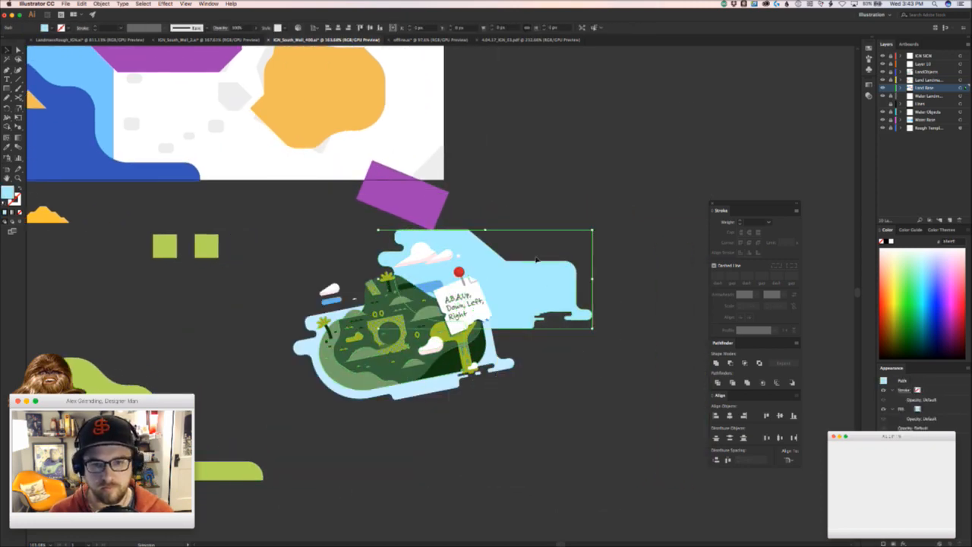
pyautogui.press('Delete')
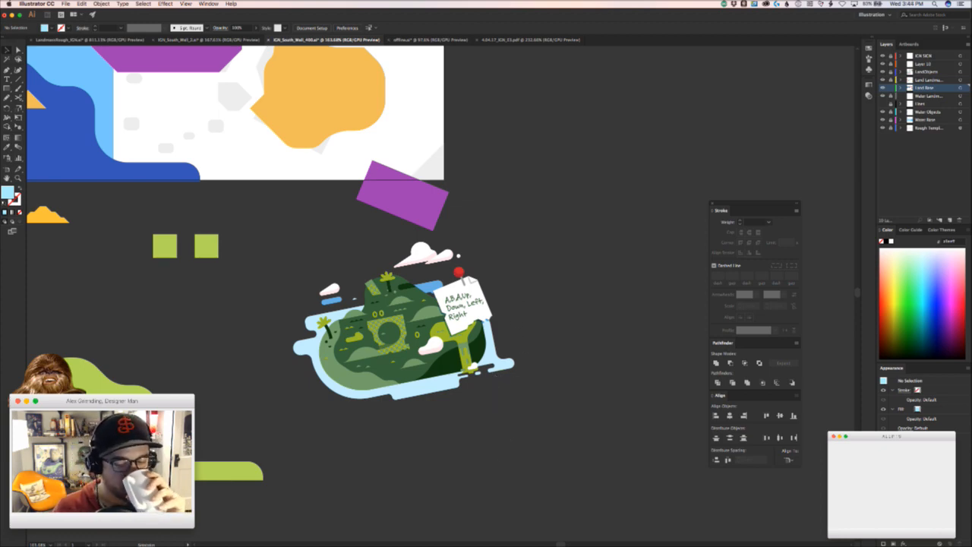
# - Switch to the browser, enlarge the window with the Astute Graphics VectorScribe page to view it, and return to Illustrator
pyautogui.press('super+Tab')
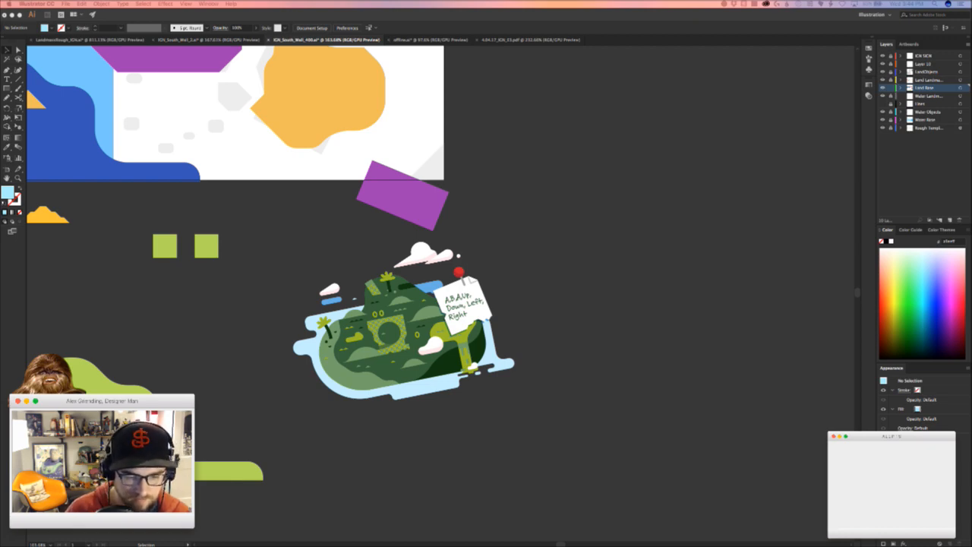
pyautogui.moveTo(375, 422); pyautogui.dragTo(330, 66)
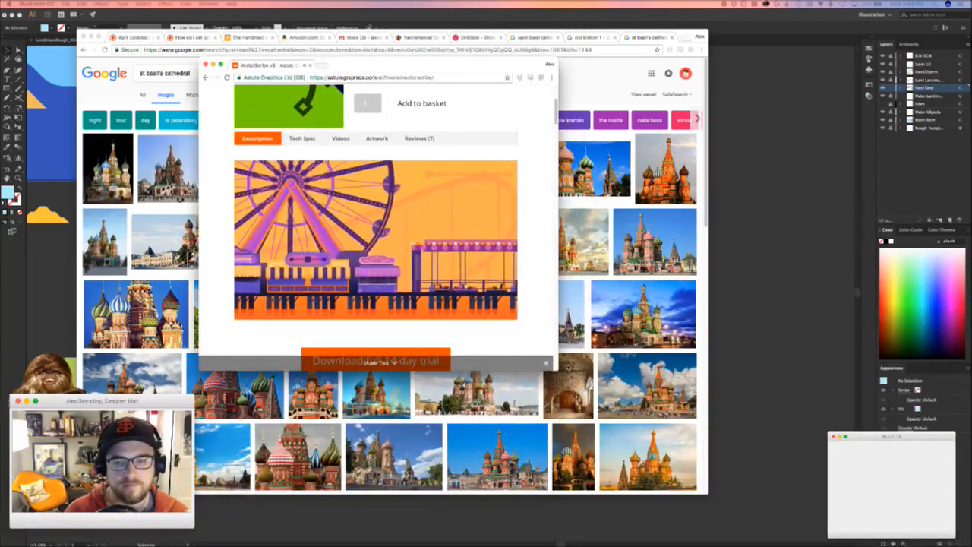
pyautogui.moveTo(557, 372); pyautogui.dragTo(826, 545)
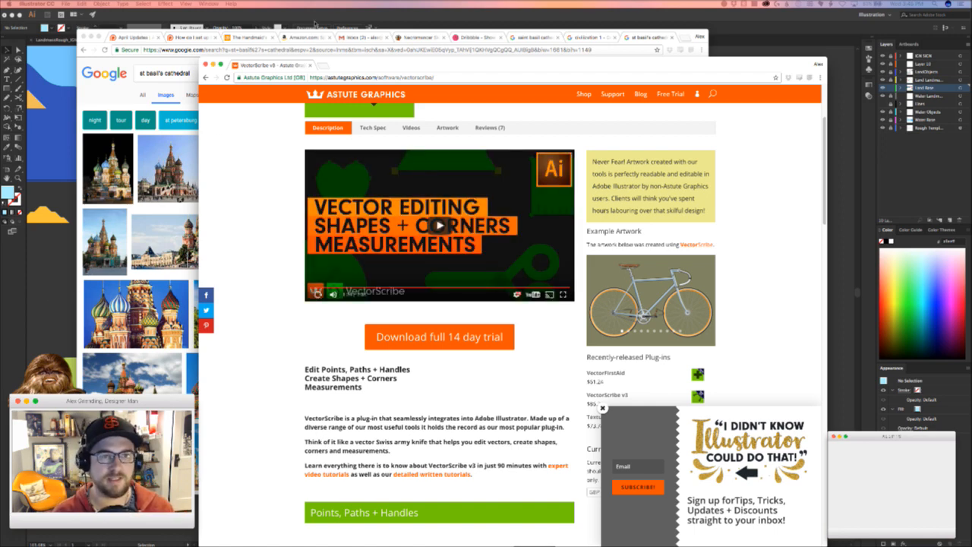
pyautogui.click(41, 294)
pyautogui.scroll(3, 339, 397)
pyautogui.hscroll(-3, 339, 397)
pyautogui.scroll(-2, 359, 415)
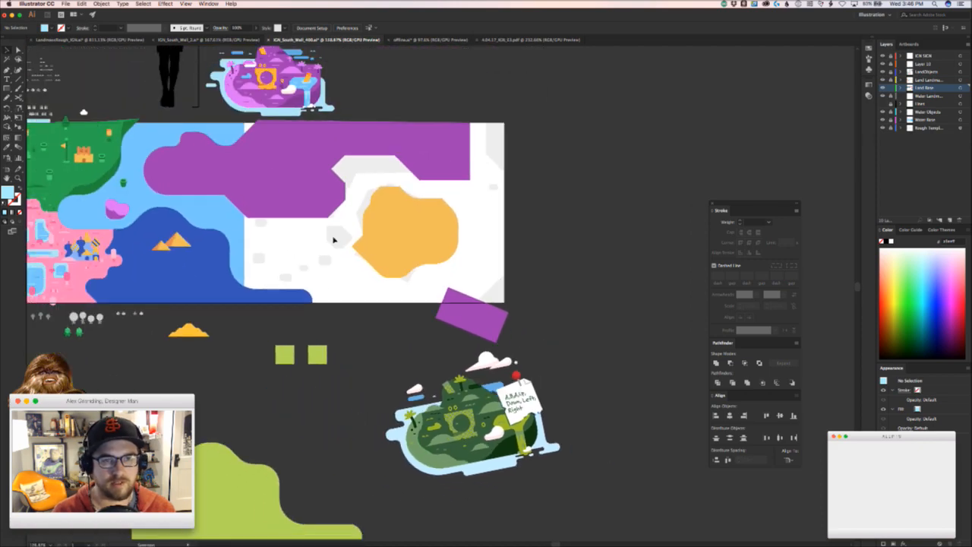
pyautogui.moveTo(263, 159); pyautogui.dragTo(267, 232)
pyautogui.press('super+z')
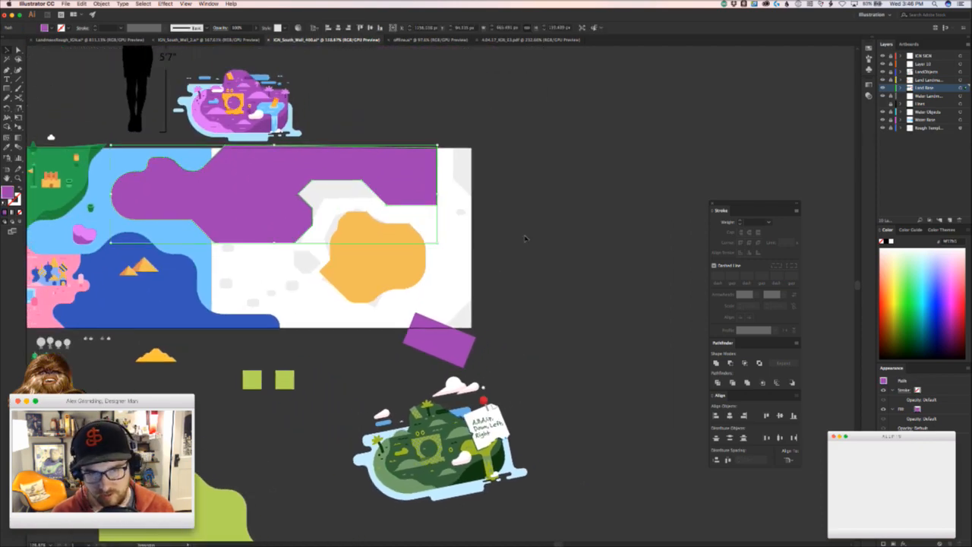
pyautogui.click(532, 359)
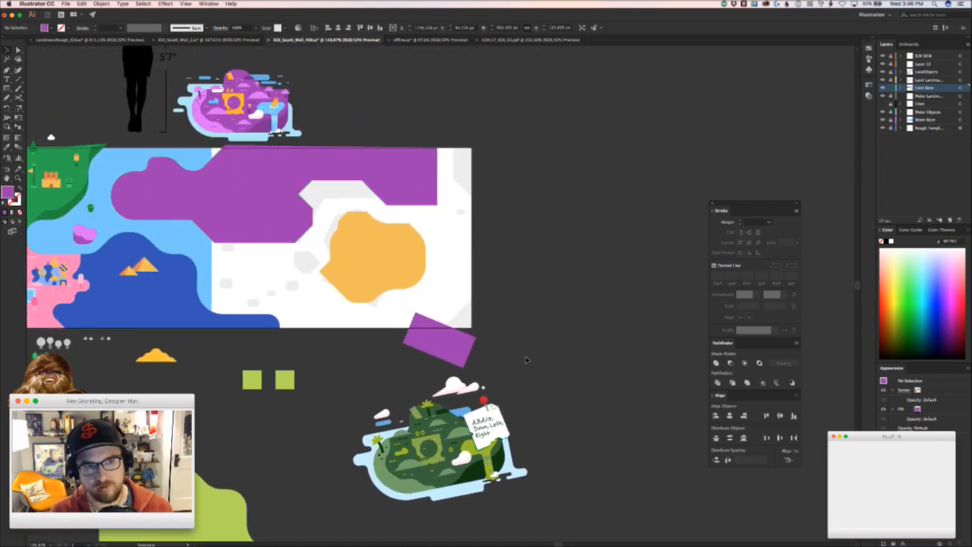
# - Draw a jagged zigzag boundary with the Pen tool from the wall's upper edge down through the purple landmass
pyautogui.scroll(2, 422, 387)
pyautogui.hscroll(-3, 422, 387)
pyautogui.hscroll(-8, 421, 387)
pyautogui.scroll(1, 422, 386)
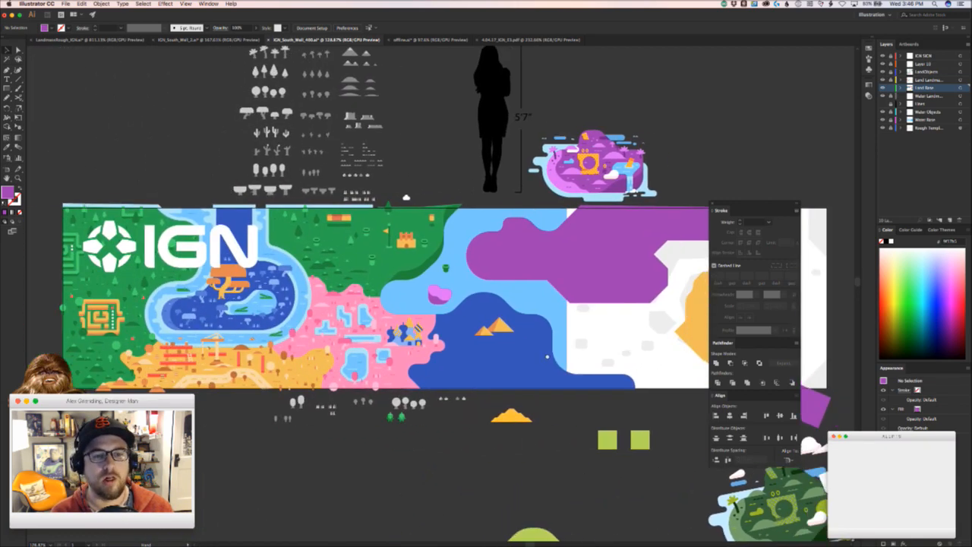
pyautogui.moveTo(493, 380); pyautogui.dragTo(264, 379)
pyautogui.moveTo(438, 328); pyautogui.dragTo(405, 381)
pyautogui.press('p')
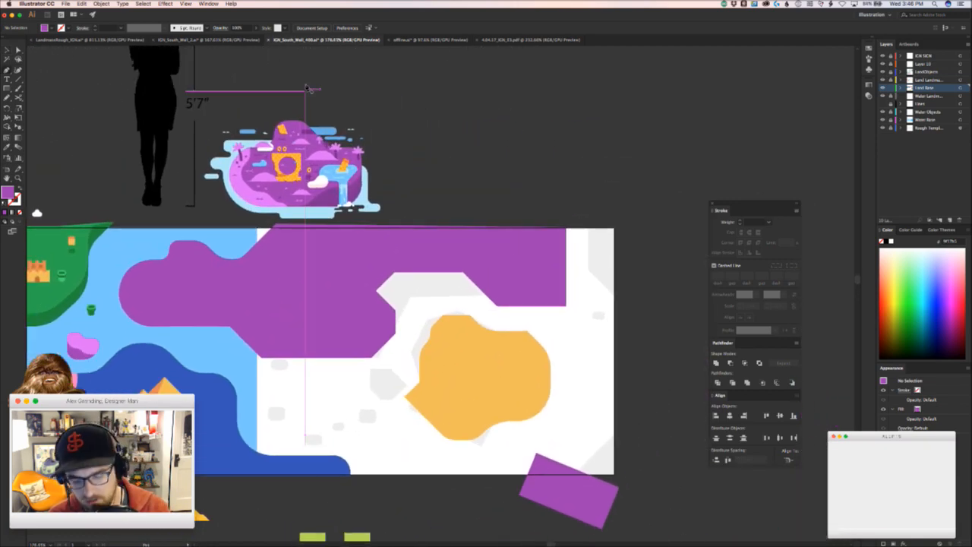
pyautogui.click(293, 224)
pyautogui.click(270, 262)
pyautogui.click(271, 280)
pyautogui.click(298, 280)
pyautogui.click(298, 297)
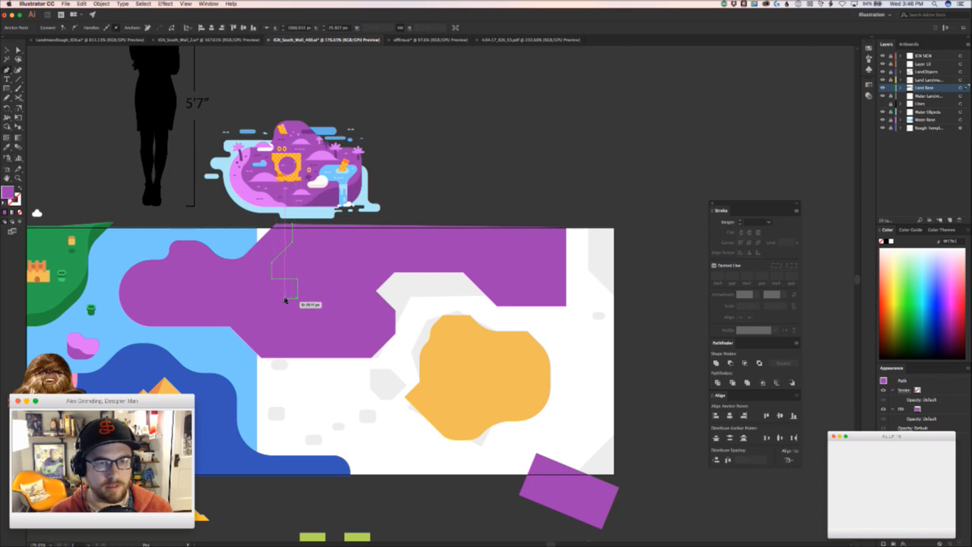
pyautogui.click(279, 299)
pyautogui.click(296, 316)
pyautogui.click(308, 302)
pyautogui.click(327, 321)
pyautogui.click(309, 335)
pyautogui.click(329, 337)
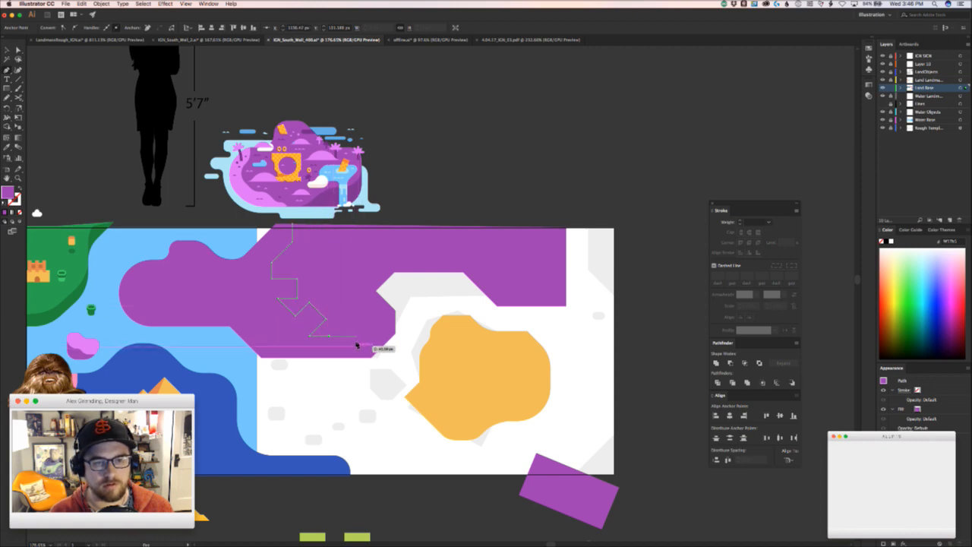
# - Extend the zigzag path around the eastern part of the purple landmass, past the wall's edges, and close it
pyautogui.click(358, 364)
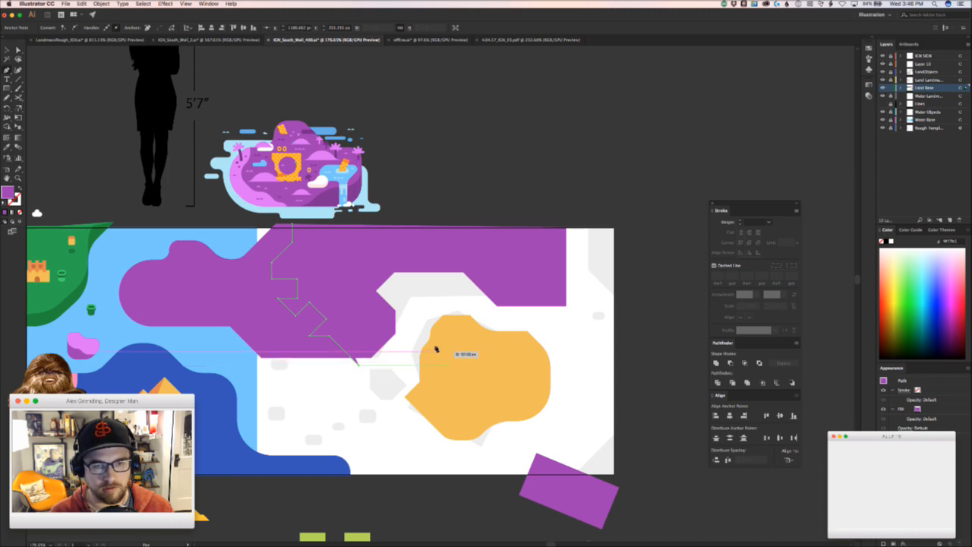
pyautogui.click(434, 302)
pyautogui.click(589, 314)
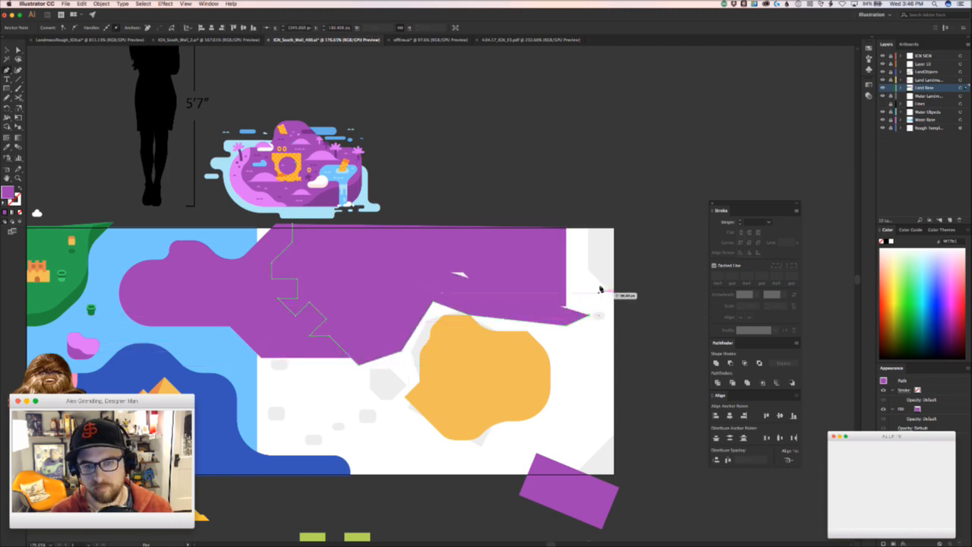
pyautogui.click(608, 211)
pyautogui.click(399, 189)
pyautogui.click(290, 223)
# - Try filling the new shape with different greens sampled from the pasted green island
pyautogui.moveTo(569, 377); pyautogui.dragTo(436, 206)
pyautogui.press('i')
pyautogui.click(441, 426)
pyautogui.moveTo(267, 313); pyautogui.dragTo(389, 375)
pyautogui.click(421, 386)
pyautogui.press('z')
pyautogui.keyDown('super'); pyautogui.click(384, 228); pyautogui.keyUp('super')
pyautogui.moveTo(389, 249); pyautogui.dragTo(369, 235)
pyautogui.press('i')
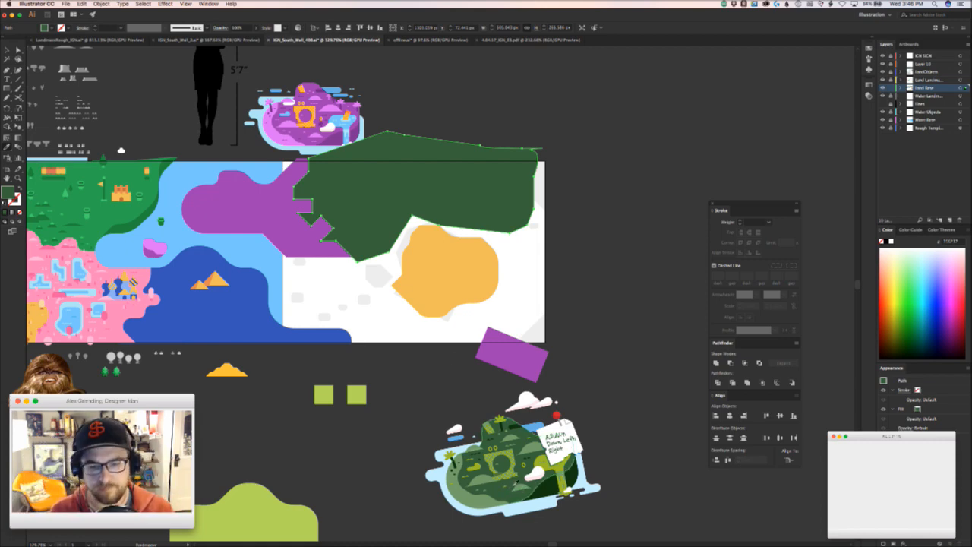
pyautogui.click(535, 450)
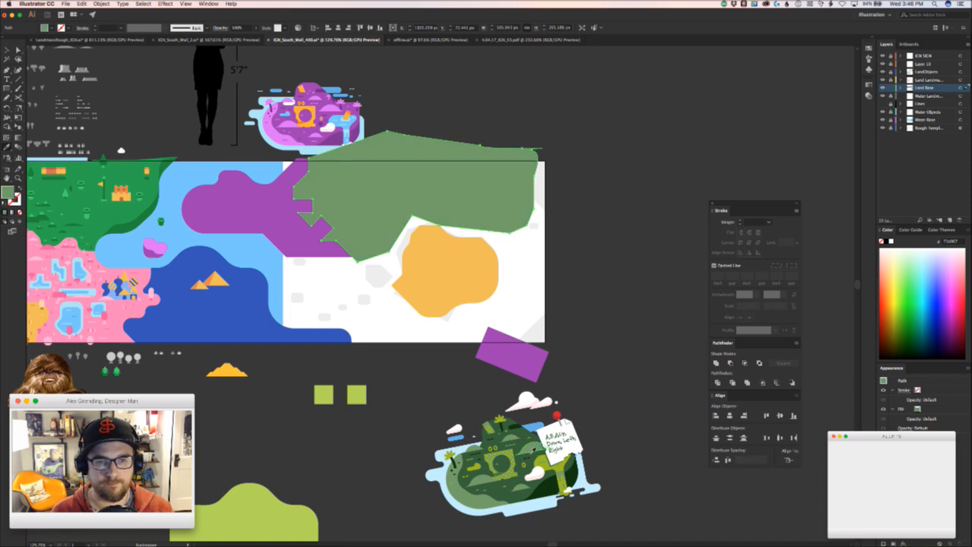
pyautogui.click(499, 425)
# - Sample the fill for the new shape again from the green island's rim and its dark green land
pyautogui.press('v')
pyautogui.click(334, 439)
pyautogui.moveTo(334, 443); pyautogui.dragTo(411, 447)
pyautogui.press('super+z')
pyautogui.press('i')
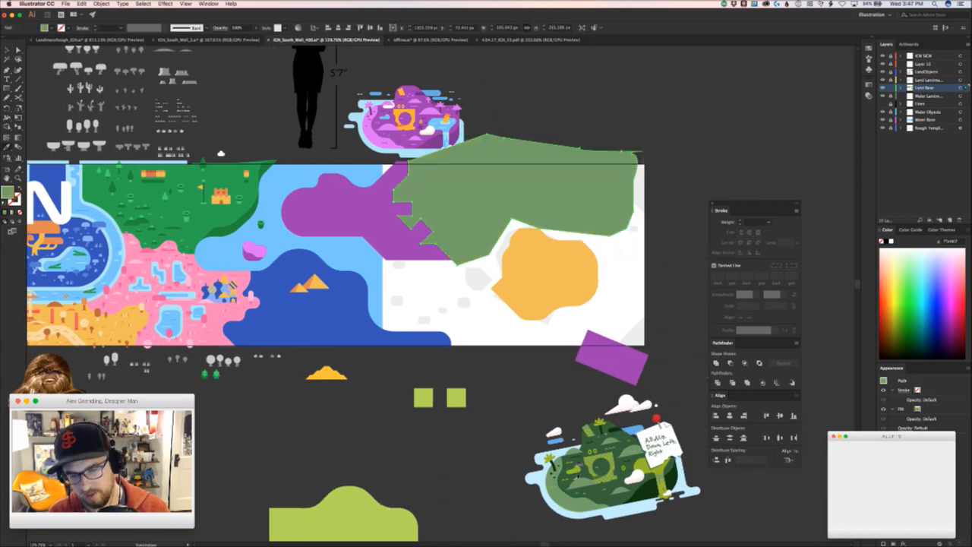
pyautogui.click(556, 492)
pyautogui.click(564, 497)
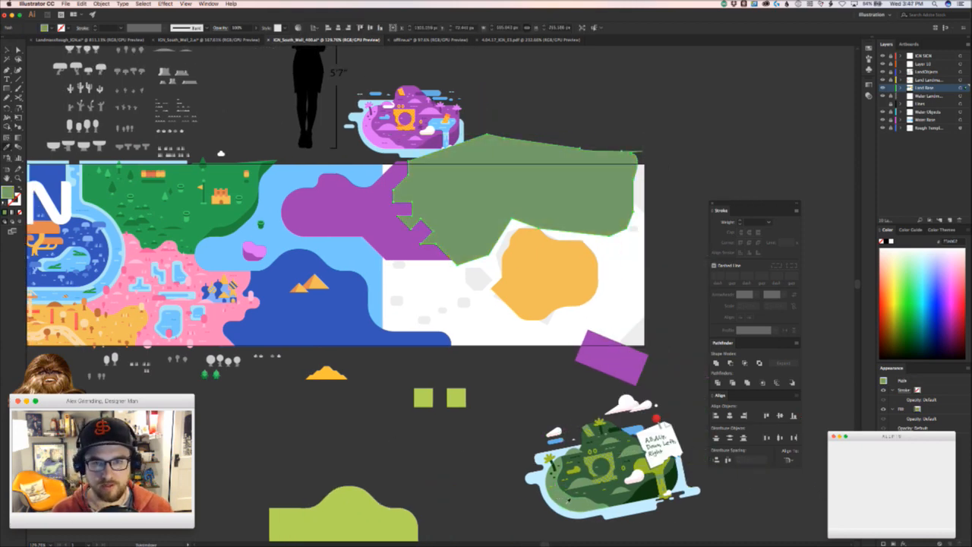
pyautogui.click(567, 490)
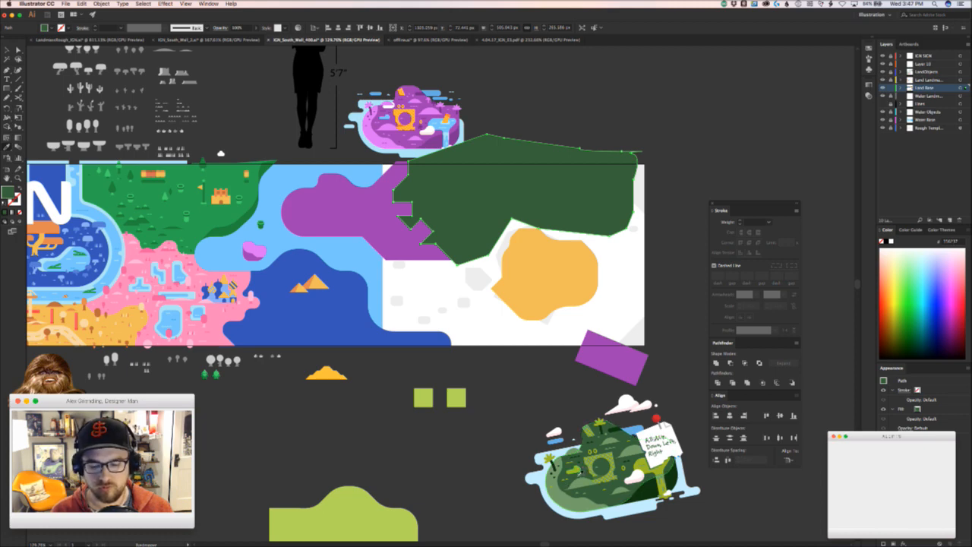
# - Fill the new shape with the pink sampled from the existing pink landmass and compare it with the whole mural
pyautogui.click(220, 313)
pyautogui.hscroll(-5, 220, 311)
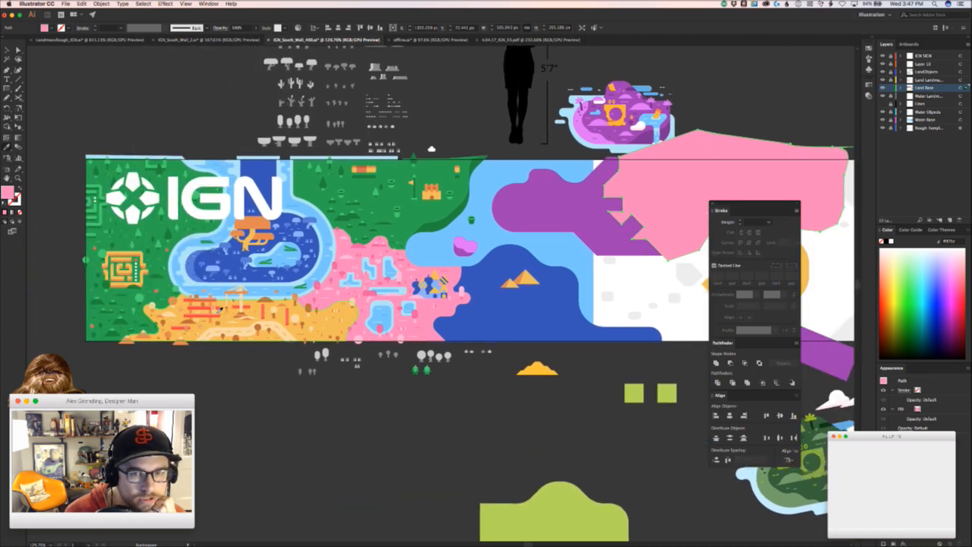
pyautogui.hscroll(2, 219, 312)
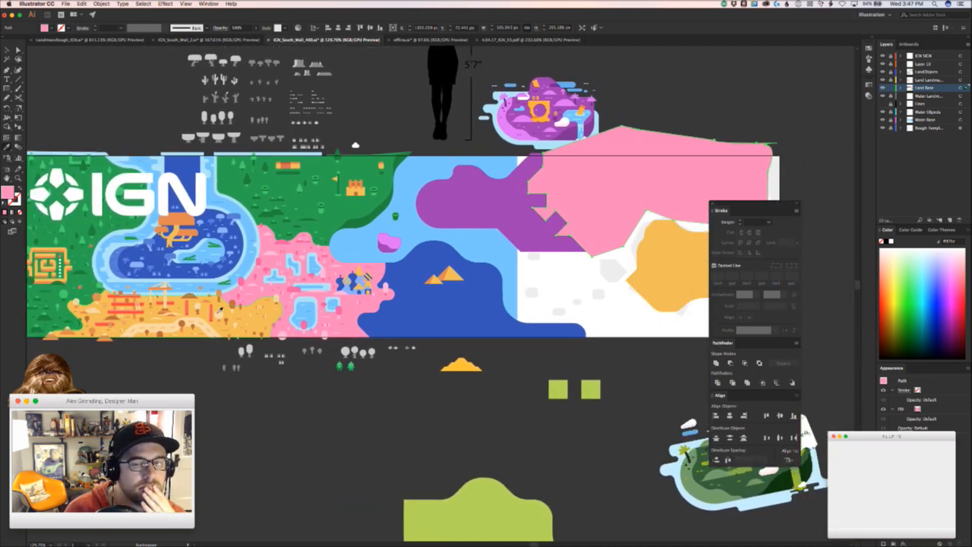
pyautogui.hscroll(2, 219, 310)
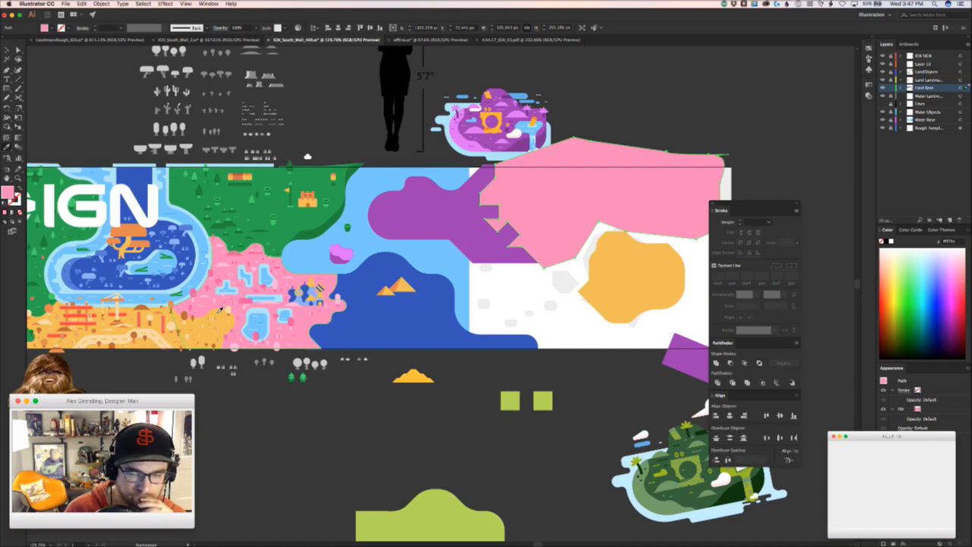
pyautogui.scroll(3, 220, 311)
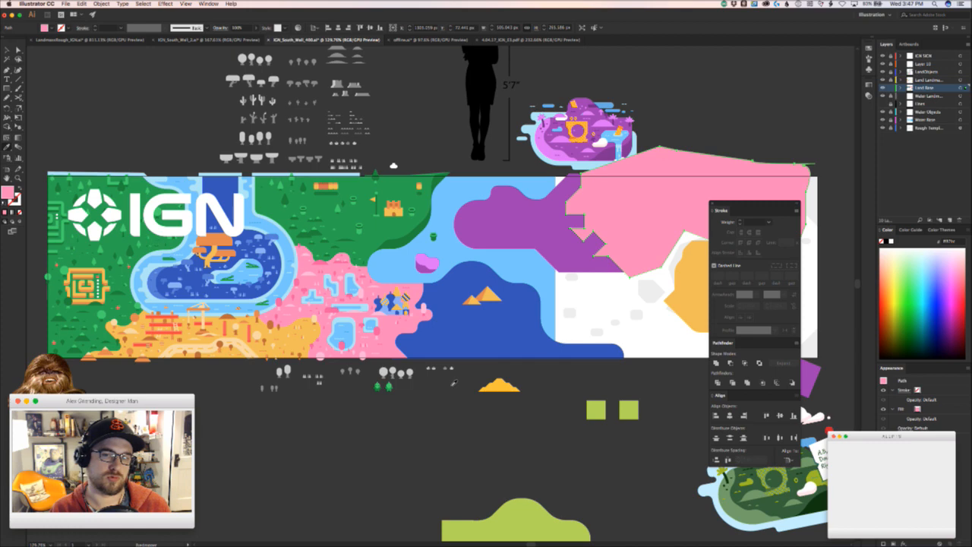
# - Bring a copy of the purple landmass to the front and intersect it with the pink shape
pyautogui.hscroll(10, 454, 382)
pyautogui.scroll(2, 454, 382)
pyautogui.press('z')
pyautogui.moveTo(486, 307); pyautogui.dragTo(570, 327)
pyautogui.press('v')
pyautogui.moveTo(508, 320); pyautogui.dragTo(442, 329)
pyautogui.moveTo(269, 278); pyautogui.dragTo(258, 308)
pyautogui.press('super+z')
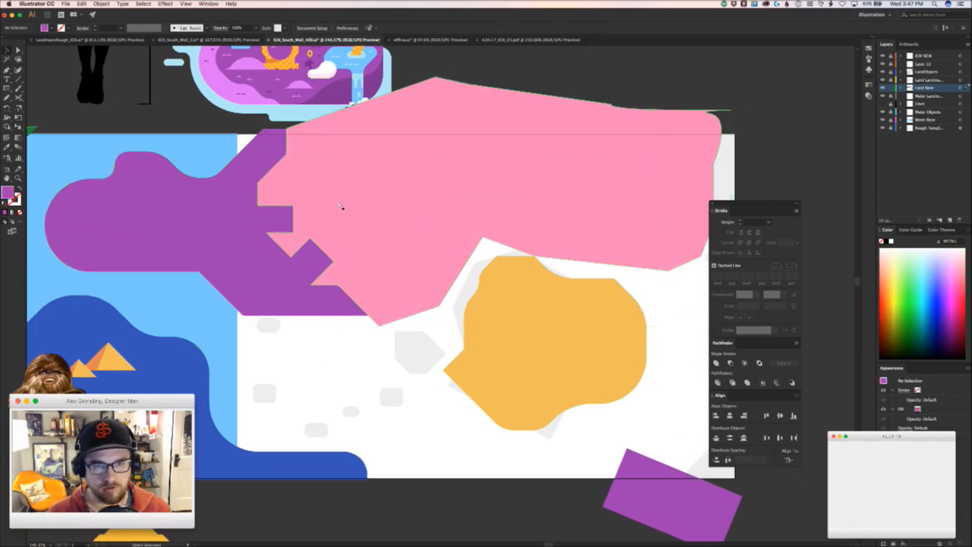
pyautogui.press('super+shift+bracketright')
pyautogui.keyDown('shift'); pyautogui.click(469, 225); pyautogui.keyUp('shift')
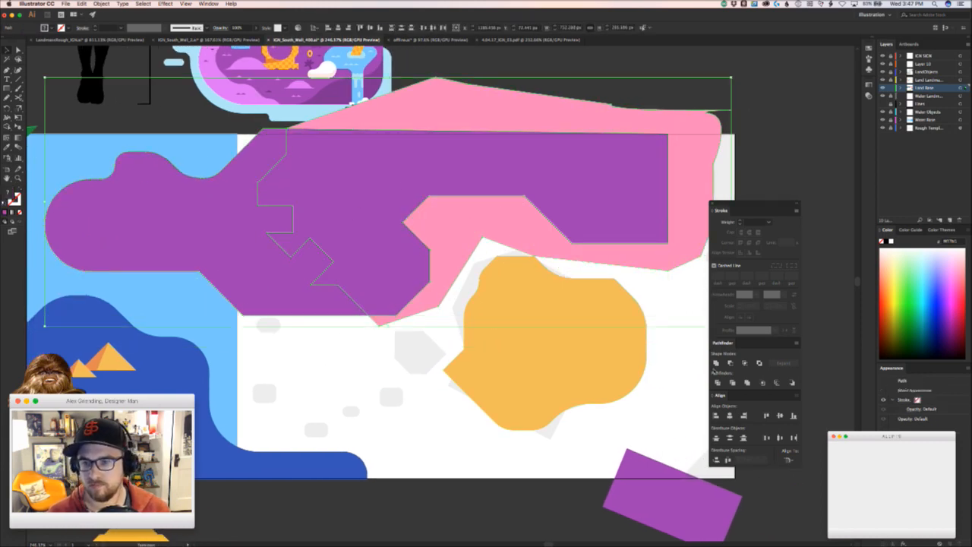
pyautogui.click(747, 364)
# - Fill the intersected eastern shape with the pink sampled from the existing pink landmass
pyautogui.scroll(-3, 278, 297)
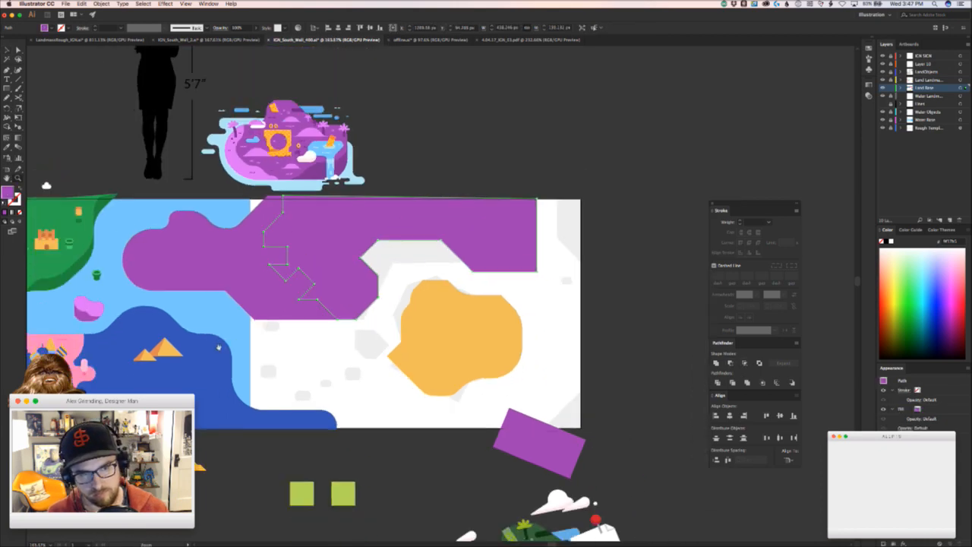
pyautogui.scroll(2, 399, 347)
pyautogui.press('i')
pyautogui.click(294, 378)
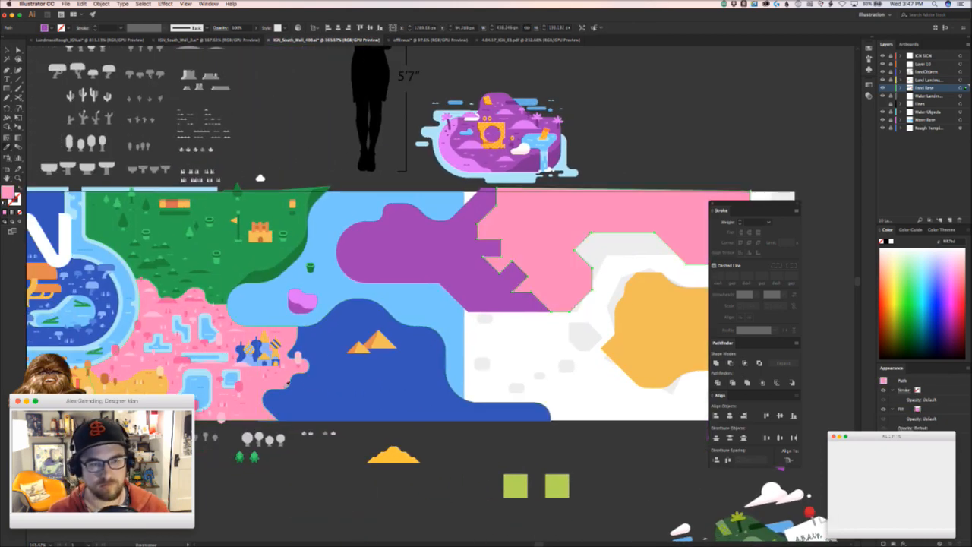
pyautogui.keyDown('super'); pyautogui.click(325, 282); pyautogui.keyUp('super')
# - Round the two uppermost corners of the pink shape's jagged boundary with the purple landmass
pyautogui.moveTo(332, 286); pyautogui.dragTo(426, 298)
pyautogui.moveTo(543, 210); pyautogui.dragTo(340, 254)
pyautogui.moveTo(362, 288); pyautogui.dragTo(495, 278)
pyautogui.moveTo(302, 302); pyautogui.dragTo(293, 340)
pyautogui.press('super+z')
pyautogui.press('super+shift+a')
pyautogui.press('a')
pyautogui.click(362, 235)
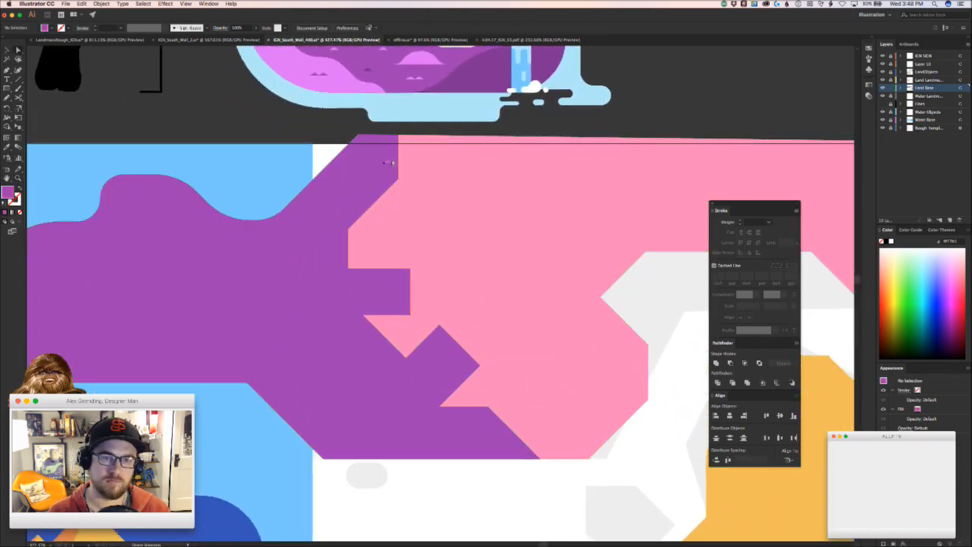
pyautogui.moveTo(358, 258)
pyautogui.mouseDown()
pyautogui.moveTo(383, 253)
pyautogui.moveTo(358, 257)
pyautogui.mouseUp()
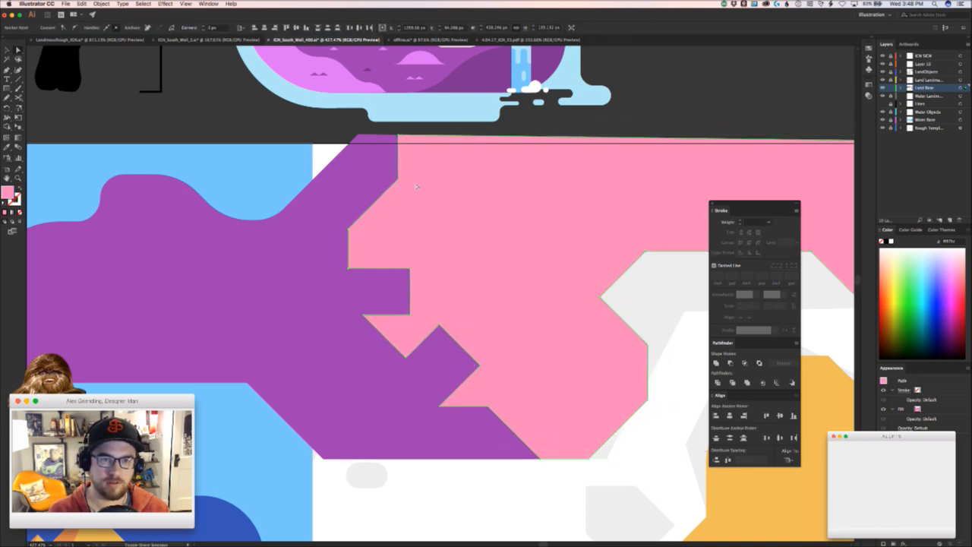
pyautogui.moveTo(392, 177); pyautogui.dragTo(339, 211)
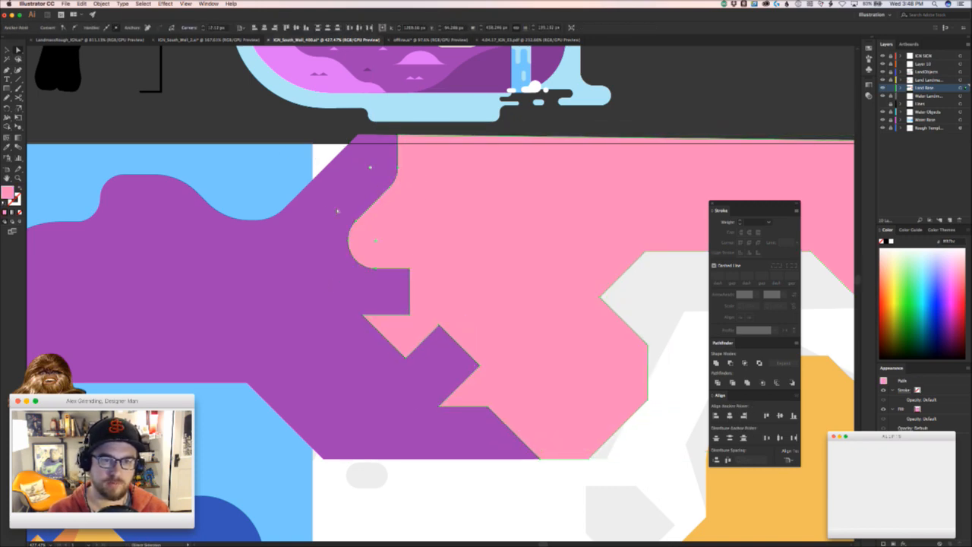
# - Round both corners of the rectangular purple tab and the zigzag corners directly below it on the pink boundary
pyautogui.click(407, 270)
pyautogui.keyDown('shift'); pyautogui.click(410, 313); pyautogui.keyUp('shift')
pyautogui.moveTo(403, 307); pyautogui.dragTo(358, 277)
pyautogui.click(379, 326)
pyautogui.moveTo(379, 325); pyautogui.dragTo(440, 348)
pyautogui.click(405, 358)
pyautogui.scroll(-5, 441, 348)
pyautogui.hscroll(3, 441, 349)
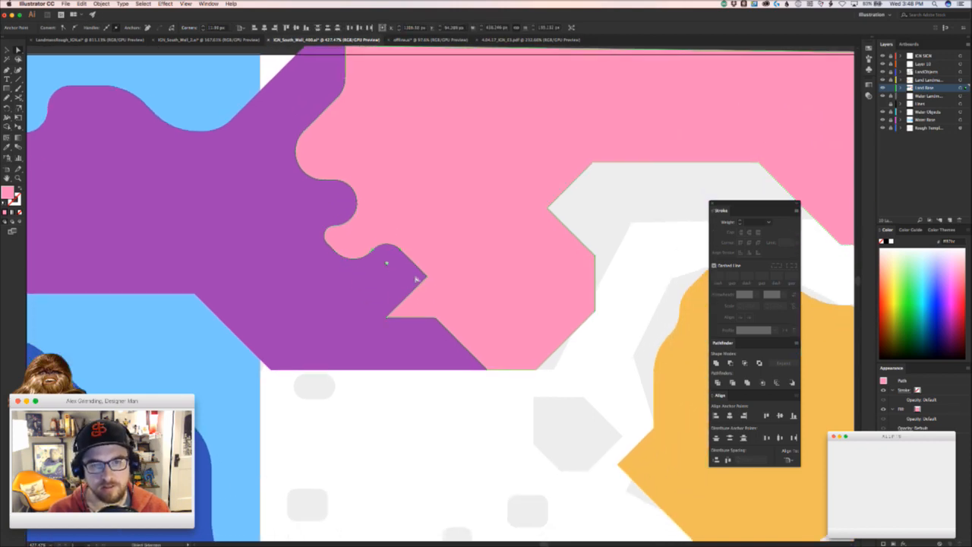
pyautogui.click(422, 276)
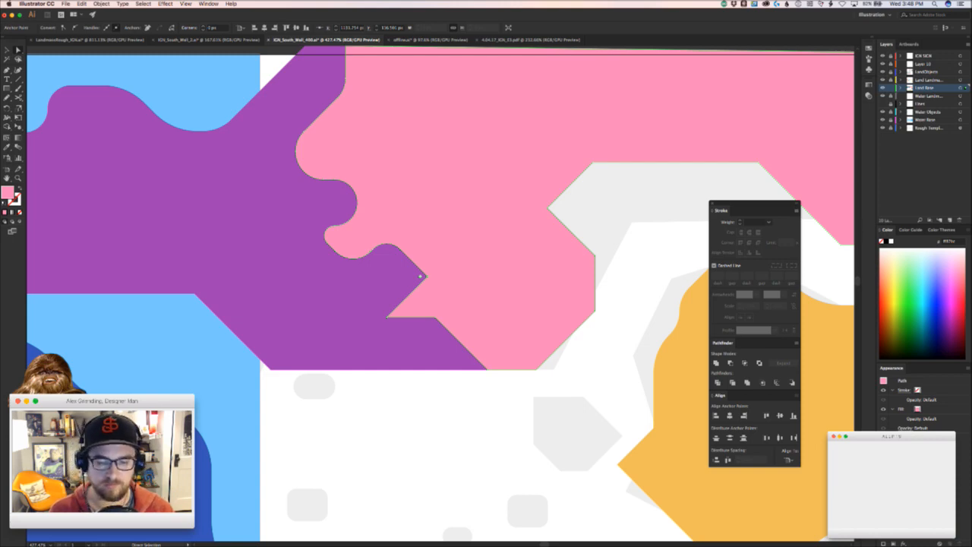
pyautogui.press('super+Tab')
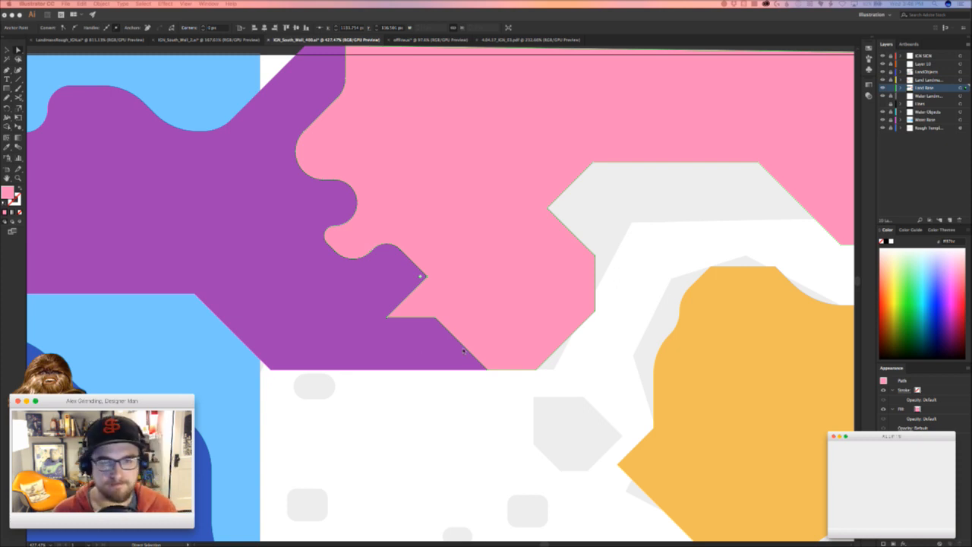
pyautogui.click(474, 299)
pyautogui.moveTo(456, 265); pyautogui.dragTo(430, 284)
pyautogui.press('super+z')
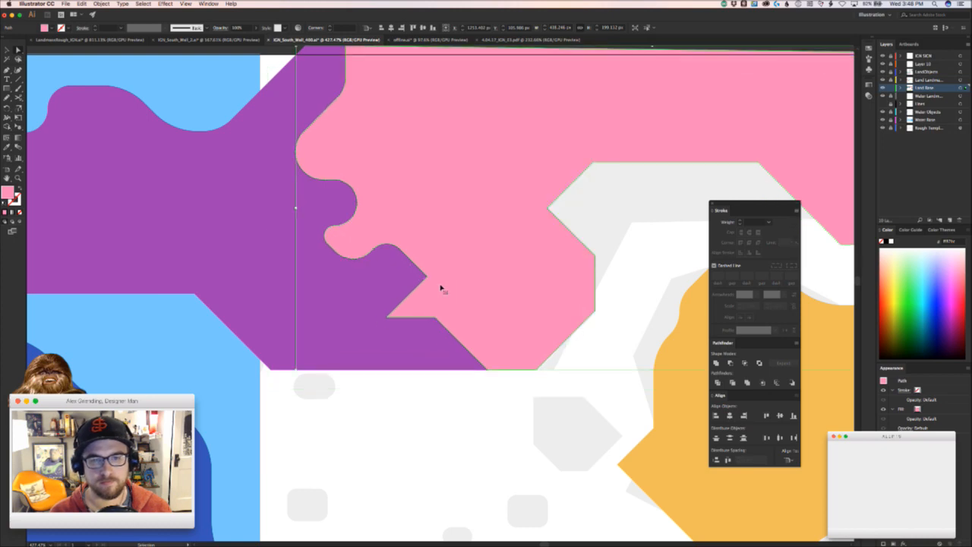
# - Round the remaining pointed purple tip and the two notch corners beneath it on the pink boundary
pyautogui.click(424, 276)
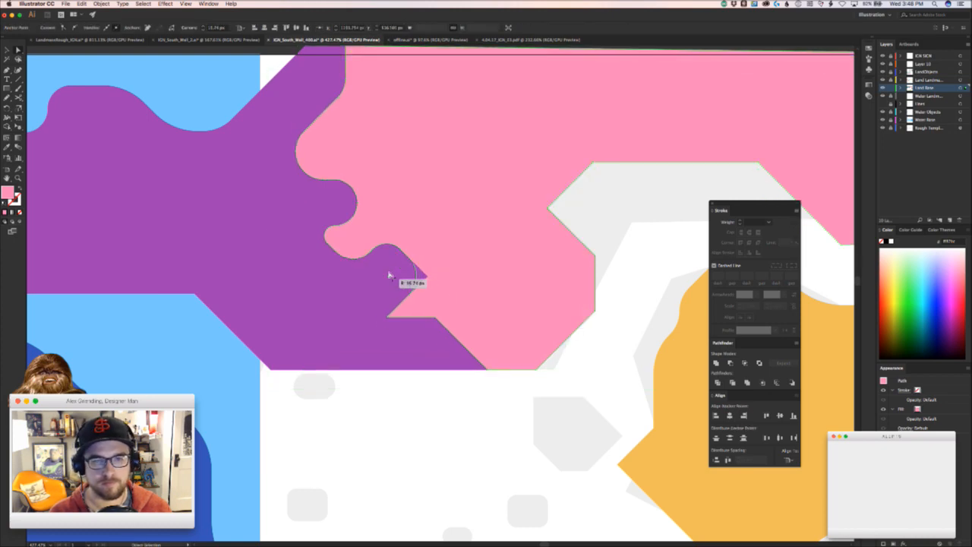
pyautogui.click(388, 316)
pyautogui.moveTo(395, 314)
pyautogui.mouseDown()
pyautogui.moveTo(424, 313)
pyautogui.moveTo(411, 313)
pyautogui.mouseUp()
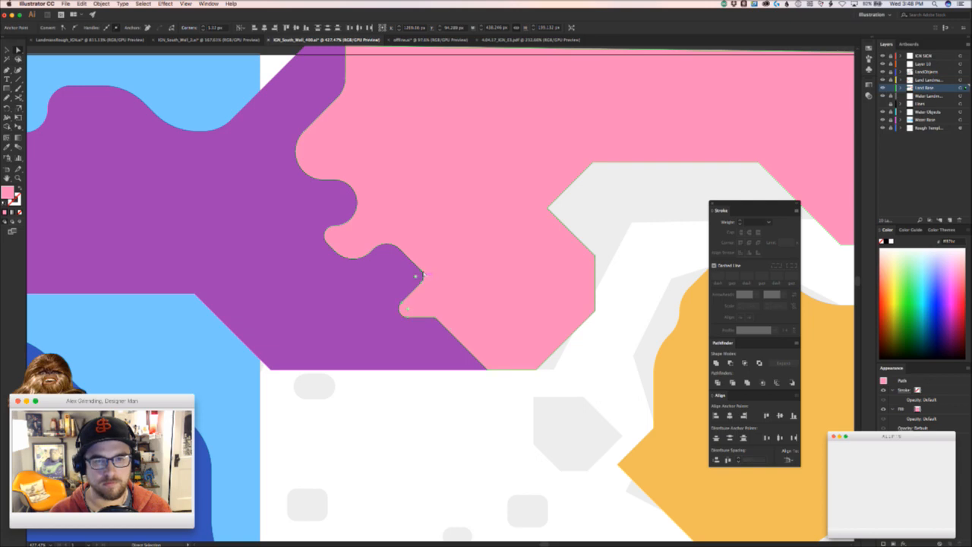
pyautogui.click(425, 276)
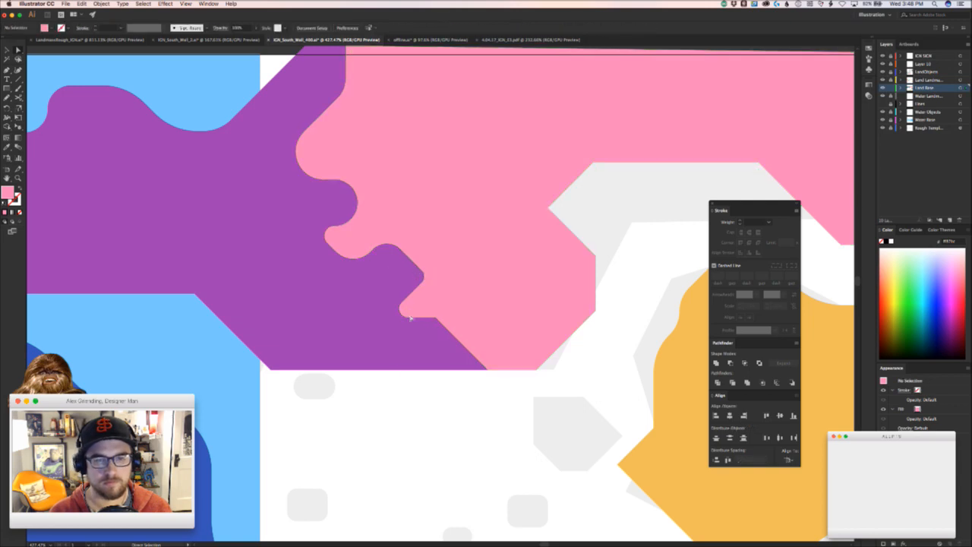
pyautogui.click(420, 276)
pyautogui.moveTo(419, 276); pyautogui.dragTo(391, 276)
pyautogui.click(436, 318)
pyautogui.moveTo(434, 323); pyautogui.dragTo(326, 410)
pyautogui.click(424, 399)
# - Duplicate the purple island's base shape together with its darker shadow shape onto the empty canvas beside the island
pyautogui.press('z')
pyautogui.moveTo(370, 388); pyautogui.dragTo(290, 408)
pyautogui.moveTo(354, 416); pyautogui.dragTo(399, 415)
pyautogui.moveTo(356, 397); pyautogui.dragTo(340, 390)
pyautogui.press('a')
pyautogui.moveTo(234, 373); pyautogui.dragTo(361, 373)
pyautogui.moveTo(292, 372); pyautogui.dragTo(335, 367)
pyautogui.press('v')
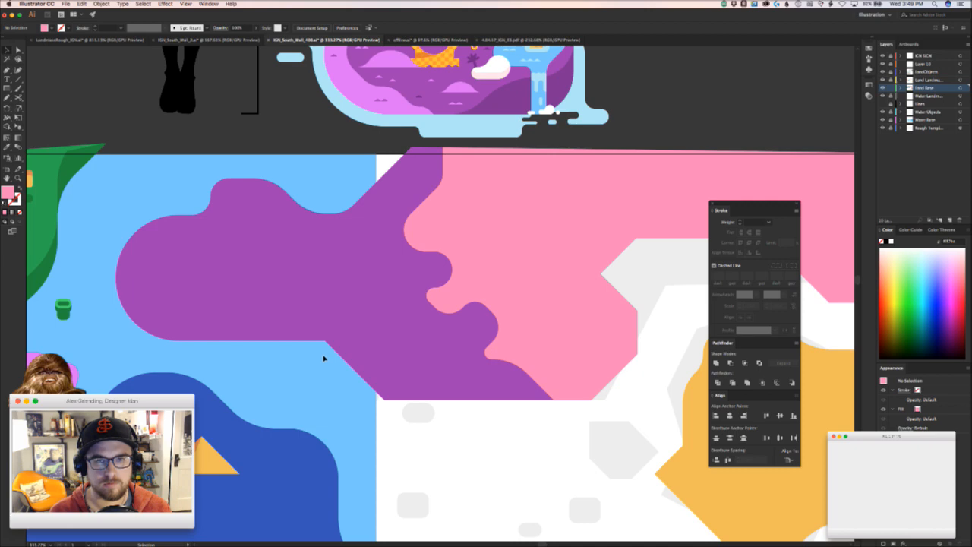
pyautogui.scroll(5, 322, 363)
pyautogui.click(521, 184)
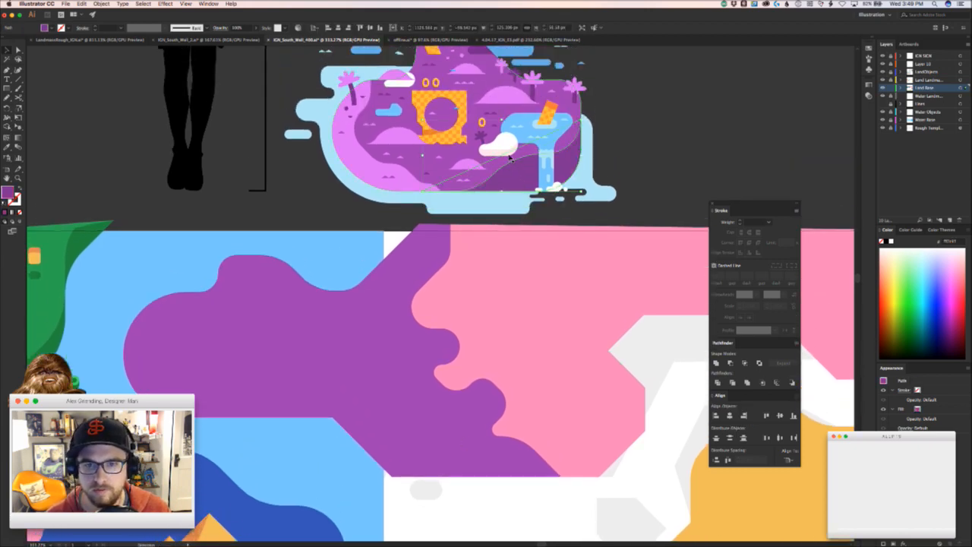
pyautogui.hscroll(6, 308, 237)
pyautogui.scroll(3, 308, 237)
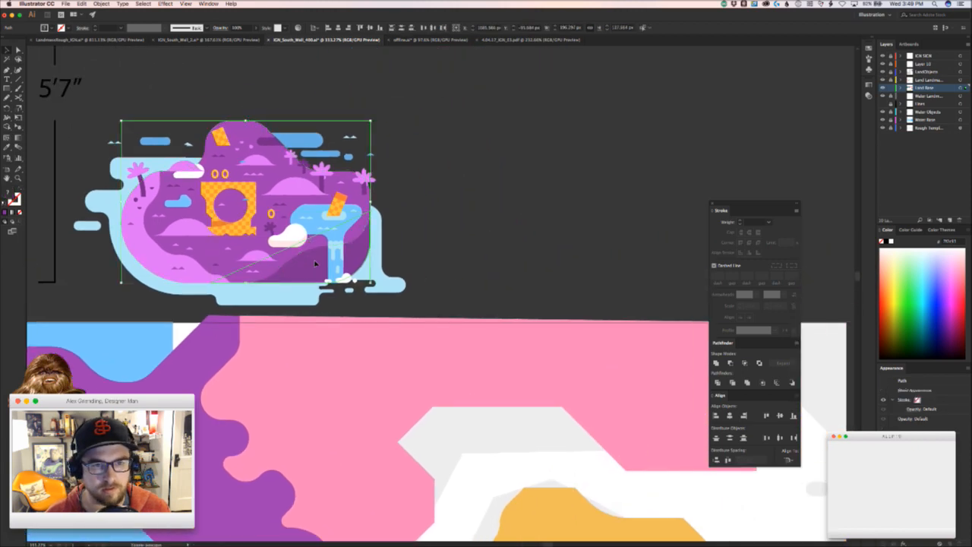
pyautogui.doubleClick(365, 224)
pyautogui.press('Escape')
pyautogui.moveTo(371, 225); pyautogui.dragTo(641, 226)
# - Isolate the copied island's lighter purple base shape to inspect its path, and leave isolation mode
pyautogui.doubleClick(582, 195)
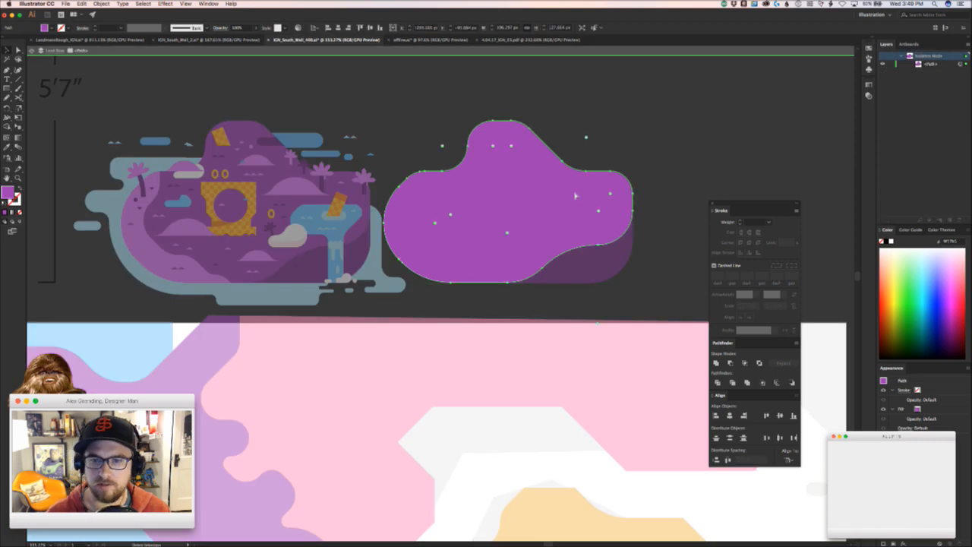
pyautogui.press('Escape')
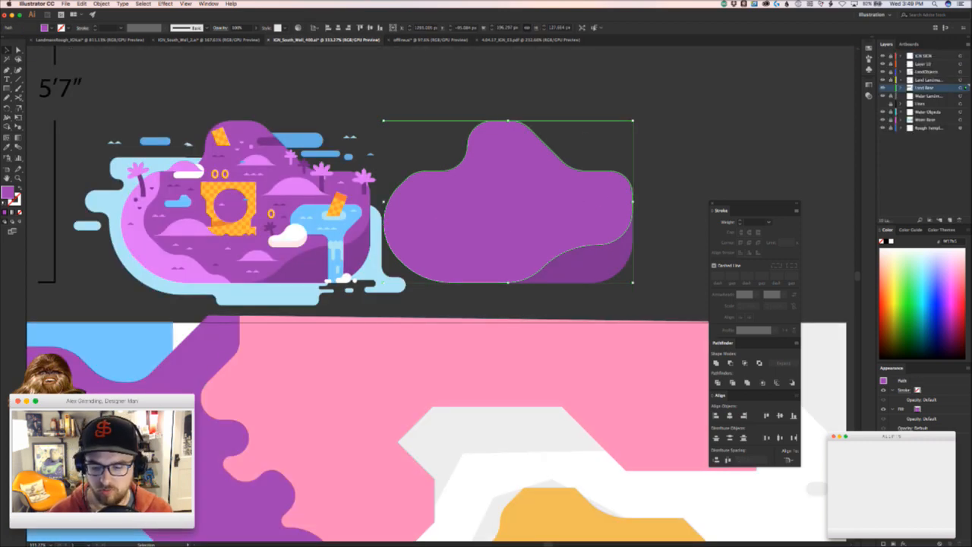
pyautogui.press('super+Tab')
pyautogui.press('super+Tab')
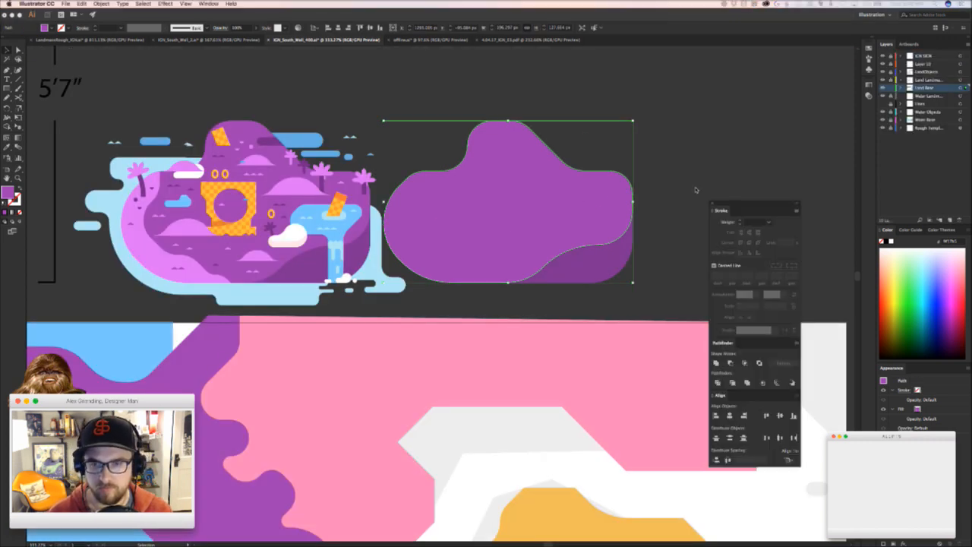
# - Subtract the copied island's base shape from its shadow shape with Minus Back, leaving only the curved darker purple piece
pyautogui.press('Delete')
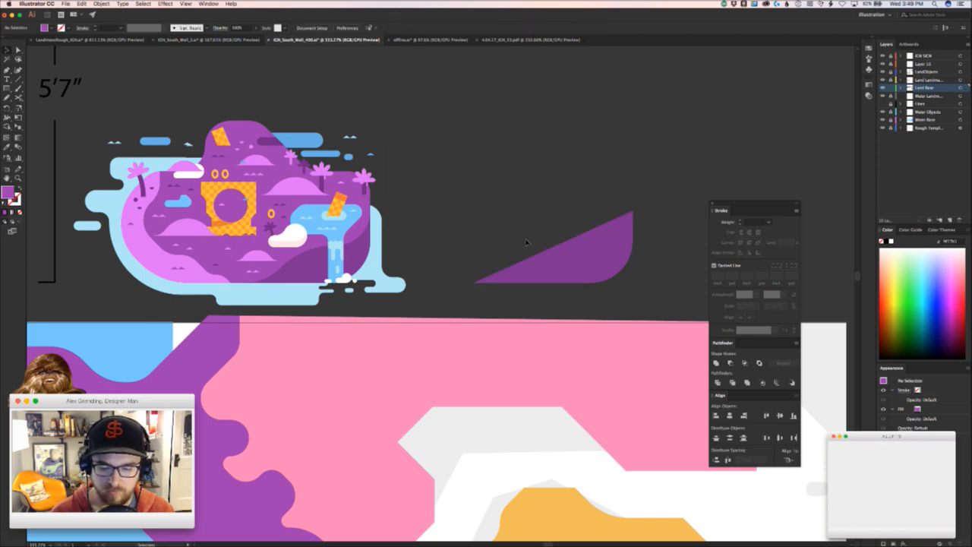
pyautogui.press('super+z')
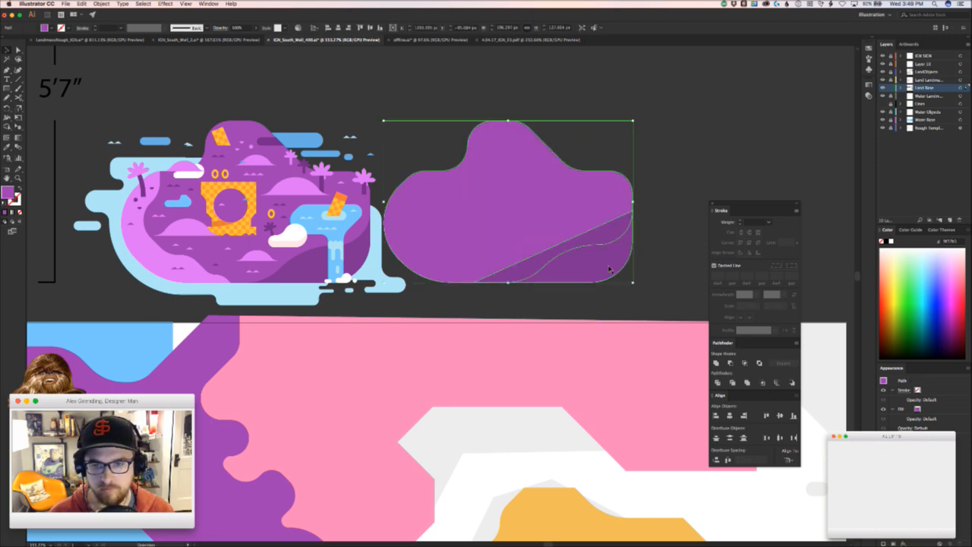
pyautogui.click(792, 383)
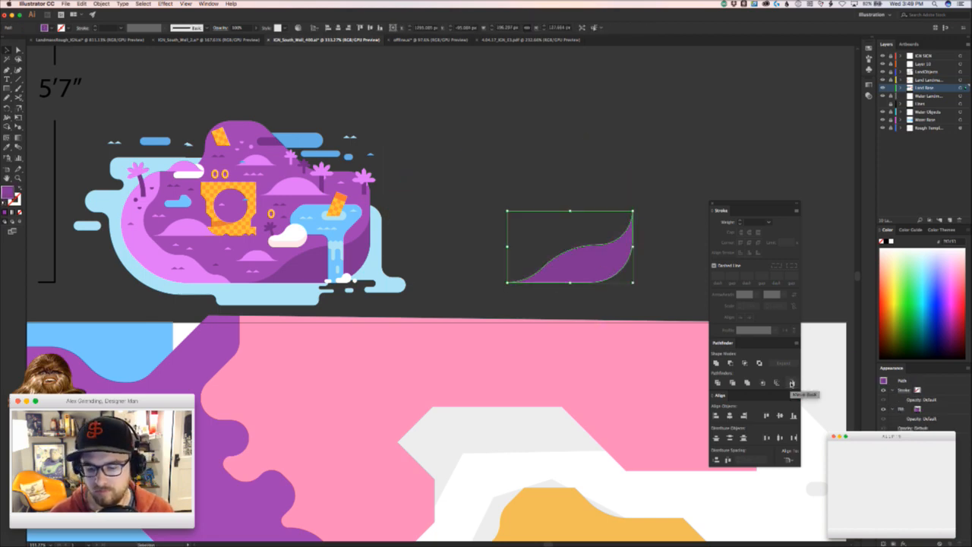
# - Move the curved shadow piece onto the mural's purple landmass, resting on its straight lower edge near the diagonal corner
pyautogui.press('super+Tab')
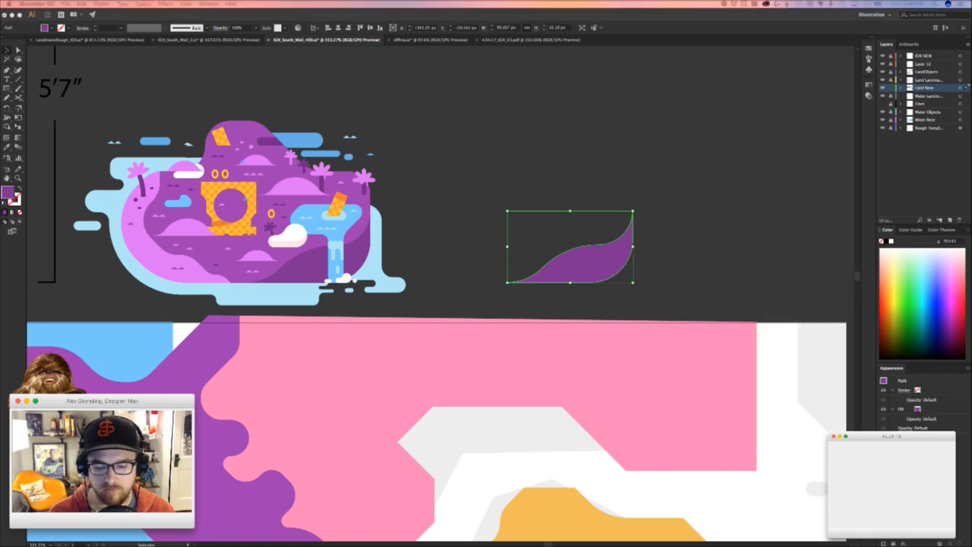
pyautogui.click(449, 298)
pyautogui.moveTo(445, 287); pyautogui.dragTo(554, 172)
pyautogui.moveTo(629, 146); pyautogui.dragTo(145, 376)
pyautogui.moveTo(187, 374); pyautogui.dragTo(272, 357)
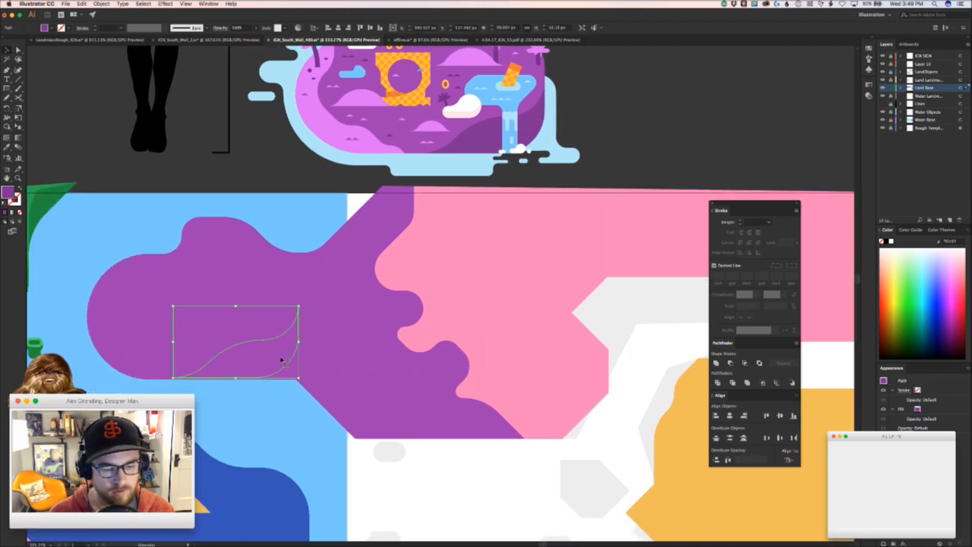
pyautogui.scroll(3, 272, 357)
pyautogui.moveTo(106, 388)
pyautogui.mouseDown()
pyautogui.moveTo(115, 375)
pyautogui.moveTo(120, 389)
pyautogui.mouseUp()
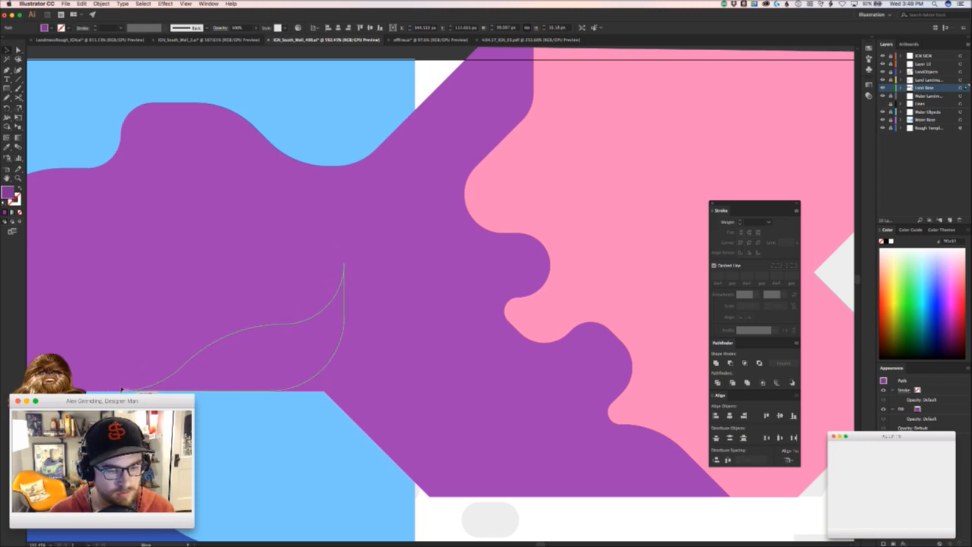
# - Show the rulers, place a vertical guide at the landmass's lower corner, and align the shadow piece's vertical edge with it
pyautogui.press('v')
pyautogui.press('a')
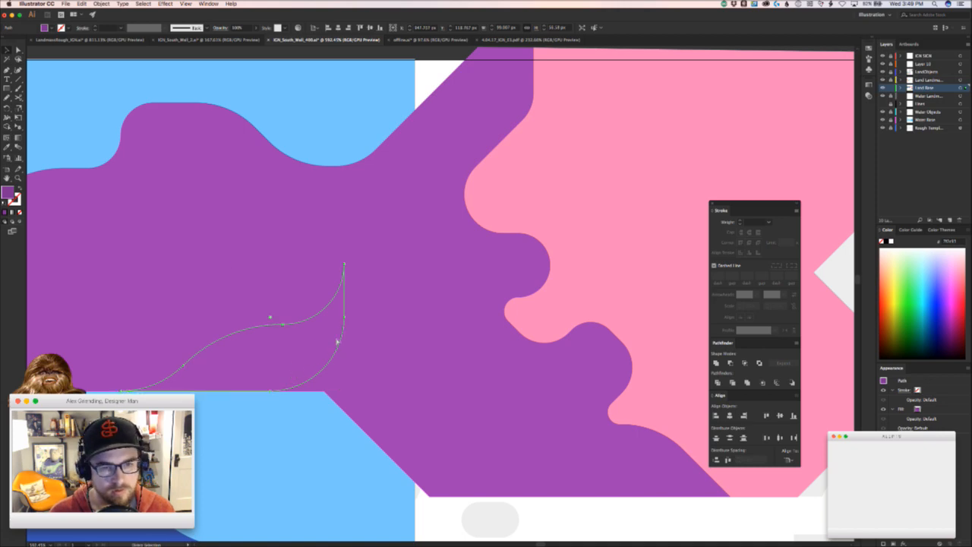
pyautogui.moveTo(346, 316); pyautogui.dragTo(321, 316)
pyautogui.moveTo(315, 378); pyautogui.dragTo(411, 370)
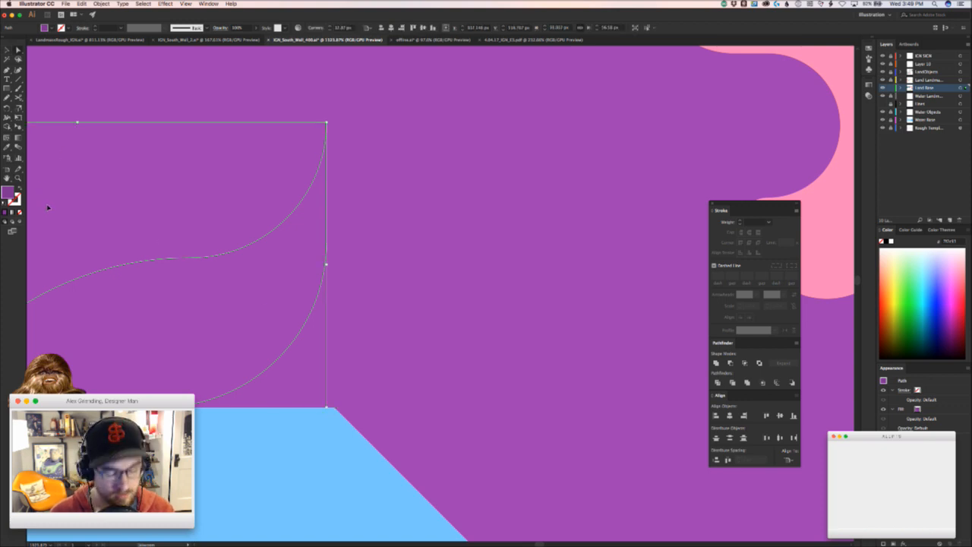
pyautogui.press('super+r')
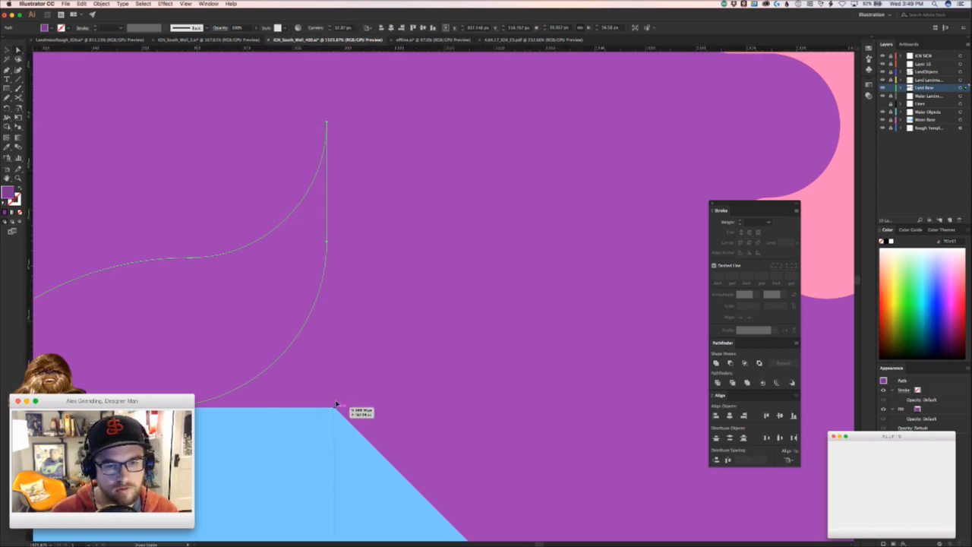
pyautogui.press('v')
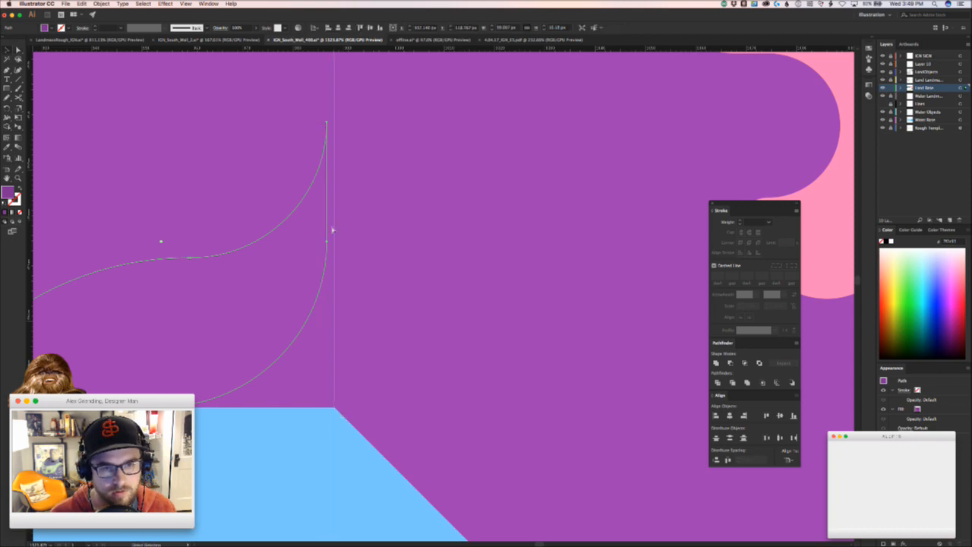
pyautogui.moveTo(329, 239); pyautogui.dragTo(337, 246)
# - Reshape the shadow piece's rounded lower end into a square corner that meets the landmass's lower corner at the guide
pyautogui.press('a')
pyautogui.moveTo(285, 413); pyautogui.dragTo(234, 433)
pyautogui.click(235, 434)
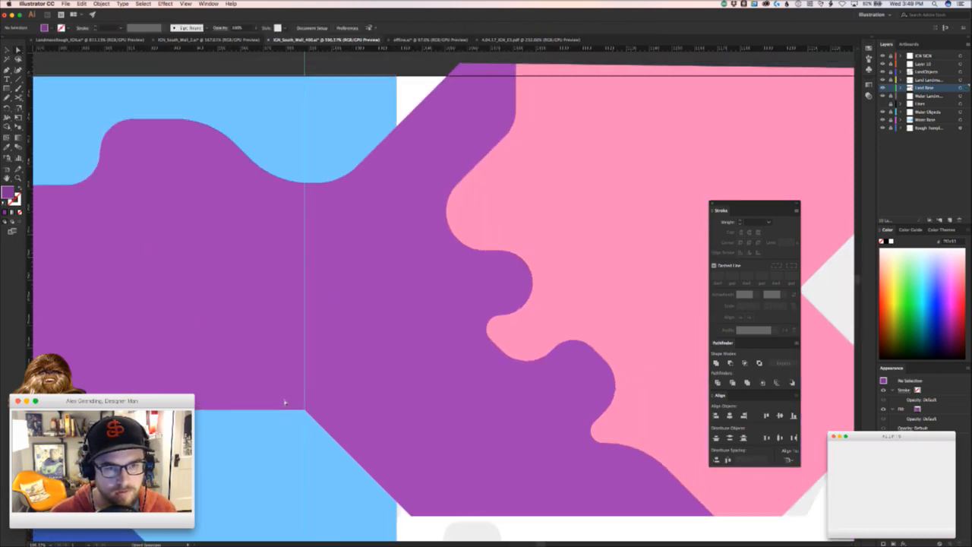
pyautogui.click(288, 384)
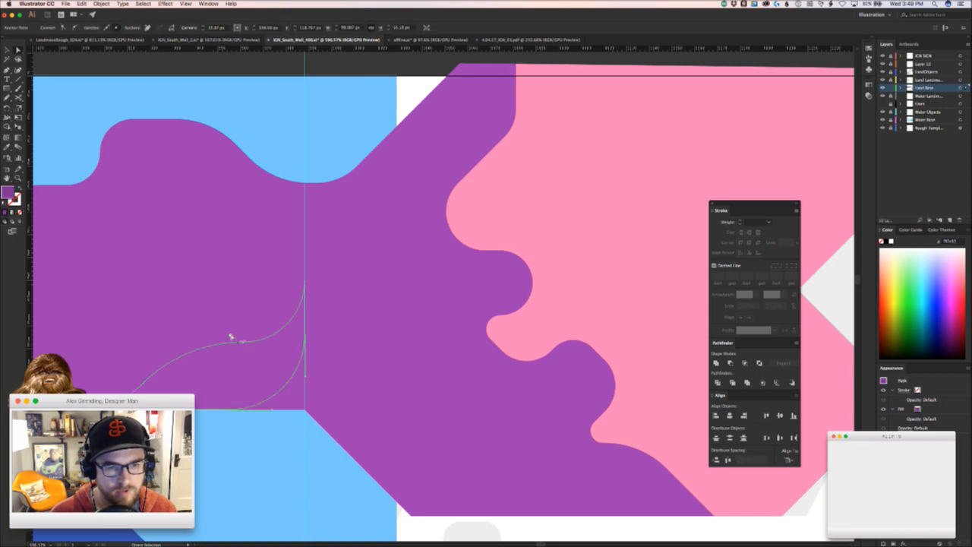
pyautogui.moveTo(231, 335); pyautogui.dragTo(386, 493)
pyautogui.moveTo(351, 463); pyautogui.dragTo(251, 462)
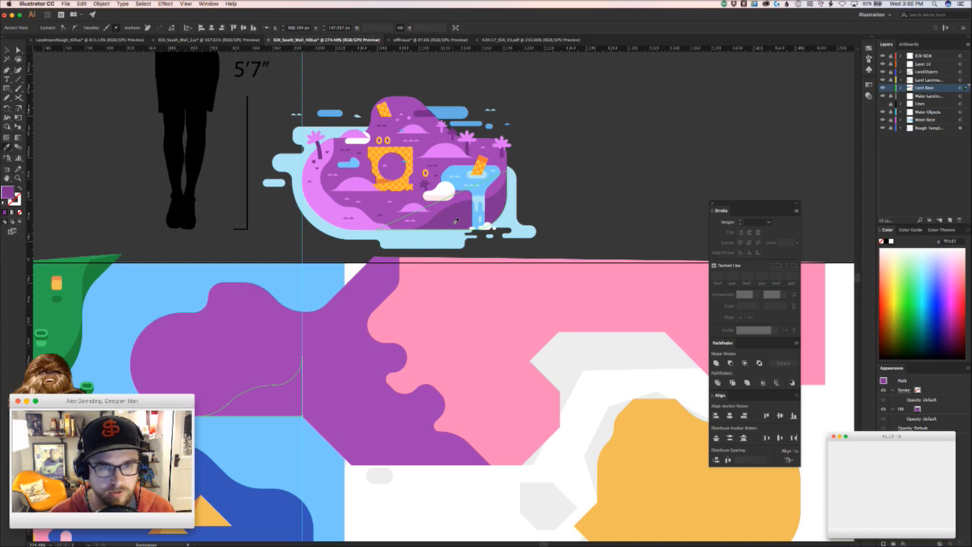
# - Sample the lighter purple of the finished island's base onto the mural's purple landmass
pyautogui.click(326, 364)
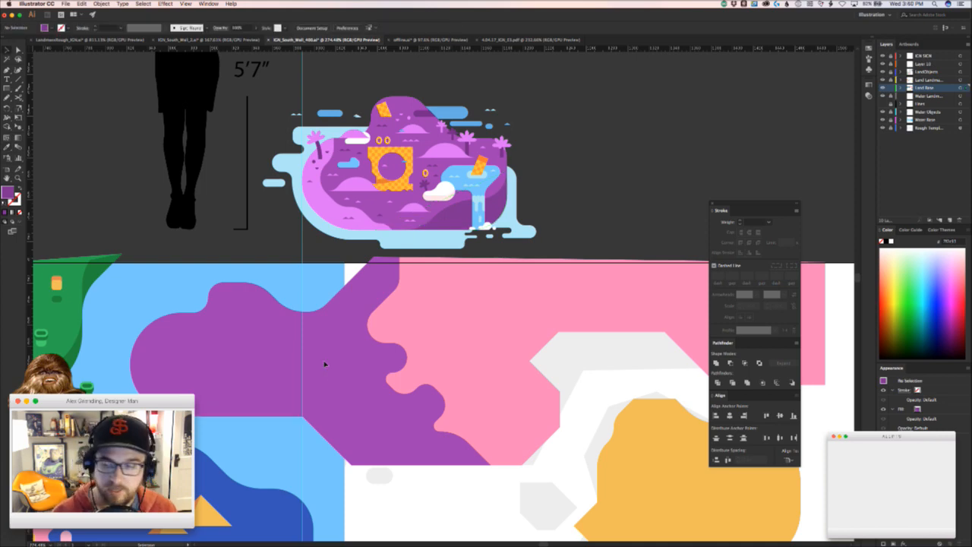
pyautogui.press('super+a')
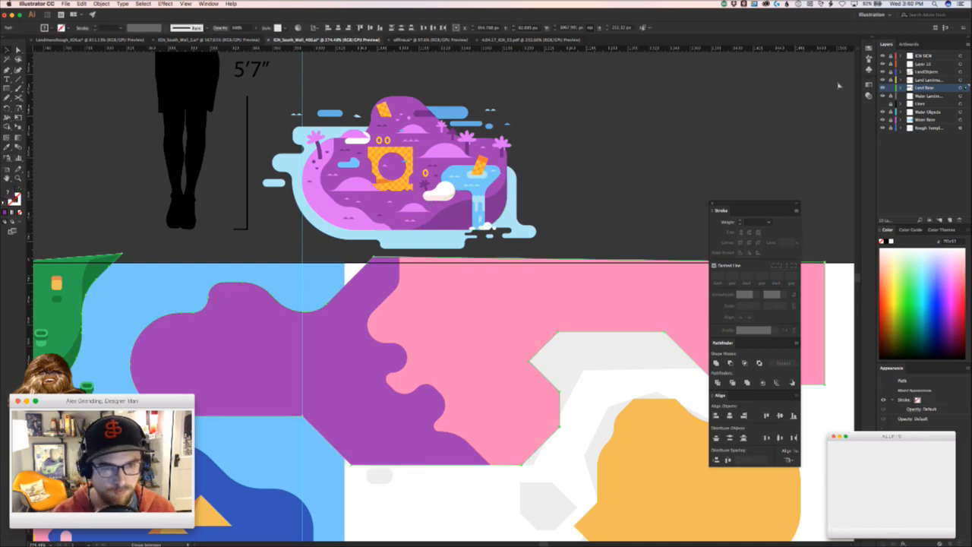
pyautogui.press('v')
pyautogui.click(282, 295)
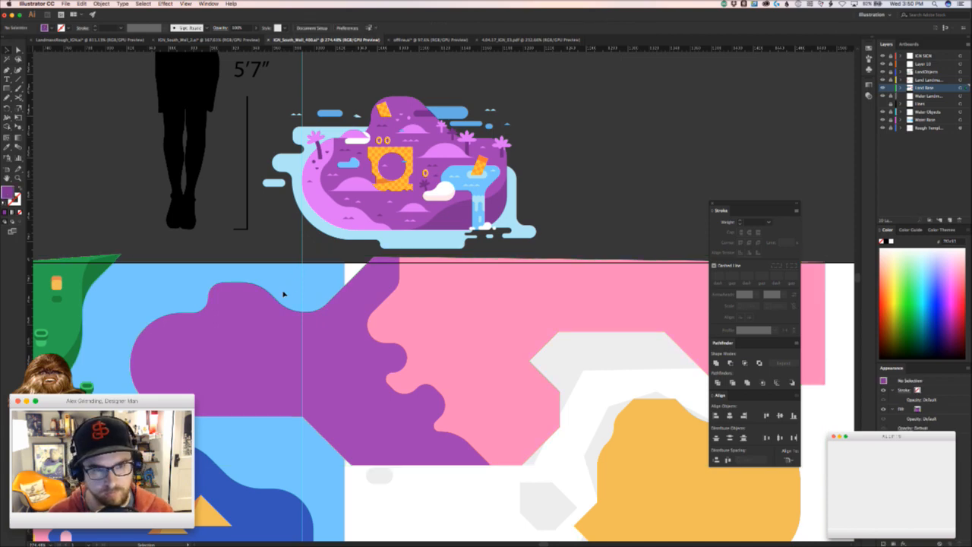
pyautogui.press('a')
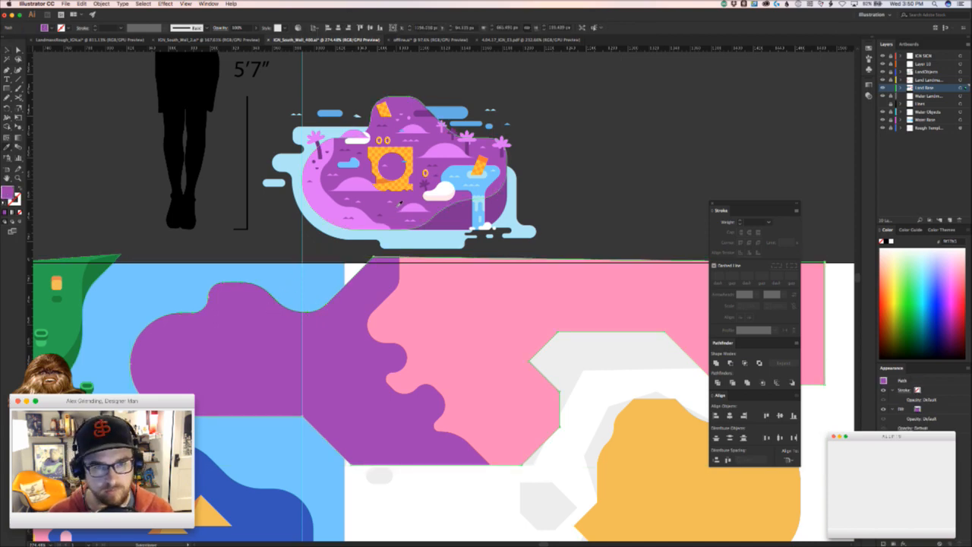
pyautogui.press('v')
pyautogui.click(269, 433)
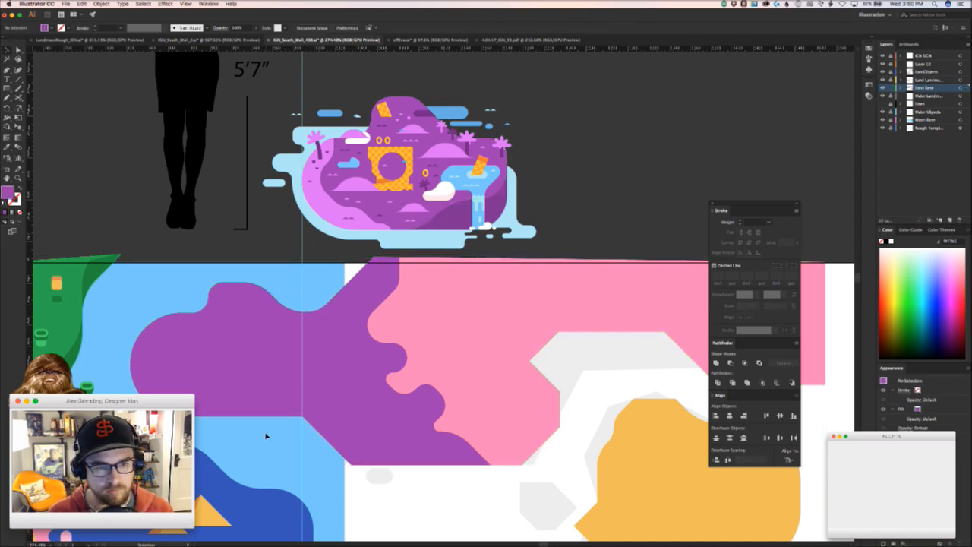
# - Arrange the landmass behind the darker shadow piece so the shadow lies on top of its lower edge, and clear the selection
pyautogui.click(292, 378)
pyautogui.keyDown('shift'); pyautogui.click(179, 381); pyautogui.keyUp('shift')
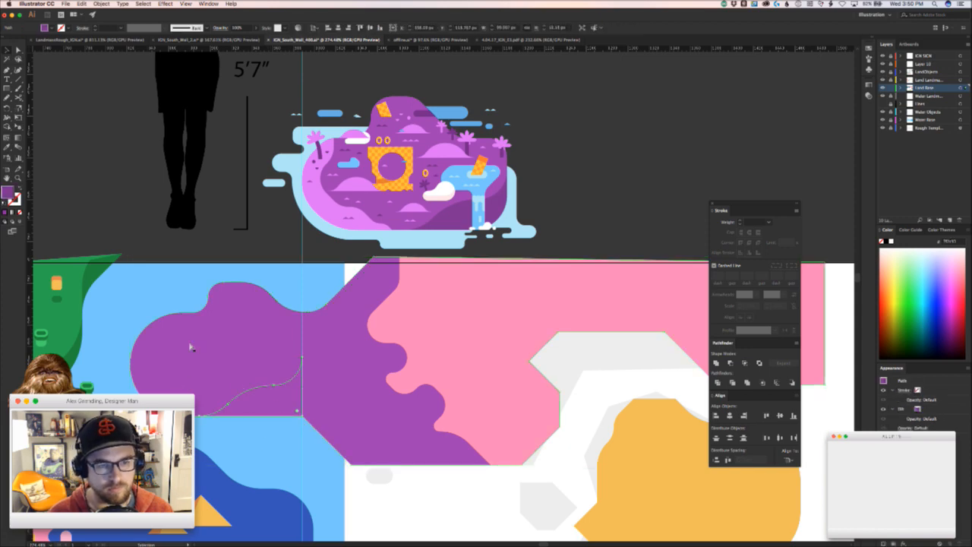
pyautogui.press('super+shift+a')
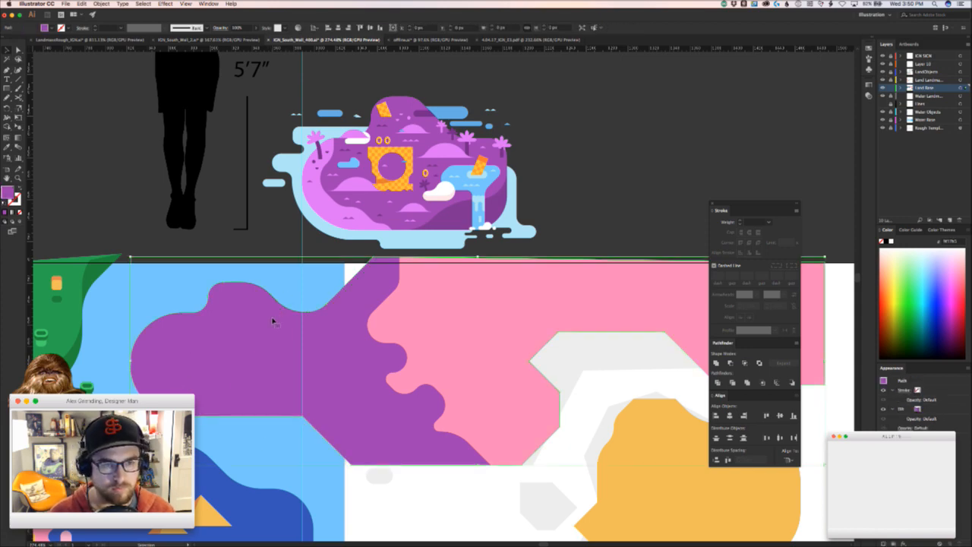
pyautogui.press('super+z')
pyautogui.press('super+shift+a')
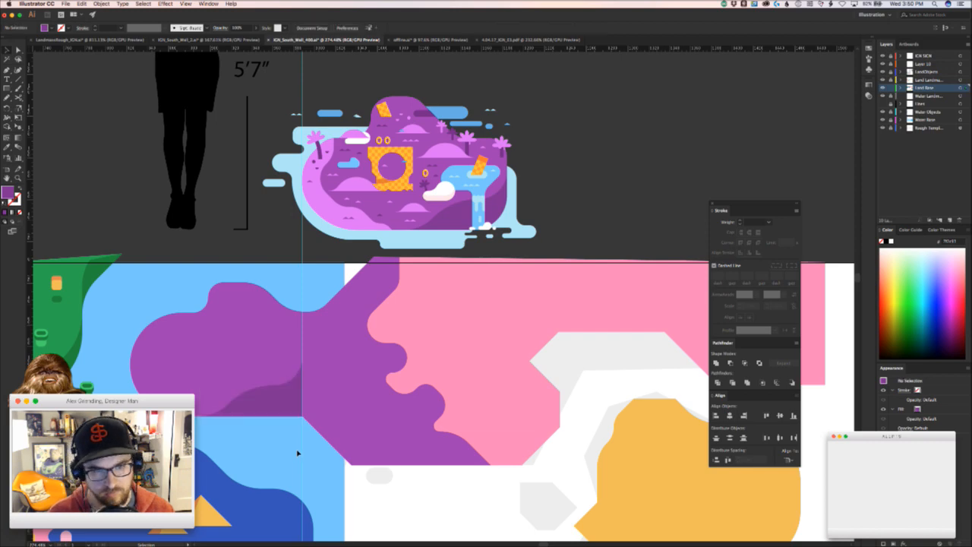
# - Delete the shadow's pointed upper tip anchor and extend its top edge horizontally to a point directly above the landmass corner
pyautogui.keyDown('alt'); pyautogui.scroll(-4, 297, 447); pyautogui.keyUp('alt')
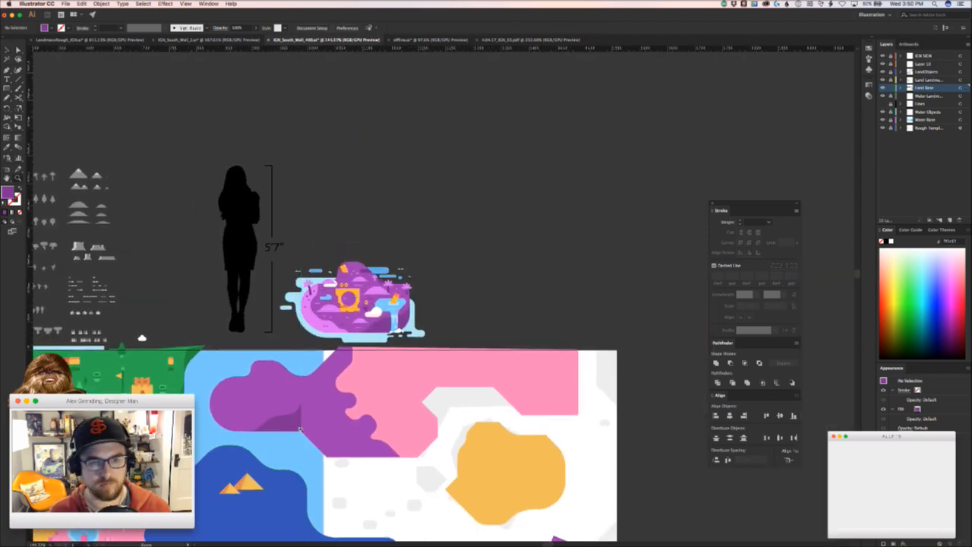
pyautogui.scroll(-3, 243, 450)
pyautogui.scroll(2, 245, 386)
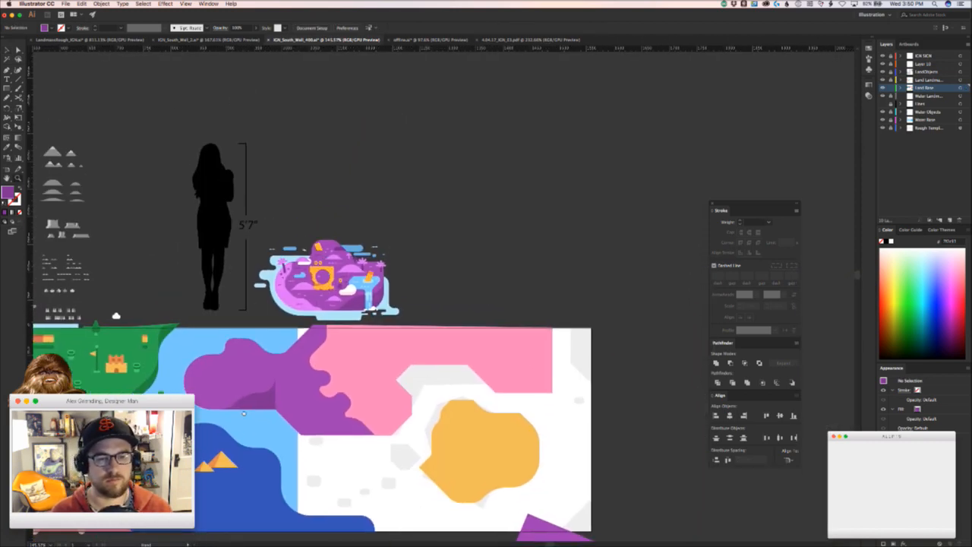
pyautogui.scroll(-1, 243, 413)
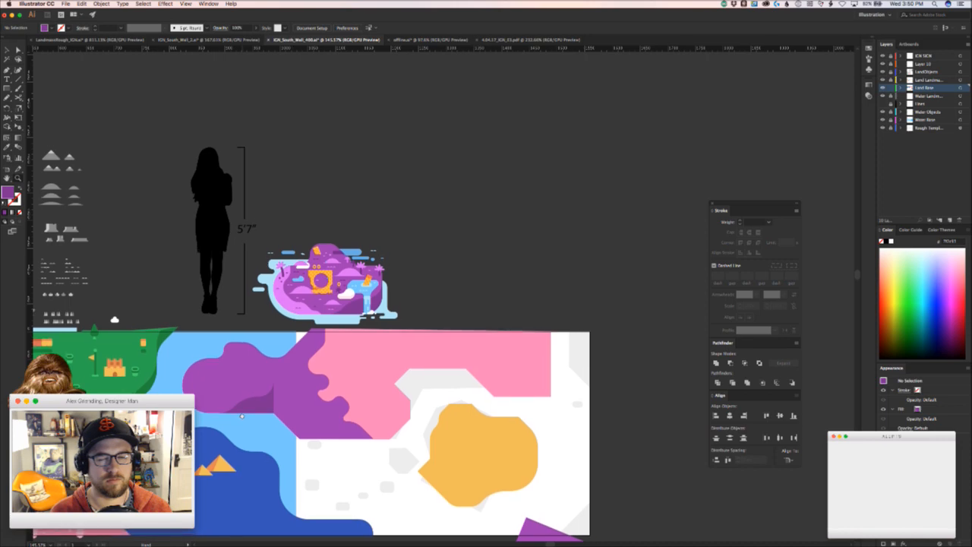
pyautogui.scroll(5, 268, 389)
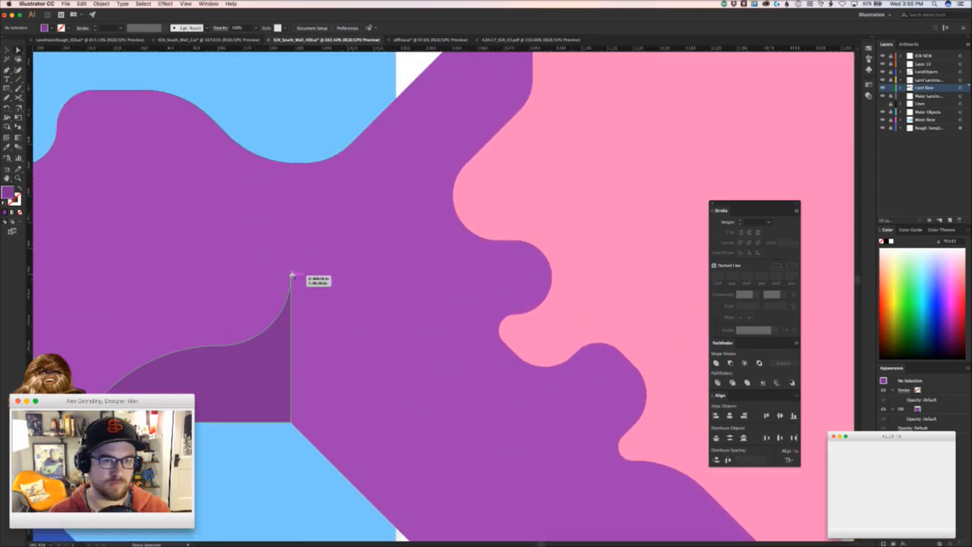
pyautogui.click(291, 276)
pyautogui.press('Delete')
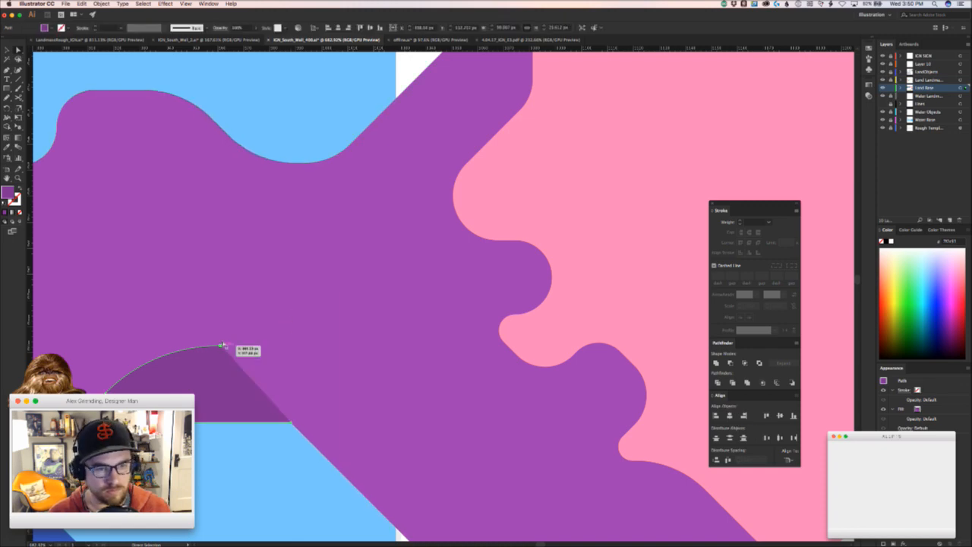
pyautogui.moveTo(223, 345); pyautogui.dragTo(291, 346)
pyautogui.click(272, 456)
pyautogui.moveTo(272, 455); pyautogui.dragTo(192, 342)
# - Extend the shadow with the Pen tool parallel to the landmass's diagonal edge, ending in a vertical edge down to that diagonal
pyautogui.press('p')
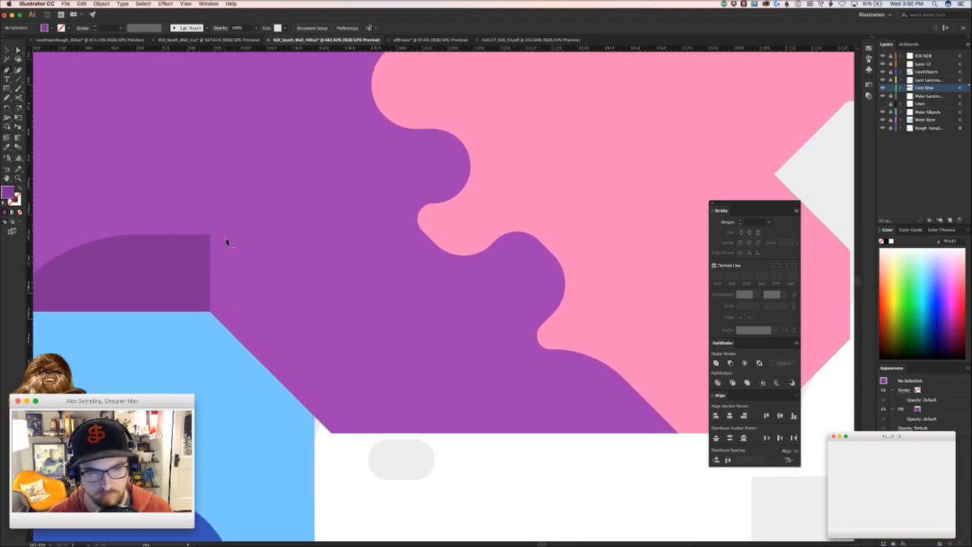
pyautogui.click(211, 234)
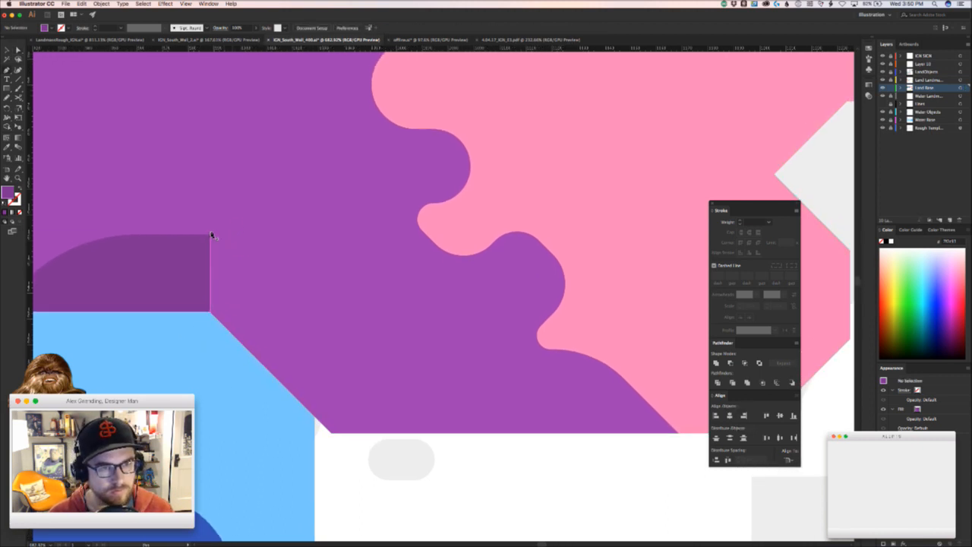
pyautogui.click(272, 296)
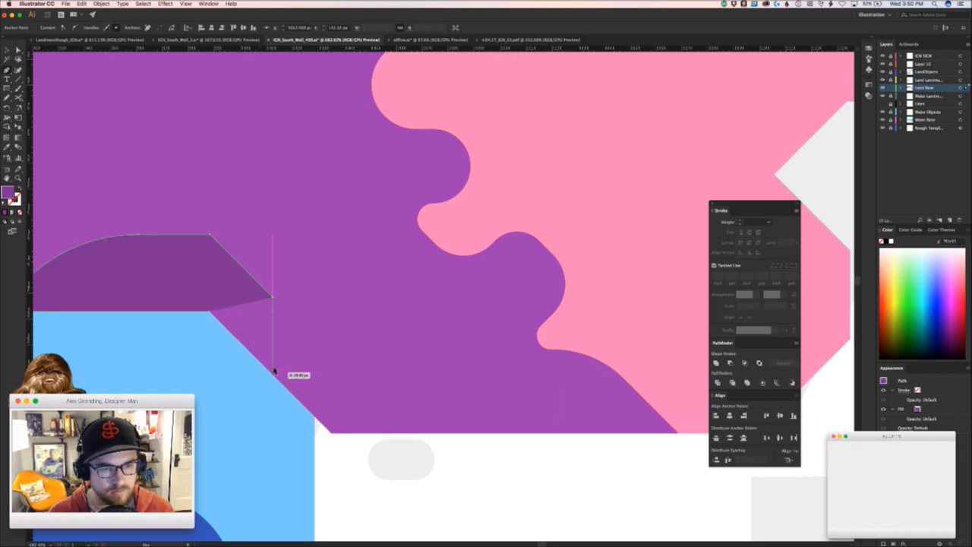
pyautogui.click(274, 372)
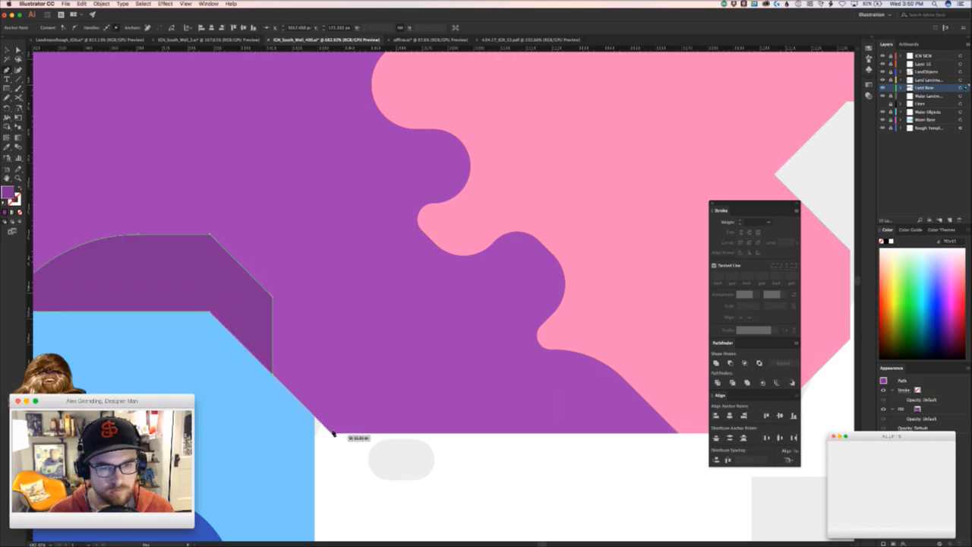
pyautogui.moveTo(274, 373); pyautogui.dragTo(273, 373)
# - Try to slant the shadow's vertical end edge outward along the landmass's diagonal, and undo the attempt
pyautogui.keyDown('shift'); pyautogui.click(274, 296); pyautogui.keyUp('shift')
pyautogui.moveTo(266, 299); pyautogui.dragTo(90, 354)
pyautogui.click(220, 396)
pyautogui.press('z')
pyautogui.moveTo(230, 403); pyautogui.dragTo(298, 357)
pyautogui.press('super+z')
pyautogui.click(274, 357)
pyautogui.click(271, 358)
pyautogui.moveTo(272, 358); pyautogui.dragTo(595, 258)
pyautogui.moveTo(272, 263); pyautogui.dragTo(124, 369)
pyautogui.click(206, 373)
pyautogui.moveTo(217, 377); pyautogui.dragTo(269, 363)
pyautogui.keyDown('super'); pyautogui.click(367, 368); pyautogui.keyUp('super')
pyautogui.moveTo(357, 373); pyautogui.dragTo(424, 349)
pyautogui.press('super+z')
pyautogui.press('super+z')
pyautogui.press('super+shift+z')
pyautogui.press('super+z')
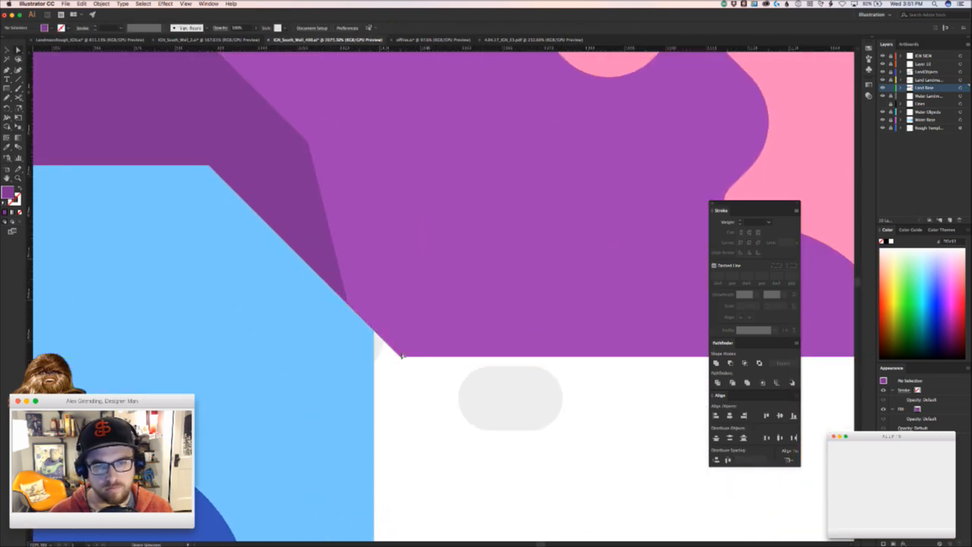
# - Round the purple landmass's pointed bottom corner, where the diagonal meets the lower horizontal edge, into a broad curve
pyautogui.click(402, 353)
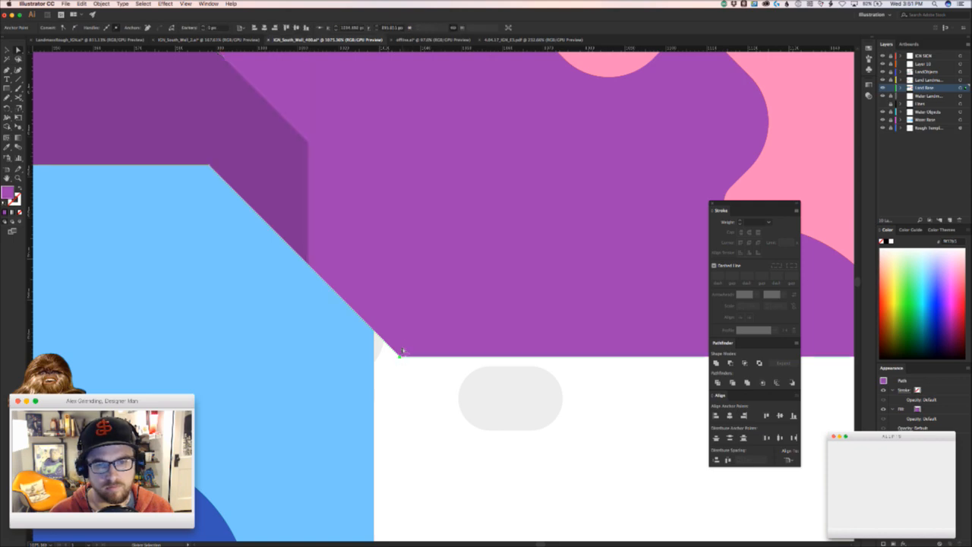
pyautogui.moveTo(408, 342); pyautogui.dragTo(487, 137)
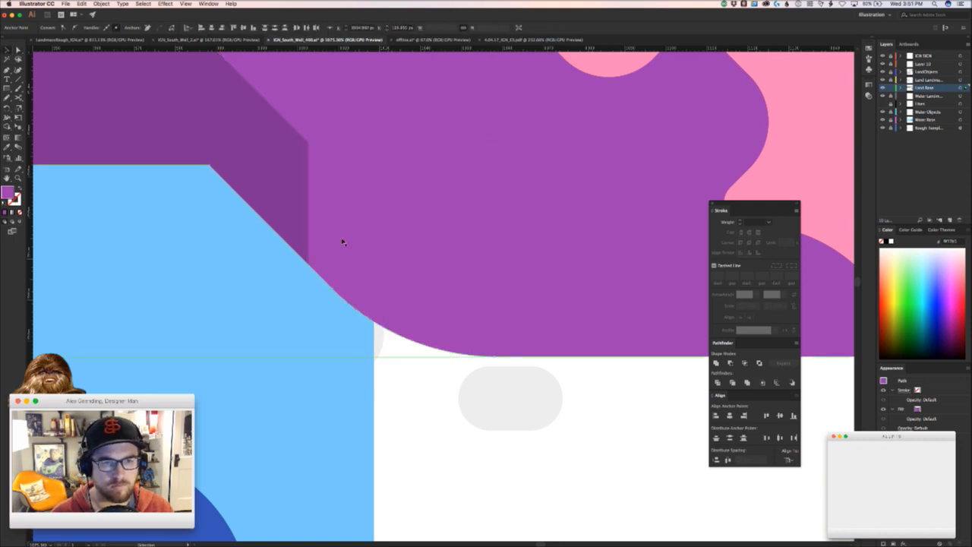
# - Slide the shadow's lower end anchor down the diagonal to the start of the rounded curve, slanting its end edge
pyautogui.moveTo(315, 263); pyautogui.dragTo(423, 356)
pyautogui.click(400, 333)
pyautogui.moveTo(400, 209); pyautogui.dragTo(14, 351)
pyautogui.moveTo(309, 360); pyautogui.dragTo(373, 350)
pyautogui.click(272, 380)
pyautogui.press('super+z')
pyautogui.press('super+z')
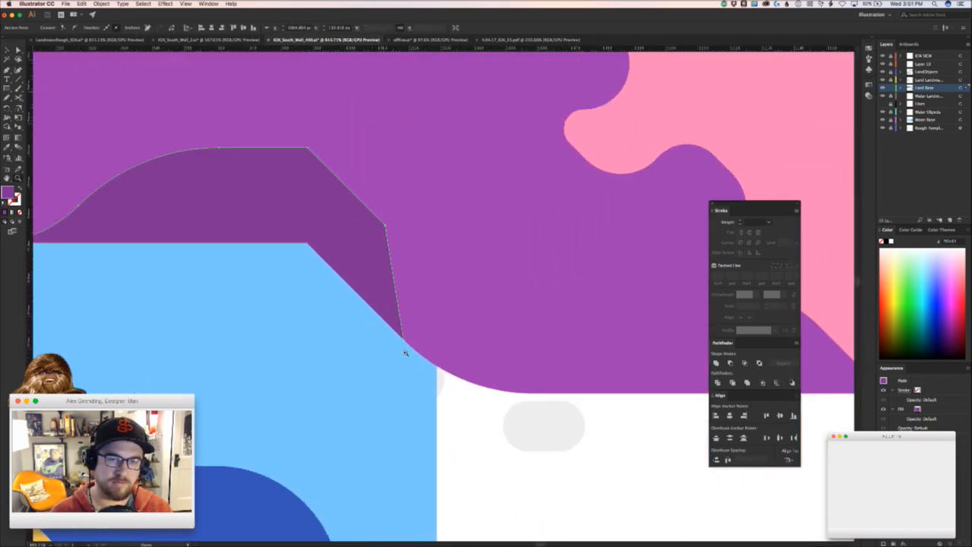
pyautogui.moveTo(418, 379); pyautogui.dragTo(467, 451)
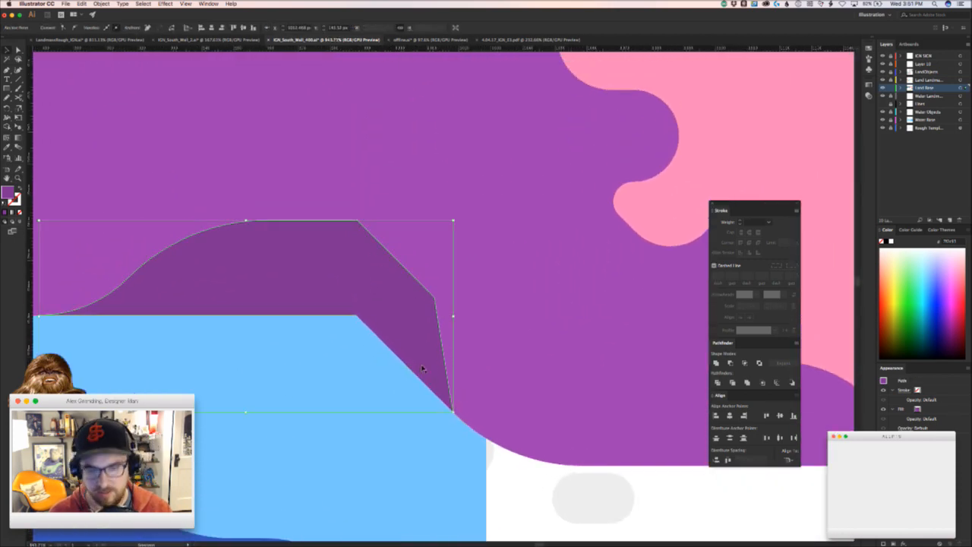
# - Shorten the shadow by sliding its lower and upper end anchors back along the diagonal edges
pyautogui.press('+')
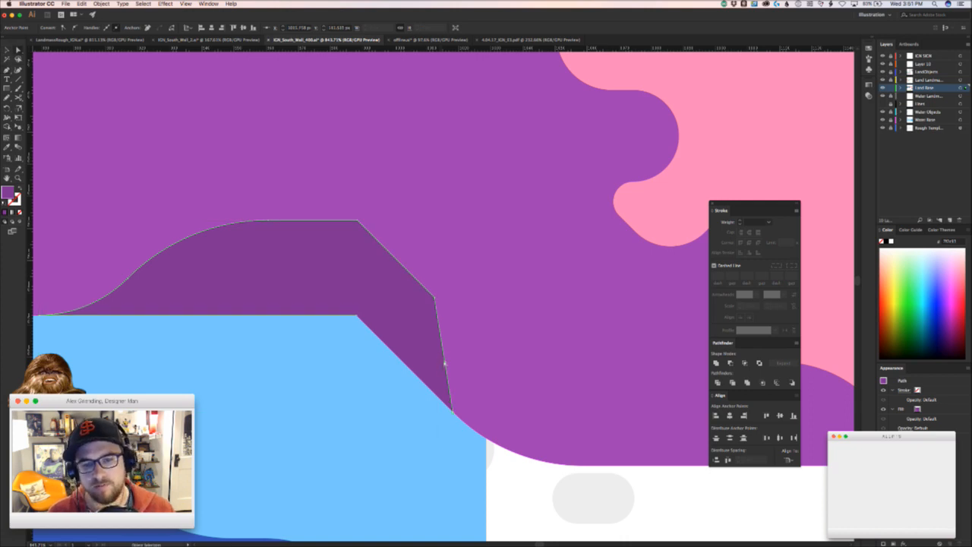
pyautogui.moveTo(446, 362); pyautogui.dragTo(414, 365)
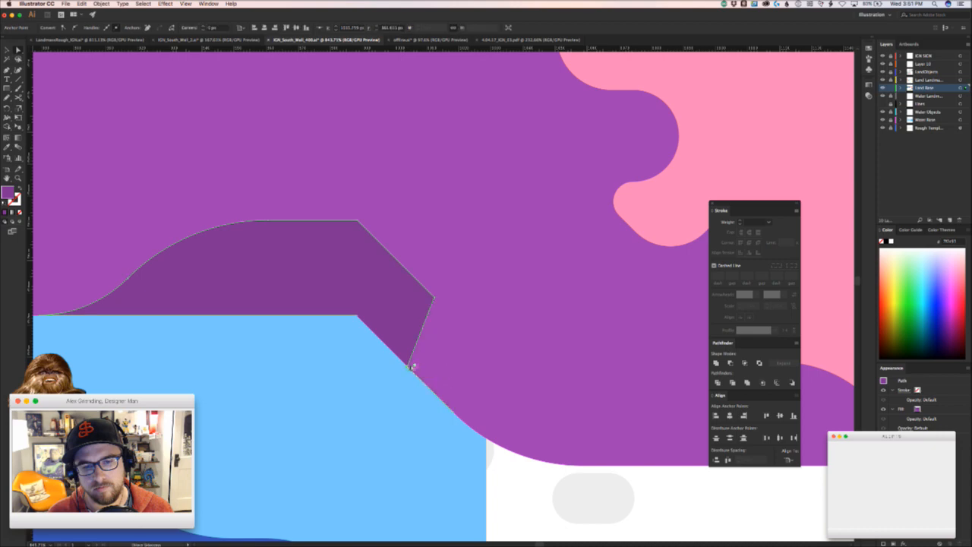
pyautogui.moveTo(435, 297); pyautogui.dragTo(387, 251)
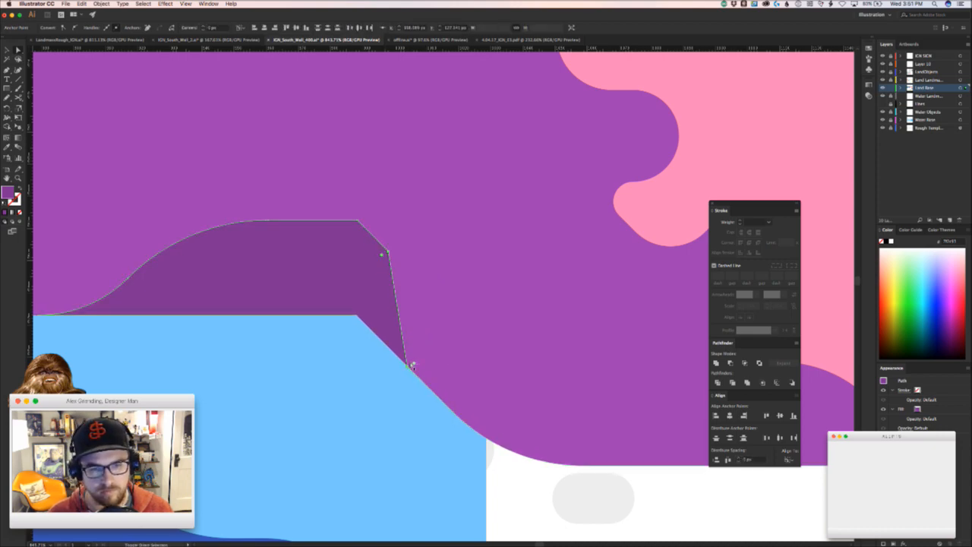
pyautogui.moveTo(412, 362); pyautogui.dragTo(617, 315)
pyautogui.keyDown('super'); pyautogui.click(373, 385); pyautogui.keyUp('super')
pyautogui.moveTo(373, 389); pyautogui.dragTo(258, 416)
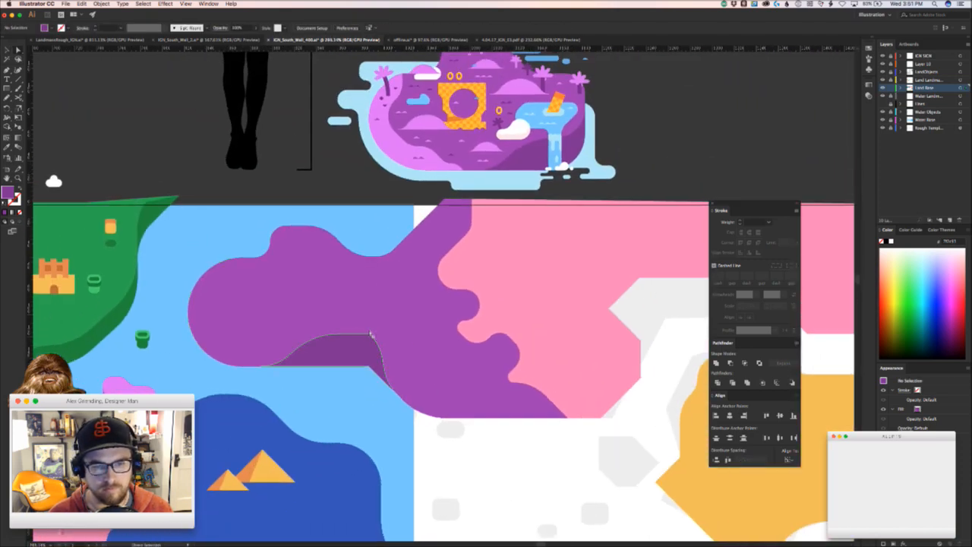
# - Cut the shadow back to a vertical end edge at the landmass's corner, moving the lower anchor there and deleting the diagonal end anchor
pyautogui.click(369, 335)
pyautogui.moveTo(354, 343); pyautogui.dragTo(441, 332)
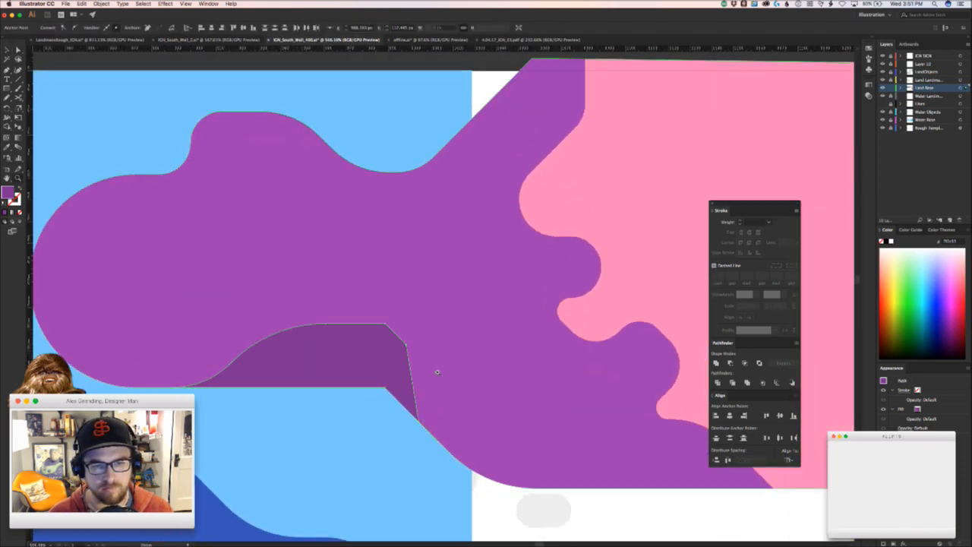
pyautogui.scroll(-2, 380, 384)
pyautogui.press('a')
pyautogui.click(398, 394)
pyautogui.moveTo(408, 382); pyautogui.dragTo(401, 303)
pyautogui.click(415, 376)
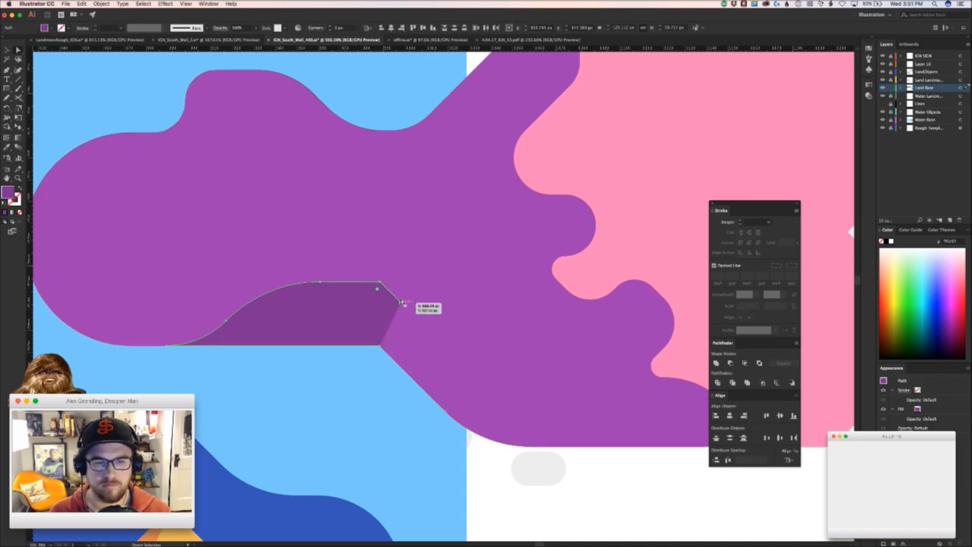
pyautogui.press('Delete')
pyautogui.click(378, 408)
pyautogui.press('z')
pyautogui.moveTo(378, 410); pyautogui.dragTo(324, 320)
pyautogui.press('space')
pyautogui.press('v')
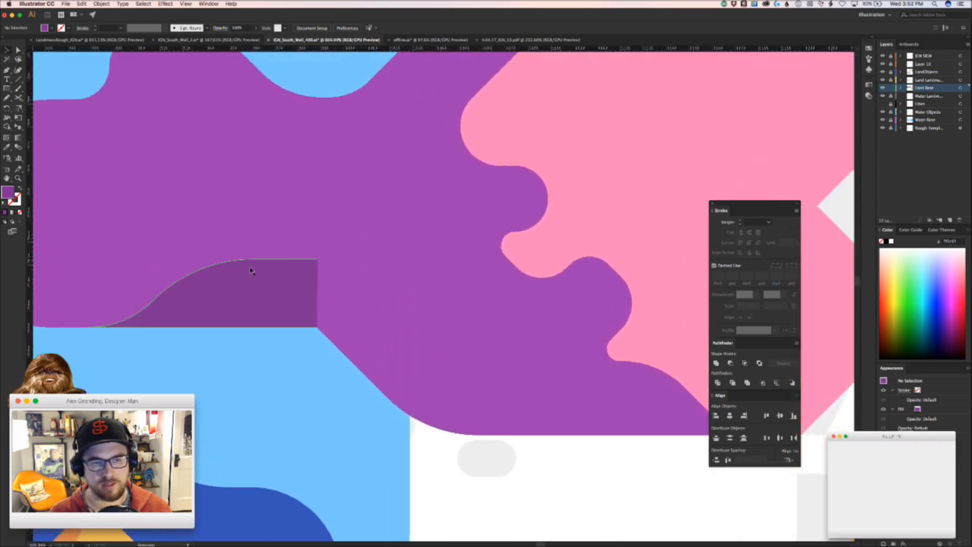
pyautogui.moveTo(317, 327); pyautogui.dragTo(318, 374)
pyautogui.moveTo(393, 439); pyautogui.dragTo(341, 386)
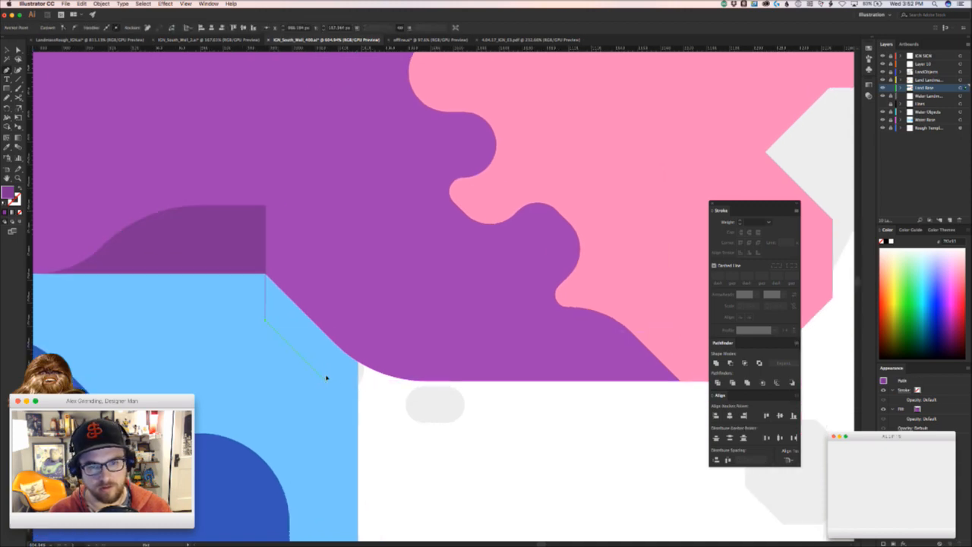
pyautogui.click(327, 378)
pyautogui.click(433, 380)
pyautogui.press('v')
pyautogui.press('a')
pyautogui.moveTo(433, 380); pyautogui.dragTo(265, 302)
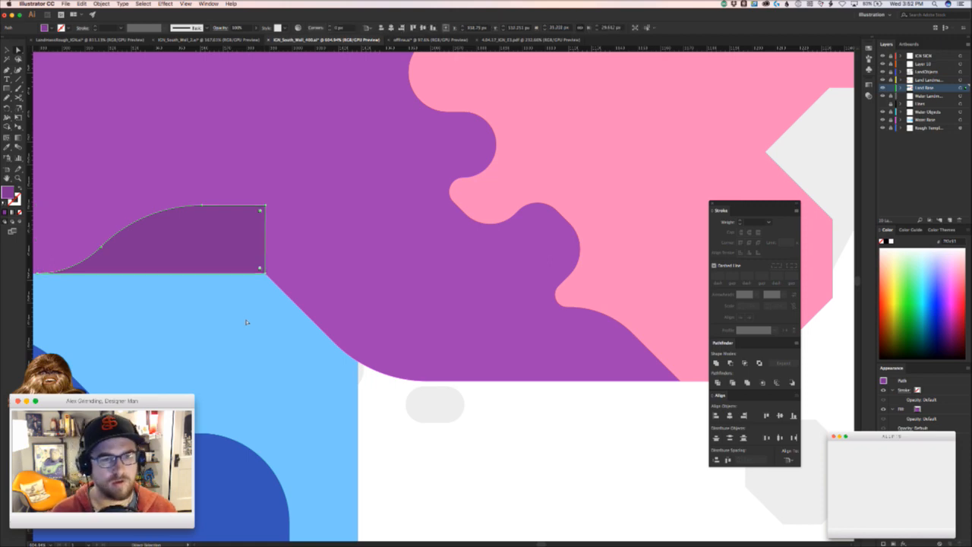
pyautogui.click(277, 281)
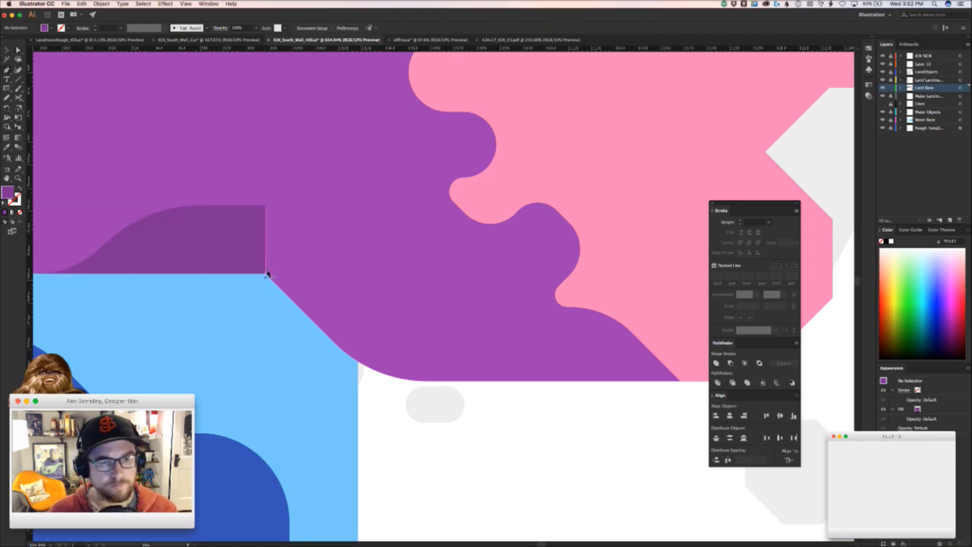
# - Draw a dark purple shape below the landmass's diagonal, down from the corner, diagonally to the bottom edge and back, and send it behind
pyautogui.moveTo(266, 273); pyautogui.dragTo(266, 307)
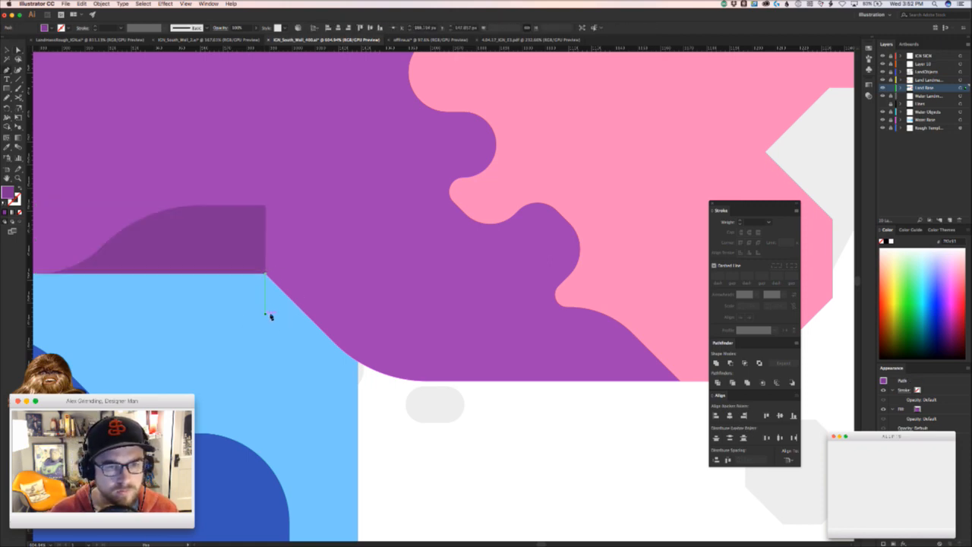
pyautogui.click(266, 311)
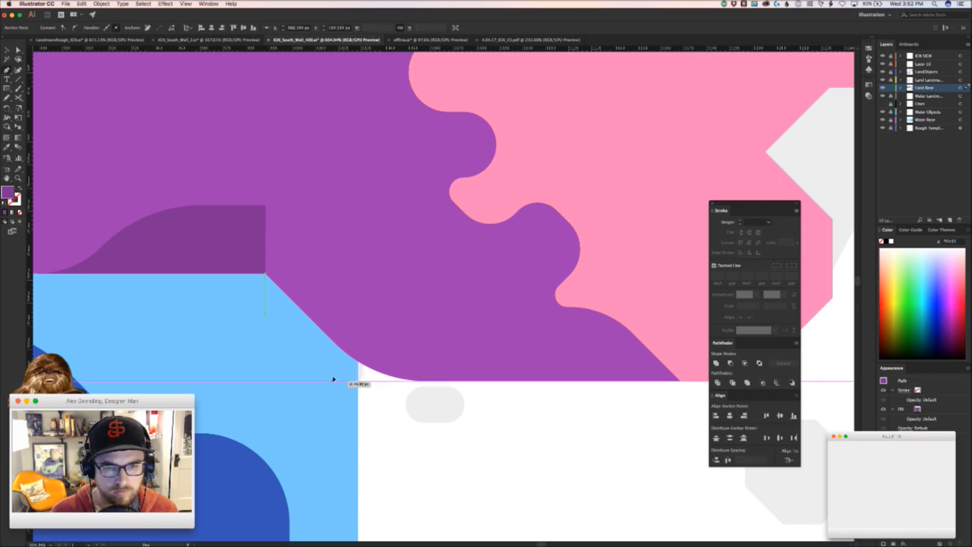
pyautogui.click(333, 379)
pyautogui.click(434, 381)
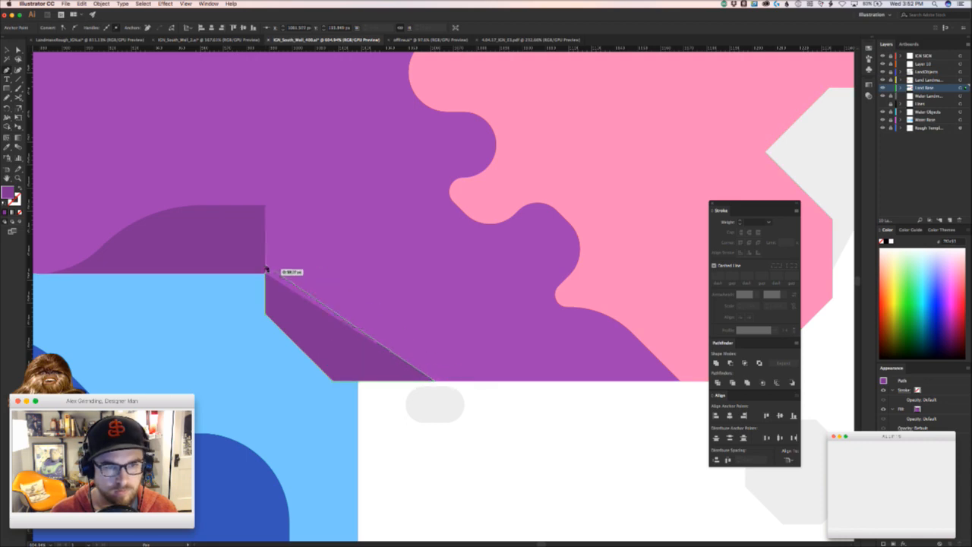
pyautogui.click(266, 271)
pyautogui.press('v')
pyautogui.click(257, 325)
pyautogui.click(277, 304)
pyautogui.press('super+shift+[')
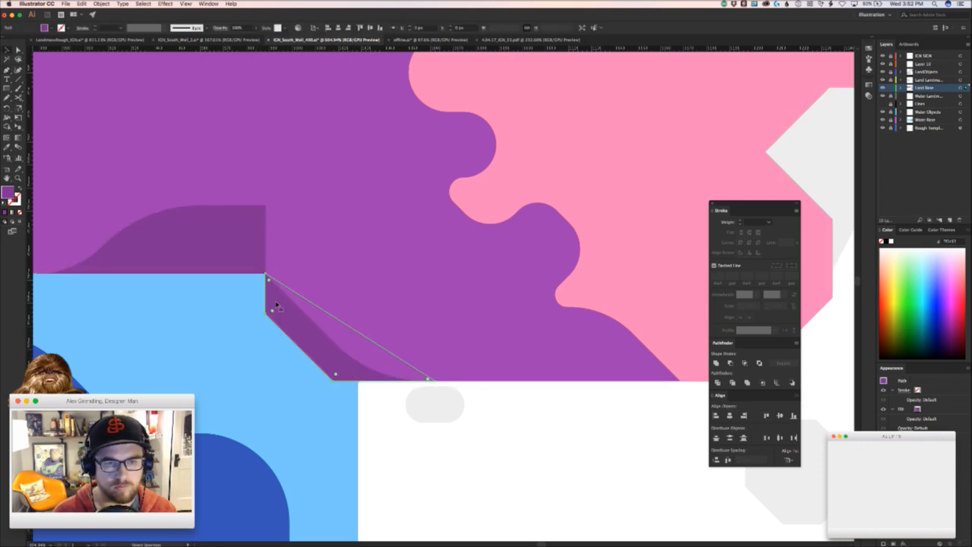
# - Round the lower corners of the dark purple underside shape so it follows the landmass's curve
pyautogui.press('a')
pyautogui.moveTo(313, 394); pyautogui.dragTo(341, 373)
pyautogui.moveTo(390, 312); pyautogui.dragTo(454, 226)
pyautogui.press('v')
pyautogui.click(246, 348)
pyautogui.moveTo(244, 344); pyautogui.dragTo(262, 316)
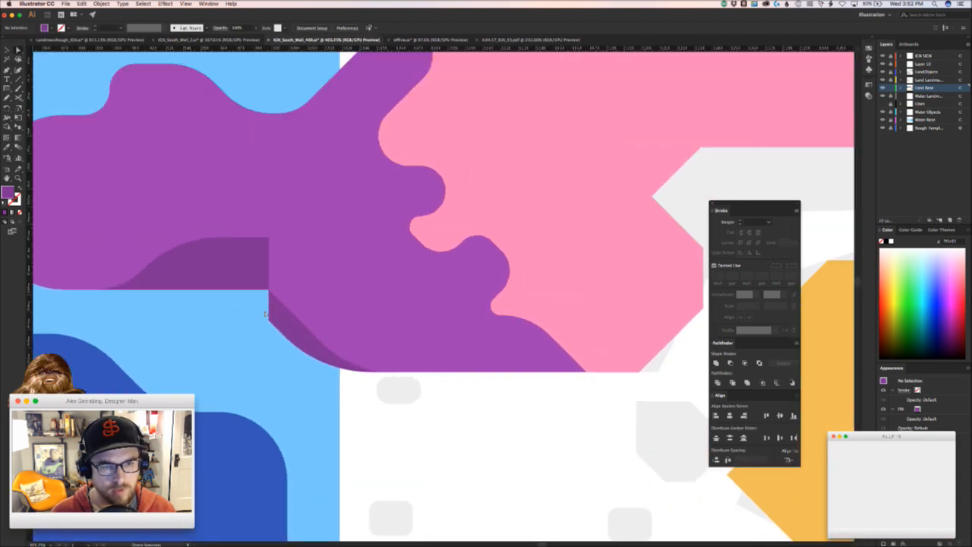
pyautogui.click(276, 310)
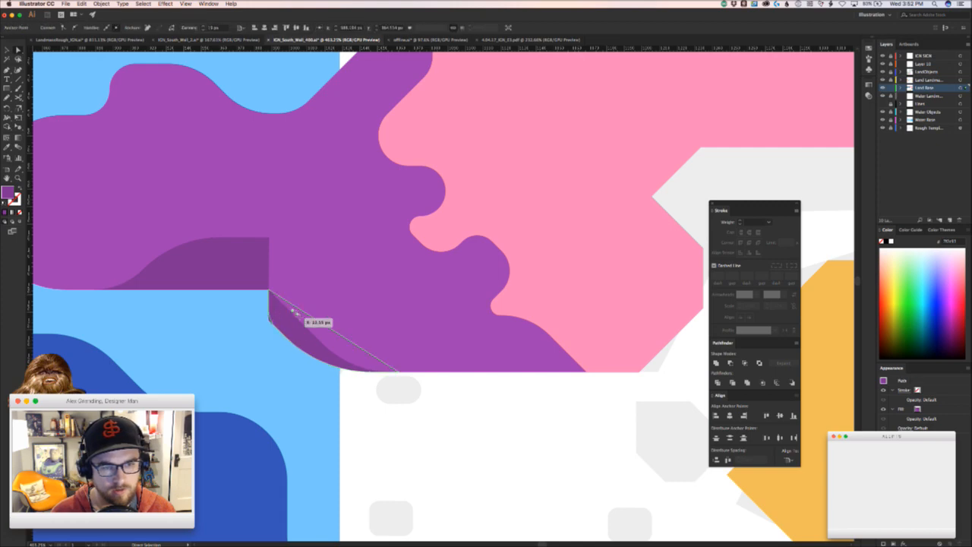
pyautogui.click(294, 378)
pyautogui.moveTo(295, 378); pyautogui.dragTo(156, 378)
pyautogui.moveTo(303, 386); pyautogui.dragTo(399, 380)
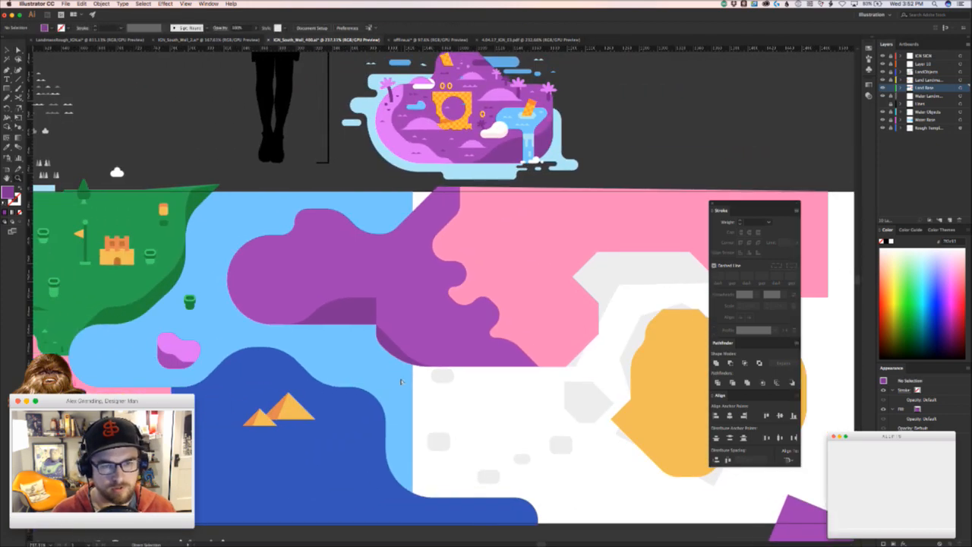
# - Examine the purple landmass's shadow and underside shading in relation to the surrounding map
pyautogui.click(378, 340)
pyautogui.moveTo(378, 339); pyautogui.dragTo(493, 339)
pyautogui.press('v')
pyautogui.moveTo(380, 341); pyautogui.dragTo(387, 338)
pyautogui.click(357, 386)
pyautogui.press('z')
pyautogui.click(361, 393)
pyautogui.press('super+0')
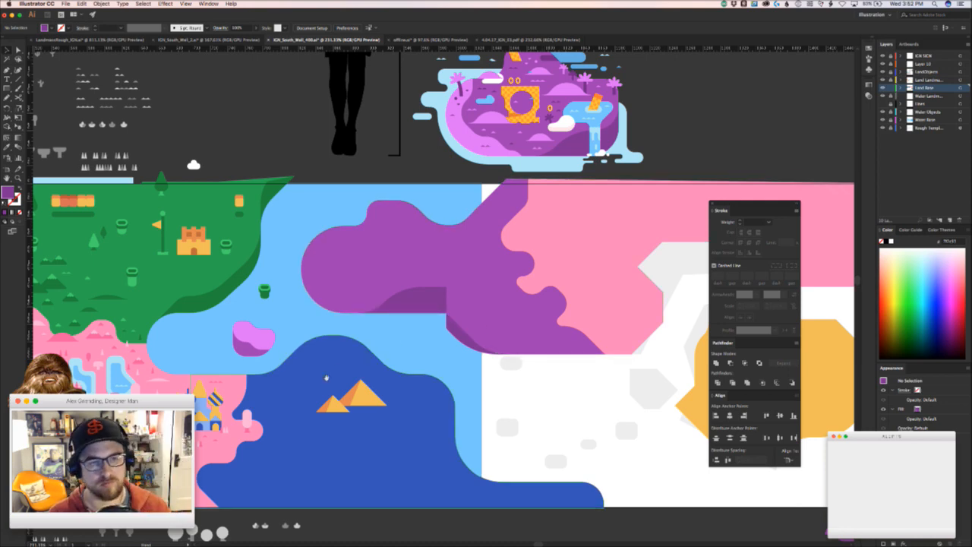
pyautogui.scroll(3, 448, 323)
pyautogui.hscroll(-5, 448, 323)
pyautogui.scroll(2, 411, 332)
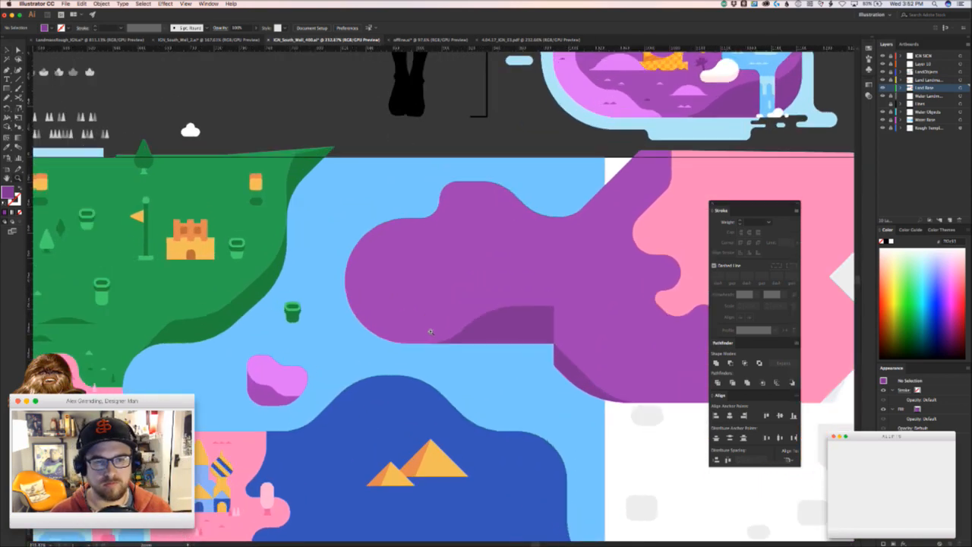
# - Extend the purple landmass's rounded left end outward and nudge the small pink-and-purple island to the left
pyautogui.click(401, 251)
pyautogui.moveTo(332, 342); pyautogui.dragTo(319, 342)
pyautogui.hotkey('shift', 'Left')
pyautogui.hotkey('shift', 'Left')
pyautogui.press('v')
pyautogui.scroll(-3, 302, 338)
pyautogui.click(295, 355)
pyautogui.click(332, 341)
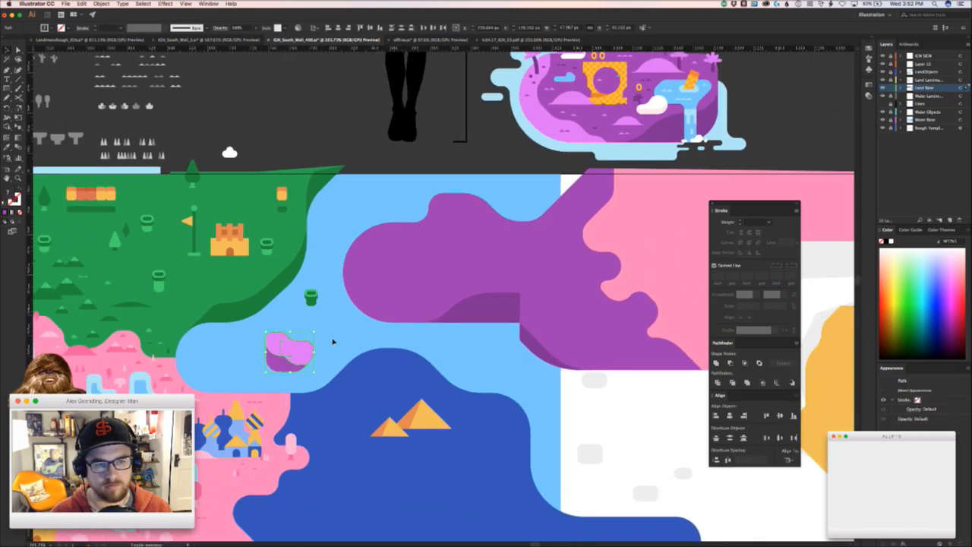
# - Examine the finished IGN logo side of the mural, comparing its terrain and details with the new landmasses
pyautogui.scroll(-3, 306, 357)
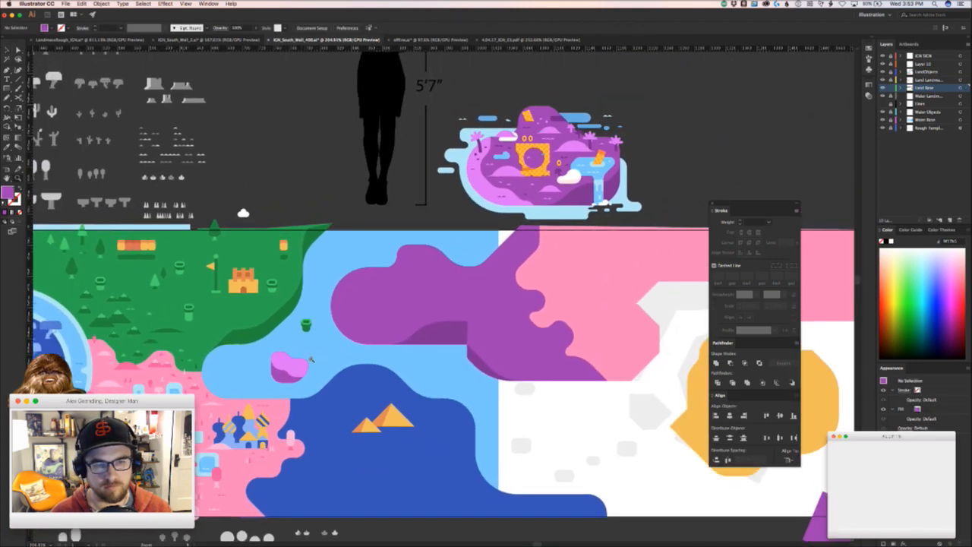
pyautogui.hscroll(-10, 313, 358)
pyautogui.scroll(-2, 313, 359)
pyautogui.scroll(2, 463, 351)
pyautogui.hscroll(-1, 464, 351)
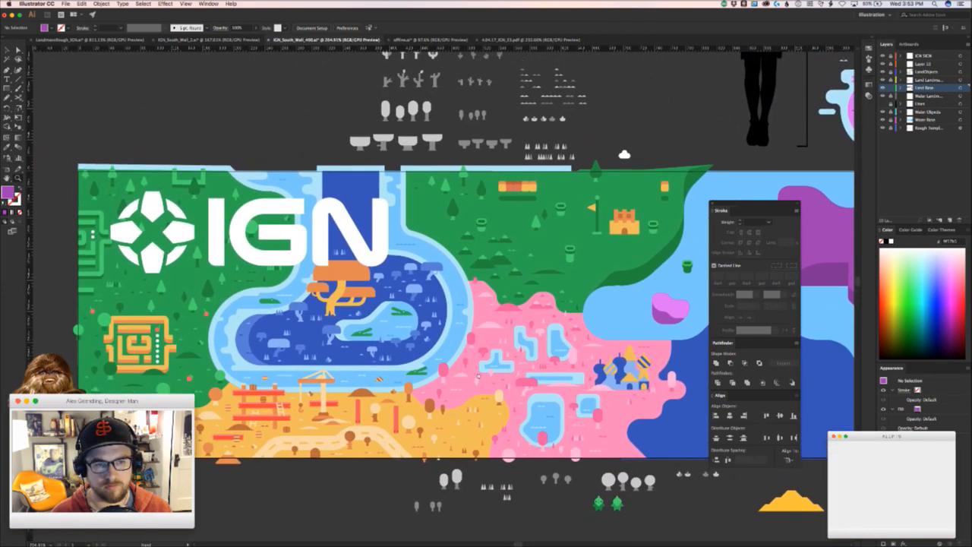
pyautogui.scroll(4, 479, 375)
pyautogui.hscroll(-2, 478, 375)
pyautogui.hscroll(6, 385, 378)
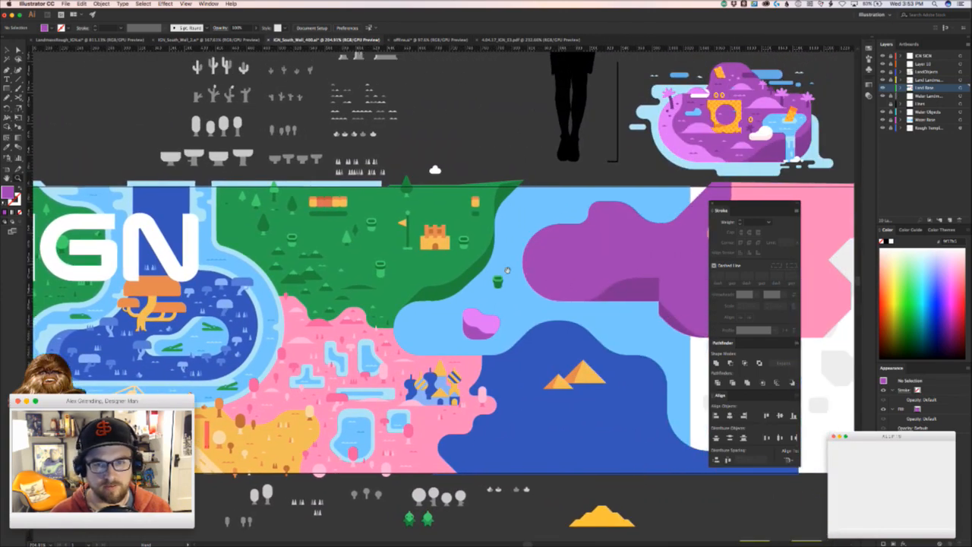
pyautogui.hscroll(-8, 397, 339)
pyautogui.scroll(-1, 397, 339)
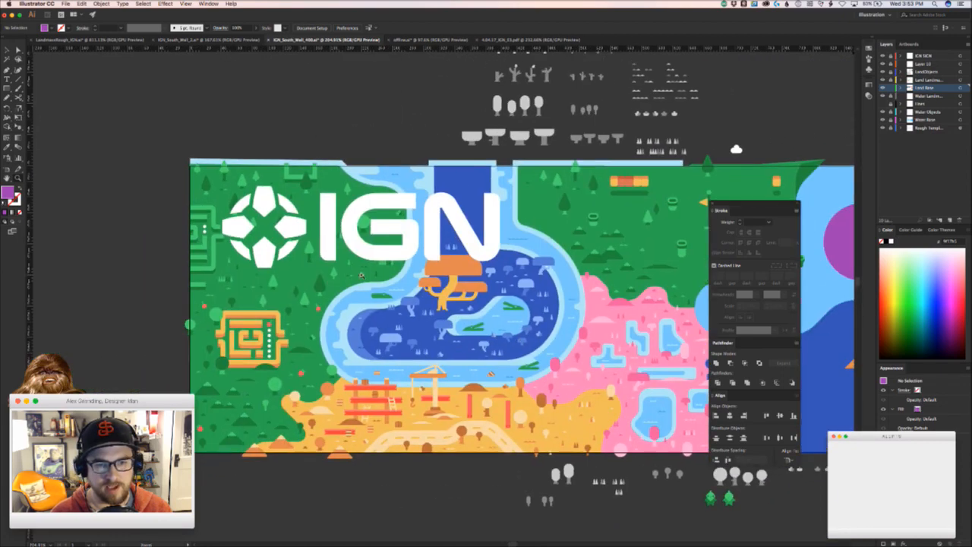
pyautogui.scroll(3, 350, 279)
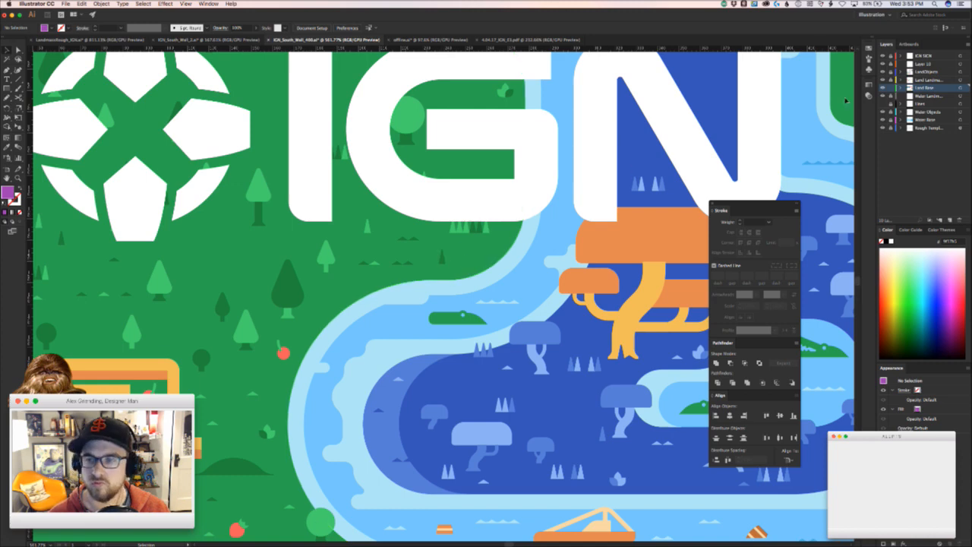
pyautogui.click(870, 58)
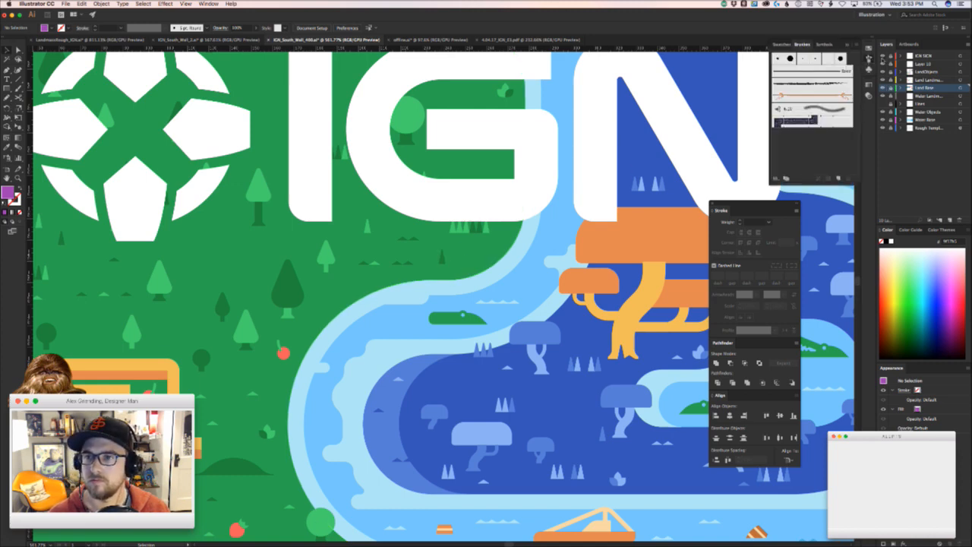
pyautogui.click(869, 59)
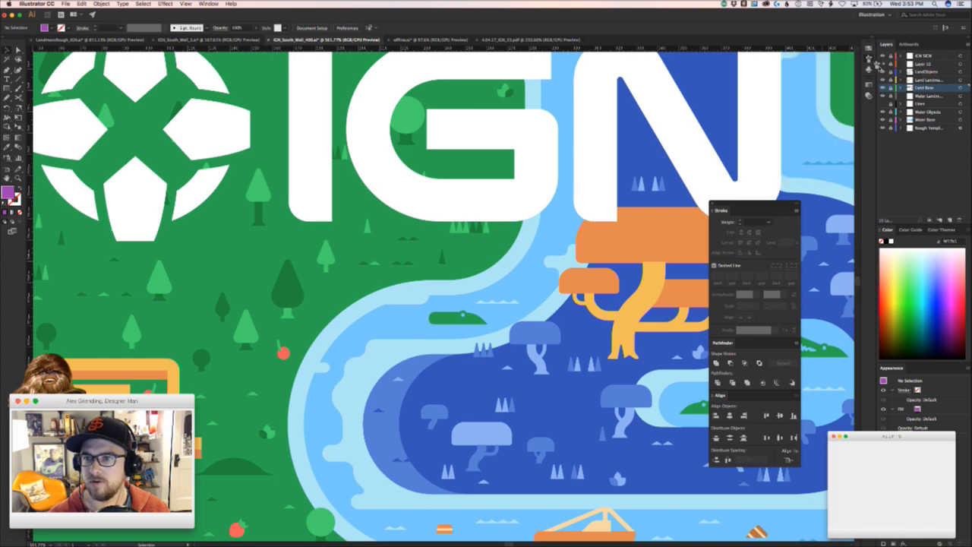
pyautogui.click(872, 65)
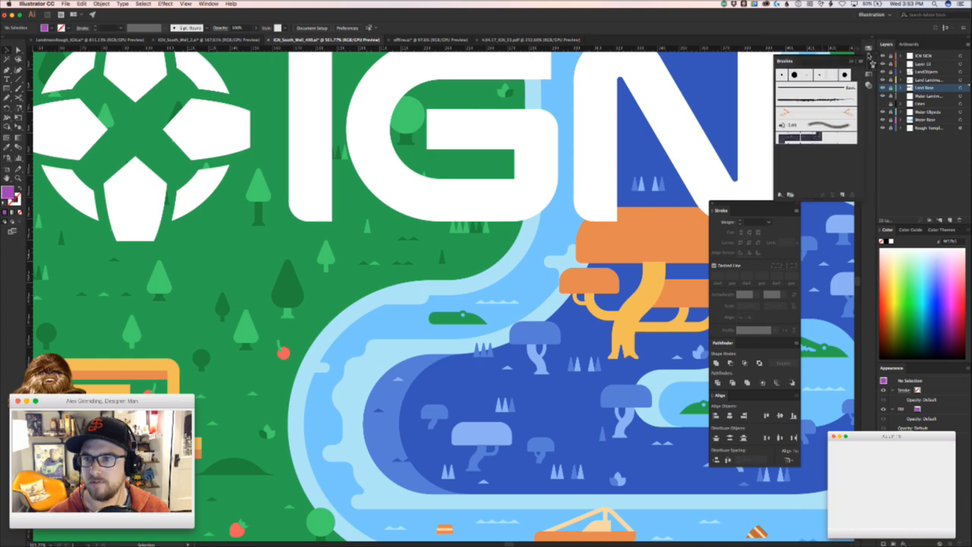
pyautogui.click(869, 57)
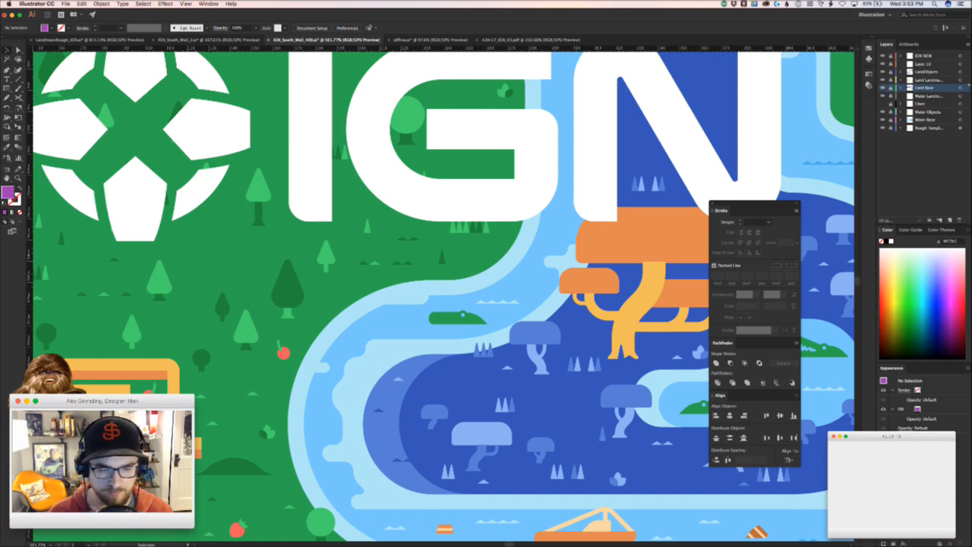
pyautogui.press('super+Tab')
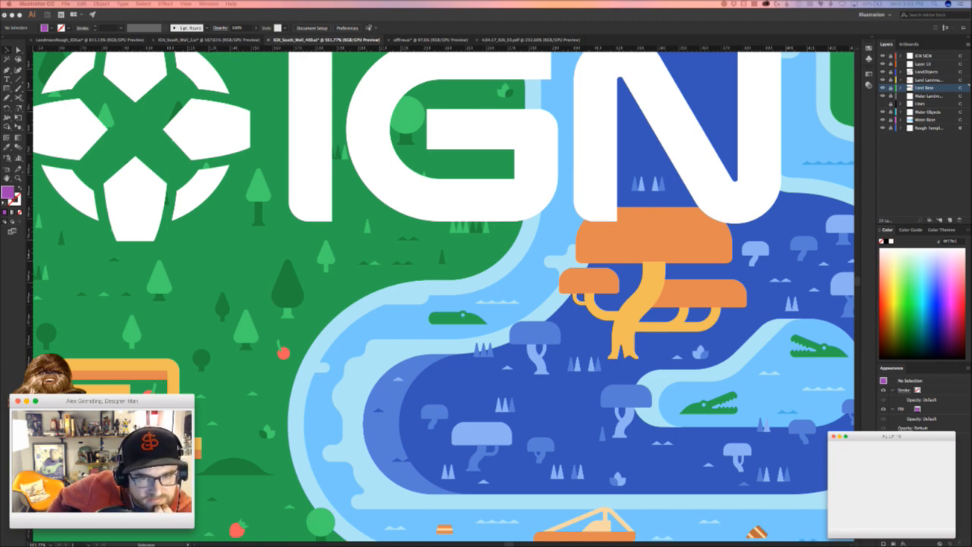
pyautogui.click(373, 342)
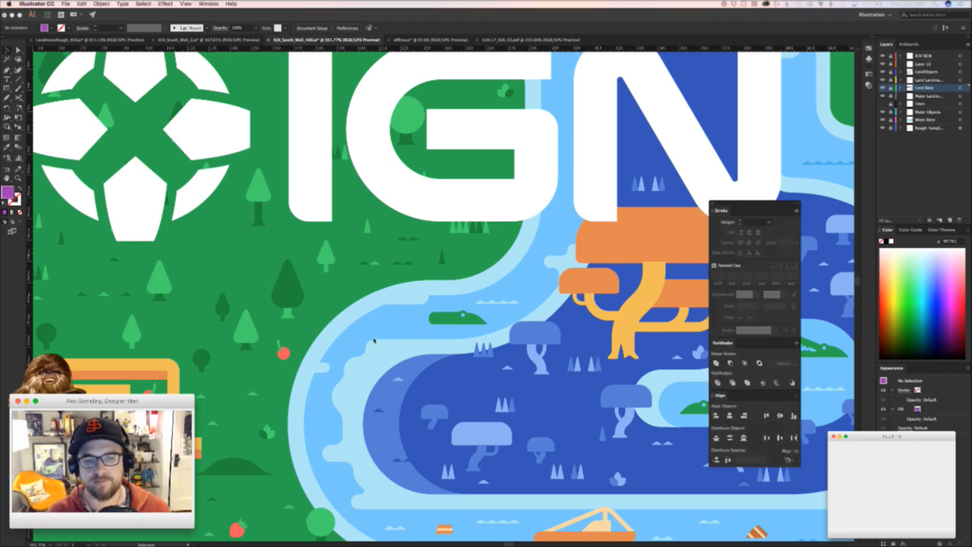
# - Lock the Land Base layer, unlock the LandObjects layer and make it the active layer
pyautogui.moveTo(383, 329); pyautogui.dragTo(354, 395)
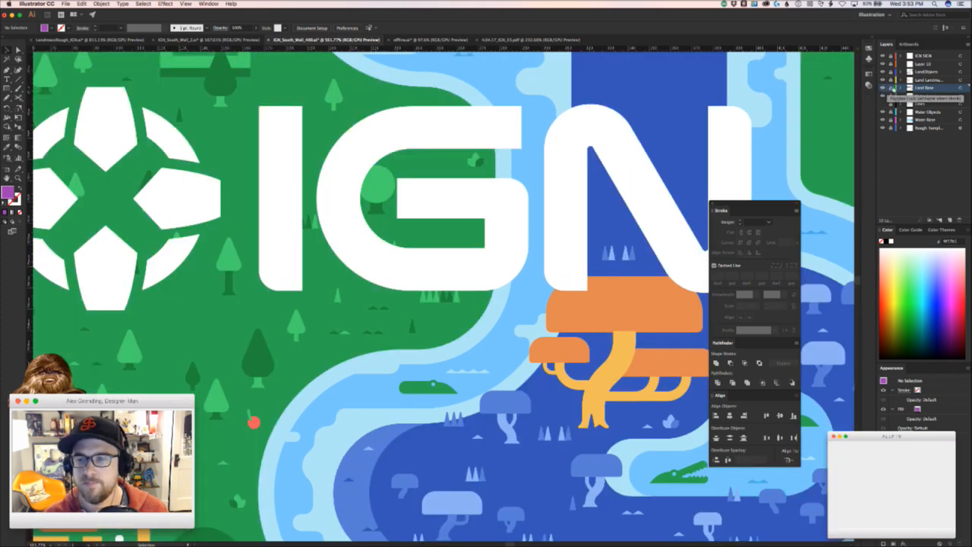
pyautogui.click(893, 89)
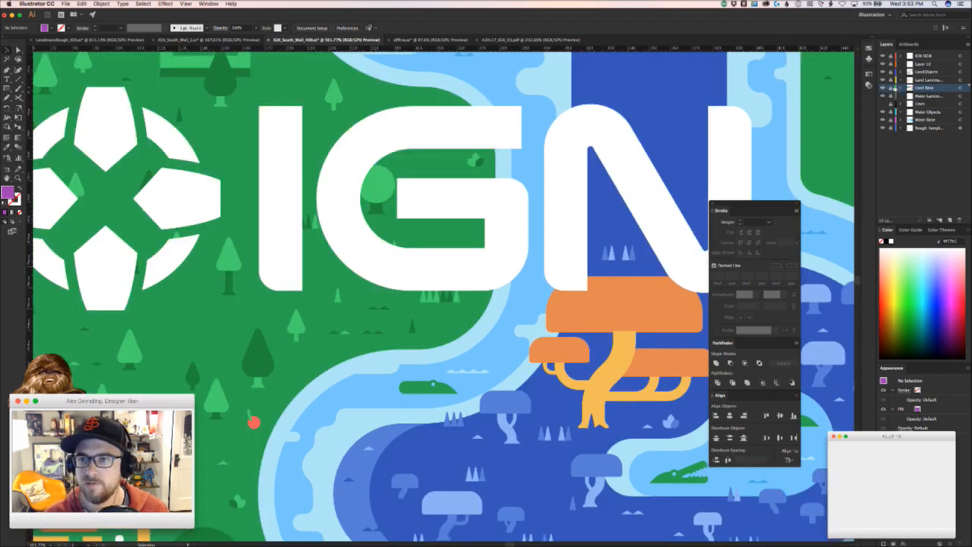
pyautogui.click(883, 71)
pyautogui.click(883, 71)
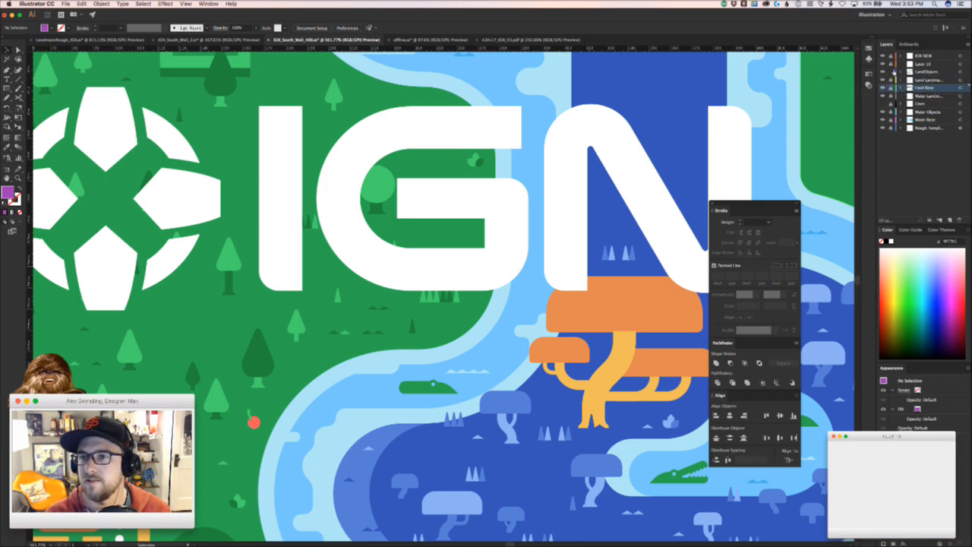
pyautogui.click(933, 71)
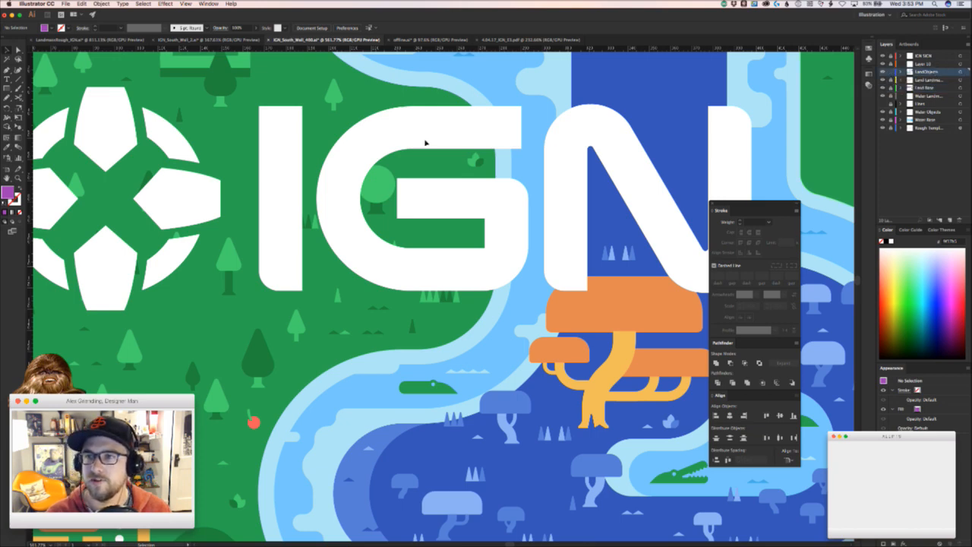
# - Move the row of small pointed green shrubs from the G's lower edge up into the letter's opening
pyautogui.moveTo(338, 295); pyautogui.dragTo(328, 271)
pyautogui.moveTo(456, 313); pyautogui.dragTo(442, 237)
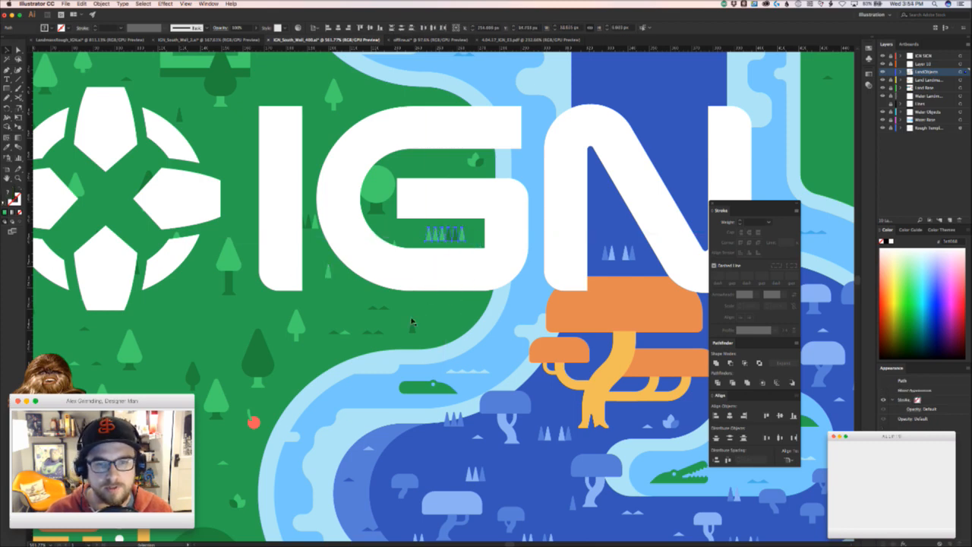
pyautogui.hscroll(-2, 414, 334)
pyautogui.moveTo(330, 292); pyautogui.dragTo(348, 163)
pyautogui.click(422, 342)
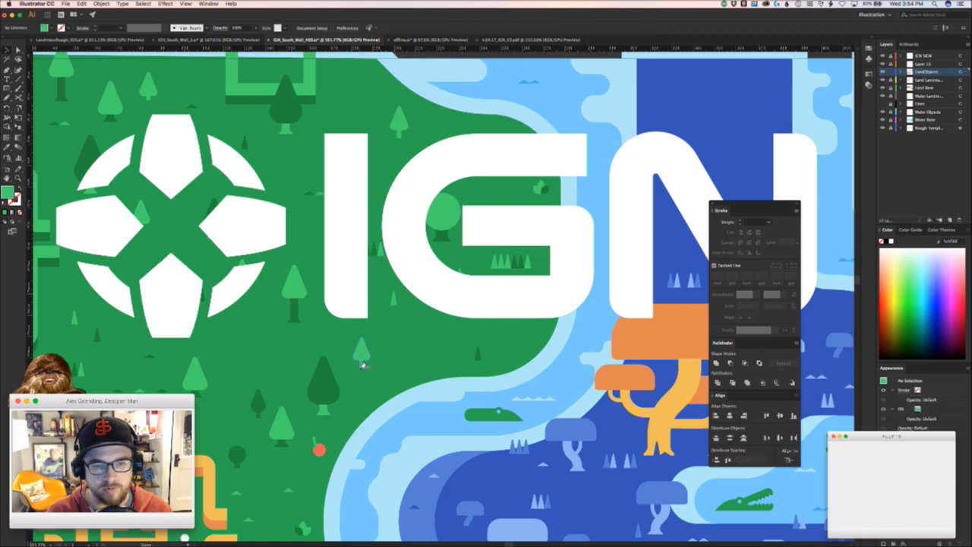
# - Delete the small light-green tree below the I and shift the tiny dark tree under the G to the left
pyautogui.moveTo(364, 350); pyautogui.dragTo(282, 363)
pyautogui.scroll(-3, 282, 363)
pyautogui.hscroll(1, 283, 363)
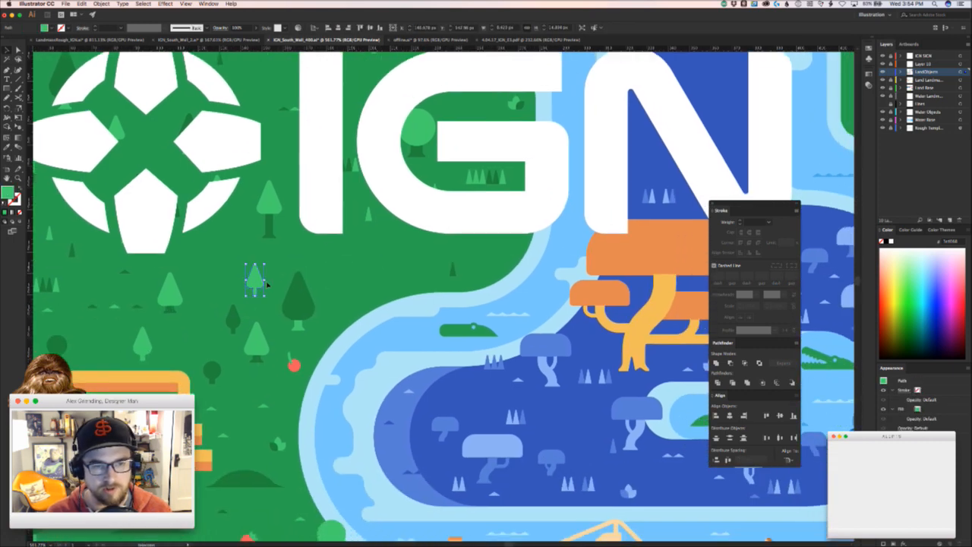
pyautogui.press('Delete')
pyautogui.moveTo(454, 270); pyautogui.dragTo(332, 261)
pyautogui.click(373, 271)
# - Start a dark green shadow path from the riverbank, diagonally upward and across below the G, and hide the IGN sign layer
pyautogui.scroll(3, 373, 271)
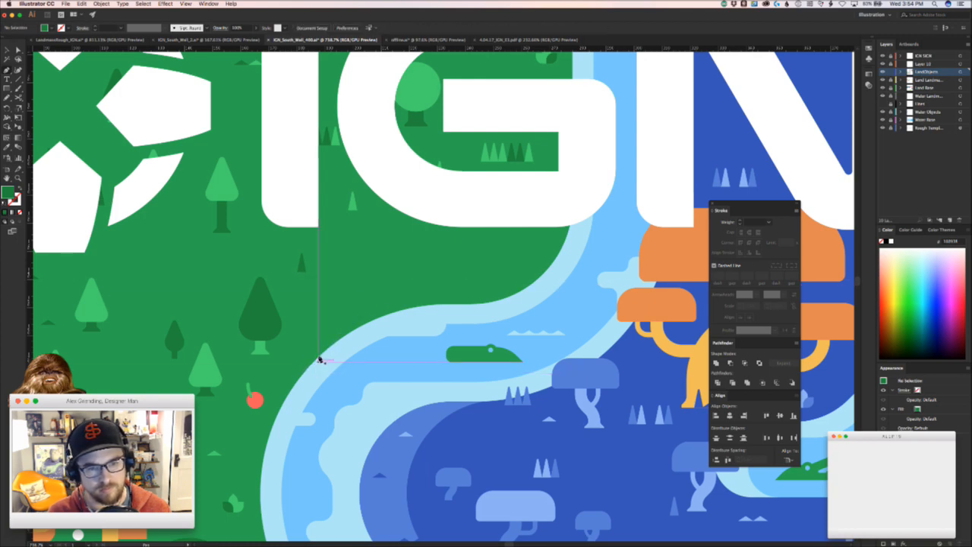
pyautogui.click(320, 359)
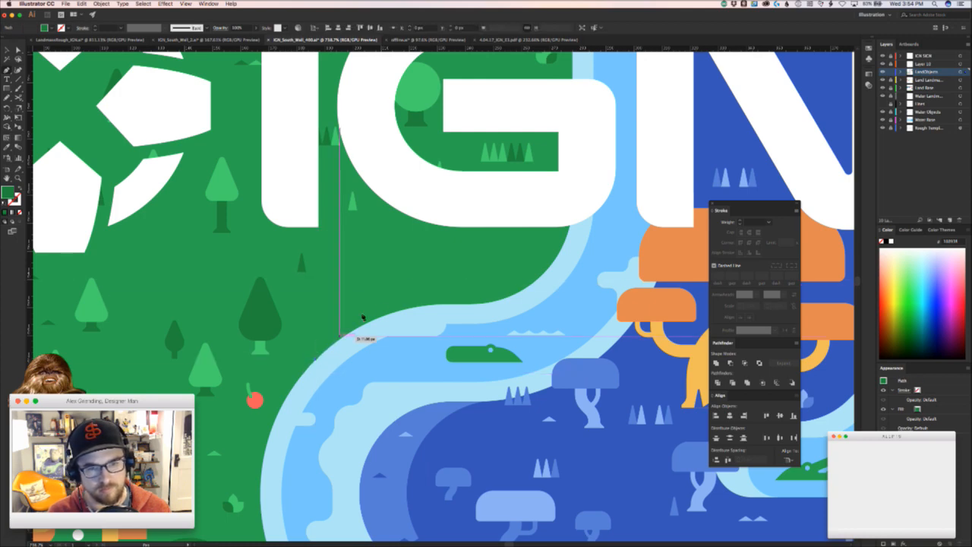
pyautogui.click(432, 242)
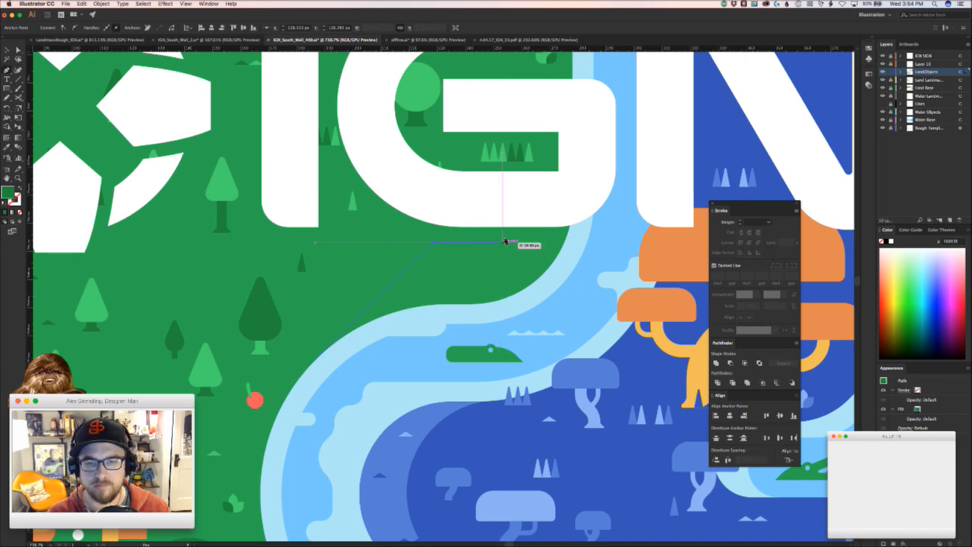
pyautogui.click(518, 242)
pyautogui.press('v')
pyautogui.moveTo(535, 248); pyautogui.dragTo(463, 322)
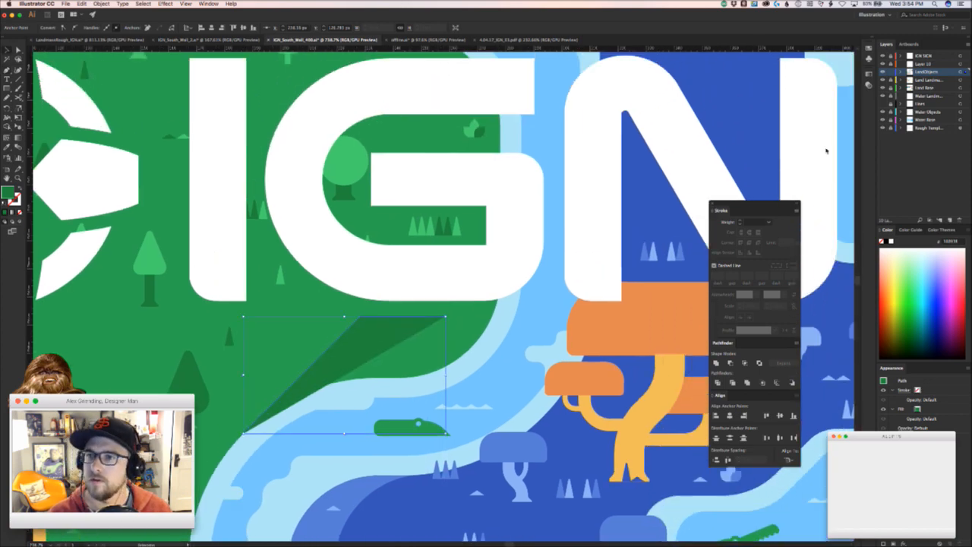
pyautogui.click(883, 56)
pyautogui.press('p')
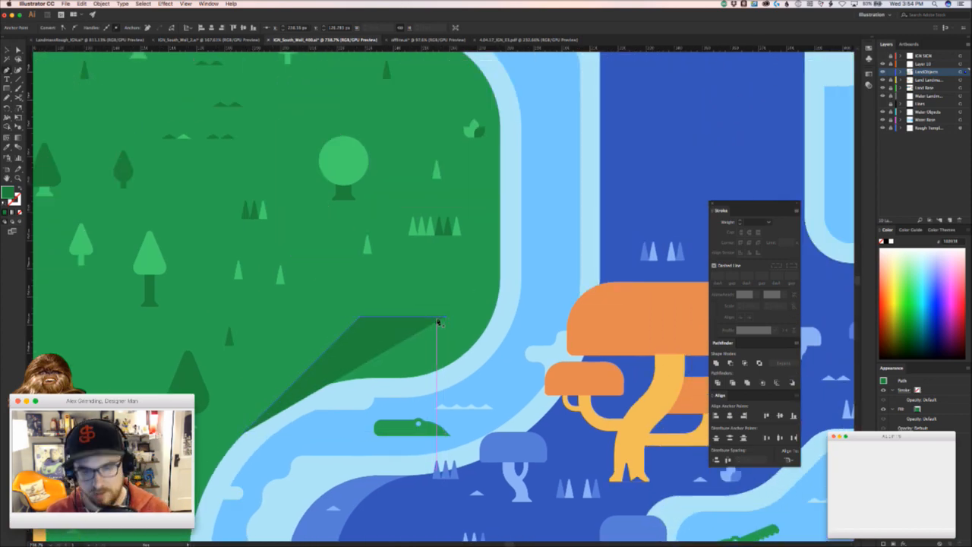
# - Extend the shadow path across to the shoreline and upward, aligning its vertical edge with the edge of the green land
pyautogui.click(446, 315)
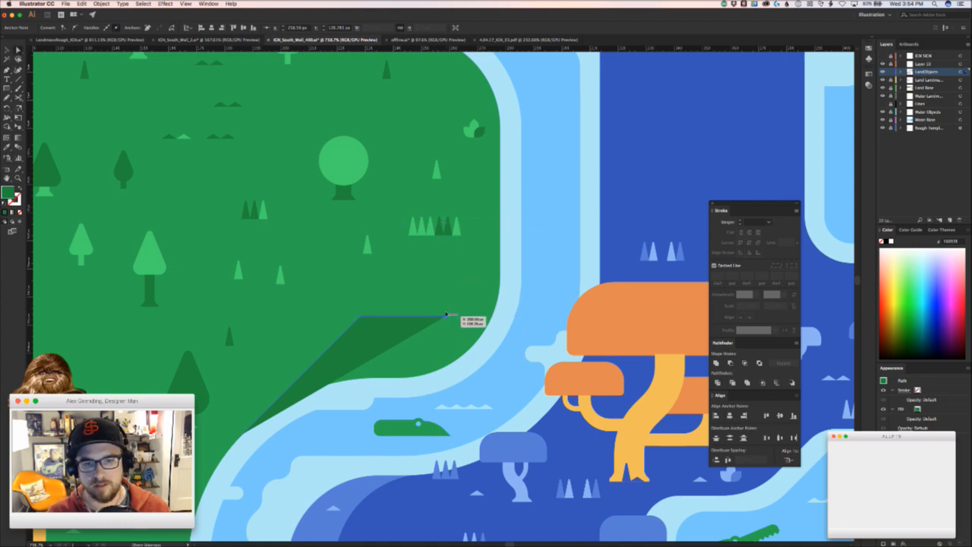
pyautogui.click(499, 315)
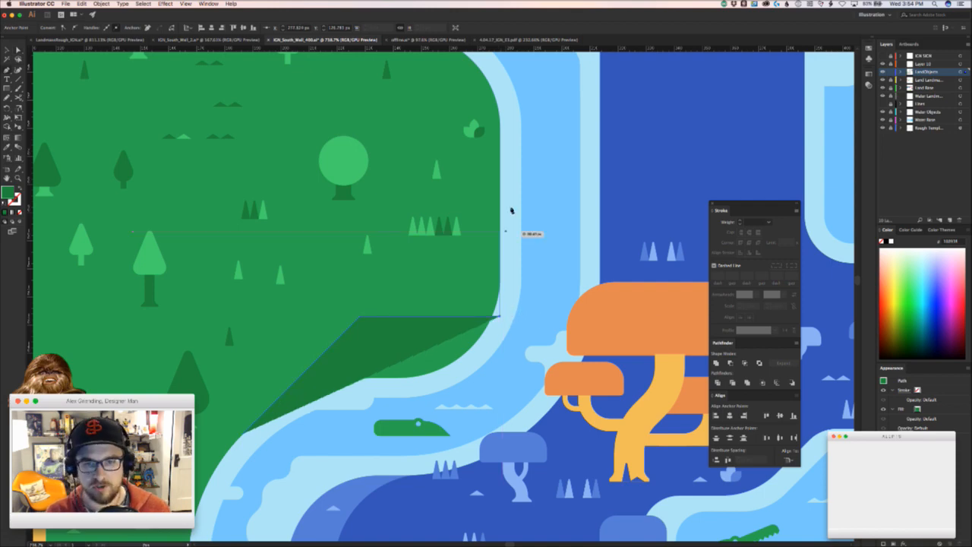
pyautogui.click(500, 175)
pyautogui.scroll(3, 507, 239)
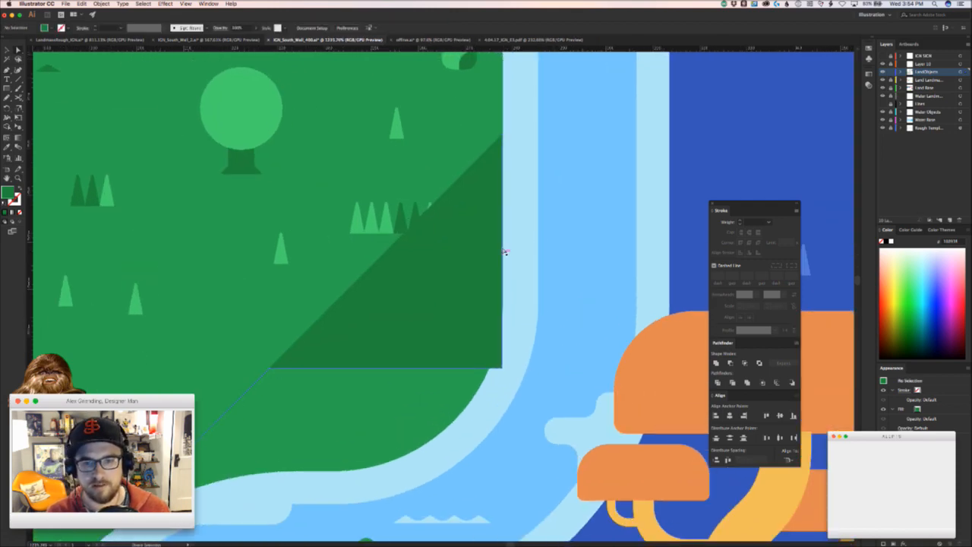
pyautogui.click(510, 246)
pyautogui.moveTo(481, 246); pyautogui.dragTo(553, 237)
pyautogui.click(553, 237)
pyautogui.press('super+z')
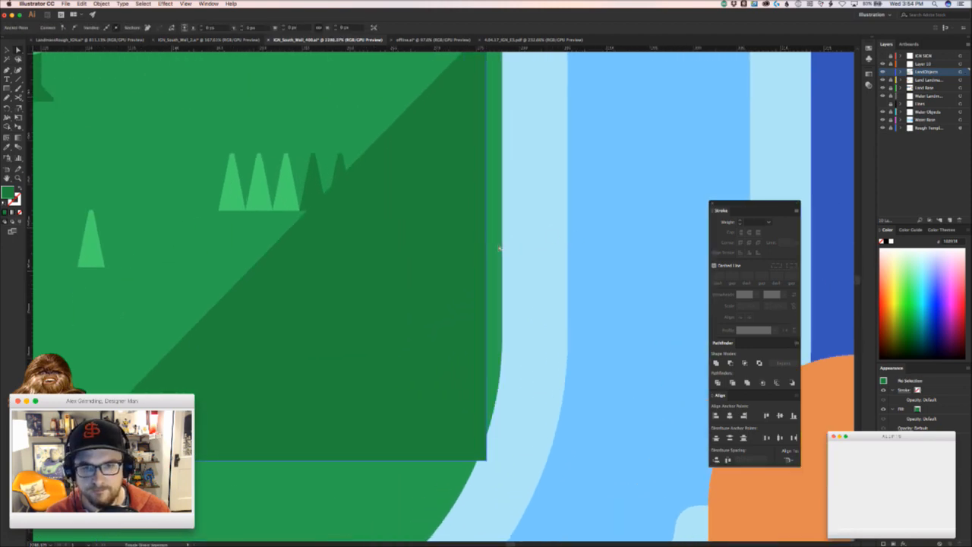
pyautogui.moveTo(489, 245); pyautogui.dragTo(503, 245)
# - Round the two inner corners of the shadow path so its upper edge curves smoothly toward the shoreline
pyautogui.moveTo(513, 276); pyautogui.dragTo(349, 297)
pyautogui.click(511, 311)
pyautogui.moveTo(505, 304); pyautogui.dragTo(375, 179)
pyautogui.press('super+z')
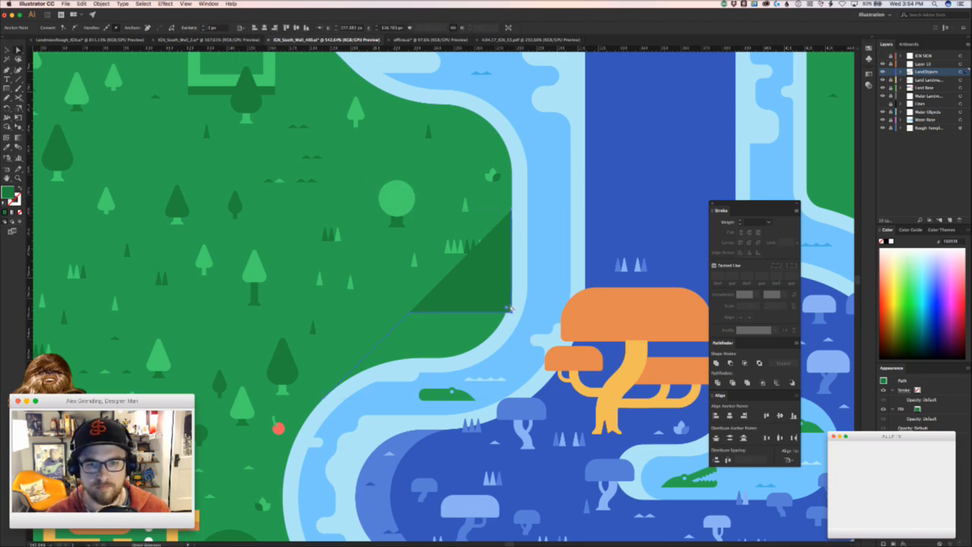
pyautogui.press('v')
pyautogui.press('a')
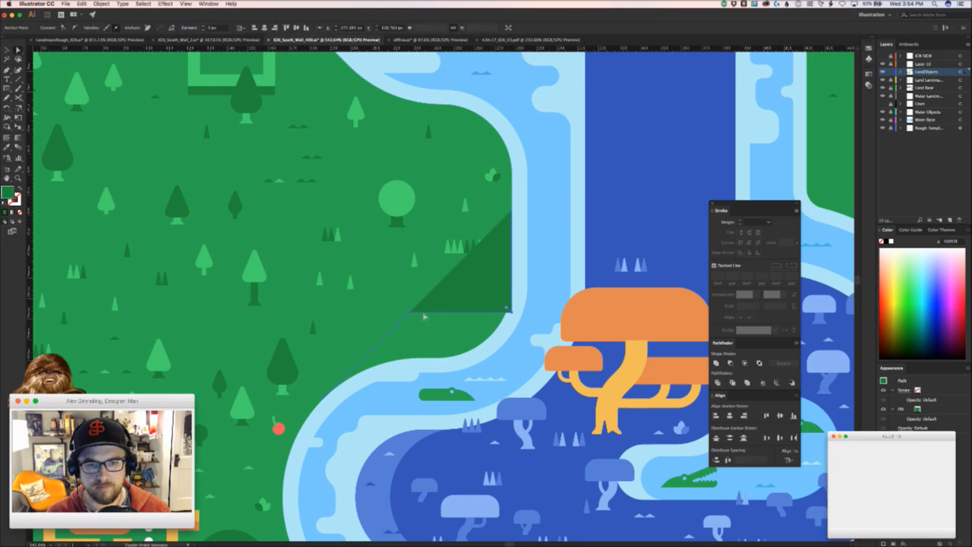
pyautogui.moveTo(412, 319); pyautogui.dragTo(460, 369)
pyautogui.click(466, 374)
# - Close the shadow path with straight segments running out over the river and back to its starting point on the bank
pyautogui.click(512, 225)
pyautogui.moveTo(512, 210); pyautogui.dragTo(539, 256)
pyautogui.click(547, 278)
pyautogui.click(503, 402)
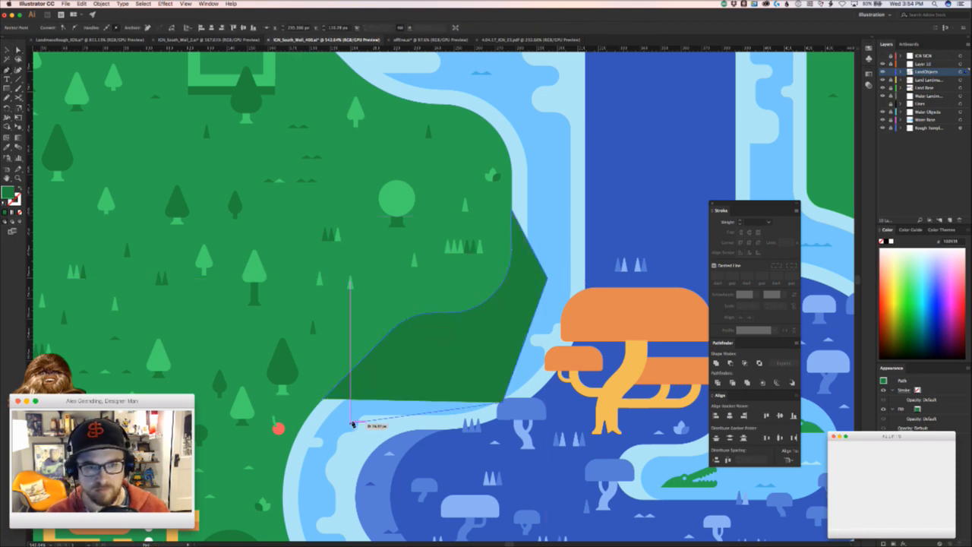
pyautogui.click(350, 425)
pyautogui.click(325, 397)
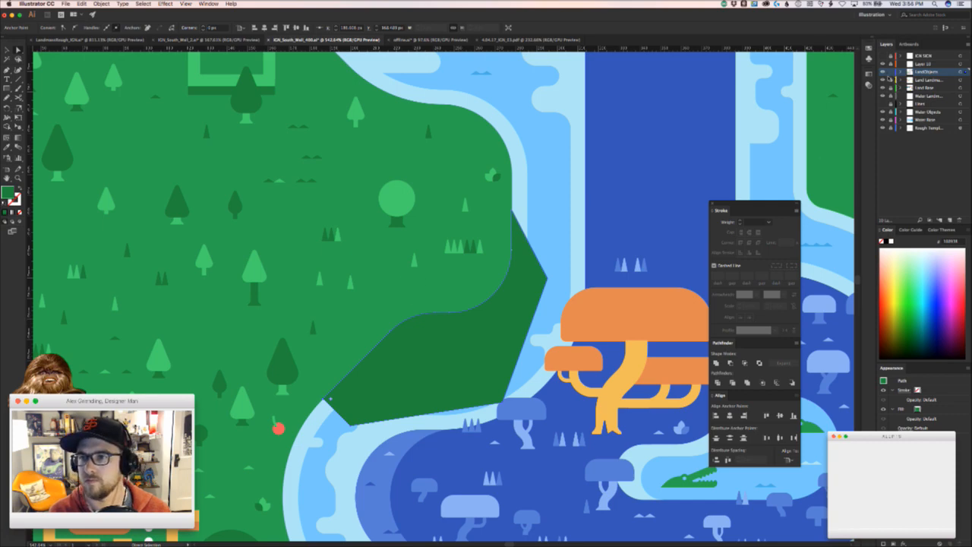
# - Move the dark green shadow shape from the LandObjects layer to the Land Base layer, in the same place
pyautogui.press('v')
pyautogui.click(427, 366)
pyautogui.press('a')
pyautogui.press('Delete')
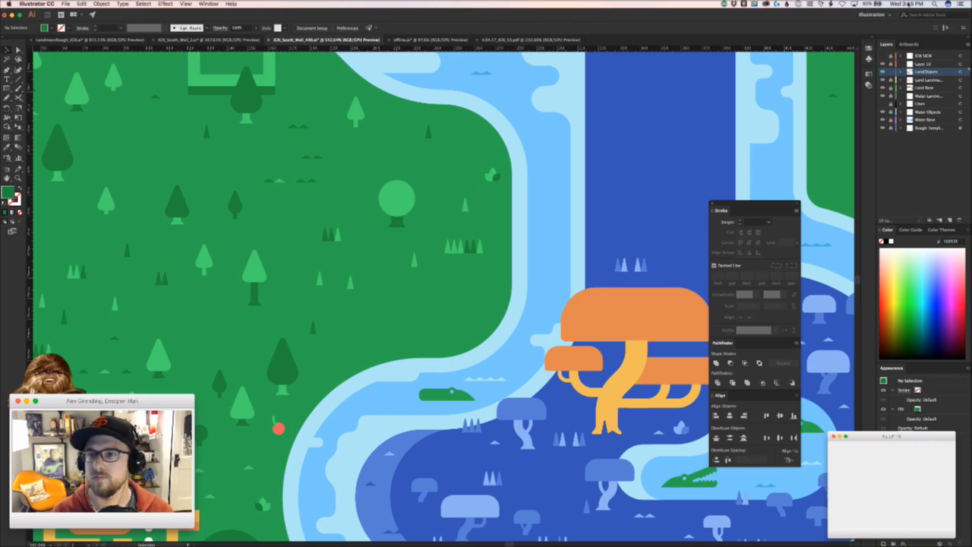
pyautogui.press('a')
pyautogui.click(401, 323)
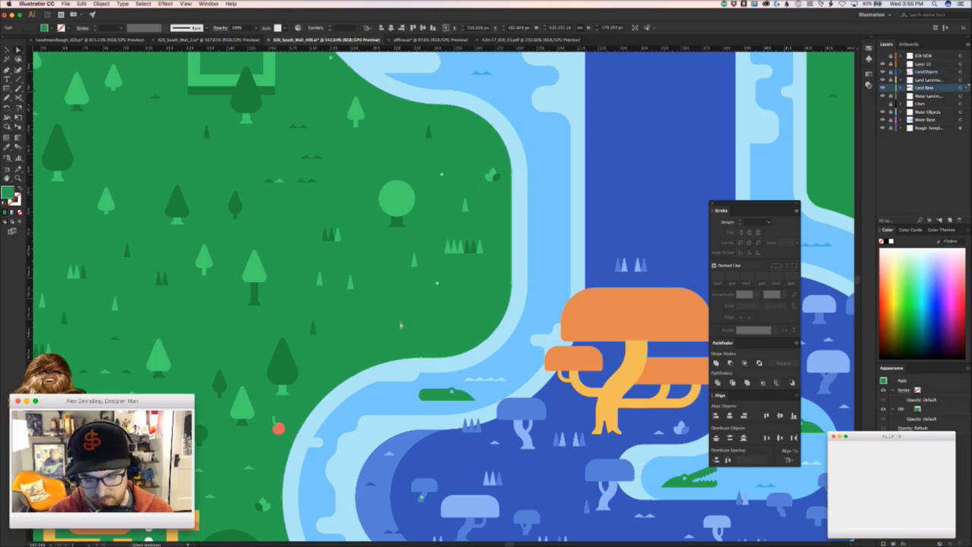
pyautogui.press('super+z')
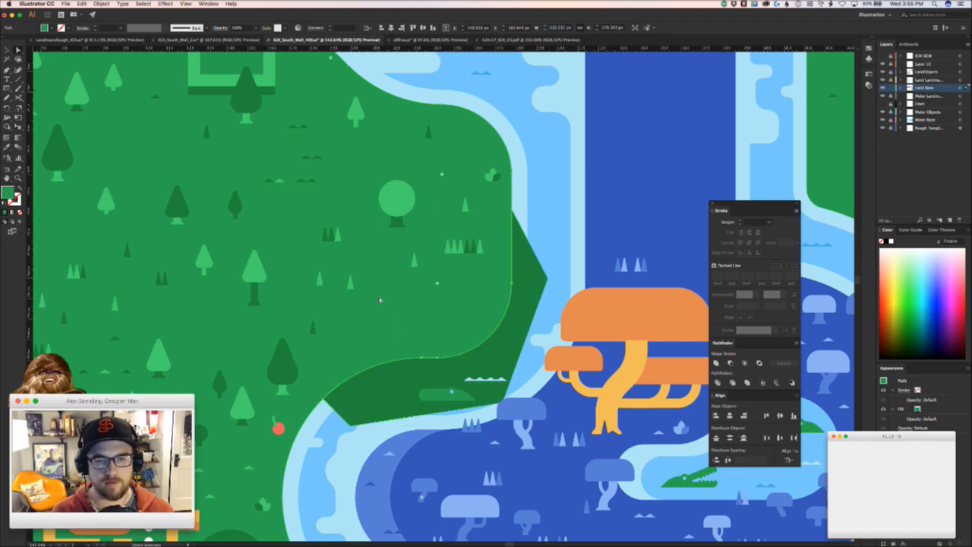
# - Trim the shadow to the landmass outline with the Intersect operation and recolour the result dark green
pyautogui.click(551, 228)
pyautogui.press('super+a')
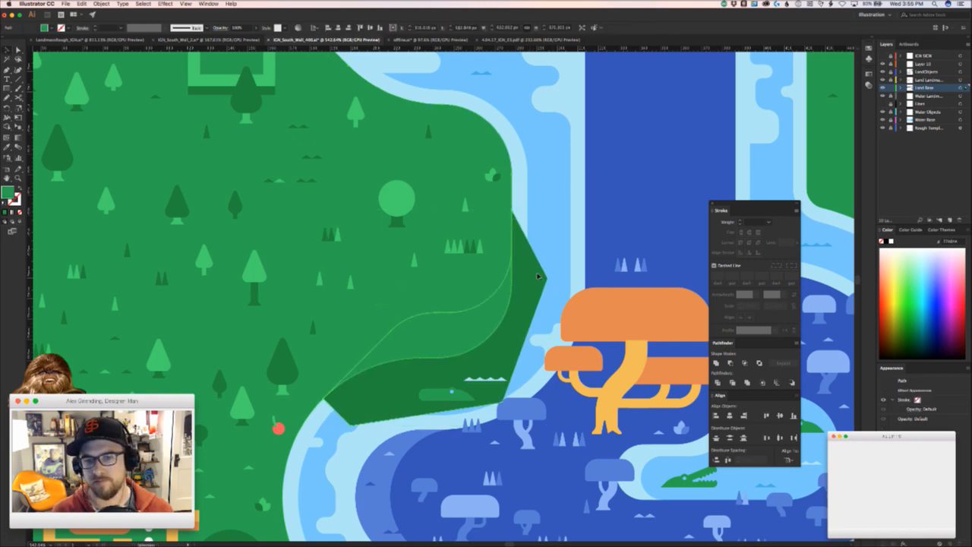
pyautogui.click(744, 364)
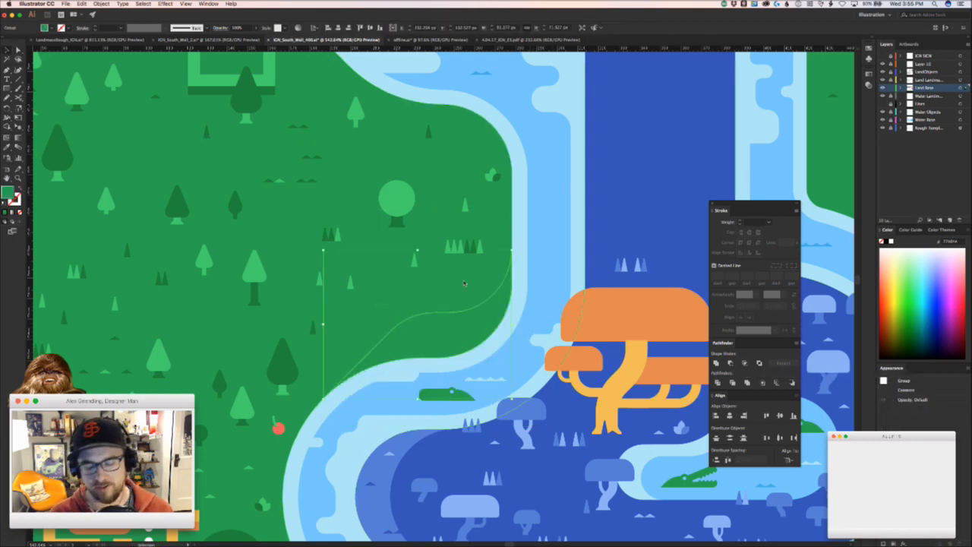
pyautogui.click(475, 254)
pyautogui.keyDown('super'); pyautogui.click(540, 253); pyautogui.keyUp('super')
# - Examine the new riverbank shadow in relation to the whole mural and its other landmasses
pyautogui.moveTo(538, 259); pyautogui.dragTo(344, 267)
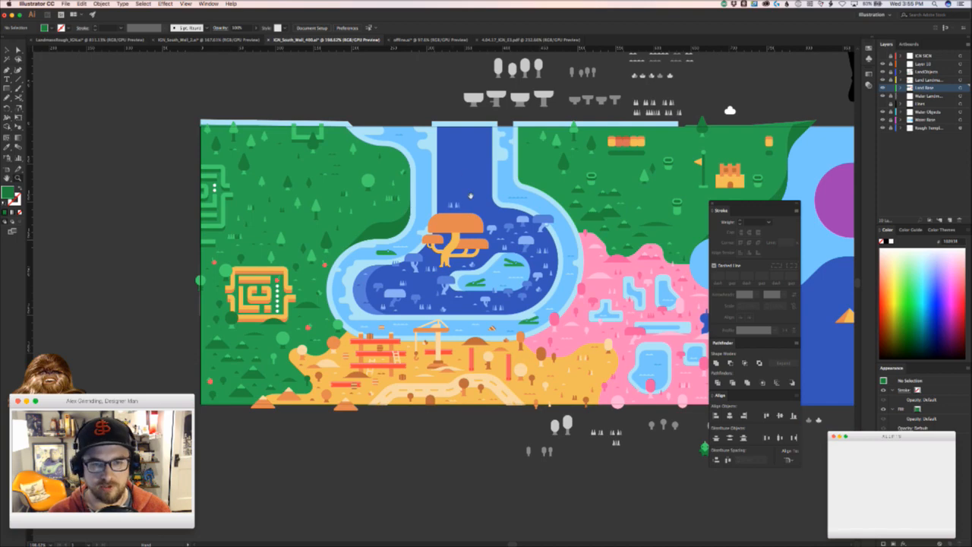
pyautogui.moveTo(480, 231); pyautogui.dragTo(430, 297)
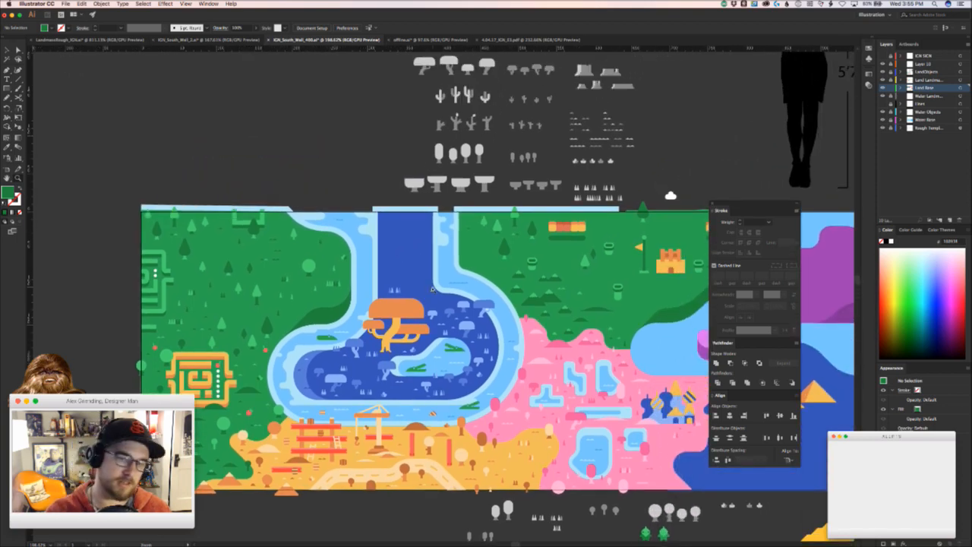
pyautogui.moveTo(321, 389); pyautogui.dragTo(381, 353)
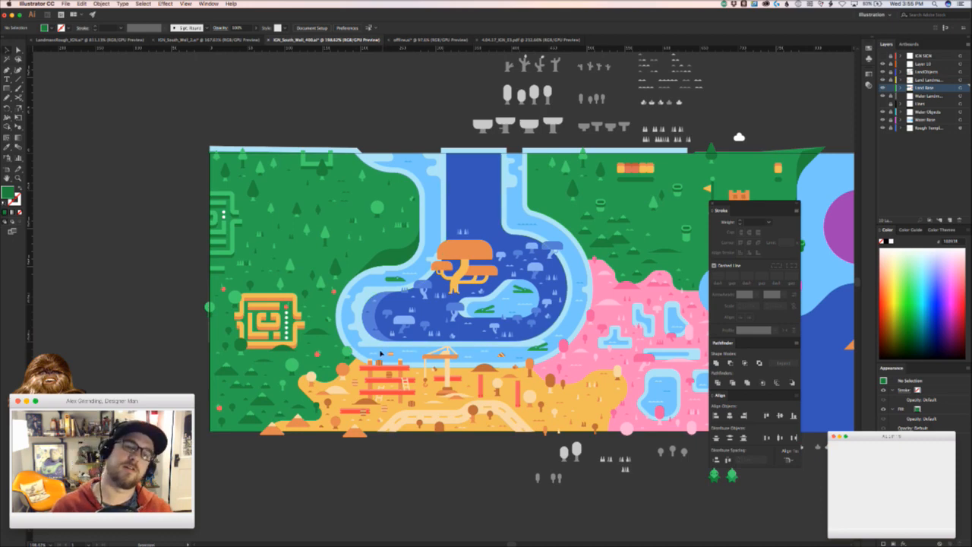
pyautogui.scroll(3, 337, 389)
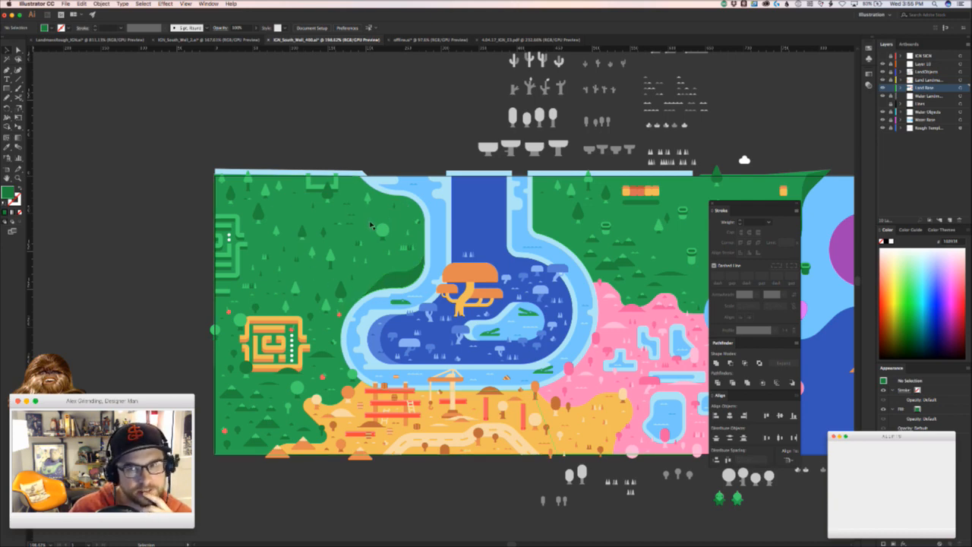
pyautogui.moveTo(330, 259); pyautogui.dragTo(473, 275)
pyautogui.press('super+z')
pyautogui.moveTo(424, 309); pyautogui.dragTo(407, 348)
# - Show the IGN sign layer and start another dark green shadow path with a diagonal from the riverbank up toward the star emblem
pyautogui.click(404, 247)
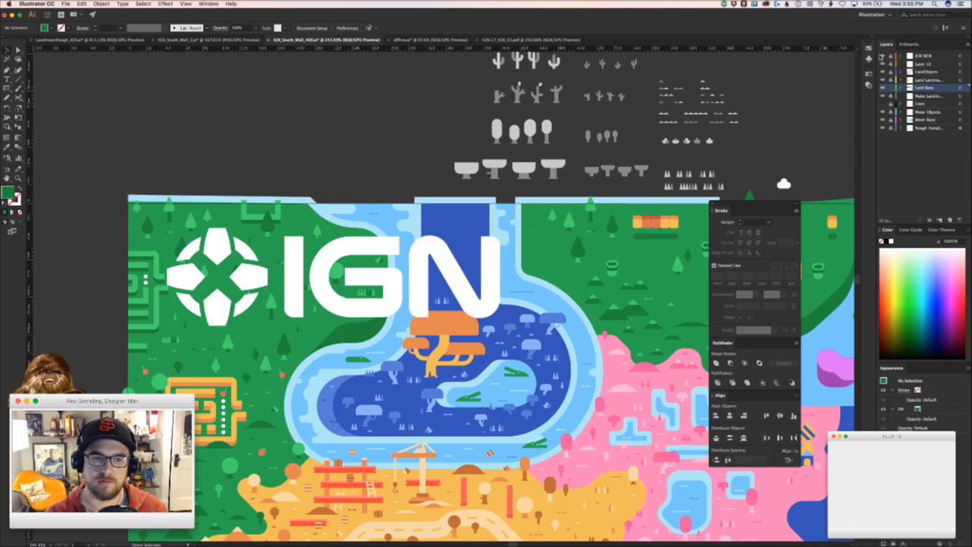
pyautogui.moveTo(372, 304); pyautogui.dragTo(471, 310)
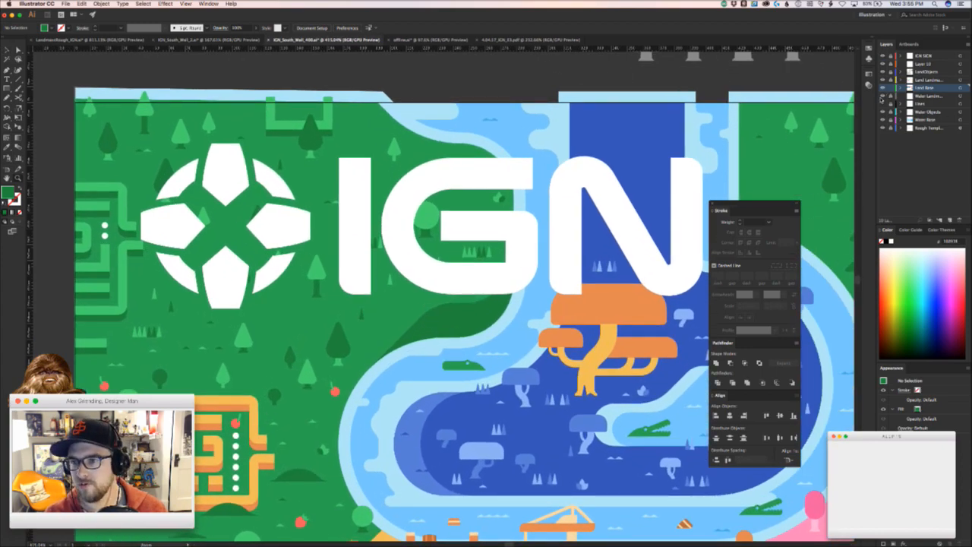
pyautogui.press('p')
pyautogui.press('space')
pyautogui.moveTo(312, 361); pyautogui.dragTo(337, 370)
pyautogui.scroll(-1, 403, 388)
pyautogui.press('v')
pyautogui.click(468, 381)
pyautogui.click(471, 412)
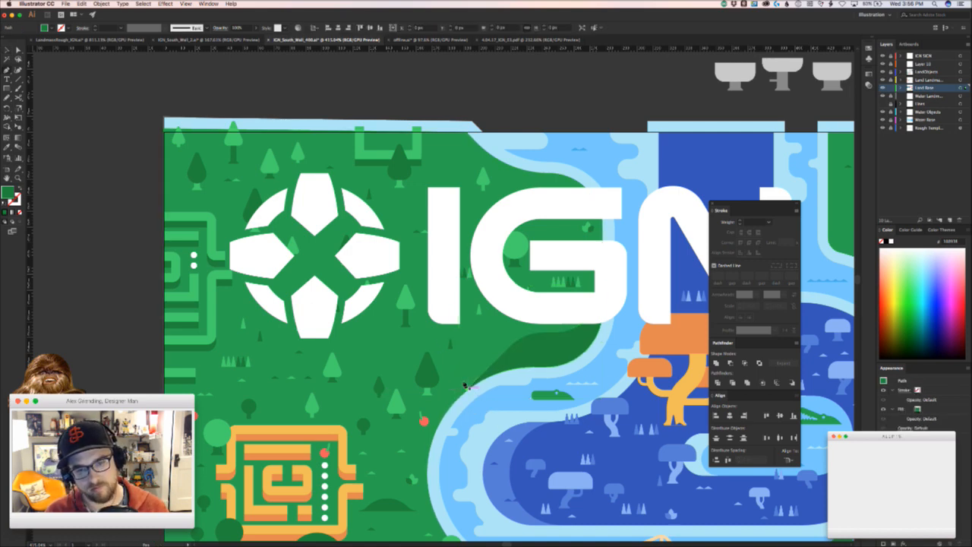
pyautogui.click(413, 342)
pyautogui.moveTo(412, 342); pyautogui.dragTo(170, 123)
pyautogui.click(168, 120)
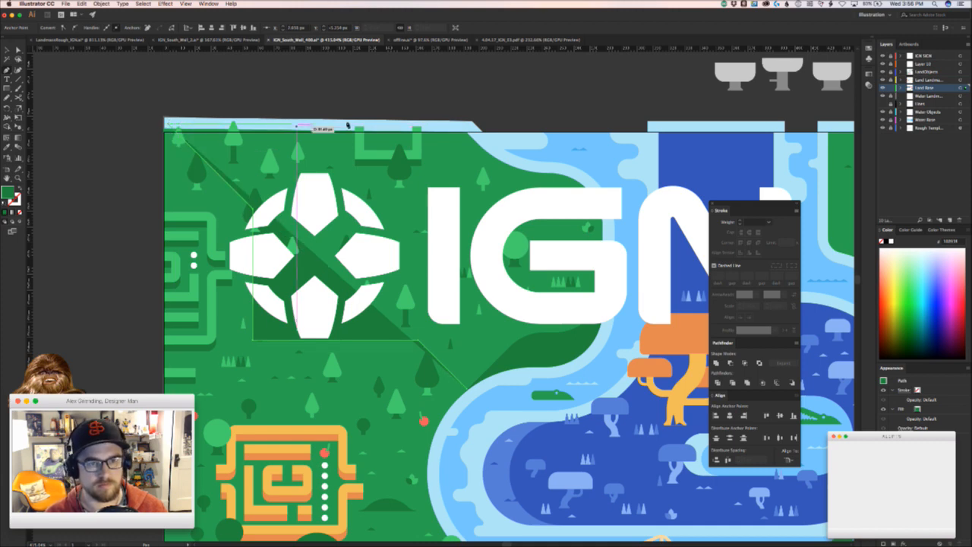
pyautogui.press('super+z')
pyautogui.press('super+z')
pyautogui.press('super+z')
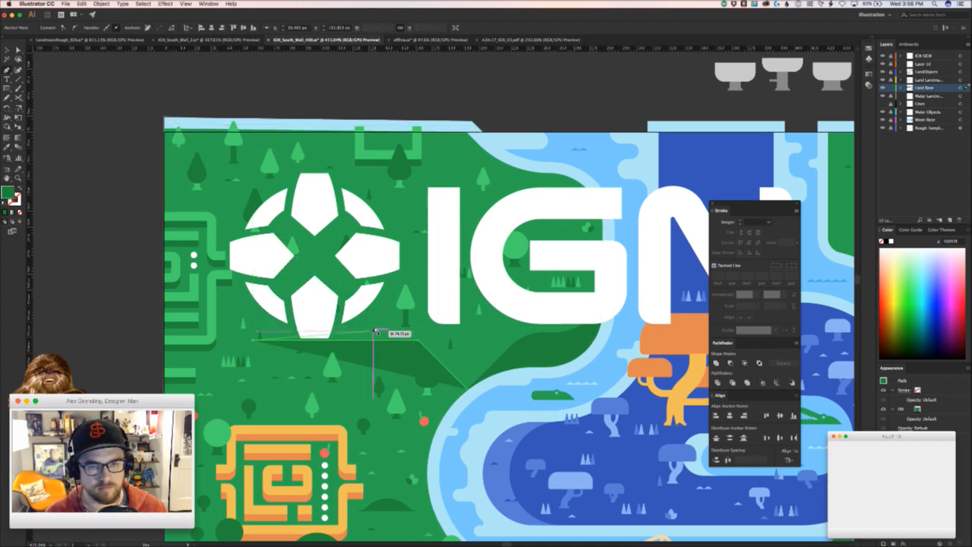
# - Continue the shadow path leftward below the star emblem as a stepped outline of diagonal, horizontal and vertical segments
pyautogui.click(379, 340)
pyautogui.click(362, 358)
pyautogui.click(332, 358)
pyautogui.click(332, 380)
pyautogui.click(301, 379)
pyautogui.click(302, 351)
pyautogui.click(264, 352)
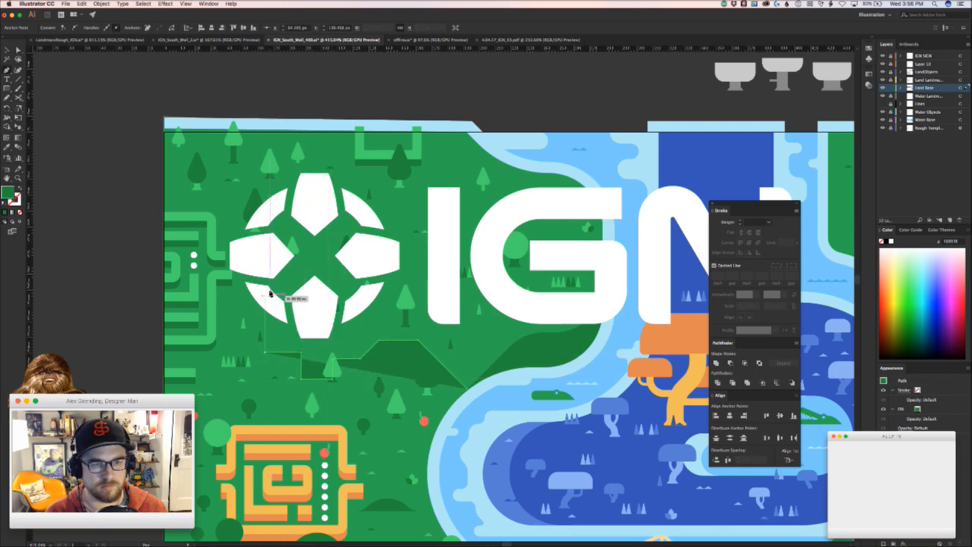
# - Continue the shadow path up the left side of the star emblem with vertical, diagonal and horizontal segments, notching inward beneath the left arm
pyautogui.click(245, 352)
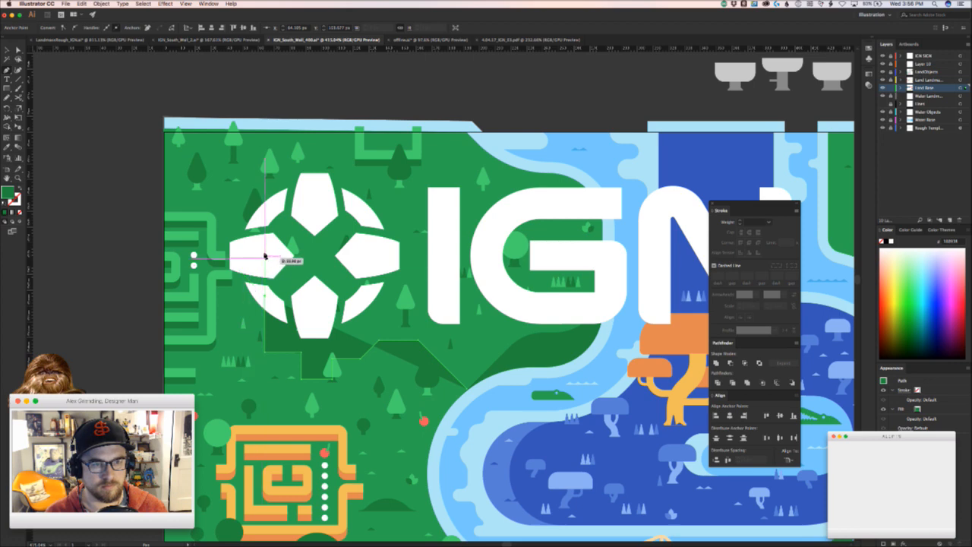
pyautogui.click(281, 280)
pyautogui.click(257, 256)
pyautogui.click(240, 256)
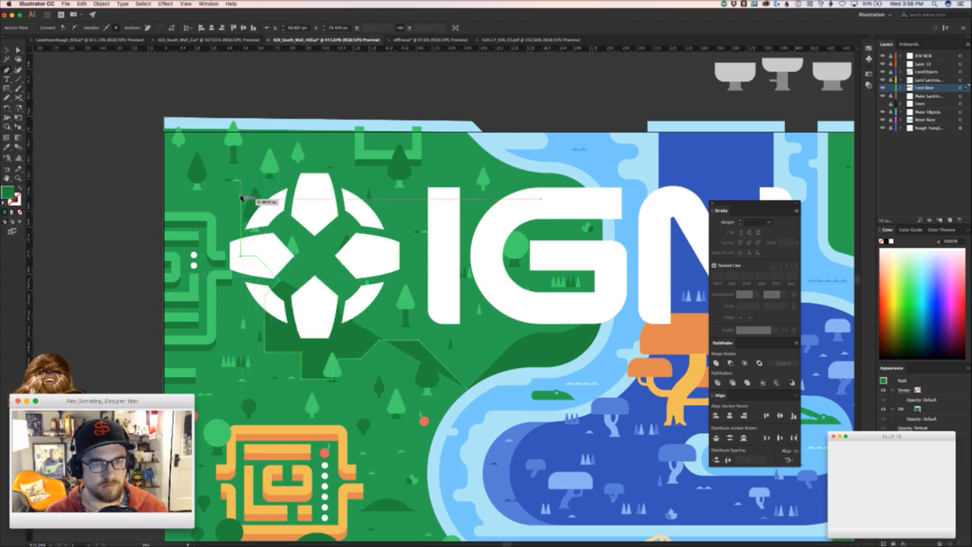
pyautogui.click(241, 204)
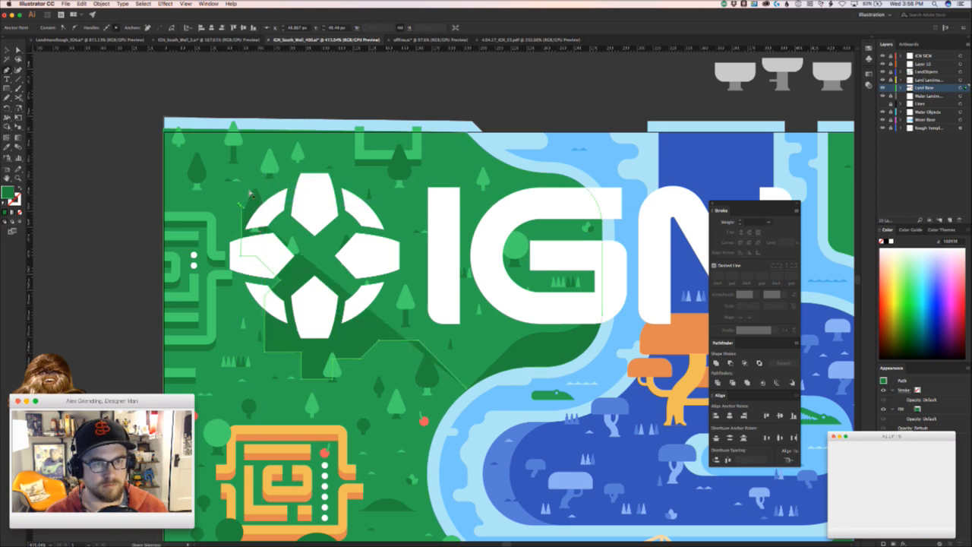
# - Extend the path above and left of the star emblem with diagonal zigzag segments toward the landmass's upper-left corner
pyautogui.rightClick(258, 177)
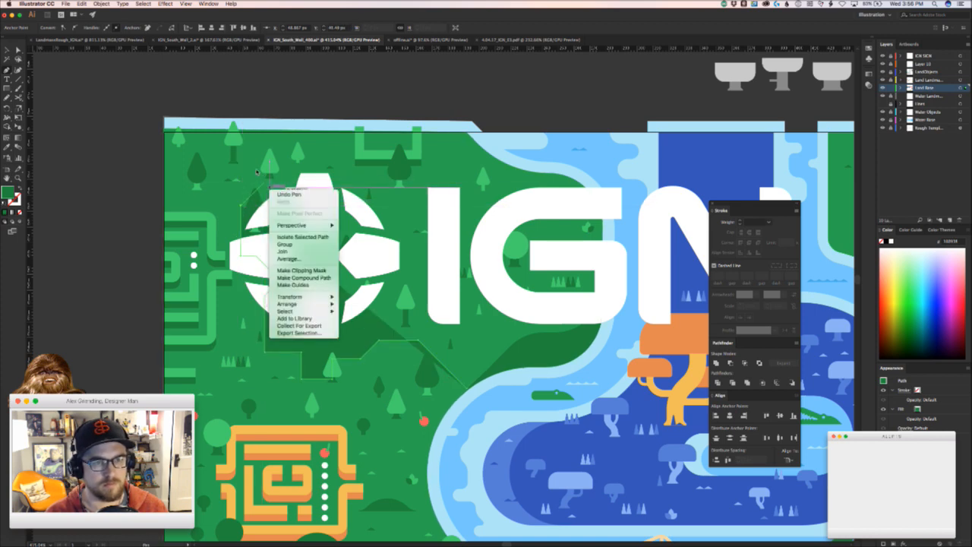
pyautogui.click(257, 172)
pyautogui.click(265, 183)
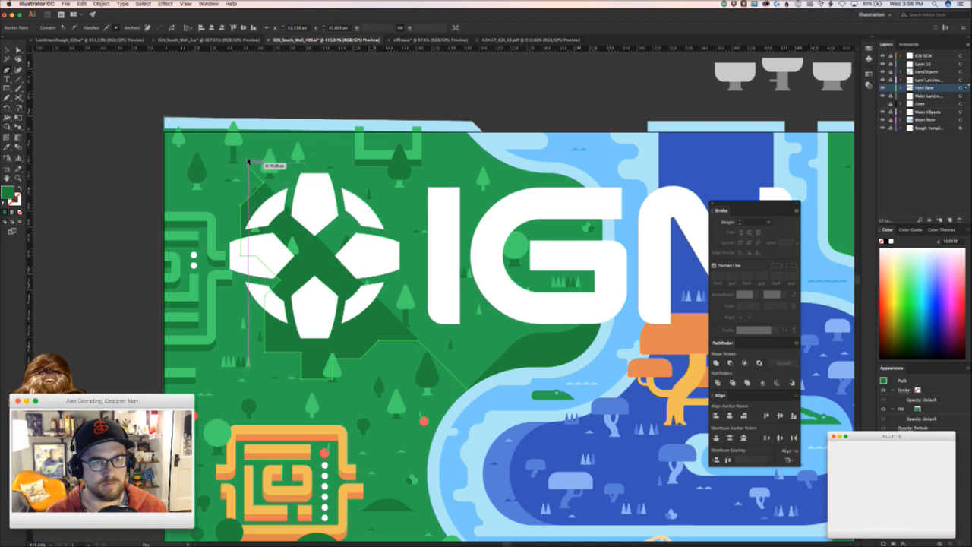
pyautogui.click(228, 179)
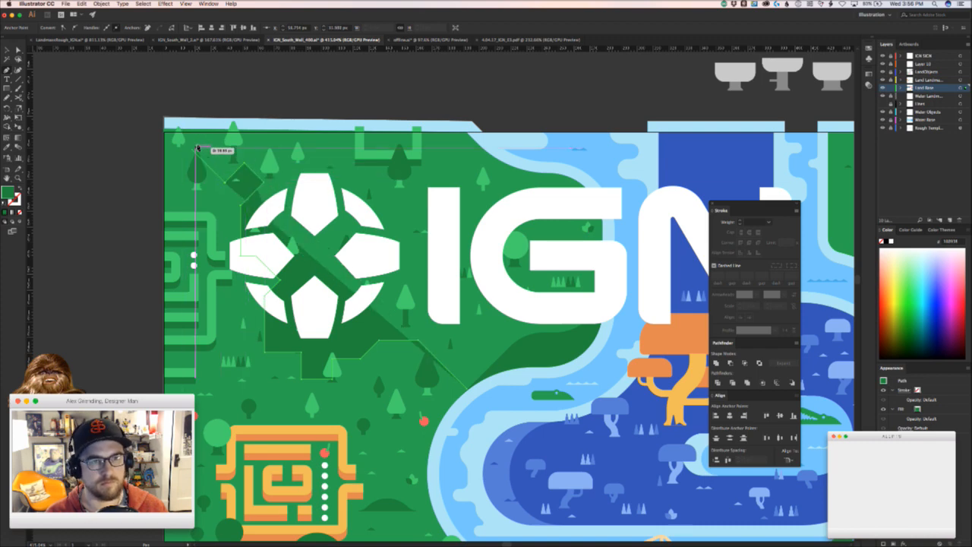
pyautogui.click(193, 150)
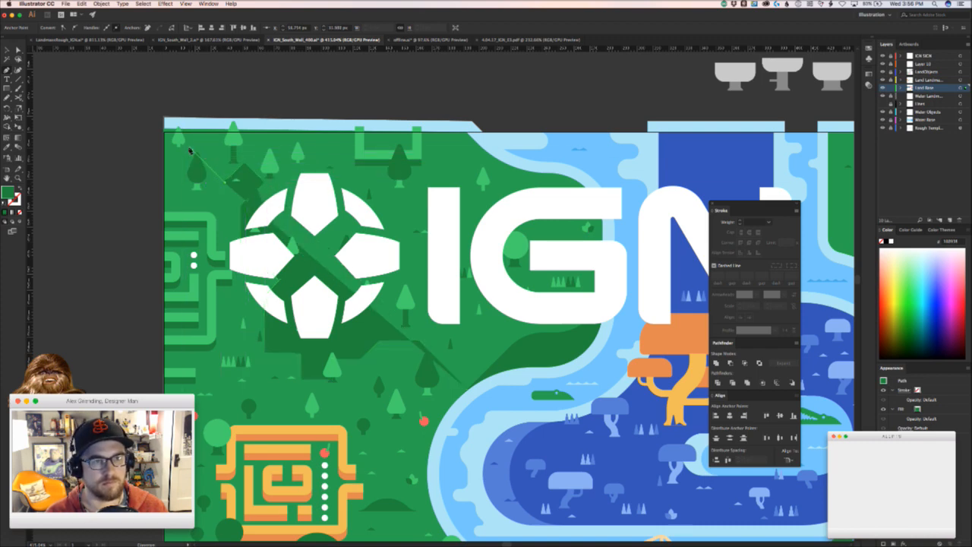
# - Carry the path over the mural's top edge and around the riverbank beyond the landmass, closing it at its starting point
pyautogui.click(215, 123)
pyautogui.click(521, 91)
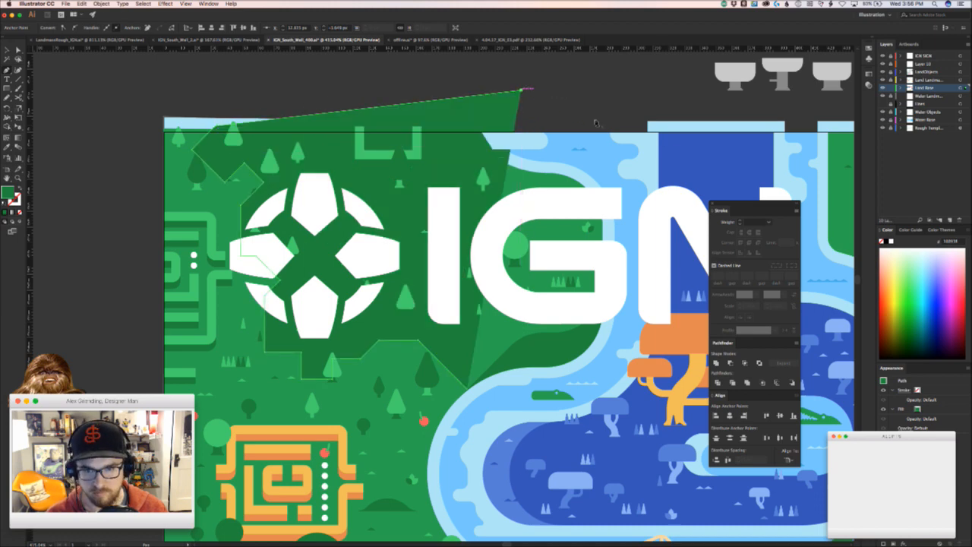
pyautogui.click(647, 133)
pyautogui.click(616, 372)
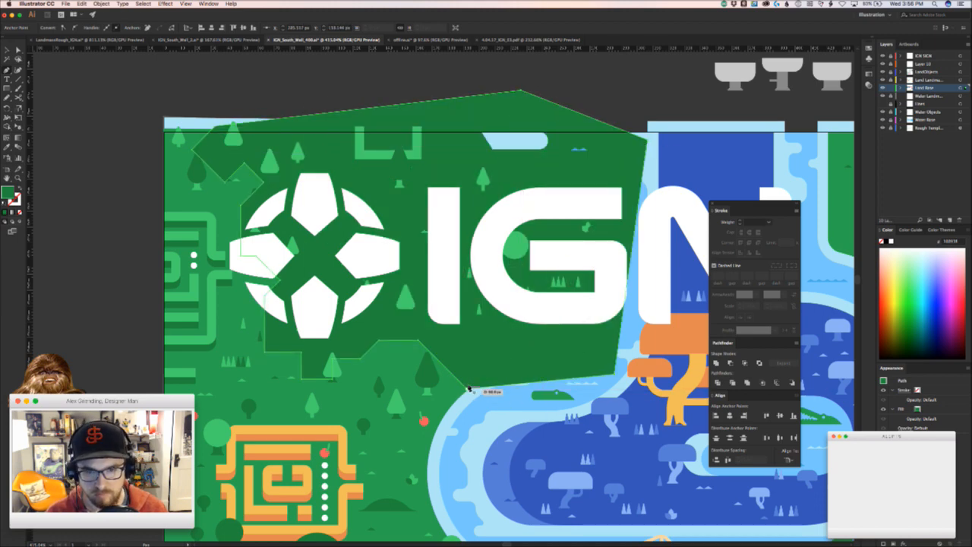
# - Reposition the diagonal edge and lower corner of the new shape so the point extends past the riverbank
pyautogui.scroll(5, 476, 400)
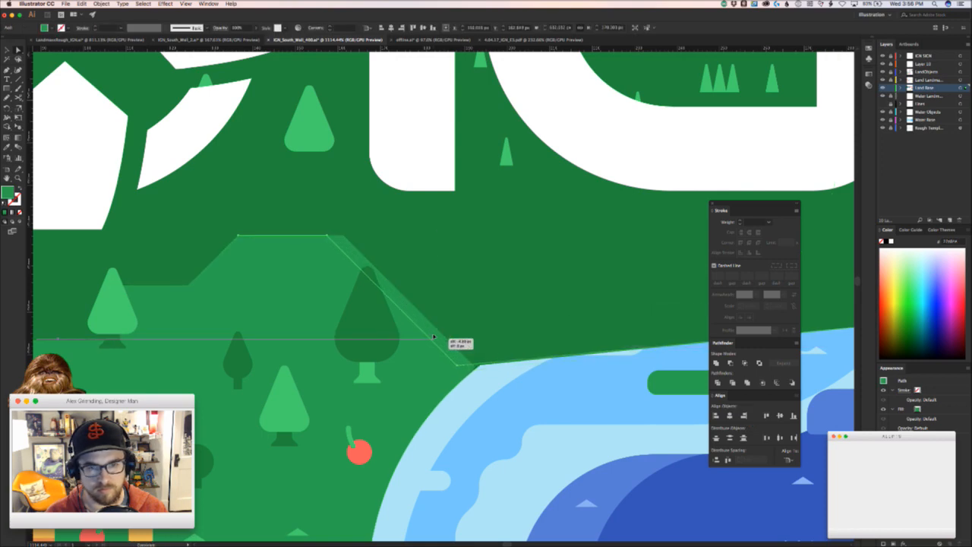
pyautogui.click(454, 366)
pyautogui.moveTo(454, 366); pyautogui.dragTo(461, 391)
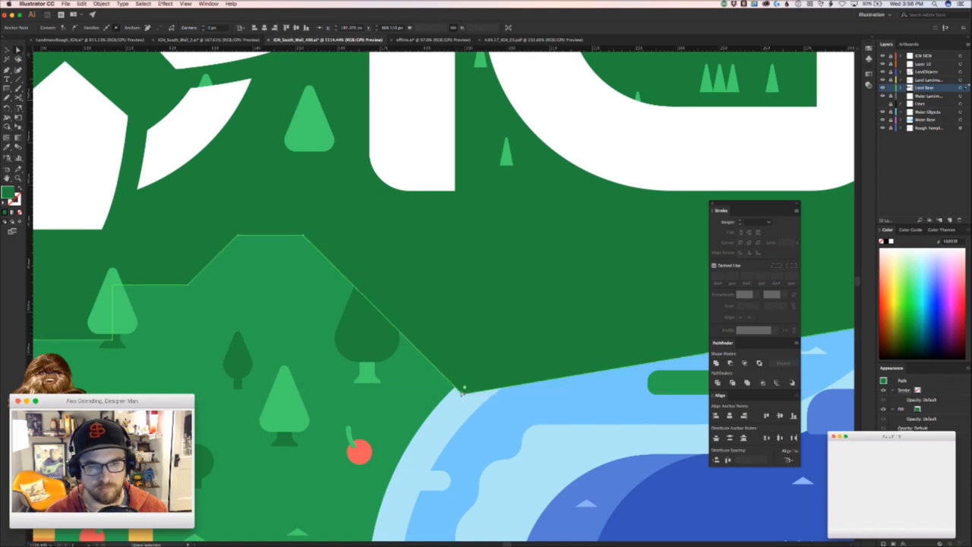
# - Trim the new shape to the green landmass outline with the Intersect operation, keeping its dark green fill
pyautogui.press('super+Tab')
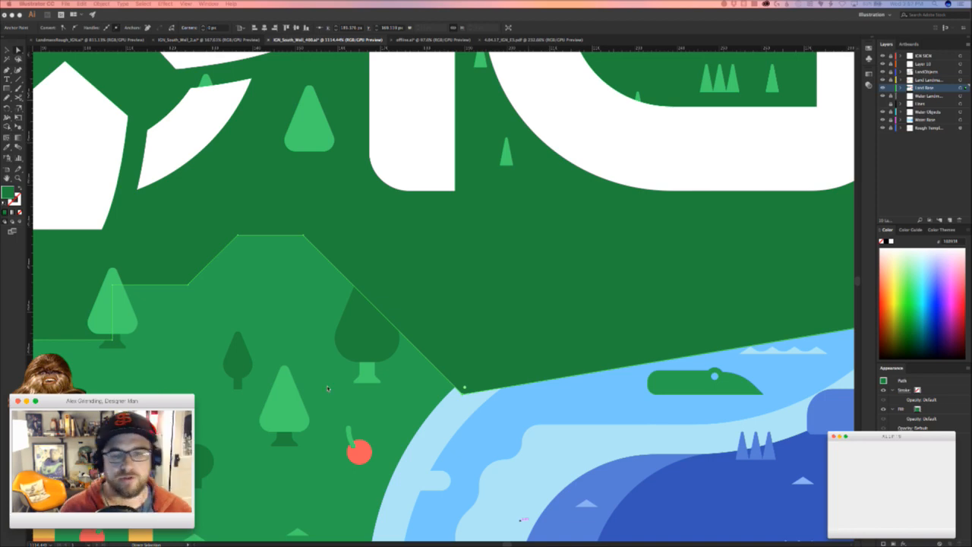
pyautogui.click(392, 391)
pyautogui.moveTo(479, 372); pyautogui.dragTo(327, 393)
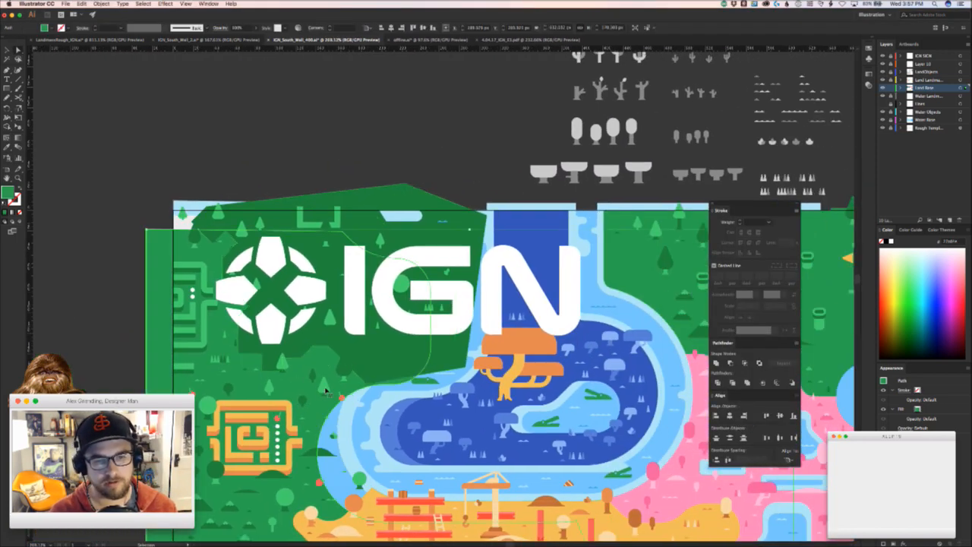
pyautogui.click(430, 356)
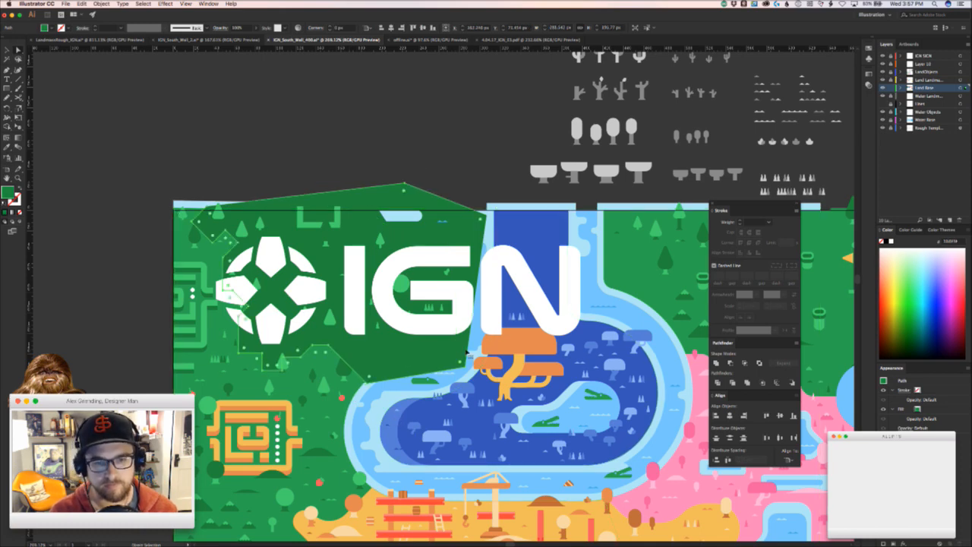
pyautogui.press('super+]')
pyautogui.keyDown('shift'); pyautogui.click(463, 352); pyautogui.keyUp('shift')
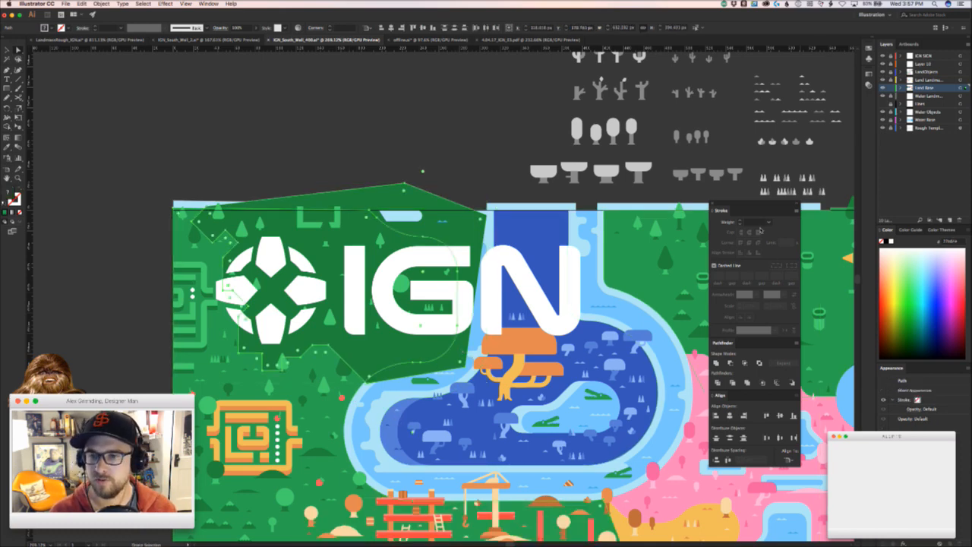
pyautogui.click(737, 360)
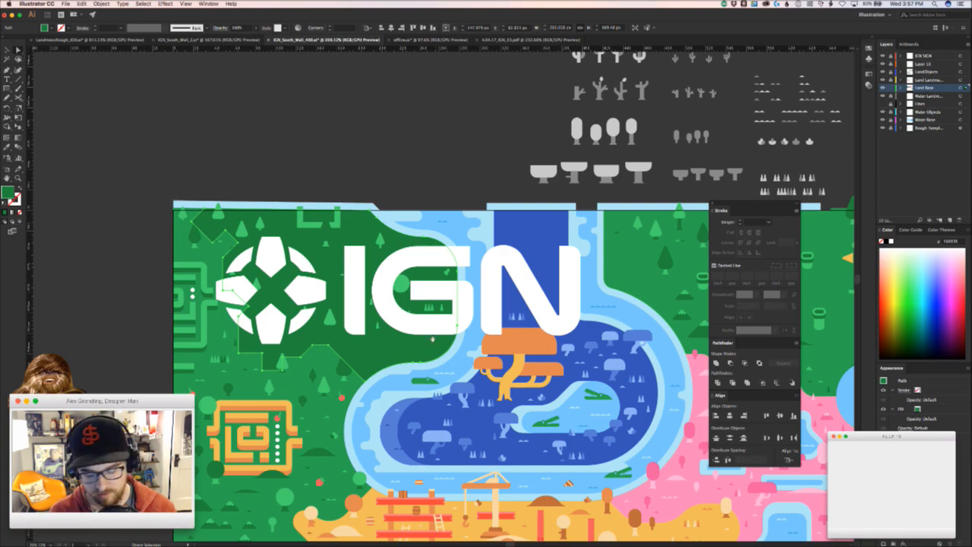
# - Recolour the trimmed shape behind the IGN logo with the purple used on the mural's other landmass
pyautogui.moveTo(439, 311); pyautogui.dragTo(240, 290)
pyautogui.moveTo(188, 325); pyautogui.dragTo(412, 349)
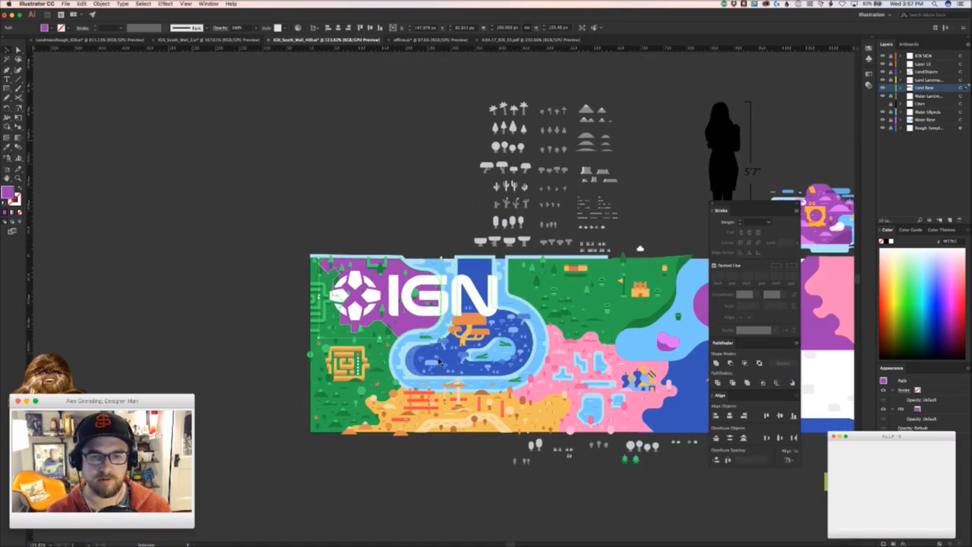
pyautogui.moveTo(432, 382); pyautogui.dragTo(372, 385)
pyautogui.moveTo(344, 285); pyautogui.dragTo(415, 285)
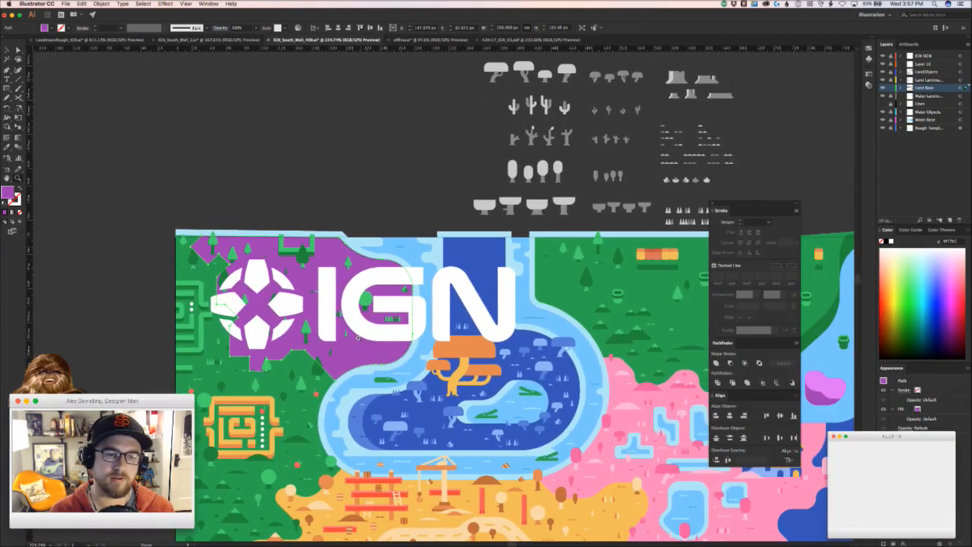
# - Place the purple shape behind the dark green riverbank shadow in the stacking order
pyautogui.moveTo(281, 467); pyautogui.dragTo(283, 401)
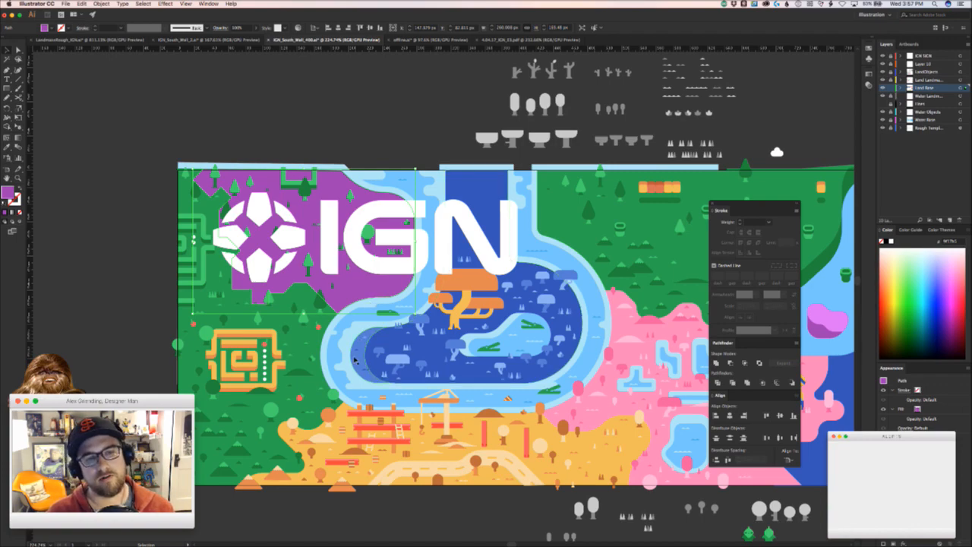
pyautogui.scroll(3, 371, 361)
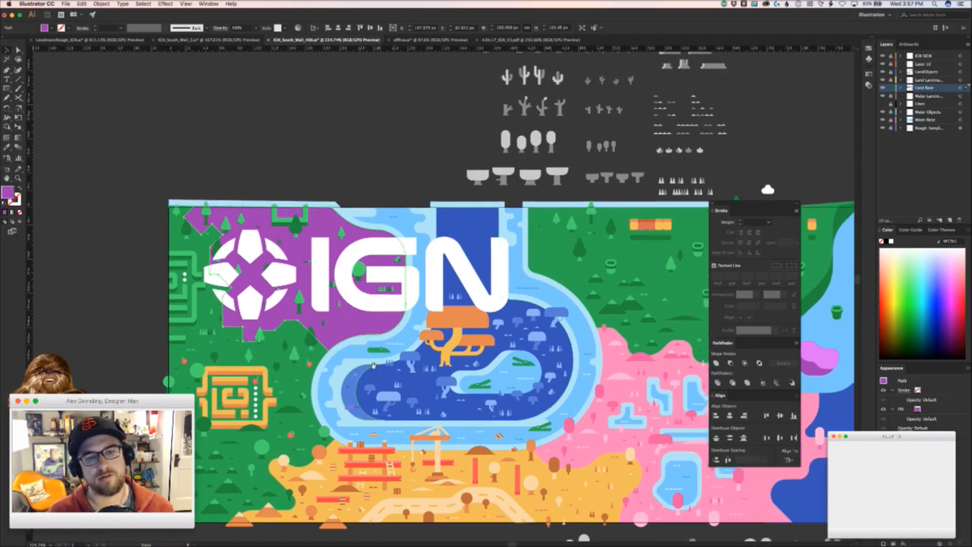
pyautogui.scroll(5, 328, 325)
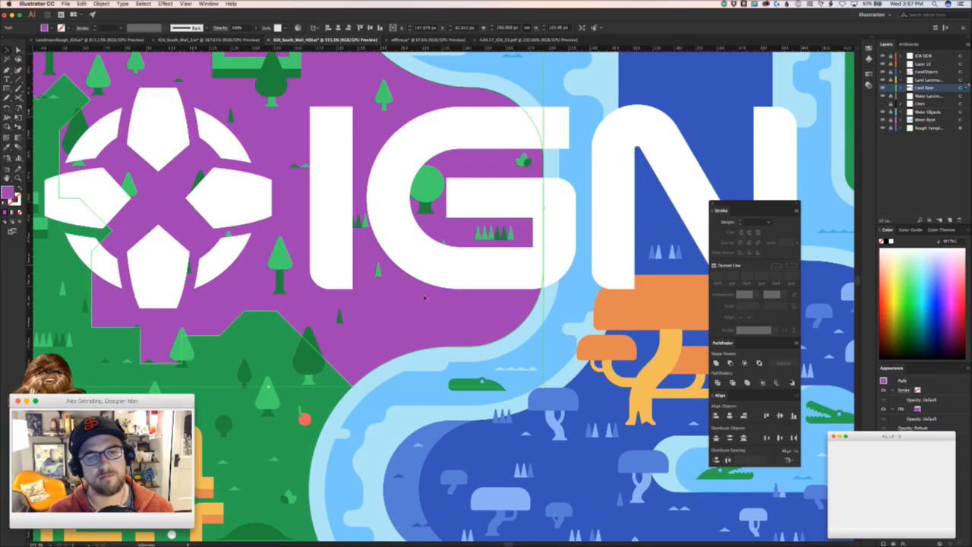
pyautogui.press('Delete')
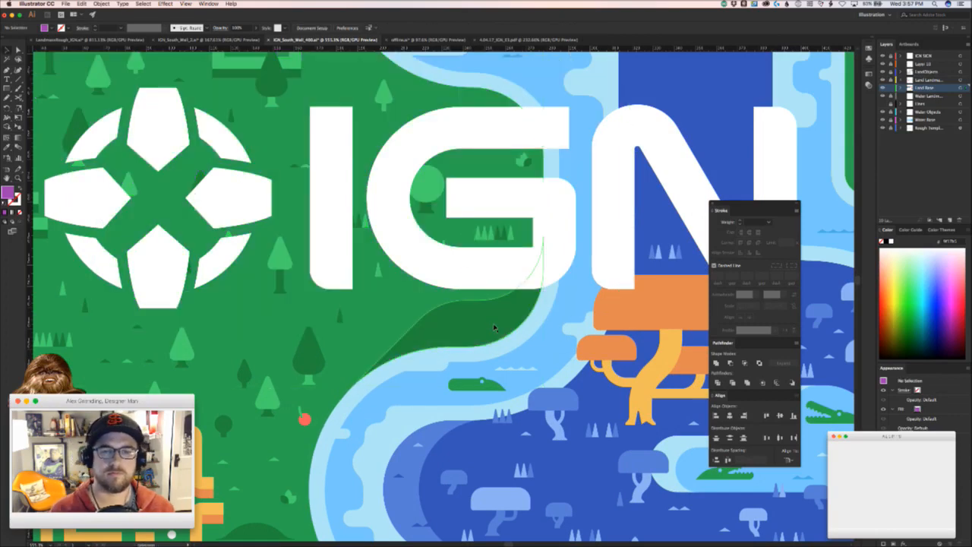
pyautogui.press('super+z')
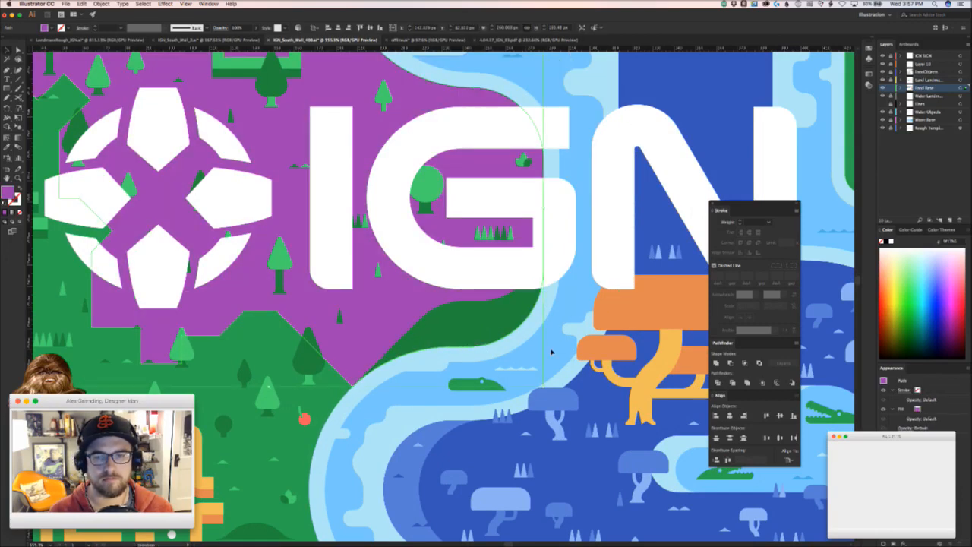
# - Recolour the riverbank shadow beneath the IGN lettering dark purple
pyautogui.click(474, 298)
pyautogui.moveTo(518, 269); pyautogui.dragTo(250, 332)
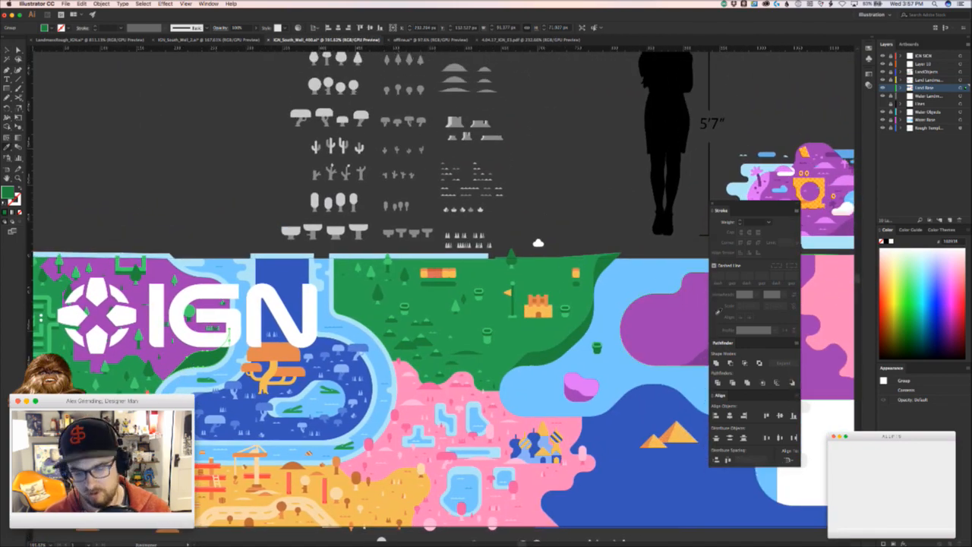
pyautogui.click(226, 365)
pyautogui.moveTo(226, 365); pyautogui.dragTo(385, 343)
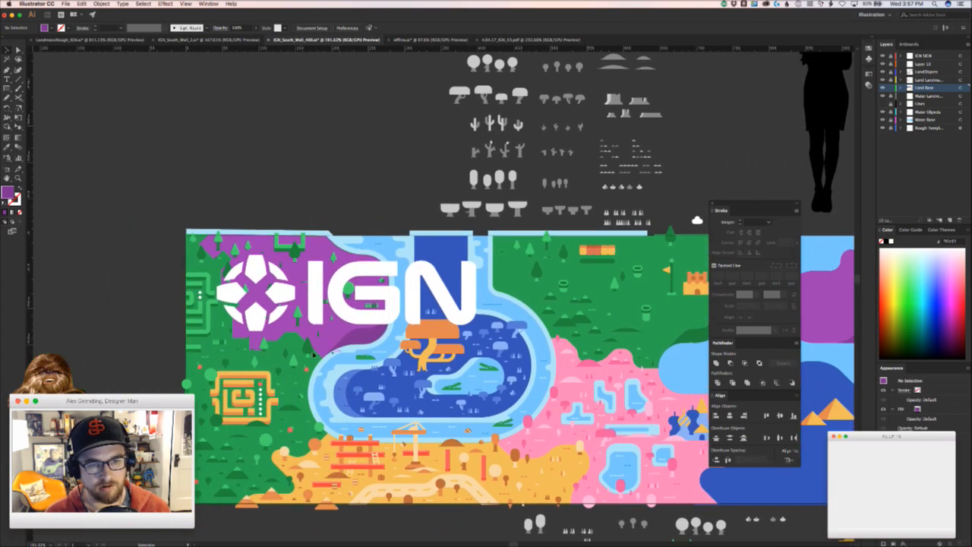
# - Round the angular corners of the purple landmass's lower edge between the star emblem and the riverbank into a smooth curve
pyautogui.moveTo(304, 362); pyautogui.dragTo(412, 321)
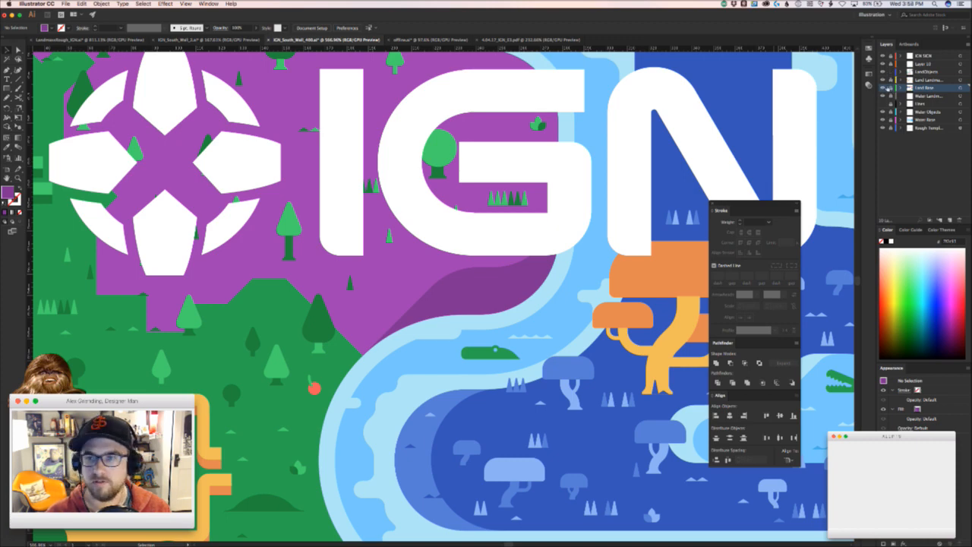
pyautogui.moveTo(384, 215); pyautogui.dragTo(501, 366)
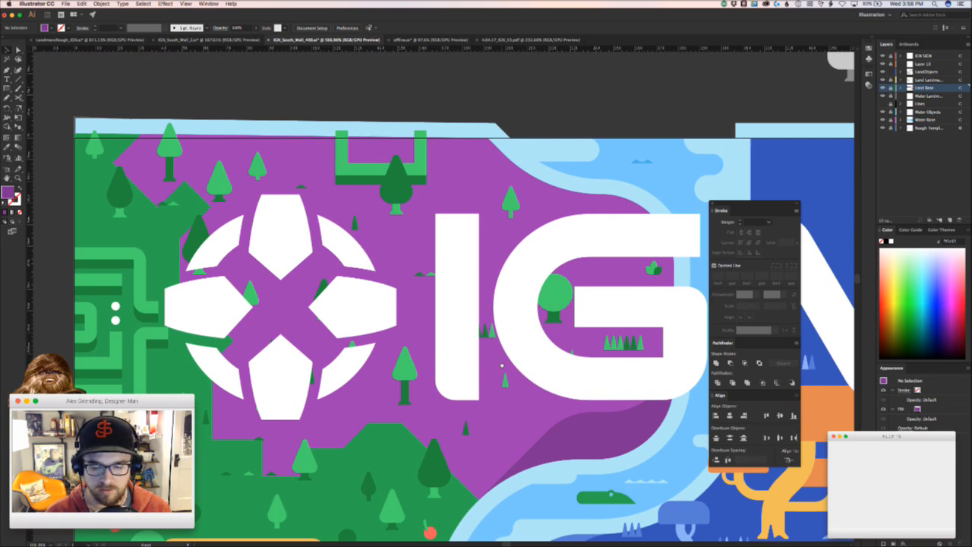
pyautogui.scroll(-4, 502, 365)
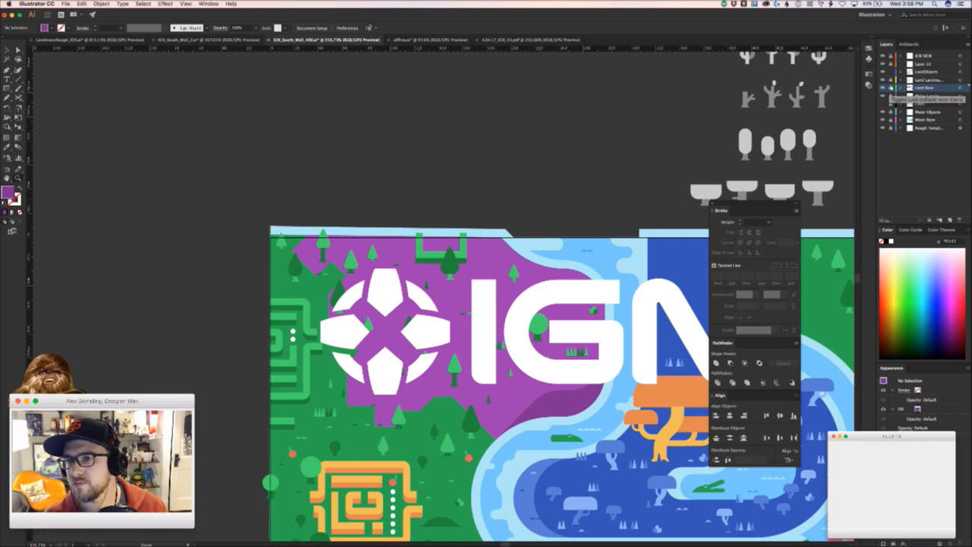
pyautogui.scroll(6, 447, 386)
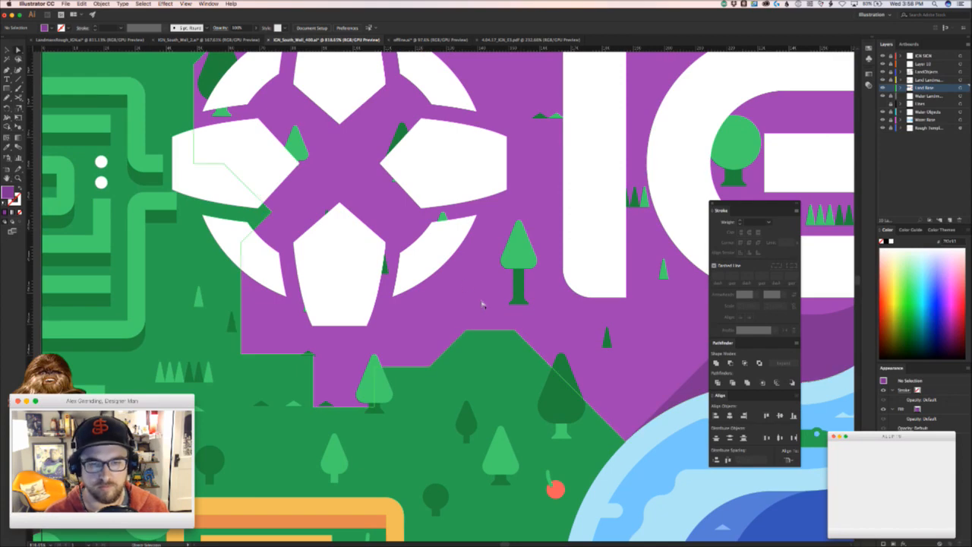
pyautogui.click(469, 332)
pyautogui.keyDown('shift'); pyautogui.click(511, 329); pyautogui.keyUp('shift')
pyautogui.moveTo(428, 359); pyautogui.dragTo(357, 278)
# - Round the stepped corners of the purple landmass directly below the star emblem
pyautogui.moveTo(374, 367); pyautogui.dragTo(374, 368)
pyautogui.moveTo(374, 407); pyautogui.dragTo(315, 406)
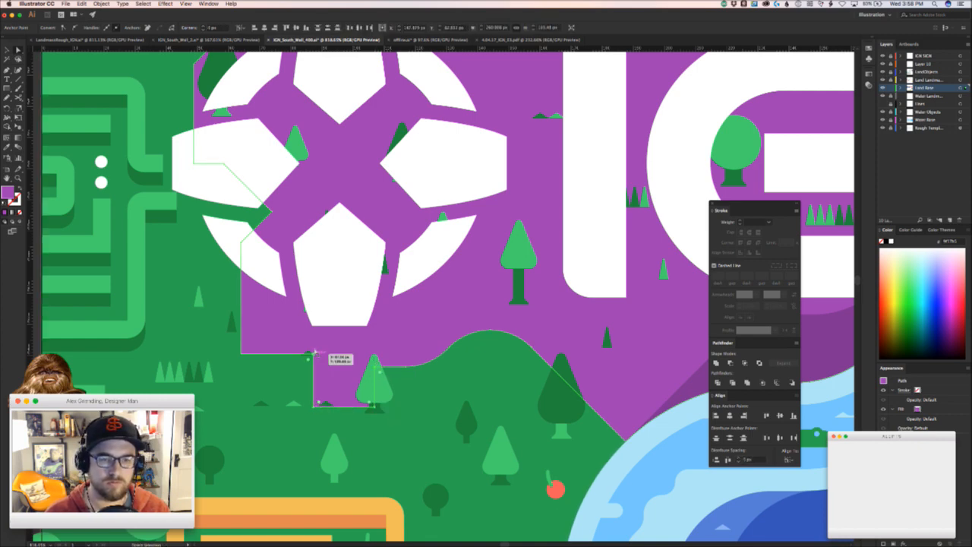
pyautogui.moveTo(380, 372); pyautogui.dragTo(445, 364)
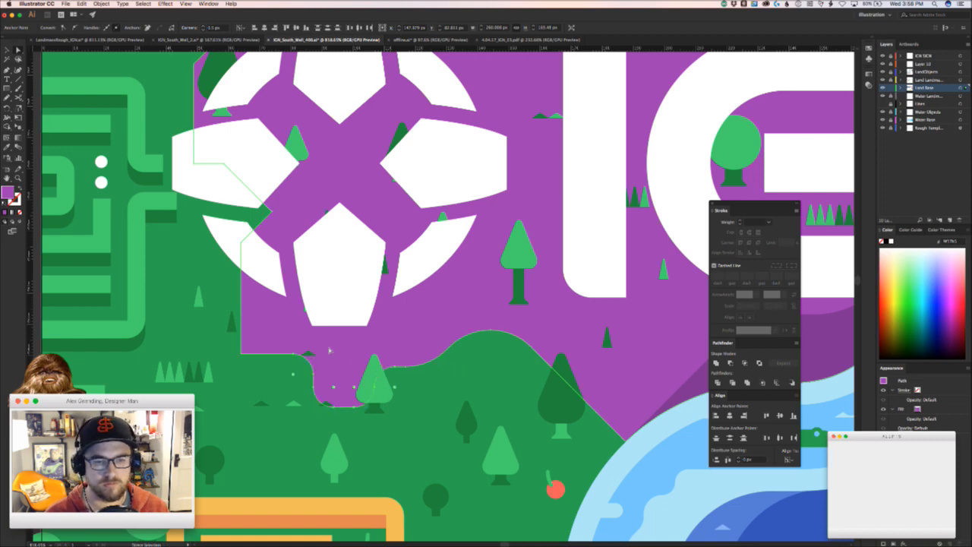
pyautogui.moveTo(253, 346); pyautogui.dragTo(303, 321)
# - Round the inward-pointing notch and the adjoining corner of the purple landmass at the star emblem's lower left
pyautogui.hscroll(-3, 319, 316)
pyautogui.scroll(2, 319, 316)
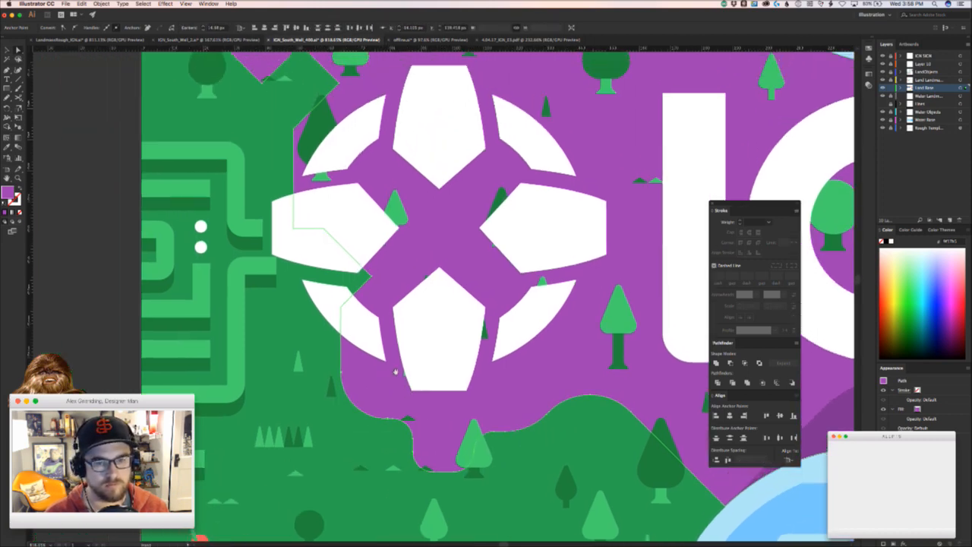
pyautogui.click(342, 305)
pyautogui.click(373, 275)
pyautogui.moveTo(368, 275); pyautogui.dragTo(351, 276)
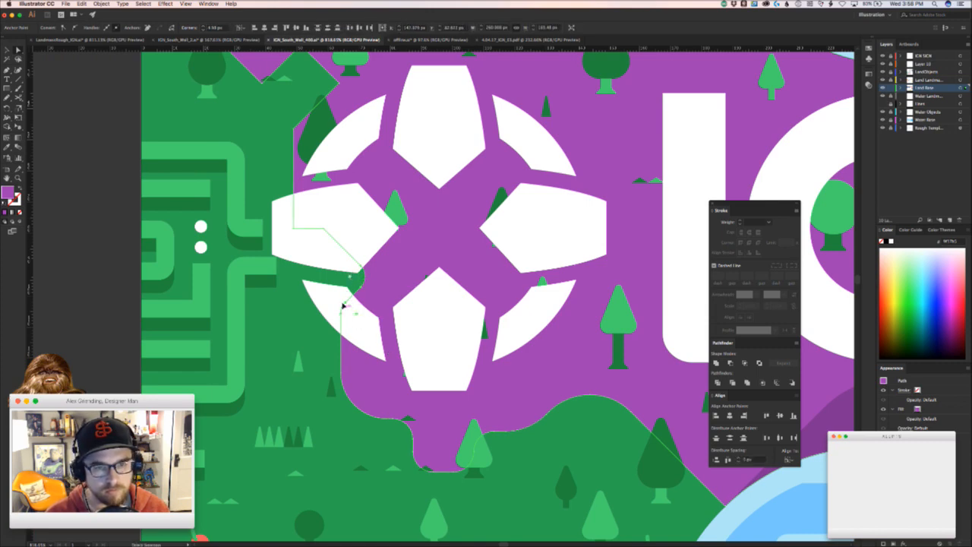
pyautogui.click(344, 301)
pyautogui.click(345, 305)
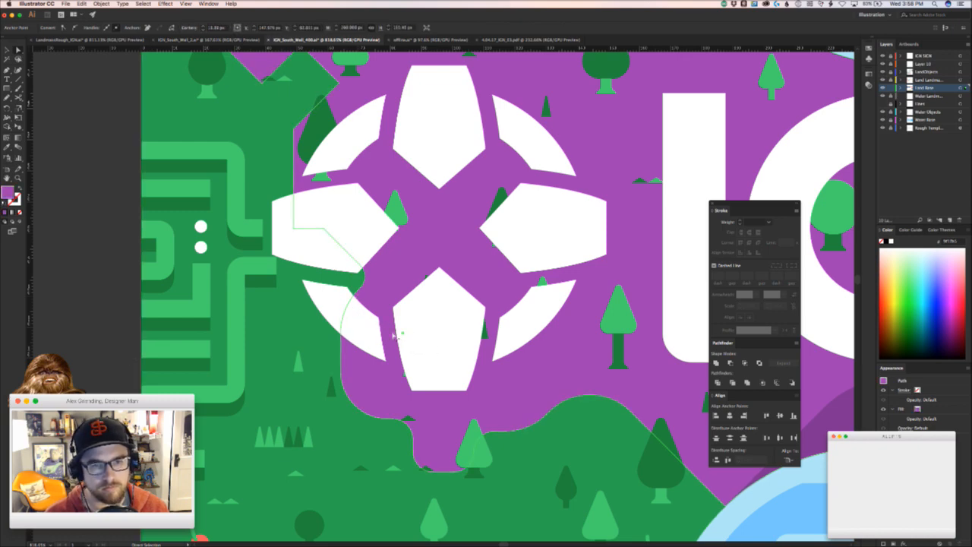
# - Round the purple landmass's corners behind the star emblem's left arm and at the emblem's upper left
pyautogui.scroll(3, 369, 324)
pyautogui.hscroll(-2, 369, 325)
pyautogui.click(370, 320)
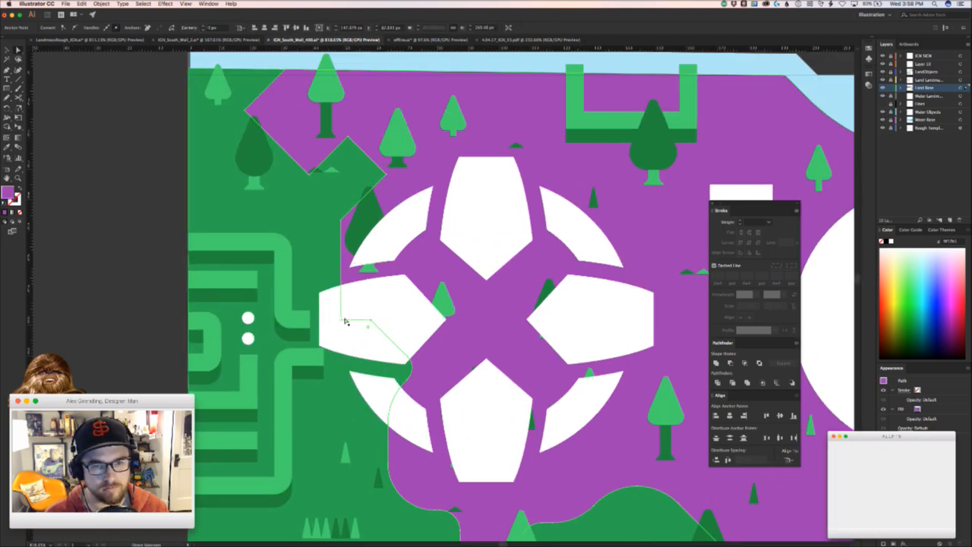
pyautogui.keyDown('shift'); pyautogui.click(340, 320); pyautogui.keyUp('shift')
pyautogui.moveTo(354, 317); pyautogui.dragTo(382, 298)
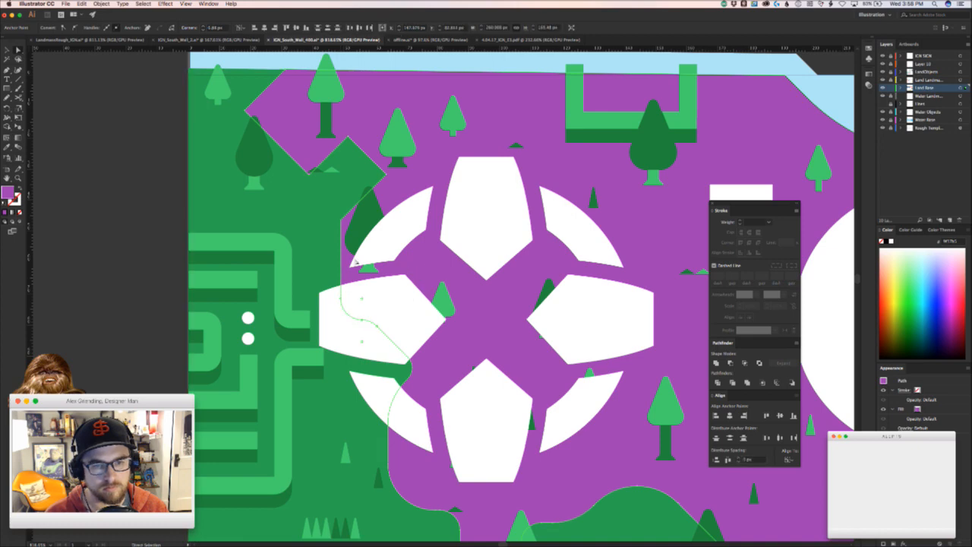
pyautogui.click(342, 220)
pyautogui.moveTo(354, 225); pyautogui.dragTo(415, 277)
# - Round both angular corners of the green bump above the star emblem's upper left into a smooth dome
pyautogui.scroll(3, 419, 331)
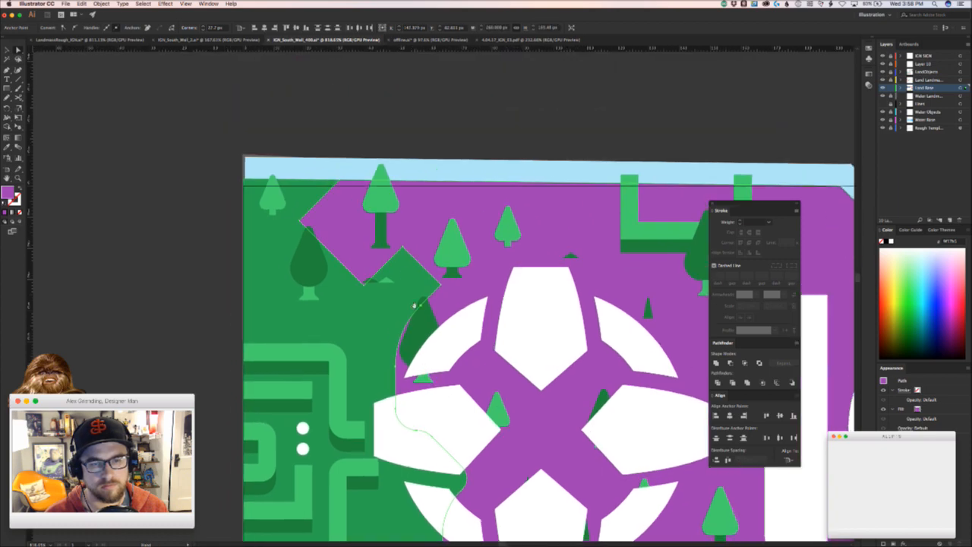
pyautogui.click(403, 247)
pyautogui.keyDown('shift'); pyautogui.click(441, 284); pyautogui.keyUp('shift')
pyautogui.moveTo(430, 285); pyautogui.dragTo(381, 295)
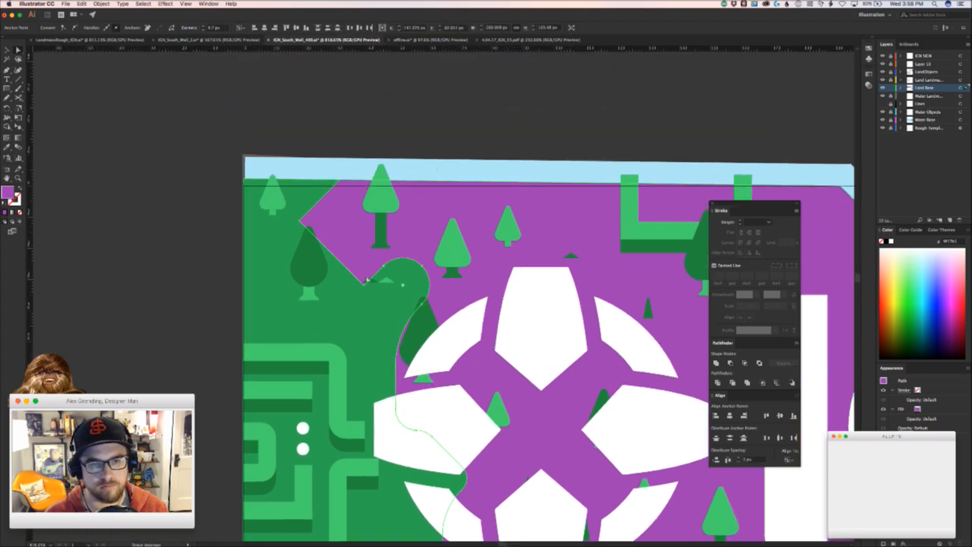
pyautogui.click(205, 304)
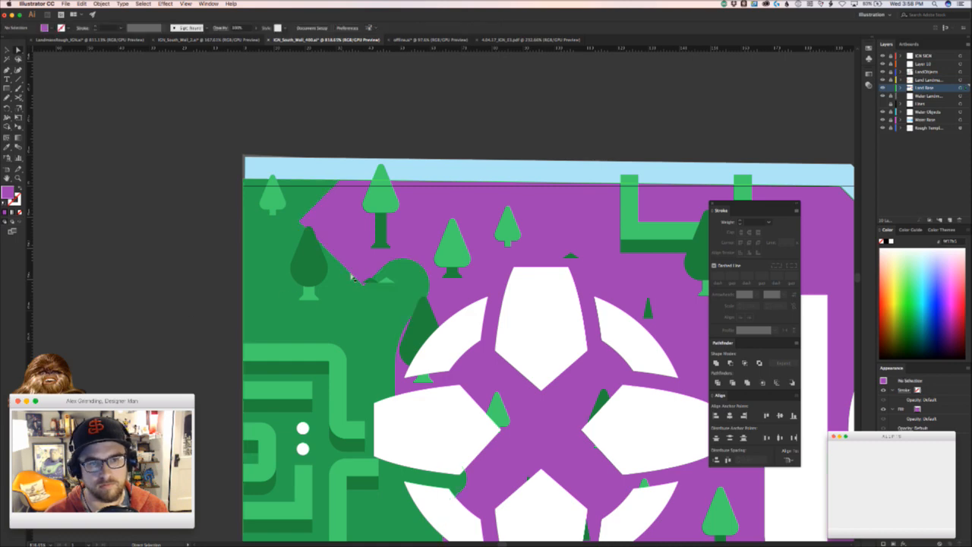
# - Shift the purple landmass's upper-left diagonal edge outward into the green and round the corners at both of its ends
pyautogui.moveTo(351, 270); pyautogui.dragTo(329, 277)
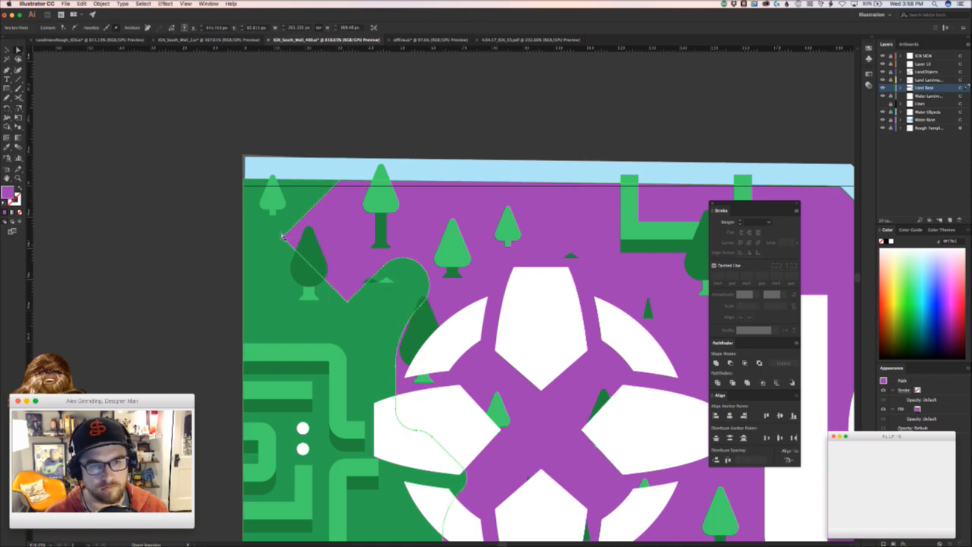
pyautogui.keyDown('shift'); pyautogui.click(348, 299); pyautogui.keyUp('shift')
pyautogui.moveTo(347, 293); pyautogui.dragTo(354, 180)
pyautogui.press('super+shift+a')
pyautogui.moveTo(342, 349); pyautogui.dragTo(237, 342)
pyautogui.moveTo(437, 401); pyautogui.dragTo(342, 276)
pyautogui.moveTo(423, 312); pyautogui.dragTo(433, 261)
pyautogui.moveTo(482, 291); pyautogui.dragTo(271, 288)
pyautogui.moveTo(367, 347); pyautogui.dragTo(682, 541)
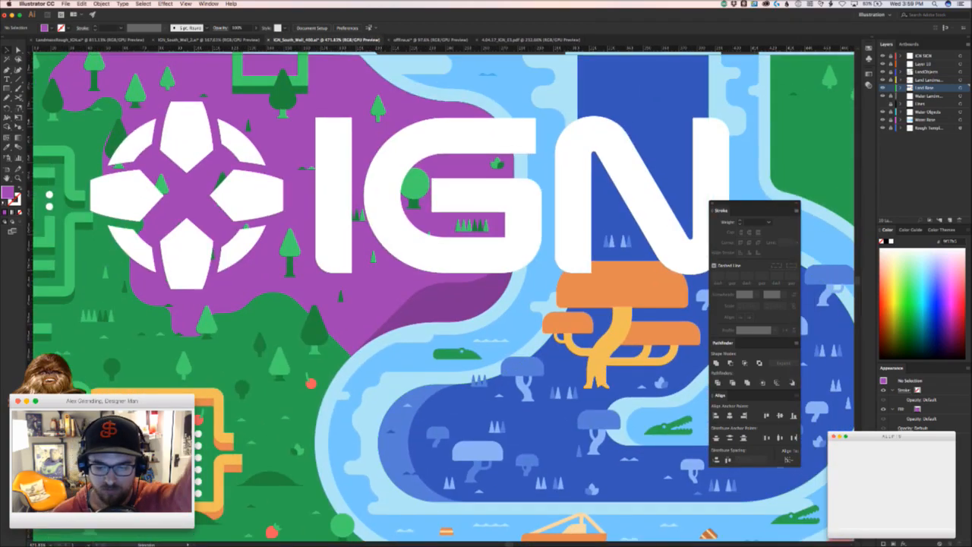
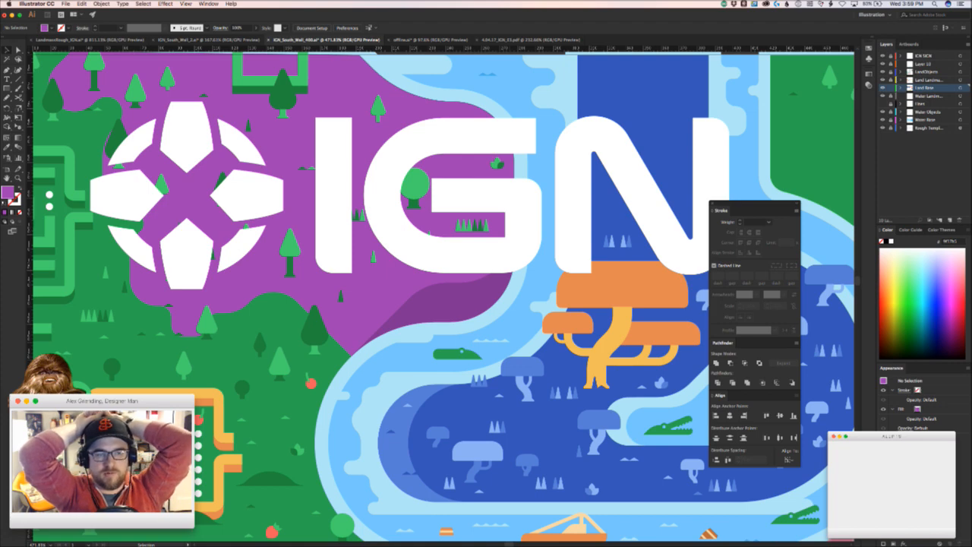
# - Switch to the web browser and view the IGN 20th Anniversary project on the lunarsaloon.com portfolio
pyautogui.press('super+Tab')
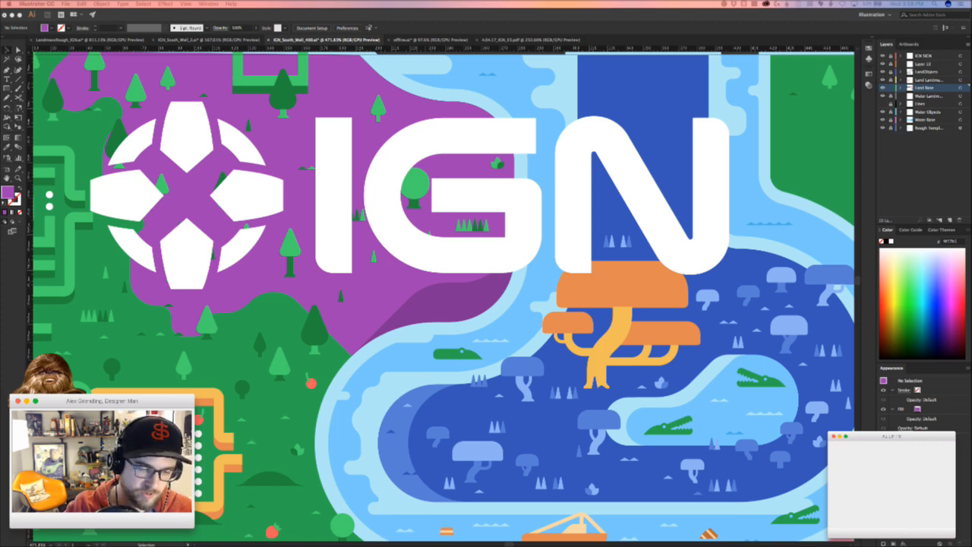
pyautogui.press('super+Tab')
pyautogui.moveTo(425, 63); pyautogui.dragTo(428, 72)
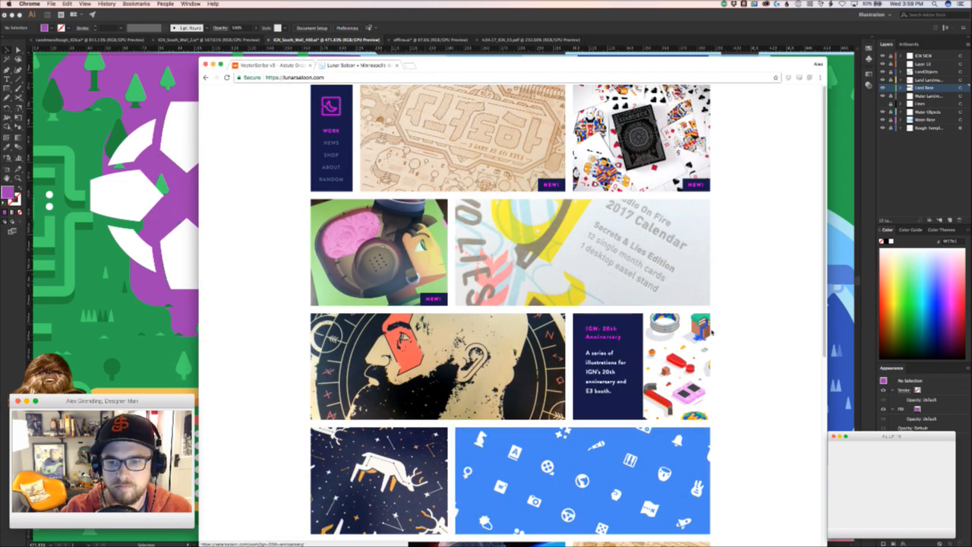
pyautogui.click(625, 366)
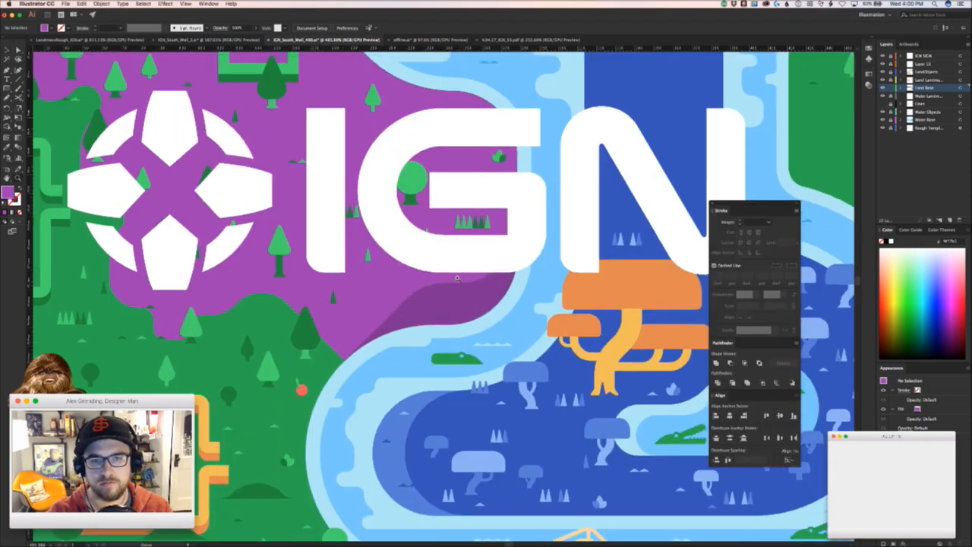
# - Unlock the LandObjects layer and hide the layer holding the white IGN logo
pyautogui.moveTo(457, 278); pyautogui.dragTo(491, 380)
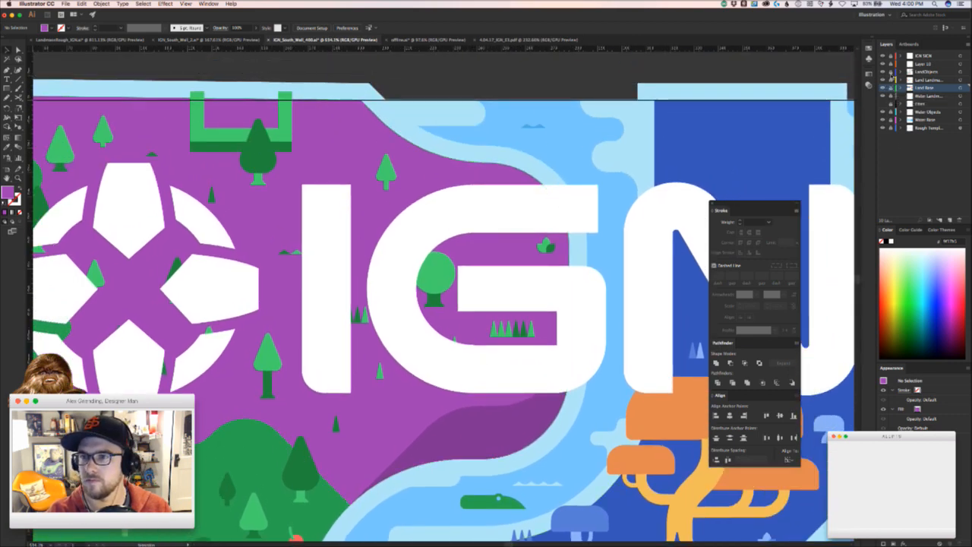
pyautogui.moveTo(480, 381); pyautogui.dragTo(442, 380)
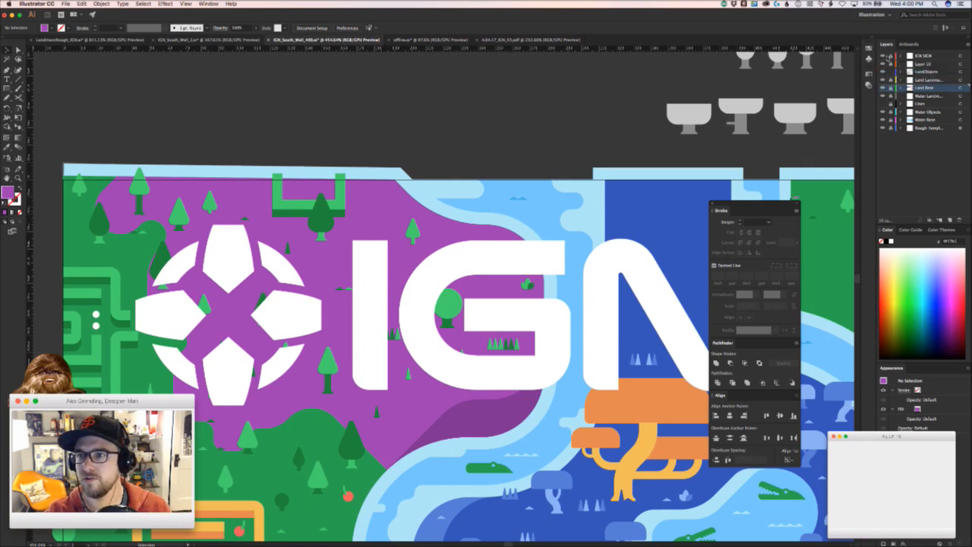
pyautogui.click(883, 56)
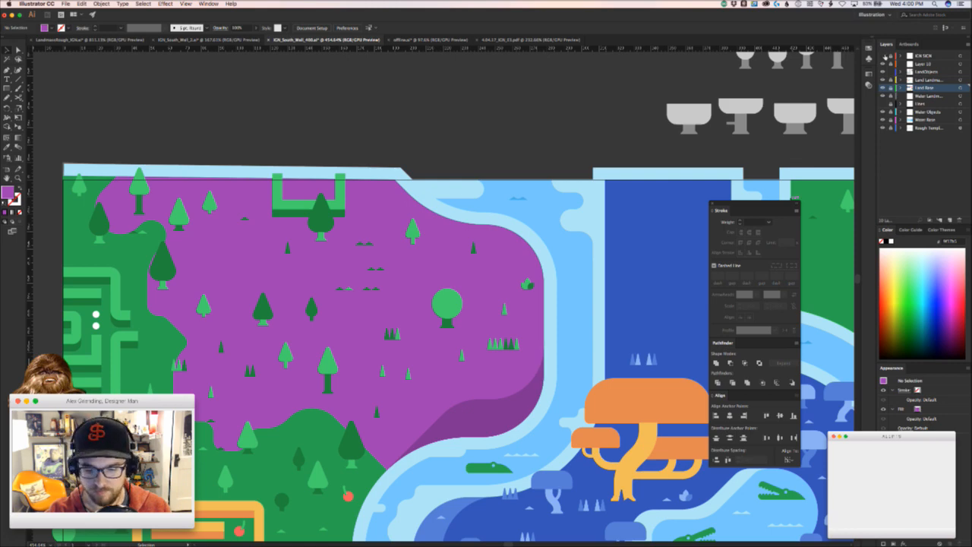
# - Move the three-tree cluster off the landmass's left edge onto the purple and place a small light-green tree beside the green maze
pyautogui.click(335, 370)
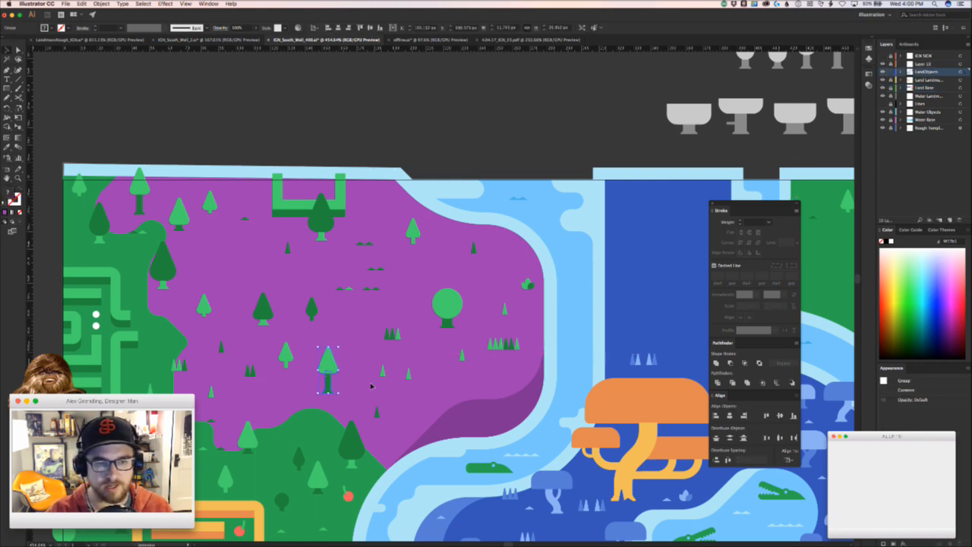
pyautogui.hscroll(-5, 380, 357)
pyautogui.click(336, 401)
pyautogui.scroll(3, 338, 403)
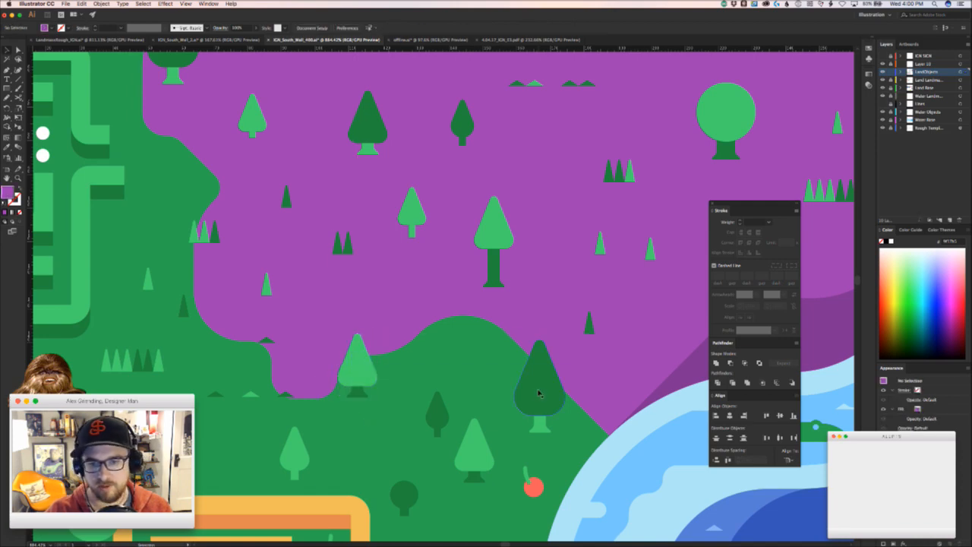
pyautogui.click(541, 389)
pyautogui.scroll(4, 329, 322)
pyautogui.hscroll(-2, 329, 322)
pyautogui.moveTo(242, 270); pyautogui.dragTo(199, 229)
pyautogui.click(248, 294)
pyautogui.press('a')
pyautogui.click(202, 263)
pyautogui.moveTo(198, 274); pyautogui.dragTo(151, 319)
pyautogui.moveTo(255, 294)
pyautogui.mouseDown()
pyautogui.moveTo(342, 362)
pyautogui.moveTo(377, 372)
pyautogui.moveTo(268, 291)
pyautogui.mouseUp()
pyautogui.moveTo(231, 182); pyautogui.dragTo(388, 357)
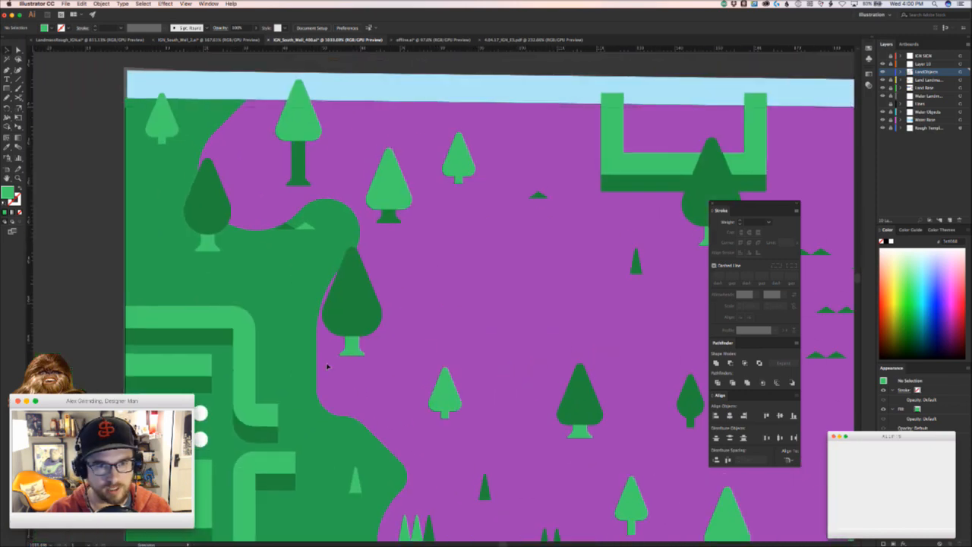
# - Reposition the two large dark trees along the upper-left land edge and move the nearby mound pair down onto the green
pyautogui.moveTo(366, 311); pyautogui.dragTo(350, 306)
pyautogui.click(402, 279)
pyautogui.moveTo(306, 227); pyautogui.dragTo(278, 265)
pyautogui.moveTo(201, 220); pyautogui.dragTo(221, 225)
pyautogui.moveTo(270, 265); pyautogui.dragTo(268, 274)
pyautogui.moveTo(310, 326); pyautogui.dragTo(277, 327)
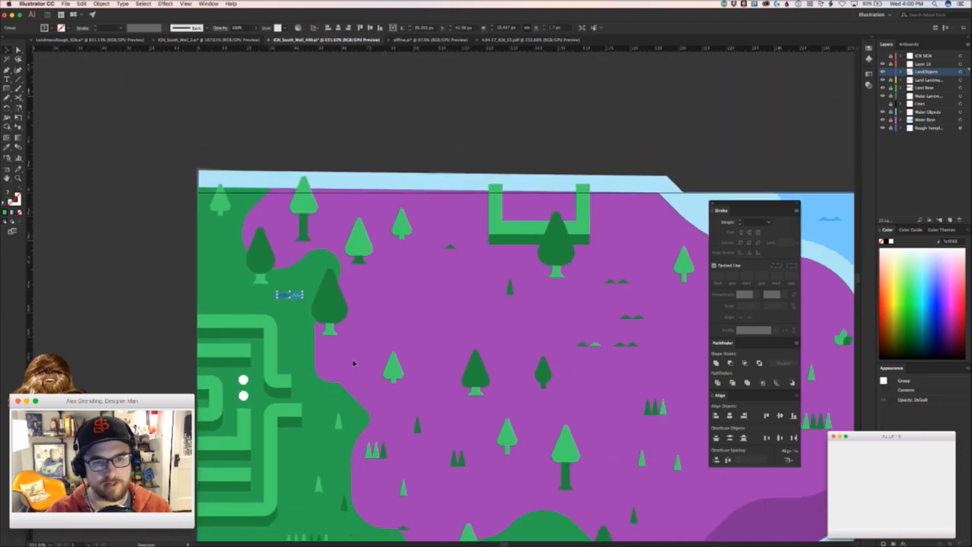
# - Copy the small light-green tree from the purple landmass onto the crest of the green hill below it
pyautogui.moveTo(353, 363); pyautogui.dragTo(275, 204)
pyautogui.click(421, 322)
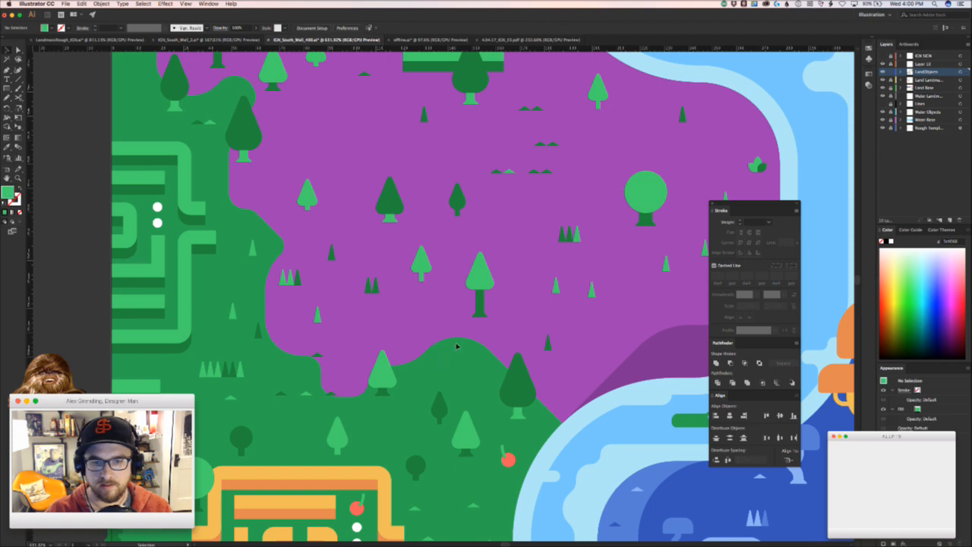
pyautogui.moveTo(425, 263); pyautogui.dragTo(456, 340)
pyautogui.click(426, 322)
# - Copy two small dark-green mounds onto the purple landmass along its lower-left edge
pyautogui.moveTo(442, 399); pyautogui.dragTo(412, 373)
pyautogui.click(394, 352)
pyautogui.moveTo(304, 366); pyautogui.dragTo(274, 313)
pyautogui.press('super+shift+a')
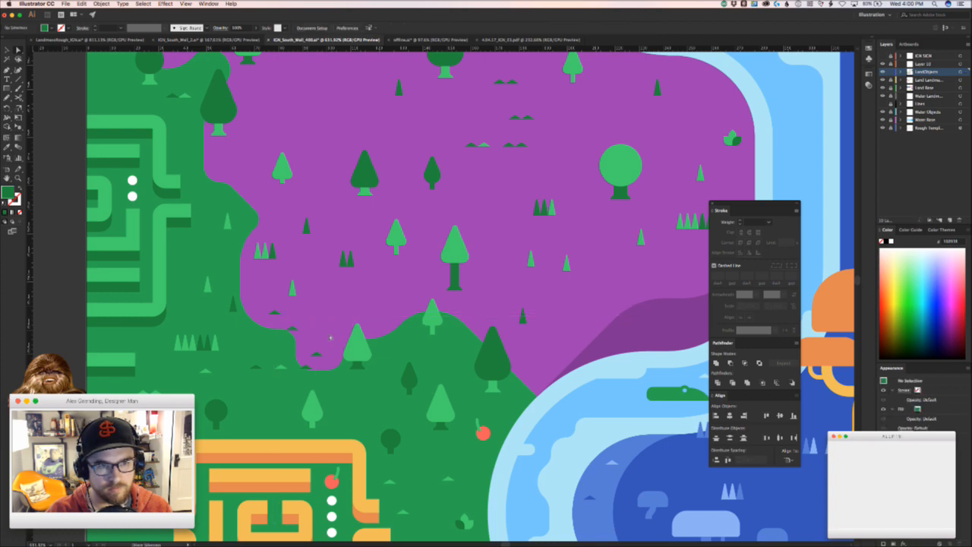
# - Reposition the dark mounds straddling the landmass's lower-left edge, one fully onto the purple and one onto the green
pyautogui.moveTo(308, 368); pyautogui.dragTo(310, 377)
pyautogui.press('super+z')
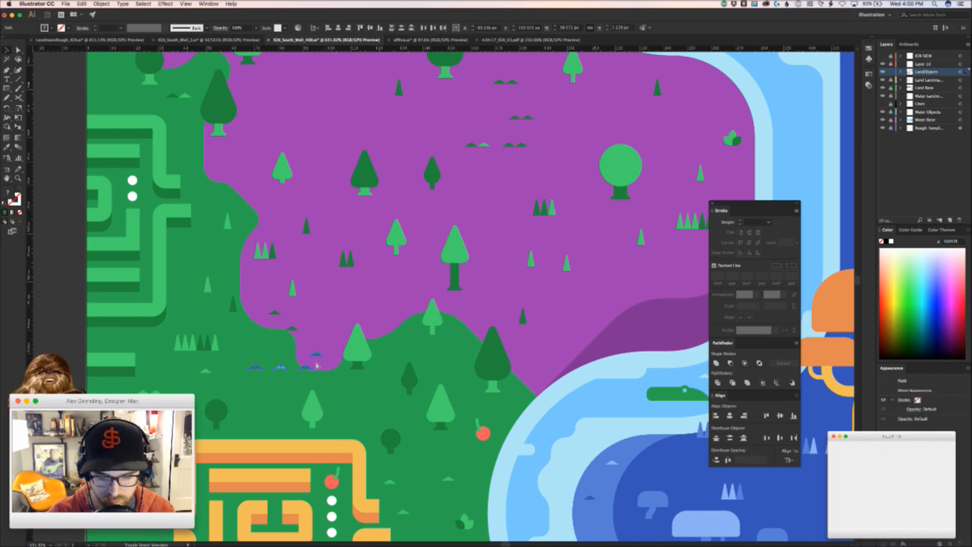
pyautogui.scroll(2, 326, 367)
pyautogui.click(348, 361)
pyautogui.moveTo(350, 362); pyautogui.dragTo(435, 405)
pyautogui.press('super+shift+a')
pyautogui.scroll(-2, 435, 414)
pyautogui.moveTo(326, 418); pyautogui.dragTo(322, 422)
pyautogui.moveTo(322, 365)
pyautogui.mouseDown()
pyautogui.moveTo(345, 354)
pyautogui.moveTo(284, 370)
pyautogui.moveTo(321, 376)
pyautogui.mouseUp()
pyautogui.press('super+shift+a')
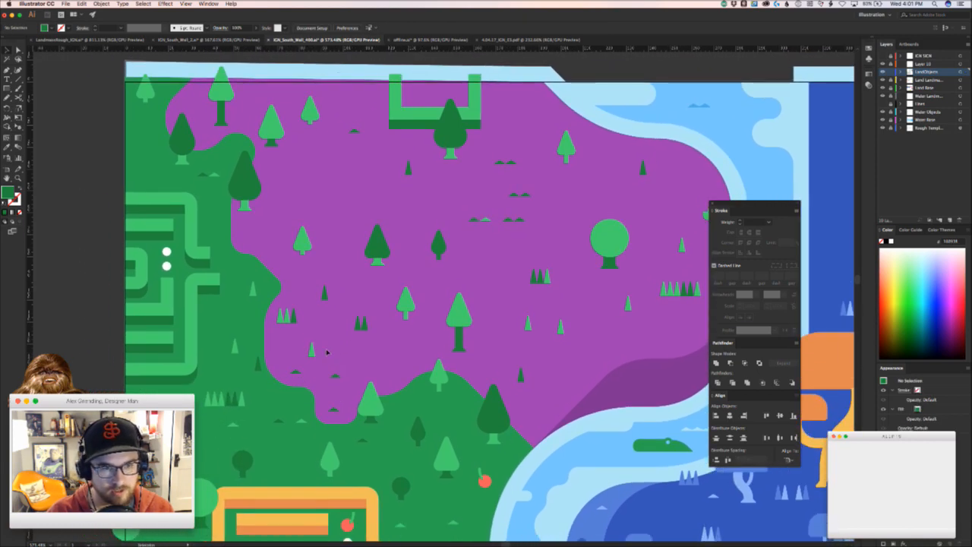
pyautogui.click(369, 411)
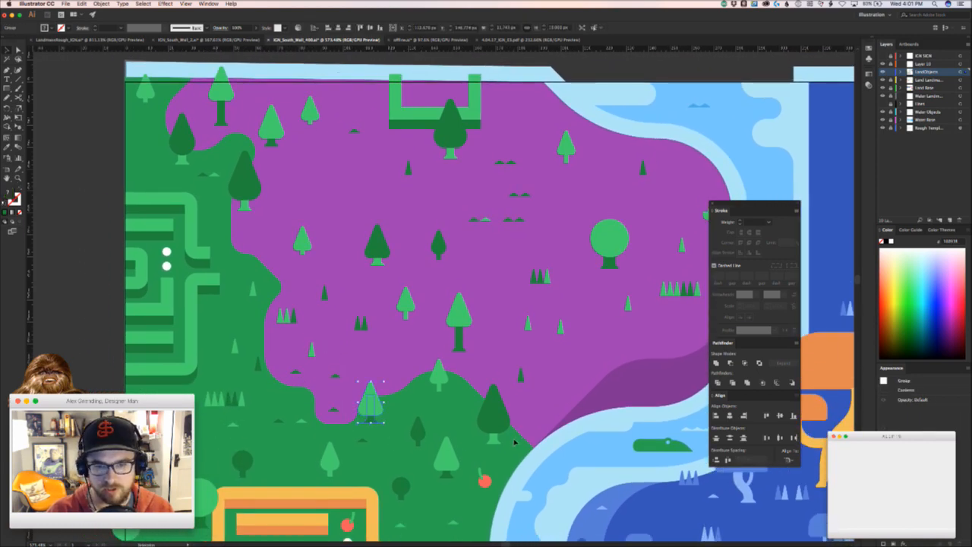
pyautogui.moveTo(360, 379); pyautogui.dragTo(369, 386)
pyautogui.press('a')
pyautogui.click(339, 373)
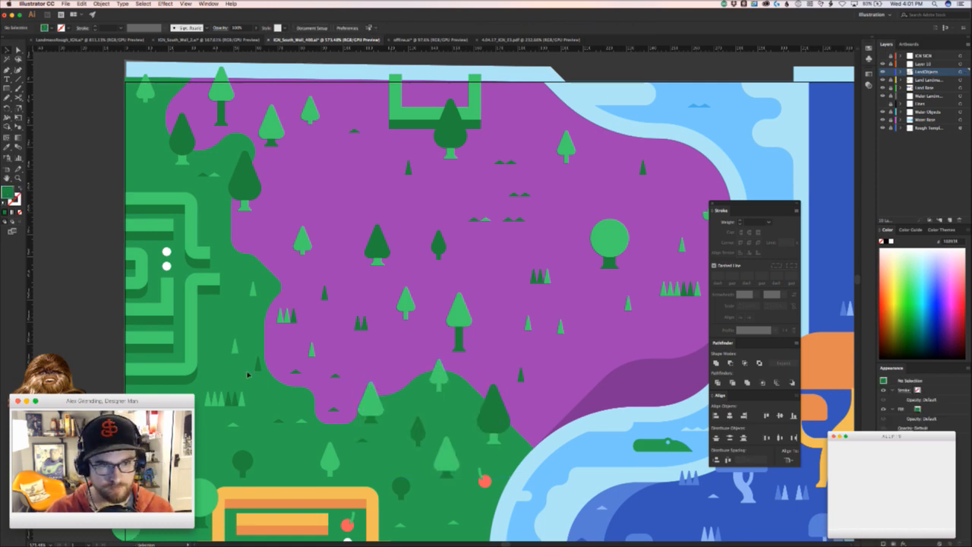
pyautogui.moveTo(236, 266); pyautogui.dragTo(293, 364)
pyautogui.moveTo(240, 226); pyautogui.dragTo(282, 395)
pyautogui.press('v')
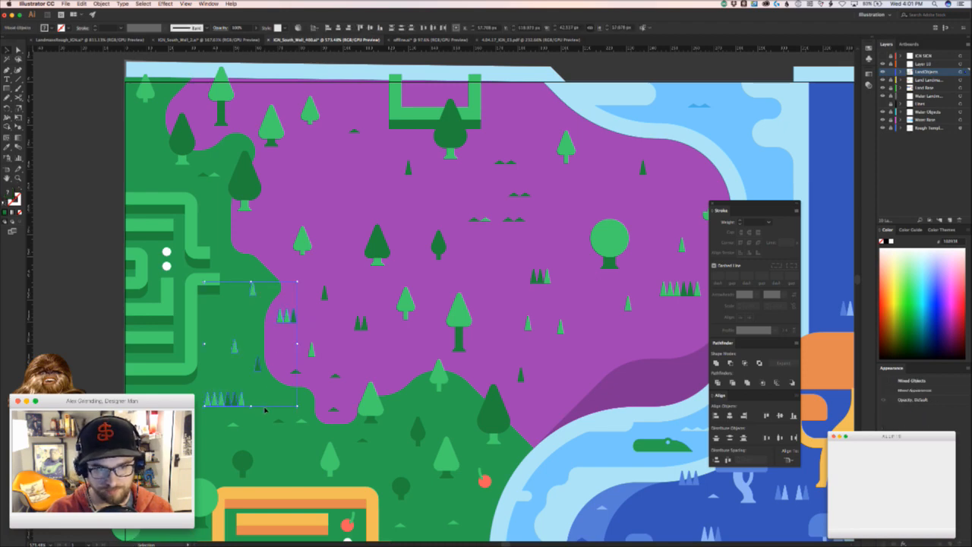
pyautogui.moveTo(244, 278); pyautogui.dragTo(226, 400)
pyautogui.keyDown('shift'); pyautogui.click(251, 290); pyautogui.keyUp('shift')
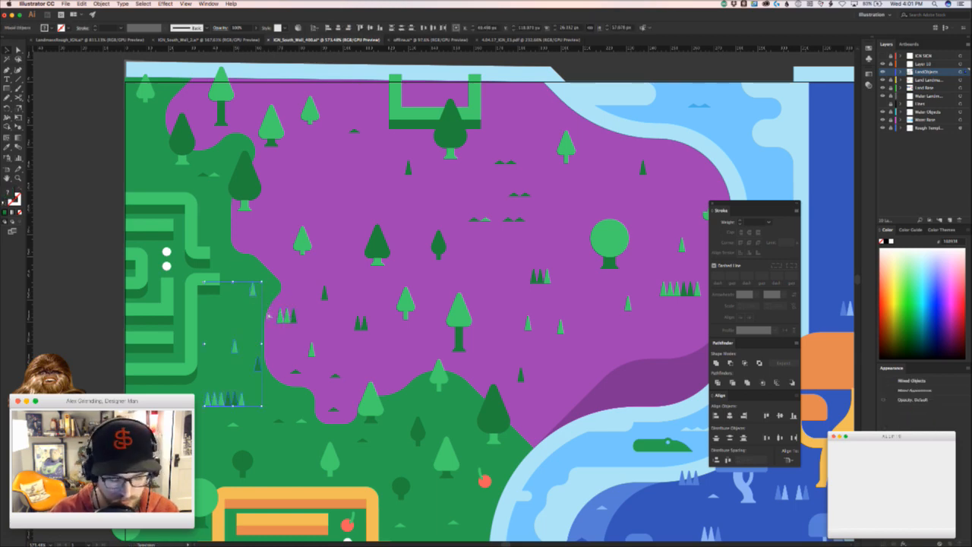
pyautogui.click(281, 360)
# - Select the trees, mounds and green wall posts across the purple landmass and transfer them in place from LandObjects to Layer 10
pyautogui.scroll(3, 251, 258)
pyautogui.moveTo(270, 281); pyautogui.dragTo(245, 230)
pyautogui.moveTo(315, 186); pyautogui.dragTo(220, 123)
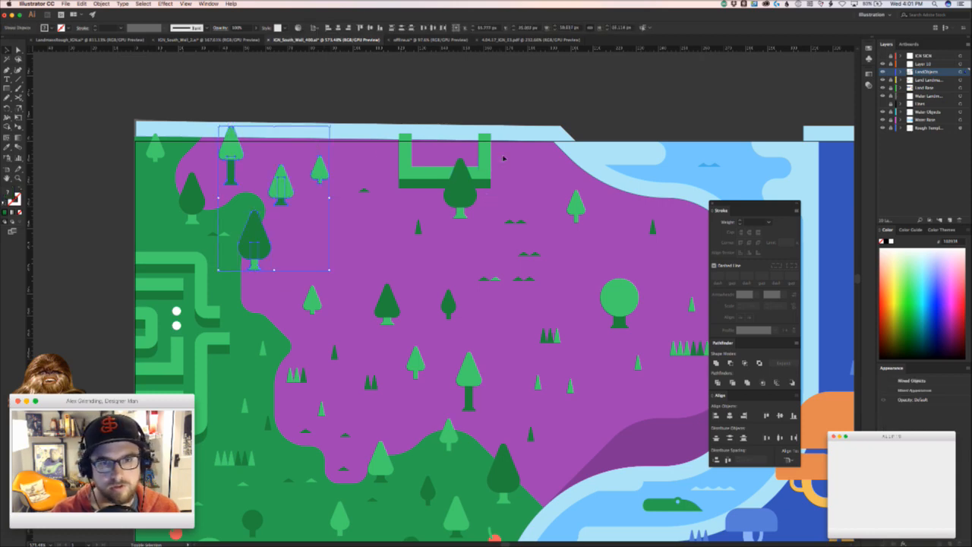
pyautogui.moveTo(352, 210); pyautogui.dragTo(563, 236)
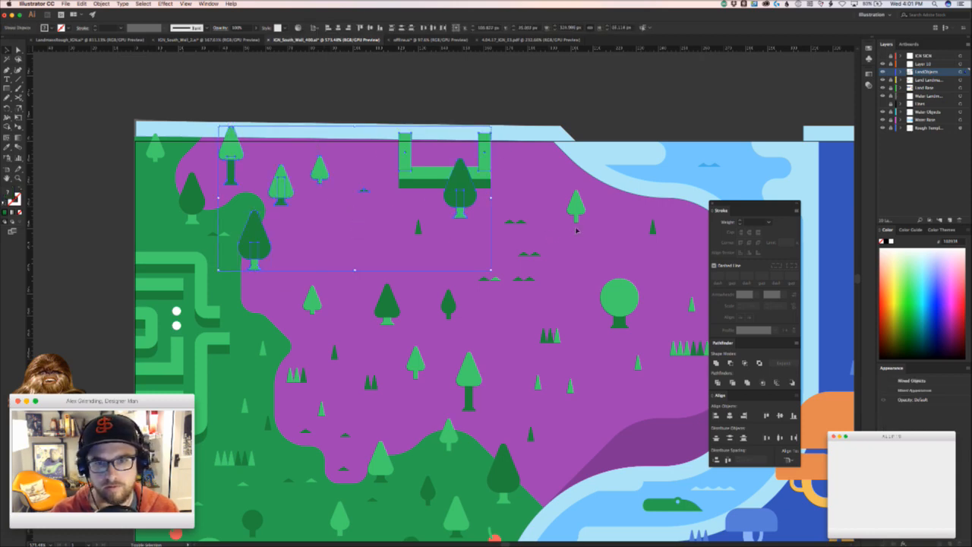
pyautogui.hscroll(5, 595, 228)
pyautogui.scroll(-2, 595, 228)
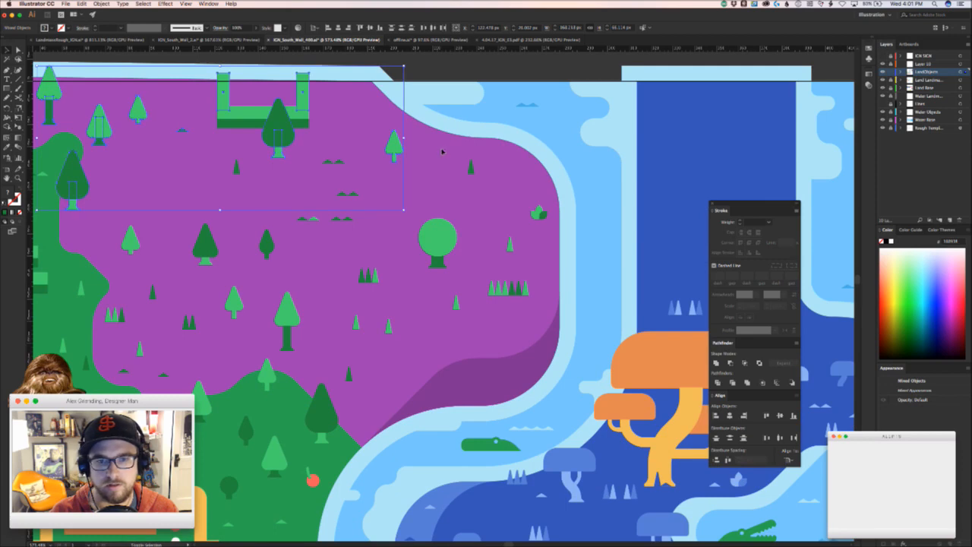
pyautogui.moveTo(473, 198); pyautogui.dragTo(425, 332)
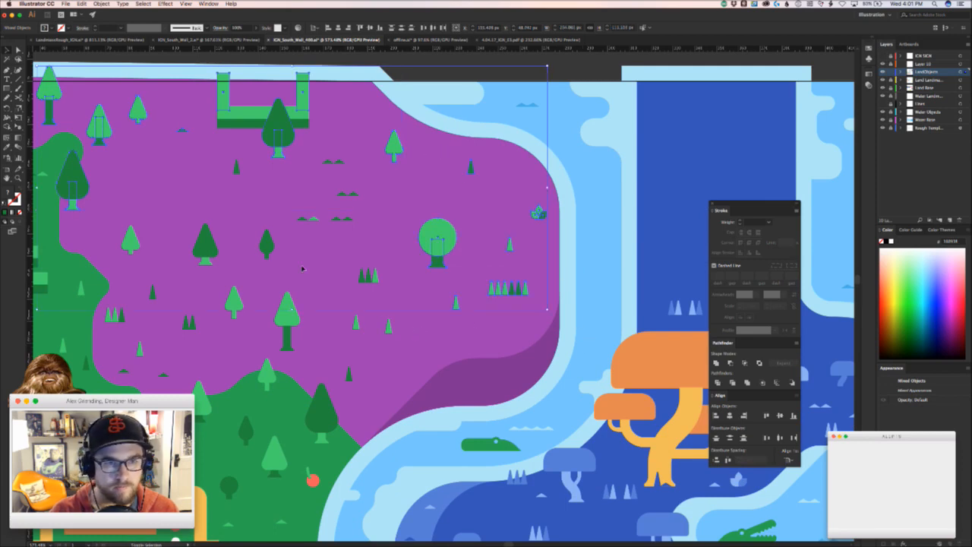
pyautogui.keyDown('shift'); pyautogui.click(126, 238); pyautogui.keyUp('shift')
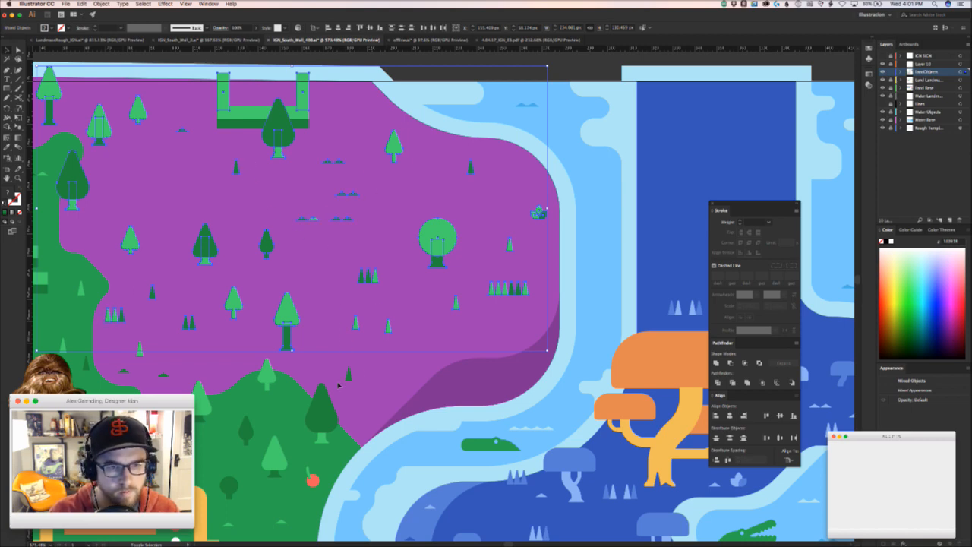
pyautogui.keyDown('shift'); pyautogui.click(127, 375); pyautogui.keyUp('shift')
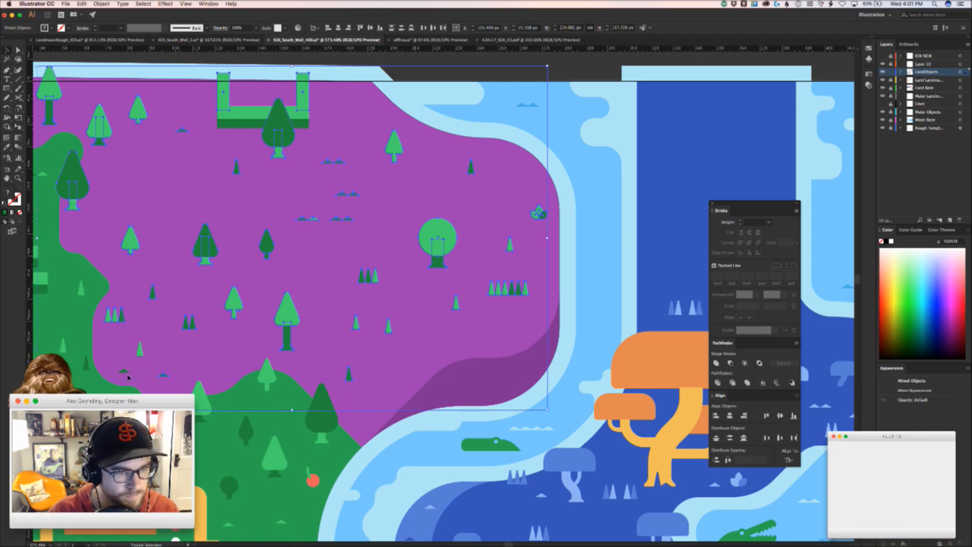
pyautogui.moveTo(127, 400); pyautogui.dragTo(260, 431)
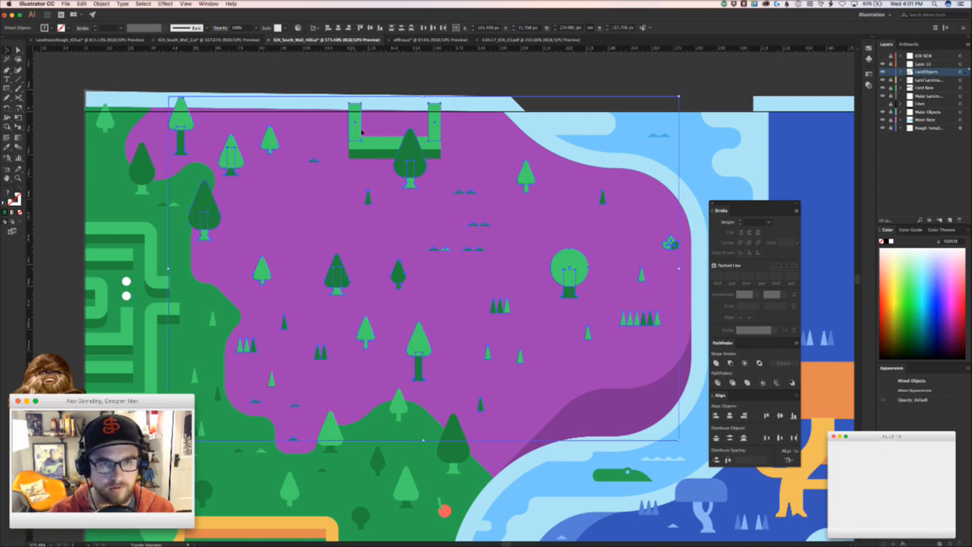
pyautogui.press('Delete')
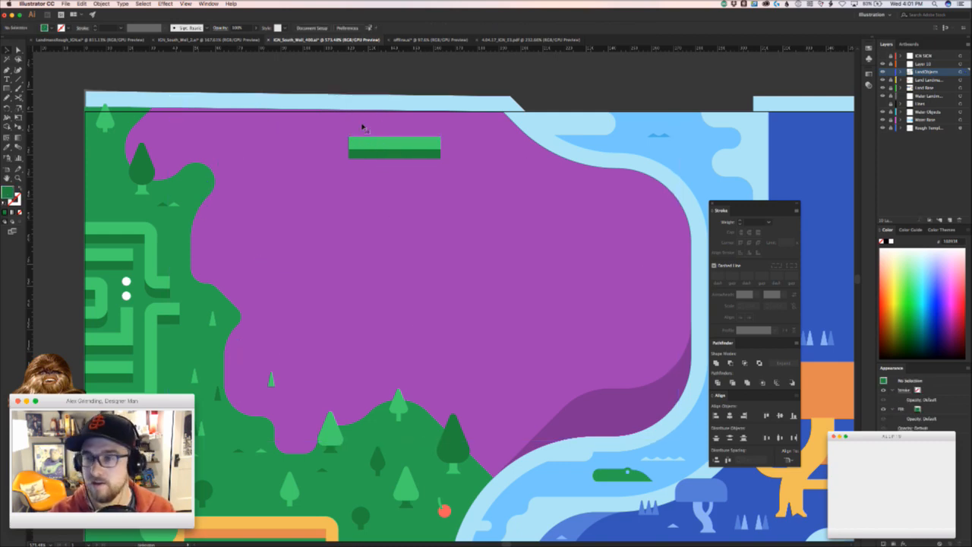
pyautogui.hotkey('ctrl', 'z')
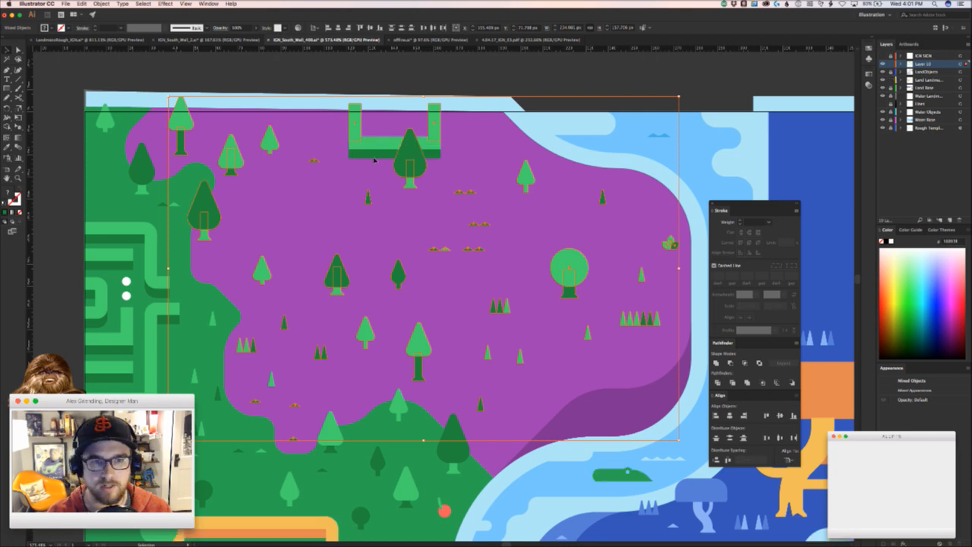
# - Transfer the green wall's light and dark horizontal bars in place to Layer 10 and arrange them behind the dark tree
pyautogui.click(372, 159)
pyautogui.press('Delete')
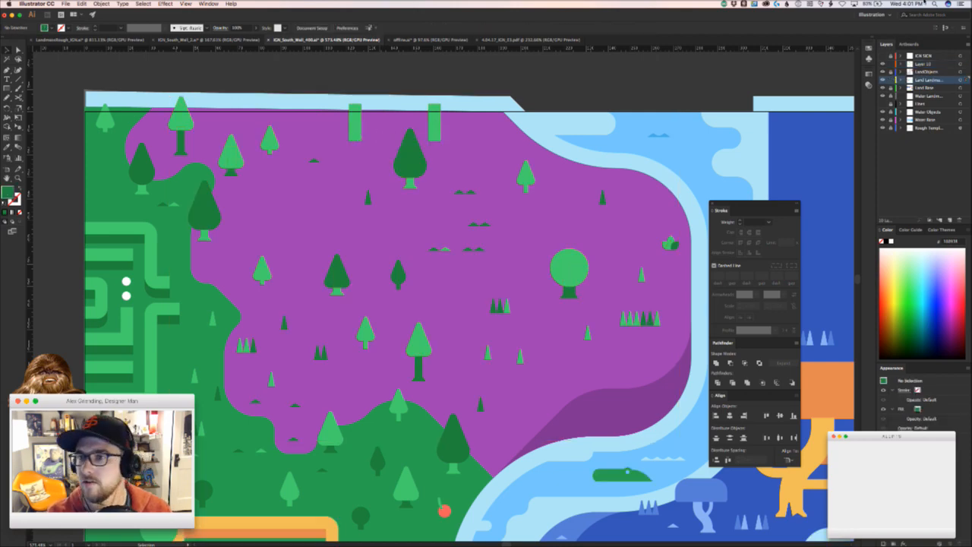
pyautogui.hotkey('ctrl', 'z')
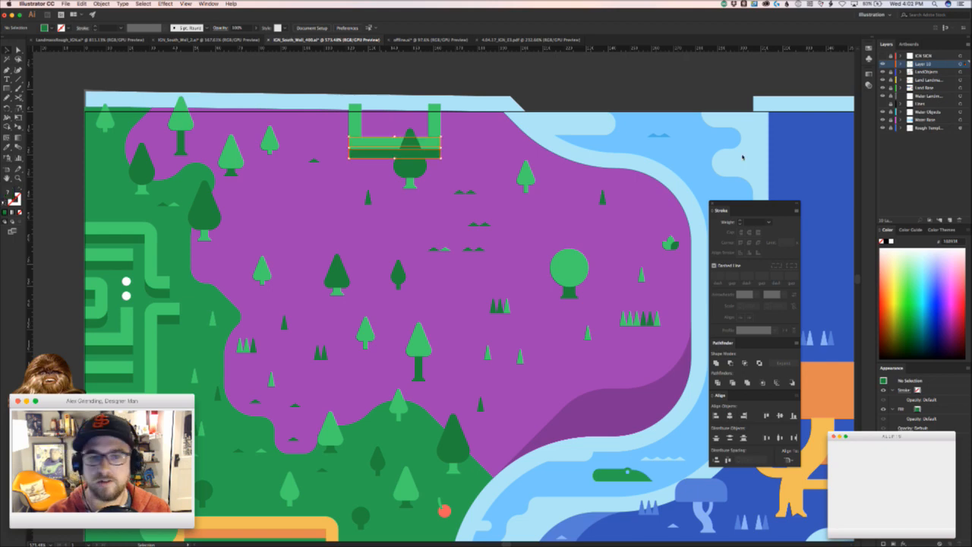
pyautogui.click(434, 114)
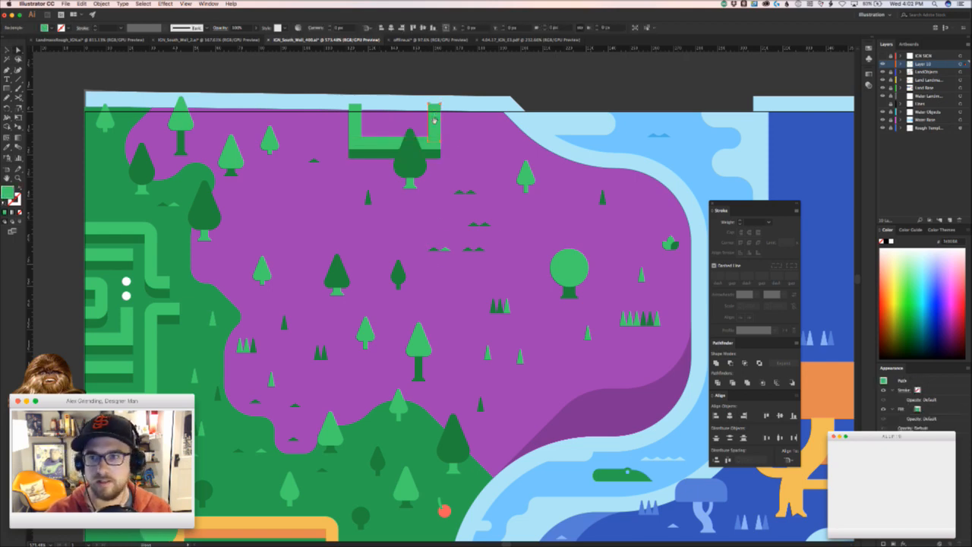
pyautogui.hscroll(3, 435, 114)
pyautogui.press('super+shift+a')
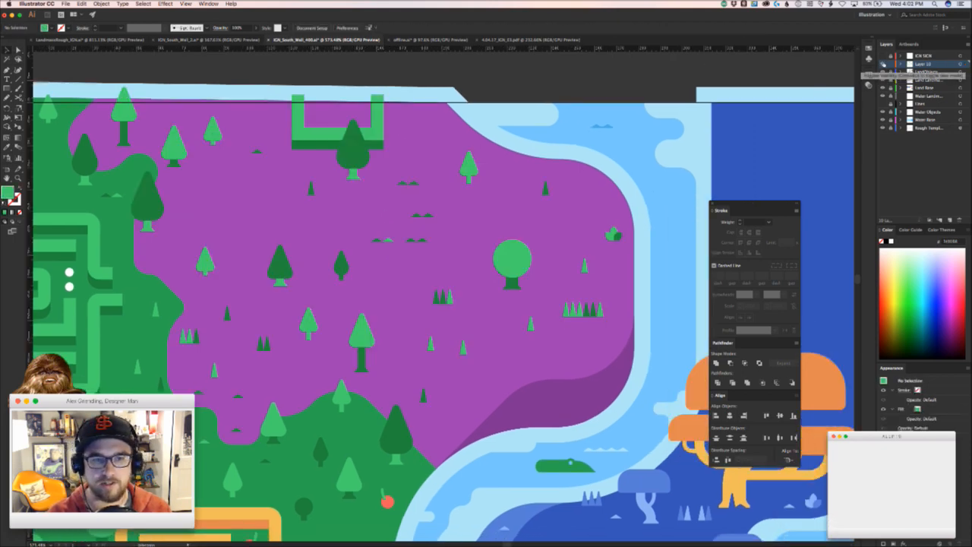
# - Select all light-green shapes on the purple landmass by matching attributes and recolour them with the floating island's light pink-purple
pyautogui.press('a')
pyautogui.click(301, 105)
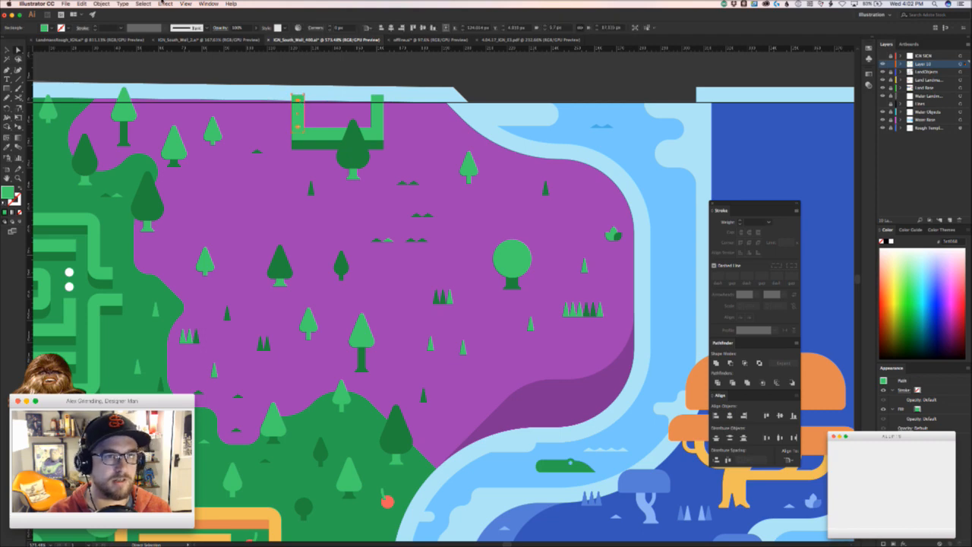
pyautogui.click(159, 3)
pyautogui.moveTo(143, 3)
pyautogui.moveTo(183, 72)
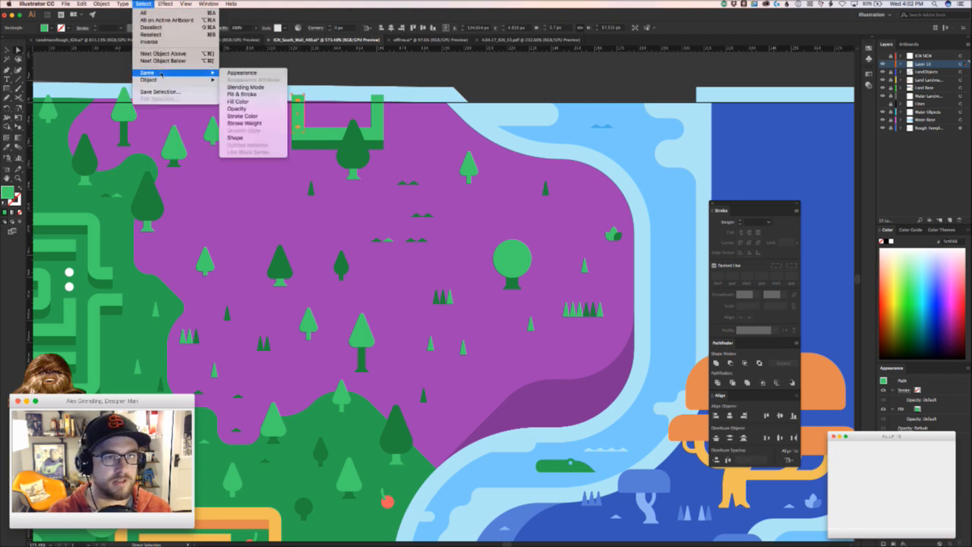
pyautogui.click(266, 115)
pyautogui.scroll(-3, 565, 220)
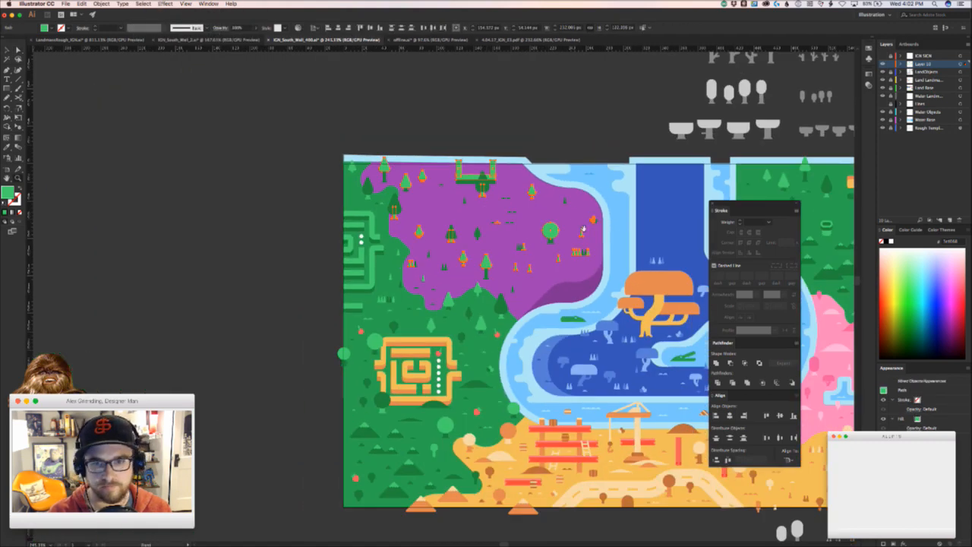
pyautogui.hscroll(10, 565, 221)
pyautogui.scroll(2, 565, 220)
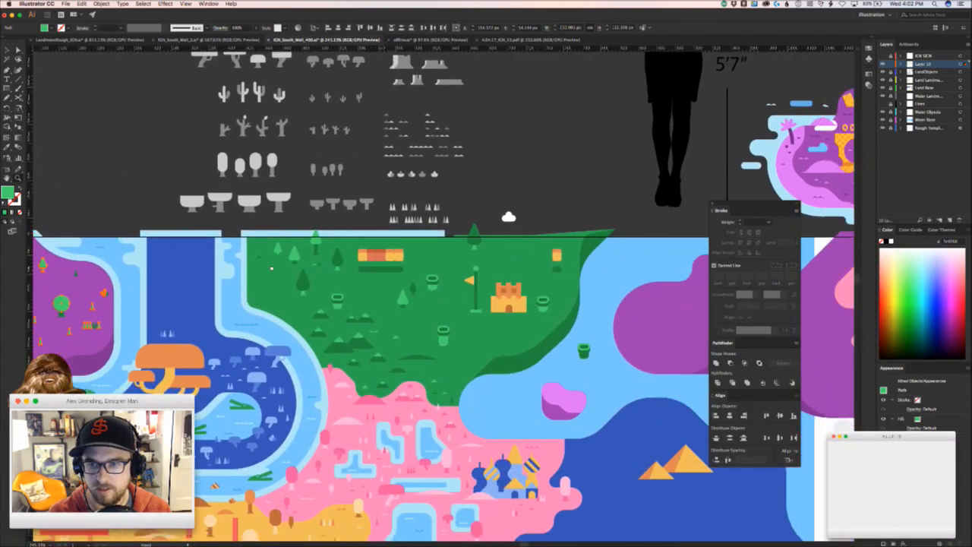
pyautogui.hscroll(6, 308, 270)
pyautogui.hscroll(-9, 309, 271)
pyautogui.scroll(1, 308, 271)
pyautogui.hscroll(1, 308, 271)
pyautogui.hscroll(8, 470, 147)
pyautogui.scroll(-1, 469, 147)
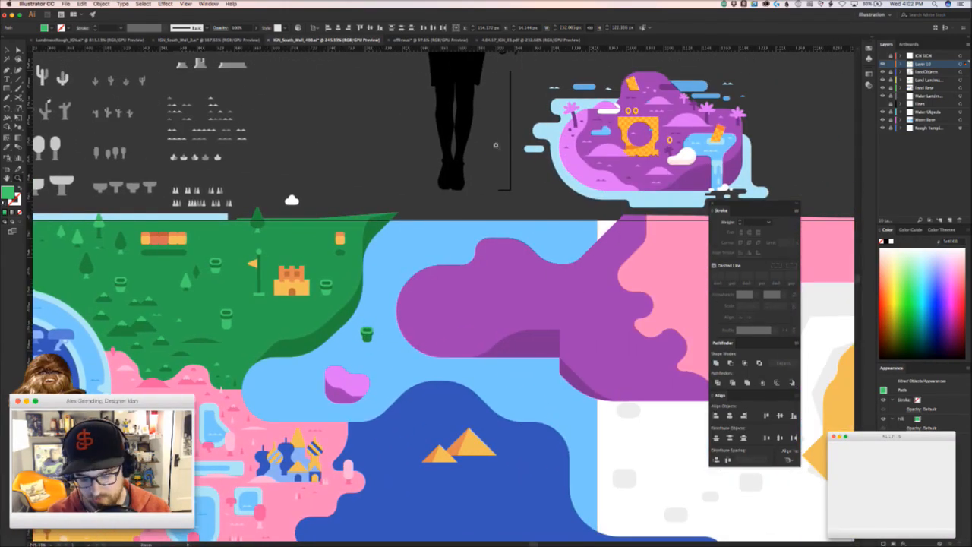
pyautogui.hscroll(-10, 490, 177)
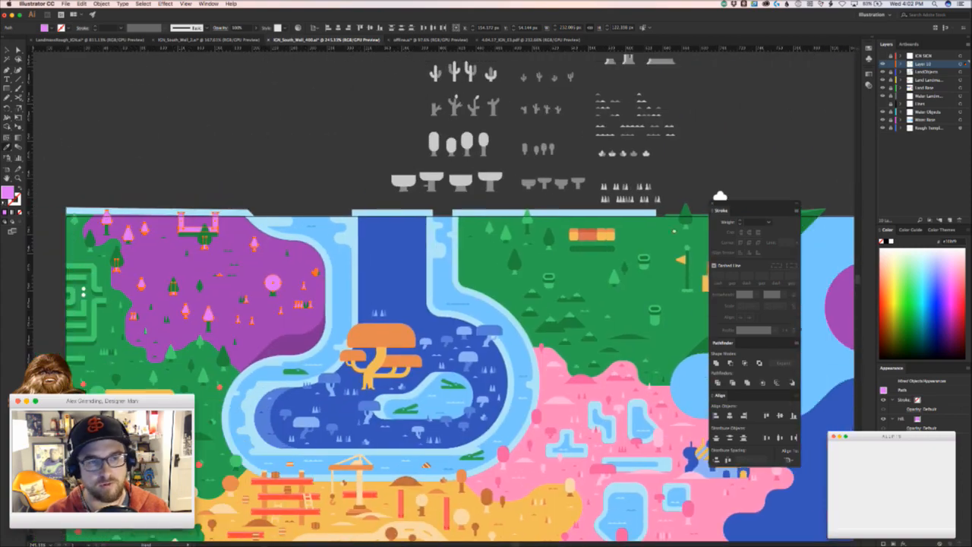
# - Select all dark-green shapes on the purple landmass by matching attributes and recolour them with the landmass shadow's dark purple
pyautogui.scroll(6, 236, 227)
pyautogui.click(329, 194)
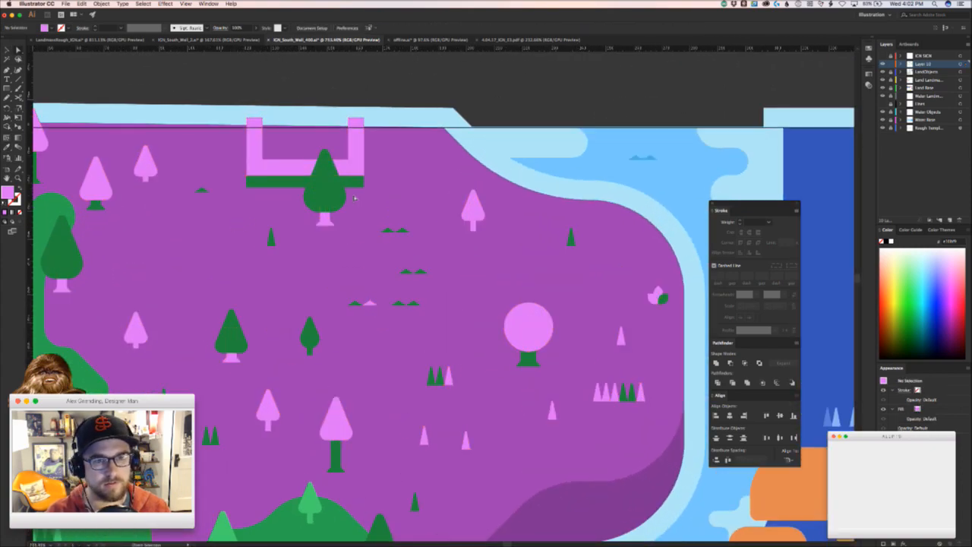
pyautogui.click(165, 4)
pyautogui.moveTo(144, 5)
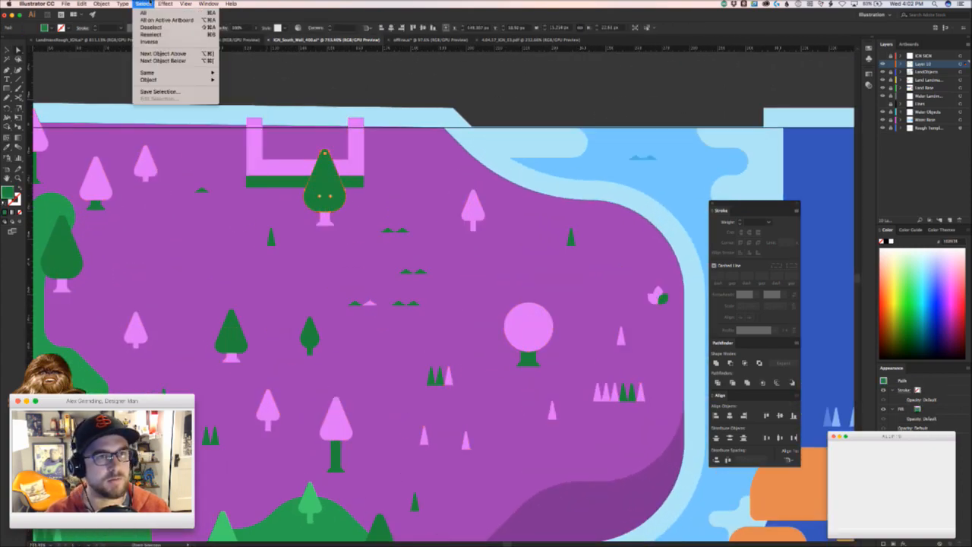
pyautogui.moveTo(149, 72)
pyautogui.click(254, 99)
pyautogui.moveTo(586, 245); pyautogui.dragTo(92, 256)
pyautogui.moveTo(487, 251); pyautogui.dragTo(11, 245)
pyautogui.moveTo(774, 72); pyautogui.dragTo(586, 185)
pyautogui.press('i')
pyautogui.moveTo(199, 384); pyautogui.dragTo(864, 337)
pyautogui.moveTo(146, 326); pyautogui.dragTo(405, 209)
pyautogui.click(385, 317)
pyautogui.press('v')
pyautogui.click(357, 304)
pyautogui.moveTo(356, 303); pyautogui.dragTo(535, 351)
pyautogui.press('z')
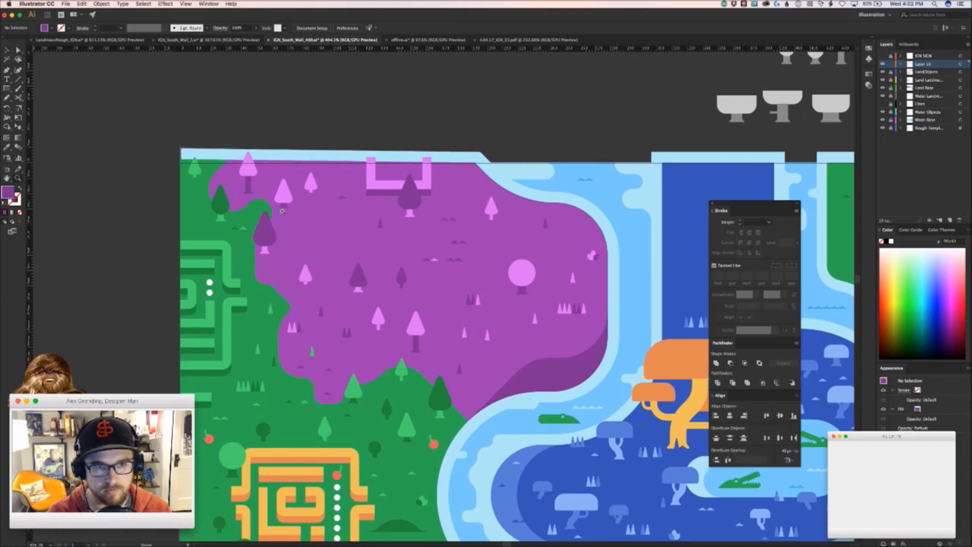
# - Recolour the leftover light-green tree near the landmass's lower-left edge with the light pink-purple of the neighbouring trees
pyautogui.press('super+space')
pyautogui.moveTo(459, 248); pyautogui.dragTo(579, 280)
pyautogui.press('super+space')
pyautogui.click(959, 63)
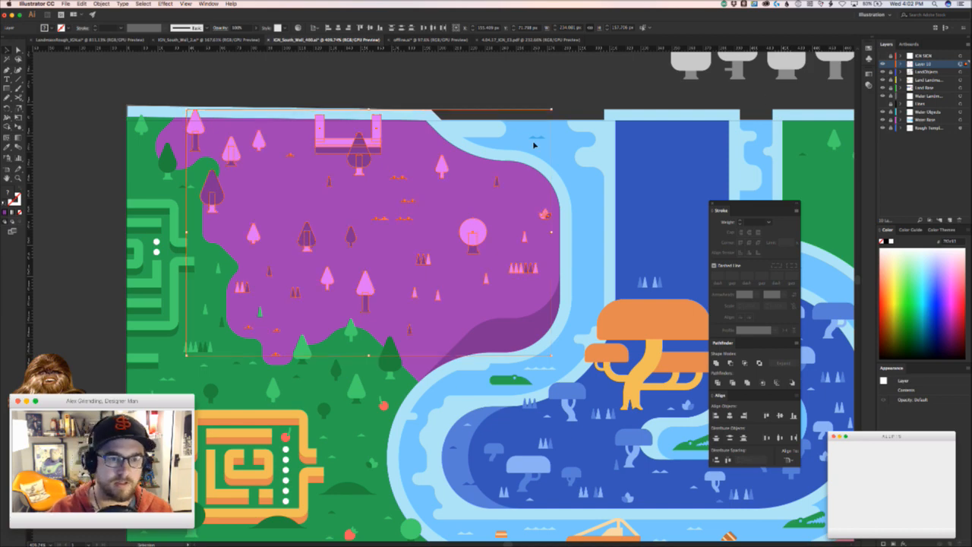
pyautogui.press('Delete')
pyautogui.click(262, 311)
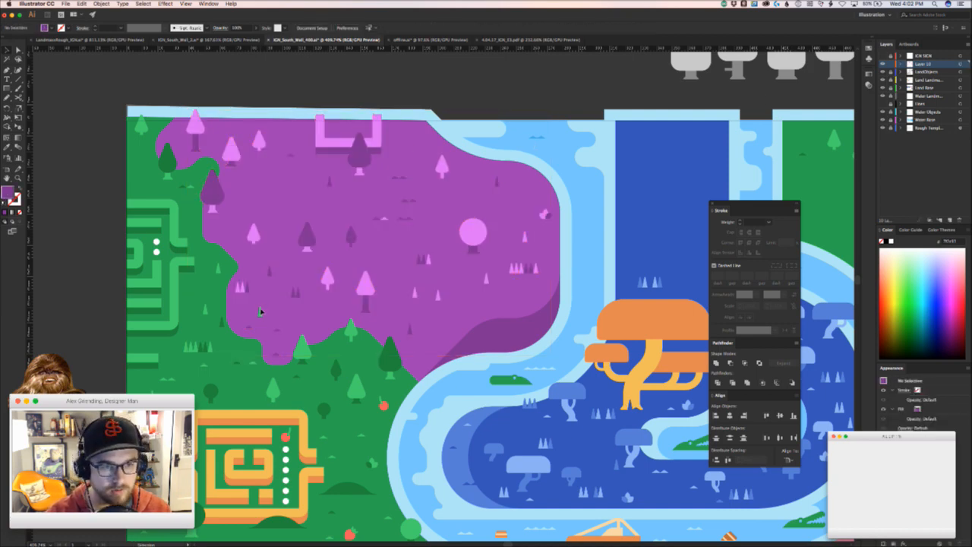
pyautogui.click(260, 311)
pyautogui.press('i')
pyautogui.click(328, 280)
pyautogui.press('v')
# - Transfer all Layer 10 artwork in place to the unlocked LandObjects layer and lock Layer 10
pyautogui.click(892, 71)
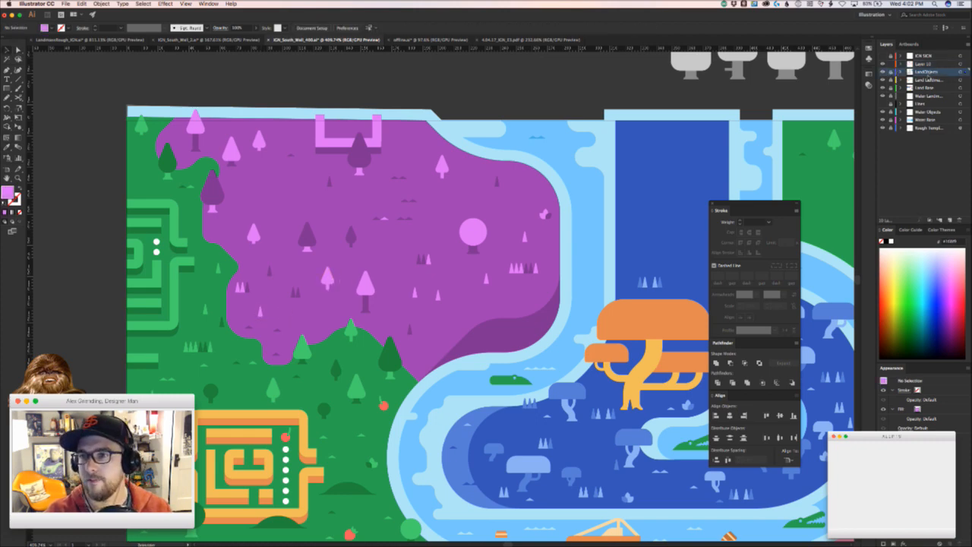
pyautogui.click(959, 64)
pyautogui.press('Delete')
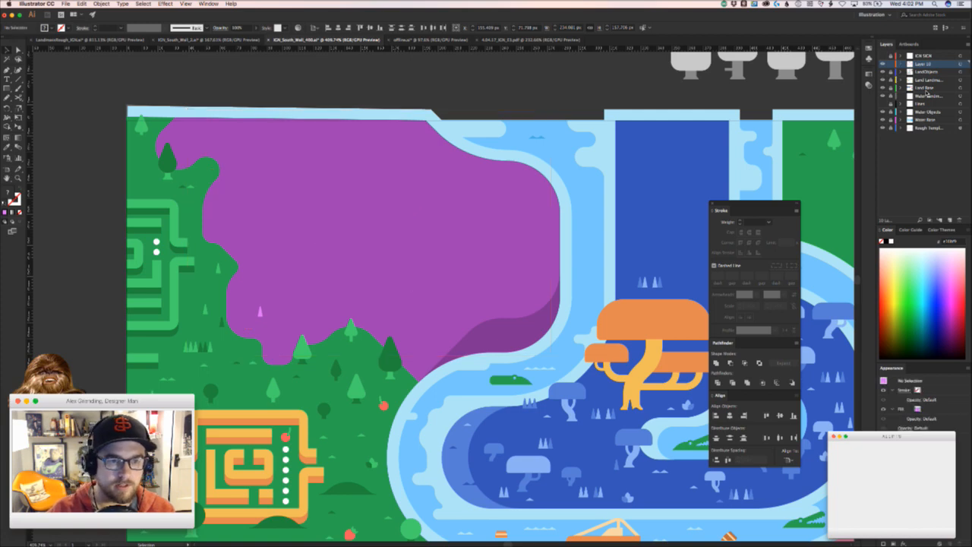
pyautogui.click(892, 71)
pyautogui.click(946, 72)
pyautogui.press('super+f')
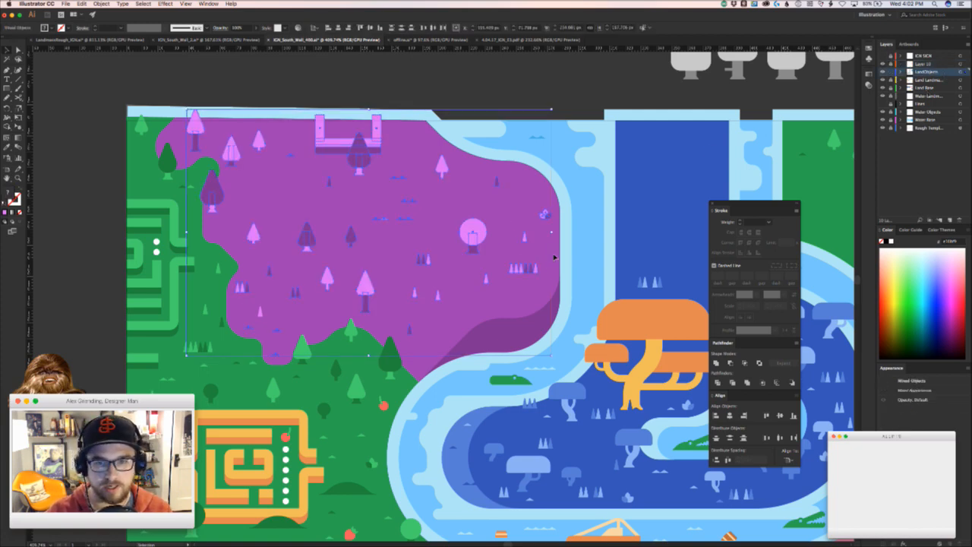
pyautogui.press('super+shift+a')
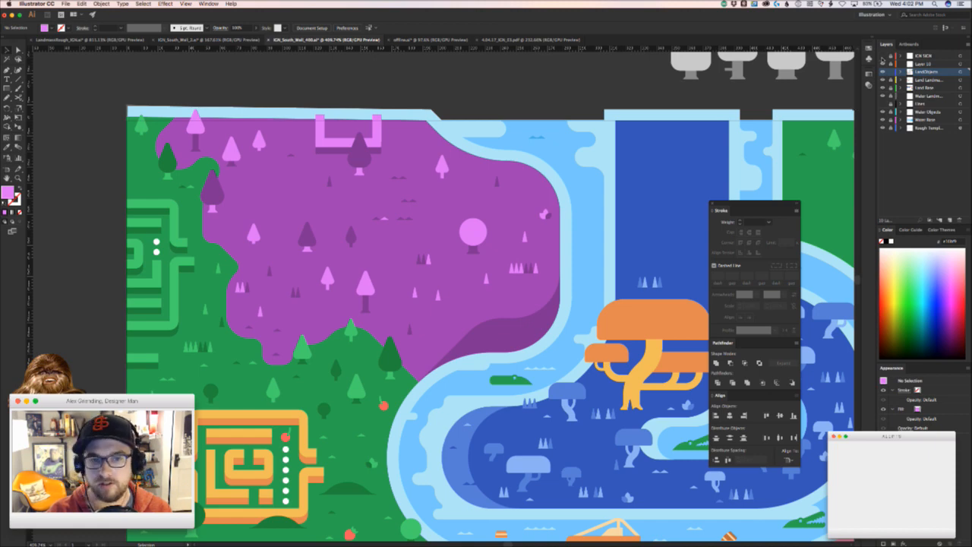
# - Show the IGN logo over the mural and temporarily display the vertical guide lines to check the layout across the wall
pyautogui.click(883, 55)
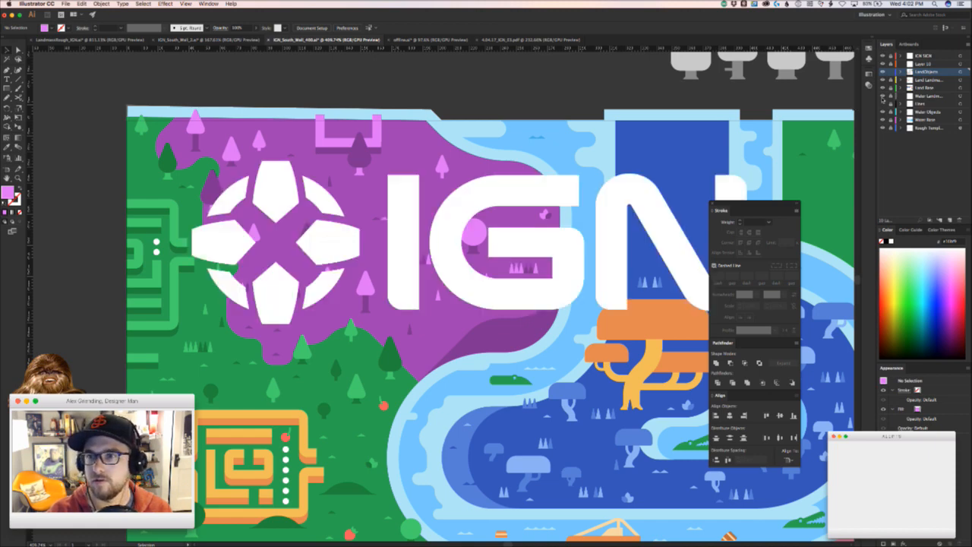
pyautogui.scroll(-3, 523, 356)
pyautogui.moveTo(581, 403); pyautogui.dragTo(281, 288)
pyautogui.scroll(-2, 309, 301)
pyautogui.press('v')
pyautogui.moveTo(450, 370); pyautogui.dragTo(492, 324)
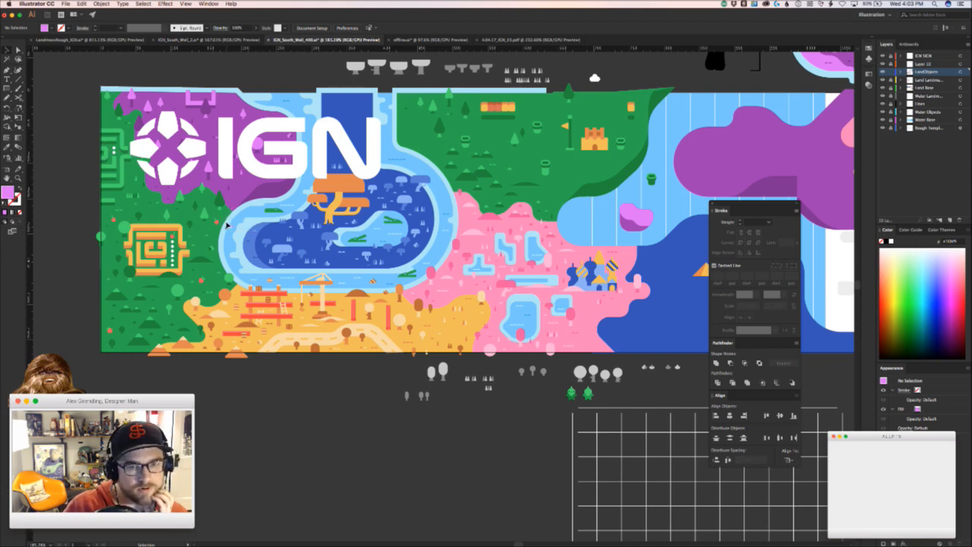
pyautogui.moveTo(543, 255); pyautogui.dragTo(307, 340)
pyautogui.press('z')
pyautogui.moveTo(286, 224); pyautogui.dragTo(423, 193)
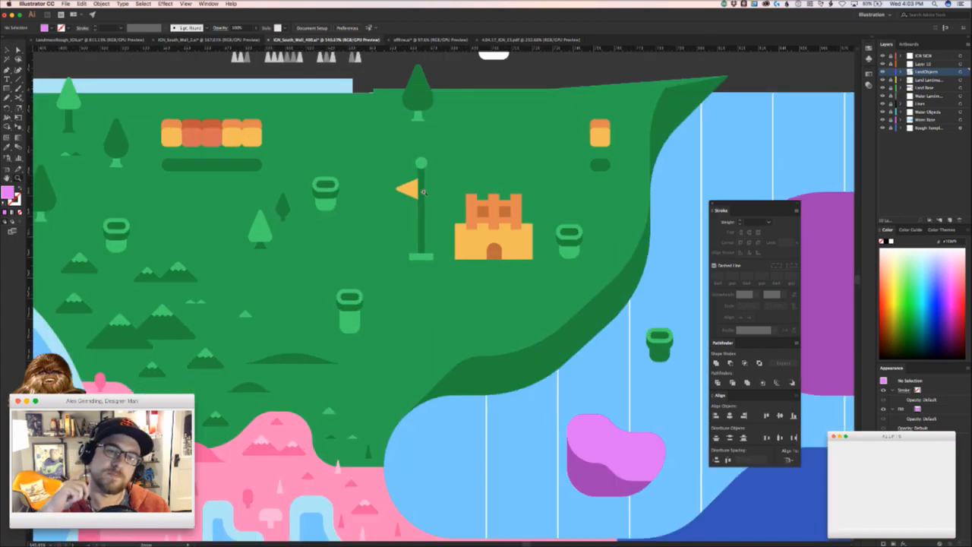
pyautogui.hscroll(5, 423, 192)
pyautogui.scroll(-3, 423, 192)
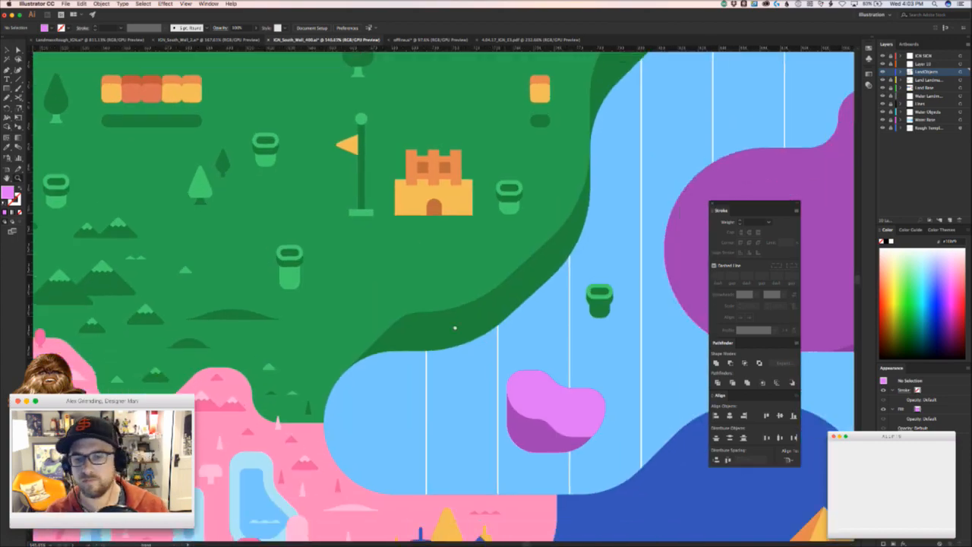
pyautogui.moveTo(546, 291); pyautogui.dragTo(133, 402)
pyautogui.moveTo(365, 331); pyautogui.dragTo(352, 436)
pyautogui.press('v')
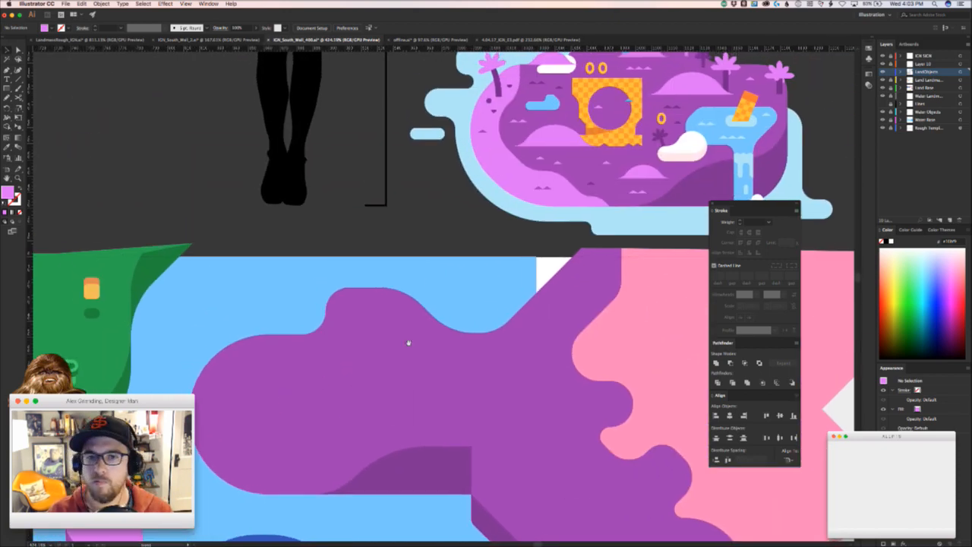
# - Round the square upper-right corner of the dark shadow along the underside of the large right-hand purple landmass
pyautogui.scroll(-2, 432, 329)
pyautogui.hscroll(-1, 432, 329)
pyautogui.press('a')
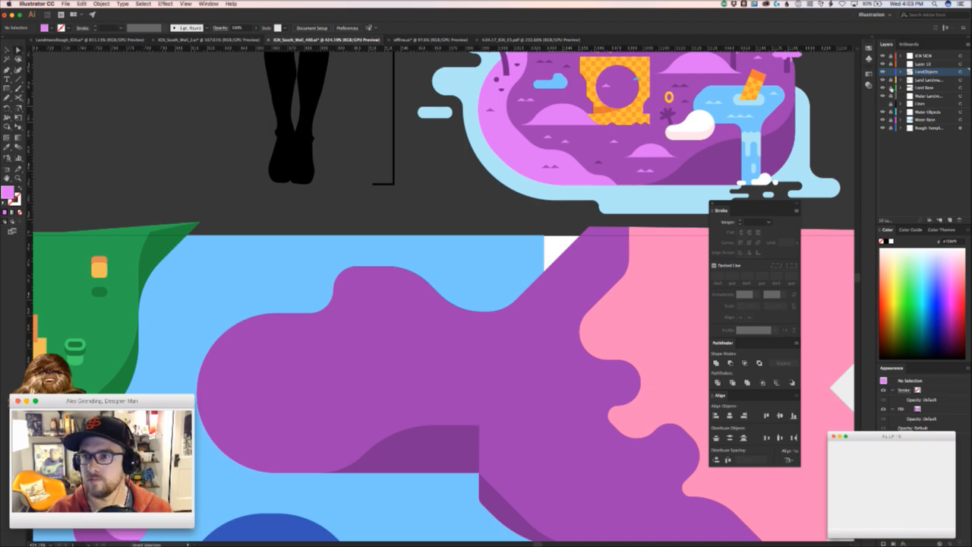
pyautogui.click(479, 425)
pyautogui.moveTo(474, 432); pyautogui.dragTo(463, 445)
pyautogui.click(456, 494)
pyautogui.moveTo(471, 492); pyautogui.dragTo(472, 362)
pyautogui.scroll(-5, 472, 362)
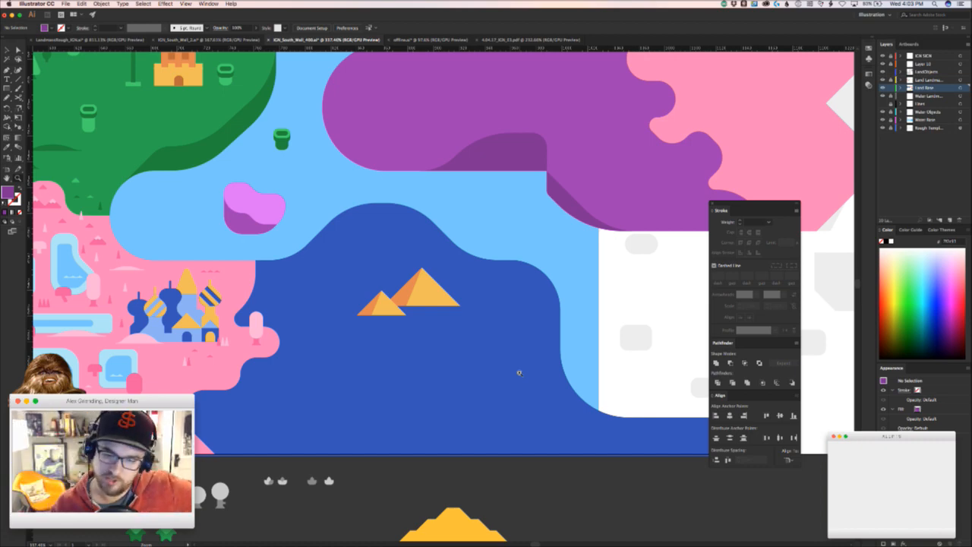
pyautogui.press('super+Tab')
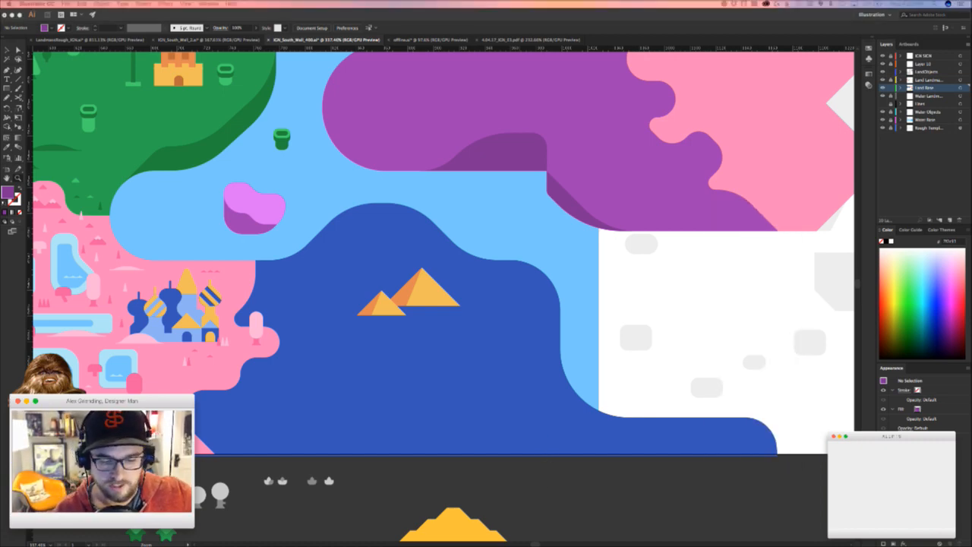
pyautogui.press('super+Tab')
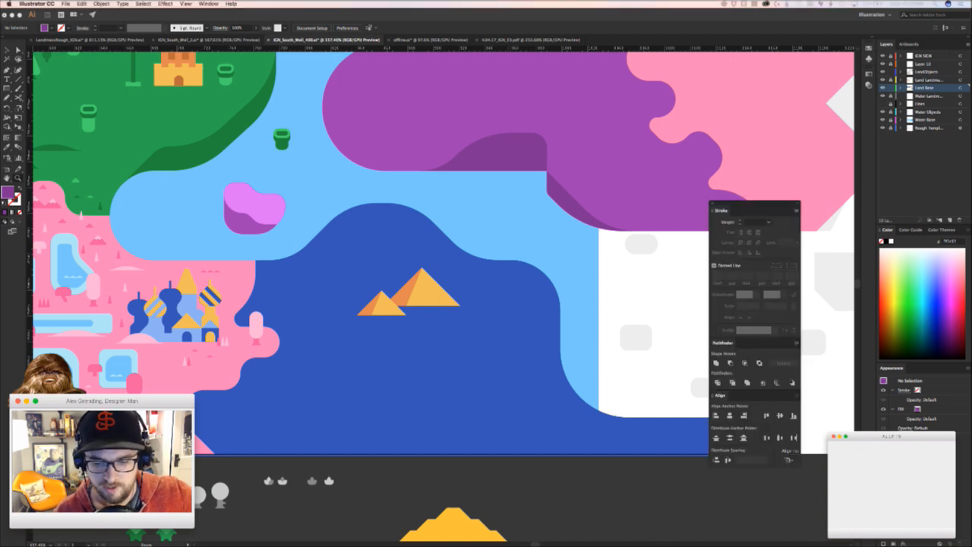
pyautogui.press('super+Tab')
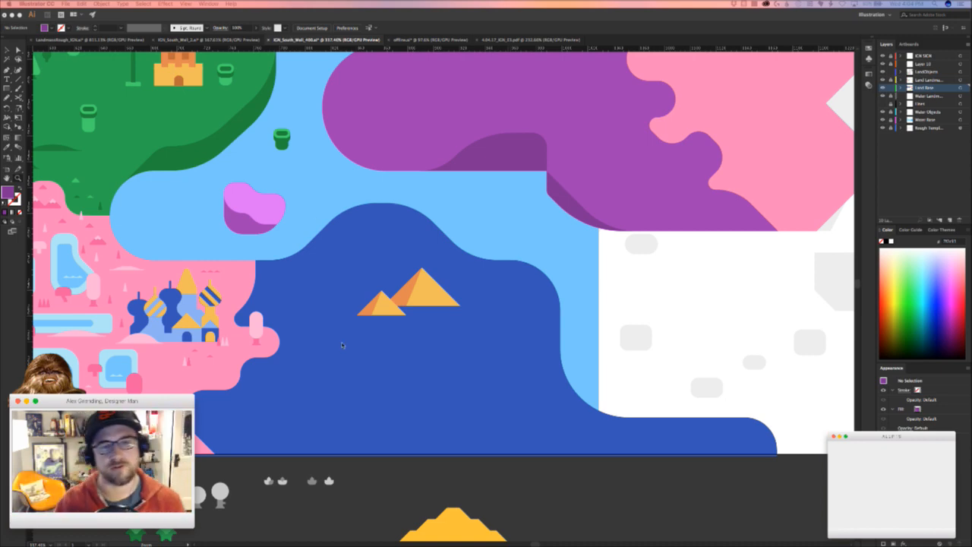
# - Recolour both top pieces of the small pink islet with the medium purple of the large landmass
pyautogui.click(275, 211)
pyautogui.press('a')
pyautogui.moveTo(269, 203); pyautogui.dragTo(291, 171)
pyautogui.press('super+z')
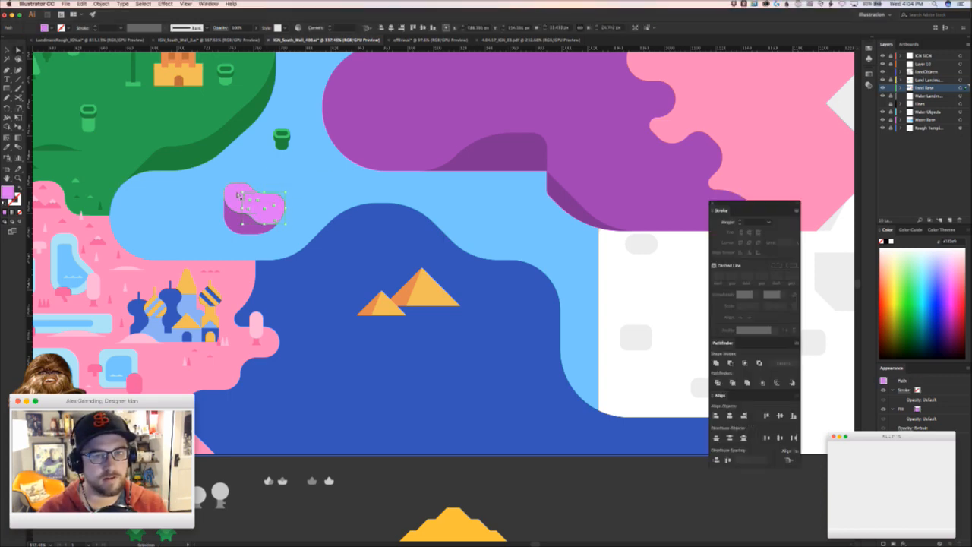
pyautogui.press('super+z')
pyautogui.press('super+shift+z')
pyautogui.press('i')
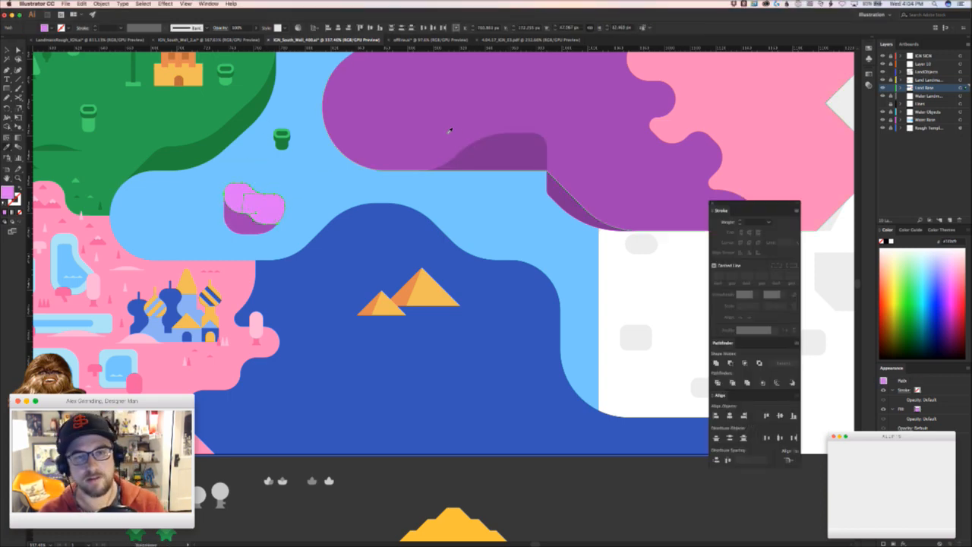
pyautogui.click(455, 134)
pyautogui.press('v')
pyautogui.click(376, 192)
# - Recolour the small islet's shaded side with the dark purple of the large landmass's shadow
pyautogui.moveTo(366, 205); pyautogui.dragTo(471, 242)
pyautogui.press('a')
pyautogui.click(343, 259)
pyautogui.press('i')
pyautogui.click(615, 187)
pyautogui.press('v')
pyautogui.click(568, 246)
pyautogui.press('z')
pyautogui.moveTo(568, 248); pyautogui.dragTo(549, 263)
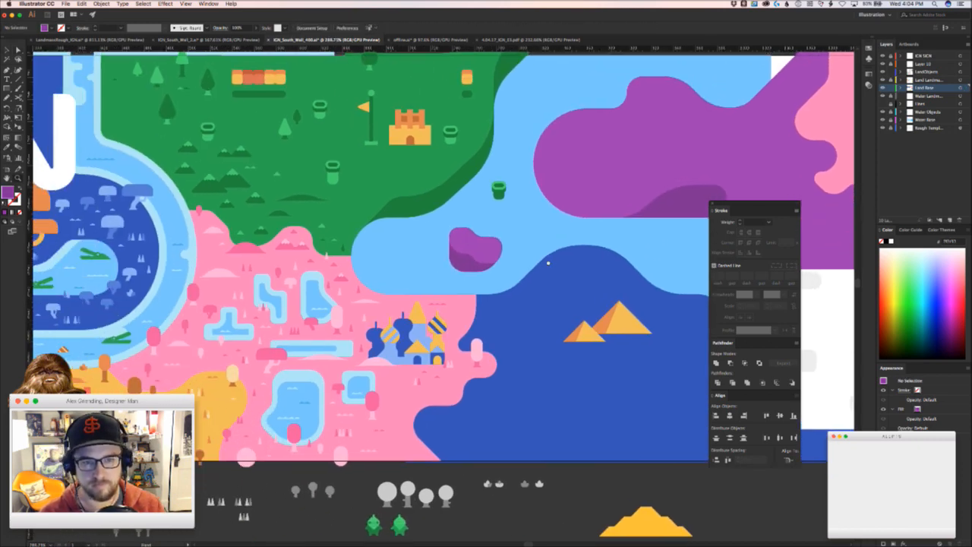
pyautogui.press('v')
pyautogui.moveTo(498, 230); pyautogui.dragTo(391, 331)
pyautogui.press('super+z')
pyautogui.press('super+z')
pyautogui.click(432, 269)
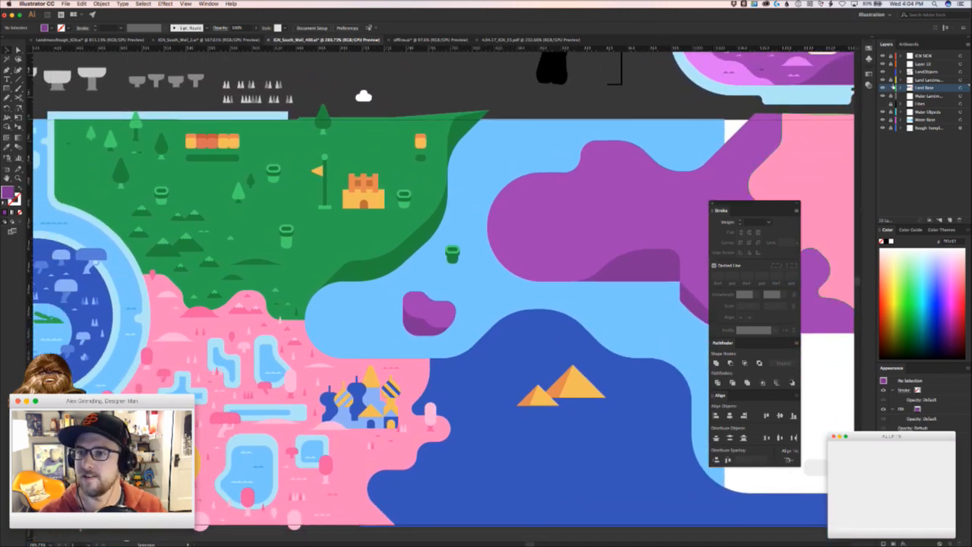
# - Toggle the visibility of the LandObjects layer to check which artwork it holds
pyautogui.click(883, 71)
pyautogui.click(883, 72)
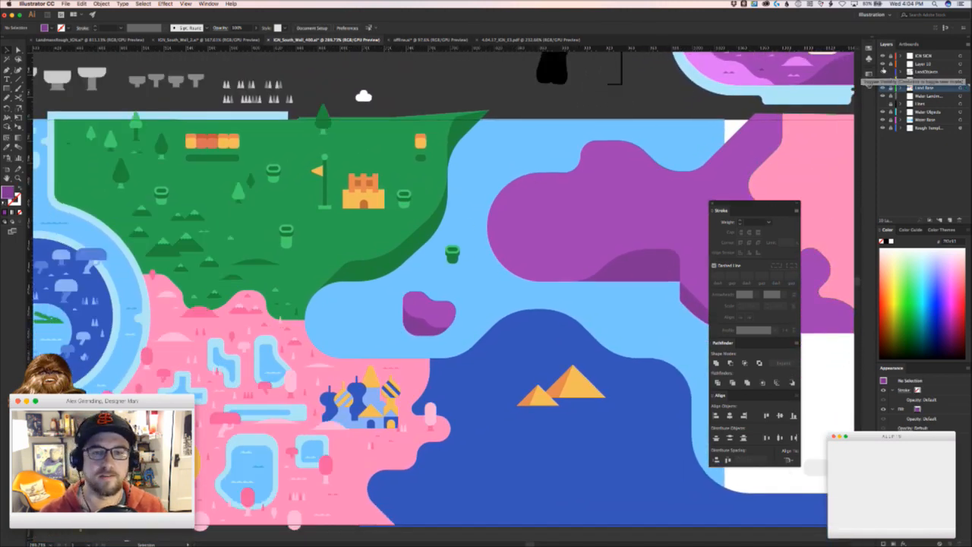
pyautogui.click(882, 71)
pyautogui.click(882, 72)
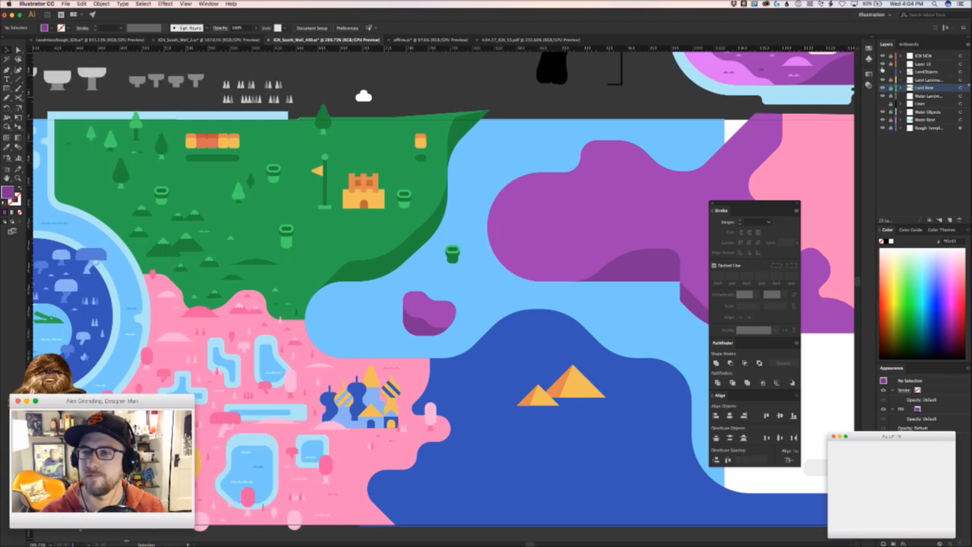
# - Look over the purple, pink and orange landmasses and the unfinished white area around them
pyautogui.click(934, 120)
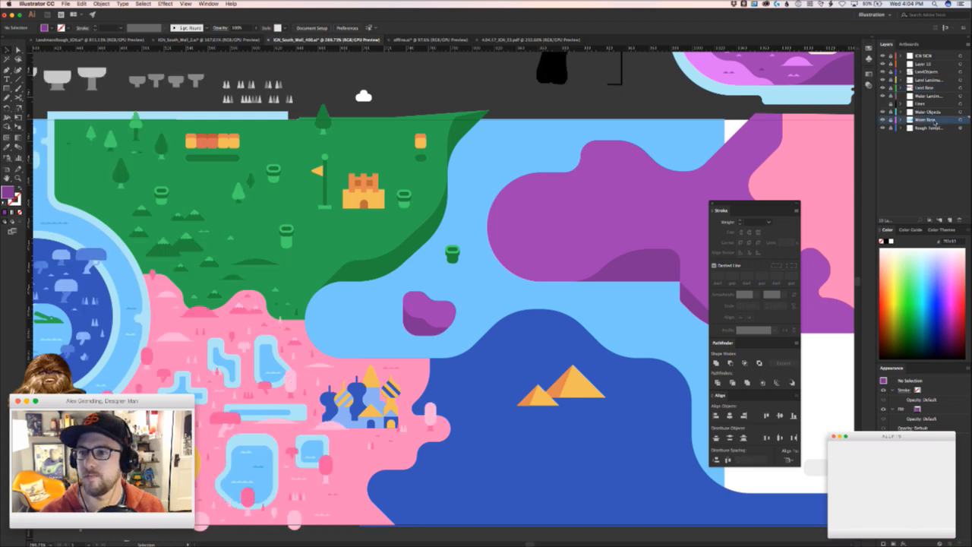
pyautogui.keyDown('alt'); pyautogui.scroll(4, 461, 206); pyautogui.keyUp('alt')
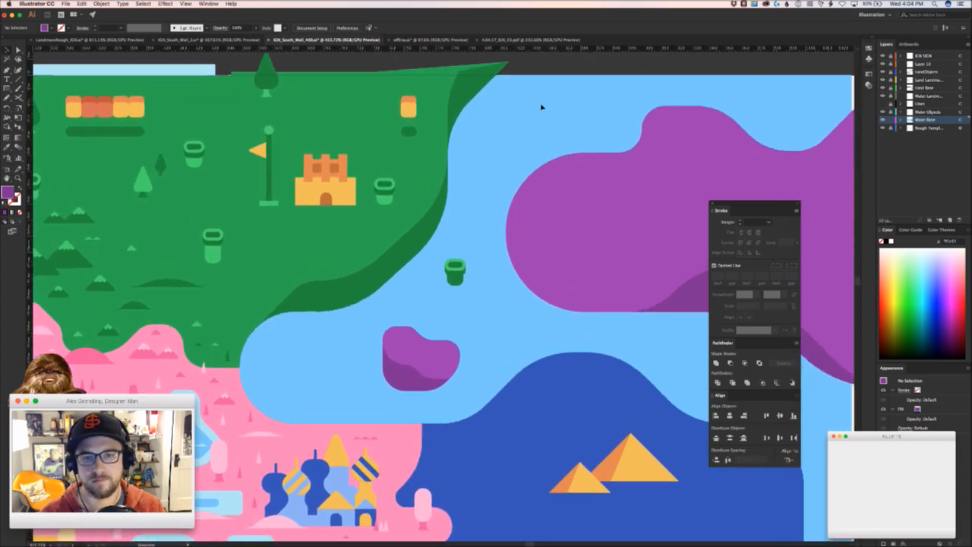
pyautogui.scroll(-2, 494, 178)
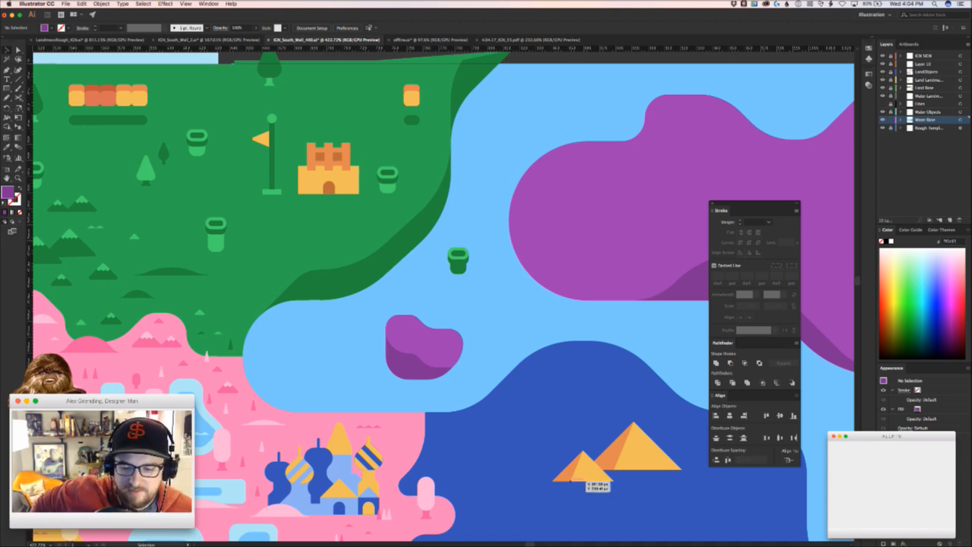
pyautogui.press('super+Tab')
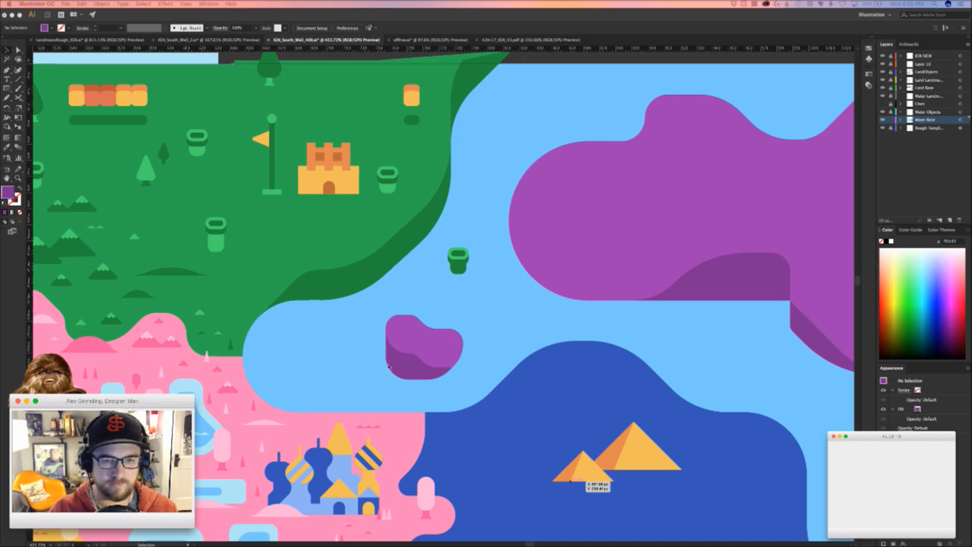
pyautogui.click(362, 384)
pyautogui.press('z')
pyautogui.moveTo(398, 386); pyautogui.dragTo(398, 296)
pyautogui.moveTo(354, 345); pyautogui.dragTo(390, 350)
pyautogui.press('v')
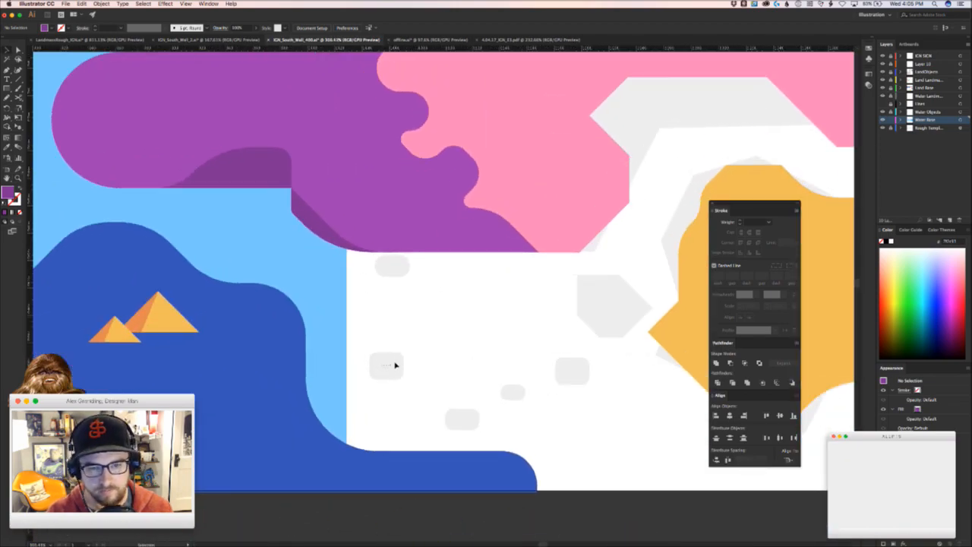
pyautogui.press('z')
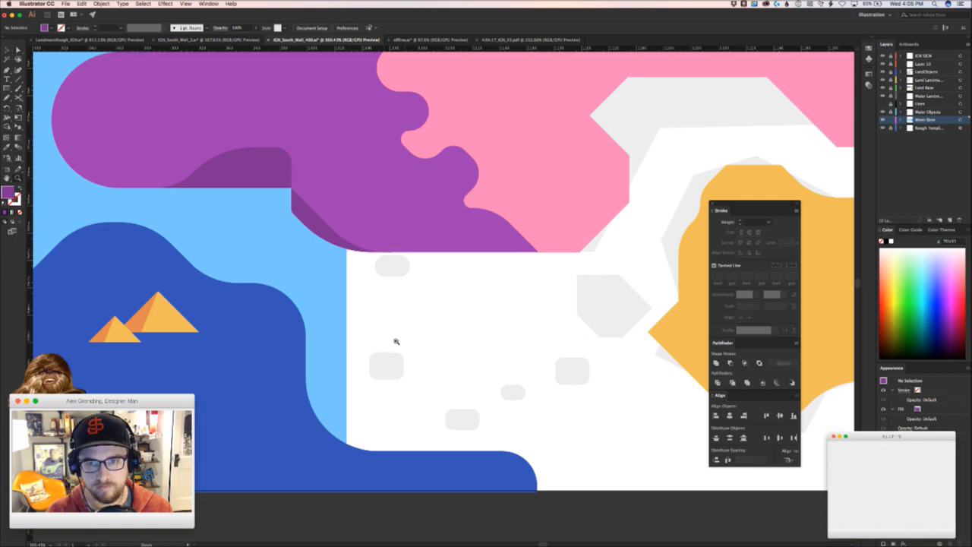
pyautogui.keyDown('alt'); pyautogui.click(406, 342); pyautogui.keyUp('alt')
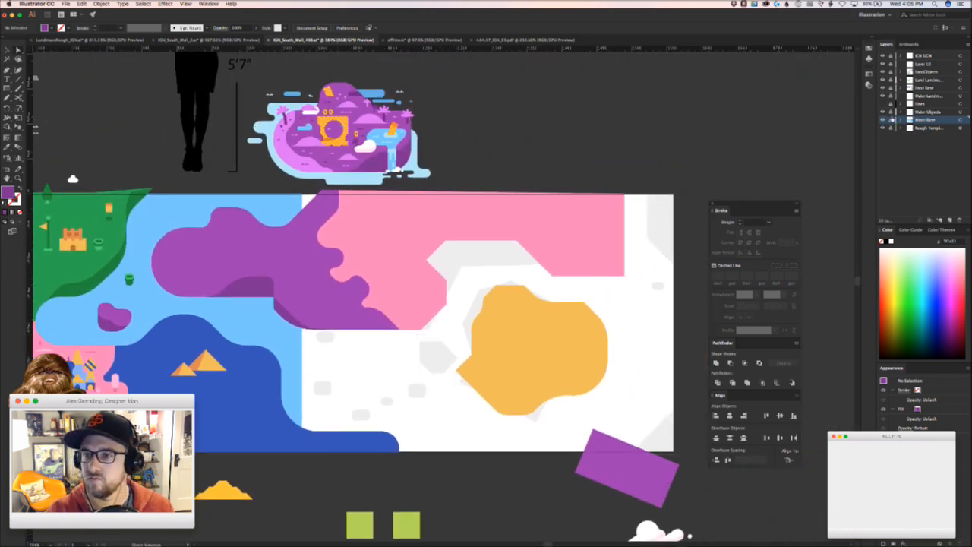
# - On the Land Base layer, round the lower corners of the pink landmass and the angular notch above them
pyautogui.click(932, 88)
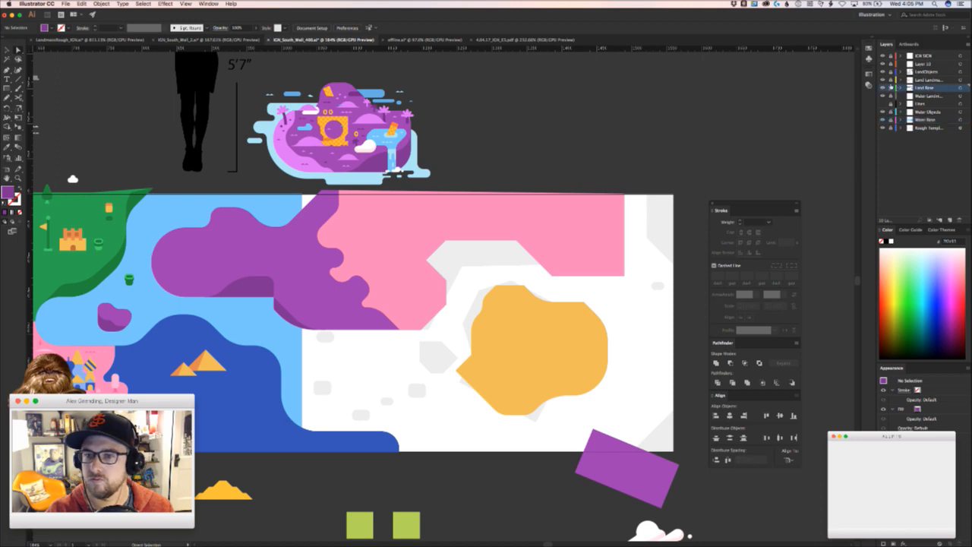
pyautogui.keyDown('super'); pyautogui.click(459, 314); pyautogui.keyUp('super')
pyautogui.click(415, 312)
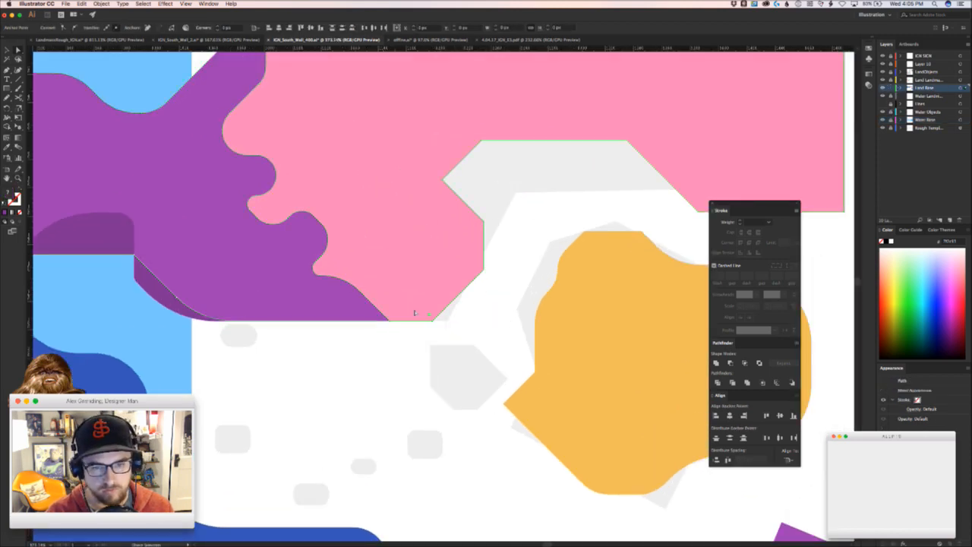
pyautogui.moveTo(428, 314); pyautogui.dragTo(386, 253)
pyautogui.moveTo(492, 271); pyautogui.dragTo(402, 228)
pyautogui.moveTo(471, 160); pyautogui.dragTo(555, 214)
pyautogui.click(556, 213)
# - Round both ends of the slanted underside edge and the lower outer corner of the pink landmass's far right end
pyautogui.hscroll(5, 555, 214)
pyautogui.scroll(2, 556, 214)
pyautogui.click(532, 245)
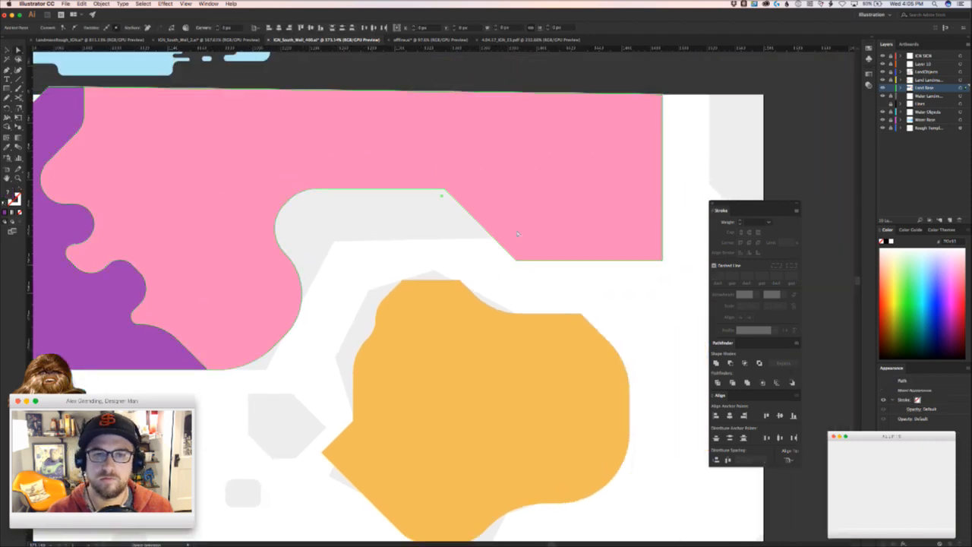
pyautogui.moveTo(526, 251); pyautogui.dragTo(610, 193)
pyautogui.press('super+z')
pyautogui.click(449, 189)
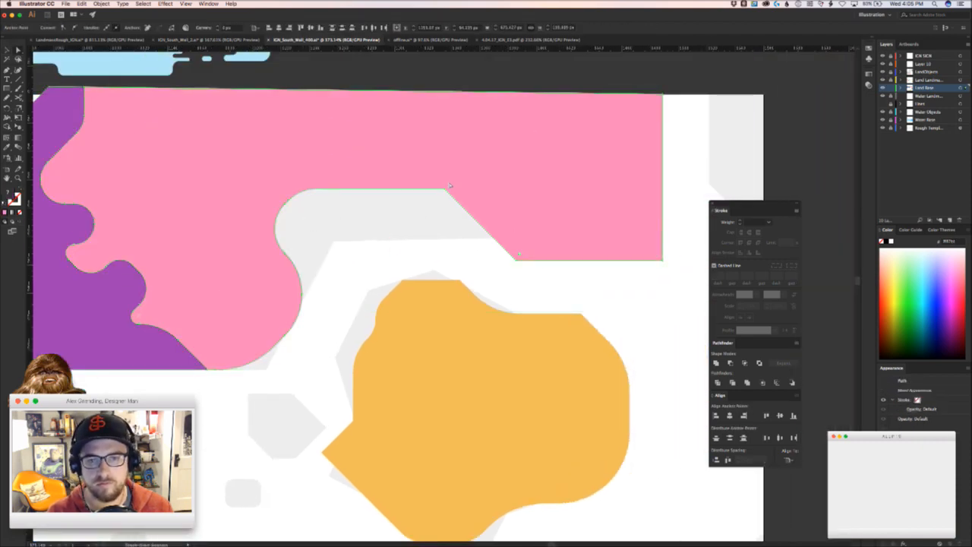
pyautogui.moveTo(442, 196); pyautogui.dragTo(410, 239)
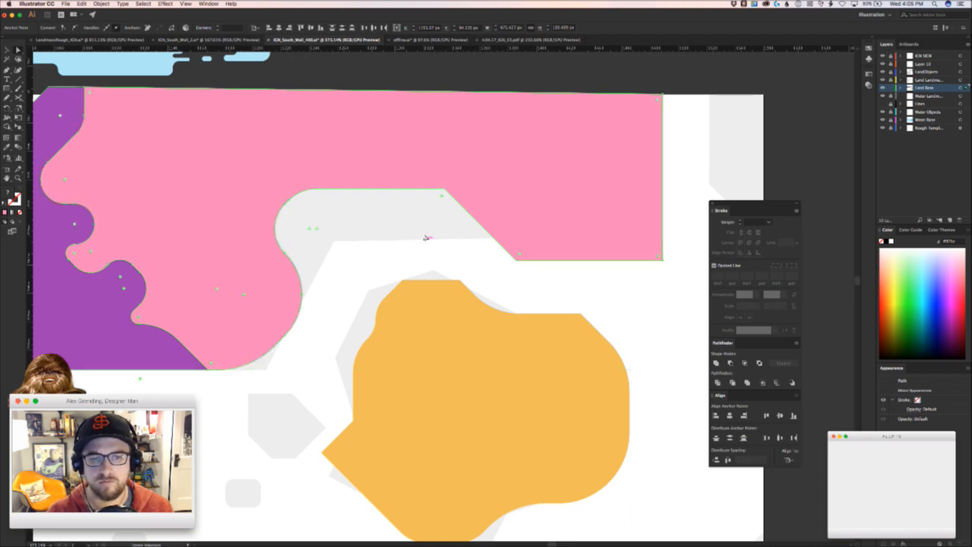
pyautogui.click(444, 215)
pyautogui.click(470, 166)
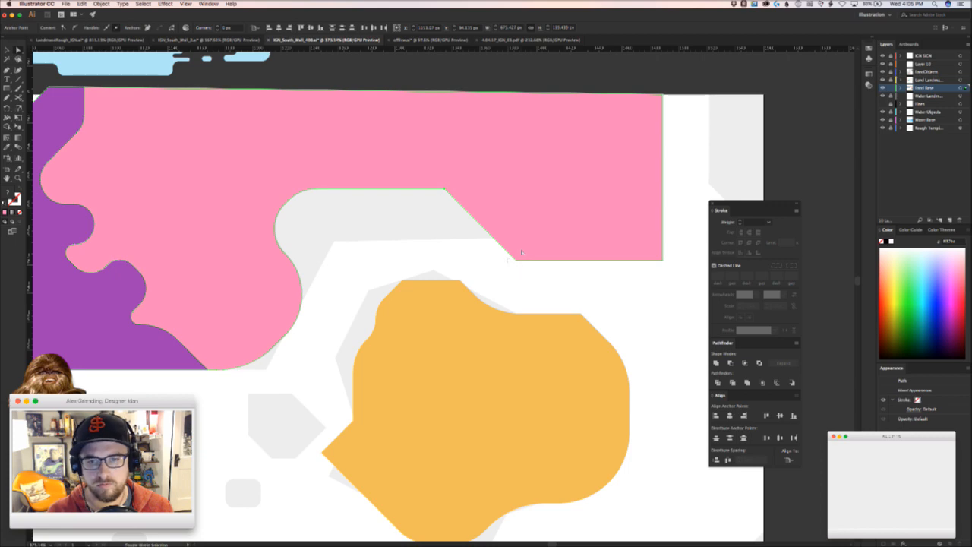
pyautogui.moveTo(579, 224); pyautogui.dragTo(637, 192)
pyautogui.moveTo(654, 251); pyautogui.dragTo(590, 195)
# - Delete the spare tilted purple rectangle lying across the lower edge of the artboard
pyautogui.press('v')
pyautogui.click(659, 299)
pyautogui.moveTo(655, 287); pyautogui.dragTo(574, 145)
pyautogui.moveTo(563, 247); pyautogui.dragTo(533, 163)
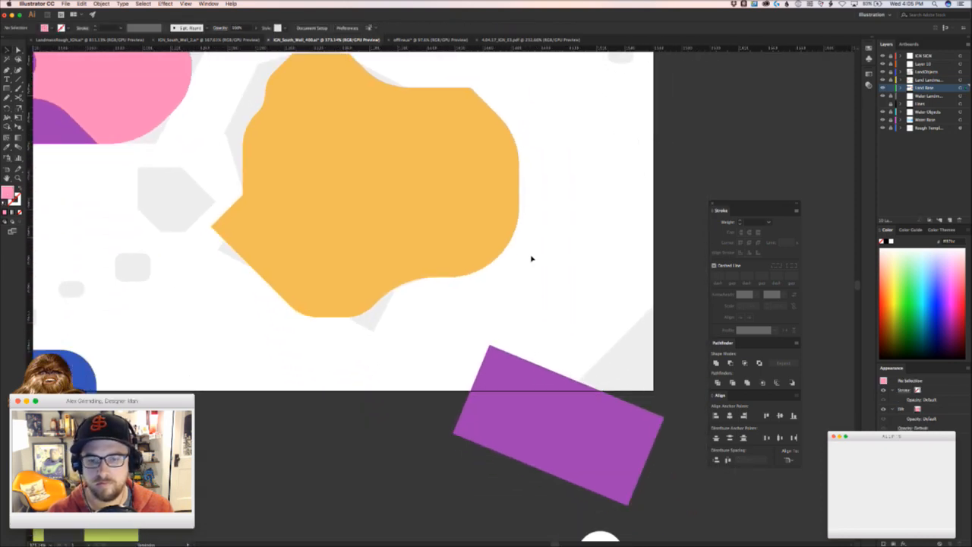
pyautogui.moveTo(558, 421); pyautogui.dragTo(647, 497)
pyautogui.press('Delete')
pyautogui.press('z')
pyautogui.moveTo(341, 251); pyautogui.dragTo(319, 271)
pyautogui.moveTo(319, 270); pyautogui.dragTo(547, 318)
pyautogui.moveTo(428, 304); pyautogui.dragTo(339, 287)
pyautogui.moveTo(448, 304); pyautogui.dragTo(417, 312)
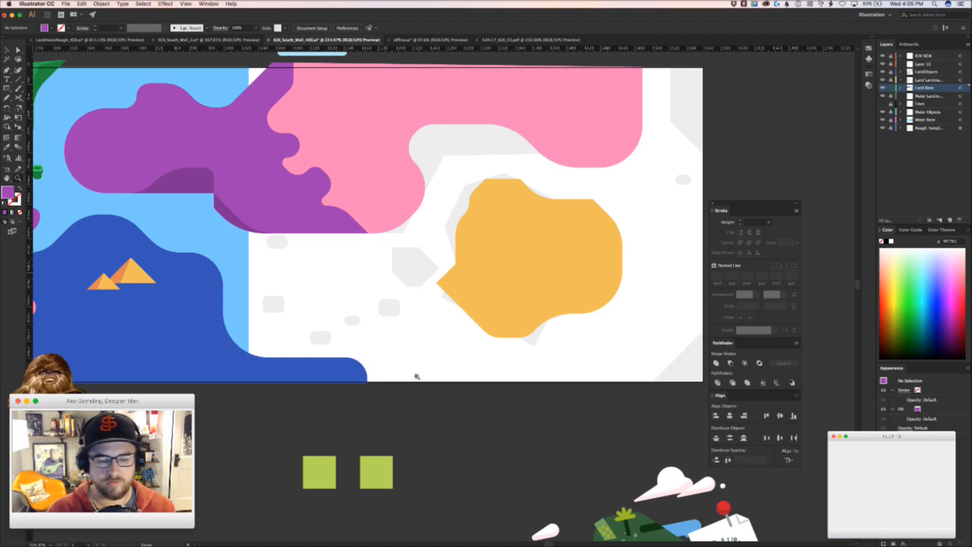
pyautogui.press('super+Tab')
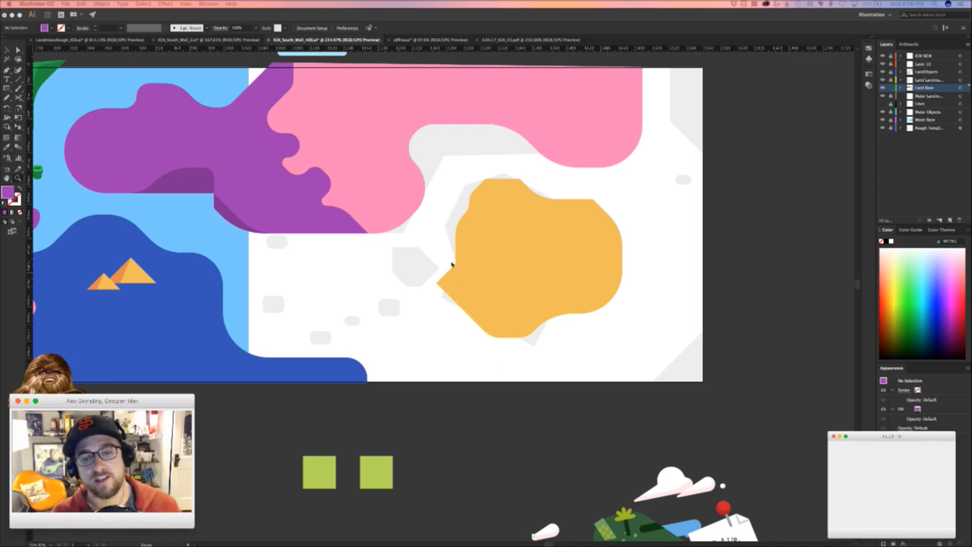
# - Add a small orange diamond on the white area between the grey placeholders and the large orange landmass
pyautogui.click(421, 306)
pyautogui.moveTo(496, 291); pyautogui.dragTo(495, 292)
pyautogui.press('m')
pyautogui.moveTo(388, 304)
pyautogui.mouseDown()
pyautogui.moveTo(434, 308)
pyautogui.moveTo(422, 337)
pyautogui.moveTo(434, 314)
pyautogui.moveTo(439, 327)
pyautogui.moveTo(413, 361)
pyautogui.mouseUp()
pyautogui.press('v')
pyautogui.press('super+equal')
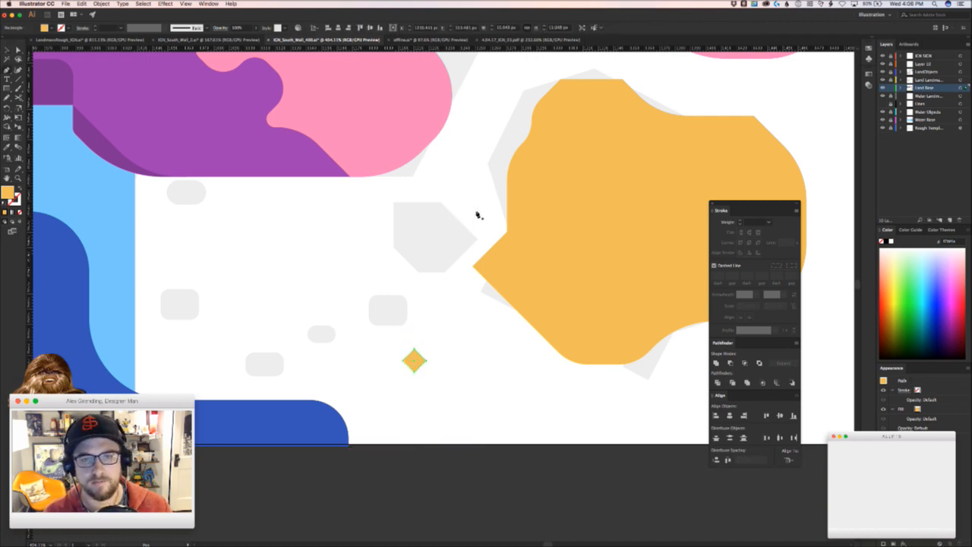
# - Draw a bent orange islet with the Pen tool over the largest grey placeholder beside the orange landmass's tip
pyautogui.click(472, 219)
pyautogui.click(452, 200)
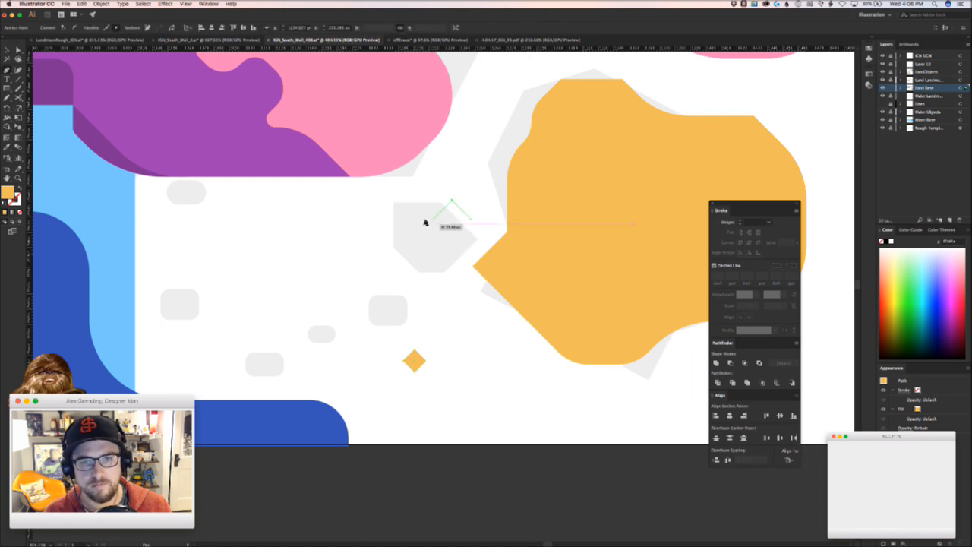
pyautogui.click(429, 224)
pyautogui.moveTo(394, 225); pyautogui.dragTo(395, 251)
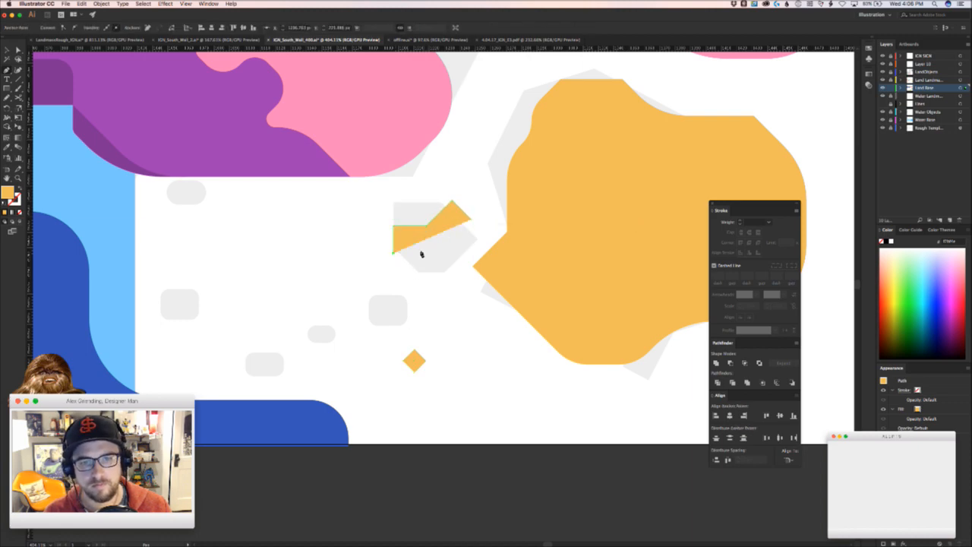
pyautogui.click(448, 252)
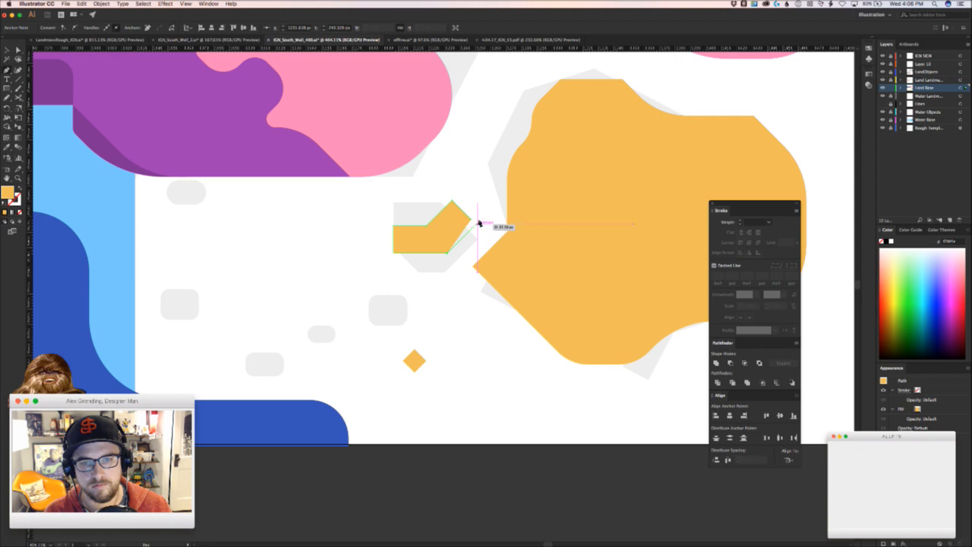
pyautogui.click(480, 220)
# - Remove the overshooting end of the bent islet's outline and join its open endpoints into a closed path
pyautogui.moveTo(466, 220); pyautogui.dragTo(514, 182)
pyautogui.click(476, 202)
pyautogui.moveTo(468, 211); pyautogui.dragTo(496, 220)
pyautogui.click(515, 231)
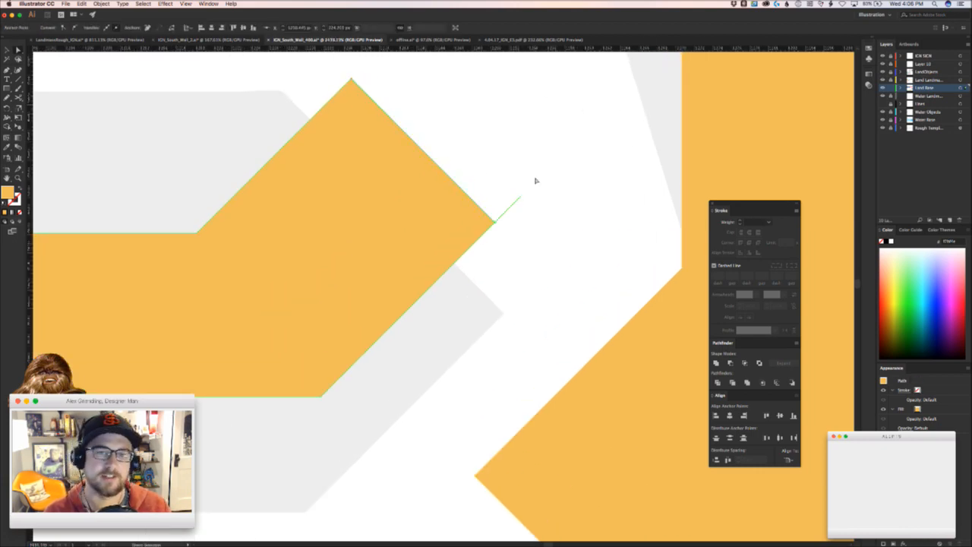
pyautogui.click(516, 210)
pyautogui.moveTo(359, 339); pyautogui.dragTo(282, 408)
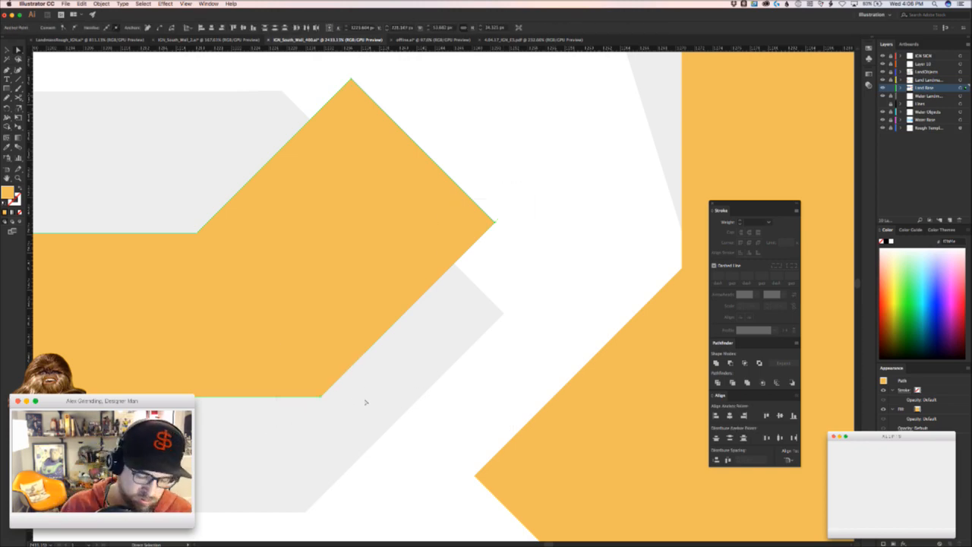
pyautogui.press('super+j')
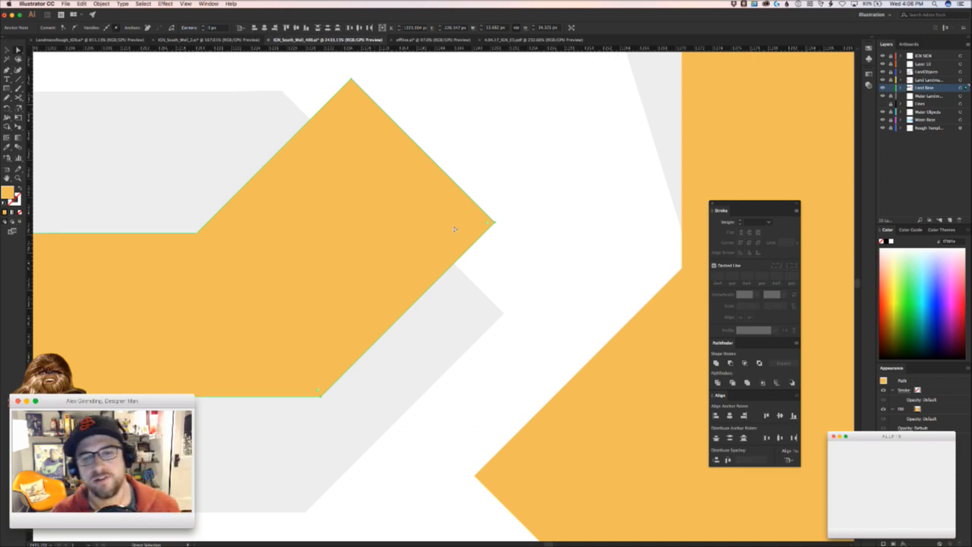
# - Round all corners of the bent orange islet into a smooth bean shape
pyautogui.click(424, 337)
pyautogui.moveTo(424, 337); pyautogui.dragTo(361, 334)
pyautogui.moveTo(522, 288); pyautogui.dragTo(423, 376)
pyautogui.click(424, 376)
pyautogui.moveTo(383, 311); pyautogui.dragTo(382, 309)
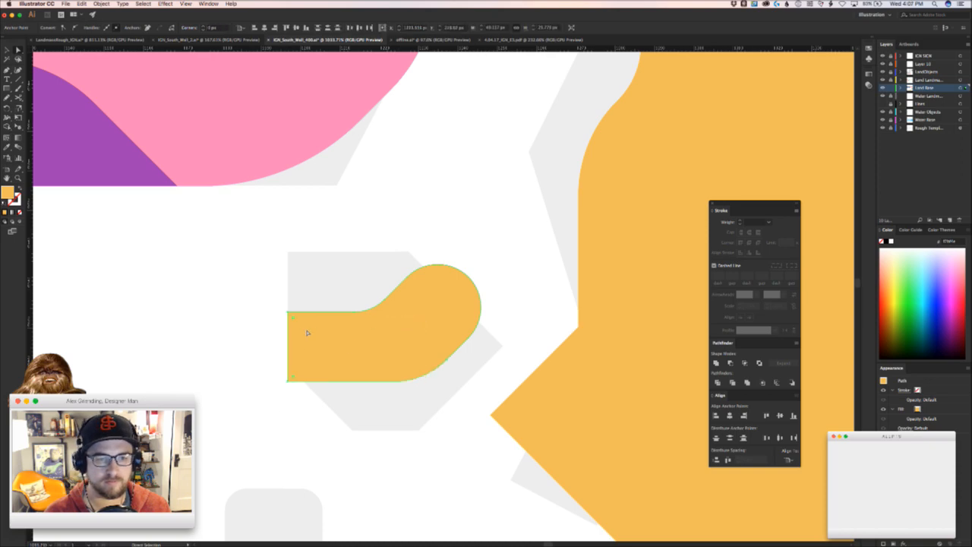
pyautogui.moveTo(291, 315); pyautogui.dragTo(365, 361)
pyautogui.click(404, 412)
# - Draw an orange islet with rounded ends over the grey placeholder just below the bent islet
pyautogui.moveTo(404, 412); pyautogui.dragTo(321, 425)
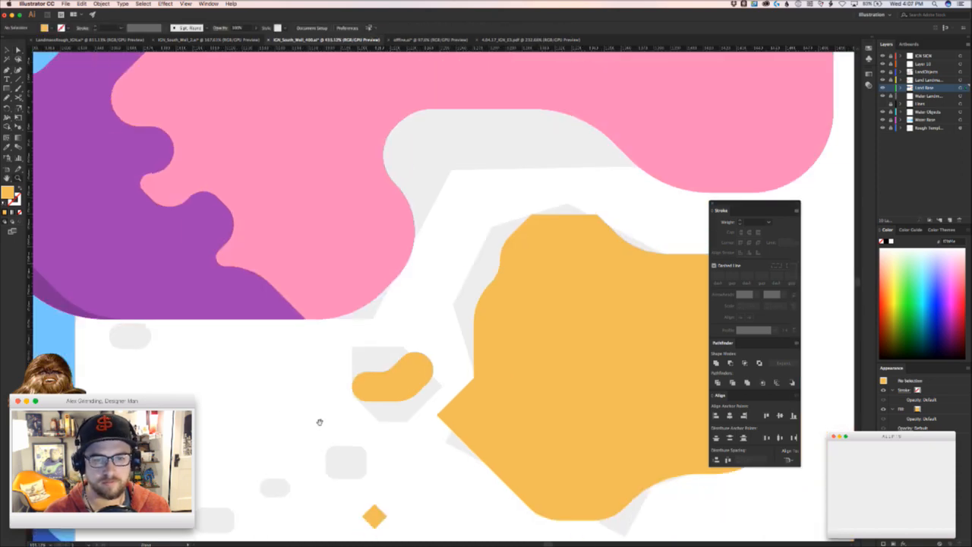
pyautogui.moveTo(340, 382); pyautogui.dragTo(416, 262)
pyautogui.moveTo(444, 340); pyautogui.dragTo(471, 316)
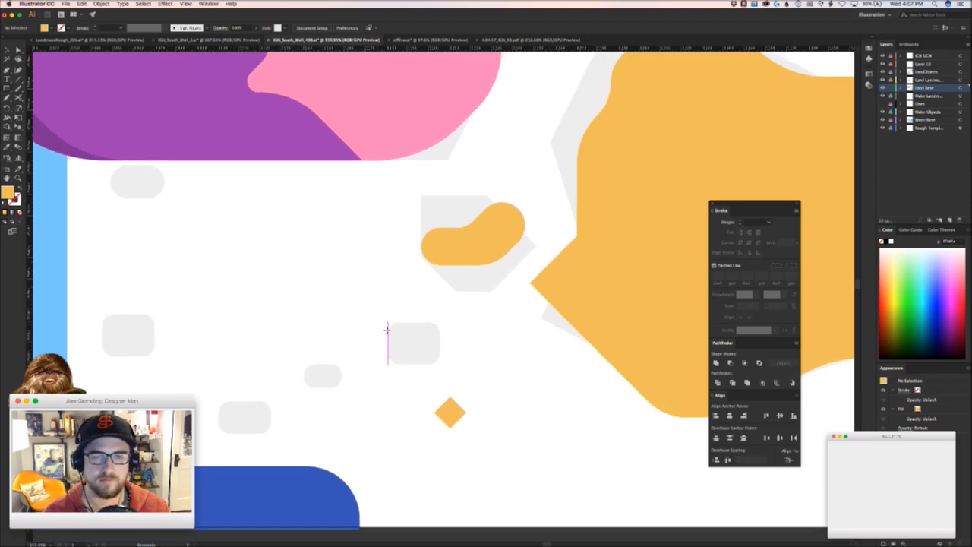
pyautogui.moveTo(389, 352)
pyautogui.mouseDown()
pyautogui.moveTo(471, 302)
pyautogui.moveTo(442, 323)
pyautogui.mouseUp()
pyautogui.click(485, 366)
# - Move the small orange diamond onto the smallest grey placeholder and round its corners
pyautogui.moveTo(453, 409); pyautogui.dragTo(321, 369)
pyautogui.press('a')
pyautogui.press('v')
pyautogui.click(377, 378)
# - Examine the detailed green and pink lands of the mural for their mountains, trees and other land objects
pyautogui.press('z')
pyautogui.moveTo(378, 378); pyautogui.dragTo(273, 385)
pyautogui.moveTo(379, 398); pyautogui.dragTo(396, 363)
pyautogui.click(408, 379)
pyautogui.hscroll(-10, 410, 377)
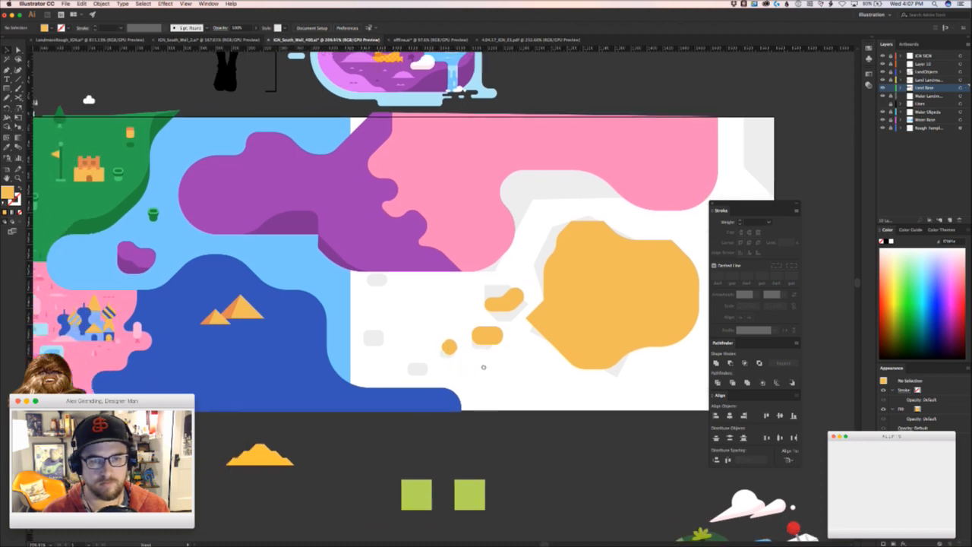
pyautogui.scroll(-3, 409, 344)
pyautogui.scroll(4, 493, 393)
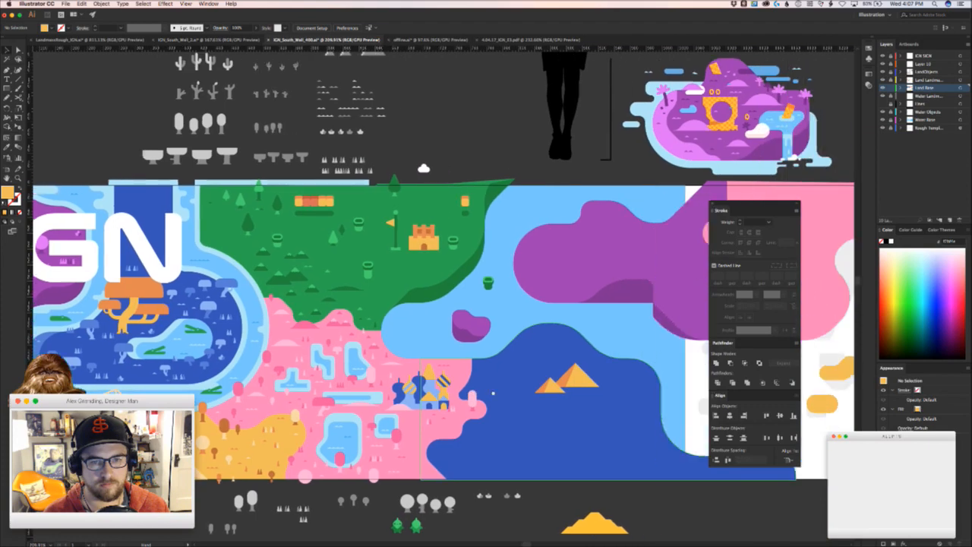
pyautogui.moveTo(493, 393); pyautogui.dragTo(373, 428)
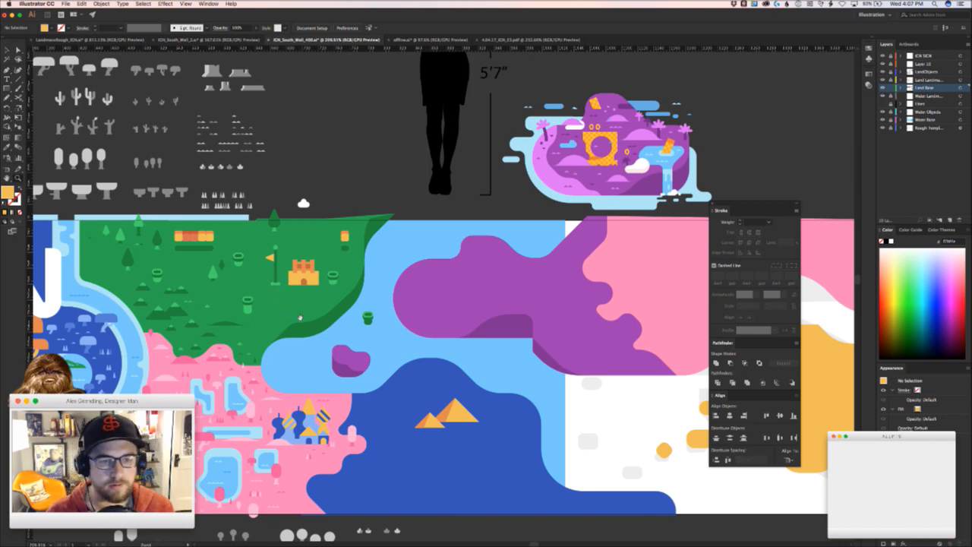
pyautogui.scroll(-5, 300, 313)
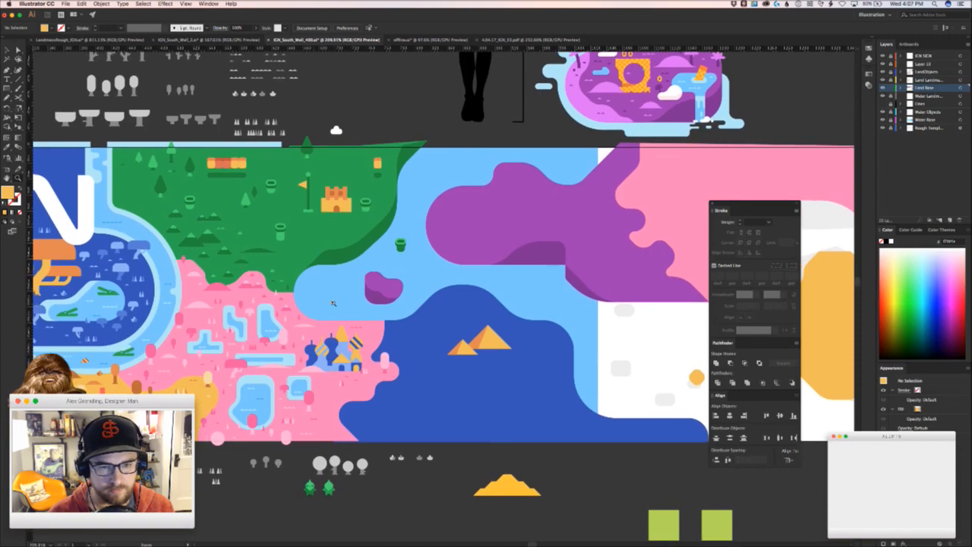
pyautogui.scroll(2, 331, 387)
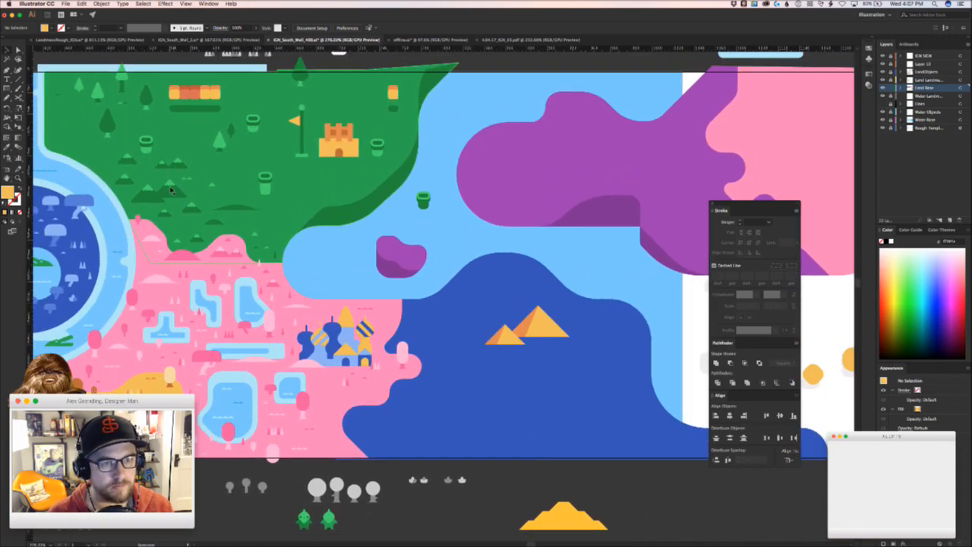
pyautogui.scroll(3, 254, 279)
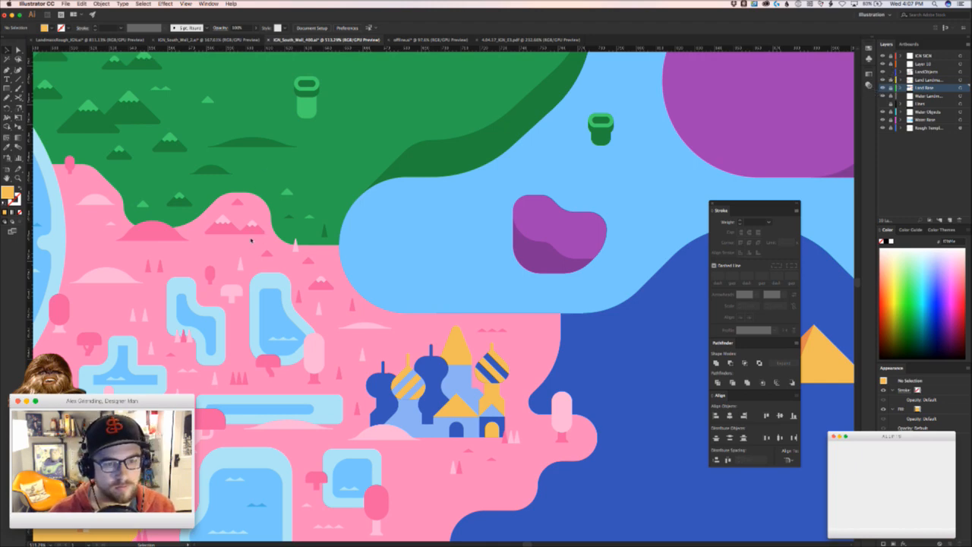
pyautogui.hscroll(-3, 270, 221)
pyautogui.scroll(-2, 270, 221)
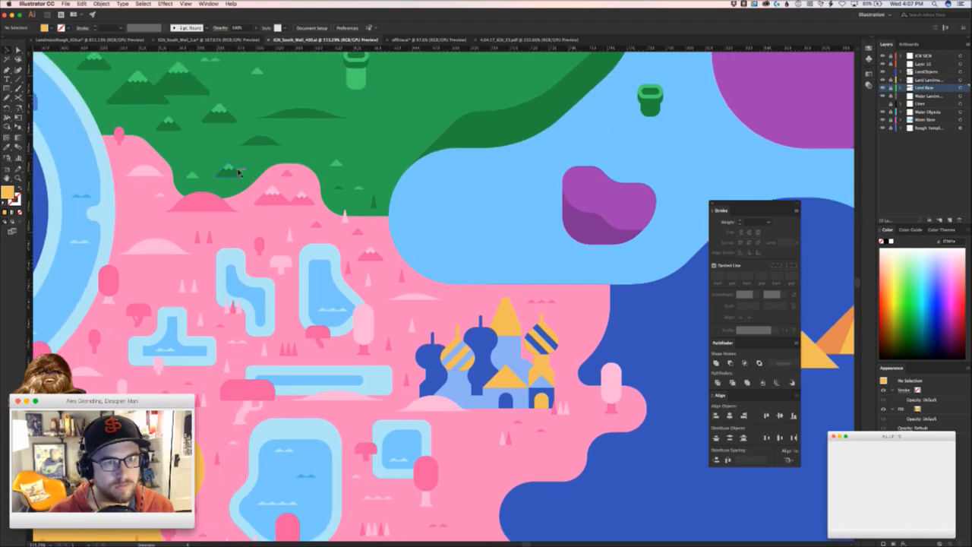
# - Place a copy of the pink twin-peaked mountain below the castle, close to the pink land's shoreline
pyautogui.click(235, 168)
pyautogui.moveTo(258, 203); pyautogui.dragTo(416, 421)
pyautogui.click(405, 392)
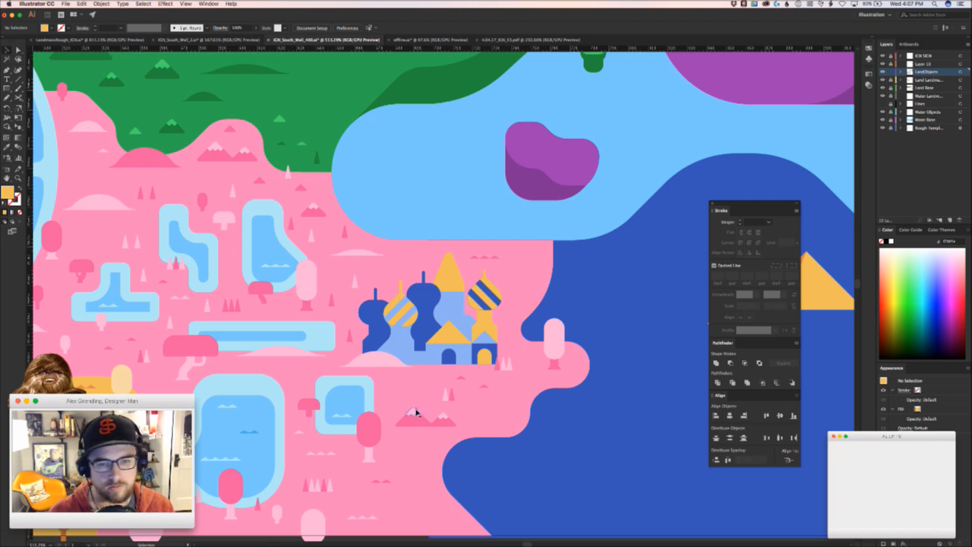
pyautogui.click(417, 408)
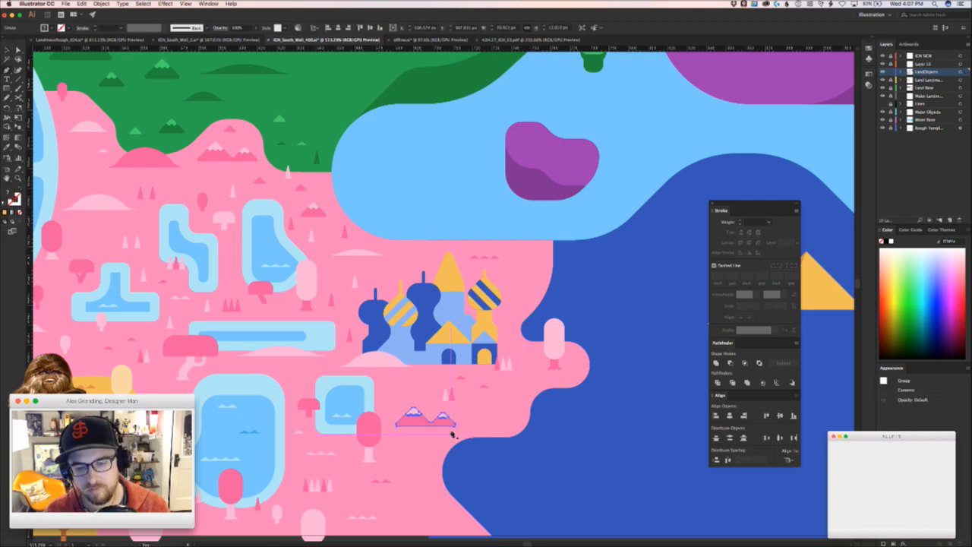
pyautogui.moveTo(437, 420); pyautogui.dragTo(488, 419)
pyautogui.click(426, 442)
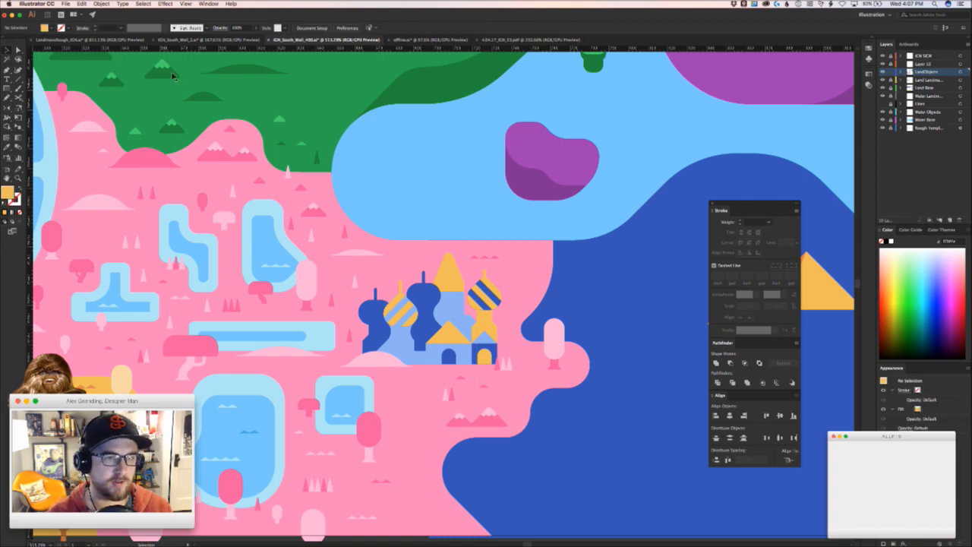
# - Copy a large green mountain onto the pink land below the castle and recolour its base dark pink
pyautogui.moveTo(155, 91); pyautogui.dragTo(178, 134)
pyautogui.moveTo(102, 93); pyautogui.dragTo(465, 456)
pyautogui.click(438, 491)
pyautogui.press('a')
pyautogui.click(442, 448)
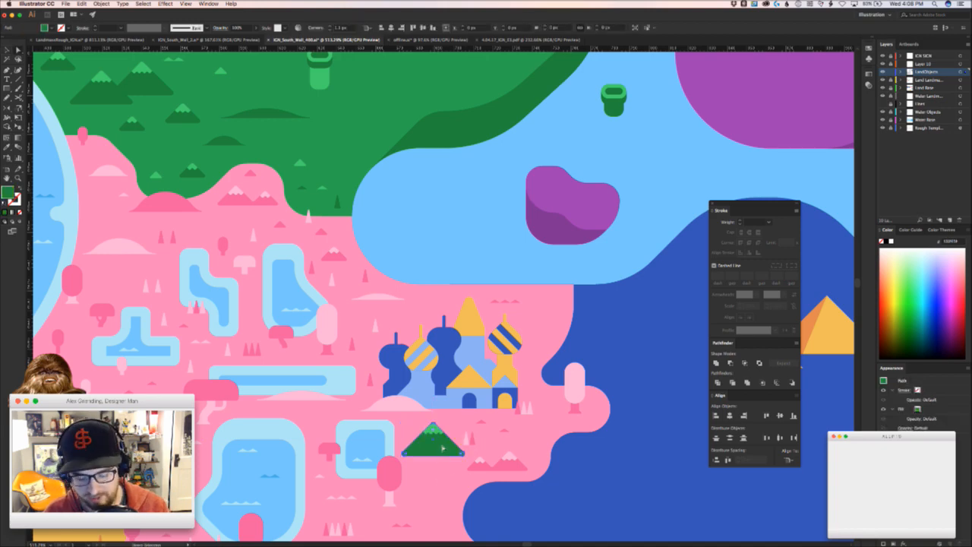
pyautogui.press('i')
pyautogui.click(508, 466)
pyautogui.press('a')
pyautogui.click(405, 449)
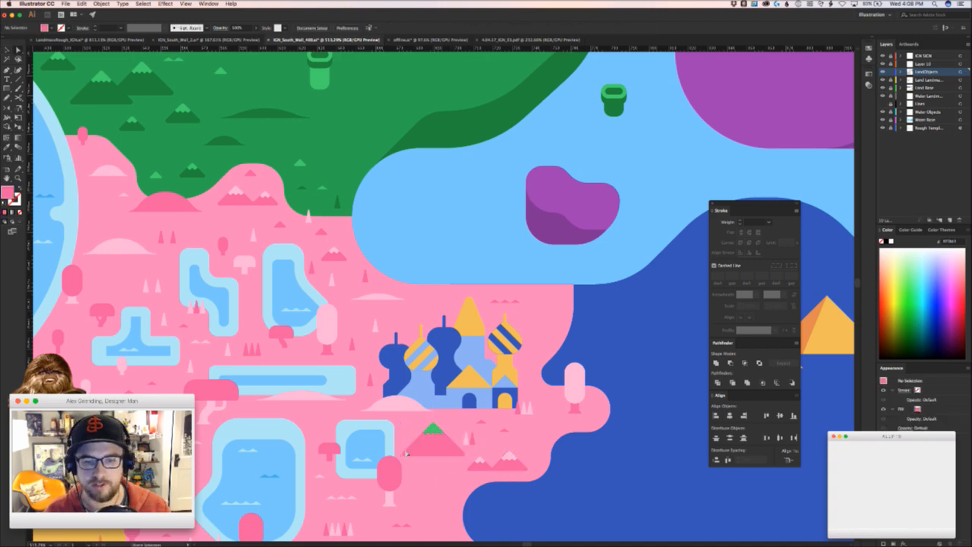
# - Recolour the copied mountain's green snow cap light pink, then nudge the mountain and the nearby tree pair into better positions
pyautogui.press('super+space')
pyautogui.moveTo(404, 449); pyautogui.dragTo(465, 404)
pyautogui.click(469, 403)
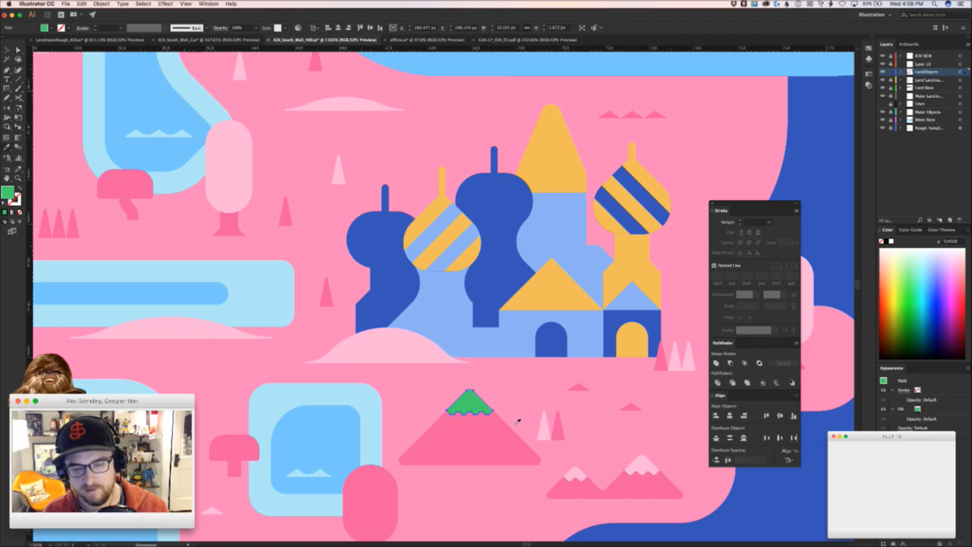
pyautogui.click(543, 425)
pyautogui.press('v')
pyautogui.click(598, 415)
pyautogui.moveTo(570, 426)
pyautogui.mouseDown()
pyautogui.moveTo(549, 428)
pyautogui.moveTo(580, 427)
pyautogui.mouseUp()
pyautogui.doubleClick(458, 448)
pyautogui.press('Escape')
pyautogui.moveTo(471, 444); pyautogui.dragTo(478, 439)
pyautogui.click(484, 488)
# - Add a copy of the small snow-capped pink mountain and two small plain peaks beneath the large pink mountain
pyautogui.moveTo(481, 483); pyautogui.dragTo(316, 349)
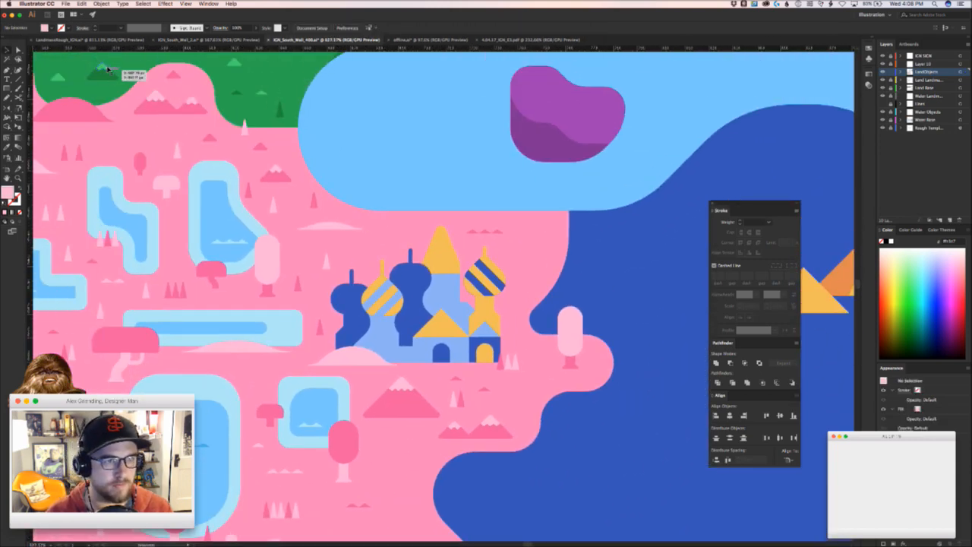
pyautogui.moveTo(275, 172); pyautogui.dragTo(394, 492)
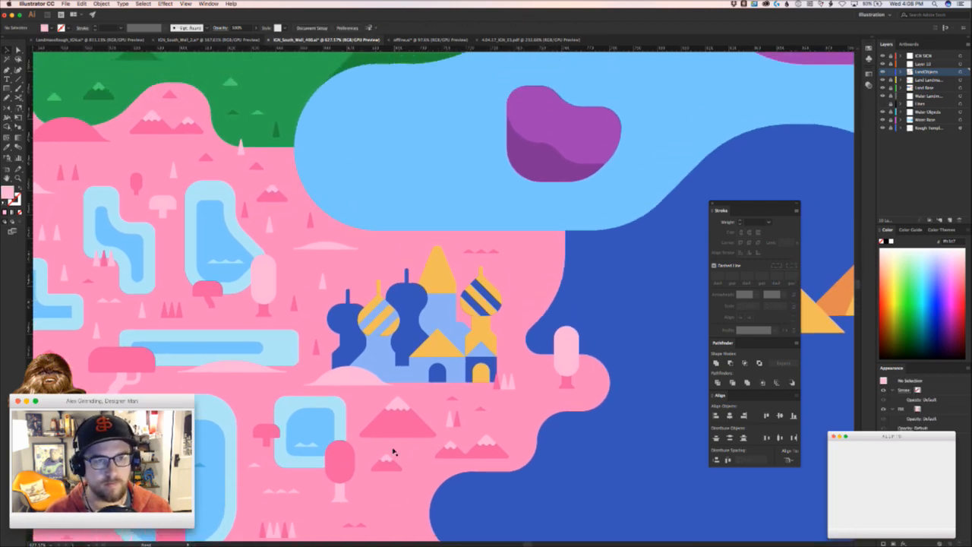
pyautogui.moveTo(208, 158); pyautogui.dragTo(415, 453)
pyautogui.click(415, 481)
pyautogui.moveTo(432, 524); pyautogui.dragTo(420, 412)
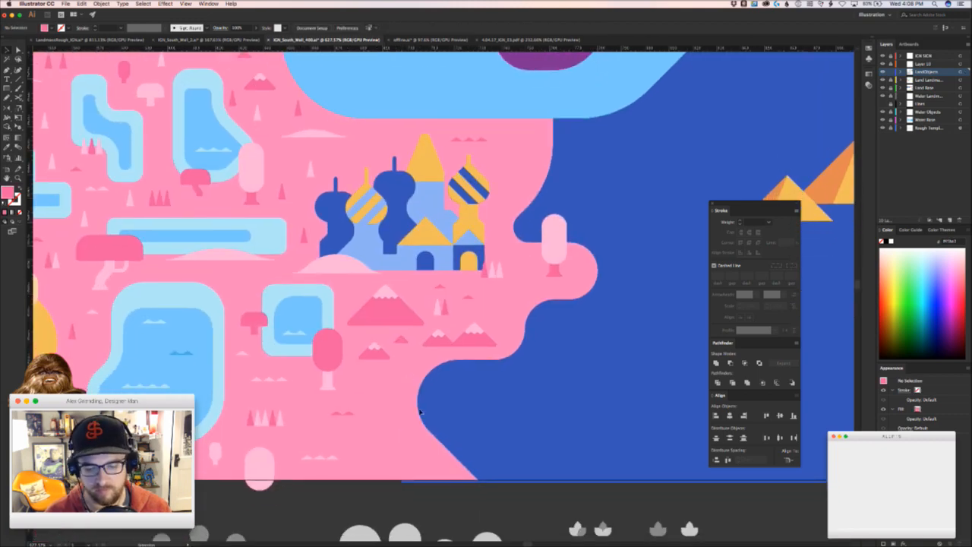
pyautogui.press('XF86AudioLowerVolume')
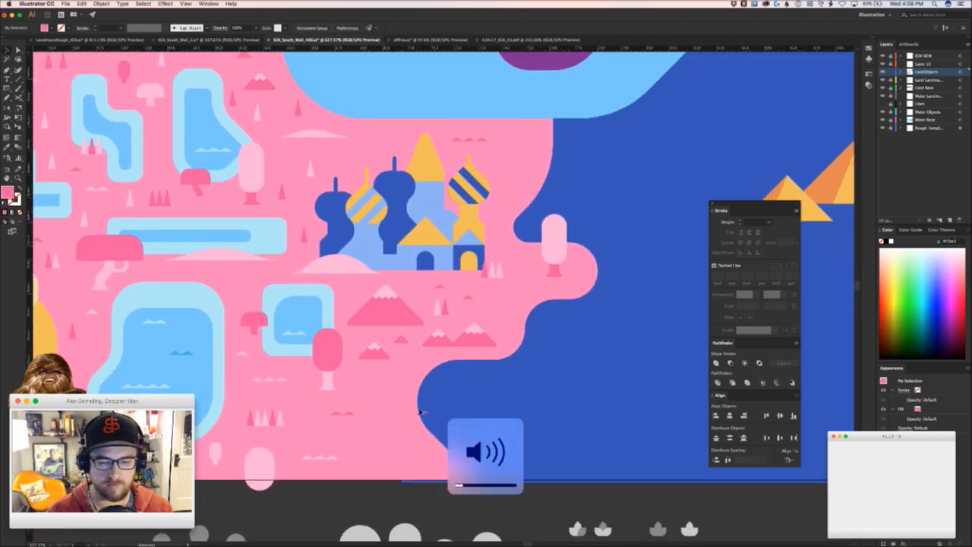
pyautogui.moveTo(379, 395); pyautogui.dragTo(349, 303)
pyautogui.keyDown('alt'); pyautogui.moveTo(371, 249); pyautogui.dragTo(438, 275); pyautogui.keyUp('alt')
pyautogui.click(363, 279)
# - Copy the small snow-capped pink mountain onto the dark blue shoreline and recolour its cap light blue
pyautogui.moveTo(367, 285); pyautogui.dragTo(636, 397)
pyautogui.click(426, 300)
pyautogui.moveTo(323, 216); pyautogui.dragTo(288, 253)
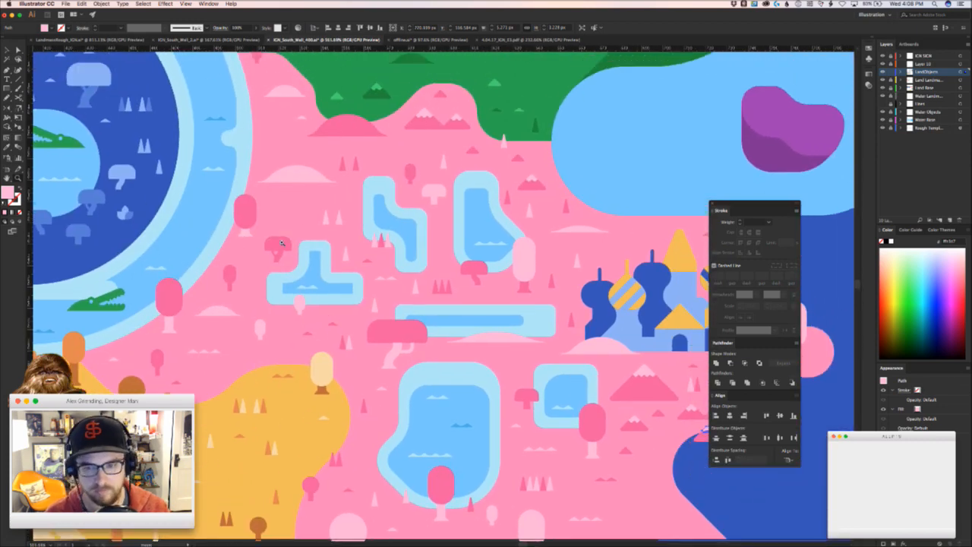
pyautogui.click(427, 319)
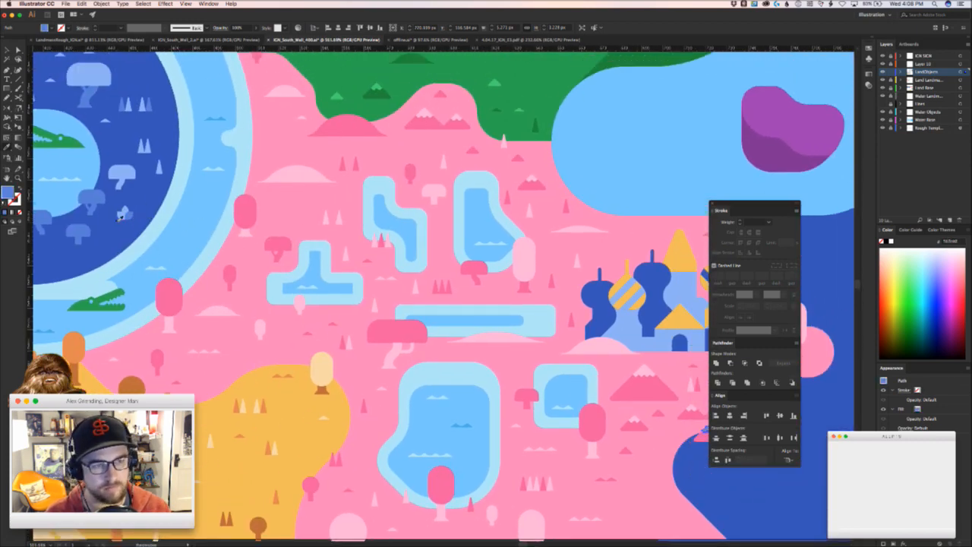
pyautogui.hscroll(5, 348, 228)
pyautogui.scroll(-1, 348, 228)
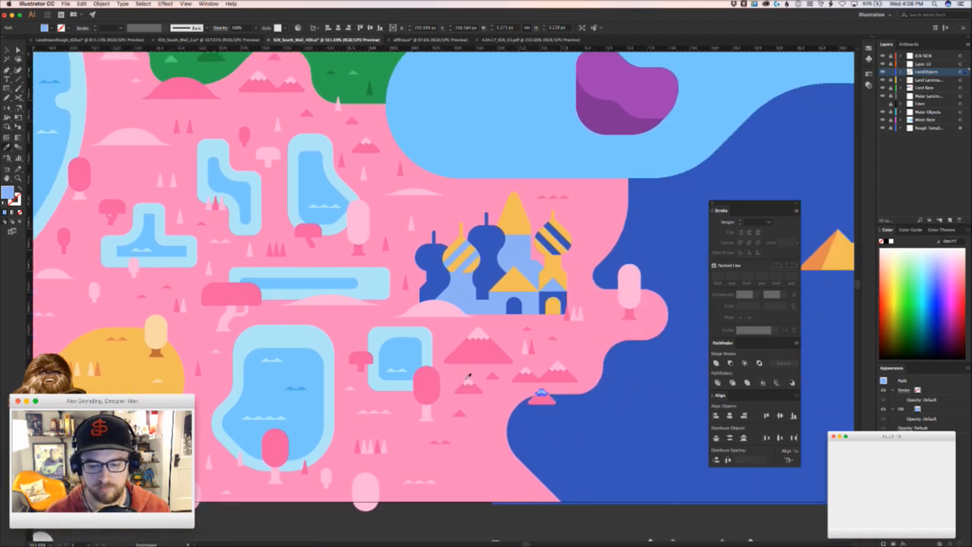
# - Recolour the base of the small mountain on the blue shoreline medium blue
pyautogui.moveTo(493, 389); pyautogui.dragTo(453, 385)
pyautogui.click(582, 417)
pyautogui.hscroll(-6, 245, 241)
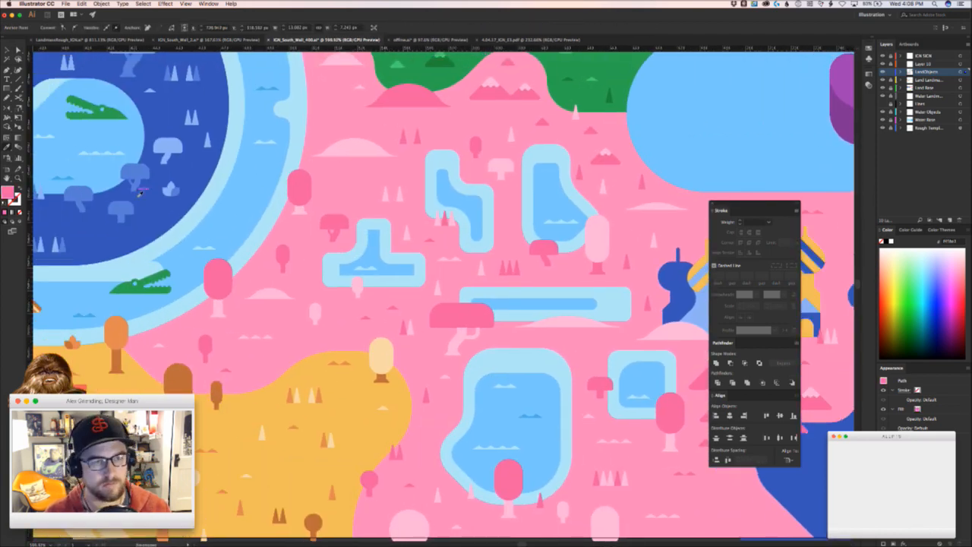
pyautogui.hscroll(8, 185, 186)
pyautogui.scroll(-2, 184, 186)
pyautogui.click(537, 403)
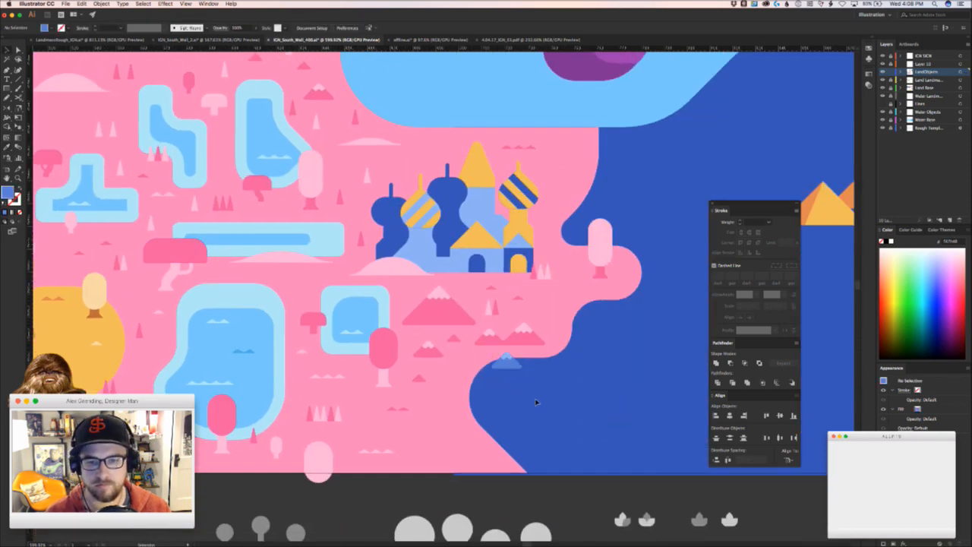
# - Move the small blue mountain up and right along the shoreline and nudge the pink twin peaks away from it
pyautogui.scroll(5, 516, 390)
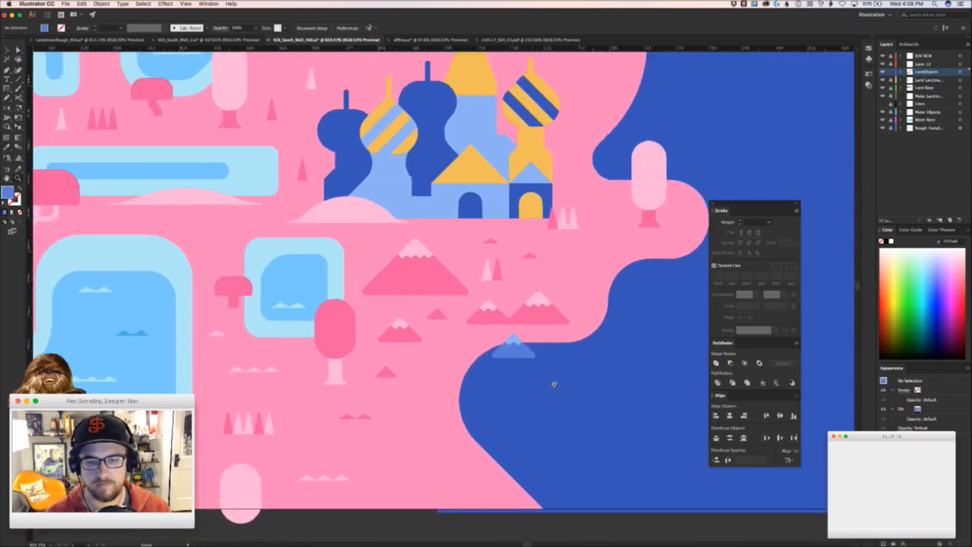
pyautogui.click(531, 301)
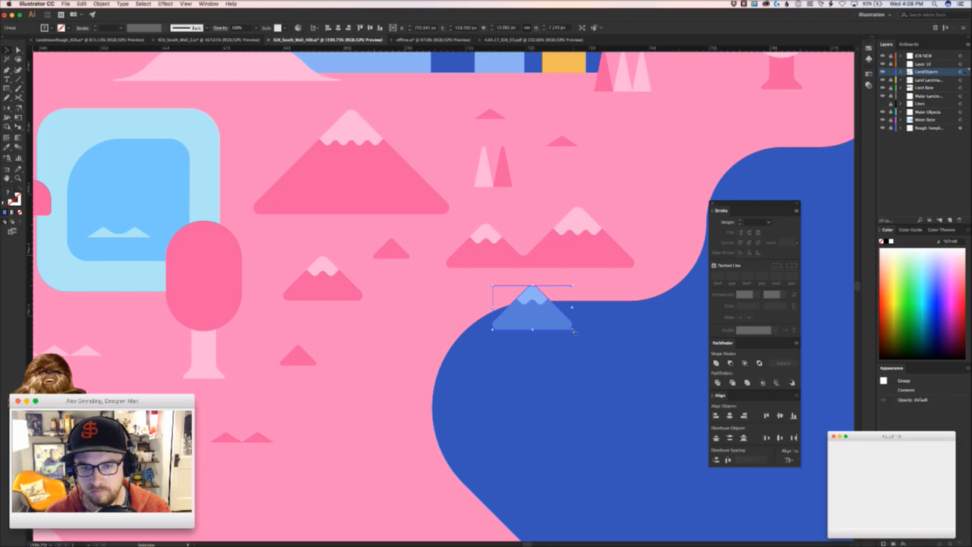
pyautogui.moveTo(557, 313); pyautogui.dragTo(577, 302)
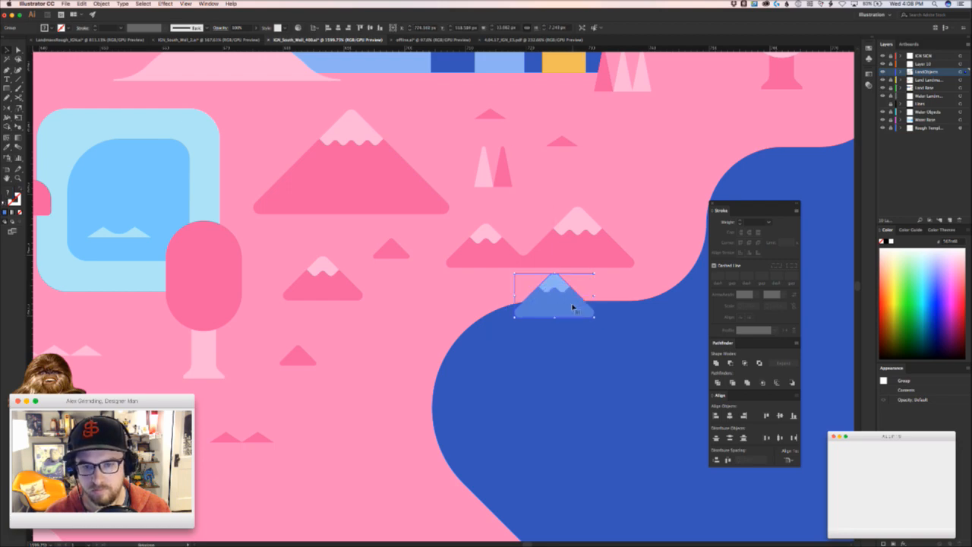
pyautogui.click(602, 278)
pyautogui.moveTo(638, 247); pyautogui.dragTo(493, 212)
pyautogui.moveTo(493, 249); pyautogui.dragTo(498, 237)
pyautogui.moveTo(489, 287); pyautogui.dragTo(352, 295)
pyautogui.click(456, 302)
# - Copy the large pink mountain onto the dark blue land and recolour its snow cap light blue
pyautogui.click(307, 283)
pyautogui.click(342, 213)
pyautogui.moveTo(439, 254); pyautogui.dragTo(554, 369)
pyautogui.press('super+shift+a')
pyautogui.press('a')
pyautogui.click(553, 315)
pyautogui.press('i')
pyautogui.click(472, 282)
# - Recolour the base of the large mountain on the blue land medium blue
pyautogui.click(537, 351)
pyautogui.press('i')
pyautogui.click(476, 294)
pyautogui.press('v')
pyautogui.press('super+shift+a')
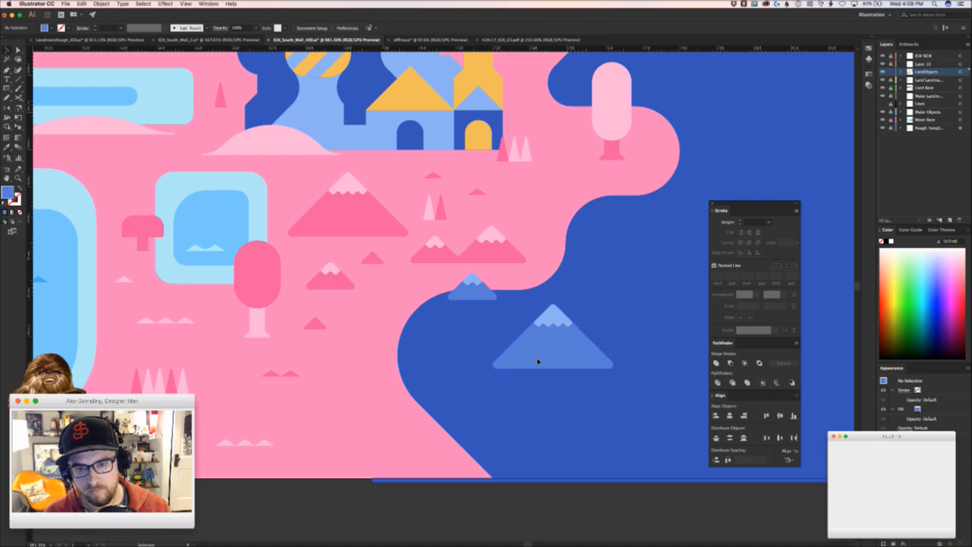
# - Add small plain peaks on both sides of the large blue mountain, medium blue on the left and light blue on the right
pyautogui.click(552, 319)
pyautogui.click(468, 351)
pyautogui.moveTo(469, 350); pyautogui.dragTo(395, 354)
pyautogui.moveTo(449, 360); pyautogui.dragTo(270, 440)
pyautogui.moveTo(415, 366); pyautogui.dragTo(390, 366)
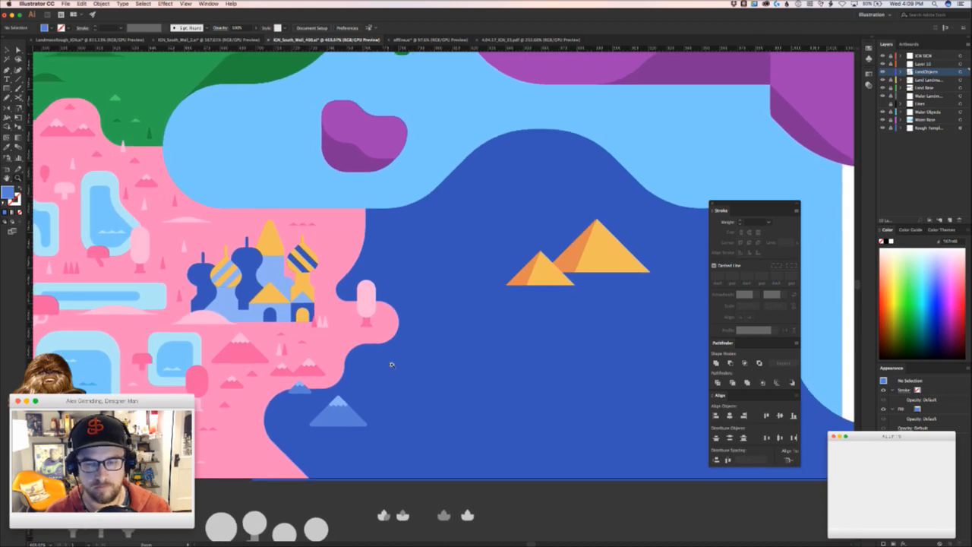
pyautogui.moveTo(327, 403); pyautogui.dragTo(444, 403)
pyautogui.moveTo(352, 296); pyautogui.dragTo(574, 354)
pyautogui.press('i')
pyautogui.click(503, 393)
pyautogui.press('v')
pyautogui.click(438, 356)
pyautogui.click(546, 321)
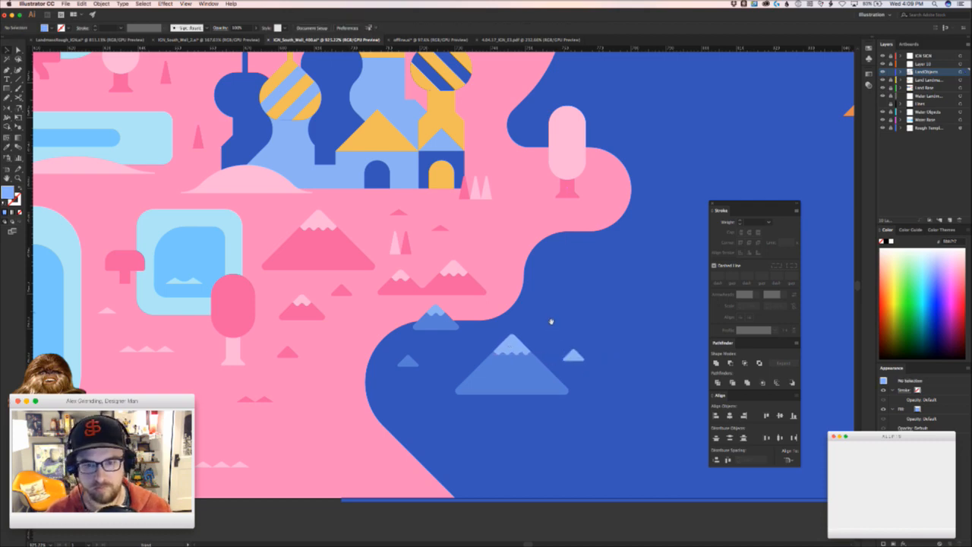
# - Place a copy of the large pink mountain in the lower pink land beside the diagonal shoreline
pyautogui.moveTo(551, 324); pyautogui.dragTo(560, 272)
pyautogui.keyDown('super'); pyautogui.moveTo(519, 382); pyautogui.dragTo(500, 403); pyautogui.keyUp('super')
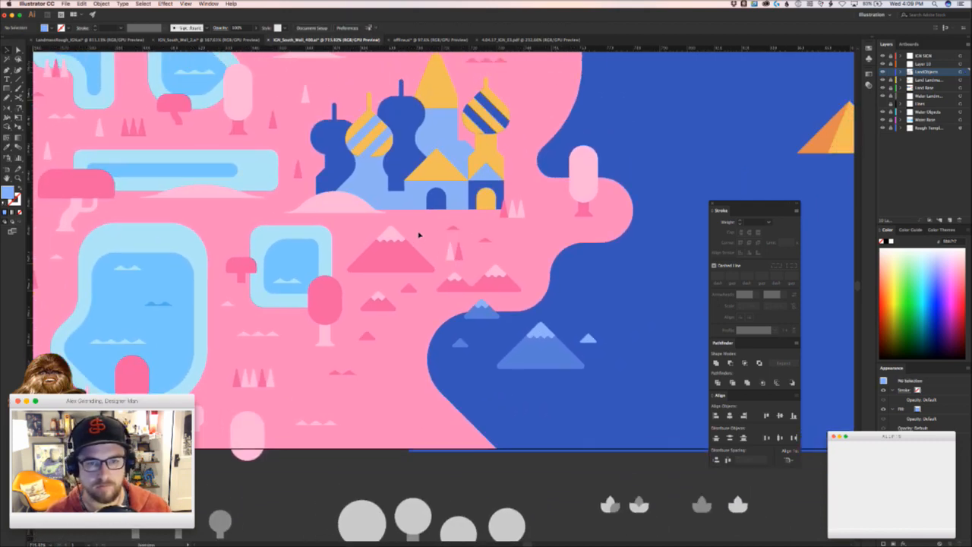
pyautogui.moveTo(379, 263); pyautogui.dragTo(391, 398)
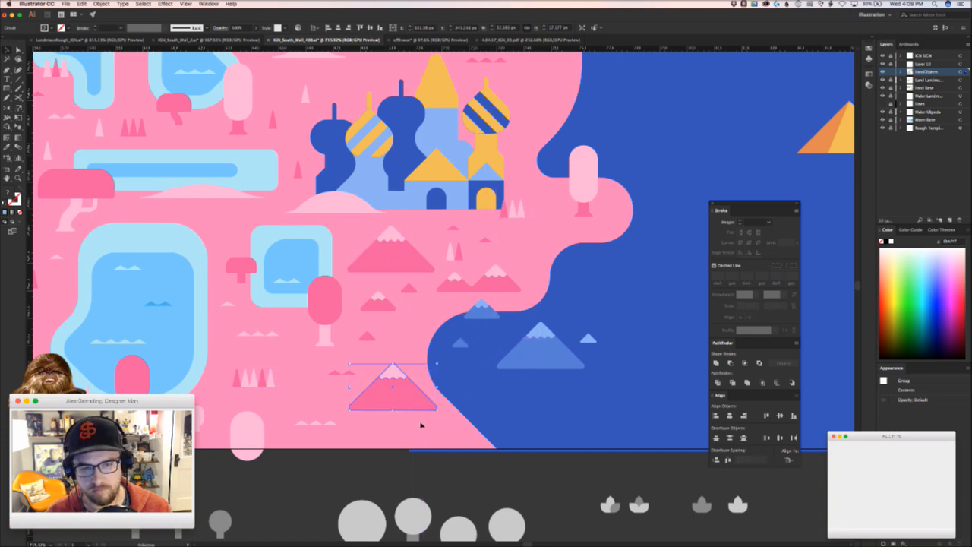
pyautogui.click(415, 436)
# - Fill the gap between the two large pink mountains with another small snow-capped mountain and a plain peak beside it
pyautogui.moveTo(460, 343); pyautogui.dragTo(370, 341)
pyautogui.click(375, 342)
pyautogui.press('Delete')
pyautogui.click(381, 304)
pyautogui.click(413, 360)
# - Copy the pink twin-peaked mountain onto the blue land below the large blue mountain and mirror it horizontally
pyautogui.keyDown('alt'); pyautogui.keyDown('super'); pyautogui.click(411, 359); pyautogui.keyUp('super'); pyautogui.keyUp('alt')
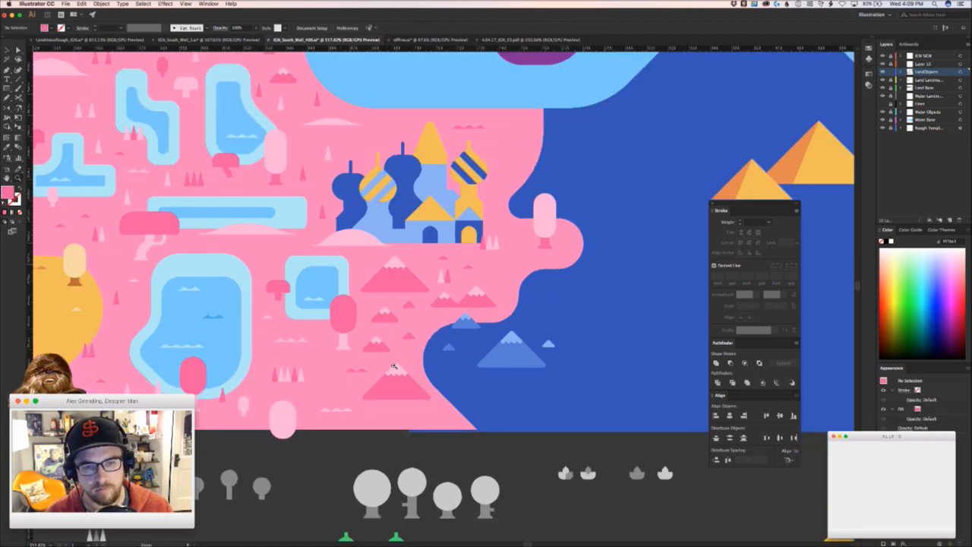
pyautogui.moveTo(424, 379); pyautogui.dragTo(399, 366)
pyautogui.keyDown('super'); pyautogui.click(415, 360); pyautogui.keyUp('super')
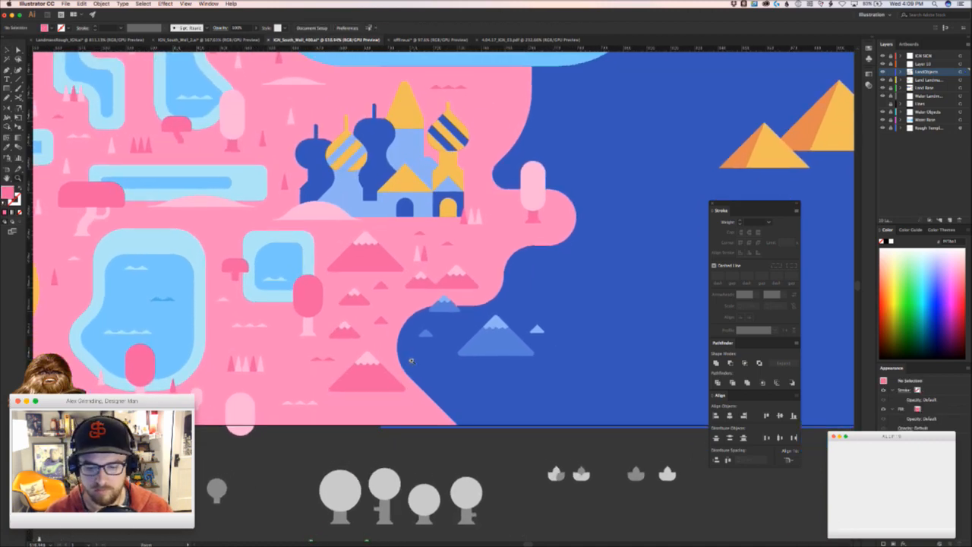
pyautogui.keyDown('super'); pyautogui.click(414, 359); pyautogui.keyUp('super')
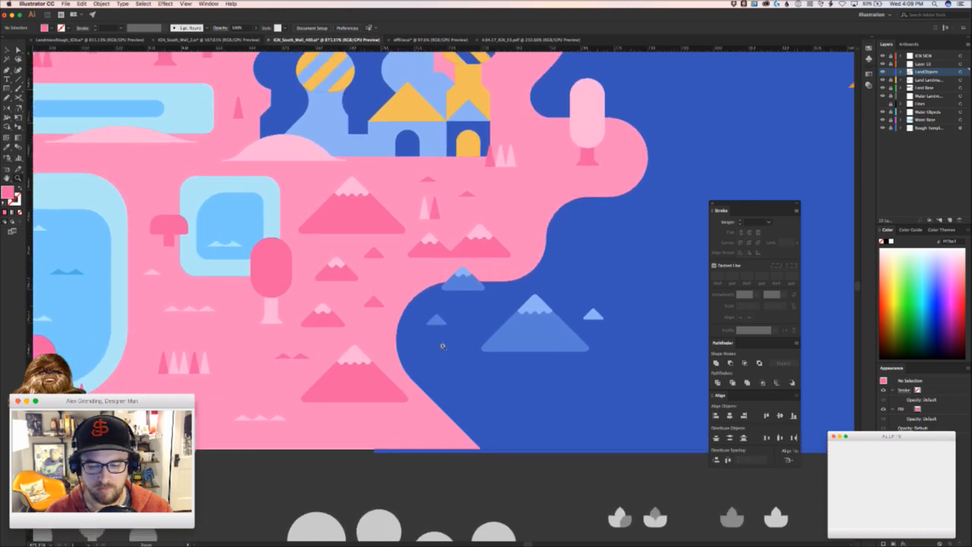
pyautogui.moveTo(427, 350); pyautogui.dragTo(379, 332)
pyautogui.keyDown('super'); pyautogui.click(380, 332); pyautogui.keyUp('super')
pyautogui.click(438, 198)
pyautogui.click(378, 196)
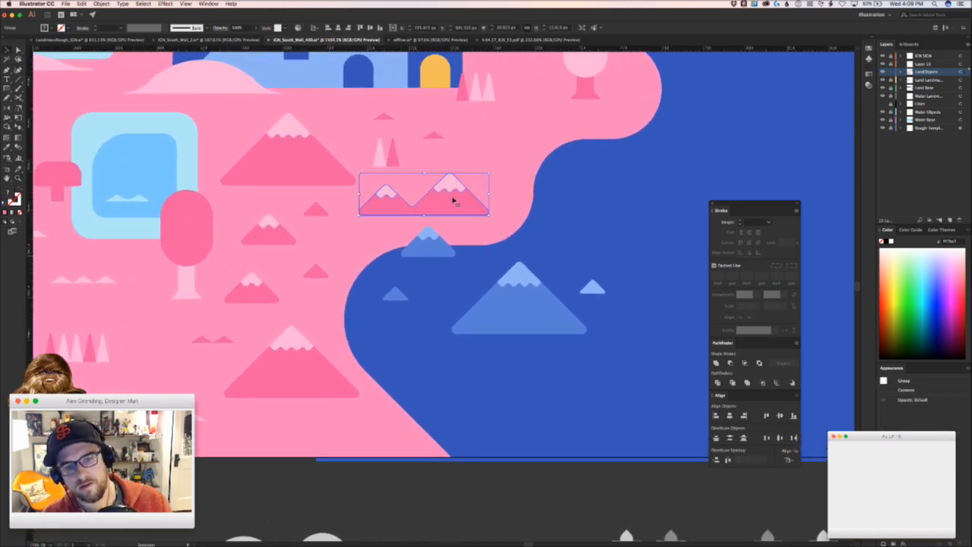
pyautogui.moveTo(454, 198); pyautogui.dragTo(541, 405)
pyautogui.press('o')
pyautogui.press('v')
pyautogui.moveTo(592, 384); pyautogui.dragTo(608, 370)
# - Recolour the base of the mirrored twin-peaked mountain medium blue
pyautogui.press('super+shift+a')
pyautogui.press('a')
pyautogui.click(601, 380)
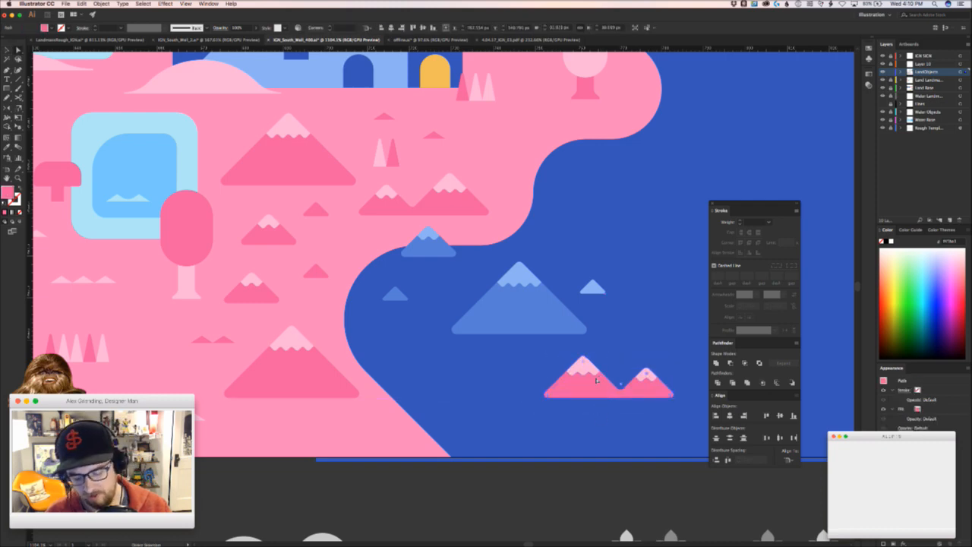
pyautogui.press('i')
pyautogui.click(536, 330)
pyautogui.hscroll(3, 521, 334)
pyautogui.scroll(-1, 521, 334)
pyautogui.press('v')
pyautogui.press('a')
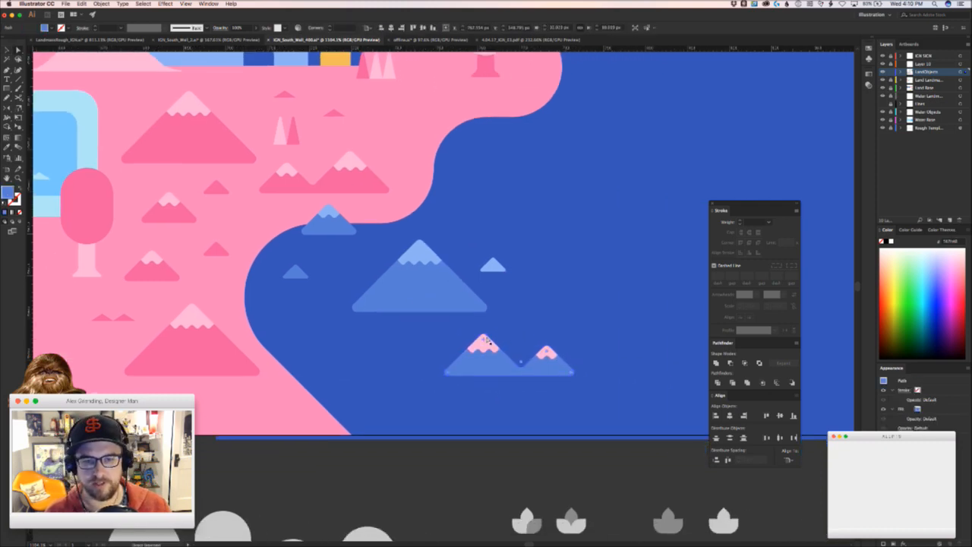
# - Recolour the twin-peaked mountain's snow caps light blue and shift the small light blue peak slightly right
pyautogui.press('super+shift+a')
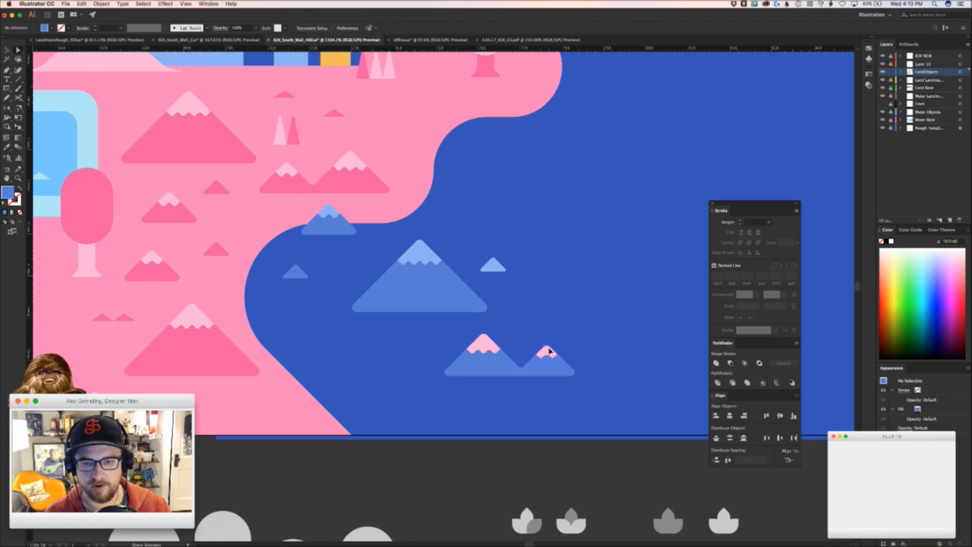
pyautogui.click(549, 352)
pyautogui.press('i')
pyautogui.click(492, 266)
pyautogui.press('super+shift+a')
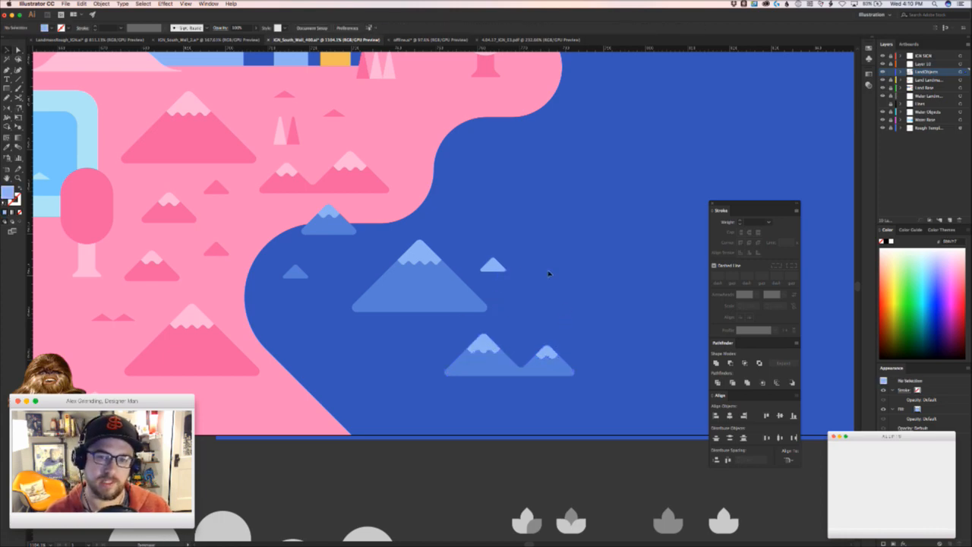
pyautogui.moveTo(503, 263); pyautogui.dragTo(515, 265)
pyautogui.press('super+shift+a')
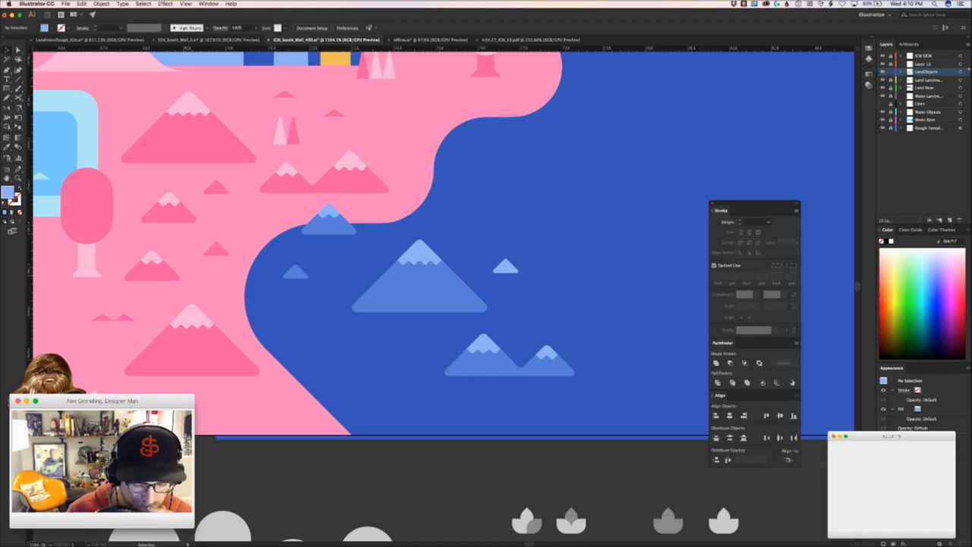
pyautogui.press('super+Tab')
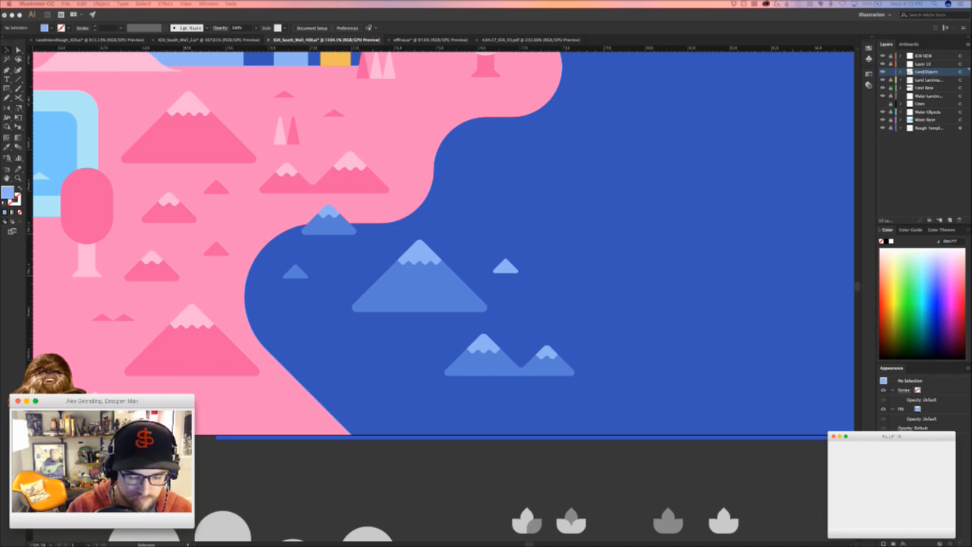
pyautogui.click(530, 307)
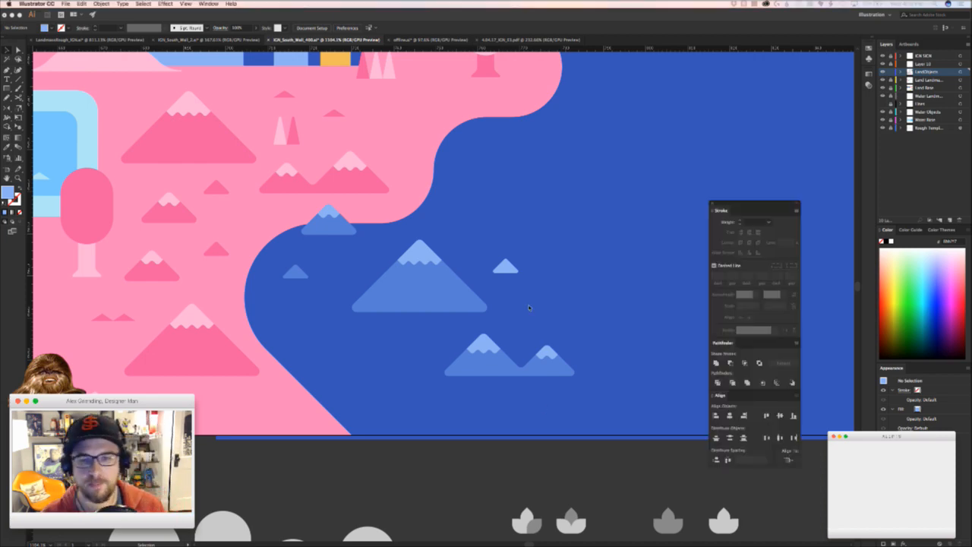
# - Copy a small pink snow-capped mountain onto the blue land below the small blue peak, recolouring its base medium blue and cap light blue
pyautogui.moveTo(167, 210); pyautogui.dragTo(296, 325)
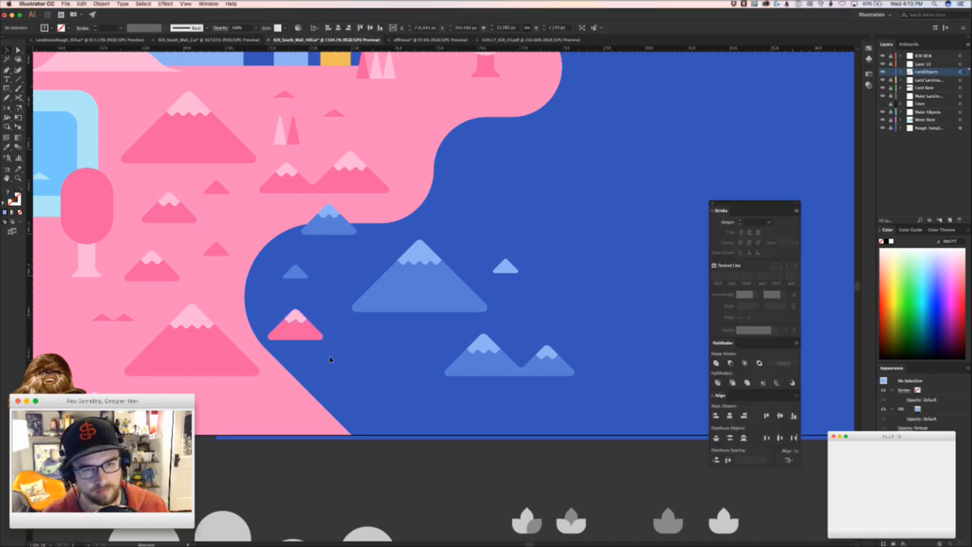
pyautogui.press('i')
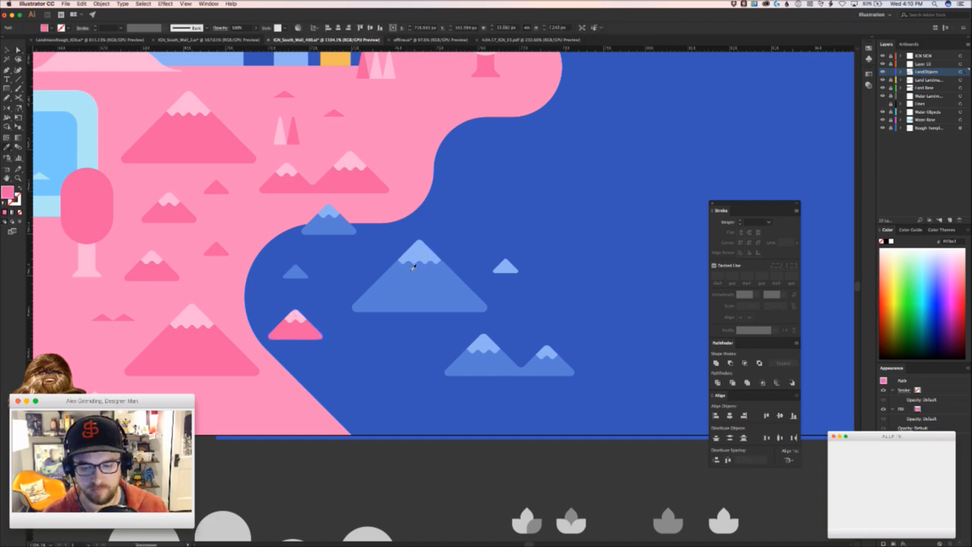
pyautogui.click(382, 307)
pyautogui.press('a')
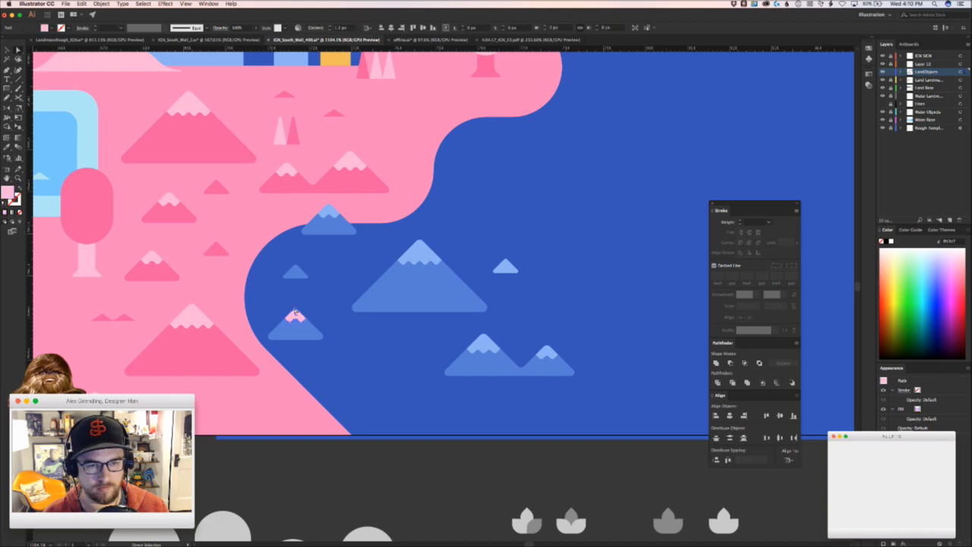
pyautogui.press('i')
pyautogui.click(432, 259)
# - Shift the newly recoloured small snow-capped mountain slightly up and to the right on the blue land
pyautogui.press('v')
pyautogui.click(389, 348)
pyautogui.press('z')
pyautogui.moveTo(378, 363); pyautogui.dragTo(415, 349)
pyautogui.press('v')
pyautogui.click(352, 357)
pyautogui.press('z')
pyautogui.press('v')
pyautogui.moveTo(295, 255)
pyautogui.mouseDown()
pyautogui.moveTo(300, 249)
pyautogui.moveTo(291, 255)
pyautogui.mouseUp()
pyautogui.click(316, 386)
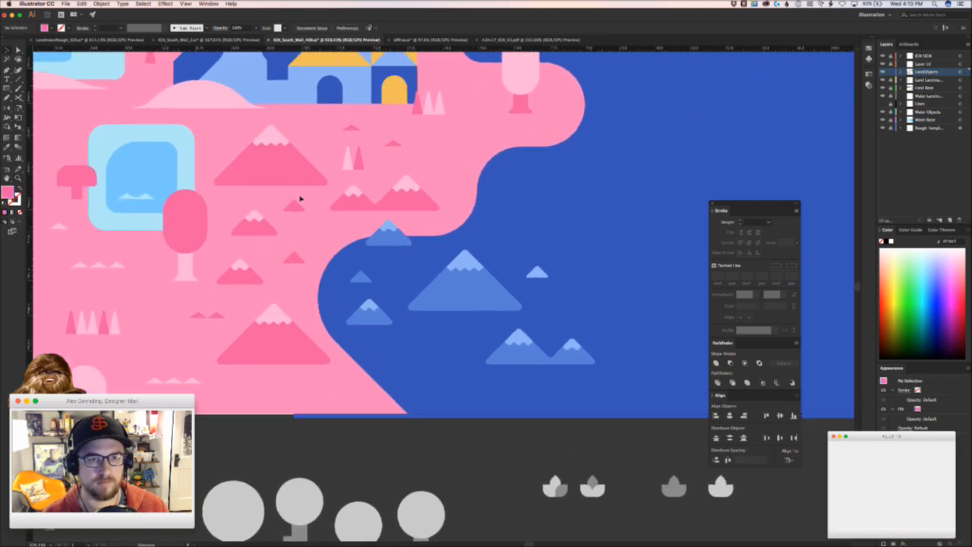
# - Copy the large pink mountain onto the blue land below the large blue mountain and nudge the blue mountain slightly upward
pyautogui.moveTo(260, 166); pyautogui.dragTo(442, 362)
pyautogui.moveTo(451, 301)
pyautogui.mouseDown()
pyautogui.moveTo(462, 280)
pyautogui.moveTo(459, 291)
pyautogui.mouseUp()
pyautogui.doubleClick(443, 353)
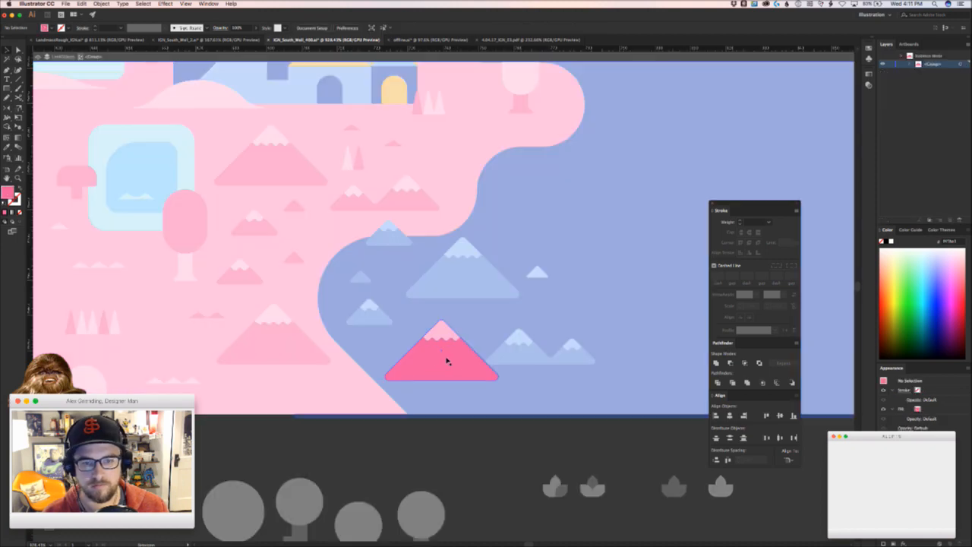
pyautogui.doubleClick(456, 398)
# - Move the blue twin-peaked mountain right and slightly up, and tuck the large pink copy under the large blue mountain
pyautogui.moveTo(437, 364); pyautogui.dragTo(532, 335)
pyautogui.hscroll(3, 563, 383)
pyautogui.moveTo(383, 357); pyautogui.dragTo(411, 317)
pyautogui.press('super+shift+a')
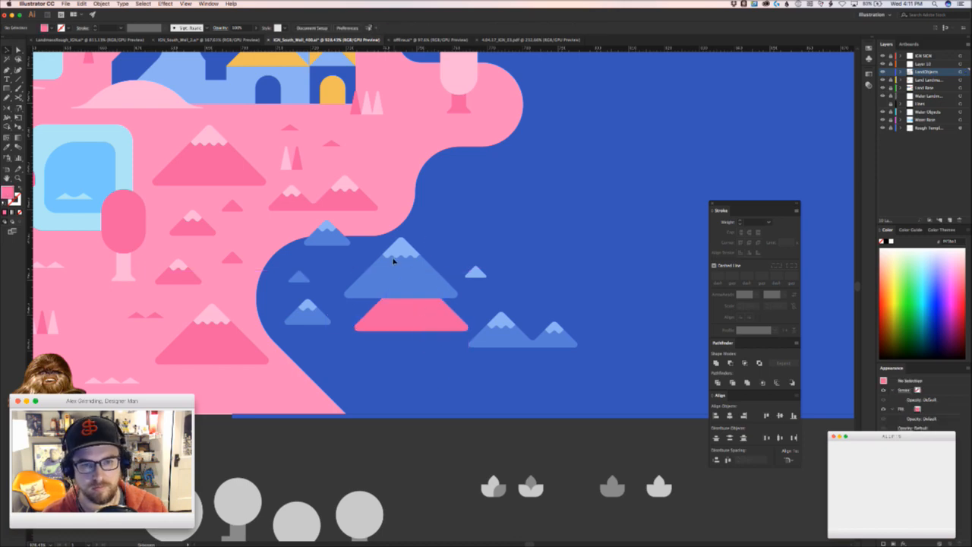
# - Delete the large pink copy and replace it with a duplicate of the large blue mountain, overlapping the original slightly lower and right
pyautogui.click(395, 261)
pyautogui.click(415, 325)
pyautogui.press('Delete')
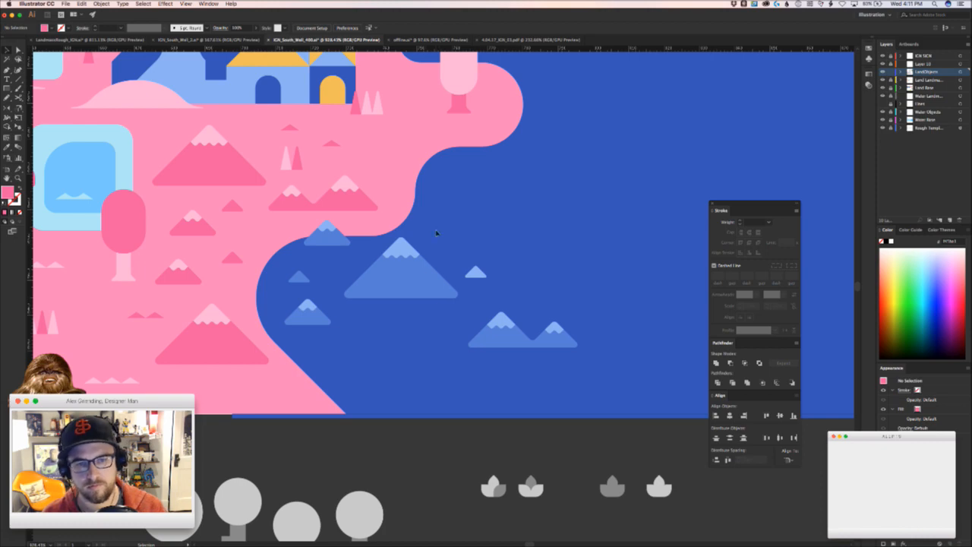
pyautogui.moveTo(411, 289); pyautogui.dragTo(424, 325)
pyautogui.click(433, 353)
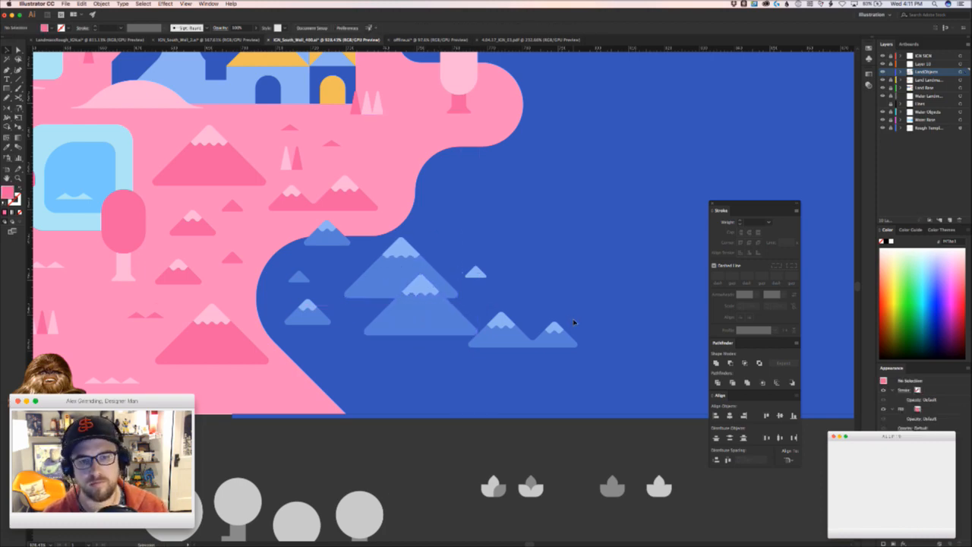
# - Move the lower large blue mountain closer to the upper one and shift the twin-peaked mountain slightly right and down
pyautogui.scroll(2, 404, 310)
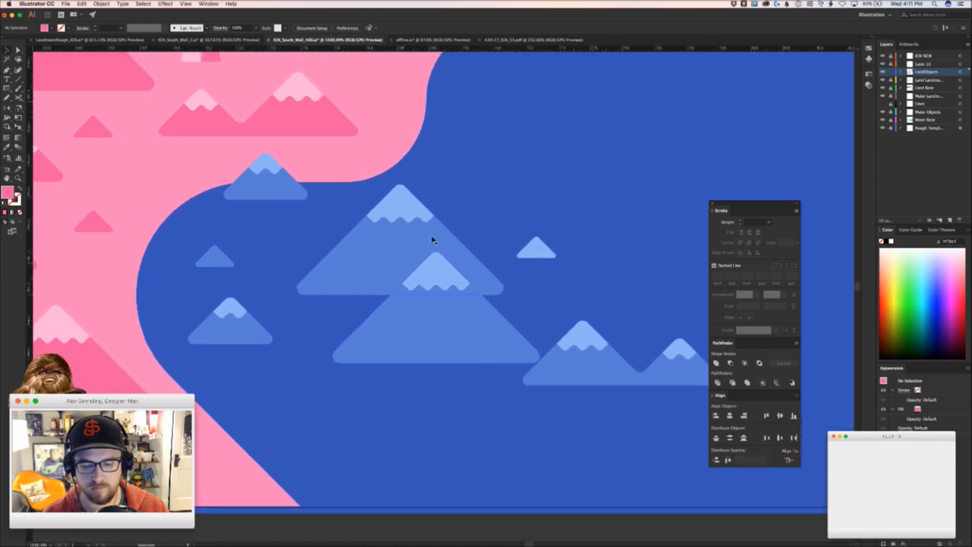
pyautogui.moveTo(461, 316)
pyautogui.mouseDown()
pyautogui.moveTo(456, 309)
pyautogui.moveTo(476, 327)
pyautogui.moveTo(464, 317)
pyautogui.mouseUp()
pyautogui.click(447, 386)
pyautogui.moveTo(445, 392); pyautogui.dragTo(408, 368)
pyautogui.moveTo(550, 326); pyautogui.dragTo(574, 357)
pyautogui.click(523, 415)
pyautogui.moveTo(504, 417); pyautogui.dragTo(399, 430)
pyautogui.moveTo(447, 403); pyautogui.dragTo(445, 381)
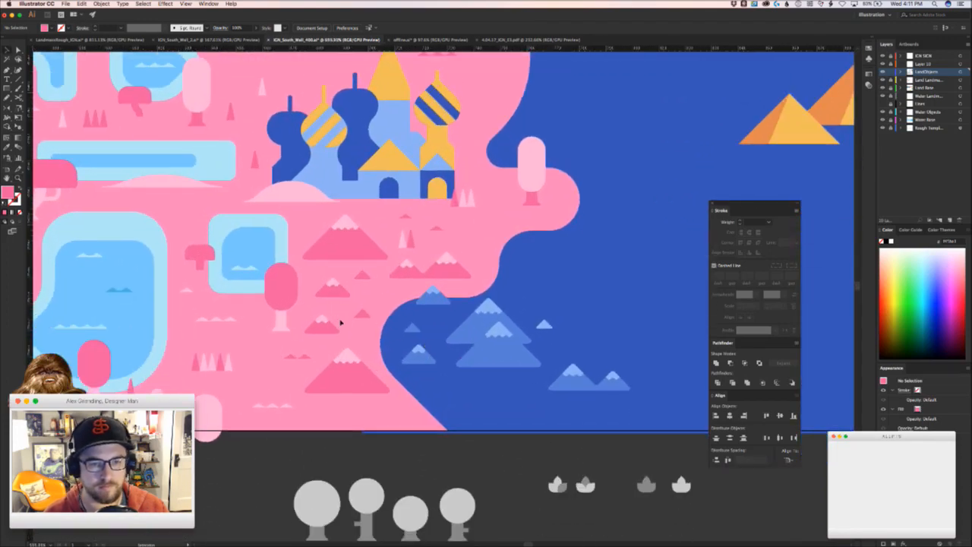
# - Copy a small and a large pink mountain to the bottom of the pink land, with the large one overlapping the lower artboard edge
pyautogui.moveTo(323, 327); pyautogui.dragTo(404, 414)
pyautogui.click(483, 412)
pyautogui.moveTo(483, 413); pyautogui.dragTo(513, 389)
pyautogui.moveTo(361, 359); pyautogui.dragTo(337, 416)
pyautogui.hscroll(5, 424, 433)
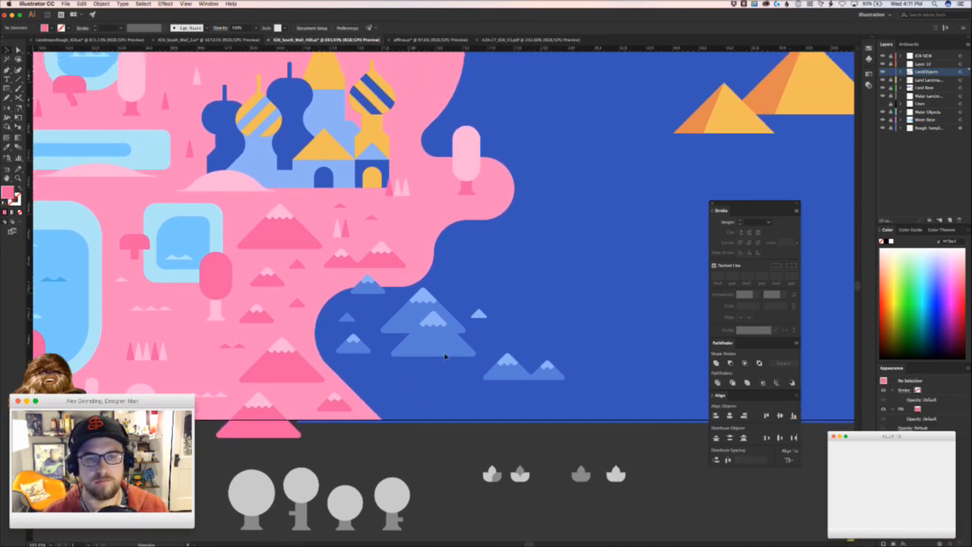
# - Place a copy of a small snow-capped mountain in blue on the dark blue land below the two overlapping large mountains
pyautogui.click(266, 276)
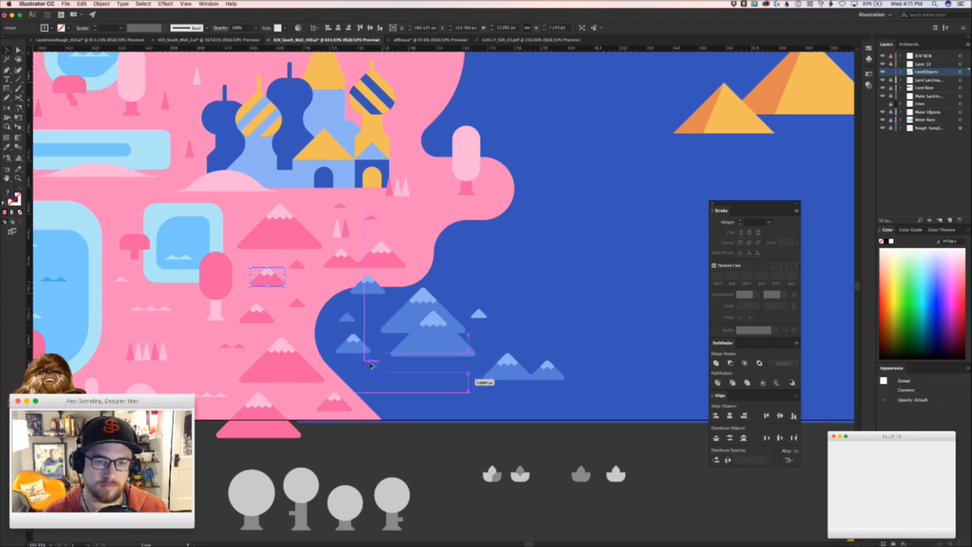
pyautogui.moveTo(368, 283); pyautogui.dragTo(415, 471)
pyautogui.click(469, 422)
pyautogui.press('v')
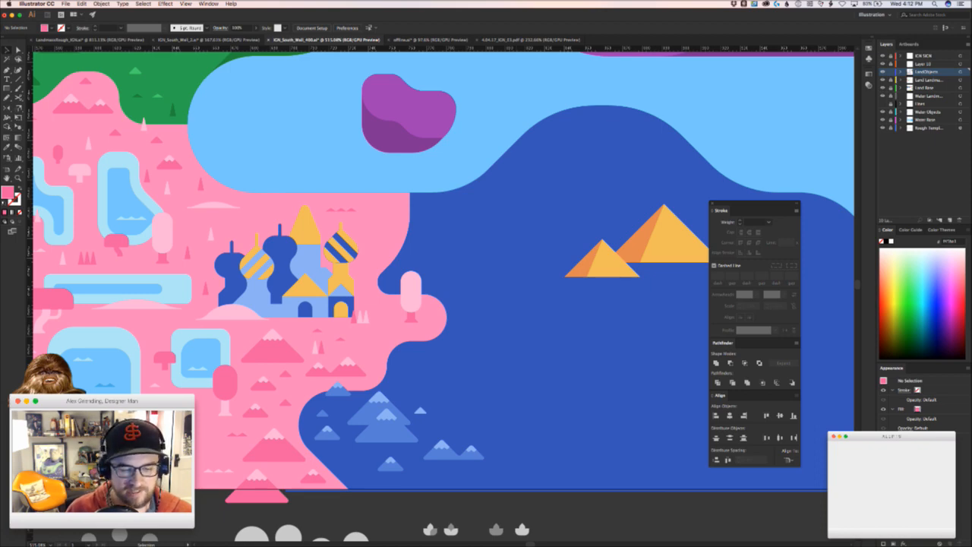
pyautogui.press('super+Tab')
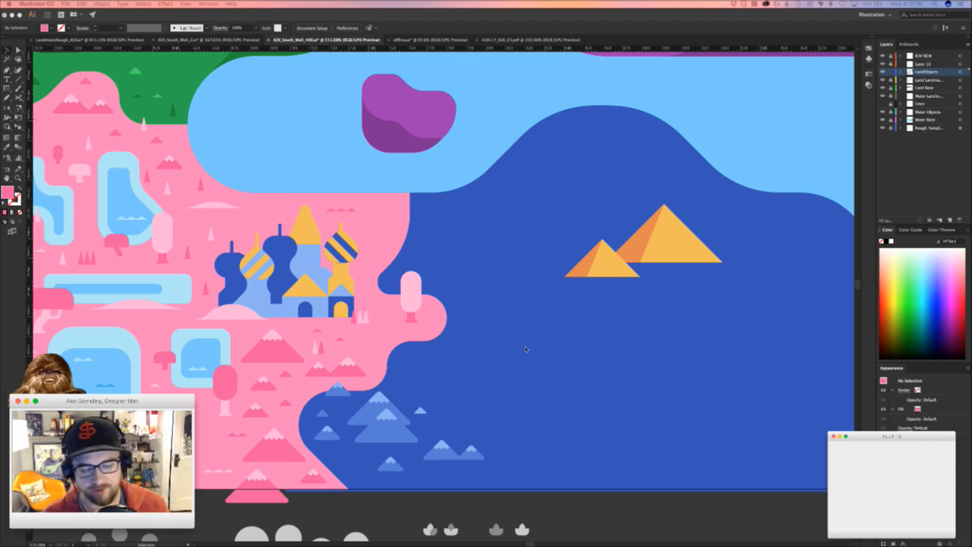
pyautogui.click(473, 324)
pyautogui.scroll(-3, 354, 424)
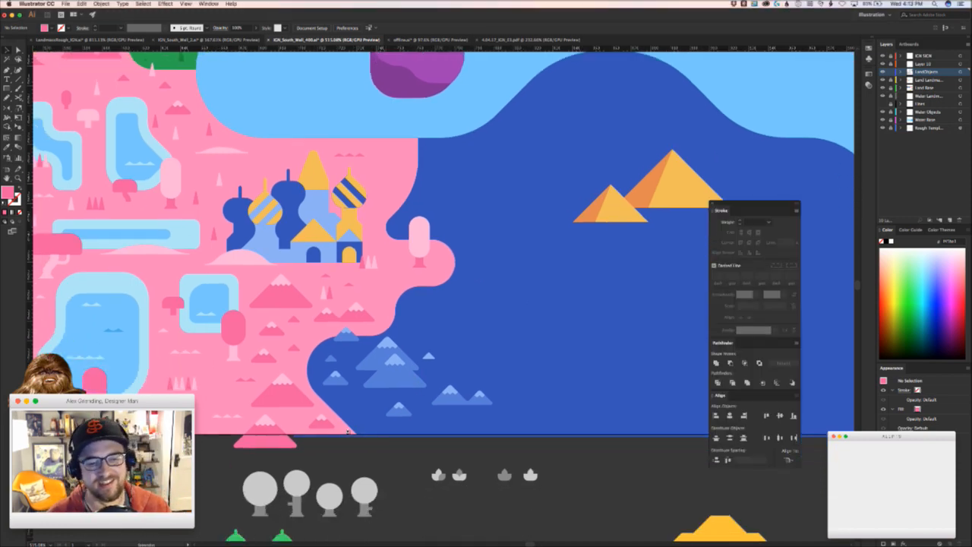
# - Add another small blue snow-capped mountain below the twin-peaked mountain, near the lower edge of the blue land
pyautogui.scroll(2, 354, 424)
pyautogui.moveTo(329, 340); pyautogui.dragTo(505, 323)
pyautogui.click(515, 400)
pyautogui.press('space')
pyautogui.scroll(-2, 479, 412)
pyautogui.scroll(-3, 469, 377)
pyautogui.moveTo(479, 372); pyautogui.dragTo(528, 442)
pyautogui.scroll(1, 533, 408)
pyautogui.moveTo(558, 379); pyautogui.dragTo(323, 399)
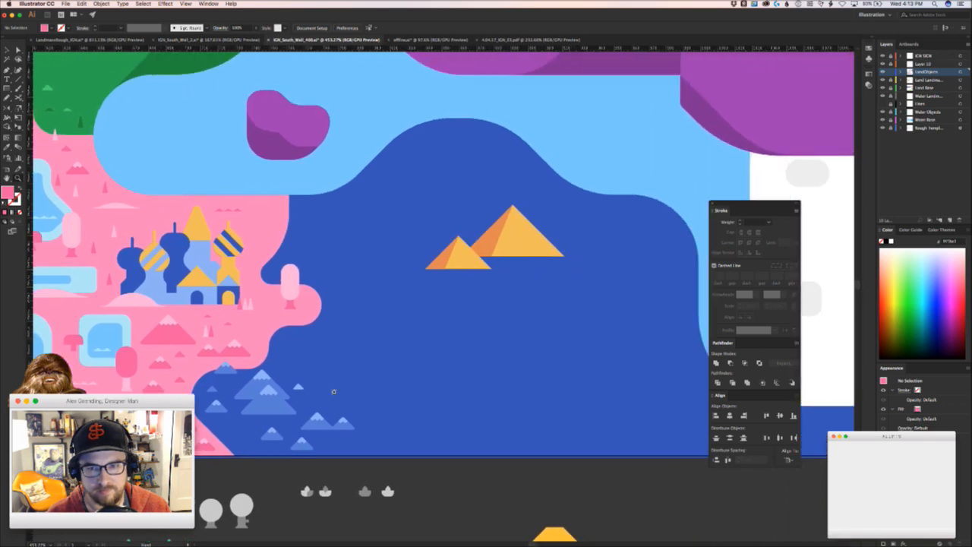
# - Duplicate the small pyramid to the right of and slightly below the large pyramid on the dark blue land
pyautogui.scroll(-3, 418, 369)
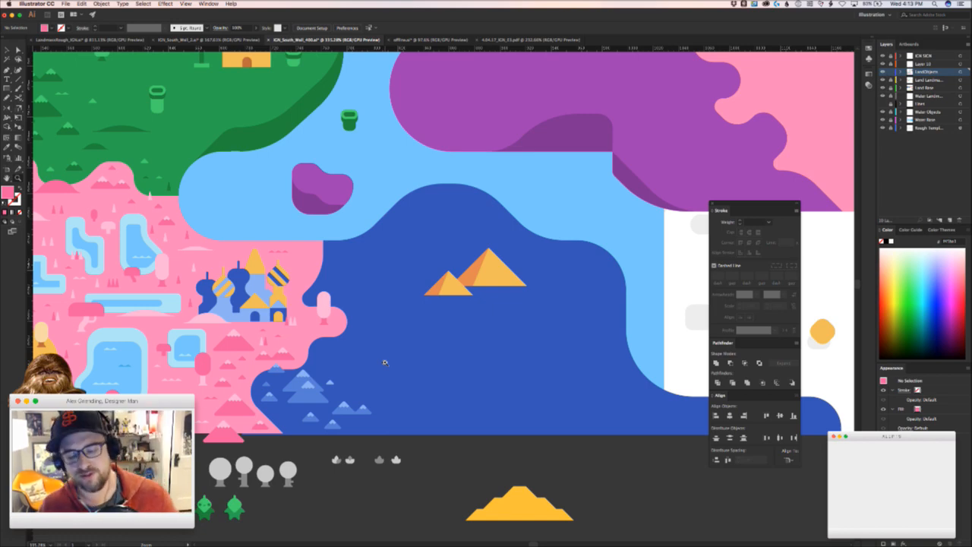
pyautogui.click(463, 345)
pyautogui.moveTo(478, 294); pyautogui.dragTo(444, 381)
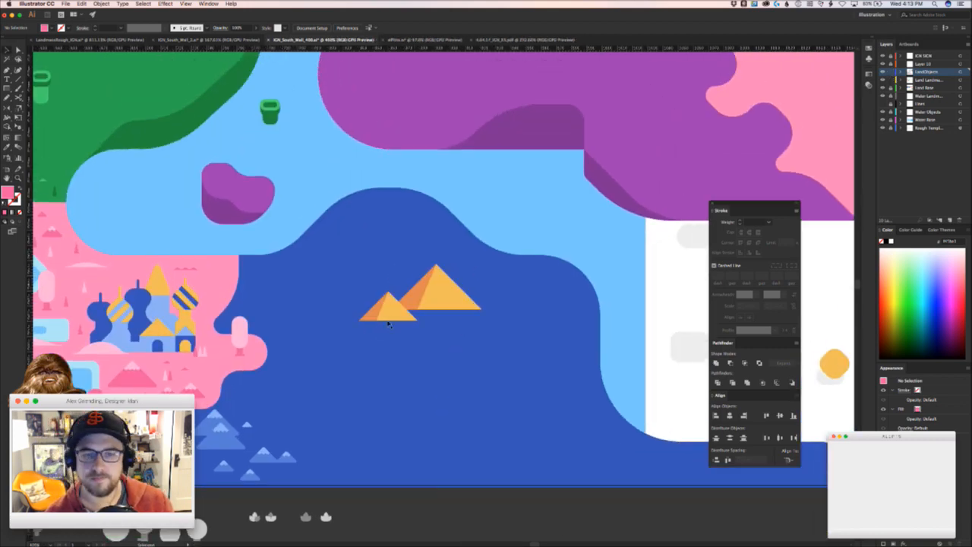
pyautogui.moveTo(389, 317)
pyautogui.mouseDown()
pyautogui.moveTo(386, 310)
pyautogui.moveTo(532, 338)
pyautogui.moveTo(519, 339)
pyautogui.mouseUp()
pyautogui.click(504, 380)
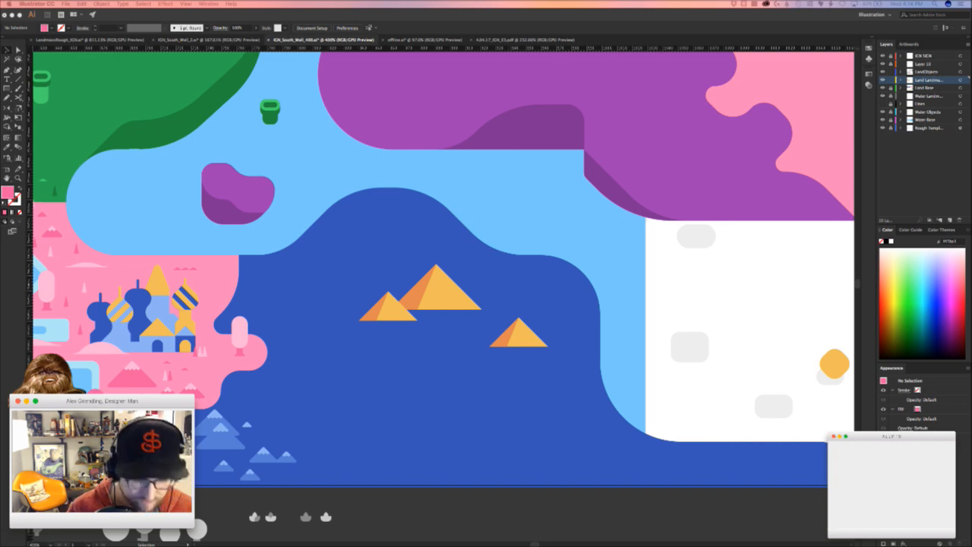
pyautogui.click(423, 388)
pyautogui.moveTo(415, 405); pyautogui.dragTo(353, 382)
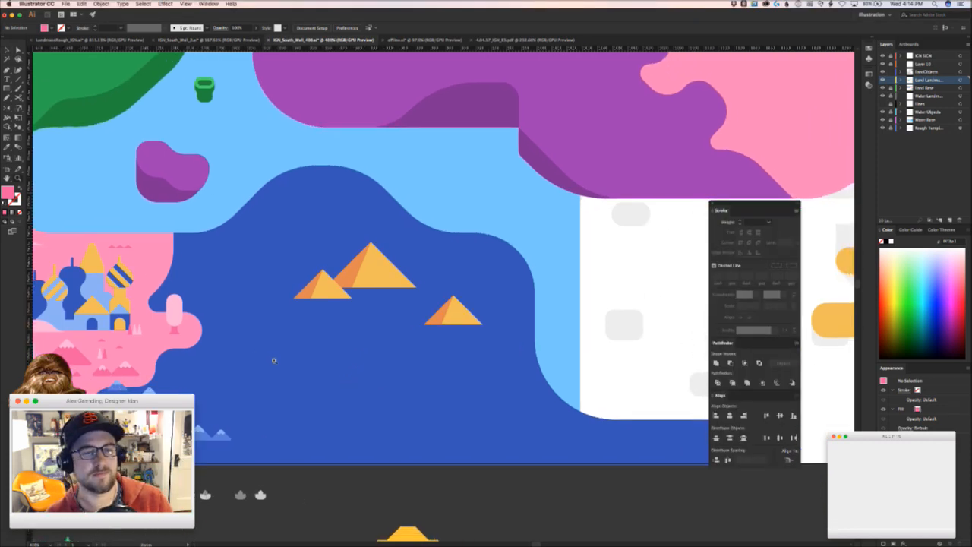
pyautogui.scroll(2, 290, 355)
pyautogui.moveTo(198, 242); pyautogui.dragTo(236, 219)
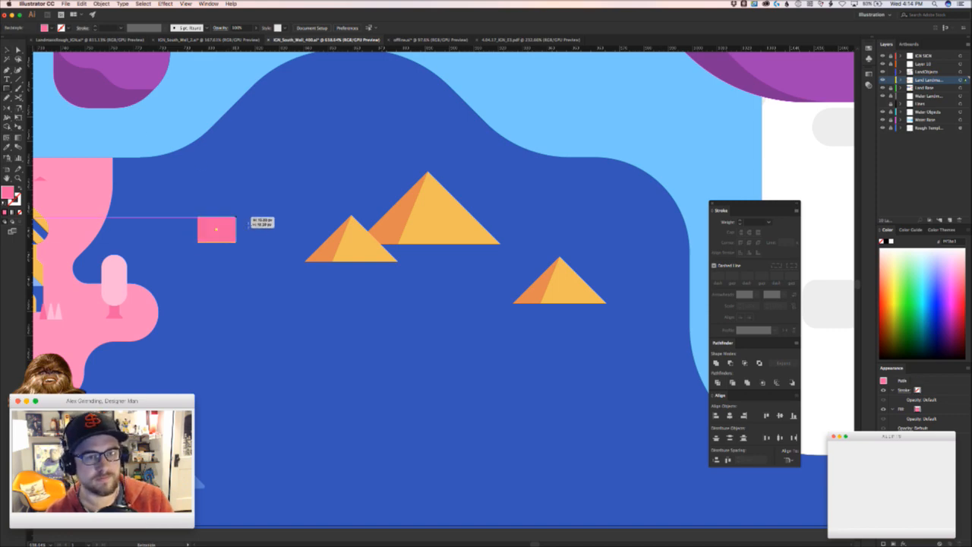
pyautogui.moveTo(241, 254); pyautogui.dragTo(357, 335)
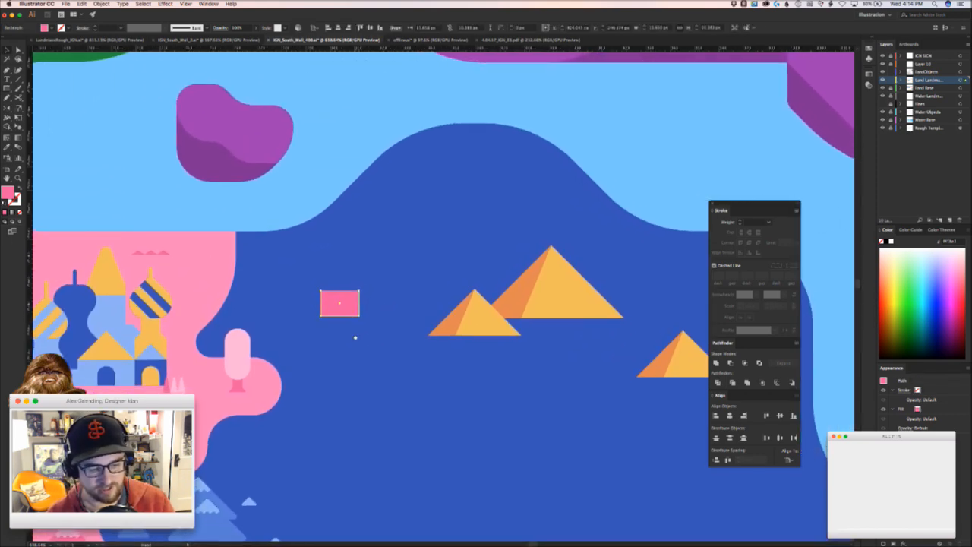
pyautogui.click(346, 313)
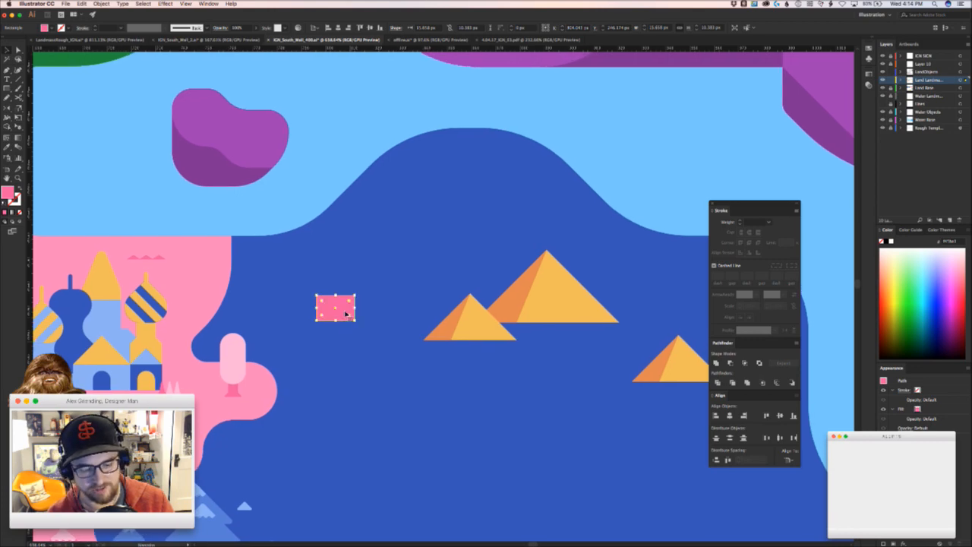
pyautogui.press('Delete')
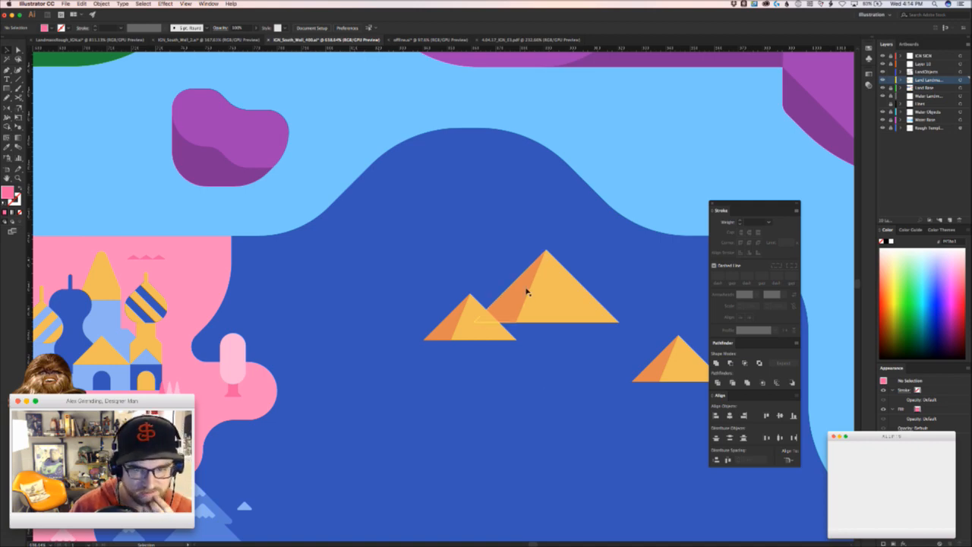
pyautogui.scroll(-5, 527, 289)
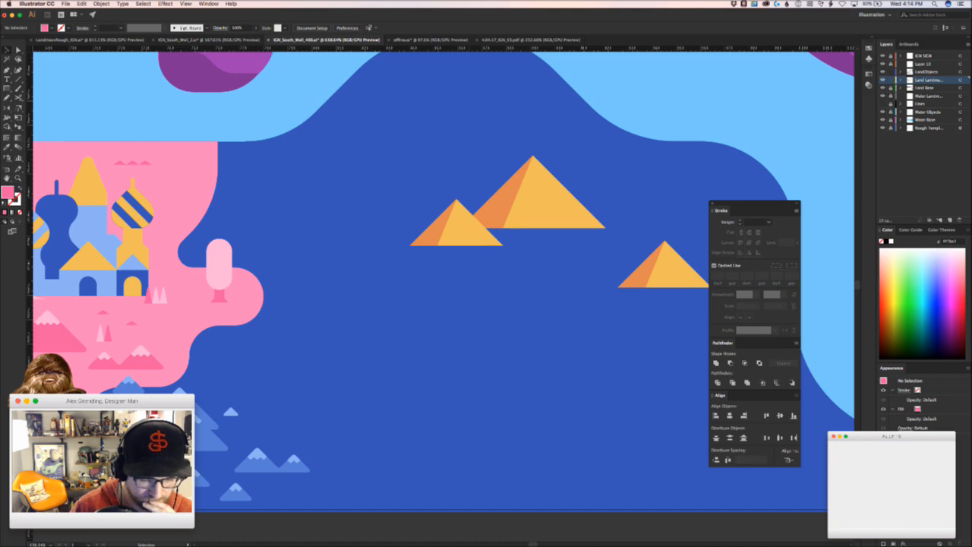
pyautogui.press('super+Tab')
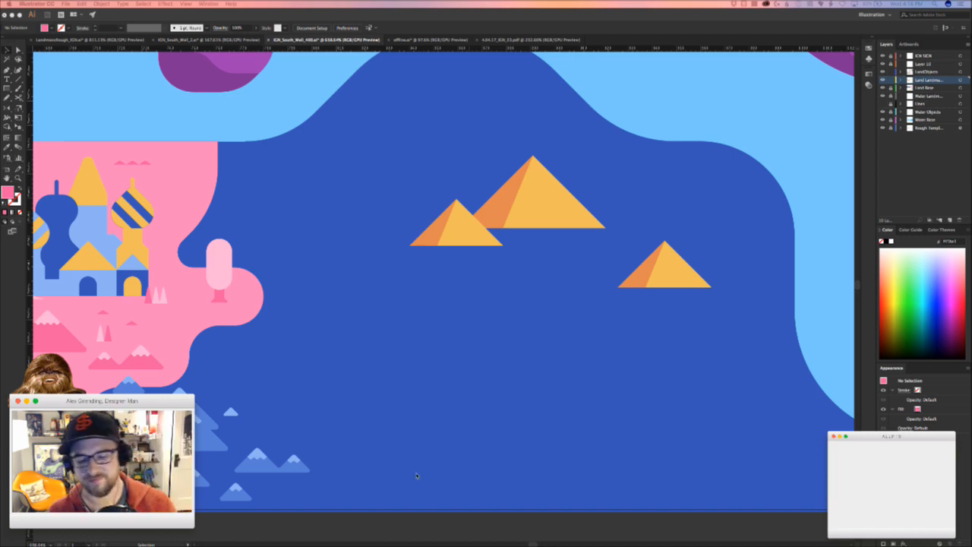
pyautogui.click(365, 369)
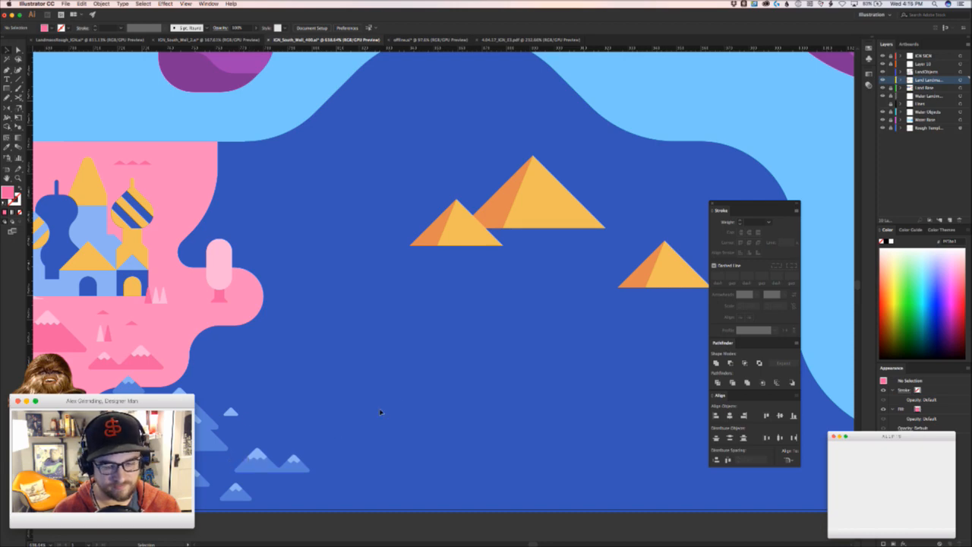
# - Go to the floating purple island illustration above the mural and unlock all layers above Water Base
pyautogui.press('space')
pyautogui.moveTo(452, 449); pyautogui.dragTo(373, 404)
pyautogui.moveTo(396, 95); pyautogui.dragTo(190, 443)
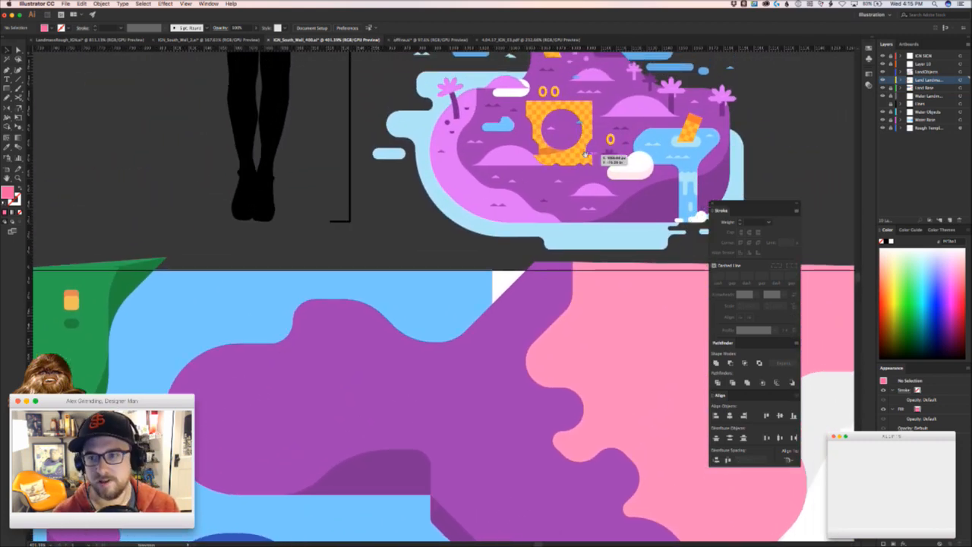
pyautogui.moveTo(591, 154); pyautogui.dragTo(547, 179)
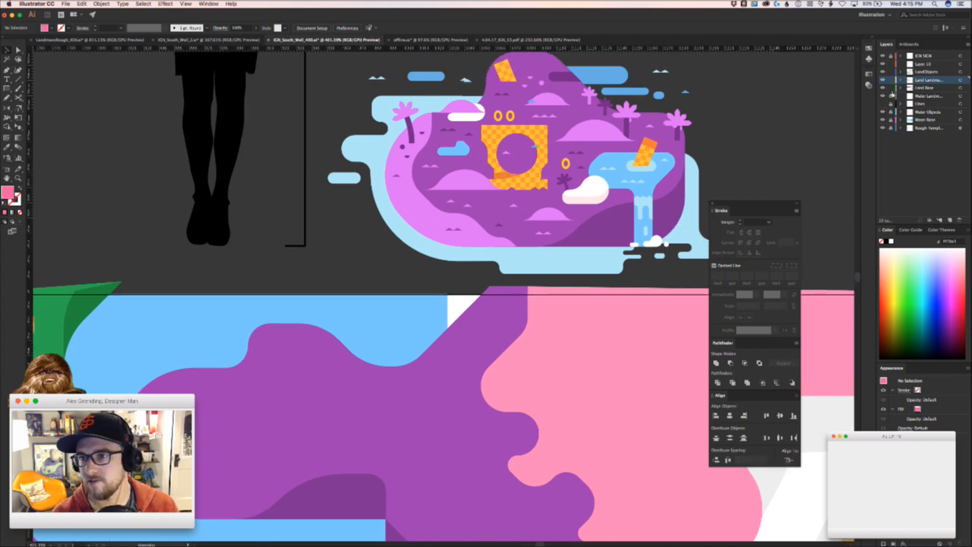
pyautogui.click(891, 55)
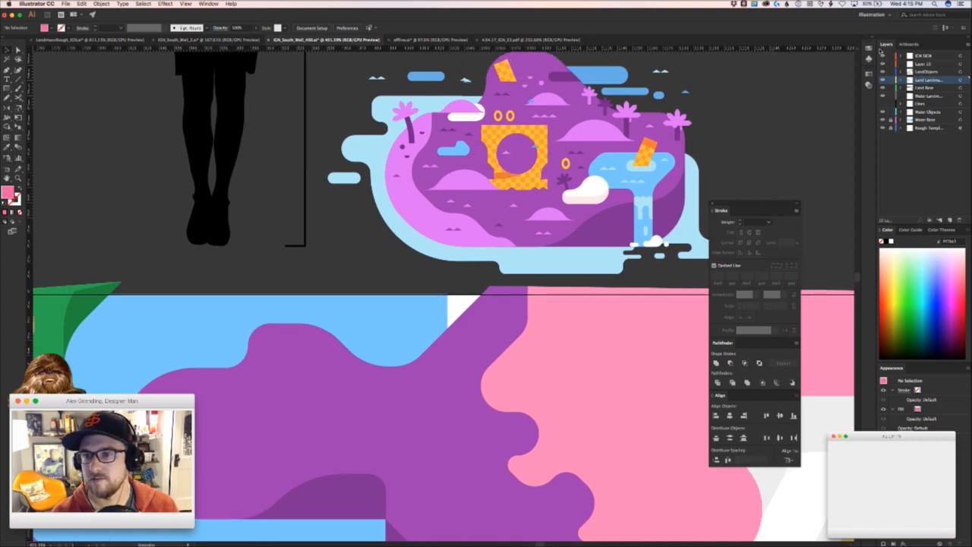
# - Inspect the pieces of the floating purple island, including its checkered ring and the light blue water shape around it
pyautogui.moveTo(504, 130); pyautogui.dragTo(488, 146)
pyautogui.press('super+z')
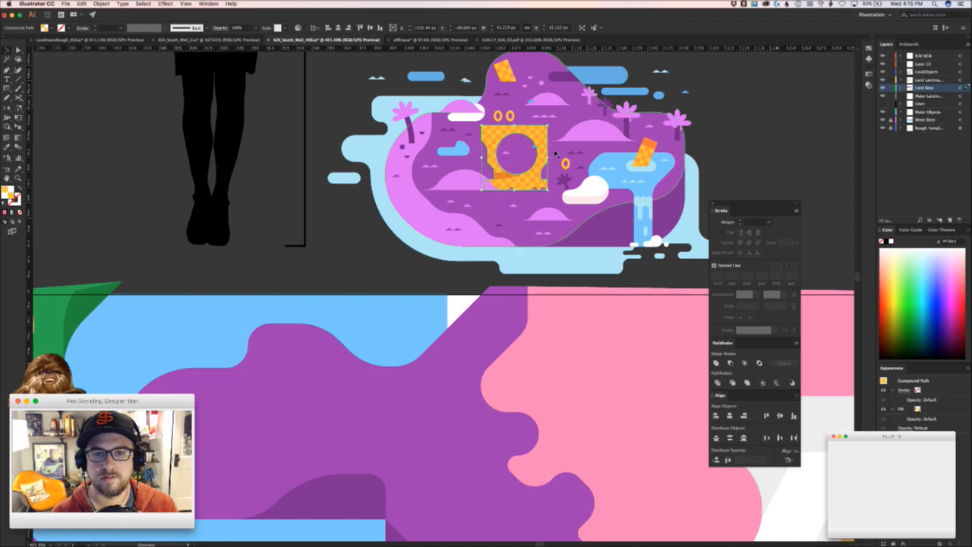
pyautogui.click(560, 154)
pyautogui.moveTo(582, 152); pyautogui.dragTo(622, 111)
pyautogui.moveTo(500, 246); pyautogui.dragTo(404, 354)
pyautogui.moveTo(458, 273); pyautogui.dragTo(532, 271)
pyautogui.moveTo(528, 229); pyautogui.dragTo(515, 195)
pyautogui.press('super+z')
pyautogui.moveTo(503, 370); pyautogui.dragTo(495, 340)
pyautogui.scroll(-5, 505, 371)
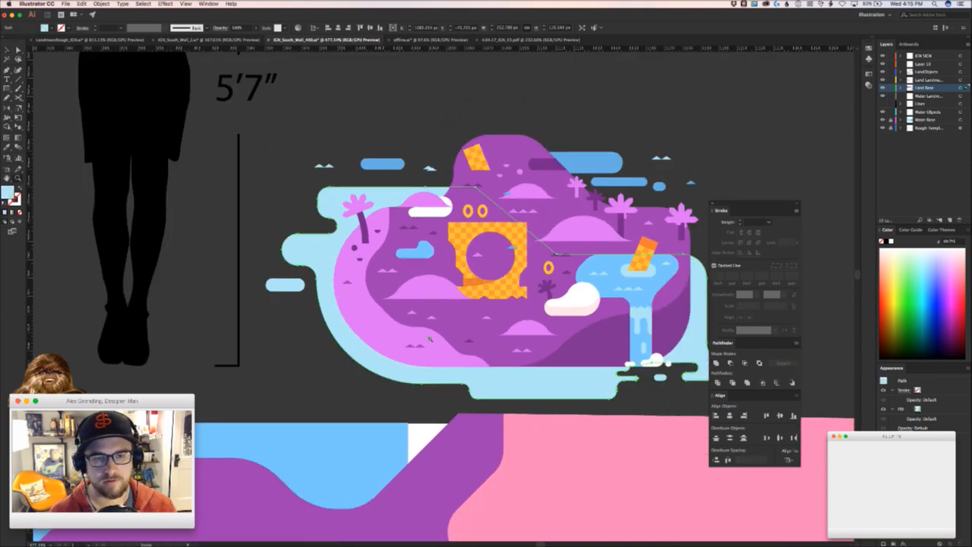
pyautogui.press('\\')
# - Widen the dark purple shadow at the purple land's lower edge by shifting the curve points on its left side further left
pyautogui.moveTo(652, 371); pyautogui.dragTo(565, 246)
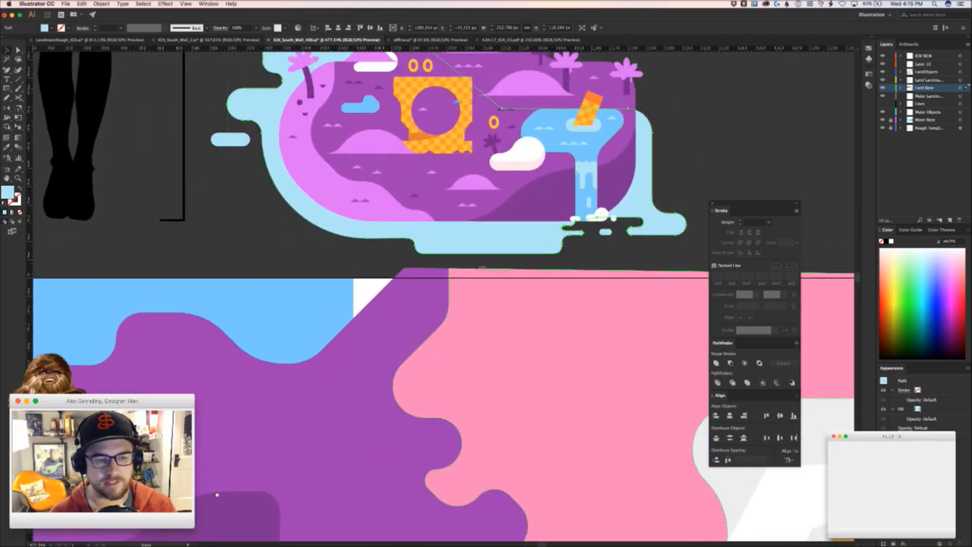
pyautogui.moveTo(214, 501); pyautogui.dragTo(349, 317)
pyautogui.press('v')
pyautogui.click(350, 331)
pyautogui.press('a')
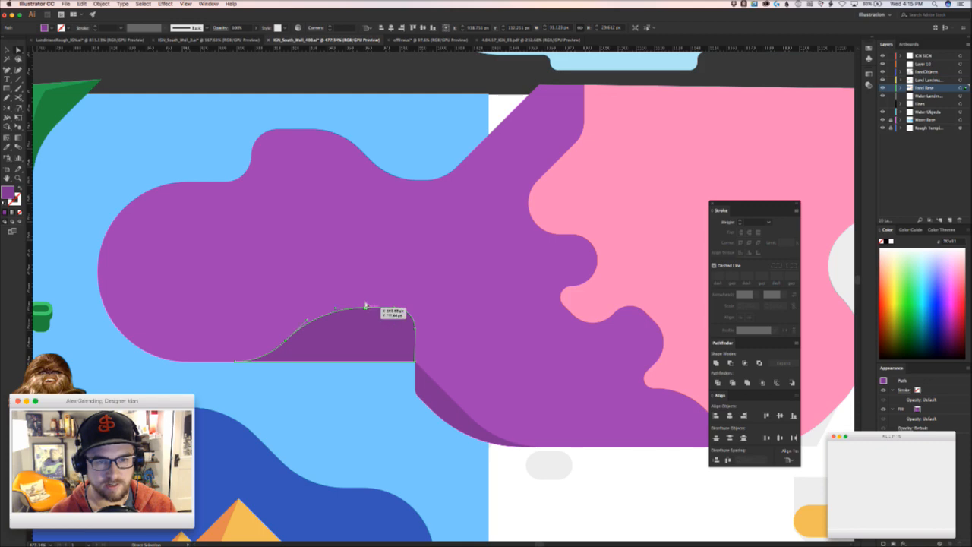
pyautogui.click(365, 306)
pyautogui.keyDown('shift'); pyautogui.click(284, 344); pyautogui.keyUp('shift')
pyautogui.keyDown('shift'); pyautogui.click(235, 362); pyautogui.keyUp('shift')
pyautogui.moveTo(235, 362); pyautogui.dragTo(212, 361)
pyautogui.press('super+z')
pyautogui.press('shift+super+a')
pyautogui.press('a')
pyautogui.press('super+z')
pyautogui.hotkey('shift', 'Left')
pyautogui.hotkey('shift', 'Left')
pyautogui.hotkey('shift', 'Left')
pyautogui.press('v')
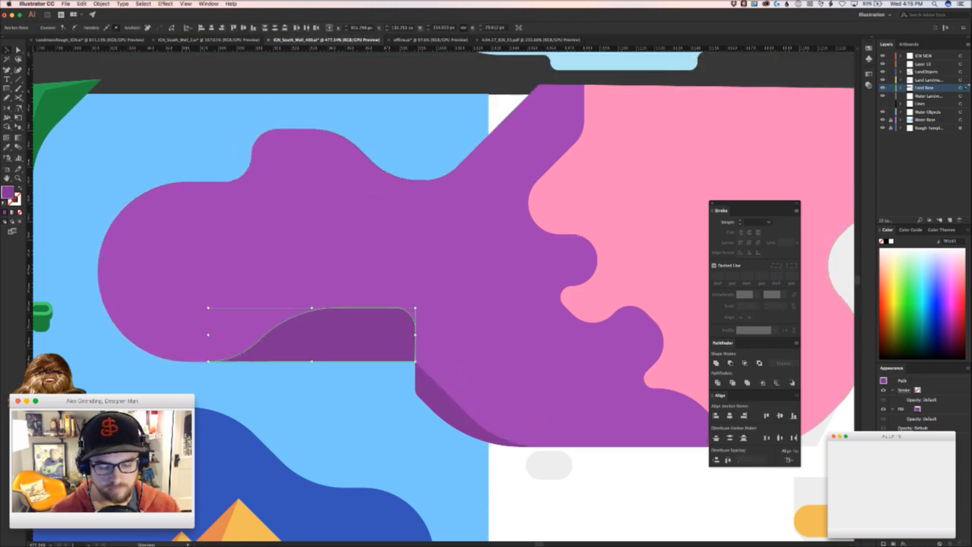
# - Switch to Spotify, skip to the next song, and return to the mural in Illustrator
pyautogui.press('super+Tab')
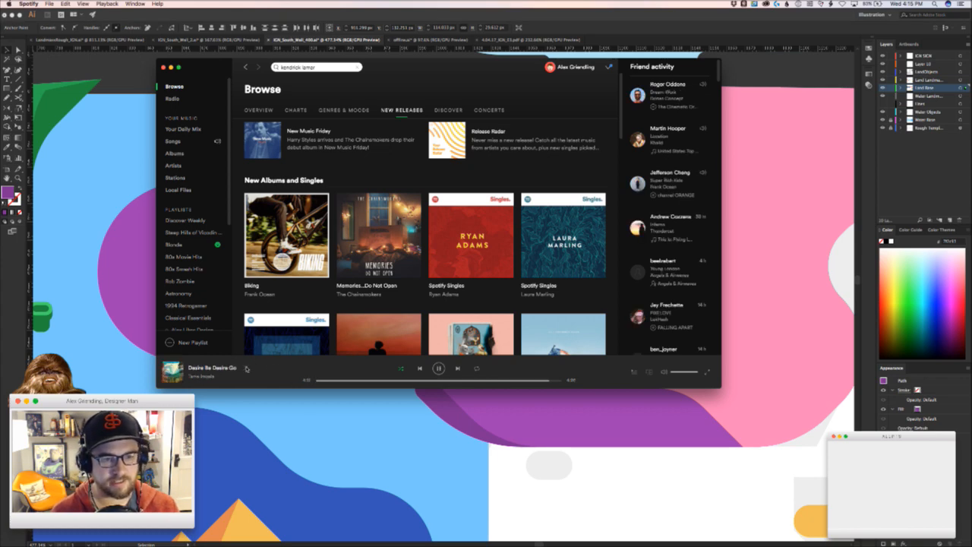
pyautogui.click(462, 369)
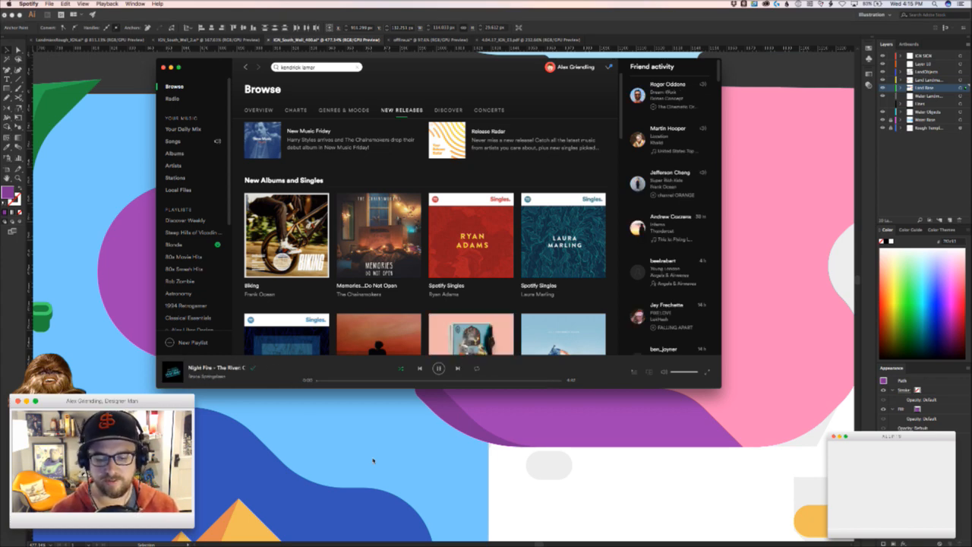
pyautogui.press('super+Tab')
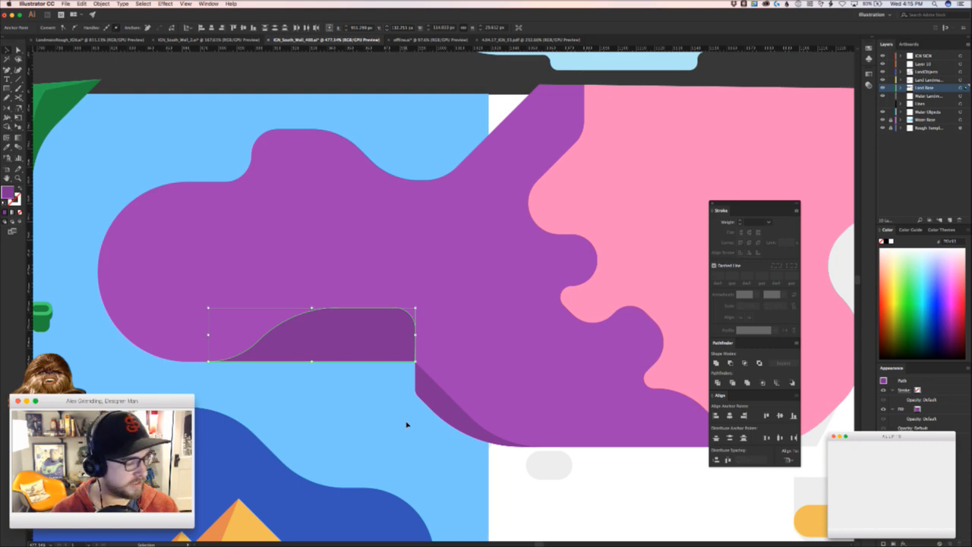
# - Deselect the dark purple shadow and compare the purple land with the floating purple island above it
pyautogui.scroll(-1, 415, 415)
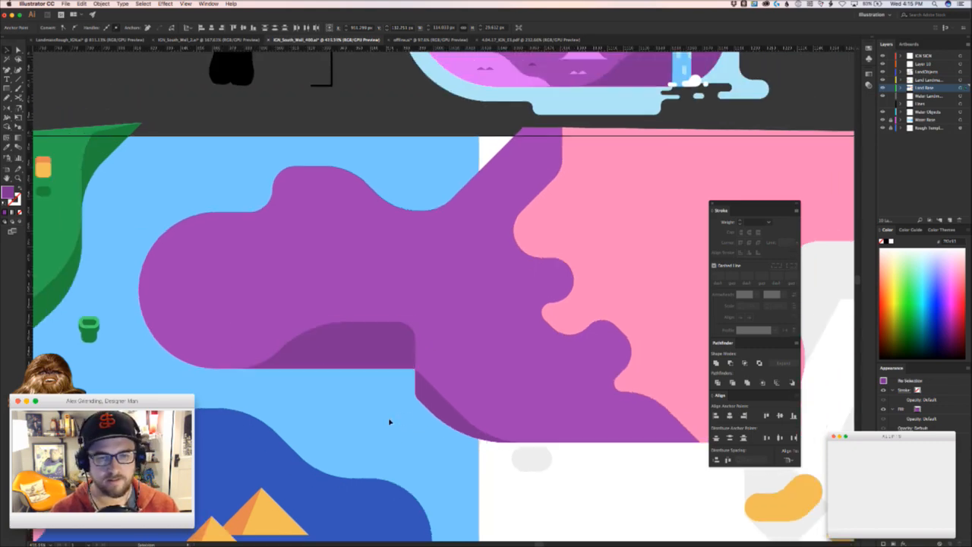
pyautogui.click(390, 422)
pyautogui.moveTo(383, 414); pyautogui.dragTo(313, 491)
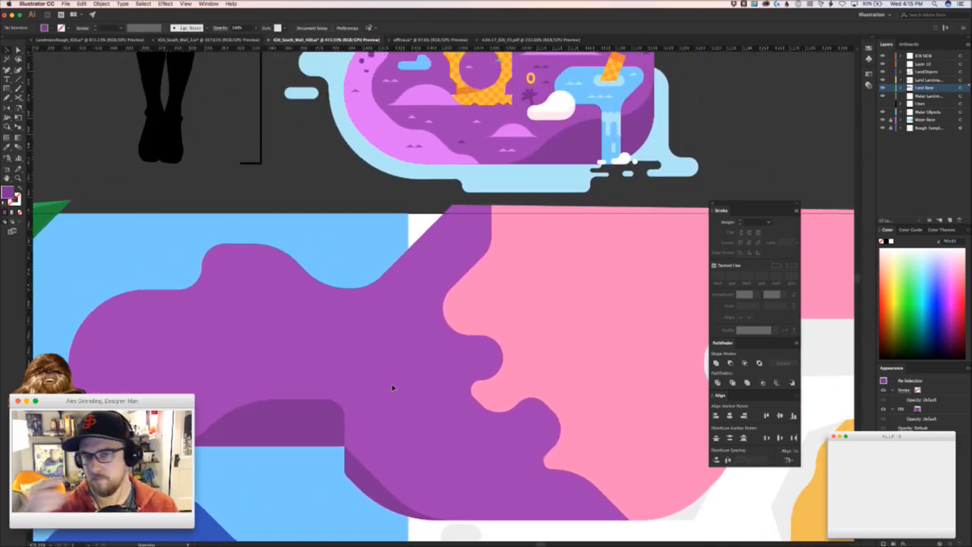
pyautogui.moveTo(212, 337); pyautogui.dragTo(208, 432)
pyautogui.moveTo(209, 418); pyautogui.dragTo(268, 359)
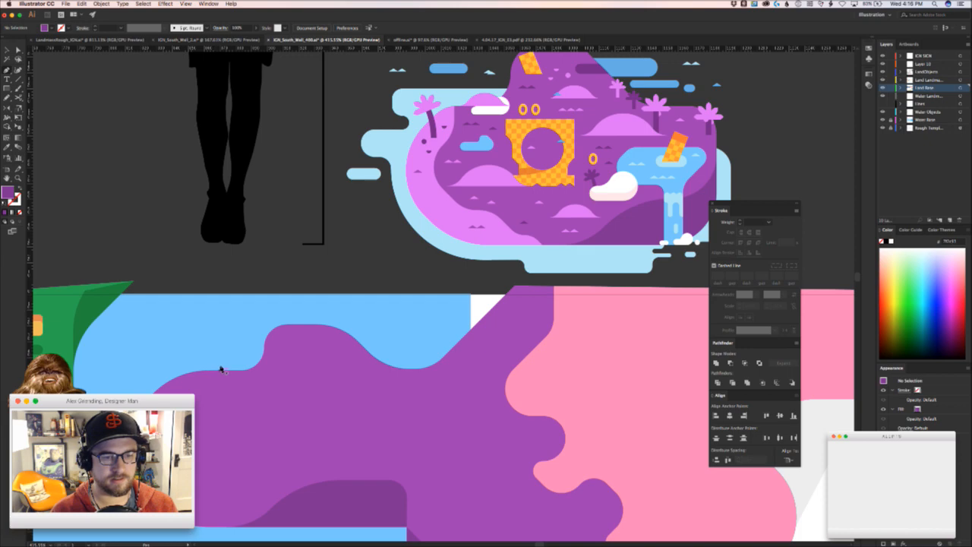
pyautogui.moveTo(220, 370); pyautogui.dragTo(217, 394)
pyautogui.press('super+z')
pyautogui.press('super+z')
# - Begin a dark purple Pen path at the purple land's upper-left edge, running down inside its rounded left end with straight, angled segments
pyautogui.moveTo(194, 372); pyautogui.dragTo(198, 394)
pyautogui.click(194, 391)
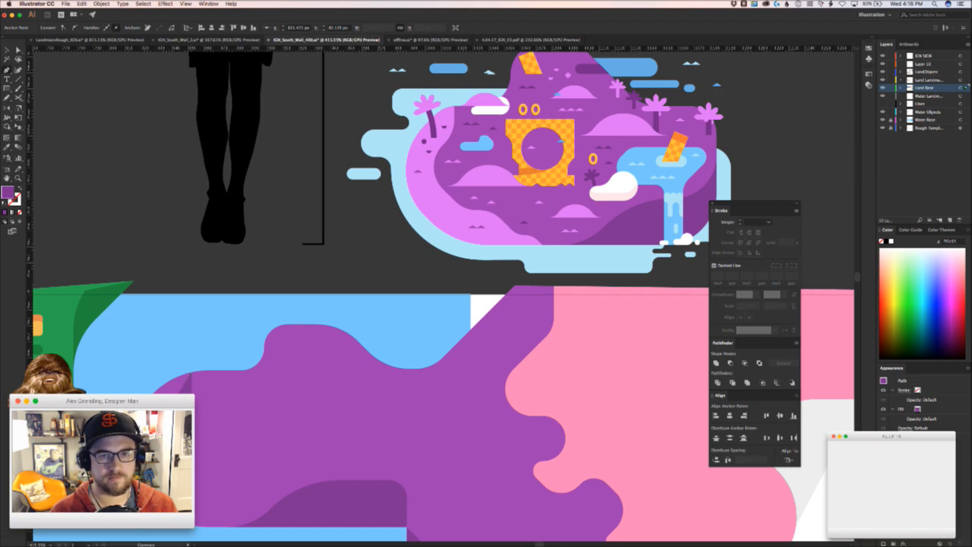
pyautogui.scroll(-5, 196, 475)
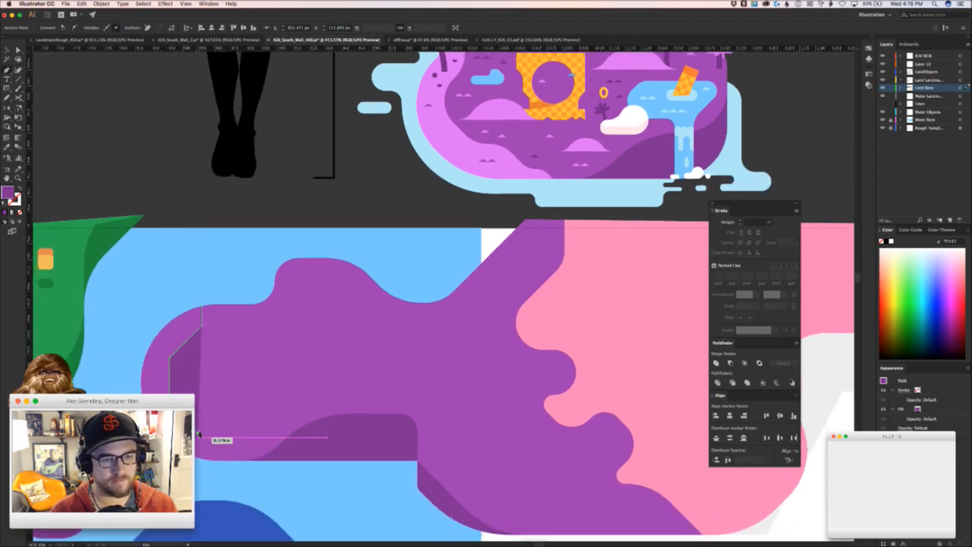
# - Extend the dark purple shading path with a short horizontal segment and a 45-degree diagonal near the land's bottom edge
pyautogui.click(213, 434)
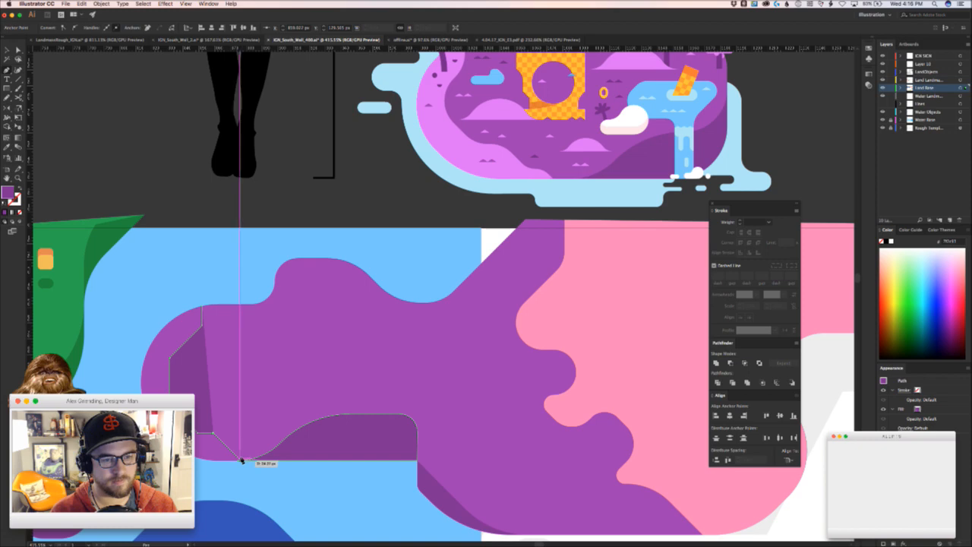
pyautogui.click(241, 460)
pyautogui.scroll(5, 183, 458)
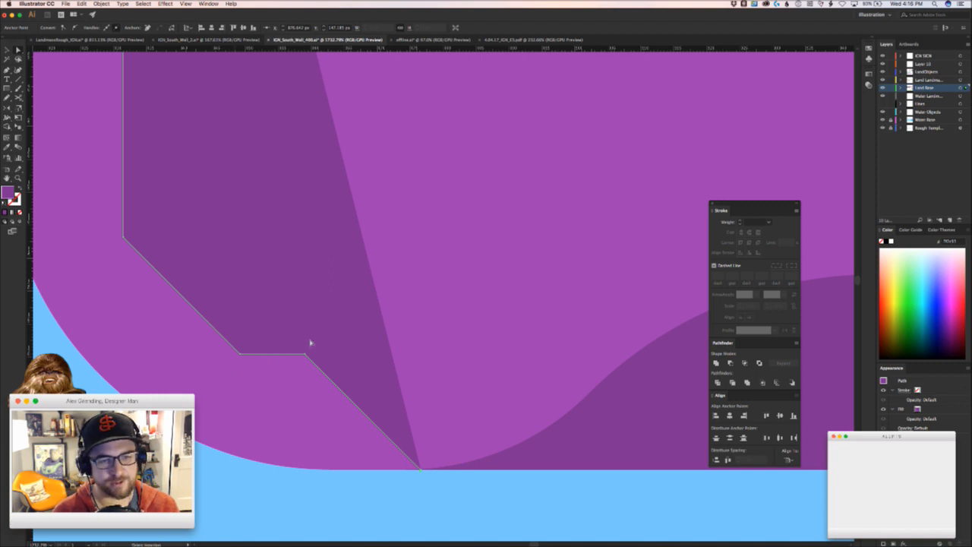
pyautogui.moveTo(420, 467); pyautogui.dragTo(384, 433)
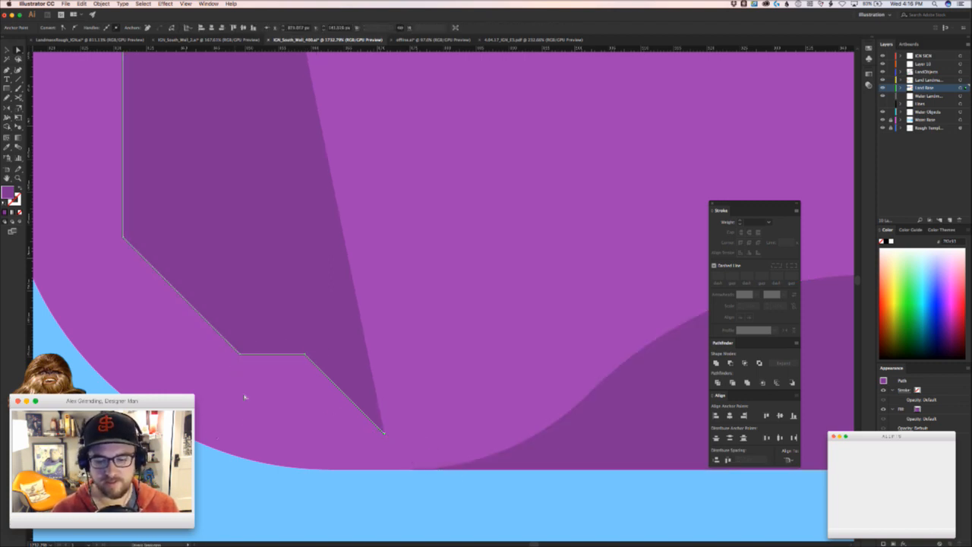
pyautogui.scroll(3, 233, 425)
pyautogui.hscroll(-3, 256, 453)
pyautogui.scroll(1, 256, 454)
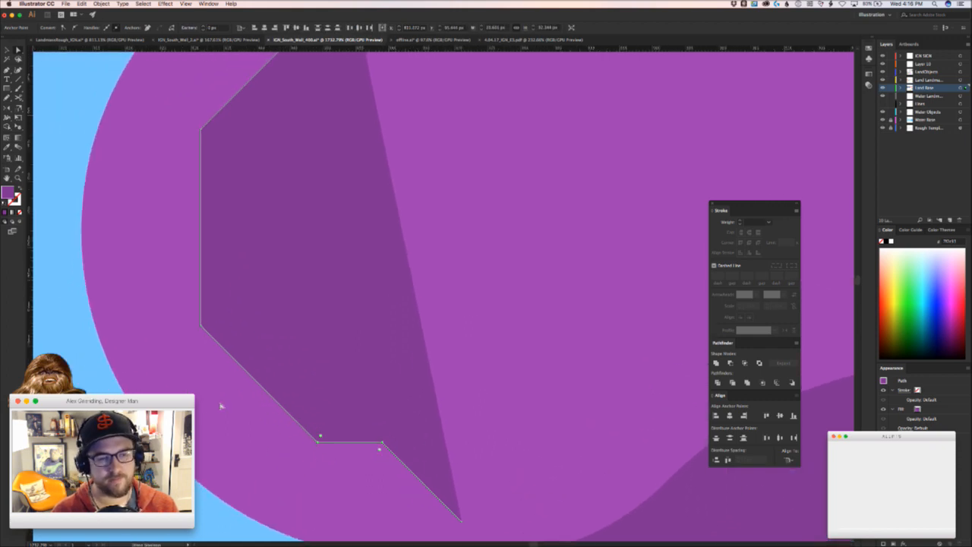
# - Shorten the short horizontal segment near the lower end of the dark purple path
pyautogui.press('super+shift+a')
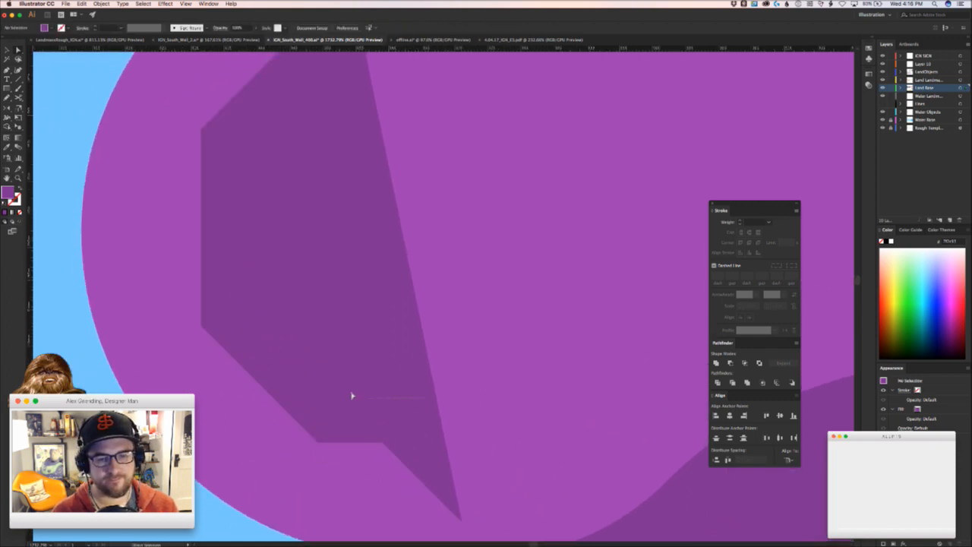
pyautogui.click(453, 503)
pyautogui.moveTo(463, 520); pyautogui.dragTo(406, 485)
pyautogui.press('super+z')
pyautogui.moveTo(443, 493); pyautogui.dragTo(441, 492)
pyautogui.scroll(-3, 440, 492)
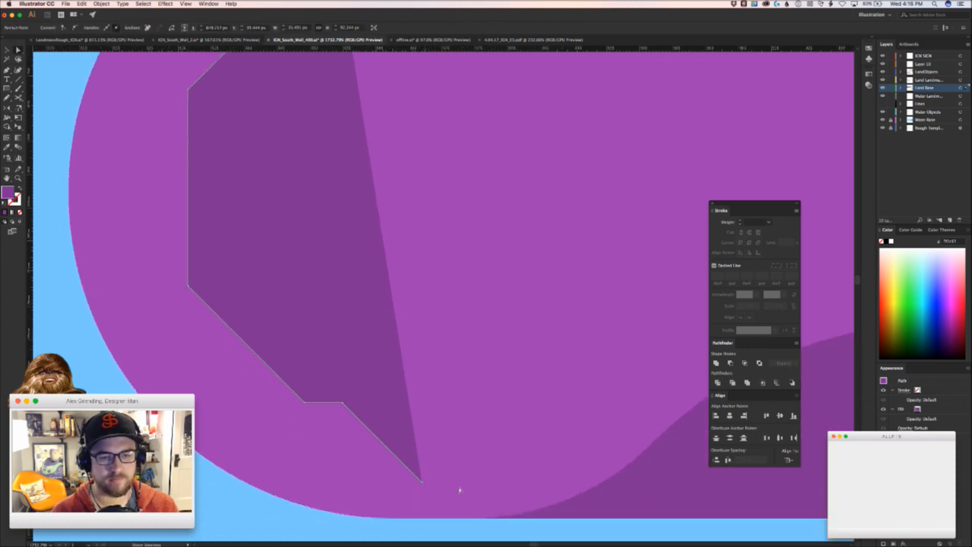
# - Extend the path's lower diagonal so its end point lands on the purple land's bottom edge
pyautogui.moveTo(175, 226); pyautogui.dragTo(175, 227)
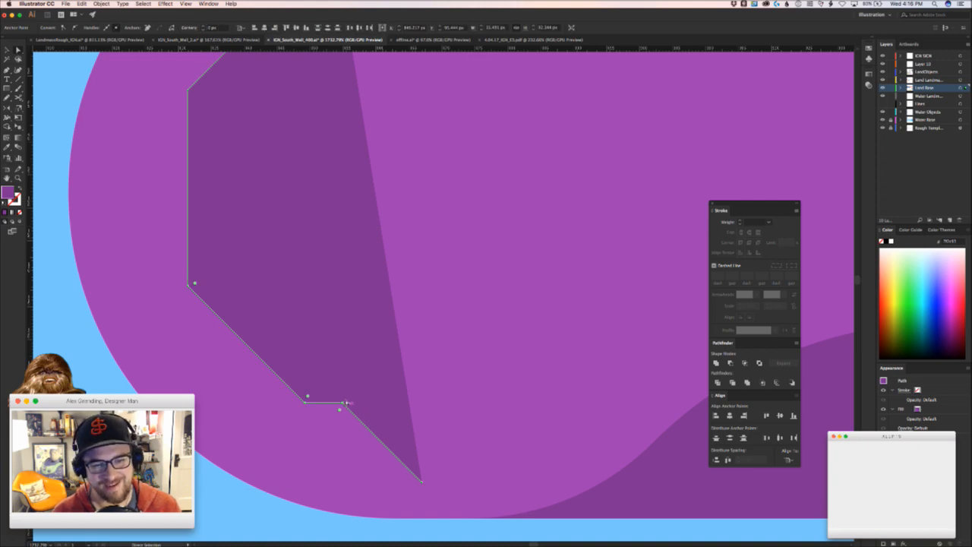
pyautogui.press('Up')
pyautogui.press('super+z')
pyautogui.press('super+shift+a')
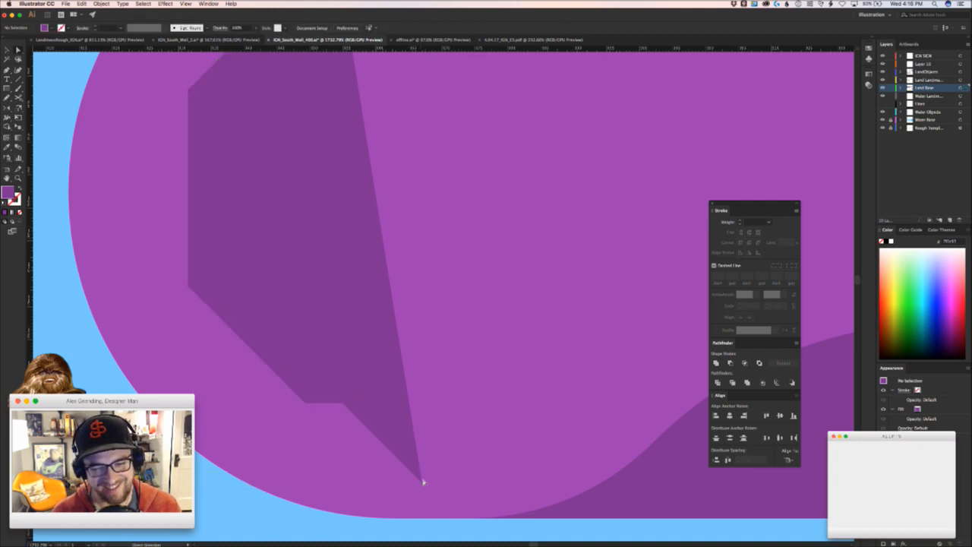
pyautogui.moveTo(422, 482); pyautogui.dragTo(351, 454)
pyautogui.press('z')
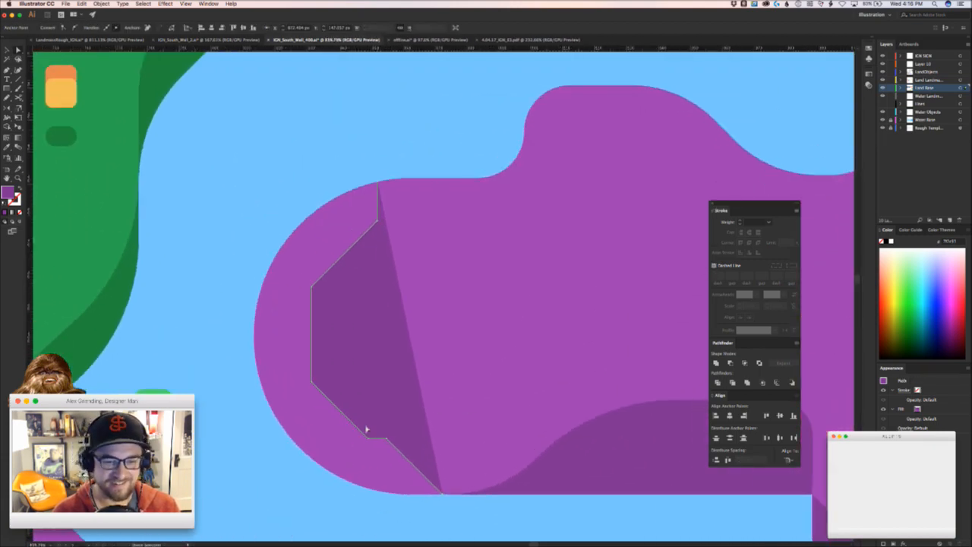
# - Nudge the upper, left and lower-left segments of the dark purple path closer to the land's left edge
pyautogui.click(312, 313)
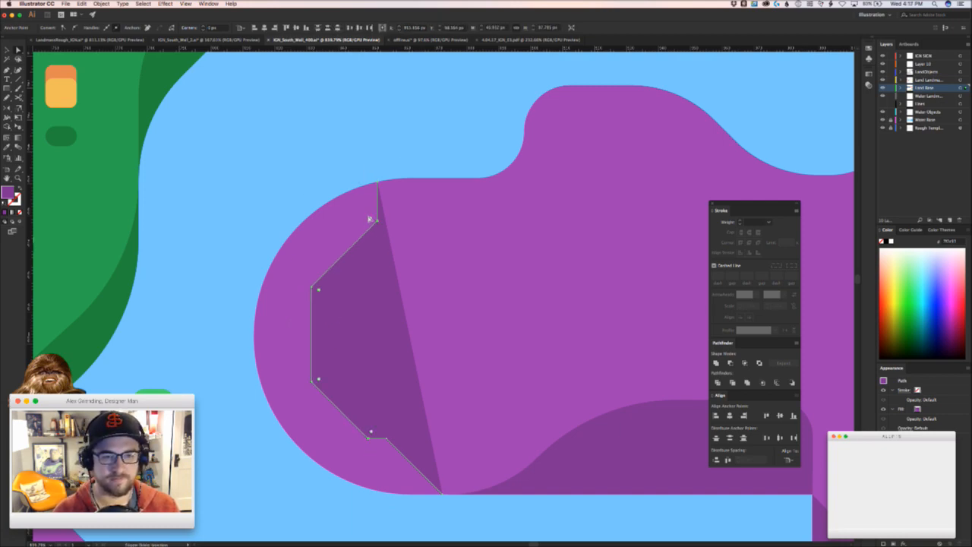
pyautogui.hotkey('shift', 'Left')
pyautogui.press('super+z')
pyautogui.hotkey('shift', 'Left')
pyautogui.press('super+z')
pyautogui.press('Left')
pyautogui.press('Left')
pyautogui.press('Left')
pyautogui.press('Left')
pyautogui.press('Left')
pyautogui.press('Left')
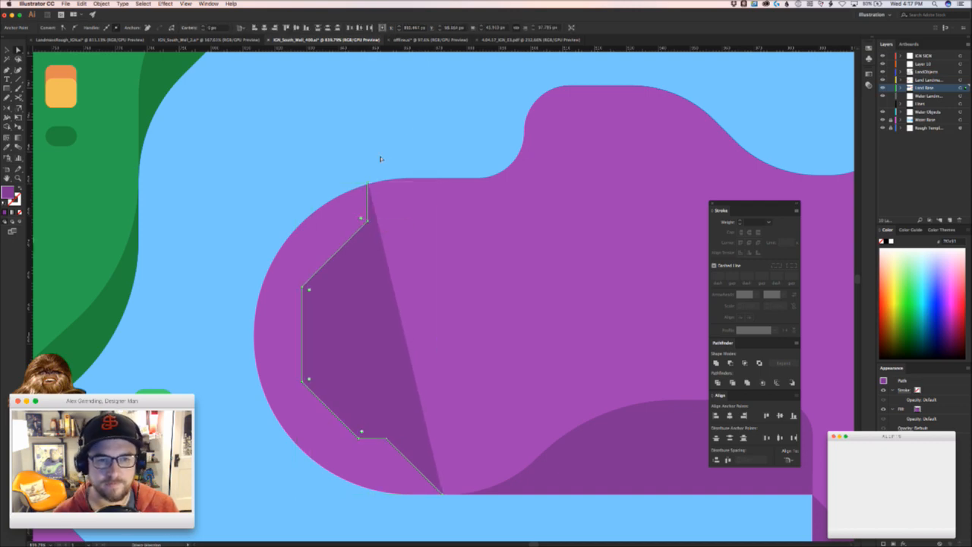
# - Move the path's short upper vertical segment left and down, and raise its end point to the land's edge
pyautogui.click(367, 165)
pyautogui.click(367, 220)
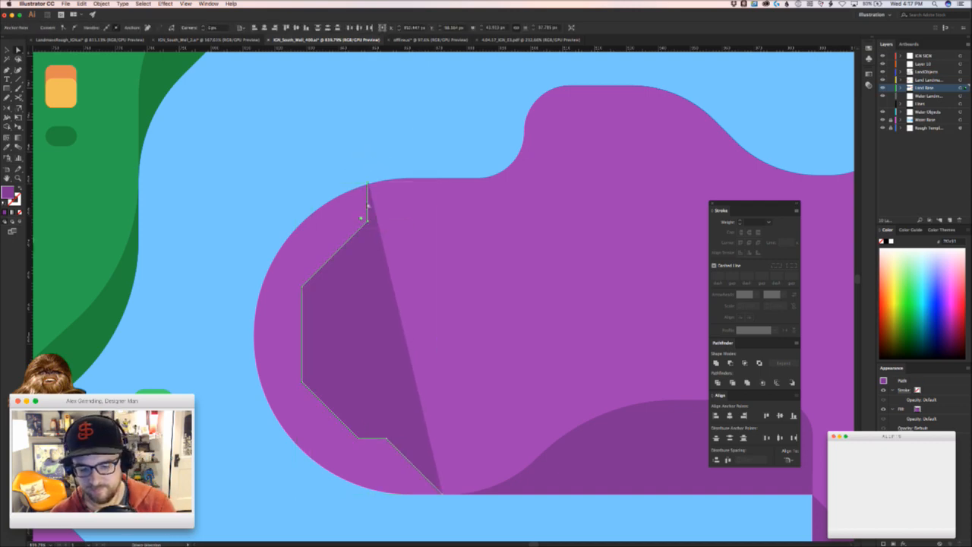
pyautogui.hotkey('shift', 'Left')
pyautogui.hotkey('shift', 'Down')
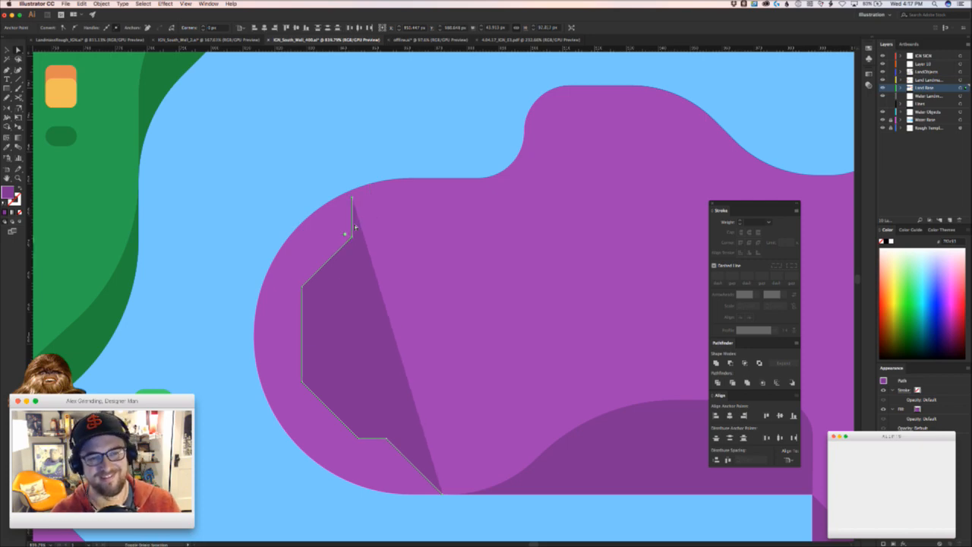
pyautogui.press('super')
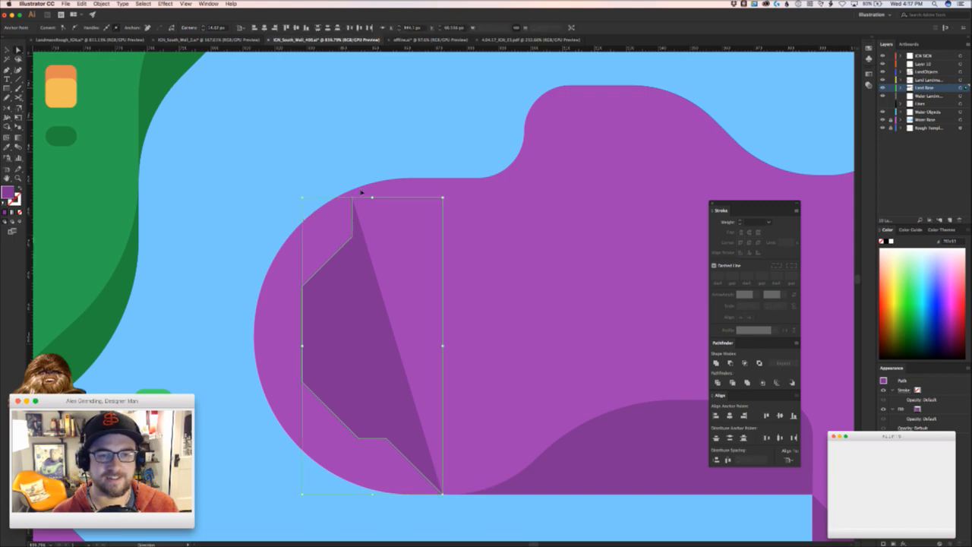
pyautogui.click(352, 197)
pyautogui.moveTo(352, 197); pyautogui.dragTo(352, 190)
# - Round the upper corners and the lower-left corner of the dark purple path into smooth curves
pyautogui.moveTo(356, 202); pyautogui.dragTo(310, 154)
pyautogui.moveTo(342, 252); pyautogui.dragTo(395, 289)
pyautogui.moveTo(344, 338); pyautogui.dragTo(421, 332)
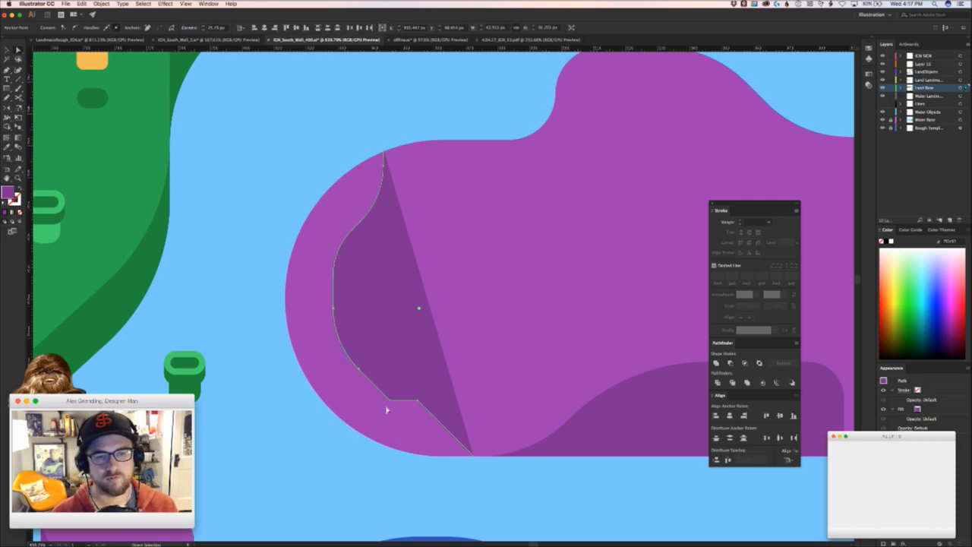
pyautogui.click(335, 345)
pyautogui.moveTo(341, 339); pyautogui.dragTo(403, 323)
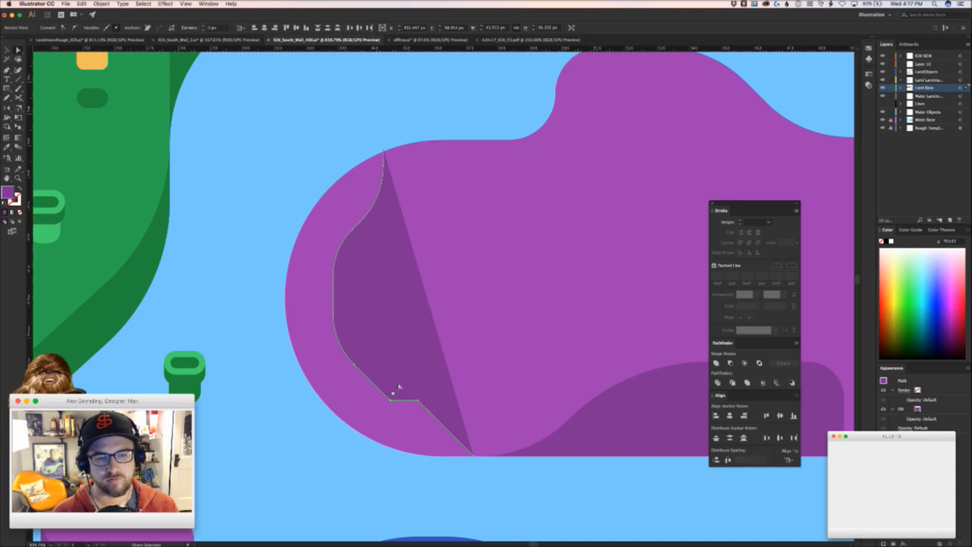
pyautogui.moveTo(415, 403); pyautogui.dragTo(490, 389)
pyautogui.press('super+shift+a')
pyautogui.press('super+z')
pyautogui.press('super+z')
pyautogui.press('super+shift+a')
# - Round the two corners at the ends of the path's short lower horizontal segment
pyautogui.moveTo(434, 372); pyautogui.dragTo(456, 465)
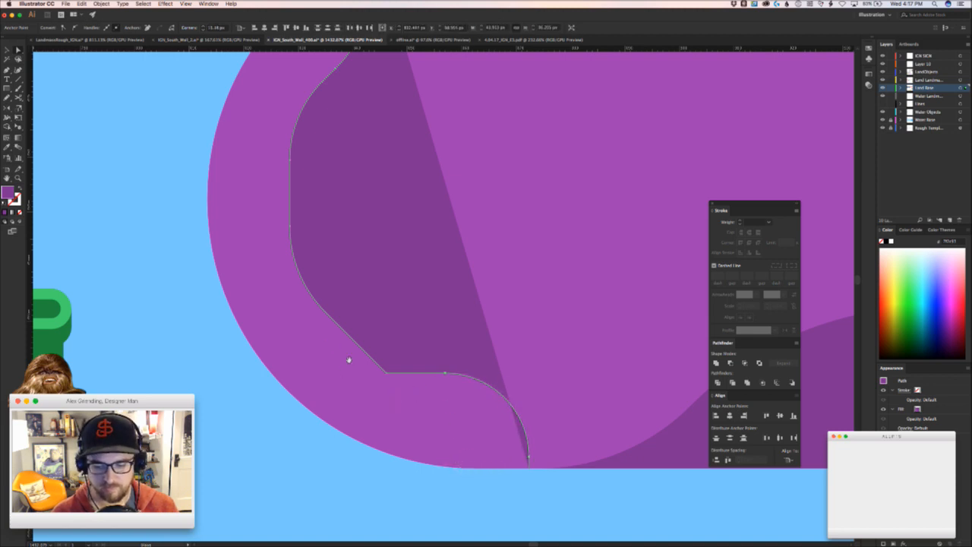
pyautogui.hscroll(3, 316, 375)
pyautogui.scroll(1, 317, 375)
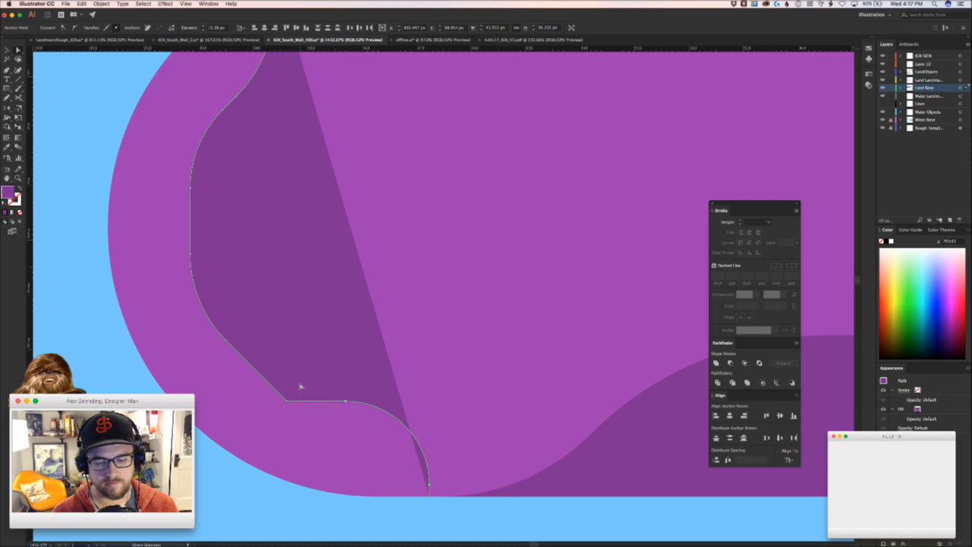
pyautogui.moveTo(289, 395); pyautogui.dragTo(393, 322)
pyautogui.press('super+shift+a')
pyautogui.moveTo(330, 450); pyautogui.dragTo(344, 365)
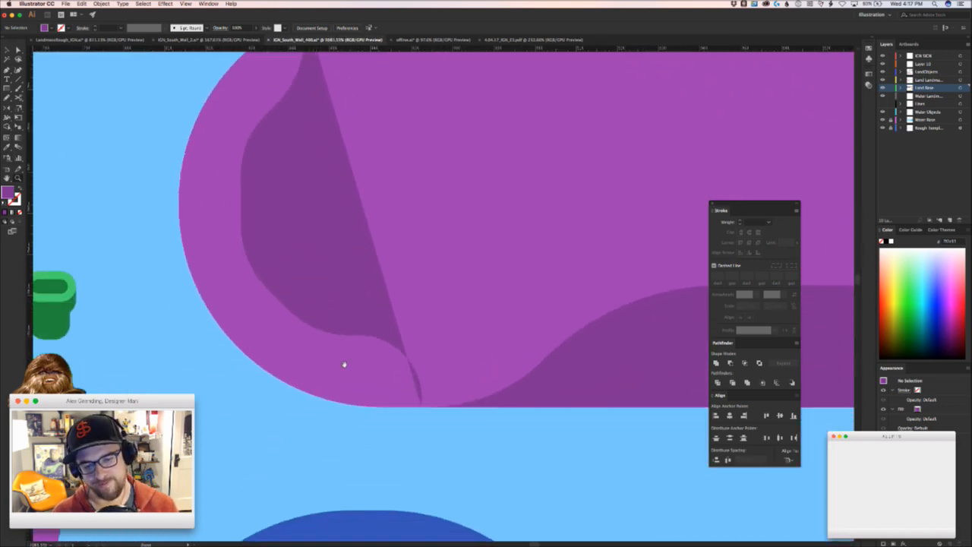
# - Close the dark purple path with straight segments that run outside the purple land's left edge
pyautogui.click(423, 405)
pyautogui.click(301, 471)
pyautogui.click(101, 270)
pyautogui.moveTo(118, 190); pyautogui.dragTo(193, 481)
pyautogui.press('v')
pyautogui.click(268, 303)
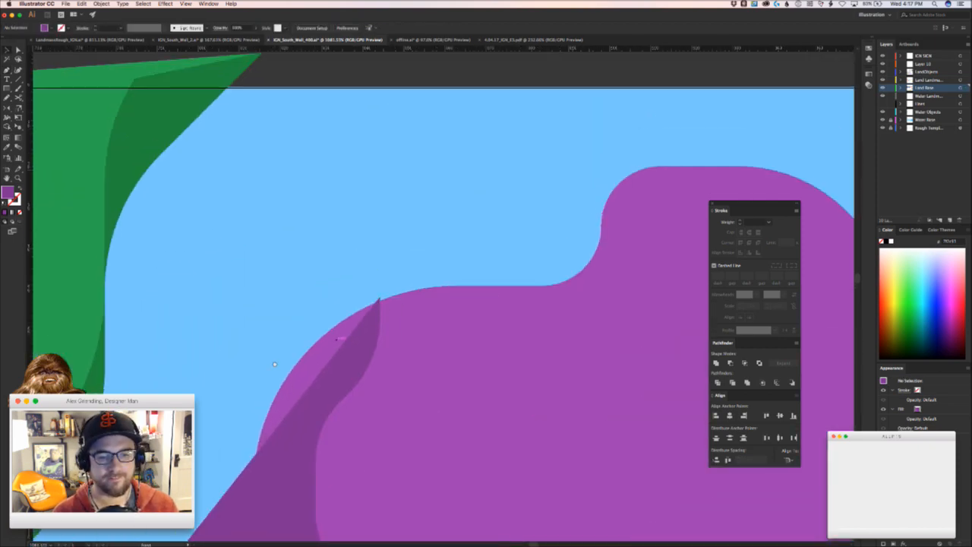
pyautogui.moveTo(271, 380); pyautogui.dragTo(331, 221)
pyautogui.press('a')
pyautogui.click(277, 374)
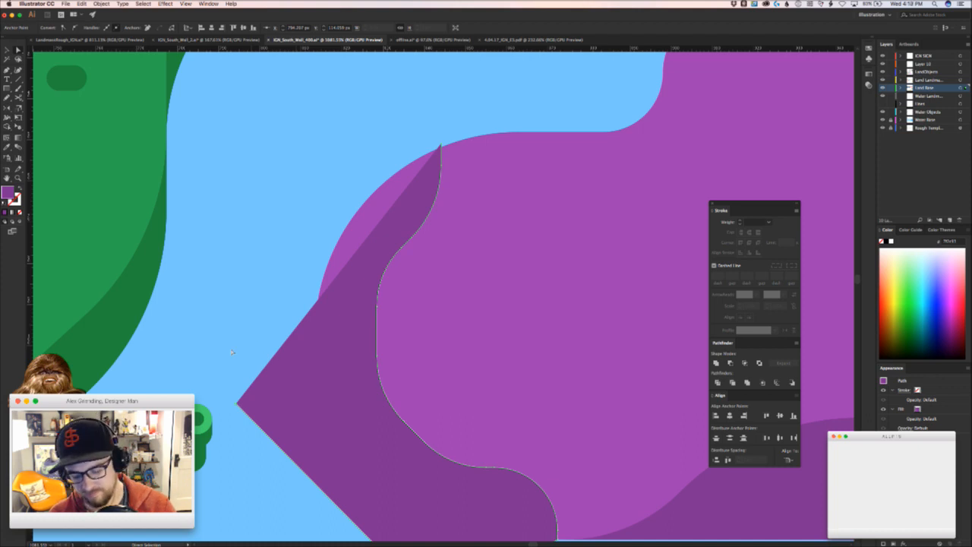
pyautogui.click(303, 157)
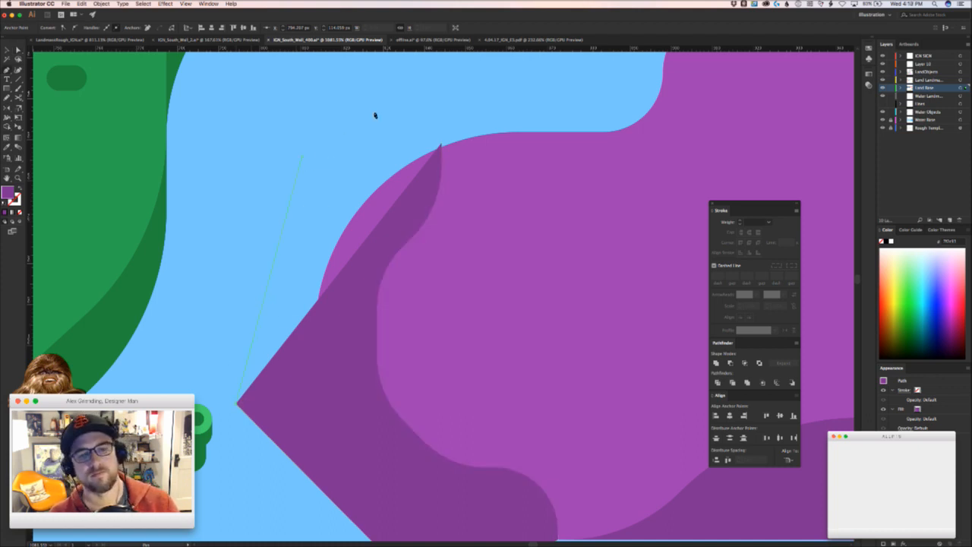
pyautogui.click(412, 106)
pyautogui.click(448, 148)
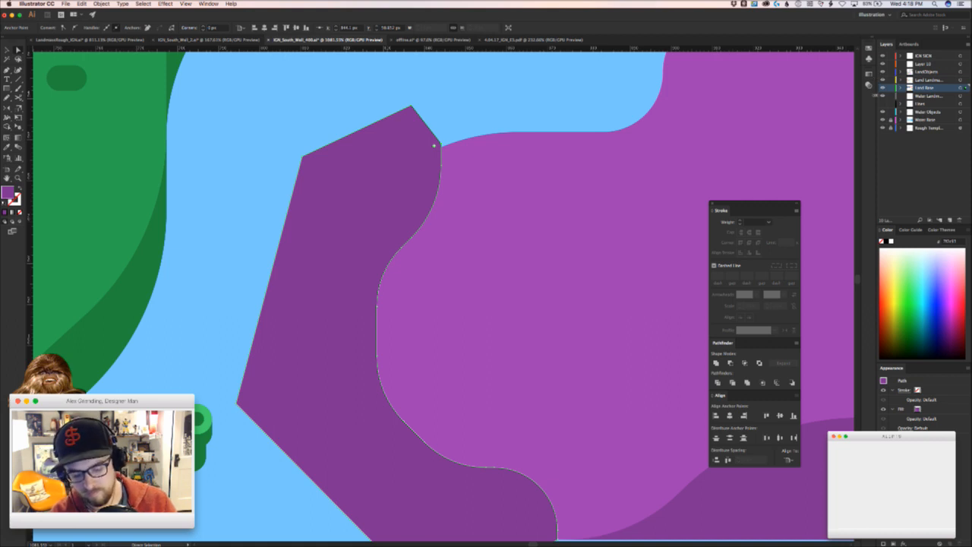
# - Duplicate the purple land base in place and intersect the copy with the dark purple shape to trim it to the coastline
pyautogui.press('alt+super+2')
pyautogui.click(470, 124)
pyautogui.click(472, 221)
pyautogui.press('v')
pyautogui.press('super+c')
pyautogui.click(467, 94)
pyautogui.press('super+f')
pyautogui.click(330, 186)
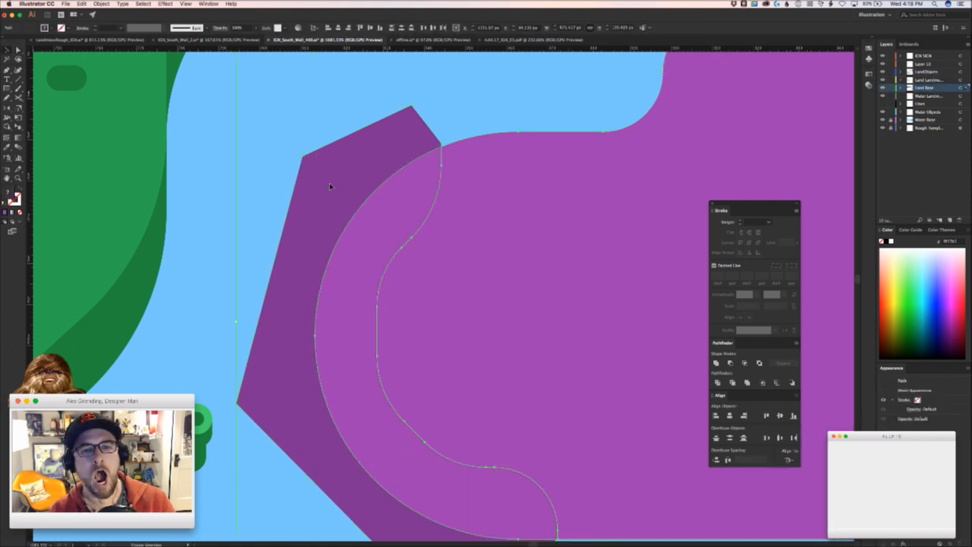
pyautogui.click(745, 363)
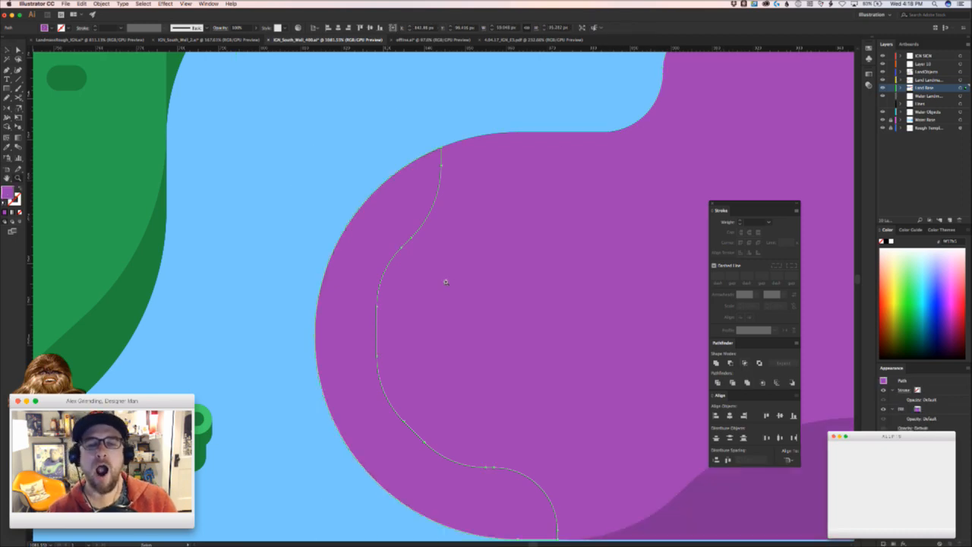
# - Try the reference island's light pink-purple as the fill of the trimmed edge shape, and undo it
pyautogui.moveTo(451, 284); pyautogui.dragTo(373, 297)
pyautogui.moveTo(435, 258); pyautogui.dragTo(251, 319)
pyautogui.moveTo(364, 226); pyautogui.dragTo(343, 260)
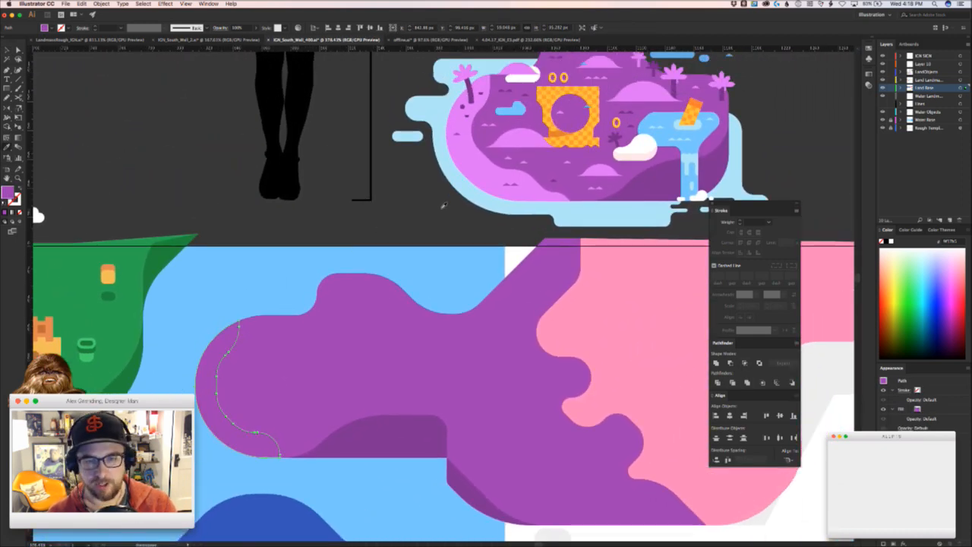
pyautogui.click(546, 194)
pyautogui.press('v')
pyautogui.click(239, 283)
pyautogui.moveTo(257, 266); pyautogui.dragTo(495, 98)
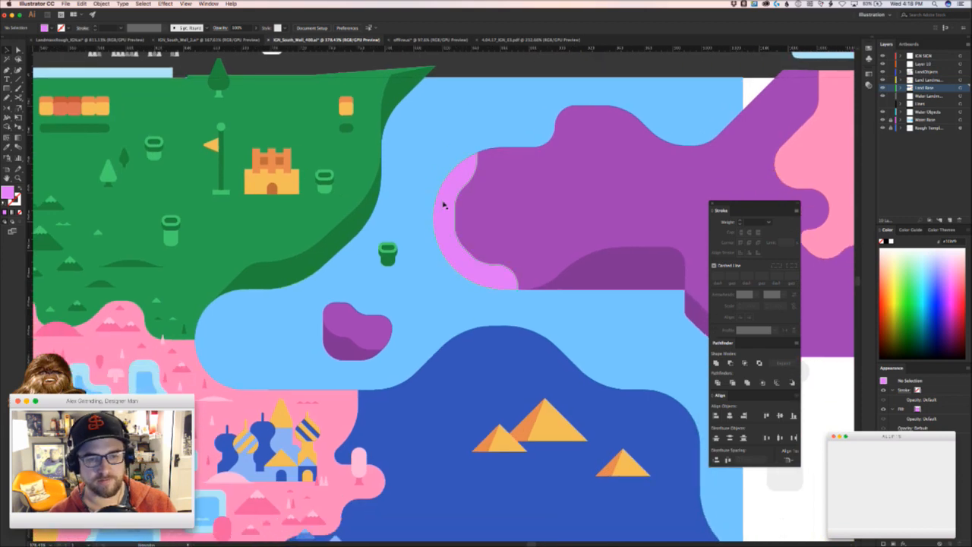
pyautogui.moveTo(444, 210); pyautogui.dragTo(448, 256)
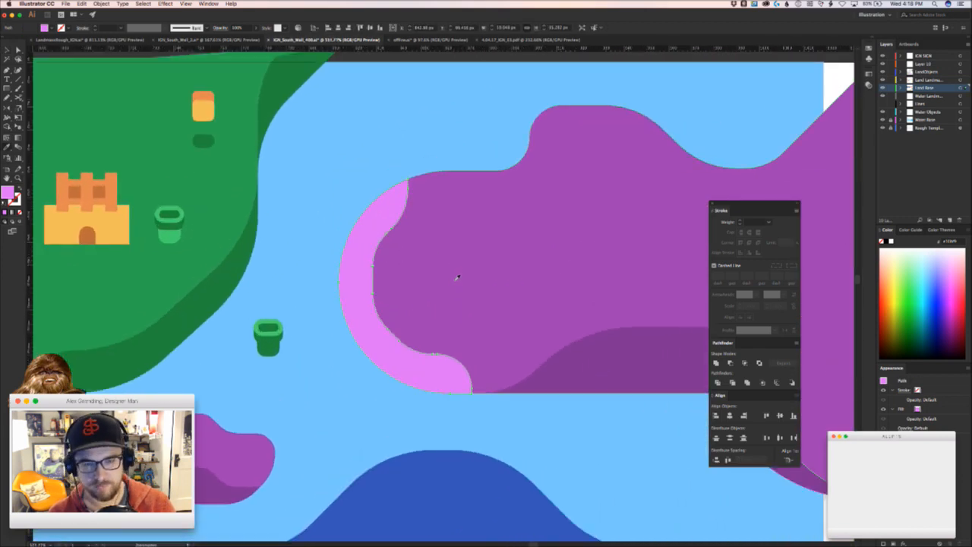
pyautogui.press('super+z')
# - Set the trimmed edge shape's fill to a slightly brighter purple than the land base
pyautogui.press('v')
pyautogui.doubleClick(9, 193)
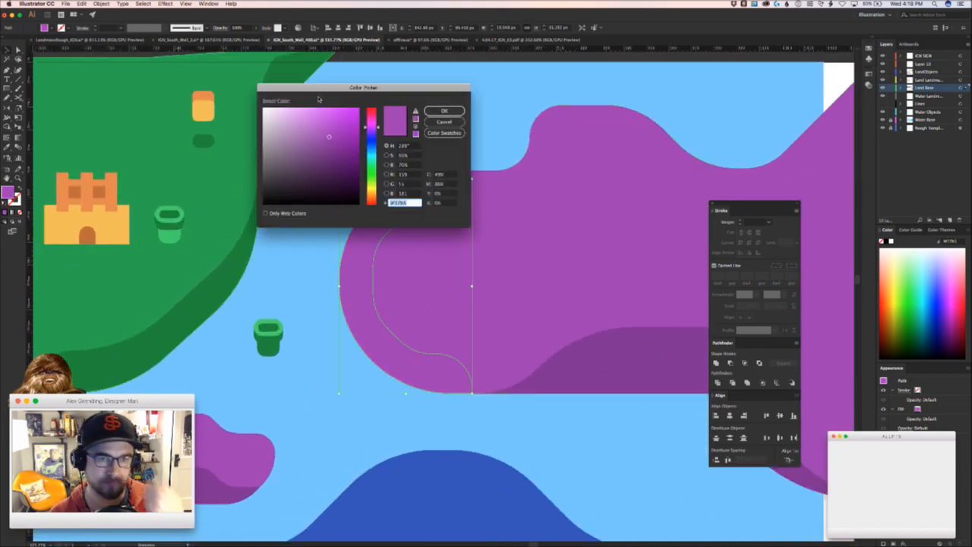
pyautogui.click(328, 124)
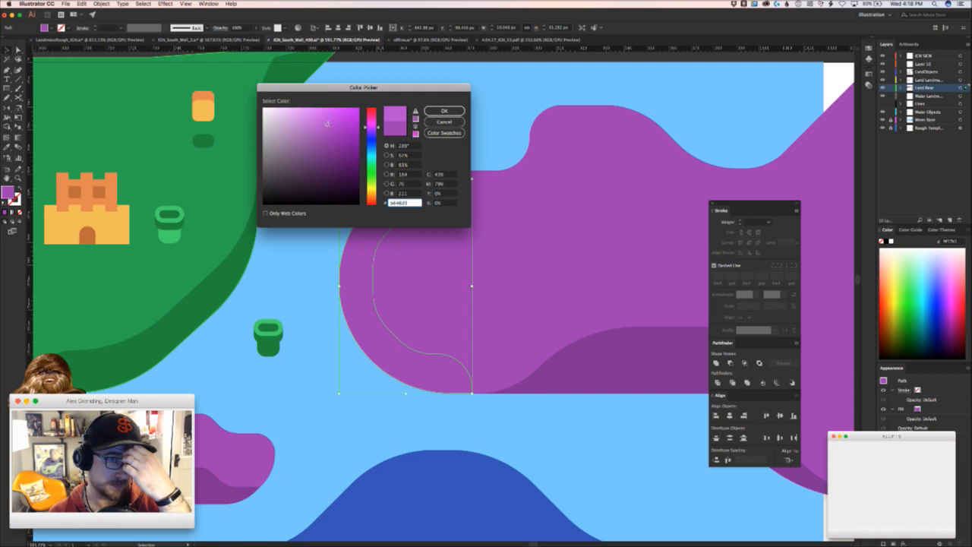
pyautogui.click(435, 112)
pyautogui.click(421, 133)
# - Recolor all artwork sharing the small tree's light pink-purple fill with the fill of the new purple edge shape
pyautogui.press('z')
pyautogui.moveTo(412, 142); pyautogui.dragTo(268, 204)
pyautogui.moveTo(268, 204); pyautogui.dragTo(625, 286)
pyautogui.press('a')
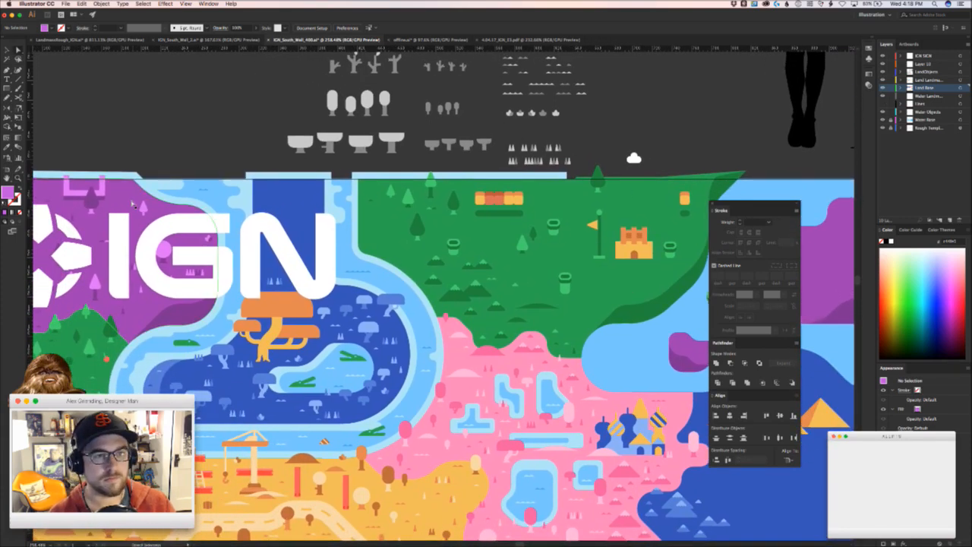
pyautogui.click(143, 208)
pyautogui.moveTo(335, 292); pyautogui.dragTo(192, 342)
pyautogui.click(166, 3)
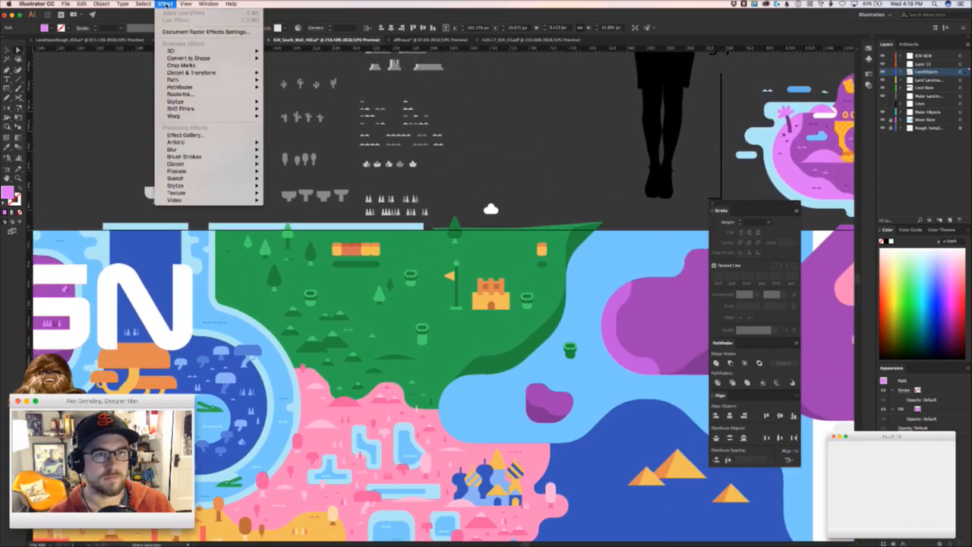
pyautogui.moveTo(201, 73)
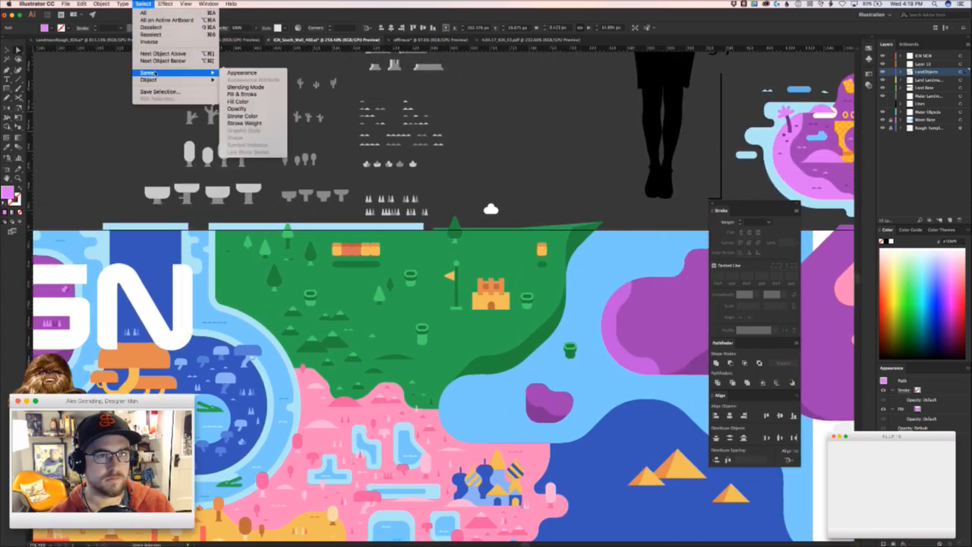
pyautogui.click(270, 104)
pyautogui.moveTo(272, 213); pyautogui.dragTo(433, 76)
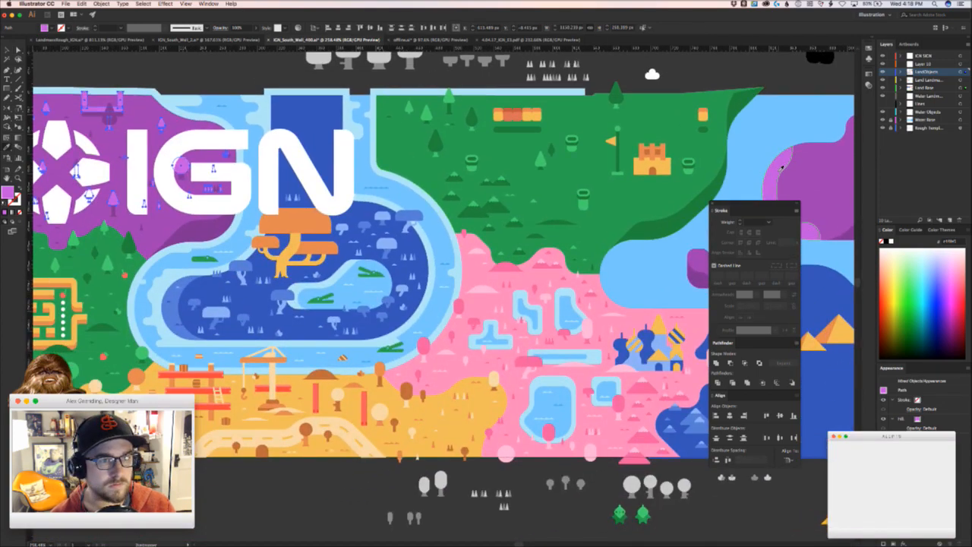
pyautogui.click(735, 141)
pyautogui.moveTo(207, 201); pyautogui.dragTo(353, 229)
pyautogui.hscroll(10, 353, 230)
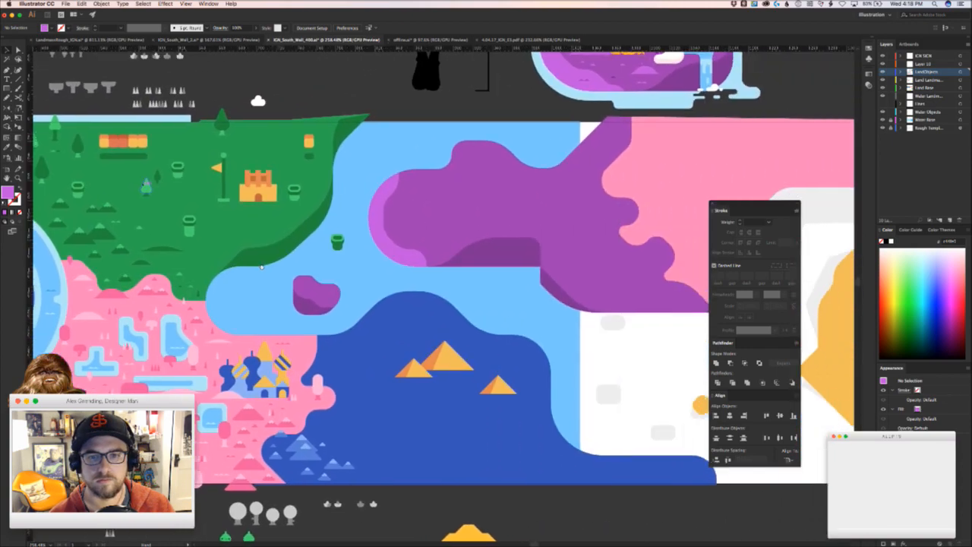
# - Duplicate the checkered orange loop structure from the reference island and place the copy outside the island, above the purple land
pyautogui.scroll(5, 411, 289)
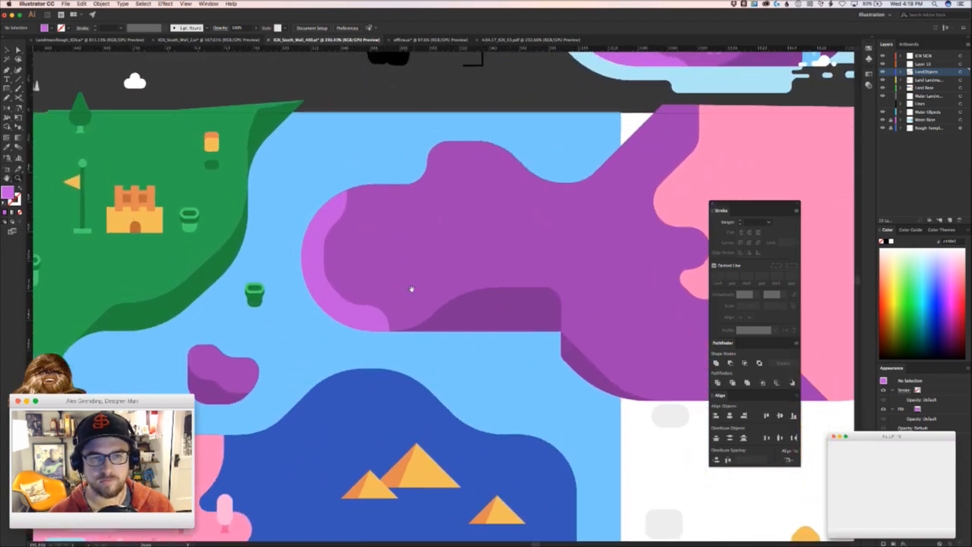
pyautogui.moveTo(411, 289); pyautogui.dragTo(320, 416)
pyautogui.moveTo(397, 326); pyautogui.dragTo(601, 408)
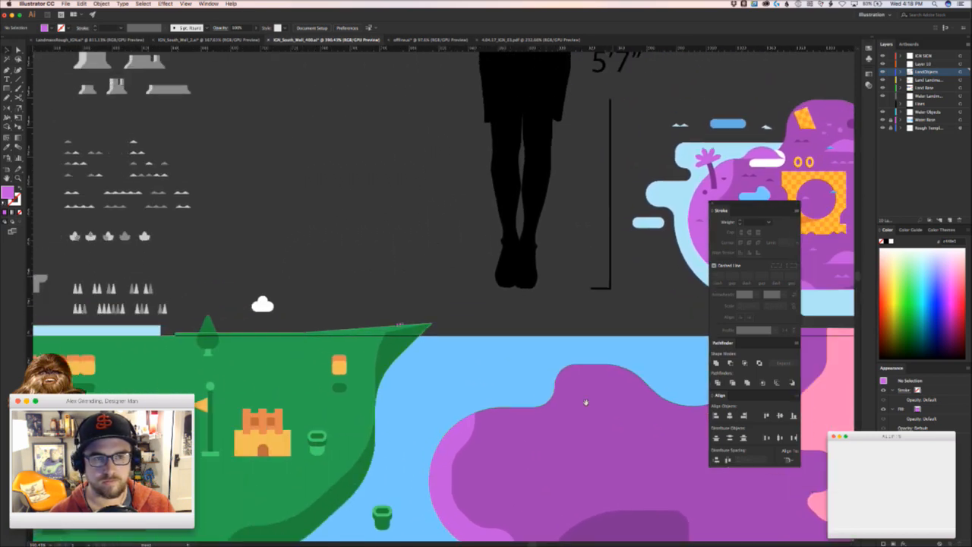
pyautogui.scroll(-3, 431, 349)
pyautogui.moveTo(431, 349); pyautogui.dragTo(136, 292)
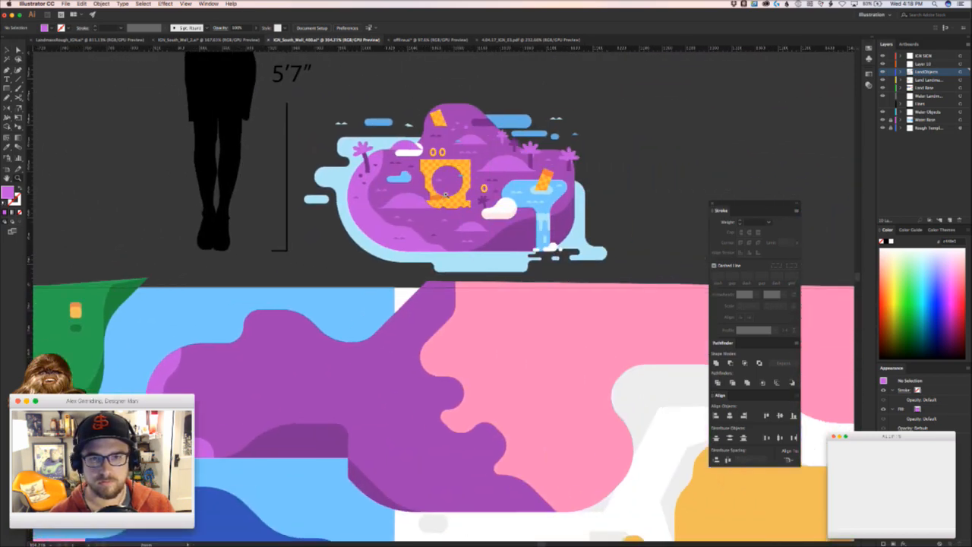
pyautogui.scroll(3, 443, 196)
pyautogui.click(496, 203)
pyautogui.press('super+z')
pyautogui.moveTo(514, 221); pyautogui.dragTo(497, 206)
pyautogui.press('super+z')
pyautogui.press('super+shift+a')
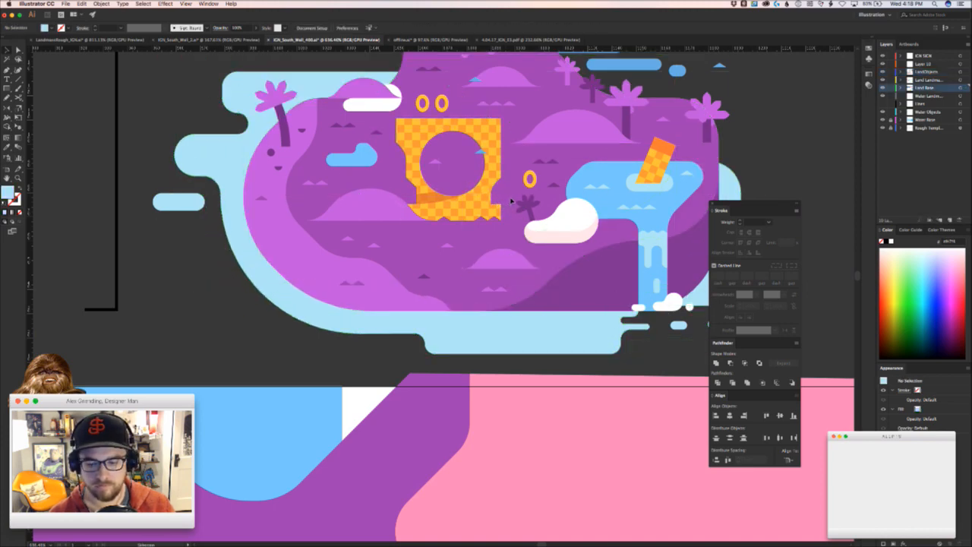
pyautogui.click(491, 182)
pyautogui.moveTo(443, 206); pyautogui.dragTo(365, 283)
# - Try to move the darker orange shadow piece of the copied checkered loop, and undo the move
pyautogui.press('super+shift+a')
pyautogui.moveTo(347, 316); pyautogui.dragTo(317, 293)
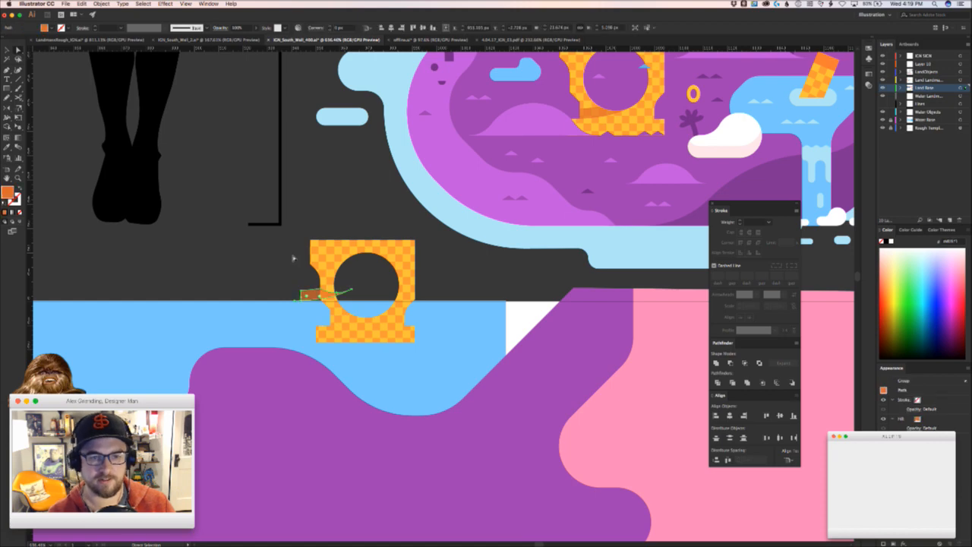
pyautogui.press('super+z')
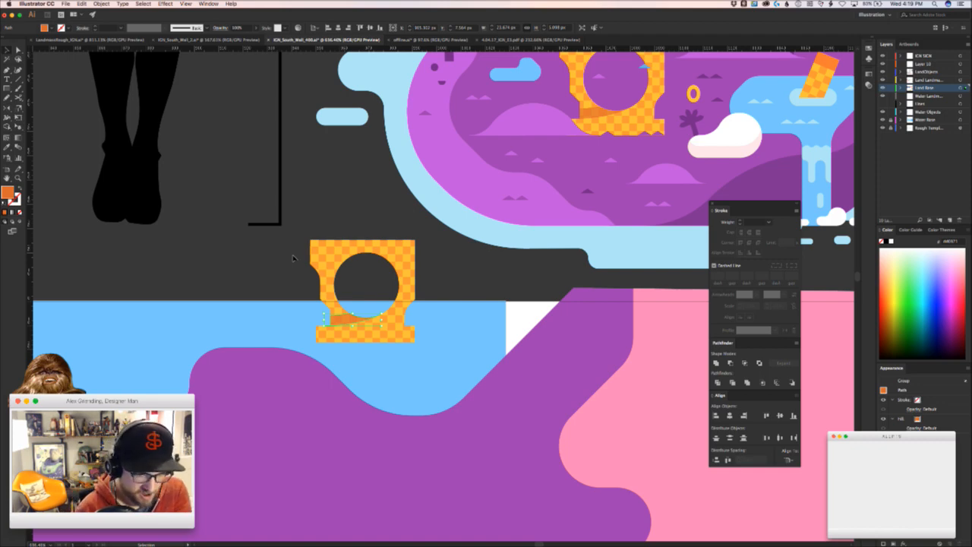
pyautogui.click(293, 258)
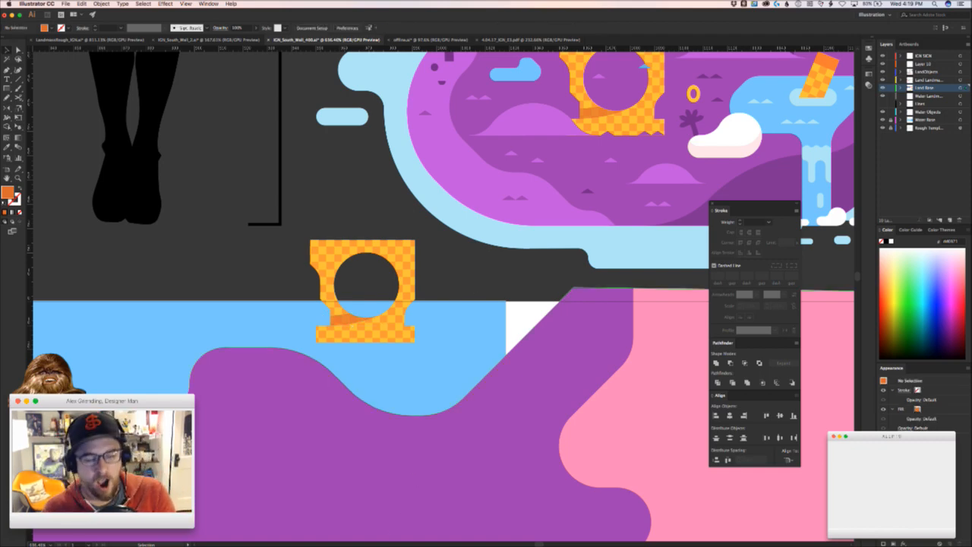
pyautogui.press('super+Tab')
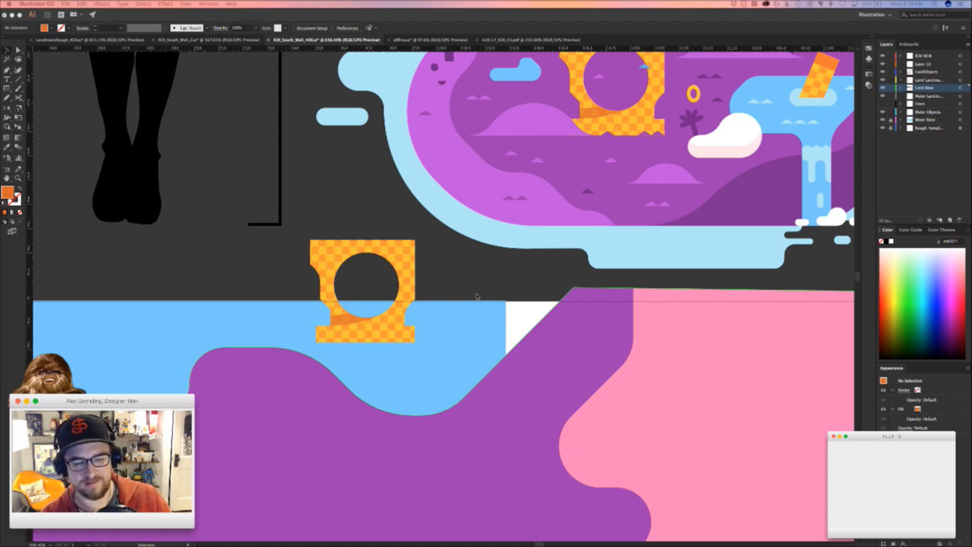
# - Move the checkered pattern of the copied loop aside to separate it from its solid orange base
pyautogui.scroll(-3, 447, 289)
pyautogui.scroll(-3, 440, 293)
pyautogui.moveTo(442, 296); pyautogui.dragTo(355, 215)
pyautogui.moveTo(451, 280); pyautogui.dragTo(366, 219)
pyautogui.moveTo(497, 259); pyautogui.dragTo(401, 358)
pyautogui.moveTo(495, 151); pyautogui.dragTo(475, 198)
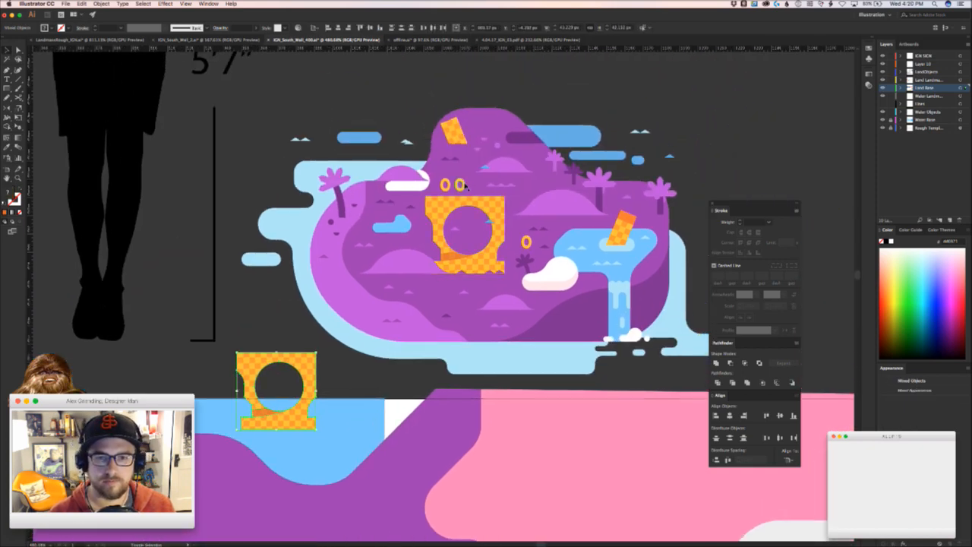
pyautogui.moveTo(315, 377); pyautogui.dragTo(727, 88)
pyautogui.moveTo(520, 235); pyautogui.dragTo(413, 369)
pyautogui.press('v')
pyautogui.click(536, 229)
pyautogui.moveTo(546, 209); pyautogui.dragTo(493, 209)
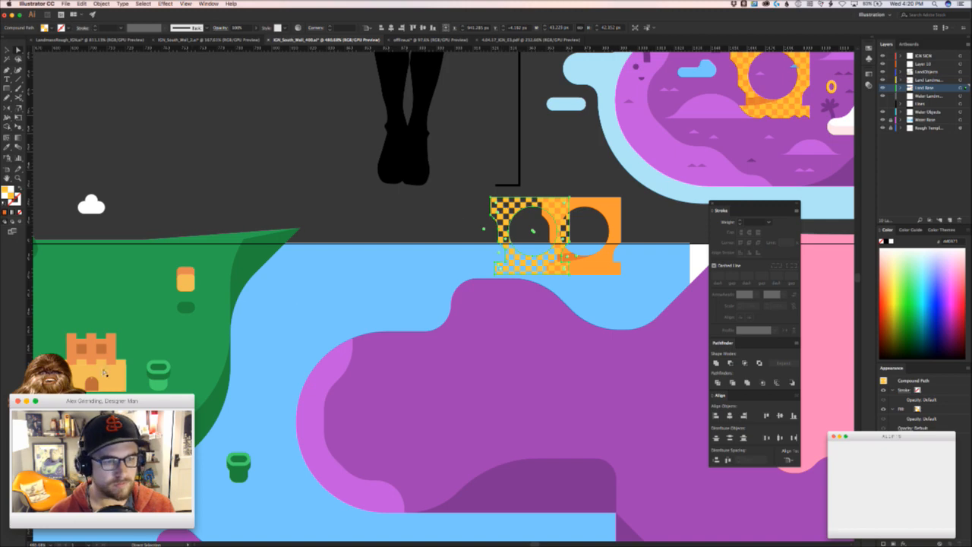
# - Set the fill of the copied loop's solid base to the castle tower's orange, e5894a
pyautogui.click(111, 336)
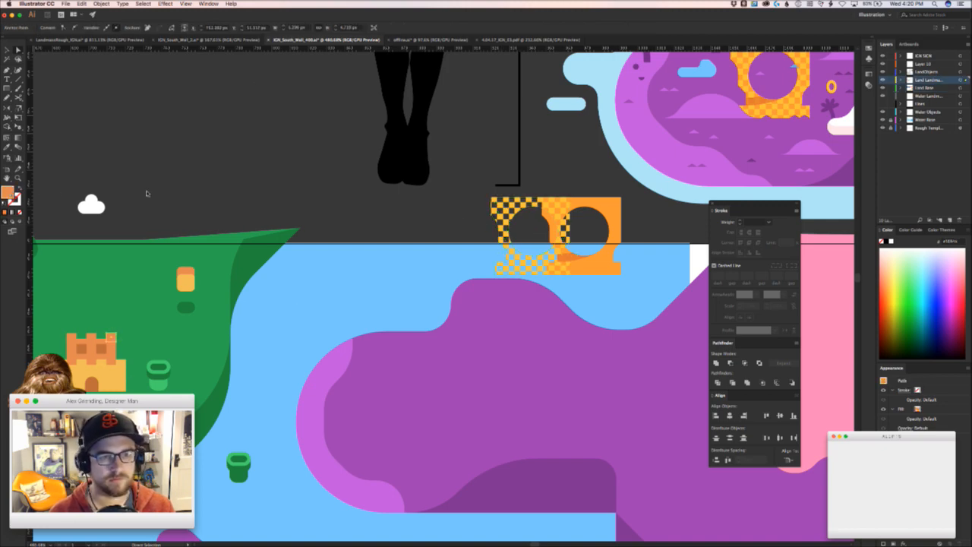
pyautogui.doubleClick(9, 193)
pyautogui.click(444, 122)
pyautogui.press('v')
pyautogui.click(544, 199)
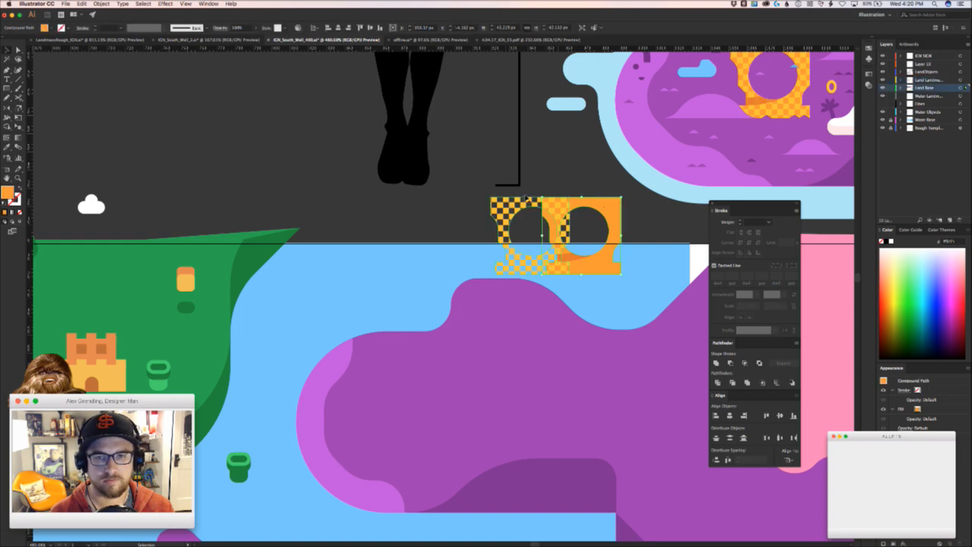
pyautogui.doubleClick(10, 194)
pyautogui.press('super+v')
pyautogui.press('Return')
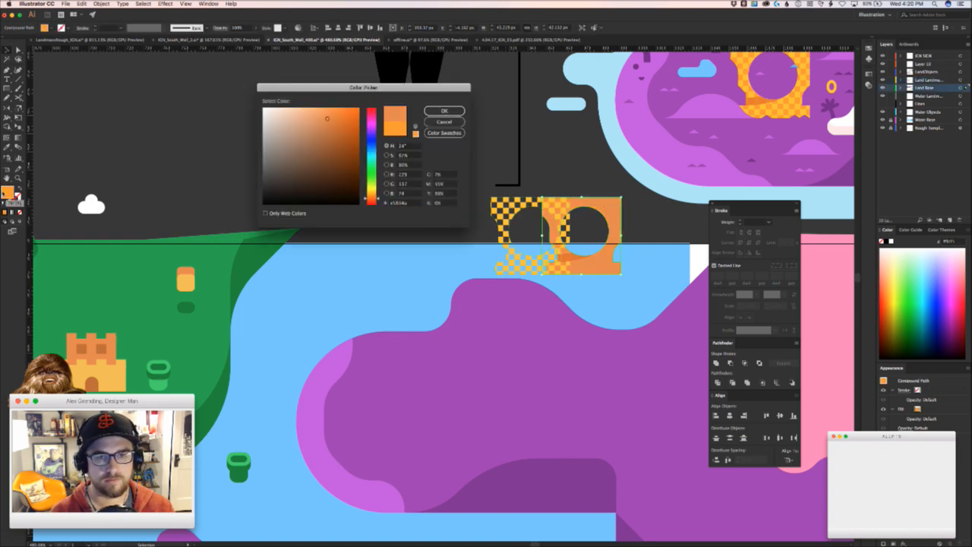
pyautogui.click(432, 246)
# - Sample the castle wall's yellow and copy its hex value
pyautogui.moveTo(433, 246); pyautogui.dragTo(383, 263)
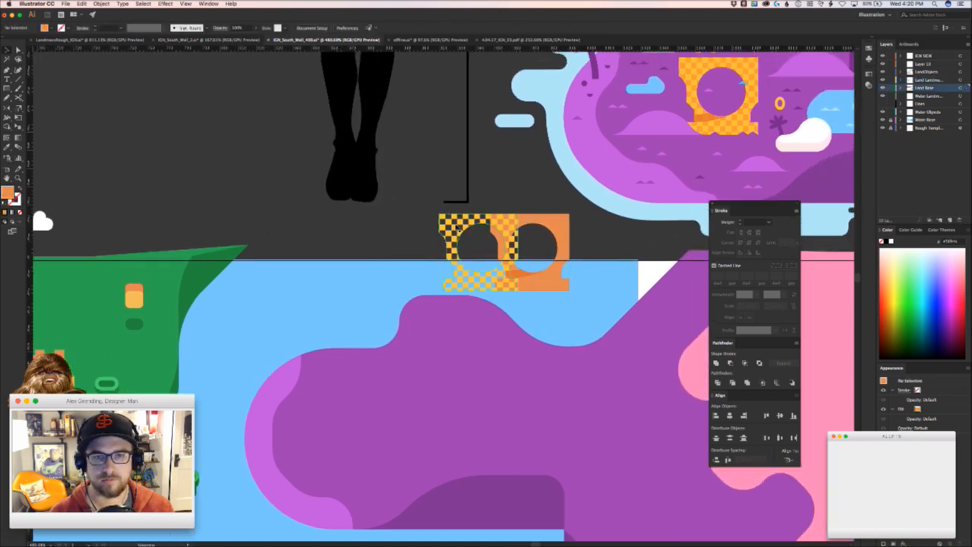
pyautogui.moveTo(132, 354); pyautogui.dragTo(182, 333)
pyautogui.press('i')
pyautogui.click(113, 365)
pyautogui.doubleClick(10, 192)
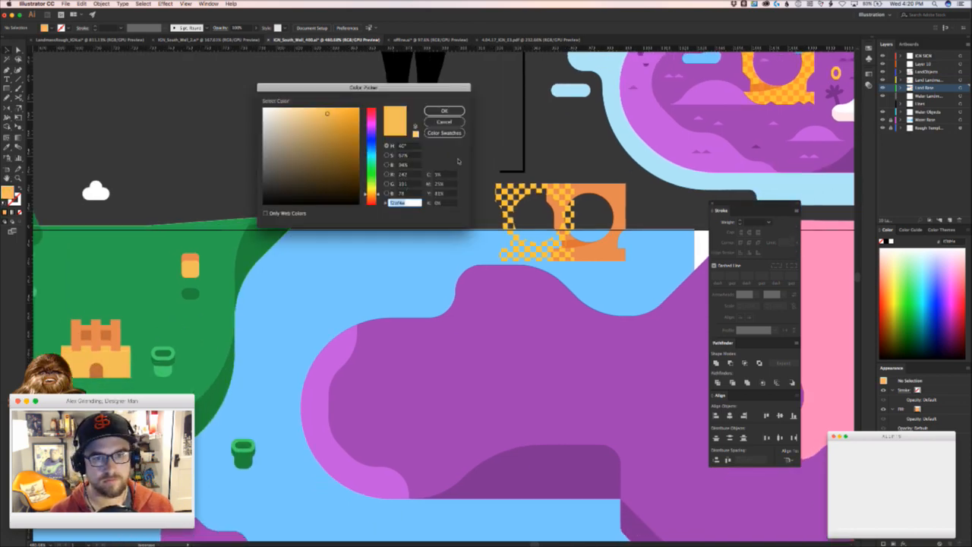
pyautogui.click(454, 124)
# - Try to isolate the checkered pattern and edit its fill color, and cancel
pyautogui.doubleClick(512, 195)
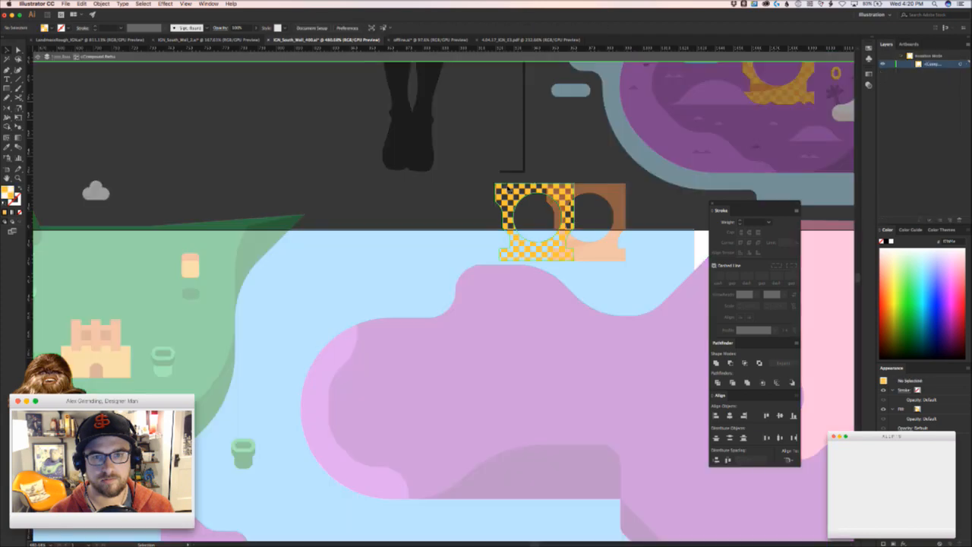
pyautogui.moveTo(512, 194); pyautogui.dragTo(496, 193)
pyautogui.press('cmd+z')
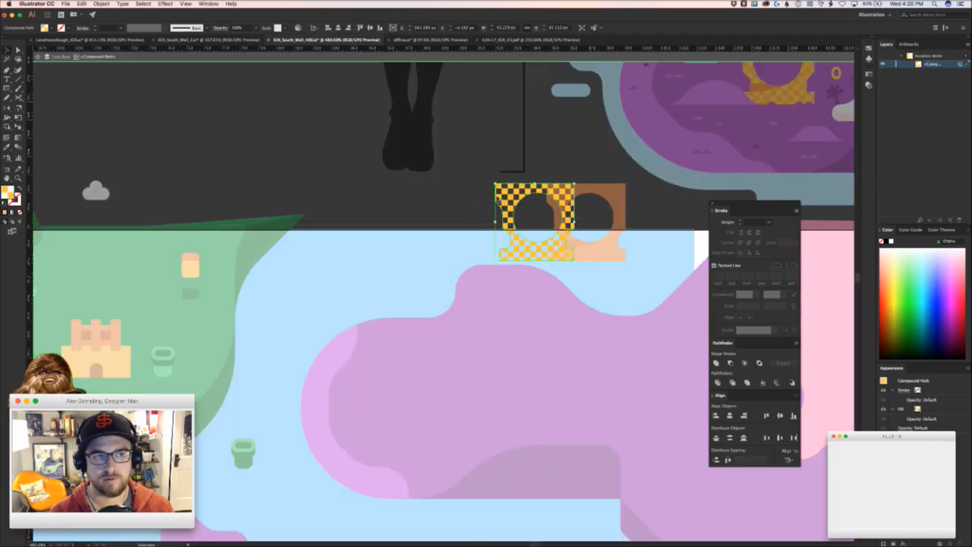
pyautogui.press('Escape')
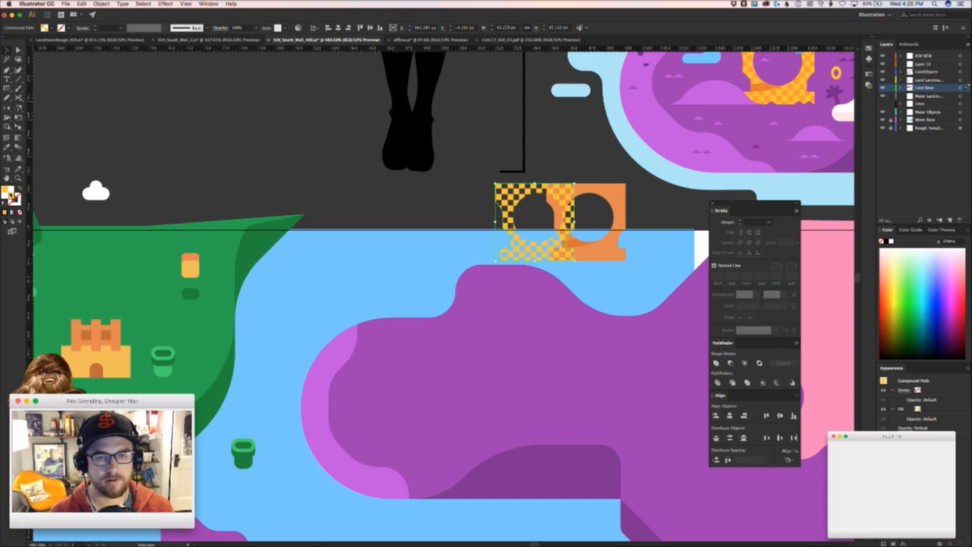
pyautogui.doubleClick(9, 193)
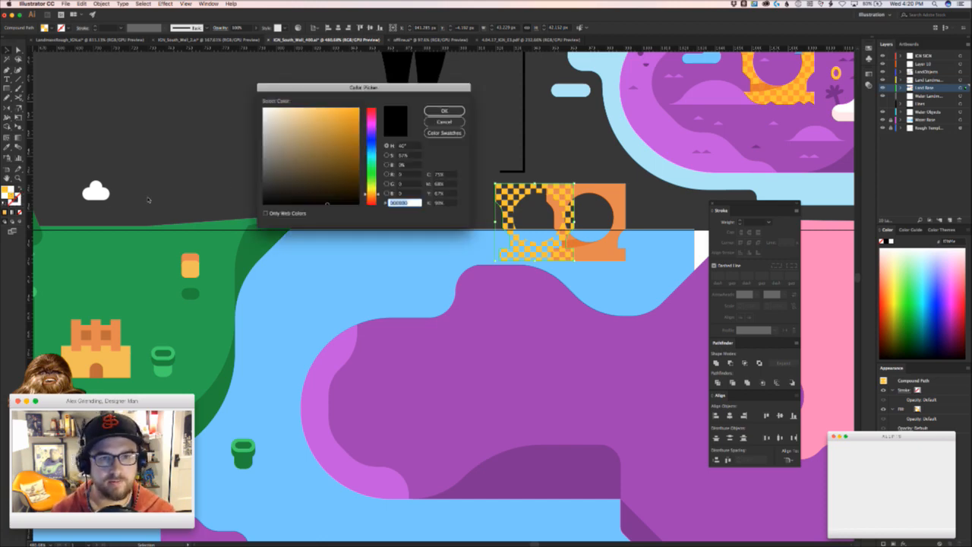
pyautogui.click(445, 122)
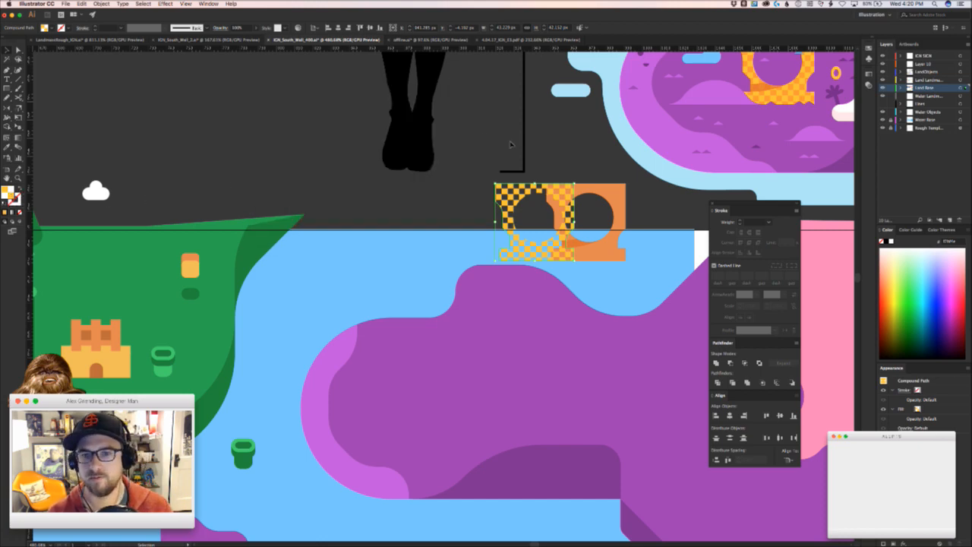
pyautogui.press('a')
pyautogui.moveTo(506, 191); pyautogui.dragTo(478, 241)
pyautogui.doubleClick(515, 199)
pyautogui.press('a')
pyautogui.press('super+z')
pyautogui.rightClick(514, 196)
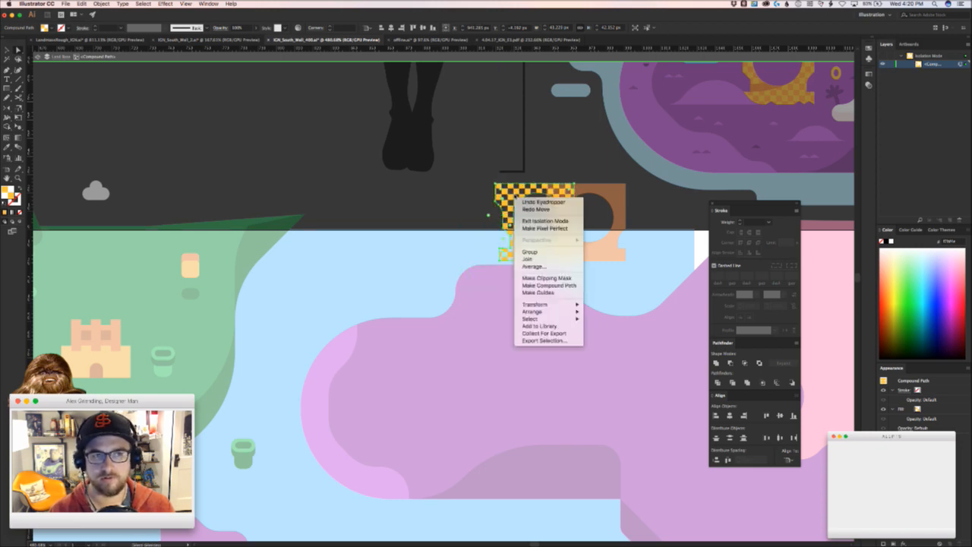
pyautogui.click(443, 174)
pyautogui.press('Escape')
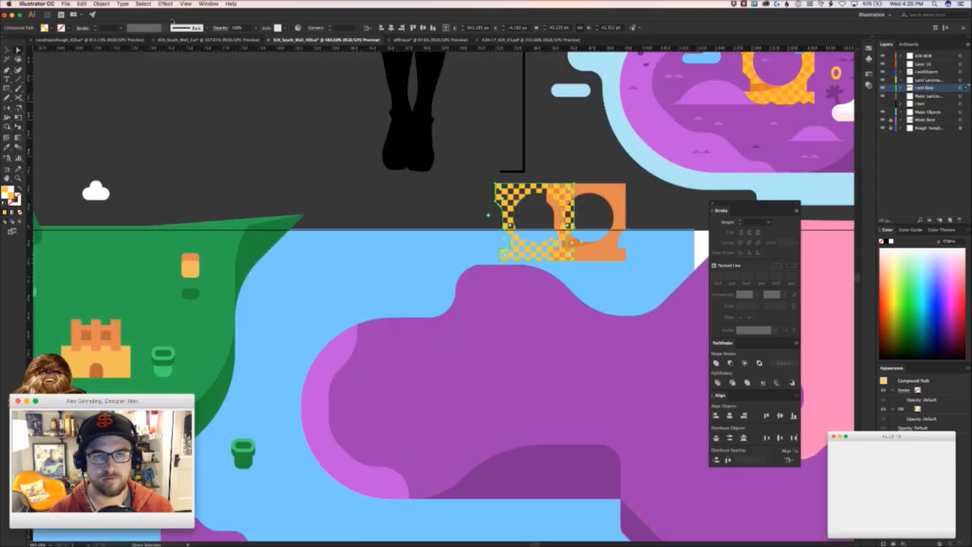
# - Look for a way to edit the pattern's colors and display the document's swatches
pyautogui.click(81, 4)
pyautogui.moveTo(110, 129)
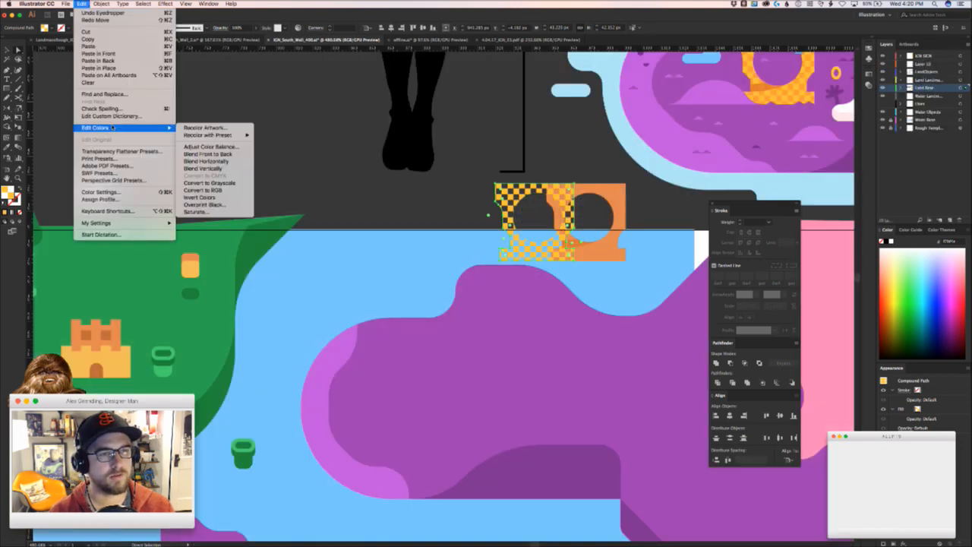
pyautogui.moveTo(102, 5)
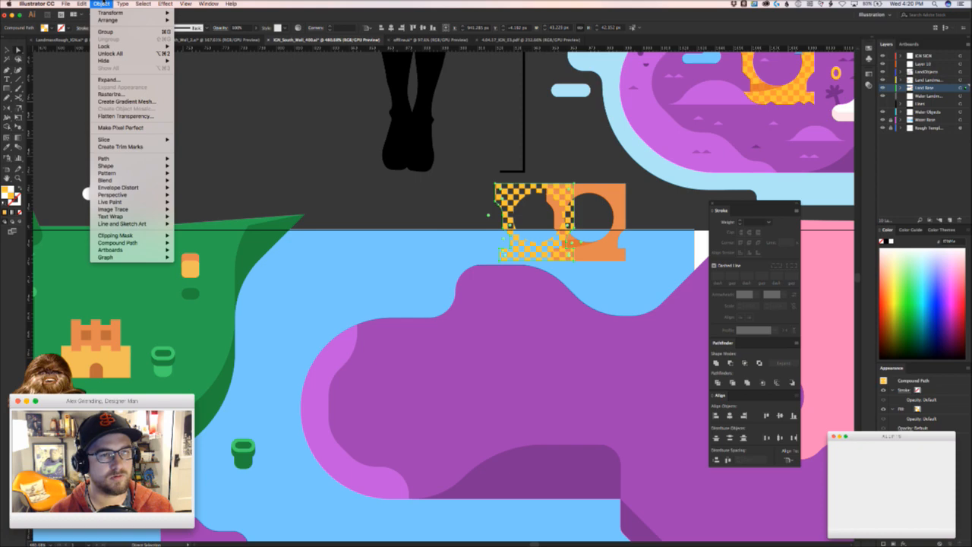
pyautogui.moveTo(119, 176)
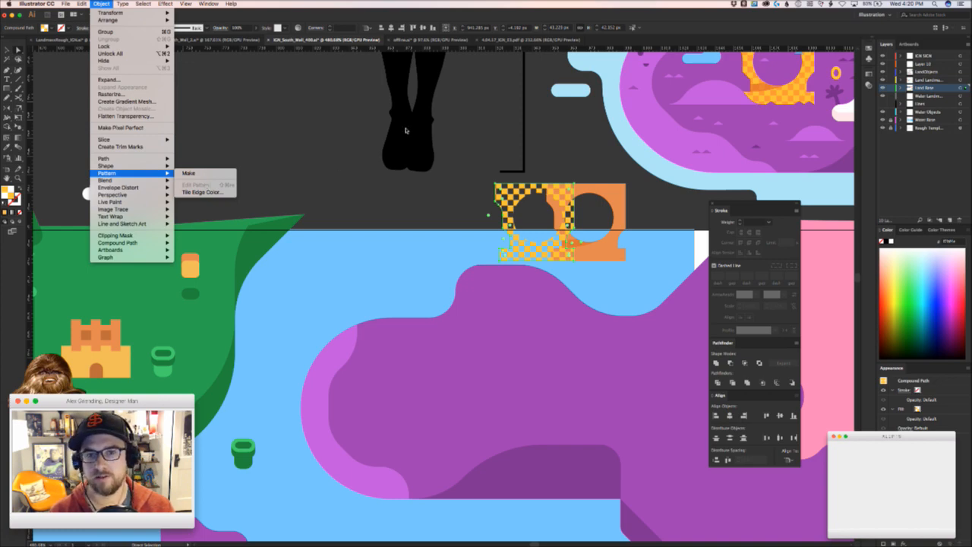
pyautogui.click(458, 125)
pyautogui.click(209, 4)
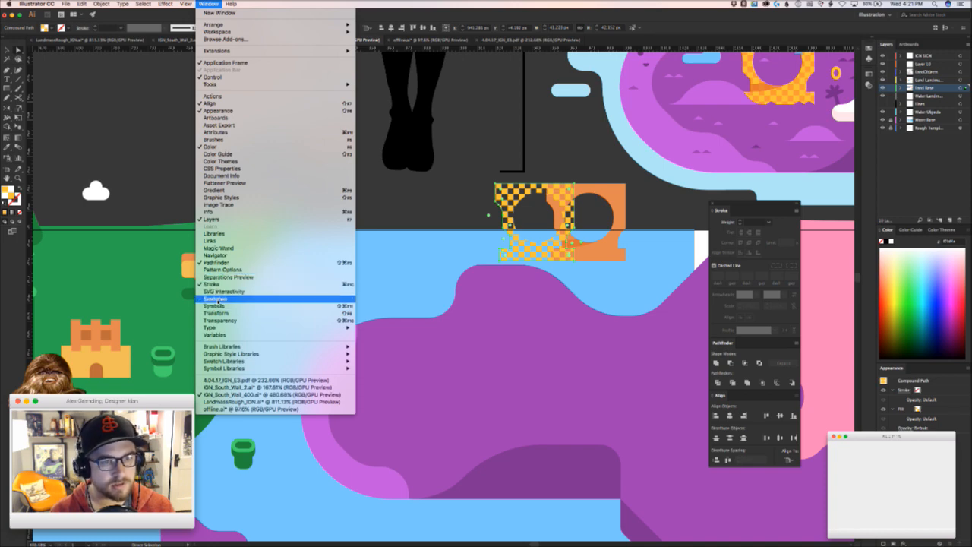
pyautogui.click(216, 299)
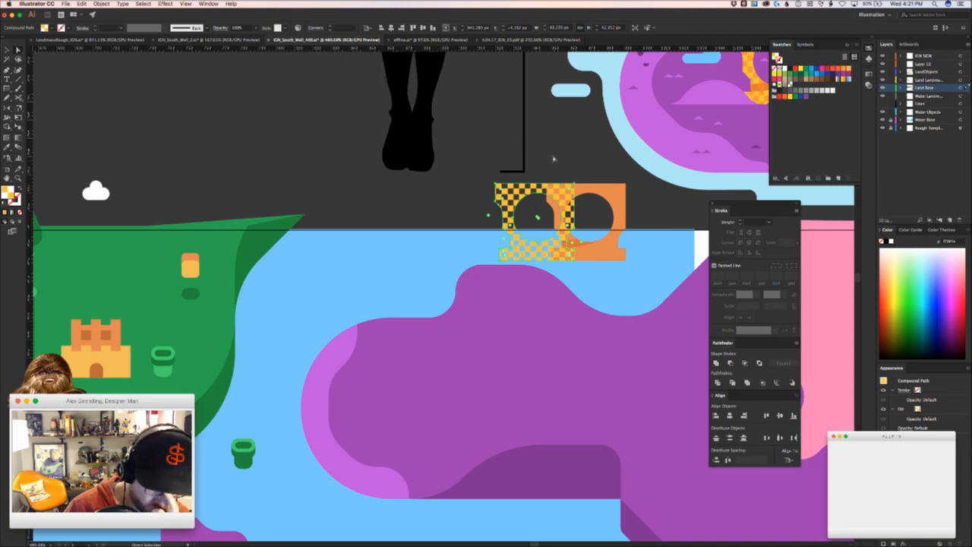
# - Realign the checkered pattern over the loop's solid base and recolor the shadow piece with the base's lighter orange
pyautogui.click(553, 164)
pyautogui.moveTo(508, 196); pyautogui.dragTo(430, 248)
pyautogui.doubleClick(429, 245)
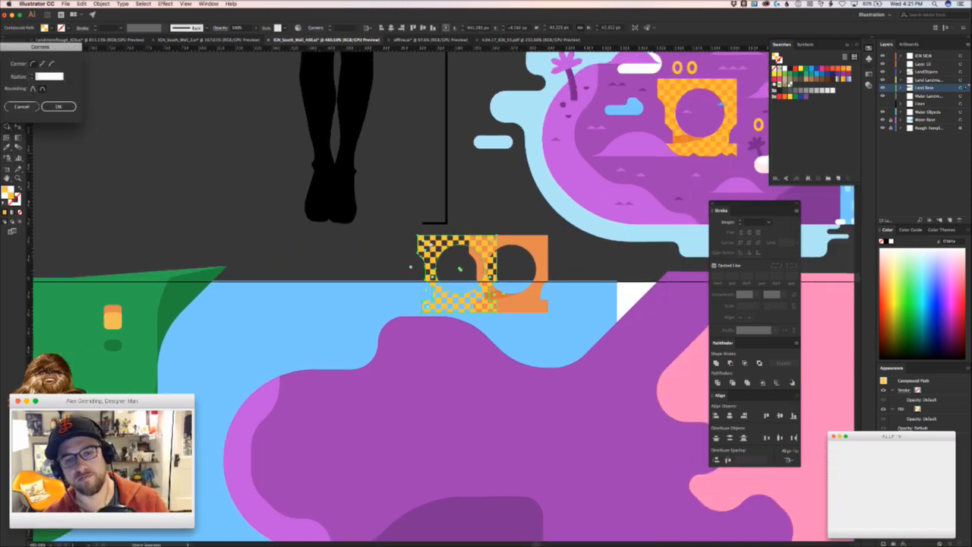
pyautogui.click(21, 107)
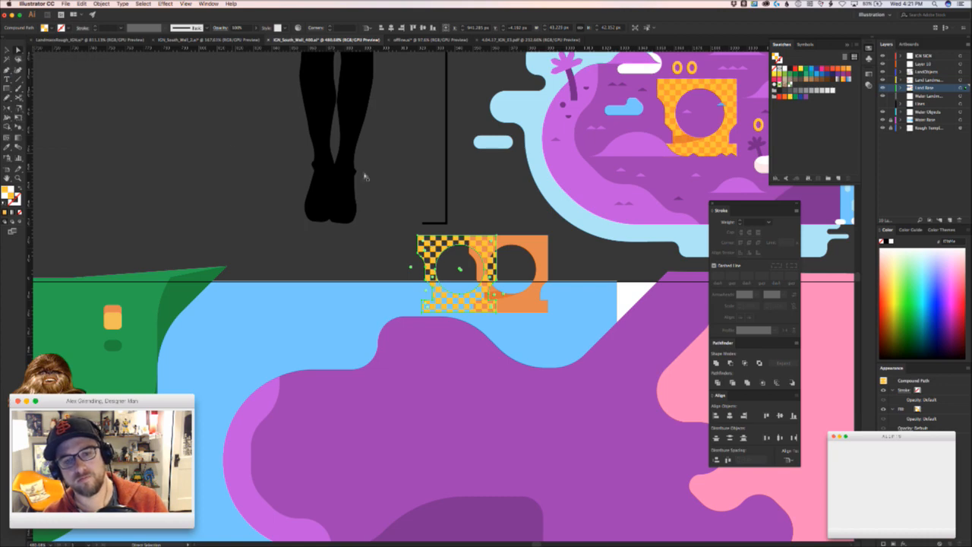
pyautogui.moveTo(502, 276); pyautogui.dragTo(539, 287)
pyautogui.click(570, 305)
pyautogui.moveTo(558, 319); pyautogui.dragTo(575, 278)
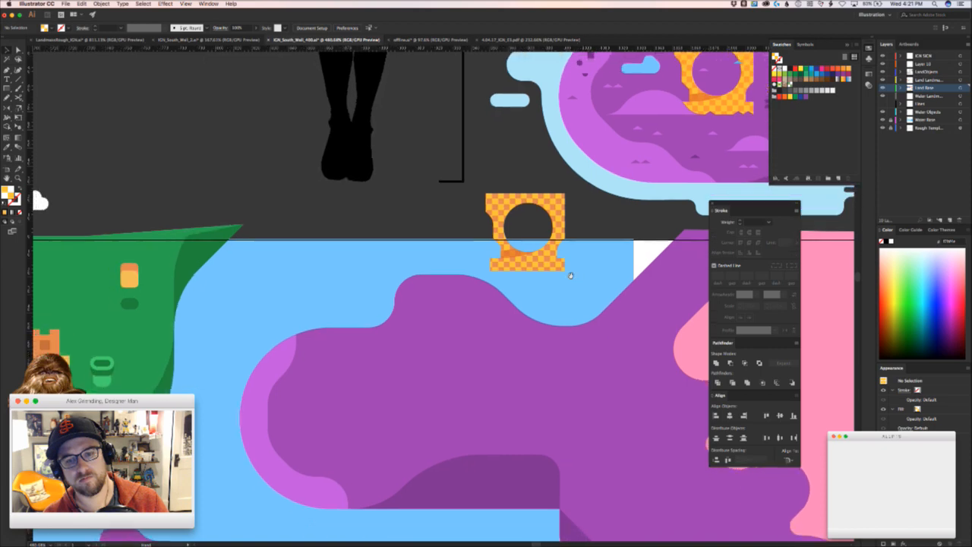
pyautogui.click(516, 251)
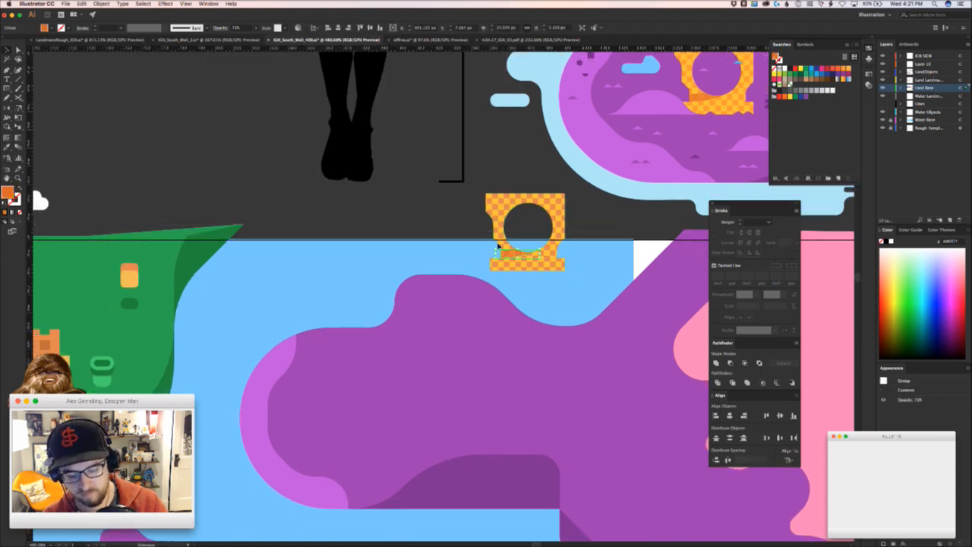
pyautogui.click(389, 220)
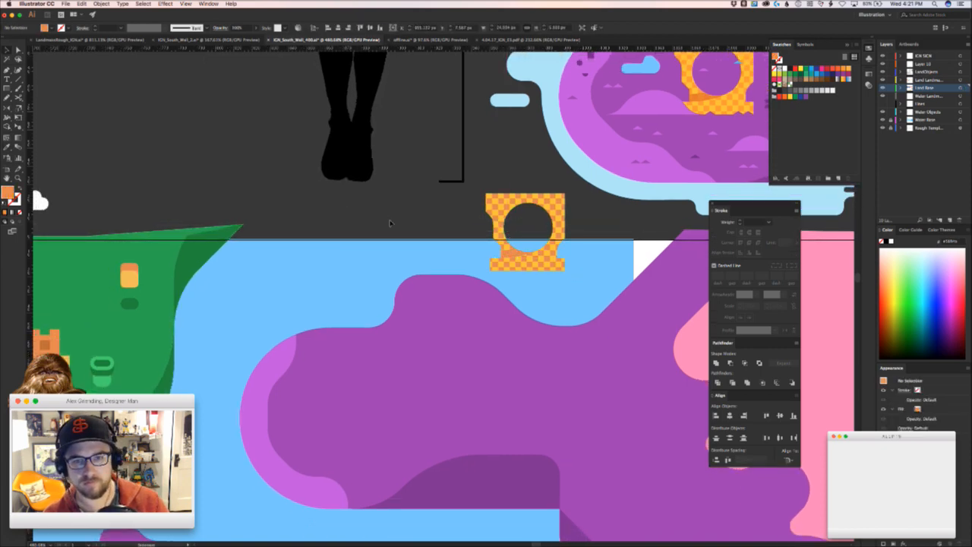
# - Move the recolored checkered loop onto the upper part of the purple land, in front of the land base
pyautogui.moveTo(390, 234); pyautogui.dragTo(344, 175)
pyautogui.moveTo(431, 126); pyautogui.dragTo(328, 323)
pyautogui.press('super+x')
pyautogui.press('super+f')
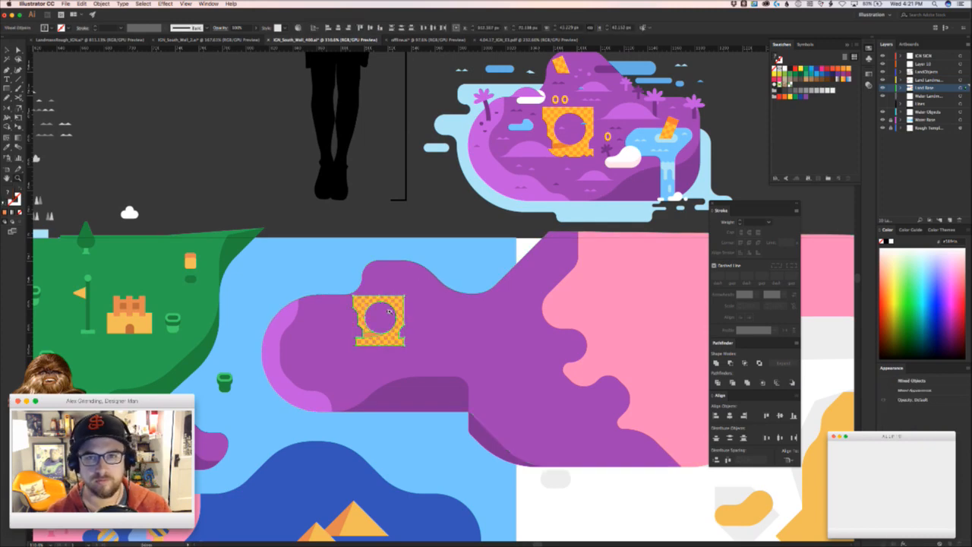
# - Shift the checkered loop slightly closer to the purple land's bright rounded edge
pyautogui.moveTo(387, 318); pyautogui.dragTo(474, 289)
pyautogui.press('v')
pyautogui.moveTo(424, 268); pyautogui.dragTo(426, 291)
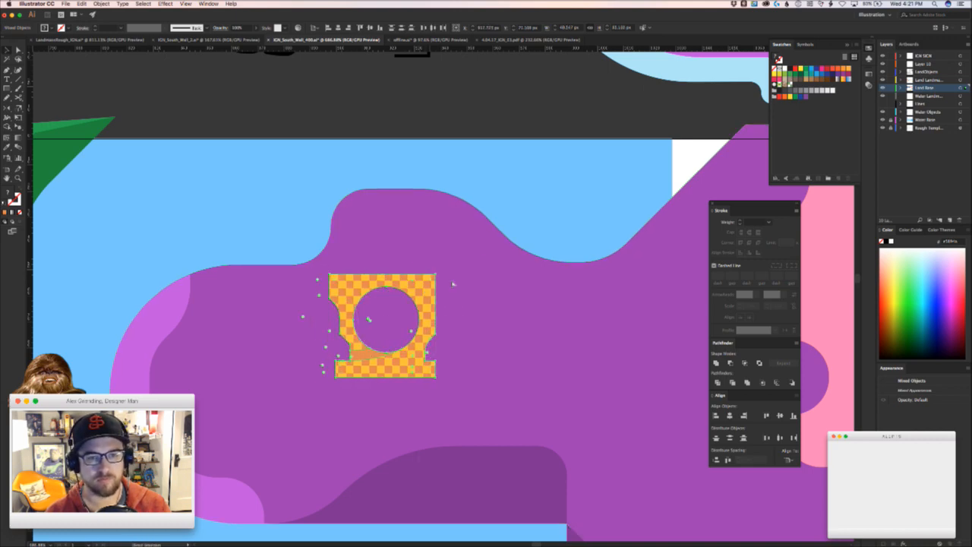
pyautogui.moveTo(386, 319); pyautogui.dragTo(369, 319)
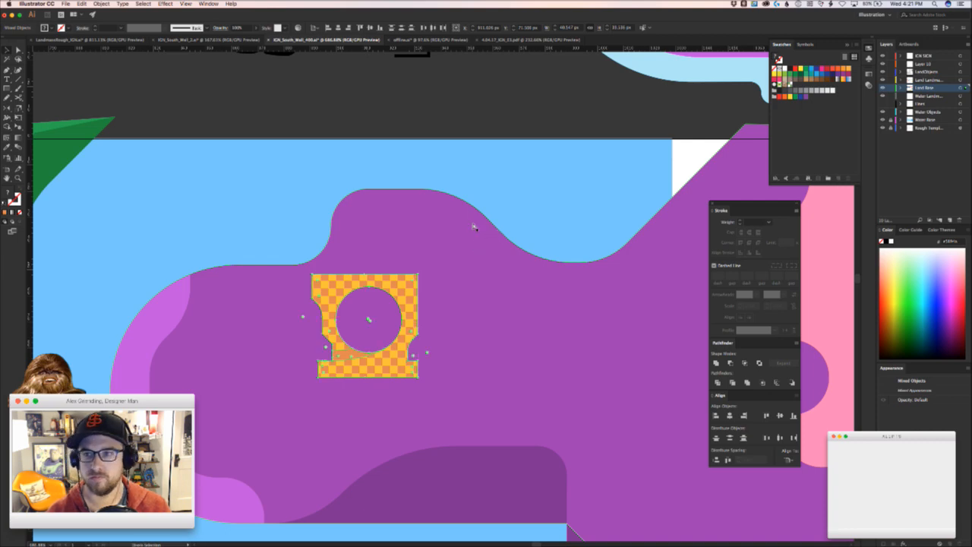
# - Move the checkered loop from the land base layer to the LandObjects layer, keeping its position
pyautogui.press('Delete')
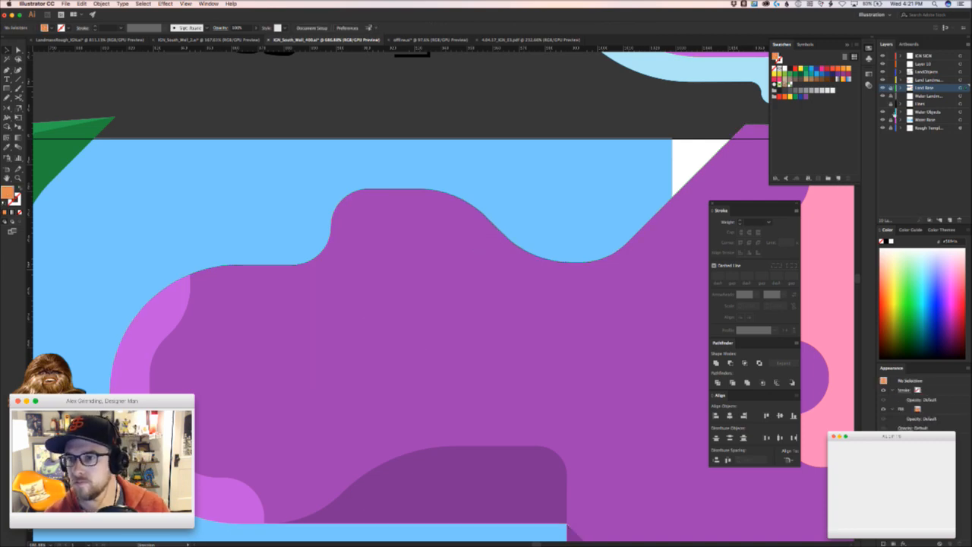
pyautogui.click(935, 72)
pyautogui.hotkey('ctrl', 'f')
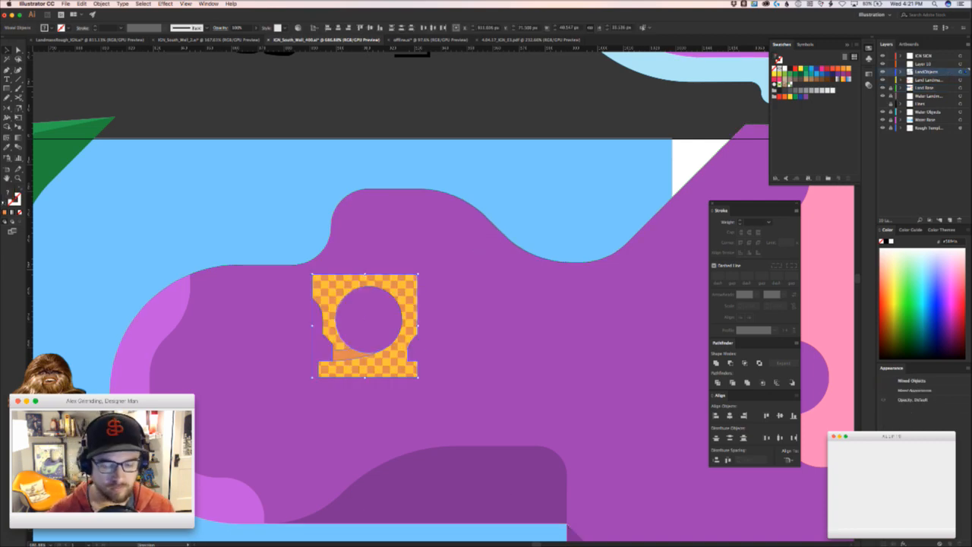
# - Switch to Spotify, shrink its window and move it clear of the artwork
pyautogui.press('super+Tab')
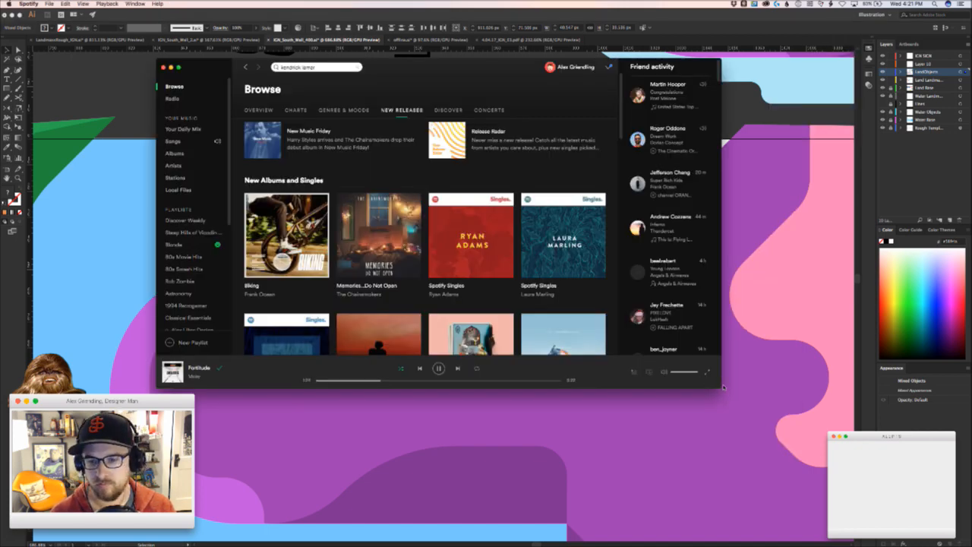
pyautogui.moveTo(724, 385); pyautogui.dragTo(521, 327)
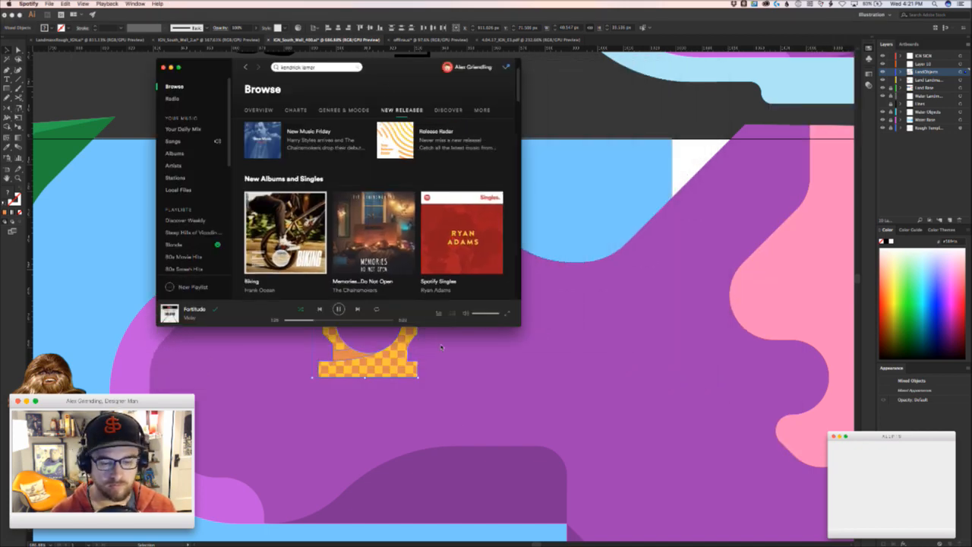
pyautogui.moveTo(385, 61); pyautogui.dragTo(442, 546)
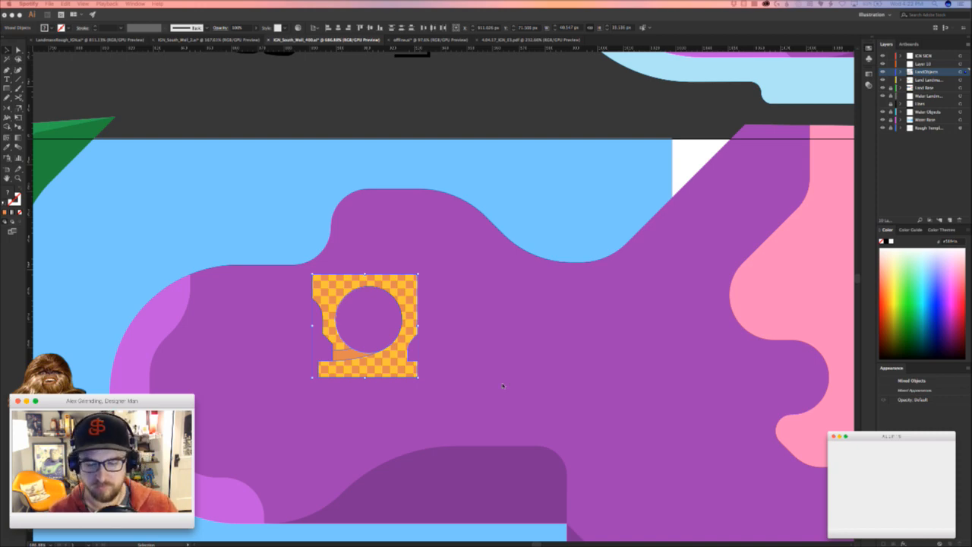
# - Copy the pond and waterfall, including the falling-water shapes and white foam, from the reference purple island
pyautogui.click(535, 196)
pyautogui.click(532, 200)
pyautogui.press('z')
pyautogui.moveTo(531, 203); pyautogui.dragTo(345, 233)
pyautogui.moveTo(510, 118); pyautogui.dragTo(329, 257)
pyautogui.press('v')
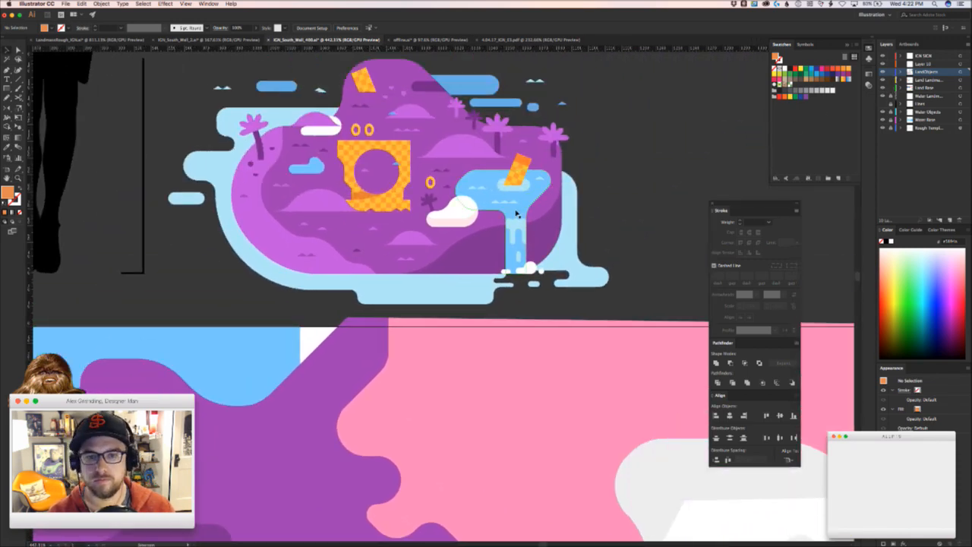
pyautogui.click(519, 223)
pyautogui.keyDown('shift'); pyautogui.click(519, 225); pyautogui.keyUp('shift')
pyautogui.keyDown('shift'); pyautogui.click(519, 255); pyautogui.keyUp('shift')
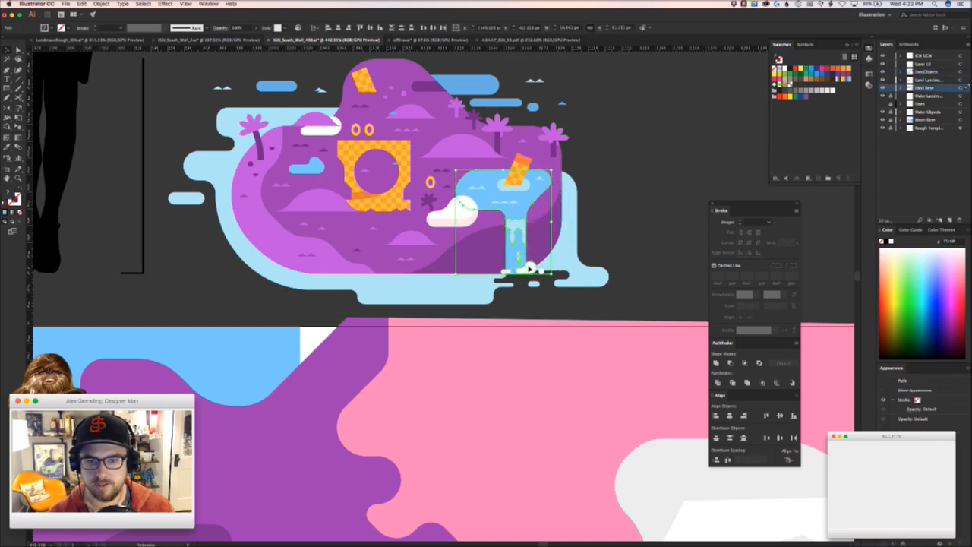
pyautogui.keyDown('shift'); pyautogui.click(509, 270); pyautogui.keyUp('shift')
pyautogui.press('super+c')
# - Paste the pond and waterfall onto the purple land beside the checkered loop, with the foam resting on the land's lower shoreline
pyautogui.moveTo(252, 485); pyautogui.dragTo(372, 334)
pyautogui.press('super+v')
pyautogui.moveTo(378, 325)
pyautogui.mouseDown()
pyautogui.moveTo(214, 442)
pyautogui.moveTo(379, 319)
pyautogui.mouseUp()
pyautogui.moveTo(440, 316); pyautogui.dragTo(449, 315)
pyautogui.press('v')
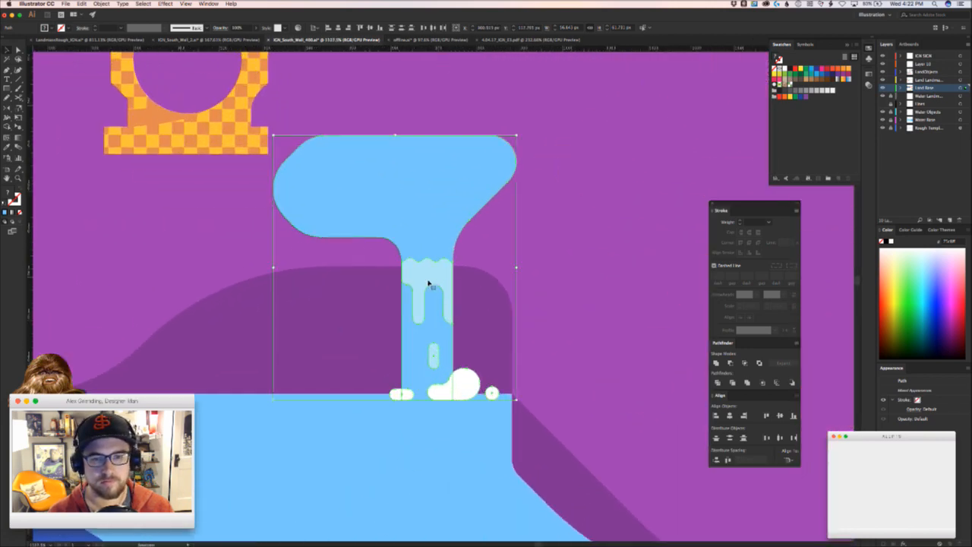
pyautogui.moveTo(427, 278); pyautogui.dragTo(430, 272)
pyautogui.press('super+z')
pyautogui.press('z')
pyautogui.moveTo(375, 385); pyautogui.dragTo(536, 319)
pyautogui.press('v')
pyautogui.moveTo(440, 422); pyautogui.dragTo(379, 416)
pyautogui.press('z')
pyautogui.press('v')
pyautogui.moveTo(534, 420); pyautogui.dragTo(344, 441)
pyautogui.press('z')
pyautogui.press('space')
pyautogui.moveTo(373, 387); pyautogui.dragTo(537, 467)
pyautogui.press('super+space')
pyautogui.moveTo(538, 335); pyautogui.dragTo(410, 366)
pyautogui.press('super+space')
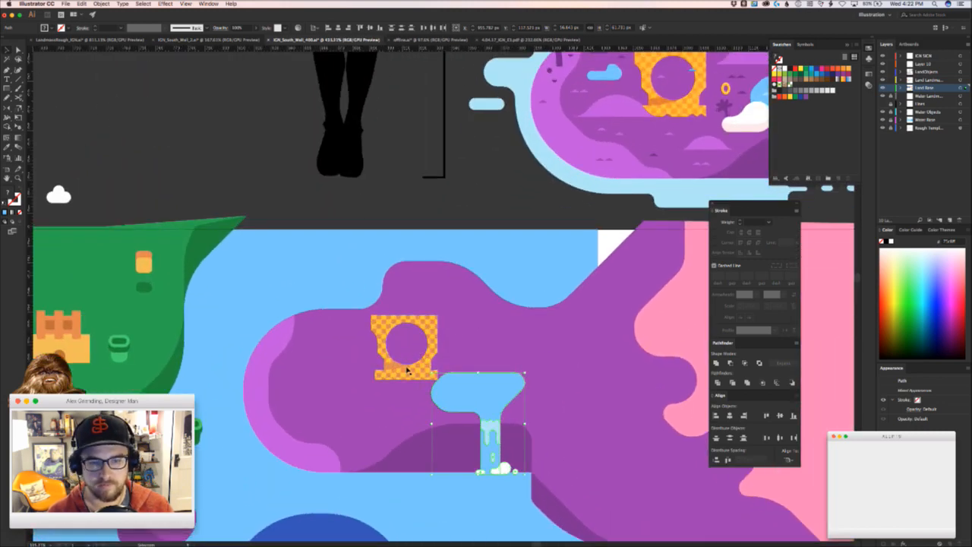
# - Move the whole checkered loop, base and pattern together, away from the pond toward the lower part of the bright rounded edge
pyautogui.click(406, 372)
pyautogui.keyDown('shift'); pyautogui.click(397, 366); pyautogui.keyUp('shift')
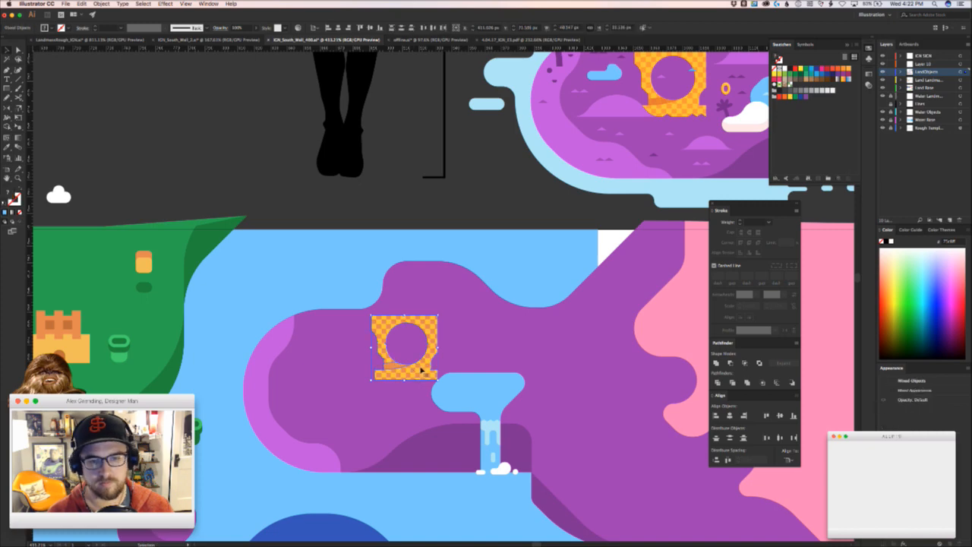
pyautogui.moveTo(400, 380); pyautogui.dragTo(386, 388)
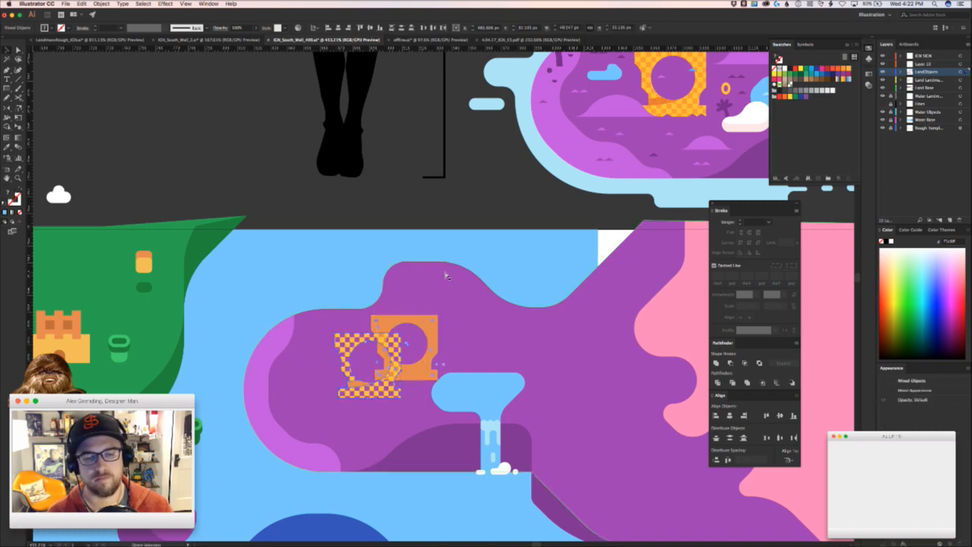
pyautogui.press('super+z')
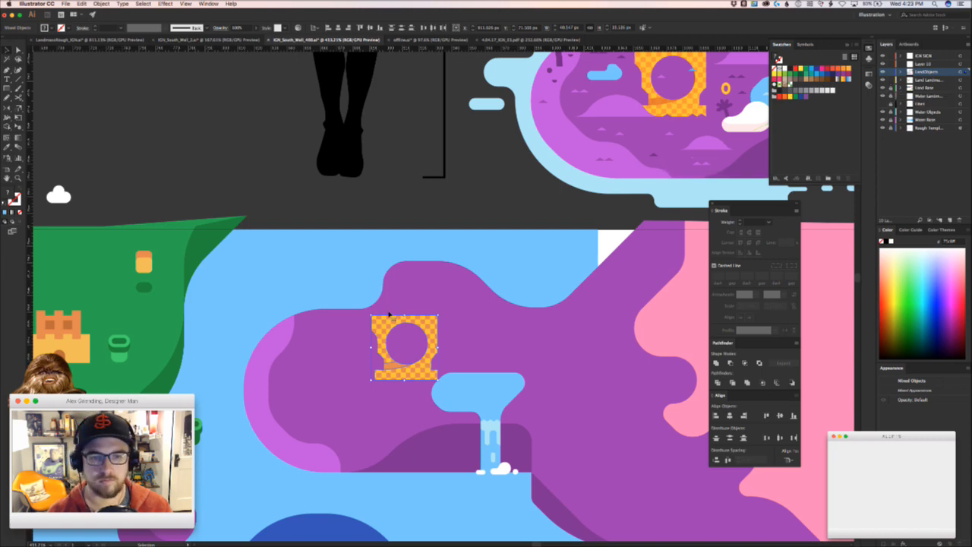
pyautogui.moveTo(413, 368); pyautogui.dragTo(388, 384)
pyautogui.click(452, 350)
pyautogui.hscroll(-2, 454, 357)
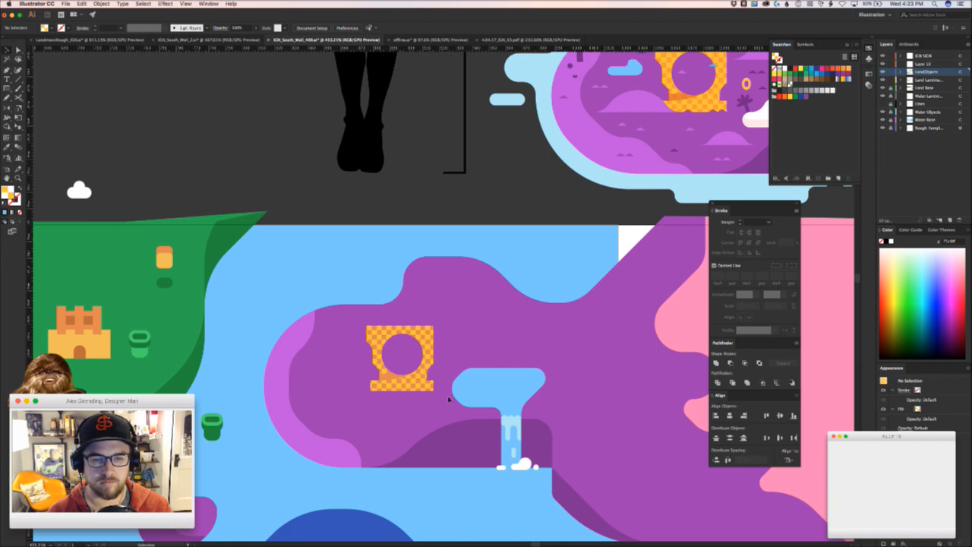
pyautogui.moveTo(358, 325); pyautogui.dragTo(355, 334)
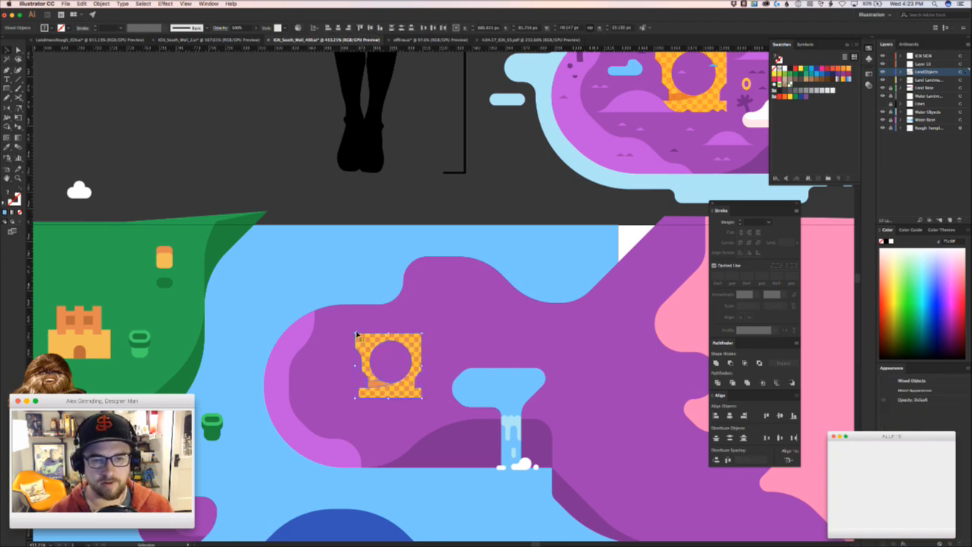
pyautogui.press('a')
pyautogui.press('v')
pyautogui.click(452, 345)
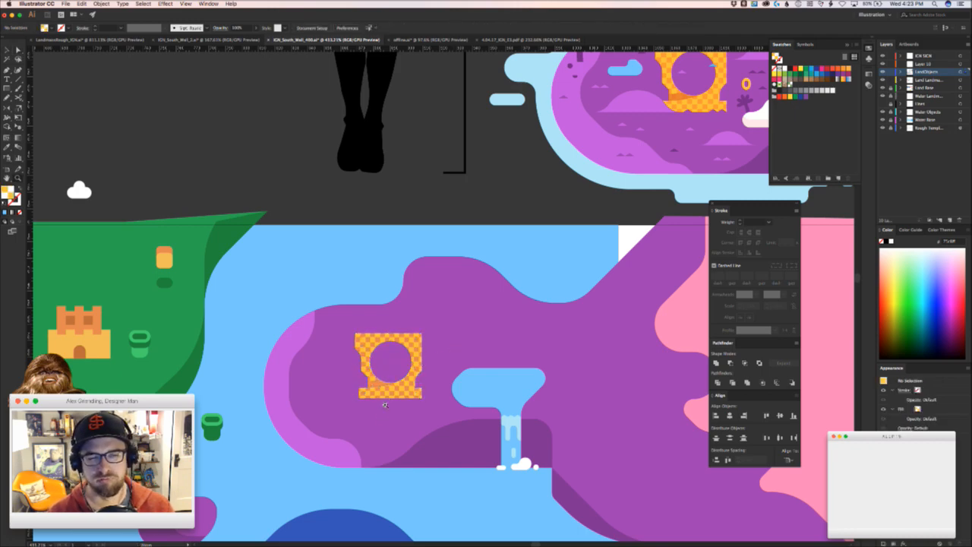
# - Examine the loop's checkered overlay separately from its solid orange base and check its fill in the color picker
pyautogui.moveTo(426, 357); pyautogui.dragTo(481, 329)
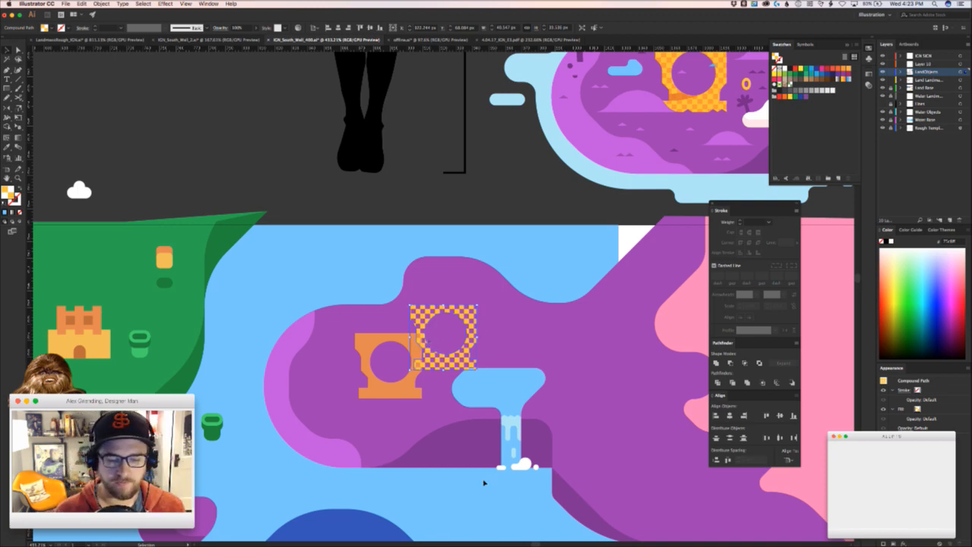
pyautogui.press('super+z')
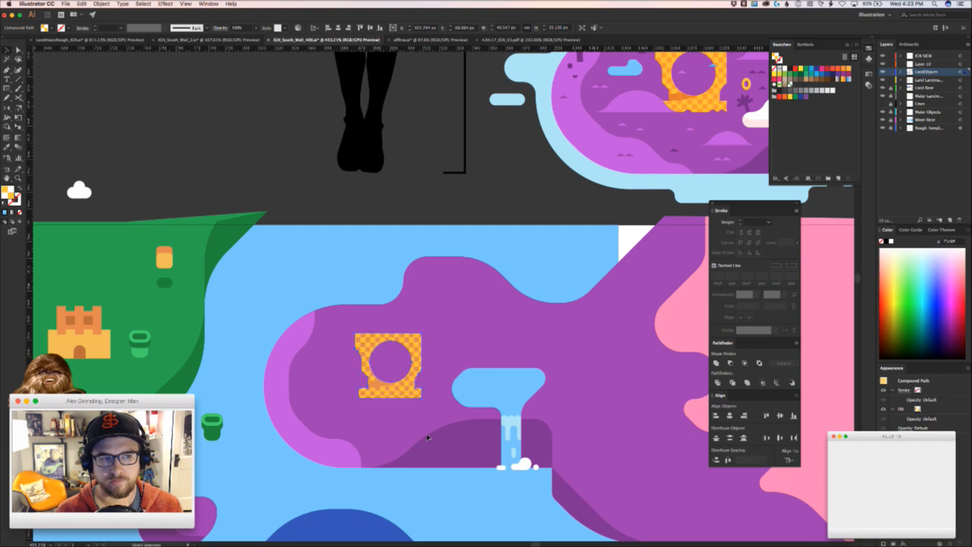
pyautogui.doubleClick(9, 191)
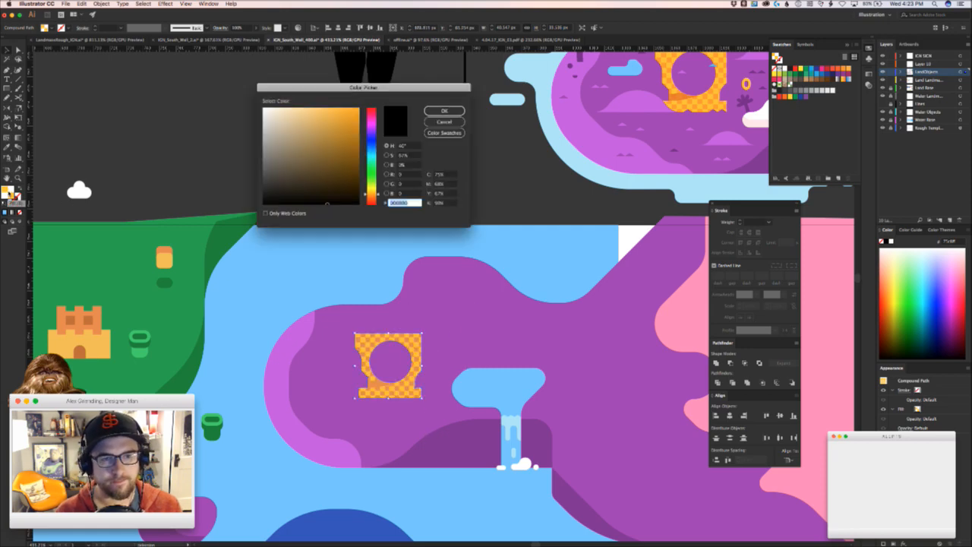
pyautogui.click(444, 121)
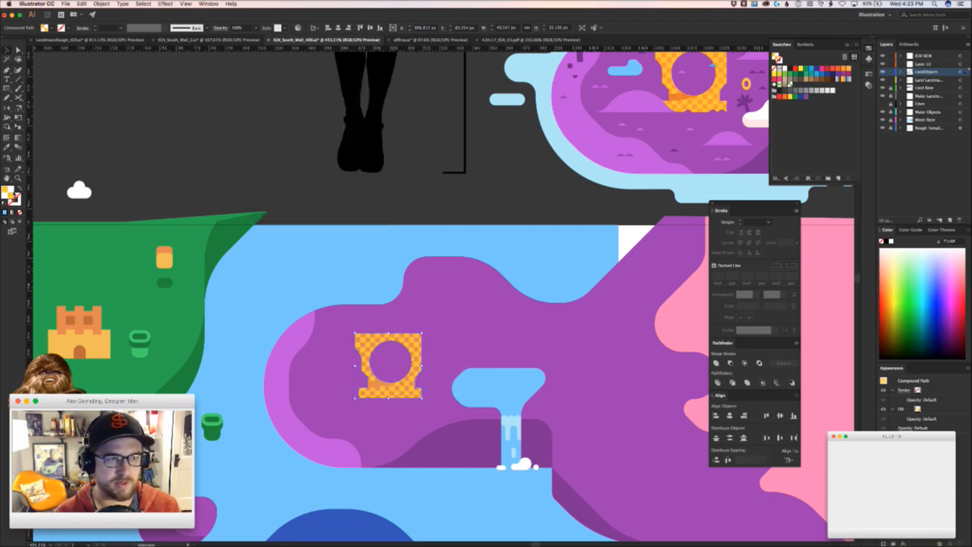
pyautogui.doubleClick(10, 194)
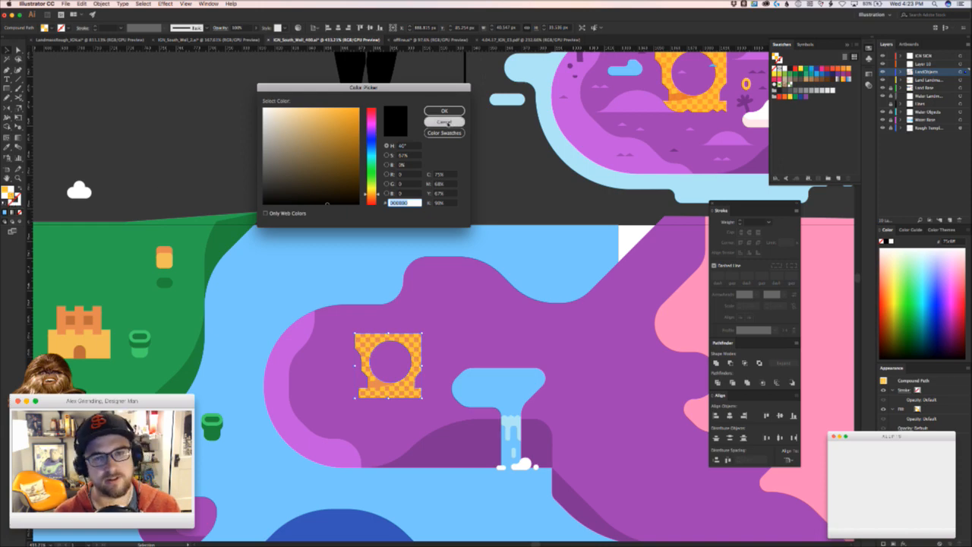
pyautogui.click(444, 122)
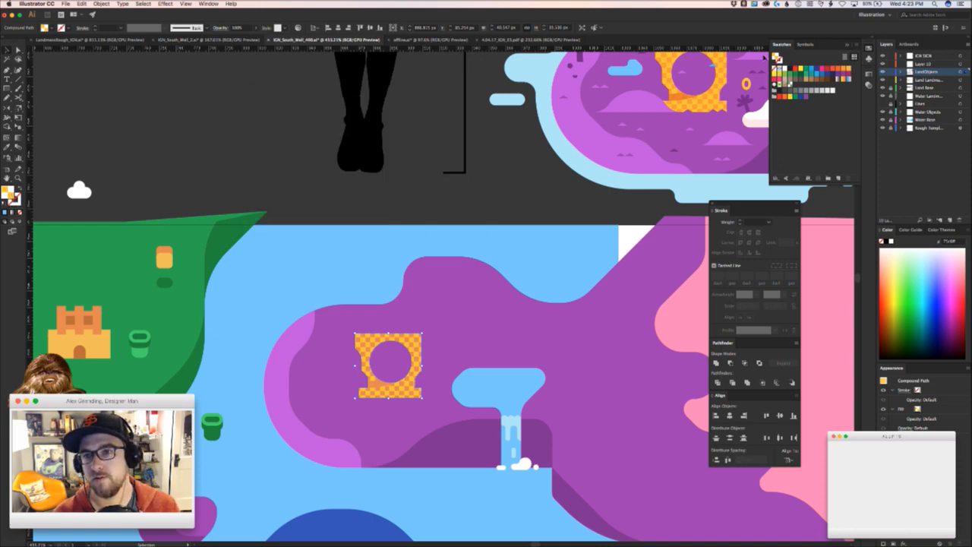
pyautogui.doubleClick(10, 194)
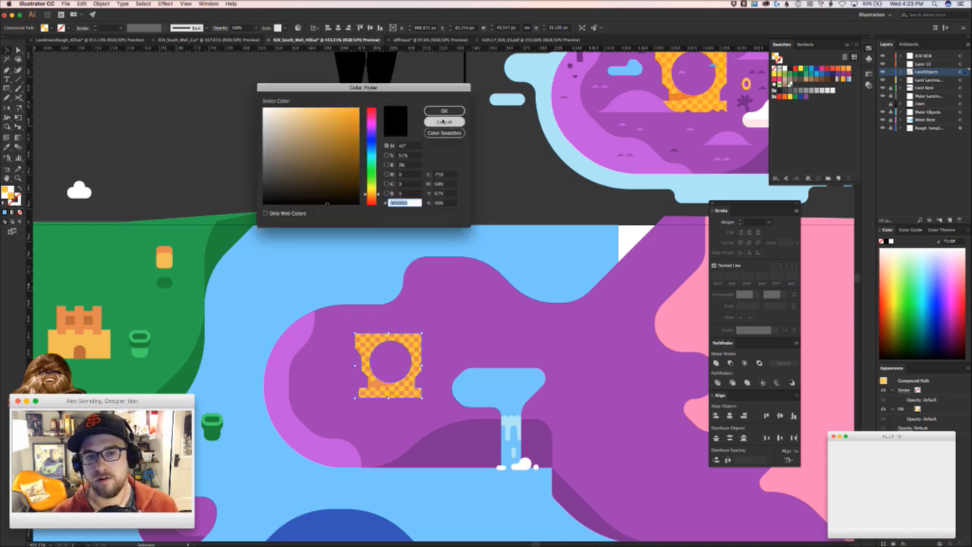
pyautogui.click(443, 119)
pyautogui.moveTo(416, 338); pyautogui.dragTo(413, 295)
pyautogui.press('super+z')
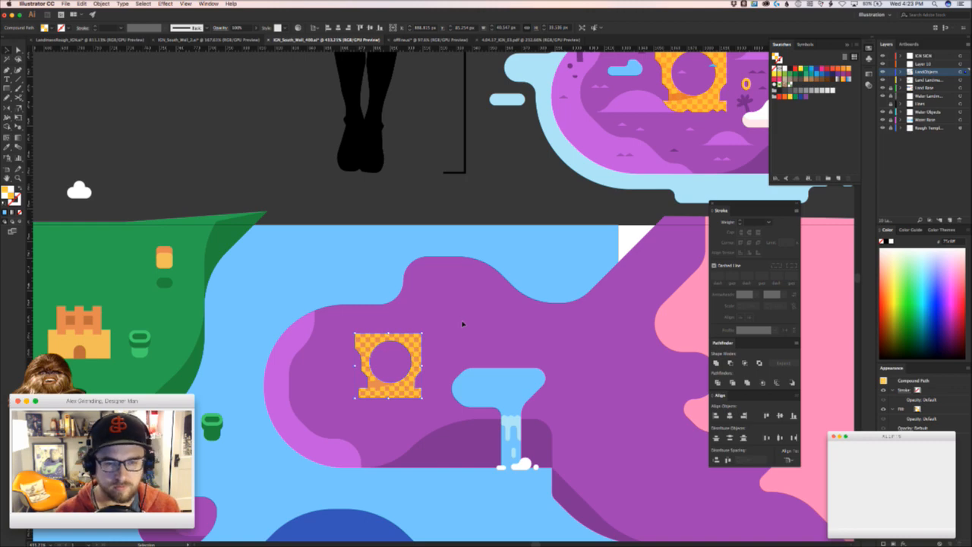
pyautogui.press('a')
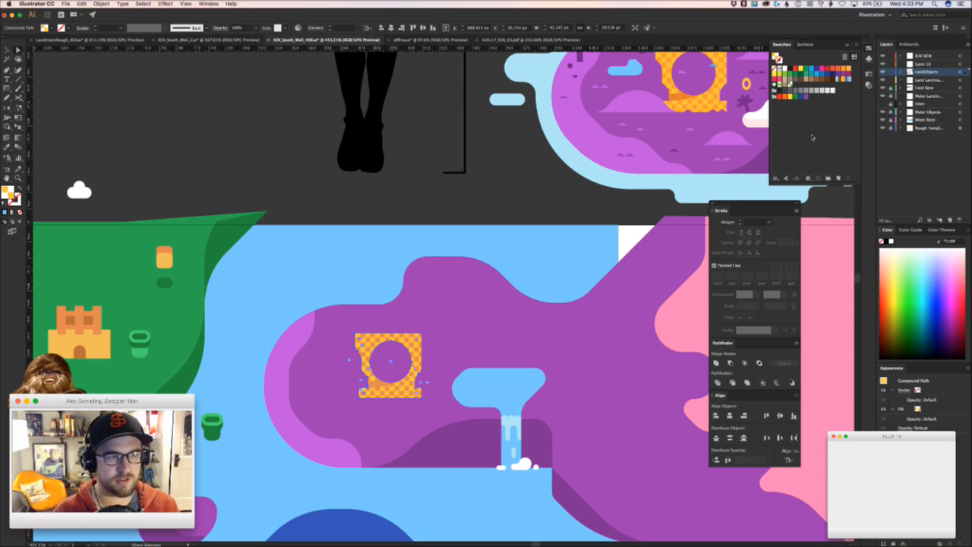
pyautogui.press('v')
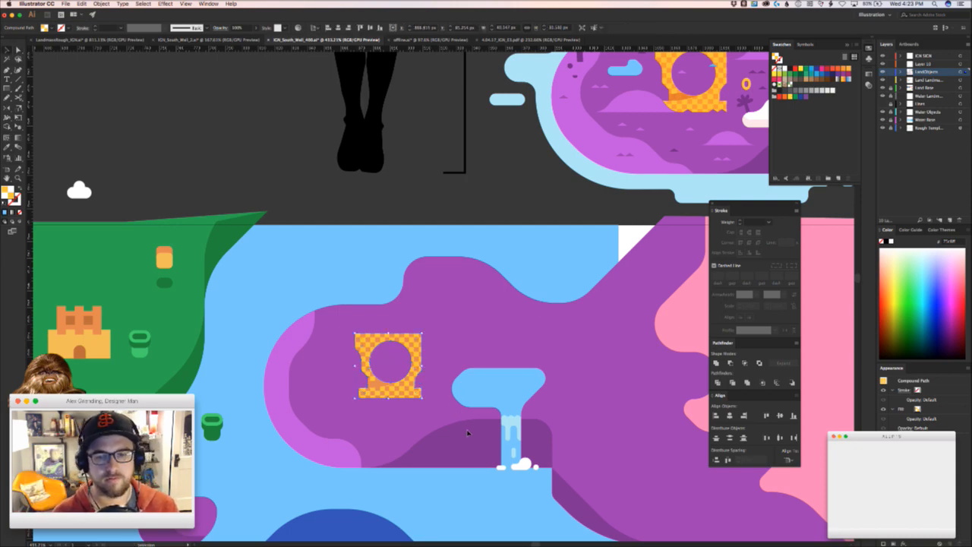
# - Copy the row of large and small gray palm trees from the tree library and place it above the purple land
pyautogui.moveTo(455, 477); pyautogui.dragTo(327, 512)
pyautogui.moveTo(347, 421); pyautogui.dragTo(251, 494)
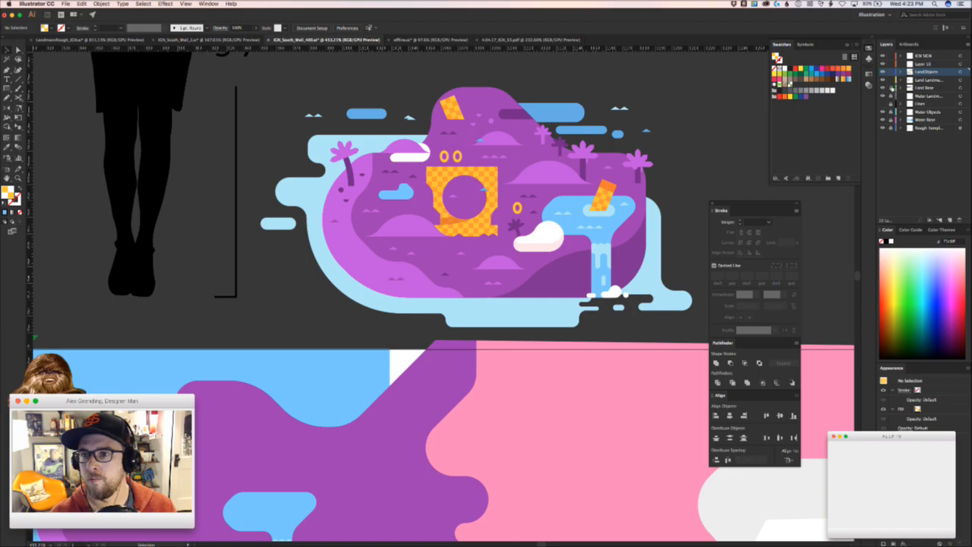
pyautogui.moveTo(205, 354); pyautogui.dragTo(321, 308)
pyautogui.moveTo(380, 278); pyautogui.dragTo(494, 452)
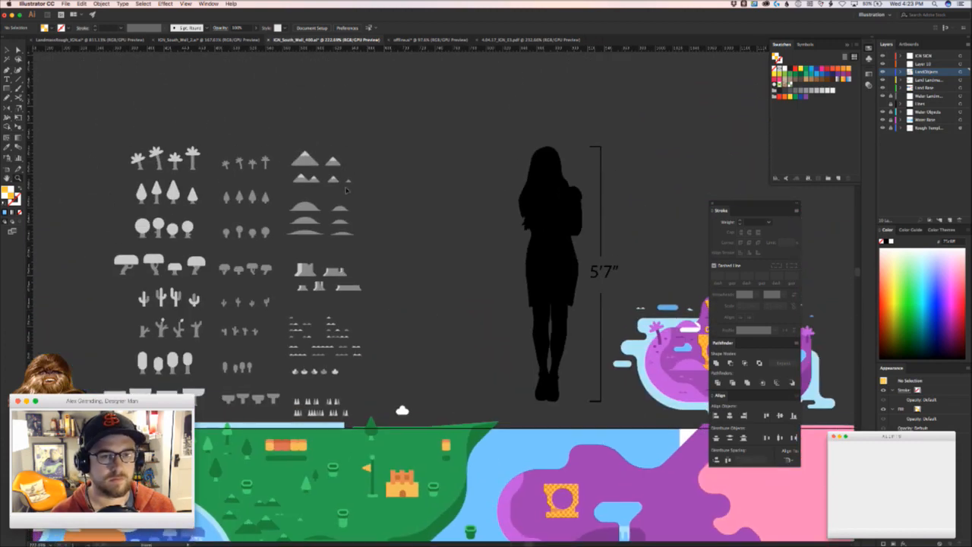
pyautogui.click(266, 161)
pyautogui.moveTo(207, 166); pyautogui.dragTo(280, 178)
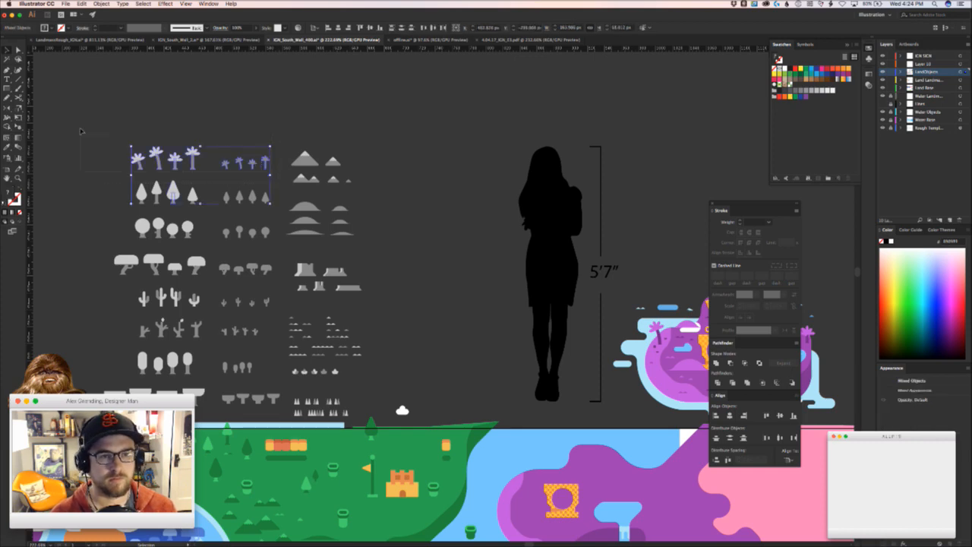
pyautogui.moveTo(527, 380); pyautogui.dragTo(278, 265)
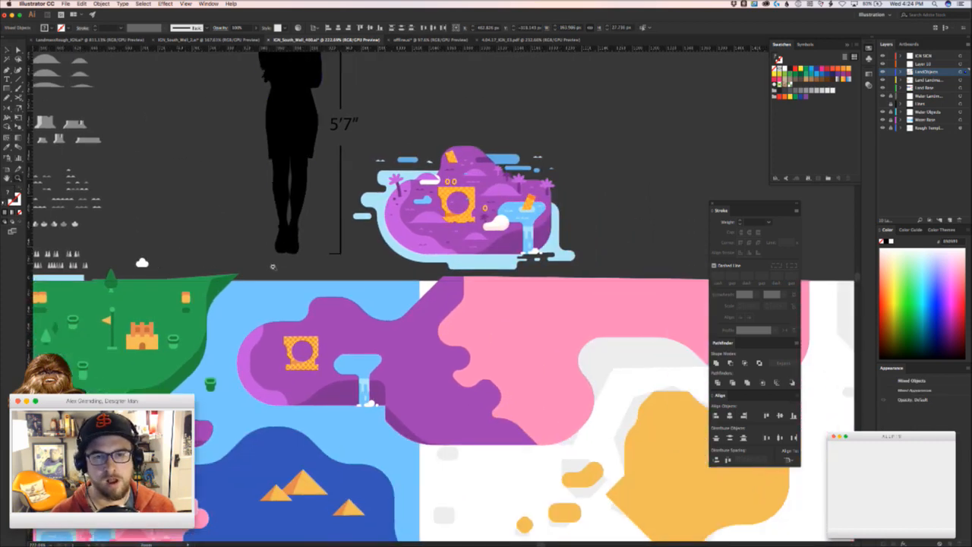
pyautogui.scroll(4, 278, 265)
pyautogui.hotkey('ctrl', 'v')
pyautogui.moveTo(425, 307); pyautogui.dragTo(312, 331)
pyautogui.click(443, 320)
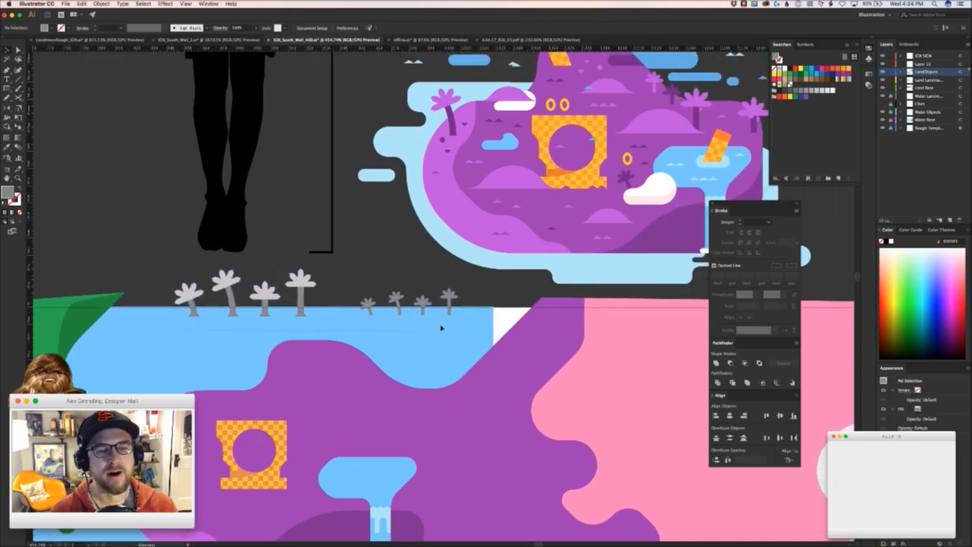
# - Try to move the last small palm tree away from the copied row, and return it to its place
pyautogui.moveTo(468, 305); pyautogui.dragTo(236, 322)
pyautogui.moveTo(411, 375); pyautogui.dragTo(440, 395)
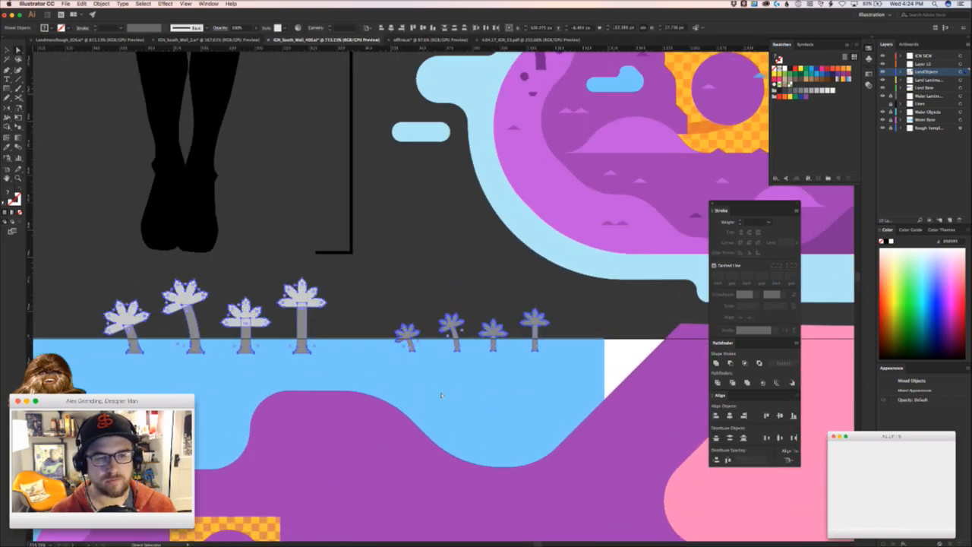
pyautogui.click(175, 385)
pyautogui.moveTo(243, 356); pyautogui.dragTo(180, 370)
pyautogui.moveTo(228, 327); pyautogui.dragTo(421, 299)
pyautogui.moveTo(454, 342); pyautogui.dragTo(372, 444)
pyautogui.moveTo(434, 420); pyautogui.dragTo(396, 179)
pyautogui.click(425, 180)
pyautogui.press('super+z')
pyautogui.click(515, 418)
pyautogui.moveTo(501, 417); pyautogui.dragTo(359, 232)
pyautogui.click(369, 251)
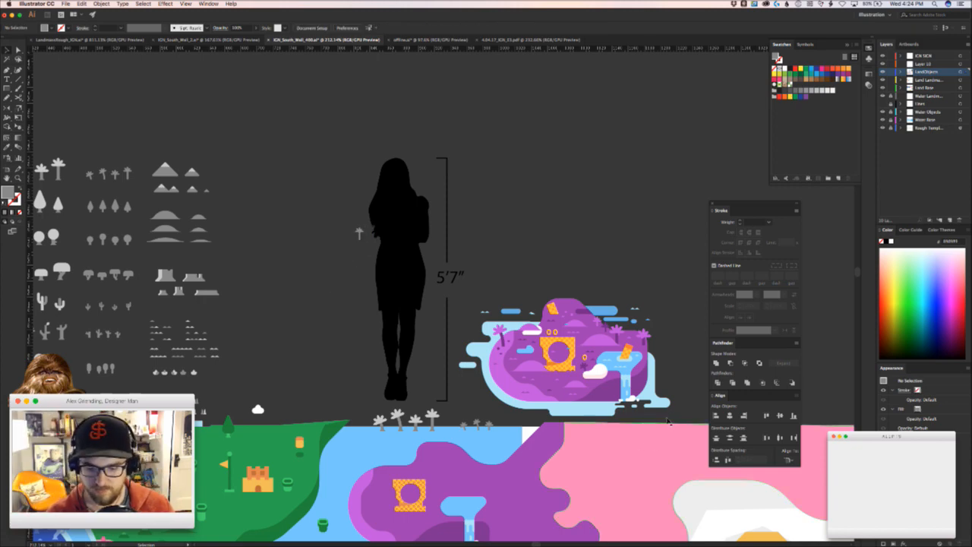
pyautogui.click(627, 476)
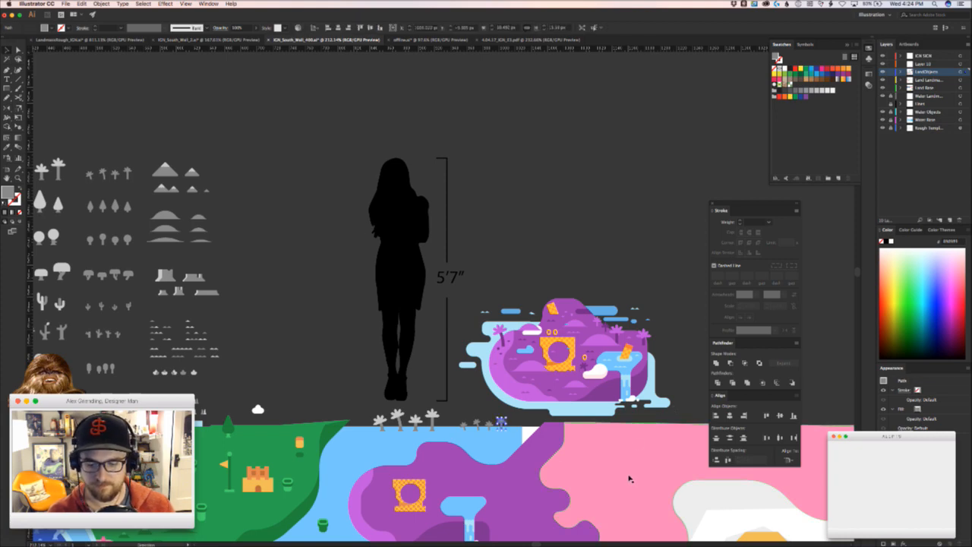
pyautogui.click(487, 437)
pyautogui.moveTo(487, 441); pyautogui.dragTo(469, 395)
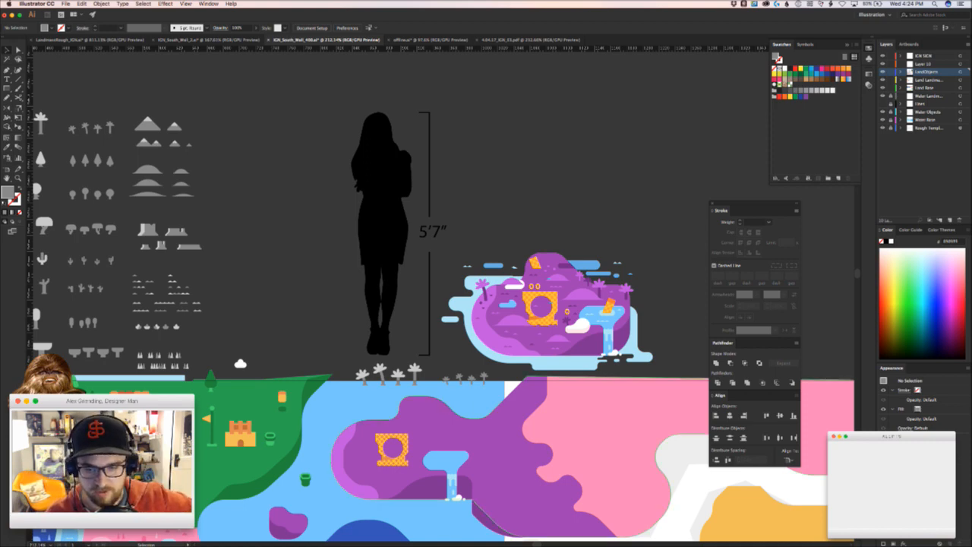
pyautogui.press('super+Tab')
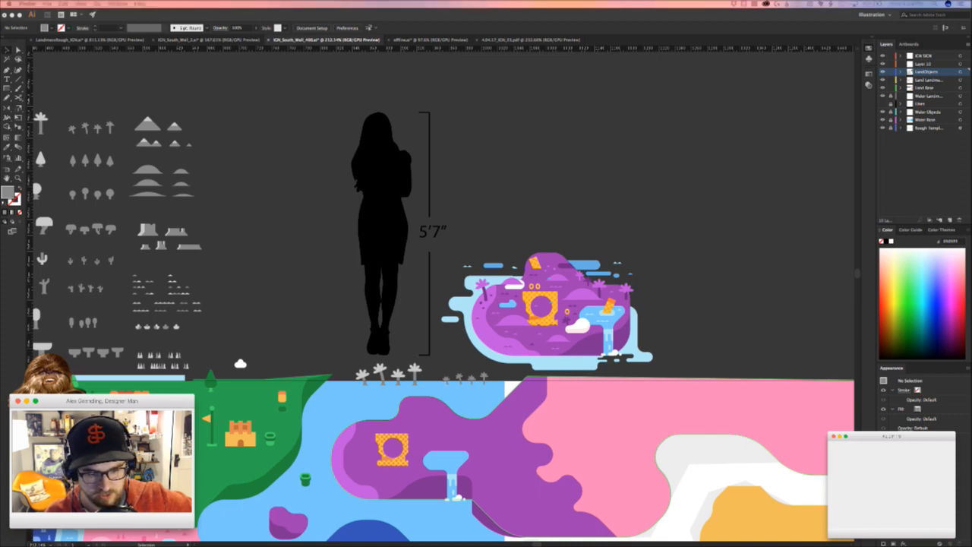
pyautogui.click(362, 408)
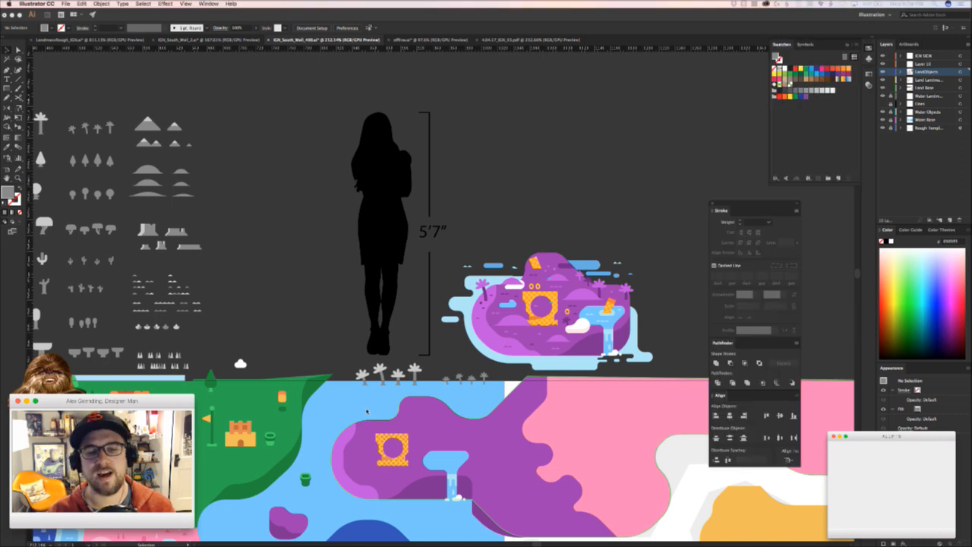
# - Move the leftmost large gray palm onto the land's upper edge above the loop and recolor its trunk with the land's dark purple shade
pyautogui.moveTo(363, 408); pyautogui.dragTo(404, 306)
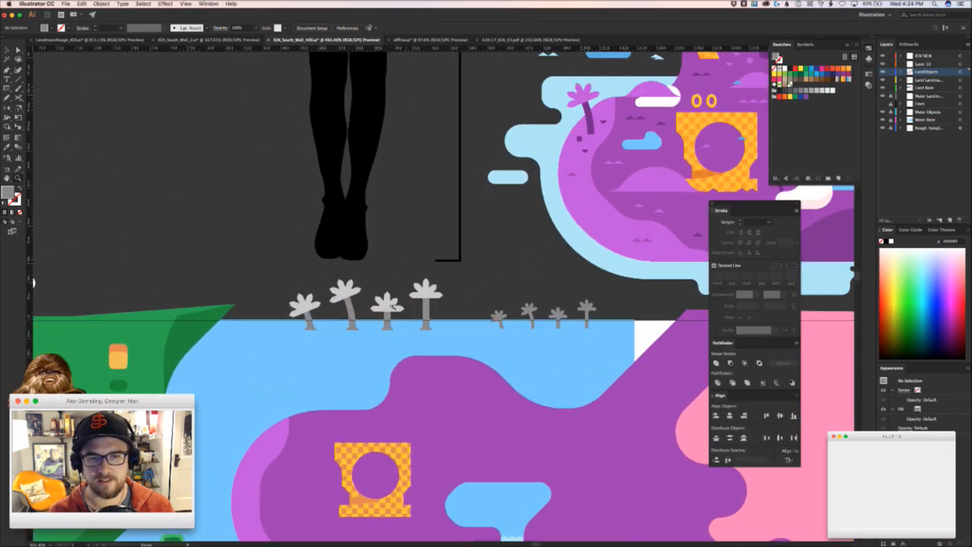
pyautogui.moveTo(315, 323); pyautogui.dragTo(354, 407)
pyautogui.hscroll(2, 351, 403)
pyautogui.press('a')
pyautogui.click(304, 389)
pyautogui.click(279, 399)
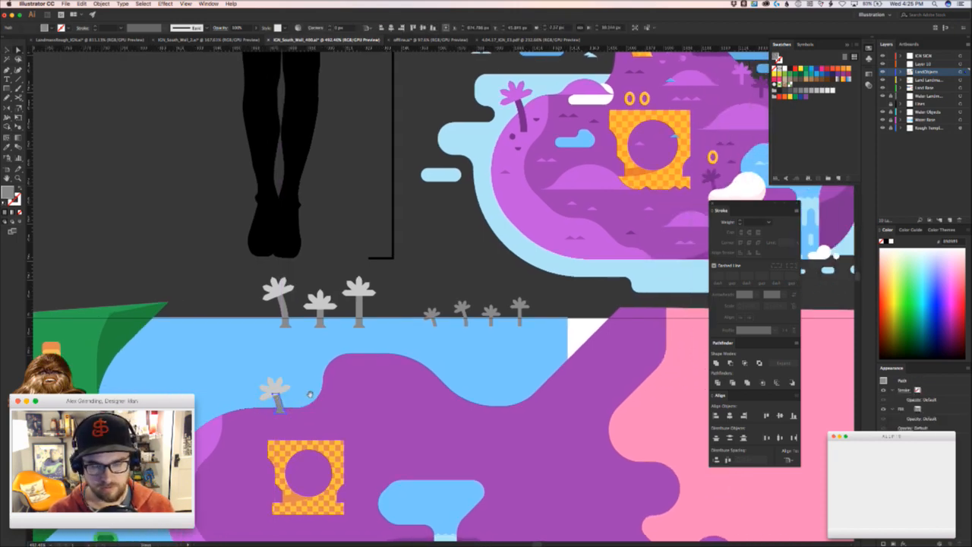
pyautogui.scroll(2, 309, 394)
pyautogui.hscroll(1, 309, 394)
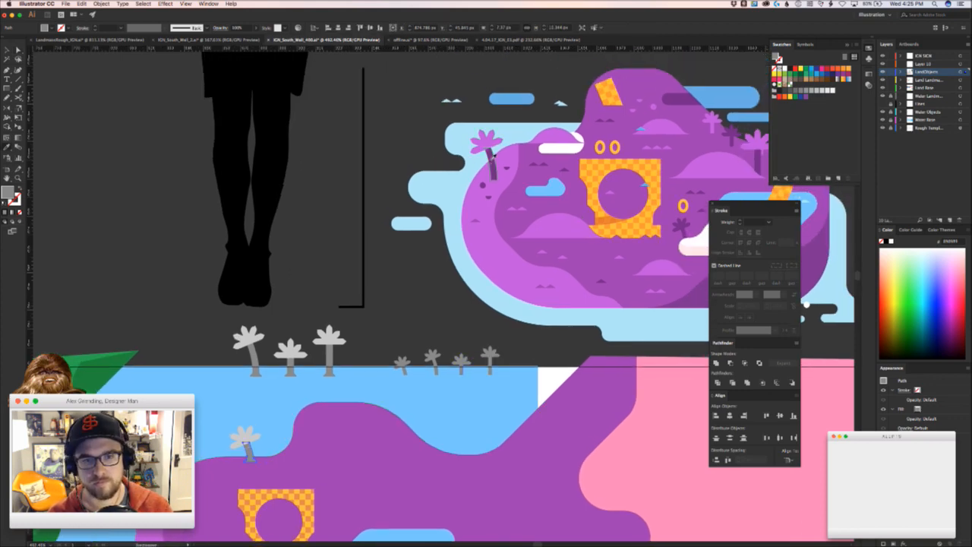
pyautogui.scroll(-4, 489, 451)
pyautogui.hscroll(-2, 489, 450)
pyautogui.click(433, 498)
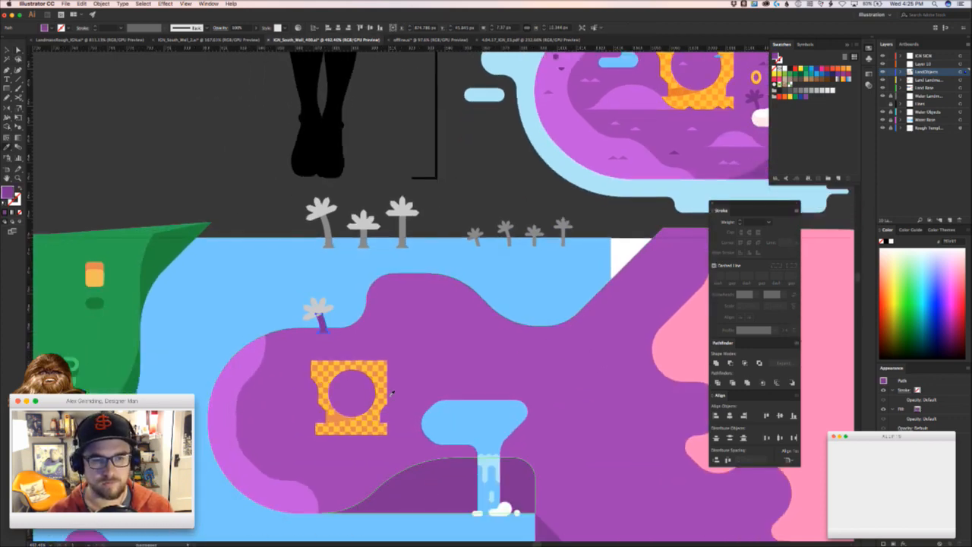
# - Recolor the leaves of the leaning palm above the loop with the light purple of the land's rounded edge
pyautogui.click(318, 308)
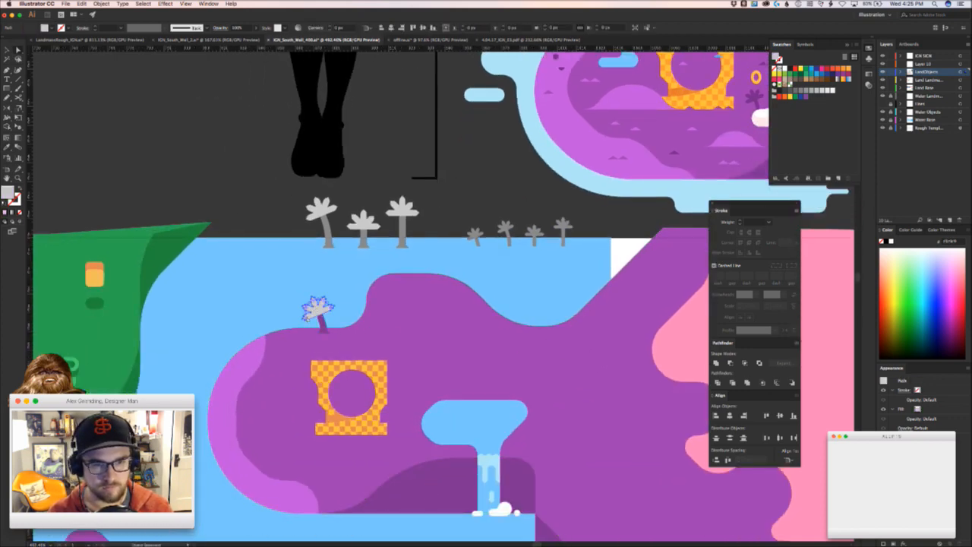
pyautogui.click(261, 359)
pyautogui.press('super+shift+a')
pyautogui.moveTo(289, 315); pyautogui.dragTo(326, 301)
pyautogui.click(297, 345)
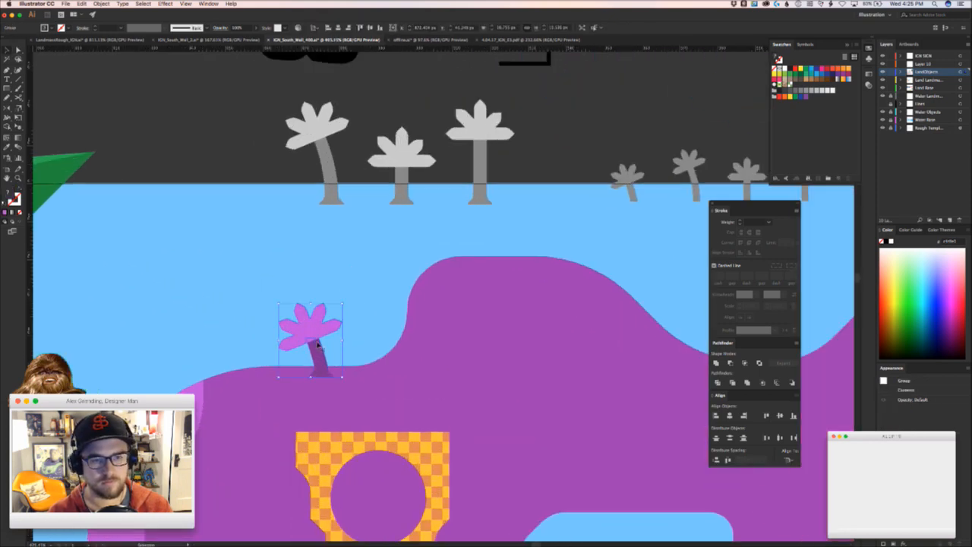
pyautogui.click(356, 330)
# - Move the tall straight gray palm into the dip of the land's upper edge and give its trunk the dark purple
pyautogui.moveTo(357, 330); pyautogui.dragTo(257, 325)
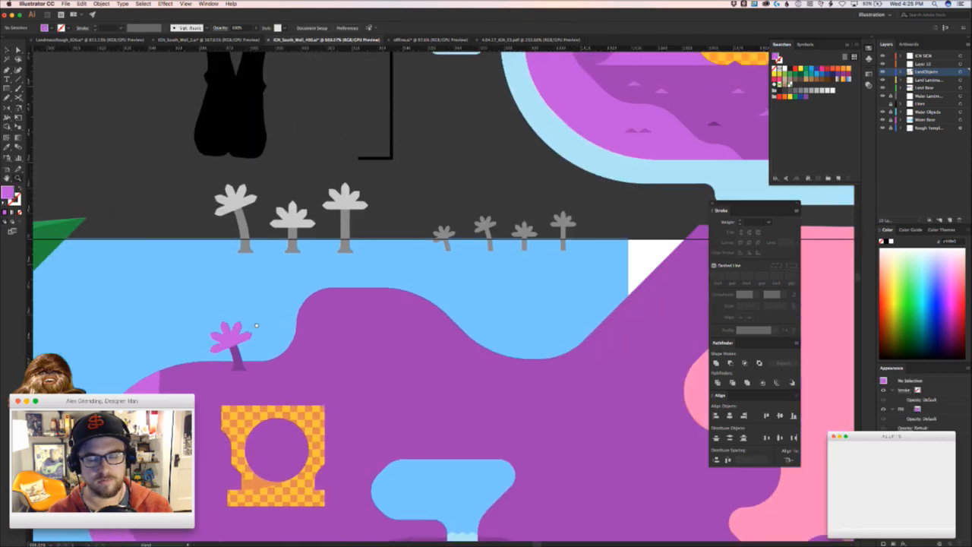
pyautogui.click(348, 236)
pyautogui.moveTo(351, 238); pyautogui.dragTo(533, 363)
pyautogui.click(495, 322)
pyautogui.press('a')
pyautogui.click(526, 350)
pyautogui.press('i')
pyautogui.click(283, 353)
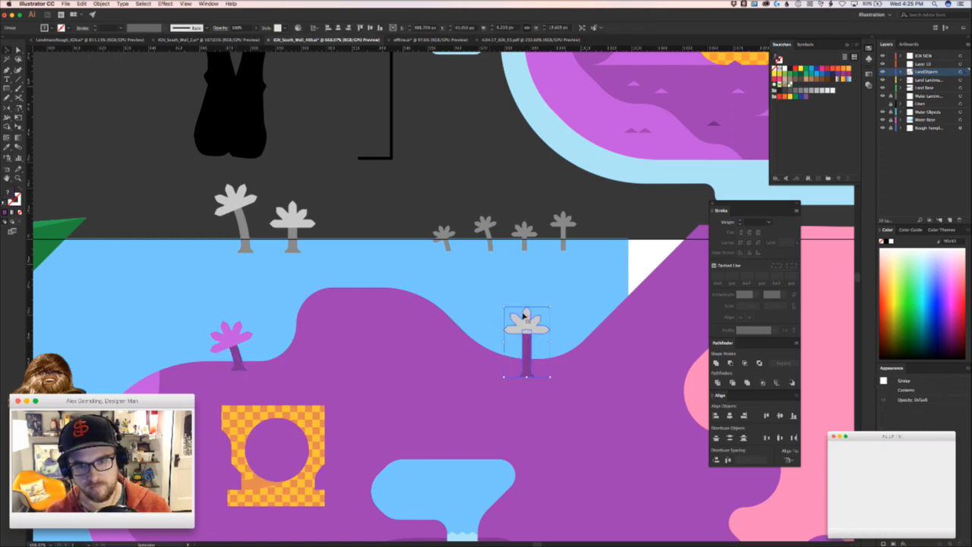
# - Recolor the straight palm's leaves with the light purple of the leaning palm's leaves
pyautogui.moveTo(560, 300); pyautogui.dragTo(523, 323)
pyautogui.press('i')
pyautogui.click(218, 334)
pyautogui.moveTo(301, 339); pyautogui.dragTo(215, 397)
# - Copy the set of rounded gray hills from the landscape library and place it over the water above the purple land
pyautogui.moveTo(251, 370); pyautogui.dragTo(370, 185)
pyautogui.moveTo(330, 214); pyautogui.dragTo(383, 382)
pyautogui.press('v')
pyautogui.moveTo(333, 147); pyautogui.dragTo(153, 144)
pyautogui.moveTo(386, 319); pyautogui.dragTo(505, 296)
pyautogui.press('super+v')
pyautogui.moveTo(417, 282); pyautogui.dragTo(250, 264)
pyautogui.scroll(-2, 220, 308)
# - Select all the copied gray hills and fill them with the light purple of the land's rounded edge
pyautogui.click(246, 262)
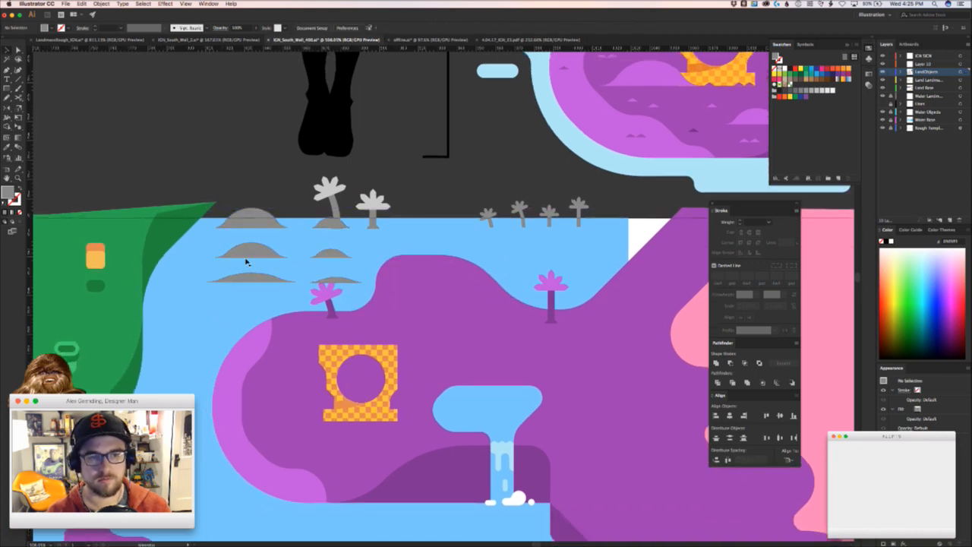
pyautogui.click(258, 221)
pyautogui.keyDown('shift'); pyautogui.click(265, 250); pyautogui.keyUp('shift')
pyautogui.keyDown('shift'); pyautogui.click(266, 278); pyautogui.keyUp('shift')
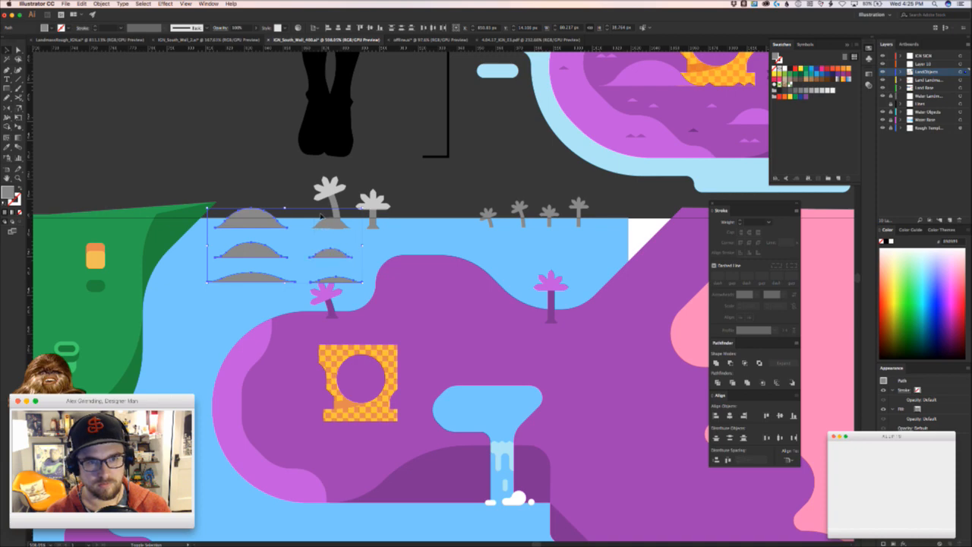
pyautogui.press('i')
pyautogui.click(258, 338)
pyautogui.press('v')
pyautogui.click(256, 312)
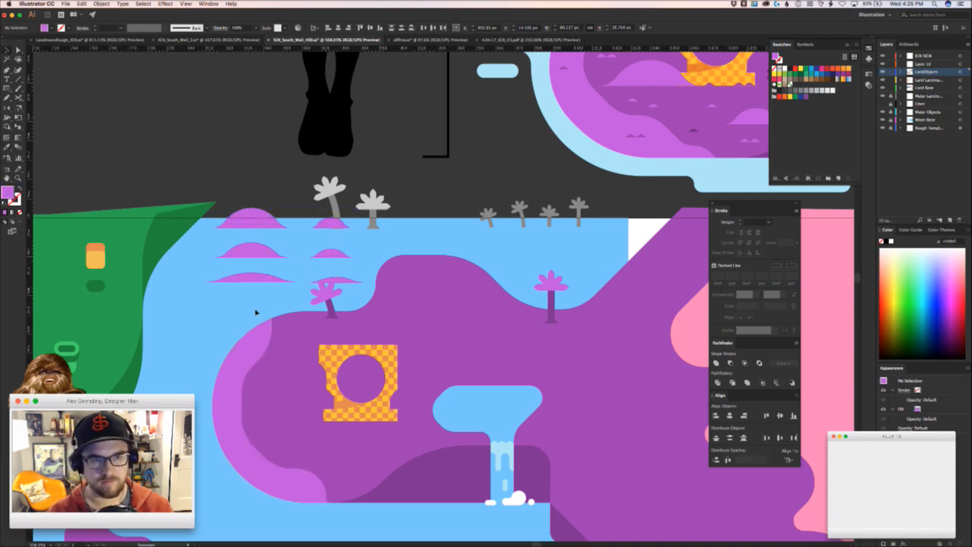
pyautogui.press('super+Tab')
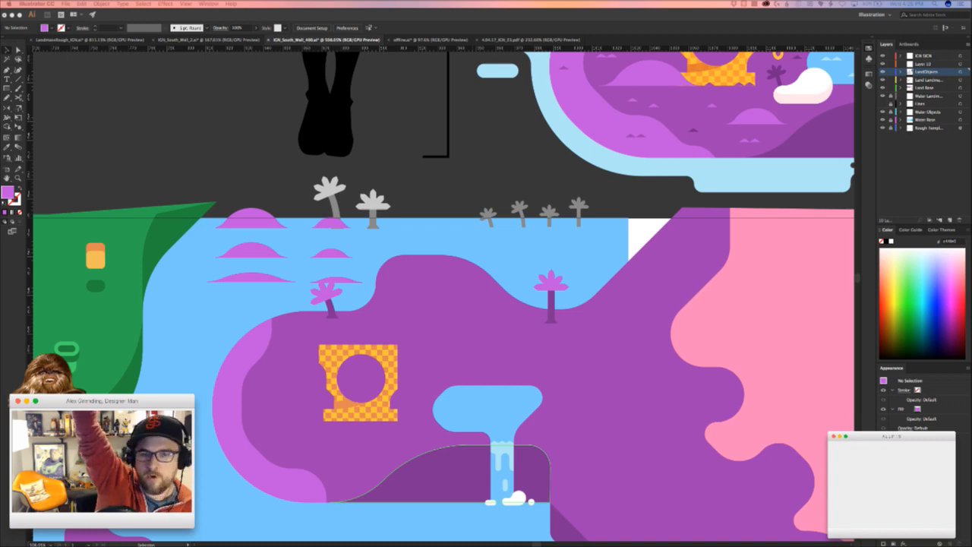
pyautogui.click(282, 271)
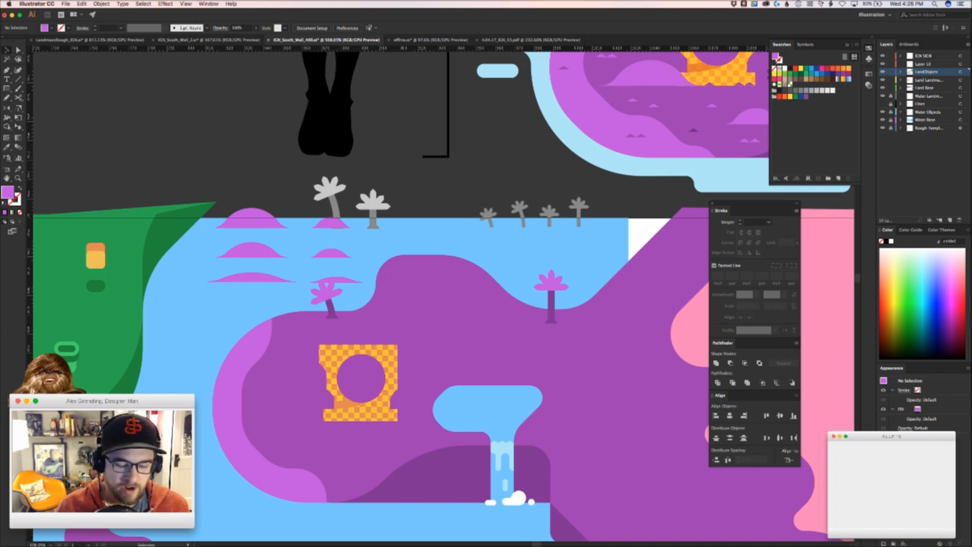
pyautogui.press('super+Tab')
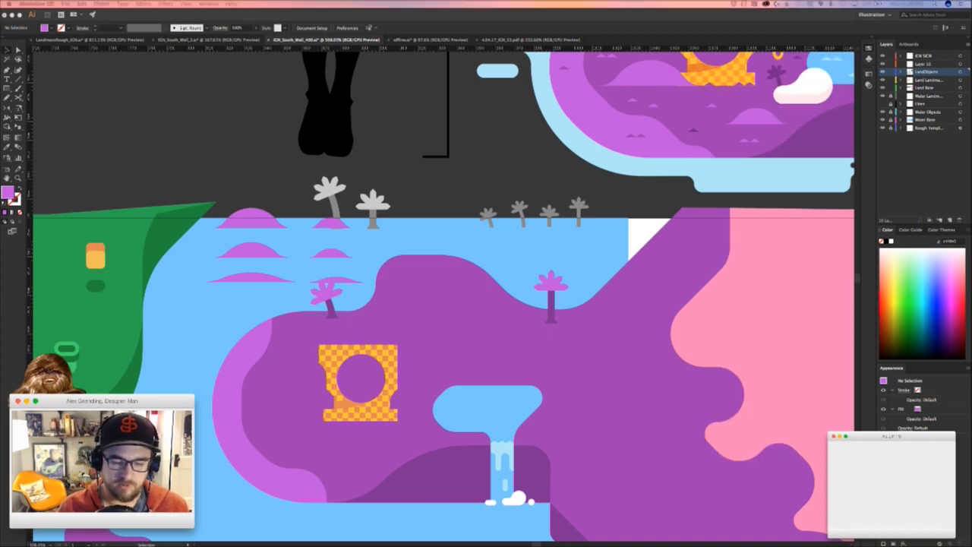
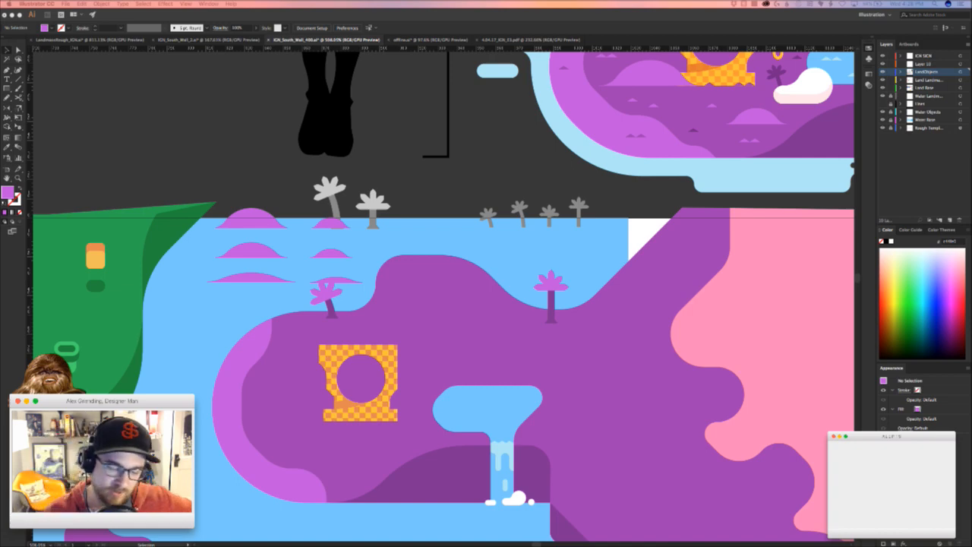
# - Switch to Discord to view the server's critique and jobhunt channels, and return to Illustrator
pyautogui.press('super+Tab')
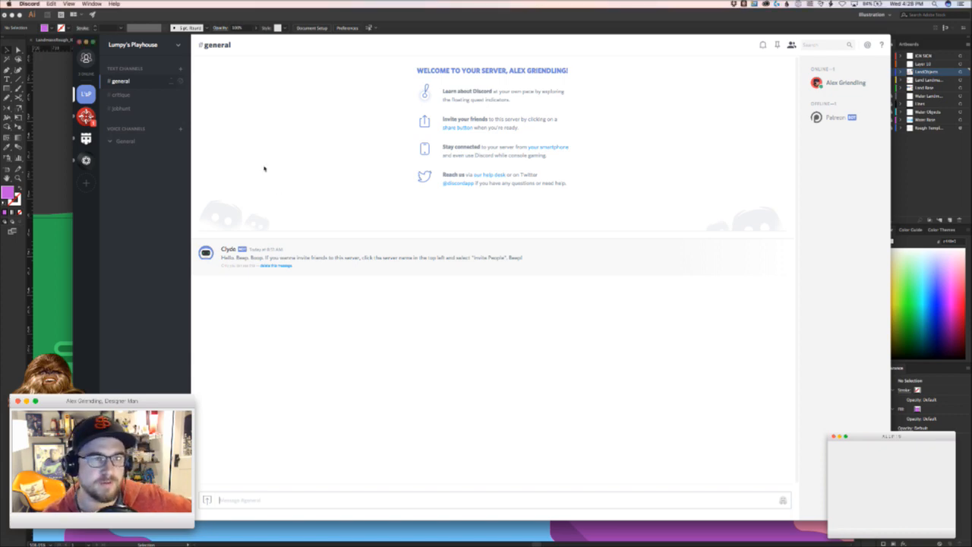
pyautogui.moveTo(267, 45); pyautogui.dragTo(296, 50)
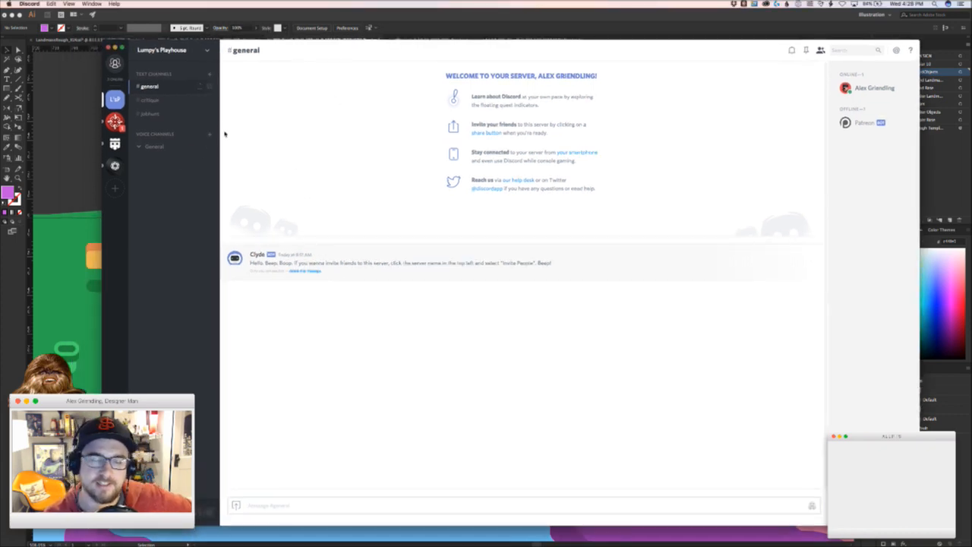
pyautogui.click(172, 101)
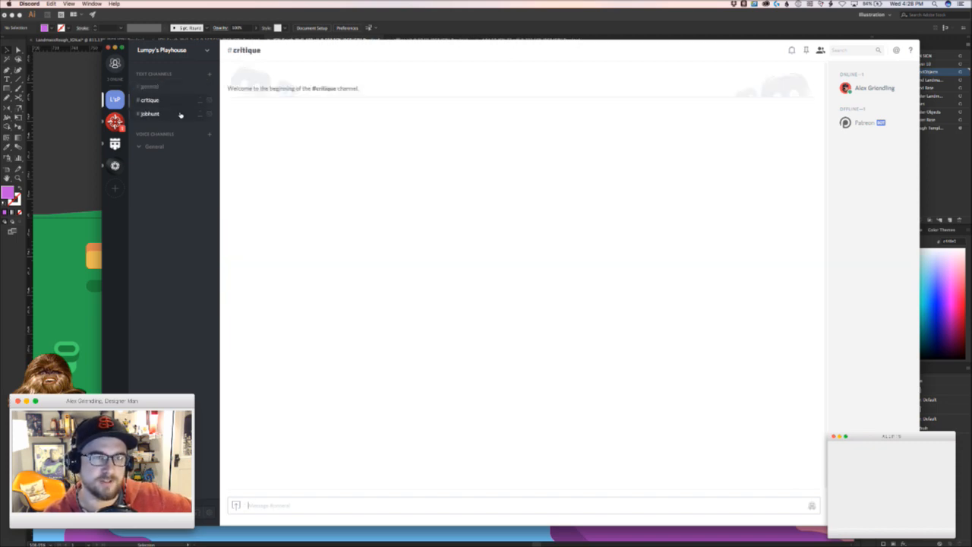
pyautogui.click(176, 114)
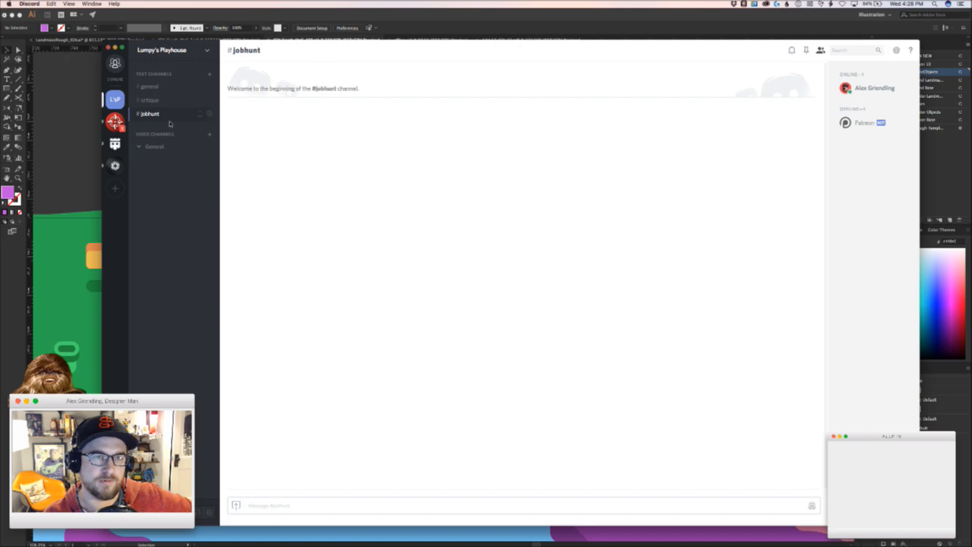
pyautogui.click(68, 180)
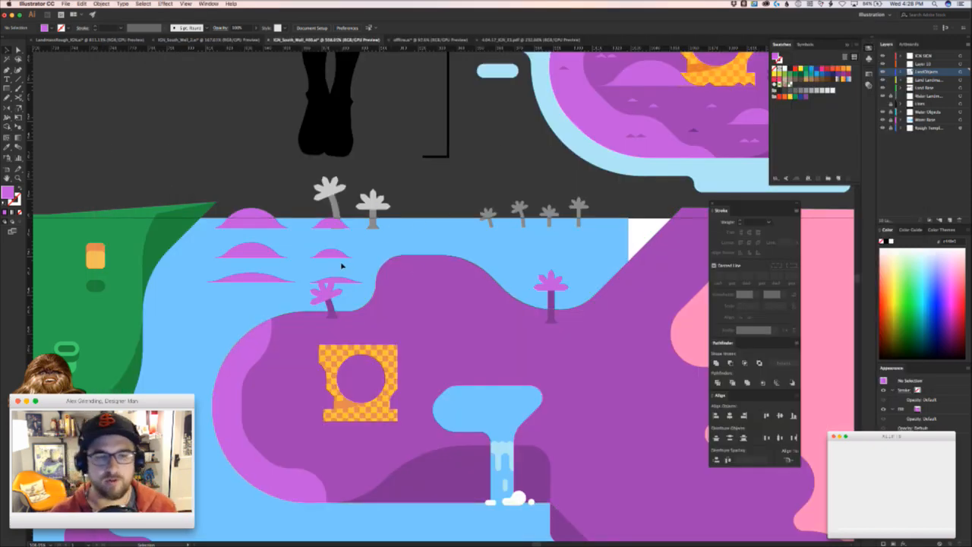
# - Place the wide flat hill on the land above the loop and a small hill on the land's upper bulge
pyautogui.scroll(2, 287, 286)
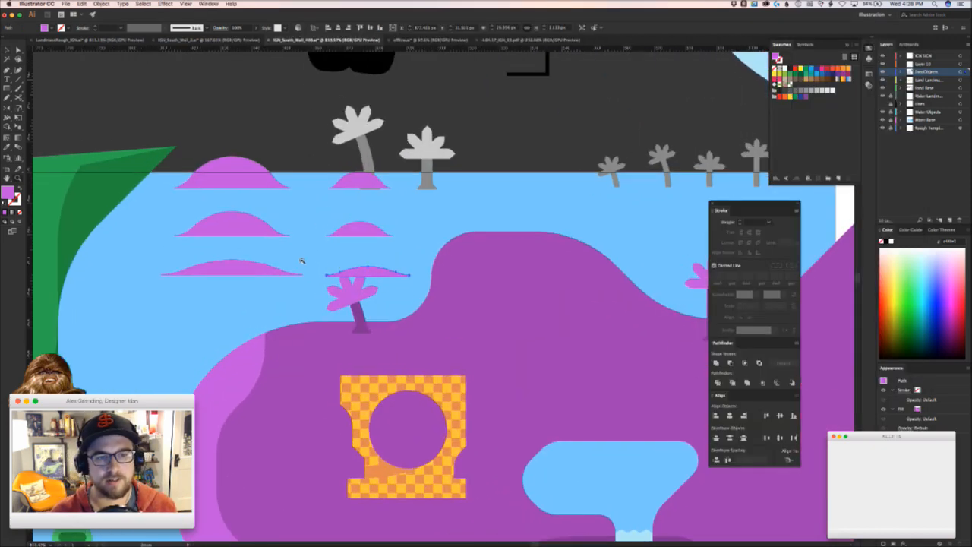
pyautogui.moveTo(255, 269); pyautogui.dragTo(414, 317)
pyautogui.click(334, 208)
pyautogui.moveTo(293, 202); pyautogui.dragTo(392, 204)
pyautogui.moveTo(463, 187); pyautogui.dragTo(386, 284)
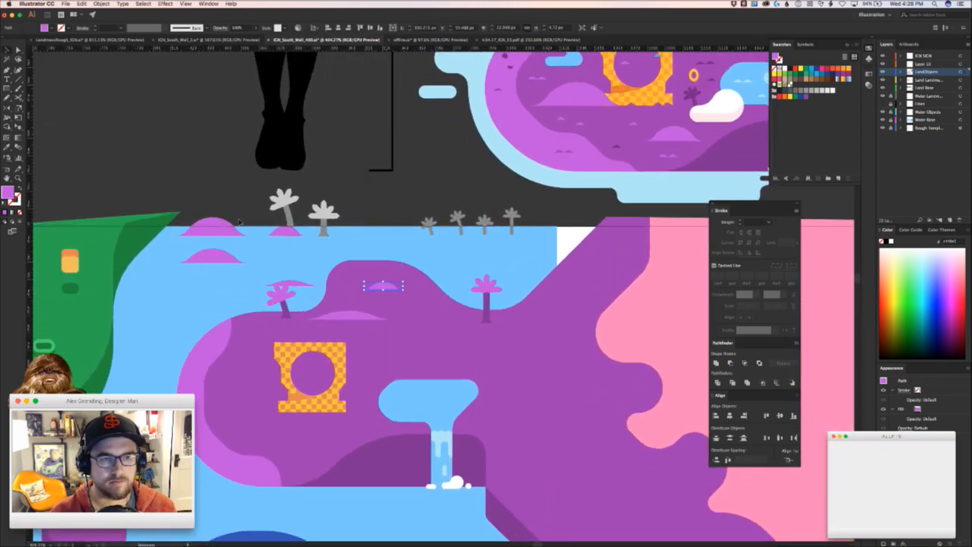
# - Place the tallest light purple hill over the loop's lower-left corner and align its flat base with the loop's bottom edge
pyautogui.moveTo(213, 228); pyautogui.dragTo(297, 284)
pyautogui.press('super+shift+a')
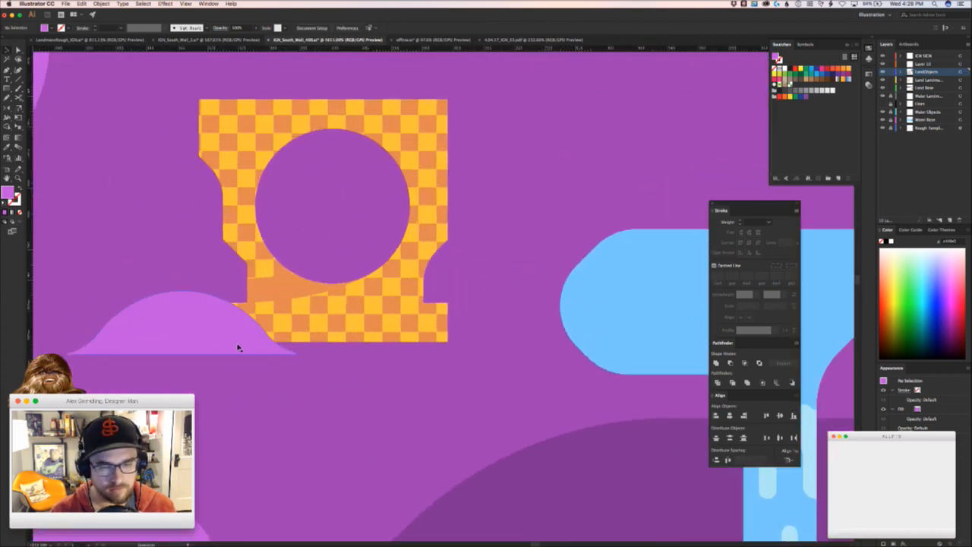
pyautogui.moveTo(233, 341); pyautogui.dragTo(493, 258)
pyautogui.press('z')
pyautogui.press('v')
pyautogui.moveTo(303, 342); pyautogui.dragTo(302, 319)
pyautogui.press('a')
pyautogui.moveTo(405, 335); pyautogui.dragTo(405, 360)
pyautogui.scroll(-6, 266, 360)
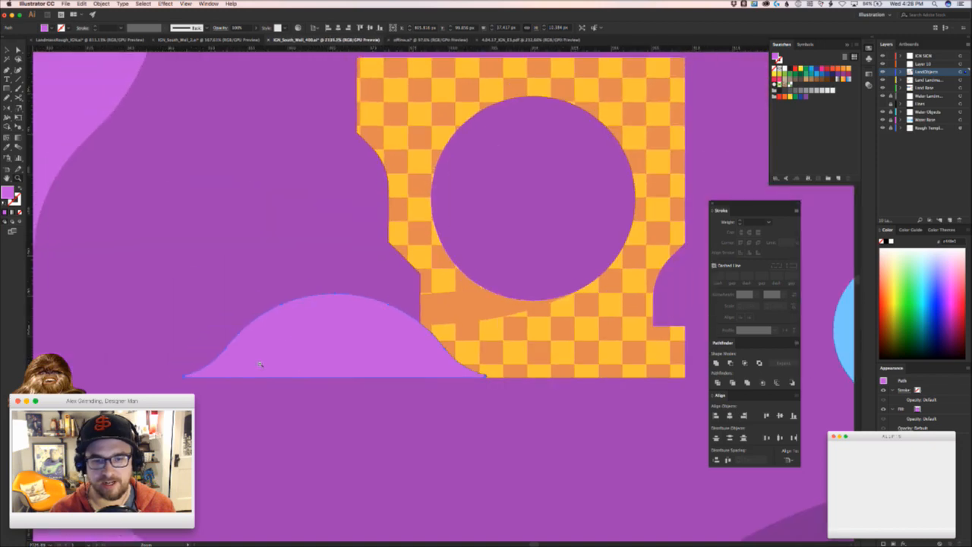
pyautogui.scroll(5, 421, 375)
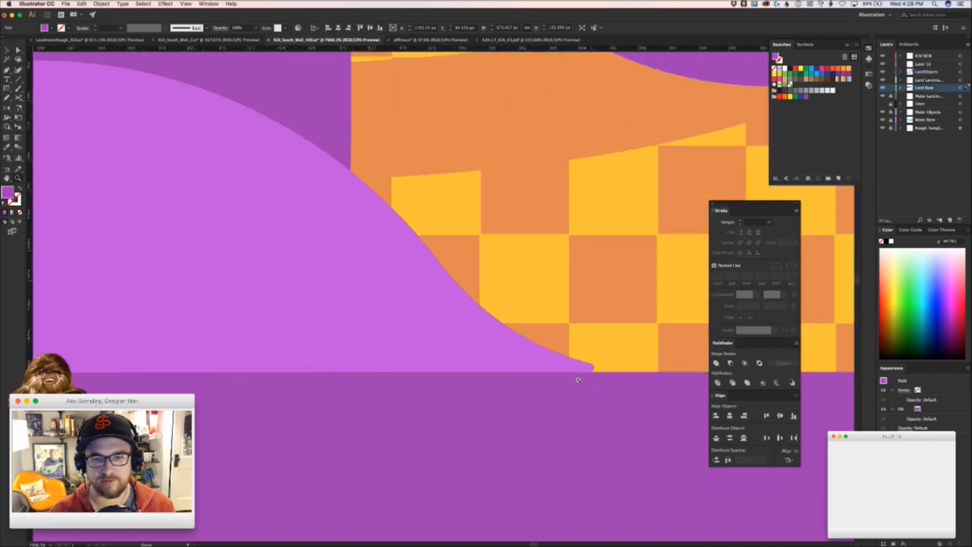
pyautogui.moveTo(391, 344); pyautogui.dragTo(394, 354)
pyautogui.scroll(-10, 434, 368)
pyautogui.click(262, 354)
# - Move the remaining large hill from the water onto the land just above the pond, to the right of the loop
pyautogui.scroll(5, 262, 354)
pyautogui.hscroll(5, 262, 354)
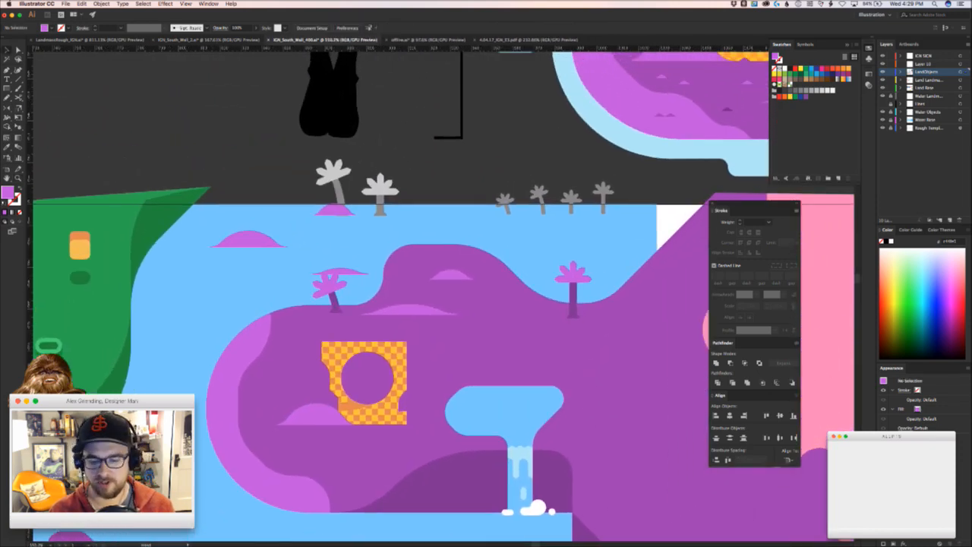
pyautogui.scroll(-3, 375, 394)
pyautogui.scroll(1, 367, 423)
pyautogui.scroll(-3, 367, 423)
pyautogui.scroll(2, 335, 422)
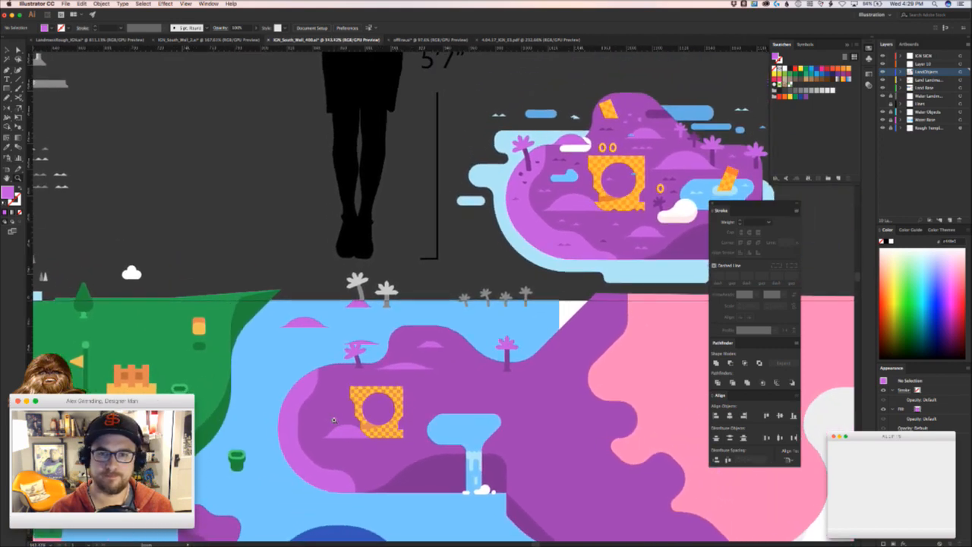
pyautogui.scroll(2, 335, 423)
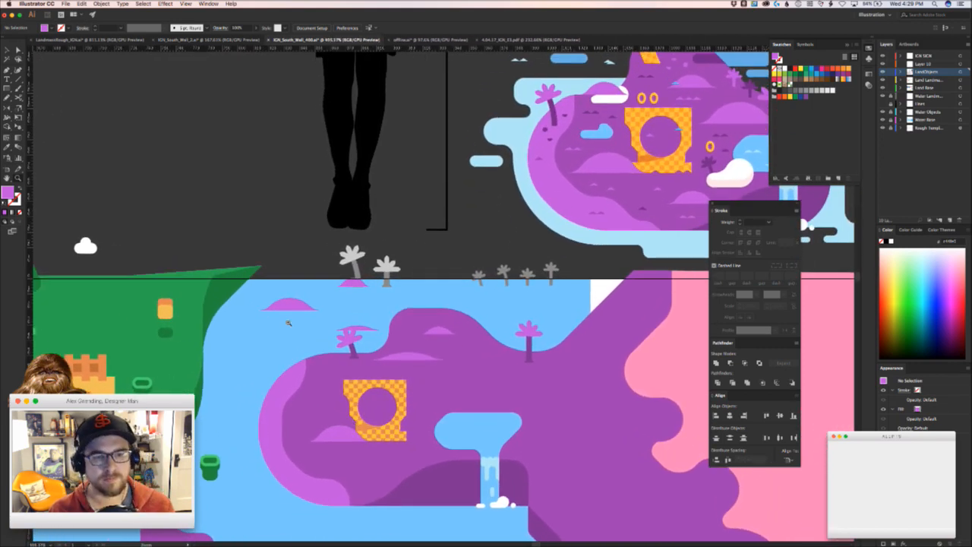
pyautogui.moveTo(287, 309); pyautogui.dragTo(454, 404)
pyautogui.hscroll(5, 454, 395)
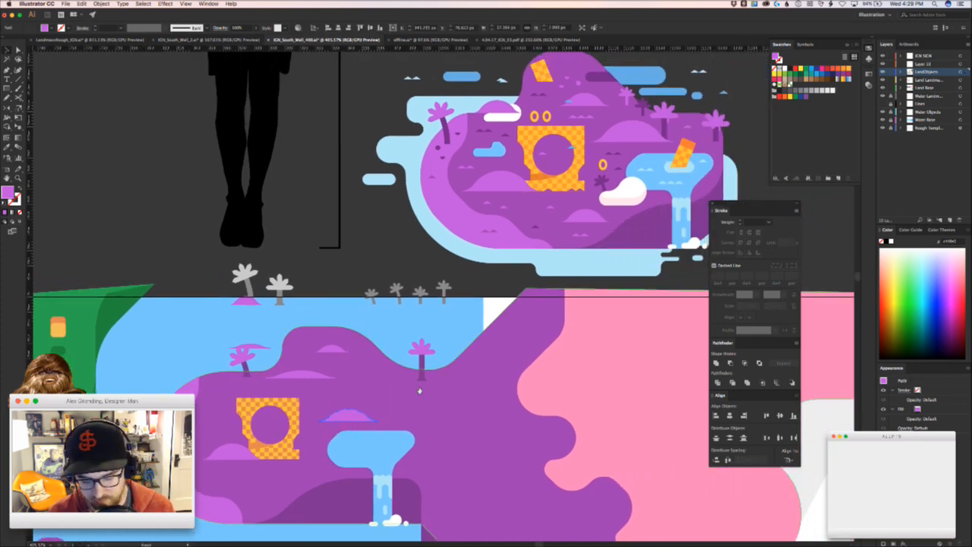
# - Recolor the hill above the pond with the dark purple of the straight palm's trunk
pyautogui.click(424, 371)
pyautogui.press('v')
pyautogui.click(388, 333)
pyautogui.moveTo(390, 333); pyautogui.dragTo(397, 286)
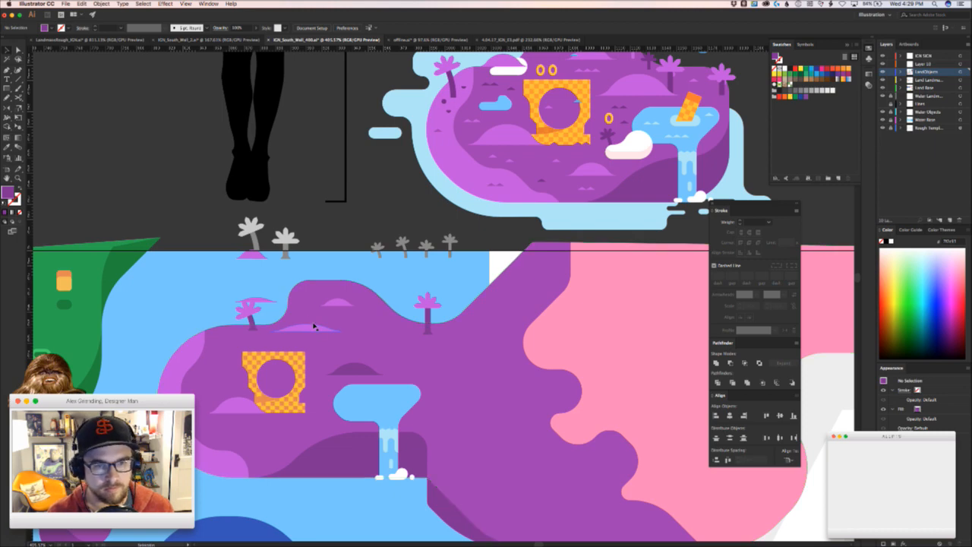
# - Duplicate the small light purple hill from the land's upper bulge and place the copy at the straight palm's foot
pyautogui.moveTo(313, 333); pyautogui.dragTo(240, 363)
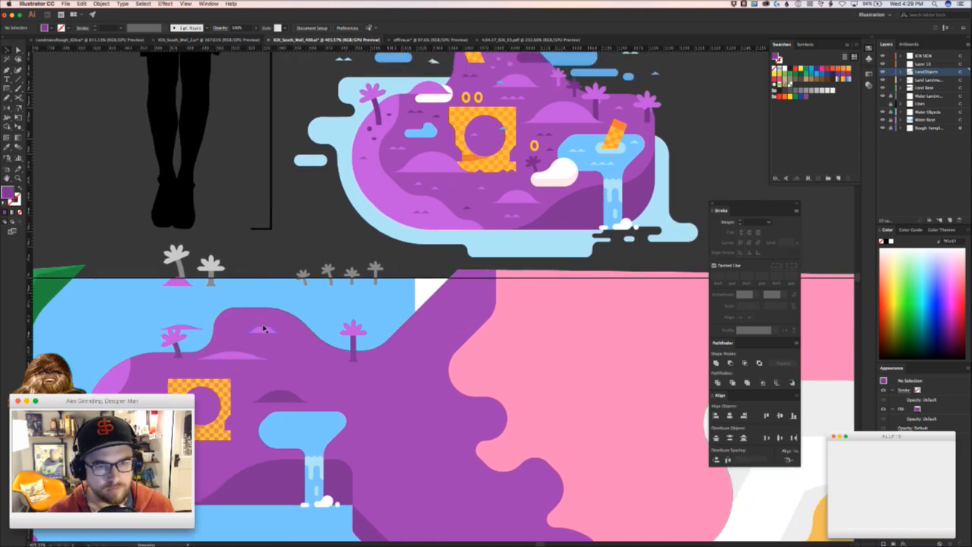
pyautogui.click(356, 359)
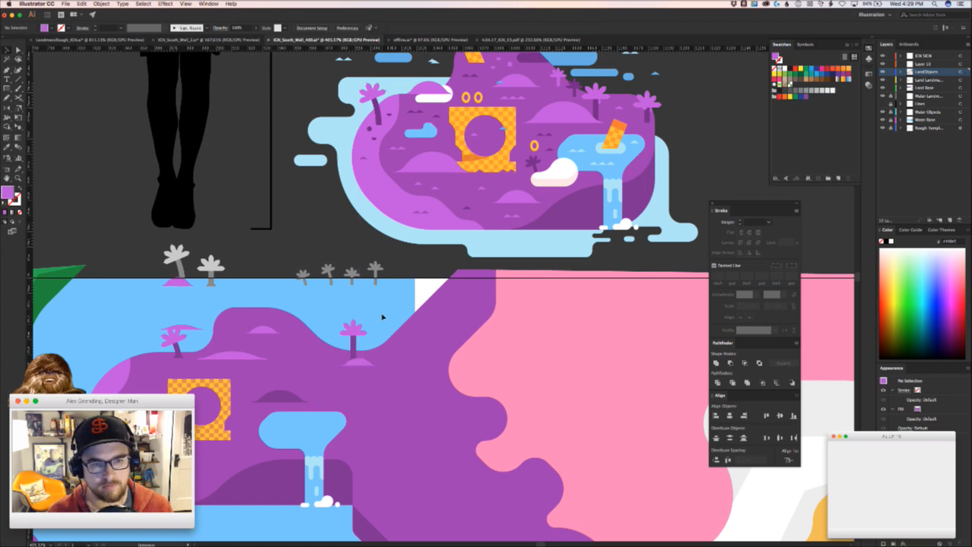
pyautogui.press('z')
pyautogui.moveTo(352, 370); pyautogui.dragTo(223, 307)
pyautogui.click(413, 304)
pyautogui.press('z')
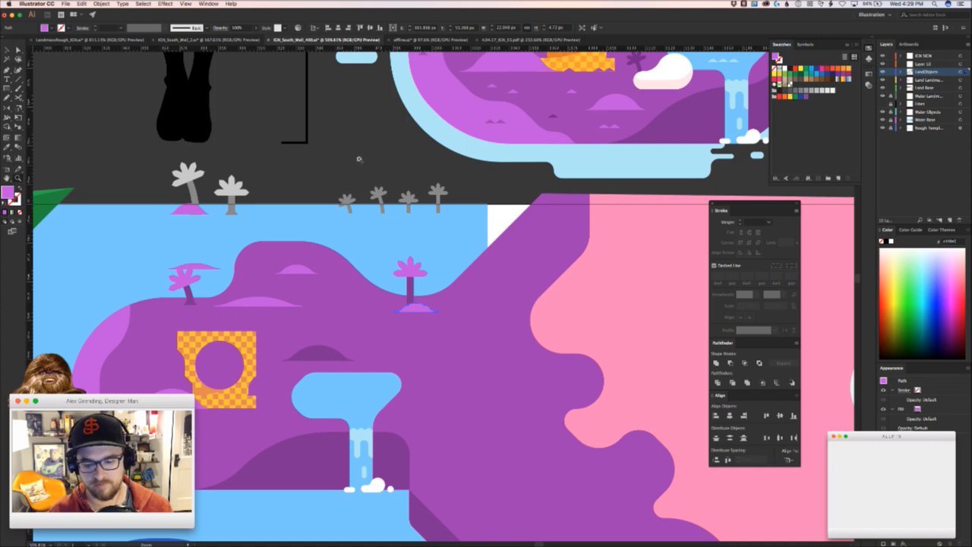
# - Move the light purple hill from above the leaning palm to the land just right of the waterfall pond
pyautogui.click(379, 241)
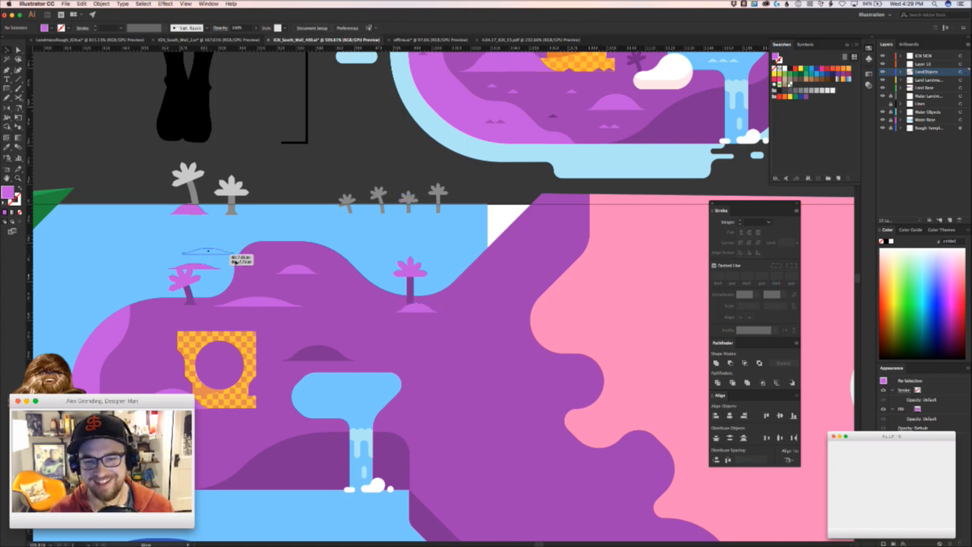
pyautogui.click(439, 441)
pyautogui.scroll(-3, 395, 403)
pyautogui.click(326, 451)
pyautogui.moveTo(325, 451); pyautogui.dragTo(254, 451)
pyautogui.scroll(4, 313, 347)
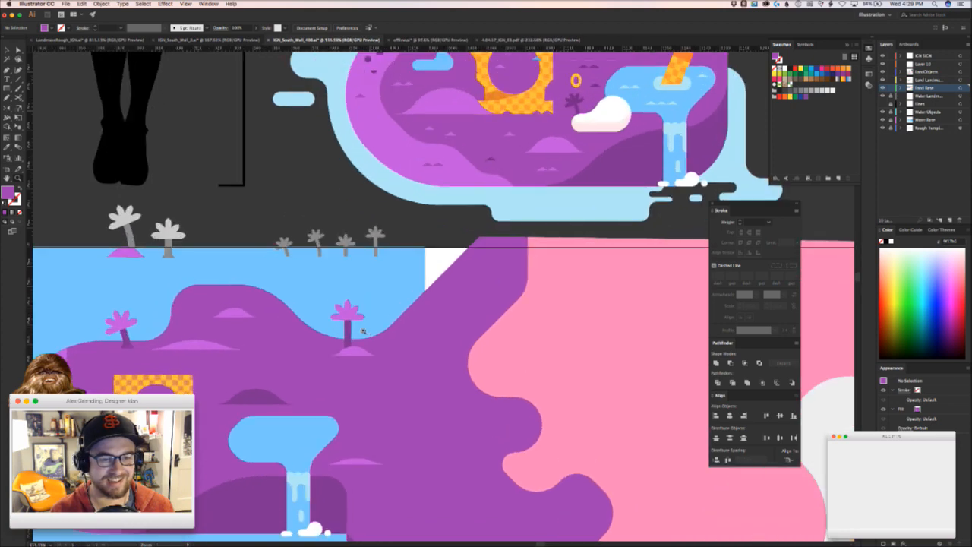
# - Move one of the small gray palms onto the land's upper-left edge, beside the leaning palm, and recolor it dark purple
pyautogui.click(608, 120)
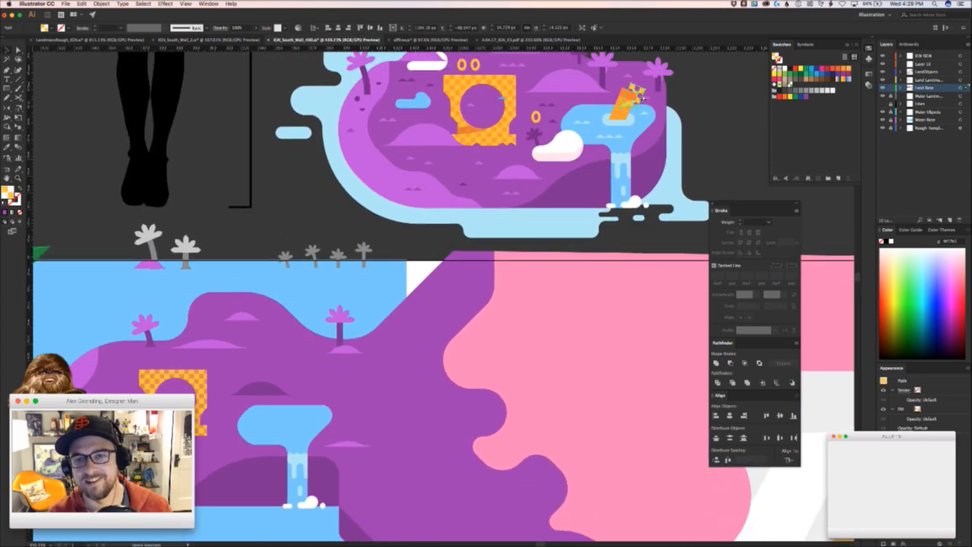
pyautogui.scroll(3, 600, 145)
pyautogui.hscroll(-5, 588, 180)
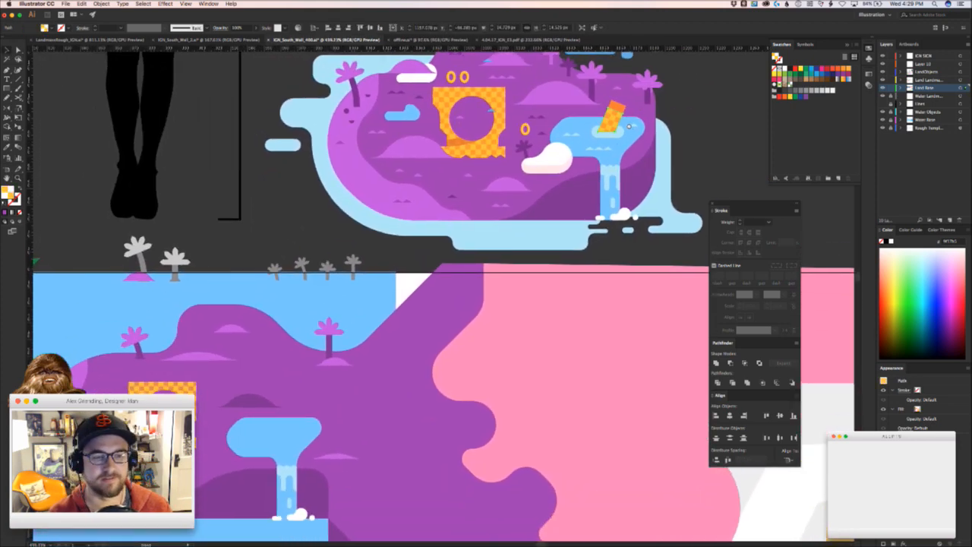
pyautogui.scroll(1, 301, 470)
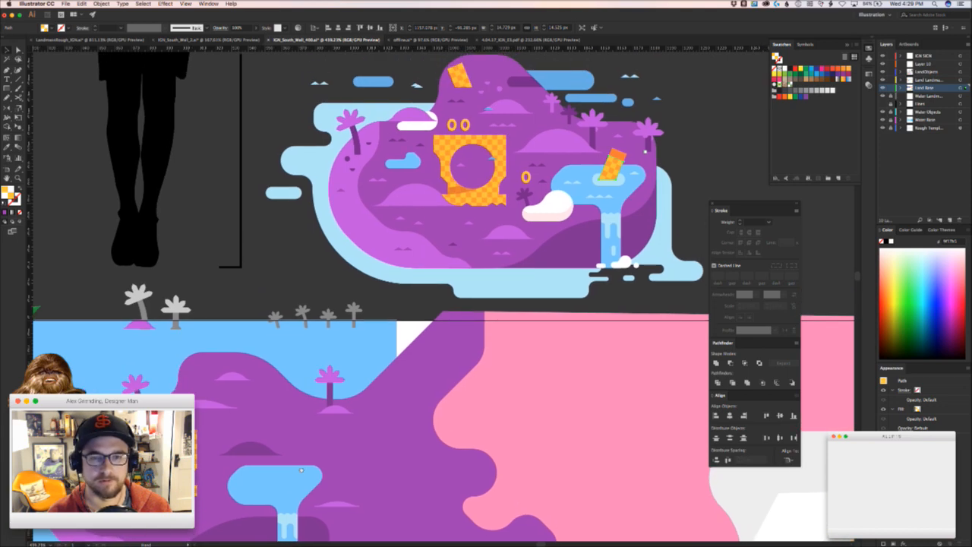
pyautogui.hscroll(-6, 302, 470)
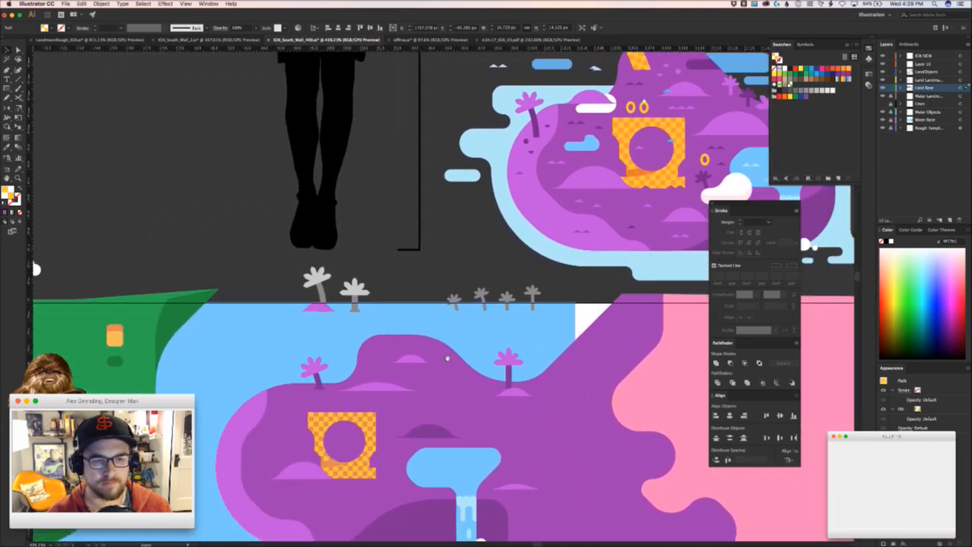
pyautogui.press('z')
pyautogui.moveTo(327, 375); pyautogui.dragTo(358, 346)
pyautogui.press('v')
pyautogui.moveTo(515, 274); pyautogui.dragTo(347, 377)
pyautogui.press('i')
pyautogui.click(347, 358)
pyautogui.press('v')
pyautogui.click(296, 329)
# - Place a mirrored copy of the small dark palm on the crest of the land's upper bulge and recolor it light purple
pyautogui.press('z')
pyautogui.moveTo(262, 348); pyautogui.dragTo(607, 344)
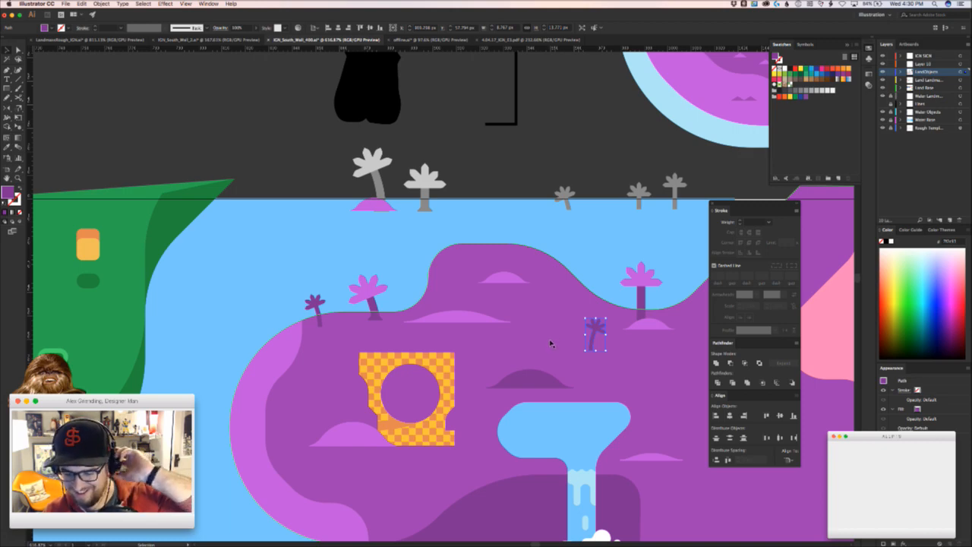
pyautogui.click(604, 252)
pyautogui.moveTo(594, 329); pyautogui.dragTo(534, 227)
pyautogui.keyDown('super'); pyautogui.click(595, 255); pyautogui.keyUp('super')
pyautogui.moveTo(596, 255); pyautogui.dragTo(529, 209)
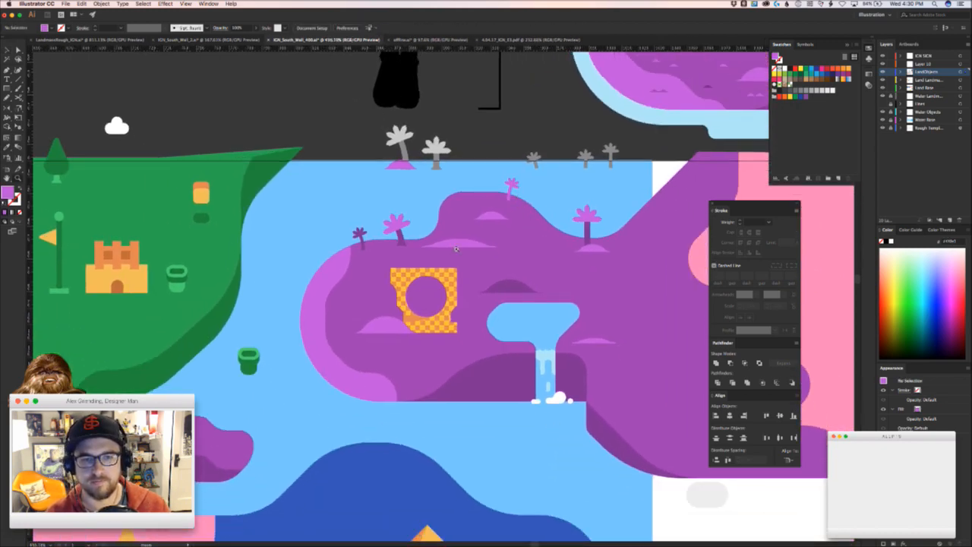
# - Place a mirrored copy of the small leaning gray palm above the loop's upper-left corner and recolor it light purple
pyautogui.scroll(2, 418, 262)
pyautogui.moveTo(560, 146); pyautogui.dragTo(381, 262)
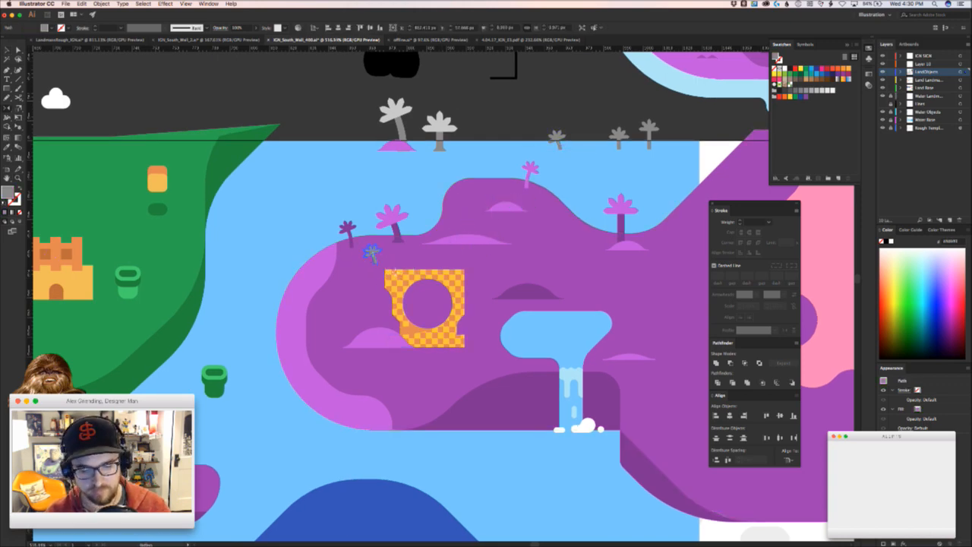
pyautogui.press('i')
pyautogui.keyDown('super'); pyautogui.click(418, 187); pyautogui.keyUp('super')
pyautogui.moveTo(394, 197); pyautogui.dragTo(462, 203)
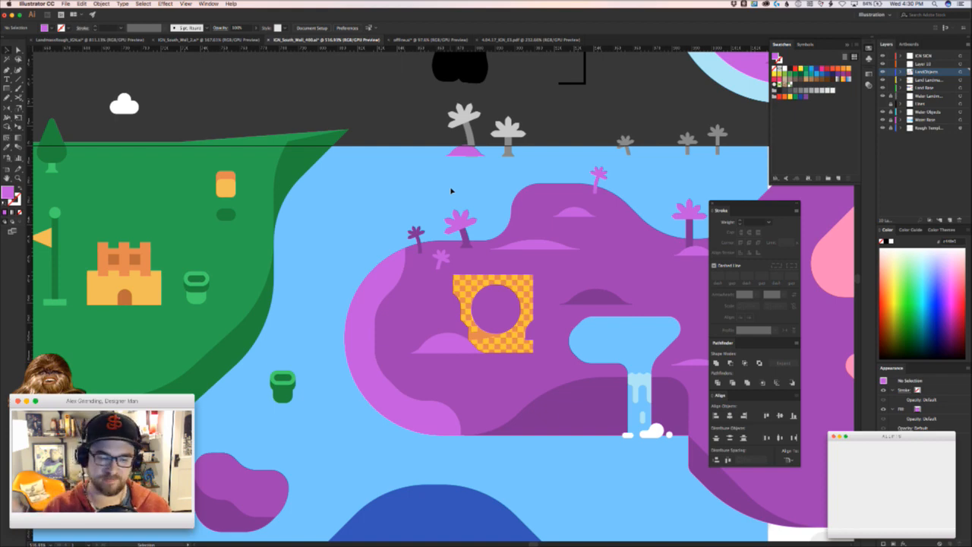
# - Move the tall leaning gray palm from the top of the water onto the land's light purple left edge
pyautogui.scroll(-3, 410, 193)
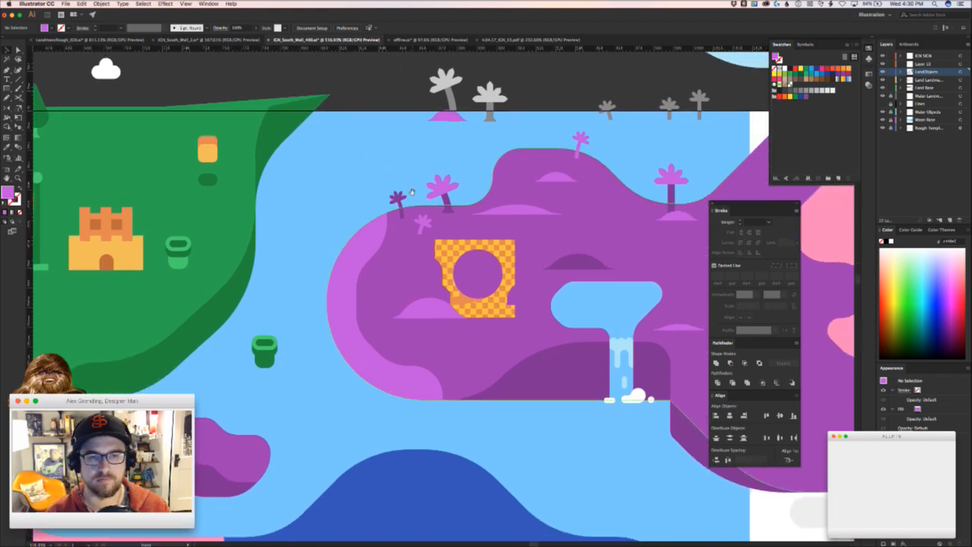
pyautogui.scroll(10, 492, 141)
pyautogui.hscroll(8, 492, 142)
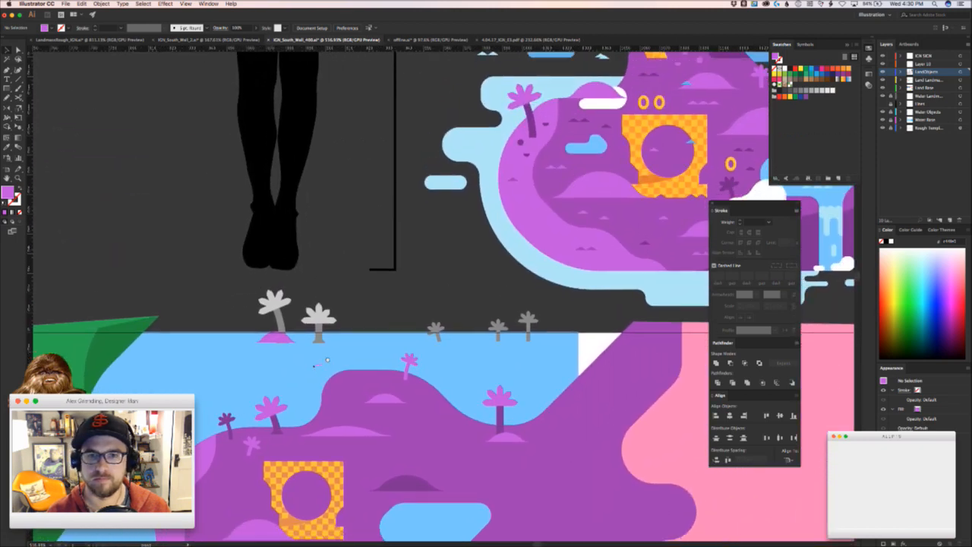
pyautogui.scroll(-3, 328, 360)
pyautogui.hscroll(-3, 327, 359)
pyautogui.click(351, 245)
pyautogui.scroll(-3, 351, 244)
pyautogui.hscroll(-2, 351, 245)
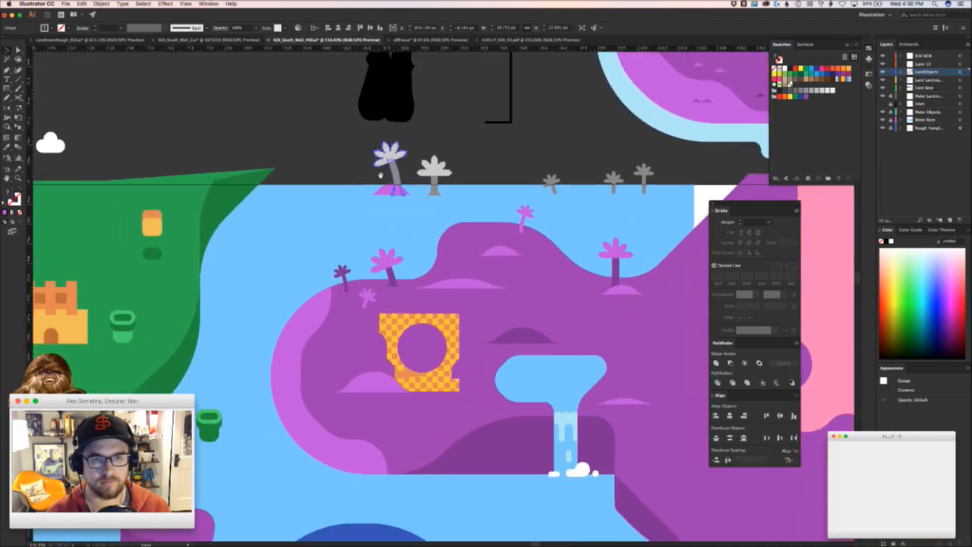
pyautogui.moveTo(395, 174); pyautogui.dragTo(287, 313)
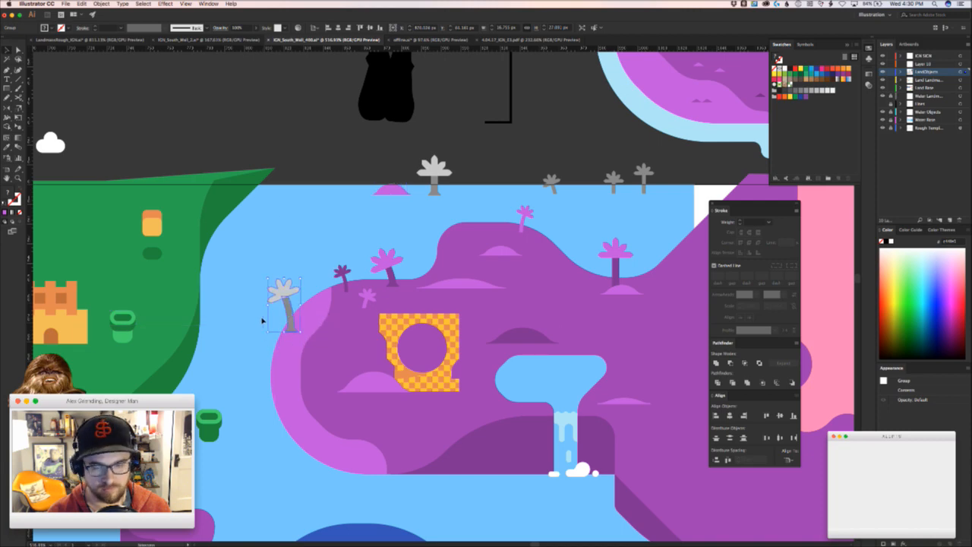
# - Recolor the tall leaning palm's trunk with the dark purple of the small palm beside it
pyautogui.scroll(5, 265, 321)
pyautogui.moveTo(371, 279)
pyautogui.mouseDown()
pyautogui.moveTo(383, 279)
pyautogui.moveTo(382, 270)
pyautogui.mouseUp()
pyautogui.click(287, 304)
pyautogui.keyDown('alt'); pyautogui.keyDown('super'); pyautogui.click(287, 306); pyautogui.keyUp('super'); pyautogui.keyUp('alt')
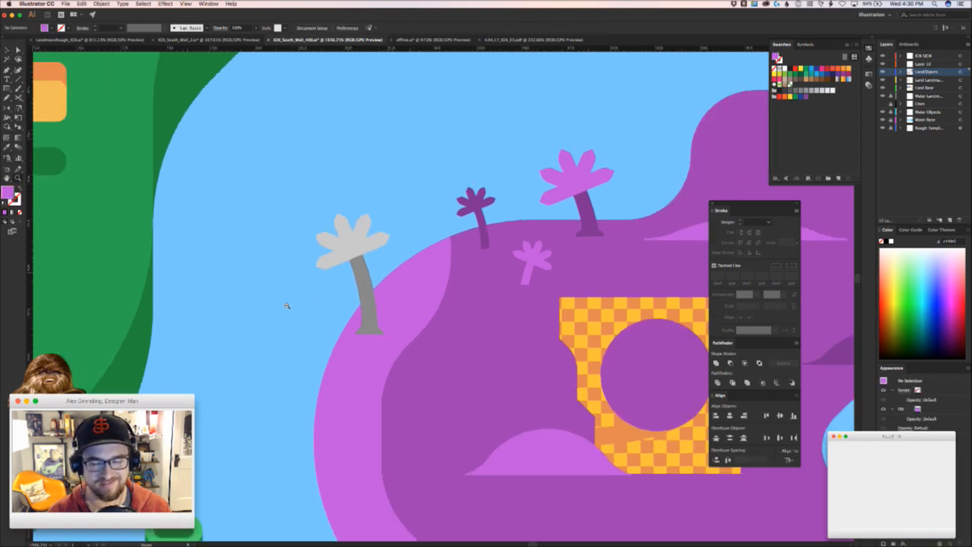
pyautogui.click(362, 275)
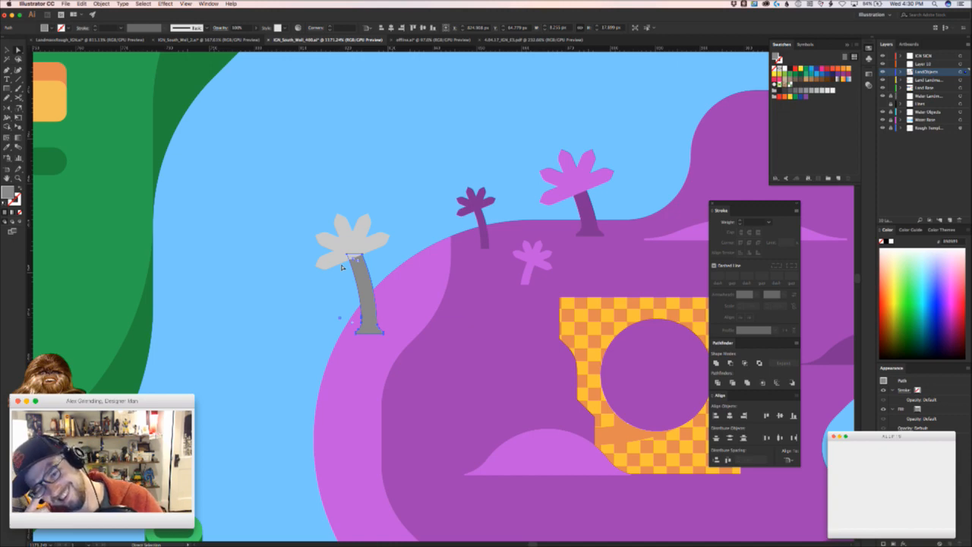
pyautogui.press('i')
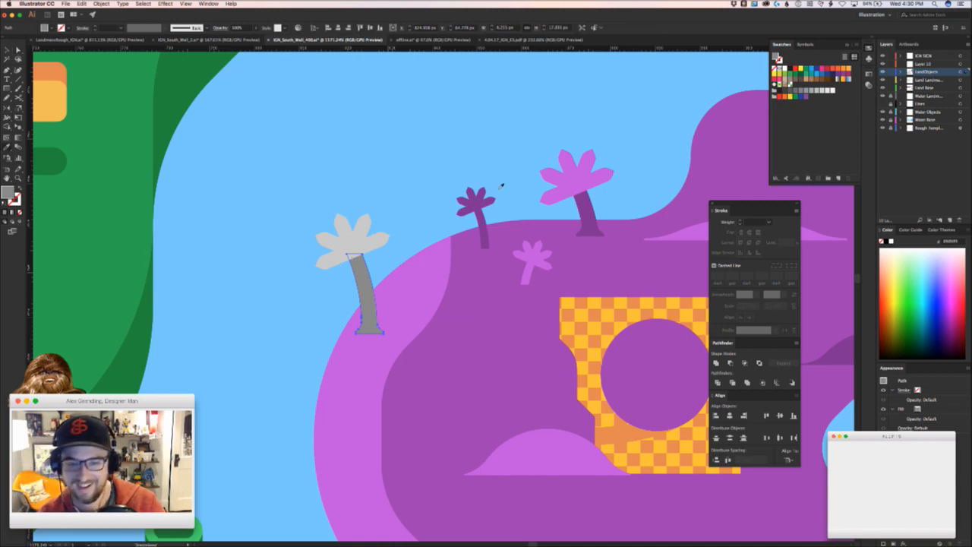
pyautogui.click(483, 202)
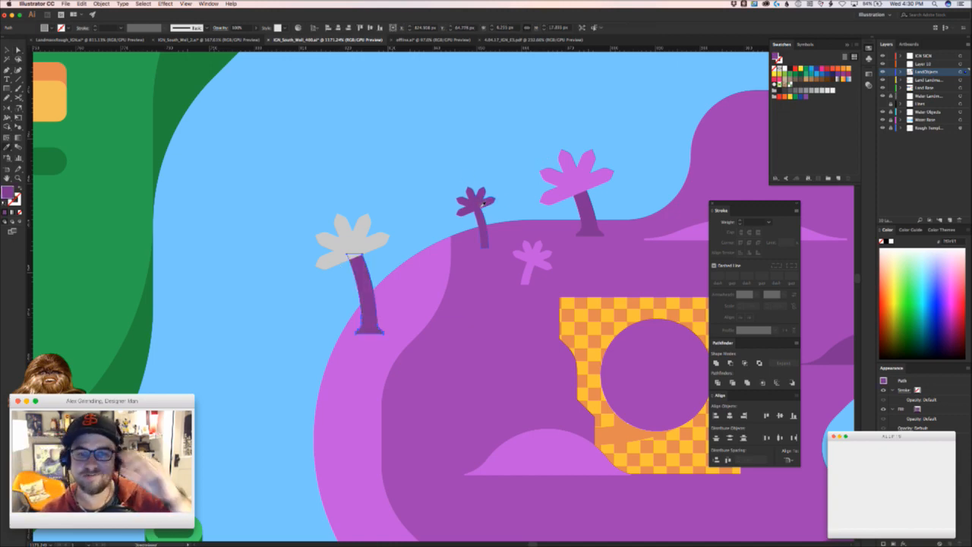
# - Recolor the tall leaning palm's gray crown with the light purple of the land's left edge
pyautogui.click(363, 237)
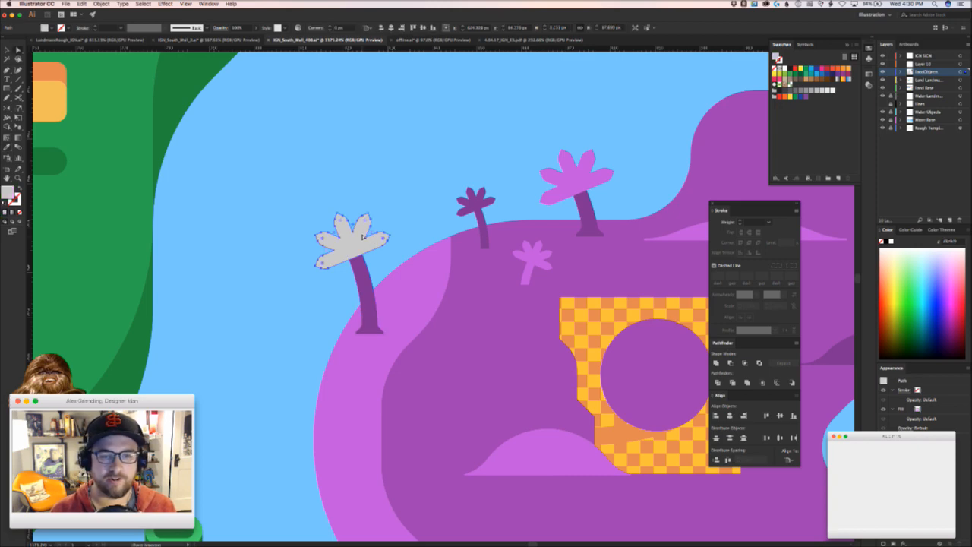
pyautogui.press('i')
pyautogui.click(405, 278)
pyautogui.press('v')
pyautogui.click(412, 228)
pyautogui.press('z')
pyautogui.moveTo(413, 232); pyautogui.dragTo(378, 251)
pyautogui.press('v')
pyautogui.click(374, 252)
pyautogui.click(335, 275)
pyautogui.press('z')
pyautogui.moveTo(337, 283); pyautogui.dragTo(348, 260)
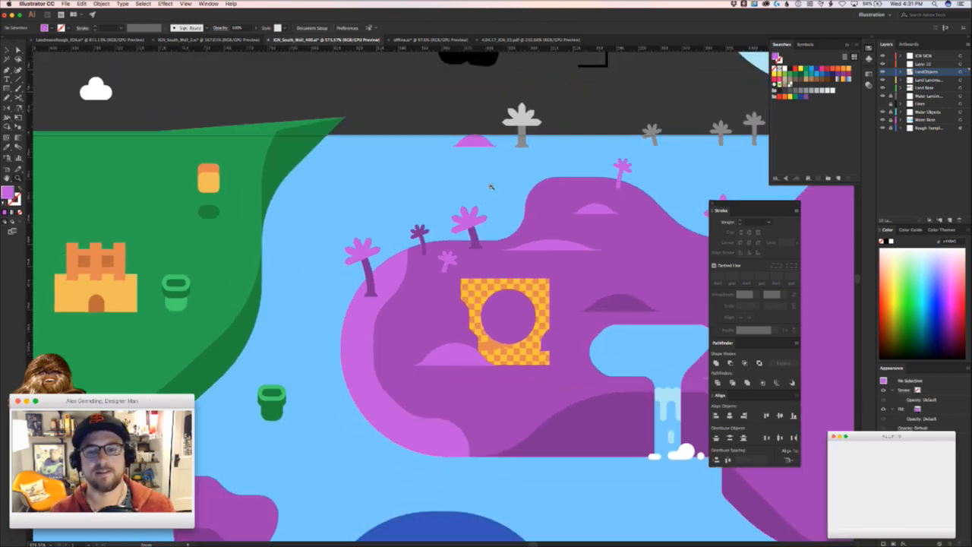
pyautogui.press('v')
pyautogui.moveTo(562, 317); pyautogui.dragTo(442, 311)
pyautogui.moveTo(435, 242); pyautogui.dragTo(440, 254)
pyautogui.click(391, 196)
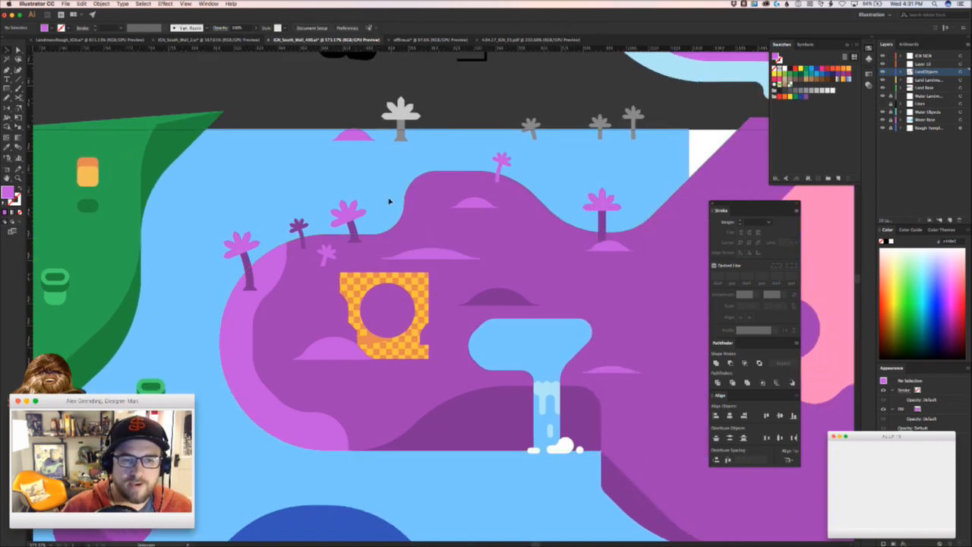
pyautogui.press('z')
pyautogui.moveTo(379, 373); pyautogui.dragTo(284, 477)
pyautogui.press('z')
pyautogui.moveTo(232, 452); pyautogui.dragTo(284, 347)
# - Move the gray straight palm from the top of the water onto the land above the pond and lock the Land Base layer
pyautogui.press('v')
pyautogui.click(340, 243)
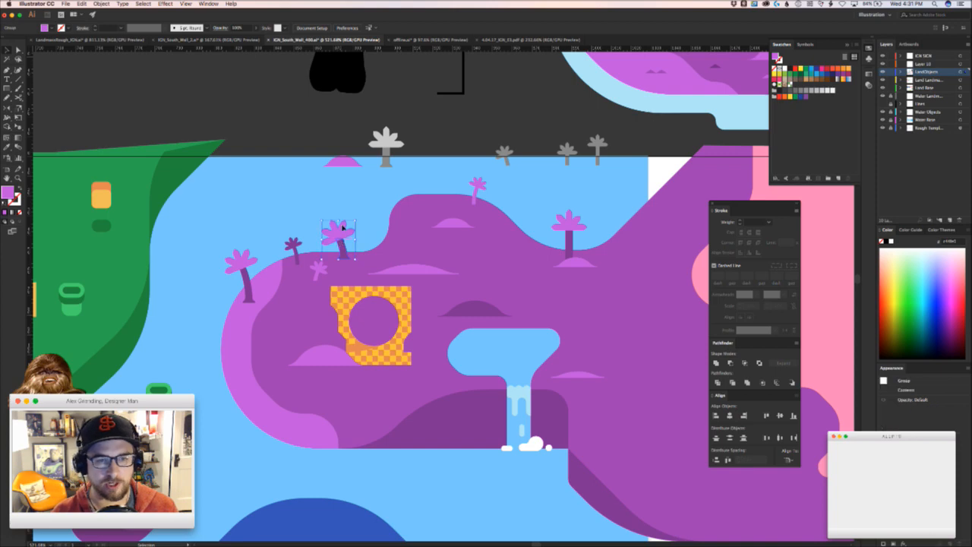
pyautogui.hscroll(3, 319, 239)
pyautogui.scroll(2, 319, 239)
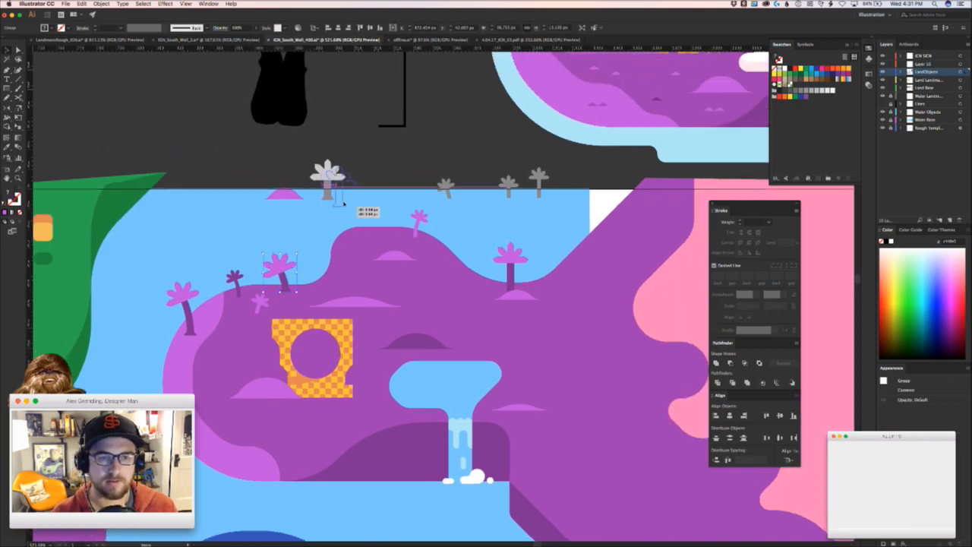
pyautogui.moveTo(484, 347); pyautogui.dragTo(498, 327)
pyautogui.press('super+z')
pyautogui.click(892, 88)
pyautogui.moveTo(439, 365); pyautogui.dragTo(533, 318)
# - Try to lengthen the gray straight palm's trunk downward, and undo the changes
pyautogui.click(531, 322)
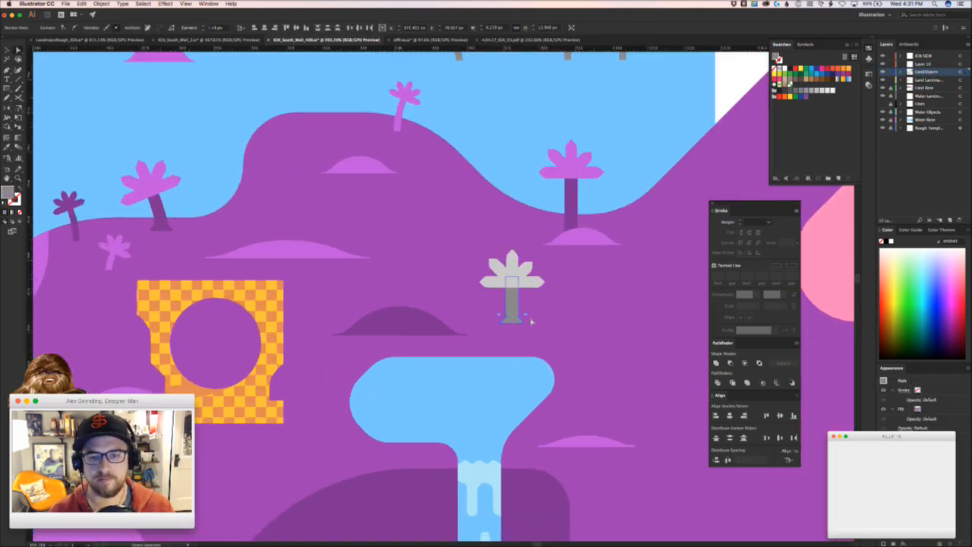
pyautogui.press('Down')
pyautogui.press('Down')
pyautogui.press('Down')
pyautogui.keyDown('shift'); pyautogui.click(521, 286); pyautogui.keyUp('shift')
pyautogui.moveTo(514, 292); pyautogui.dragTo(492, 296)
pyautogui.click(539, 311)
pyautogui.press('super+z')
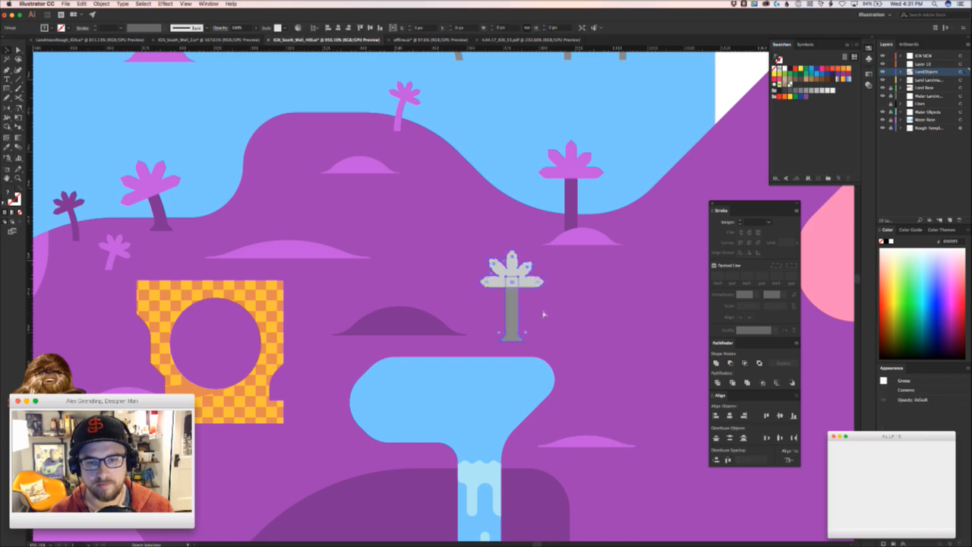
pyautogui.press('super+z')
pyautogui.press('super+z')
pyautogui.press('super+z')
# - Move the gray straight palm slightly down and left so its foot stands just above the pond
pyautogui.click(512, 304)
pyautogui.moveTo(512, 304); pyautogui.dragTo(498, 312)
pyautogui.click(542, 319)
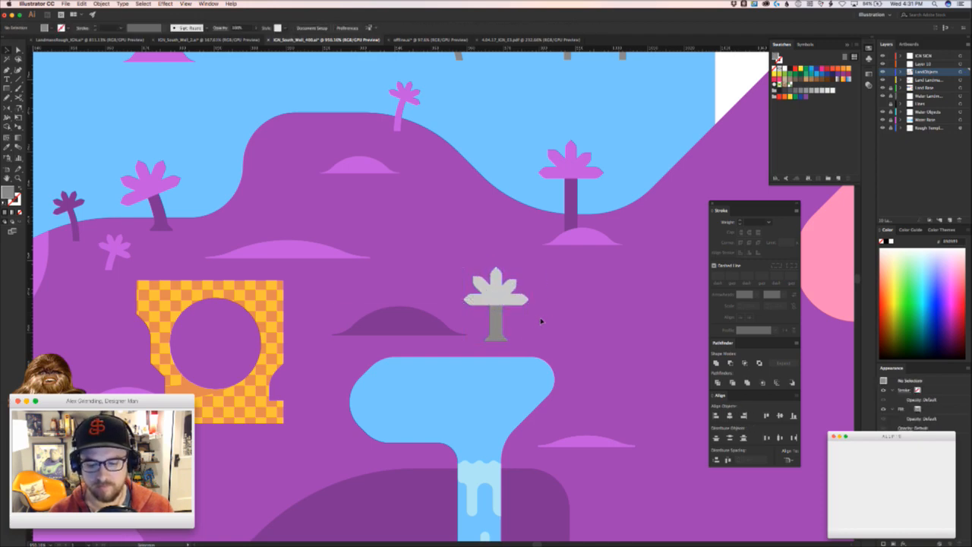
# - Recolor the gray trunk of the palm above the pond with the light purple of the other straight palm's crown
pyautogui.scroll(2, 511, 307)
pyautogui.click(483, 353)
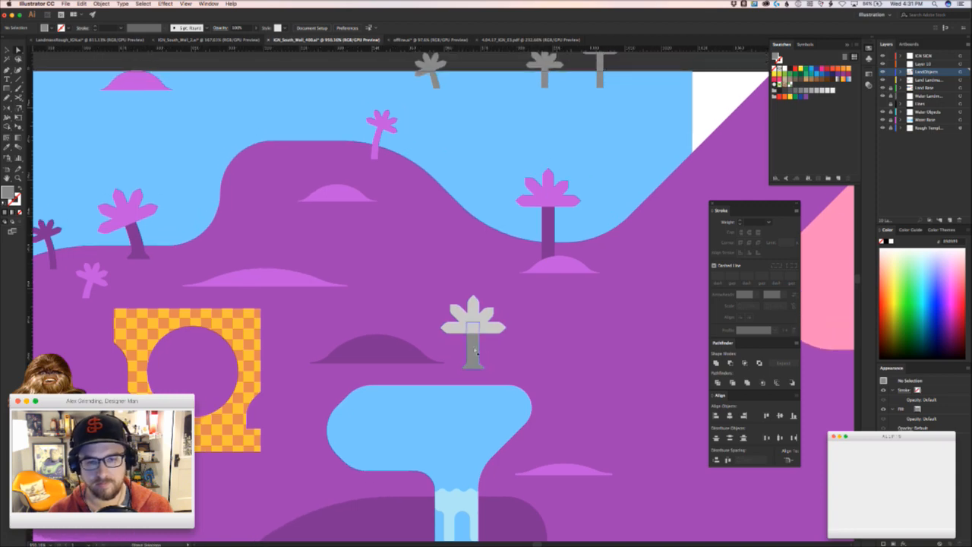
pyautogui.click(550, 194)
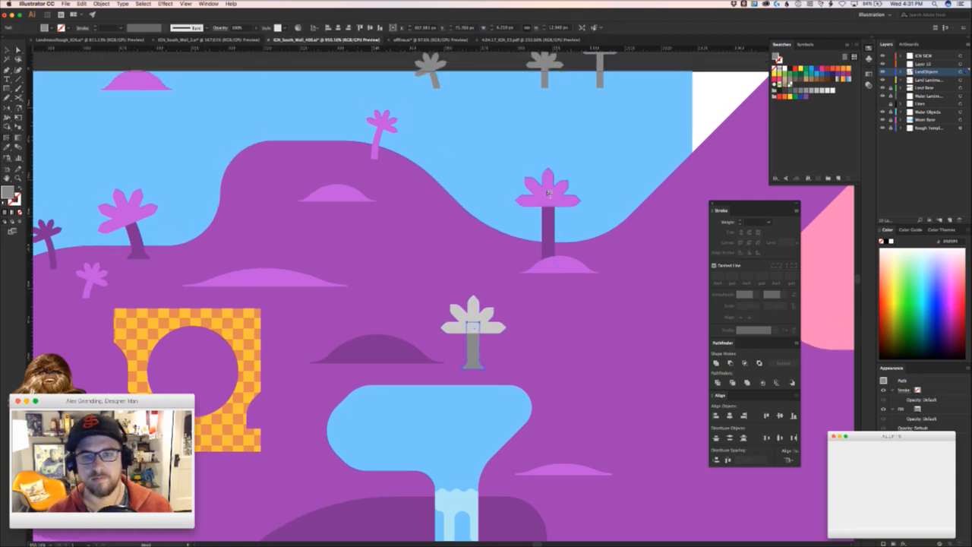
pyautogui.press('i')
pyautogui.click(553, 188)
pyautogui.press('v')
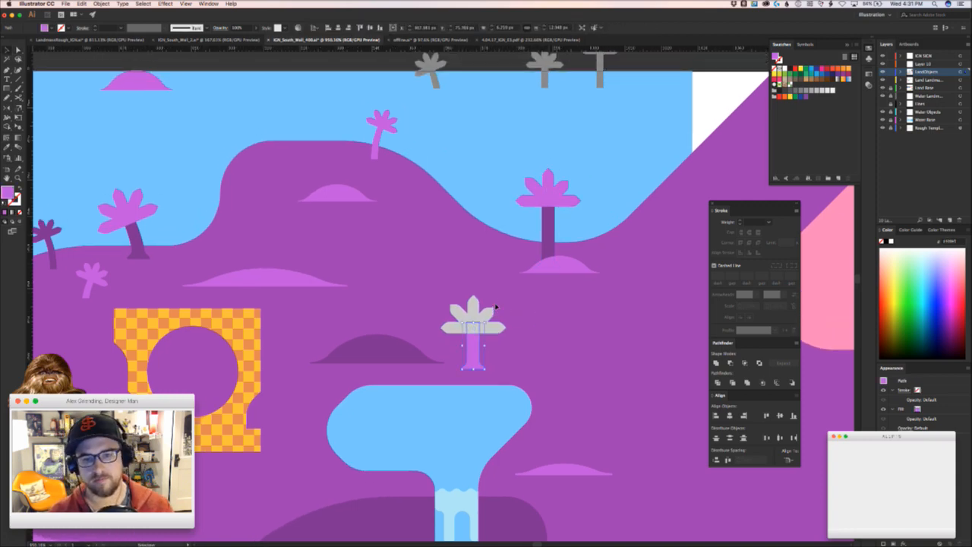
# - Recolor the gray crown of the palm above the pond with the dark purple of the other straight palm's trunk
pyautogui.click(488, 311)
pyautogui.press('a')
pyautogui.click(472, 302)
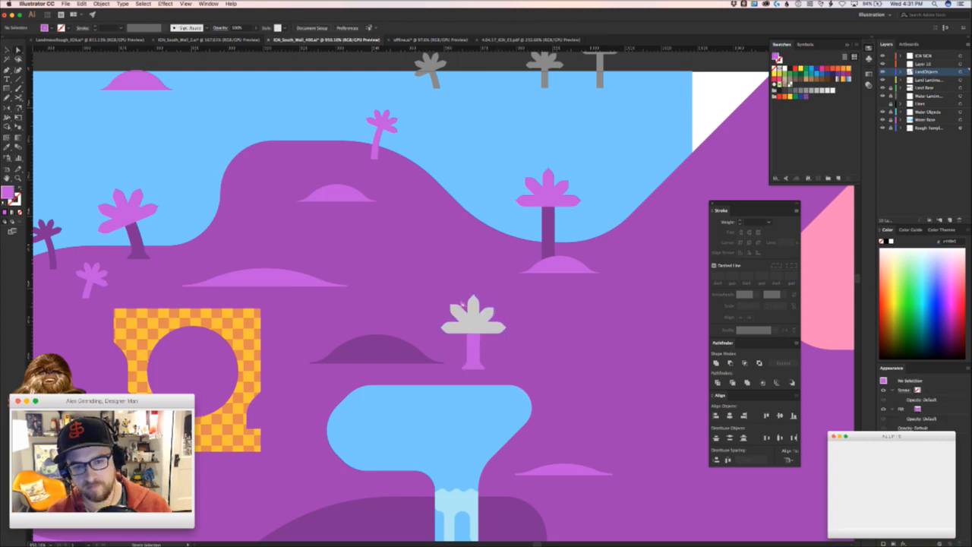
pyautogui.press('i')
pyautogui.click(536, 220)
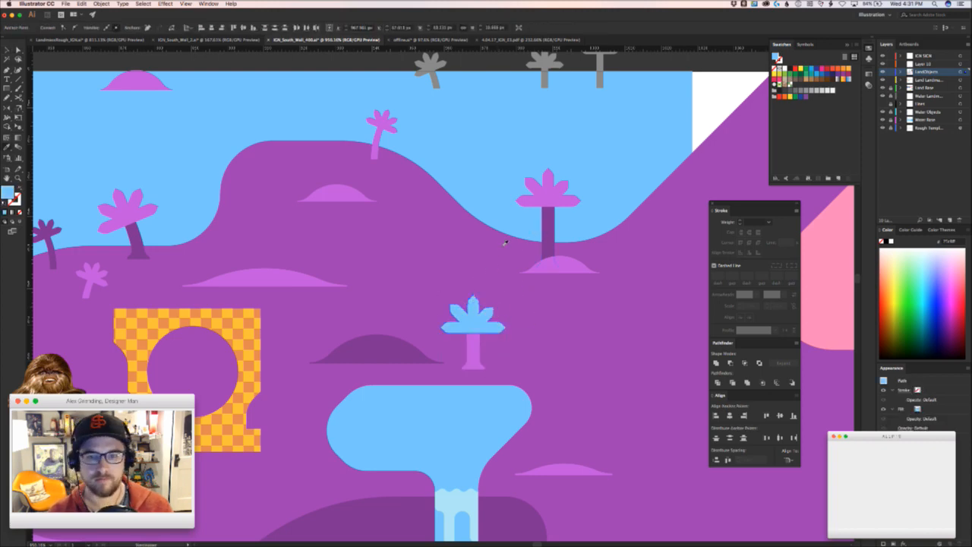
pyautogui.press('v')
pyautogui.click(502, 238)
pyautogui.hotkey('ctrl', 'z')
pyautogui.hotkey('ctrl', 'z')
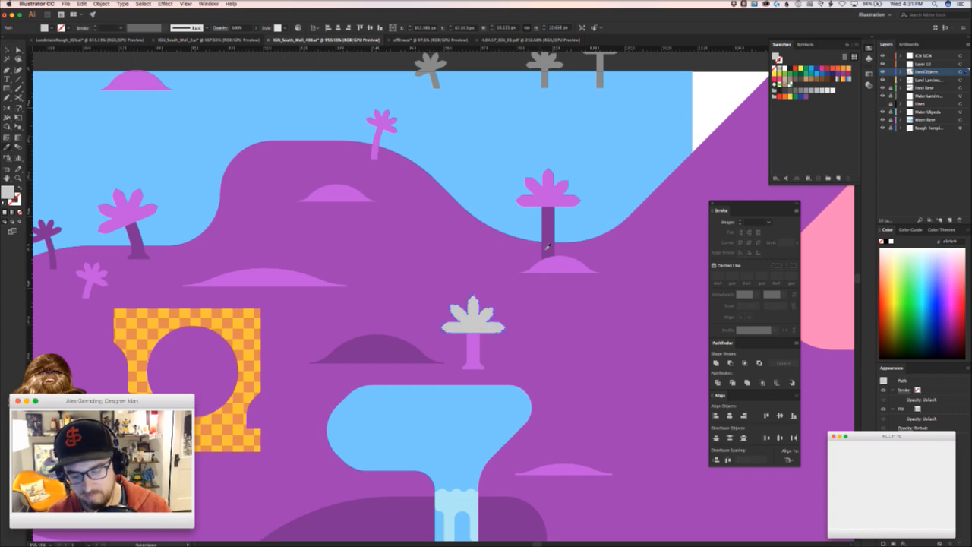
pyautogui.click(553, 227)
pyautogui.press('v')
pyautogui.click(479, 251)
pyautogui.moveTo(482, 244); pyautogui.dragTo(509, 255)
pyautogui.scroll(-5, 459, 370)
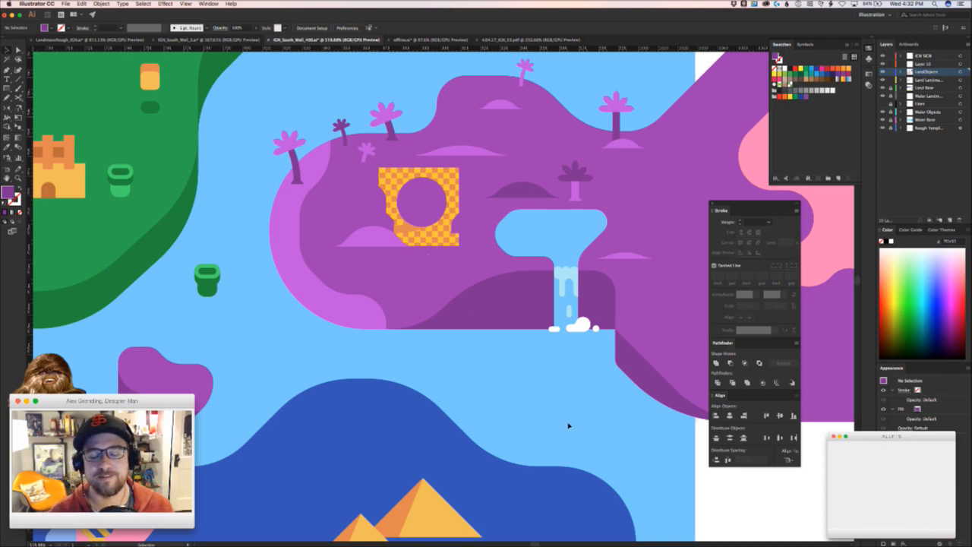
# - Move the small leaning gray palm onto the top of the purple land's hill and recolor it dark purple
pyautogui.scroll(2, 573, 423)
pyautogui.hscroll(5, 572, 422)
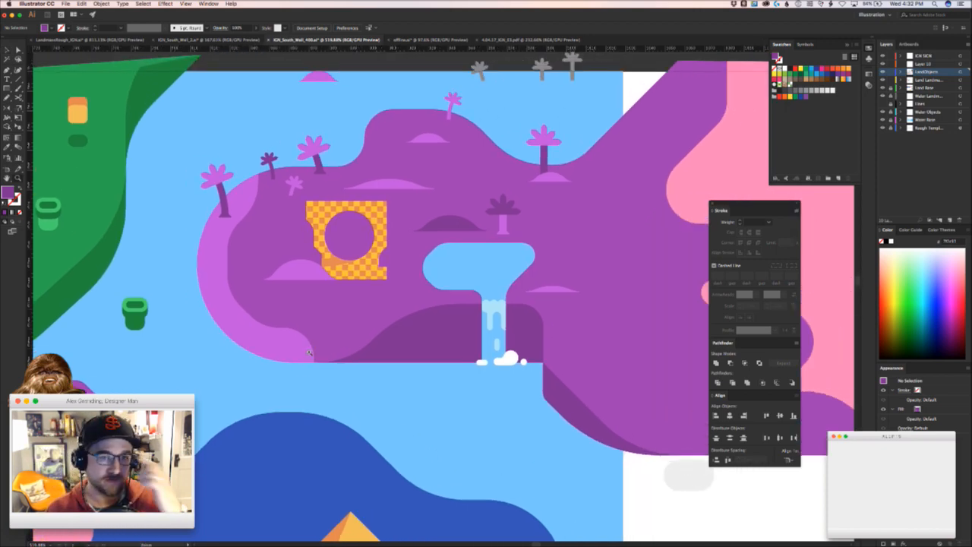
pyautogui.scroll(5, 314, 172)
pyautogui.hscroll(6, 314, 172)
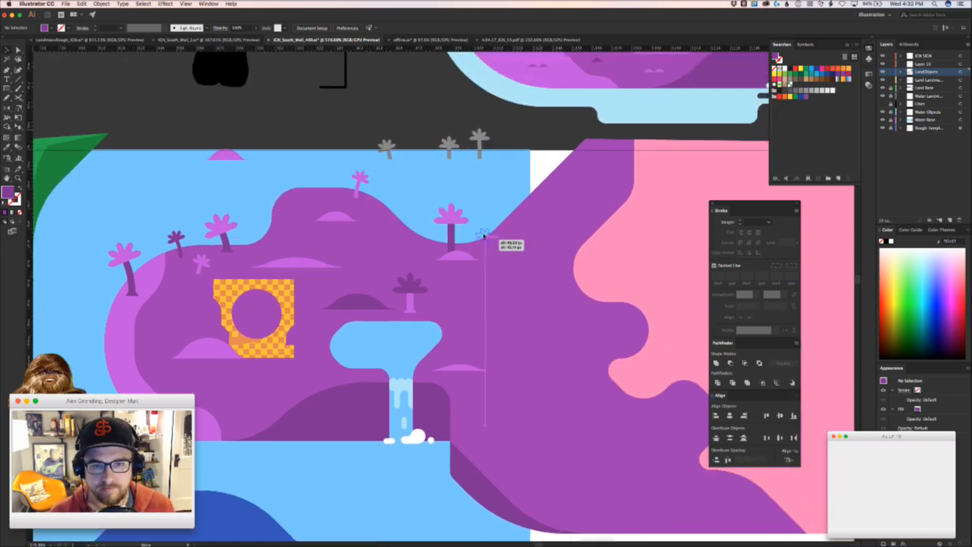
pyautogui.moveTo(359, 218); pyautogui.dragTo(307, 180)
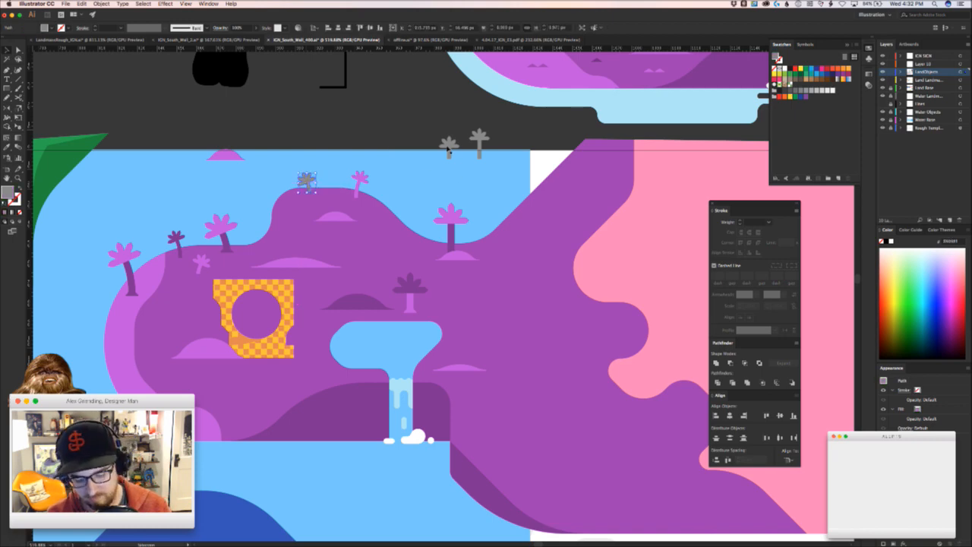
pyautogui.click(365, 298)
pyautogui.press('v')
pyautogui.click(299, 212)
pyautogui.moveTo(312, 217); pyautogui.dragTo(375, 162)
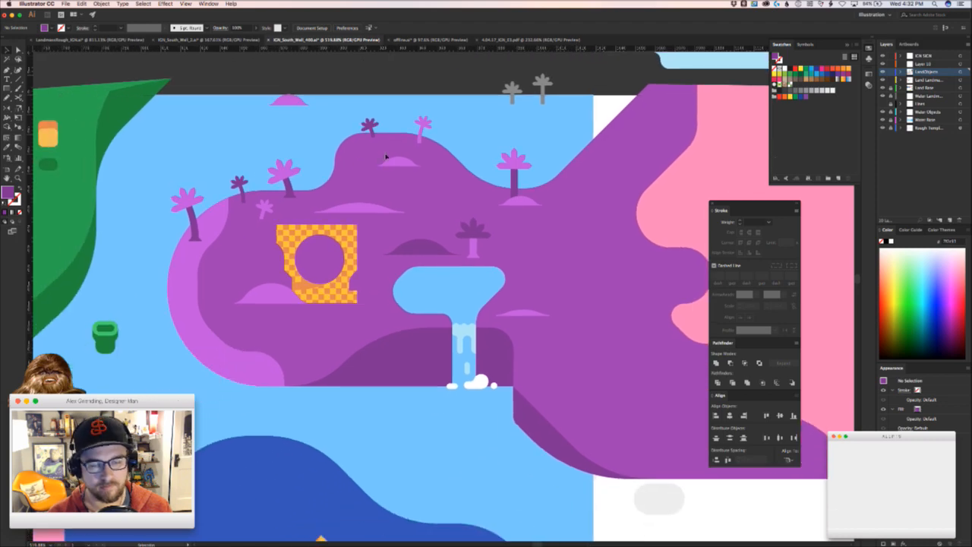
# - Compare the purple land with the small ground details on the reference island above it
pyautogui.scroll(-5, 446, 222)
pyautogui.scroll(5, 420, 246)
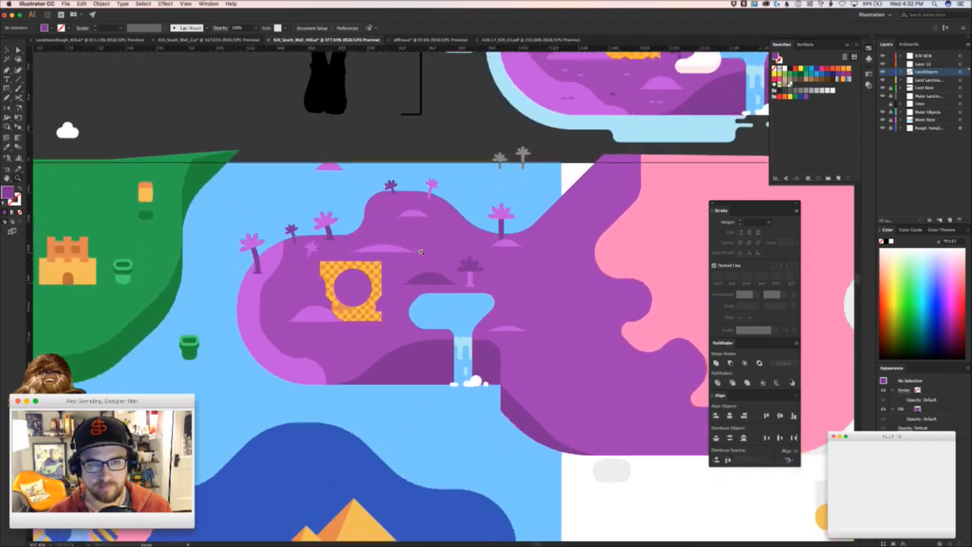
pyautogui.moveTo(419, 247); pyautogui.dragTo(341, 328)
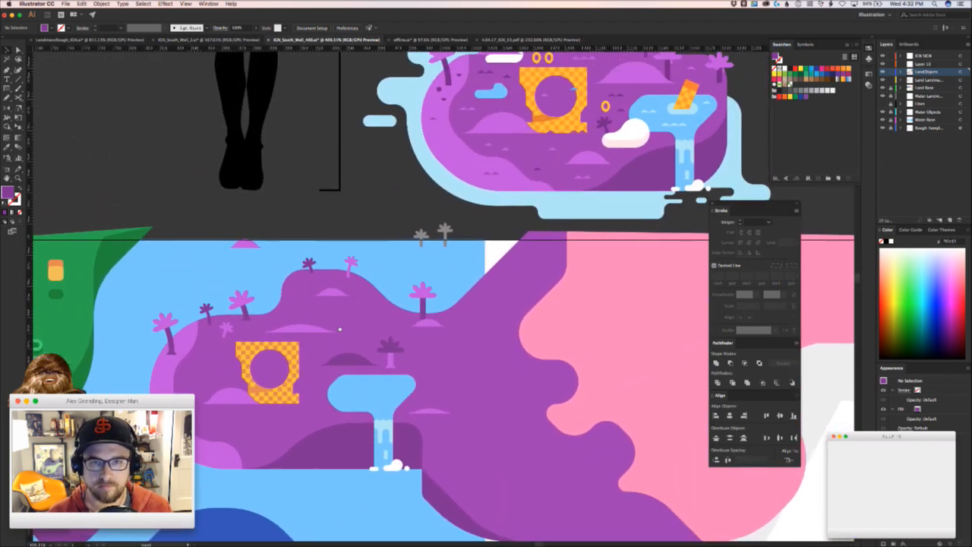
pyautogui.hscroll(-5, 340, 327)
pyautogui.scroll(-3, 340, 328)
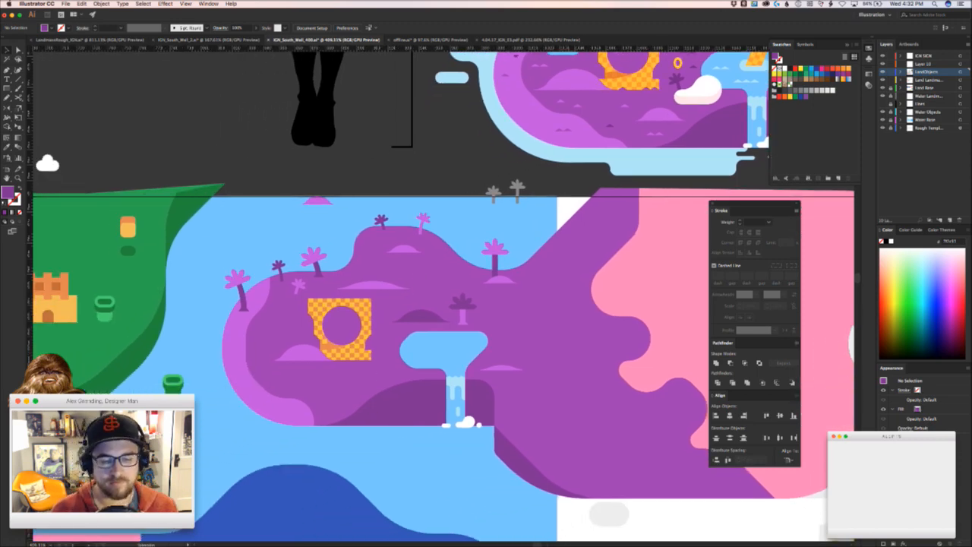
pyautogui.press('super+Tab')
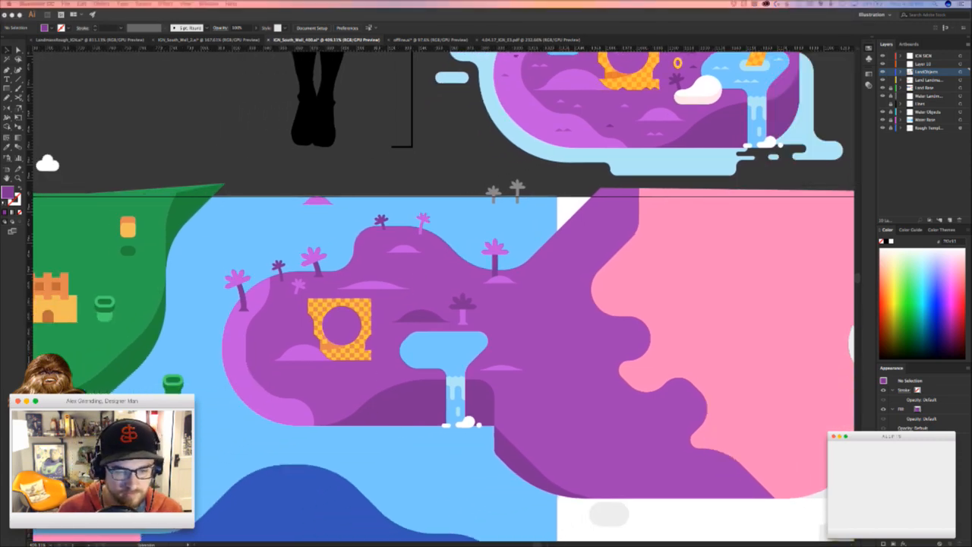
pyautogui.click(431, 455)
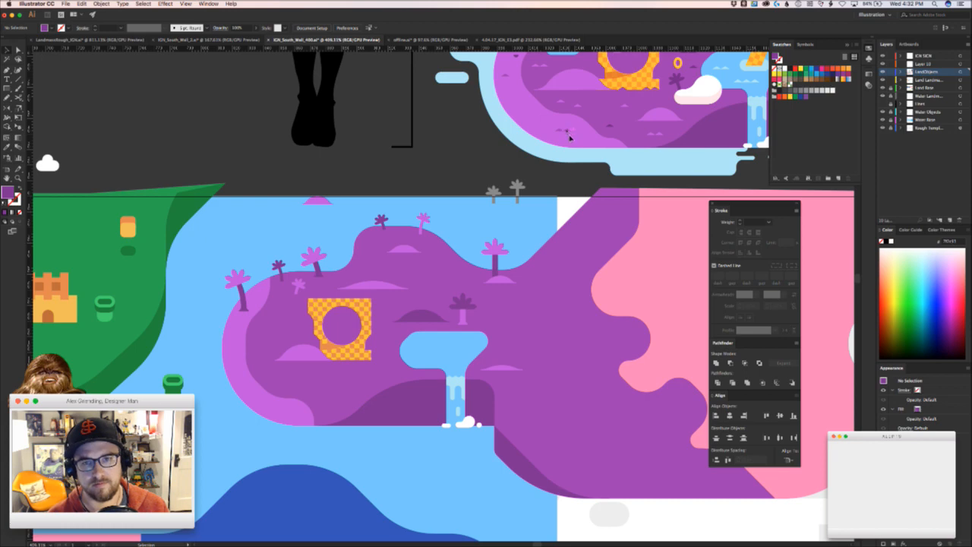
# - Hide the layer holding the white IGN logo to uncover the purple forest beneath it
pyautogui.hscroll(-10, 414, 292)
pyautogui.scroll(-4, 413, 292)
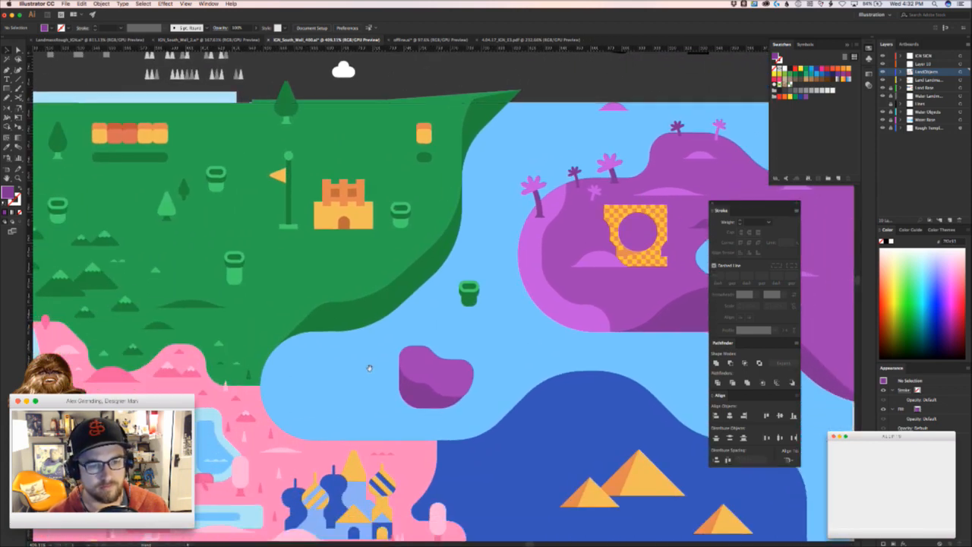
pyautogui.scroll(-5, 410, 297)
pyautogui.hscroll(-3, 411, 298)
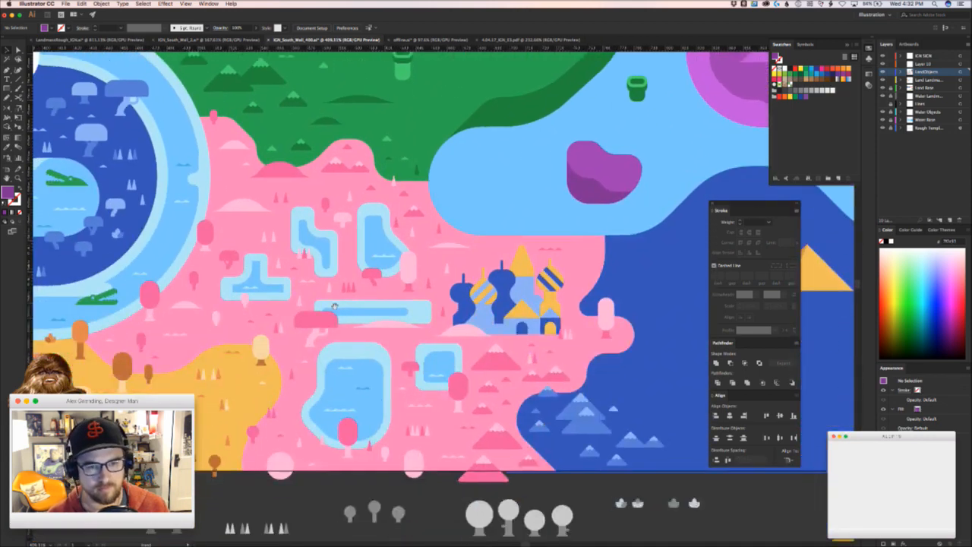
pyautogui.hscroll(-6, 221, 330)
pyautogui.scroll(-2, 220, 331)
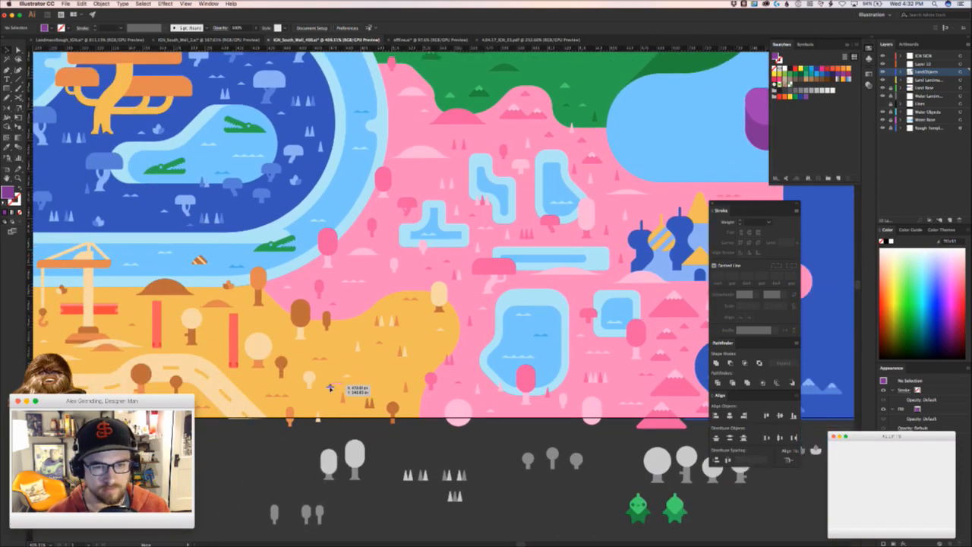
pyautogui.click(328, 395)
pyautogui.scroll(8, 352, 327)
pyautogui.hscroll(-12, 352, 328)
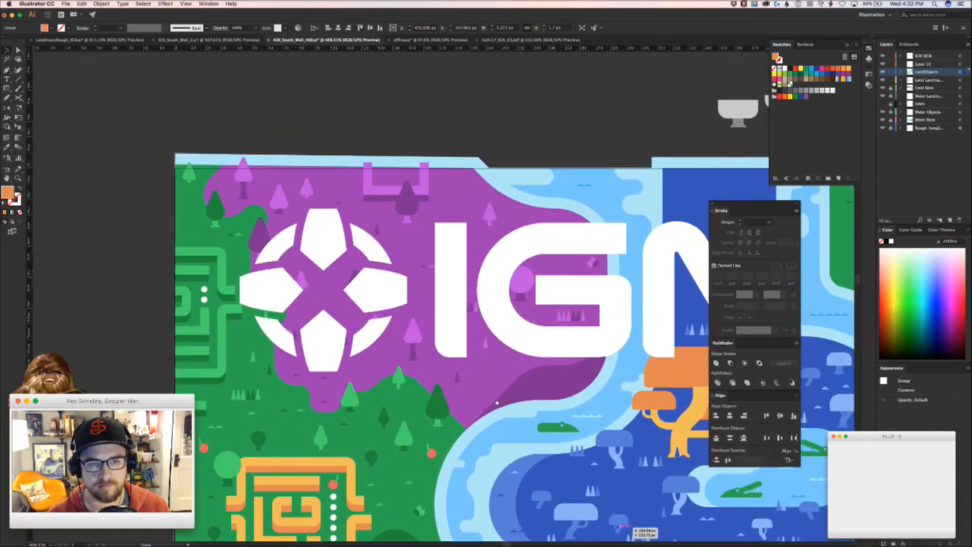
pyautogui.moveTo(497, 402); pyautogui.dragTo(495, 404)
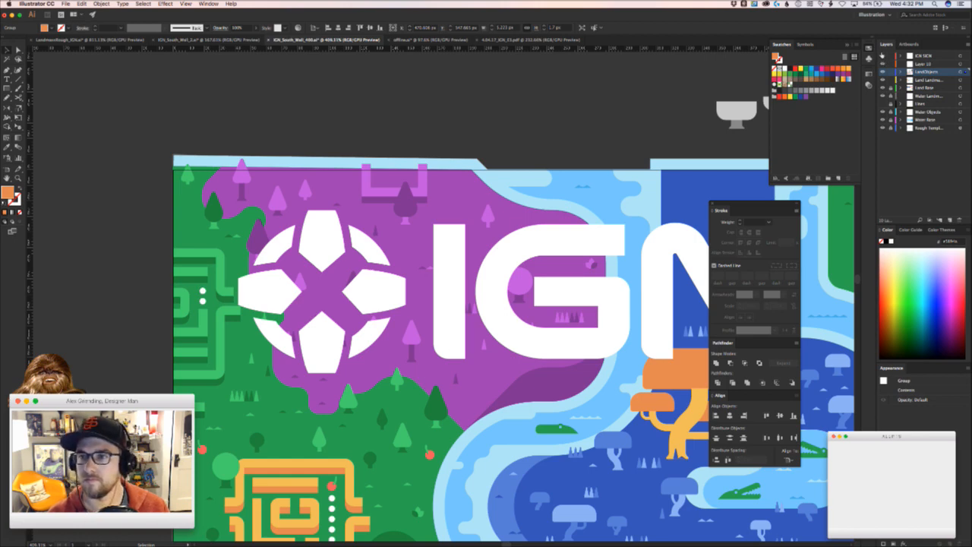
pyautogui.click(882, 56)
# - Copy the small ground mounds and the leafy bush from the purple forest and paste them onto the land with the loop
pyautogui.click(455, 250)
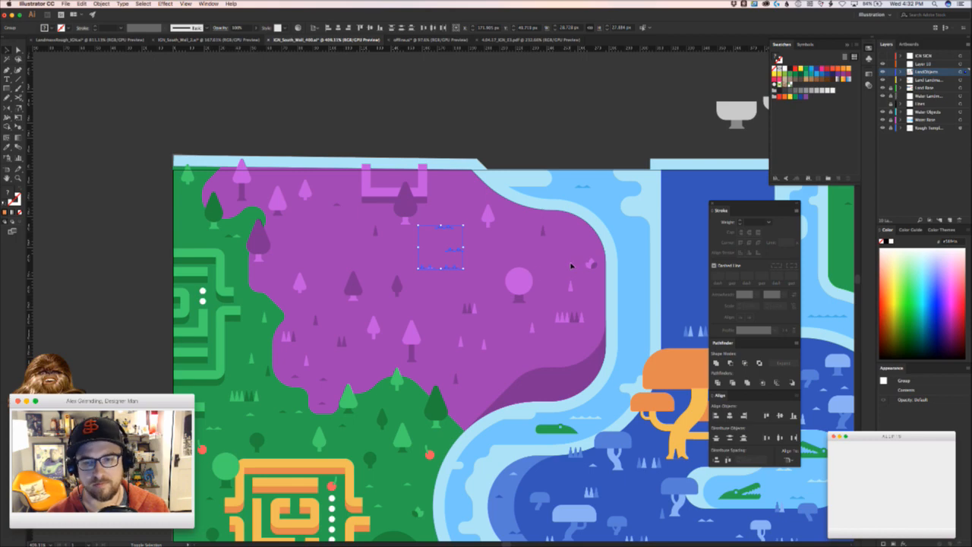
pyautogui.keyDown('shift'); pyautogui.click(598, 258); pyautogui.keyUp('shift')
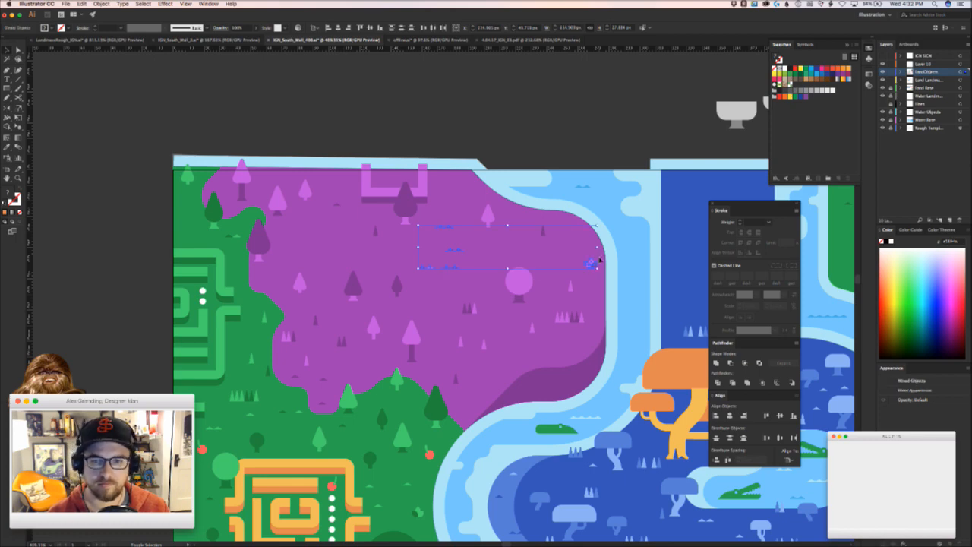
pyautogui.keyDown('shift'); pyautogui.click(334, 201); pyautogui.keyUp('shift')
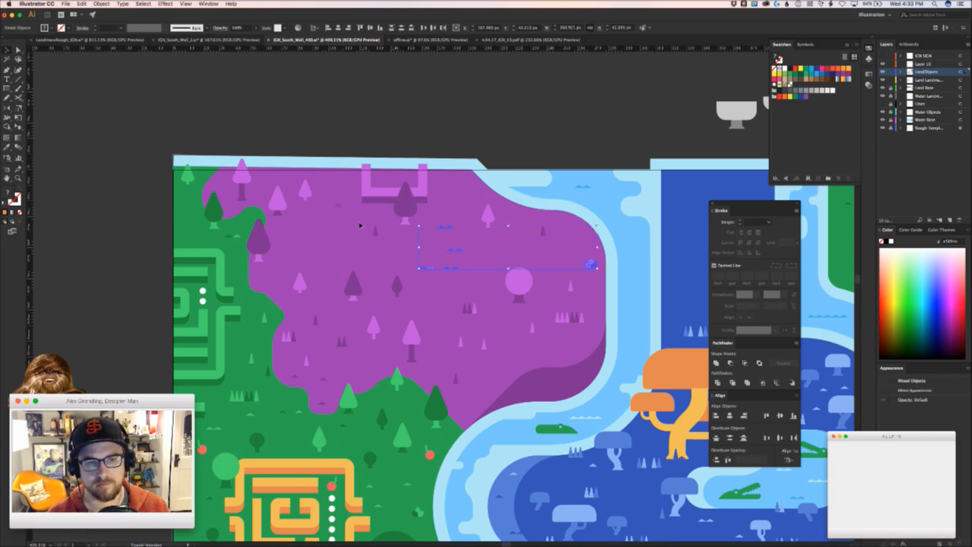
pyautogui.hscroll(20, 591, 310)
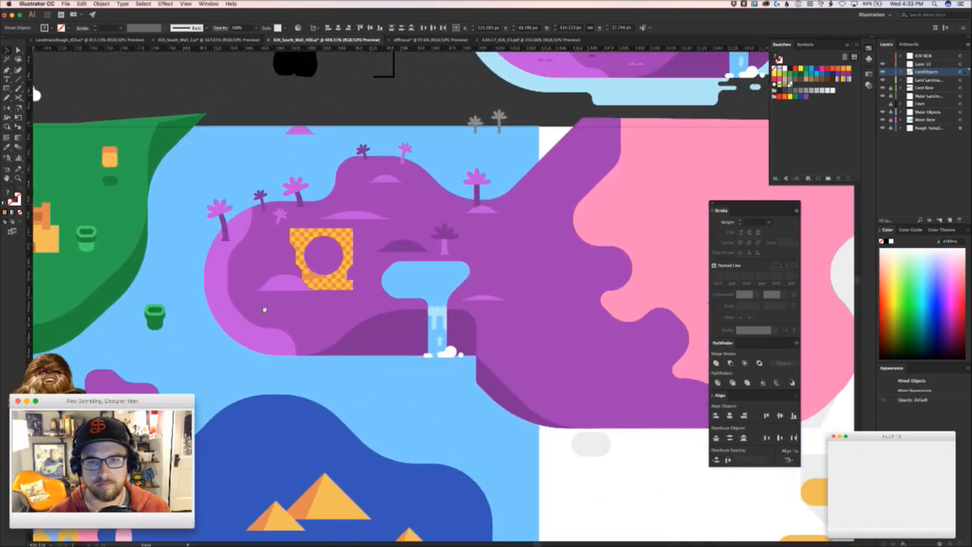
pyautogui.moveTo(382, 323); pyautogui.dragTo(307, 282)
pyautogui.press('z')
pyautogui.moveTo(295, 160); pyautogui.dragTo(387, 217)
pyautogui.press('super+v')
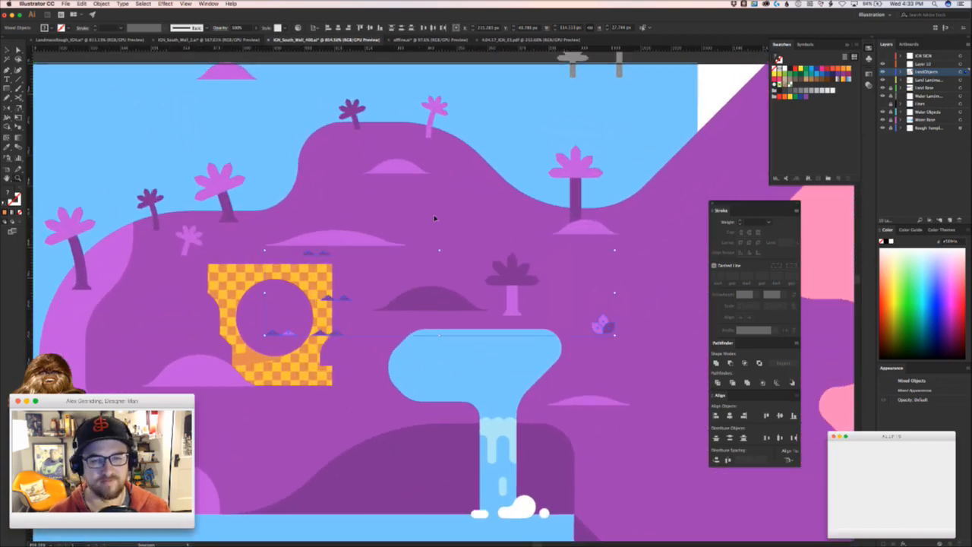
# - Move the pasted mounds clear of the checkered loop and place the leafy bush beside the palm above the pond
pyautogui.moveTo(345, 294); pyautogui.dragTo(490, 227)
pyautogui.click(426, 286)
pyautogui.moveTo(426, 286); pyautogui.dragTo(243, 328)
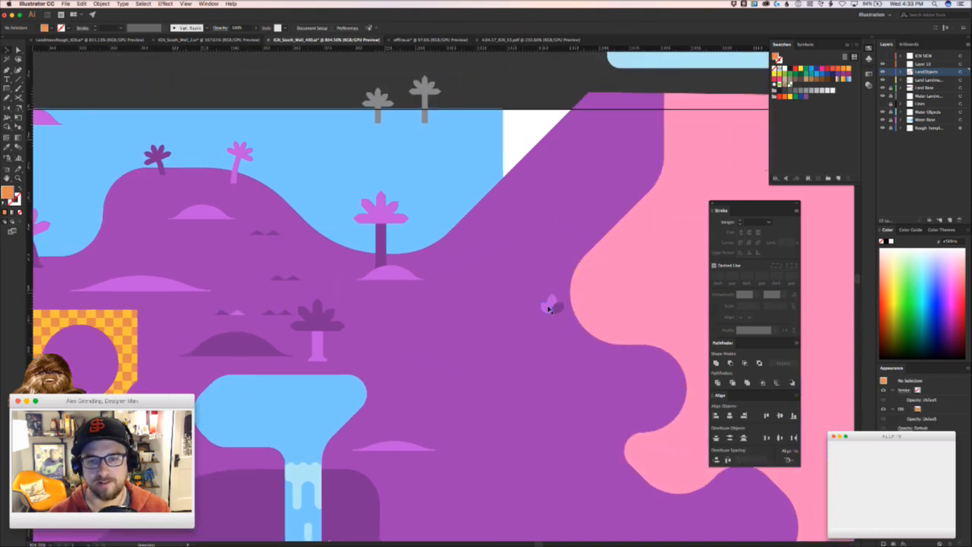
pyautogui.moveTo(548, 305); pyautogui.dragTo(500, 295)
pyautogui.click(390, 375)
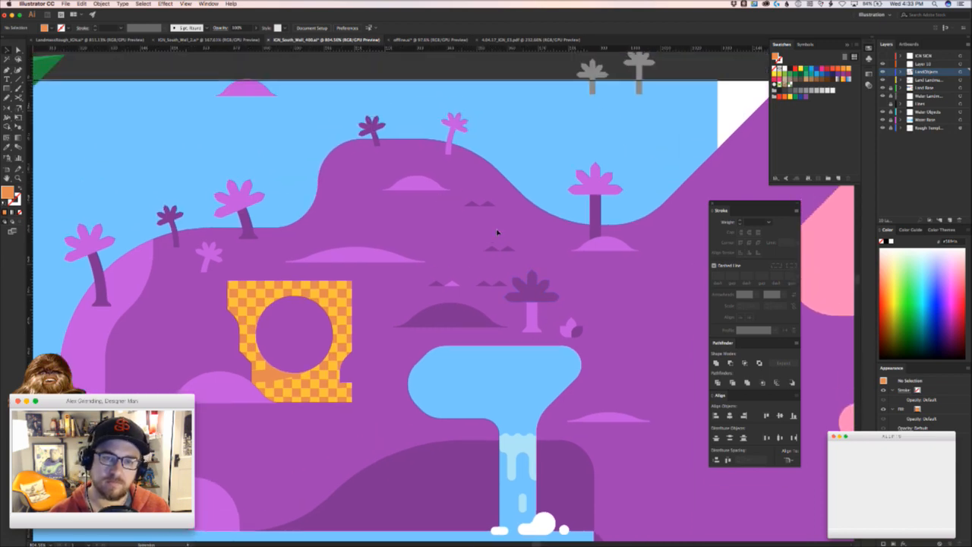
# - Place one pair of dark mounds left of the checkered loop and the mixed mound cluster just below the loop
pyautogui.moveTo(504, 249); pyautogui.dragTo(190, 295)
pyautogui.click(193, 328)
pyautogui.moveTo(454, 283); pyautogui.dragTo(394, 298)
pyautogui.click(388, 314)
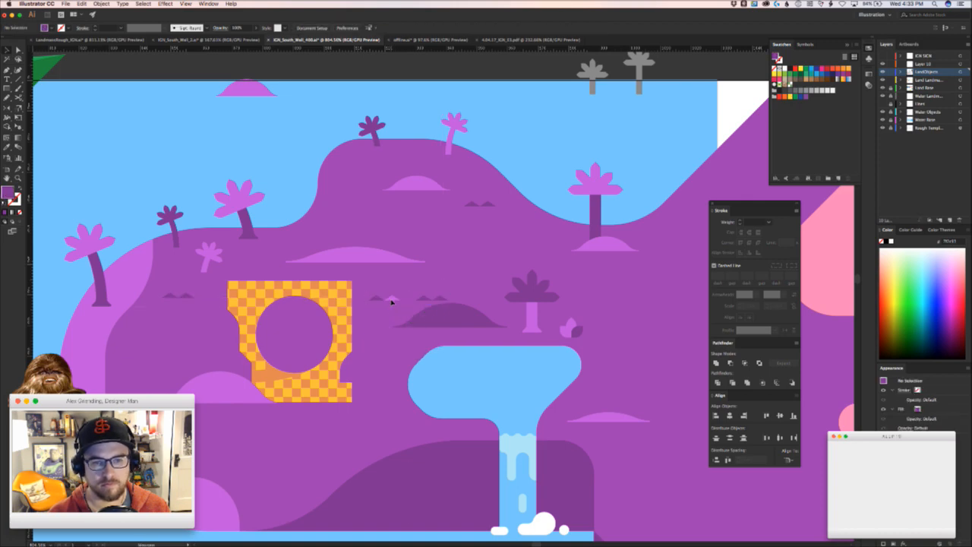
pyautogui.moveTo(380, 318); pyautogui.dragTo(323, 426)
pyautogui.click(322, 465)
pyautogui.moveTo(321, 466); pyautogui.dragTo(363, 443)
pyautogui.scroll(3, 363, 443)
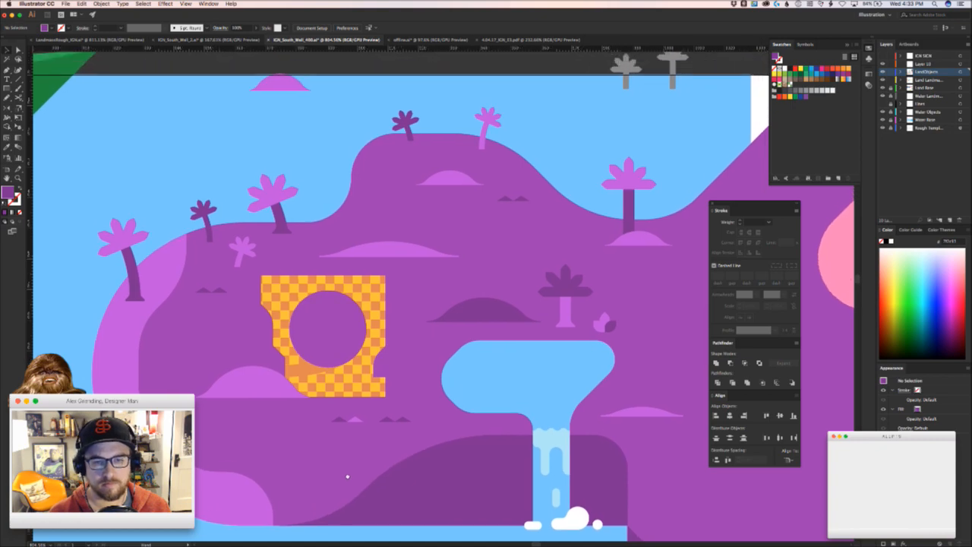
# - Move the remaining dark mound pair from the hill to the land's lower edge and recolor it light purple
pyautogui.moveTo(510, 215); pyautogui.dragTo(308, 508)
pyautogui.scroll(-2, 303, 473)
pyautogui.hscroll(-2, 303, 472)
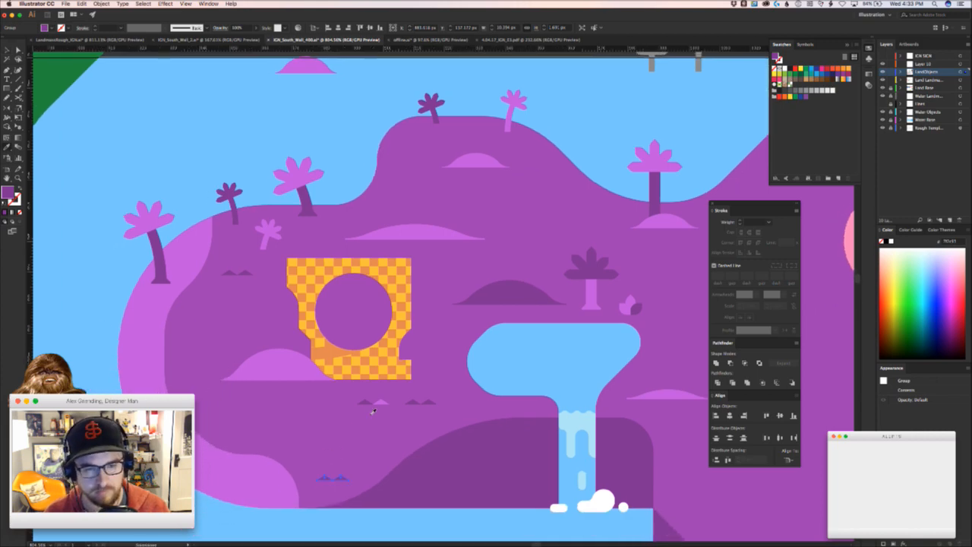
pyautogui.press('v')
pyautogui.moveTo(273, 455); pyautogui.dragTo(379, 377)
pyautogui.click(403, 378)
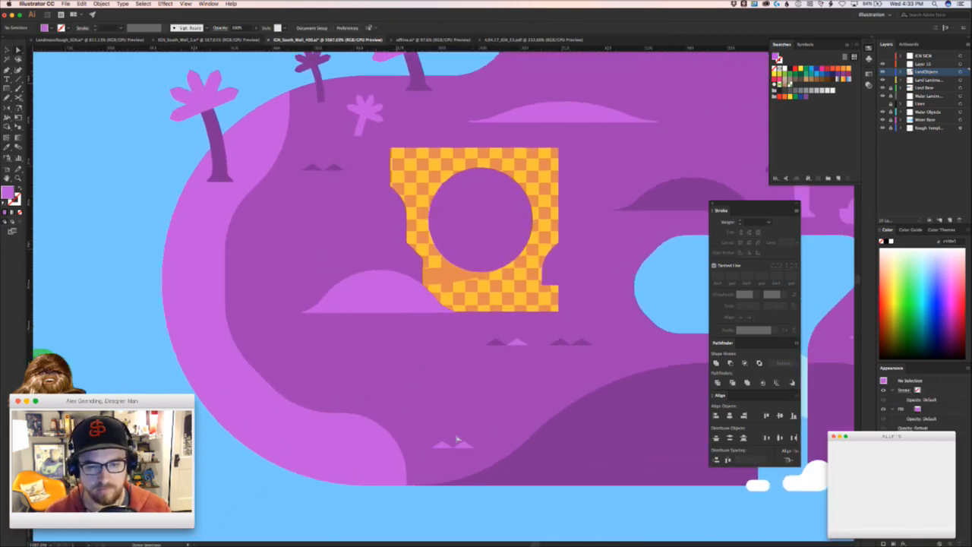
# - Duplicate a single dark mound onto the light purple shore, once at its lower end and once below the leftmost palm
pyautogui.moveTo(466, 445); pyautogui.dragTo(331, 446)
pyautogui.click(440, 375)
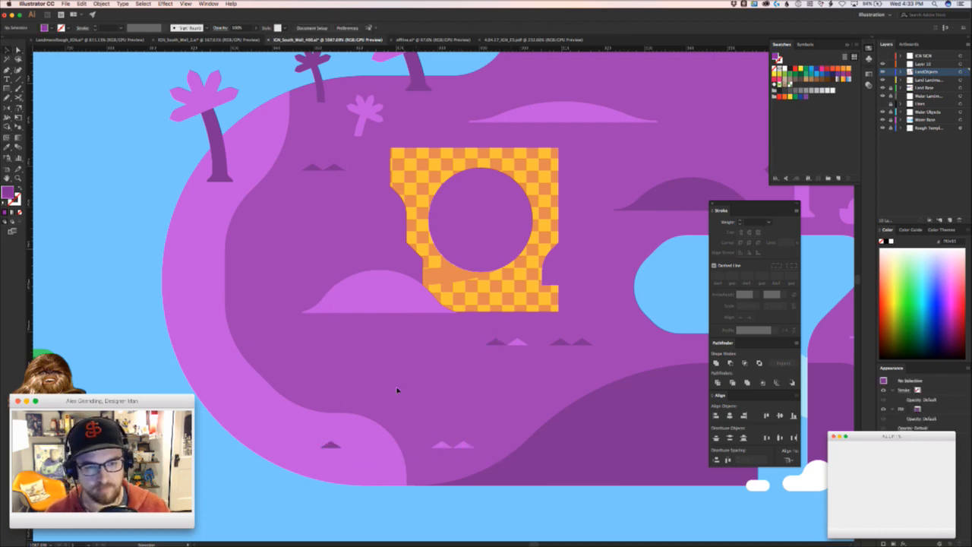
pyautogui.moveTo(332, 445); pyautogui.dragTo(201, 202)
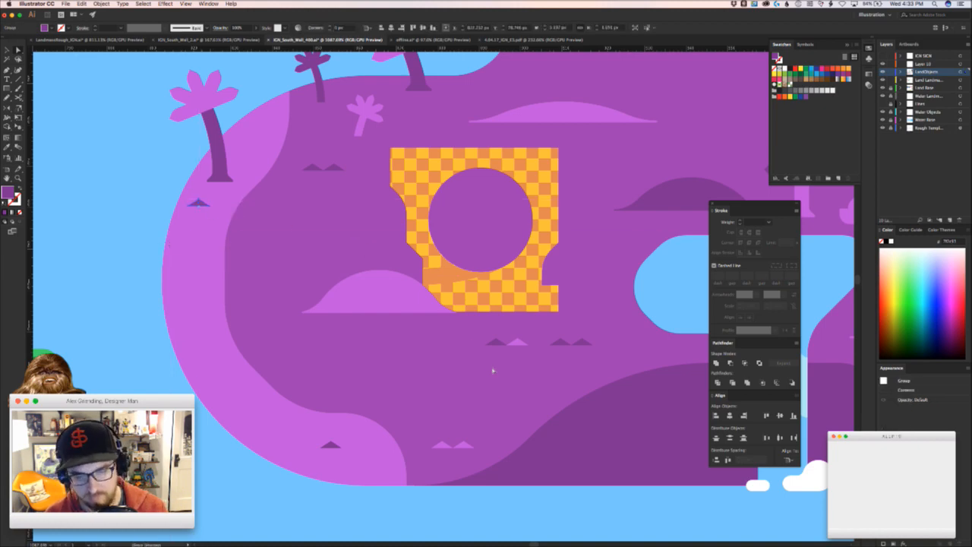
# - Recolor the mound below the leftmost palm with the land's medium purple and duplicate it to the other side of the trunk
pyautogui.press('i')
pyautogui.click(318, 347)
pyautogui.press('z')
pyautogui.moveTo(325, 354); pyautogui.dragTo(201, 383)
pyautogui.moveTo(293, 308); pyautogui.dragTo(384, 312)
pyautogui.press('a')
pyautogui.moveTo(256, 352); pyautogui.dragTo(300, 308)
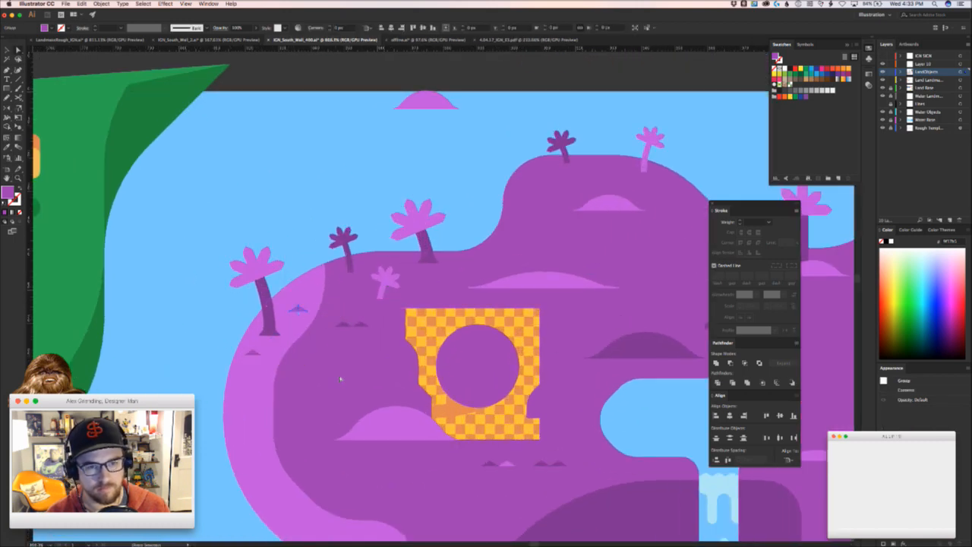
pyautogui.press('super+shift+a')
# - Duplicate the single light purple mound into the checkered loop's opening and onto the ground left of the loop
pyautogui.scroll(-5, 343, 393)
pyautogui.hscroll(5, 343, 393)
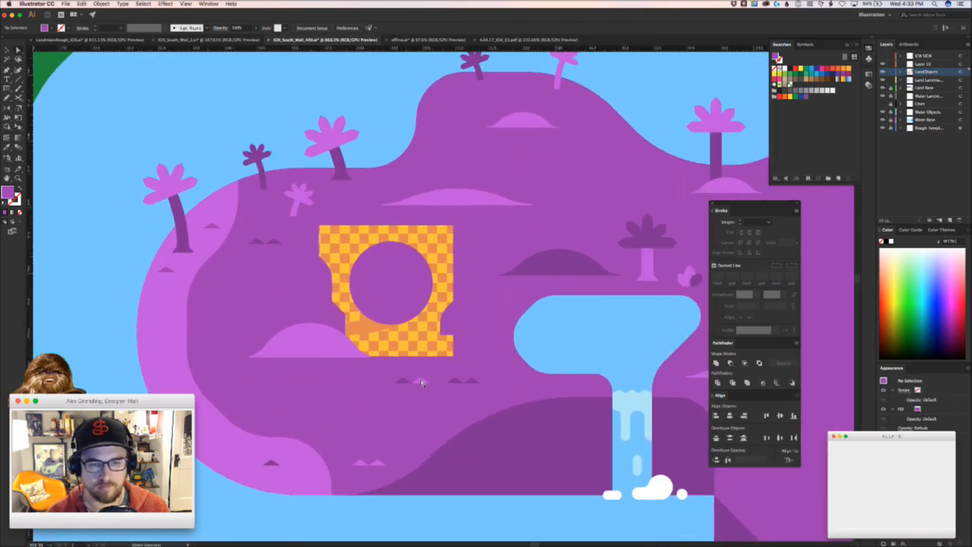
pyautogui.moveTo(423, 382); pyautogui.dragTo(377, 283)
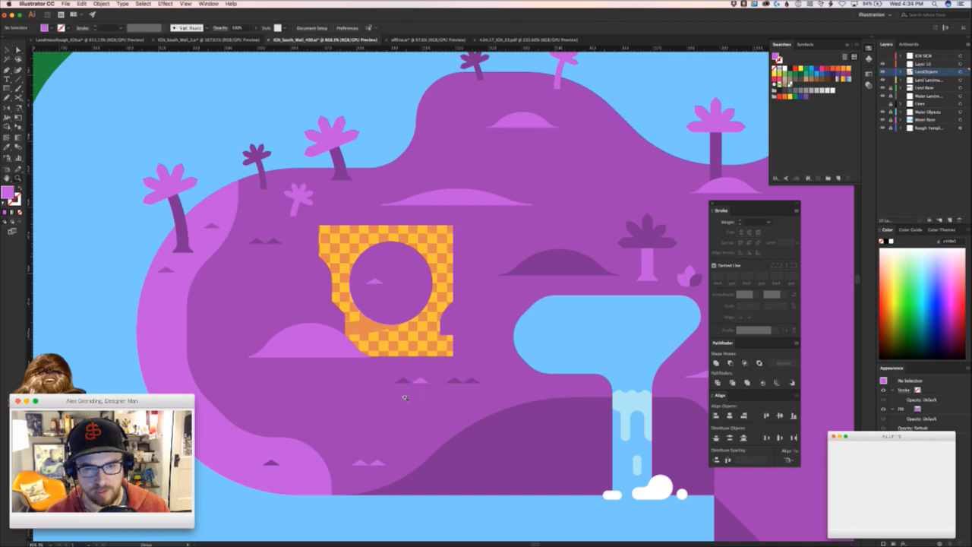
pyautogui.scroll(2, 409, 398)
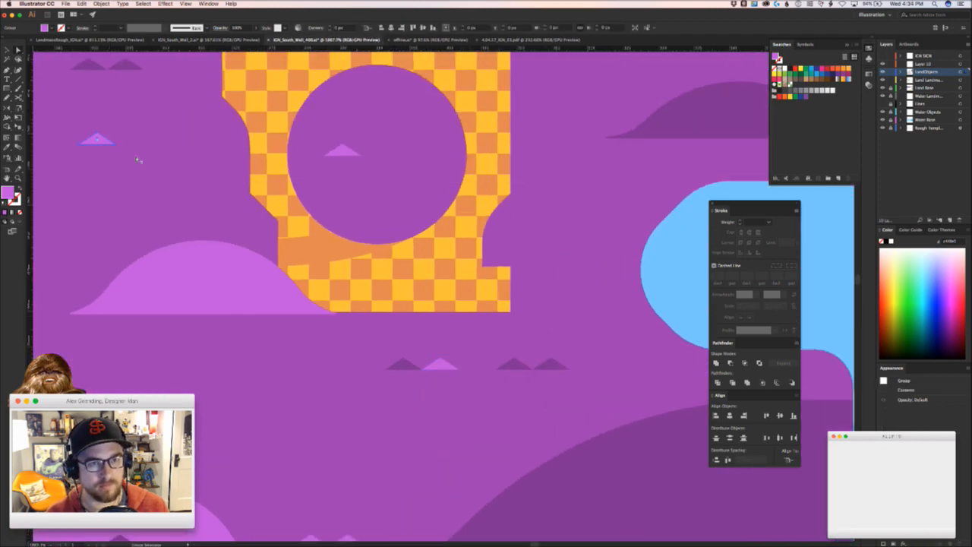
pyautogui.scroll(-2, 128, 296)
pyautogui.scroll(2, 241, 219)
# - Copy the pair of gold rings from the reference island and place it above the map's checkered loop on the Land Landmarks layer
pyautogui.moveTo(354, 243); pyautogui.dragTo(223, 438)
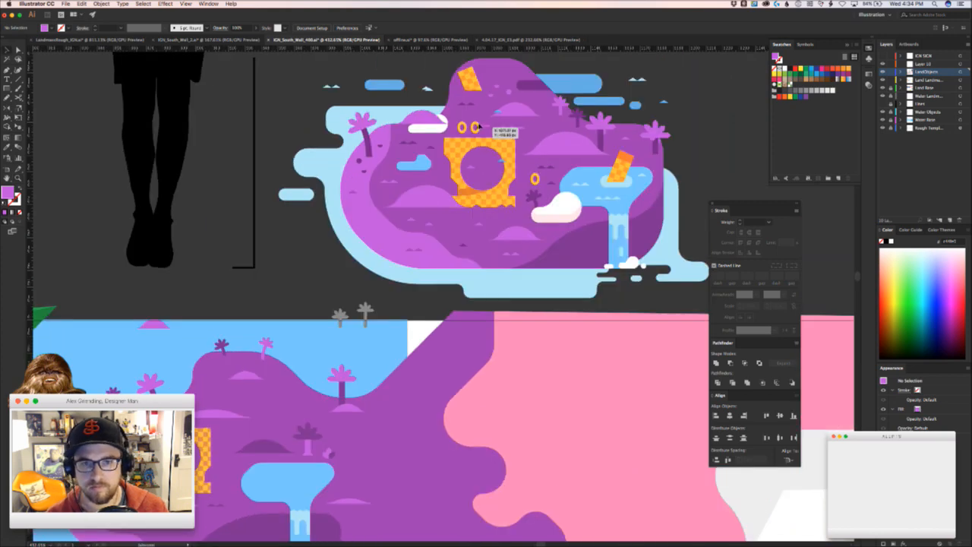
pyautogui.scroll(3, 495, 142)
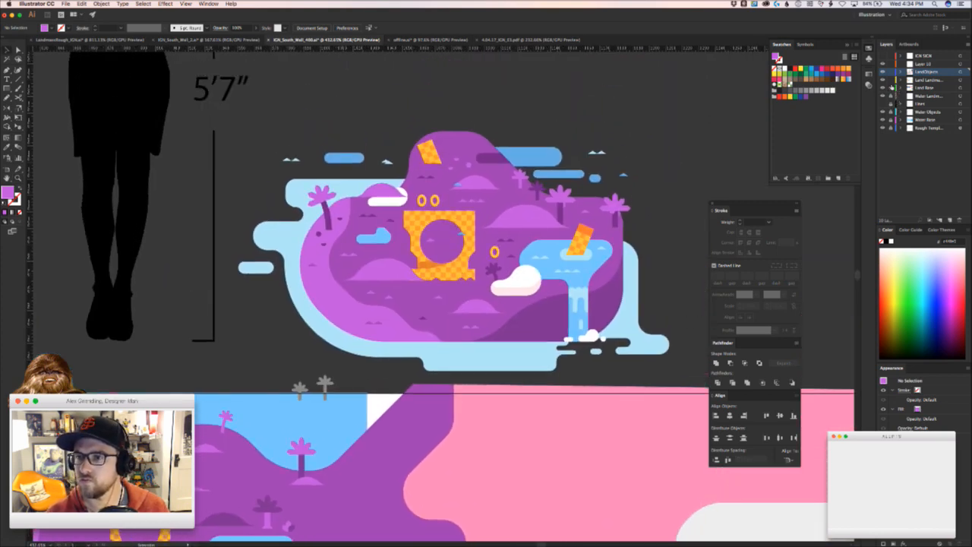
pyautogui.click(423, 201)
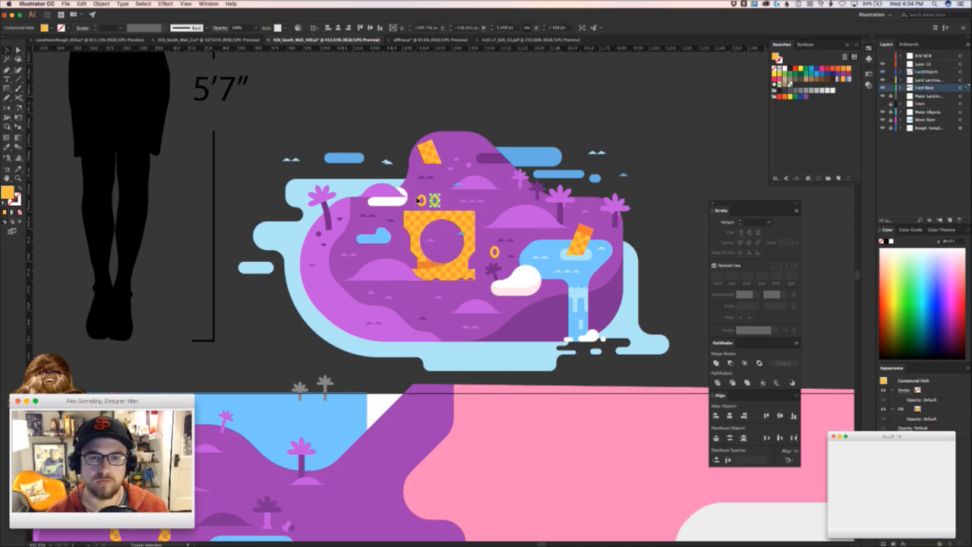
pyautogui.keyDown('shift'); pyautogui.click(419, 199); pyautogui.keyUp('shift')
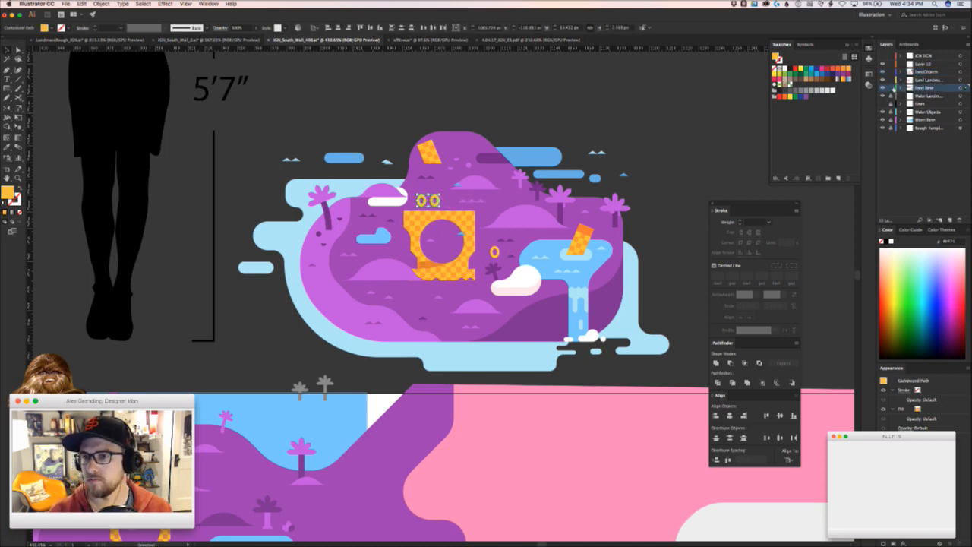
pyautogui.press('super+shift+a')
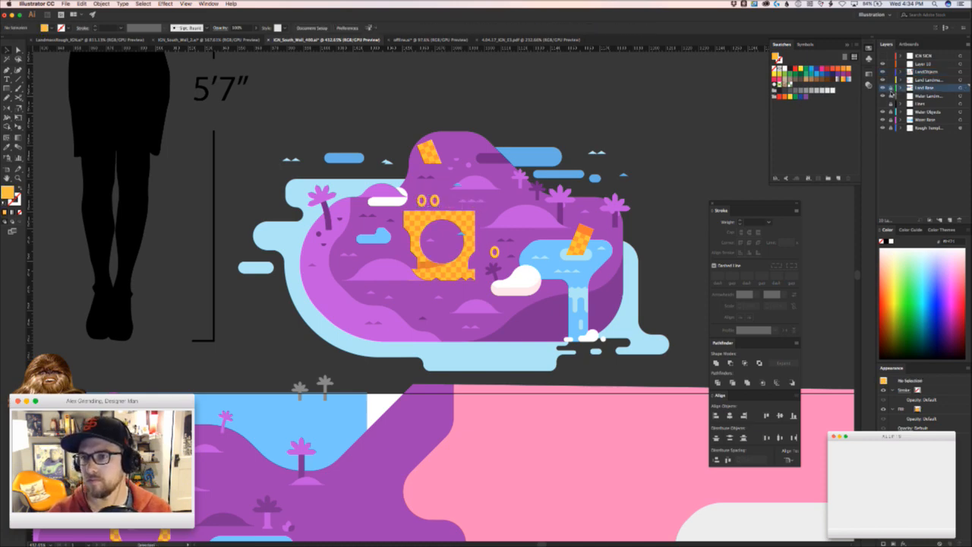
pyautogui.click(948, 79)
pyautogui.scroll(-8, 346, 338)
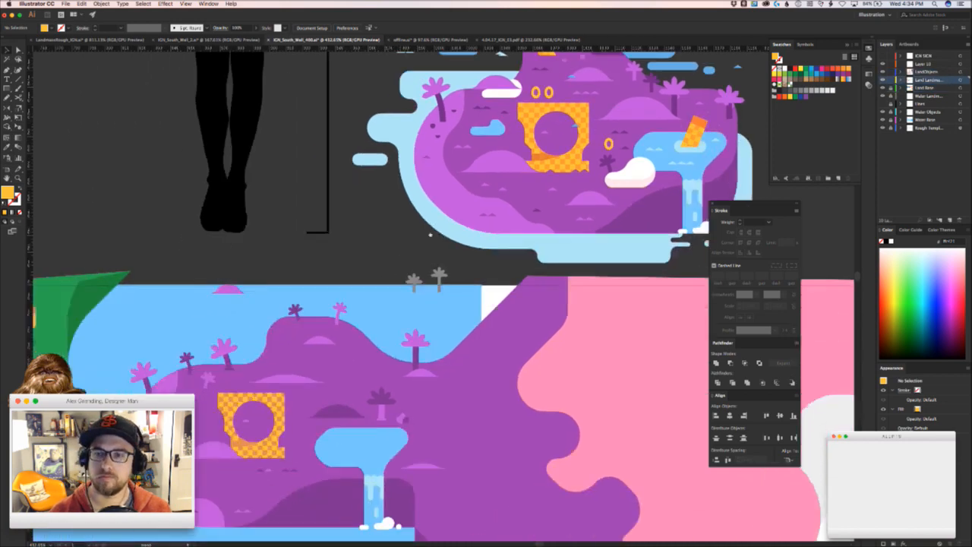
pyautogui.scroll(3, 340, 336)
pyautogui.click(452, 297)
pyautogui.moveTo(447, 290); pyautogui.dragTo(342, 243)
# - Recolor the two rings above the checkered loop with the castle's light yellow-orange
pyautogui.press('z')
pyautogui.moveTo(370, 267); pyautogui.dragTo(640, 198)
pyautogui.press('i')
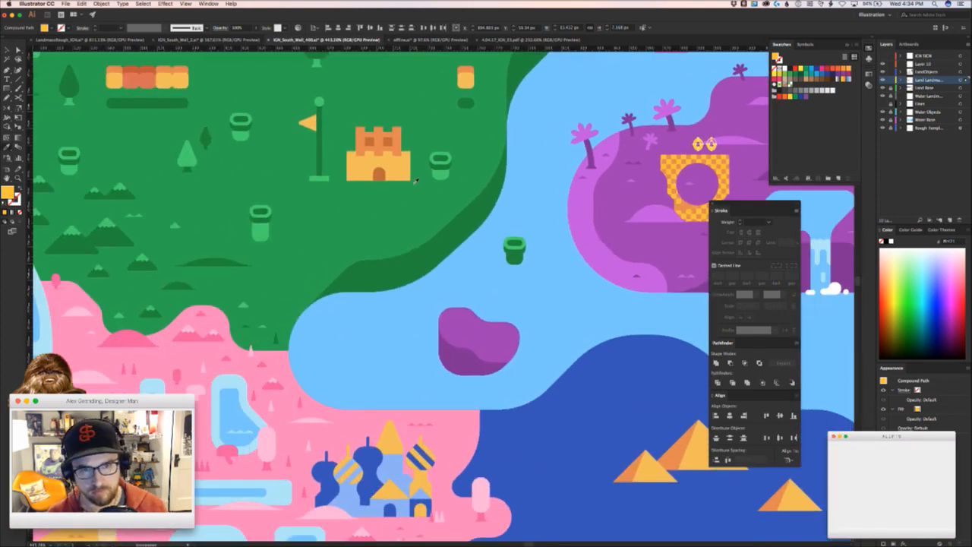
pyautogui.press('v')
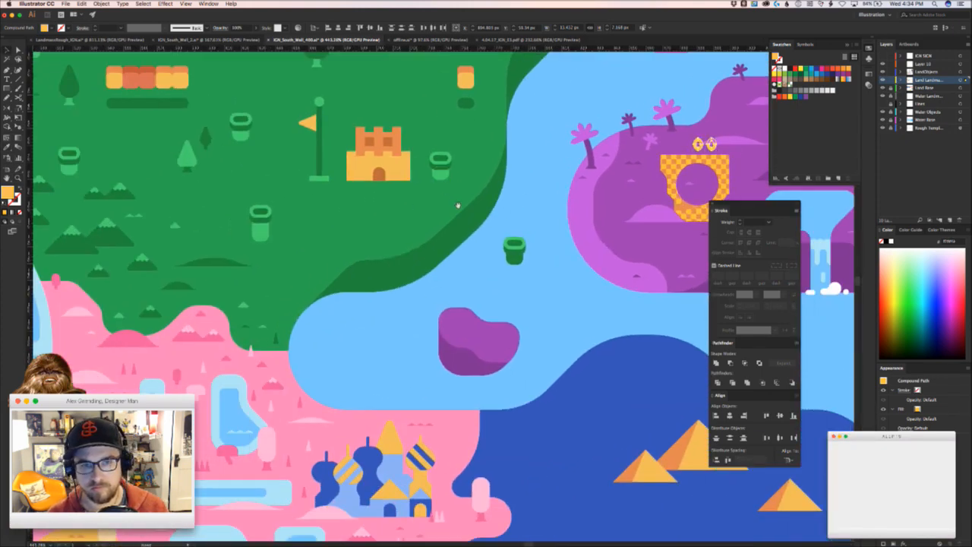
pyautogui.moveTo(679, 226); pyautogui.dragTo(535, 315)
pyautogui.click(567, 337)
pyautogui.moveTo(599, 255); pyautogui.dragTo(492, 263)
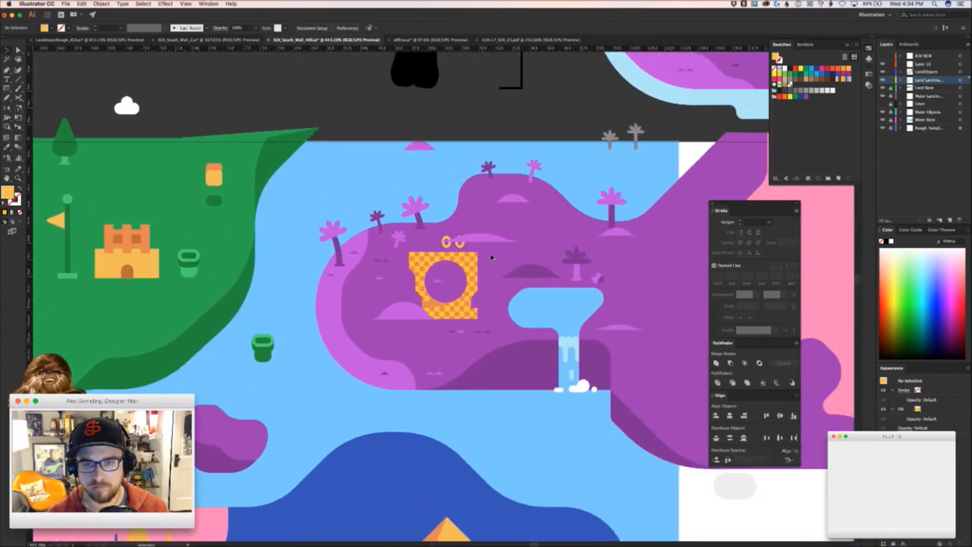
# - Cut the two rings and paste them in place onto the LandObjects layer
pyautogui.click(536, 240)
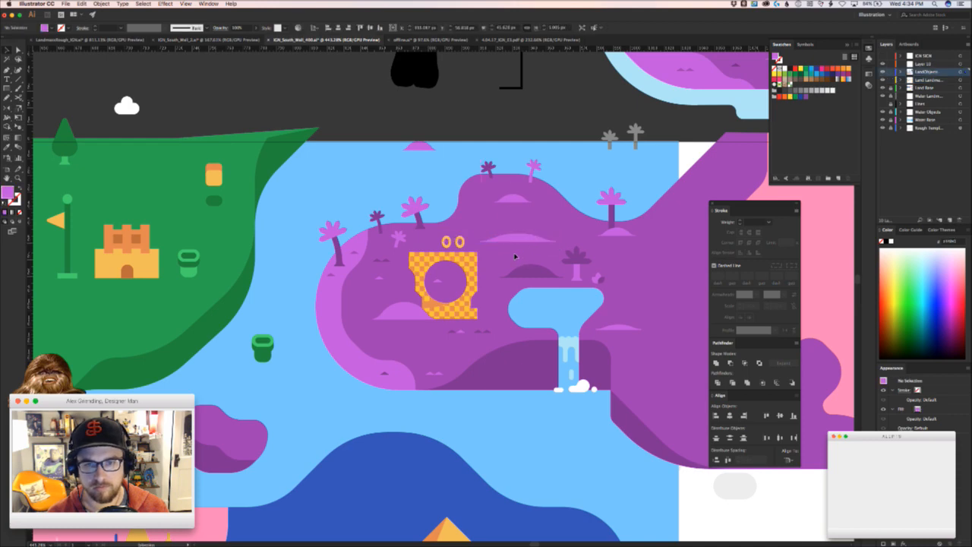
pyautogui.scroll(3, 442, 237)
pyautogui.click(510, 247)
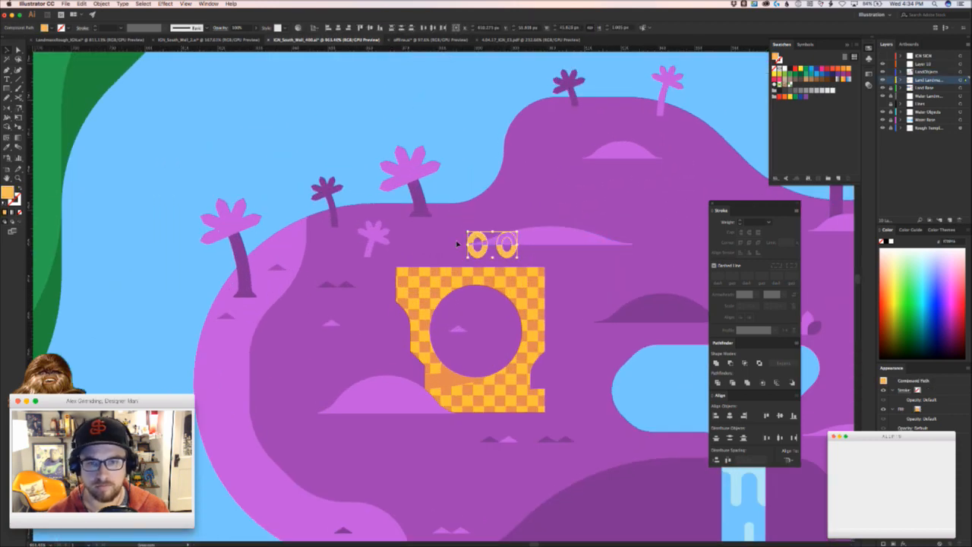
pyautogui.press('Delete')
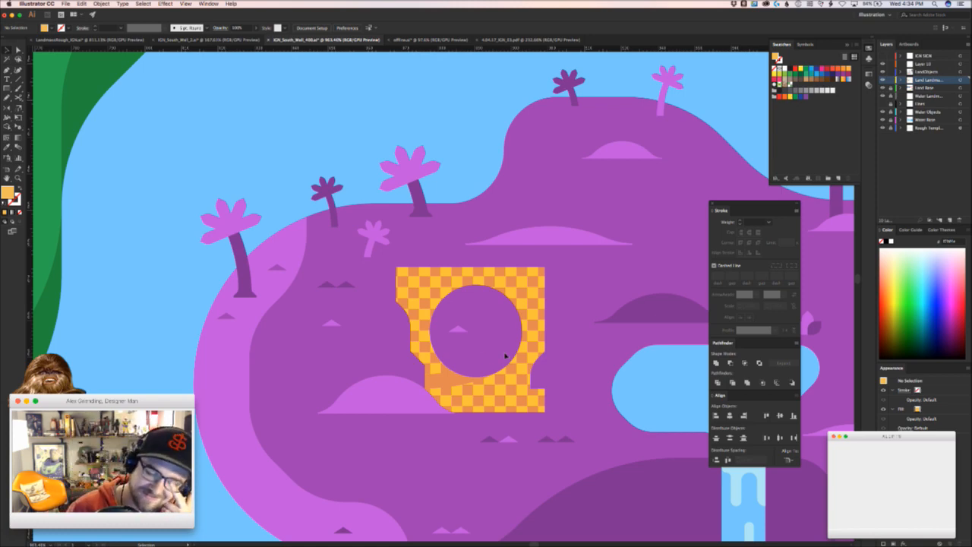
pyautogui.click(524, 234)
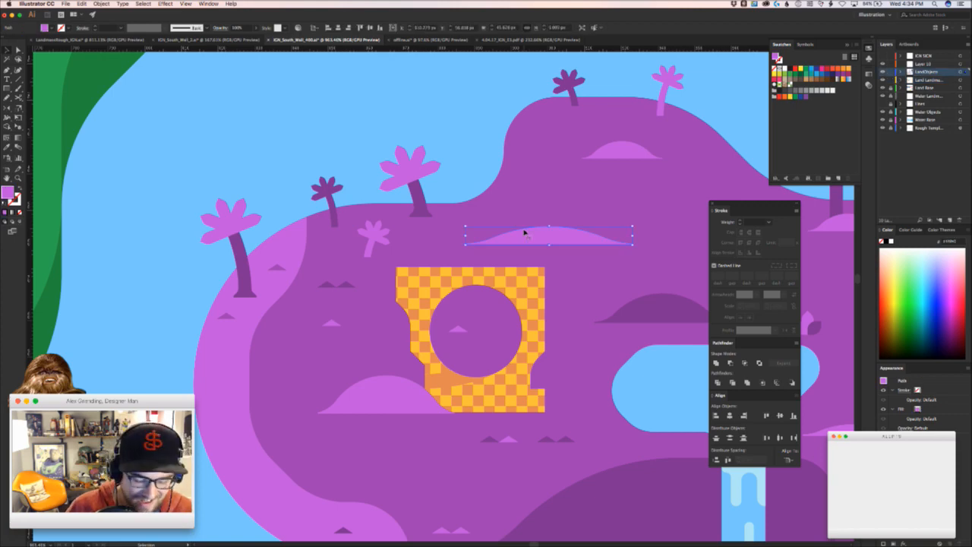
pyautogui.press('super+z')
pyautogui.click(574, 286)
# - Shift the rings over the checkered loop and duplicate one to form an evenly spaced row of three
pyautogui.scroll(3, 428, 261)
pyautogui.moveTo(527, 243); pyautogui.dragTo(422, 249)
pyautogui.moveTo(582, 246); pyautogui.dragTo(356, 245)
pyautogui.scroll(-3, 536, 249)
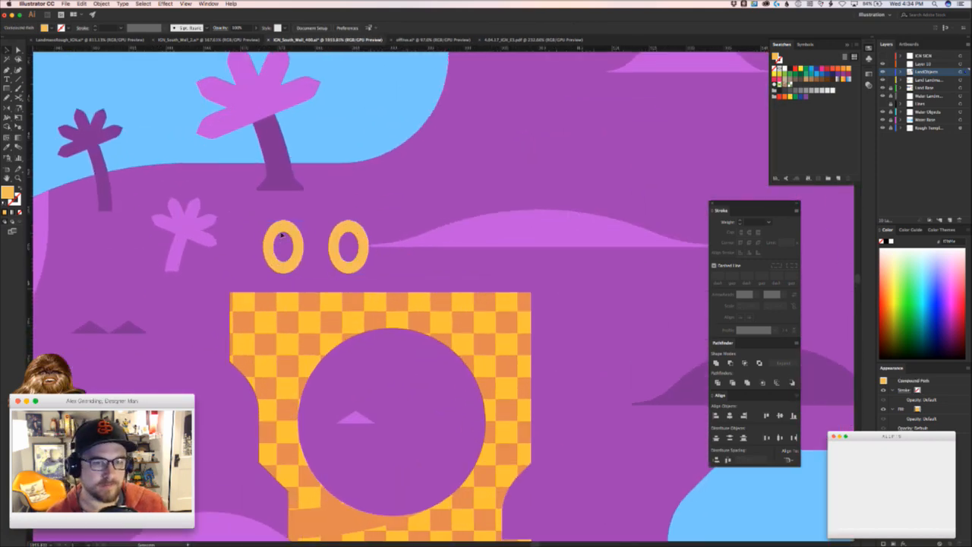
pyautogui.moveTo(296, 241); pyautogui.dragTo(390, 205)
pyautogui.press('Delete')
pyautogui.moveTo(454, 251); pyautogui.dragTo(410, 253)
pyautogui.moveTo(489, 243); pyautogui.dragTo(461, 261)
pyautogui.click(455, 306)
pyautogui.scroll(-3, 434, 269)
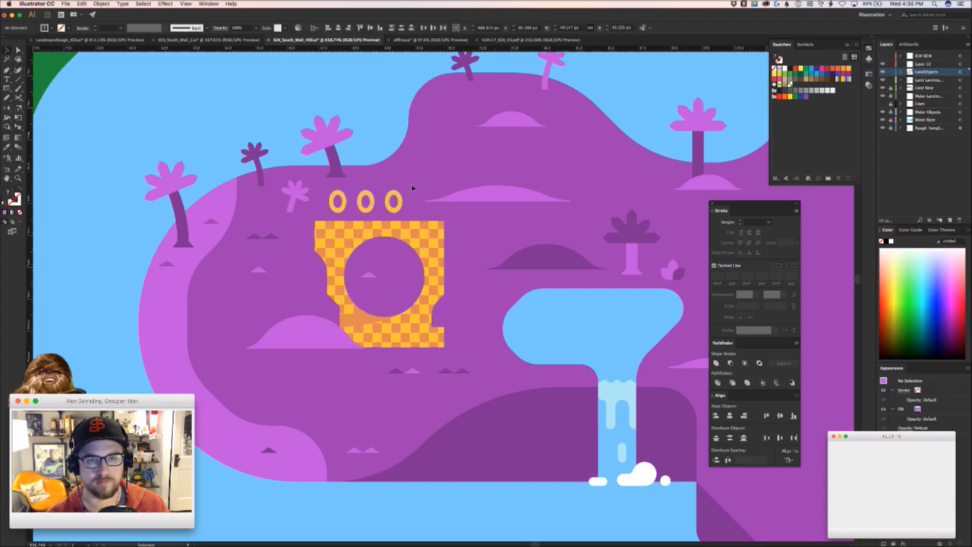
# - Duplicate rings onto the light purple shore and arrange three of them following its curve
pyautogui.moveTo(396, 202); pyautogui.dragTo(328, 326)
pyautogui.click(173, 340)
pyautogui.click(171, 370)
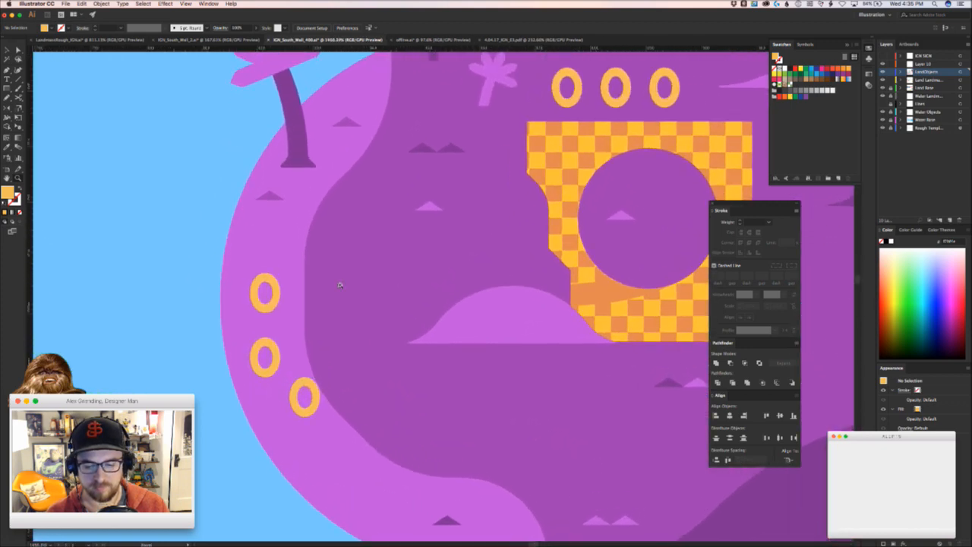
pyautogui.click(266, 345)
pyautogui.moveTo(267, 367); pyautogui.dragTo(268, 386)
pyautogui.click(267, 434)
pyautogui.moveTo(311, 426); pyautogui.dragTo(294, 407)
pyautogui.click(334, 447)
# - Reduce the shore rings to two and set them side by side on the ground left of the checkered loop
pyautogui.moveTo(228, 392); pyautogui.dragTo(285, 338)
pyautogui.moveTo(246, 423); pyautogui.dragTo(308, 339)
pyautogui.click(347, 360)
pyautogui.moveTo(386, 348); pyautogui.dragTo(500, 253)
pyautogui.moveTo(491, 380); pyautogui.dragTo(461, 304)
pyautogui.moveTo(442, 375); pyautogui.dragTo(464, 375)
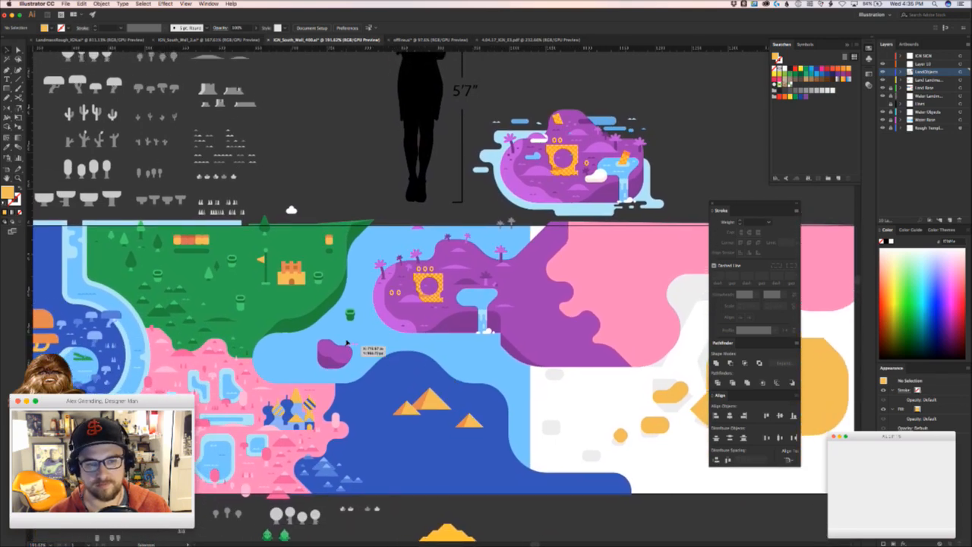
pyautogui.hscroll(3, 490, 374)
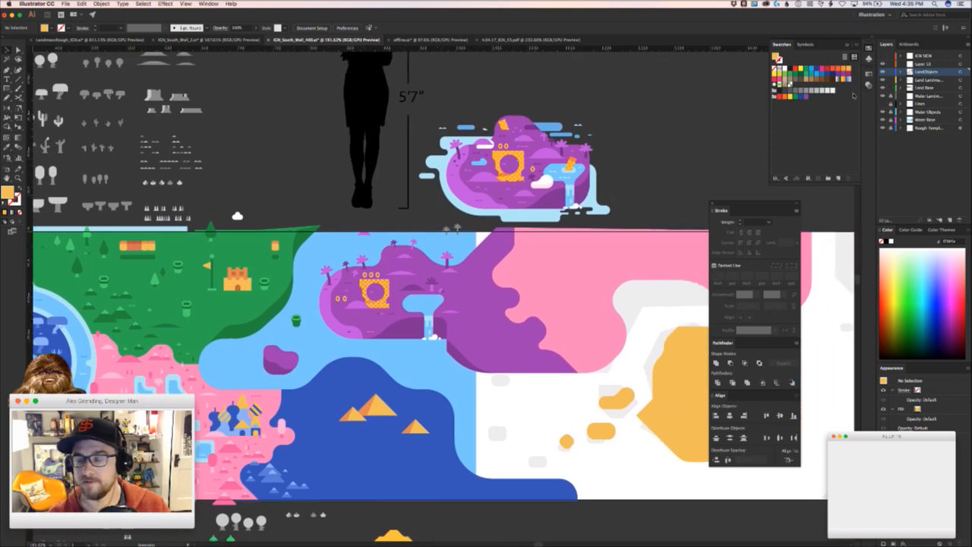
# - Move the small purple island through the water to just below the waterfall
pyautogui.moveTo(271, 352); pyautogui.dragTo(641, 432)
pyautogui.moveTo(640, 432); pyautogui.dragTo(320, 343)
pyautogui.scroll(-3, 322, 373)
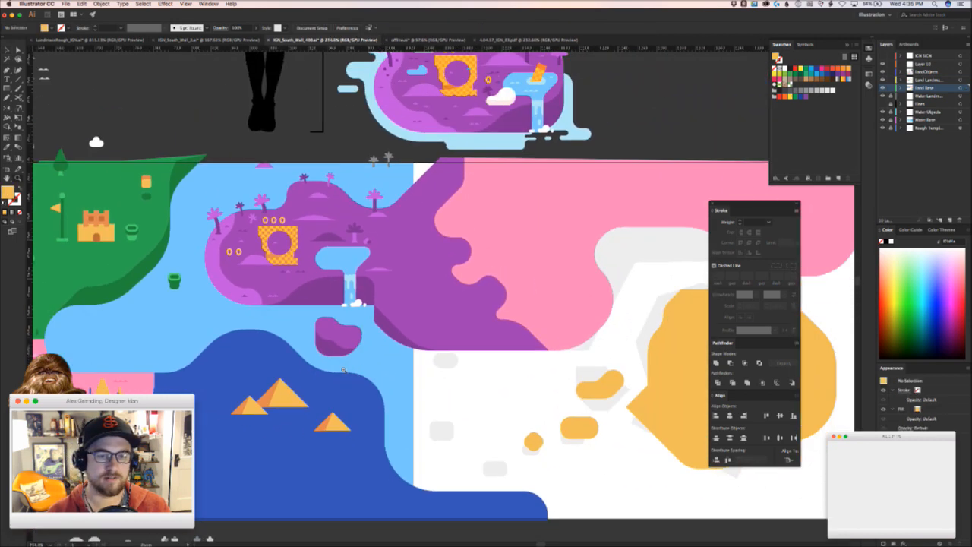
pyautogui.scroll(-2, 323, 372)
pyautogui.scroll(-2, 372, 360)
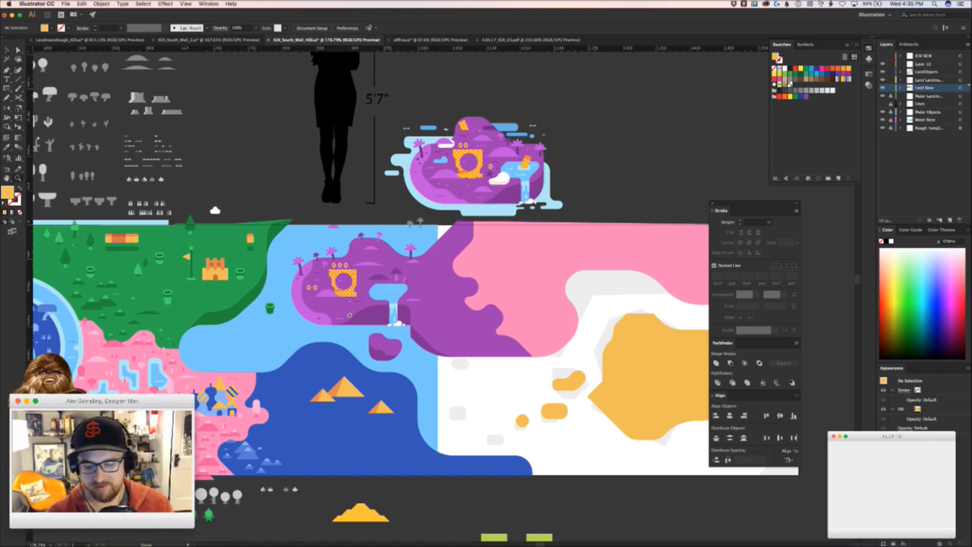
# - Move the green pipe in the water down and to the left, farther away from the purple land
pyautogui.scroll(4, 351, 312)
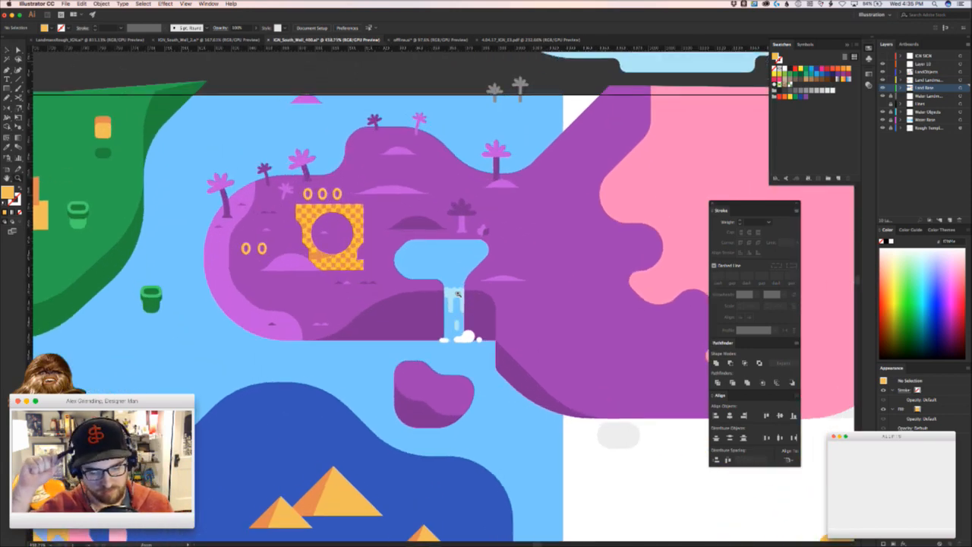
pyautogui.hscroll(-6, 220, 352)
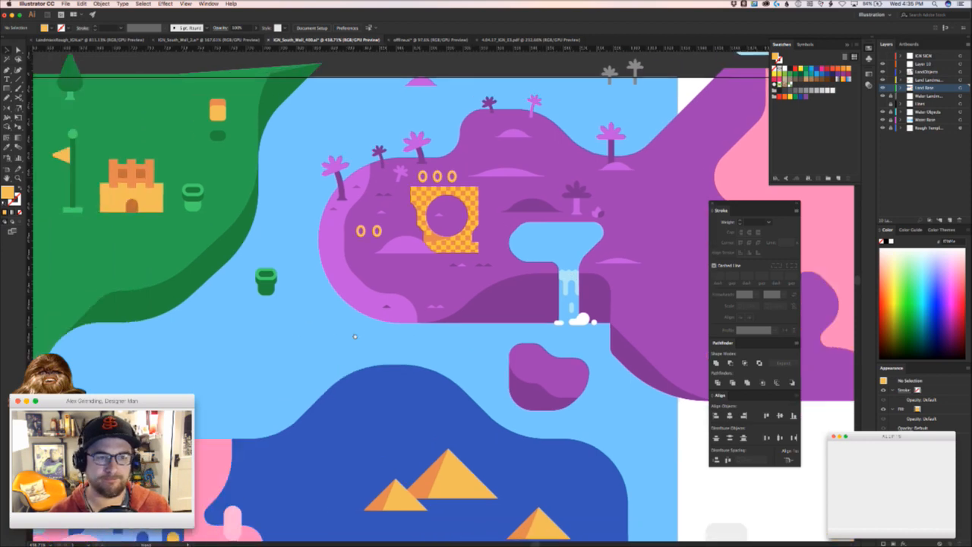
pyautogui.click(396, 320)
pyautogui.moveTo(403, 311); pyautogui.dragTo(229, 385)
pyautogui.click(275, 396)
pyautogui.moveTo(322, 414); pyautogui.dragTo(400, 395)
# - Duplicate the small gray palm onto the purple ground left of the straight palm and recolor it light purple
pyautogui.hscroll(10, 400, 395)
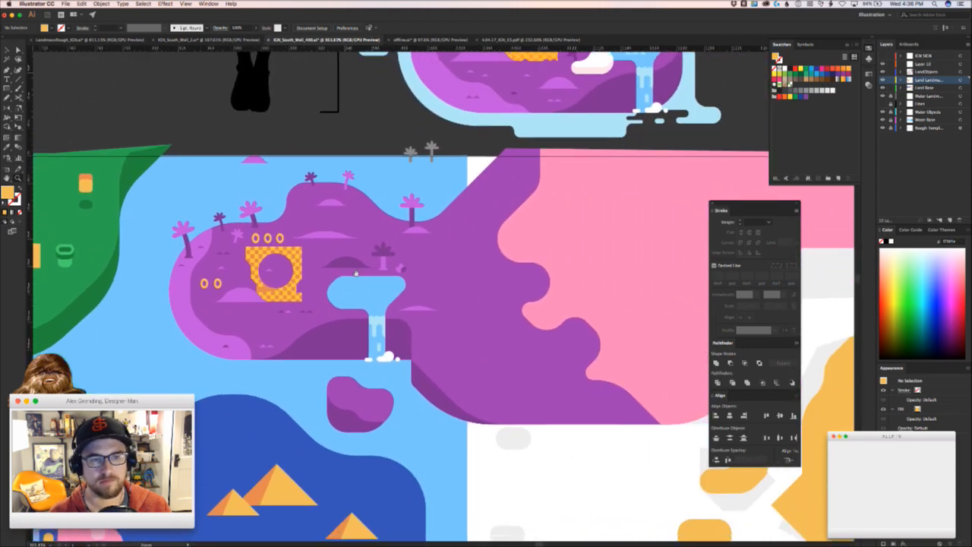
pyautogui.moveTo(354, 273); pyautogui.dragTo(345, 325)
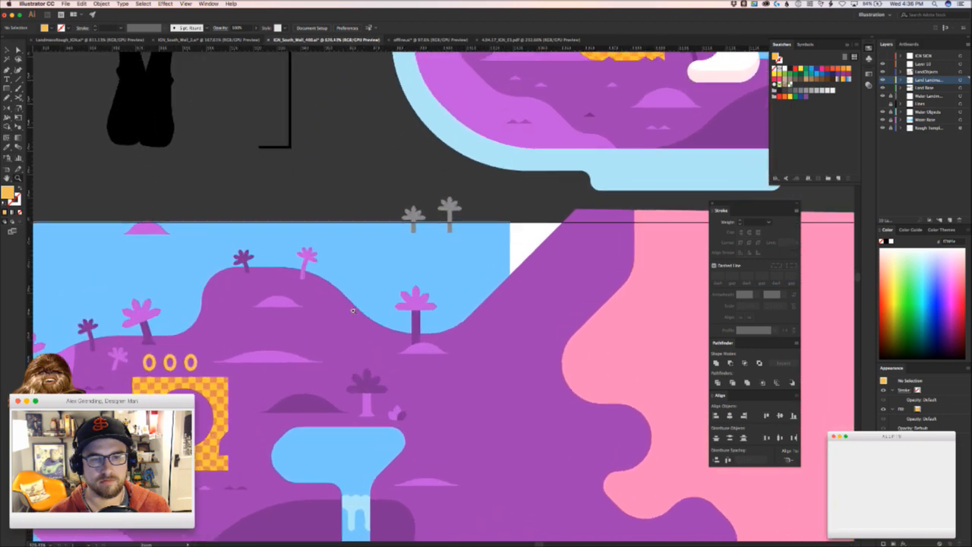
pyautogui.moveTo(416, 216); pyautogui.dragTo(377, 341)
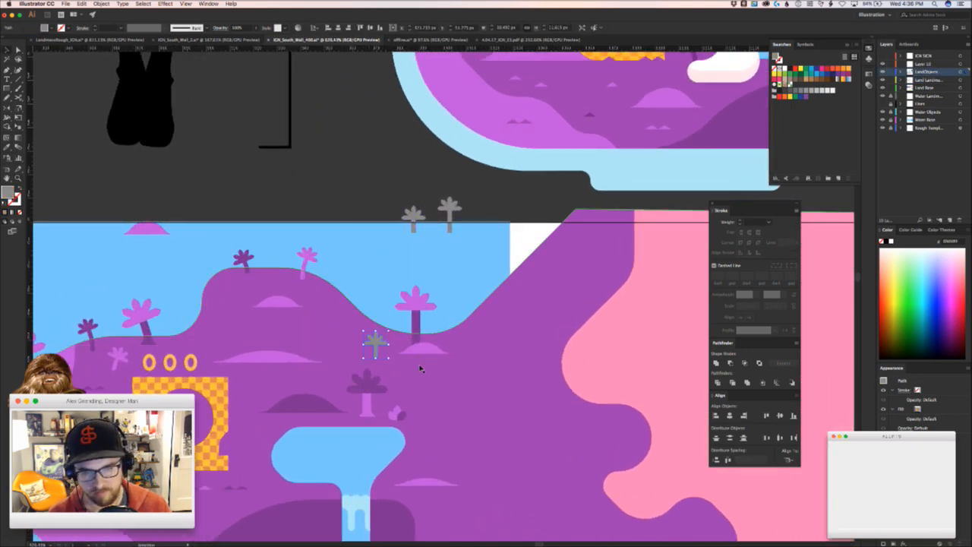
pyautogui.press('i')
pyautogui.click(458, 284)
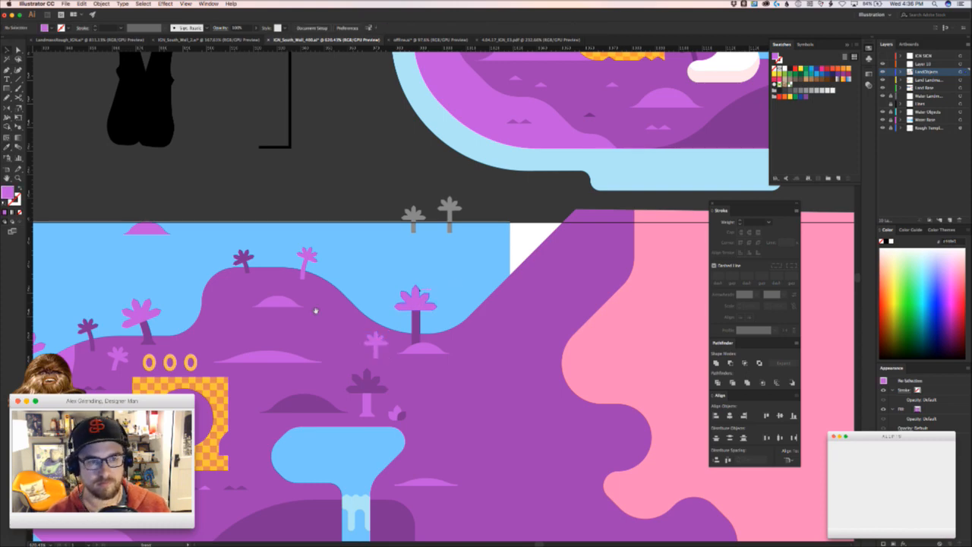
# - Duplicate a large leaning palm onto the wide light mound beside the checkered loop, mirror it, and lock the Land Base layer
pyautogui.hscroll(-3, 339, 308)
pyautogui.scroll(-1, 338, 308)
pyautogui.moveTo(121, 332); pyautogui.dragTo(370, 313)
pyautogui.press('o')
pyautogui.press('v')
pyautogui.click(425, 333)
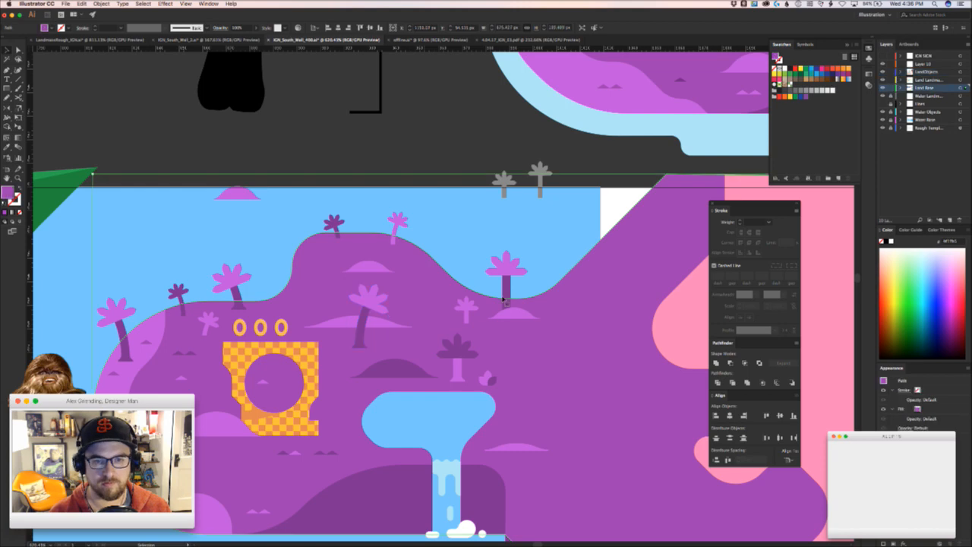
pyautogui.click(892, 87)
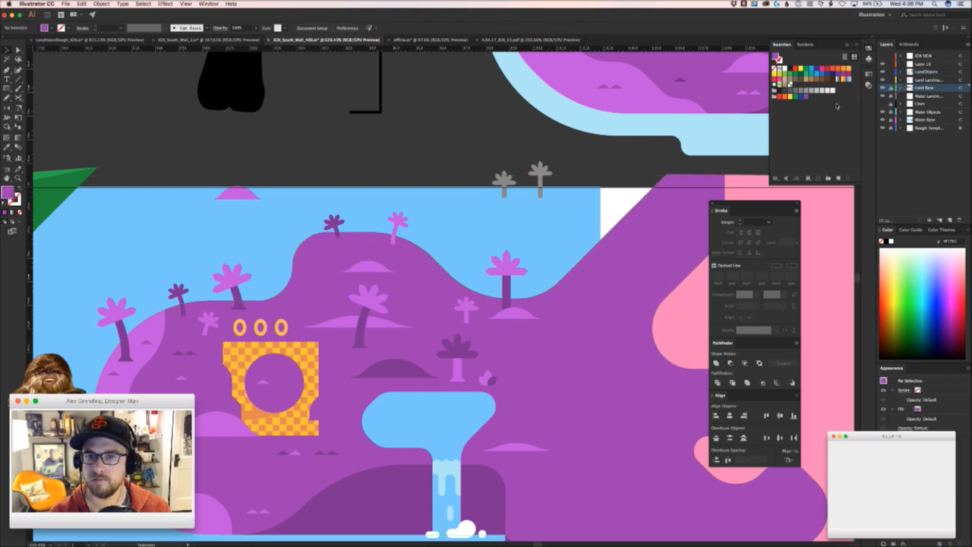
pyautogui.moveTo(379, 327); pyautogui.dragTo(436, 327)
pyautogui.click(371, 351)
pyautogui.moveTo(423, 378); pyautogui.dragTo(382, 440)
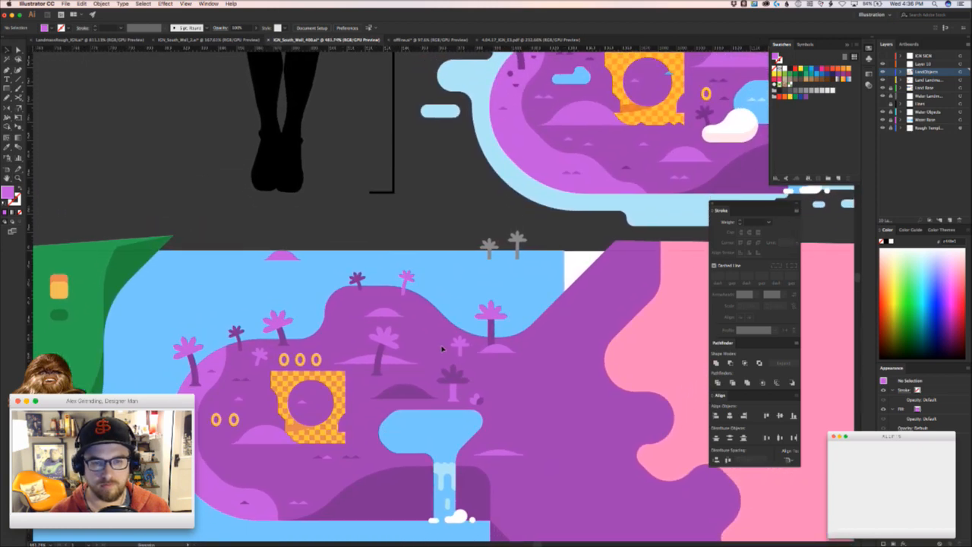
# - Duplicate the small dark palm and the small light palm onto the ground below the checkered loop, placing them close together
pyautogui.moveTo(444, 348); pyautogui.dragTo(478, 285)
pyautogui.moveTo(402, 233); pyautogui.dragTo(309, 415)
pyautogui.click(353, 408)
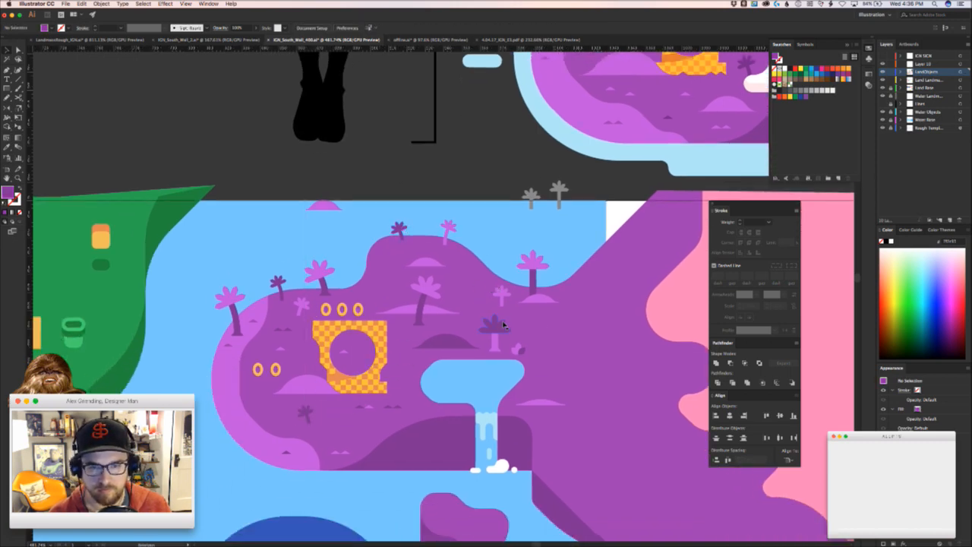
pyautogui.moveTo(500, 302); pyautogui.dragTo(330, 436)
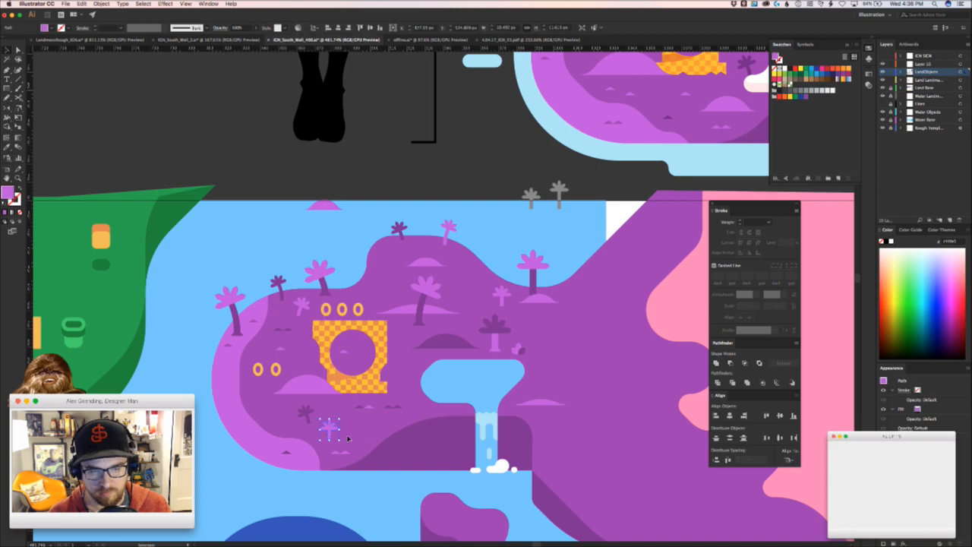
pyautogui.click(323, 409)
pyautogui.scroll(2, 325, 427)
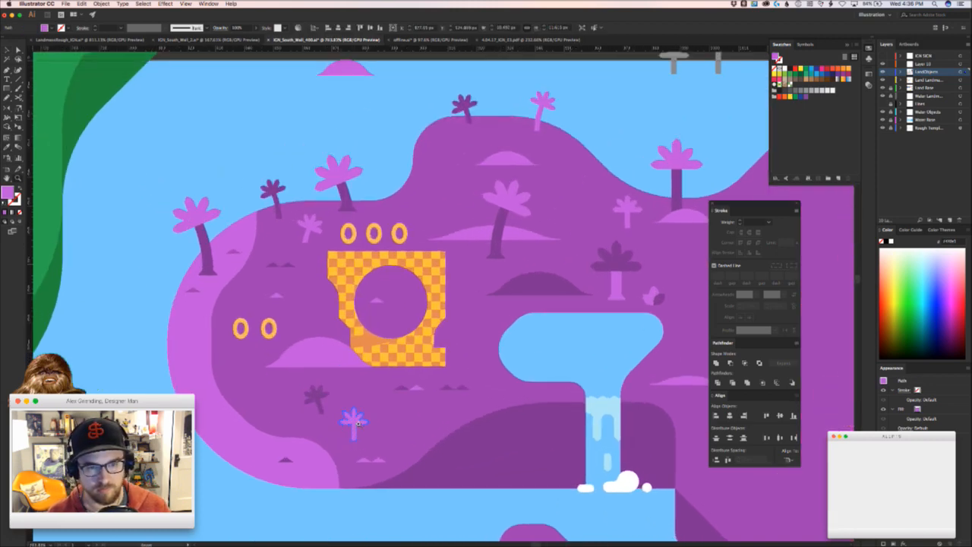
pyautogui.moveTo(352, 418); pyautogui.dragTo(314, 410)
pyautogui.click(397, 435)
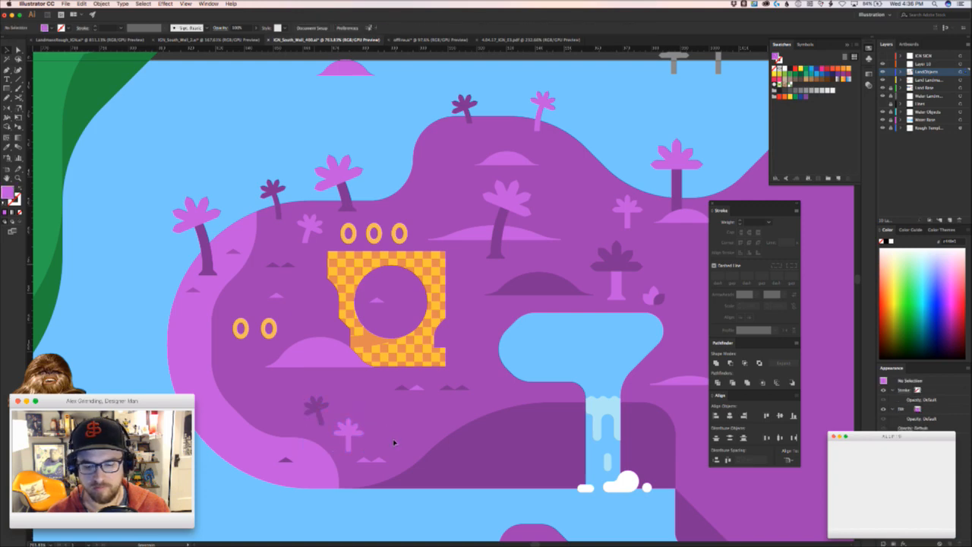
# - Move the pair of small light mounds farther right below the light palm, and duplicate a small dark mound left of the small dark palm
pyautogui.moveTo(388, 457); pyautogui.dragTo(399, 453)
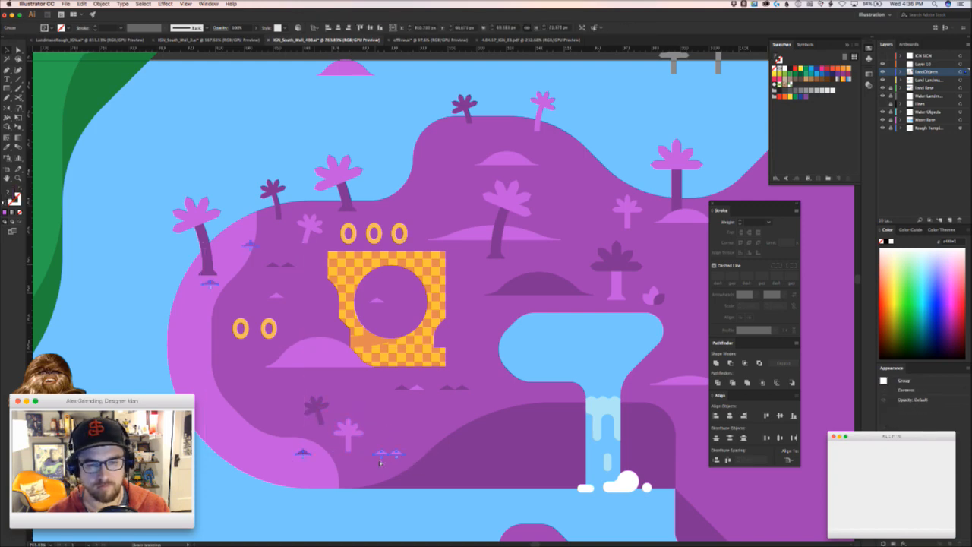
pyautogui.click(365, 464)
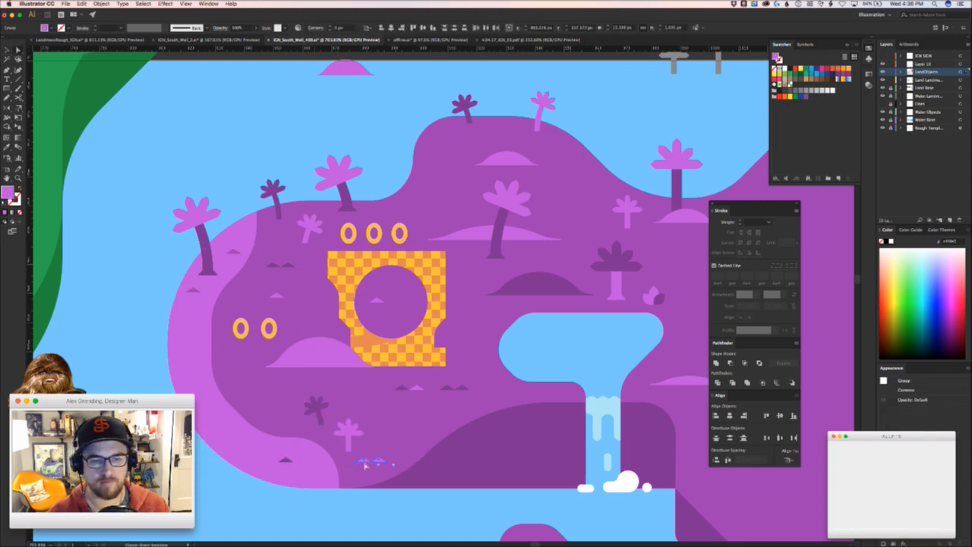
pyautogui.press('v')
pyautogui.click(376, 410)
pyautogui.moveTo(448, 388); pyautogui.dragTo(296, 397)
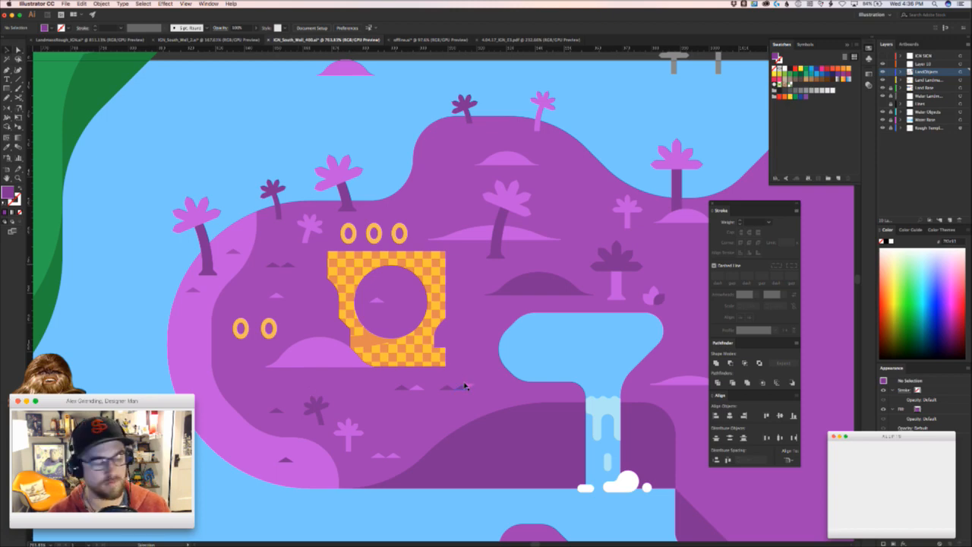
# - Duplicate the dark-crowned palm with the light trunk from beside the pond onto the ground below the checkered loop
pyautogui.press('z')
pyautogui.moveTo(435, 403)
pyautogui.mouseDown()
pyautogui.moveTo(410, 404)
pyautogui.moveTo(433, 404)
pyautogui.mouseUp()
pyautogui.moveTo(617, 268); pyautogui.dragTo(386, 420)
# - Separate the row of small mounds below the checkered loop from its larger group and shift it right, clear of the dark-crowned palm
pyautogui.click(427, 395)
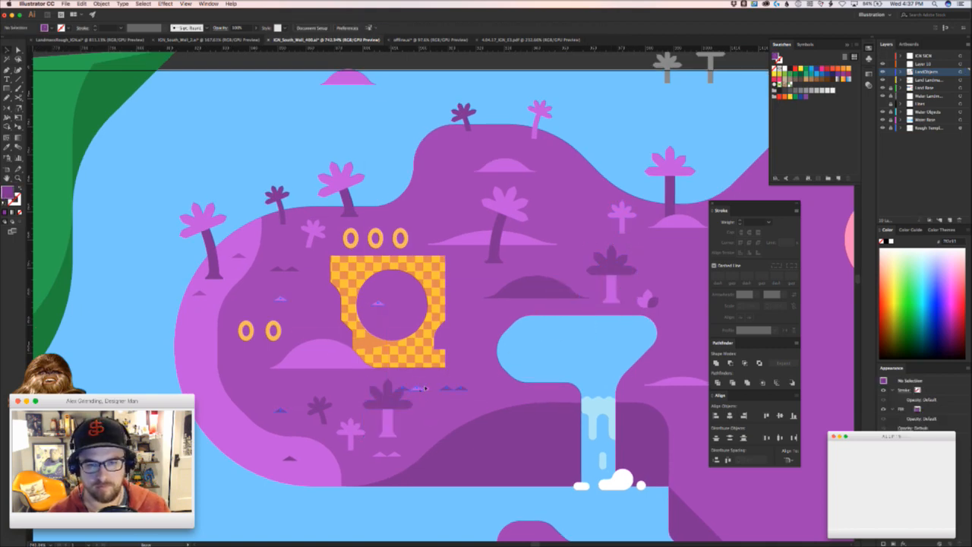
pyautogui.click(460, 391)
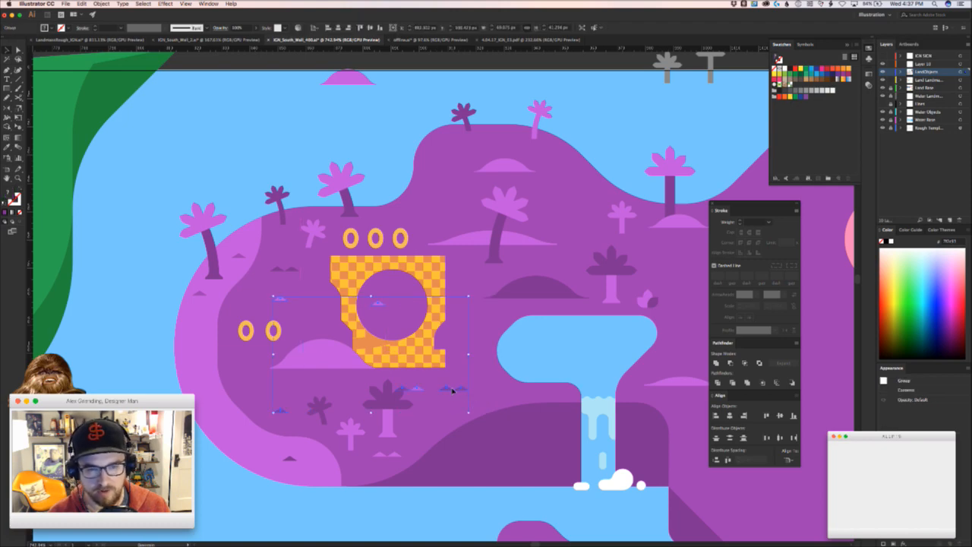
pyautogui.press('a')
pyautogui.click(418, 403)
pyautogui.press('z')
pyautogui.moveTo(418, 403); pyautogui.dragTo(490, 385)
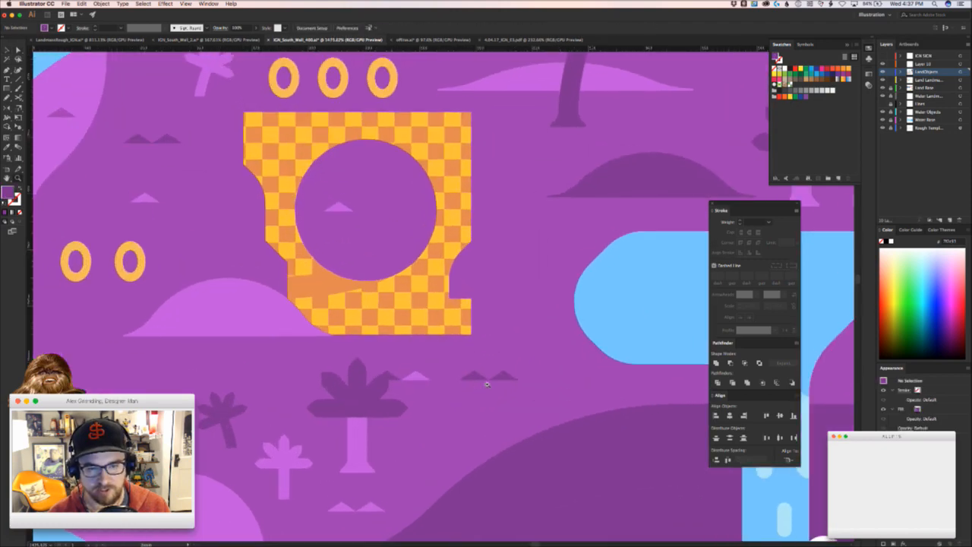
pyautogui.click(378, 408)
pyautogui.click(494, 368)
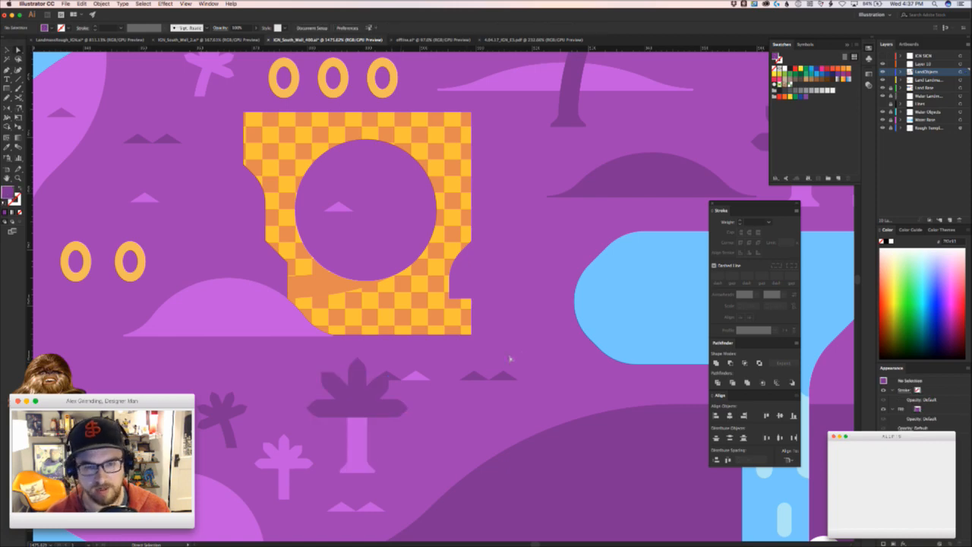
pyautogui.click(378, 403)
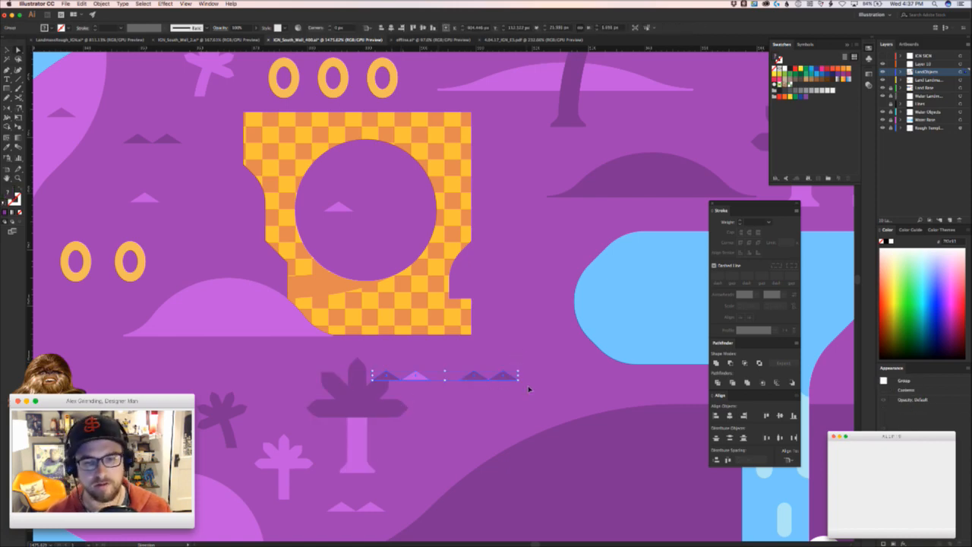
pyautogui.press('super+shift+g')
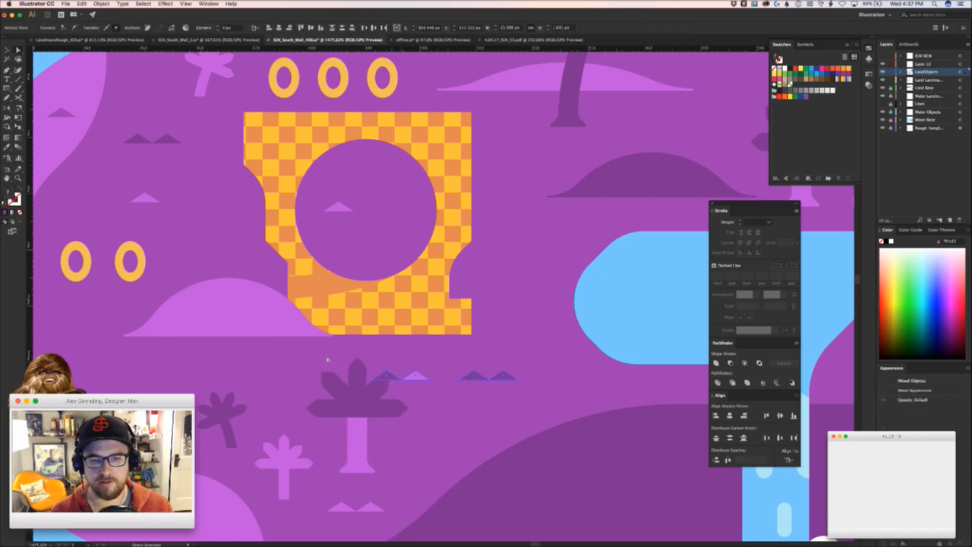
pyautogui.press('super+g')
pyautogui.hotkey('shift', 'Right')
pyautogui.hotkey('shift', 'Right')
pyautogui.hotkey('shift', 'Right')
pyautogui.press('super+z')
pyautogui.click(490, 291)
# - Inspect the map from the purple land across to the river edge of the green land
pyautogui.moveTo(515, 290); pyautogui.dragTo(415, 382)
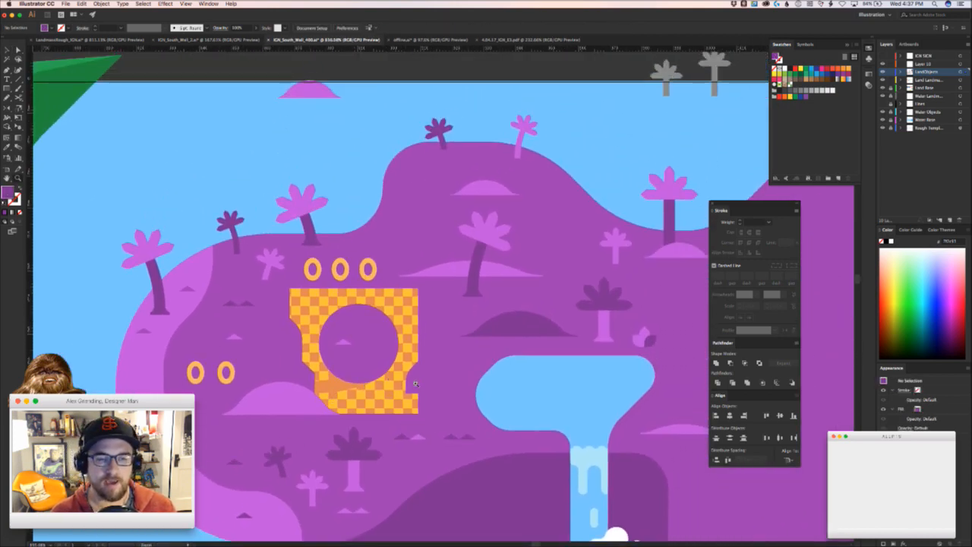
pyautogui.moveTo(222, 431); pyautogui.dragTo(370, 393)
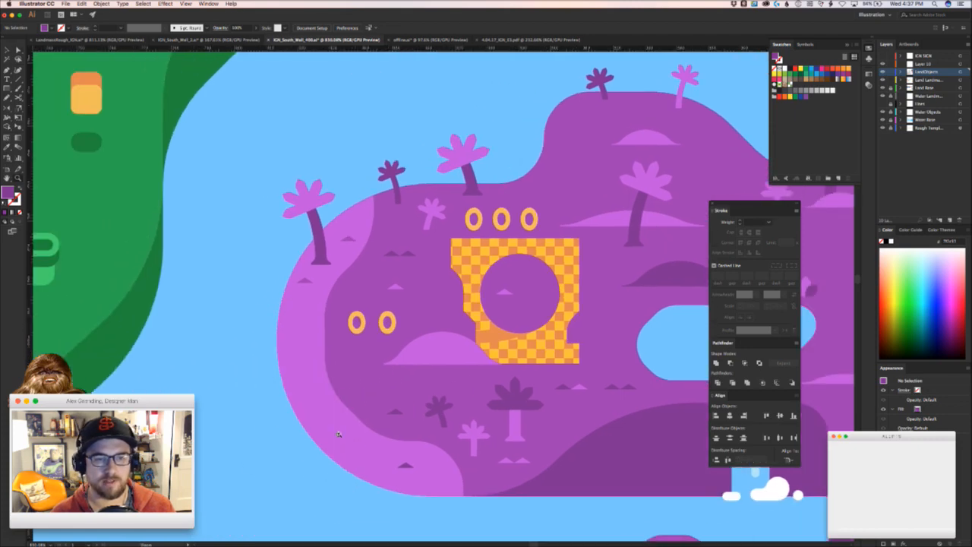
pyautogui.moveTo(277, 300); pyautogui.dragTo(241, 312)
pyautogui.moveTo(397, 344); pyautogui.dragTo(651, 344)
pyautogui.moveTo(314, 393); pyautogui.dragTo(388, 367)
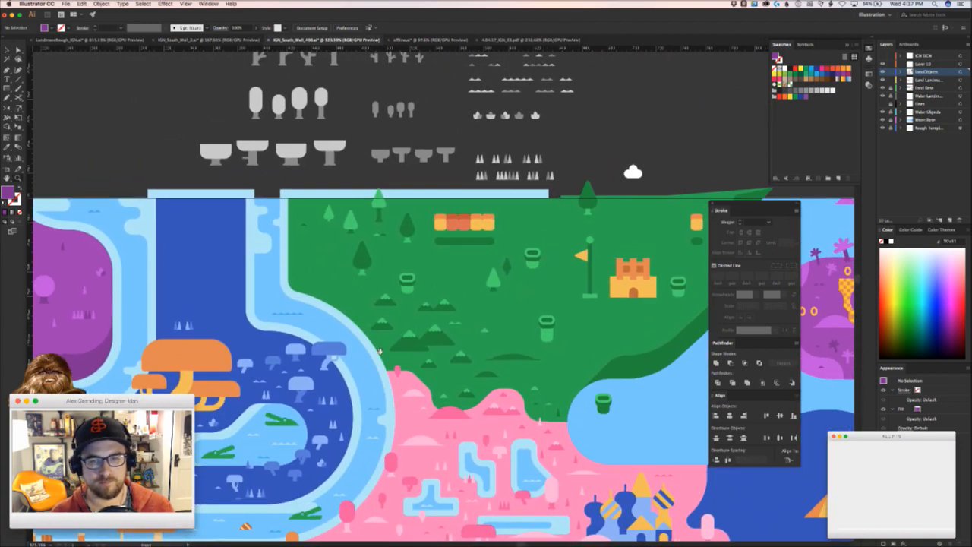
pyautogui.moveTo(287, 276); pyautogui.dragTo(415, 311)
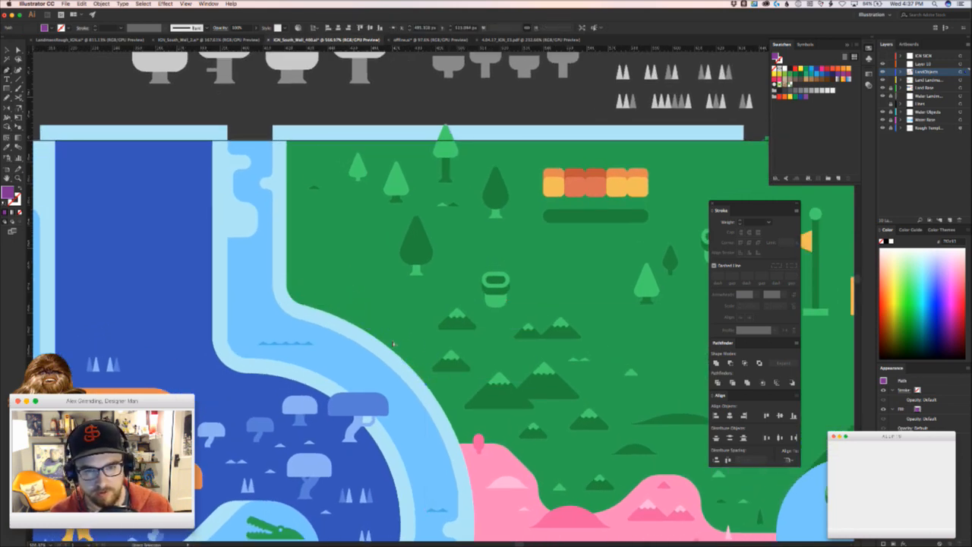
pyautogui.click(404, 357)
pyautogui.keyDown('super'); pyautogui.click(408, 346); pyautogui.keyUp('super')
pyautogui.click(407, 360)
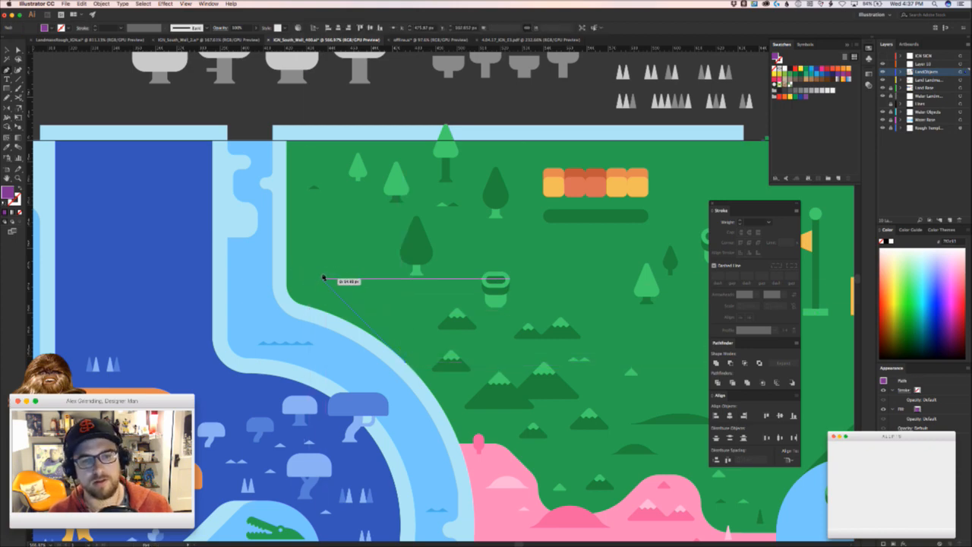
pyautogui.click(311, 270)
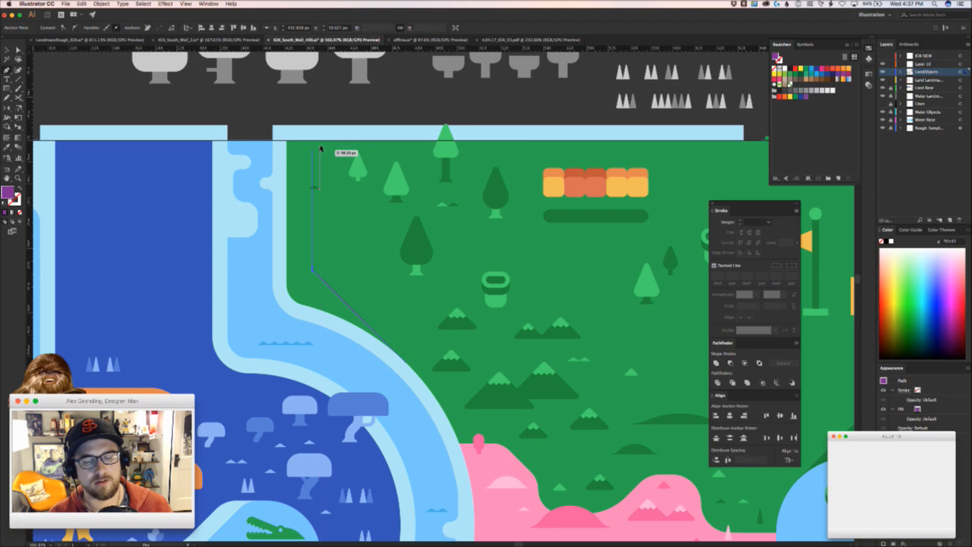
pyautogui.press('super+z')
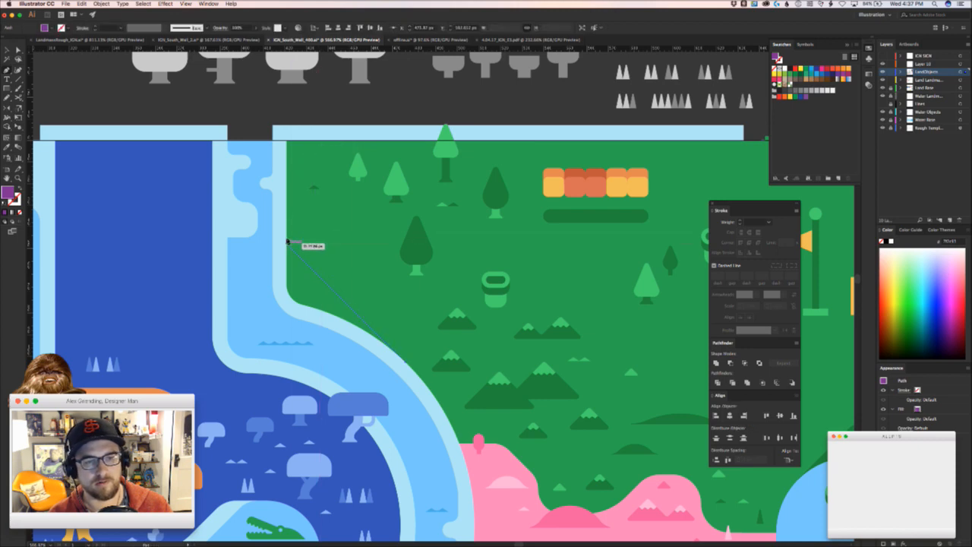
pyautogui.click(287, 241)
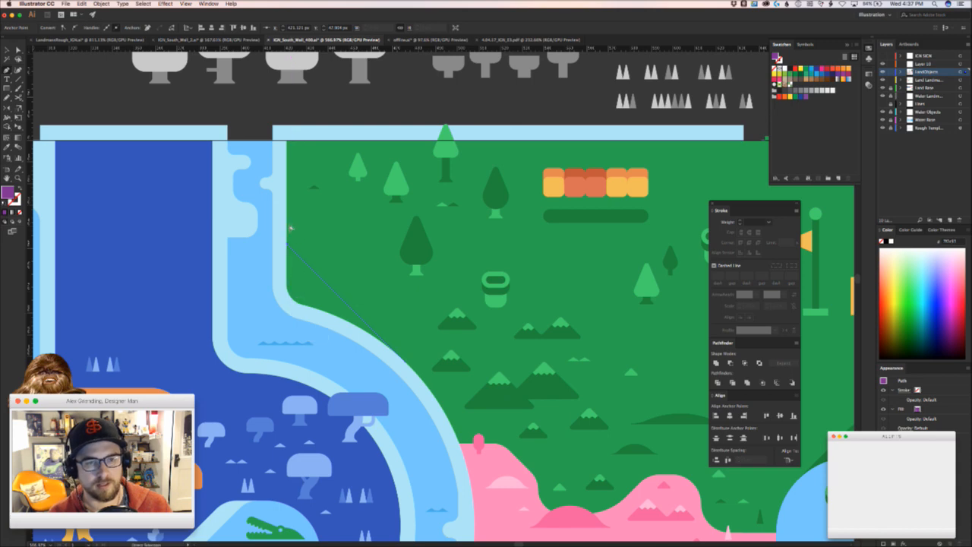
pyautogui.scroll(3, 290, 229)
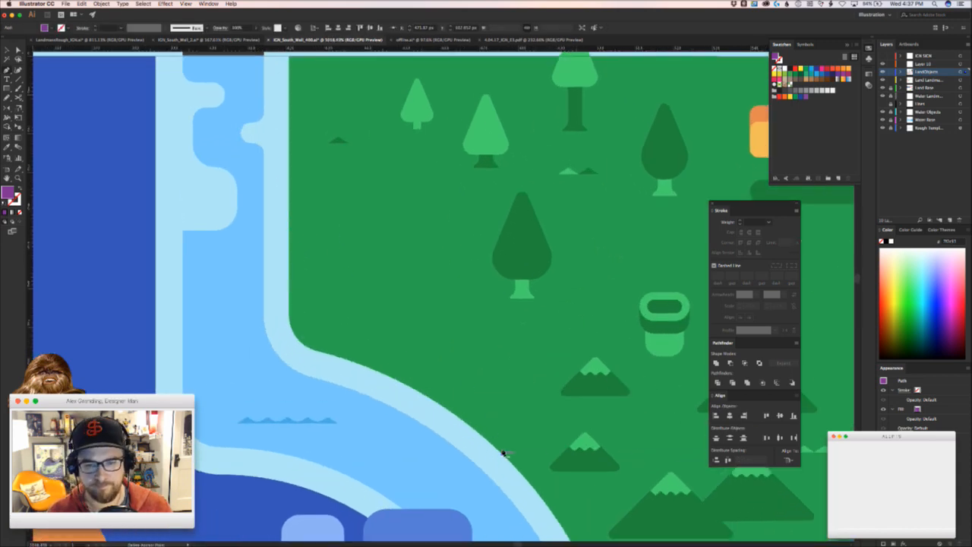
pyautogui.click(503, 453)
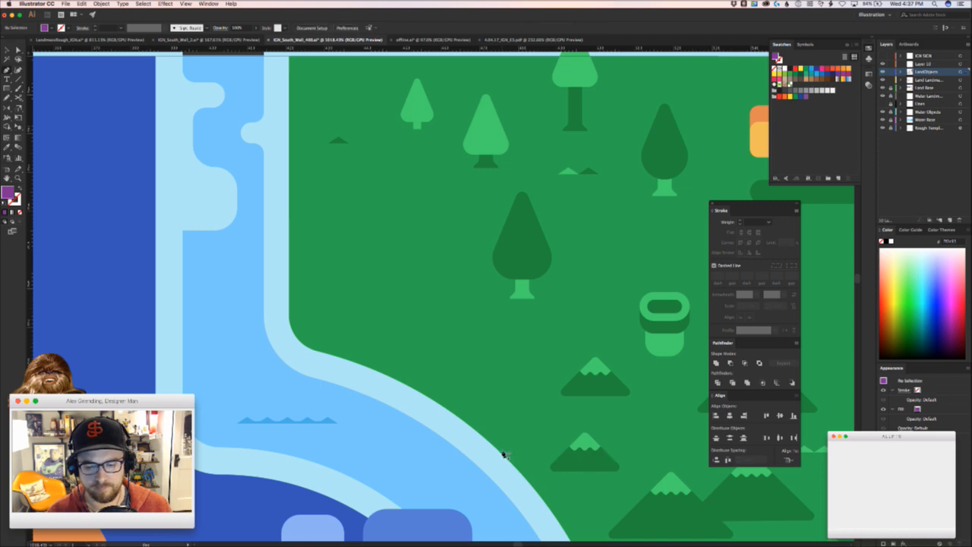
# - Draw a closed purple Pen shape over the green land's river-side bend and round its inner corner into a broad curve
pyautogui.click(503, 453)
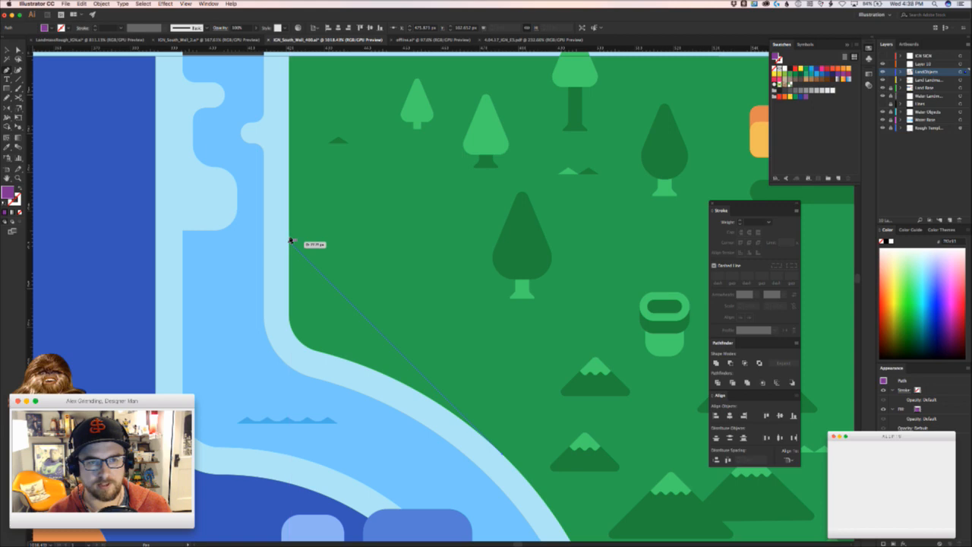
pyautogui.click(290, 242)
pyautogui.click(289, 159)
pyautogui.click(233, 269)
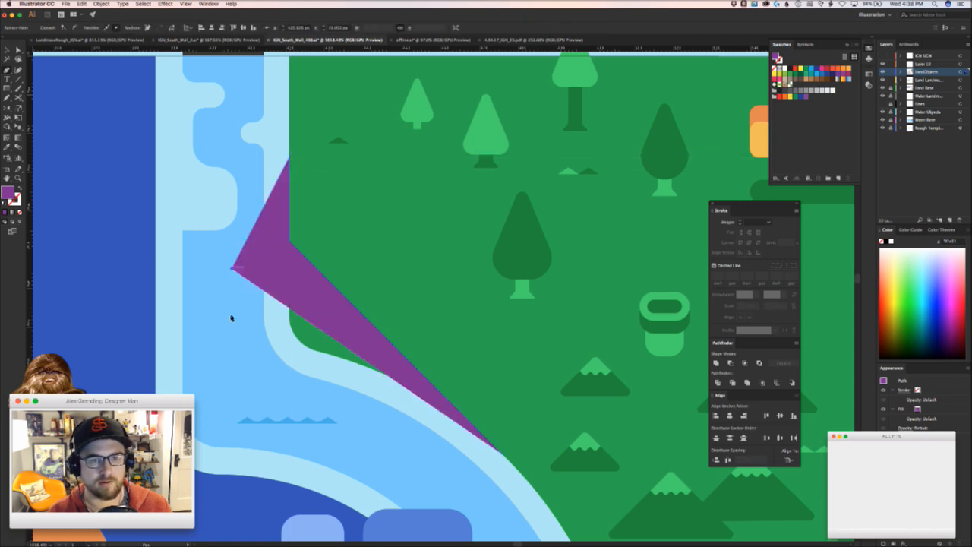
pyautogui.click(272, 414)
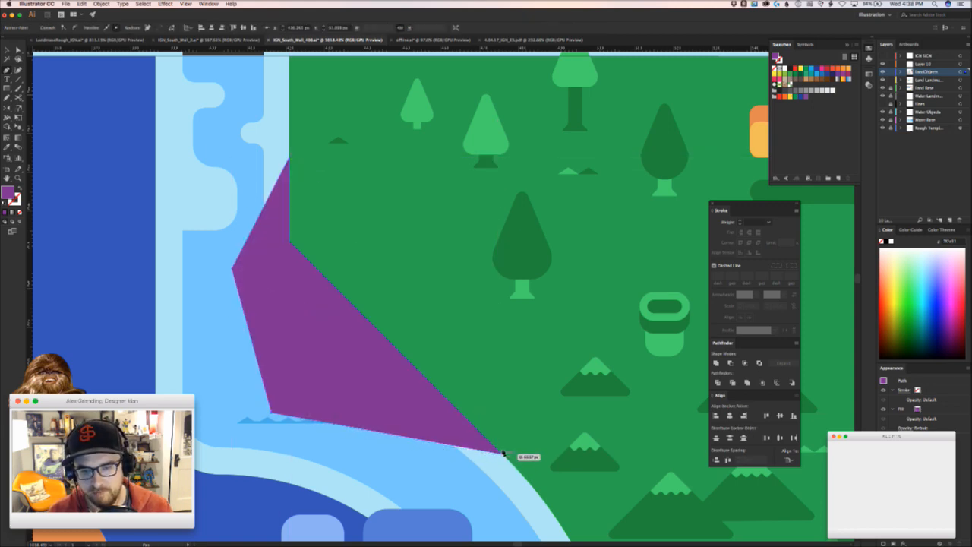
pyautogui.click(499, 452)
pyautogui.press('a')
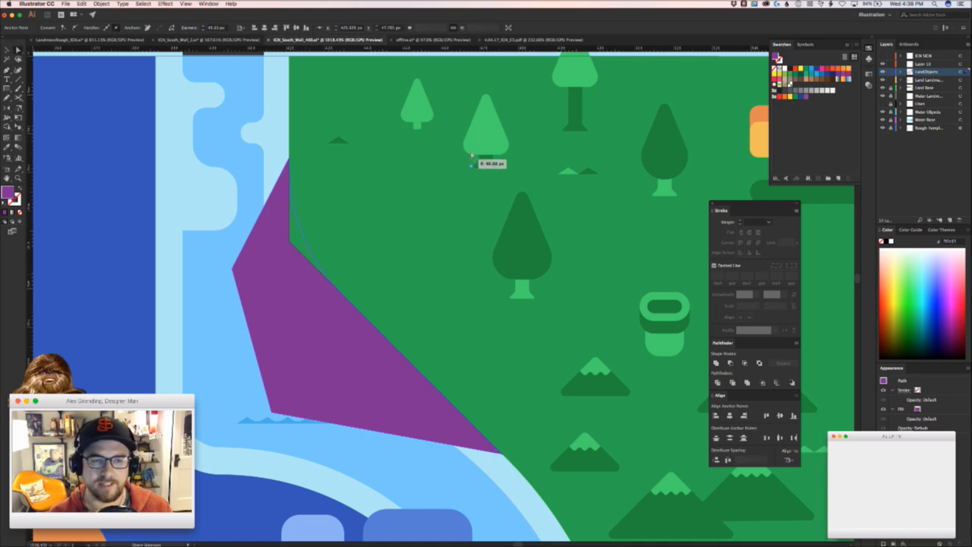
pyautogui.moveTo(490, 143); pyautogui.dragTo(489, 143)
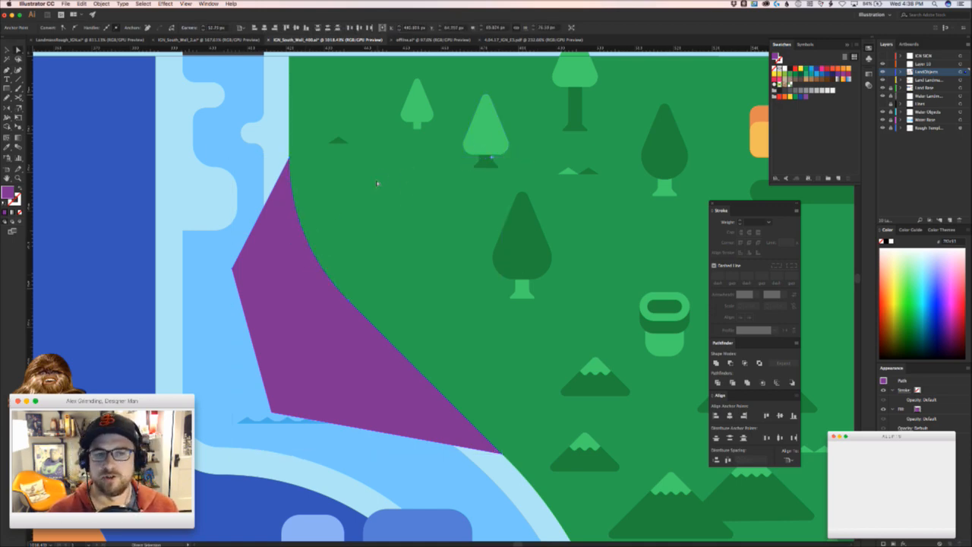
# - Move the purple shape so its vertical side lines up with the green land's straight river edge
pyautogui.press('super+space')
pyautogui.moveTo(259, 147); pyautogui.dragTo(448, 158)
pyautogui.press('super+z')
pyautogui.press('super+space')
pyautogui.click(361, 196)
pyautogui.moveTo(325, 192); pyautogui.dragTo(389, 173)
pyautogui.press('super+space')
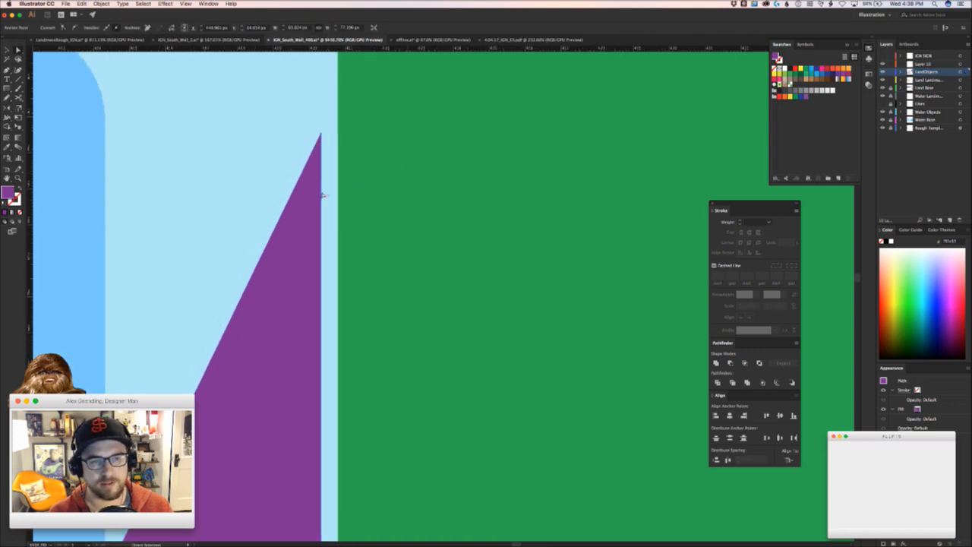
pyautogui.moveTo(322, 196); pyautogui.dragTo(340, 216)
pyautogui.keyDown('super'); pyautogui.click(422, 229); pyautogui.keyUp('super')
pyautogui.press('super+space')
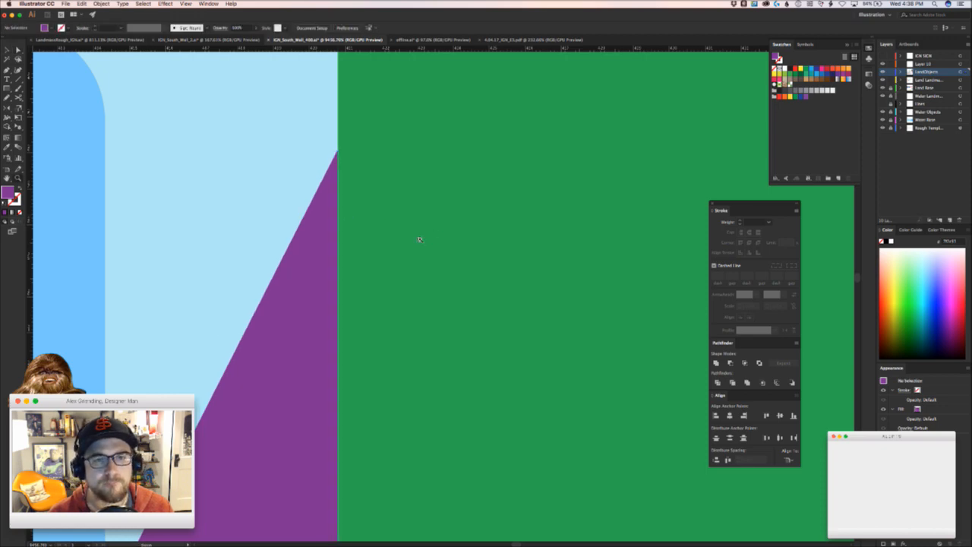
# - Unlock the Land Base layer and intersect the purple shape with a copy of the green land so it follows the shoreline
pyautogui.moveTo(439, 238); pyautogui.dragTo(200, 307)
pyautogui.press('space')
pyautogui.moveTo(439, 285); pyautogui.dragTo(477, 226)
pyautogui.click(296, 277)
pyautogui.press('space')
pyautogui.moveTo(430, 276); pyautogui.dragTo(307, 207)
pyautogui.press('v')
pyautogui.click(942, 89)
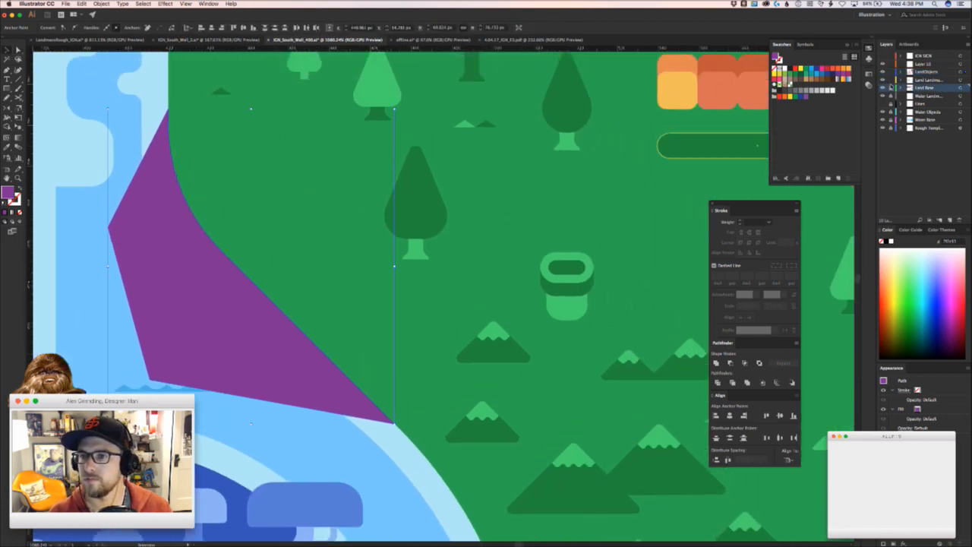
pyautogui.press('a')
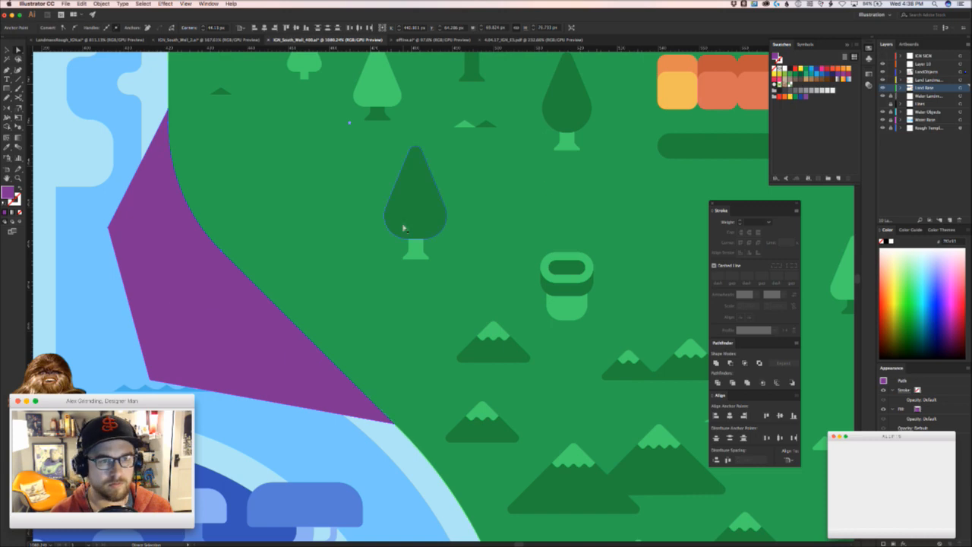
pyautogui.click(255, 221)
pyautogui.click(146, 222)
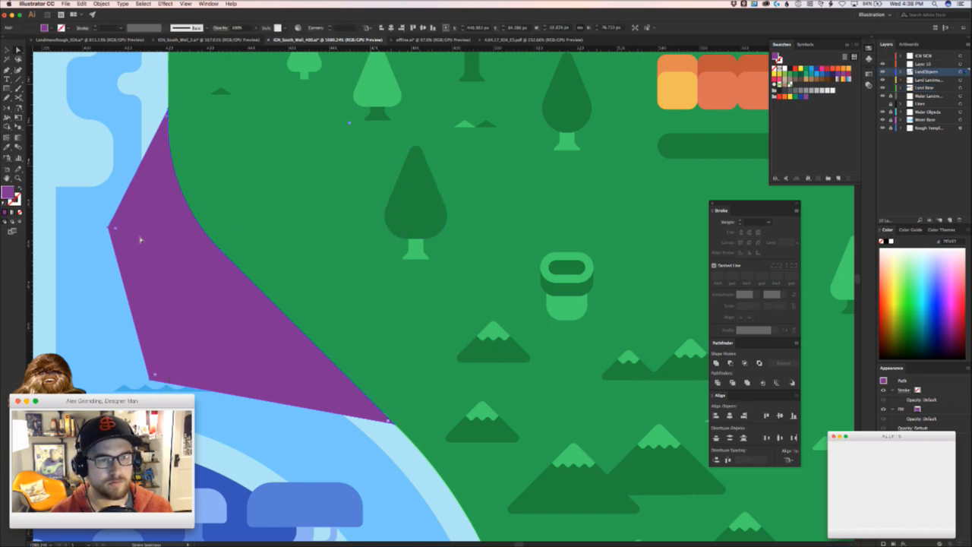
pyautogui.press('super+b')
pyautogui.keyDown('shift'); pyautogui.click(136, 222); pyautogui.keyUp('shift')
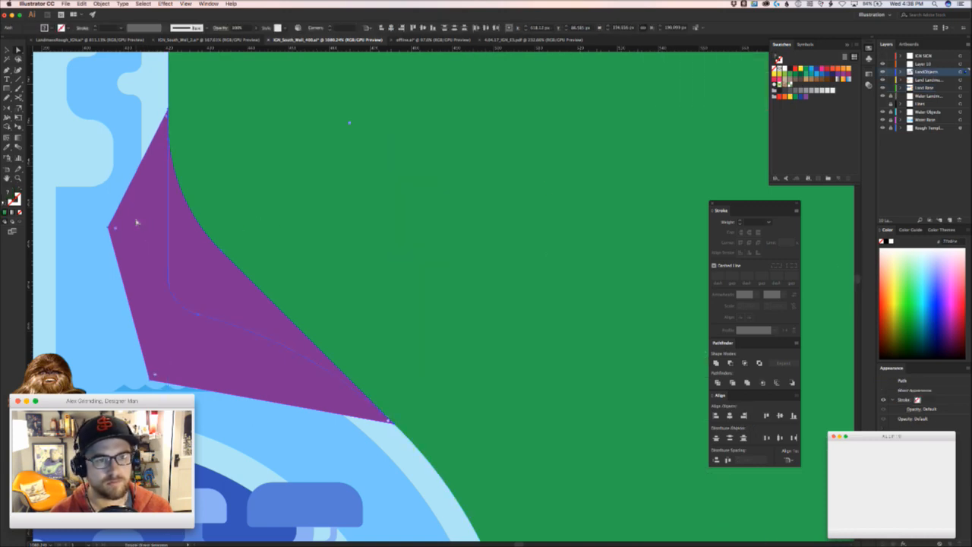
pyautogui.click(744, 363)
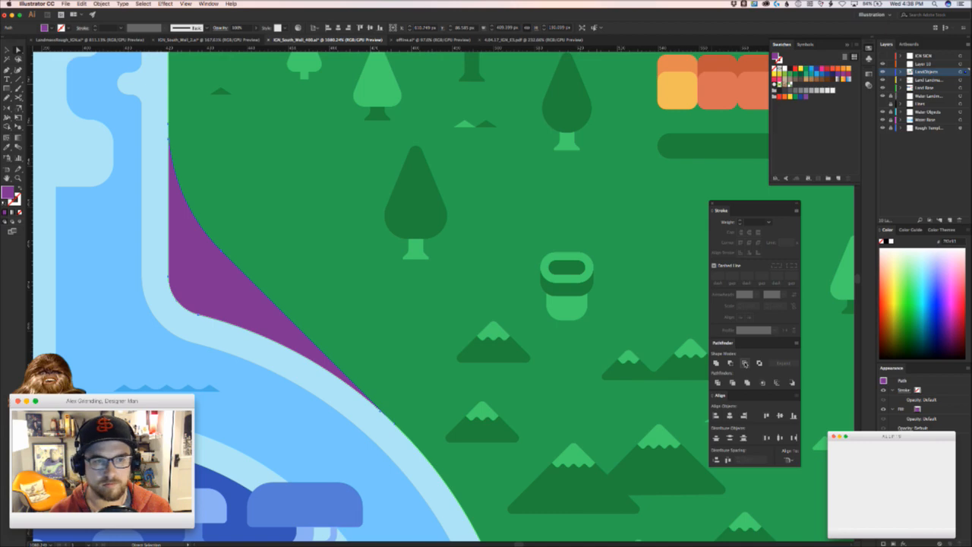
# - Recolor the trimmed shoreline shape with the dark green of the nearby tree
pyautogui.click(422, 233)
pyautogui.press('v')
pyautogui.click(290, 400)
# - Review the whole map, comparing the detailing of the green land, the purple loop land and the purple forest land
pyautogui.moveTo(297, 409); pyautogui.dragTo(439, 281)
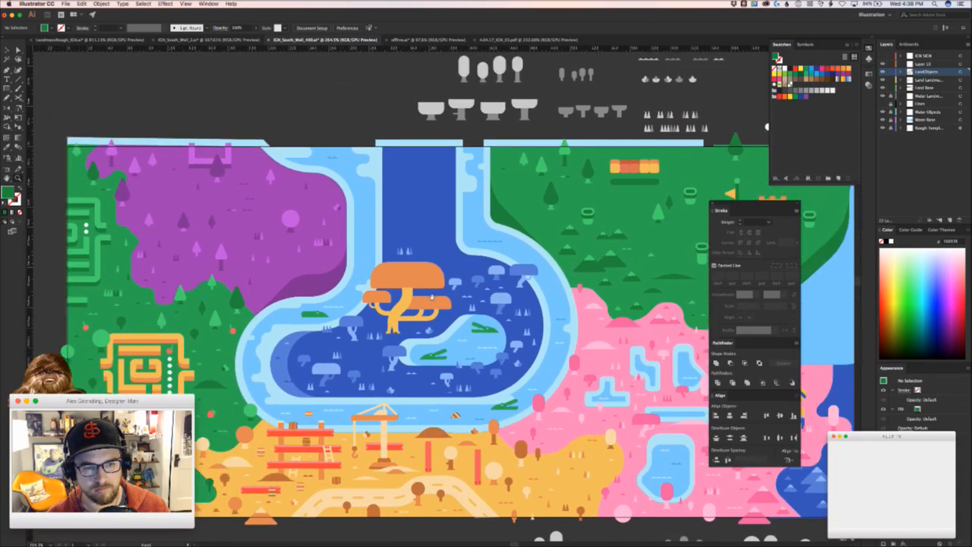
pyautogui.moveTo(380, 324); pyautogui.dragTo(383, 287)
pyautogui.moveTo(538, 339); pyautogui.dragTo(234, 383)
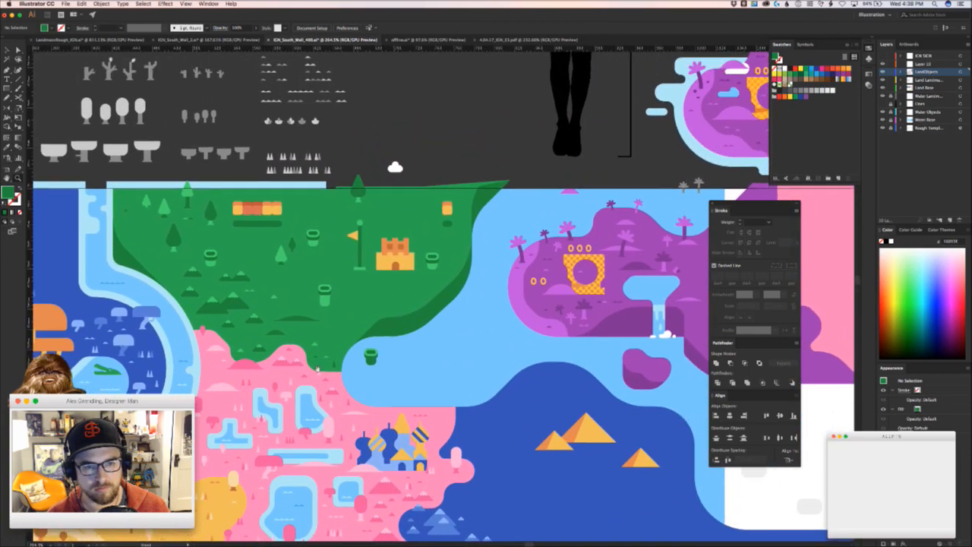
pyautogui.moveTo(318, 369); pyautogui.dragTo(249, 398)
pyautogui.moveTo(512, 315); pyautogui.dragTo(555, 314)
pyautogui.moveTo(545, 379); pyautogui.dragTo(306, 388)
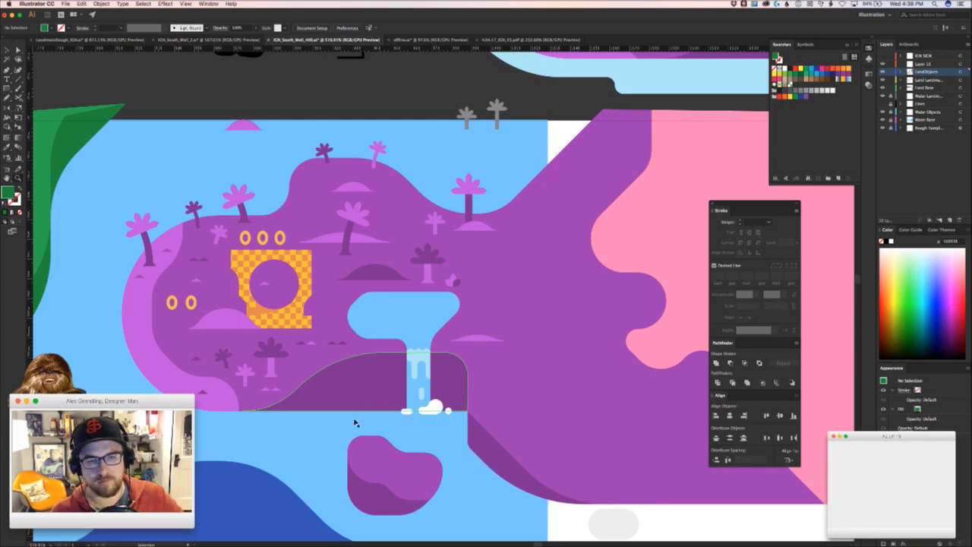
pyautogui.moveTo(323, 227); pyautogui.dragTo(623, 297)
pyautogui.moveTo(129, 326); pyautogui.dragTo(736, 276)
pyautogui.moveTo(310, 304); pyautogui.dragTo(340, 295)
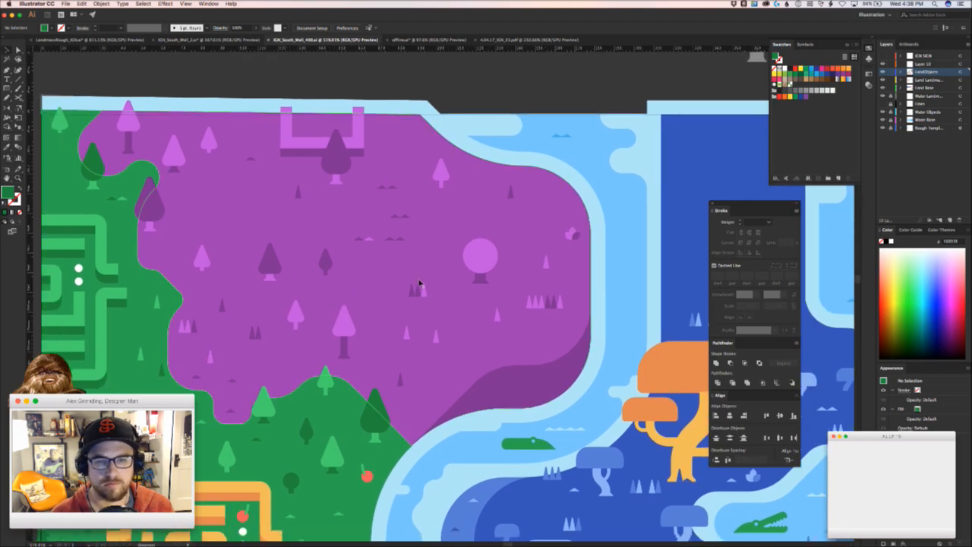
# - Copy the row of six triangular shrubs from the purple forest to the purple loop land, just below its upper edge
pyautogui.click(420, 307)
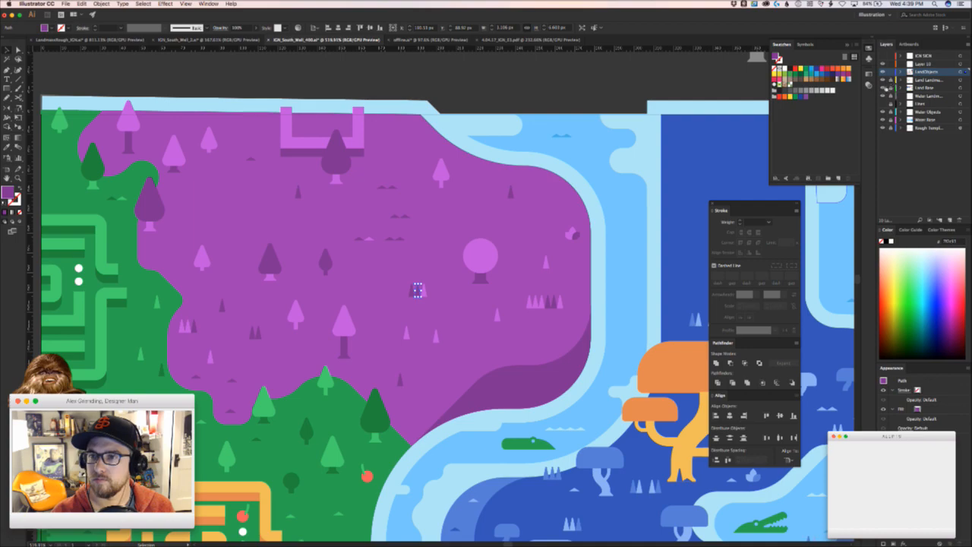
pyautogui.moveTo(511, 310); pyautogui.dragTo(561, 299)
pyautogui.moveTo(613, 354); pyautogui.dragTo(169, 333)
pyautogui.moveTo(532, 368); pyautogui.dragTo(97, 338)
pyautogui.moveTo(487, 370); pyautogui.dragTo(145, 351)
pyautogui.moveTo(395, 320); pyautogui.dragTo(226, 336)
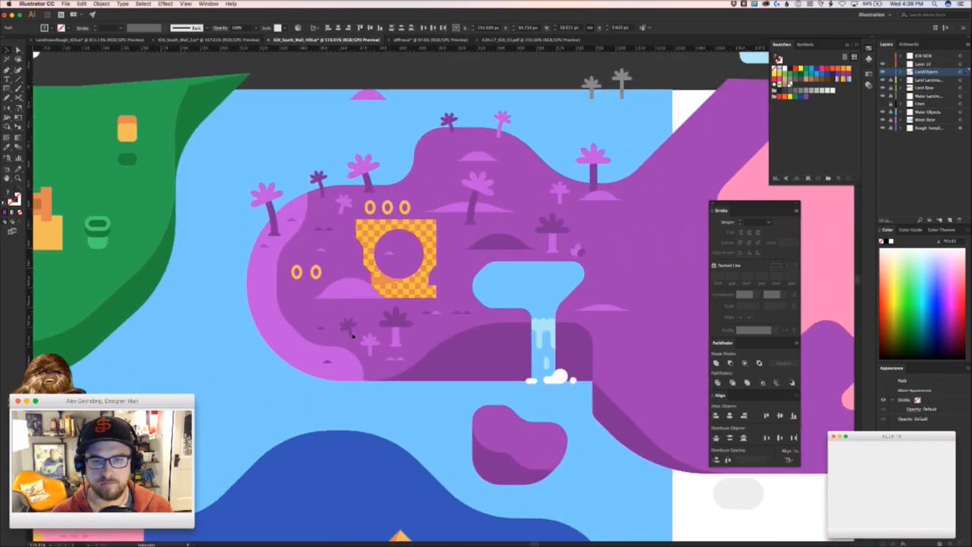
pyautogui.moveTo(342, 319); pyautogui.dragTo(398, 308)
pyautogui.moveTo(461, 300); pyautogui.dragTo(617, 171)
pyautogui.moveTo(605, 189); pyautogui.dragTo(380, 176)
pyautogui.scroll(2, 380, 176)
pyautogui.click(448, 171)
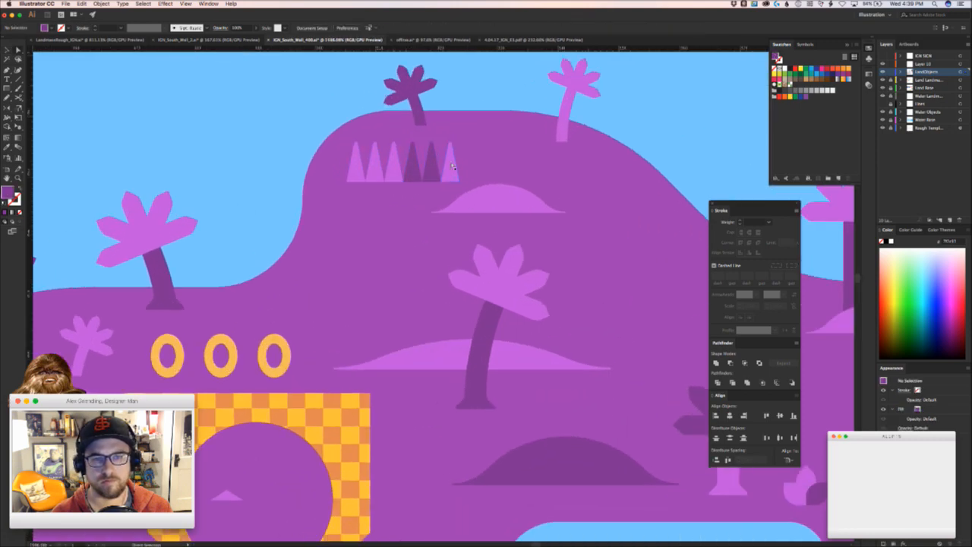
# - Spread the triangular shrubs among the loop land's palms, mounds and rings, and place a copy of the two-tone leafy plant at its lower left
pyautogui.click(402, 173)
pyautogui.moveTo(396, 172); pyautogui.dragTo(325, 256)
pyautogui.moveTo(373, 247); pyautogui.dragTo(399, 448)
pyautogui.click(478, 436)
pyautogui.moveTo(465, 430); pyautogui.dragTo(284, 206)
pyautogui.click(335, 222)
pyautogui.moveTo(458, 218); pyautogui.dragTo(414, 386)
pyautogui.moveTo(475, 213); pyautogui.dragTo(606, 135)
pyautogui.moveTo(483, 213); pyautogui.dragTo(524, 183)
pyautogui.moveTo(477, 222); pyautogui.dragTo(690, 259)
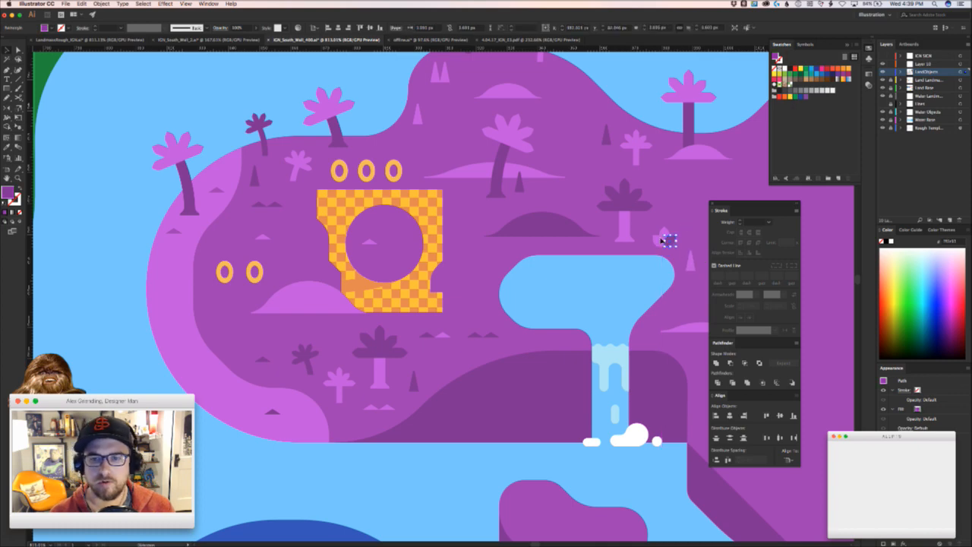
pyautogui.moveTo(664, 238); pyautogui.dragTo(442, 302)
pyautogui.keyDown('super'); pyautogui.click(220, 317); pyautogui.keyUp('super')
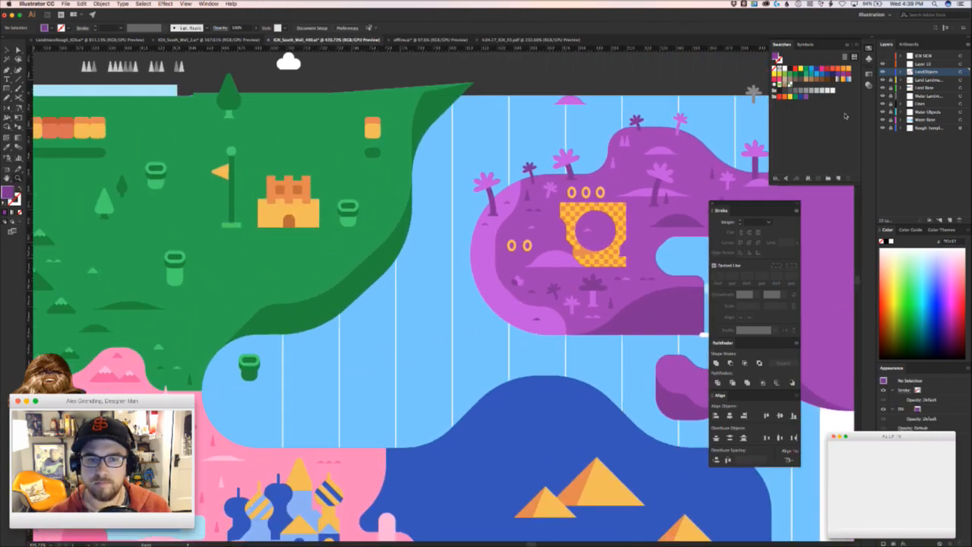
# - Review the whole map against the white vertical guide lines and hide their layer
pyautogui.scroll(-6, 437, 302)
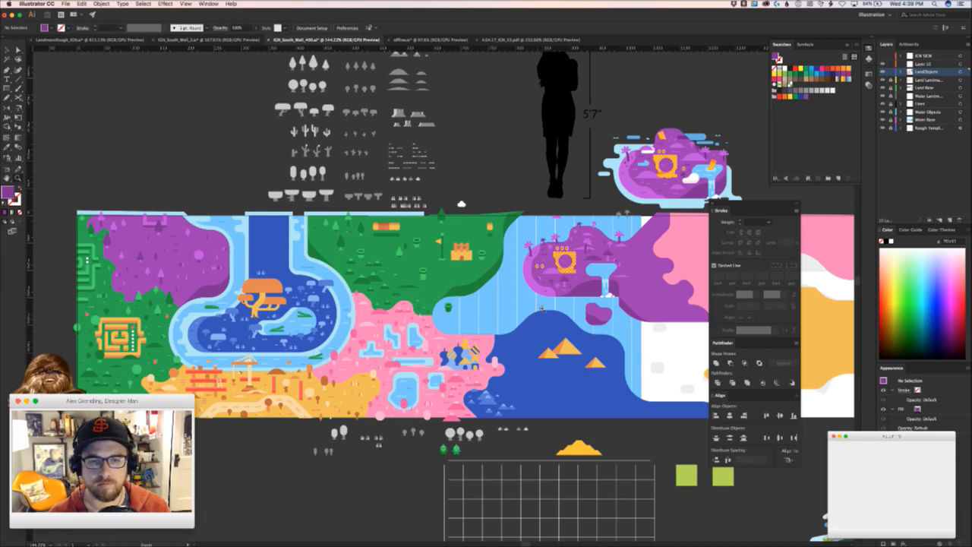
pyautogui.scroll(2, 533, 310)
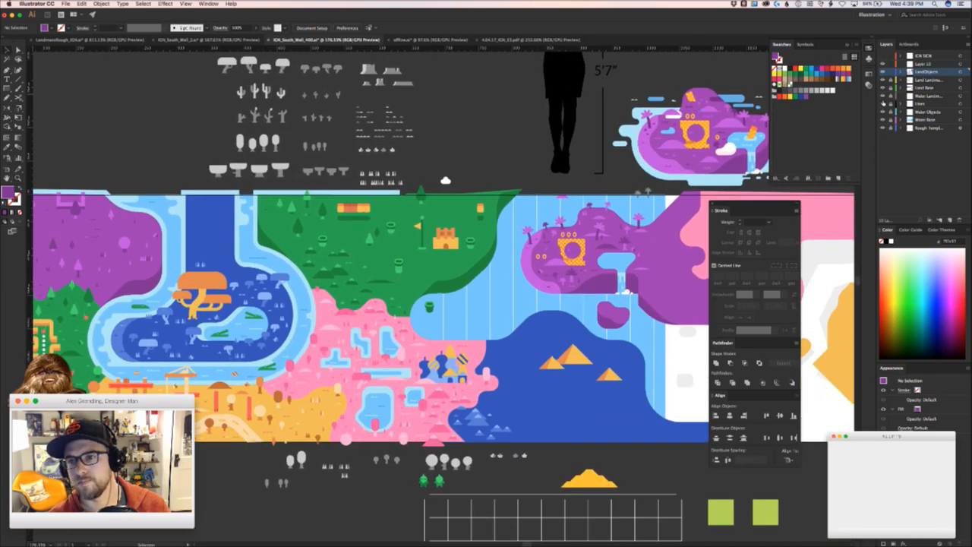
pyautogui.click(882, 103)
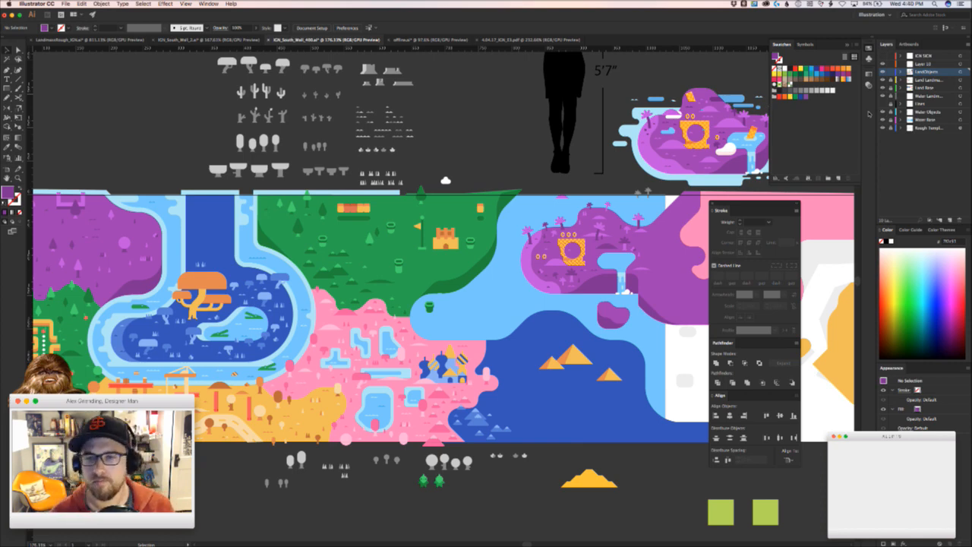
pyautogui.scroll(3, 453, 324)
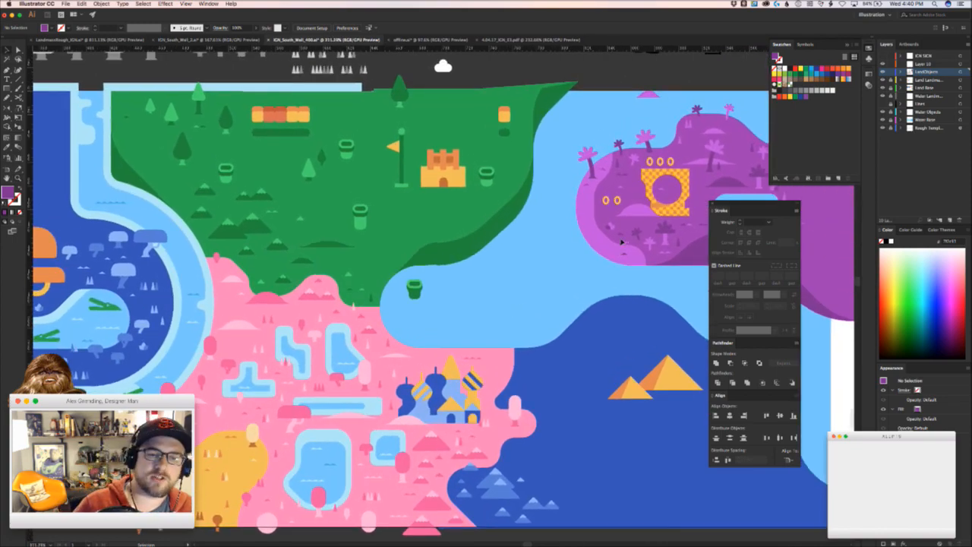
# - Place a copy of the leafy plant on the lower edge of the waterfall pond and recolor it entirely dark purple
pyautogui.moveTo(597, 246); pyautogui.dragTo(398, 295)
pyautogui.press('z')
pyautogui.moveTo(455, 230); pyautogui.dragTo(597, 228)
pyautogui.press('v')
pyautogui.moveTo(347, 339); pyautogui.dragTo(105, 326)
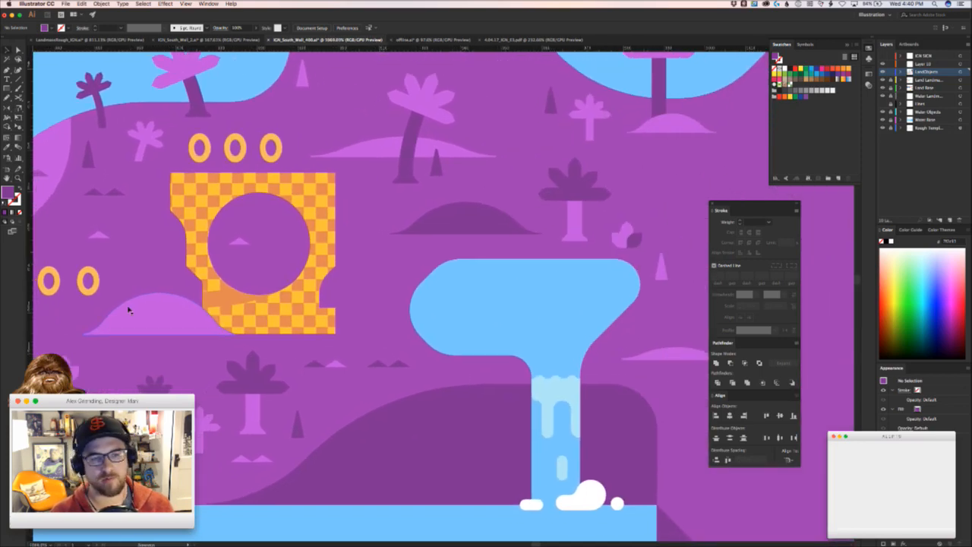
pyautogui.moveTo(73, 371)
pyautogui.keyDown('alt'); pyautogui.mouseDown()
pyautogui.moveTo(273, 345)
pyautogui.moveTo(423, 343)
pyautogui.moveTo(477, 363)
pyautogui.mouseUp(); pyautogui.keyUp('alt')
pyautogui.press('i')
pyautogui.click(469, 362)
pyautogui.keyDown('super'); pyautogui.click(391, 430); pyautogui.keyUp('super')
pyautogui.moveTo(436, 515)
pyautogui.keyDown('super'); pyautogui.mouseDown()
pyautogui.moveTo(386, 507)
pyautogui.moveTo(382, 490)
pyautogui.moveTo(415, 426)
pyautogui.moveTo(444, 413)
pyautogui.moveTo(358, 431)
pyautogui.moveTo(605, 442)
pyautogui.mouseUp(); pyautogui.keyUp('super')
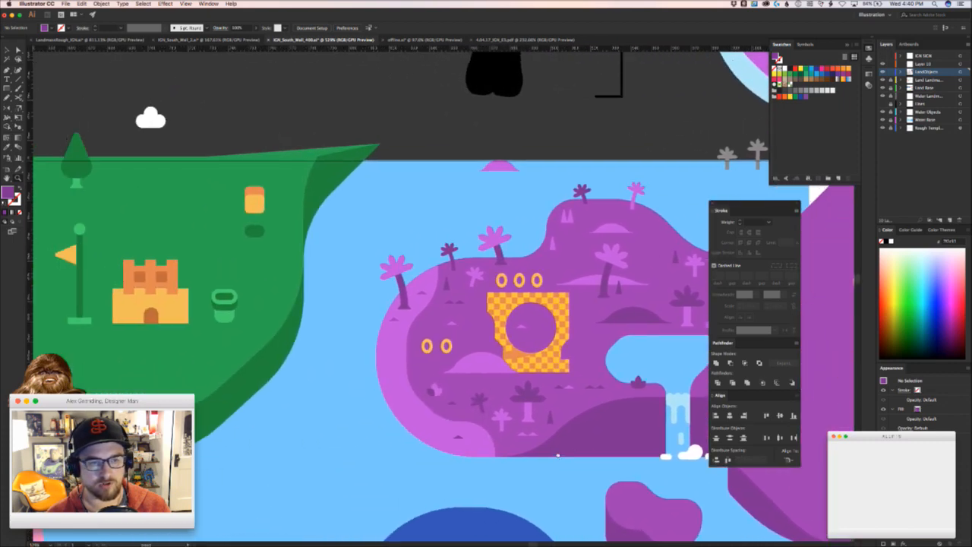
# - Copy three sets of wave marks from the river around the dark blue land and paste them near the loop land's waterfall
pyautogui.moveTo(295, 427); pyautogui.dragTo(477, 384)
pyautogui.moveTo(270, 382); pyautogui.dragTo(697, 253)
pyautogui.moveTo(383, 251); pyautogui.dragTo(512, 248)
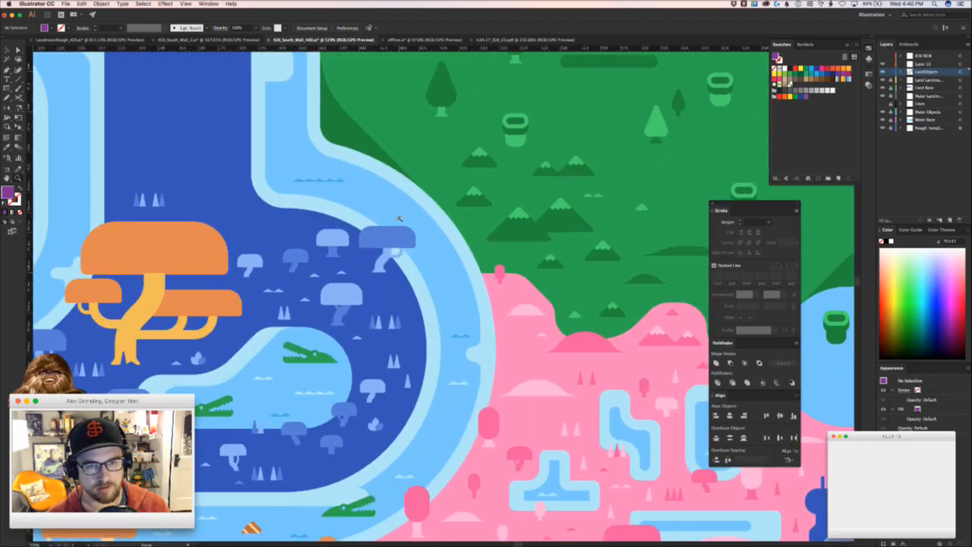
pyautogui.click(457, 383)
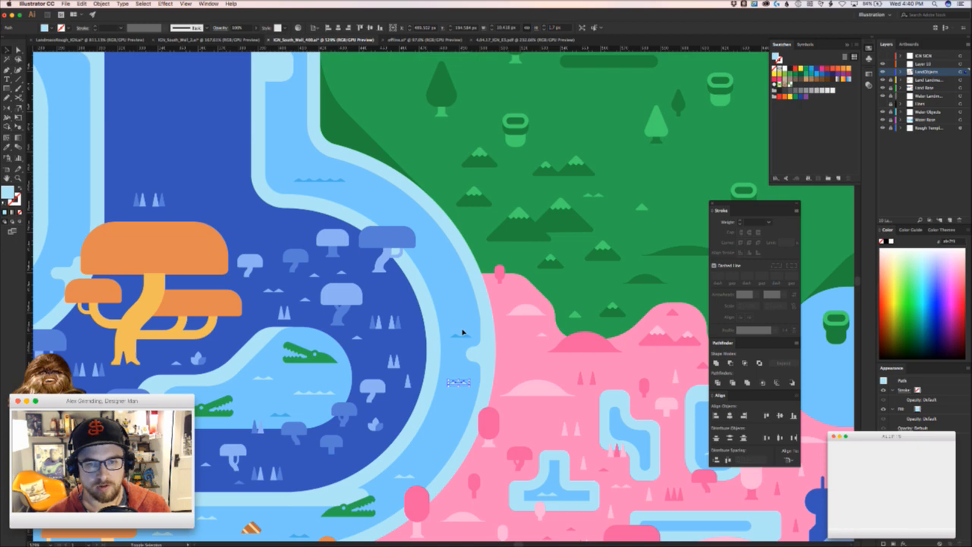
pyautogui.keyDown('shift'); pyautogui.click(459, 335); pyautogui.keyUp('shift')
pyautogui.keyDown('shift'); pyautogui.click(323, 178); pyautogui.keyUp('shift')
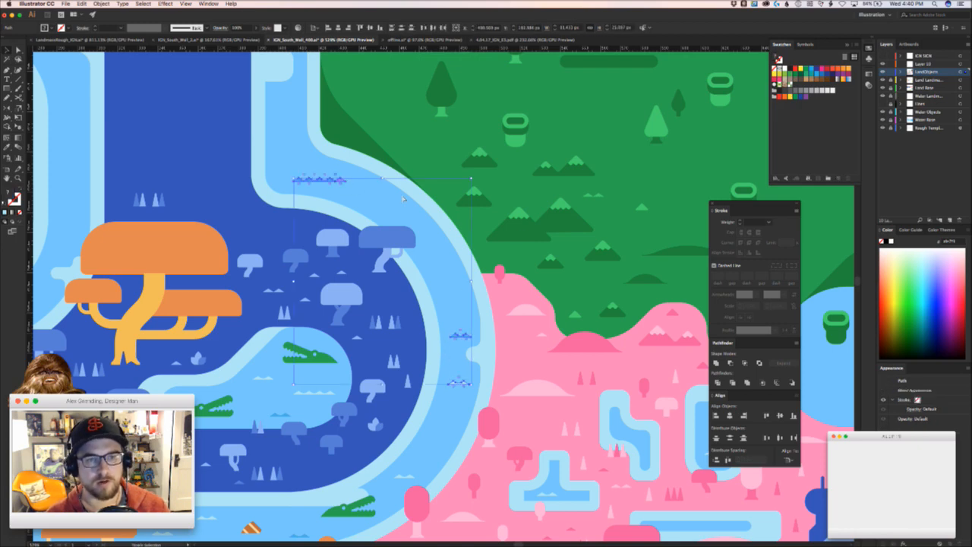
pyautogui.moveTo(650, 333); pyautogui.dragTo(51, 326)
pyautogui.moveTo(547, 258); pyautogui.dragTo(156, 330)
pyautogui.moveTo(374, 365); pyautogui.dragTo(433, 347)
pyautogui.press('super+v')
pyautogui.moveTo(486, 431); pyautogui.dragTo(502, 379)
pyautogui.press('super+x')
pyautogui.press('super+v')
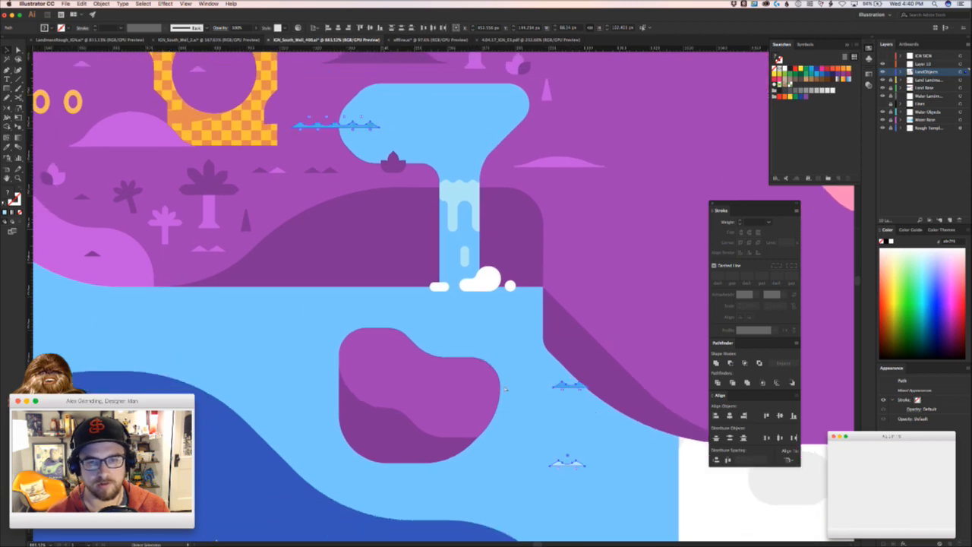
# - Arrange the wave marks inside the waterfall pond: the long row near its upper edge, the short dark one mid-left and the light one lower right
pyautogui.moveTo(563, 386); pyautogui.dragTo(571, 419)
pyautogui.click(502, 357)
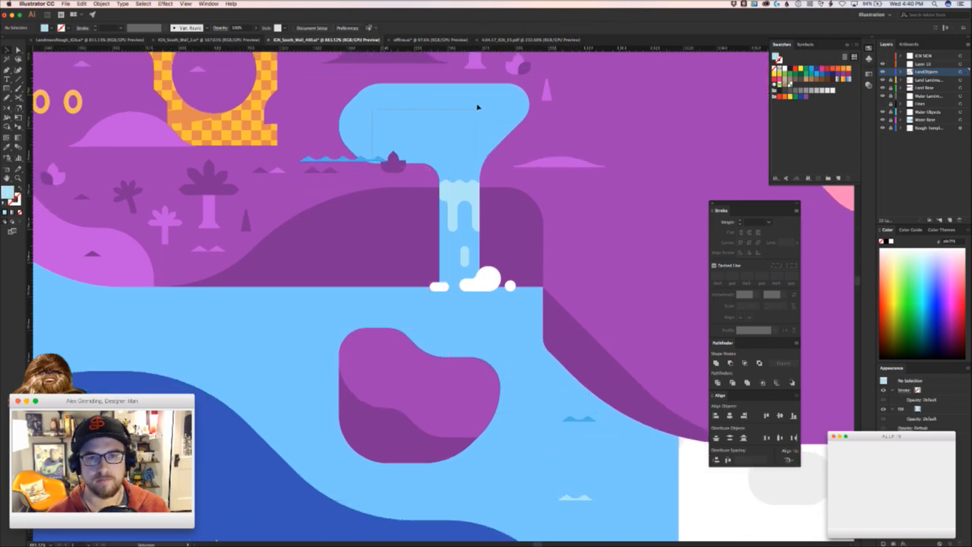
pyautogui.moveTo(377, 155); pyautogui.dragTo(507, 98)
pyautogui.moveTo(577, 417); pyautogui.dragTo(381, 123)
pyautogui.moveTo(574, 496); pyautogui.dragTo(456, 135)
pyautogui.click(508, 344)
pyautogui.moveTo(511, 263); pyautogui.dragTo(521, 439)
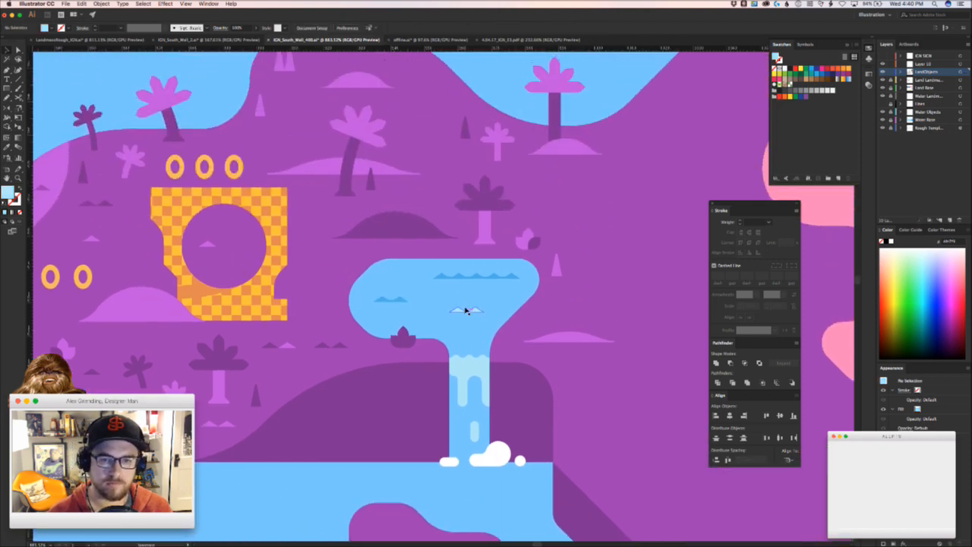
pyautogui.moveTo(392, 298); pyautogui.dragTo(424, 300)
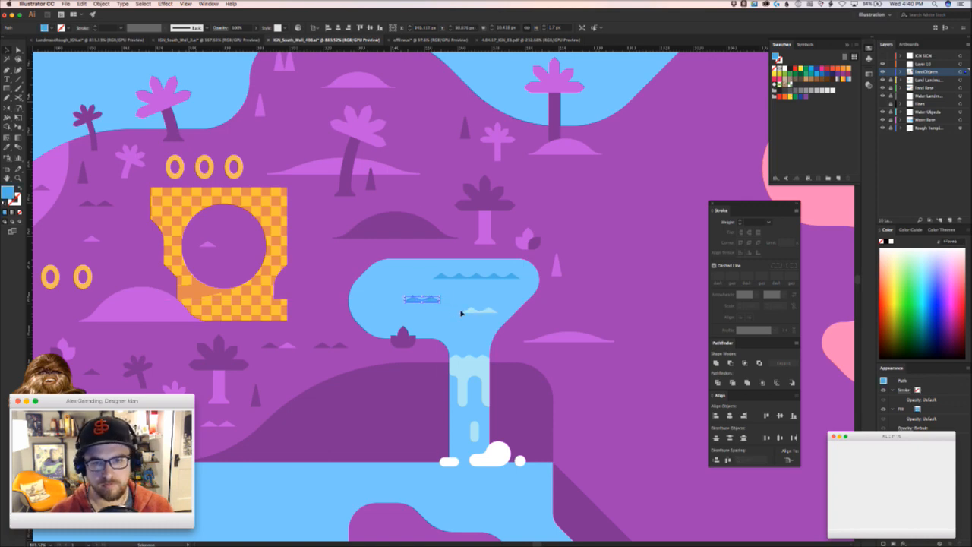
pyautogui.moveTo(436, 344); pyautogui.dragTo(386, 392)
pyautogui.click(386, 393)
pyautogui.moveTo(417, 319); pyautogui.dragTo(456, 319)
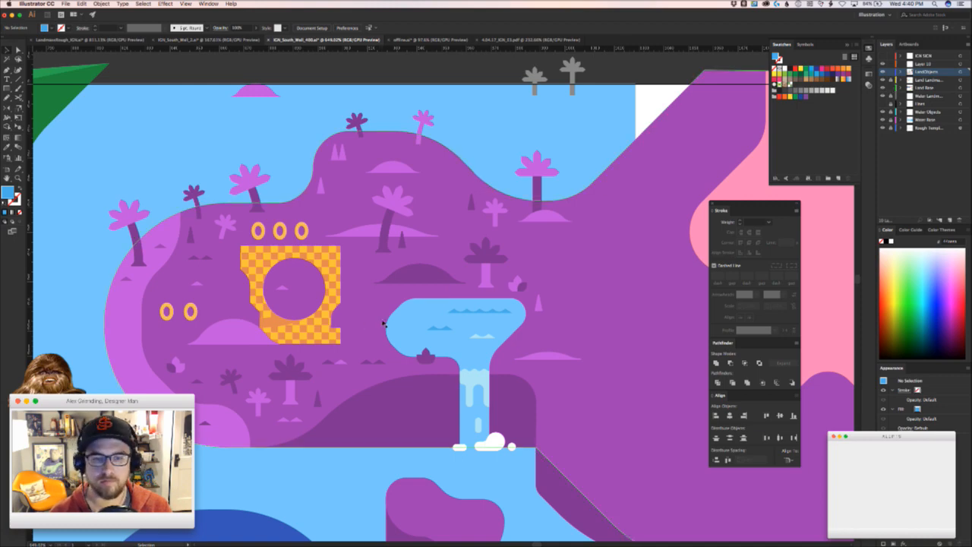
# - Offset the waterfall pond's path by -4 px to create a smaller shape inside it
pyautogui.moveTo(406, 327); pyautogui.dragTo(428, 328)
pyautogui.press('super+z')
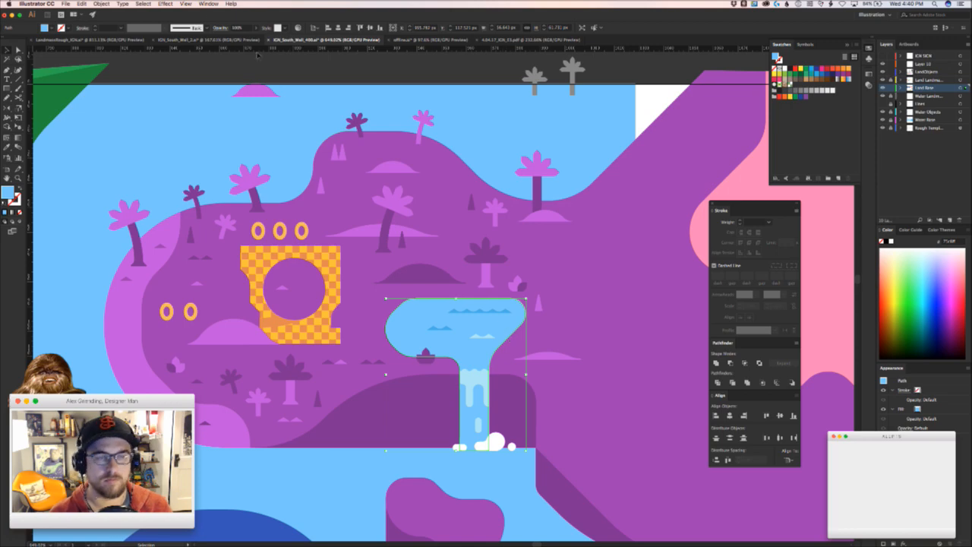
pyautogui.click(101, 4)
pyautogui.moveTo(129, 158)
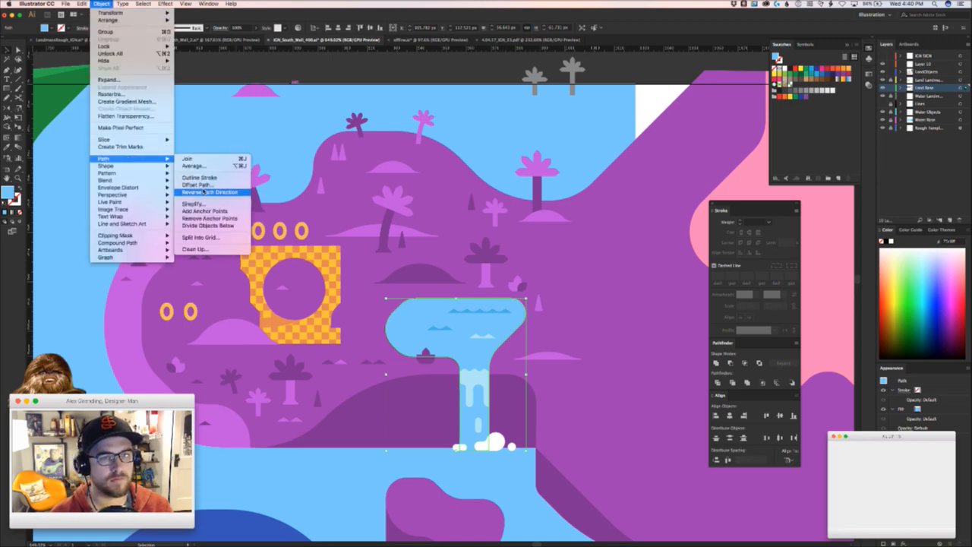
pyautogui.click(212, 187)
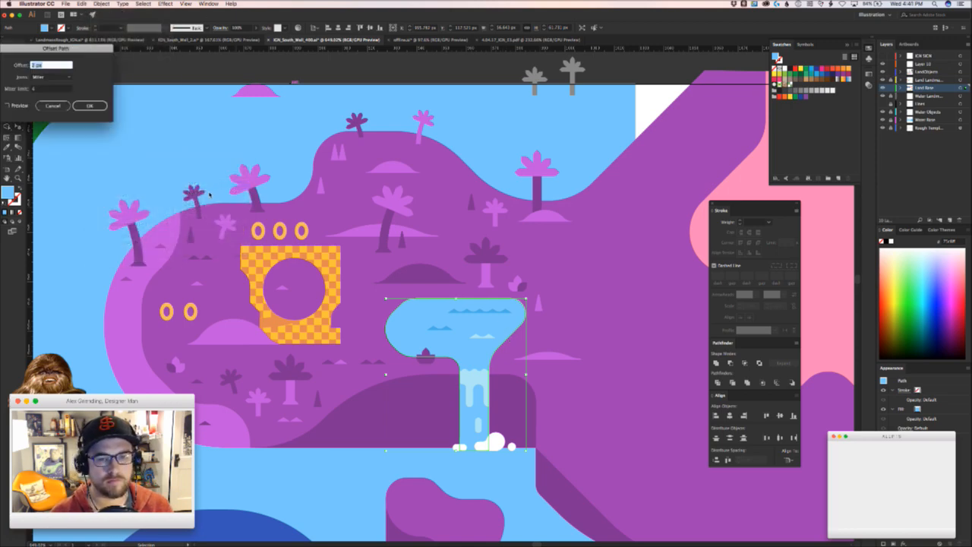
pyautogui.click(8, 104)
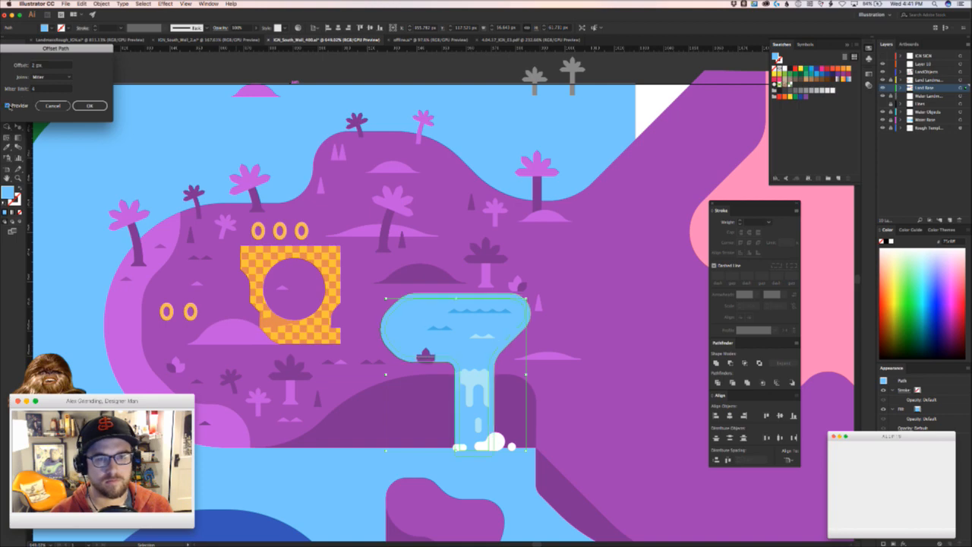
pyautogui.click(34, 66)
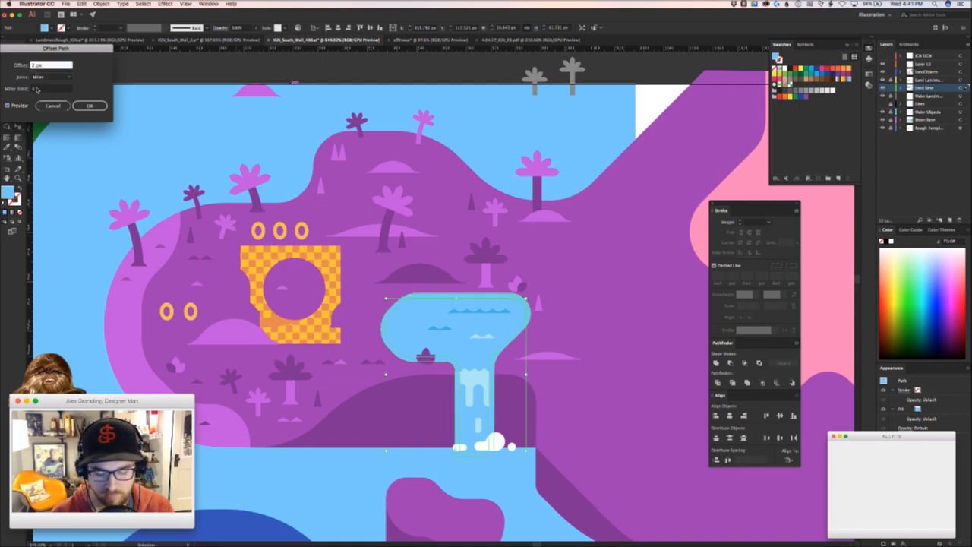
pyautogui.click(8, 106)
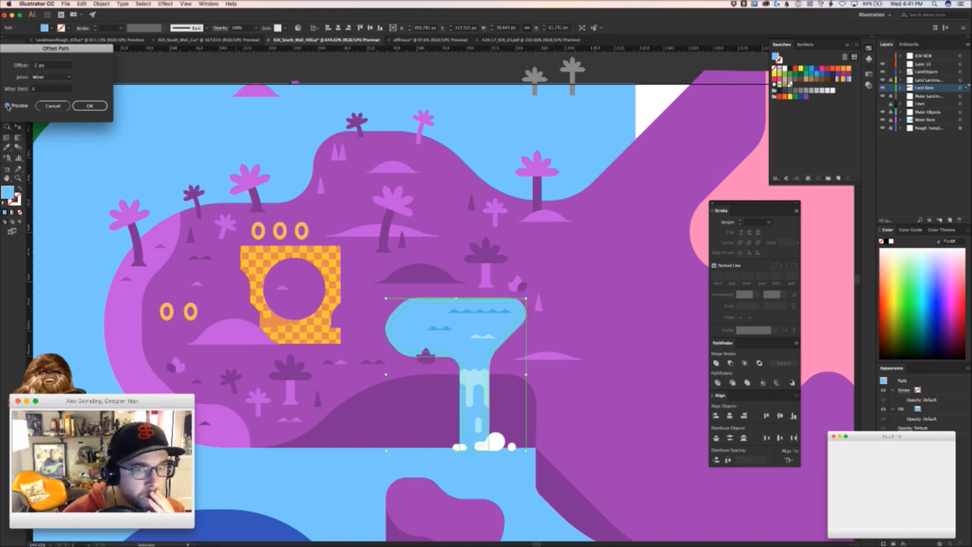
pyautogui.click(38, 66)
pyautogui.write('3')
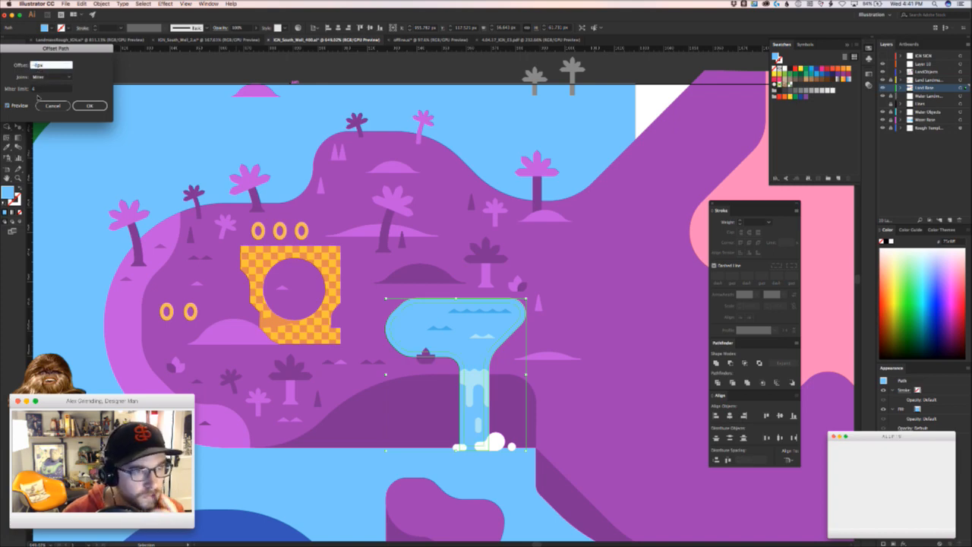
pyautogui.click(7, 106)
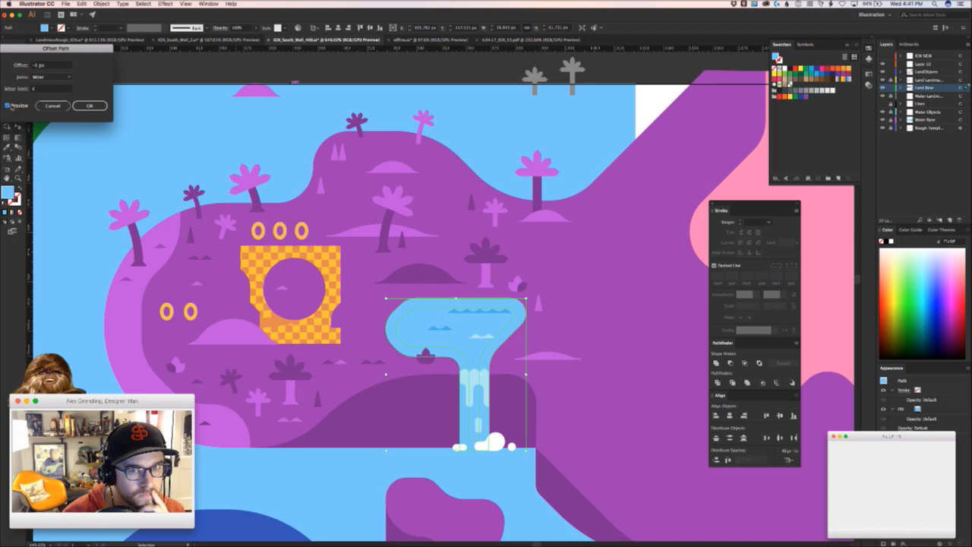
pyautogui.click(88, 106)
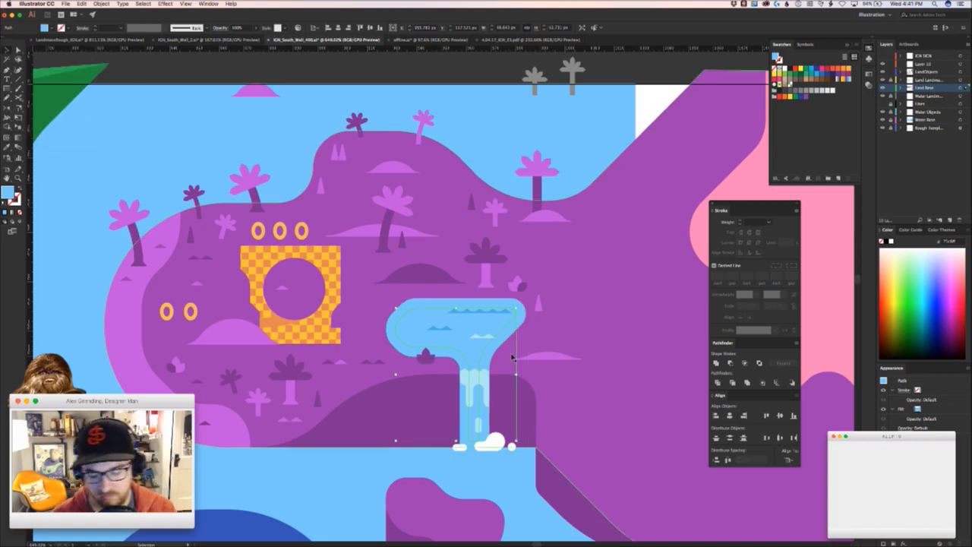
# - Fill the inner offset shape with the light blue of the waterfall's drips
pyautogui.click(487, 382)
pyautogui.press('v')
pyautogui.click(499, 477)
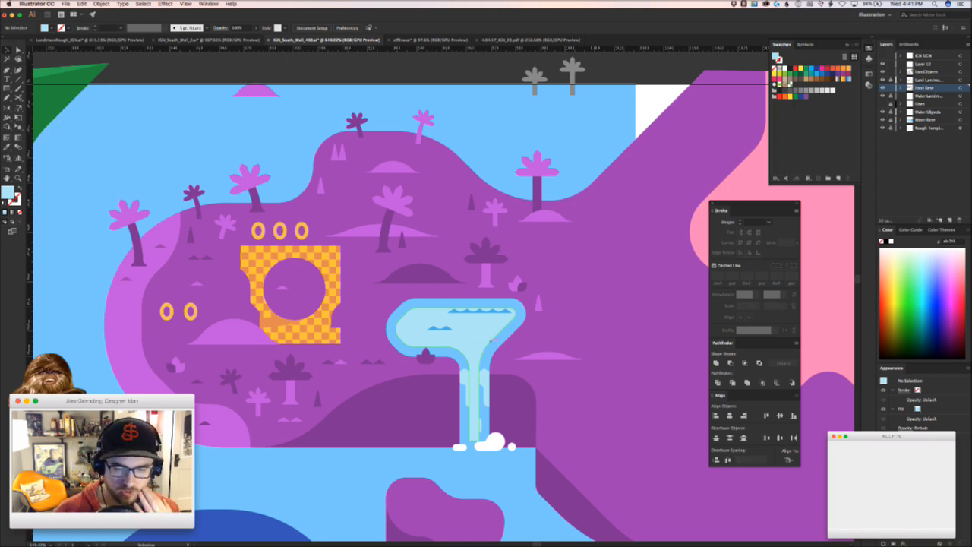
pyautogui.press('super+Tab')
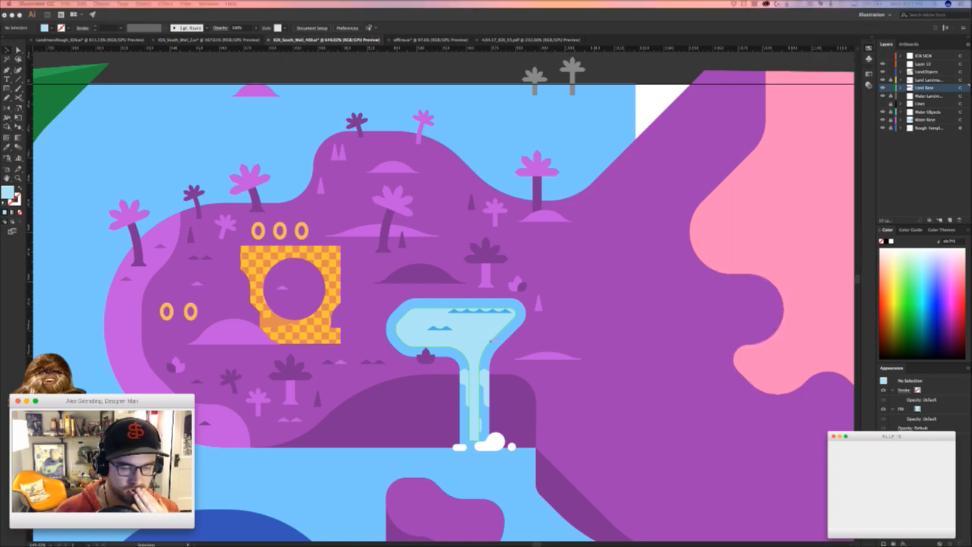
pyautogui.press('super+Tab')
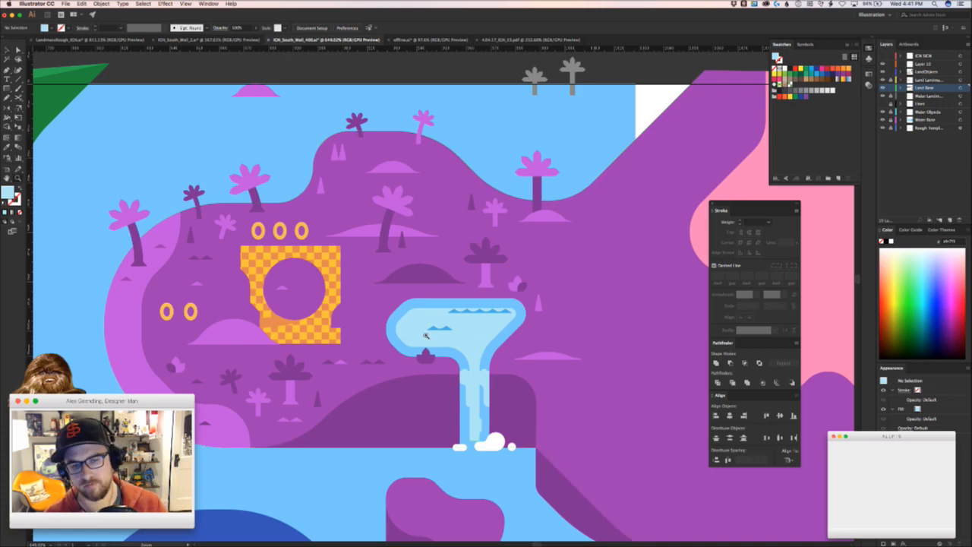
# - Fill the outer pond shape with light blue and the inner offset shape with the medium blue of the water below
pyautogui.scroll(2, 434, 330)
pyautogui.click(396, 334)
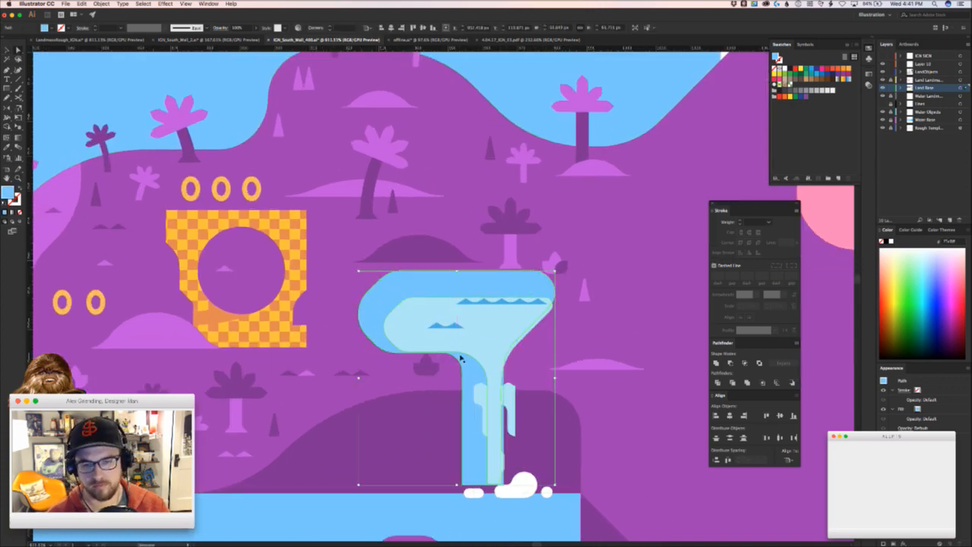
pyautogui.press('Delete')
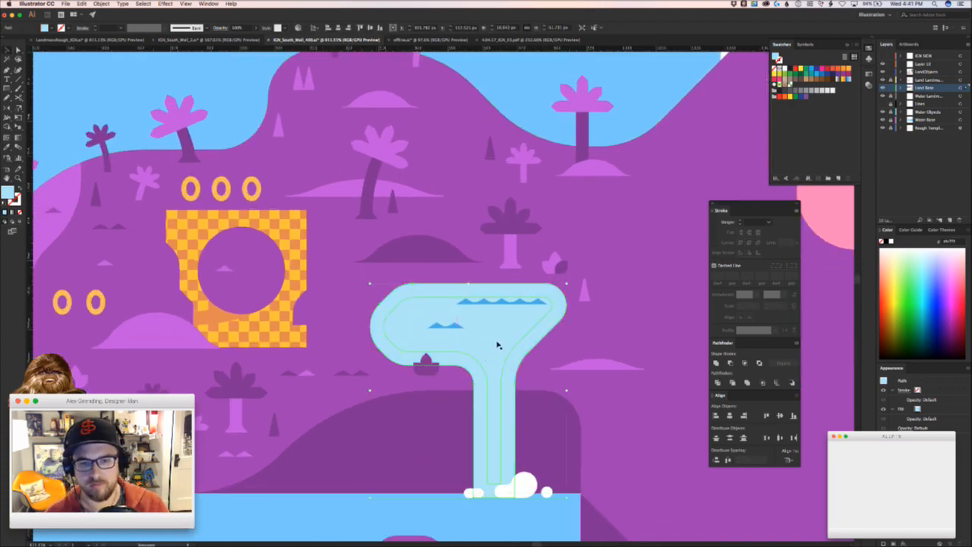
pyautogui.click(498, 338)
pyautogui.click(492, 356)
pyautogui.press('i')
pyautogui.click(419, 500)
pyautogui.press('v')
pyautogui.click(459, 517)
# - Cover the falling water with a medium blue rectangle and intersect it with the pond's outer shape to make the water column
pyautogui.moveTo(486, 473); pyautogui.dragTo(526, 355)
pyautogui.moveTo(495, 322); pyautogui.dragTo(515, 306)
pyautogui.press('super+z')
pyautogui.click(511, 384)
pyautogui.press('a')
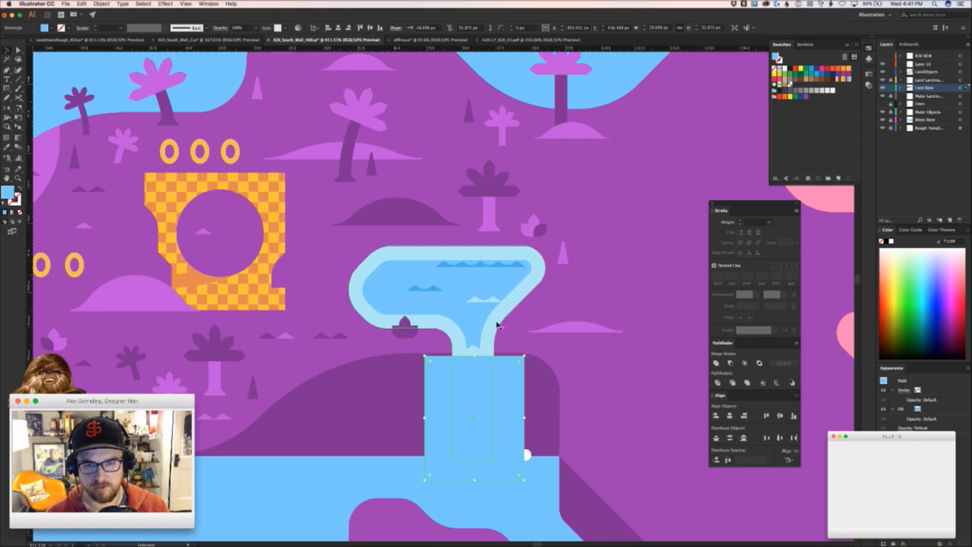
pyautogui.click(510, 365)
pyautogui.keyDown('shift'); pyautogui.click(514, 373); pyautogui.keyUp('shift')
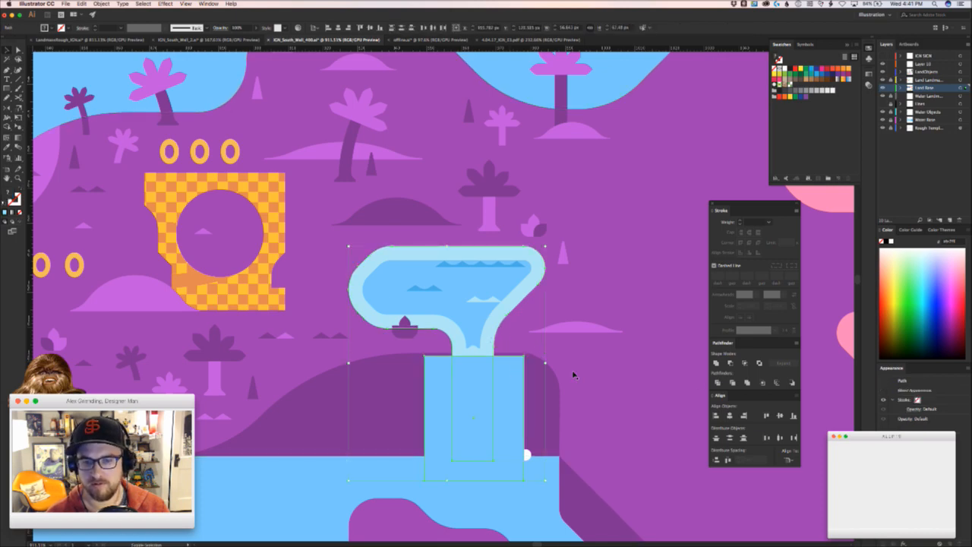
pyautogui.click(745, 363)
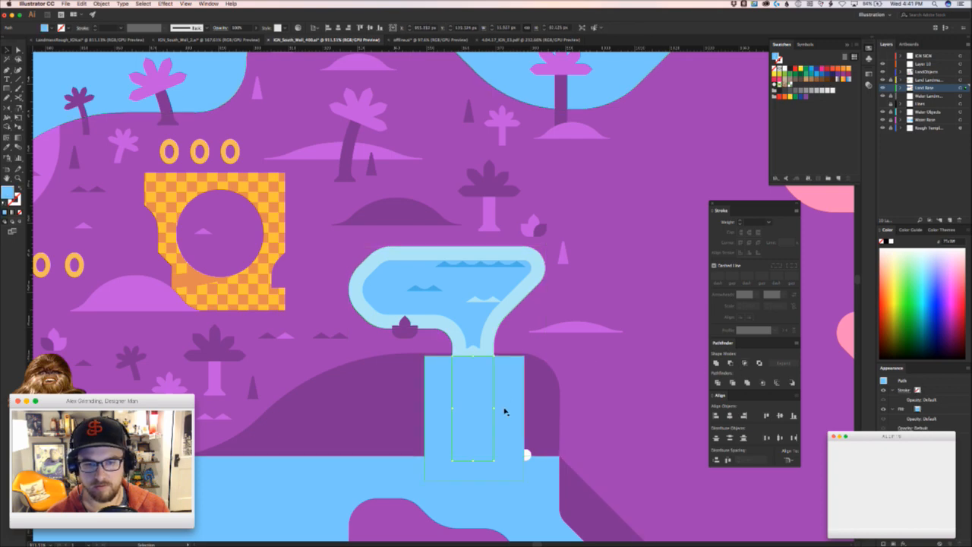
# - Use the remaining blue rectangle to trim the pond's light outer shape off at the top edge of the waterfall
pyautogui.moveTo(506, 402); pyautogui.dragTo(496, 436)
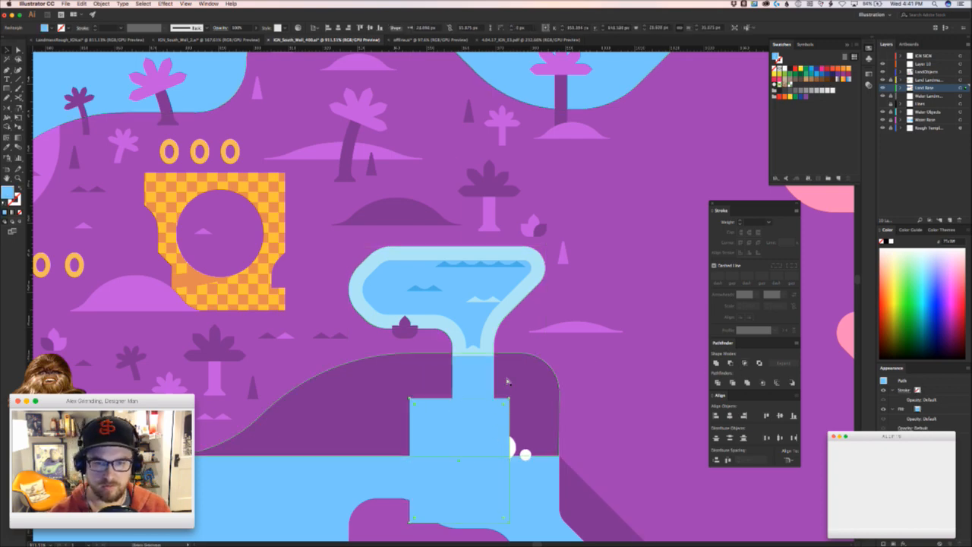
pyautogui.press('super+z')
pyautogui.press('super+x')
pyautogui.press('a')
pyautogui.click(493, 324)
pyautogui.press('super+b')
pyautogui.keyDown('shift'); pyautogui.click(493, 324); pyautogui.keyUp('shift')
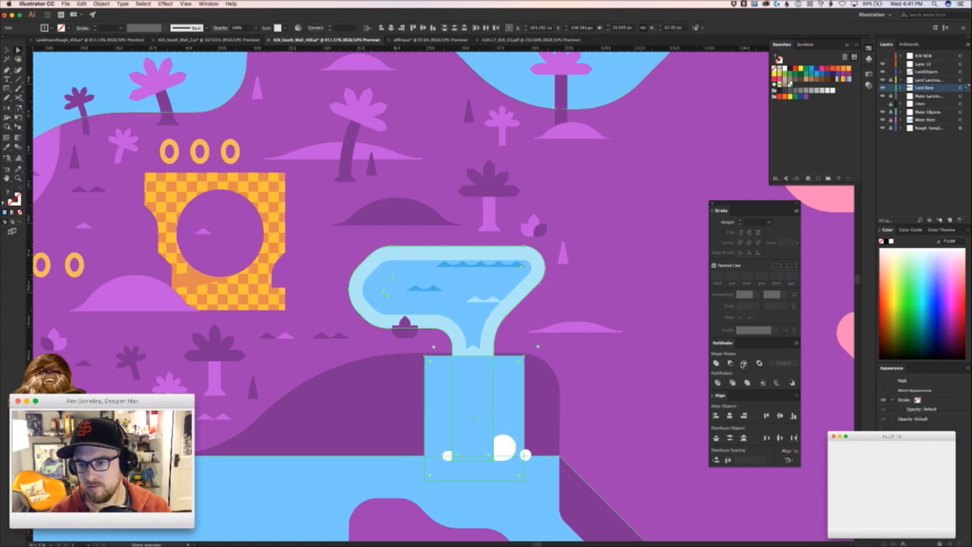
pyautogui.click(791, 384)
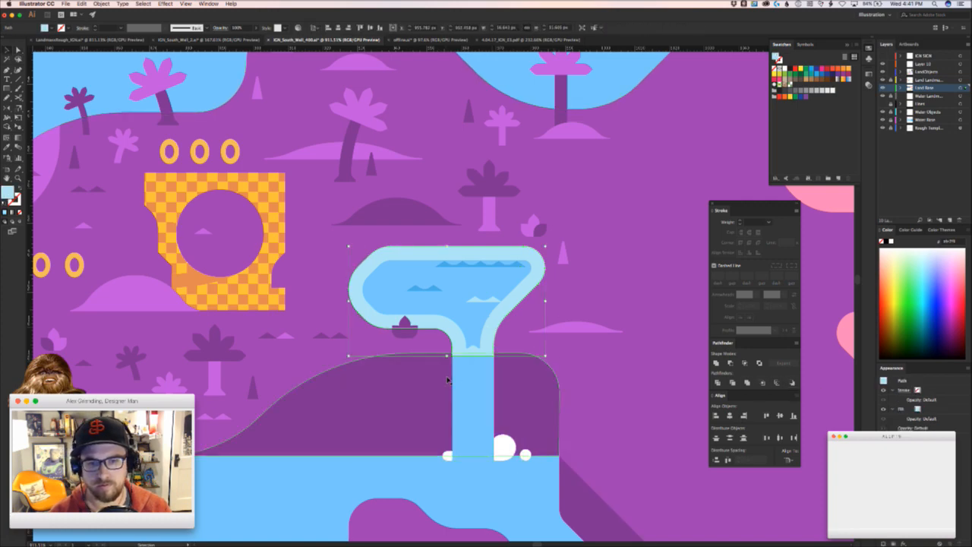
# - Send the medium blue water column behind the waterfall's light drips
pyautogui.moveTo(472, 420); pyautogui.dragTo(476, 469)
pyautogui.press('super+z')
pyautogui.press('super+x')
pyautogui.press('a')
pyautogui.click(478, 361)
pyautogui.press('super+b')
pyautogui.click(408, 457)
# - Move the inner pond shape's anchor point on the left side of the neck out to the waterfall's left edge
pyautogui.scroll(4, 459, 326)
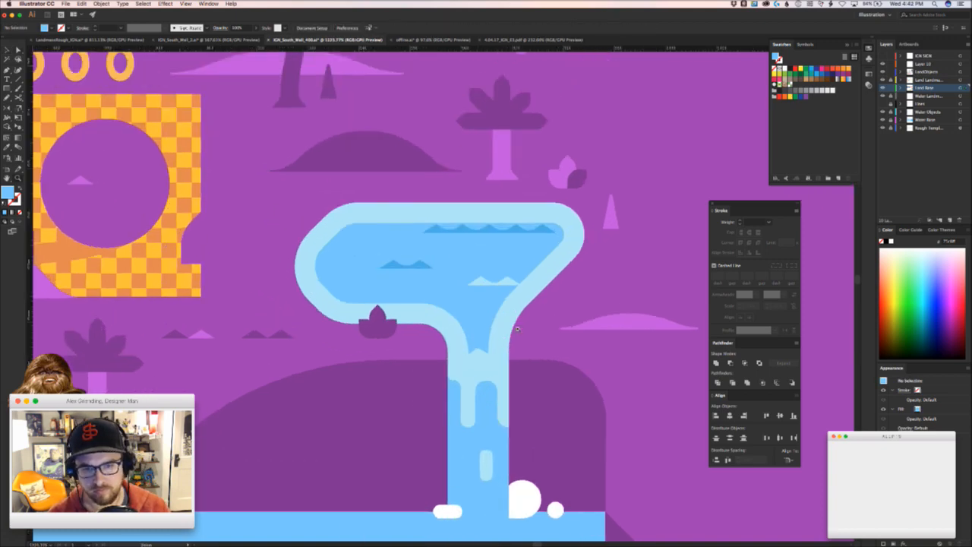
pyautogui.click(417, 294)
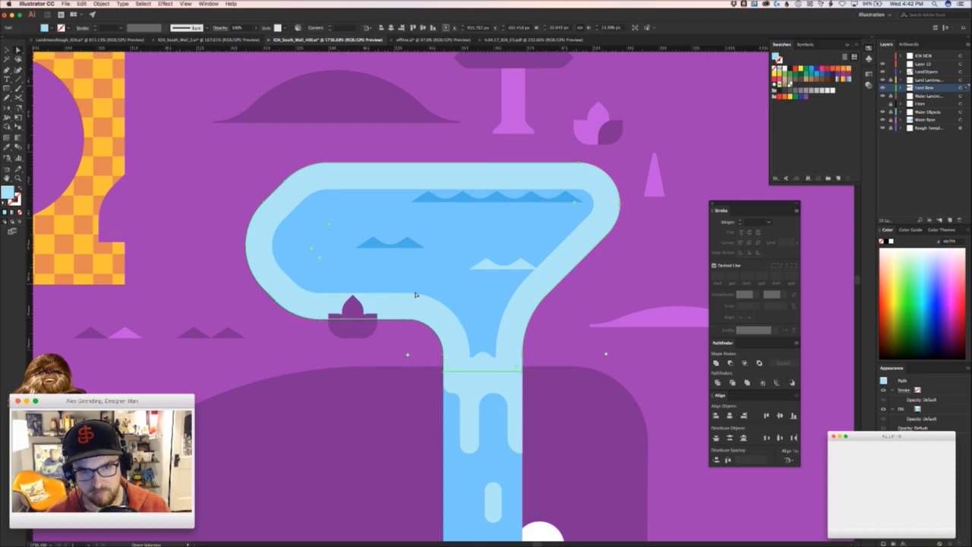
pyautogui.moveTo(424, 295); pyautogui.dragTo(449, 288)
pyautogui.press('super+z')
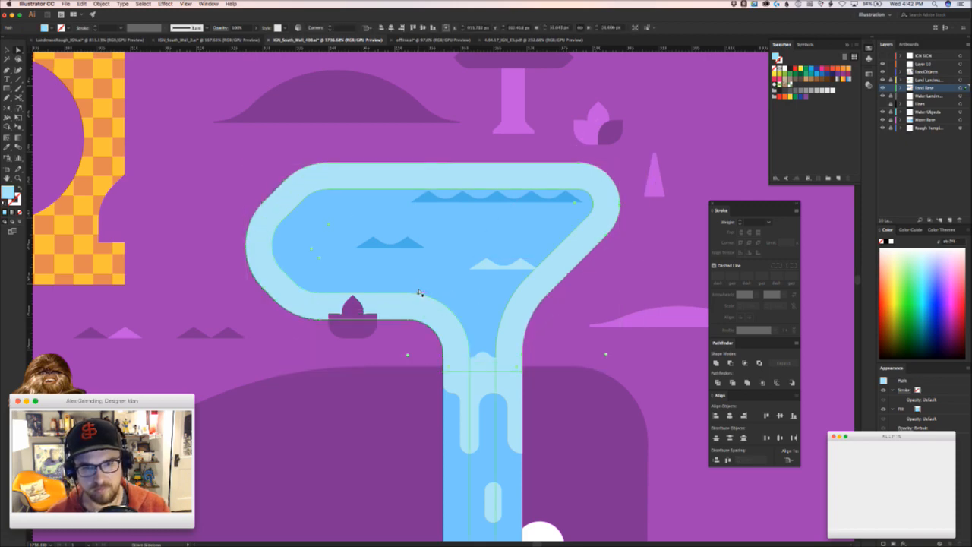
pyautogui.click(417, 292)
pyautogui.click(480, 351)
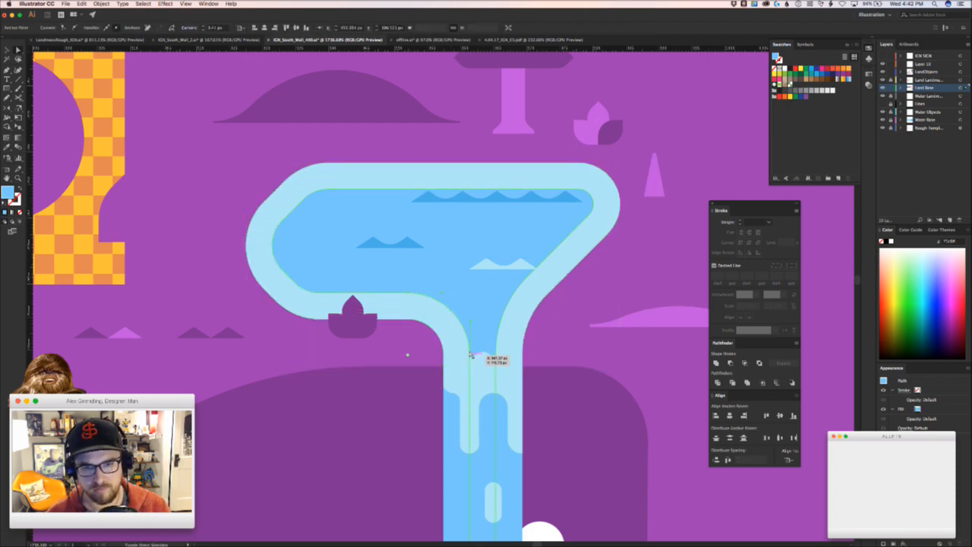
pyautogui.moveTo(469, 351); pyautogui.dragTo(446, 354)
pyautogui.scroll(-3, 463, 372)
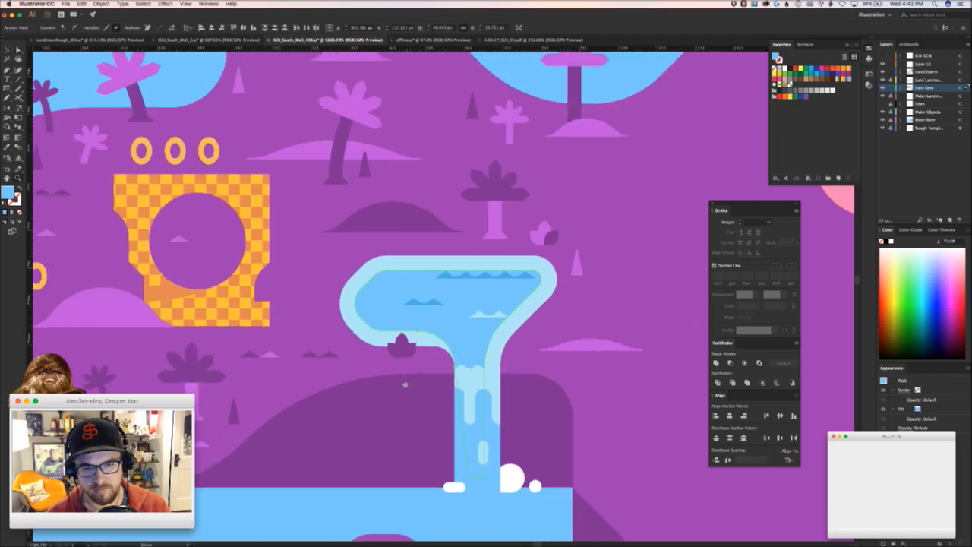
pyautogui.moveTo(441, 407); pyautogui.dragTo(403, 321)
pyautogui.press('a')
pyautogui.scroll(3, 448, 352)
pyautogui.hscroll(2, 448, 352)
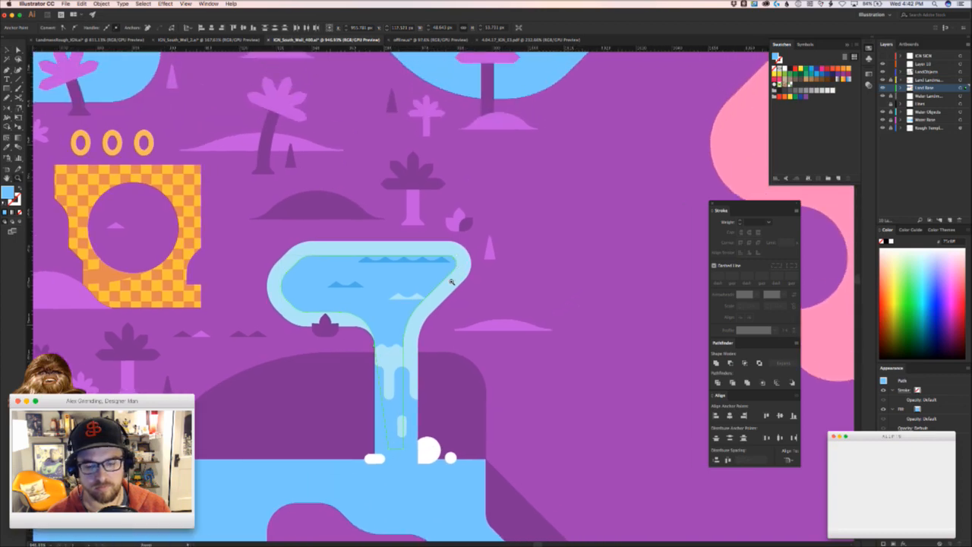
pyautogui.scroll(2, 430, 300)
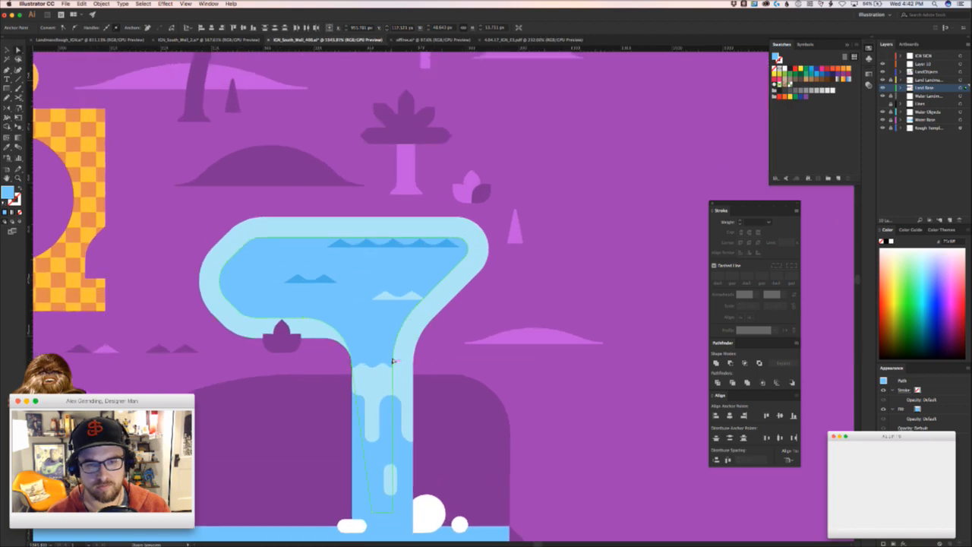
pyautogui.click(392, 365)
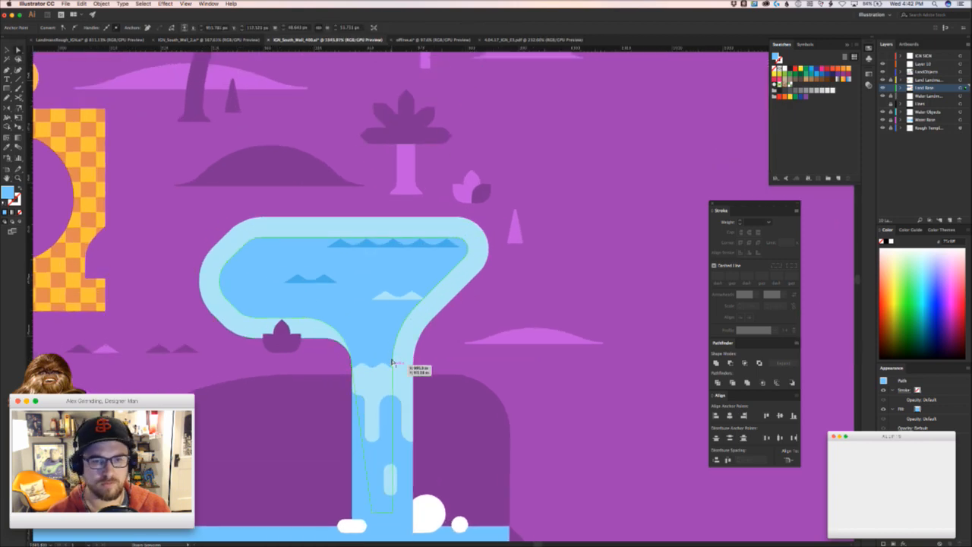
pyautogui.keyDown('shift'); pyautogui.click(418, 302); pyautogui.keyUp('shift')
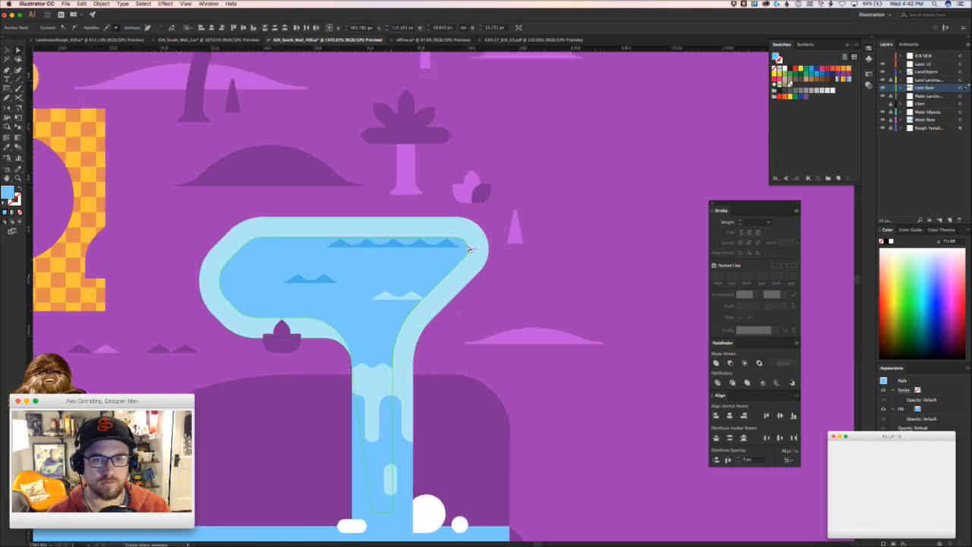
# - Move the long wave row lower in the pond and the short dark wave toward the light one
pyautogui.press('v')
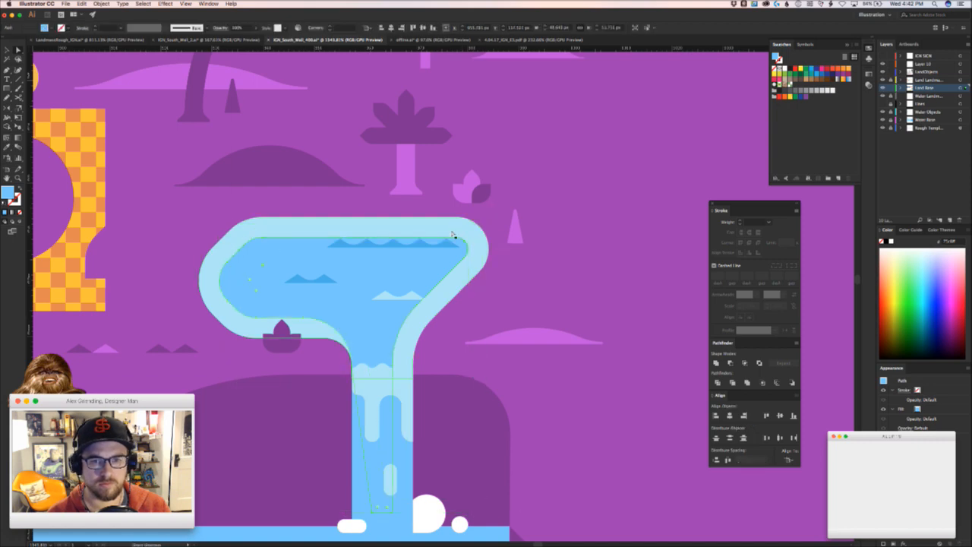
pyautogui.moveTo(454, 240); pyautogui.dragTo(426, 254)
pyautogui.moveTo(321, 275); pyautogui.dragTo(373, 284)
pyautogui.click(264, 236)
pyautogui.moveTo(269, 245); pyautogui.dragTo(231, 312)
pyautogui.press('super+z')
pyautogui.press('super+shift+a')
pyautogui.press('super+z')
pyautogui.press('super+z')
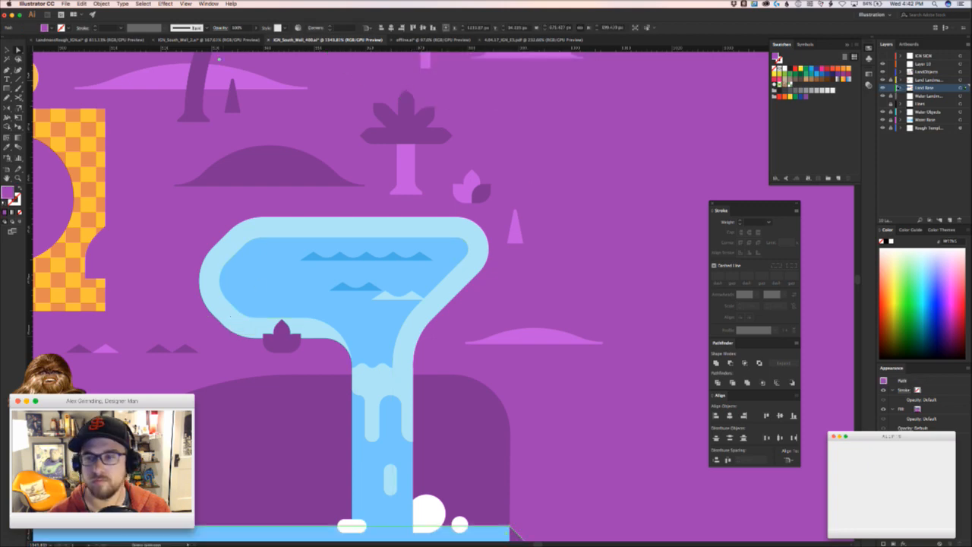
# - Shift the anchor points at the inner pond shape's left end to the right to thicken the light rim there
pyautogui.click(267, 226)
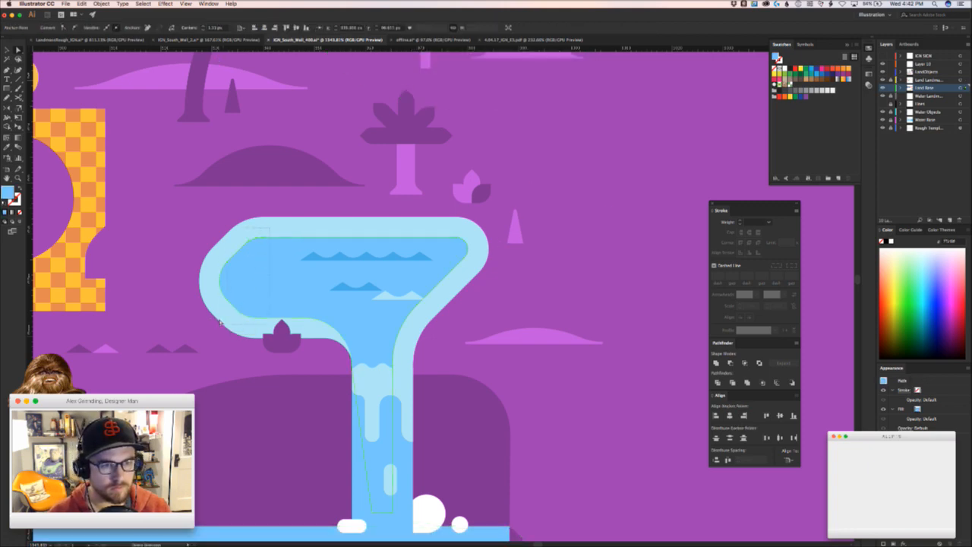
pyautogui.moveTo(218, 320); pyautogui.dragTo(219, 320)
pyautogui.hotkey('shift', 'Right')
pyautogui.press('Left')
pyautogui.press('v')
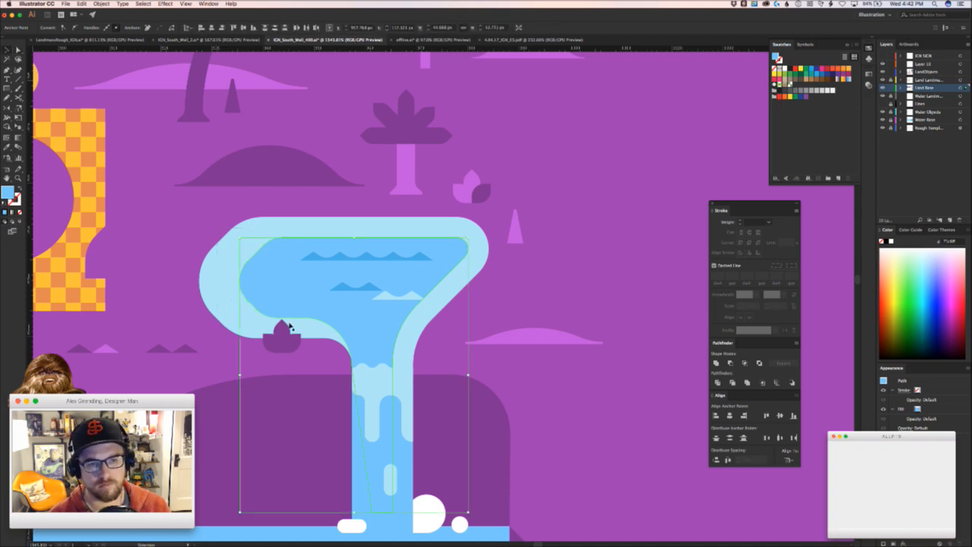
# - Move the dark shrub at the pond's lower rim slightly down and group its parts
pyautogui.click(284, 335)
pyautogui.scroll(2, 304, 338)
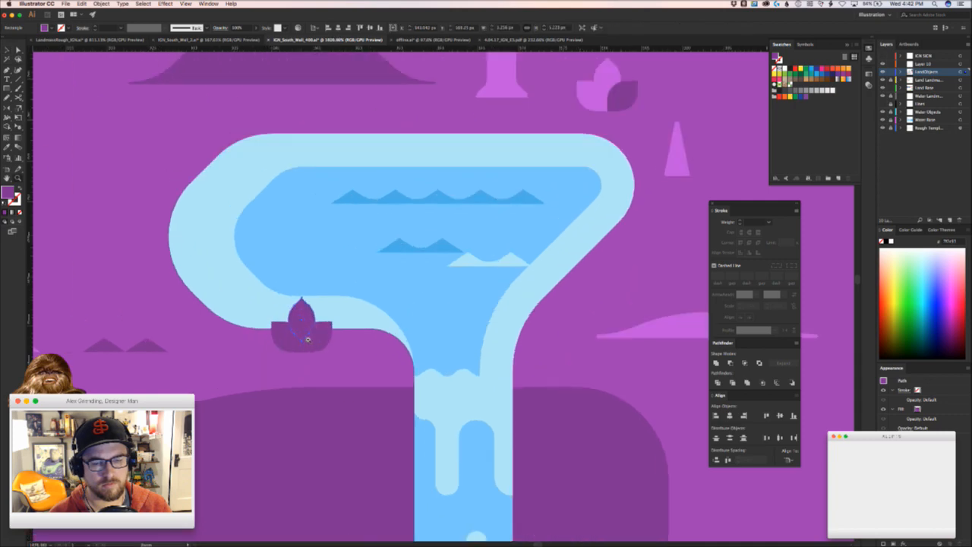
pyautogui.keyDown('shift'); pyautogui.click(327, 340); pyautogui.keyUp('shift')
pyautogui.moveTo(326, 340); pyautogui.dragTo(322, 351)
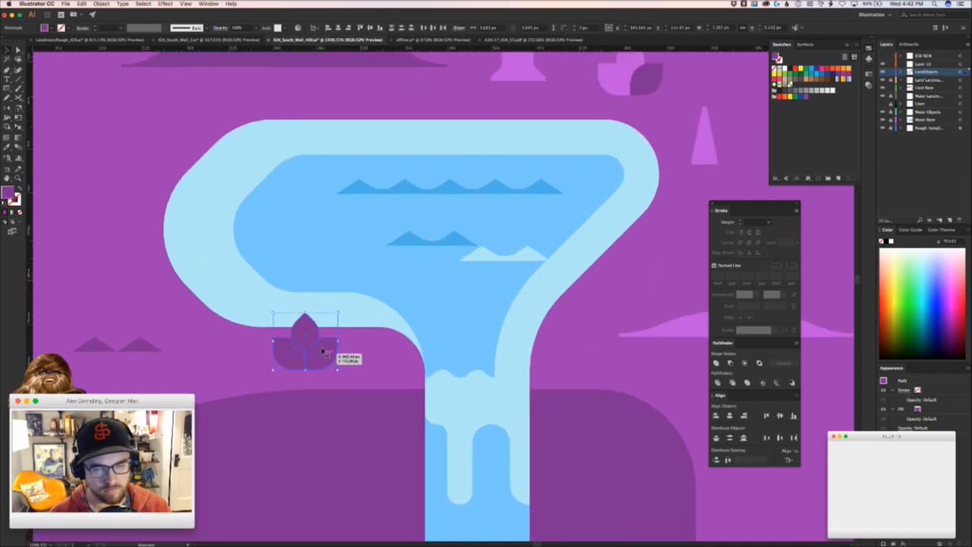
pyautogui.press('super+g')
pyautogui.moveTo(389, 352); pyautogui.dragTo(264, 370)
pyautogui.click(570, 380)
pyautogui.moveTo(568, 381); pyautogui.dragTo(528, 342)
pyautogui.moveTo(359, 293); pyautogui.dragTo(434, 285)
pyautogui.press('a')
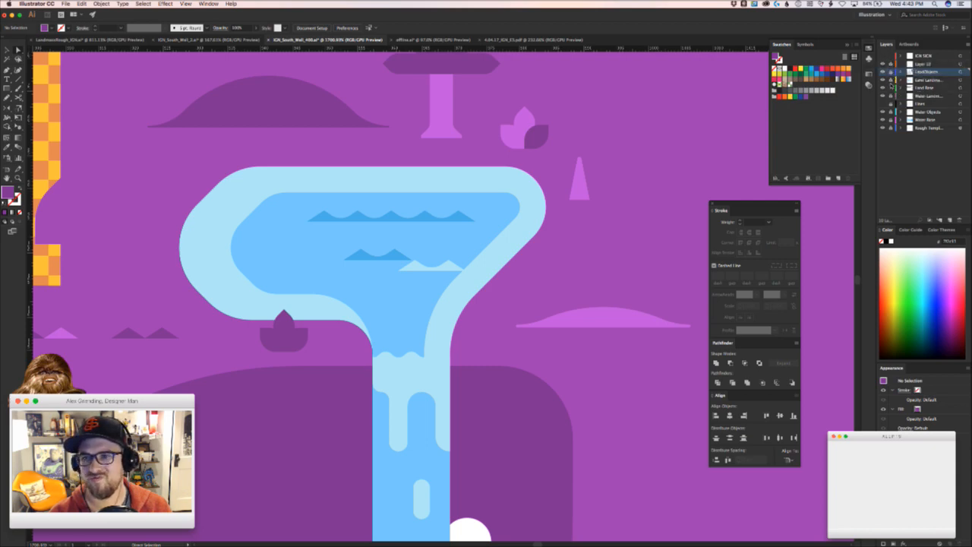
pyautogui.press('v')
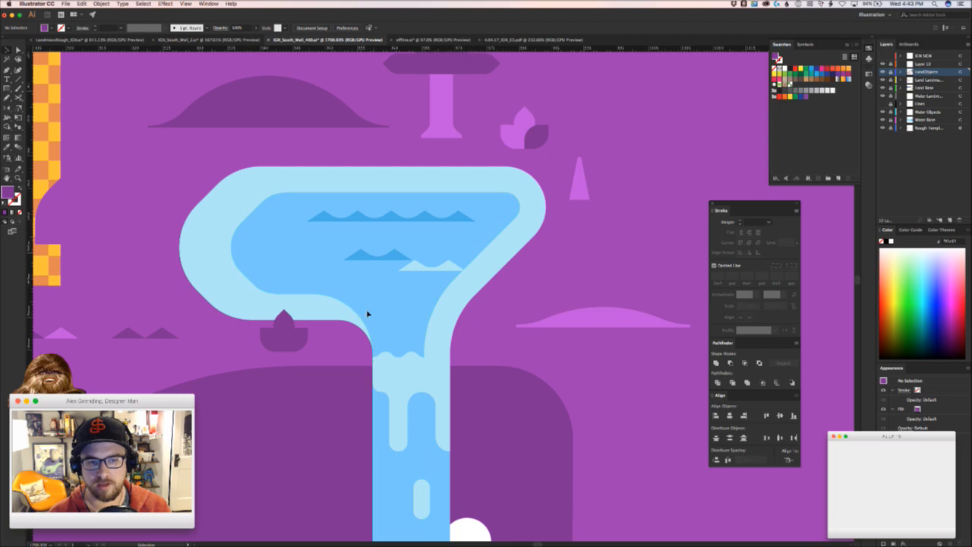
pyautogui.click(372, 313)
pyautogui.press('a')
pyautogui.moveTo(385, 360); pyautogui.dragTo(391, 307)
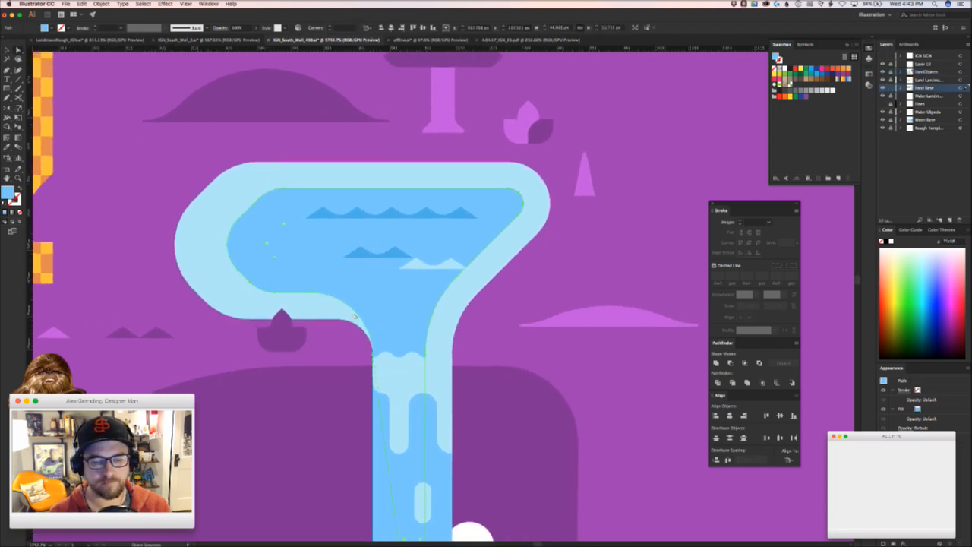
pyautogui.click(311, 294)
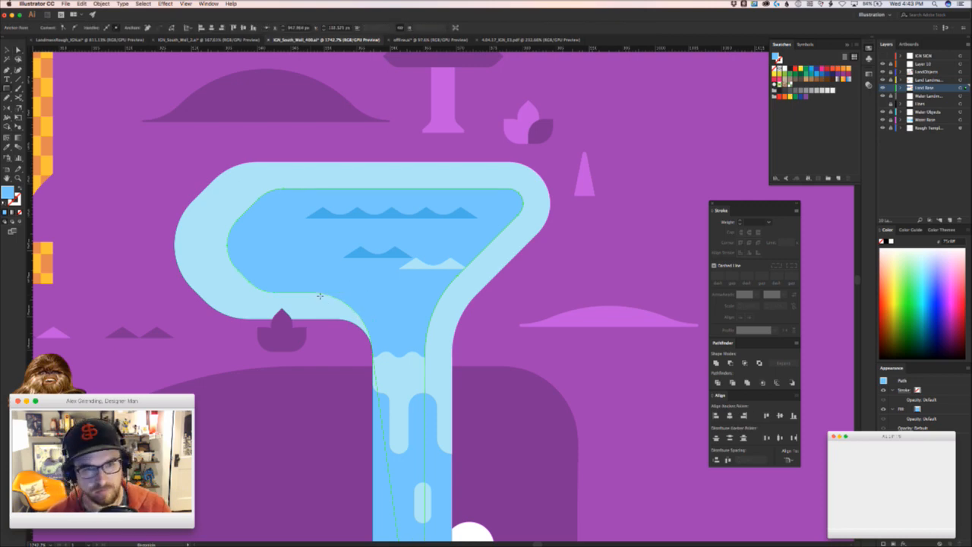
pyautogui.moveTo(311, 293)
pyautogui.mouseDown()
pyautogui.moveTo(438, 403)
pyautogui.moveTo(412, 412)
pyautogui.mouseUp()
pyautogui.moveTo(349, 368)
pyautogui.mouseDown()
pyautogui.moveTo(315, 295)
pyautogui.moveTo(420, 274)
pyautogui.mouseUp()
pyautogui.press('m')
pyautogui.press('super+z')
# - Raise the inner pond shape's bottom anchor points to just below the top of the waterfall
pyautogui.moveTo(392, 306); pyautogui.dragTo(349, 324)
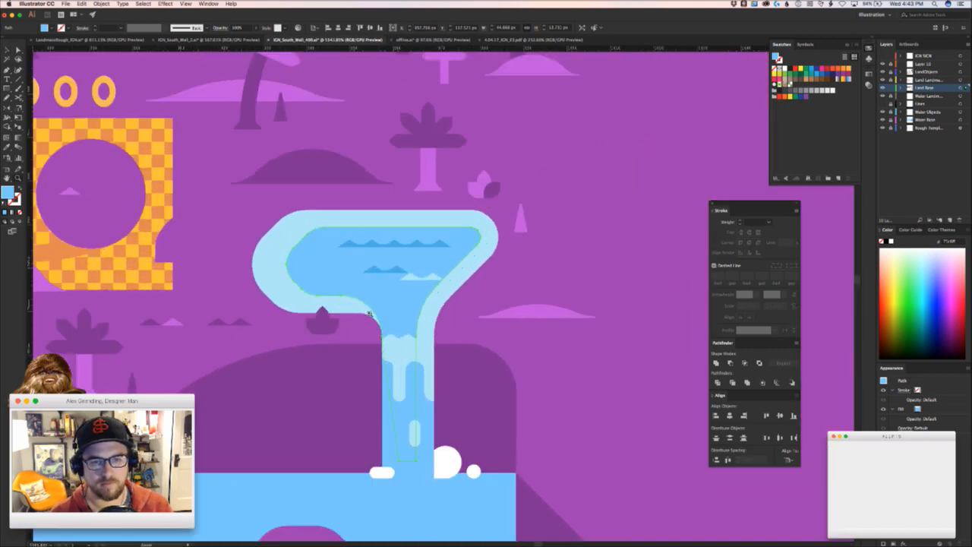
pyautogui.click(400, 460)
pyautogui.moveTo(417, 460); pyautogui.dragTo(414, 358)
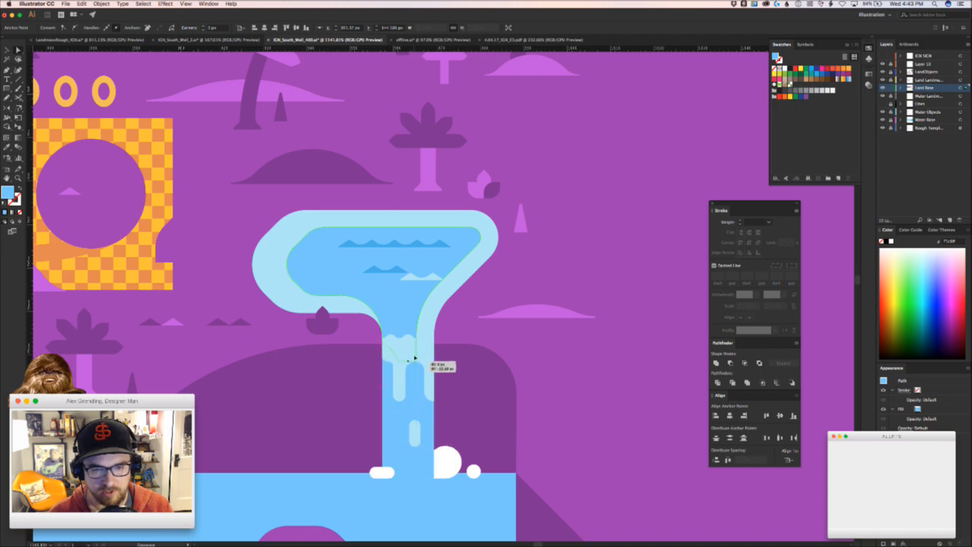
# - Bring the white foam circles at the waterfall's base in front of the water column
pyautogui.click(448, 462)
pyautogui.keyDown('shift'); pyautogui.click(476, 473); pyautogui.keyUp('shift')
pyautogui.press('super+x')
pyautogui.press('super+f')
pyautogui.moveTo(438, 508); pyautogui.dragTo(426, 510)
pyautogui.click(426, 509)
# - Delete the short dark wave from the pond and move the light wave left, below the long wave row
pyautogui.moveTo(410, 355); pyautogui.dragTo(402, 379)
pyautogui.press('v')
pyautogui.moveTo(368, 346); pyautogui.dragTo(328, 354)
pyautogui.press('super+z')
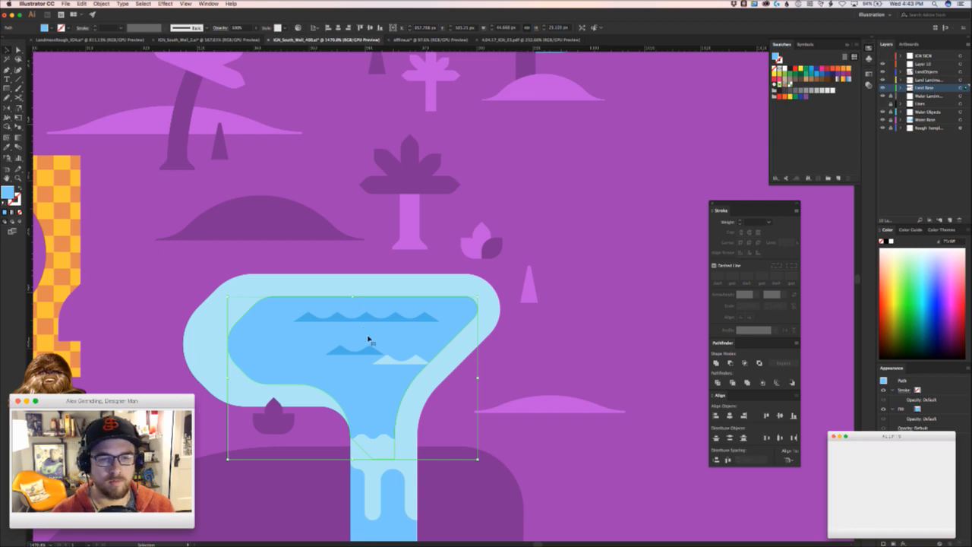
pyautogui.moveTo(355, 351); pyautogui.dragTo(293, 356)
pyautogui.moveTo(399, 358); pyautogui.dragTo(358, 332)
pyautogui.scroll(-3, 380, 391)
pyautogui.click(335, 368)
pyautogui.press('Delete')
pyautogui.scroll(3, 358, 332)
pyautogui.click(407, 289)
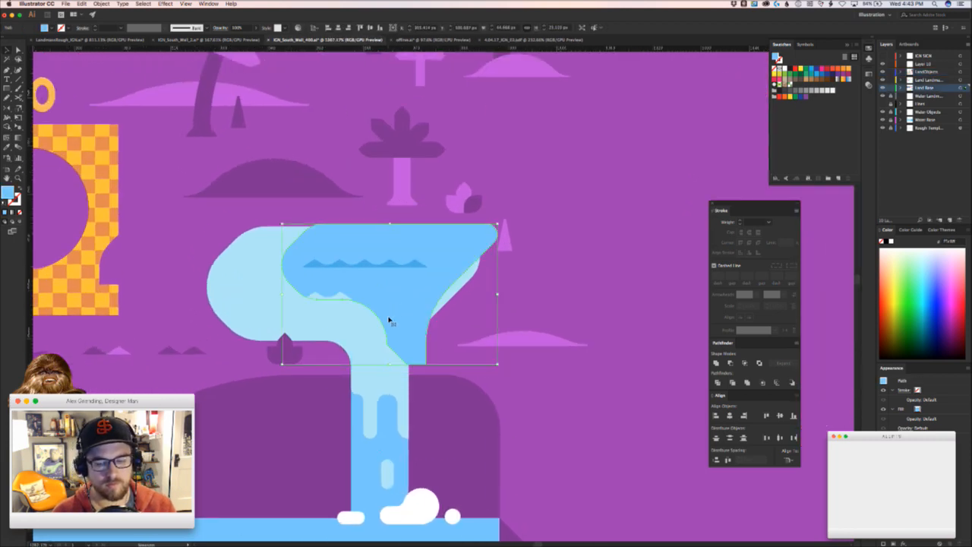
pyautogui.press('super+z')
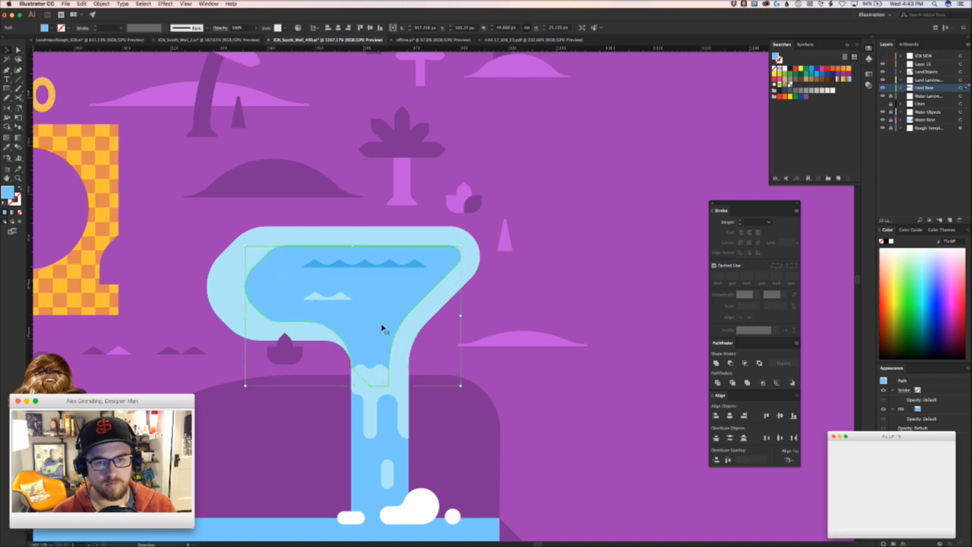
# - Try to move the right-side anchor points of the inner pond shape to the right, undo it and deselect everything
pyautogui.press('a')
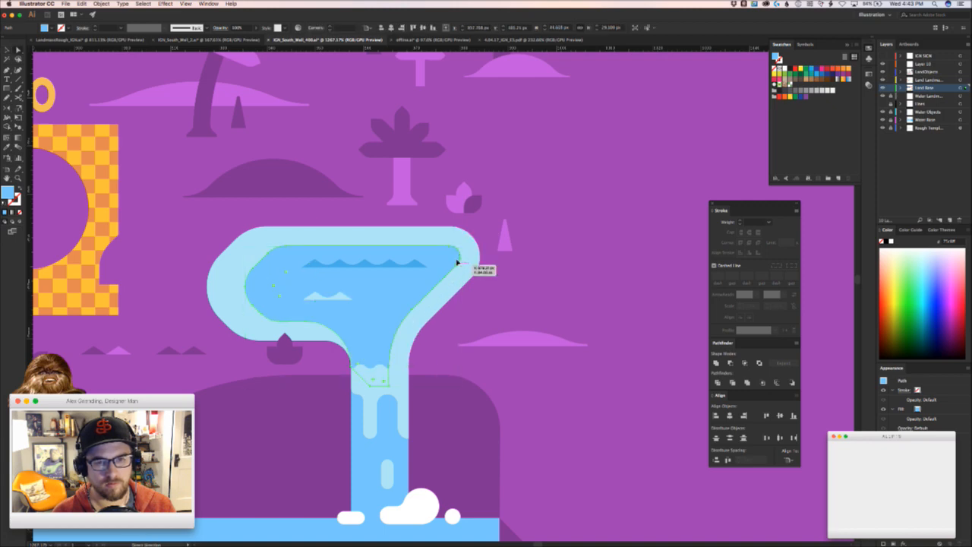
pyautogui.keyDown('shift'); pyautogui.click(415, 308); pyautogui.keyUp('shift')
pyautogui.keyDown('shift'); pyautogui.click(460, 255); pyautogui.keyUp('shift')
pyautogui.keyDown('shift'); pyautogui.click(460, 254); pyautogui.keyUp('shift')
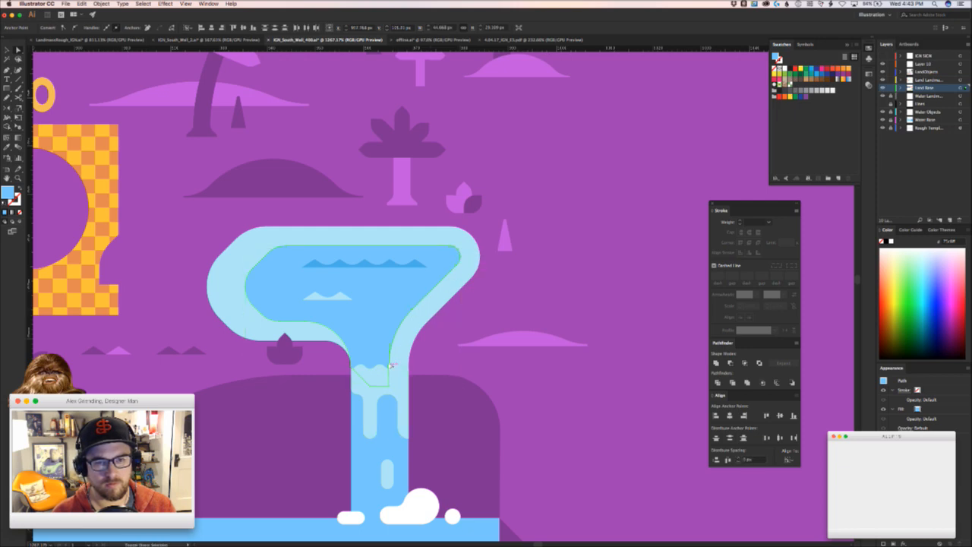
pyautogui.moveTo(392, 367); pyautogui.dragTo(425, 365)
pyautogui.press('super+z')
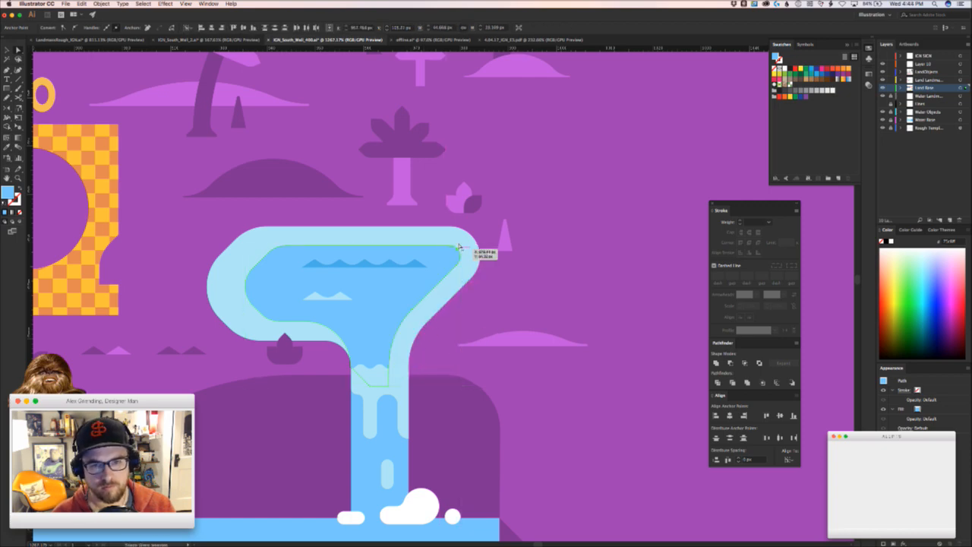
pyautogui.moveTo(454, 246); pyautogui.dragTo(493, 245)
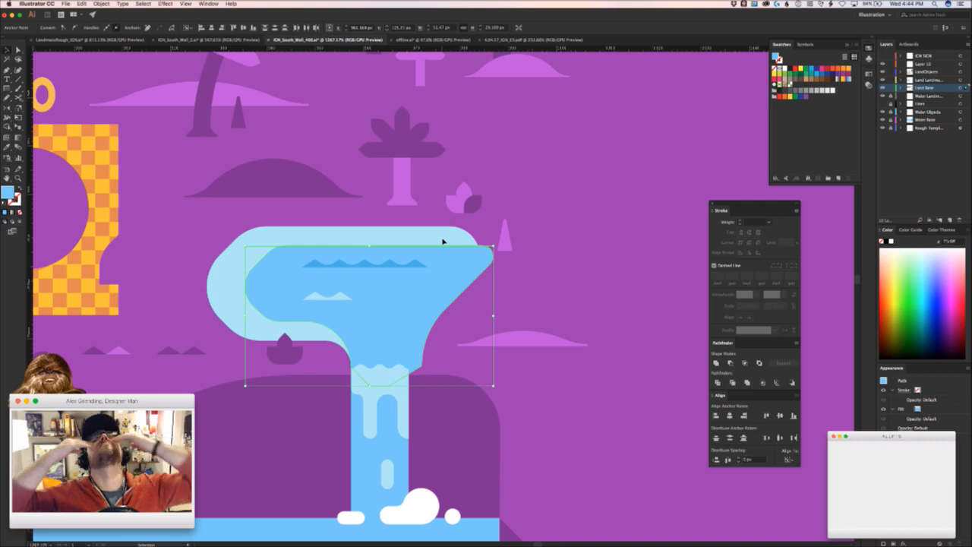
pyautogui.press('super+z')
pyautogui.press('super+shift+a')
pyautogui.moveTo(472, 317); pyautogui.dragTo(299, 373)
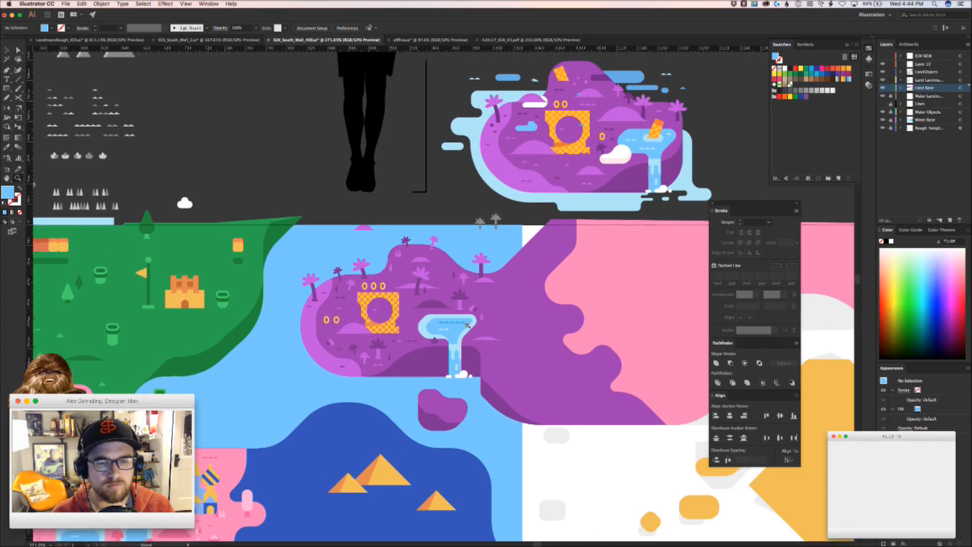
# - Delete the blue pond shape from the reference loop land above the map, exposing its tilted checkered pillar and puddle
pyautogui.moveTo(469, 340); pyautogui.dragTo(575, 308)
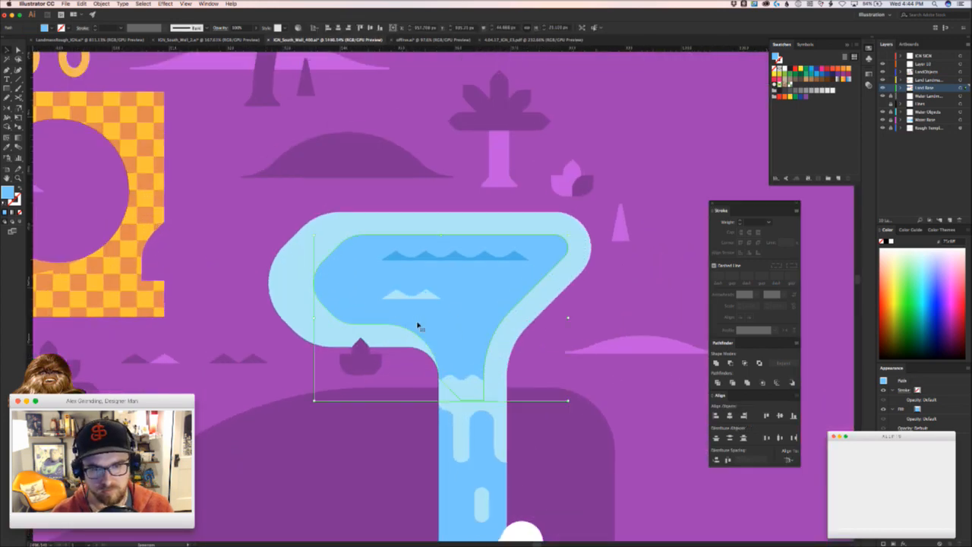
pyautogui.click(449, 327)
pyautogui.moveTo(440, 334); pyautogui.dragTo(432, 345)
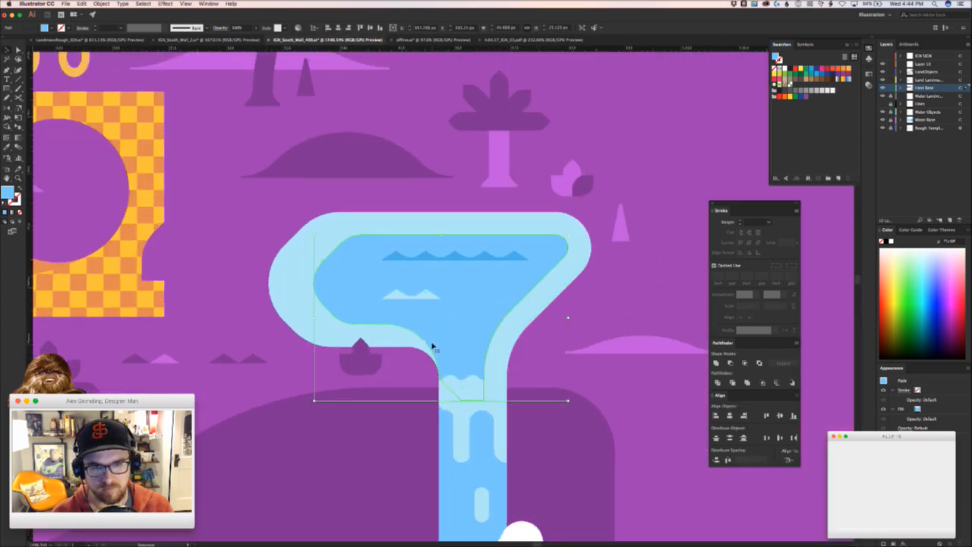
pyautogui.moveTo(322, 370); pyautogui.dragTo(216, 396)
pyautogui.moveTo(216, 395); pyautogui.dragTo(463, 347)
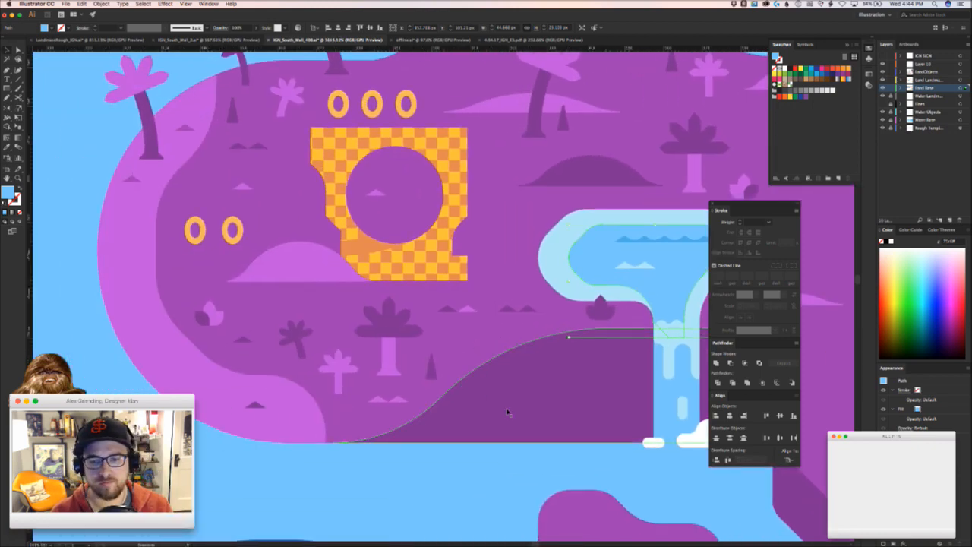
pyautogui.click(480, 467)
pyautogui.moveTo(455, 467); pyautogui.dragTo(226, 498)
pyautogui.moveTo(306, 311); pyautogui.dragTo(233, 437)
pyautogui.moveTo(725, 63); pyautogui.dragTo(575, 295)
pyautogui.click(541, 284)
pyautogui.click(588, 284)
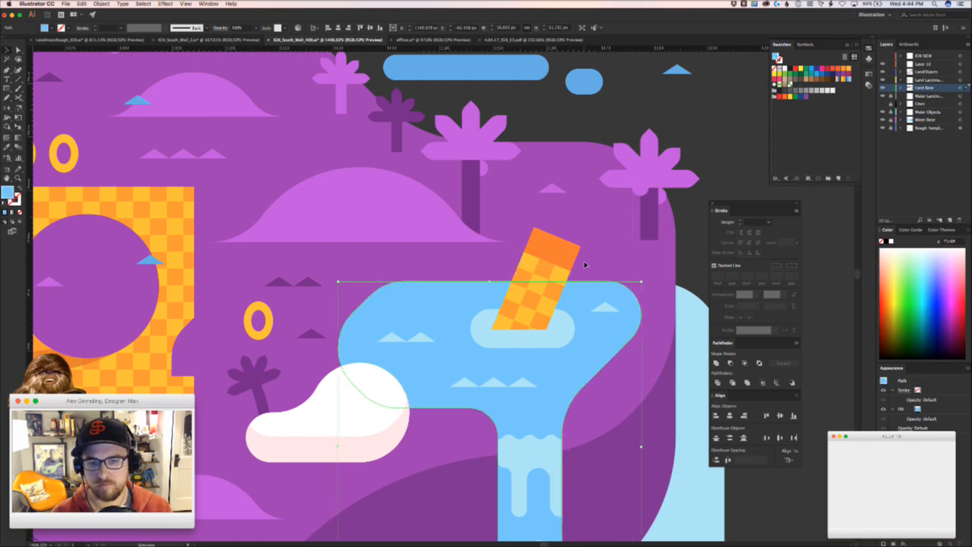
pyautogui.press('Delete')
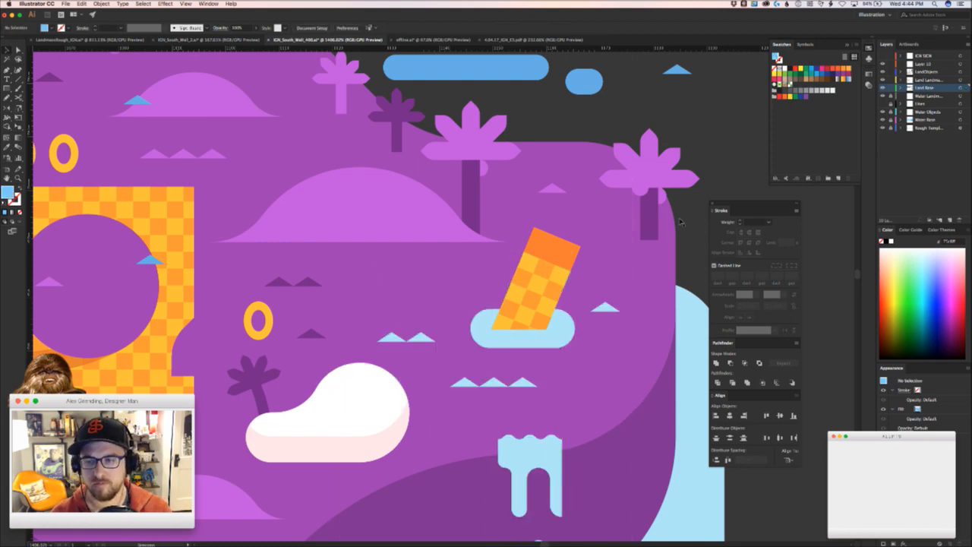
# - Copy the tilted checkered pillar with its puddle, restore the reference pond, and paste the copy by the map's waterfall pond
pyautogui.moveTo(585, 292); pyautogui.dragTo(527, 246)
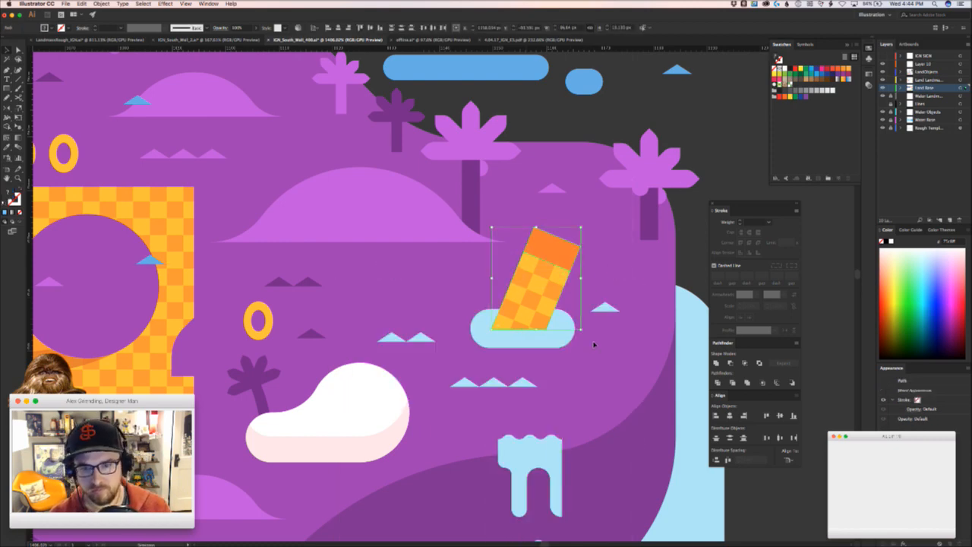
pyautogui.moveTo(593, 343); pyautogui.dragTo(544, 335)
pyautogui.press('super+z')
pyautogui.press('super+z')
pyautogui.scroll(-15, 358, 434)
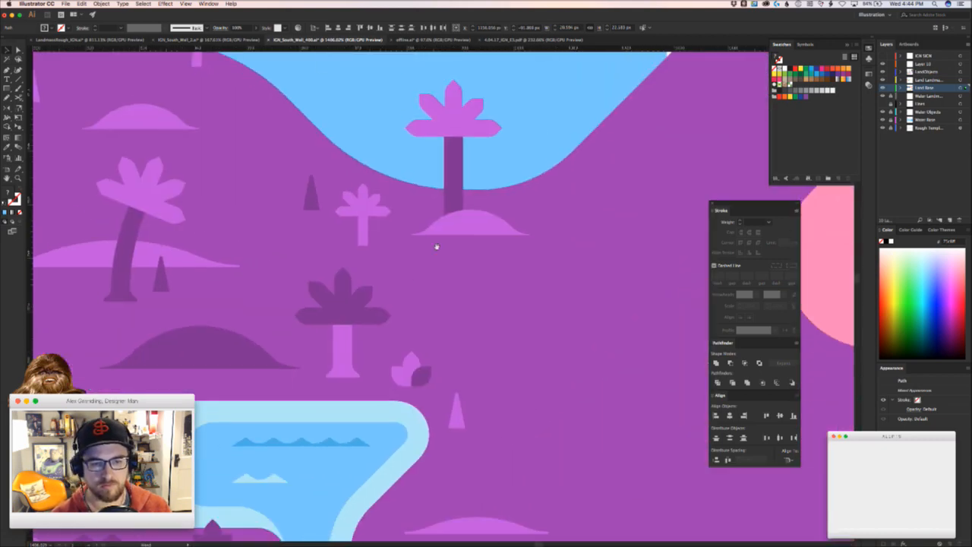
pyautogui.moveTo(333, 423); pyautogui.dragTo(506, 196)
pyautogui.press('super+v')
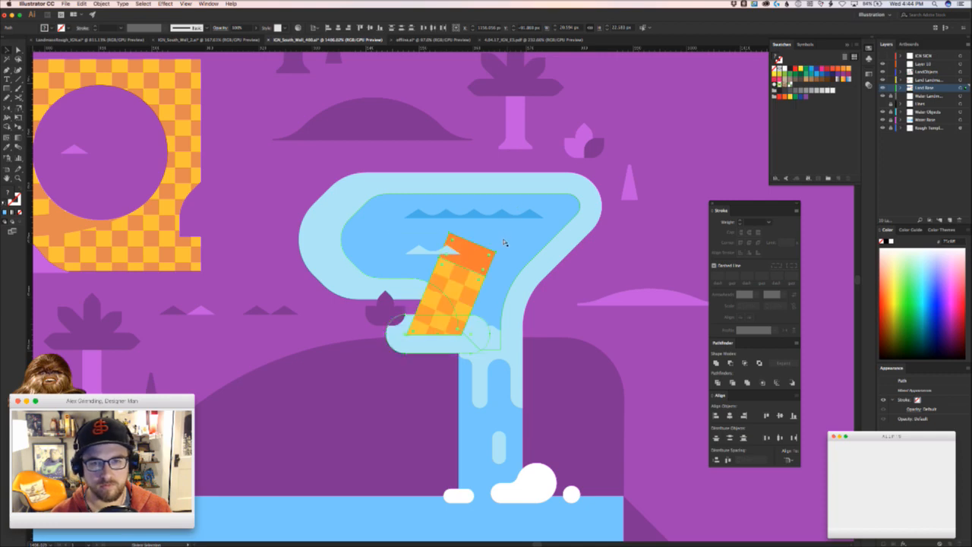
# - Transfer the pillar and puddle to the LandObjects layer, position them mid-pond, and cut them to clear the waves underneath
pyautogui.moveTo(465, 277); pyautogui.dragTo(429, 219)
pyautogui.press('Delete')
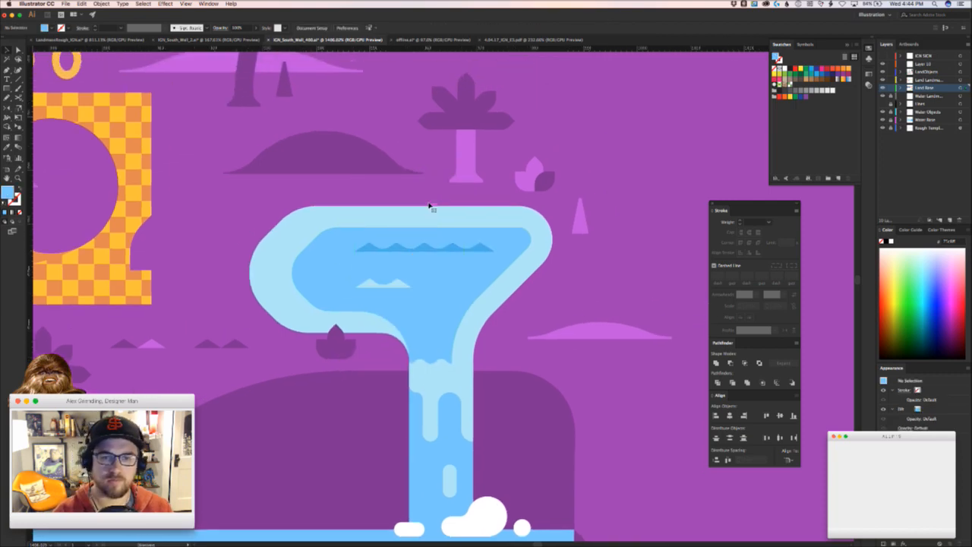
pyautogui.press('super+z')
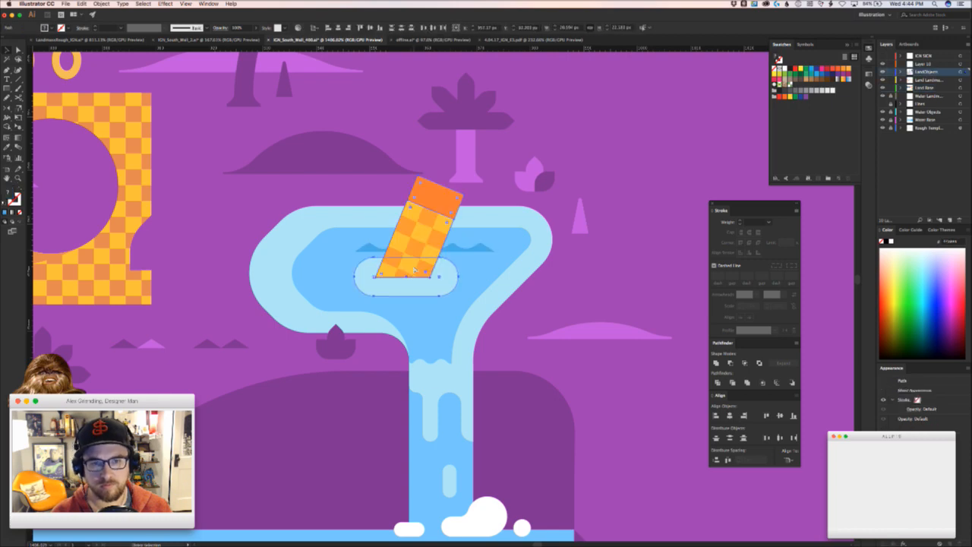
pyautogui.moveTo(409, 249); pyautogui.dragTo(421, 245)
pyautogui.press('Delete')
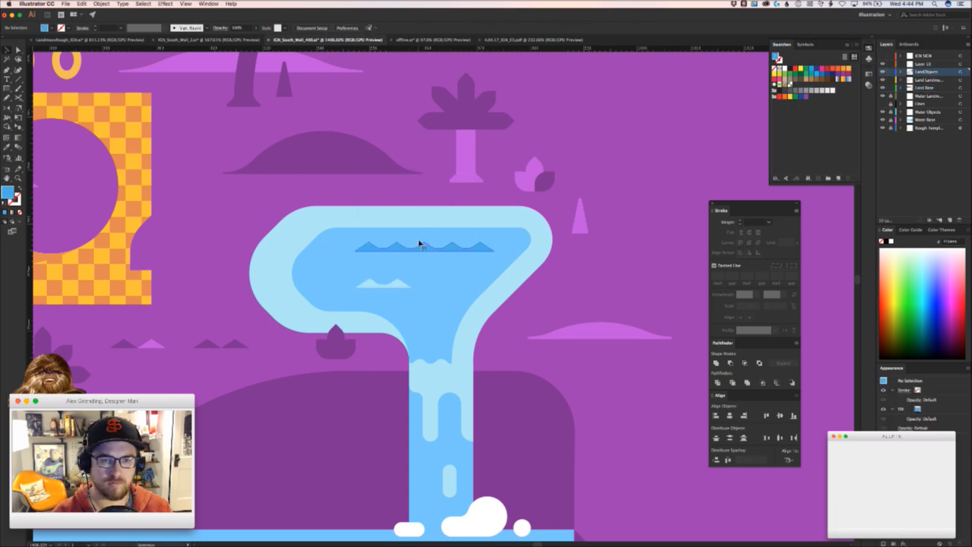
# - Move the light wave and the dark wave row out of the pond into the sea below the loop land
pyautogui.moveTo(394, 282); pyautogui.dragTo(233, 206)
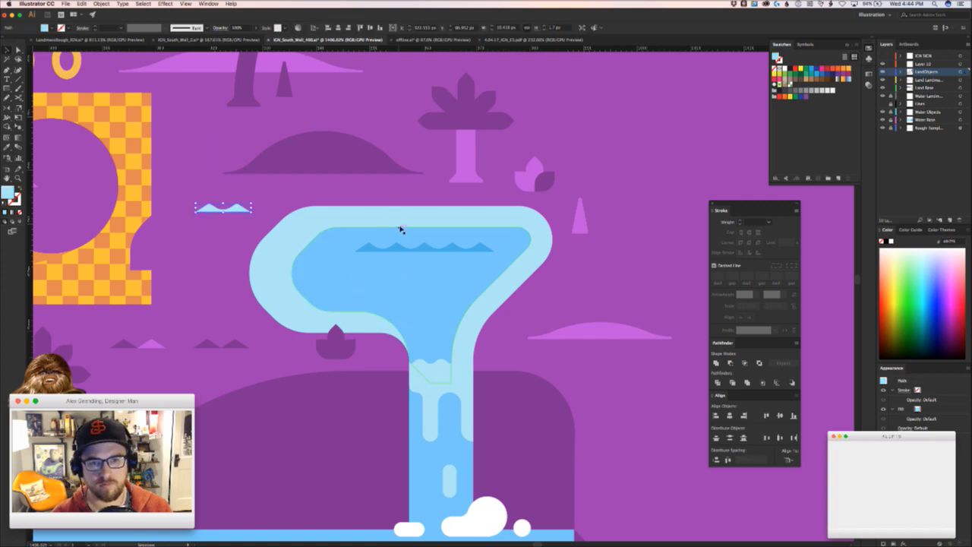
pyautogui.moveTo(316, 302); pyautogui.dragTo(279, 401)
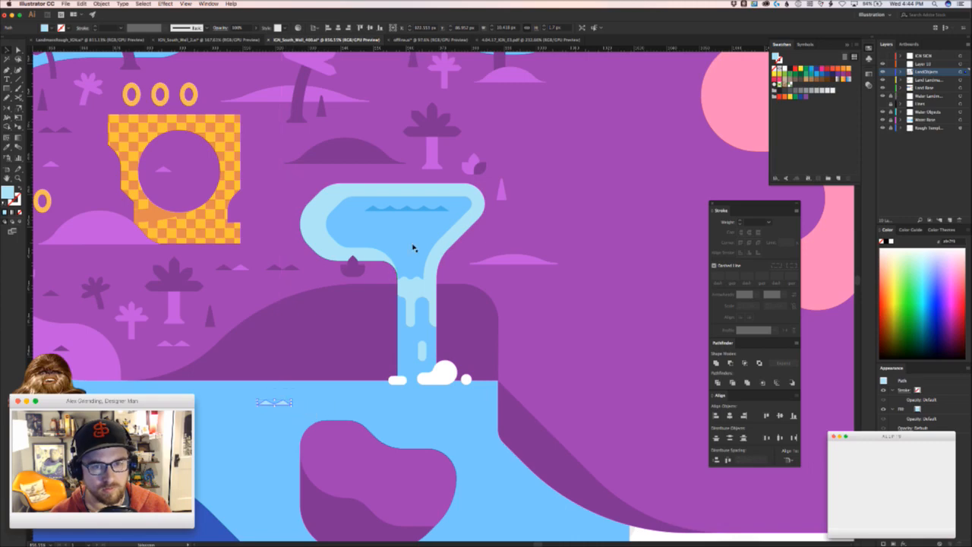
pyautogui.moveTo(408, 210); pyautogui.dragTo(442, 408)
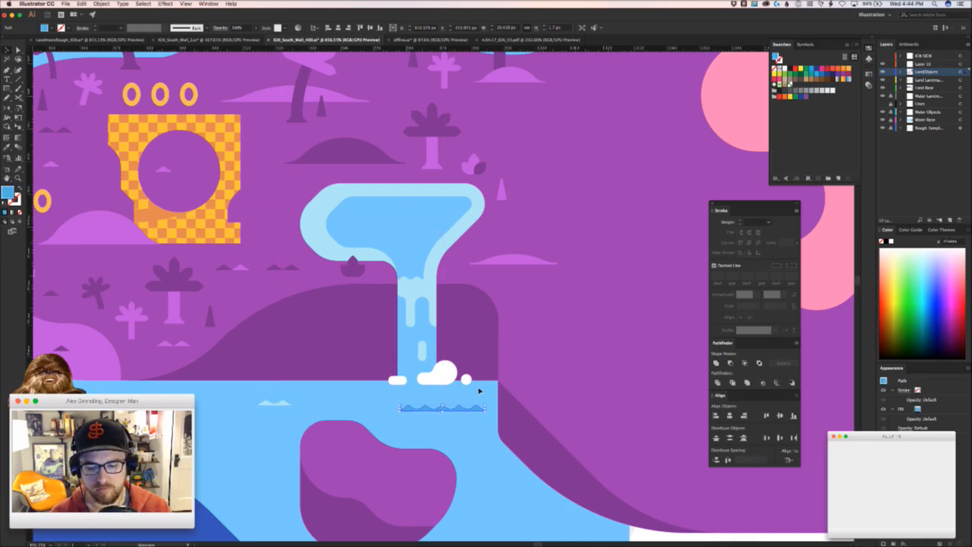
# - Paste the checkered pillar and its puddle back in front, in the middle of the waterfall pond
pyautogui.press('super+Tab')
pyautogui.press('super+Tab')
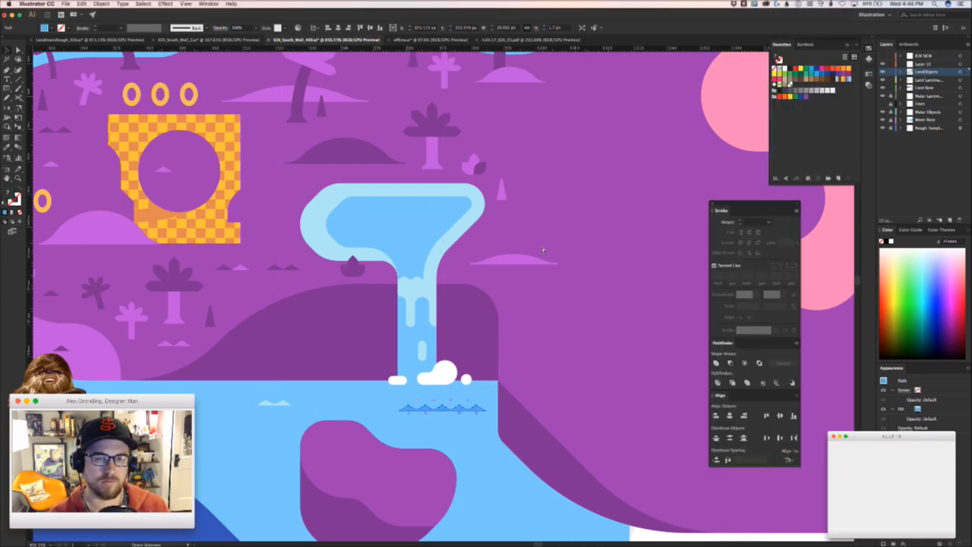
pyautogui.press('super+f')
pyautogui.click(579, 257)
pyautogui.moveTo(567, 269); pyautogui.dragTo(536, 390)
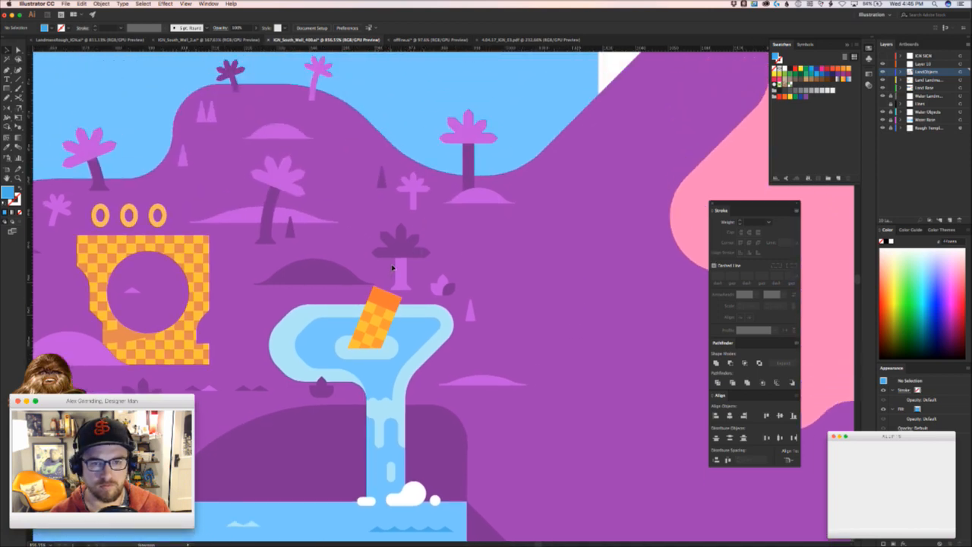
# - Move the dark palm above the pond up and right, and the small light palm with its dark spike up and left
pyautogui.moveTo(392, 269); pyautogui.dragTo(405, 254)
pyautogui.click(382, 172)
pyautogui.keyDown('shift'); pyautogui.click(413, 187); pyautogui.keyUp('shift')
pyautogui.moveTo(413, 187); pyautogui.dragTo(400, 176)
pyautogui.click(478, 267)
pyautogui.moveTo(477, 277); pyautogui.dragTo(499, 265)
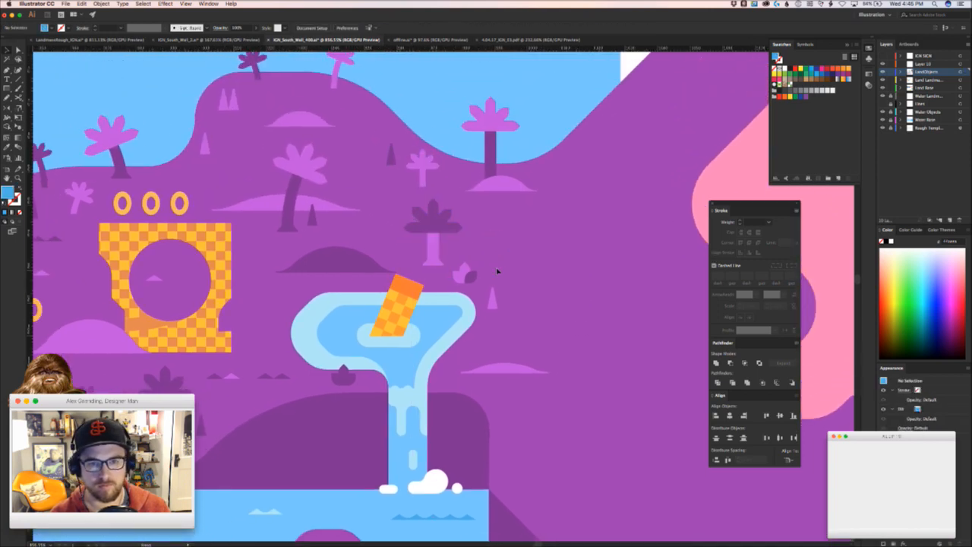
# - Shift the light spike beside the pond and the dark hill above it slightly down and right
pyautogui.moveTo(493, 302); pyautogui.dragTo(501, 309)
pyautogui.moveTo(341, 263)
pyautogui.mouseDown()
pyautogui.moveTo(321, 263)
pyautogui.moveTo(347, 265)
pyautogui.moveTo(434, 219)
pyautogui.moveTo(509, 308)
pyautogui.moveTo(347, 271)
pyautogui.mouseUp()
pyautogui.click(360, 252)
# - Duplicate two of the three gold rings above the checkered loop and place the pair right of the dark palm
pyautogui.click(245, 228)
pyautogui.keyDown('shift'); pyautogui.click(225, 229); pyautogui.keyUp('shift')
pyautogui.moveTo(222, 227); pyautogui.dragTo(489, 250)
pyautogui.click(465, 285)
# - Recolour the pillar's cap with the muted orange sampled from the checkered loop
pyautogui.moveTo(417, 291)
pyautogui.mouseDown()
pyautogui.moveTo(437, 279)
pyautogui.moveTo(416, 292)
pyautogui.mouseUp()
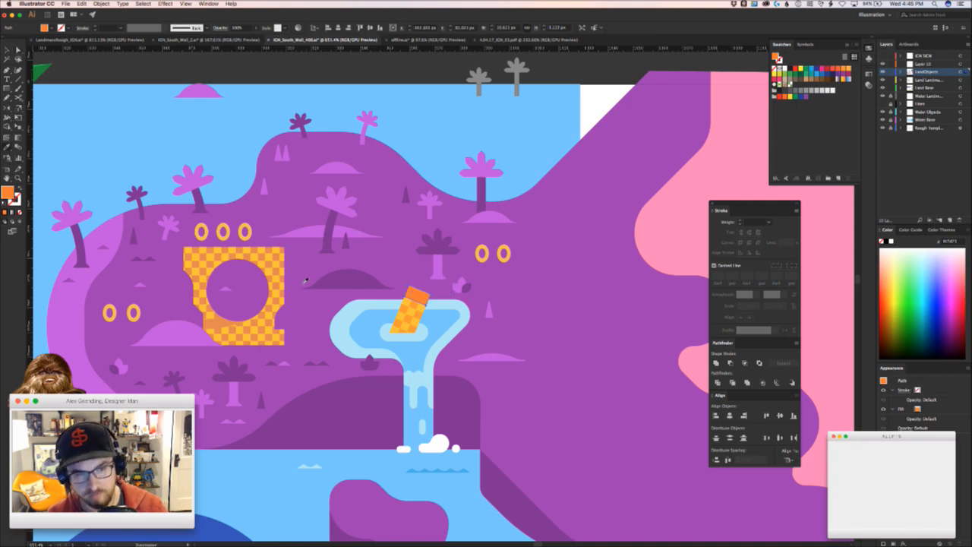
pyautogui.press('v')
pyautogui.press('super+shift+a')
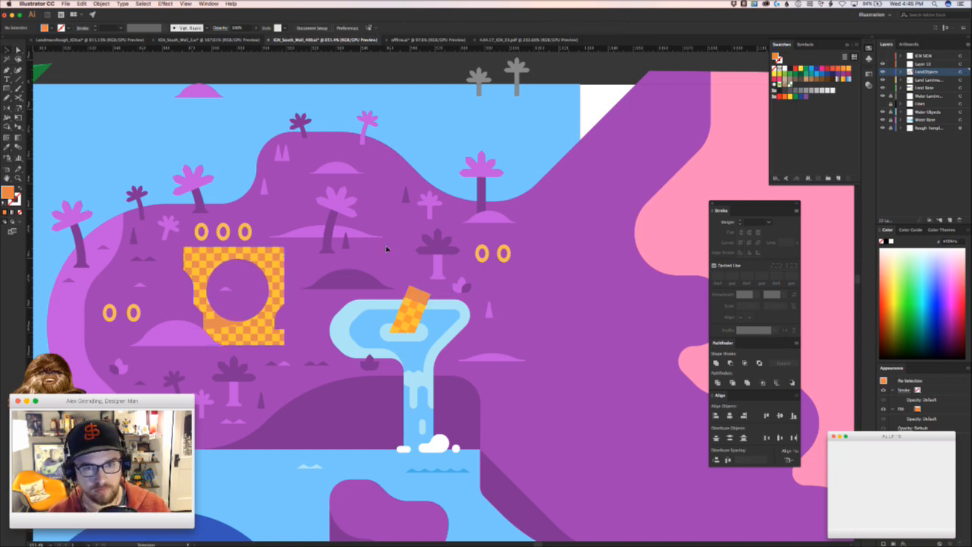
# - Undo the accidental move of the pillar and recolour its darker checks with the muted orange of its cap
pyautogui.moveTo(410, 315); pyautogui.dragTo(362, 319)
pyautogui.press('super+z')
pyautogui.click(412, 317)
pyautogui.press('i')
pyautogui.click(420, 289)
pyautogui.moveTo(430, 319); pyautogui.dragTo(494, 307)
pyautogui.press('v')
pyautogui.moveTo(397, 311); pyautogui.dragTo(397, 312)
# - Move the dark wave row left and the light wave right in the sea below the loop land
pyautogui.click(564, 339)
pyautogui.moveTo(564, 339); pyautogui.dragTo(440, 346)
pyautogui.moveTo(441, 345); pyautogui.dragTo(492, 278)
pyautogui.moveTo(598, 330); pyautogui.dragTo(518, 334)
pyautogui.click(530, 346)
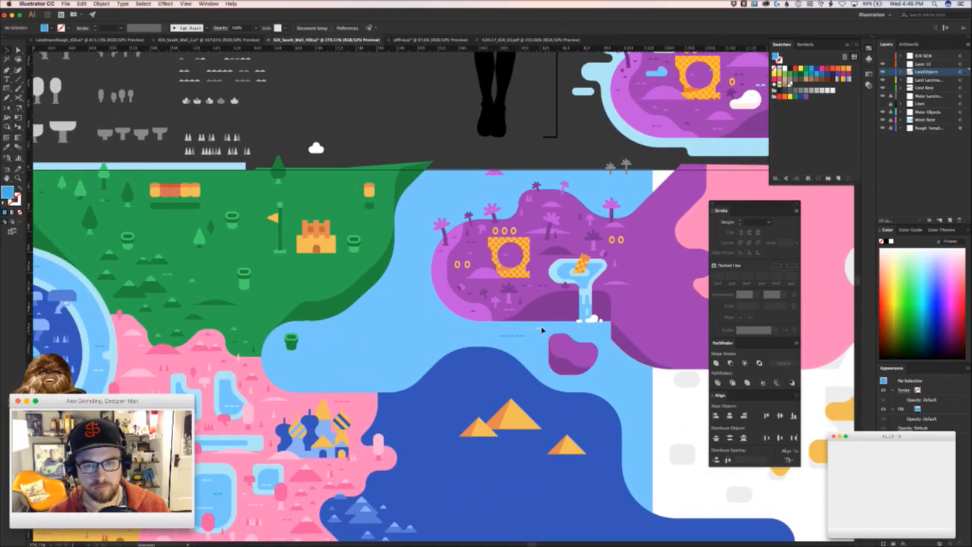
# - Review the green, pink, blue and purple lands across the wall map for balance of detail
pyautogui.hscroll(-10, 539, 339)
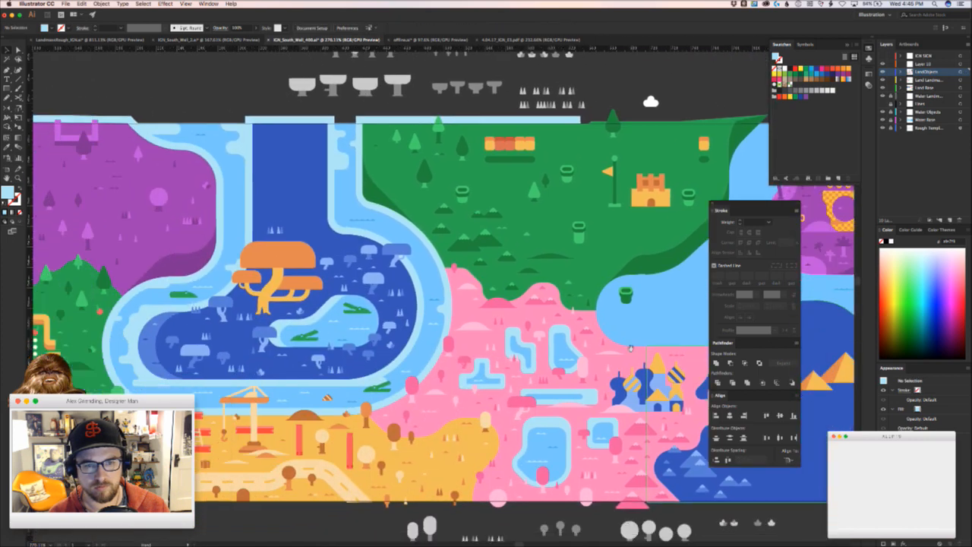
pyautogui.hscroll(4, 461, 339)
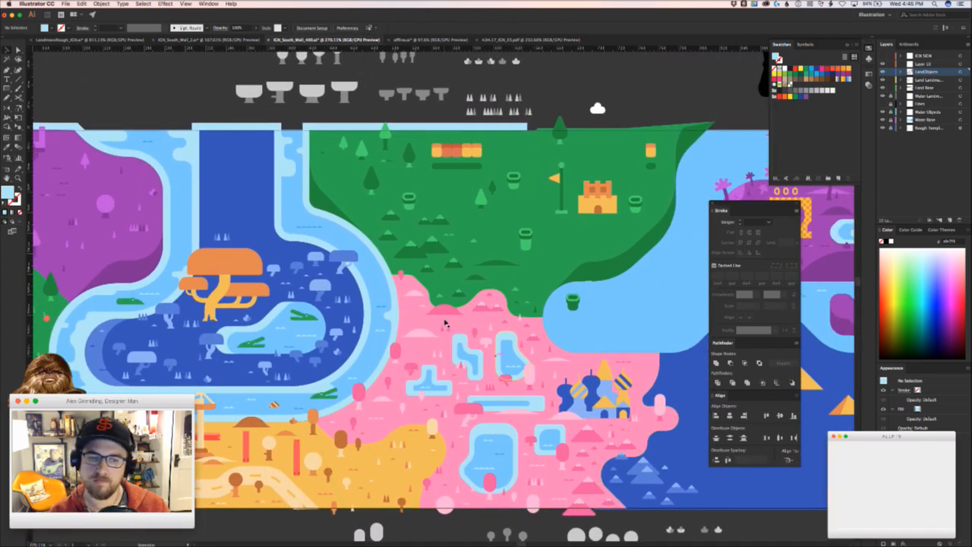
pyautogui.hscroll(10, 448, 319)
pyautogui.scroll(3, 481, 285)
pyautogui.moveTo(482, 285); pyautogui.dragTo(484, 285)
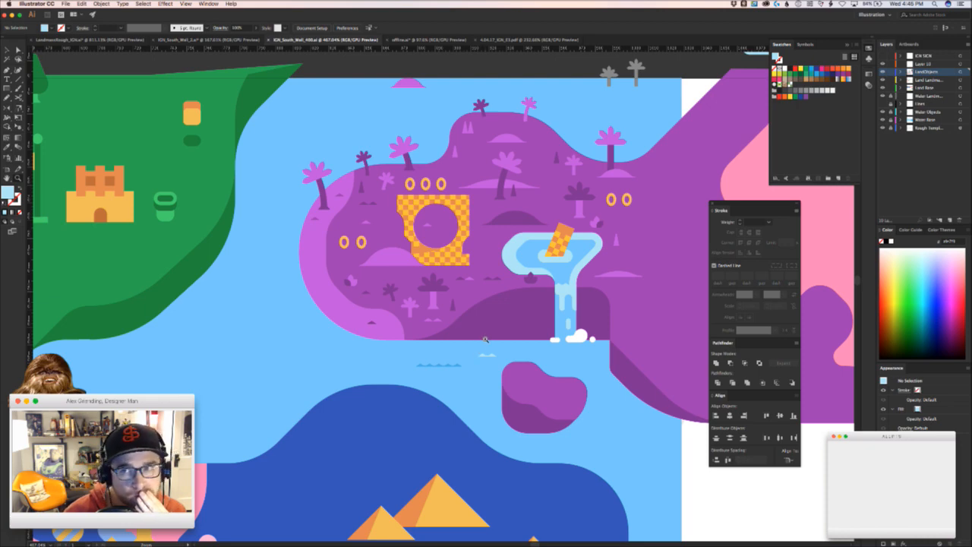
pyautogui.press('super+Tab')
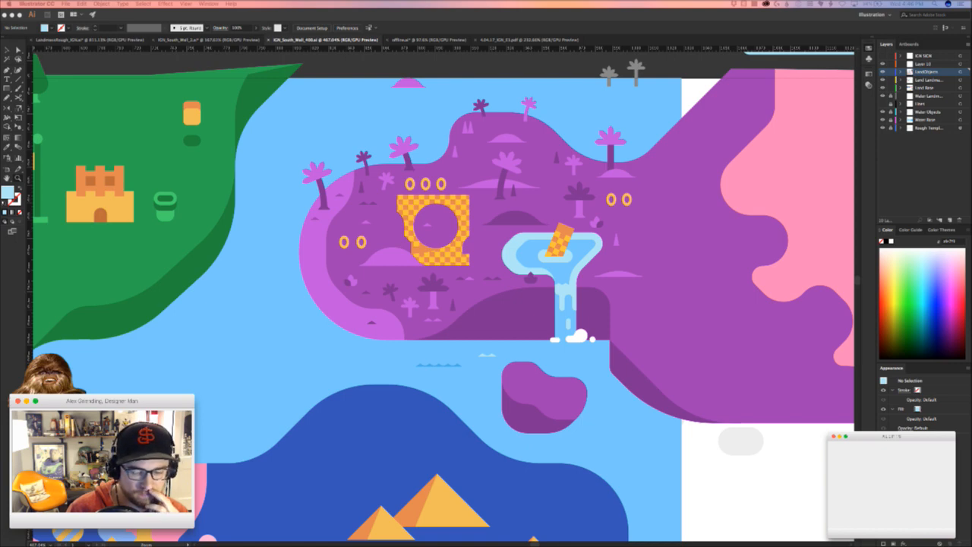
pyautogui.click(485, 386)
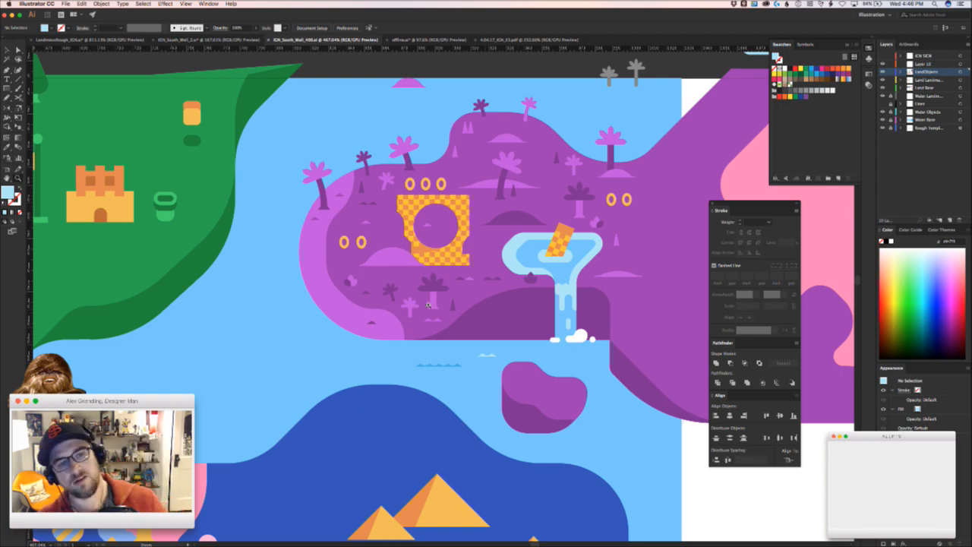
pyautogui.click(308, 342)
pyautogui.moveTo(335, 342); pyautogui.dragTo(286, 355)
pyautogui.moveTo(291, 452); pyautogui.dragTo(483, 267)
pyautogui.moveTo(503, 387); pyautogui.dragTo(365, 414)
pyautogui.moveTo(277, 201); pyautogui.dragTo(481, 435)
pyautogui.moveTo(278, 413); pyautogui.dragTo(244, 428)
pyautogui.moveTo(286, 302); pyautogui.dragTo(326, 302)
# - Duplicate the two yellow blocks at the end of the green land's block row, with the row's shadow, below the castle
pyautogui.press('v')
pyautogui.moveTo(287, 168); pyautogui.dragTo(263, 229)
pyautogui.press('super+z')
pyautogui.press('super+2')
pyautogui.click(257, 221)
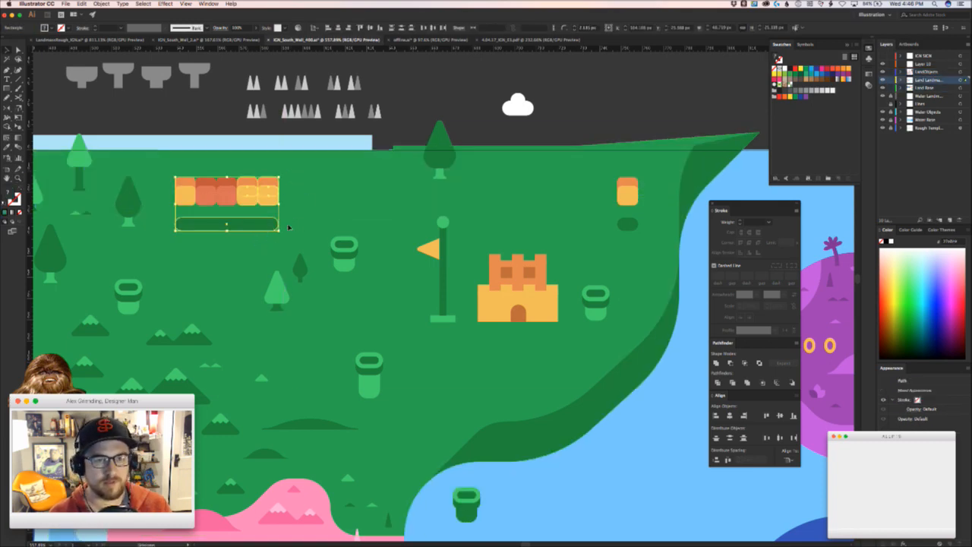
pyautogui.moveTo(252, 180); pyautogui.dragTo(490, 350)
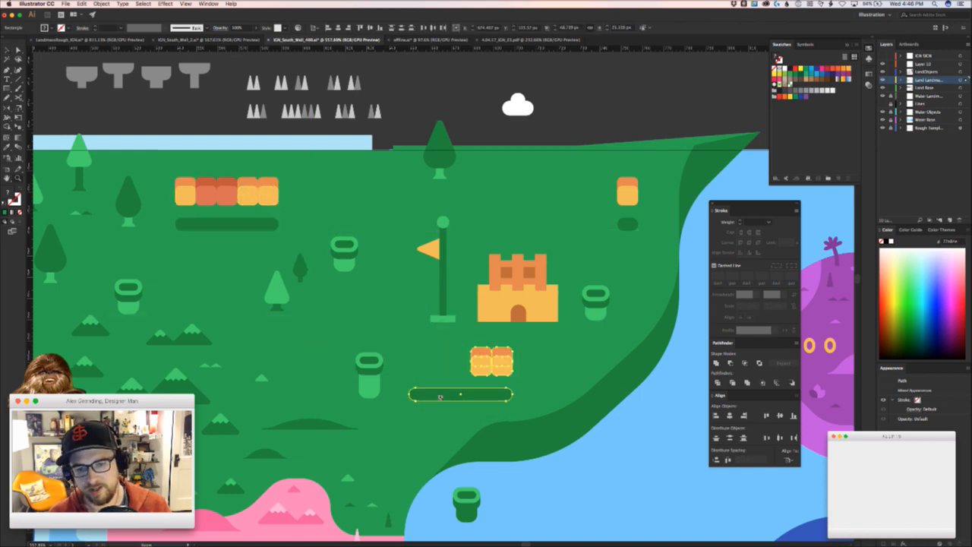
# - Shorten the duplicated shadow to the width of the two yellow blocks above it
pyautogui.press('super+equal')
pyautogui.moveTo(423, 376); pyautogui.dragTo(501, 391)
pyautogui.click(497, 405)
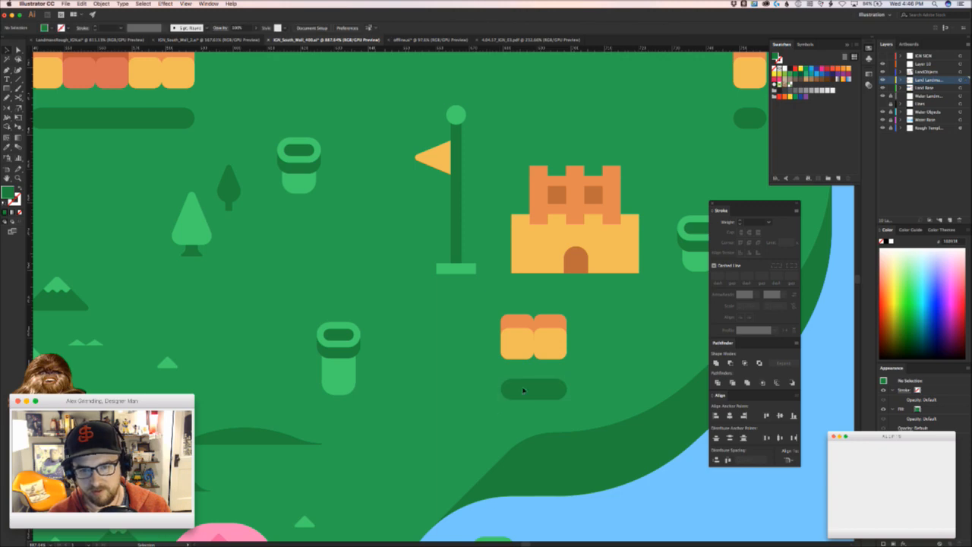
# - Move the two yellow blocks and their shadow left and slightly down, into the open area beside the pipe
pyautogui.click(538, 342)
pyautogui.moveTo(538, 342); pyautogui.dragTo(431, 370)
pyautogui.moveTo(359, 303); pyautogui.dragTo(266, 339)
pyautogui.click(342, 350)
pyautogui.moveTo(376, 433); pyautogui.dragTo(398, 375)
pyautogui.click(480, 364)
pyautogui.press('z')
pyautogui.moveTo(479, 363); pyautogui.dragTo(442, 364)
pyautogui.press('v')
pyautogui.moveTo(485, 387); pyautogui.dragTo(500, 324)
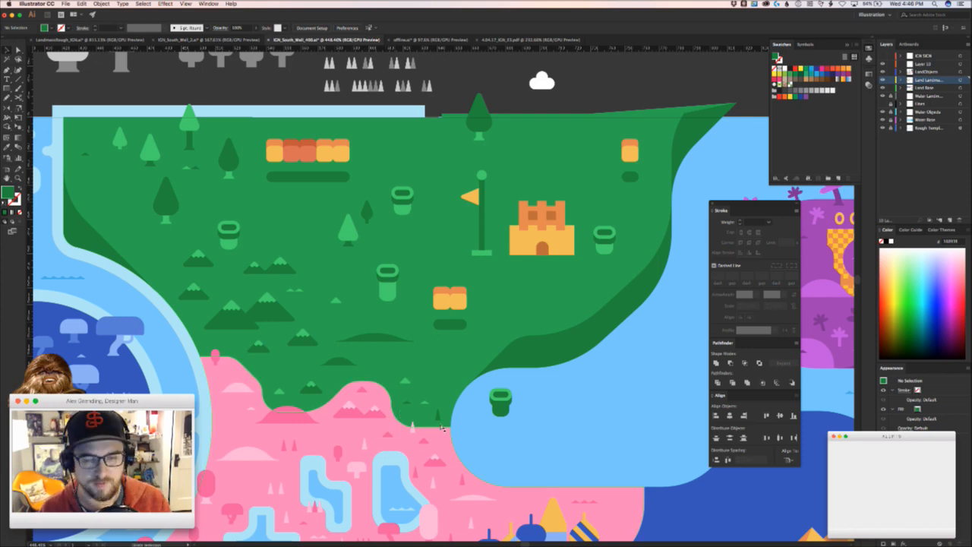
# - Check the purple loop land, switch to the LandmassRough_IGN document, and view its whole wall layout
pyautogui.press('a')
pyautogui.hscroll(15, 500, 409)
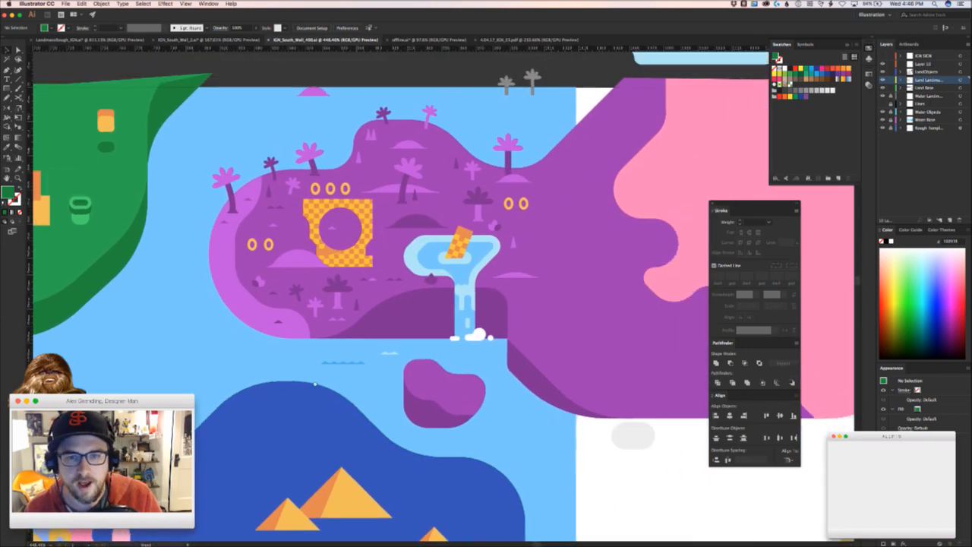
pyautogui.moveTo(393, 347); pyautogui.dragTo(323, 419)
pyautogui.moveTo(420, 392); pyautogui.dragTo(353, 391)
pyautogui.moveTo(451, 411); pyautogui.dragTo(445, 355)
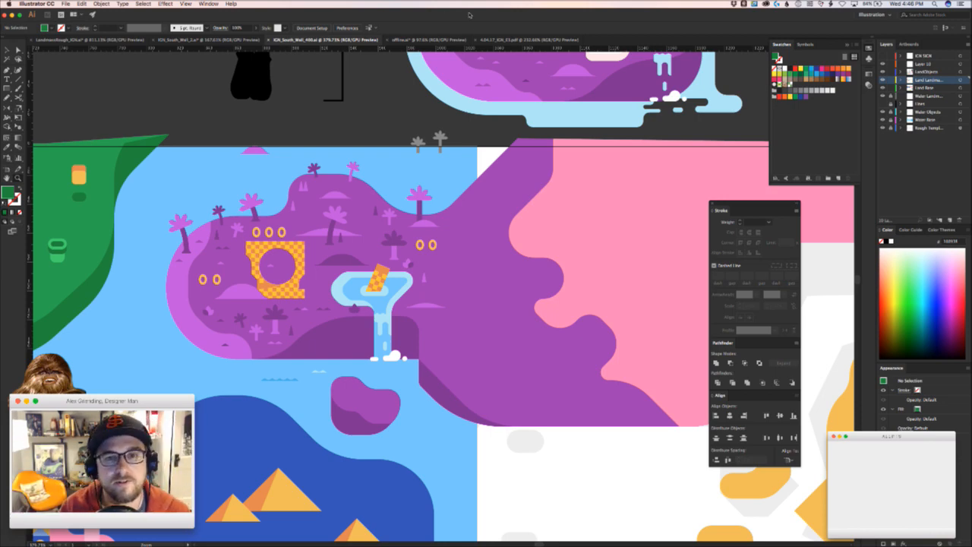
pyautogui.click(121, 42)
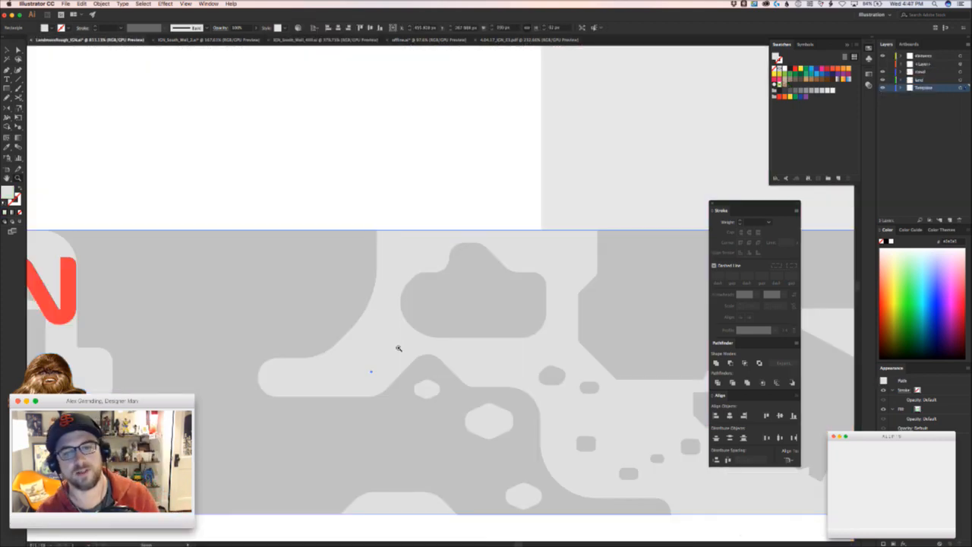
pyautogui.moveTo(411, 356); pyautogui.dragTo(245, 385)
pyautogui.moveTo(323, 391); pyautogui.dragTo(349, 384)
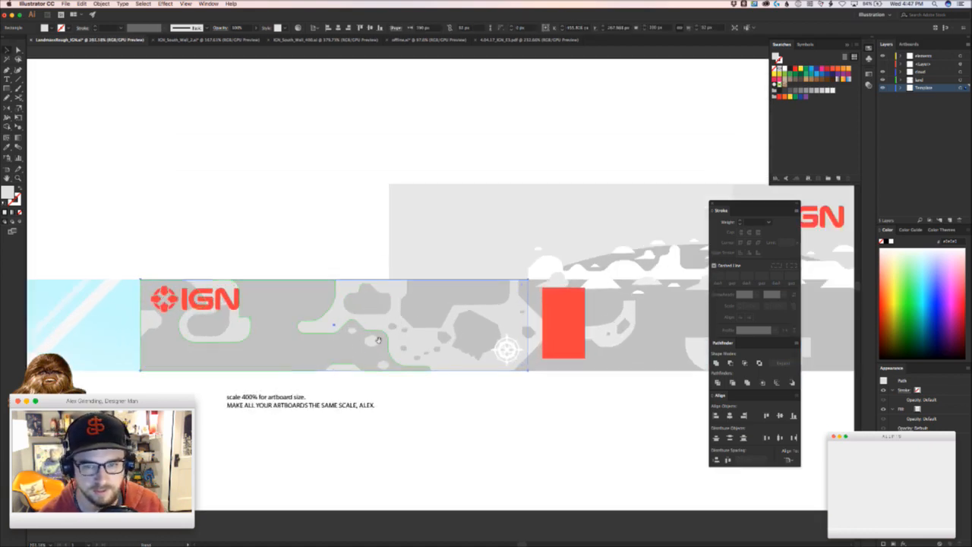
pyautogui.moveTo(361, 320); pyautogui.dragTo(107, 316)
pyautogui.moveTo(179, 347); pyautogui.dragTo(125, 328)
pyautogui.moveTo(247, 332); pyautogui.dragTo(205, 325)
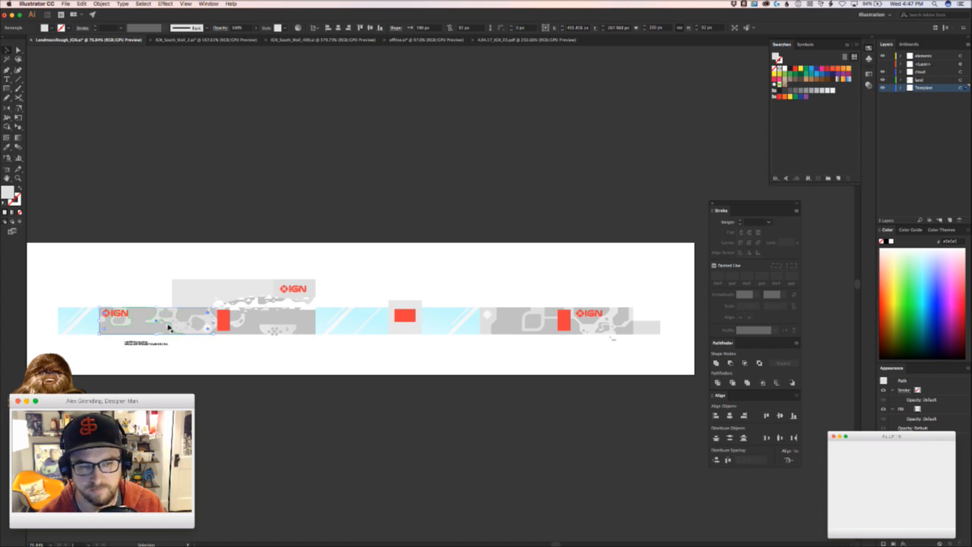
# - Draw a light grey rectangle above the left IGN wall section on the Template layer
pyautogui.press('m')
pyautogui.moveTo(99, 294); pyautogui.dragTo(166, 266)
pyautogui.press('v')
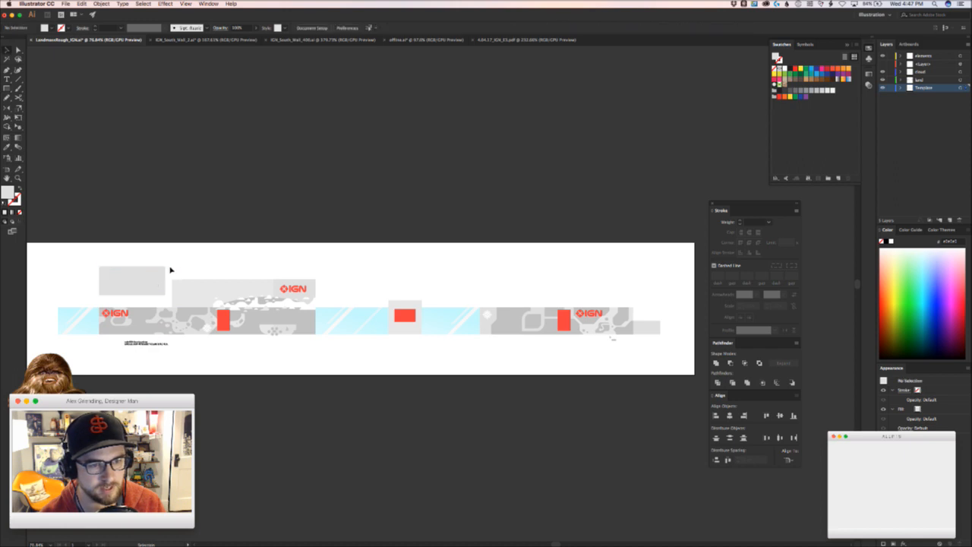
# - Move the light grey rectangle up and duplicate it edge to edge, four above the left wall area and two above the right wall section
pyautogui.doubleClick(149, 270)
pyautogui.doubleClick(170, 210)
pyautogui.click(191, 255)
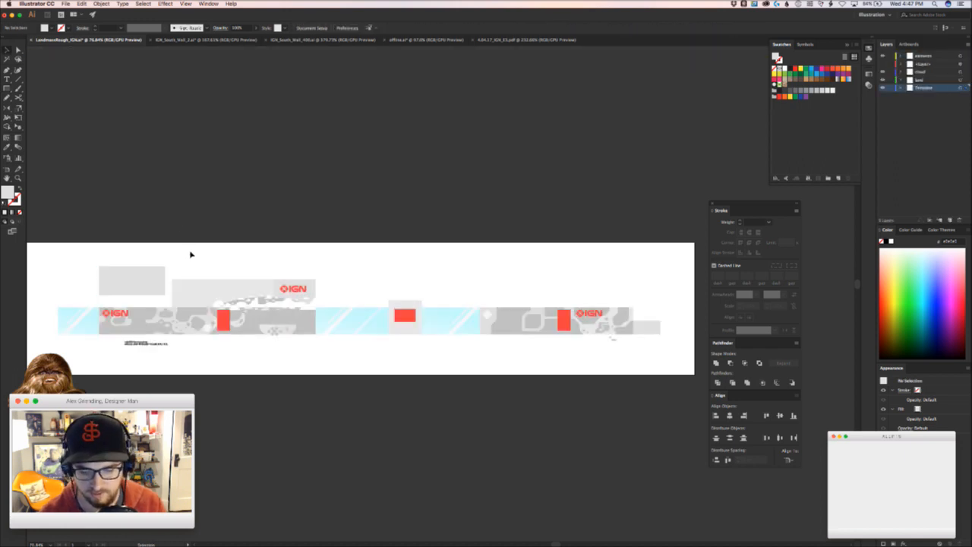
pyautogui.click(134, 269)
pyautogui.moveTo(137, 273); pyautogui.dragTo(582, 269)
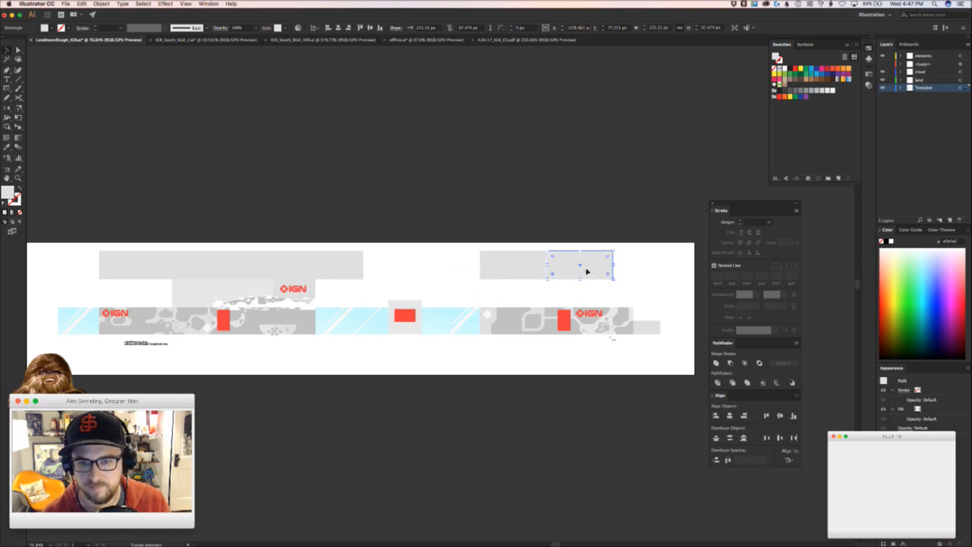
# - Select the duplicated grey rectangles above the wall layout and delete them, keeping only the leftmost one
pyautogui.moveTo(265, 218); pyautogui.dragTo(115, 270)
pyautogui.moveTo(603, 243); pyautogui.dragTo(516, 267)
pyautogui.keyDown('shift'); pyautogui.click(341, 261); pyautogui.keyUp('shift')
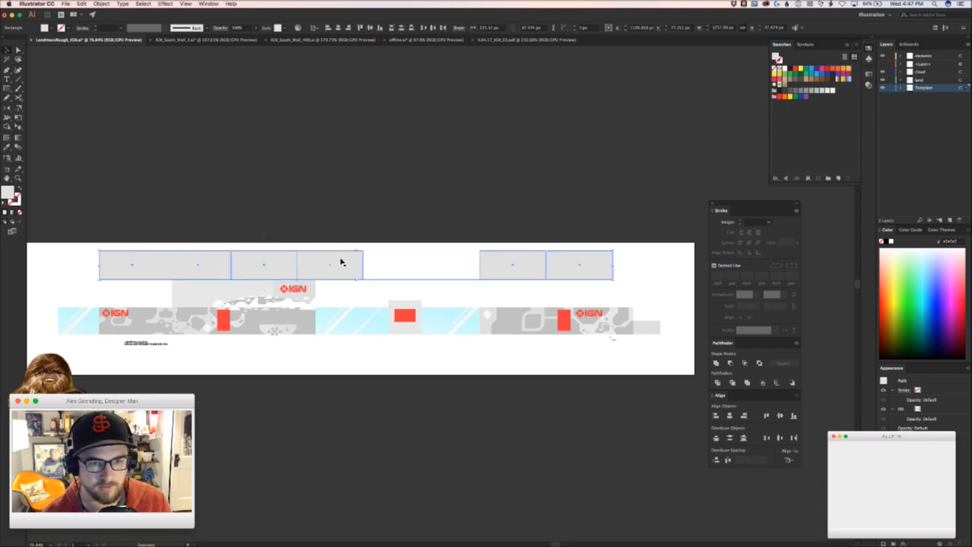
pyautogui.keyDown('shift'); pyautogui.click(344, 267); pyautogui.keyUp('shift')
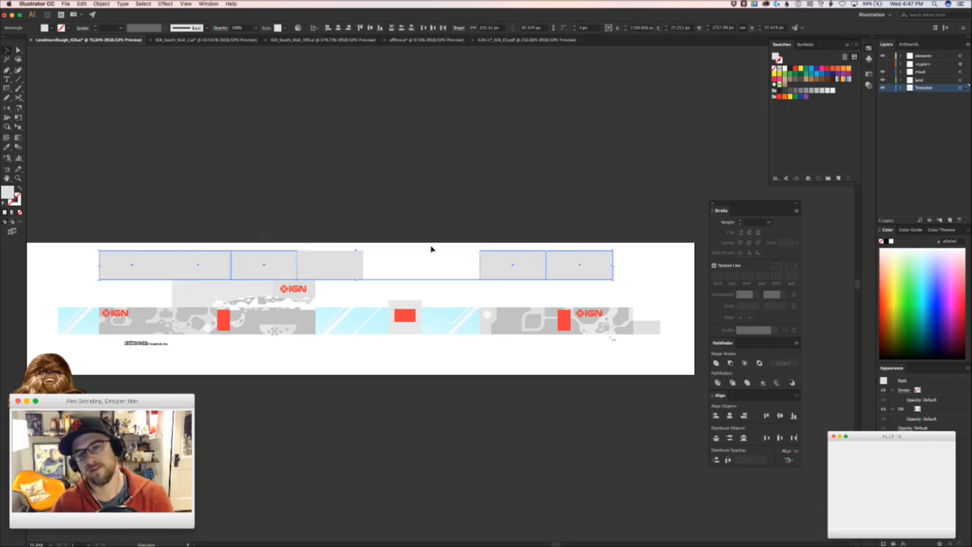
pyautogui.click(383, 226)
pyautogui.moveTo(330, 266); pyautogui.dragTo(346, 252)
pyautogui.moveTo(566, 228); pyautogui.dragTo(254, 254)
pyautogui.press('Delete')
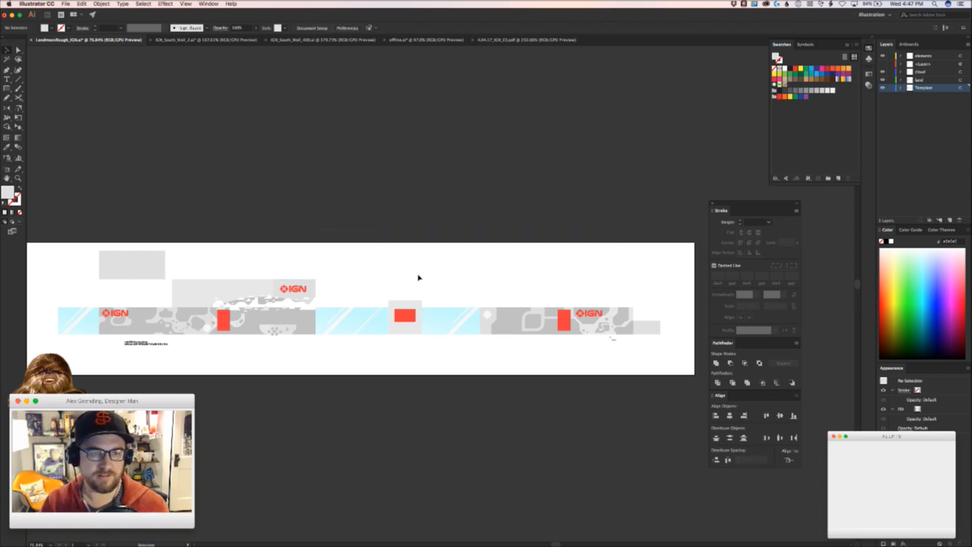
# - Look over the coloured map in the IGN_South_Wall_2 document, and return to the detailed wall map with the purple loop land
pyautogui.click(213, 39)
pyautogui.moveTo(375, 334); pyautogui.dragTo(84, 384)
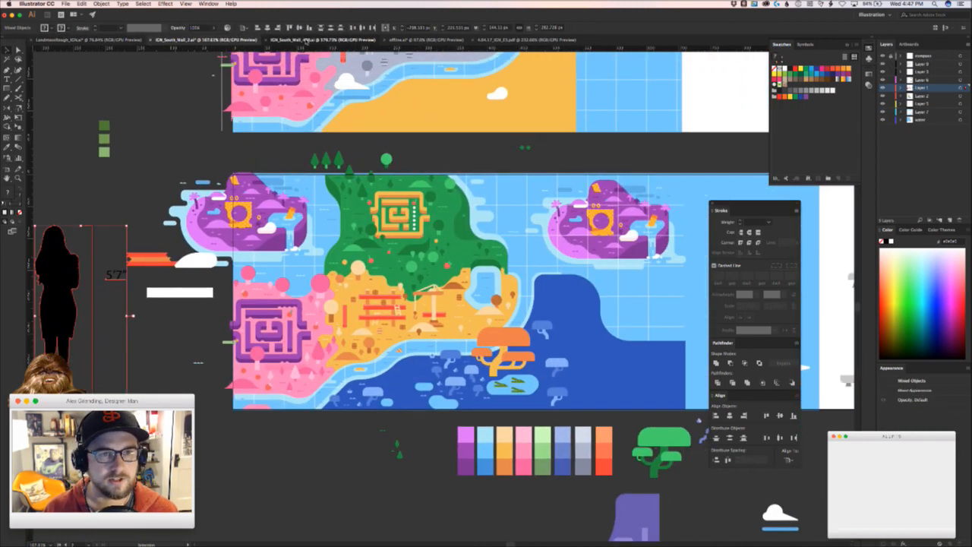
pyautogui.click(307, 40)
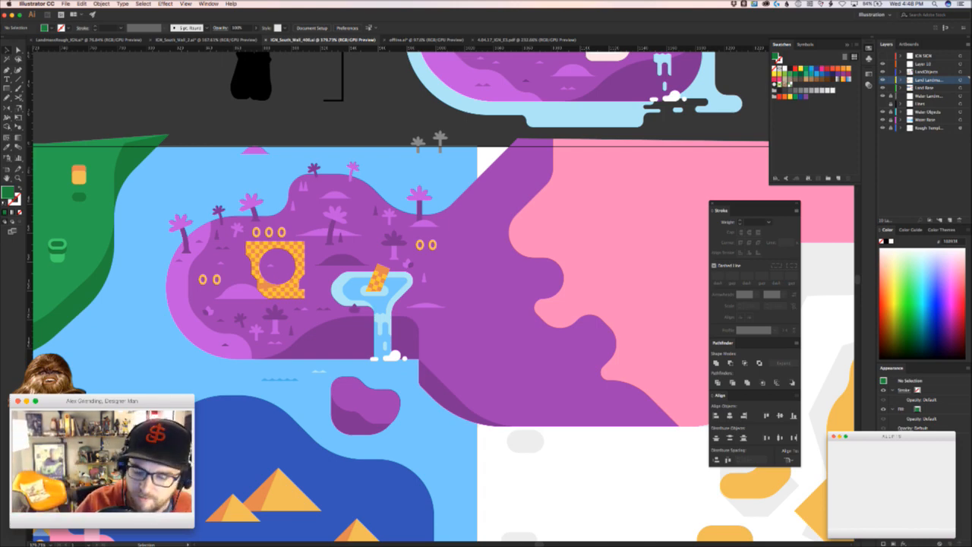
pyautogui.press('super+Tab')
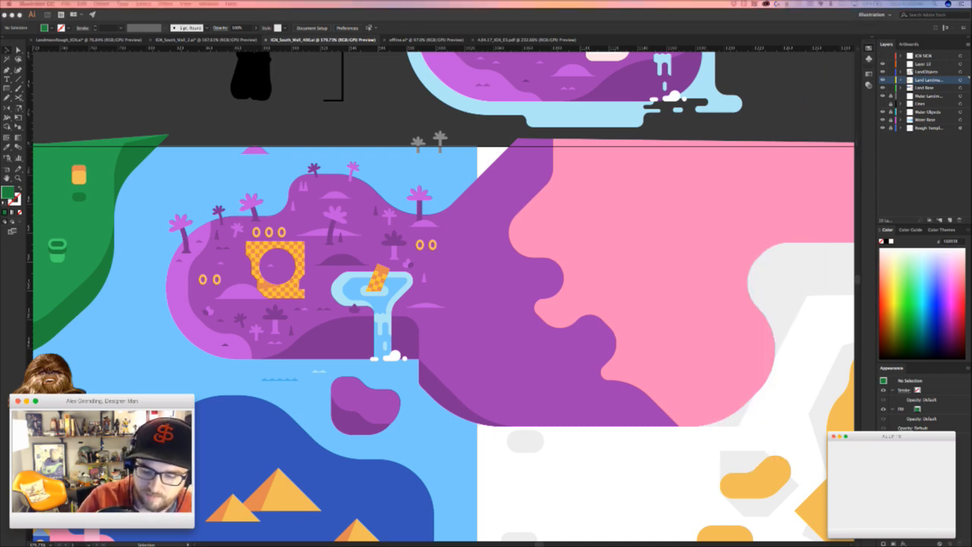